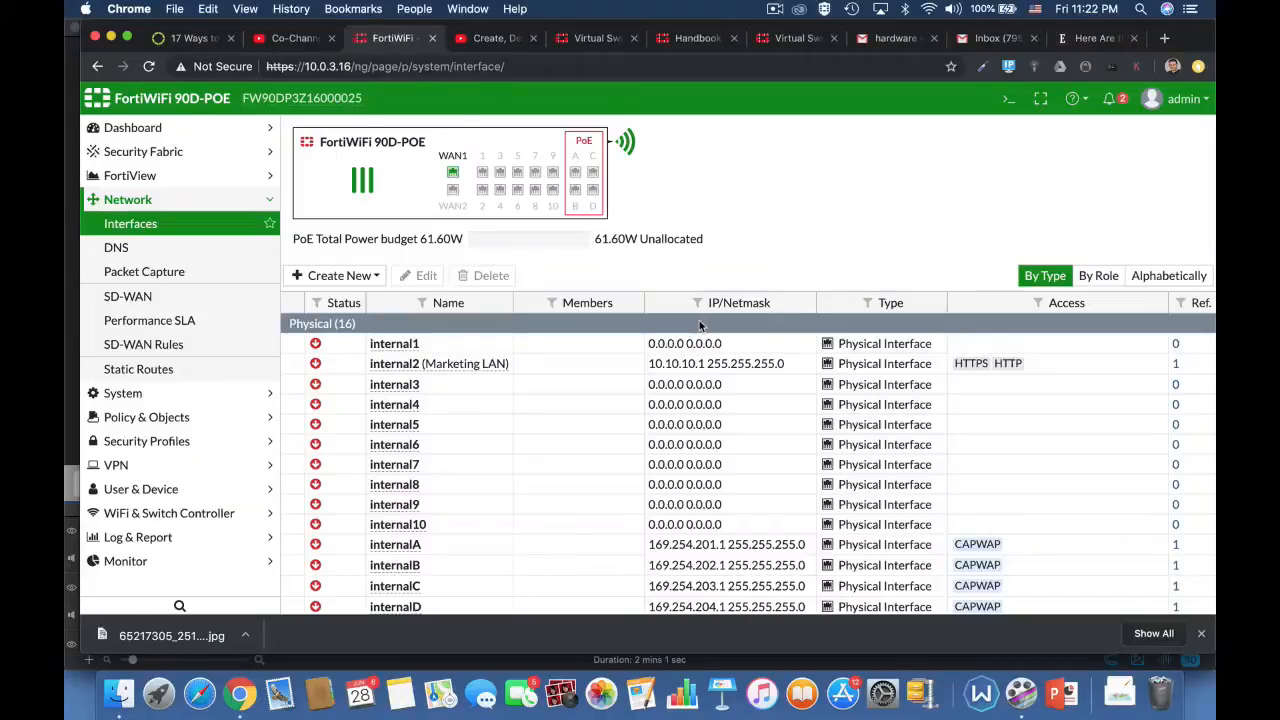
# Step: Open the CLI console, enter config system virtual-switch and list the existing virtual switches with get
pyautogui.click(1009, 98)
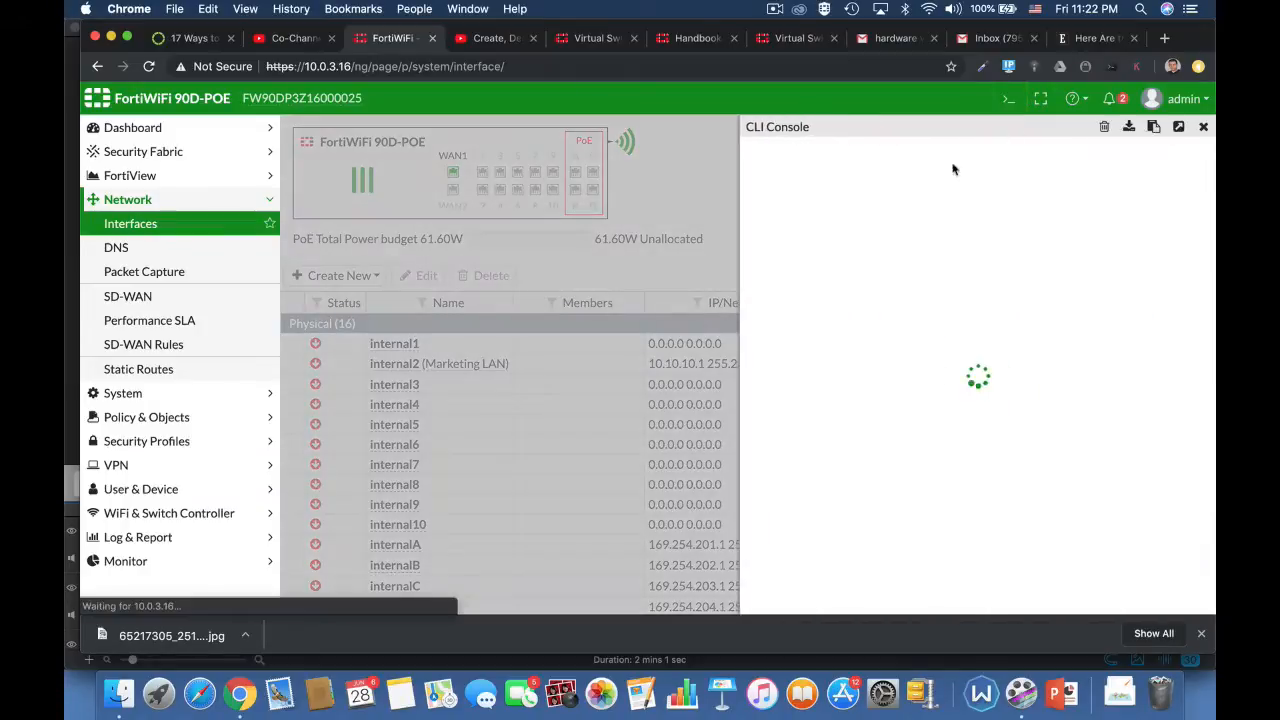
pyautogui.write('con')
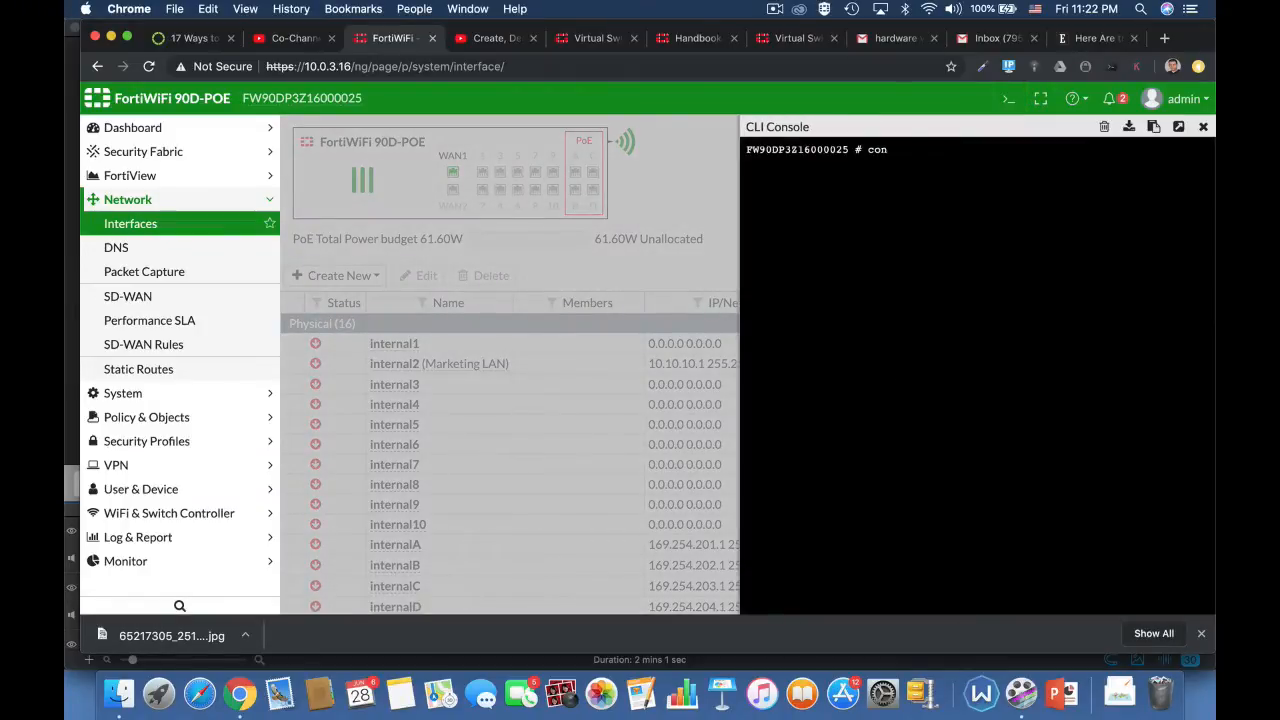
pyautogui.write('fig')
pyautogui.press('Tab')
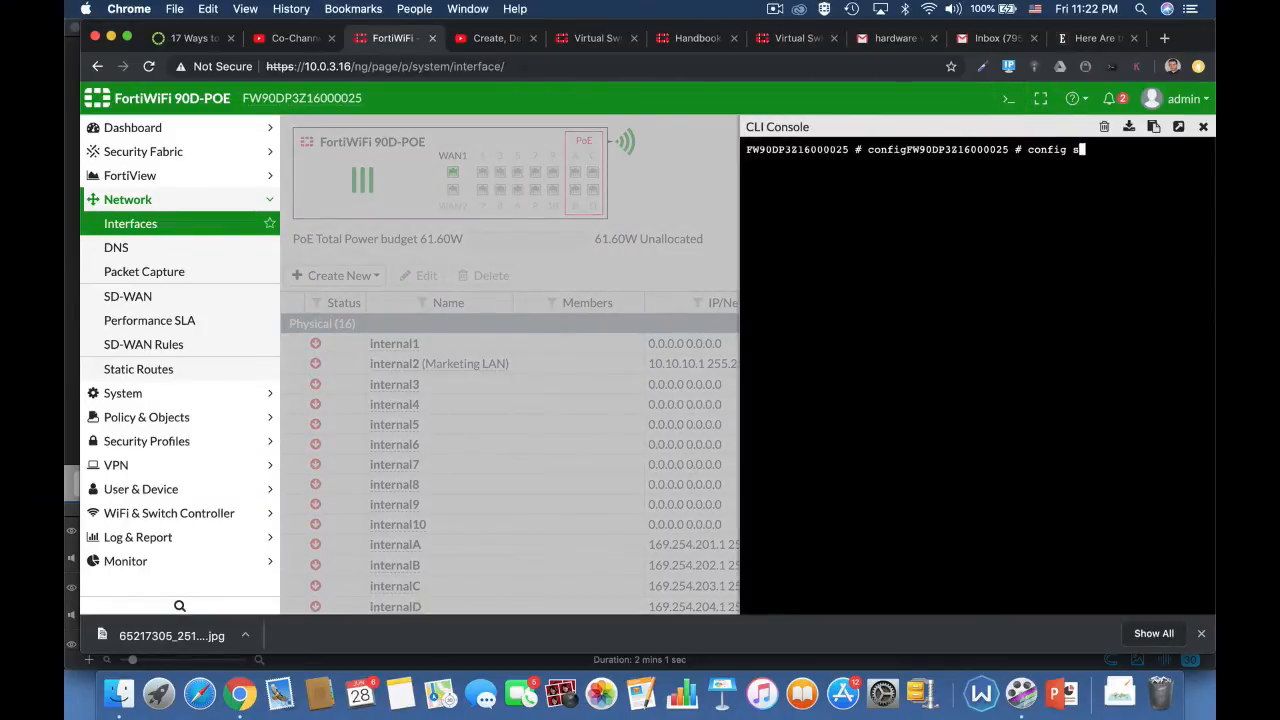
pyautogui.write('system virtual-switch')
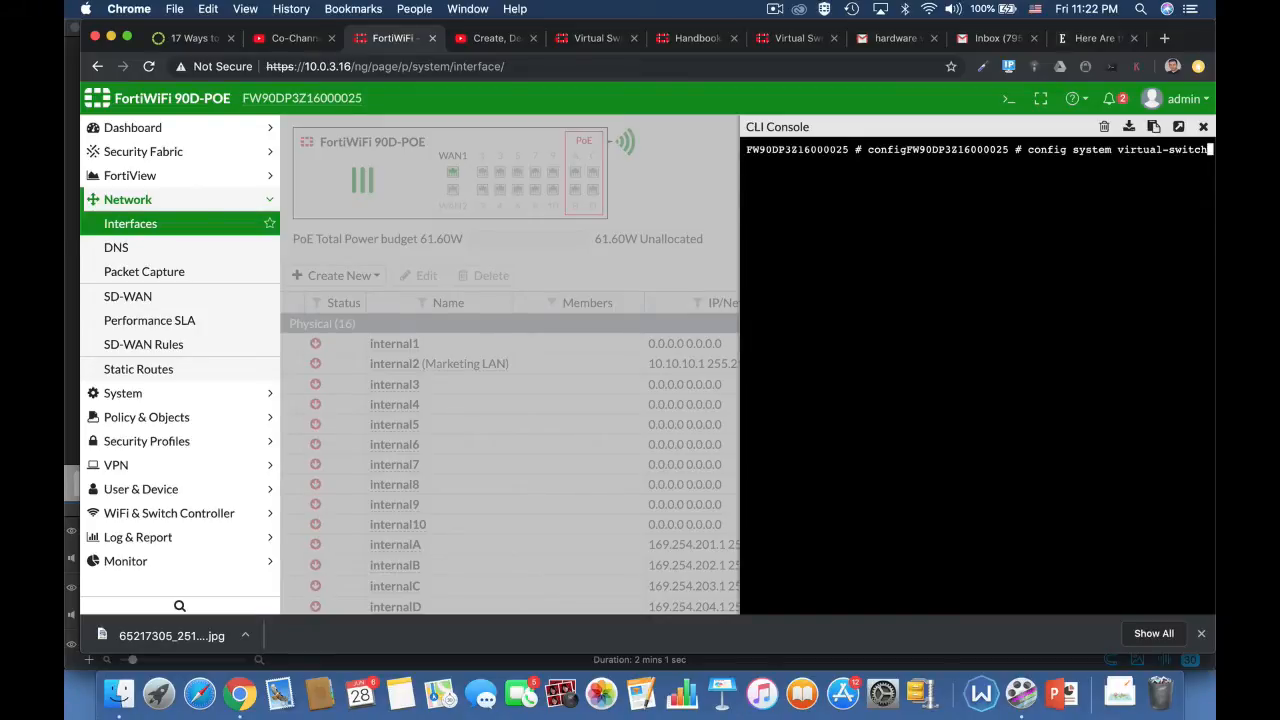
pyautogui.press('Return')
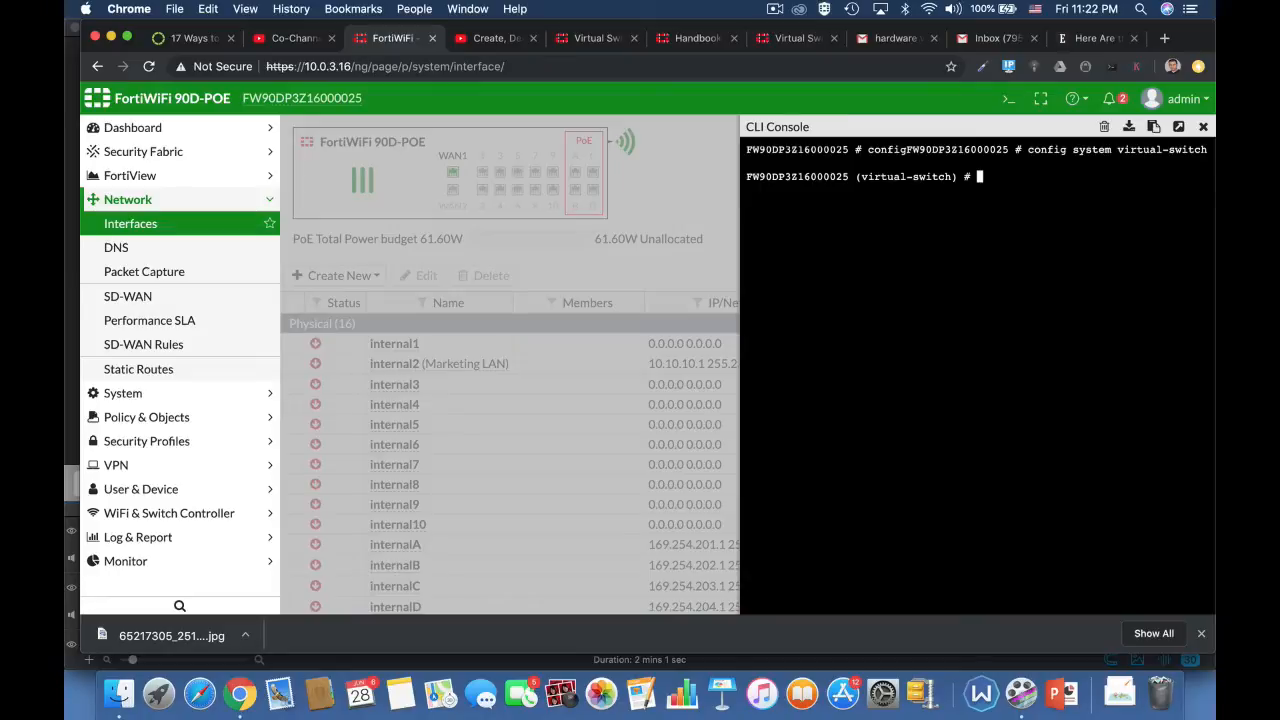
pyautogui.write('get')
pyautogui.press('Return')
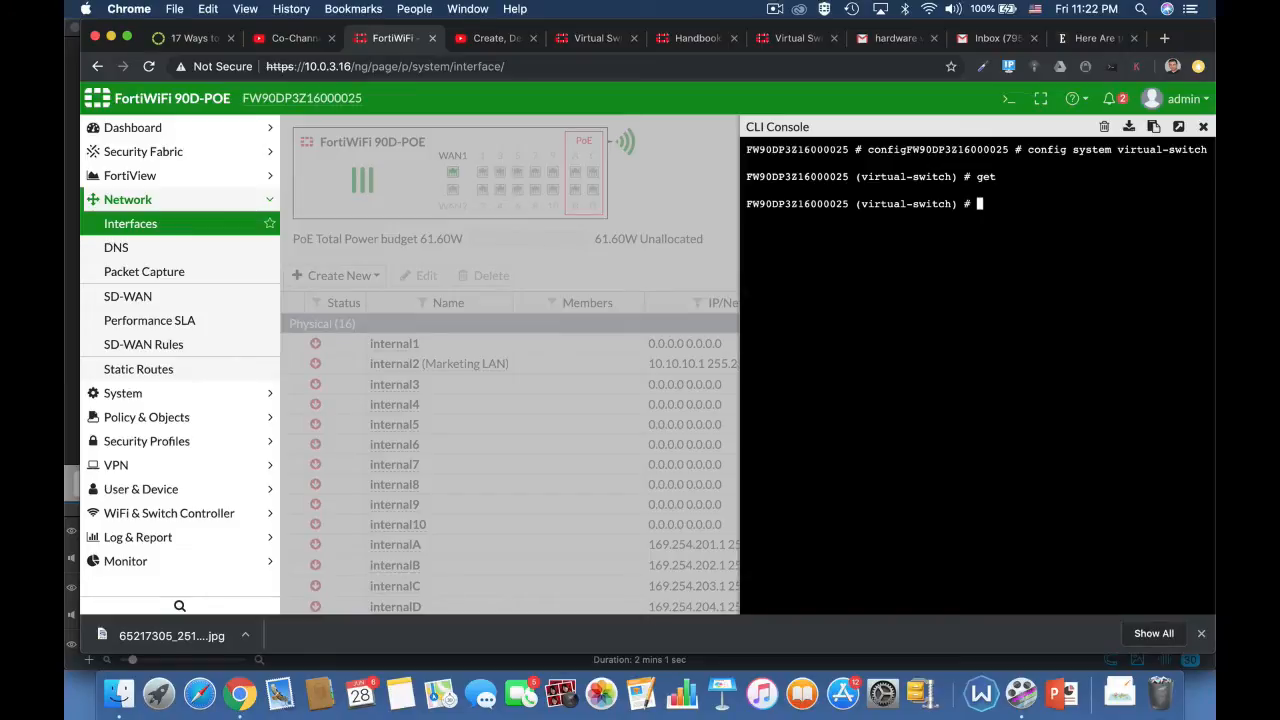
# Step: Create a virtual switch entry named marketing and set its physical-switch to sw0
pyautogui.write('edit marketing')
pyautogui.press('Return')
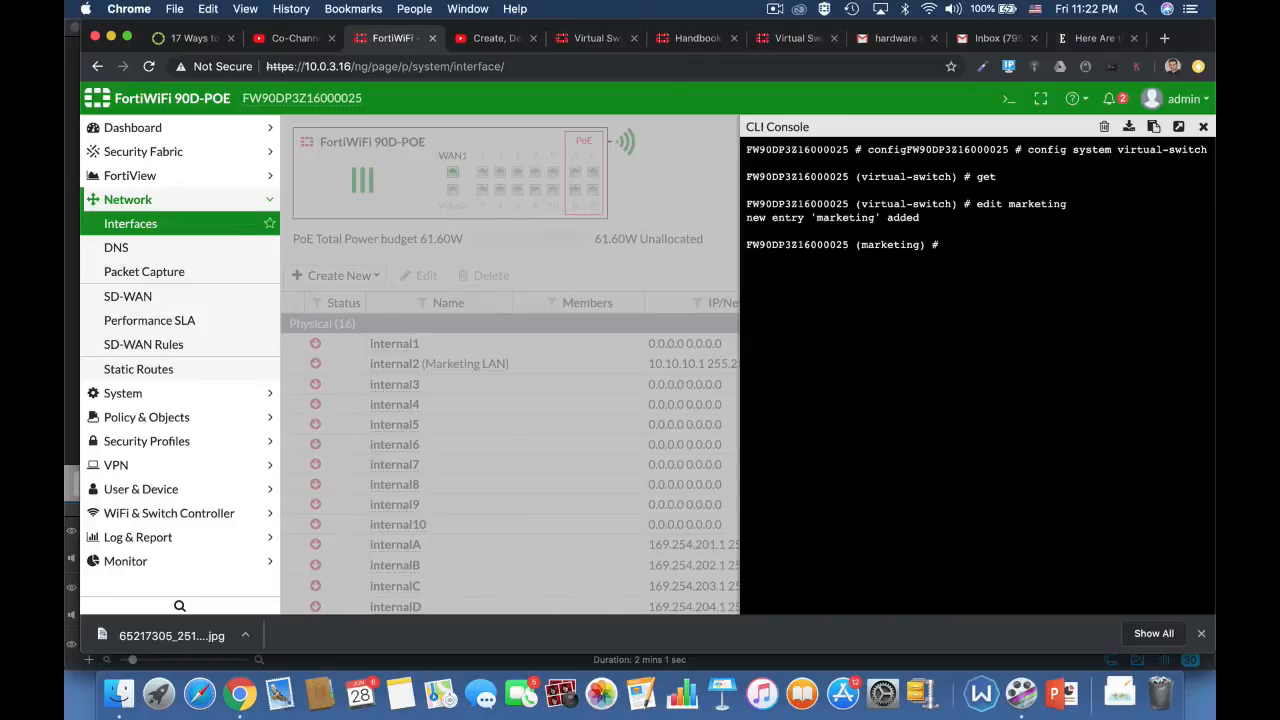
pyautogui.write('set p')
pyautogui.press('Tab')
pyautogui.write('sw0')
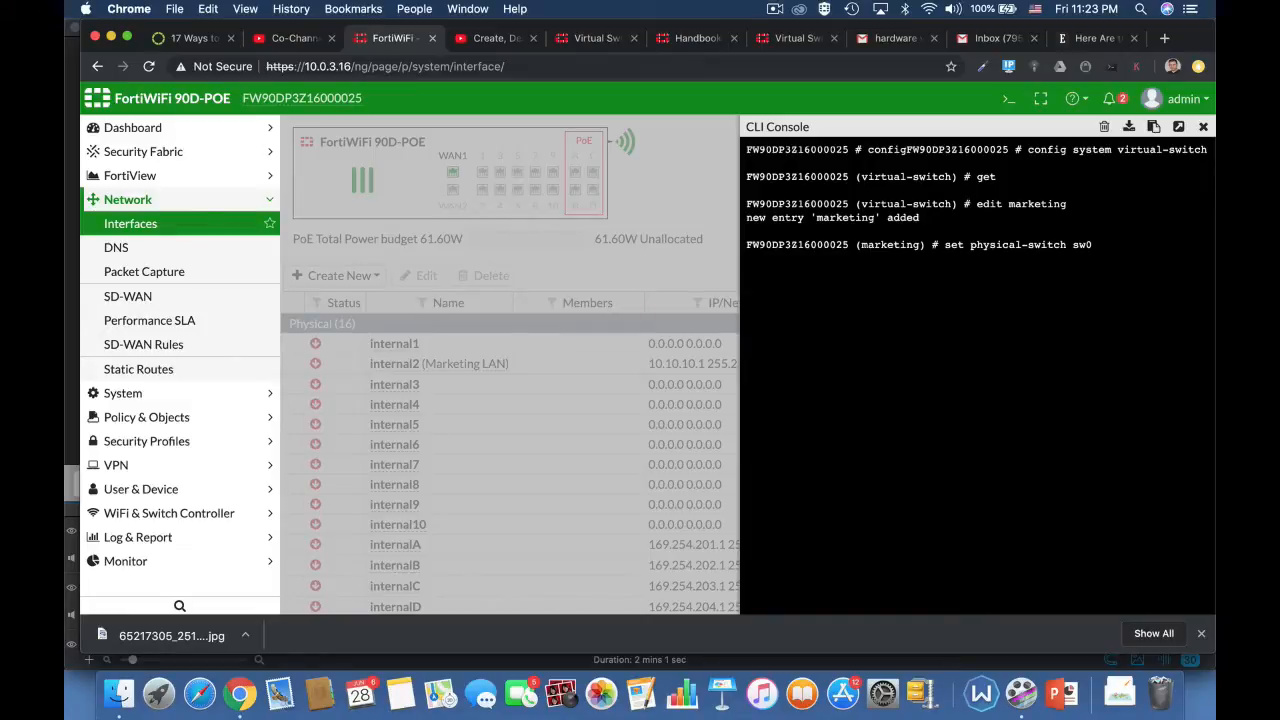
pyautogui.press('Return')
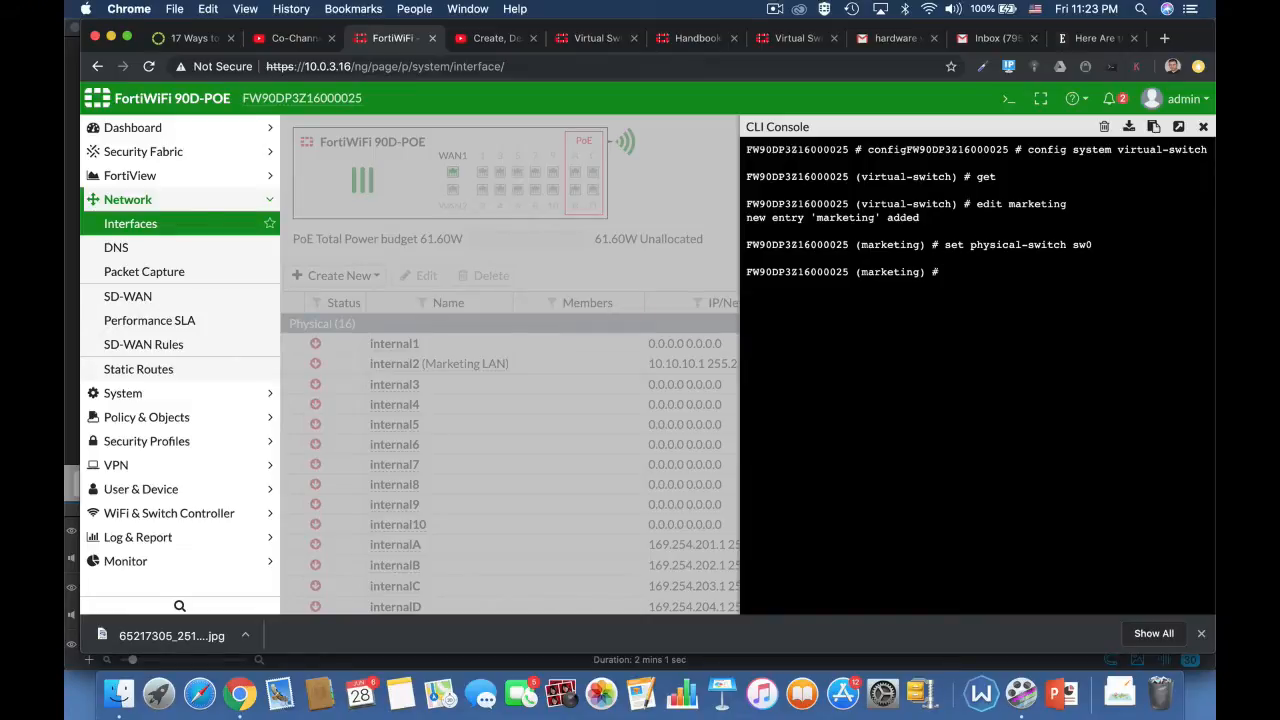
# Step: Enter the marketing switch's port configuration and add internal4 as a member port
pyautogui.write('config port')
pyautogui.press('Return')
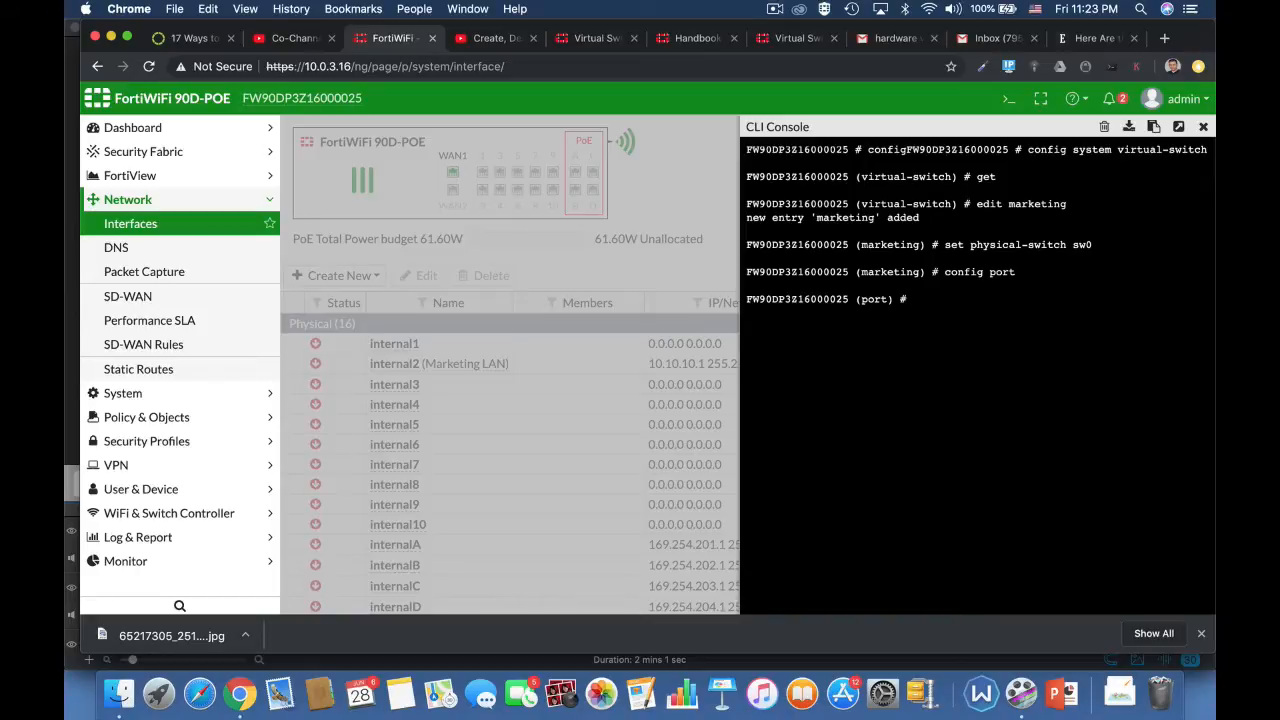
pyautogui.write('edit internal4')
pyautogui.press('Return')
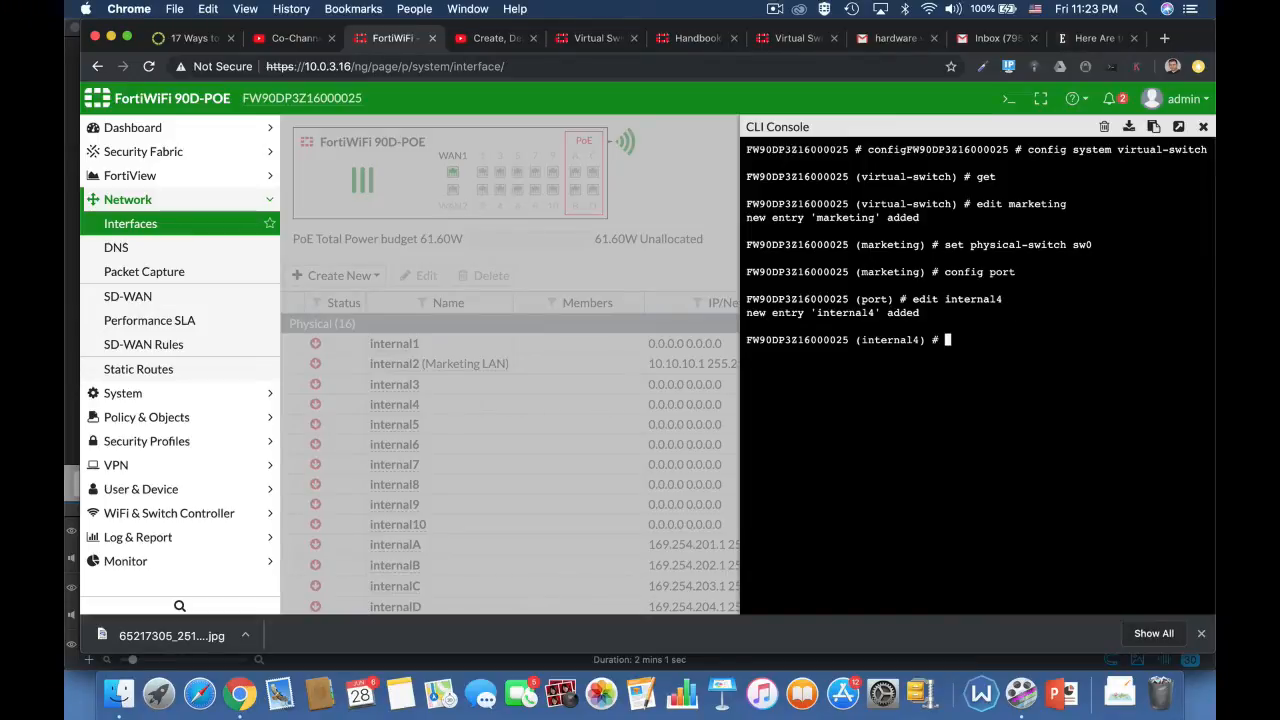
pyautogui.write('next')
pyautogui.press('Return')
# Step: Add internal5 as a member port of the marketing switch and return to the port level with next
pyautogui.write('e')
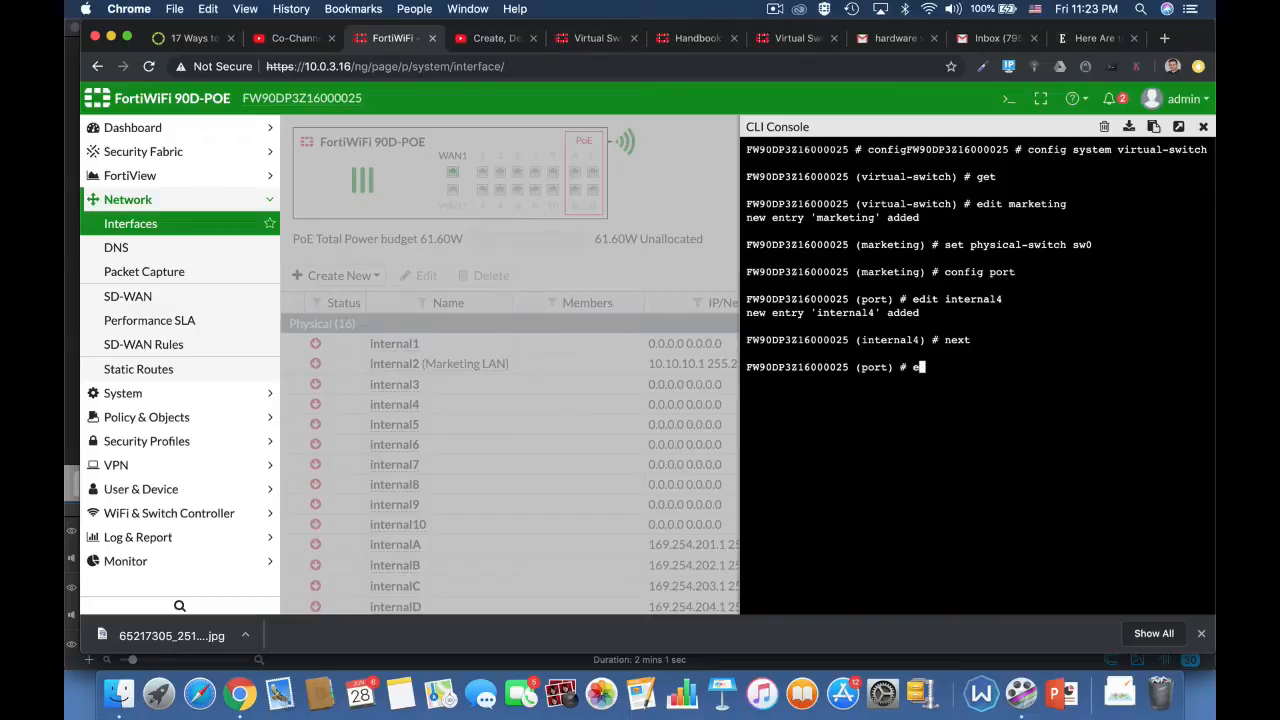
pyautogui.write('dit internal5')
pyautogui.press('Return')
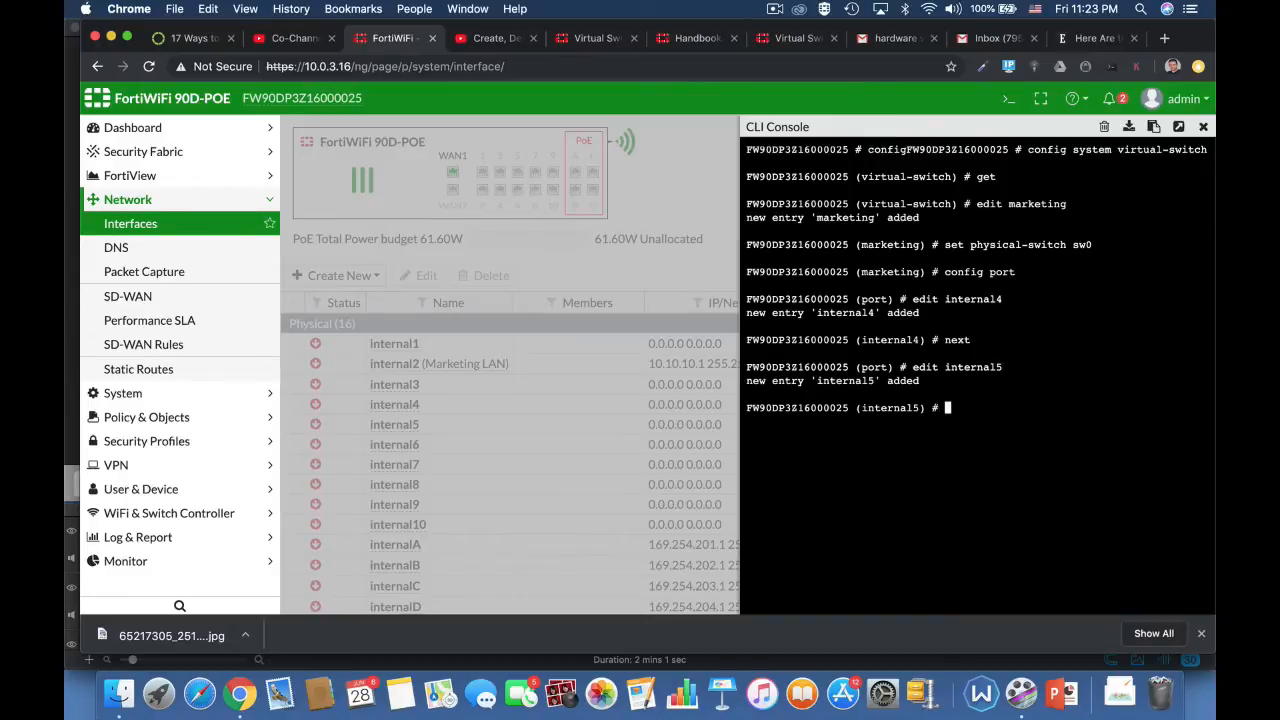
pyautogui.write('edit')
pyautogui.press('BackSpace')
pyautogui.press('BackSpace')
pyautogui.press('BackSpace')
pyautogui.press('BackSpace')
pyautogui.press('BackSpace')
pyautogui.write('next')
pyautogui.press('Return')
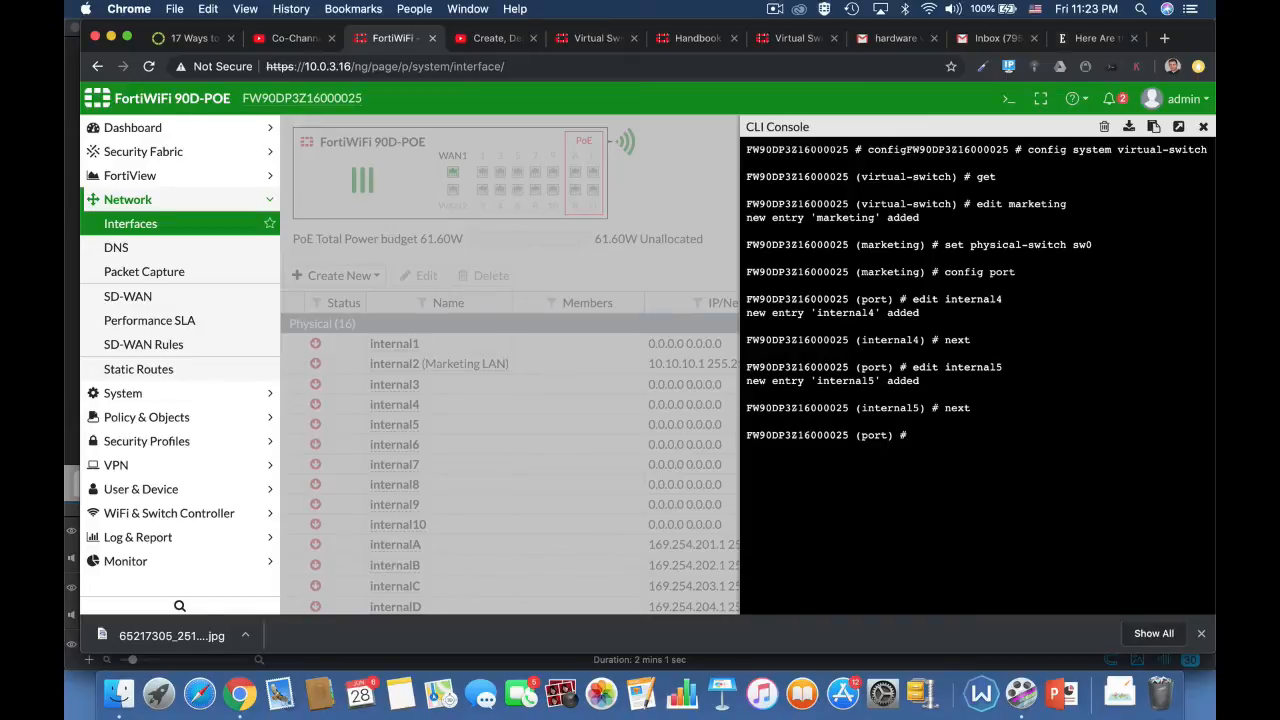
# Step: Add internal6 as a member port and end both the port and marketing configuration to save the switch
pyautogui.write('edit internal6')
pyautogui.press('Return')
pyautogui.write('next')
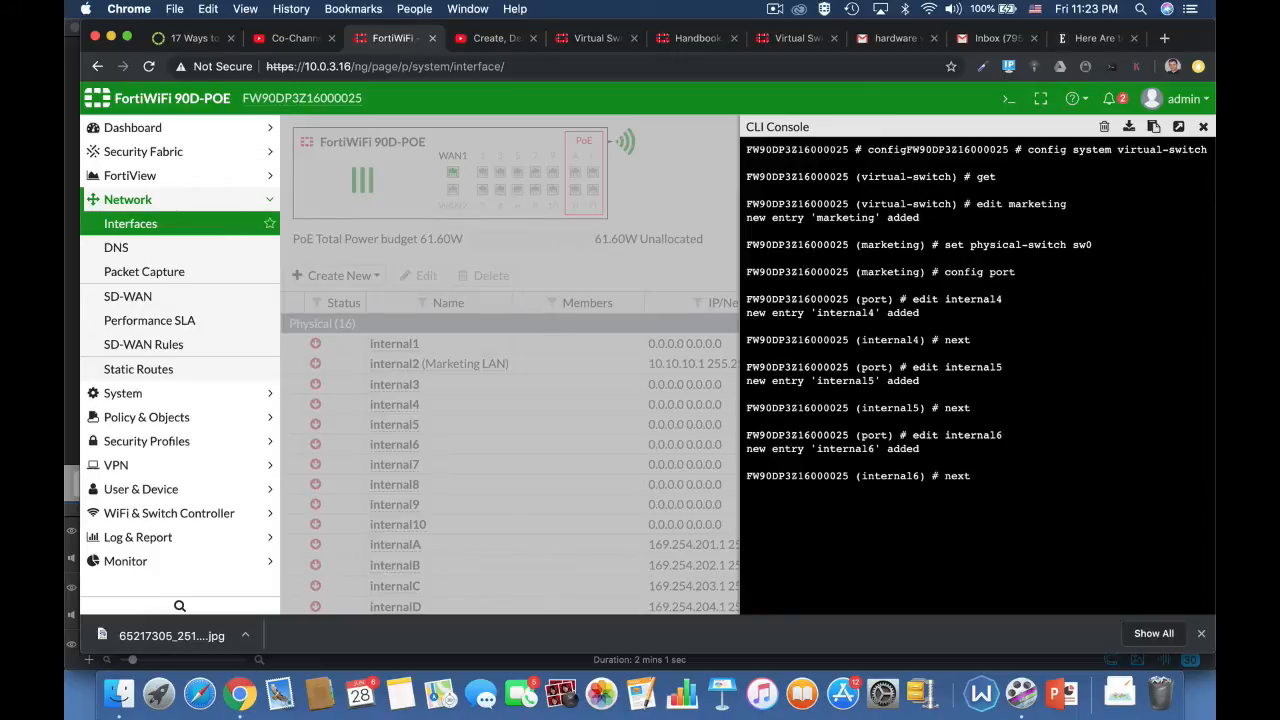
pyautogui.press('Return')
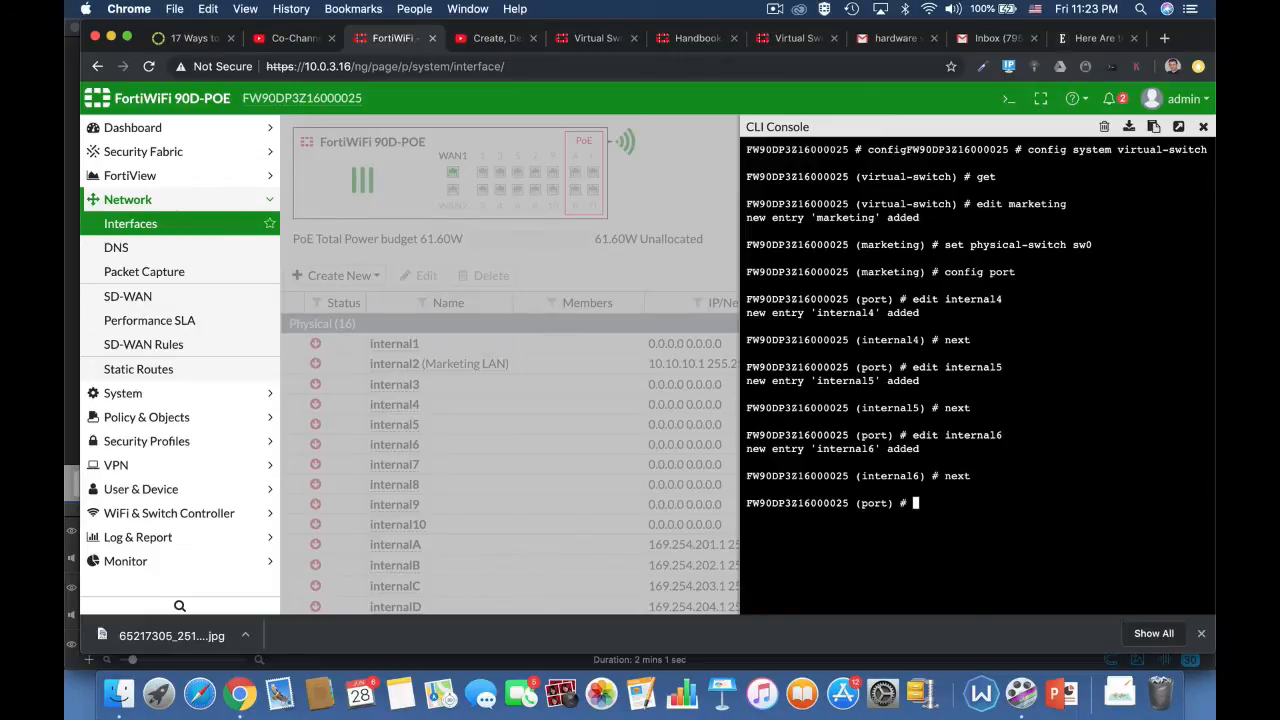
pyautogui.write('end')
pyautogui.press('Return')
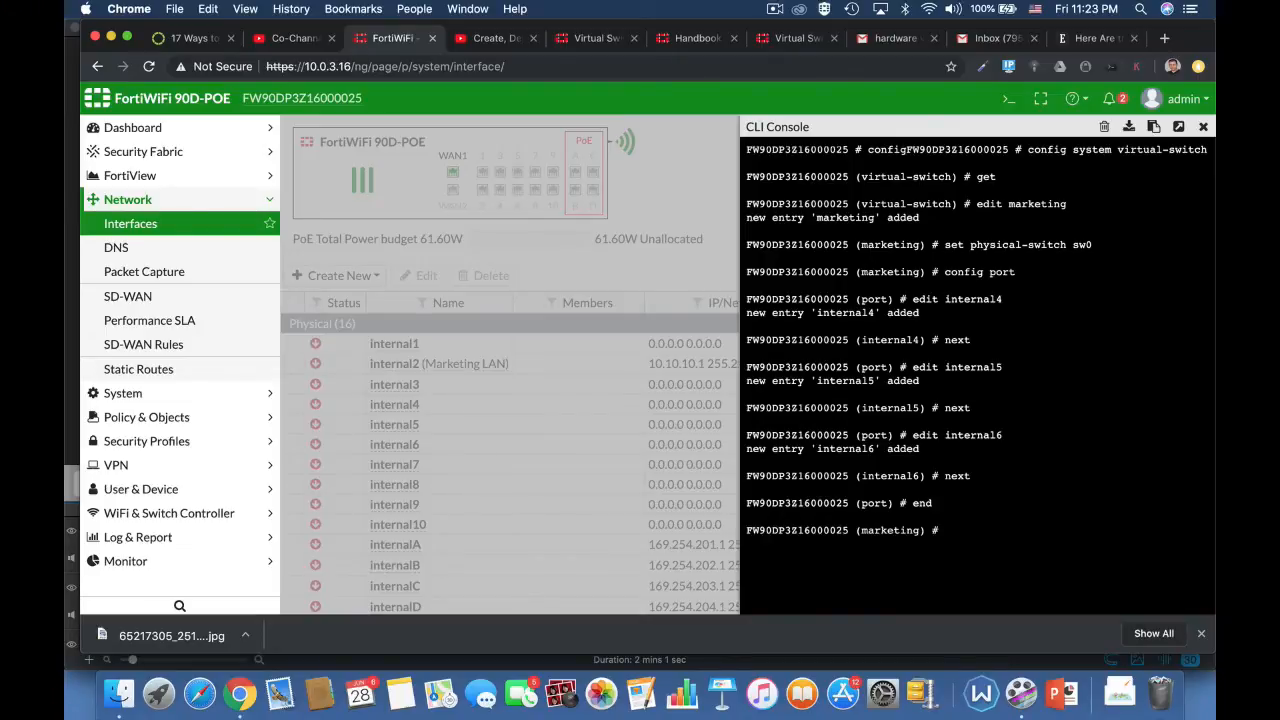
pyautogui.write('end')
pyautogui.press('Return')
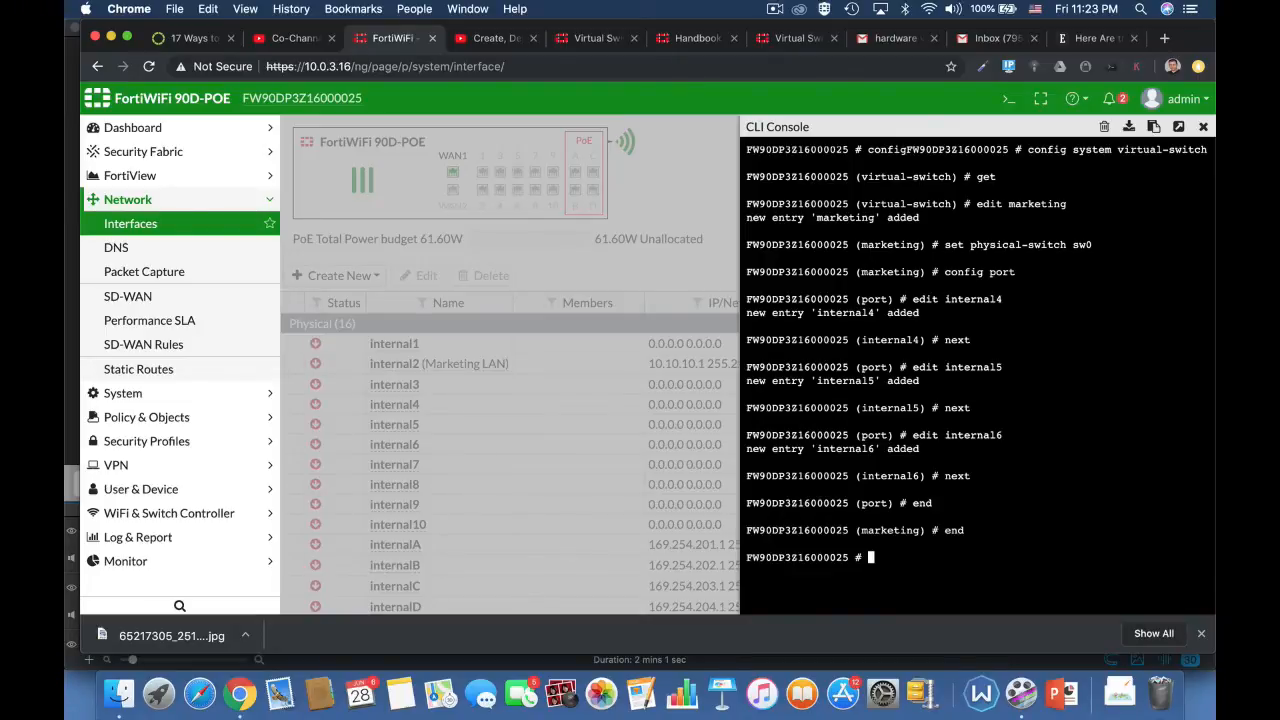
# Step: Re-enter config system virtual-switch, list the configured switches with get, and leave the configuration with end
pyautogui.write('config system sw')
pyautogui.press('Tab')
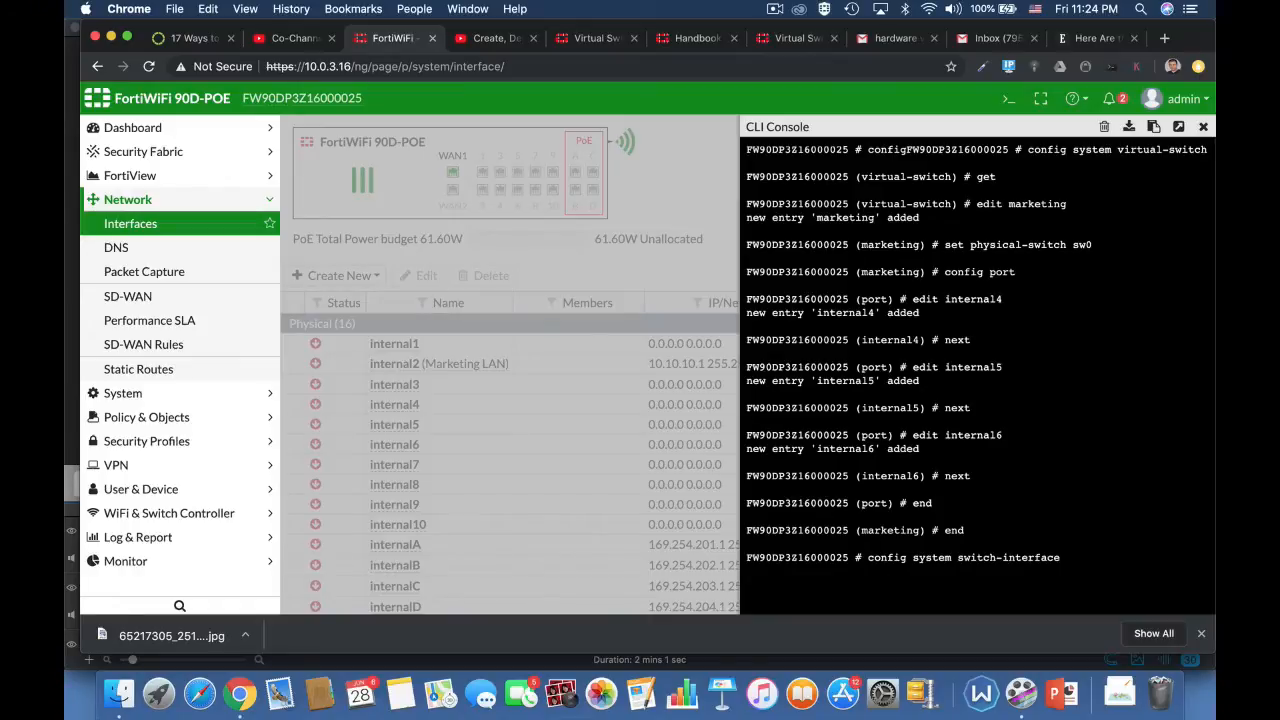
pyautogui.press('BackSpace')
pyautogui.press('BackSpace')
pyautogui.press('BackSpace')
pyautogui.press('BackSpace')
pyautogui.press('BackSpace')
pyautogui.press('BackSpace')
pyautogui.press('BackSpace')
pyautogui.press('BackSpace')
pyautogui.press('BackSpace')
pyautogui.press('BackSpace')
pyautogui.press('BackSpace')
pyautogui.press('BackSpace')
pyautogui.write('vir')
pyautogui.press('Tab')
pyautogui.press('Return')
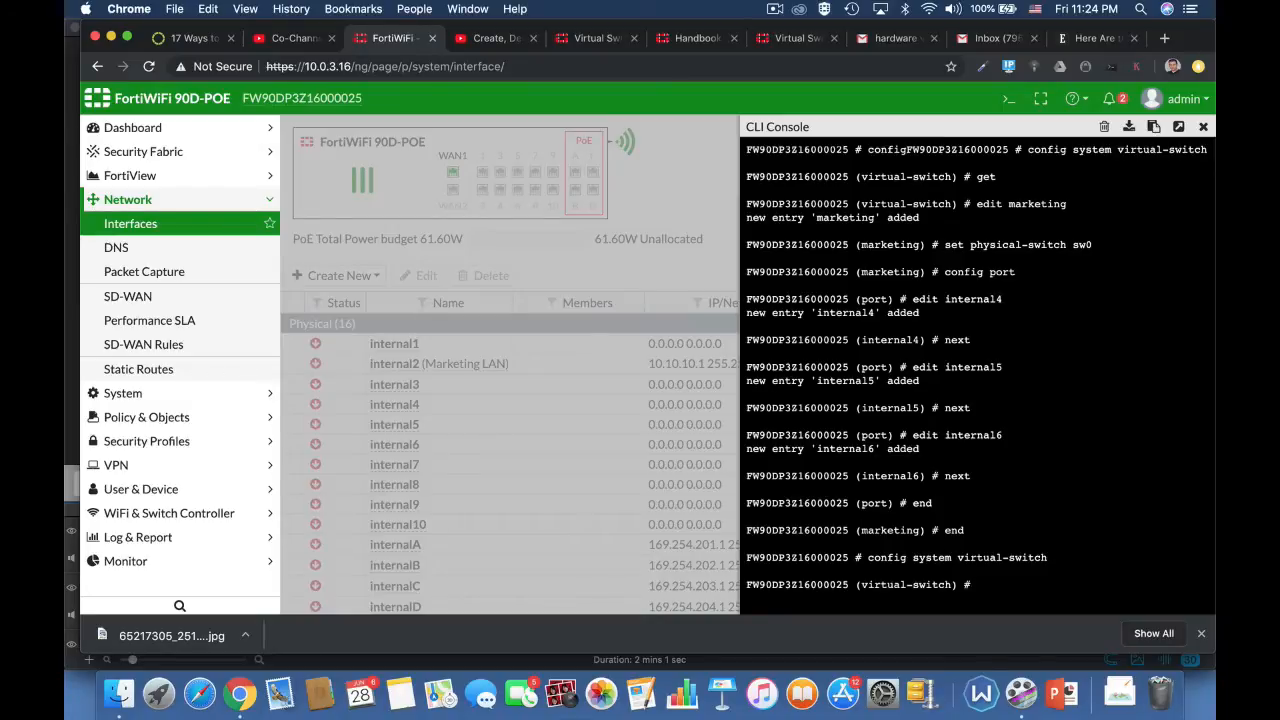
pyautogui.write('get')
pyautogui.press('Return')
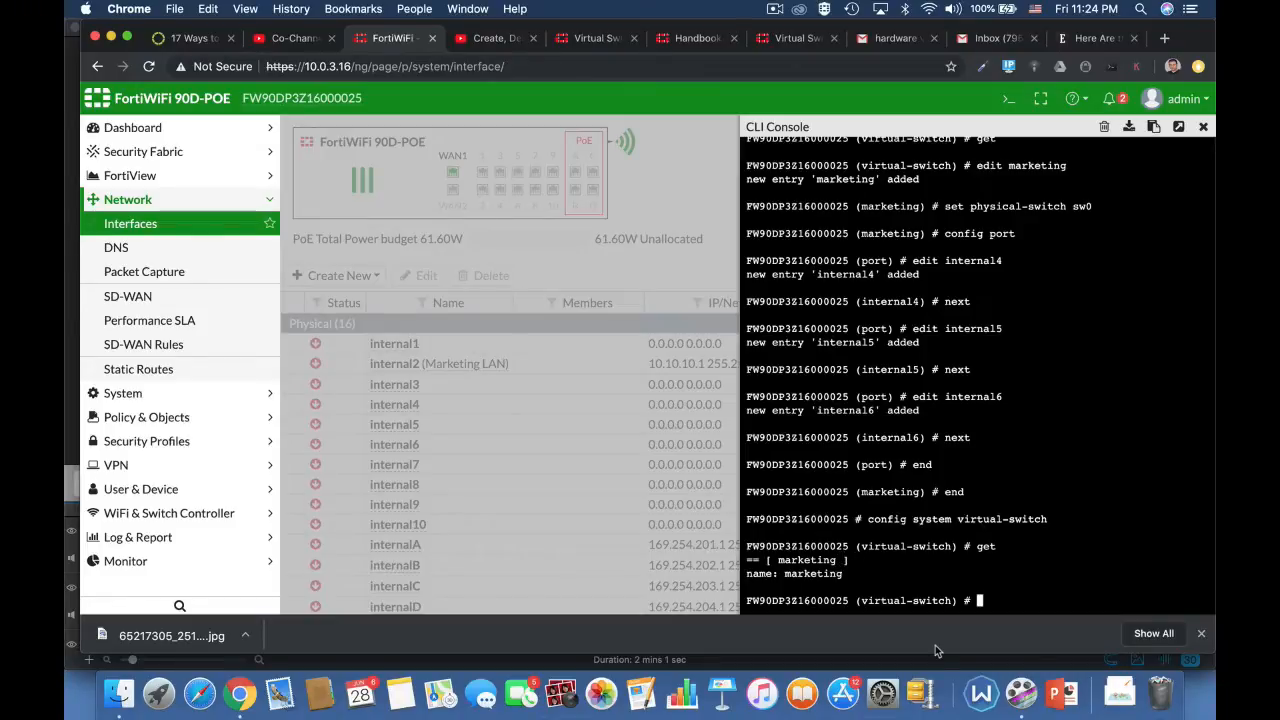
pyautogui.write('end')
pyautogui.press('Return')
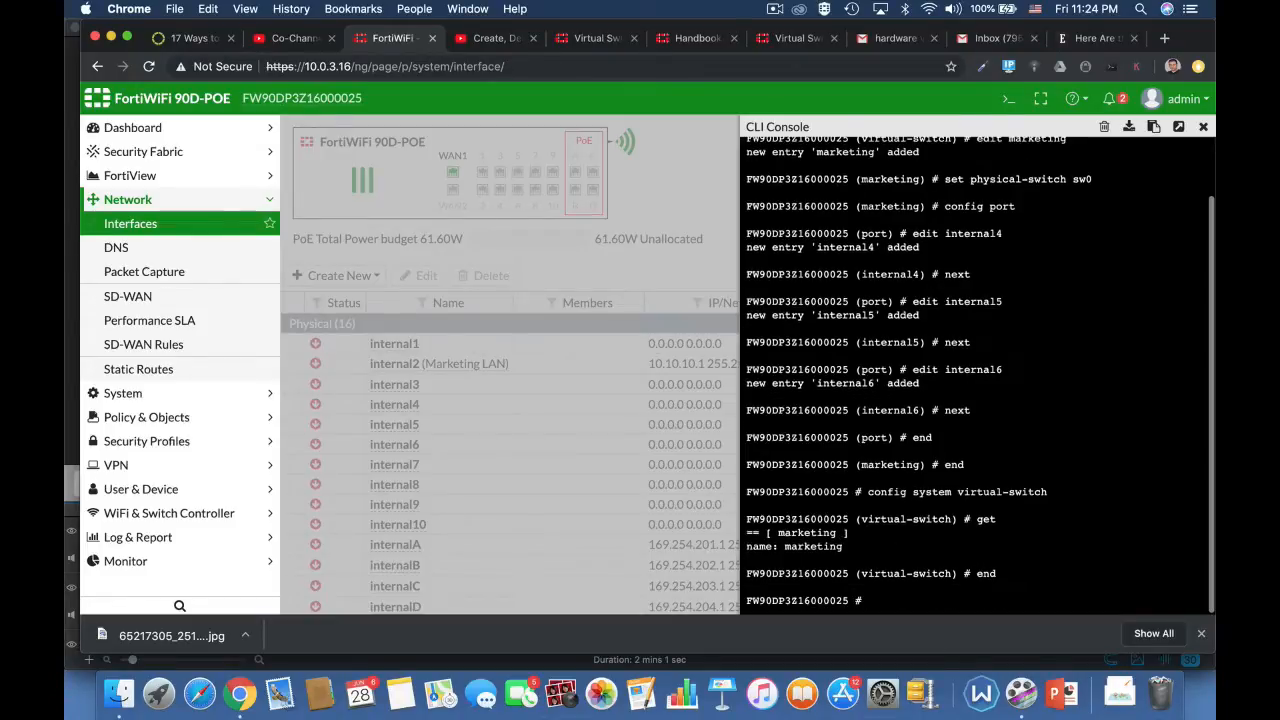
pyautogui.write('end')
pyautogui.press('Return')
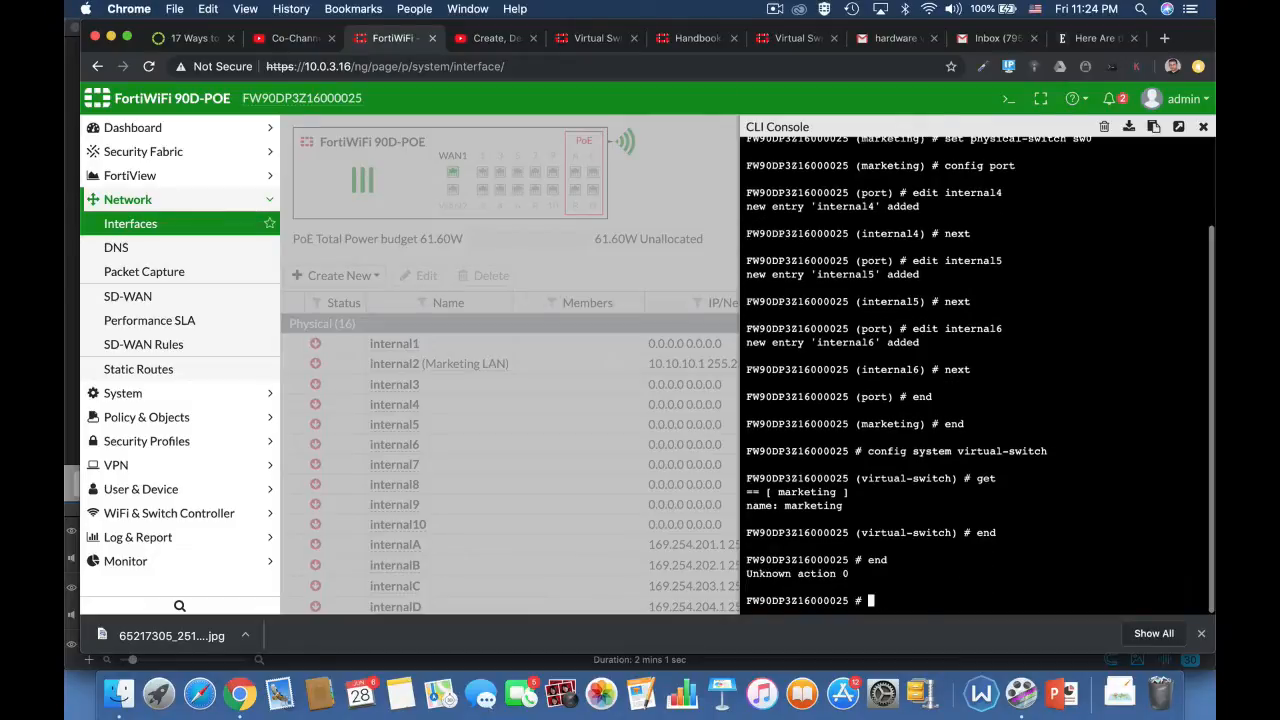
# Step: Close the CLI console and reload the network interfaces page
pyautogui.click(1203, 126)
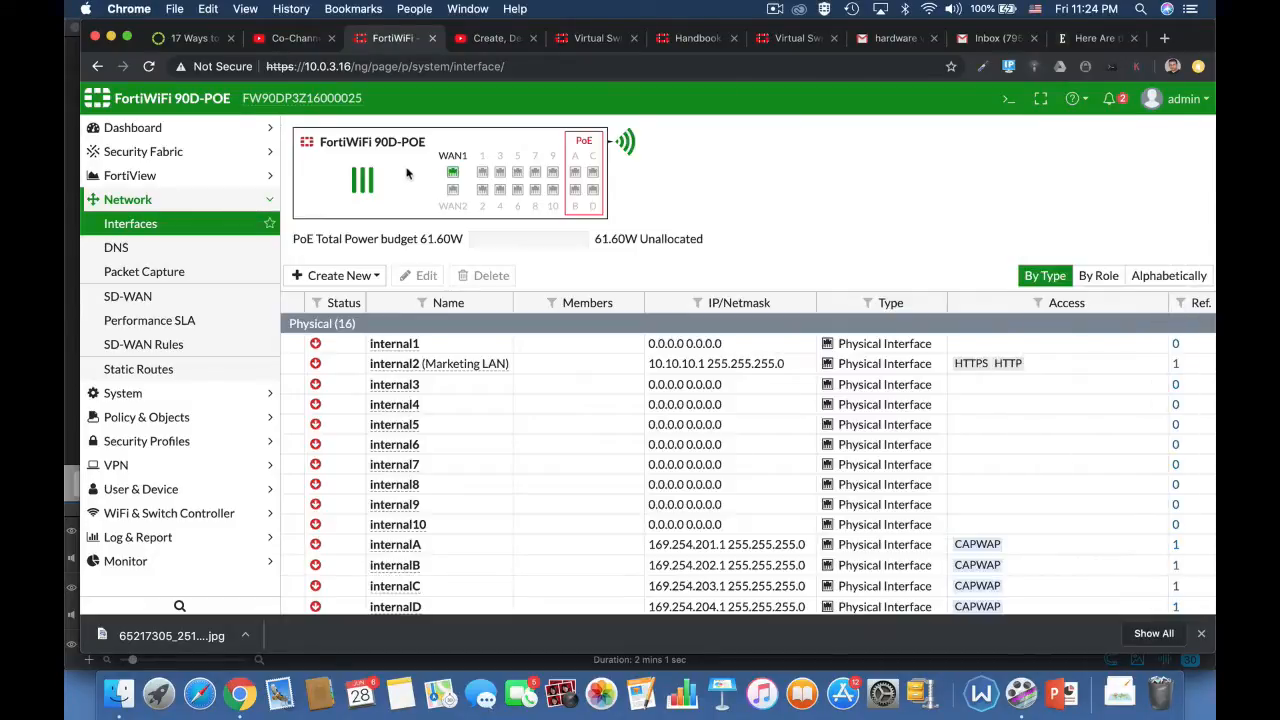
pyautogui.click(442, 66)
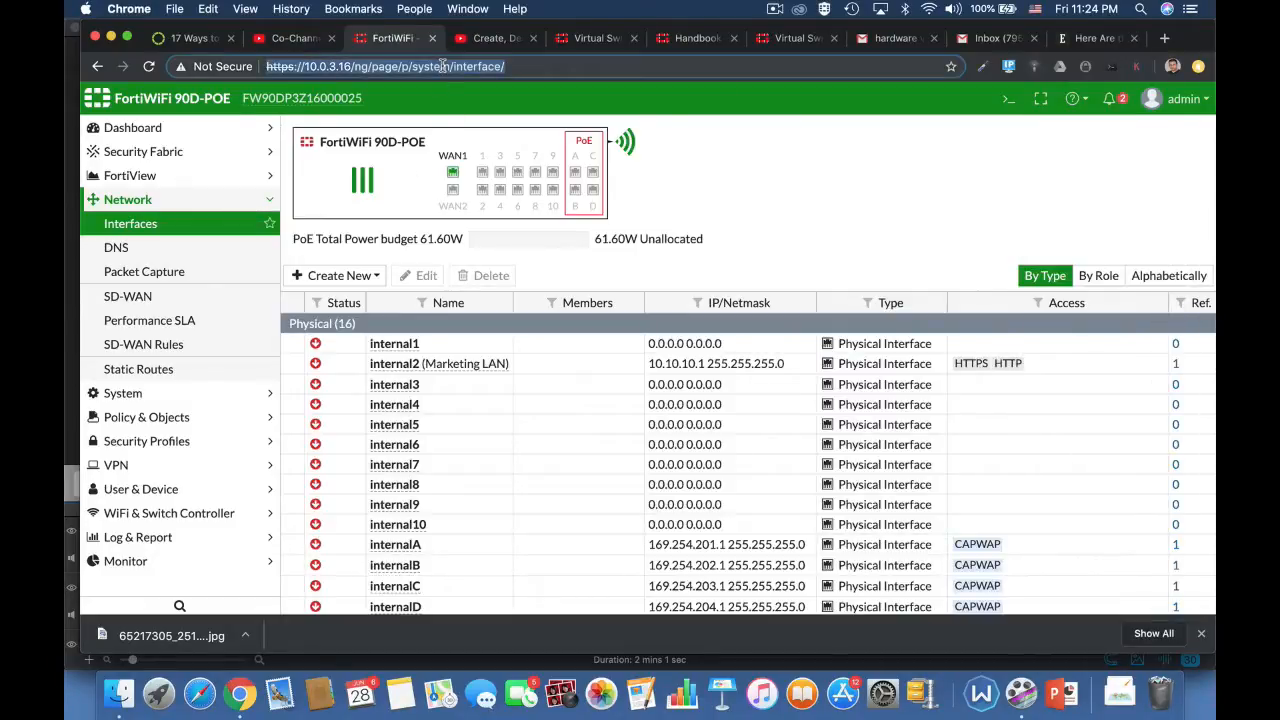
pyautogui.press('Return')
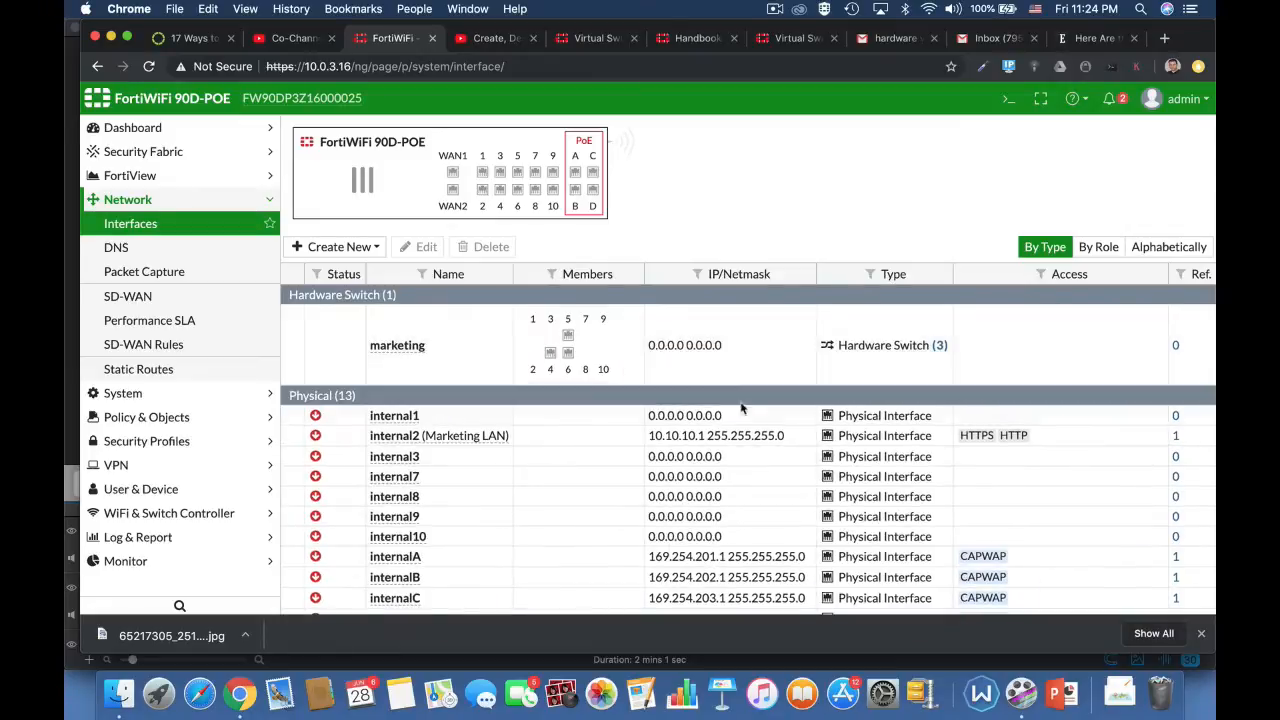
# Step: Open the marketing hardware switch for editing and set its alias to lan2 and its role to LAN
pyautogui.click(409, 365)
pyautogui.click(424, 275)
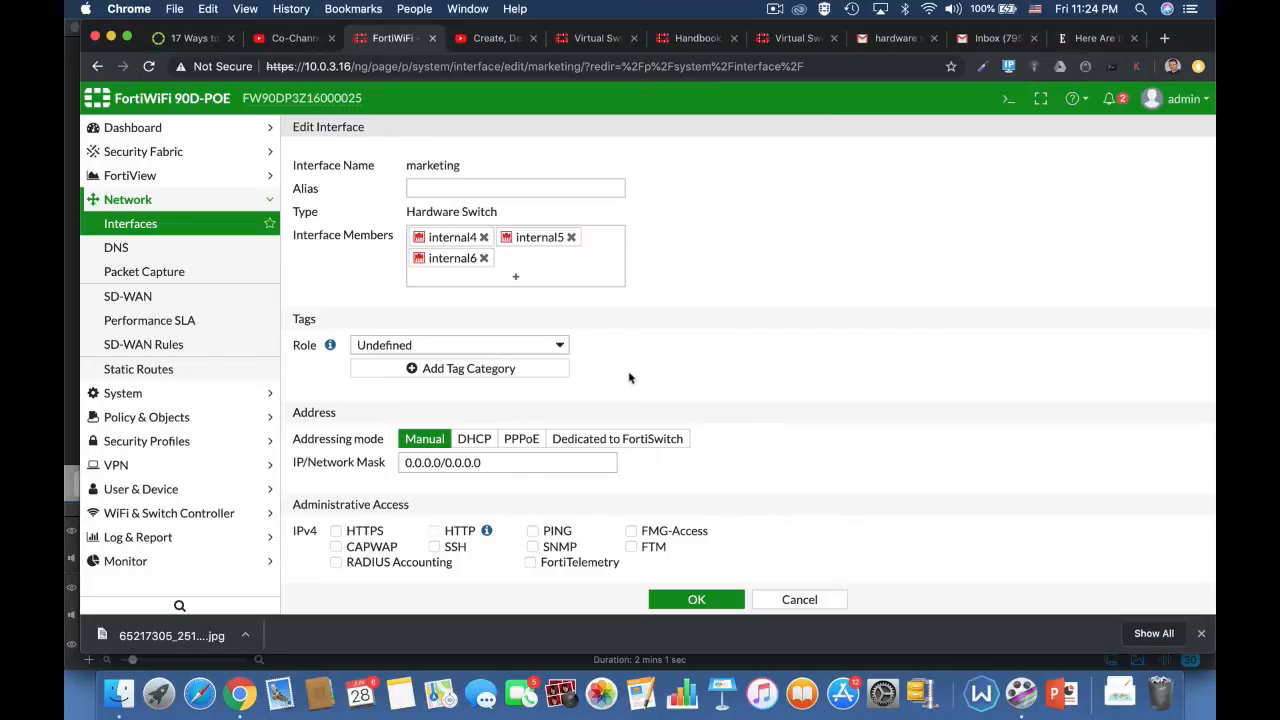
pyautogui.click(446, 189)
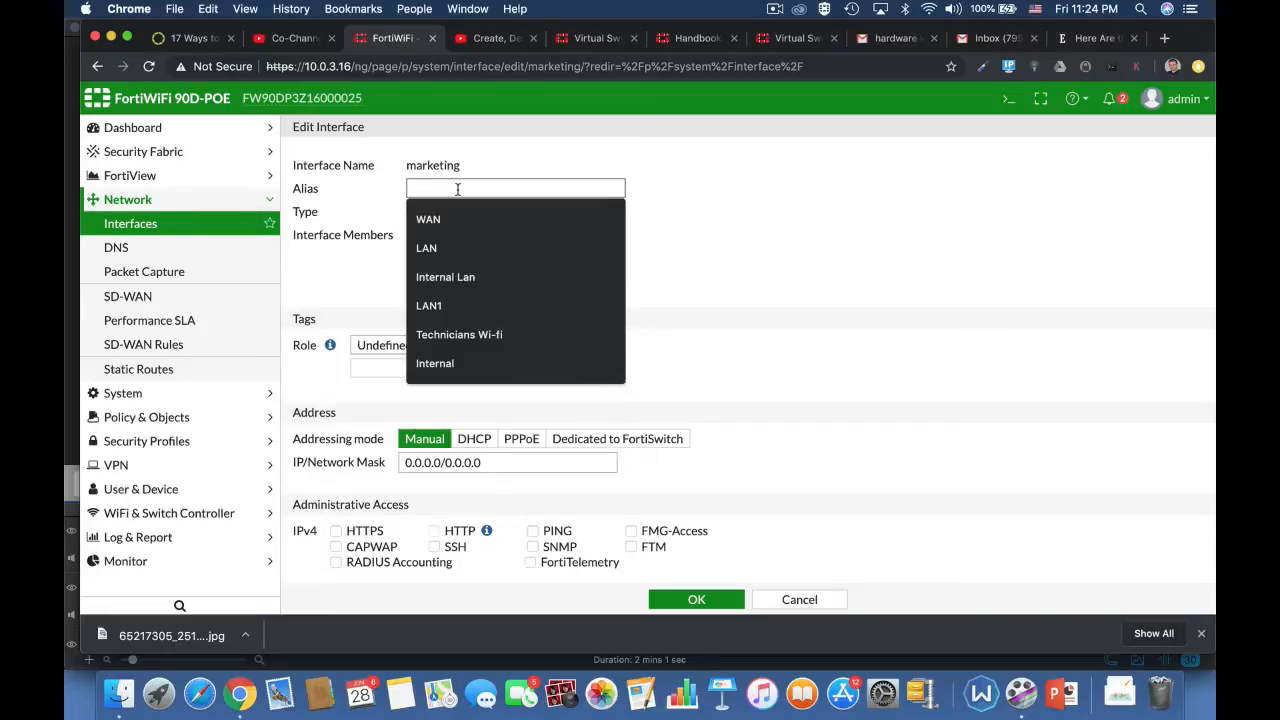
pyautogui.write('lan2')
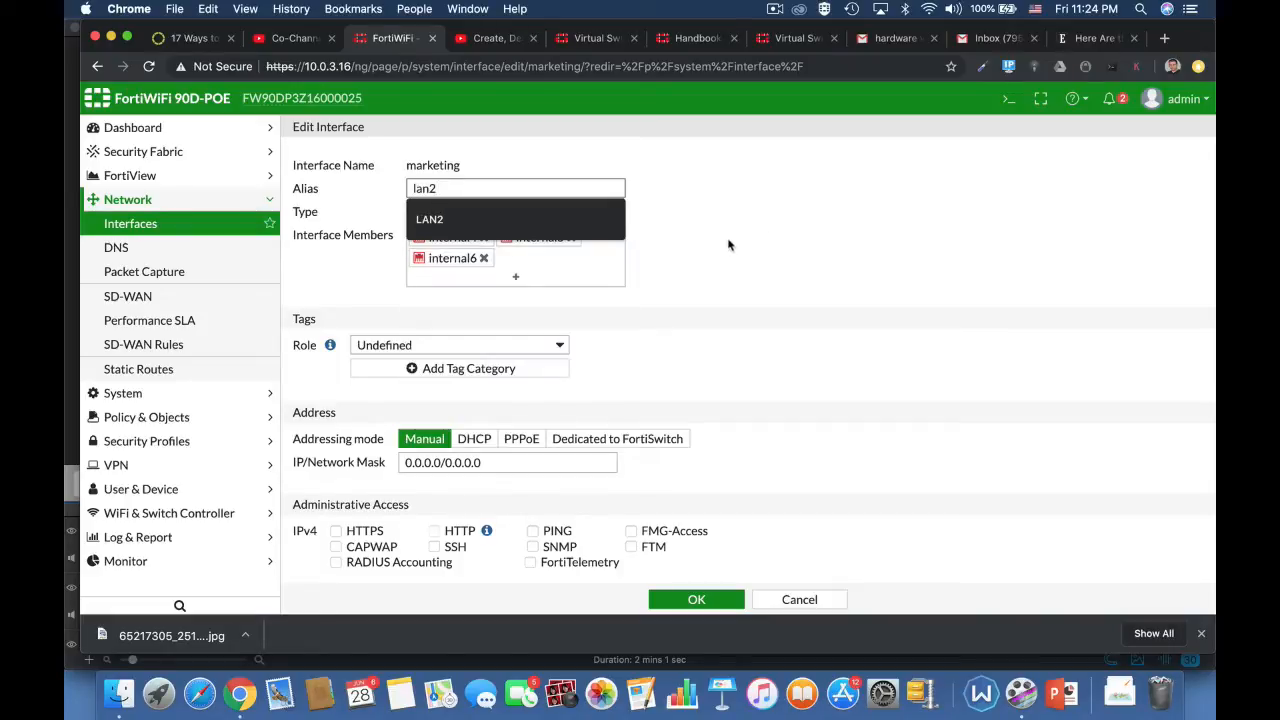
pyautogui.click(728, 245)
pyautogui.click(541, 346)
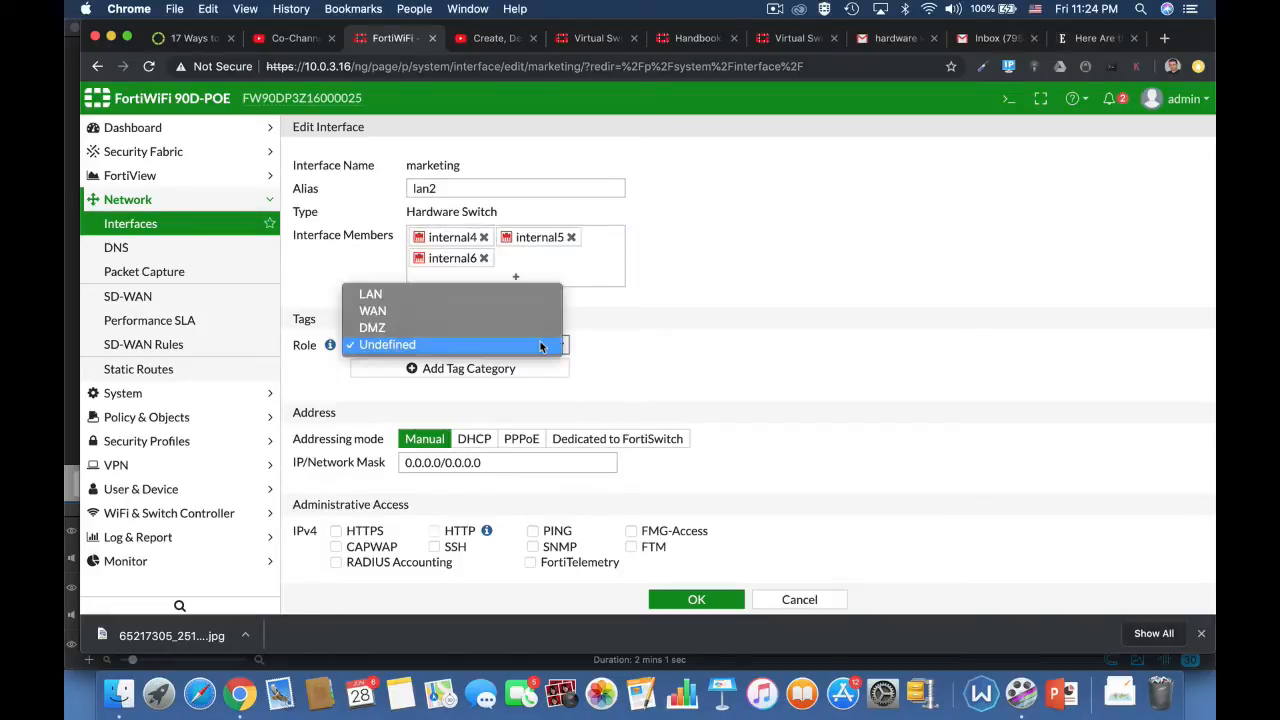
pyautogui.click(503, 296)
# Step: Try to set the marketing interface's IP/Network Mask to 10.0.3.17/24
pyautogui.scroll(-1, 710, 410)
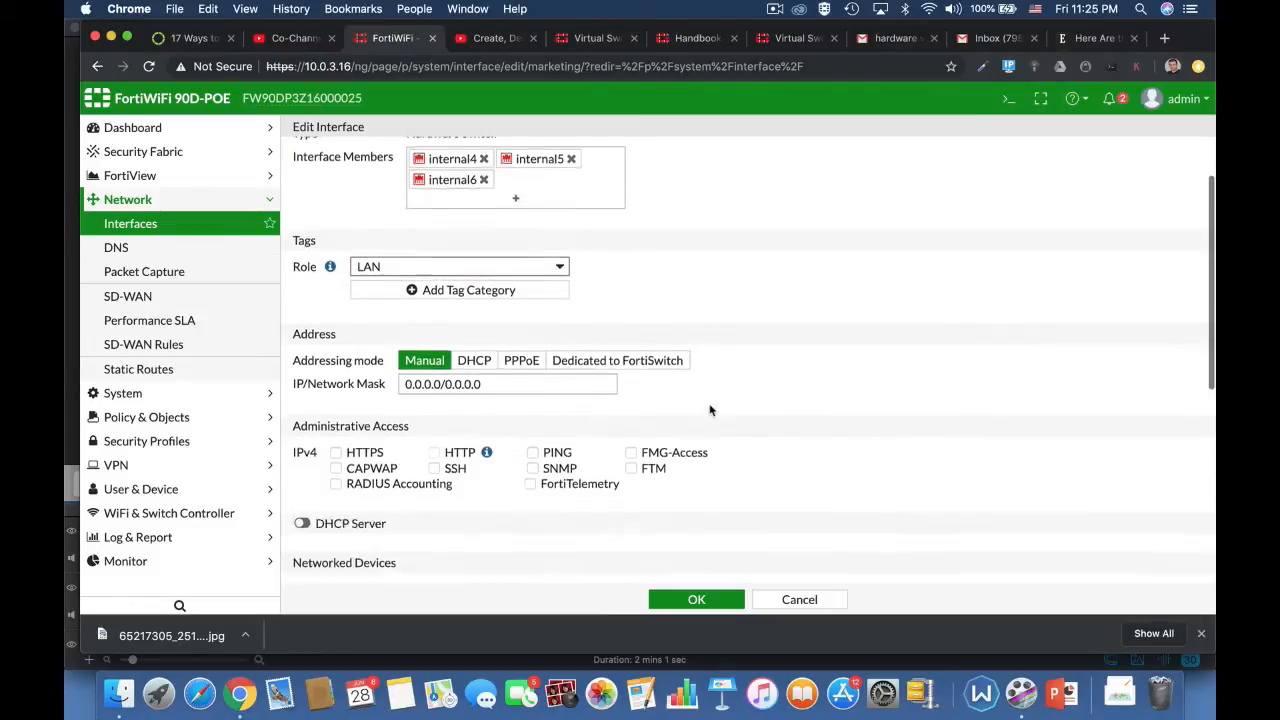
pyautogui.scroll(-1, 710, 410)
pyautogui.click(489, 310)
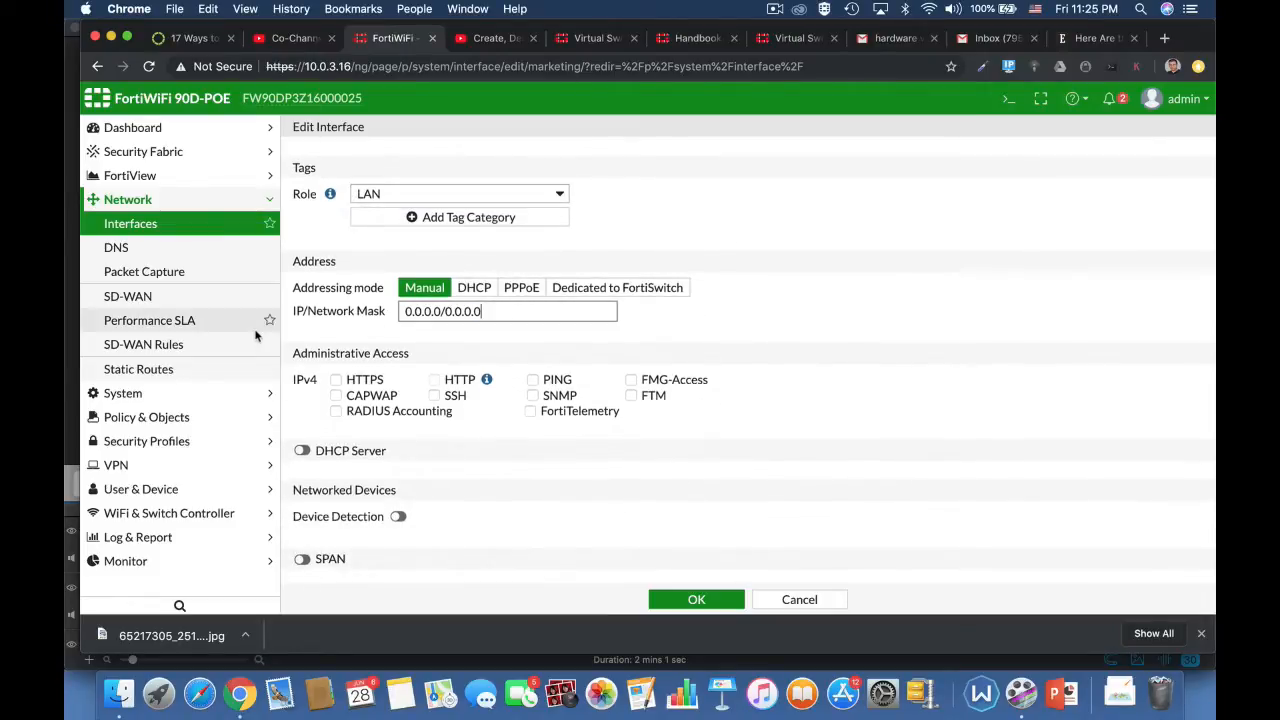
pyautogui.moveTo(500, 311); pyautogui.dragTo(379, 316)
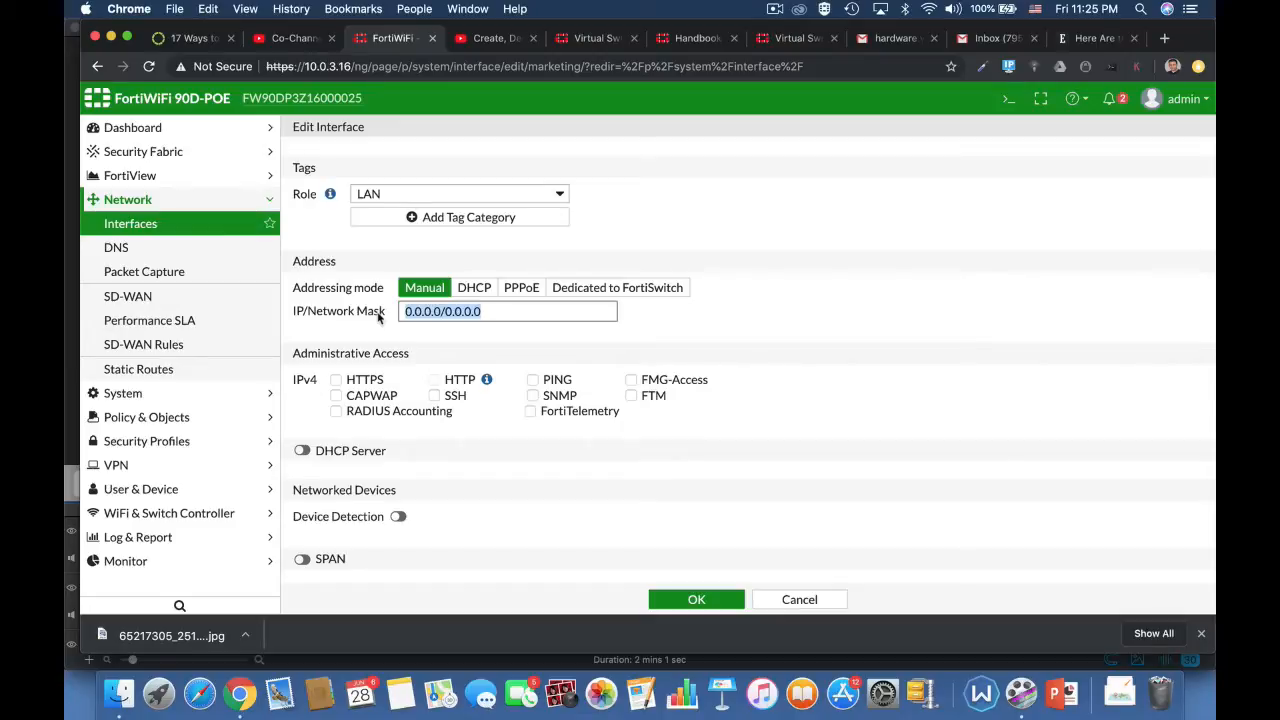
pyautogui.write('10.0.3')
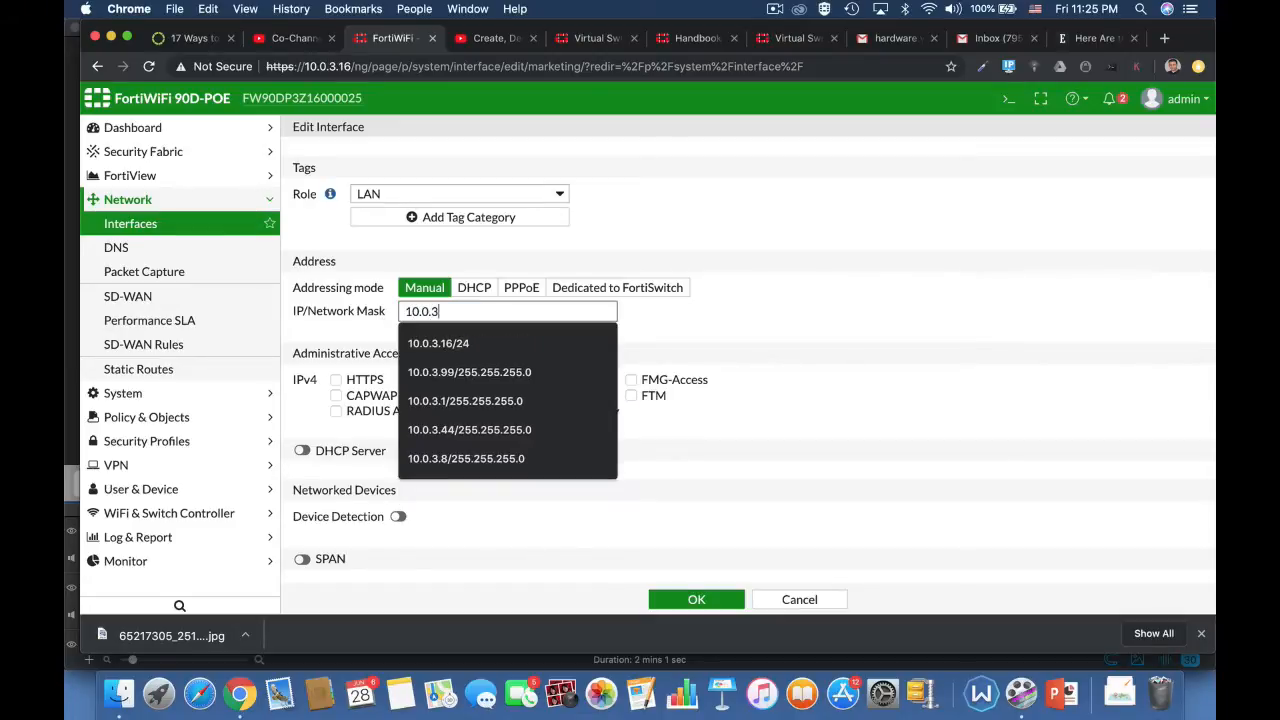
pyautogui.write('.17')
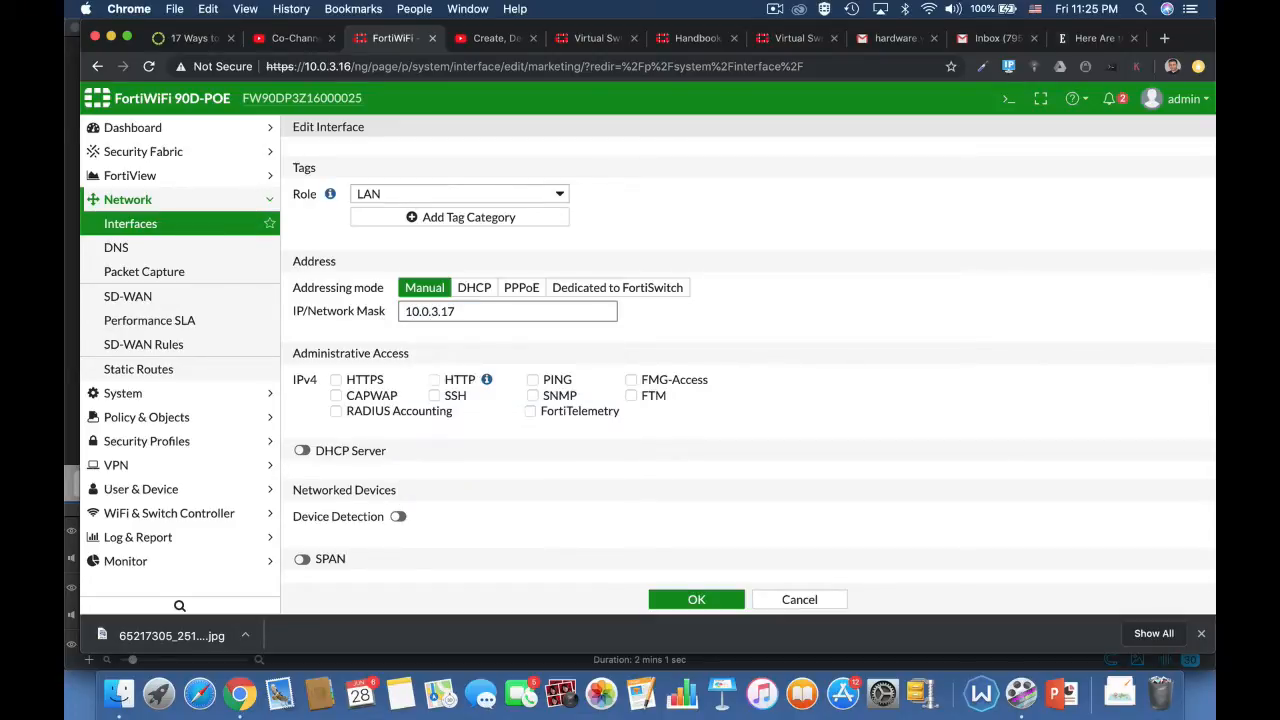
pyautogui.write('/24')
pyautogui.click(778, 421)
# Step: Replace the marketing interface's IP/Network Mask with 10.0.4.17/24
pyautogui.click(476, 310)
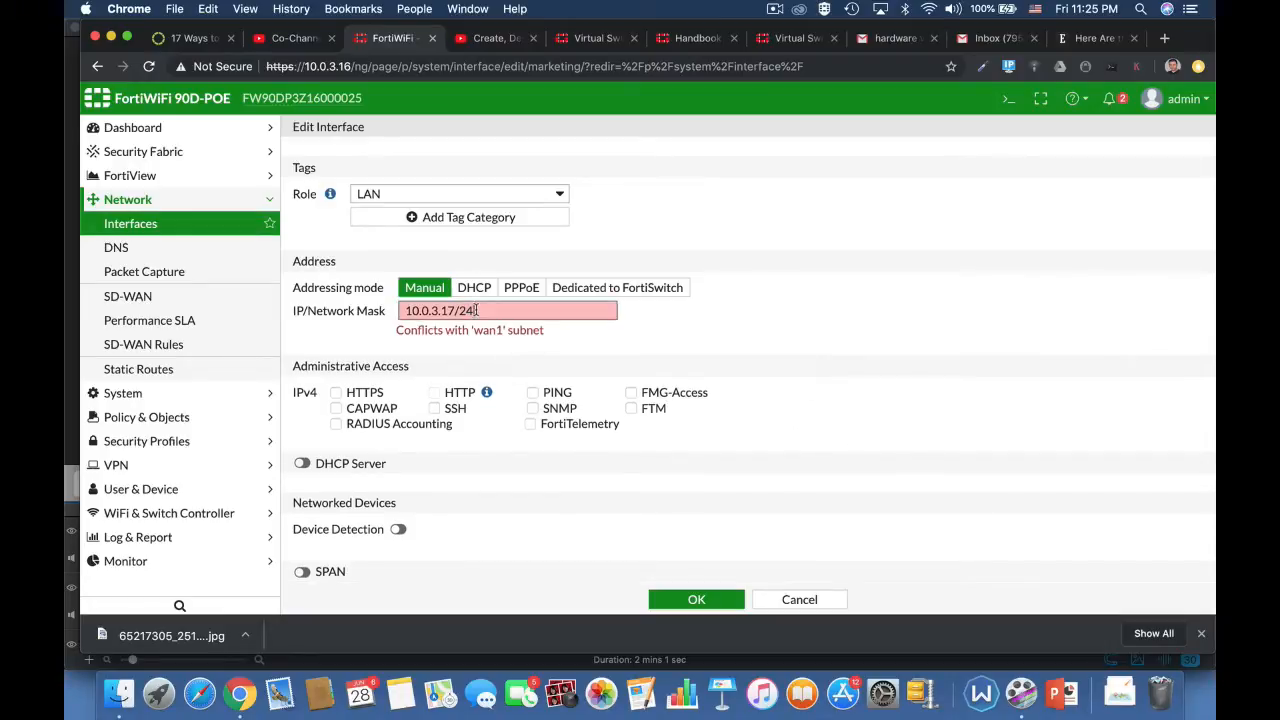
pyautogui.moveTo(487, 310); pyautogui.dragTo(318, 314)
pyautogui.write('10.')
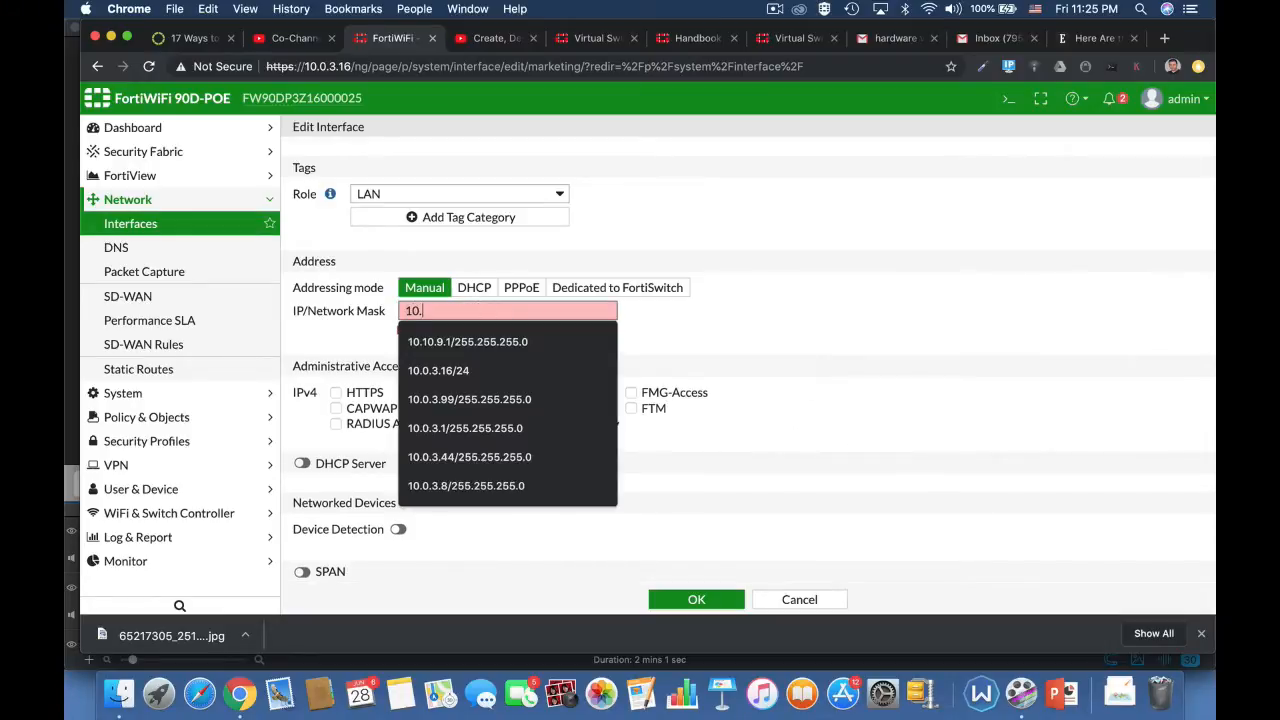
pyautogui.write('0.4.1')
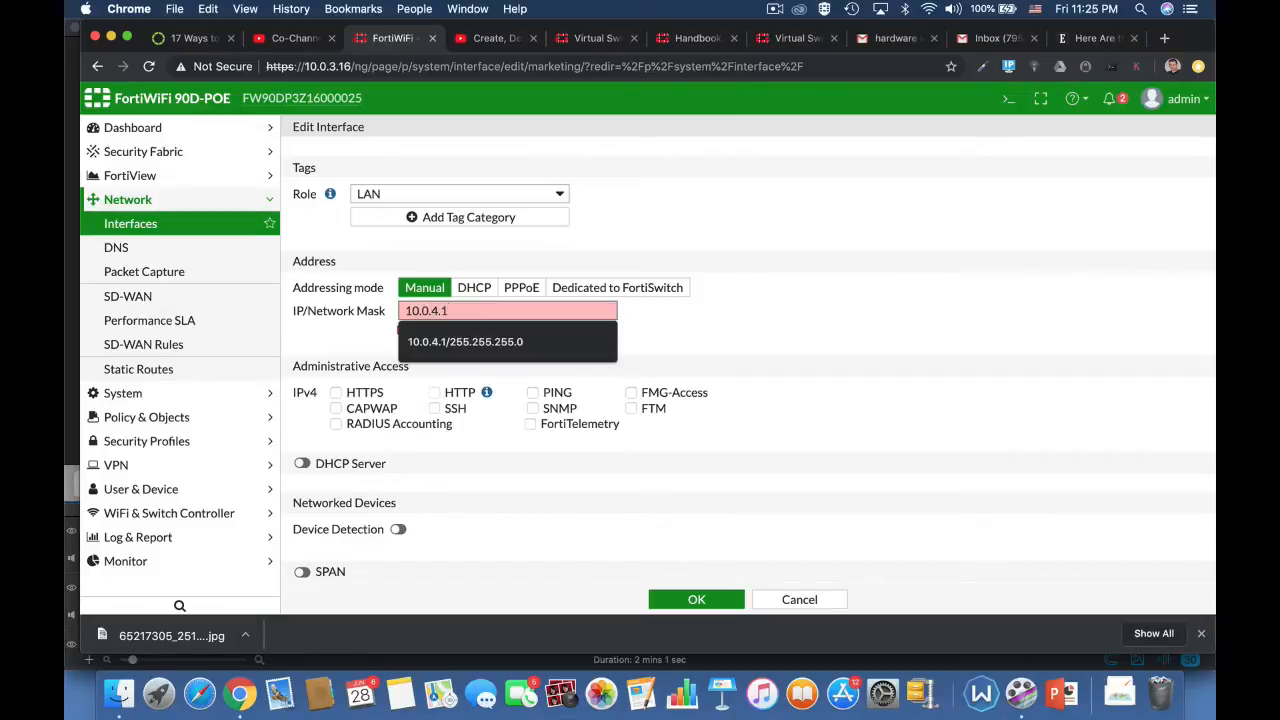
pyautogui.write('7/25')
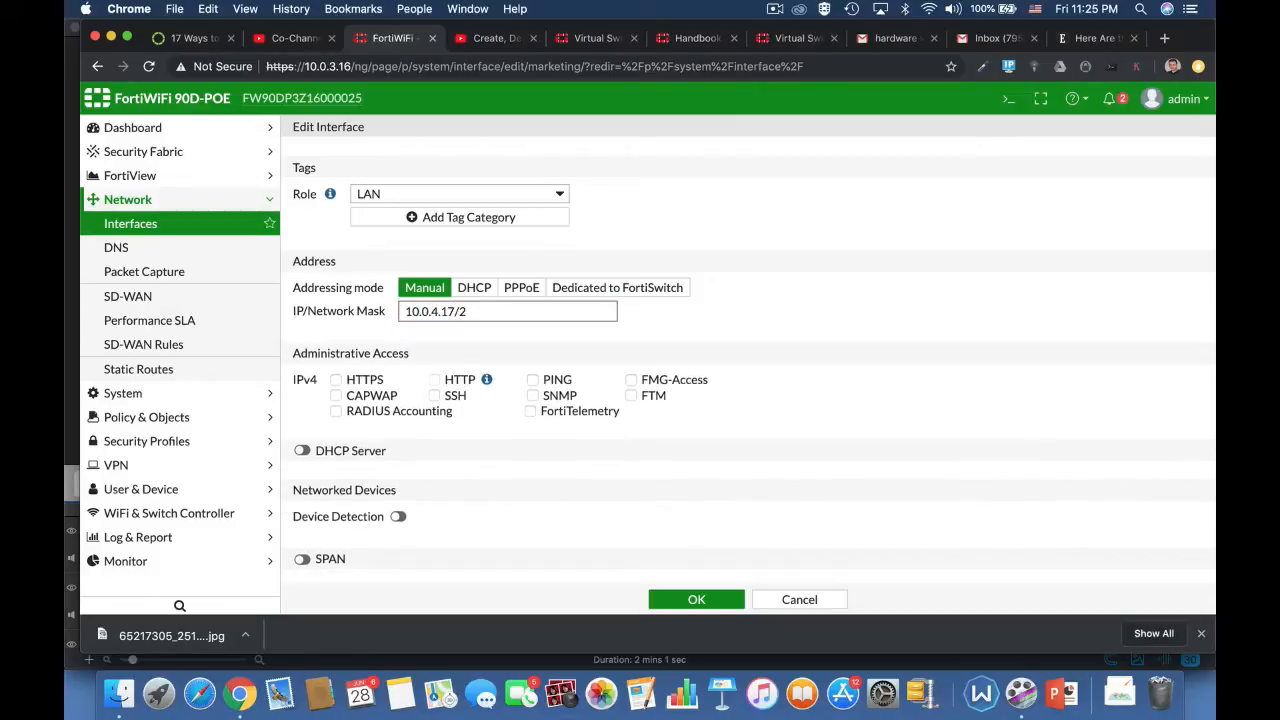
pyautogui.click(708, 365)
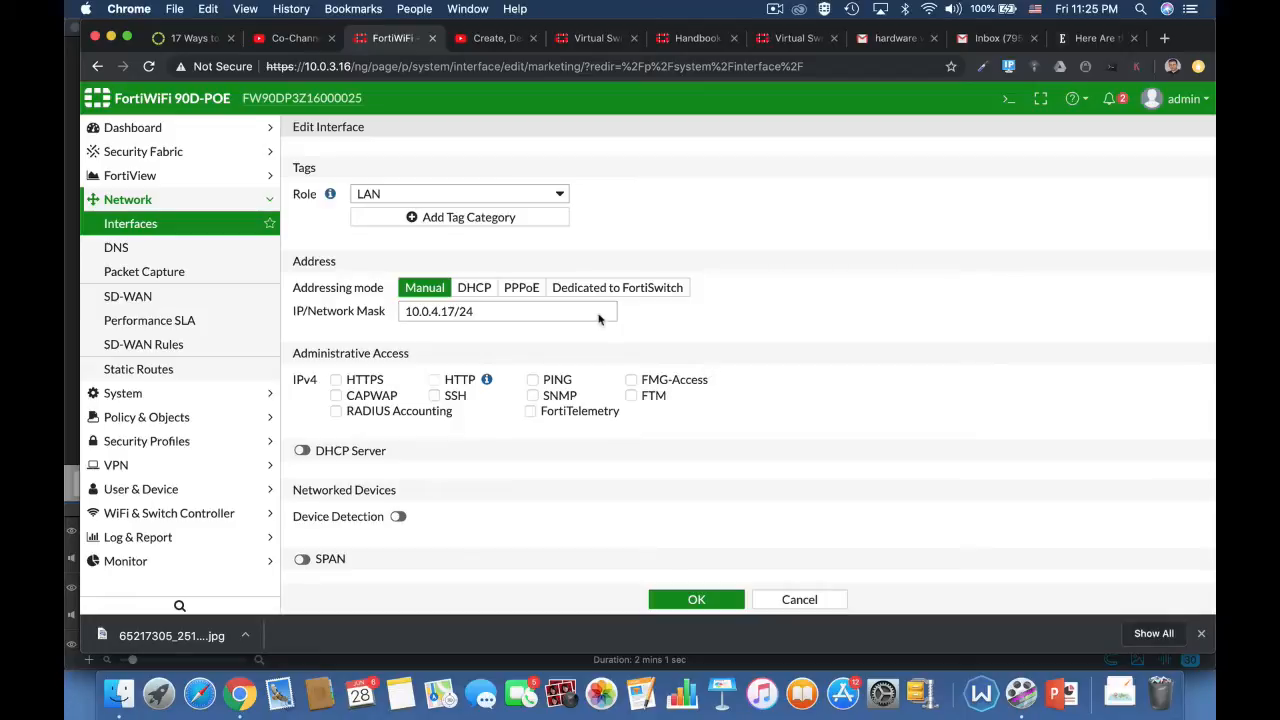
# Step: Allow HTTPS, HTTP and PING administrative access on the marketing interface and enable its DHCP server
pyautogui.click(348, 384)
pyautogui.click(301, 451)
pyautogui.scroll(-3, 742, 516)
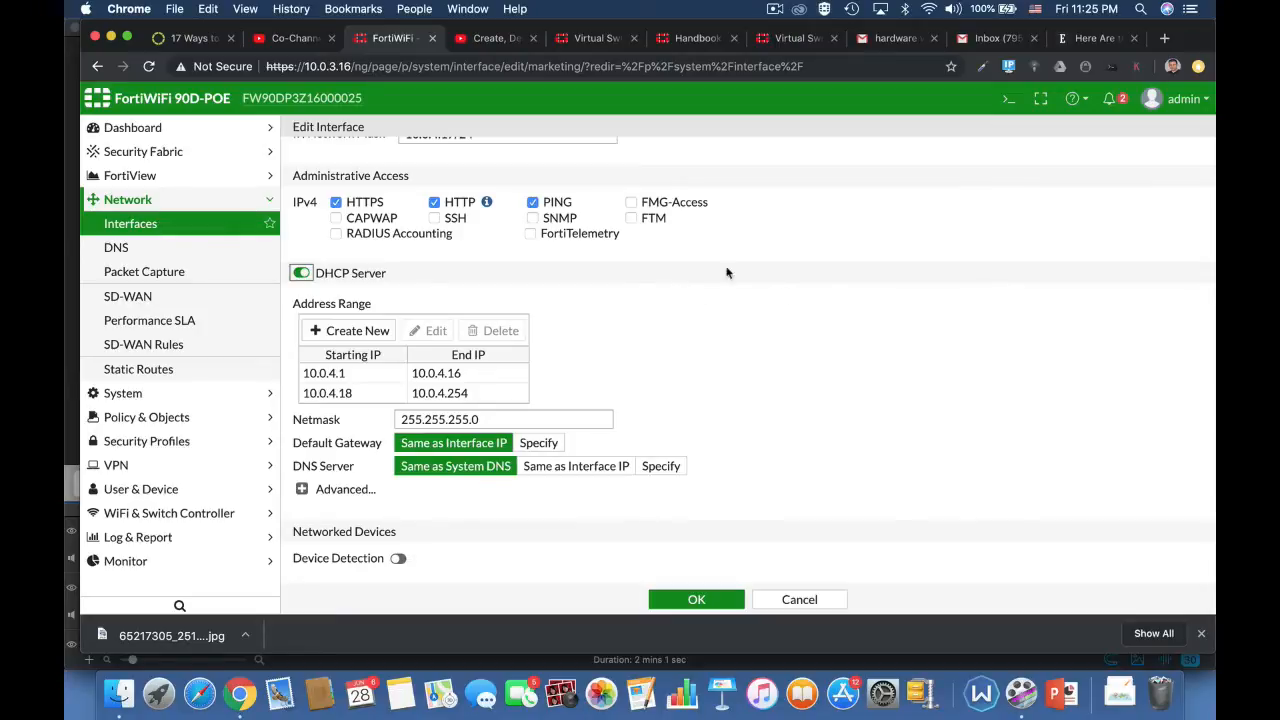
pyautogui.scroll(3, 786, 297)
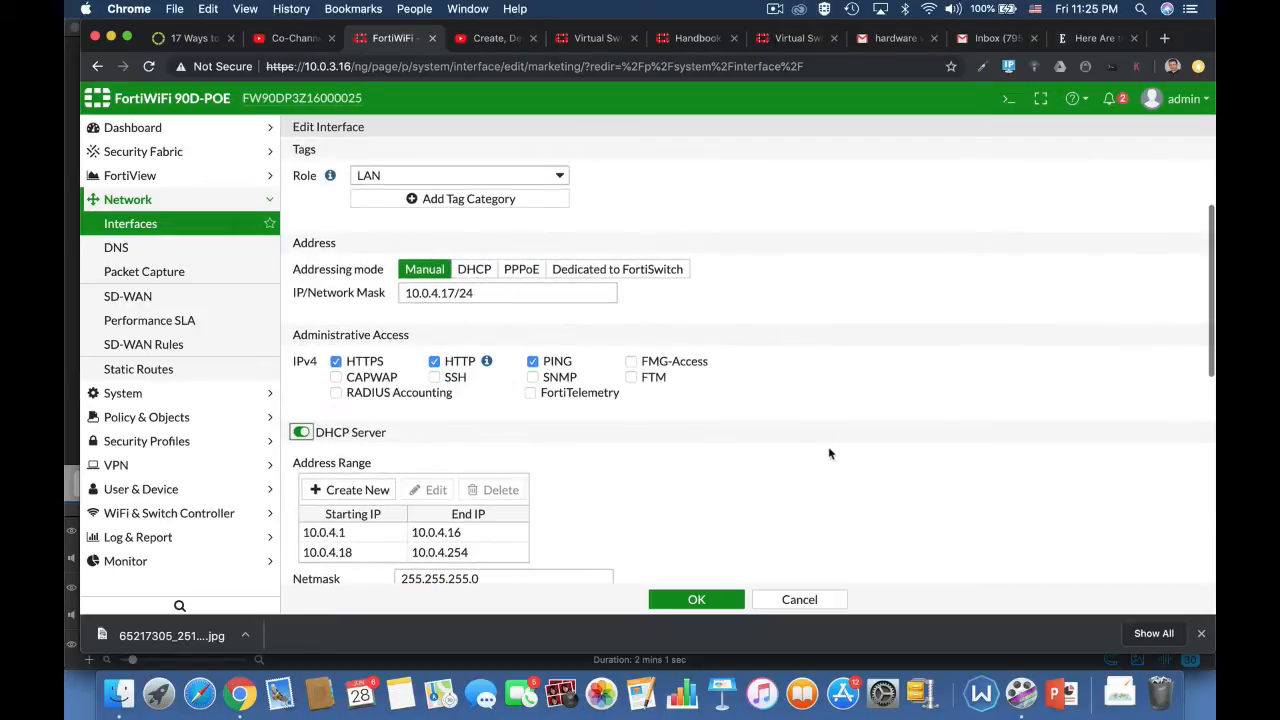
# Step: Enable device detection for the marketing interface and save the interface settings
pyautogui.scroll(-4, 829, 454)
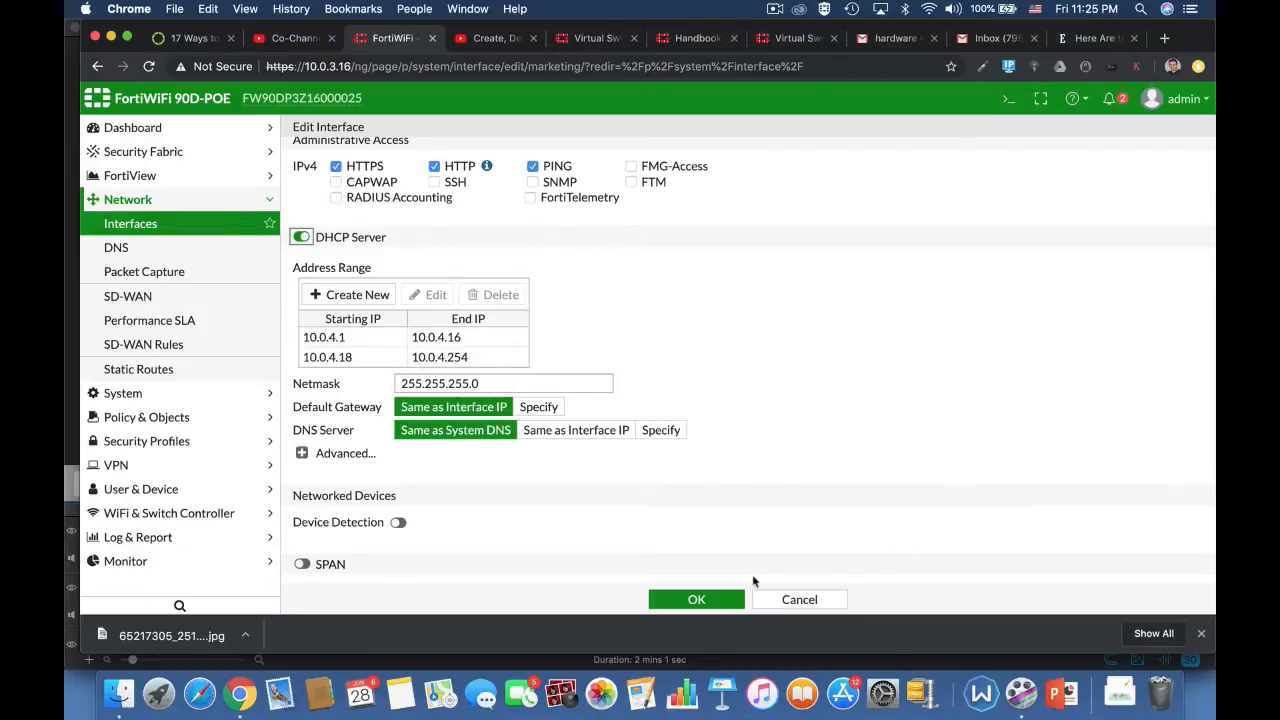
pyautogui.click(398, 524)
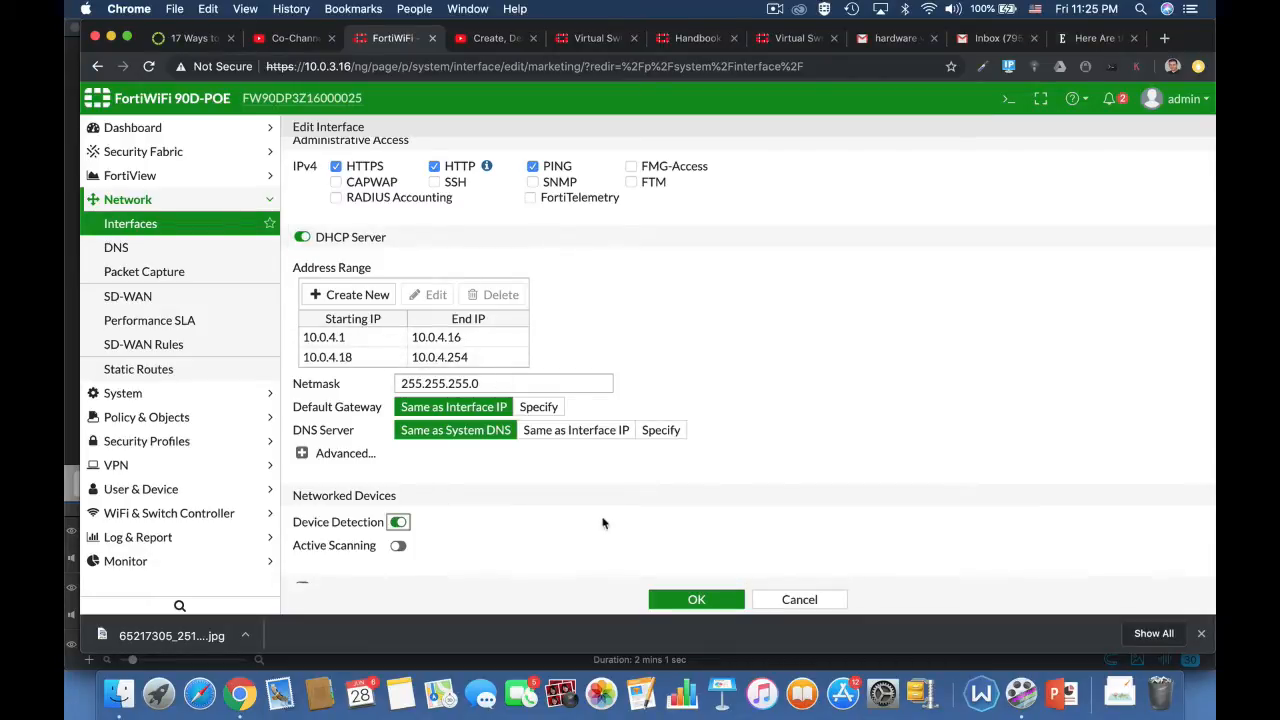
pyautogui.scroll(-3, 732, 549)
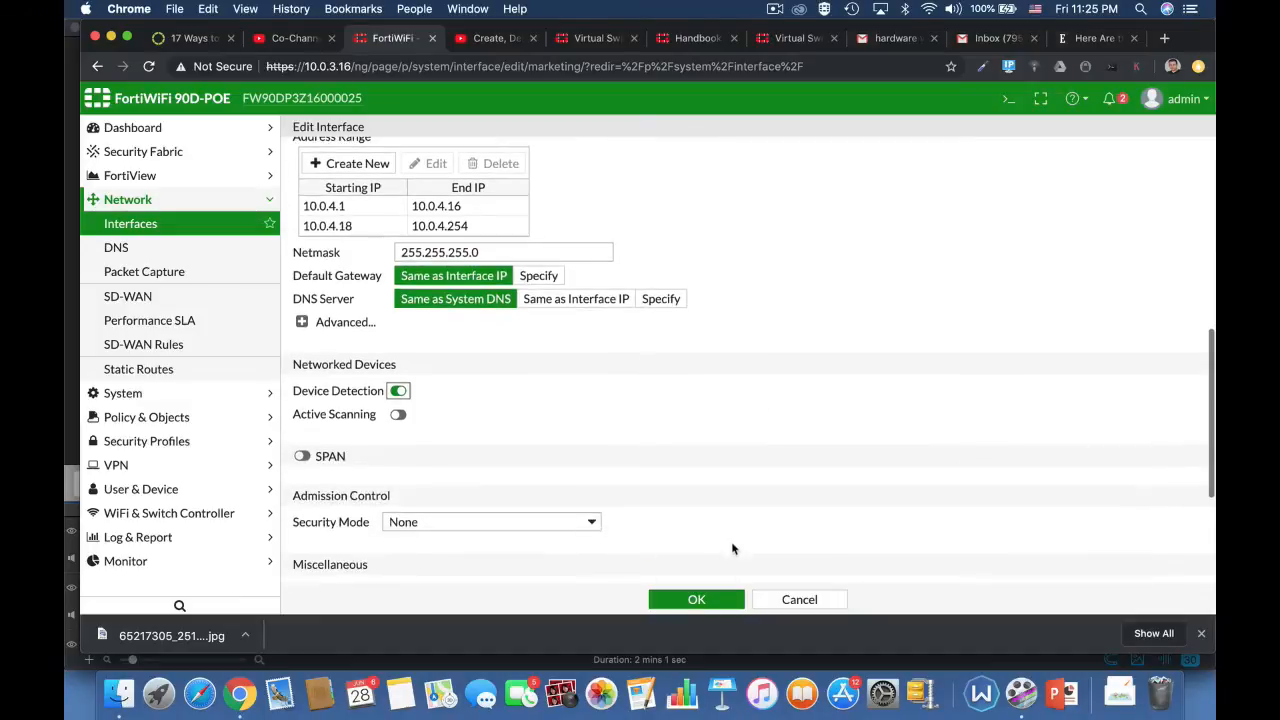
pyautogui.click(690, 600)
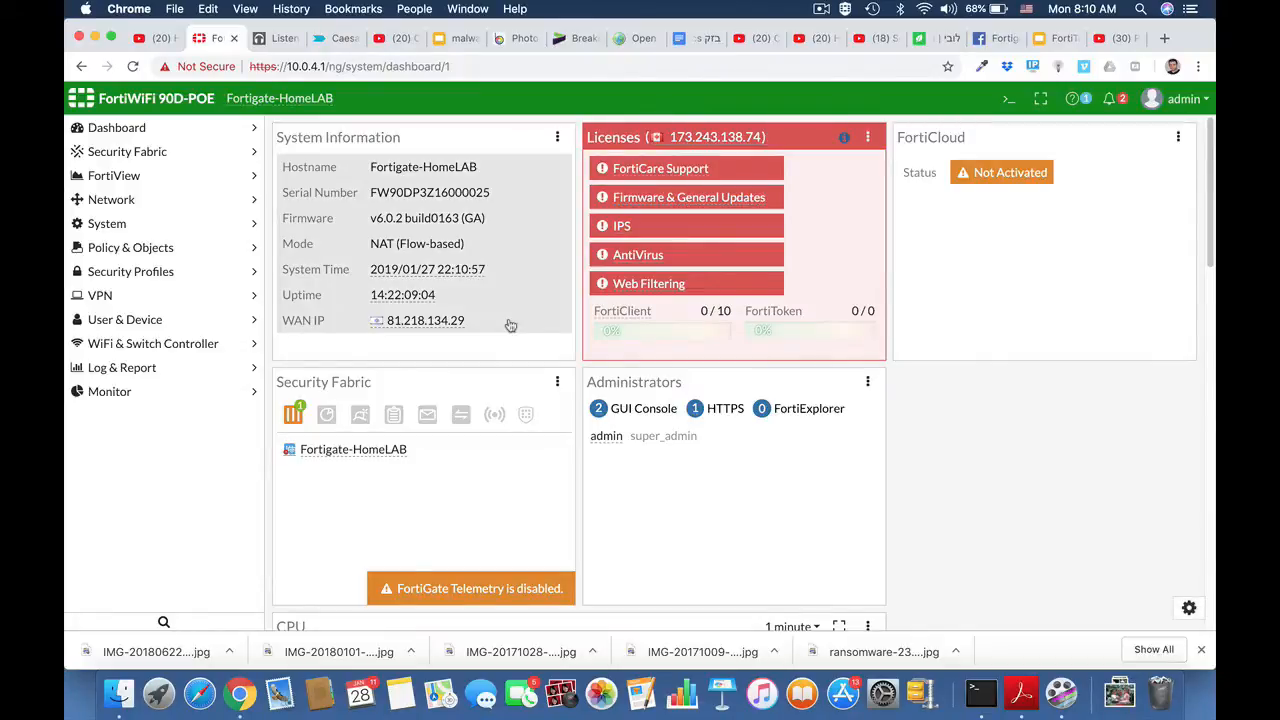
# Step: Open the system settings of Fortigate-HomeLAB, set the inspection mode to Proxy and apply the change
pyautogui.click(126, 228)
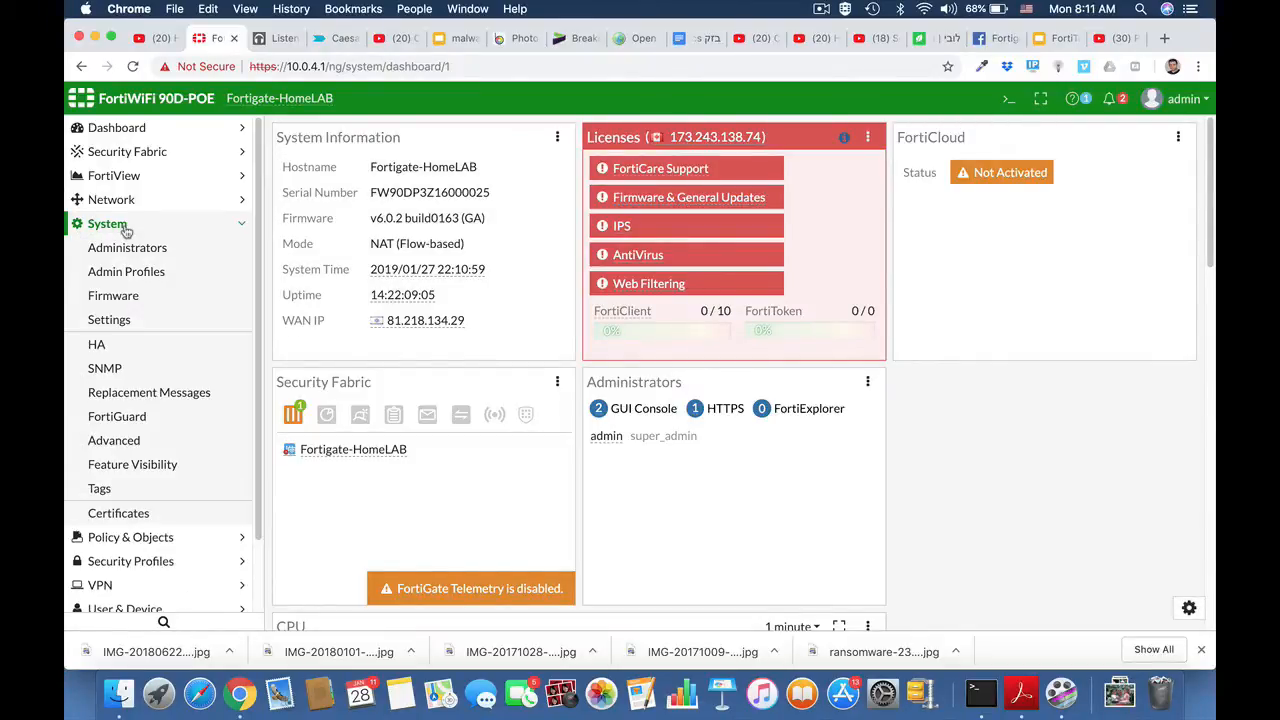
pyautogui.click(117, 326)
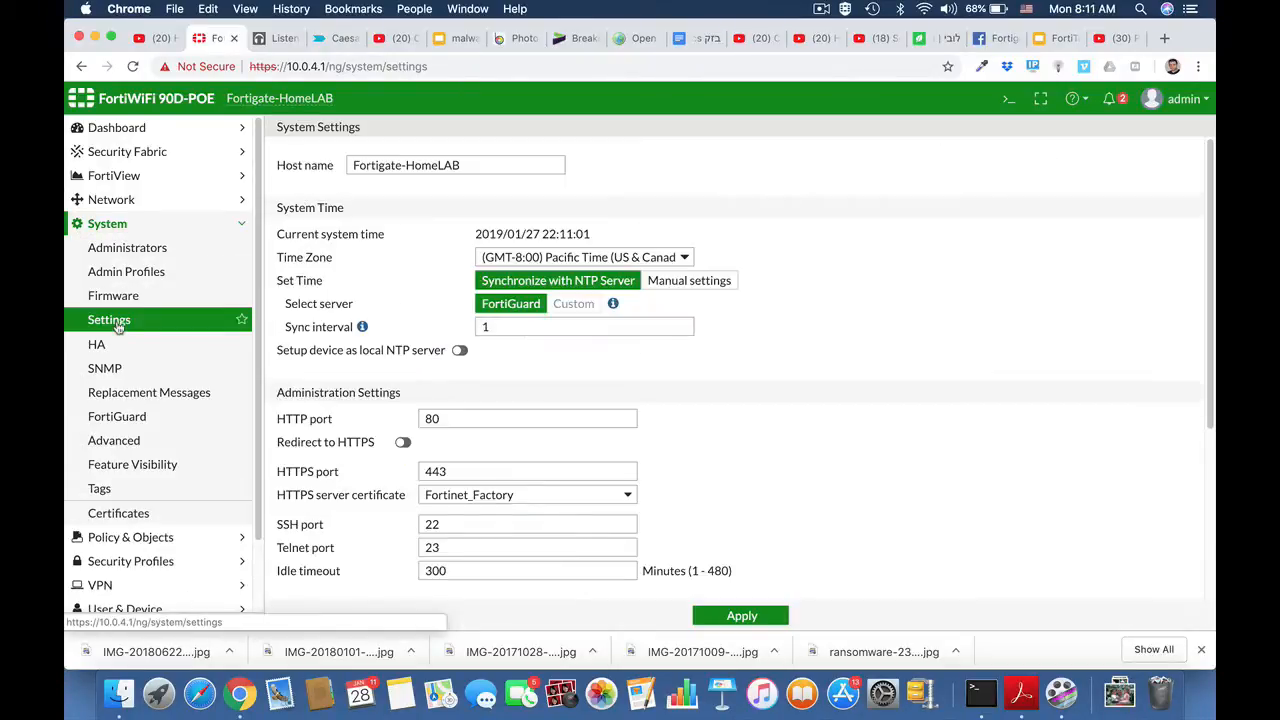
pyautogui.scroll(-5, 701, 447)
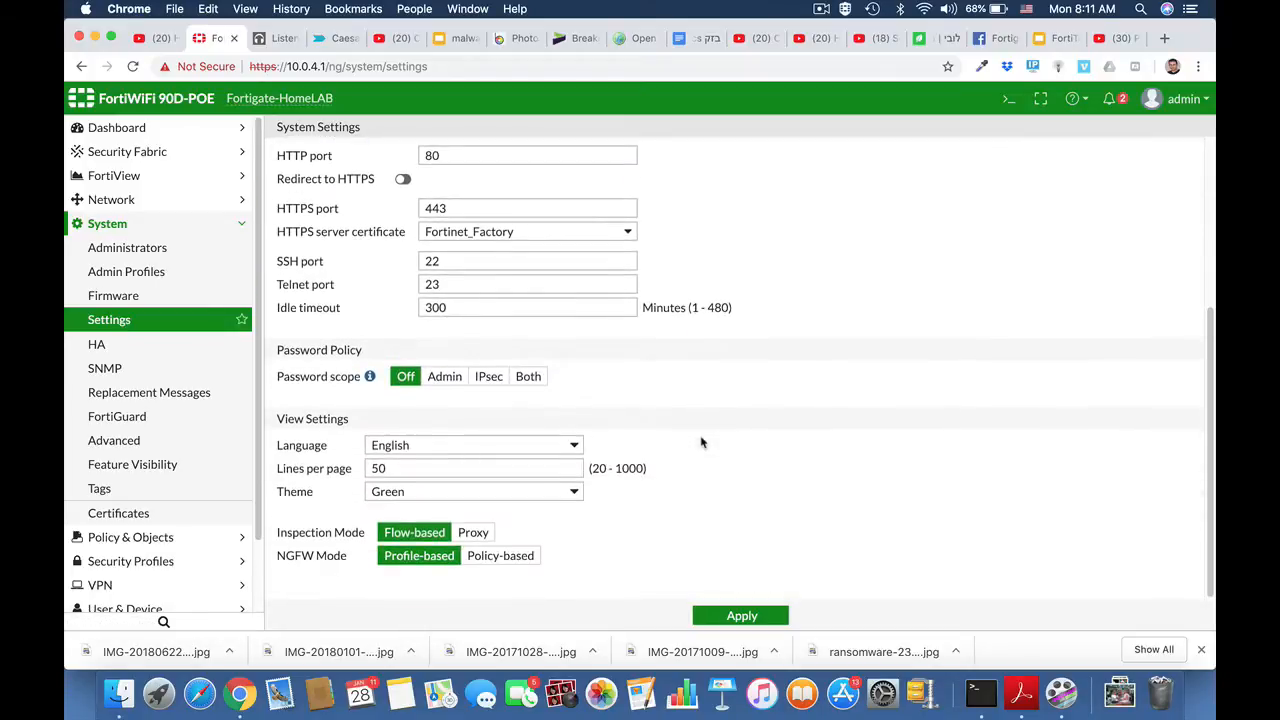
pyautogui.click(476, 535)
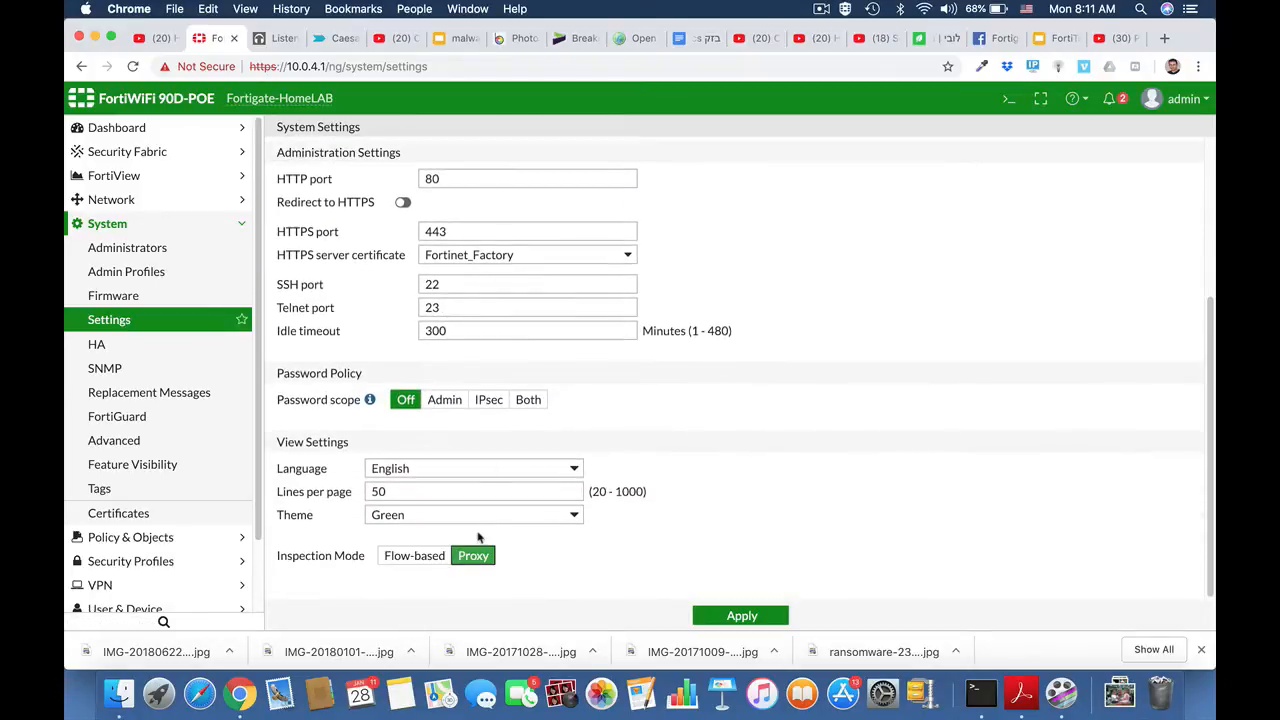
pyautogui.click(713, 615)
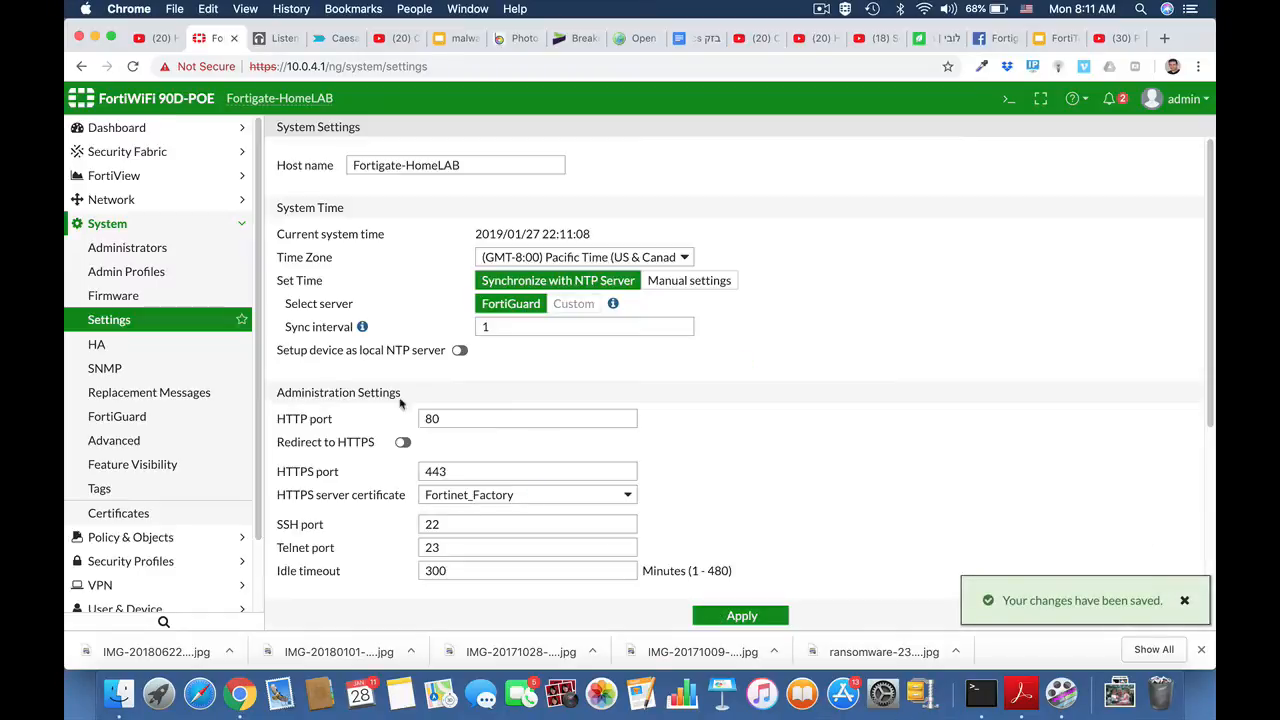
# Step: Examine the default Proxy Options profile, including the port mappings and Comfort Clients settings, and return to the system settings
pyautogui.click(105, 223)
pyautogui.click(106, 249)
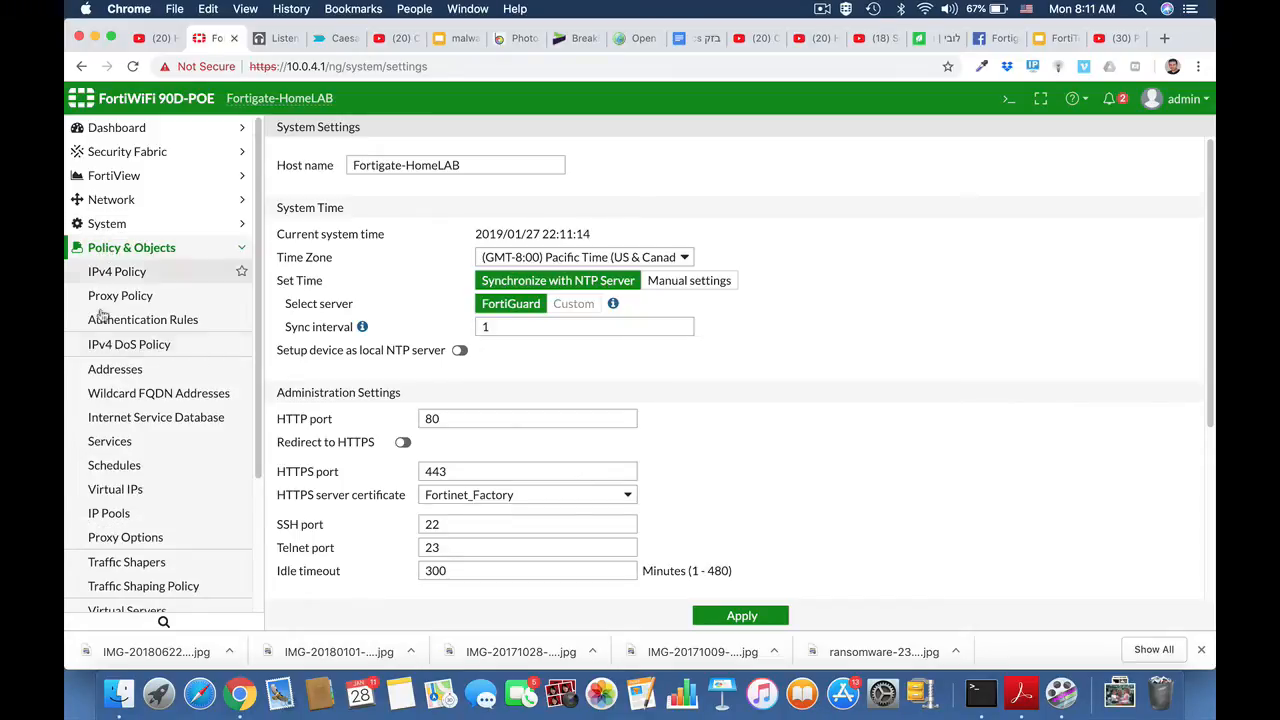
pyautogui.click(141, 540)
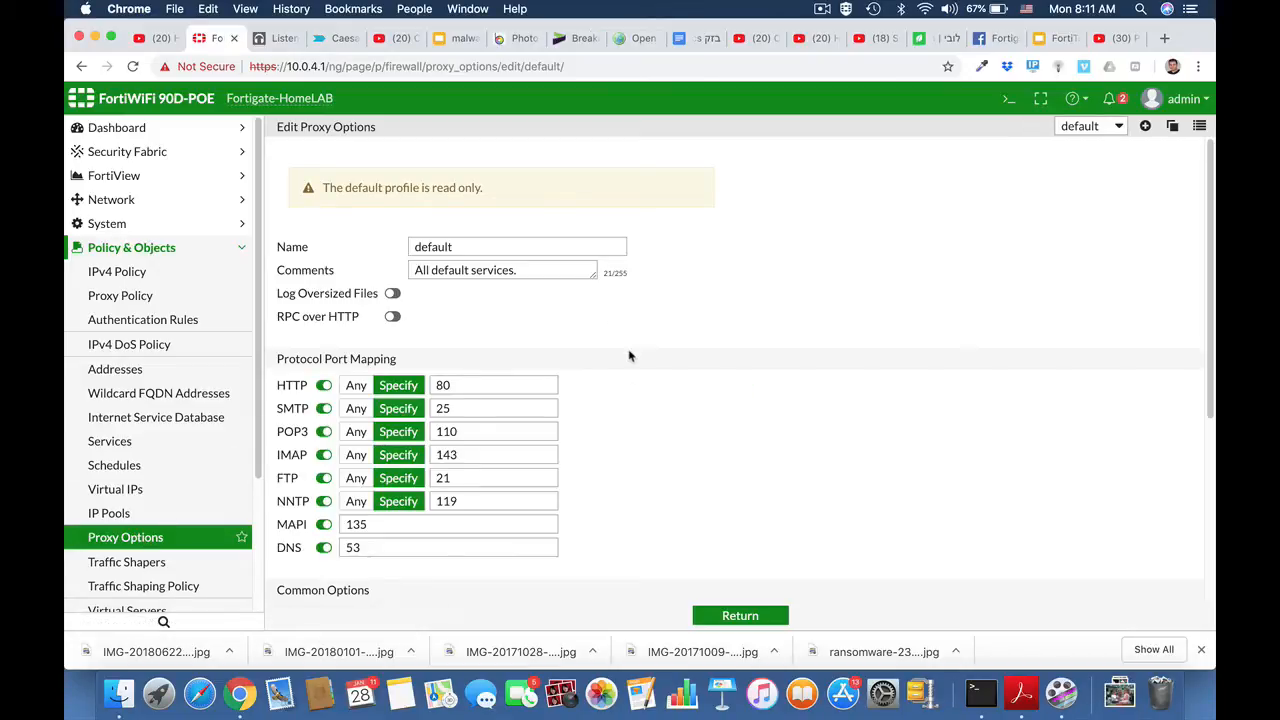
pyautogui.scroll(-3, 629, 355)
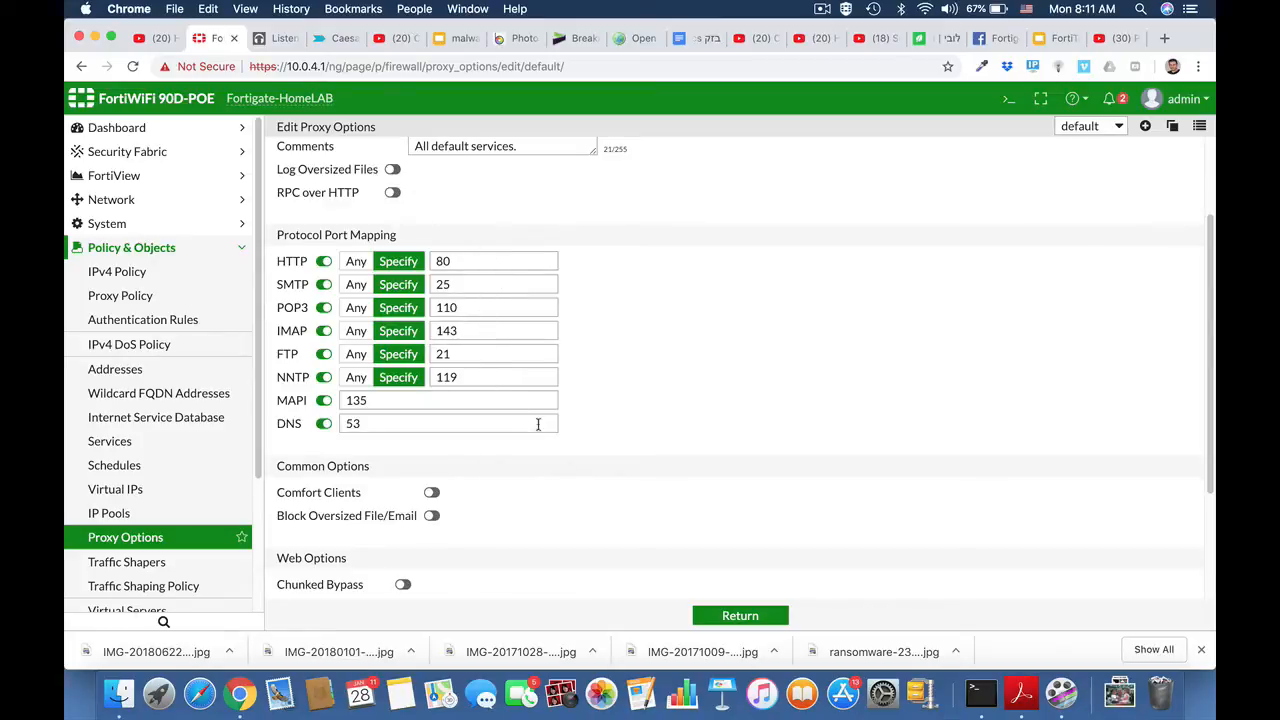
pyautogui.scroll(-2, 578, 483)
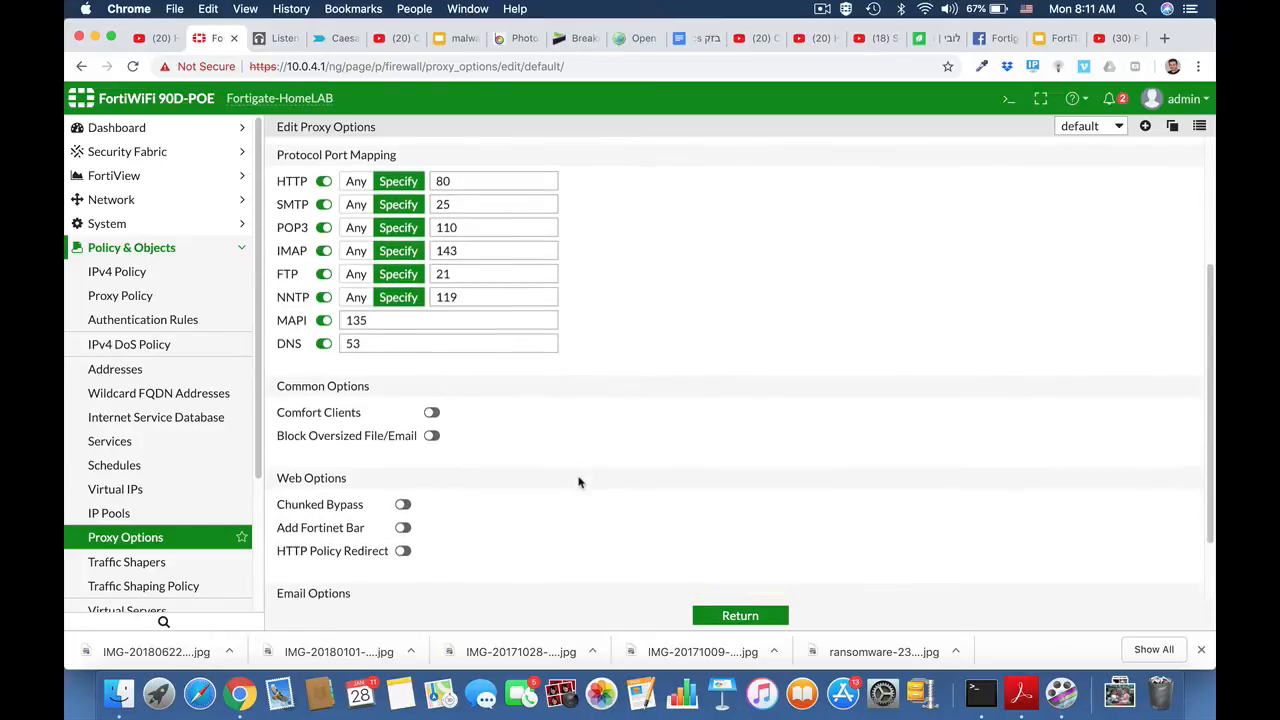
pyautogui.click(432, 414)
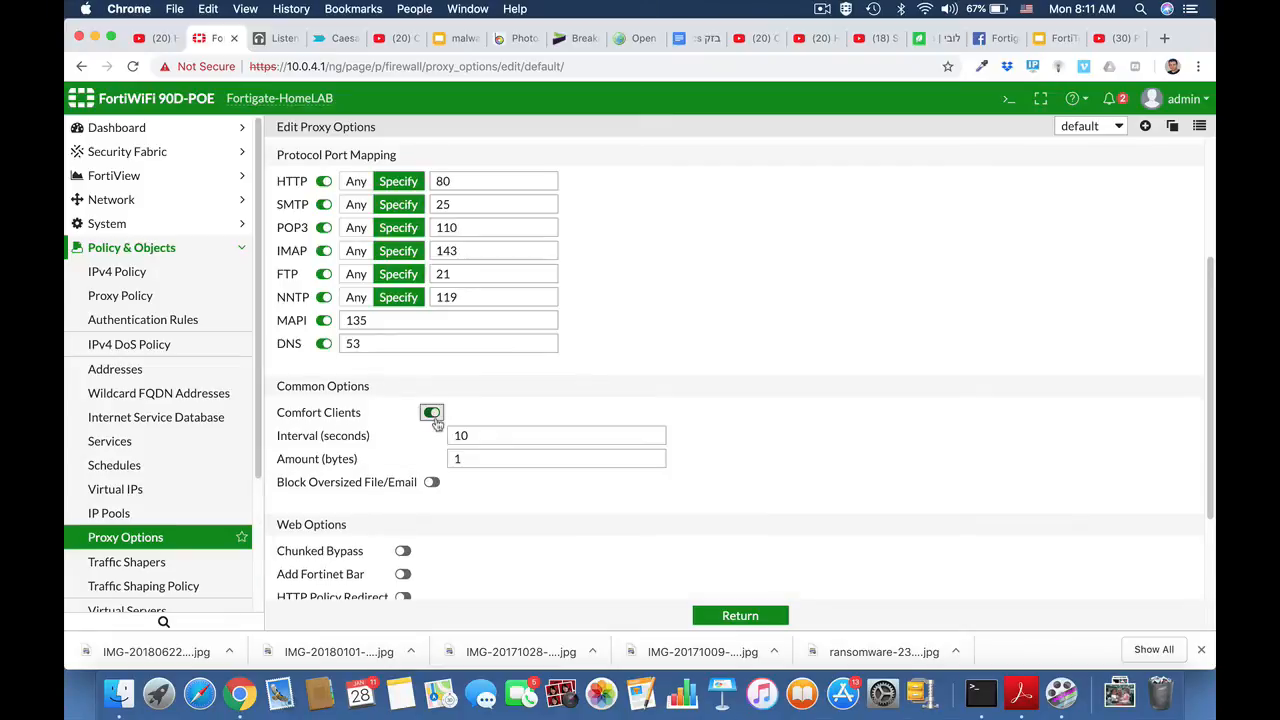
pyautogui.scroll(-3, 683, 520)
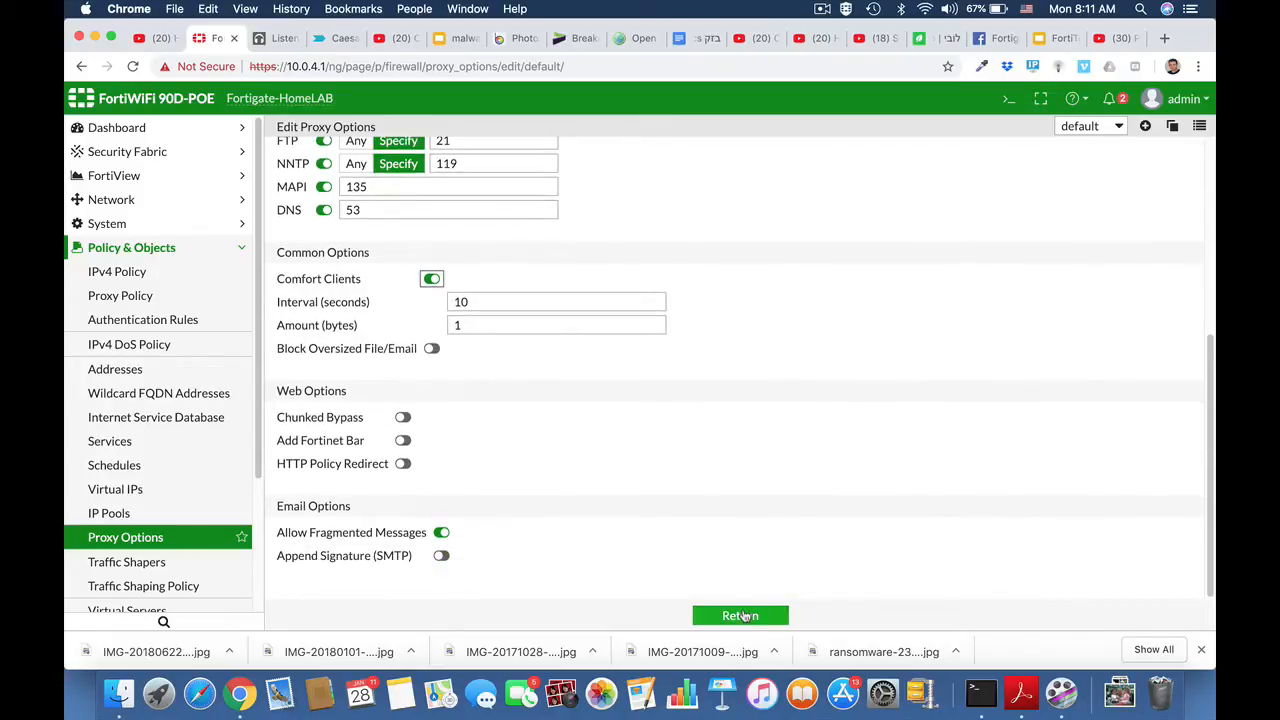
pyautogui.click(743, 616)
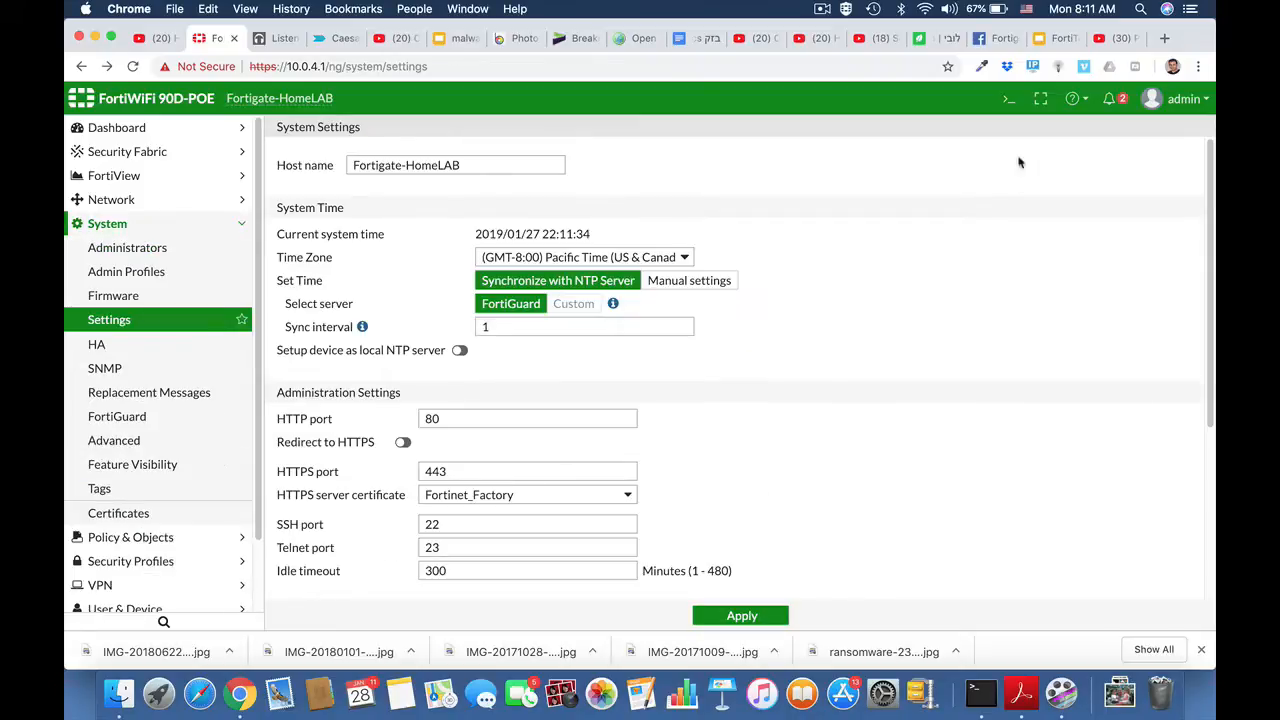
# Step: Open the CLI console and enter the system settings configuration with config system settings
pyautogui.click(1008, 100)
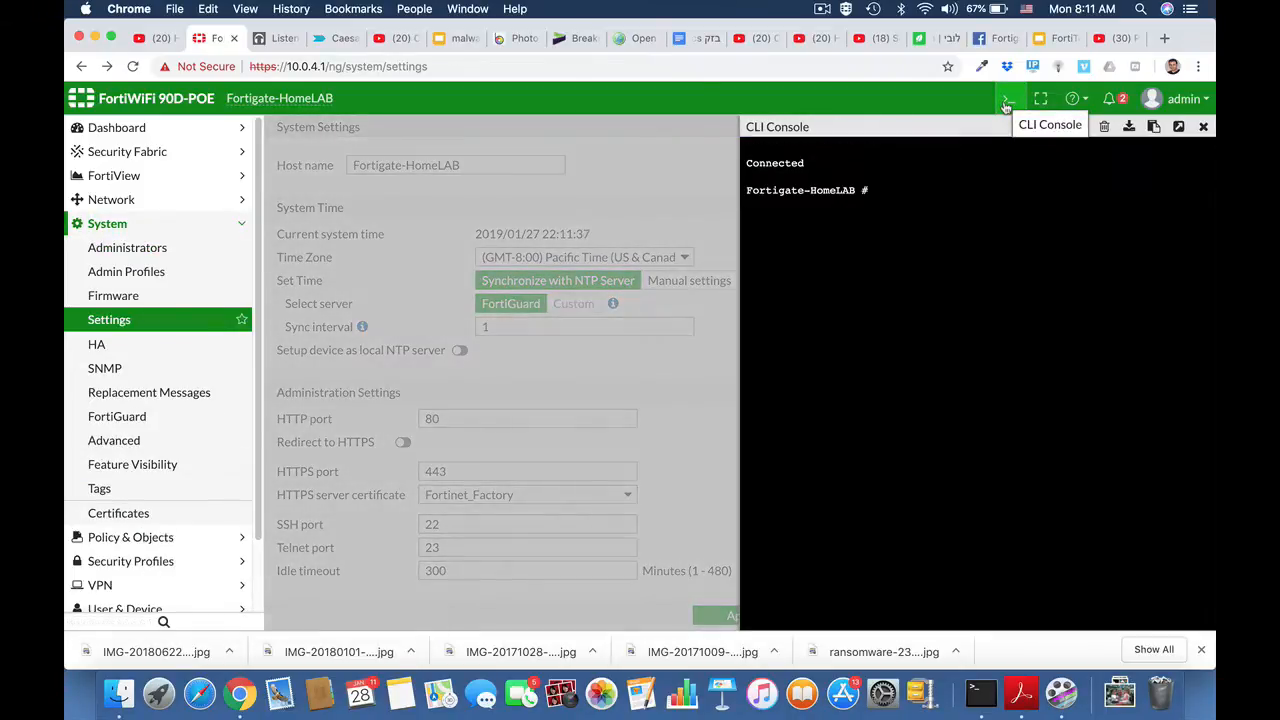
pyautogui.write('config')
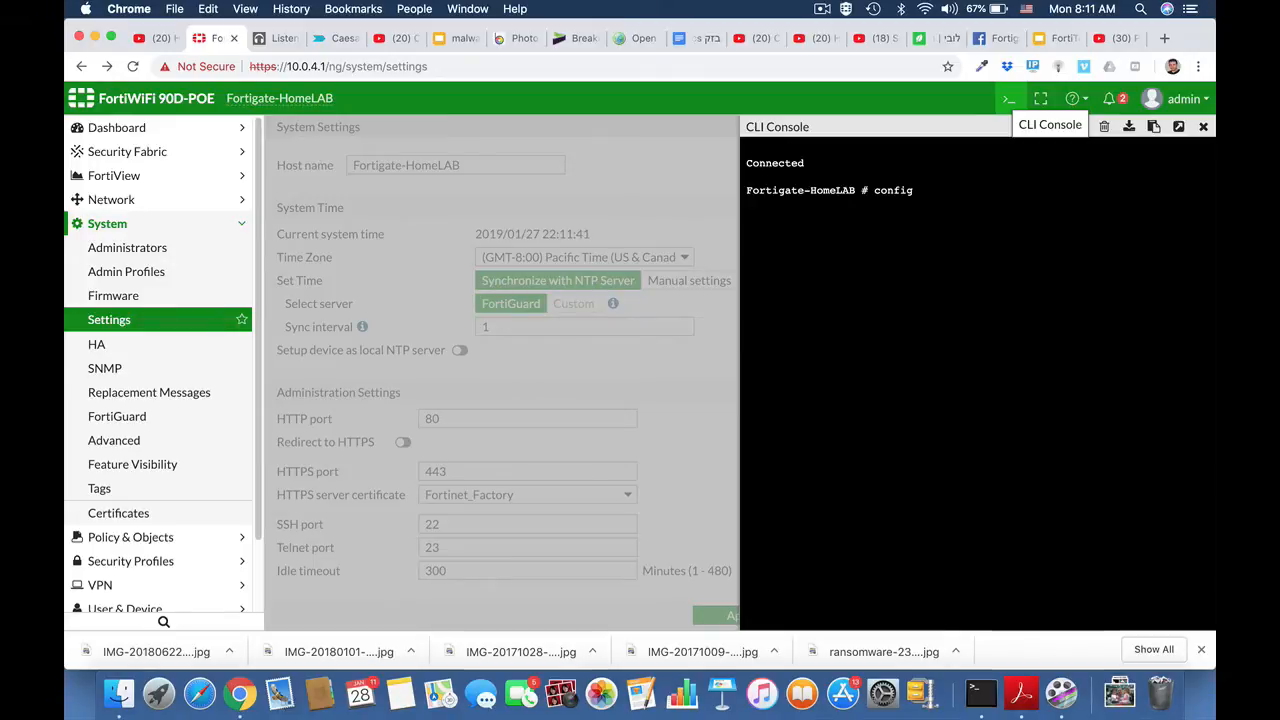
pyautogui.write(' system s')
pyautogui.press('Tab')
pyautogui.press('Tab')
pyautogui.press('Tab')
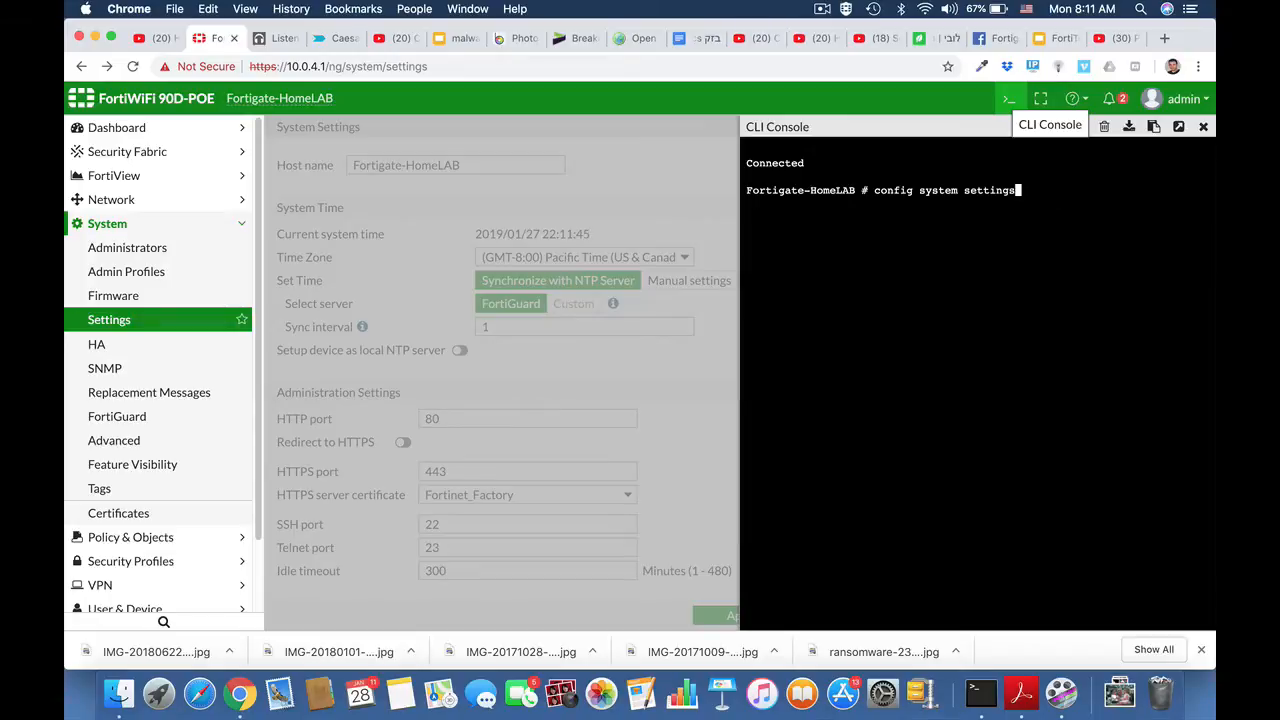
pyautogui.press('Return')
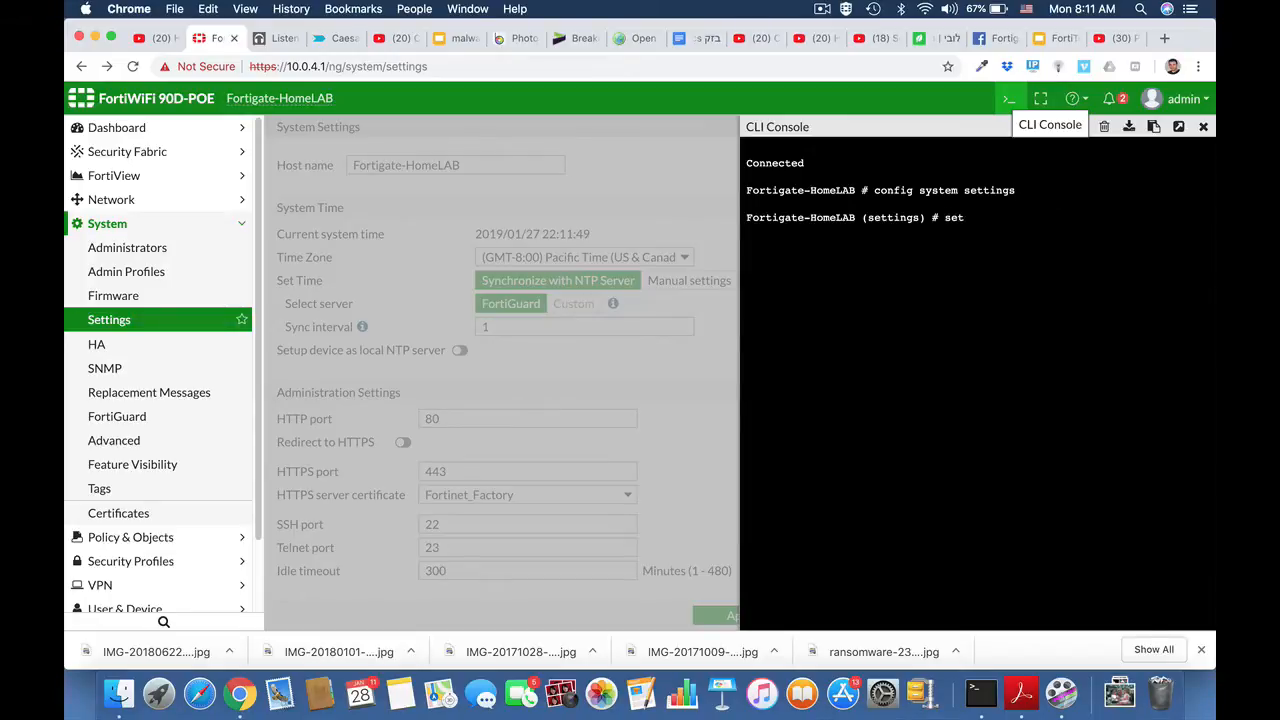
# Step: Run set inspection-mode flow, save the configuration with end, and reload the system settings page
pyautogui.write('set in')
pyautogui.press('Tab')
pyautogui.write('flow')
pyautogui.press('Return')
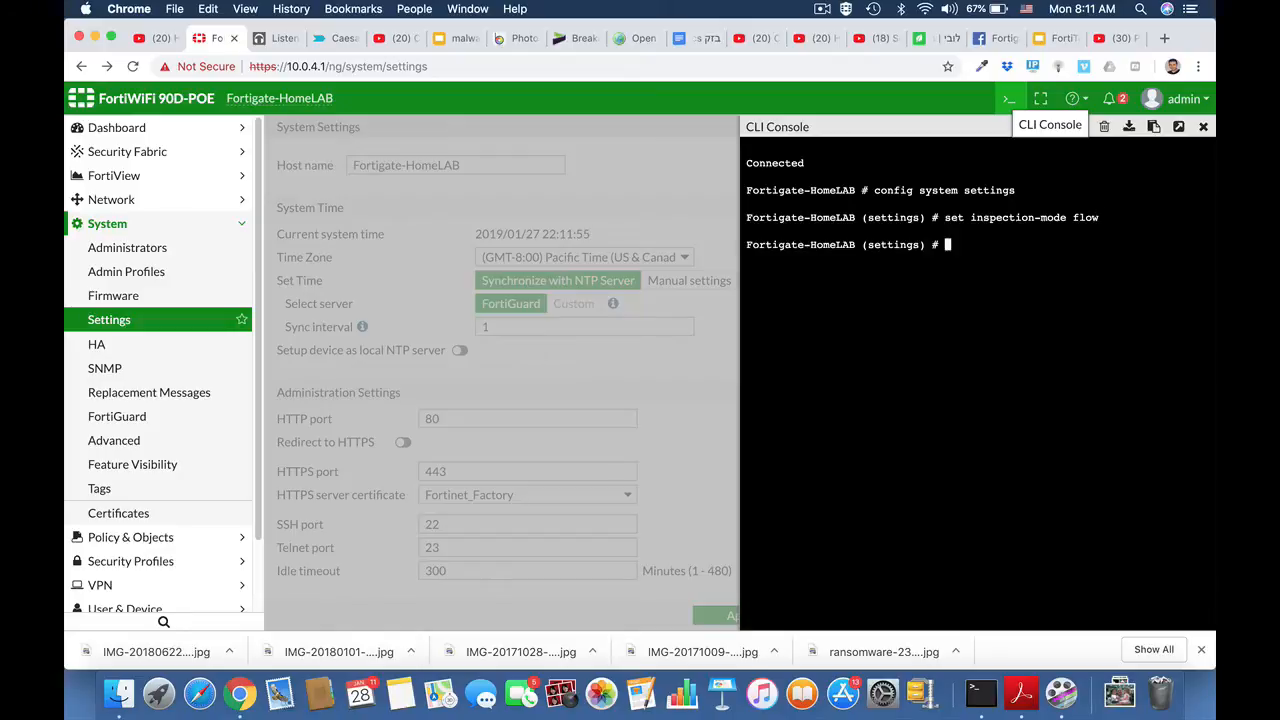
pyautogui.write('end')
pyautogui.press('Return')
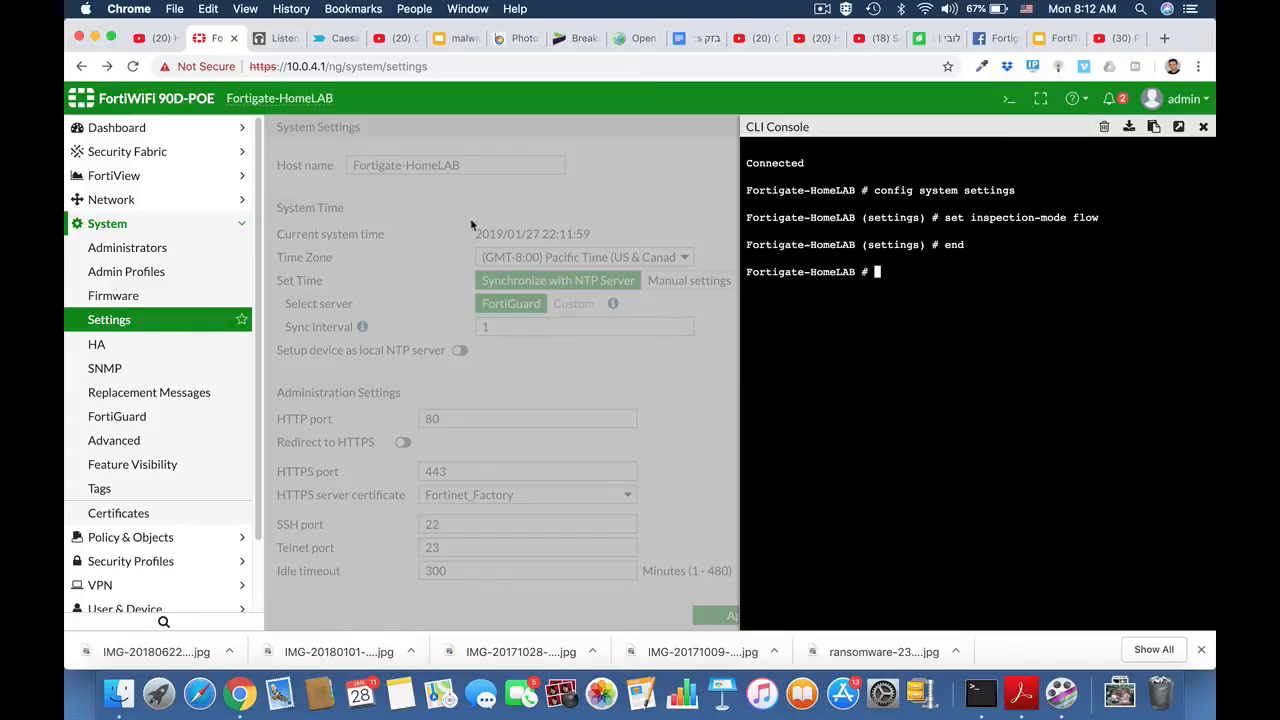
pyautogui.click(104, 322)
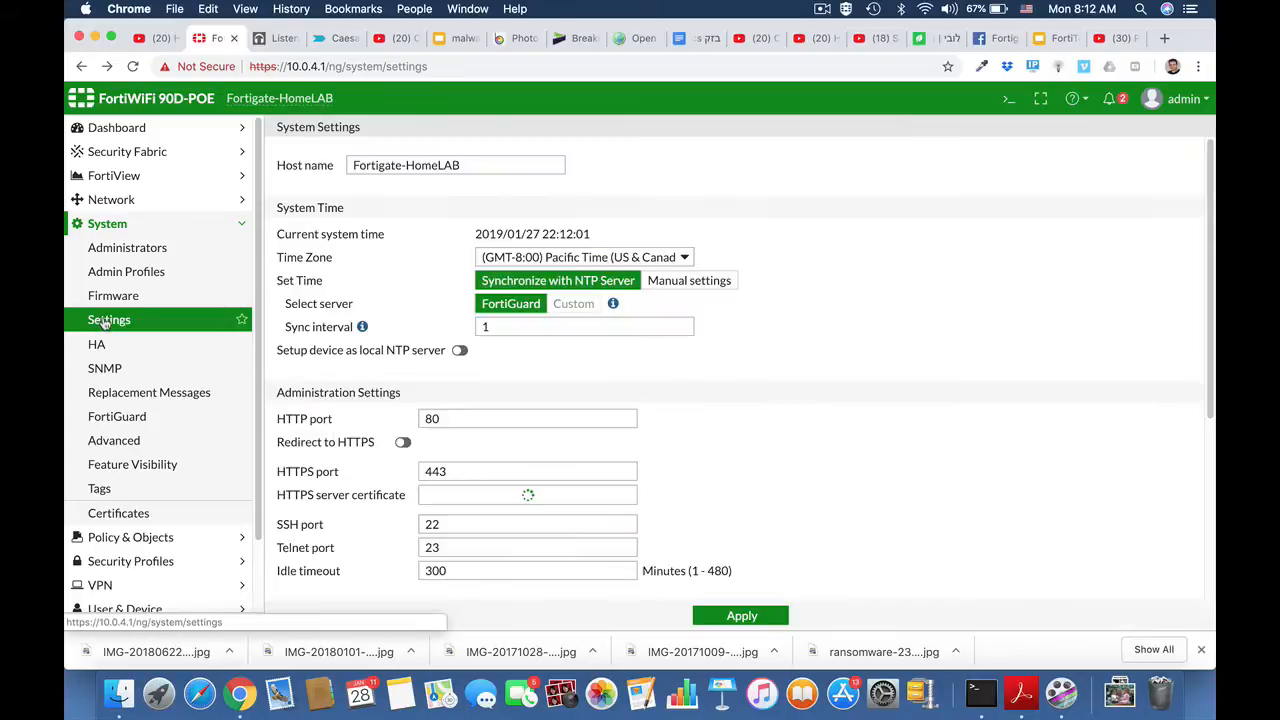
# Step: Check the lower part of the reloaded System Settings page for the inspection mode
pyautogui.scroll(-5, 725, 489)
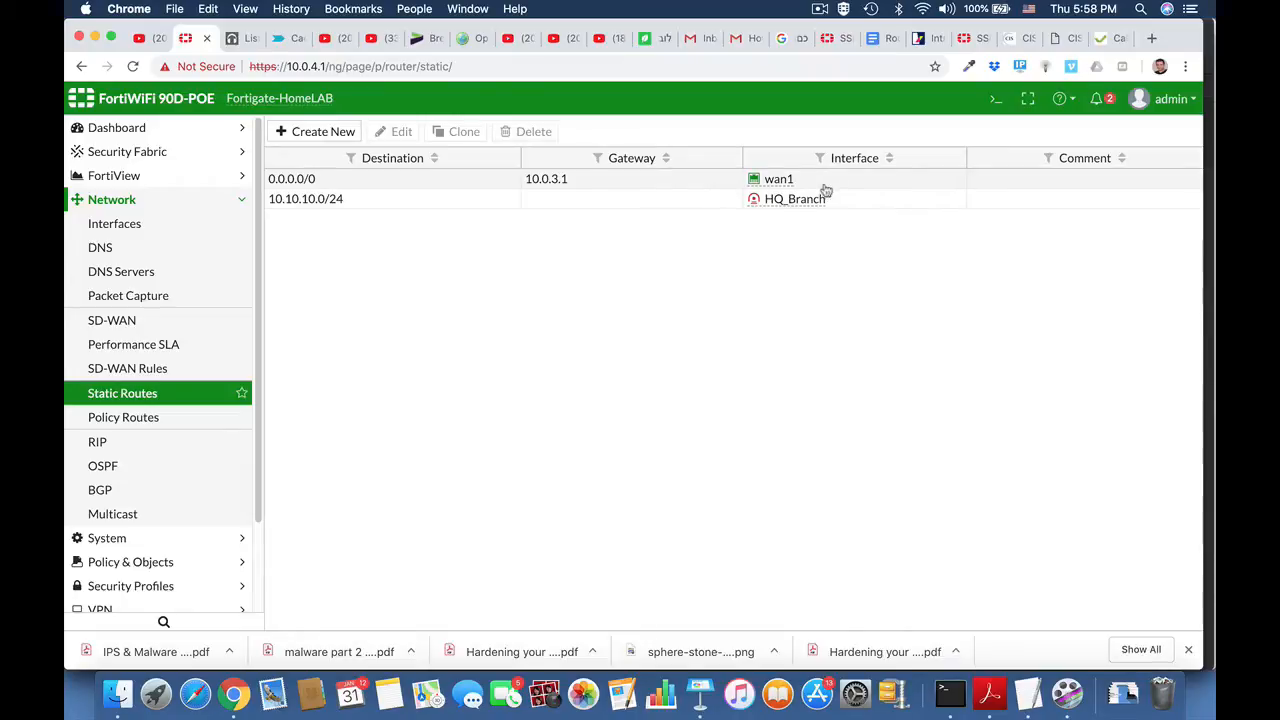
# Step: Open the network interfaces list and review the hardware switch, physical and WAN interfaces
pyautogui.click(135, 227)
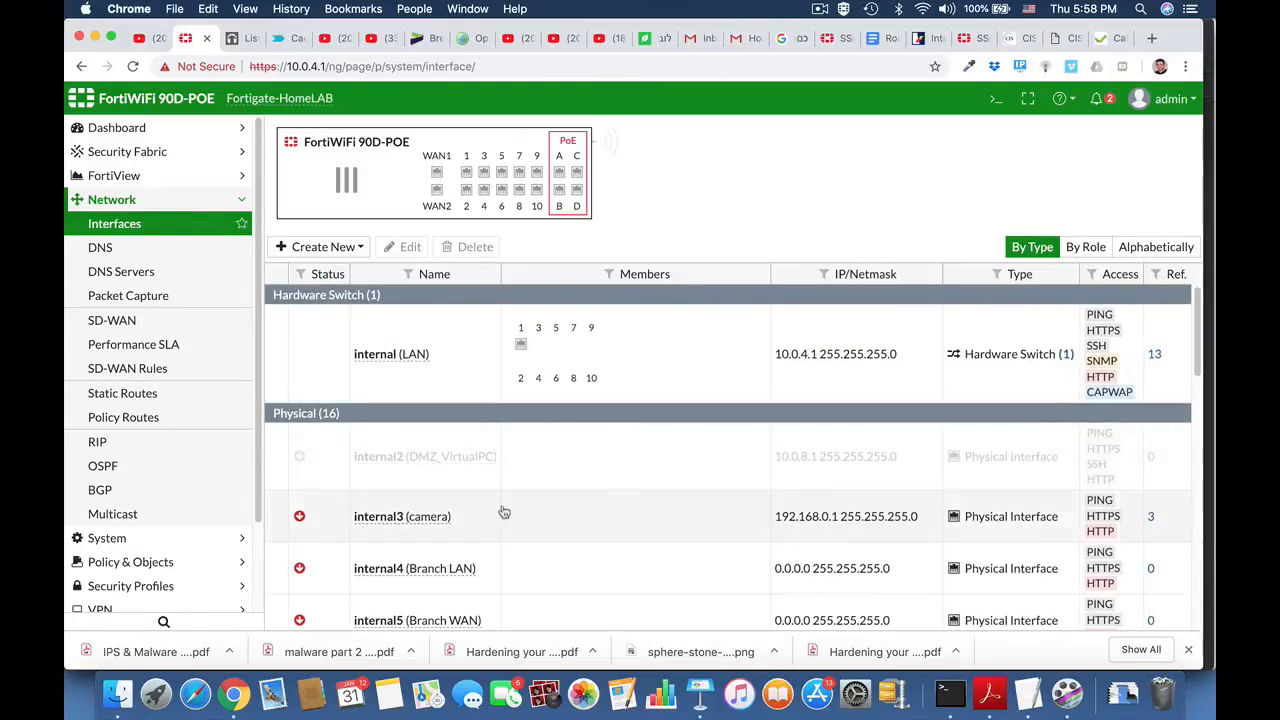
pyautogui.scroll(-5, 502, 513)
pyautogui.scroll(-5, 502, 512)
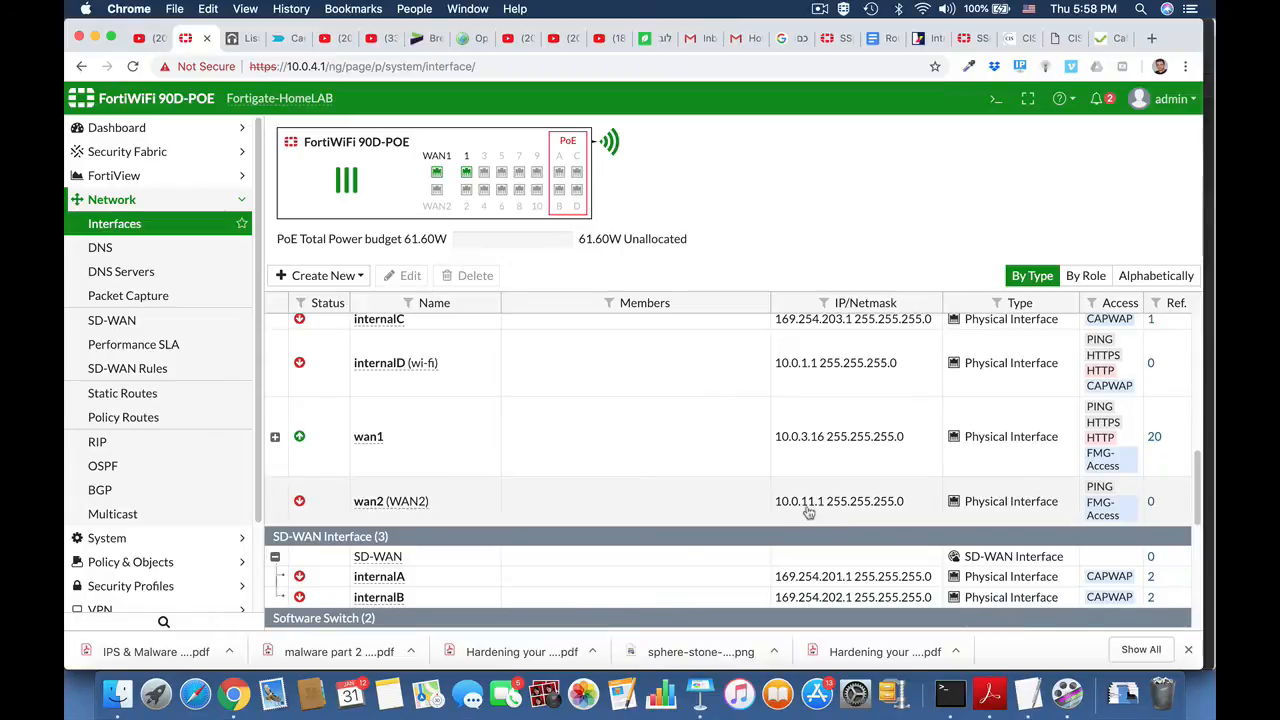
pyautogui.click(116, 201)
pyautogui.click(118, 201)
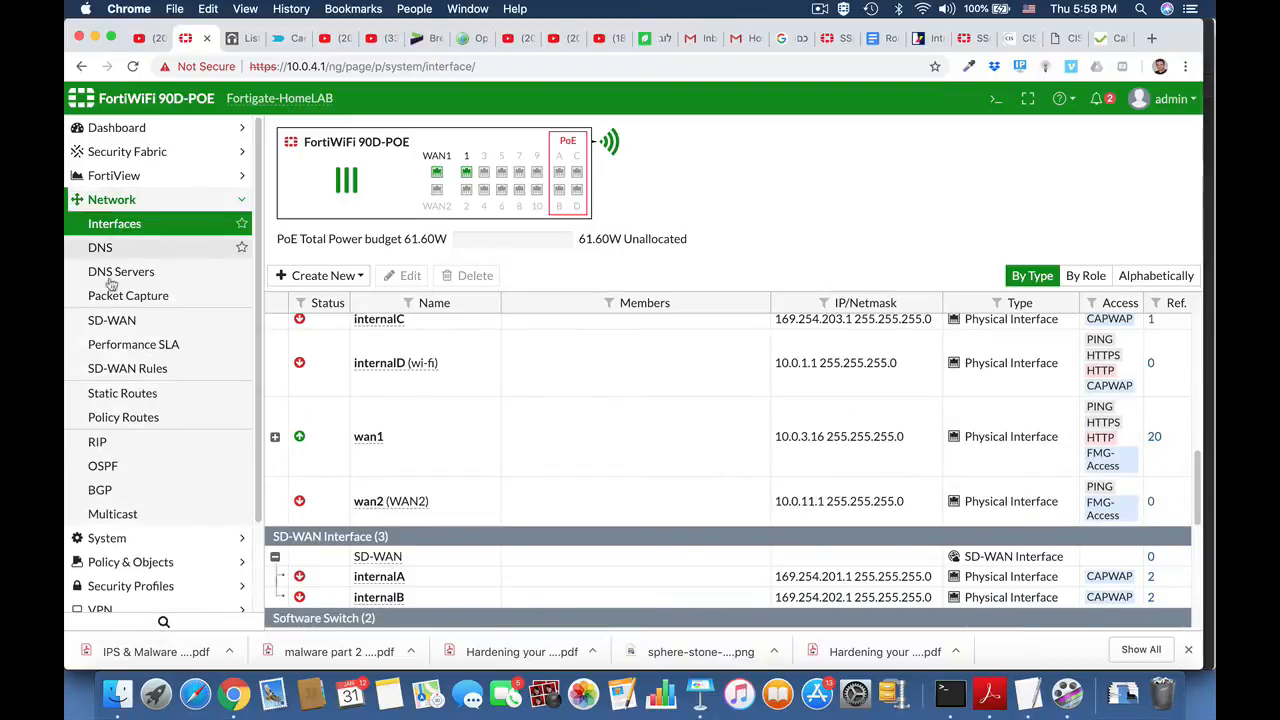
# Step: Create a new static route with the Internet Service Netflix-Web as its destination
pyautogui.click(105, 395)
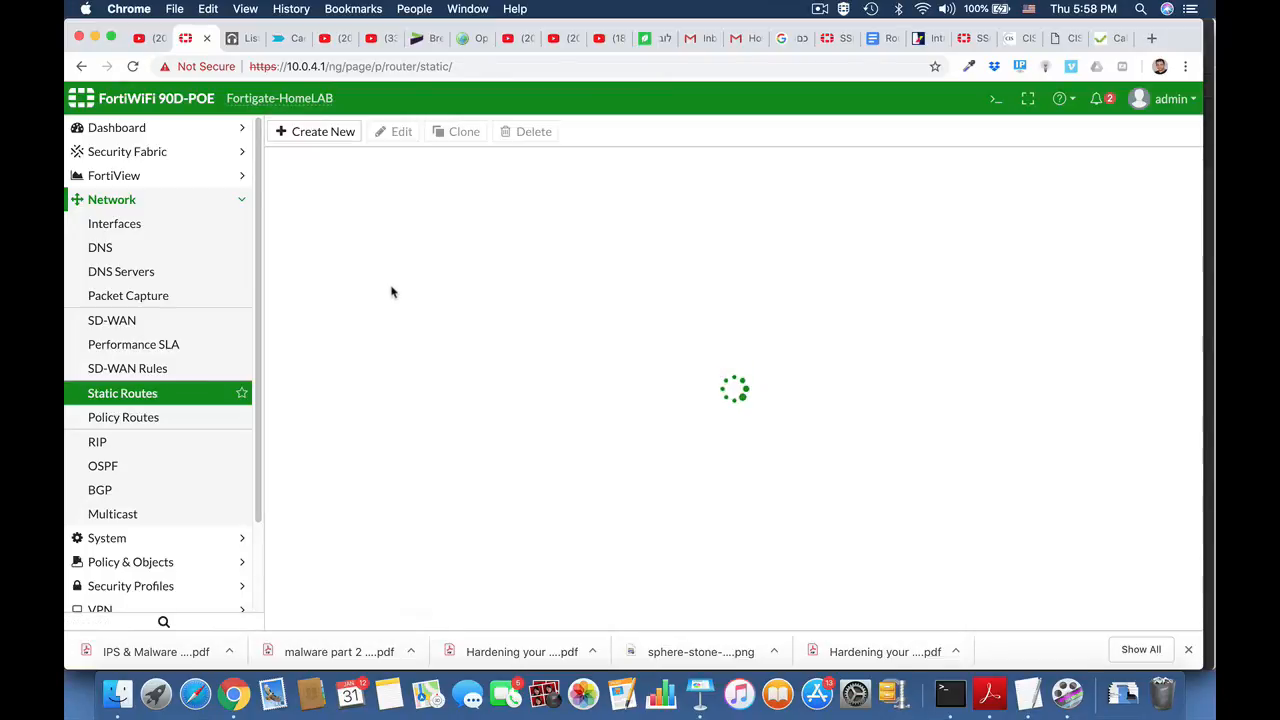
pyautogui.click(343, 134)
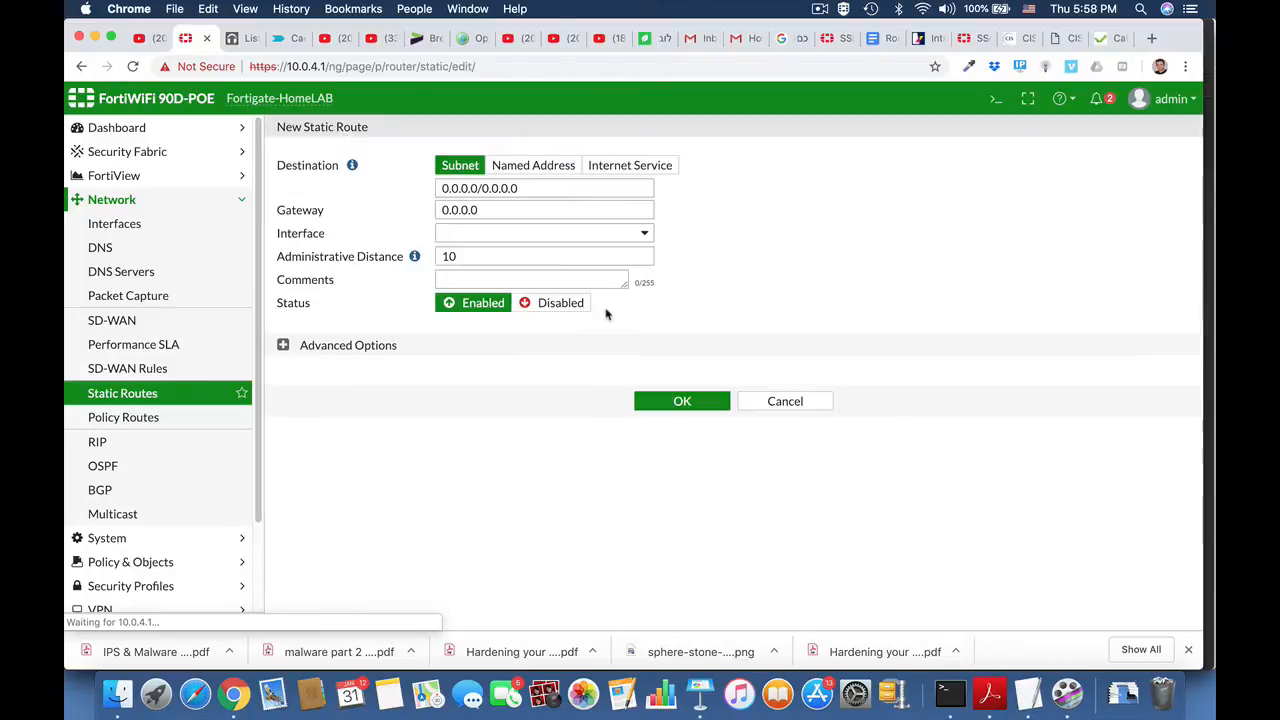
pyautogui.click(634, 166)
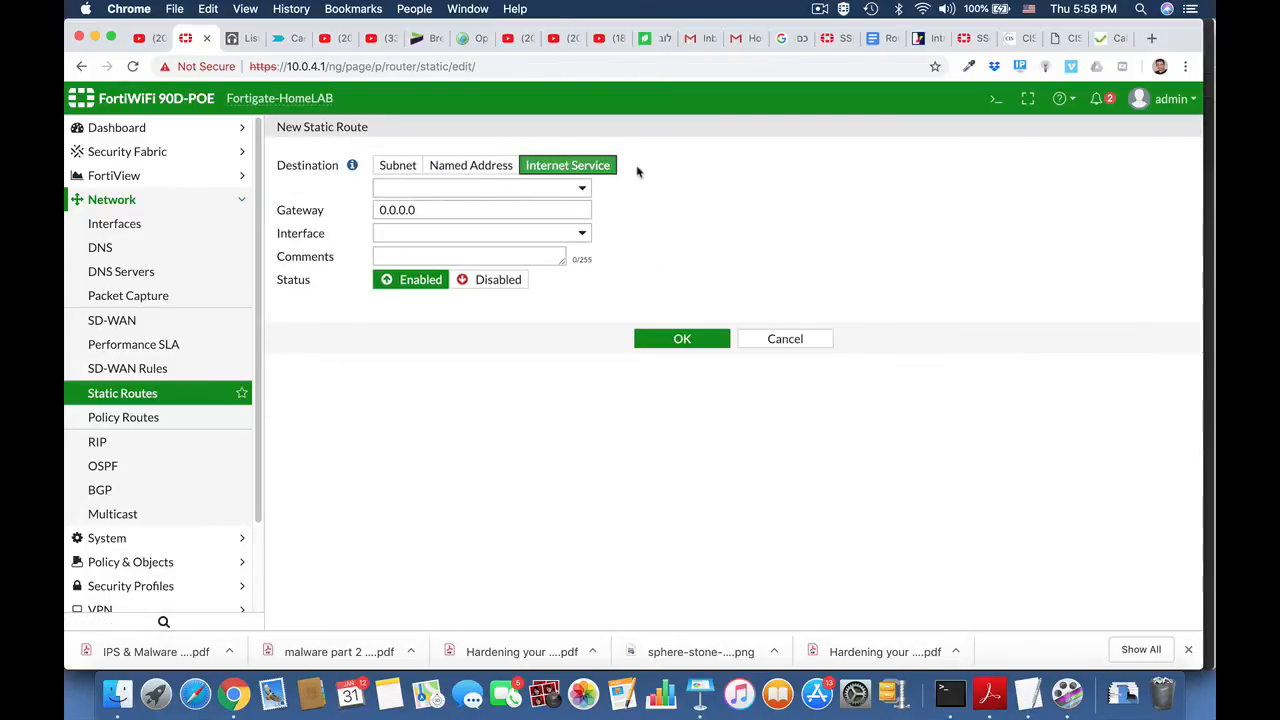
pyautogui.click(540, 187)
pyautogui.write('netf')
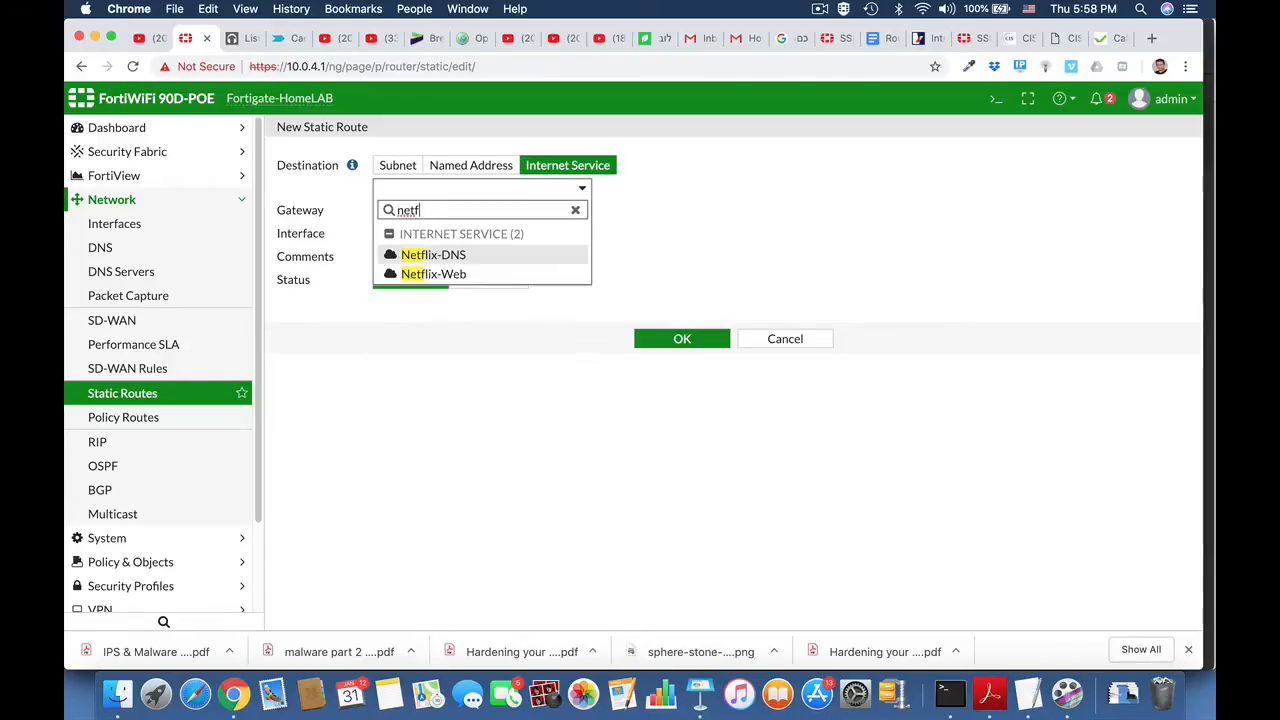
pyautogui.click(486, 274)
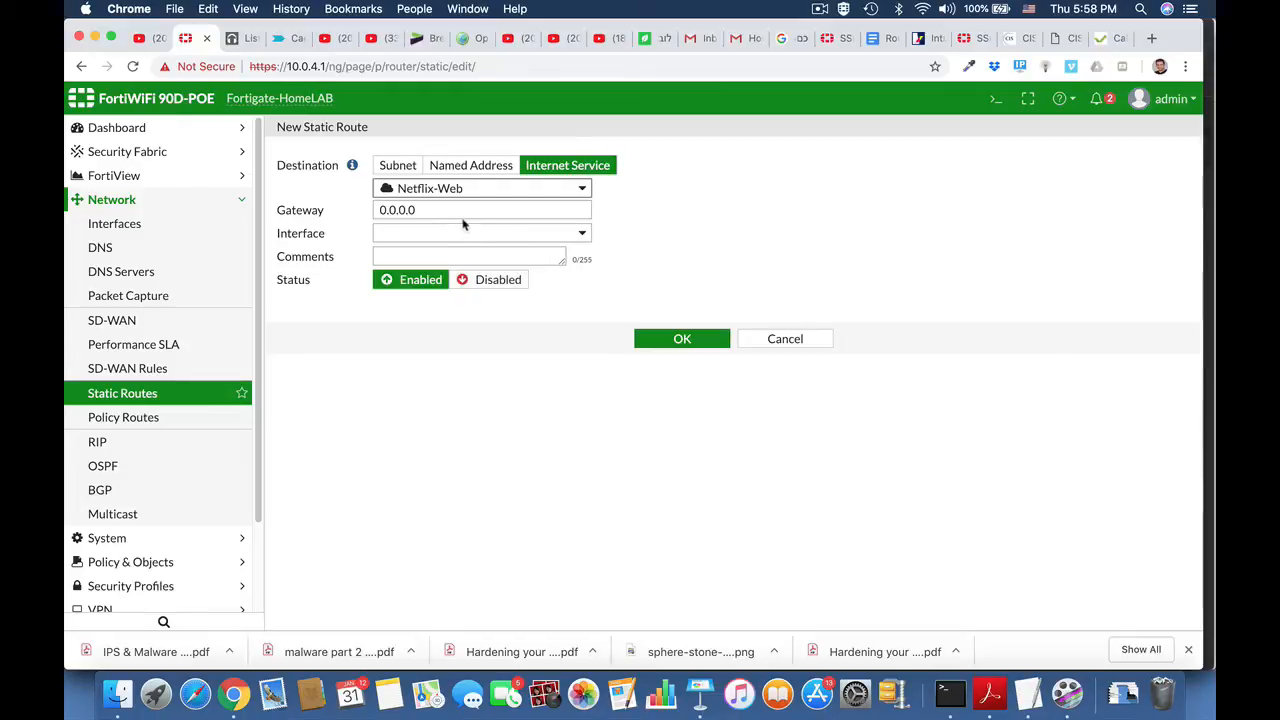
# Step: Set the Netflix-Web route's interface to WAN2 (wan2) and its gateway to 10.0.11.99, and save the route
pyautogui.click(477, 232)
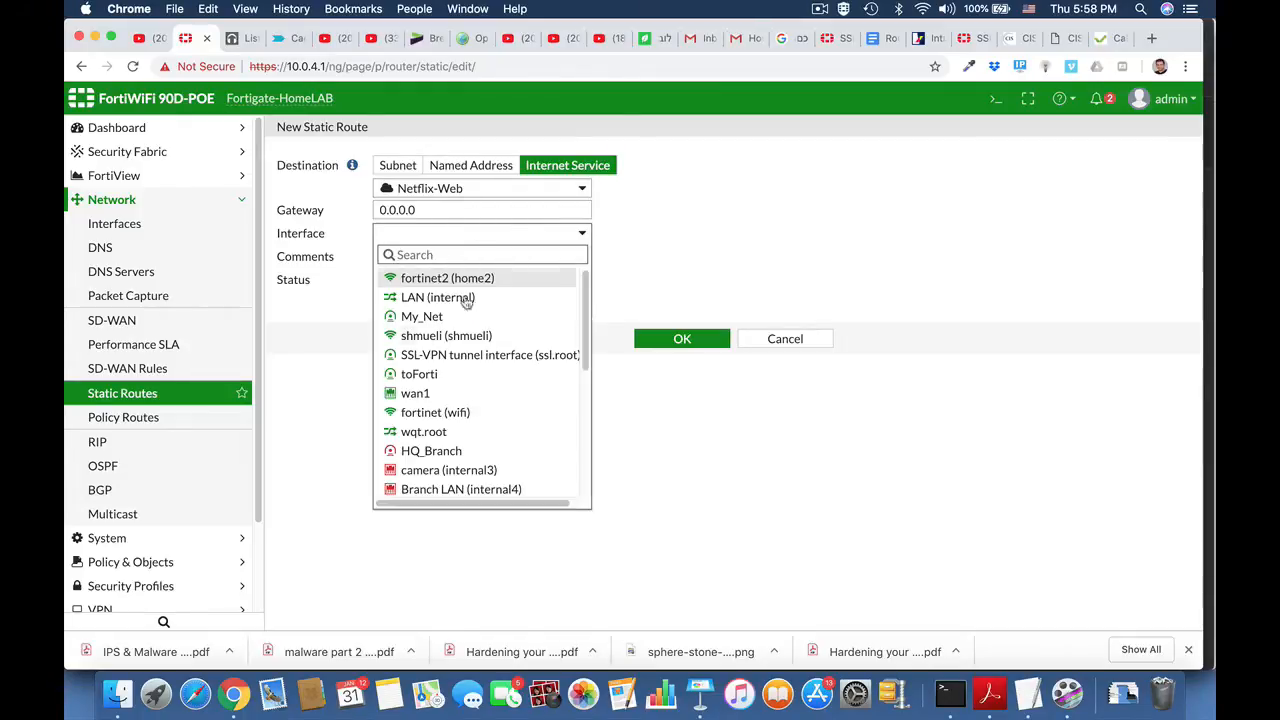
pyautogui.scroll(-5, 466, 460)
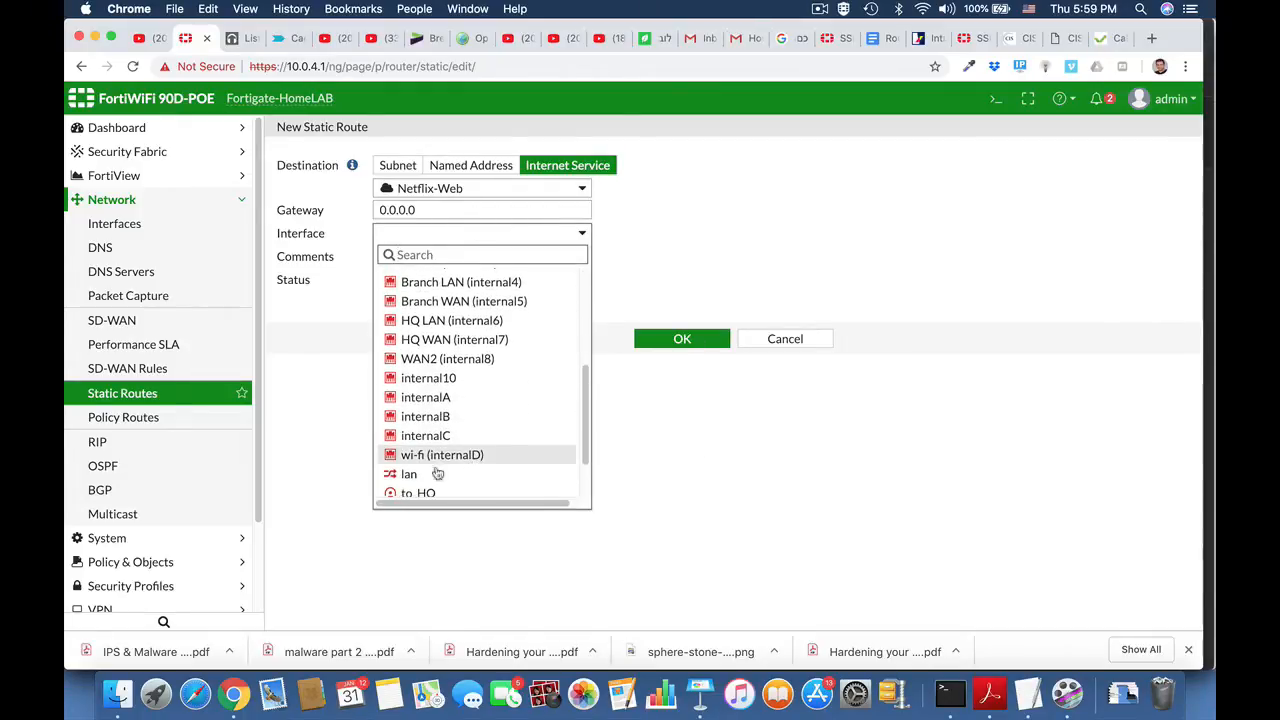
pyautogui.scroll(-2, 440, 460)
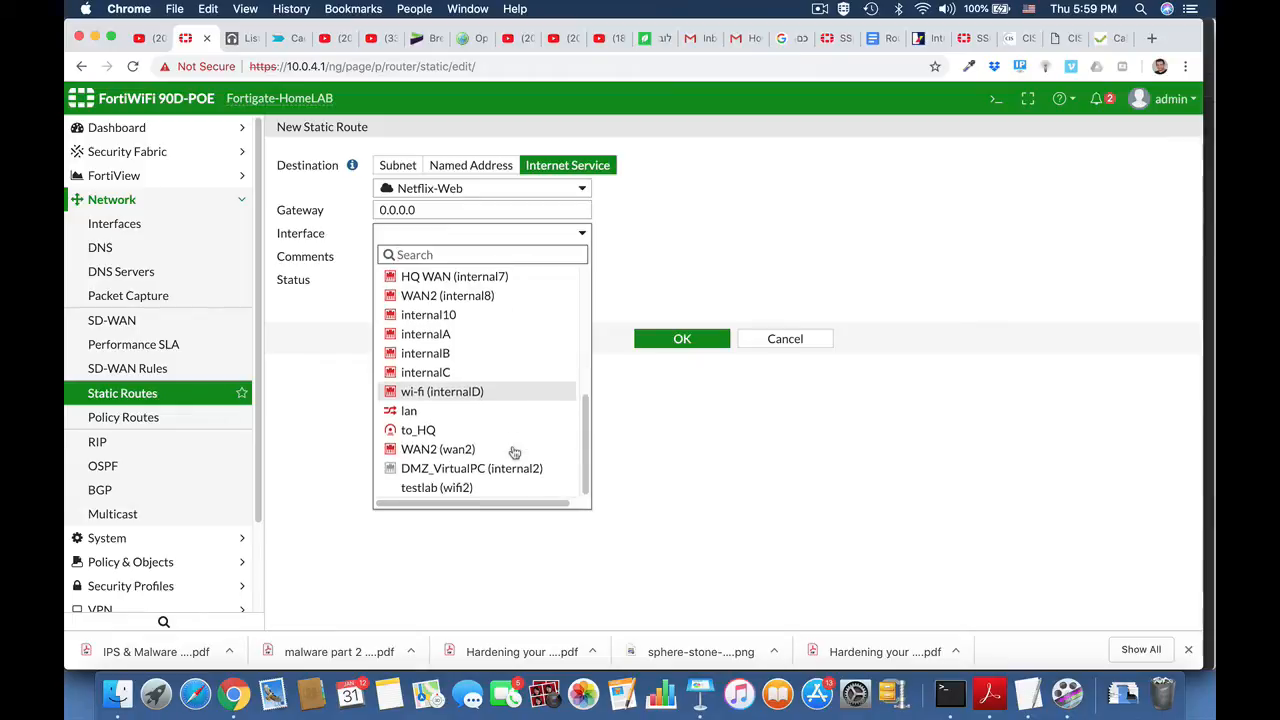
pyautogui.click(437, 452)
pyautogui.click(404, 209)
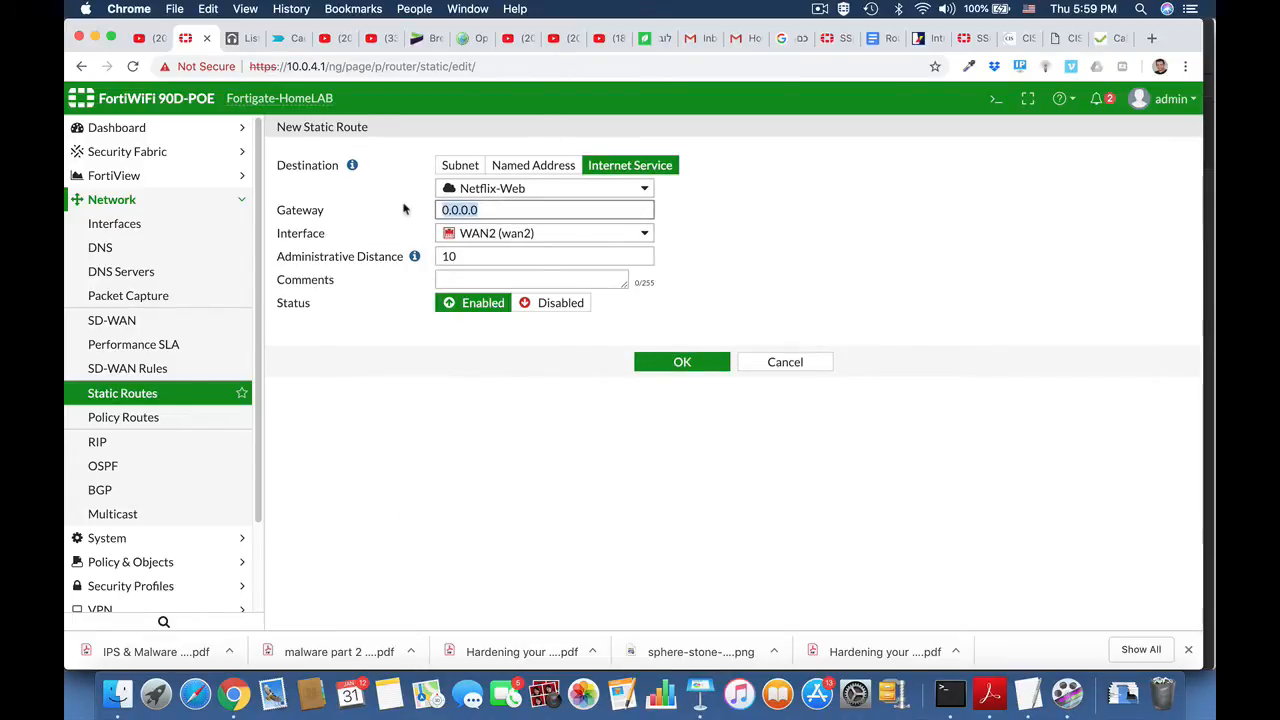
pyautogui.write('10.0.11.')
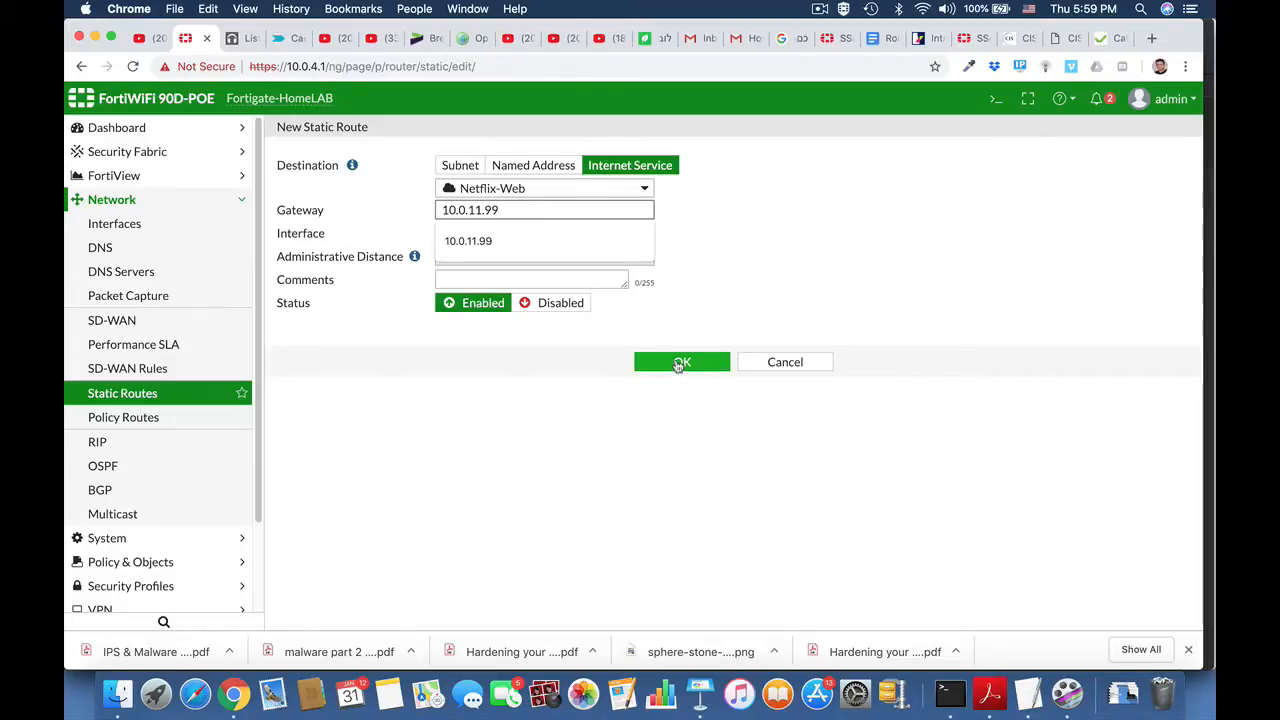
pyautogui.click(679, 364)
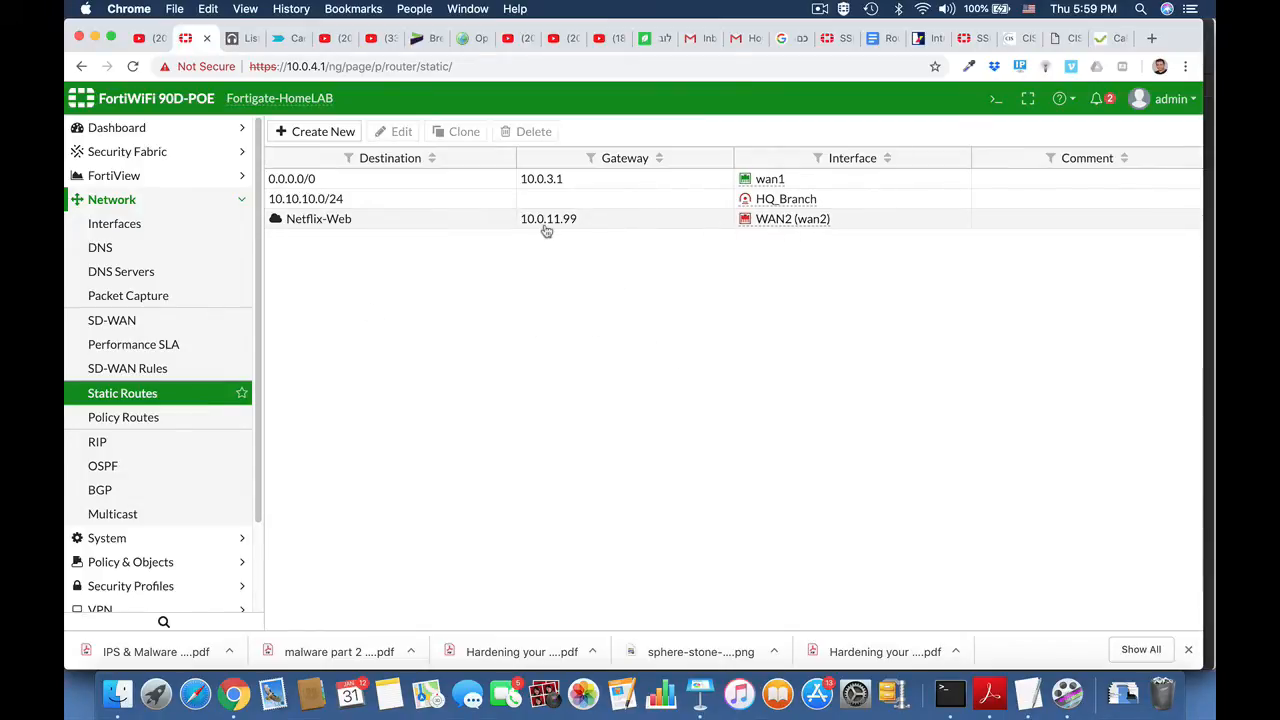
# Step: Open the CLI console and list the routing table with get router info routing-table all
pyautogui.click(128, 201)
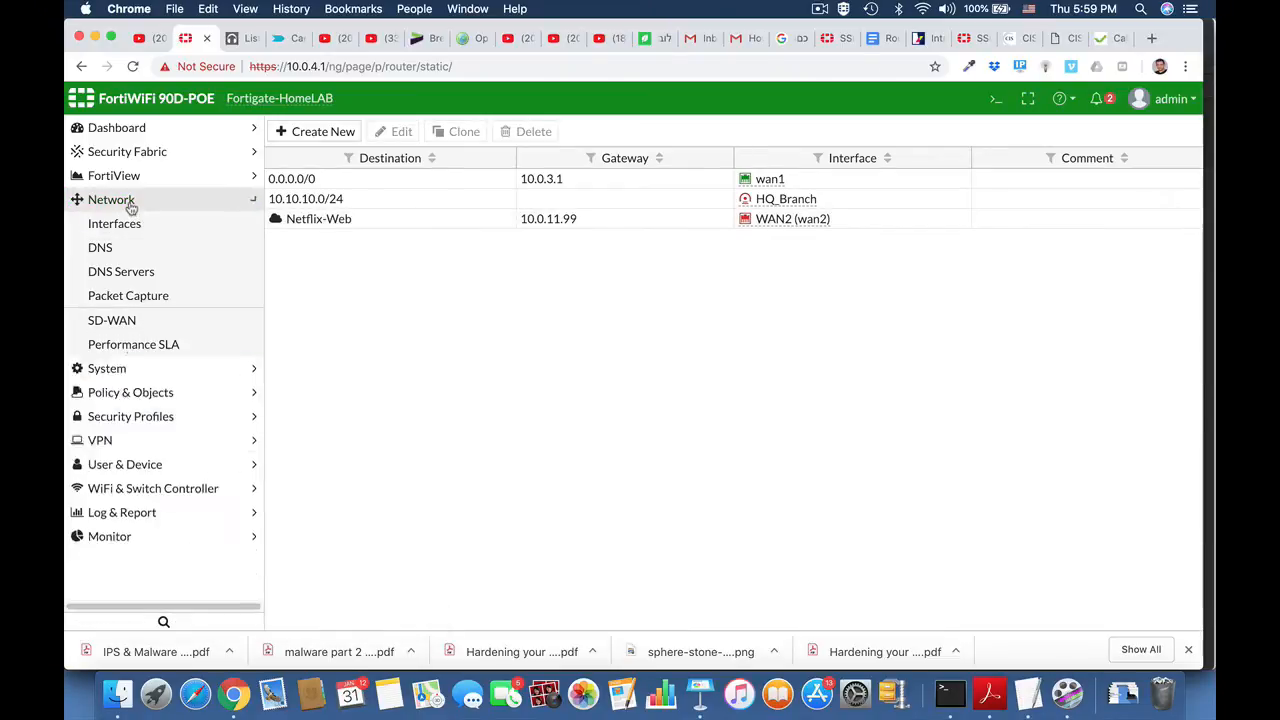
pyautogui.click(996, 98)
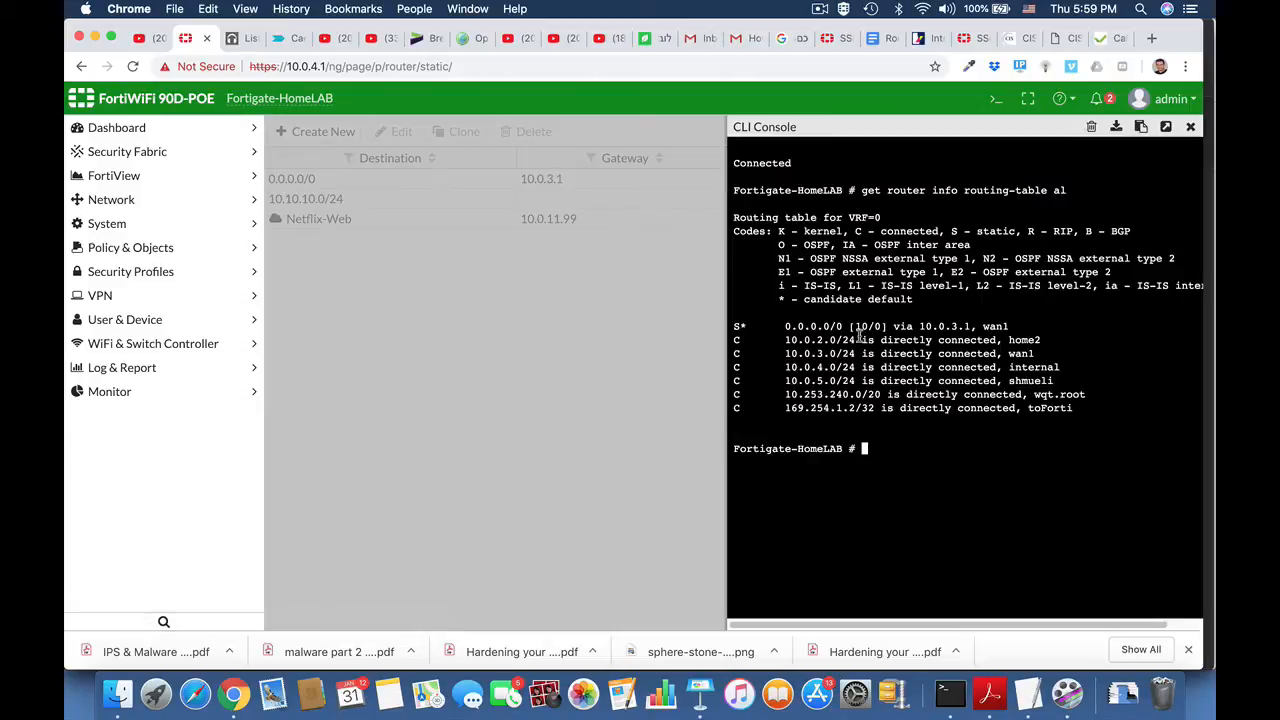
pyautogui.write('get router info r')
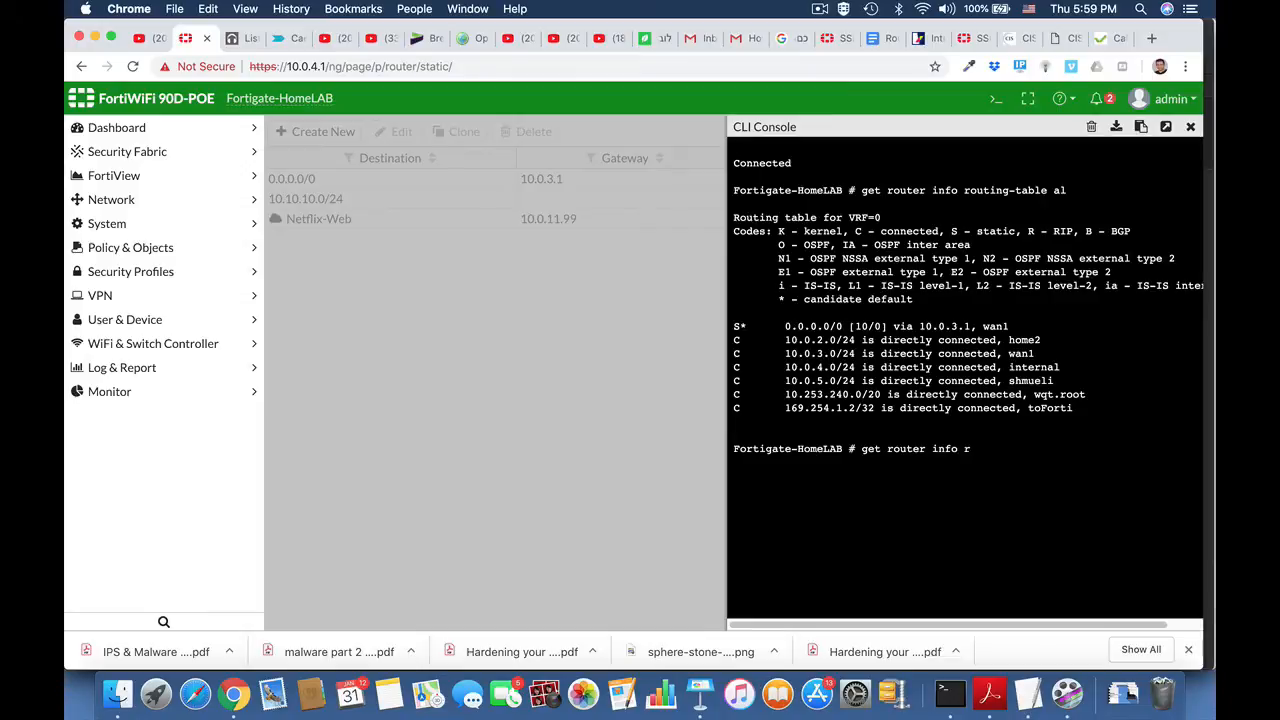
pyautogui.write('o')
pyautogui.press('Tab')
pyautogui.write('all')
pyautogui.press('Return')
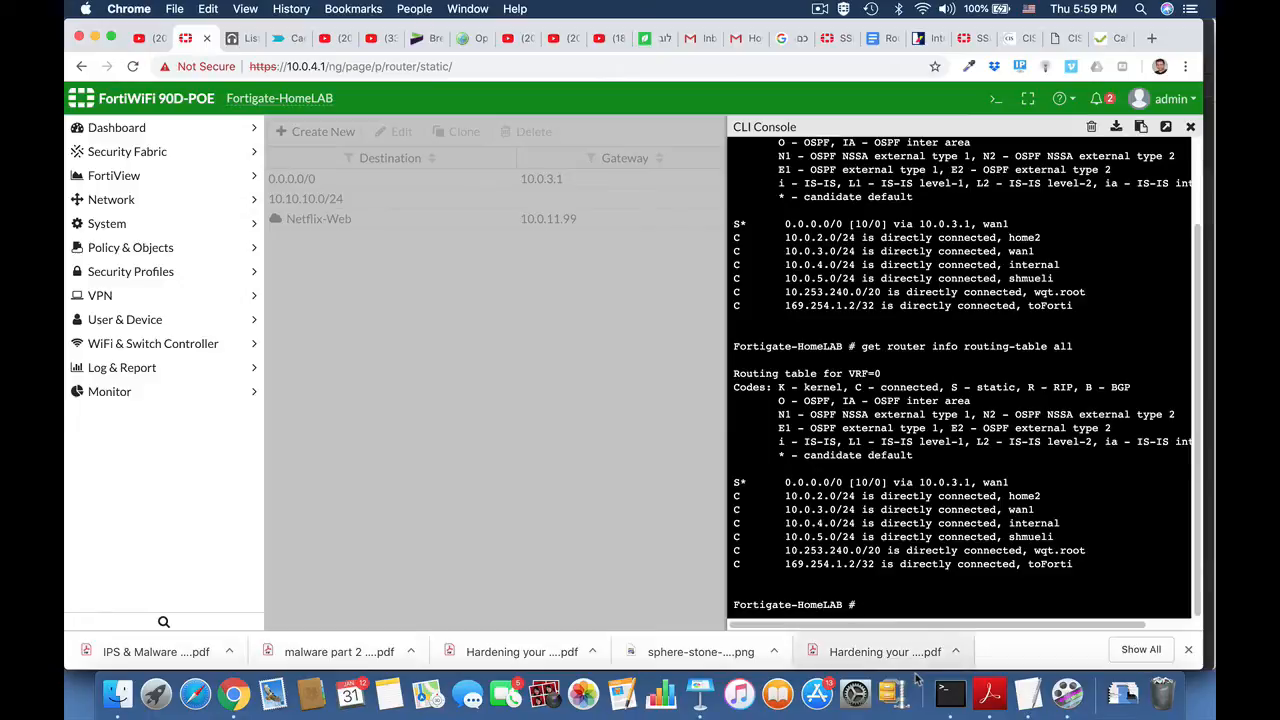
# Step: List the policy routes with diagnose firewall proute list
pyautogui.write('agnose poe')
pyautogui.press('Tab')
pyautogui.press('Tab')
pyautogui.press('Tab')
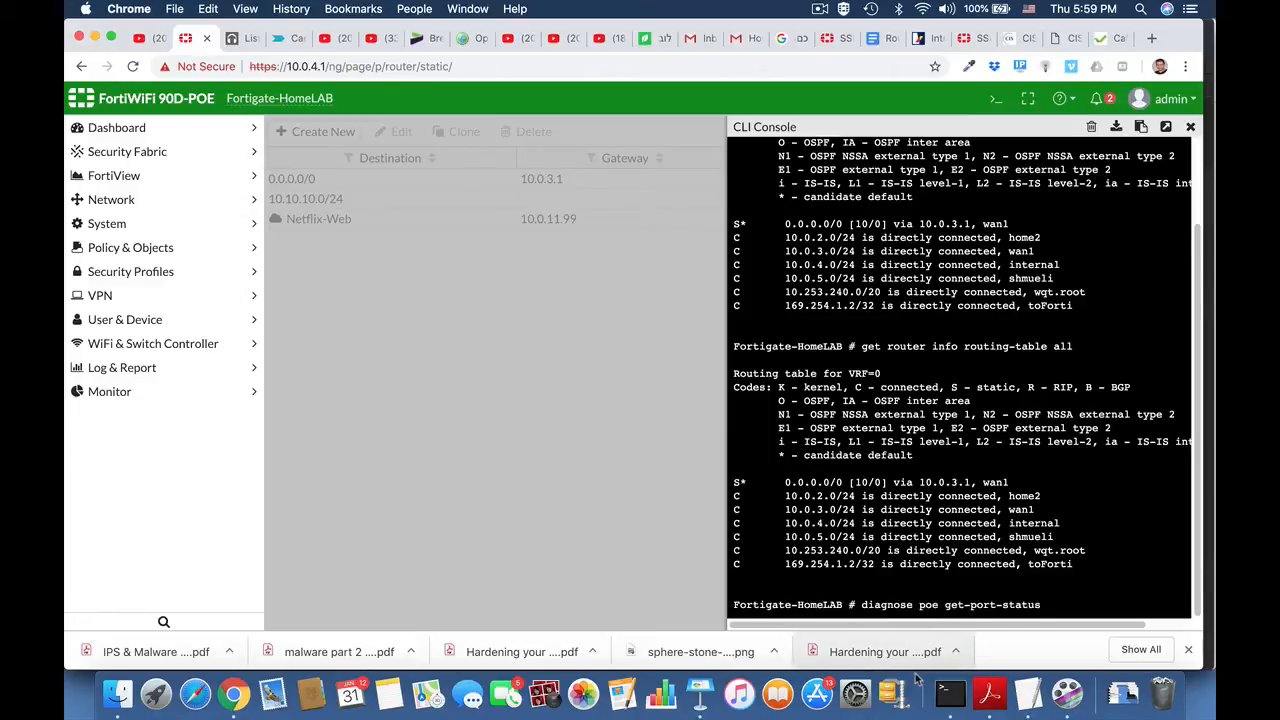
pyautogui.press('BackSpace')
pyautogui.press('BackSpace')
pyautogui.press('BackSpace')
pyautogui.press('BackSpace')
pyautogui.press('BackSpace')
pyautogui.press('BackSpace')
pyautogui.press('BackSpace')
pyautogui.press('BackSpace')
pyautogui.press('BackSpace')
pyautogui.press('BackSpace')
pyautogui.press('BackSpace')
pyautogui.press('BackSpace')
pyautogui.press('BackSpace')
pyautogui.press('BackSpace')
pyautogui.press('BackSpace')
pyautogui.press('BackSpace')
pyautogui.press('BackSpace')
pyautogui.press('BackSpace')
pyautogui.write('ro')
pyautogui.press('BackSpace')
pyautogui.press('BackSpace')
pyautogui.press('BackSpace')
pyautogui.write('firewall ')
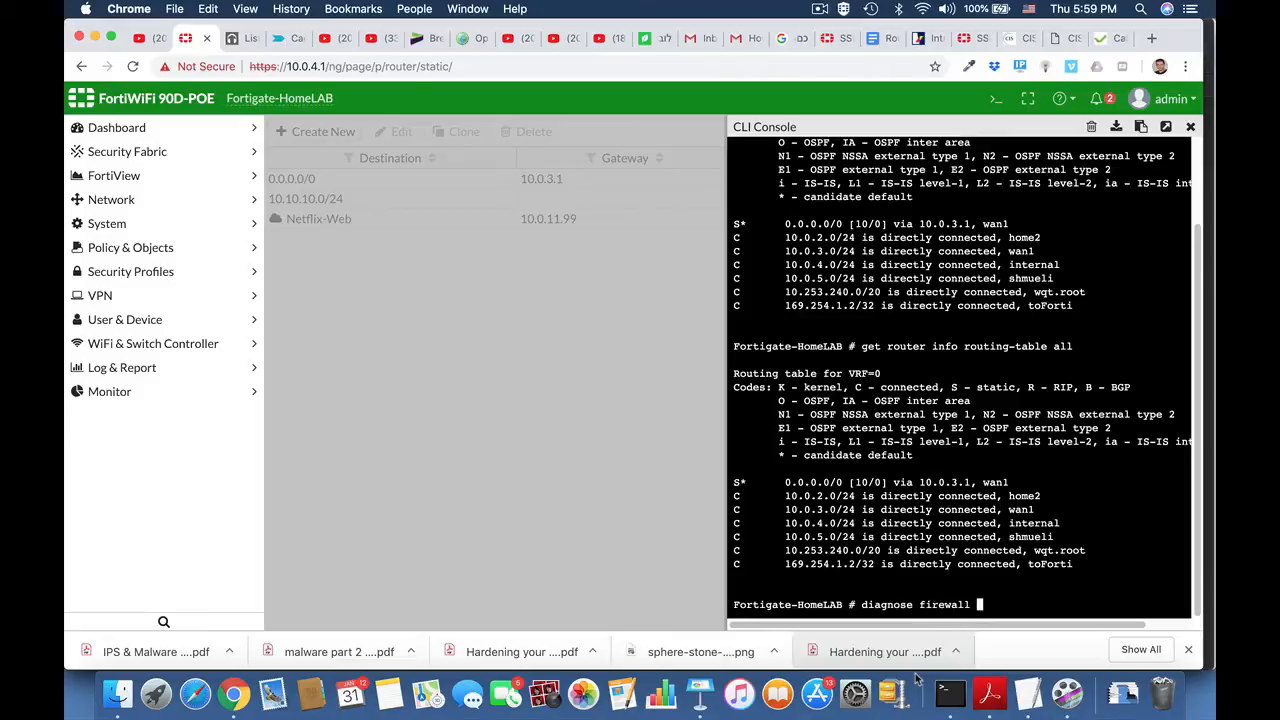
pyautogui.write('proute list')
pyautogui.press('Return')
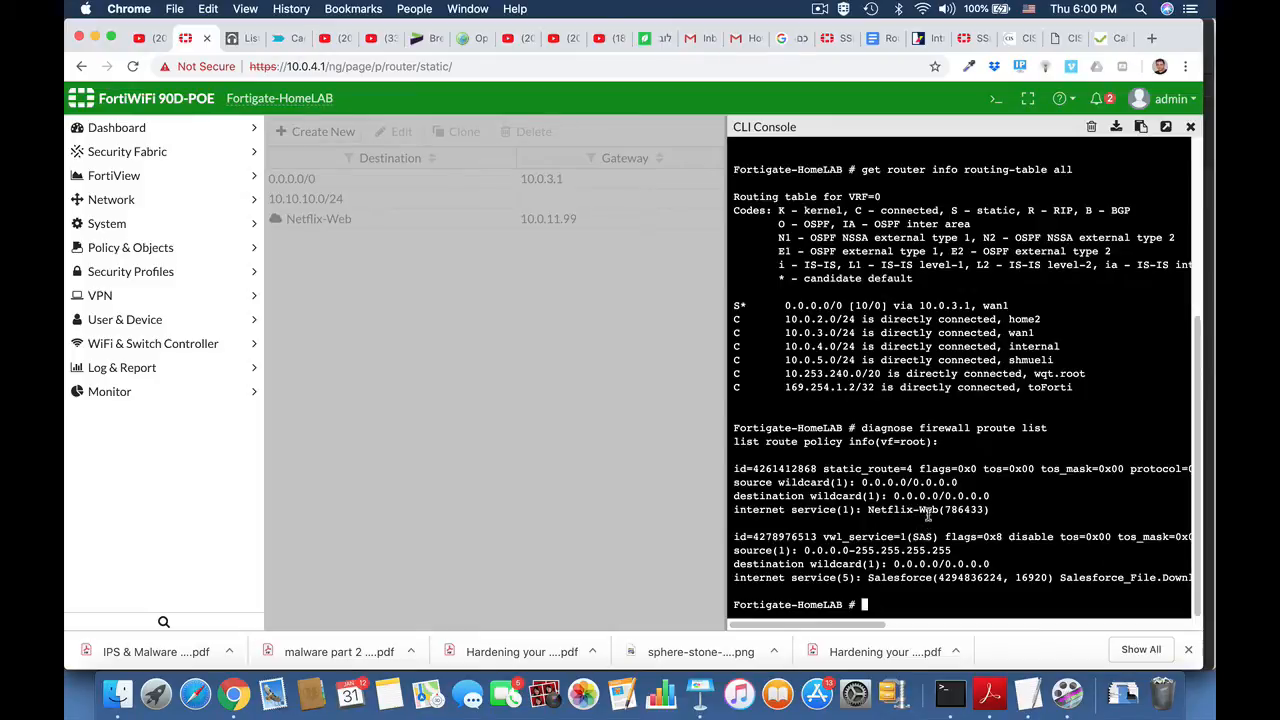
# Step: Examine the full Netflix-Web policy route entry through to its gateway and close the CLI console
pyautogui.hscroll(10, 952, 520)
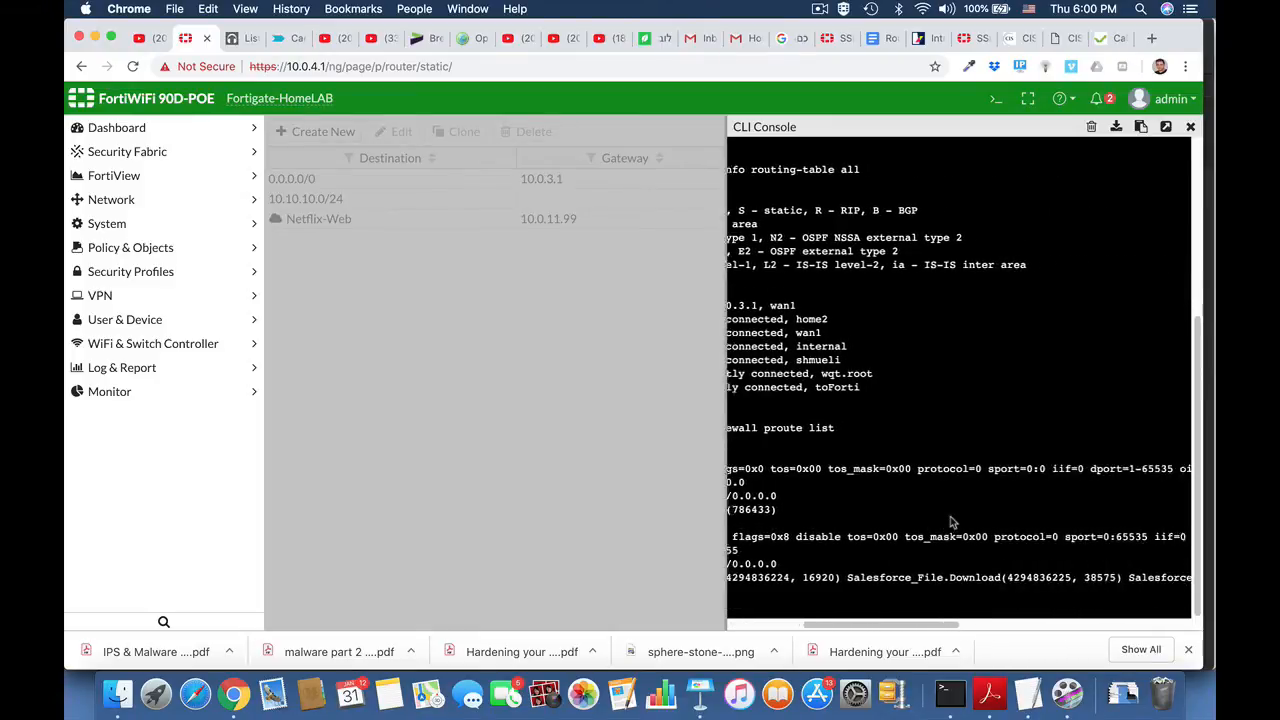
pyautogui.hscroll(2, 952, 520)
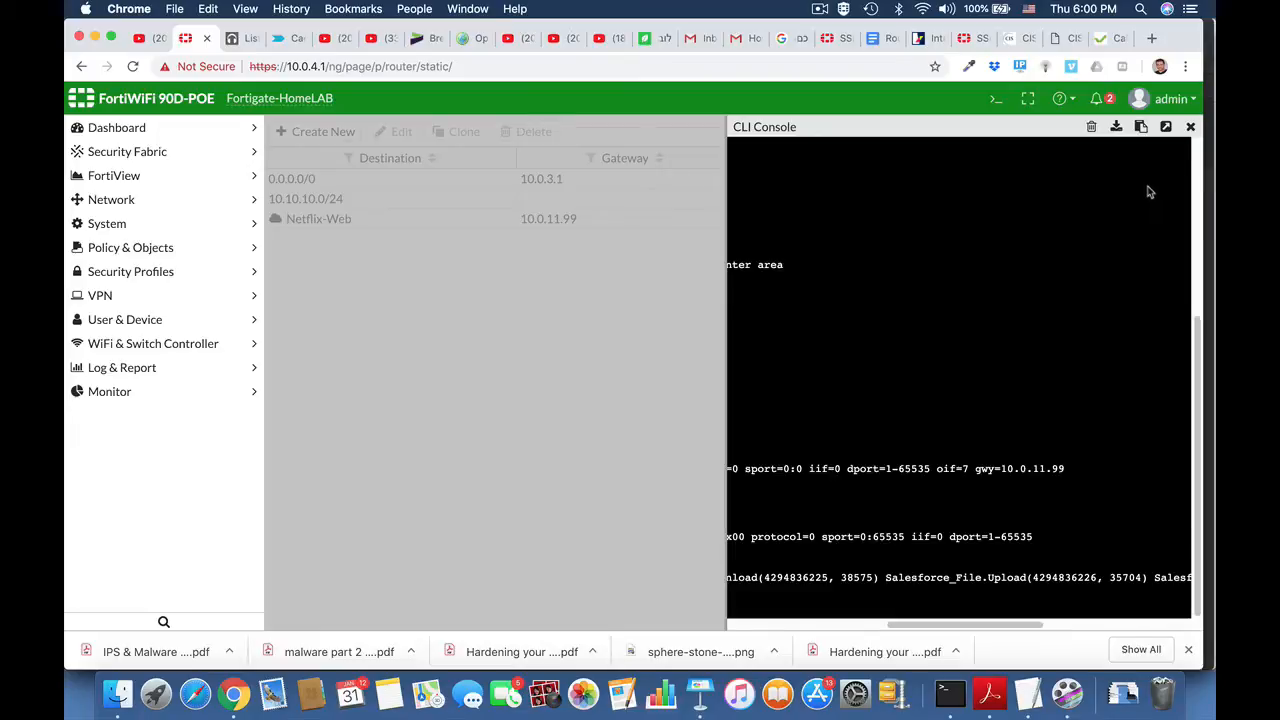
pyautogui.click(1190, 131)
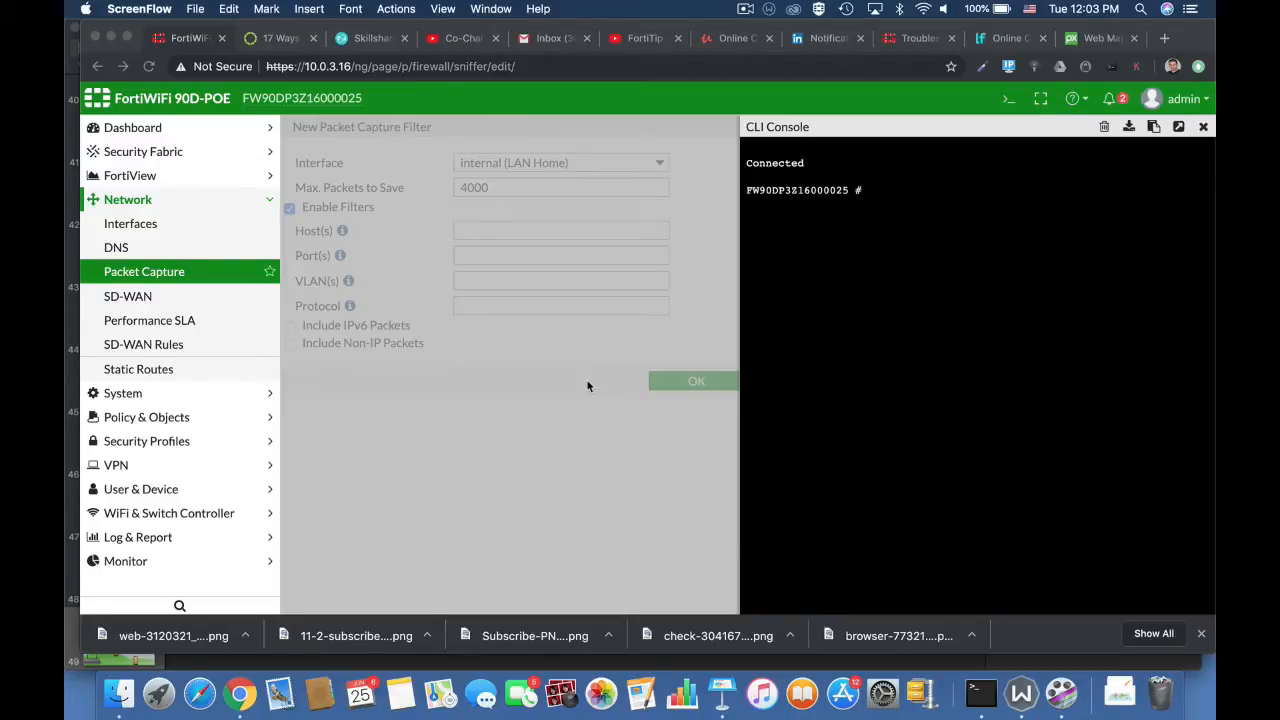
# Step: Close the CLI console covering the New Packet Capture Filter form to view its filter options
pyautogui.click(471, 400)
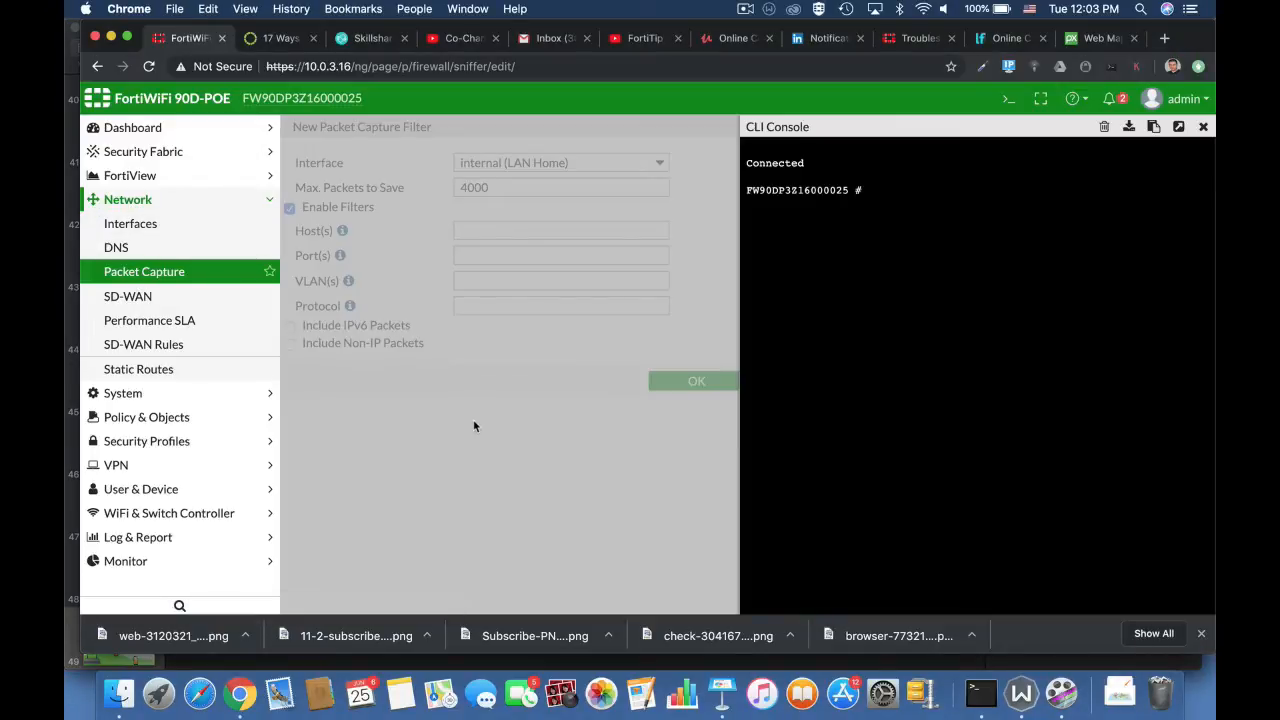
pyautogui.click(1203, 126)
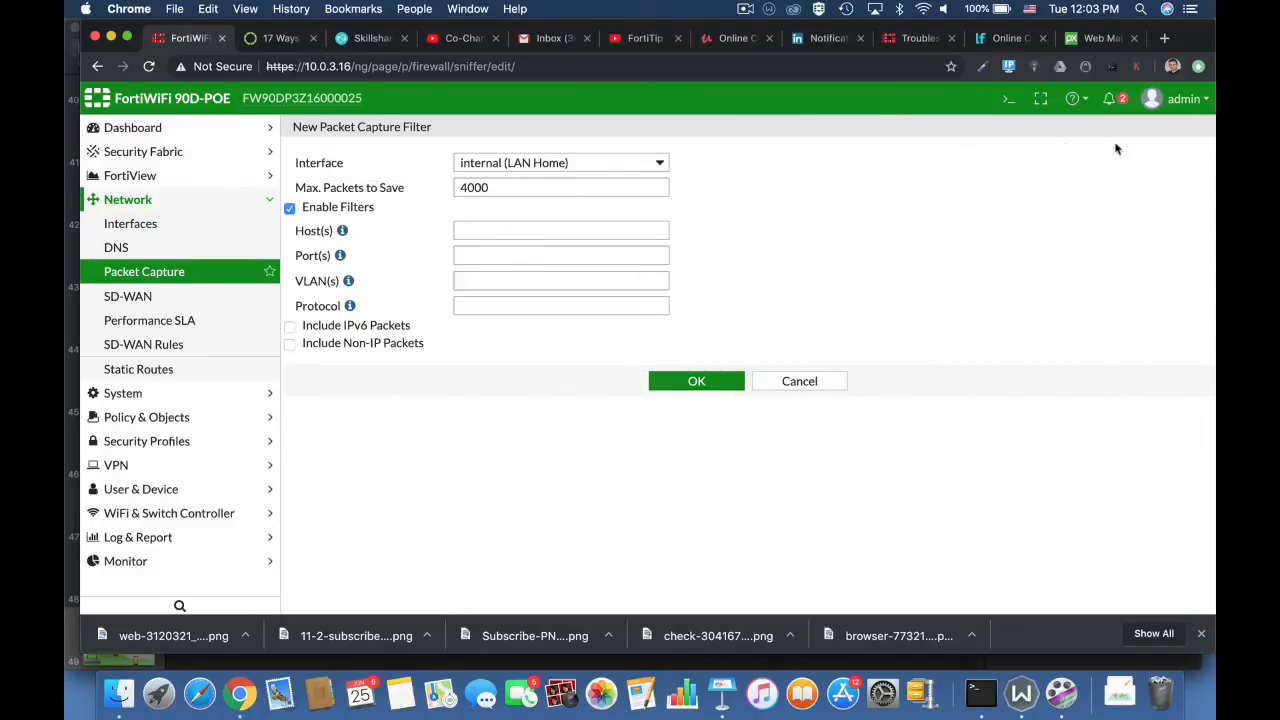
# Step: Open the CLI console and capture ten packets with diagnose sniffer packet any none 4 10 a
pyautogui.click(1009, 98)
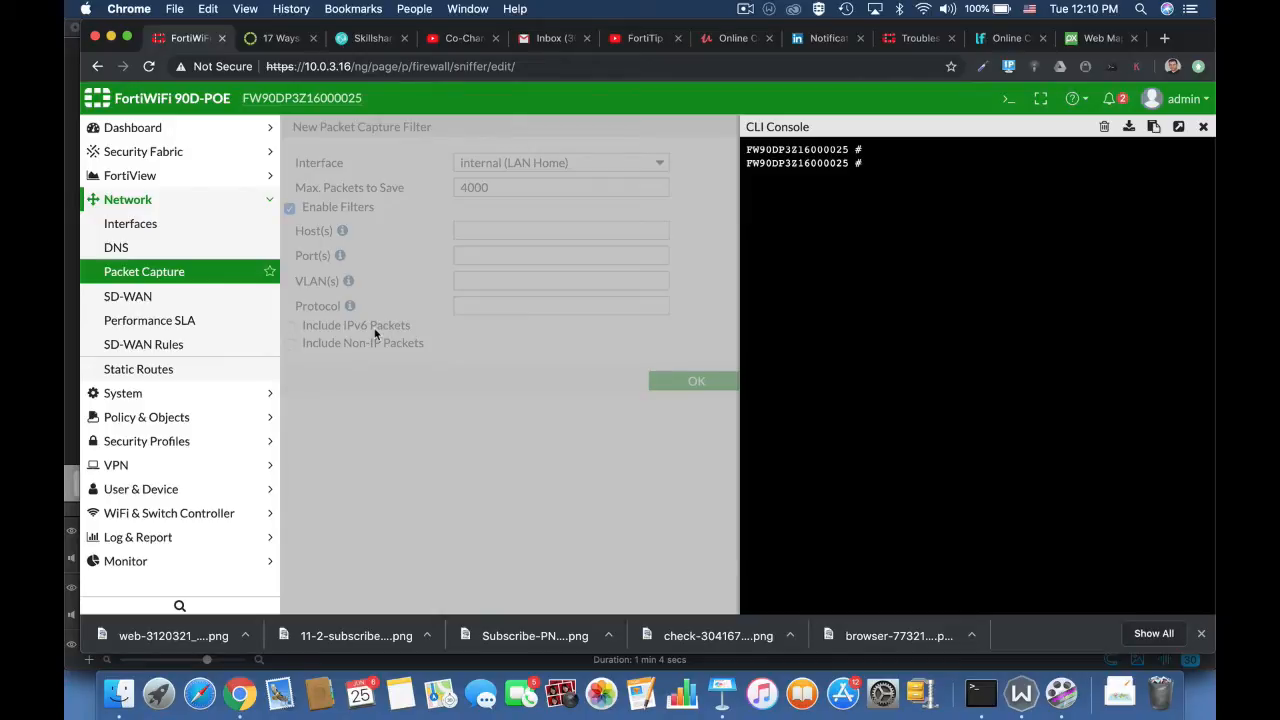
pyautogui.write('diagnose sniffer packet')
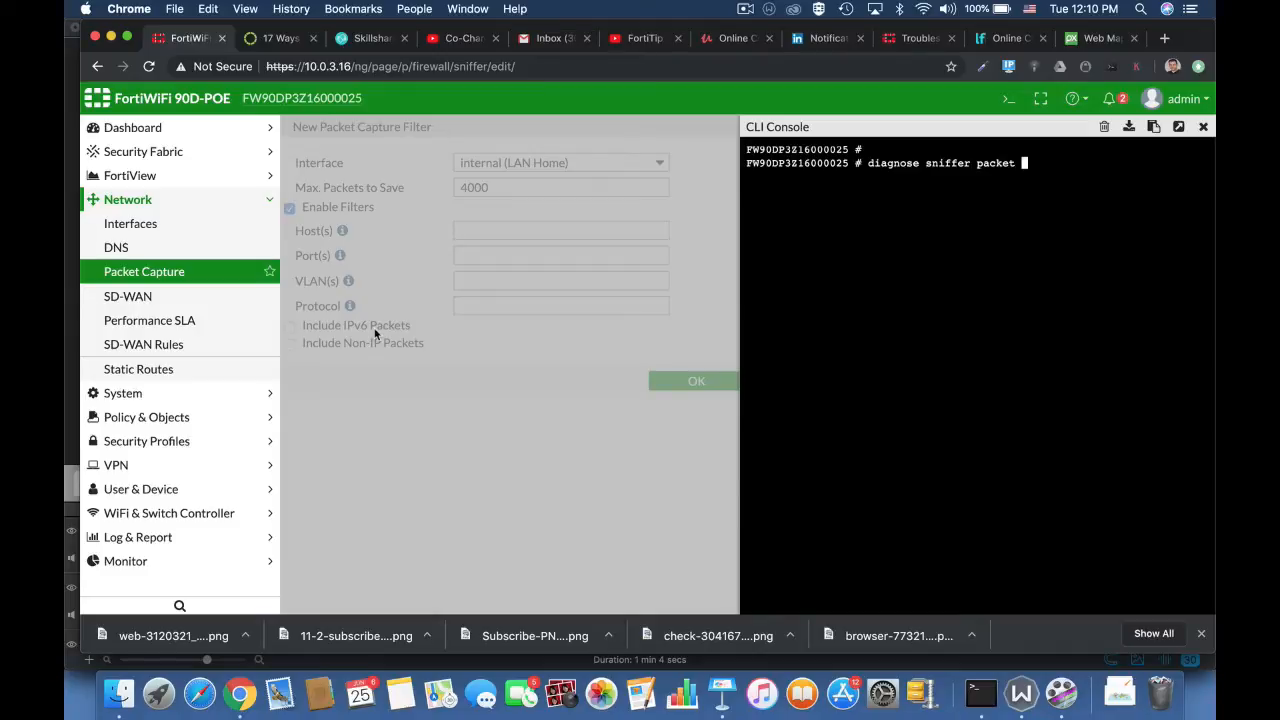
pyautogui.write('any none 4')
pyautogui.write('10 a')
pyautogui.press('Return')
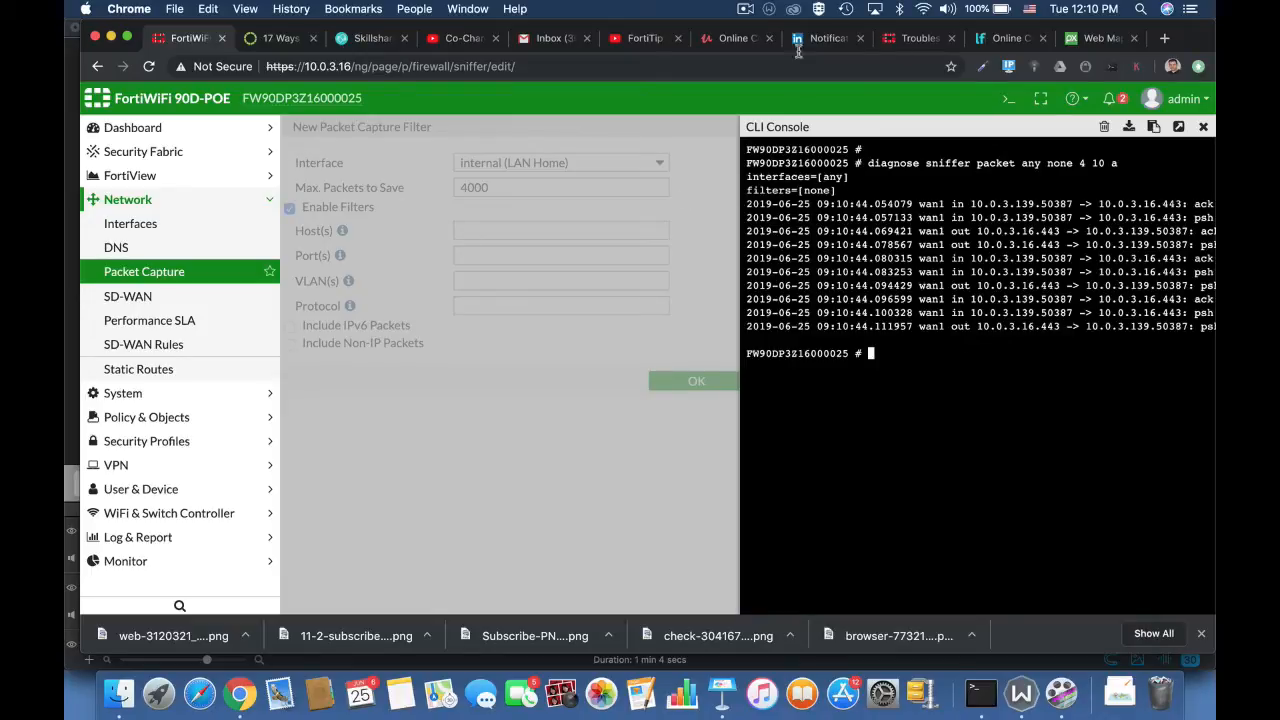
# Step: Open the CLI console in its own browser tab and run diagnose sniffer packet any none 4 10
pyautogui.click(1179, 127)
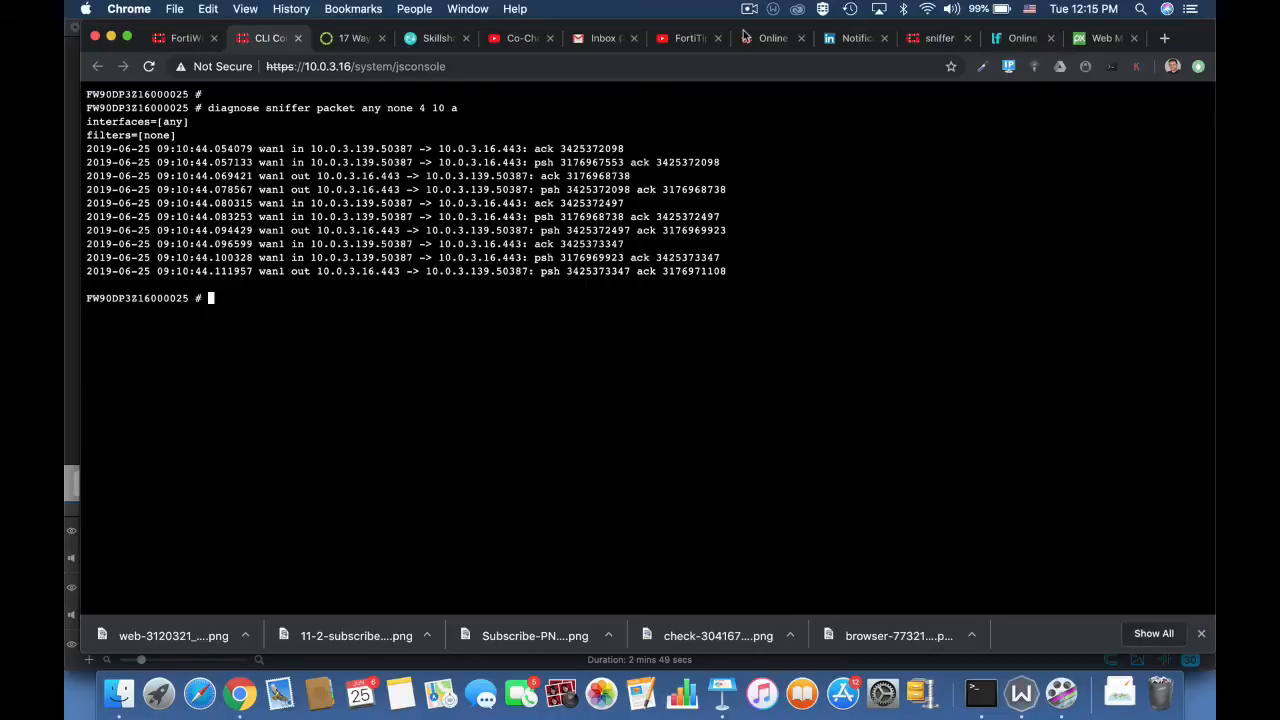
pyautogui.press('Up')
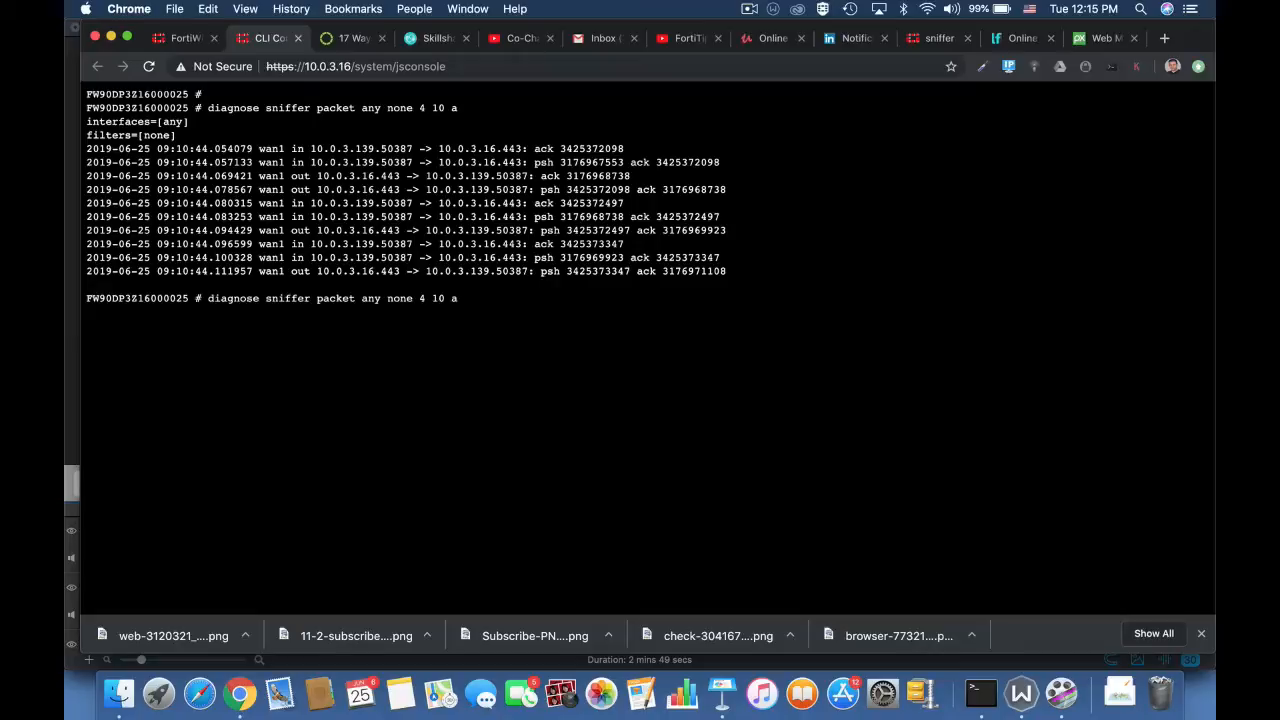
pyautogui.press('BackSpace')
pyautogui.press('Return')
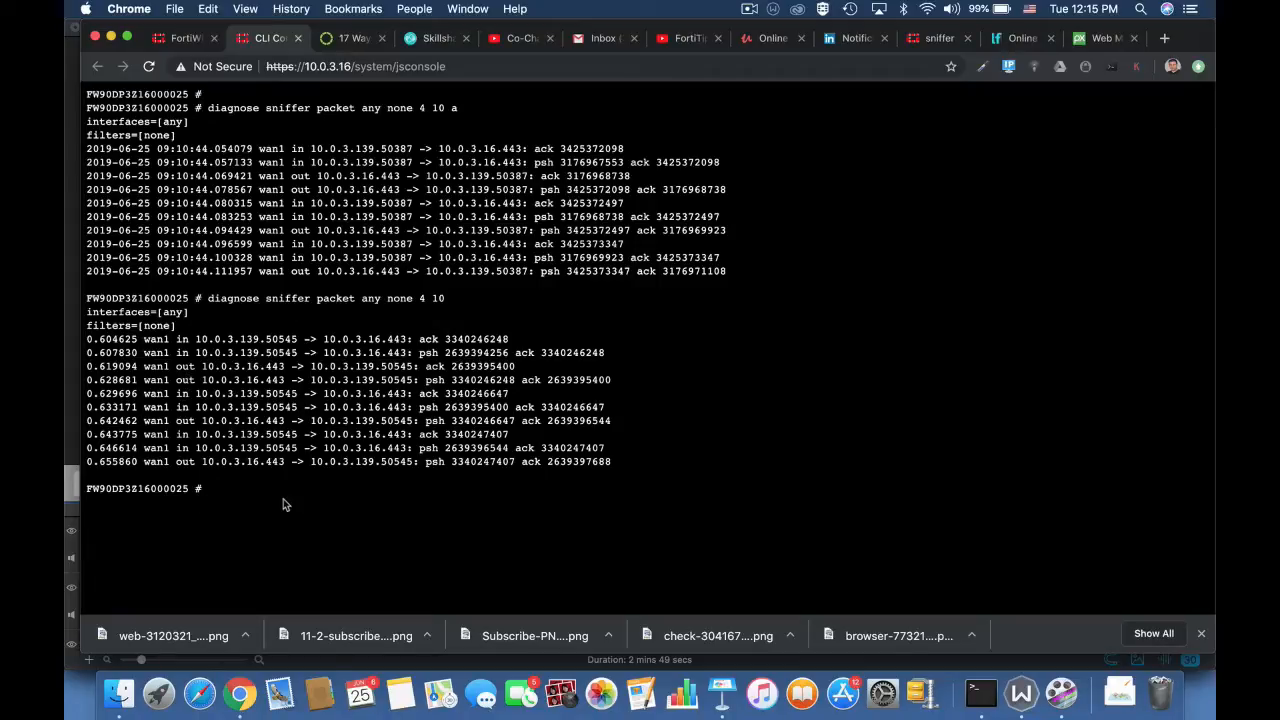
# Step: Capture only ICMP traffic with diagnose sniffer packet any icmp 4 10 a
pyautogui.press('Up')
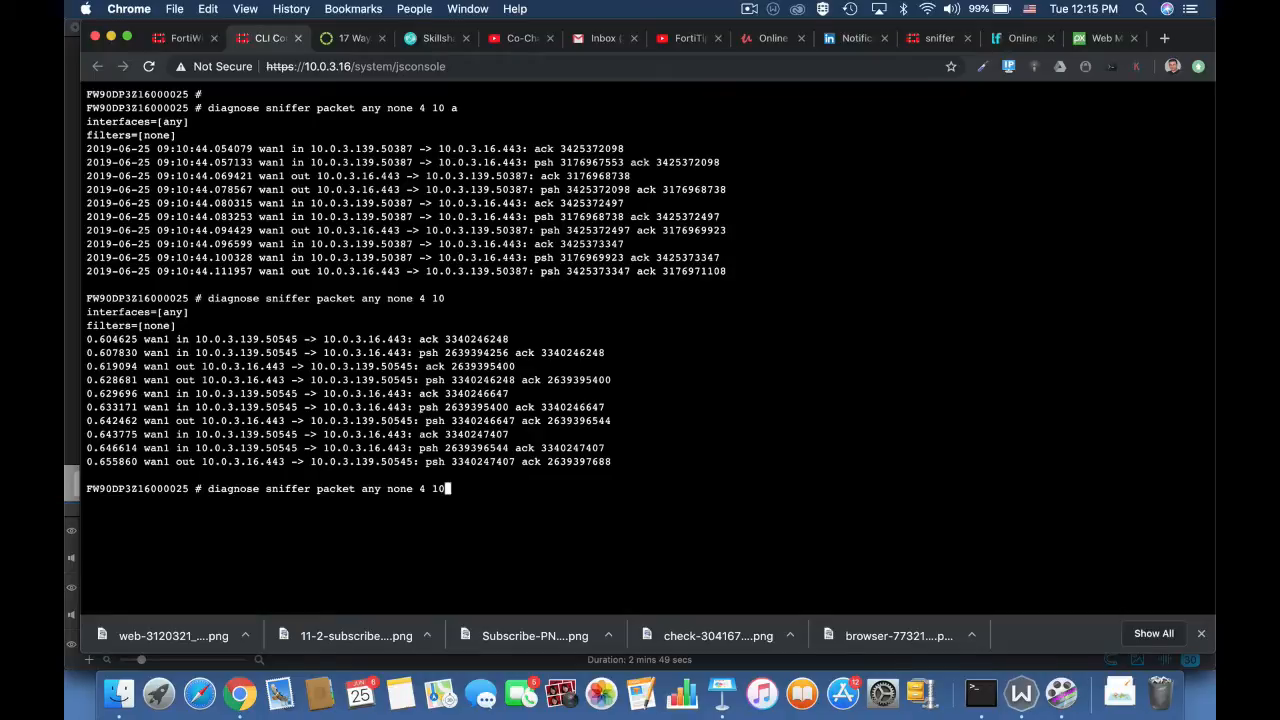
pyautogui.write('a')
pyautogui.press('Left')
pyautogui.press('Left')
pyautogui.press('Left')
pyautogui.press('Left')
pyautogui.press('Left')
pyautogui.press('Left')
pyautogui.press('Left')
pyautogui.press('BackSpace')
pyautogui.press('BackSpace')
pyautogui.press('BackSpace')
pyautogui.press('BackSpace')
pyautogui.write('icmp')
pyautogui.press('Return')
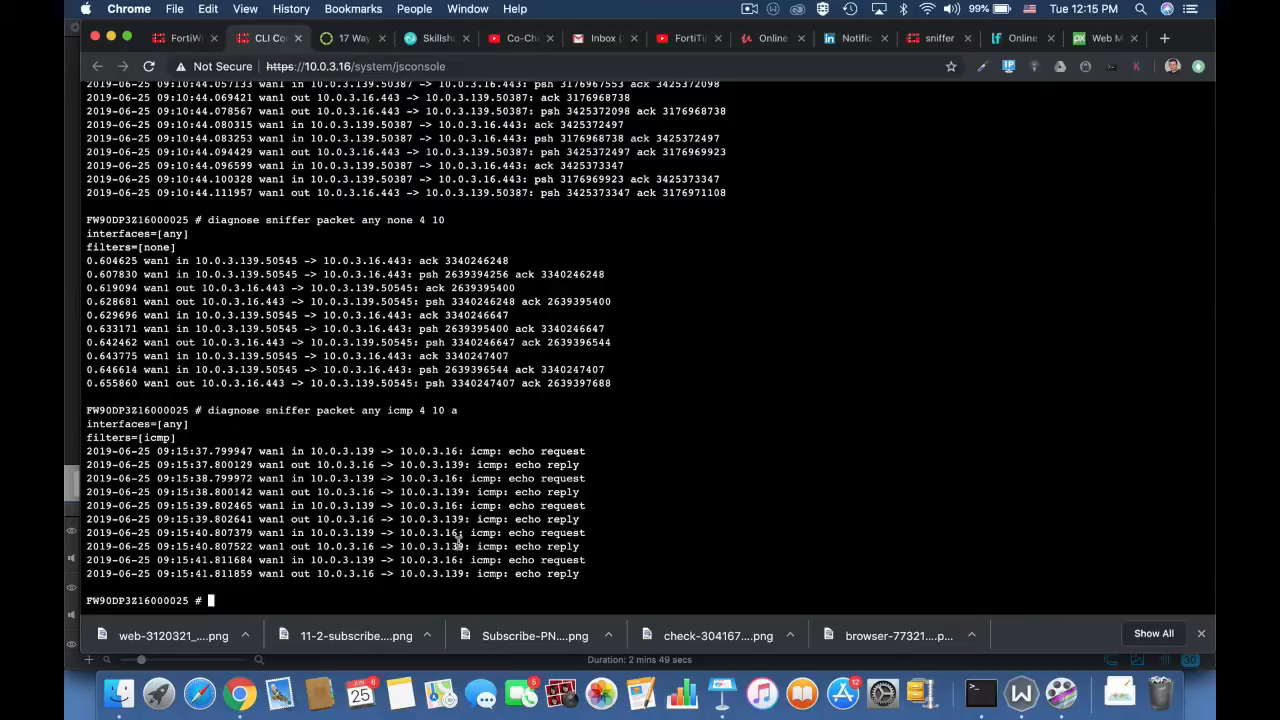
pyautogui.press('Up')
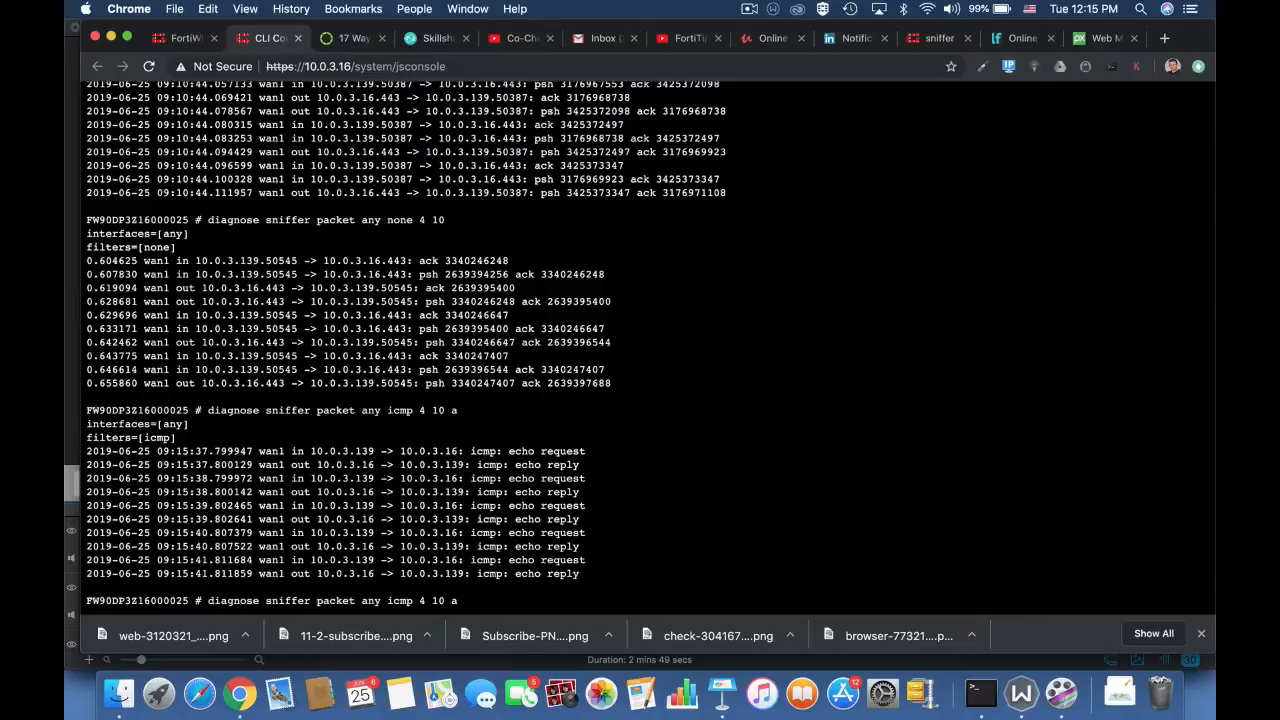
pyautogui.press('Left')
pyautogui.press('Left')
pyautogui.press('BackSpace')
pyautogui.press('BackSpace')
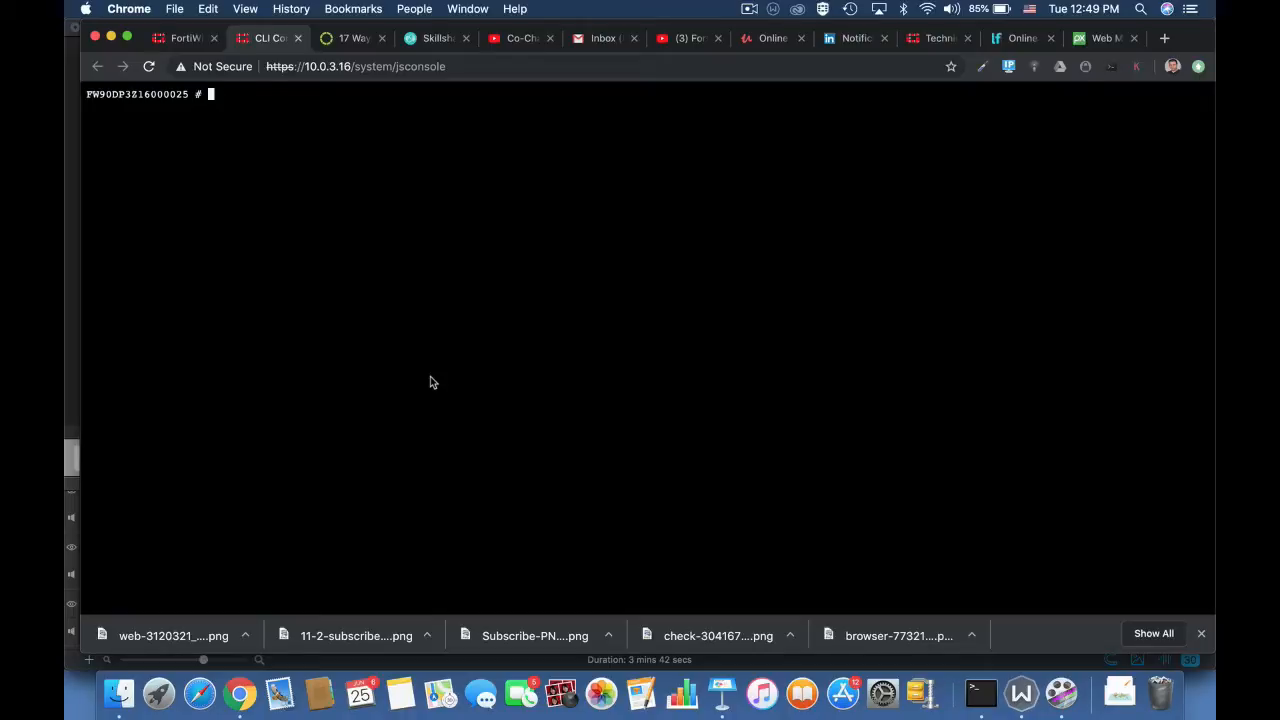
# Step: Run diagnose sniffer packet any "host 10.0.3.139 and icmp " to capture only that host's ICMP traffic
pyautogui.write('diagnose snifferp')
pyautogui.press('BackSpace')
pyautogui.write('packet any "host')
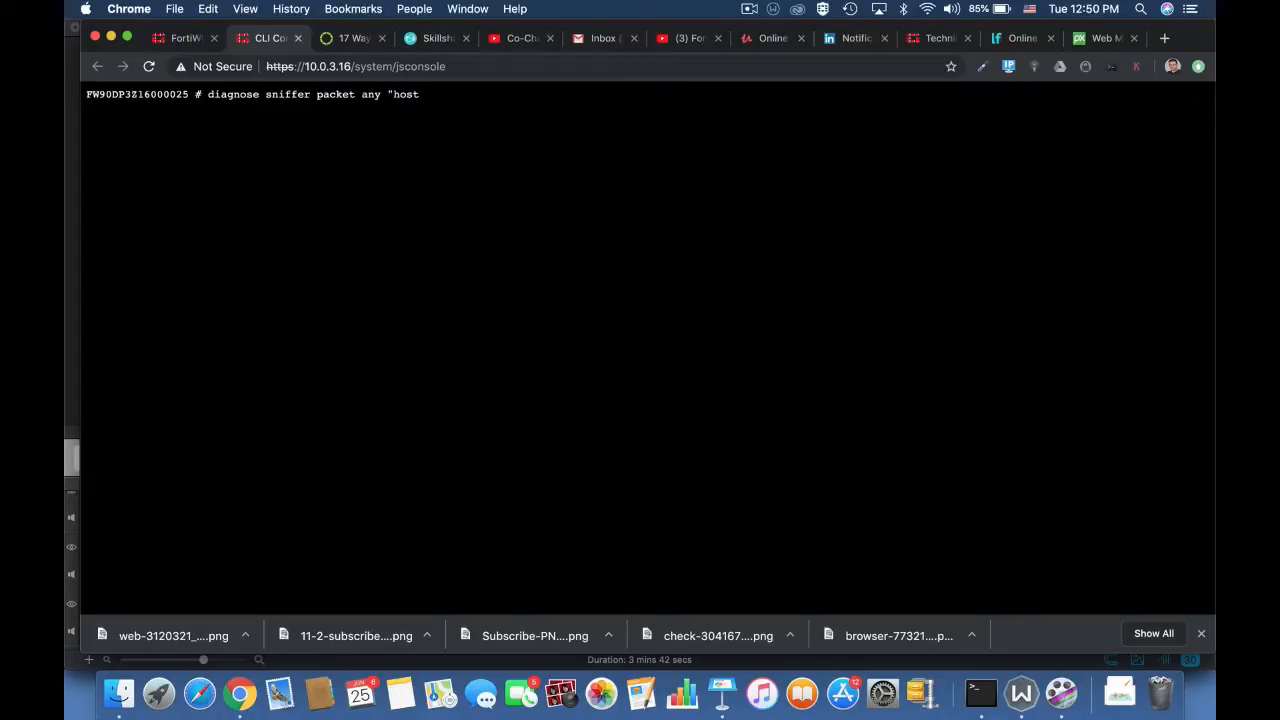
pyautogui.write(' 10.0.3.139 and icmp " 4')
pyautogui.press('Return')
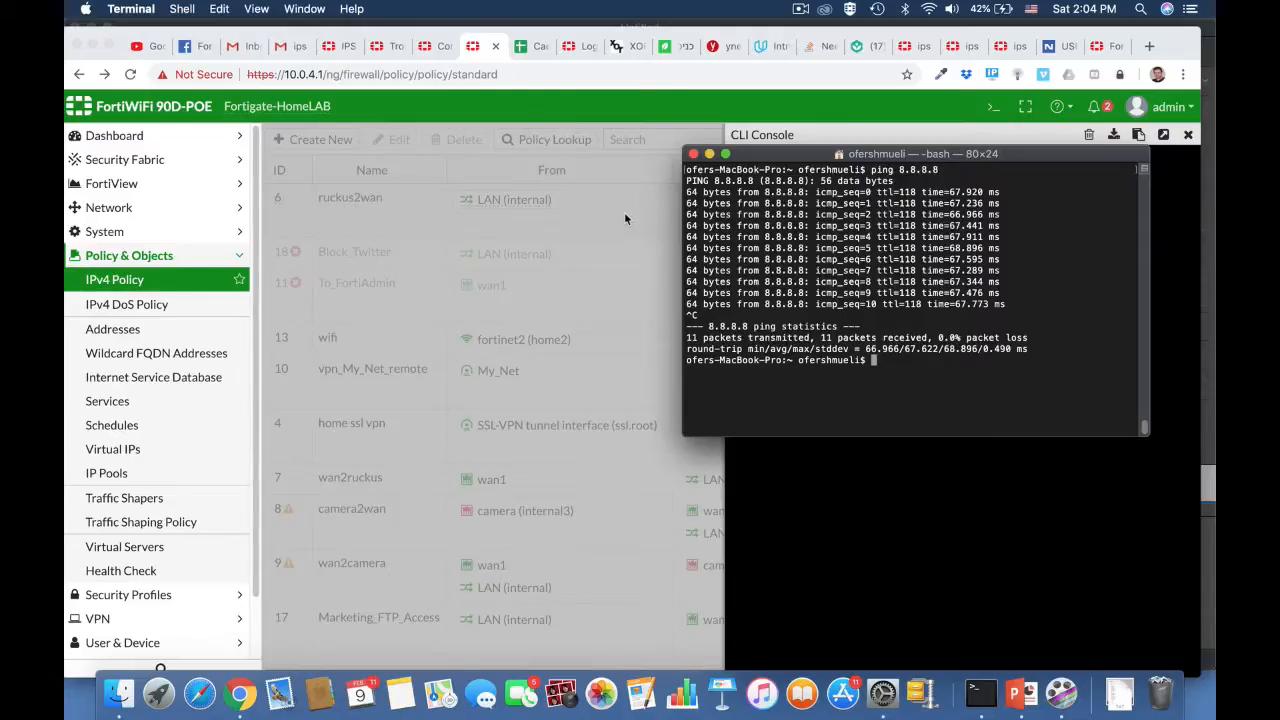
# Step: Enter nmap 10.0.4.1 in Terminal without running it, and return to the Fortigate-HomeLAB CLI console in Chrome
pyautogui.write('nmap 10.0.4.1')
pyautogui.click(624, 213)
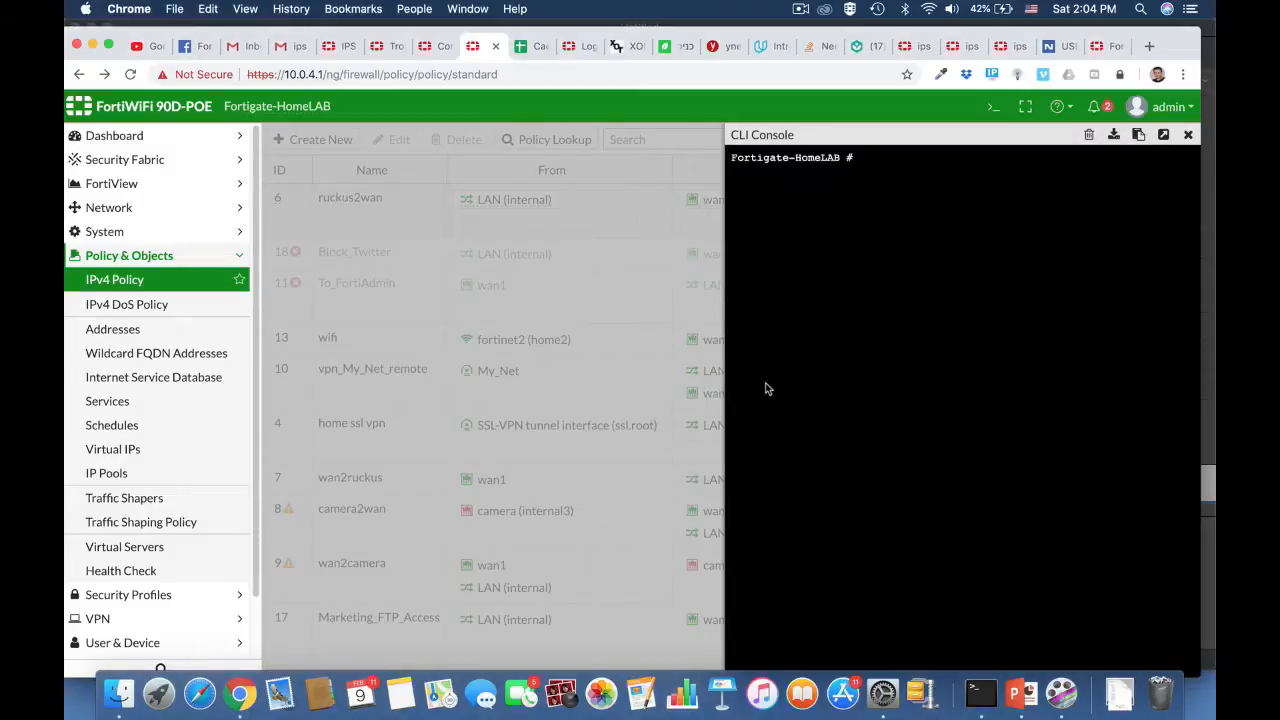
# Step: Begin the command diagnose sniffer packet any ' src host in the CLI console
pyautogui.write('diagnose sniffer packet ')
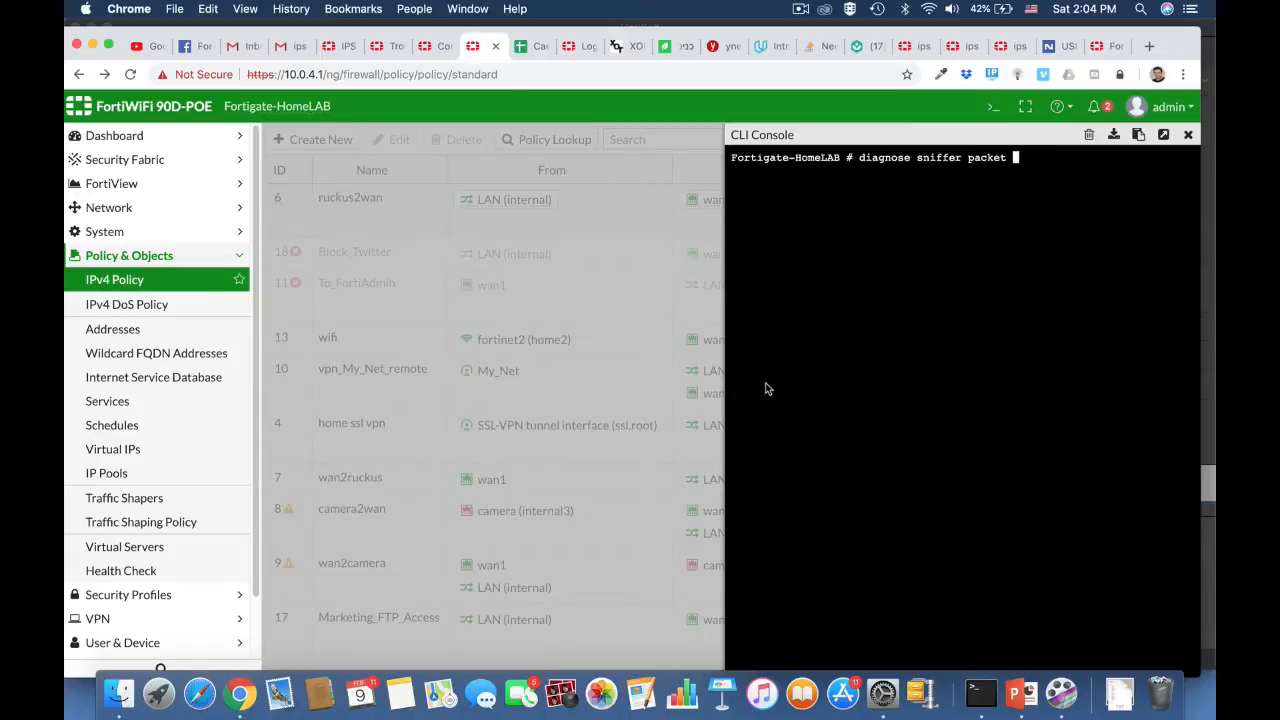
pyautogui.write("any ' src host")
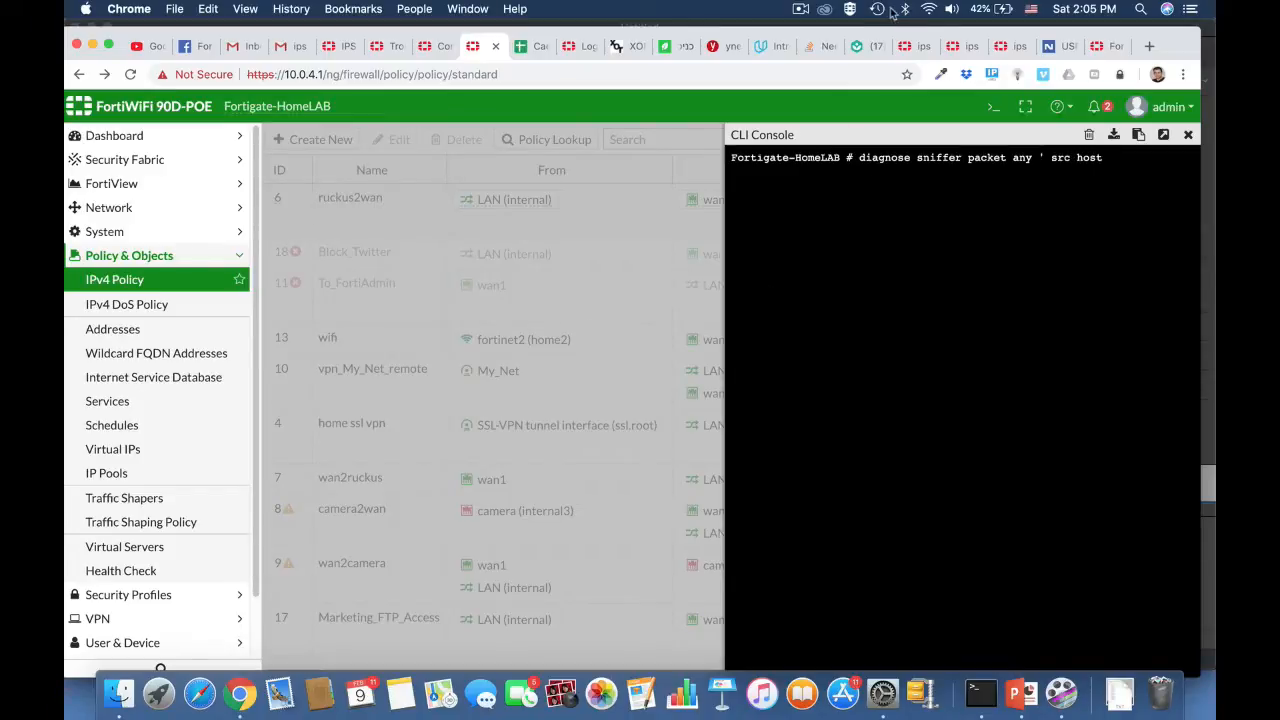
# Step: Look up the computer's Wi-Fi IP address and complete the filter as ' src host 10.0.4.6 and tcp ' 4 in a separate console tab
pyautogui.keyDown('alt'); pyautogui.click(929, 10); pyautogui.keyUp('alt')
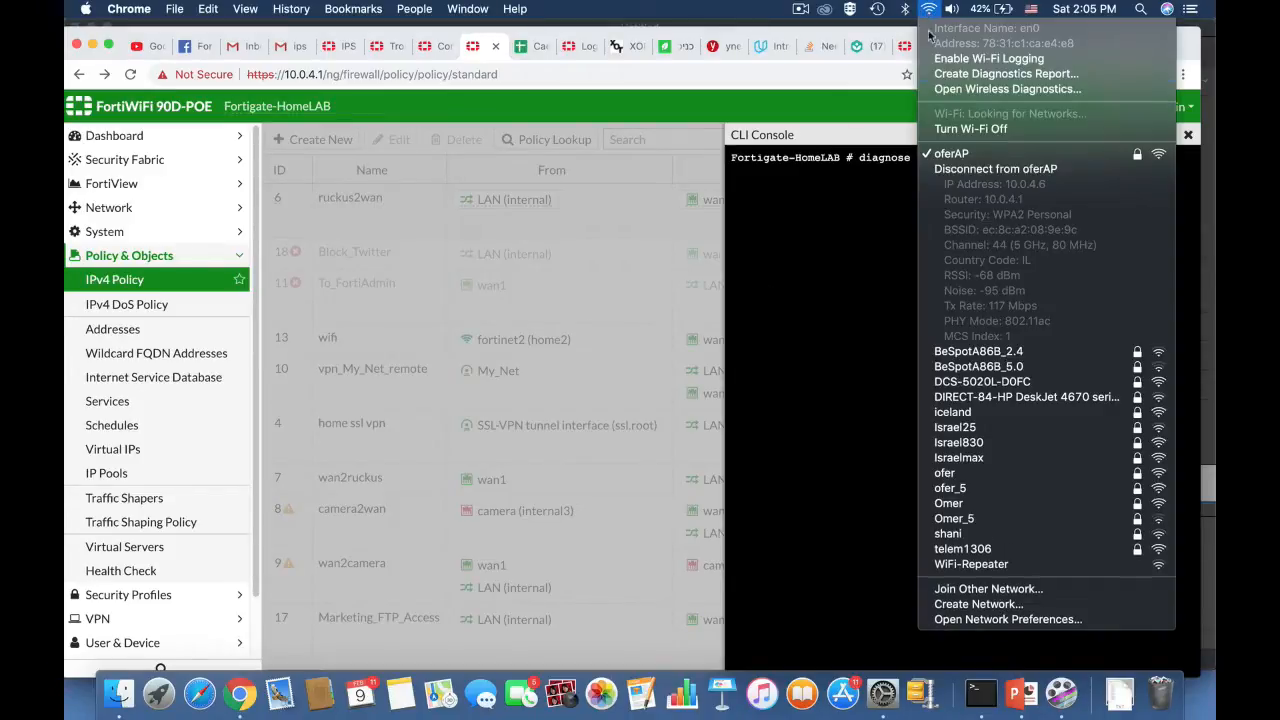
pyautogui.click(920, 7)
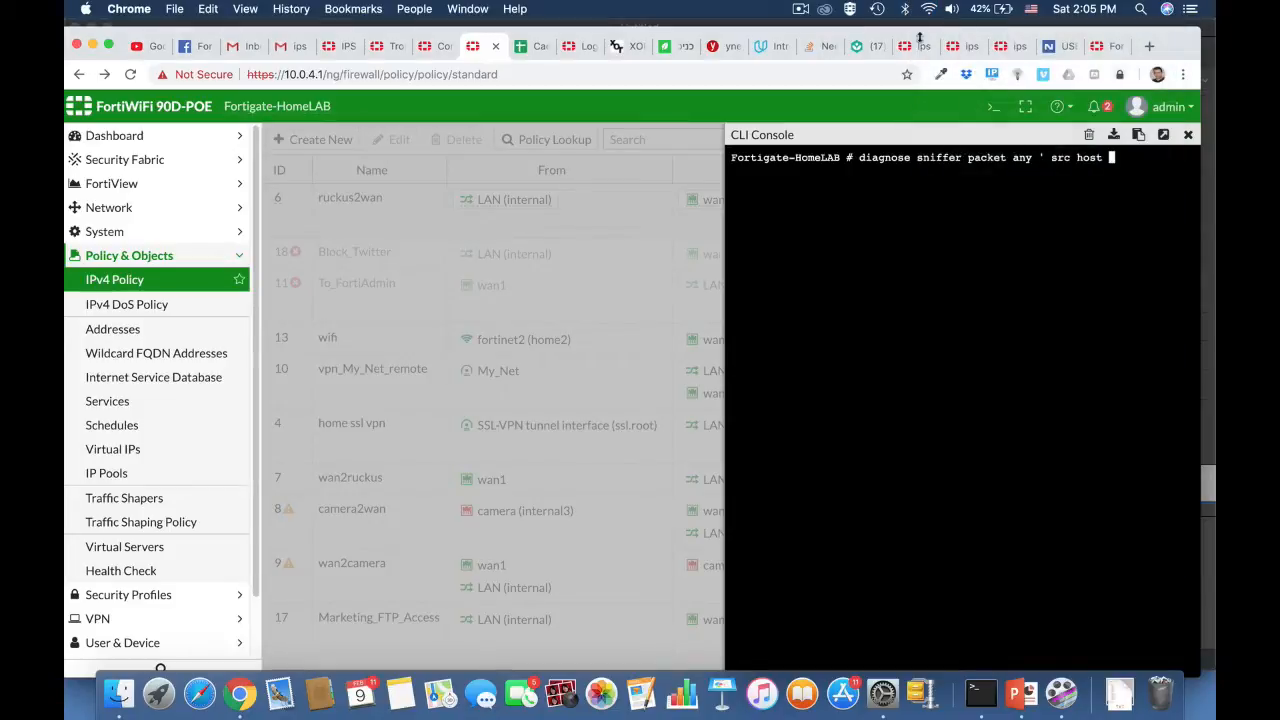
pyautogui.write('10.0.4.6 and')
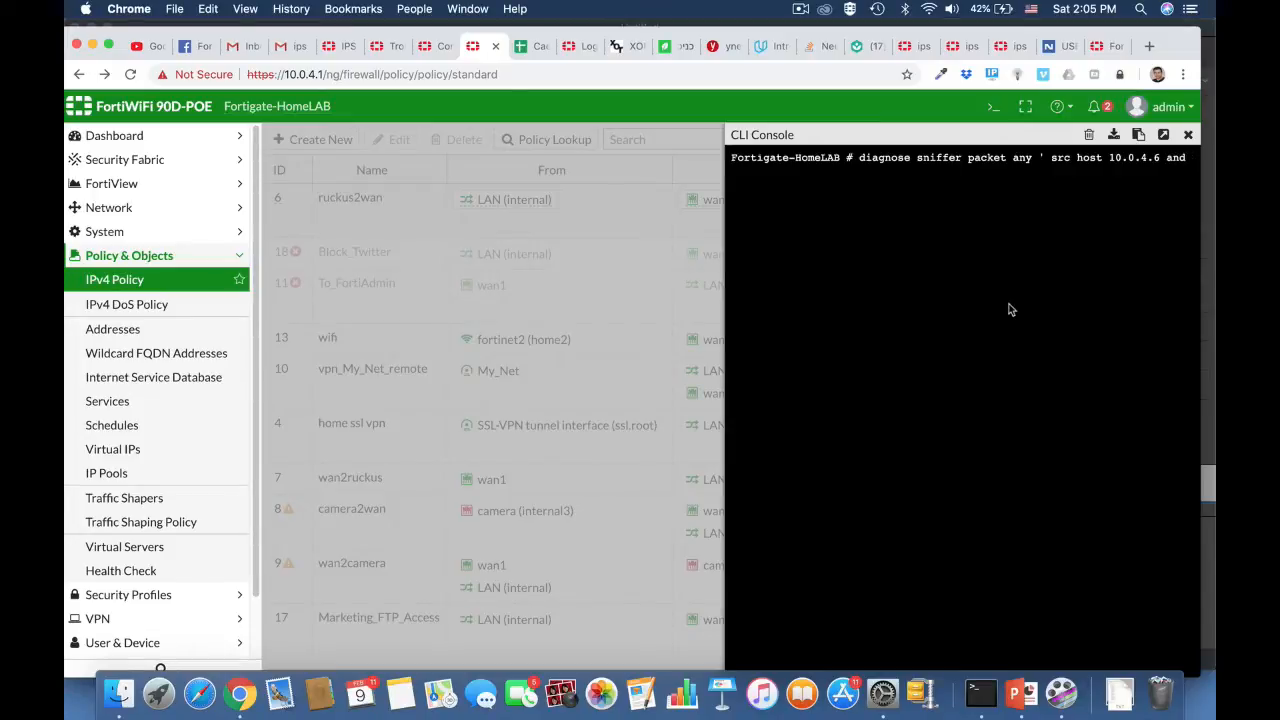
pyautogui.write(' t')
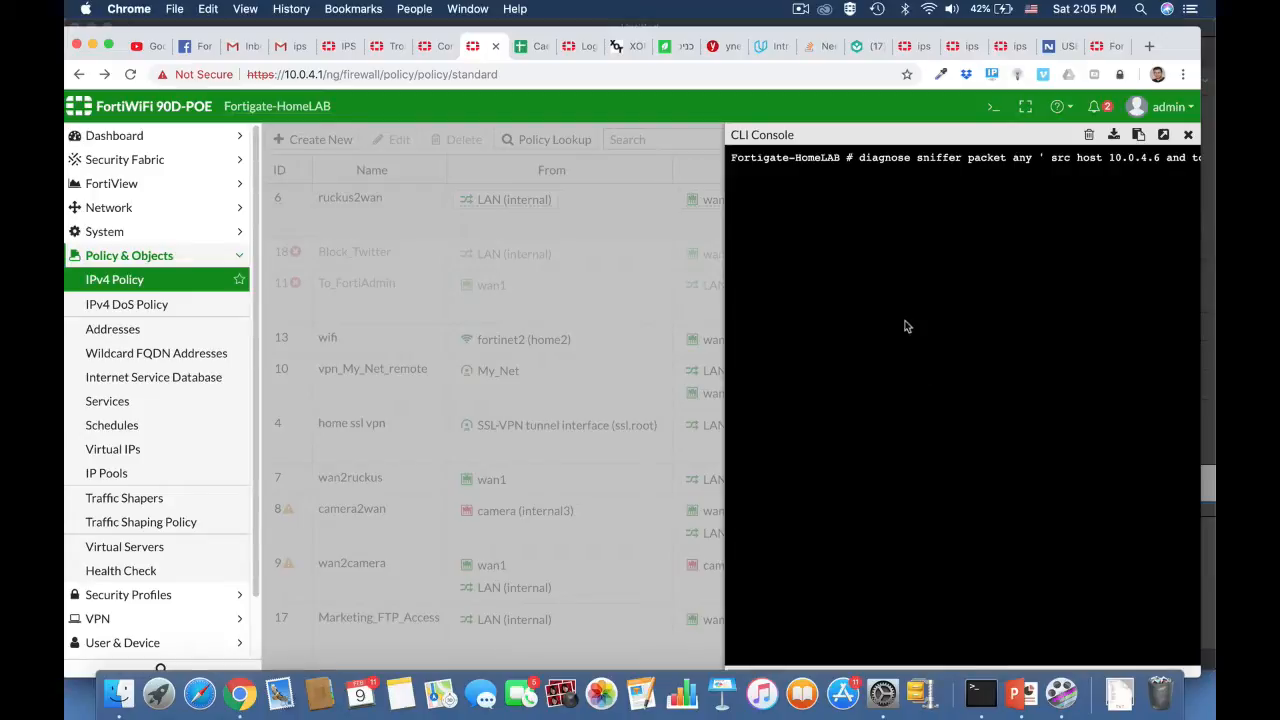
pyautogui.click(1163, 134)
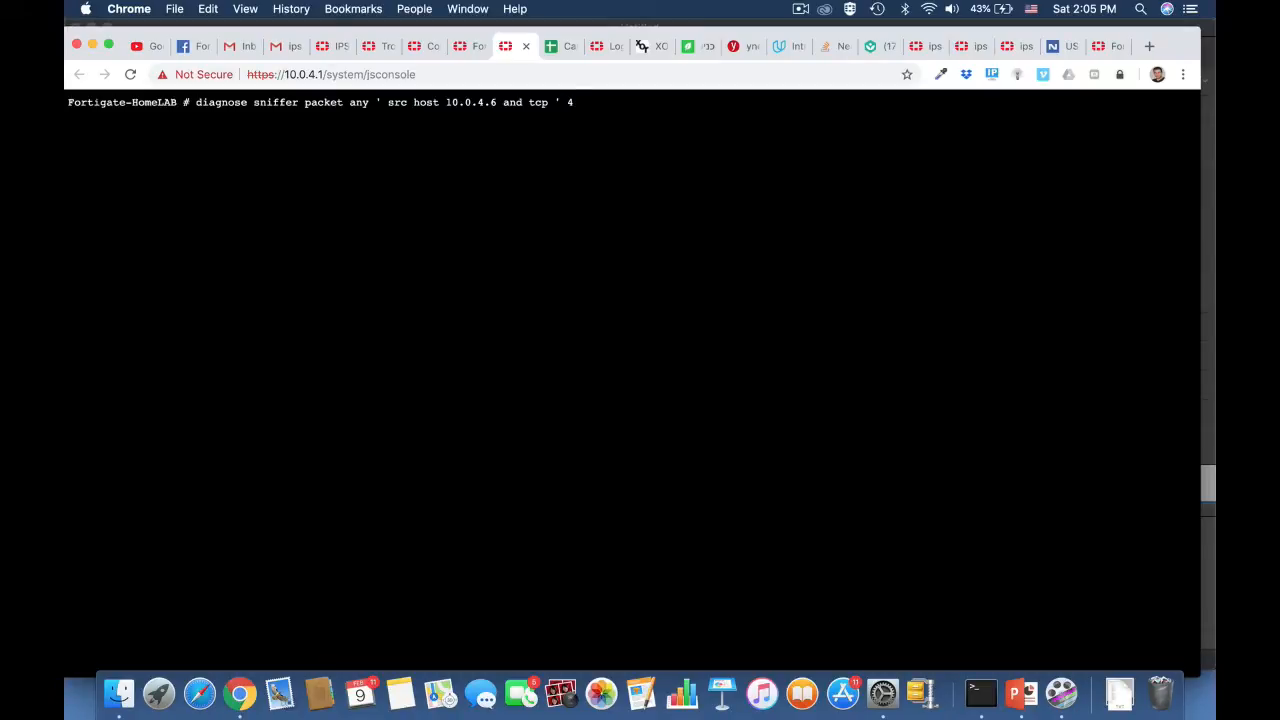
# Step: Start the nmap scan of 10.0.4.1 in Terminal, and capture its traffic with the prepared sniffer command in Chrome for a few seconds
pyautogui.press('super+Tab')
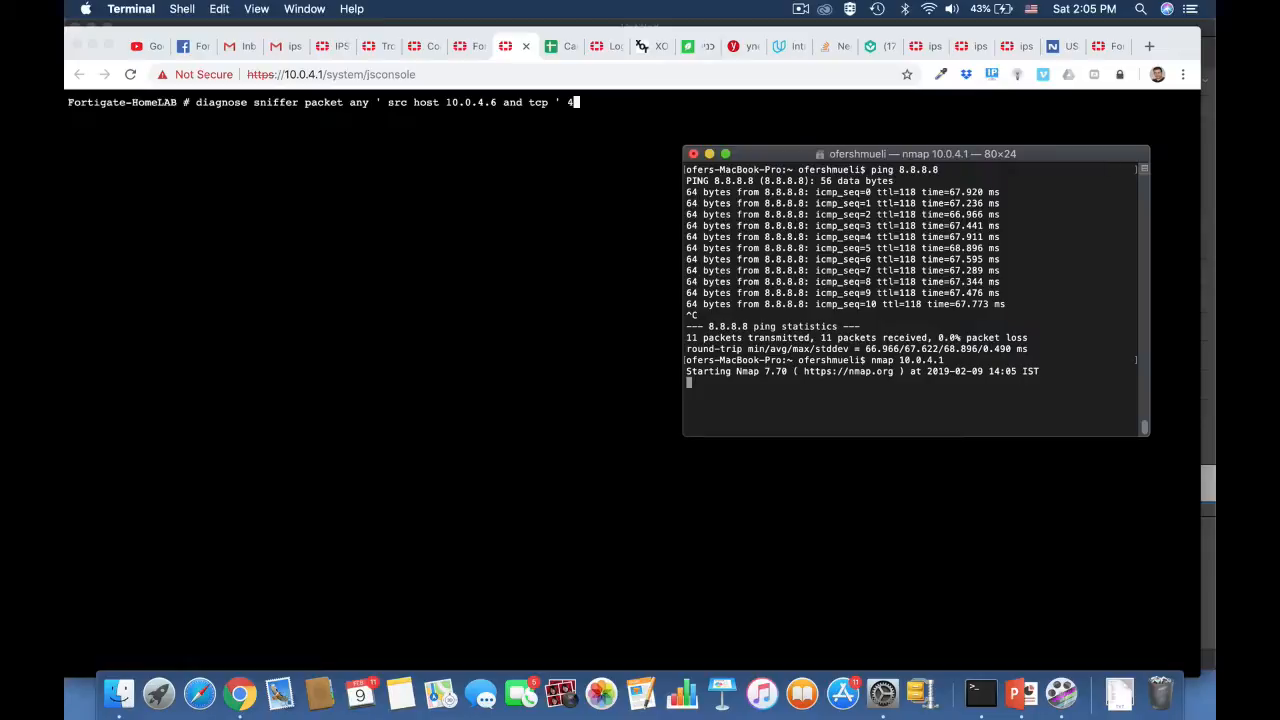
pyautogui.click(640, 327)
pyautogui.press('Return')
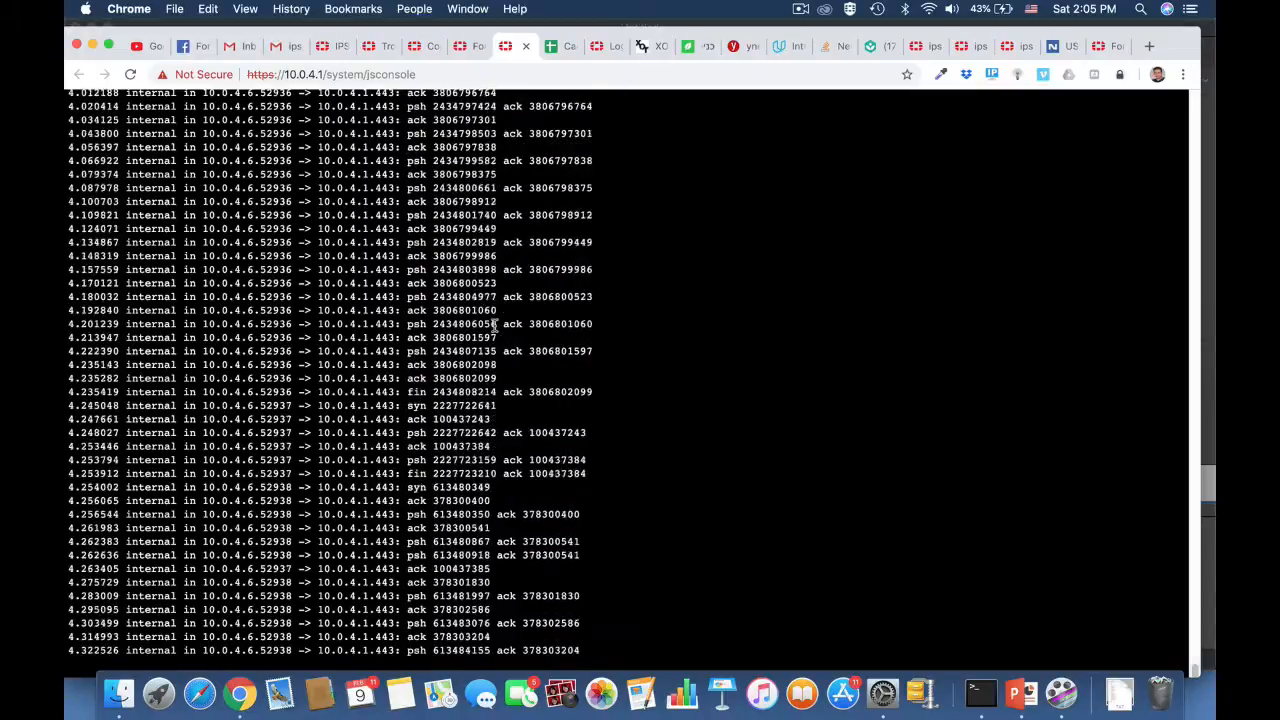
pyautogui.hotkey('ctrl', 'c')
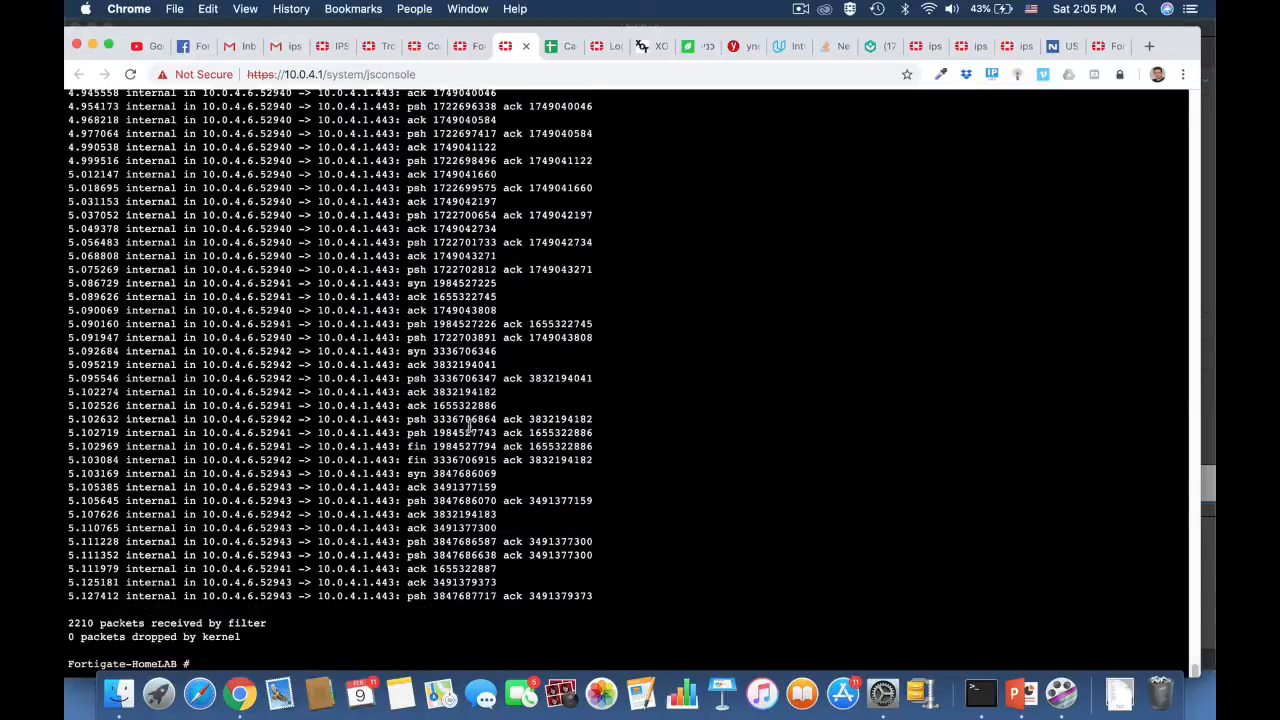
# Step: Examine the captured packets from 10.0.4.6 for the scan's SYN packets and their destination ports on 10.0.4.1
pyautogui.scroll(10, 475, 297)
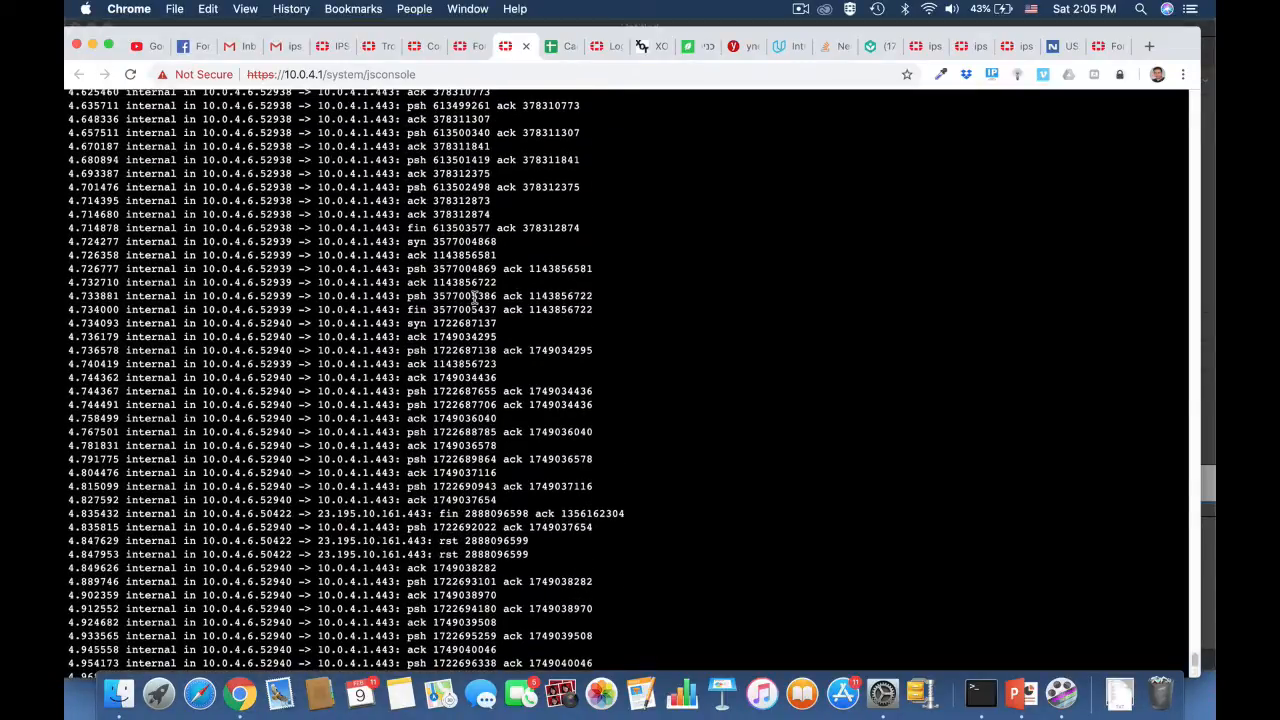
pyautogui.scroll(5, 475, 297)
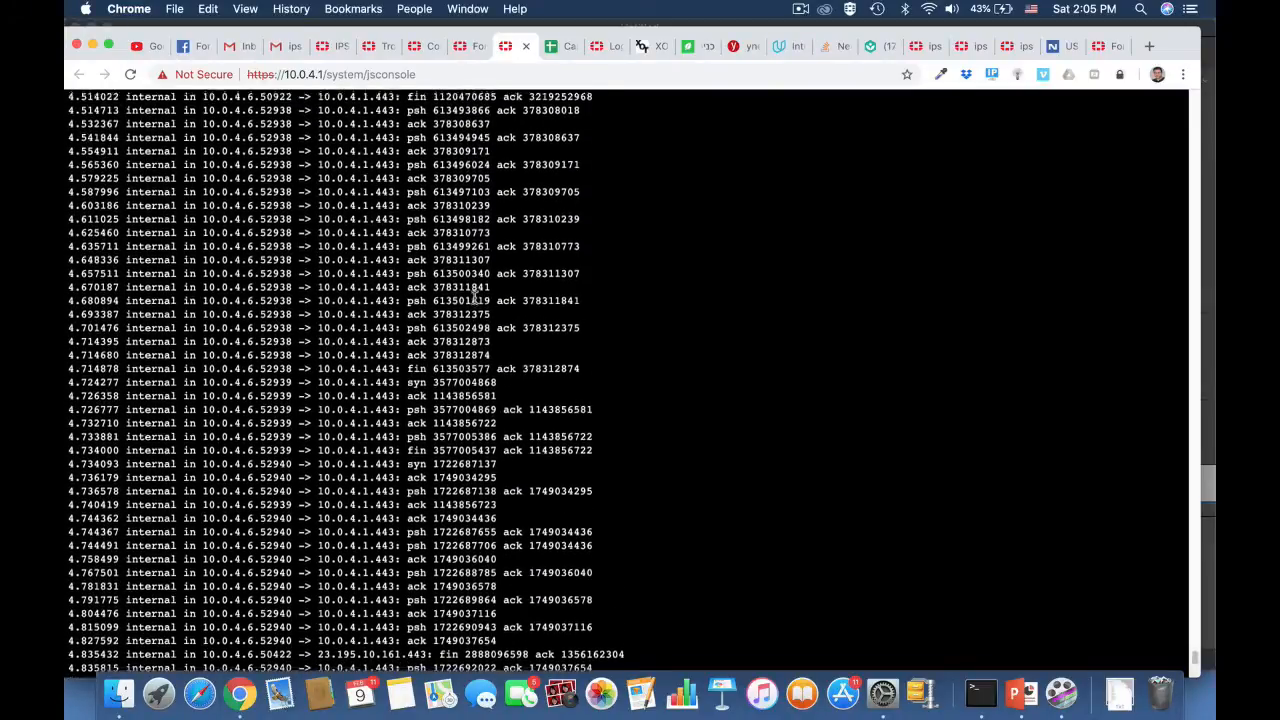
pyautogui.scroll(2, 476, 296)
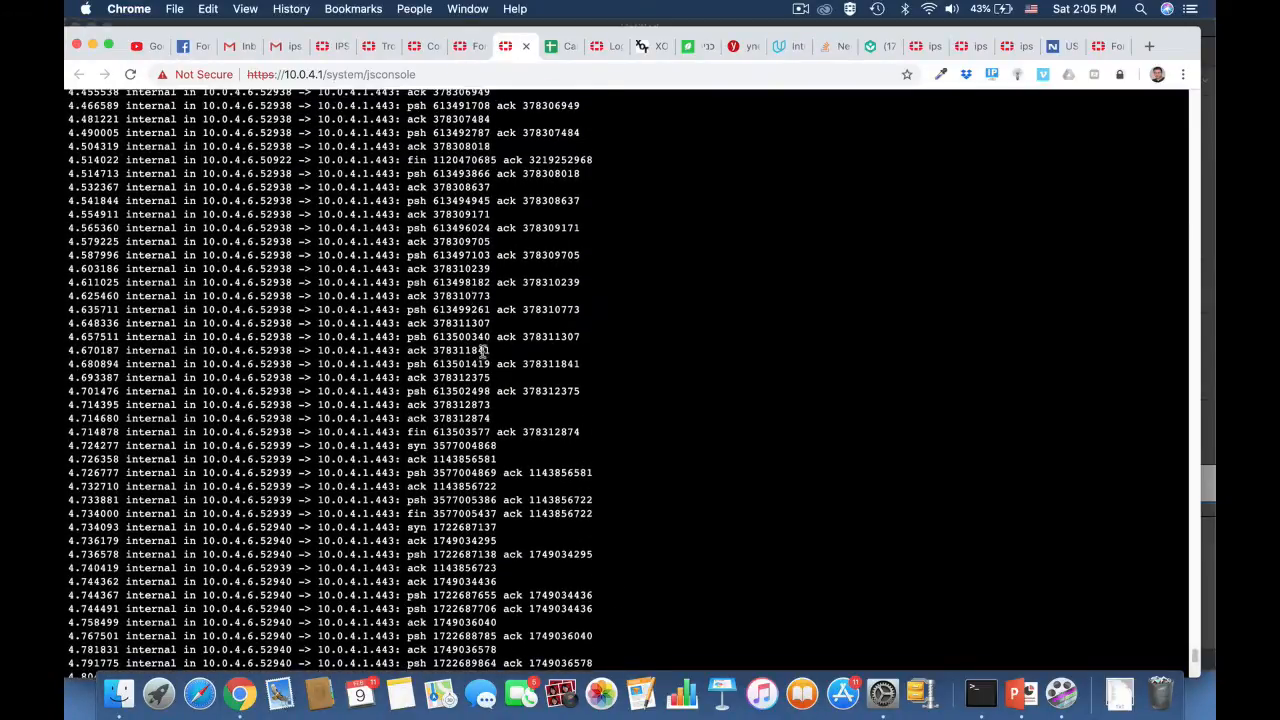
pyautogui.scroll(20, 476, 218)
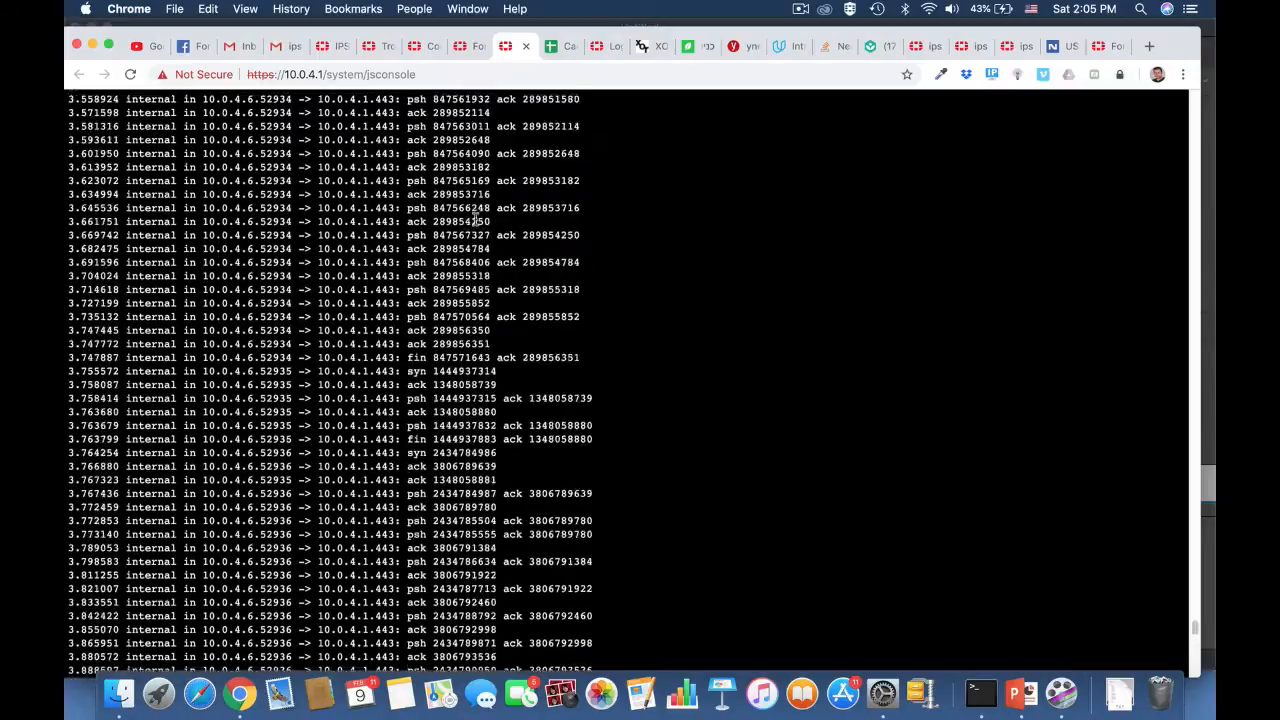
pyautogui.scroll(4, 476, 218)
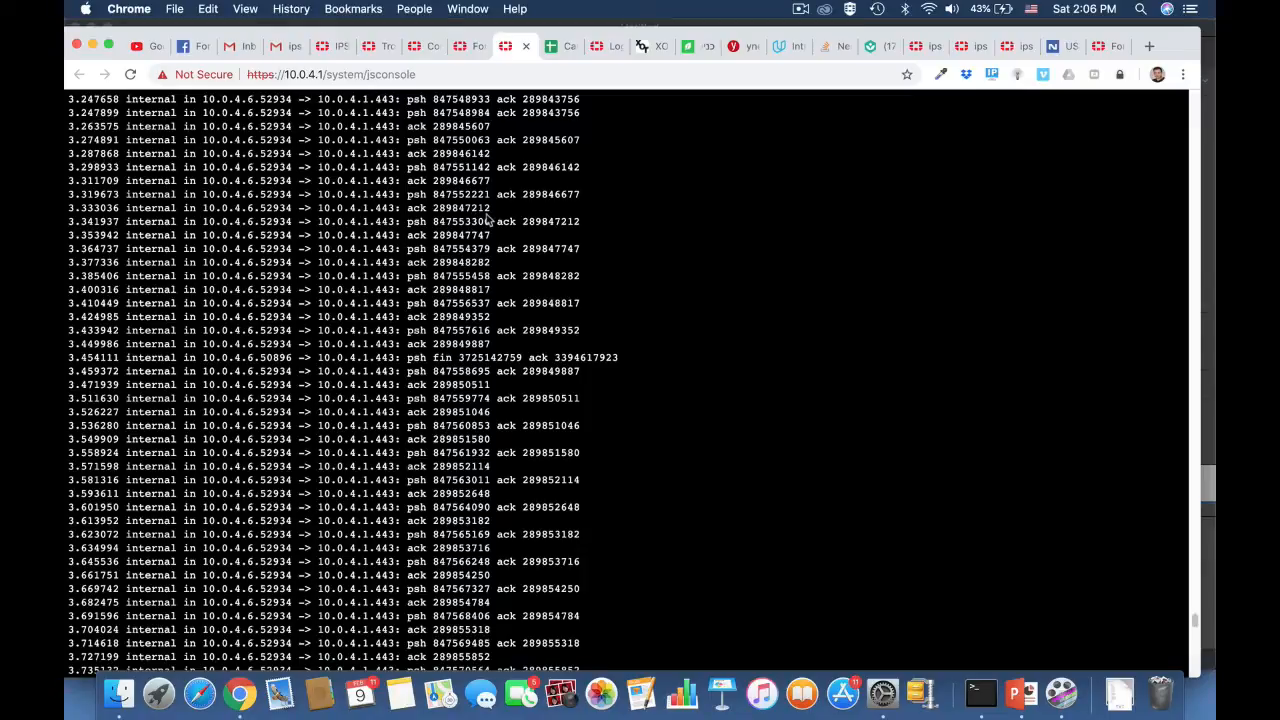
pyautogui.scroll(3, 489, 200)
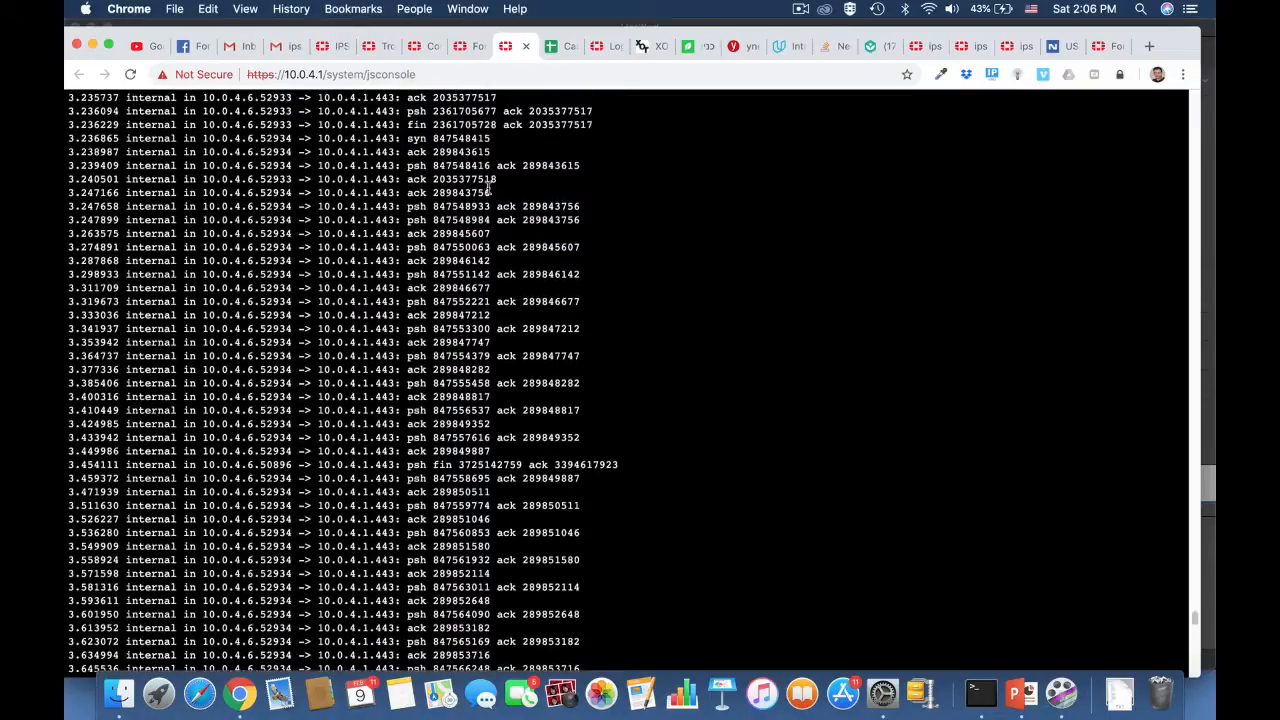
pyautogui.scroll(5, 480, 185)
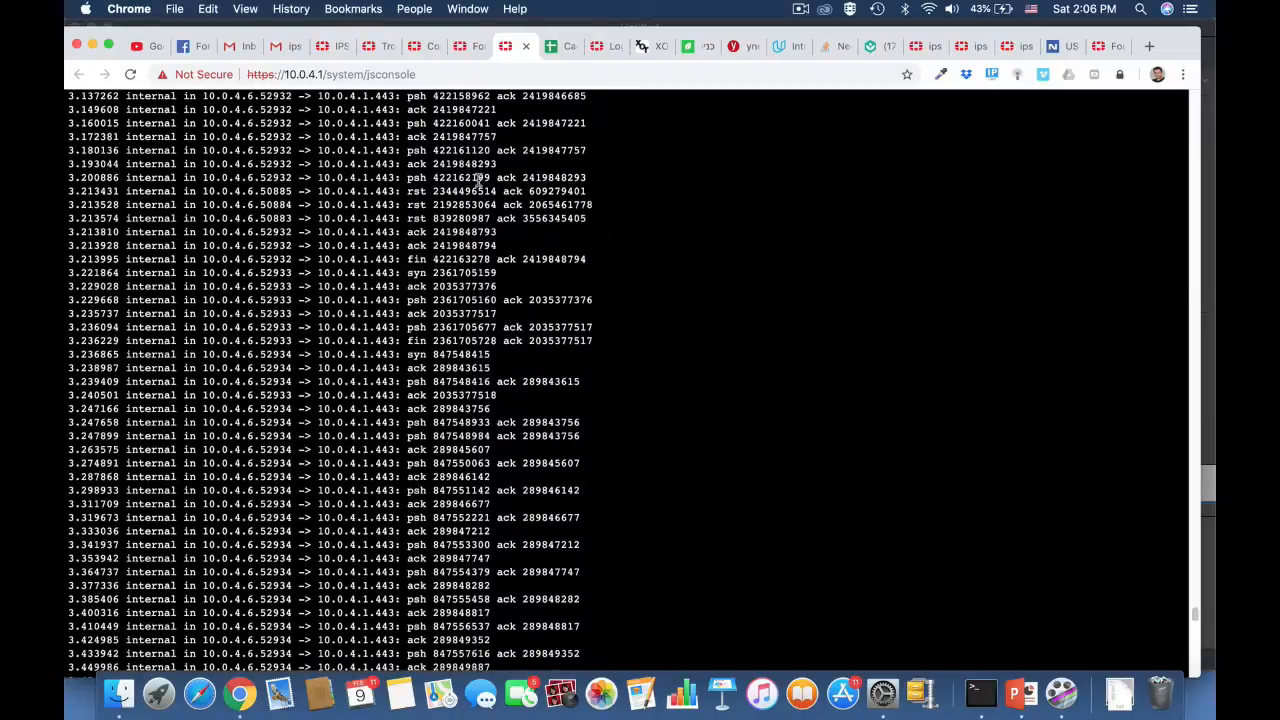
pyautogui.scroll(4, 480, 180)
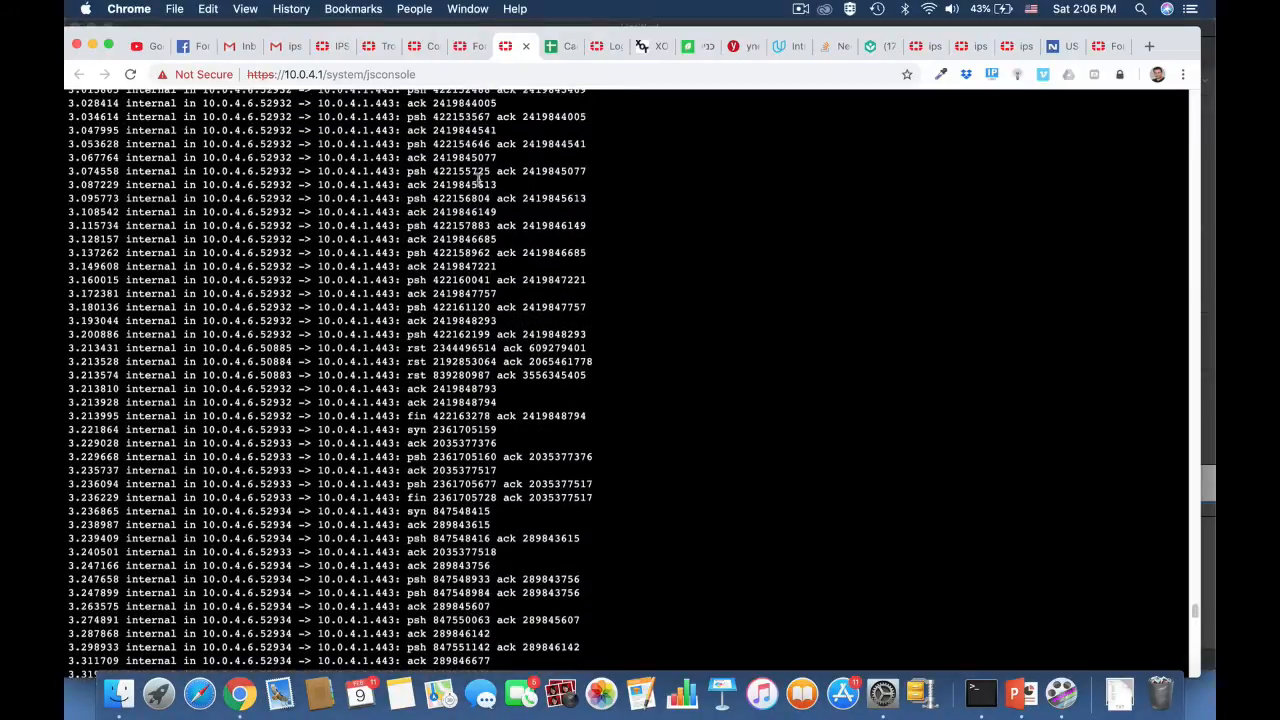
pyautogui.scroll(15, 480, 183)
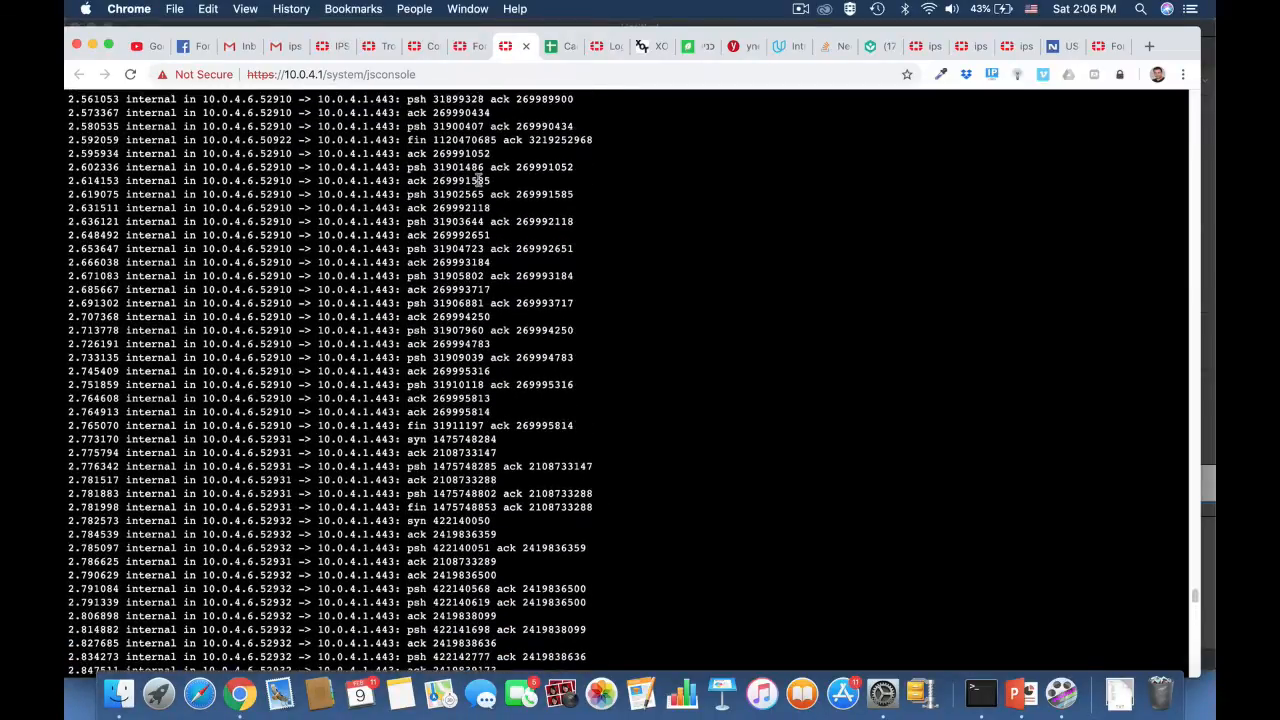
pyautogui.scroll(12, 479, 180)
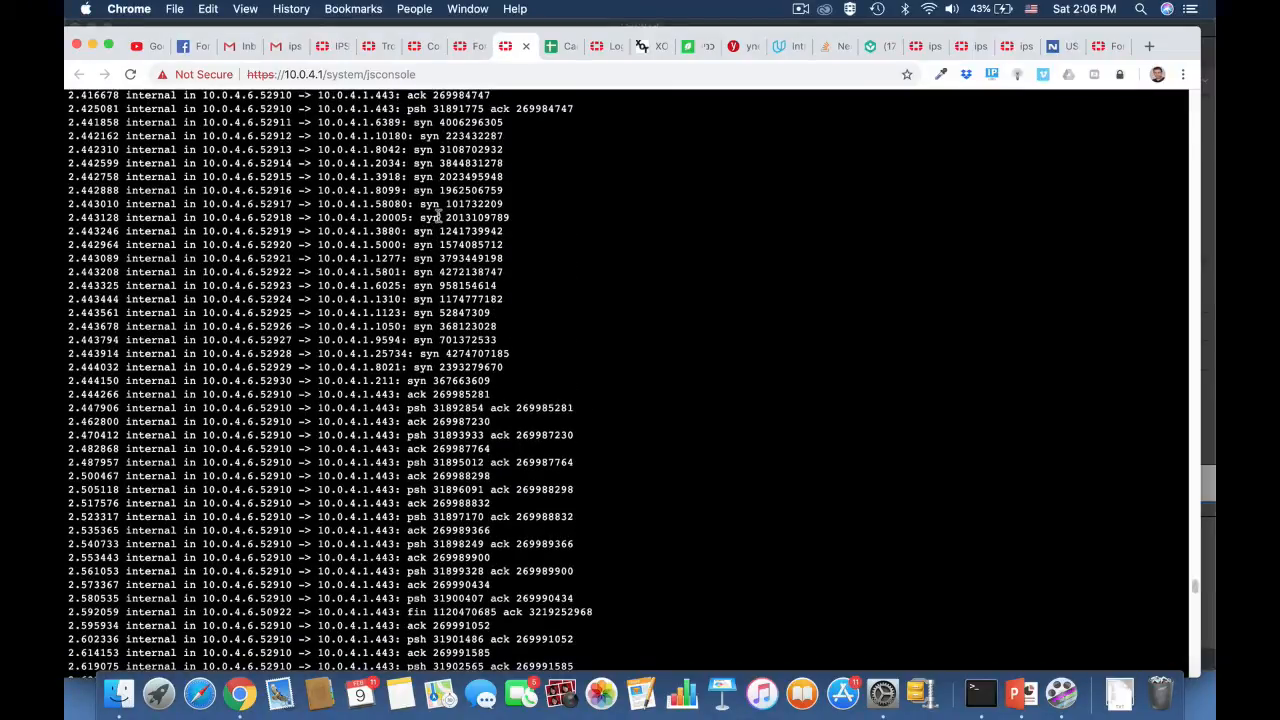
pyautogui.scroll(3, 443, 190)
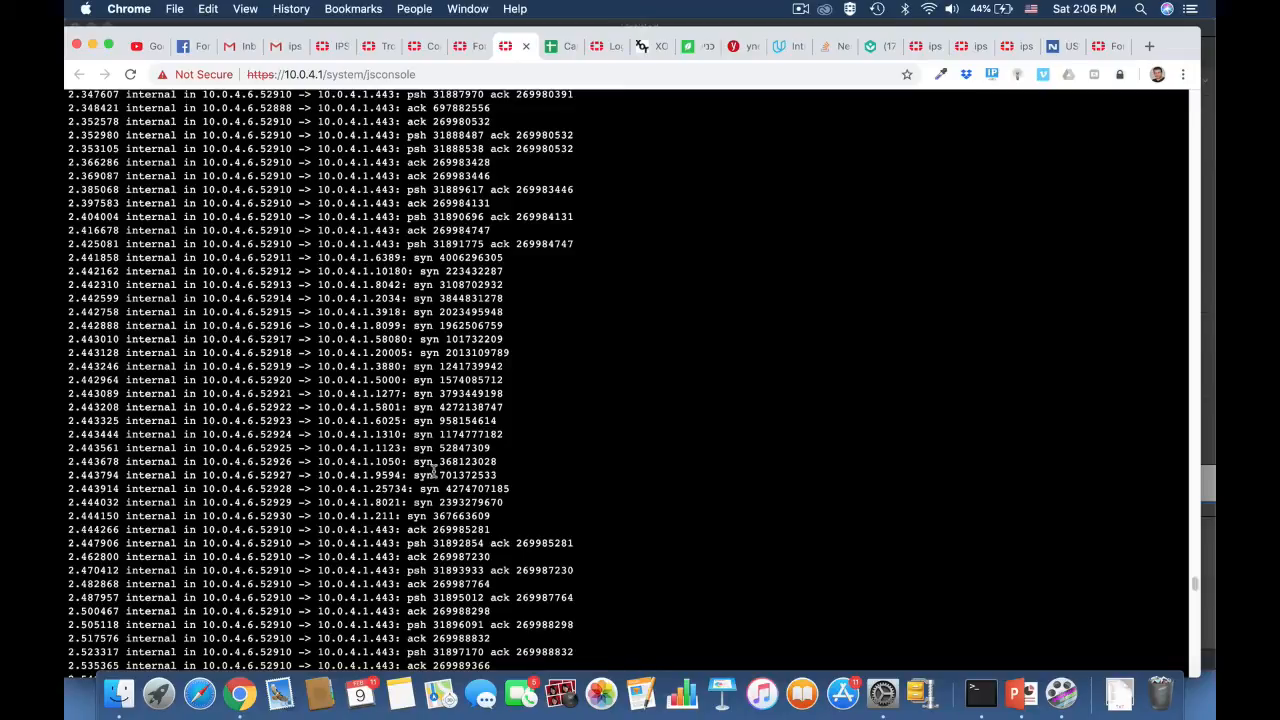
pyautogui.scroll(-3, 434, 471)
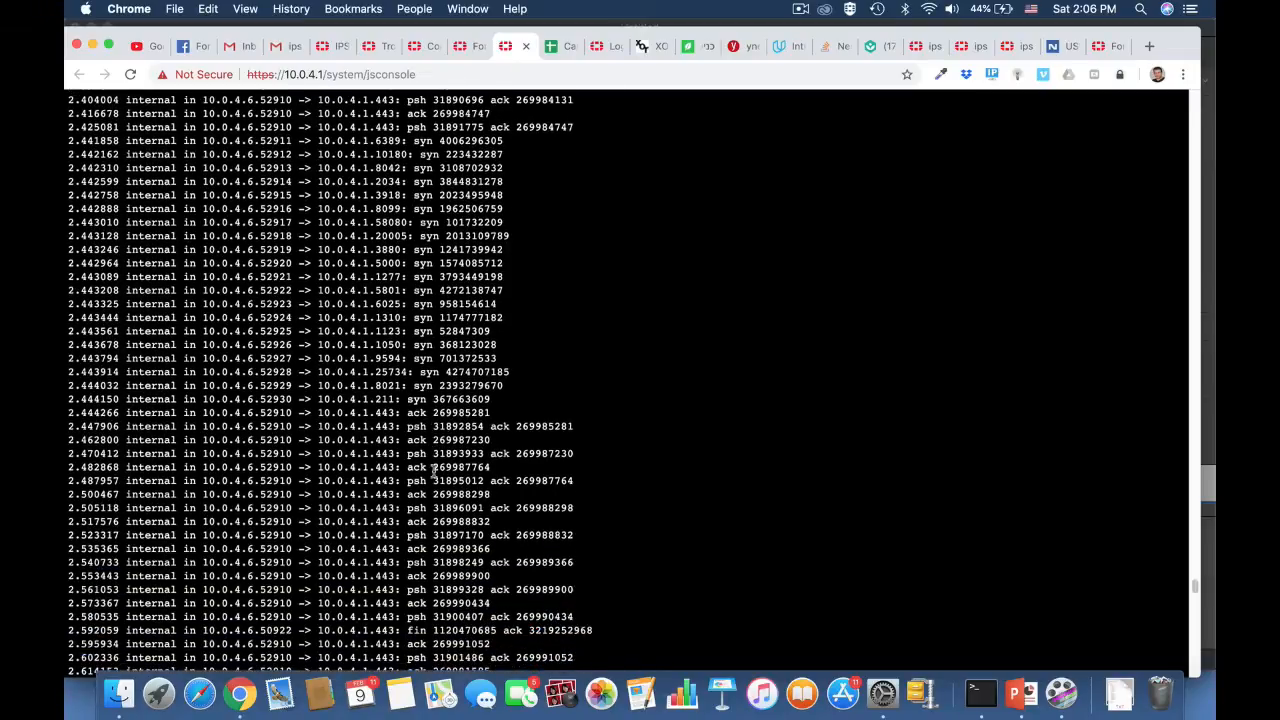
# Step: Switch to Terminal and run sudo nmap -sS 10.0.4.1, entering the account password when requested
pyautogui.press('super+Tab')
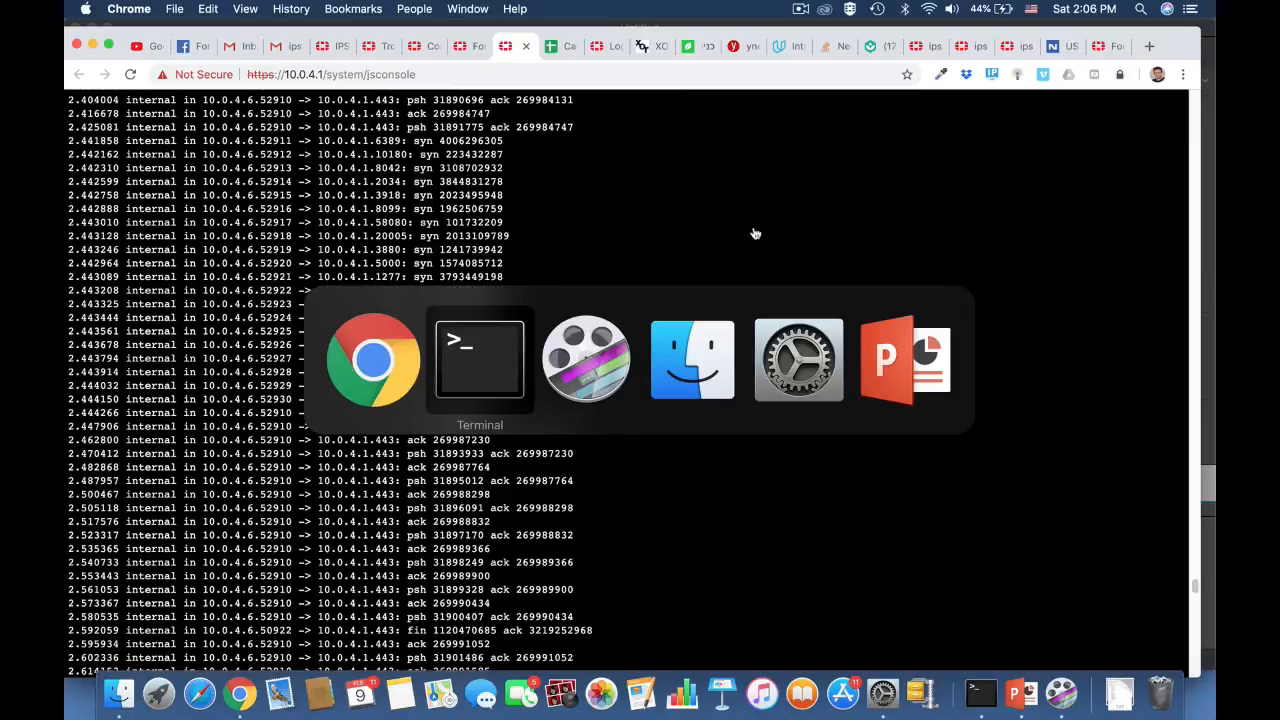
pyautogui.write('s')
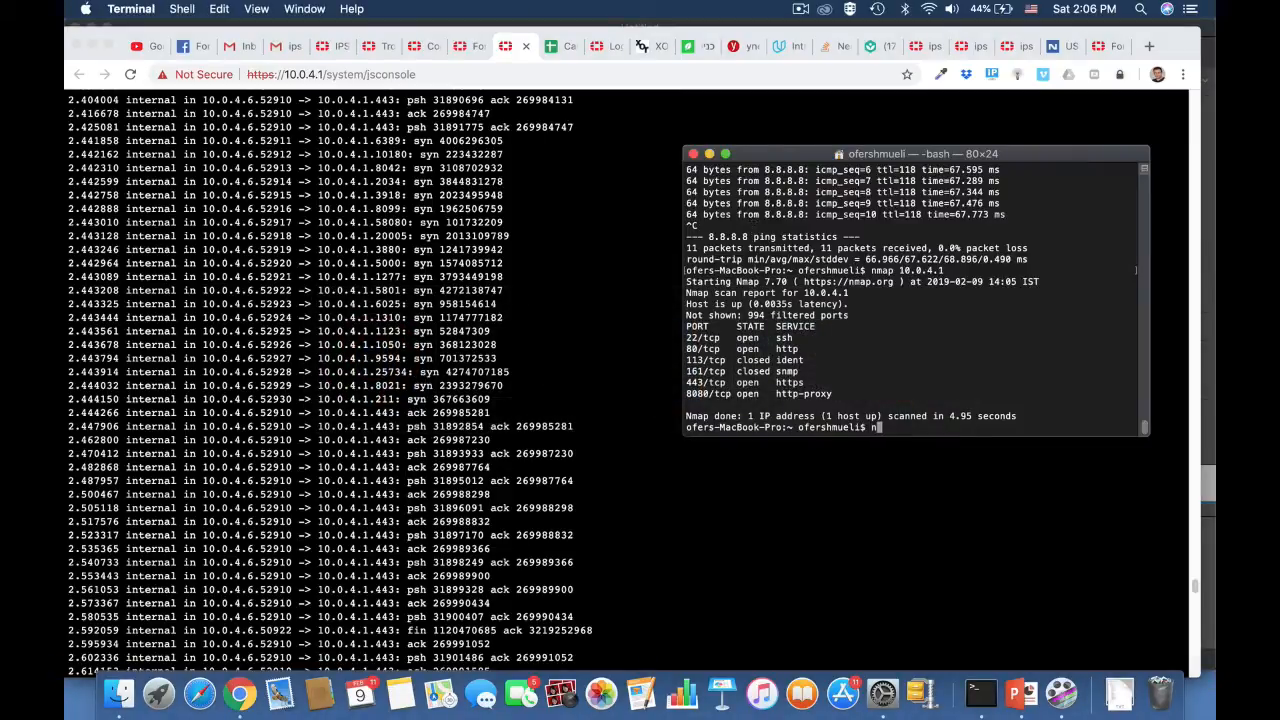
pyautogui.write('udo nmap -sS 10.0.4.1')
pyautogui.press('Return')
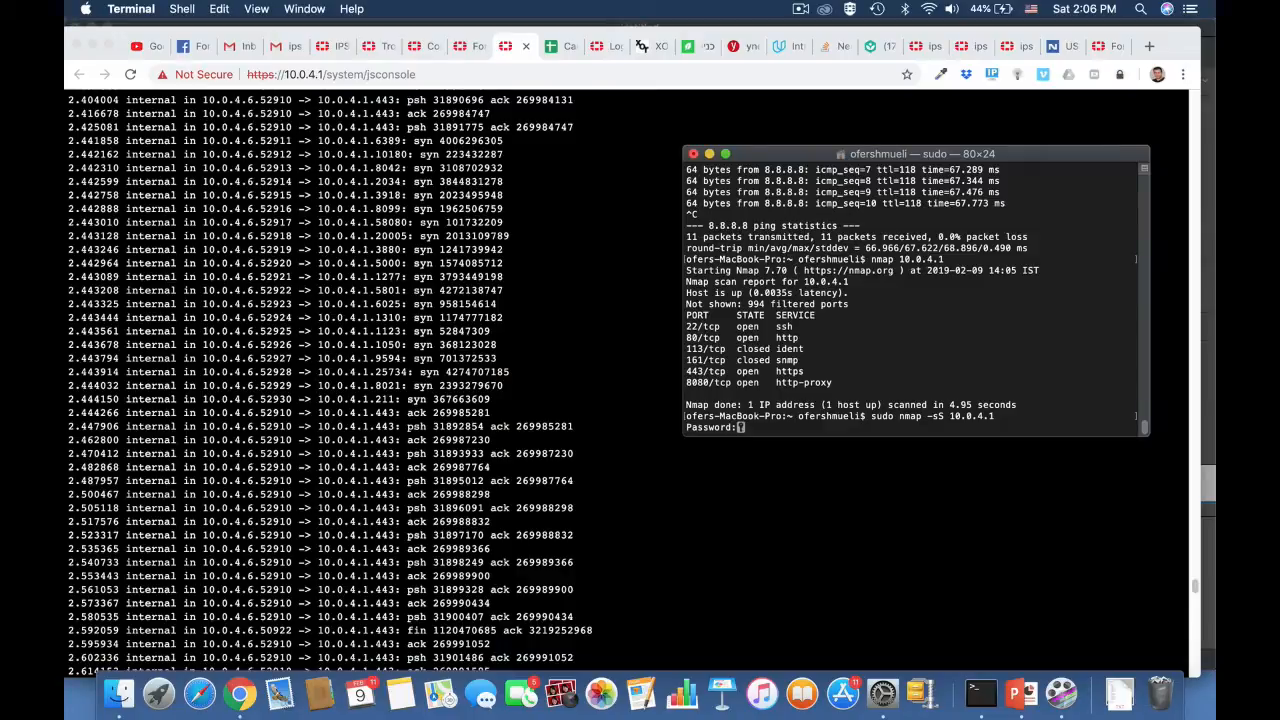
pyautogui.press('Return')
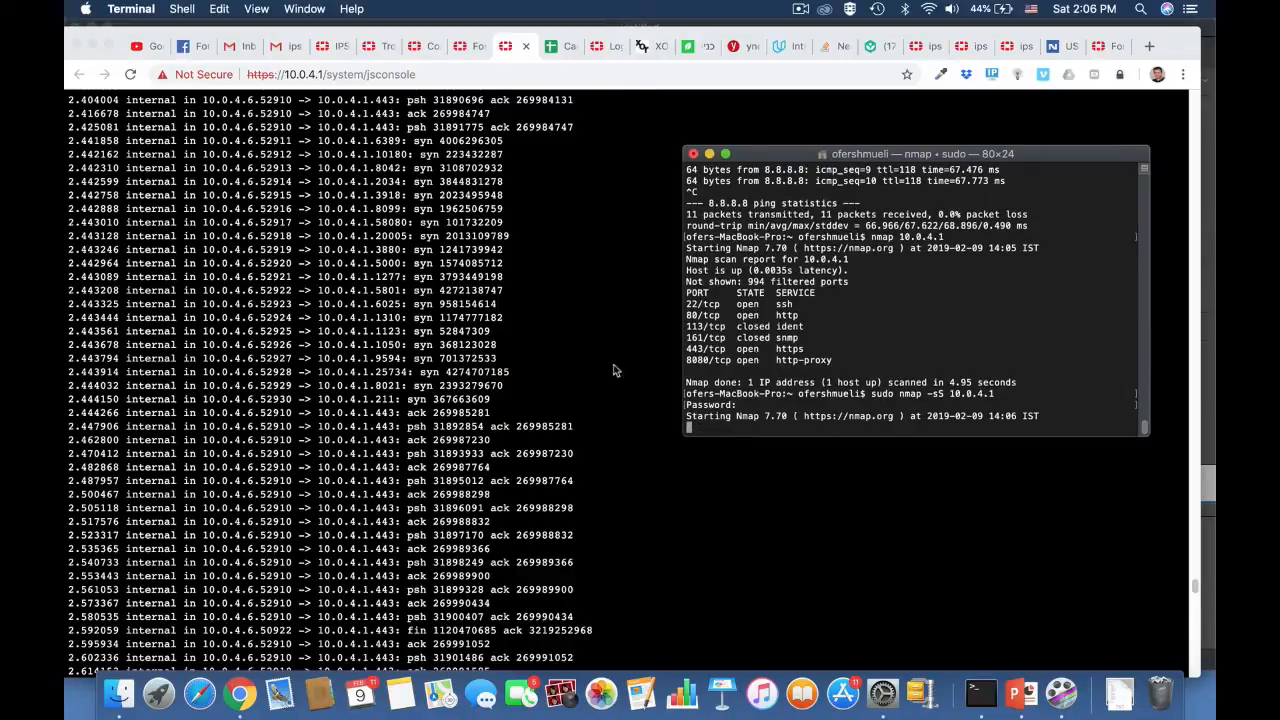
# Step: Rerun diagnose sniffer packet any ' src host 10.0.4.6 and tcp ' 4 in the Chrome console during the SYN scan, and stop the capture
pyautogui.click(590, 460)
pyautogui.hotkey('ctrl', 'c')
pyautogui.hotkey('ctrl', 'c')
pyautogui.hotkey('ctrl', 'c')
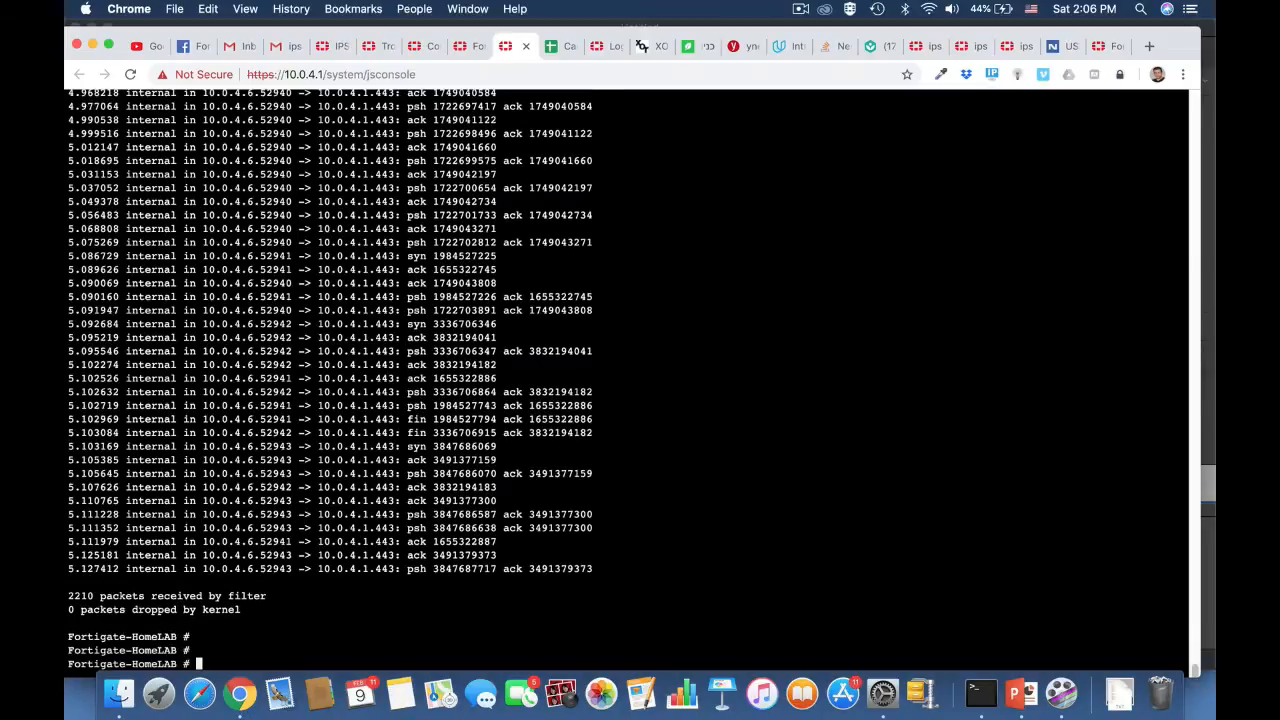
pyautogui.press('Up')
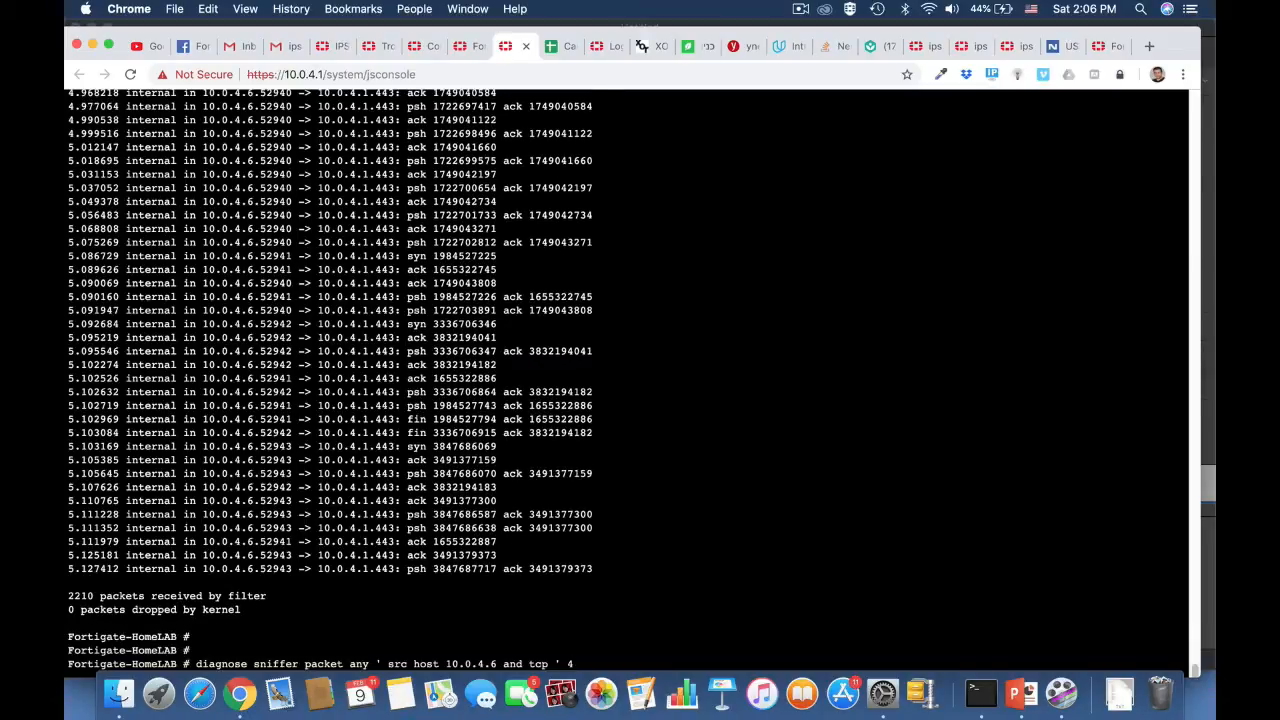
pyautogui.press('Return')
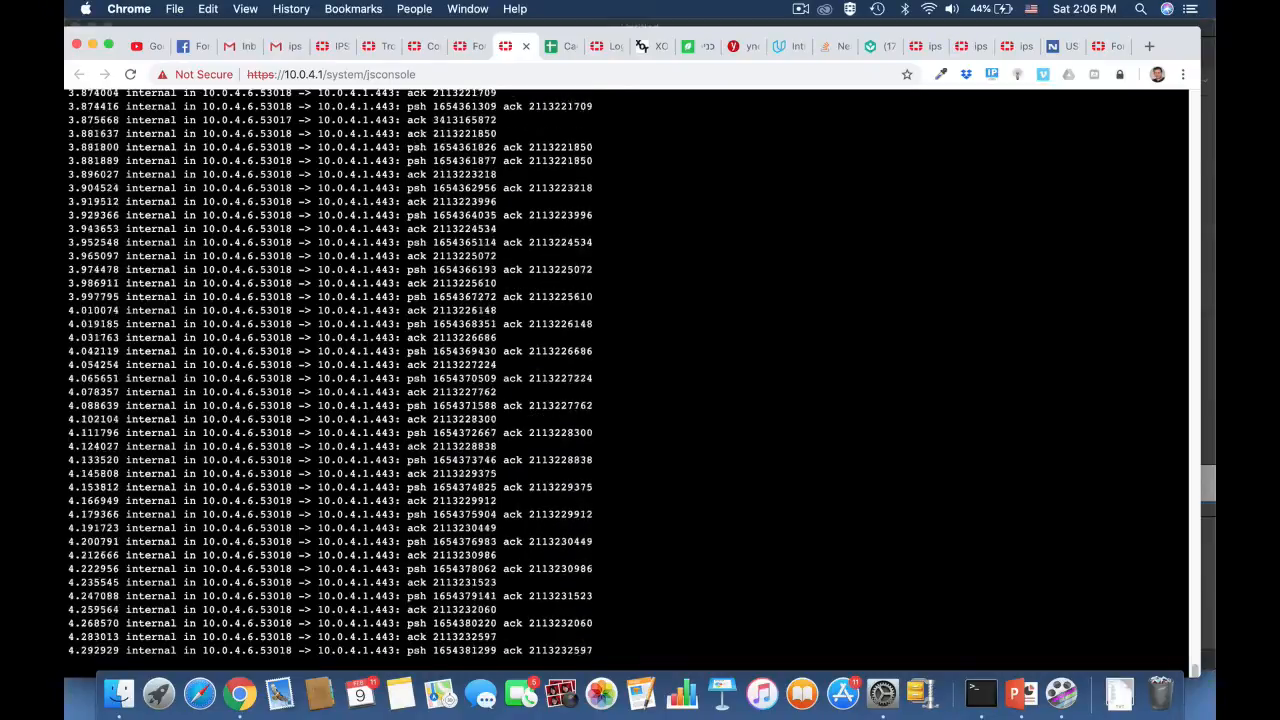
pyautogui.hotkey('ctrl', 'c')
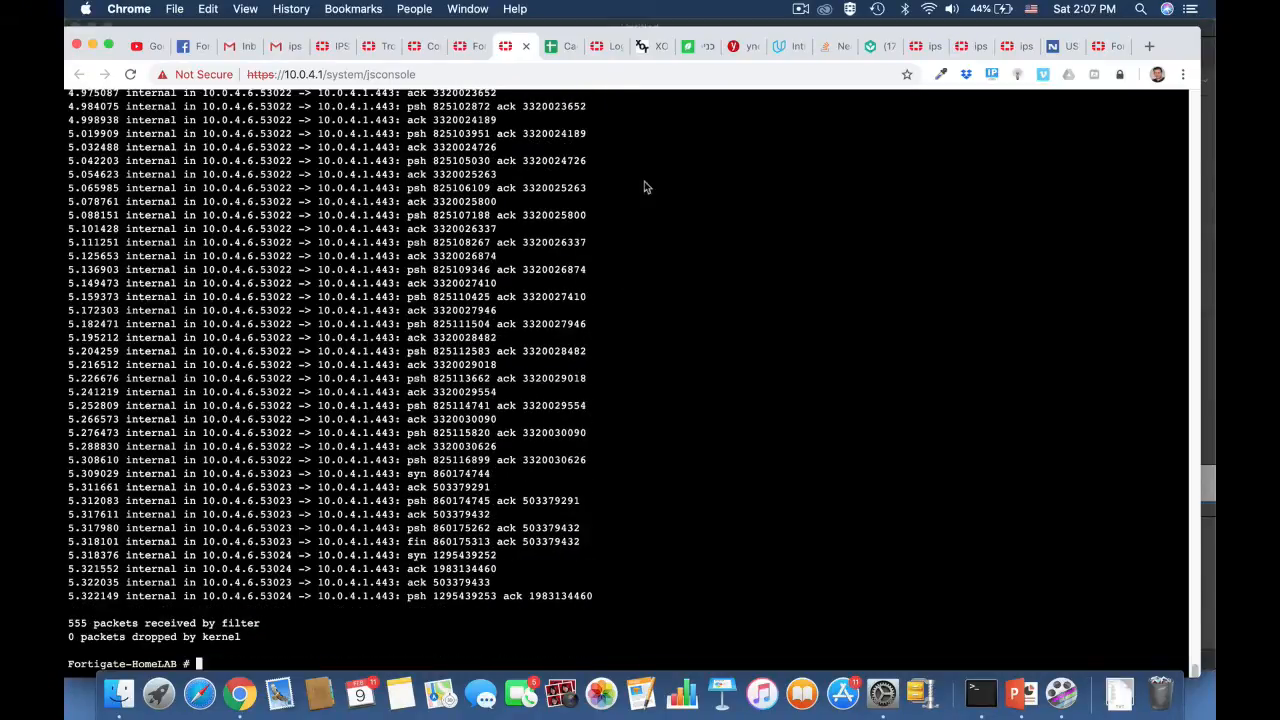
# Step: Examine the earlier packets from 10.0.4.6 to 10.0.4.1 in the SYN scan's sniffer output
pyautogui.scroll(10, 528, 327)
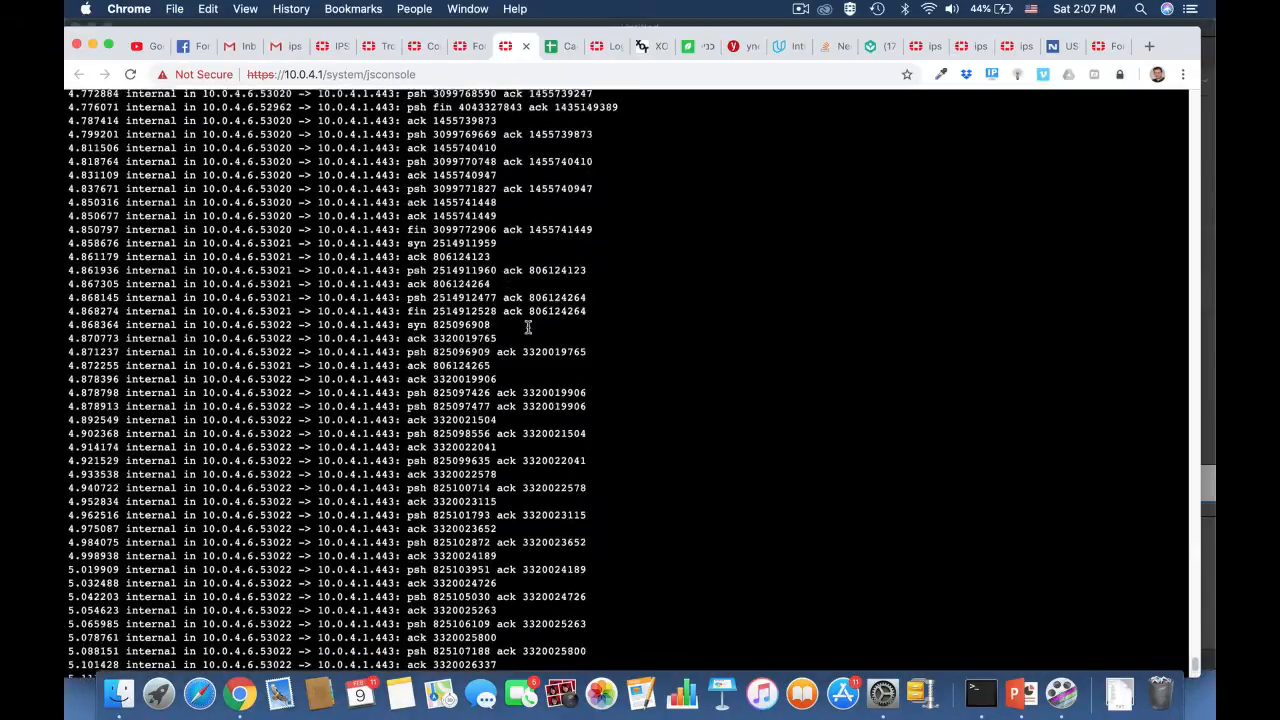
pyautogui.scroll(15, 528, 327)
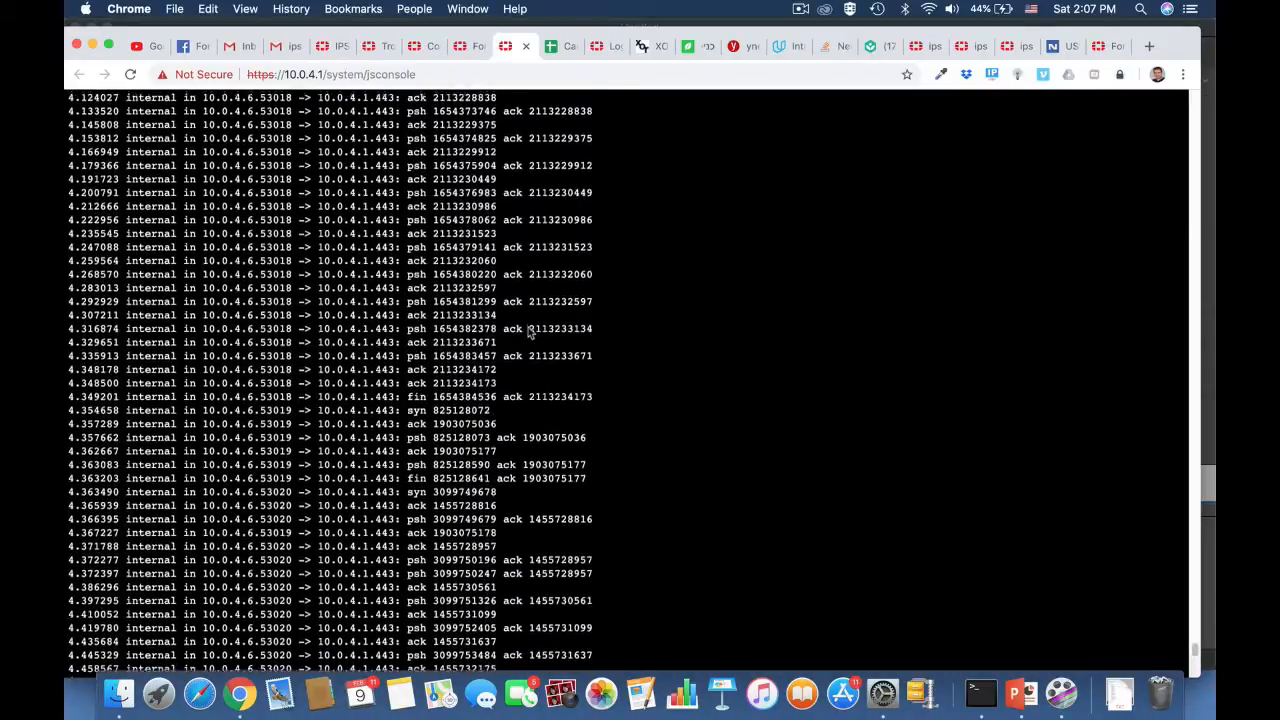
pyautogui.scroll(6, 528, 333)
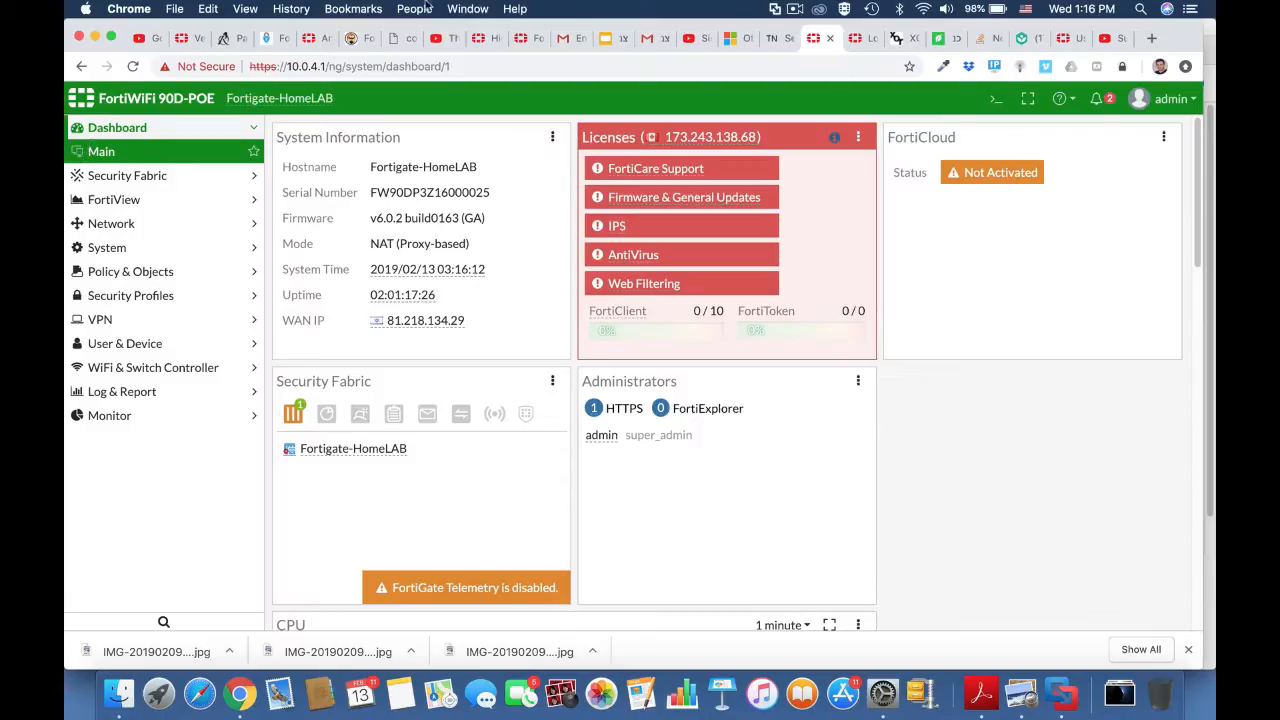
# Step: Open the network interface list and check the IP addresses of the internal (INSIDE) and wan1 (OUTSIDE) interfaces
pyautogui.click(111, 223)
pyautogui.click(113, 226)
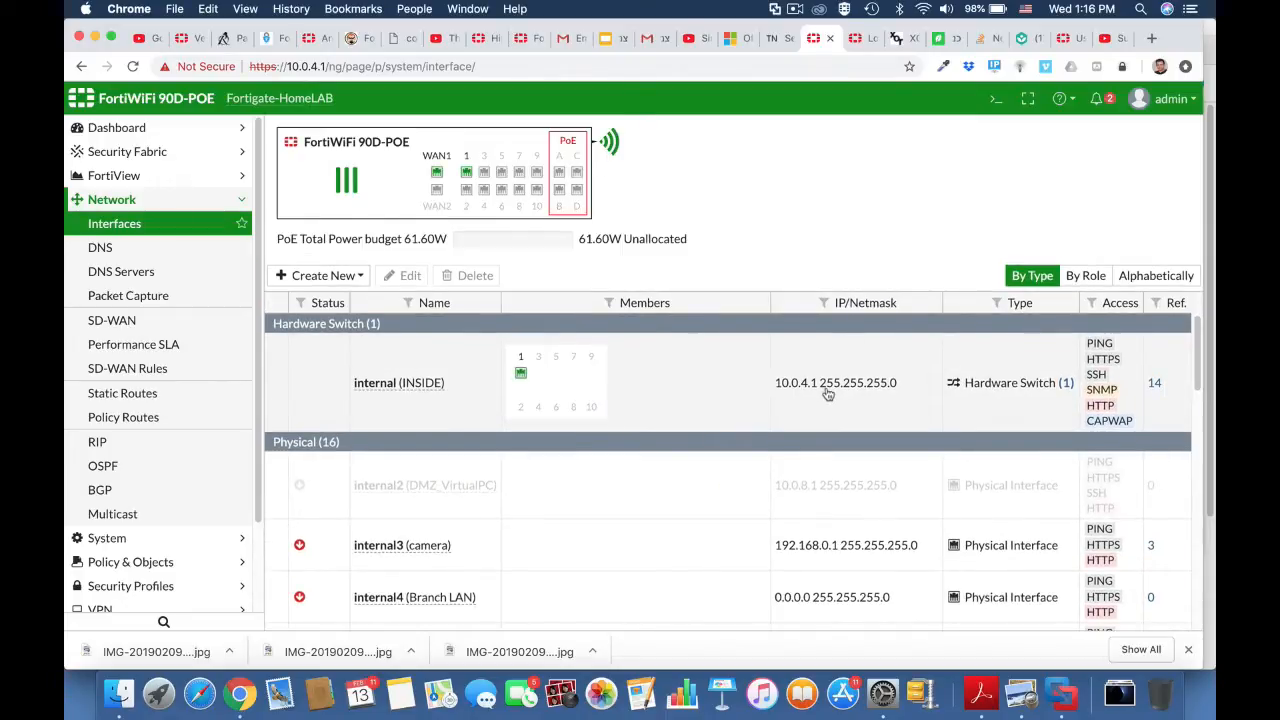
pyautogui.scroll(-10, 828, 394)
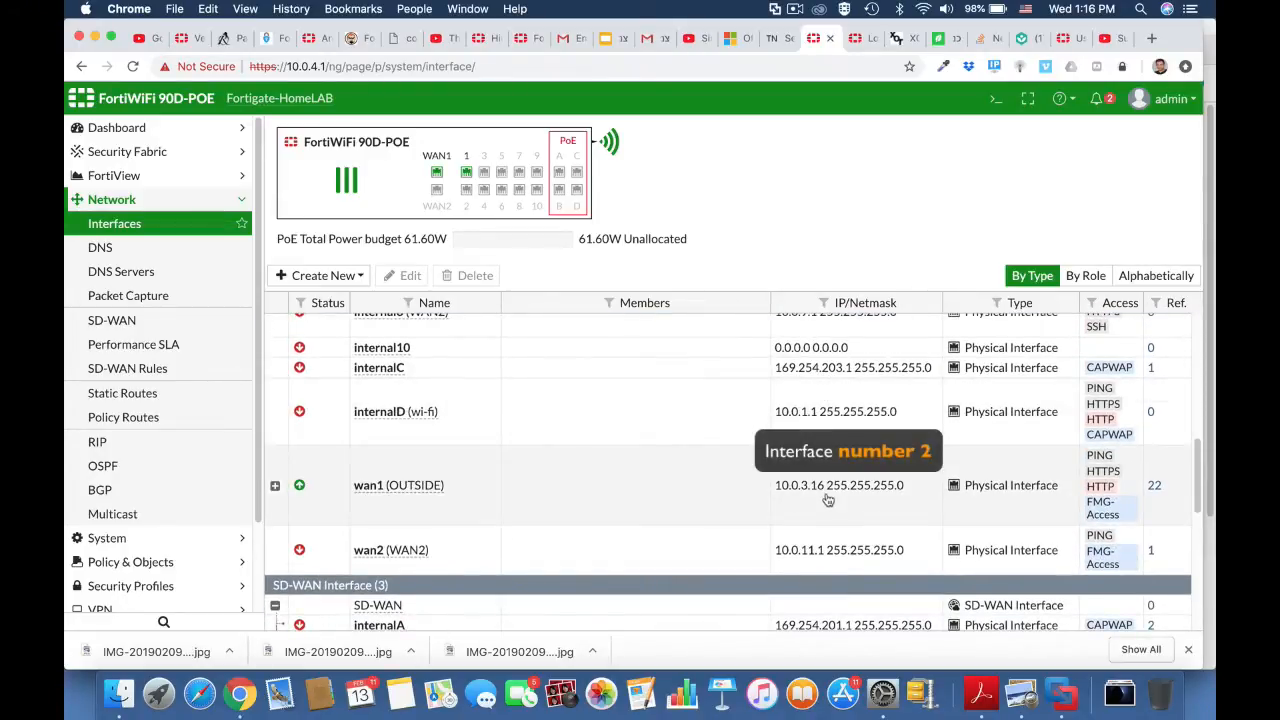
# Step: Open the CLI console and list the available parameters of execute ping-options
pyautogui.click(1000, 101)
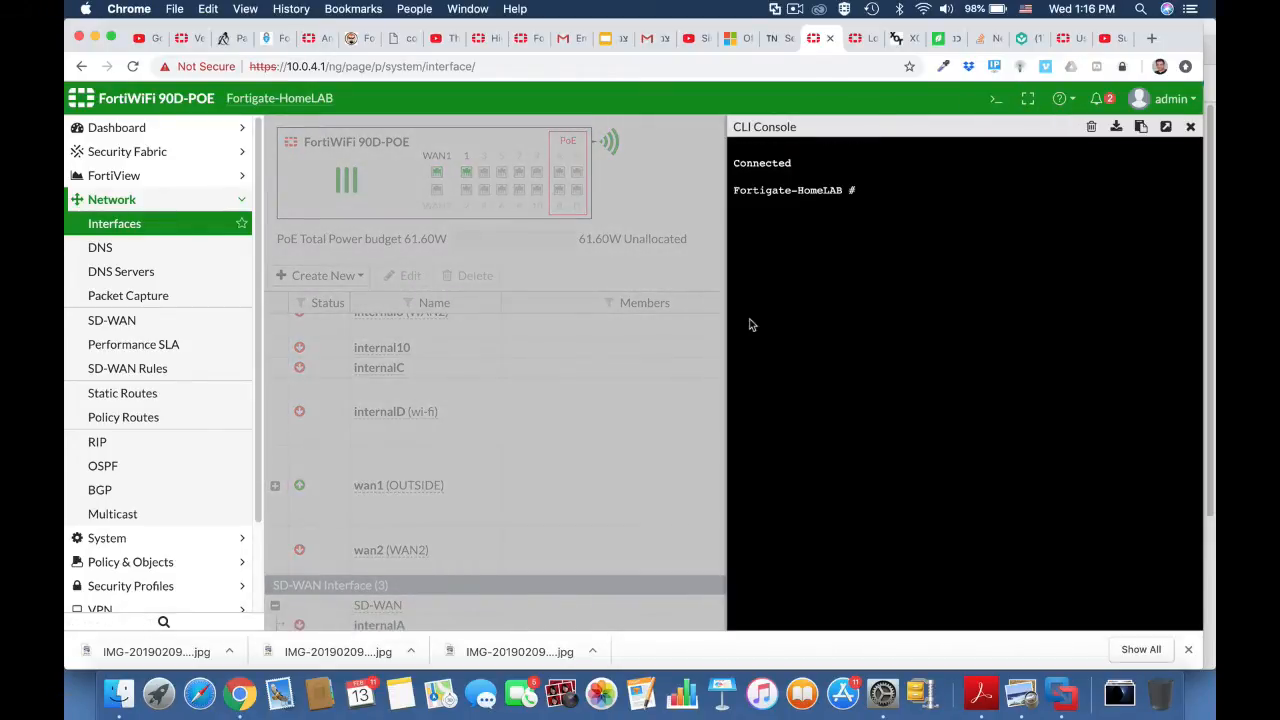
pyautogui.write('execute ping-options')
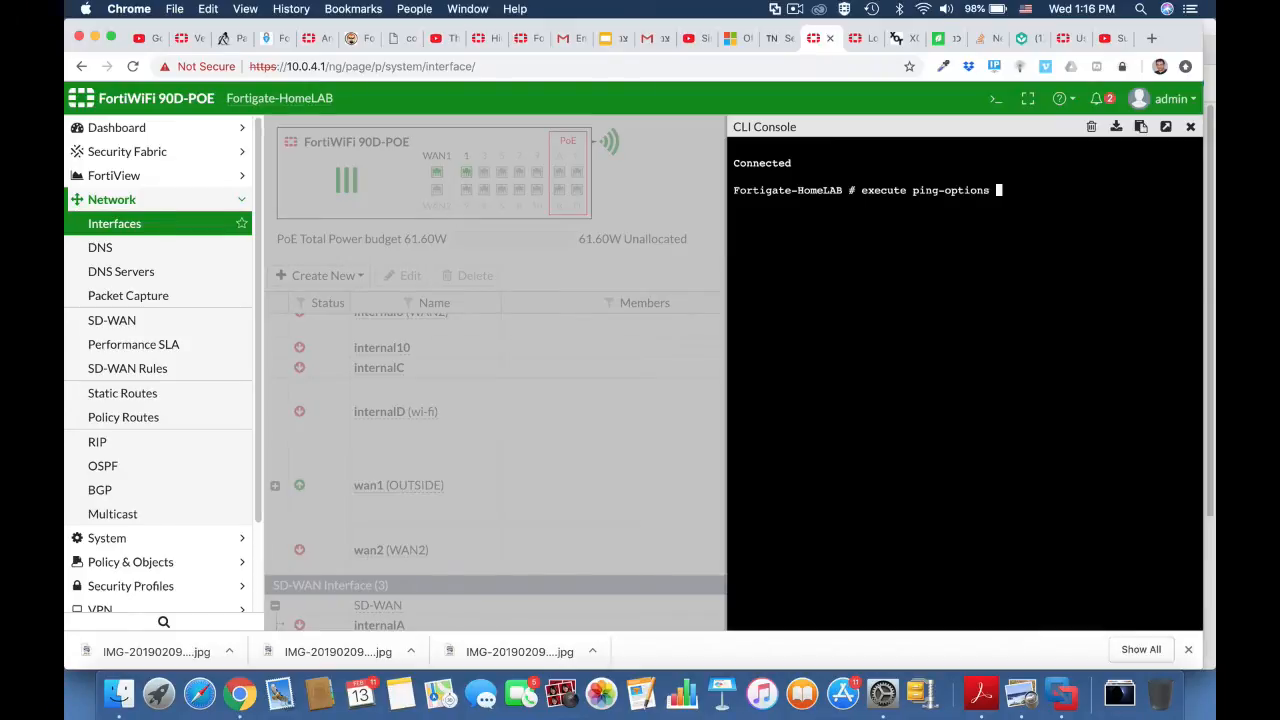
pyautogui.press('?')
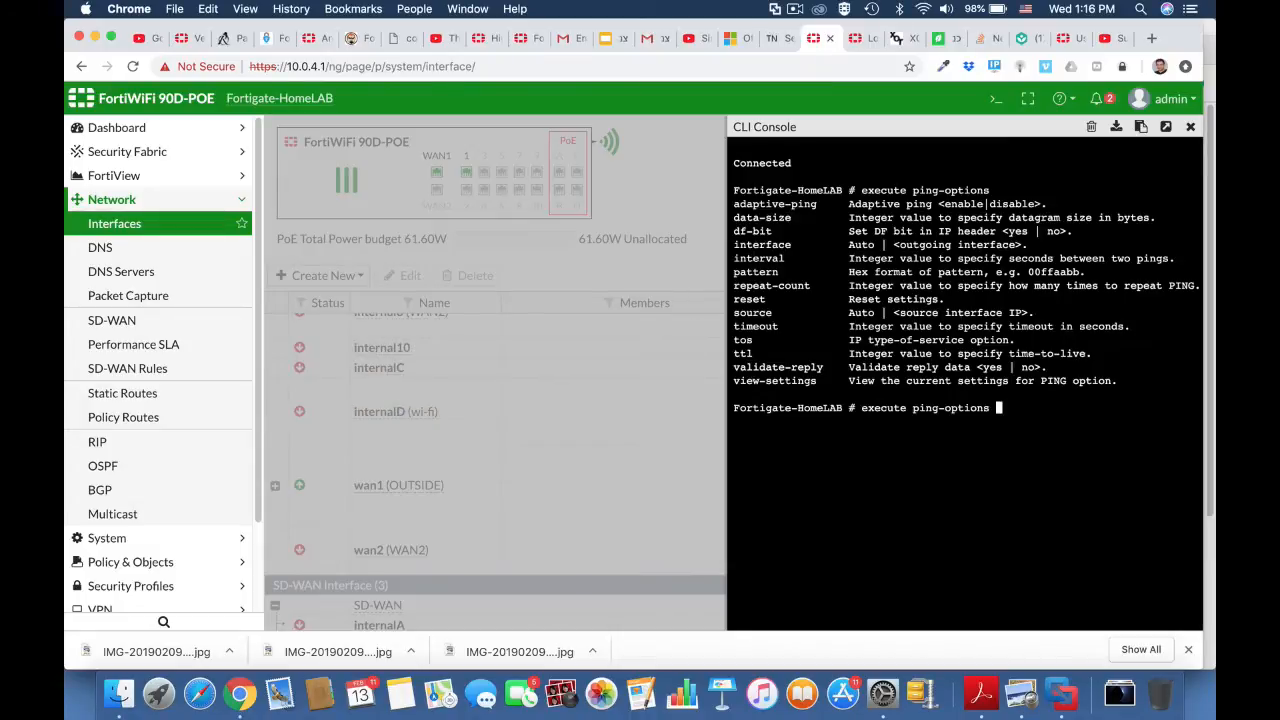
# Step: Set the ping source address with execute ping-options source 10.0.4.1
pyautogui.press('Tab')
pyautogui.write('10.0.4.1')
pyautogui.press('Return')
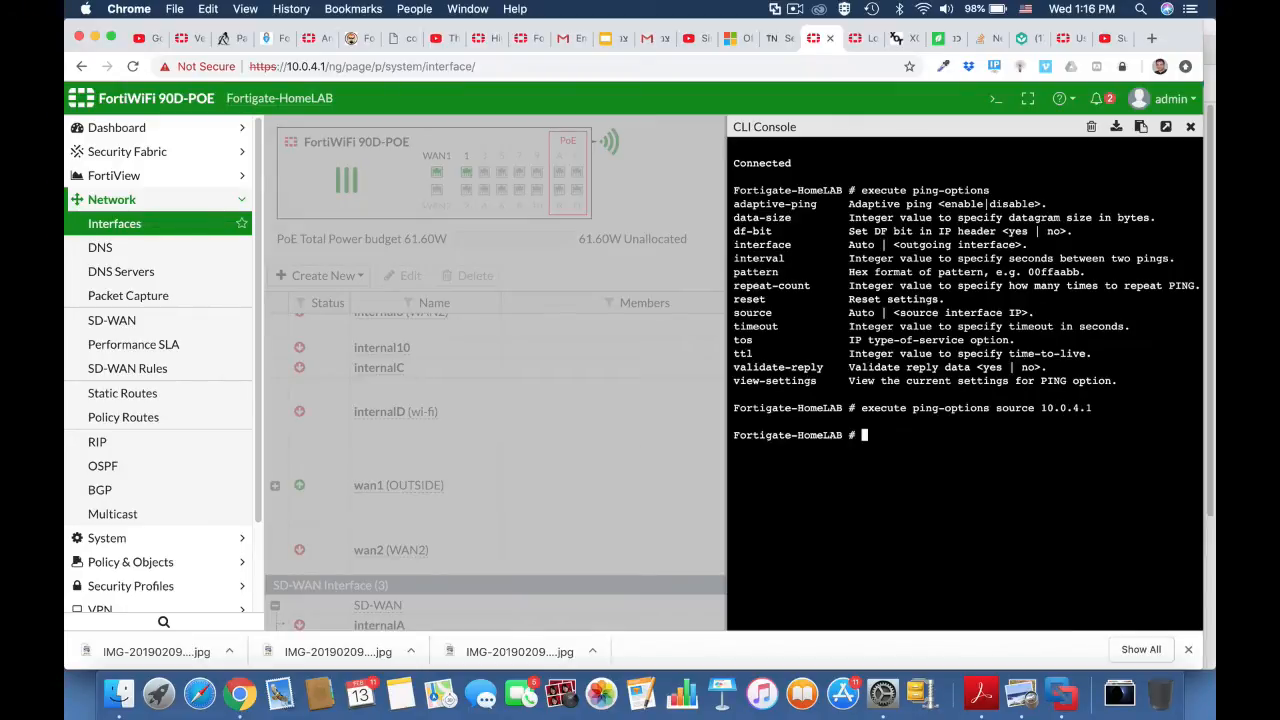
# Step: Ping the wan1 interface address by running execute ping 10.0.3.16
pyautogui.write('execute ping')
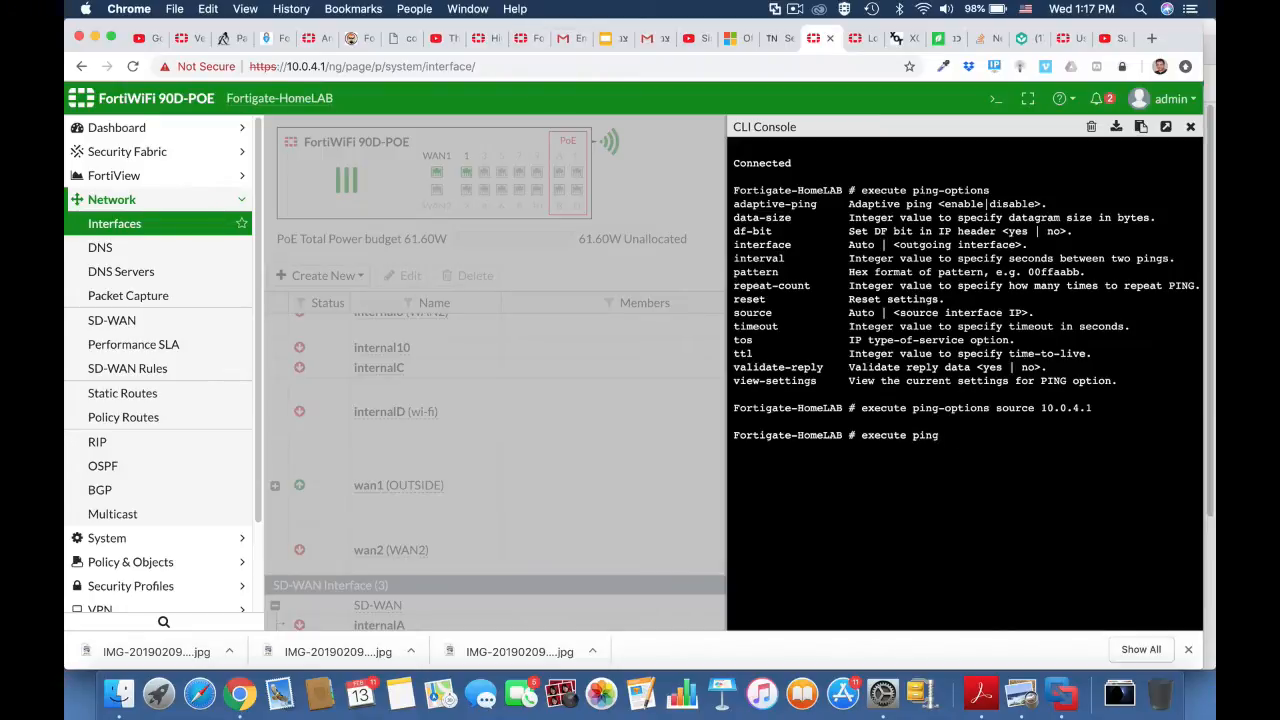
pyautogui.write(' 10')
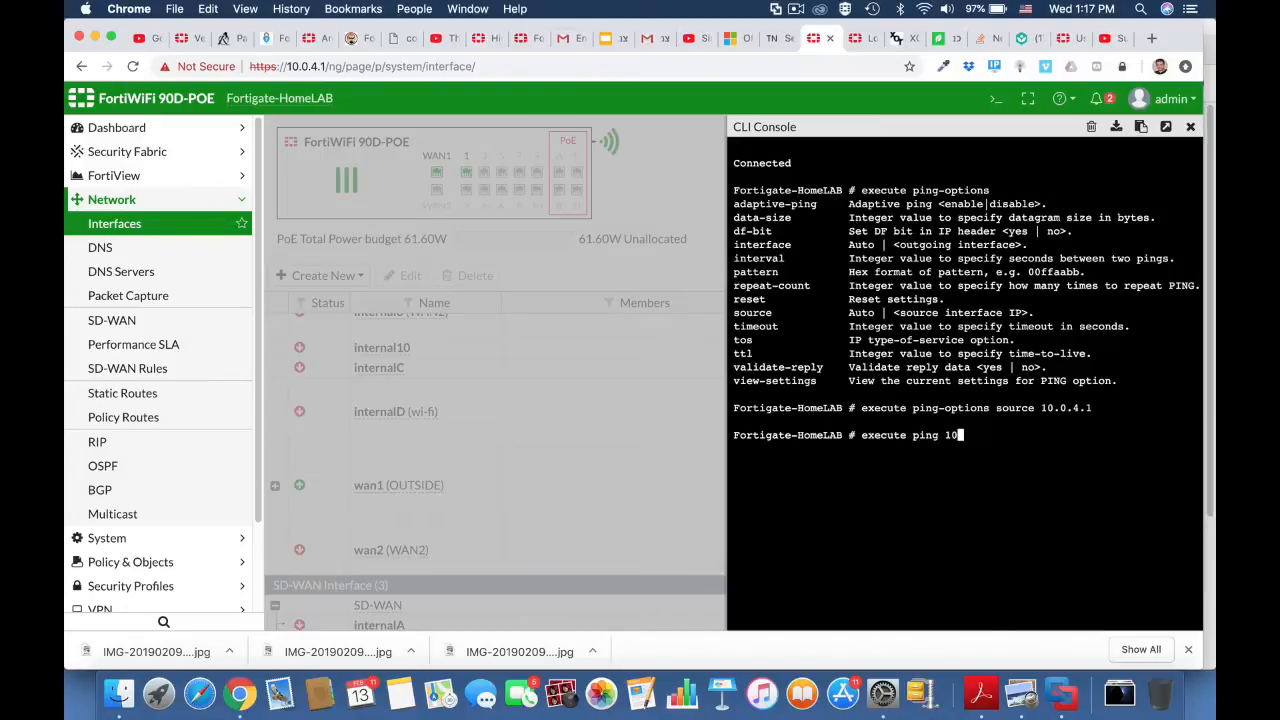
pyautogui.write('.0.3.16')
pyautogui.press('Return')
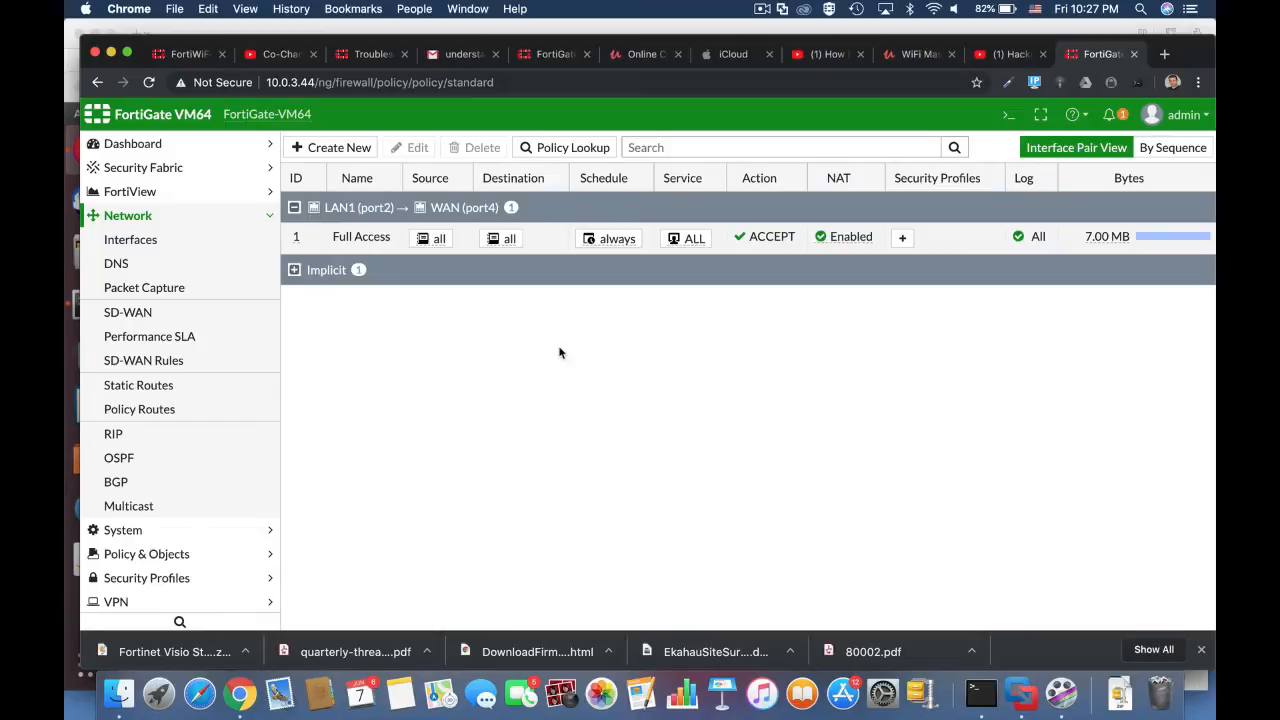
# Step: Open the CLI console on FortiGate-VM64, run get system session list, and page through the whole session table
pyautogui.click(1005, 116)
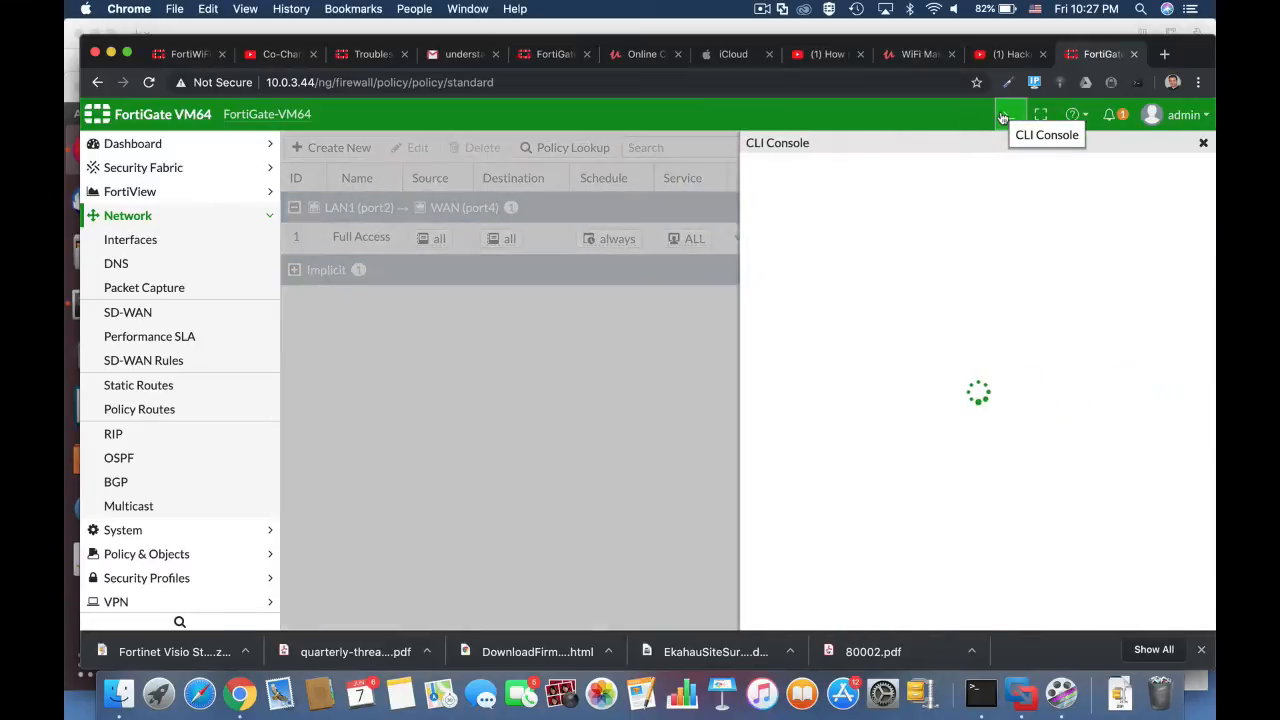
pyautogui.write('get system ')
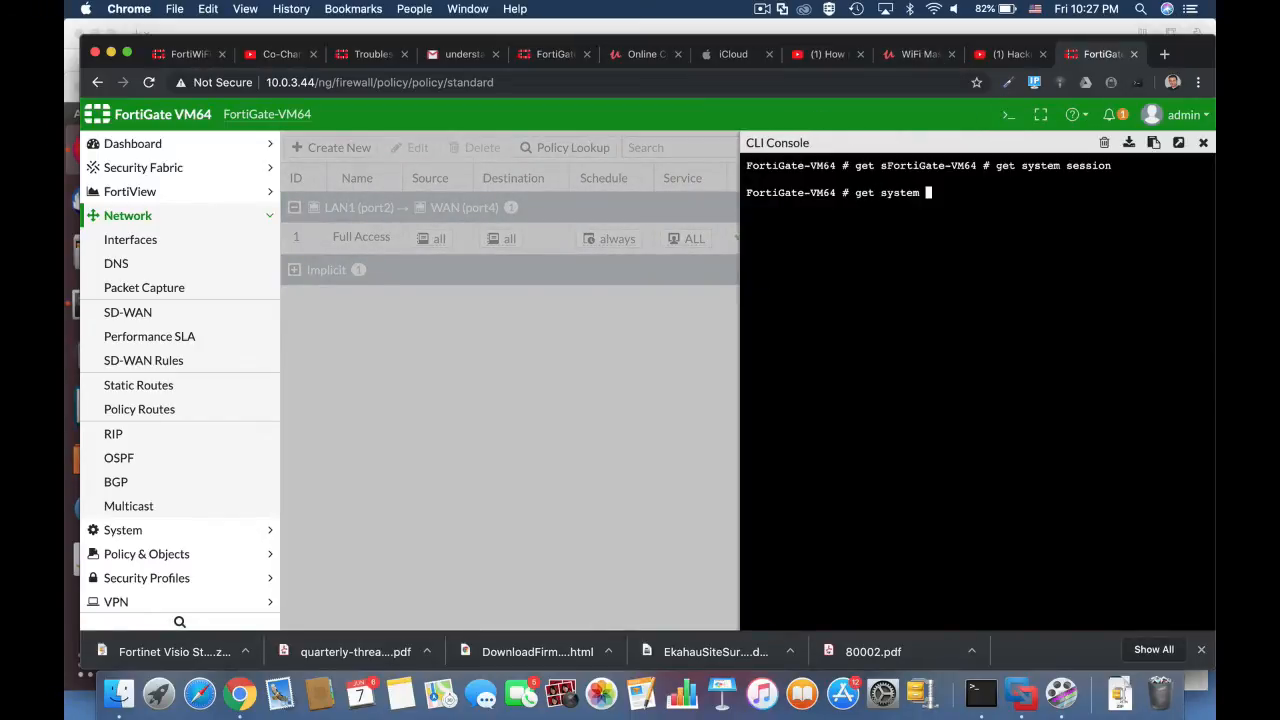
pyautogui.write('session list')
pyautogui.press('Return')
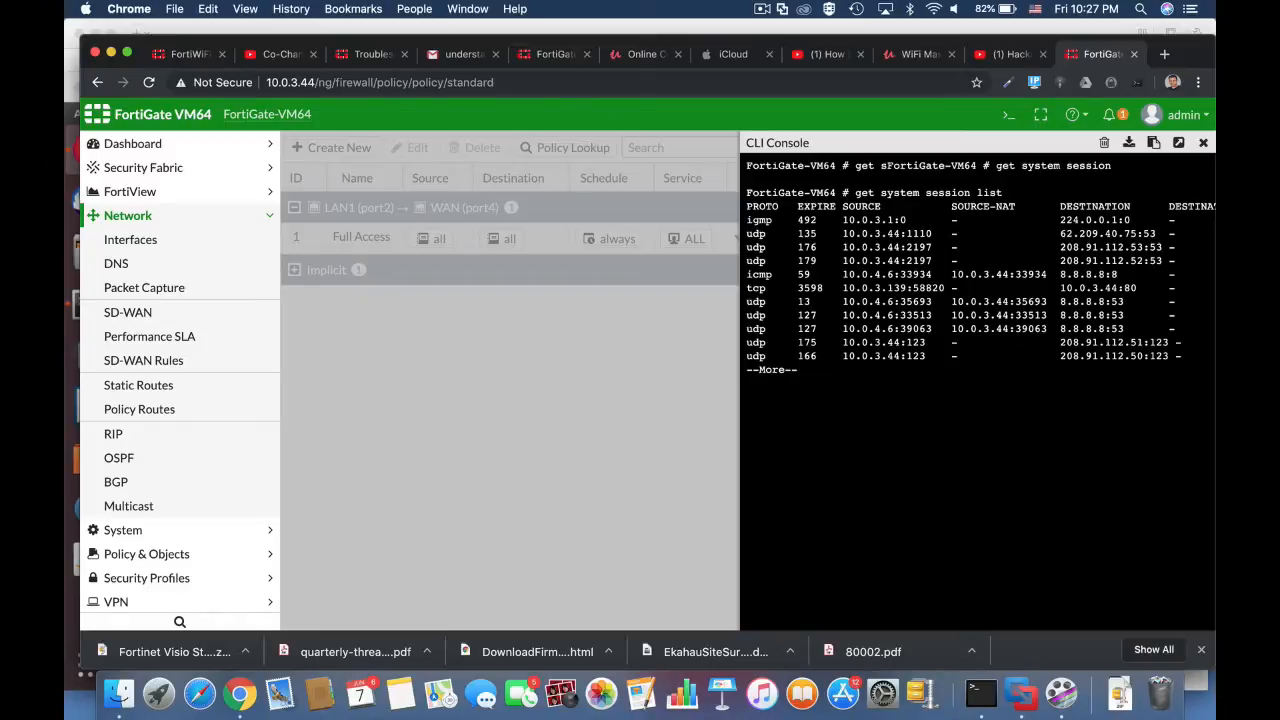
pyautogui.press('Return')
pyautogui.press('Return')
pyautogui.press('Return')
pyautogui.press('Return')
pyautogui.press('Return')
pyautogui.press('Return')
pyautogui.press('Return')
pyautogui.press('Return')
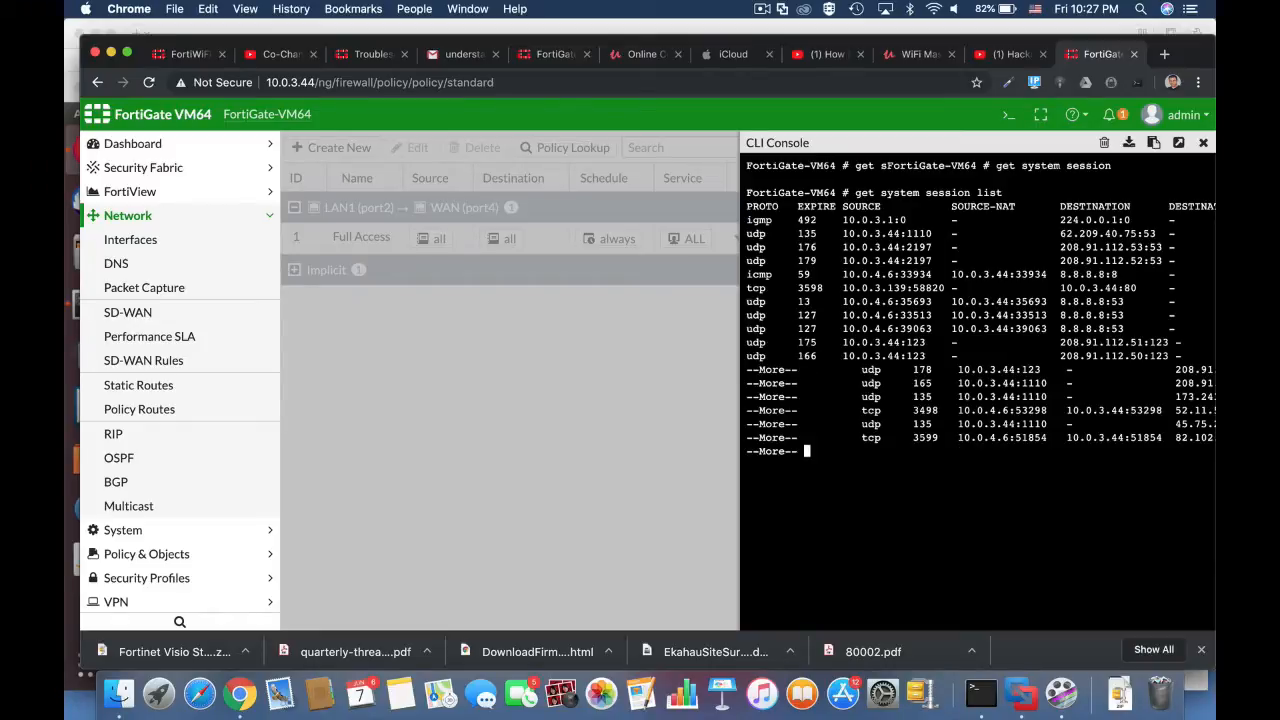
pyautogui.press('Return')
pyautogui.press('Return')
pyautogui.press('Return')
pyautogui.press('Return')
pyautogui.press('Return')
pyautogui.press('Return')
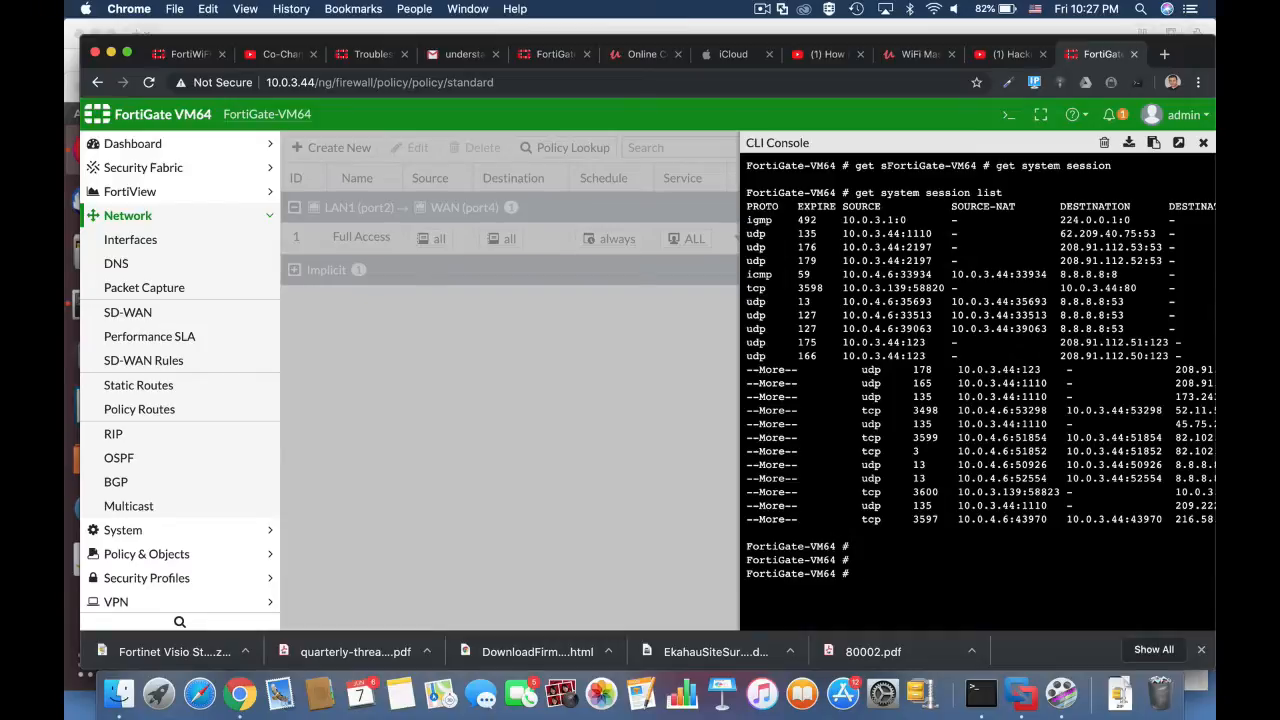
# Step: Run diag sys session list to print the detailed information of every session
pyautogui.press('Return')
pyautogui.press('Return')
pyautogui.write('diag ')
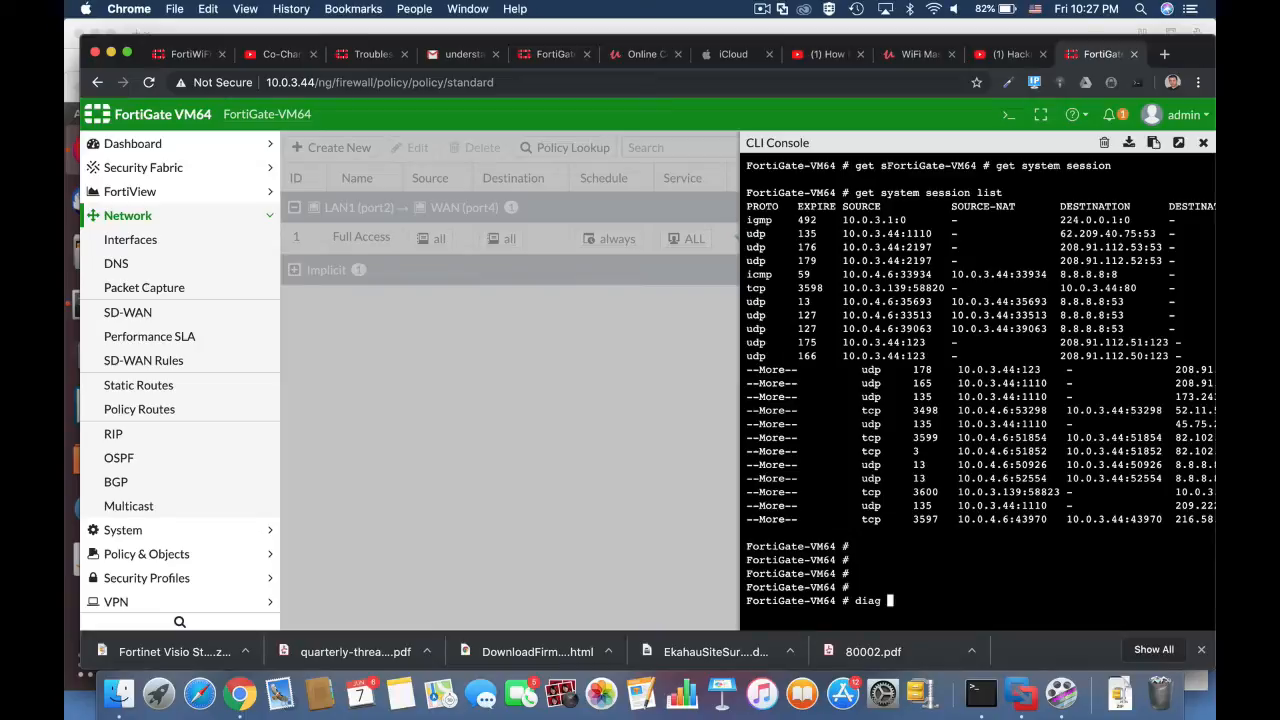
pyautogui.write('sys session list')
pyautogui.press('Return')
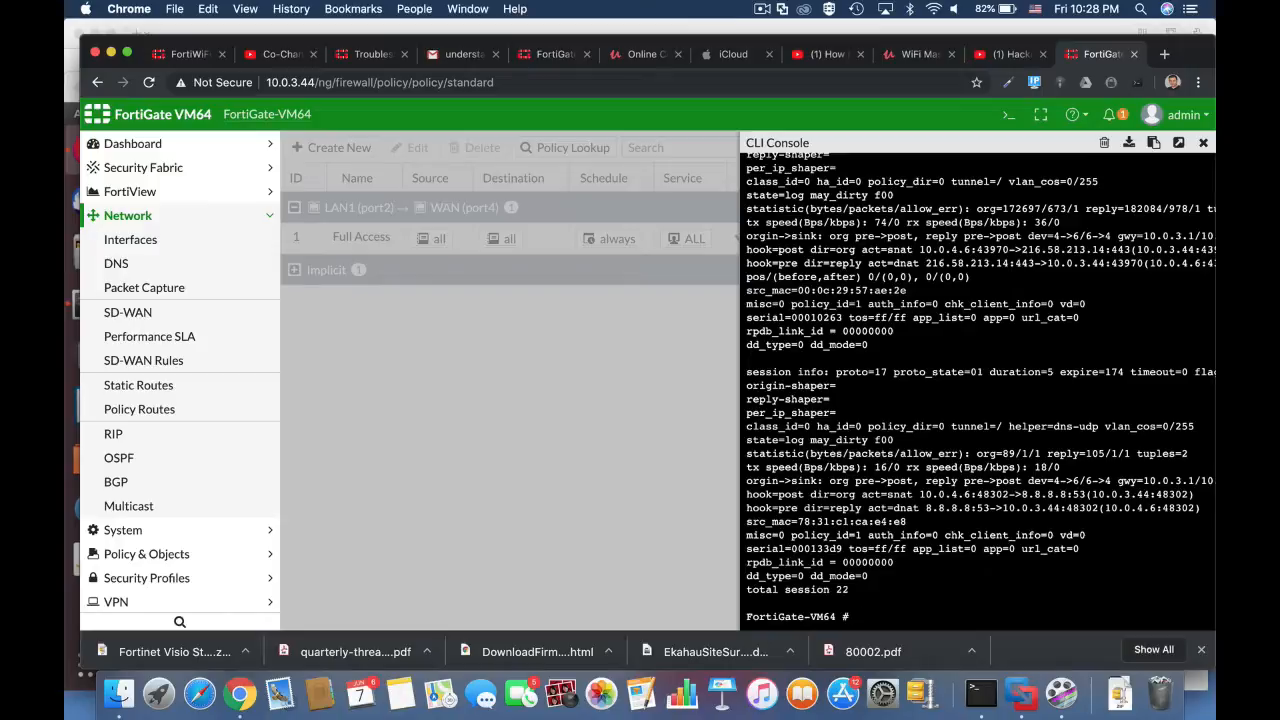
# Step: Show the session table statistics with get system session-info full-stat, and detach the CLI console into its own window
pyautogui.write('get system session-info ')
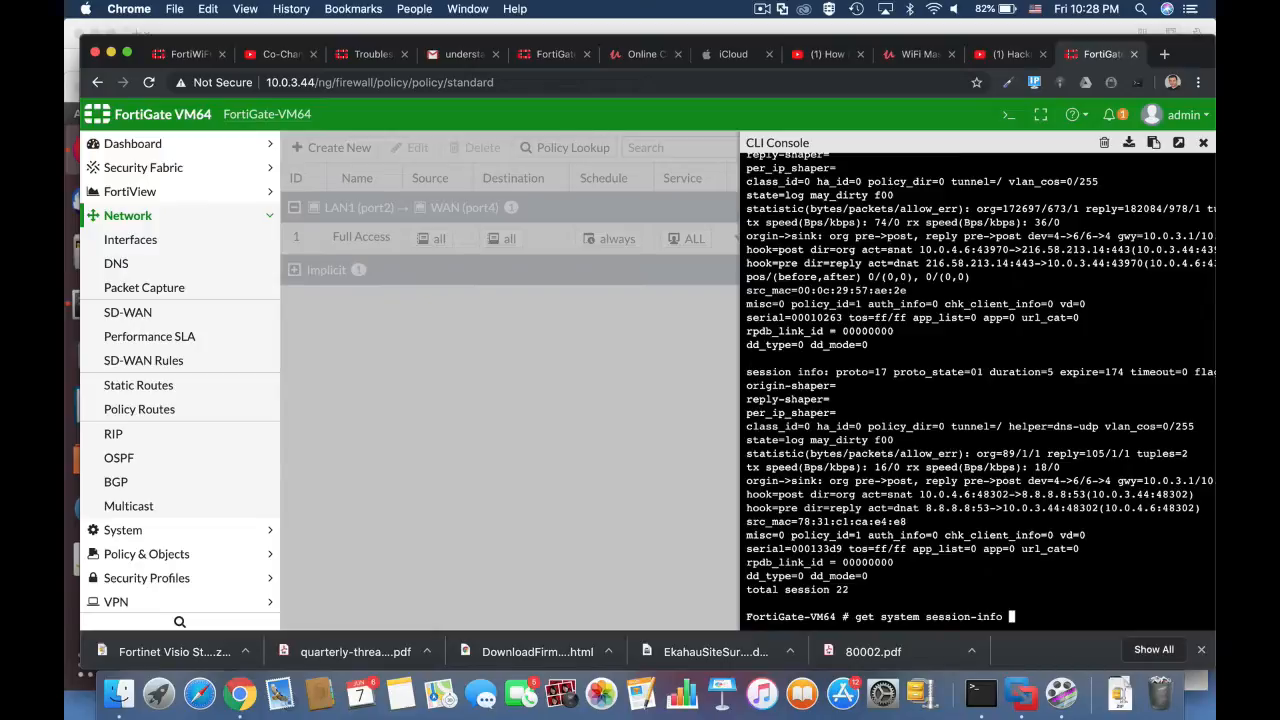
pyautogui.write('full-stat')
pyautogui.press('Return')
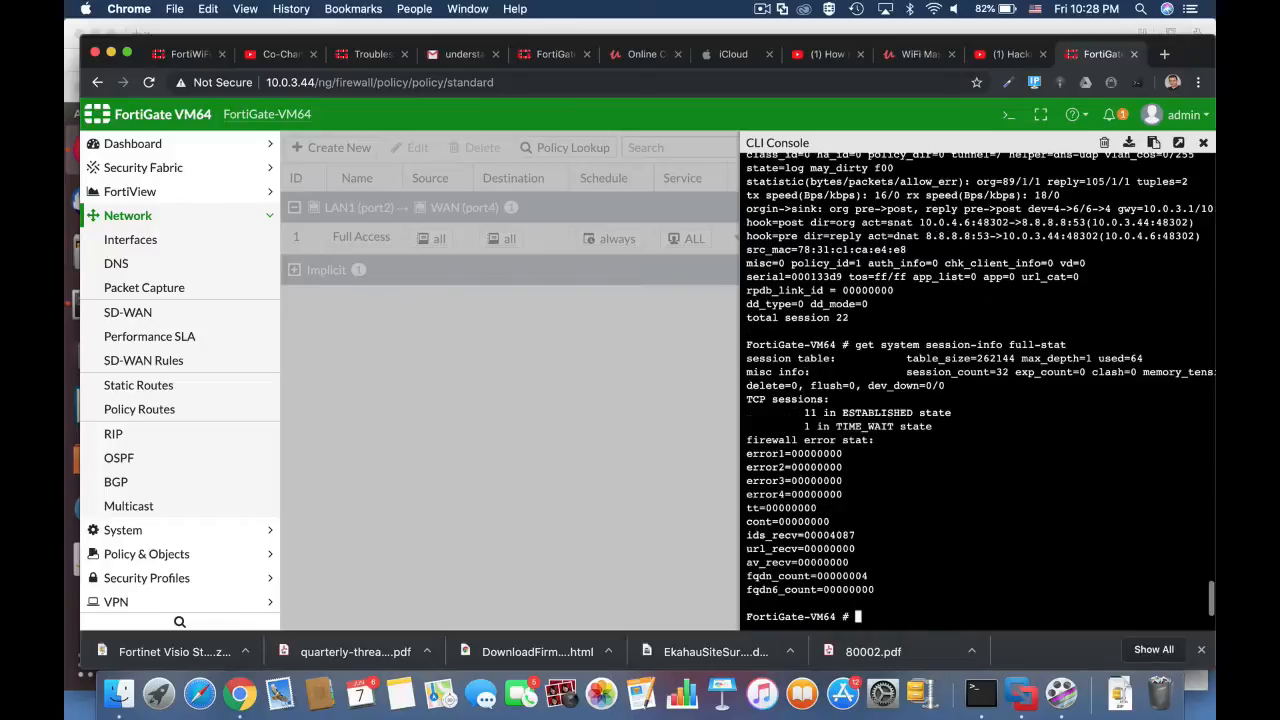
pyautogui.click(1180, 144)
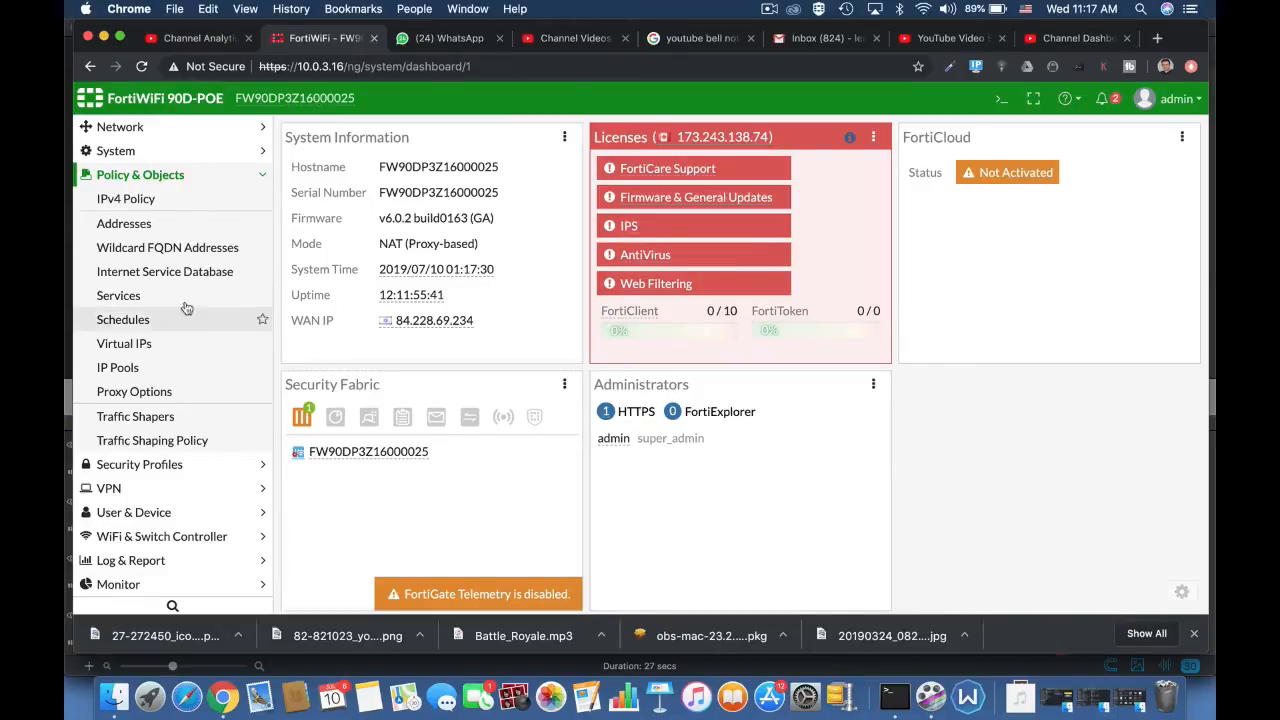
# Step: Enable the login restriction to trusted hosts in the admin administrator's settings, and open the admin profiles list
pyautogui.scroll(2, 183, 230)
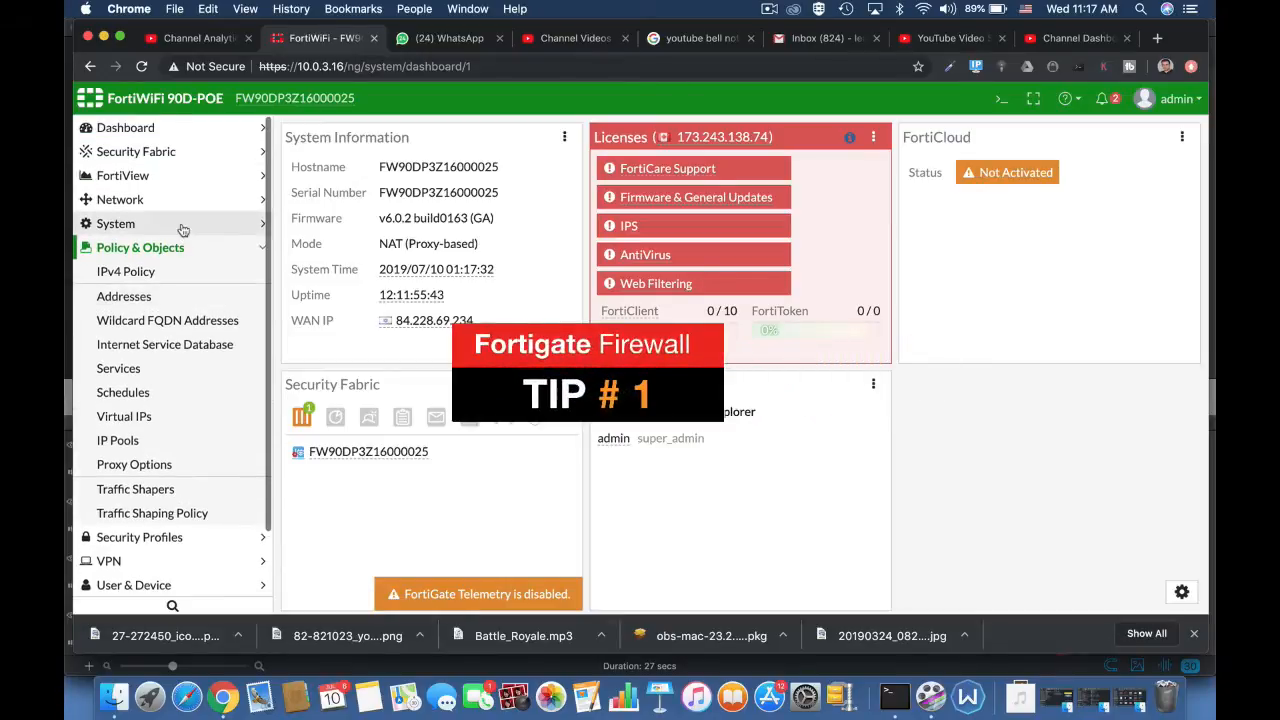
pyautogui.click(183, 228)
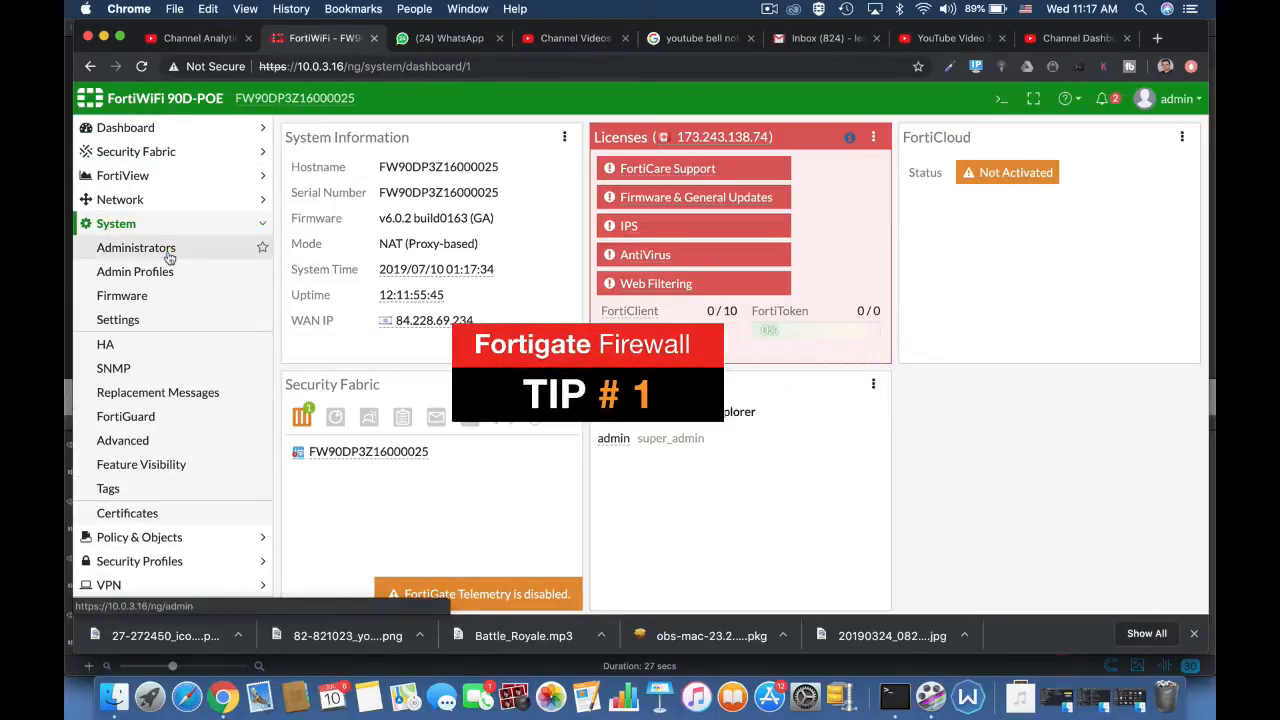
pyautogui.click(170, 259)
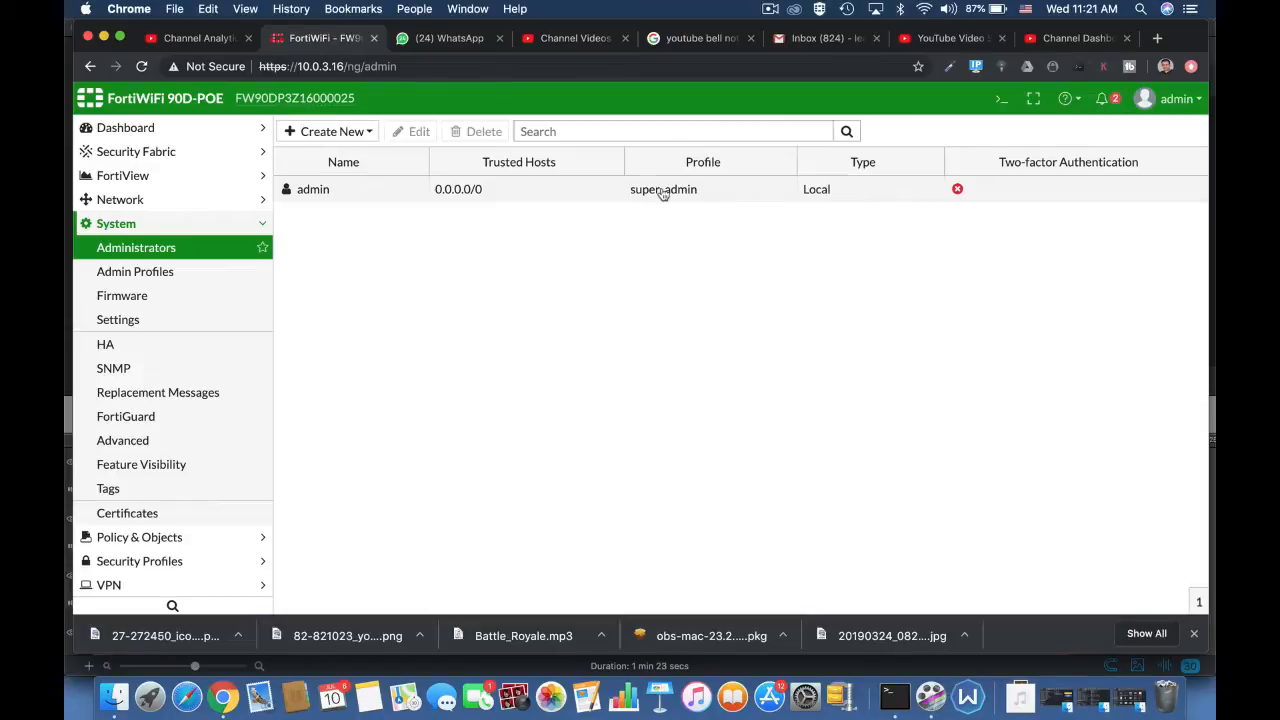
pyautogui.click(416, 195)
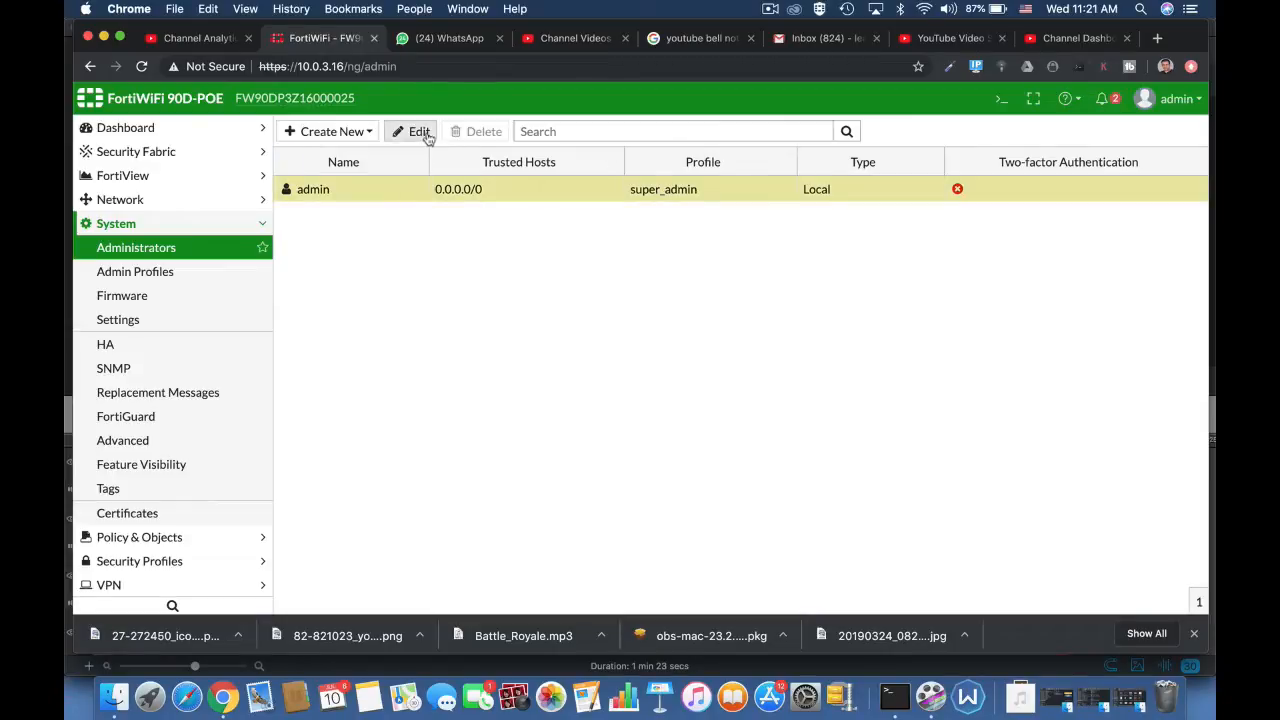
pyautogui.click(427, 135)
pyautogui.click(294, 398)
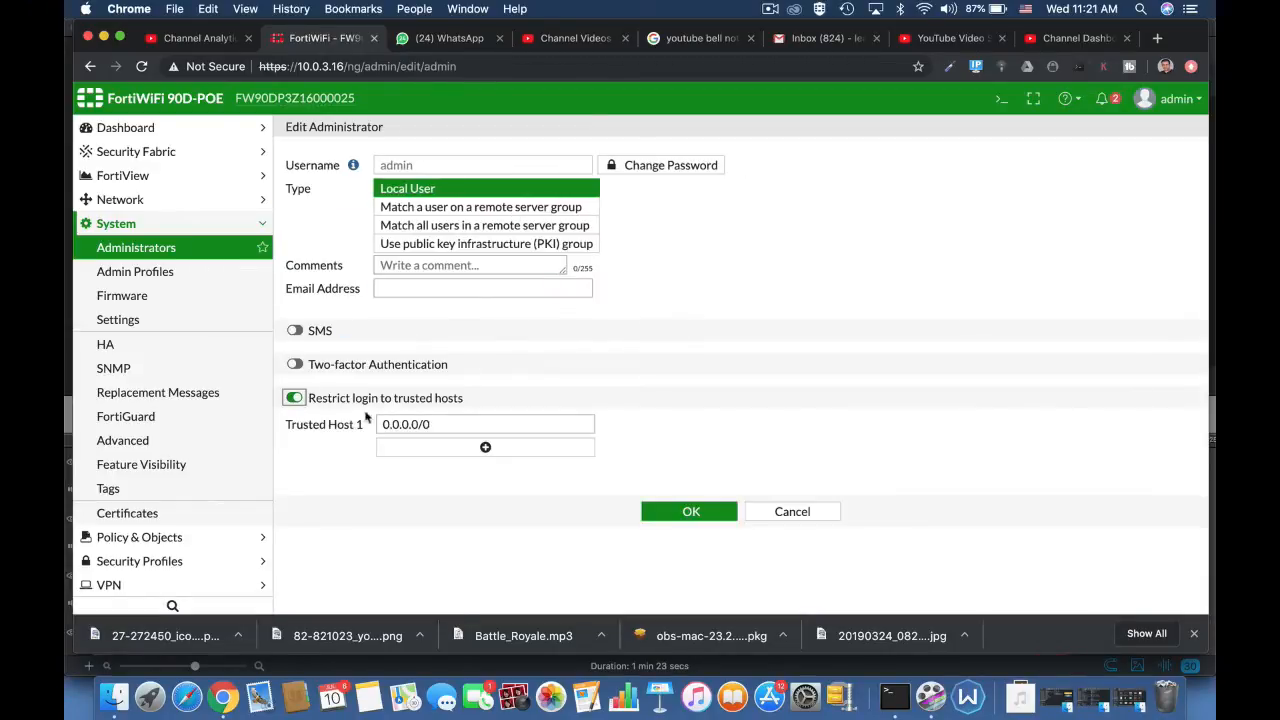
pyautogui.click(181, 276)
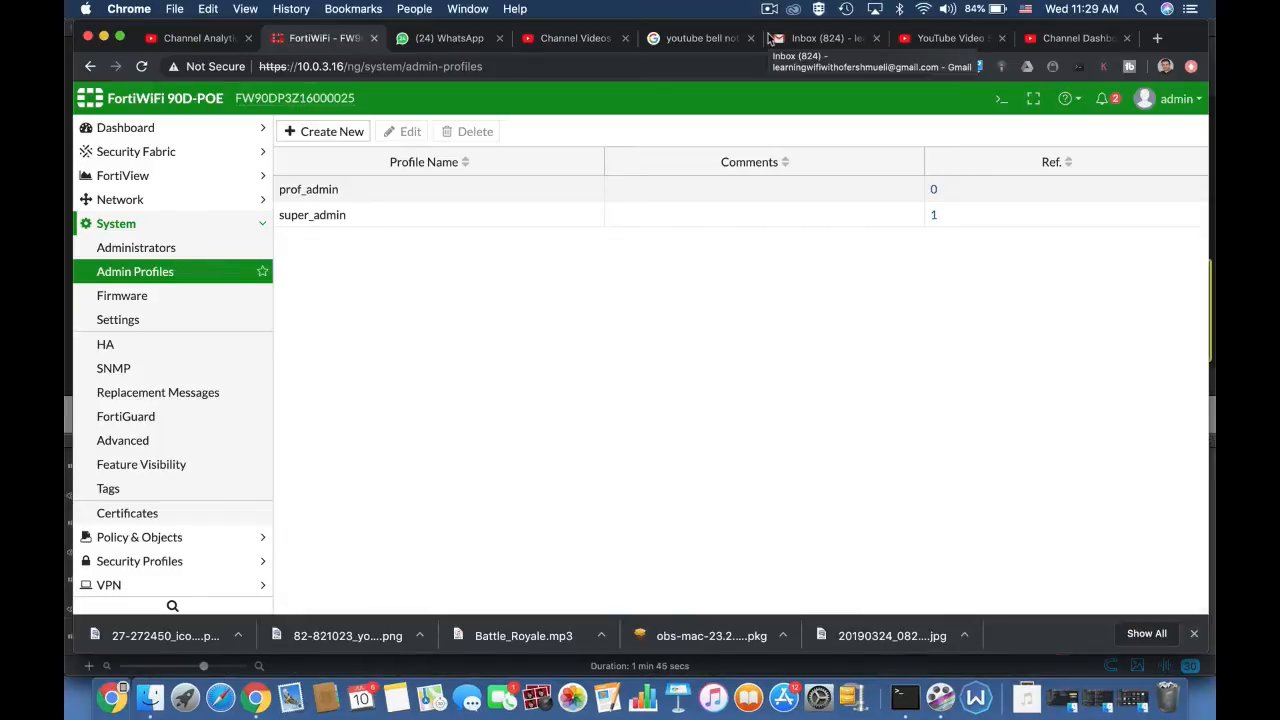
# Step: Open the internal2 (Marketing LAN) physical interface for editing and select its alias text
pyautogui.click(162, 200)
pyautogui.click(143, 224)
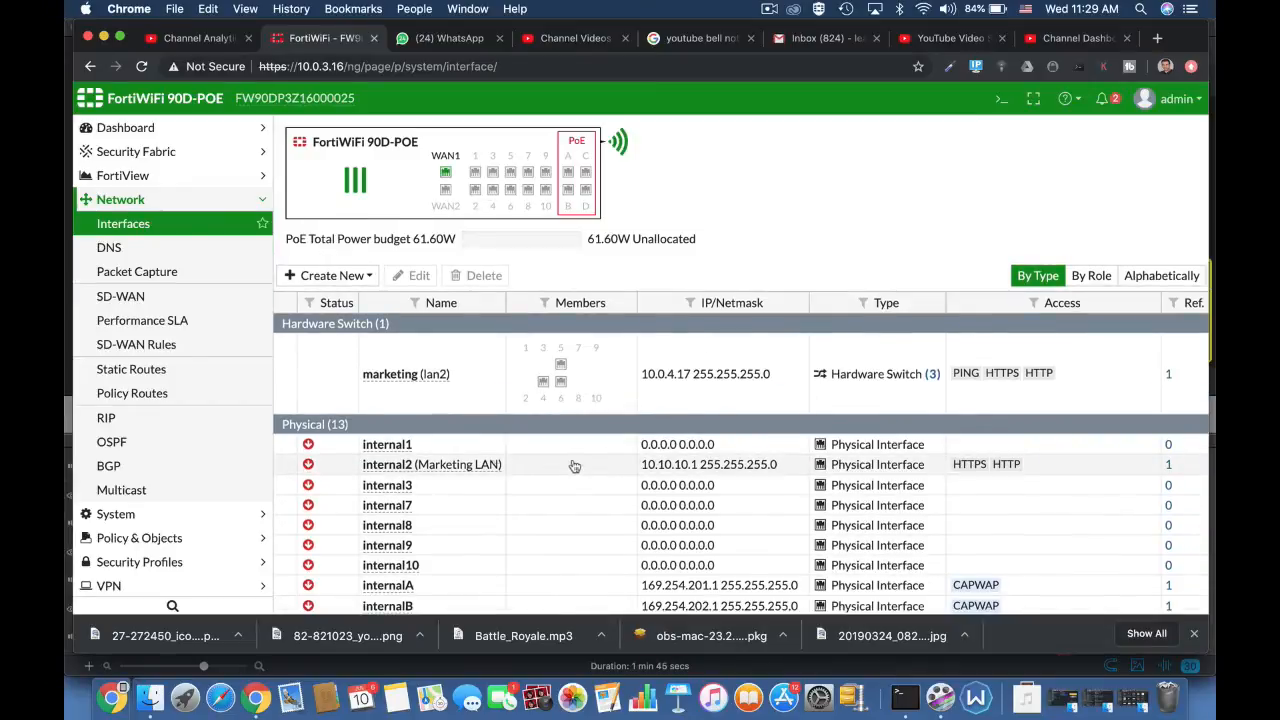
pyautogui.click(451, 466)
pyautogui.click(418, 275)
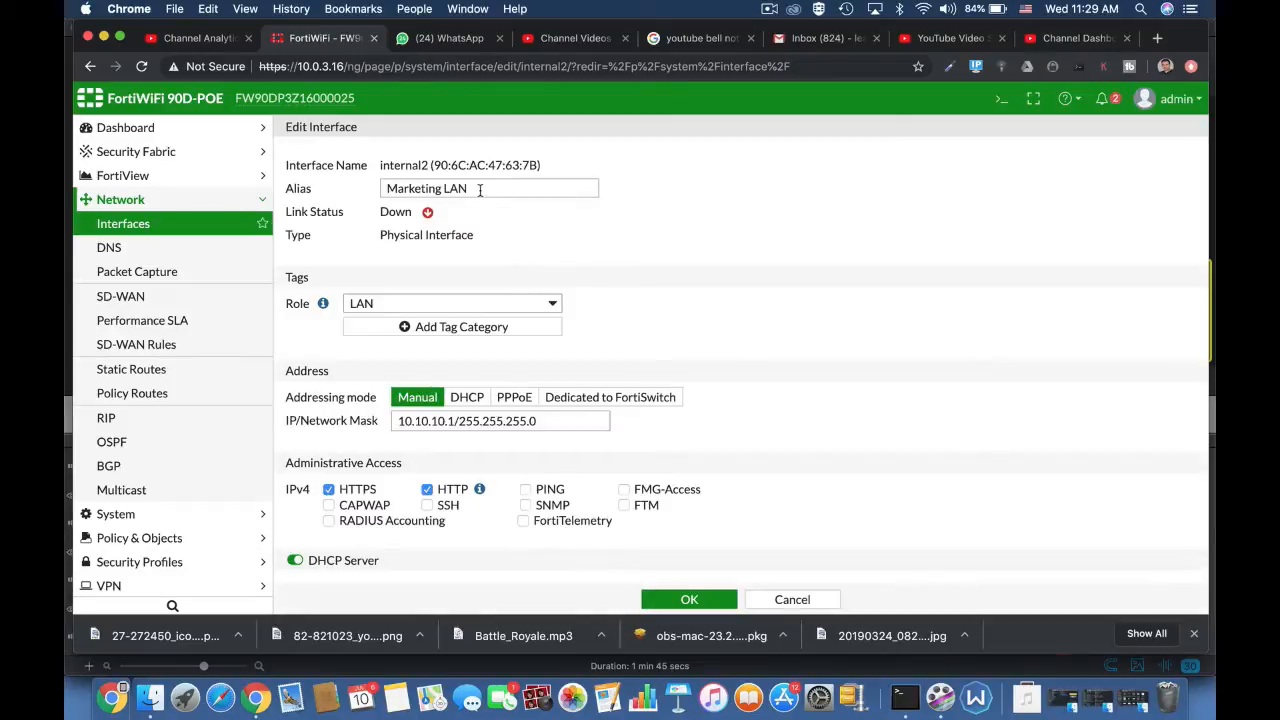
pyautogui.moveTo(480, 190); pyautogui.dragTo(375, 186)
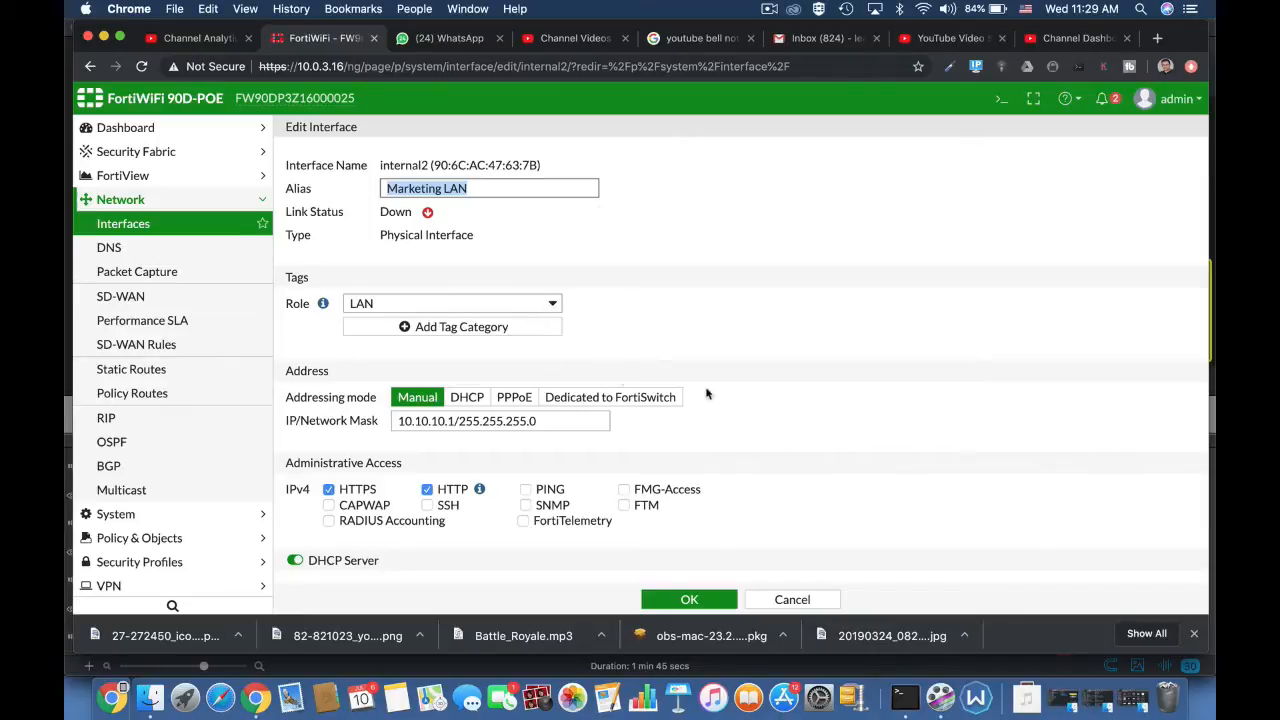
# Step: Try enabling PING in the internal2 interface's IPv4 administrative access
pyautogui.scroll(-5, 793, 440)
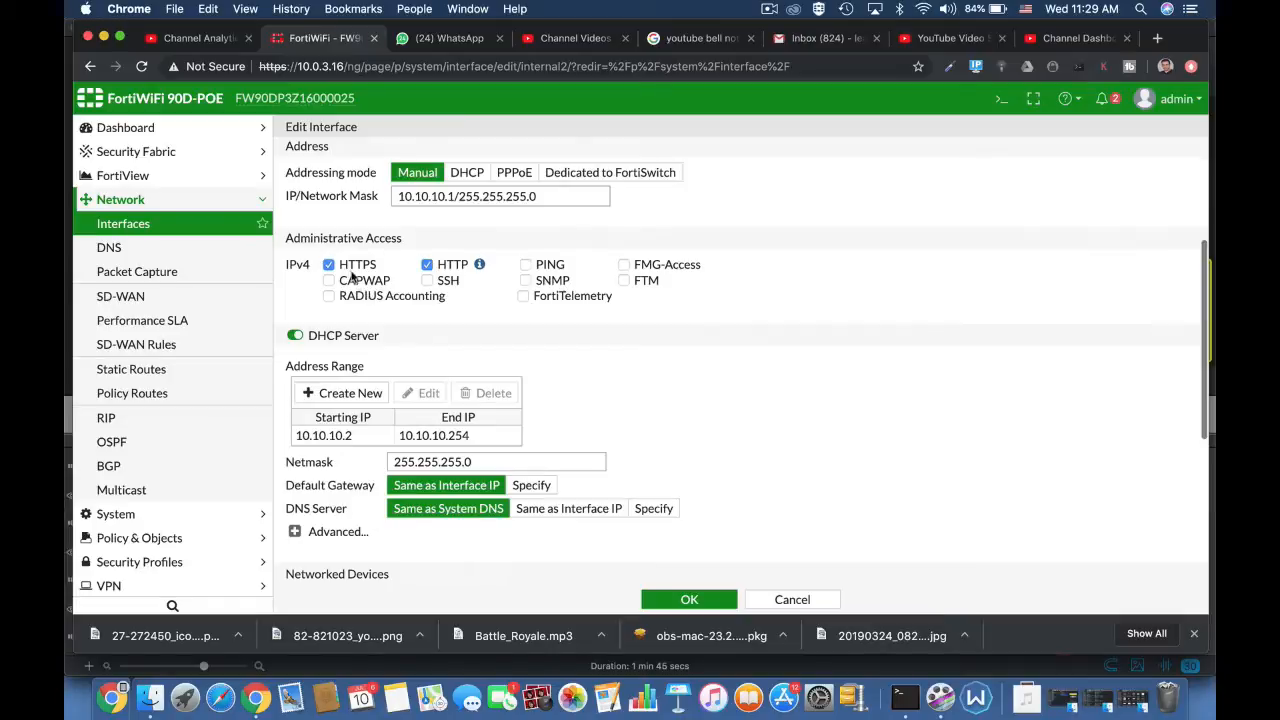
pyautogui.click(526, 266)
pyautogui.click(526, 266)
# Step: Expand the internal2 DHCP server's advanced settings, and use a new additional DHCP option row to examine the available option codes
pyautogui.scroll(-3, 800, 470)
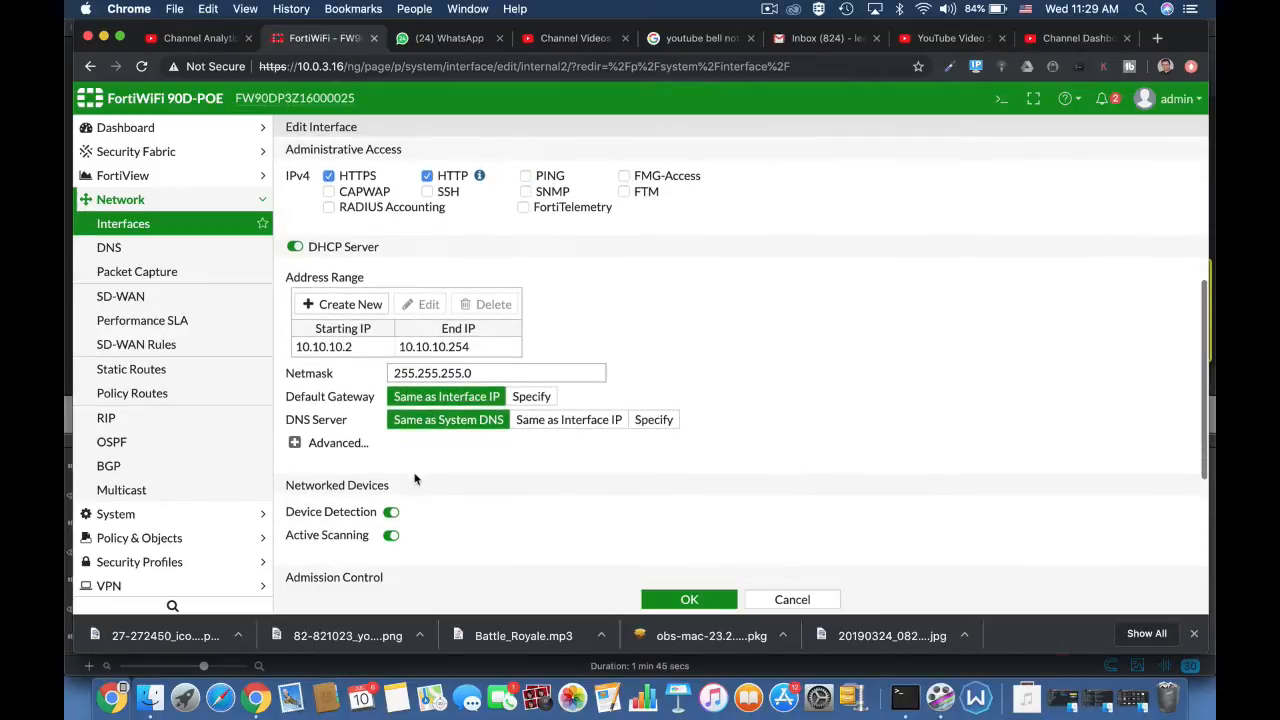
pyautogui.click(294, 442)
pyautogui.scroll(-5, 603, 469)
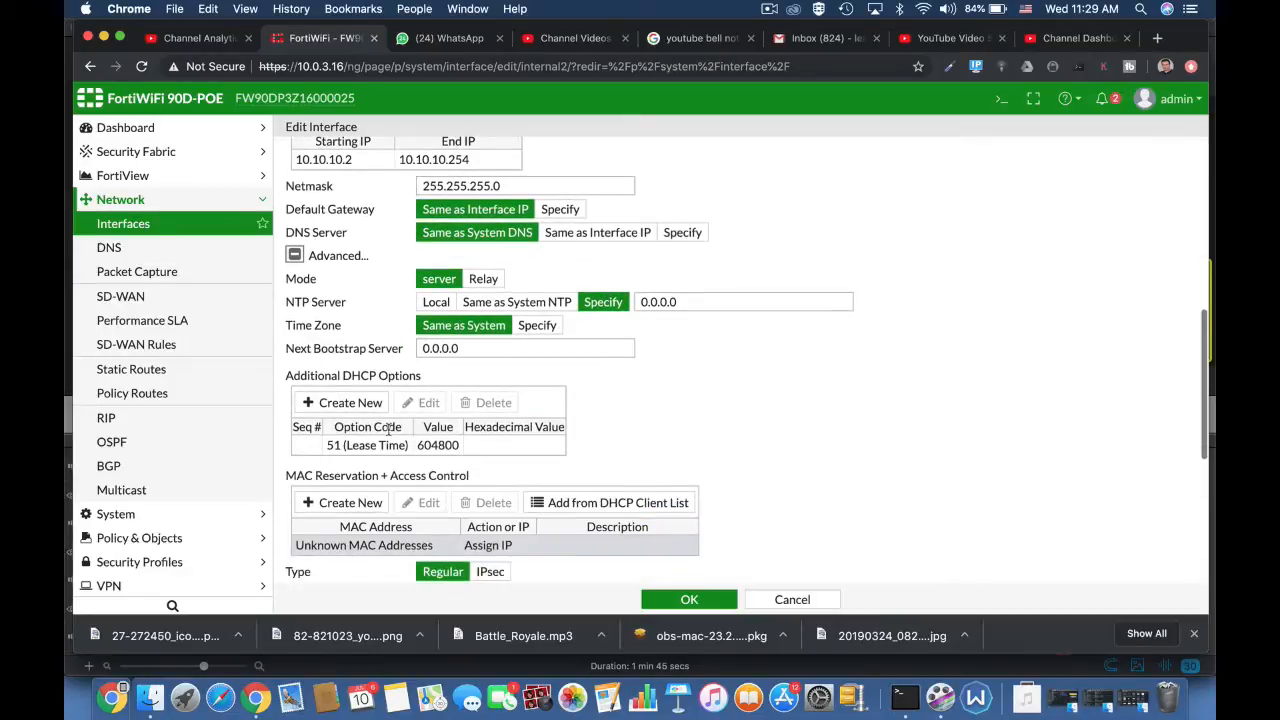
pyautogui.click(360, 408)
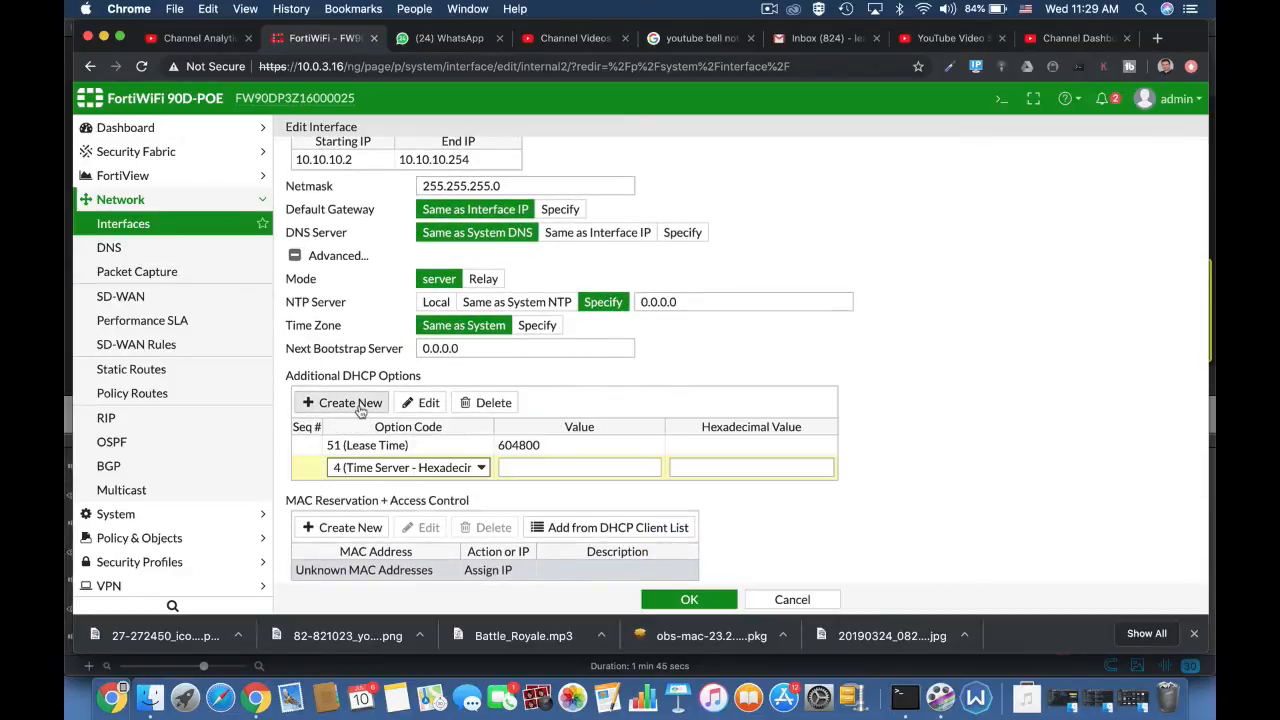
pyautogui.click(424, 468)
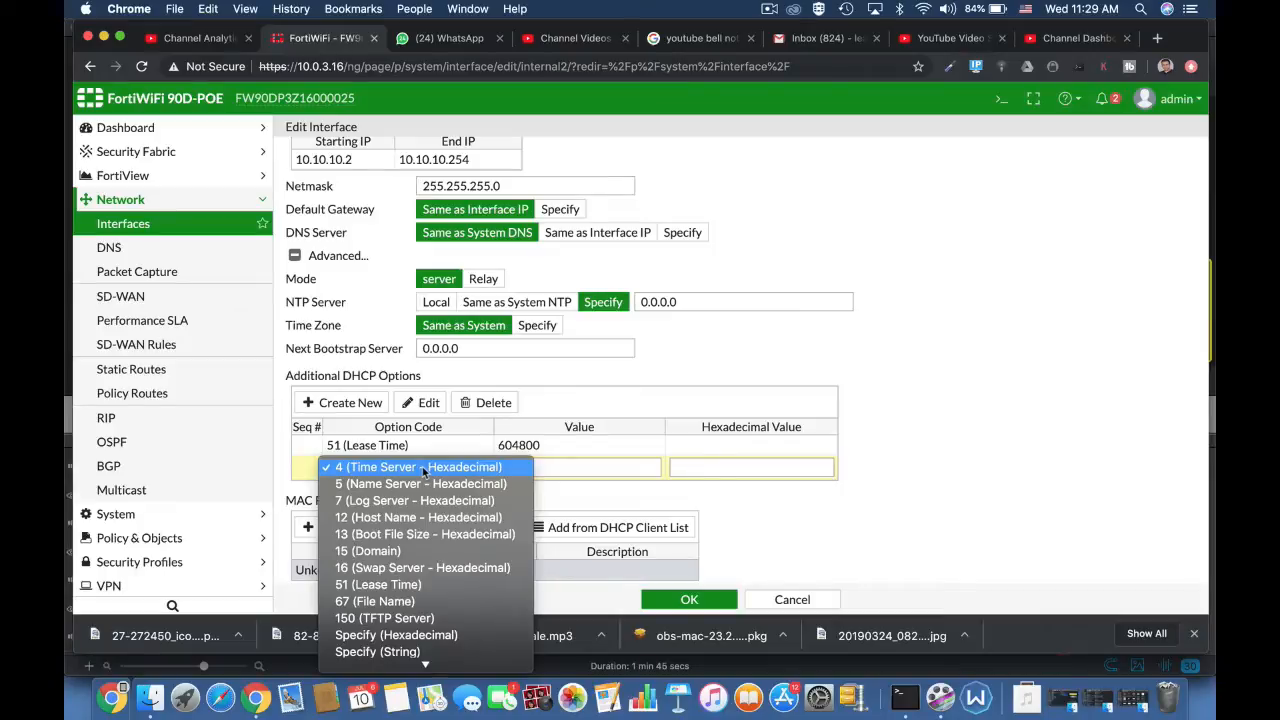
pyautogui.click(948, 472)
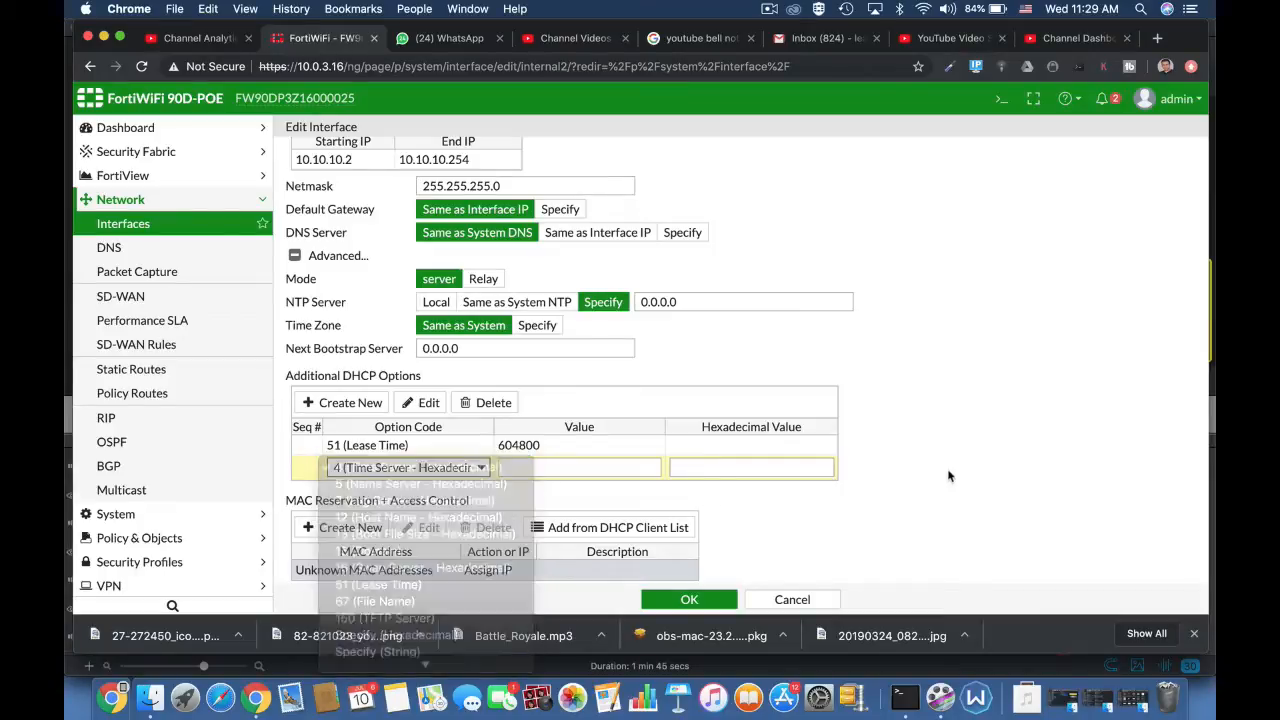
pyautogui.scroll(-2, 966, 547)
pyautogui.scroll(-1, 966, 547)
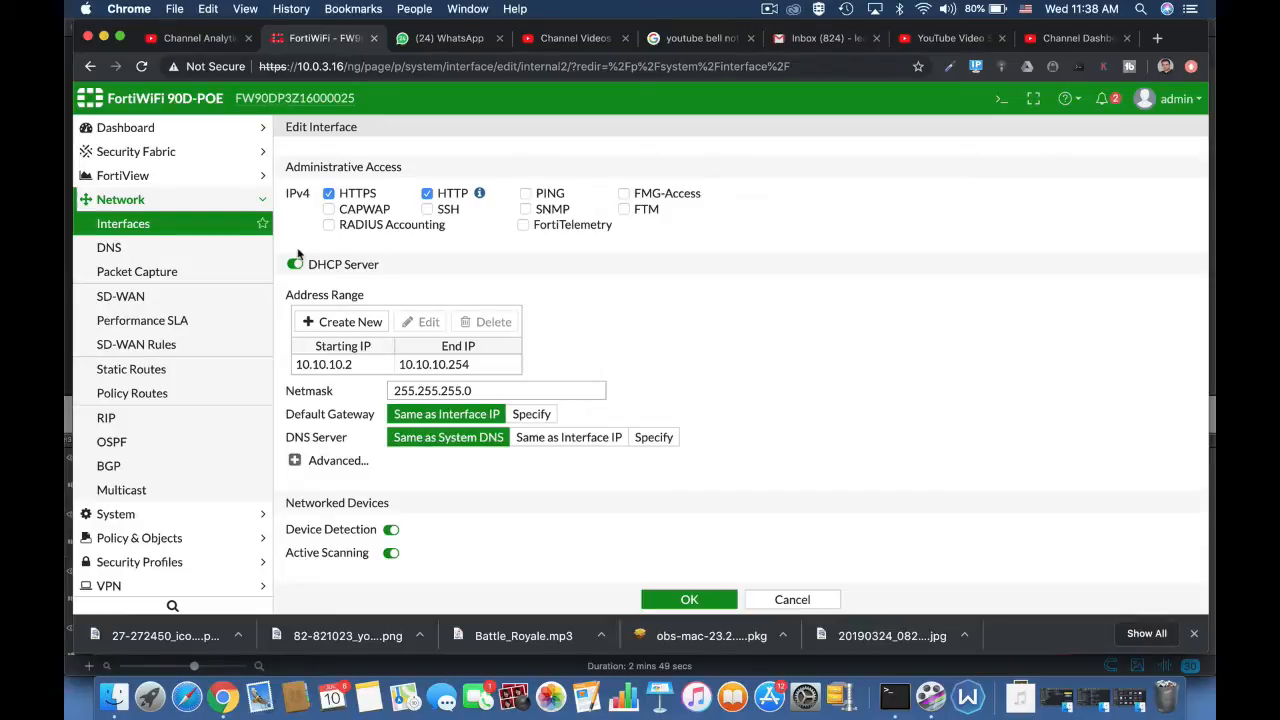
# Step: Open the static routes list, and start a new IPv4 policy named full access
pyautogui.click(168, 370)
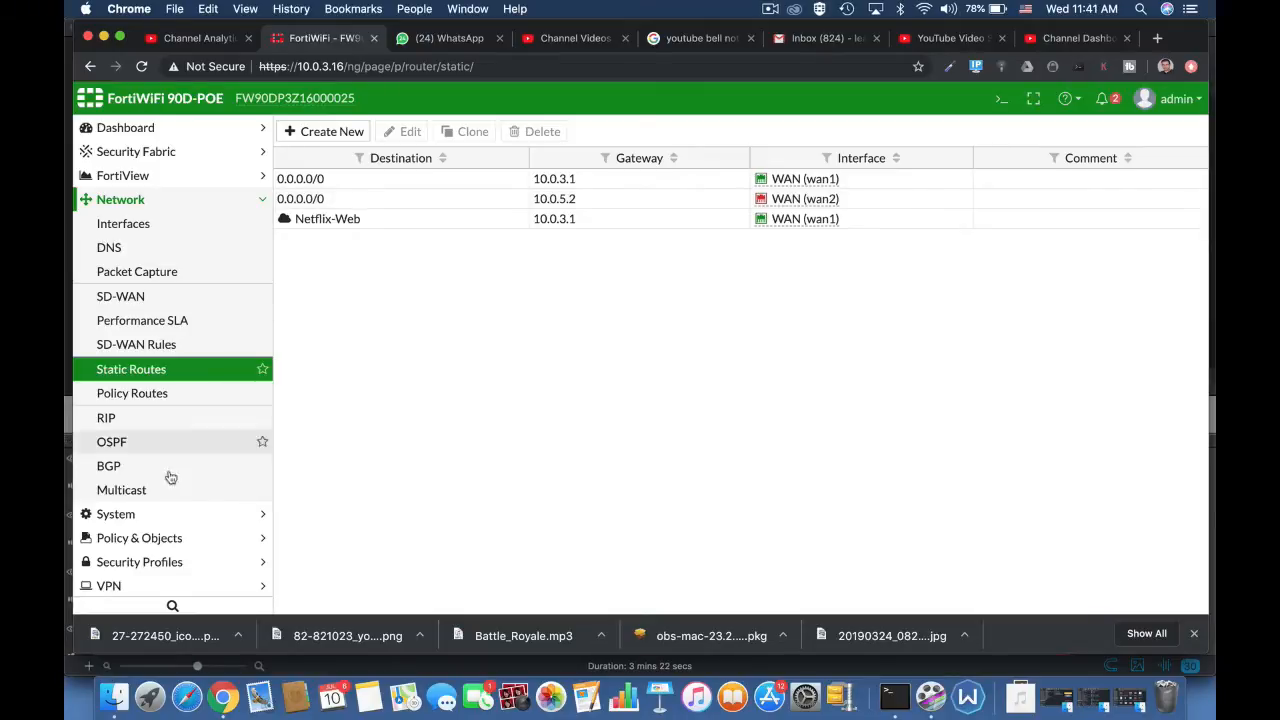
pyautogui.click(168, 538)
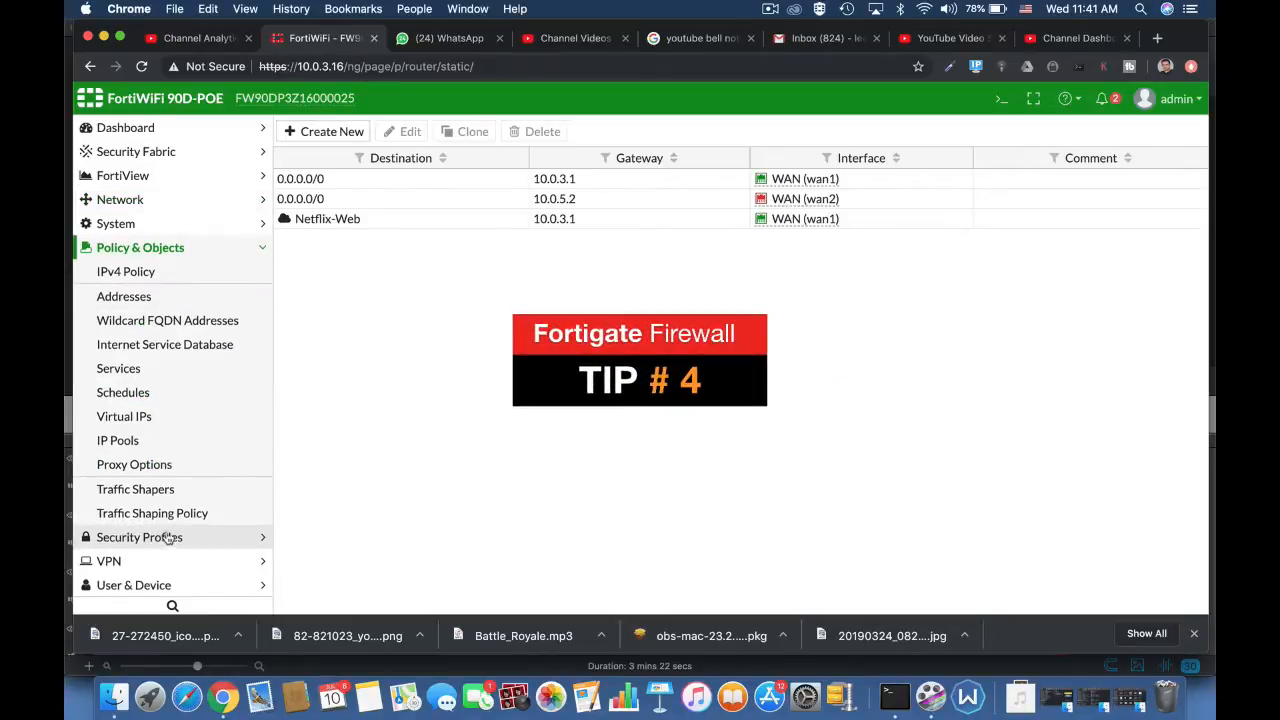
pyautogui.click(125, 277)
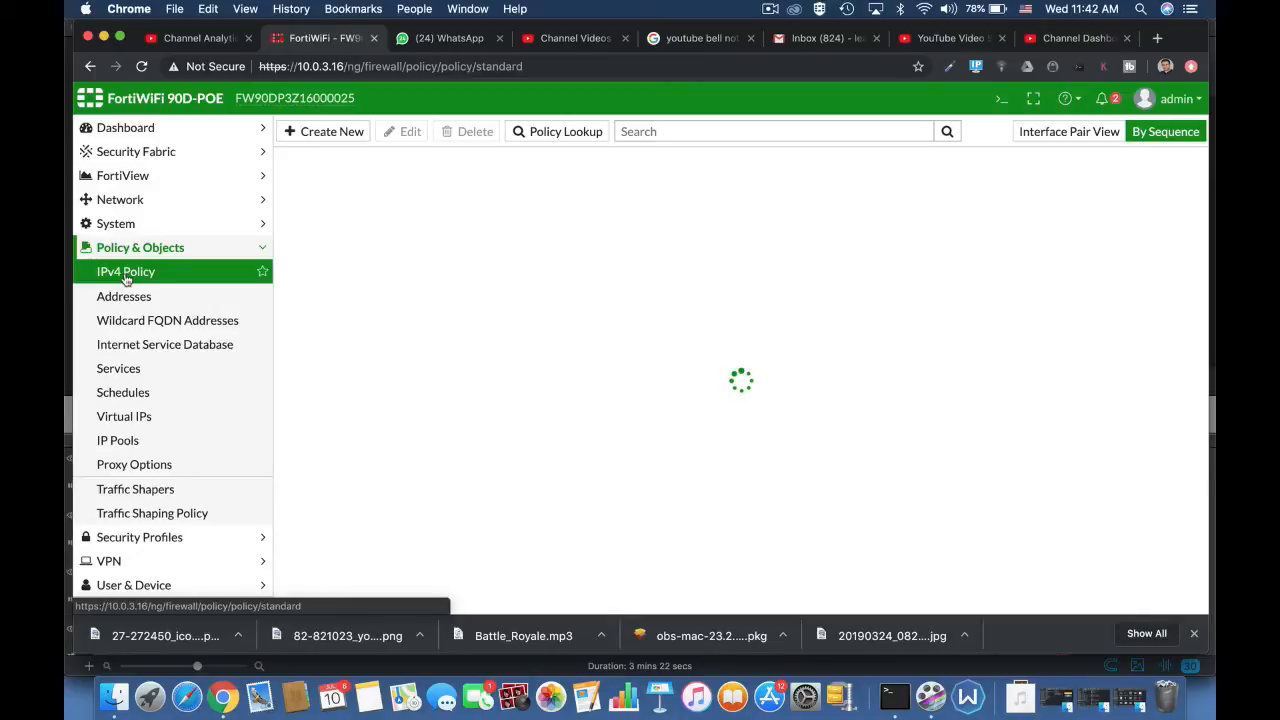
pyautogui.click(315, 131)
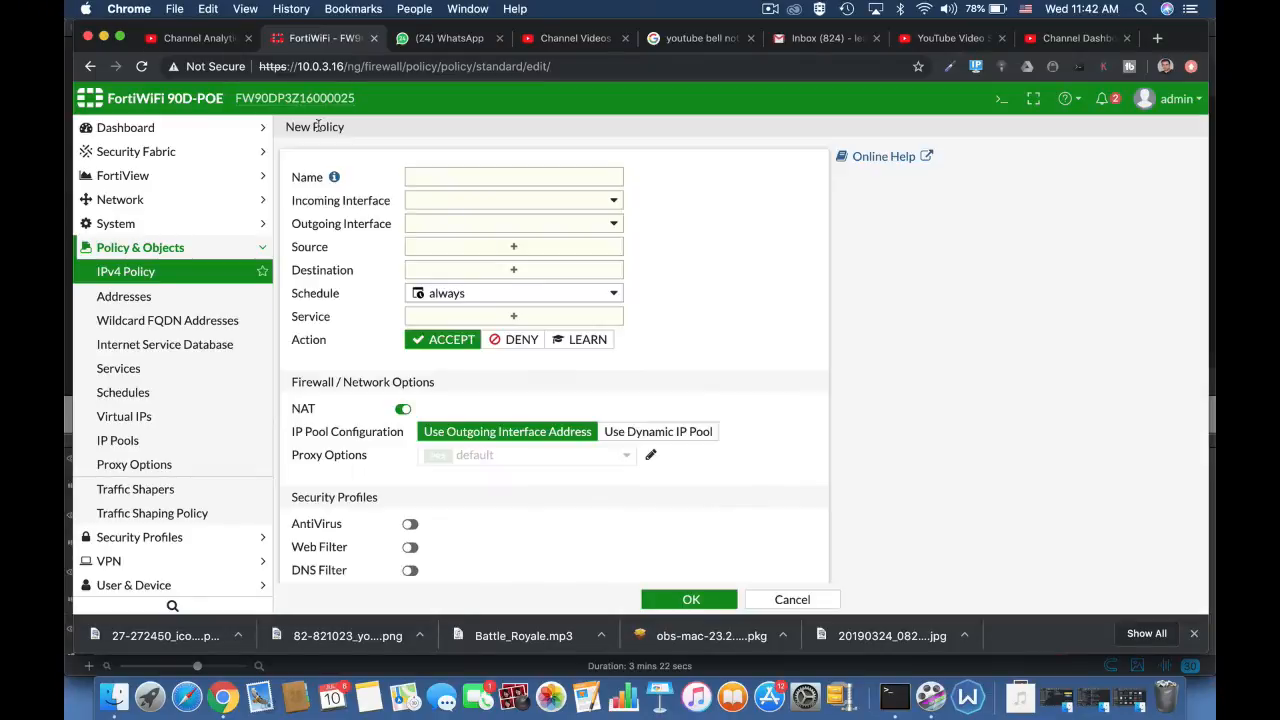
pyautogui.click(547, 178)
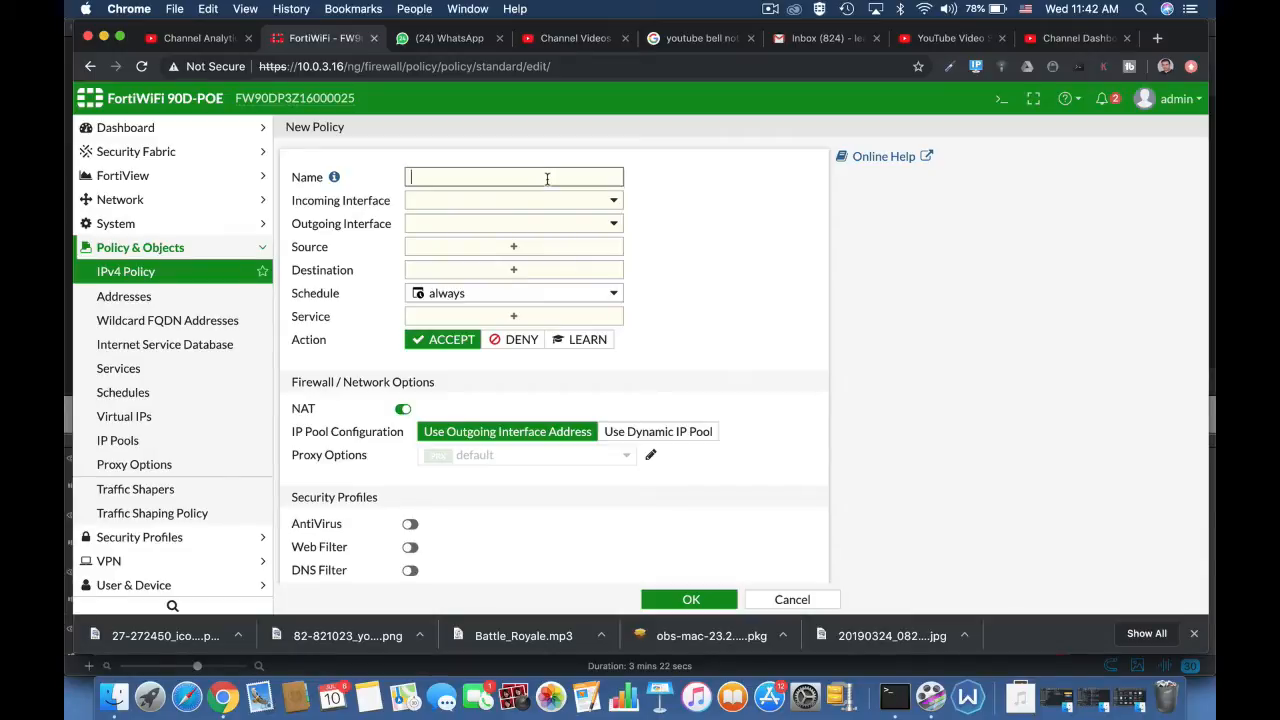
pyautogui.write('full access')
# Step: Set the policy's incoming interface to lan and its outgoing interface to WAN (wan1)
pyautogui.click(566, 205)
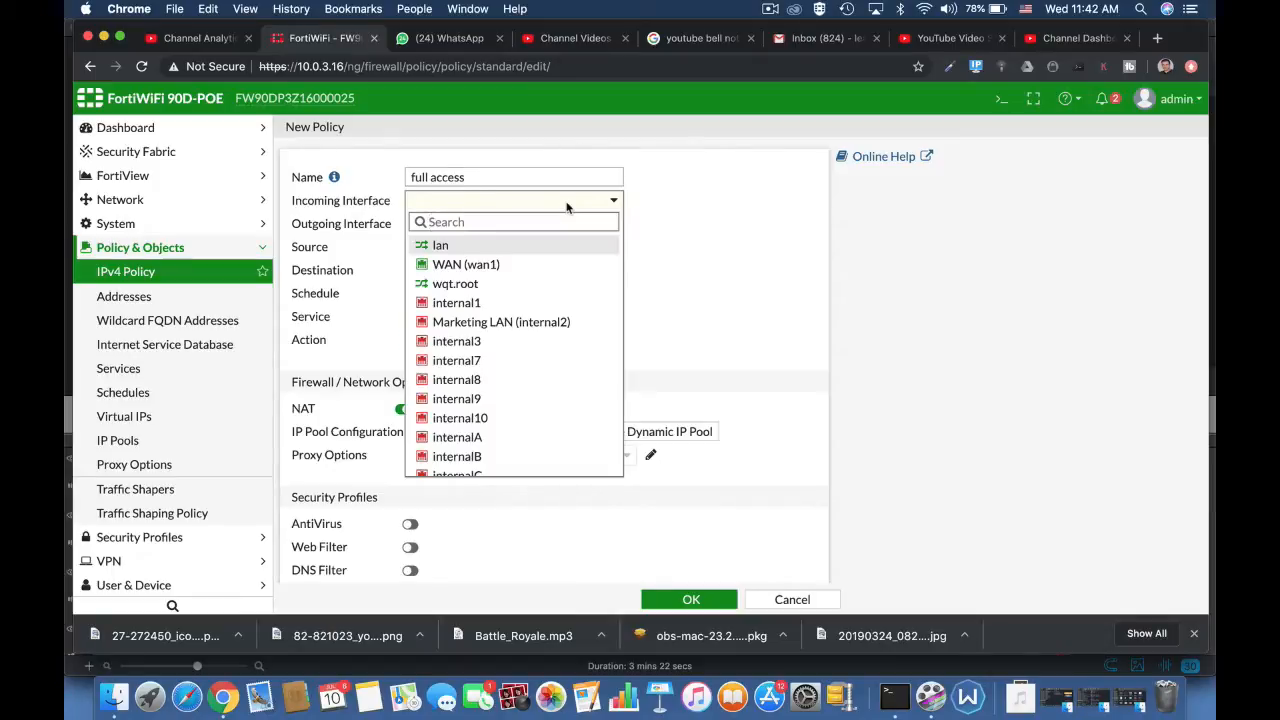
pyautogui.click(513, 247)
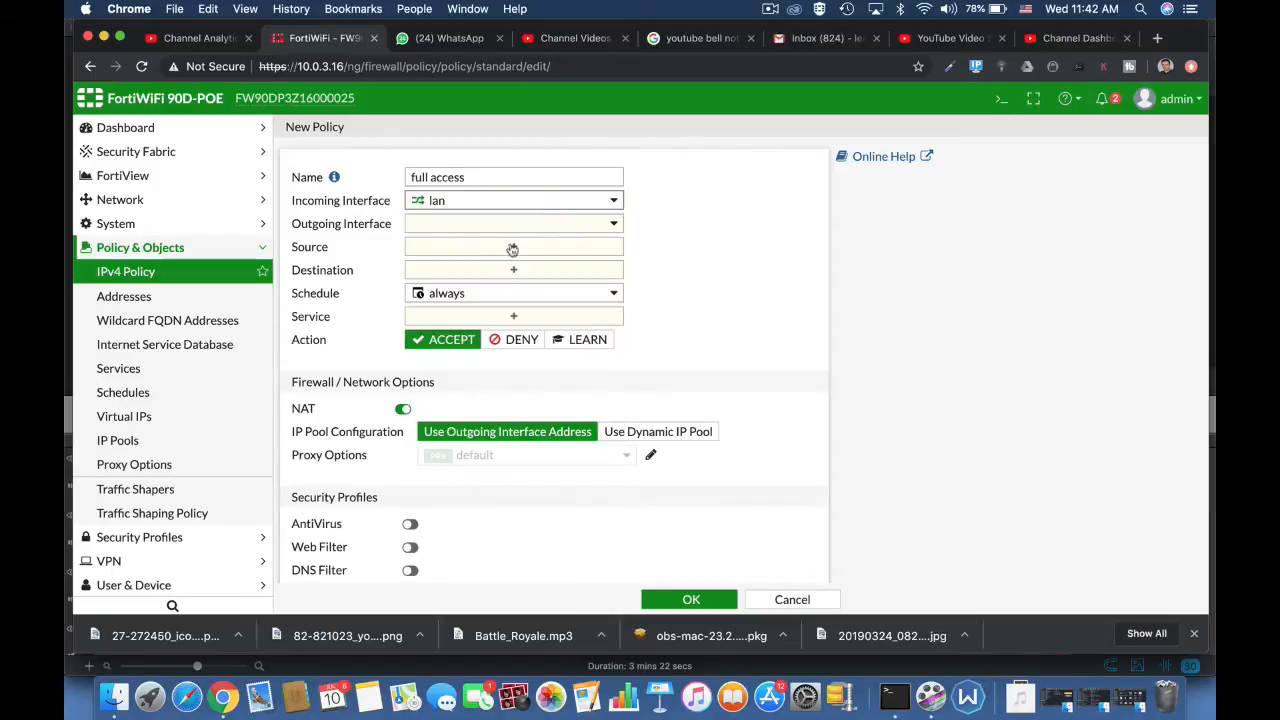
pyautogui.click(543, 226)
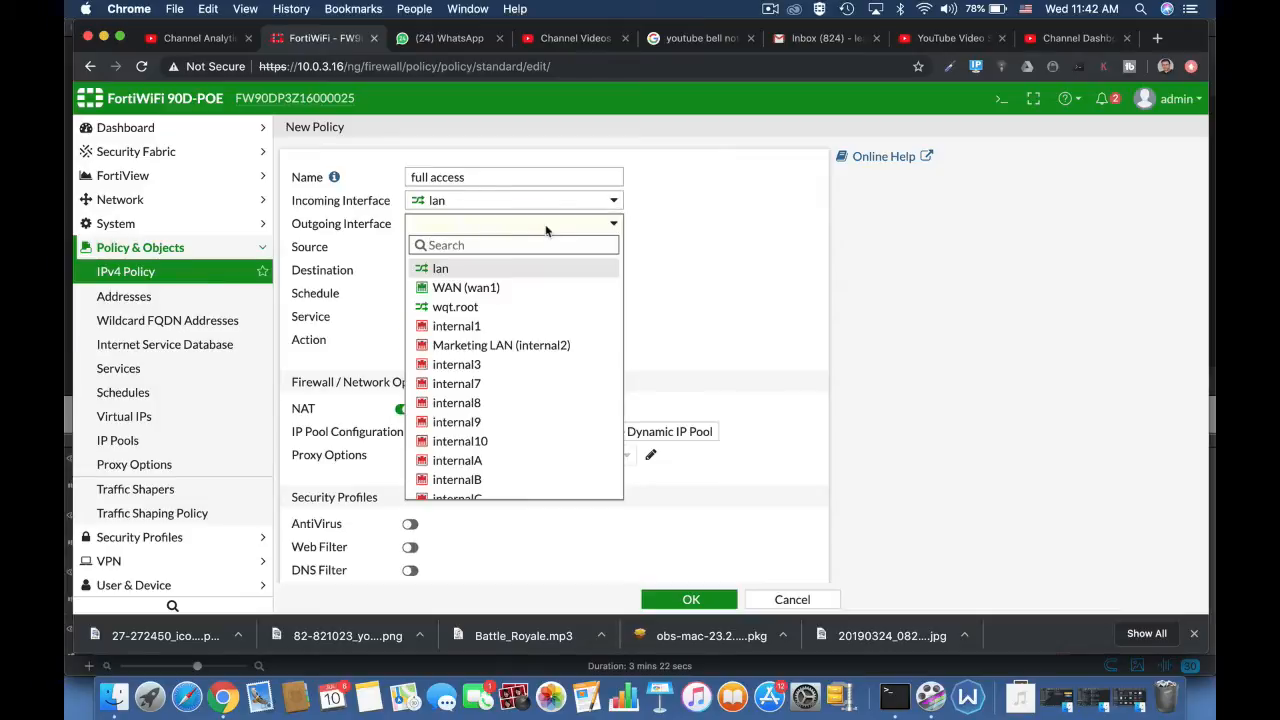
pyautogui.click(487, 288)
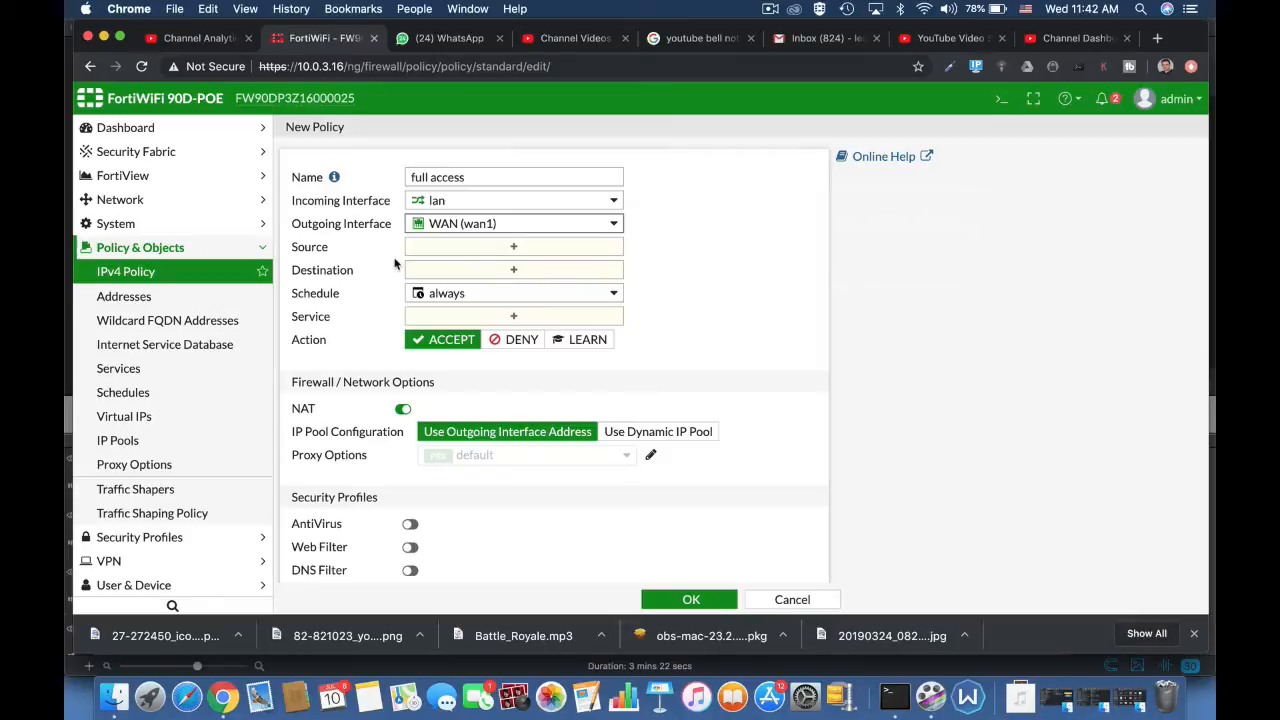
# Step: Set the full access policy's source and destination addresses to all and its service to ALL
pyautogui.click(452, 248)
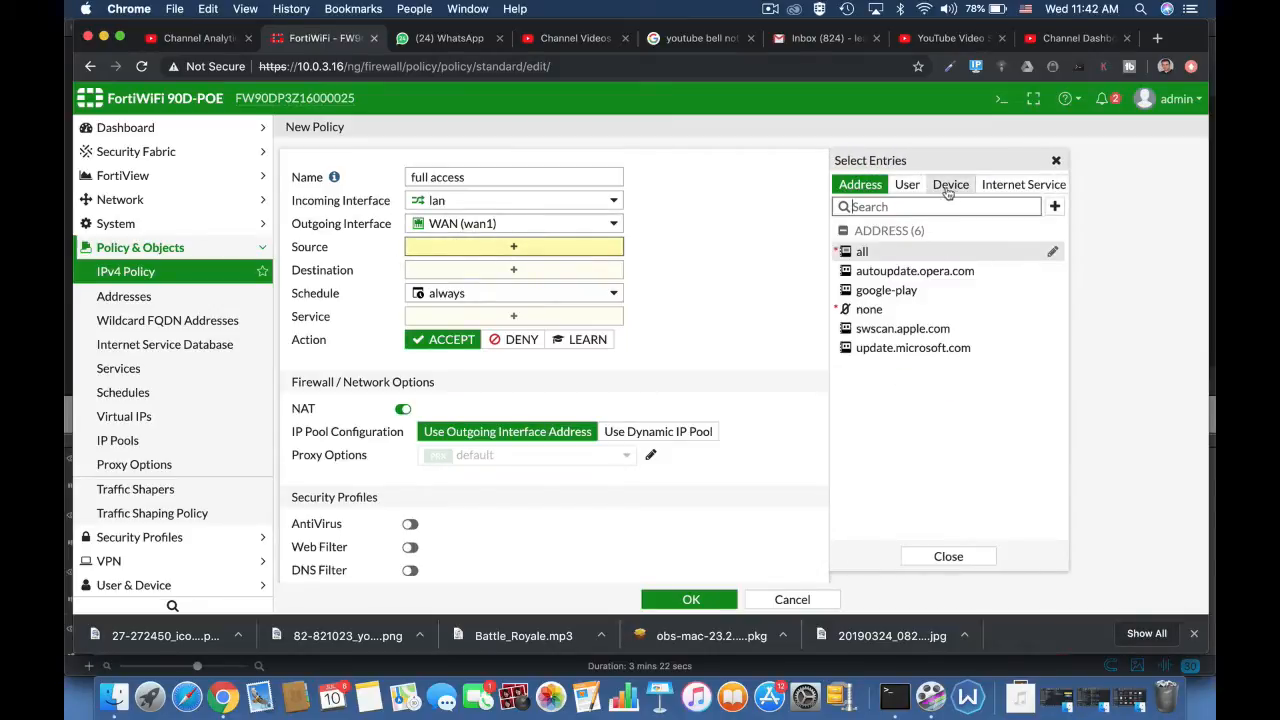
pyautogui.click(861, 252)
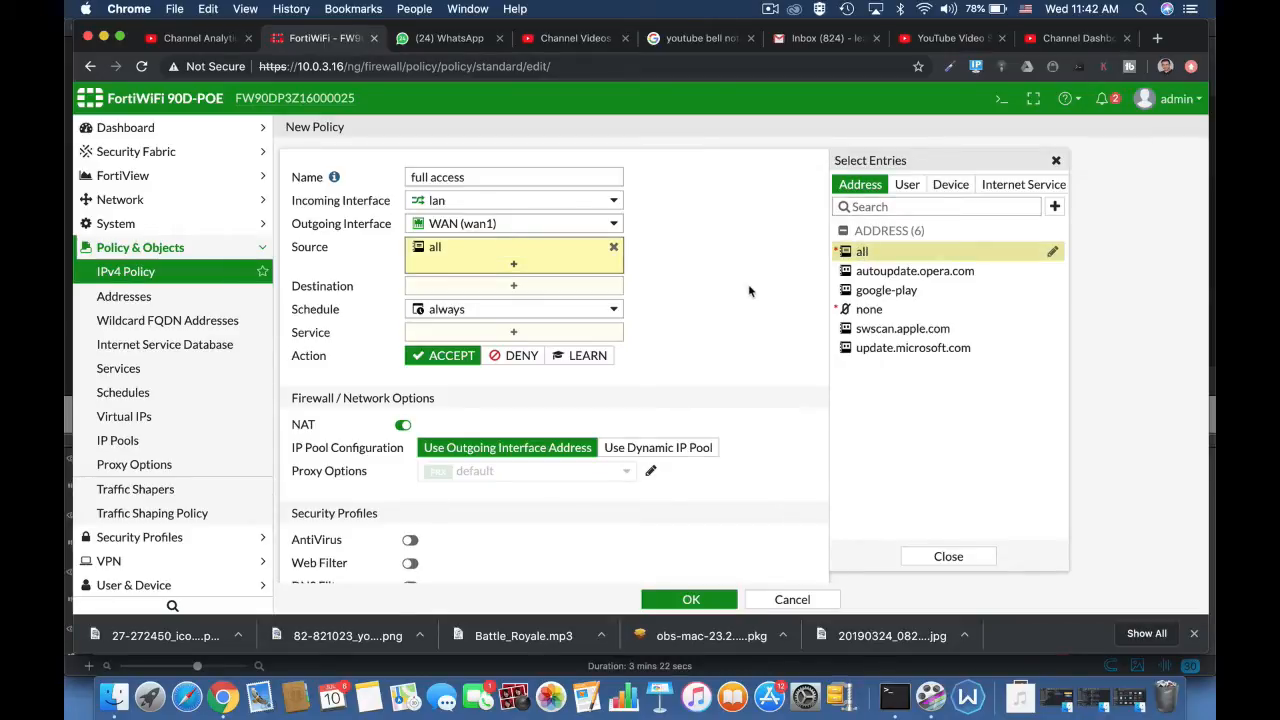
pyautogui.click(583, 289)
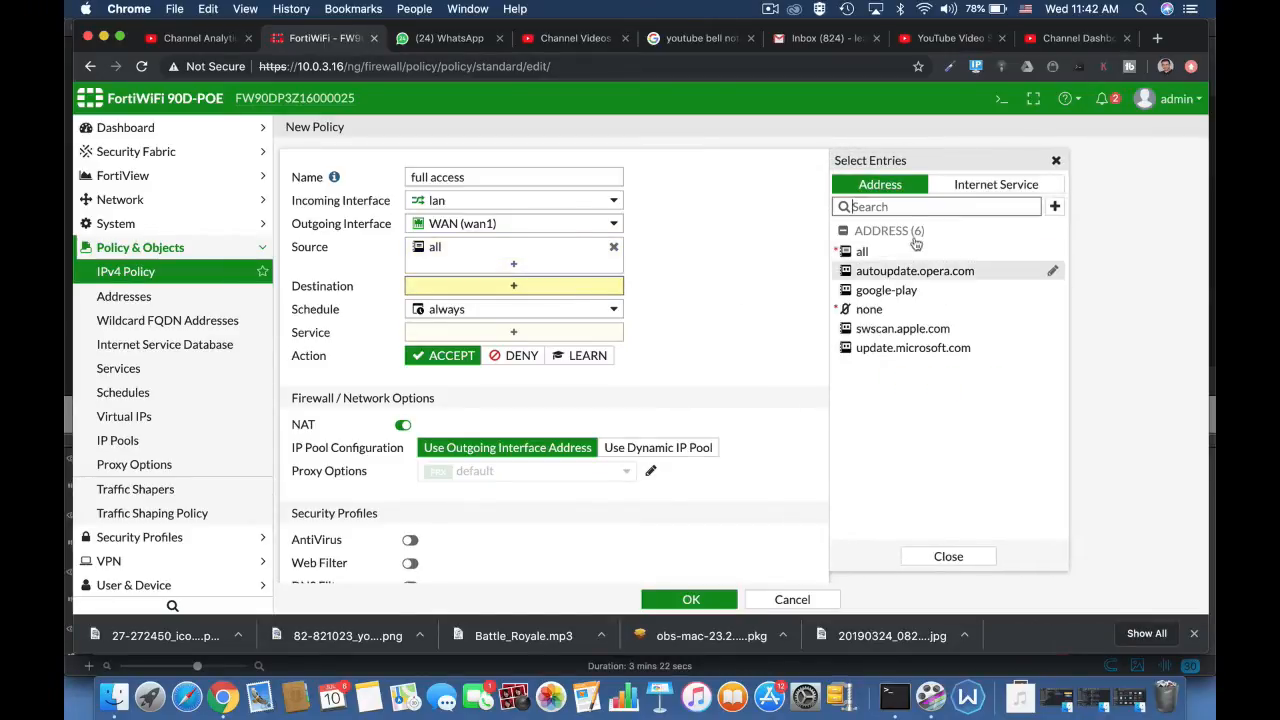
pyautogui.click(857, 252)
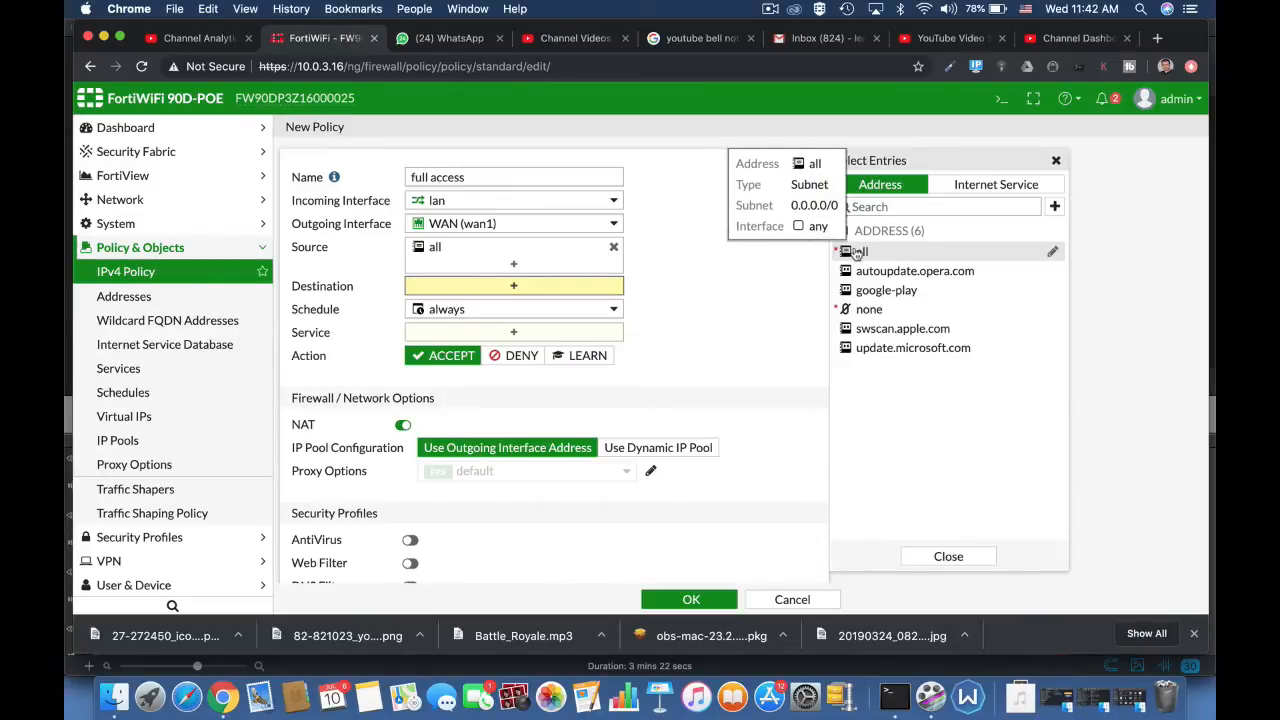
pyautogui.click(573, 332)
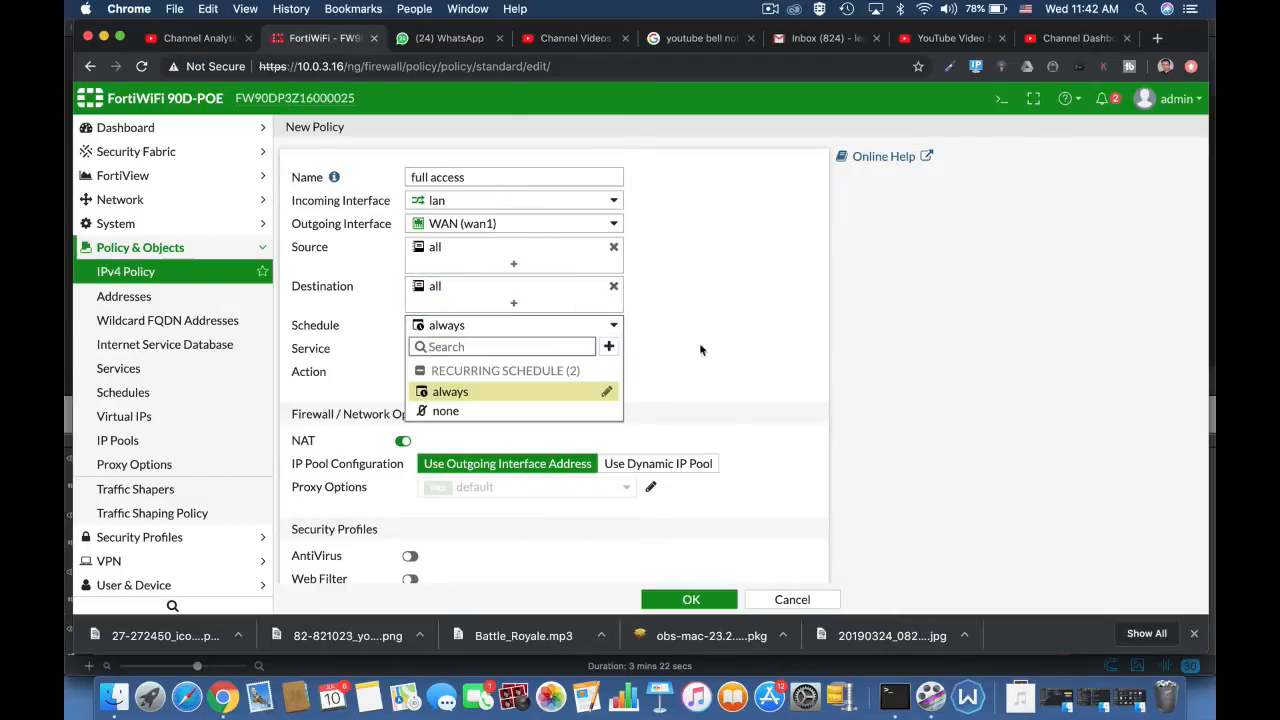
pyautogui.click(718, 355)
pyautogui.click(531, 352)
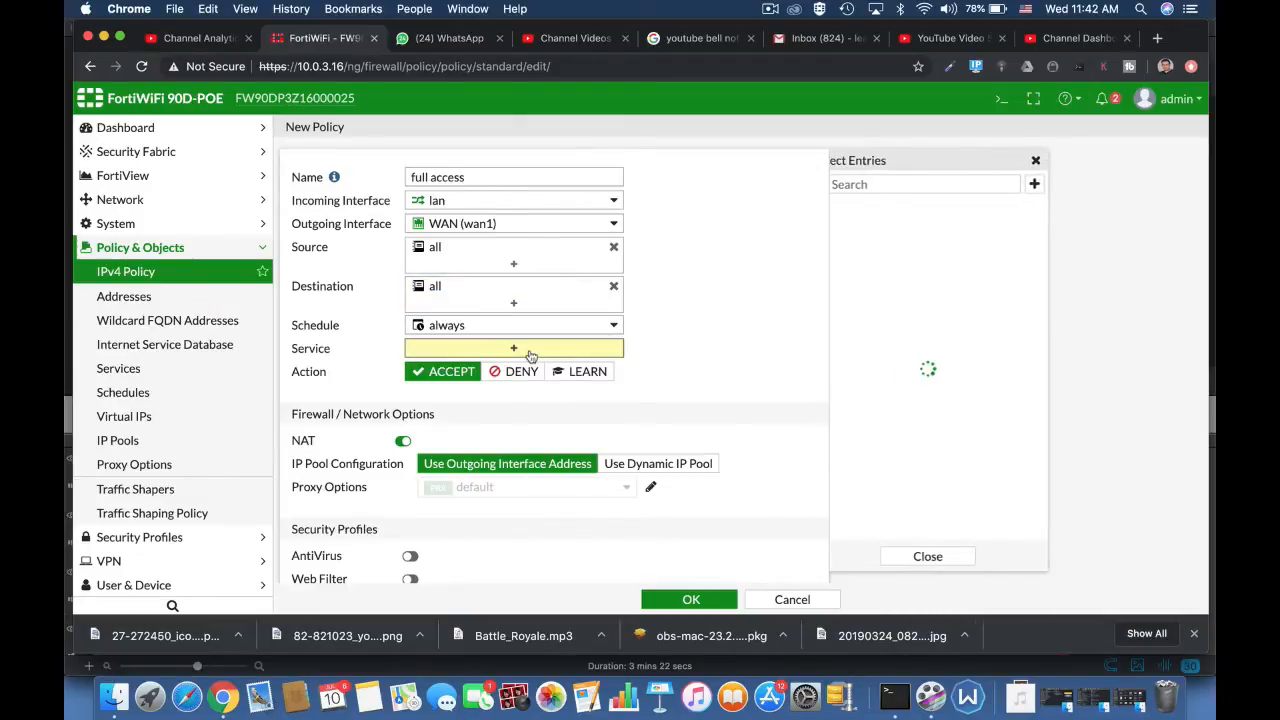
pyautogui.moveTo(908, 252)
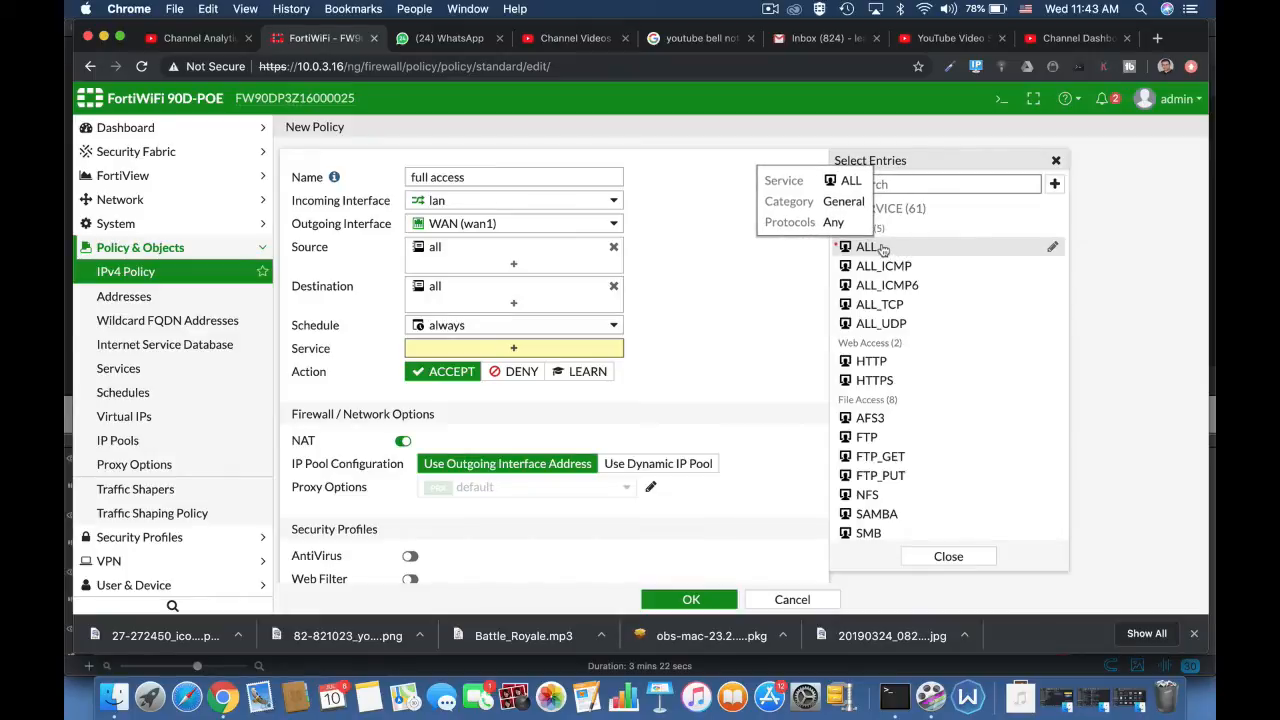
pyautogui.click(883, 248)
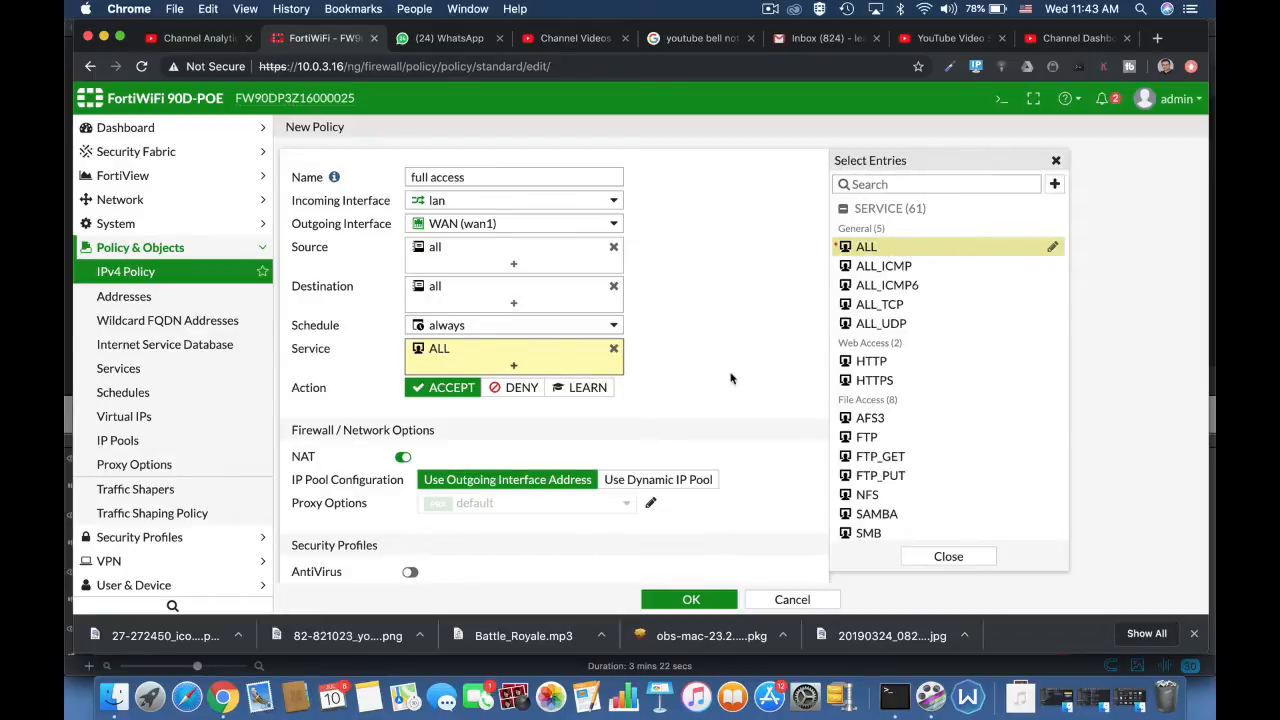
# Step: Try disabling NAT in the policy's firewall and network options, and re-enable it
pyautogui.scroll(-3, 731, 378)
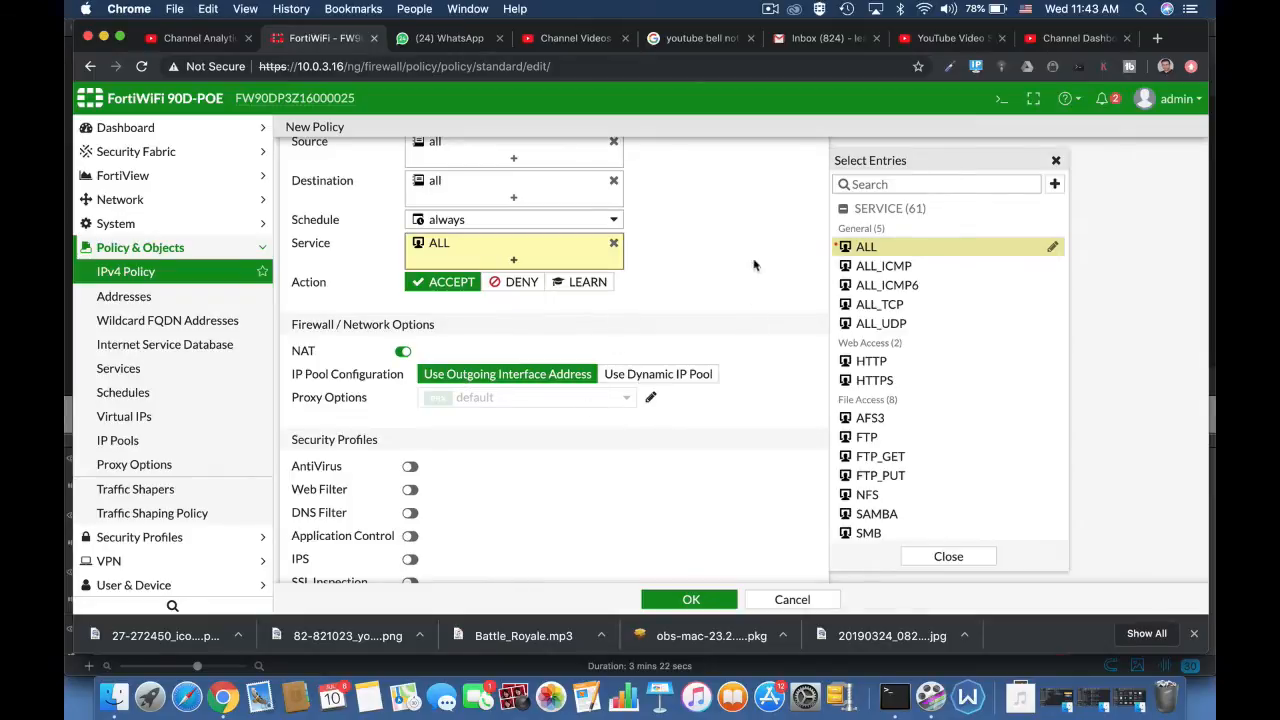
pyautogui.scroll(3, 668, 230)
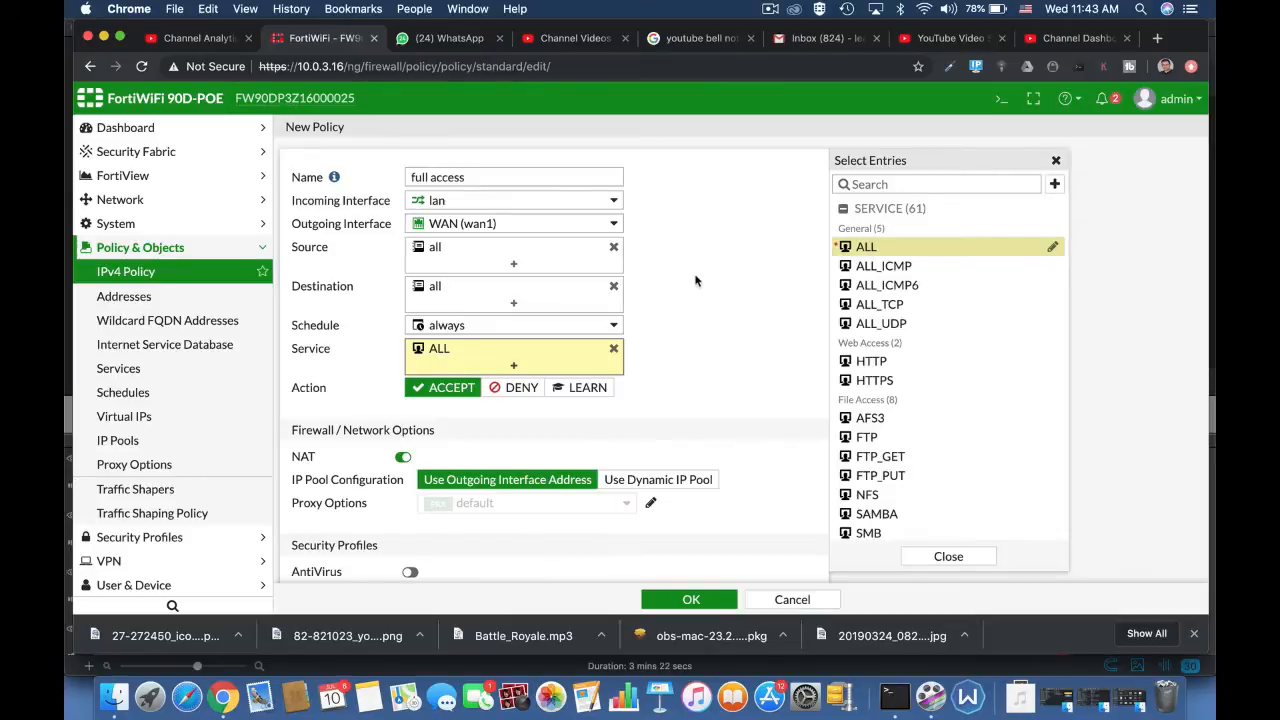
pyautogui.scroll(-3, 696, 281)
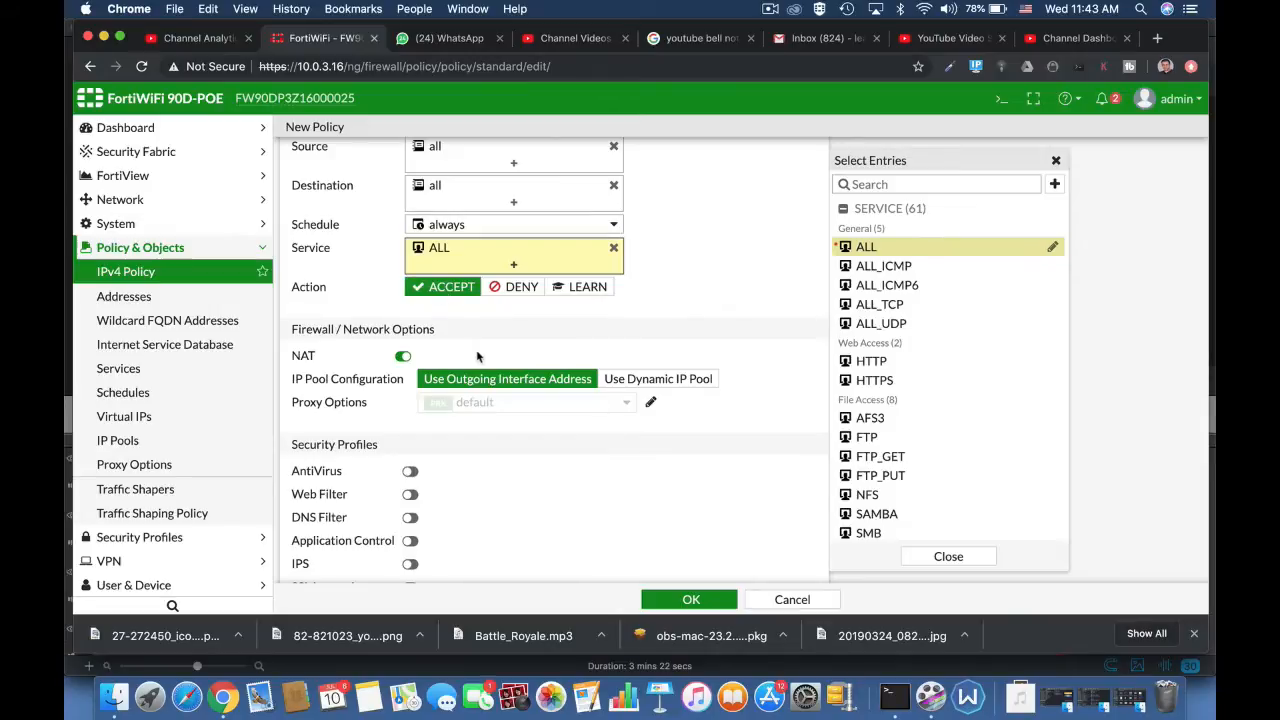
pyautogui.click(404, 356)
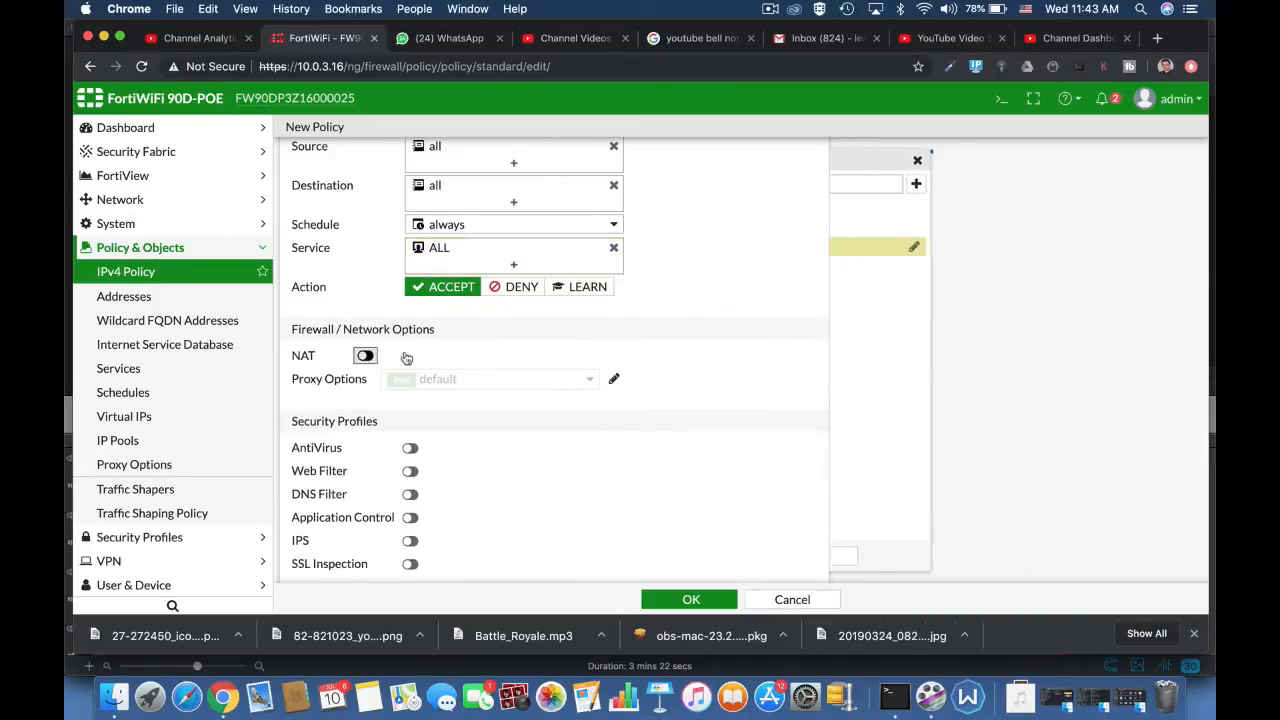
pyautogui.click(366, 356)
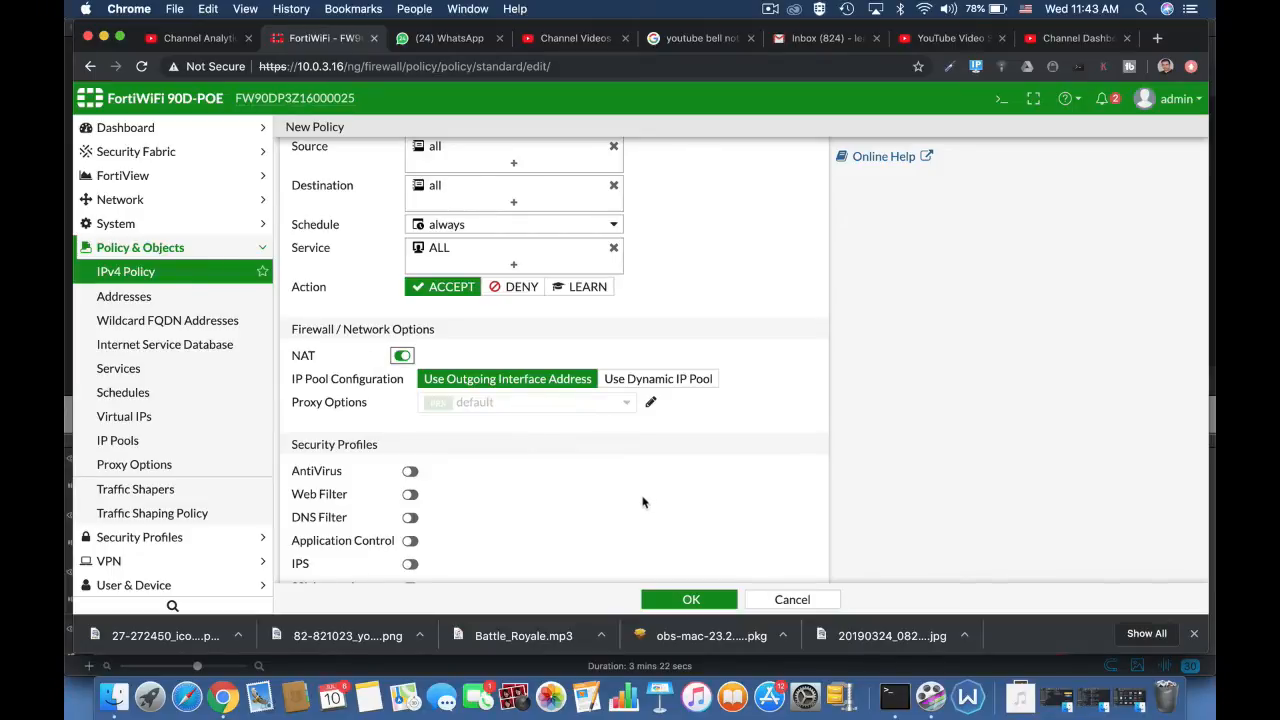
pyautogui.scroll(-3, 643, 503)
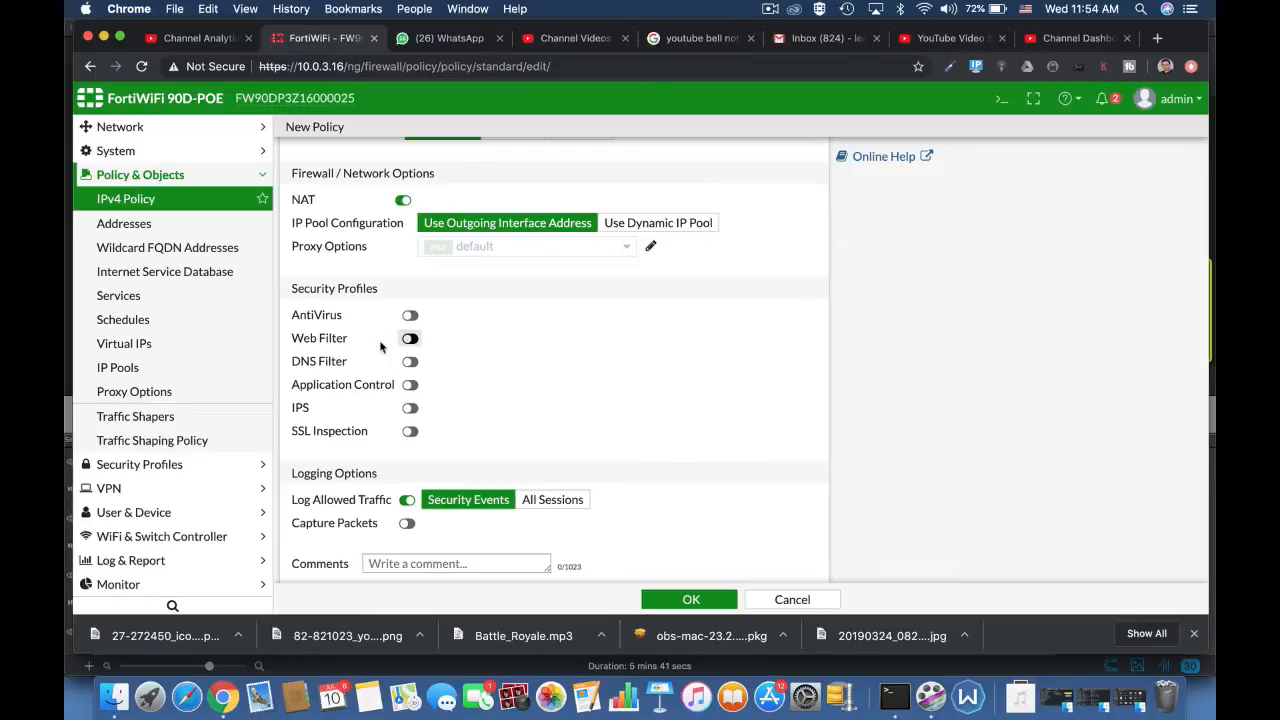
# Step: Open the System Events log in the log and report section
pyautogui.click(130, 561)
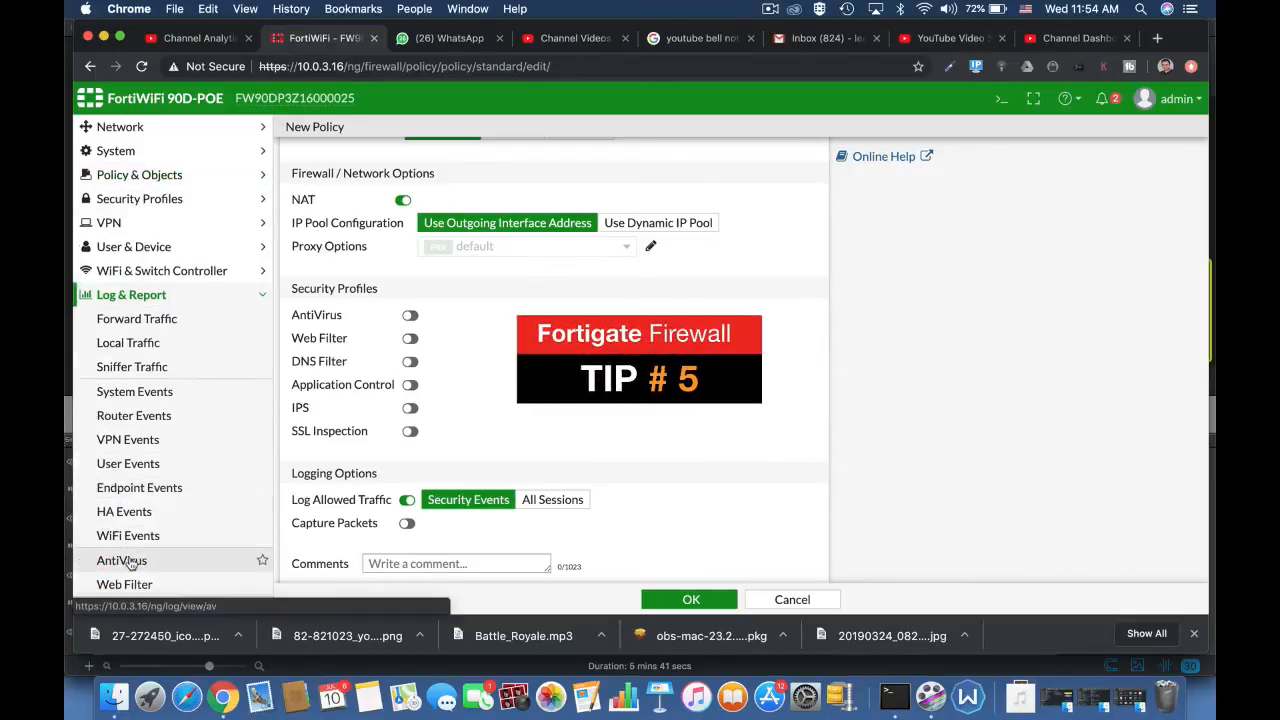
pyautogui.click(143, 393)
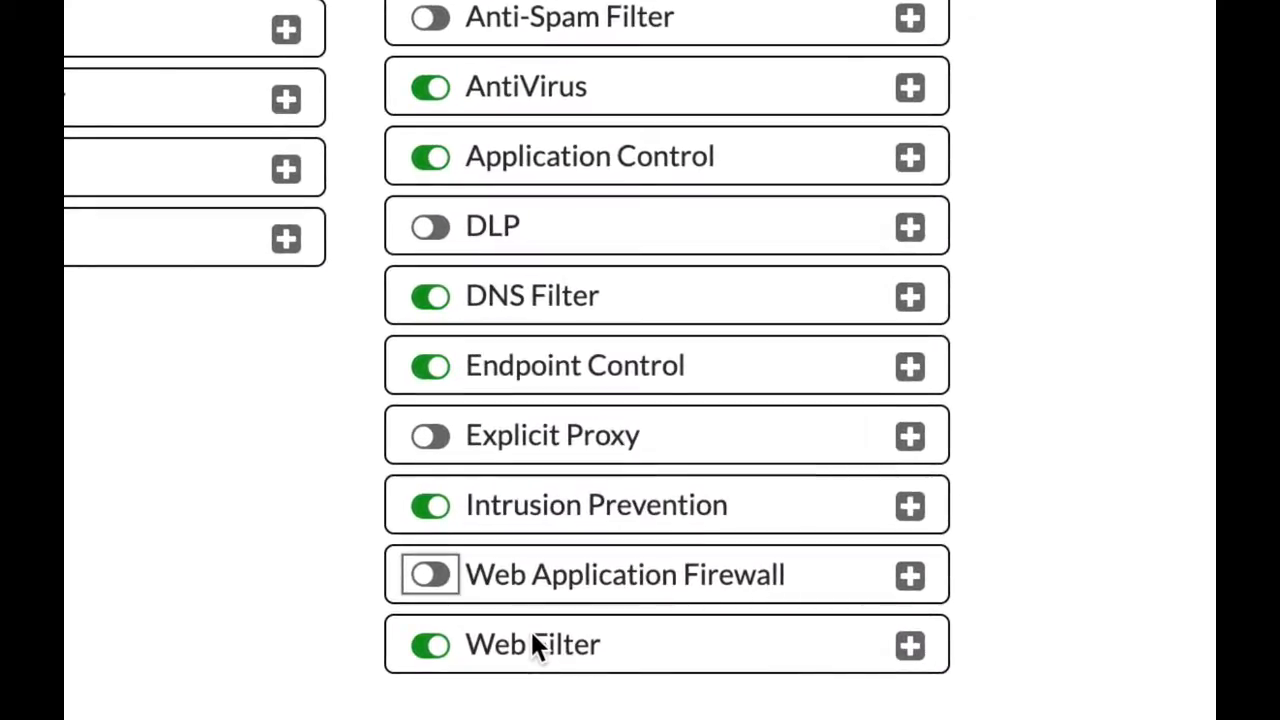
# Step: Enable Web Application Firewall in the list of security features
pyautogui.click(430, 573)
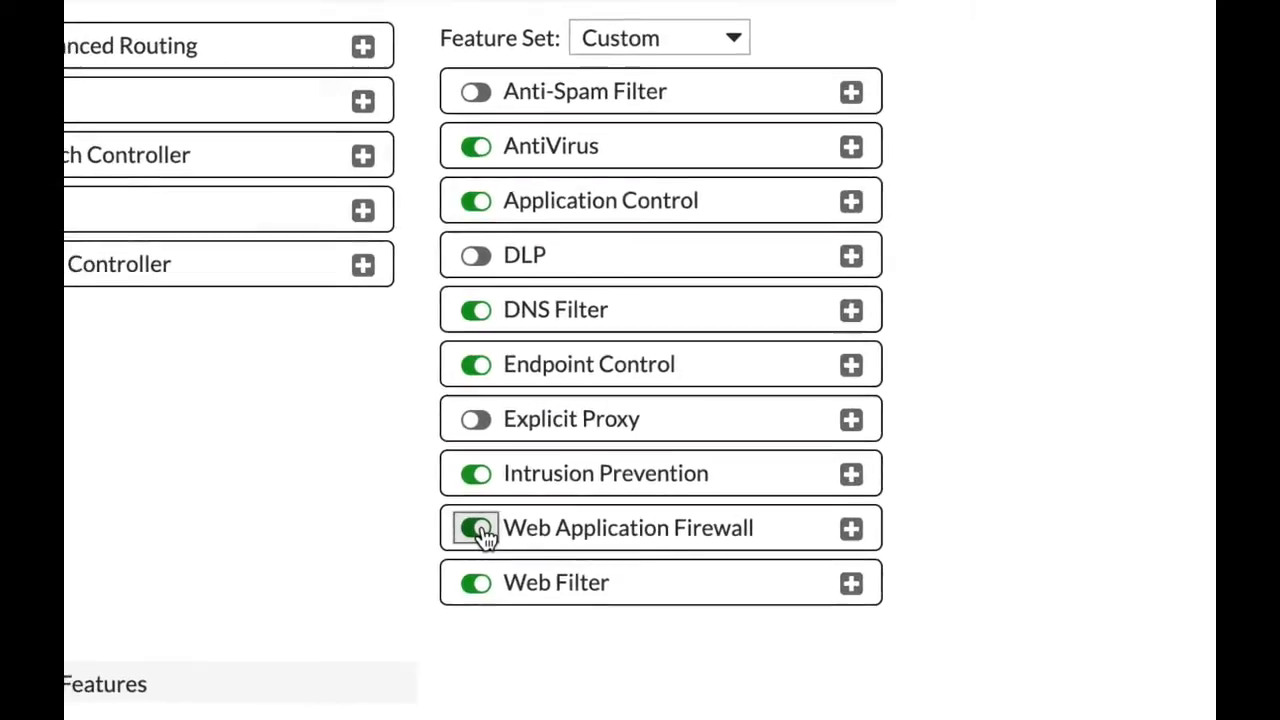
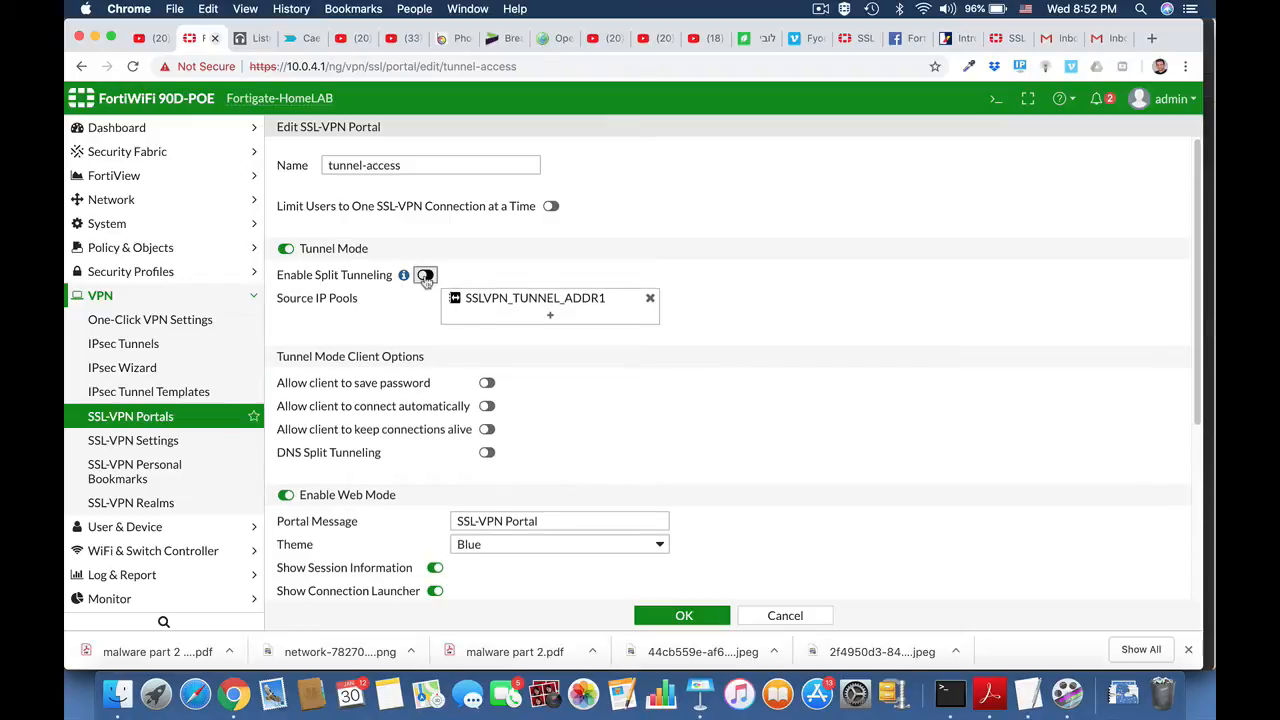
# Step: Allow clients of the tunnel-access SSL-VPN portal to save the password and connect automatically, and save the portal
pyautogui.click(575, 304)
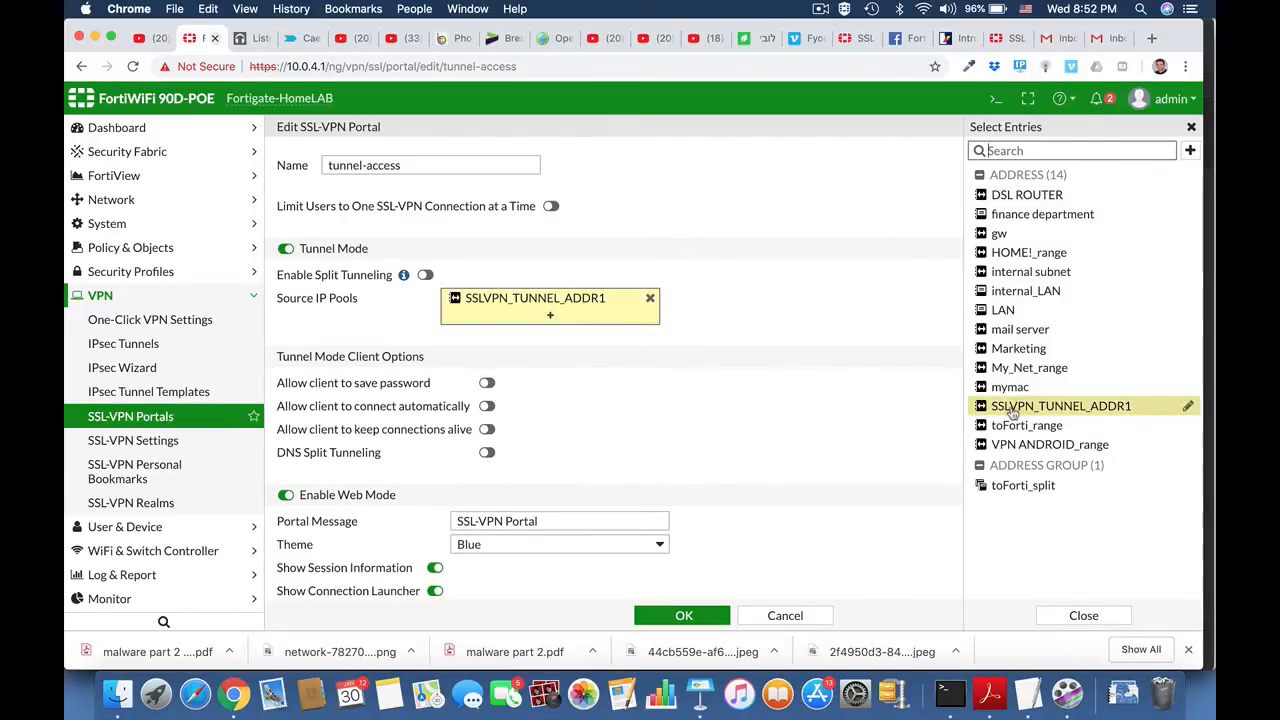
pyautogui.moveTo(1013, 413)
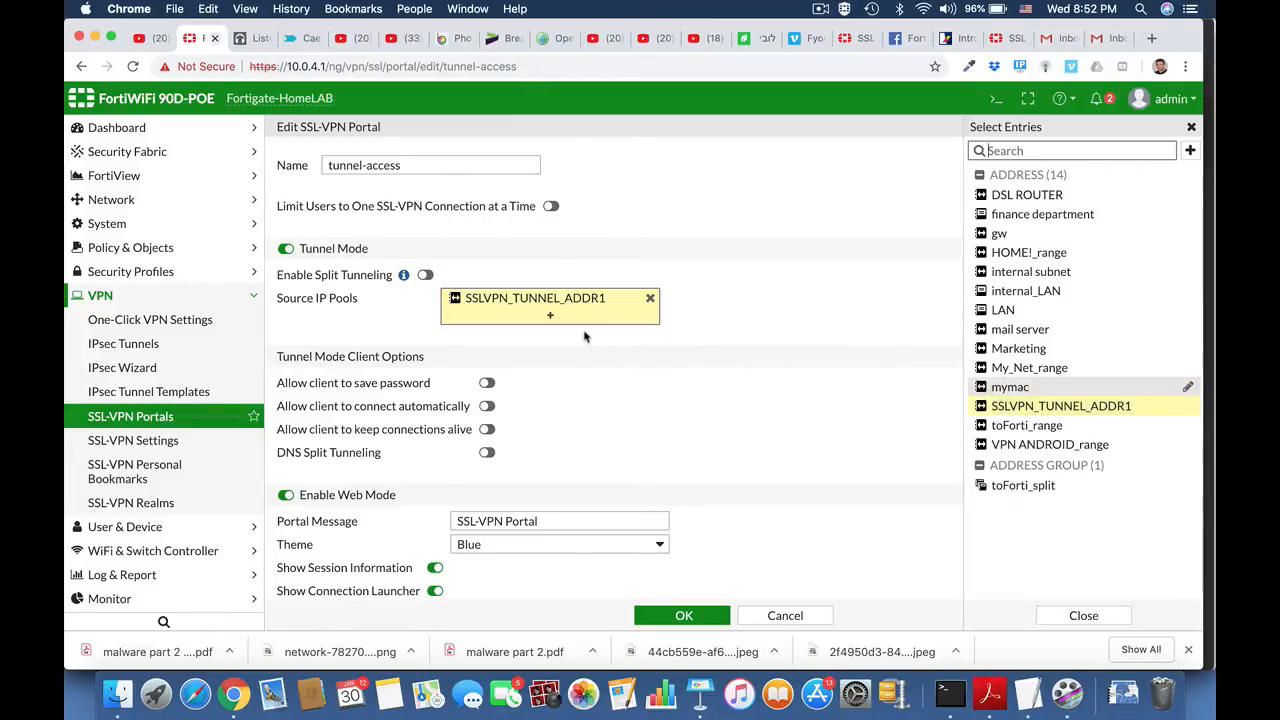
pyautogui.click(488, 406)
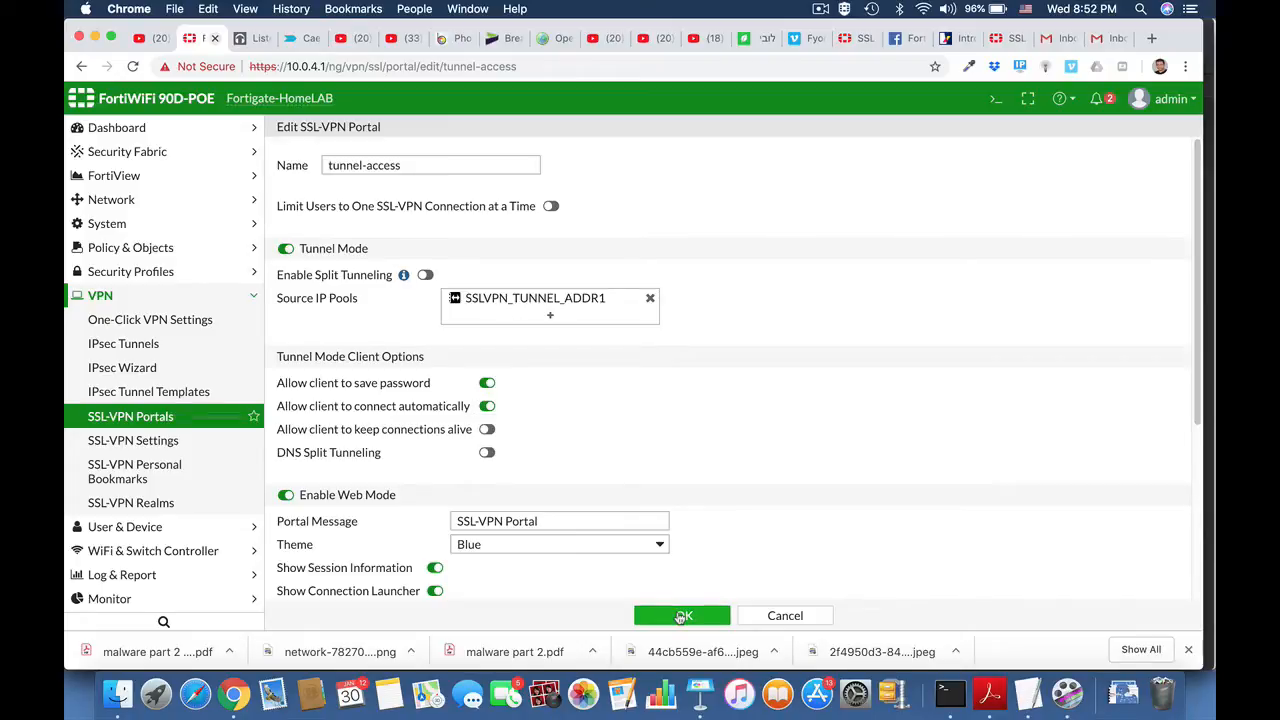
pyautogui.click(681, 616)
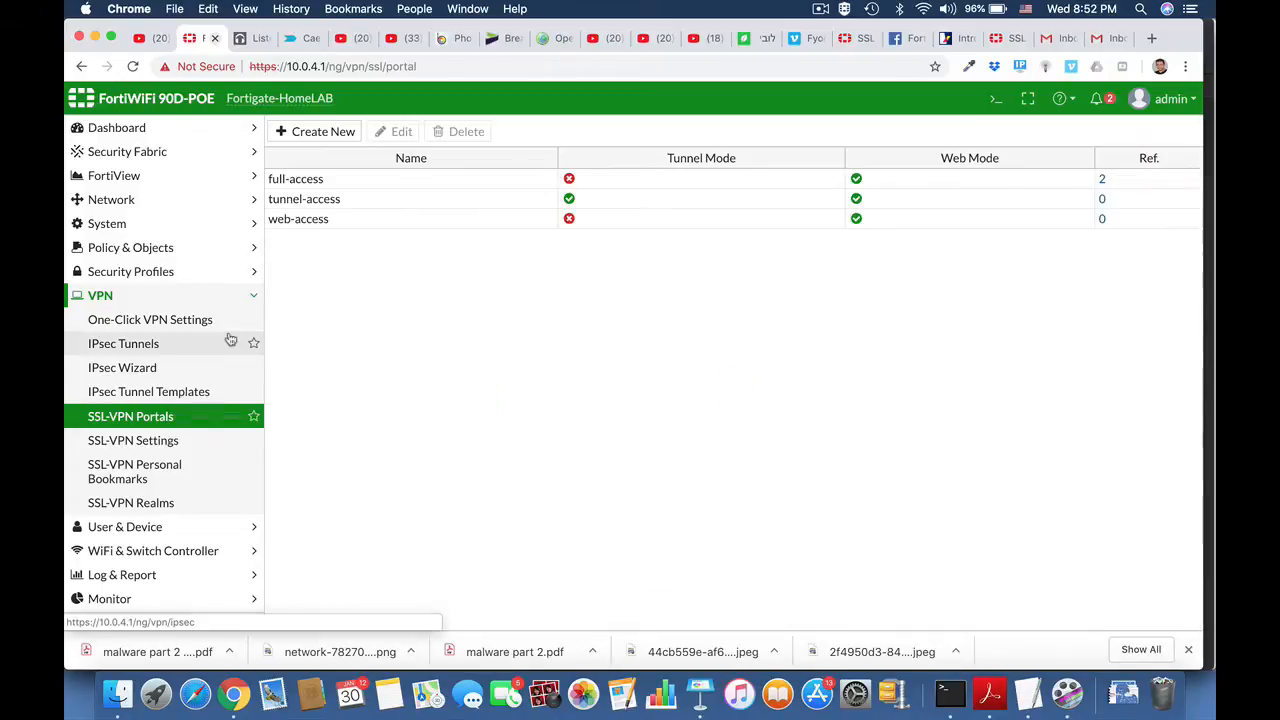
# Step: Open the home ssl vpn IPv4 policy for review and save it, accepting the use of the built-in certificate
pyautogui.click(152, 249)
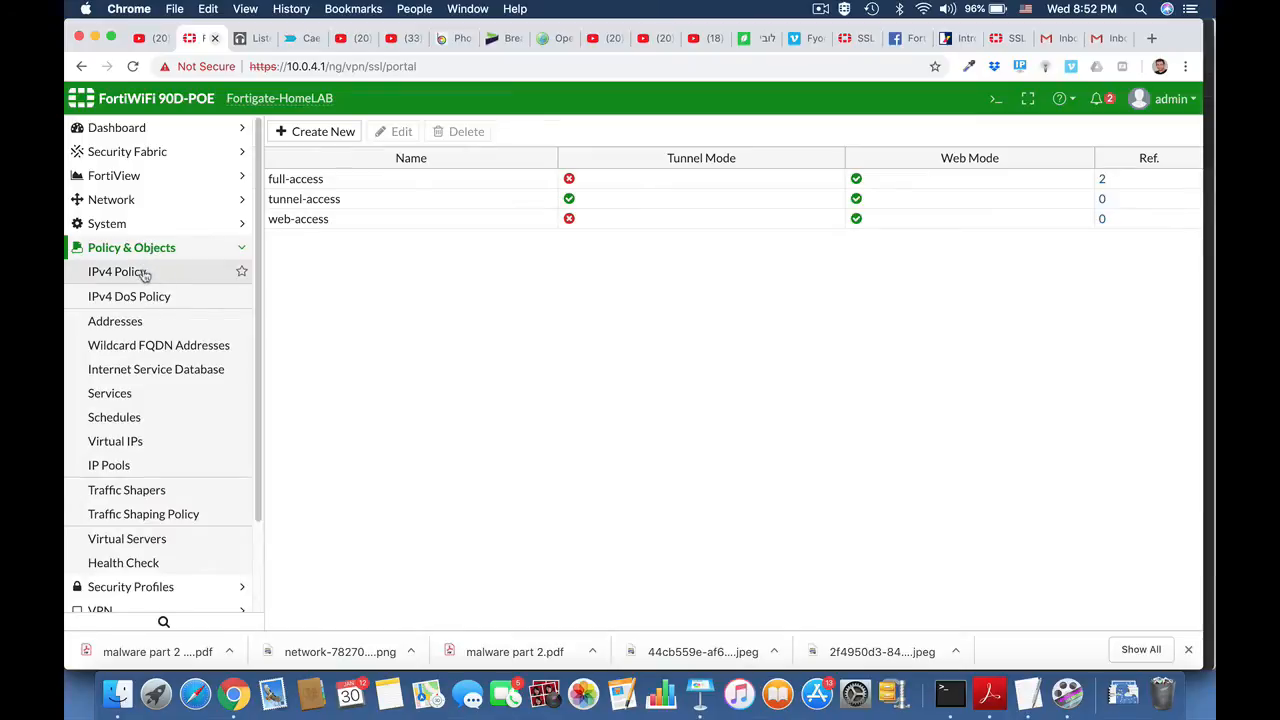
pyautogui.click(141, 271)
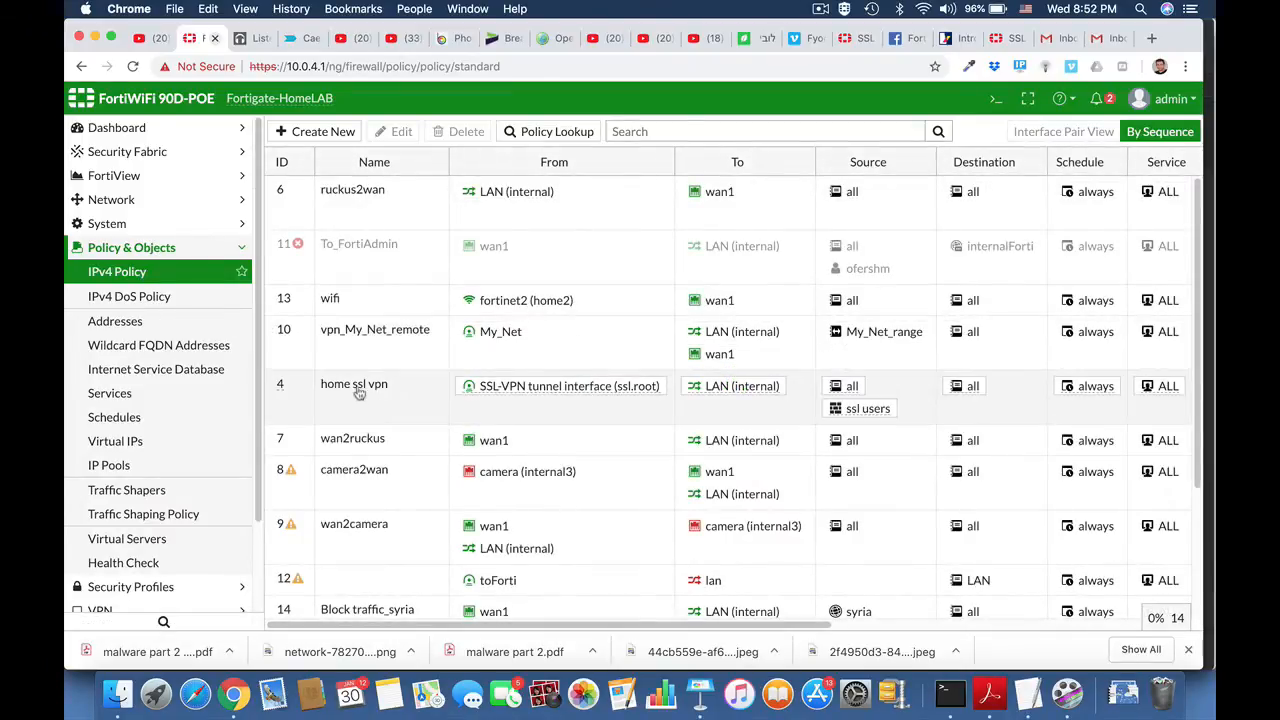
pyautogui.click(359, 393)
pyautogui.click(402, 131)
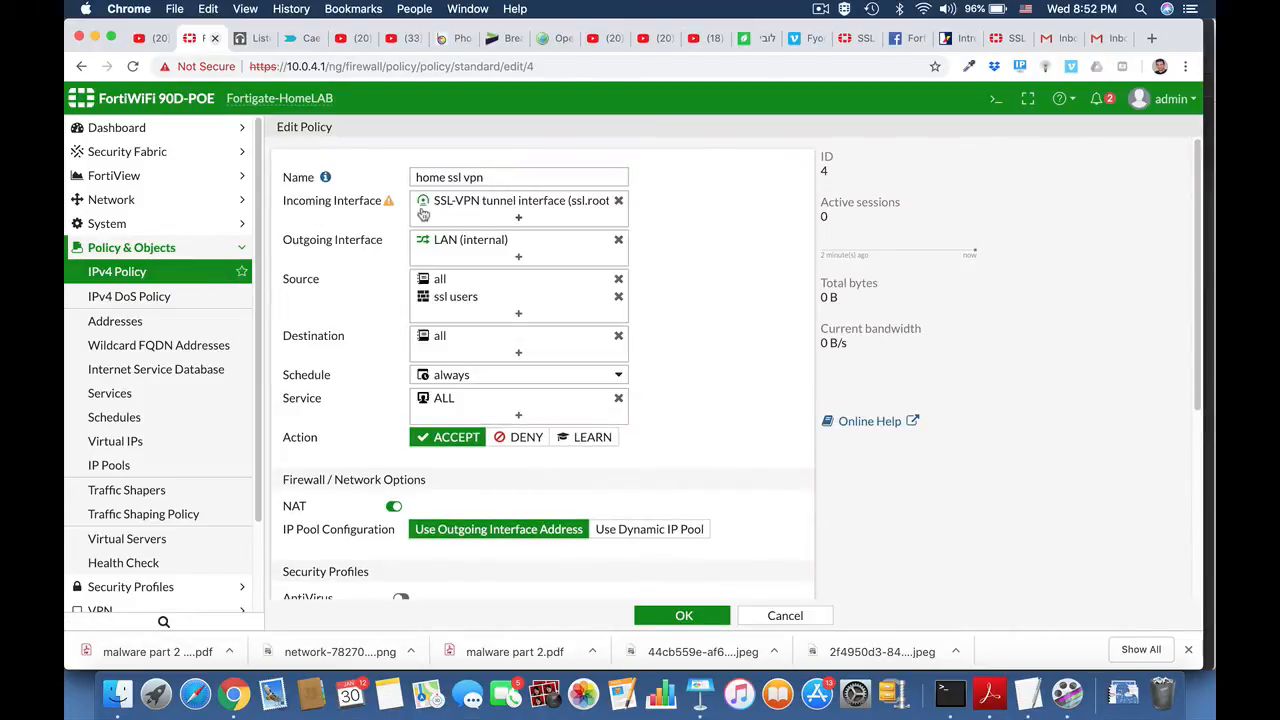
pyautogui.moveTo(389, 205)
pyautogui.moveTo(452, 303)
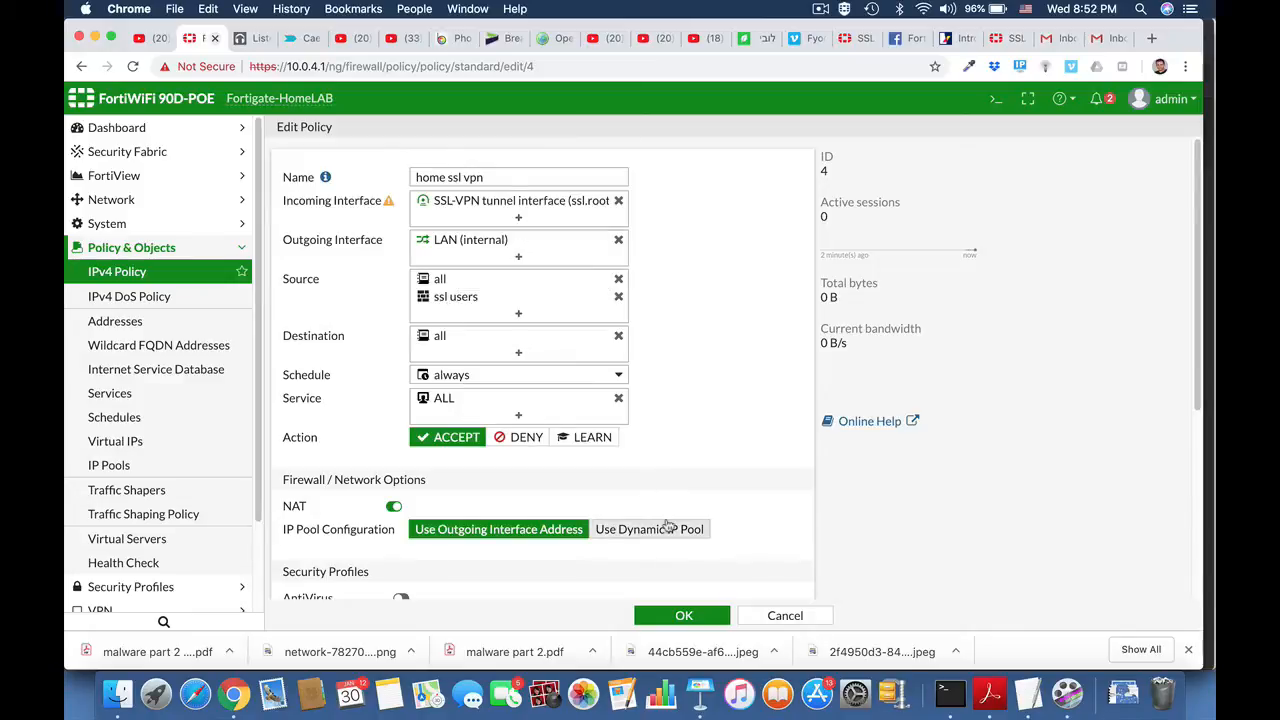
pyautogui.click(684, 616)
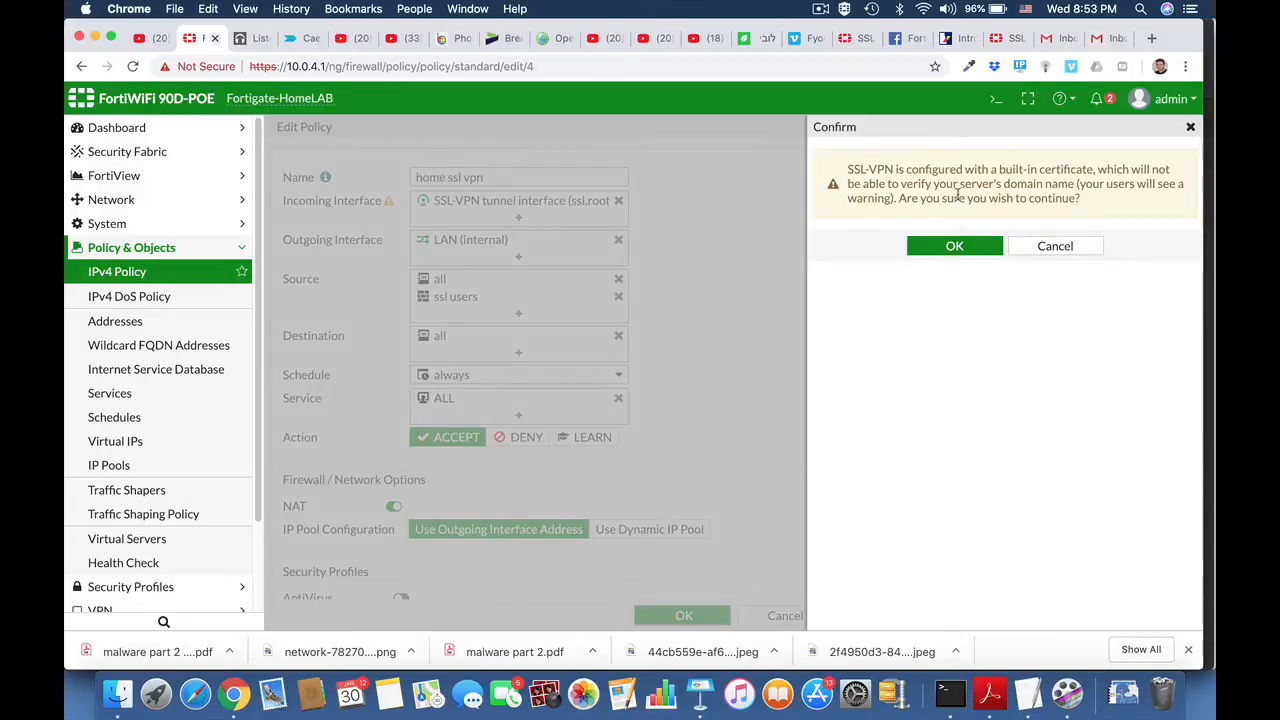
pyautogui.click(954, 247)
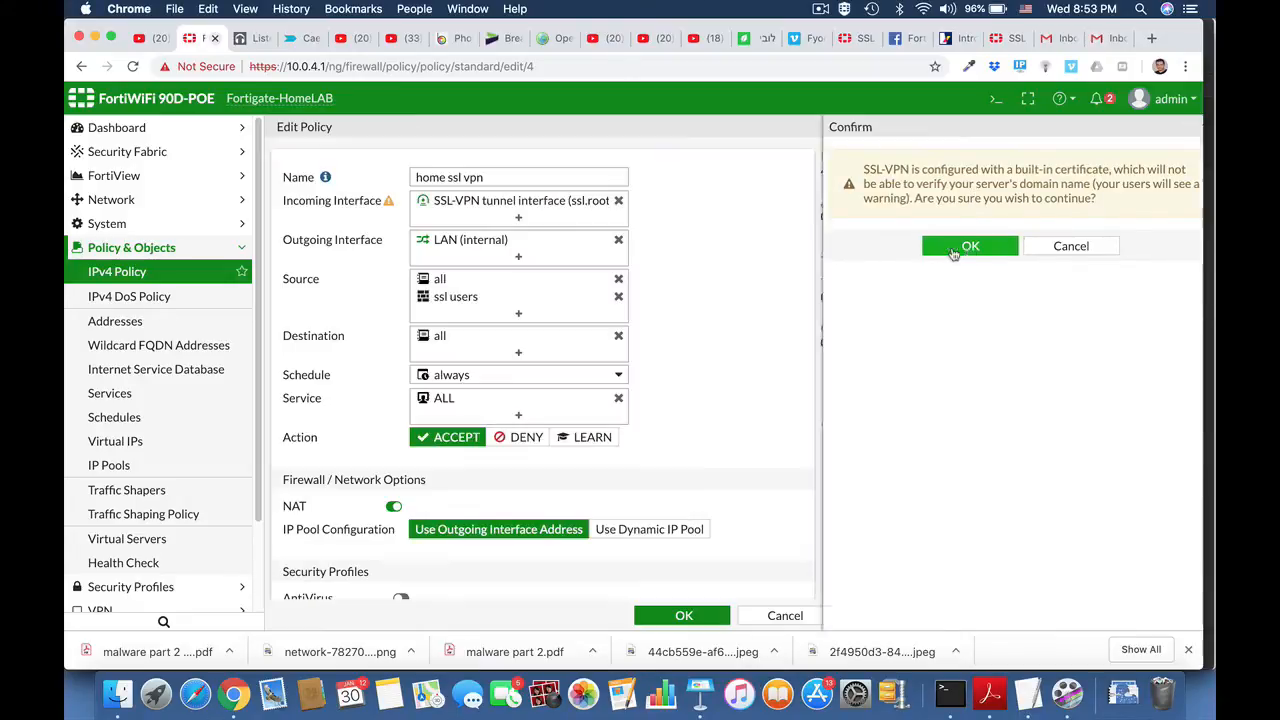
# Step: Switch to FortiClient and open its remote access page, looking over the options for managing VPN connections
pyautogui.press('super+space')
pyautogui.write('fortiClient')
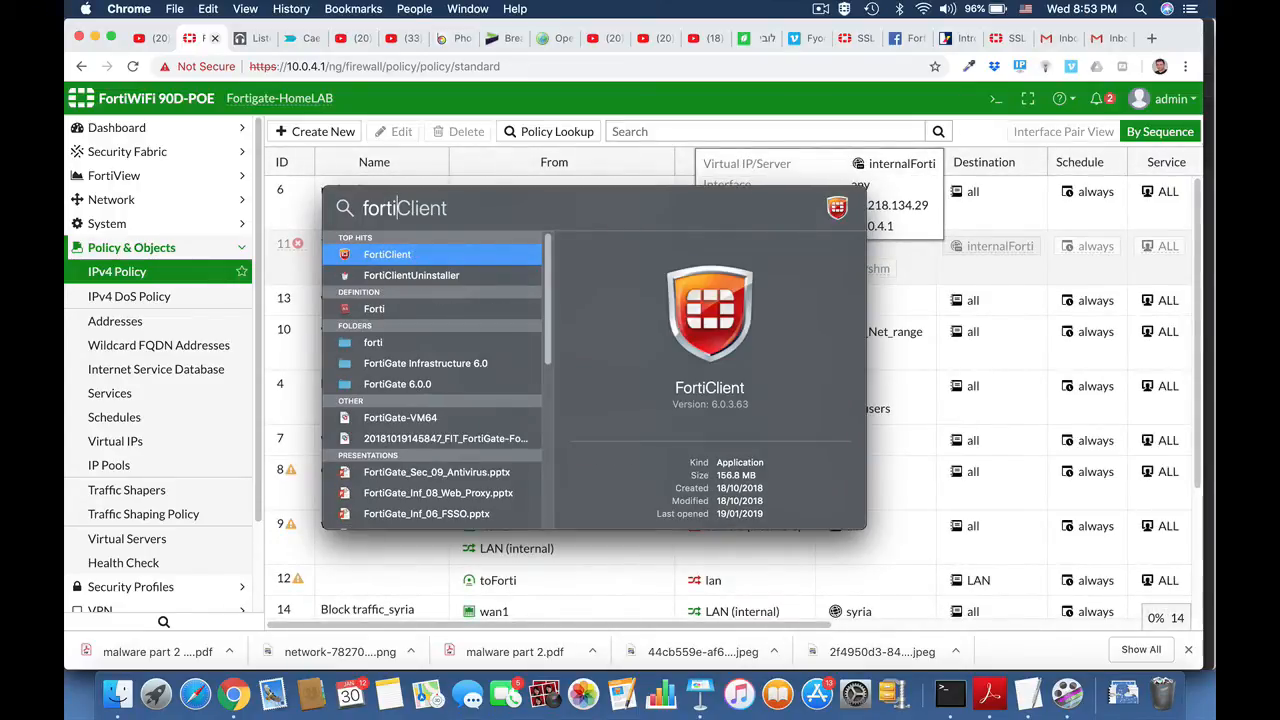
pyautogui.press('Return')
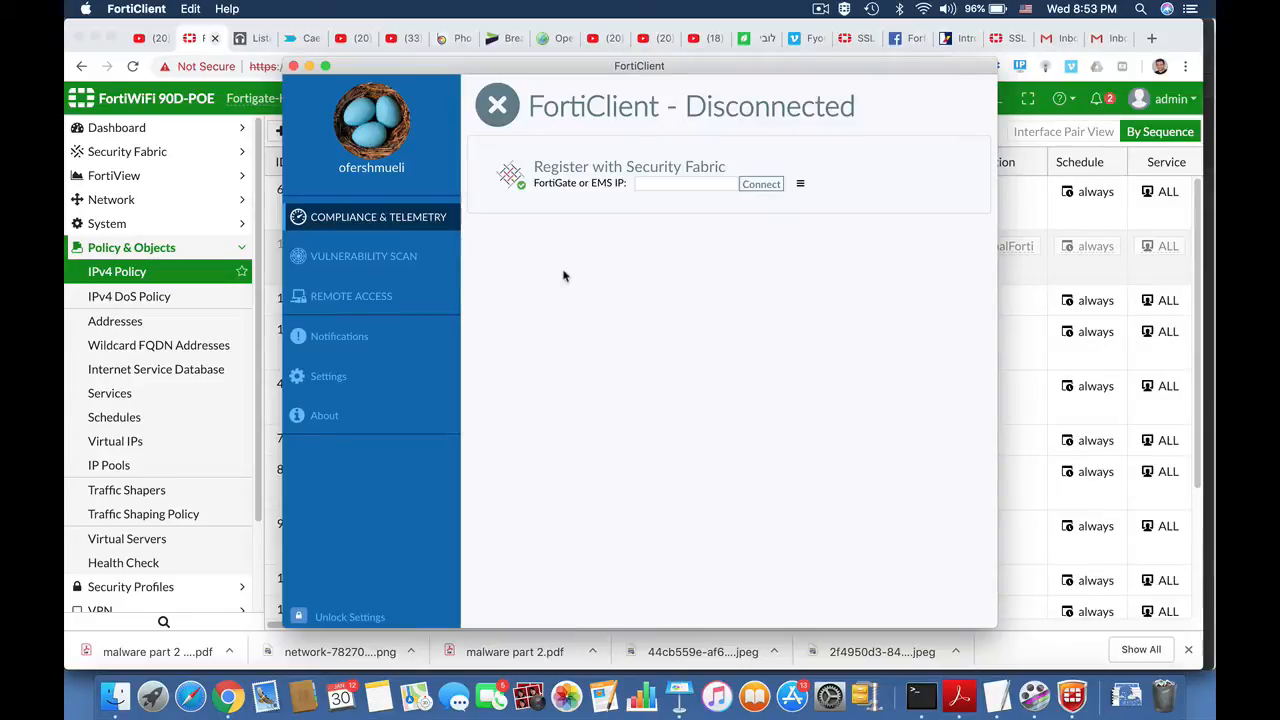
pyautogui.click(333, 384)
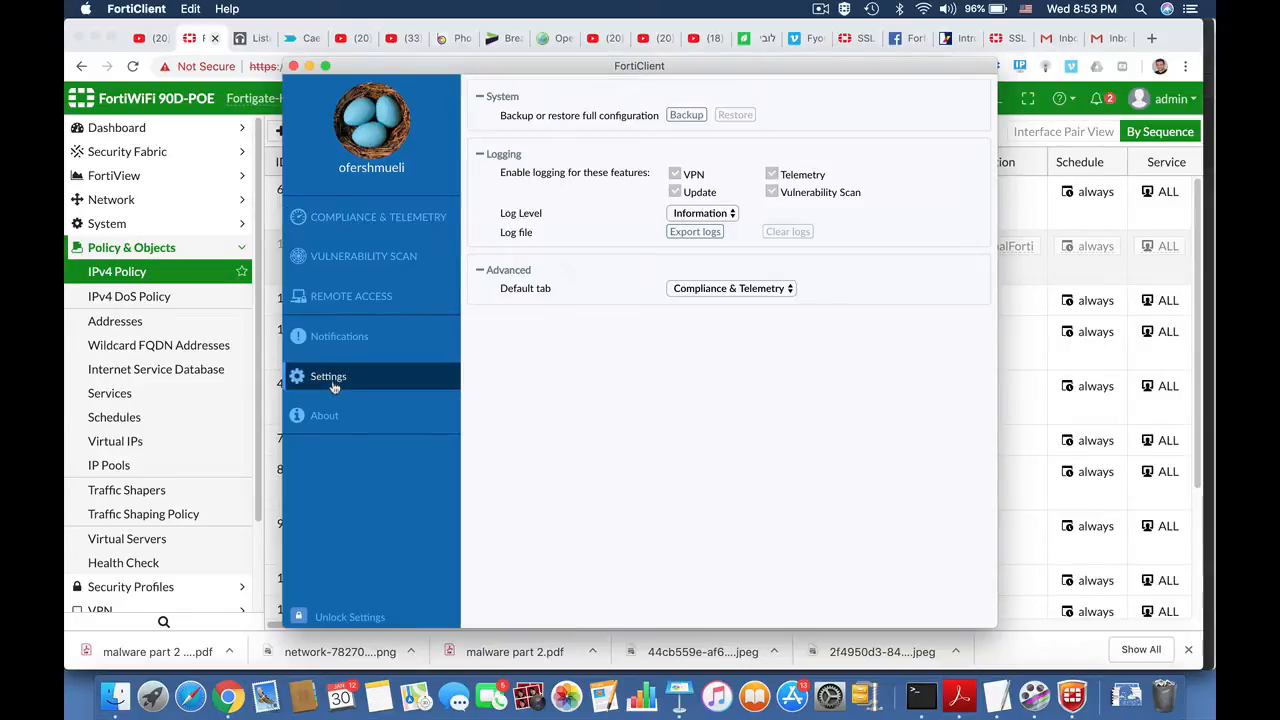
pyautogui.click(335, 298)
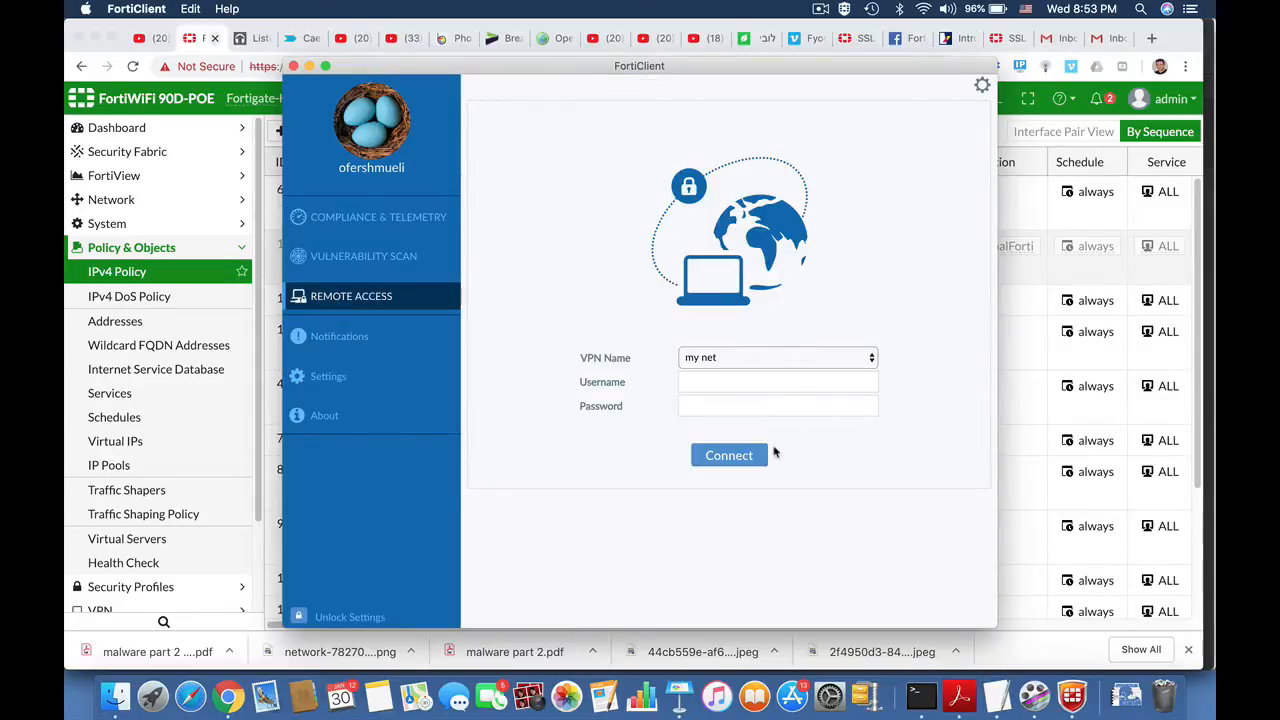
pyautogui.click(983, 88)
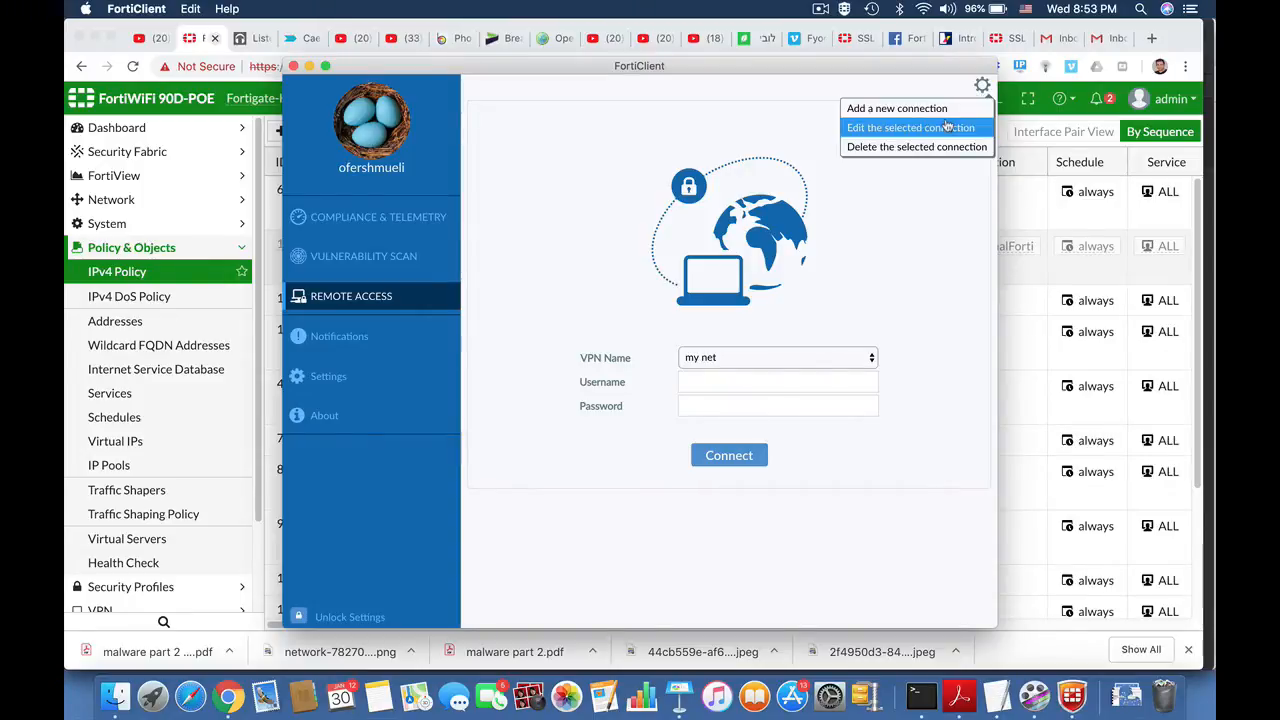
pyautogui.click(750, 312)
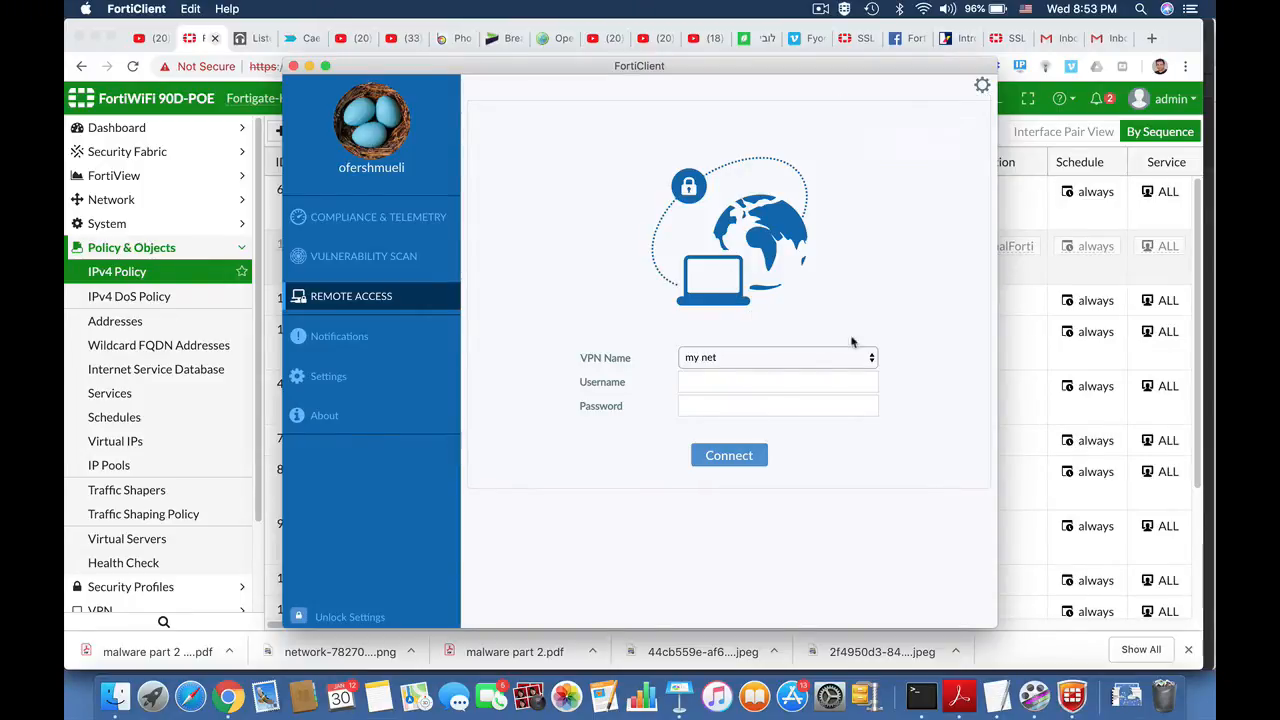
# Step: Keep my net as the VPN, enter the account's username and password, and connect
pyautogui.click(869, 362)
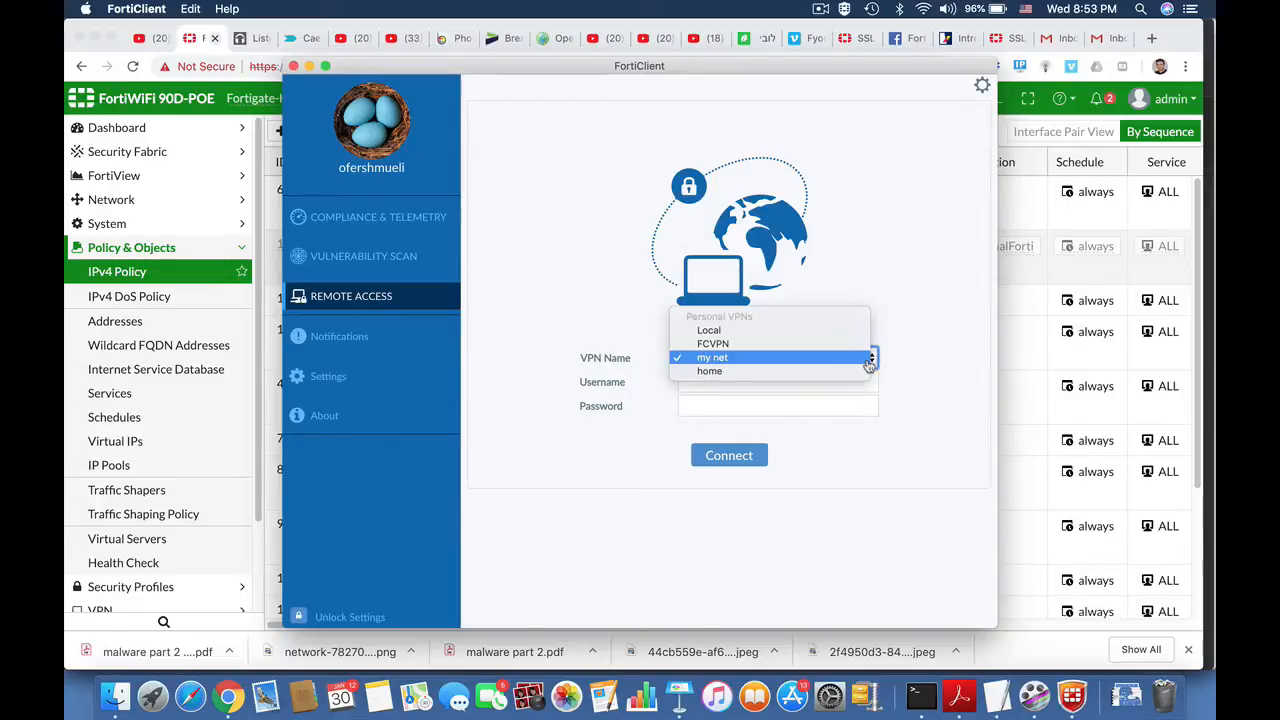
pyautogui.click(768, 364)
pyautogui.click(713, 382)
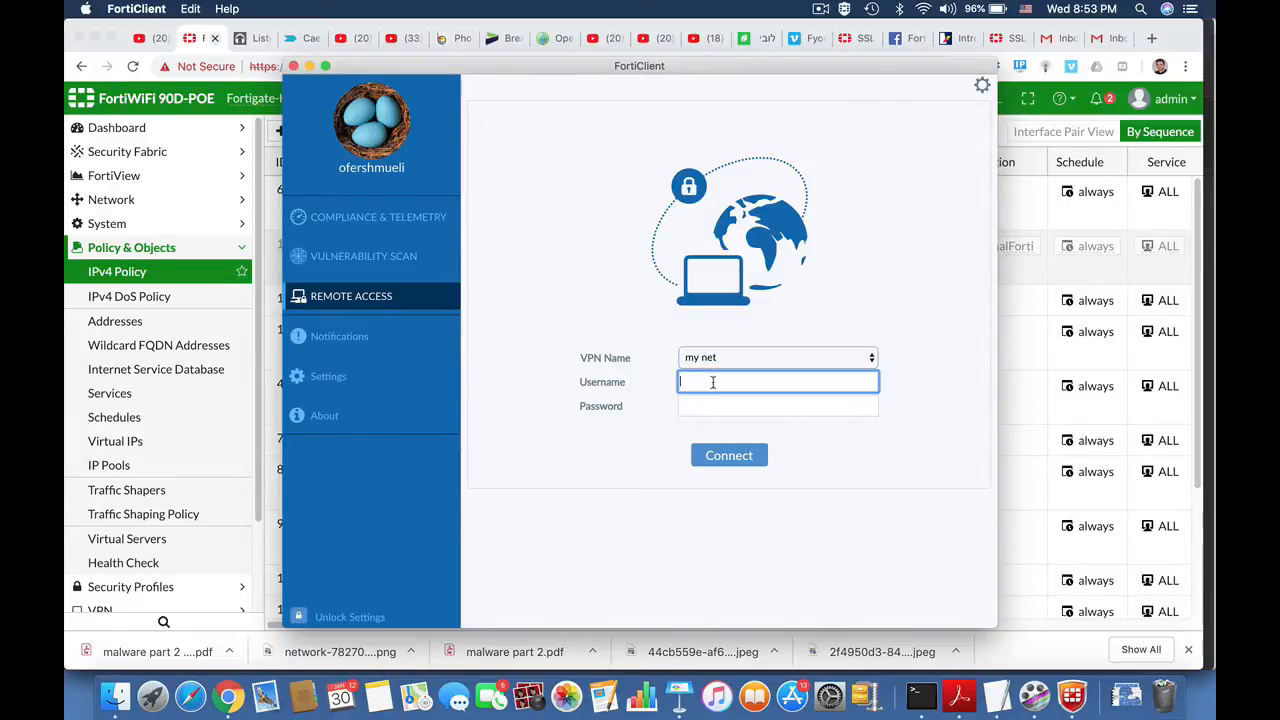
pyautogui.write('ofershm')
pyautogui.press('Tab')
pyautogui.write('•••')
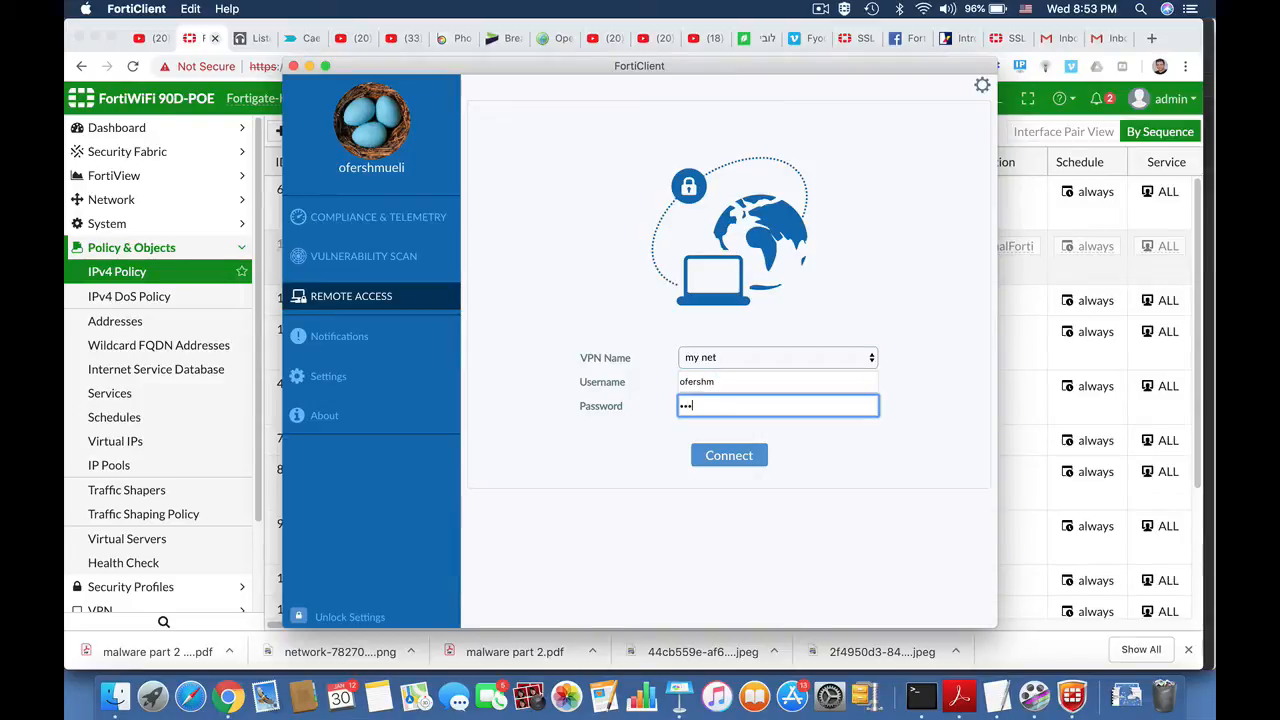
pyautogui.write('•••')
pyautogui.click(733, 460)
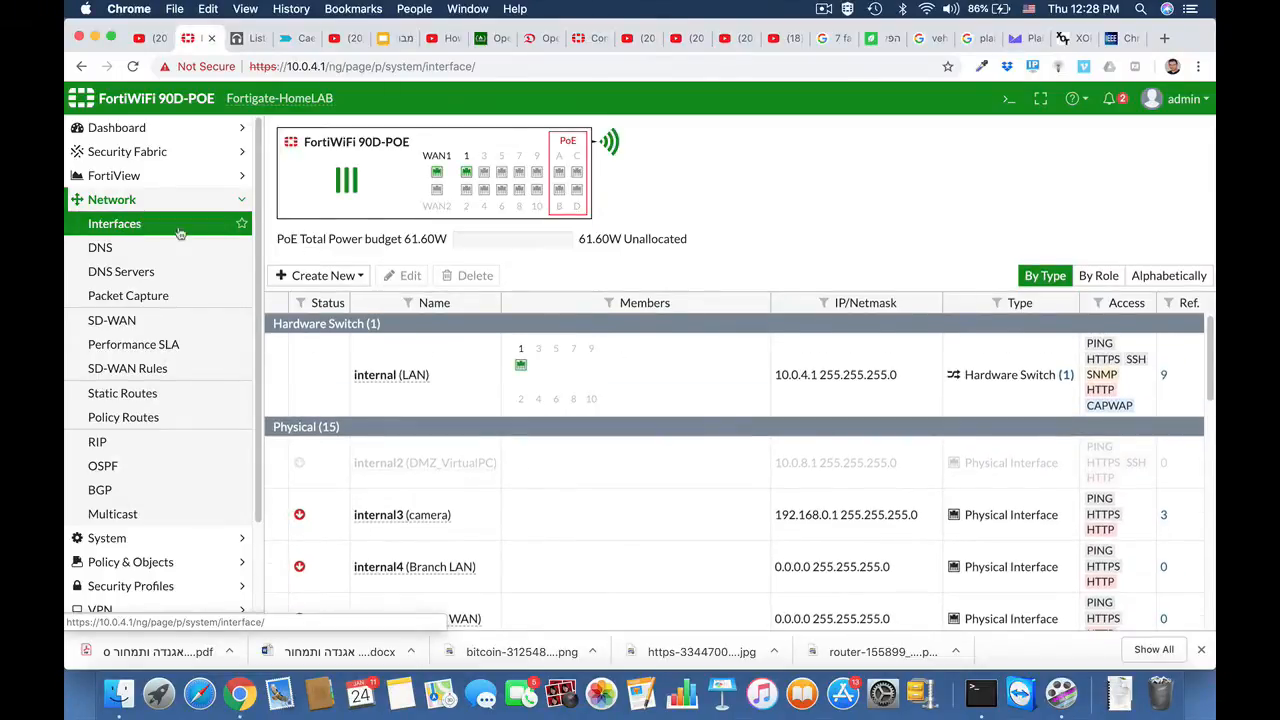
# Step: Check the wan1 interface's details in the interface list and start a new static route
pyautogui.moveTo(399, 377)
pyautogui.scroll(-8, 393, 483)
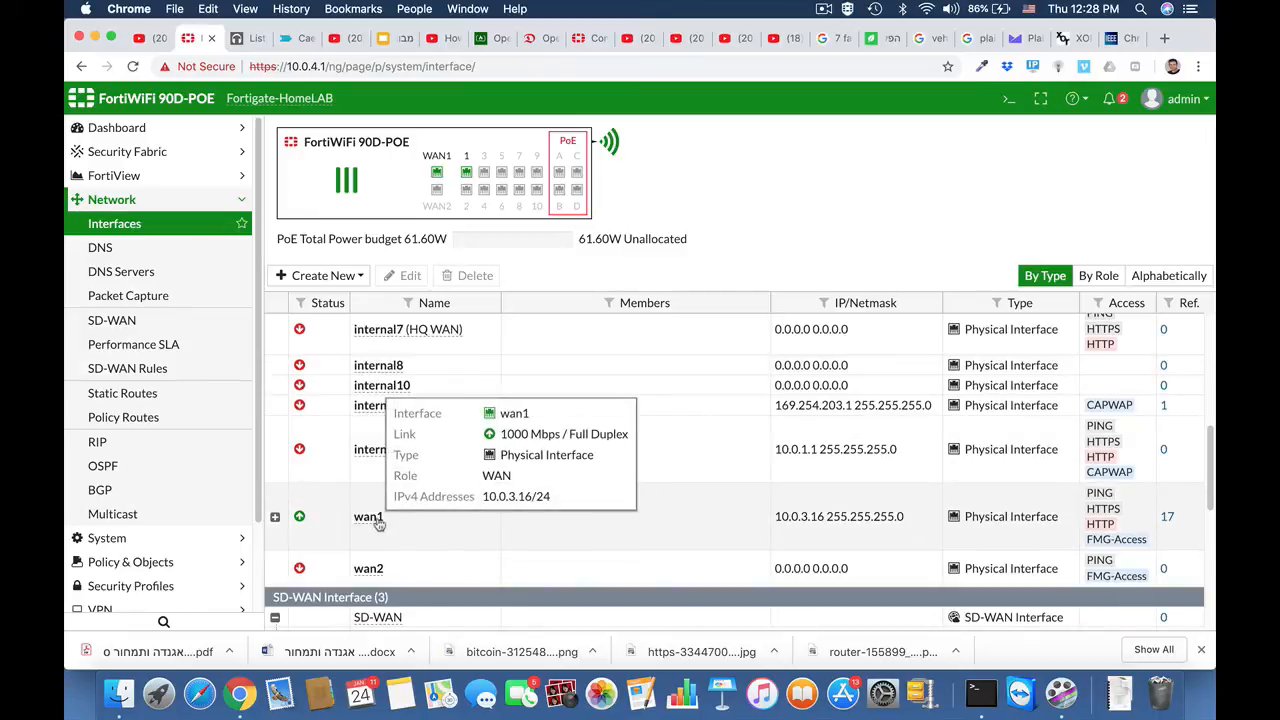
pyautogui.click(185, 393)
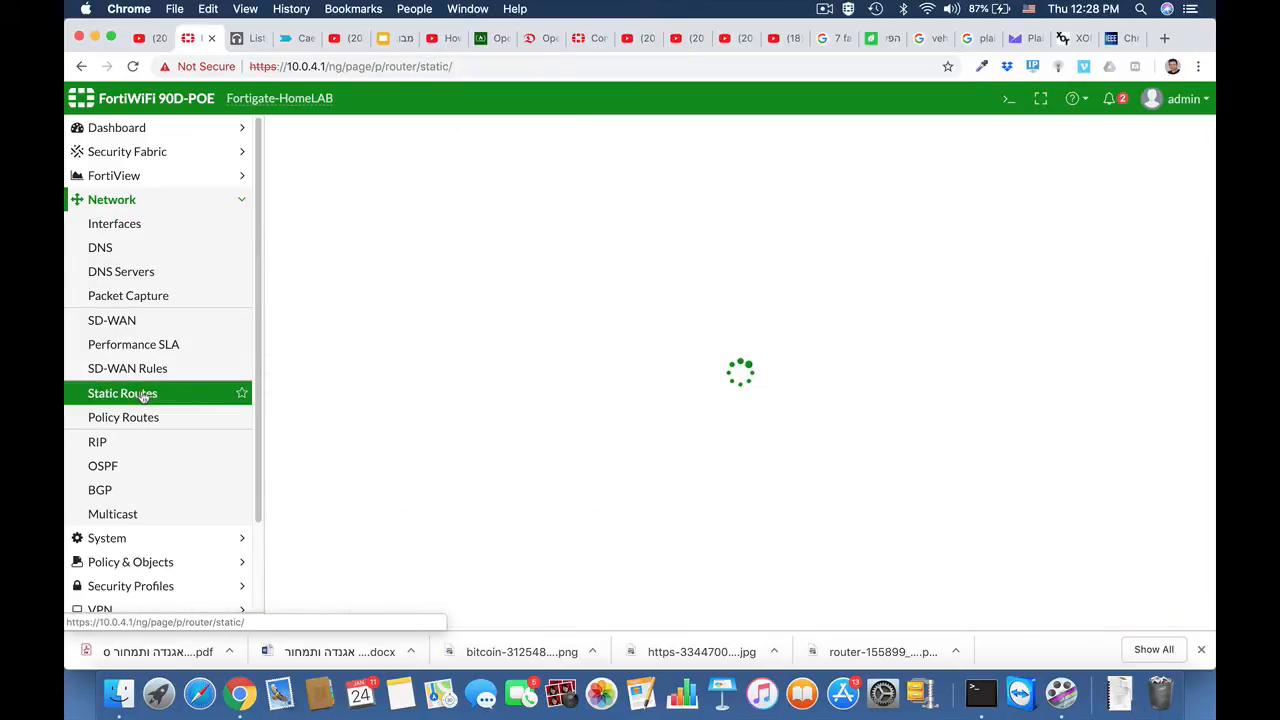
pyautogui.click(350, 132)
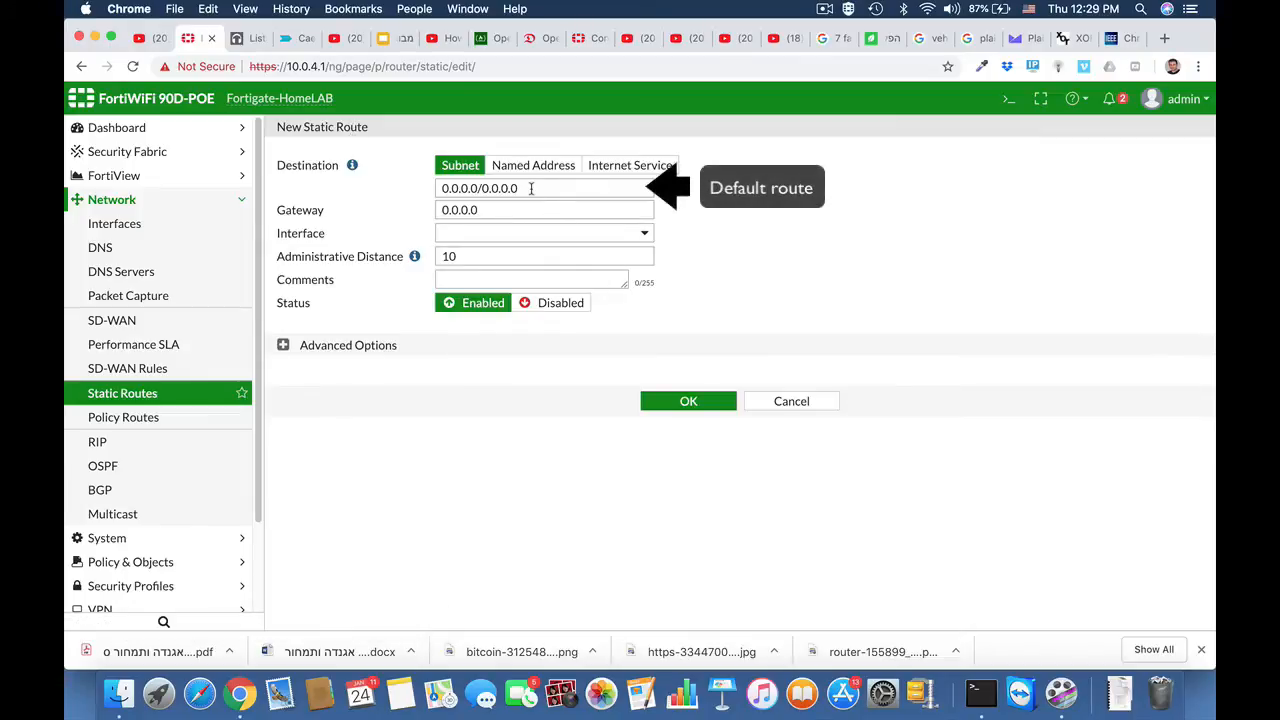
# Step: Set the default route's gateway to 10.0.3.1 with wan1 as the interface, and expand the route's advanced options
pyautogui.click(498, 211)
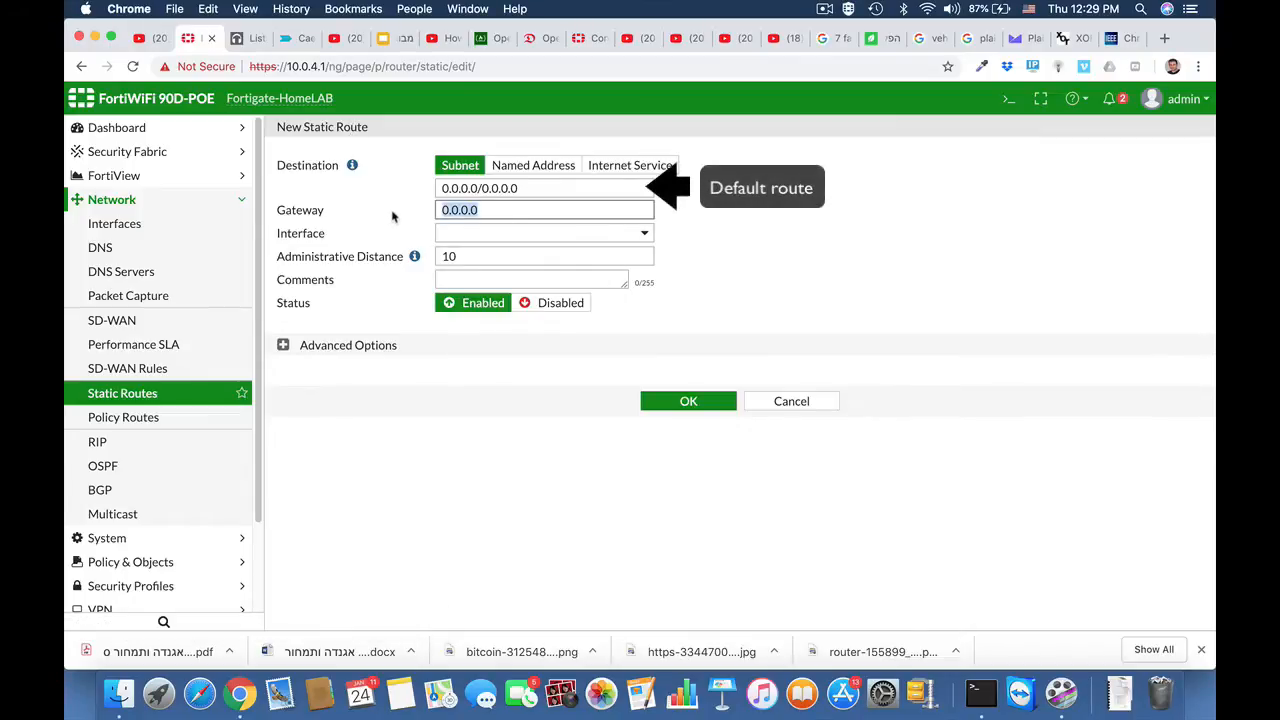
pyautogui.write('10.0.3.')
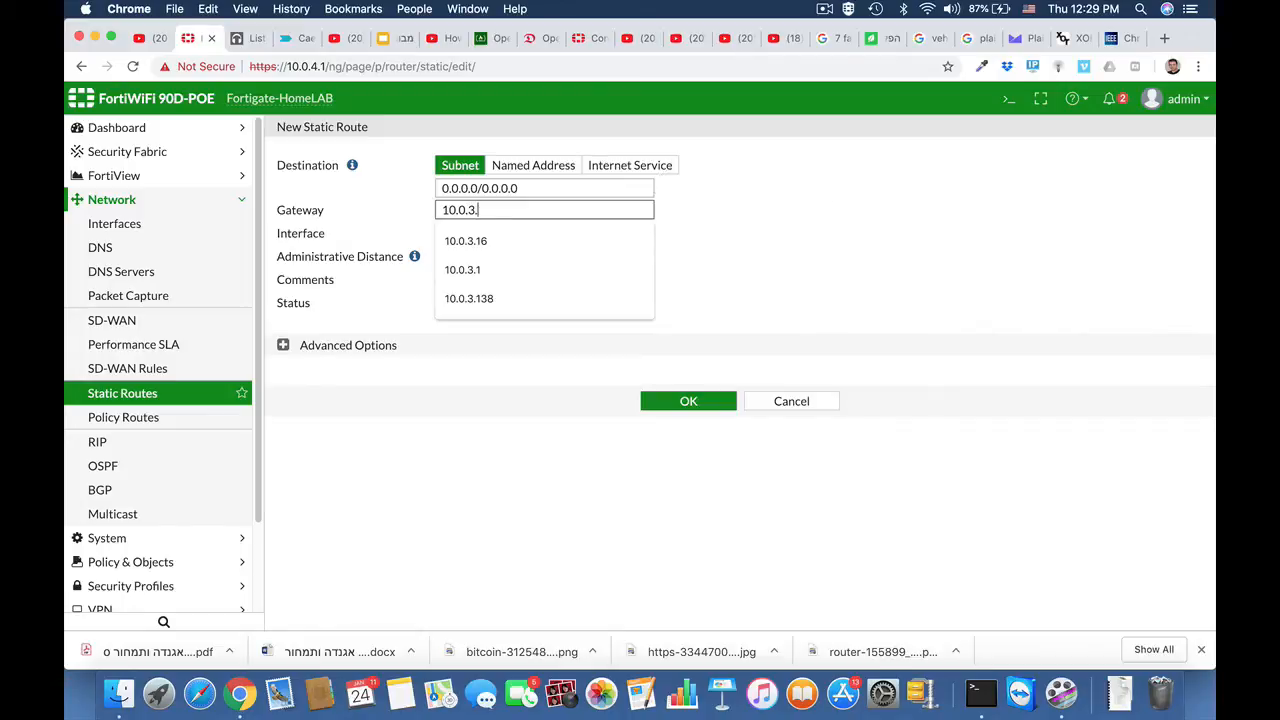
pyautogui.click(708, 232)
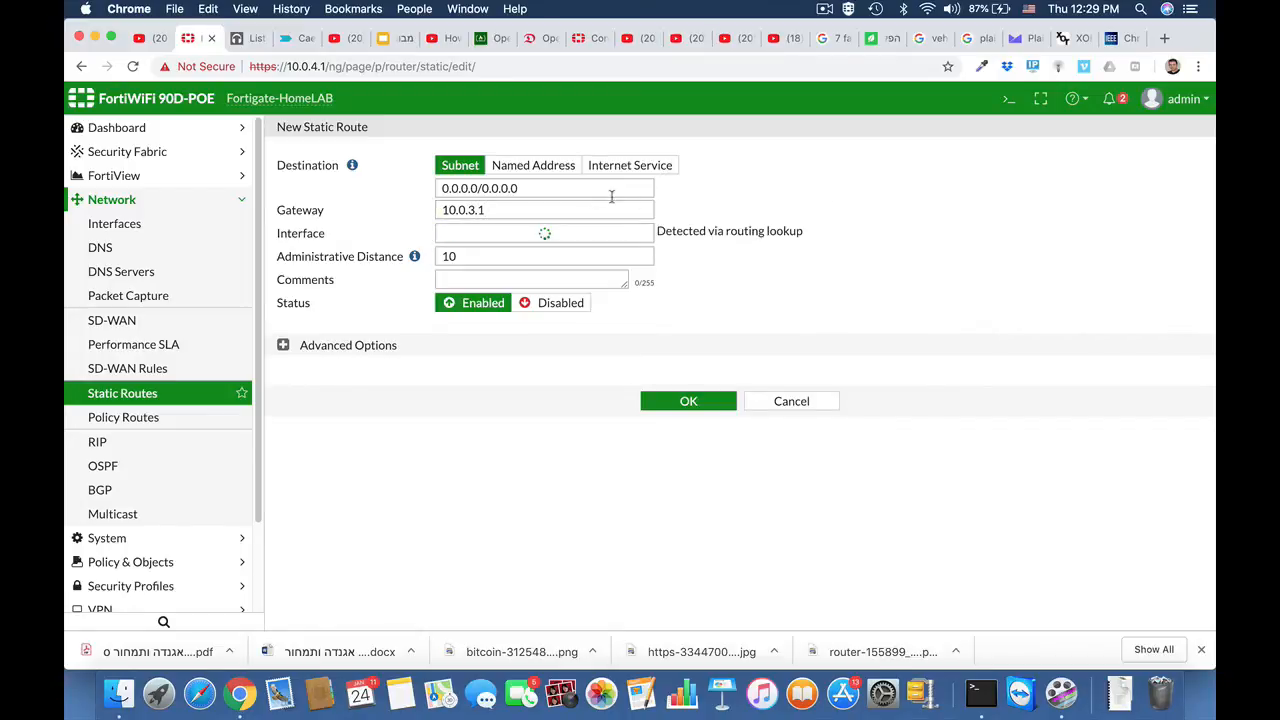
pyautogui.click(565, 236)
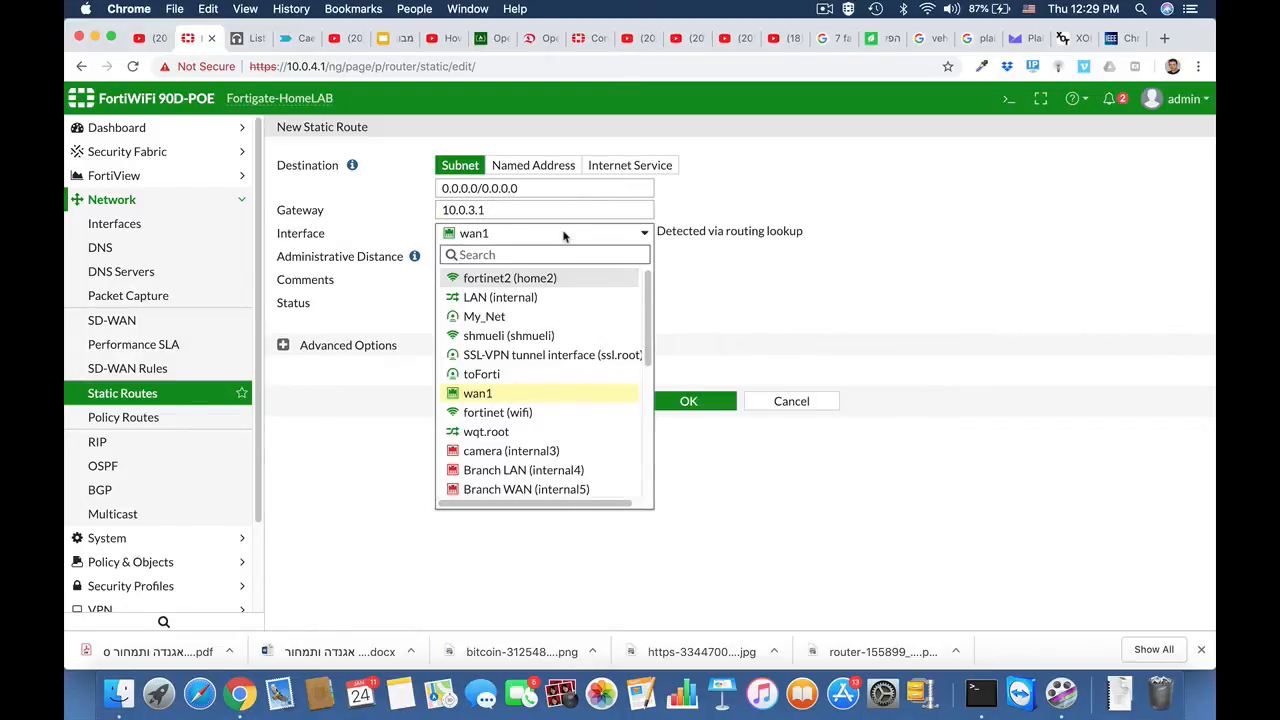
pyautogui.click(855, 232)
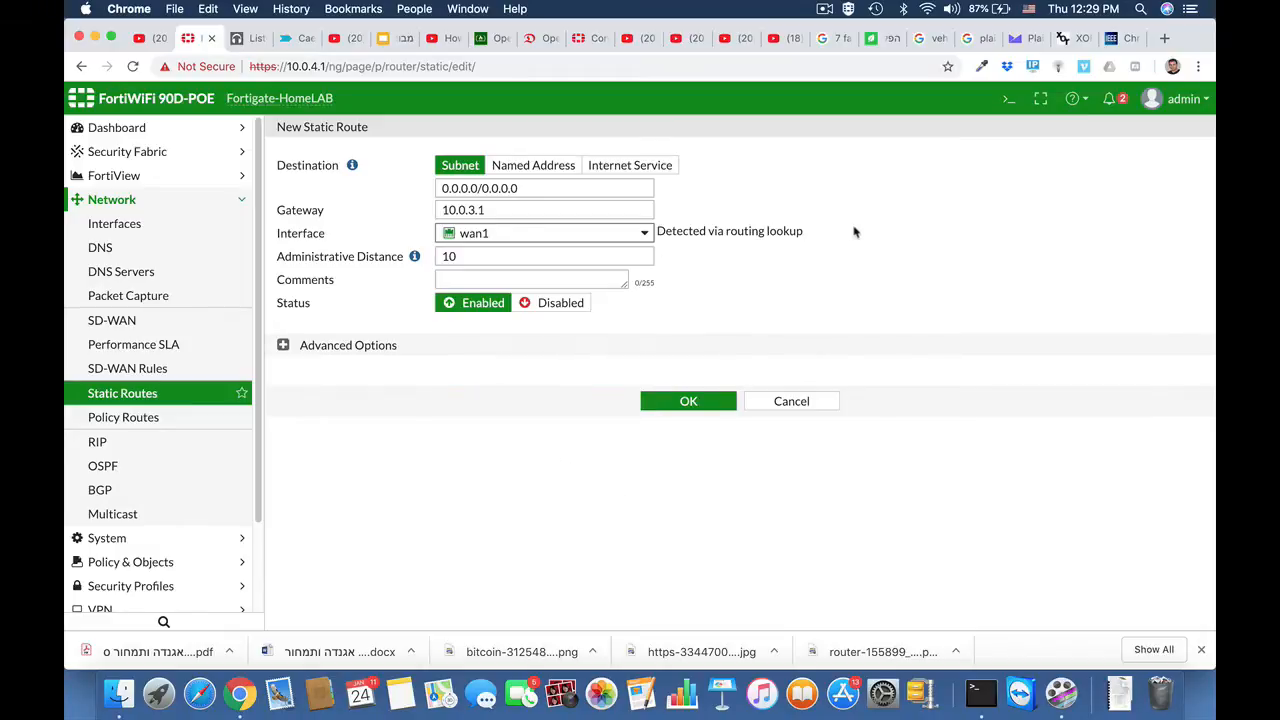
pyautogui.click(455, 257)
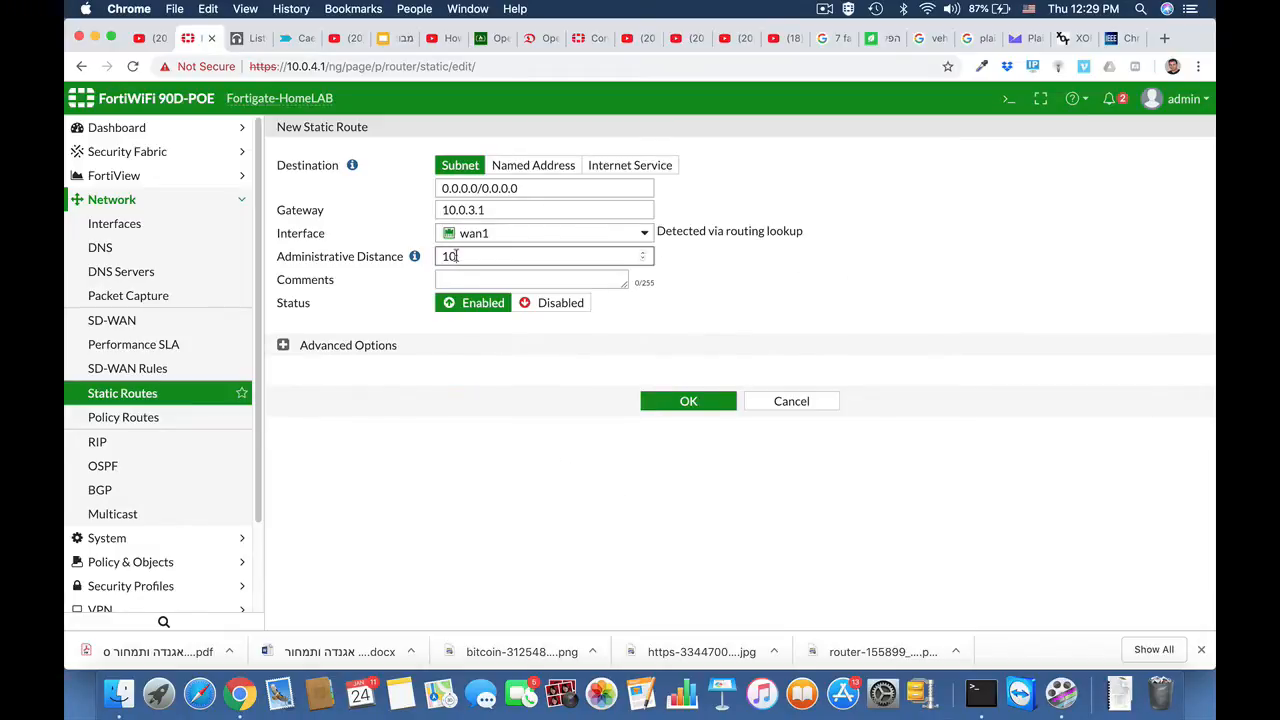
pyautogui.click(283, 345)
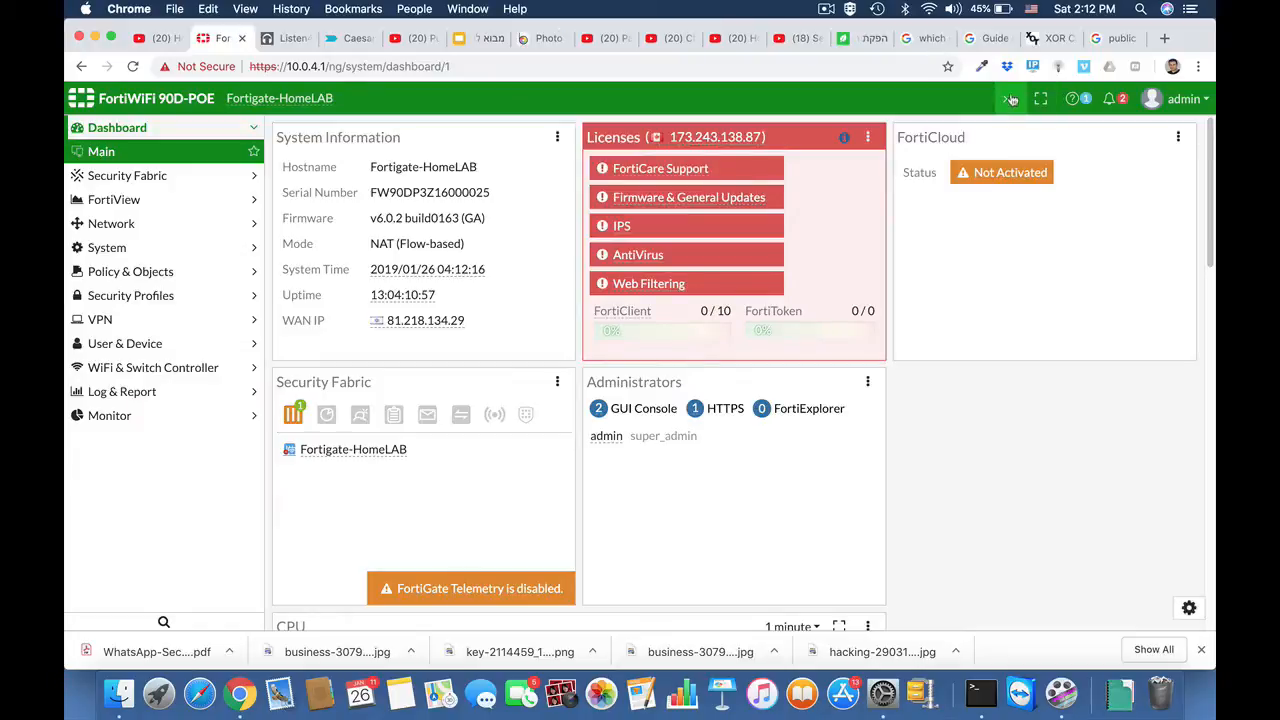
# Step: In the CLI console, enter config firewall address and create an address entry named syria
pyautogui.click(1007, 98)
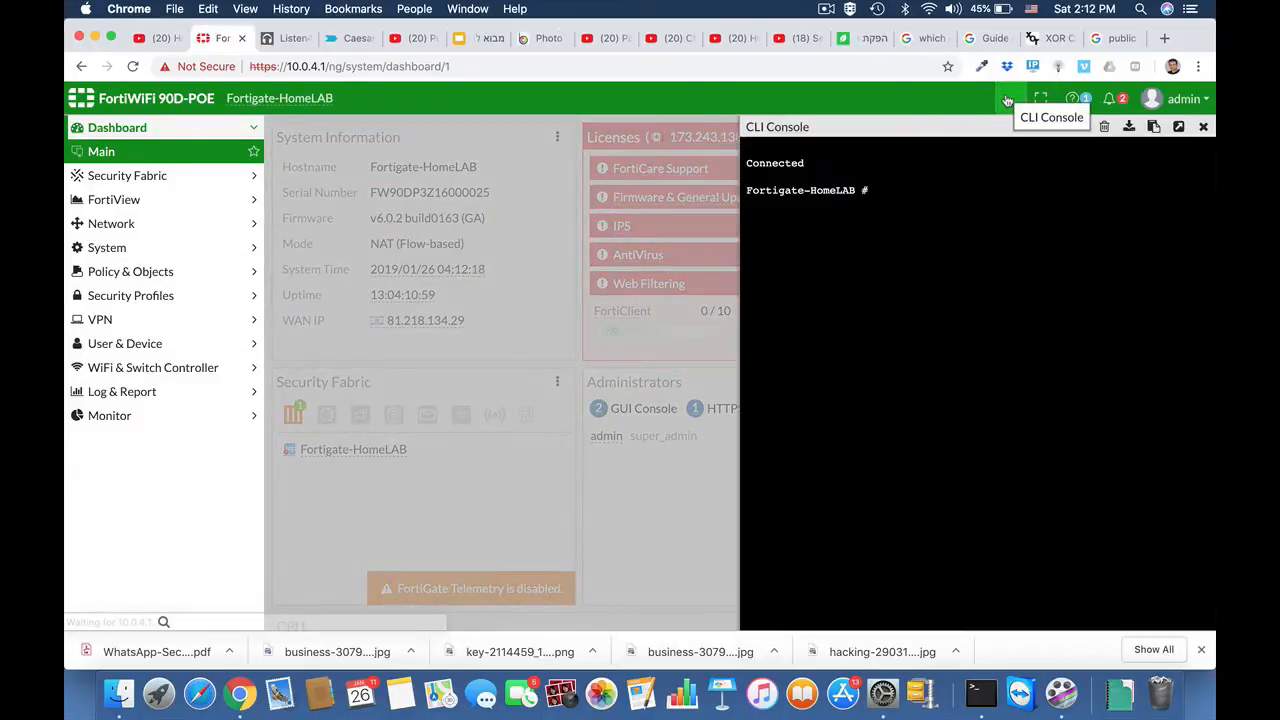
pyautogui.write('conf')
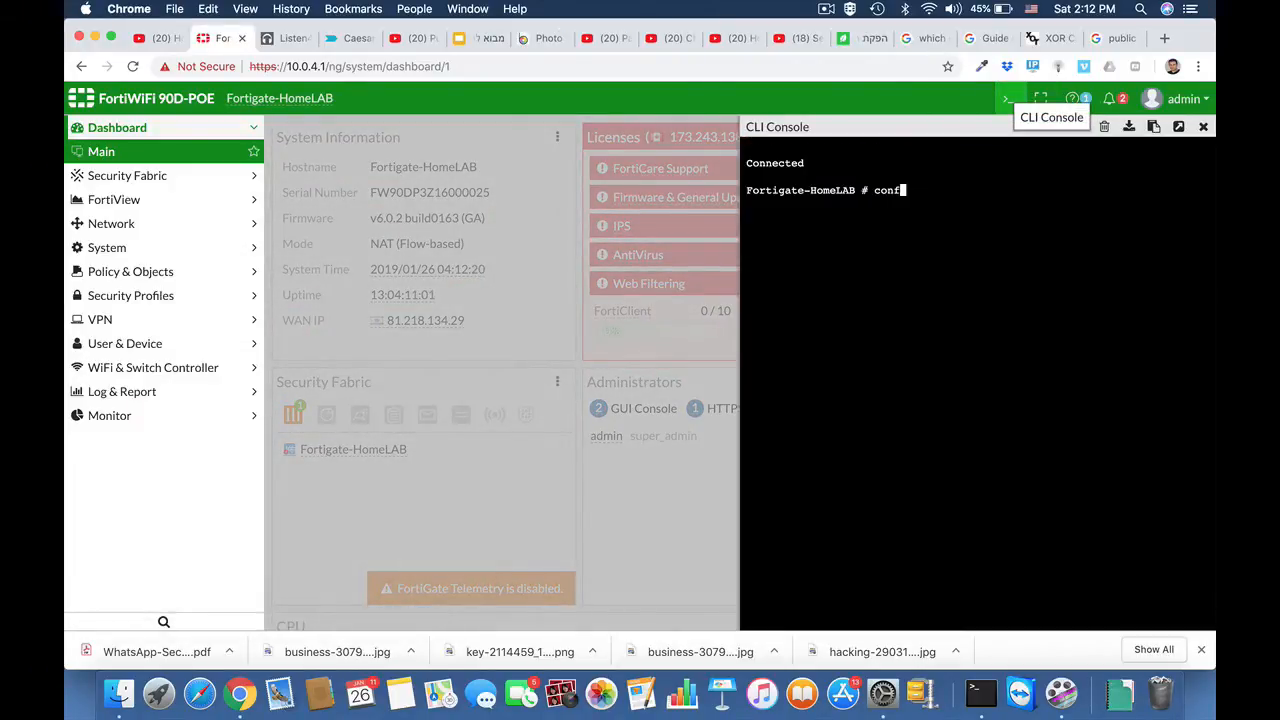
pyautogui.write('ig firewall address')
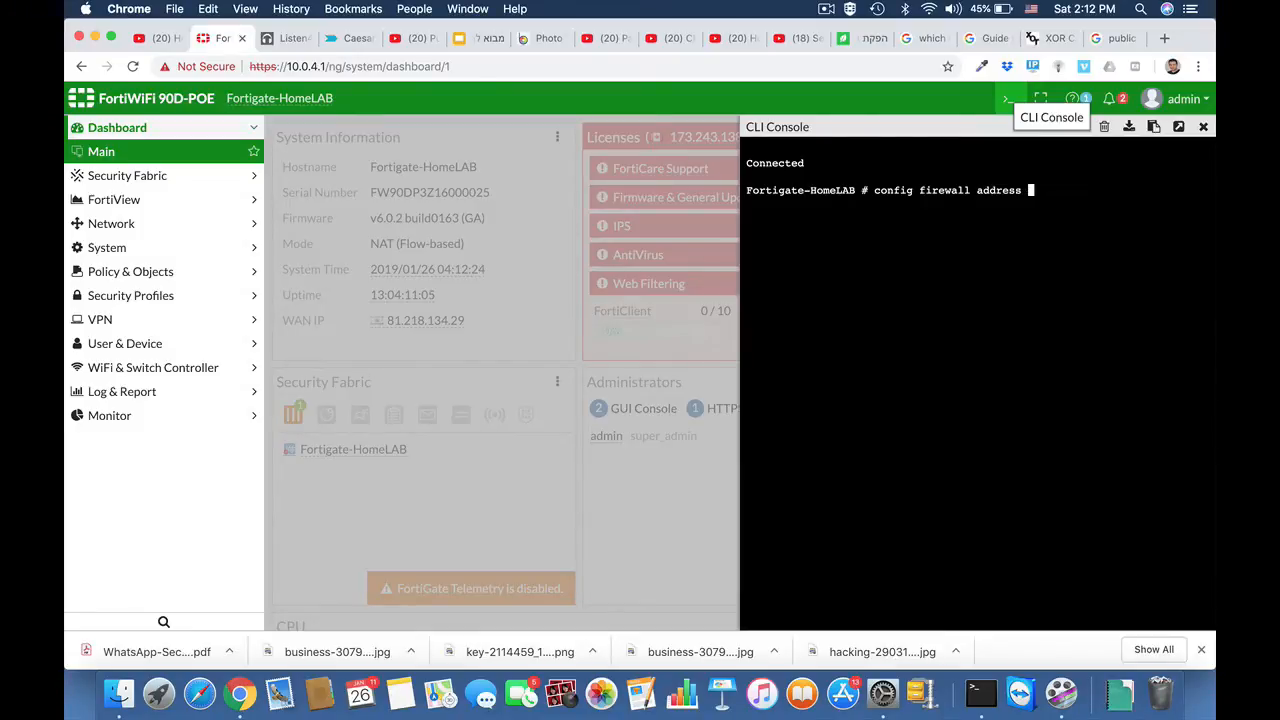
pyautogui.press('Return')
pyautogui.write('ed')
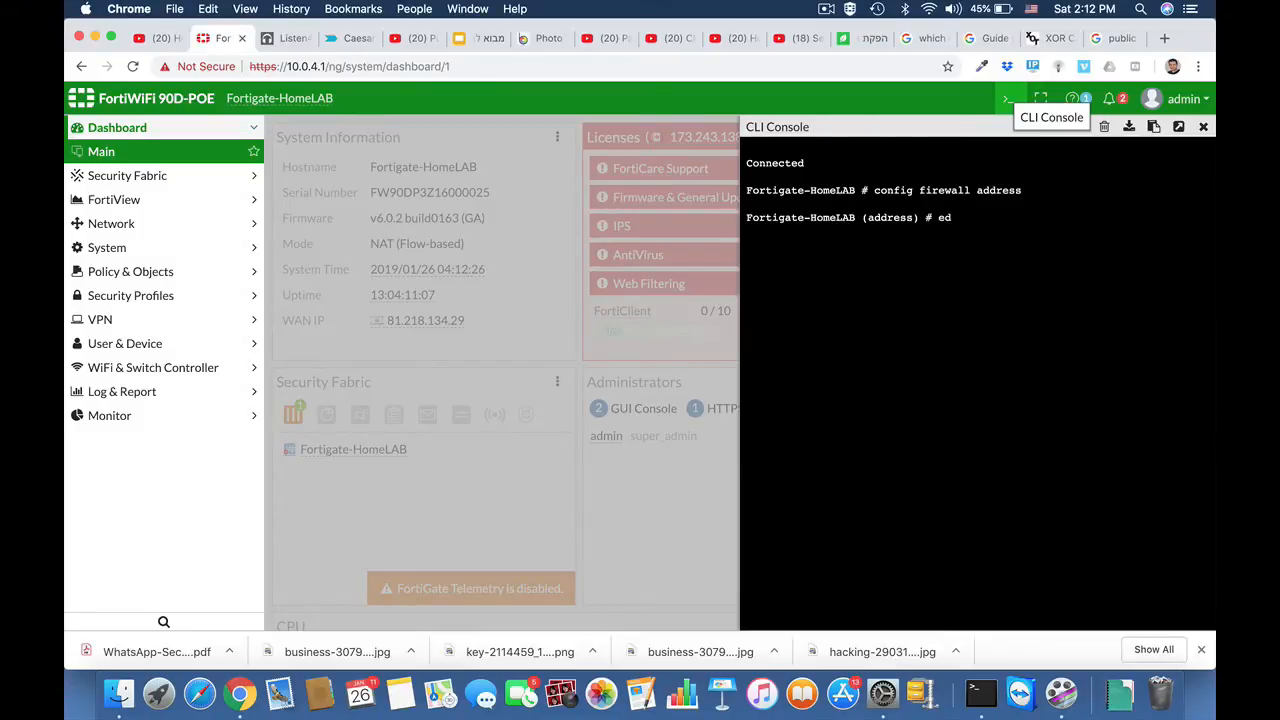
pyautogui.write('it syria')
pyautogui.press('Return')
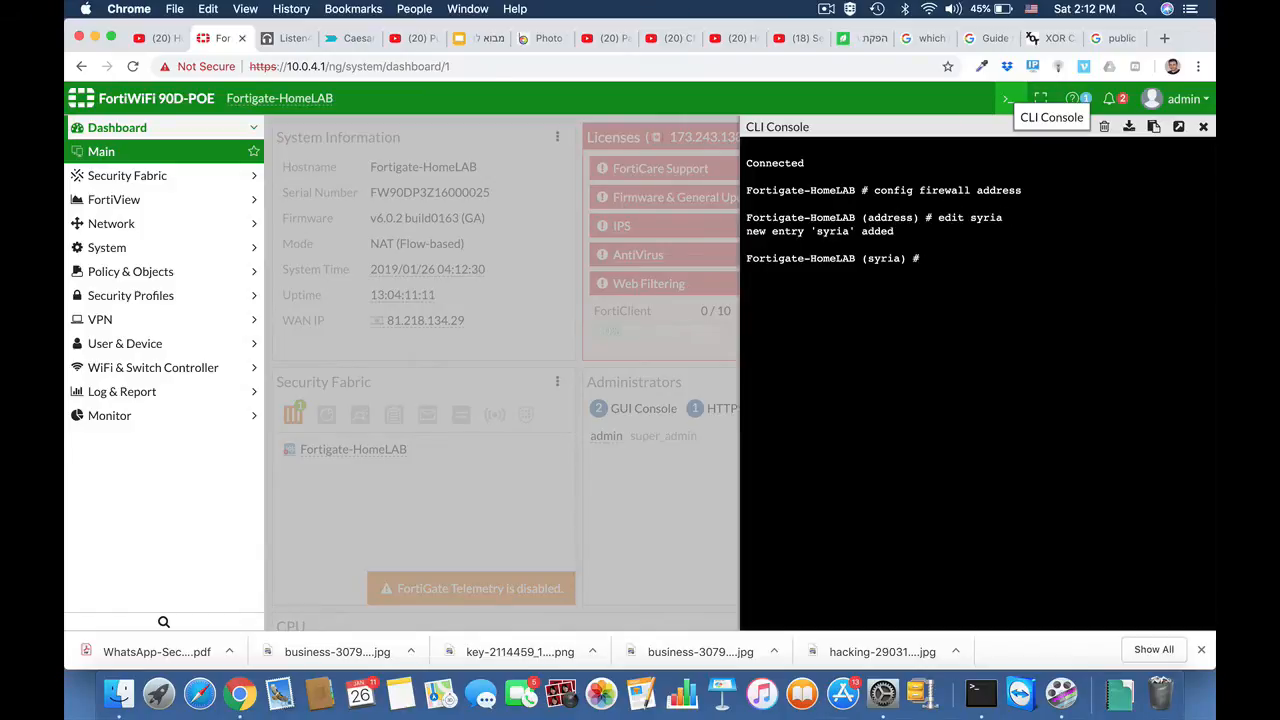
# Step: Set the syria address entry's type to geography with set type geography
pyautogui.write('set type')
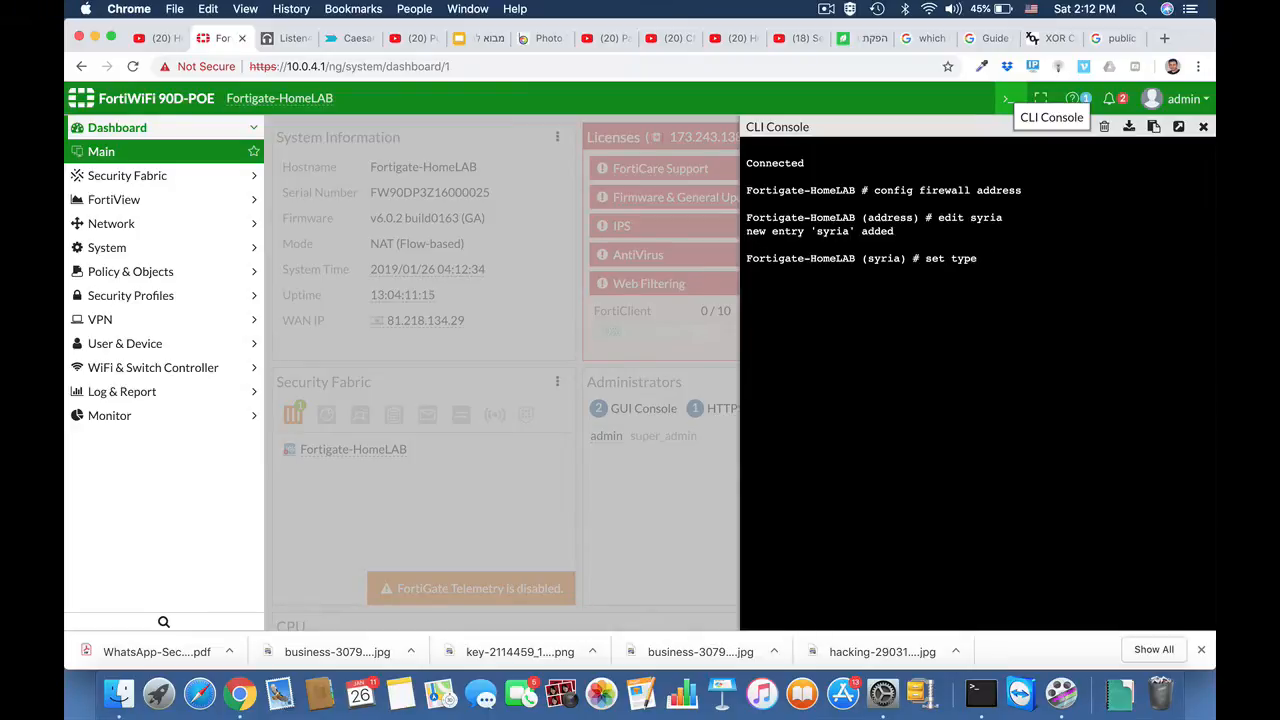
pyautogui.write(' geography')
pyautogui.press('Return')
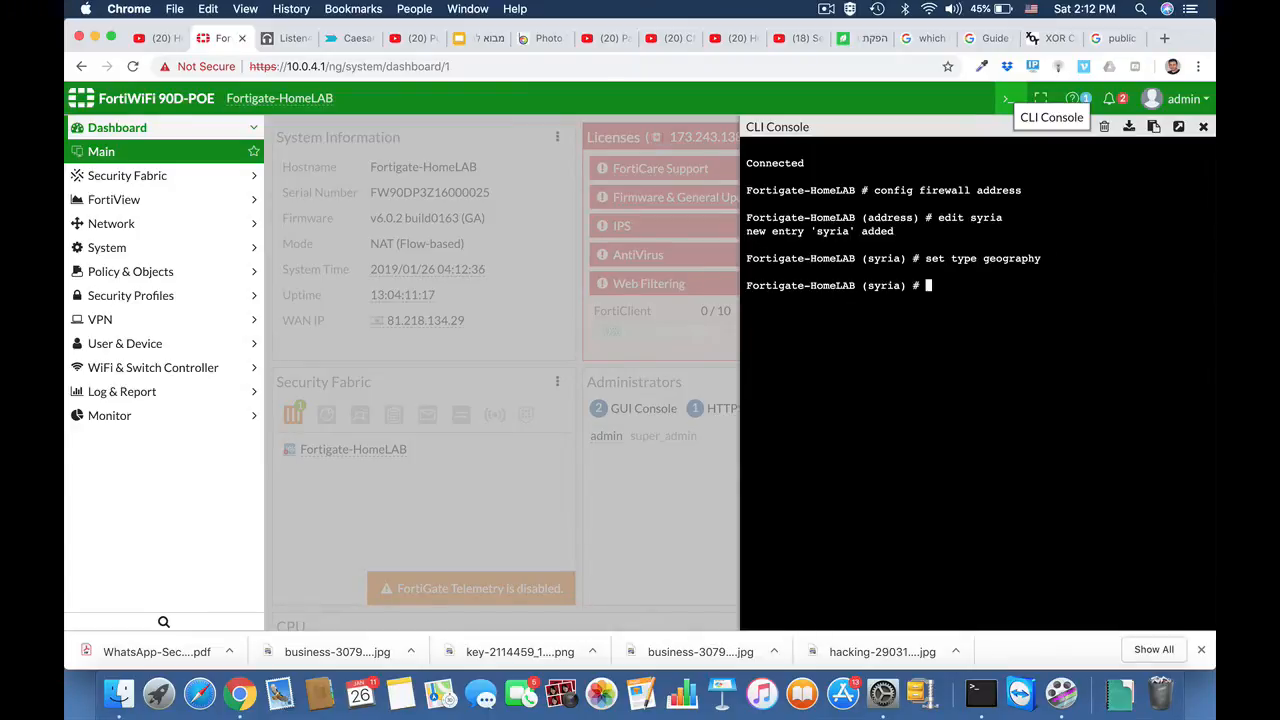
# Step: List the country codes accepted by set country and page through them to look up Syria's code
pyautogui.write('set country ?')
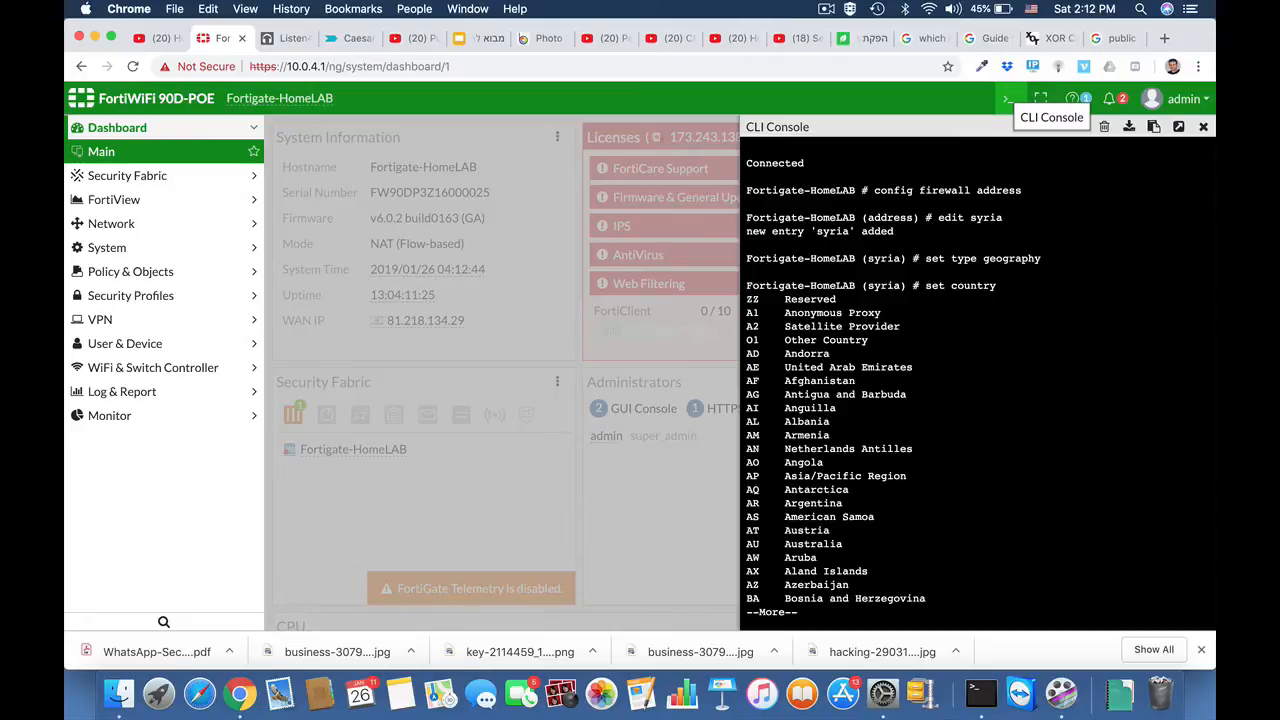
pyautogui.press('space')
pyautogui.press('space')
pyautogui.press('space')
pyautogui.press('space')
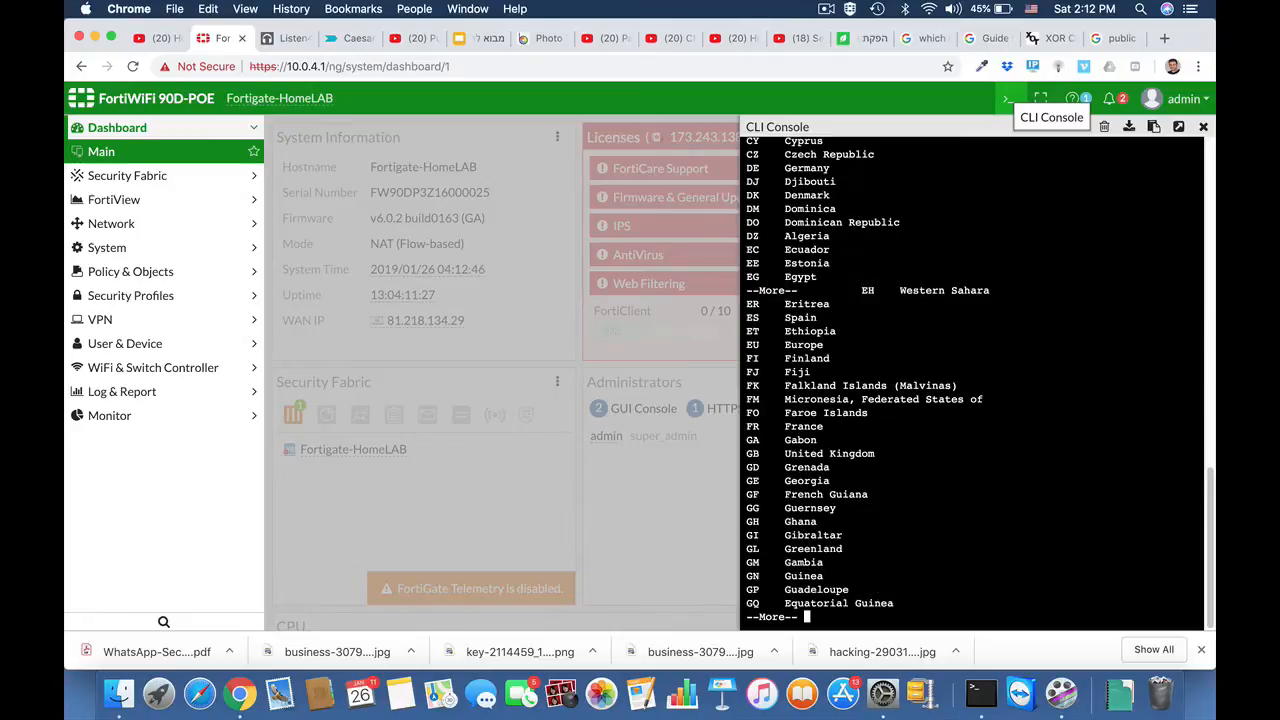
pyautogui.press('space')
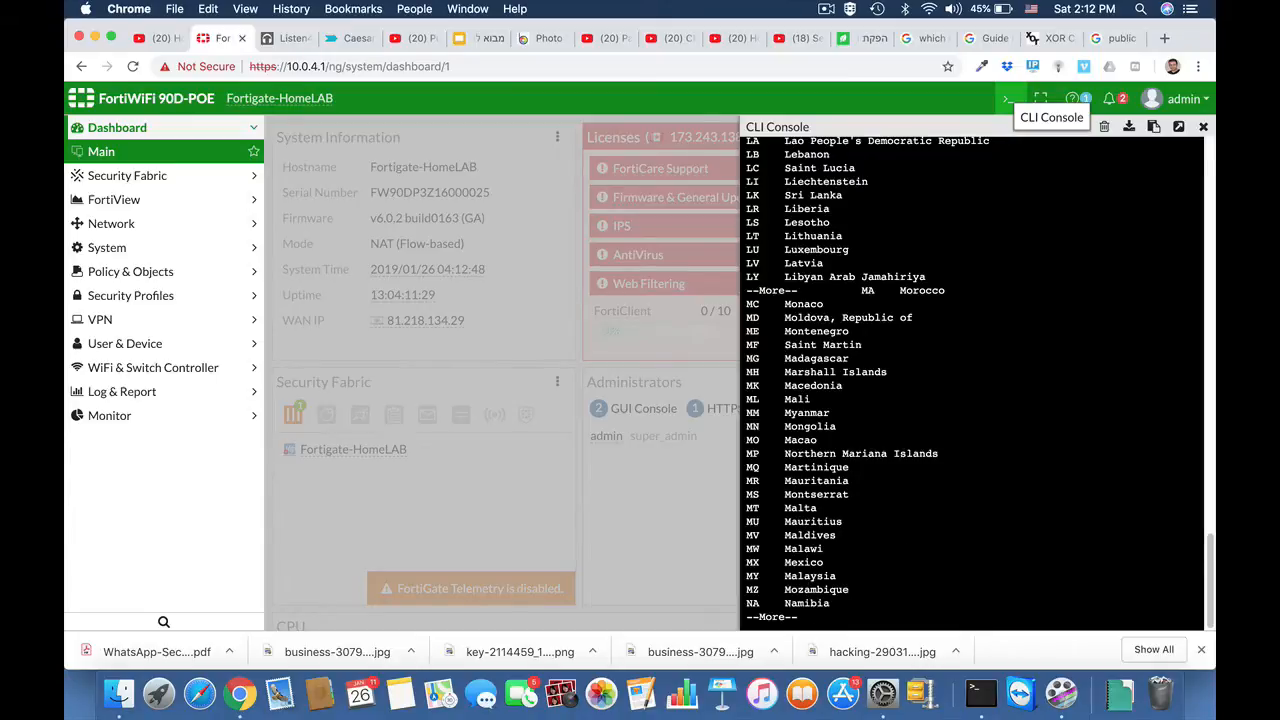
pyautogui.press('space')
pyautogui.press('space')
pyautogui.press('space')
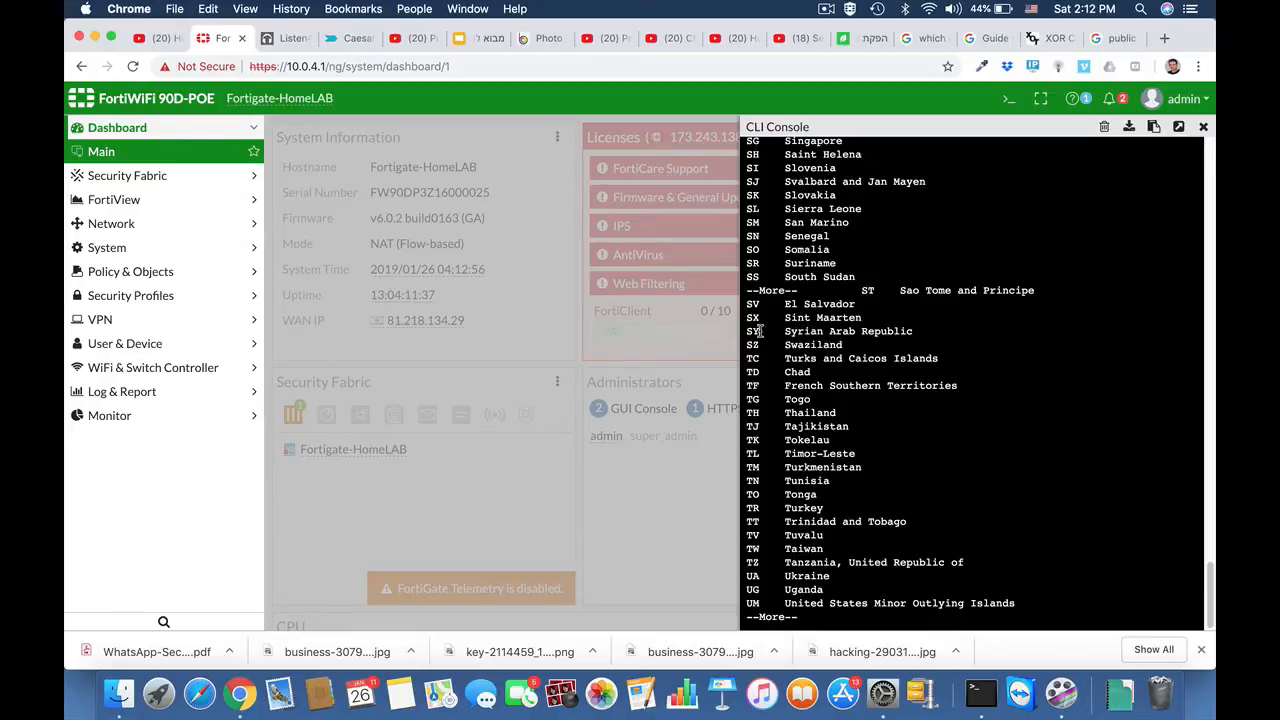
pyautogui.press('space')
pyautogui.press('Return')
pyautogui.press('Return')
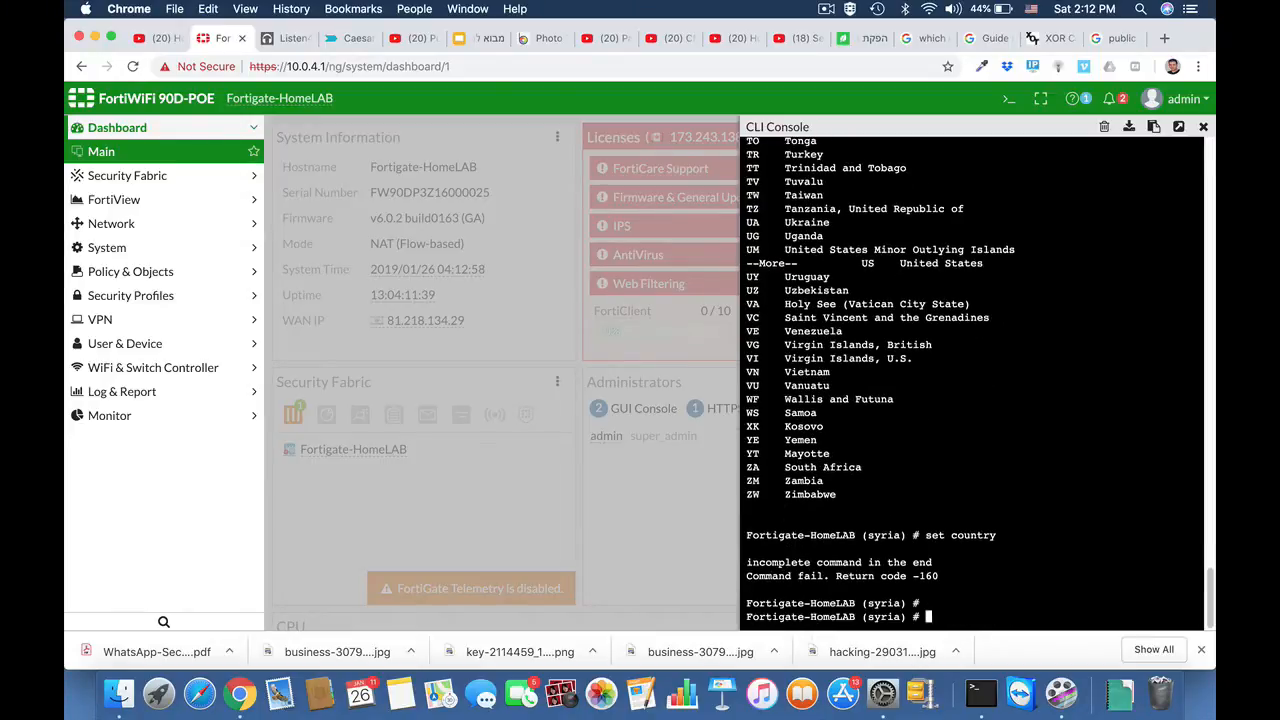
# Step: Set the address entry's country to SY and save it by entering end
pyautogui.press('Up')
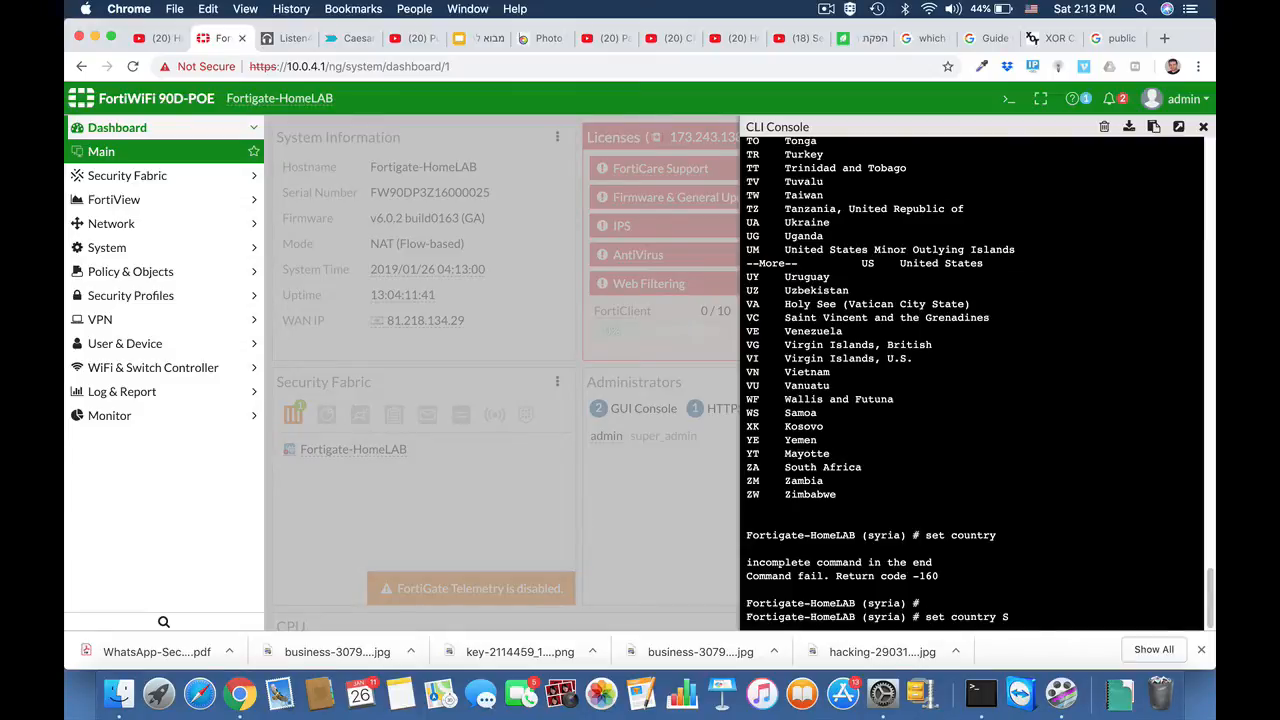
pyautogui.write('SY')
pyautogui.press('Return')
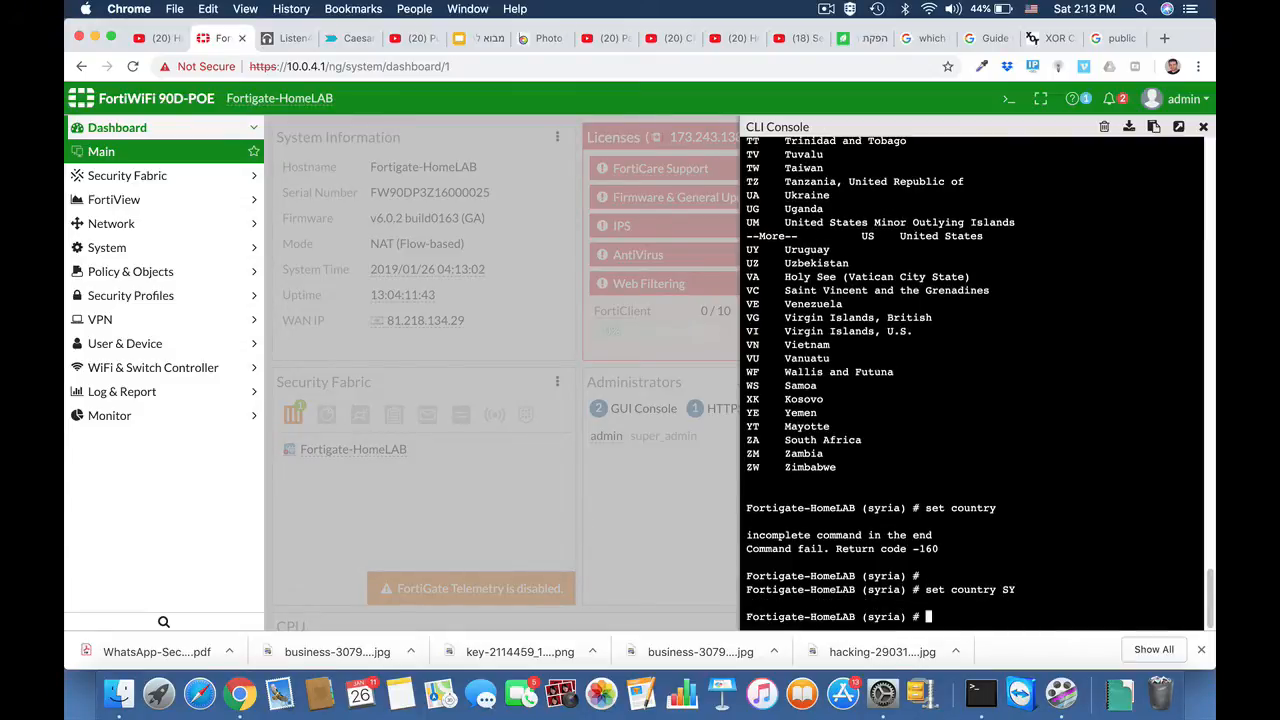
pyautogui.write('end')
pyautogui.press('Return')
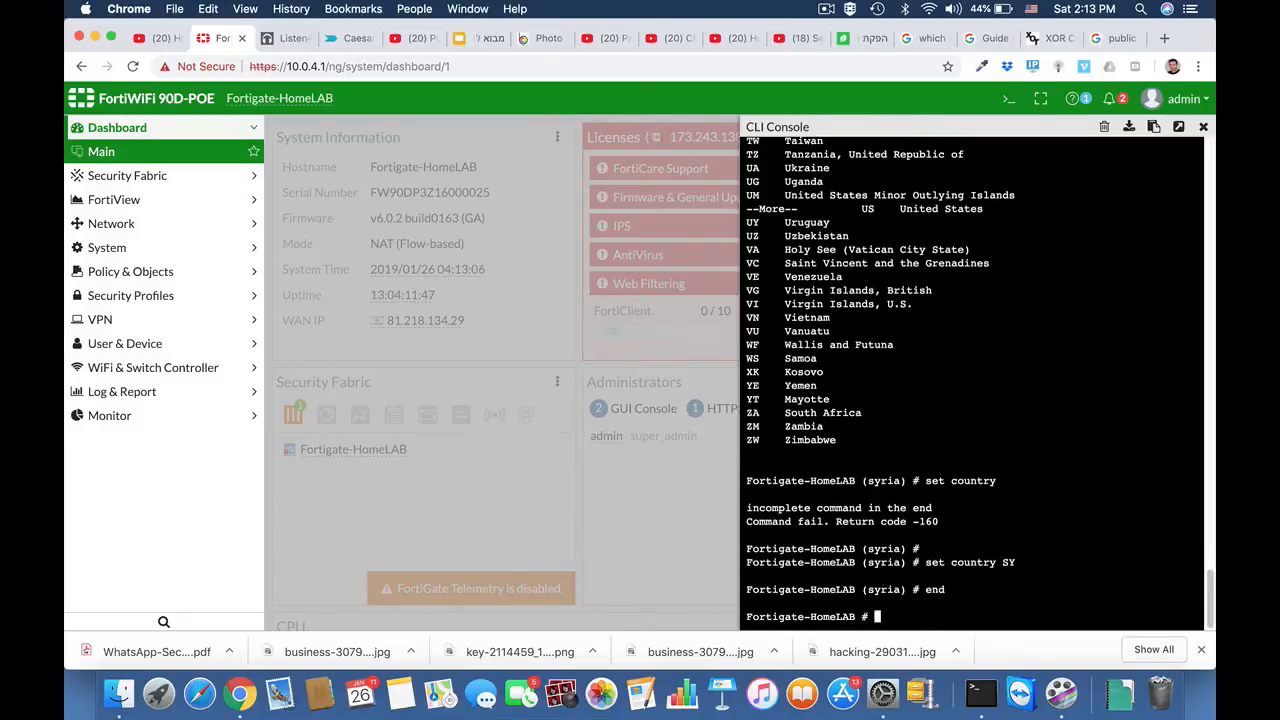
pyautogui.press('Return')
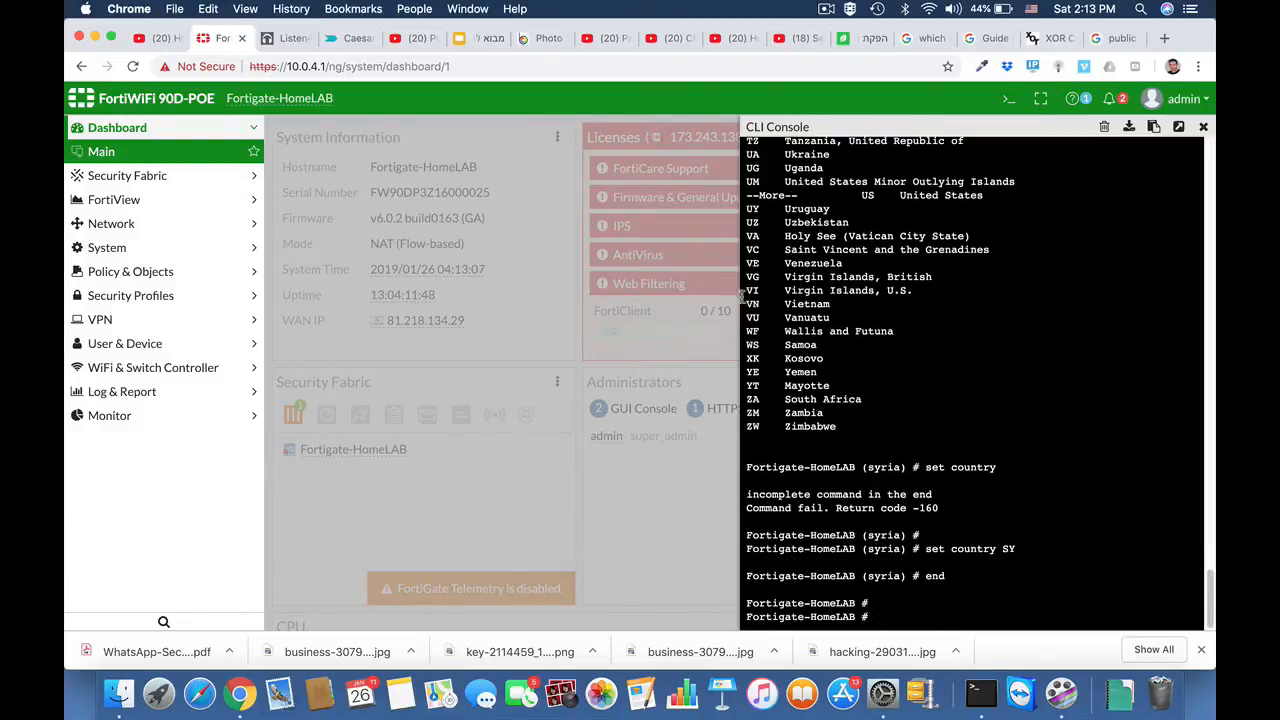
# Step: Open the firewall address list and check the syria entry's type and country
pyautogui.click(98, 278)
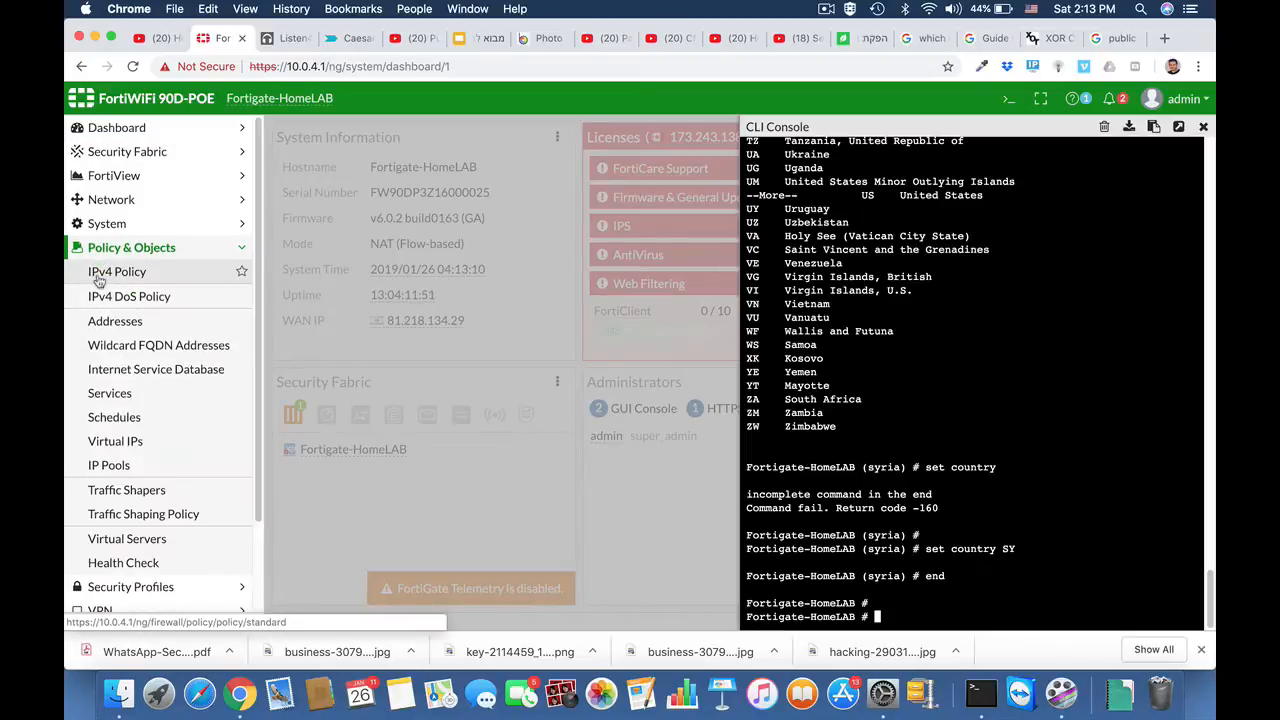
pyautogui.click(110, 324)
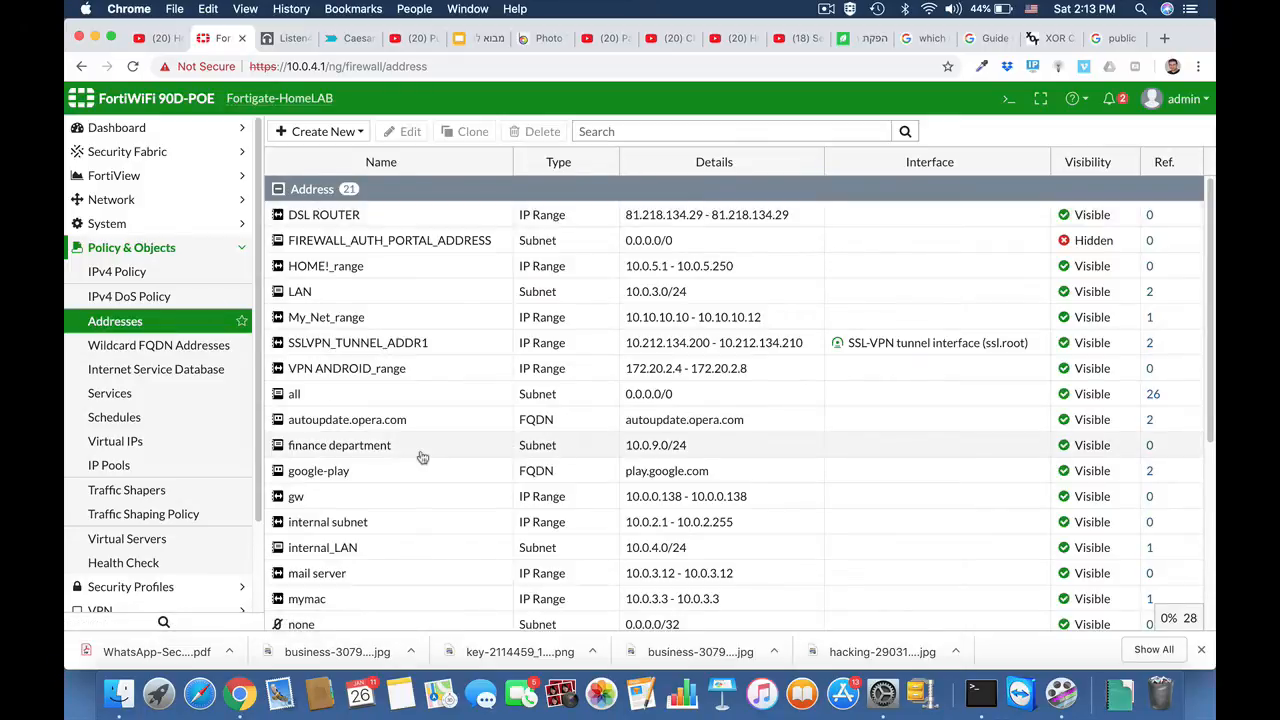
pyautogui.scroll(-1, 422, 456)
pyautogui.scroll(-5, 422, 455)
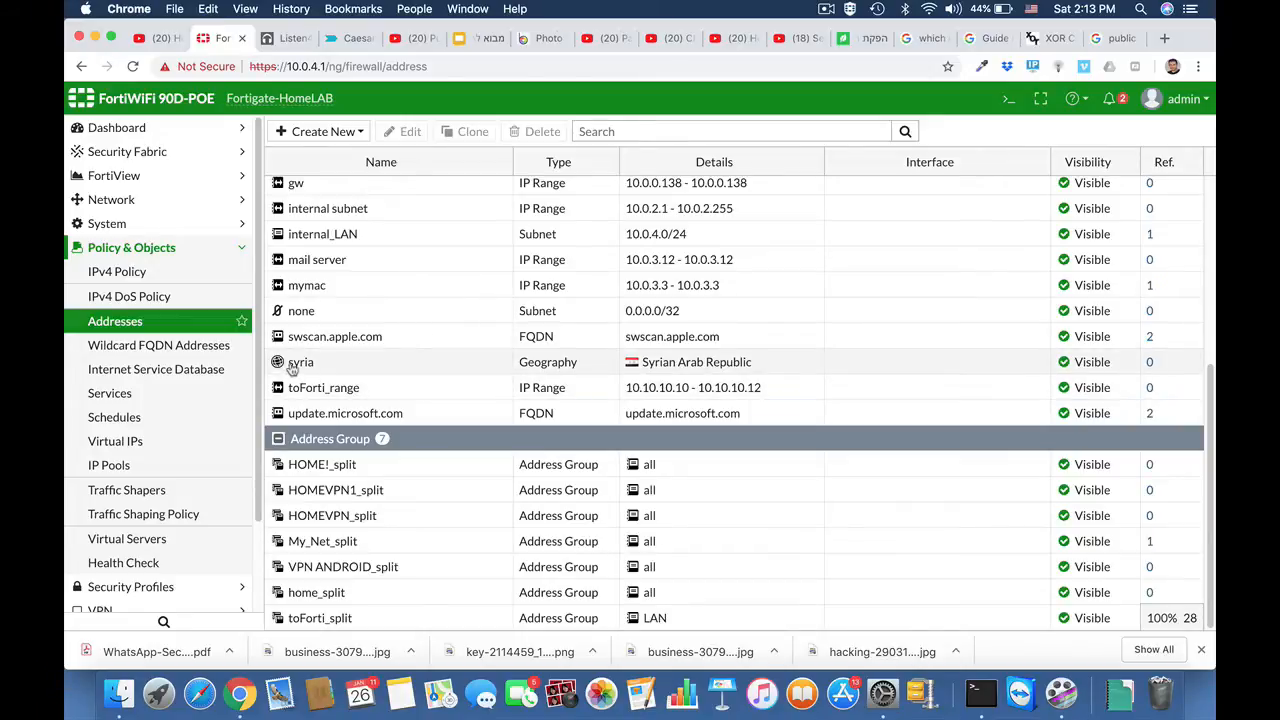
# Step: Create a new IPv4 policy and name it Block traffic_syria
pyautogui.click(136, 272)
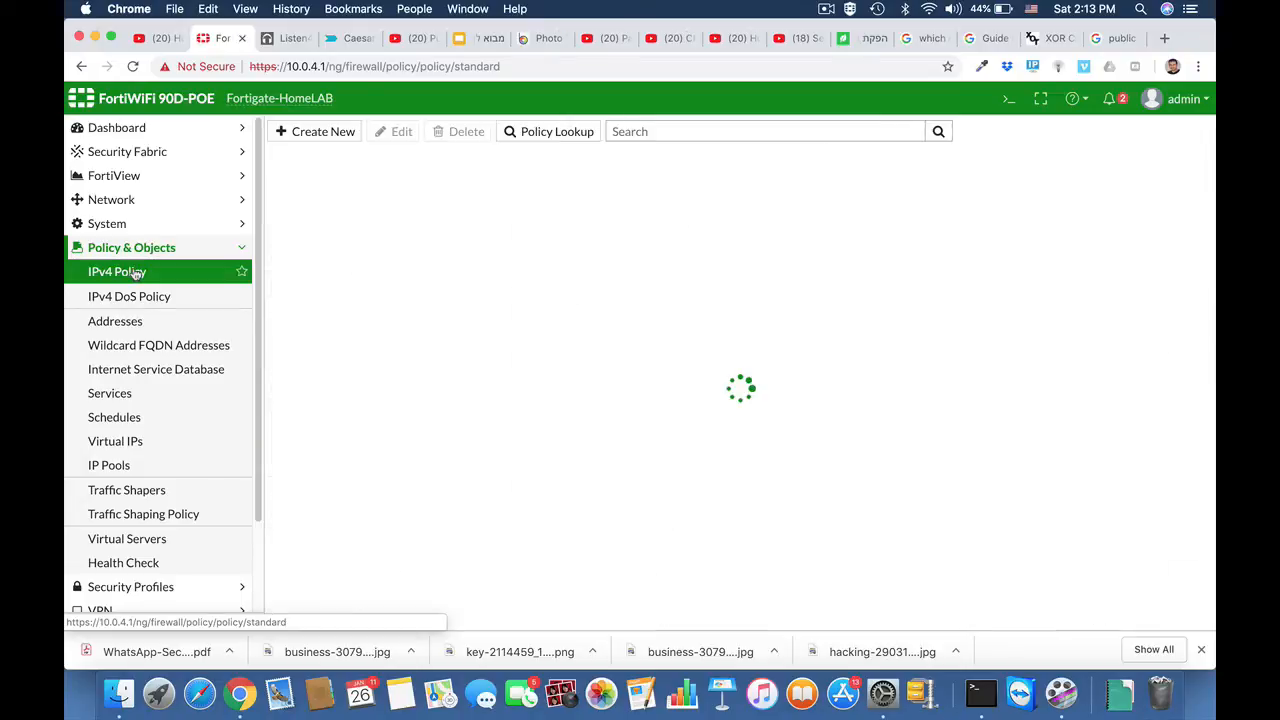
pyautogui.click(323, 132)
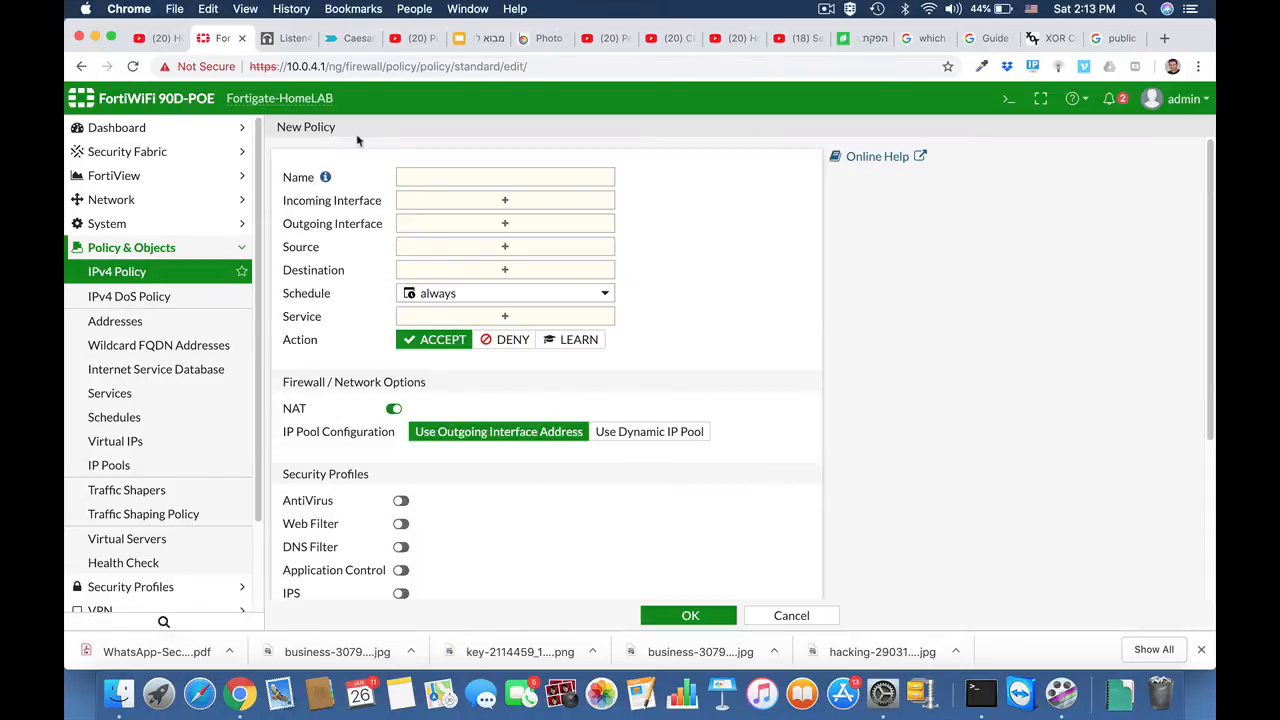
pyautogui.click(468, 177)
pyautogui.write('Block ')
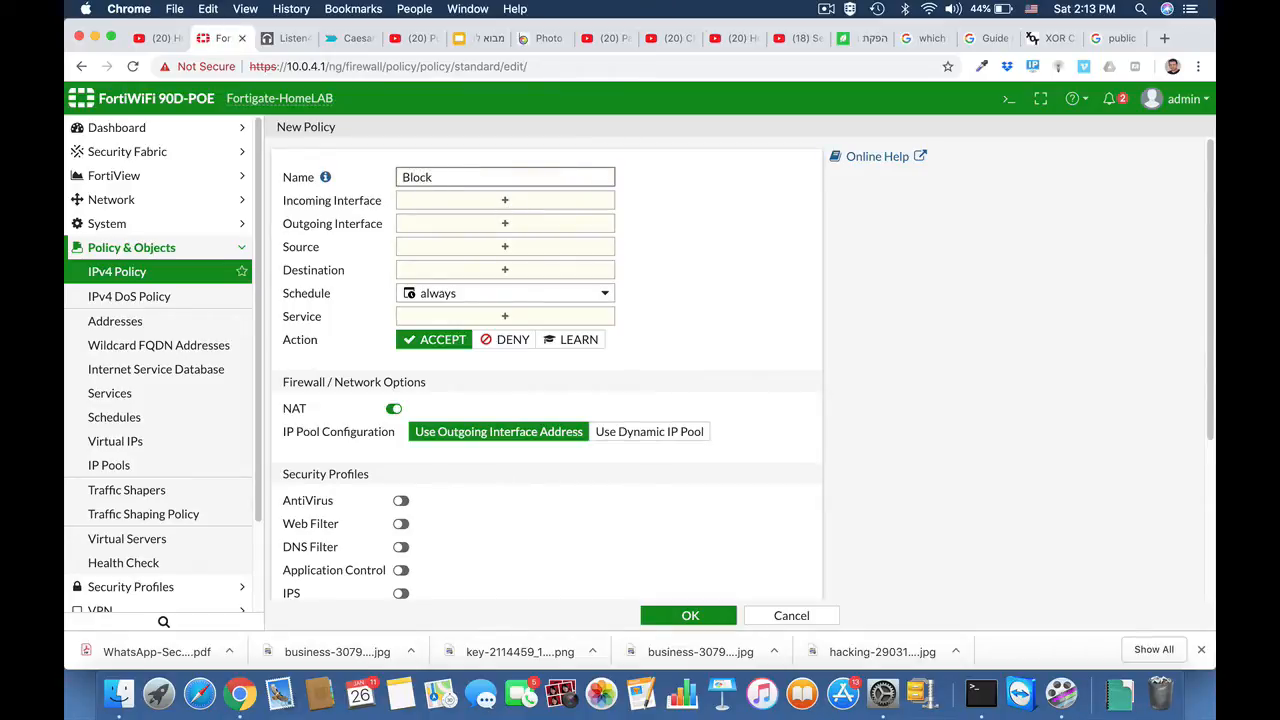
pyautogui.write('traff')
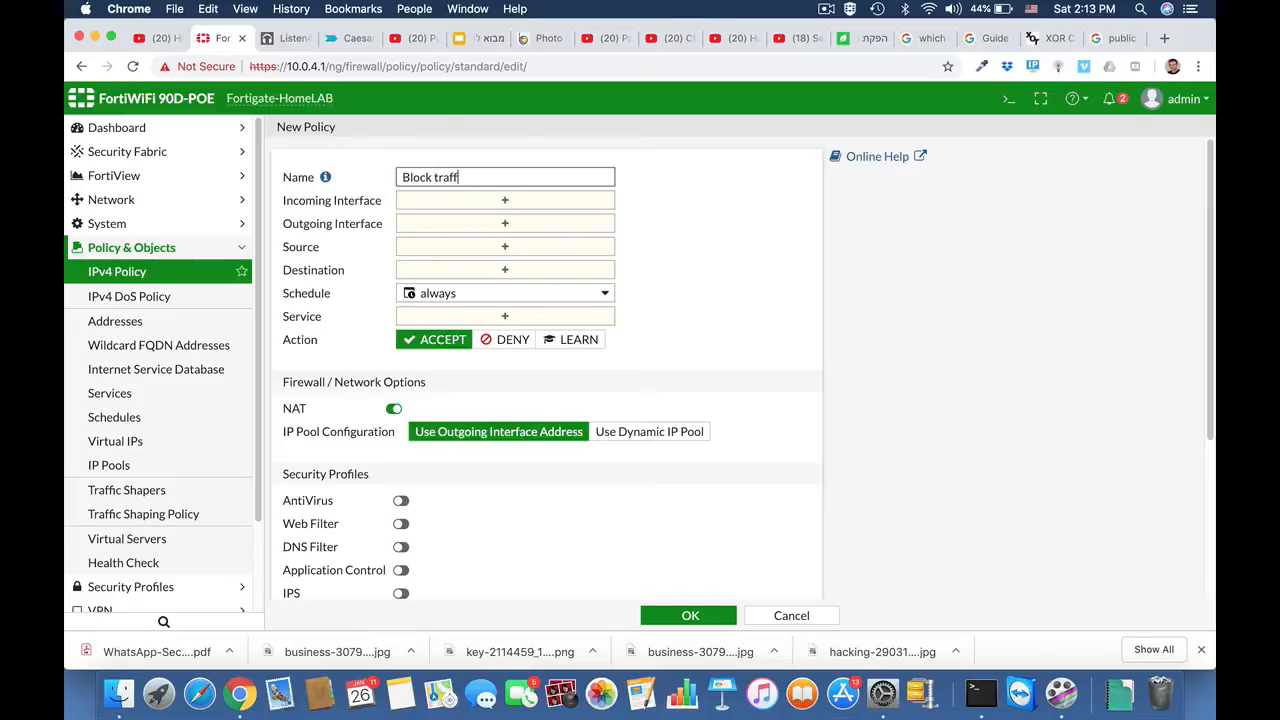
pyautogui.write('ic_synia')
# Step: Set the policy's incoming interface to wan1 and its outgoing interface to LAN (internal)
pyautogui.click(504, 200)
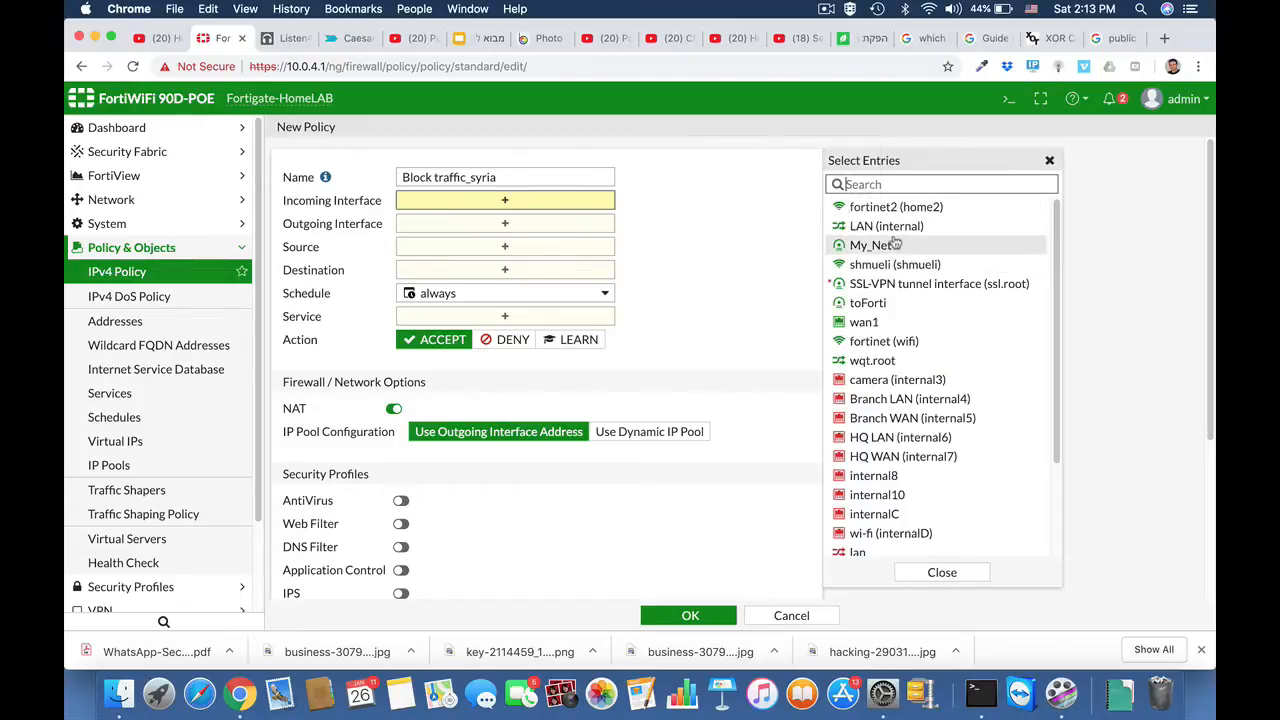
pyautogui.moveTo(912, 249)
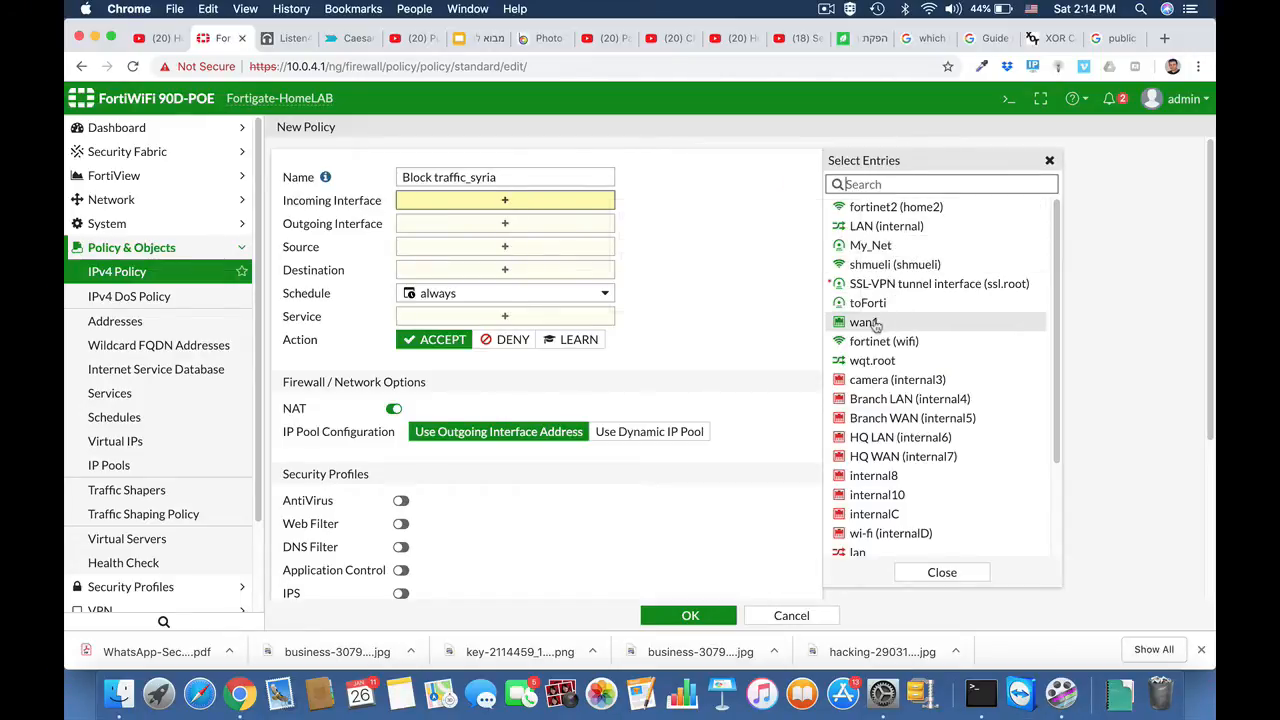
pyautogui.moveTo(866, 326)
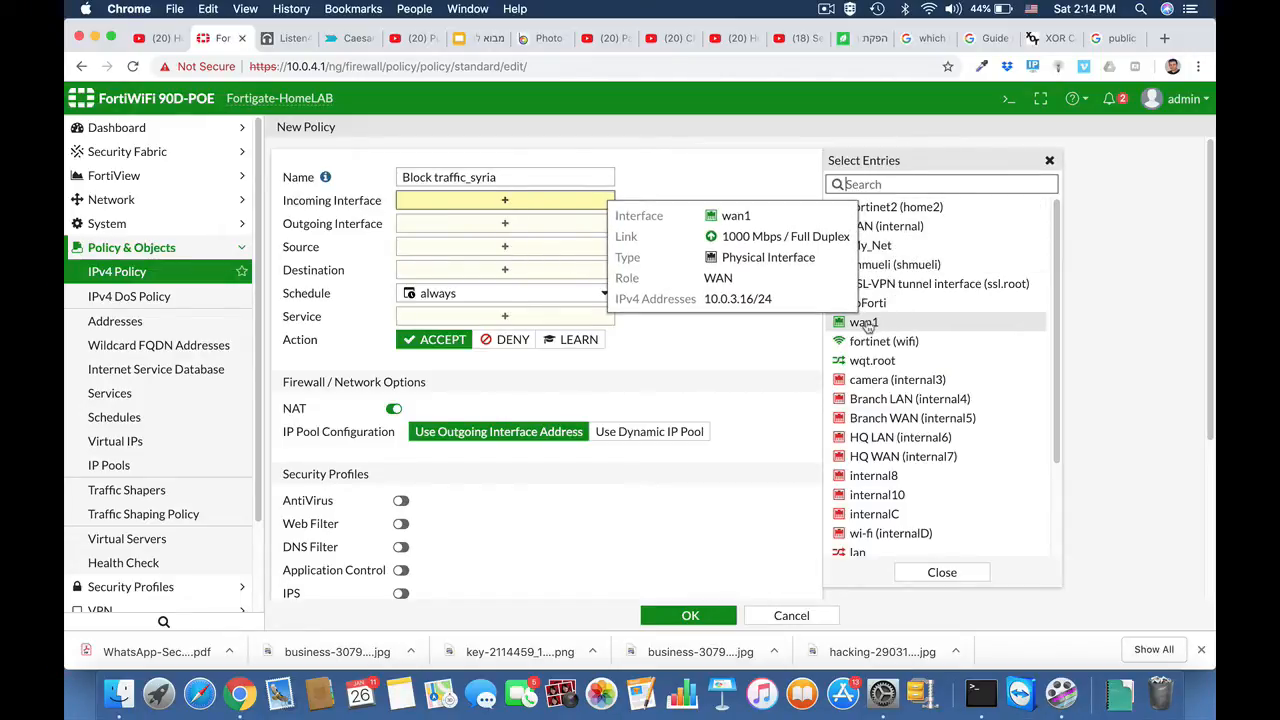
pyautogui.click(866, 323)
pyautogui.click(541, 239)
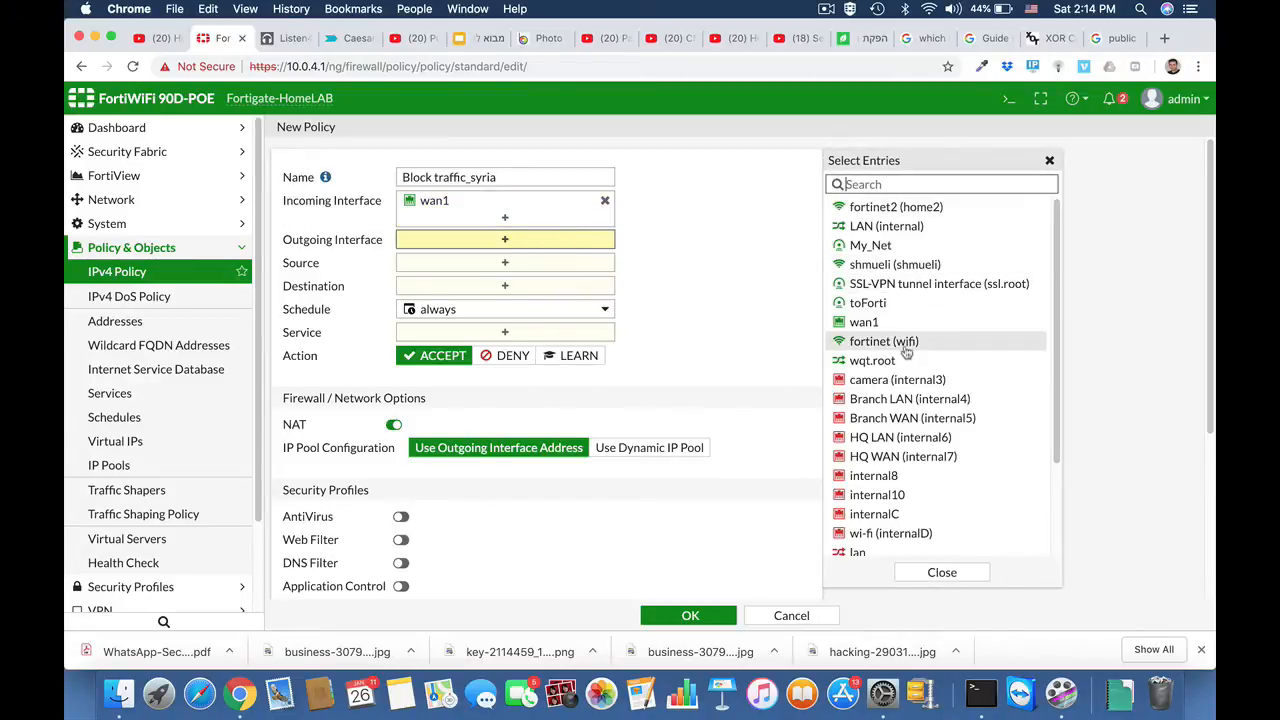
pyautogui.click(868, 228)
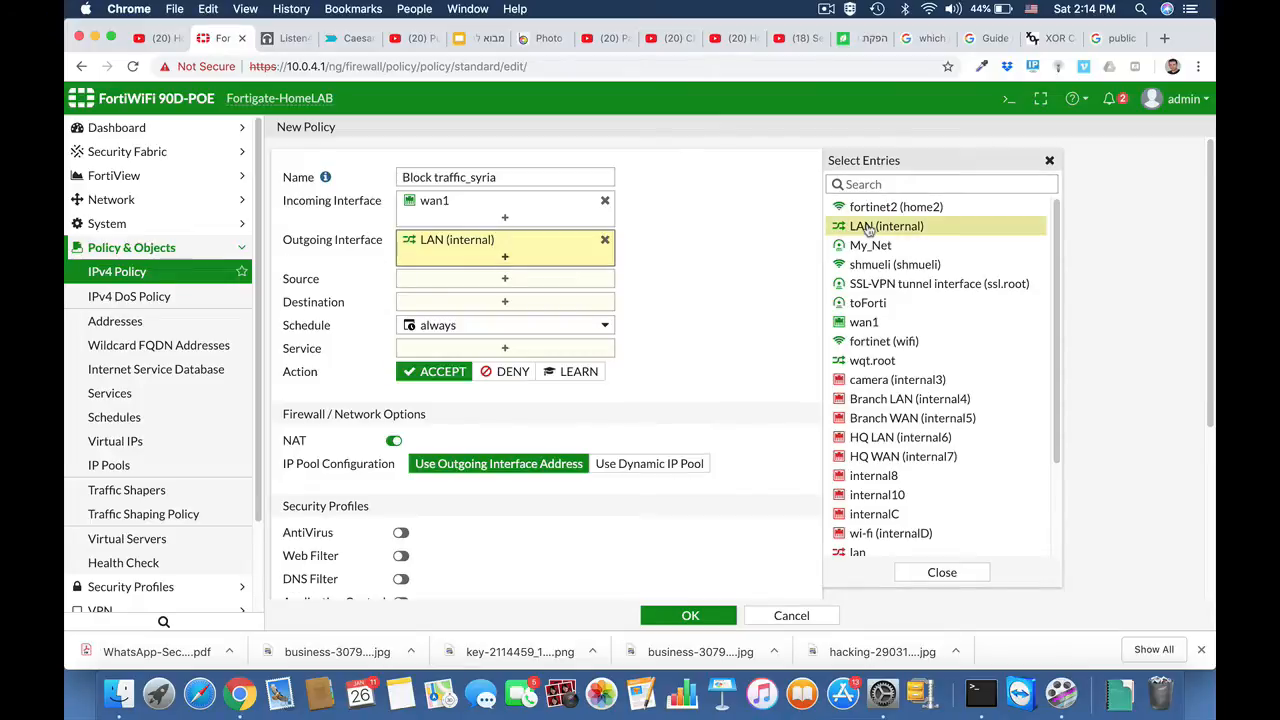
# Step: Set the policy's source to syria, destination to all and service to ALL, and save the policy
pyautogui.click(497, 282)
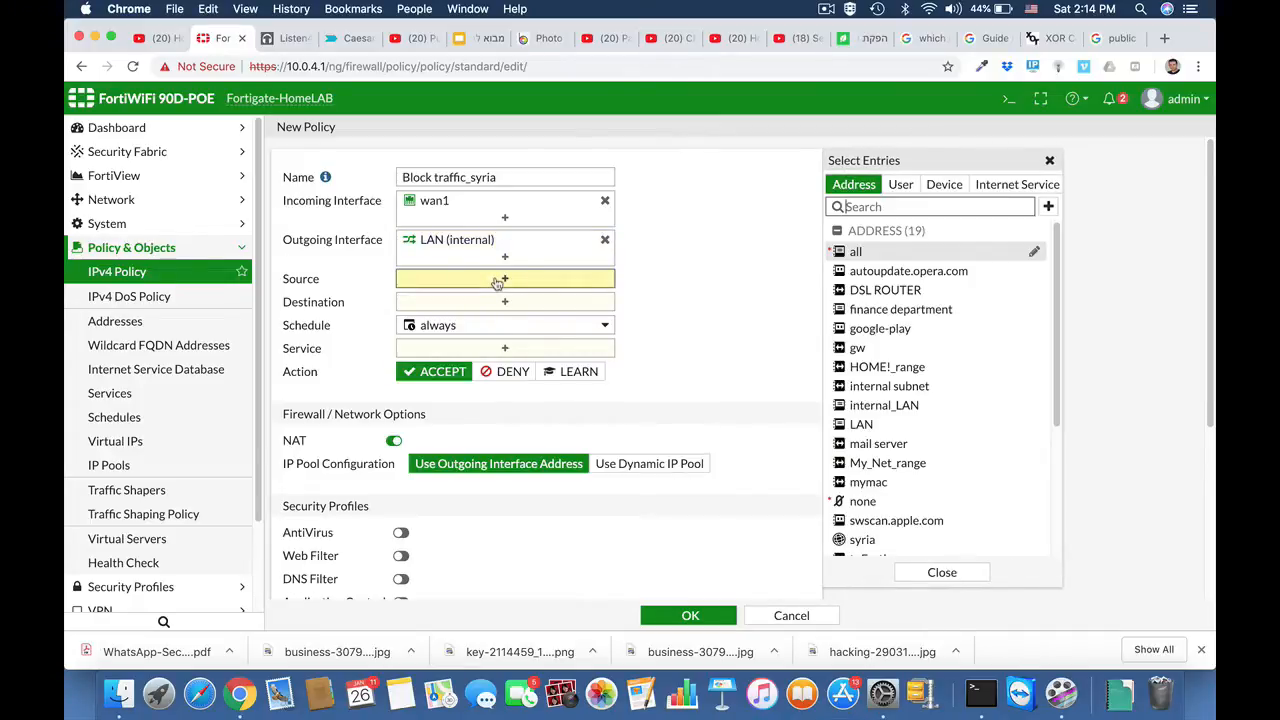
pyautogui.click(886, 541)
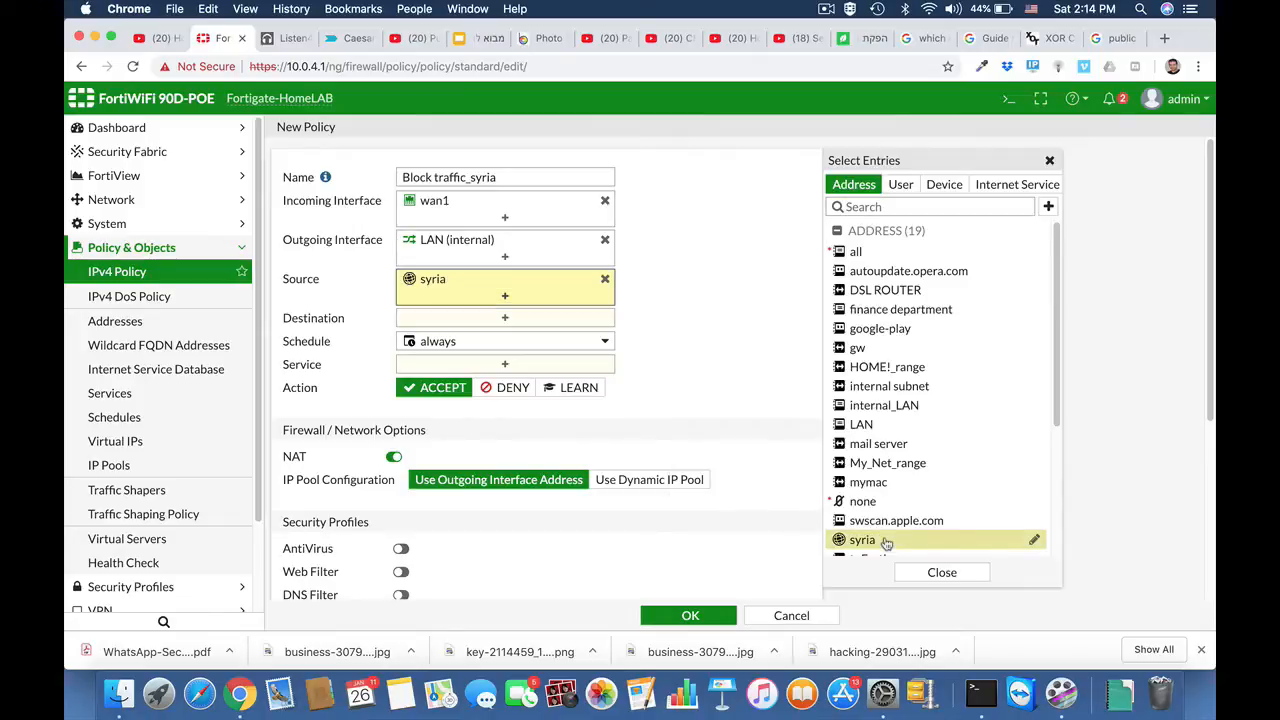
pyautogui.click(504, 318)
pyautogui.click(851, 252)
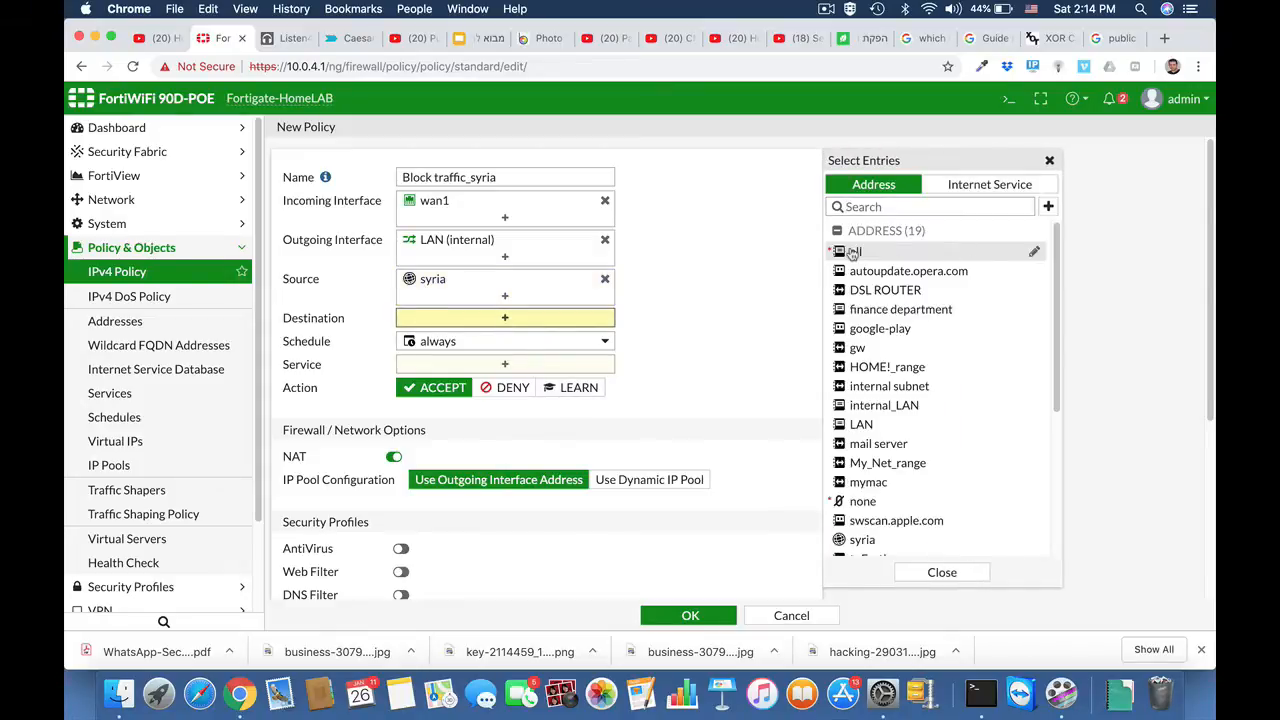
pyautogui.click(492, 381)
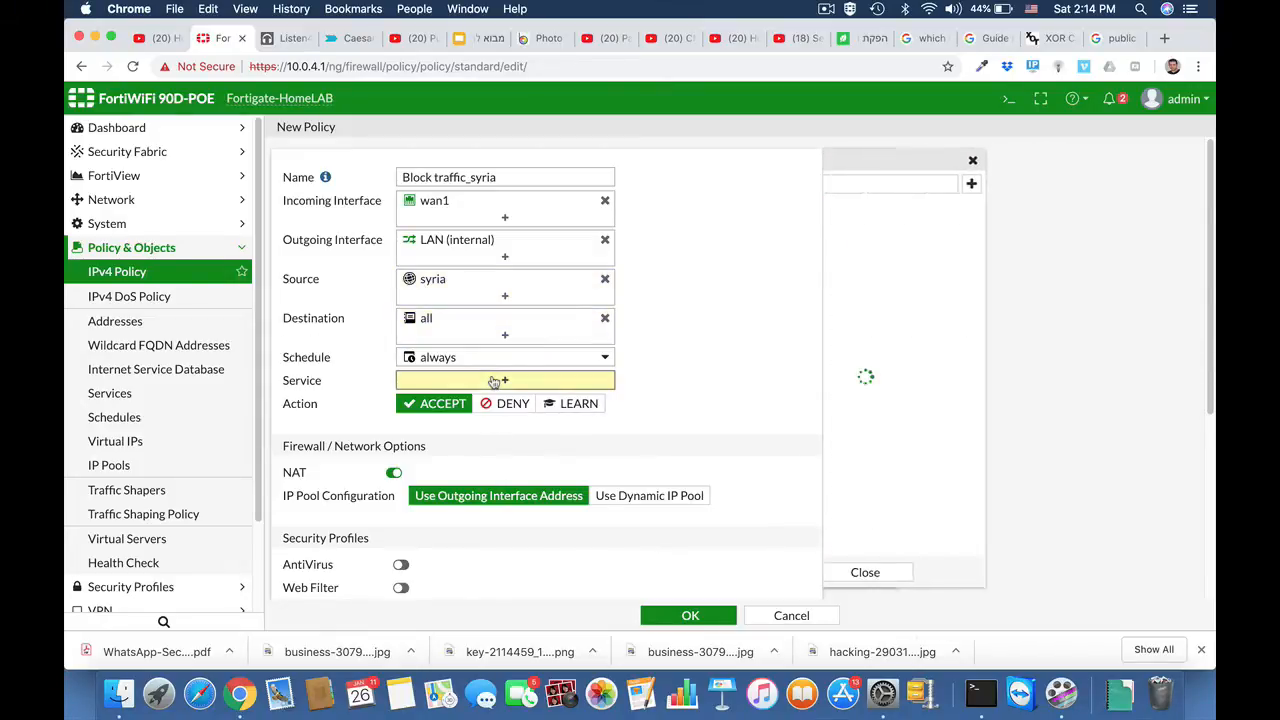
pyautogui.click(858, 248)
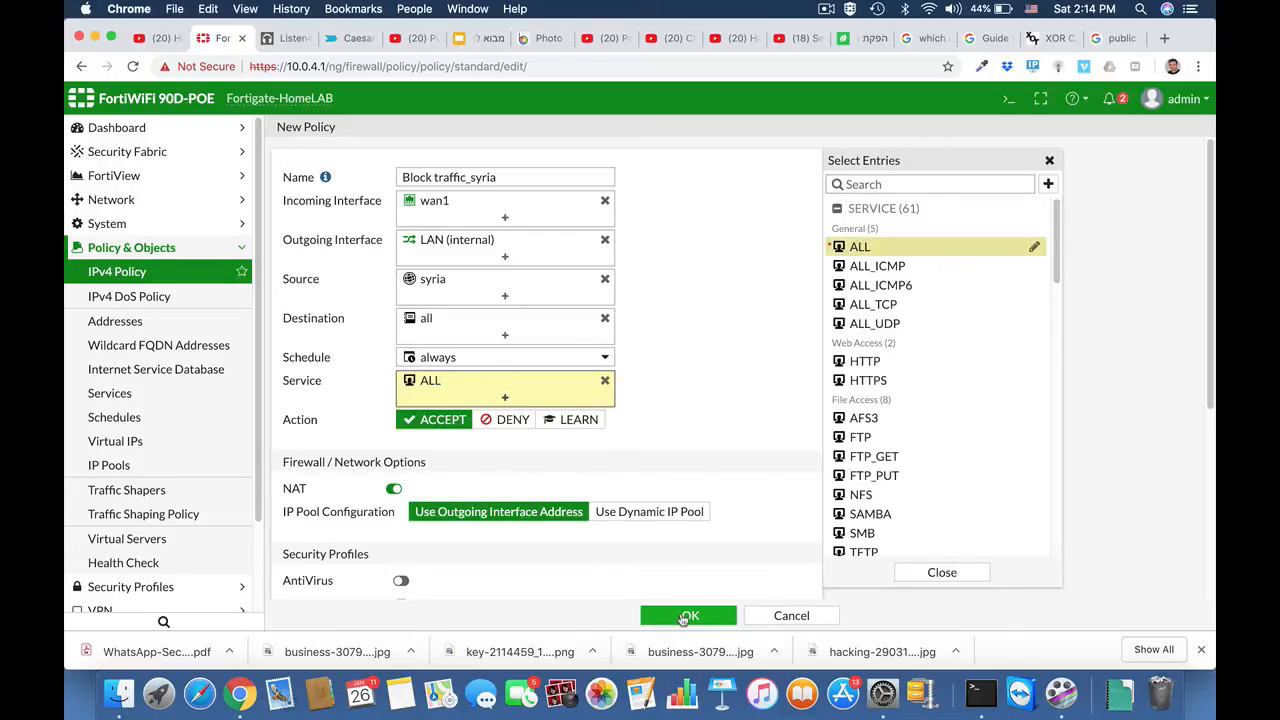
pyautogui.click(688, 617)
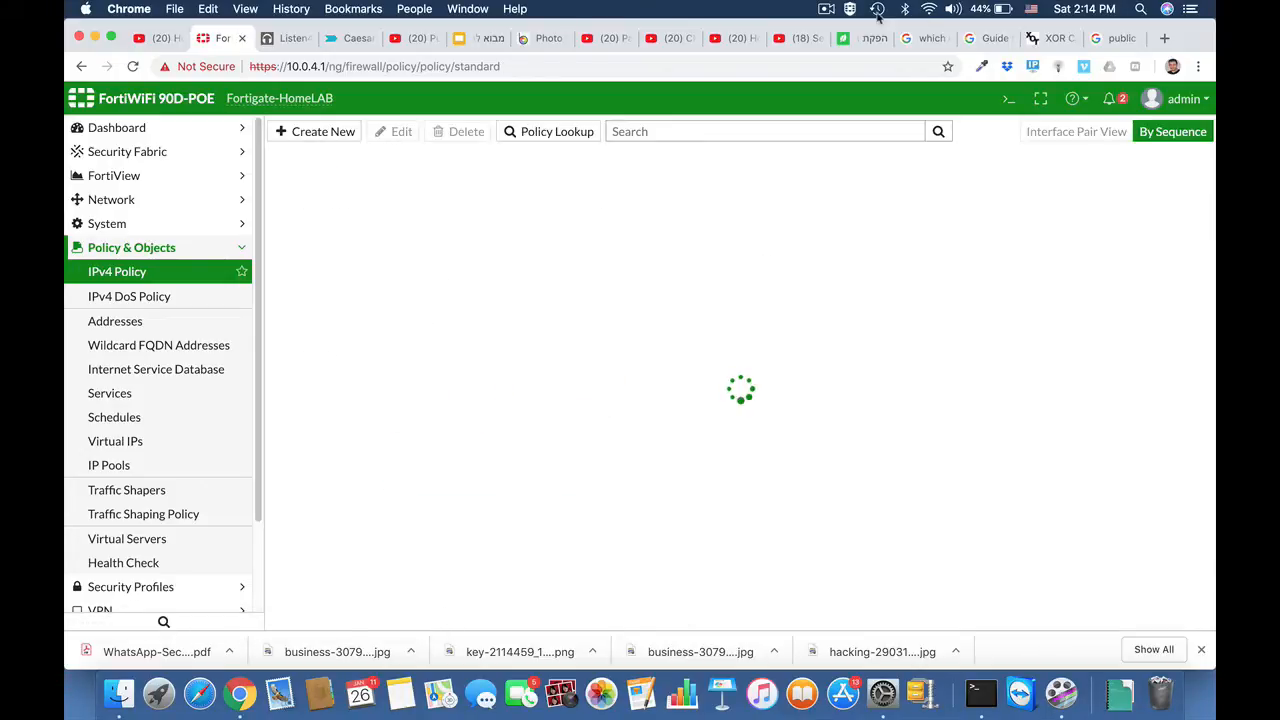
pyautogui.click(826, 9)
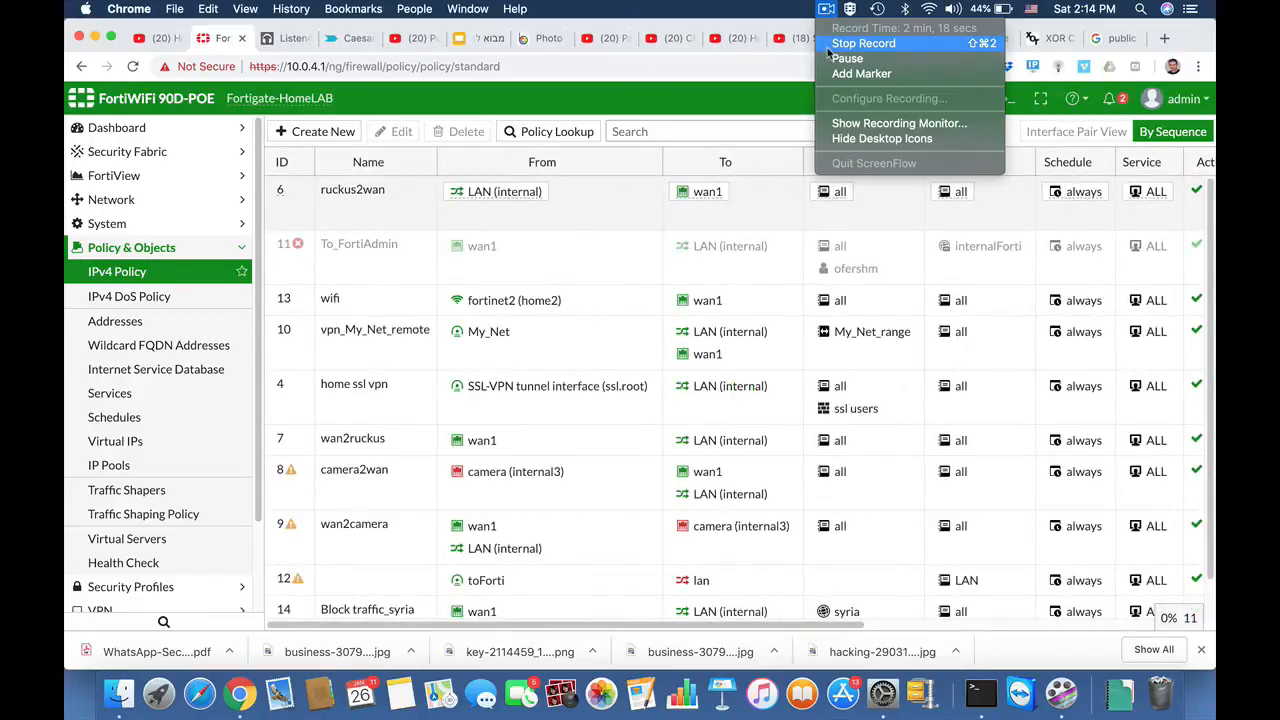
pyautogui.click(829, 45)
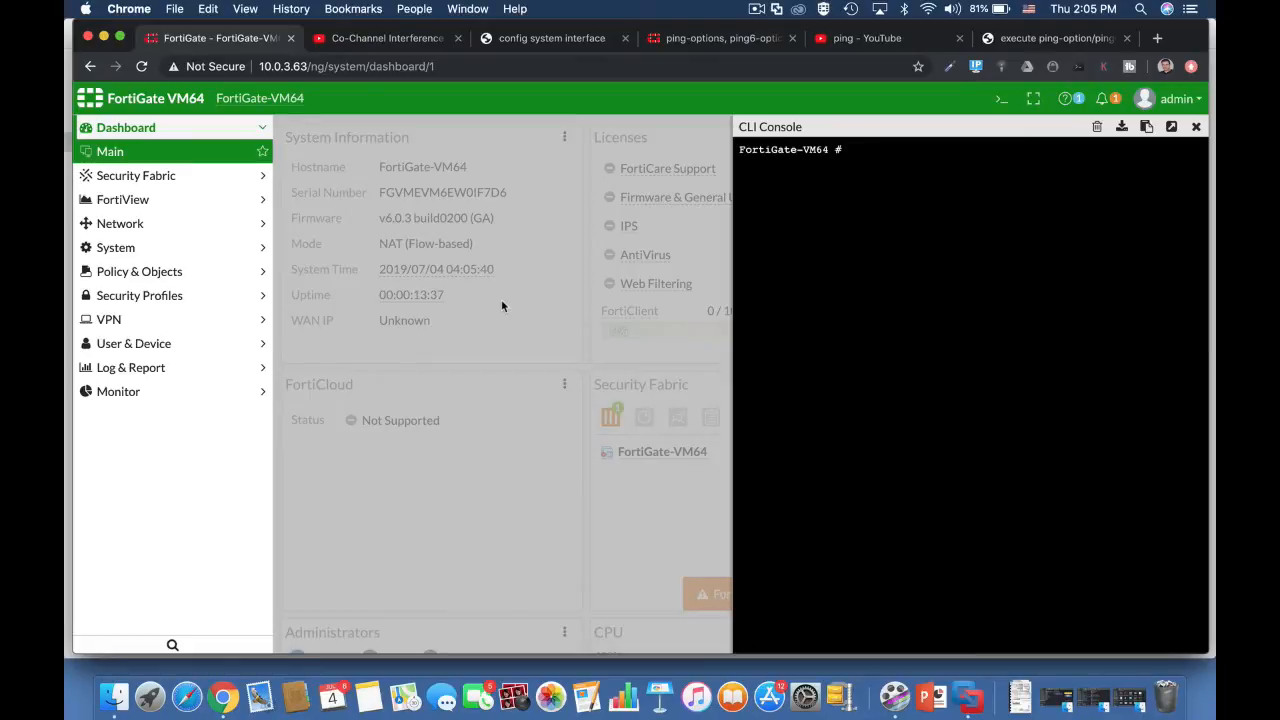
# Step: In the FortiGate-VM64 CLI console, test connectivity by running exe ping 8.8.8.8
pyautogui.write('exe ')
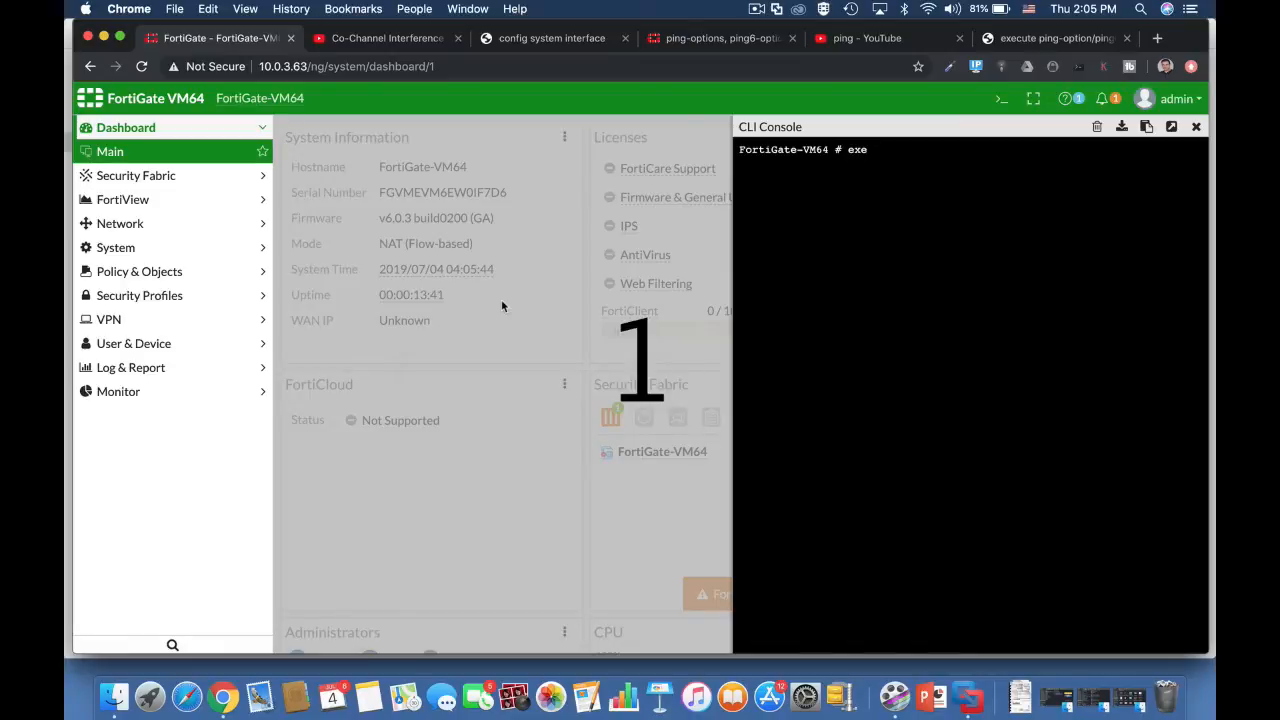
pyautogui.write('ping ')
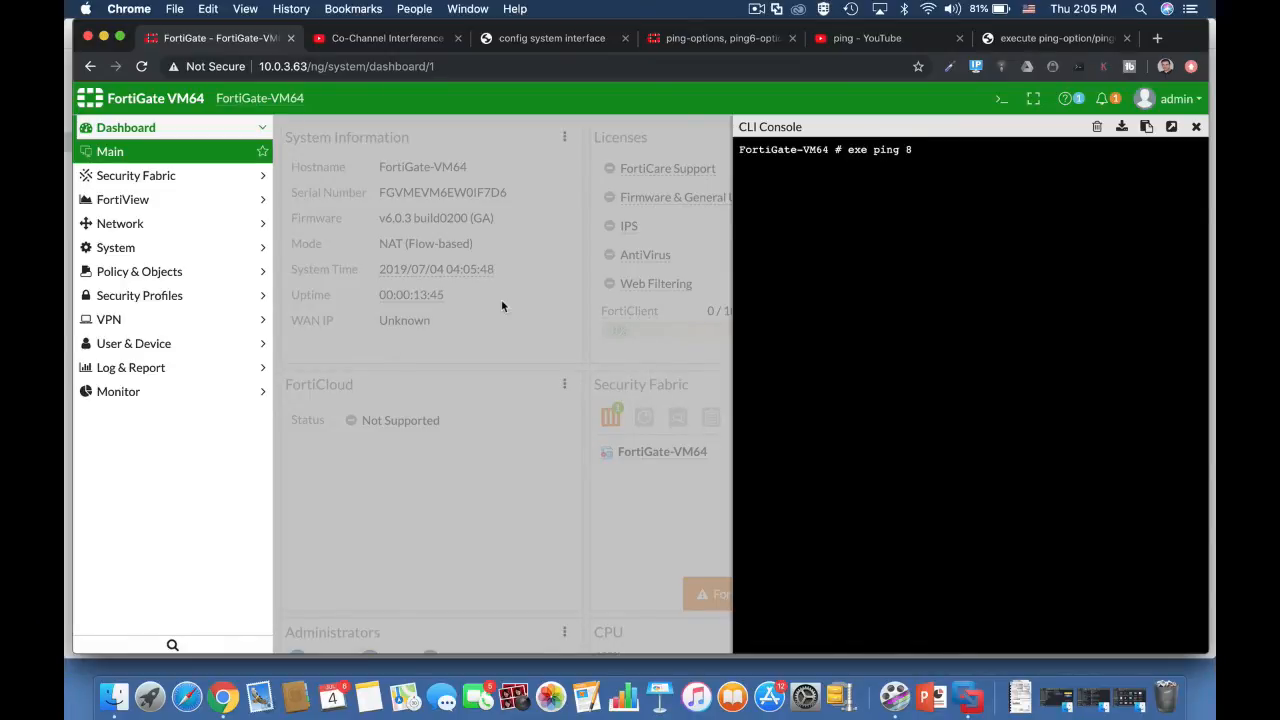
pyautogui.write('8.8.8.8')
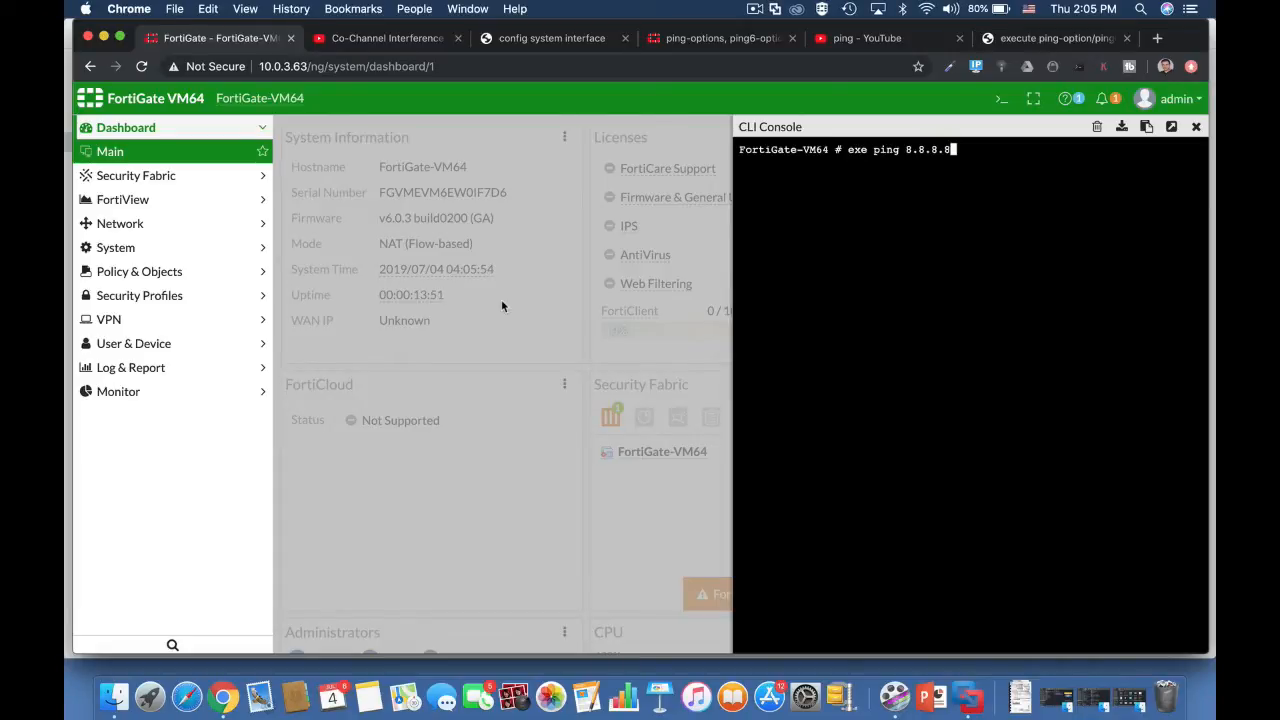
pyautogui.press('Return')
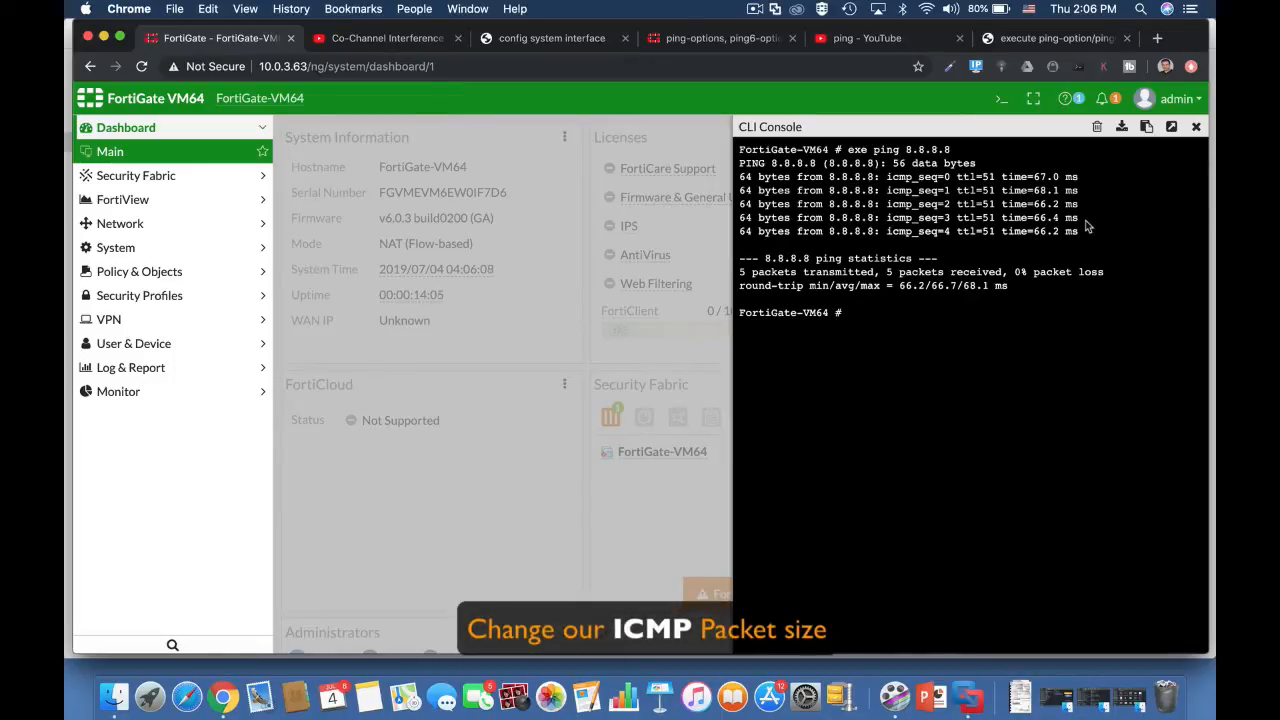
# Step: Display the current and default ping settings by running exe ping-options view-settings
pyautogui.write('exe ping-options')
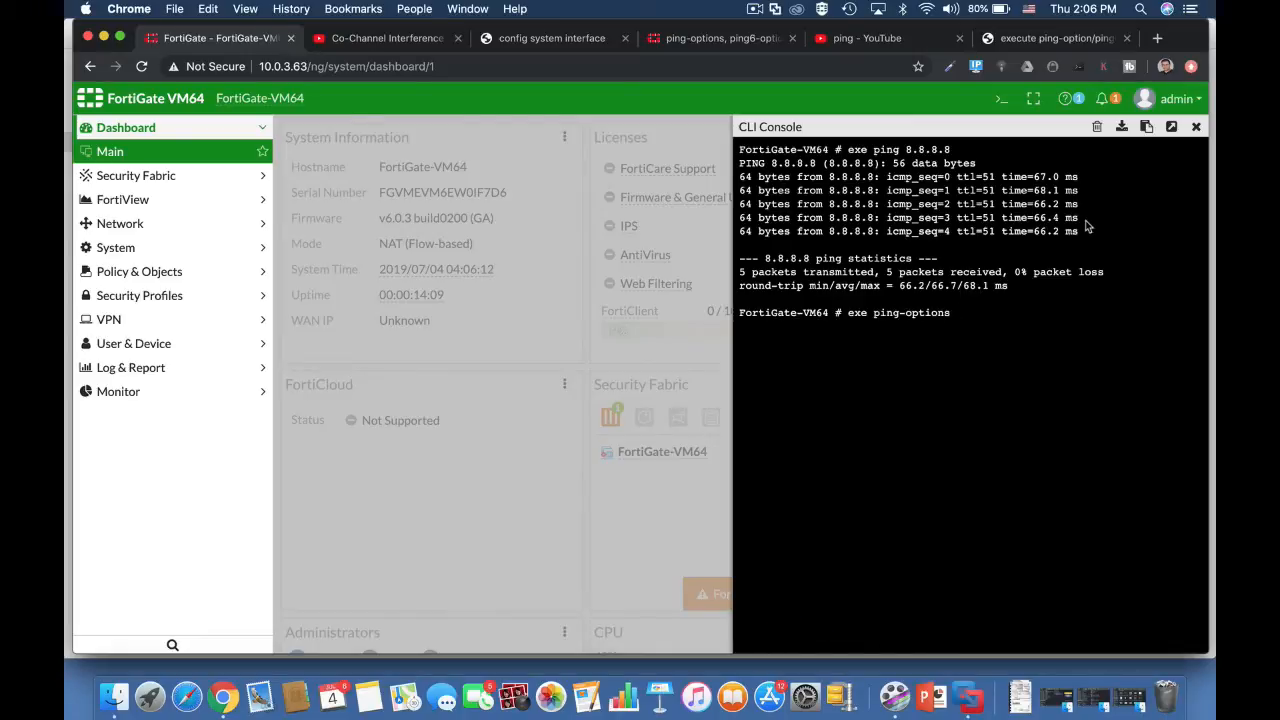
pyautogui.write(' view')
pyautogui.write(' set')
pyautogui.press('BackSpace')
pyautogui.press('BackSpace')
pyautogui.press('BackSpace')
pyautogui.press('BackSpace')
pyautogui.press('Tab')
pyautogui.press('Return')
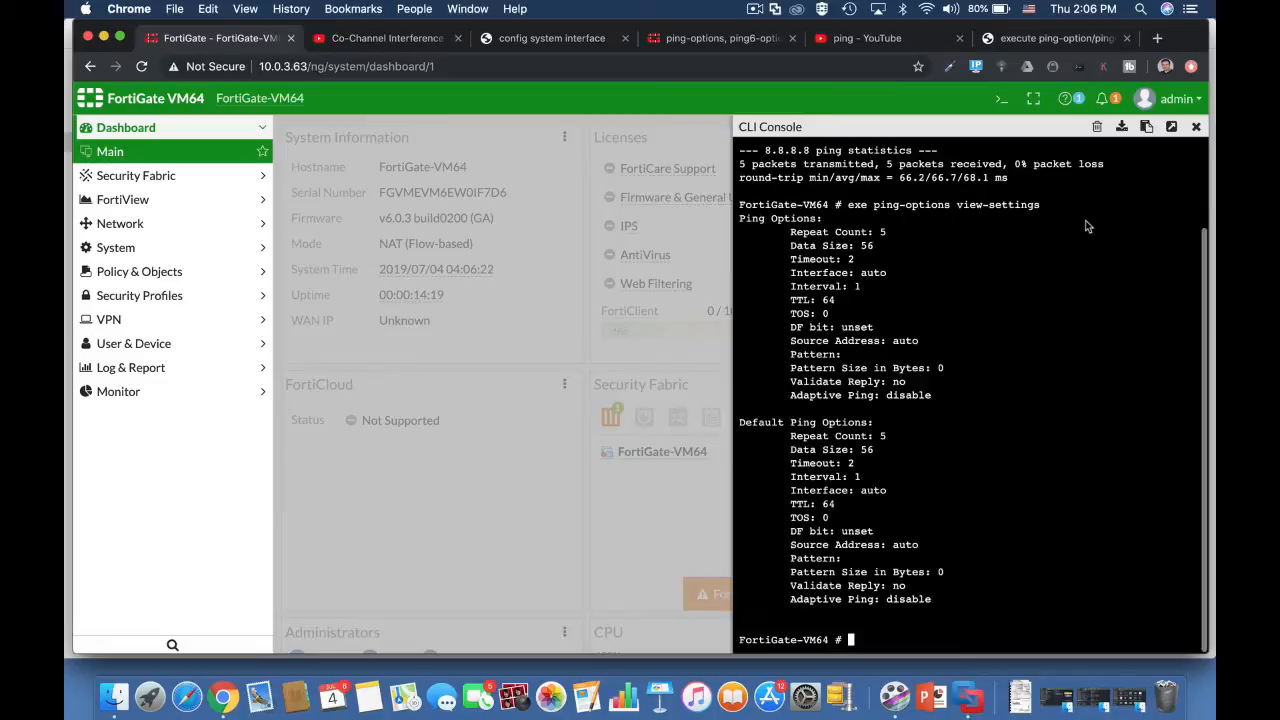
pyautogui.press('Return')
pyautogui.press('Return')
pyautogui.press('Return')
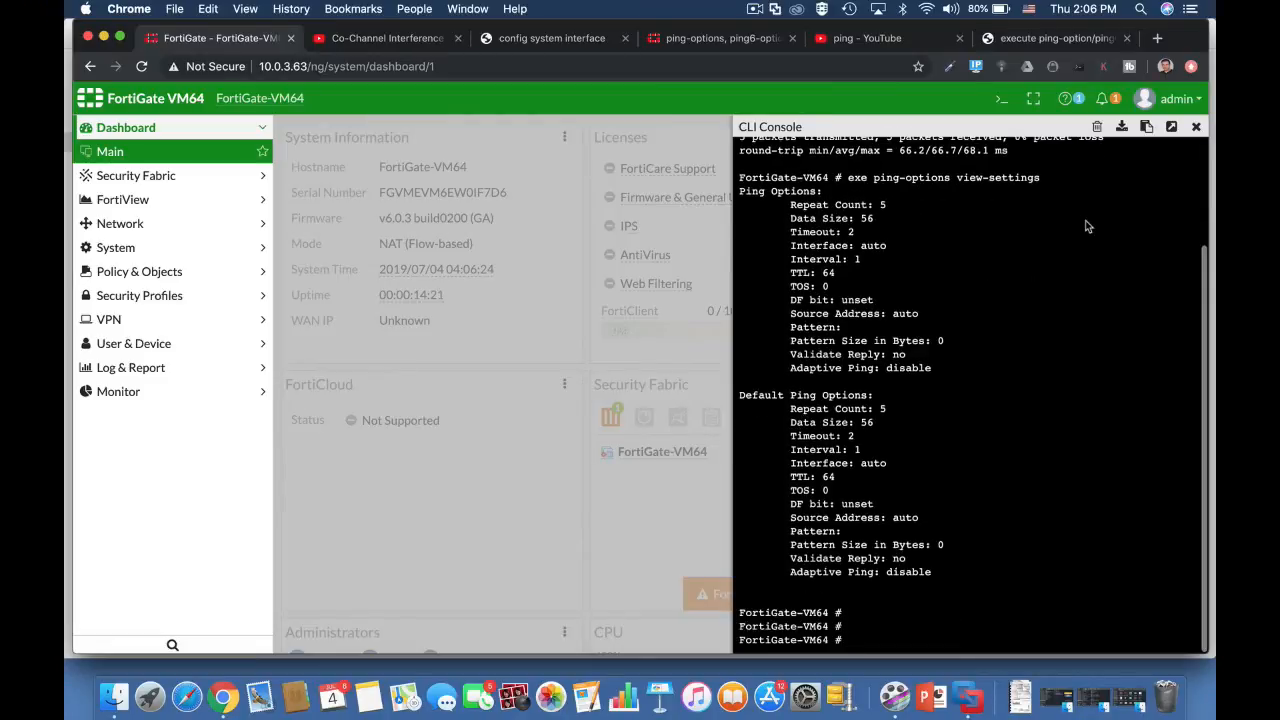
# Step: Set the ping data size to 90 by running exe ping-options data-size 90
pyautogui.write('exe p')
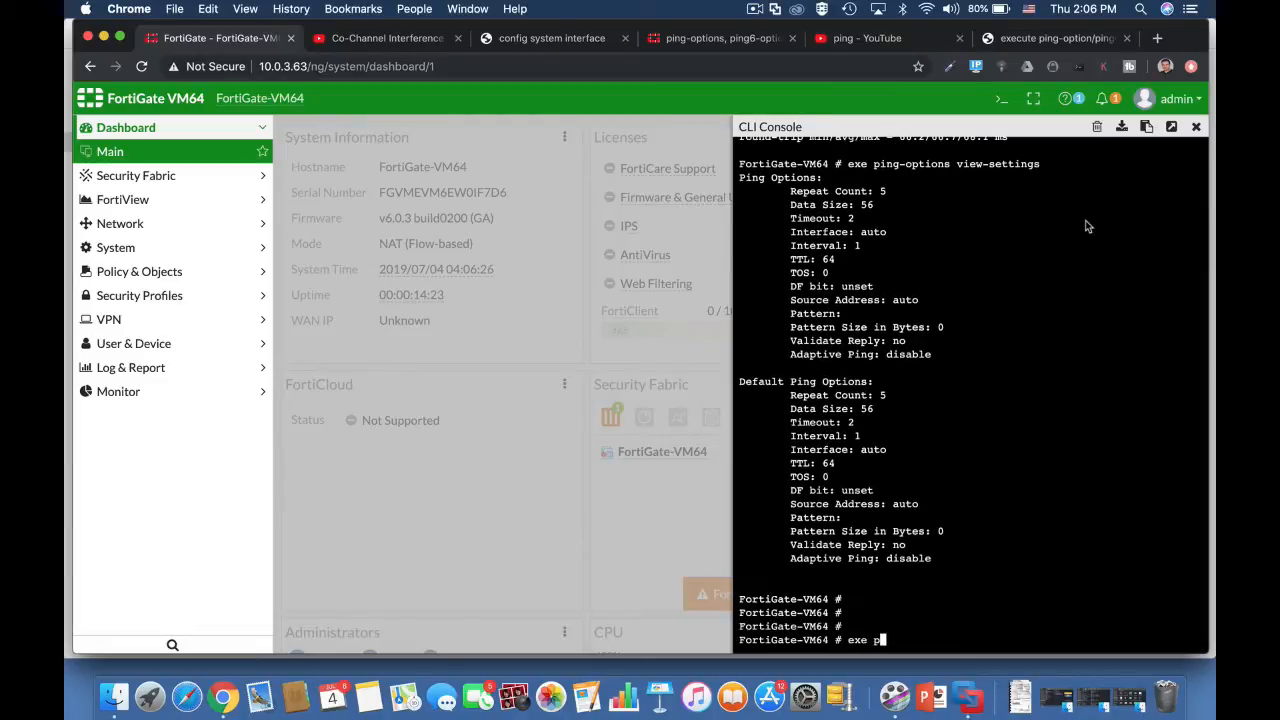
pyautogui.write('ing-options d')
pyautogui.press('Tab')
pyautogui.write('90')
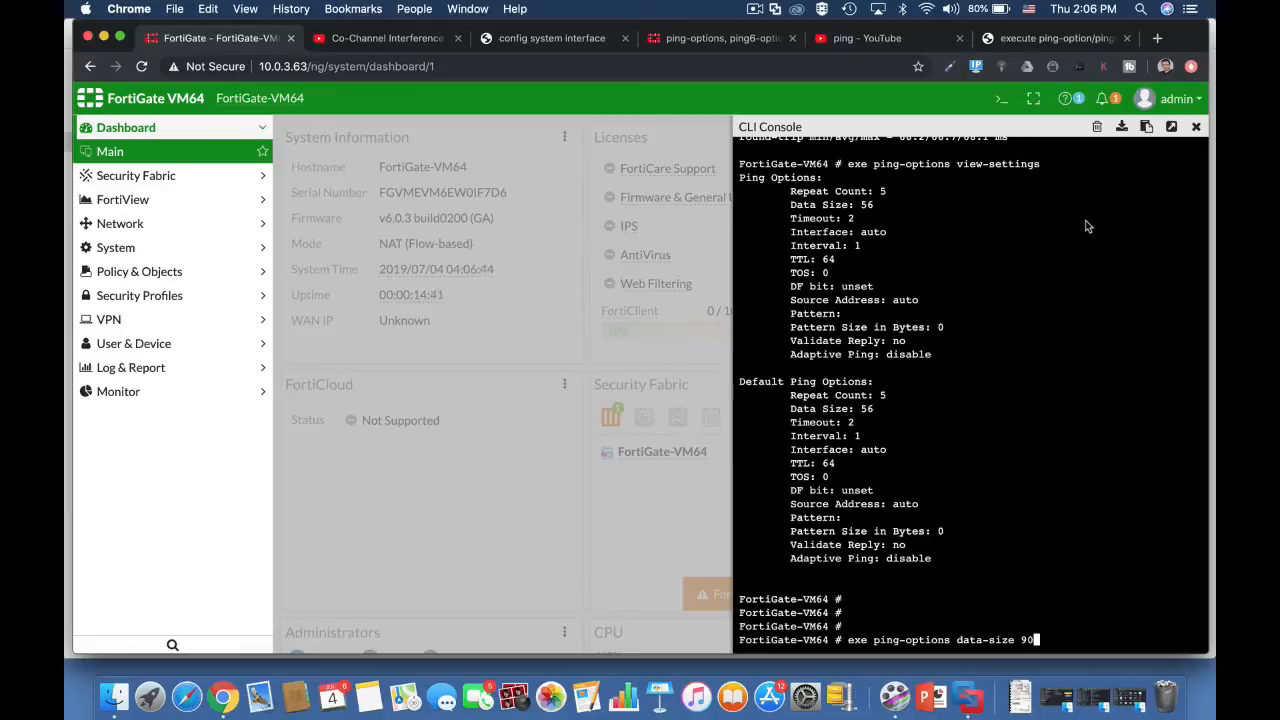
pyautogui.press('Return')
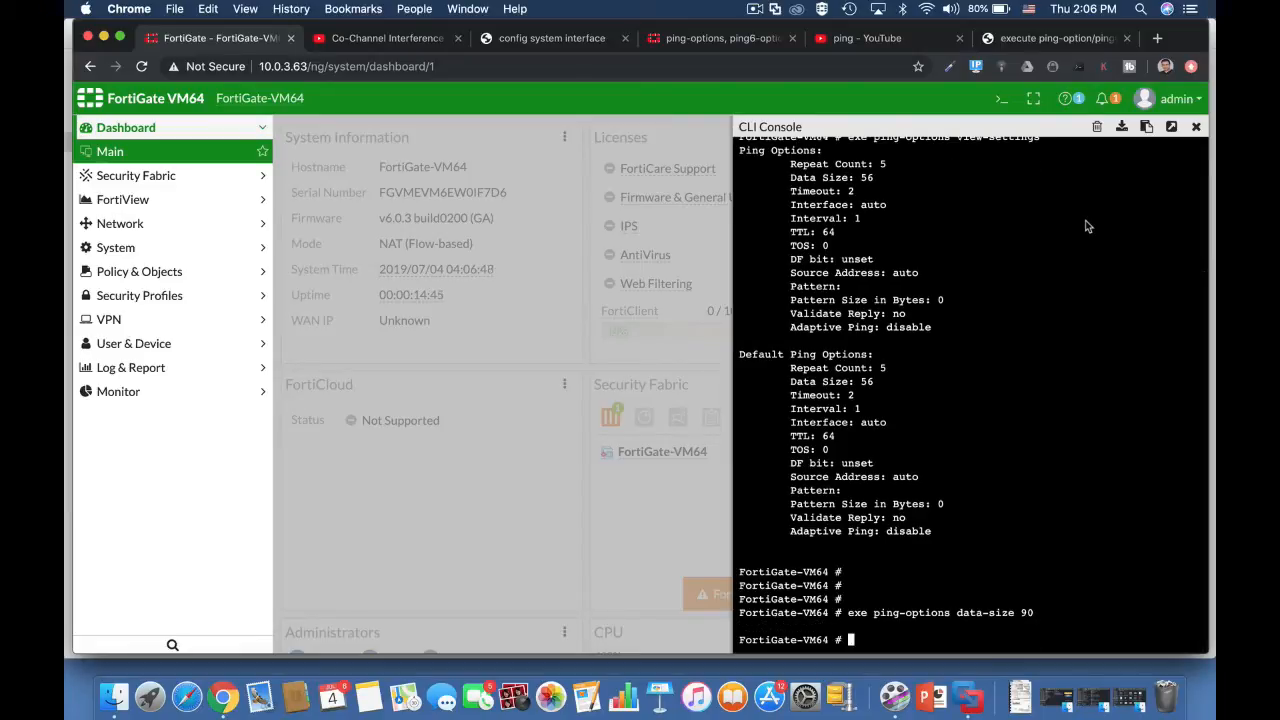
# Step: Test the larger packet size by running exe ping 8.8.8.8
pyautogui.write('exe ping 8.8')
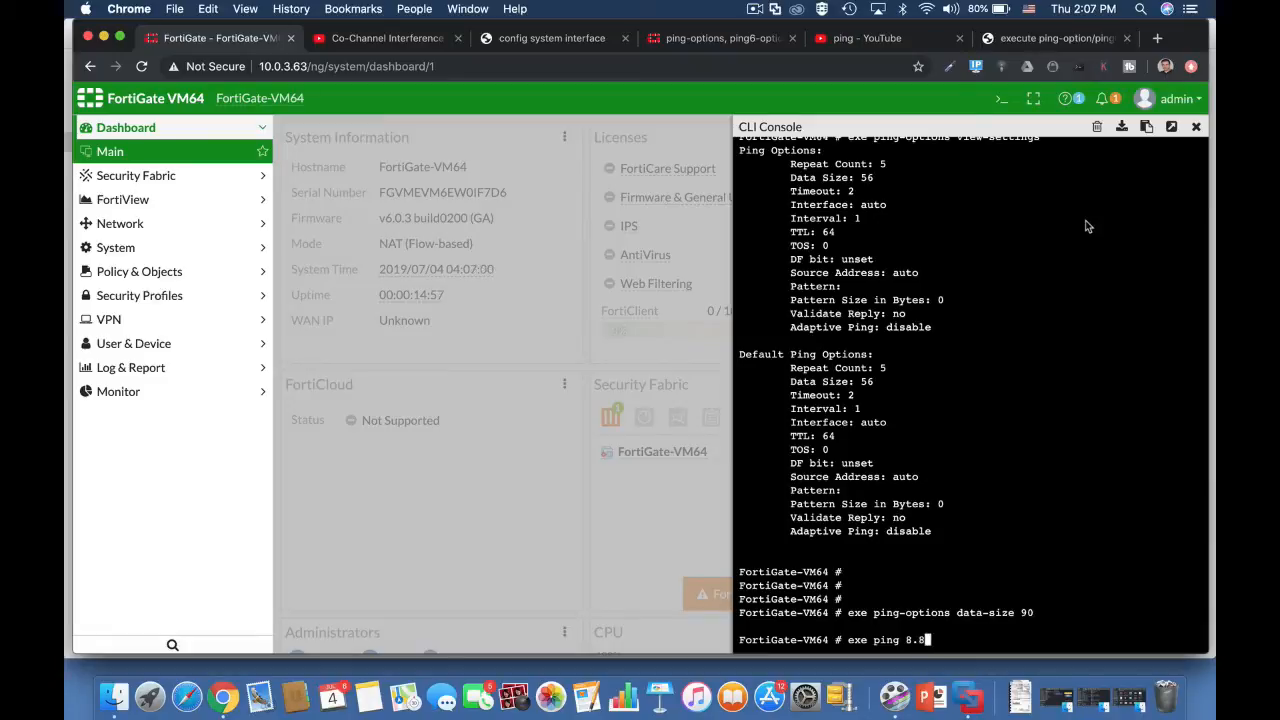
pyautogui.write('.8.8')
pyautogui.press('Return')
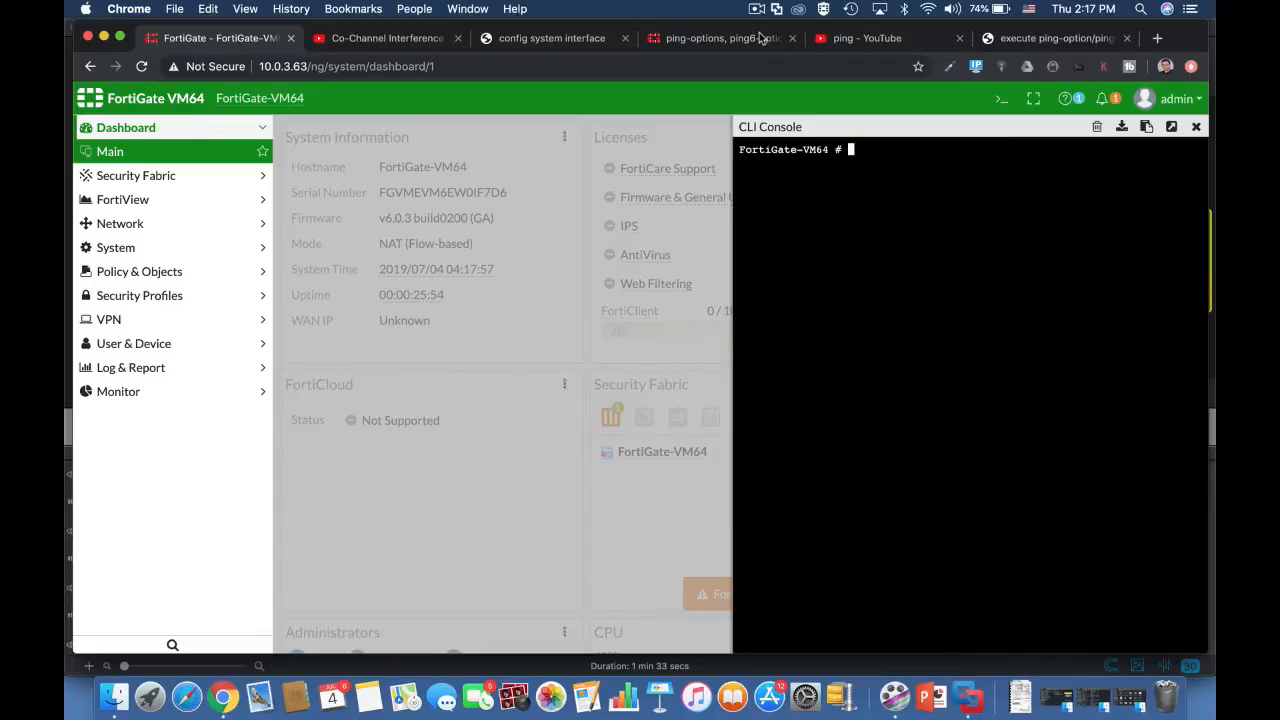
# Step: Set the ping repeat count to 15 by running exe ping-options repeat-count 15
pyautogui.write('exe ping')
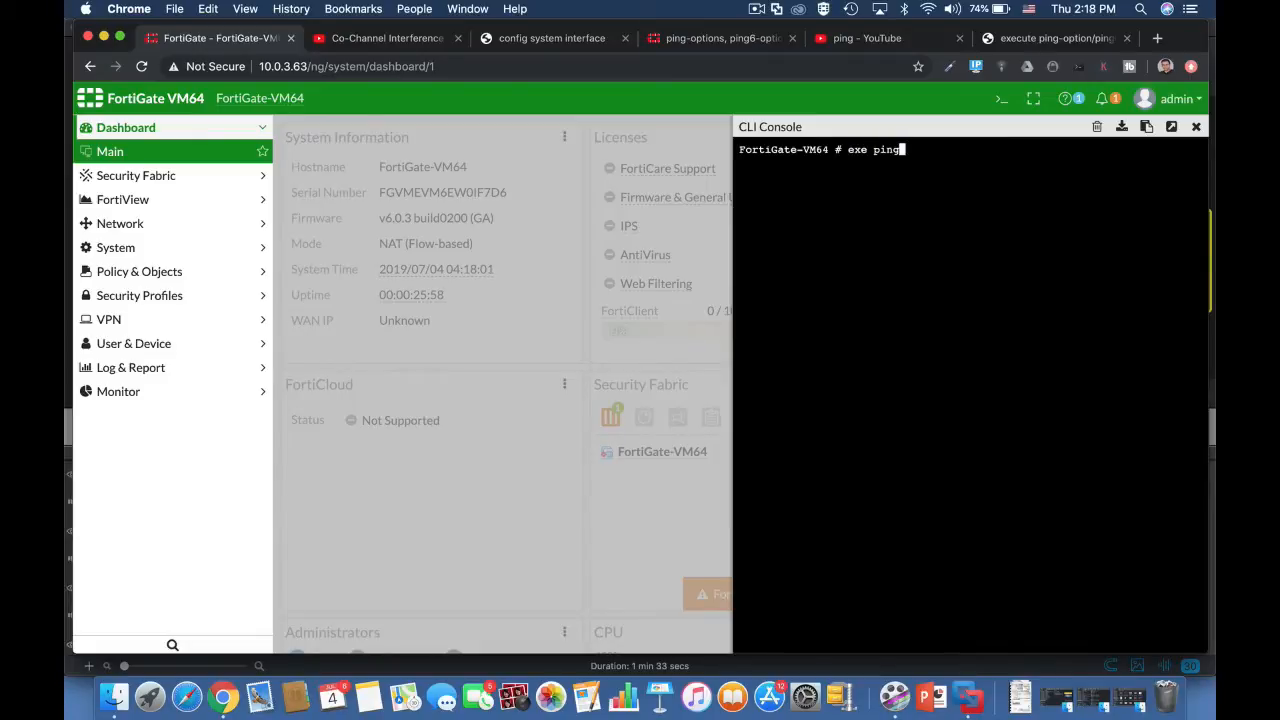
pyautogui.press('Tab')
pyautogui.write('re')
pyautogui.press('Tab')
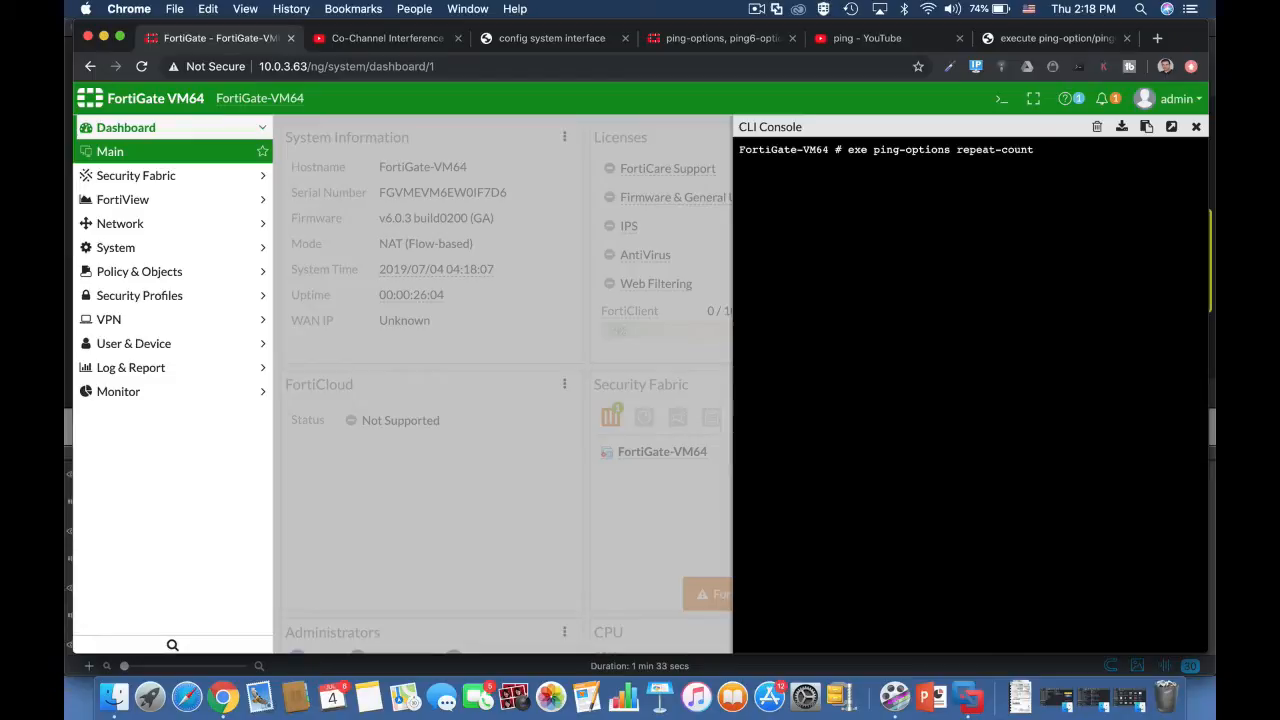
pyautogui.write('5')
pyautogui.press('Return')
# Step: Ping 8.8.8.8 with the new repeat count and clear the console output
pyautogui.write('ex')
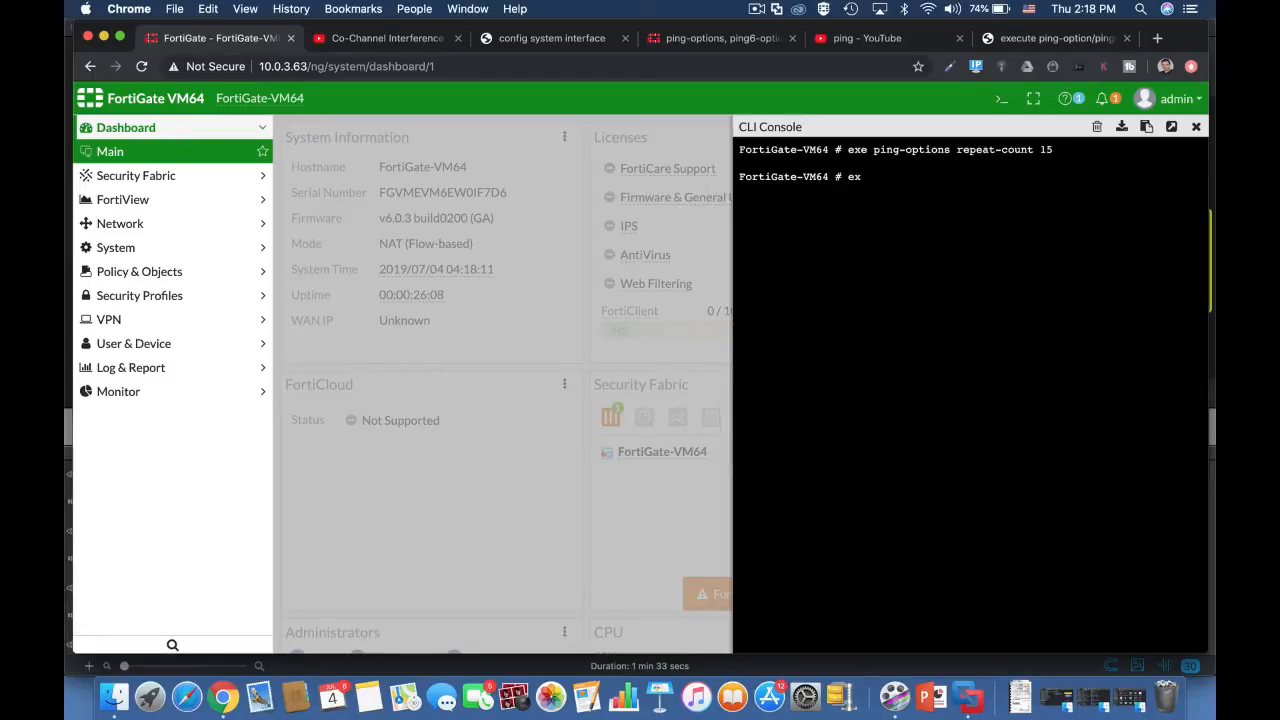
pyautogui.write('e ping 8.8.8.8')
pyautogui.press('Return')
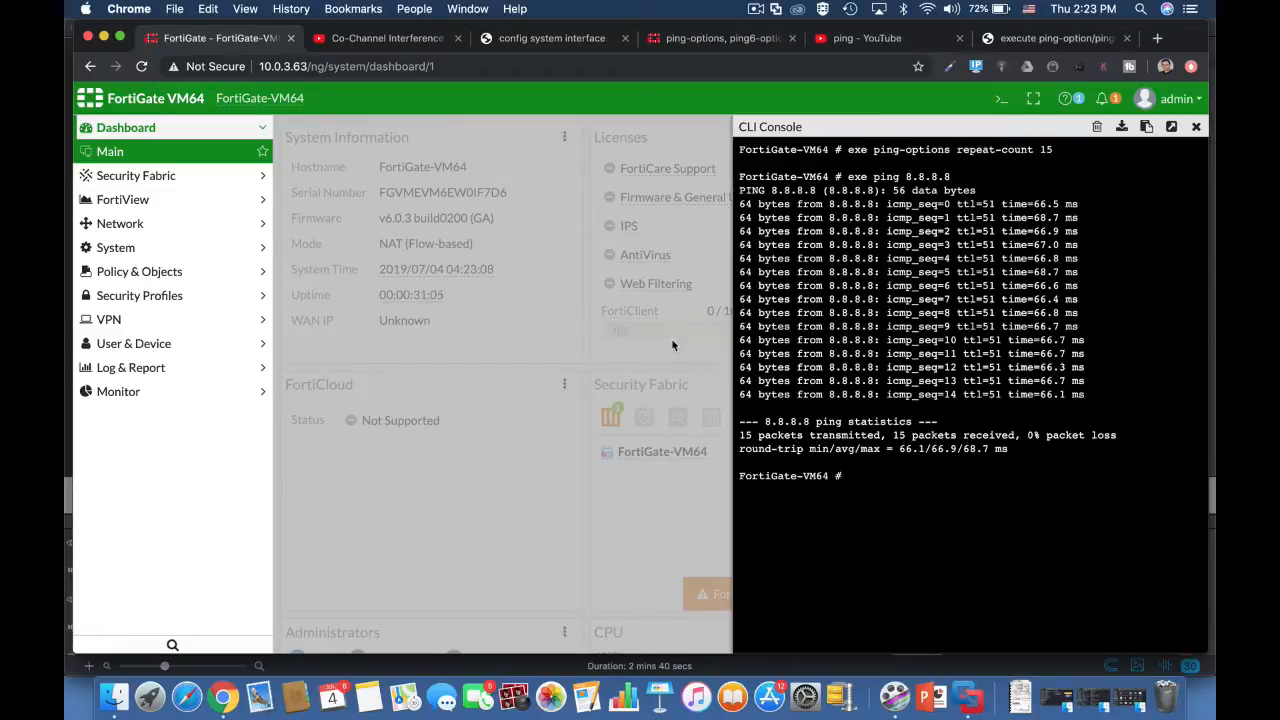
pyautogui.click(1097, 127)
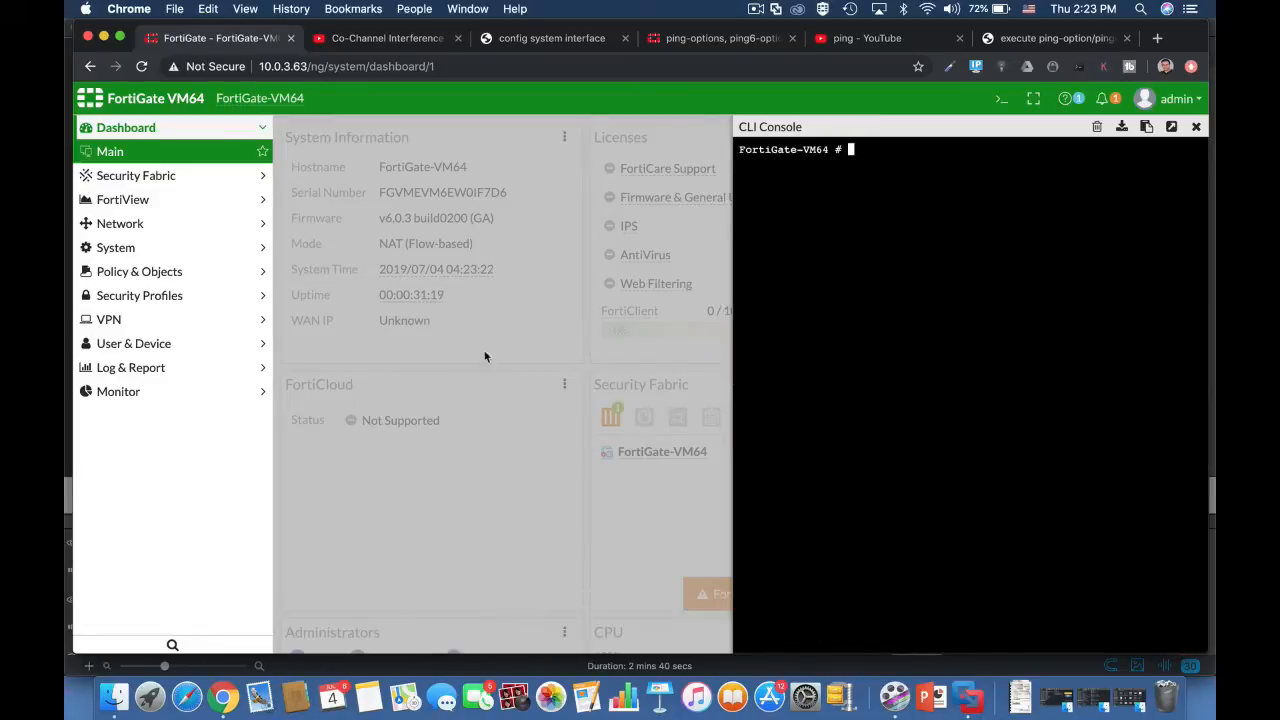
# Step: Examine the IP addresses in the network interfaces list and reopen the CLI console
pyautogui.click(132, 225)
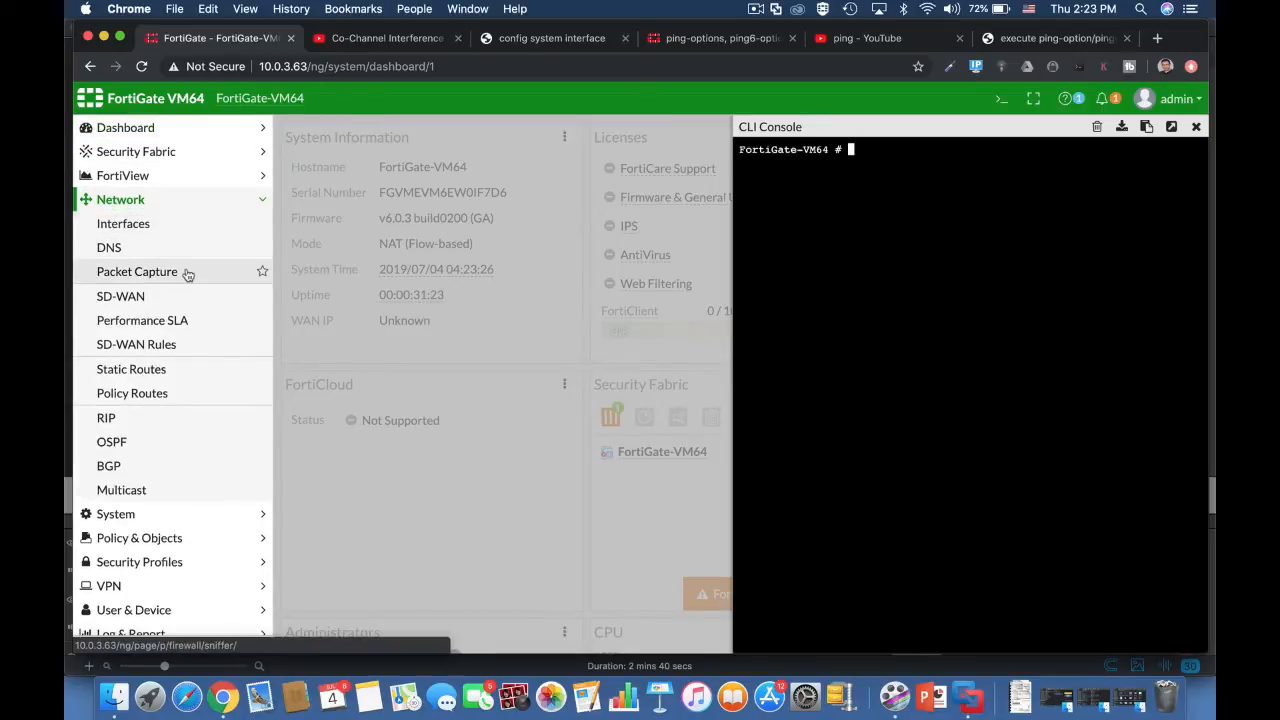
pyautogui.click(142, 224)
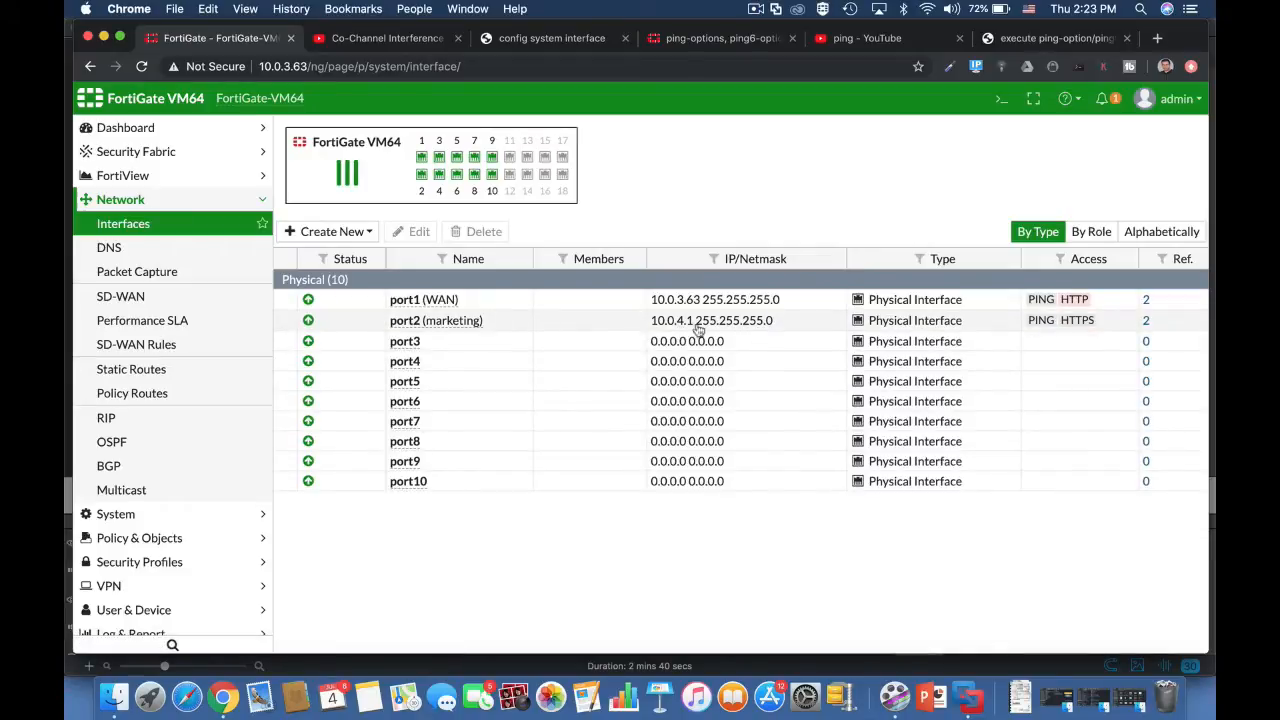
pyautogui.click(1004, 100)
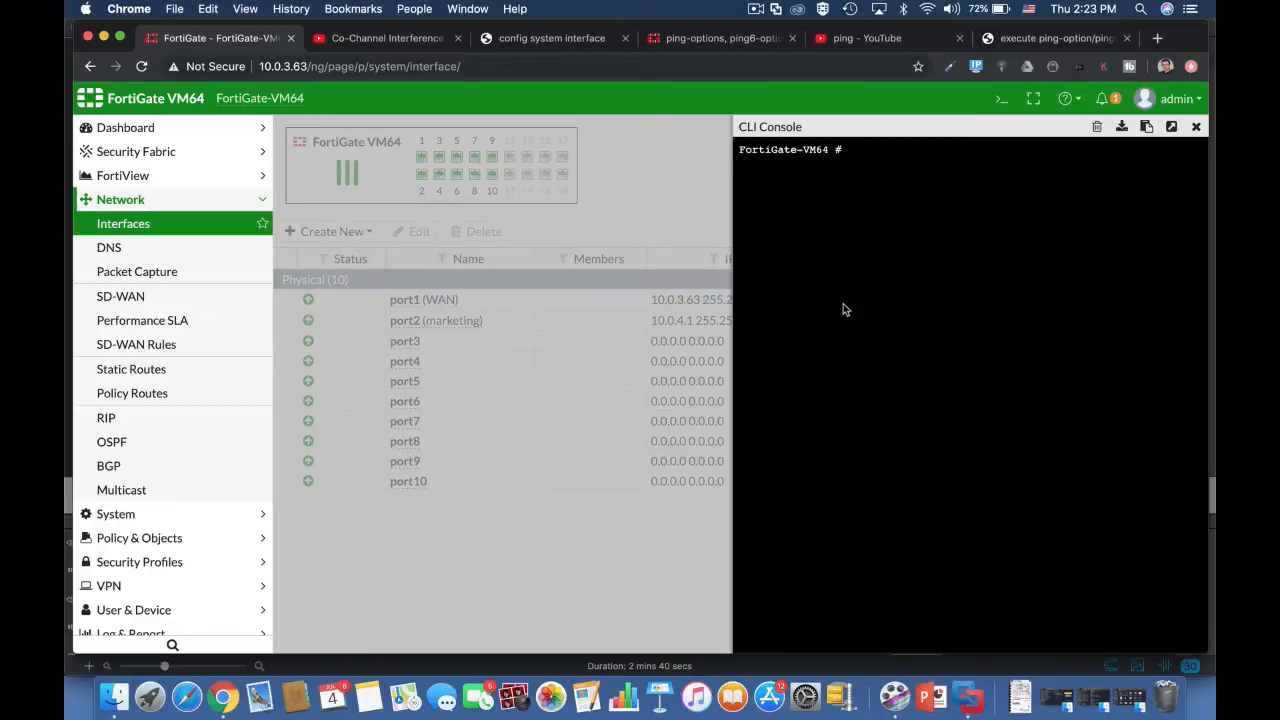
# Step: Set the ping source address to the marketing port's IP by running exe ping-options source 10.0.4.1
pyautogui.write('exe ping')
pyautogui.press('Tab')
pyautogui.write('source ')
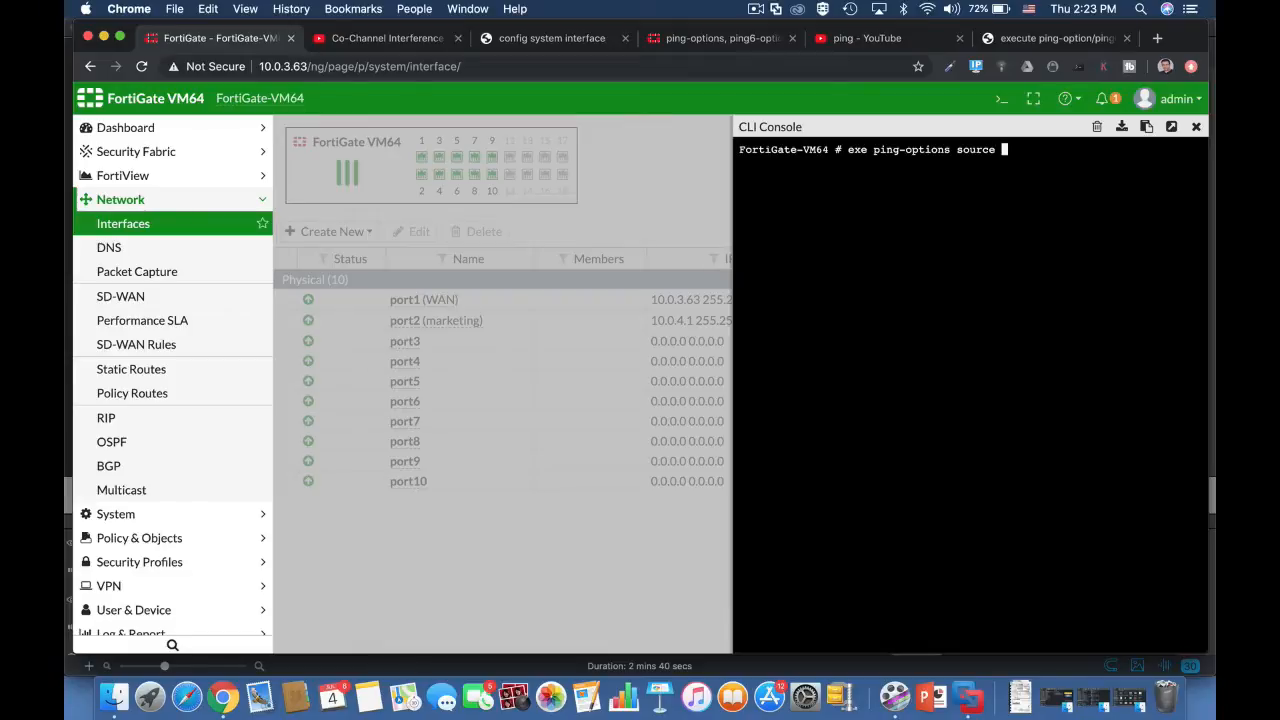
pyautogui.write('10.0.4.1')
pyautogui.press('Return')
# Step: Ping 8.8.8.8 from the marketing port's source address
pyautogui.write('exe')
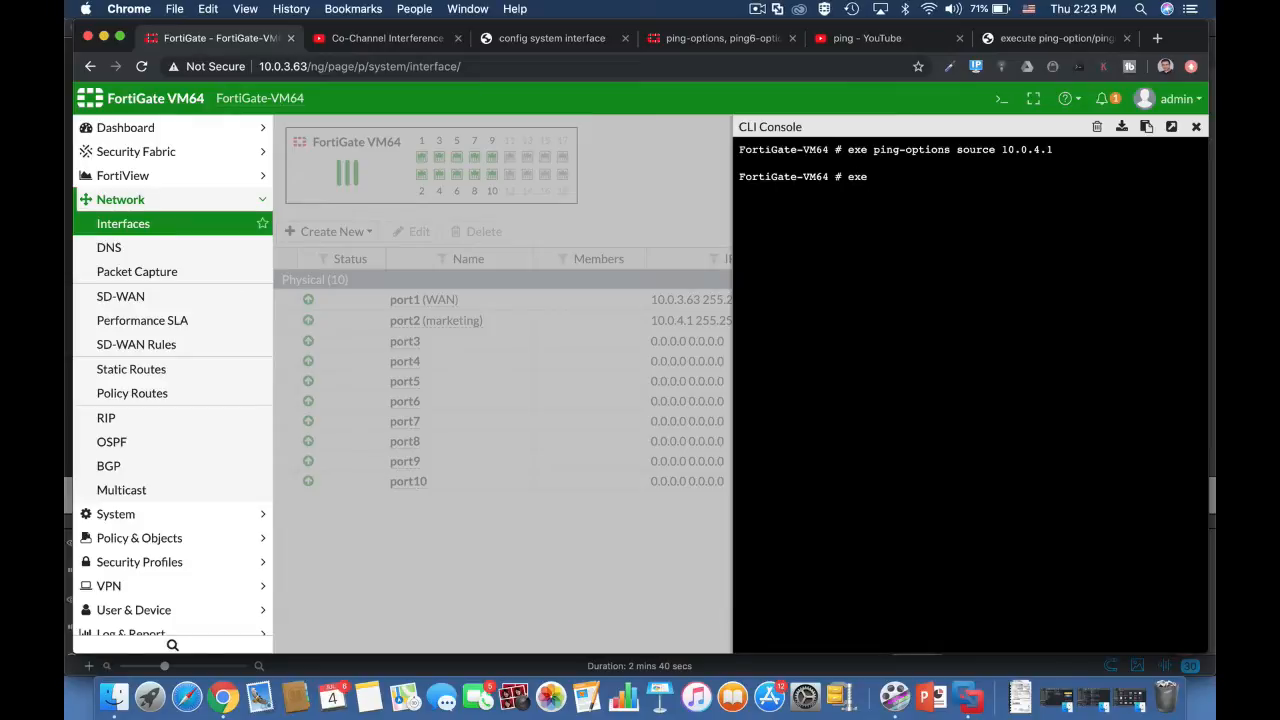
pyautogui.write(' ping 8.8.8.8')
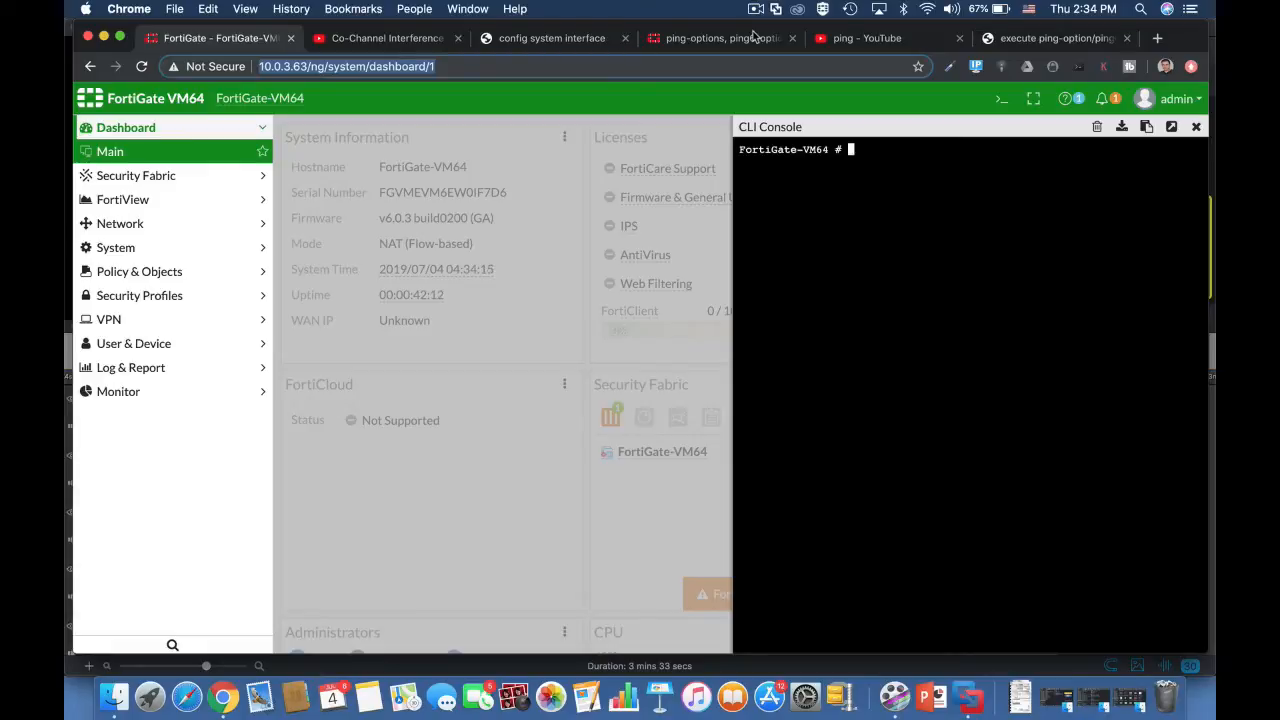
# Step: Set the ping time-to-live to 220 by running exe ping-options ttl 220 in the CLI console
pyautogui.write('exe')
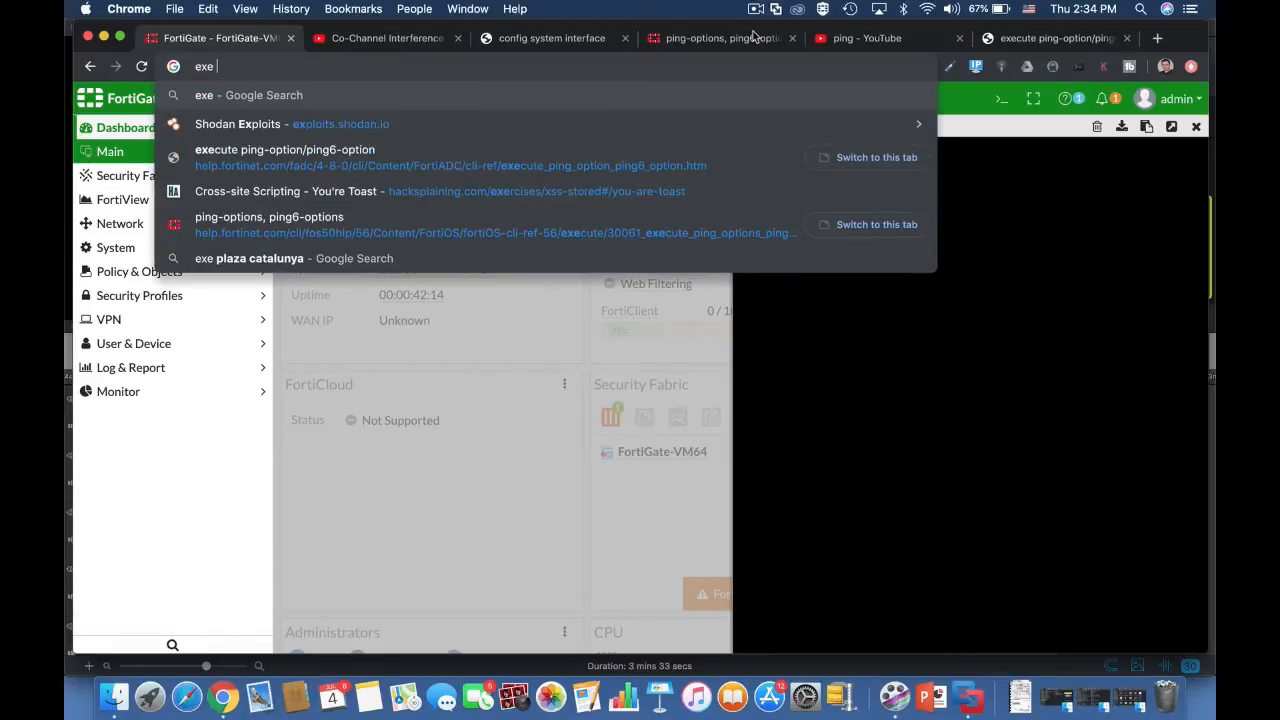
pyautogui.click(1007, 217)
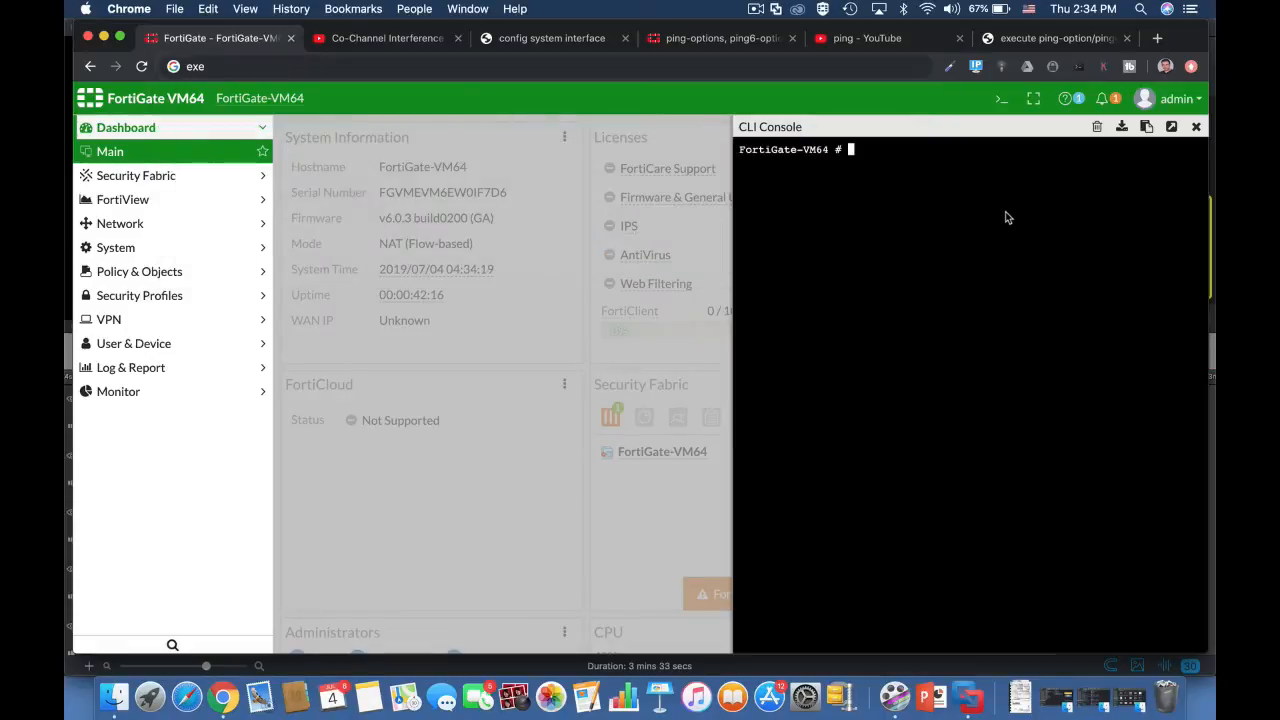
pyautogui.write('exe ping-options')
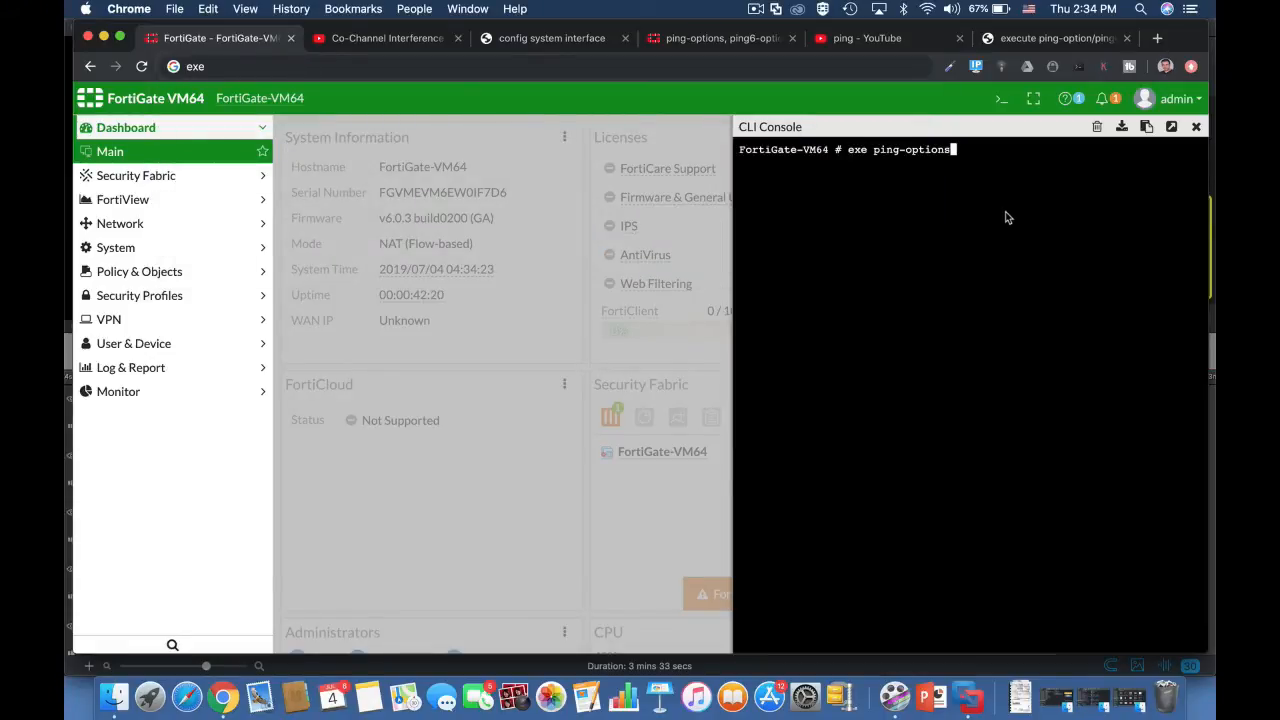
pyautogui.write(' ttl 220')
pyautogui.press('Return')
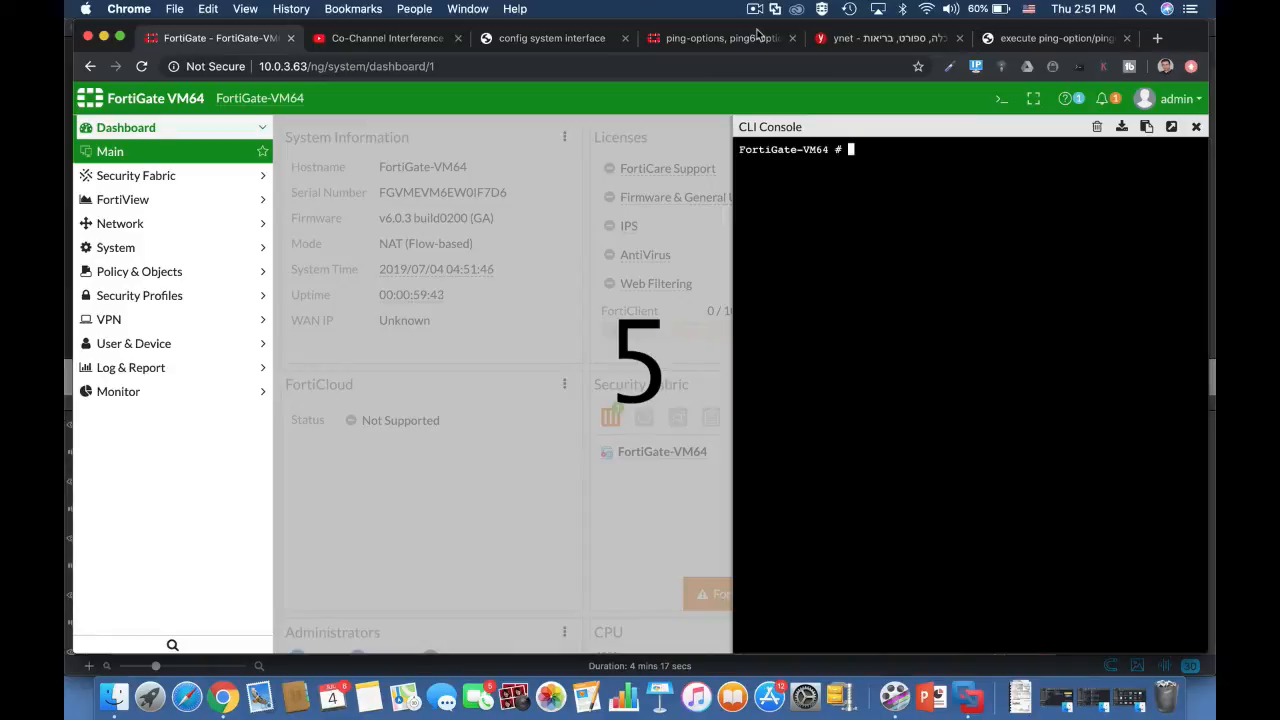
# Step: Set the ping repeat count to 8 by running exe ping-options repeat-count 8
pyautogui.write('e')
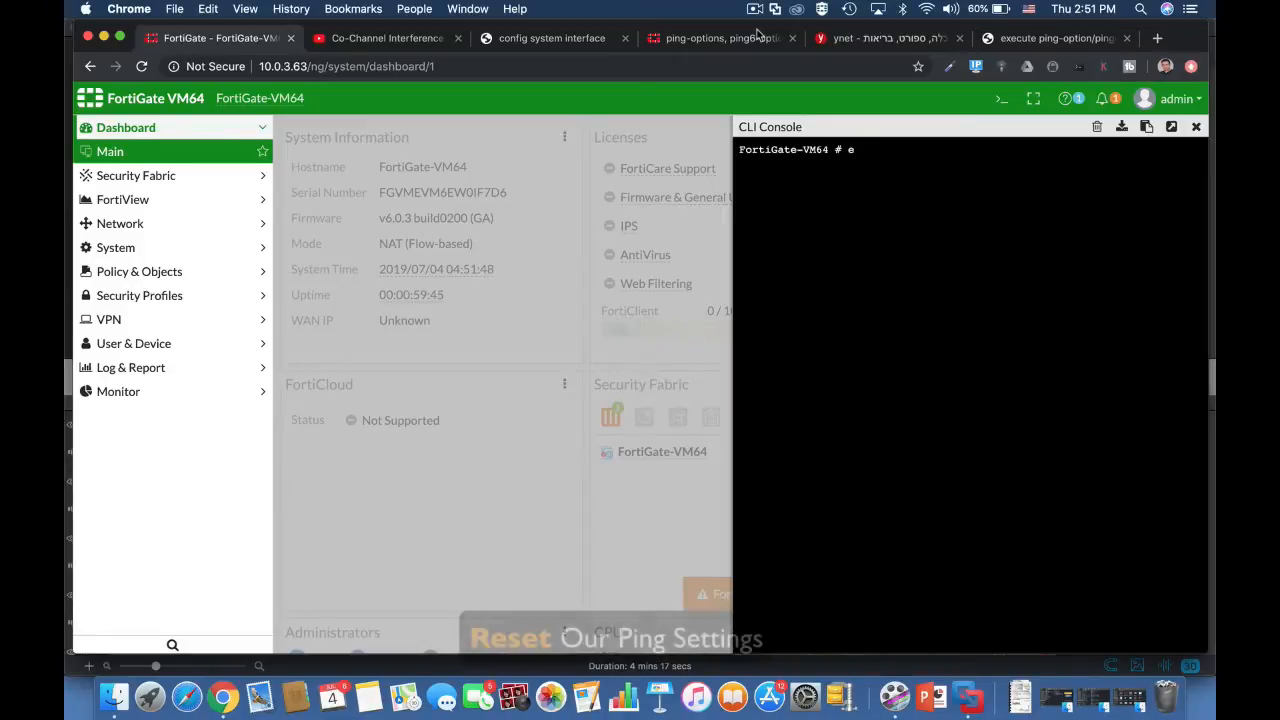
pyautogui.write('xe ping-options')
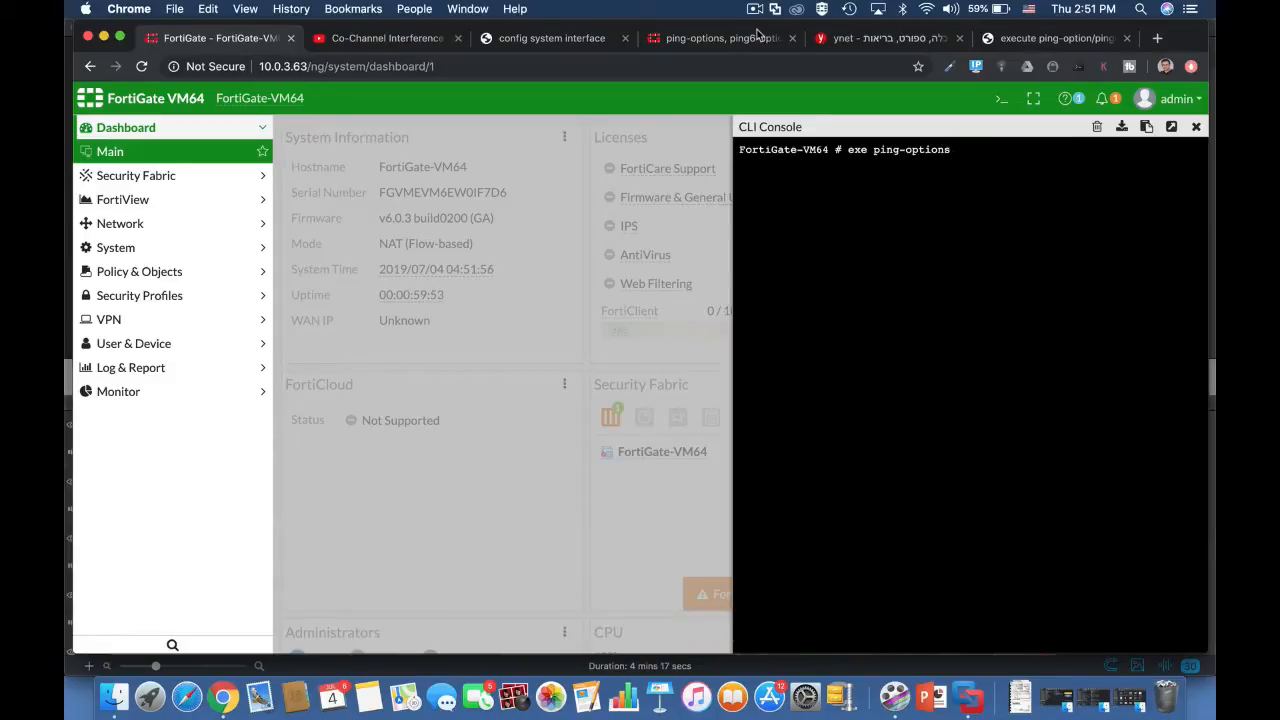
pyautogui.write(' re')
pyautogui.press('Tab')
pyautogui.write('8')
pyautogui.press('Return')
# Step: Set the ping data size to 80 by running exe ping-options data-size 80
pyautogui.press('Up')
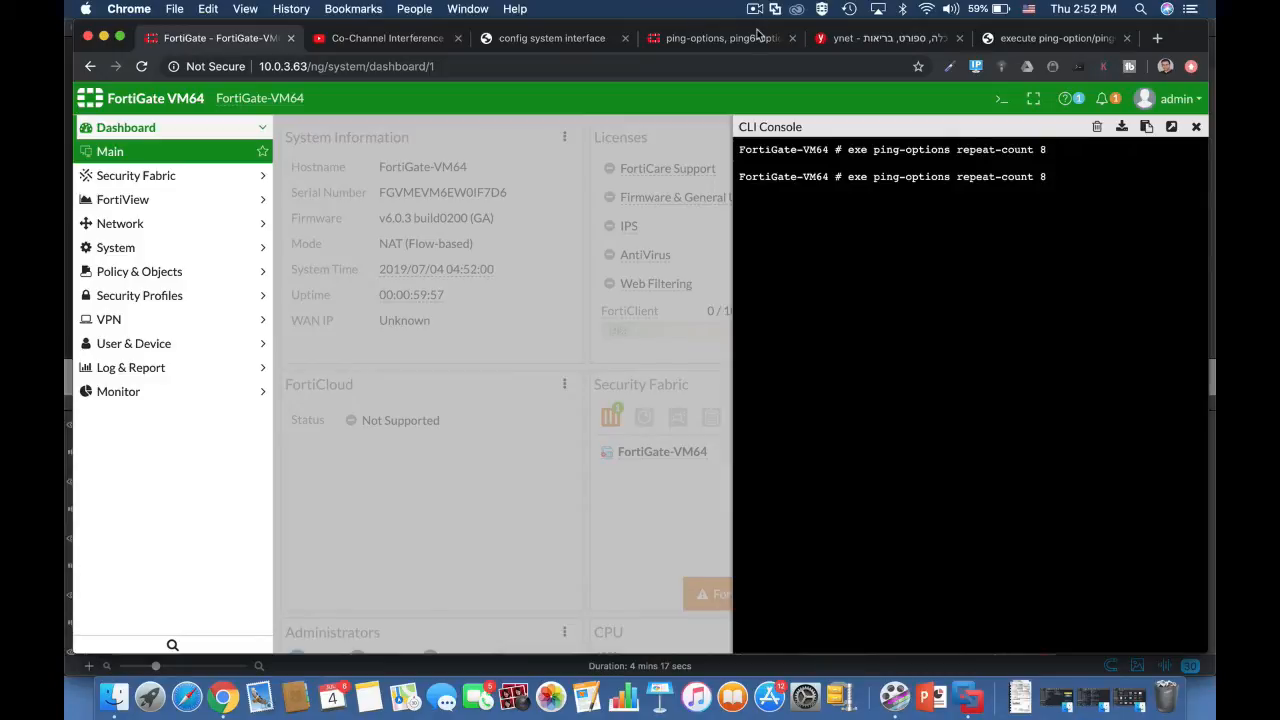
pyautogui.press('BackSpace')
pyautogui.press('BackSpace')
pyautogui.press('BackSpace')
pyautogui.press('BackSpace')
pyautogui.press('BackSpace')
pyautogui.press('BackSpace')
pyautogui.press('BackSpace')
pyautogui.press('BackSpace')
pyautogui.press('BackSpace')
pyautogui.press('BackSpace')
pyautogui.press('BackSpace')
pyautogui.write('da')
pyautogui.press('Tab')
pyautogui.write('80')
pyautogui.press('Return')
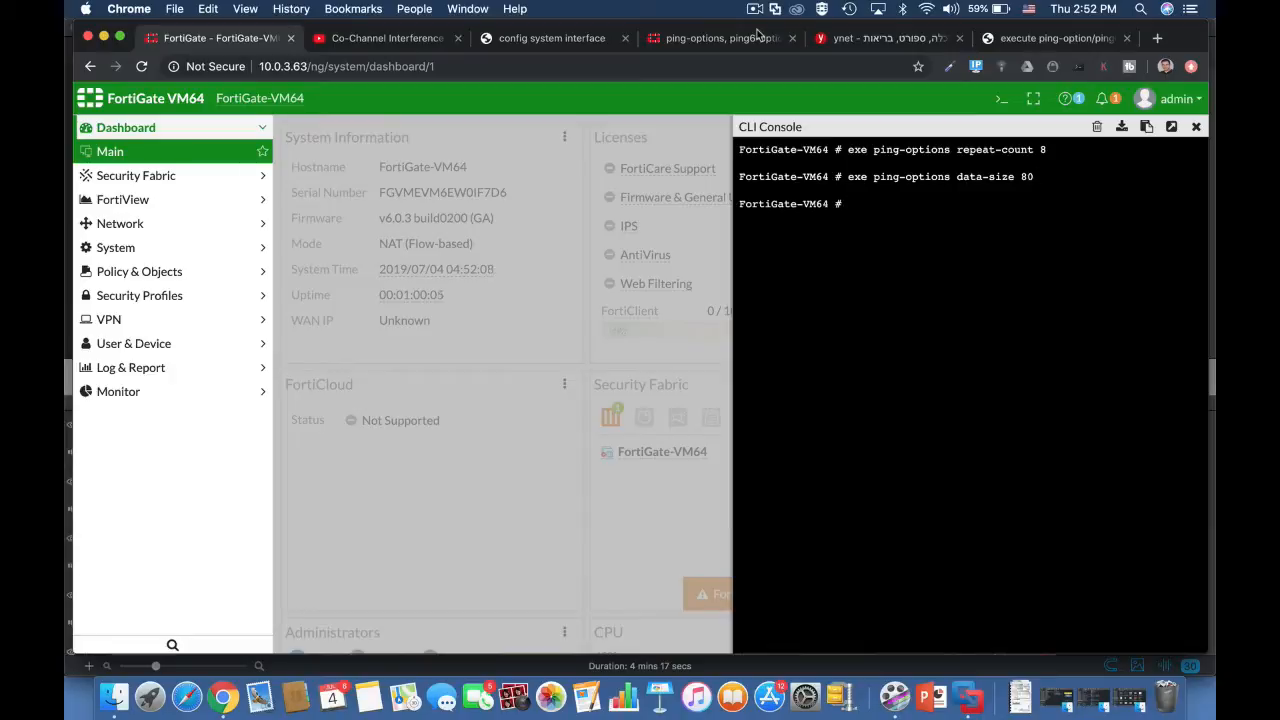
# Step: Set the ping source address to 10.0.4.1 with exe ping-options source
pyautogui.write('exe ping-options source ')
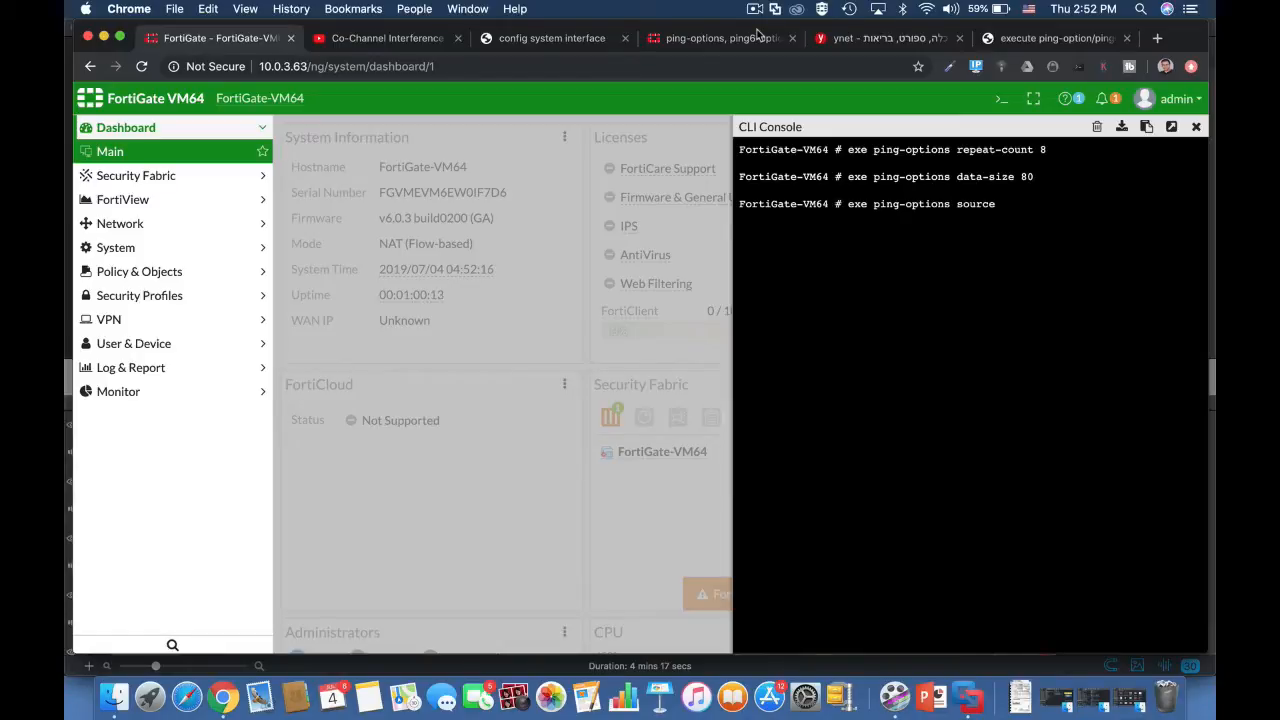
pyautogui.write(' 10.0.4.1')
pyautogui.press('Return')
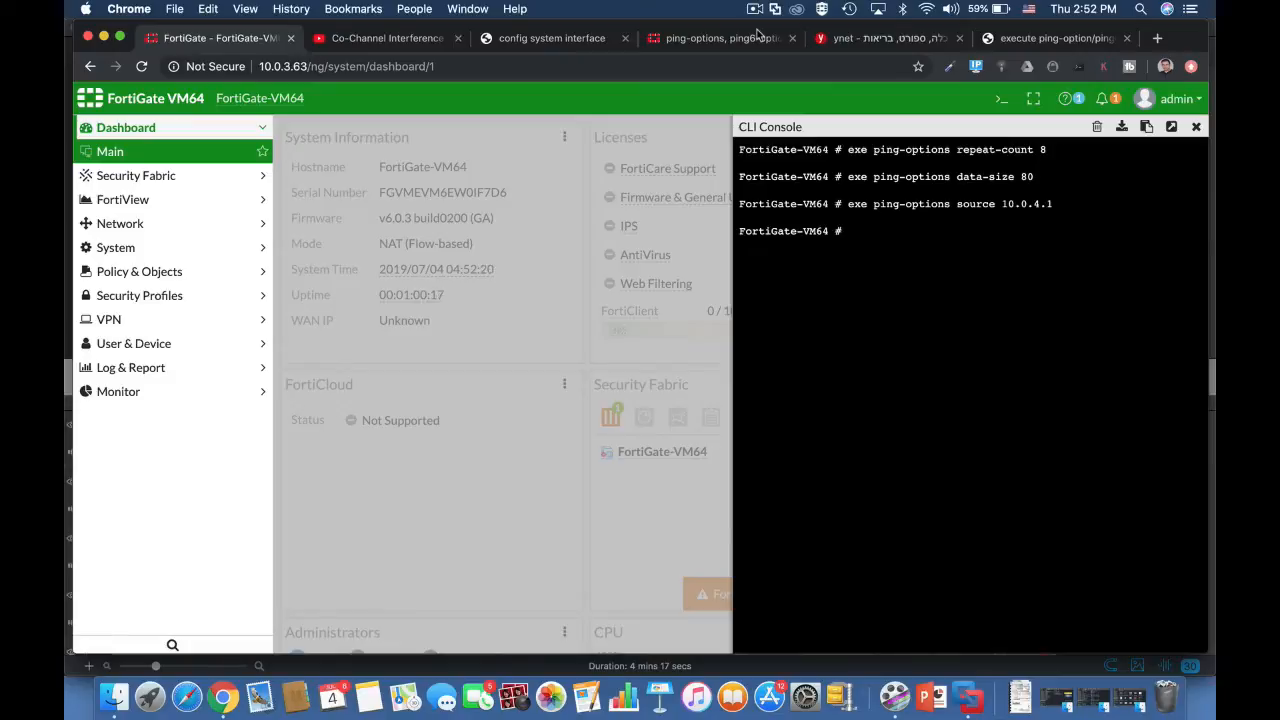
# Step: Review the customised ping options against the defaults with exe ping-options view-settings
pyautogui.press('Up')
pyautogui.press('BackSpace')
pyautogui.press('BackSpace')
pyautogui.press('BackSpace')
pyautogui.press('BackSpace')
pyautogui.press('BackSpace')
pyautogui.press('BackSpace')
pyautogui.press('BackSpace')
pyautogui.press('BackSpace')
pyautogui.press('BackSpace')
pyautogui.press('BackSpace')
pyautogui.press('BackSpace')
pyautogui.press('BackSpace')
pyautogui.press('BackSpace')
pyautogui.press('BackSpace')
pyautogui.write('view-settings')
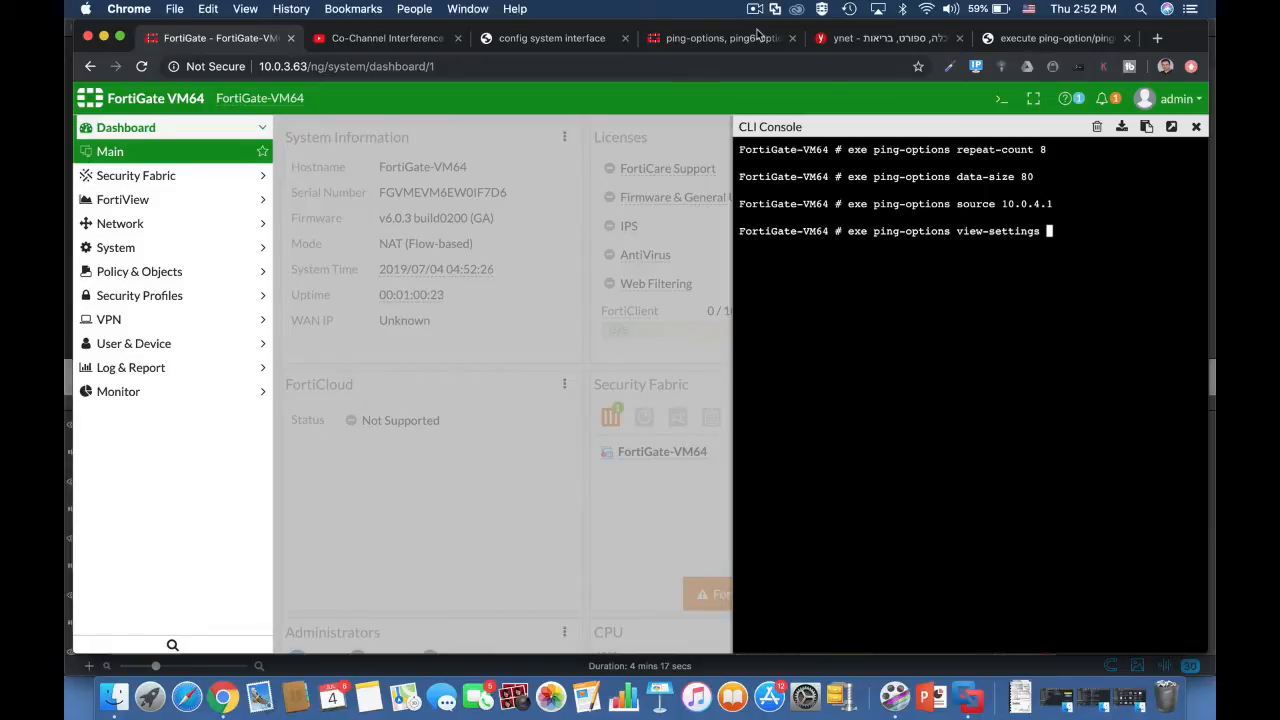
pyautogui.press('Return')
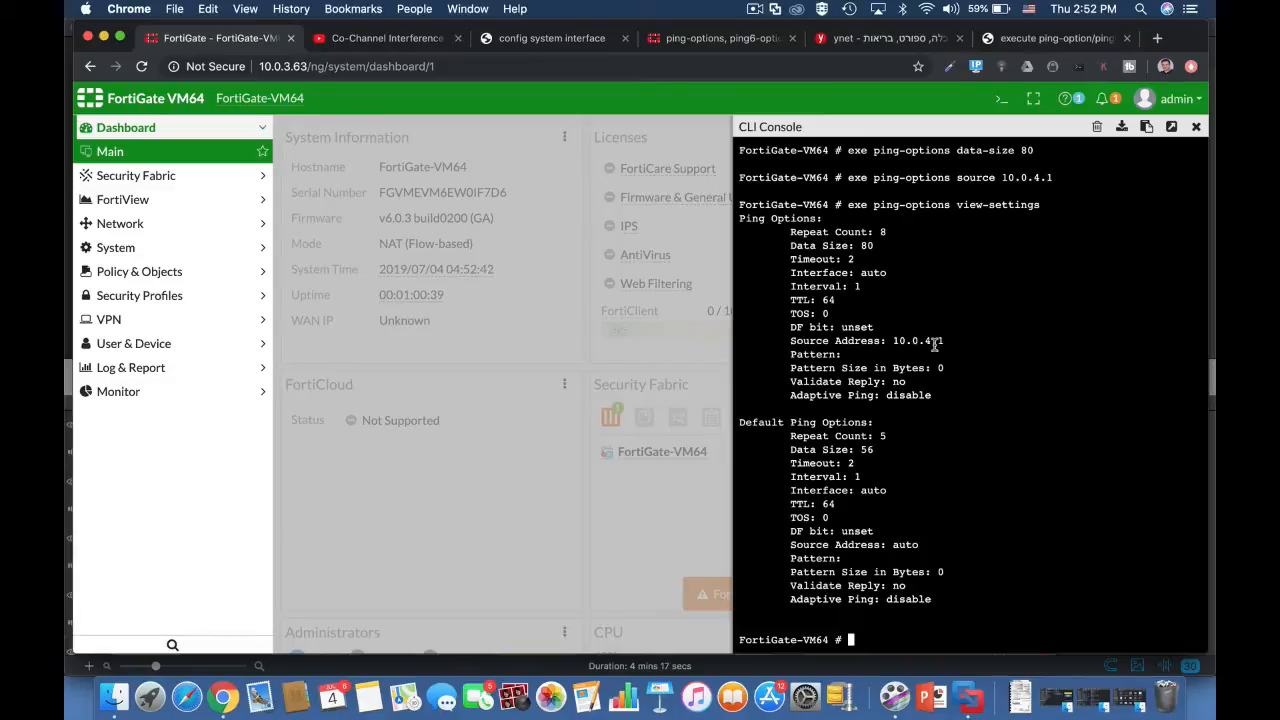
# Step: Restore all ping options to their defaults by running execute ping-options reset
pyautogui.write('exe')
pyautogui.press('Tab')
pyautogui.write('pi')
pyautogui.write('ng-')
pyautogui.press('Tab')
pyautogui.write('re')
pyautogui.press('Tab')
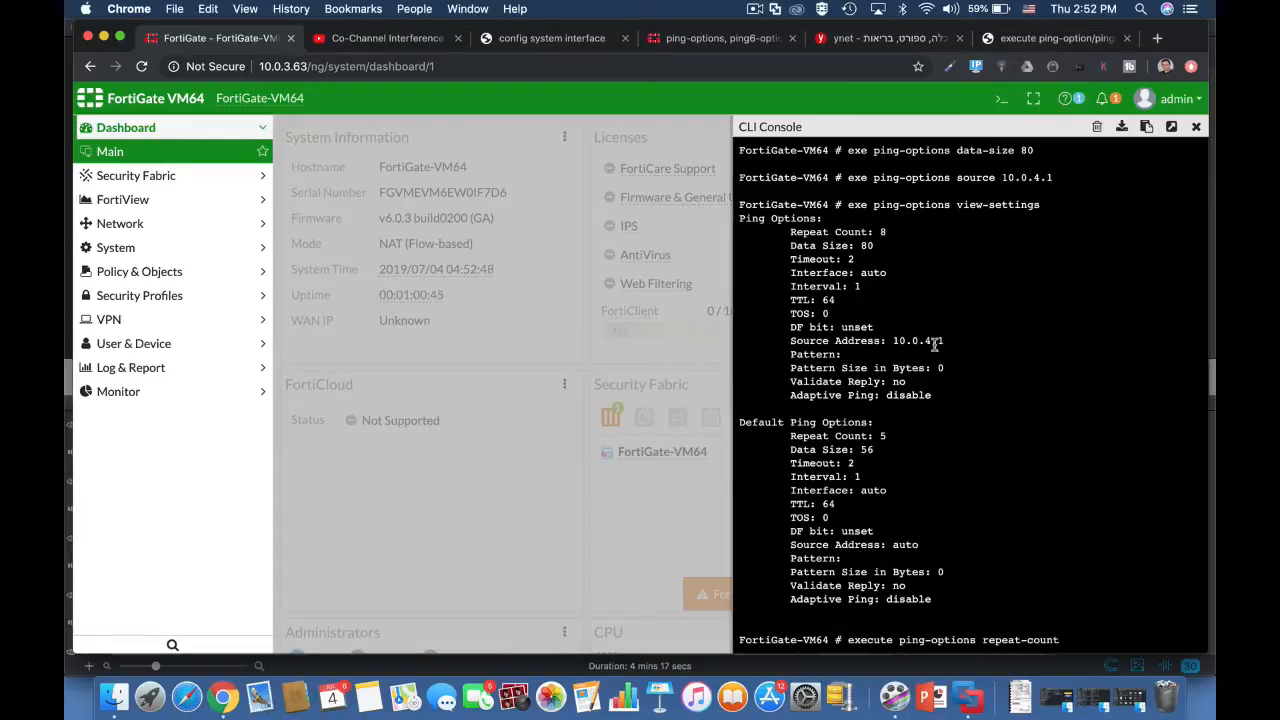
pyautogui.press('BackSpace')
pyautogui.press('BackSpace')
pyautogui.press('BackSpace')
pyautogui.press('BackSpace')
pyautogui.press('BackSpace')
pyautogui.press('BackSpace')
pyautogui.press('BackSpace')
pyautogui.press('BackSpace')
pyautogui.press('BackSpace')
pyautogui.press('BackSpace')
pyautogui.write('set')
pyautogui.press('Return')
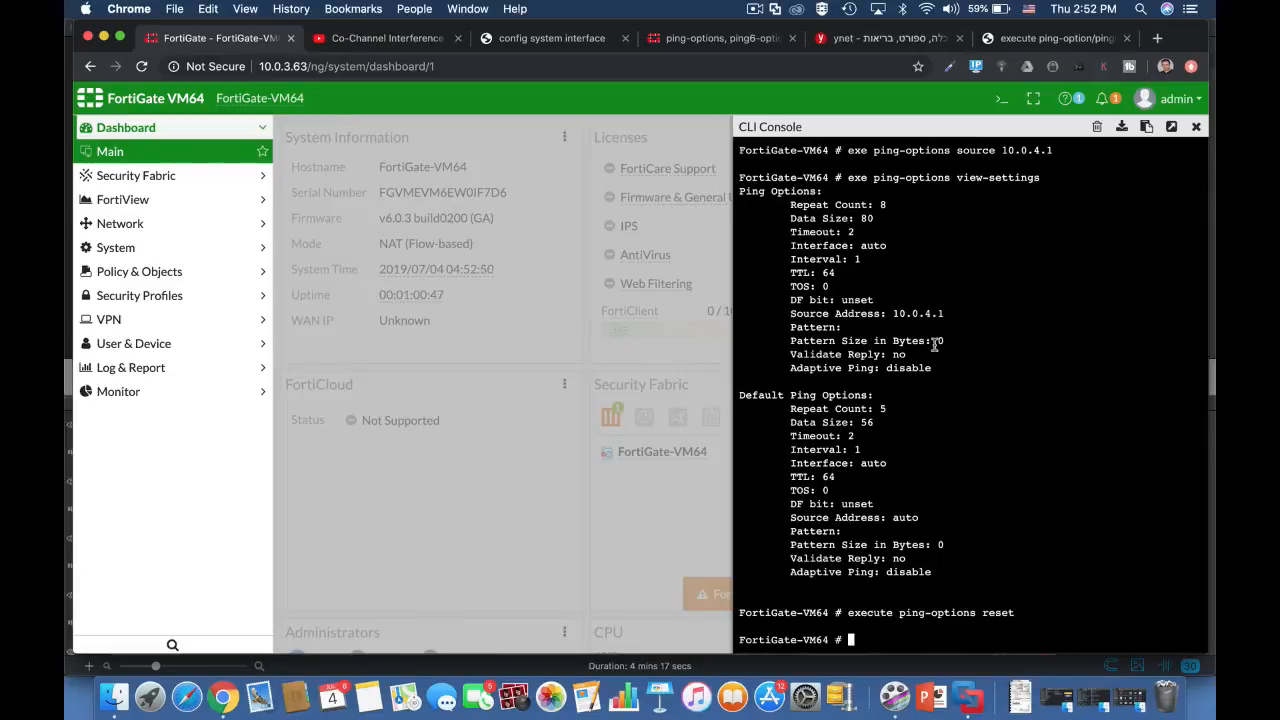
# Step: Display the ping settings again after the reset with execute ping-options view-settings
pyautogui.press('Up')
pyautogui.press('BackSpace')
pyautogui.press('BackSpace')
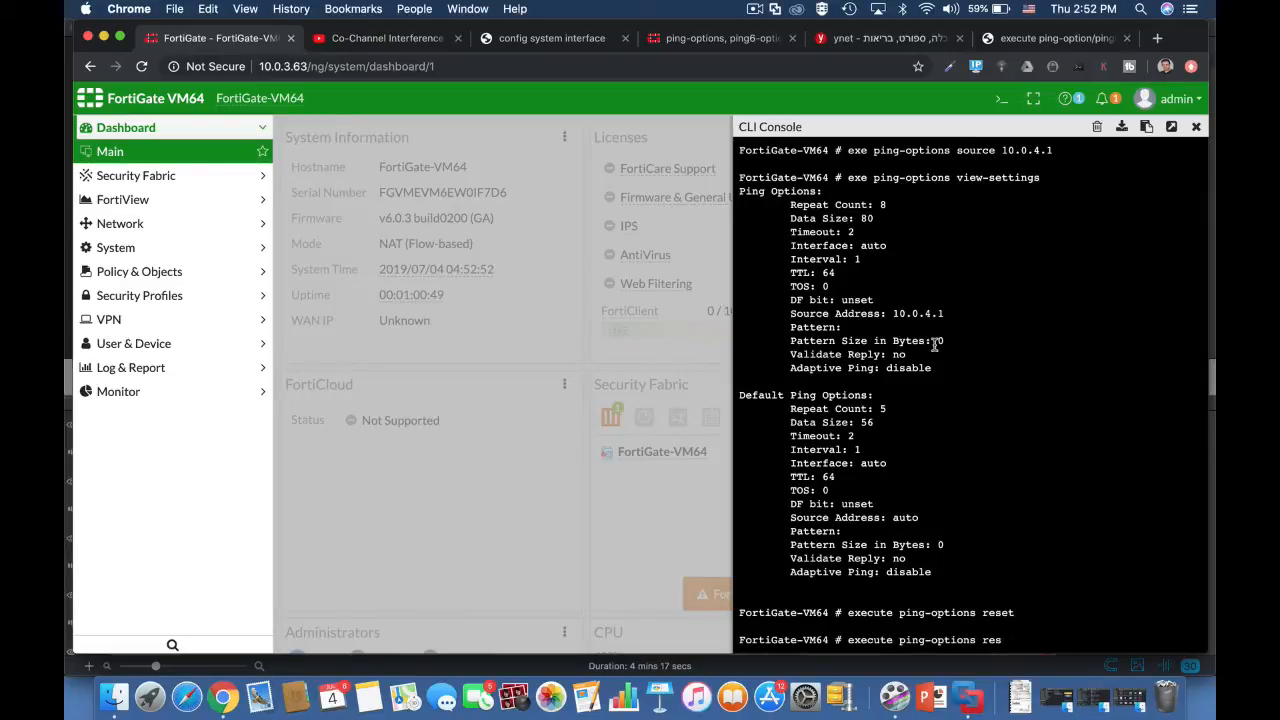
pyautogui.write('vie')
pyautogui.press('Tab')
pyautogui.press('Return')
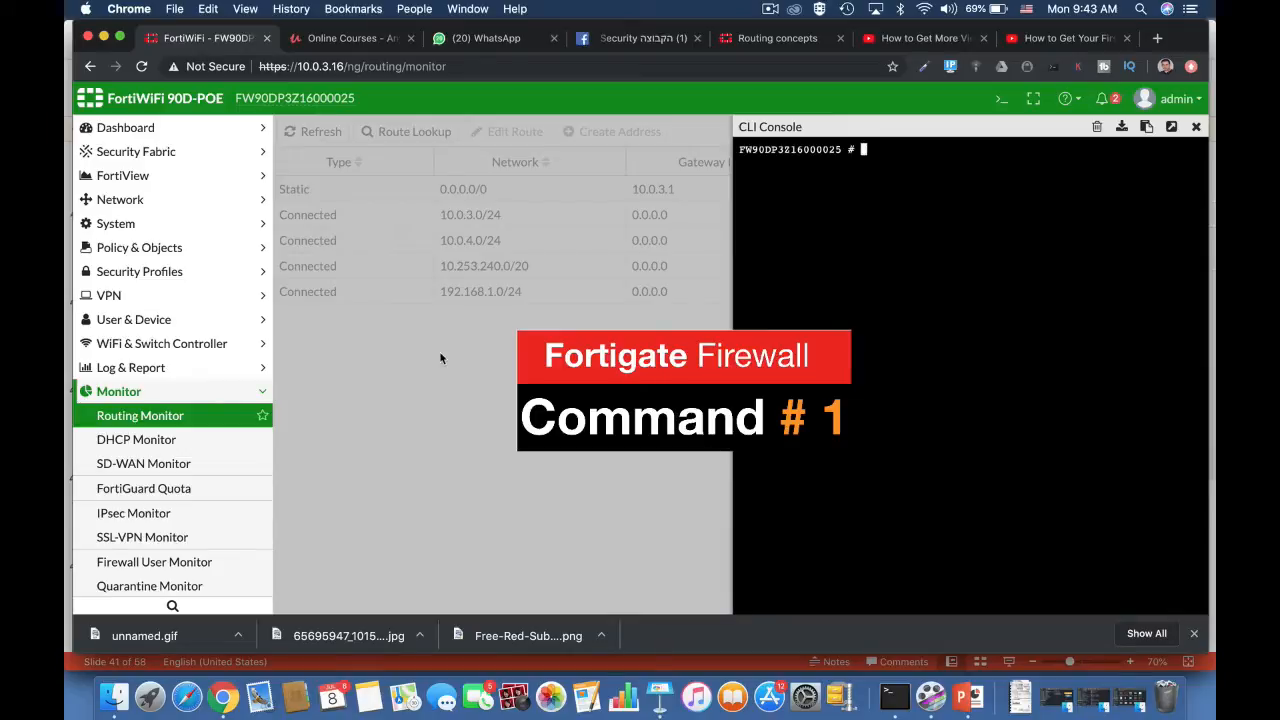
# Step: Display the routing table database, including inactive routes, with get router info routing-table database
pyautogui.write('get router info routing-table')
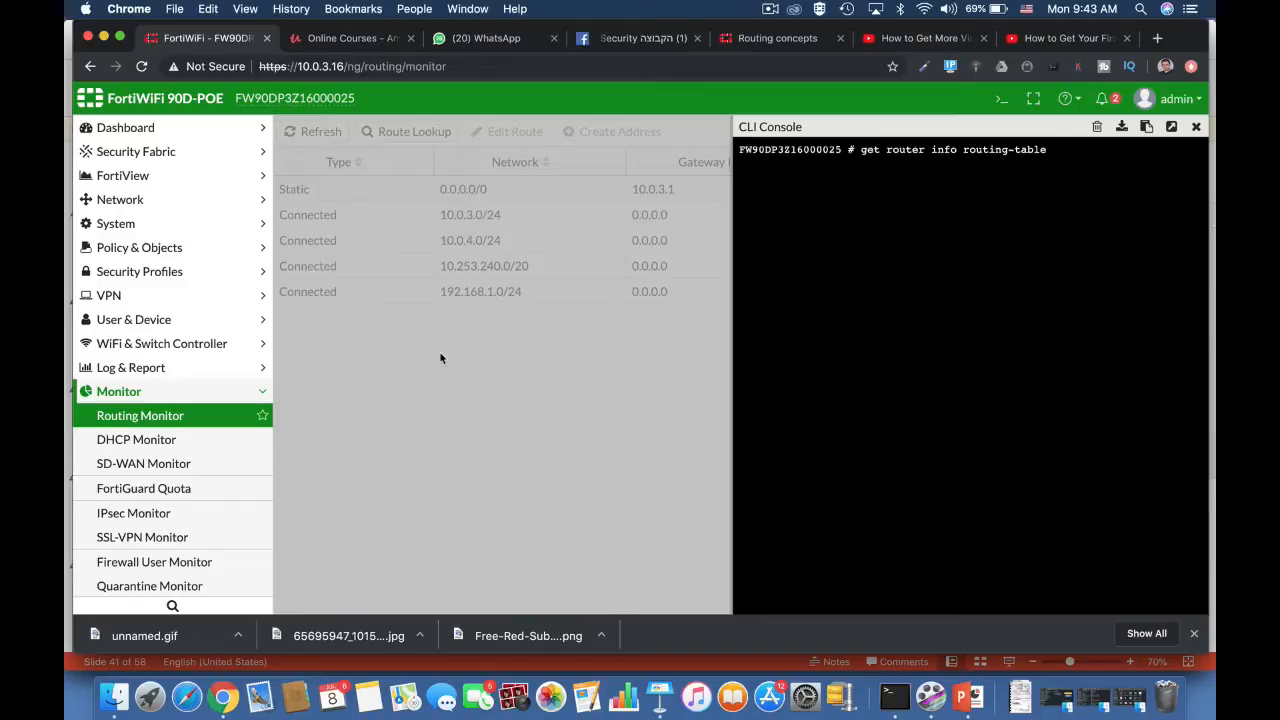
pyautogui.write('database')
pyautogui.press('Return')
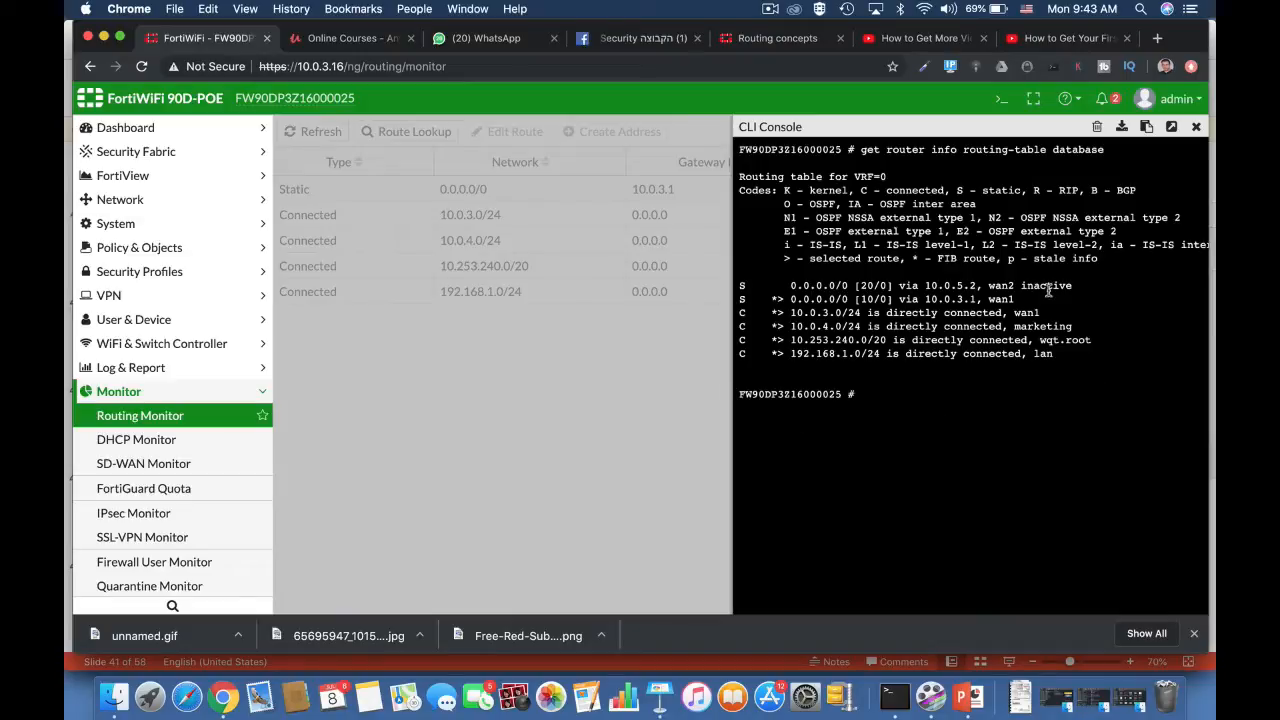
# Step: Display the active routing table with get router info routing-table all
pyautogui.press('Up')
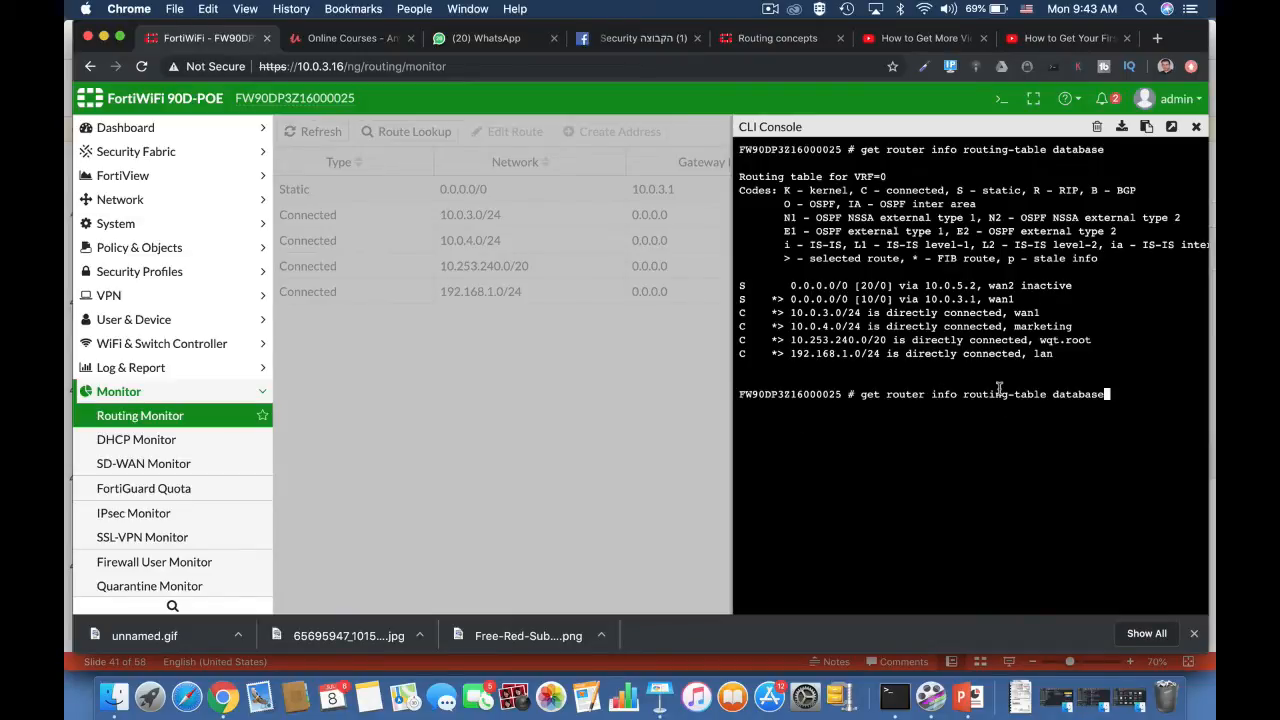
pyautogui.press('BackSpace')
pyautogui.press('BackSpace')
pyautogui.press('BackSpace')
pyautogui.press('BackSpace')
pyautogui.press('BackSpace')
pyautogui.write('all')
pyautogui.press('Return')
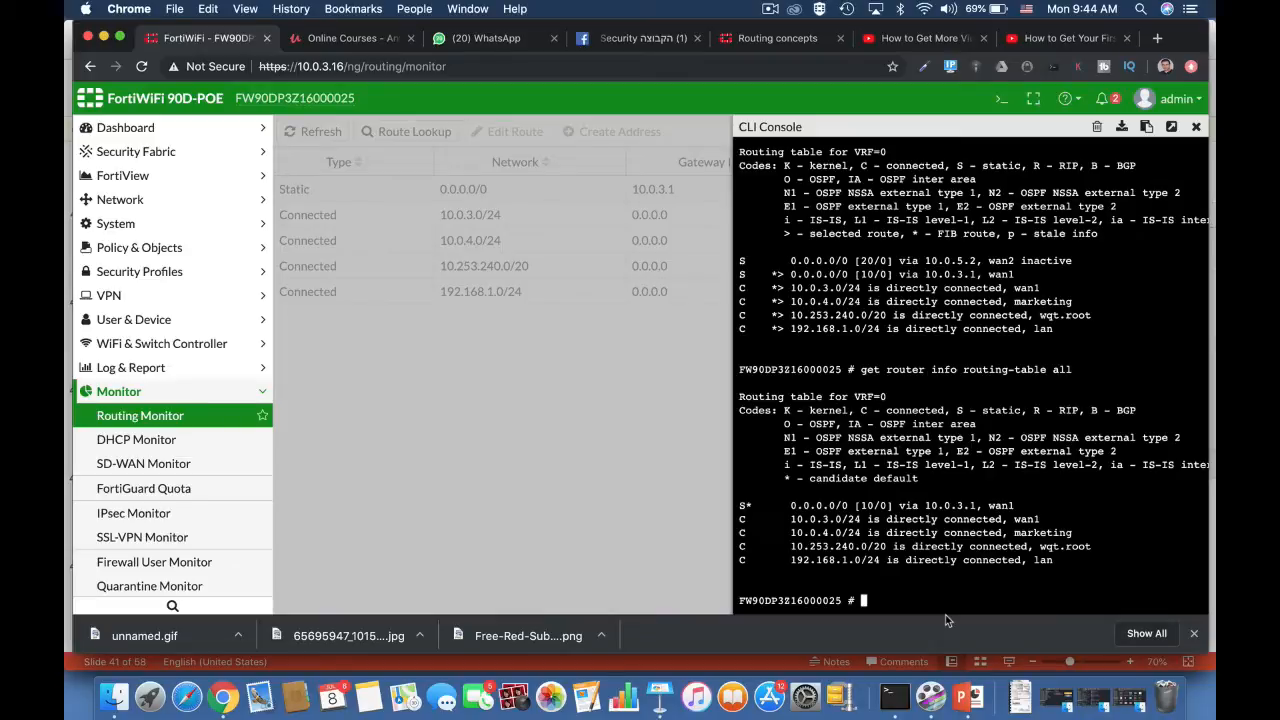
# Step: Run get router info routing-table details 0.0.0.0 and compare the interface, gateway and distance of the default-route entries
pyautogui.write('get router info routing-tablede')
pyautogui.press('BackSpace')
pyautogui.press('BackSpace')
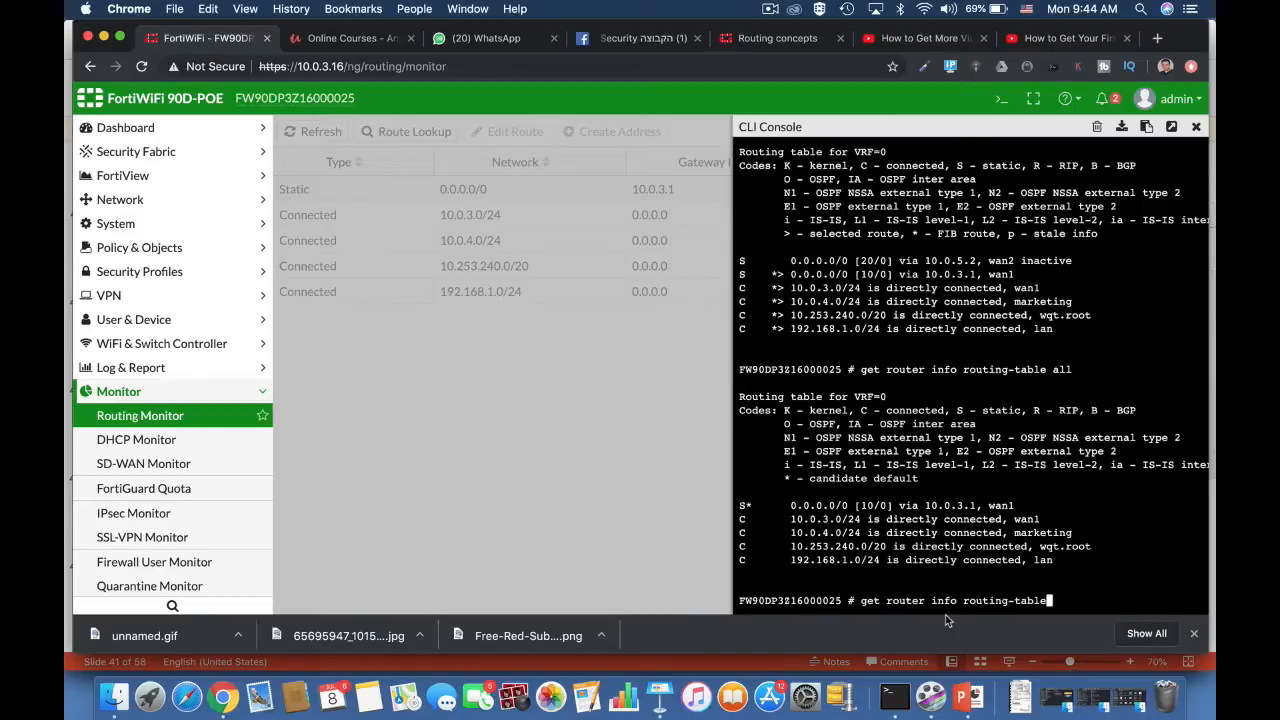
pyautogui.write('details 0.0.0.0')
pyautogui.press('Return')
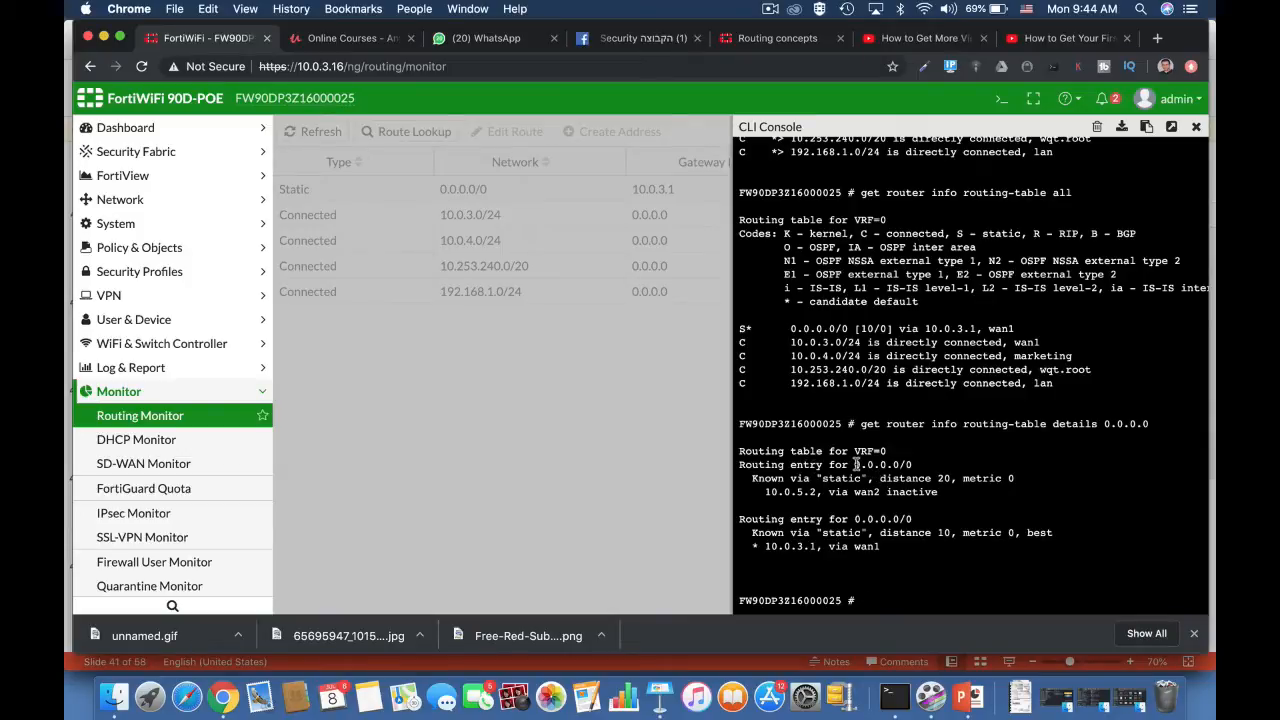
pyautogui.moveTo(853, 491); pyautogui.dragTo(879, 491)
pyautogui.moveTo(764, 491); pyautogui.dragTo(816, 491)
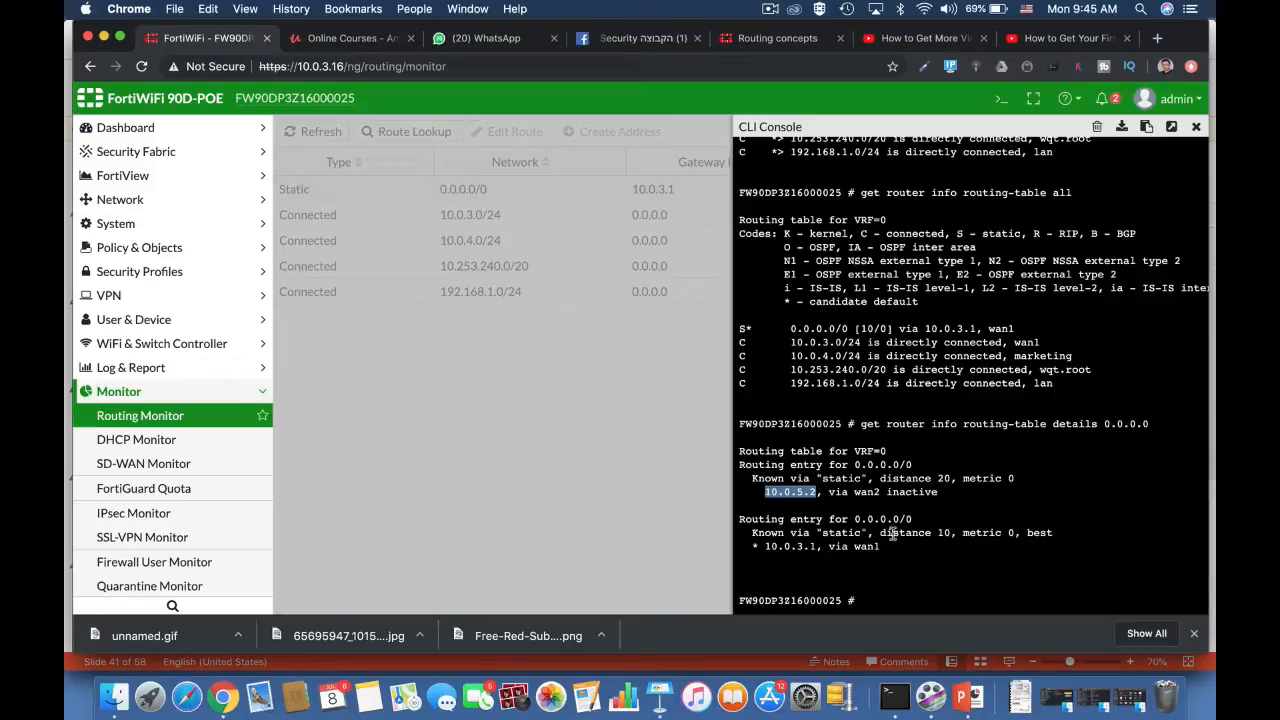
pyautogui.doubleClick(943, 532)
pyautogui.doubleClick(943, 478)
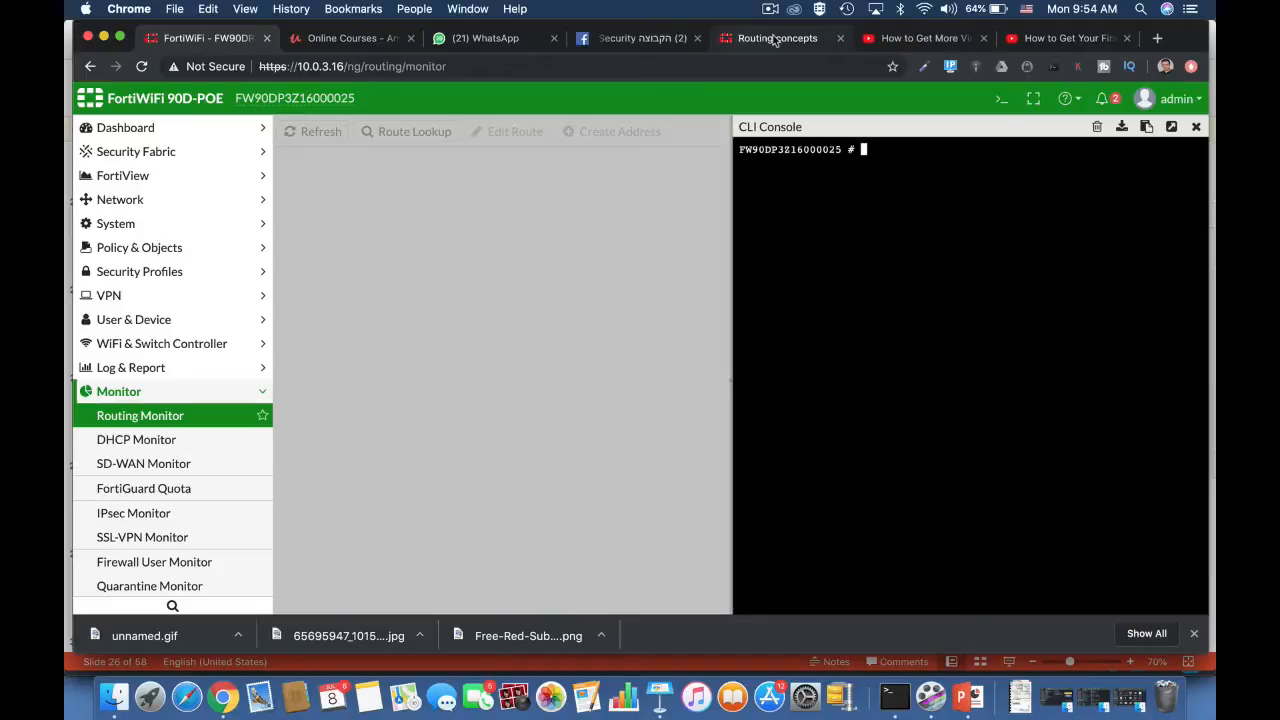
# Step: Set the administrative distance of the static default route through wan2 to 10 and save it
pyautogui.click(164, 205)
pyautogui.click(160, 369)
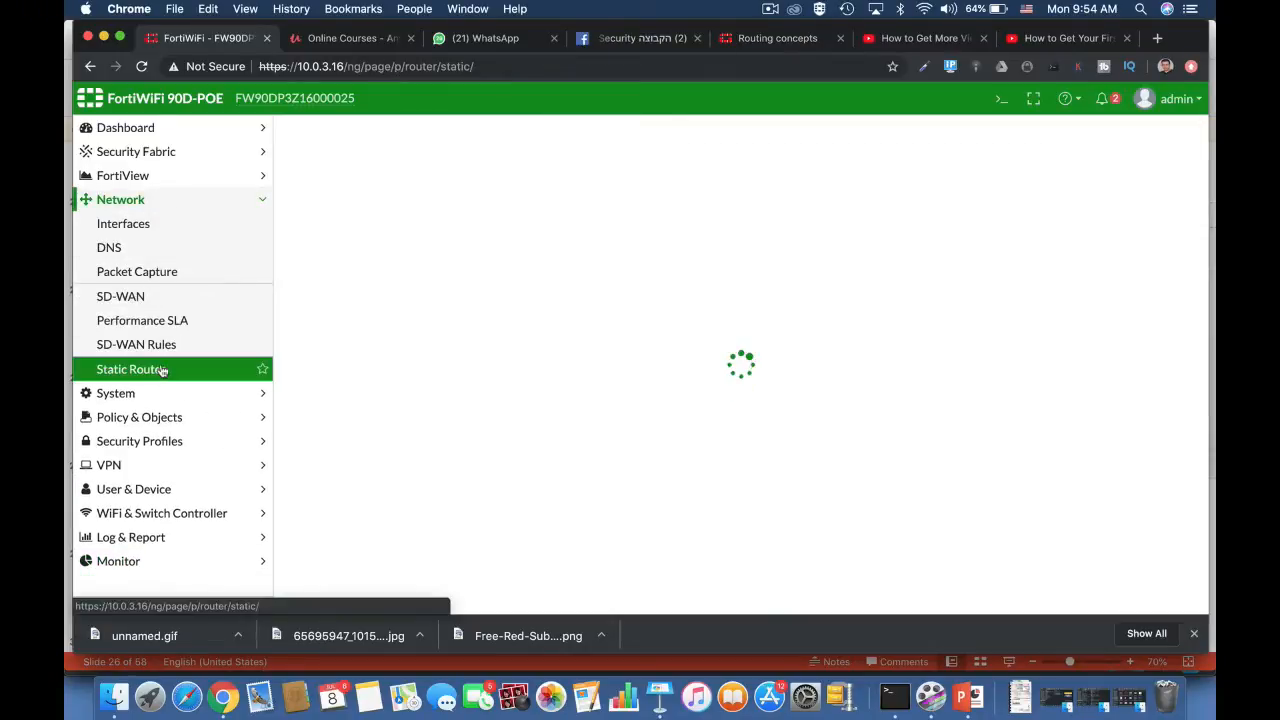
pyautogui.click(509, 202)
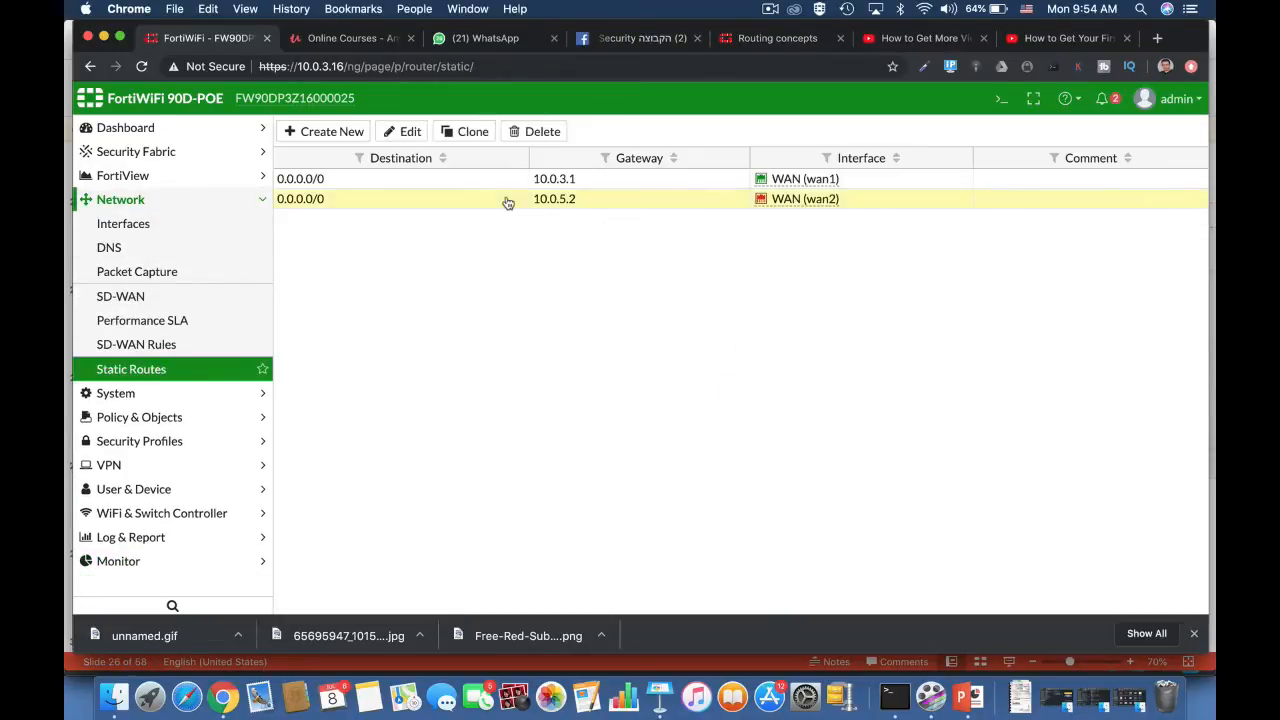
pyautogui.click(410, 134)
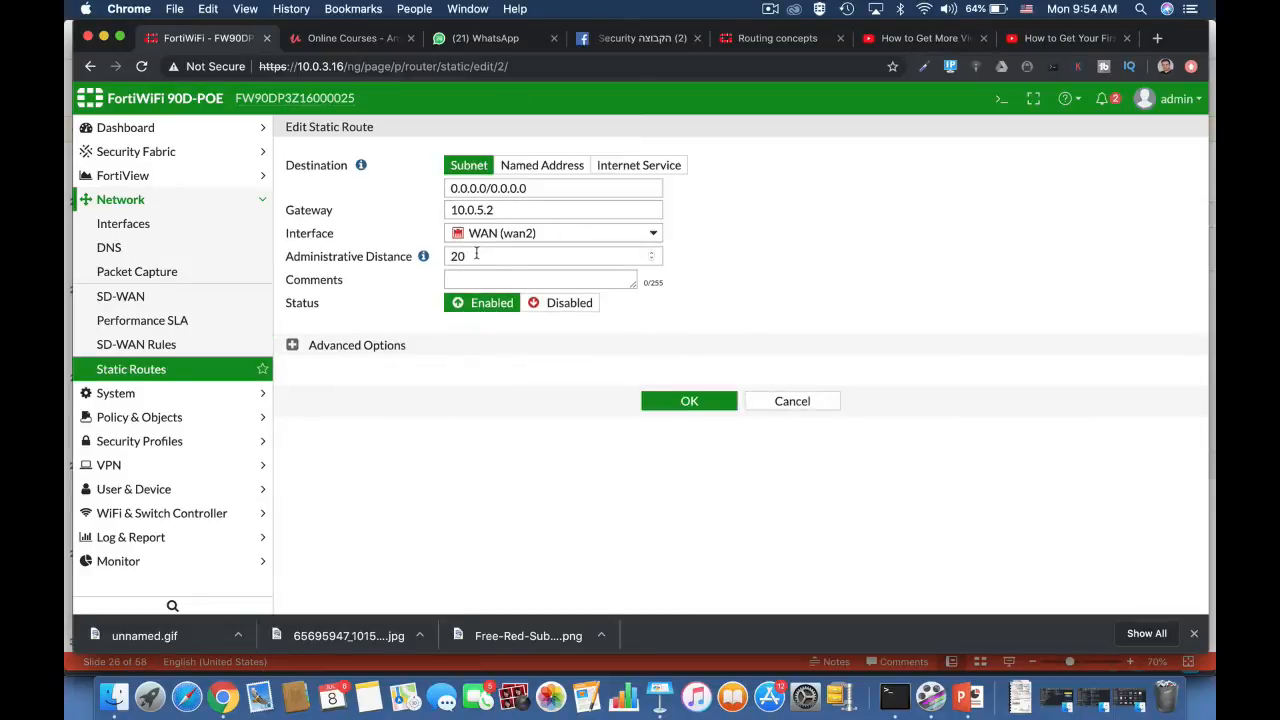
pyautogui.moveTo(421, 259)
pyautogui.write('10')
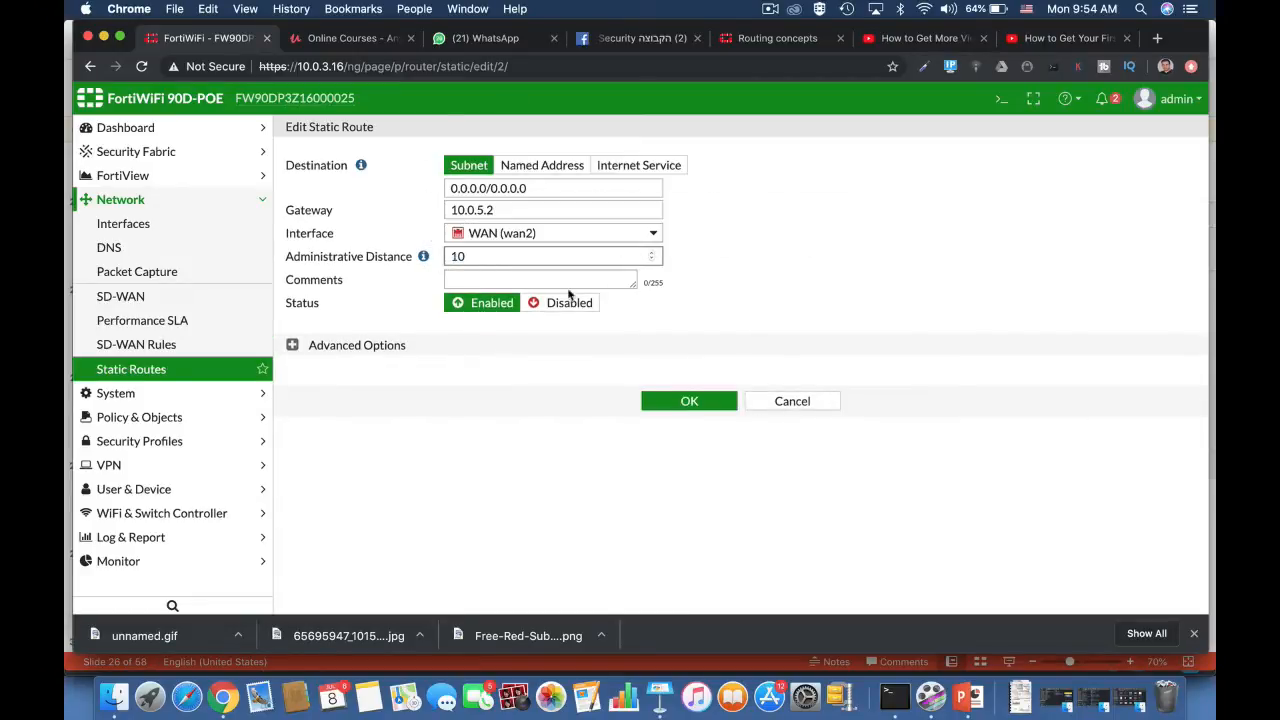
pyautogui.click(689, 401)
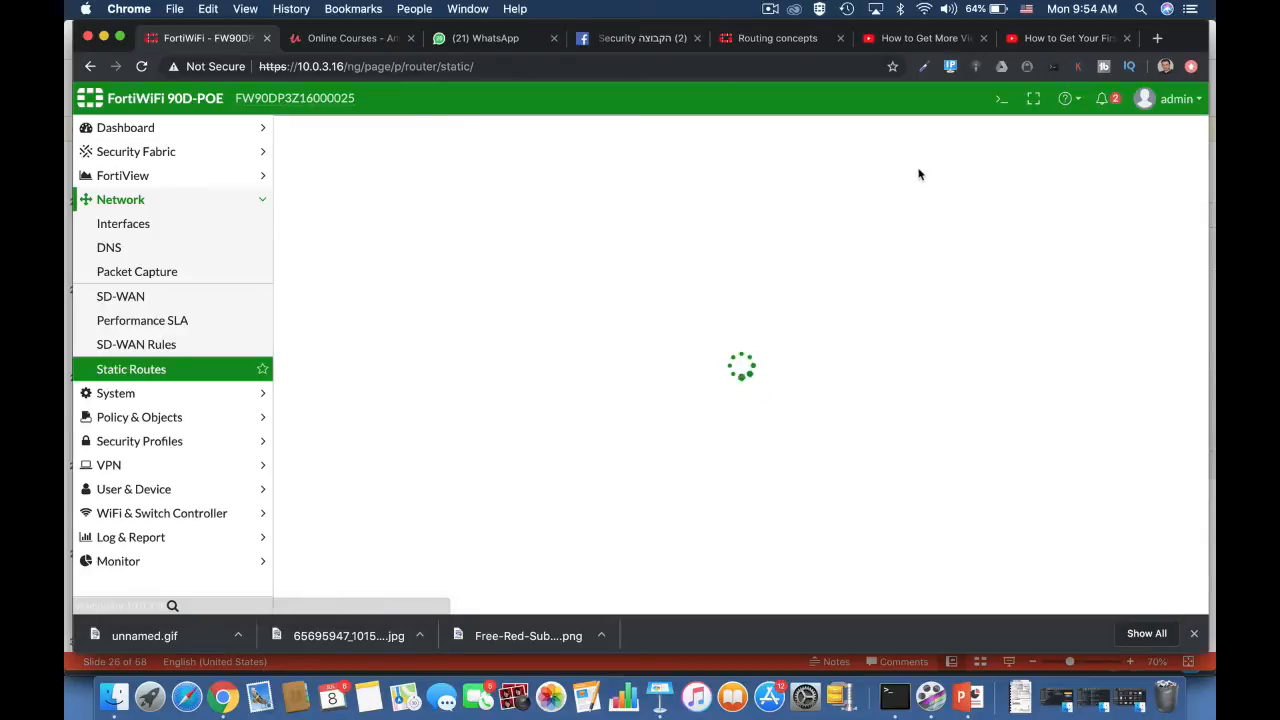
# Step: Run get router info routing-table database in the CLI console and compare the wan1 and wan2 default routes
pyautogui.click(1001, 98)
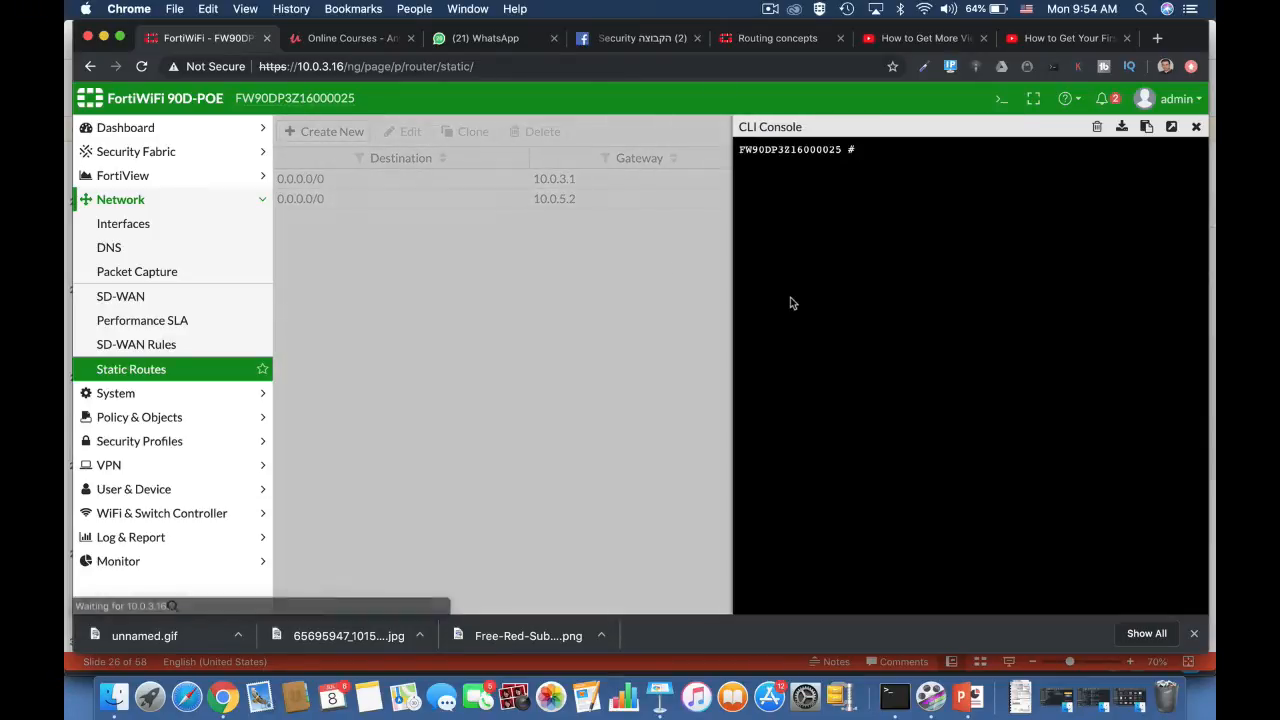
pyautogui.write('get router')
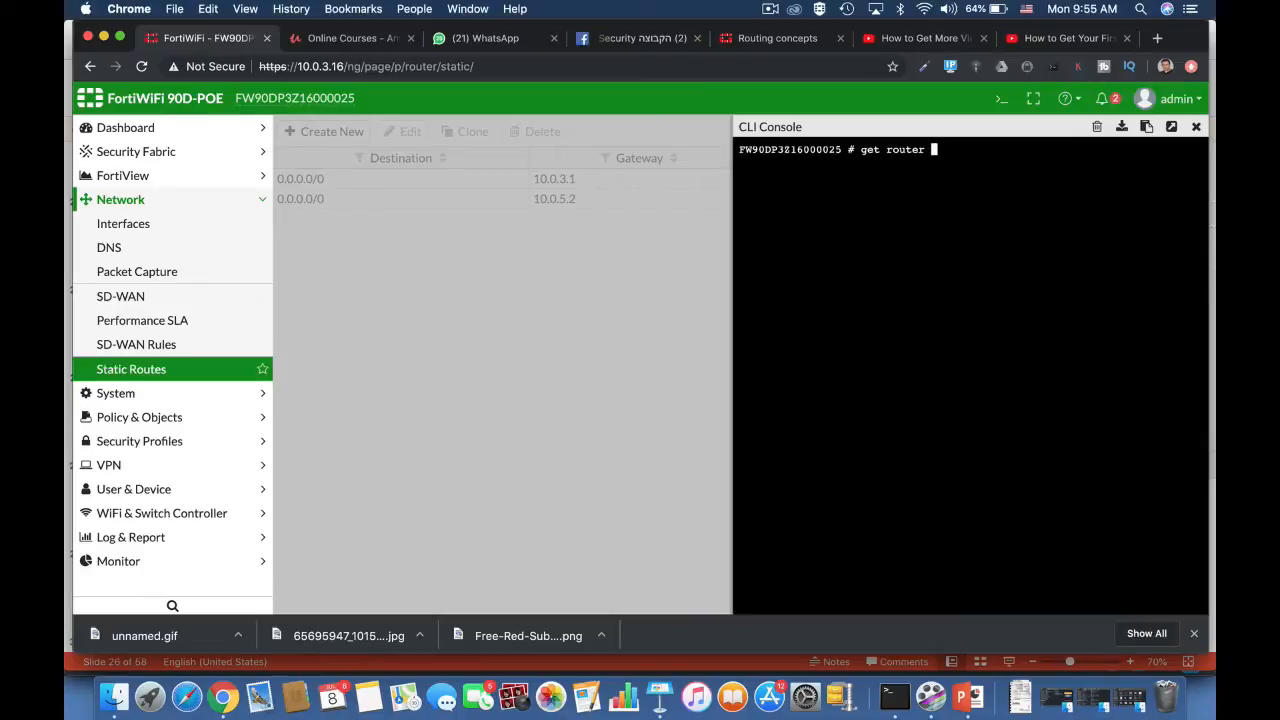
pyautogui.press('Tab')
pyautogui.press('BackSpace')
pyautogui.press('BackSpace')
pyautogui.press('BackSpace')
pyautogui.press('BackSpace')
pyautogui.press('BackSpace')
pyautogui.press('BackSpace')
pyautogui.press('BackSpace')
pyautogui.press('BackSpace')
pyautogui.press('BackSpace')
pyautogui.press('BackSpace')
pyautogui.press('BackSpace')
pyautogui.write('info routing-table ')
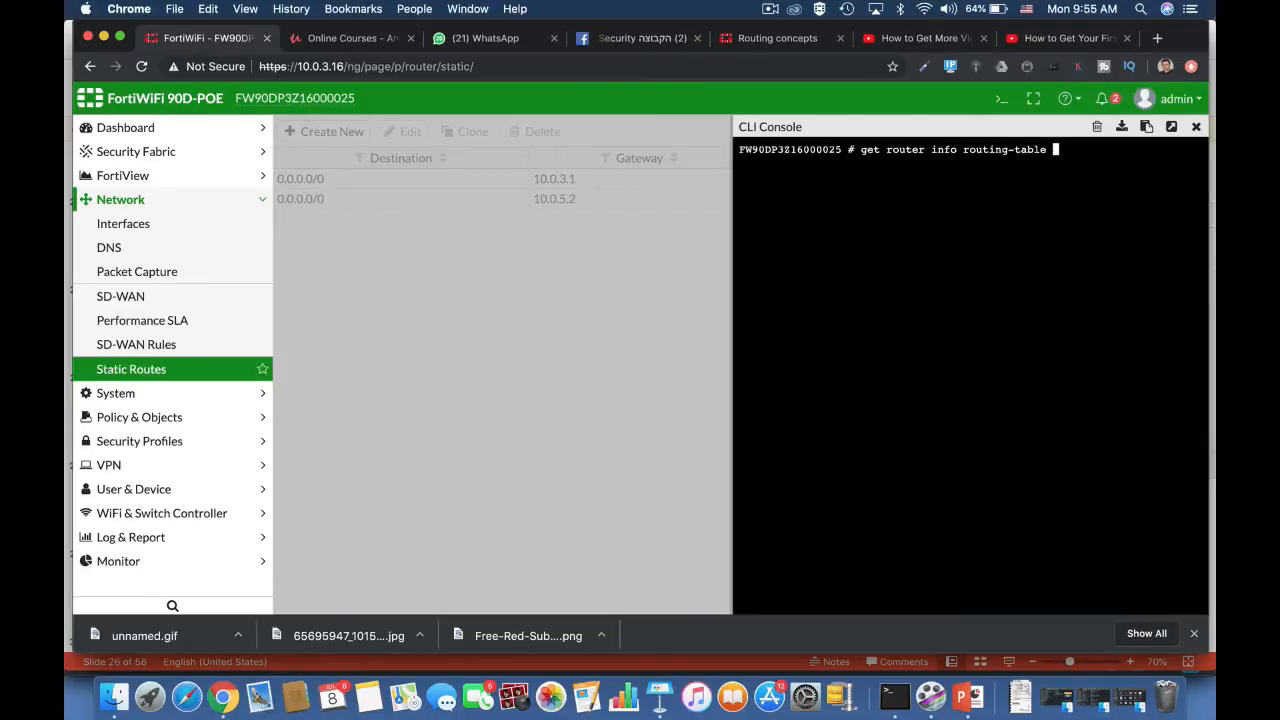
pyautogui.write('details')
pyautogui.press('Tab')
pyautogui.press('Return')
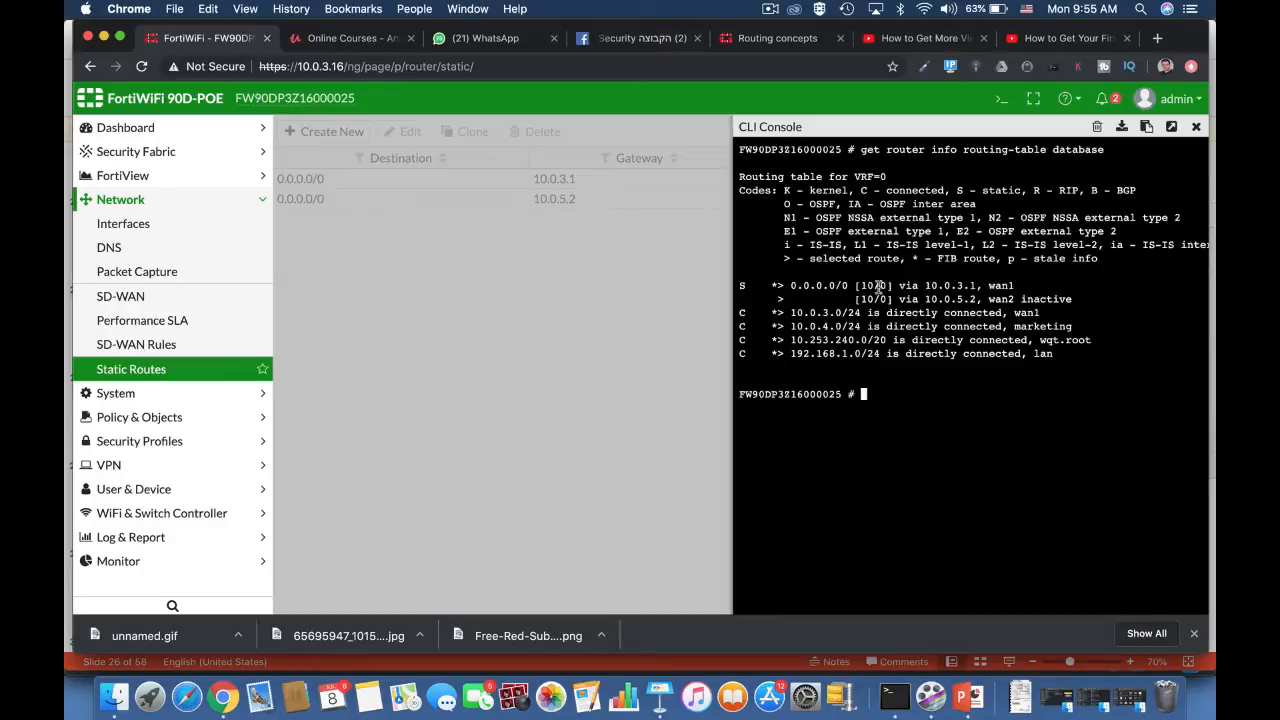
pyautogui.moveTo(855, 286); pyautogui.dragTo(1077, 312)
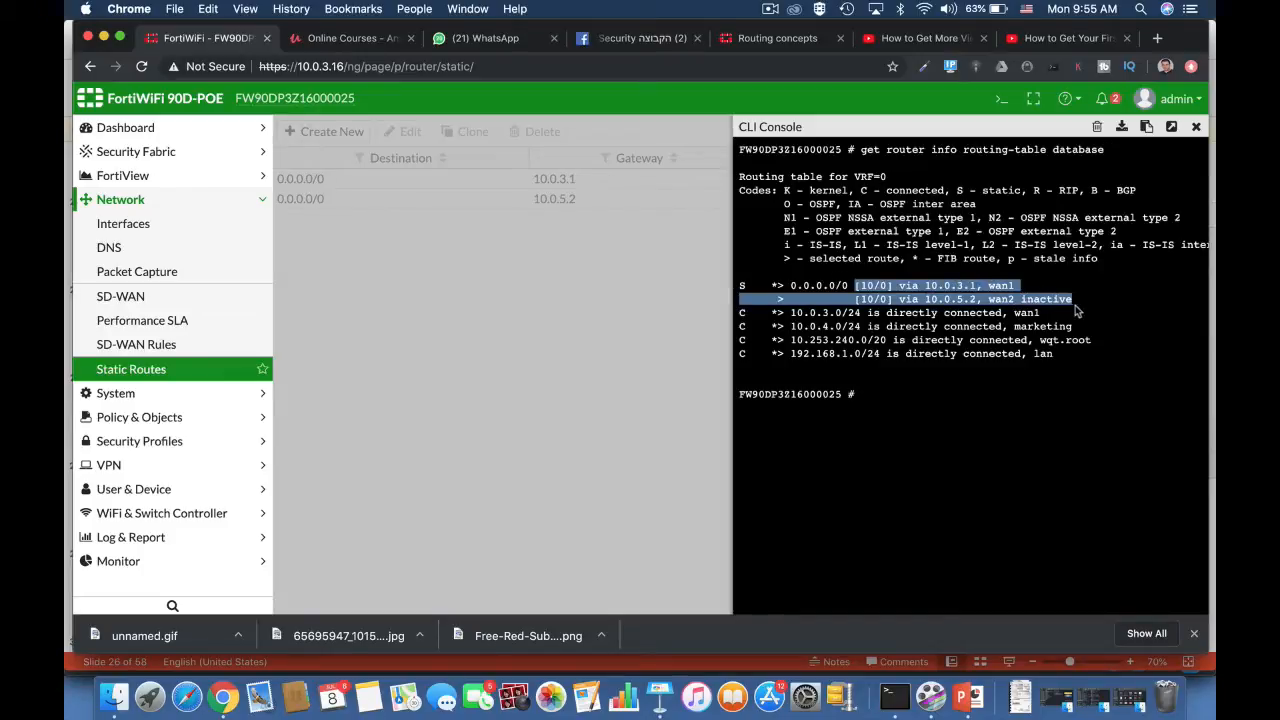
# Step: Enter the system settings configuration context with config system settings
pyautogui.click(870, 395)
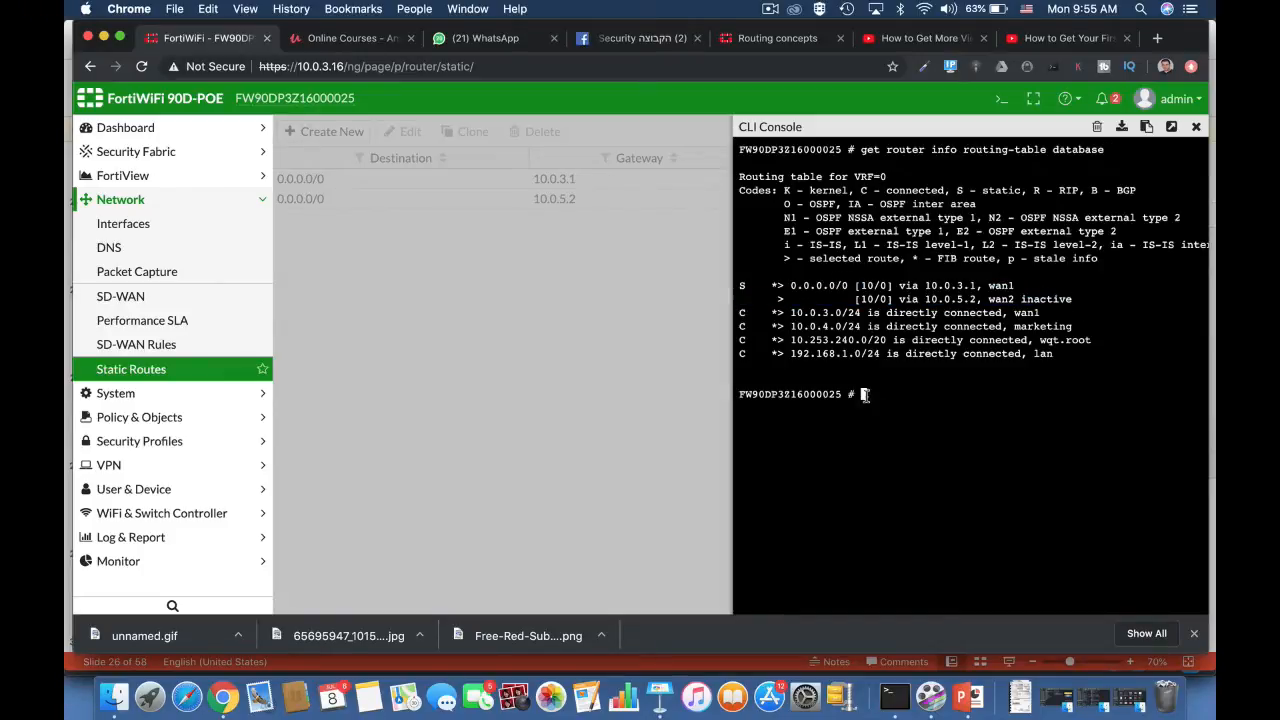
pyautogui.write('config system session-helper')
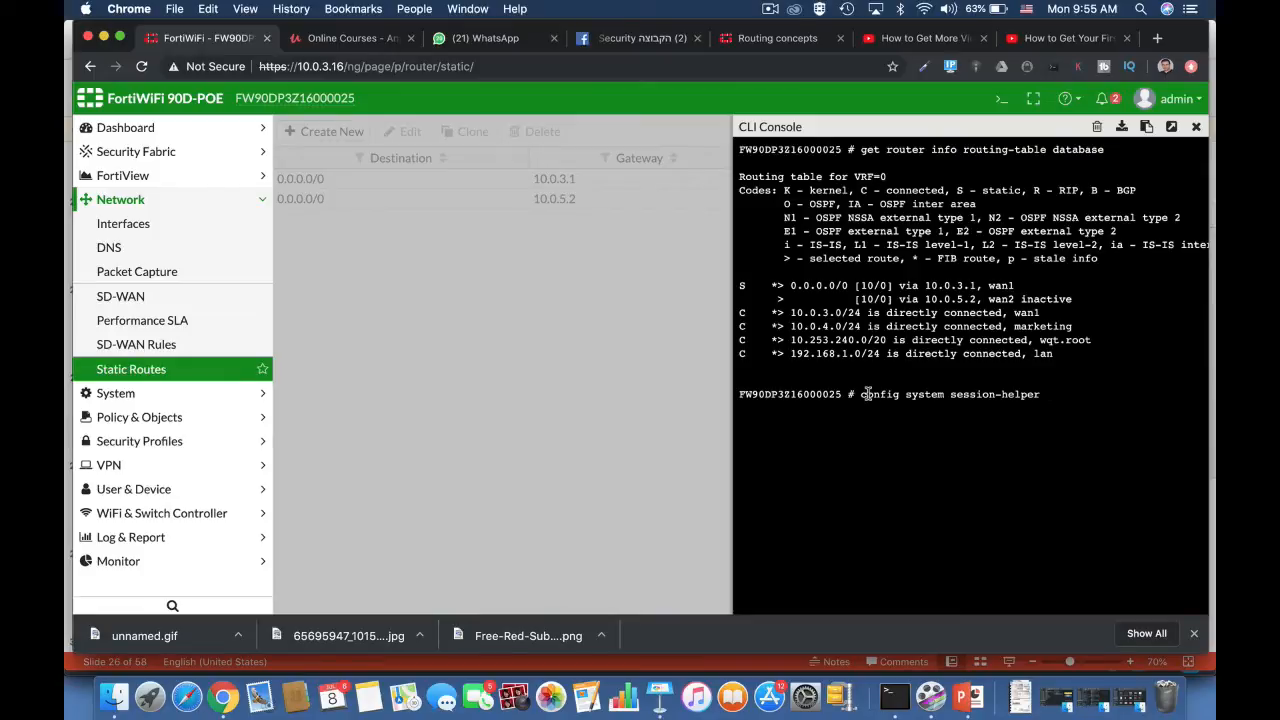
pyautogui.press('BackSpace')
pyautogui.press('BackSpace')
pyautogui.press('BackSpace')
pyautogui.press('BackSpace')
pyautogui.press('BackSpace')
pyautogui.press('BackSpace')
pyautogui.press('BackSpace')
pyautogui.press('BackSpace')
pyautogui.press('BackSpace')
pyautogui.press('BackSpace')
pyautogui.press('BackSpace')
pyautogui.press('BackSpace')
pyautogui.press('BackSpace')
pyautogui.write('ttings')
pyautogui.press('Return')
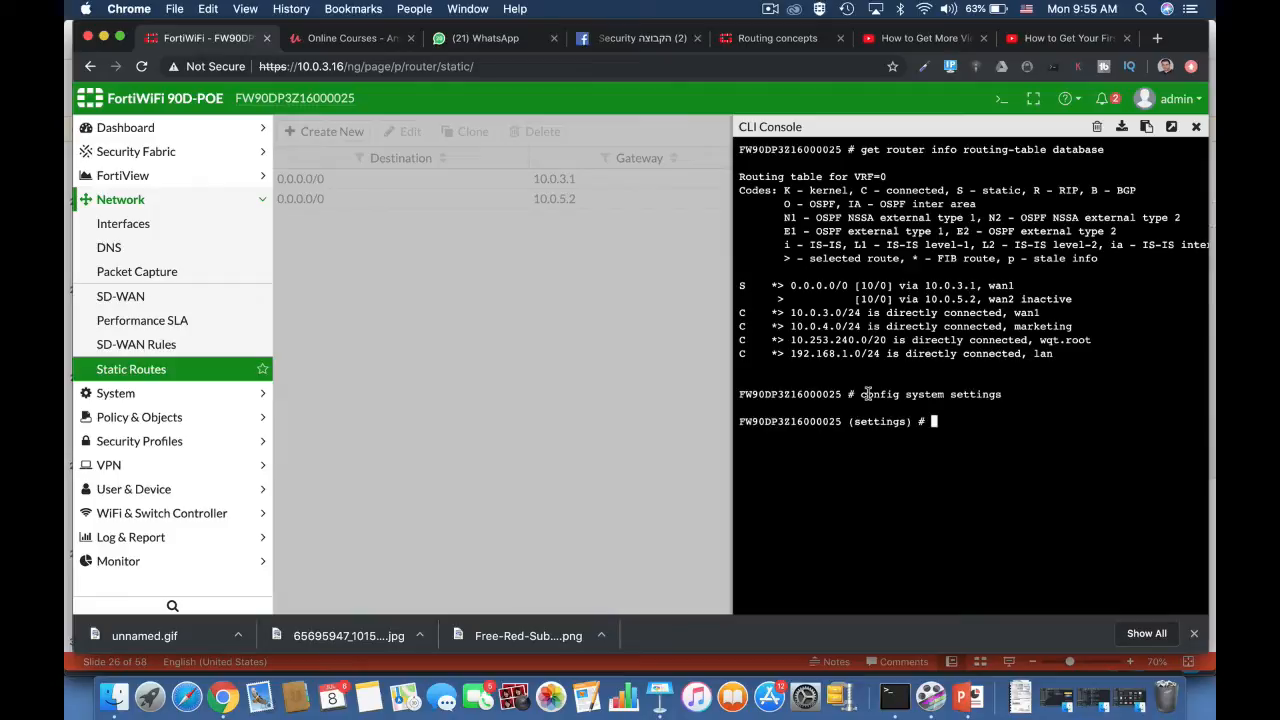
# Step: Prepare the set v4-ecmp-mode command with source-ip-based and go through the other available ECMP modes
pyautogui.write('set ')
pyautogui.write('vpn-stats-log')
pyautogui.press('Tab')
pyautogui.press('Tab')
pyautogui.write('source-ip-based')
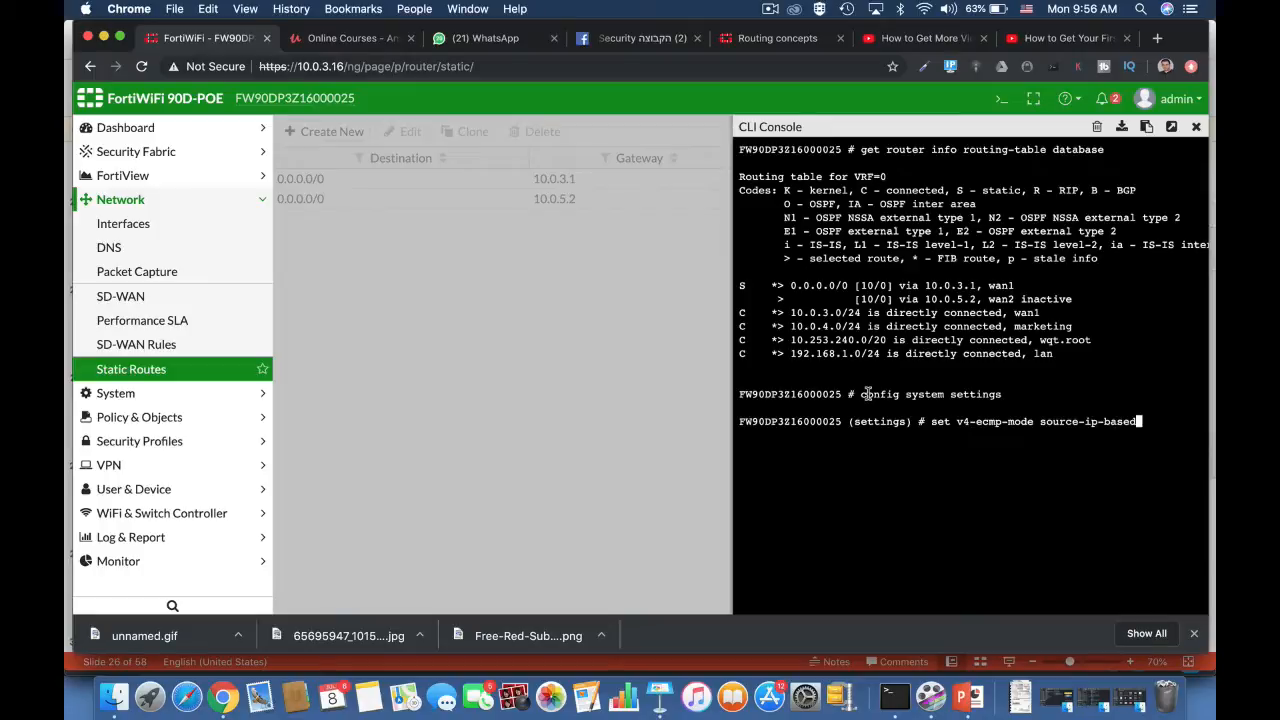
pyautogui.press('Tab')
pyautogui.press('Tab')
pyautogui.press('Tab')
pyautogui.press('Tab')
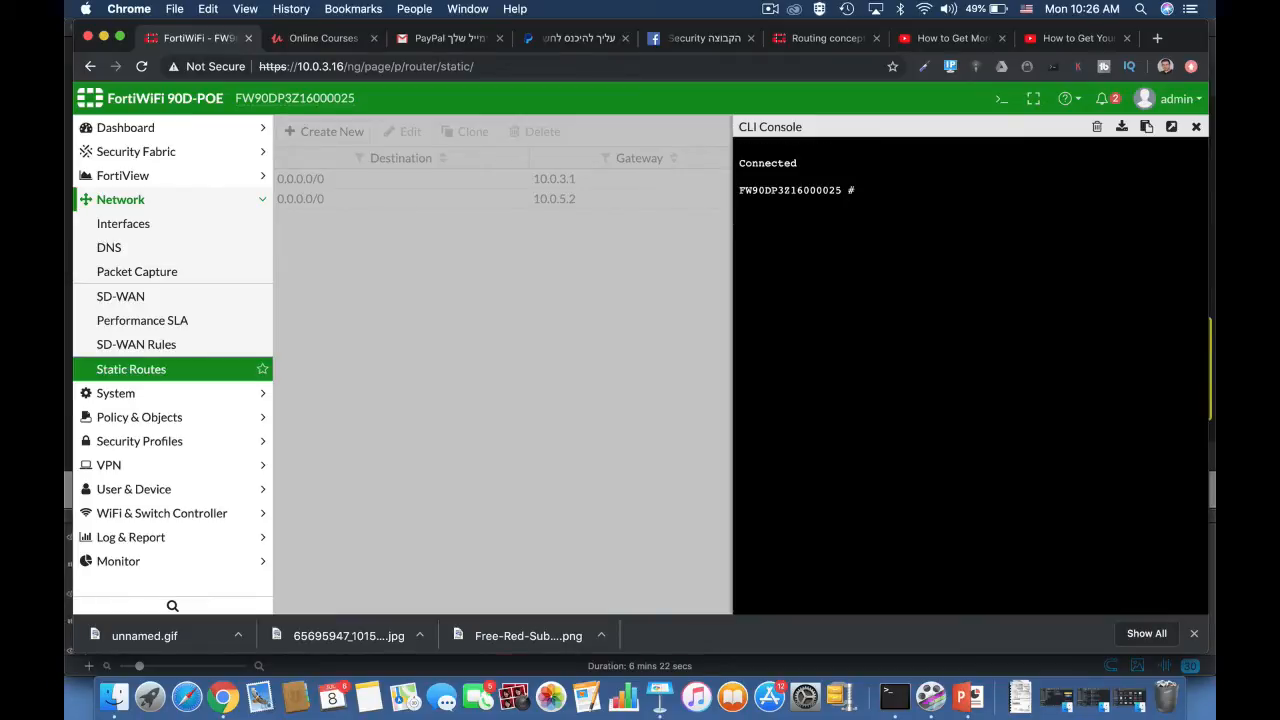
# Step: Enter config system link-monitor and create a link monitor entry named probe
pyautogui.write('config system link-monitor')
pyautogui.press('Return')
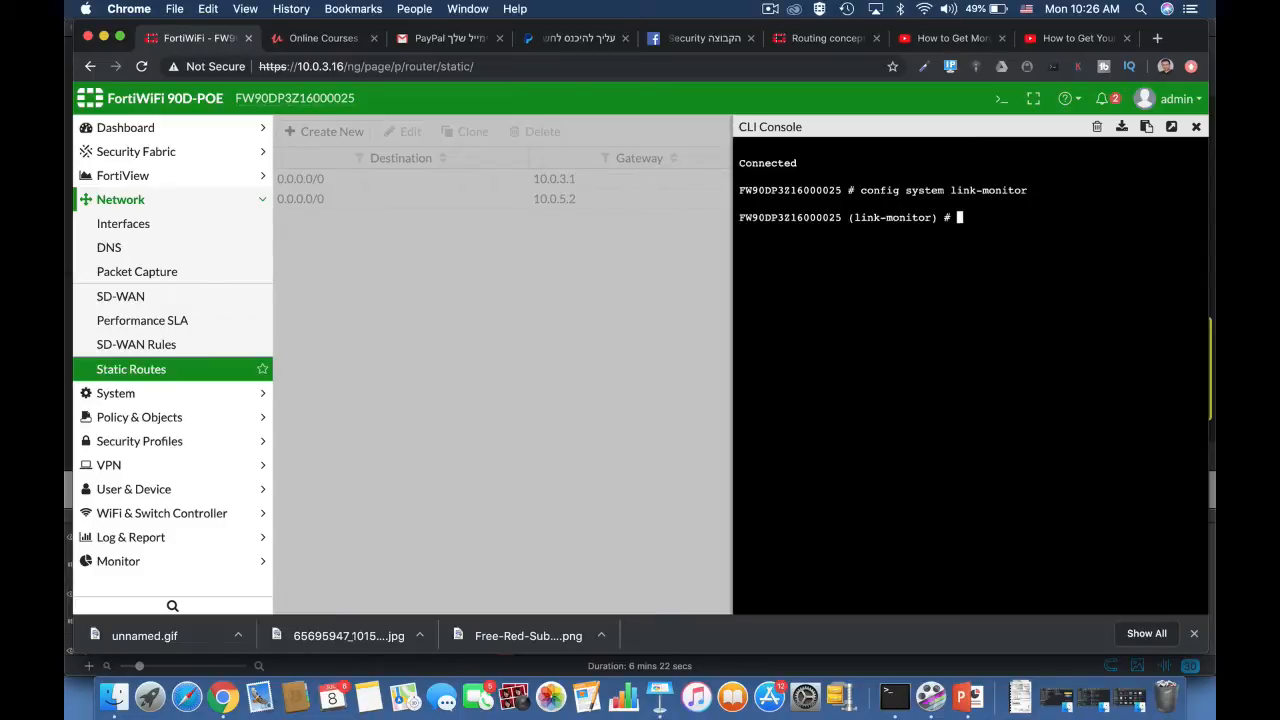
pyautogui.write('edit probe')
pyautogui.press('Return')
# Step: Set the probe's source interface to wan1 with set srcintf and its server to 8.8.8.8
pyautogui.write('set srcintf wan1 set se')
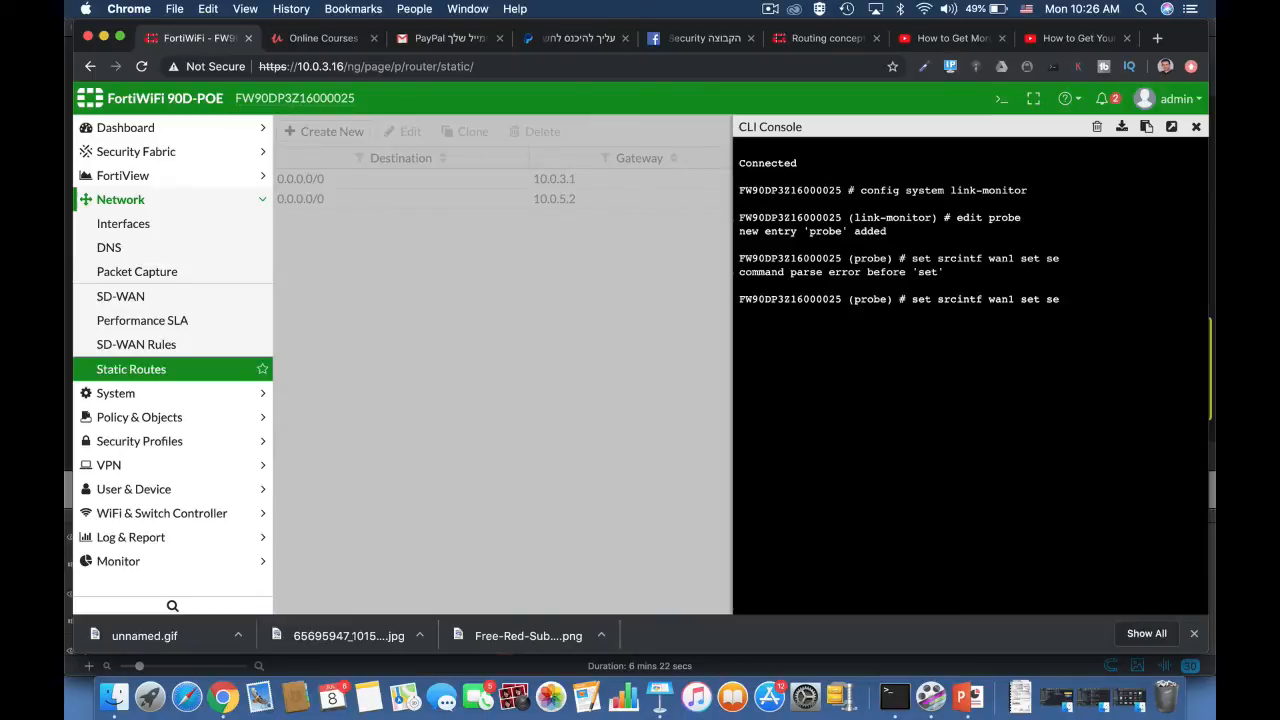
pyautogui.press('BackSpace')
pyautogui.press('BackSpace')
pyautogui.press('BackSpace')
pyautogui.press('BackSpace')
pyautogui.press('BackSpace')
pyautogui.press('BackSpace')
pyautogui.press('BackSpace')
pyautogui.press('Return')
pyautogui.write('set')
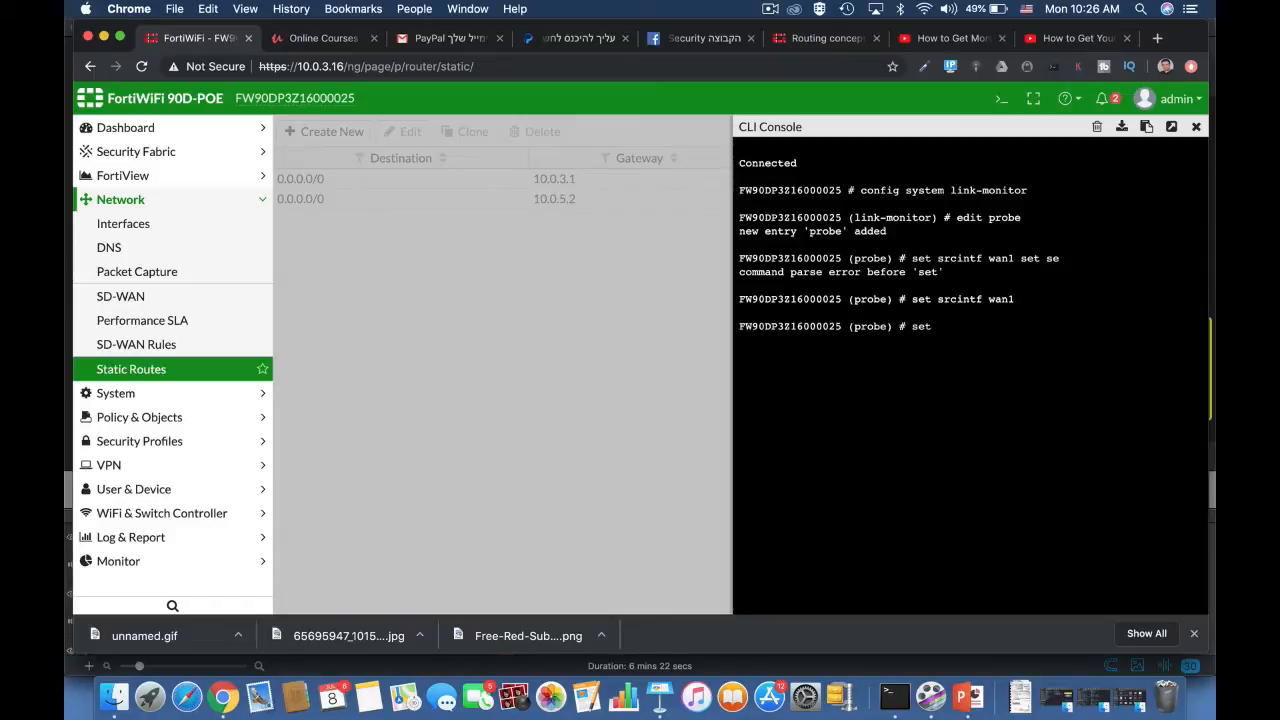
pyautogui.write(' server 8.8.8.8')
pyautogui.press('Return')
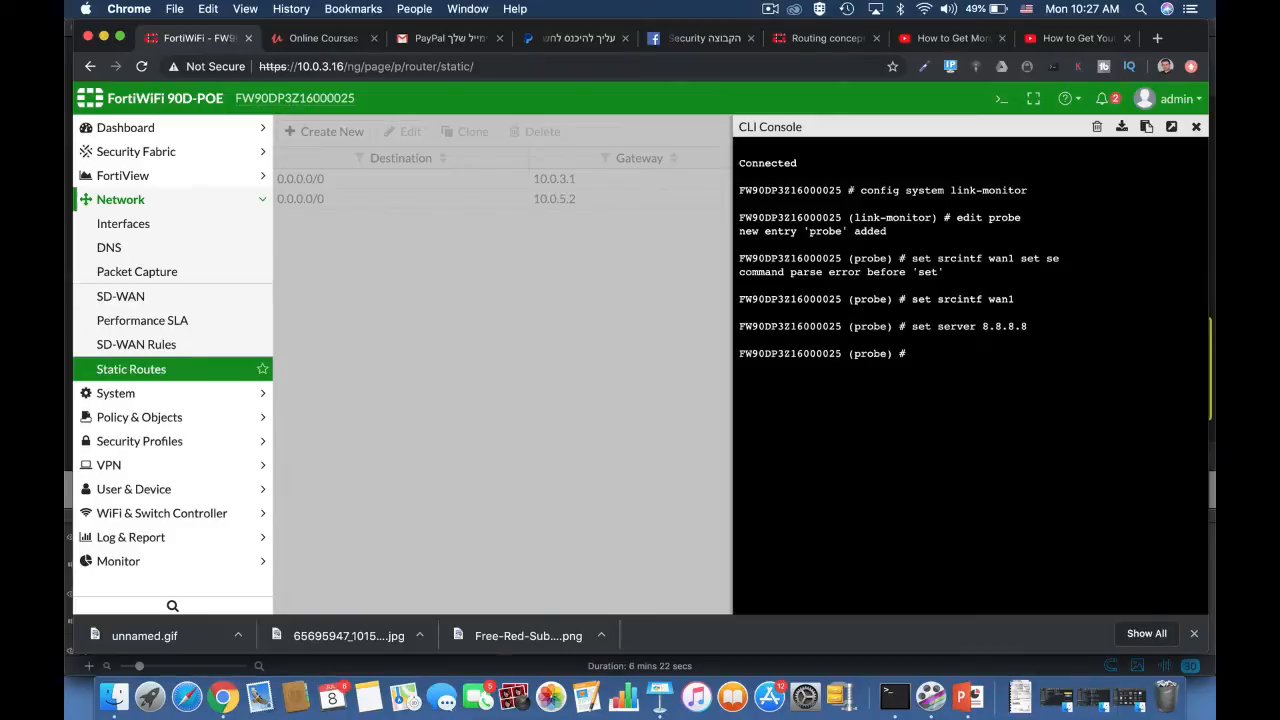
# Step: Set the probe's gateway-ip to 10.0.3.1 and its protocol to ping
pyautogui.write('set gateway-ip 10.0.3.1')
pyautogui.press('Return')
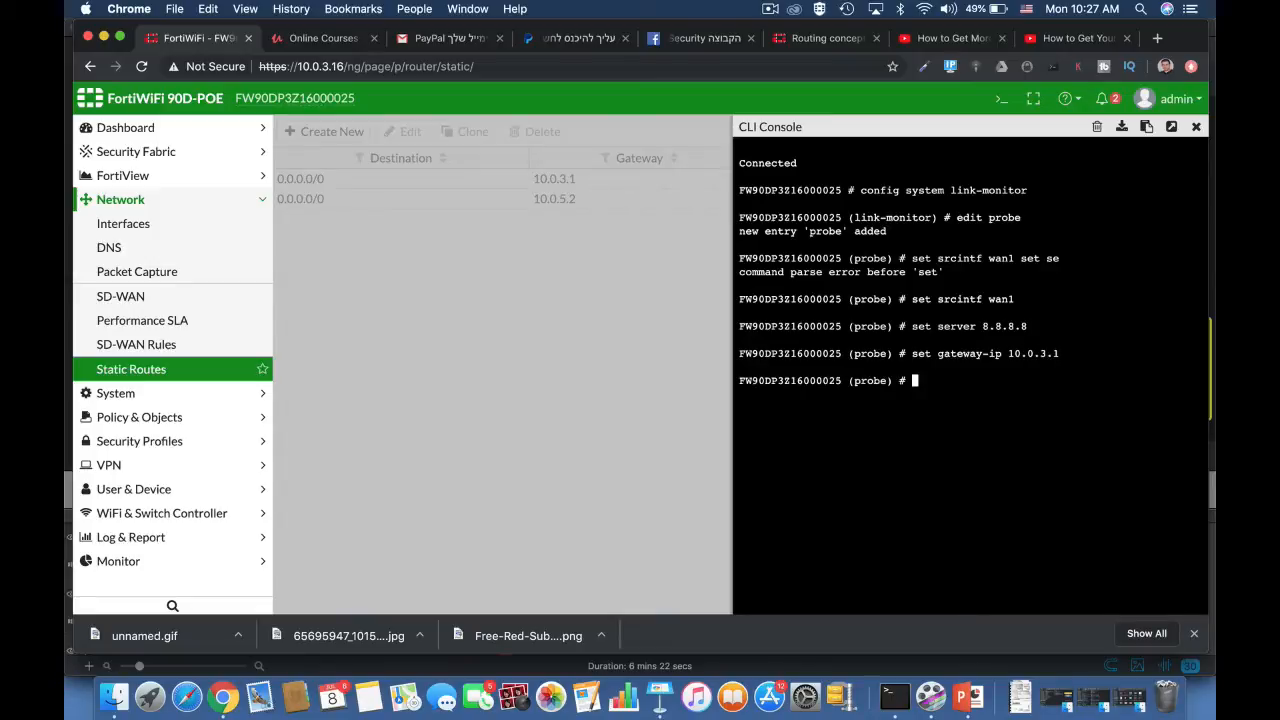
pyautogui.write('set protocol ')
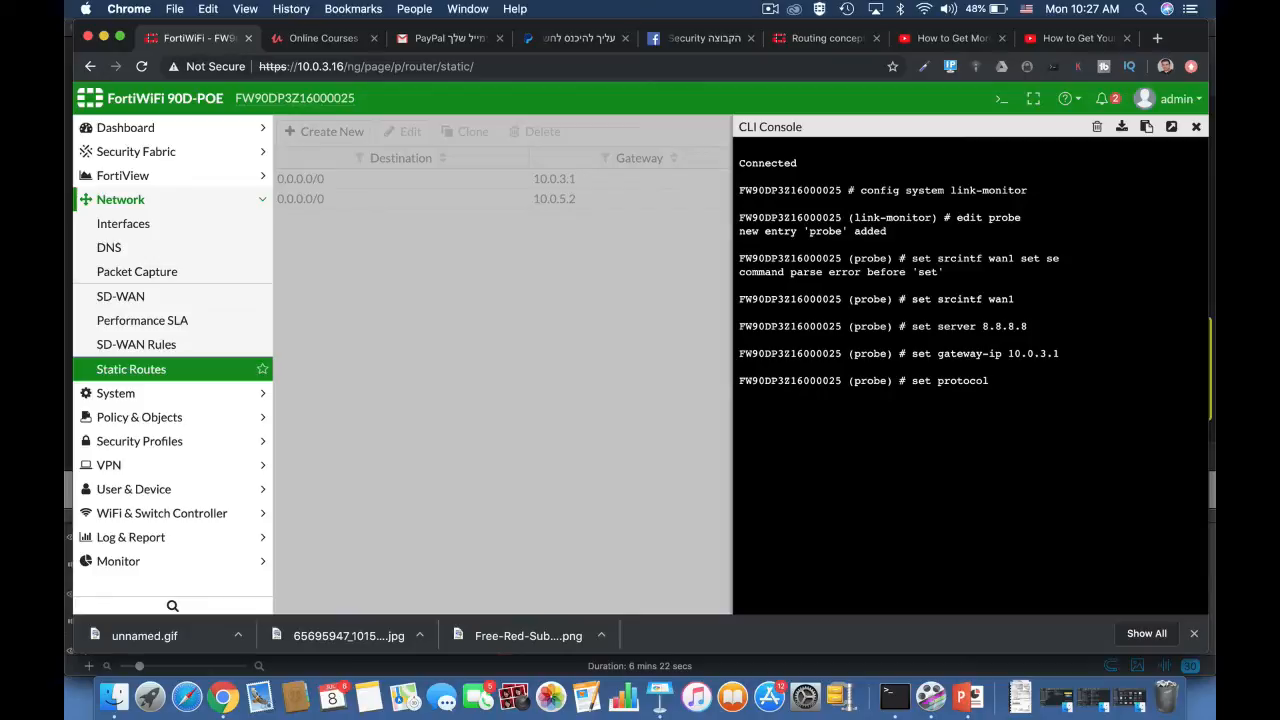
pyautogui.write('ping')
pyautogui.press('Return')
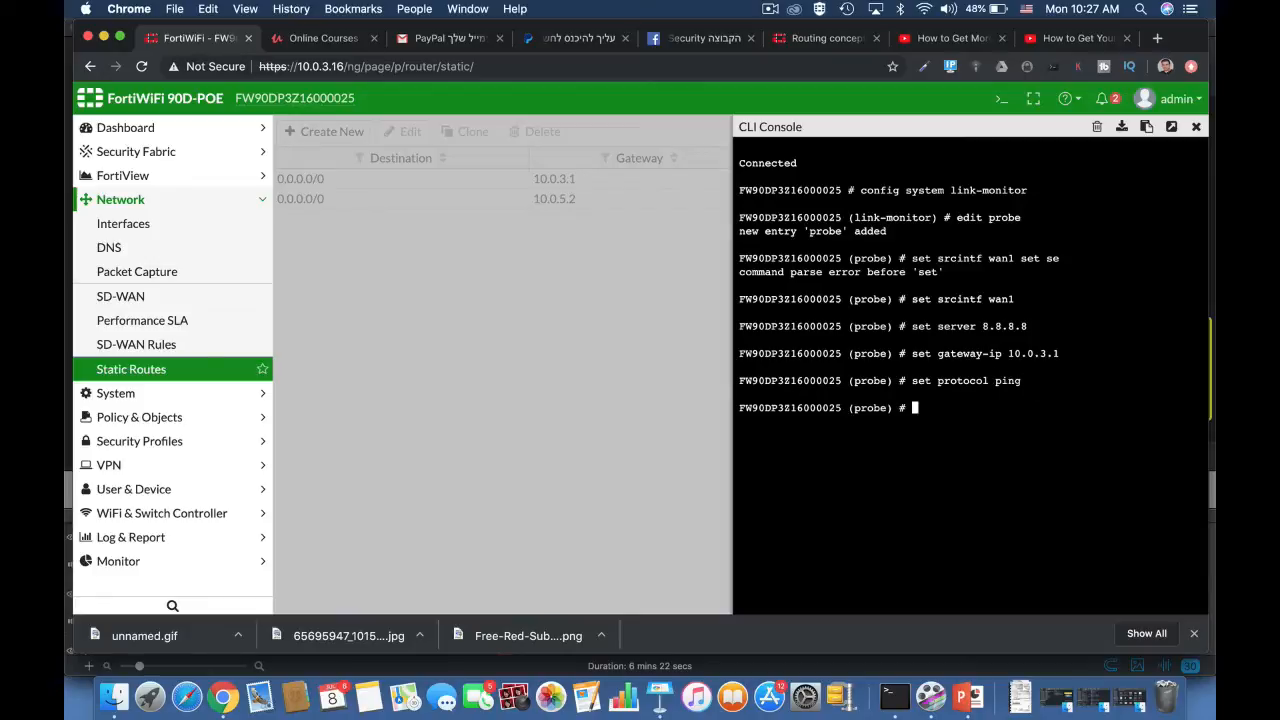
# Step: Enable update-static-route for the probe and close the link monitor configuration with next and end
pyautogui.write('set u')
pyautogui.press('Tab')
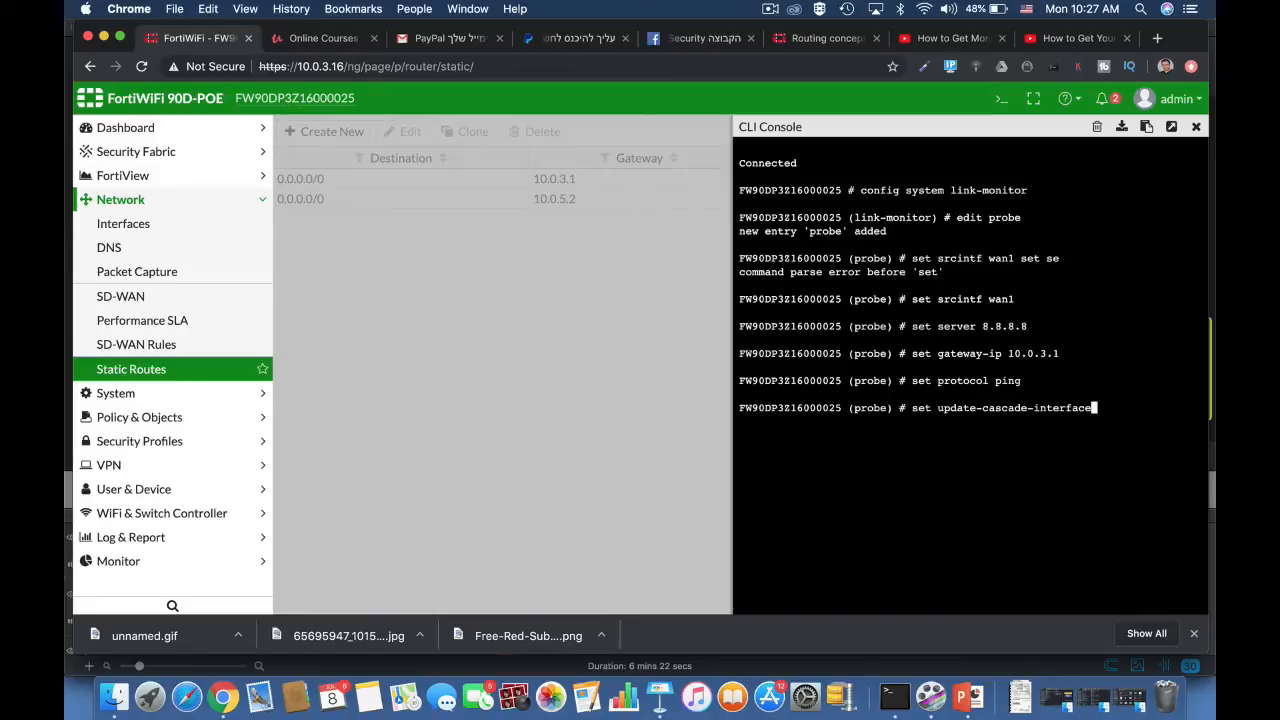
pyautogui.press('Tab')
pyautogui.write('enable')
pyautogui.press('Return')
pyautogui.write('next')
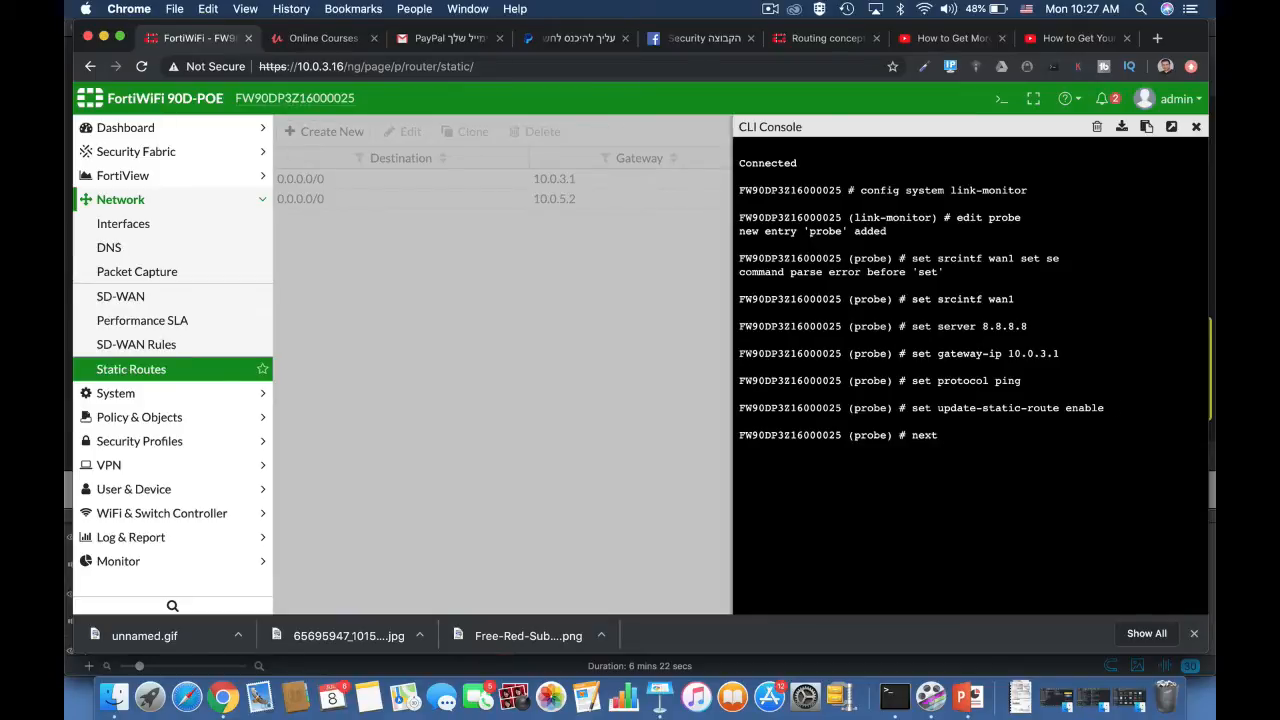
pyautogui.press('Return')
pyautogui.write('end')
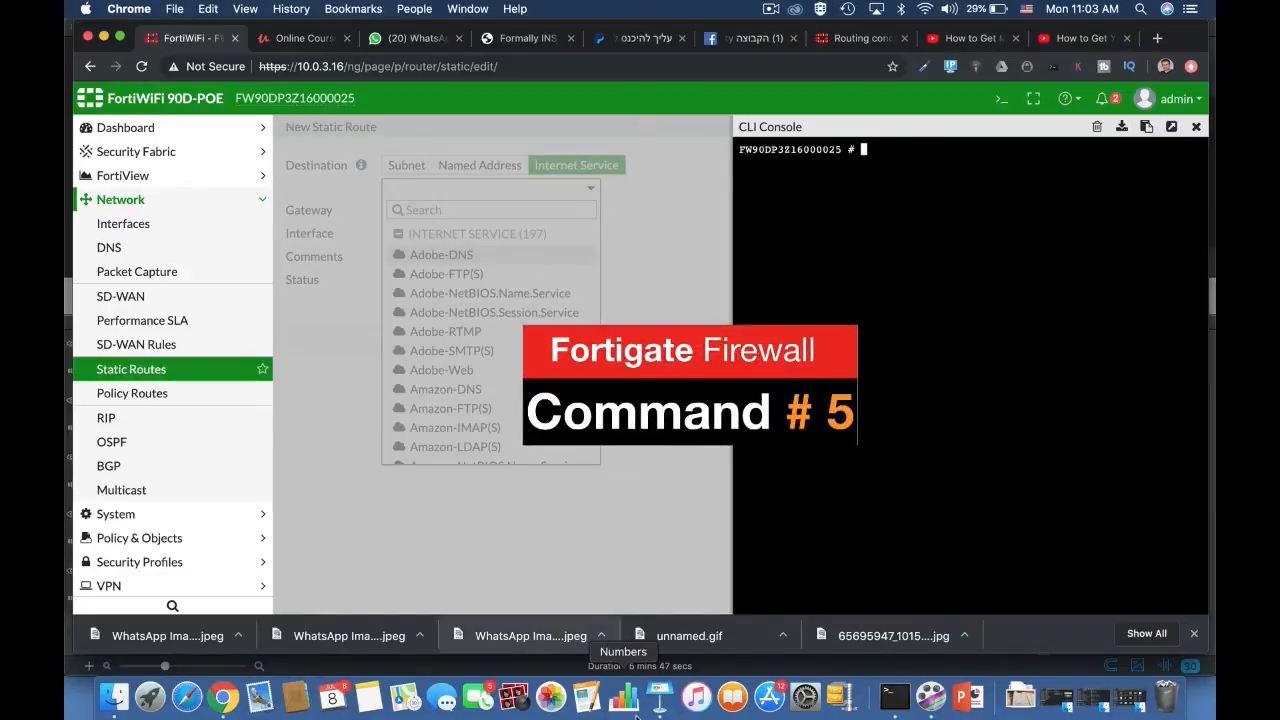
# Step: List the policy routes with diagnose firewall proute list and bring up the Policy Routes configuration for a new routing policy
pyautogui.write('diagnose firewall proute')
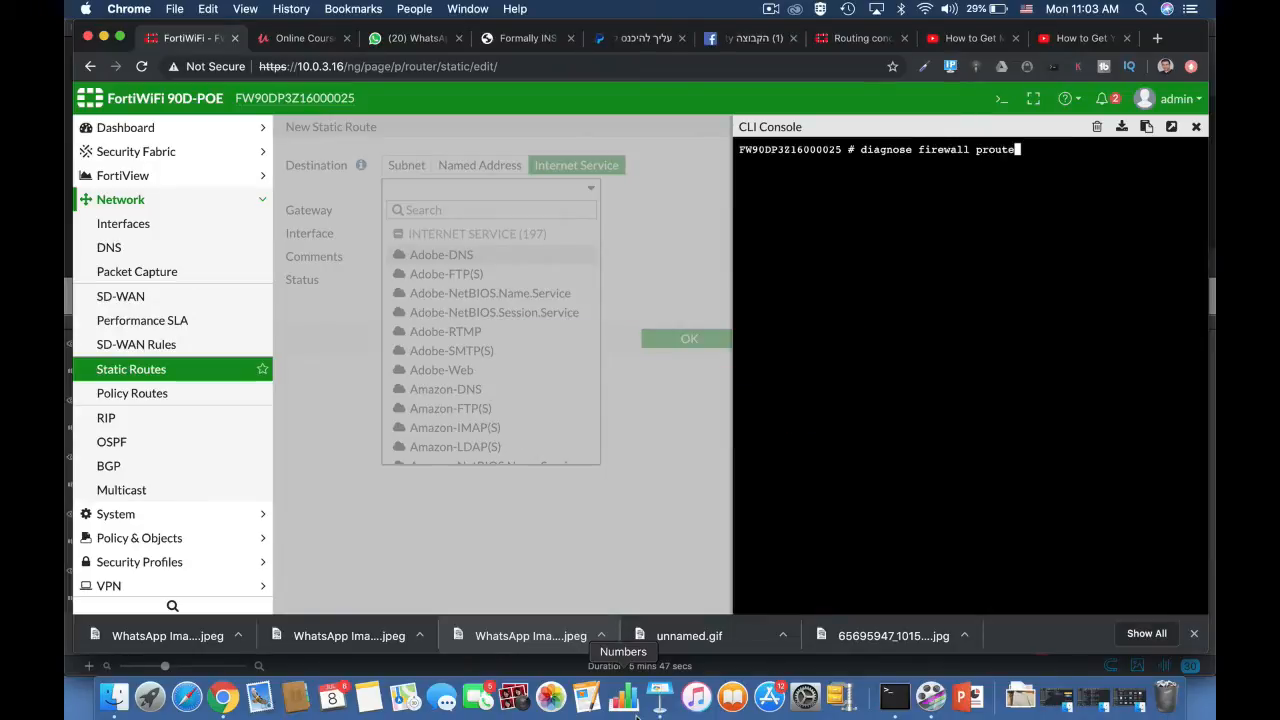
pyautogui.write(' list')
pyautogui.press('Return')
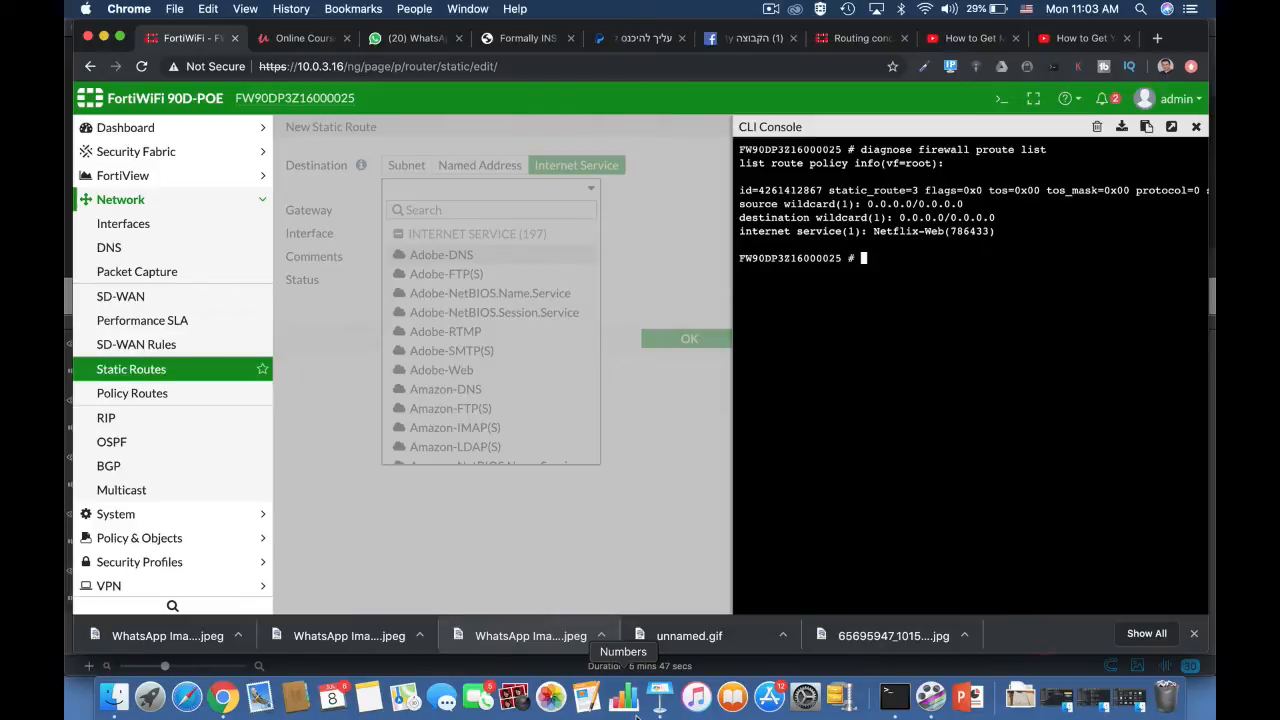
pyautogui.click(155, 405)
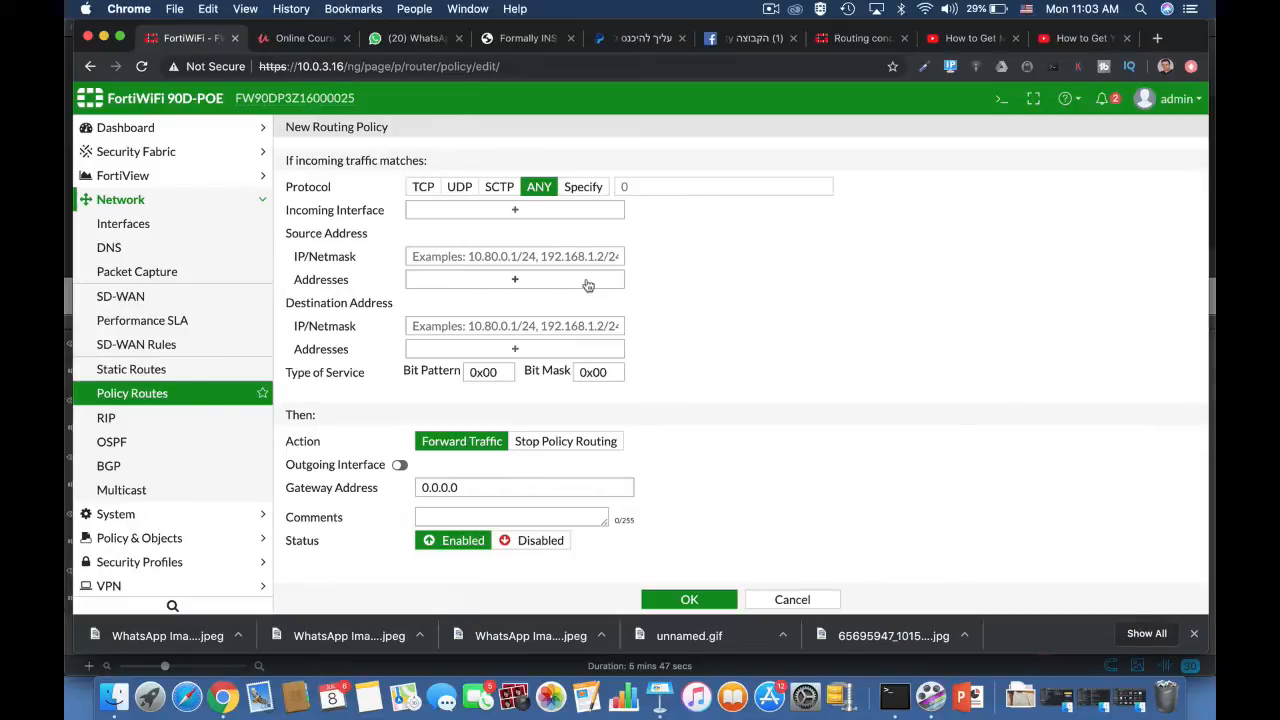
pyautogui.click(1001, 99)
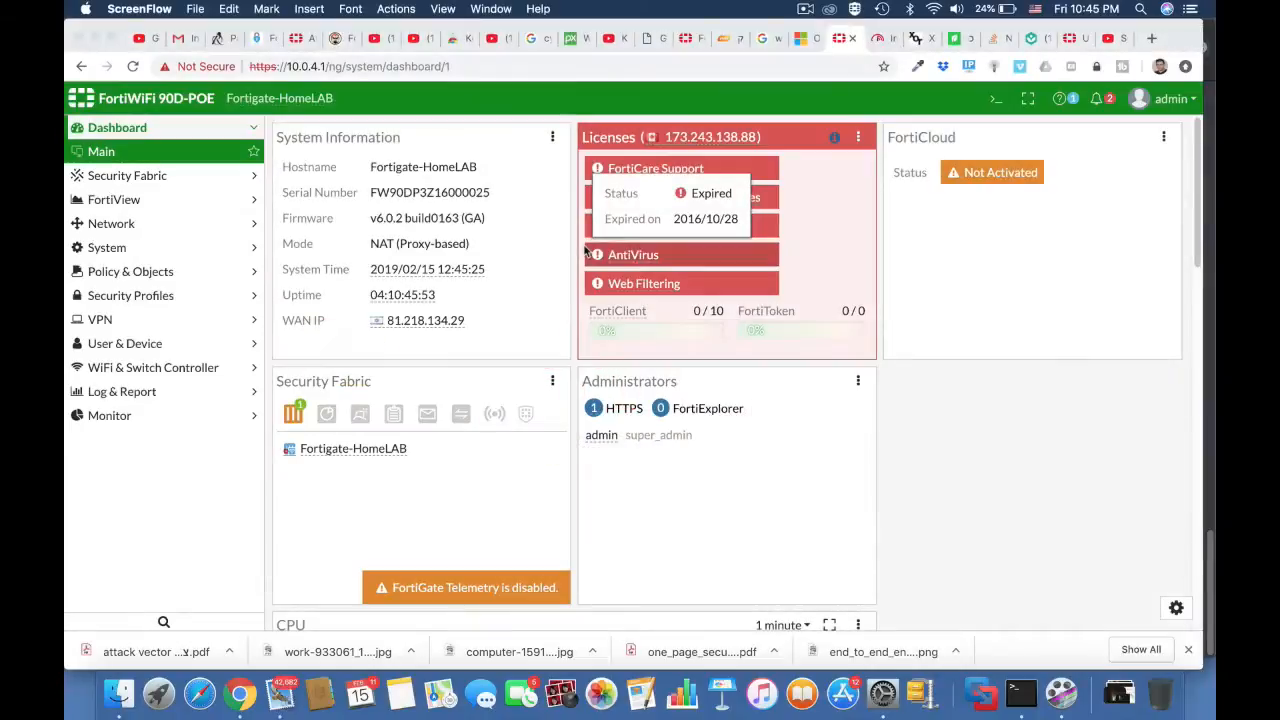
# Step: Rerun the internet speed test at fast.com
pyautogui.click(879, 39)
pyautogui.click(652, 68)
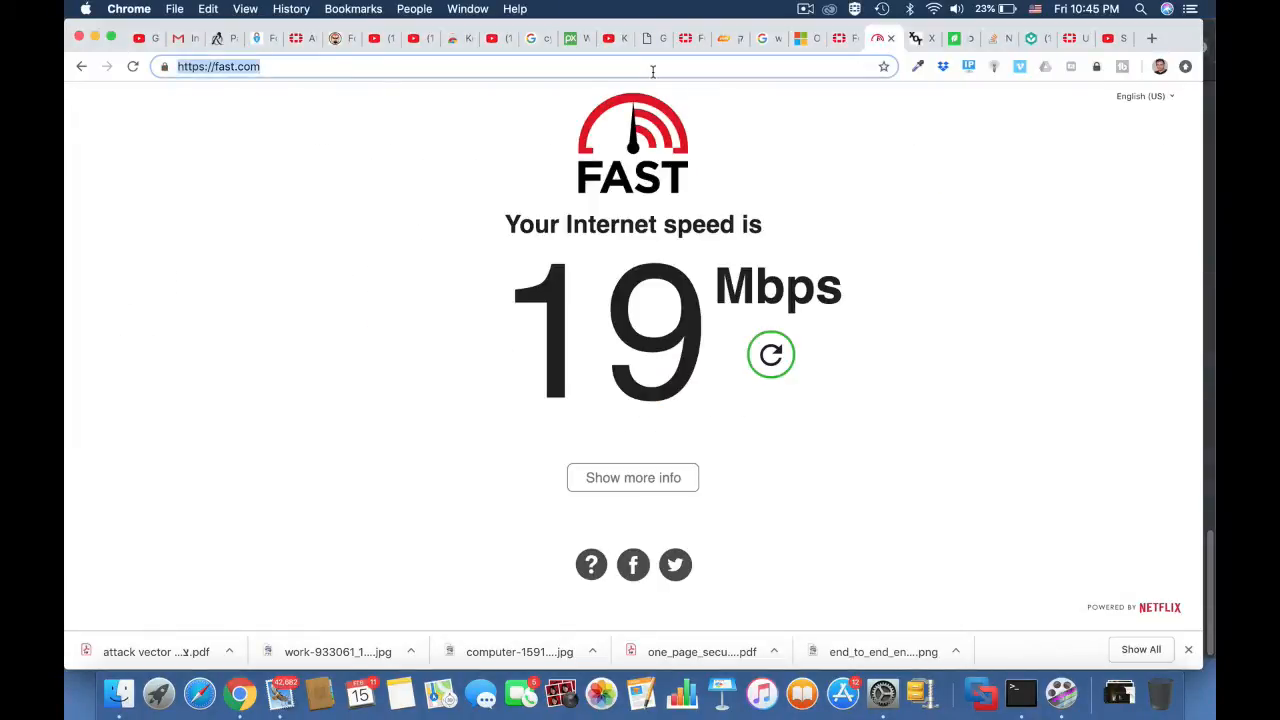
pyautogui.press('Return')
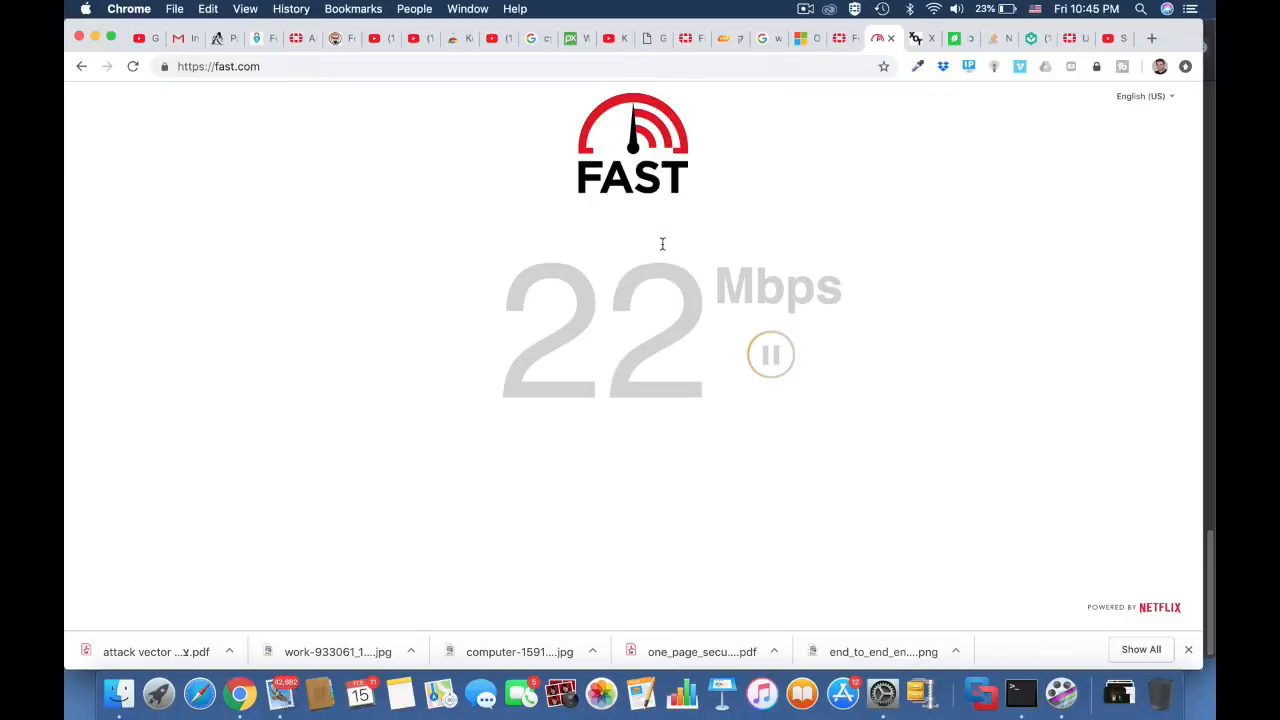
# Step: Back in the FortiGate interface, start a new Per-IP traffic shaper named "4Mb limit"
pyautogui.click(843, 39)
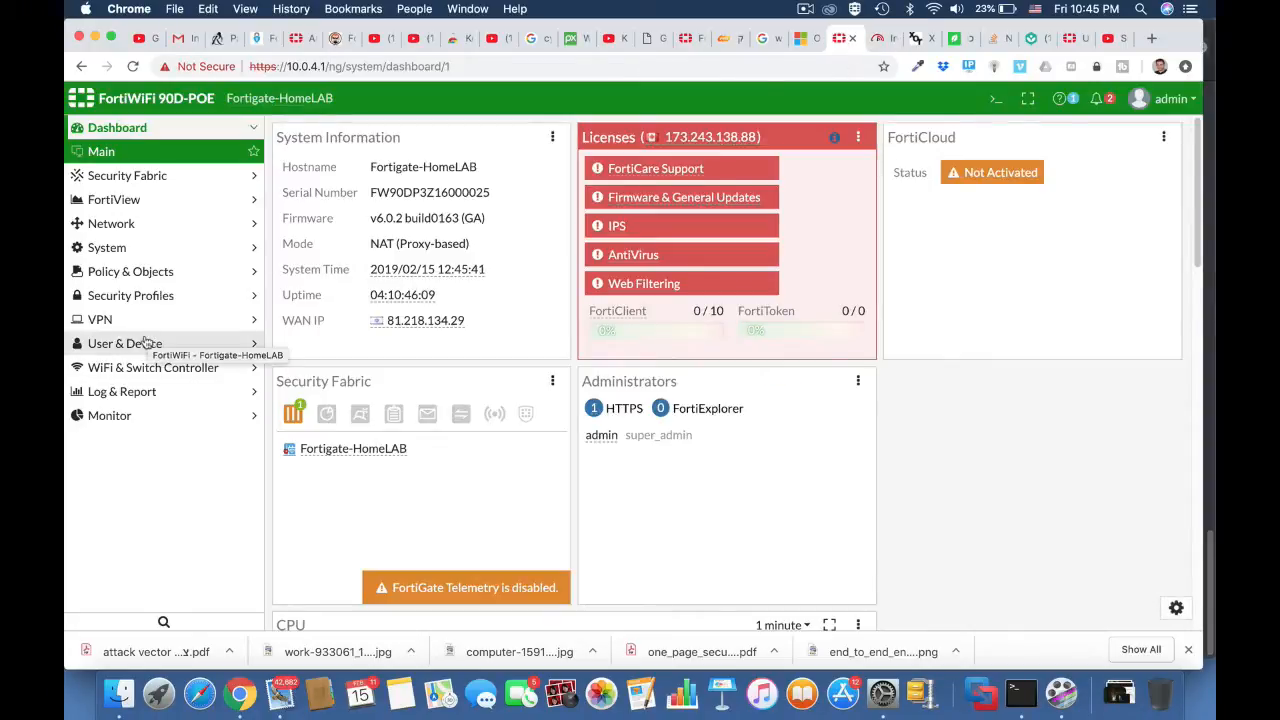
pyautogui.click(132, 273)
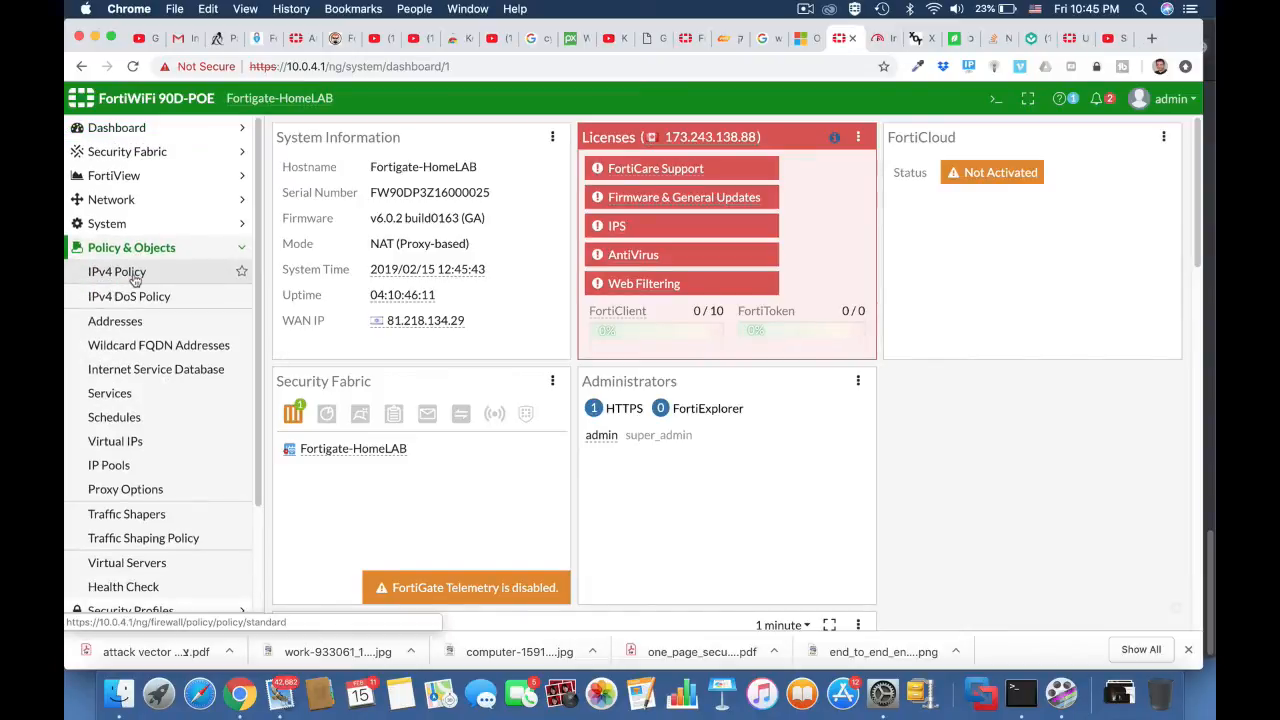
pyautogui.click(166, 513)
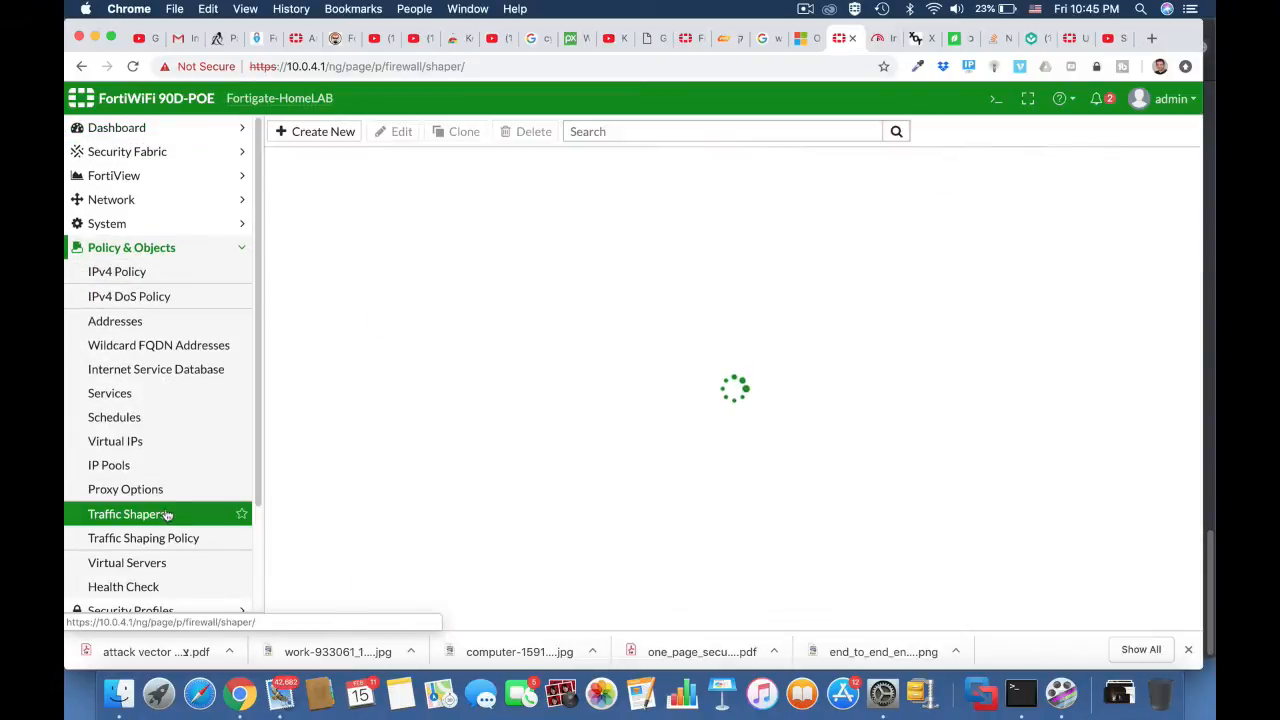
pyautogui.click(335, 133)
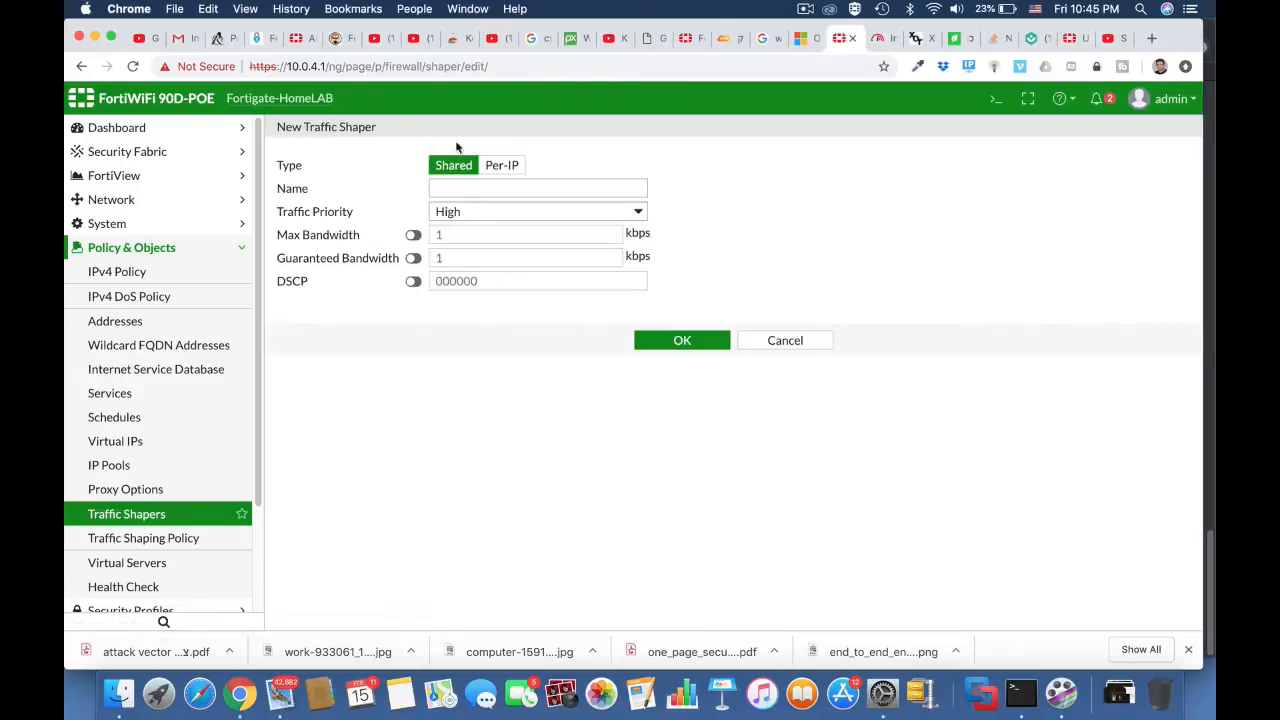
pyautogui.click(500, 166)
pyautogui.click(477, 189)
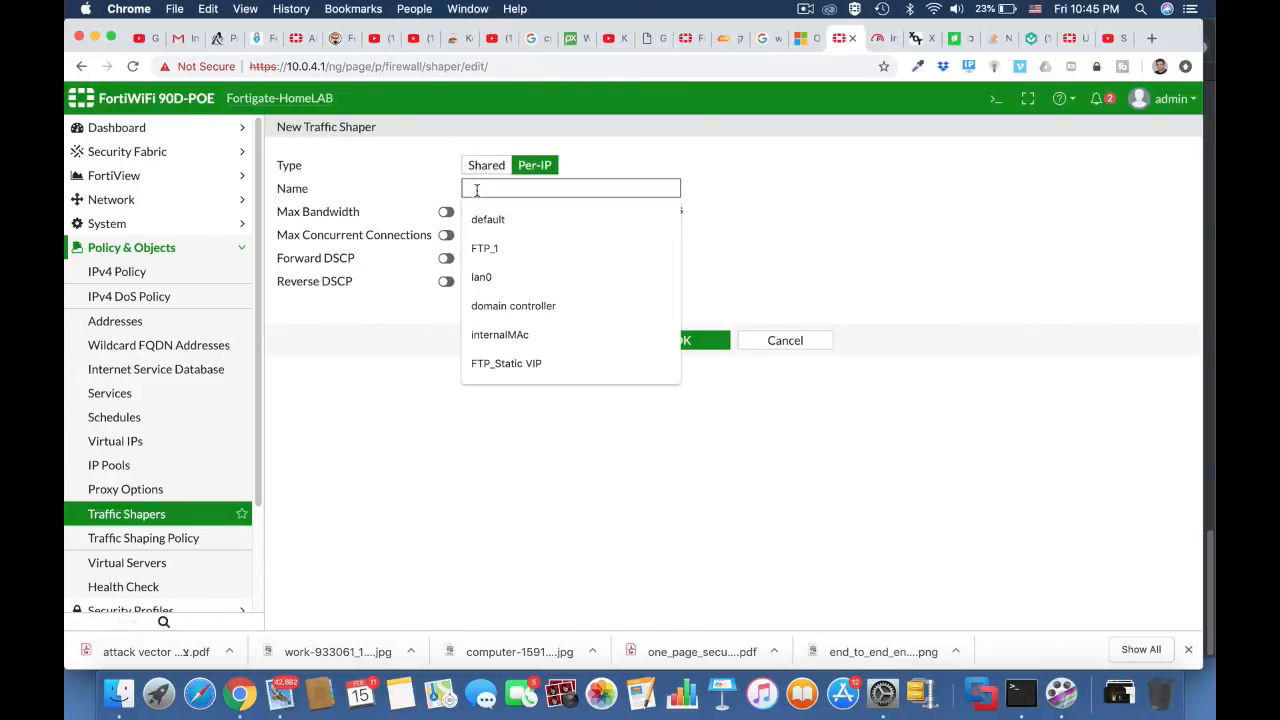
pyautogui.write('4Mb lim')
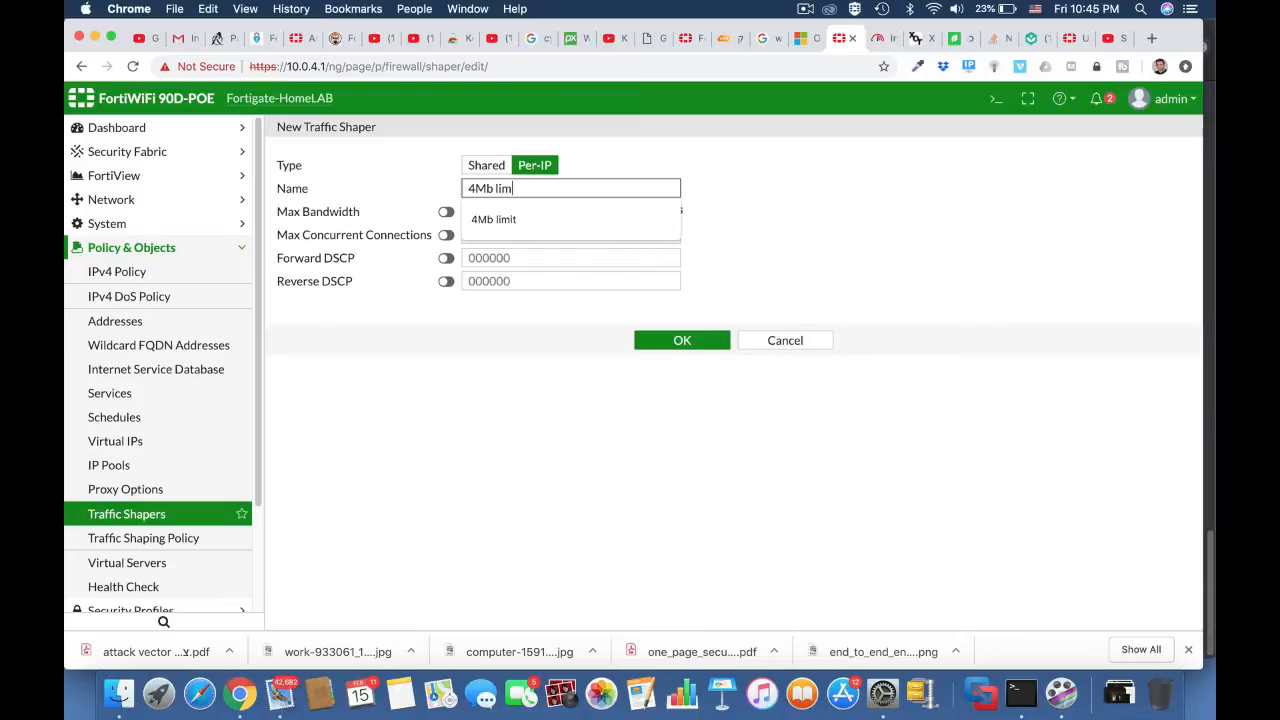
pyautogui.write('it')
pyautogui.click(748, 235)
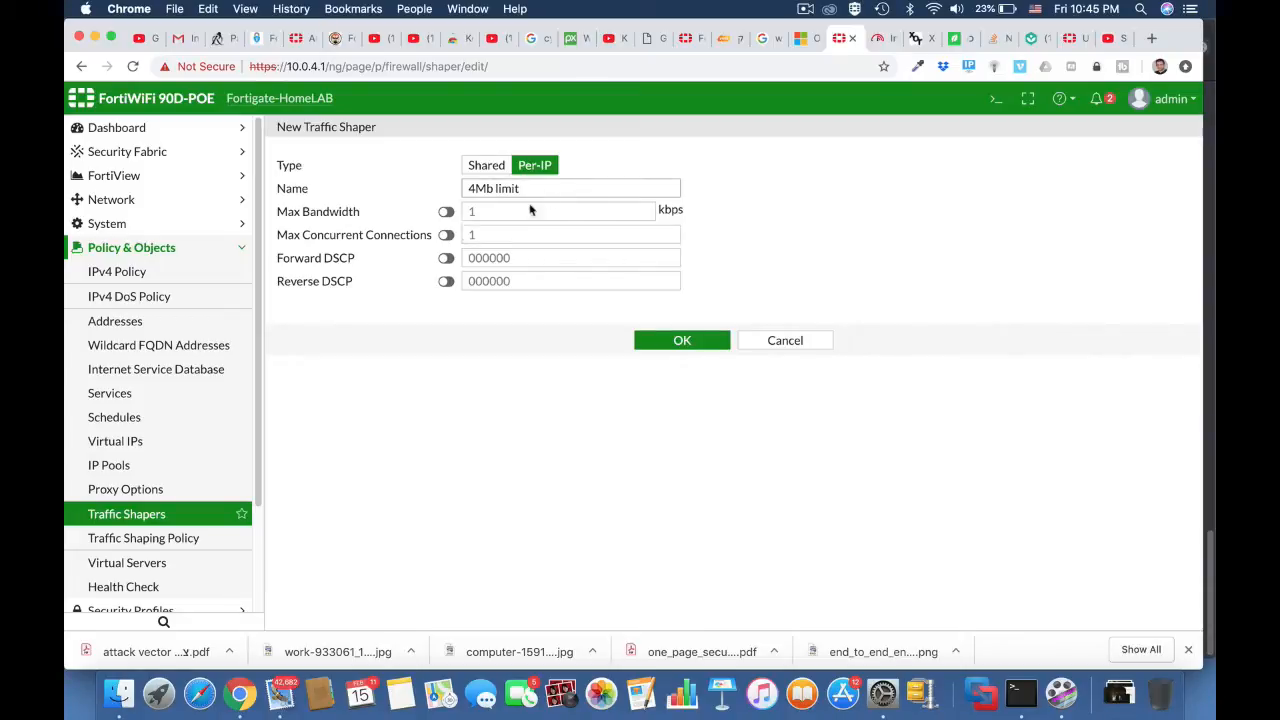
# Step: Enable a maximum bandwidth of 4000 kbps and maximum concurrent connections of 1, and save the shaper
pyautogui.click(446, 211)
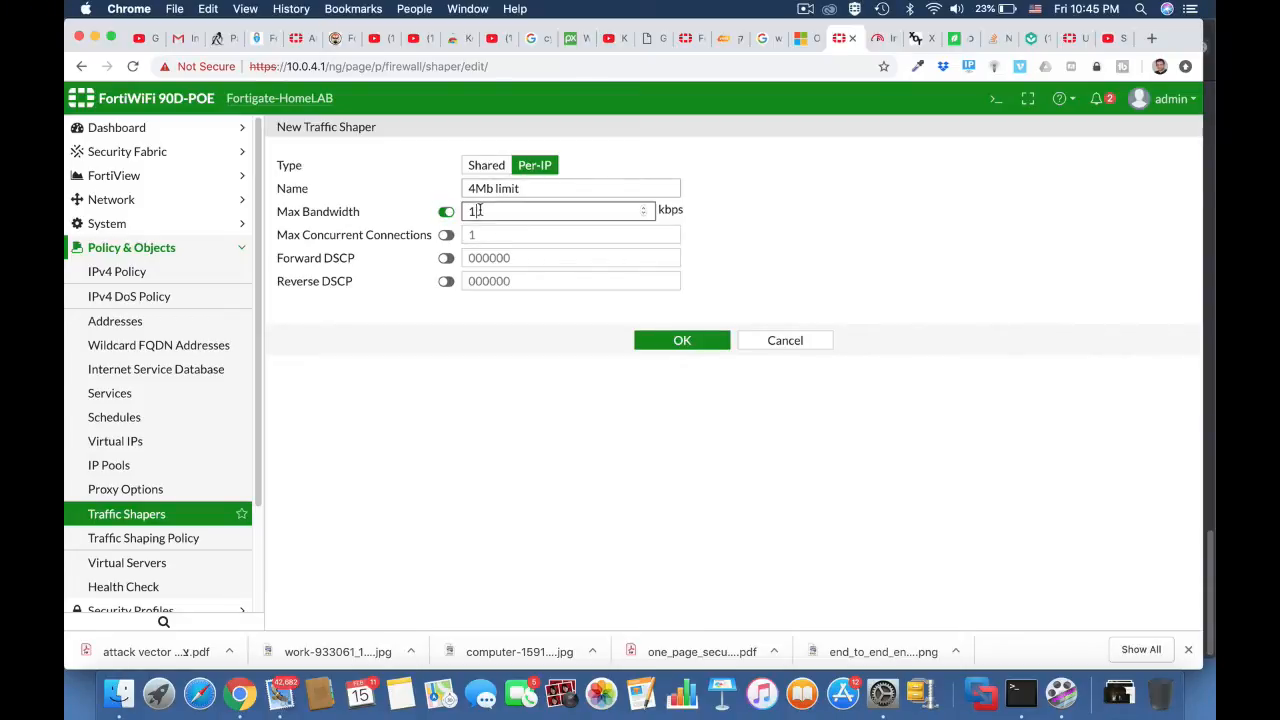
pyautogui.write('4000')
pyautogui.click(446, 234)
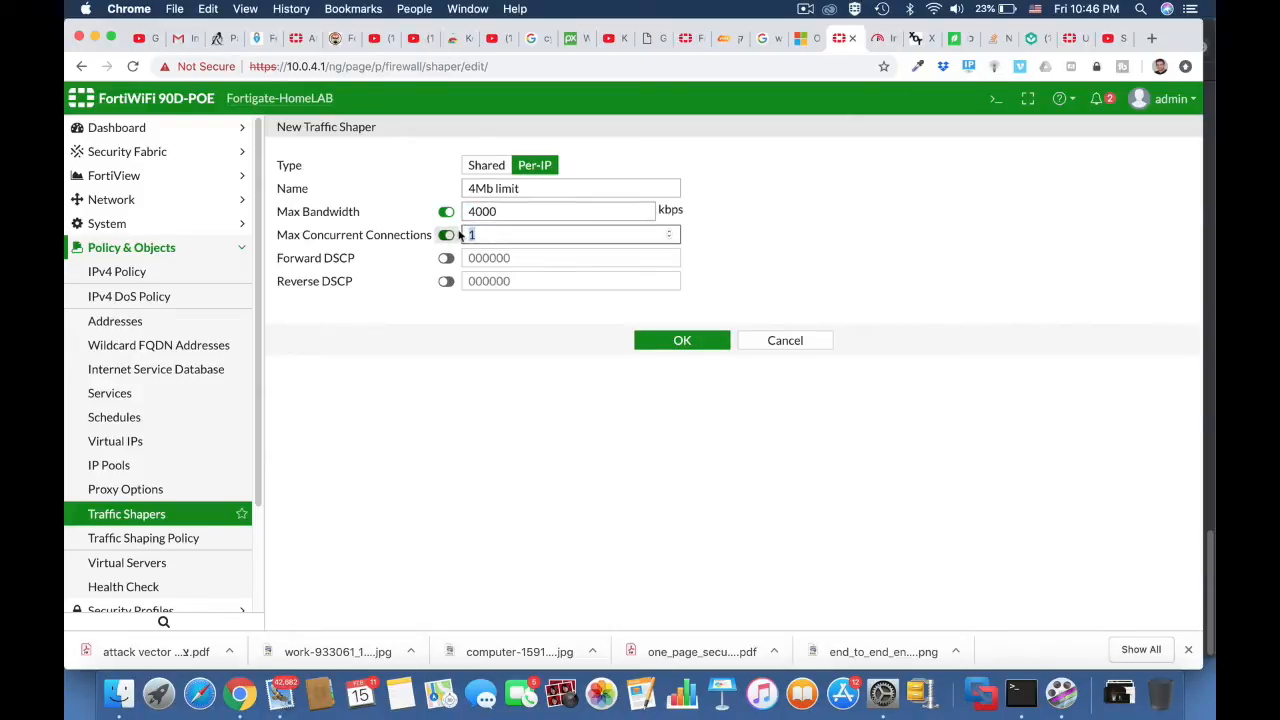
pyautogui.write('1')
pyautogui.click(682, 340)
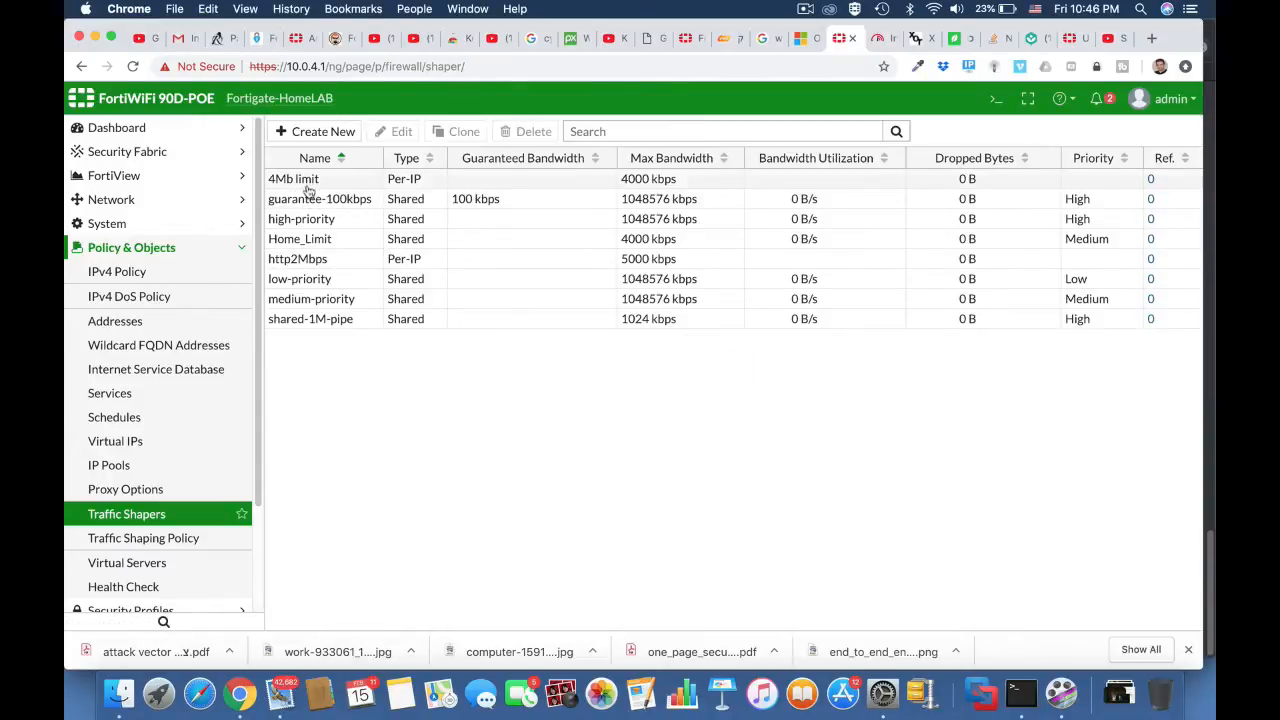
pyautogui.click(190, 540)
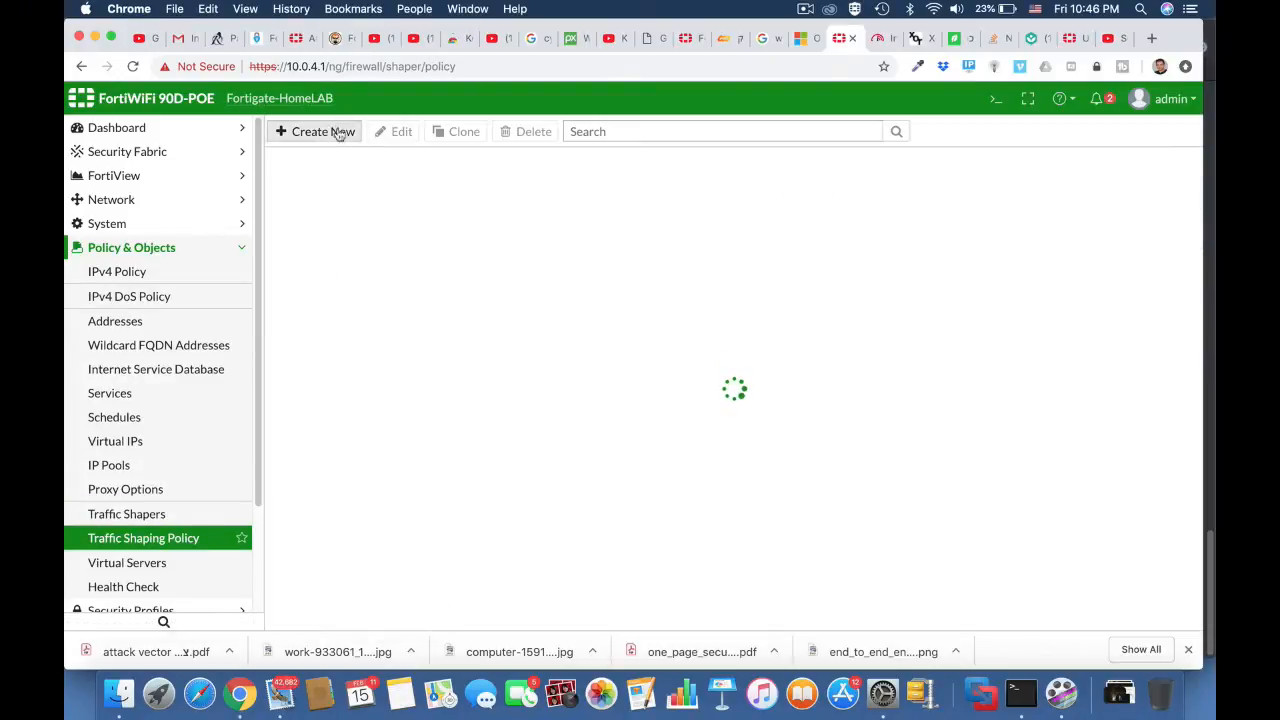
pyautogui.click(337, 131)
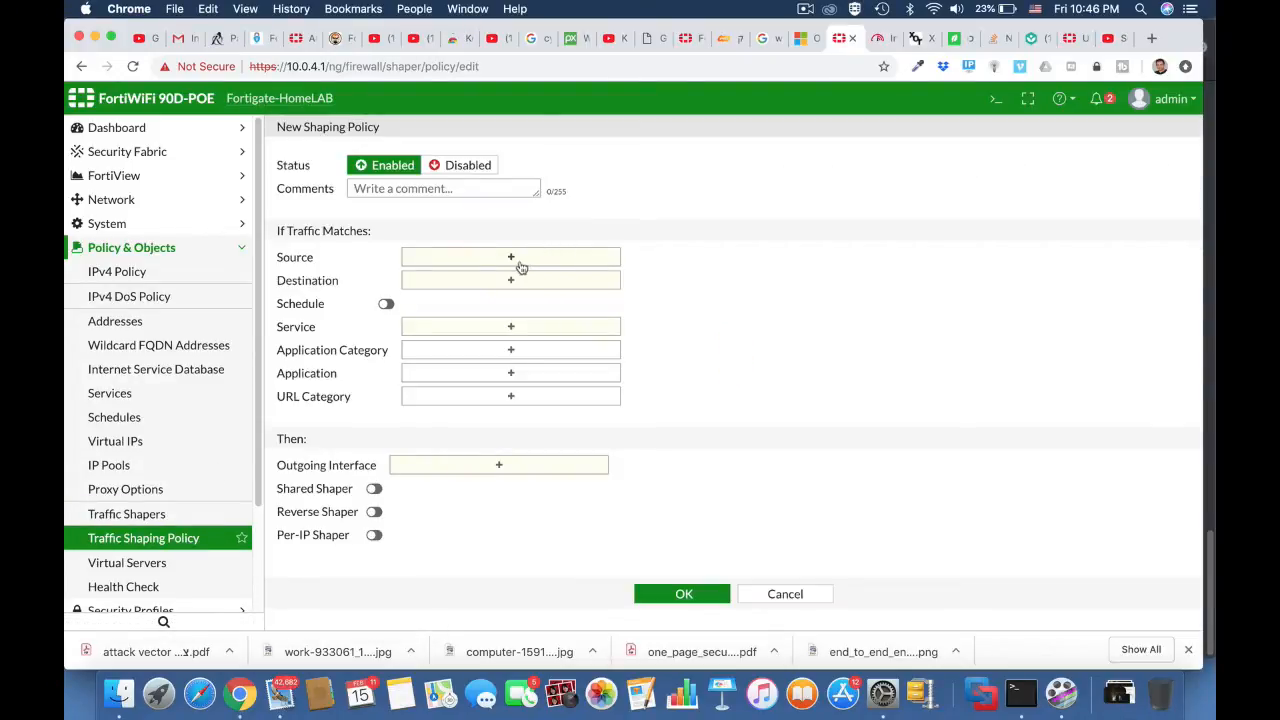
pyautogui.click(516, 258)
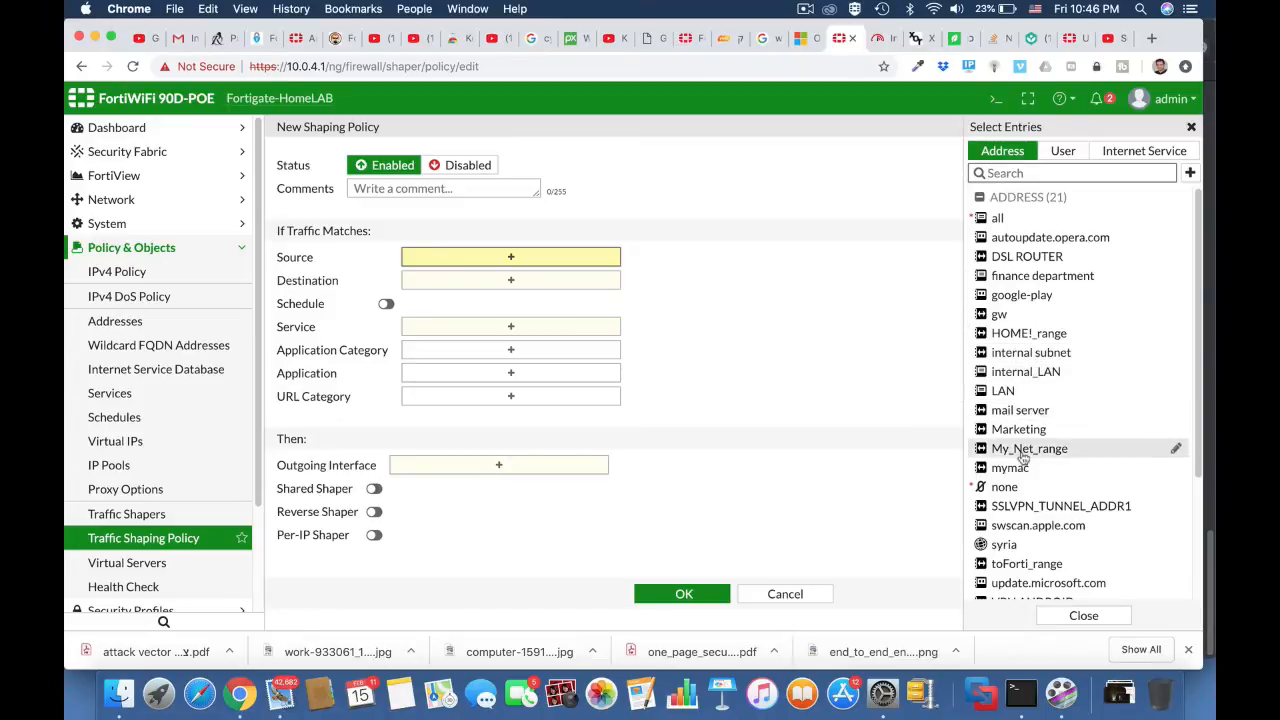
pyautogui.moveTo(1020, 474)
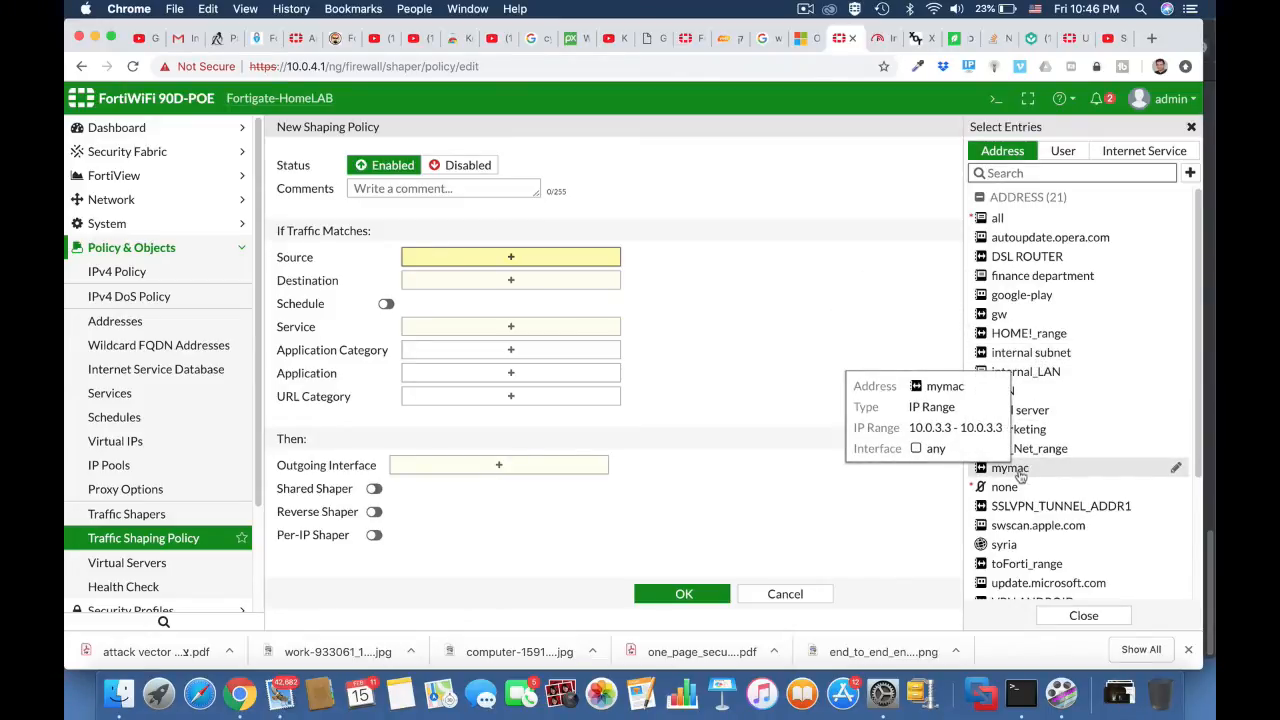
pyautogui.click(789, 595)
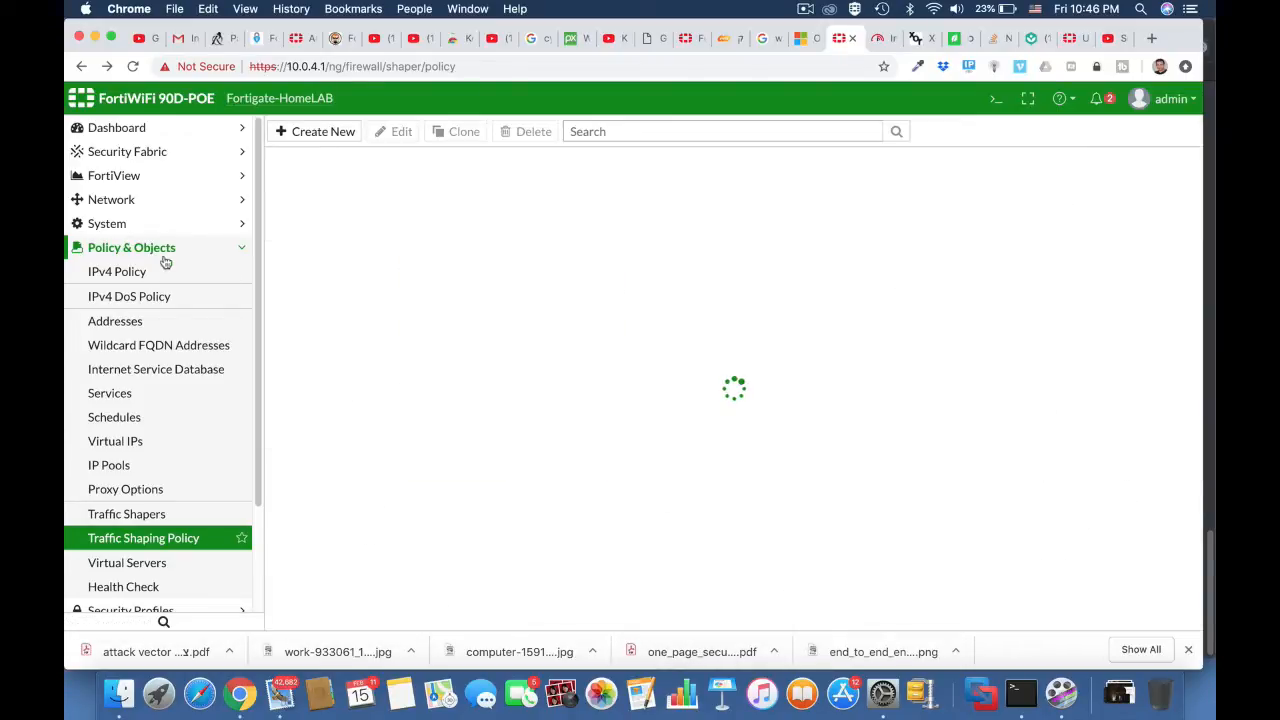
# Step: Bring up the firewall address objects and check the Mac's current Wi-Fi IP address
pyautogui.click(144, 322)
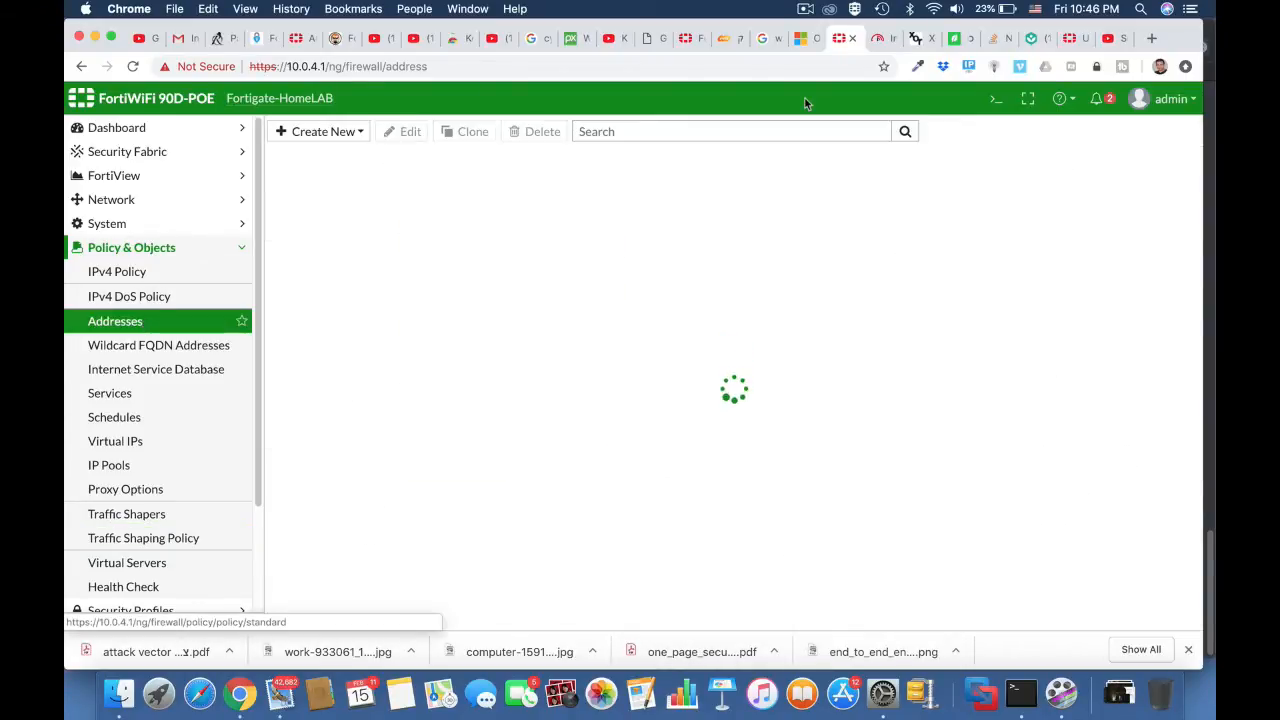
pyautogui.keyDown('alt'); pyautogui.click(934, 10); pyautogui.keyUp('alt')
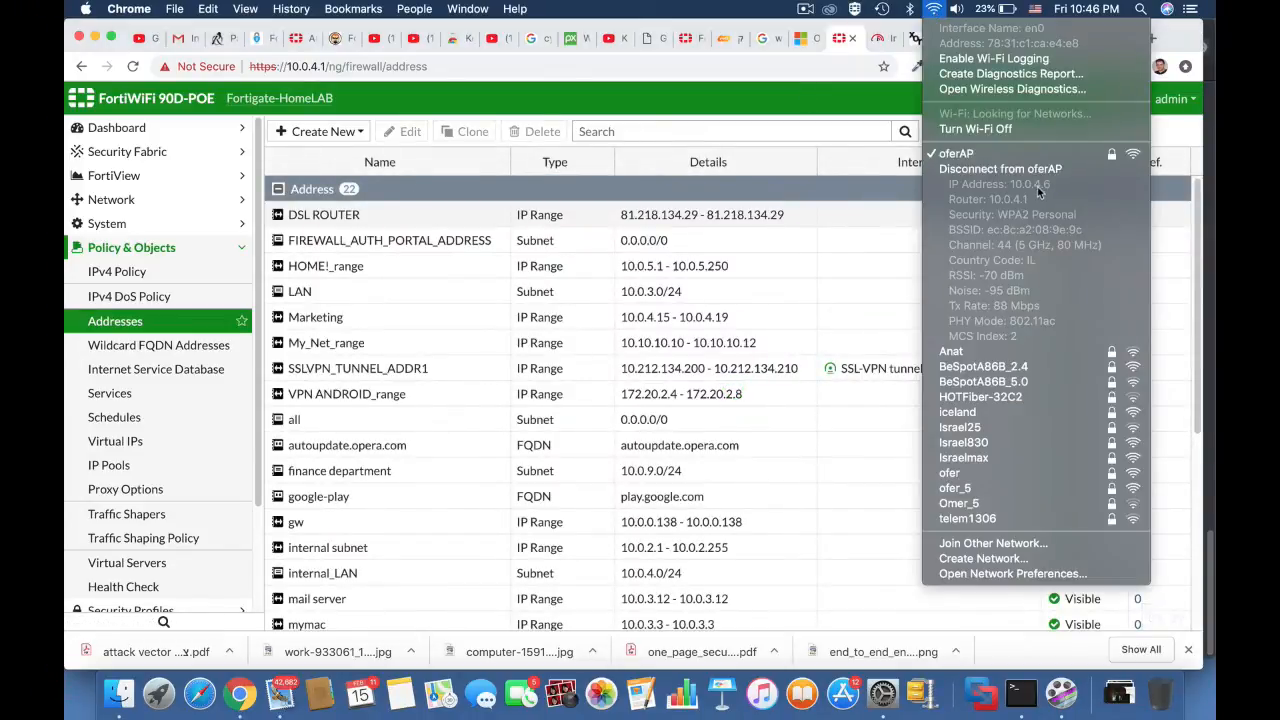
pyautogui.click(342, 131)
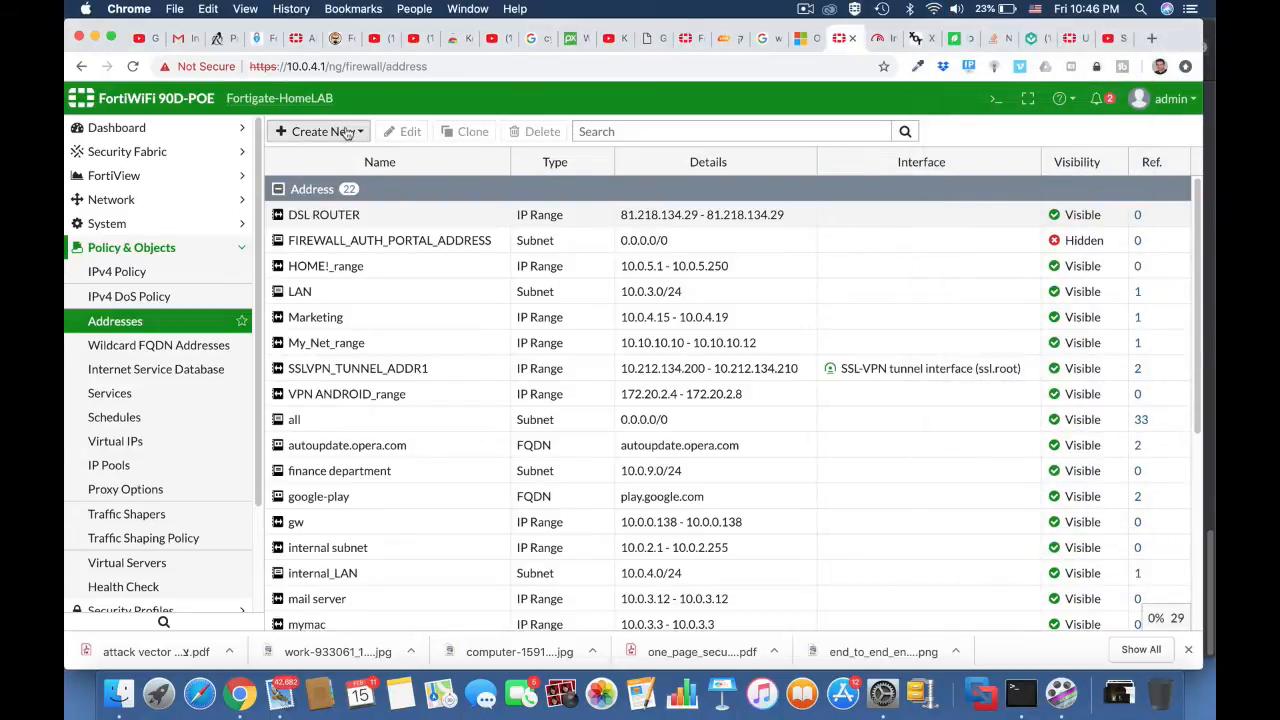
# Step: Set the IP range of the mymac address object to 10.0.4.6-10.0.4.6 and save it
pyautogui.scroll(-5, 394, 505)
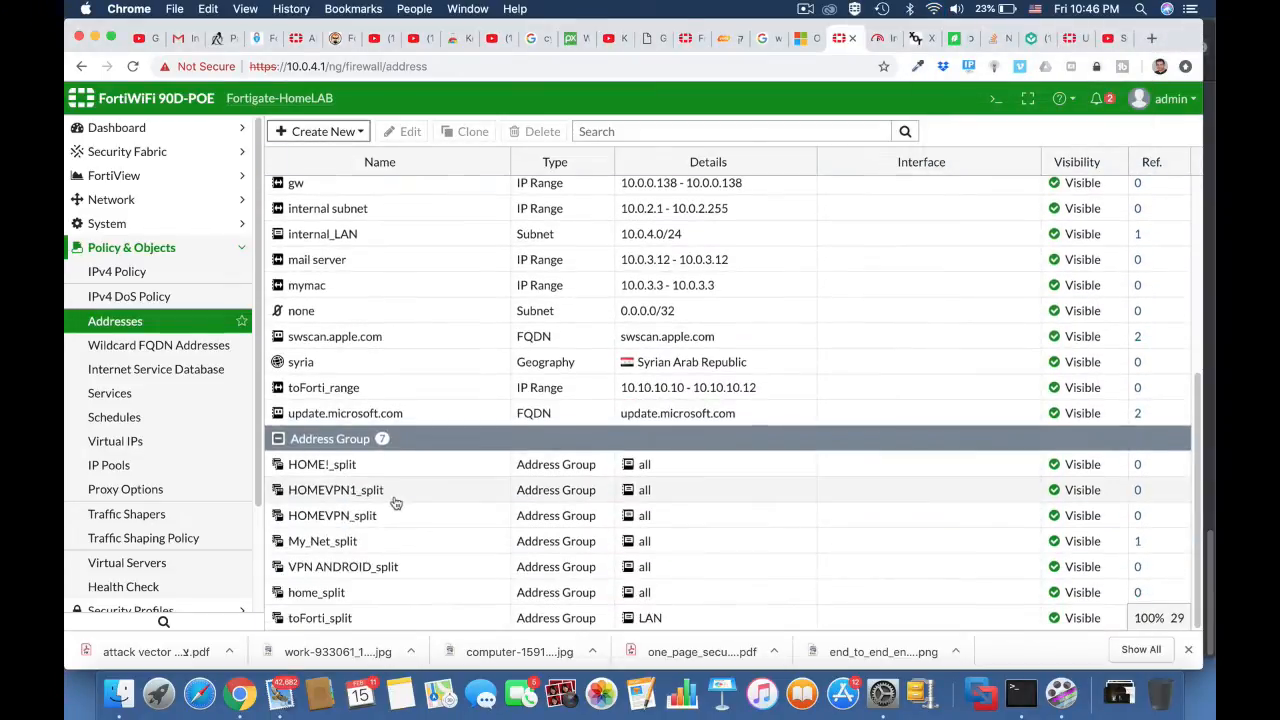
pyautogui.scroll(1, 396, 503)
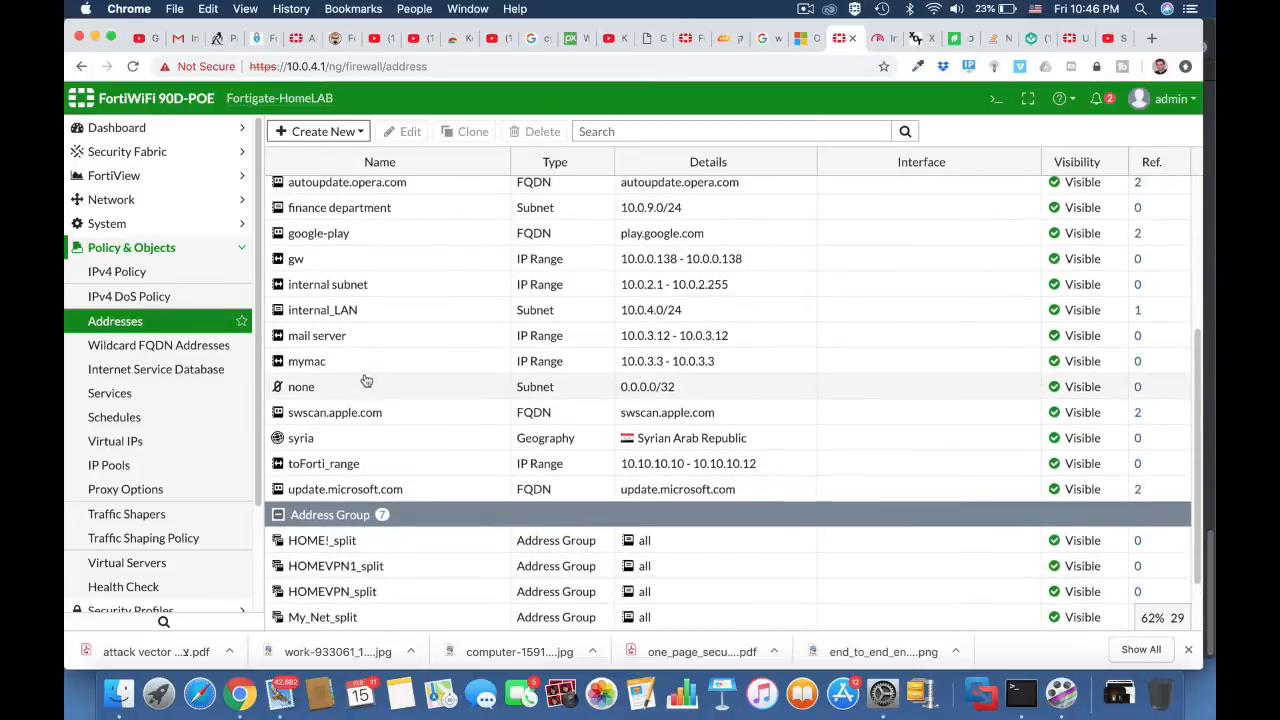
pyautogui.click(362, 368)
pyautogui.click(406, 133)
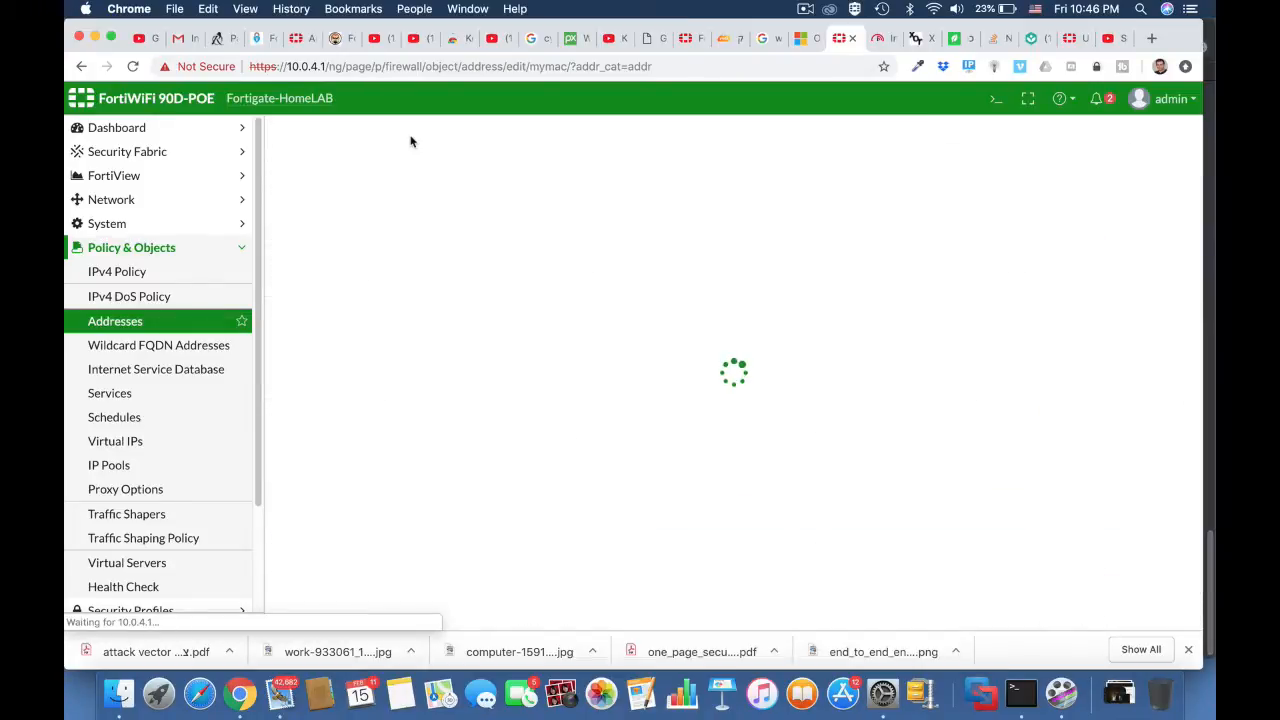
pyautogui.moveTo(520, 236); pyautogui.dragTo(397, 236)
pyautogui.write('10')
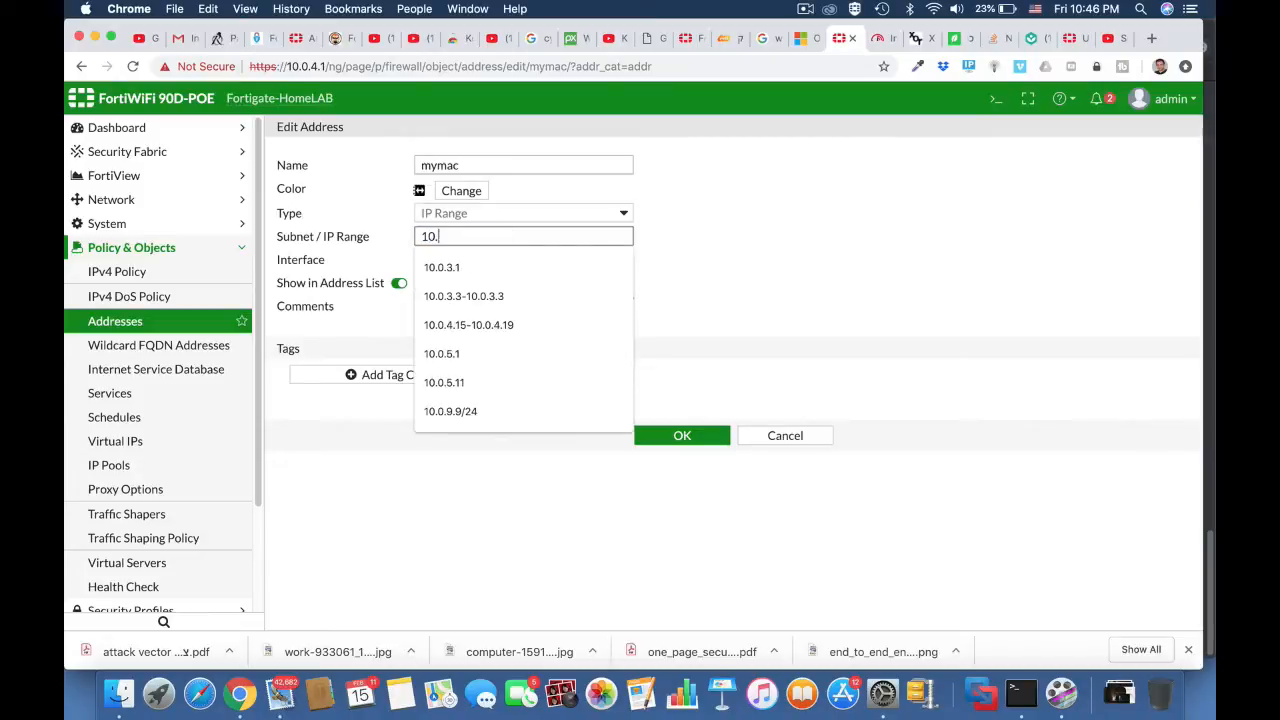
pyautogui.write('.0.4.6')
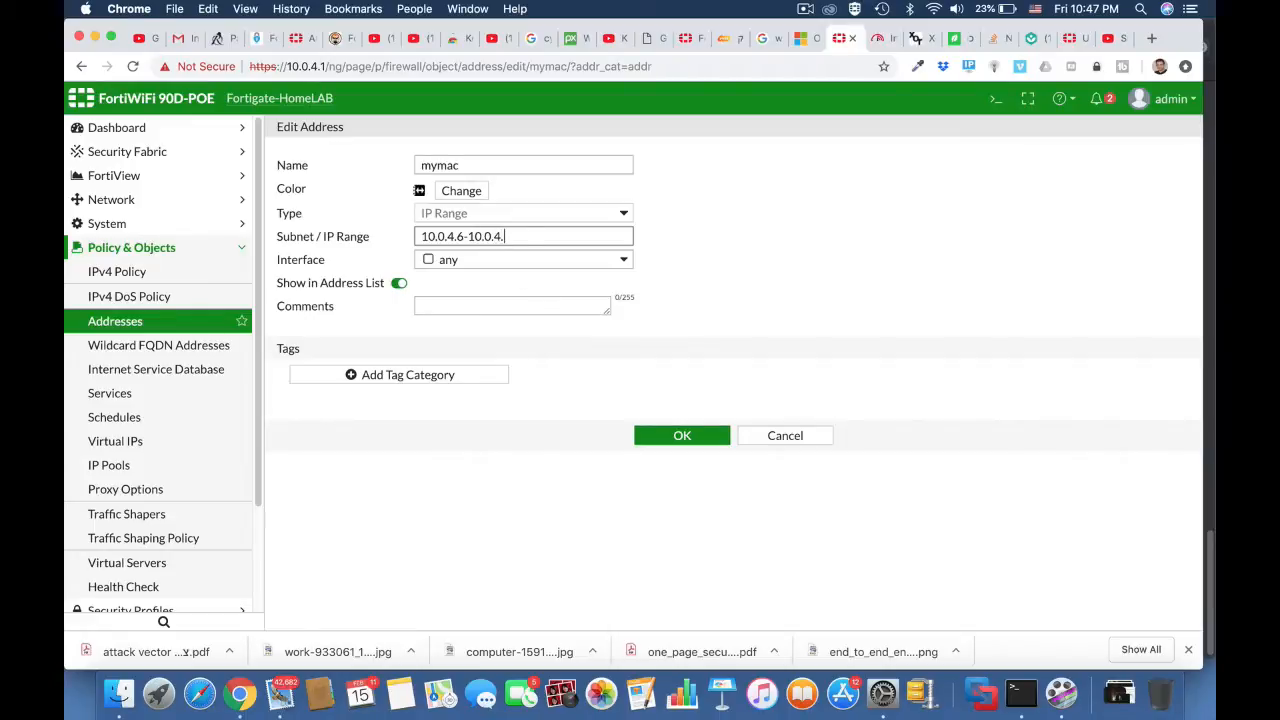
pyautogui.click(763, 297)
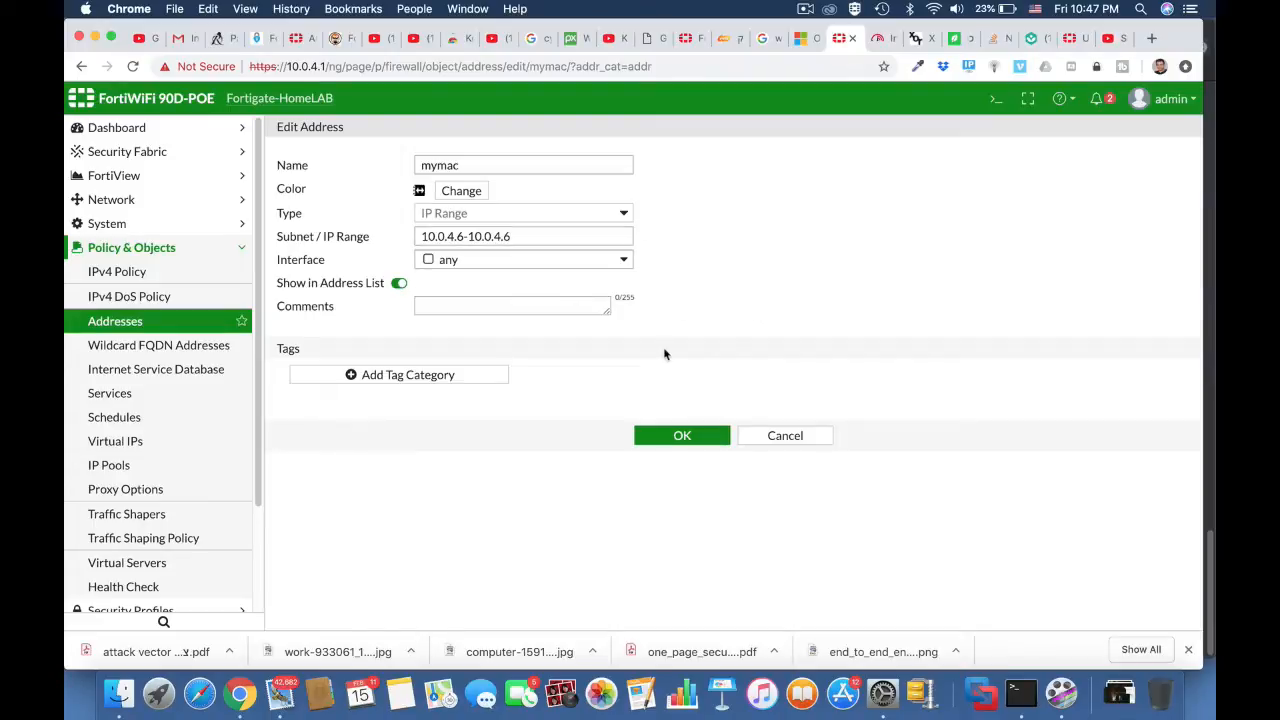
pyautogui.click(682, 435)
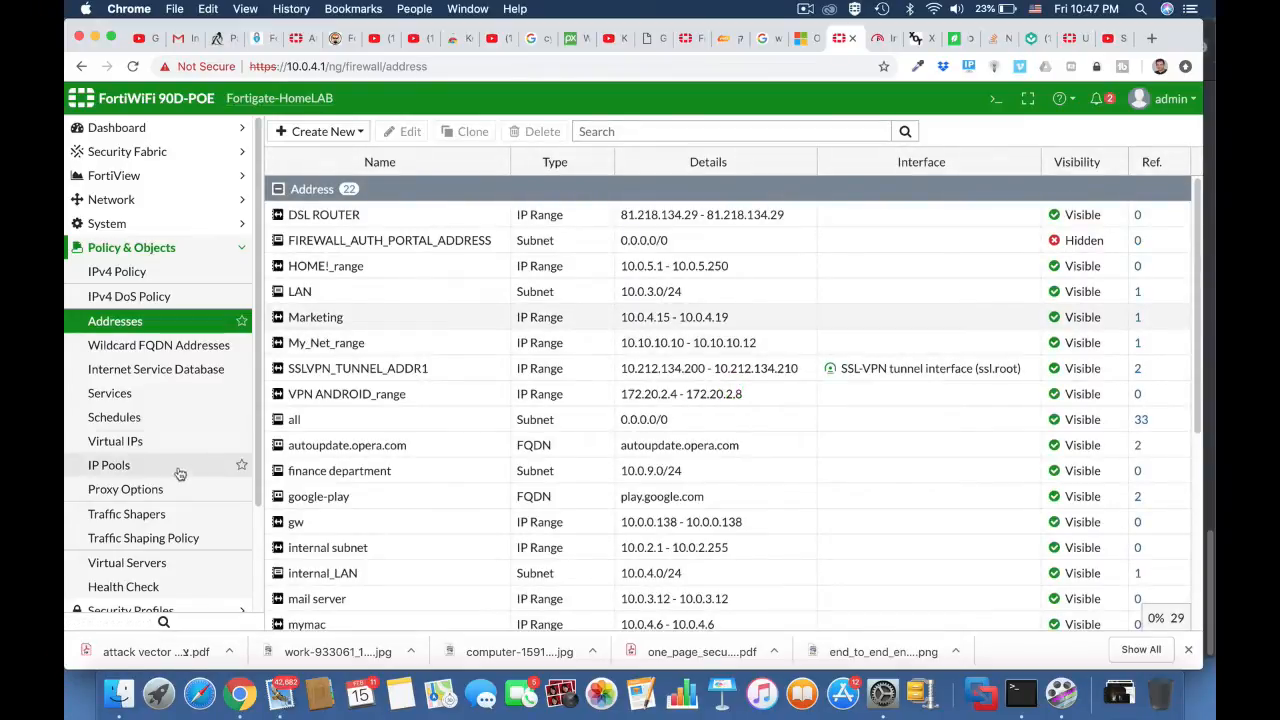
# Step: Start a new traffic shaping policy with mymac as its source
pyautogui.click(167, 539)
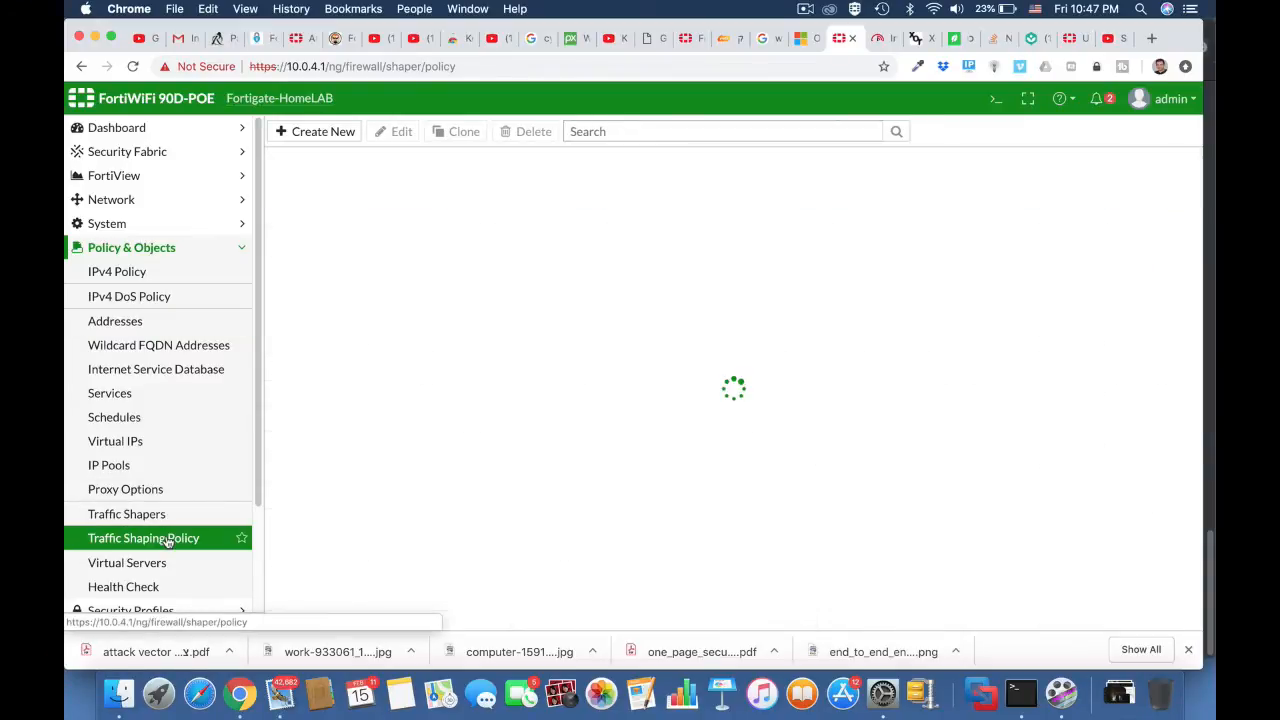
pyautogui.click(323, 133)
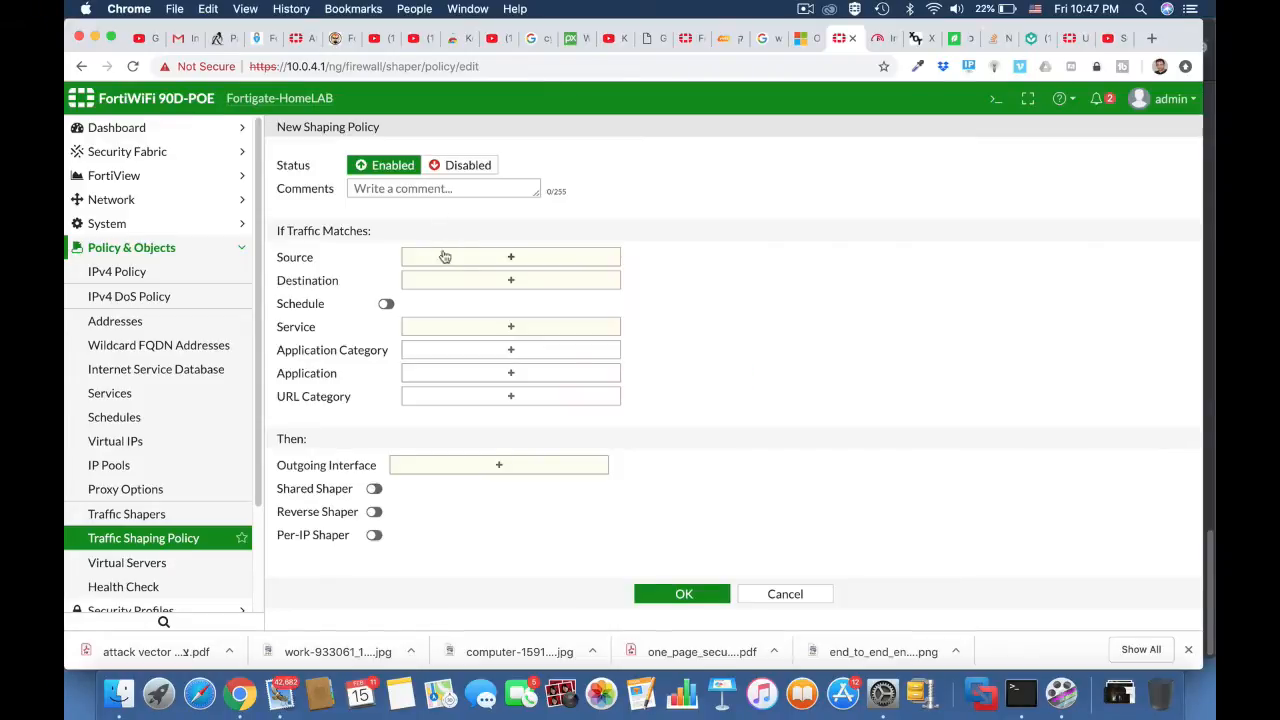
pyautogui.click(456, 259)
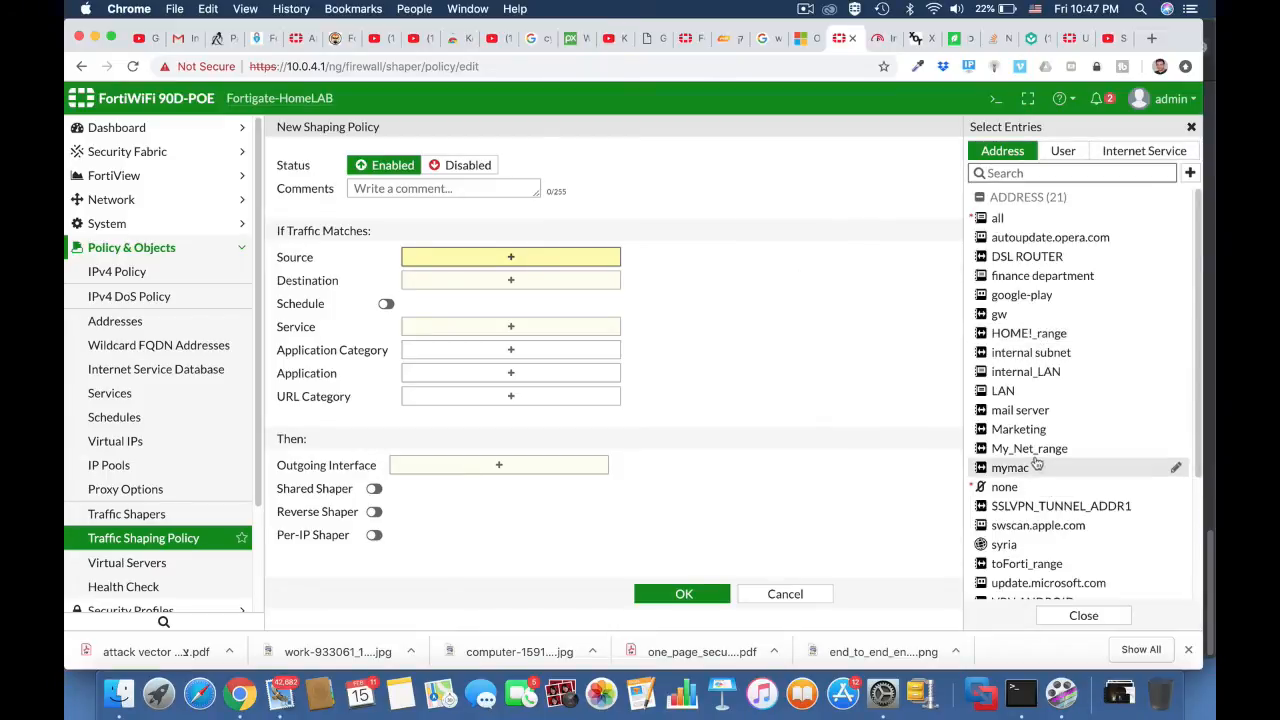
pyautogui.click(1037, 467)
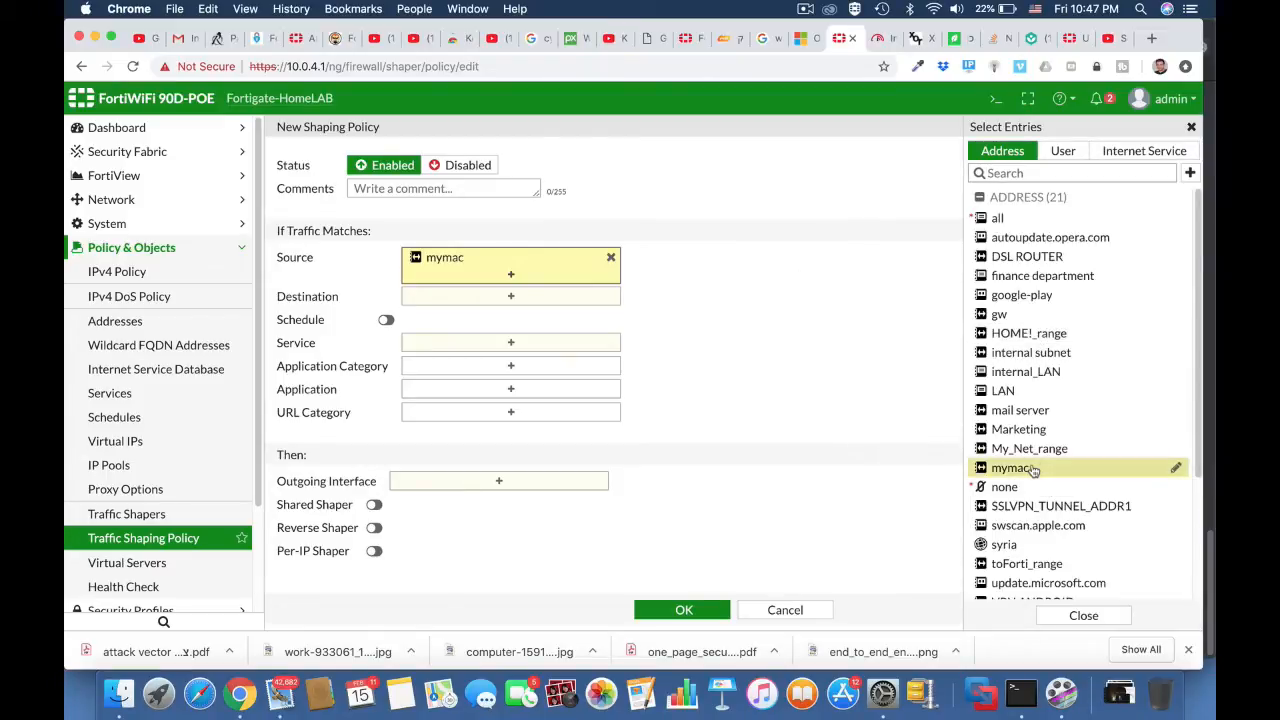
# Step: Set the shaping policy's destination to all and its service to ALL
pyautogui.click(511, 300)
pyautogui.click(997, 219)
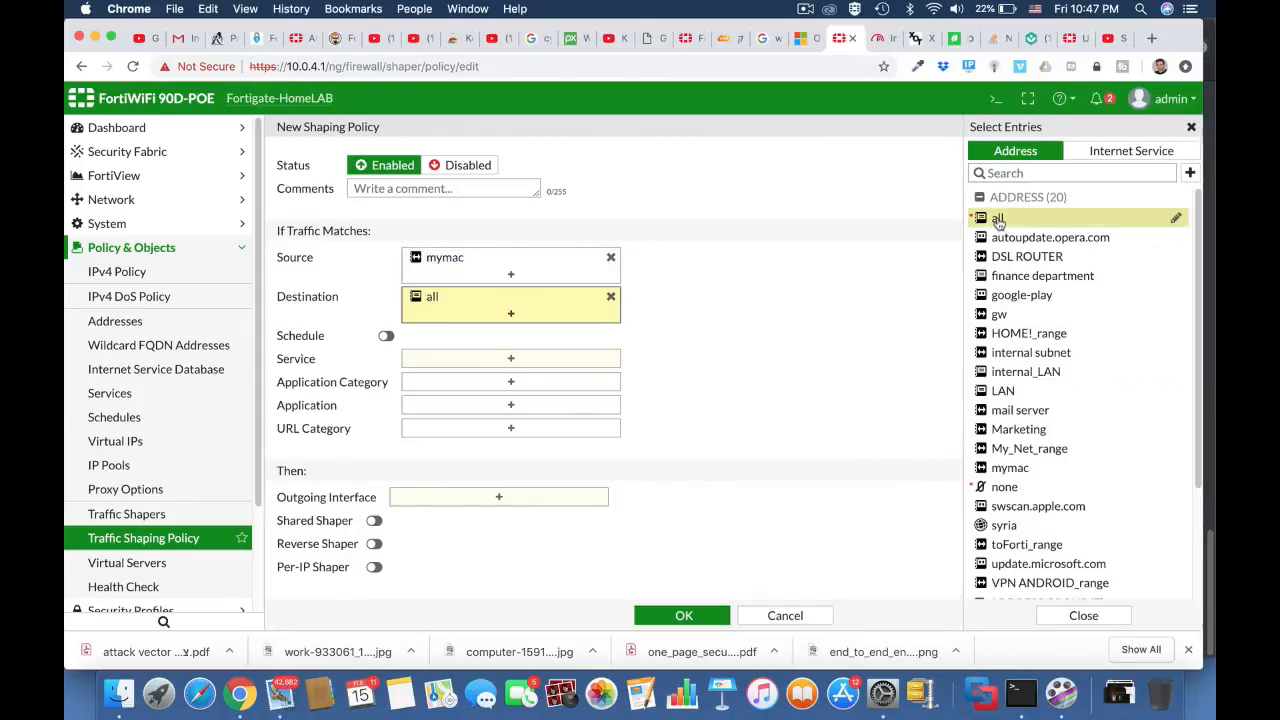
pyautogui.click(518, 364)
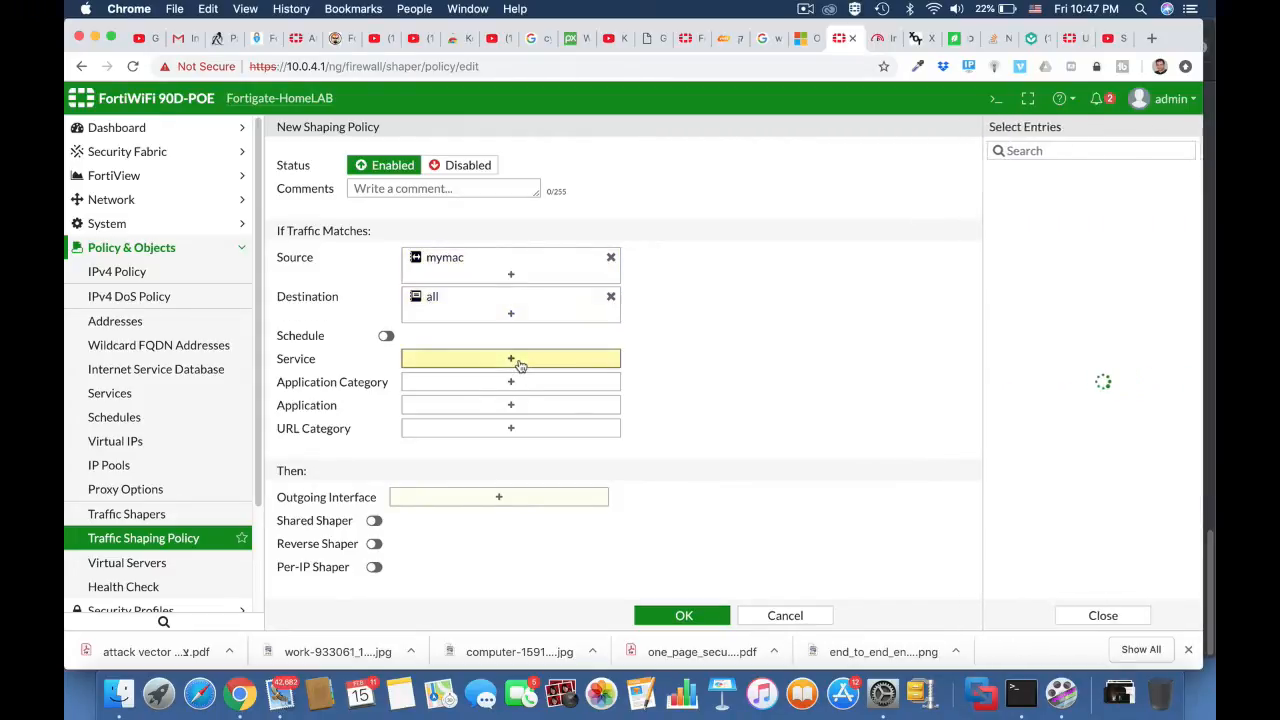
pyautogui.click(1000, 219)
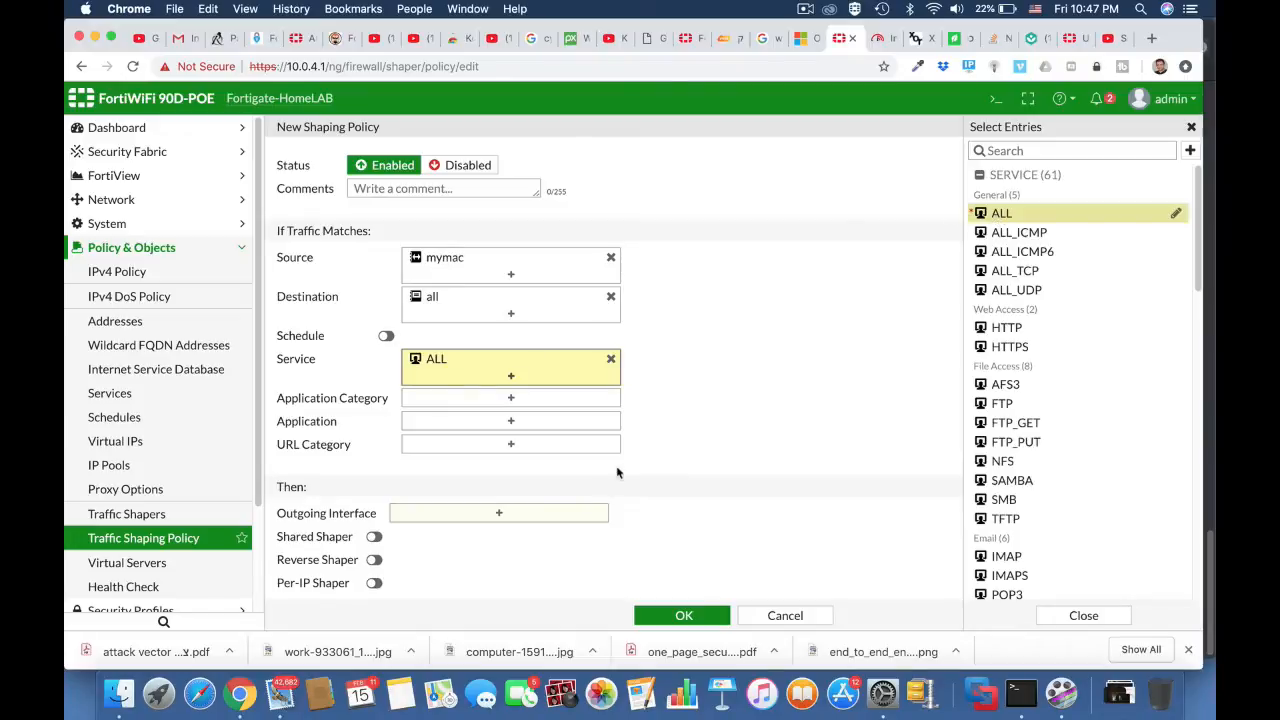
# Step: Set the shaping policy's outgoing interface to OUTSIDE (wan1) only
pyautogui.scroll(-1, 696, 456)
pyautogui.click(540, 489)
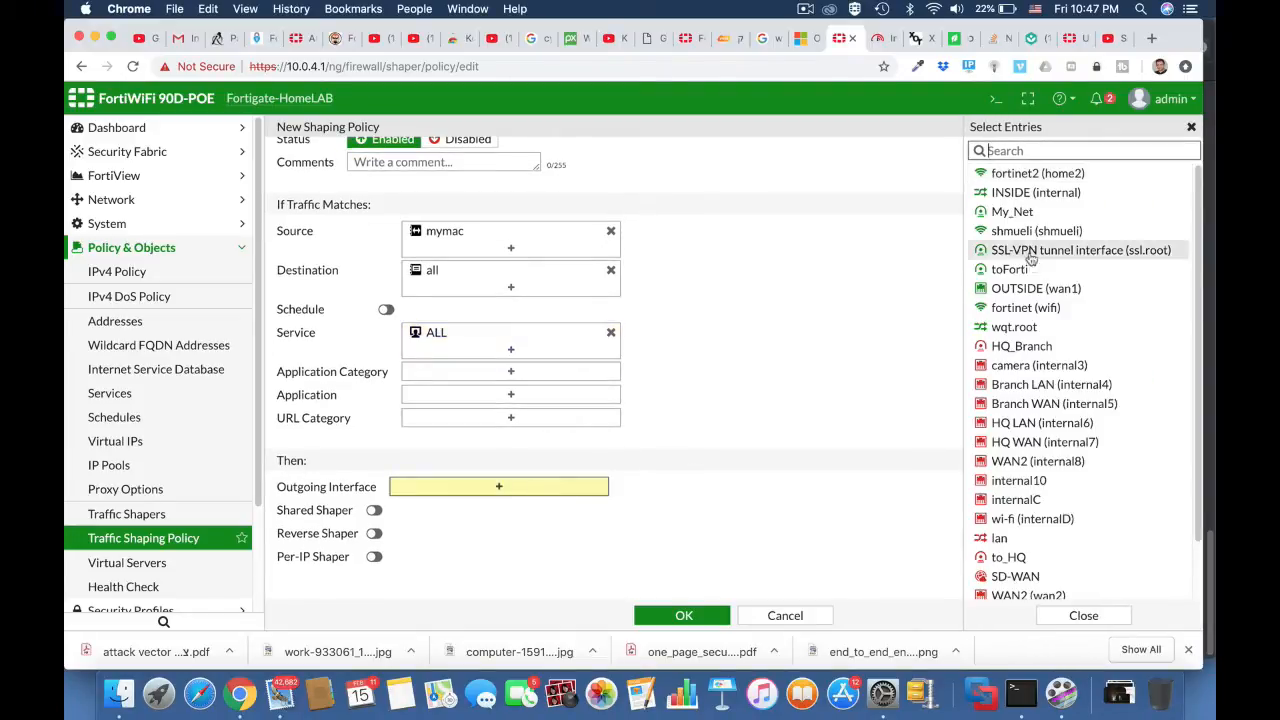
pyautogui.click(1063, 308)
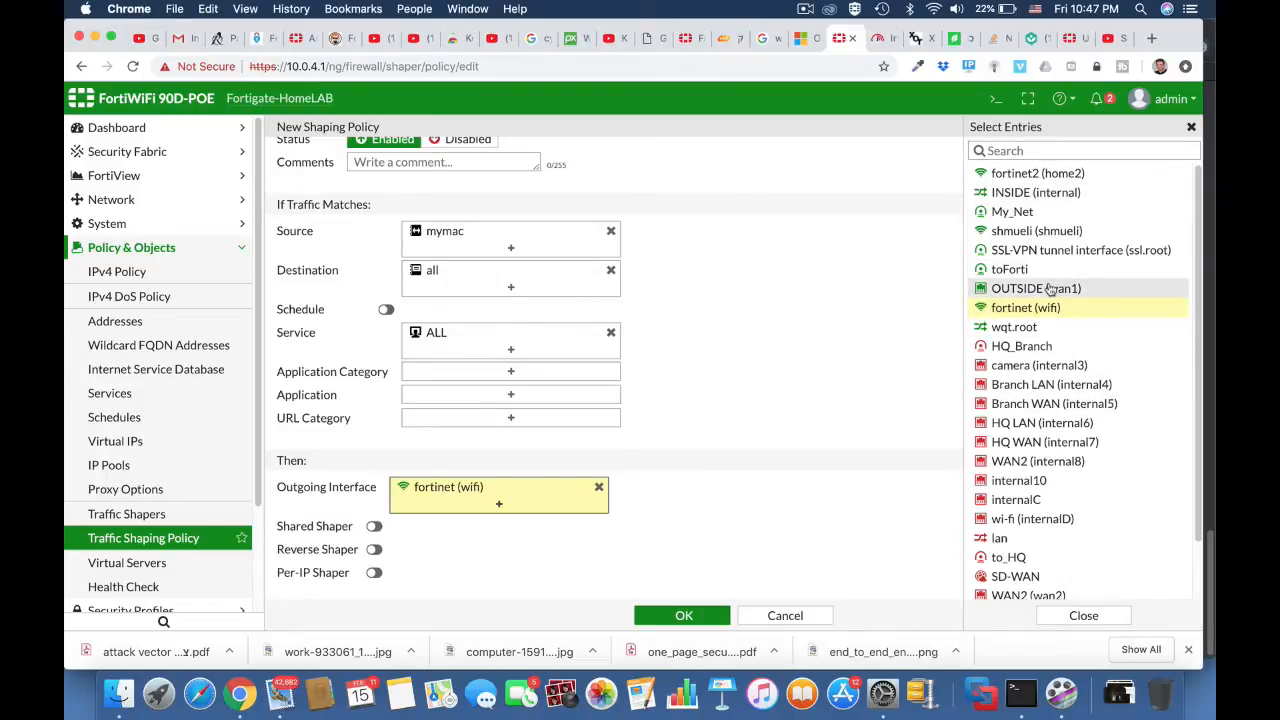
pyautogui.click(1050, 290)
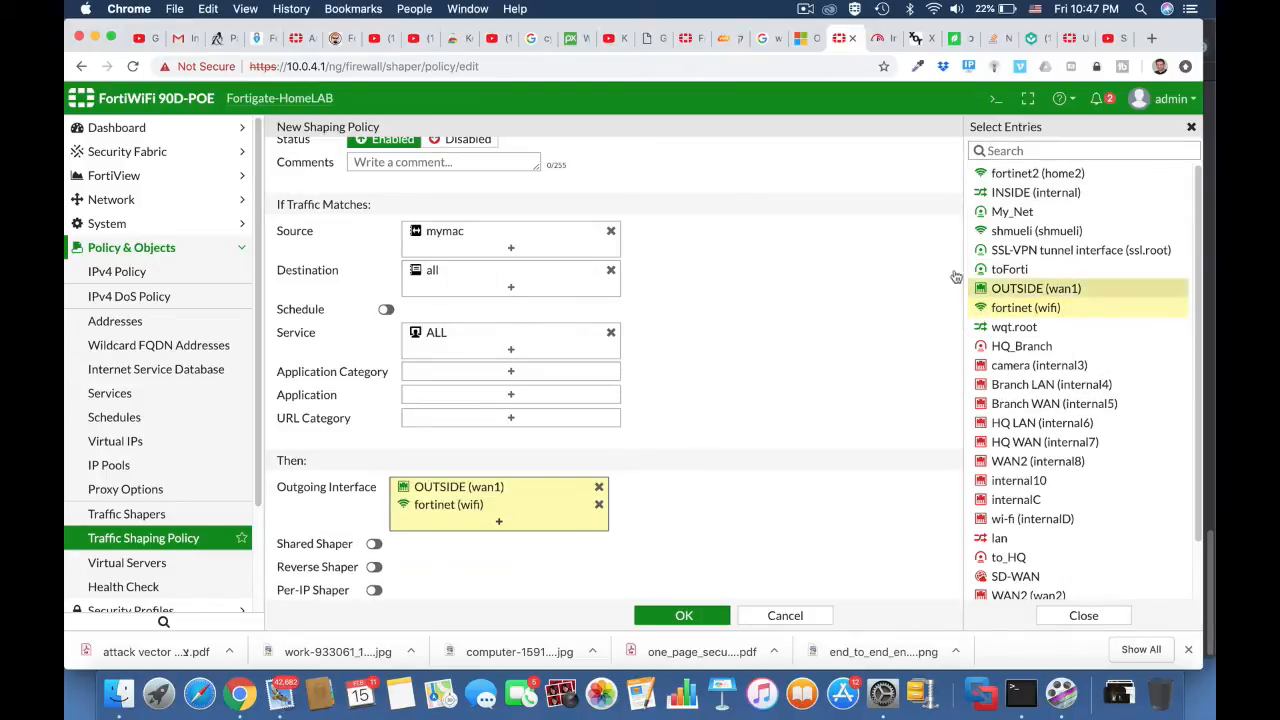
pyautogui.click(598, 504)
# Step: Enable the per-IP shaper with the 4Mb limit and save the shaping policy
pyautogui.scroll(-1, 727, 516)
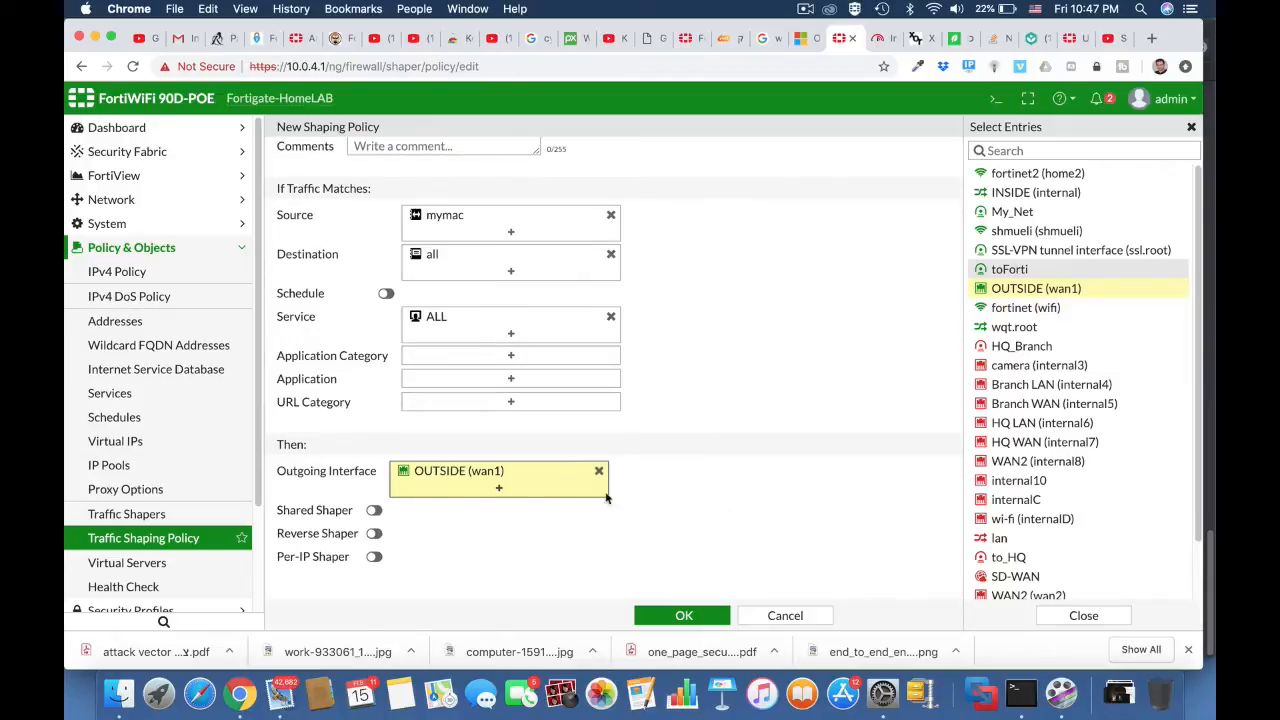
pyautogui.click(374, 556)
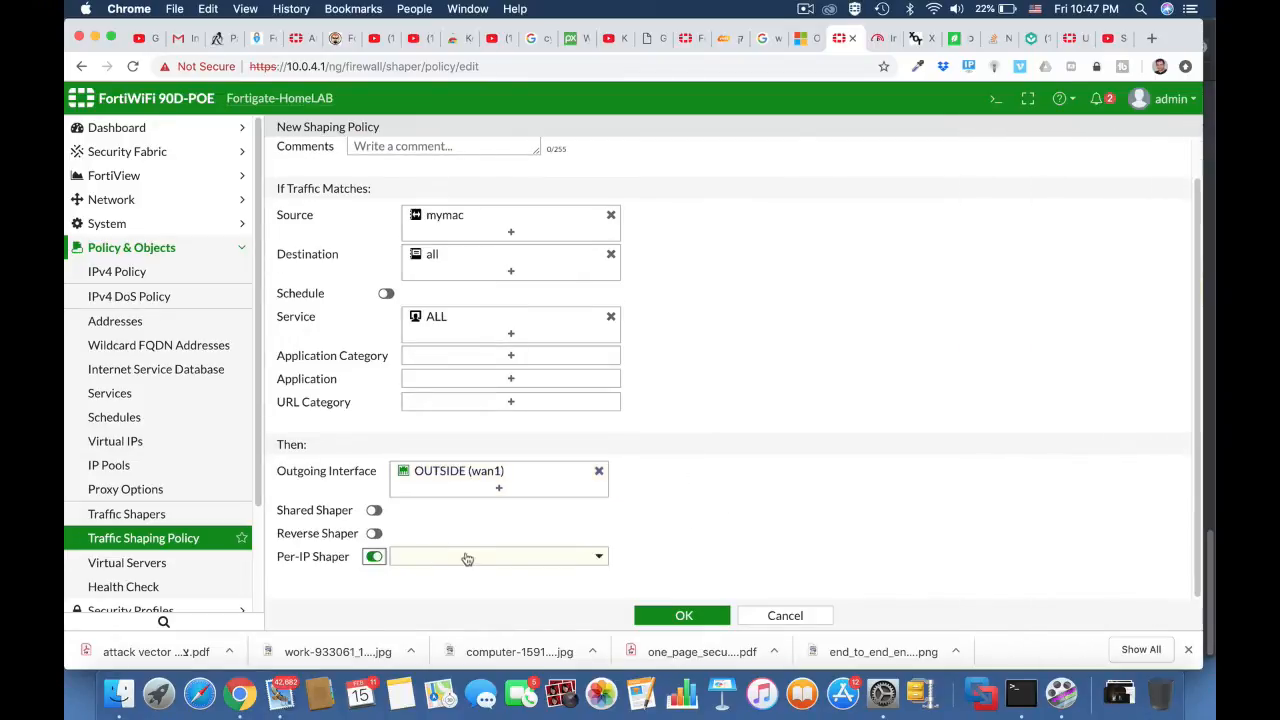
pyautogui.click(470, 558)
pyautogui.click(436, 585)
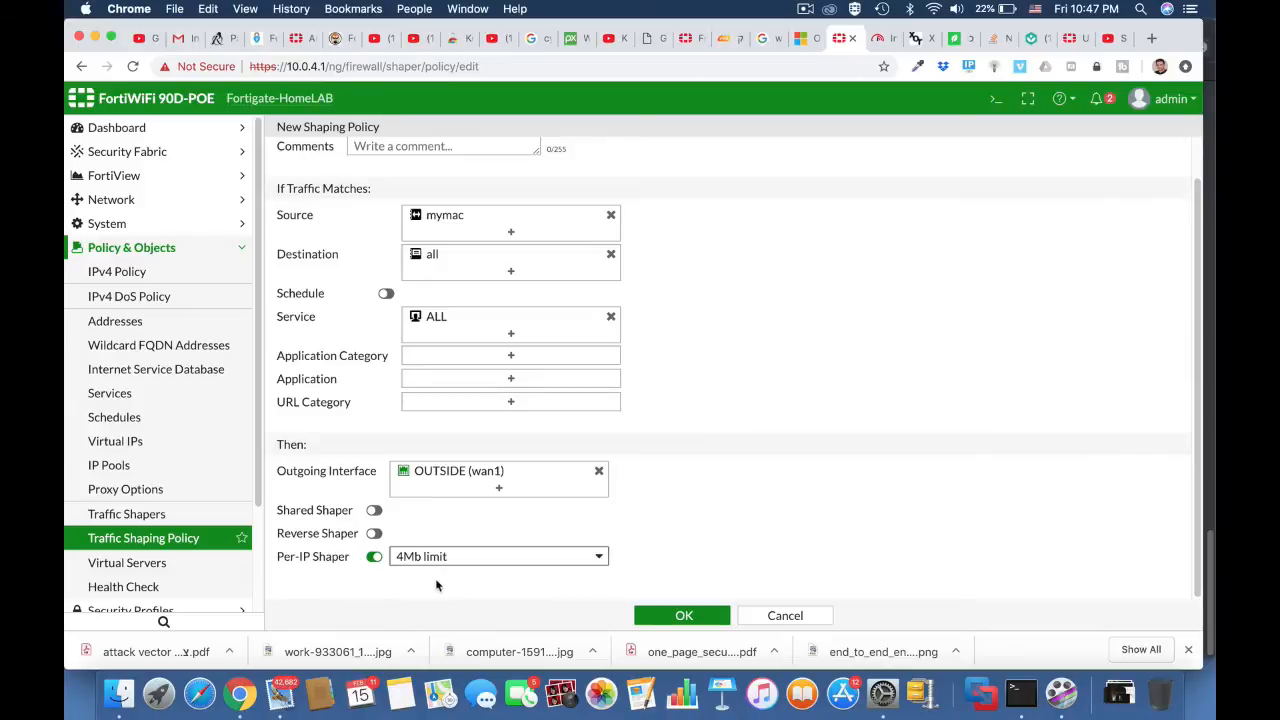
pyautogui.click(683, 615)
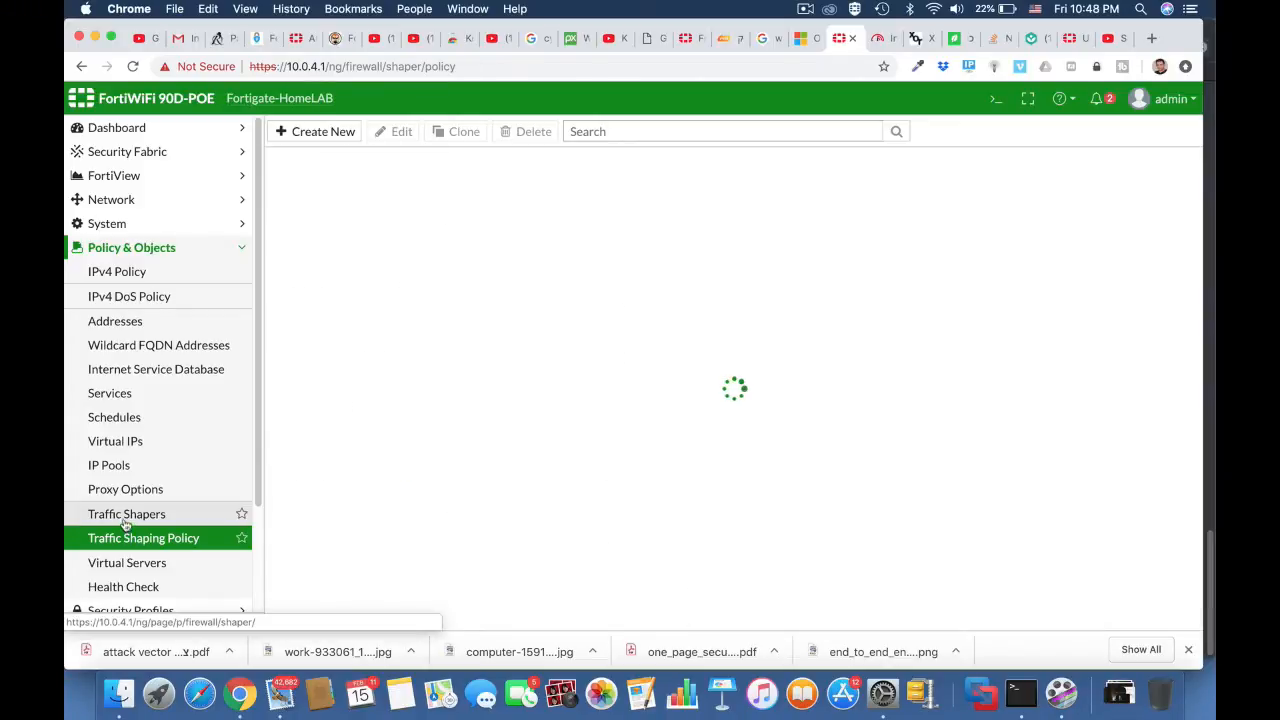
# Step: Switch to the fast.com page and rerun the internet speed test twice to check the bandwidth limit
pyautogui.click(880, 38)
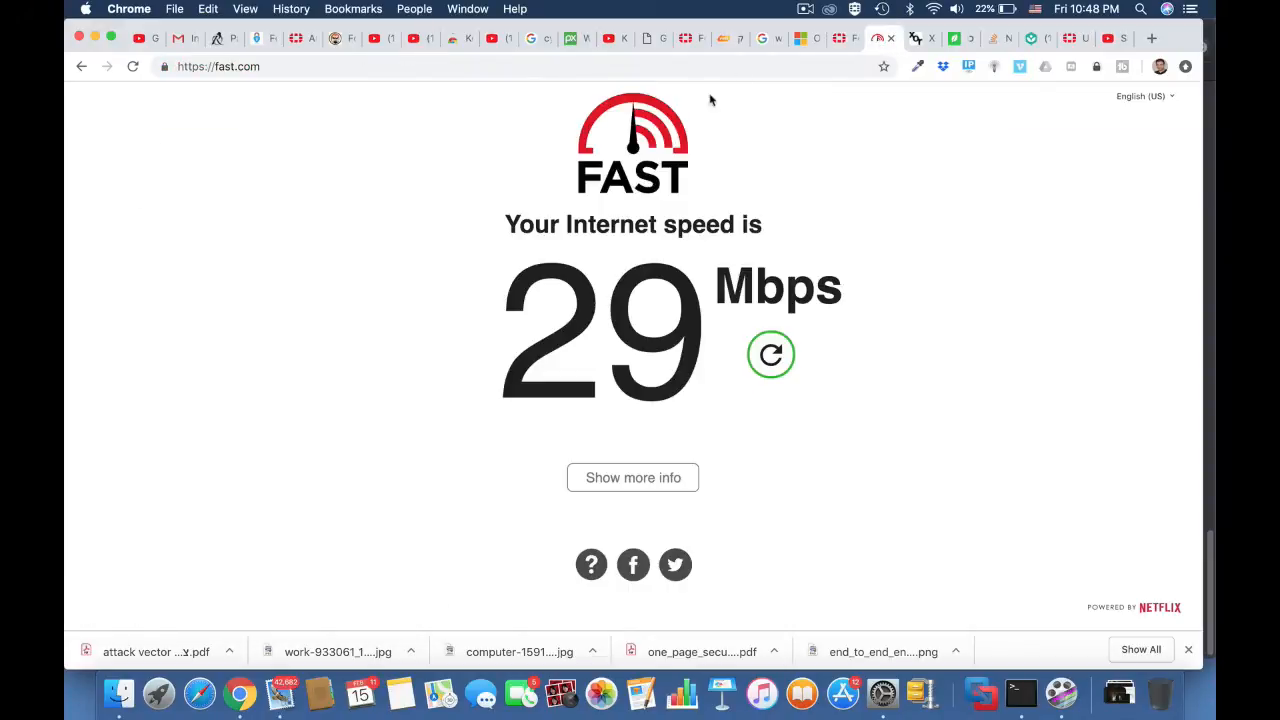
pyautogui.click(690, 68)
pyautogui.press('Return')
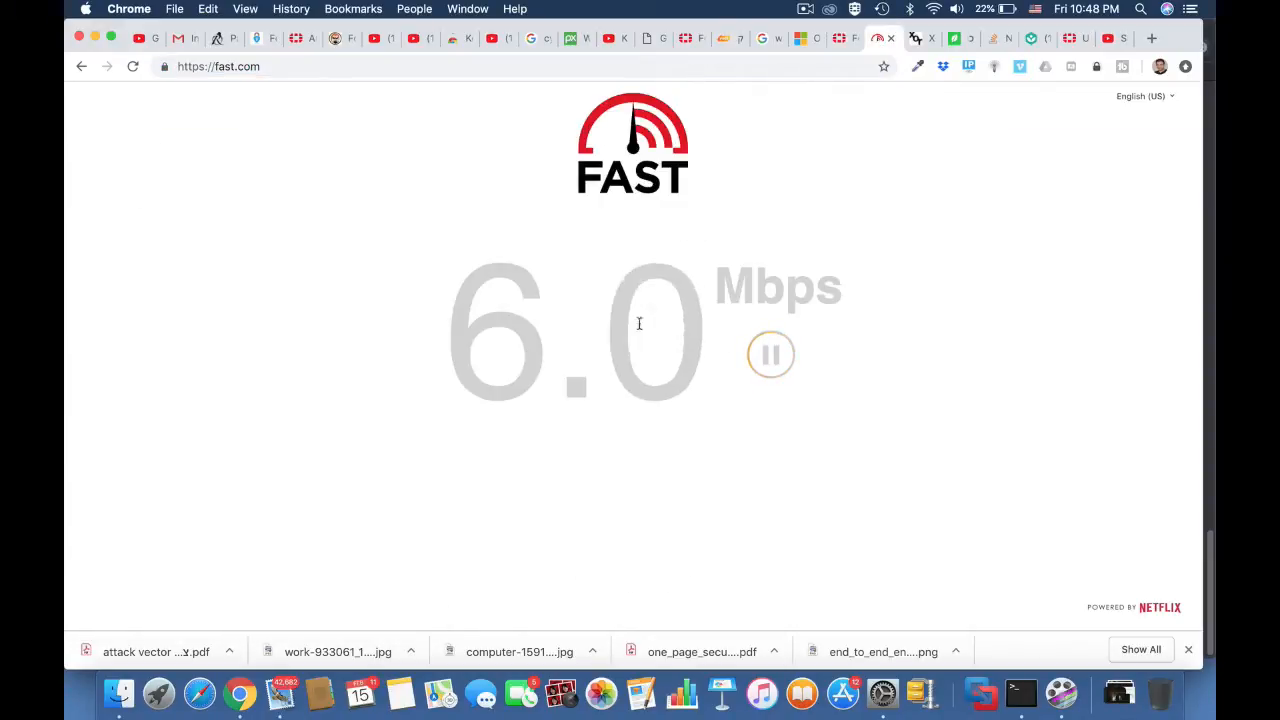
pyautogui.click(388, 74)
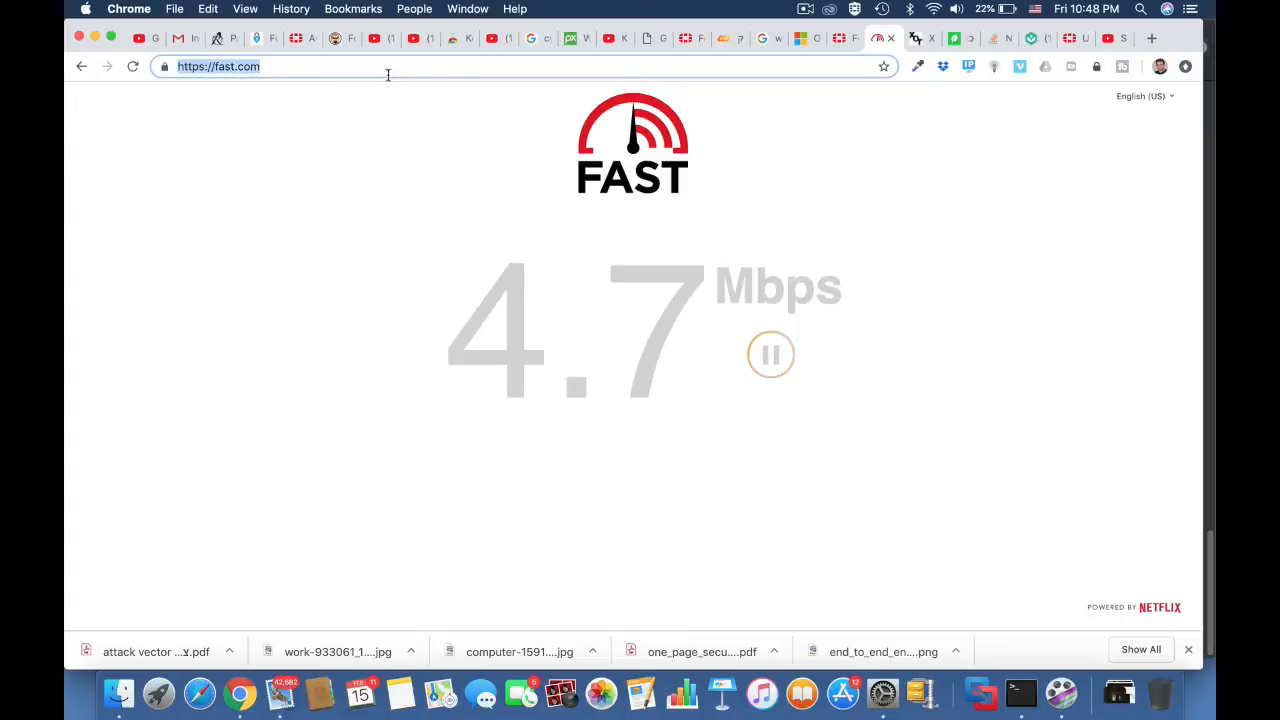
pyautogui.press('Return')
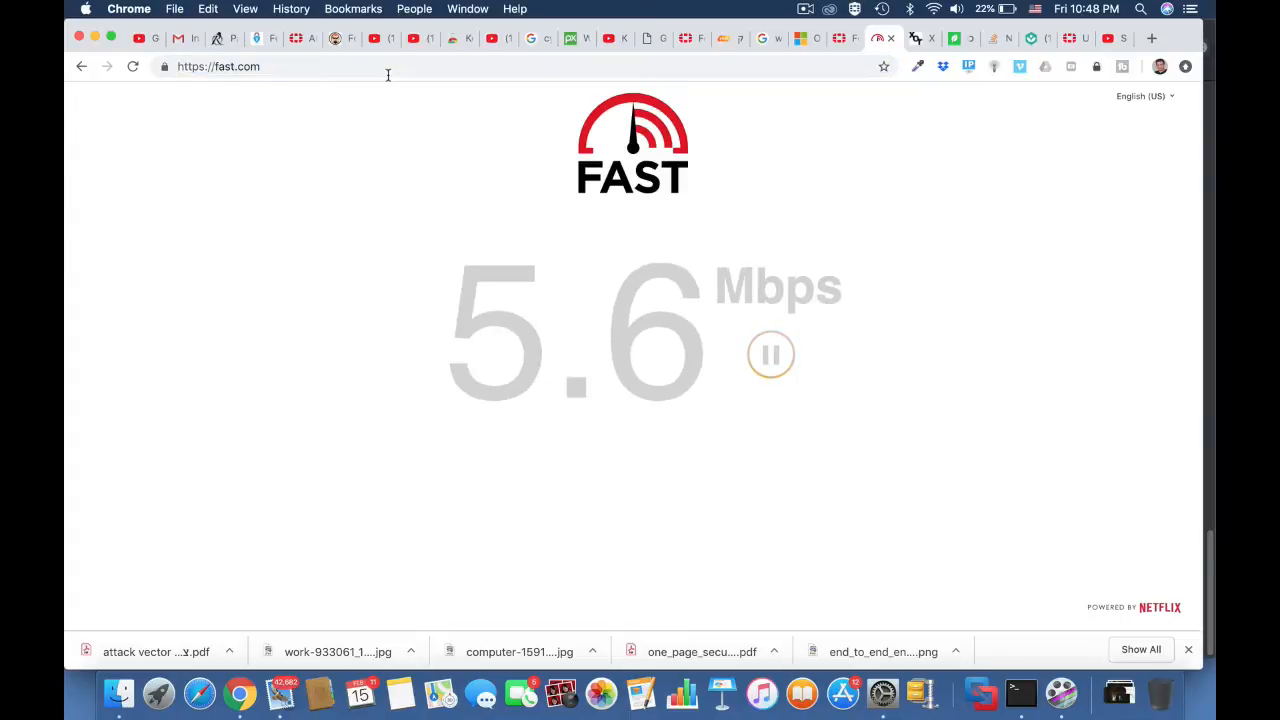
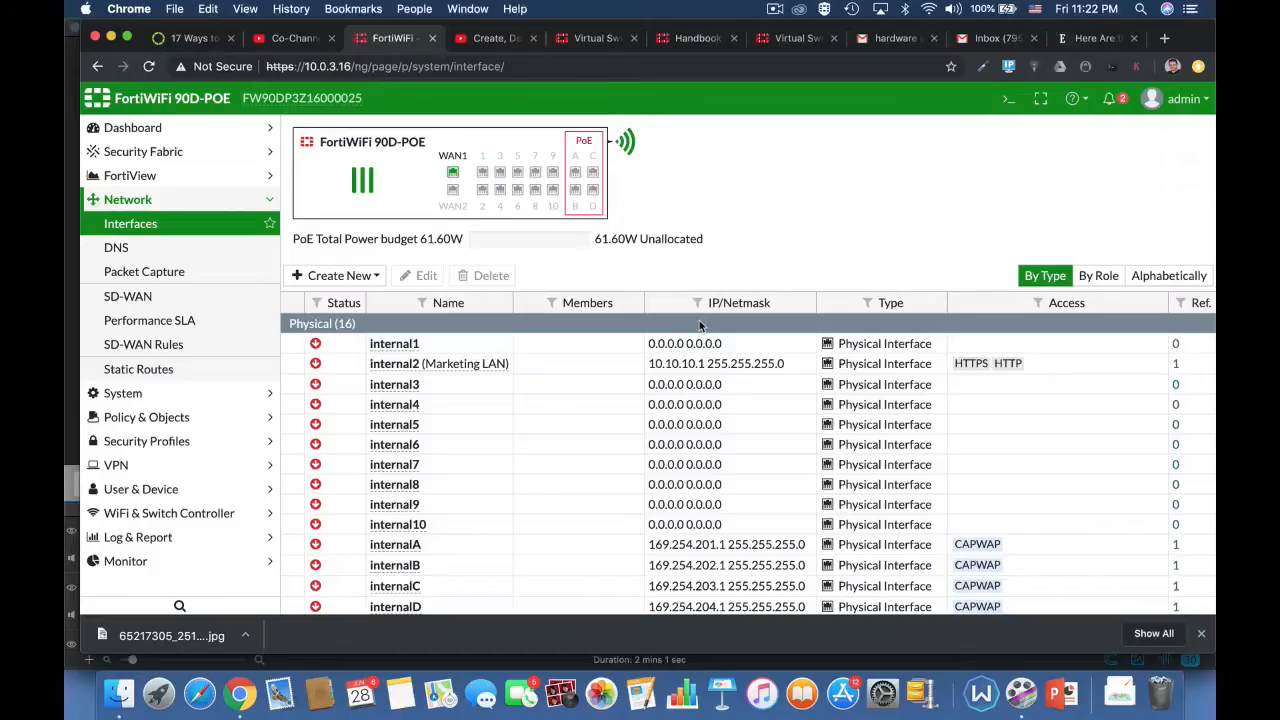
# Step: Open the CLI console, enter the config system virtual-switch context and list the existing entries with get
pyautogui.click(1009, 98)
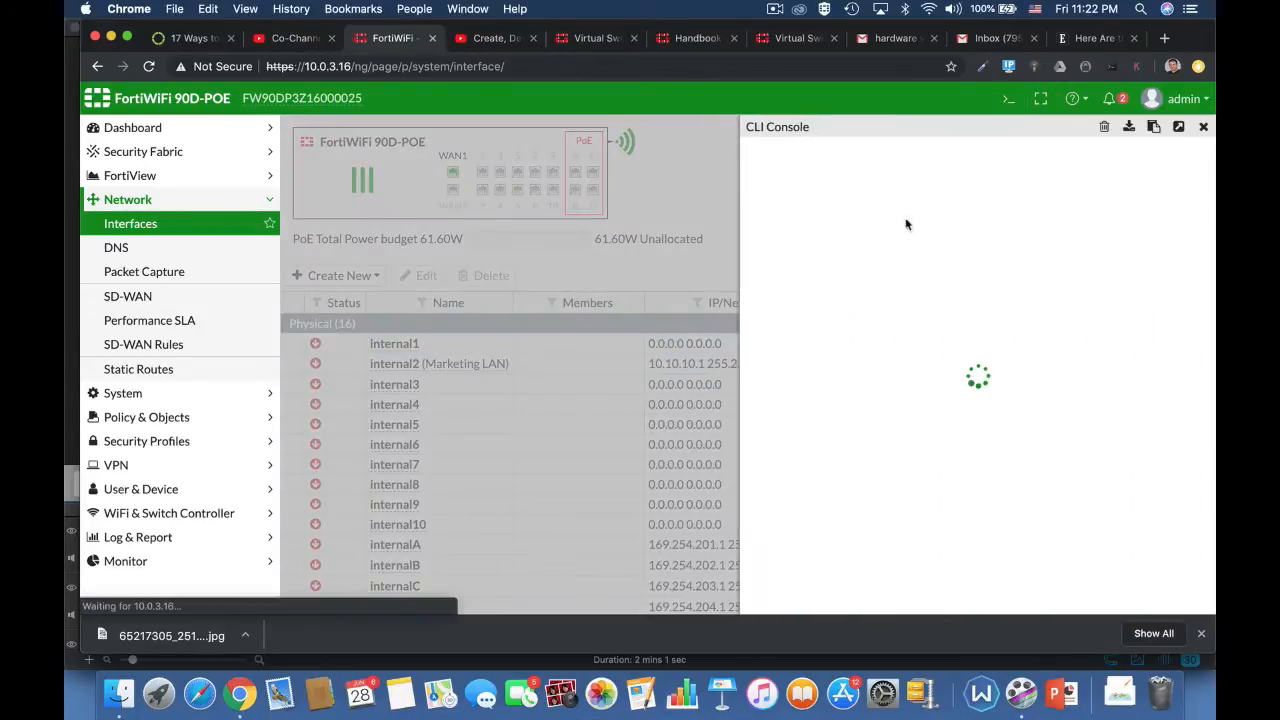
pyautogui.write('config')
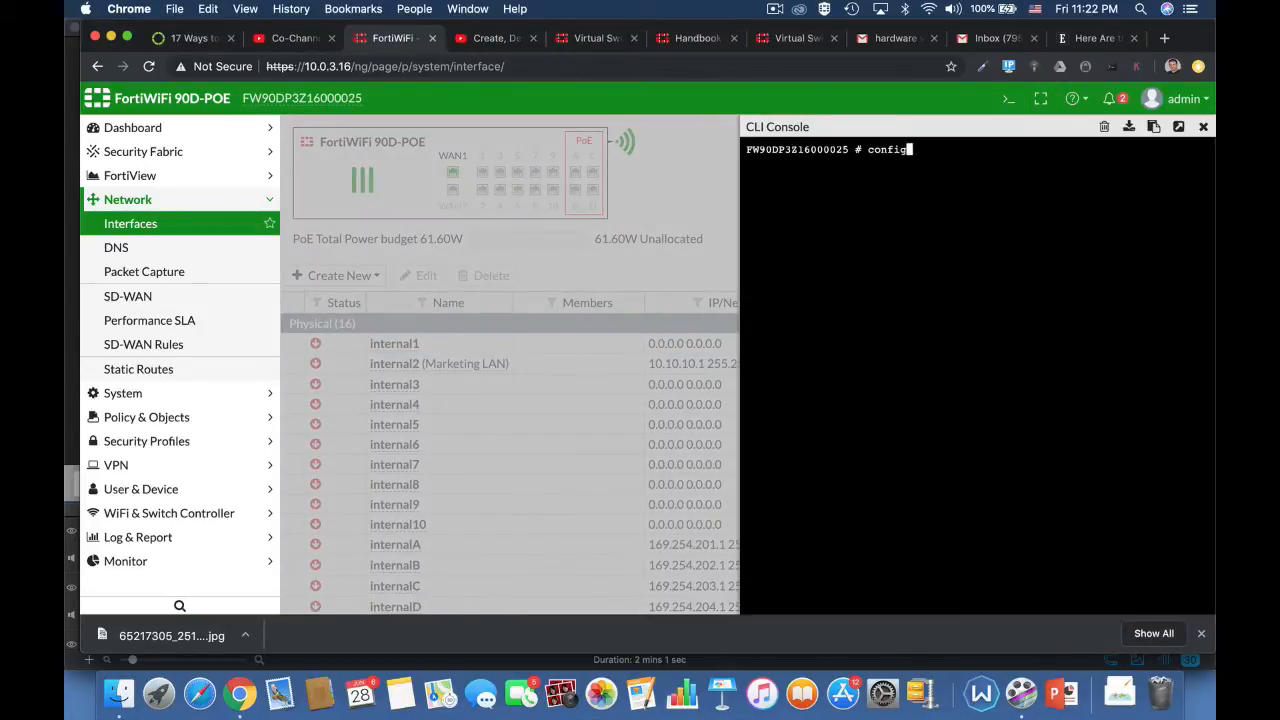
pyautogui.press('Tab')
pyautogui.write('s')
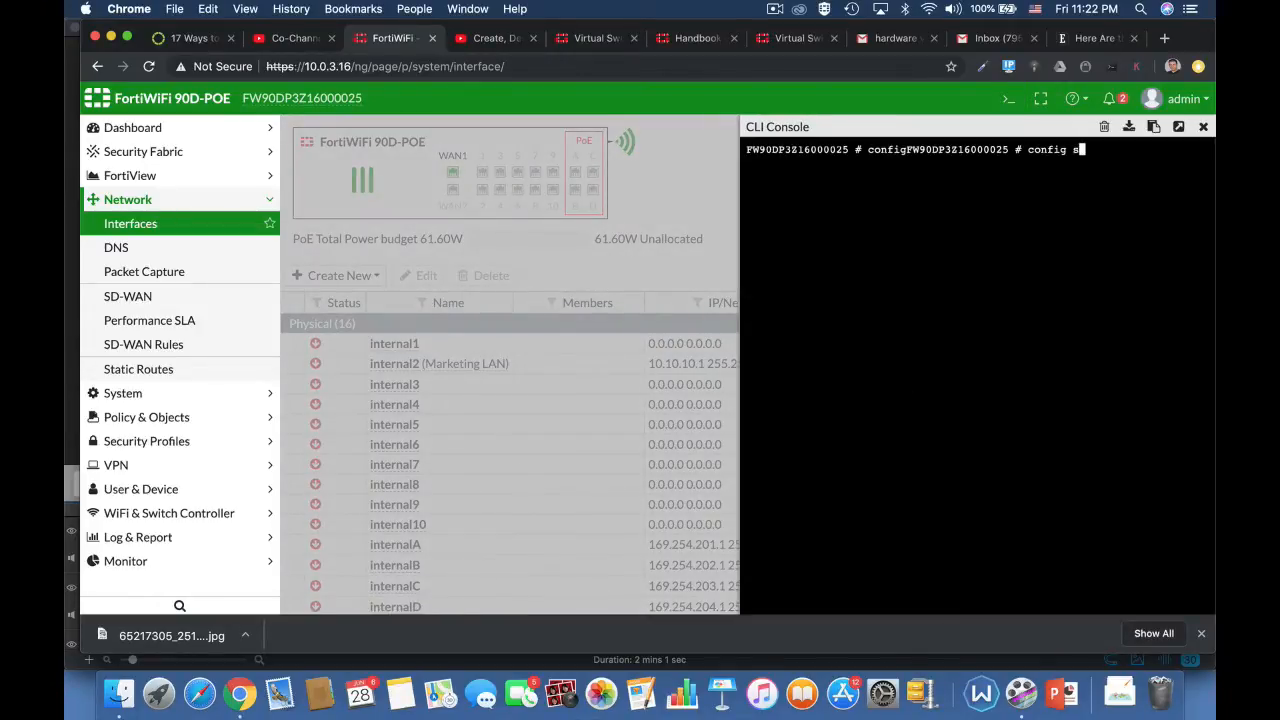
pyautogui.write('ystem virt')
pyautogui.press('Tab')
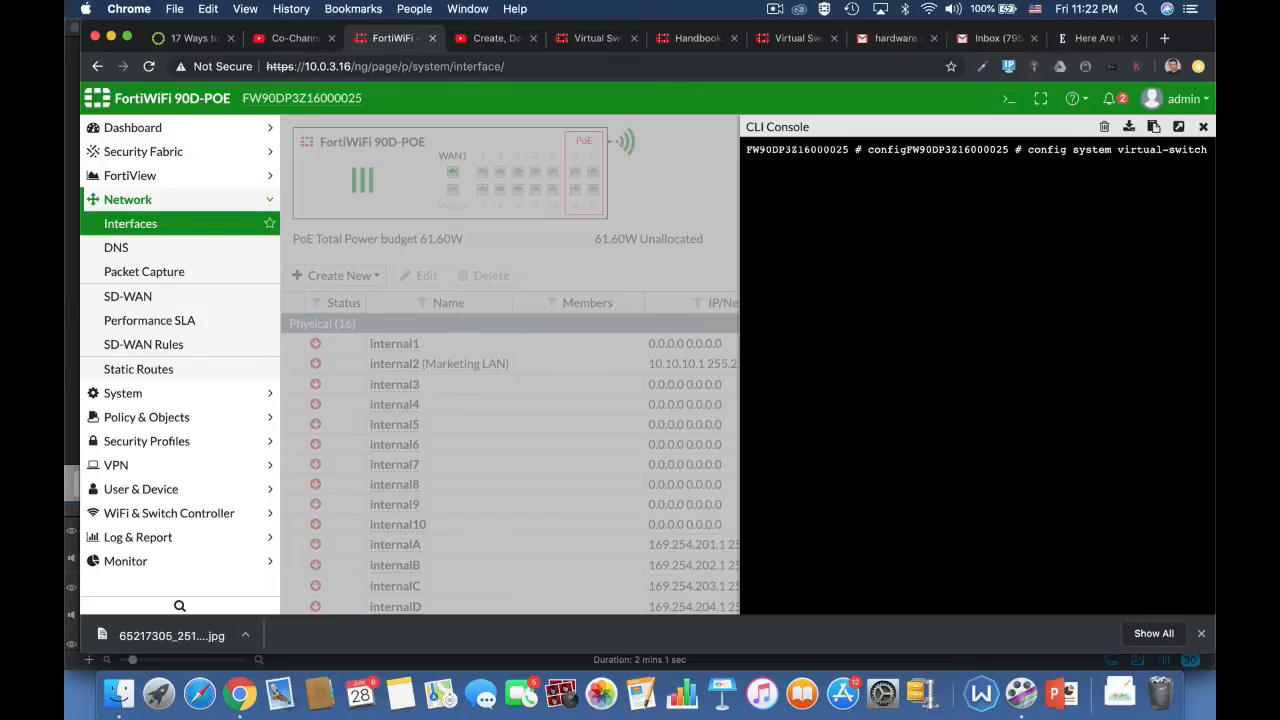
pyautogui.press('Return')
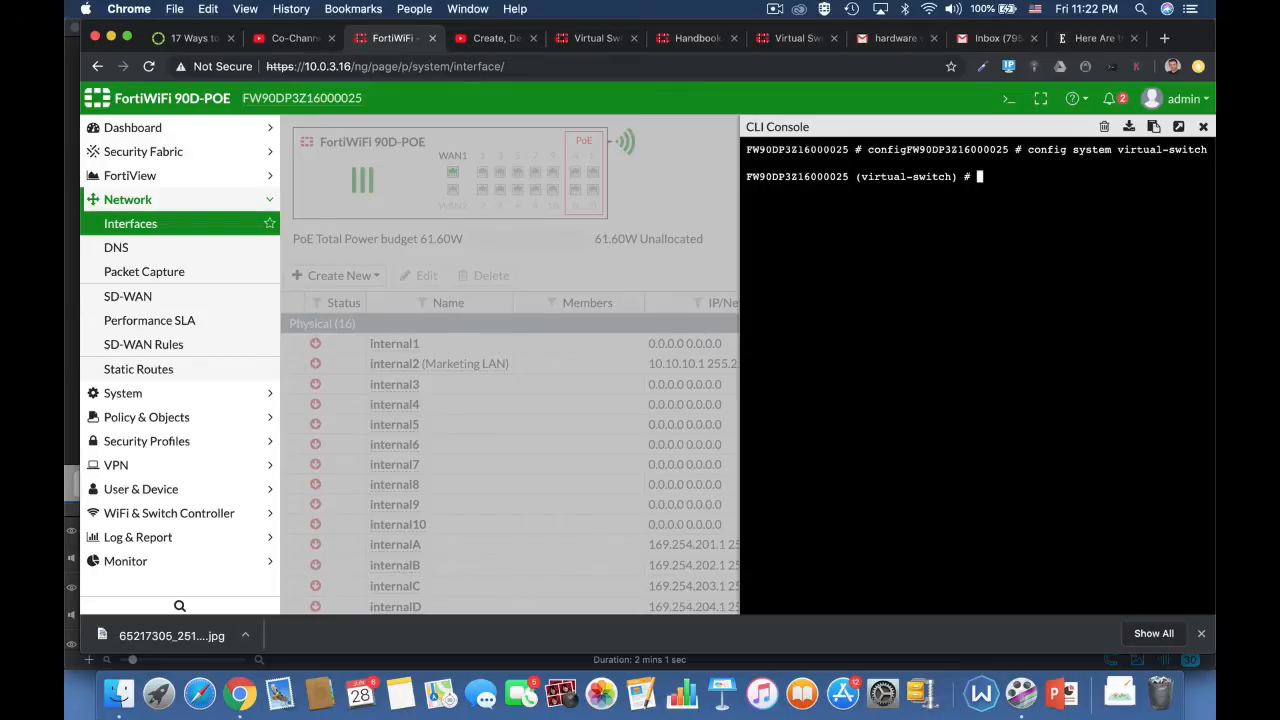
pyautogui.write('get')
pyautogui.press('Return')
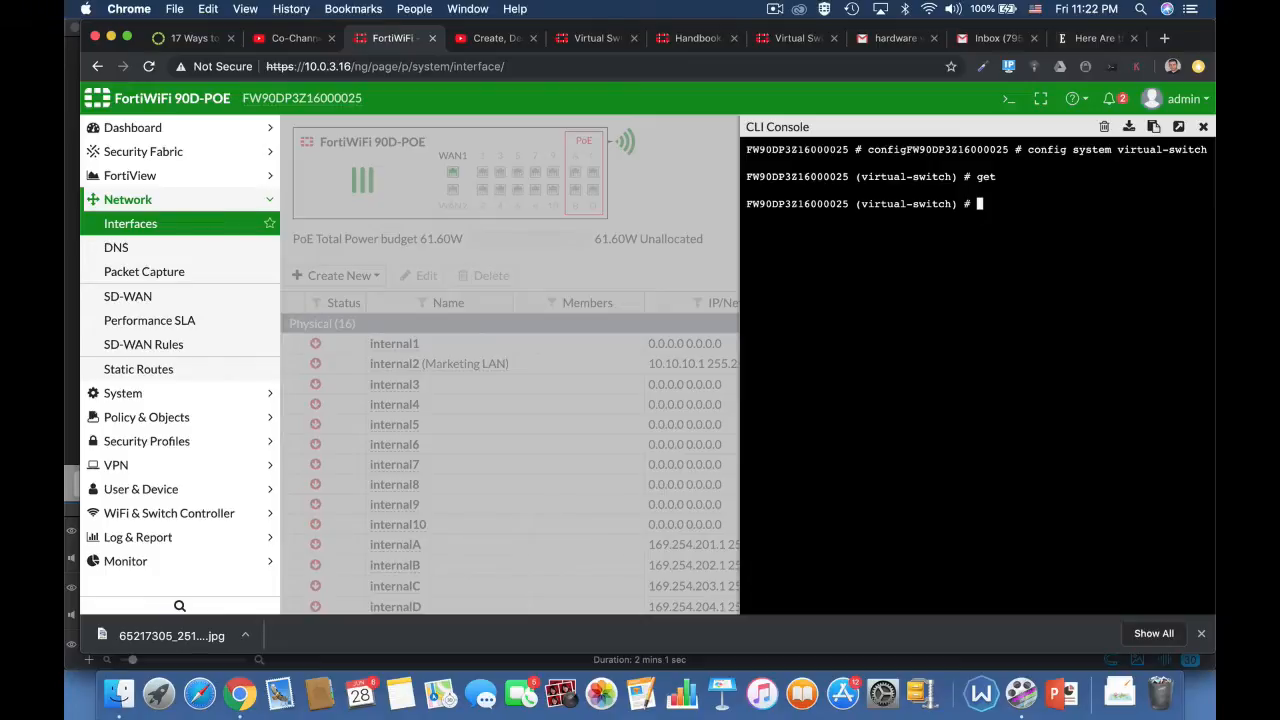
# Step: Create a virtual switch entry named marketing and set its physical-switch to sw0
pyautogui.write('edit marketing')
pyautogui.press('Return')
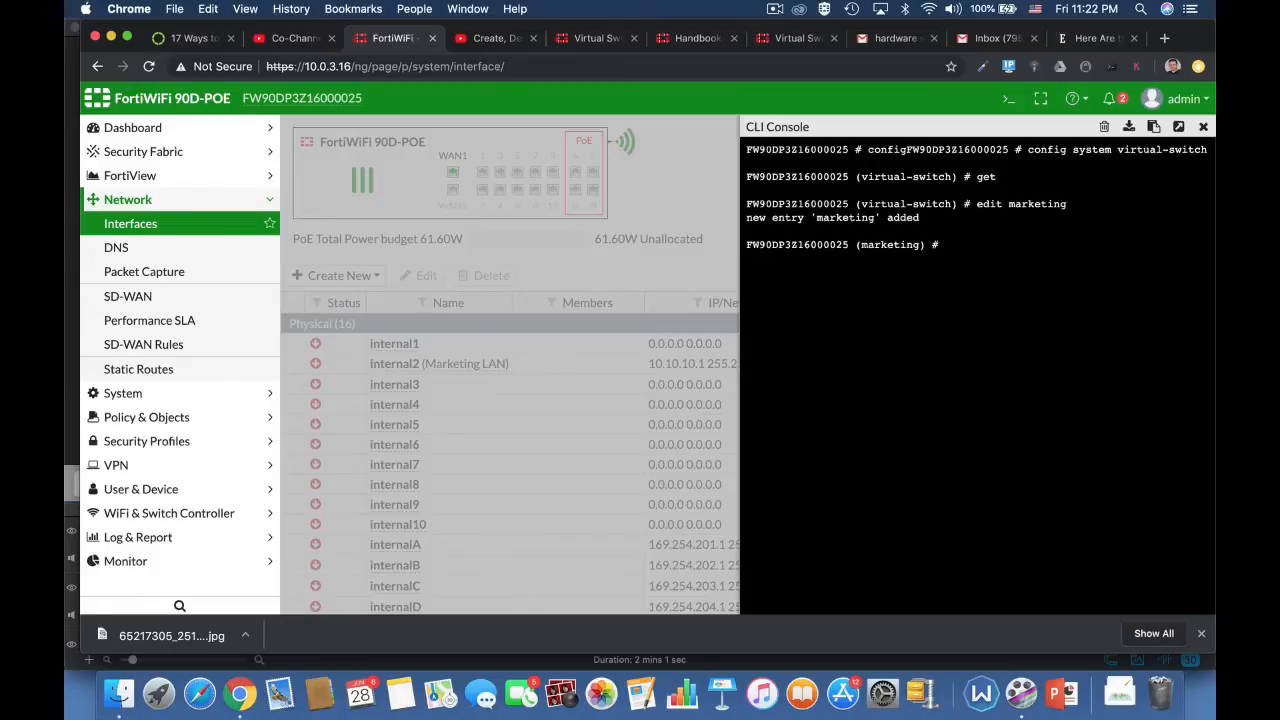
pyautogui.write('set p')
pyautogui.press('Tab')
pyautogui.write('sw0')
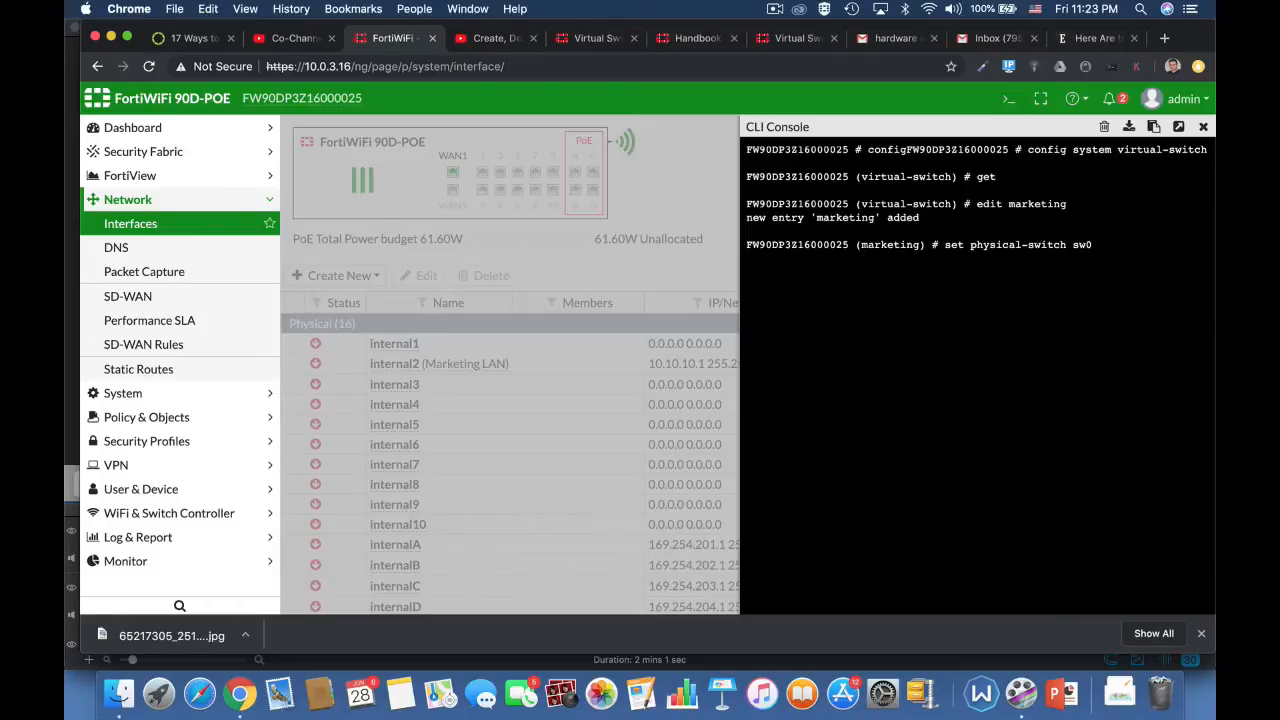
pyautogui.press('Return')
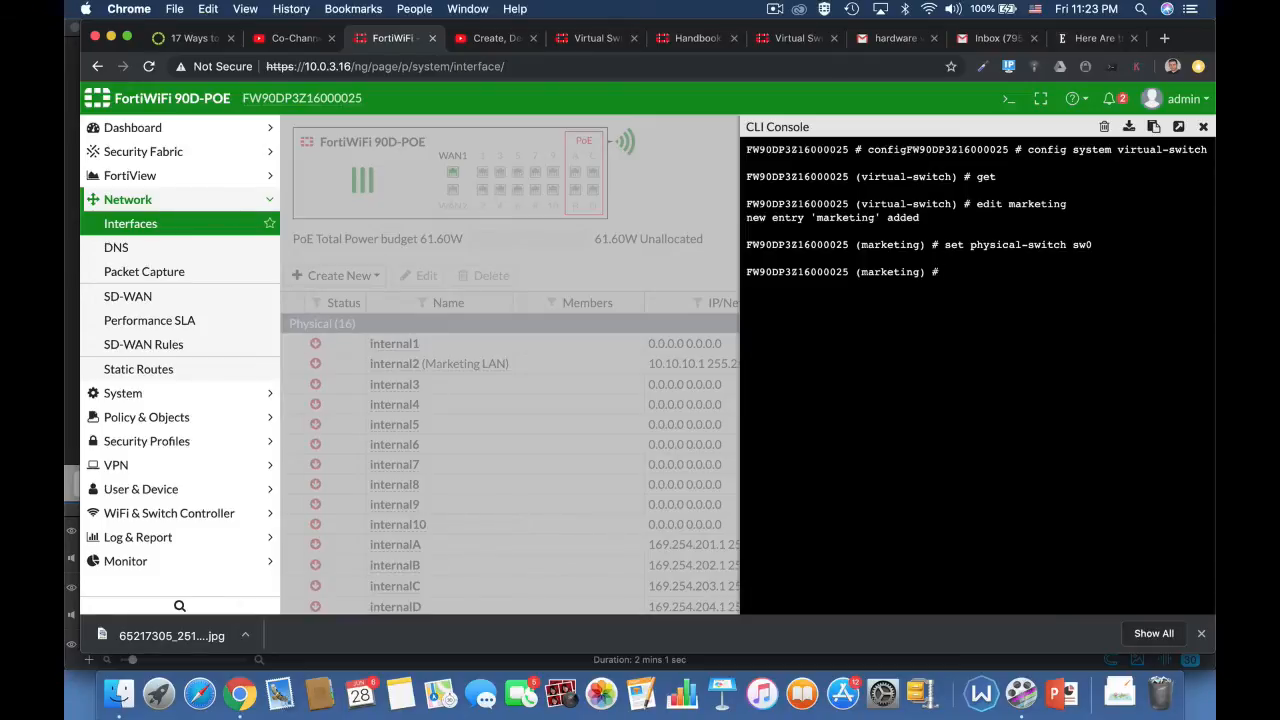
# Step: Enter the marketing switch's port configuration and add internal4 as a member port
pyautogui.write('config port')
pyautogui.press('Return')
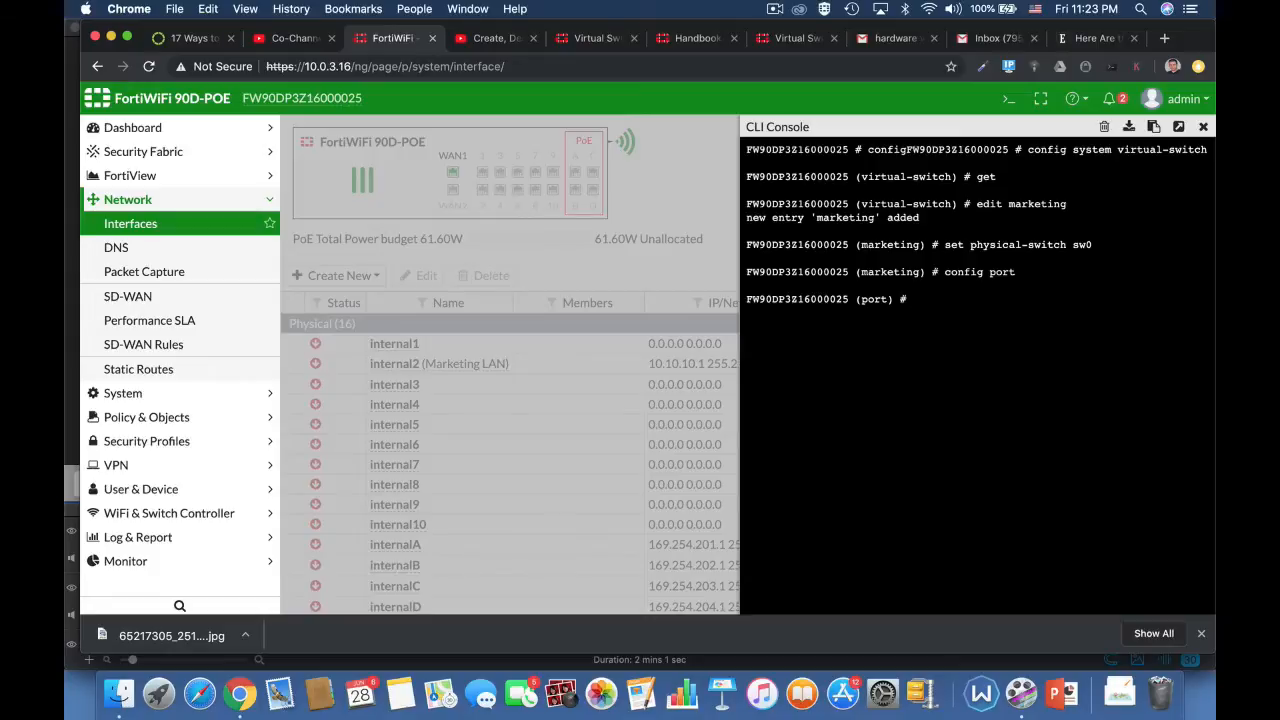
pyautogui.write('edit internal4')
pyautogui.press('Return')
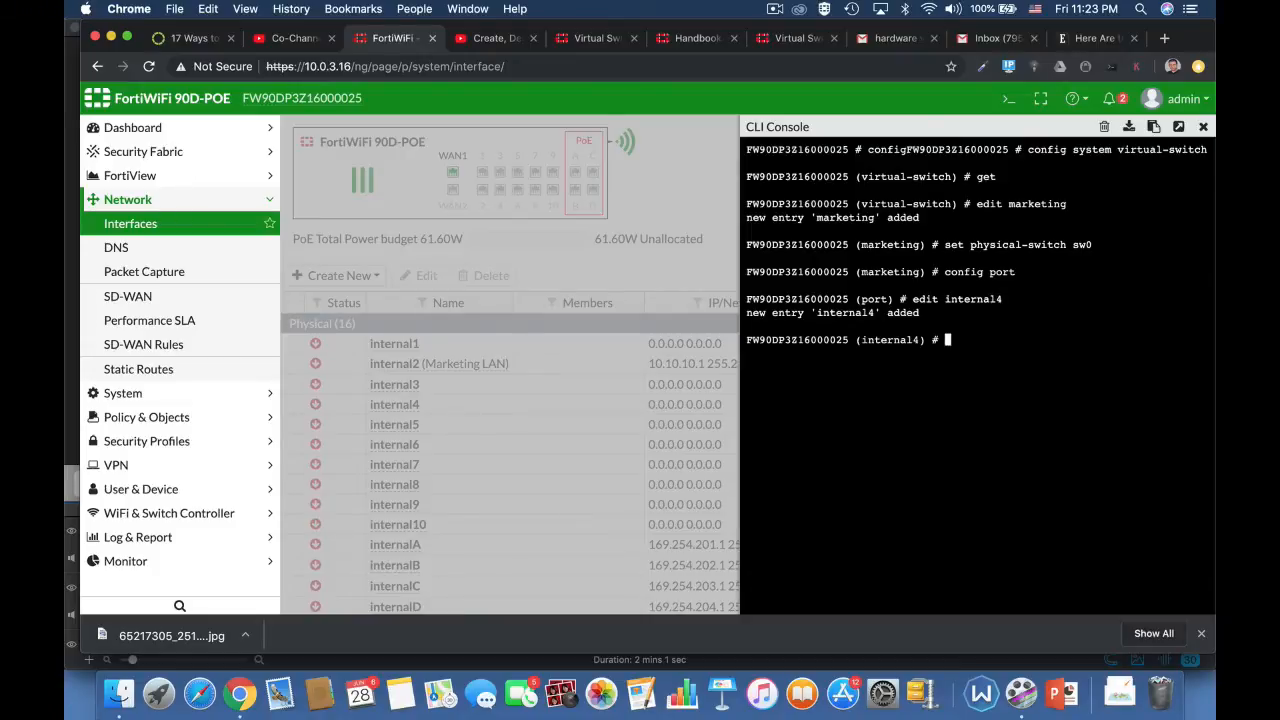
pyautogui.write('next')
pyautogui.press('Return')
# Step: Add internal5 as a member port of the marketing switch
pyautogui.write('ed')
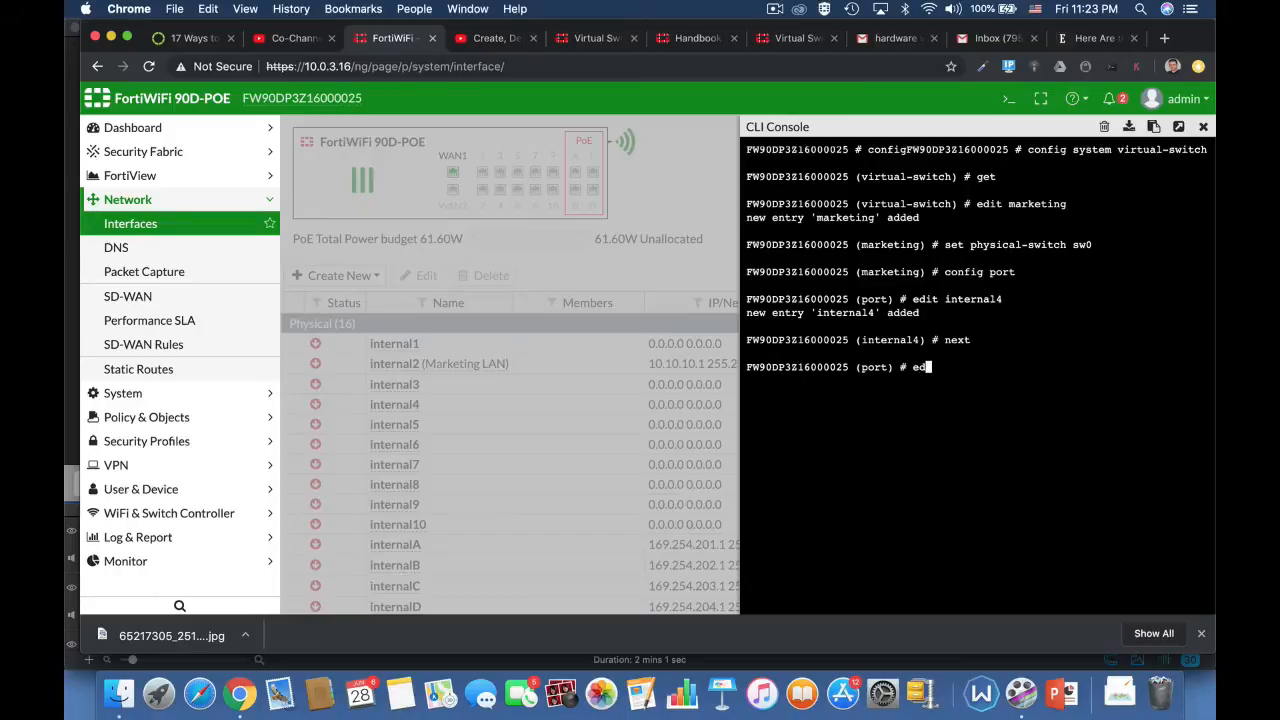
pyautogui.write('it internal5')
pyautogui.press('Return')
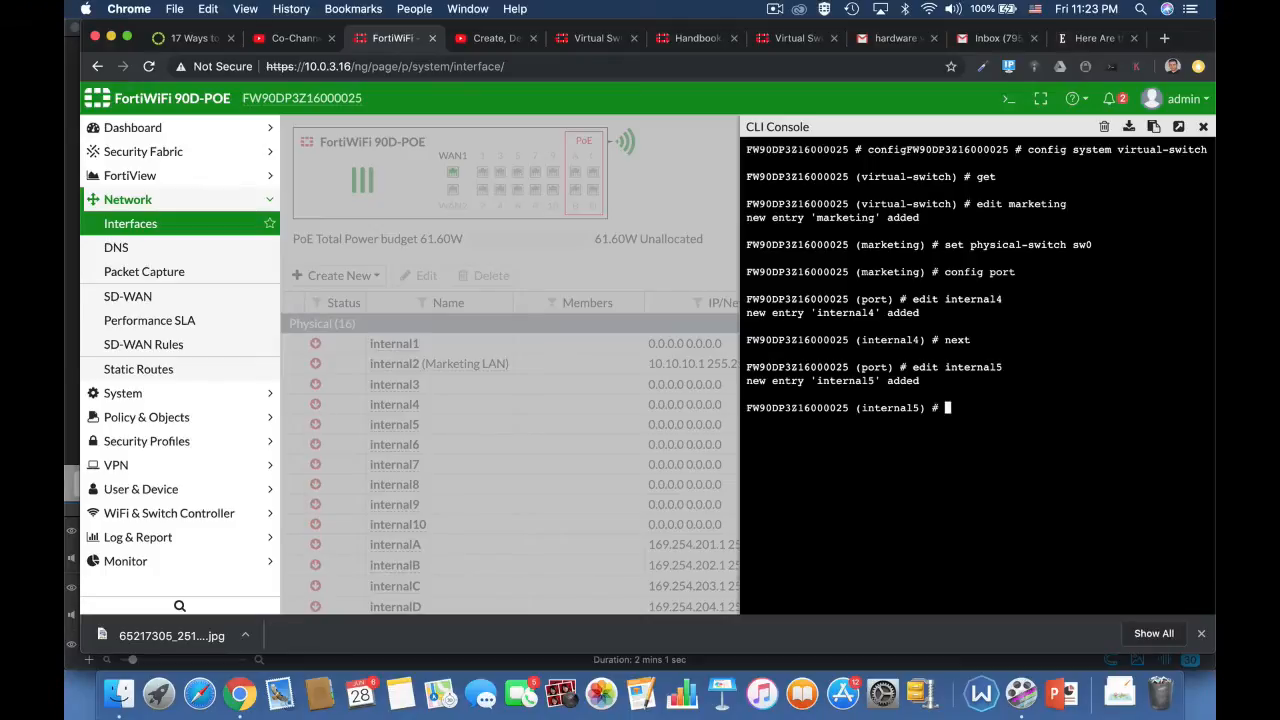
pyautogui.write('edit')
pyautogui.press('BackSpace')
pyautogui.press('BackSpace')
pyautogui.press('BackSpace')
pyautogui.press('BackSpace')
pyautogui.press('BackSpace')
pyautogui.write('next')
pyautogui.press('Return')
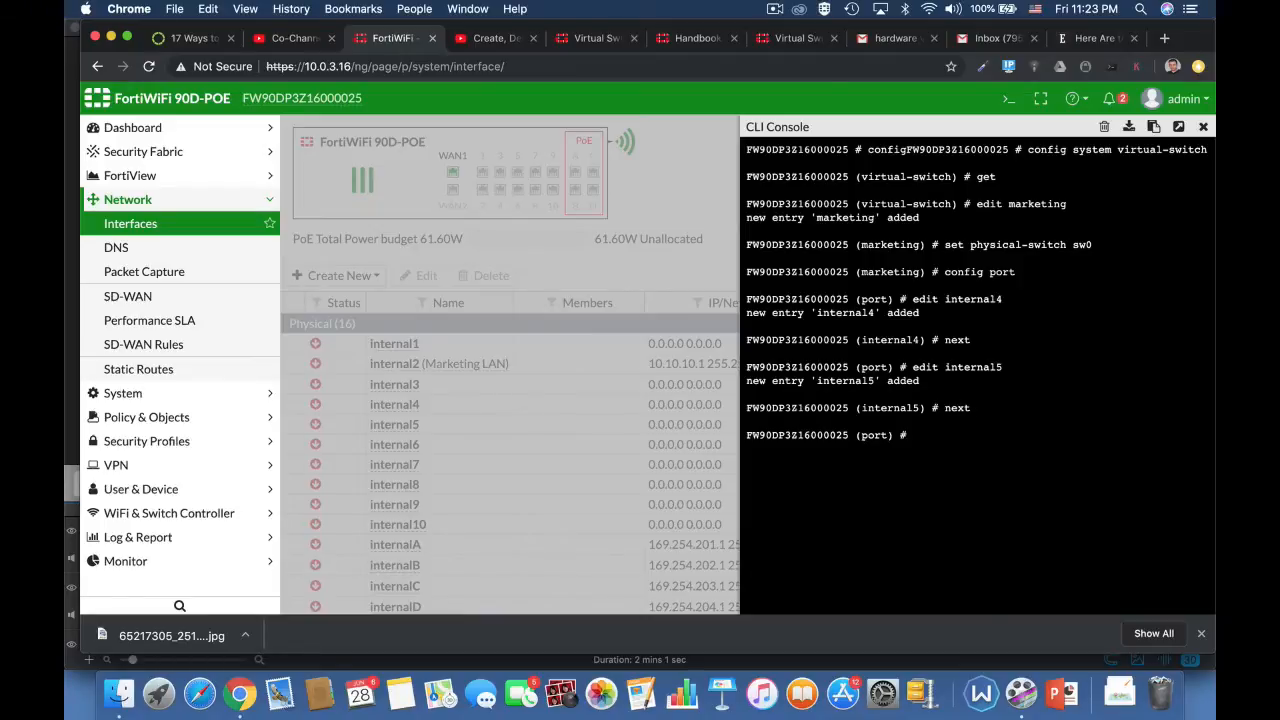
# Step: Add internal6 as a member port and end the port and switch configuration to save it
pyautogui.write('edit internal6')
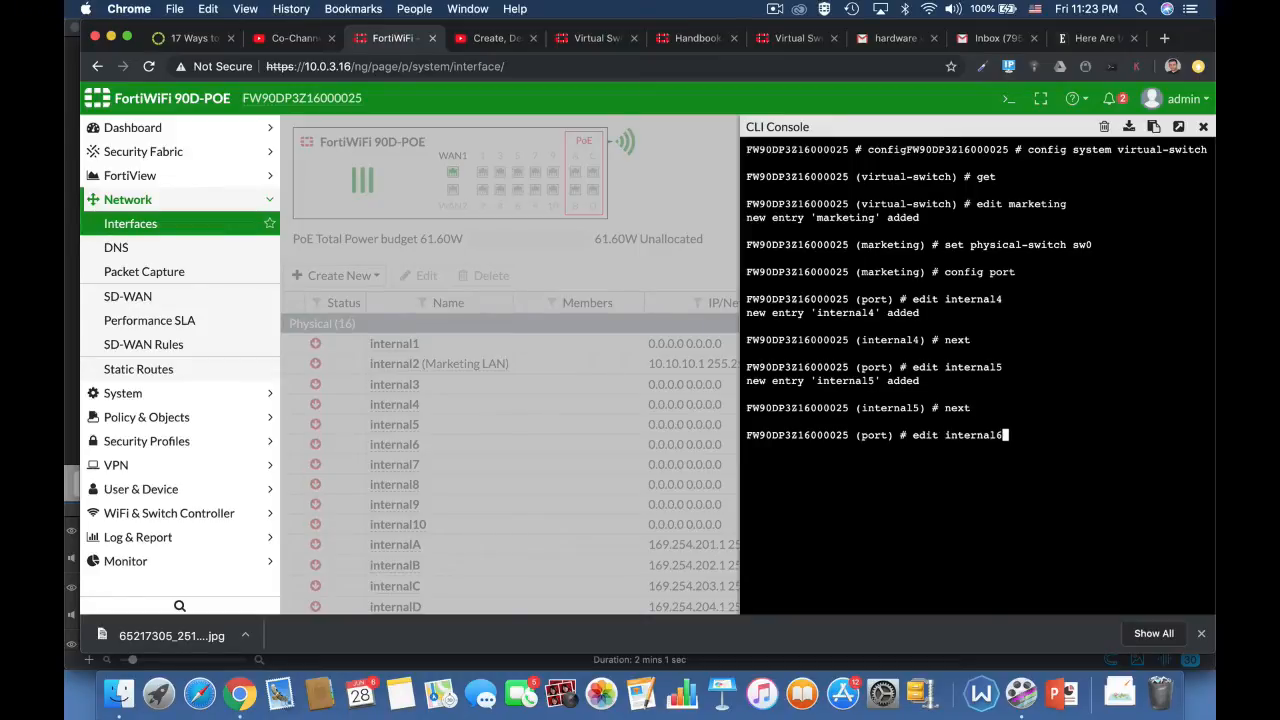
pyautogui.press('Return')
pyautogui.write('nex')
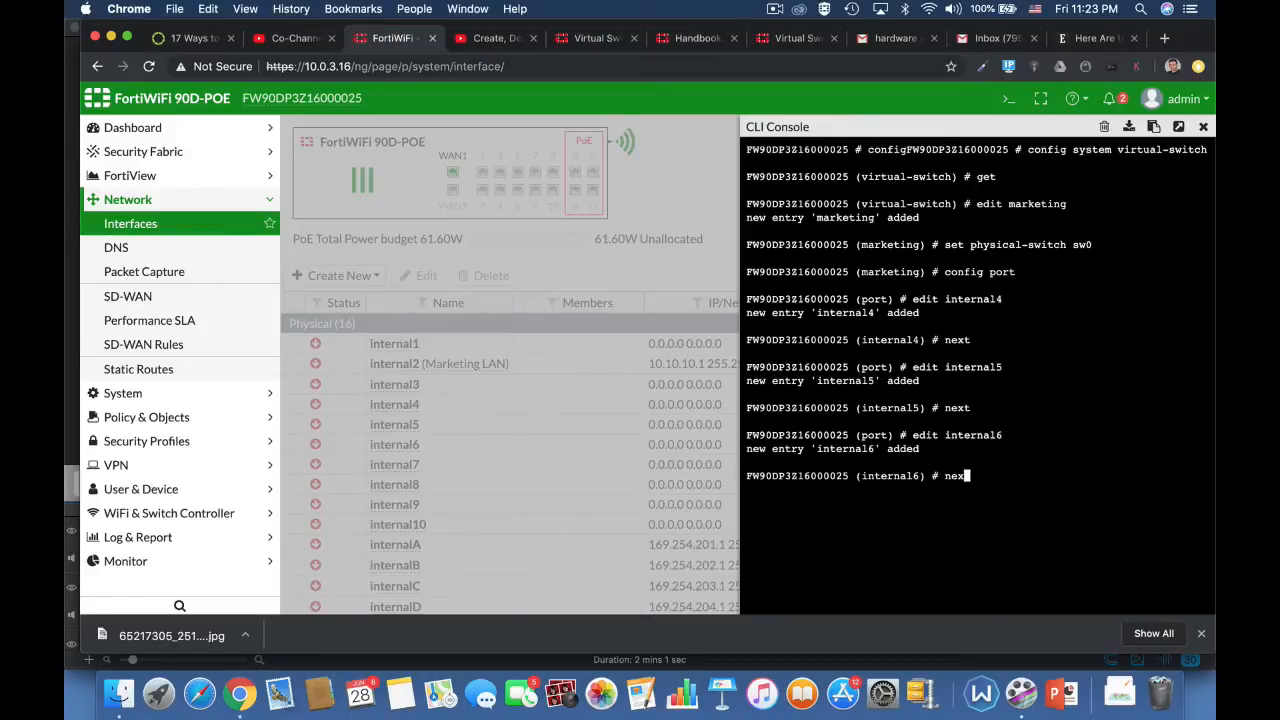
pyautogui.write('t')
pyautogui.press('Return')
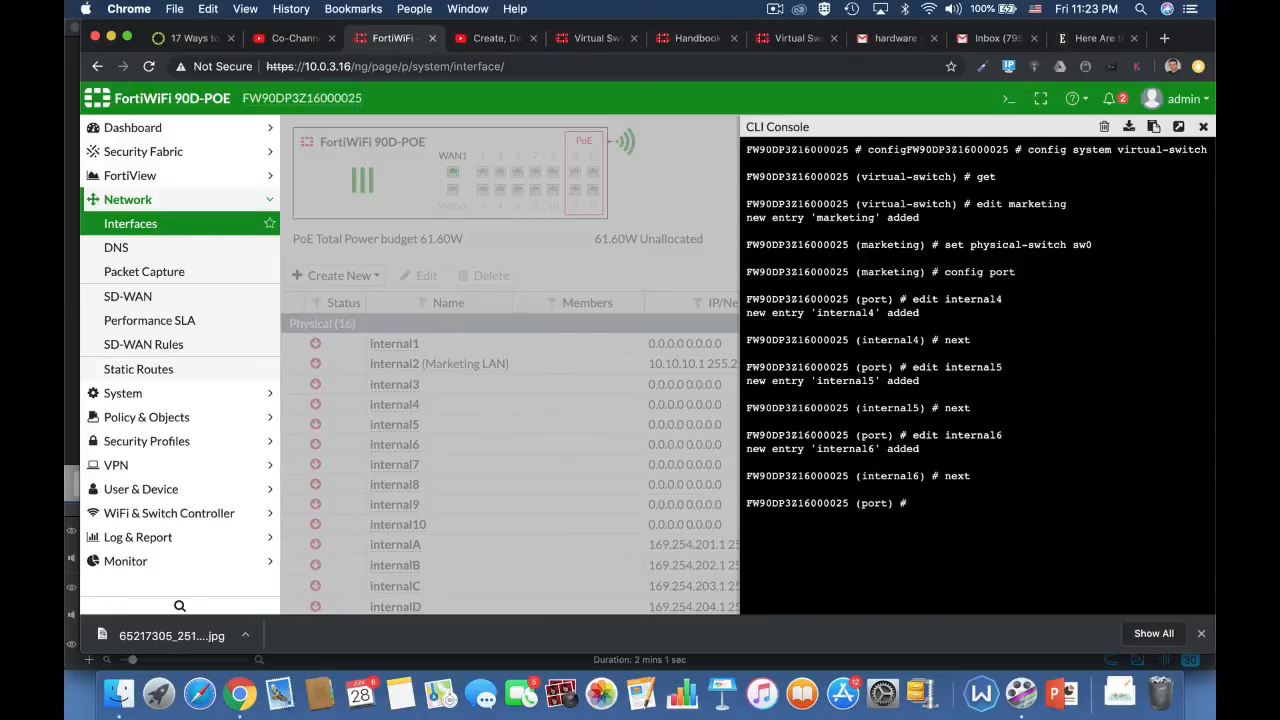
pyautogui.write('end')
pyautogui.press('Return')
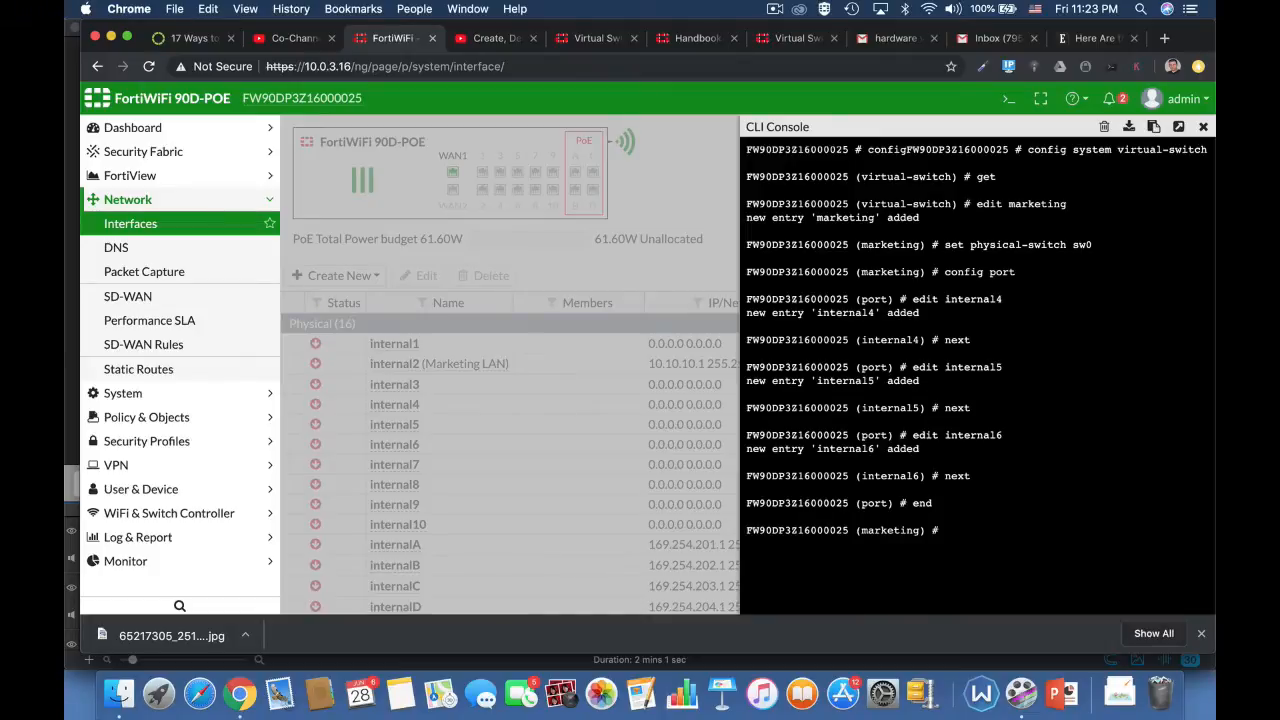
pyautogui.write('end')
pyautogui.press('Return')
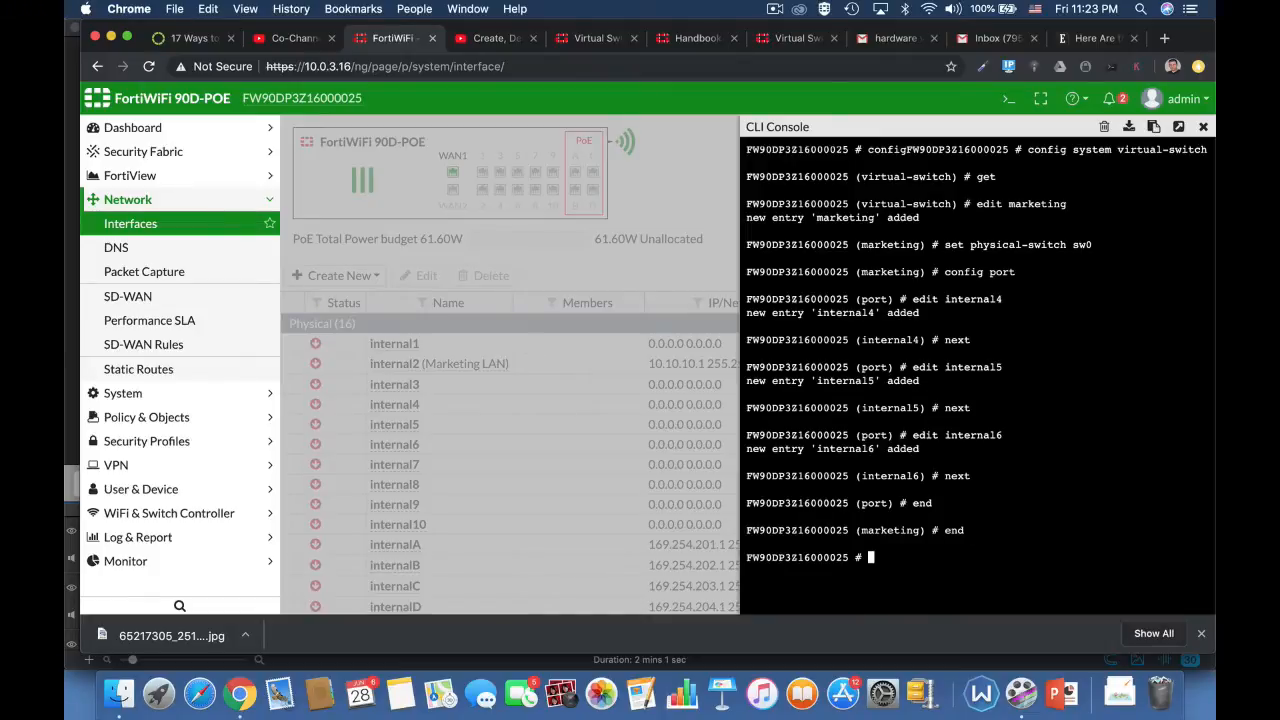
# Step: Re-enter config system virtual-switch, list its entries with get to check the new switch, and end the configuration
pyautogui.write('config')
pyautogui.write('system s')
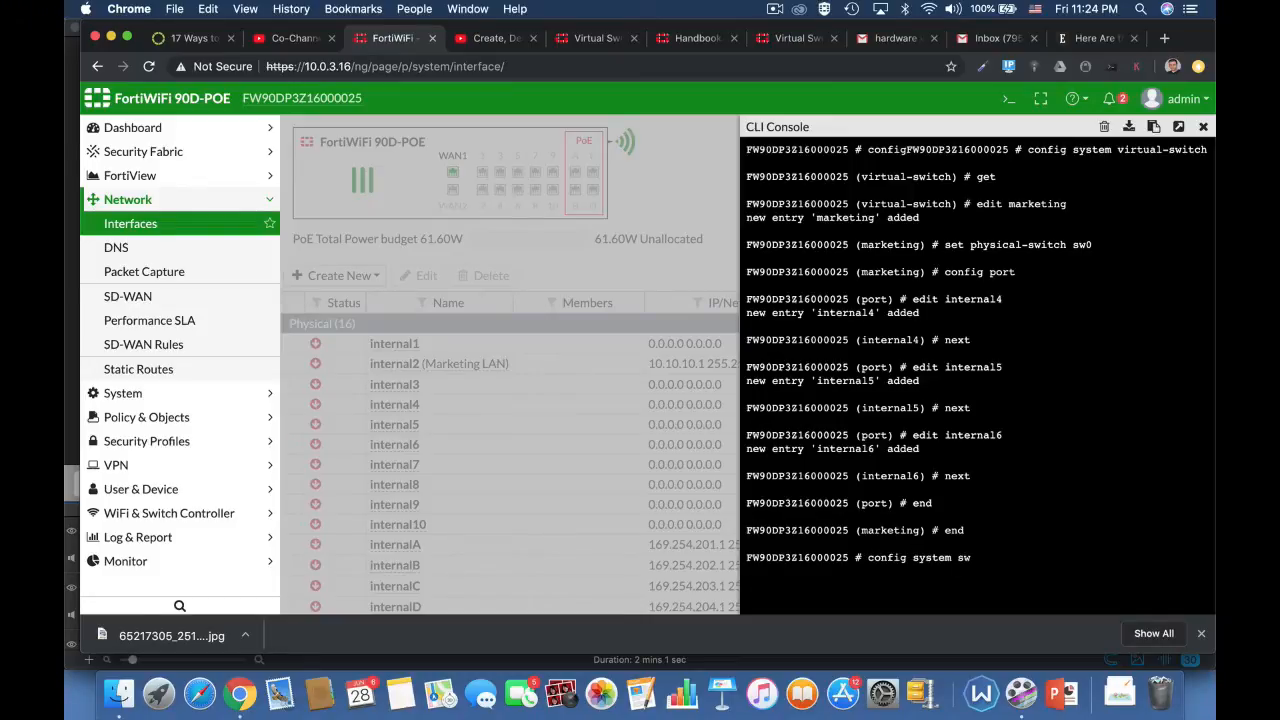
pyautogui.write('w')
pyautogui.press('Tab')
pyautogui.press('BackSpace')
pyautogui.press('BackSpace')
pyautogui.press('BackSpace')
pyautogui.press('BackSpace')
pyautogui.press('BackSpace')
pyautogui.press('BackSpace')
pyautogui.press('BackSpace')
pyautogui.press('BackSpace')
pyautogui.press('BackSpace')
pyautogui.press('BackSpace')
pyautogui.press('BackSpace')
pyautogui.press('BackSpace')
pyautogui.write('virtual-switch')
pyautogui.press('Return')
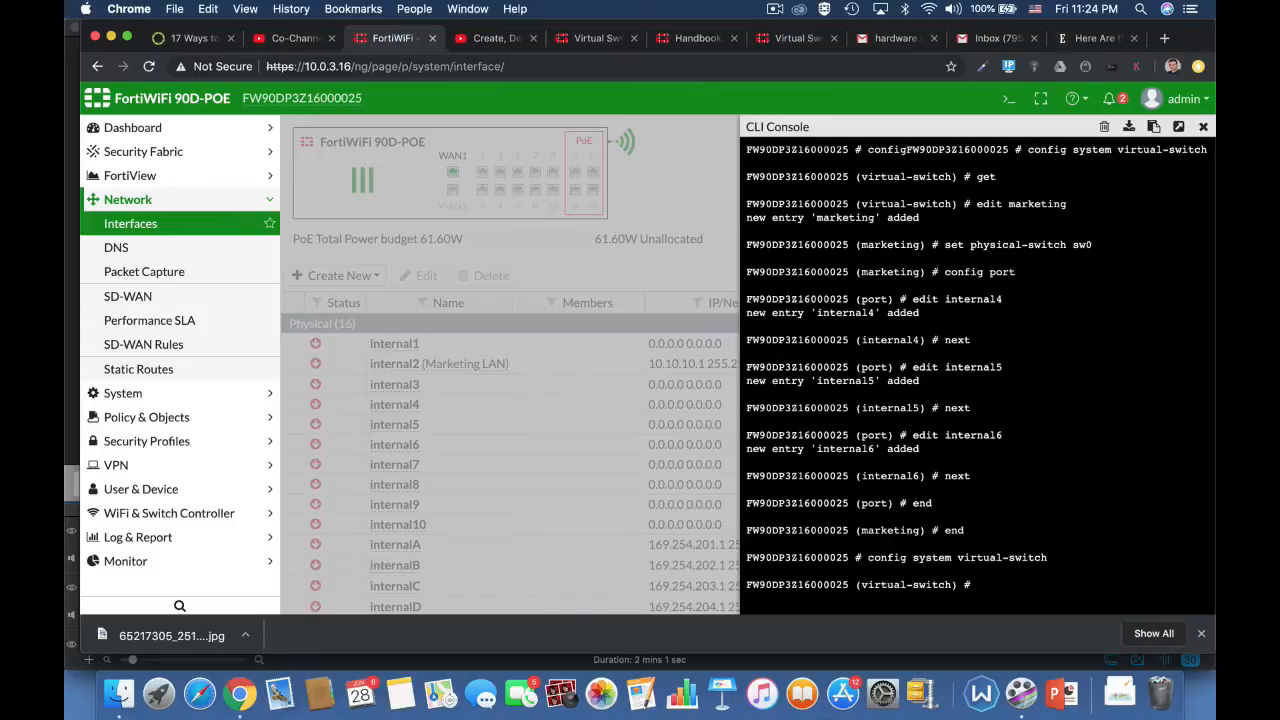
pyautogui.write('get')
pyautogui.press('Return')
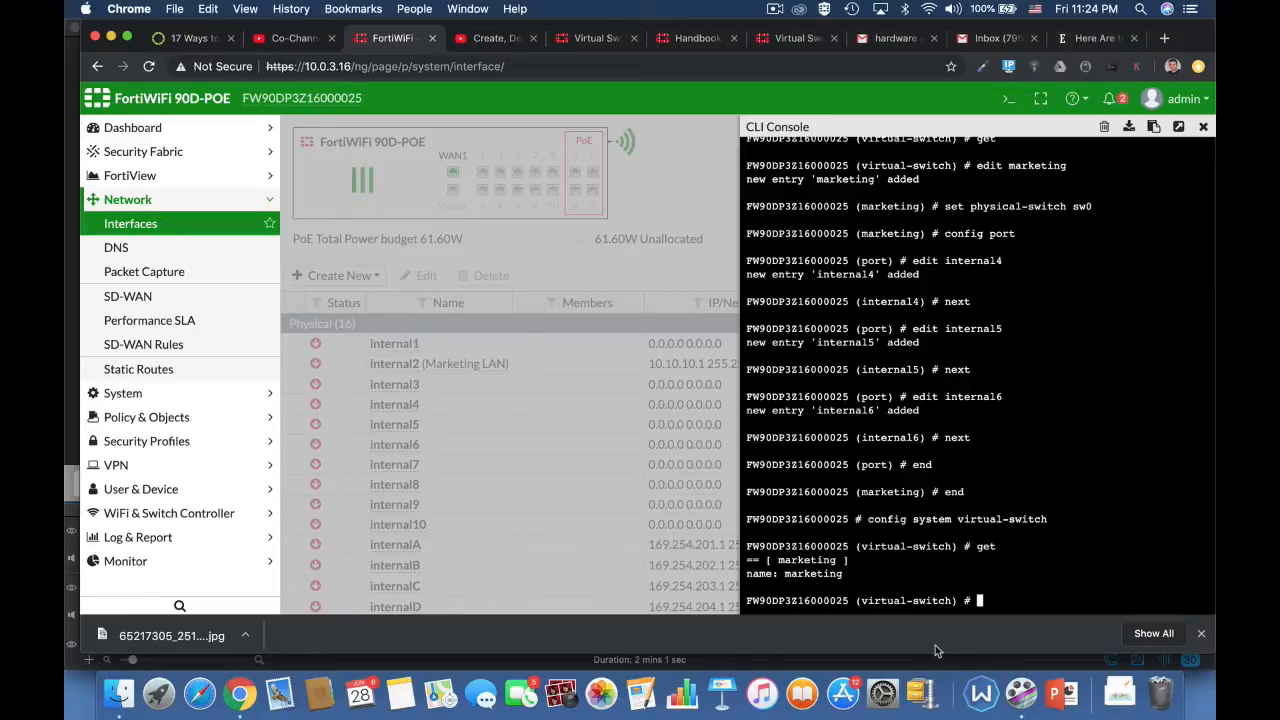
pyautogui.write('end')
pyautogui.press('Return')
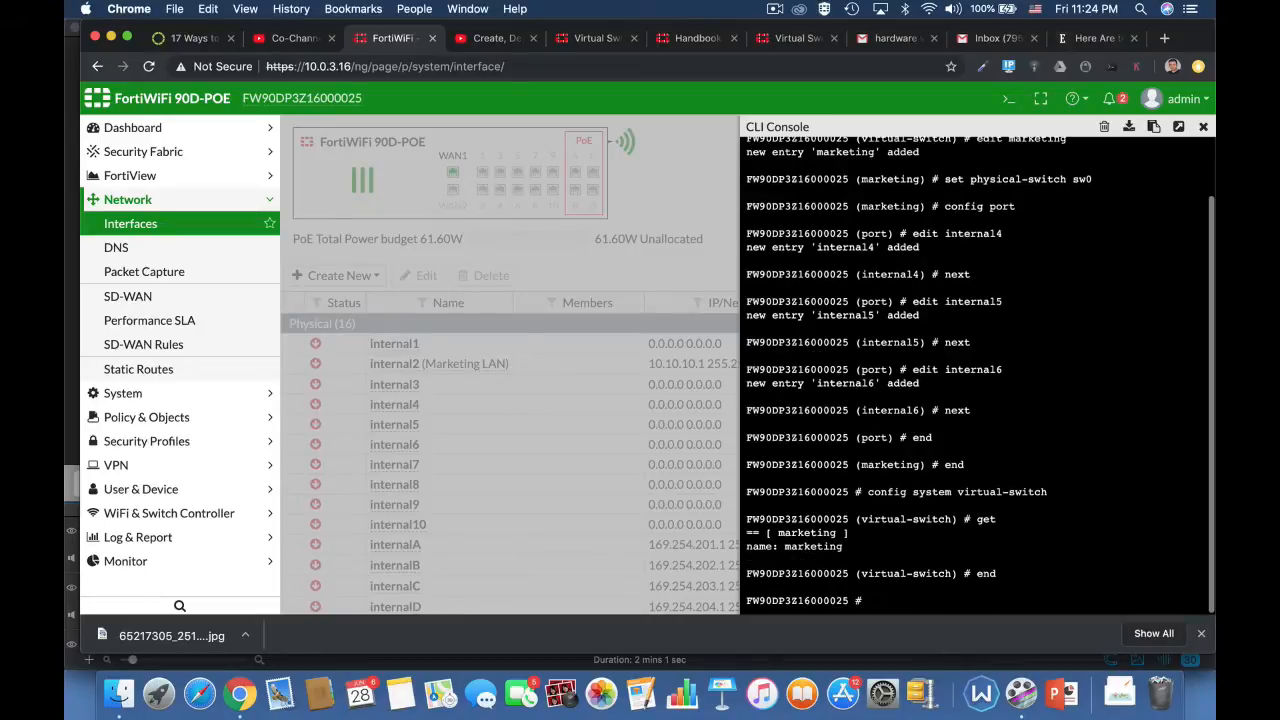
pyautogui.write('end')
pyautogui.press('Return')
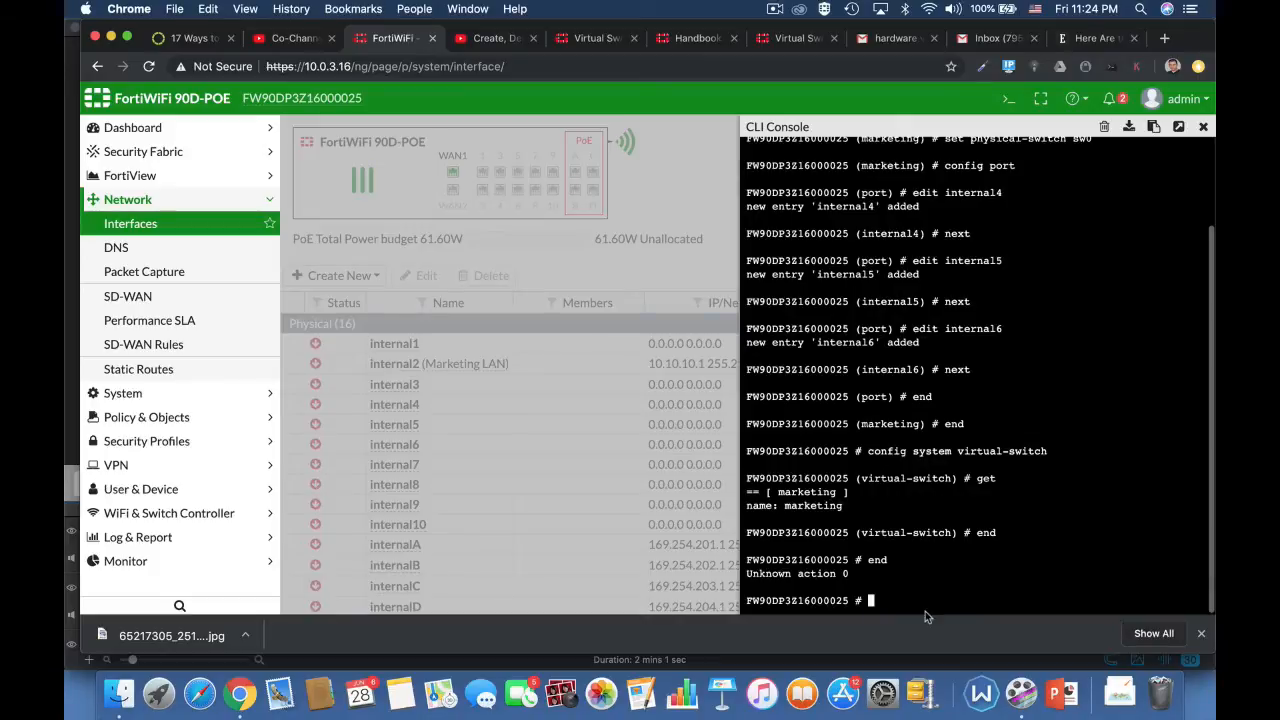
# Step: Close the CLI console, reload the Interfaces page and open the marketing hardware switch for editing
pyautogui.click(1205, 129)
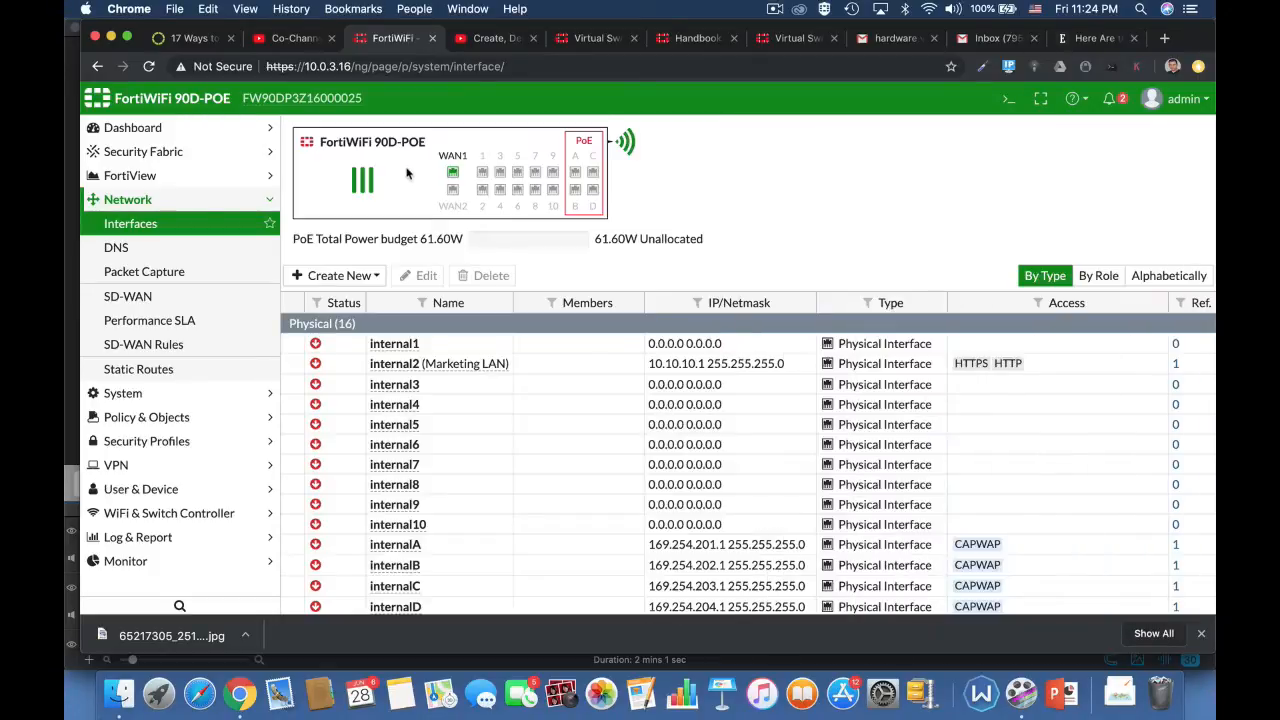
pyautogui.click(442, 66)
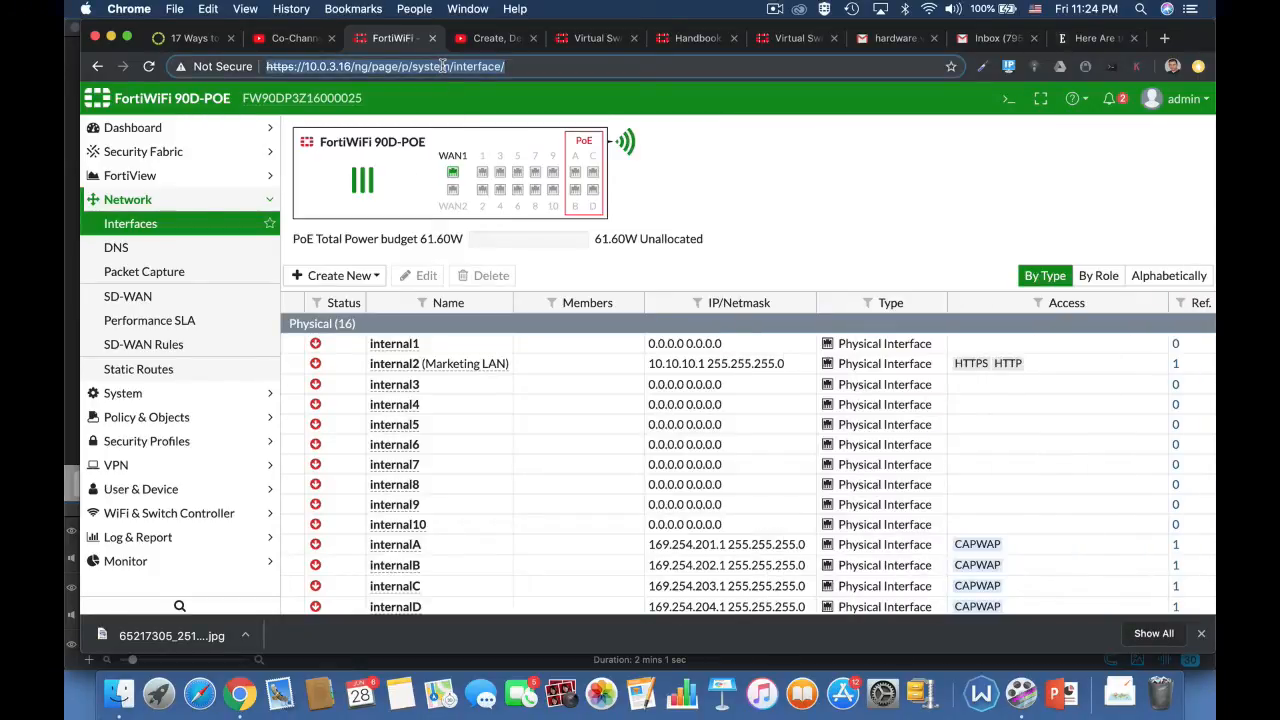
pyautogui.press('Return')
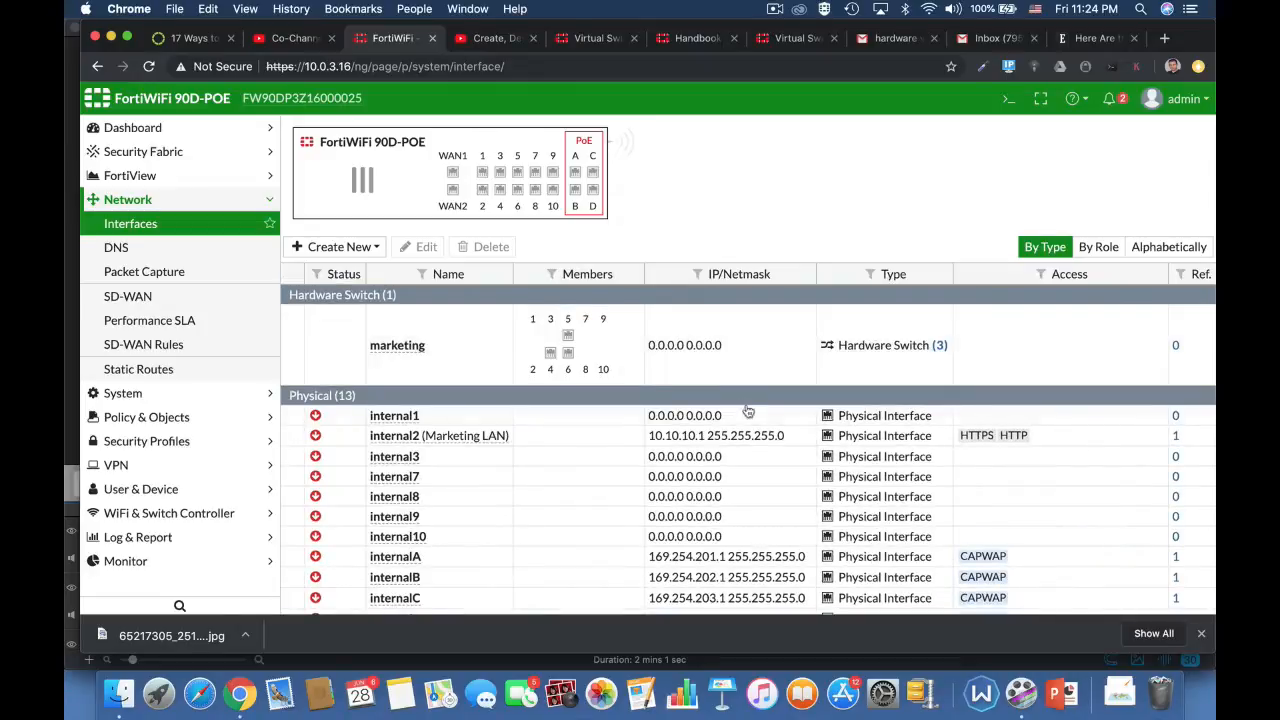
pyautogui.click(408, 366)
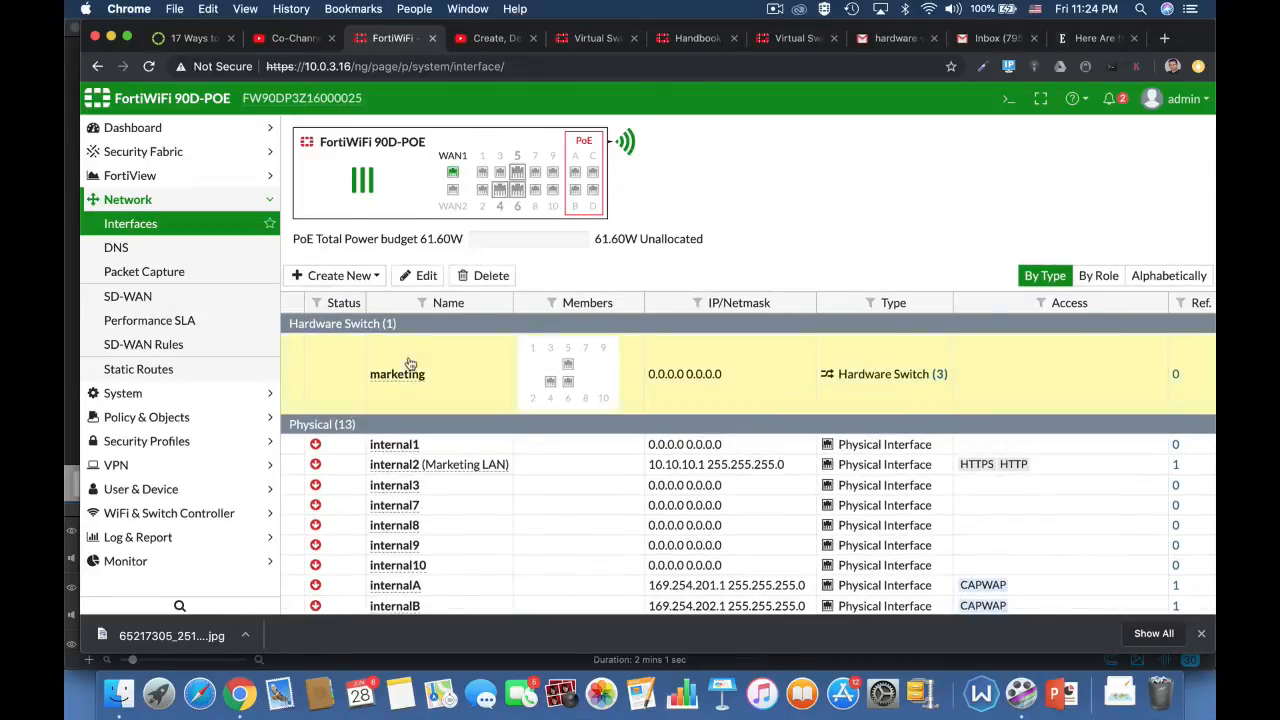
pyautogui.click(428, 274)
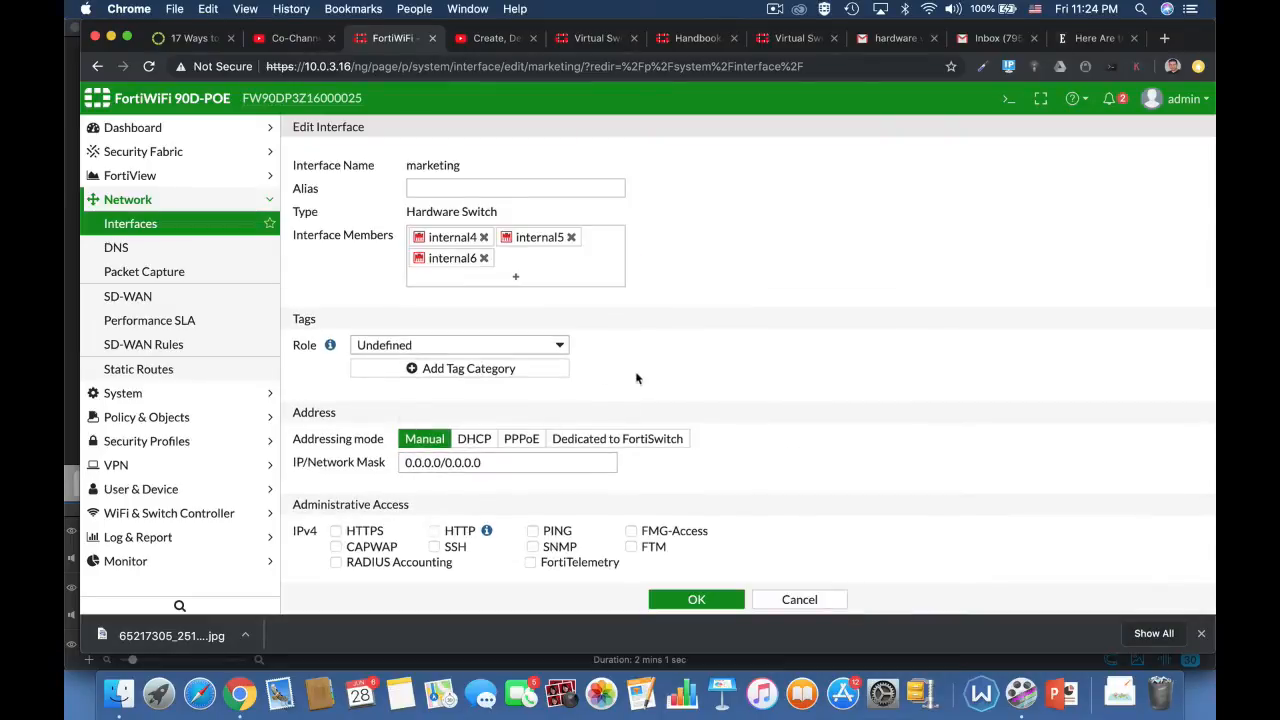
# Step: Set the marketing interface's alias to lan2 and its role to LAN
pyautogui.click(446, 188)
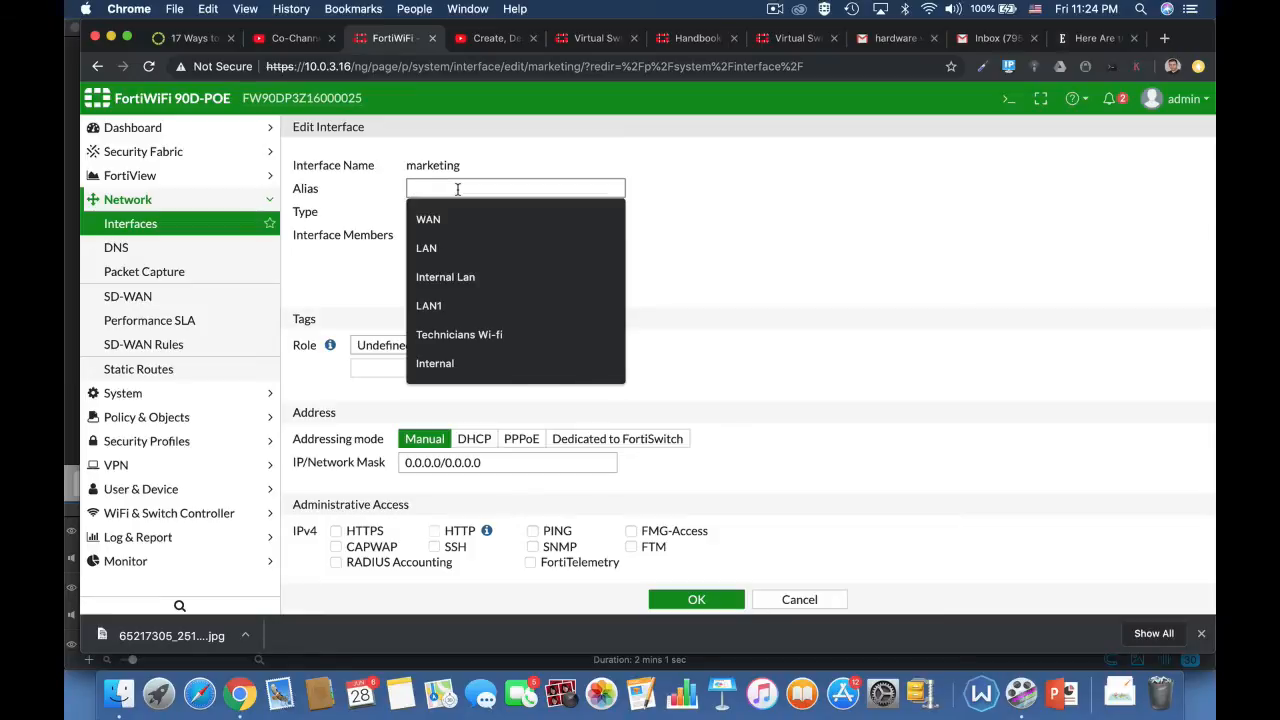
pyautogui.write('lan2')
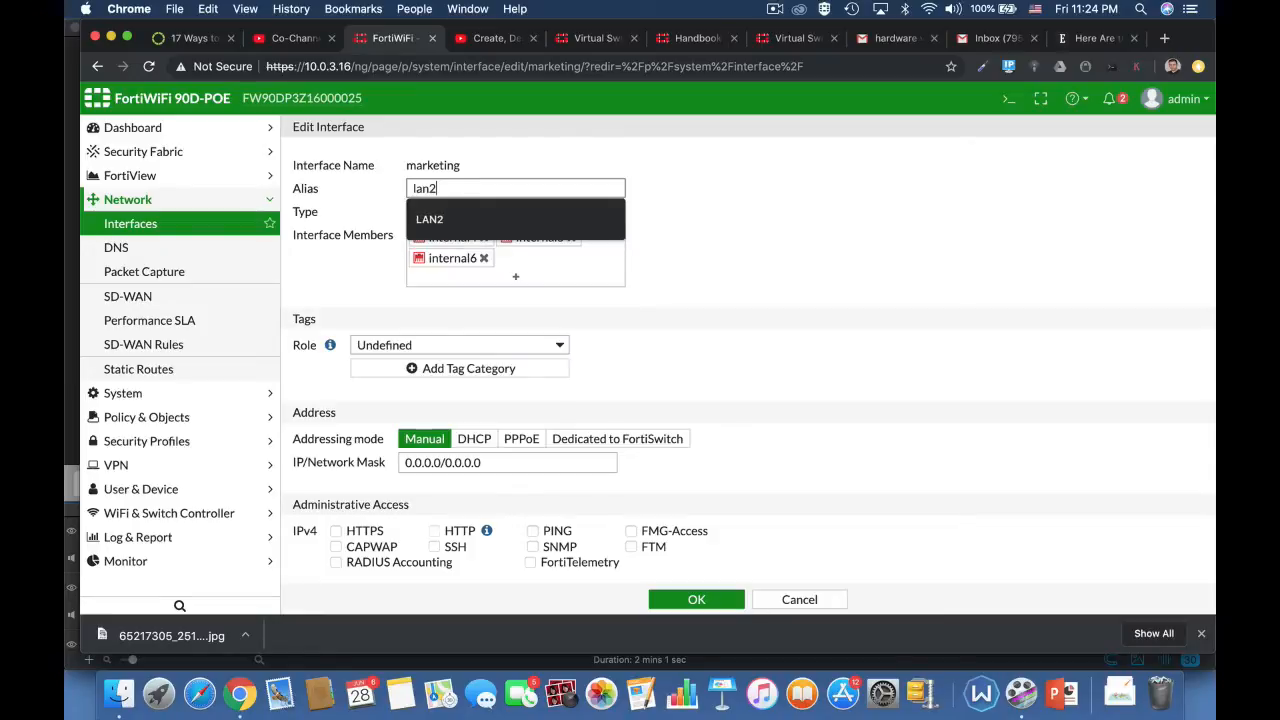
pyautogui.click(731, 247)
pyautogui.click(535, 347)
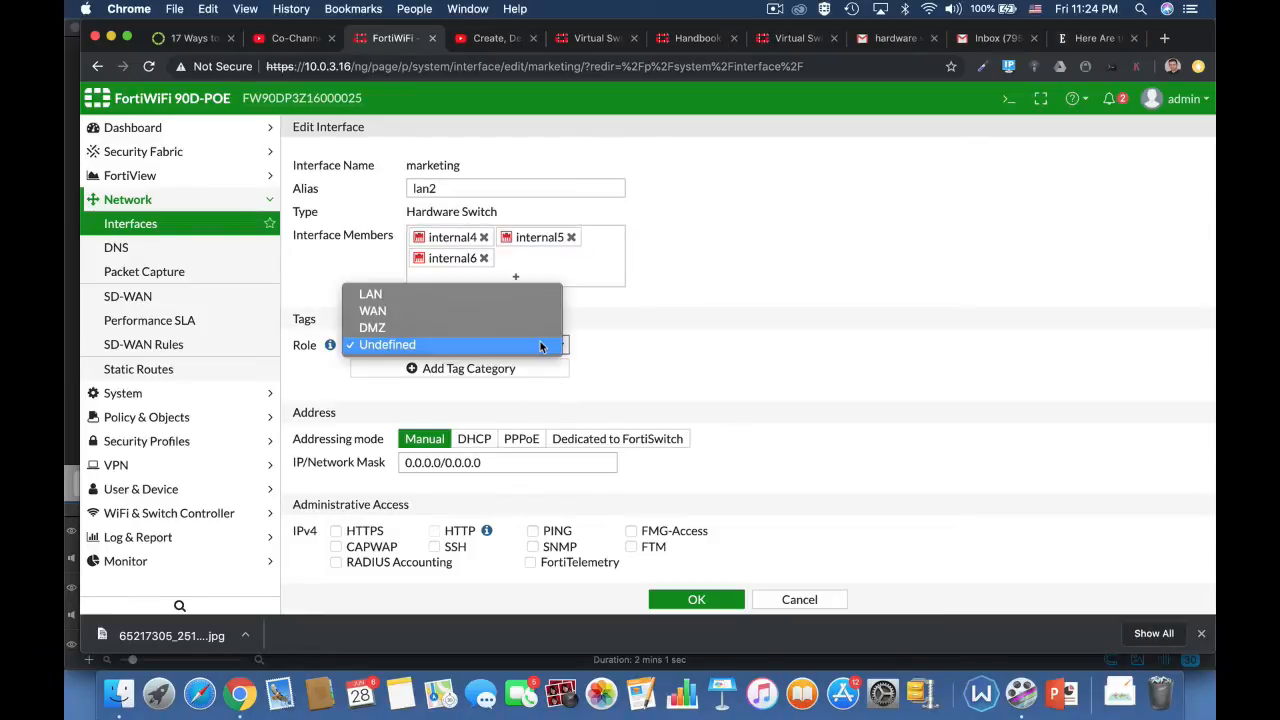
pyautogui.click(503, 297)
# Step: Try to set the marketing interface's IP/network mask to 10.0.3.17/24
pyautogui.scroll(-3, 490, 300)
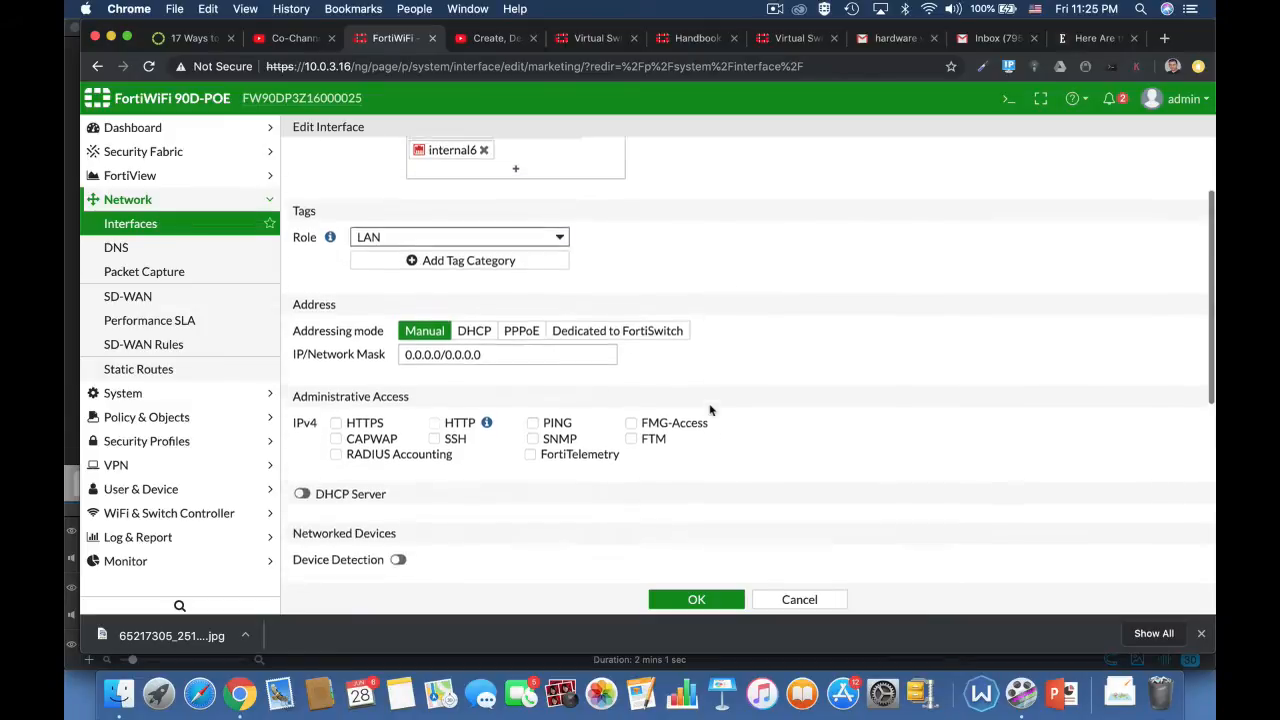
pyautogui.click(490, 311)
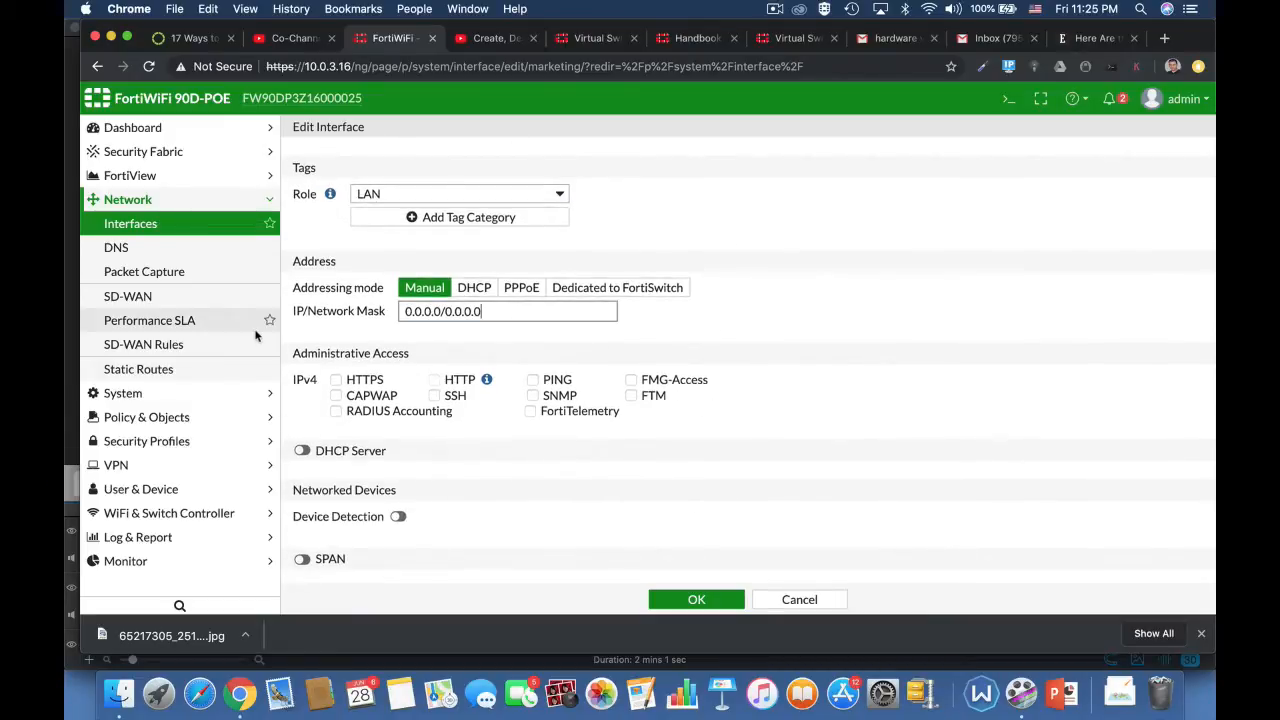
pyautogui.moveTo(498, 311); pyautogui.dragTo(379, 316)
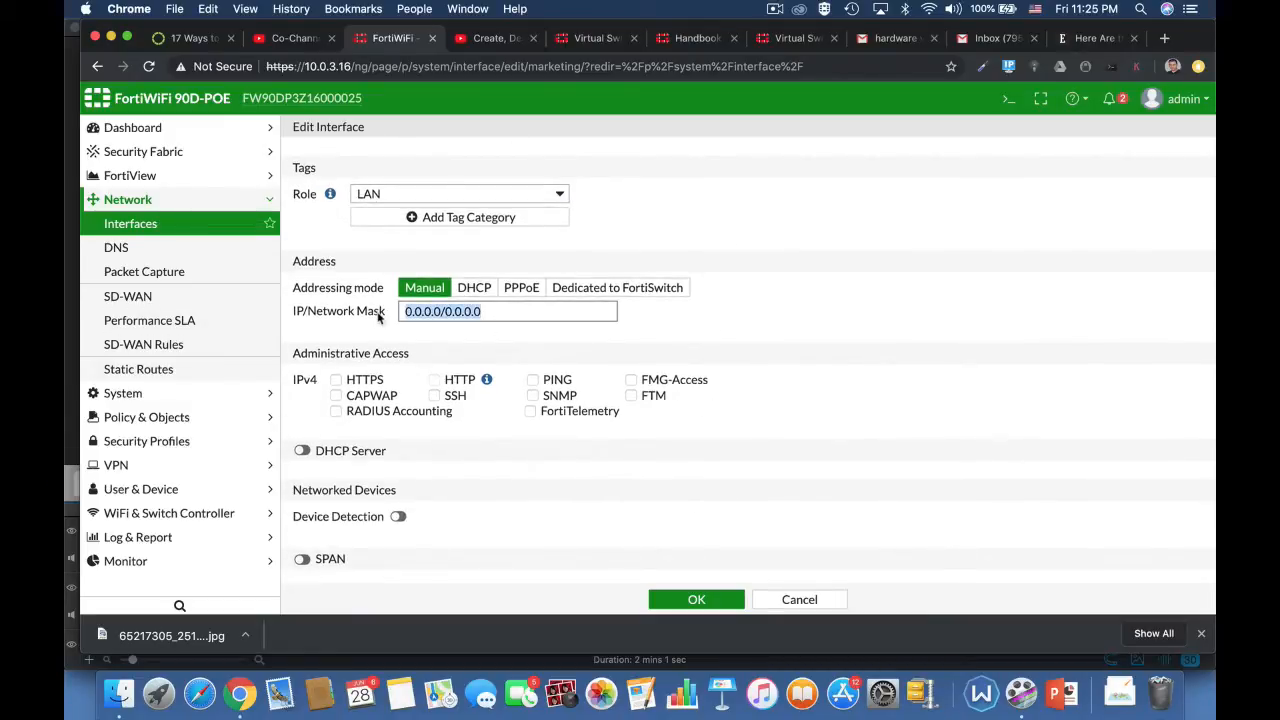
pyautogui.write('10.0.3')
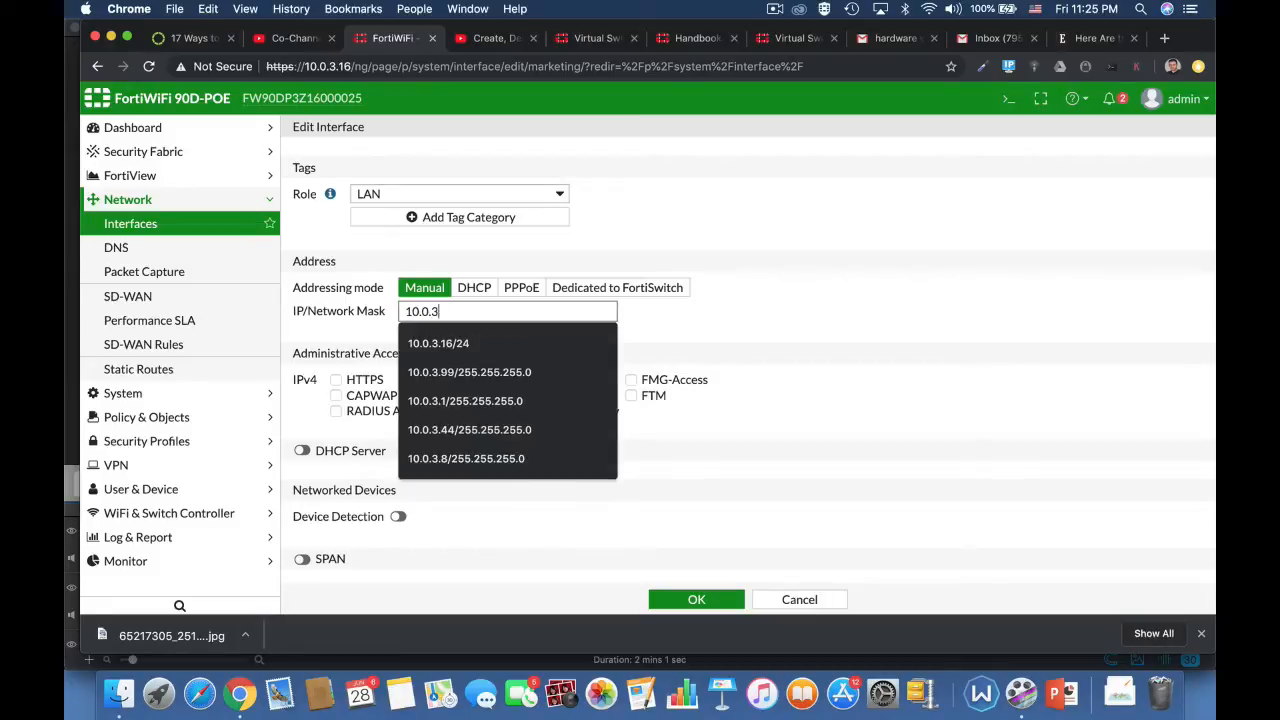
pyautogui.write('.17')
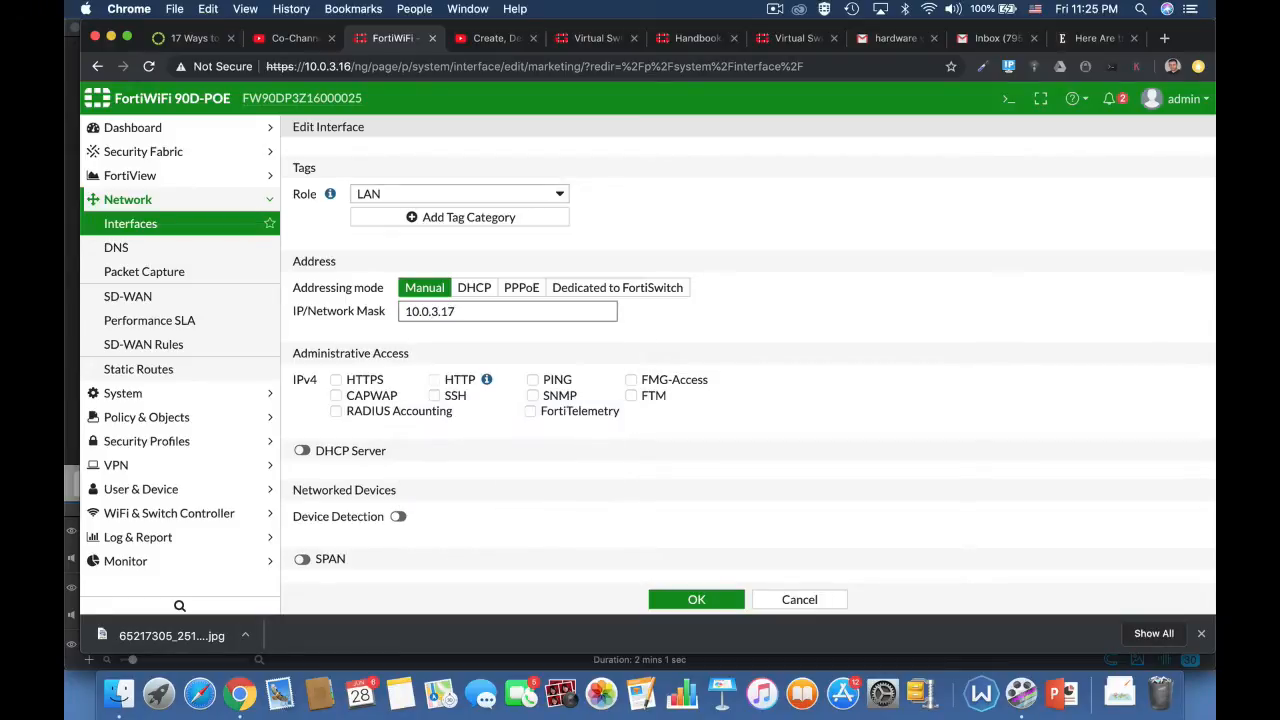
pyautogui.write('/24')
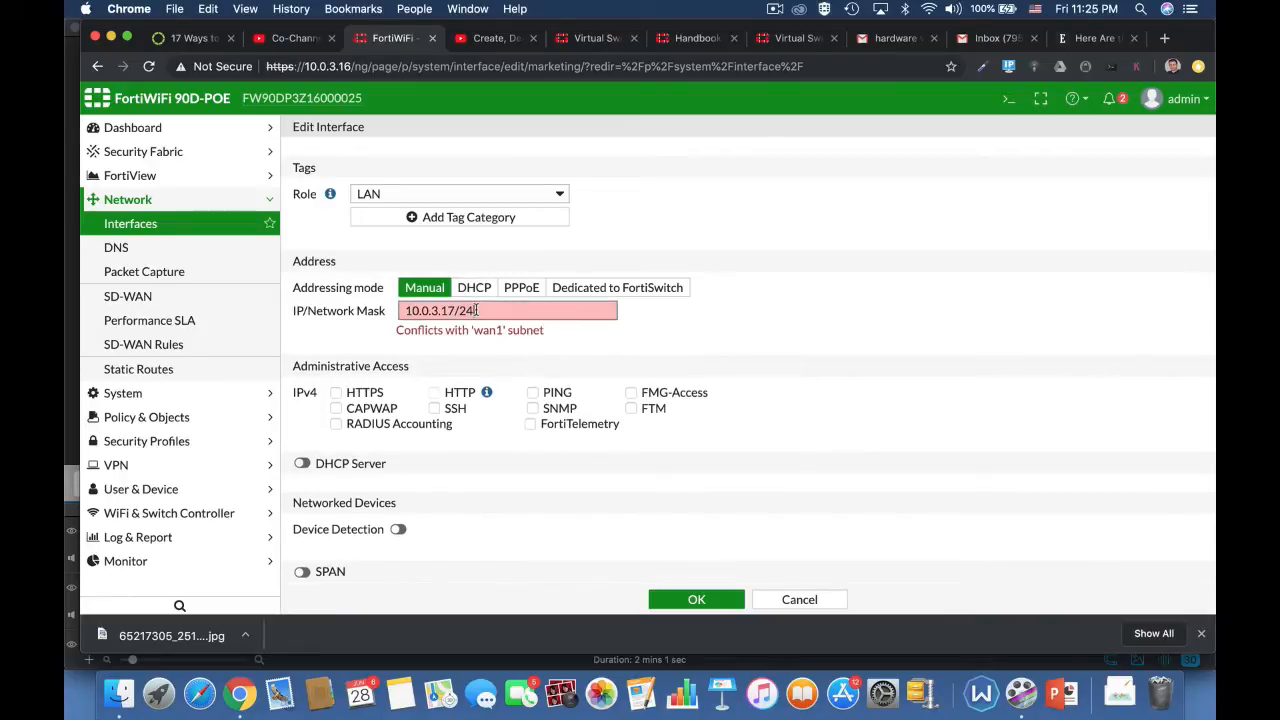
# Step: Set the marketing interface's IP/network mask to 10.0.4.17/24
pyautogui.moveTo(487, 310); pyautogui.dragTo(318, 313)
pyautogui.write('10.')
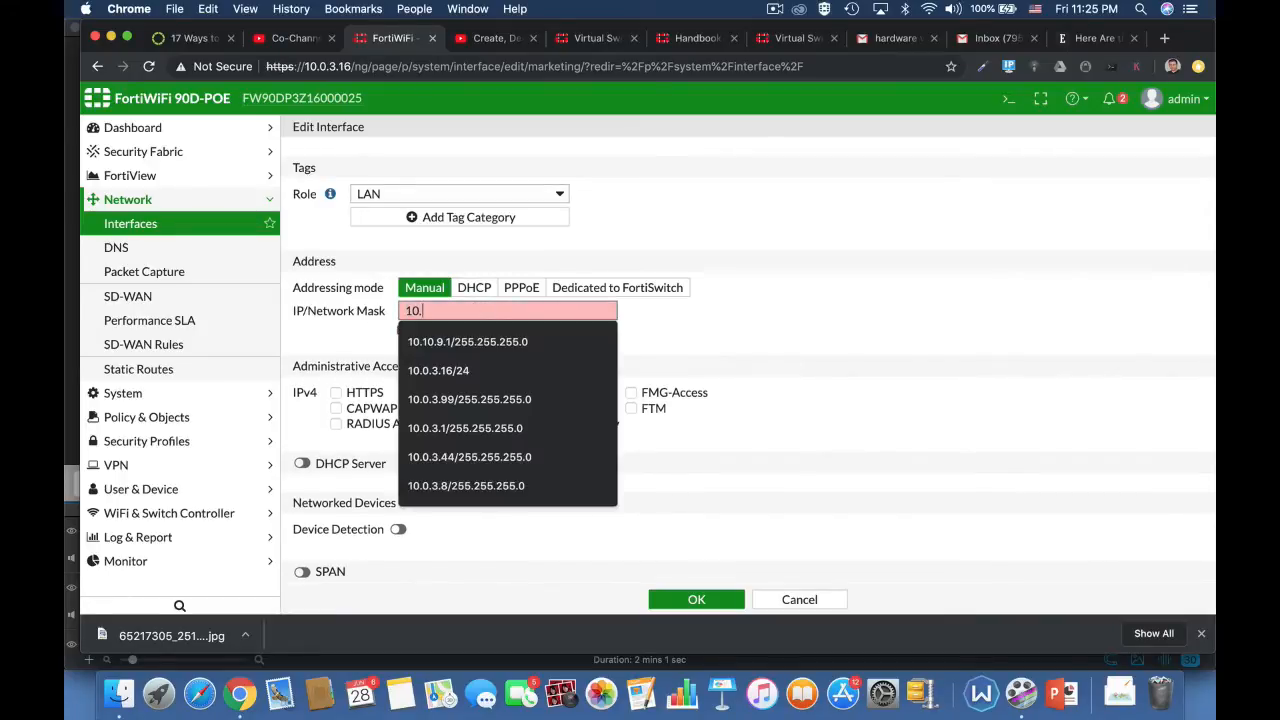
pyautogui.write('0.4.1')
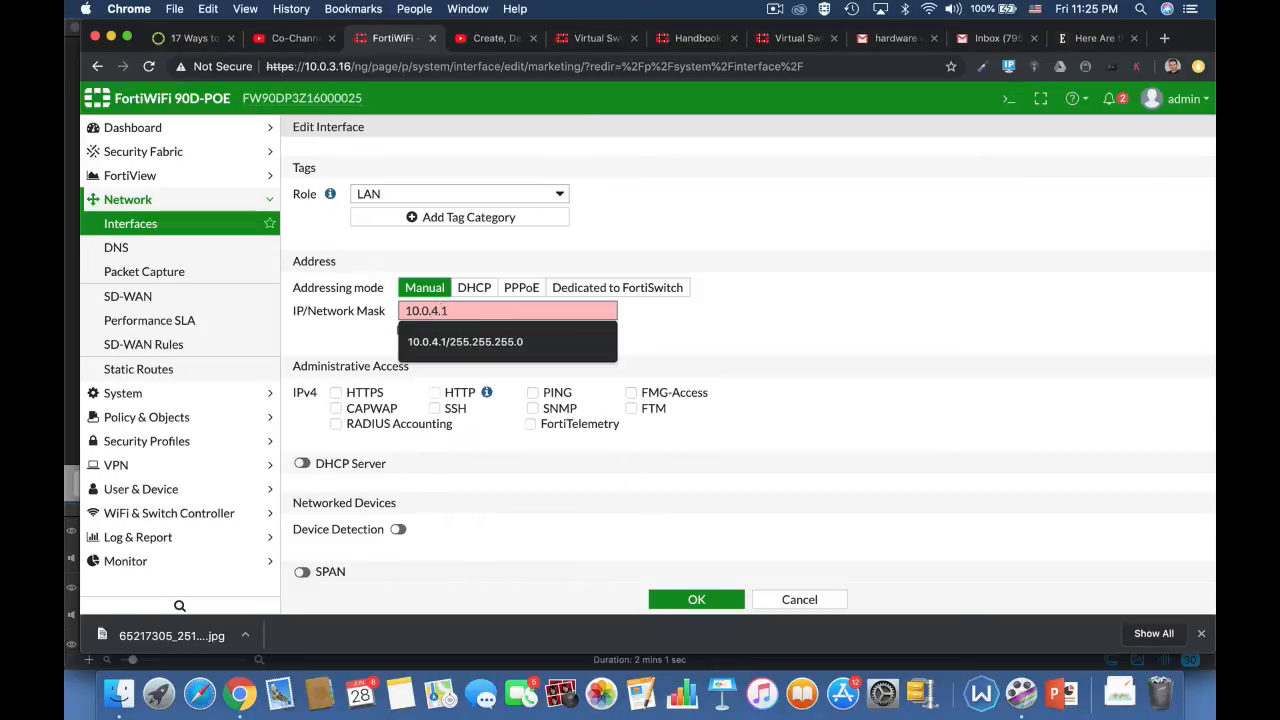
pyautogui.write('7/25')
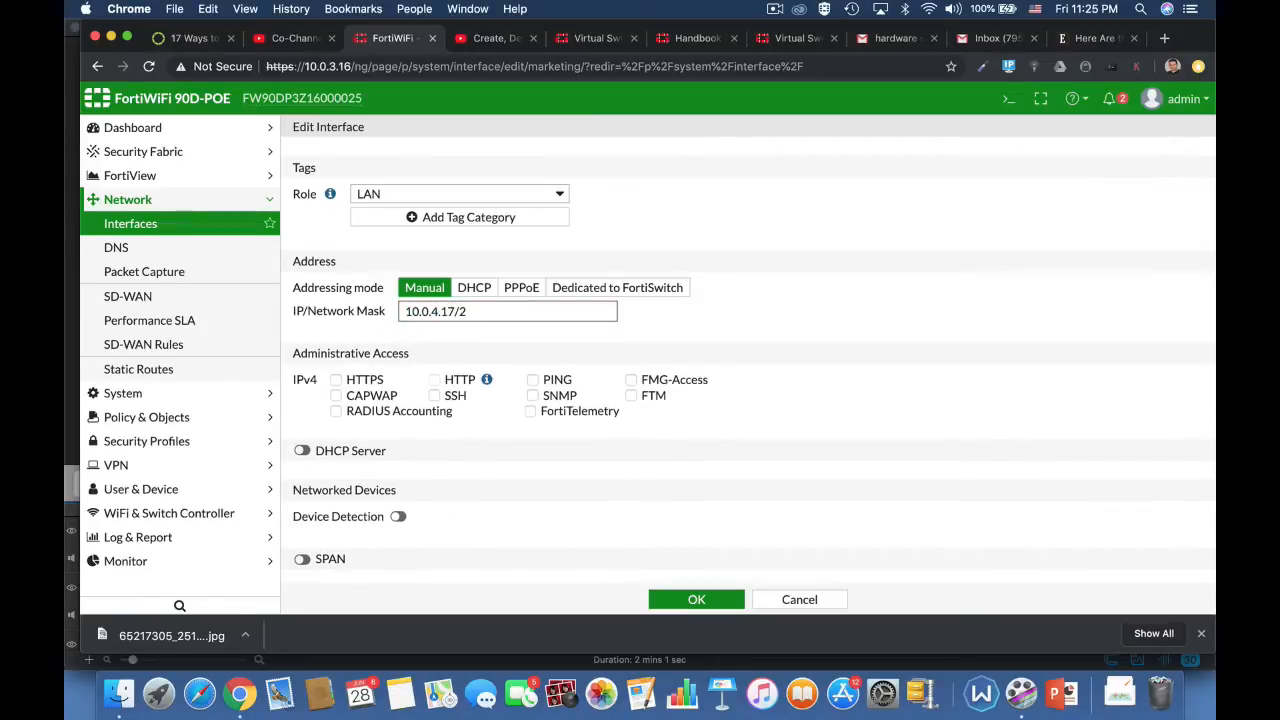
pyautogui.click(708, 368)
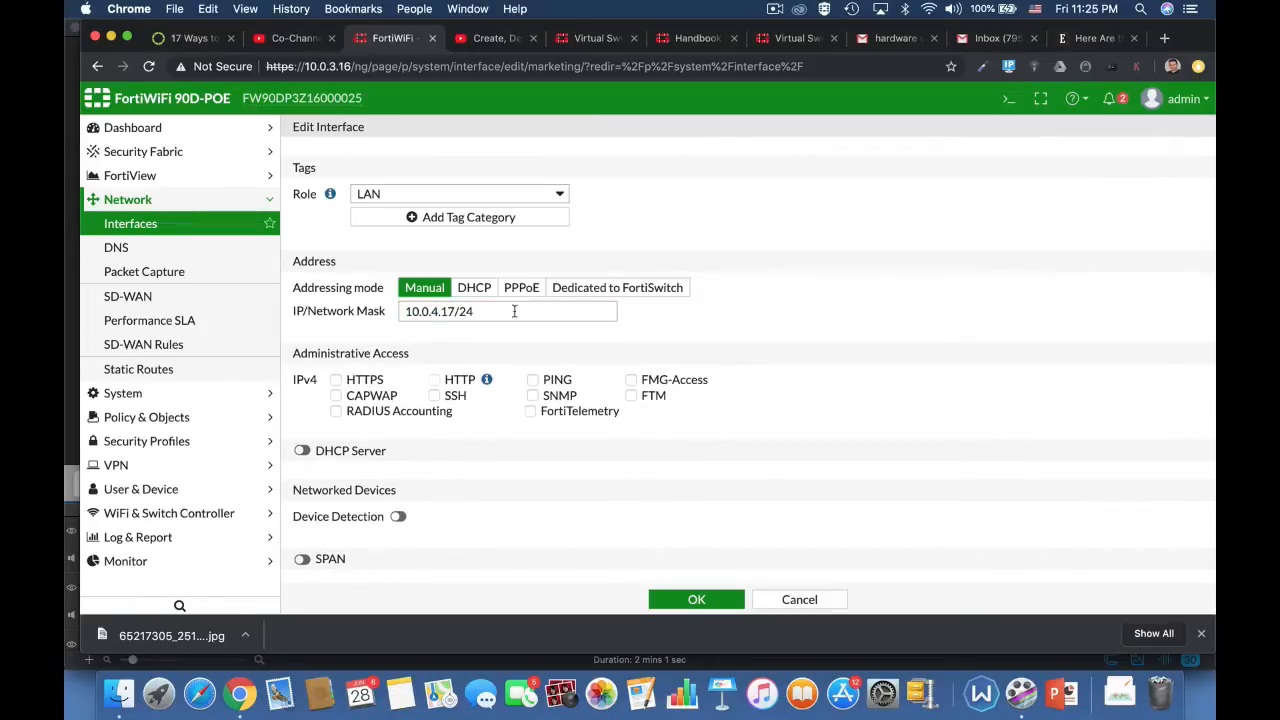
# Step: Allow HTTPS, HTTP and PING administrative access on the marketing interface and enable its DHCP server
pyautogui.click(348, 384)
pyautogui.click(534, 383)
pyautogui.click(301, 452)
pyautogui.scroll(-3, 742, 515)
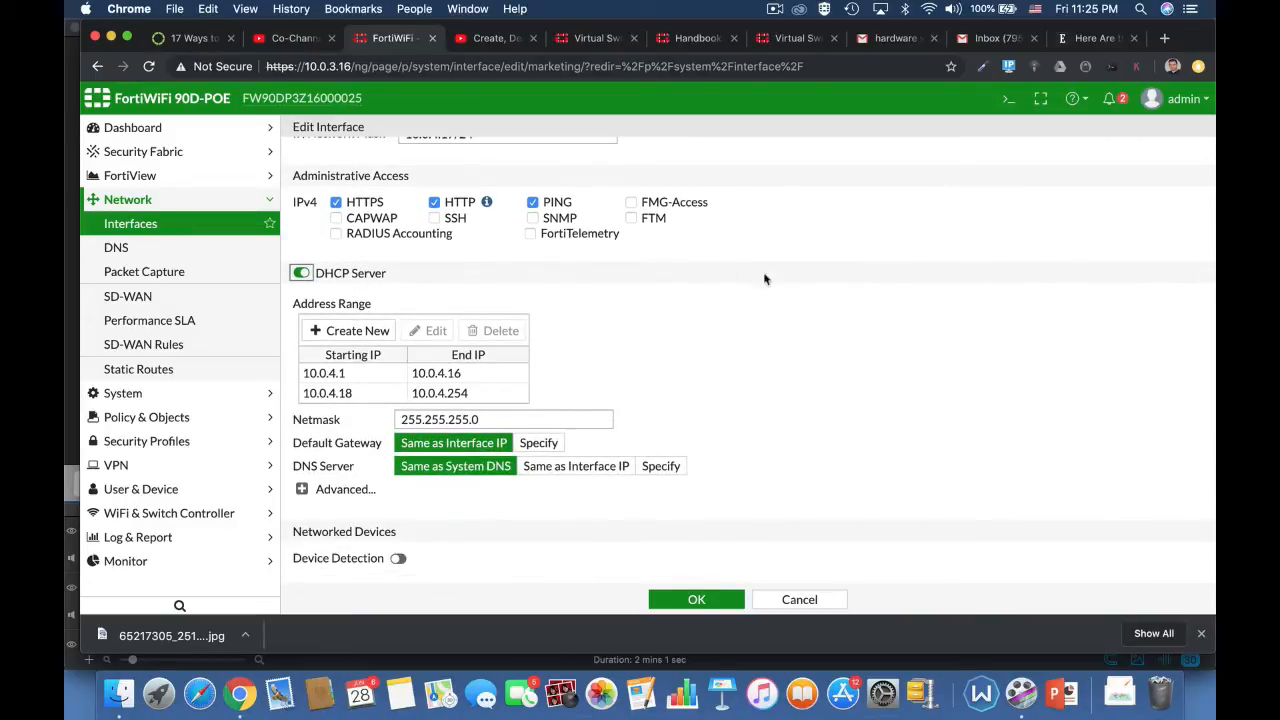
pyautogui.scroll(3, 785, 300)
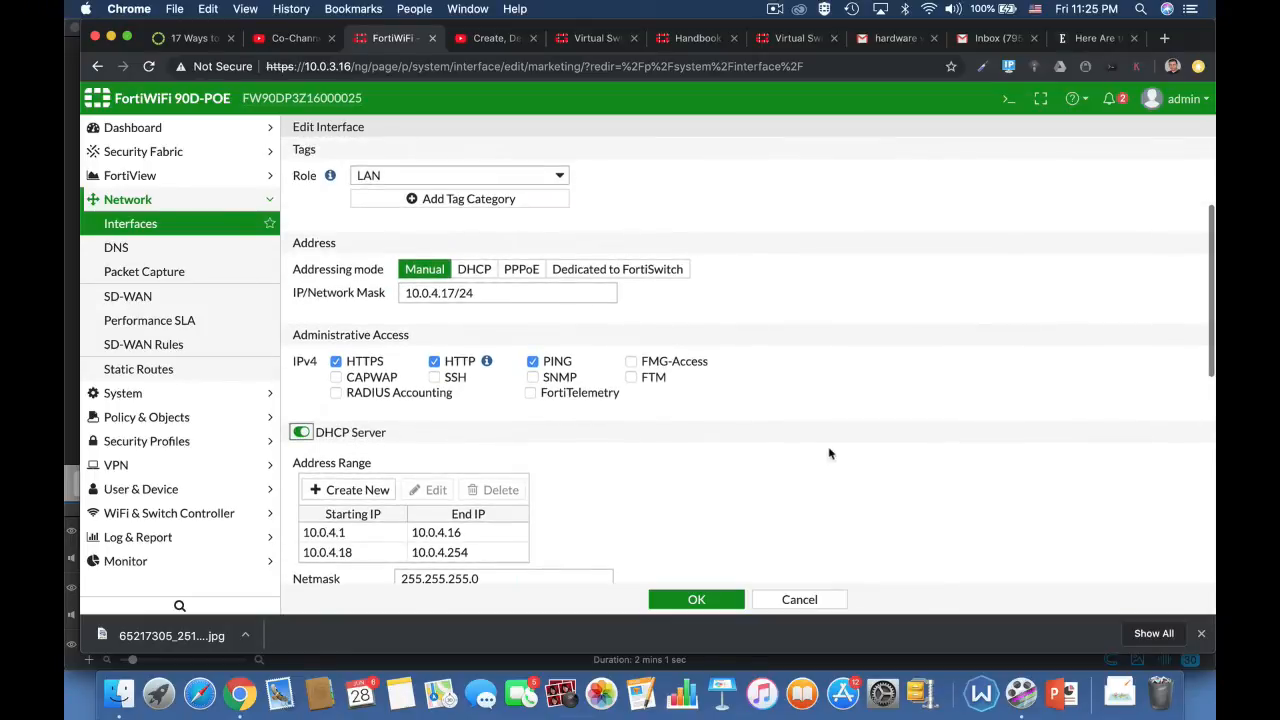
pyautogui.scroll(-4, 829, 454)
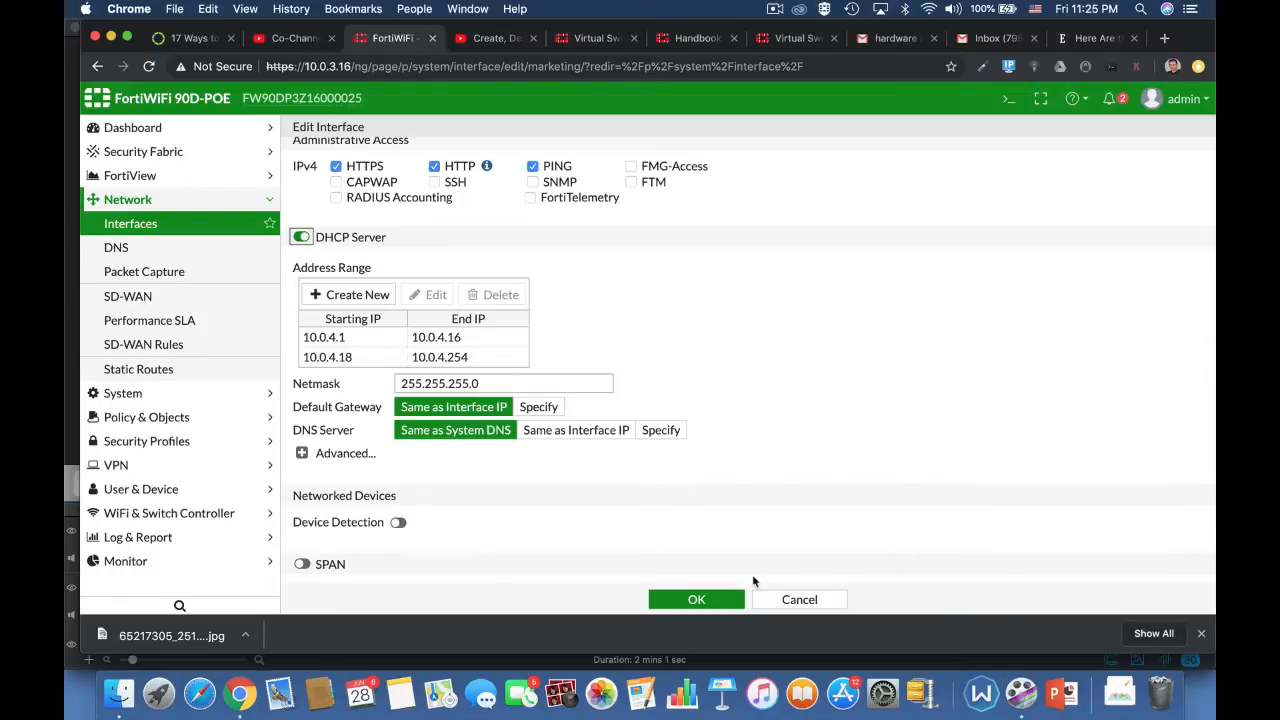
# Step: Enable device detection for the marketing interface and save its settings
pyautogui.click(398, 523)
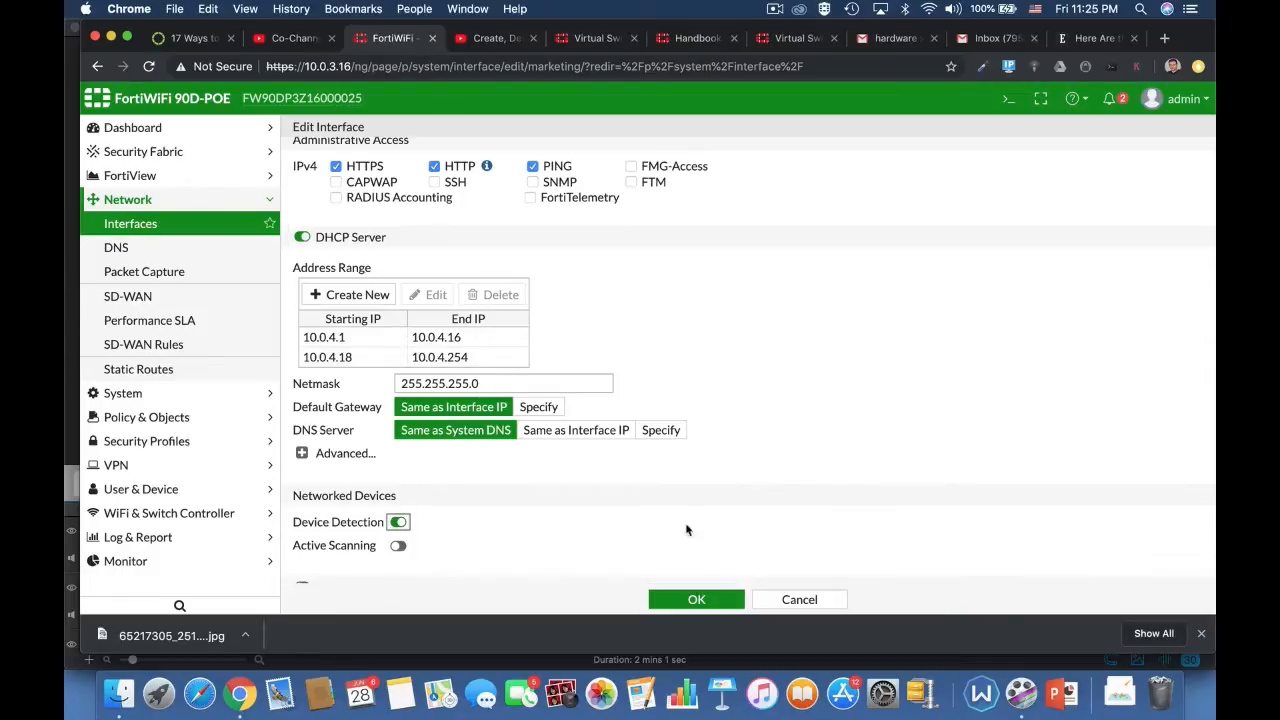
pyautogui.scroll(-3, 735, 550)
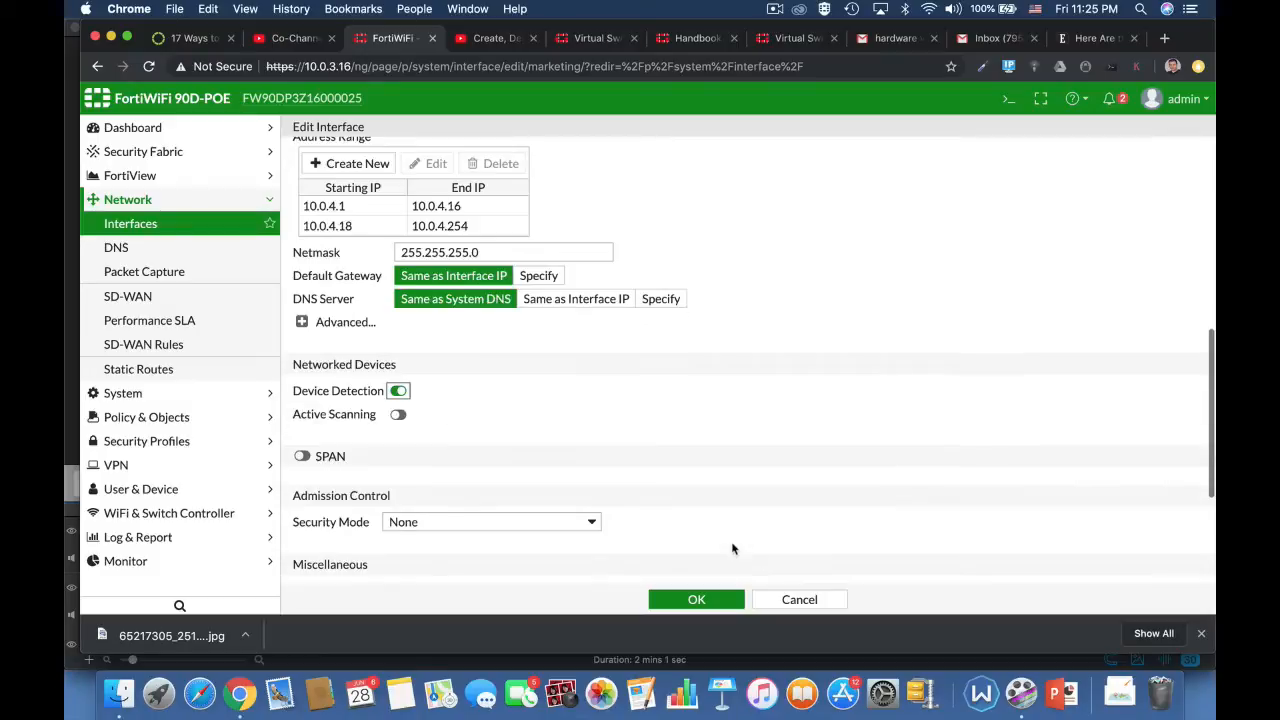
pyautogui.click(690, 600)
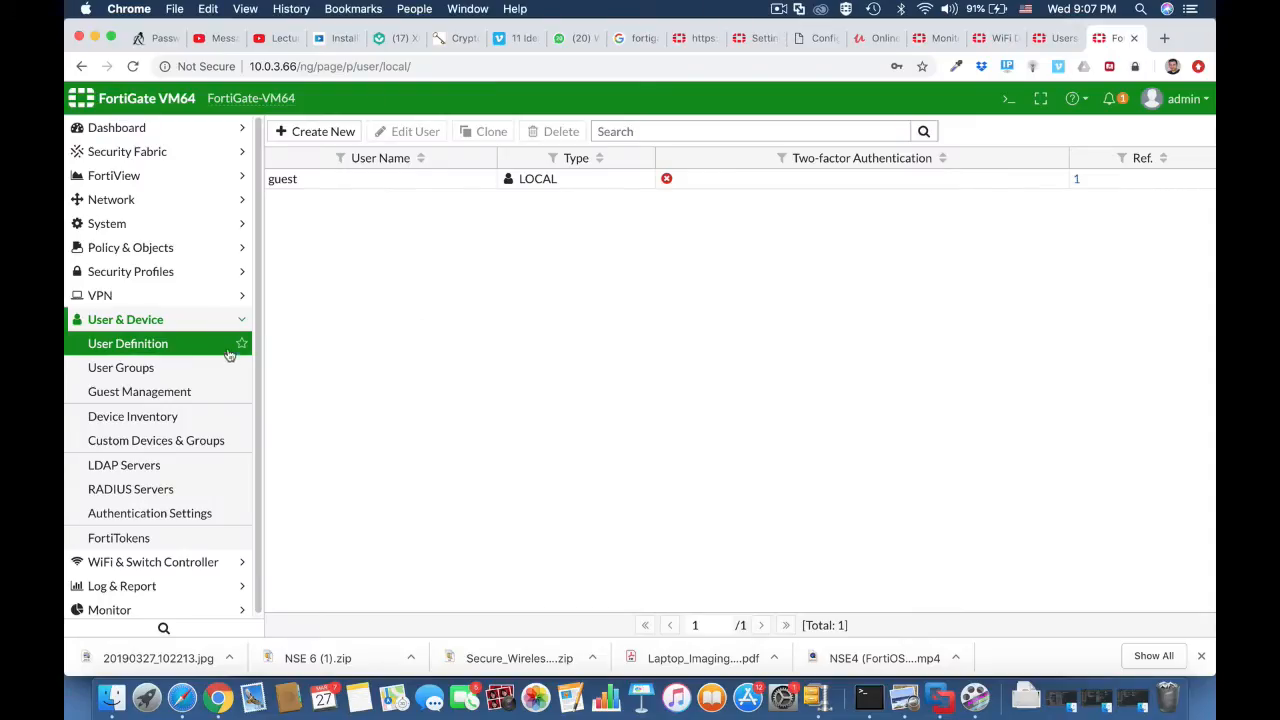
# Step: Review the existing user groups on the FortiGate VM64 and return to the local user definitions
pyautogui.click(209, 326)
pyautogui.click(209, 330)
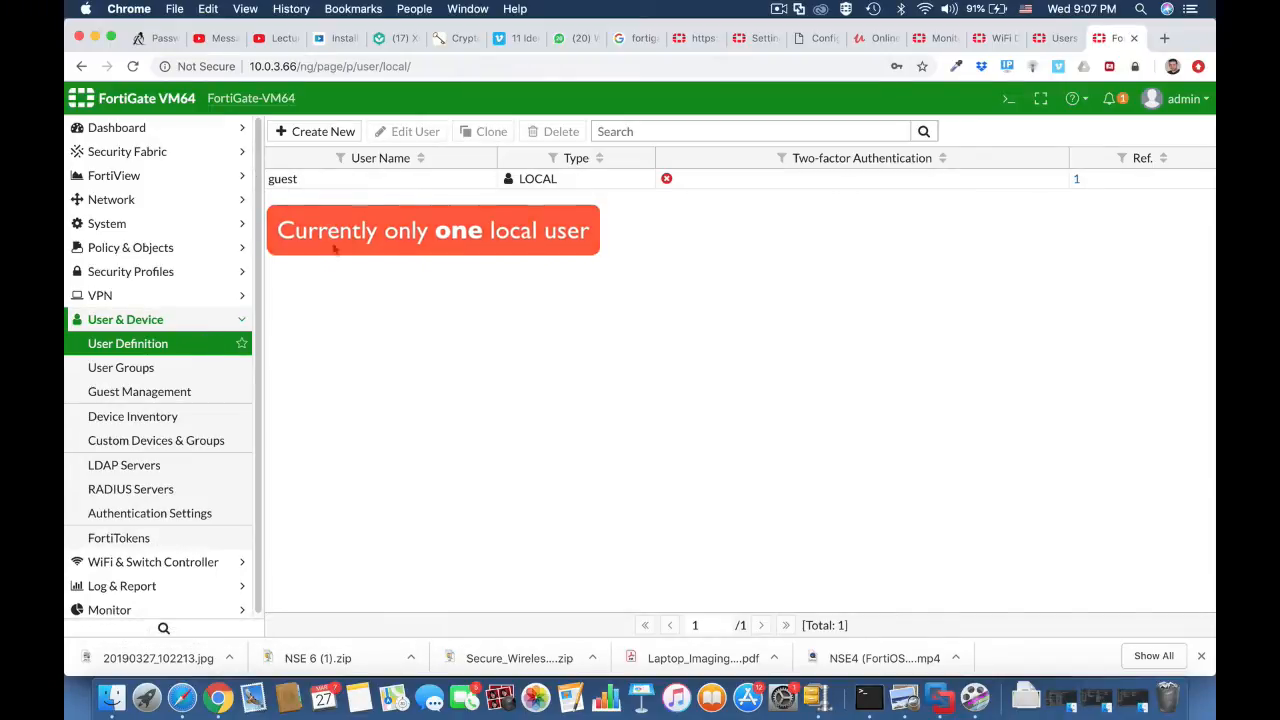
pyautogui.click(191, 368)
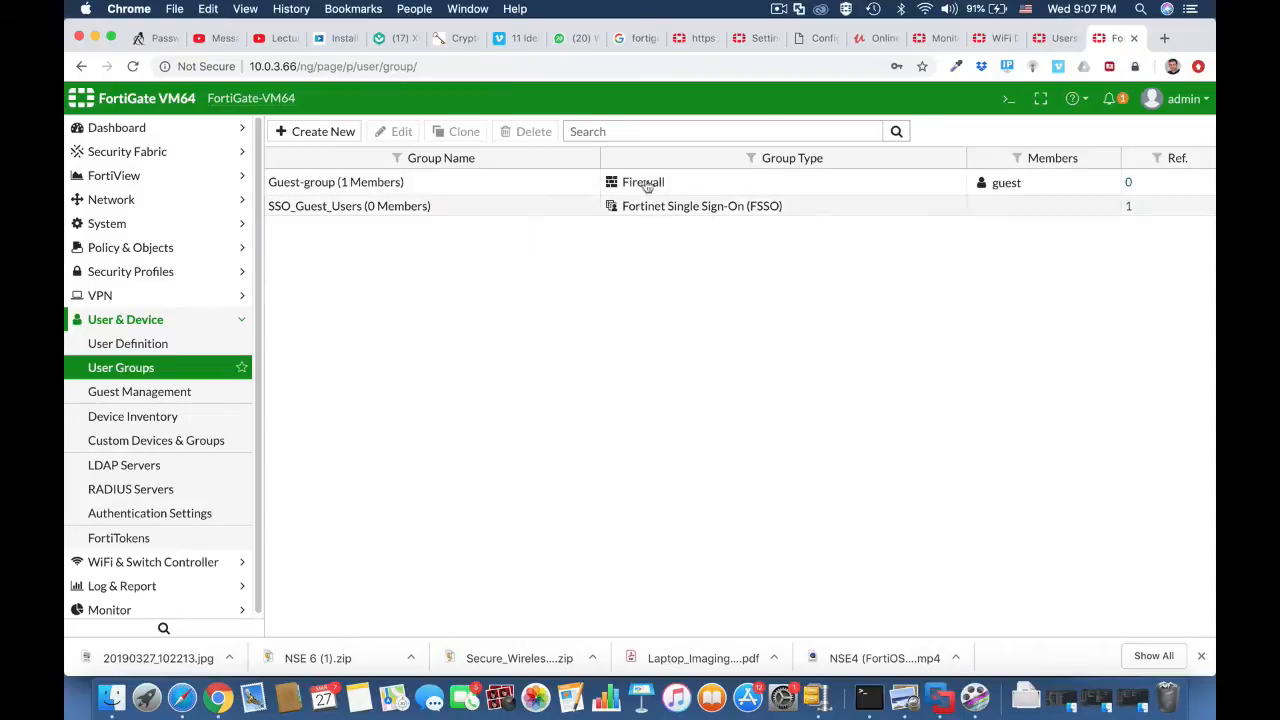
pyautogui.click(128, 343)
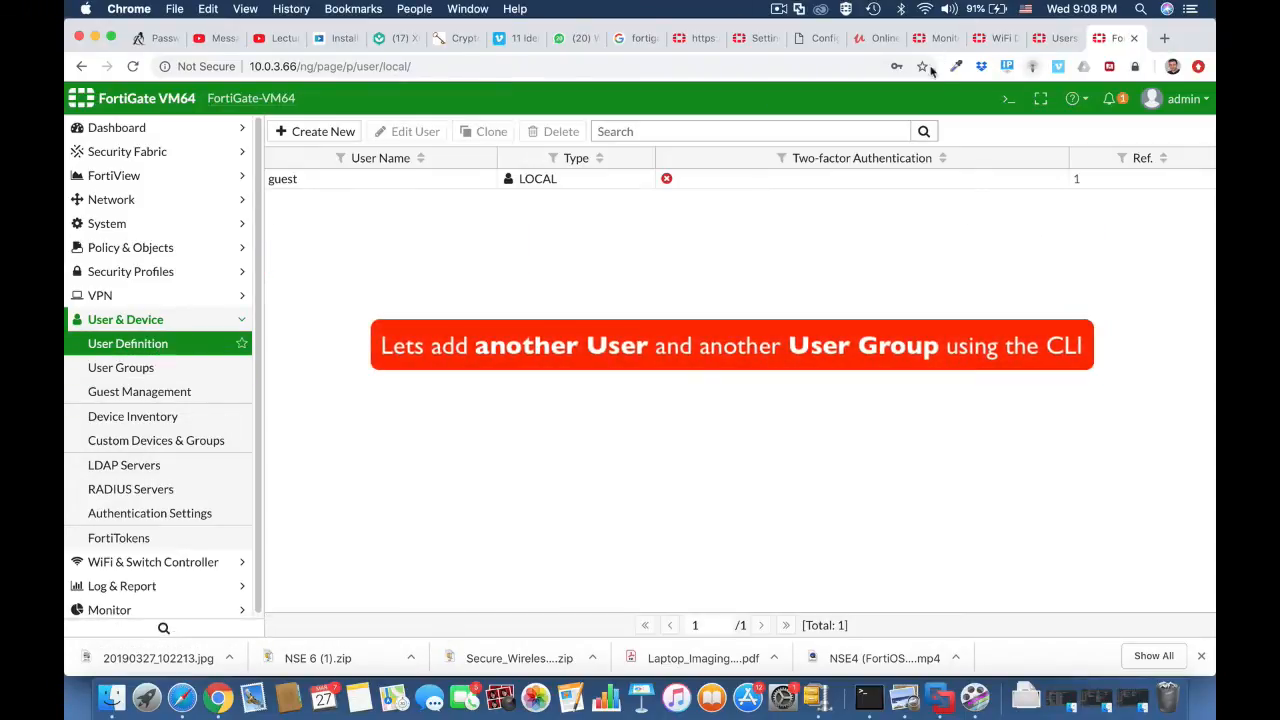
# Step: Open the CLI console, enter config user local and create the entry testuser1 with edit
pyautogui.click(1007, 101)
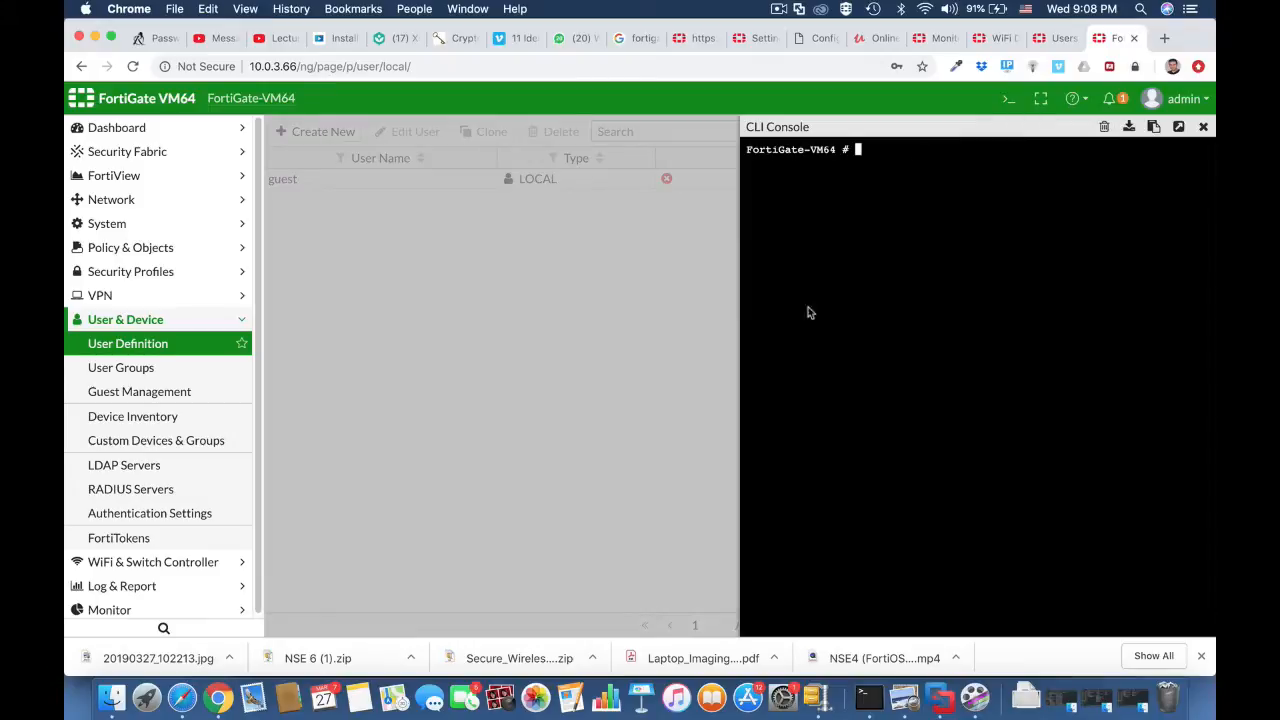
pyautogui.write('config user local')
pyautogui.press('Return')
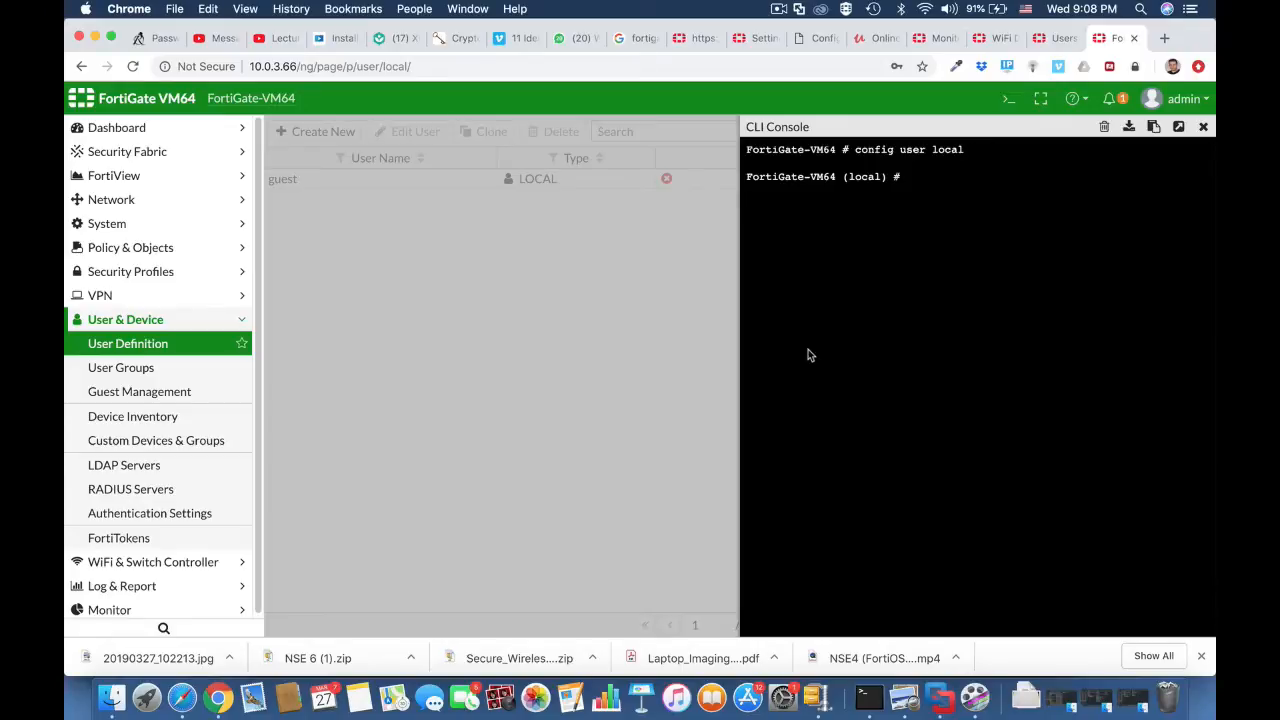
pyautogui.write('edit testuser1')
pyautogui.press('Return')
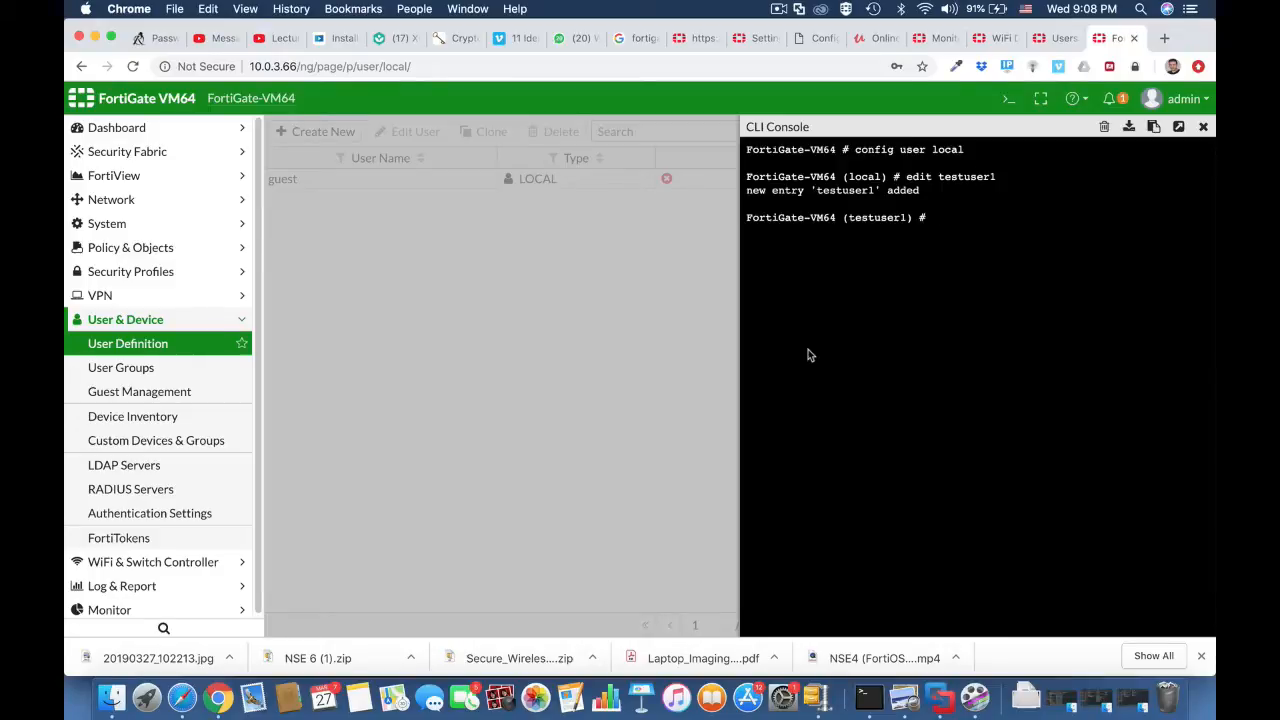
# Step: Set testuser1's type to password in the CLI
pyautogui.write('set type password')
pyautogui.press('Return')
# Step: Enter testuser1's account password with set passwd and end the local user configuration to save it
pyautogui.write('set passwd')
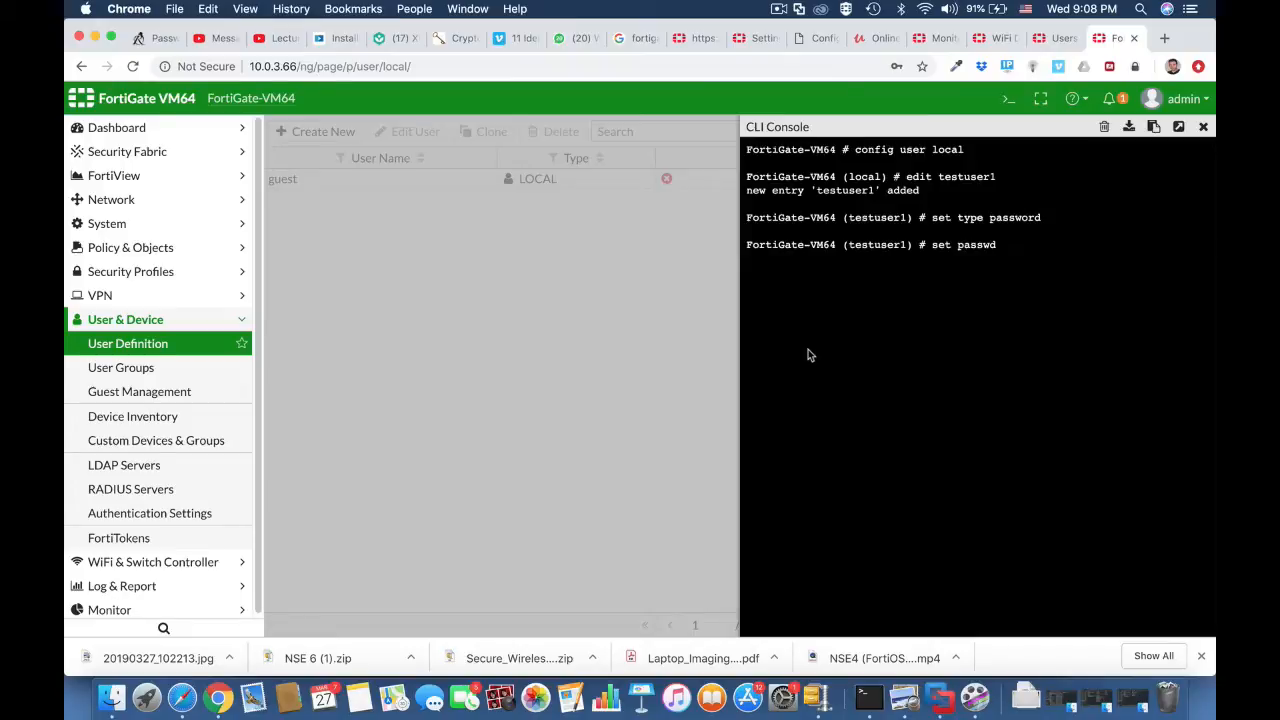
pyautogui.press('Return')
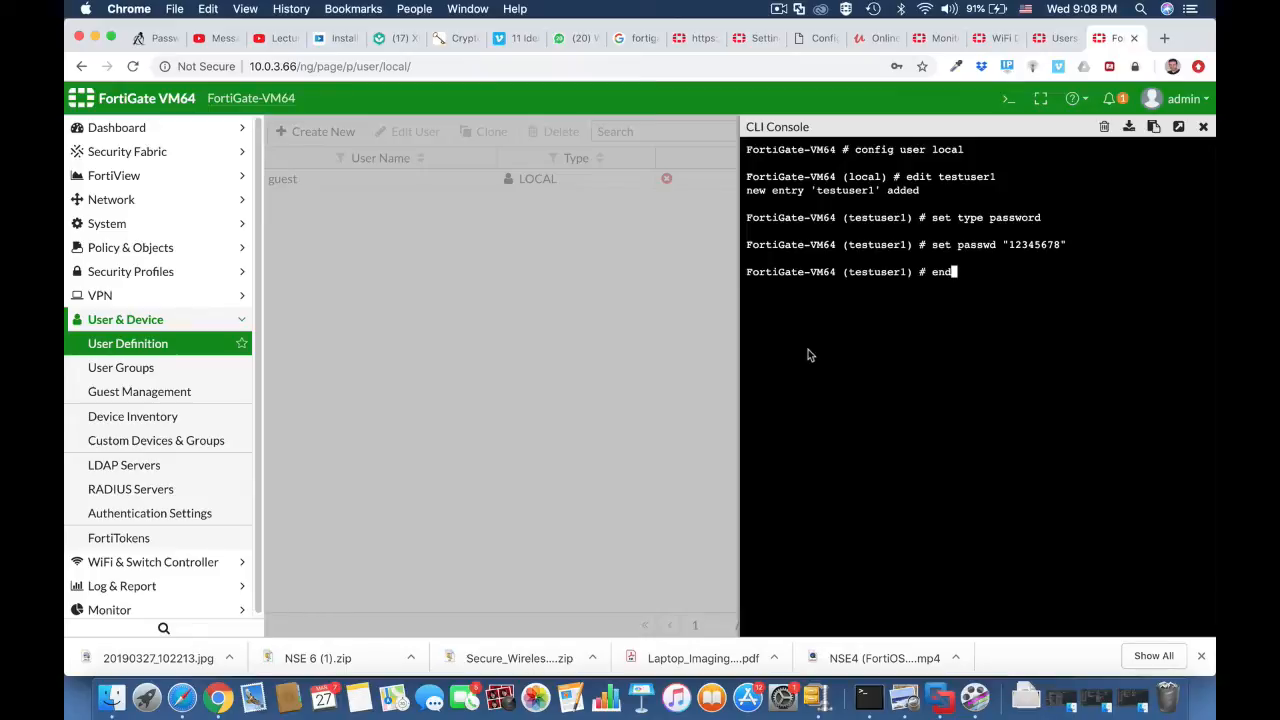
pyautogui.press('Return')
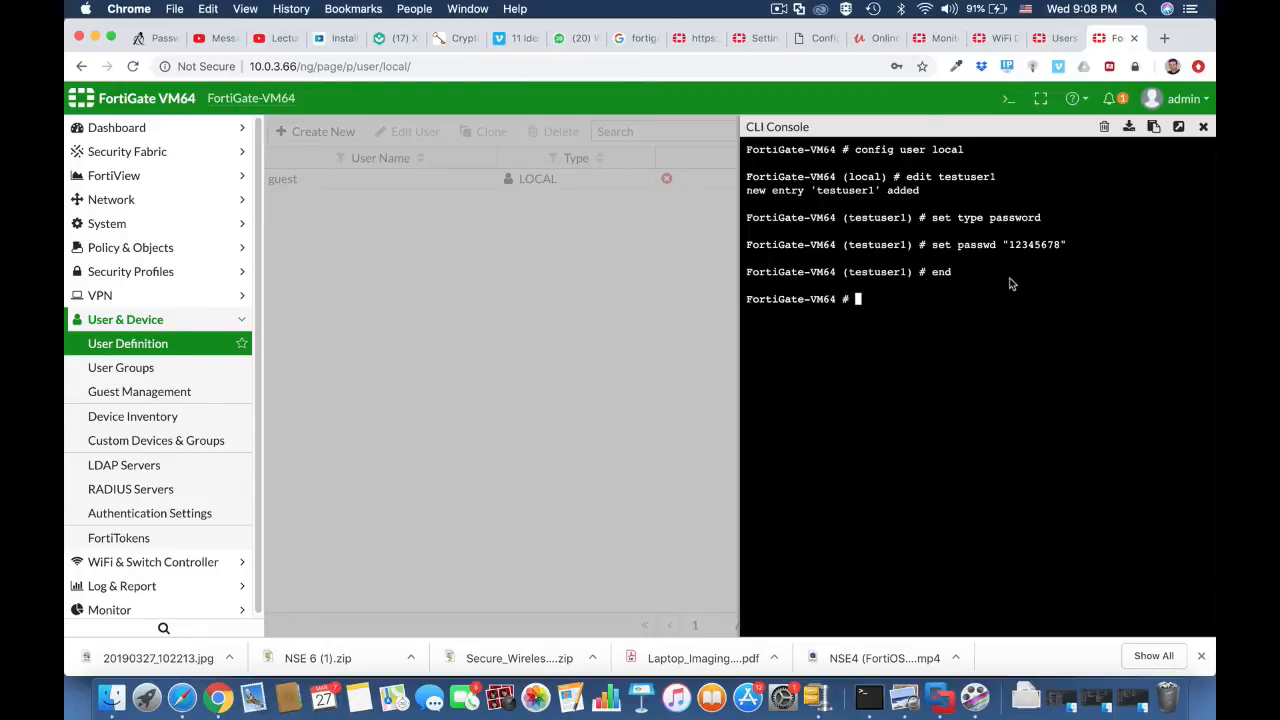
# Step: Check the User Definition list for testuser1 and open the User Groups page
pyautogui.click(221, 352)
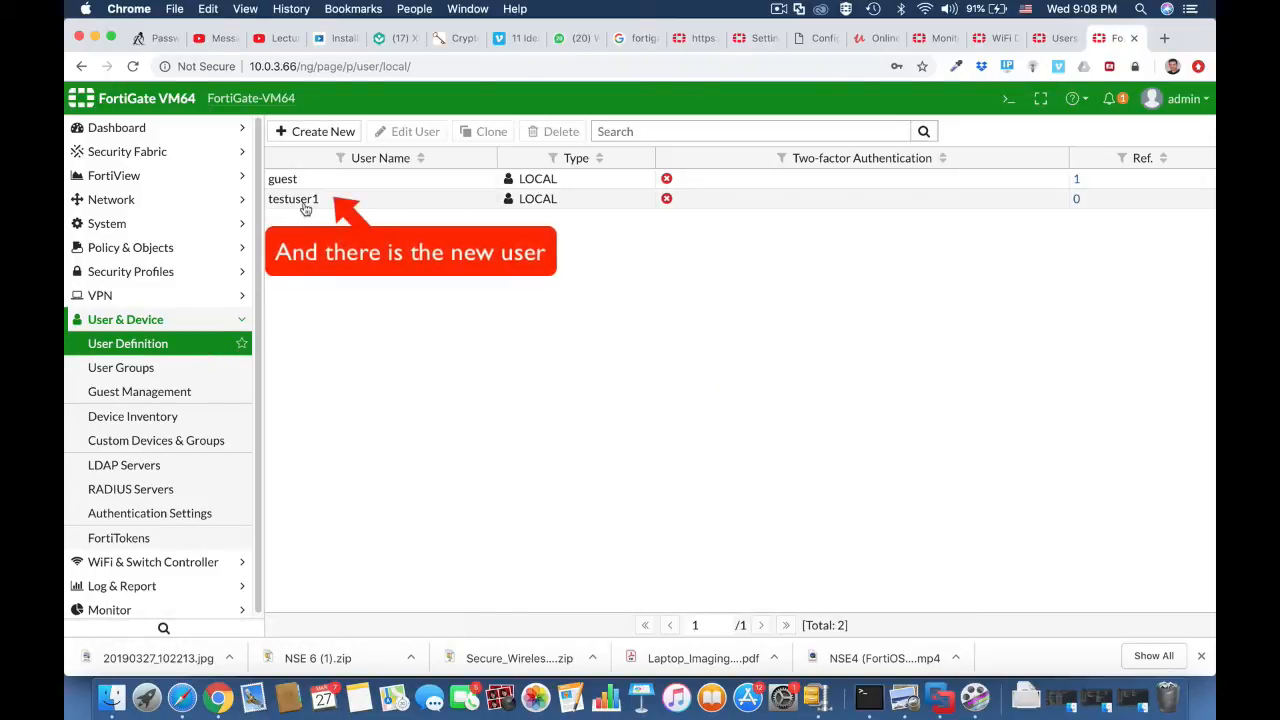
pyautogui.click(190, 374)
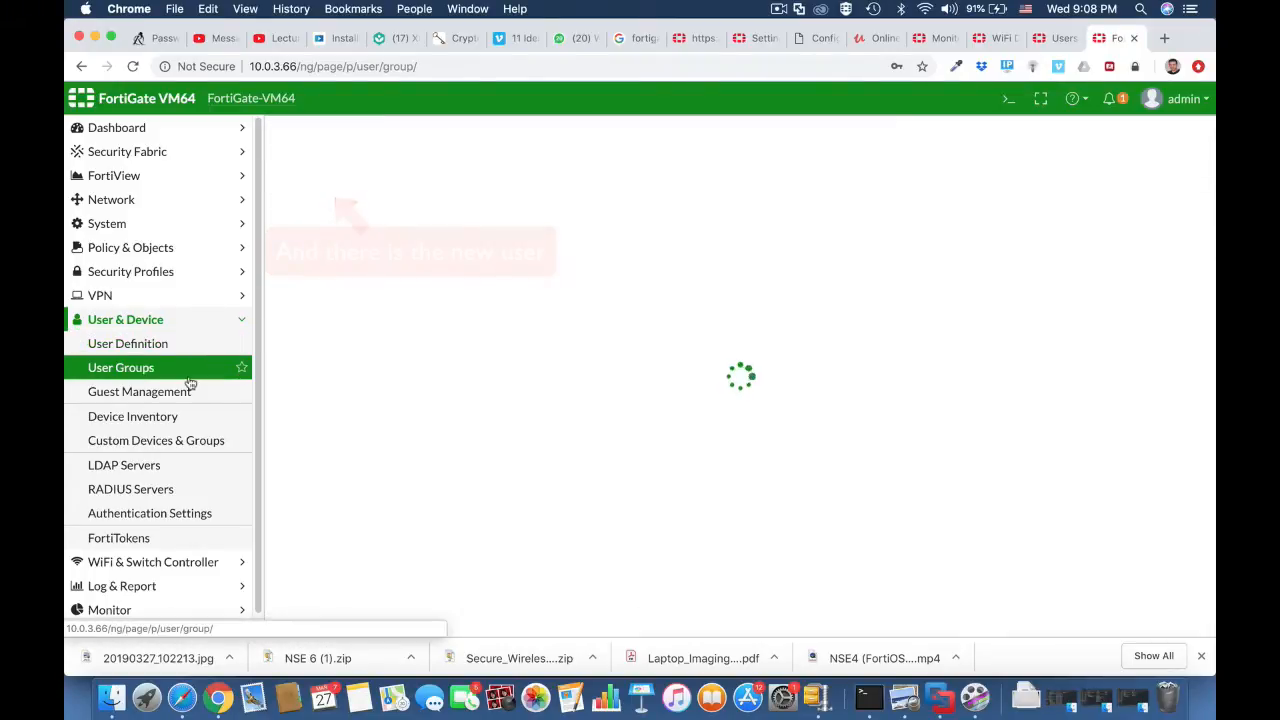
# Step: Reopen the CLI console, enter config user group and create the group wifi-users with edit
pyautogui.click(1010, 101)
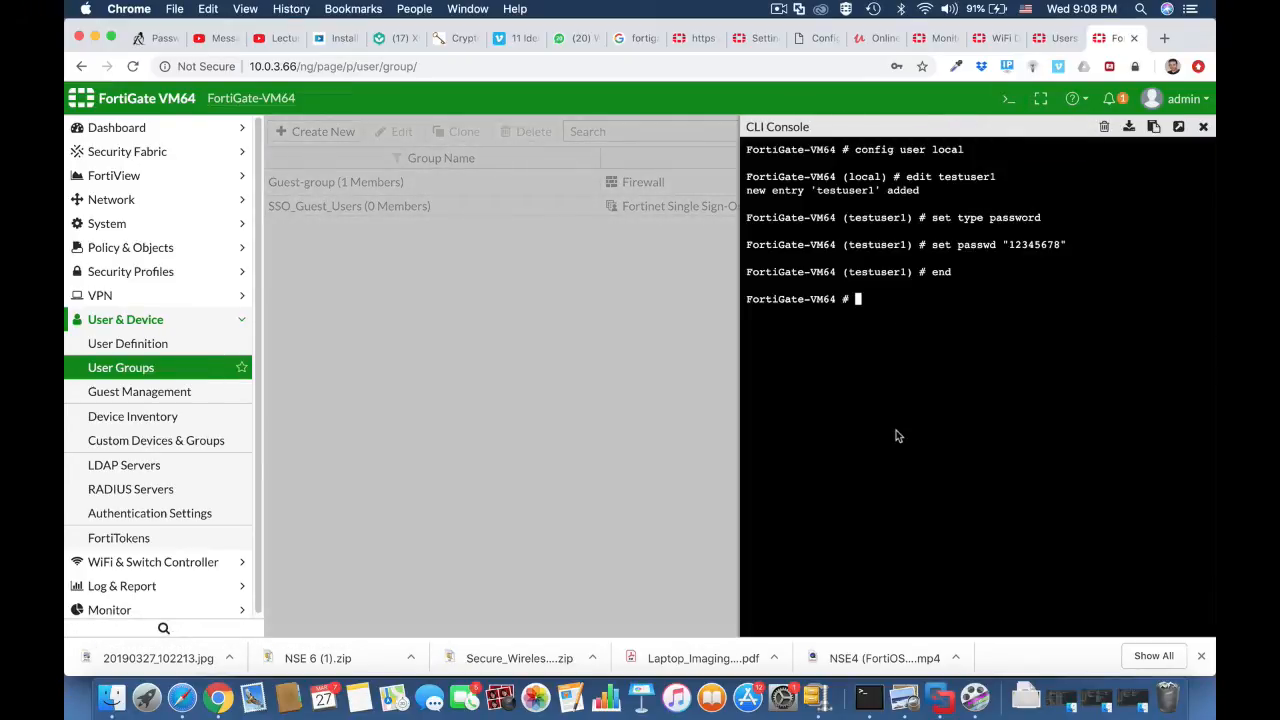
pyautogui.write('config user ')
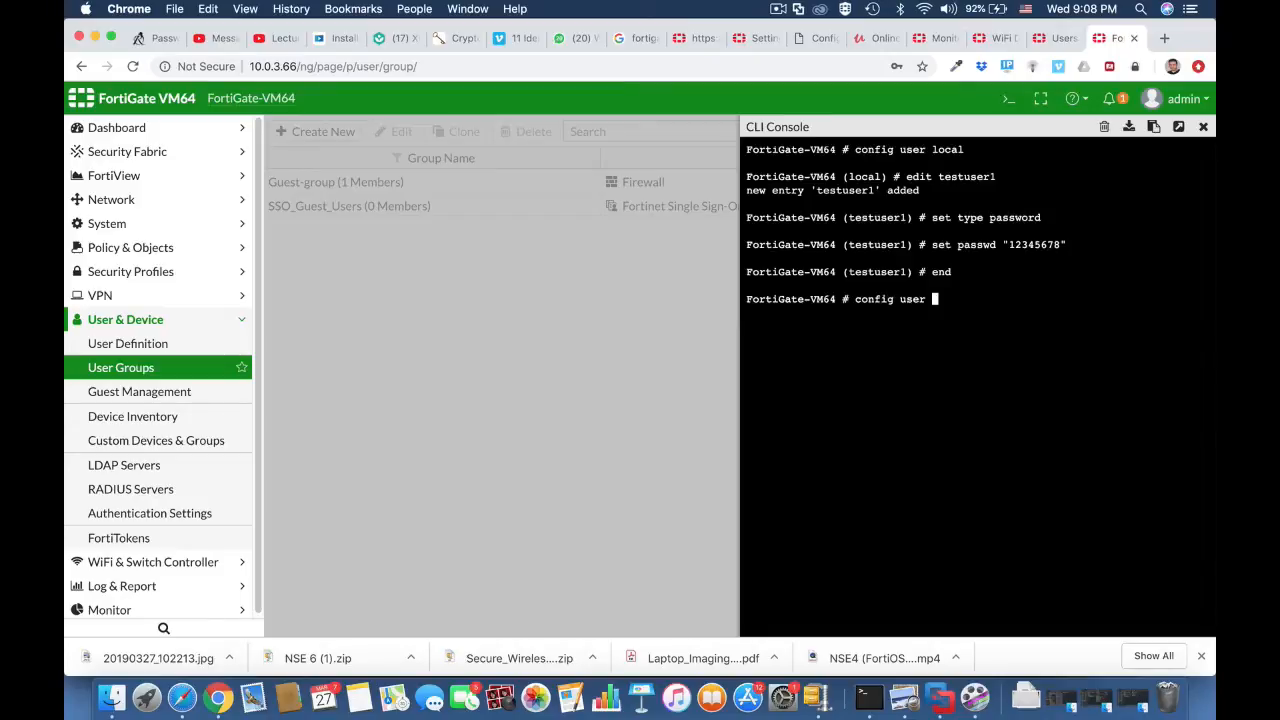
pyautogui.write('group')
pyautogui.press('Return')
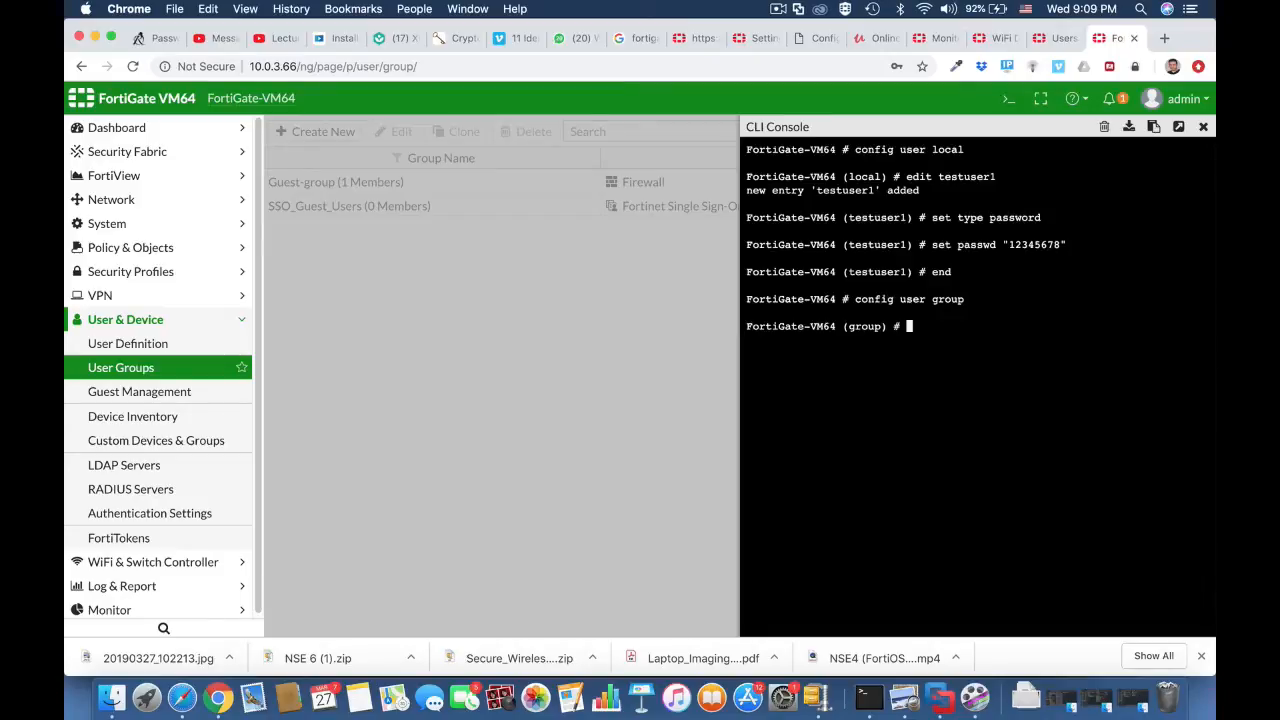
pyautogui.write('edit wifi-users')
pyautogui.press('Return')
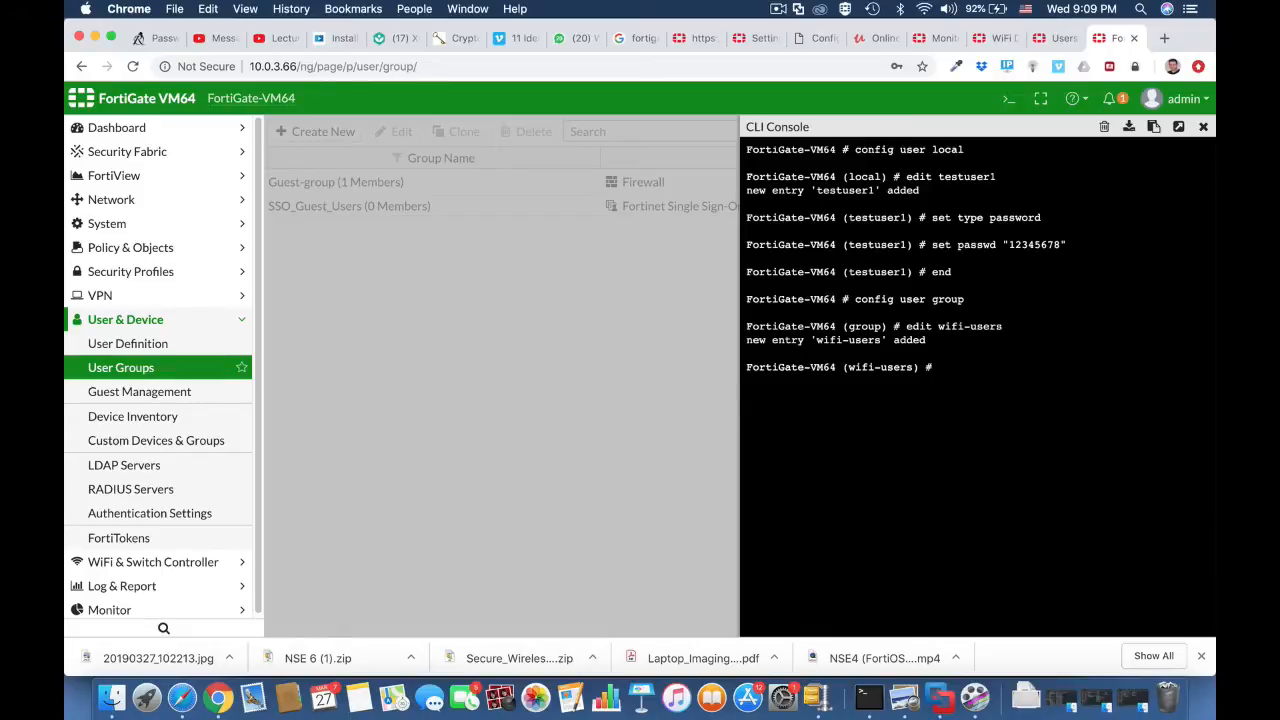
# Step: Set testuser1 as a member of wifi-users, end the group configuration and close the CLI console
pyautogui.write('set member testuser')
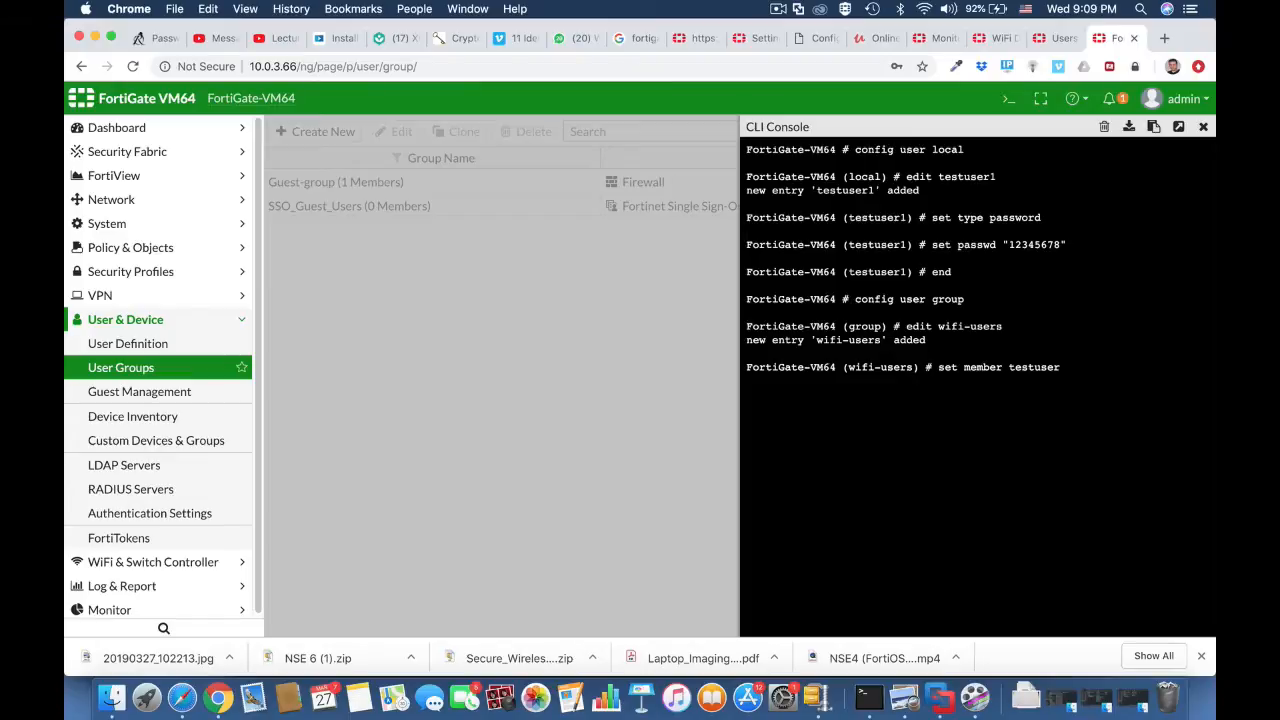
pyautogui.write('1')
pyautogui.press('Return')
pyautogui.write('end')
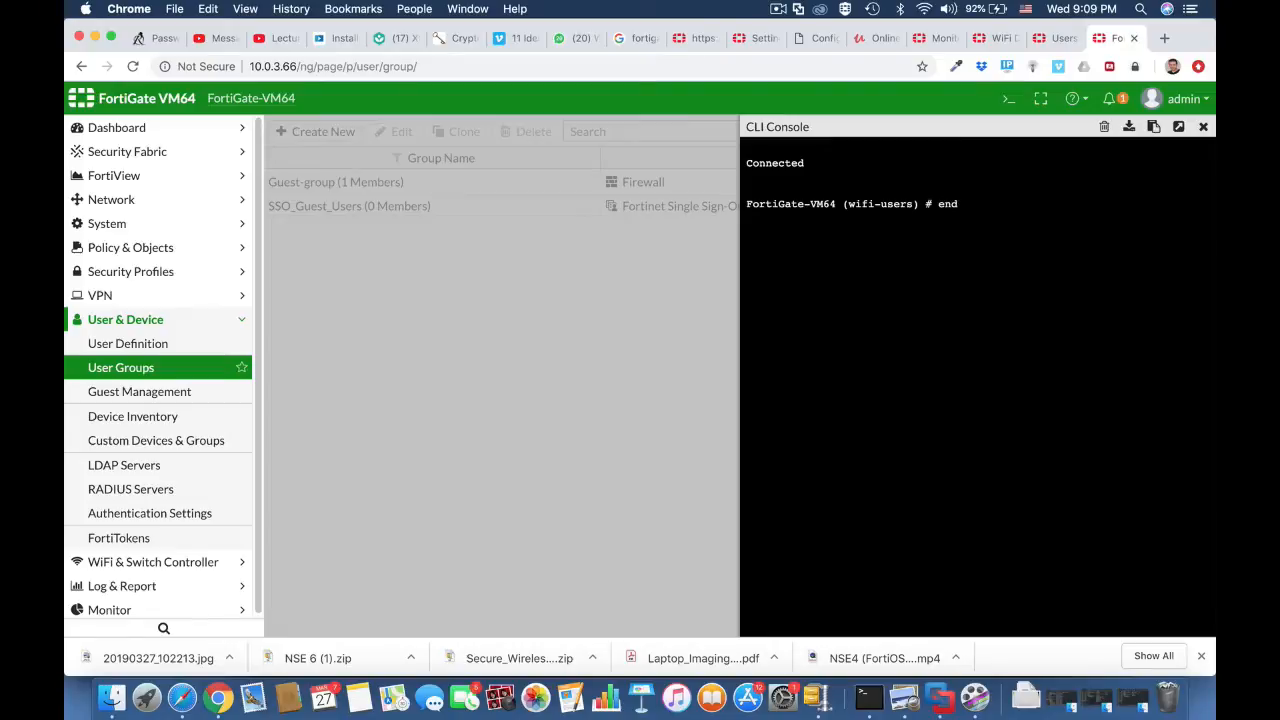
pyautogui.press('Return')
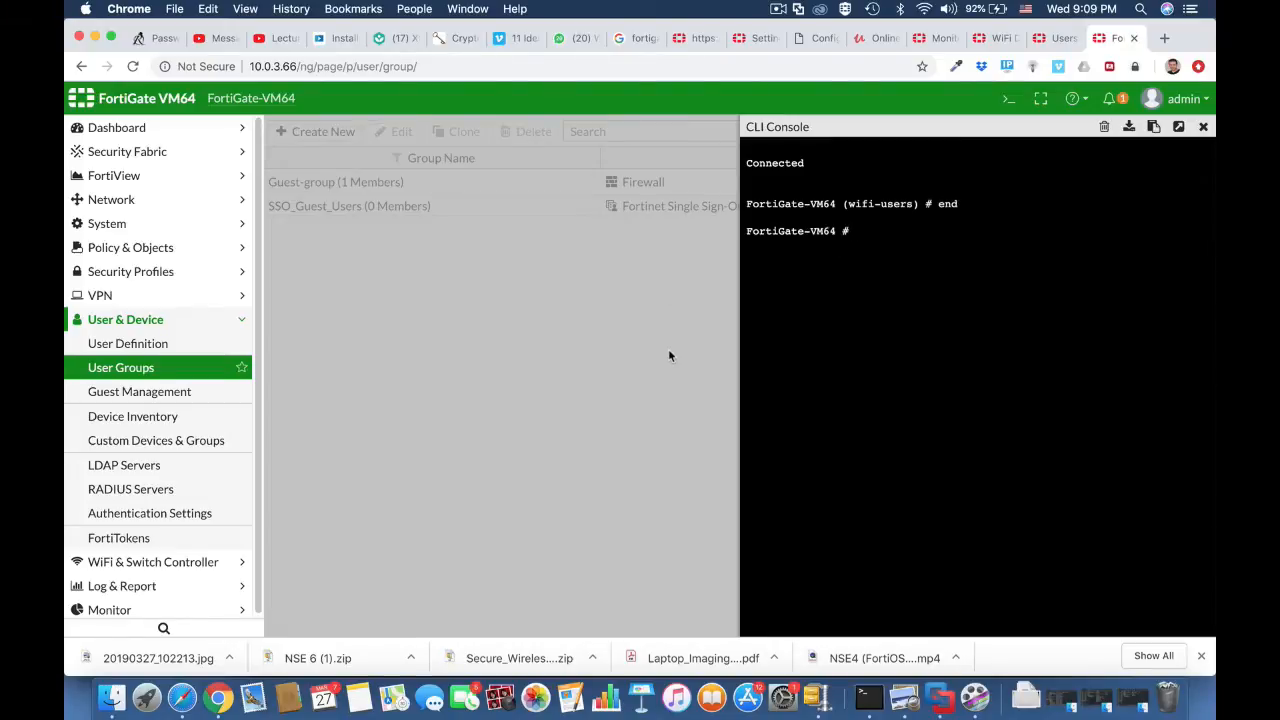
pyautogui.click(1203, 127)
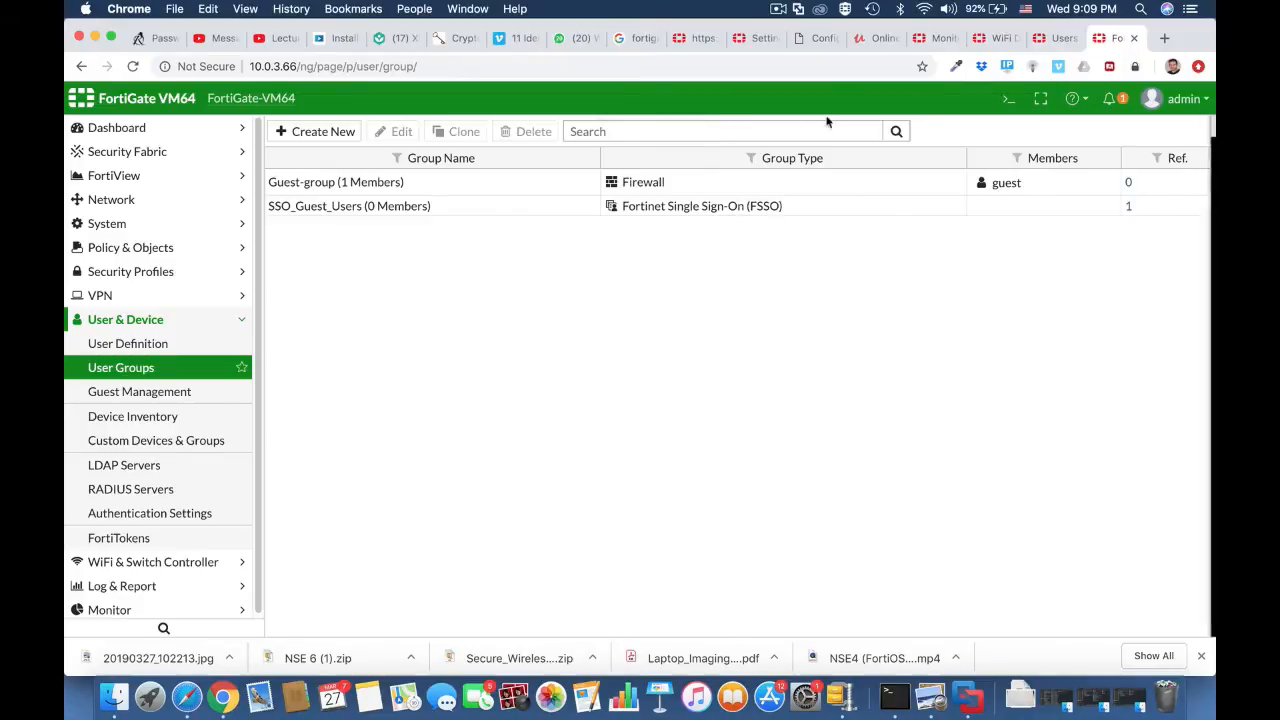
# Step: Reload the User Groups page and open the wifi-users group for editing to review its membership
pyautogui.click(766, 66)
pyautogui.press('Return')
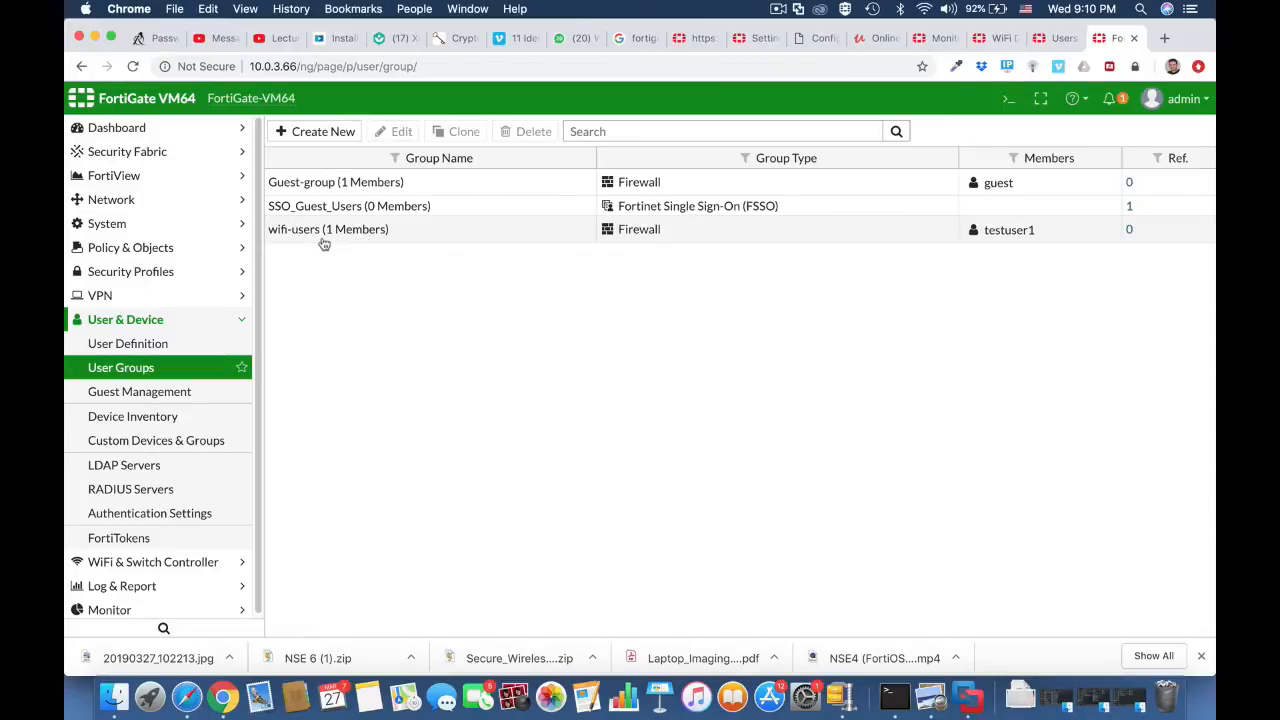
pyautogui.click(425, 233)
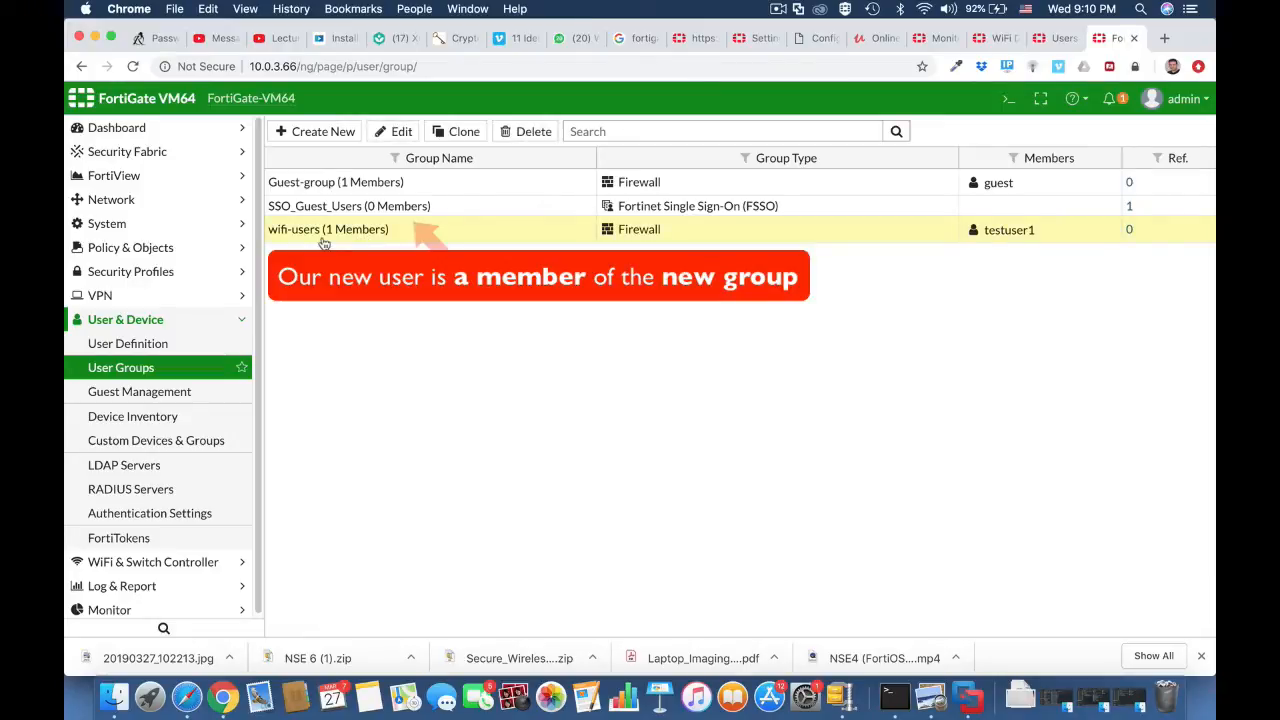
pyautogui.click(391, 131)
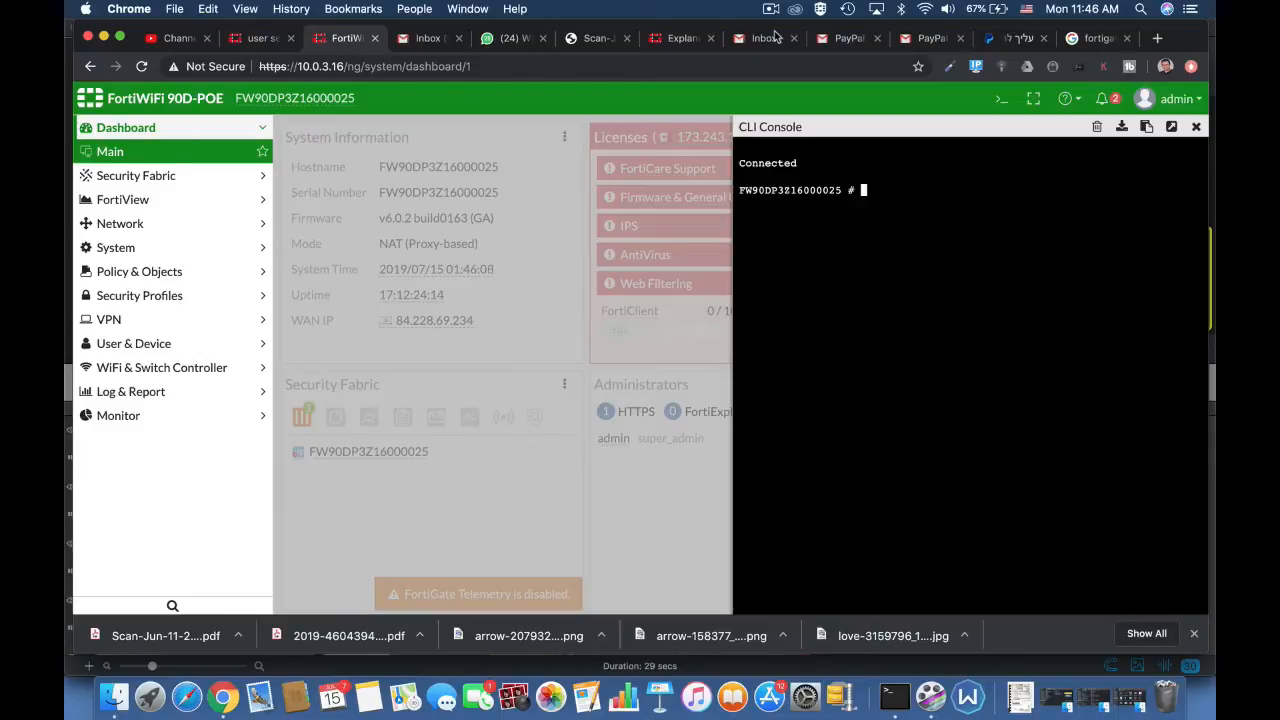
# Step: Enter the user authentication settings in the CLI console with config user setting
pyautogui.write('config user s')
pyautogui.press('Tab')
pyautogui.press('Tab')
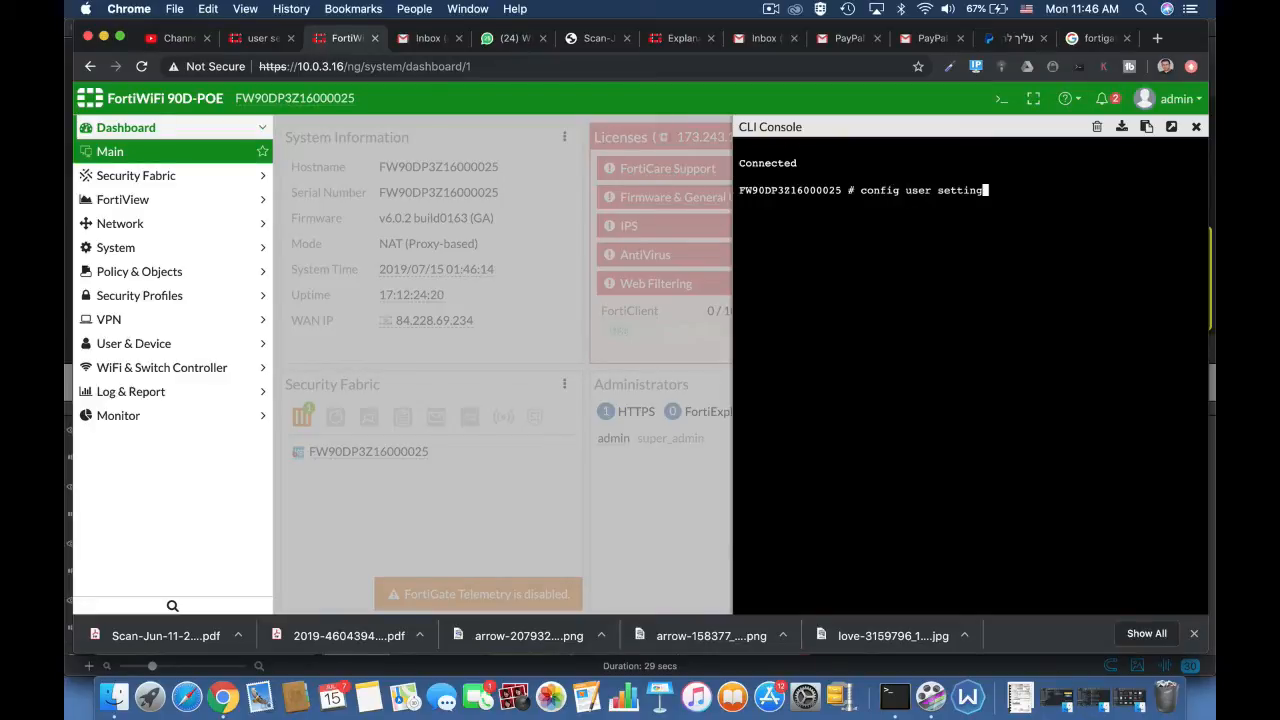
pyautogui.press('Return')
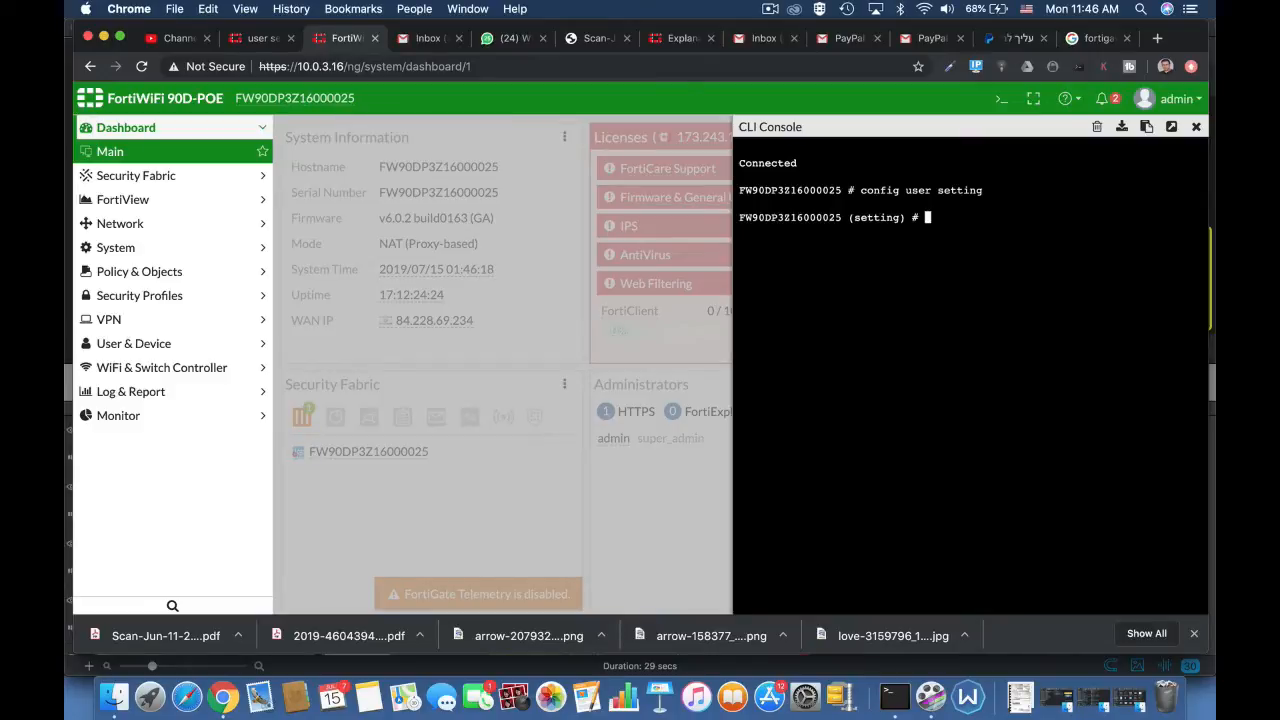
# Step: Set the user authentication timeout to 30 with set auth-timeout 30
pyautogui.write('set a')
pyautogui.press('Tab')
pyautogui.press('Tab')
pyautogui.press('Tab')
pyautogui.press('Tab')
pyautogui.press('Tab')
pyautogui.press('Tab')
pyautogui.press('Tab')
pyautogui.press('Tab')
pyautogui.write('30')
pyautogui.press('Return')
pyautogui.press('Return')
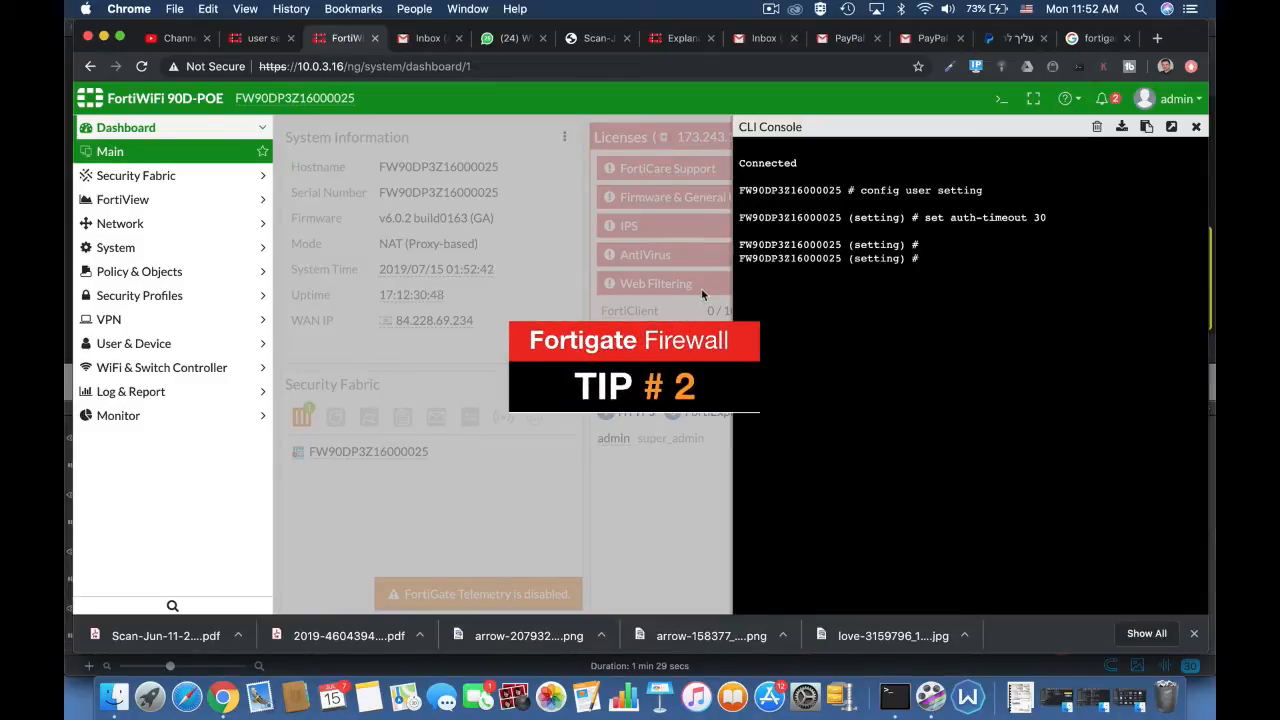
# Step: Write the set auth-timeout-type command and cycle through its available values, including idle-timeout
pyautogui.write('set ')
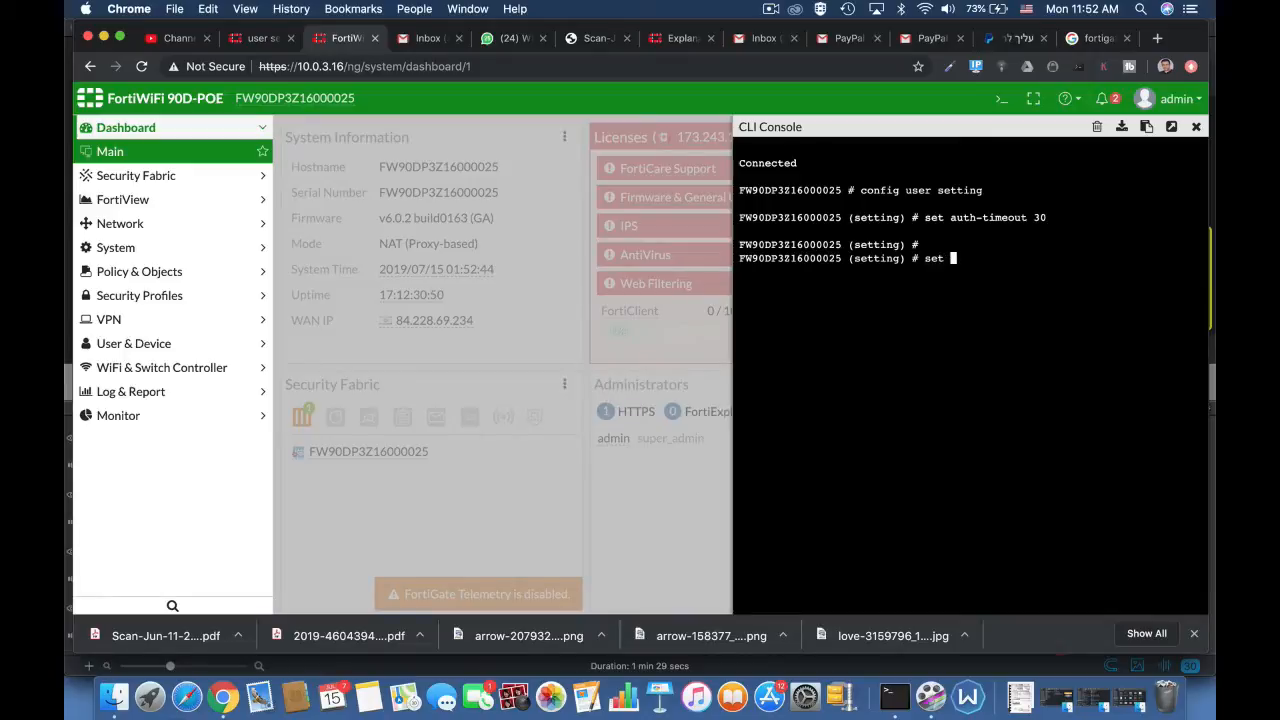
pyautogui.write('auth-type')
pyautogui.press('BackSpace')
pyautogui.press('BackSpace')
pyautogui.press('BackSpace')
pyautogui.press('BackSpace')
pyautogui.write('secure-http')
pyautogui.press('Tab')
pyautogui.press('Tab')
pyautogui.press('Tab')
pyautogui.press('Tab')
pyautogui.press('Tab')
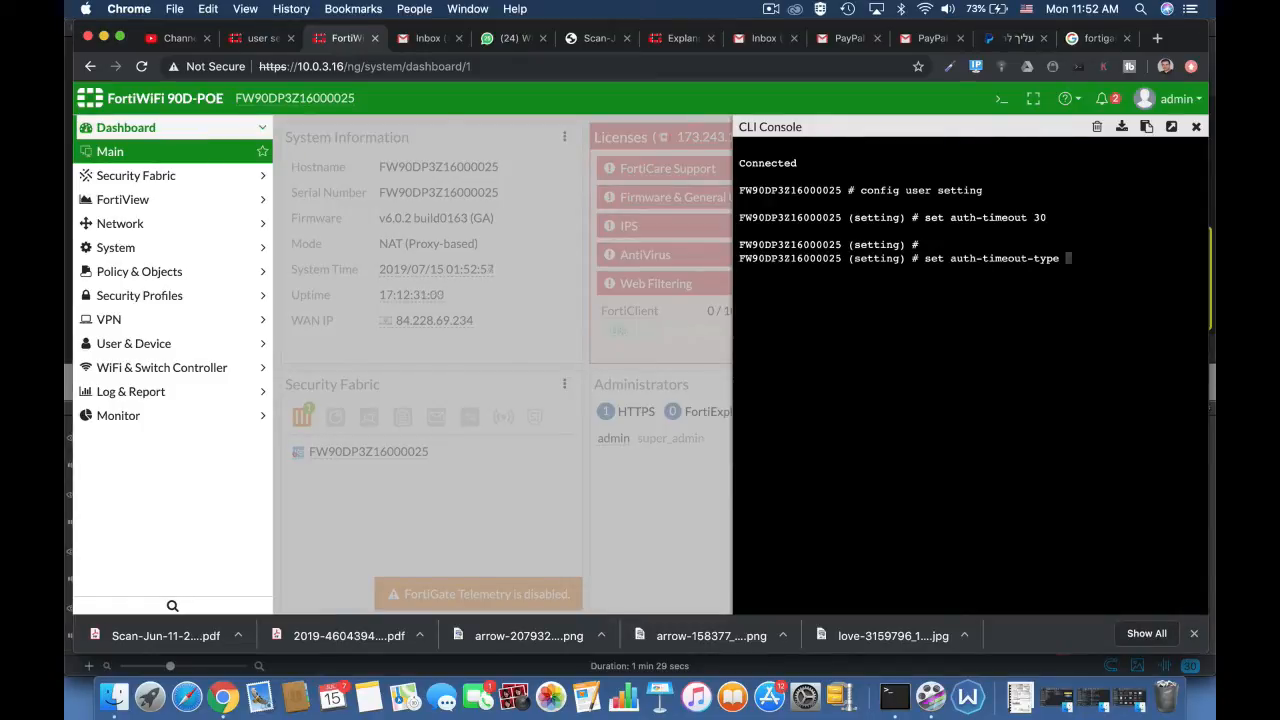
pyautogui.press('Tab')
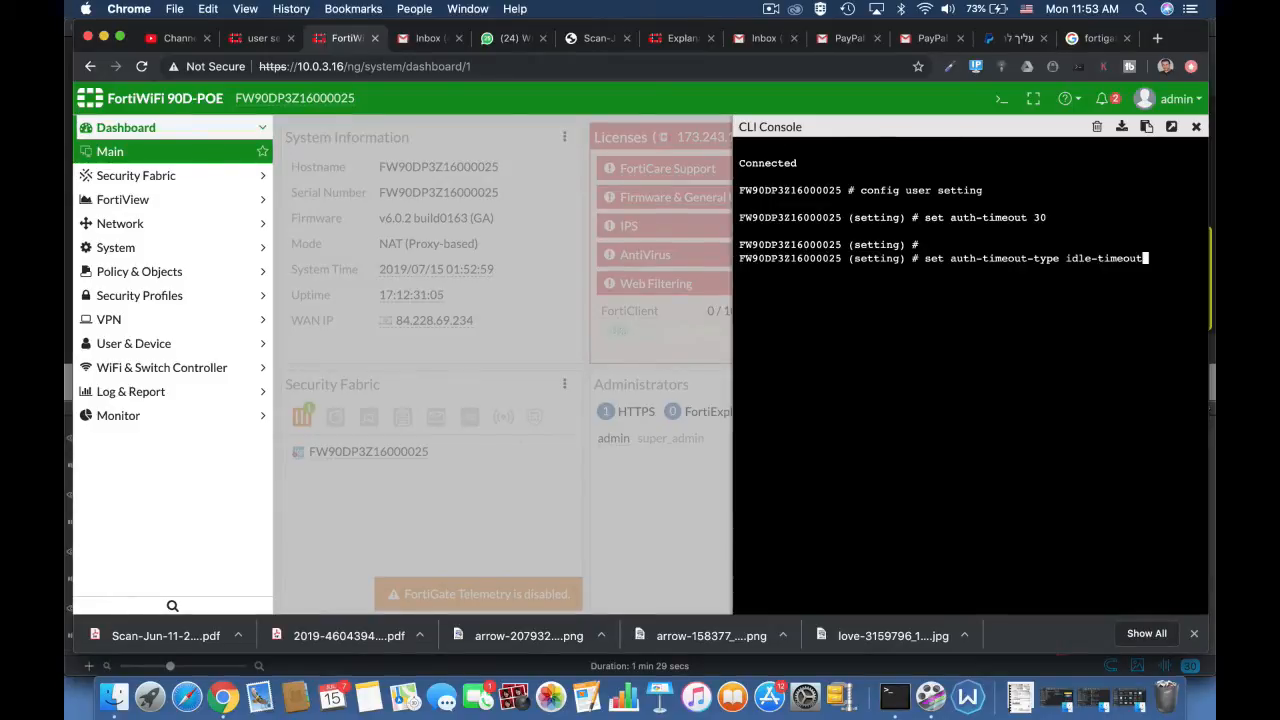
pyautogui.press('Tab')
pyautogui.press('Tab')
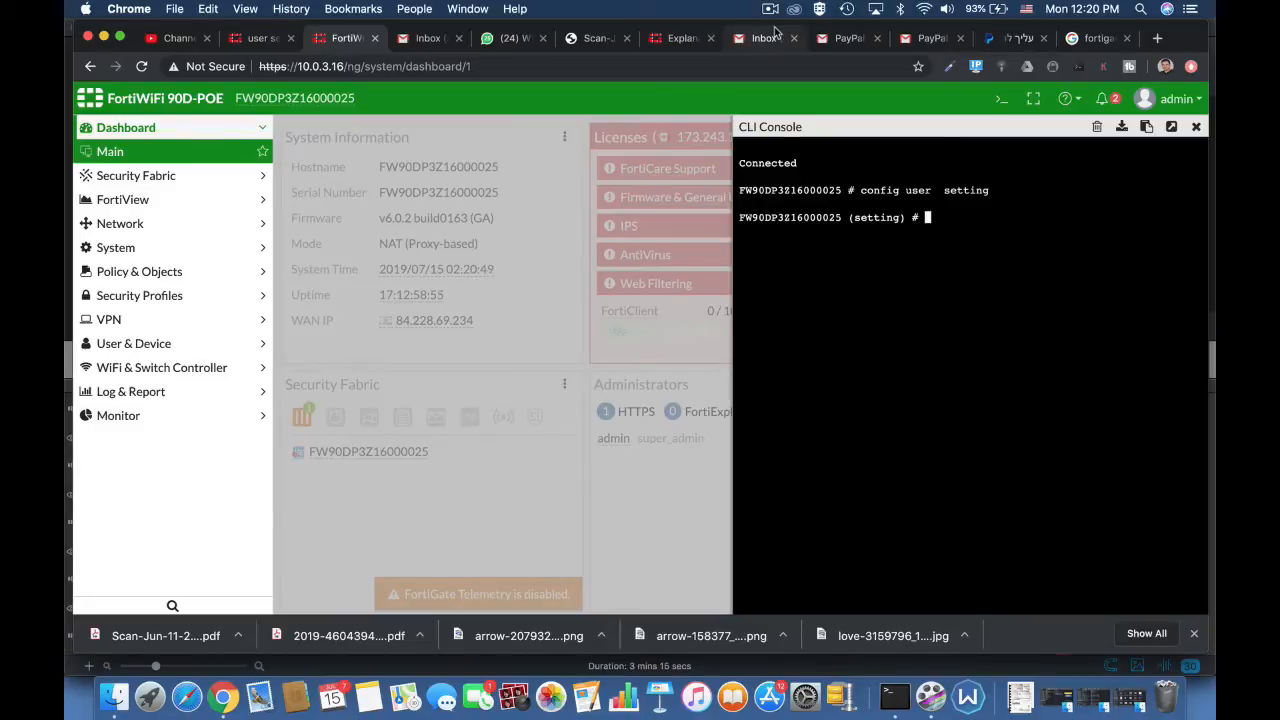
# Step: Limit failed authentication attempts to 3 with set auth-invalid-max 3 in the user settings
pyautogui.write('set auth-type')
pyautogui.press('Tab')
pyautogui.press('Tab')
pyautogui.press('Tab')
pyautogui.press('Tab')
pyautogui.press('Tab')
pyautogui.press('Tab')
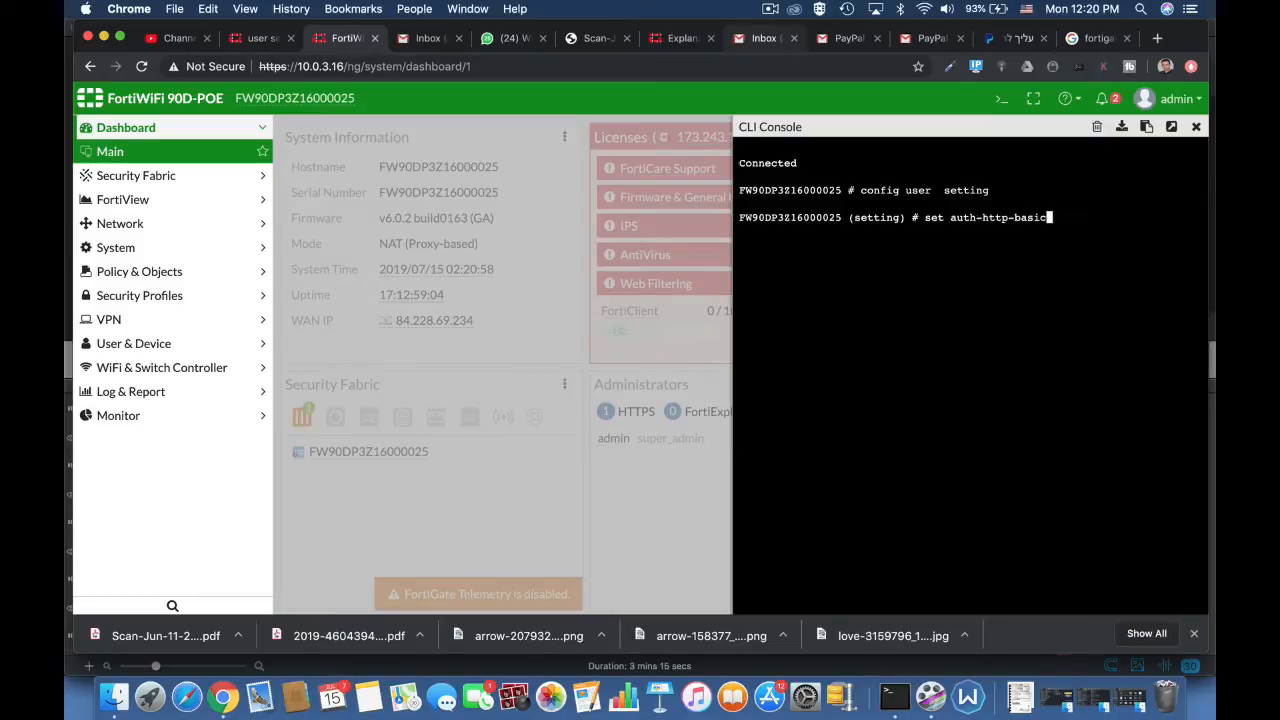
pyautogui.press('Tab')
pyautogui.press('Tab')
pyautogui.press('Tab')
pyautogui.press('Tab')
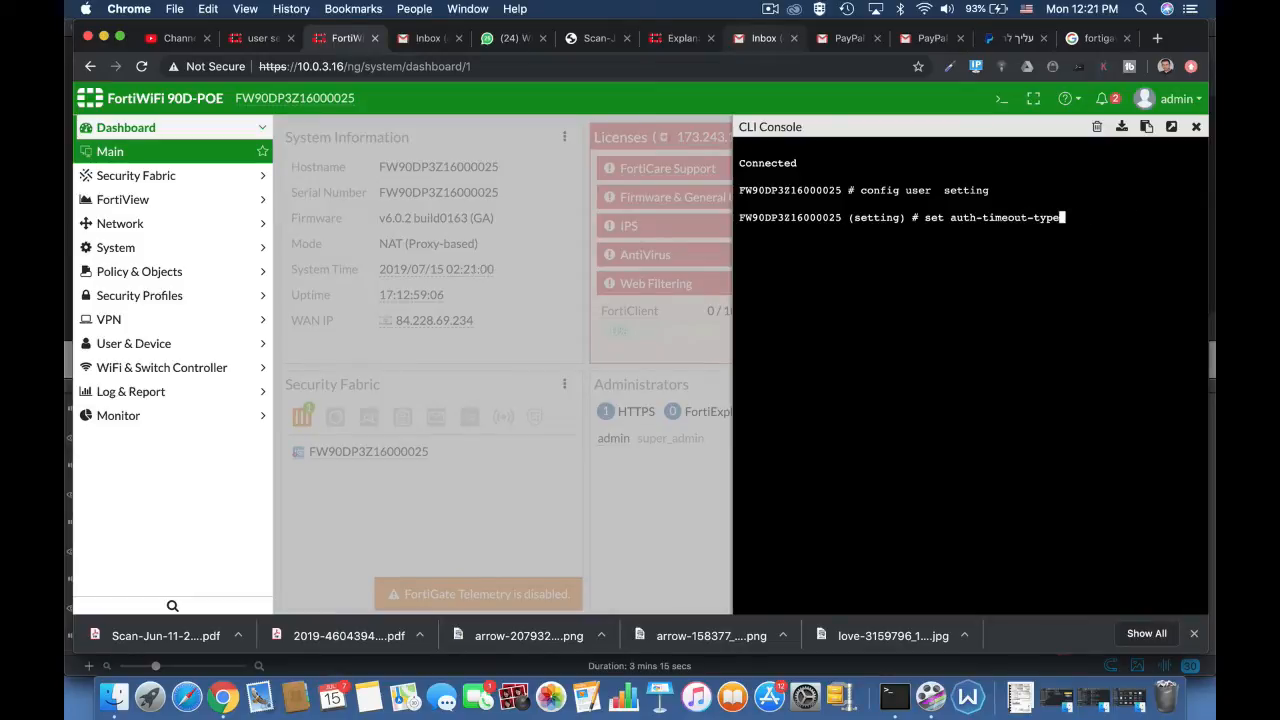
pyautogui.press('Tab')
pyautogui.write('3')
pyautogui.press('Return')
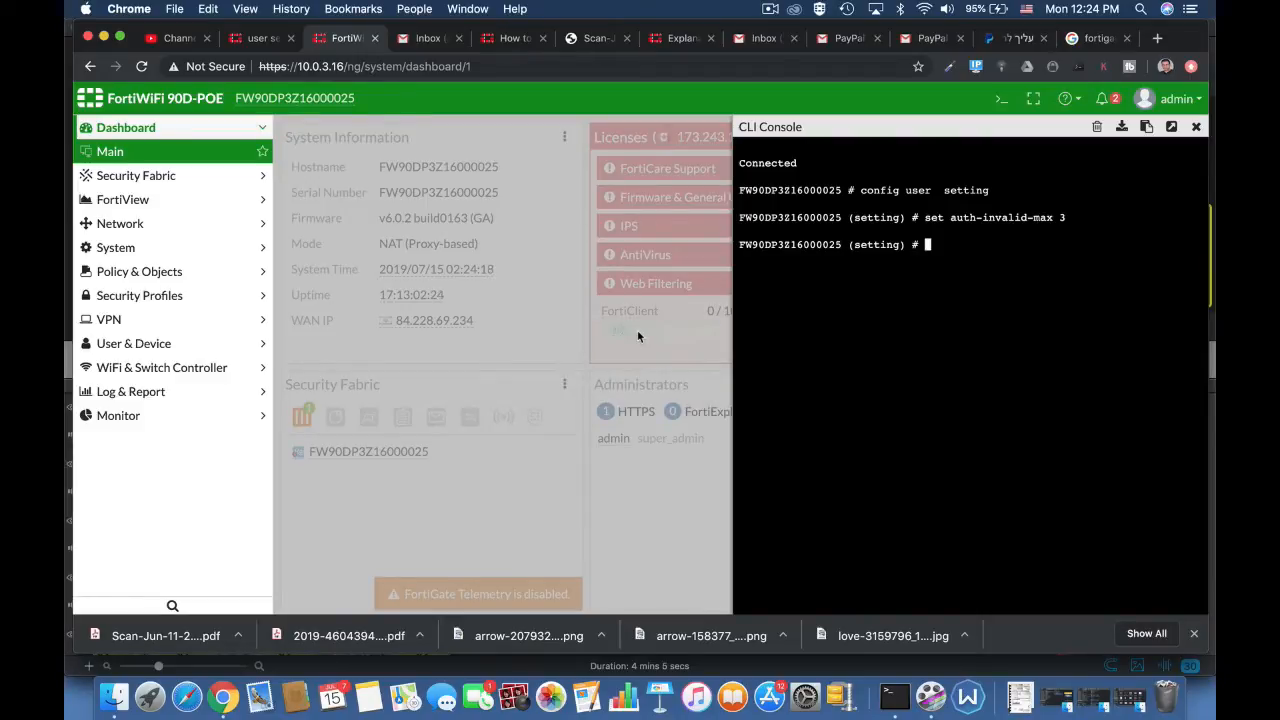
# Step: Set the authentication portal timeout to 30 with set auth-portal-timeout 30
pyautogui.write('set auth-type')
pyautogui.press('Tab')
pyautogui.press('Tab')
pyautogui.press('Tab')
pyautogui.press('Tab')
pyautogui.press('Tab')
pyautogui.press('Tab')
pyautogui.press('Tab')
pyautogui.press('Tab')
pyautogui.press('Tab')
pyautogui.press('Tab')
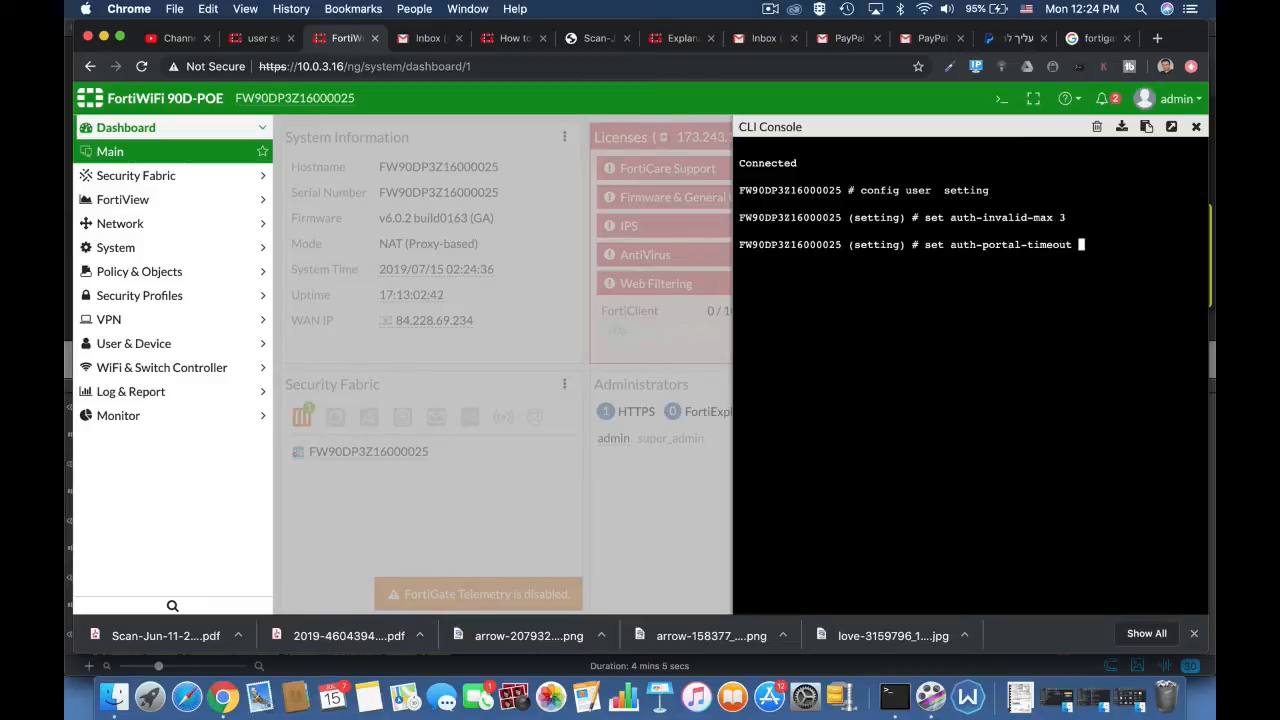
pyautogui.write('1')
pyautogui.press('BackSpace')
pyautogui.write('30')
pyautogui.press('Return')
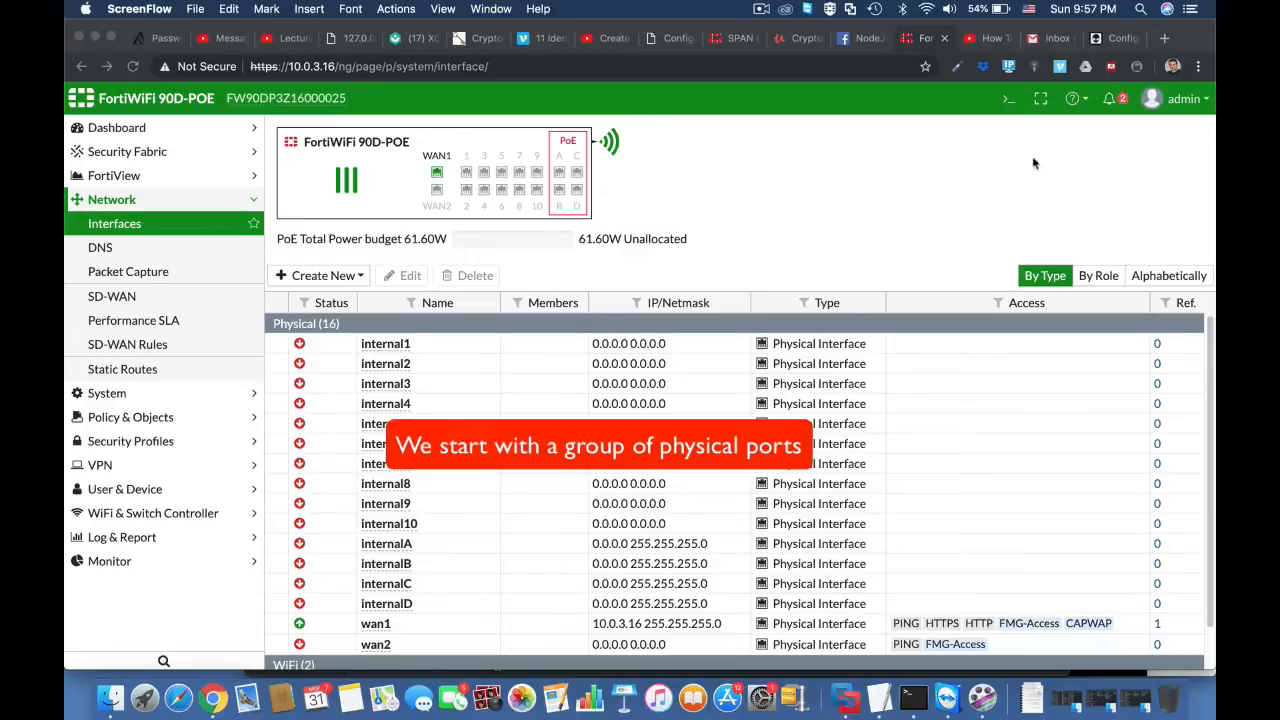
# Step: Open the CLI console from the Interfaces page, enter config sys virtual-switch and list the existing entries with get
pyautogui.click(1007, 112)
pyautogui.click(1008, 100)
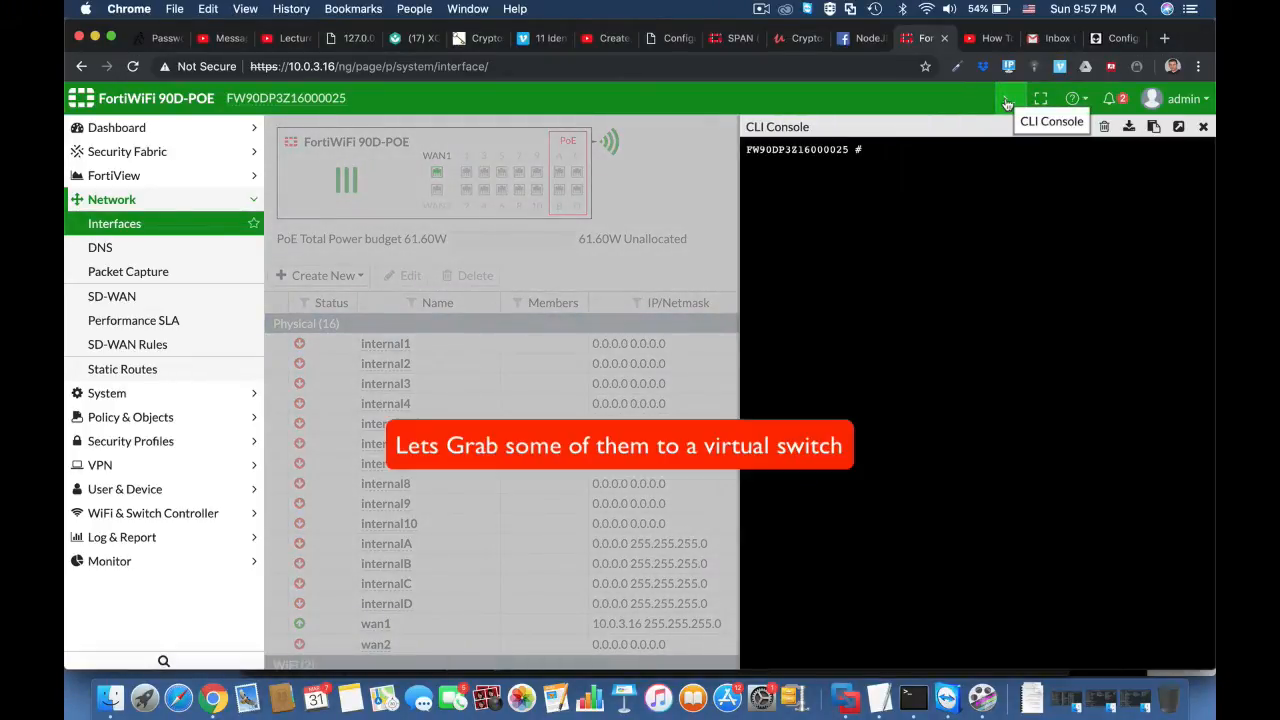
pyautogui.press('Return')
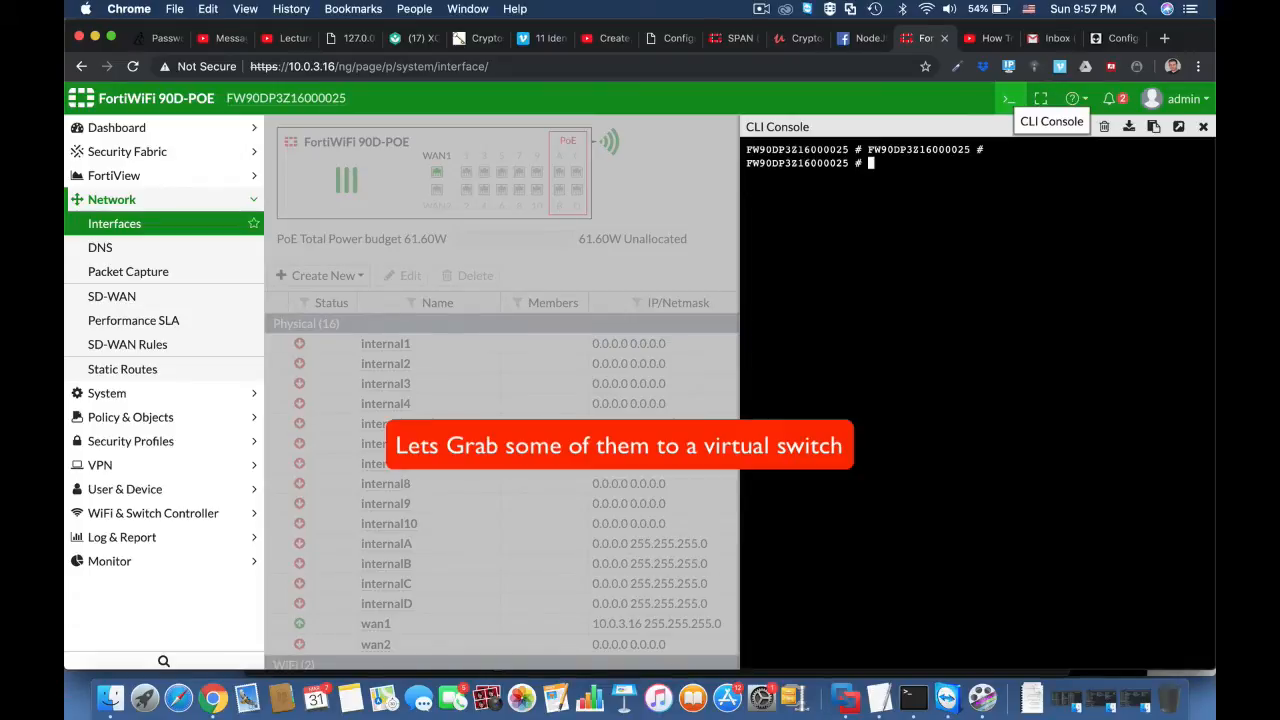
pyautogui.write('config sys vir')
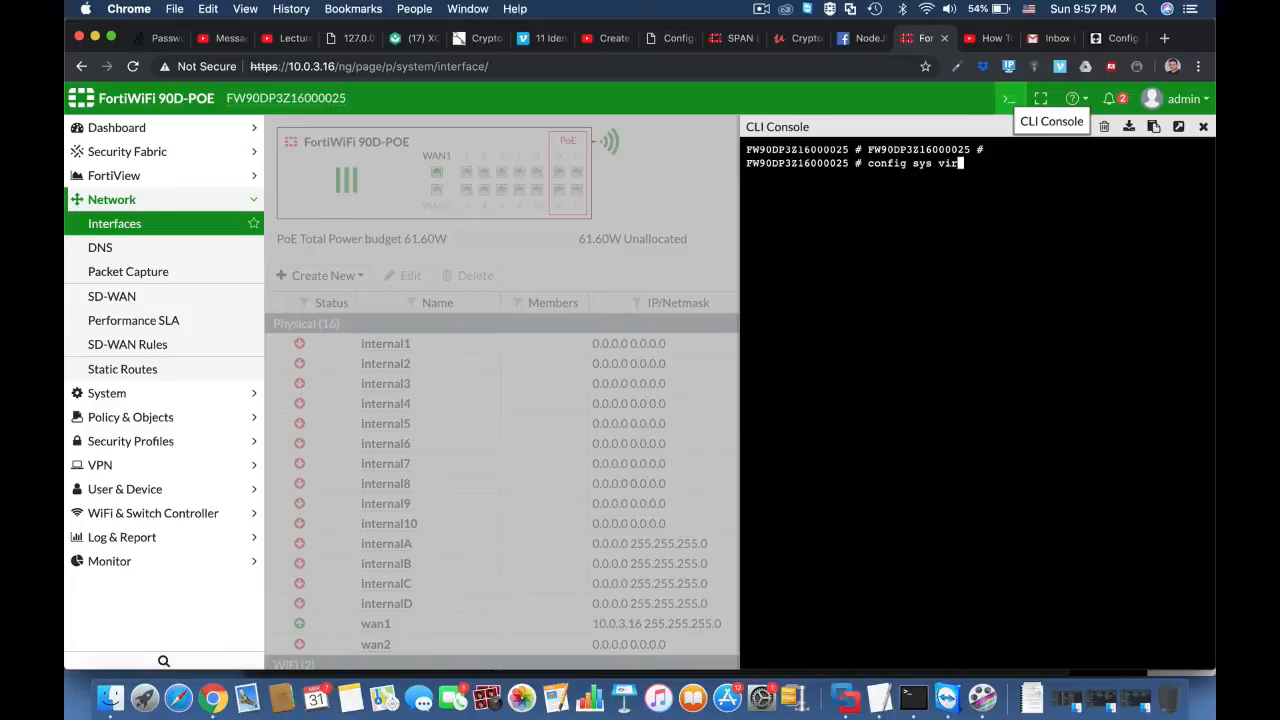
pyautogui.press('Tab')
pyautogui.press('Return')
pyautogui.write('get')
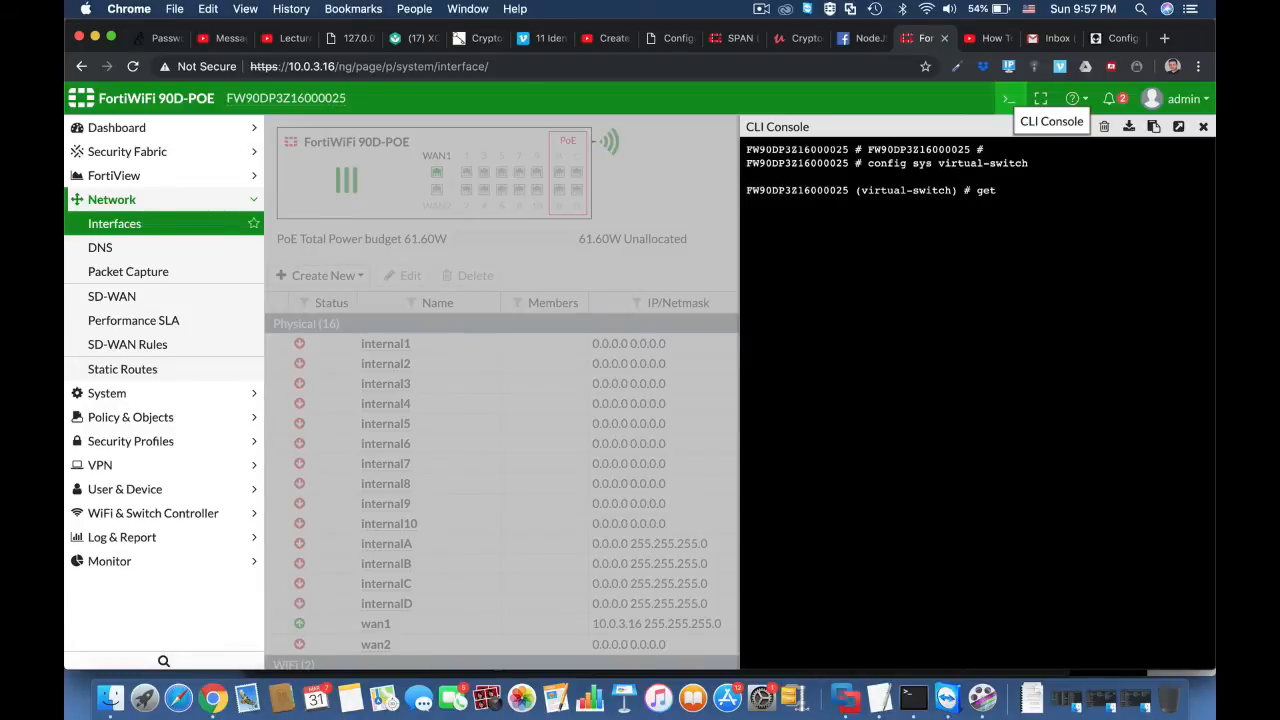
pyautogui.press('Return')
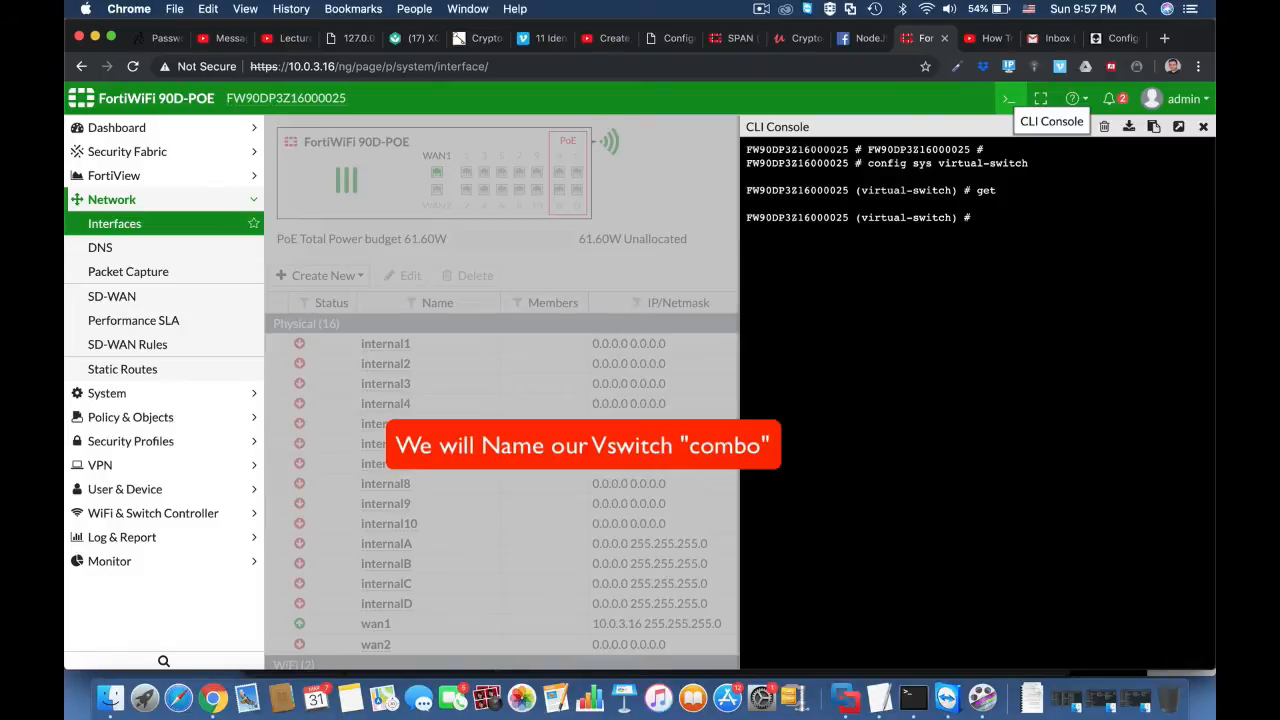
# Step: Create a virtual switch named combo with edit and set its physical-switch to sw0
pyautogui.write('edit combo')
pyautogui.press('Return')
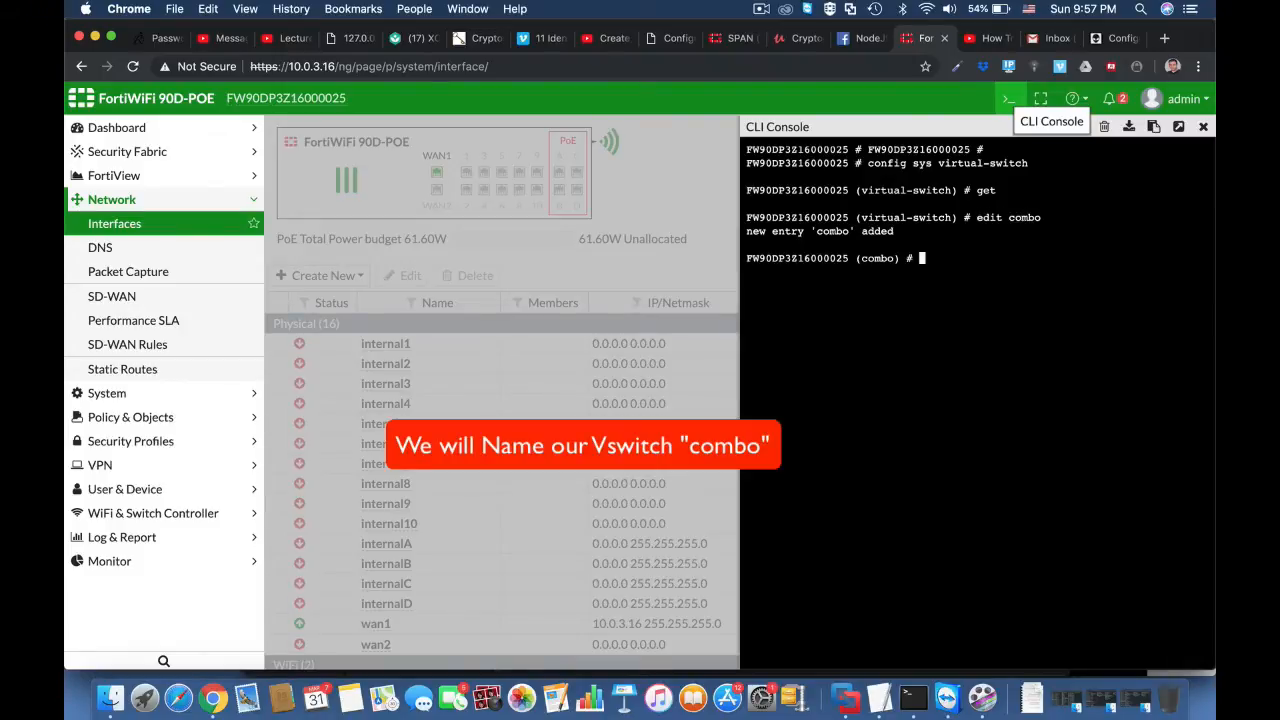
pyautogui.write('set ')
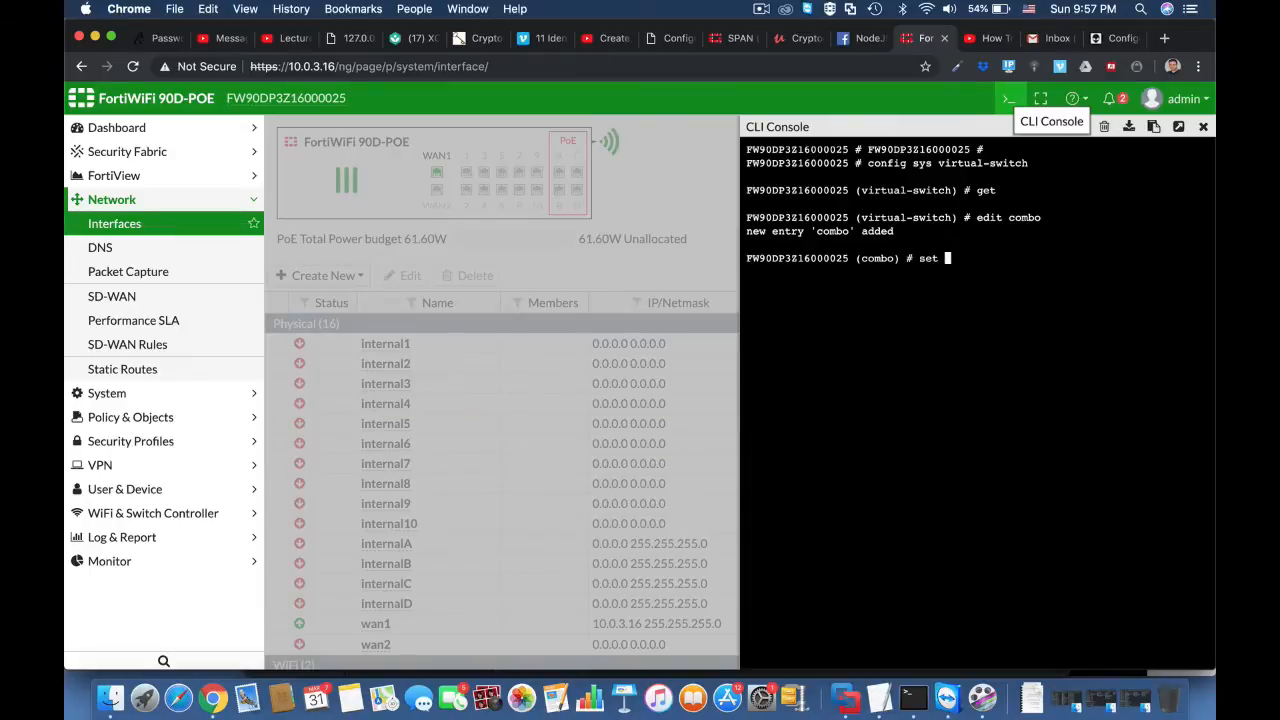
pyautogui.write('physical-switch ')
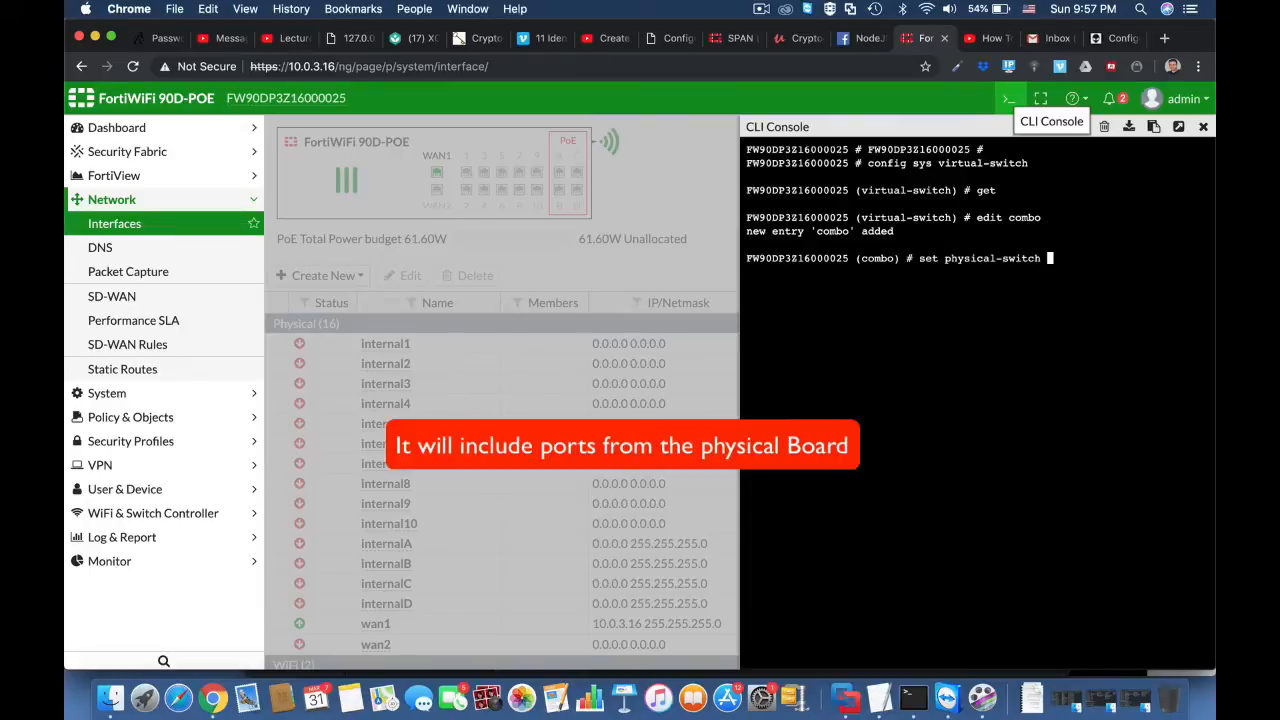
pyautogui.write('sw0')
pyautogui.press('Return')
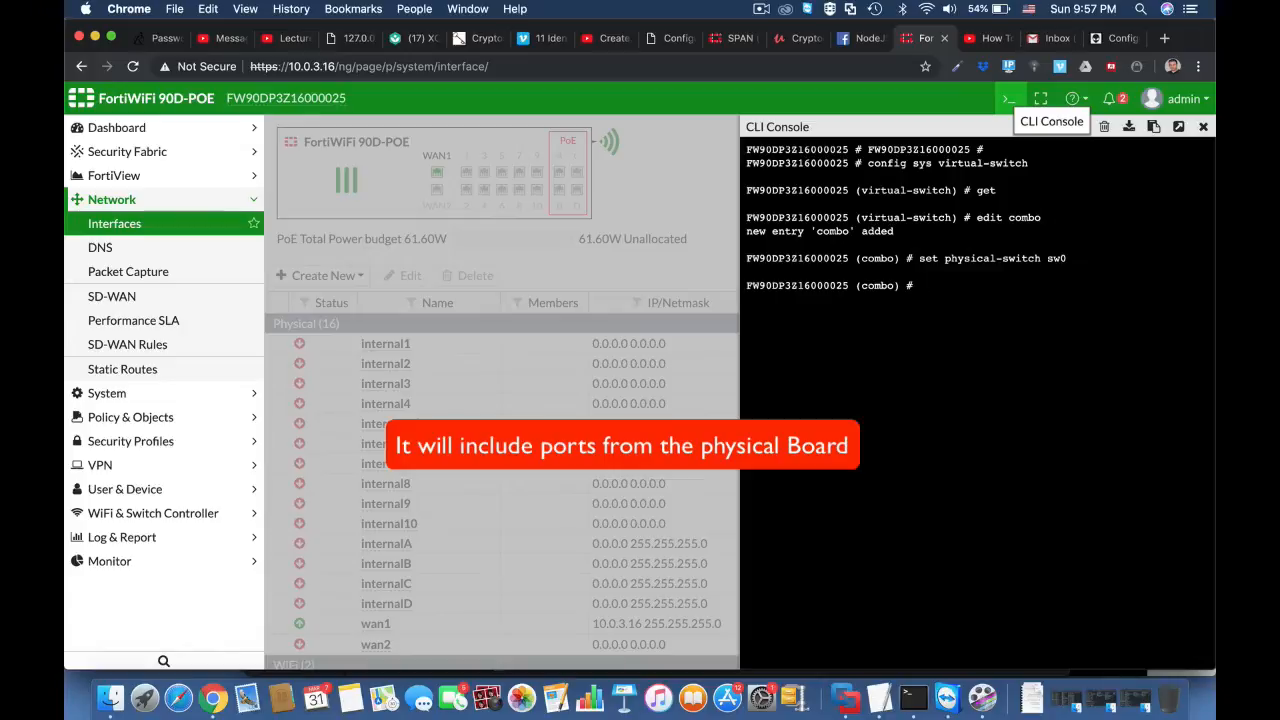
# Step: Enter config port for the combo switch, add internal1 with edit and close the entry with next
pyautogui.write('config')
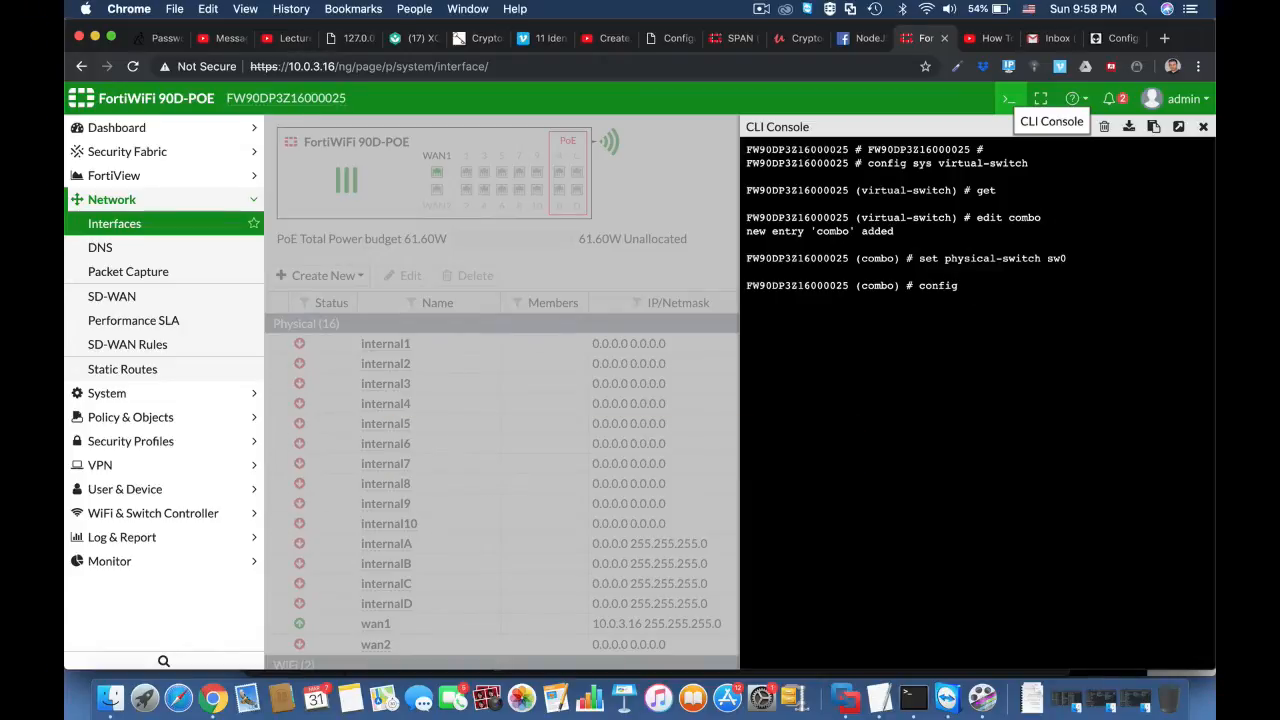
pyautogui.write(' port')
pyautogui.press('Return')
pyautogui.write('edi')
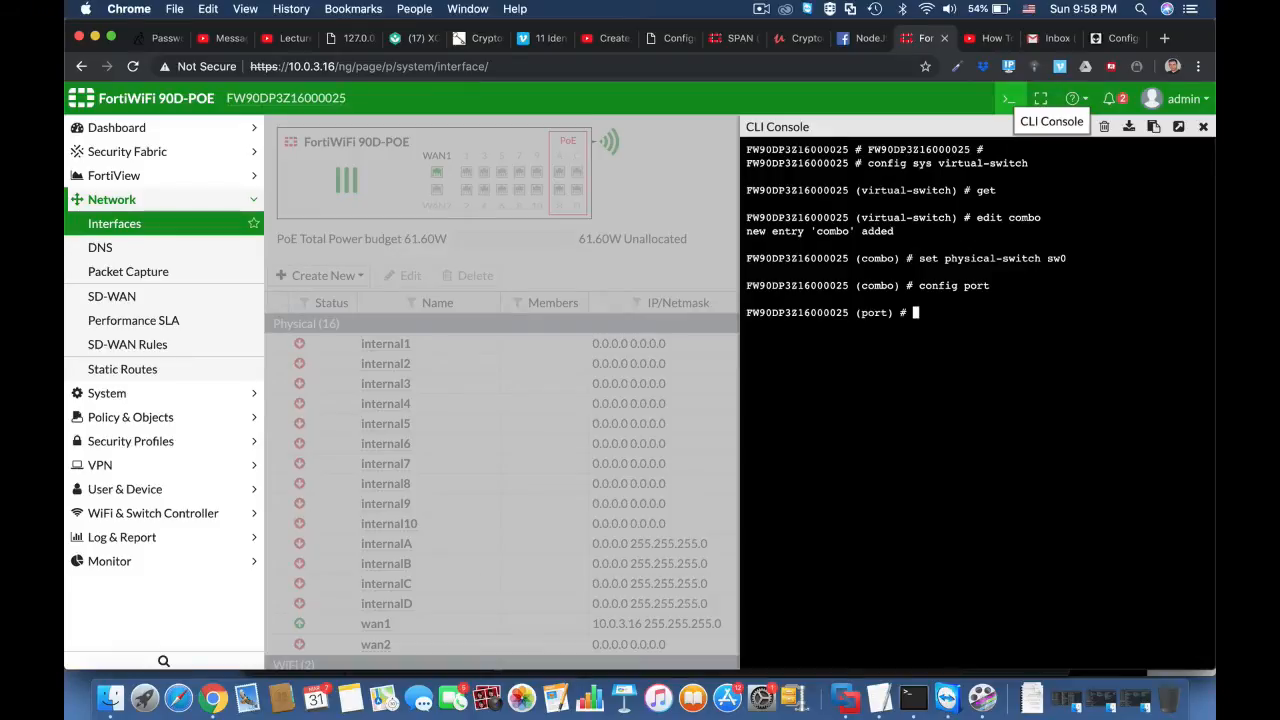
pyautogui.write('t inte')
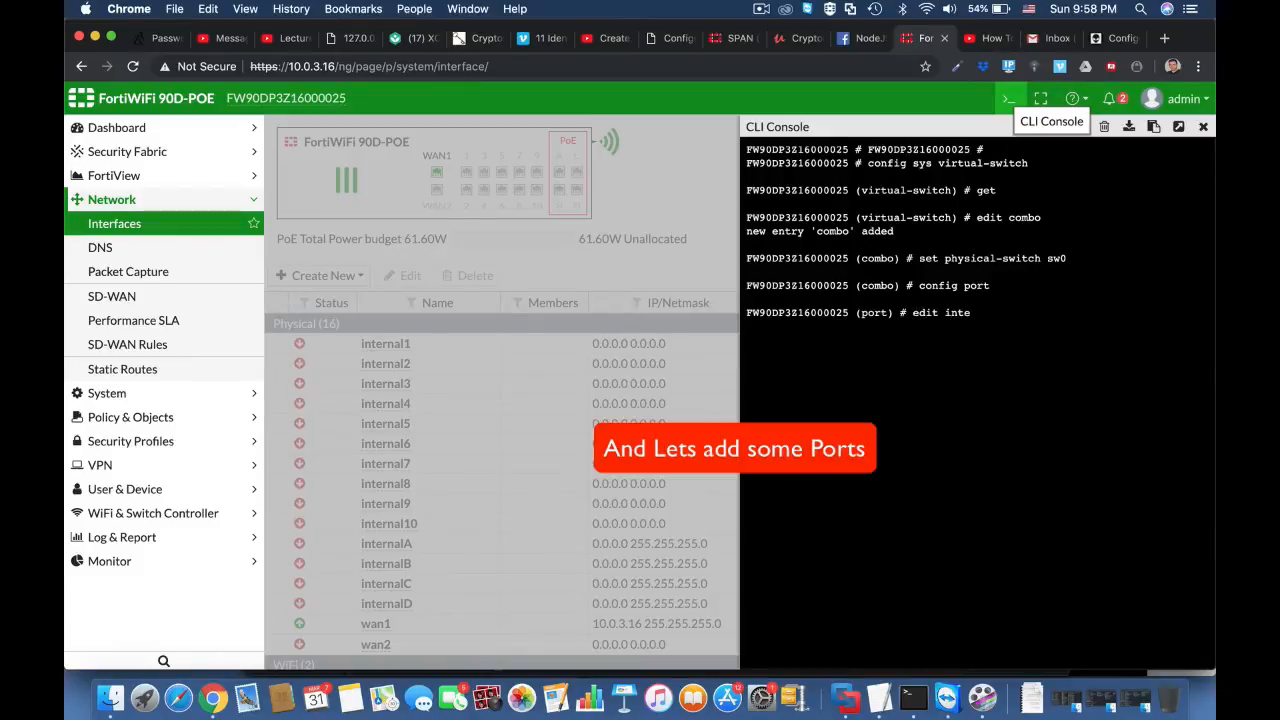
pyautogui.write('rnal1')
pyautogui.press('Return')
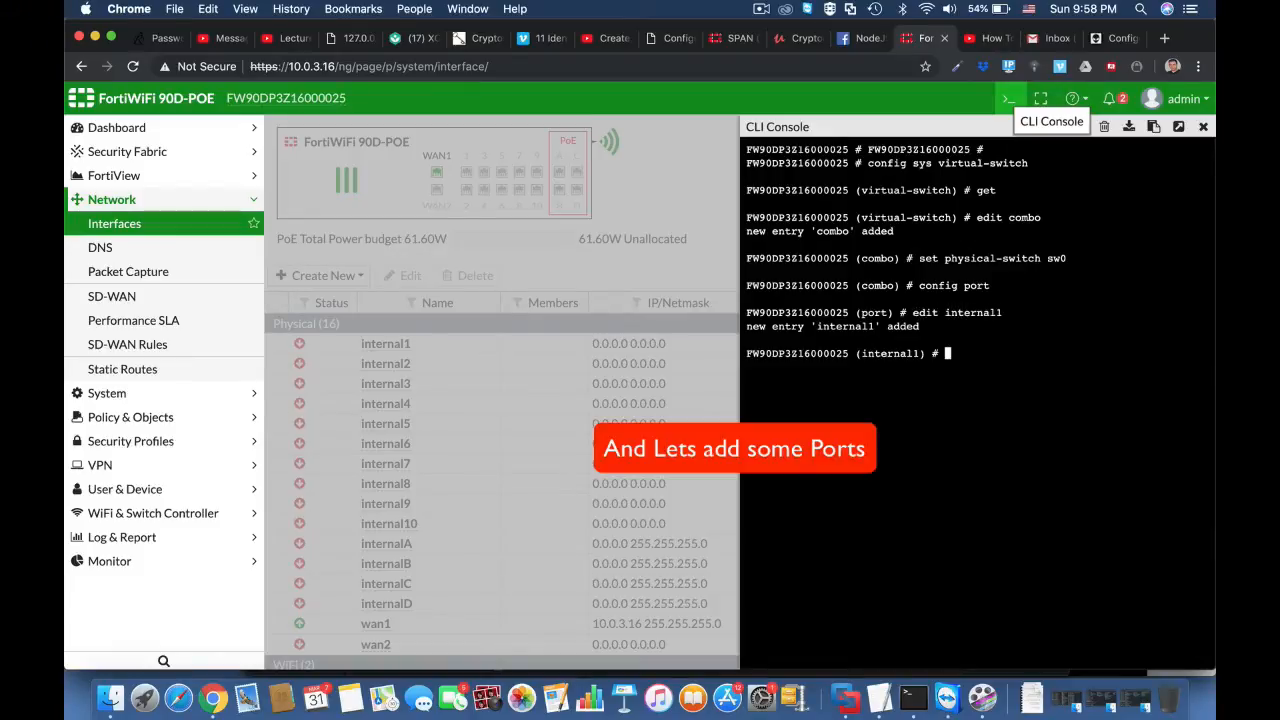
pyautogui.write('edit')
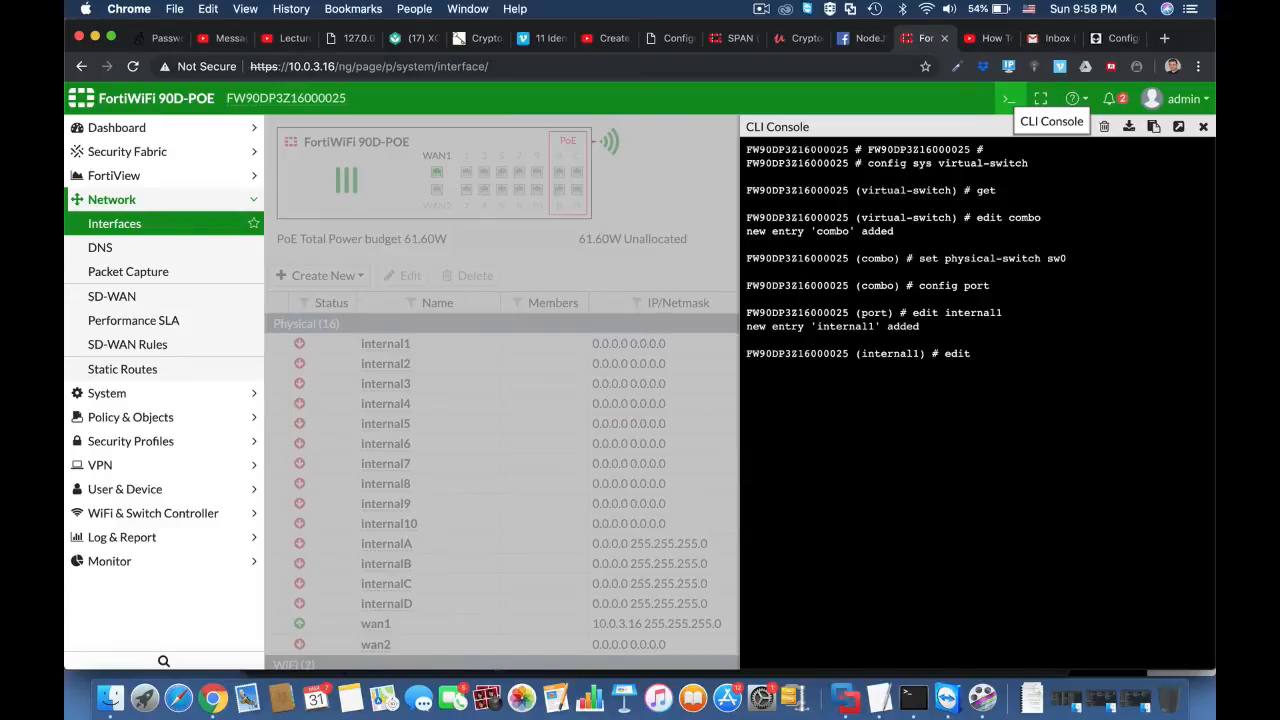
pyautogui.press('BackSpace')
pyautogui.press('BackSpace')
pyautogui.press('BackSpace')
pyautogui.press('BackSpace')
pyautogui.write('next')
pyautogui.press('Return')
# Step: Add internal2 to the combo switch's ports with edit and close the entry with next
pyautogui.write('edit ')
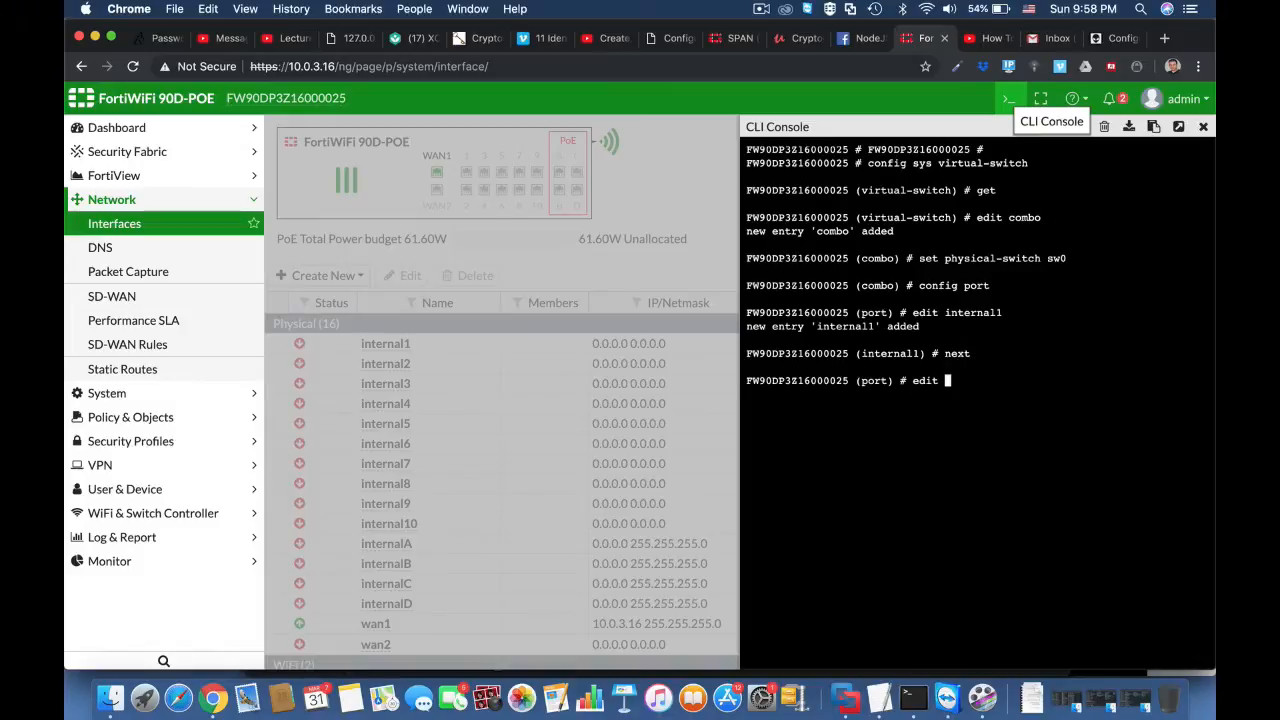
pyautogui.write('internal2')
pyautogui.press('Return')
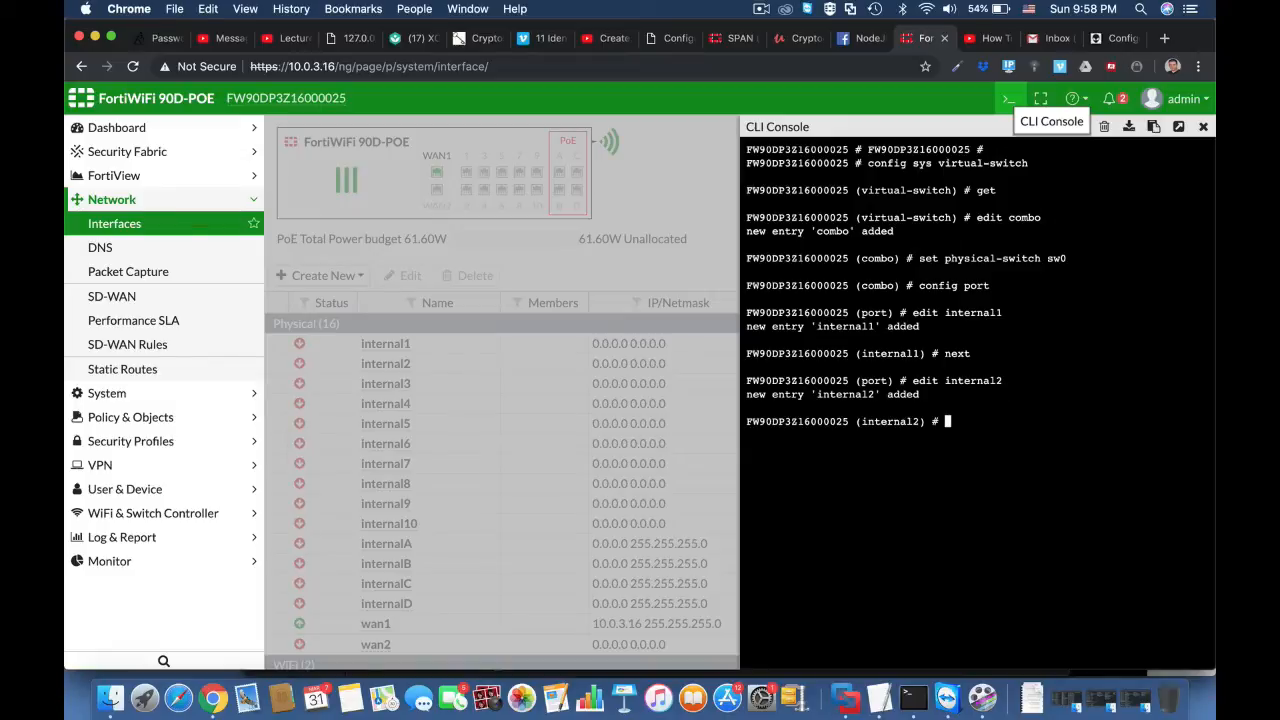
pyautogui.write('next')
pyautogui.press('Return')
# Step: Add internal3 to the combo switch's ports and finish the port configuration with next and end
pyautogui.write('ed')
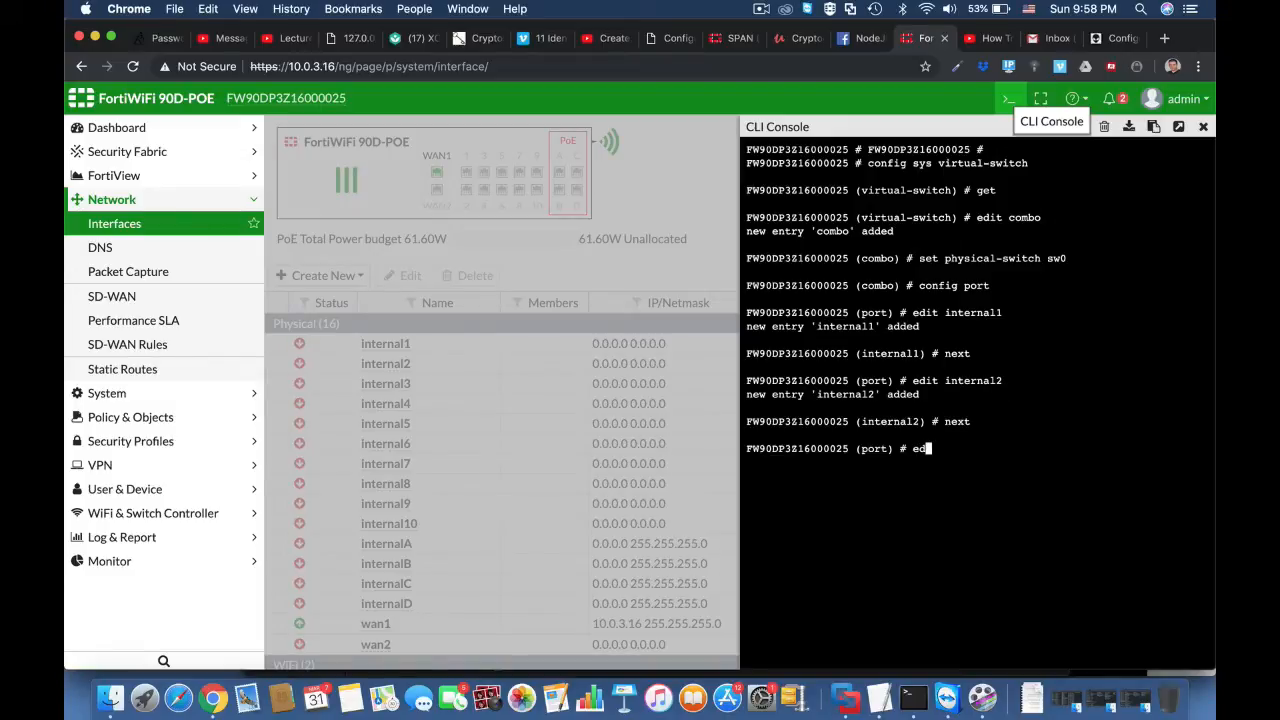
pyautogui.write('it internal3')
pyautogui.press('Return')
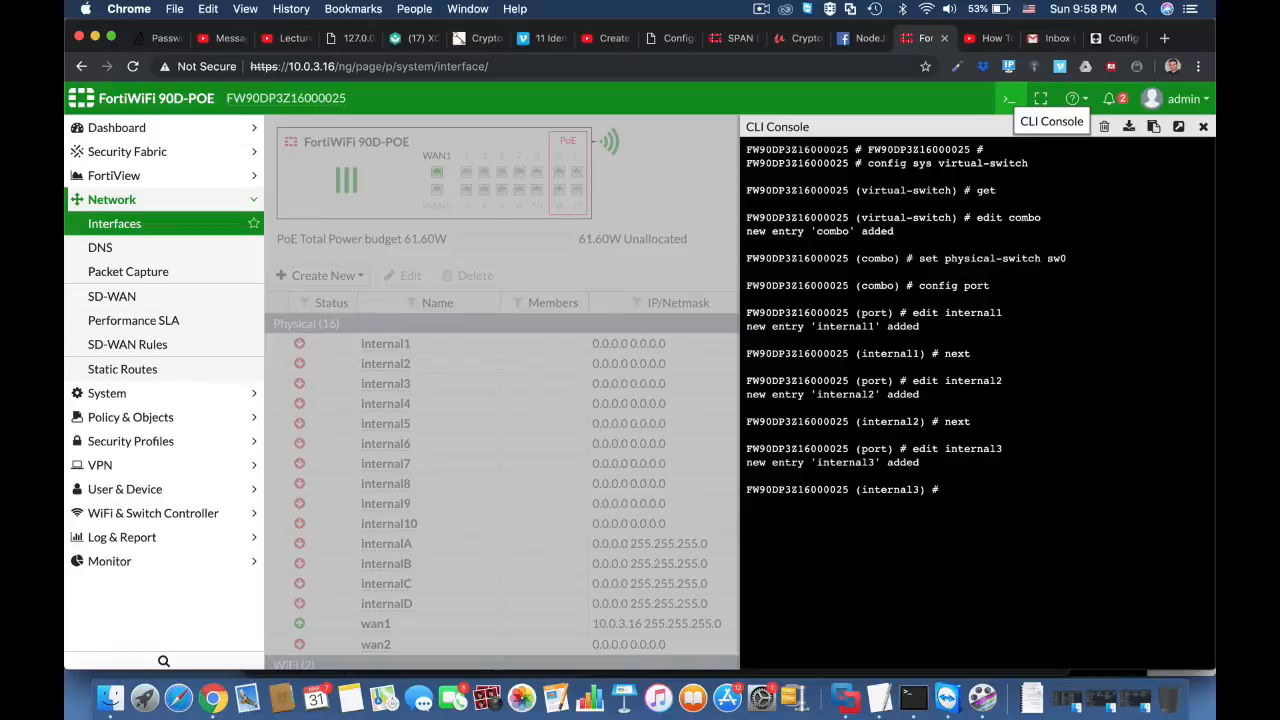
pyautogui.write('next')
pyautogui.press('Return')
pyautogui.write('e')
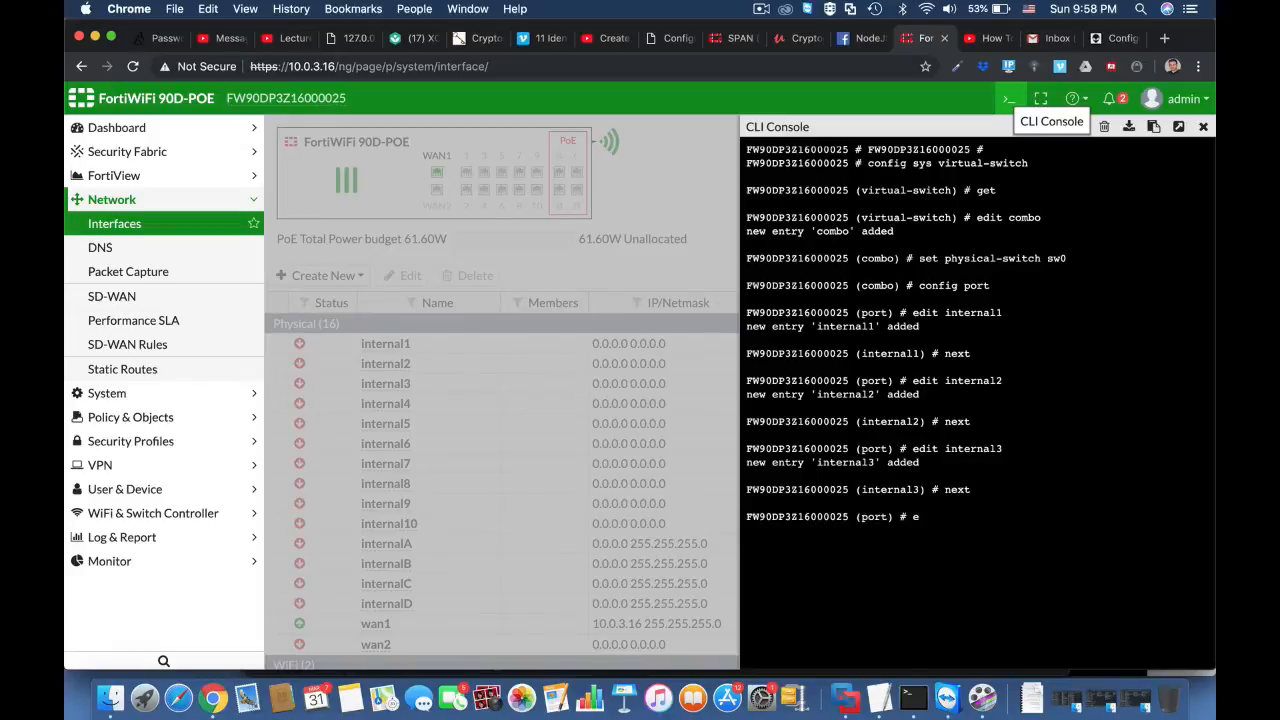
pyautogui.write('nd')
pyautogui.press('Return')
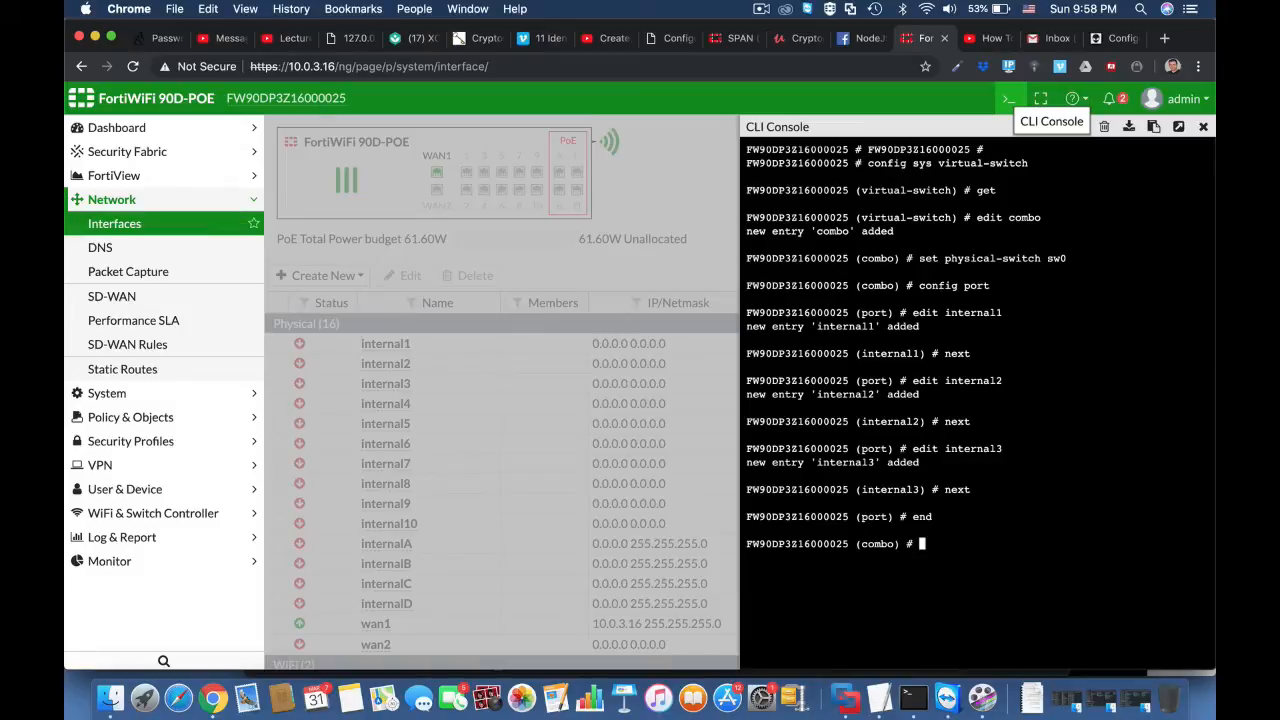
# Step: Close the combo switch entry with next and list the configured virtual switches with get
pyautogui.write('next')
pyautogui.press('Return')
pyautogui.write('get')
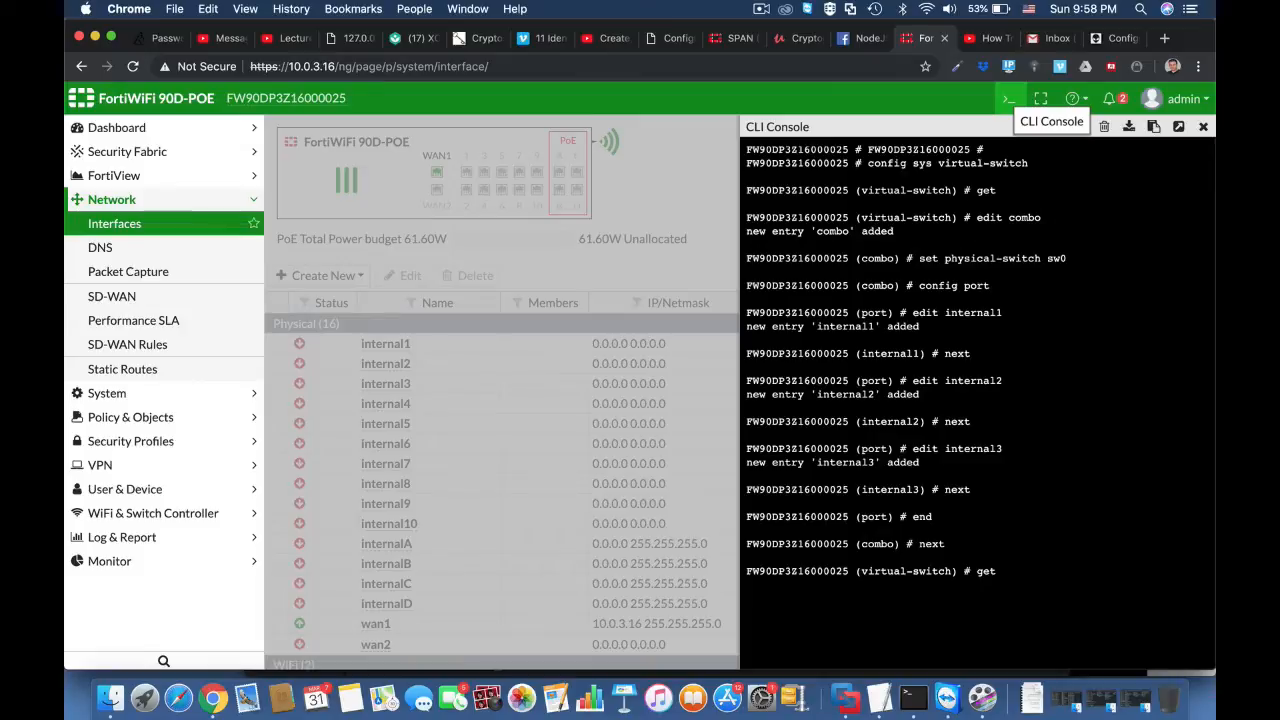
pyautogui.press('Return')
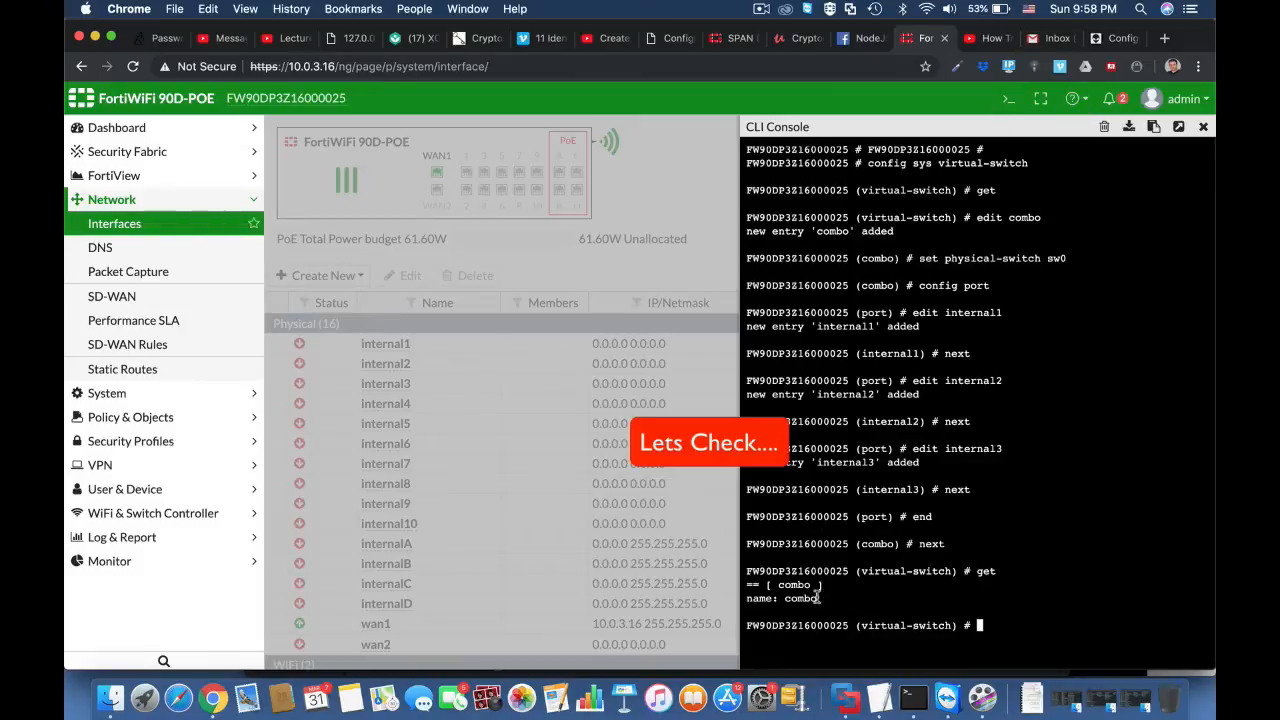
# Step: Reload the interfaces page to check how the combo hardware switch and its members are listed
pyautogui.click(497, 70)
pyautogui.click(497, 70)
pyautogui.tripleClick(497, 70)
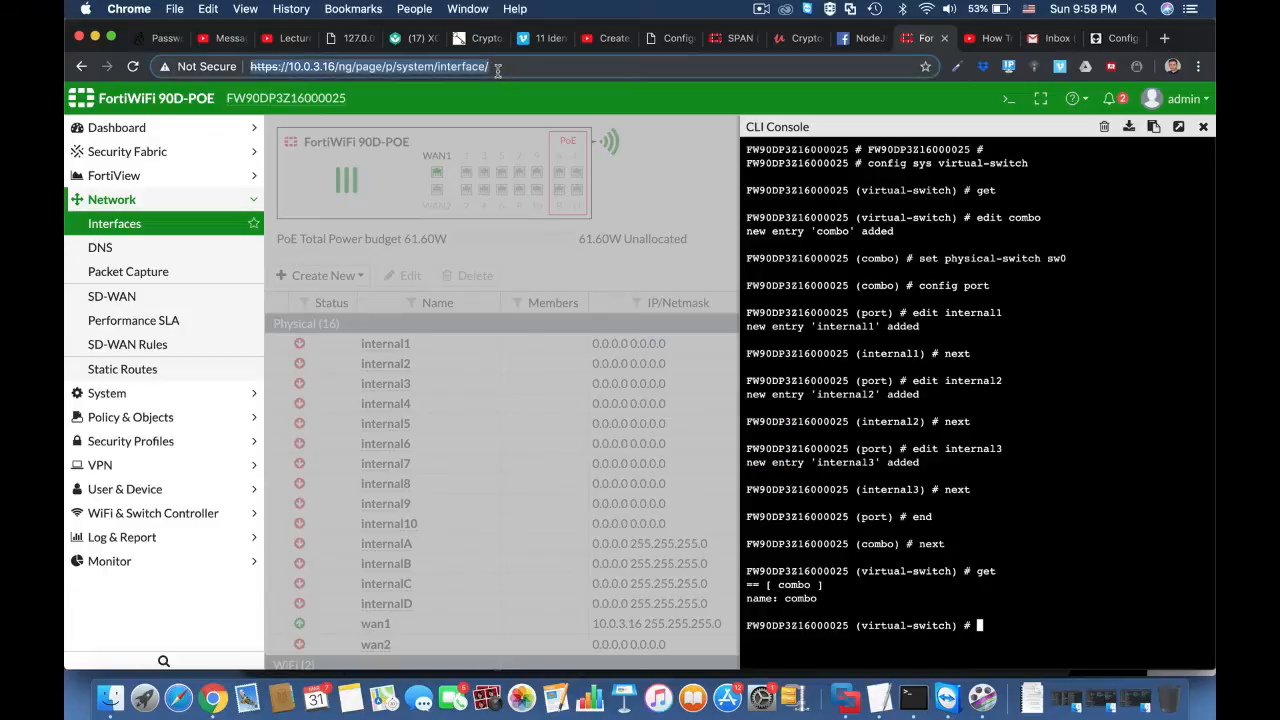
pyautogui.press('Return')
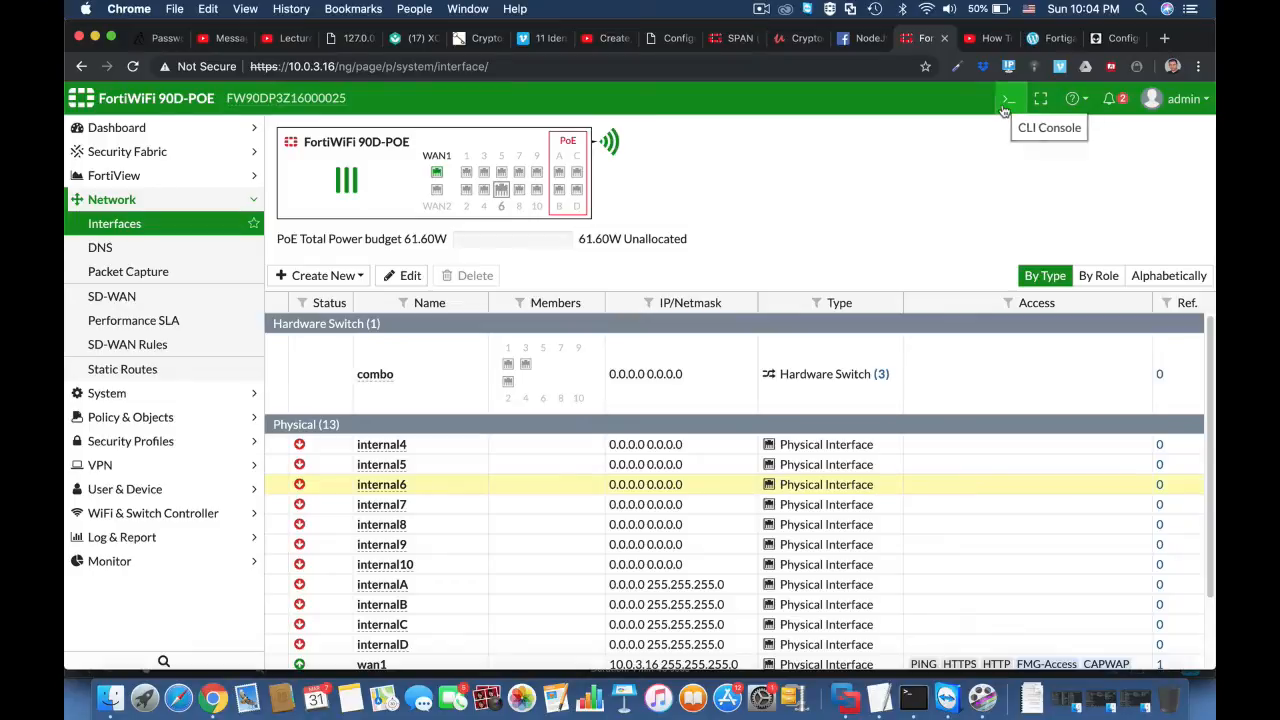
# Step: In the CLI console, enter config sys interface and open the combo interface with edit combo
pyautogui.click(1007, 101)
pyautogui.write('co')
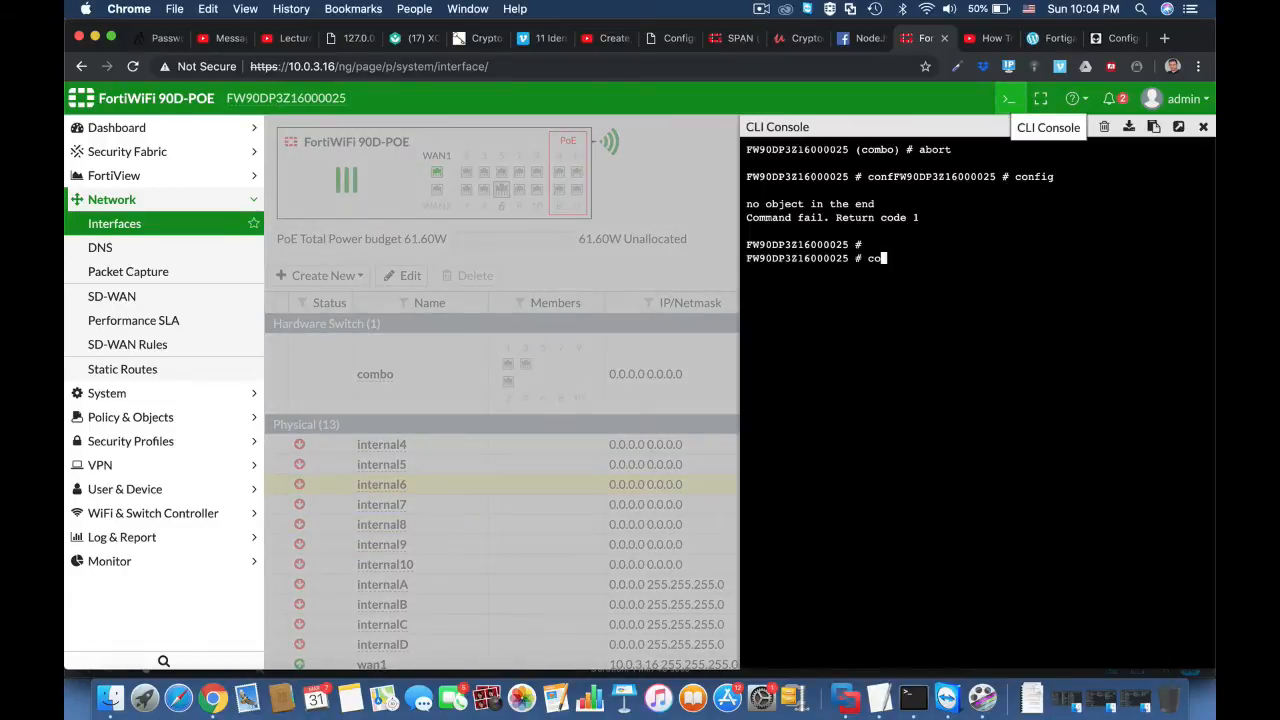
pyautogui.write('nfig sys interface')
pyautogui.press('Return')
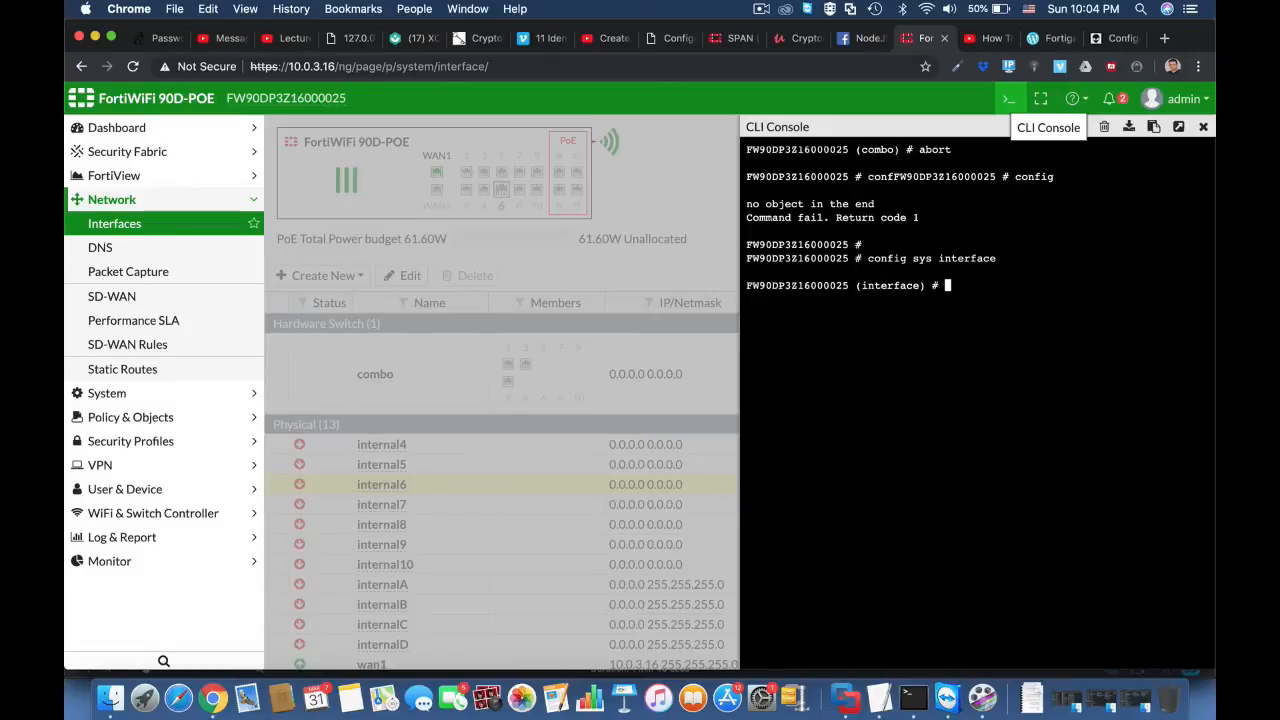
pyautogui.write('edit combo')
pyautogui.press('Return')
# Step: Set the combo interface's IP address to 11.11.11.1 with netmask 255.255.255.0
pyautogui.write('s')
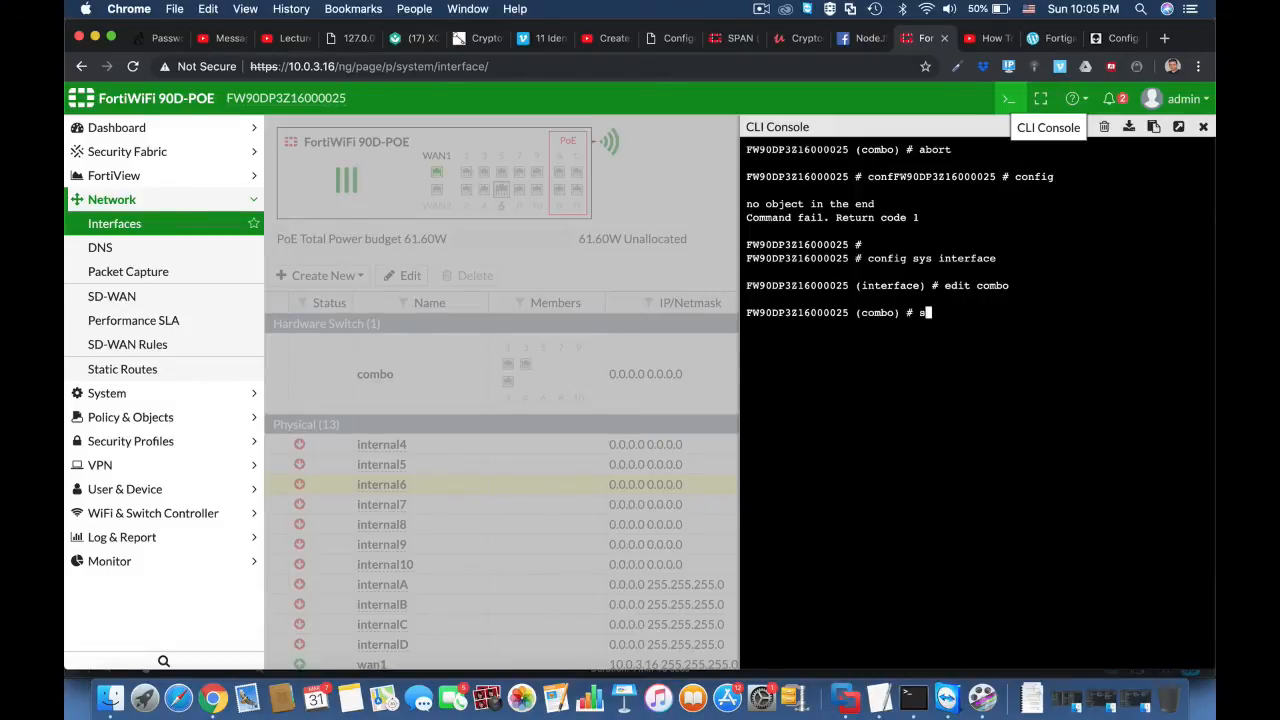
pyautogui.write('et ip ')
pyautogui.write('11.11.1')
pyautogui.write('1.')
pyautogui.press('BackSpace')
pyautogui.write('1.1 255.255.255.0')
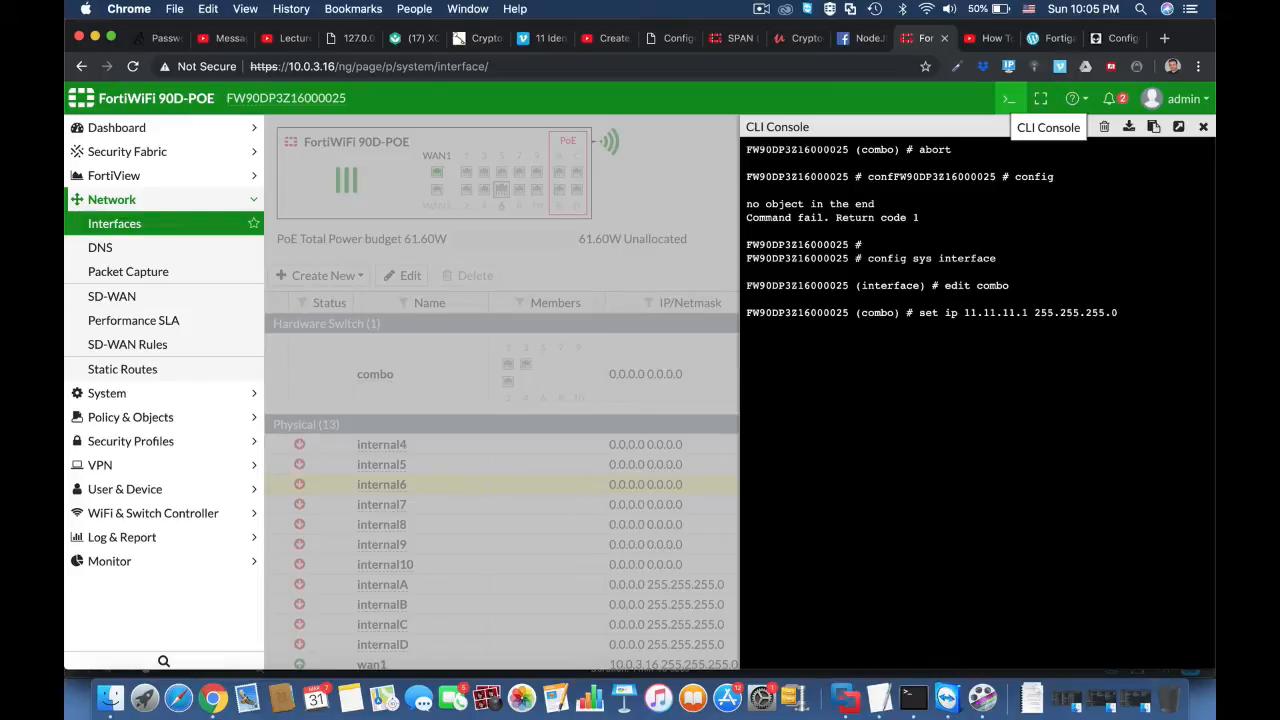
pyautogui.press('Return')
# Step: Allow http, https and ping administrative access on the combo interface with set allowaccess
pyautogui.write('set al')
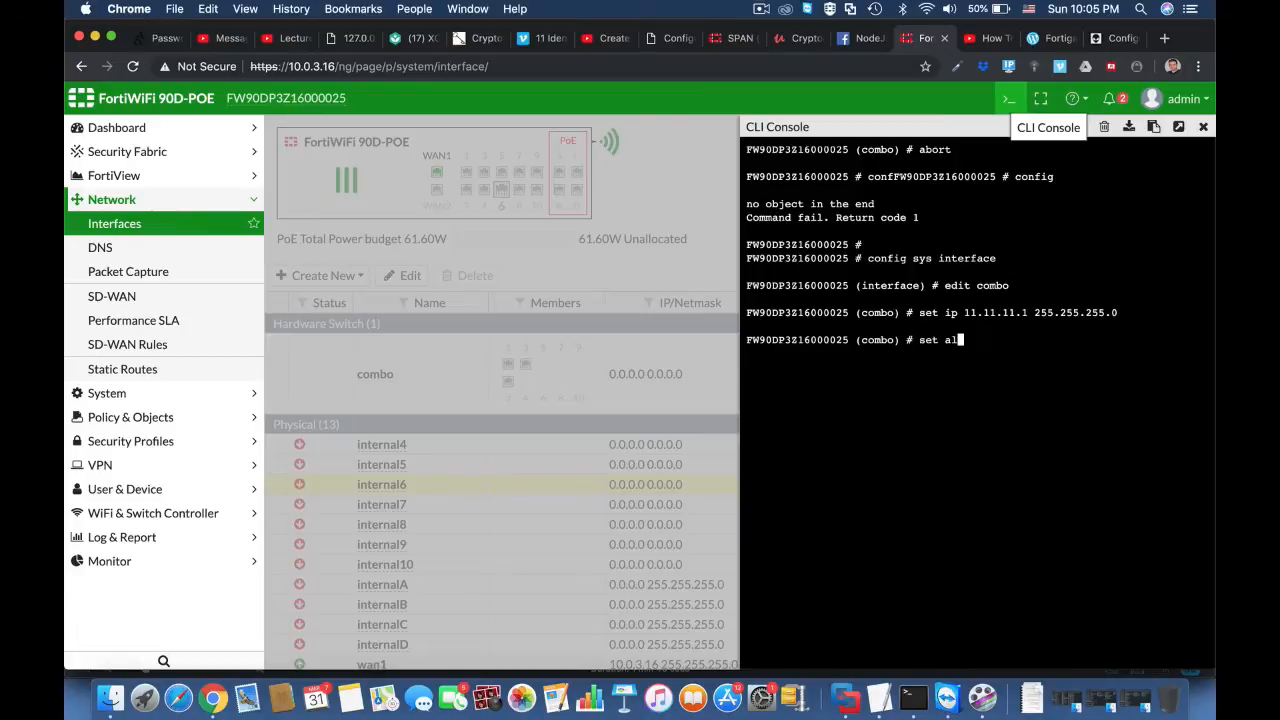
pyautogui.write('lowaccess http https')
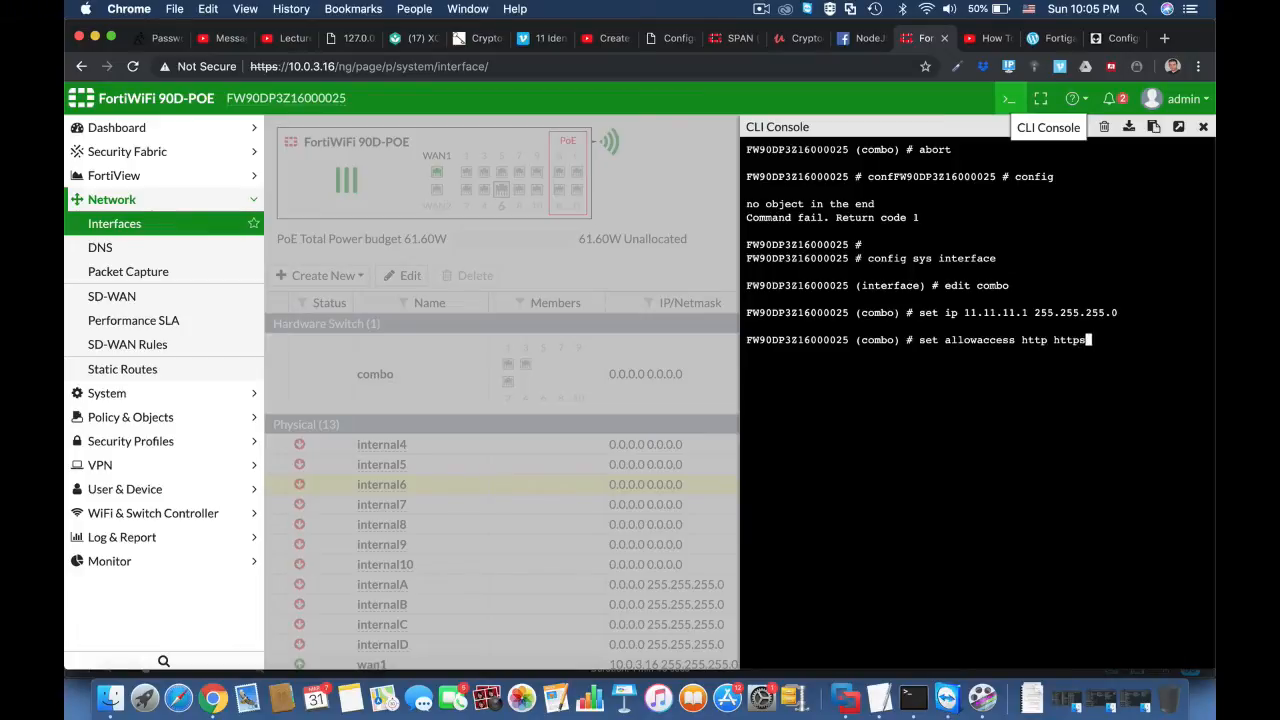
pyautogui.write(' ping')
pyautogui.press('Return')
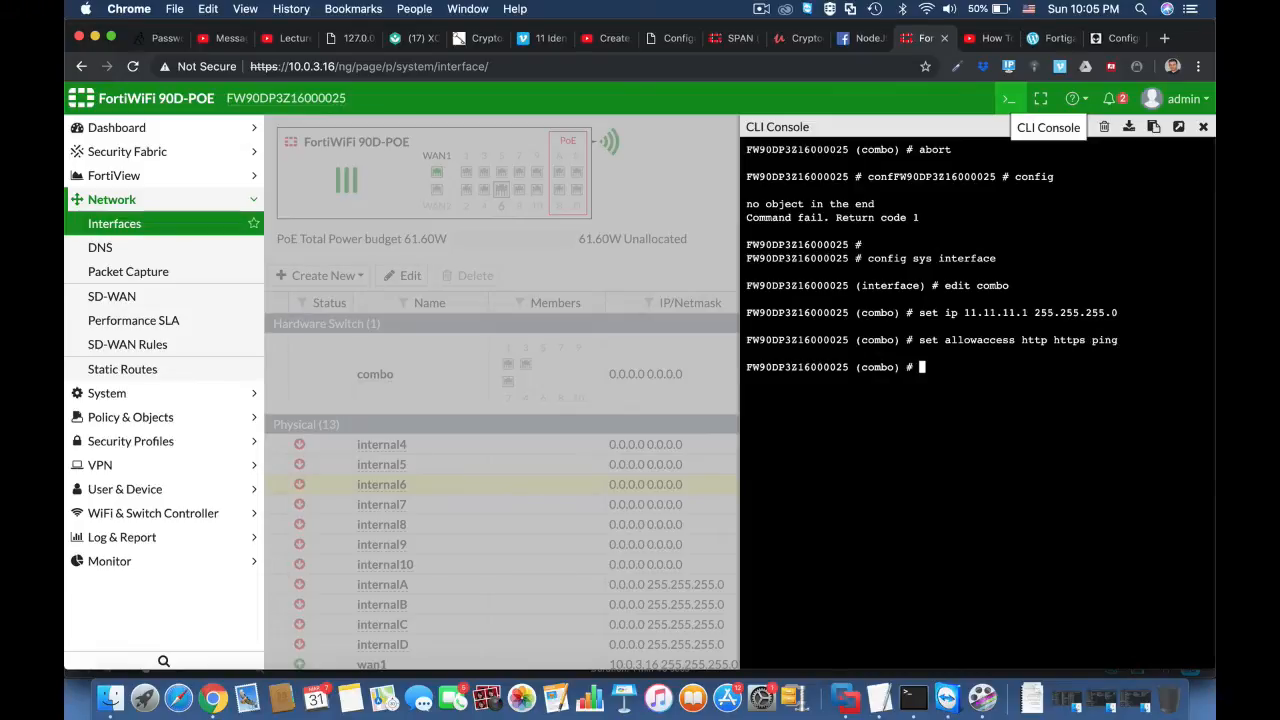
# Step: Save the combo interface configuration with end and reload the interfaces page
pyautogui.press('Return')
pyautogui.press('Return')
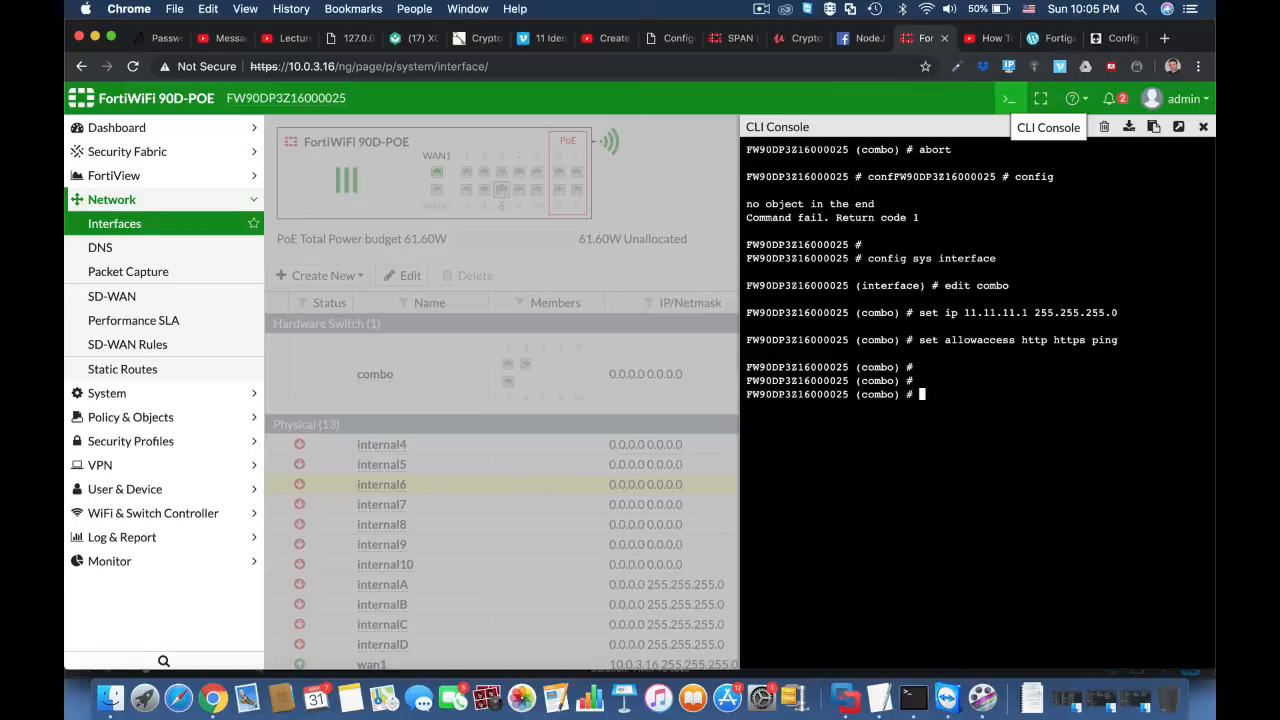
pyautogui.write('end')
pyautogui.press('Return')
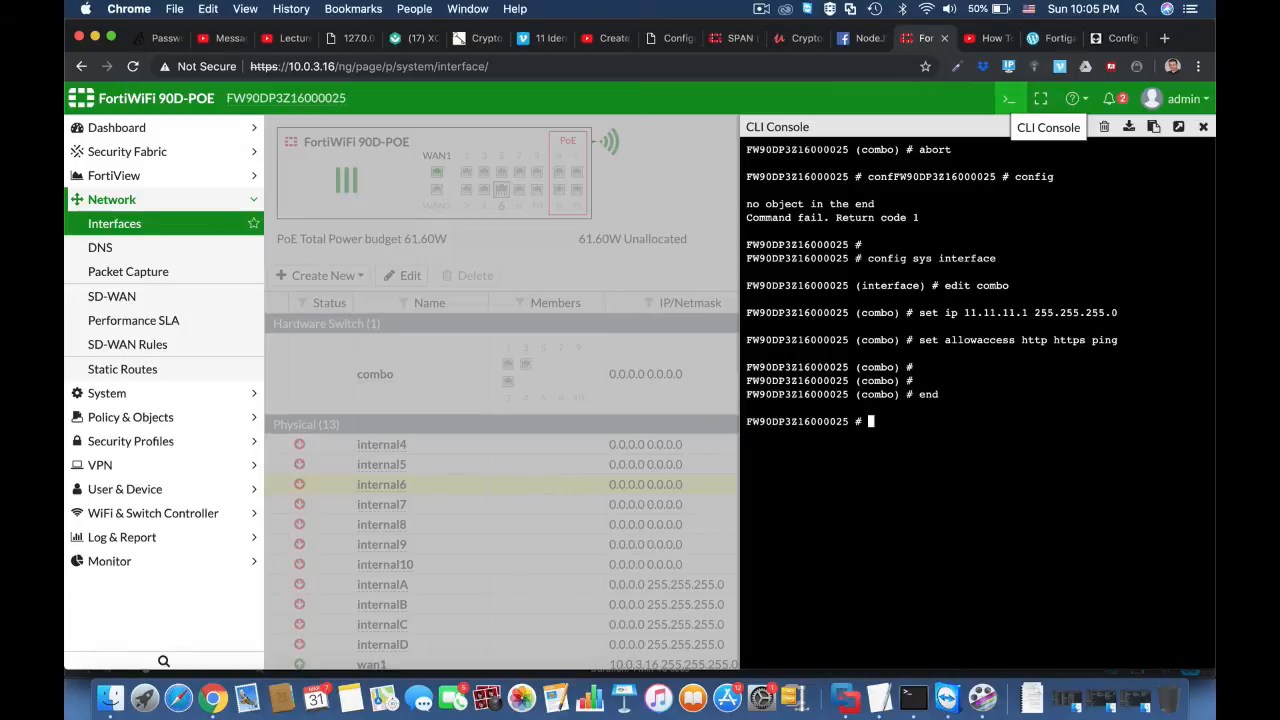
pyautogui.press('Return')
pyautogui.press('Return')
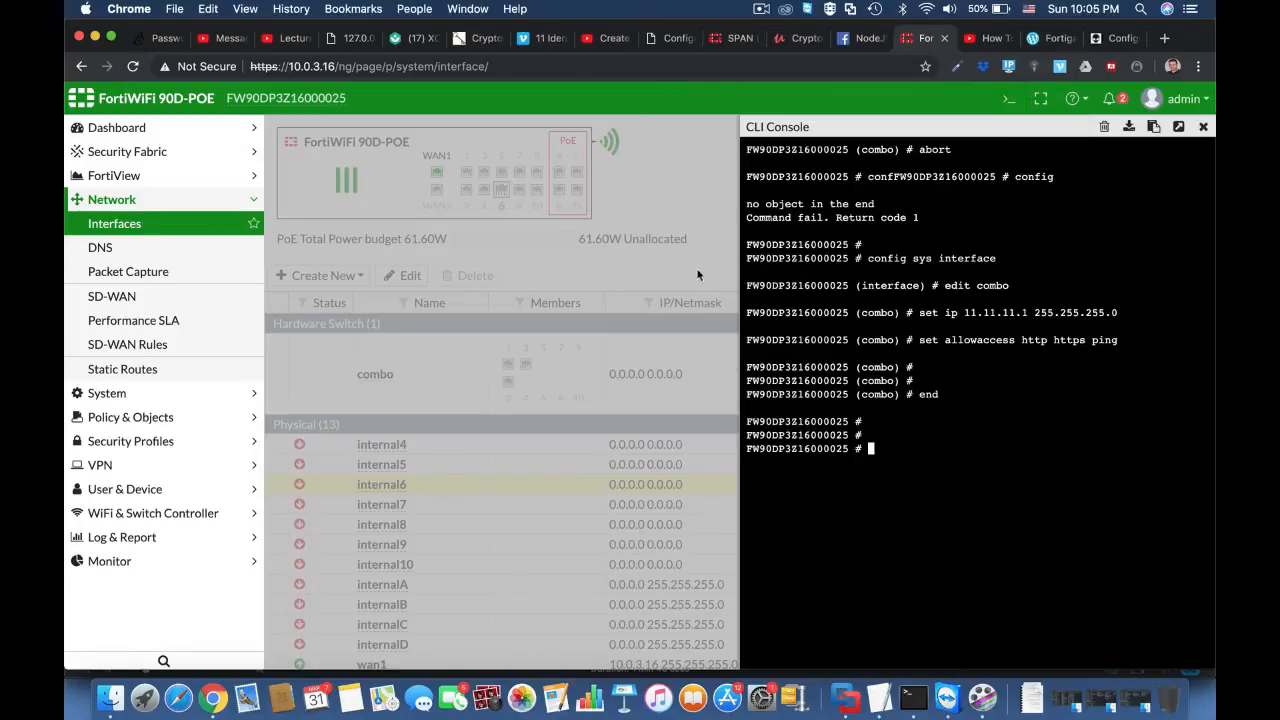
pyautogui.click(581, 64)
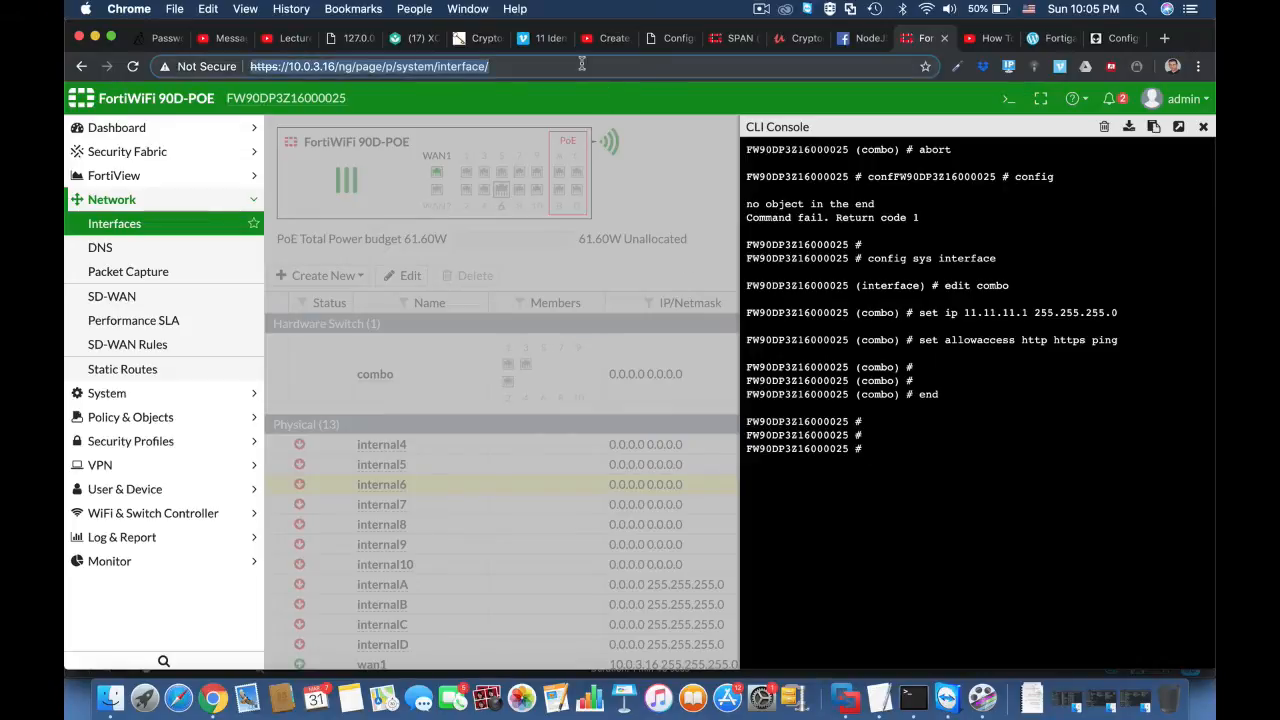
pyautogui.press('Return')
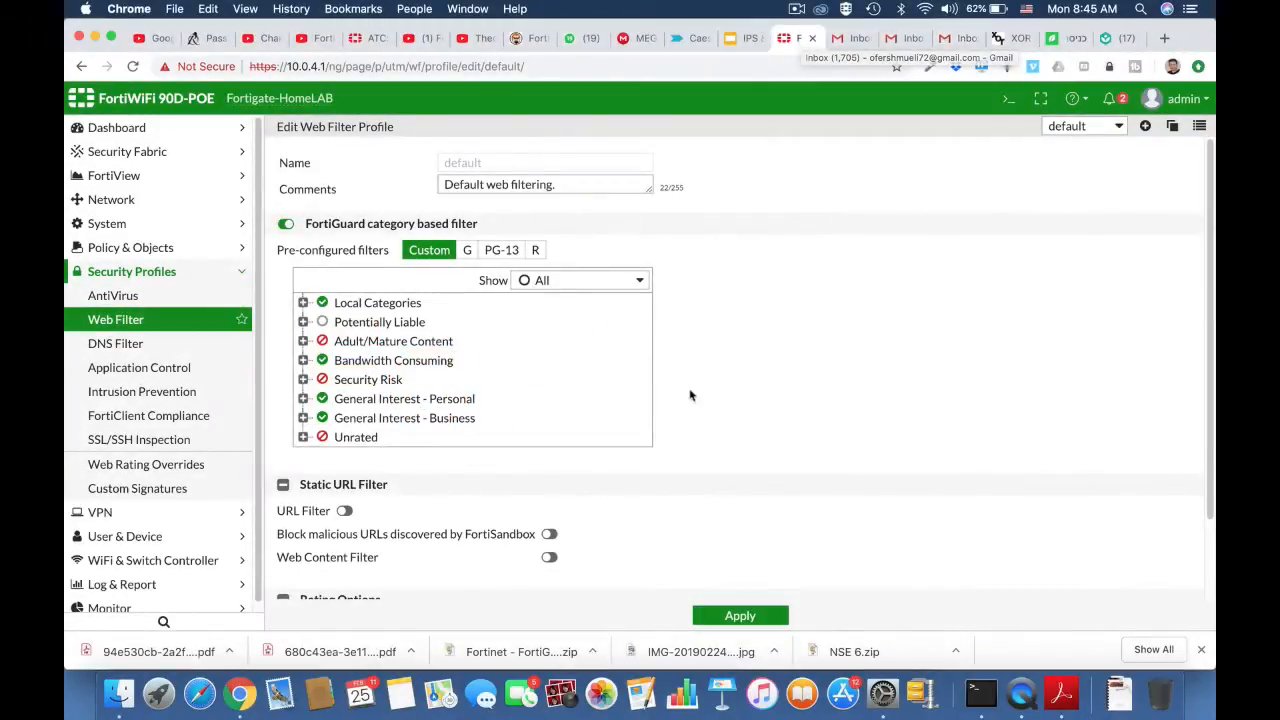
# Step: Examine the Local Categories, Adult/Mature Content and Bandwidth Consuming groups in the default web filter profile
pyautogui.click(303, 303)
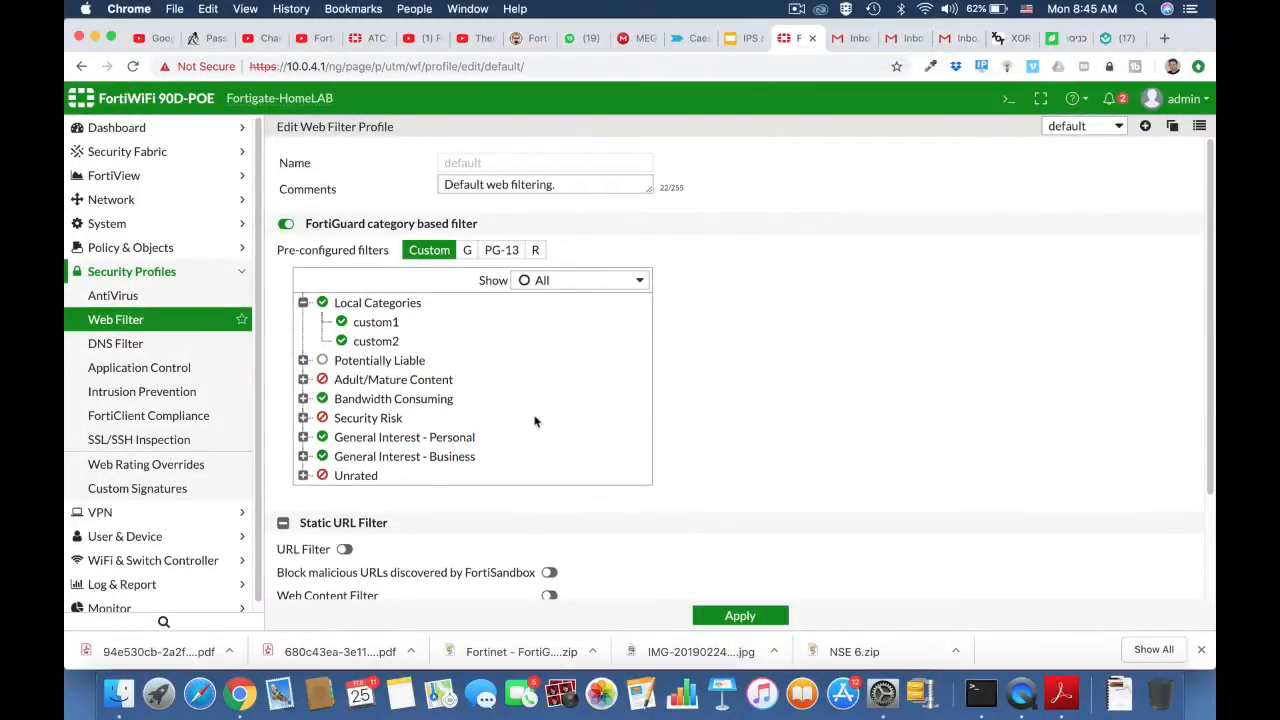
pyautogui.scroll(-2, 538, 420)
pyautogui.click(303, 323)
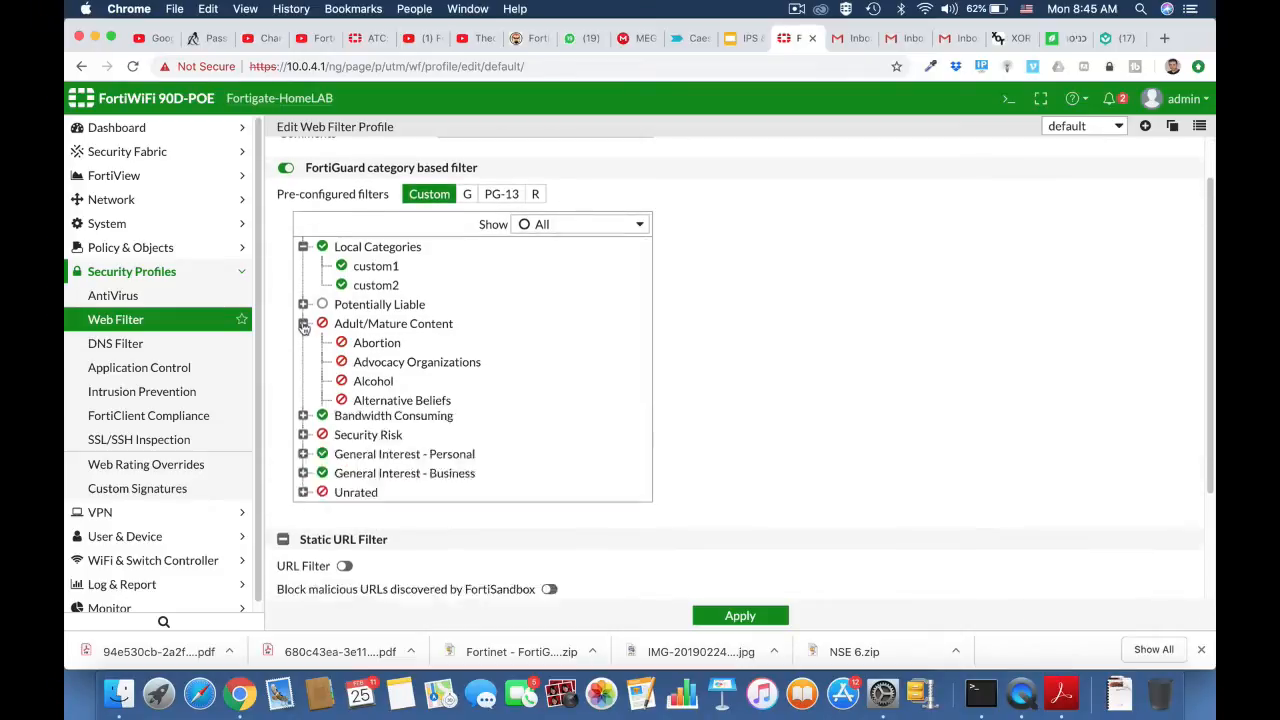
pyautogui.scroll(-5, 430, 402)
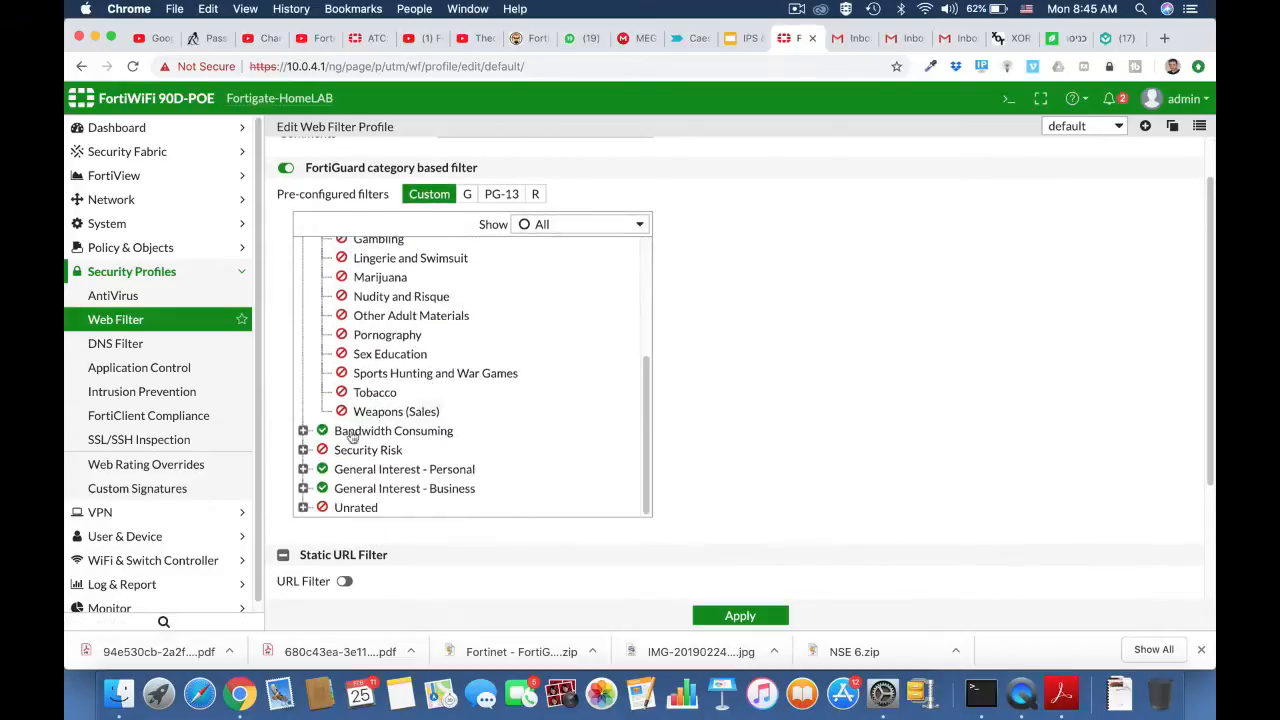
pyautogui.click(303, 430)
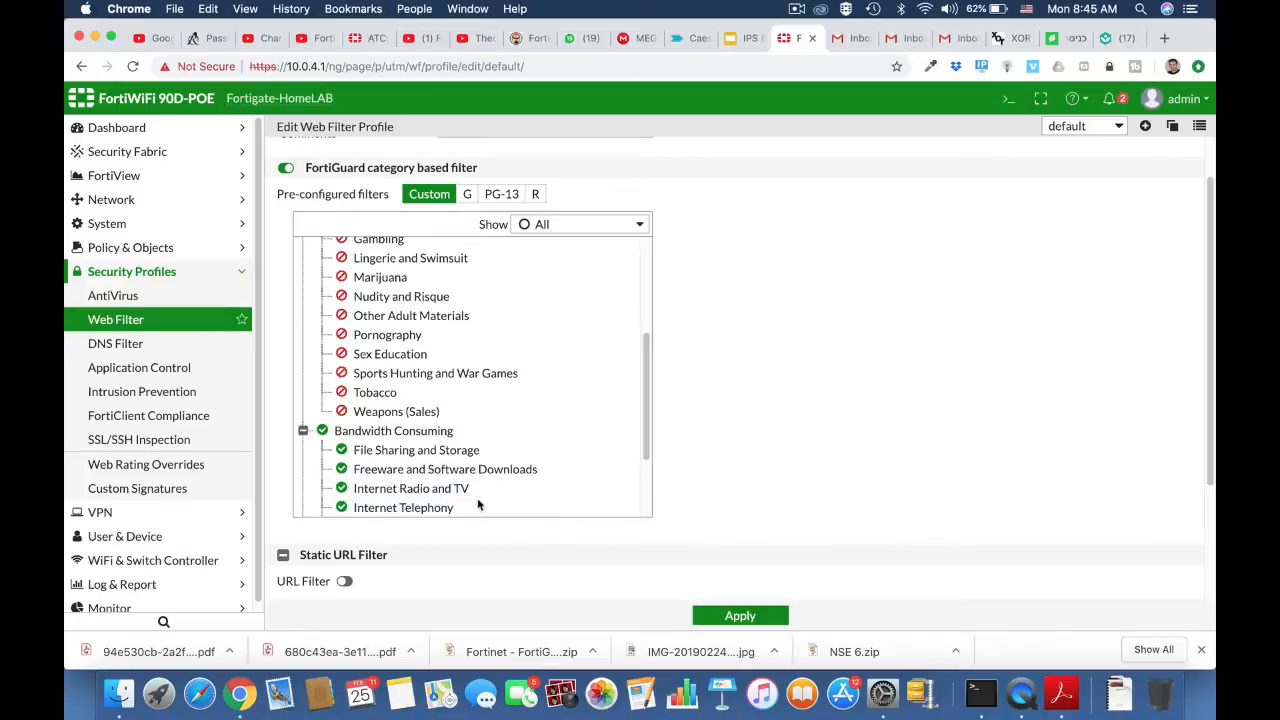
pyautogui.scroll(-3, 476, 505)
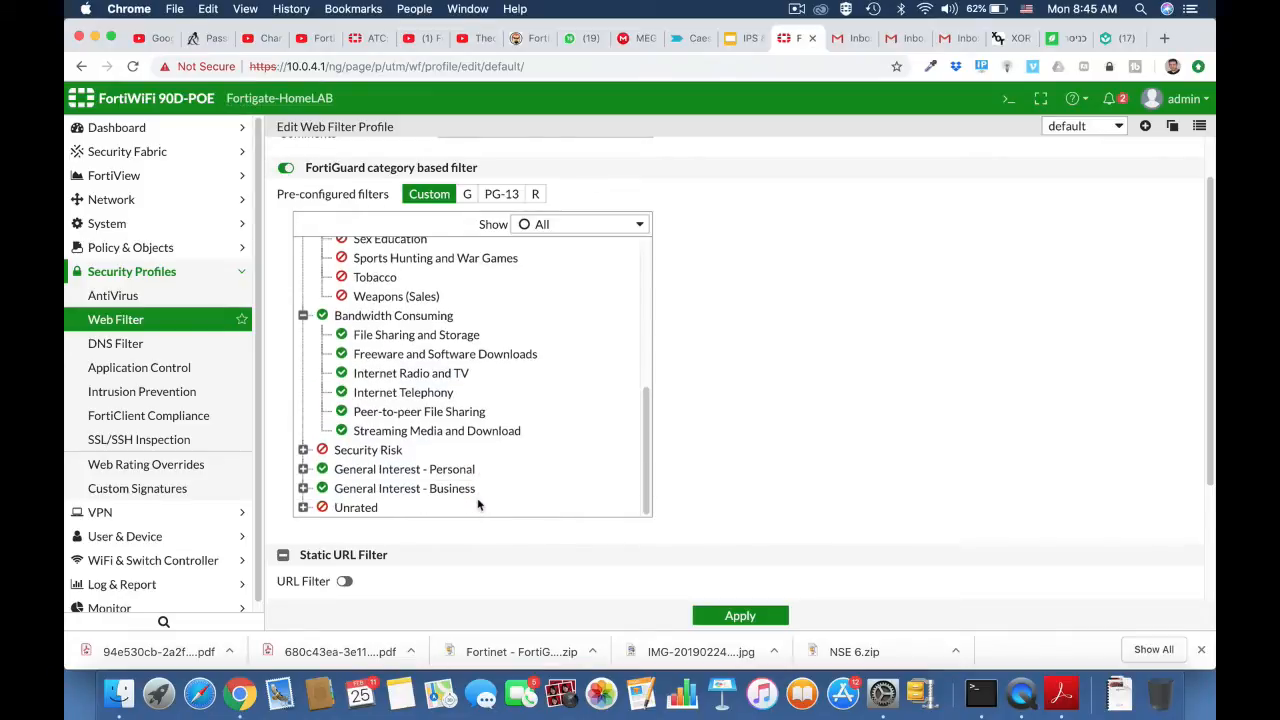
# Step: Go to the system's FortiGuard settings and open the request page for re-evaluating a URL's category
pyautogui.click(108, 224)
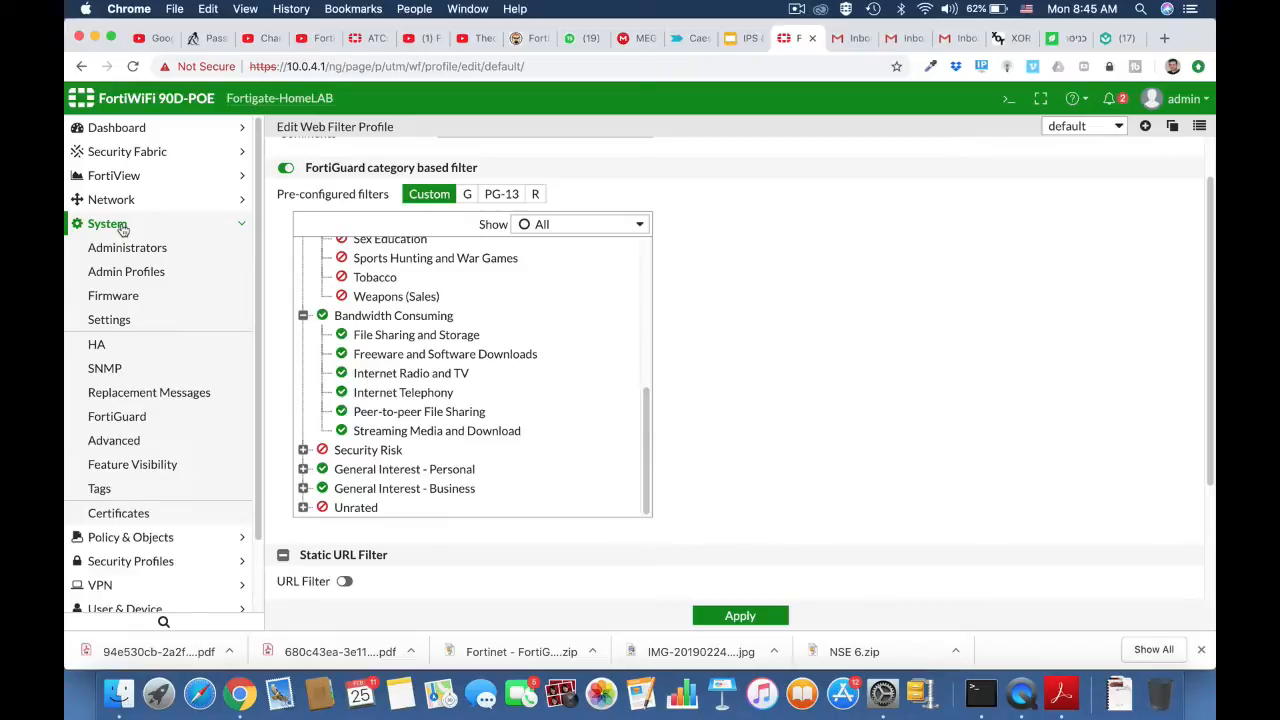
pyautogui.click(112, 322)
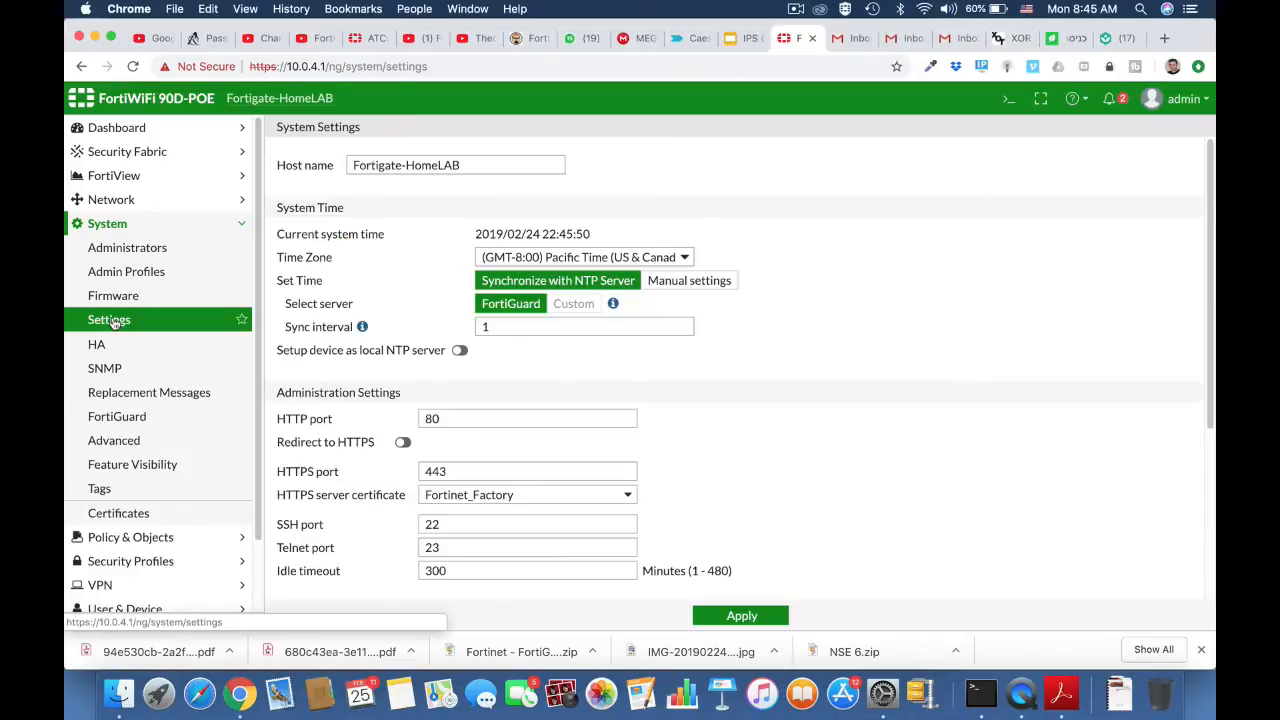
pyautogui.click(117, 419)
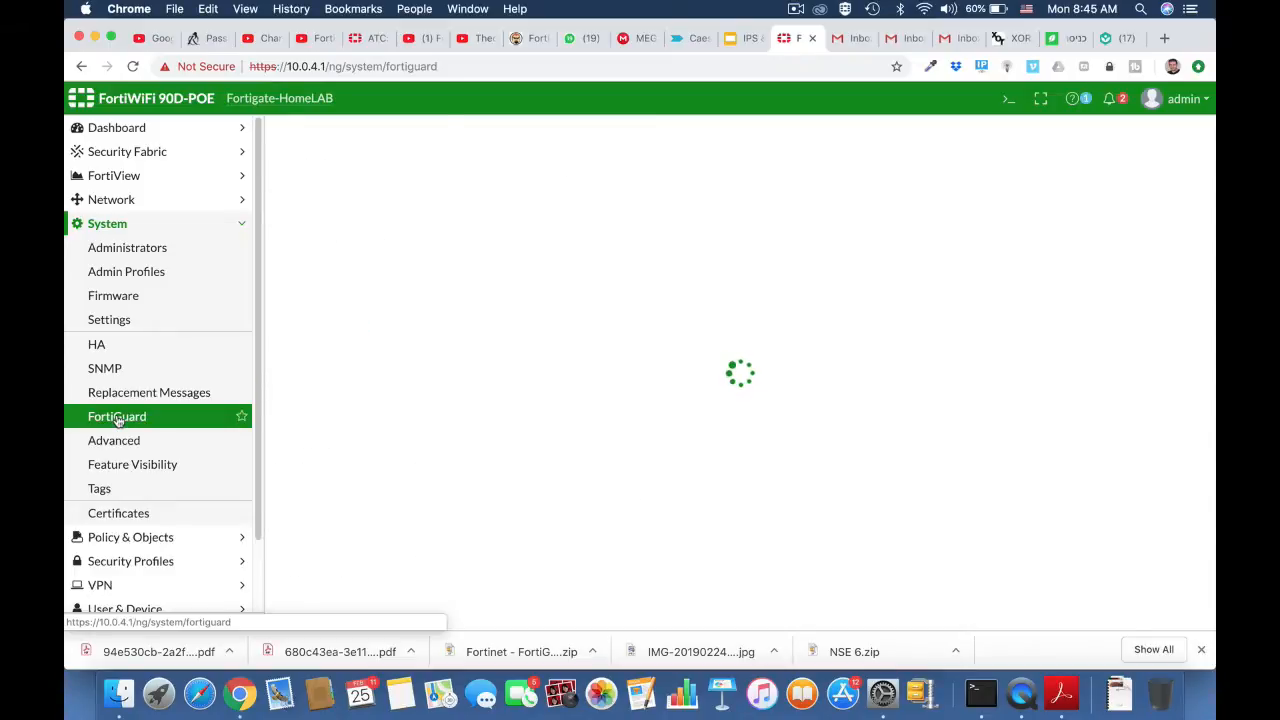
pyautogui.scroll(-15, 498, 505)
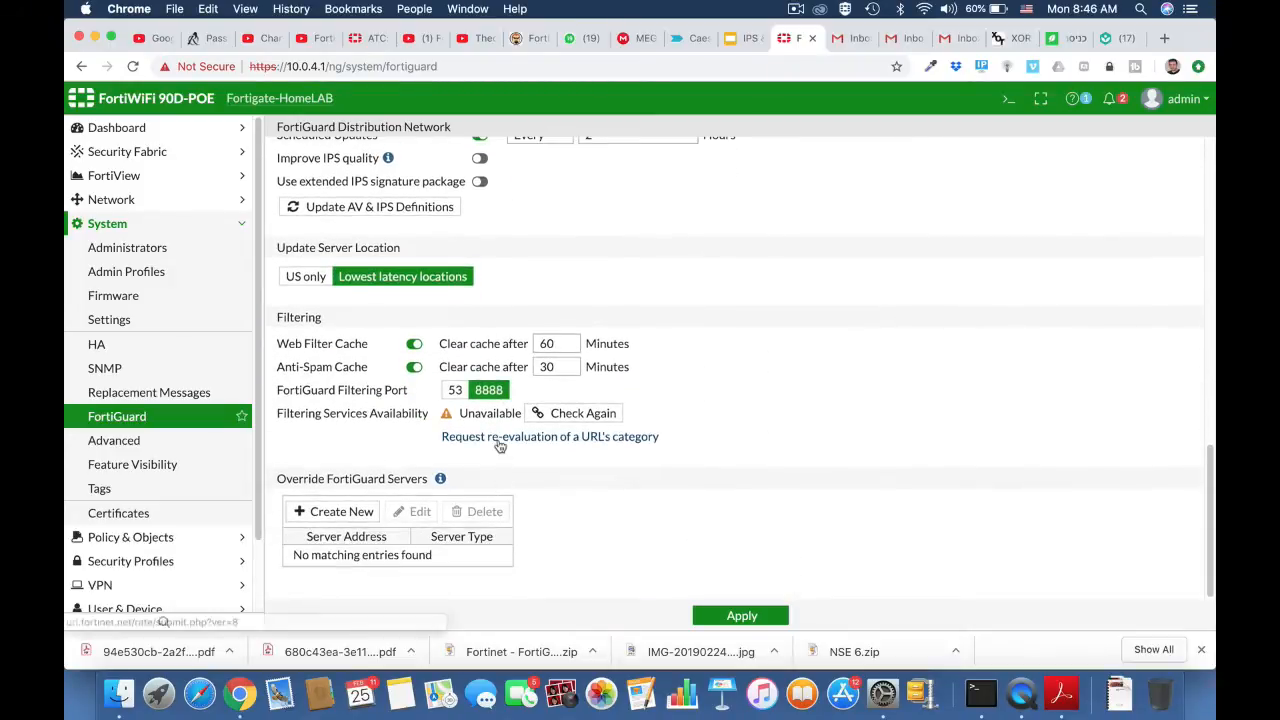
pyautogui.click(499, 438)
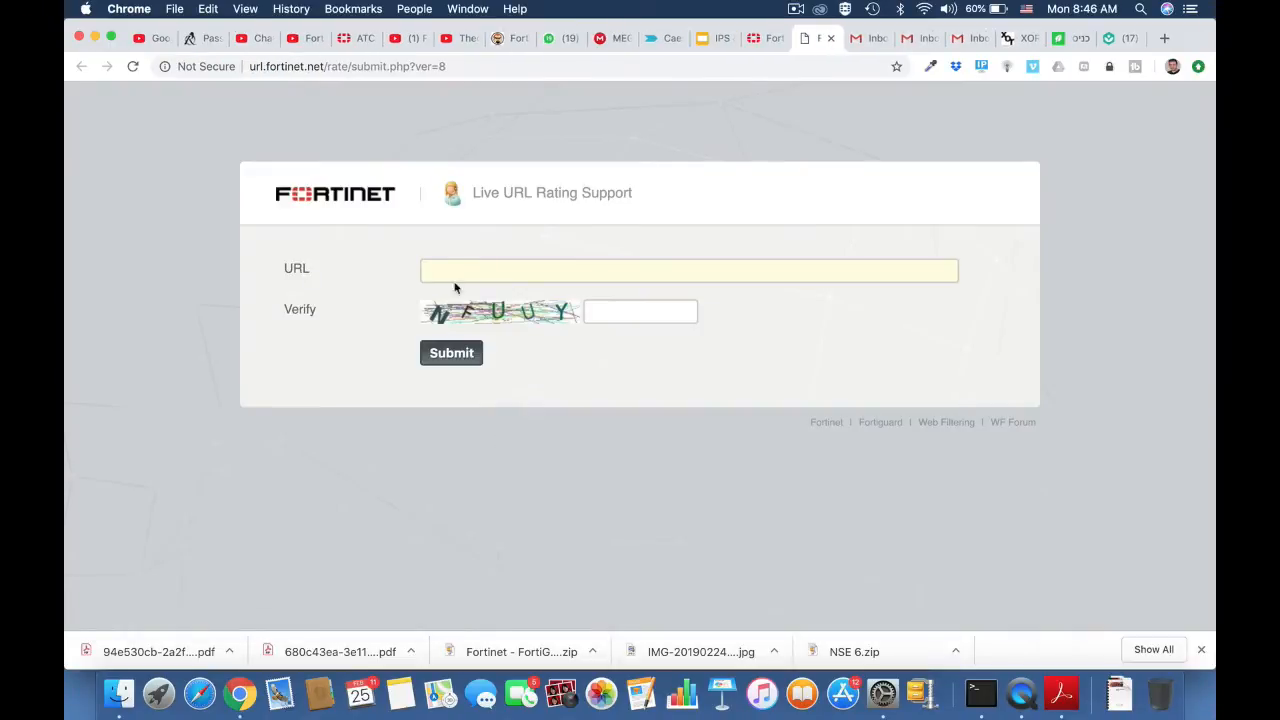
pyautogui.click(448, 271)
pyautogui.write('www')
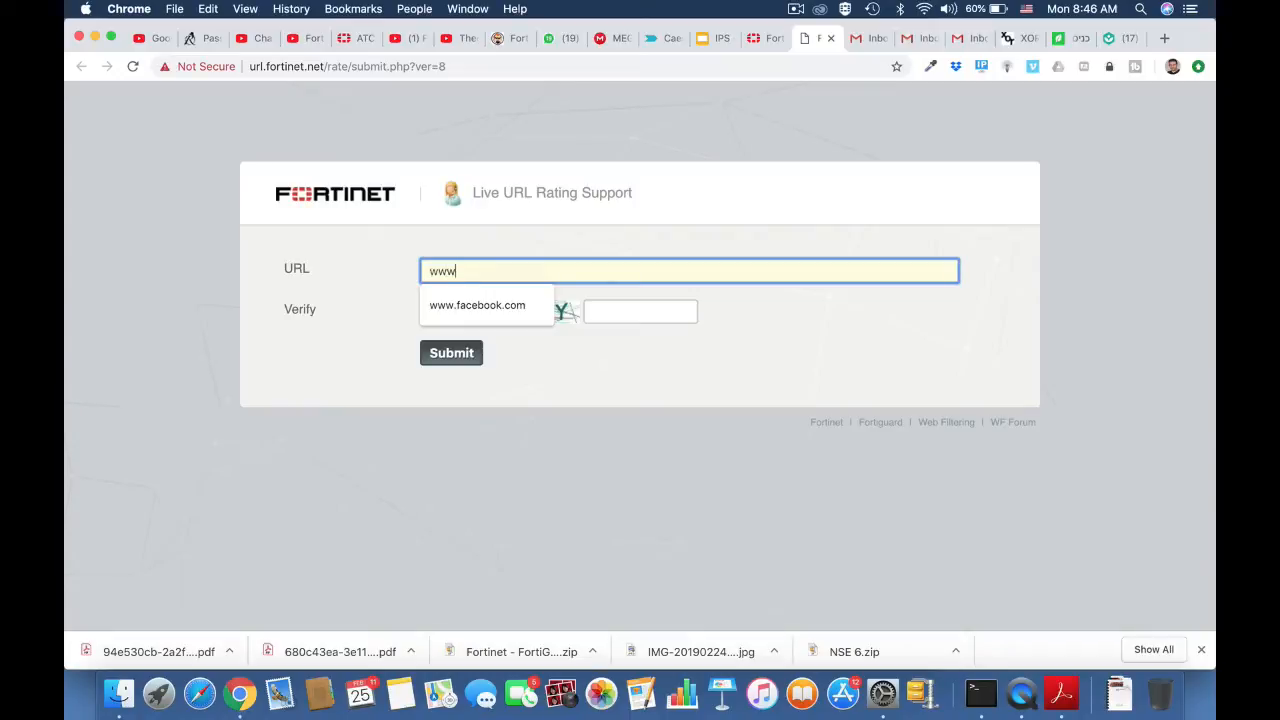
pyautogui.write('.engad')
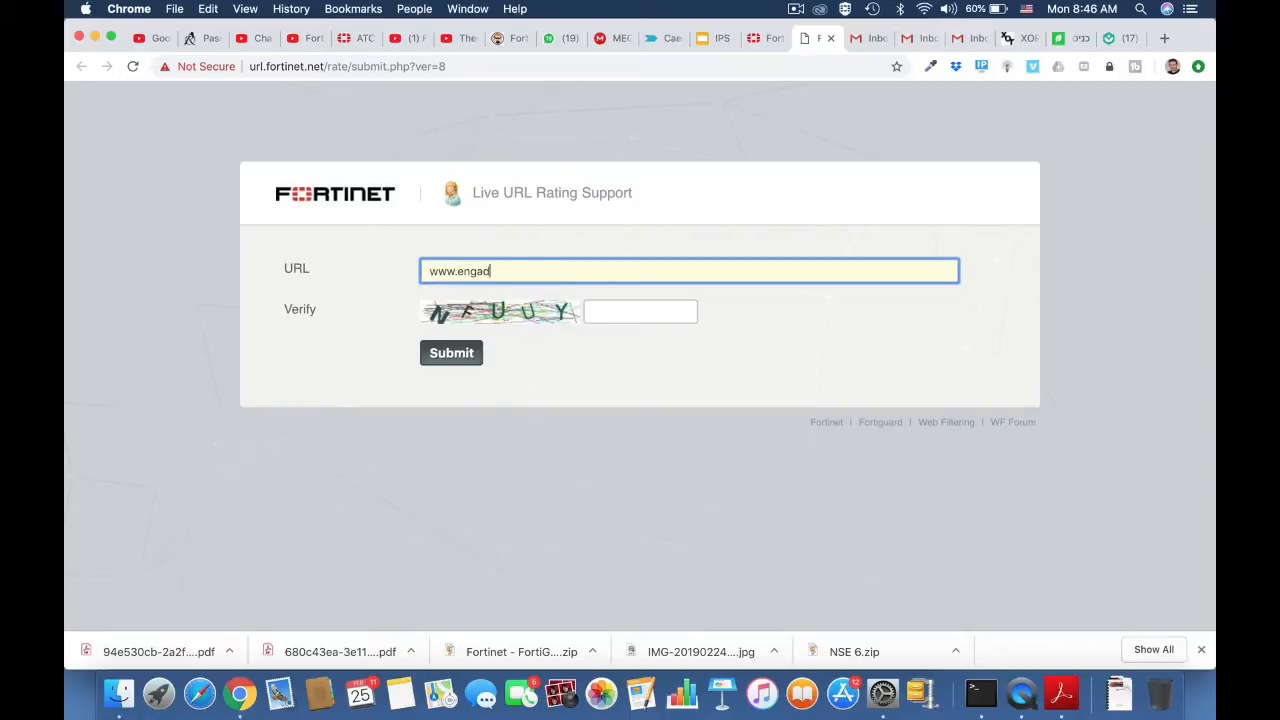
pyautogui.write('get.com')
pyautogui.click(591, 314)
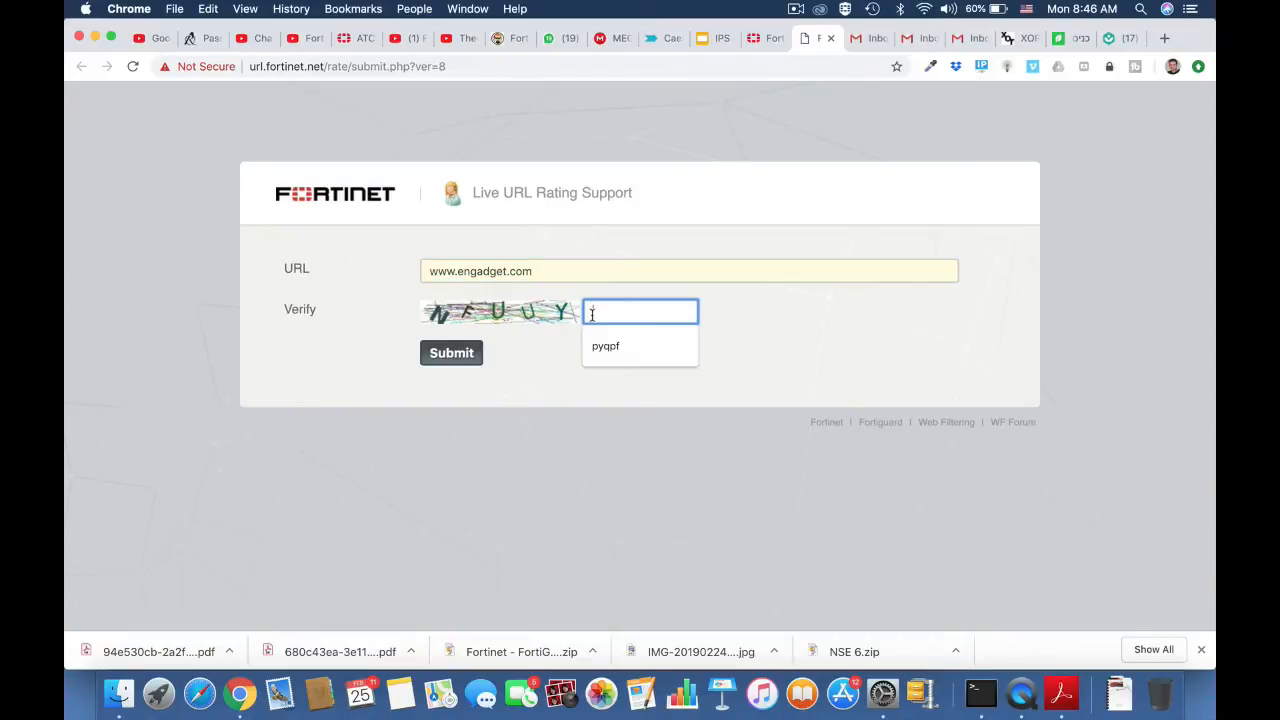
pyautogui.write('nf')
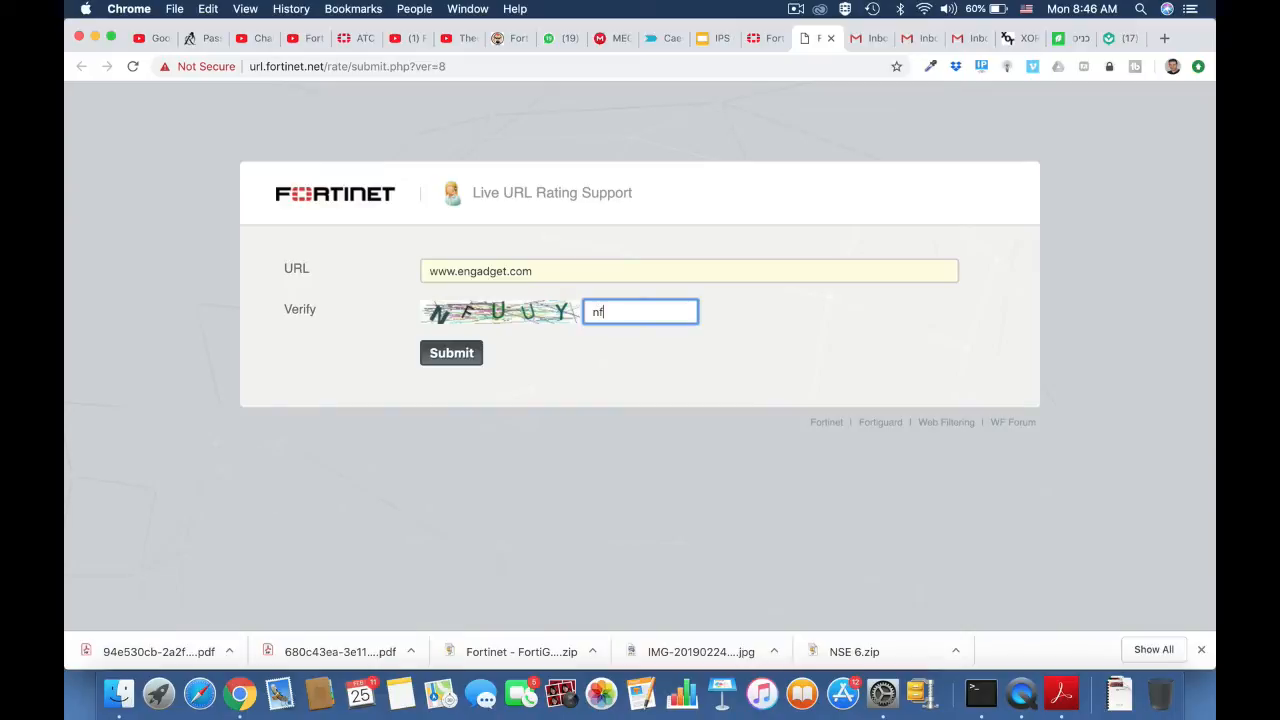
pyautogui.write('uuy')
pyautogui.click(456, 357)
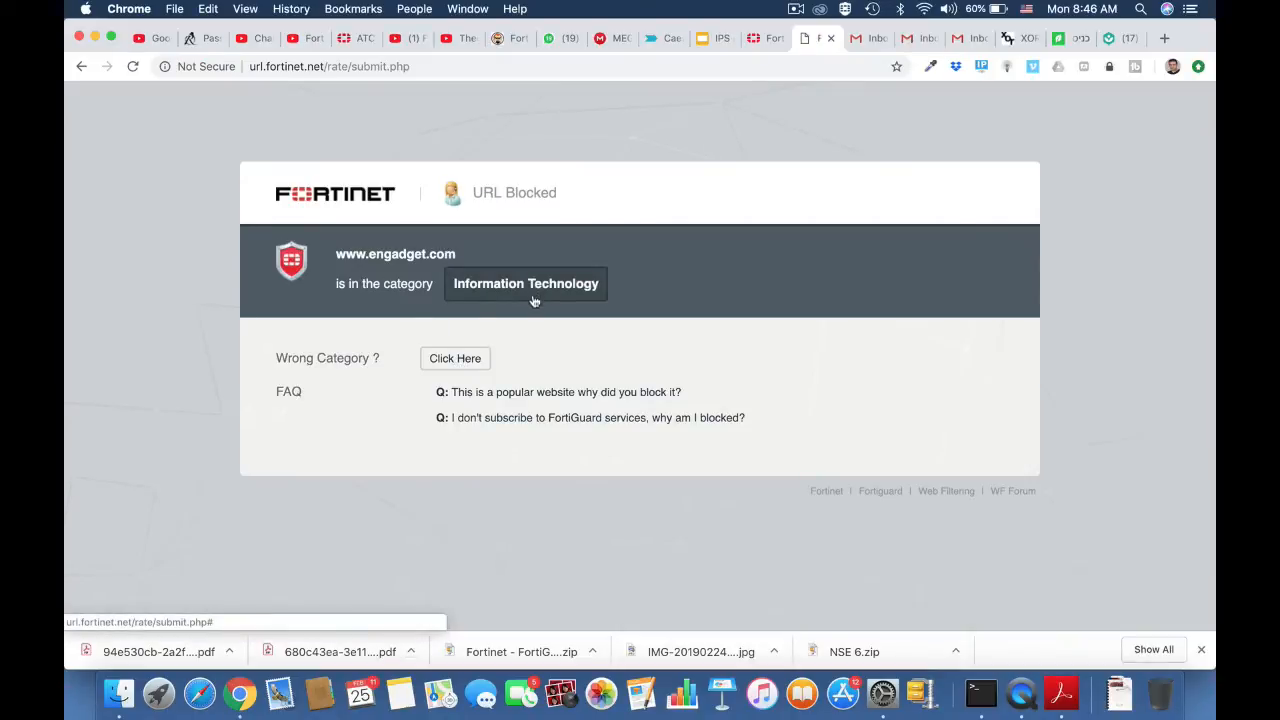
pyautogui.click(81, 66)
pyautogui.moveTo(551, 271); pyautogui.dragTo(417, 274)
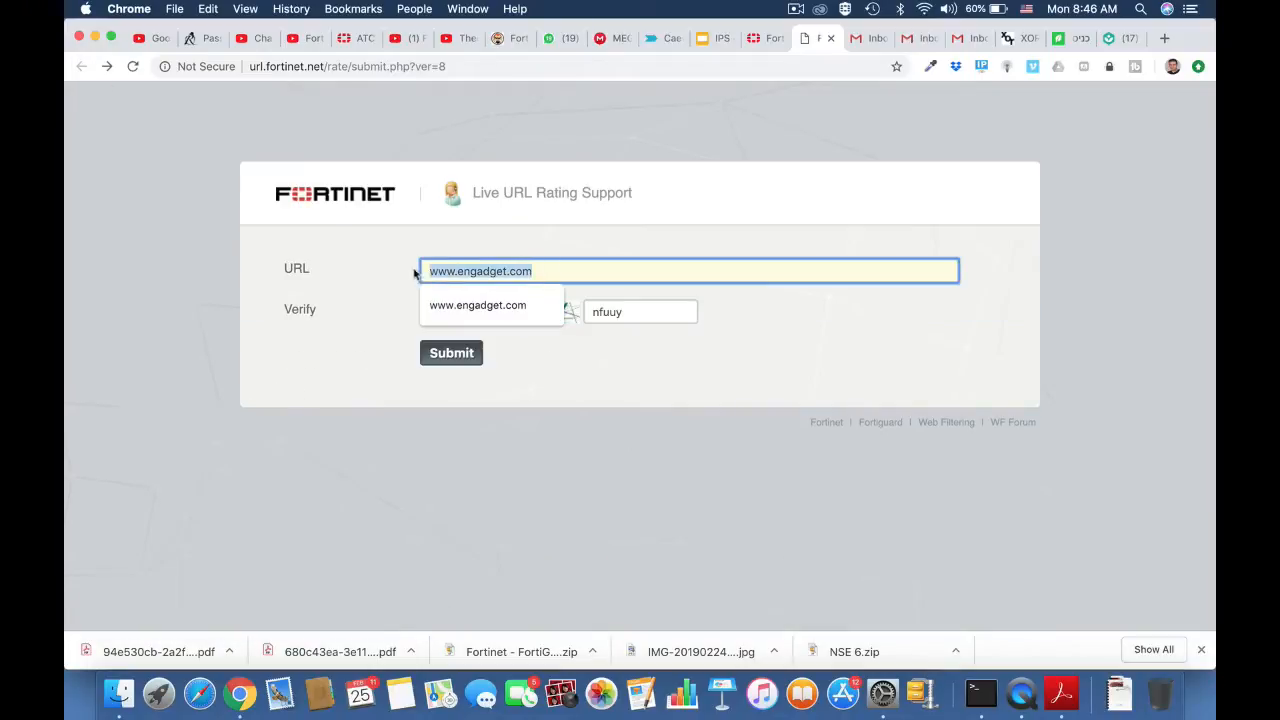
pyautogui.click(419, 72)
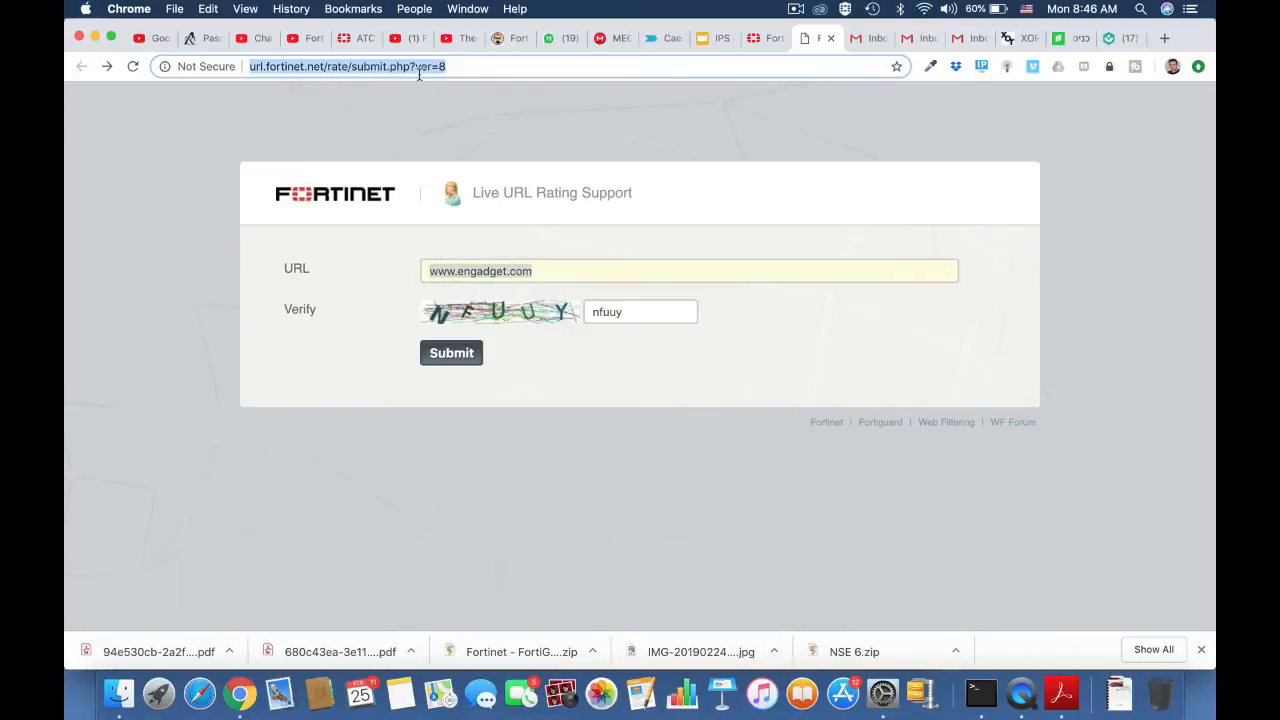
pyautogui.press('Return')
pyautogui.click(509, 270)
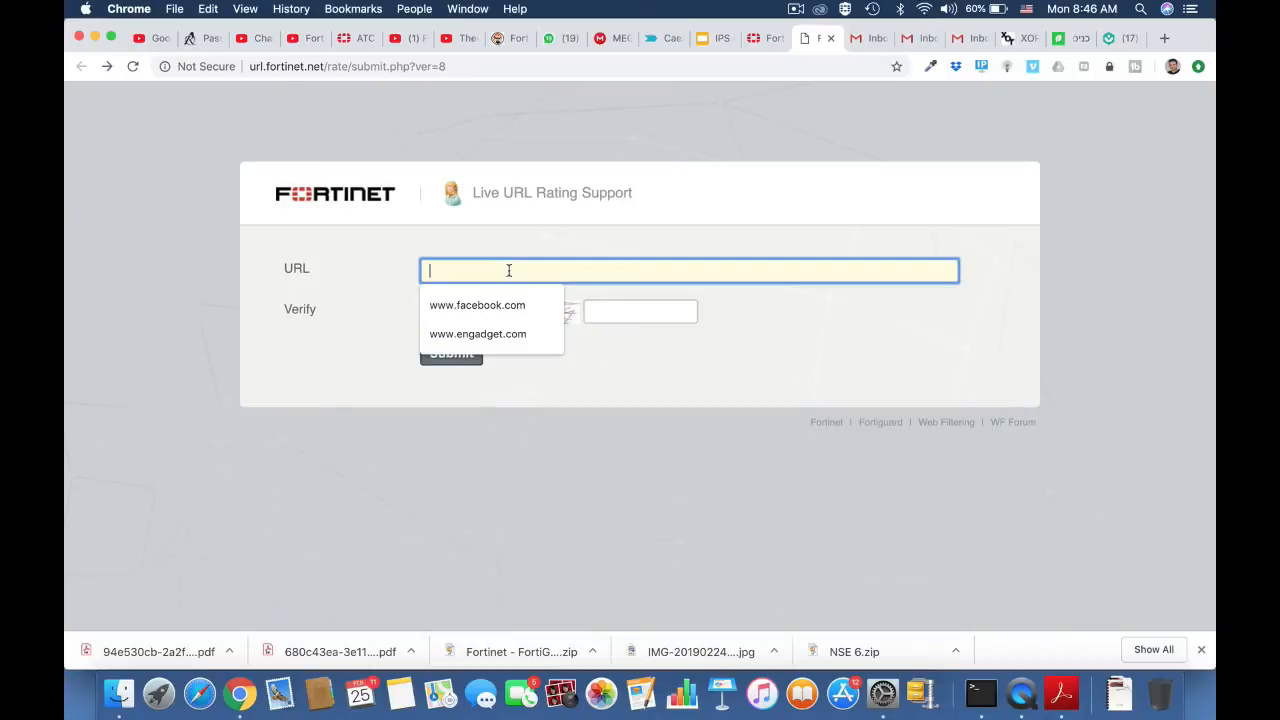
pyautogui.write('www')
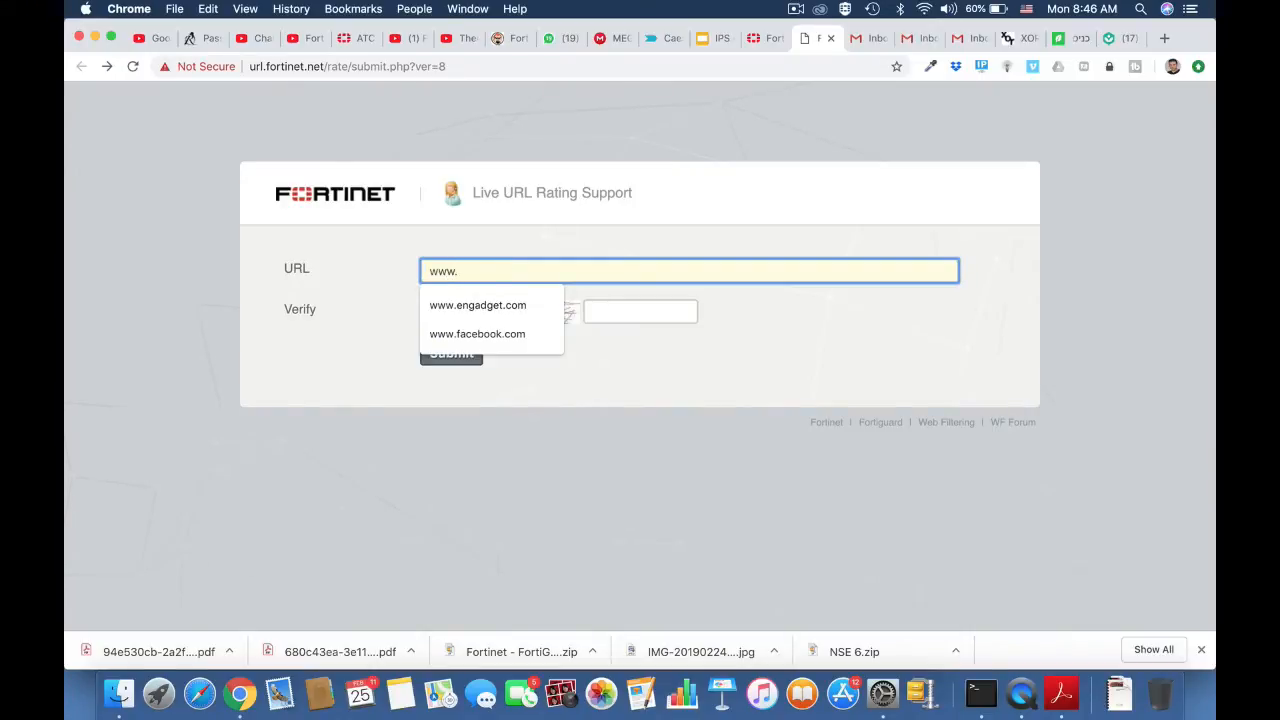
pyautogui.write('.fortinet.com')
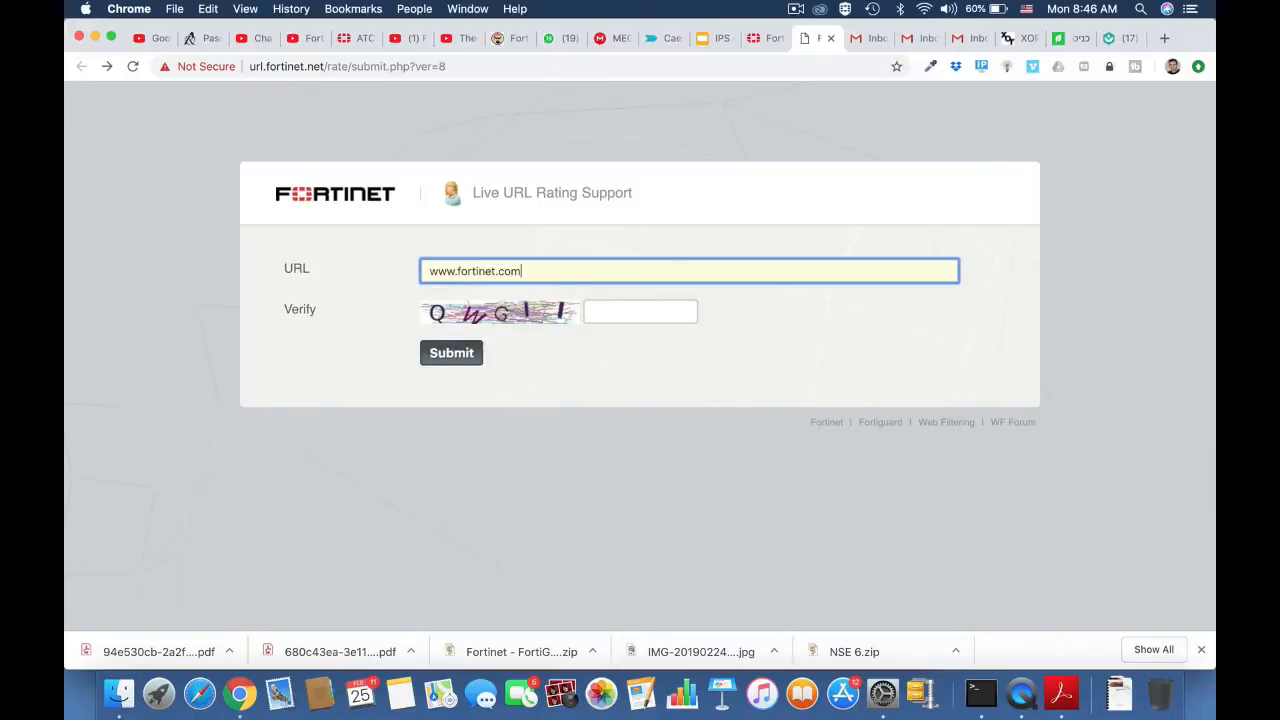
pyautogui.click(611, 311)
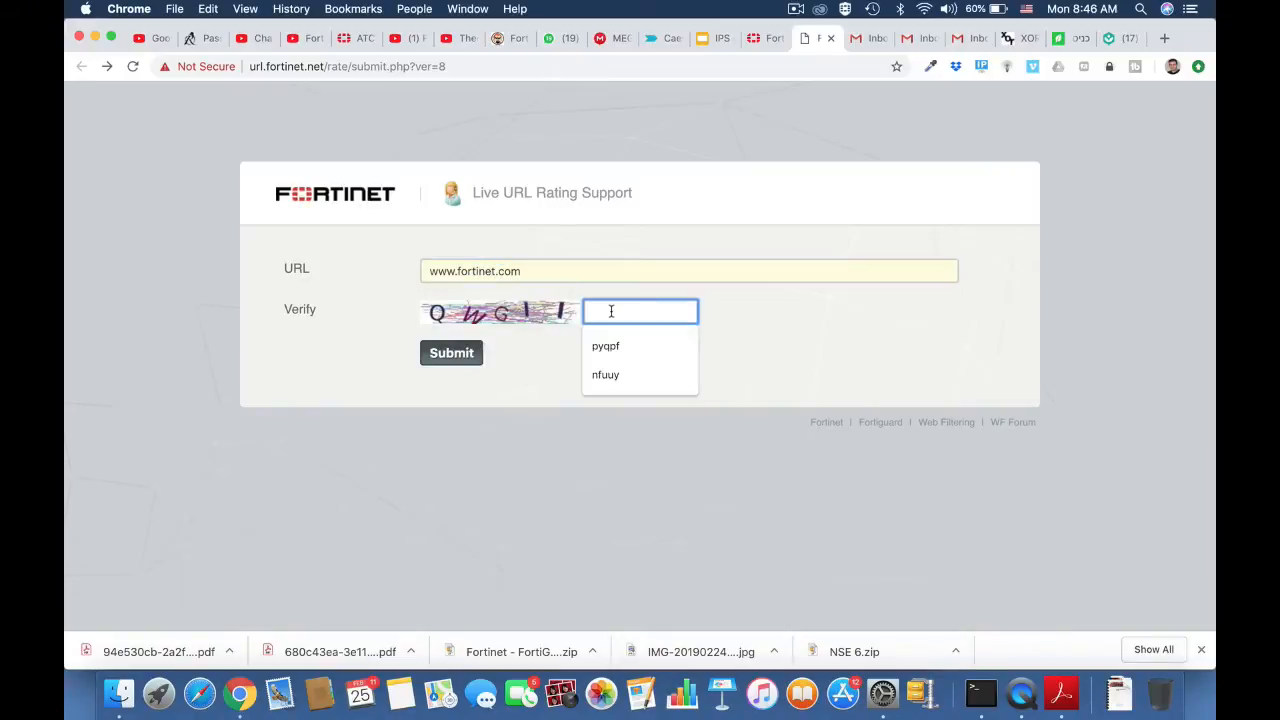
pyautogui.write('qw')
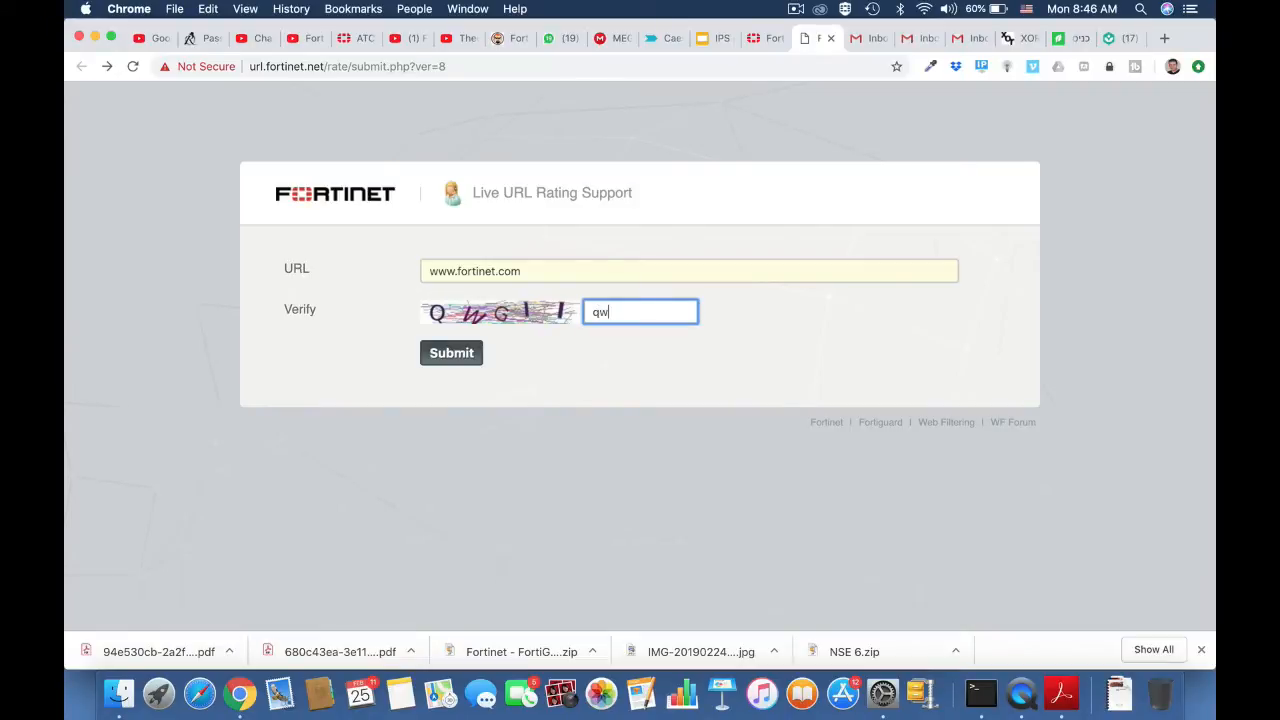
pyautogui.write('gil')
pyautogui.click(455, 358)
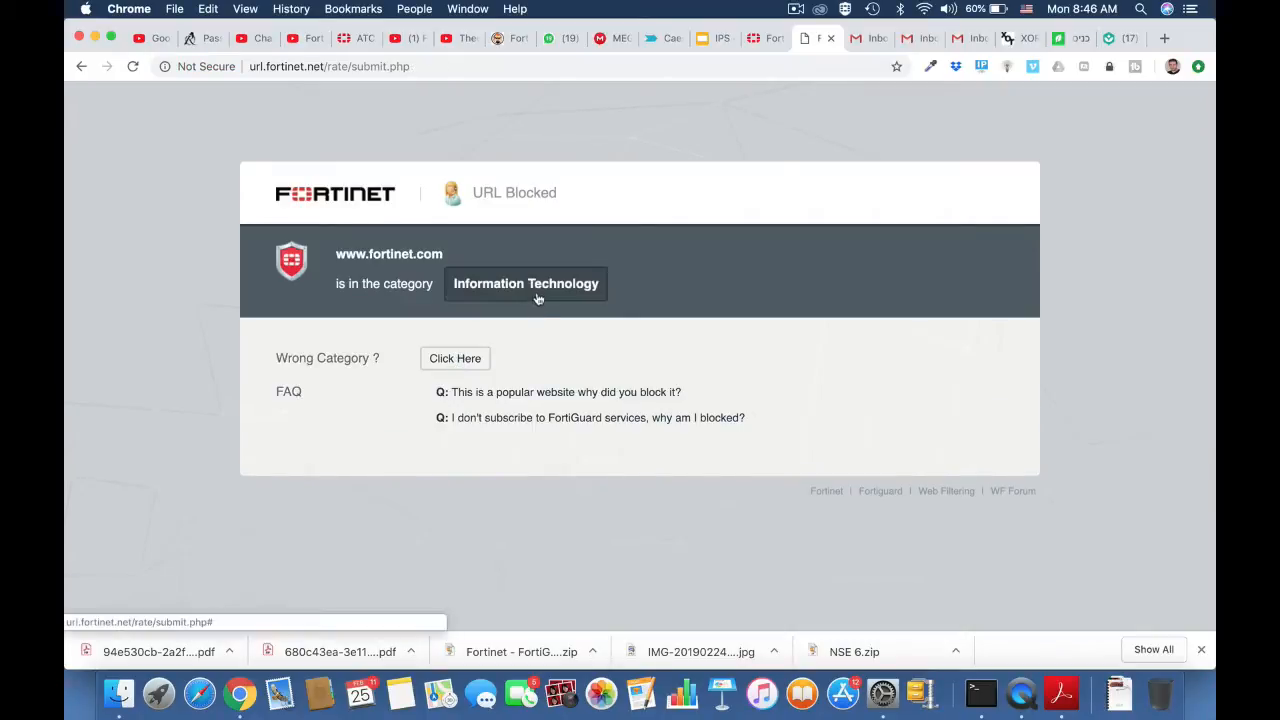
pyautogui.click(81, 66)
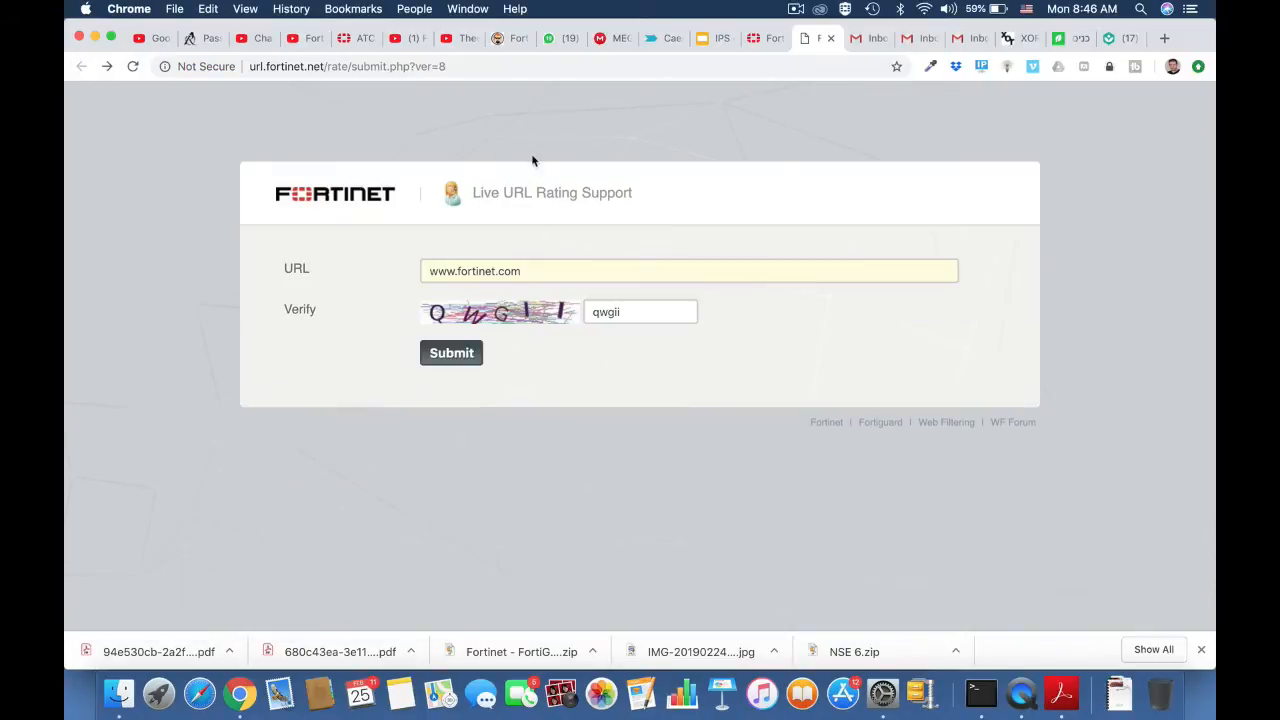
pyautogui.click(454, 67)
pyautogui.press('Return')
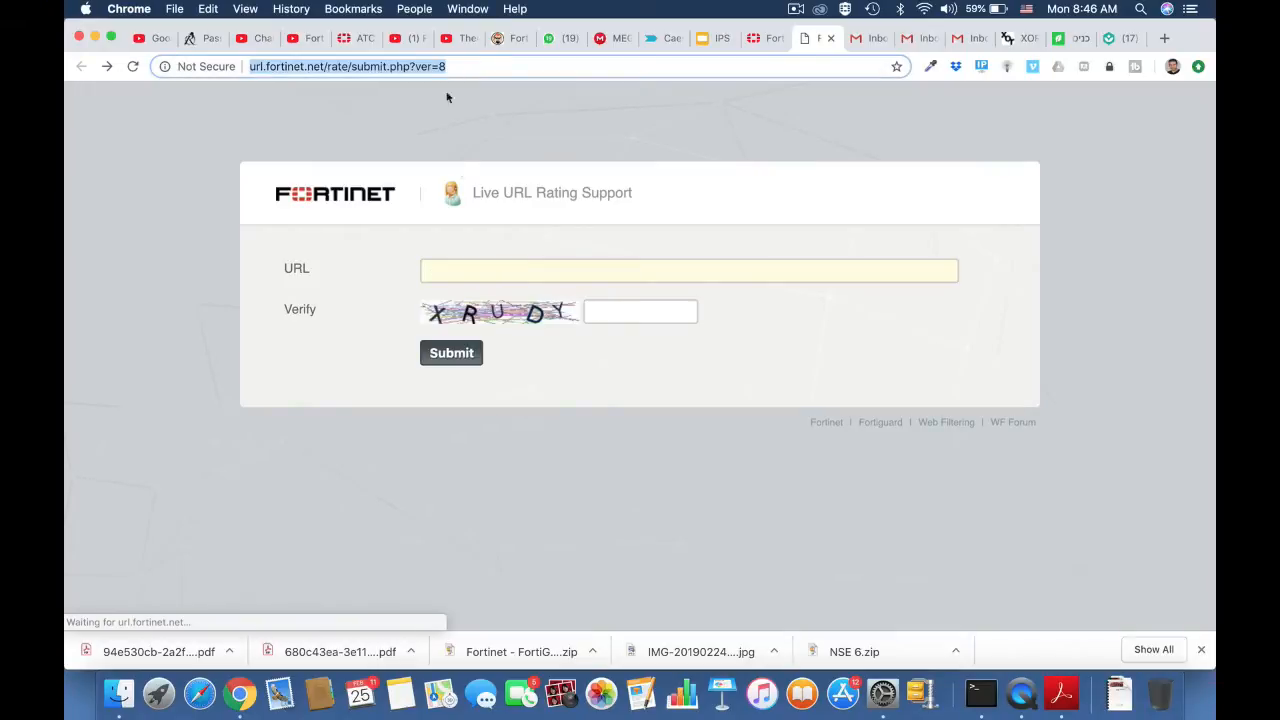
pyautogui.click(451, 269)
pyautogui.write('www.')
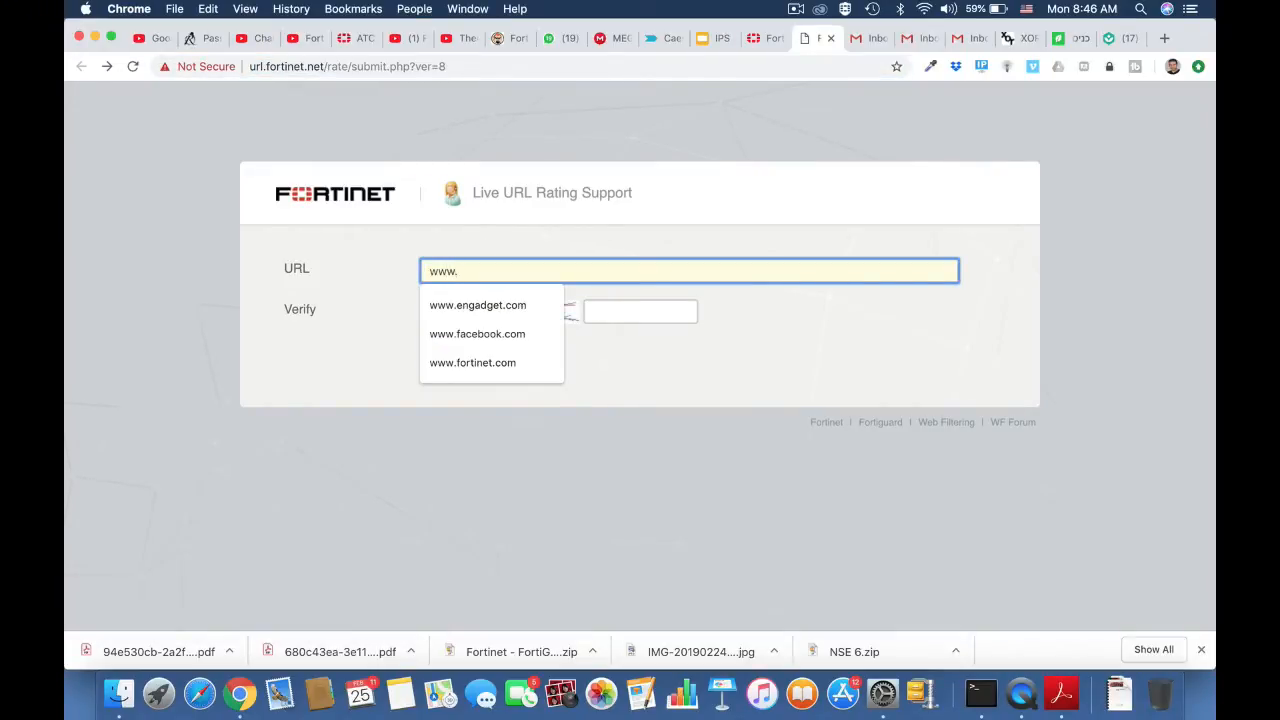
pyautogui.write('twitt')
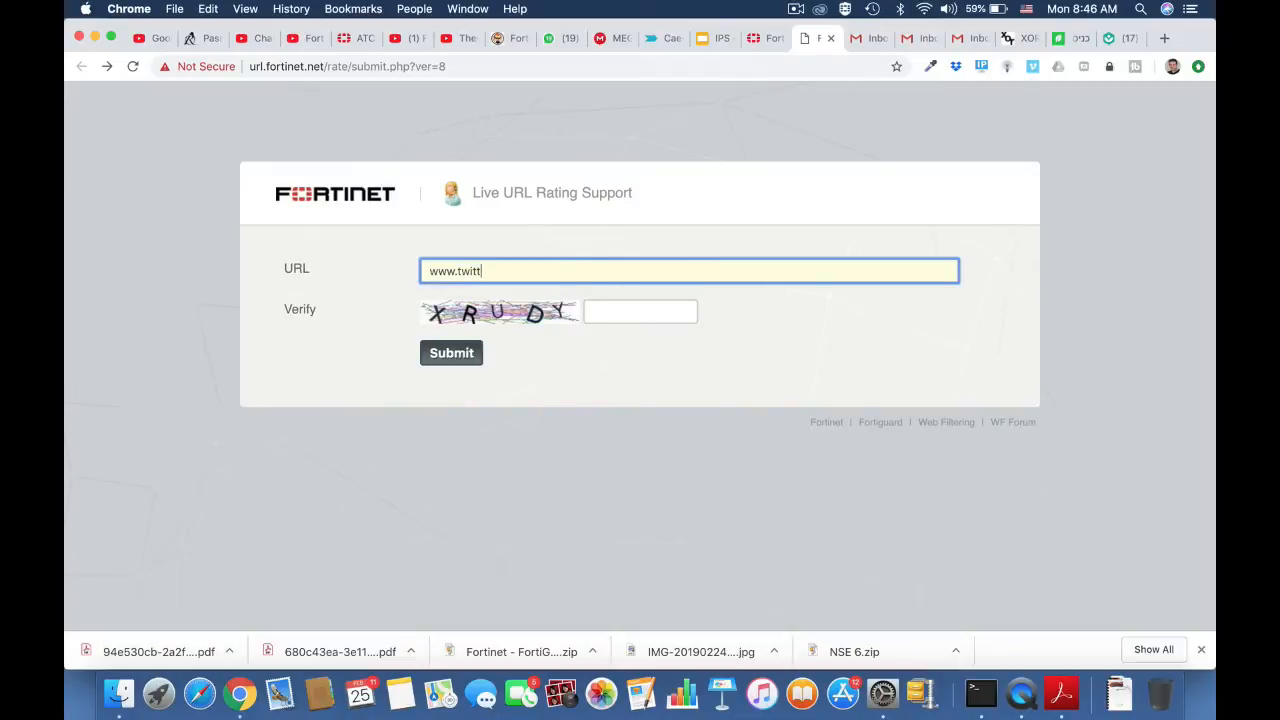
pyautogui.write('er.com')
pyautogui.click(608, 311)
pyautogui.write('xrudy')
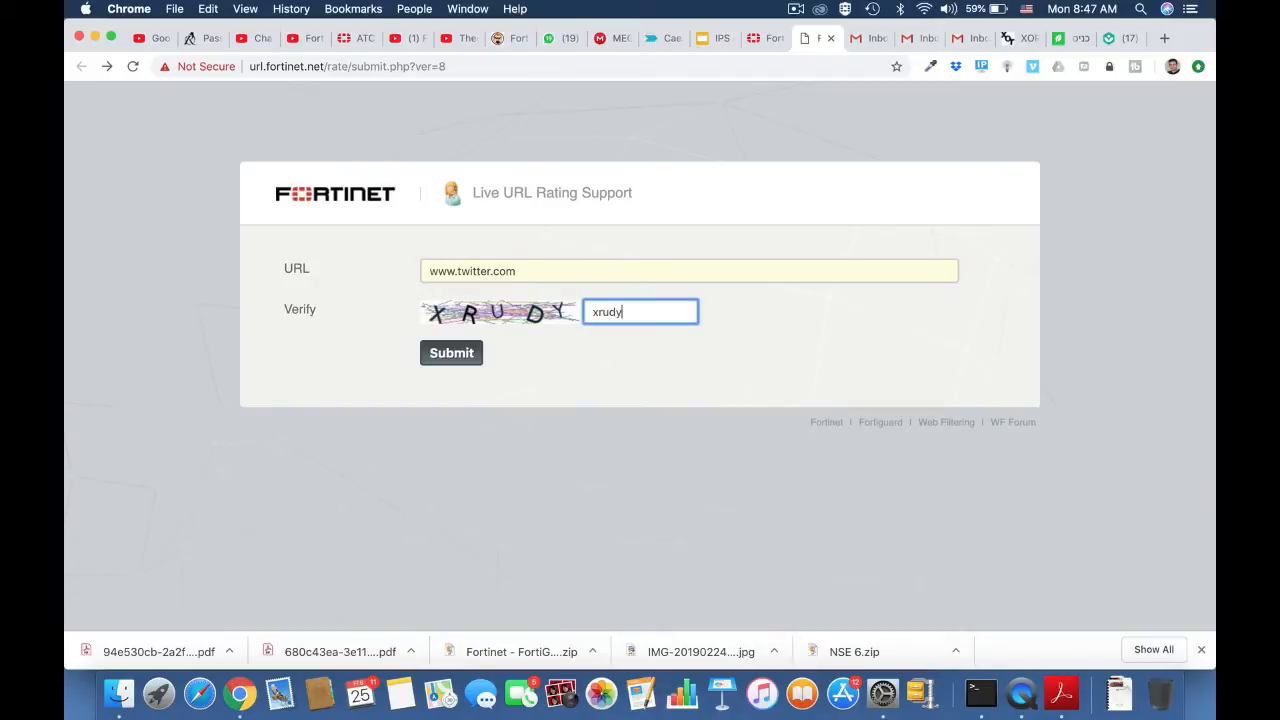
pyautogui.click(446, 358)
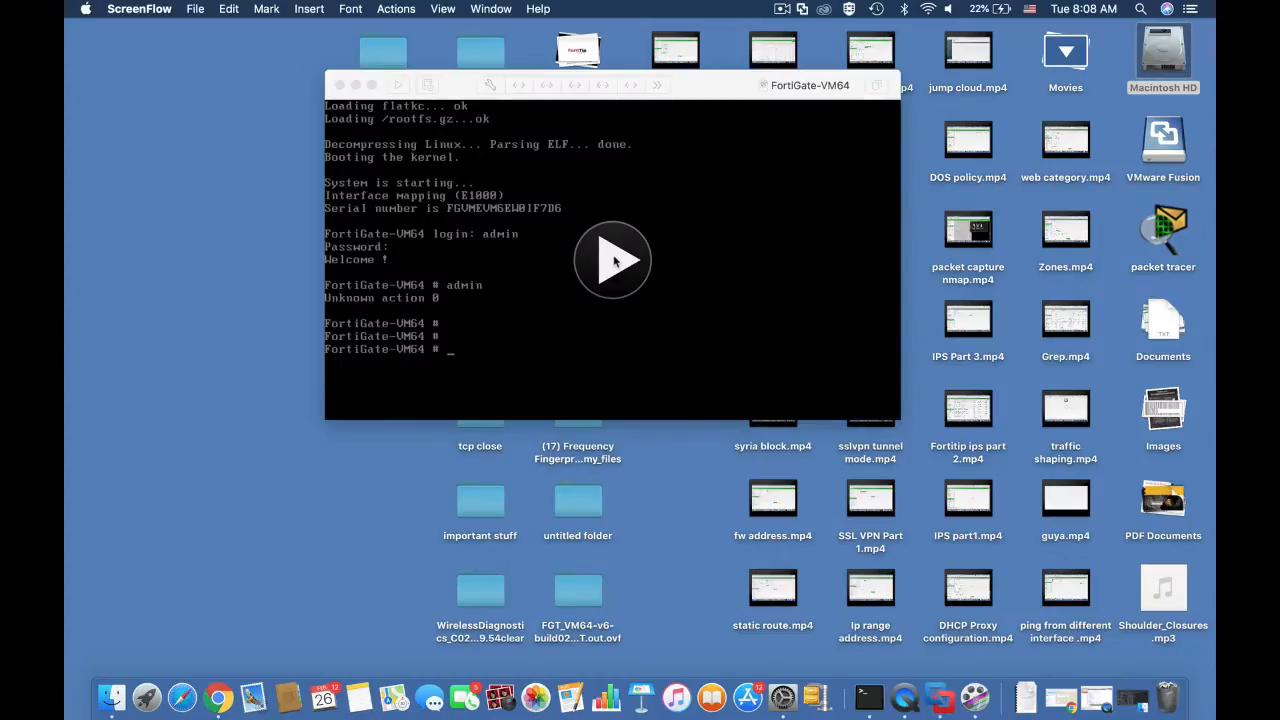
# Step: In the FortiGate-VM64 console in VMware Fusion, run show system interface and page through the whole interface configuration
pyautogui.click(614, 260)
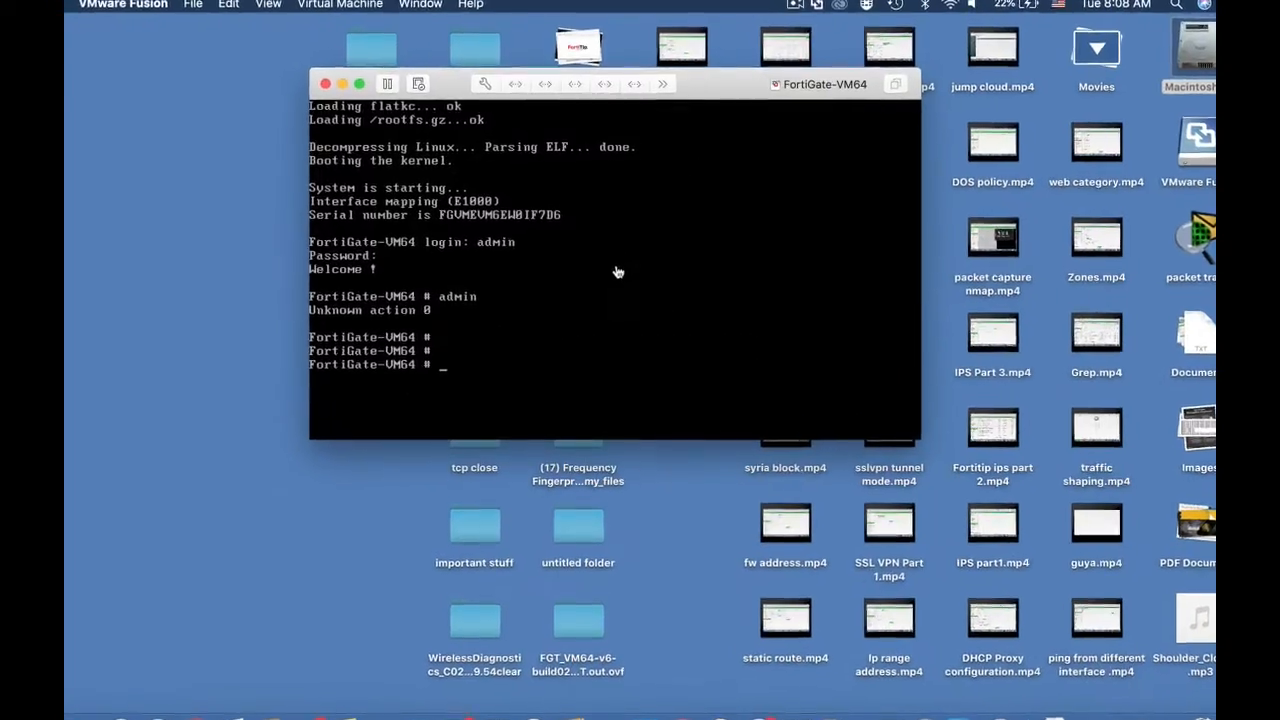
pyautogui.press('Return')
pyautogui.press('Return')
pyautogui.write('show s')
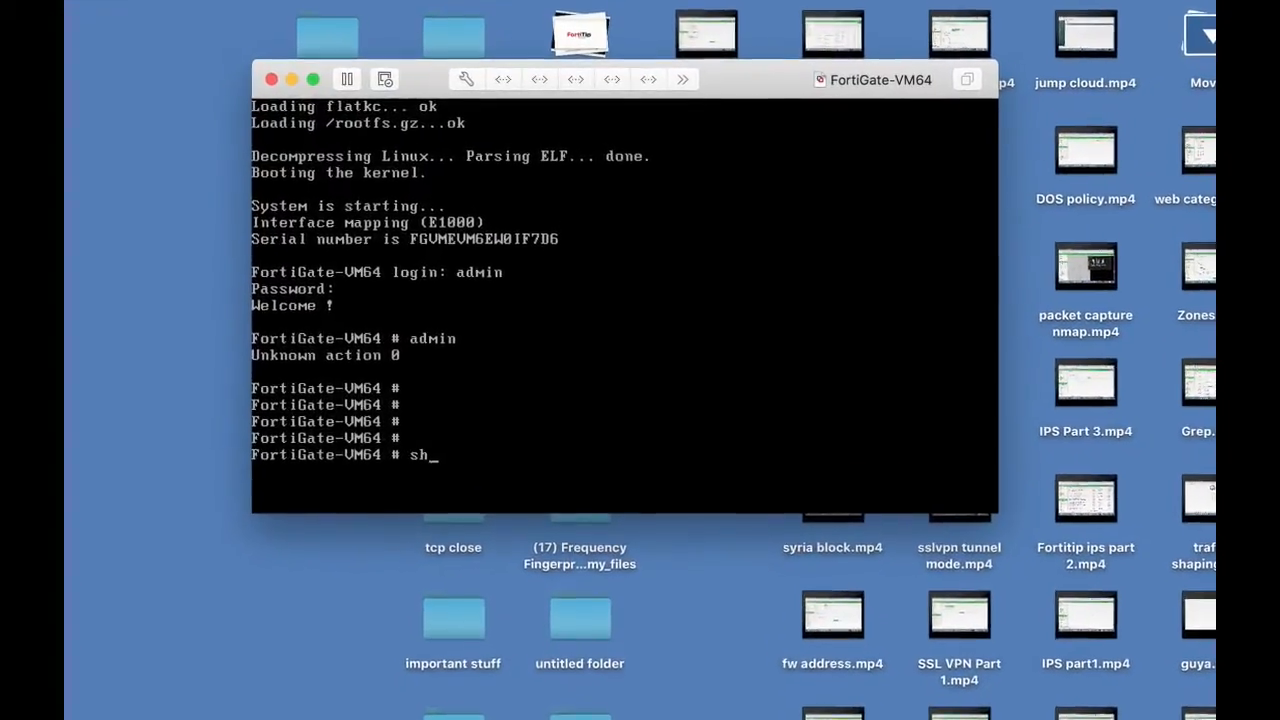
pyautogui.write('ystem')
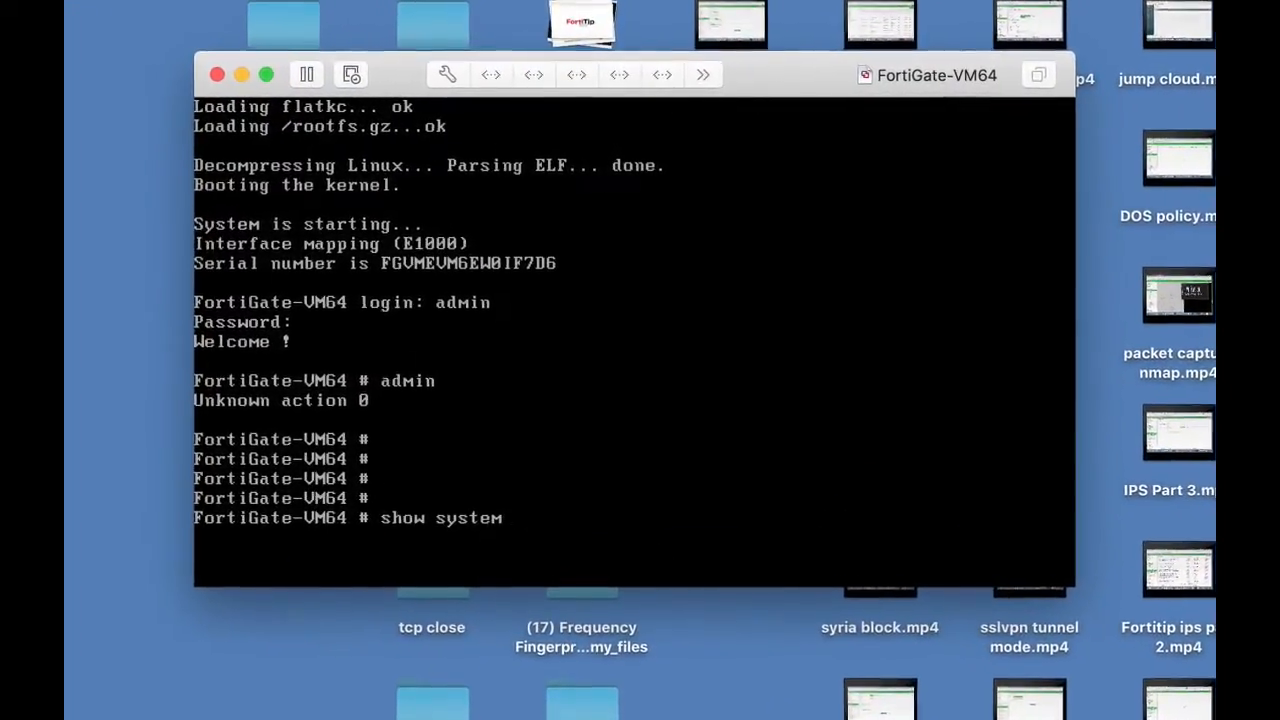
pyautogui.write('interface')
pyautogui.press('Return')
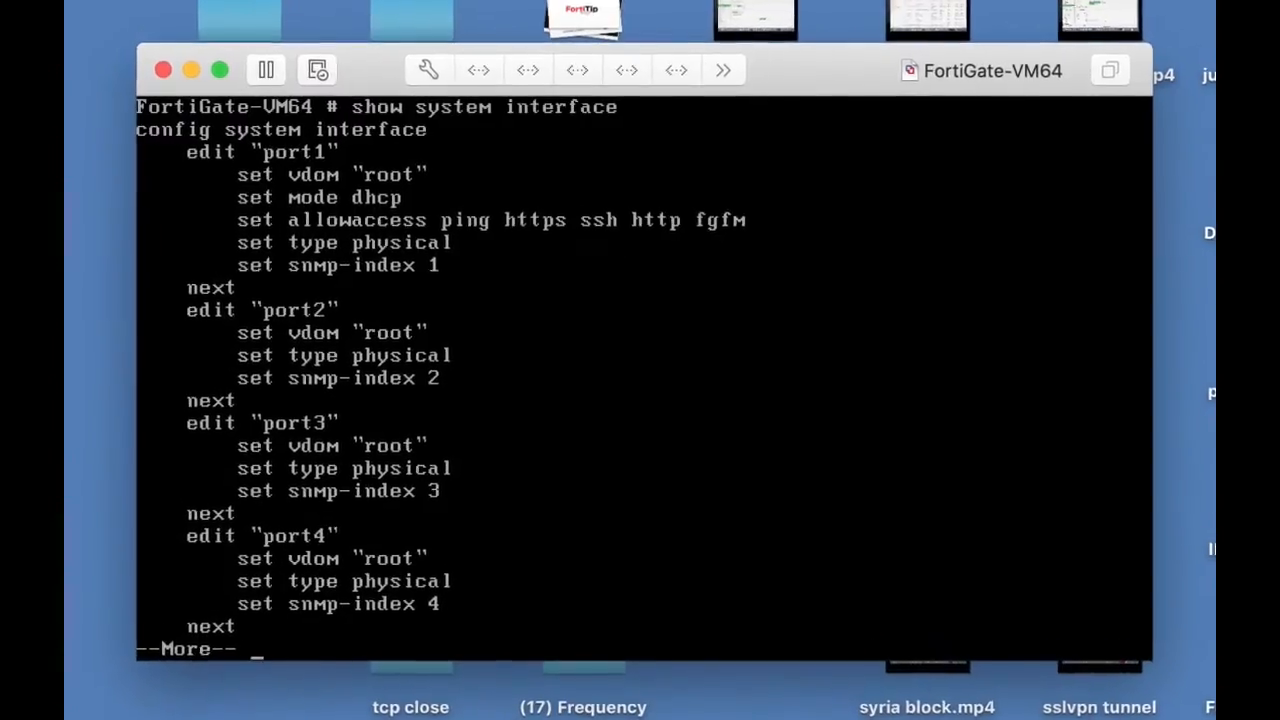
pyautogui.press('Return')
pyautogui.press('Return')
pyautogui.press('Return')
pyautogui.press('Return')
pyautogui.press('Return')
pyautogui.press('Return')
pyautogui.press('Return')
pyautogui.press('Return')
pyautogui.press('Return')
pyautogui.press('Return')
pyautogui.press('Return')
pyautogui.press('Return')
pyautogui.press('Return')
pyautogui.press('Return')
pyautogui.press('Return')
pyautogui.press('Return')
pyautogui.press('Return')
pyautogui.press('Return')
pyautogui.press('Return')
pyautogui.press('Return')
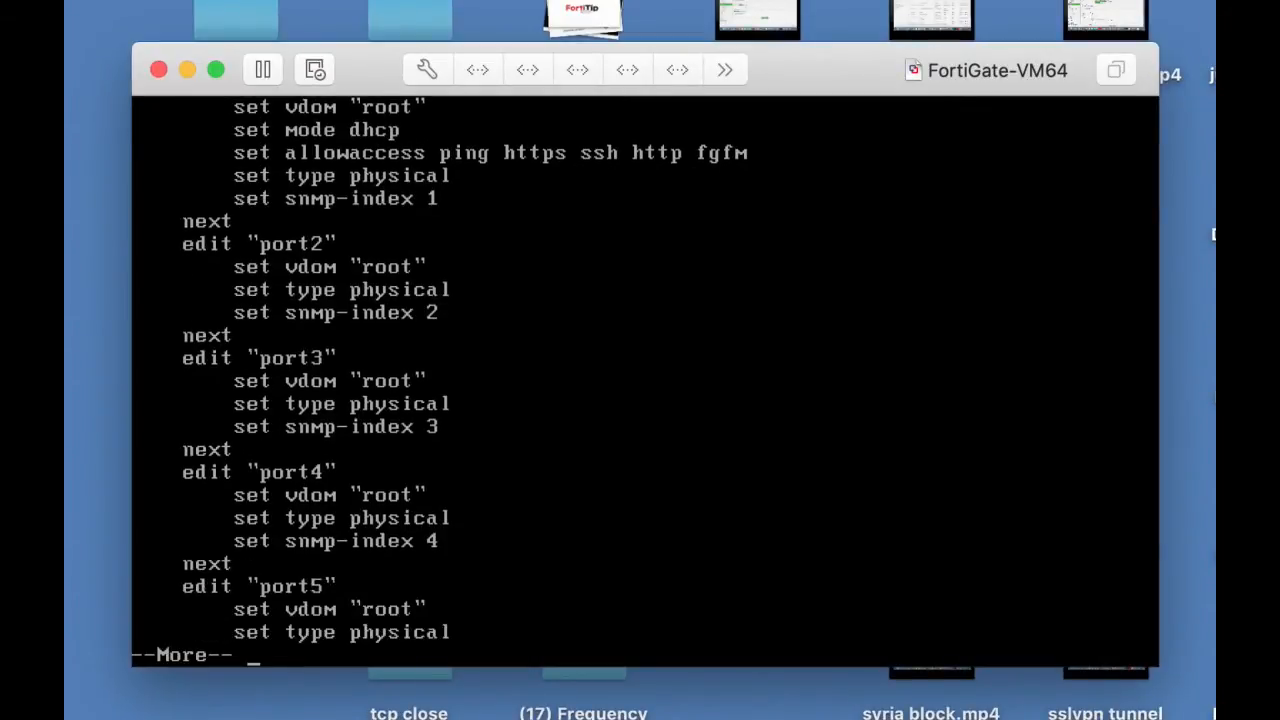
pyautogui.press('Return')
pyautogui.press('Return')
pyautogui.press('Return')
pyautogui.press('Return')
pyautogui.press('Return')
pyautogui.press('Return')
pyautogui.press('Return')
pyautogui.press('Return')
pyautogui.press('Return')
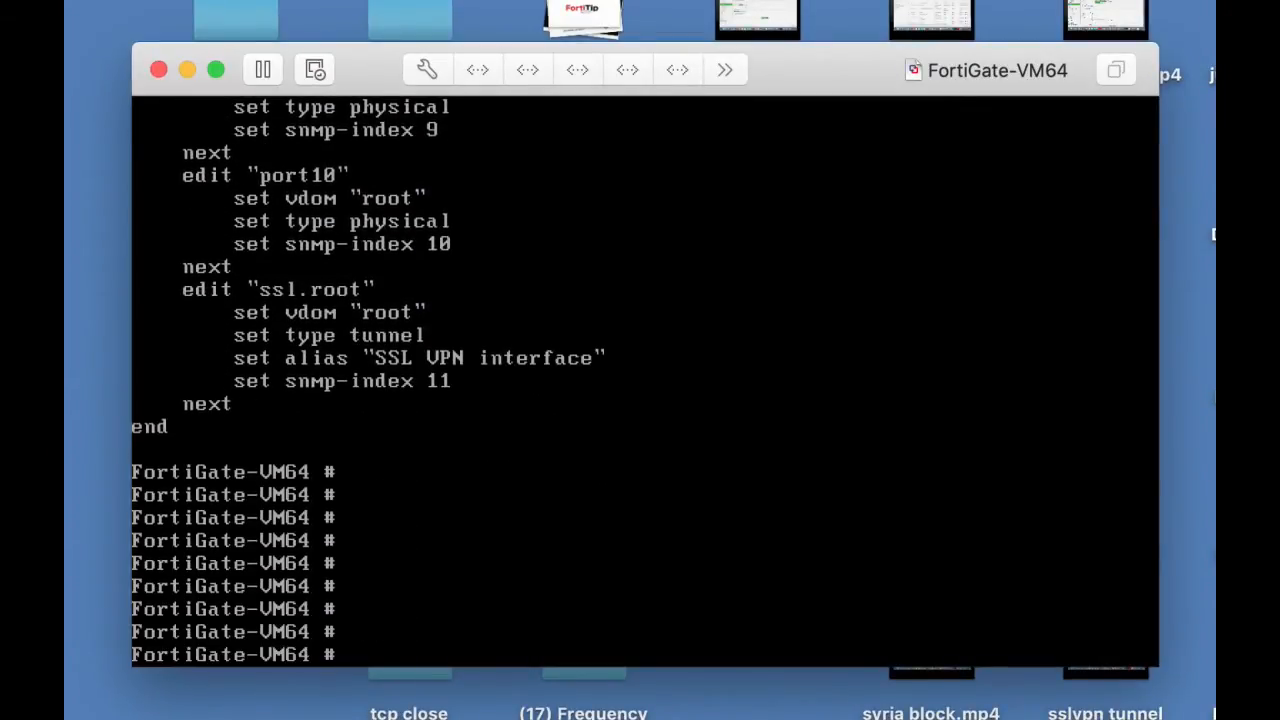
# Step: Enter the configuration mode with config system interface and open port1 for editing
pyautogui.write('edit port1')
pyautogui.press('Return')
pyautogui.write('config ')
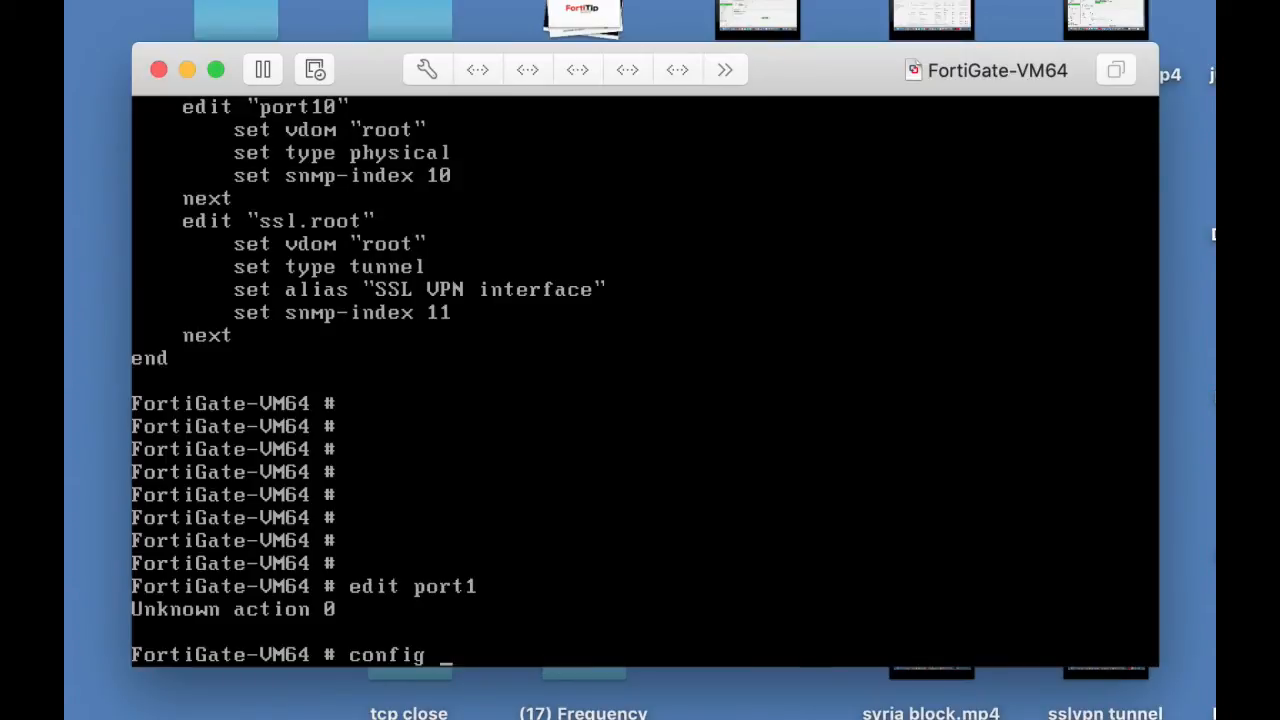
pyautogui.write('system interface')
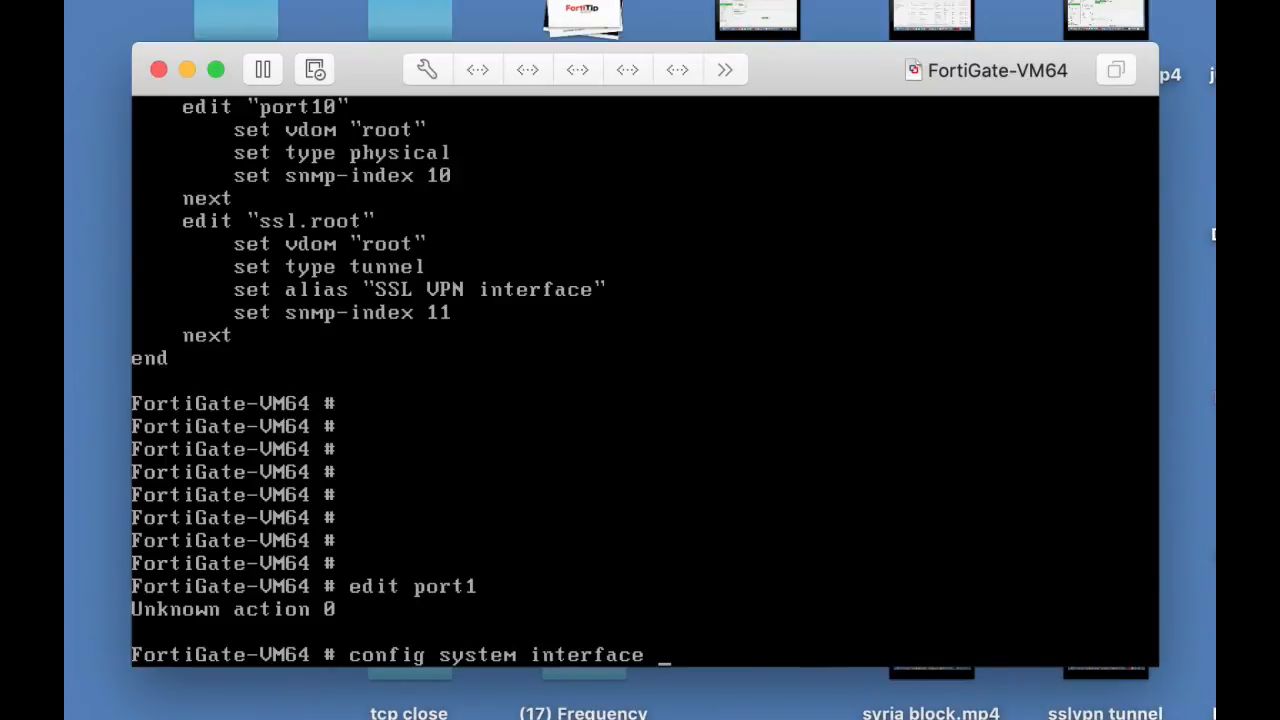
pyautogui.press('Return')
pyautogui.write('edit port1')
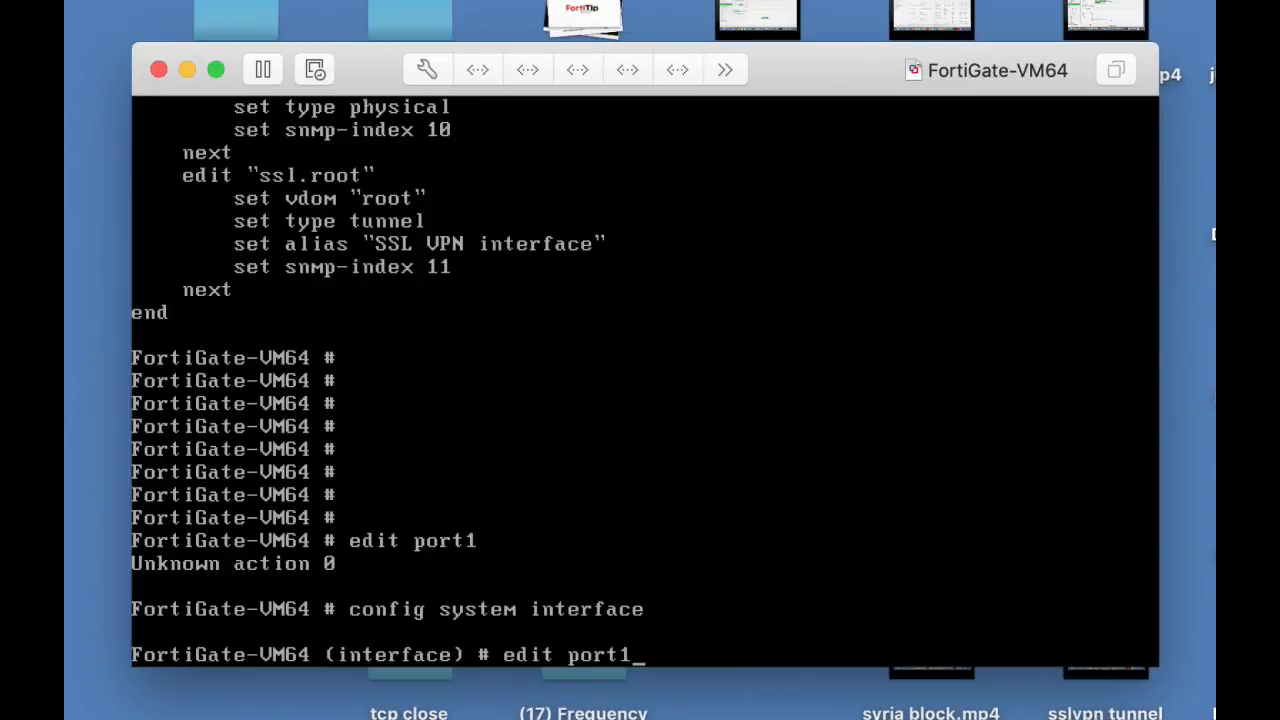
pyautogui.press('Return')
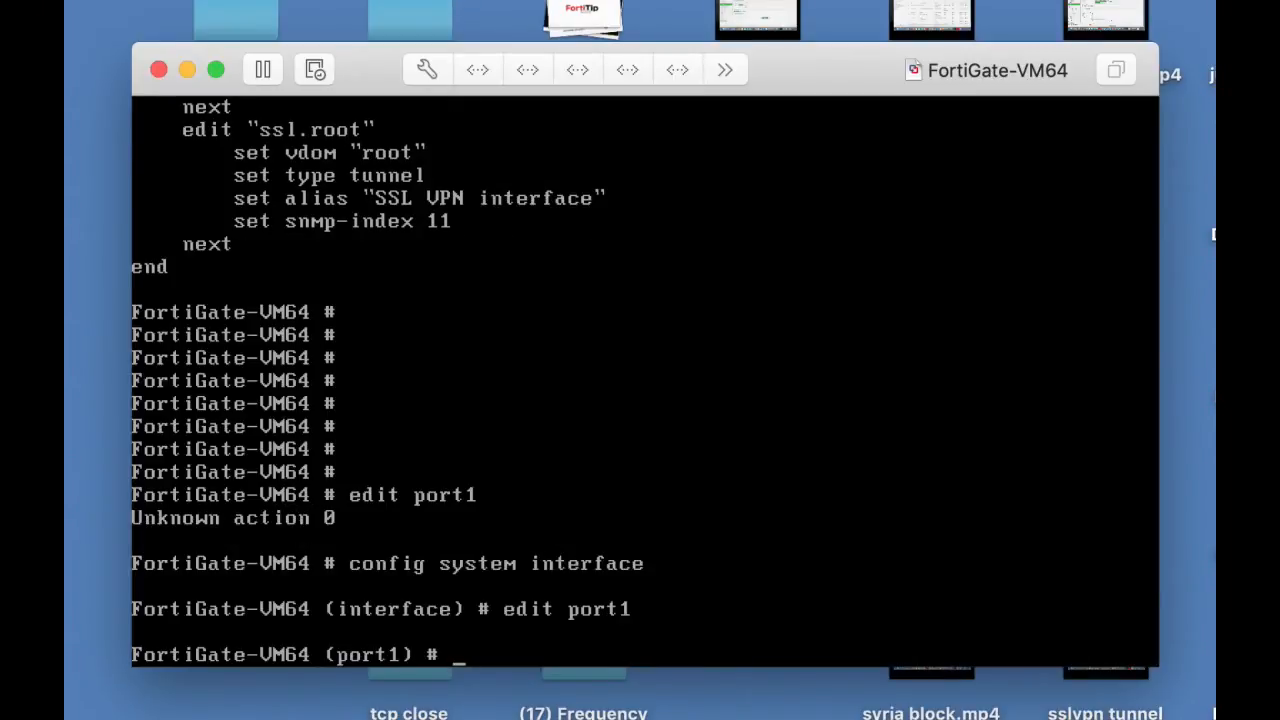
# Step: Try to set port1's IP address to 10.0.4.99 with netmask 255.255.255.0
pyautogui.write('set ip 10.0.')
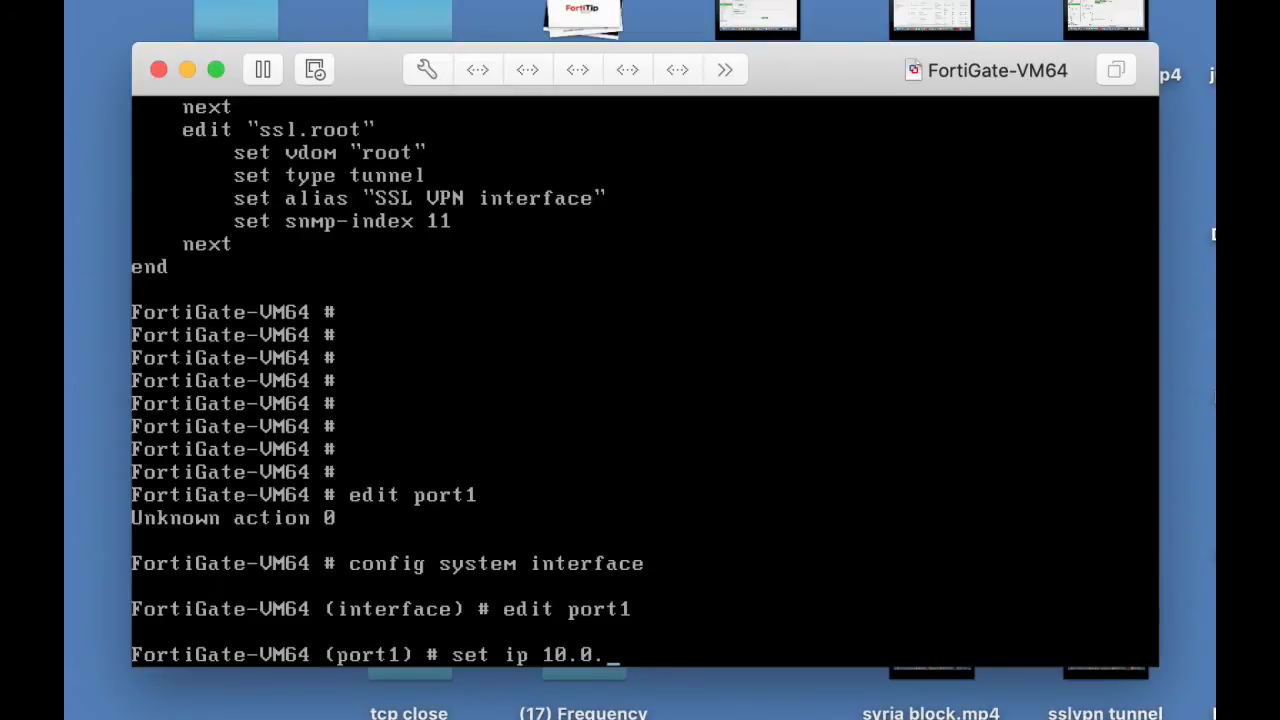
pyautogui.write('4.99 255.')
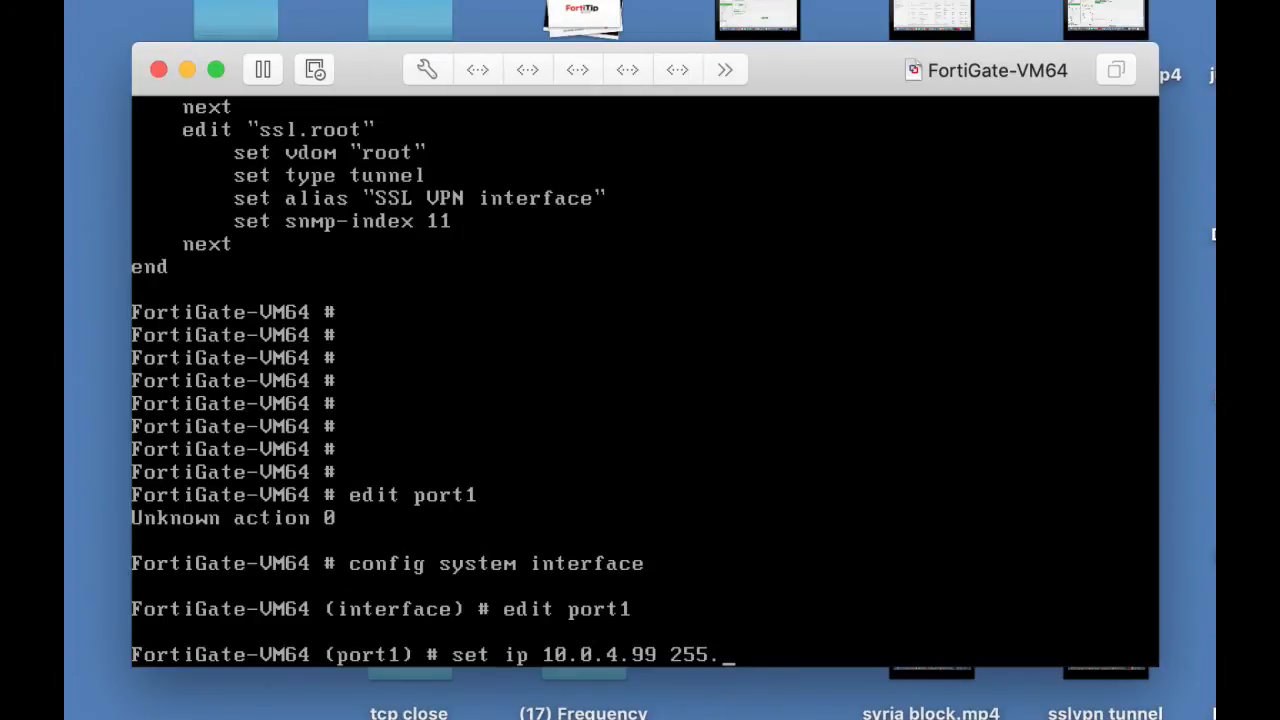
pyautogui.write('255.255,')
pyautogui.press('BackSpace')
pyautogui.write('.0')
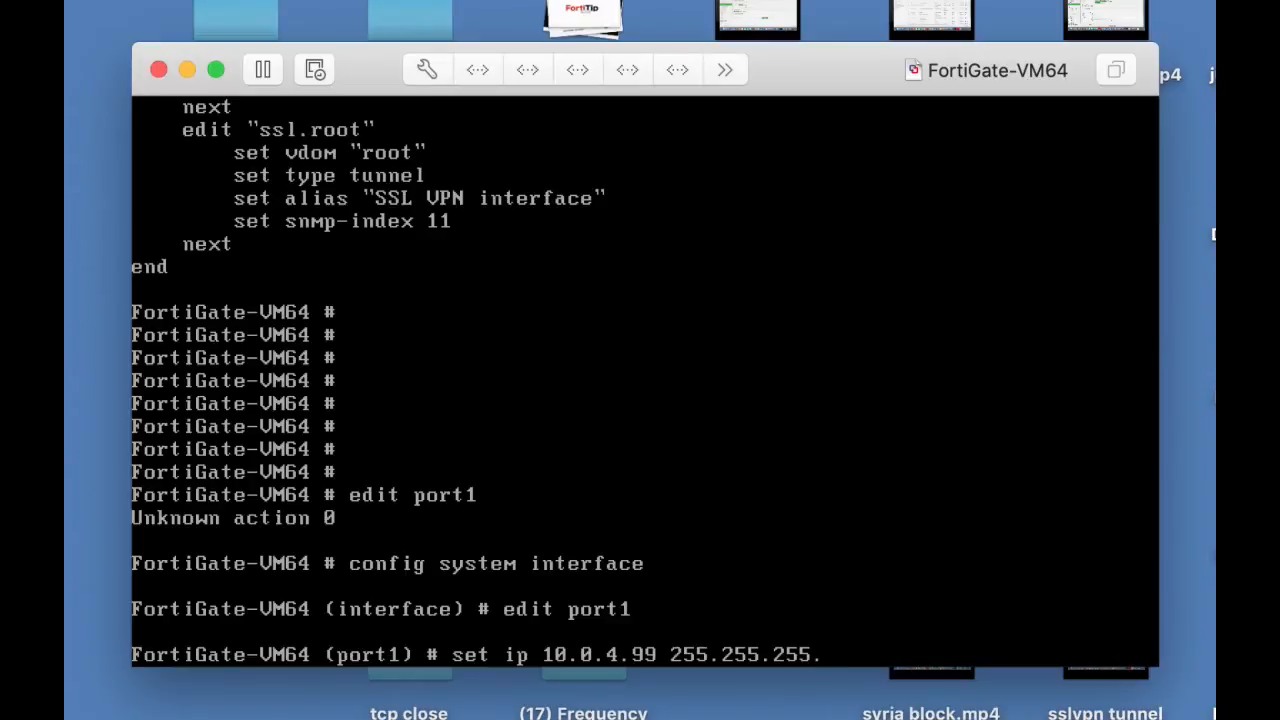
pyautogui.press('Return')
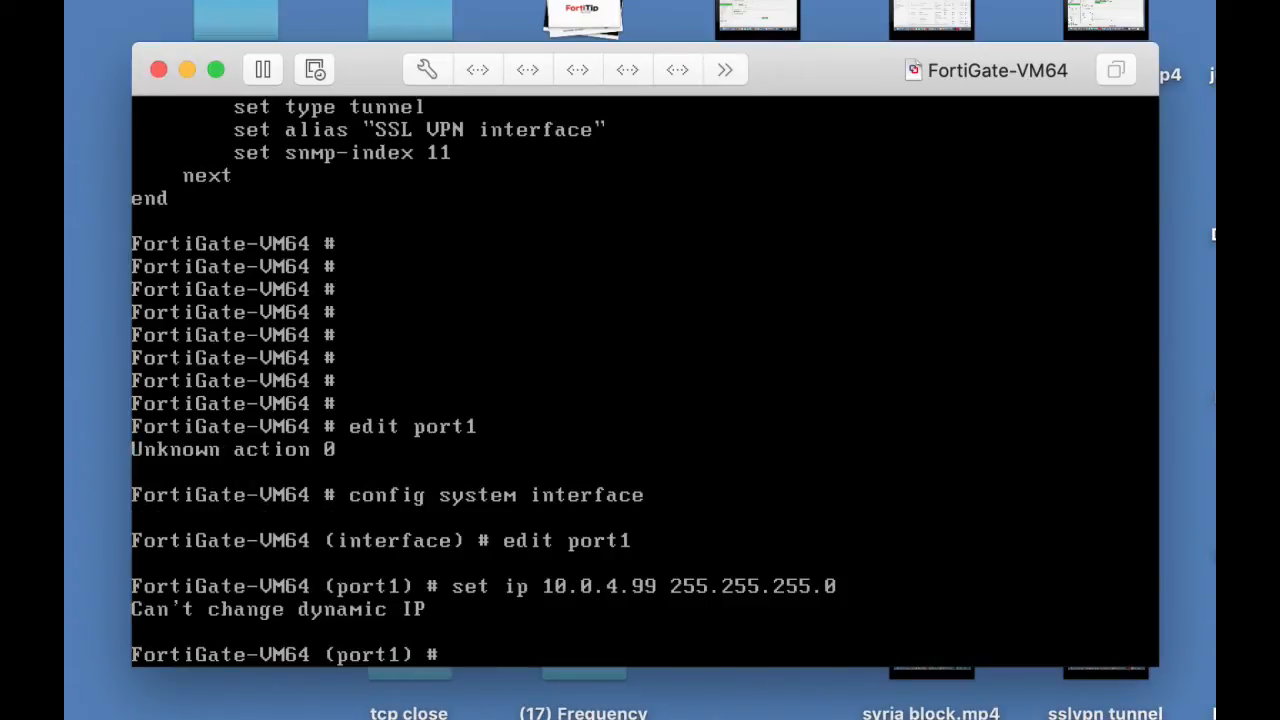
# Step: Set port1's allowaccess to http, https and ping, and save the configuration with end
pyautogui.write('set all')
pyautogui.press('Tab')
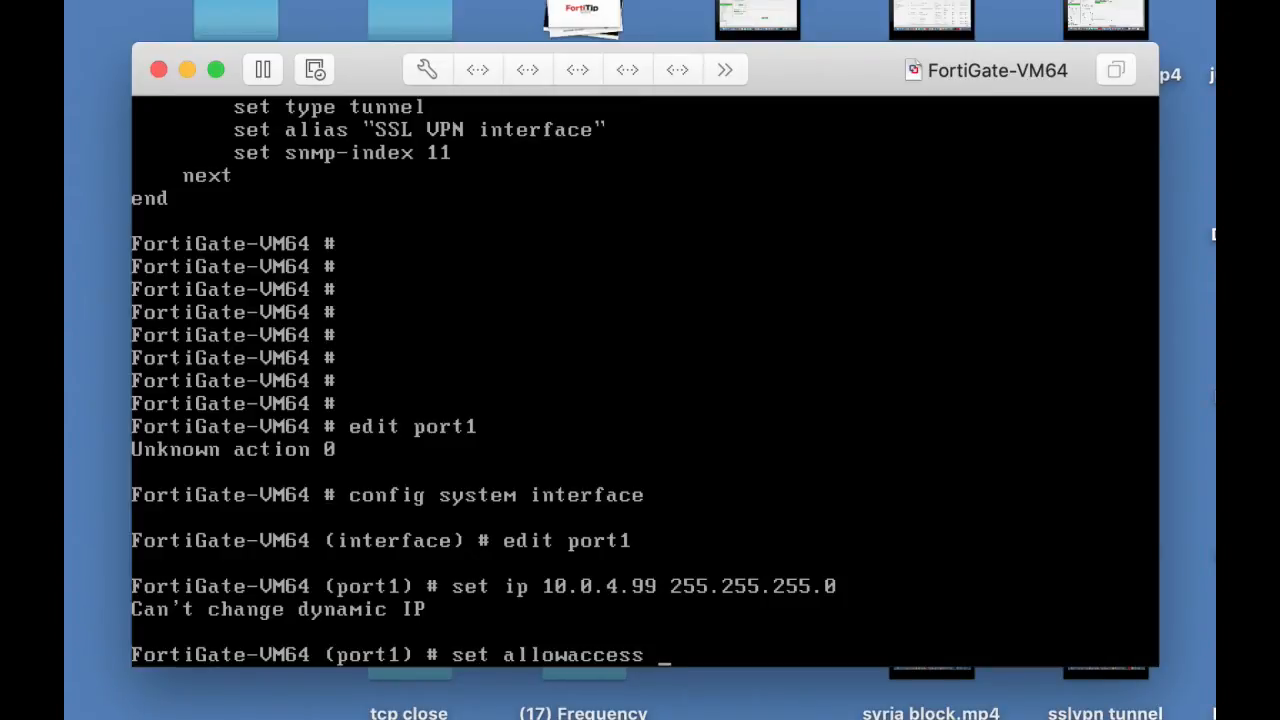
pyautogui.write('http https')
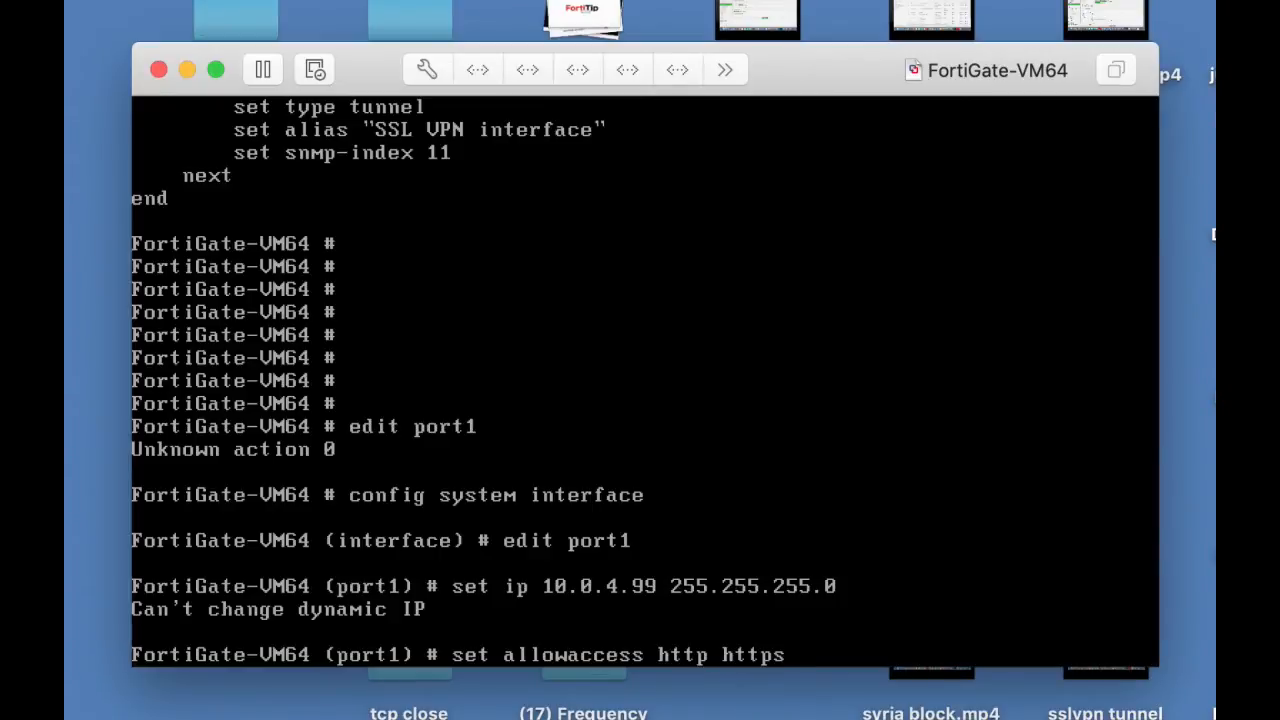
pyautogui.write(' ping')
pyautogui.press('Return')
pyautogui.write('end')
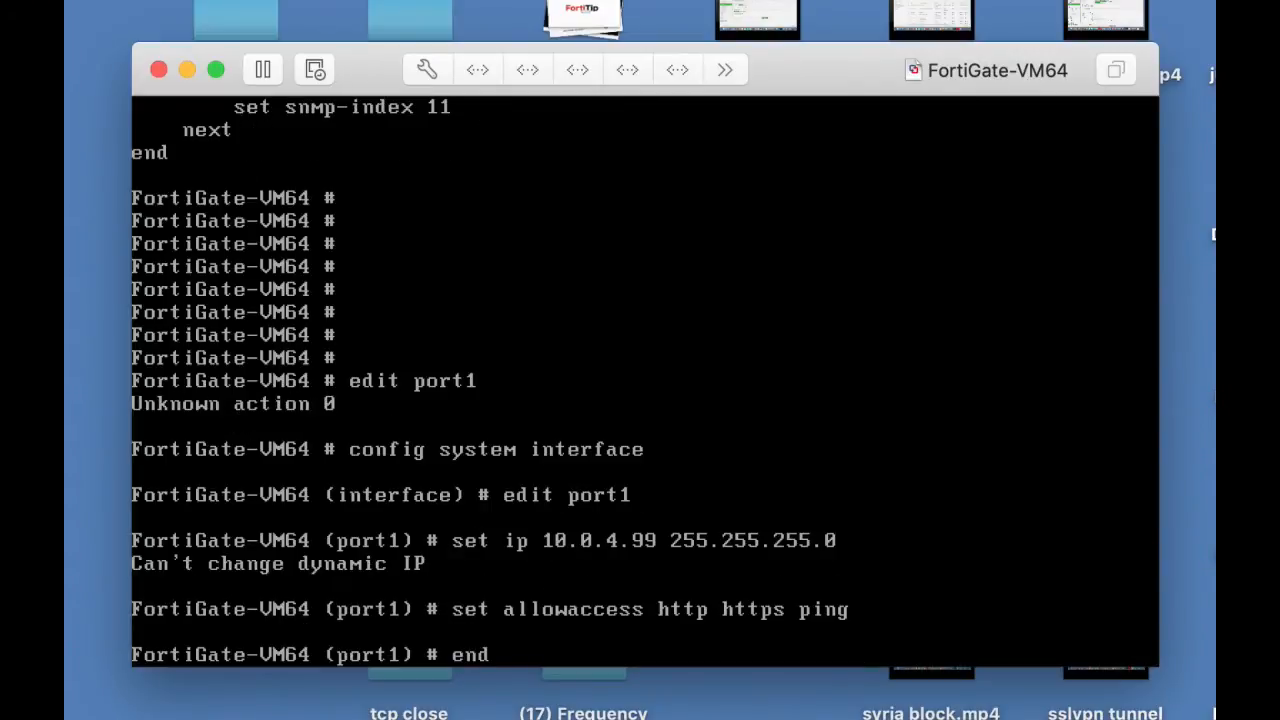
pyautogui.press('Return')
pyautogui.press('Return')
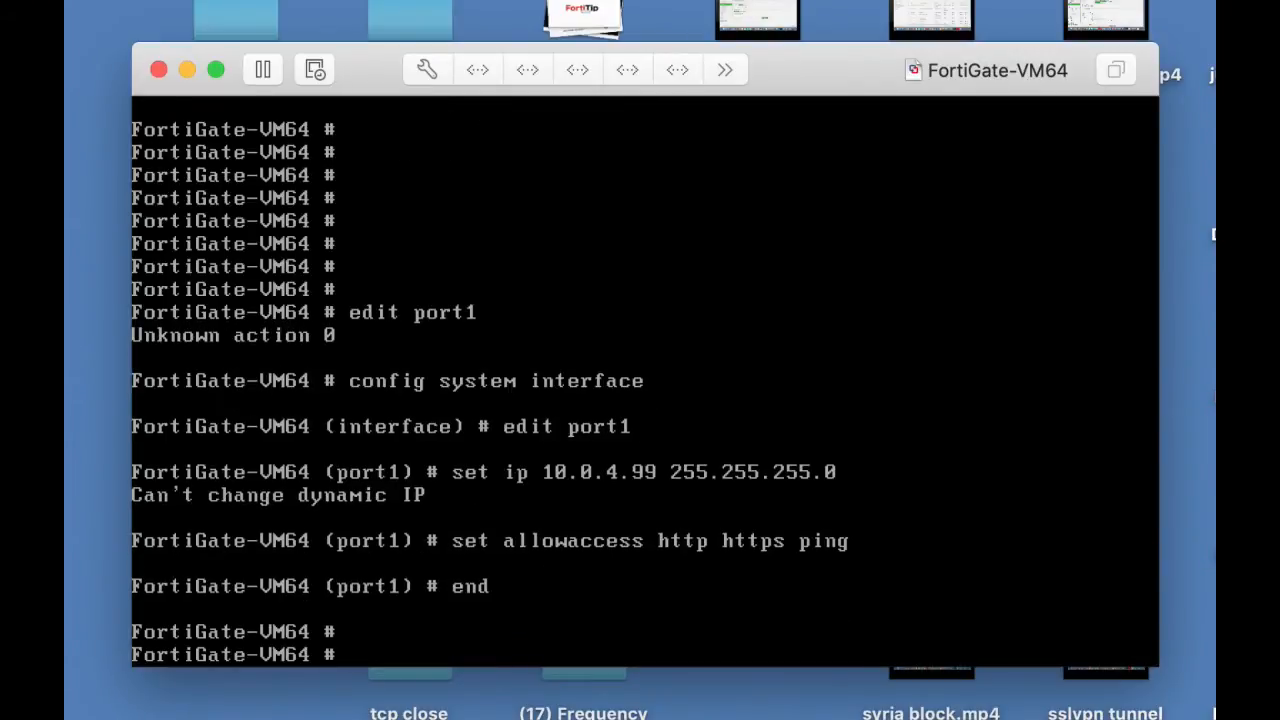
# Step: Run show system interface and page through the whole interface configuration again to check port1's addressing mode and access settings
pyautogui.write('show system interface')
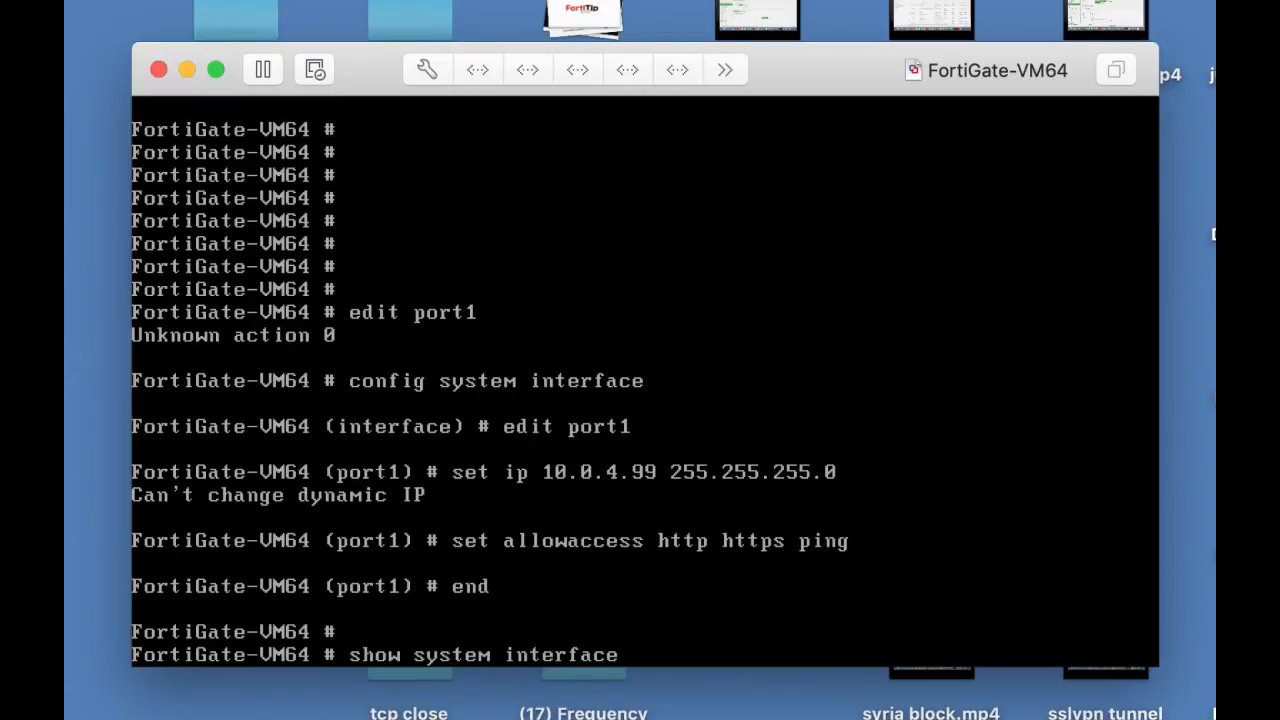
pyautogui.press('Return')
pyautogui.press('Return')
pyautogui.press('Return')
pyautogui.press('Return')
pyautogui.press('Return')
pyautogui.press('Return')
pyautogui.press('Return')
pyautogui.press('Return')
pyautogui.press('Return')
pyautogui.press('Return')
pyautogui.press('Return')
pyautogui.press('Return')
pyautogui.press('Return')
pyautogui.press('Return')
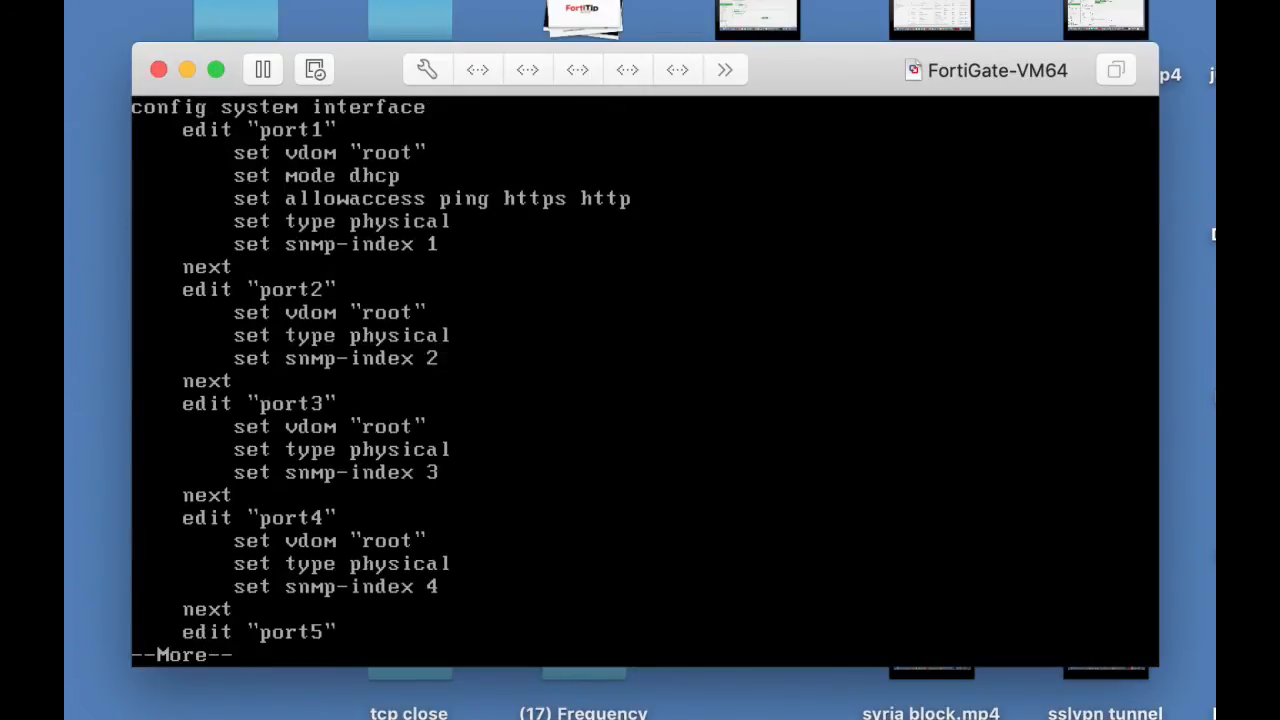
pyautogui.press('Return')
pyautogui.press('Return')
pyautogui.press('Return')
pyautogui.press('Return')
pyautogui.press('Return')
pyautogui.press('Return')
pyautogui.press('Return')
pyautogui.press('Return')
pyautogui.press('Return')
pyautogui.press('Return')
pyautogui.press('Return')
pyautogui.press('Return')
pyautogui.press('Return')
pyautogui.press('Return')
pyautogui.press('Return')
pyautogui.press('Return')
pyautogui.press('Return')
pyautogui.press('Return')
pyautogui.press('Return')
pyautogui.press('Return')
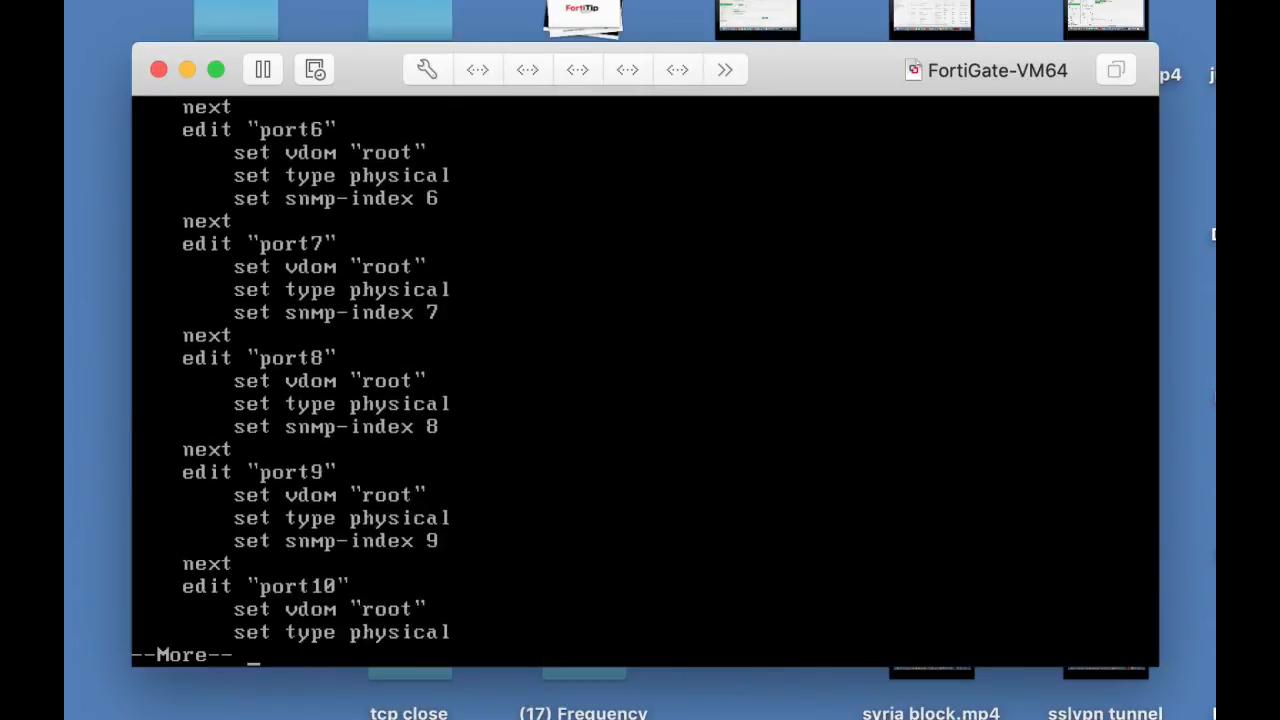
pyautogui.press('Return')
pyautogui.press('Return')
pyautogui.press('Return')
pyautogui.press('Return')
pyautogui.press('Return')
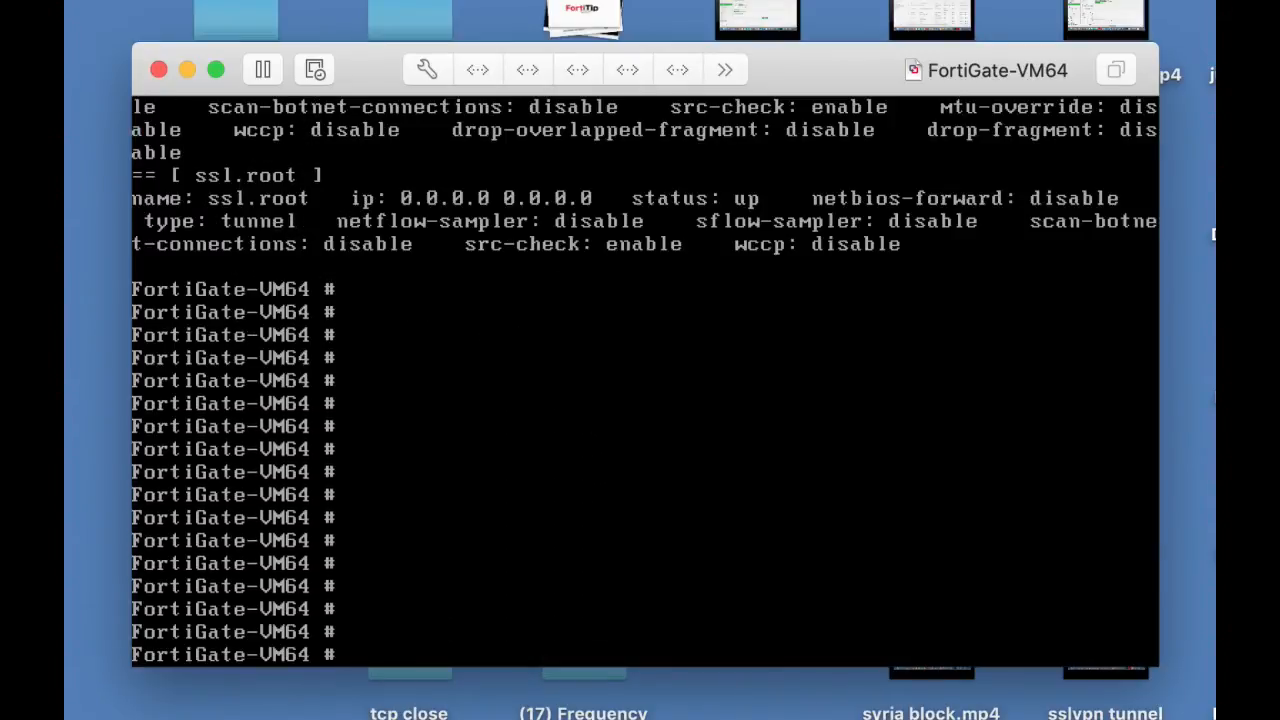
# Step: Open port1 for editing under config system interface and set its mode to static
pyautogui.write('config system interface')
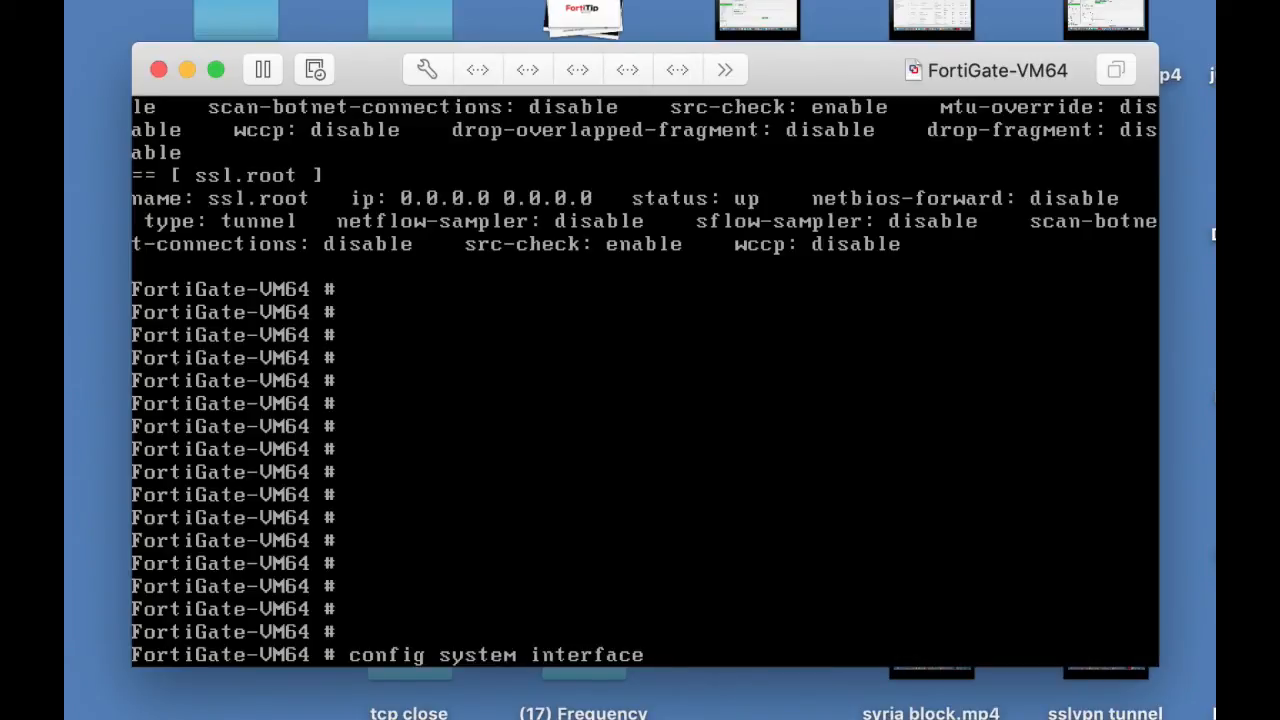
pyautogui.press('Return')
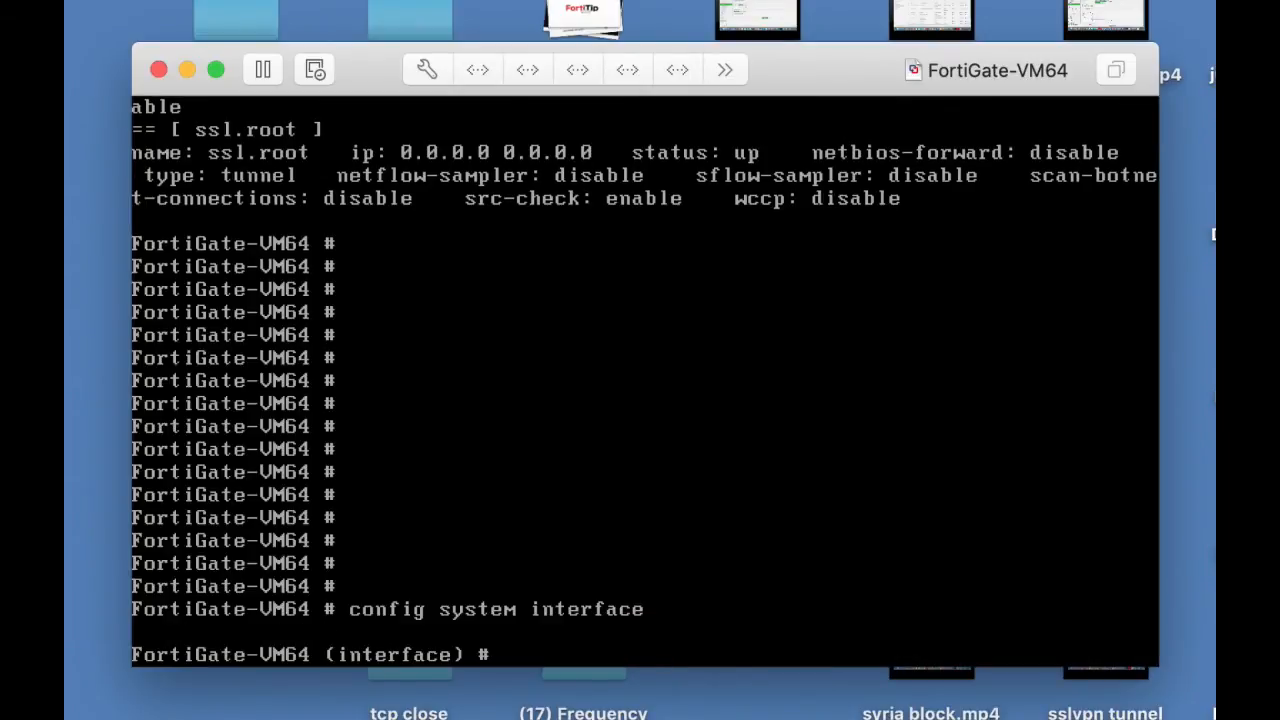
pyautogui.write('edit port1')
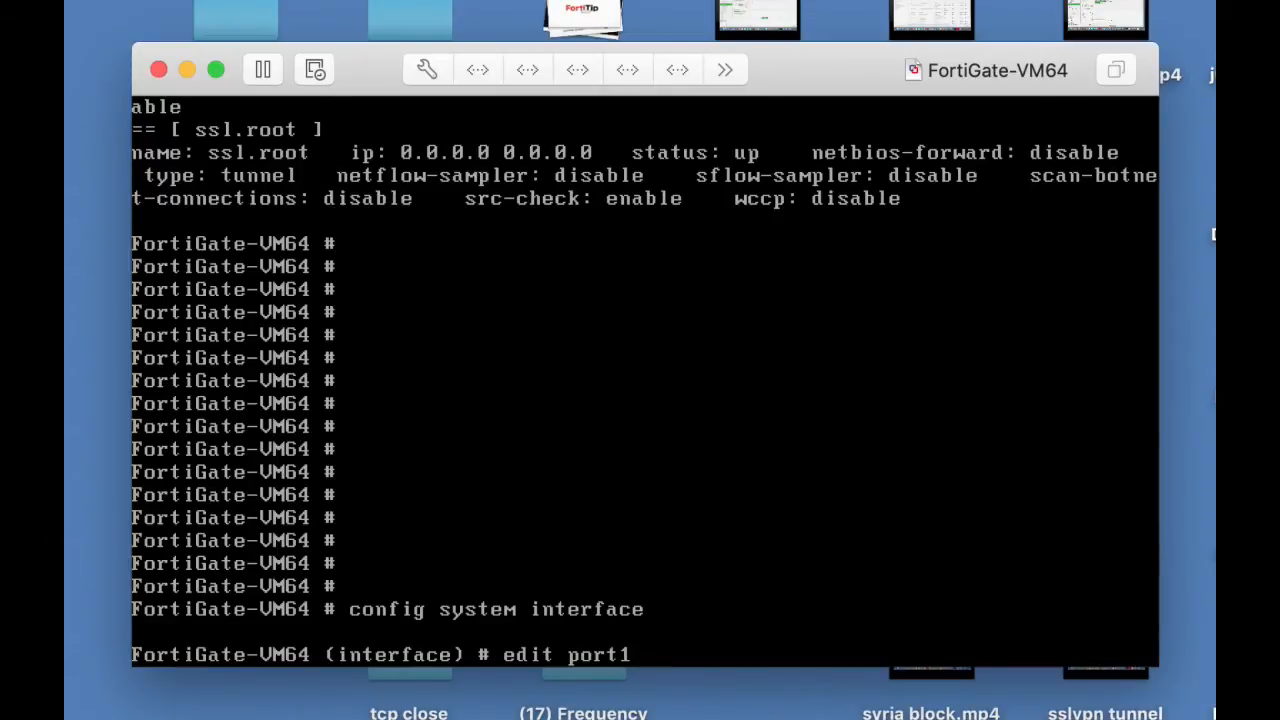
pyautogui.press('Return')
pyautogui.write('set mode')
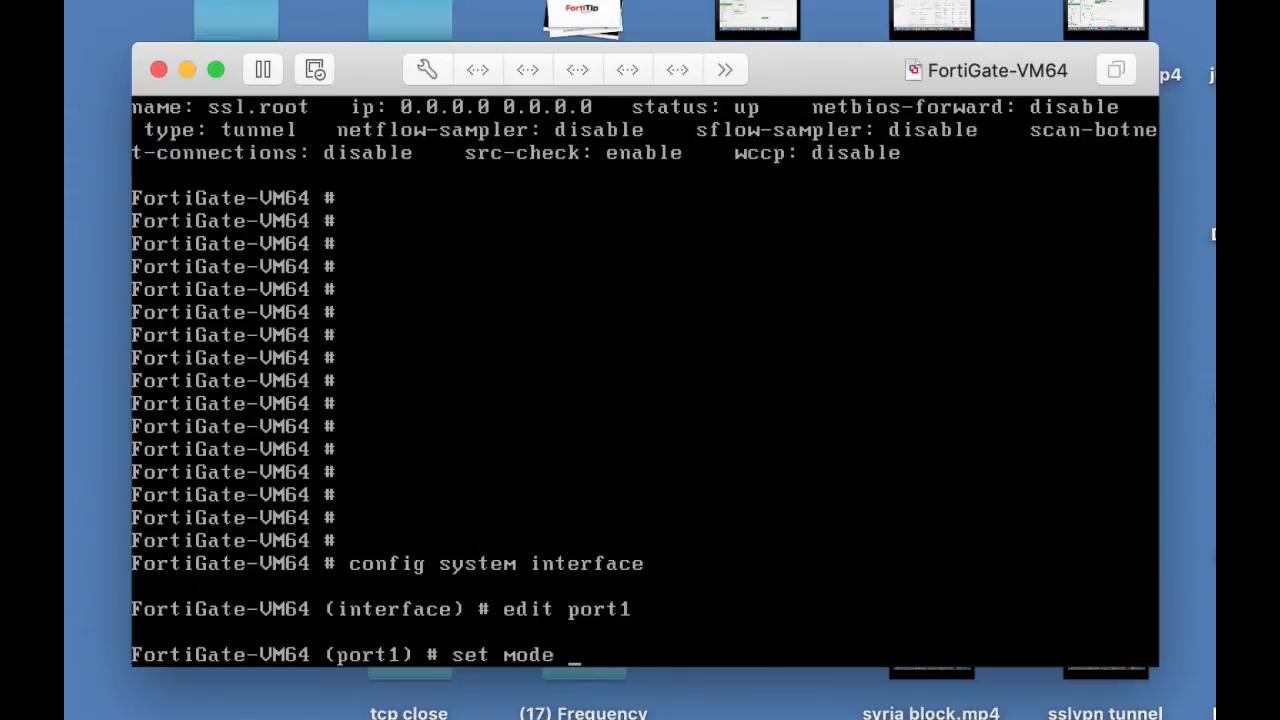
pyautogui.write(' static')
pyautogui.press('Return')
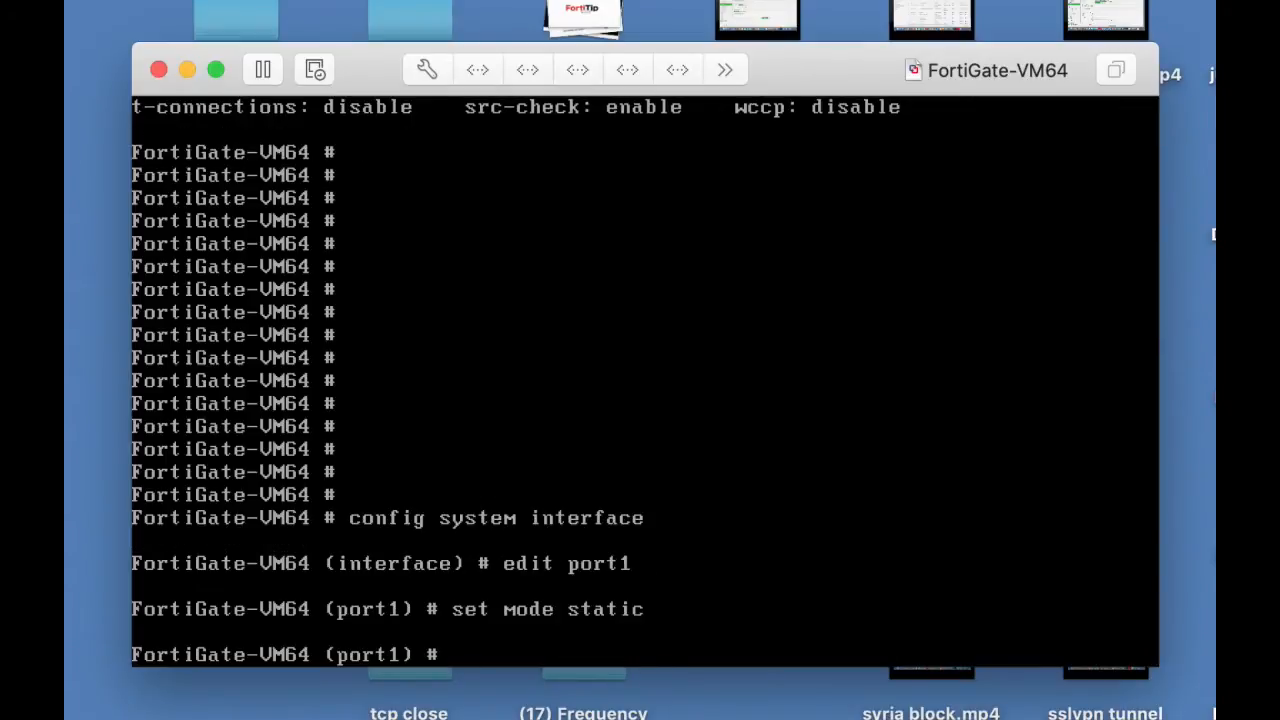
# Step: Set port1's IP address to 10.0.4.99/24 and save the configuration with end
pyautogui.write('set ip 10.0')
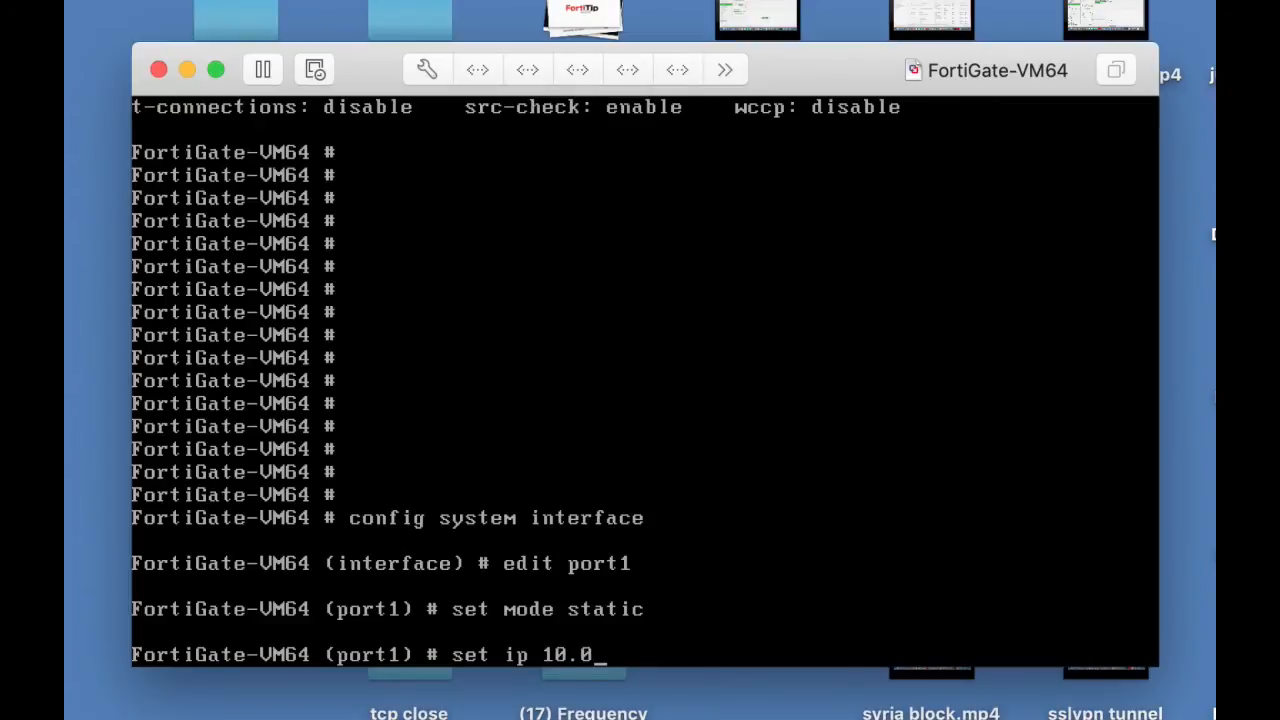
pyautogui.write('.4.99/24')
pyautogui.press('Return')
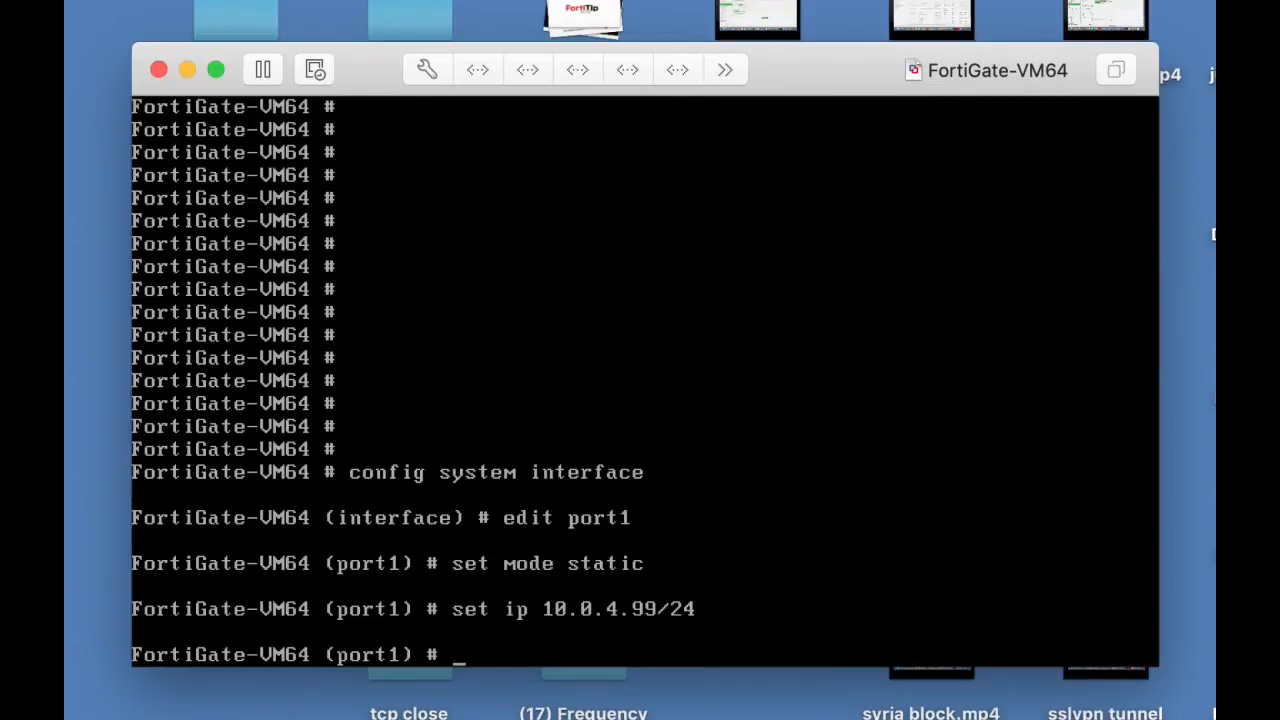
pyautogui.write('end')
pyautogui.press('Return')
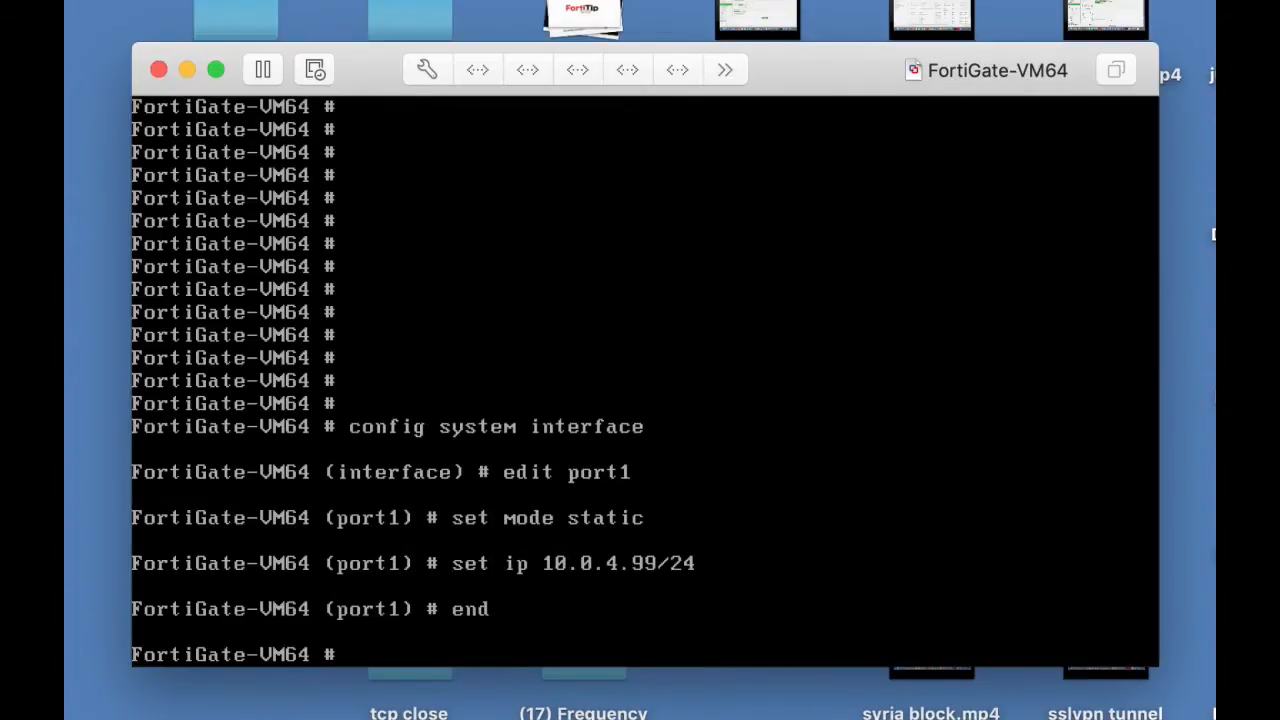
pyautogui.press('Return')
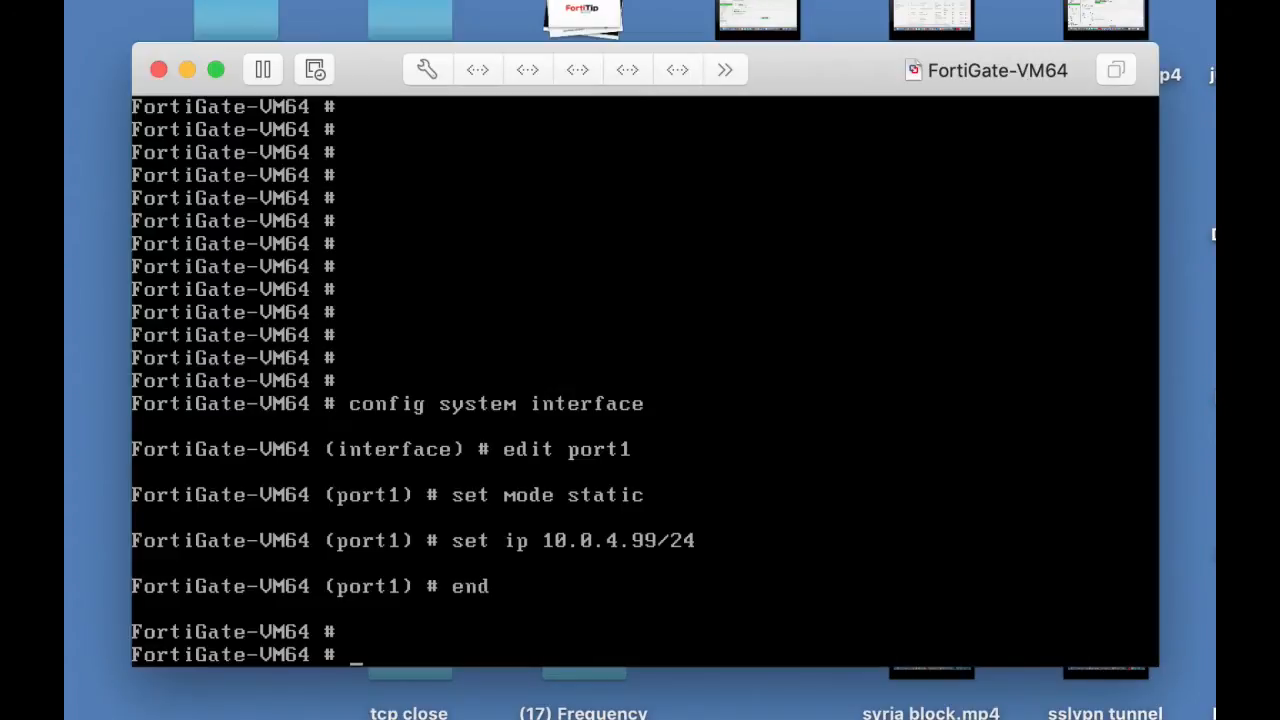
# Step: Run show system interface to check port1's saved IP address and allowaccess settings
pyautogui.write('sho')
pyautogui.press('BackSpace')
pyautogui.press('BackSpace')
pyautogui.write('how systemu')
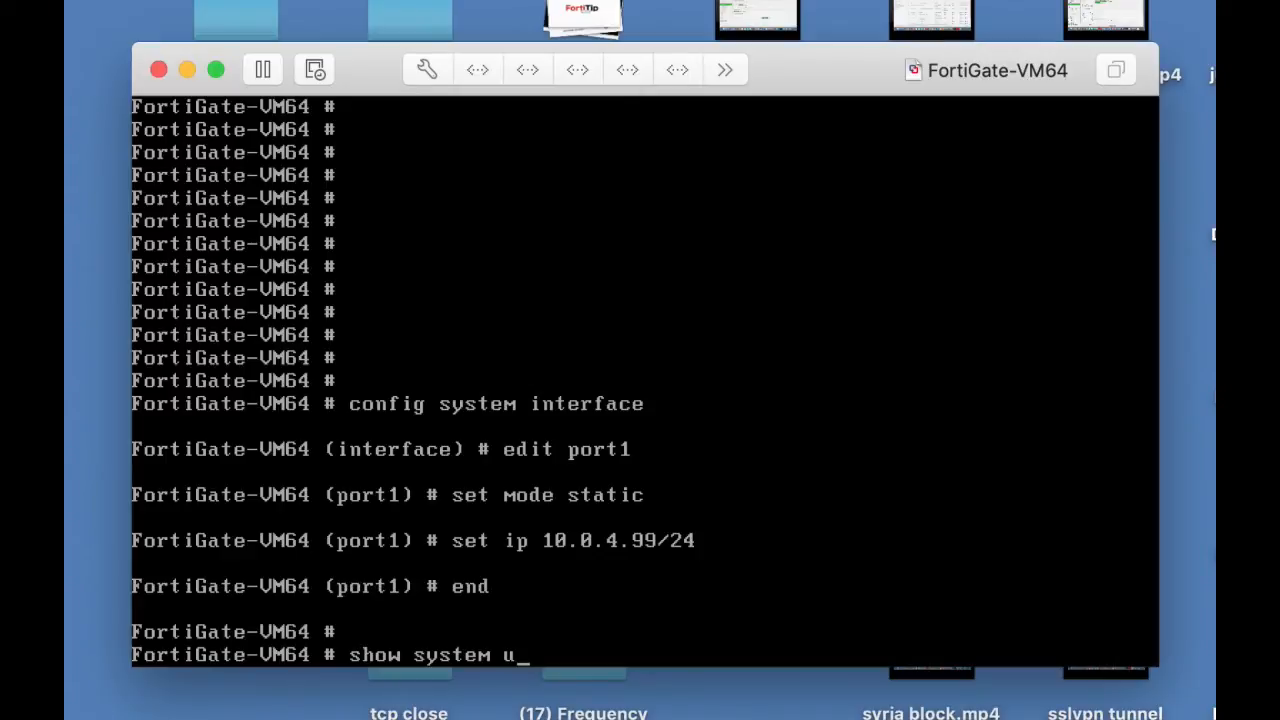
pyautogui.press('BackSpace')
pyautogui.write('interface')
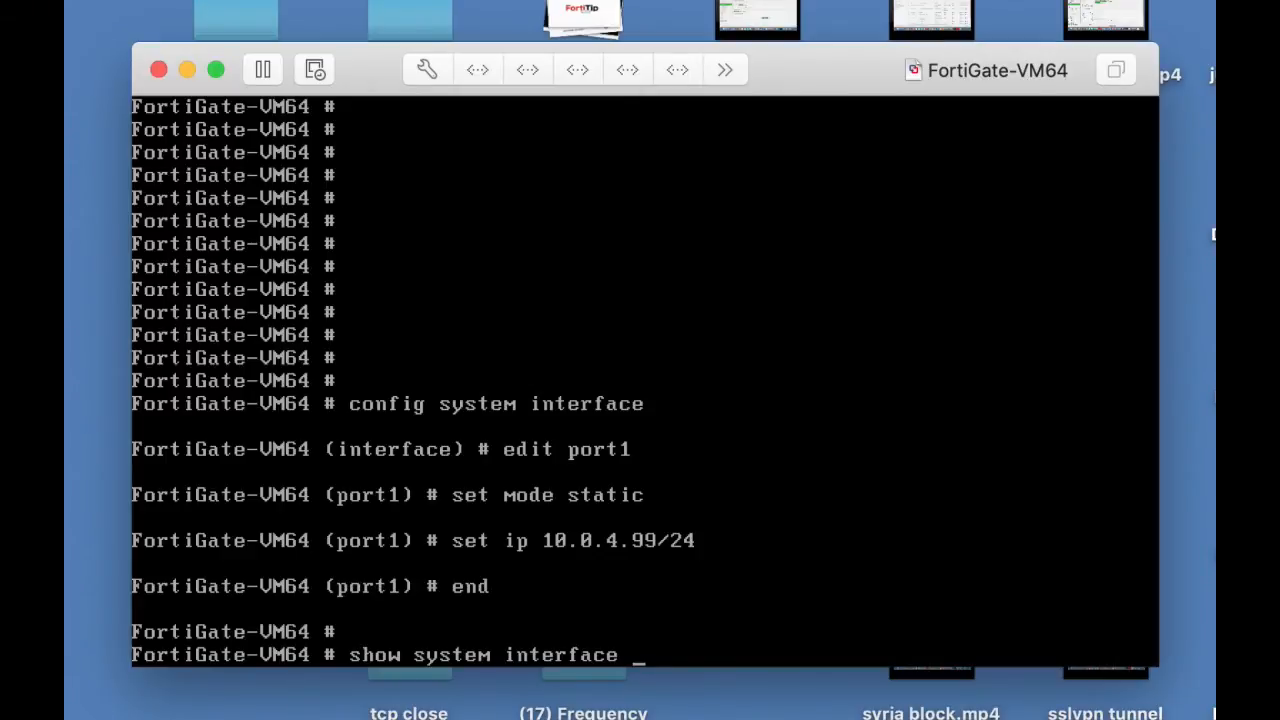
pyautogui.press('Return')
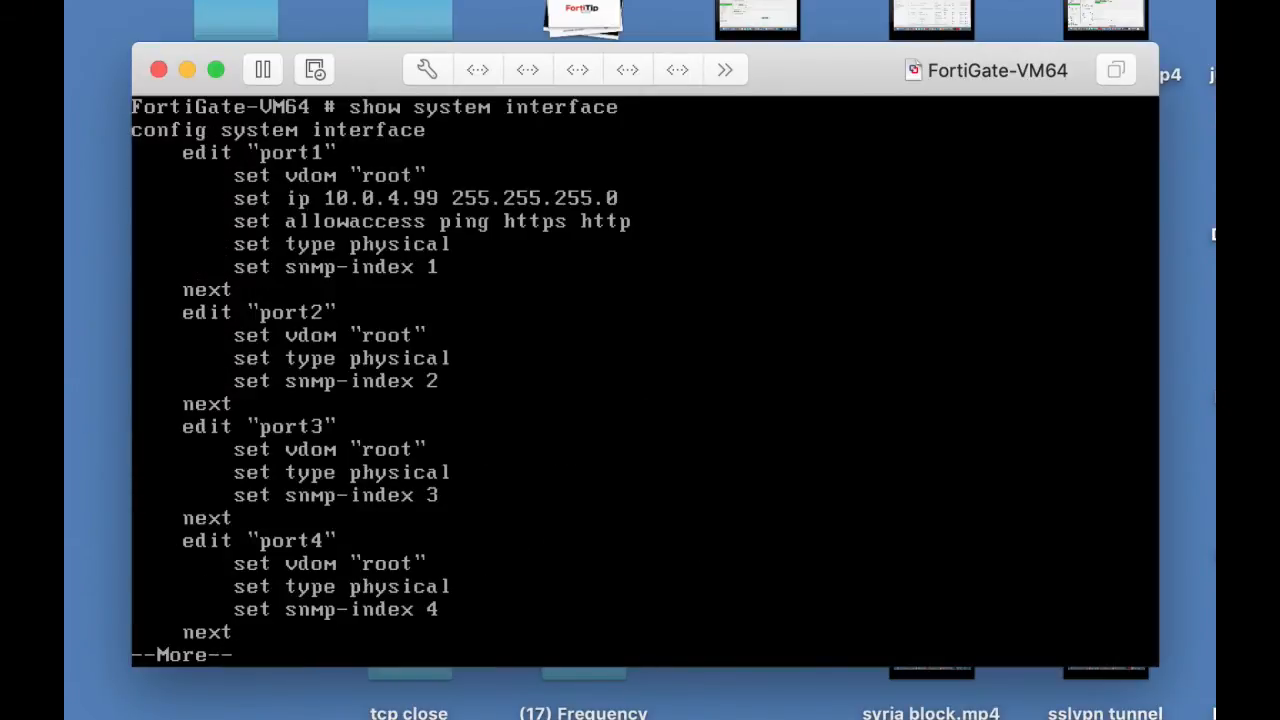
# Step: Switch to Chrome and open the FortiGate web interface at 10.0.4.99
pyautogui.press('super+Tab')
pyautogui.press('super+Tab')
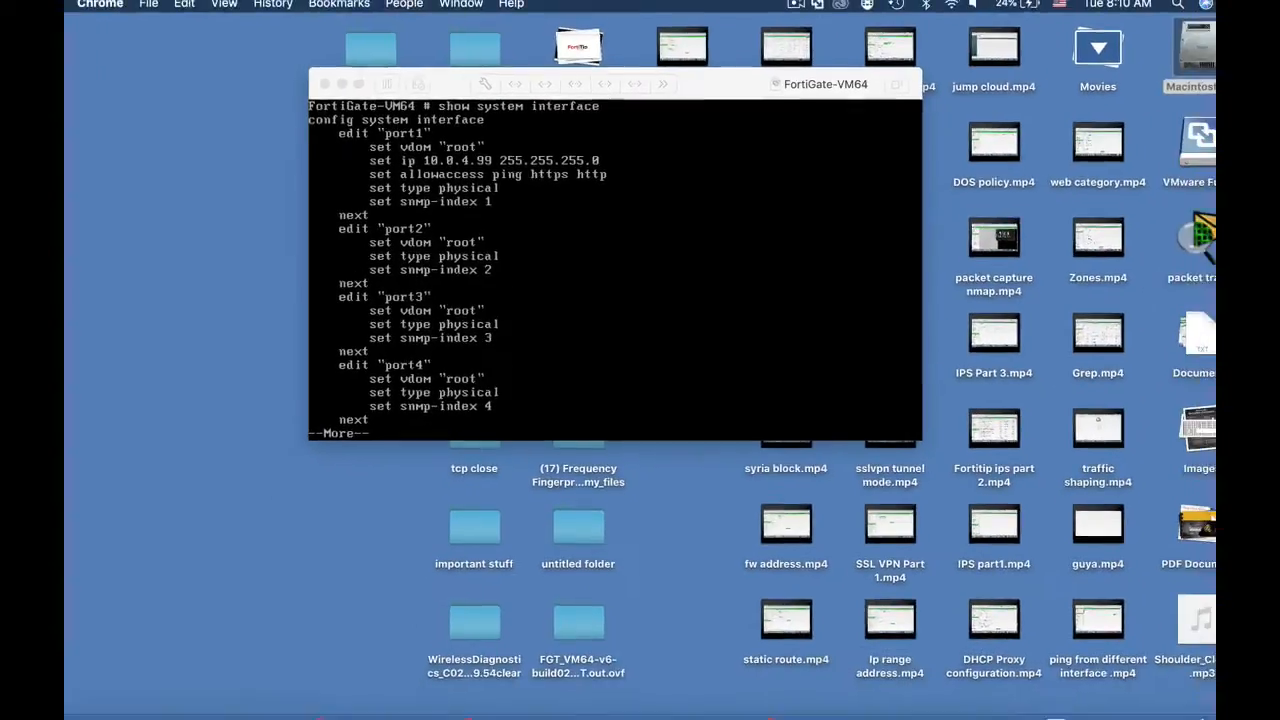
pyautogui.press('super+Tab')
pyautogui.press('super+Tab')
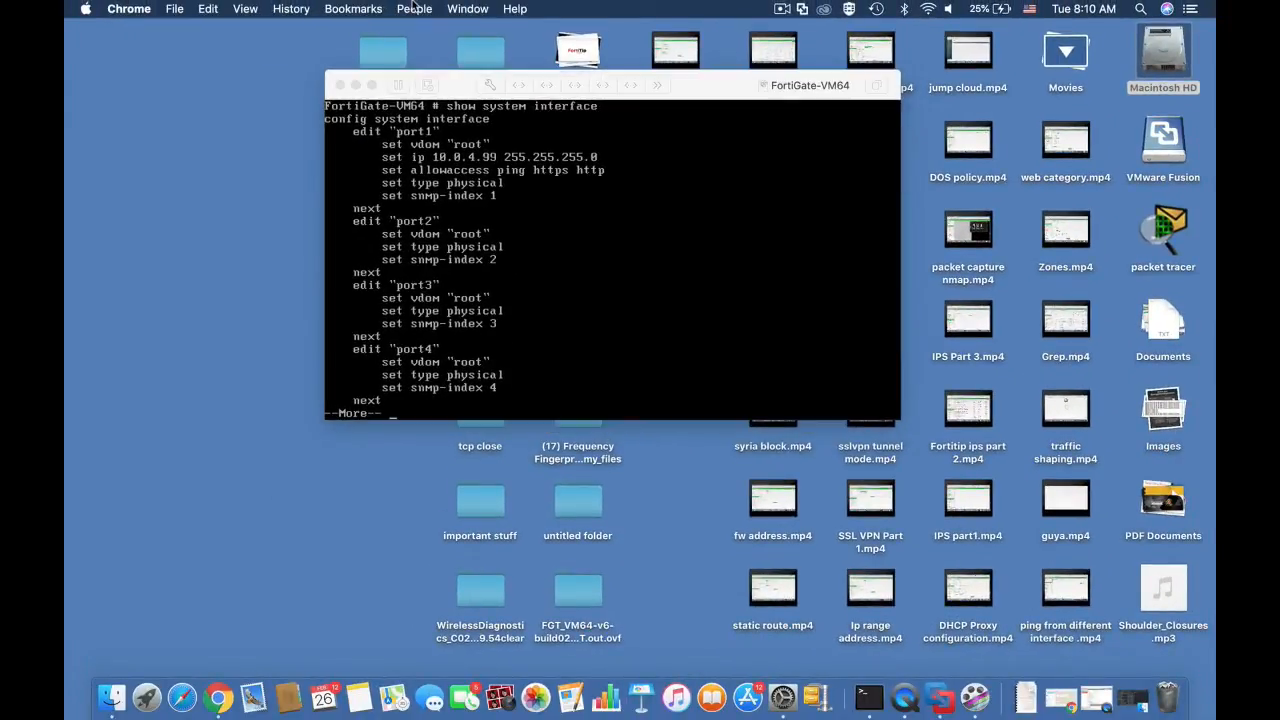
pyautogui.click(460, 8)
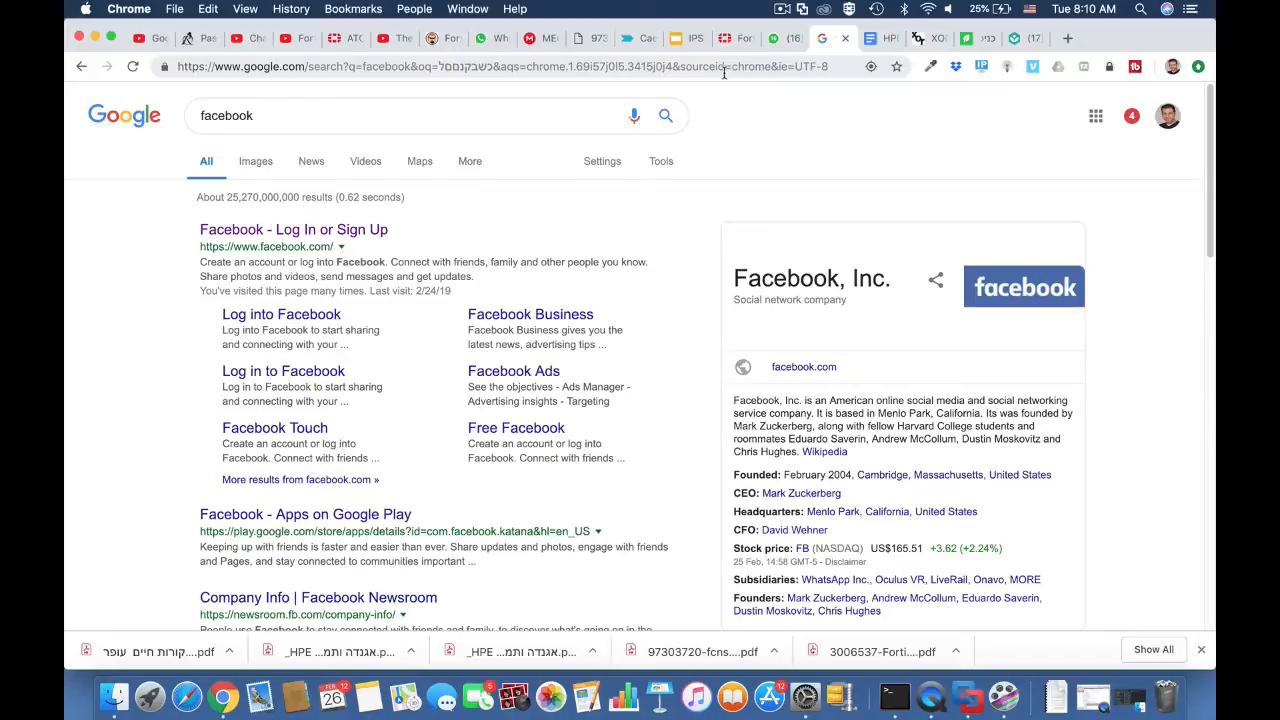
pyautogui.click(718, 70)
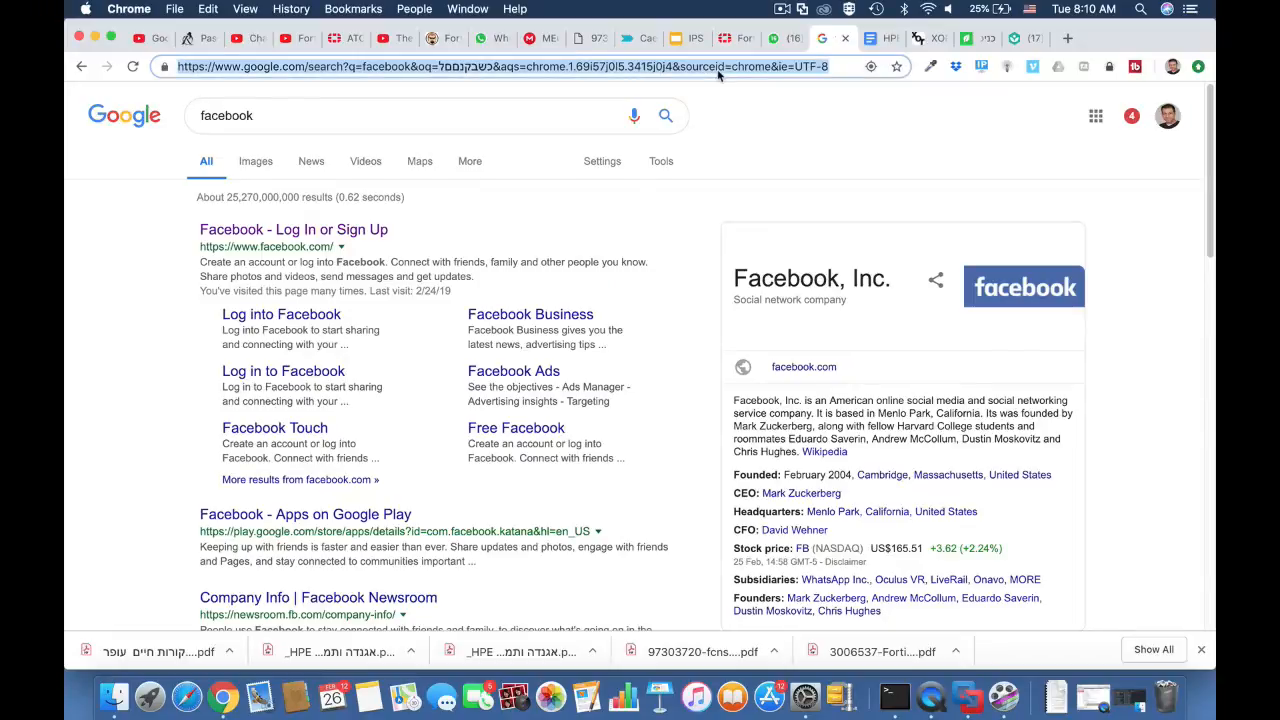
pyautogui.write('10.0.')
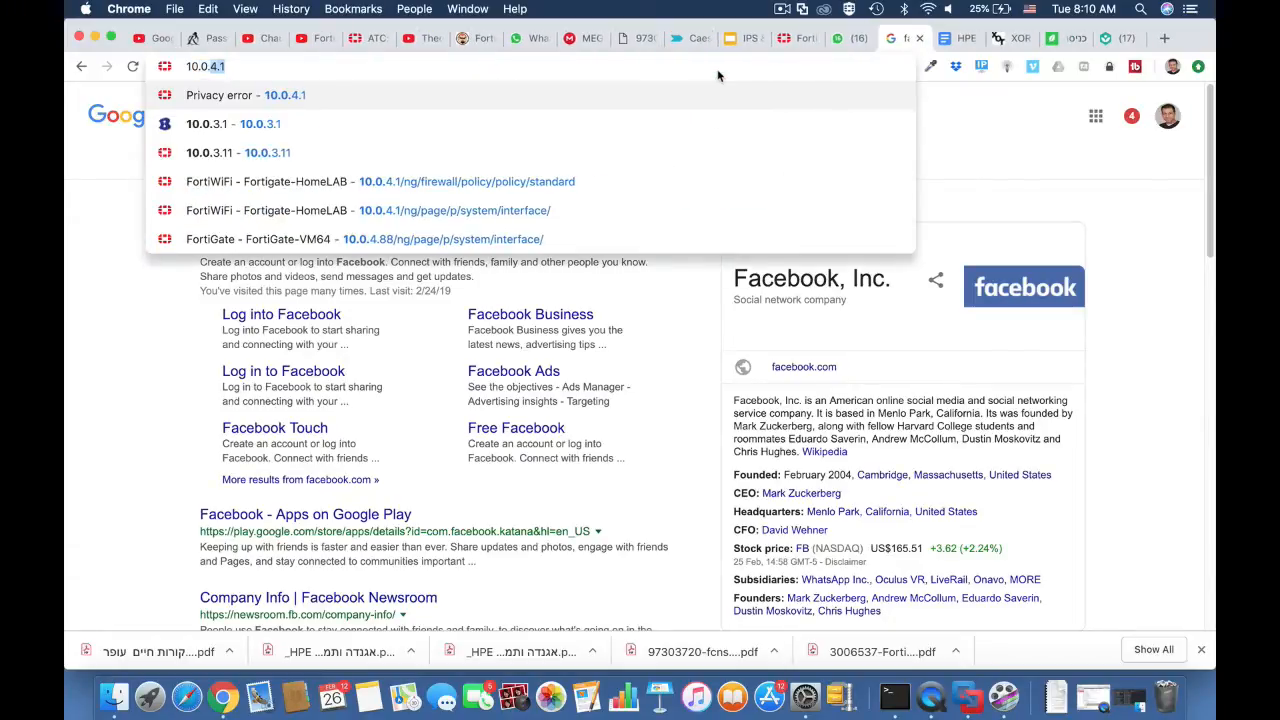
pyautogui.write('4.99')
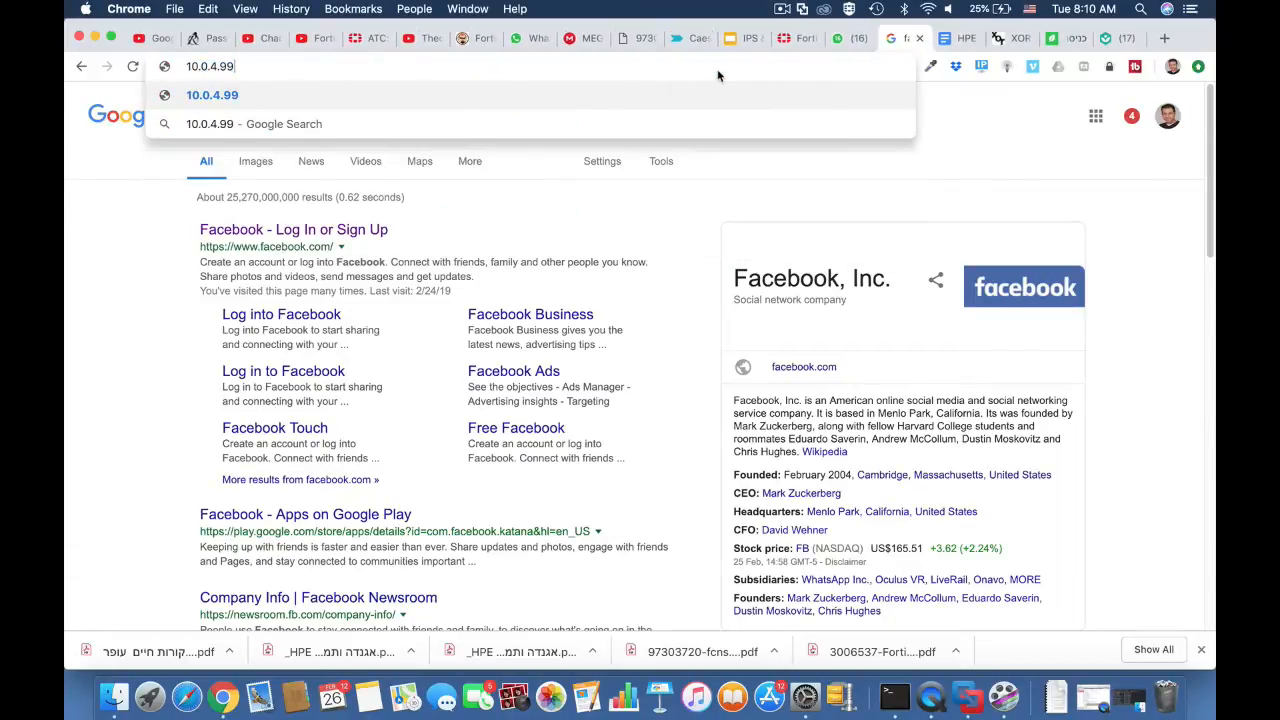
pyautogui.press('Return')
# Step: Log in to the FortiGate as admin with an empty password and postpone the default password change
pyautogui.write('admin')
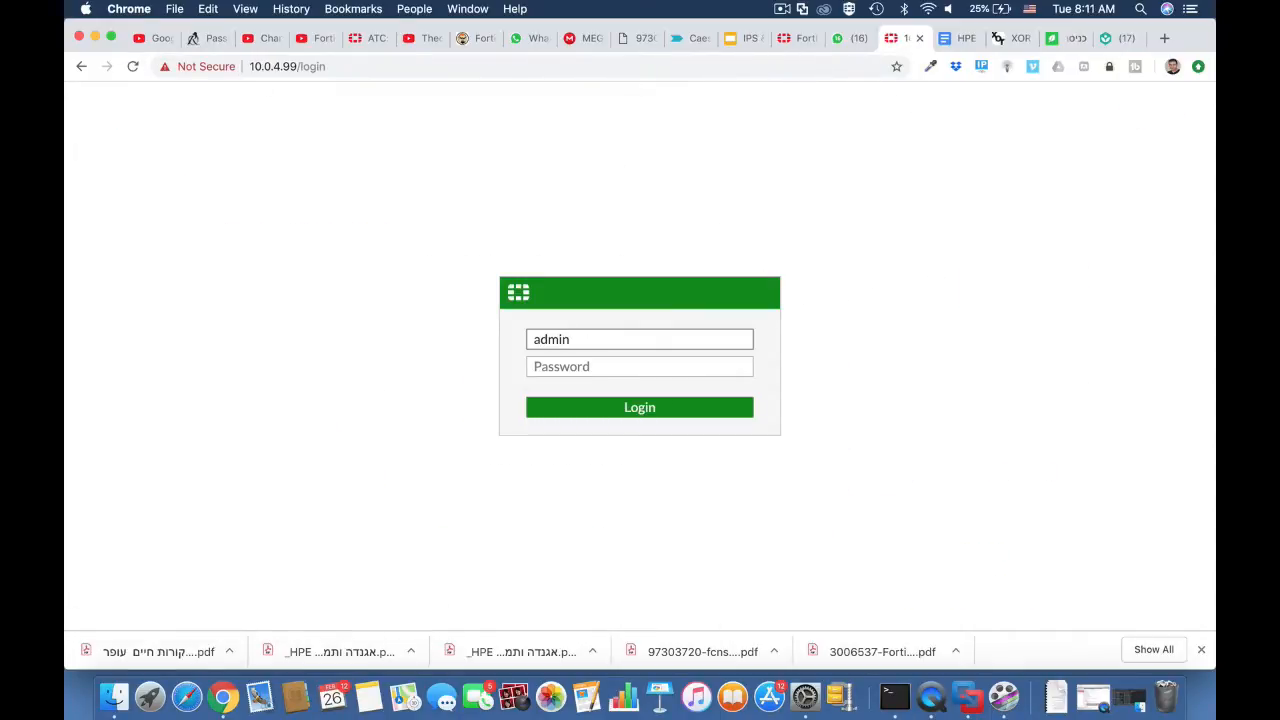
pyautogui.press('Return')
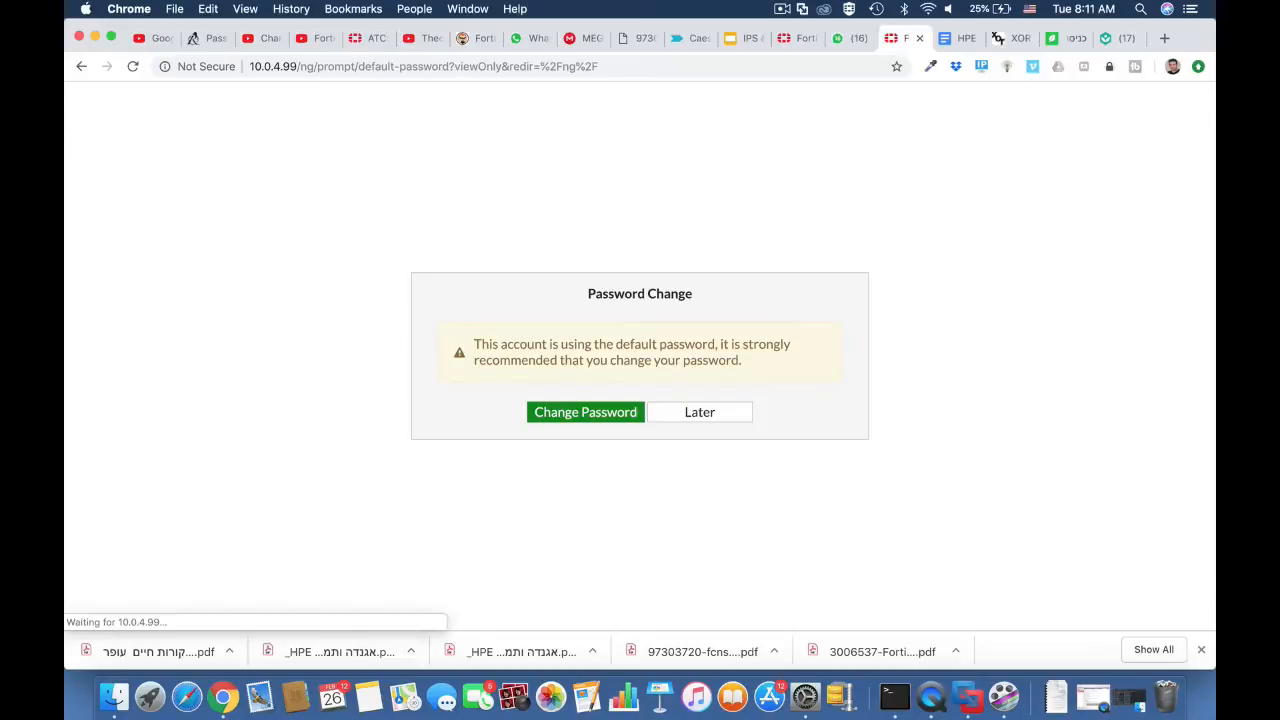
pyautogui.click(698, 413)
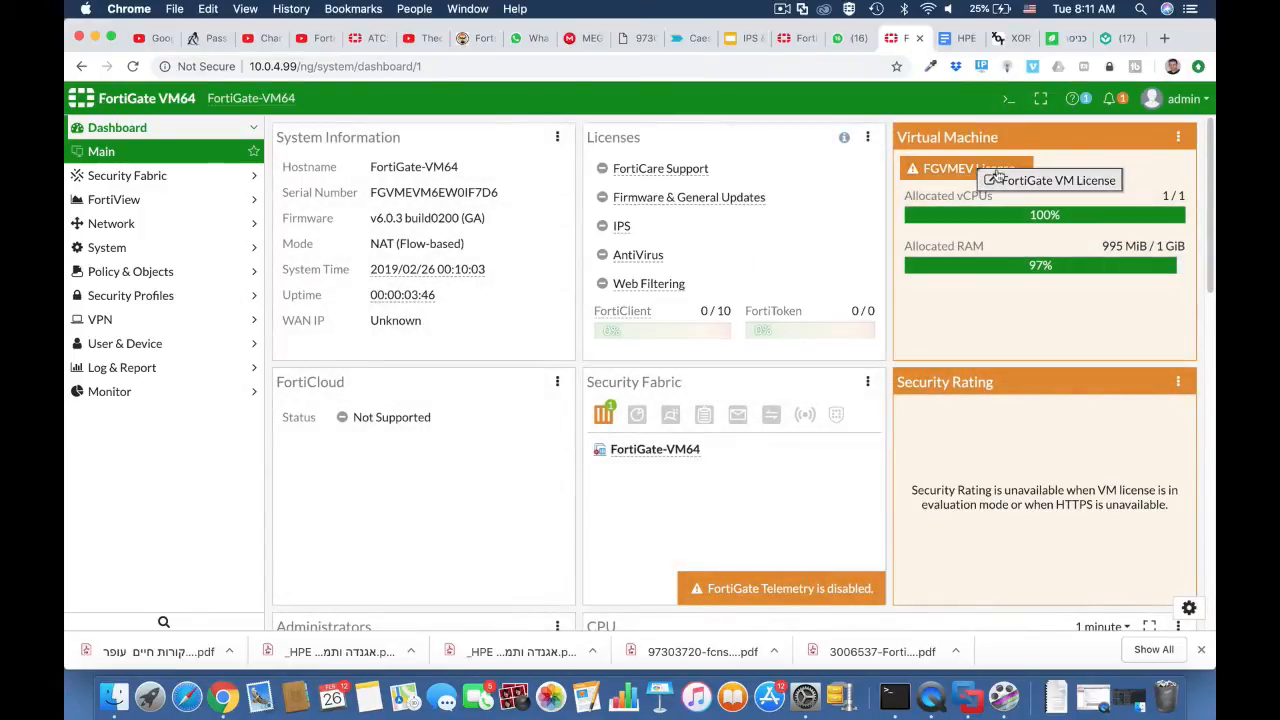
pyautogui.moveTo(975, 172)
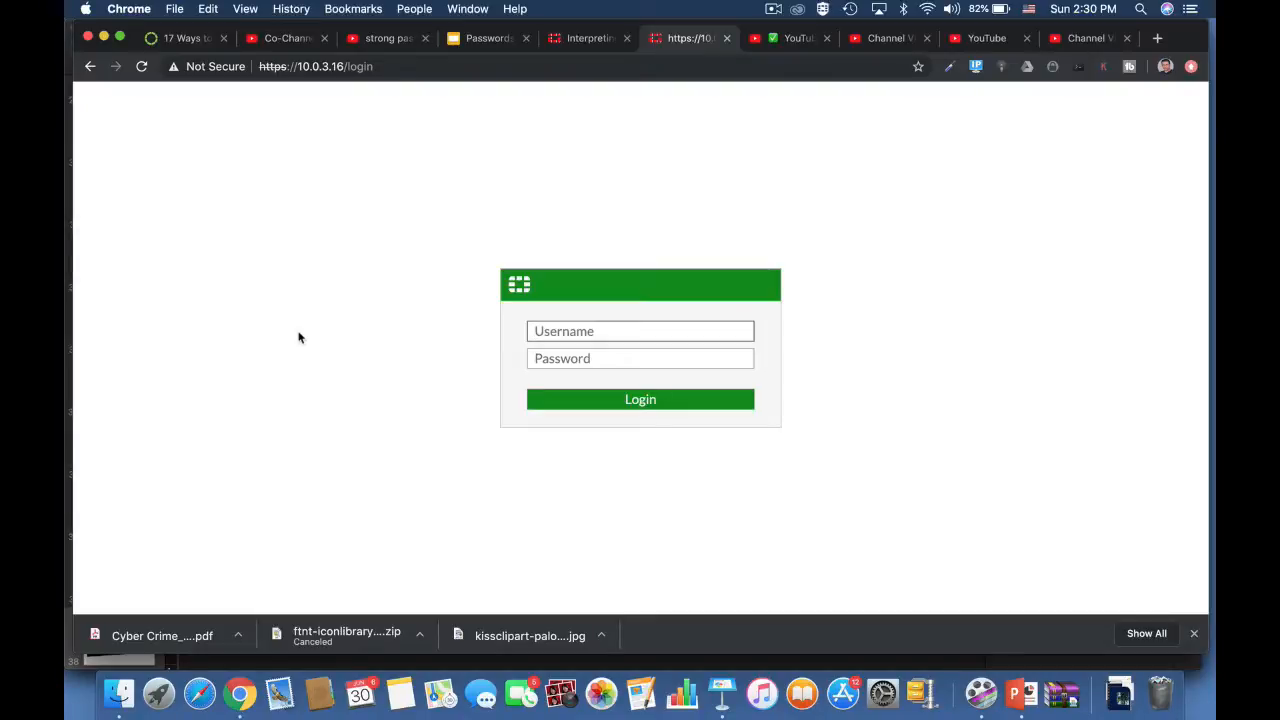
# Step: Log in to the FortiWiFi at 10.0.3.16 as admin and open its User Definition page
pyautogui.write('admin')
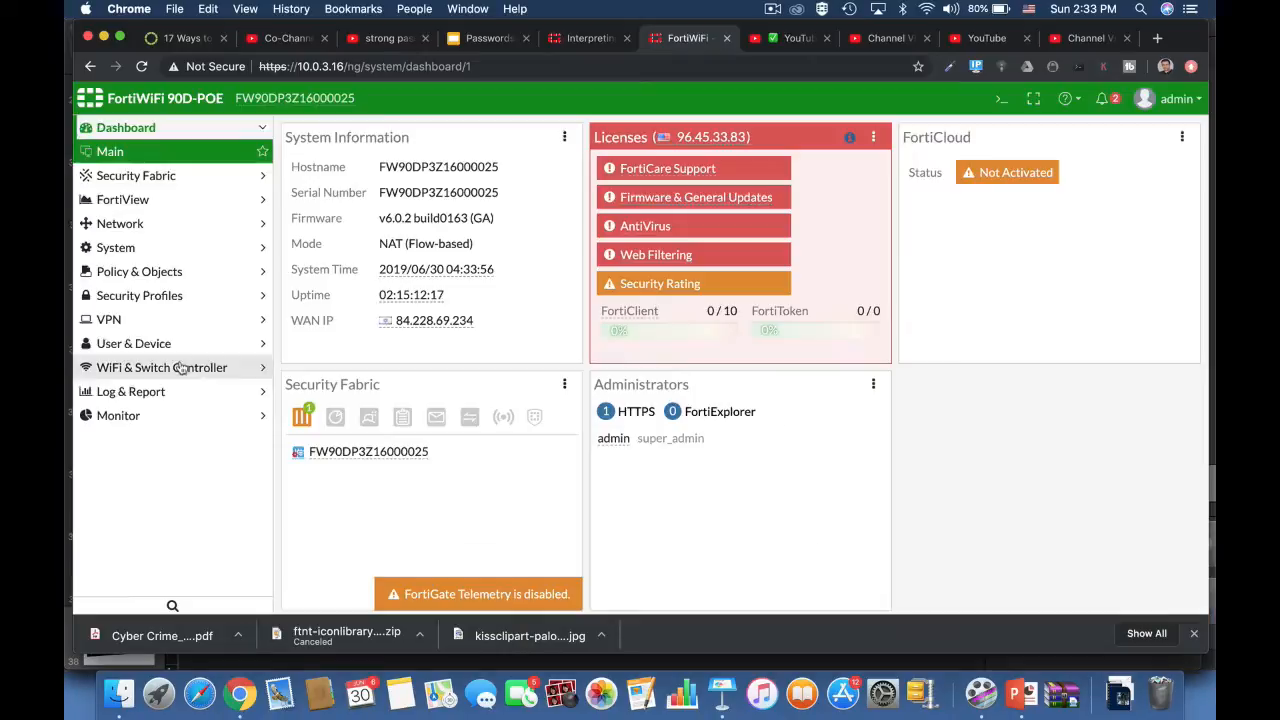
pyautogui.click(133, 343)
pyautogui.click(136, 343)
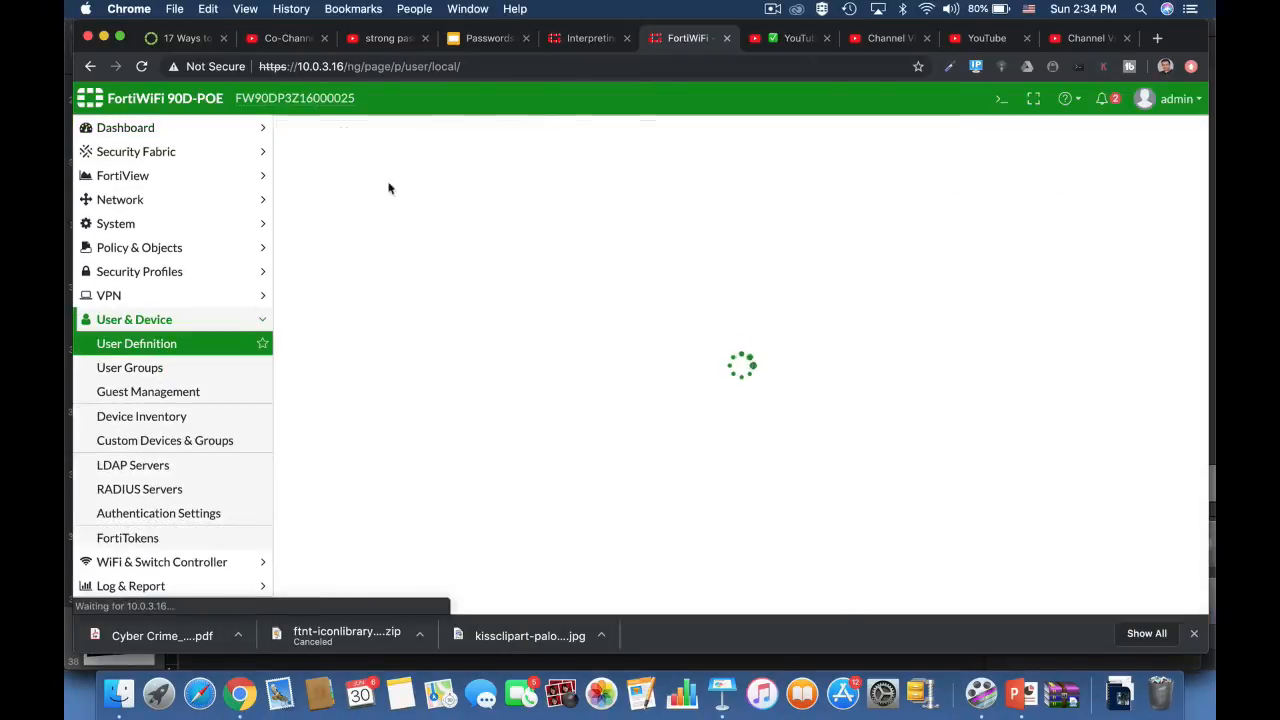
# Step: Complete the user creation wizard with the username testuser and an account password, leaving the contact information empty
pyautogui.click(742, 600)
pyautogui.write('testuser')
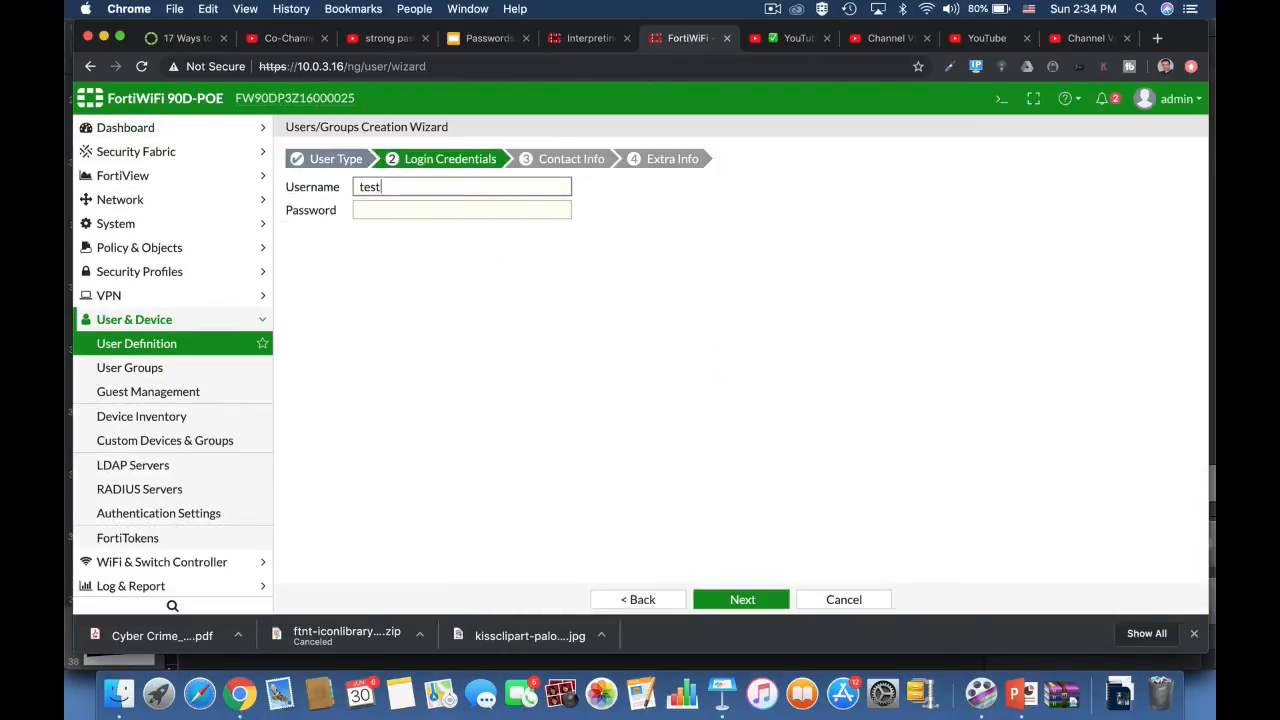
pyautogui.press('Tab')
pyautogui.click(742, 600)
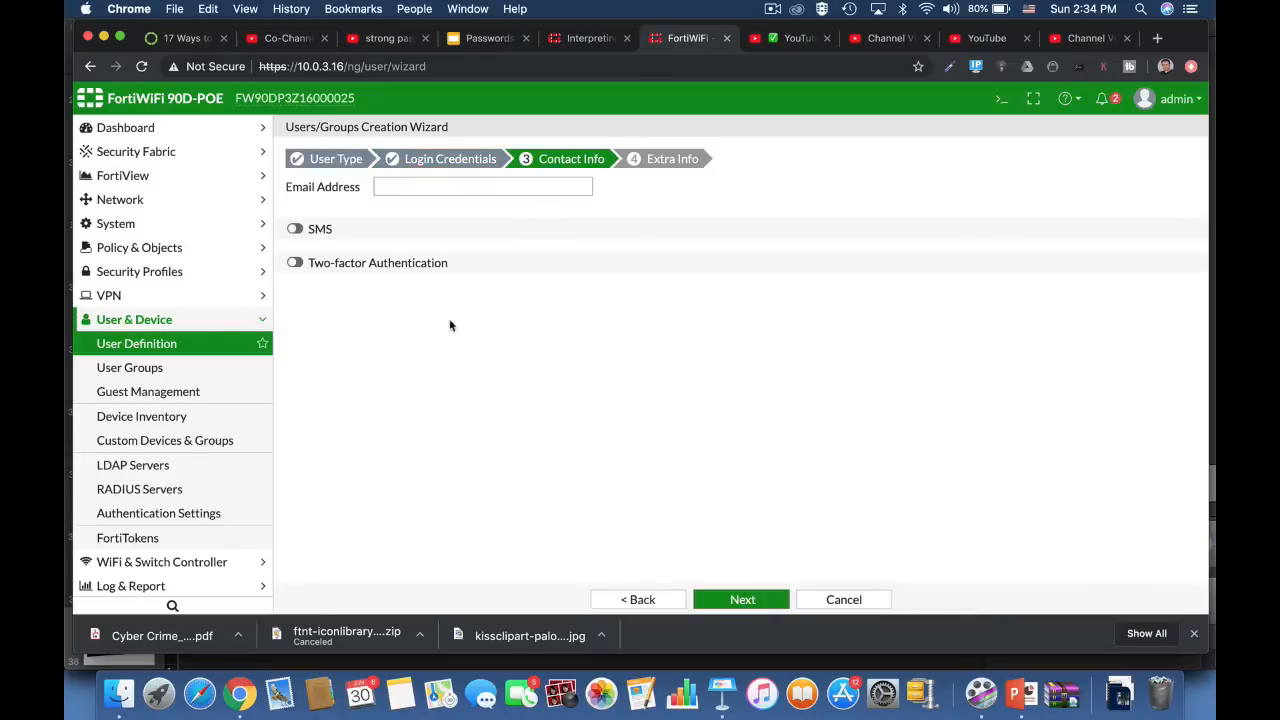
pyautogui.click(742, 600)
pyautogui.click(742, 600)
# Step: Start a new local administrator, enter a sample value in the revealed password field, and cancel the form
pyautogui.click(115, 223)
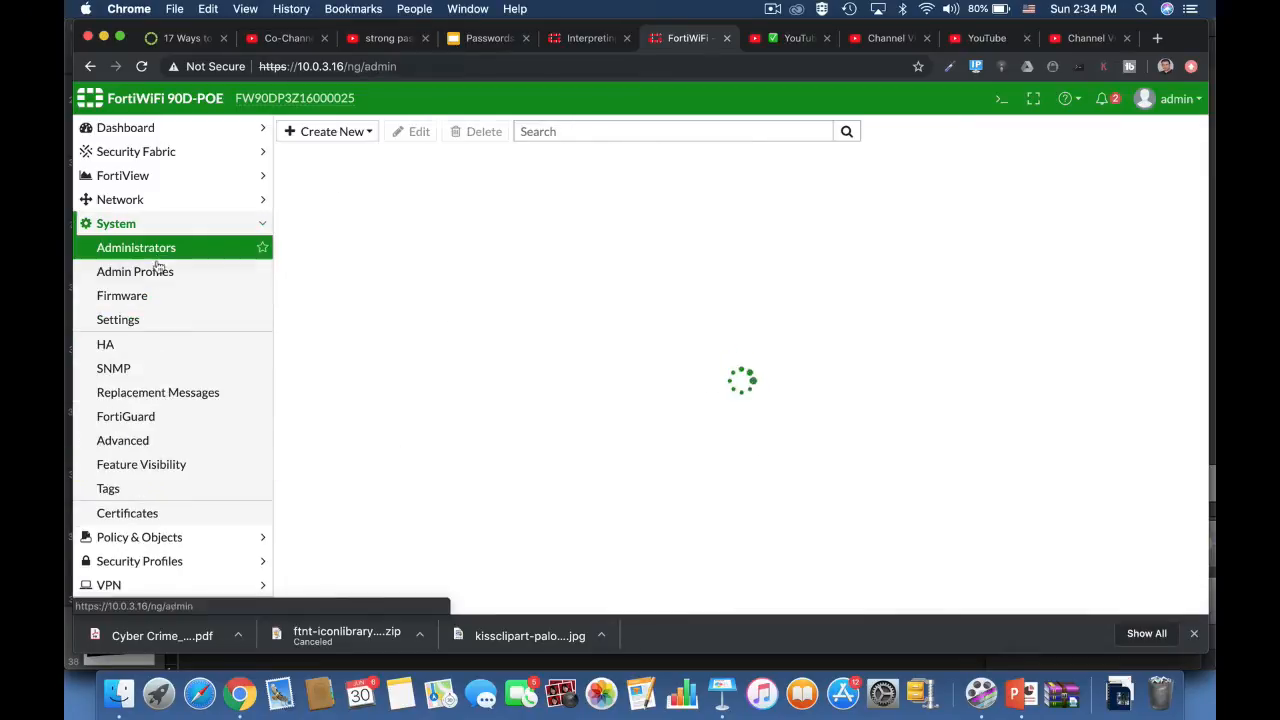
pyautogui.click(330, 131)
pyautogui.click(322, 151)
pyautogui.click(445, 266)
pyautogui.click(620, 264)
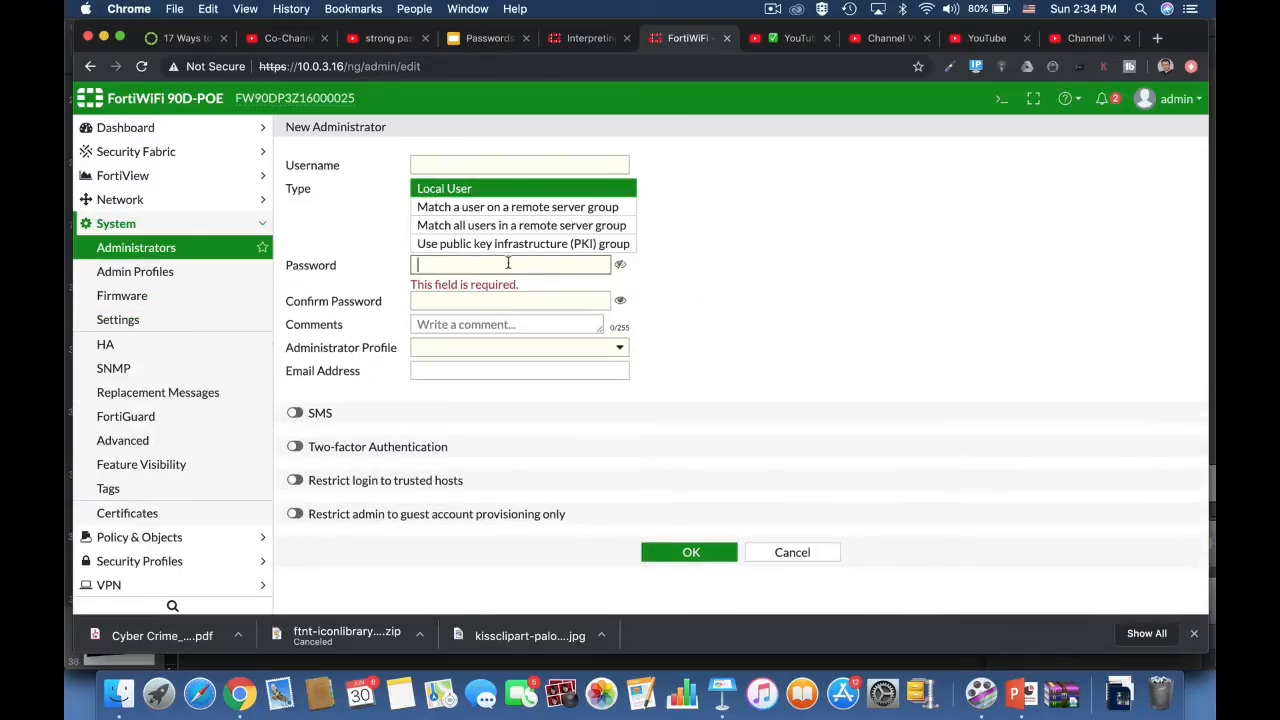
pyautogui.press('Tab')
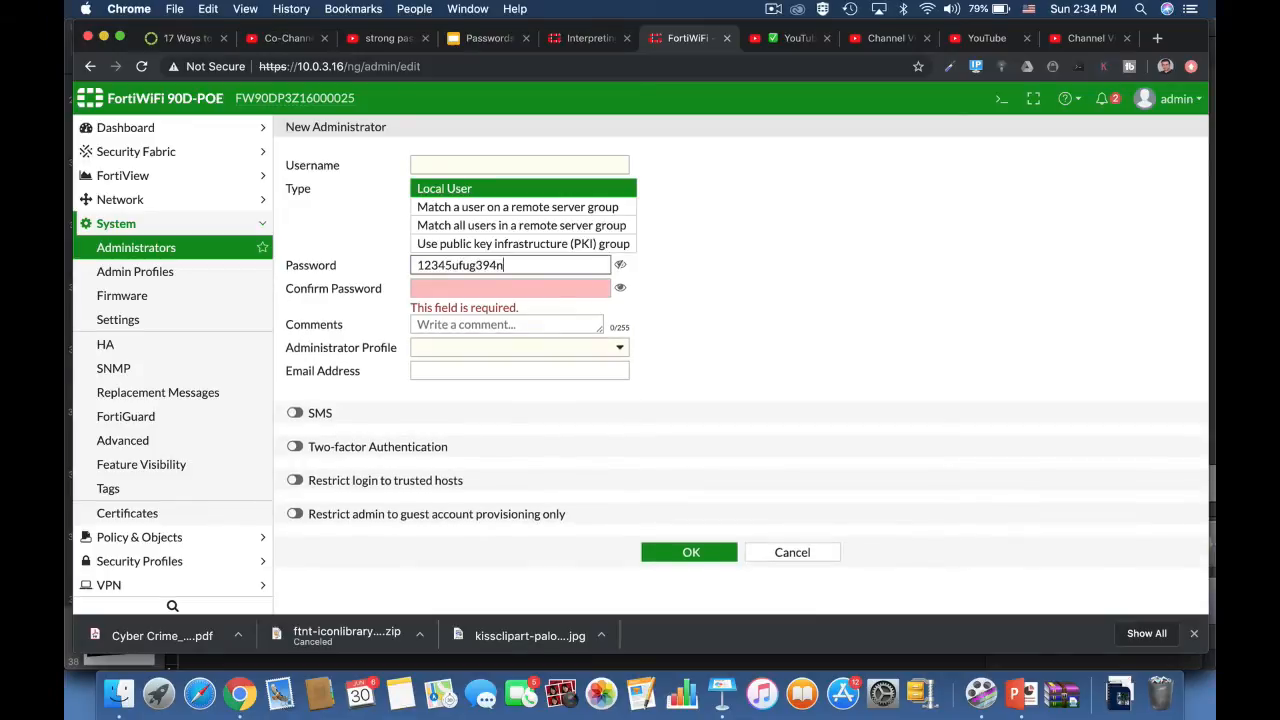
pyautogui.click(792, 539)
# Step: Start a site-to-site FortiGate VPN named fdfdg in the IPsec Wizard and continue to its authentication settings
pyautogui.click(110, 585)
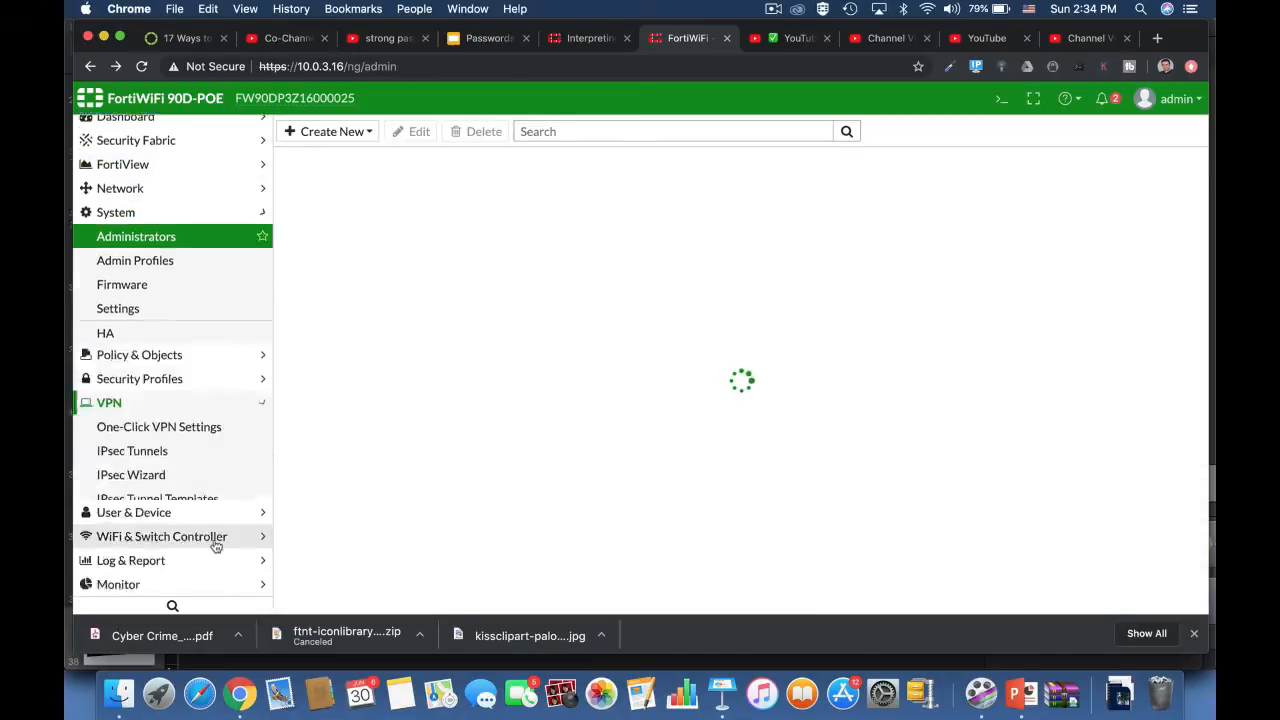
pyautogui.click(150, 343)
pyautogui.click(135, 367)
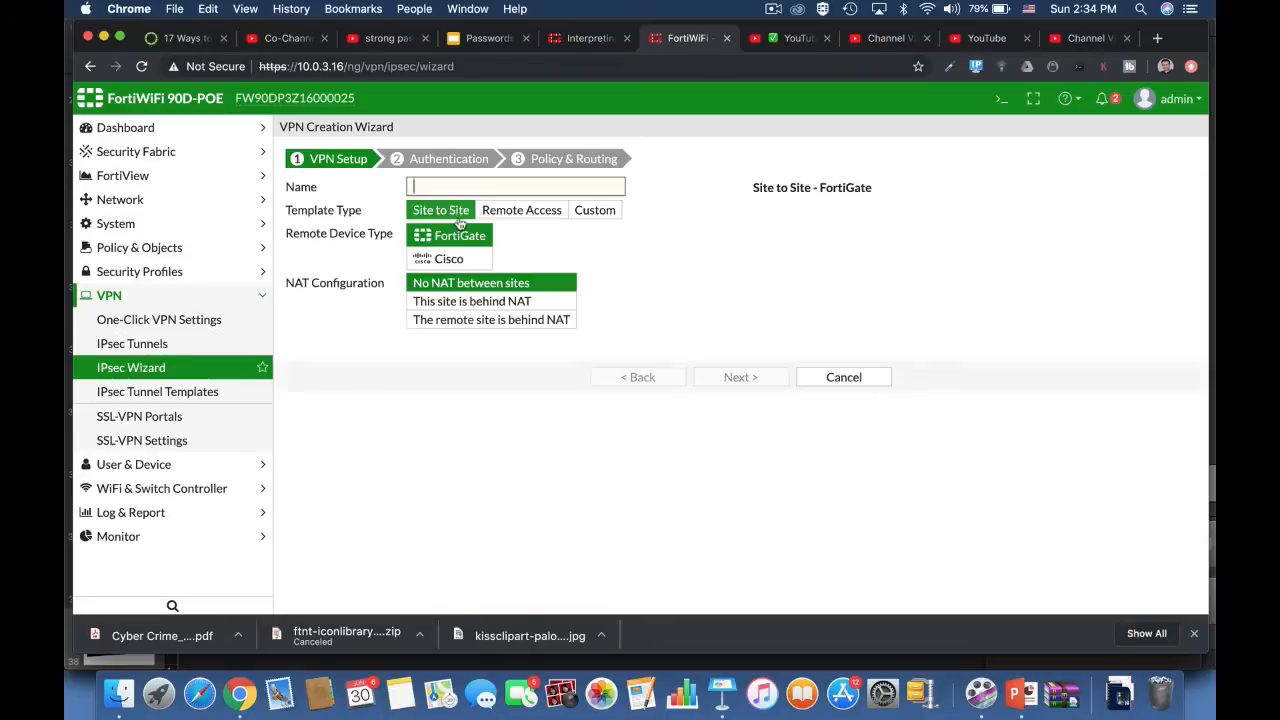
pyautogui.write('fdfdg')
pyautogui.click(740, 377)
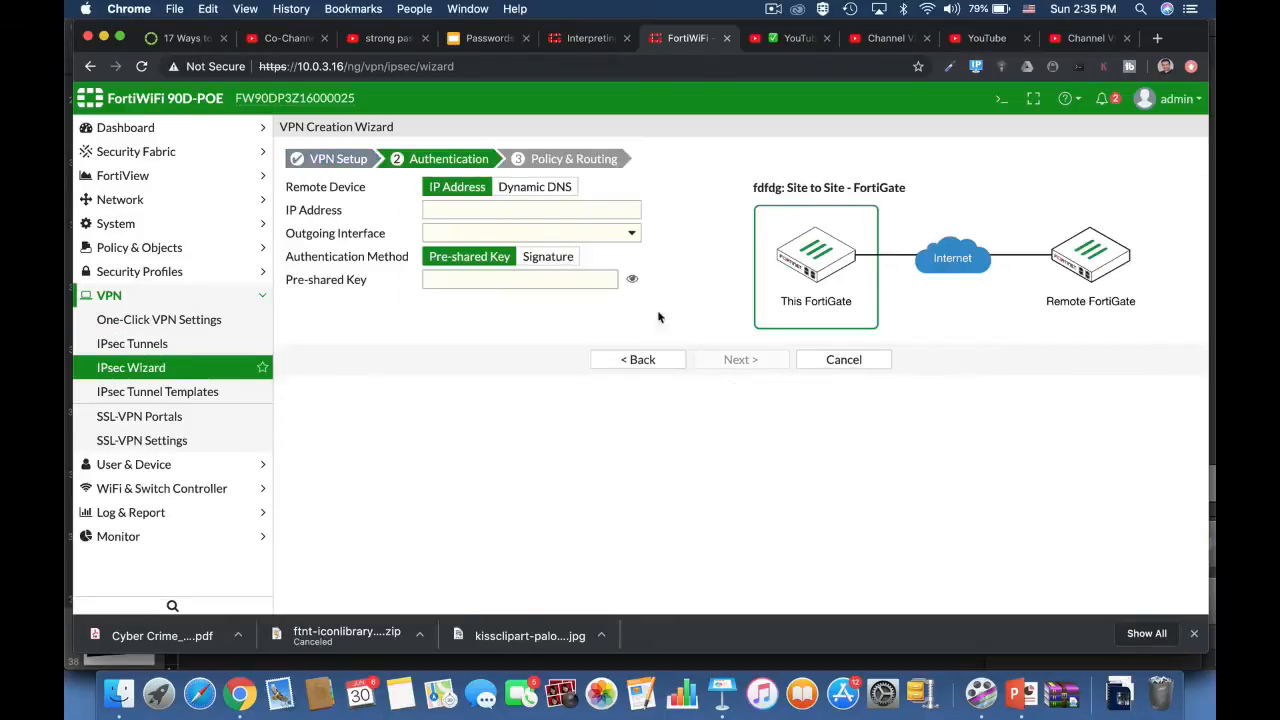
# Step: Enter a sample pre-shared key for the VPN tunnel and cancel the wizard
pyautogui.click(590, 280)
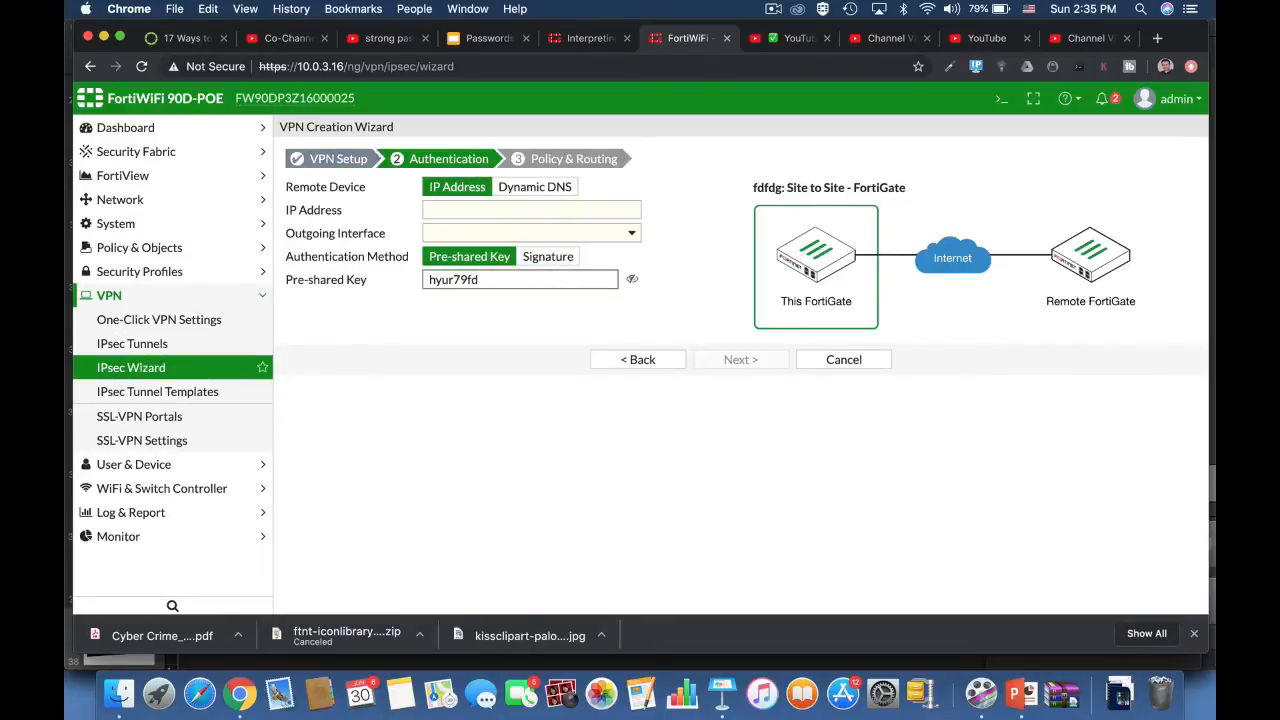
pyautogui.click(824, 362)
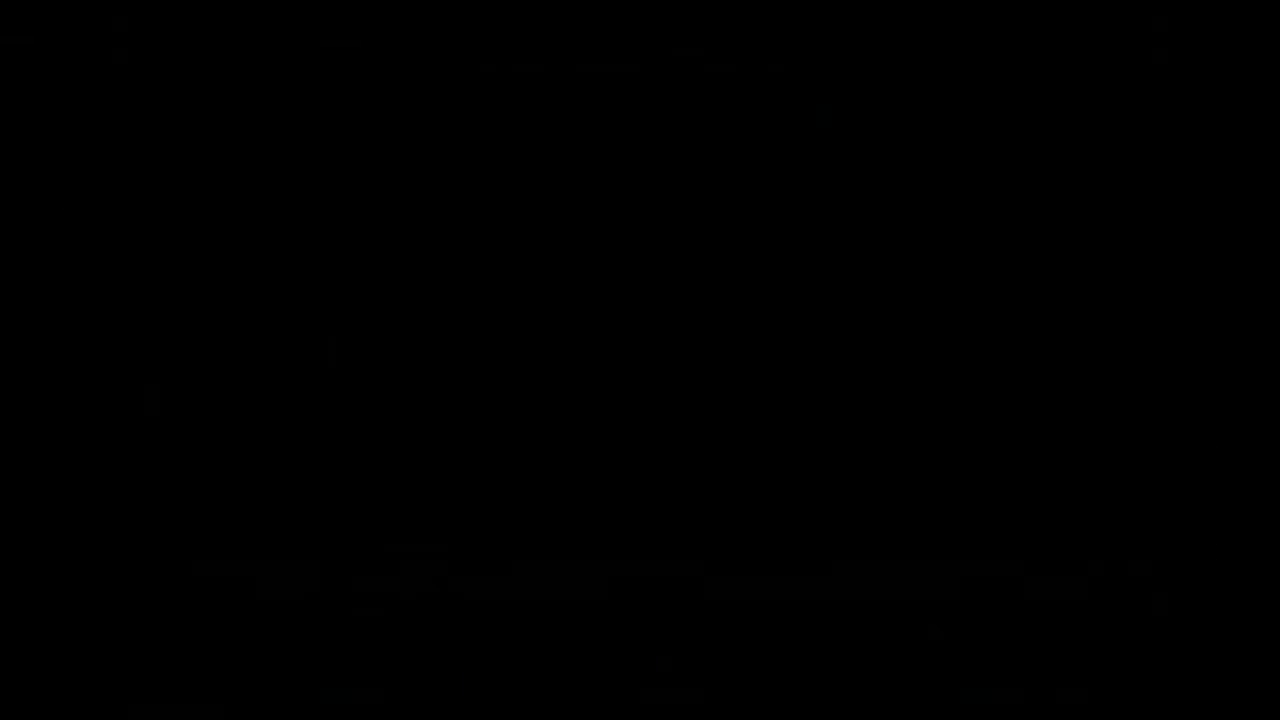
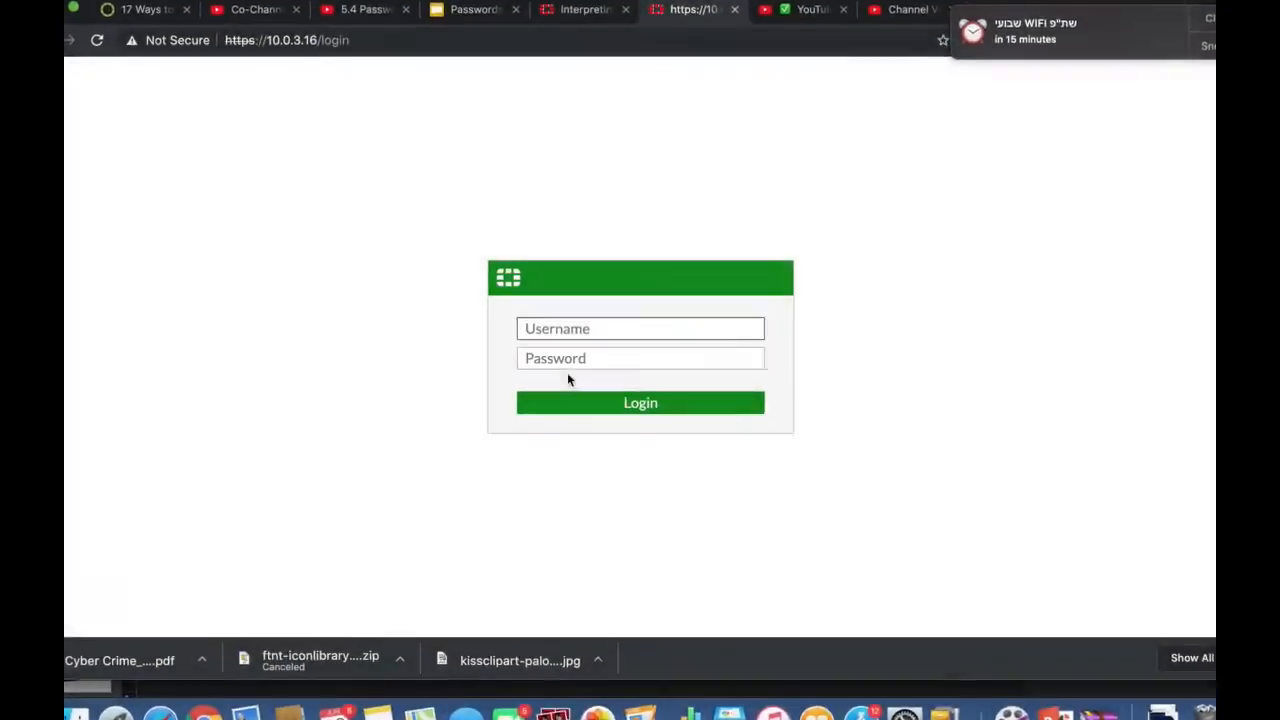
# Step: Enter the lowercase sample text admin in the login form's Username field and clear it
pyautogui.write('admin')
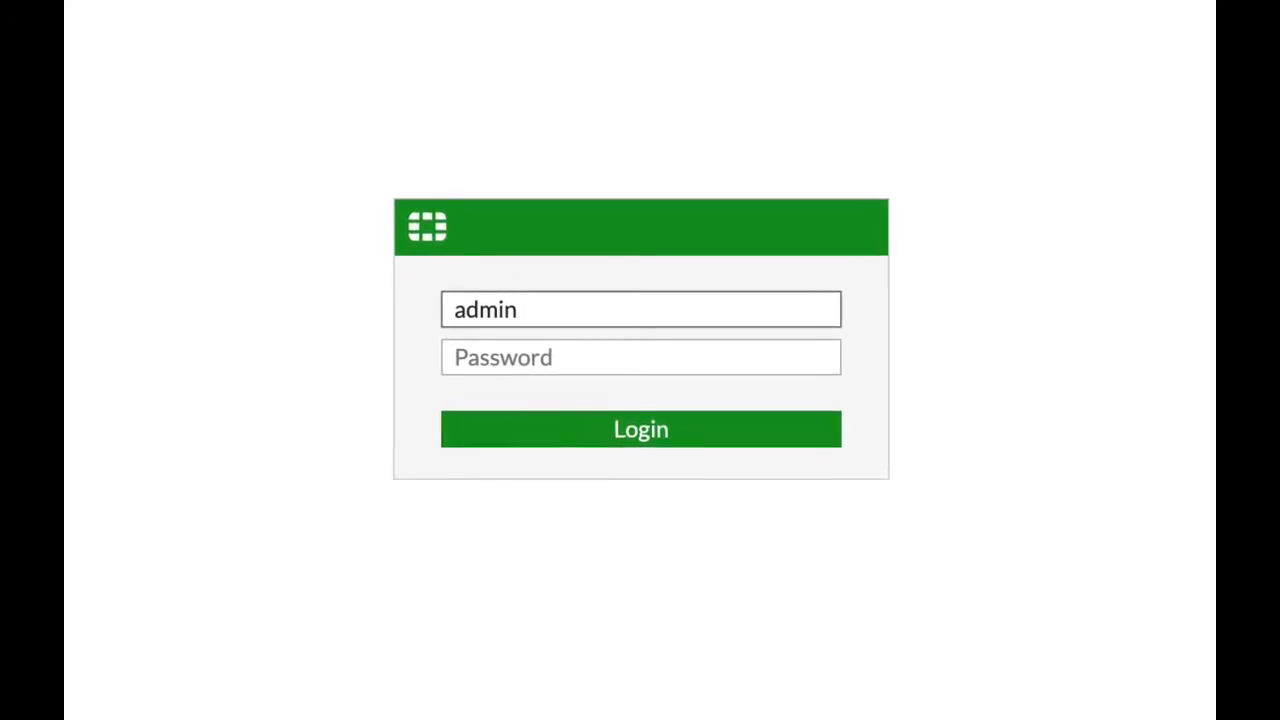
pyautogui.press('BackSpace')
pyautogui.press('BackSpace')
pyautogui.press('BackSpace')
pyautogui.press('BackSpace')
pyautogui.press('BackSpace')
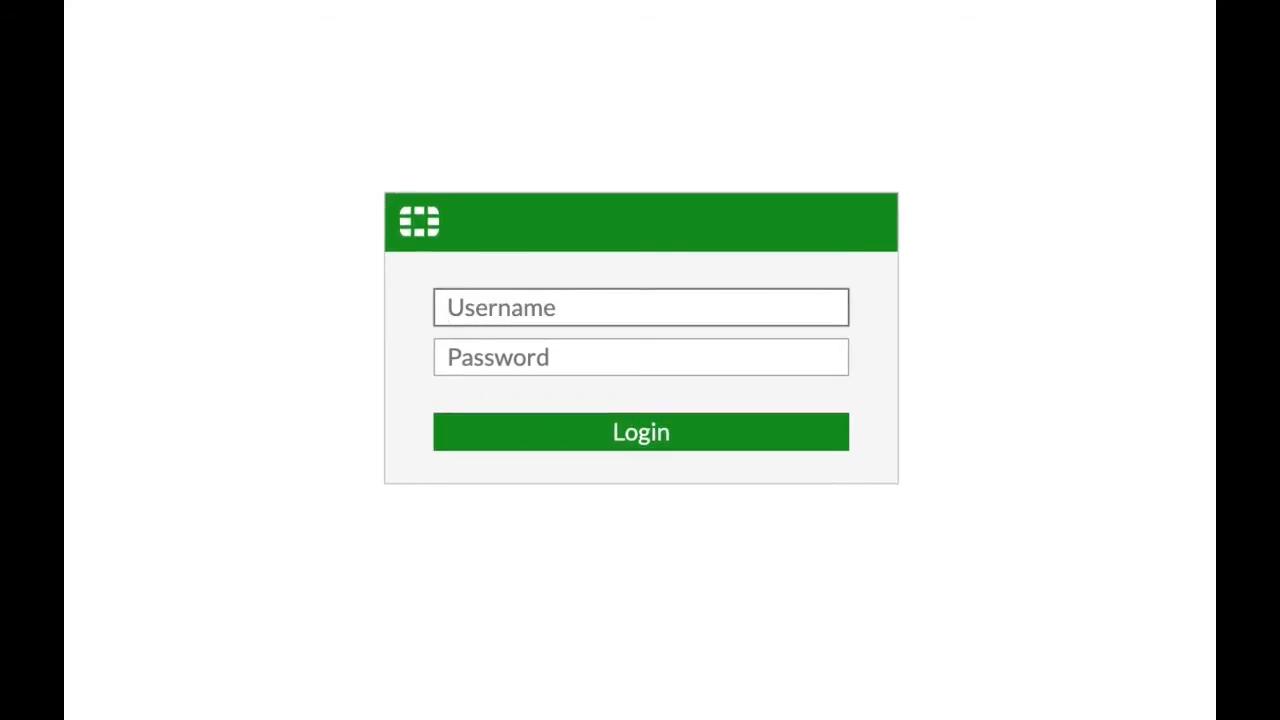
# Step: Enter the all-uppercase sample text ADMIN in the login form's Username field and clear it
pyautogui.write('ADMIN')
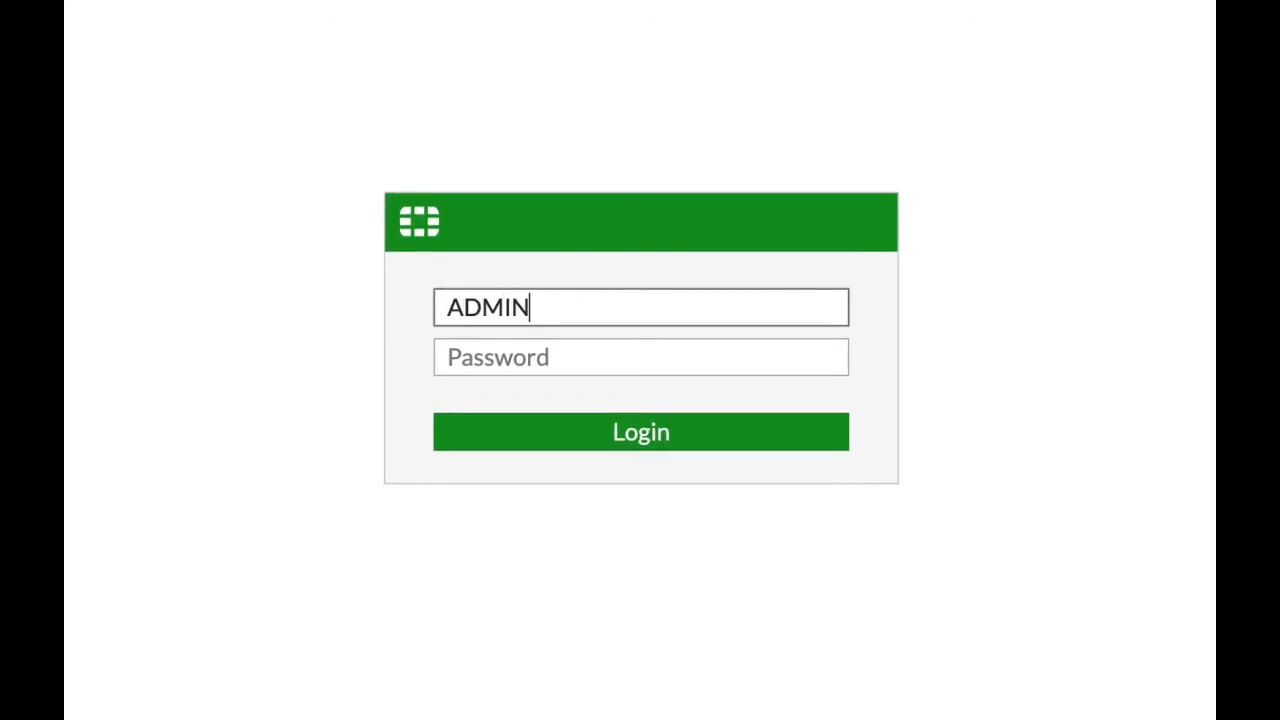
pyautogui.press('BackSpace')
pyautogui.press('BackSpace')
pyautogui.press('BackSpace')
pyautogui.press('BackSpace')
pyautogui.press('BackSpace')
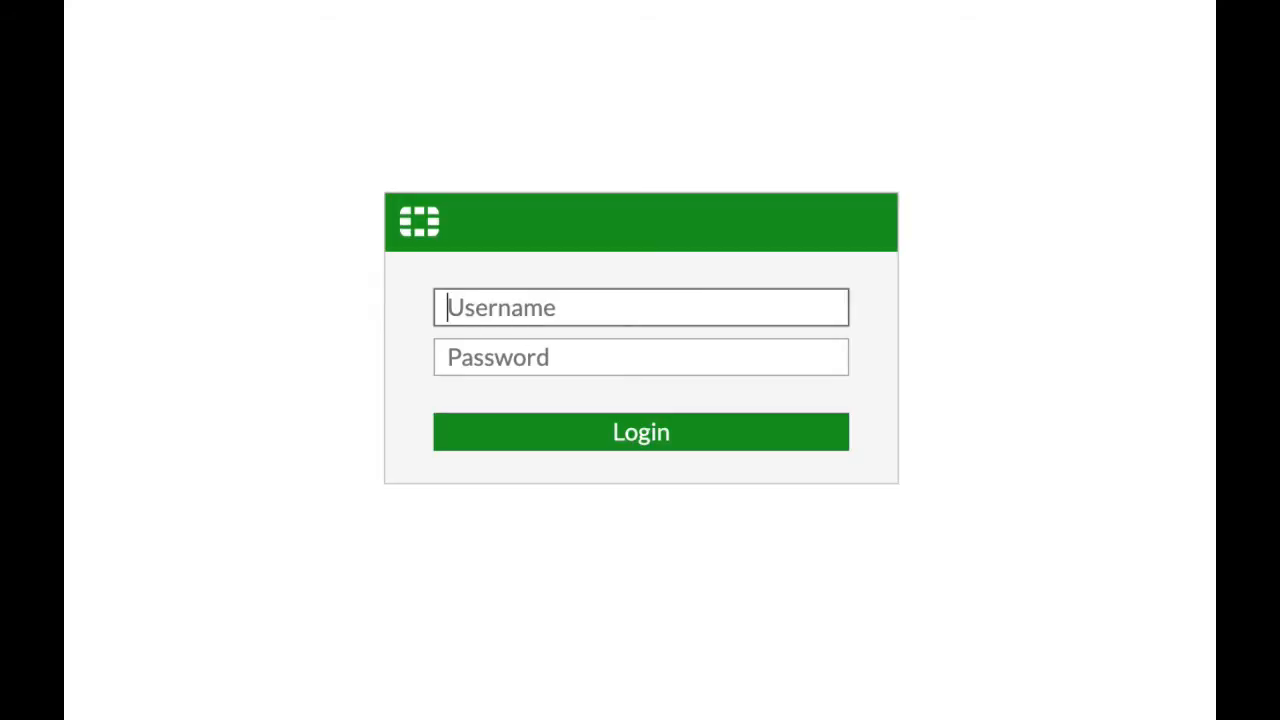
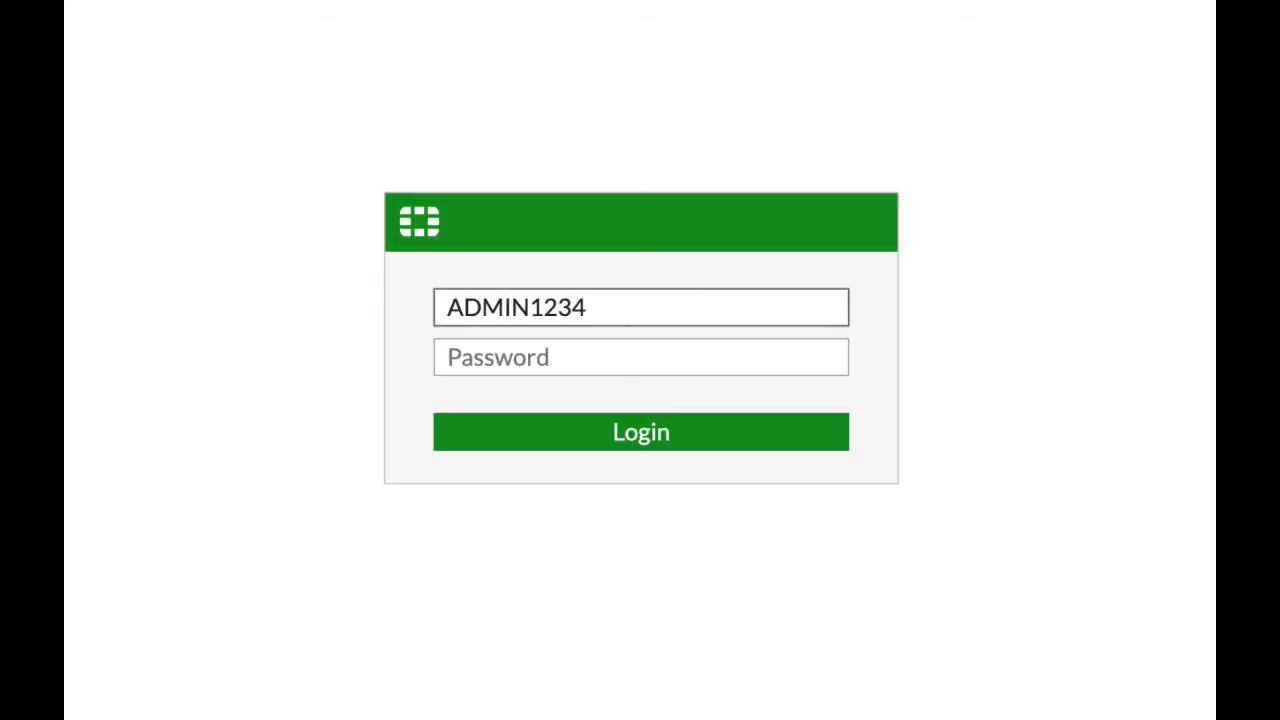
# Step: Enter a sample password combining uppercase letters and digits in the Username field, and clear it
pyautogui.press('BackSpace')
pyautogui.press('BackSpace')
pyautogui.press('BackSpace')
pyautogui.press('BackSpace')
pyautogui.press('BackSpace')
pyautogui.press('BackSpace')
pyautogui.press('BackSpace')
pyautogui.press('BackSpace')
pyautogui.press('BackSpace')
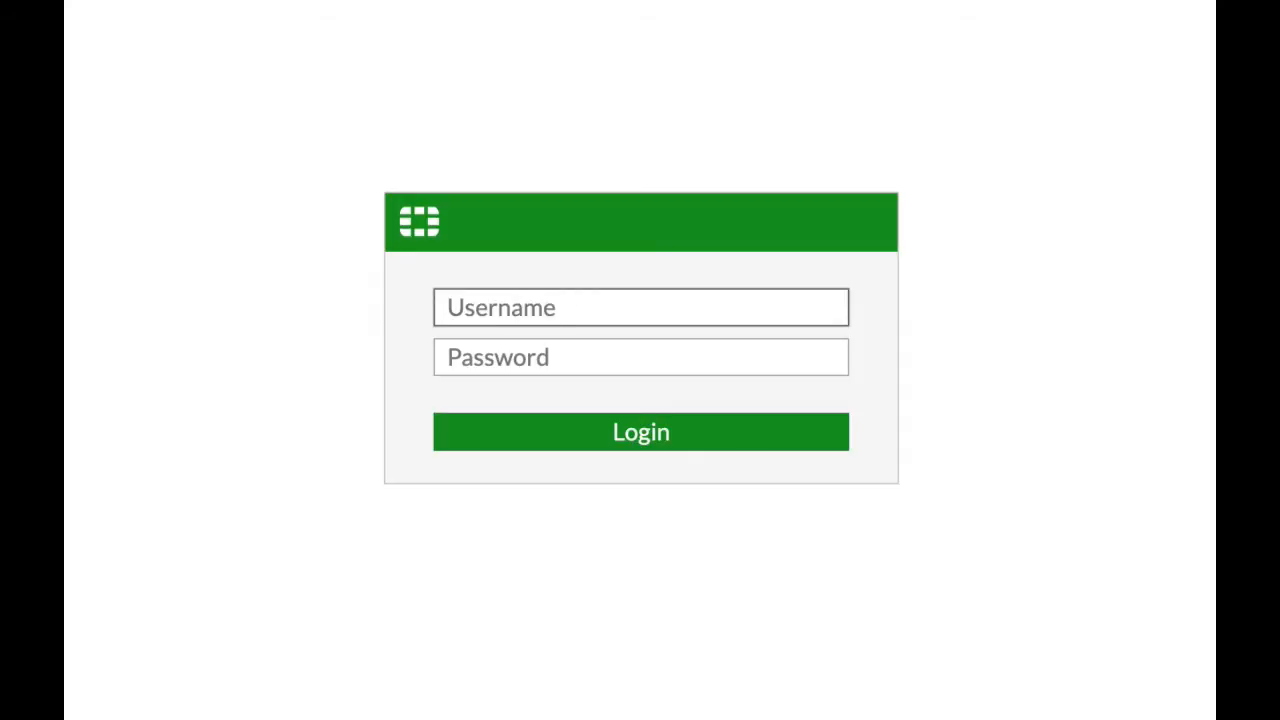
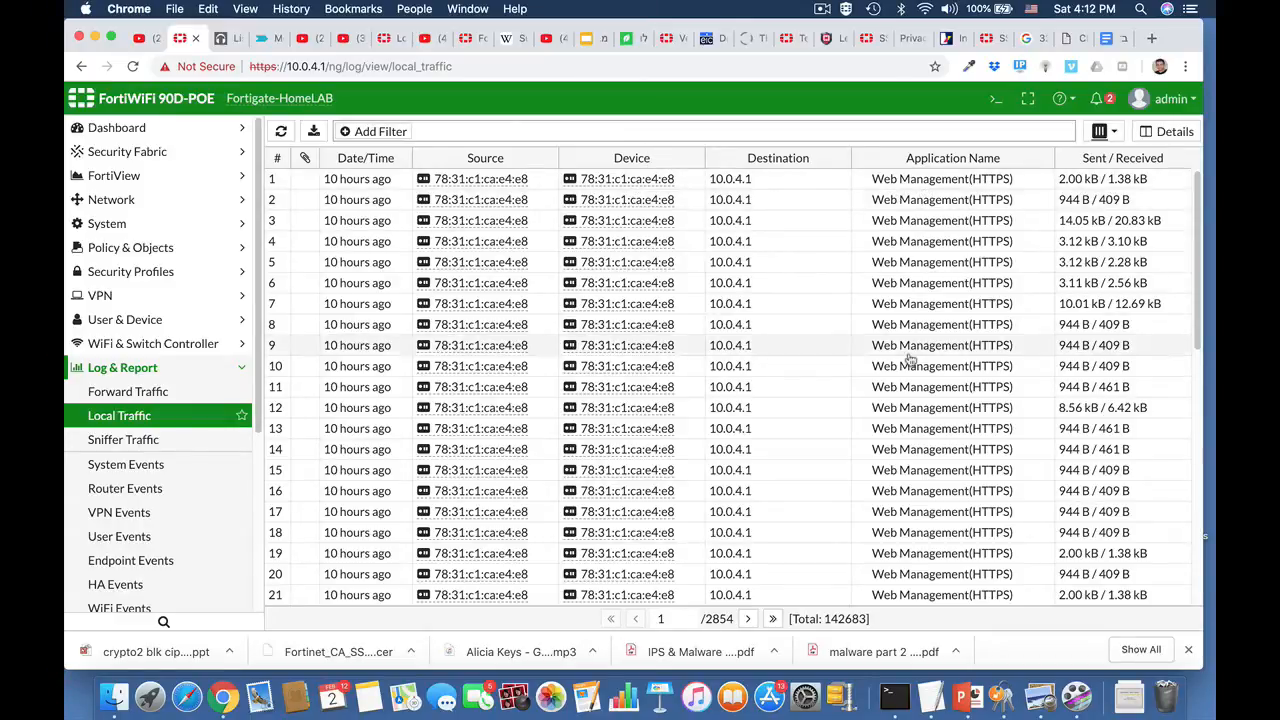
# Step: Review the Local Traffic and System Events logs, and open the User Events log
pyautogui.scroll(-5, 910, 380)
pyautogui.scroll(-4, 916, 446)
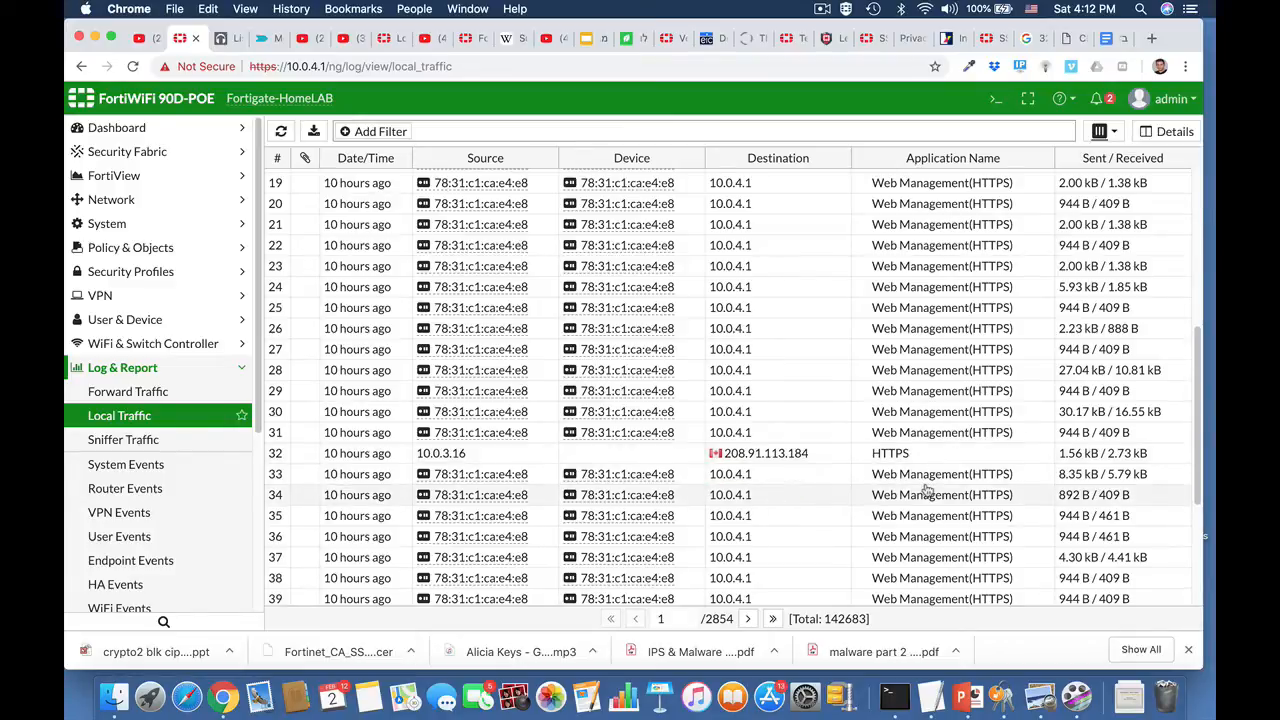
pyautogui.click(140, 471)
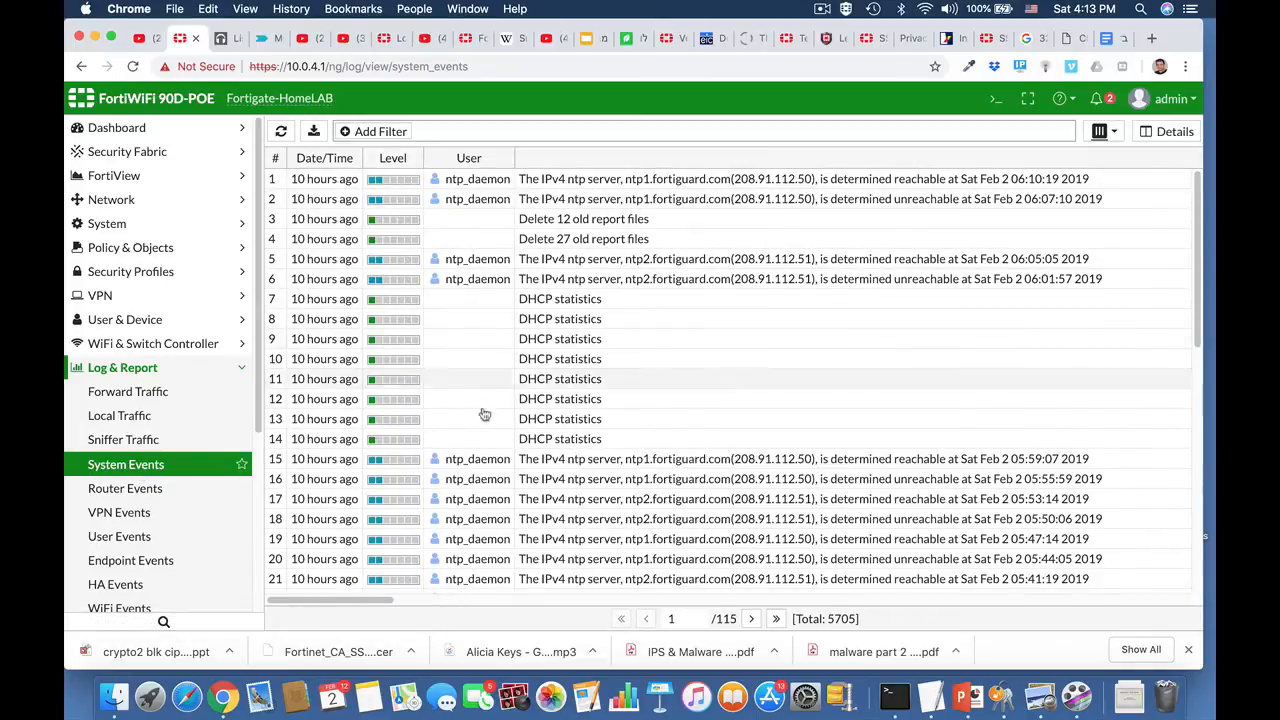
pyautogui.scroll(-5, 484, 440)
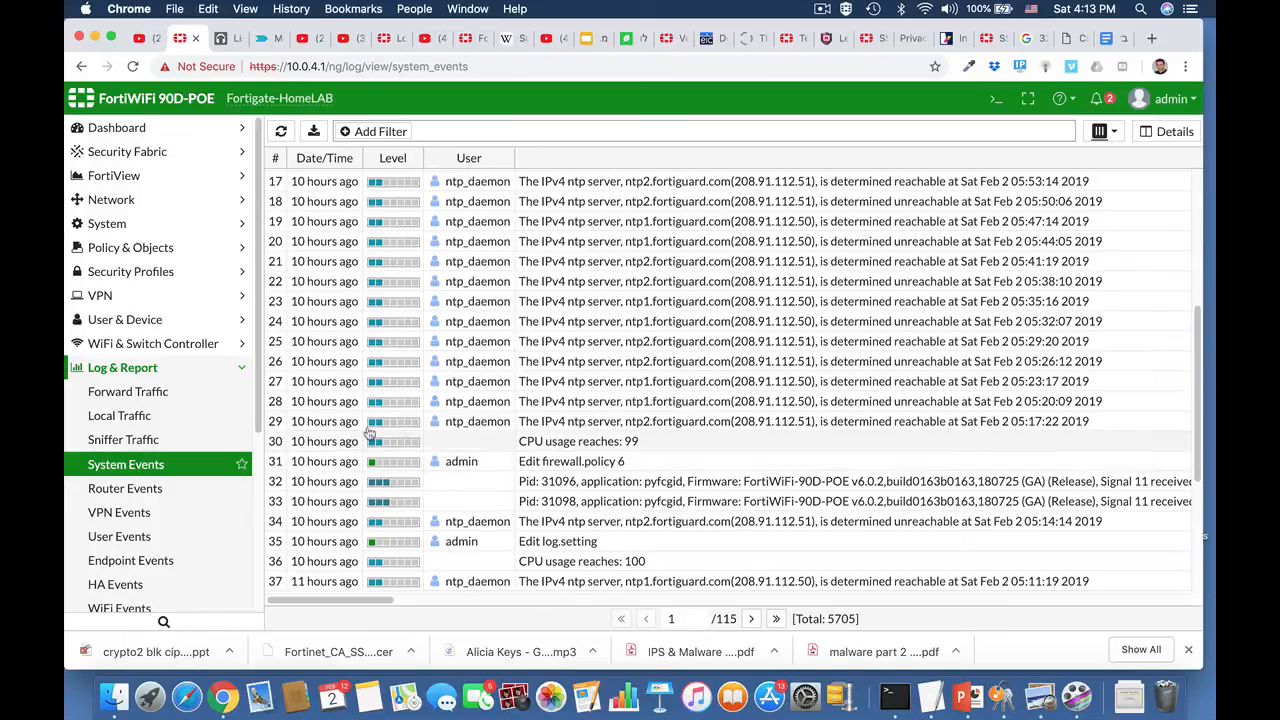
pyautogui.scroll(-1, 172, 522)
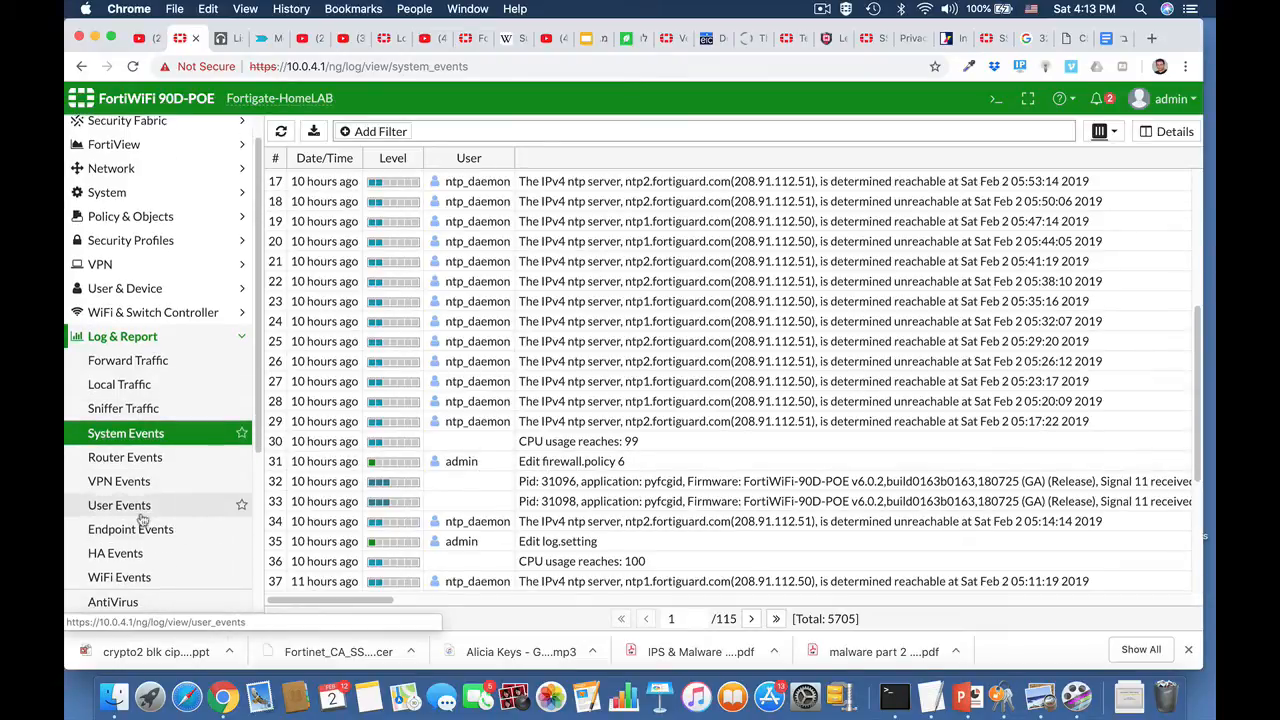
pyautogui.click(138, 510)
# Step: Open the CLI console and enter the disk logging settings with config log disk setting
pyautogui.click(995, 100)
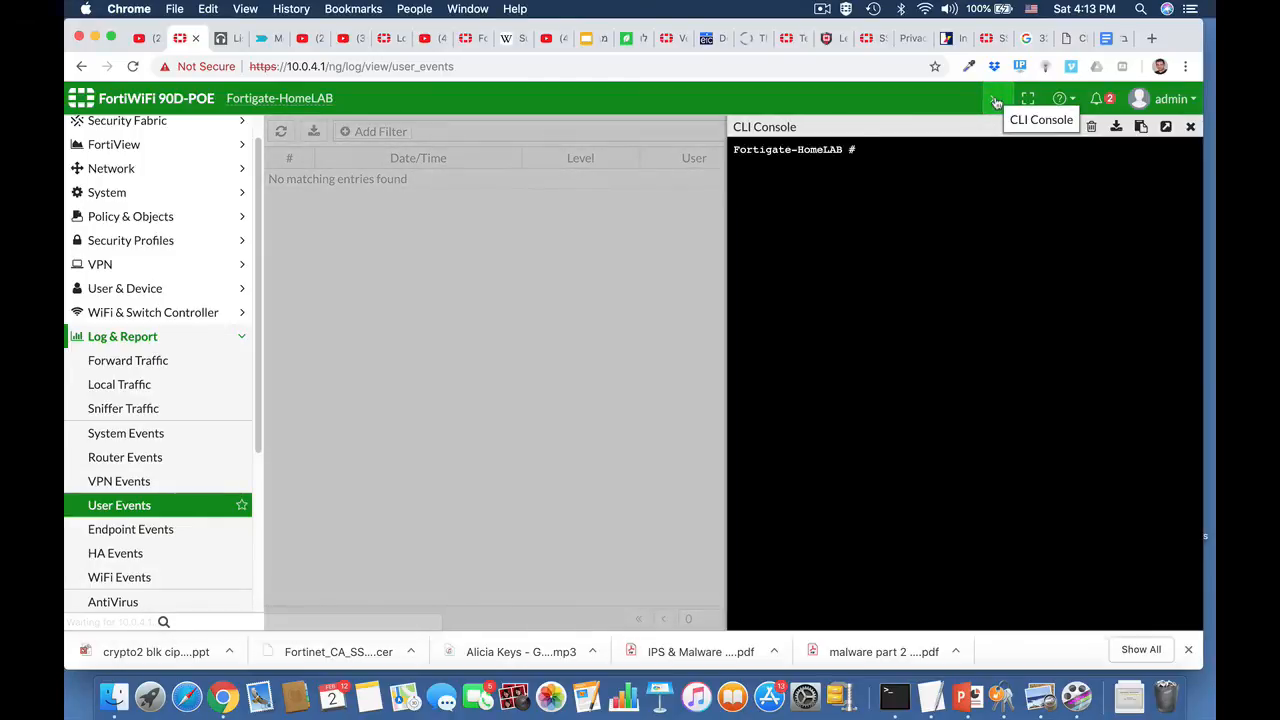
pyautogui.write('co')
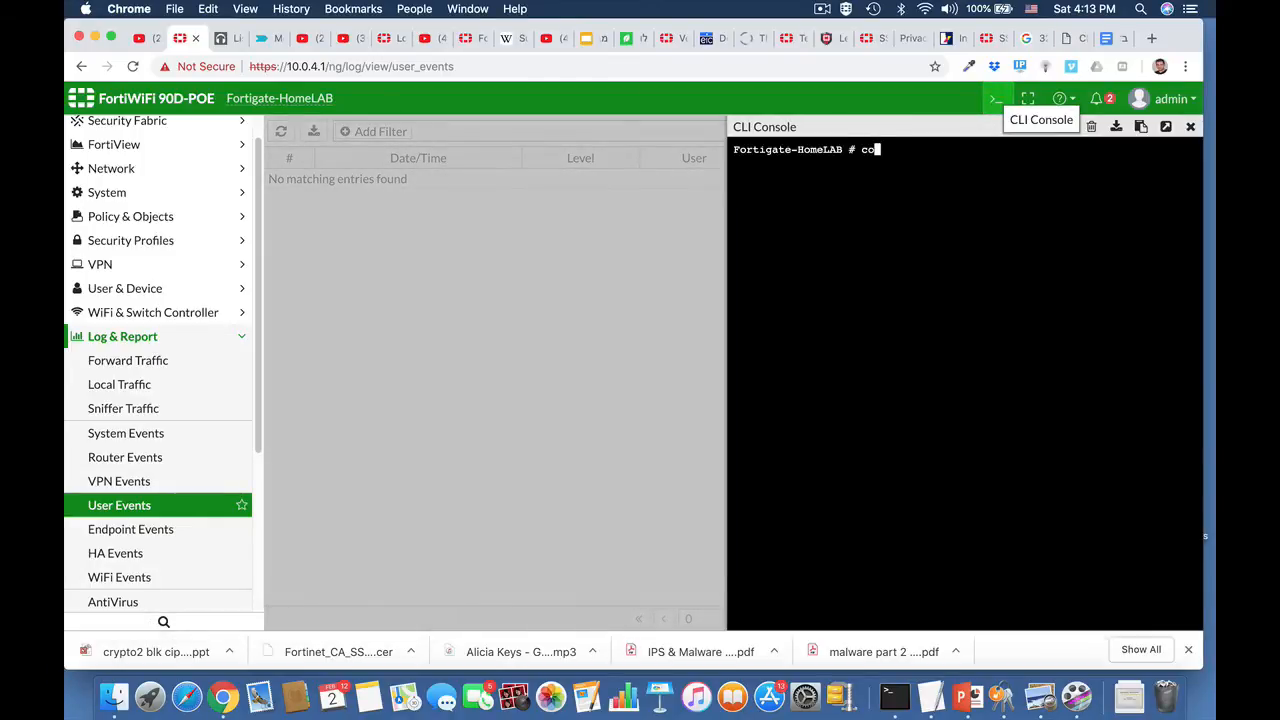
pyautogui.write('nfig log disk setting')
pyautogui.press('Return')
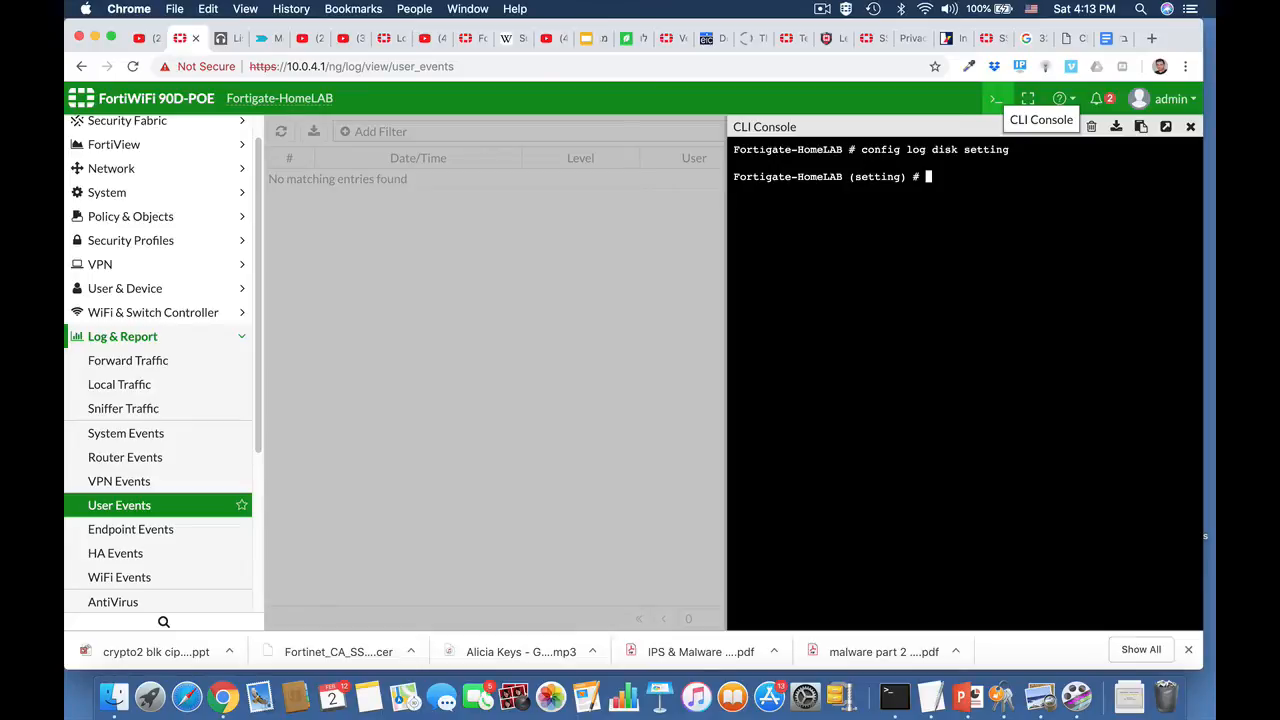
# Step: Display the full configuration of the disk log settings with show full
pyautogui.write('show full')
pyautogui.press('Return')
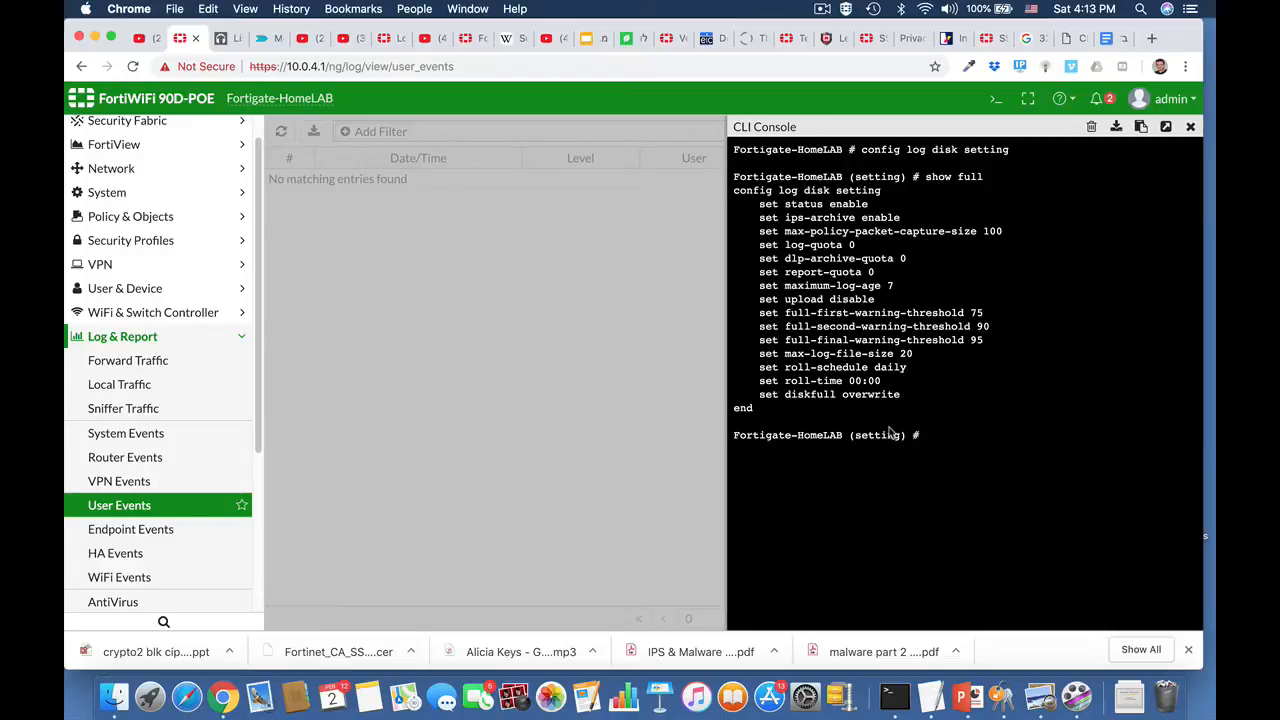
# Step: Try to run config log disk filter from inside the disk log settings context
pyautogui.press('Up')
pyautogui.press('Up')
pyautogui.press('BackSpace')
pyautogui.press('BackSpace')
pyautogui.press('BackSpace')
pyautogui.press('BackSpace')
pyautogui.press('BackSpace')
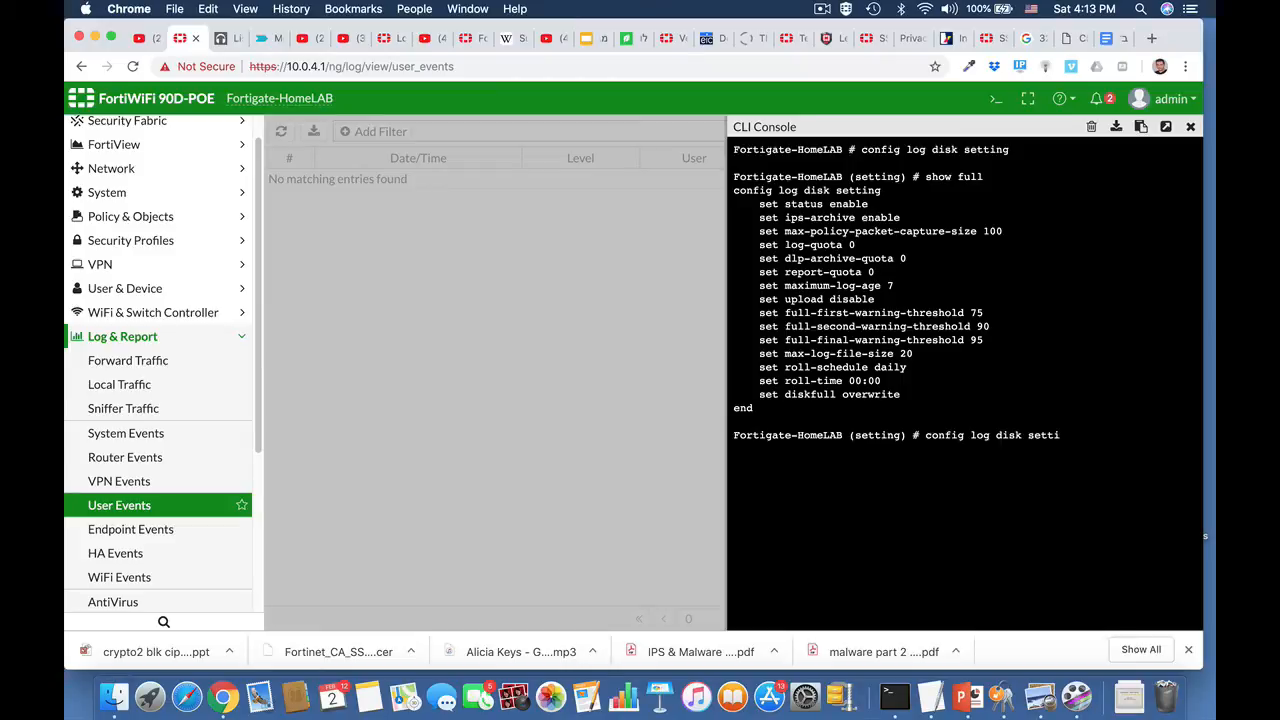
pyautogui.press('BackSpace')
pyautogui.press('BackSpace')
pyautogui.write('filt')
pyautogui.press('Return')
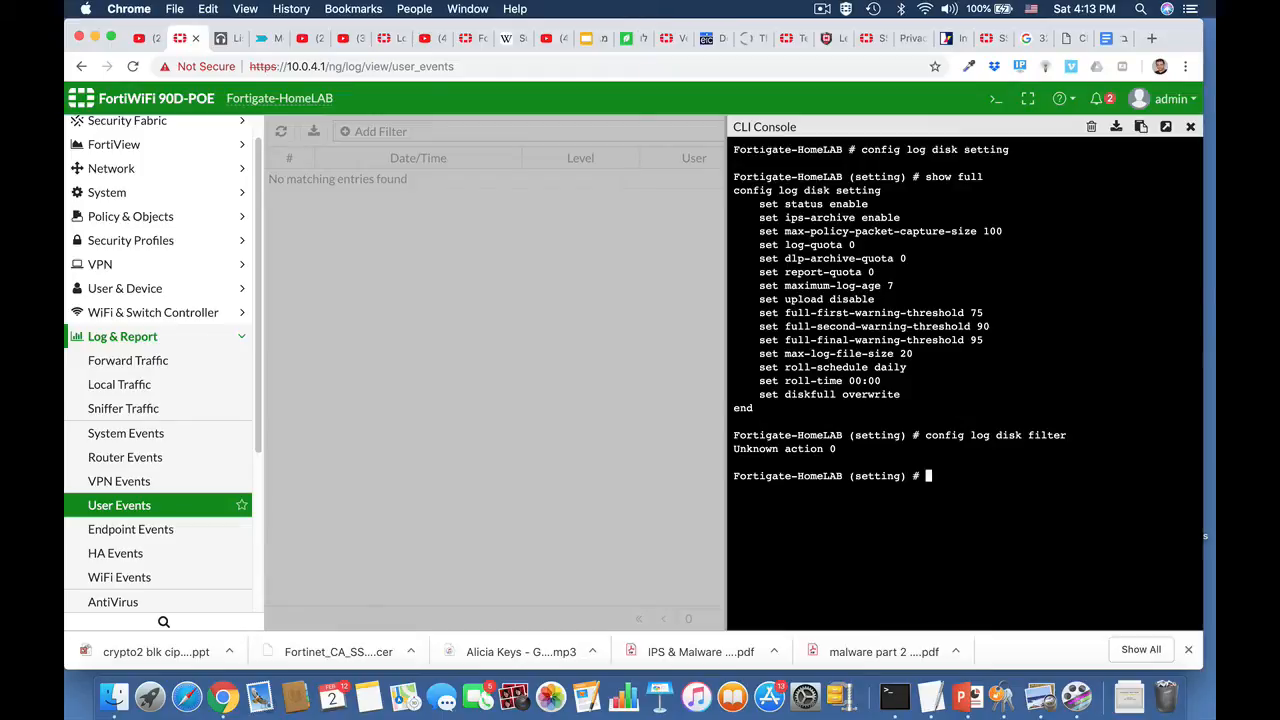
# Step: Abort the disk log settings context and enter the disk log filter with config log disk filter
pyautogui.write('abort')
pyautogui.press('Return')
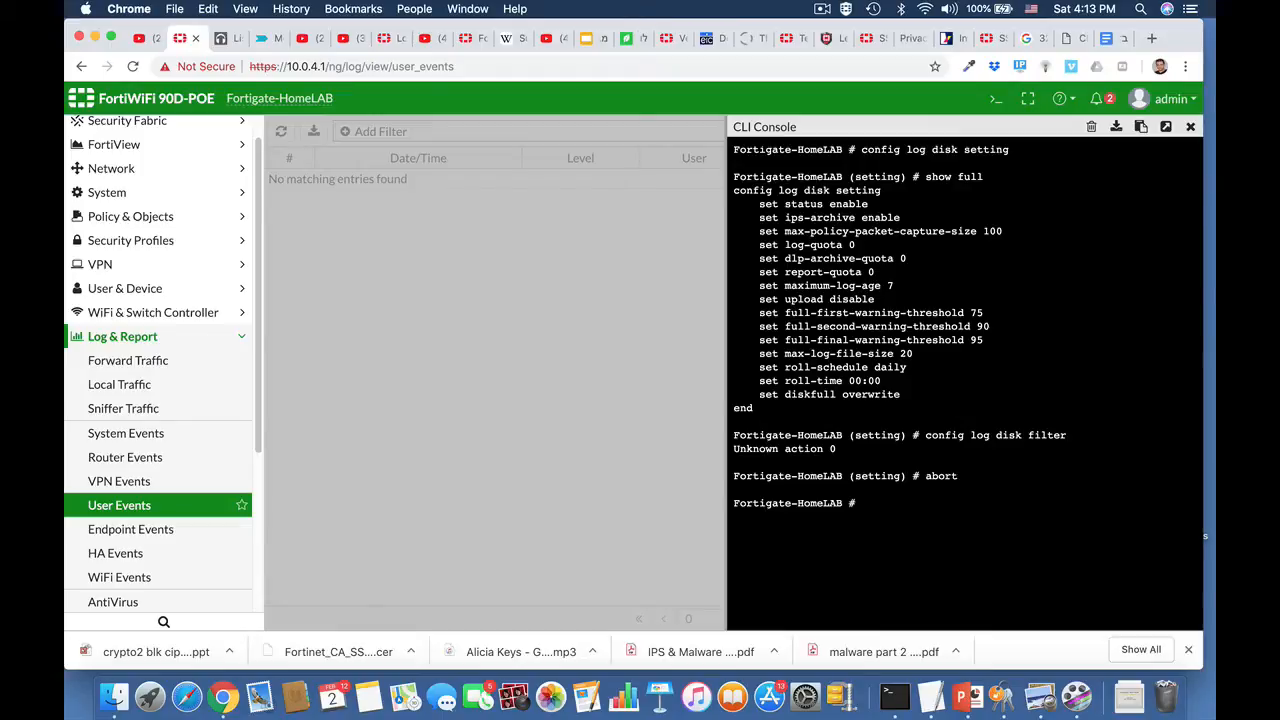
pyautogui.write('config')
pyautogui.press('Tab')
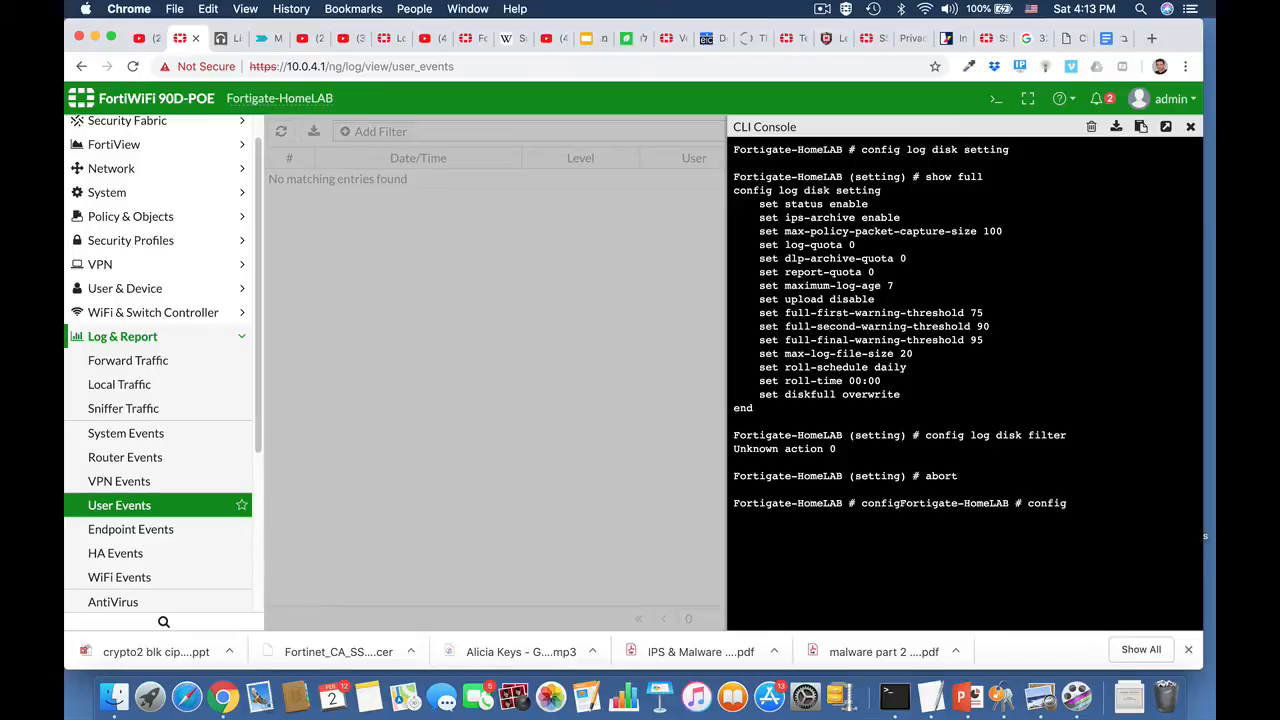
pyautogui.write('log disk filter')
pyautogui.press('Return')
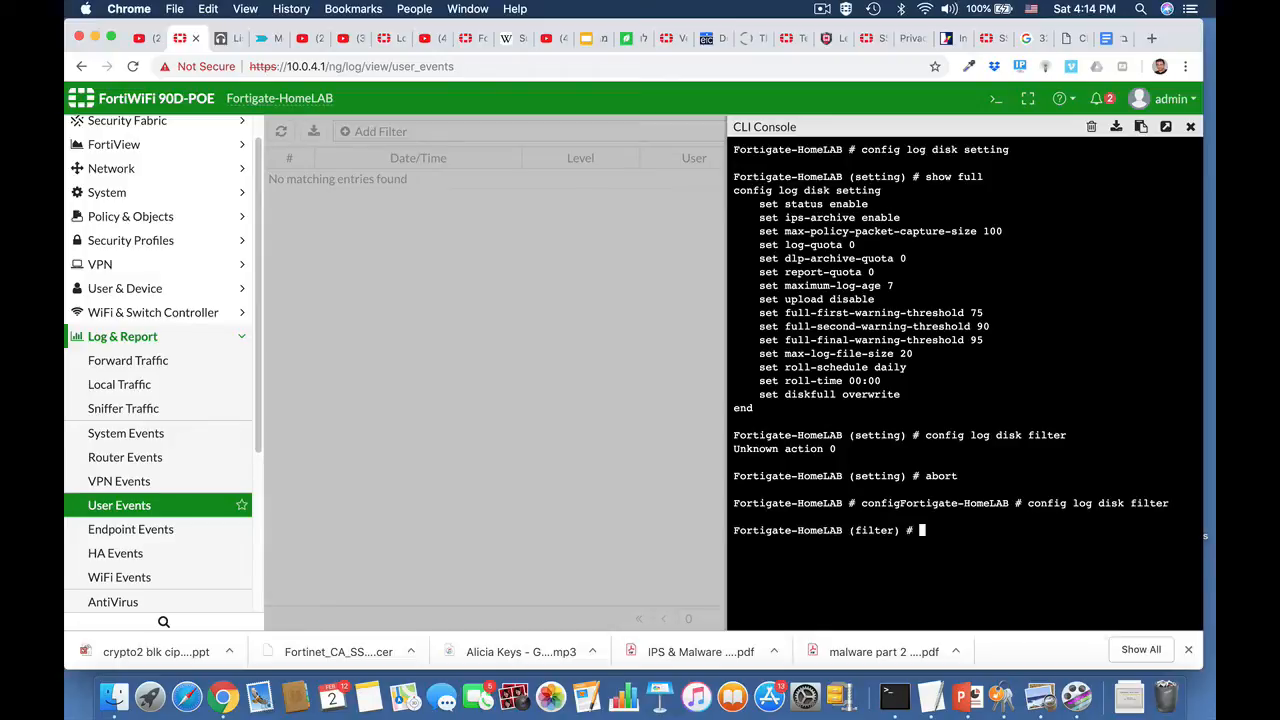
# Step: Display the full configuration of the disk log filter with show full
pyautogui.write('show full')
pyautogui.press('Return')
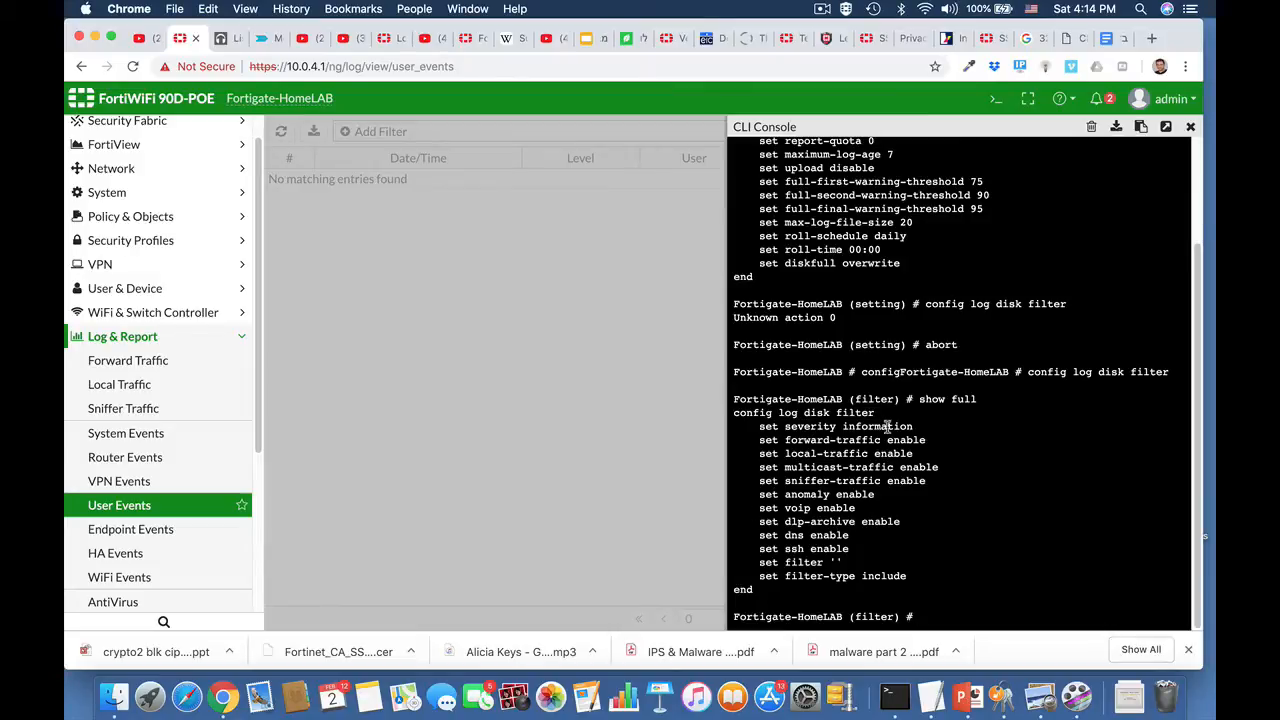
# Step: Set the disk log filter's severity to notification and save the change with end
pyautogui.write('set severity')
pyautogui.press('Tab')
pyautogui.press('Tab')
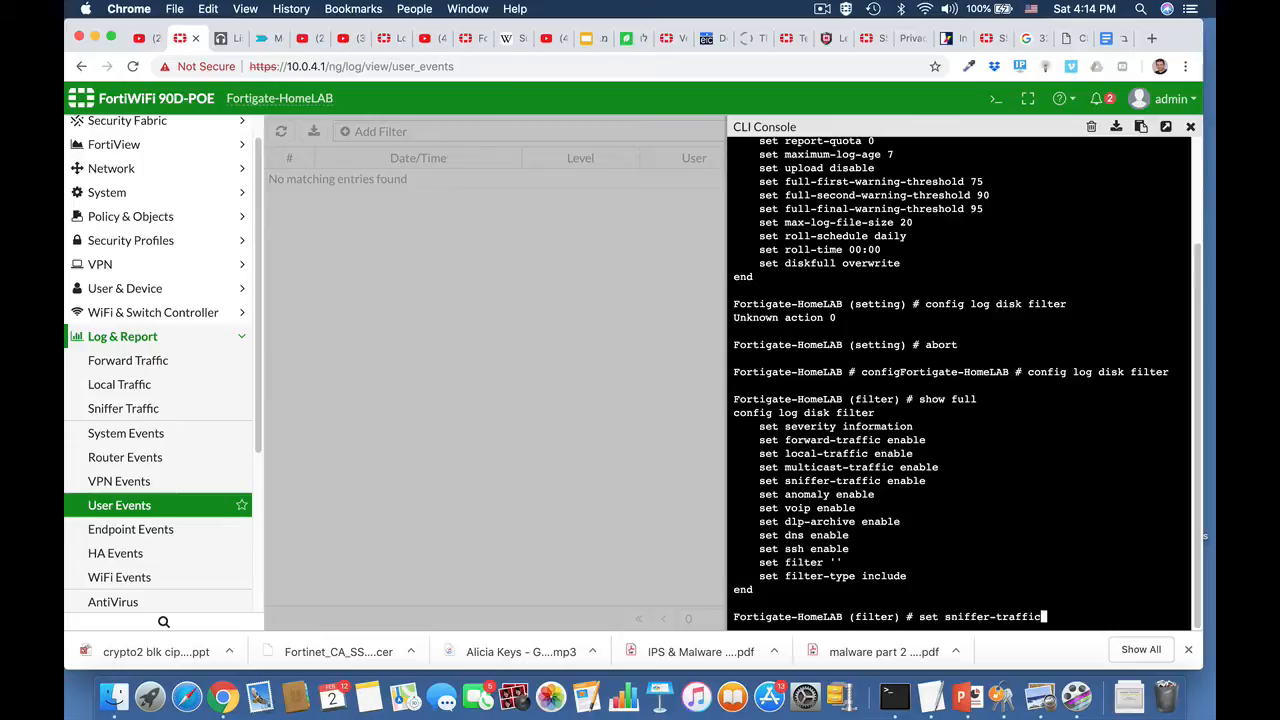
pyautogui.press('BackSpace')
pyautogui.press('BackSpace')
pyautogui.press('BackSpace')
pyautogui.write('se')
pyautogui.press('Tab')
pyautogui.press('Tab')
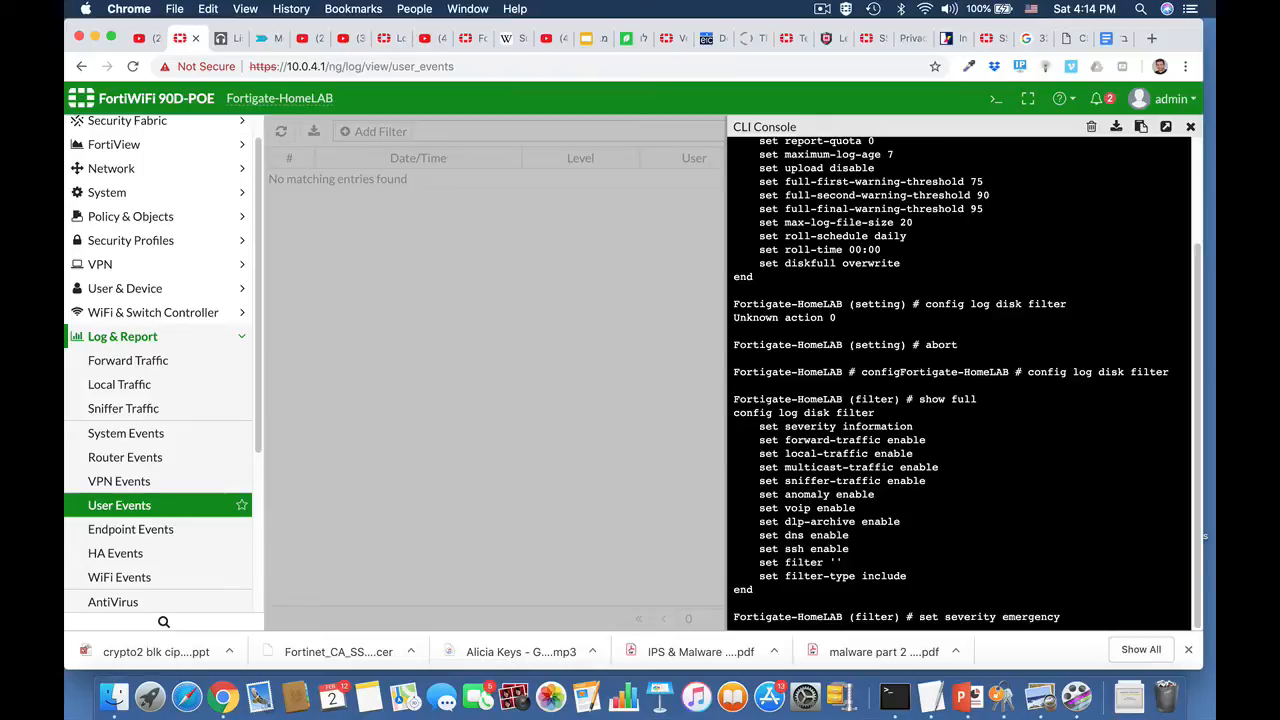
pyautogui.press('Tab')
pyautogui.press('Tab')
pyautogui.press('Tab')
pyautogui.press('Tab')
pyautogui.press('Tab')
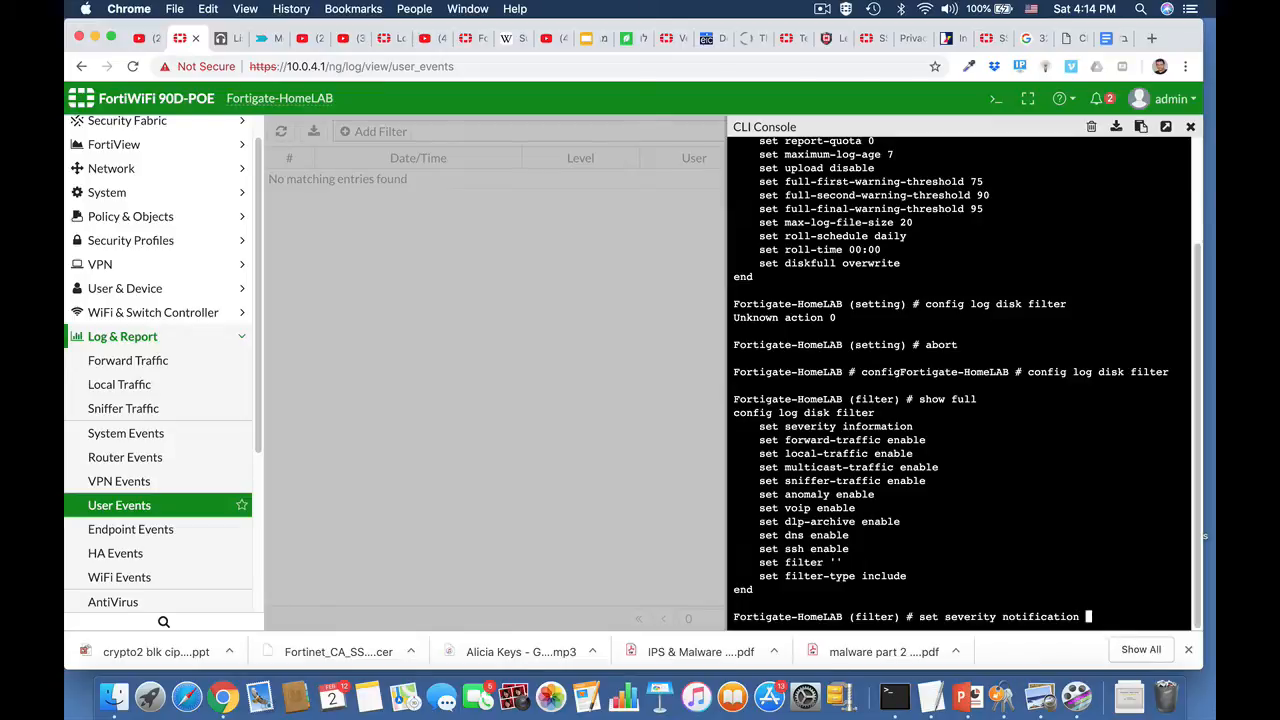
pyautogui.press('Return')
pyautogui.write('end')
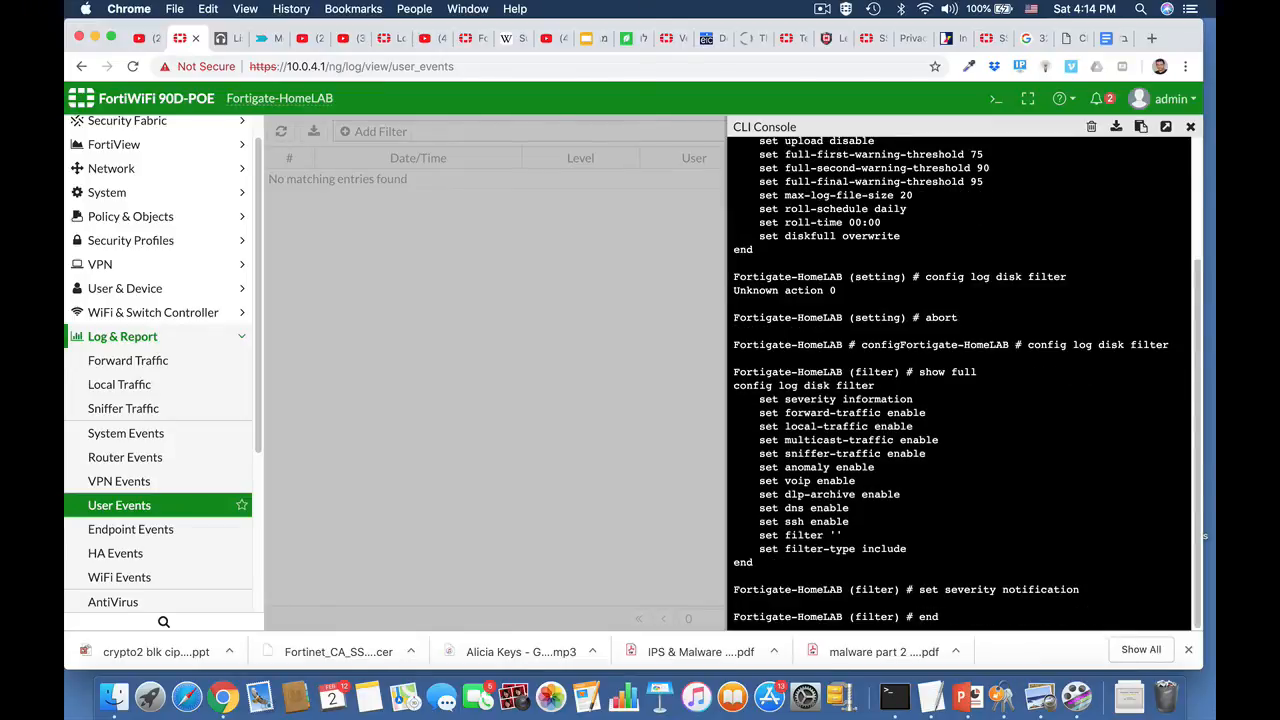
pyautogui.press('Return')
pyautogui.press('Return')
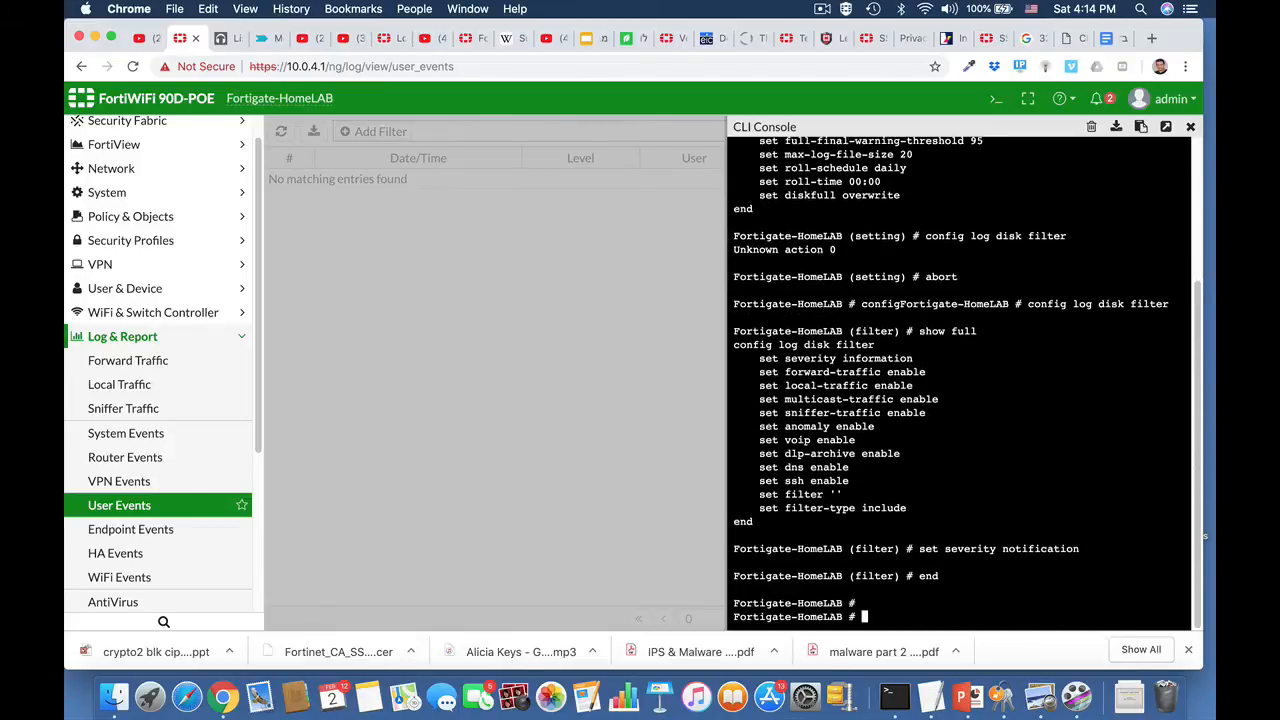
# Step: Reenter config log disk filter and run show full-configuration to check the saved filter settings
pyautogui.press('Up')
pyautogui.press('Up')
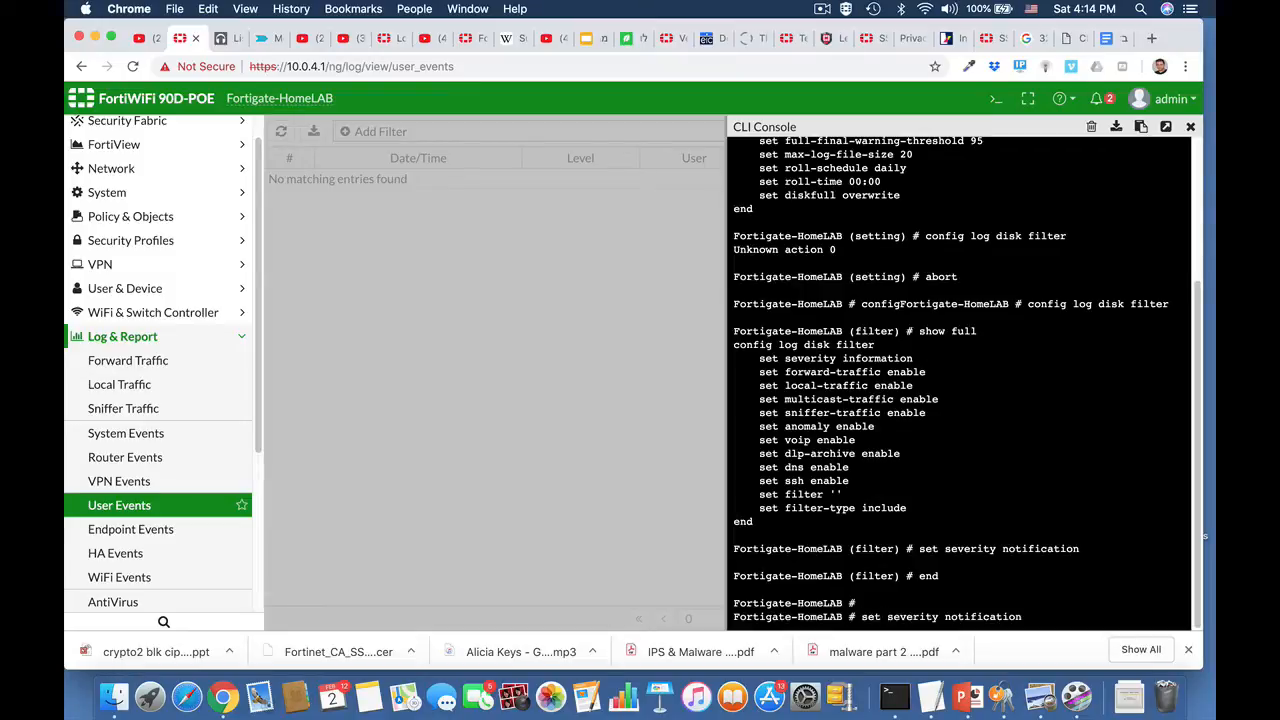
pyautogui.press('Up')
pyautogui.press('Up')
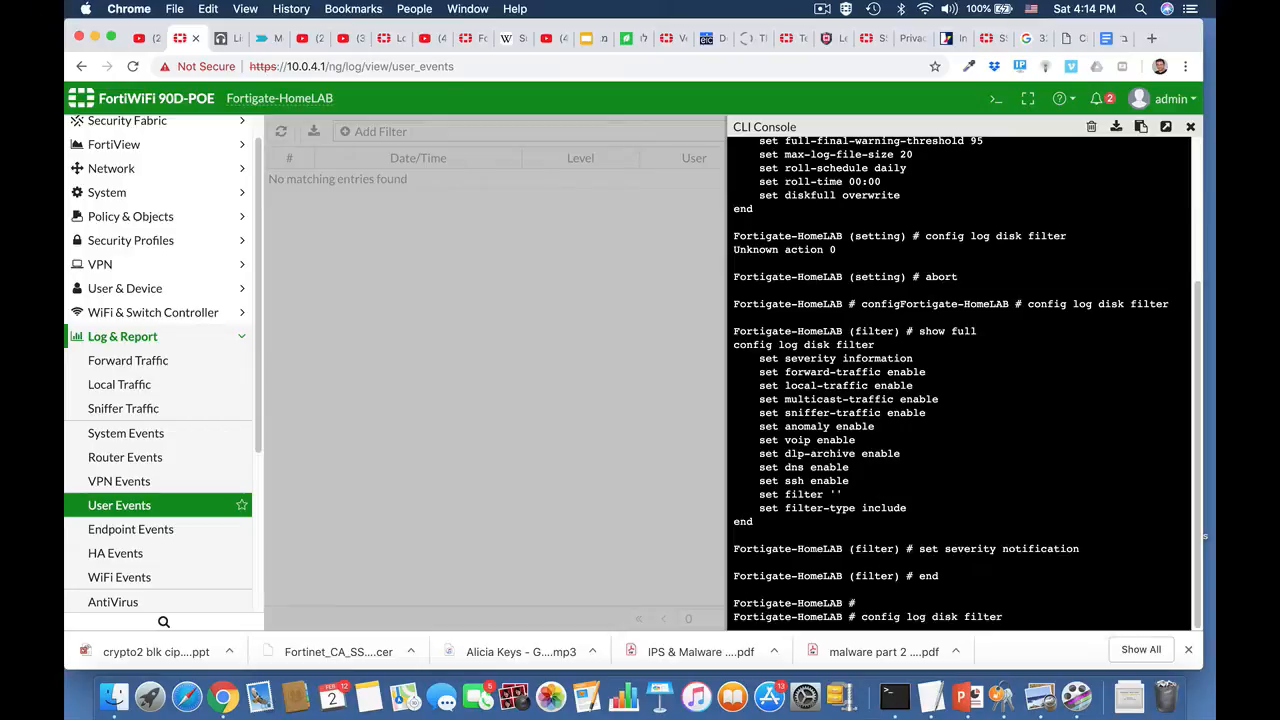
pyautogui.press('Return')
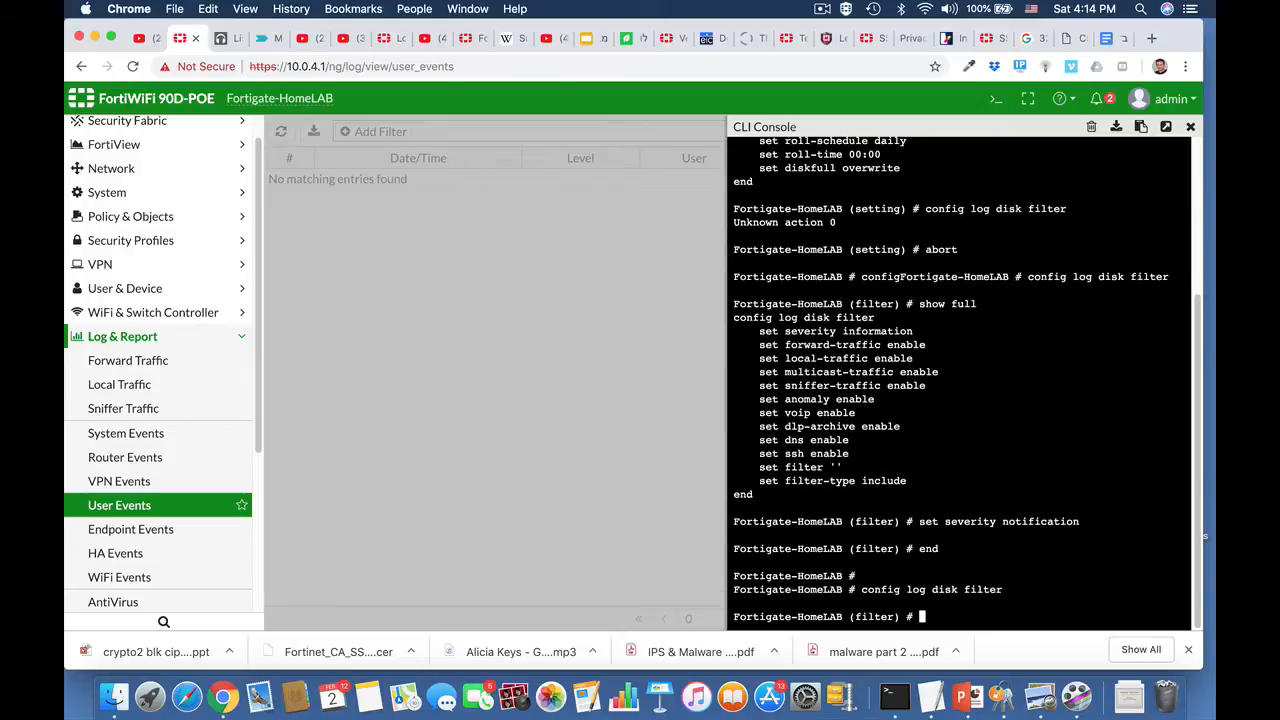
pyautogui.write('show fu')
pyautogui.press('Tab')
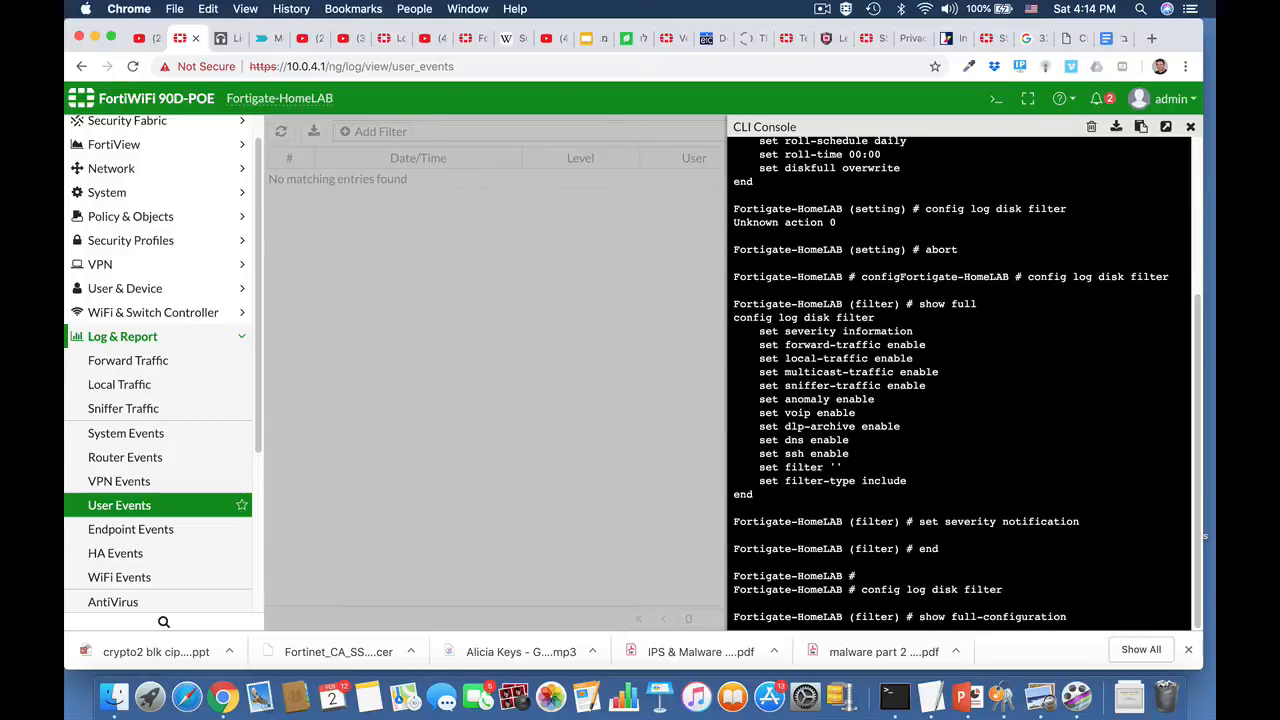
pyautogui.press('Return')
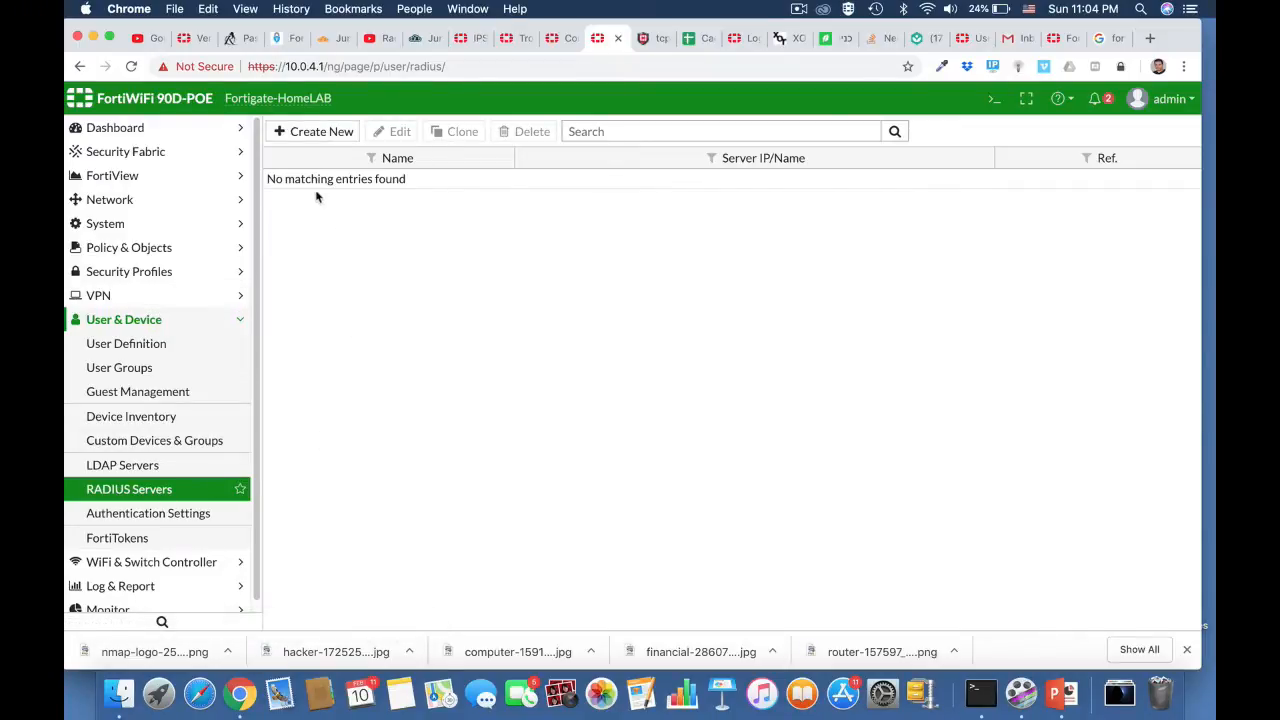
# Step: Switch to the JumpCloud console and review its Users, Groups and RADIUS pages
pyautogui.click(416, 38)
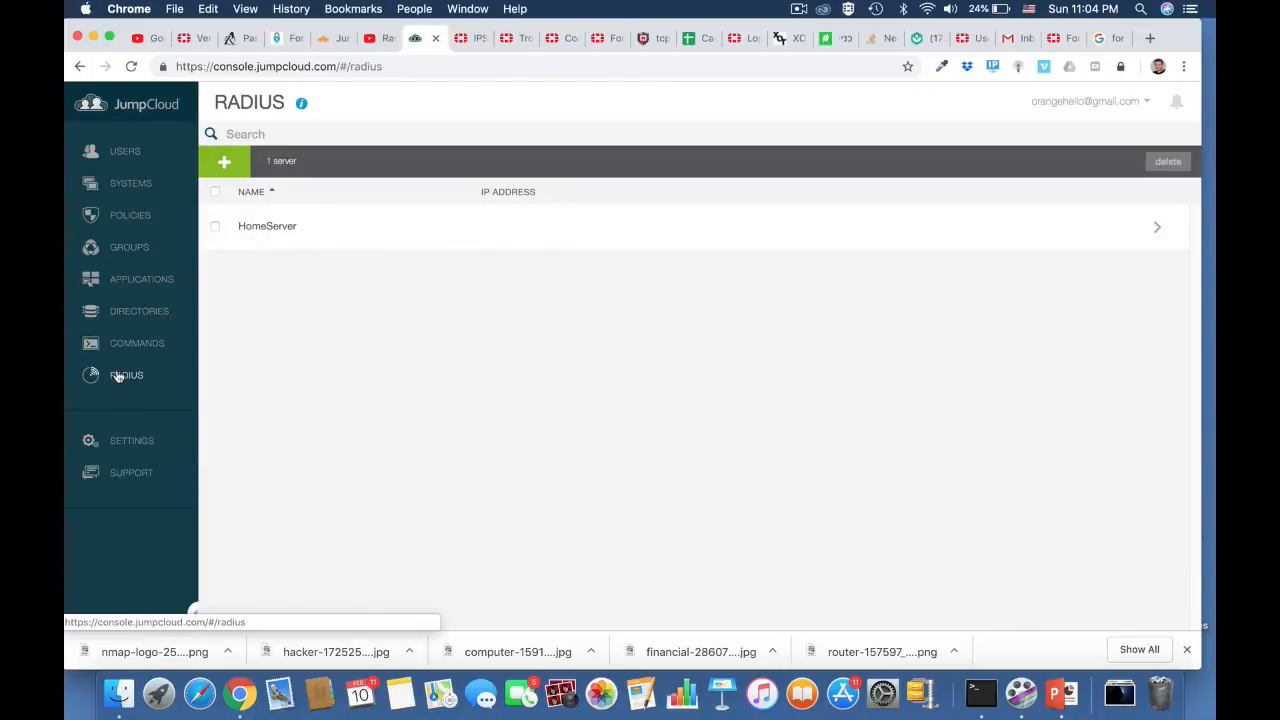
pyautogui.click(127, 156)
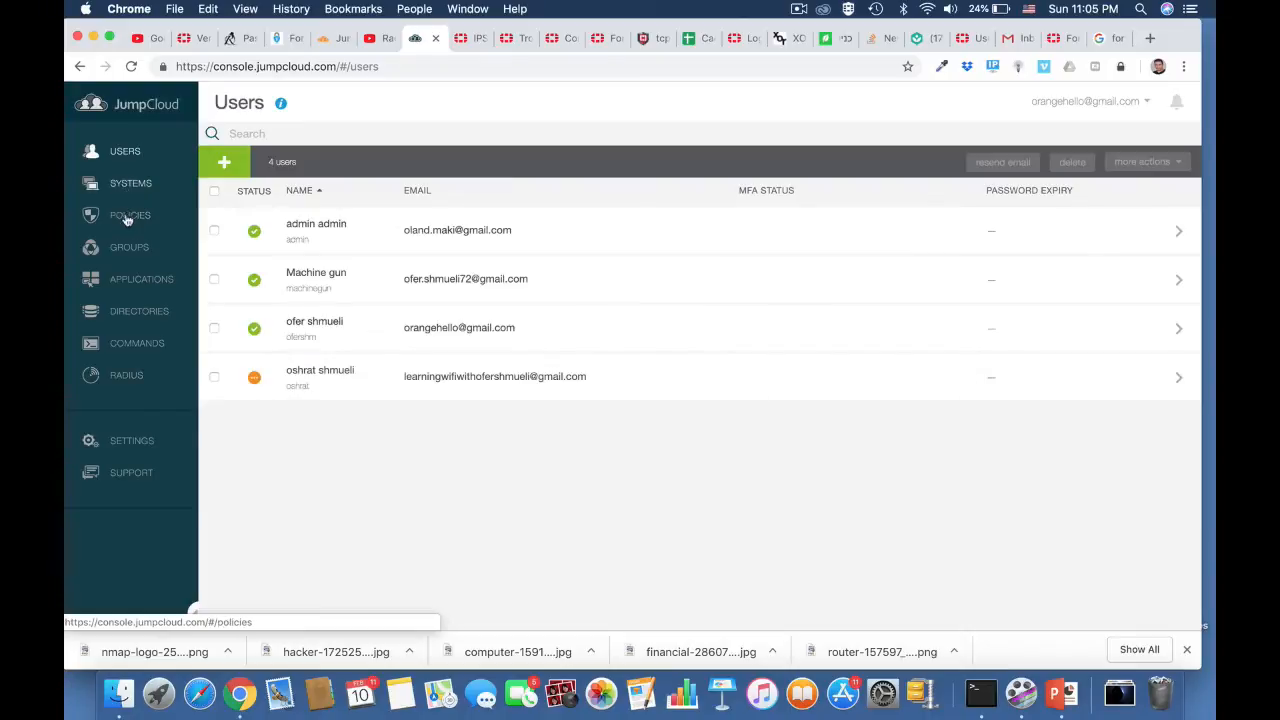
pyautogui.click(129, 249)
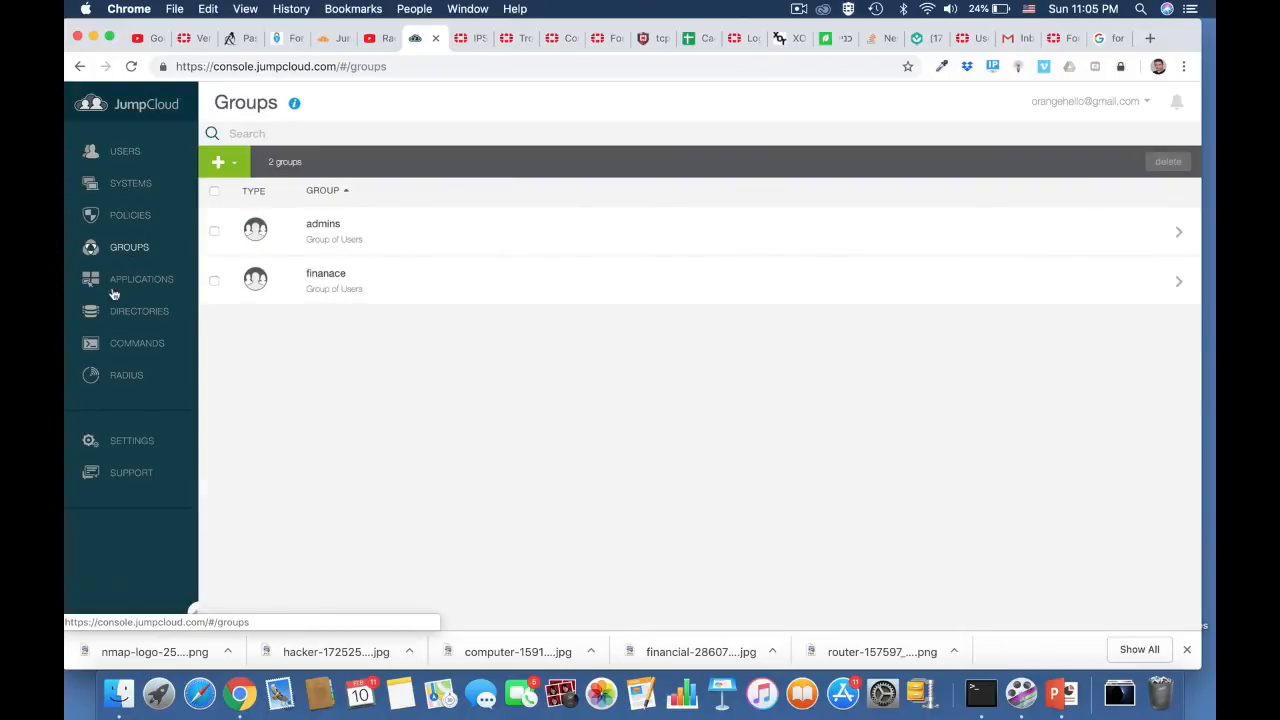
pyautogui.click(126, 375)
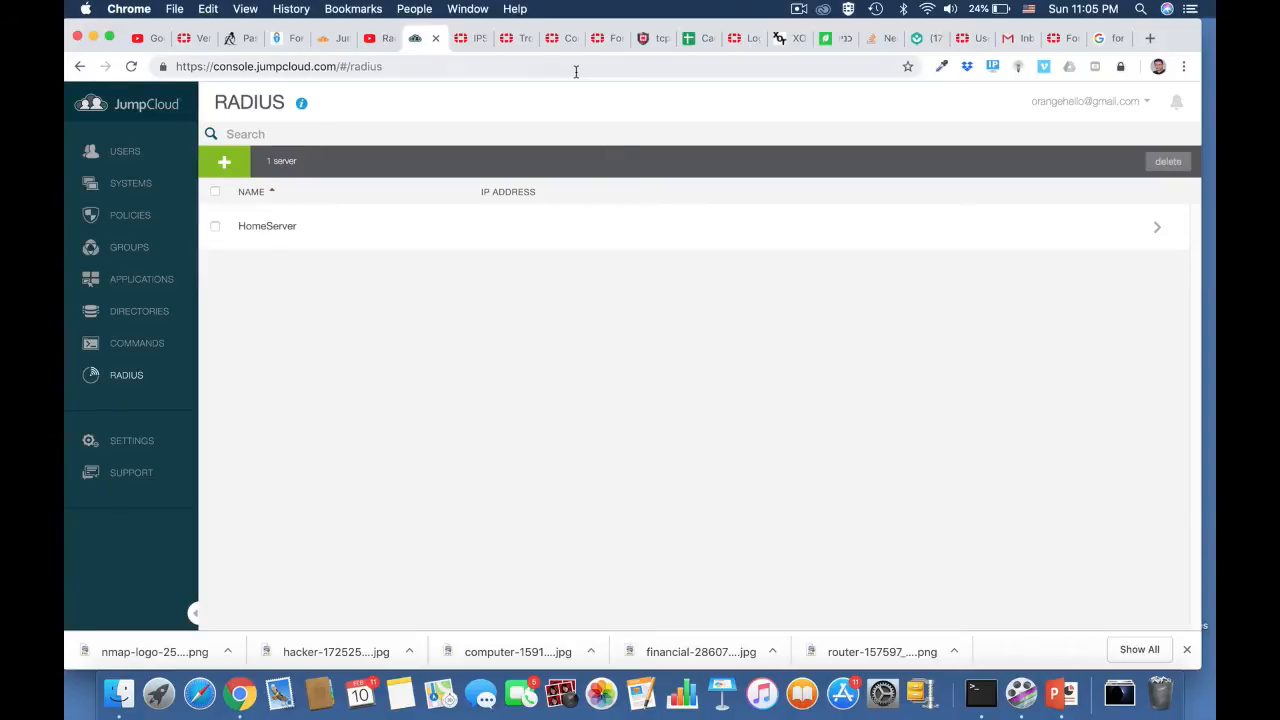
# Step: Return to FortiGate and start a new RADIUS server named HomeServer with primary server IP 18.194.159.20
pyautogui.click(605, 40)
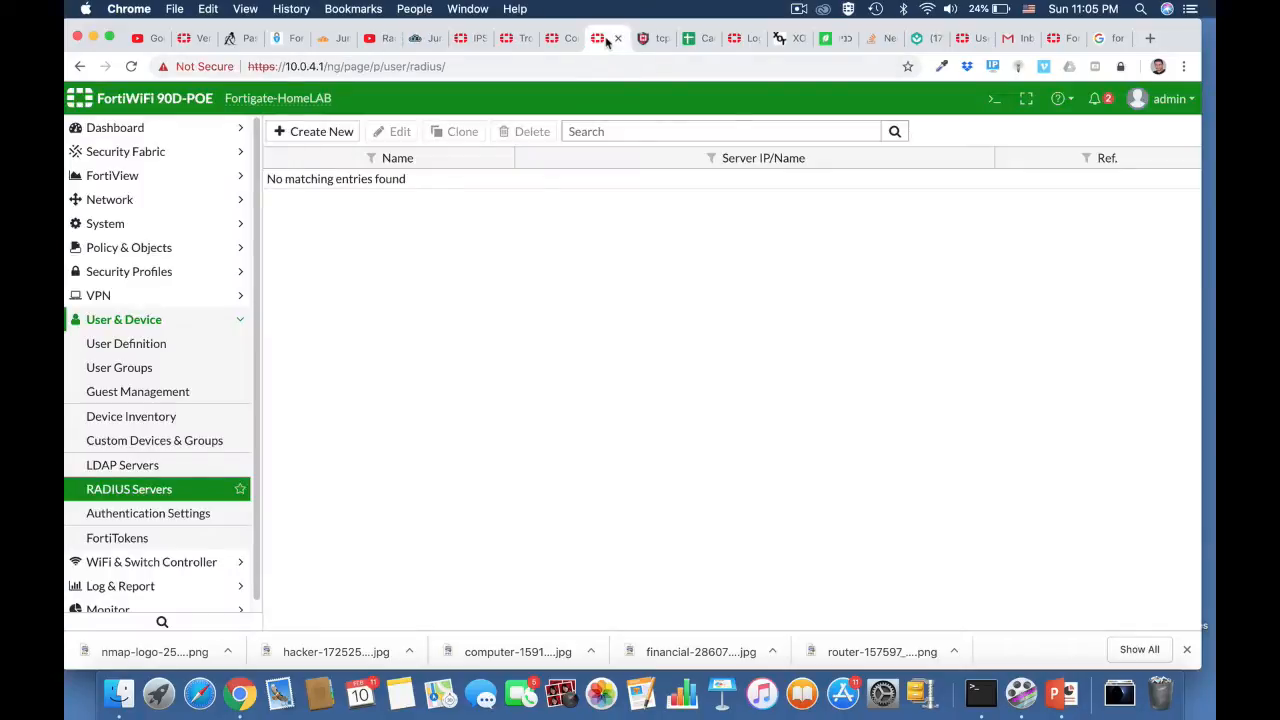
pyautogui.click(334, 133)
pyautogui.click(487, 164)
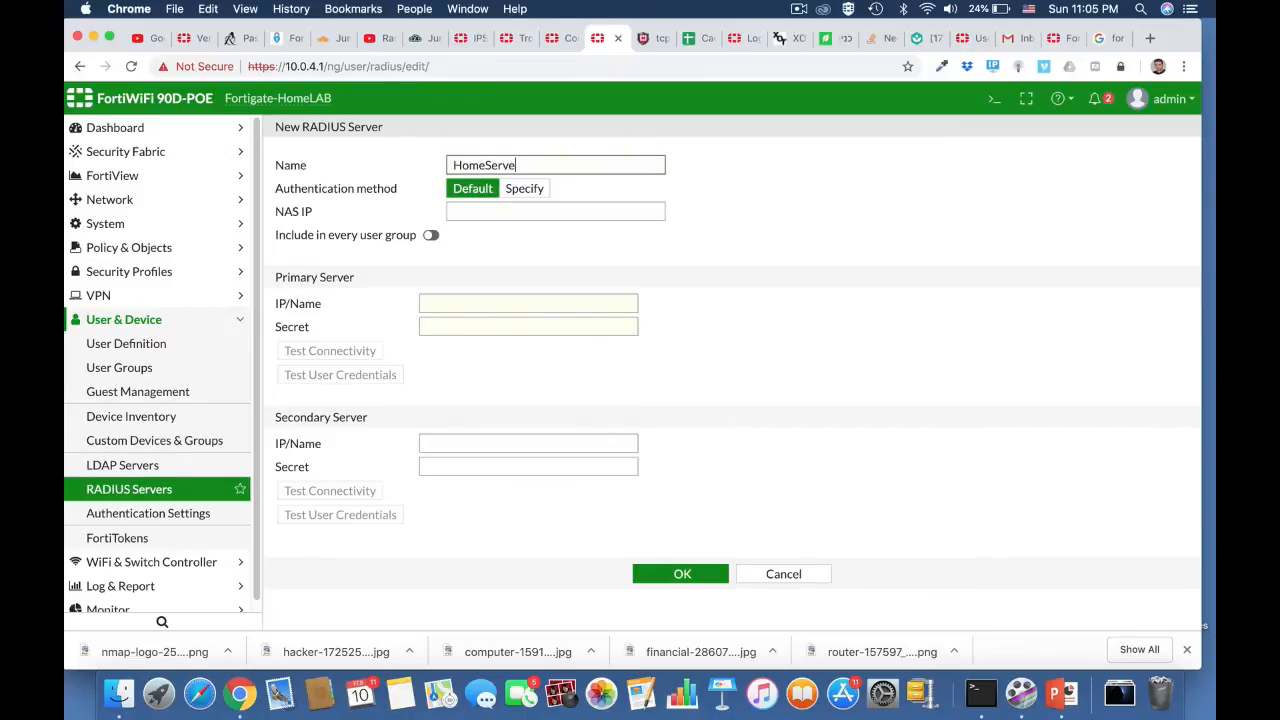
pyautogui.click(445, 304)
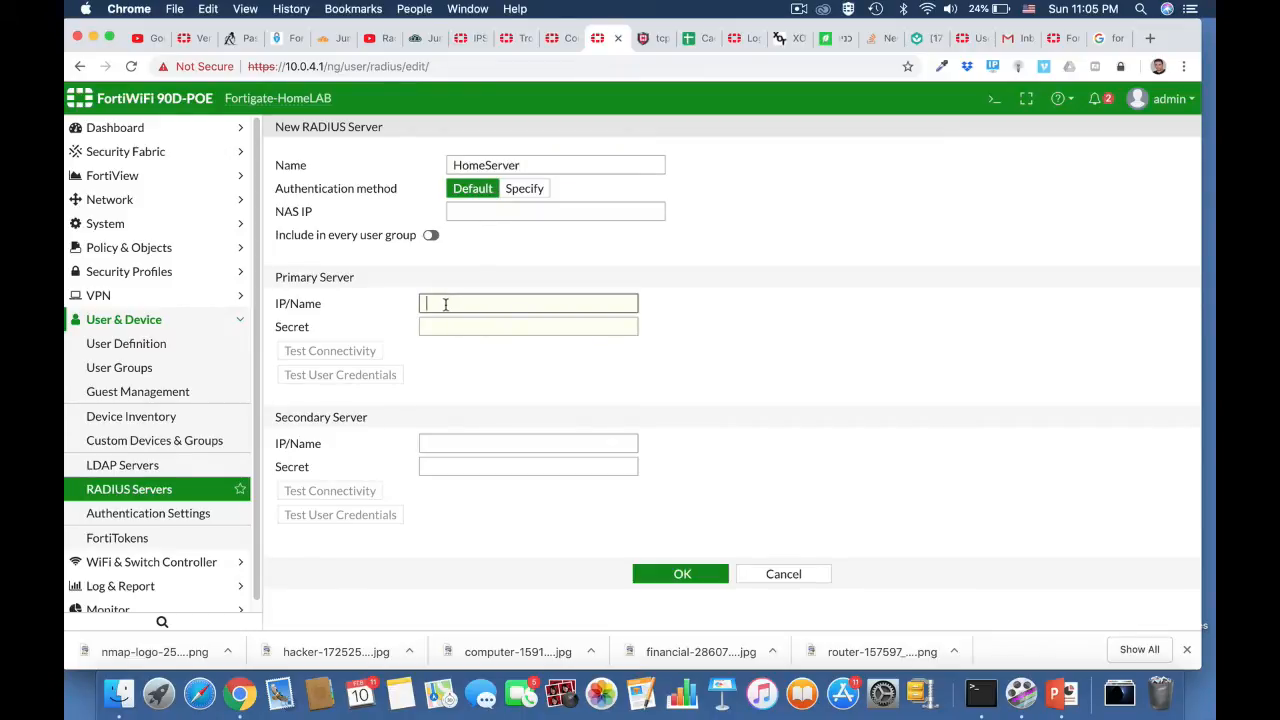
pyautogui.write('18.194.159.20')
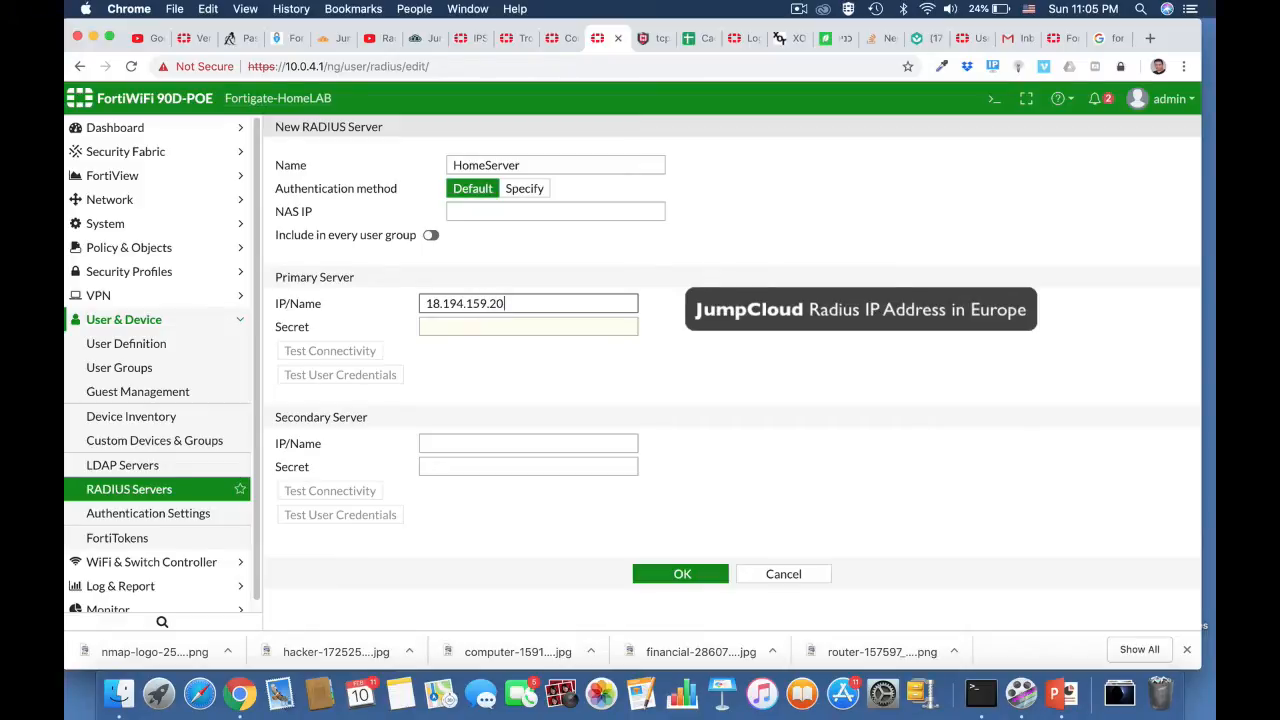
# Step: Enter the shared secret for the primary RADIUS server
pyautogui.click(471, 326)
pyautogui.write('•')
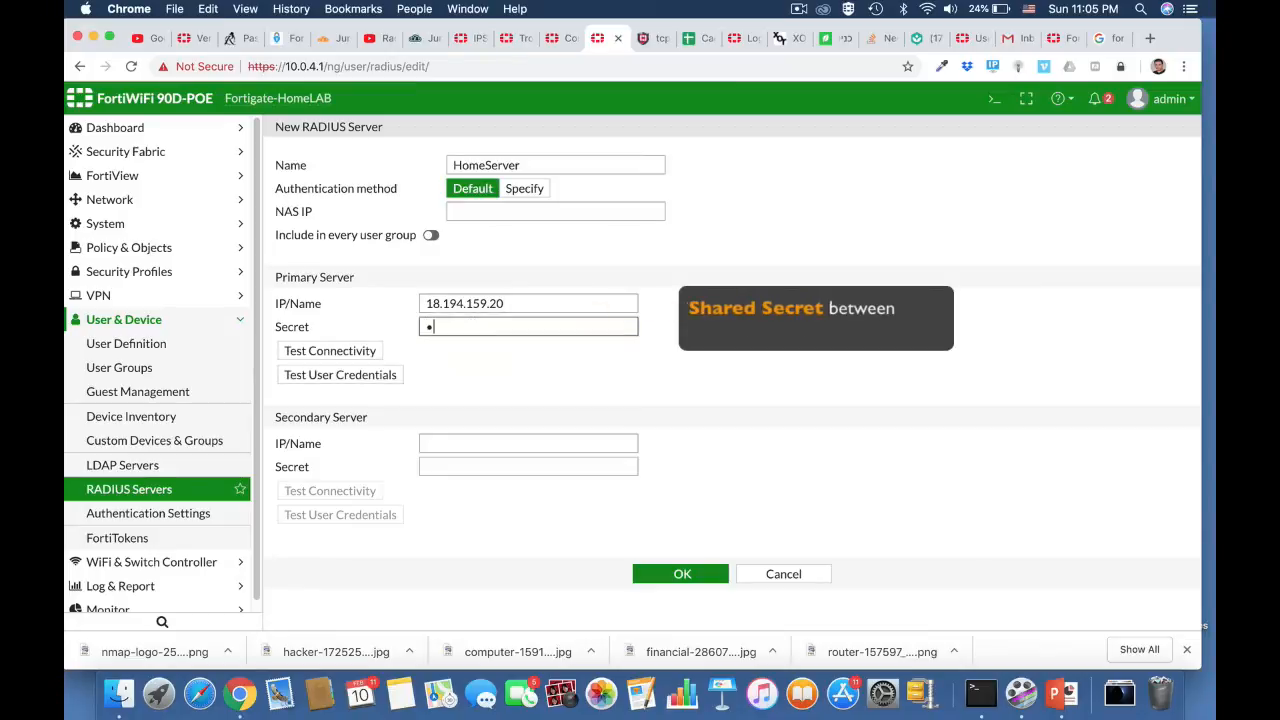
pyautogui.write('••••••')
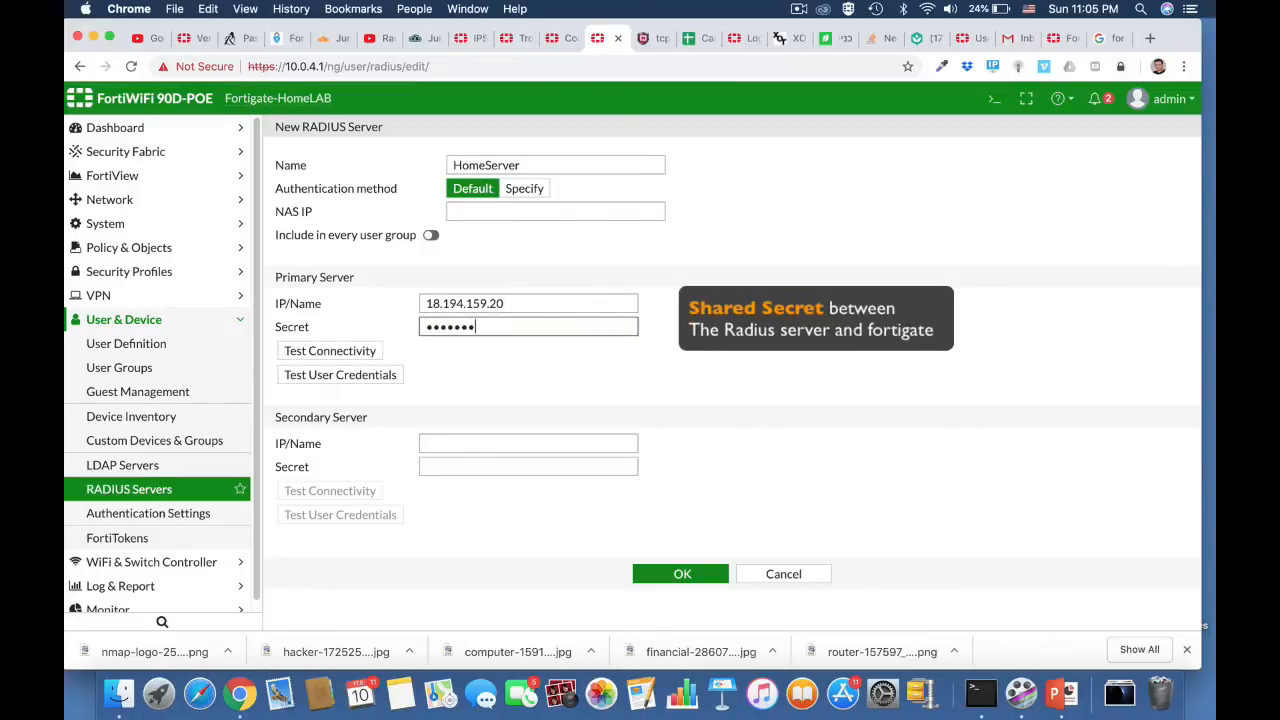
# Step: Test connectivity to the primary RADIUS server and save the HomeServer entry
pyautogui.click(368, 351)
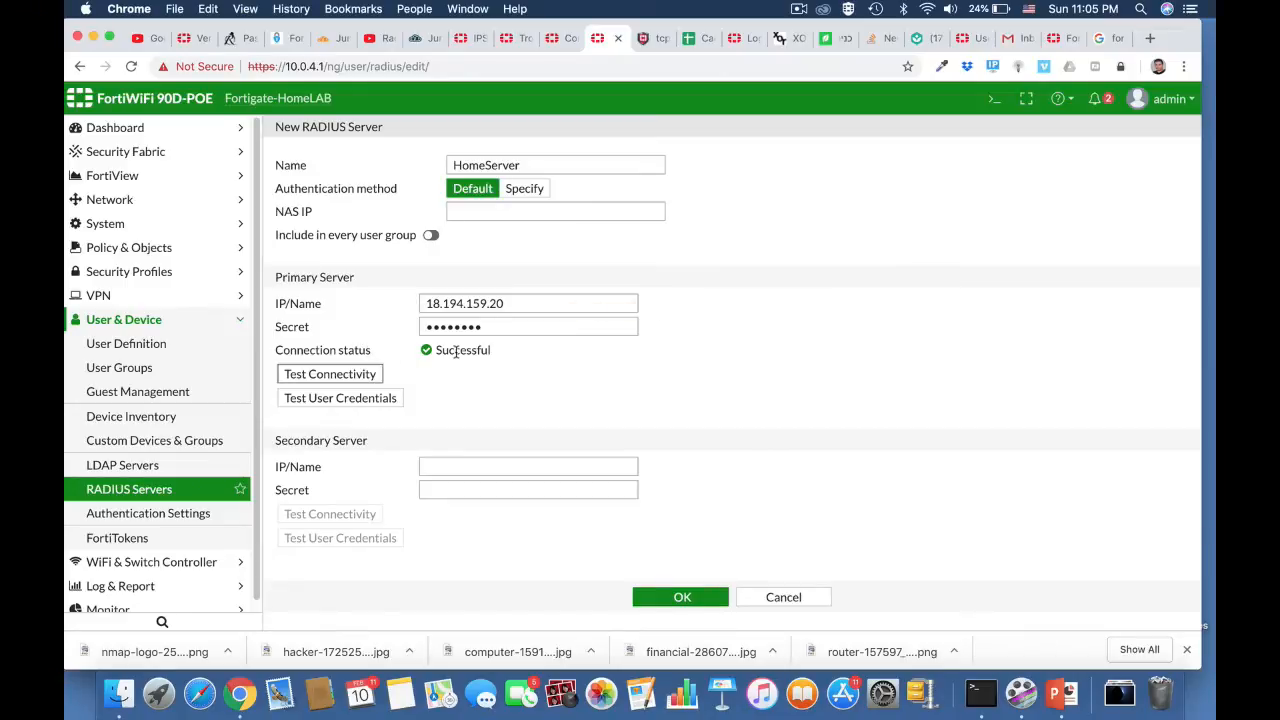
pyautogui.click(679, 594)
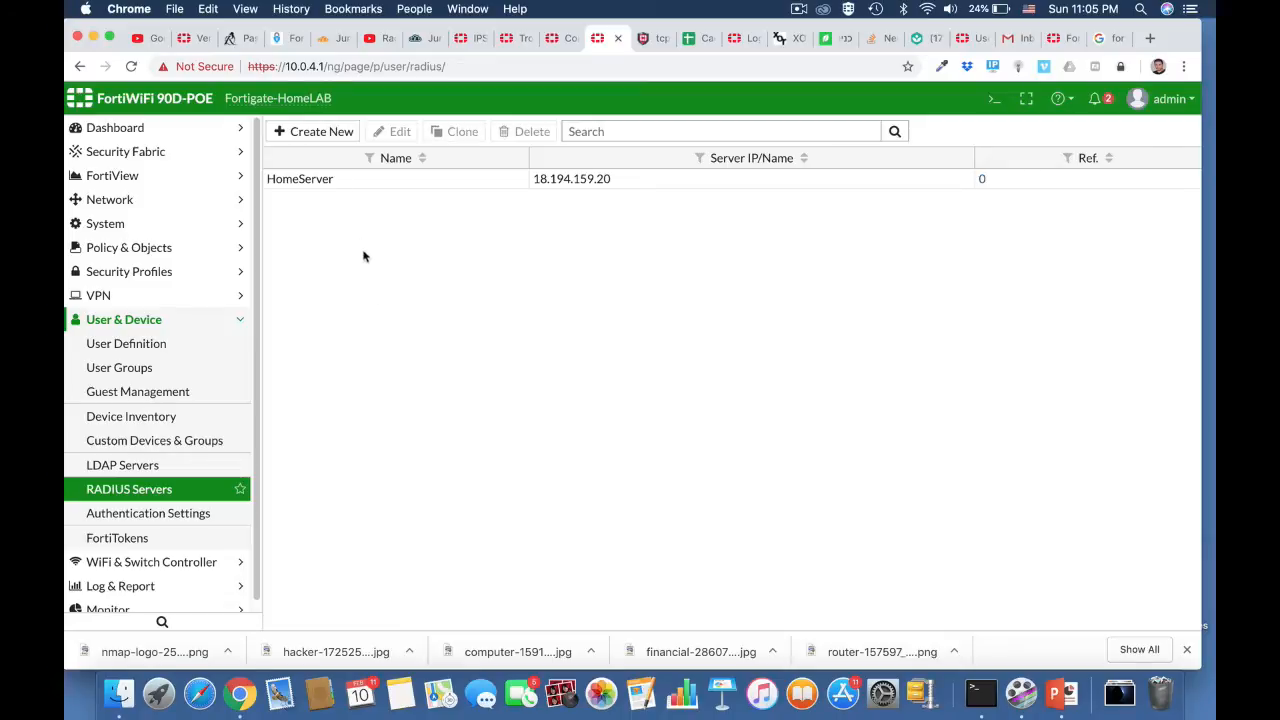
# Step: Start a new user group named radius with the Firewall type
pyautogui.click(162, 369)
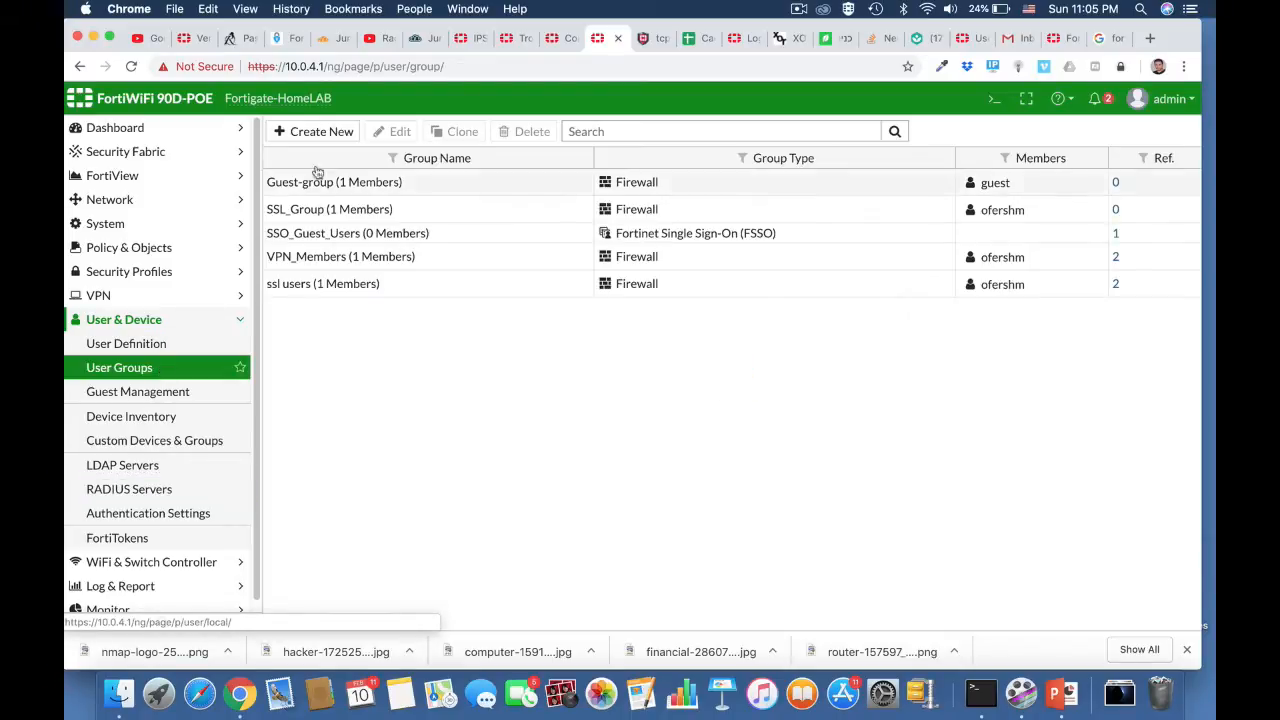
pyautogui.click(320, 133)
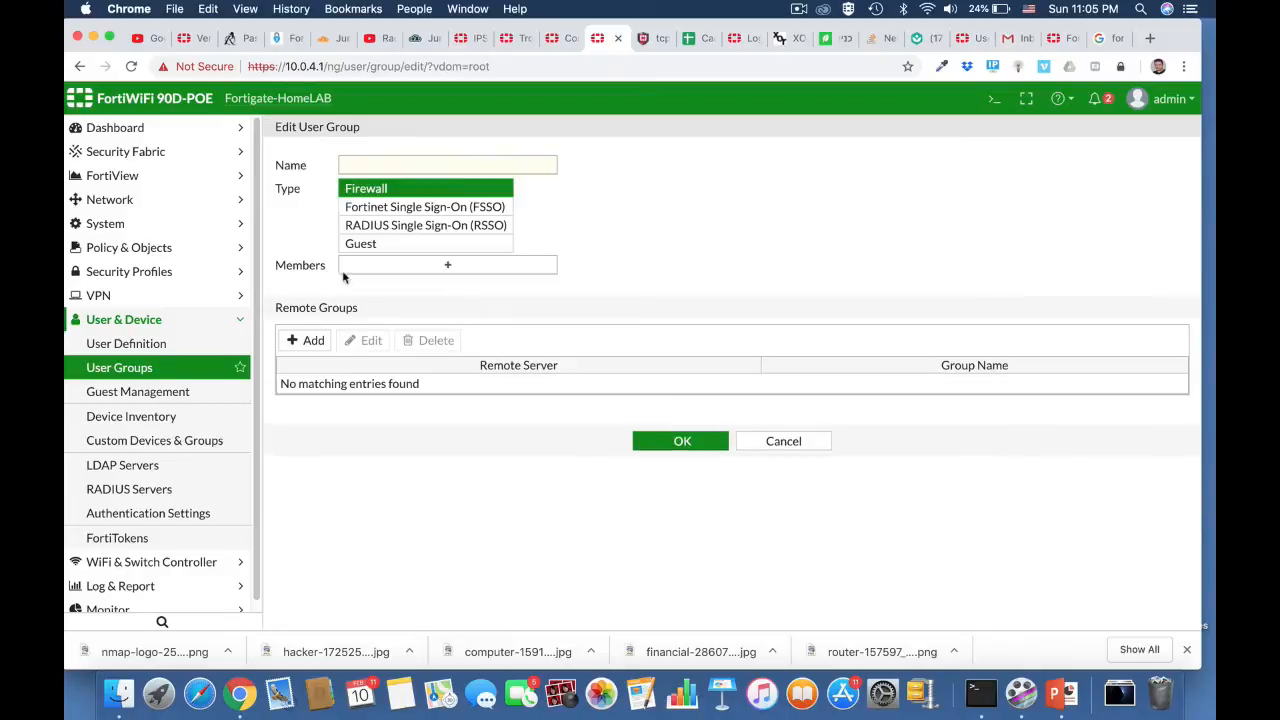
pyautogui.click(360, 166)
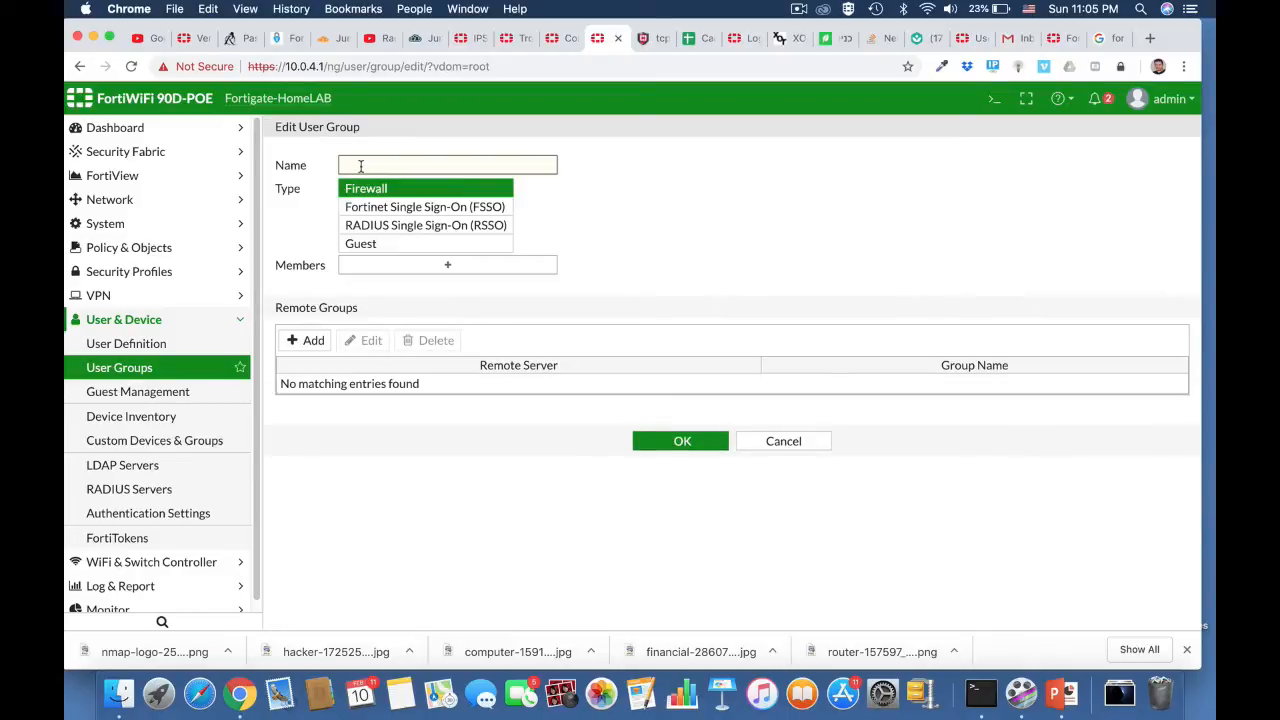
pyautogui.write('radius')
pyautogui.click(466, 192)
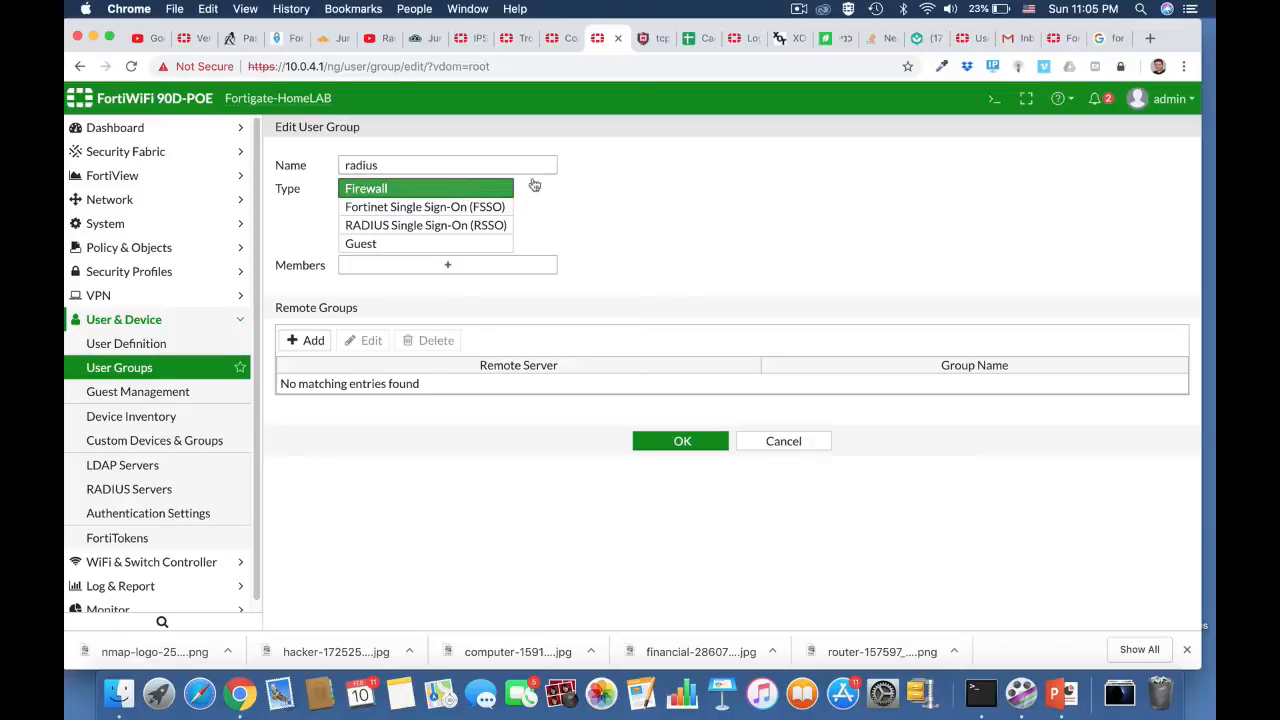
# Step: Add a remote group match for server HomeServer with group admins, and save the radius user group
pyautogui.click(314, 342)
pyautogui.click(604, 155)
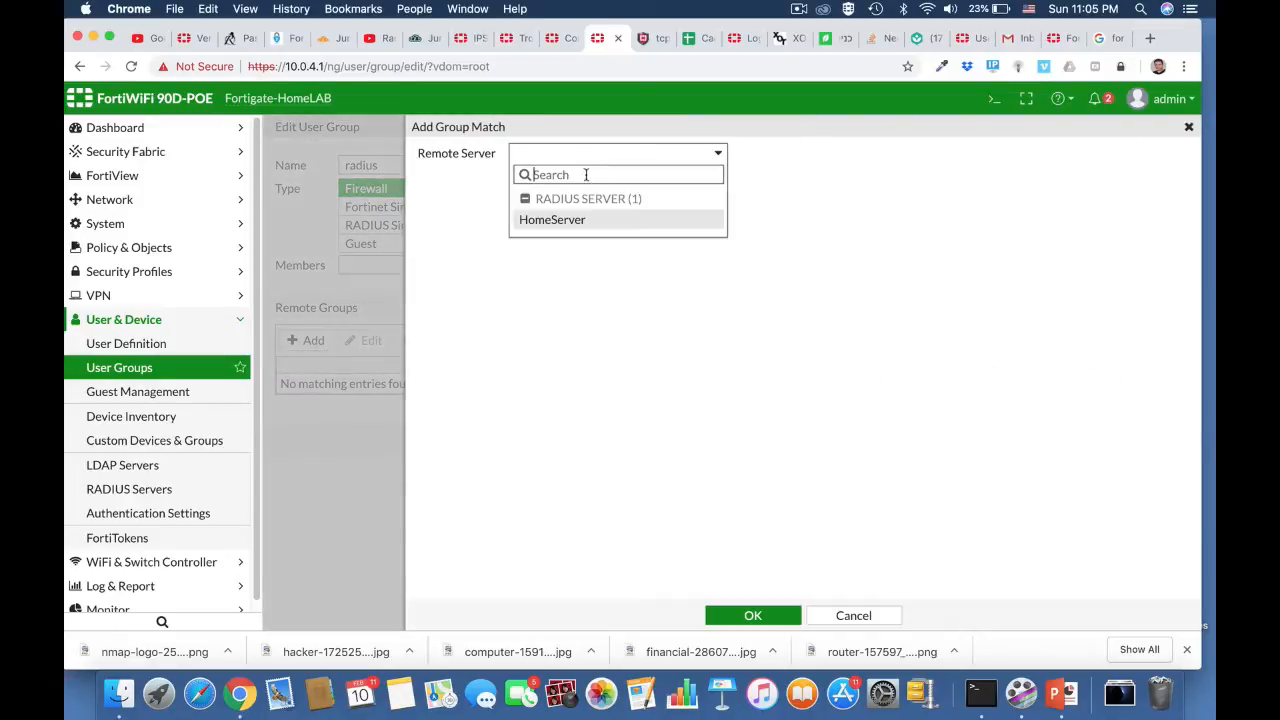
pyautogui.click(566, 219)
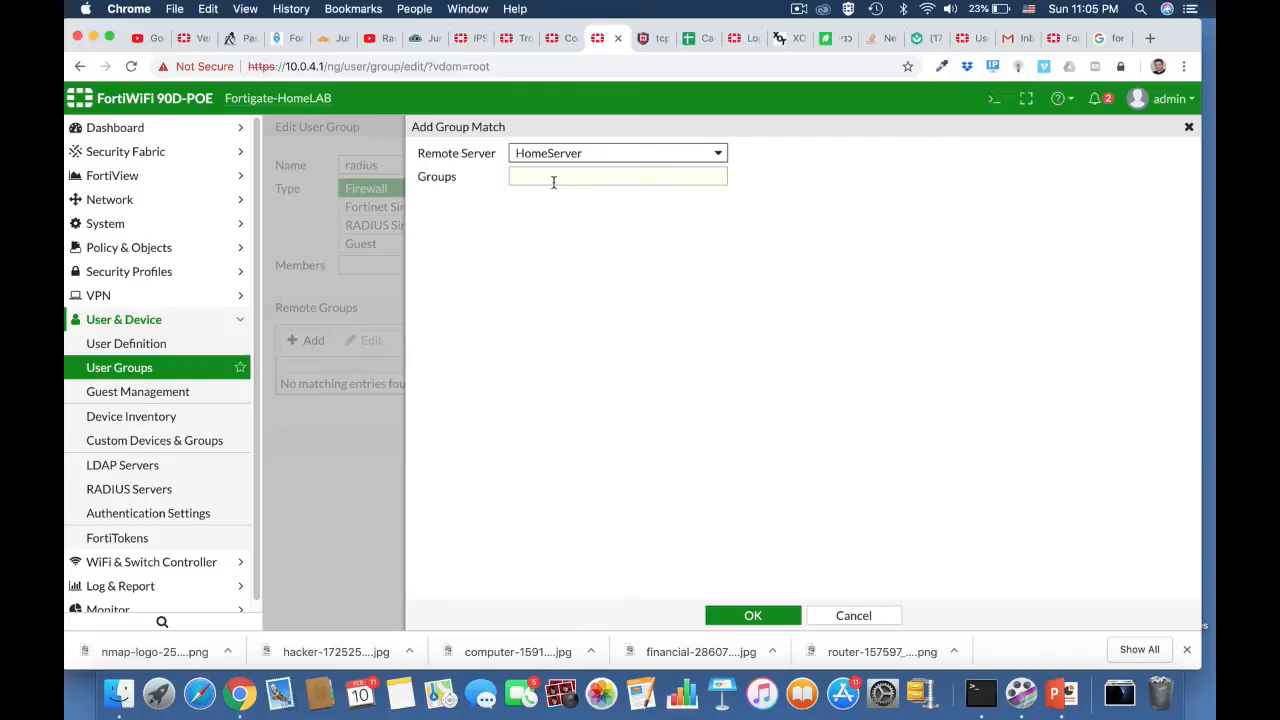
pyautogui.click(549, 177)
pyautogui.write('admins')
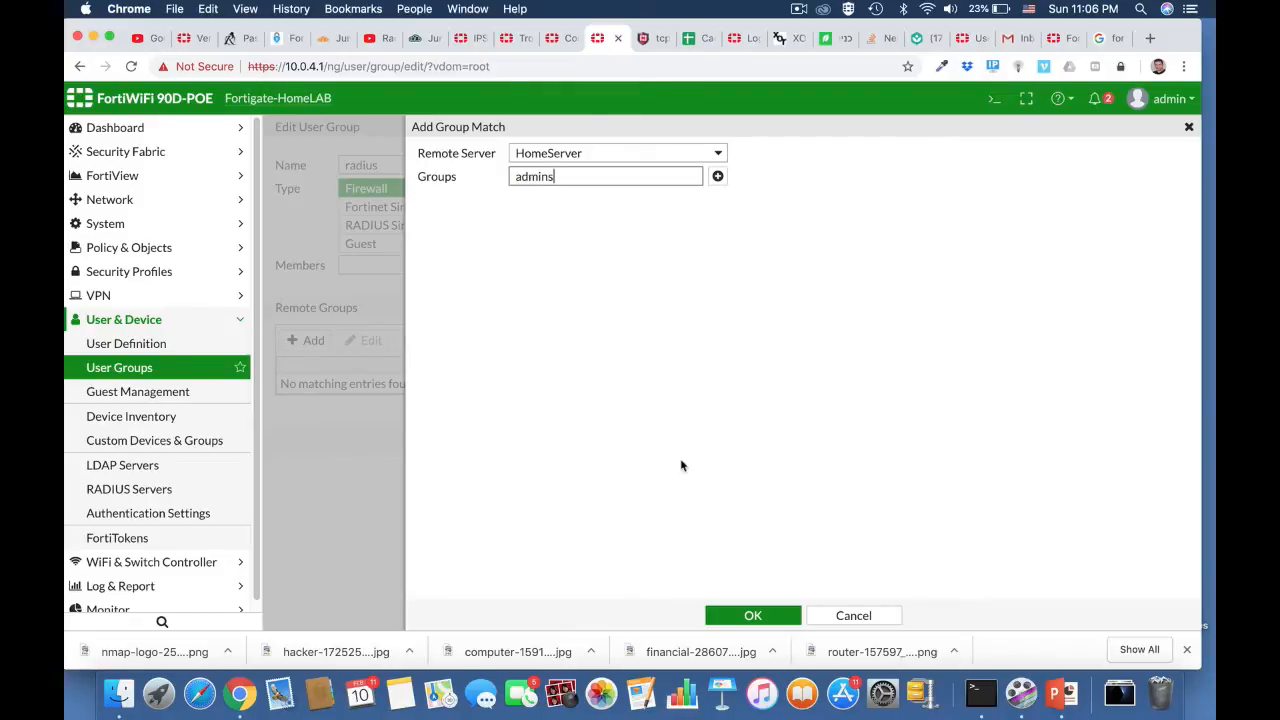
pyautogui.click(760, 615)
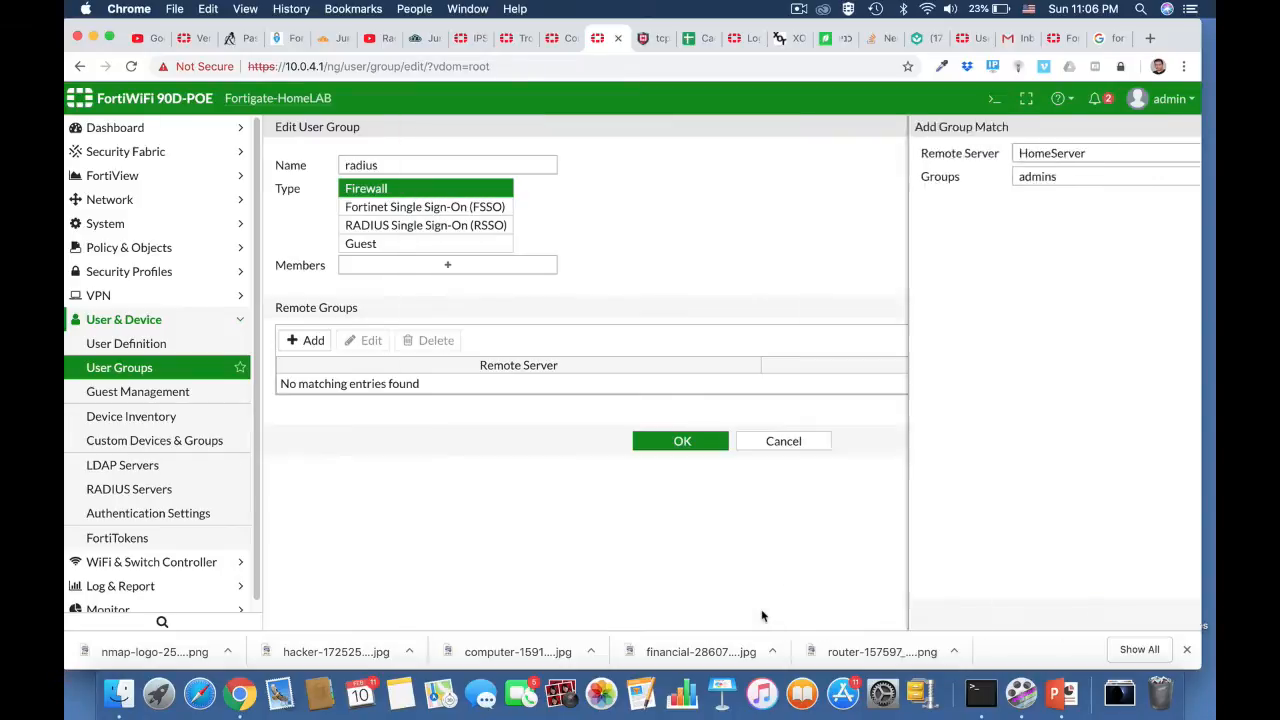
pyautogui.click(682, 449)
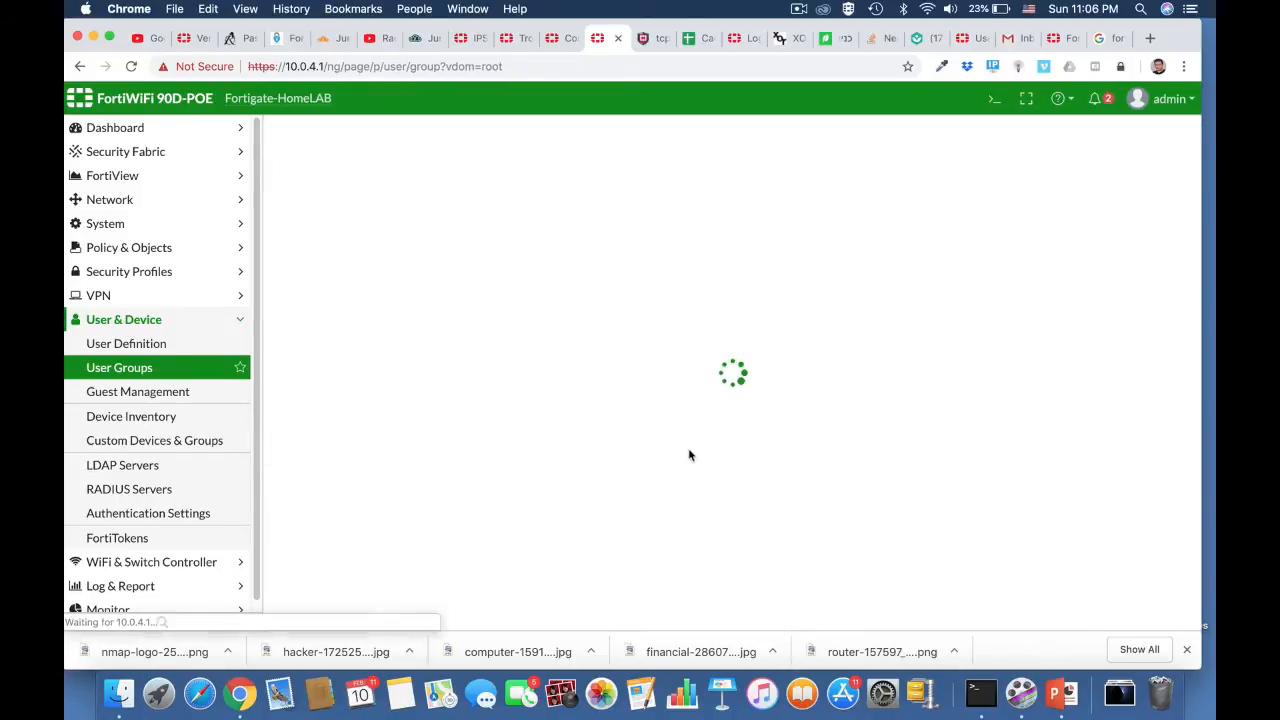
# Step: Open the CLI console, begin the command "diagnose test authserver", and detach the console into its own browser tab
pyautogui.click(993, 102)
pyautogui.write('diag')
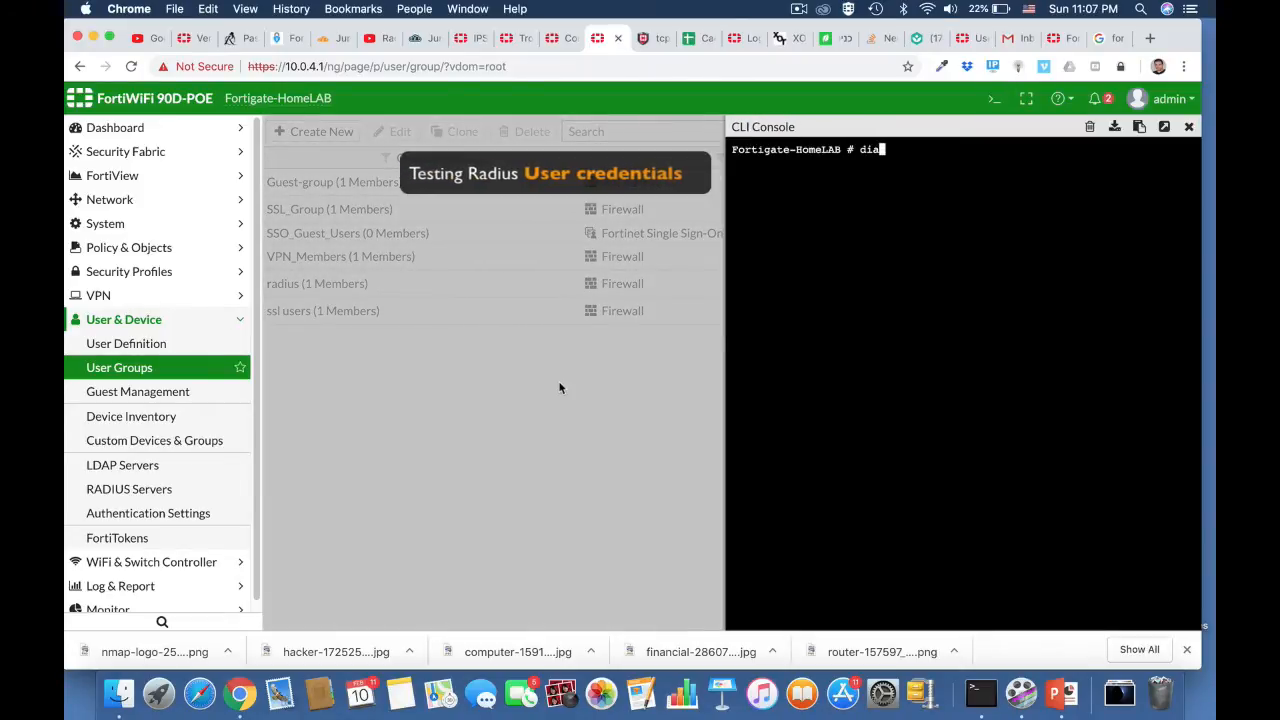
pyautogui.press('Tab')
pyautogui.write('tes')
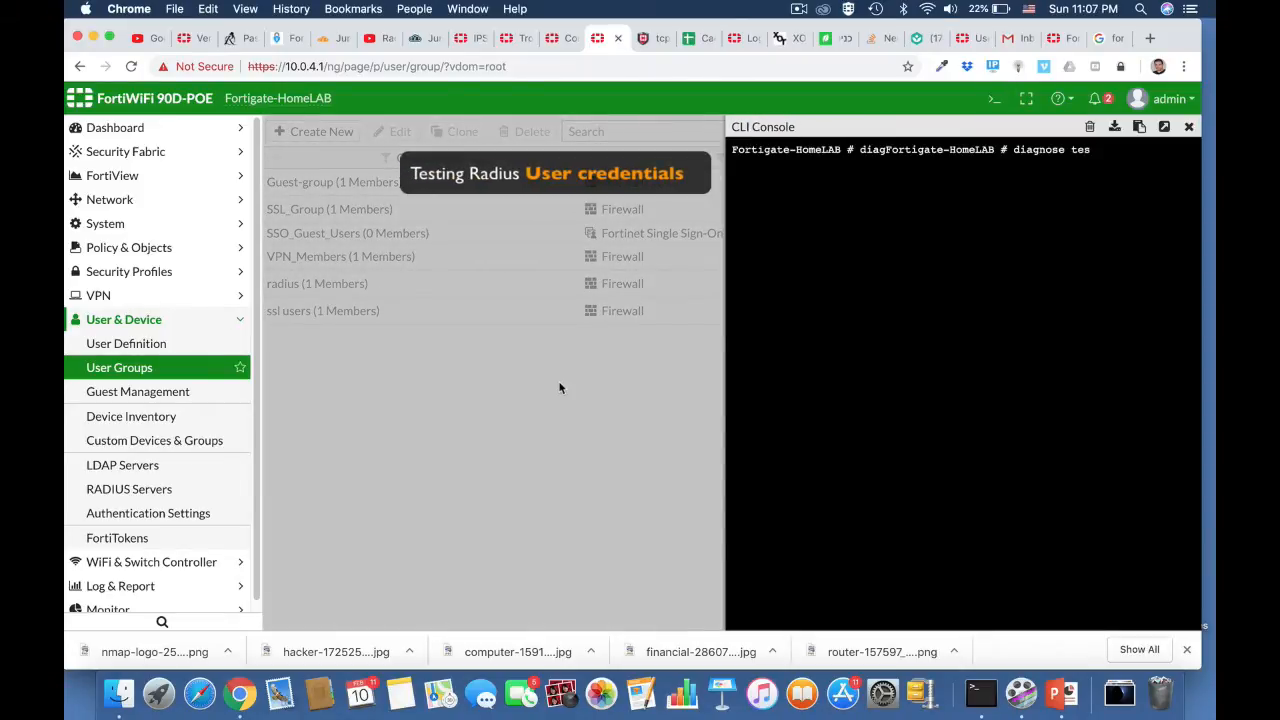
pyautogui.write('t auth')
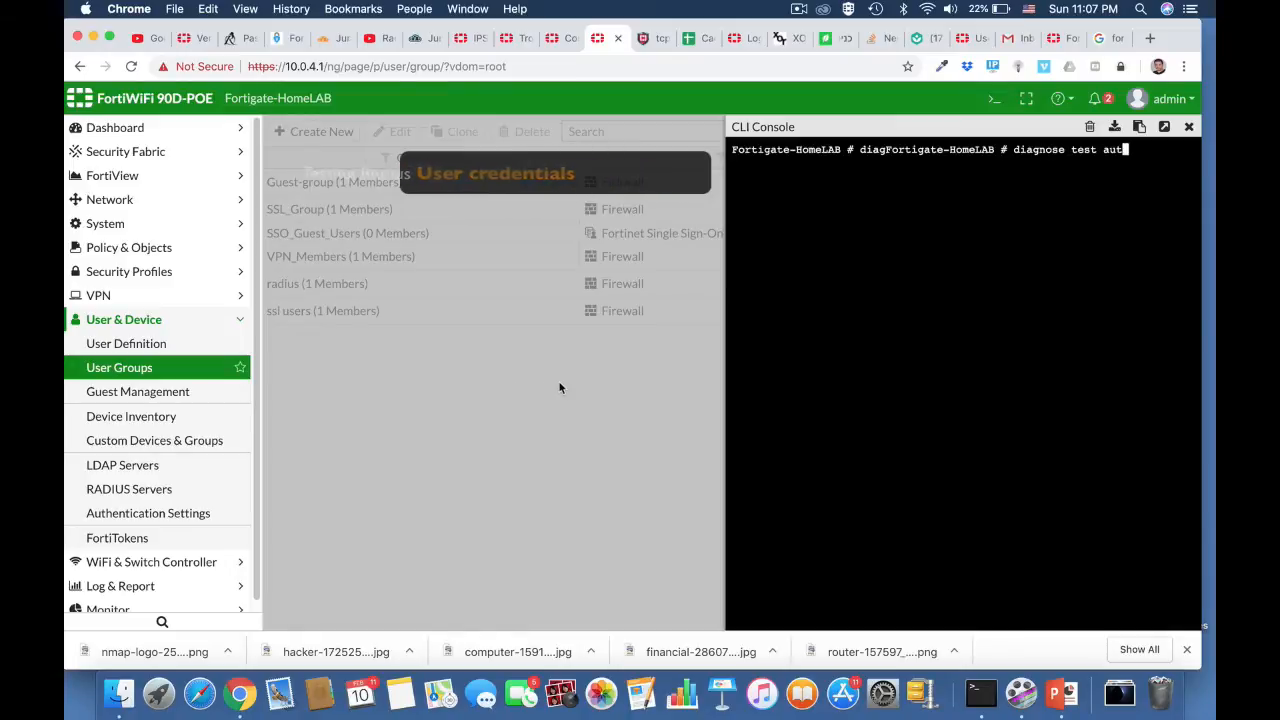
pyautogui.press('Tab')
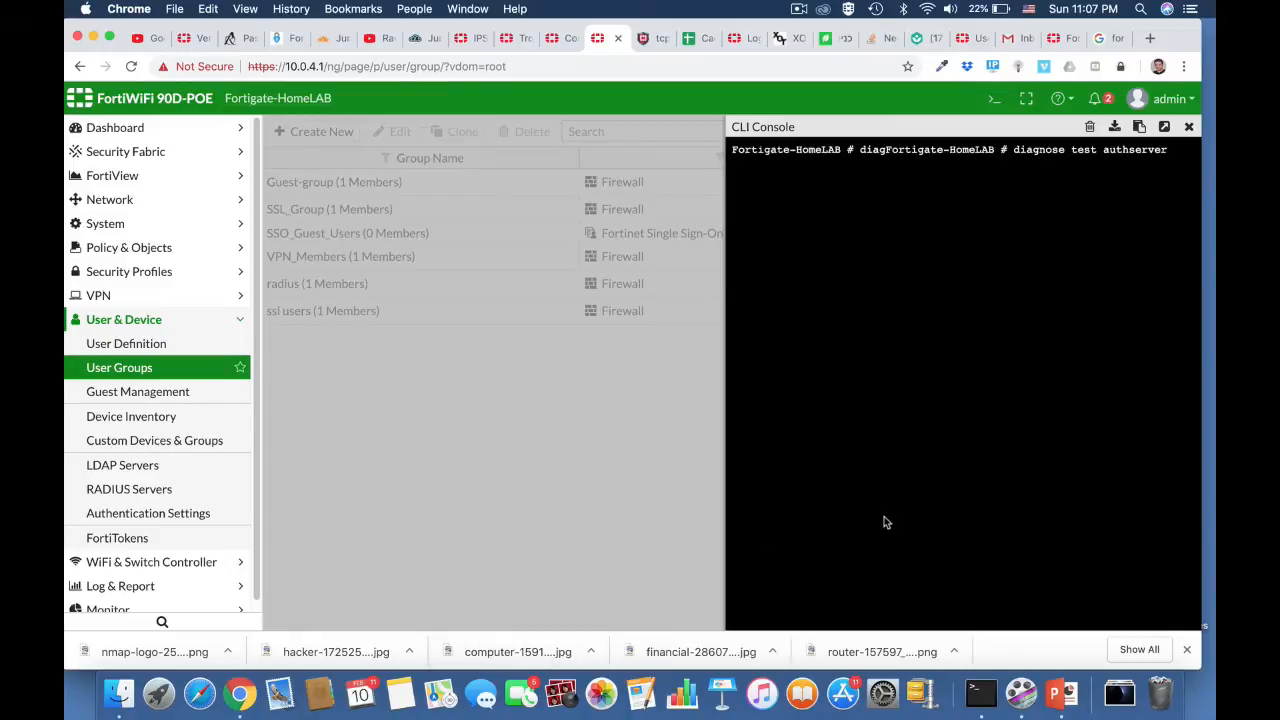
pyautogui.click(1165, 128)
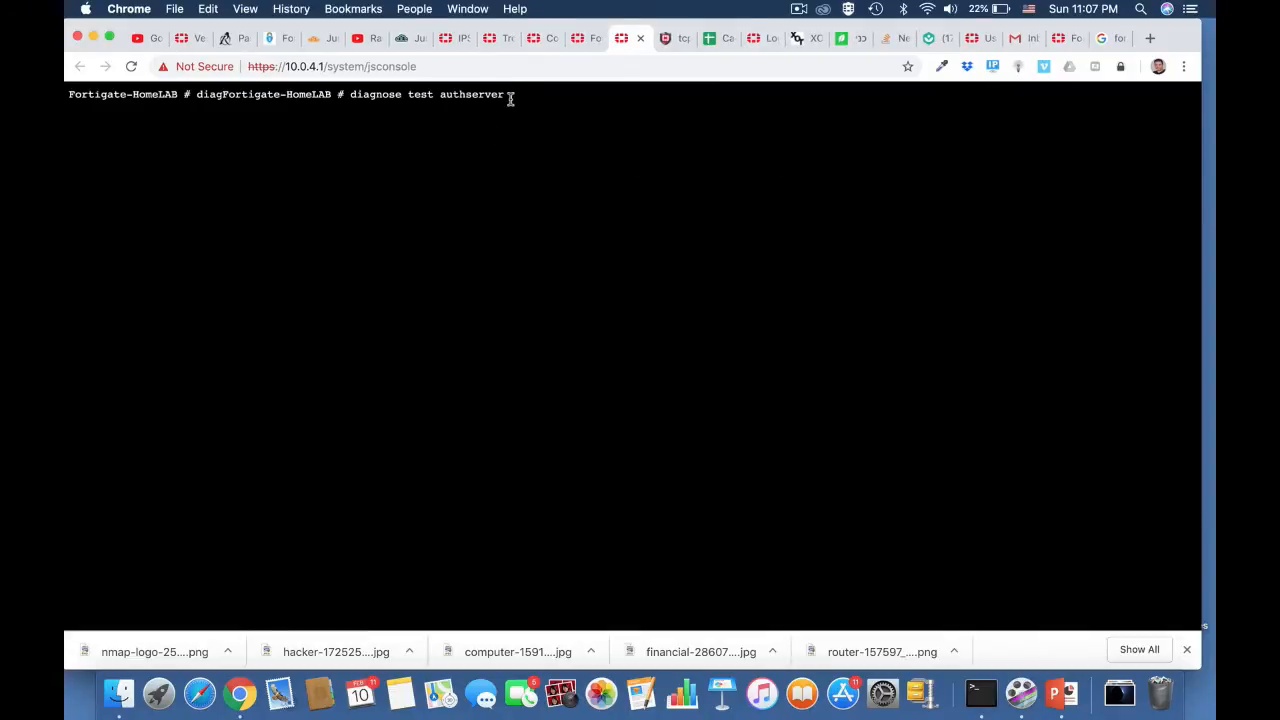
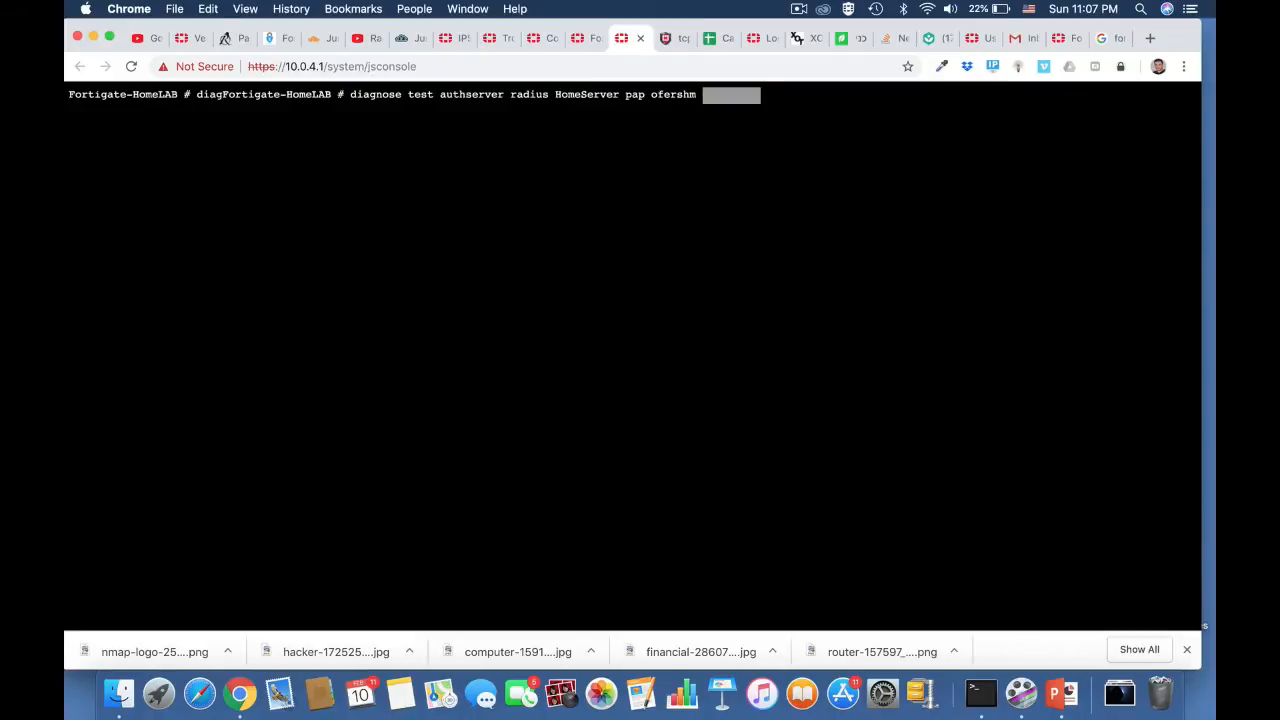
# Step: Complete the command with "radius HomeServer pap" plus the RADIUS username and account password, and run the credential test
pyautogui.press('Return')
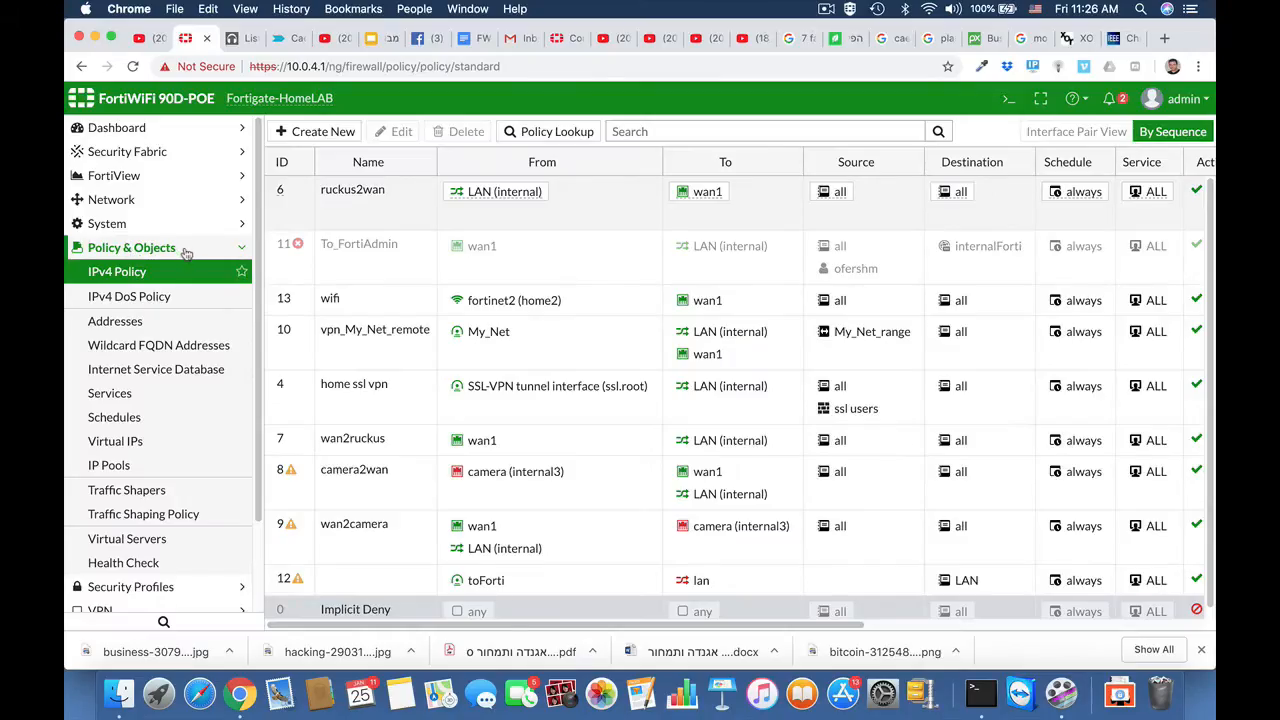
# Step: Start a new firewall address object named "finance department"
pyautogui.click(125, 321)
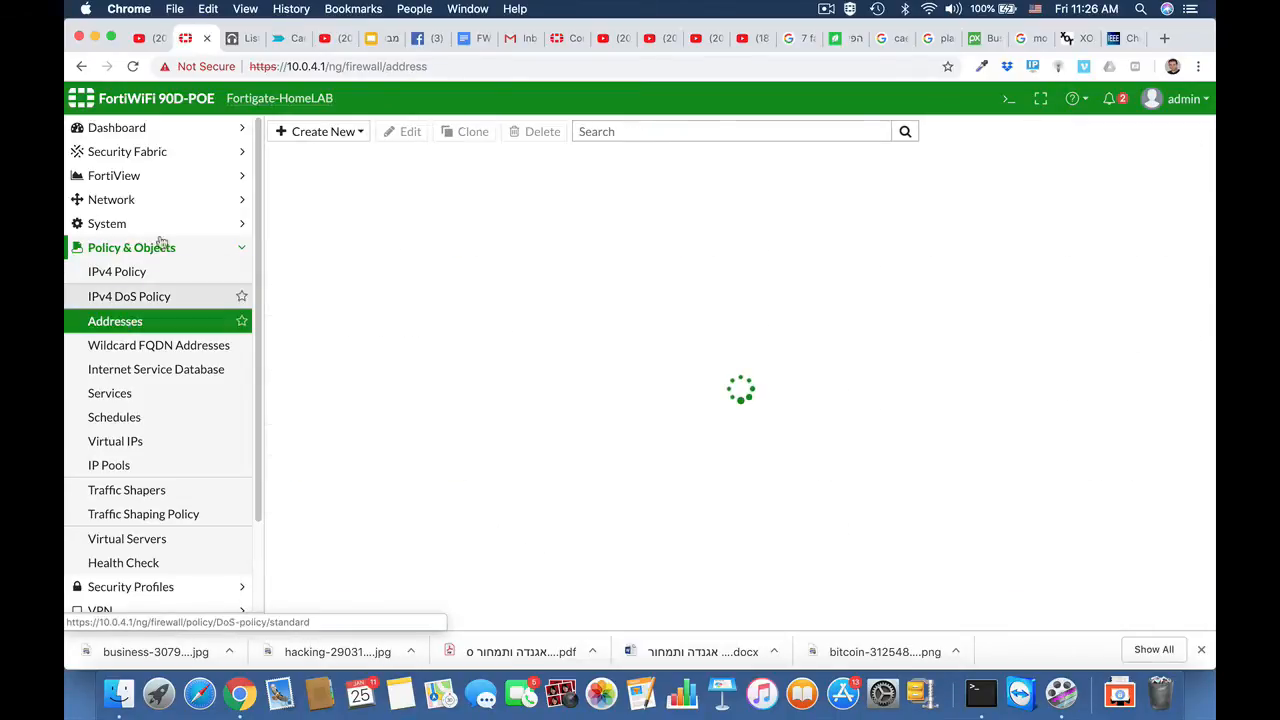
pyautogui.click(356, 136)
pyautogui.click(340, 157)
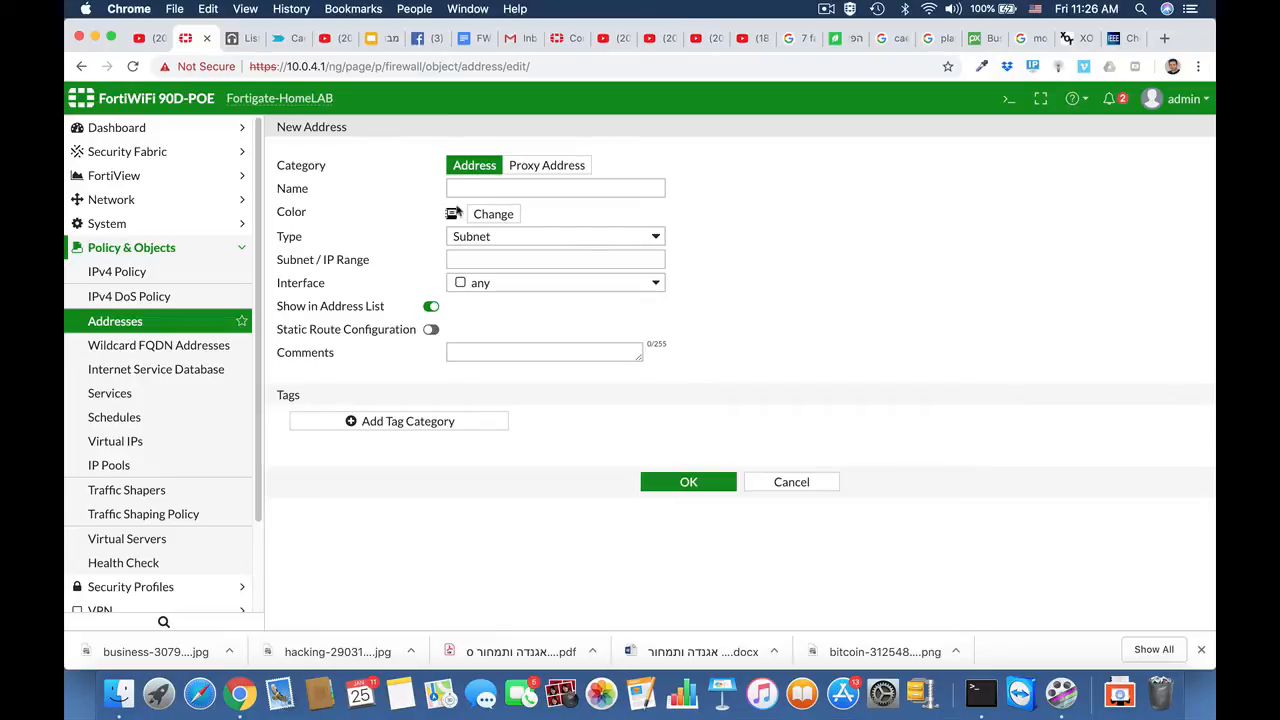
pyautogui.click(467, 189)
pyautogui.write('fin')
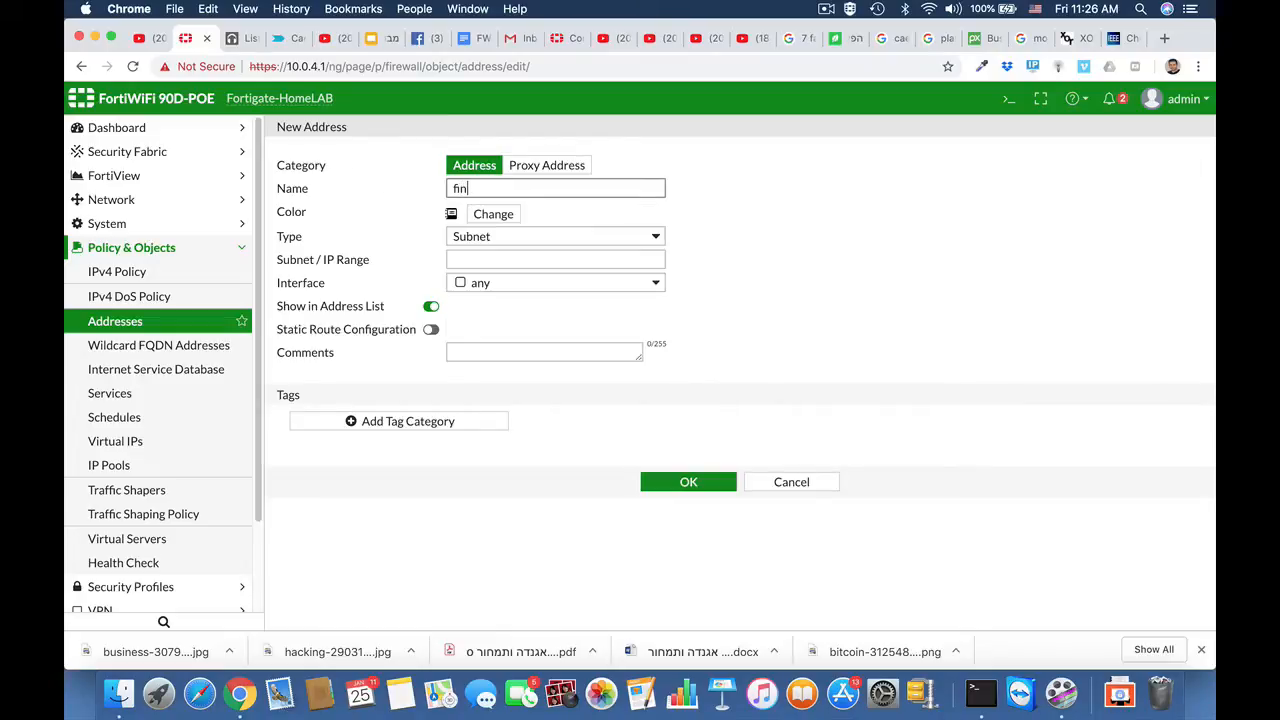
pyautogui.write('ance department')
# Step: Set the finance department address to subnet 10.0.9.0/24 and save it
pyautogui.click(508, 261)
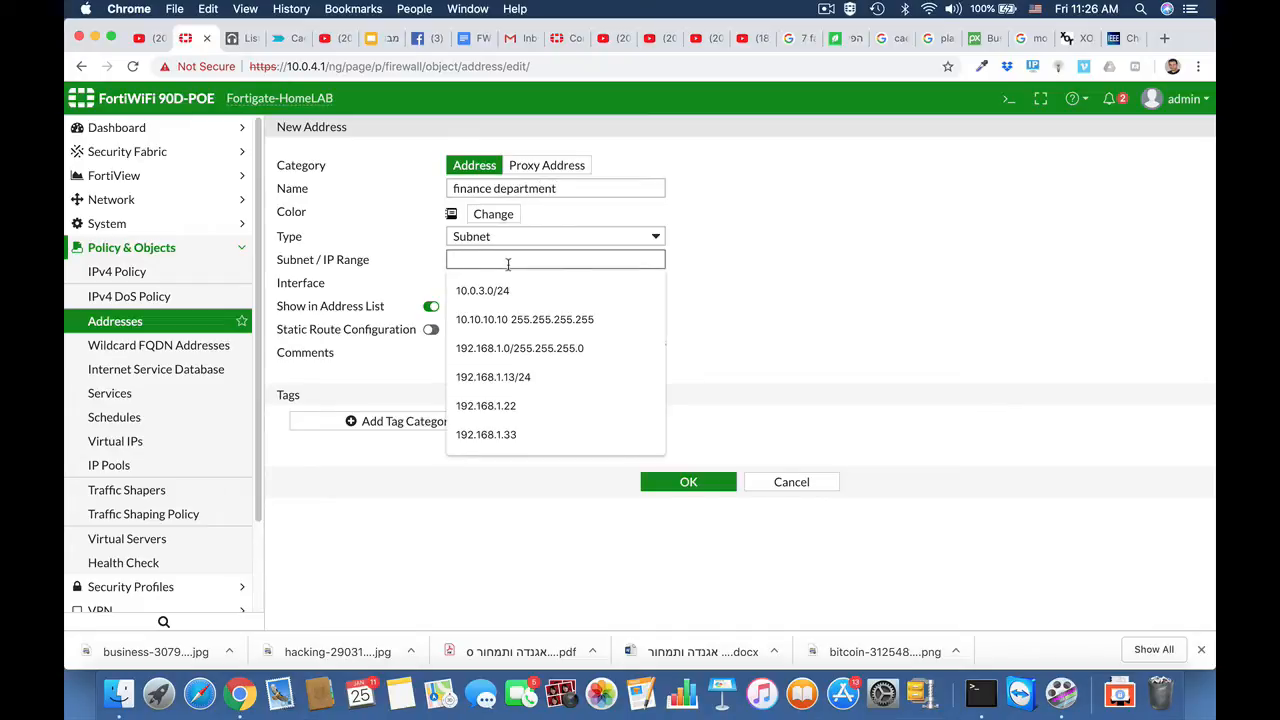
pyautogui.write('10.0')
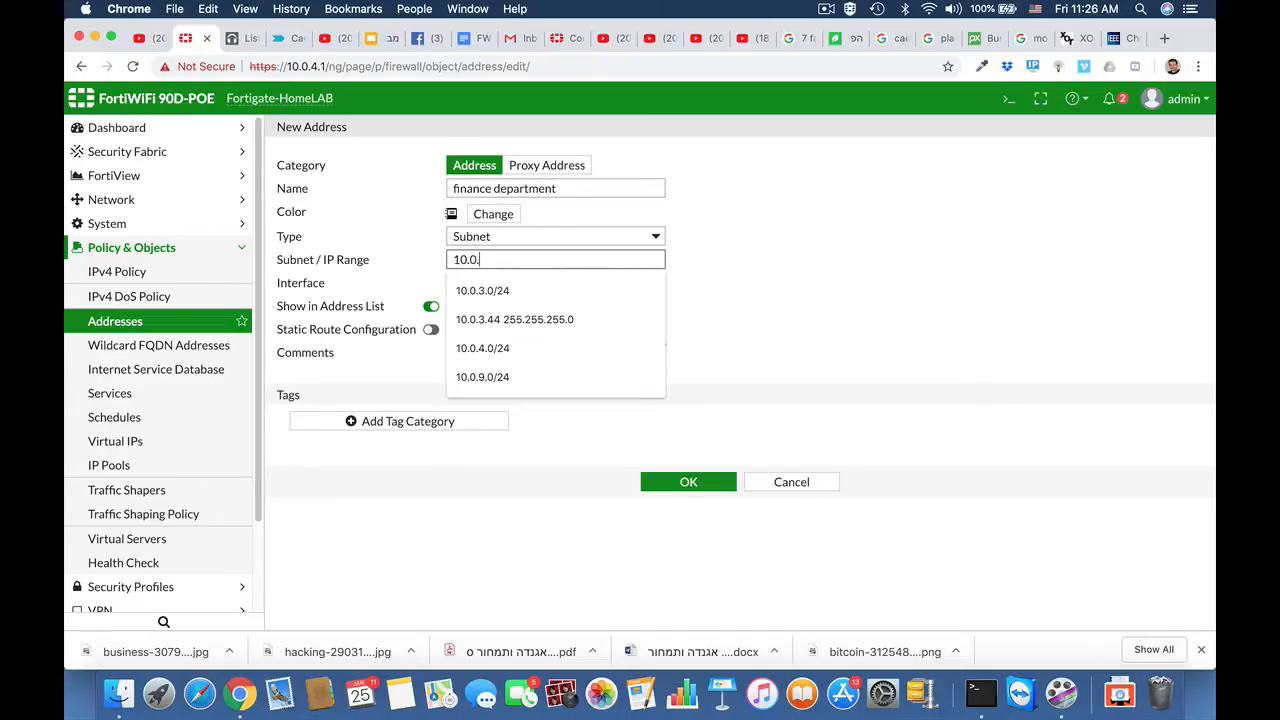
pyautogui.write('.9.0/24')
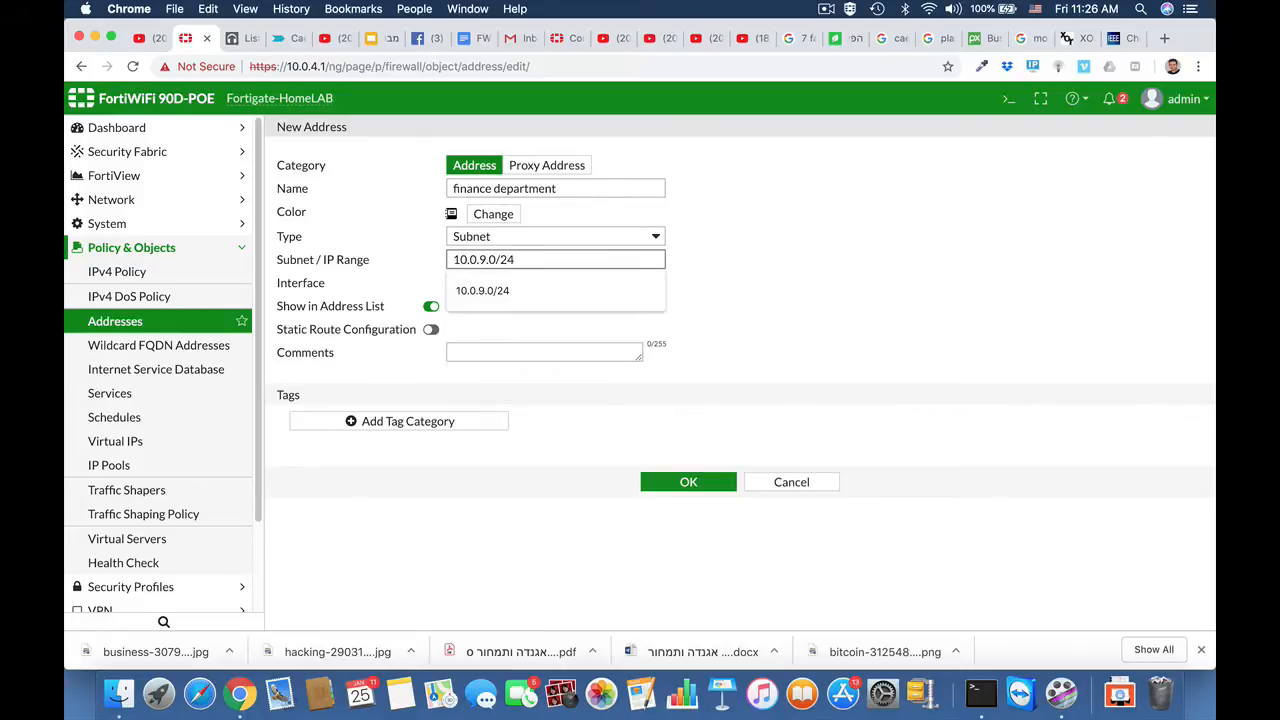
pyautogui.click(797, 328)
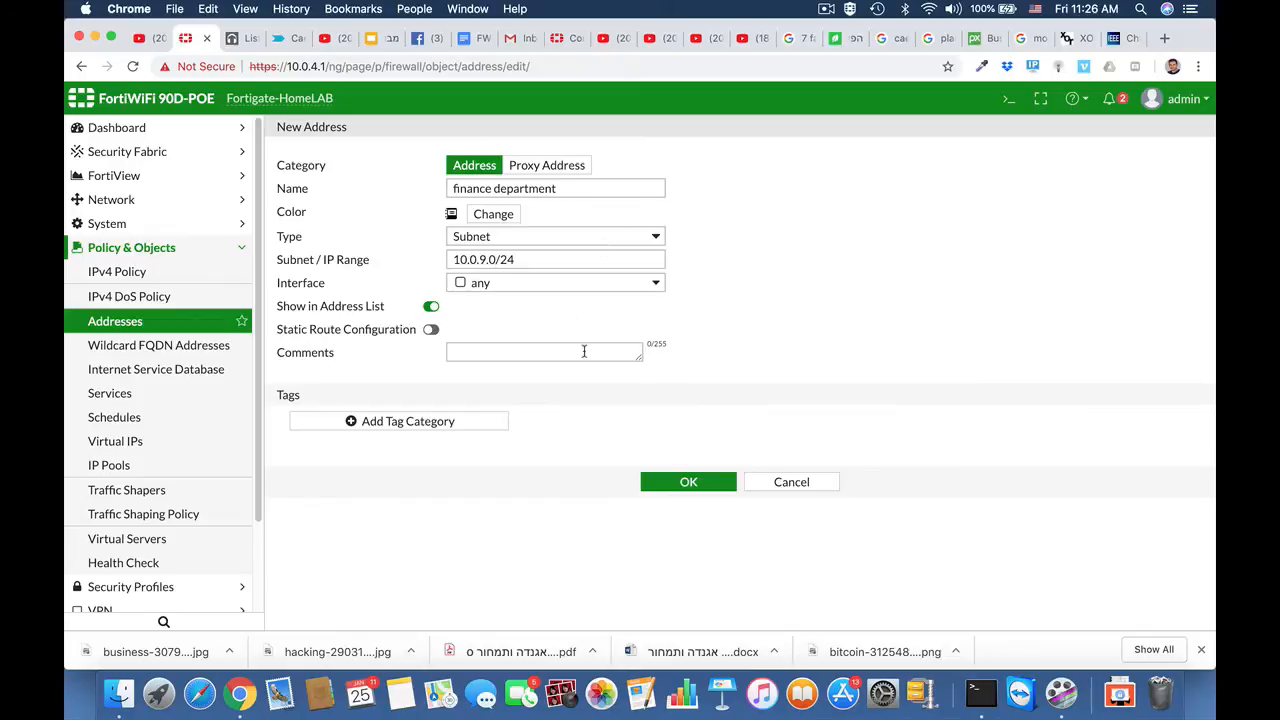
pyautogui.click(708, 483)
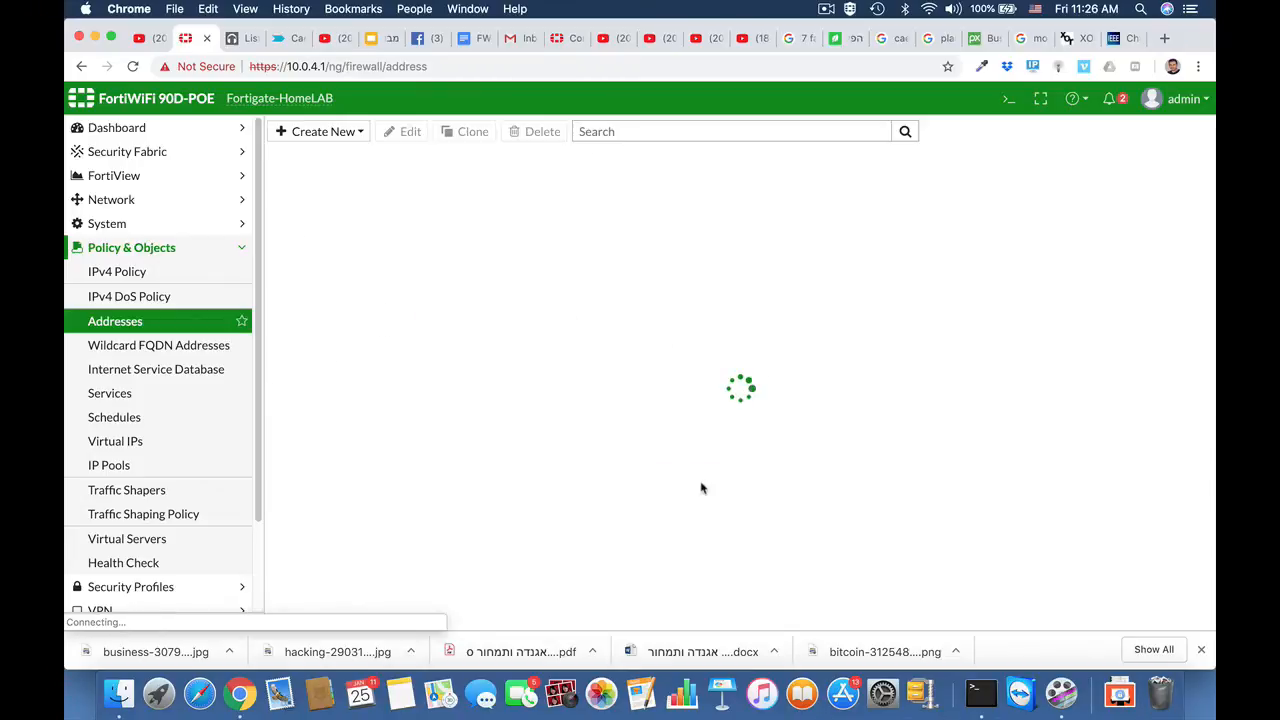
# Step: Start a new IPv4 policy named finance
pyautogui.click(139, 274)
pyautogui.click(323, 134)
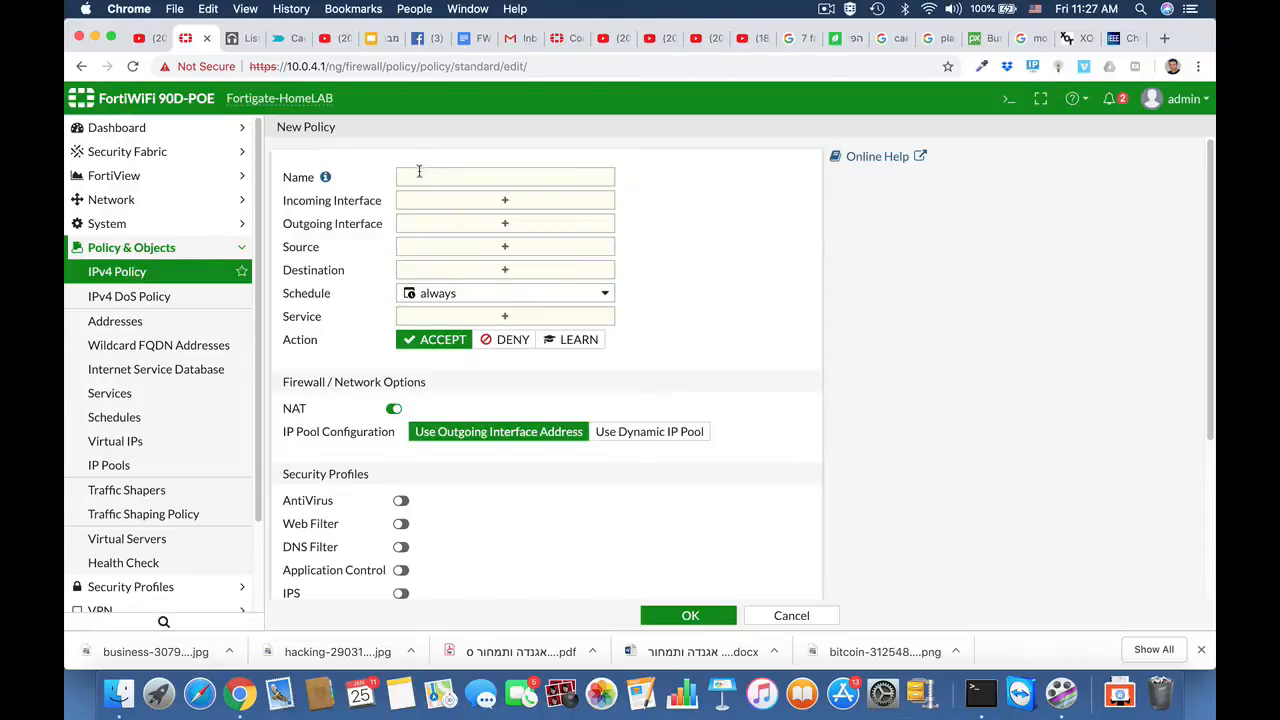
pyautogui.click(416, 178)
pyautogui.write('finance')
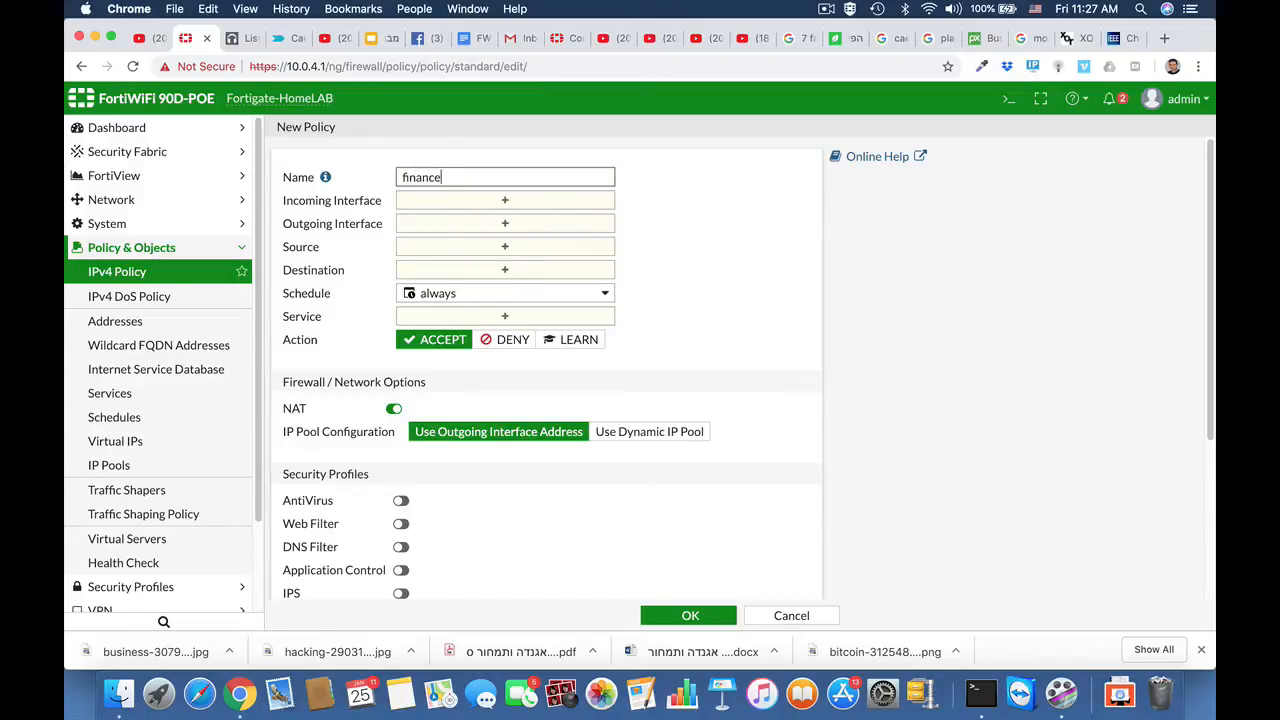
# Step: Set the finance policy's incoming interface to any and its outgoing interface to wan1
pyautogui.click(440, 200)
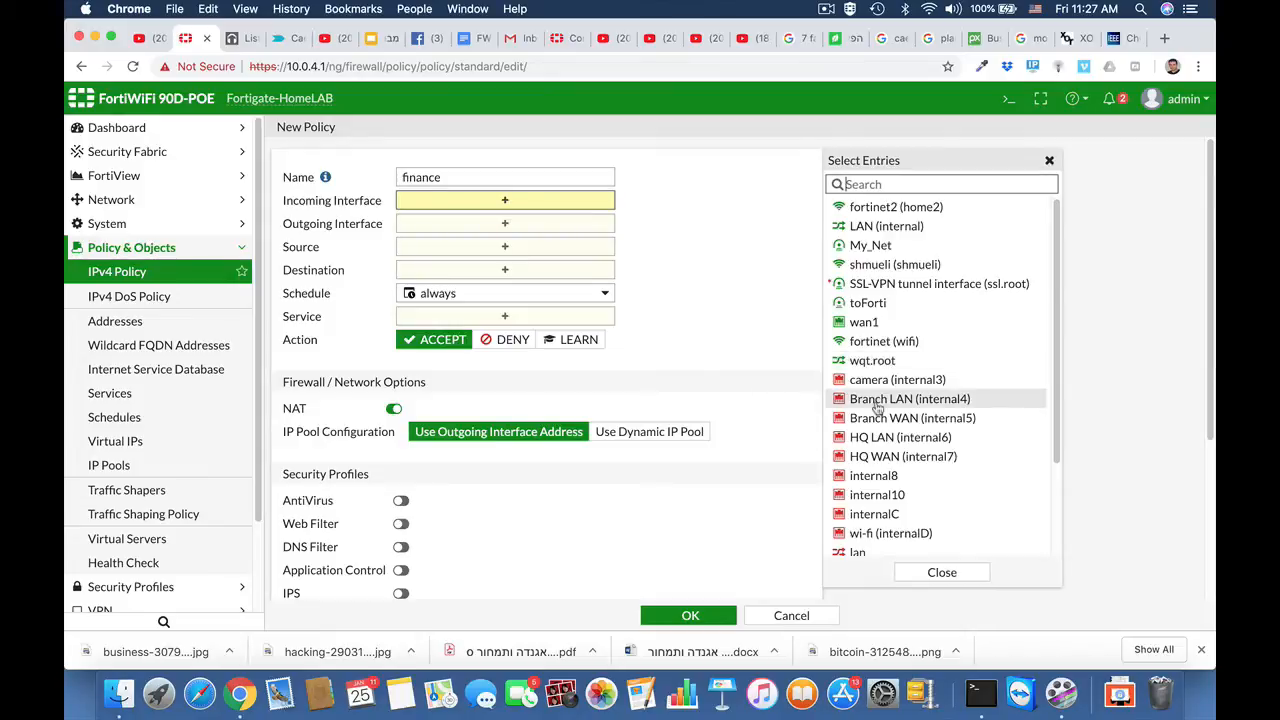
pyautogui.scroll(-3, 930, 400)
pyautogui.click(845, 546)
pyautogui.click(523, 241)
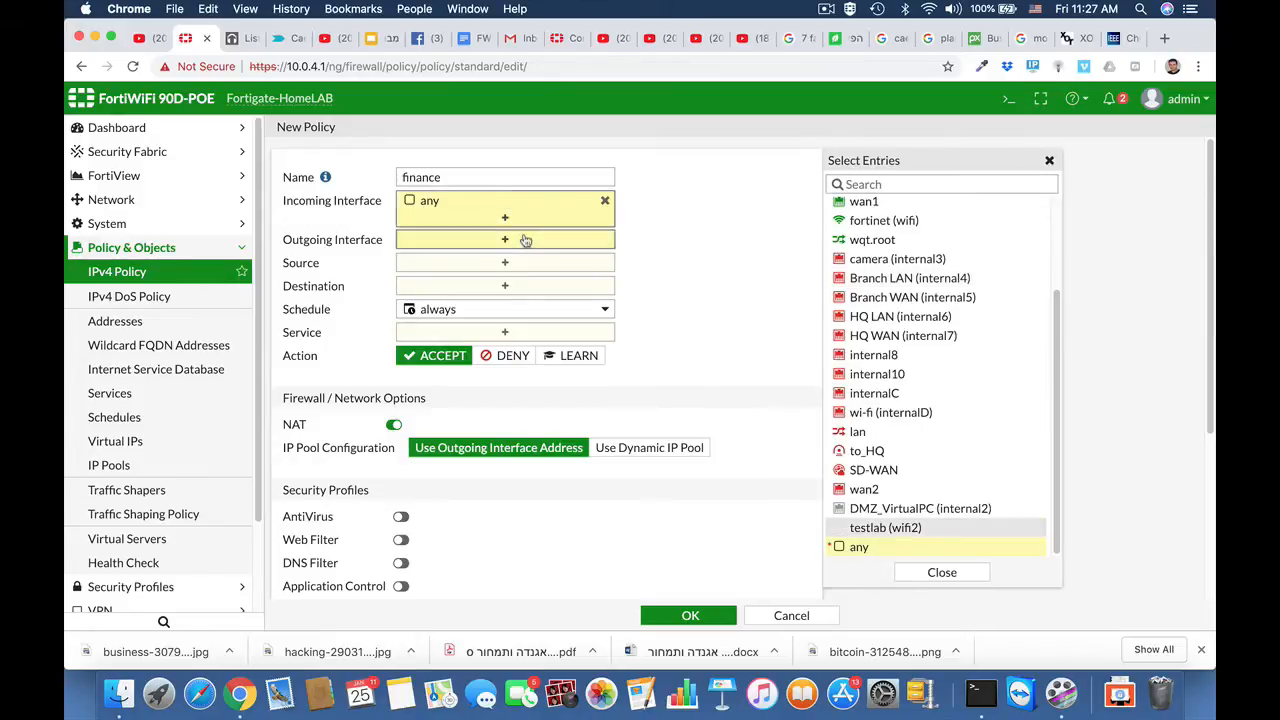
pyautogui.click(866, 322)
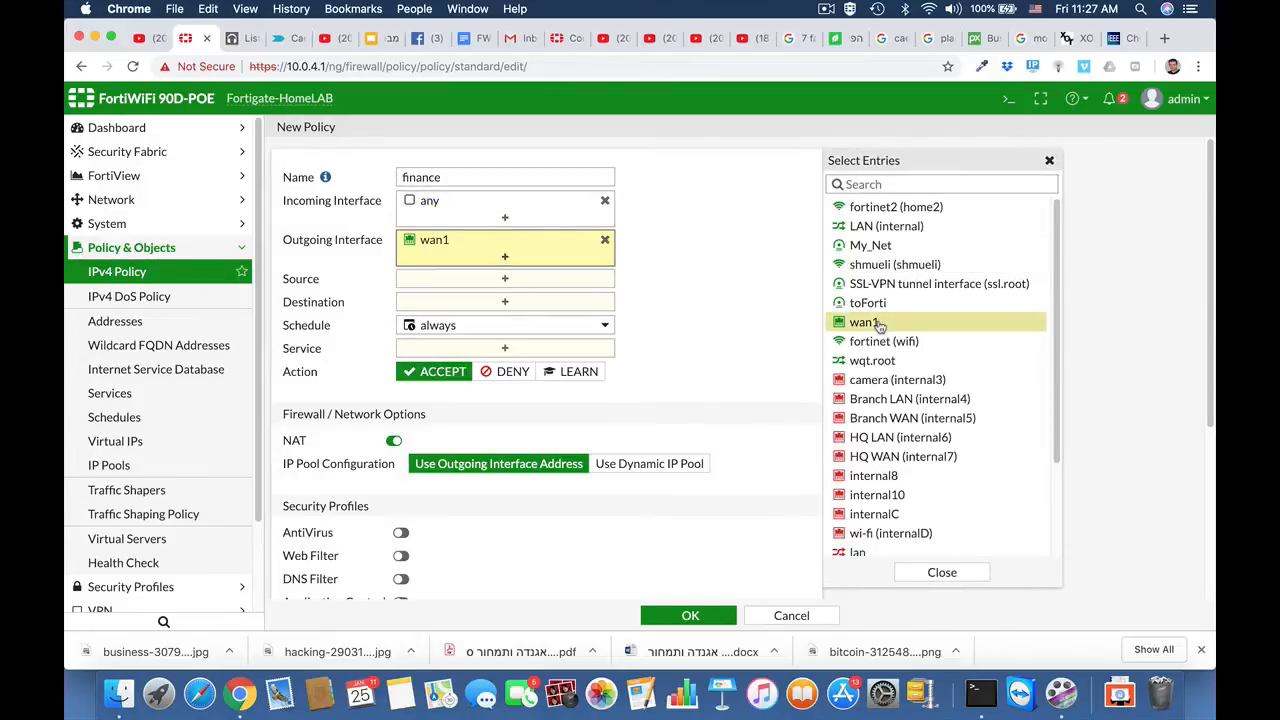
# Step: Set the finance policy's source to the finance department address and its destination to all
pyautogui.click(556, 279)
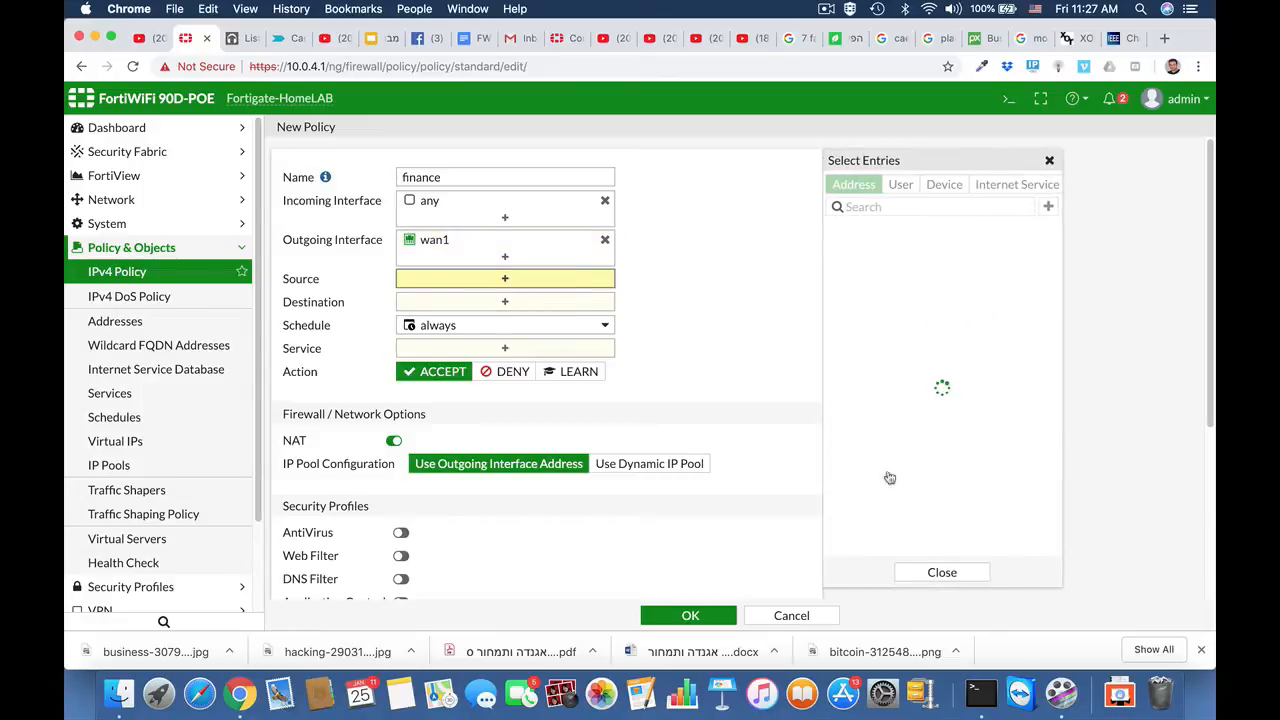
pyautogui.scroll(-5, 888, 480)
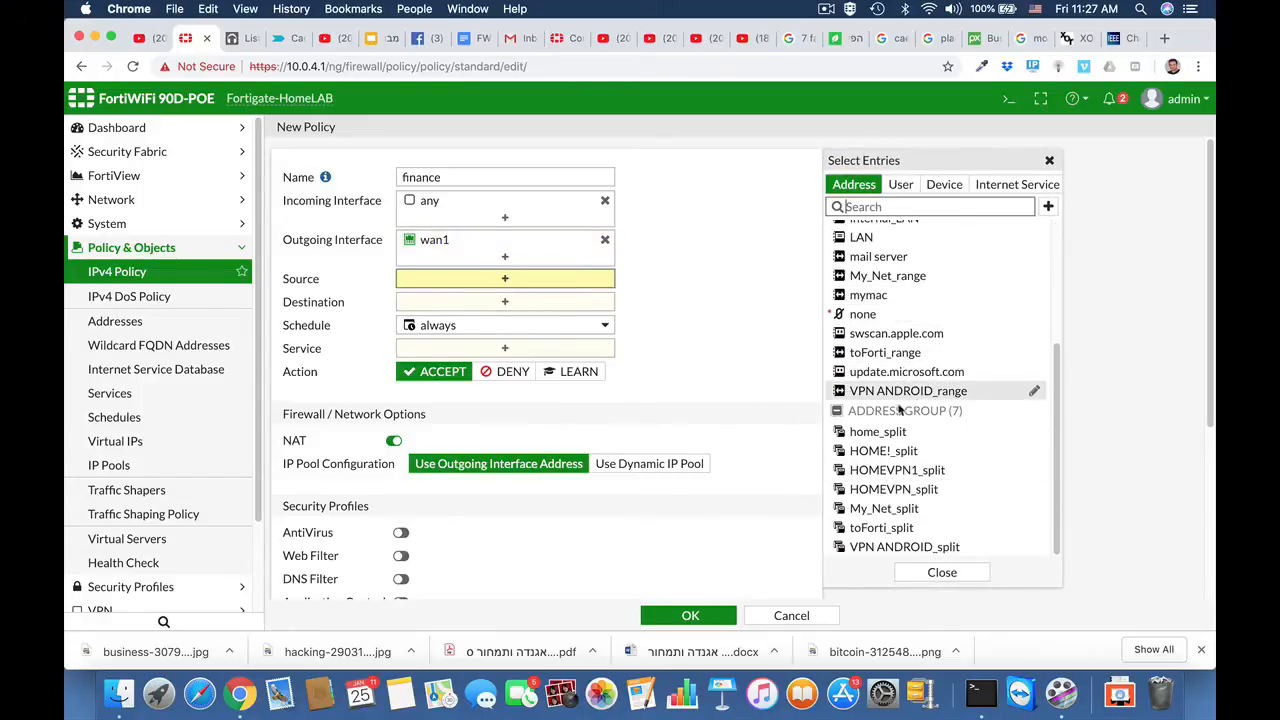
pyautogui.scroll(4, 900, 485)
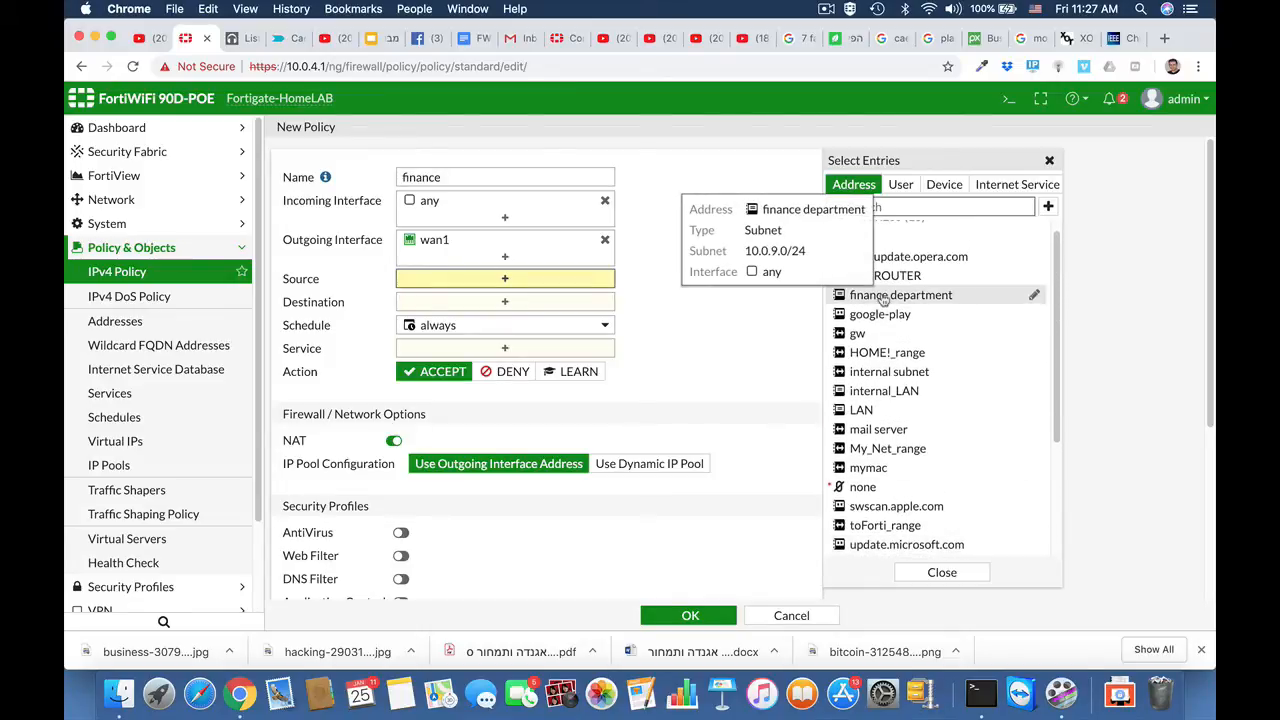
pyautogui.click(883, 299)
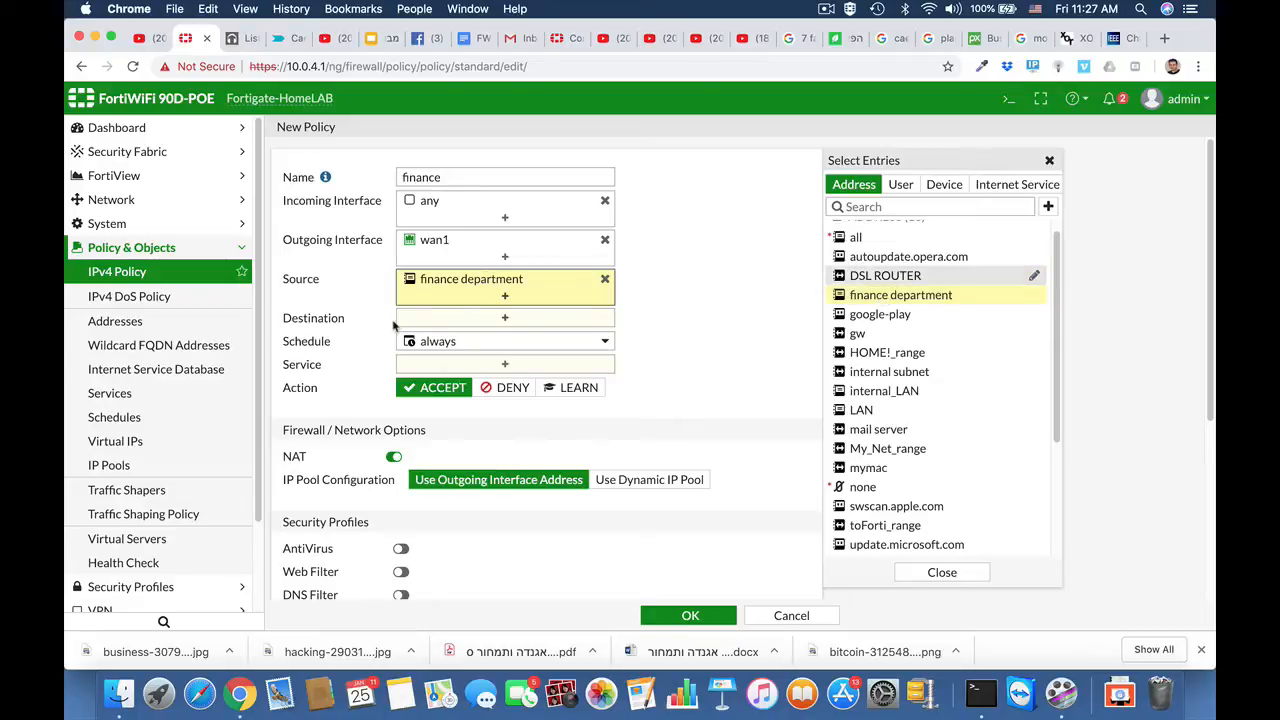
pyautogui.click(450, 326)
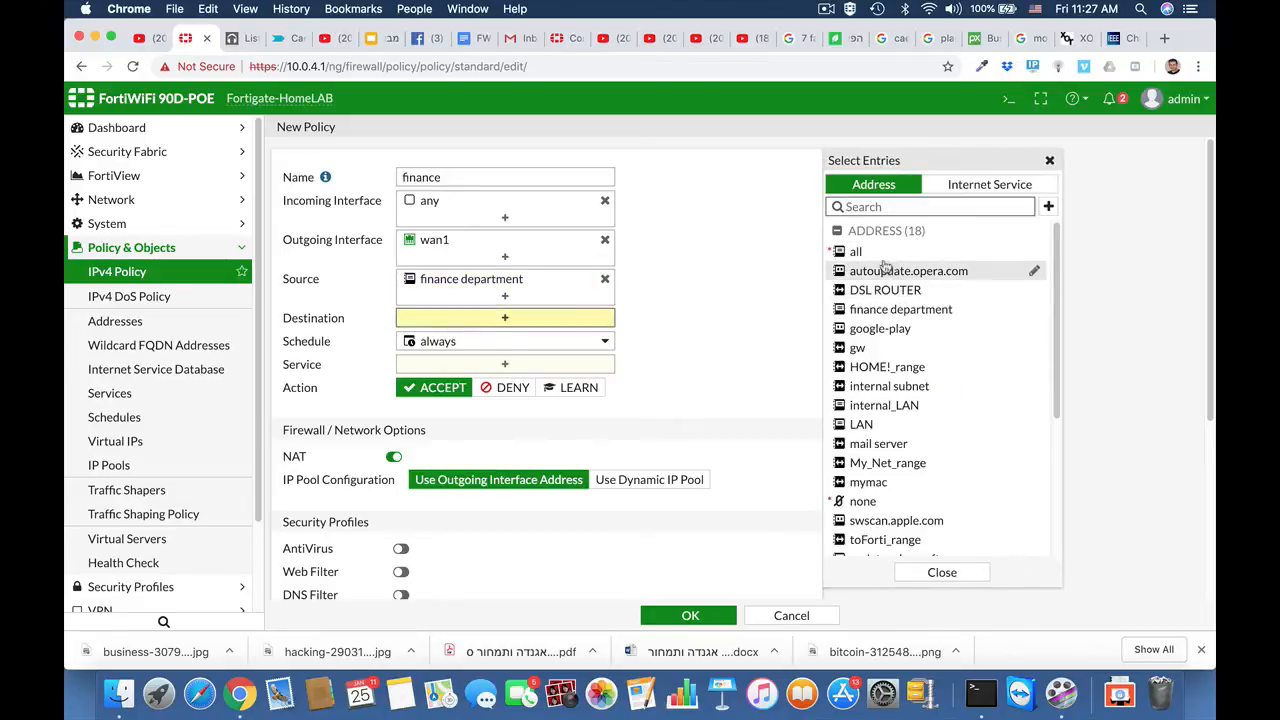
pyautogui.click(856, 252)
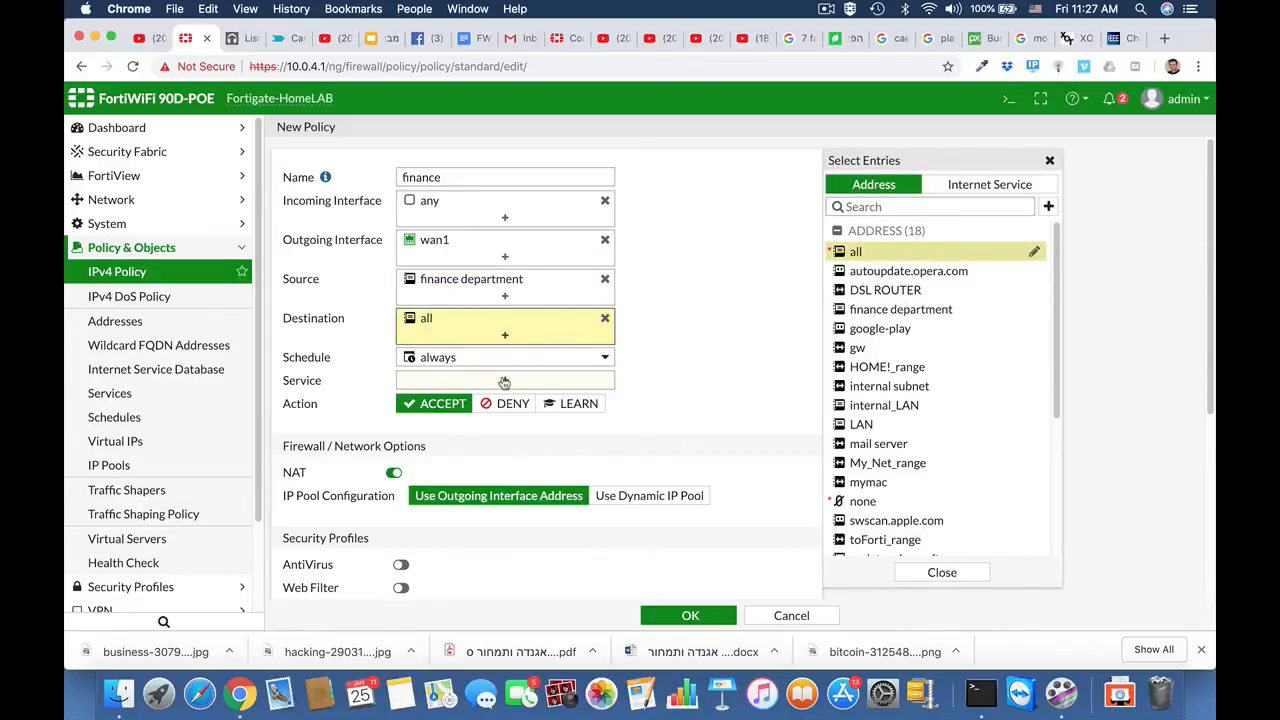
# Step: Allow the HTTP, HTTPS and DNS services in the finance policy
pyautogui.click(504, 381)
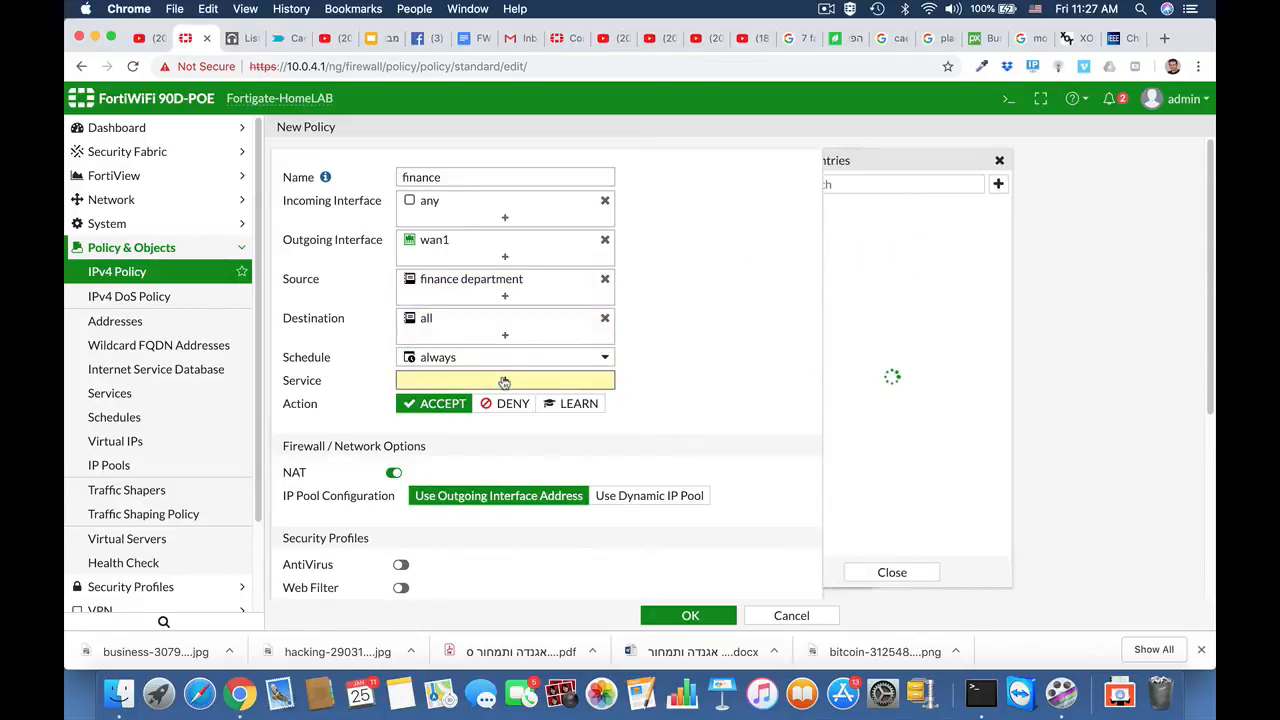
pyautogui.click(873, 182)
pyautogui.write('http')
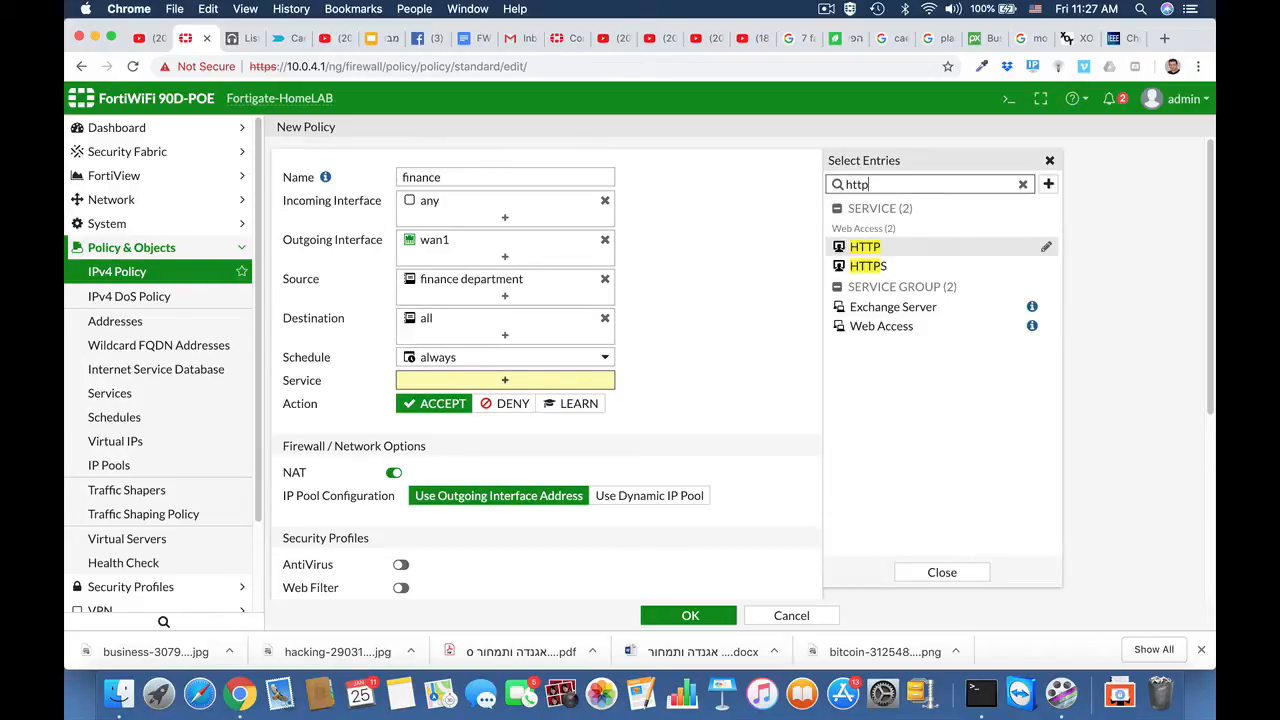
pyautogui.click(864, 246)
pyautogui.click(870, 266)
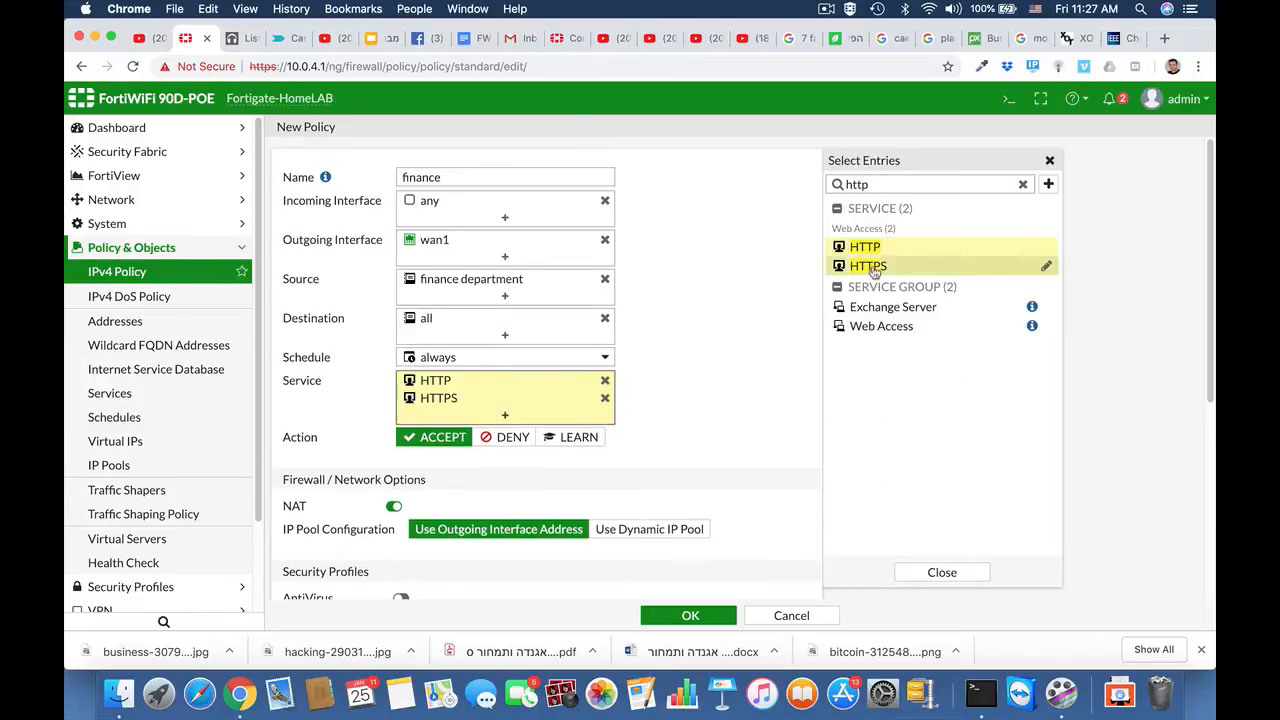
pyautogui.moveTo(880, 184); pyautogui.dragTo(797, 194)
pyautogui.write('d')
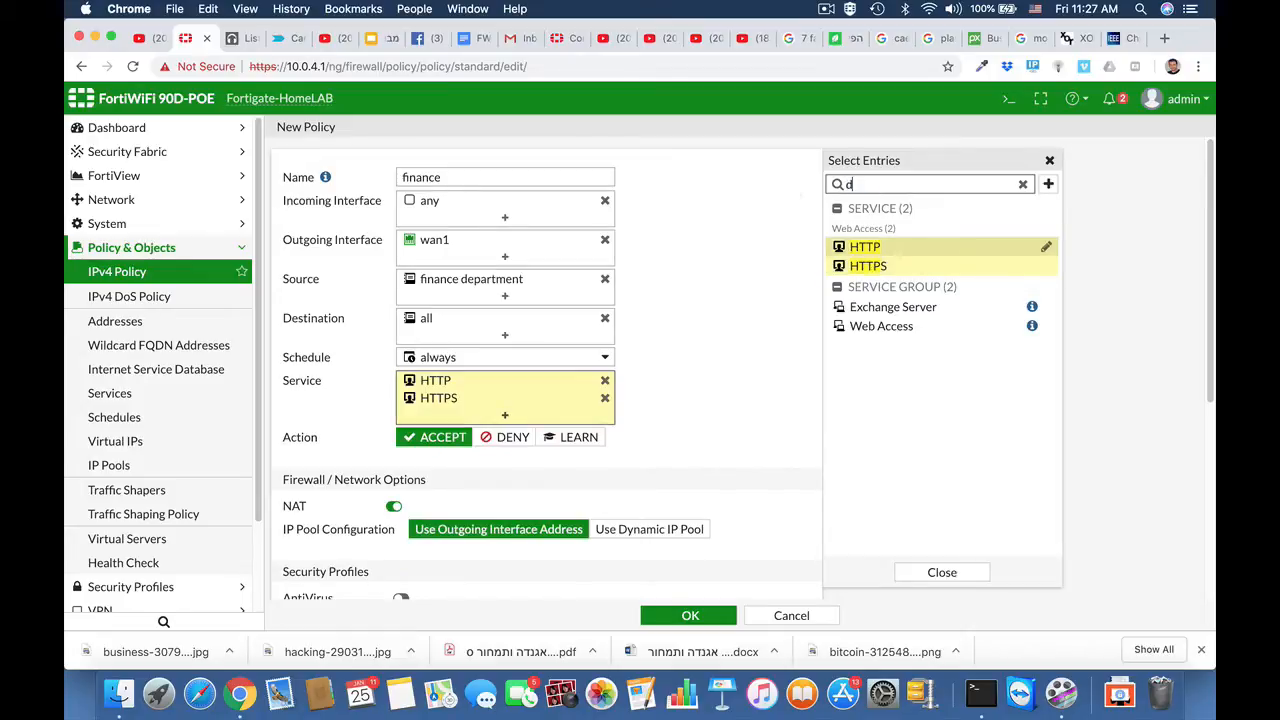
pyautogui.write('ns')
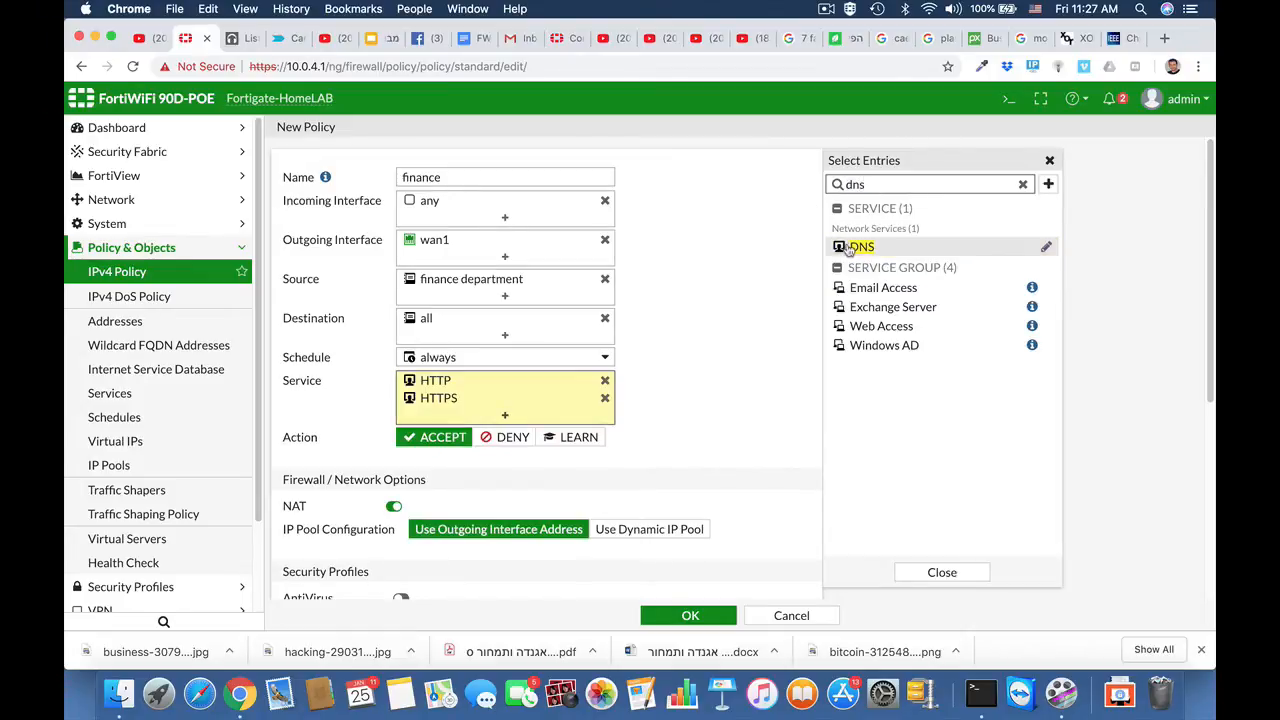
pyautogui.click(848, 247)
# Step: Save the finance policy with its remaining options left as they are and look over the IPv4 policy list
pyautogui.scroll(-1, 714, 424)
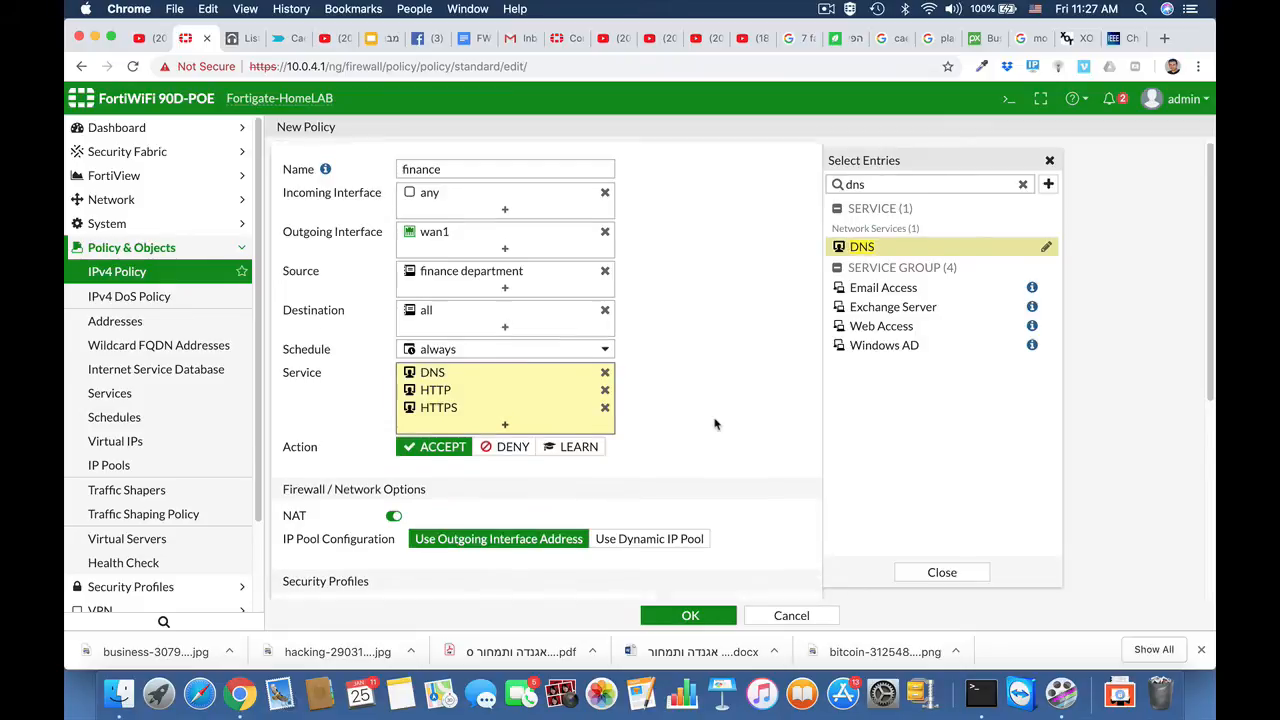
pyautogui.scroll(-7, 714, 424)
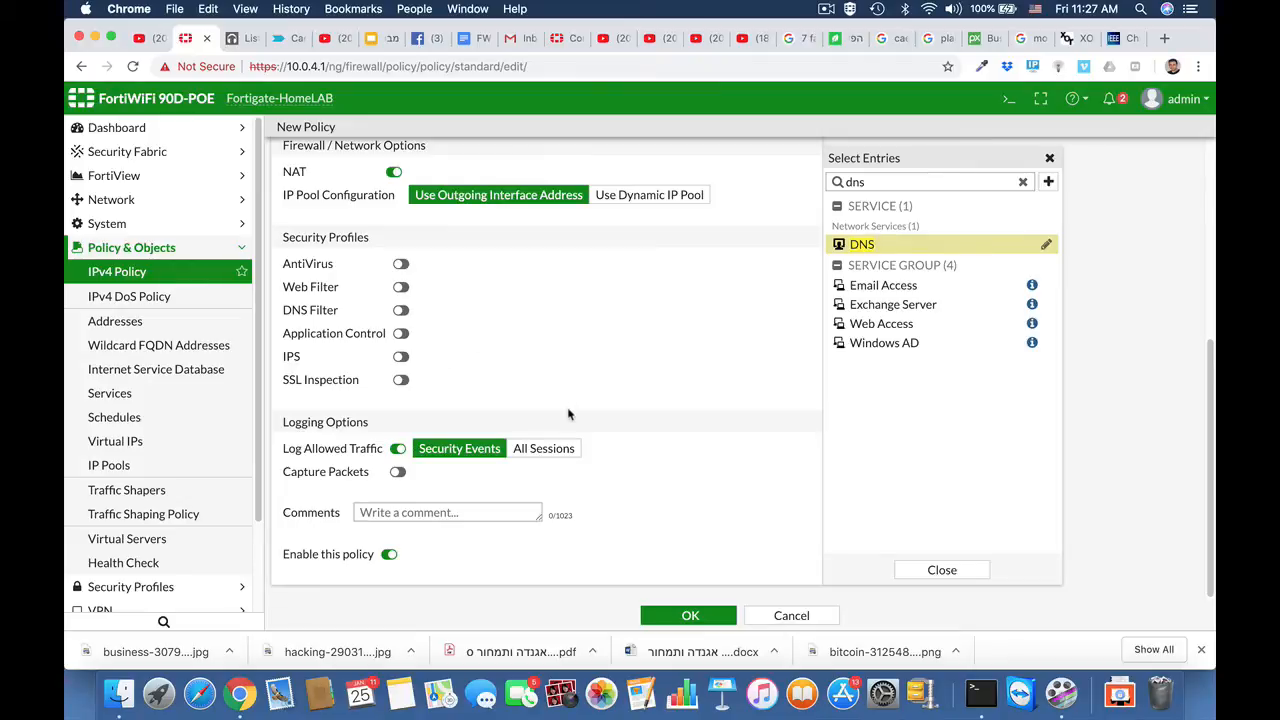
pyautogui.click(676, 618)
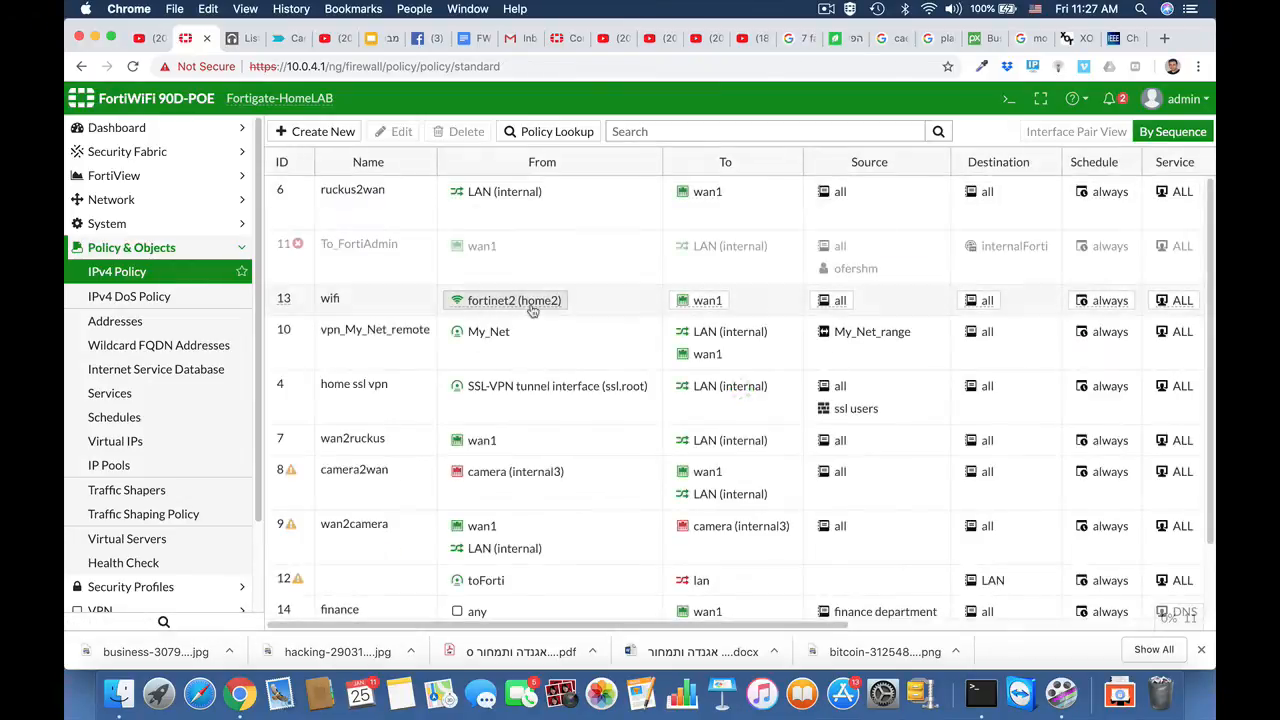
pyautogui.moveTo(479, 306)
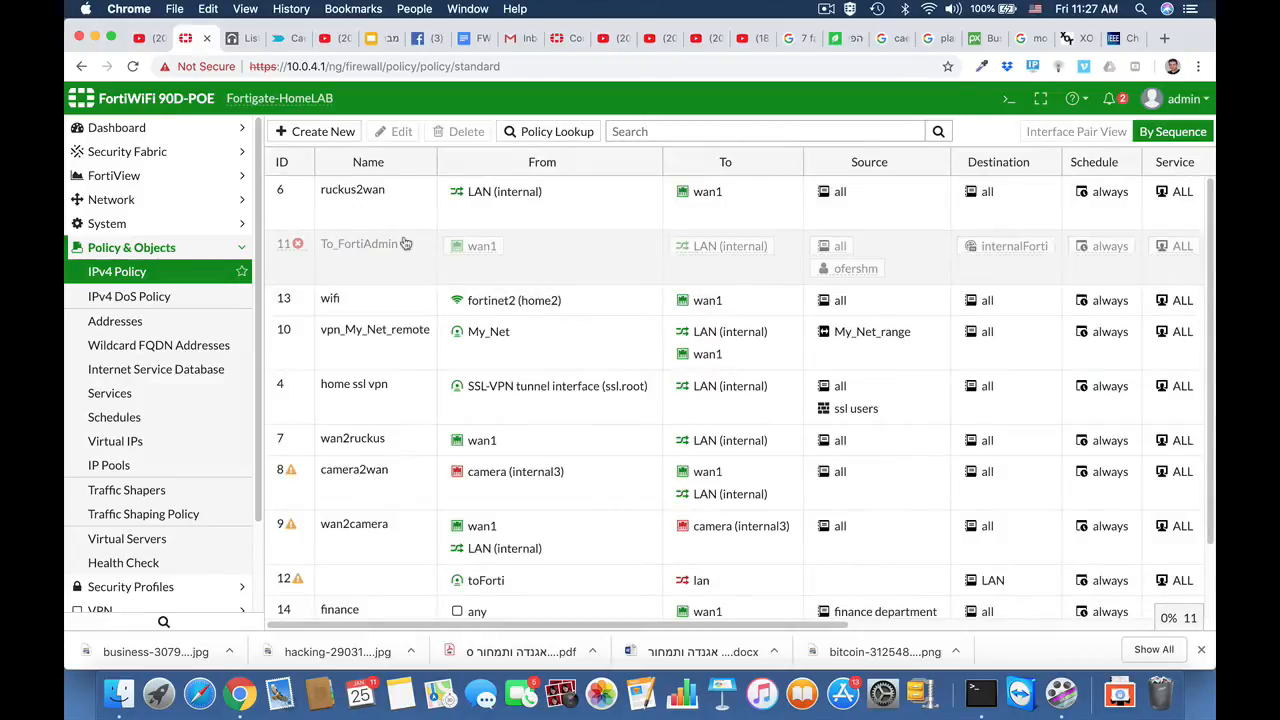
pyautogui.scroll(-2, 400, 474)
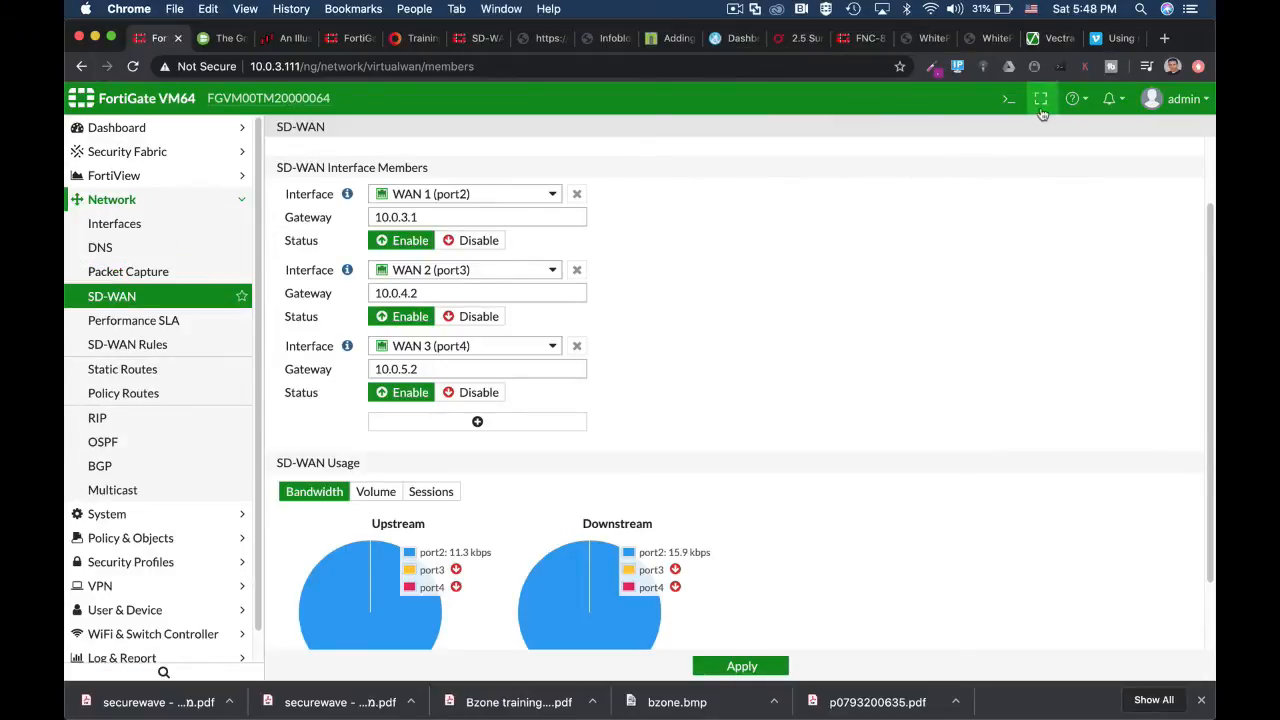
# Step: Open the SIP performance SLA for editing
pyautogui.click(1010, 103)
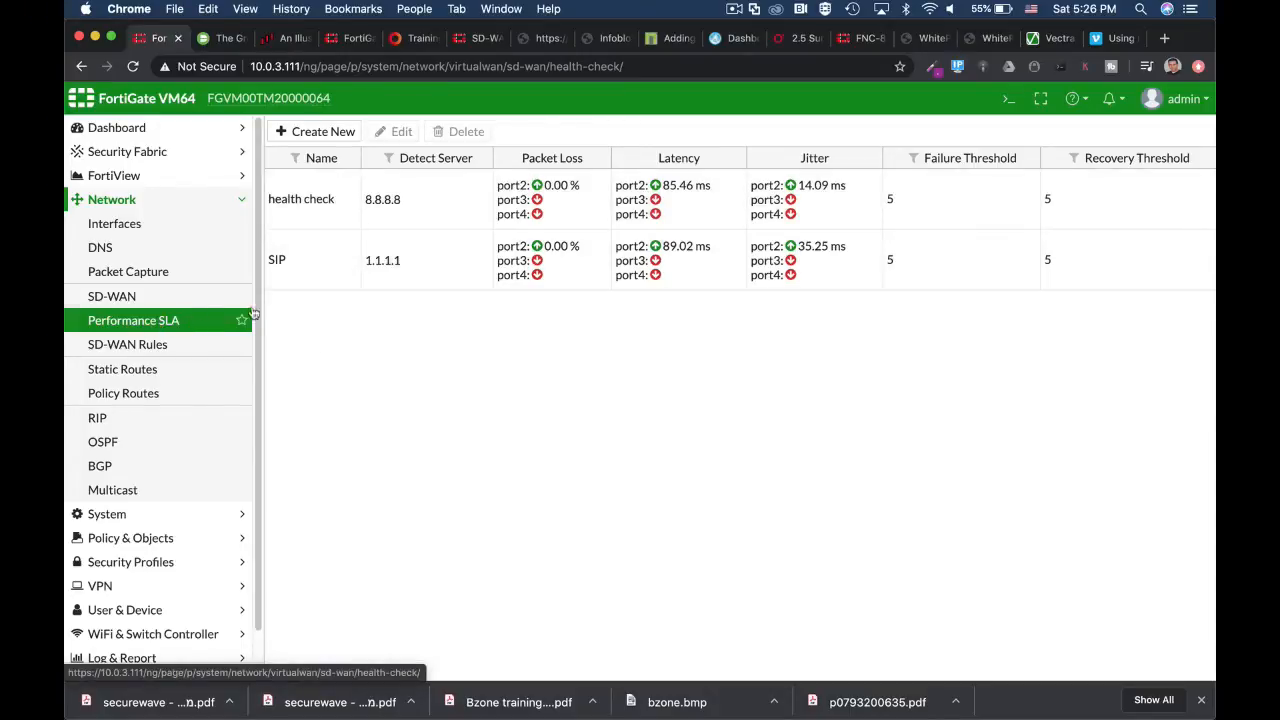
pyautogui.click(330, 274)
pyautogui.click(405, 134)
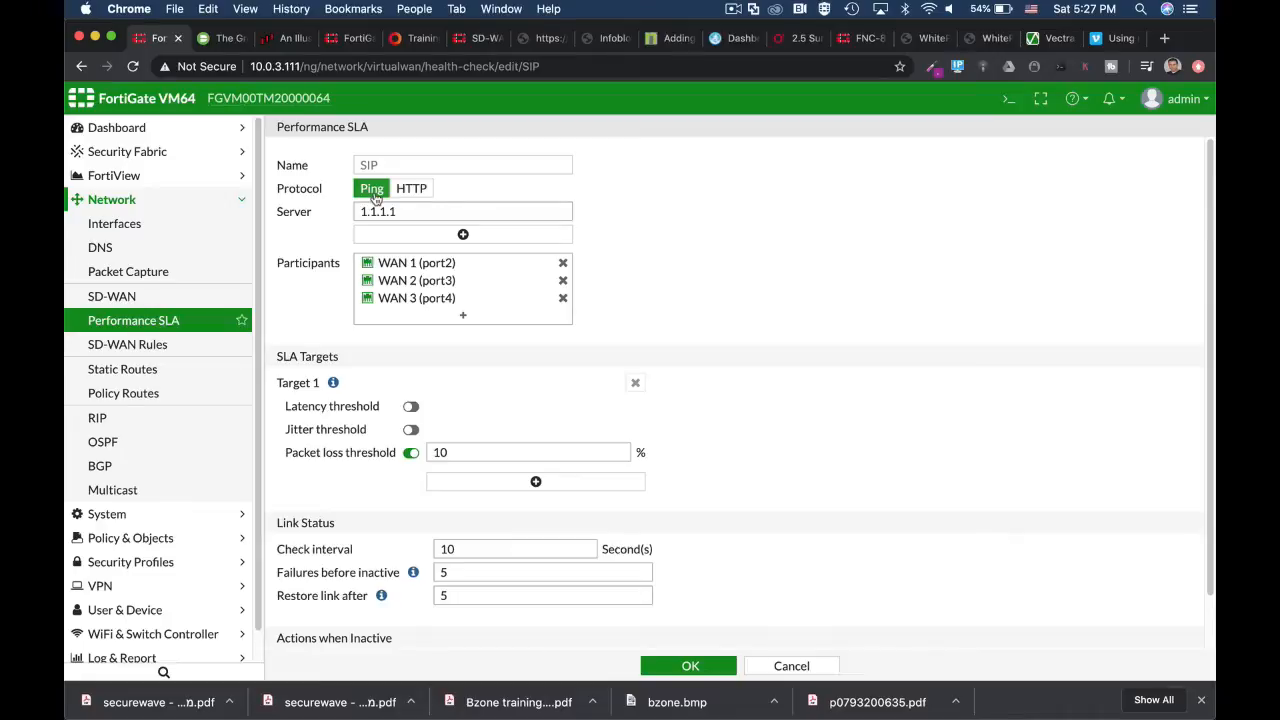
# Step: Open the CLI console and enter the SD-WAN configuration with config system virtual-wan-link
pyautogui.click(1007, 100)
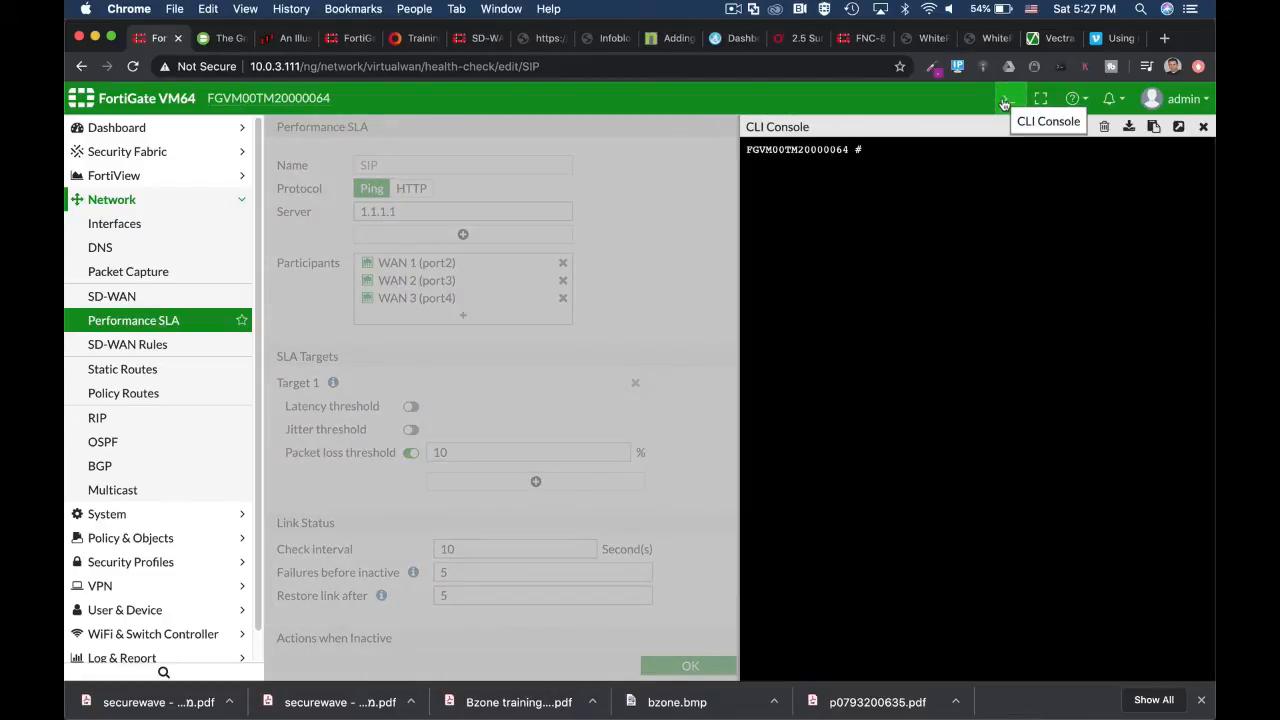
pyautogui.write('config sy')
pyautogui.press('Tab')
pyautogui.write('v')
pyautogui.press('Tab')
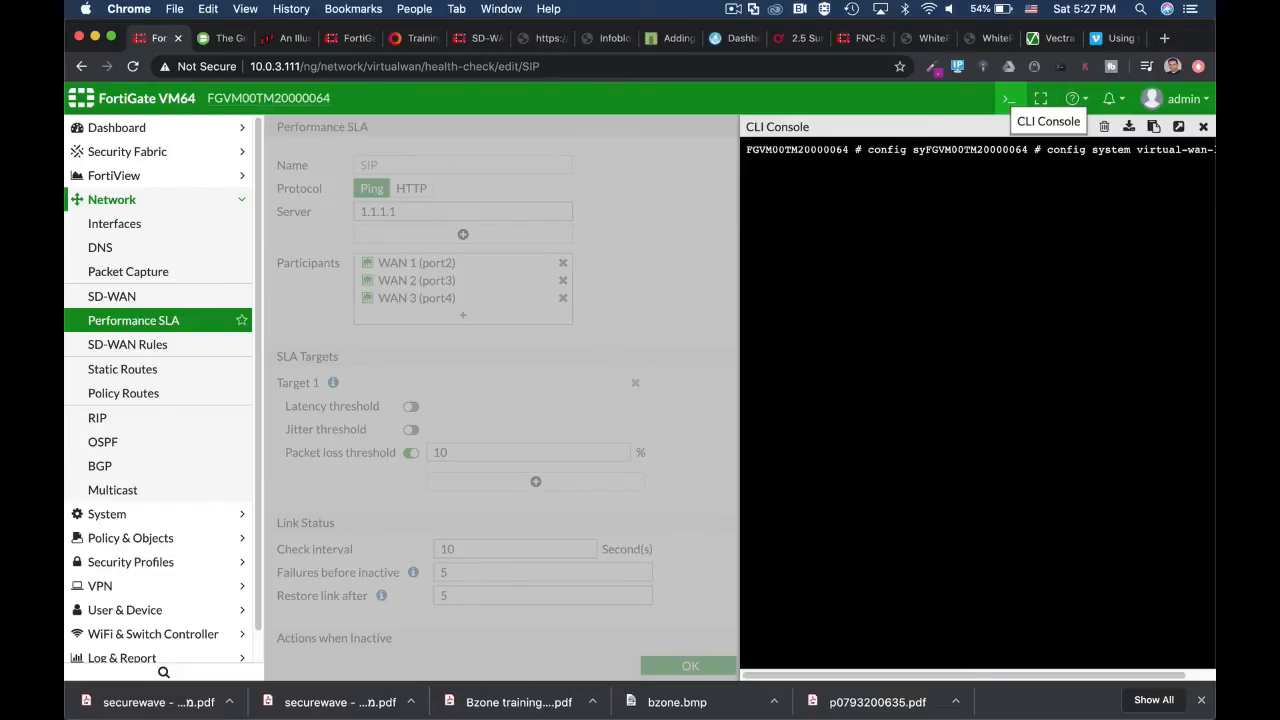
pyautogui.press('Return')
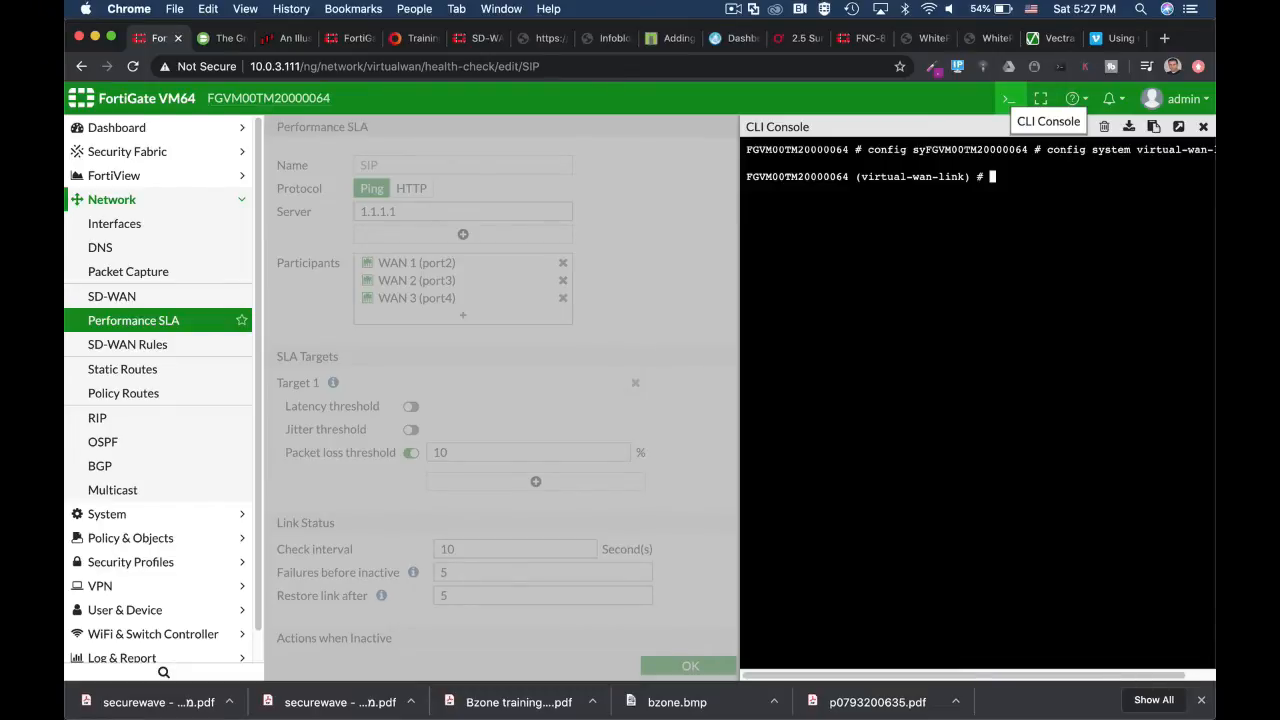
# Step: Enter the health-check configuration in the CLI and edit the SIP entry
pyautogui.write('config g')
pyautogui.press('BackSpace')
pyautogui.write('health-check')
pyautogui.press('Return')
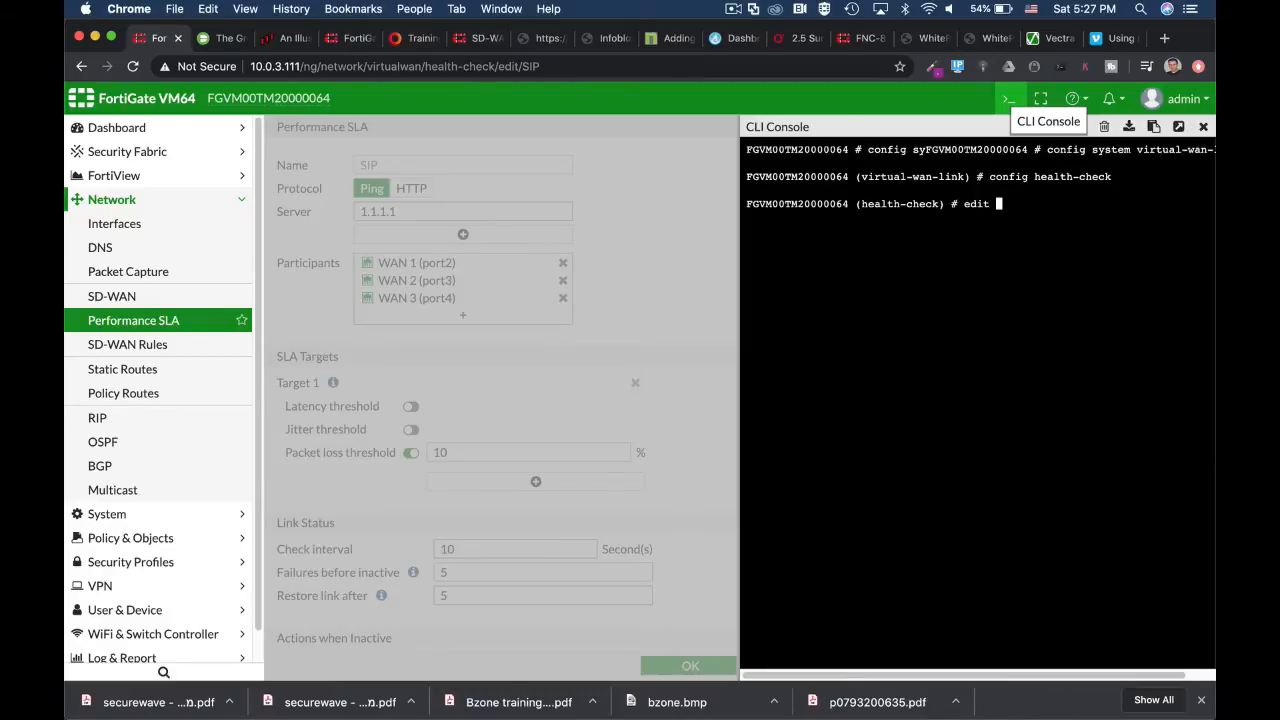
pyautogui.write('SIP')
pyautogui.press('Return')
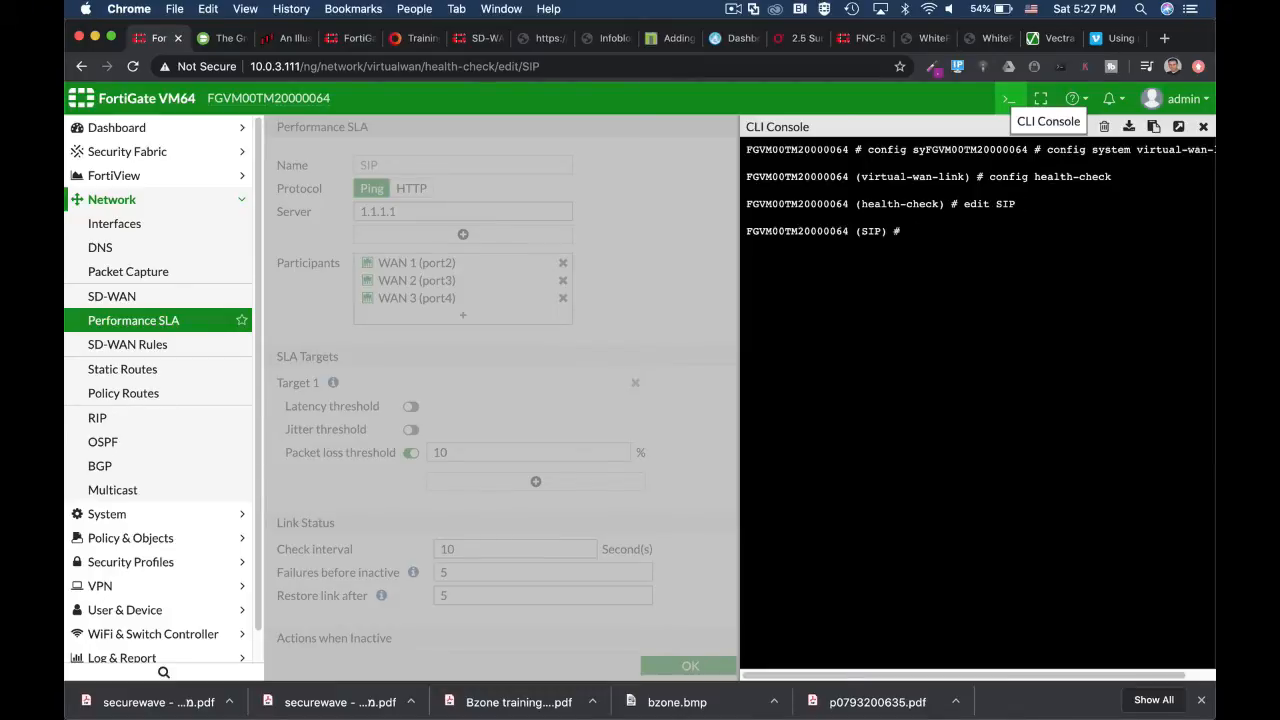
# Step: Display the SIP health check's complete settings with show full-configuration, through to the end of the output
pyautogui.write('show full-configuration')
pyautogui.press('Return')
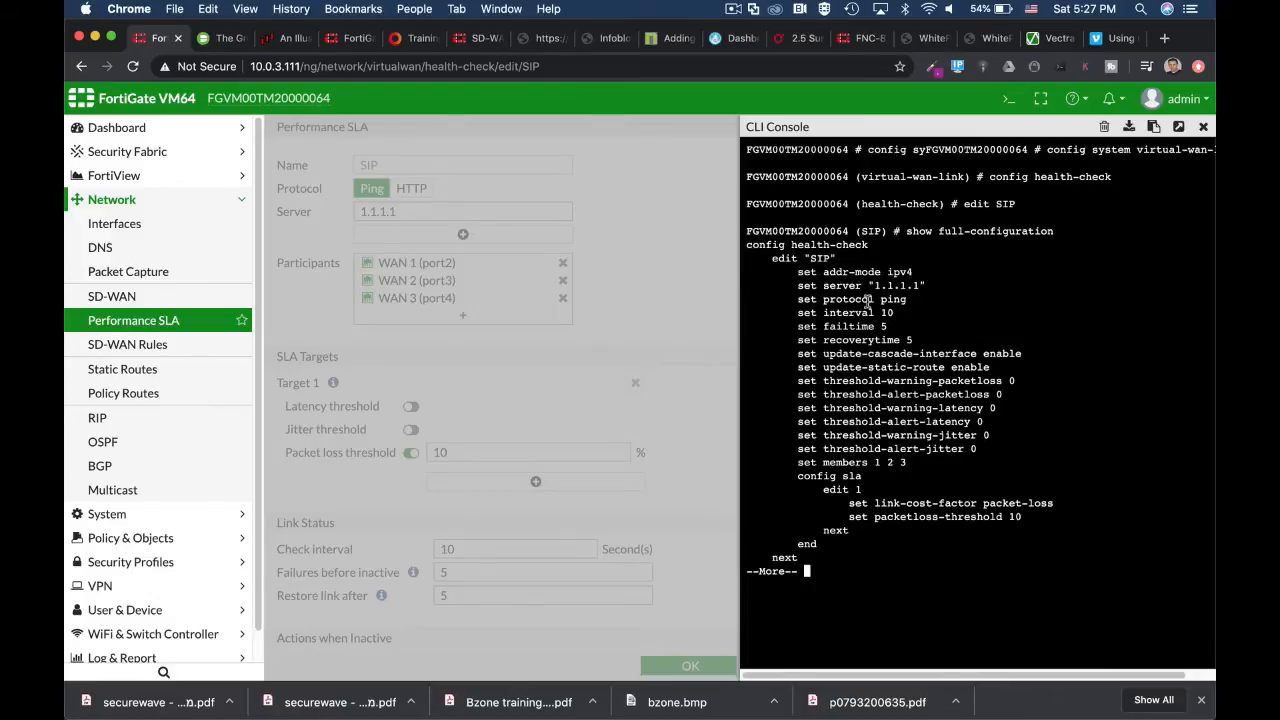
pyautogui.press('space')
pyautogui.press('Return')
pyautogui.press('Return')
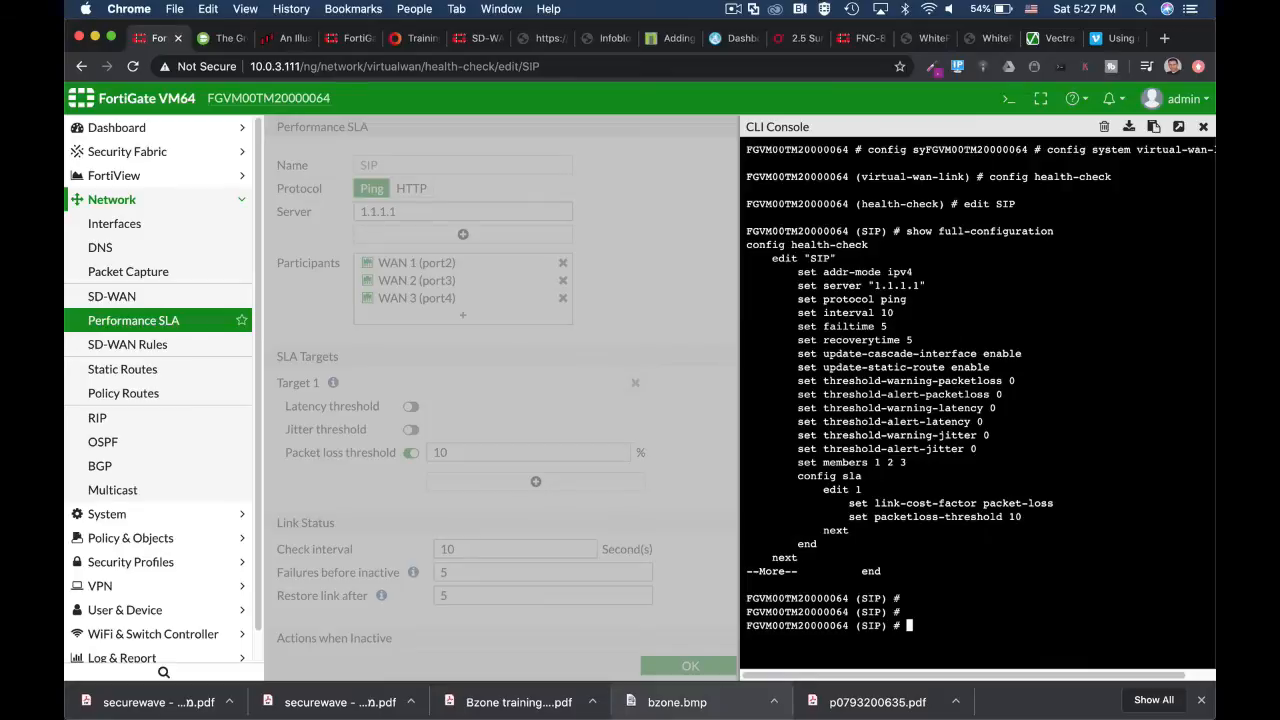
# Step: Browse the values offered by set protocol for the SIP health check, from tcp-echo to twamp
pyautogui.write('set protocol tcp-echo')
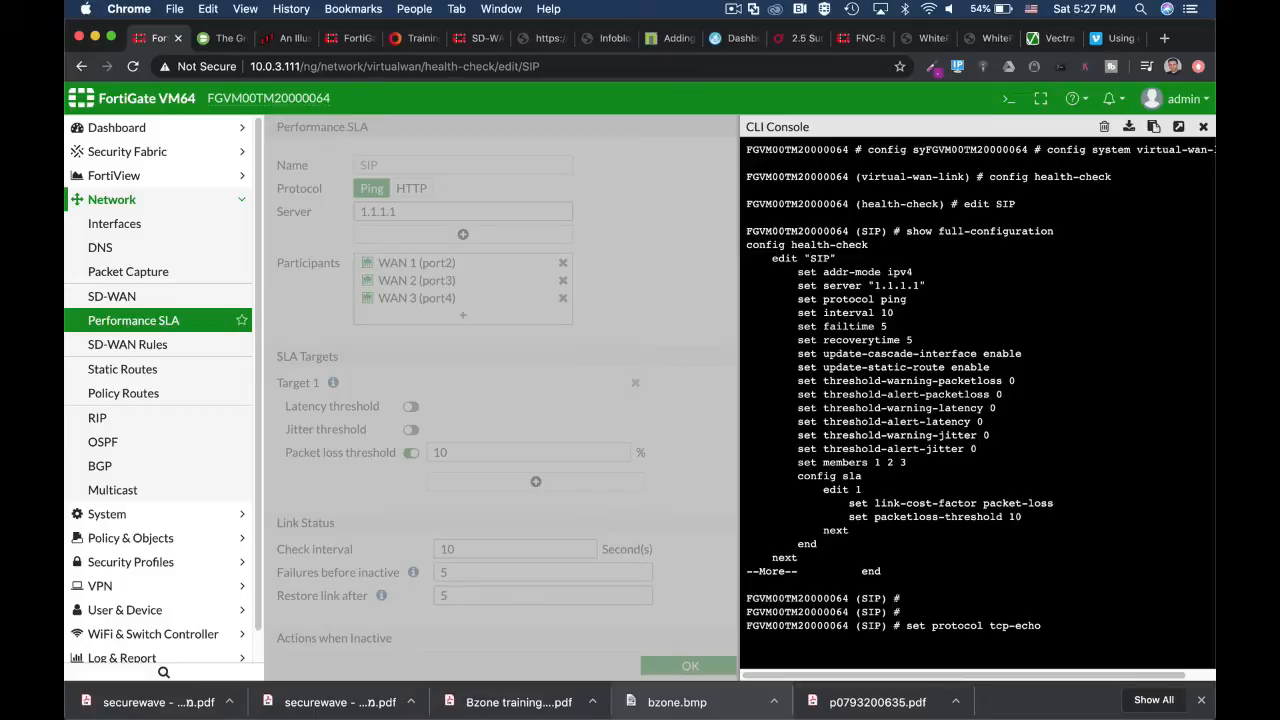
pyautogui.press('Tab')
pyautogui.press('Tab')
pyautogui.press('Tab')
# Step: Abort the SIP health check configuration and return to the root CLI prompt
pyautogui.hotkey('ctrl', 'c')
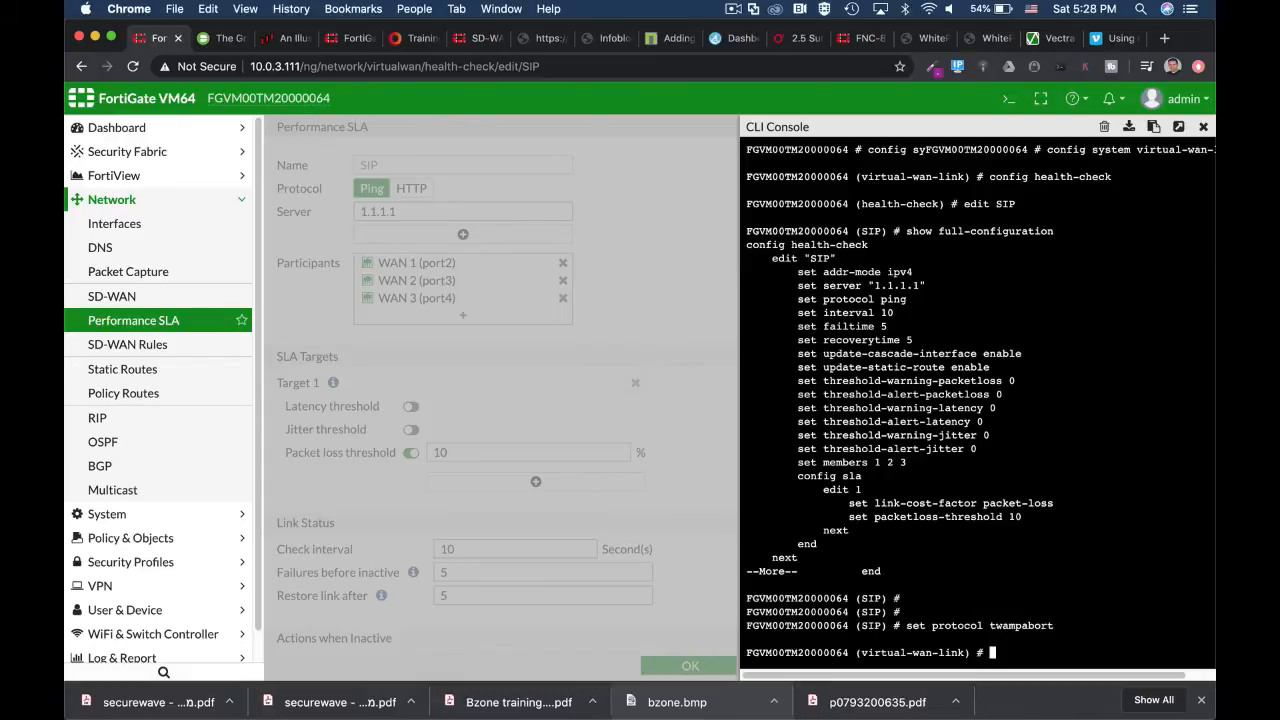
pyautogui.hotkey('ctrl', 'c')
pyautogui.press('Return')
pyautogui.hotkey('ctrl', 'c')
pyautogui.press('Return')
pyautogui.press('Return')
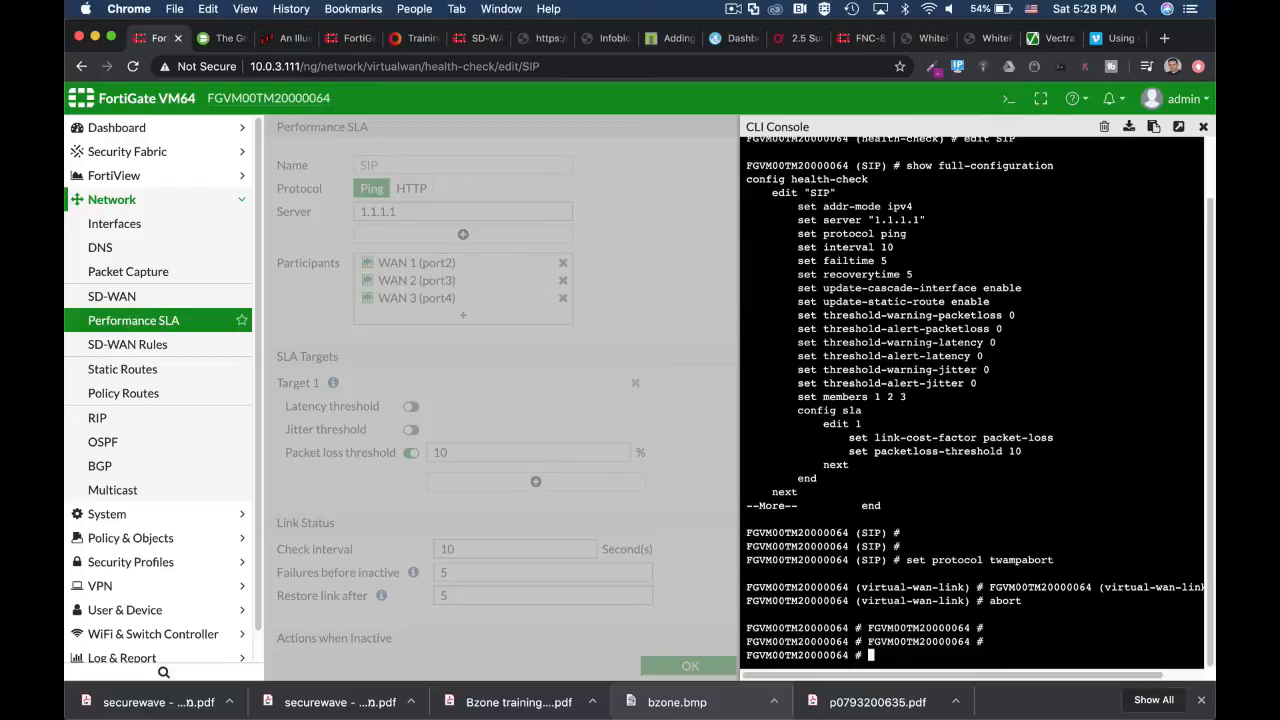
pyautogui.write('con')
pyautogui.hotkey('ctrl', 'c')
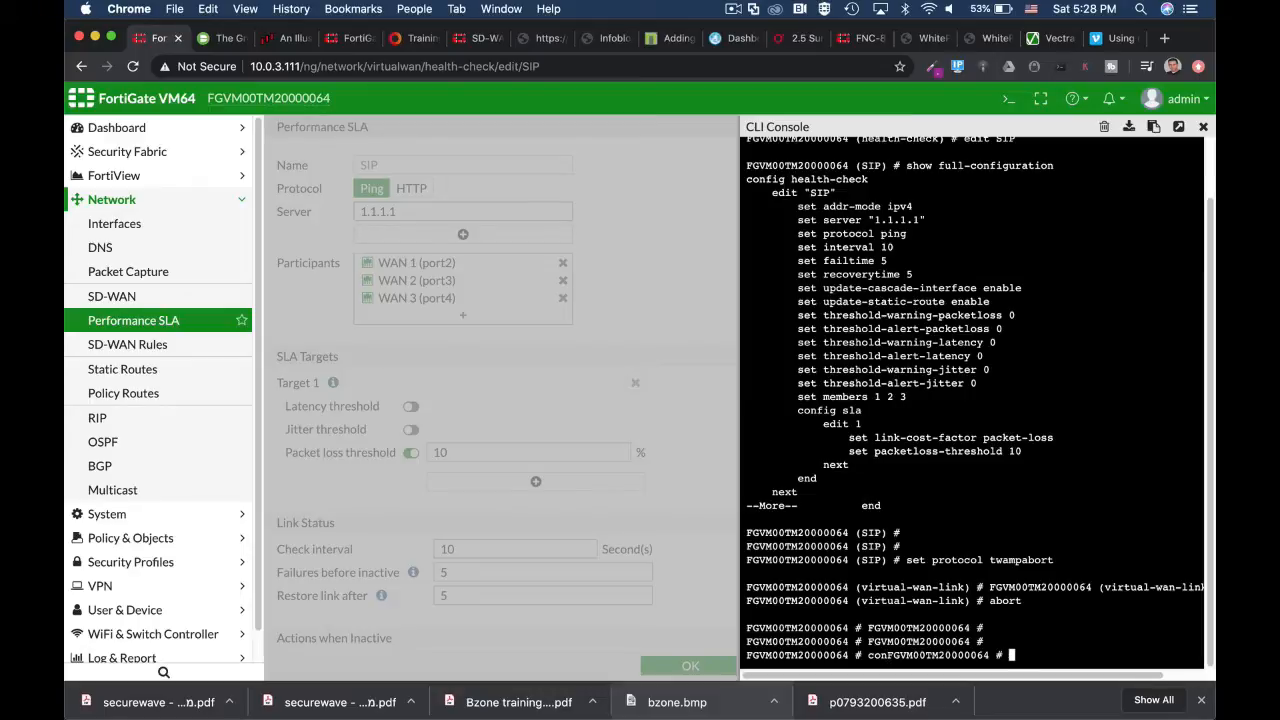
# Step: Run diag sys virtual-wan-link health-check SIP with the CLI console detached into its own browser tab
pyautogui.write('diag sys virtual-wan-link')
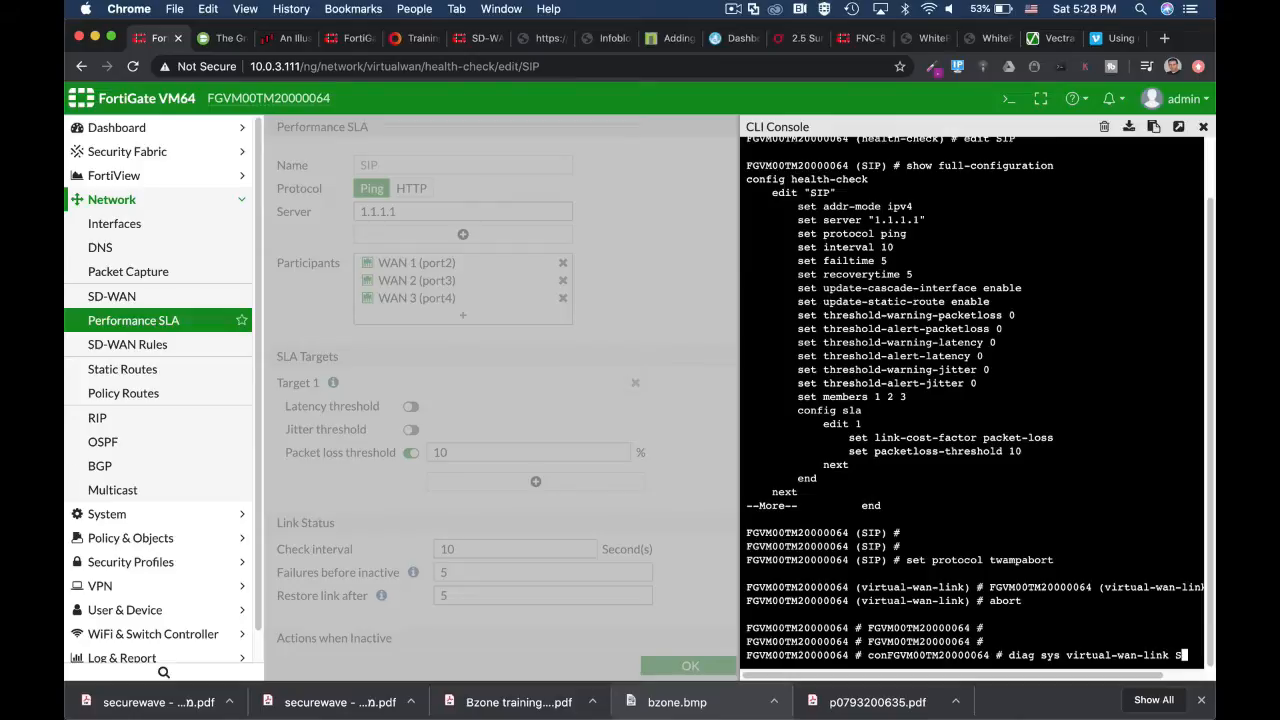
pyautogui.write('healt')
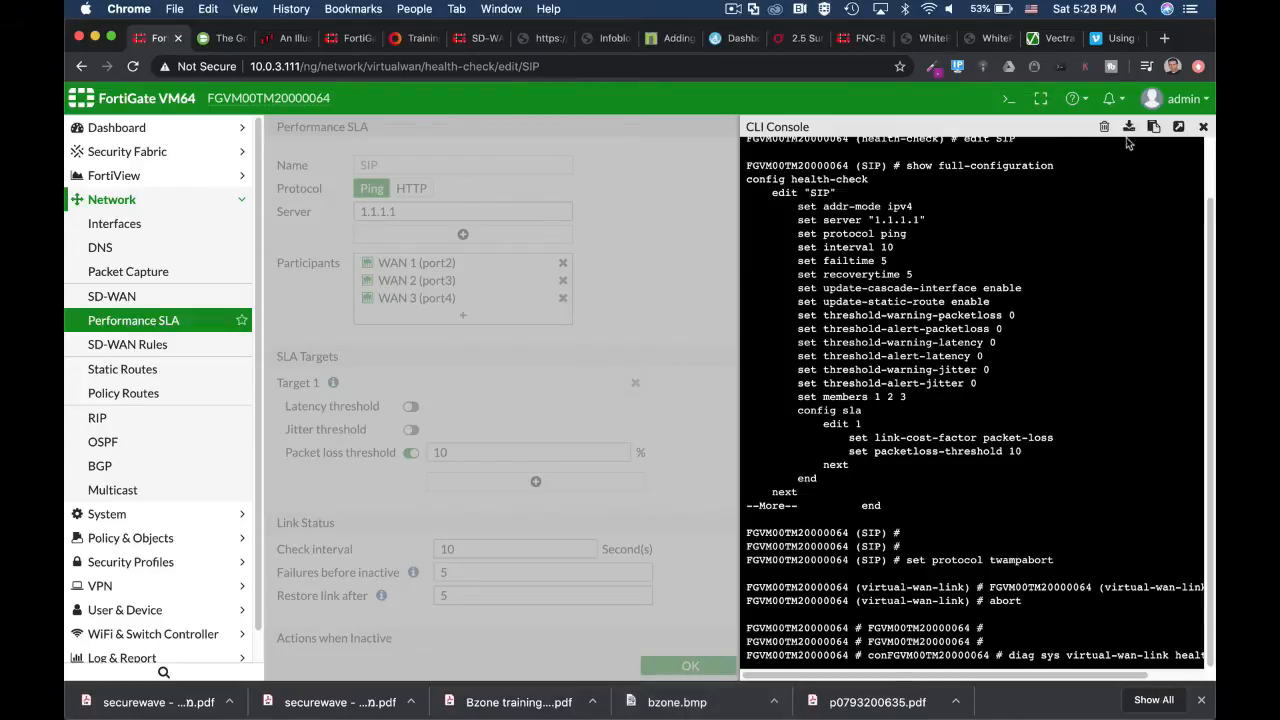
pyautogui.click(1180, 126)
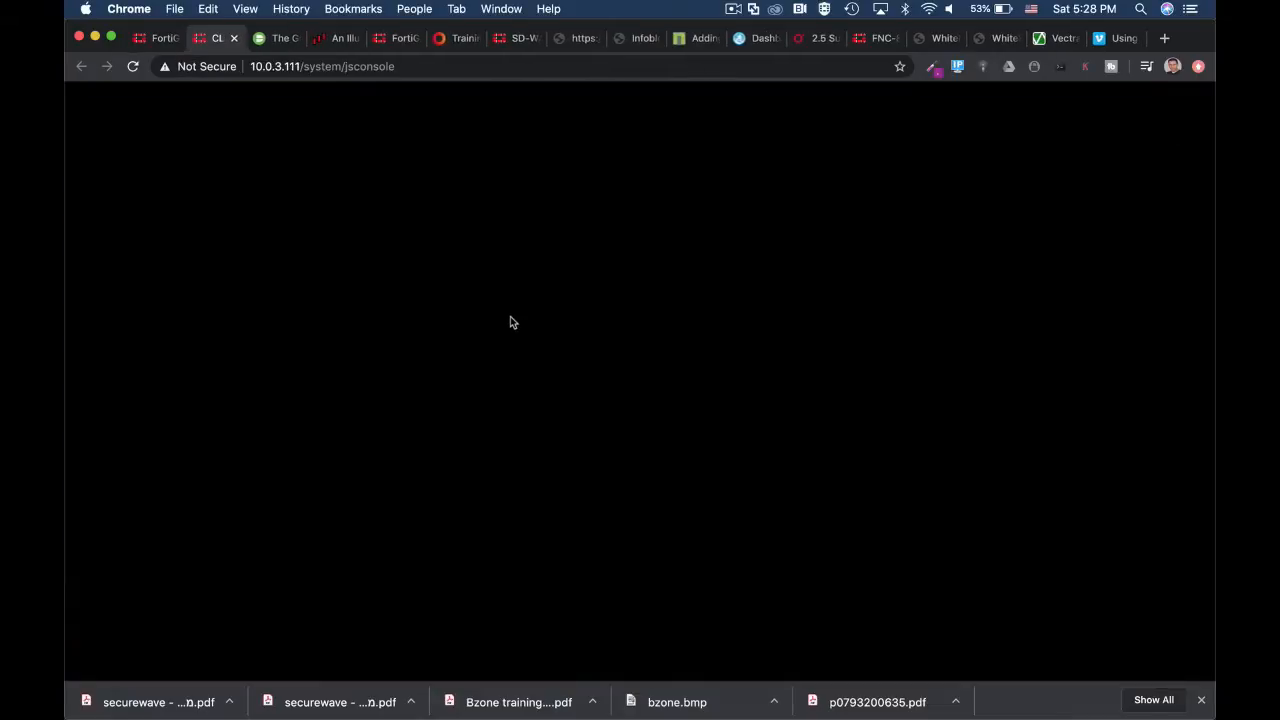
pyautogui.moveTo(560, 674)
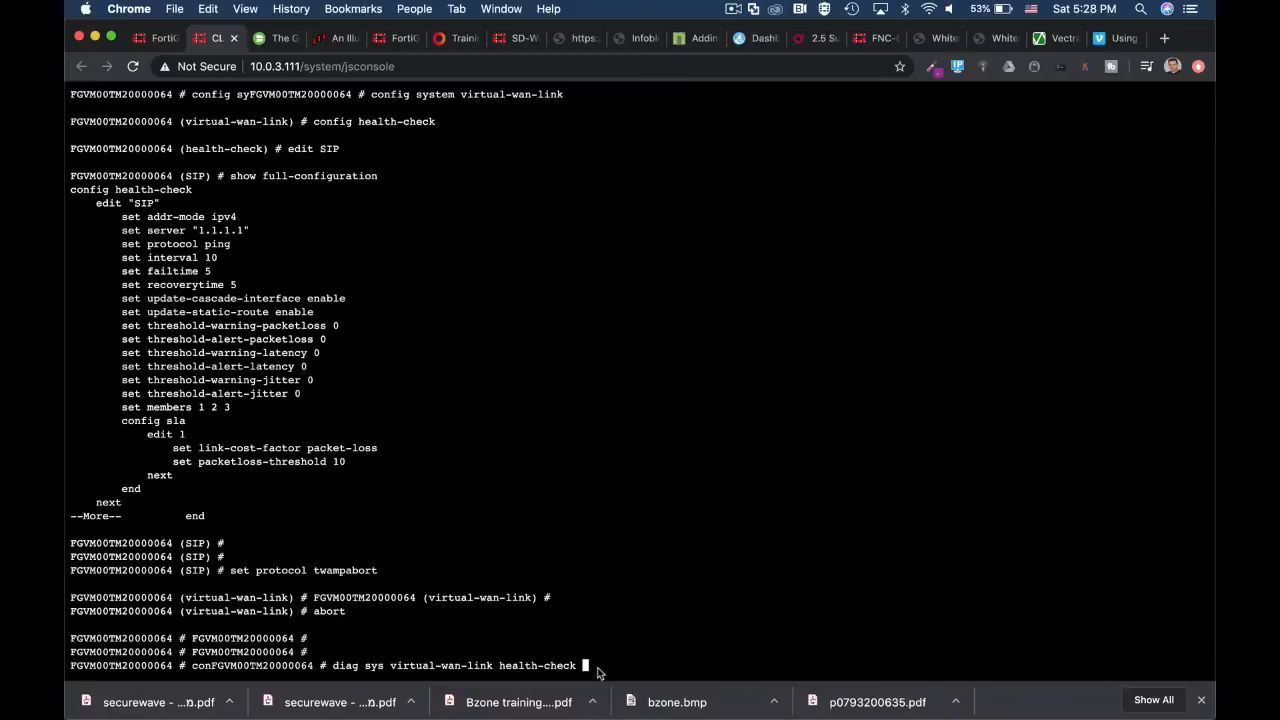
pyautogui.write('SIP')
pyautogui.press('Return')
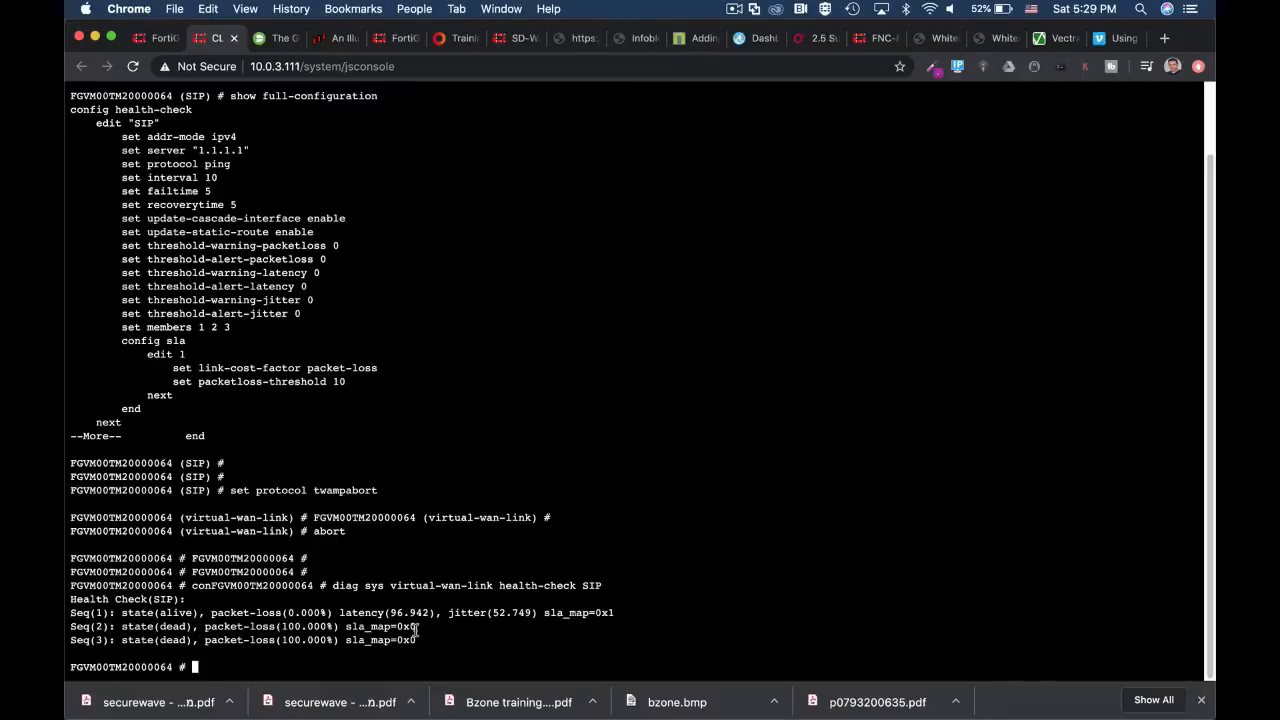
pyautogui.moveTo(350, 705)
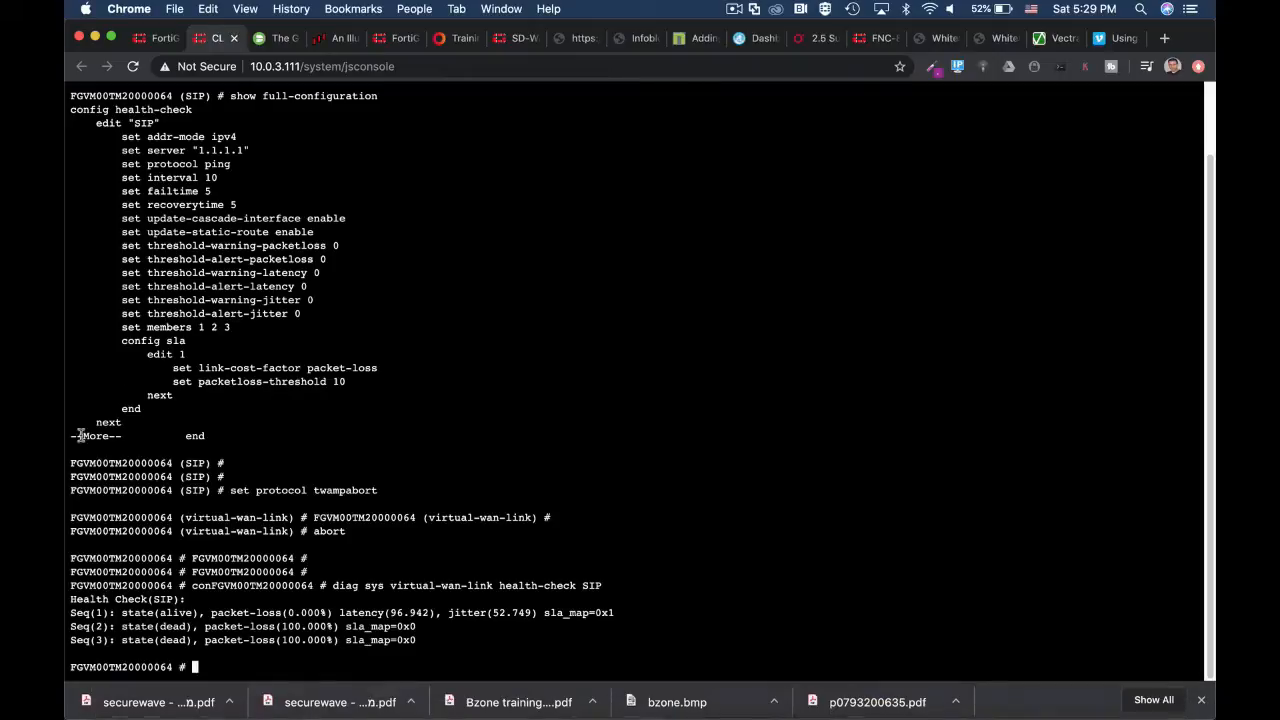
# Step: Close the detached console tab and run get router info kernel | grep "proto=17" in a newly opened CLI console
pyautogui.click(234, 39)
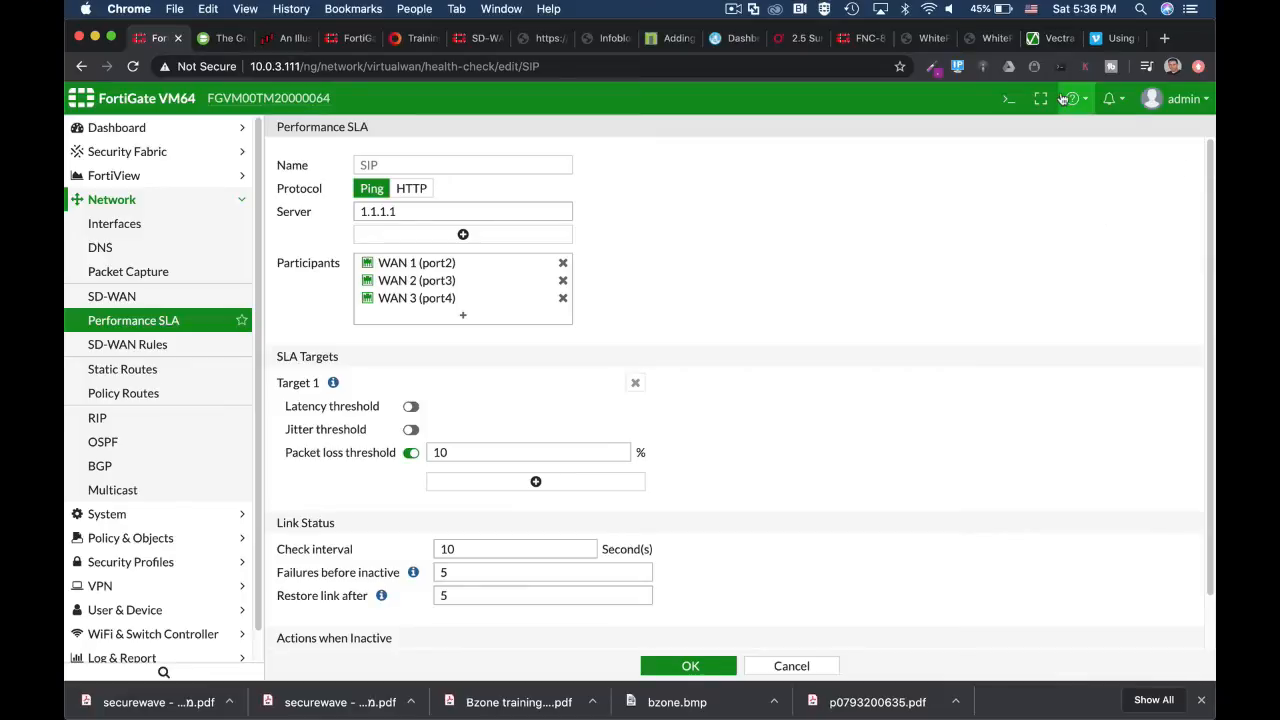
pyautogui.click(1005, 104)
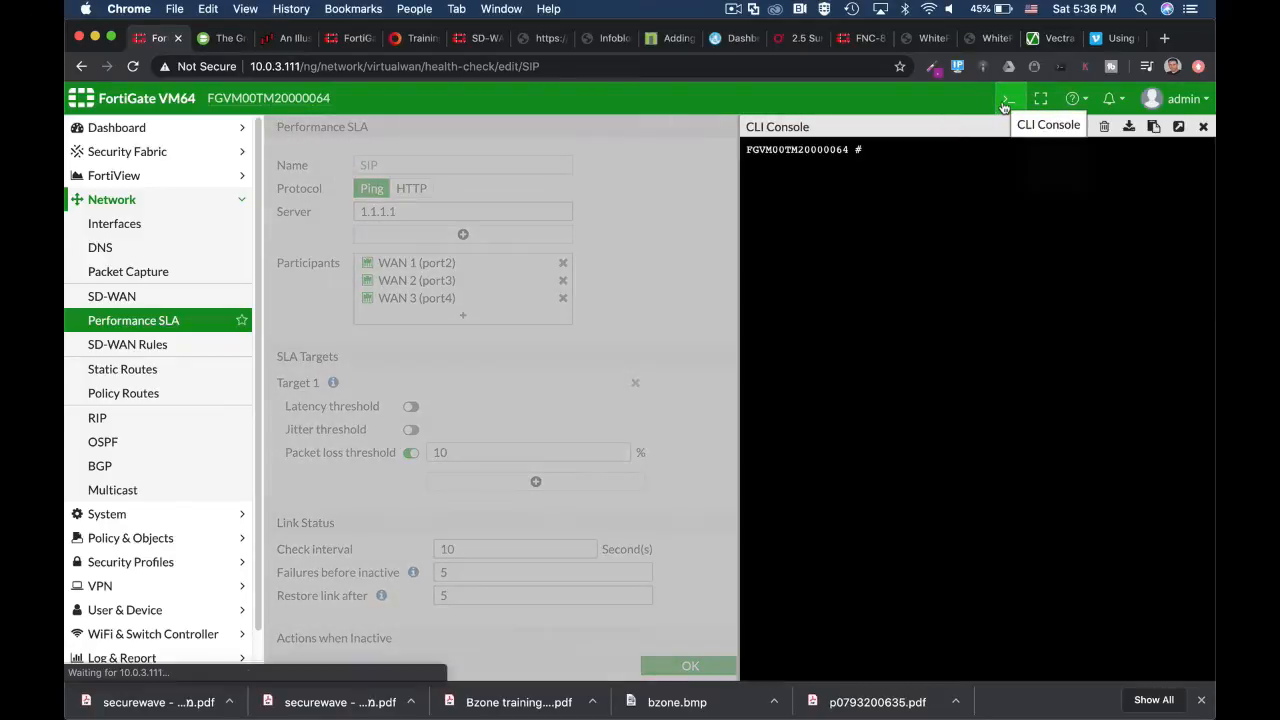
pyautogui.write('get rou')
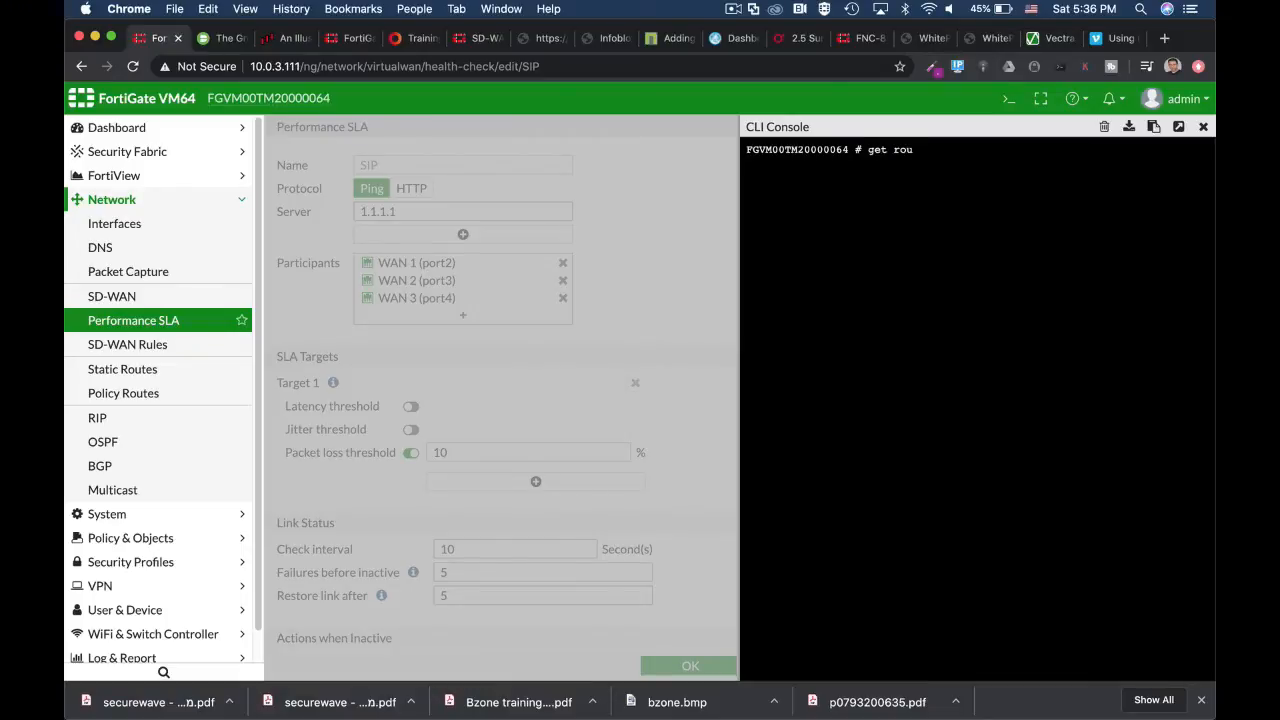
pyautogui.write('ter info kernel |')
pyautogui.write('grep "prot')
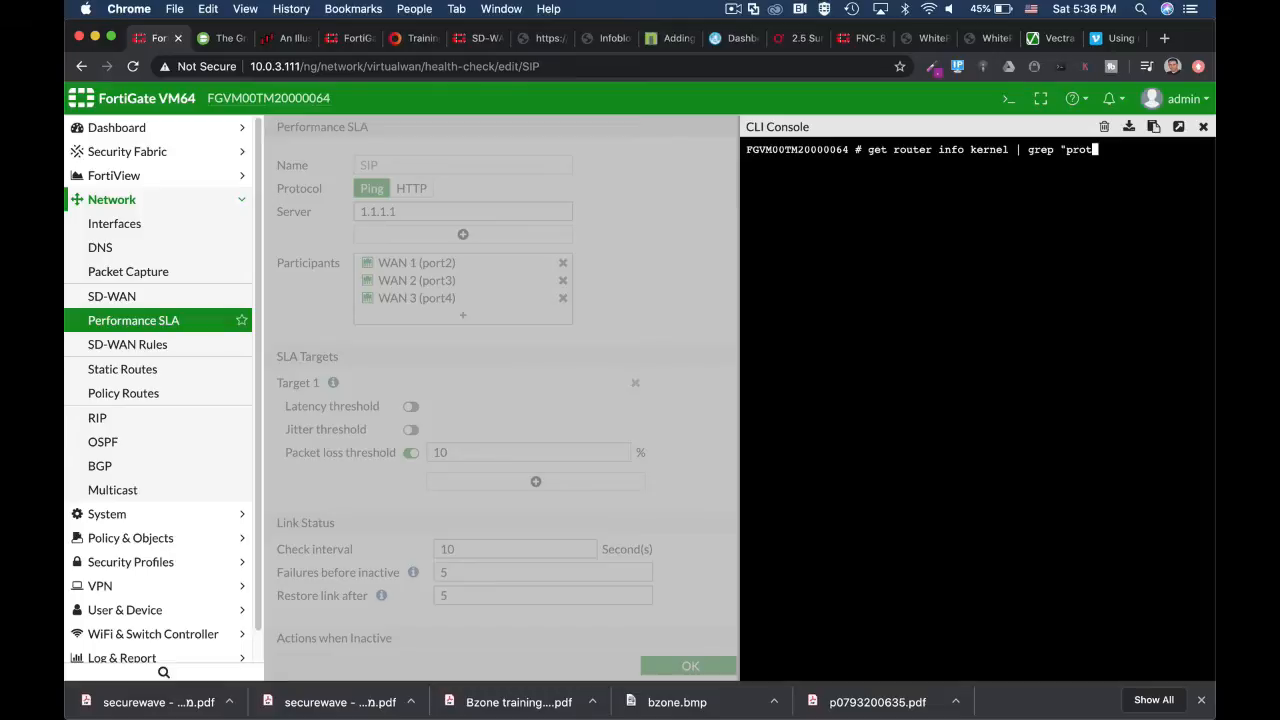
pyautogui.write('o=17"')
pyautogui.press('Return')
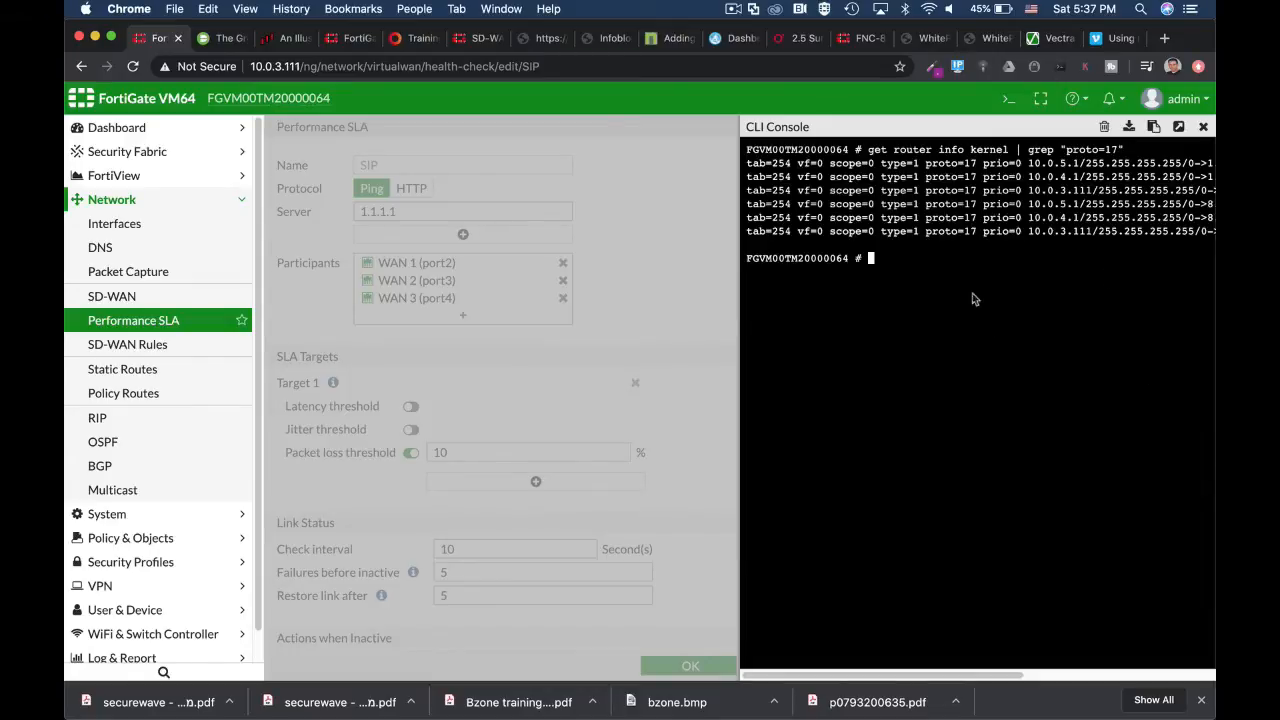
# Step: Detach the CLI console into its own browser tab and highlight the 1.1.1.1 and 8.8.8.8 destinations in the kernel route output
pyautogui.click(1179, 127)
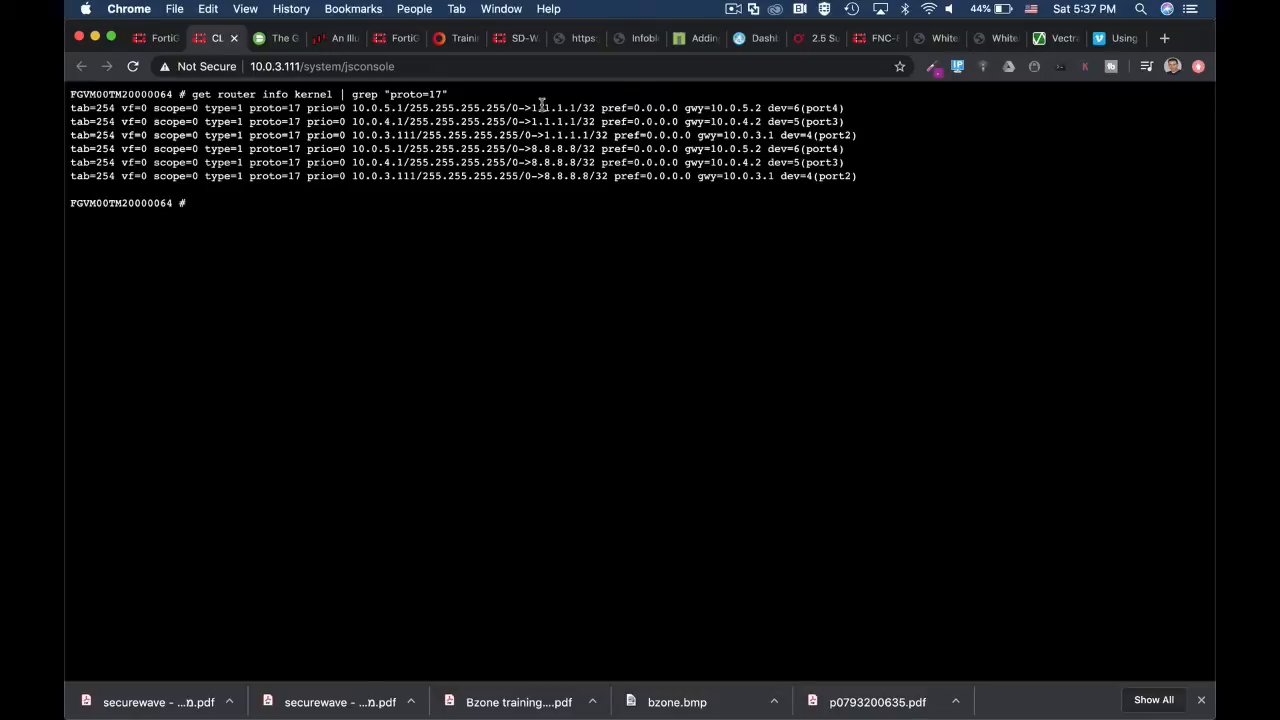
pyautogui.moveTo(531, 108); pyautogui.dragTo(581, 110)
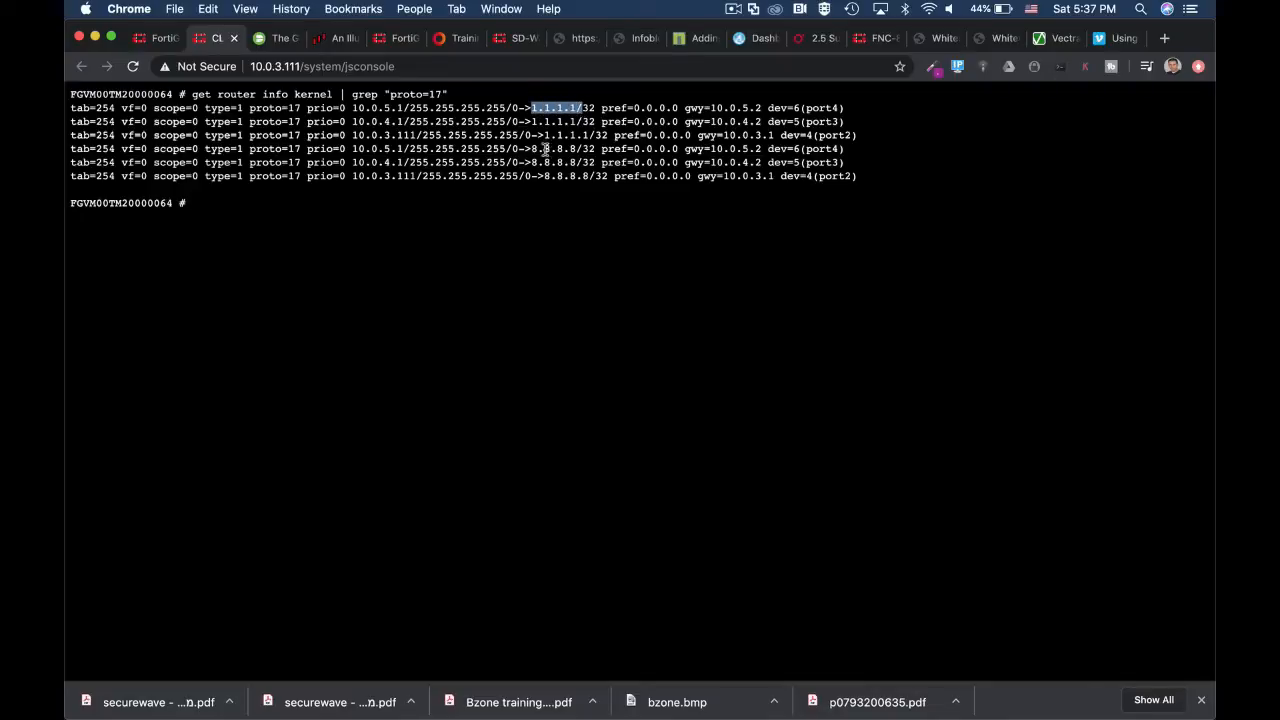
pyautogui.moveTo(531, 148); pyautogui.dragTo(575, 148)
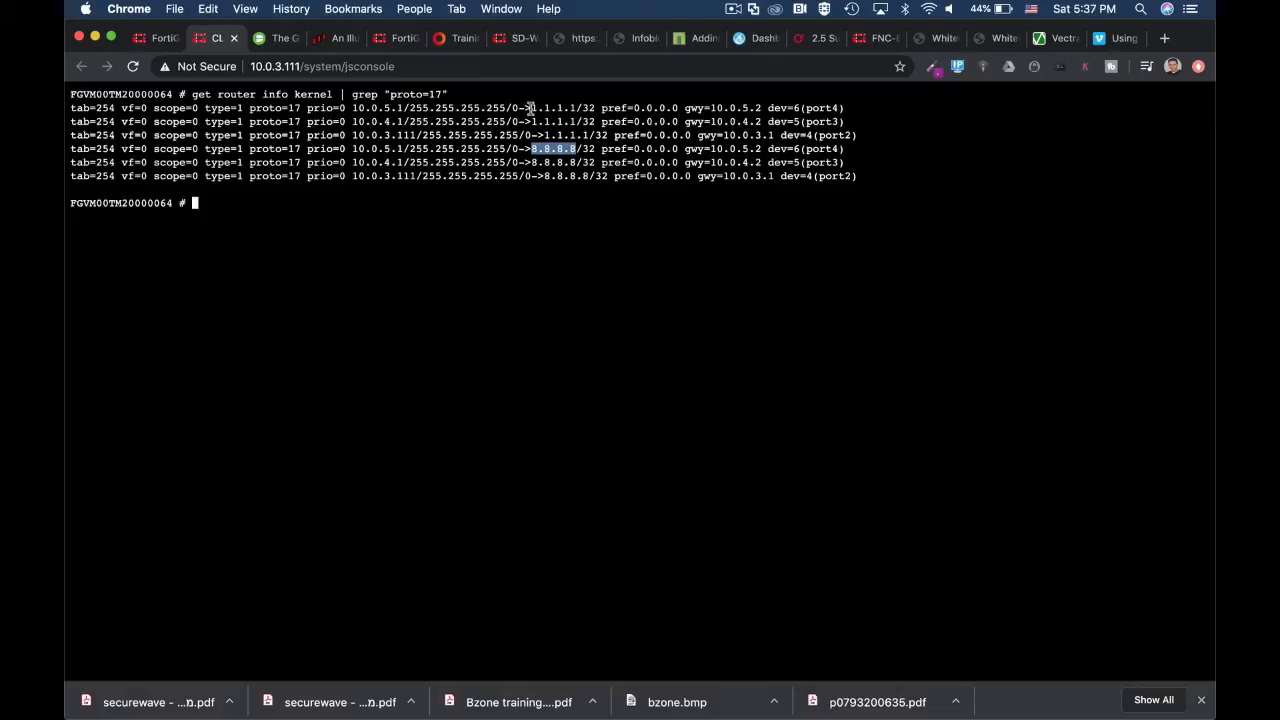
pyautogui.moveTo(531, 107); pyautogui.dragTo(576, 105)
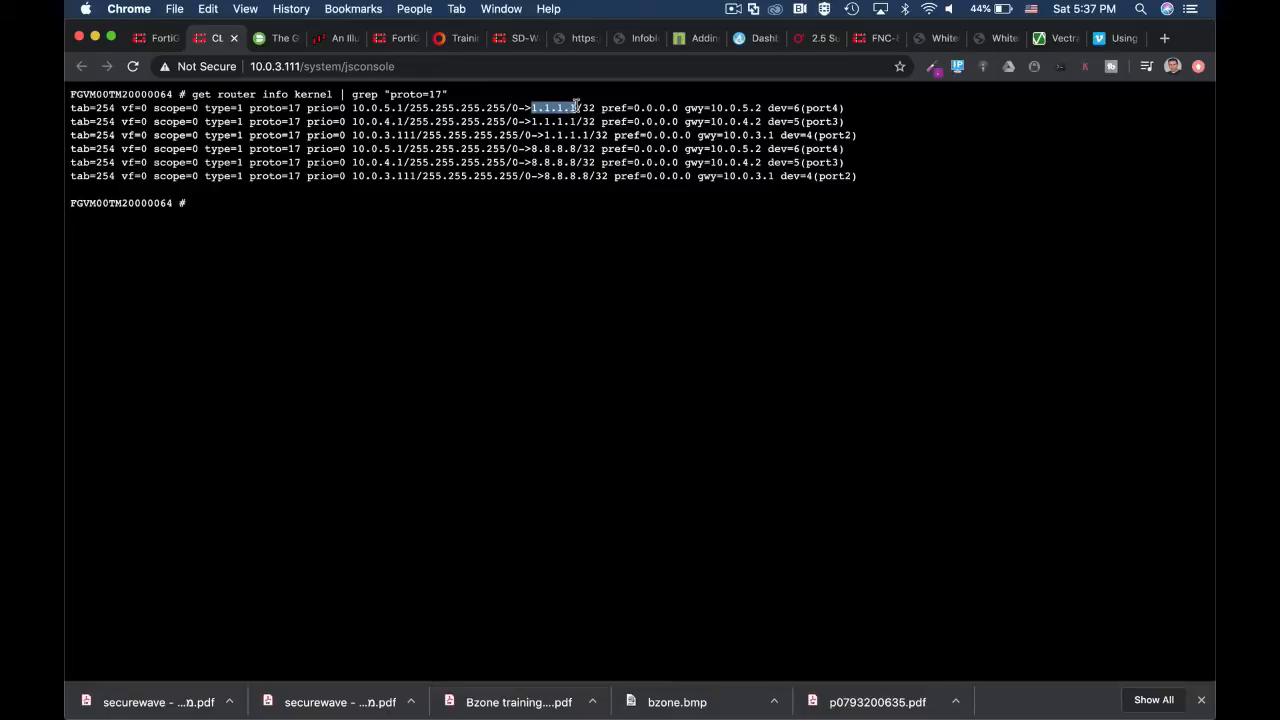
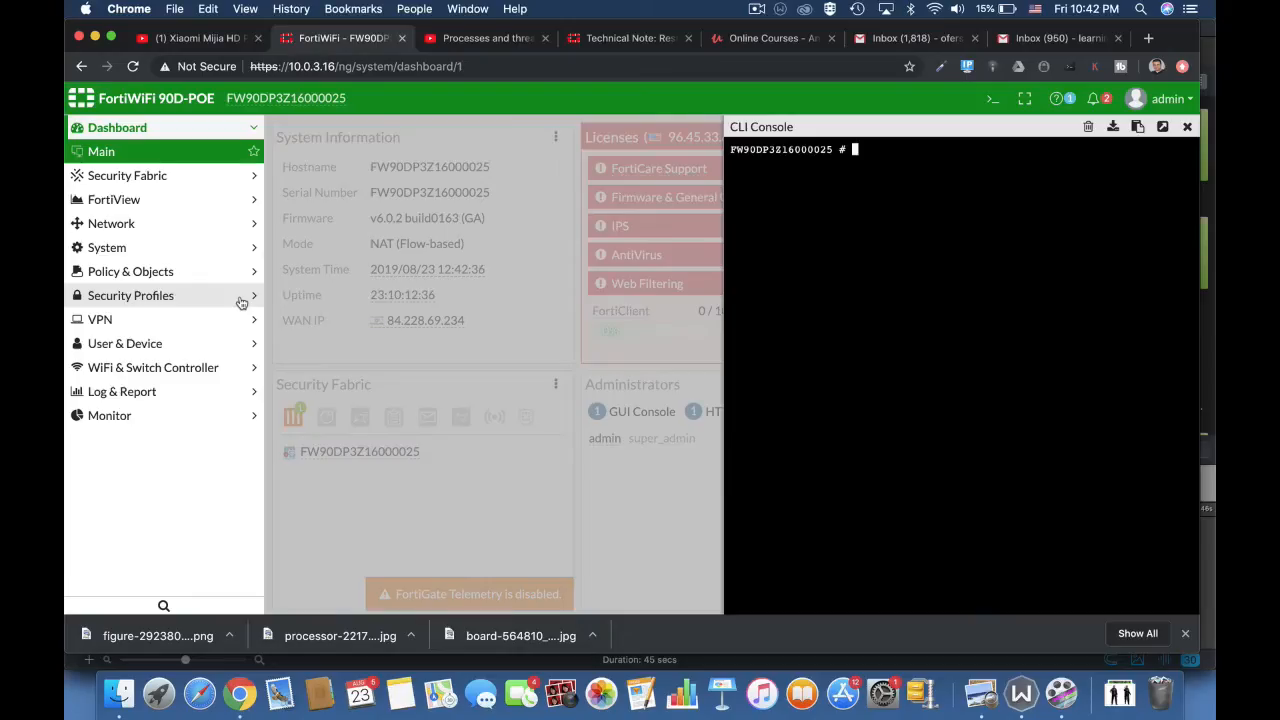
# Step: Run diag sys top in the CLI console to view the running processes, and quit the live listing
pyautogui.write('diag sys top')
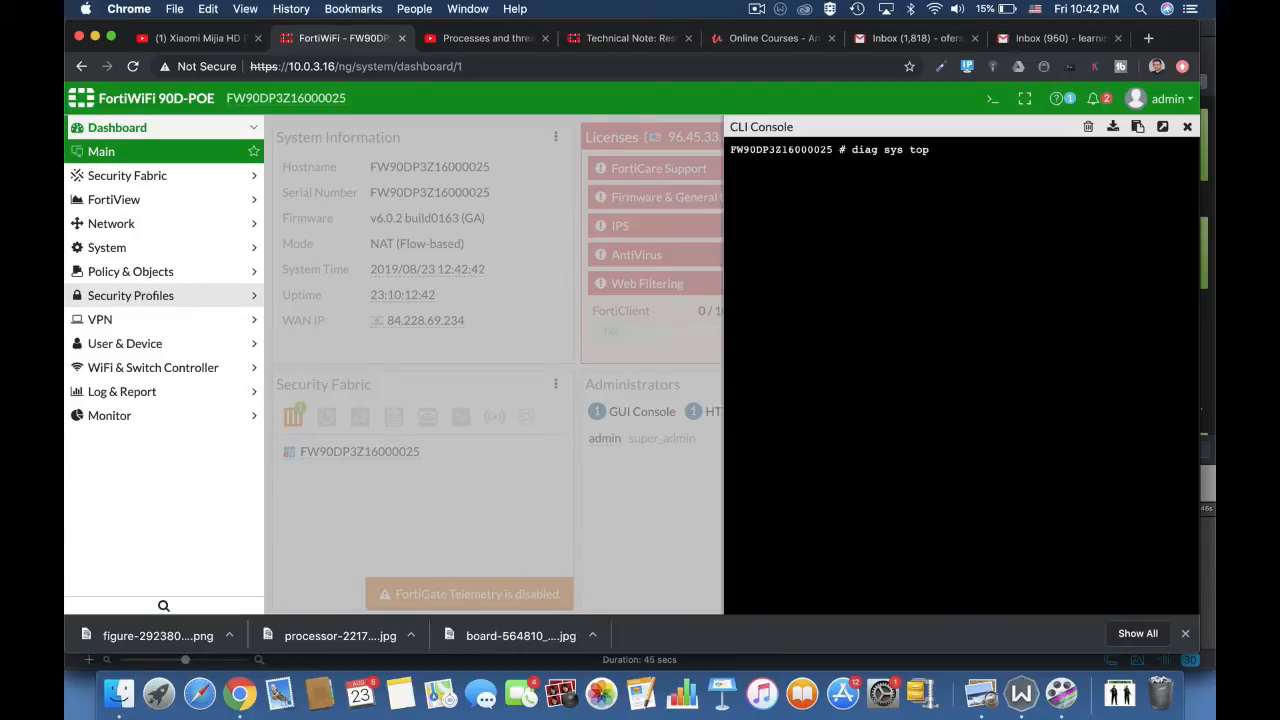
pyautogui.press('Return')
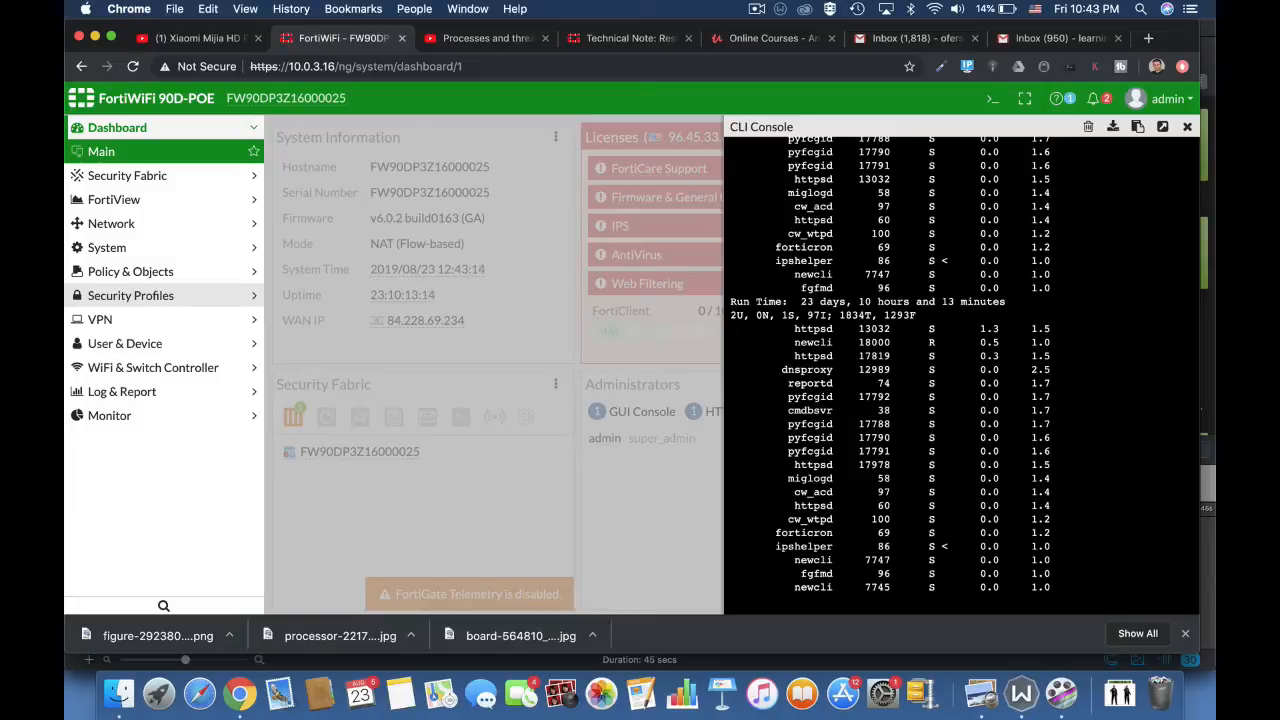
pyautogui.press('q')
pyautogui.write('get sys')
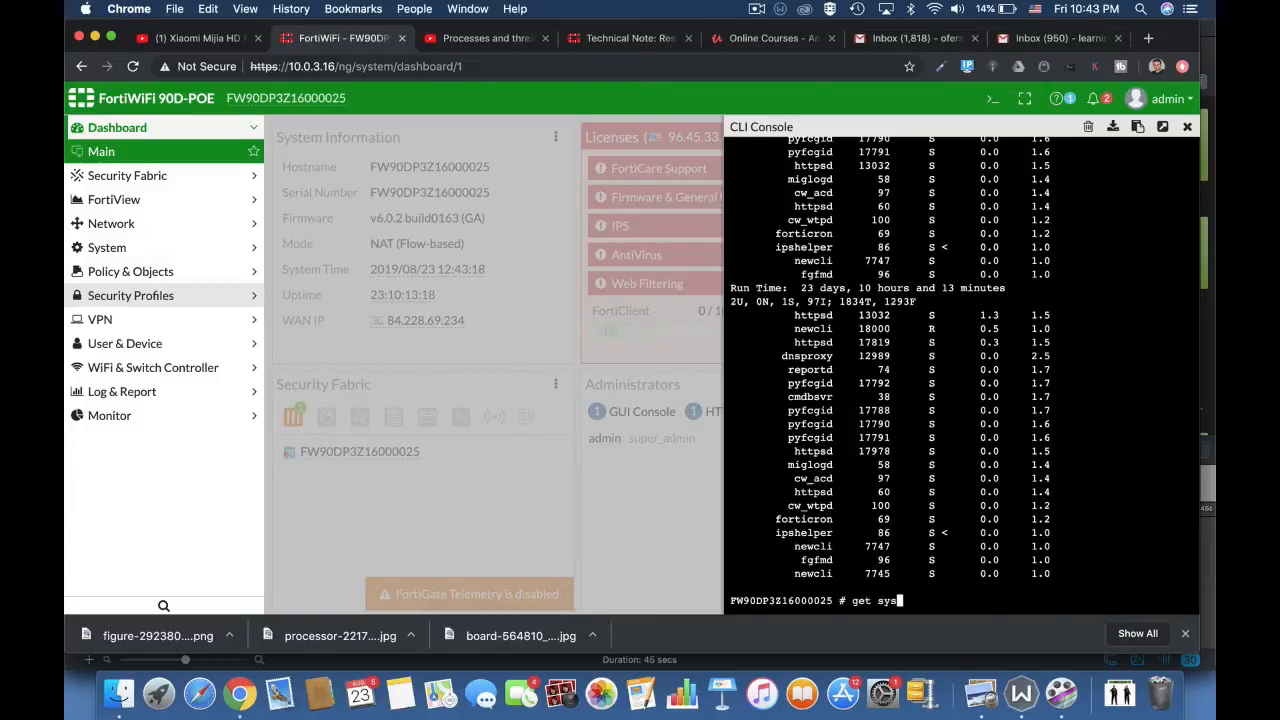
pyautogui.press('Return')
pyautogui.press('Return')
pyautogui.press('Return')
pyautogui.press('Return')
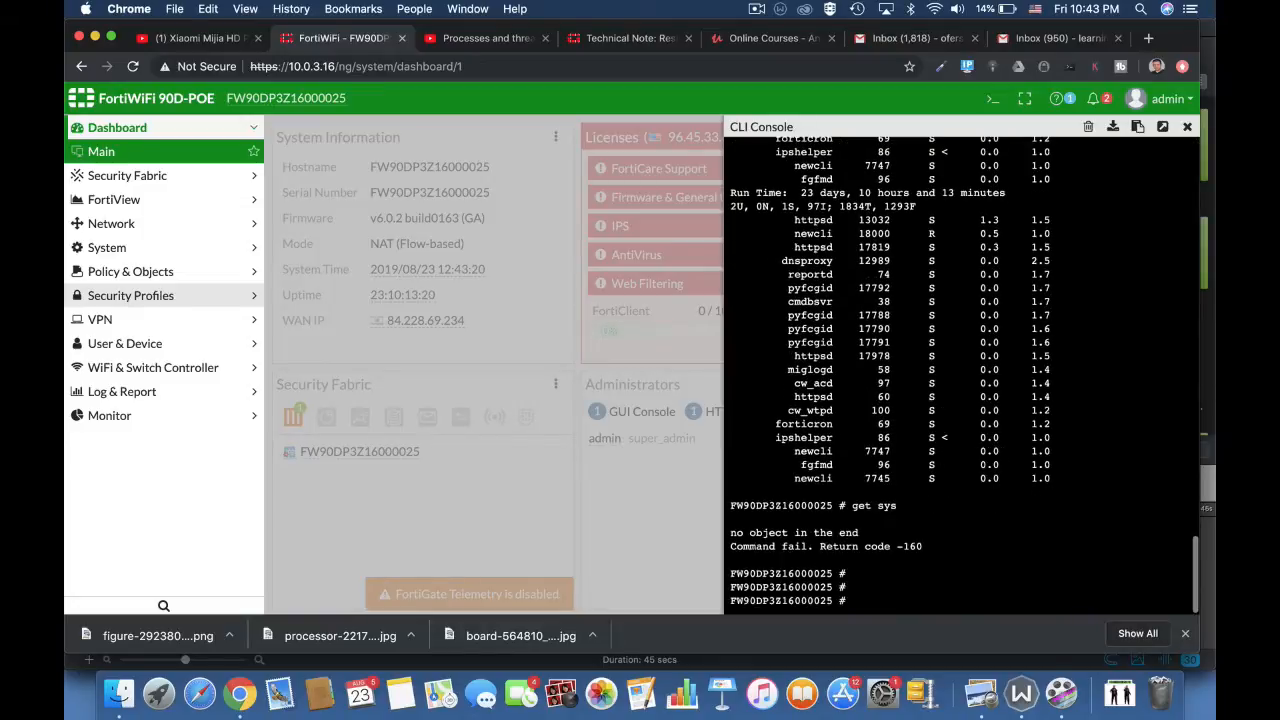
# Step: Run get system performance top at the CLI prompt, completing the keywords automatically
pyautogui.write('get s')
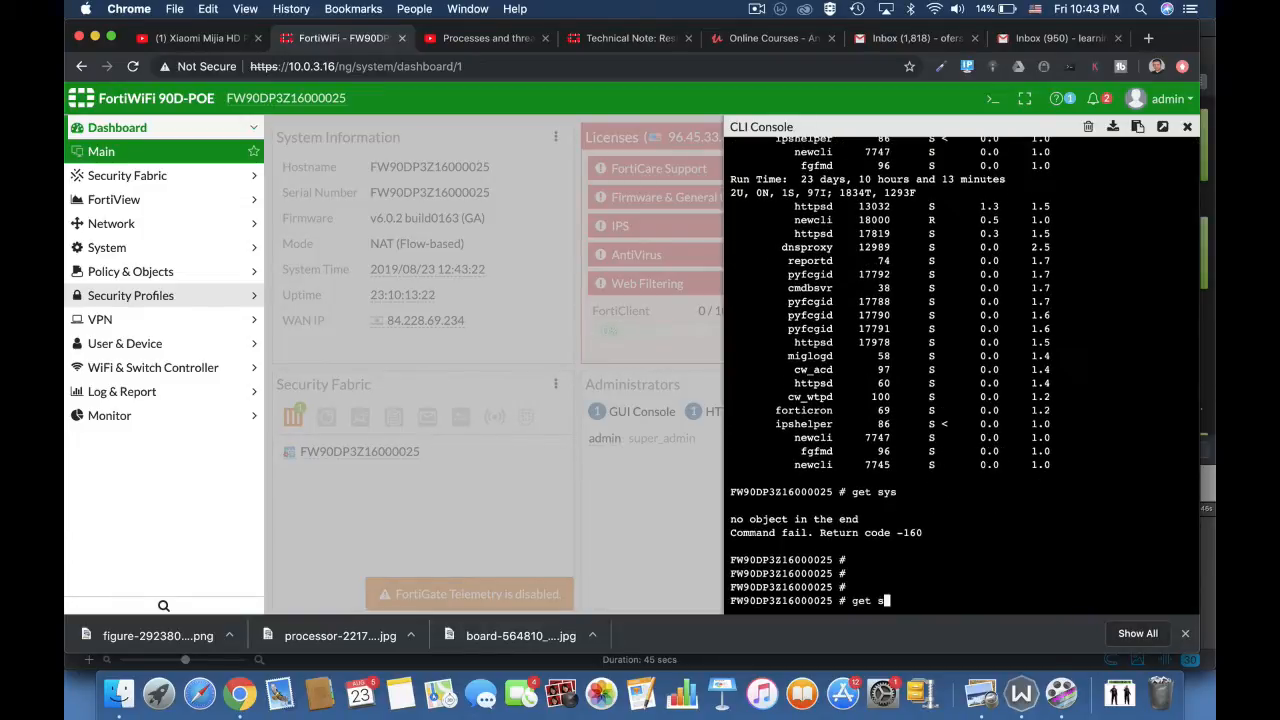
pyautogui.write('ys')
pyautogui.press('Tab')
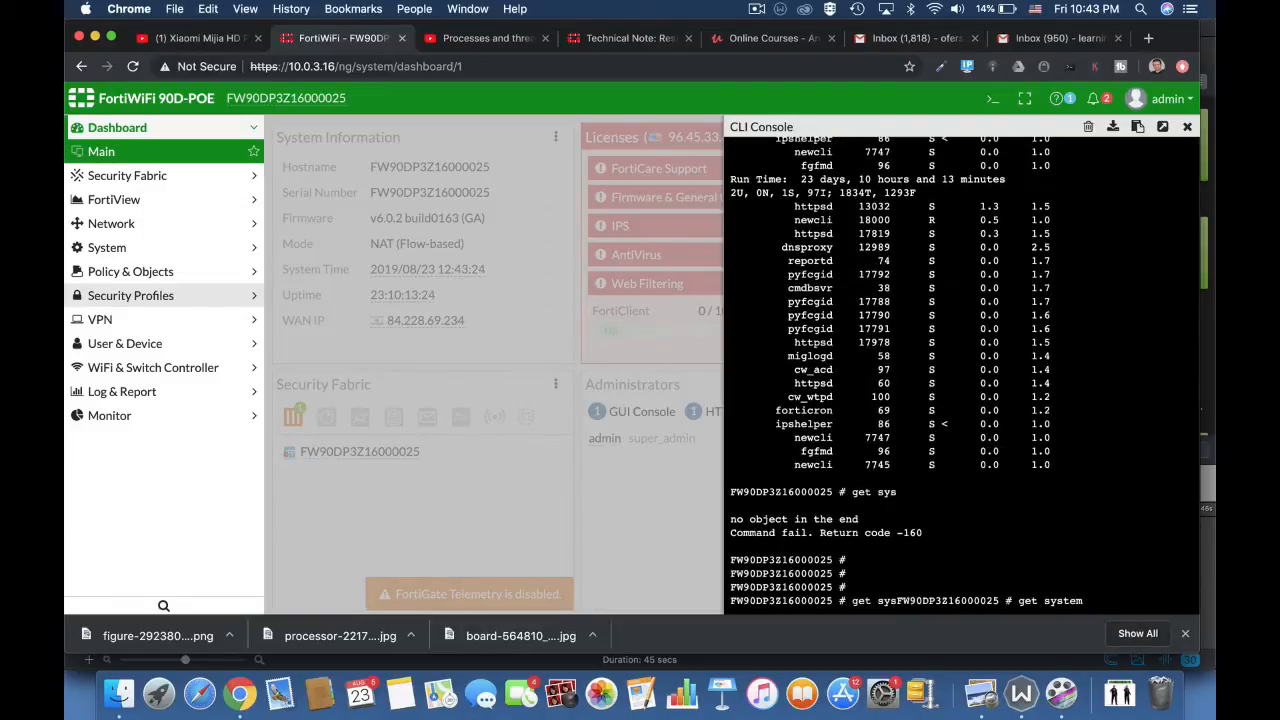
pyautogui.write('per')
pyautogui.press('Tab')
pyautogui.write('top')
pyautogui.press('Return')
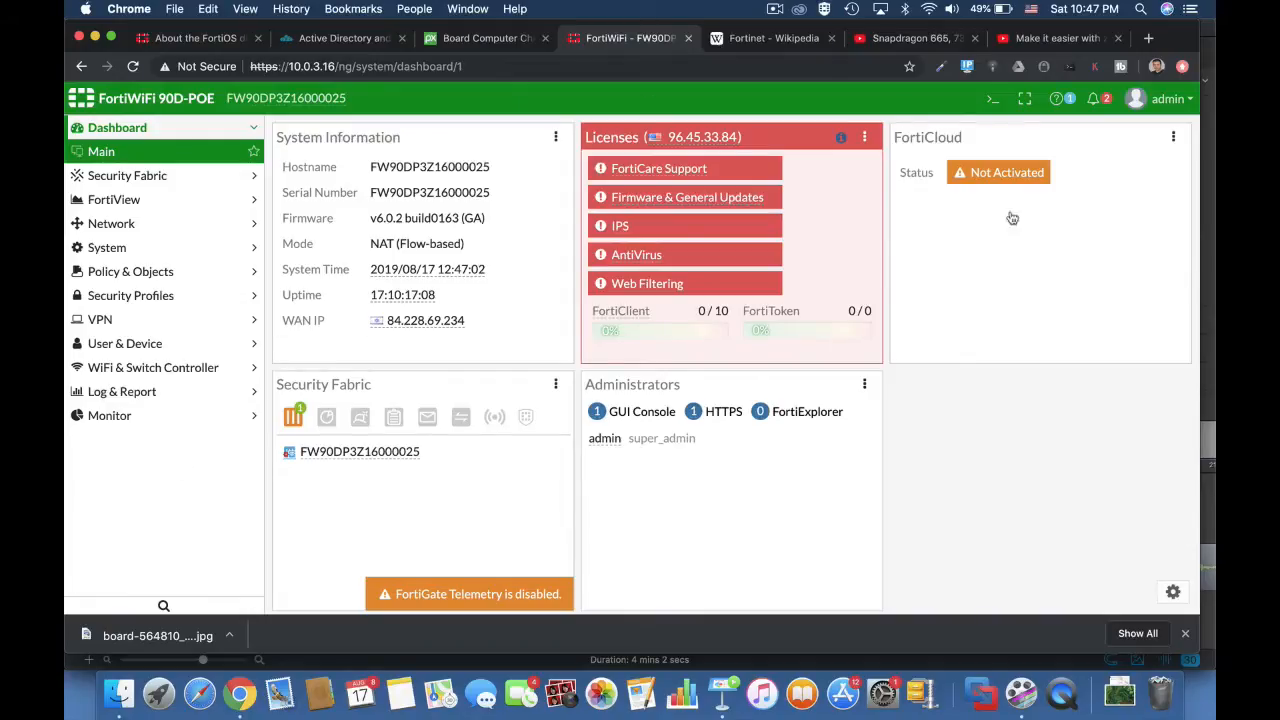
# Step: With the CLI console closed, look through the default AntiVirus, DNS Filter and Intrusion Prevention security profiles
pyautogui.click(992, 102)
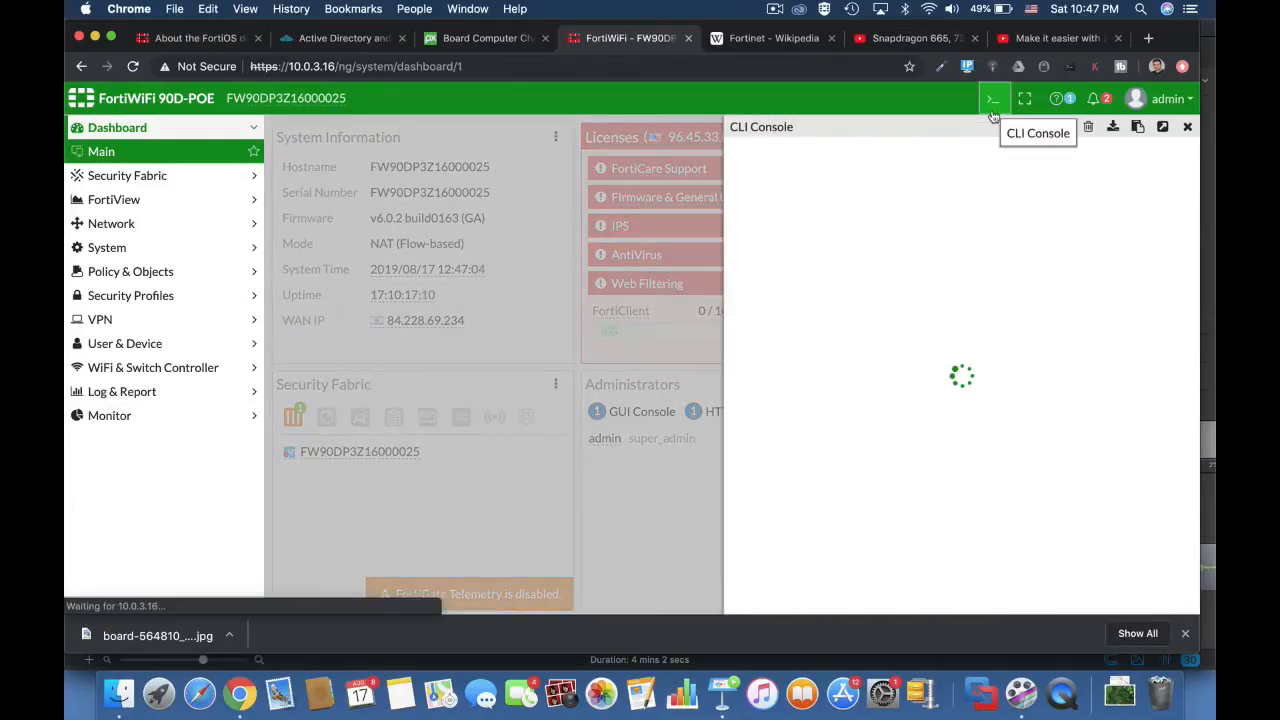
pyautogui.click(1190, 127)
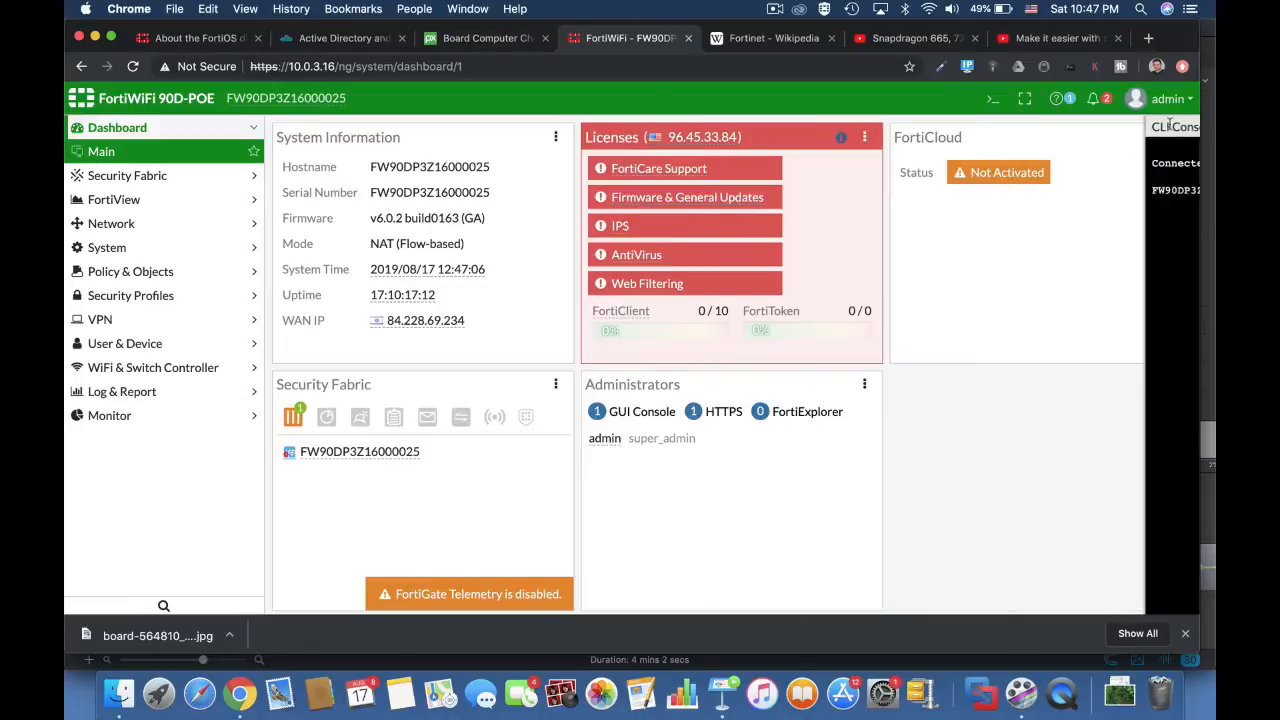
pyautogui.click(170, 295)
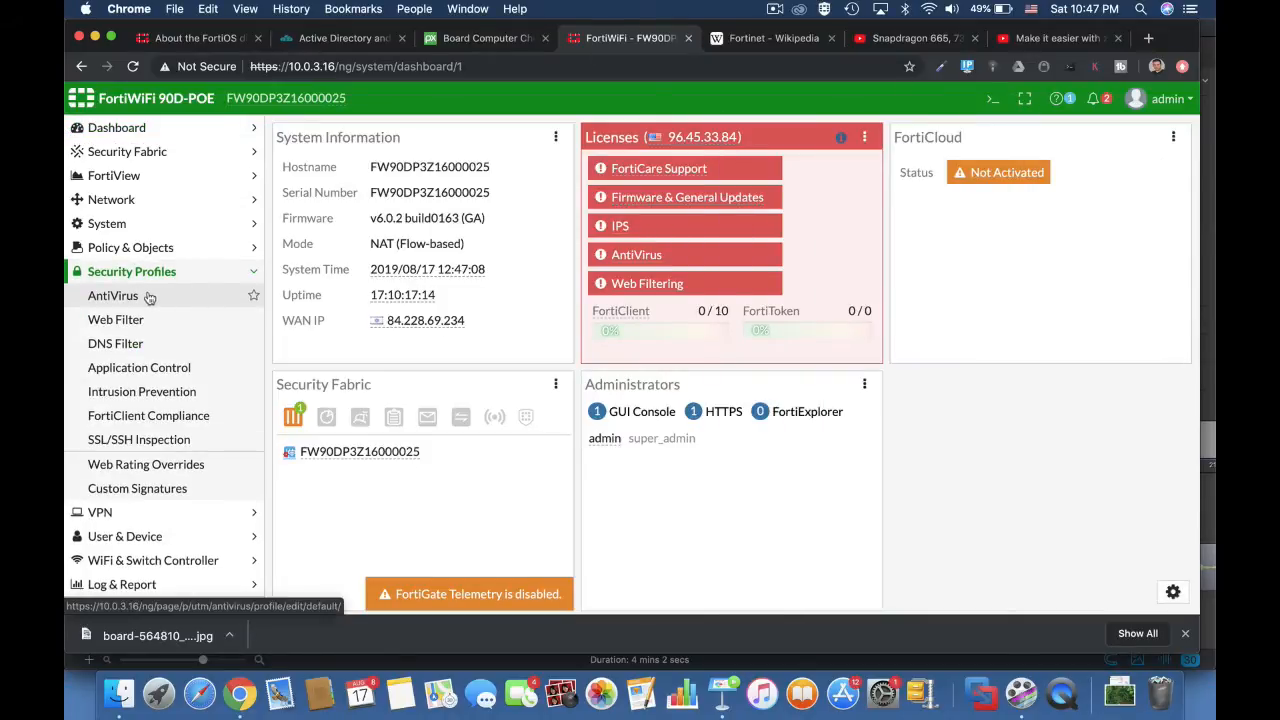
pyautogui.click(150, 299)
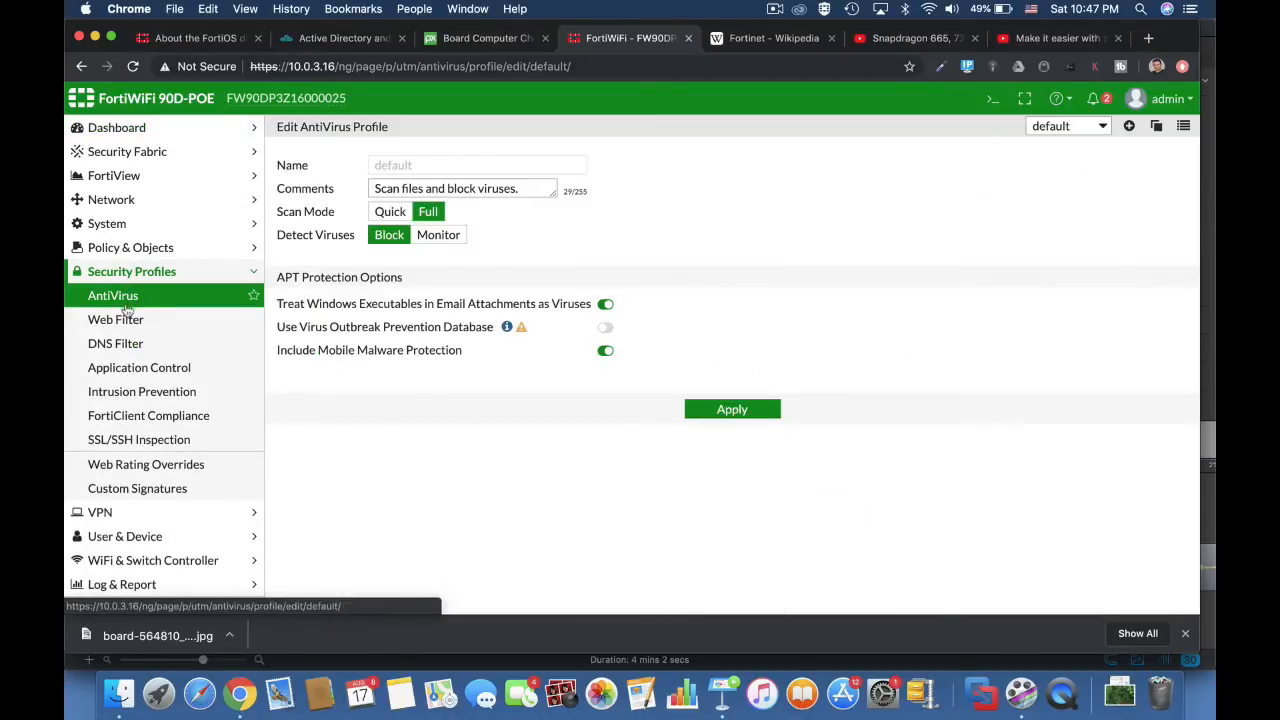
pyautogui.click(126, 368)
pyautogui.click(122, 345)
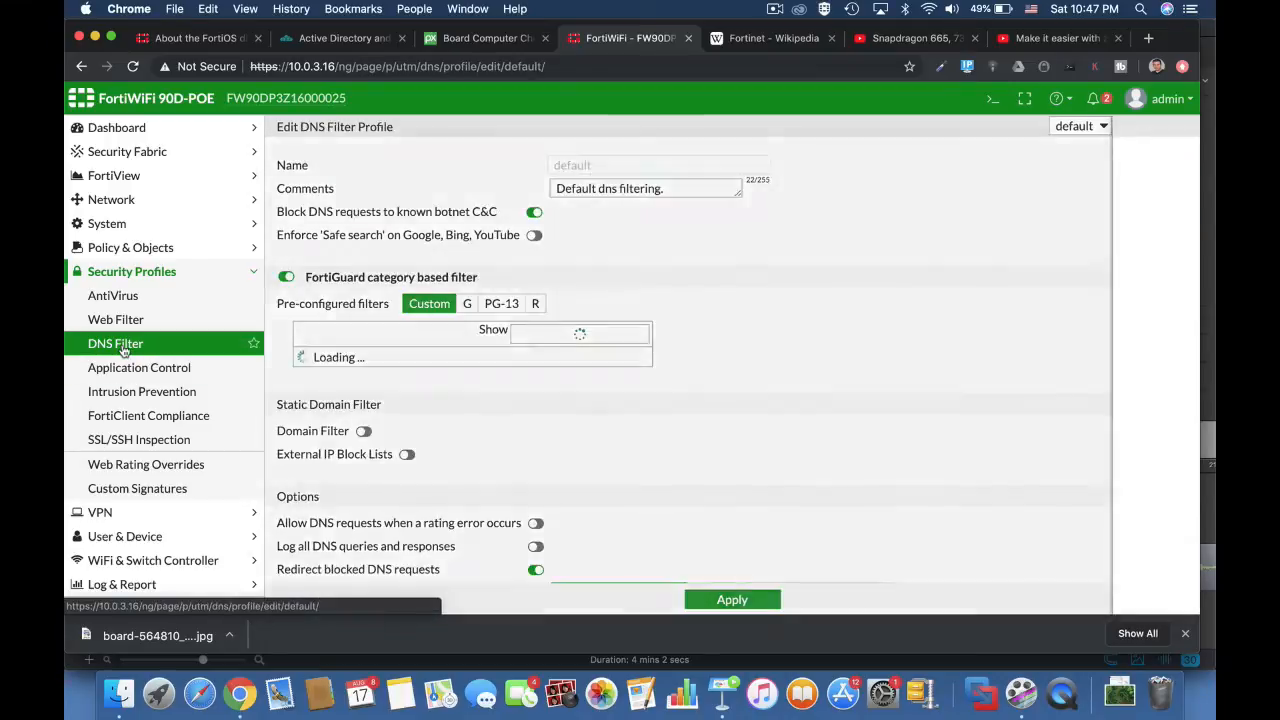
pyautogui.click(120, 392)
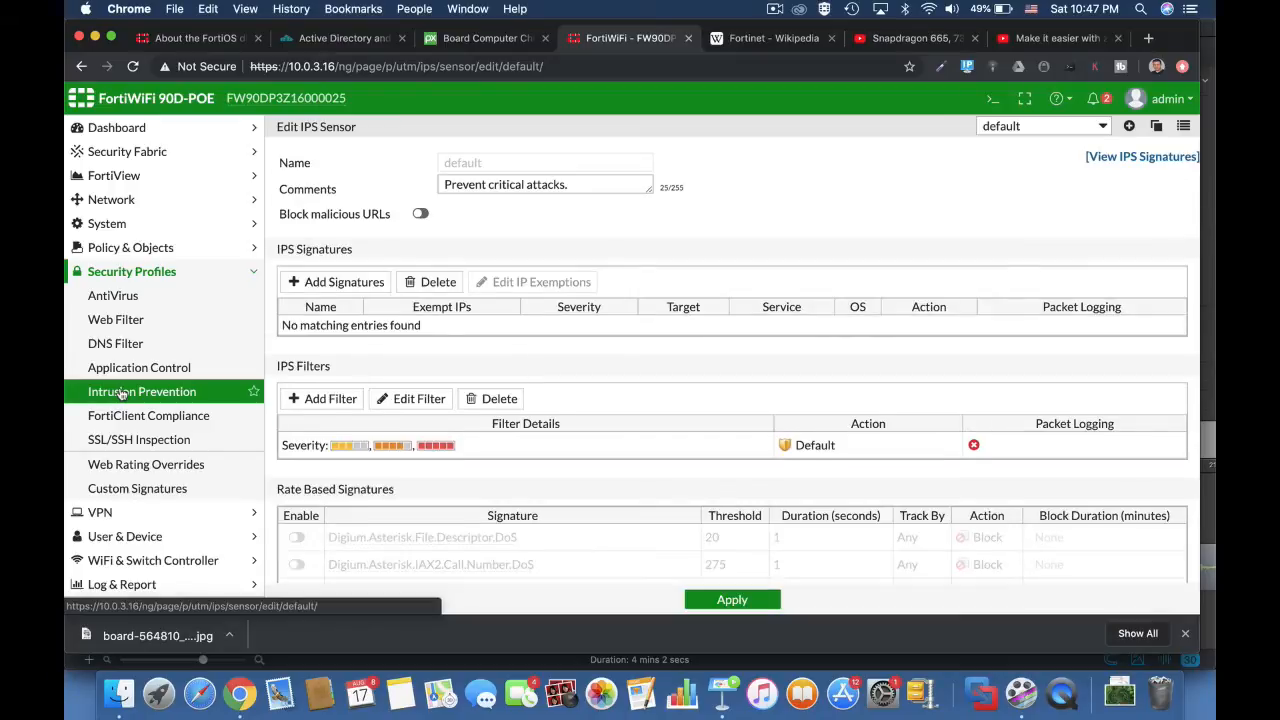
pyautogui.scroll(-5, 687, 512)
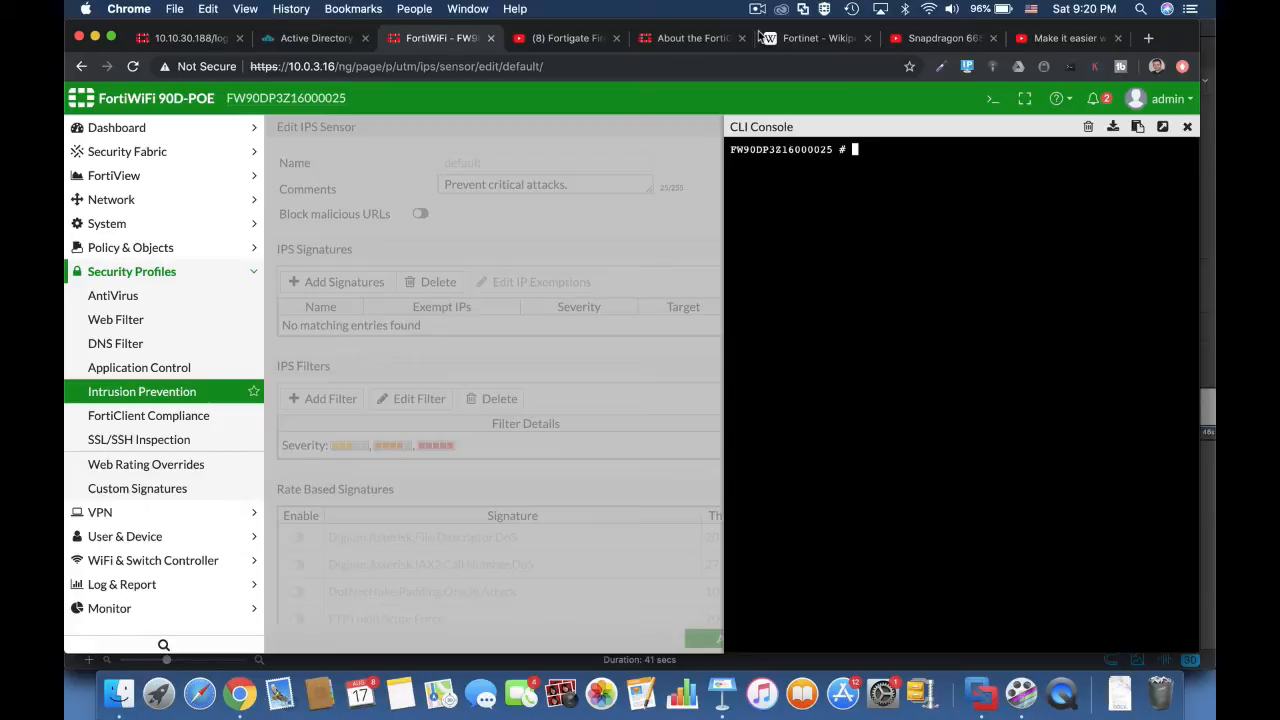
# Step: Run diag sys top in the CLI console with its default settings and quit the process listing
pyautogui.write('diag sys top')
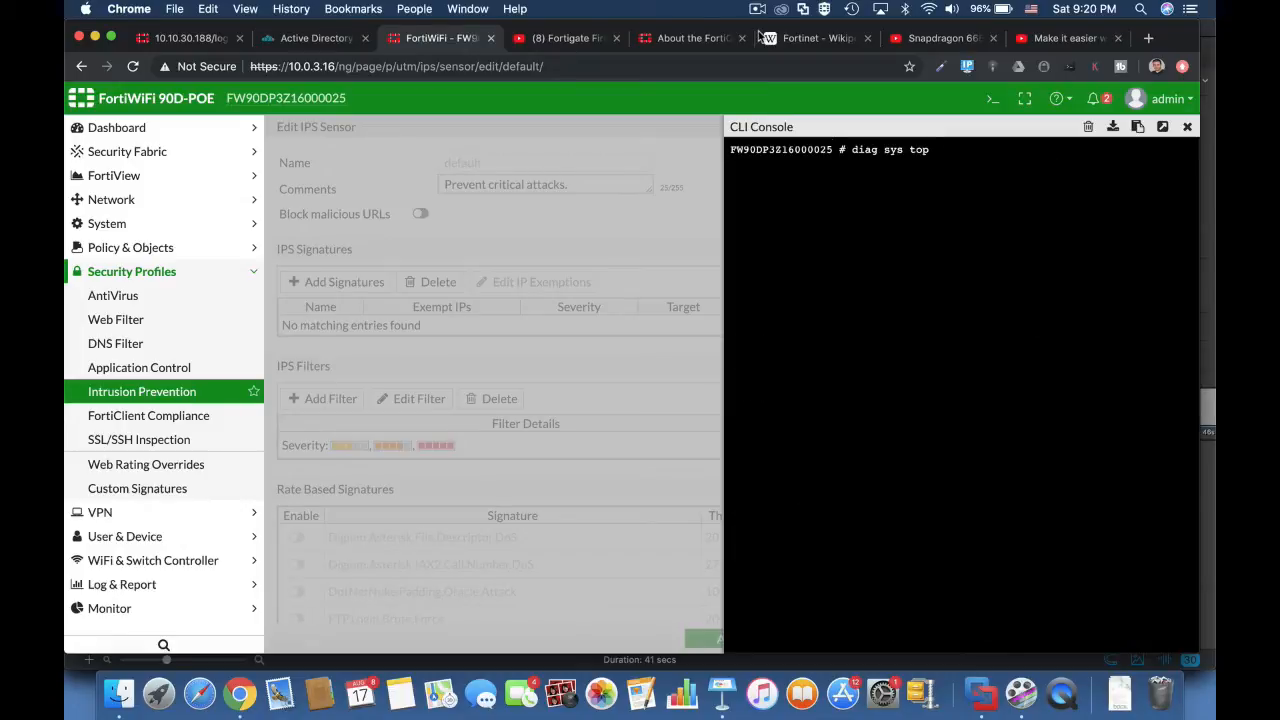
pyautogui.press('Return')
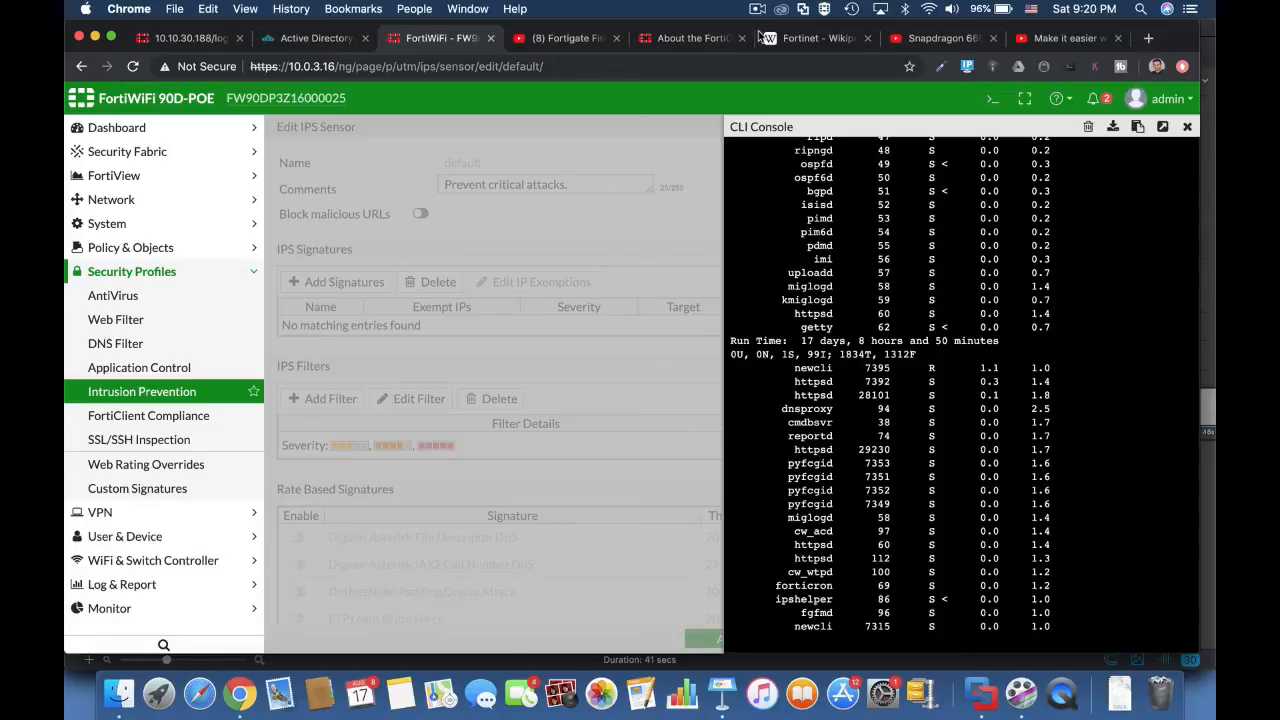
pyautogui.write('q')
pyautogui.write('di')
pyautogui.write('ag sys t')
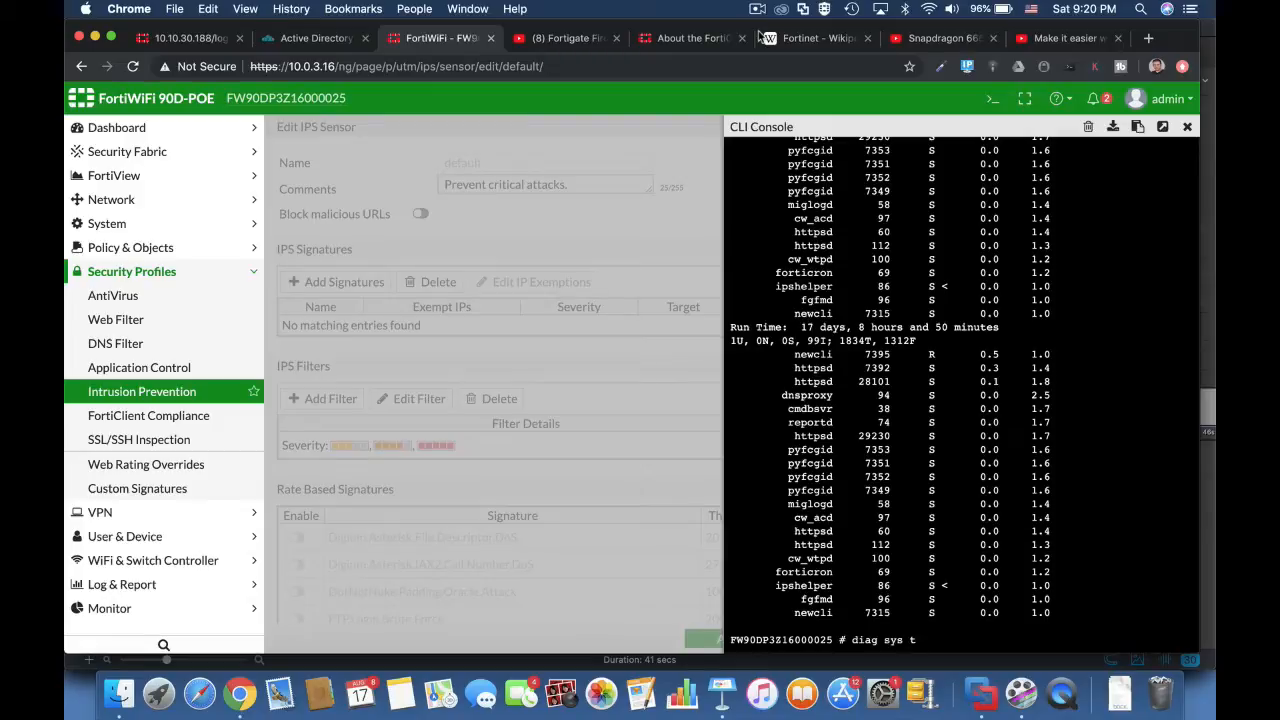
pyautogui.write('op 5')
# Step: Run diag sys top 5 20 to list 20 processes refreshed every 5 seconds, and return to the CLI prompt
pyautogui.write('20')
pyautogui.press('Return')
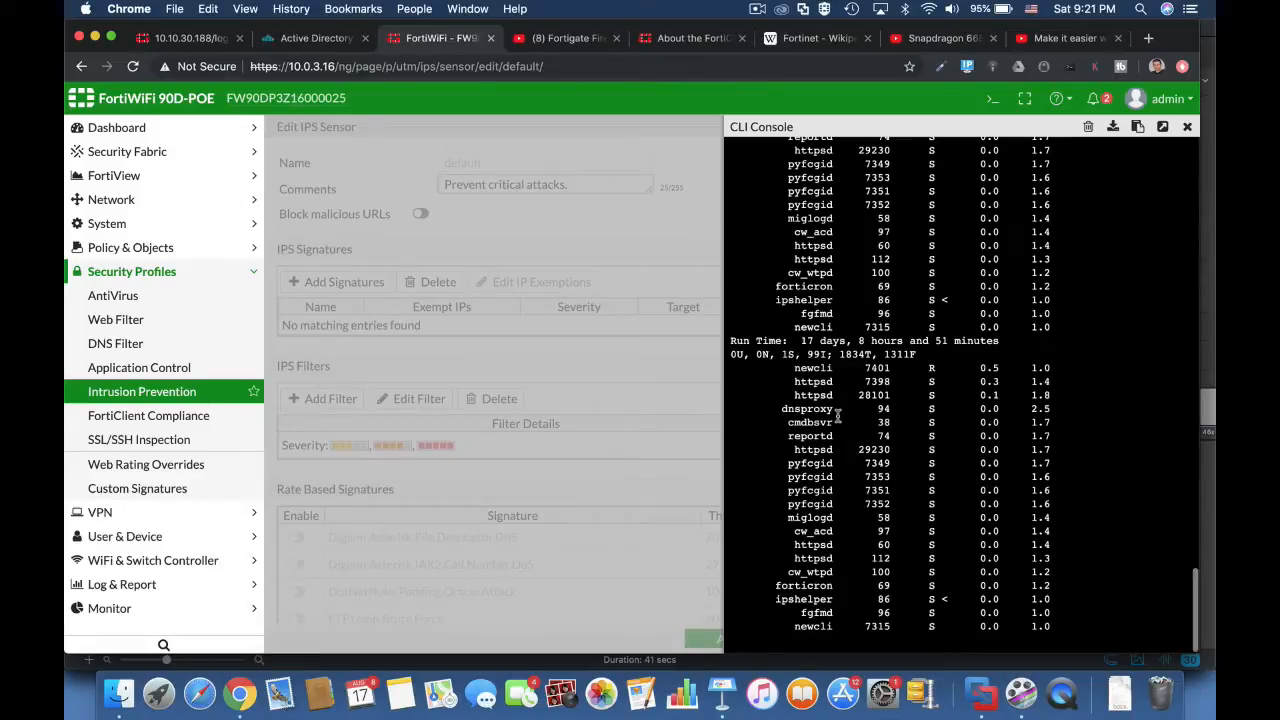
pyautogui.press('q')
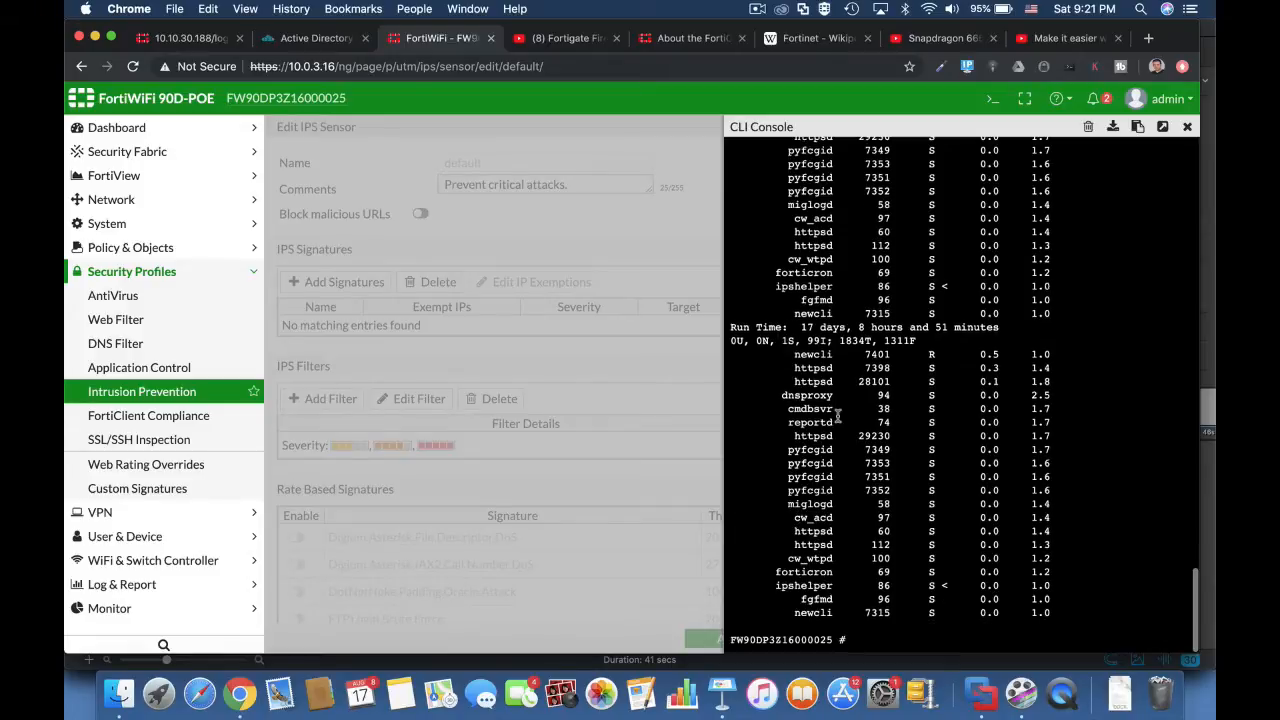
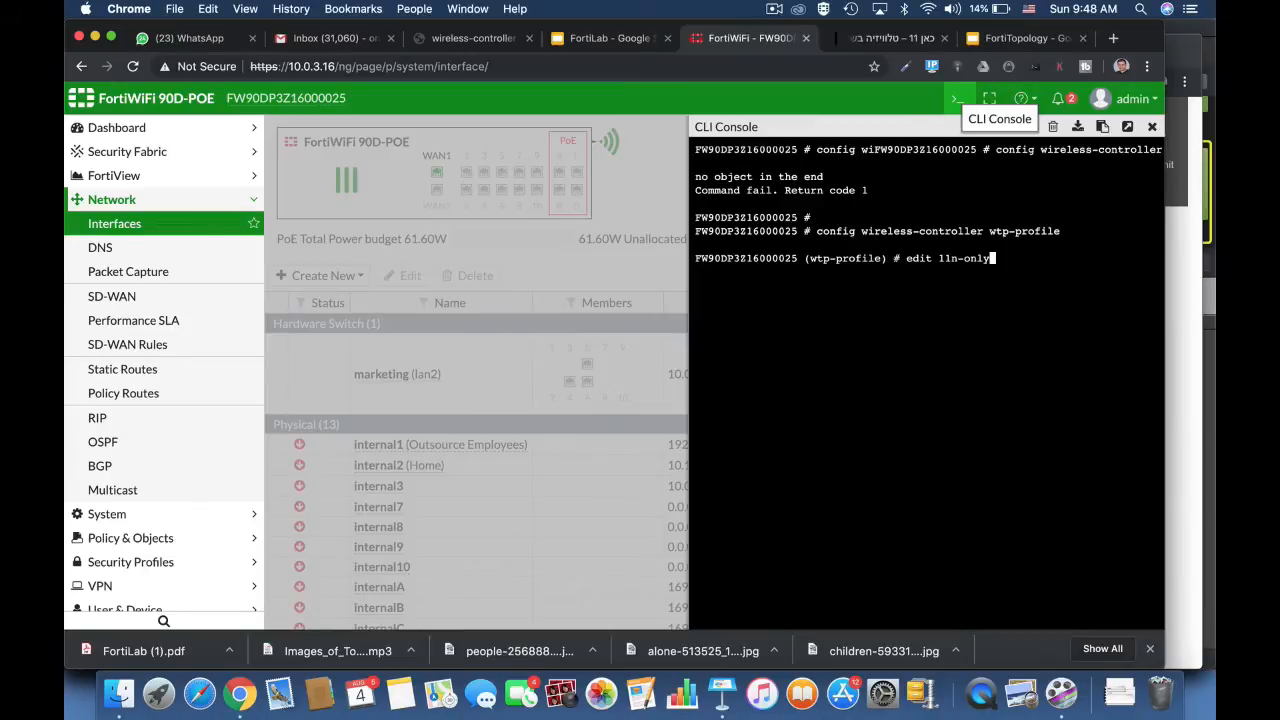
# Step: Open the 11n-only wireless controller WTP profile for editing and enter its radio-1 configuration
pyautogui.press('Return')
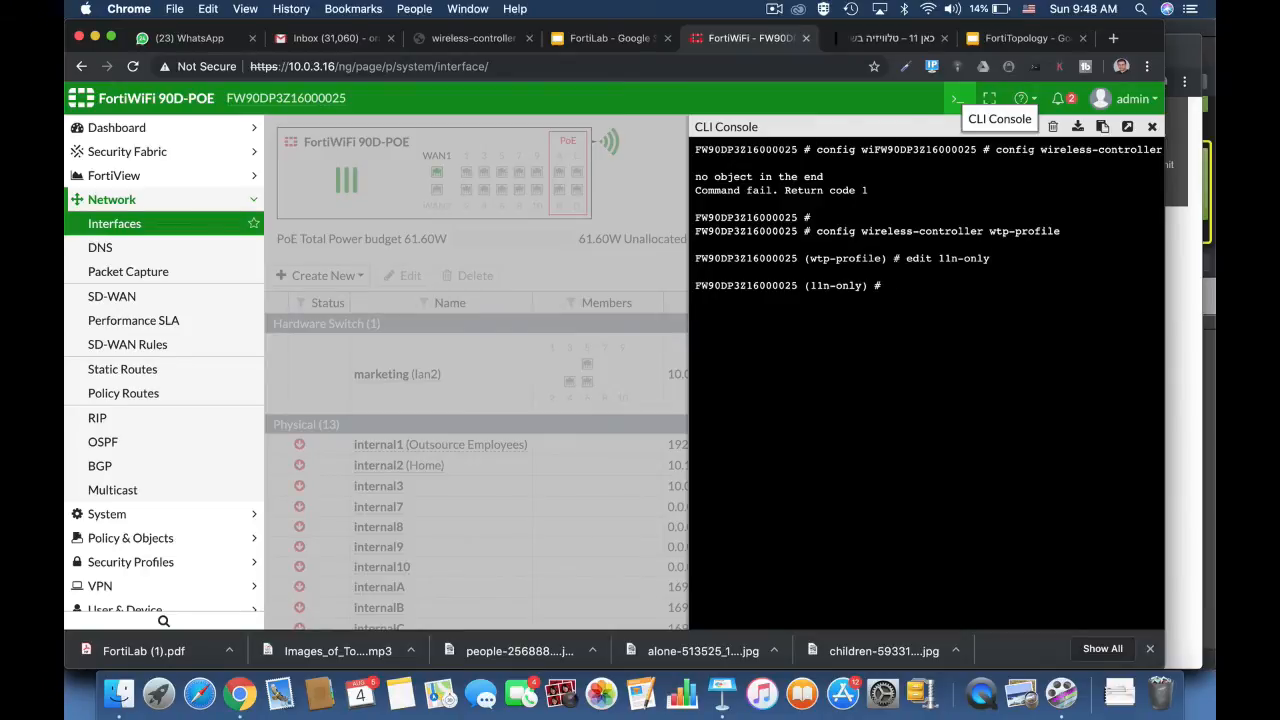
pyautogui.write('config radio-1')
pyautogui.press('Return')
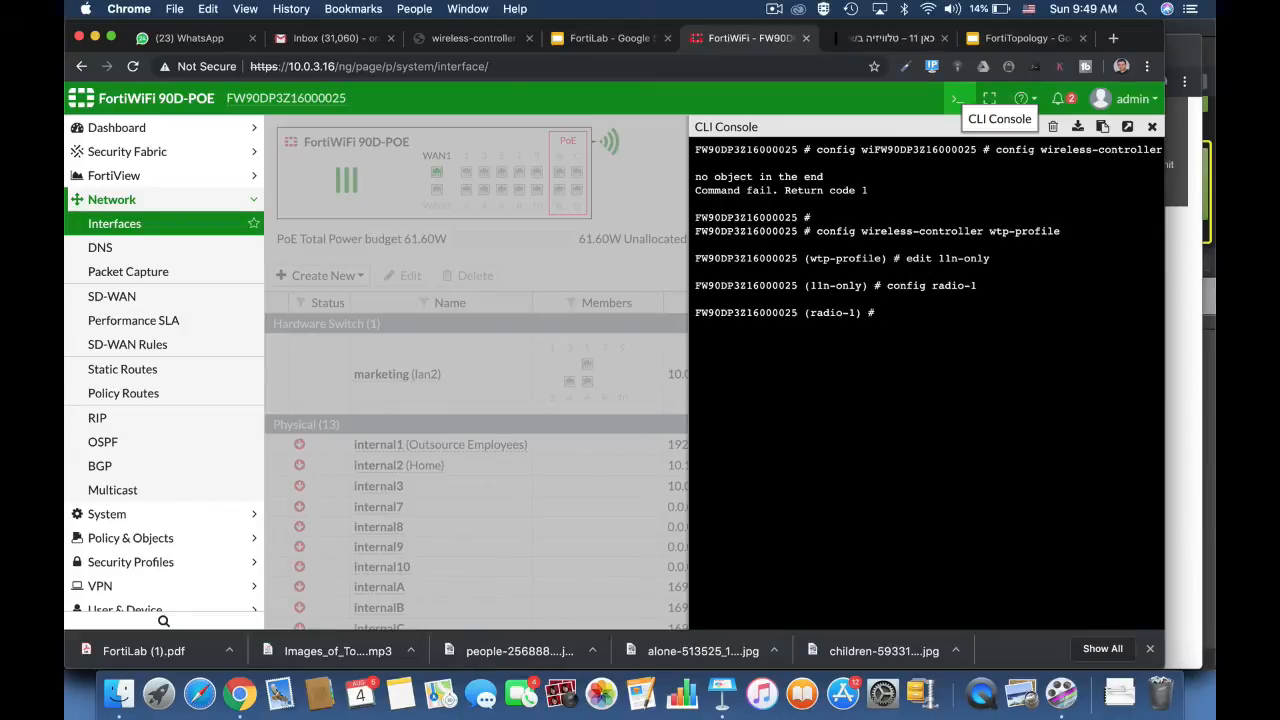
# Step: Set the beacon interval of radio-1 to 300, completing the setting name automatically
pyautogui.write('set bea')
pyautogui.press('Tab')
pyautogui.write('300')
pyautogui.press('Return')
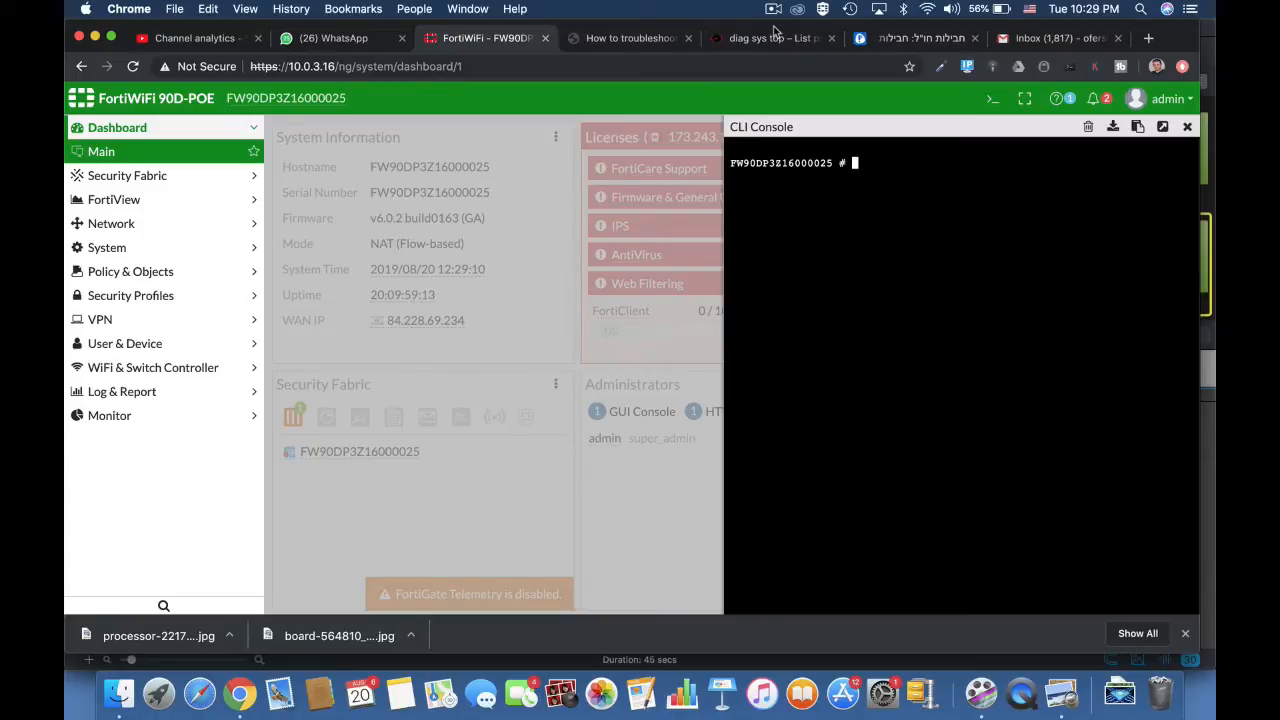
# Step: Run diag sys top 20 10 to list 10 processes refreshed every 20 seconds, and quit the listing
pyautogui.write('diag sys top 20 10')
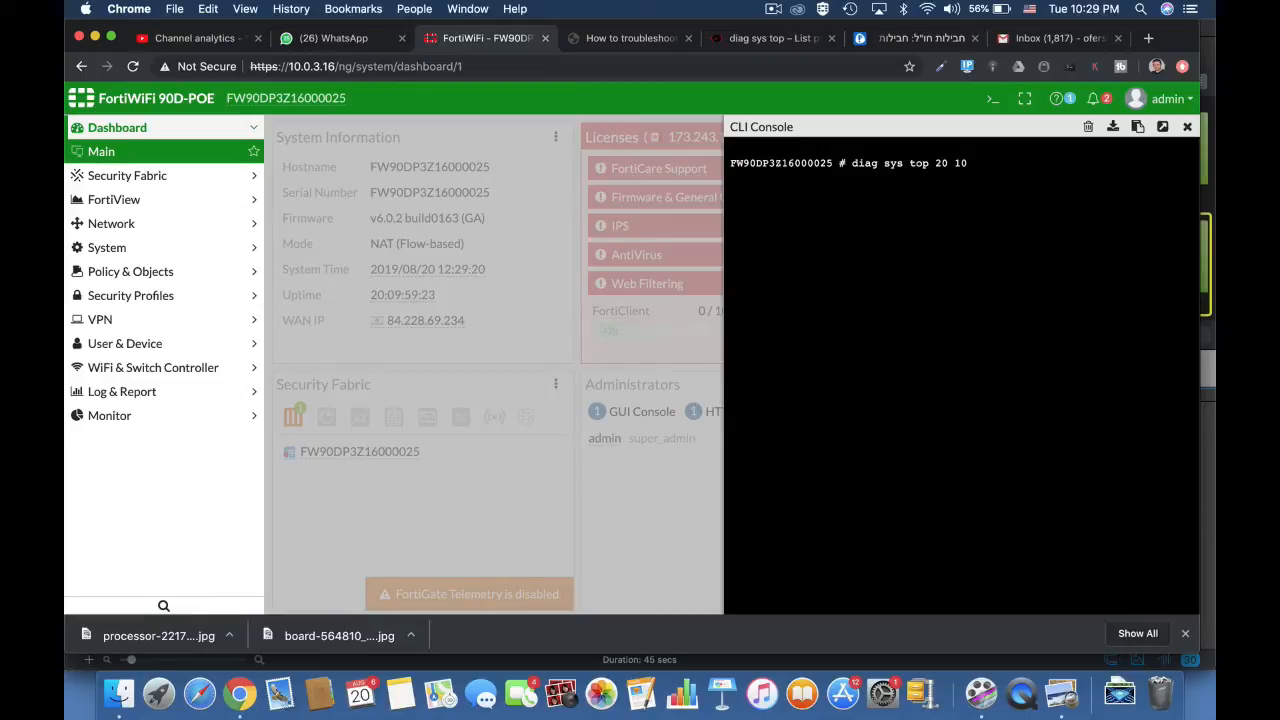
pyautogui.press('Return')
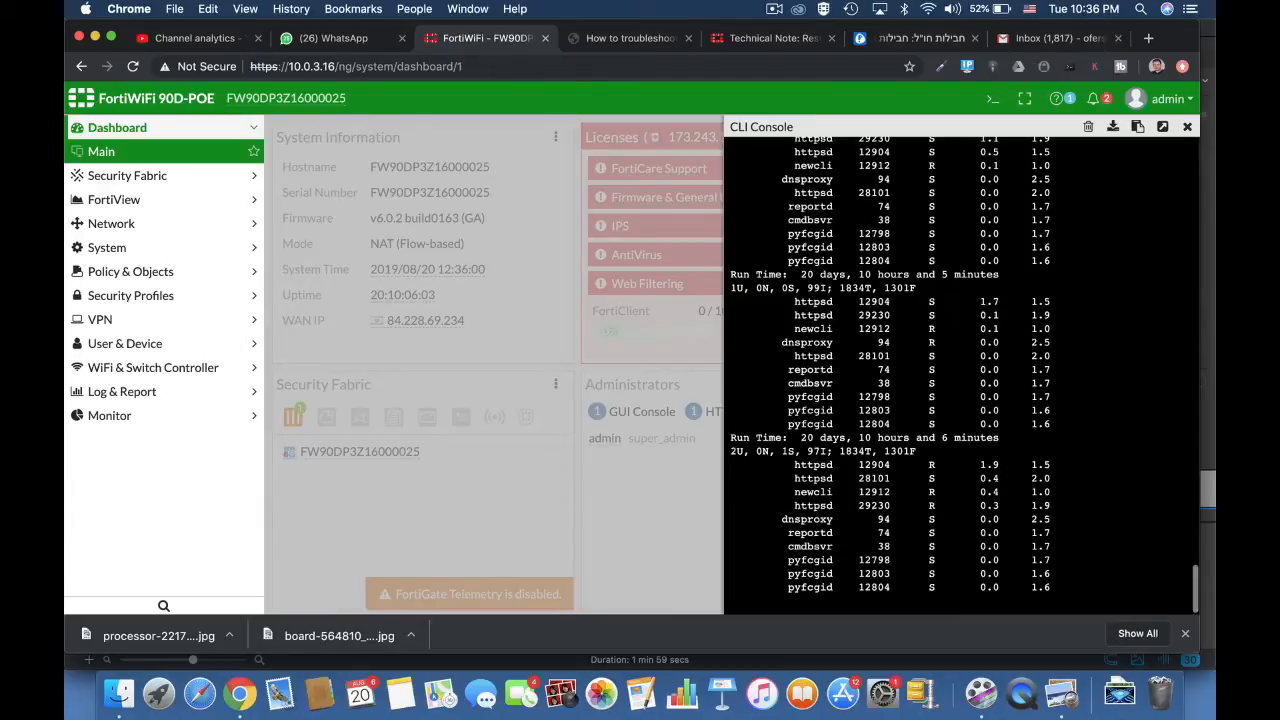
pyautogui.press('q')
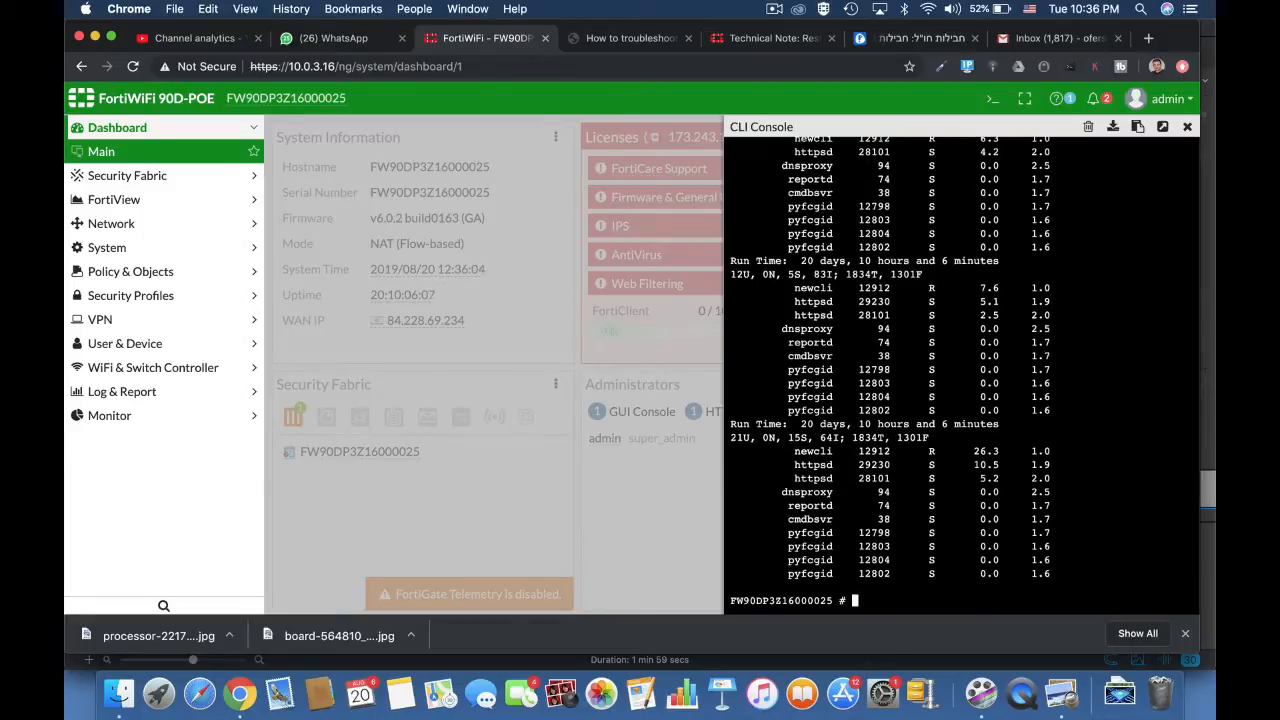
# Step: Terminate the dnsproxy process with diag sys kill 15 94, and list the processes again with diag sys top 20 10
pyautogui.press('Return')
pyautogui.press('Return')
pyautogui.press('Return')
pyautogui.write('d')
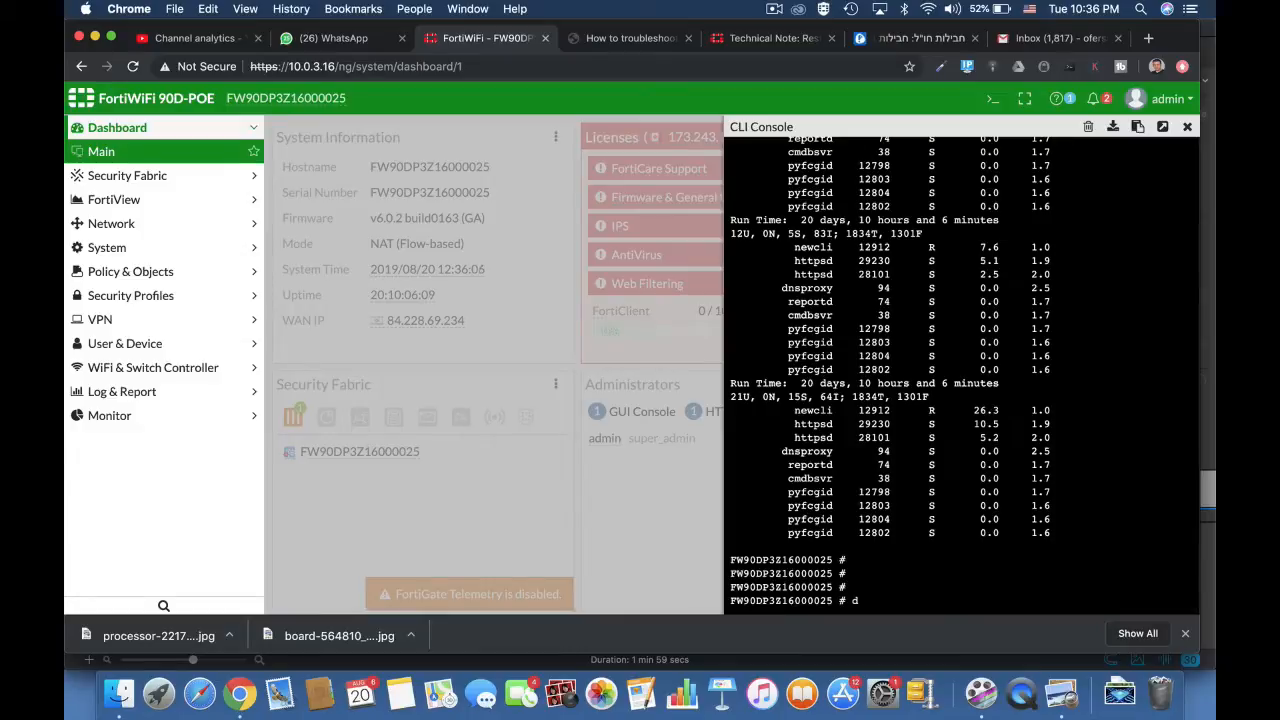
pyautogui.write('iag sys kill')
pyautogui.write('15')
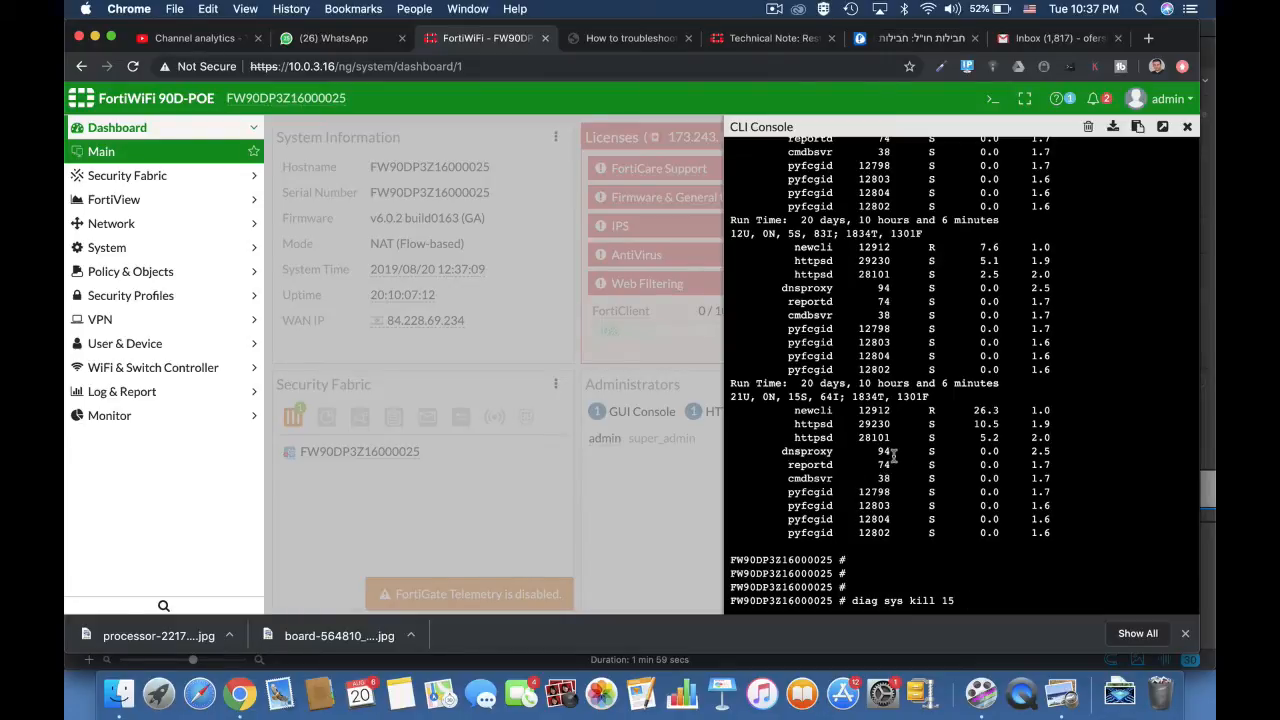
pyautogui.write('94')
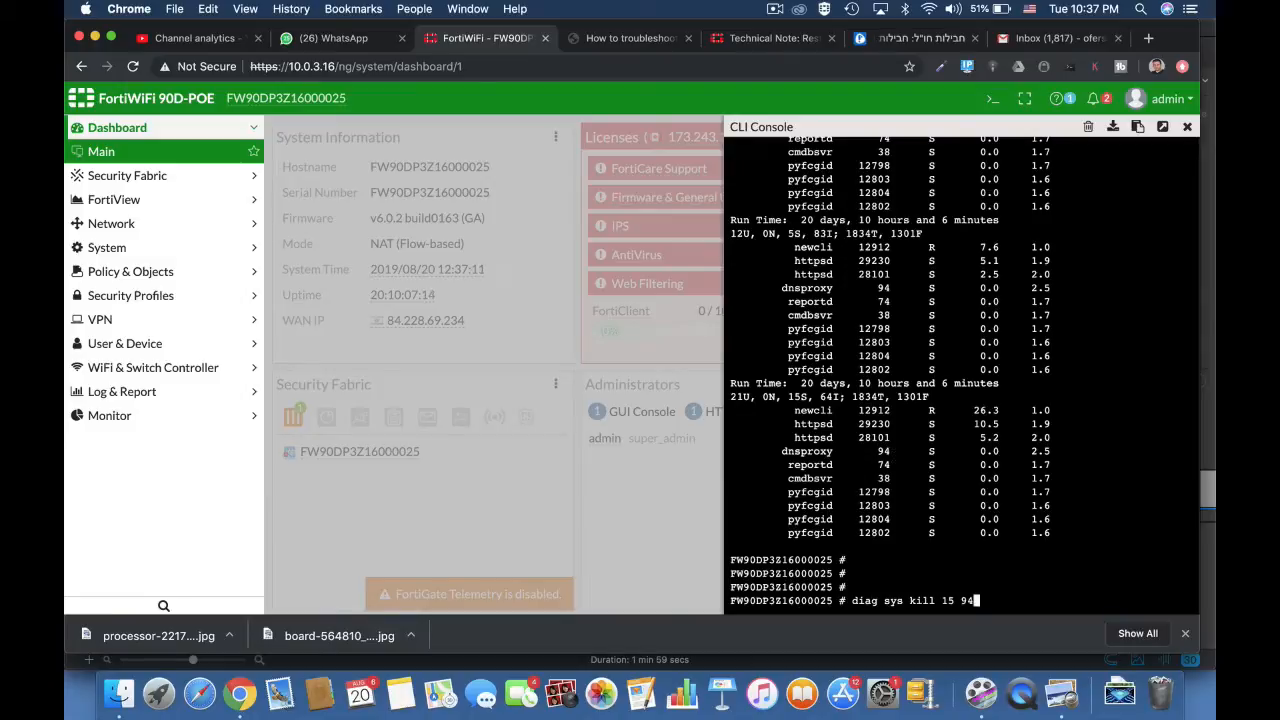
pyautogui.press('Return')
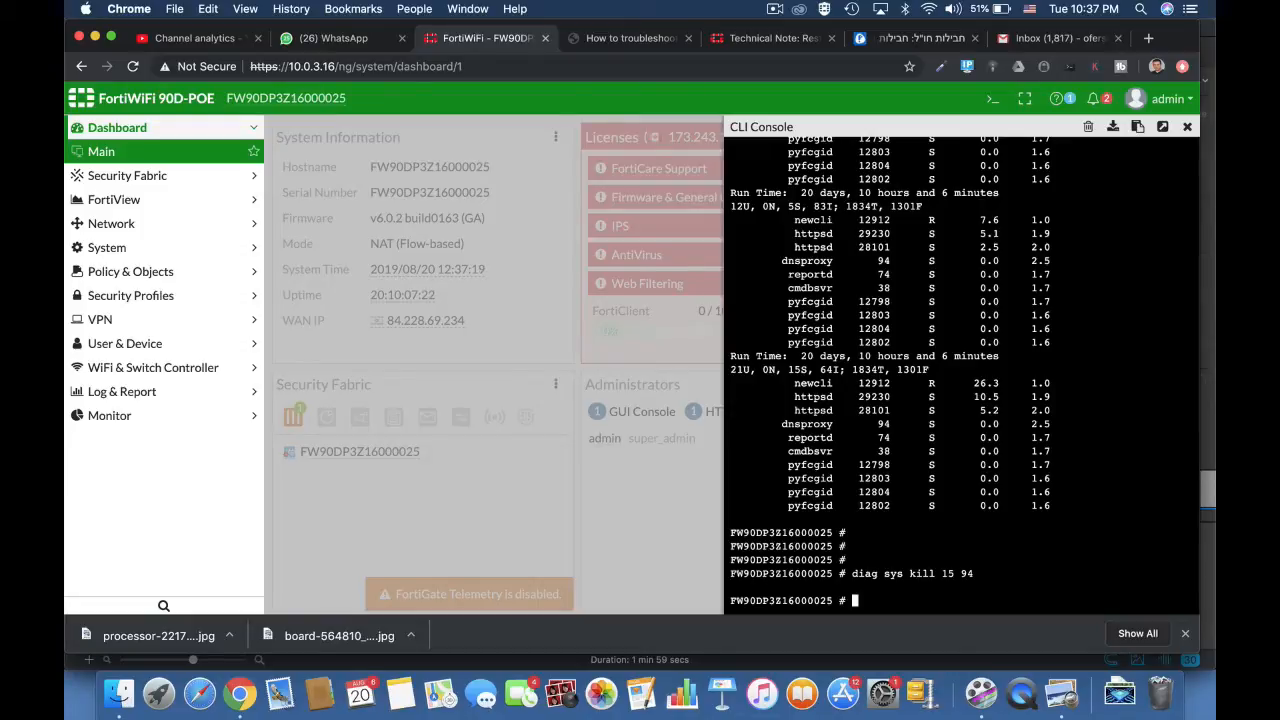
pyautogui.write('diag sys top 20 10')
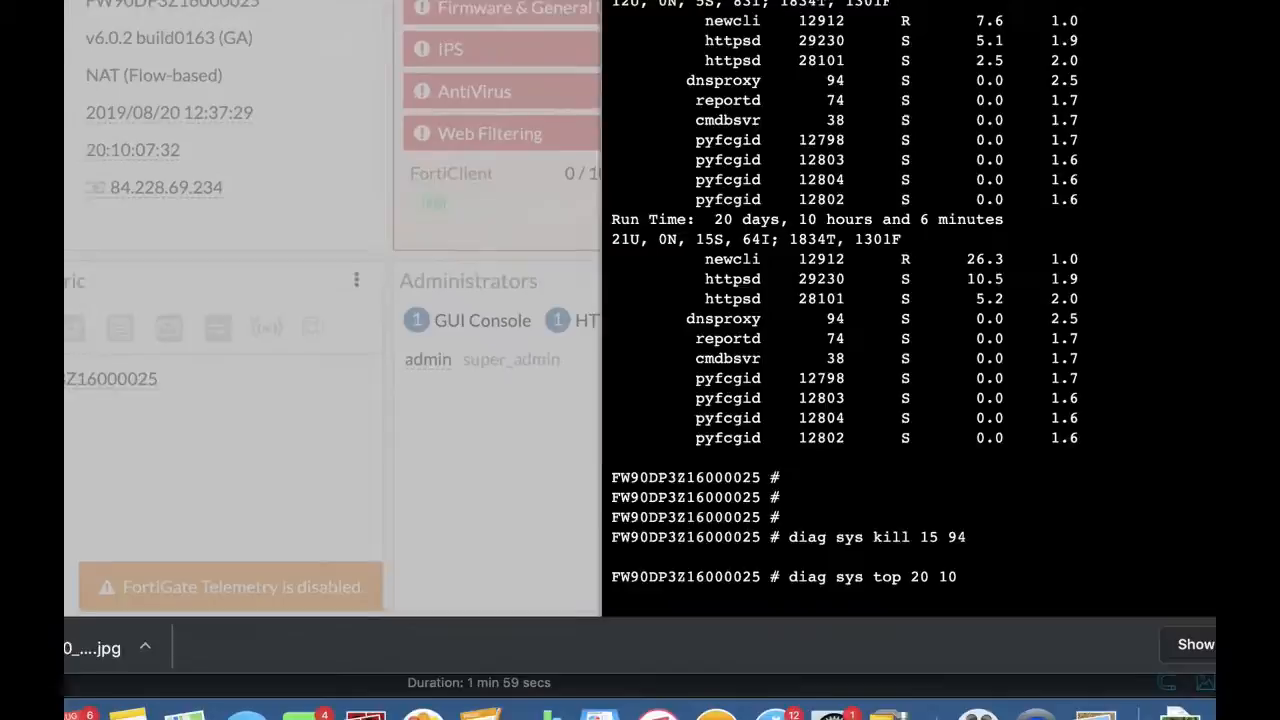
pyautogui.press('Return')
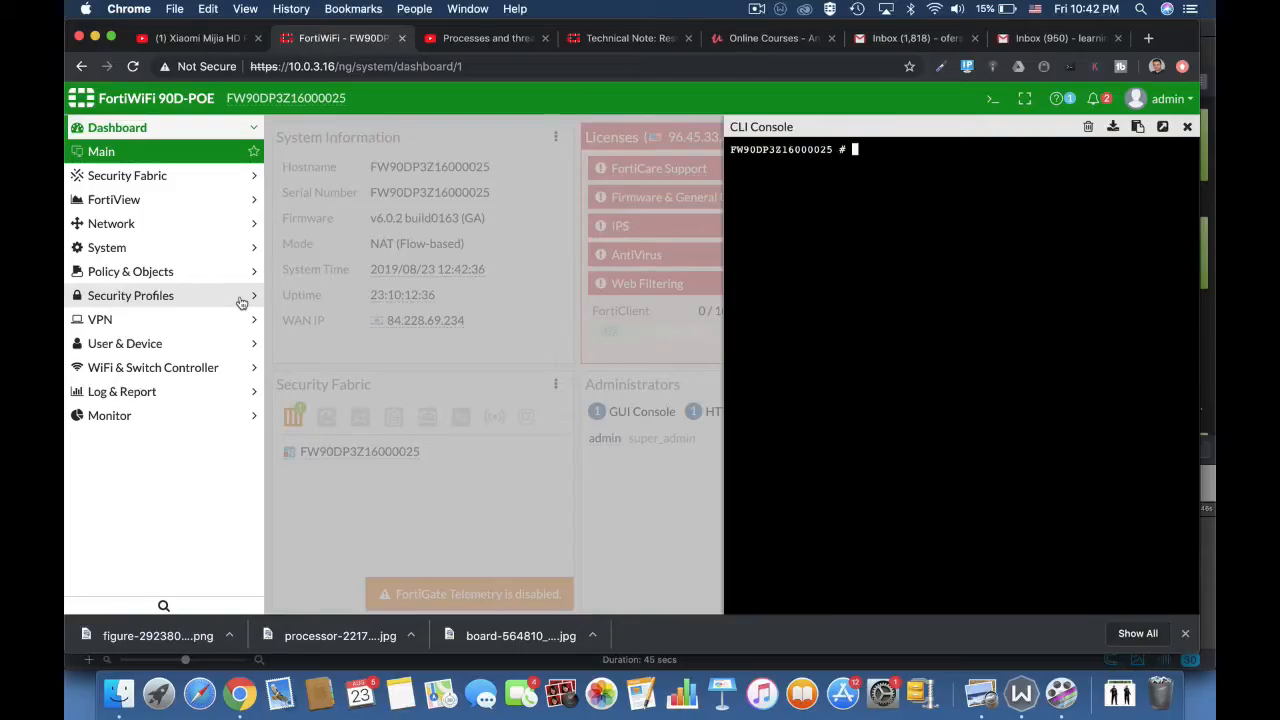
# Step: Run diag sys top without parameters in the CLI console and return to the prompt
pyautogui.write('diag sys top')
pyautogui.press('Return')
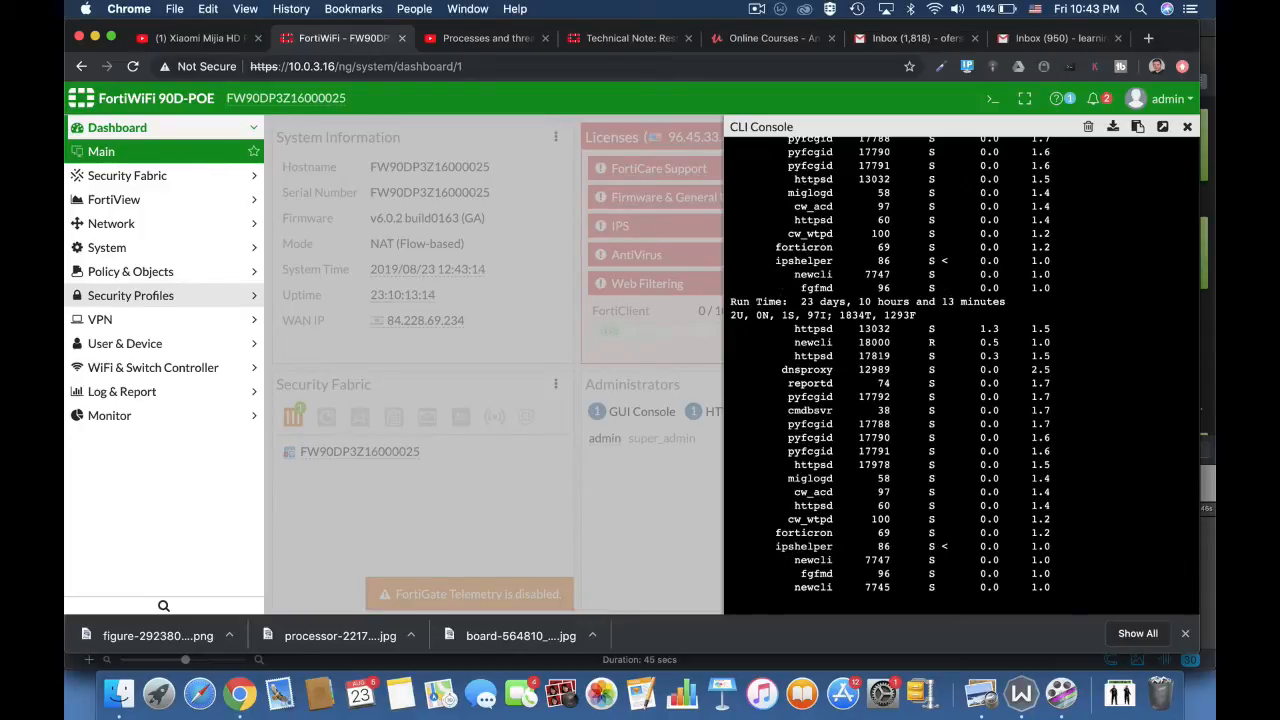
pyautogui.write('q')
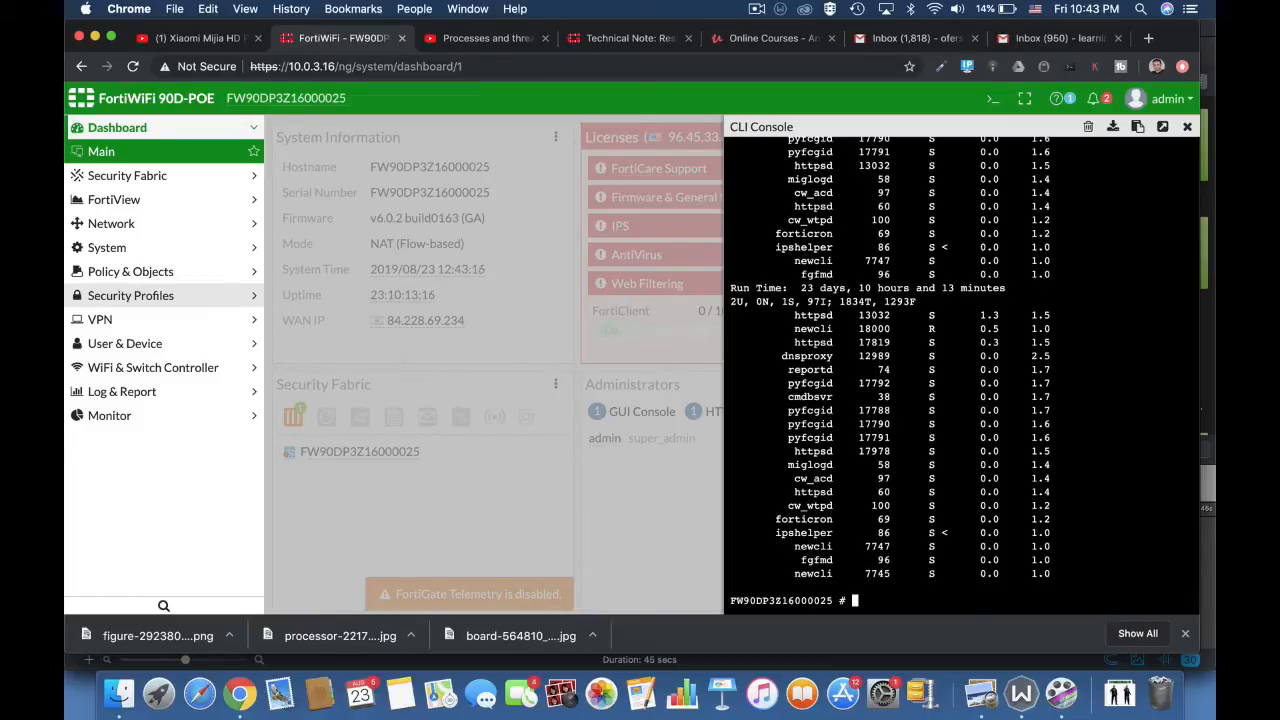
pyautogui.write('get sys')
pyautogui.press('Return')
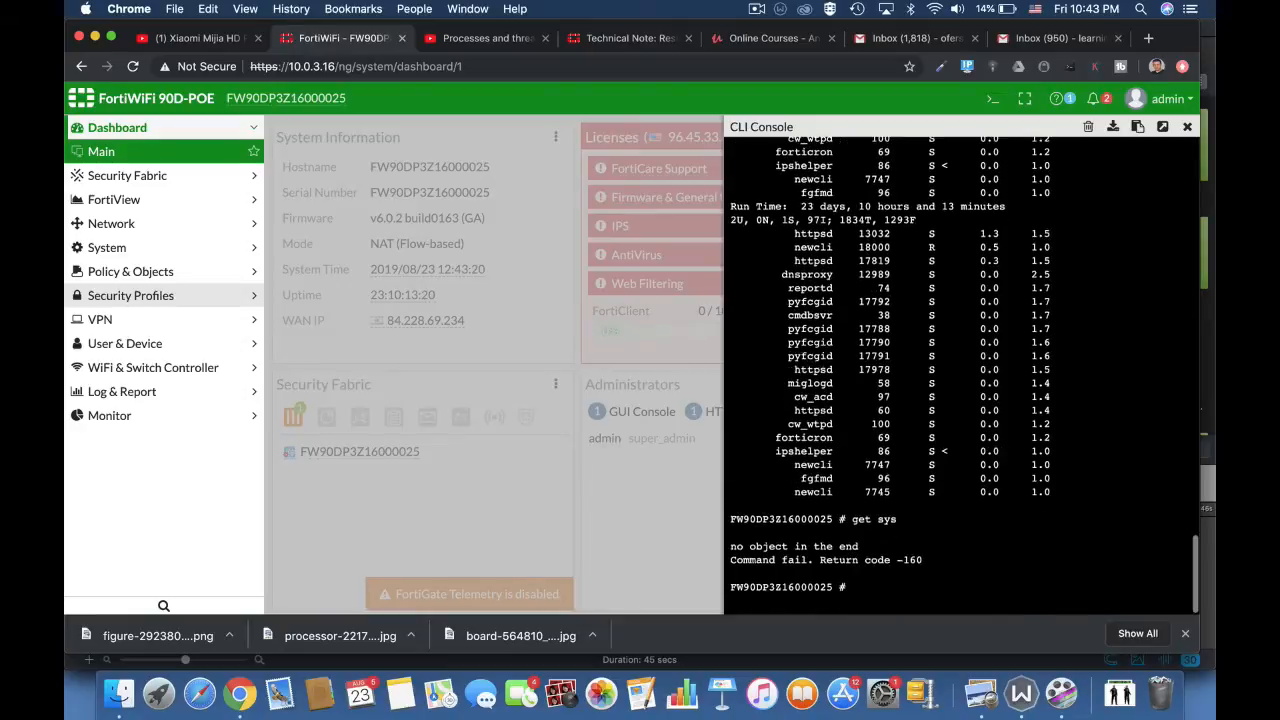
pyautogui.press('Return')
pyautogui.press('Return')
pyautogui.press('Return')
# Step: Run get system performance top at the CLI prompt, completing the system and performance keywords automatically
pyautogui.write('get')
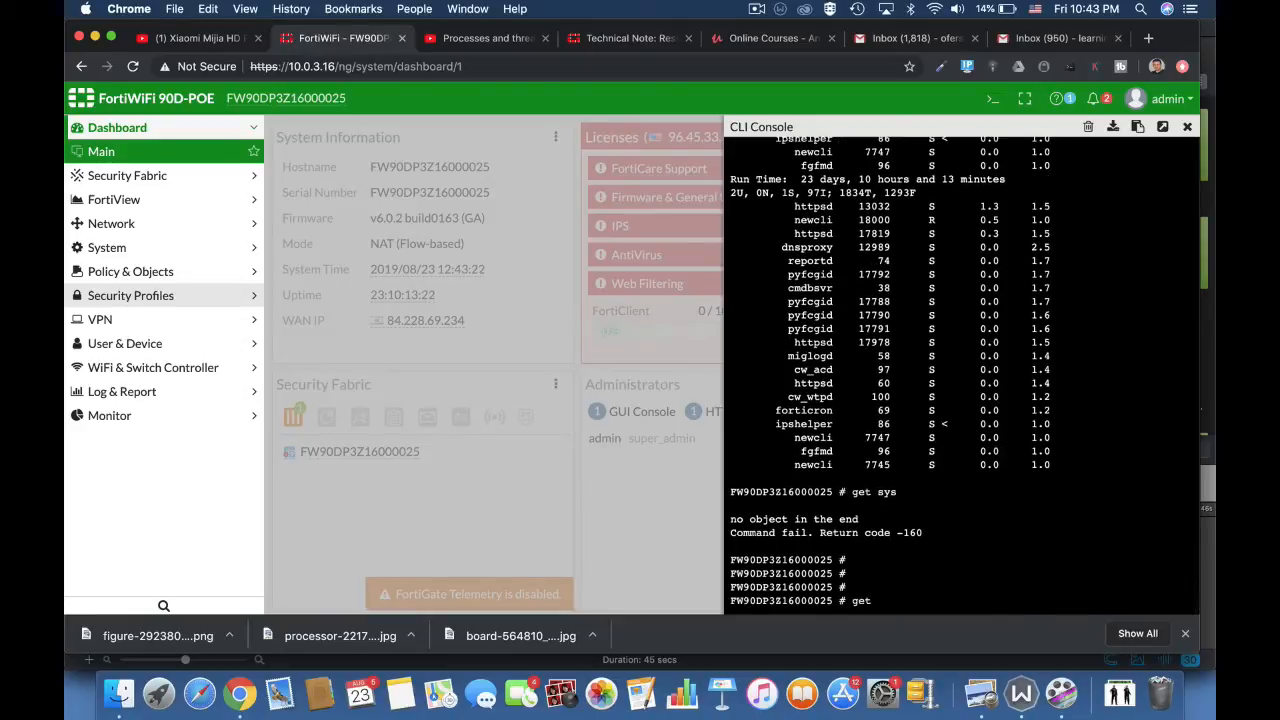
pyautogui.write(' sys')
pyautogui.press('Tab')
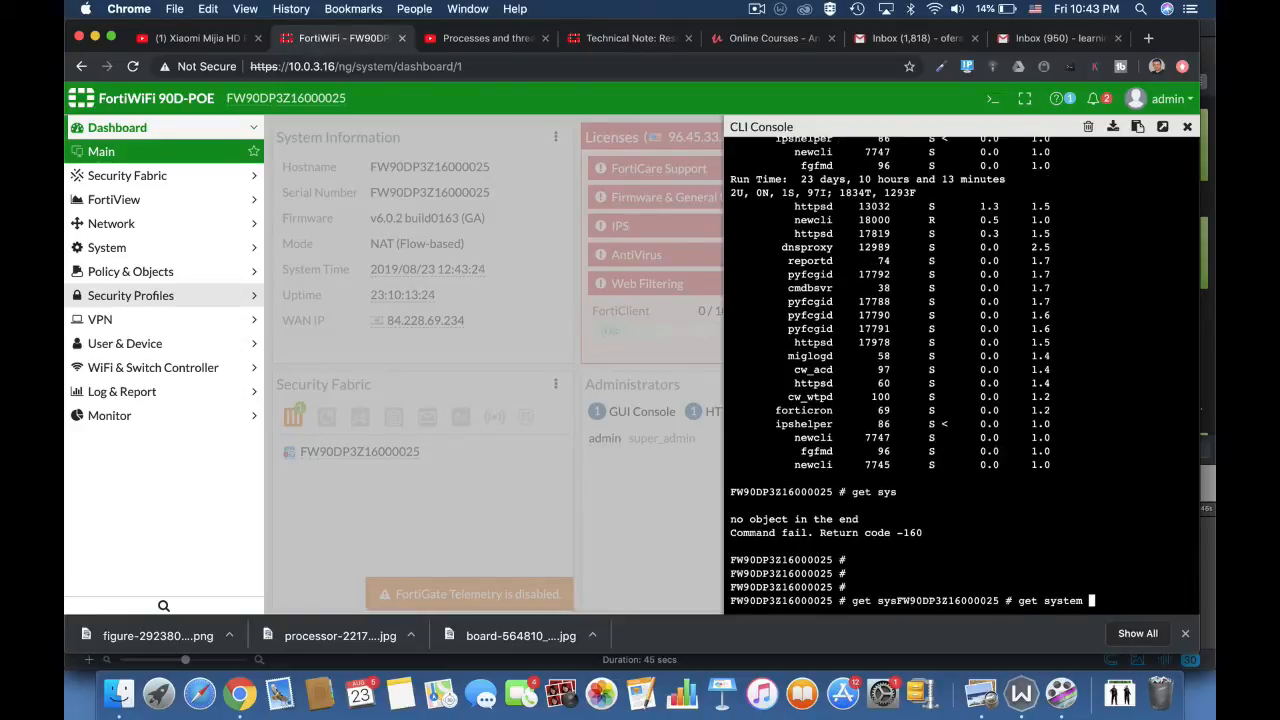
pyautogui.write('pe')
pyautogui.press('Tab')
pyautogui.write('top')
pyautogui.press('Return')
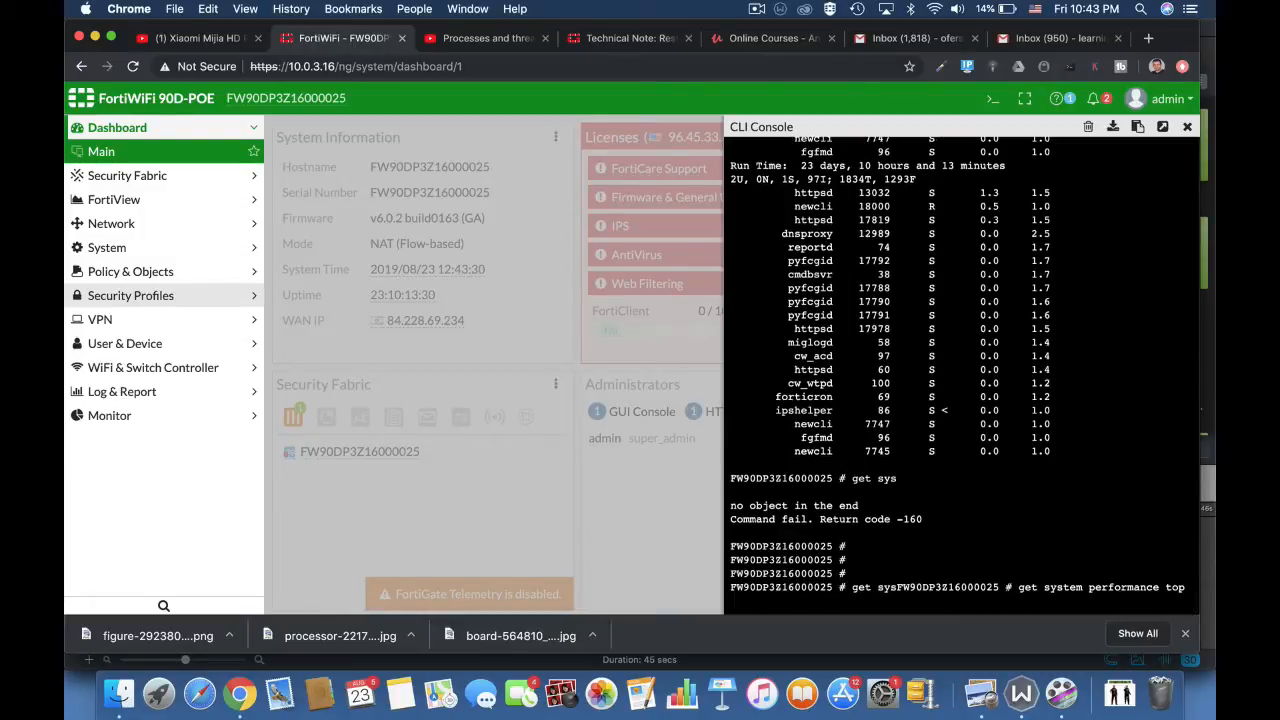
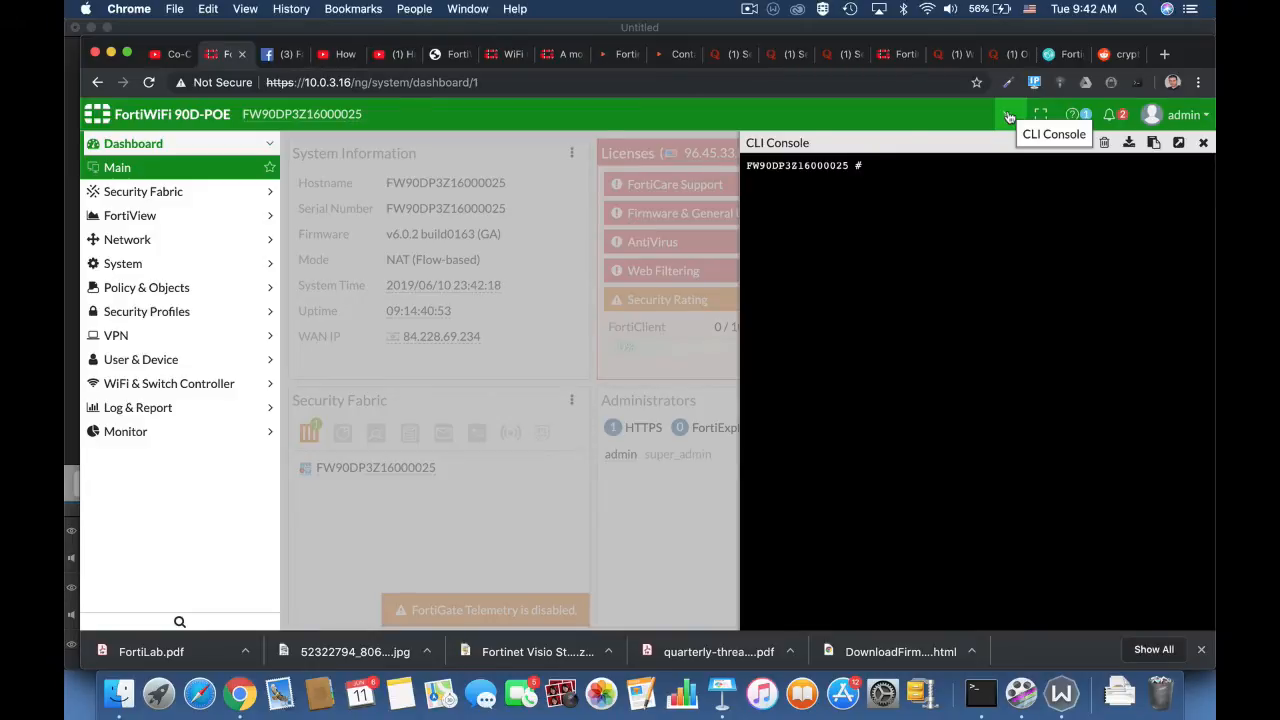
# Step: Enter the wireless-controller wtp-profile configuration in the CLI console and edit the 11n-only profile
pyautogui.write('config wi')
pyautogui.press('Tab')
pyautogui.write('wtp')
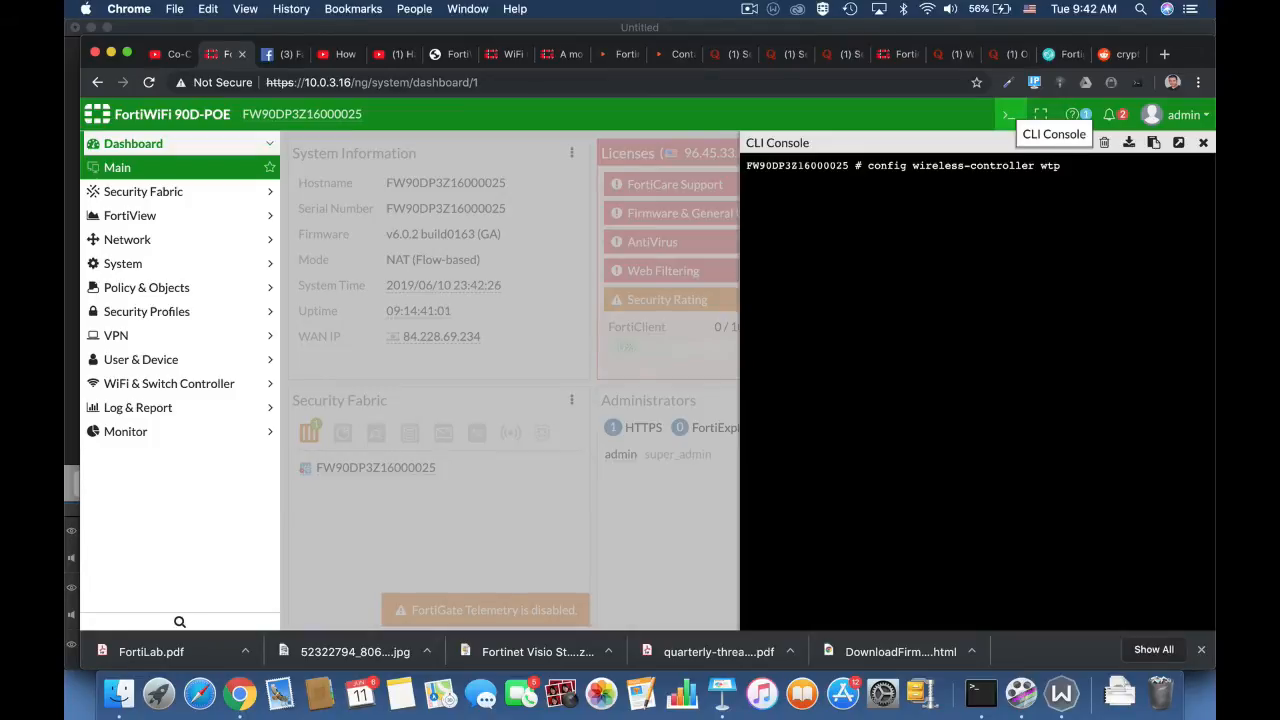
pyautogui.write(' -profile')
pyautogui.press('Return')
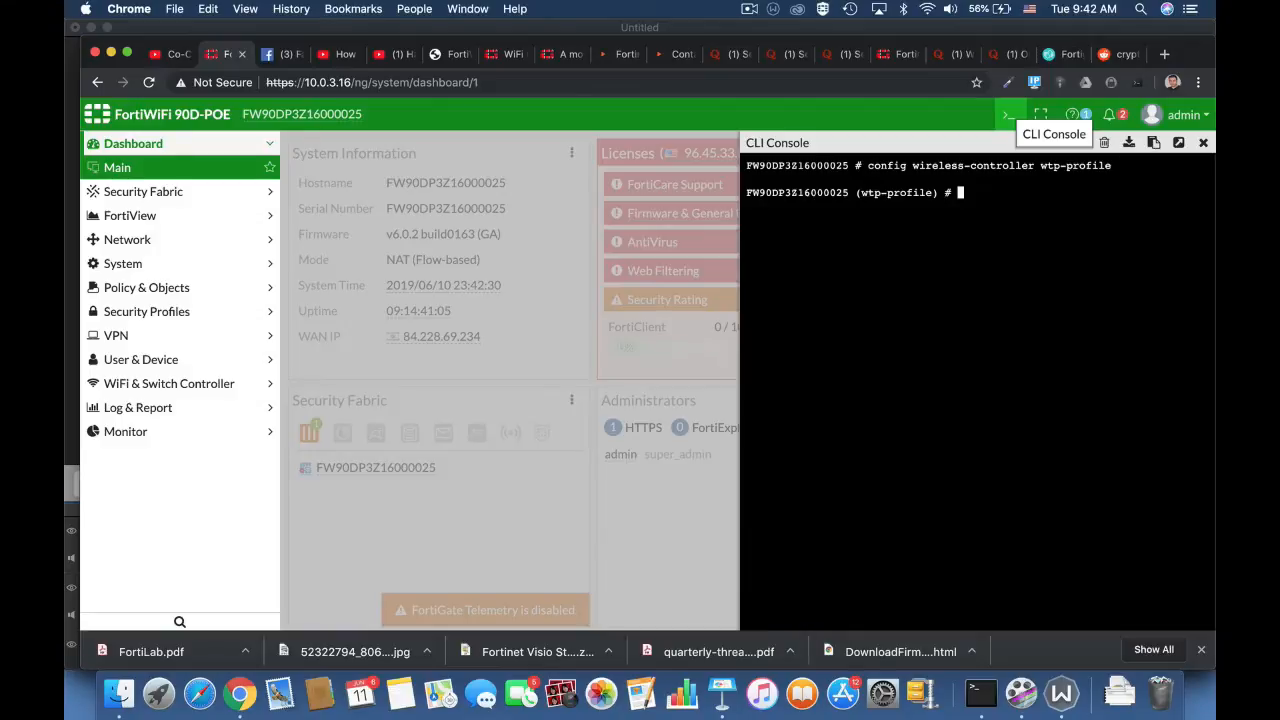
pyautogui.write('edit 11n-only')
pyautogui.press('Return')
# Step: Enable ap-handoff on radio-1 of the 11n-only profile and return to the profile level with end
pyautogui.write('conf')
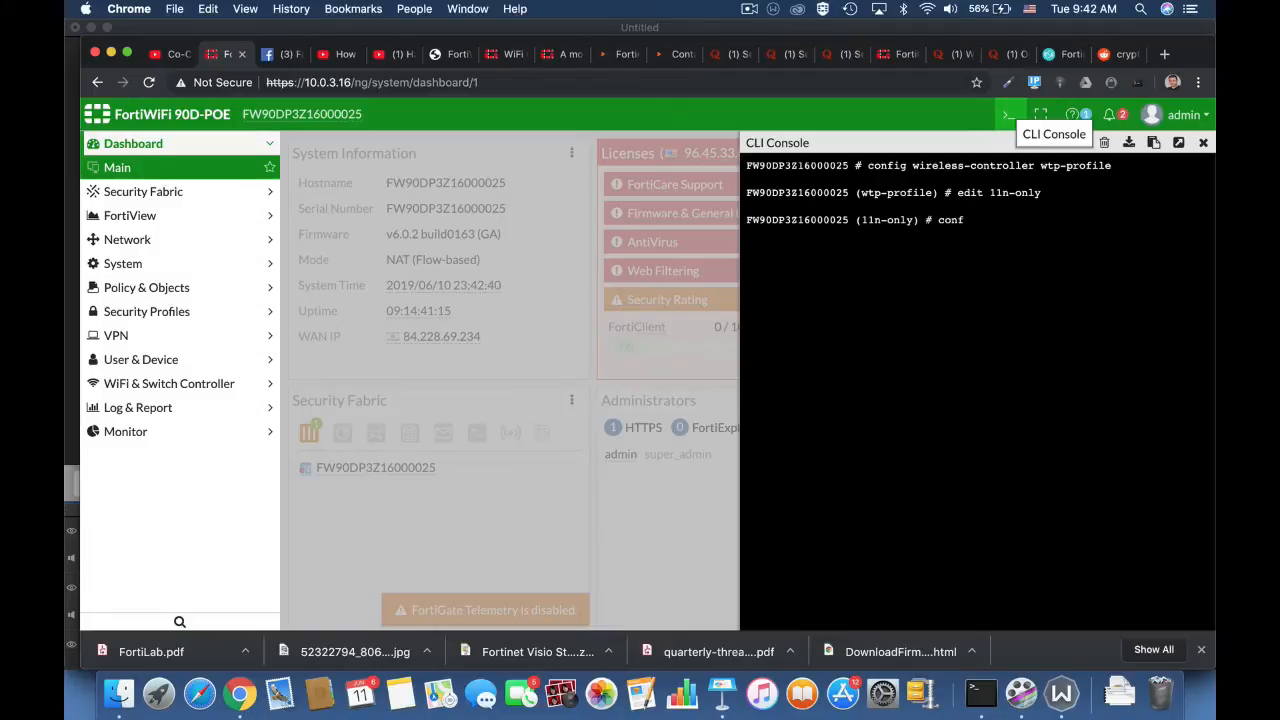
pyautogui.write('ig radio-1')
pyautogui.press('Return')
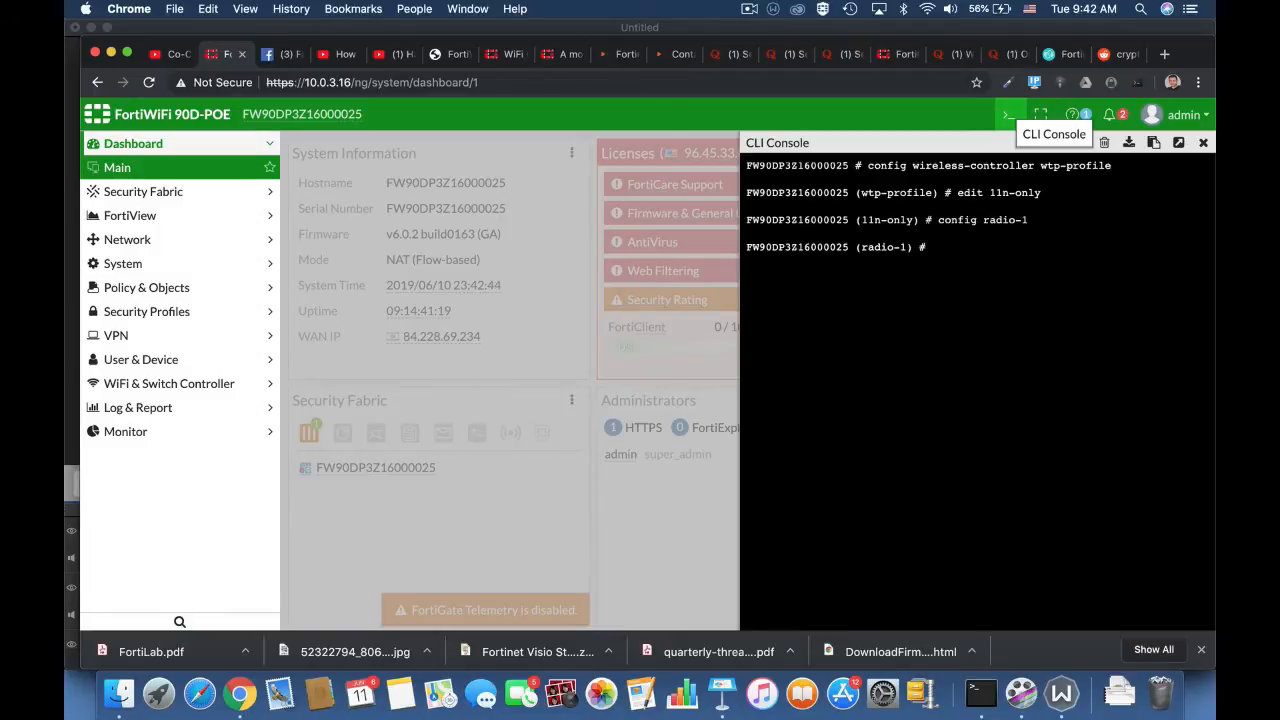
pyautogui.write('set ap-handoff enable')
pyautogui.press('Return')
pyautogui.write('end')
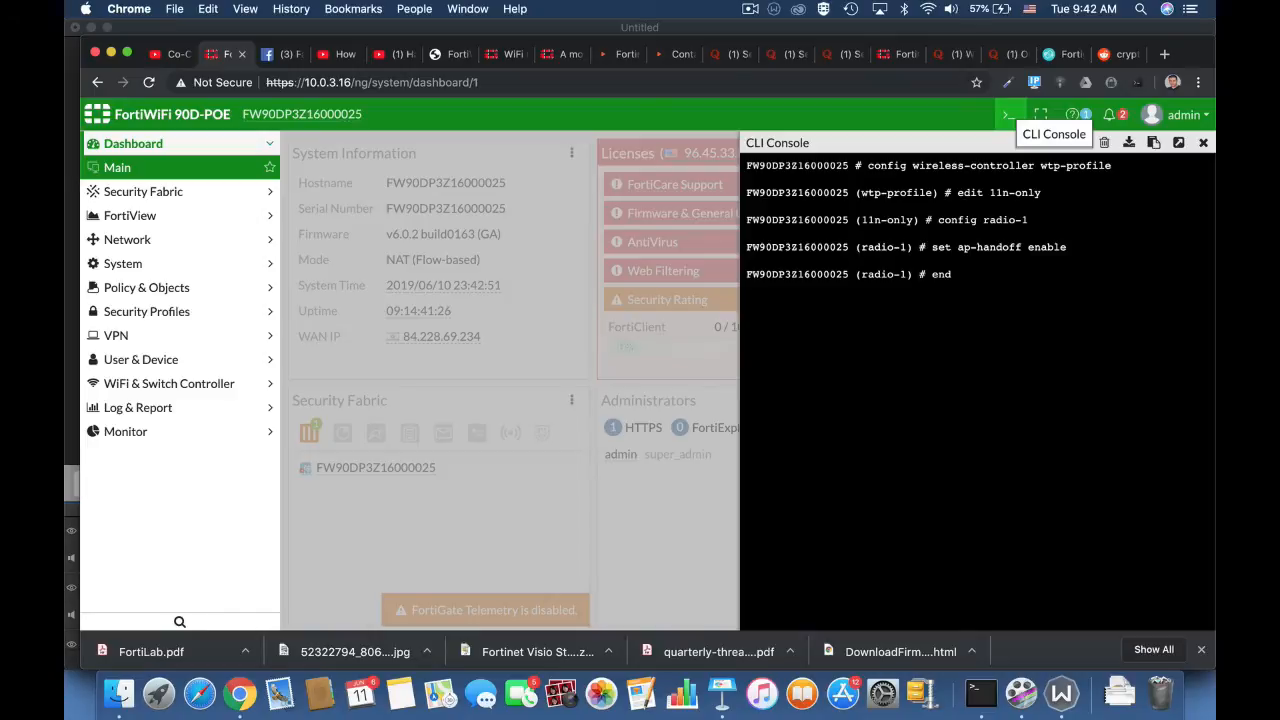
pyautogui.press('Return')
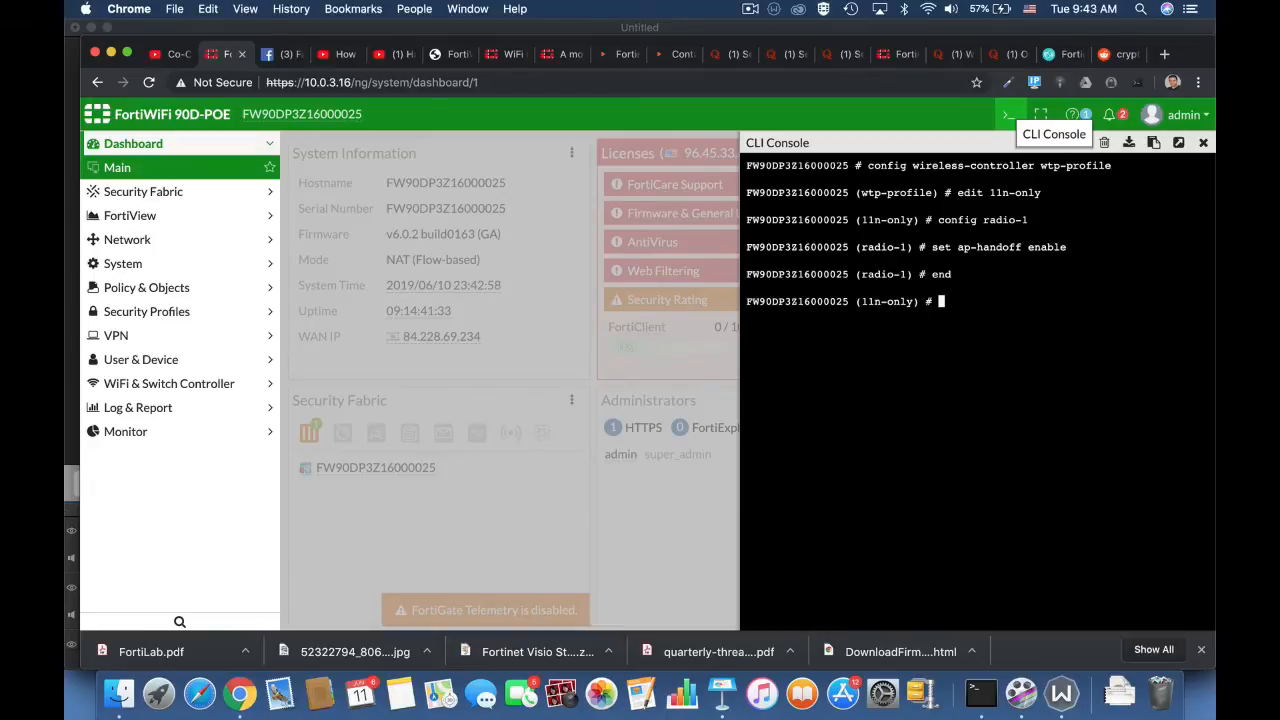
# Step: Set handoff-sta-thresh to 15 in the 11n-only profile
pyautogui.write('set')
pyautogui.write(' handoff-rssi')
pyautogui.press('BackSpace')
pyautogui.press('BackSpace')
pyautogui.press('BackSpace')
pyautogui.press('BackSpace')
pyautogui.press('BackSpace')
pyautogui.press('BackSpace')
pyautogui.press('BackSpace')
pyautogui.press('BackSpace')
pyautogui.press('BackSpace')
pyautogui.press('BackSpace')
pyautogui.press('BackSpace')
pyautogui.press('BackSpace')
pyautogui.write('handoff-sta-thresh')
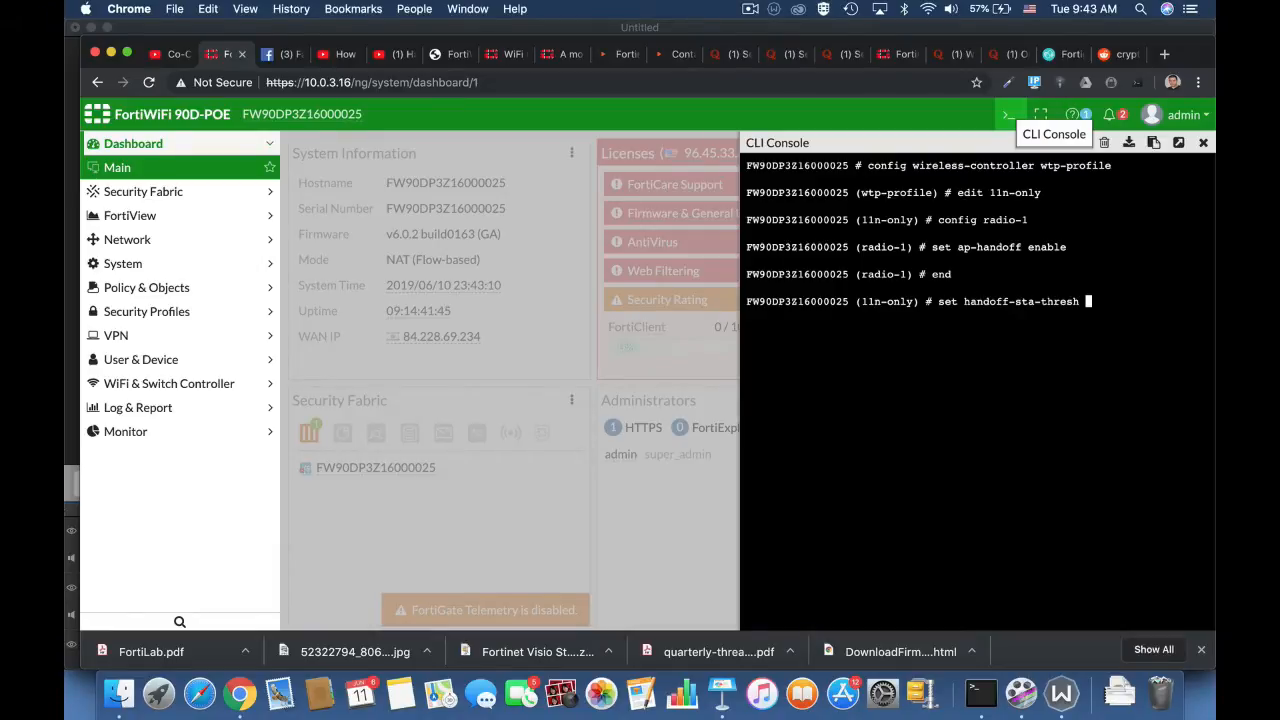
pyautogui.write(' 15')
pyautogui.press('Return')
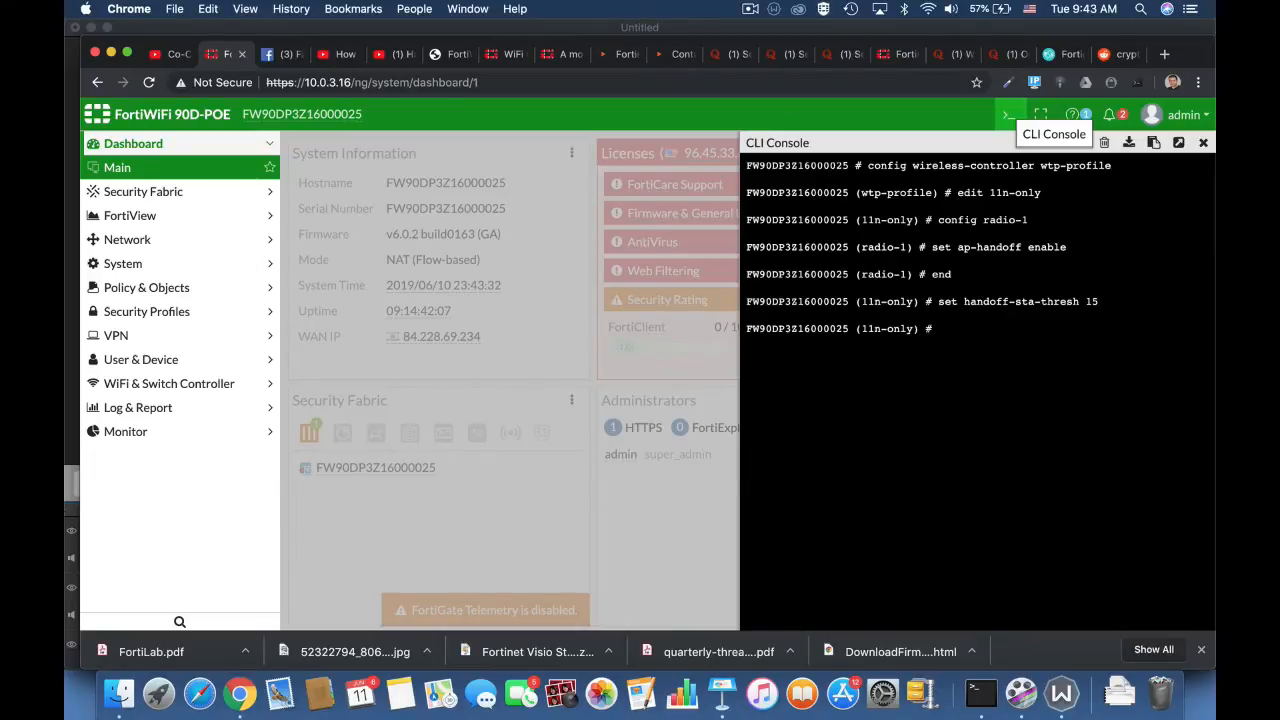
# Step: Enter the command that sets handoff-rssi to 30 in the 11n-only profile
pyautogui.write('set handoff-rssi')
pyautogui.press('BackSpace')
pyautogui.press('BackSpace')
pyautogui.write('30')
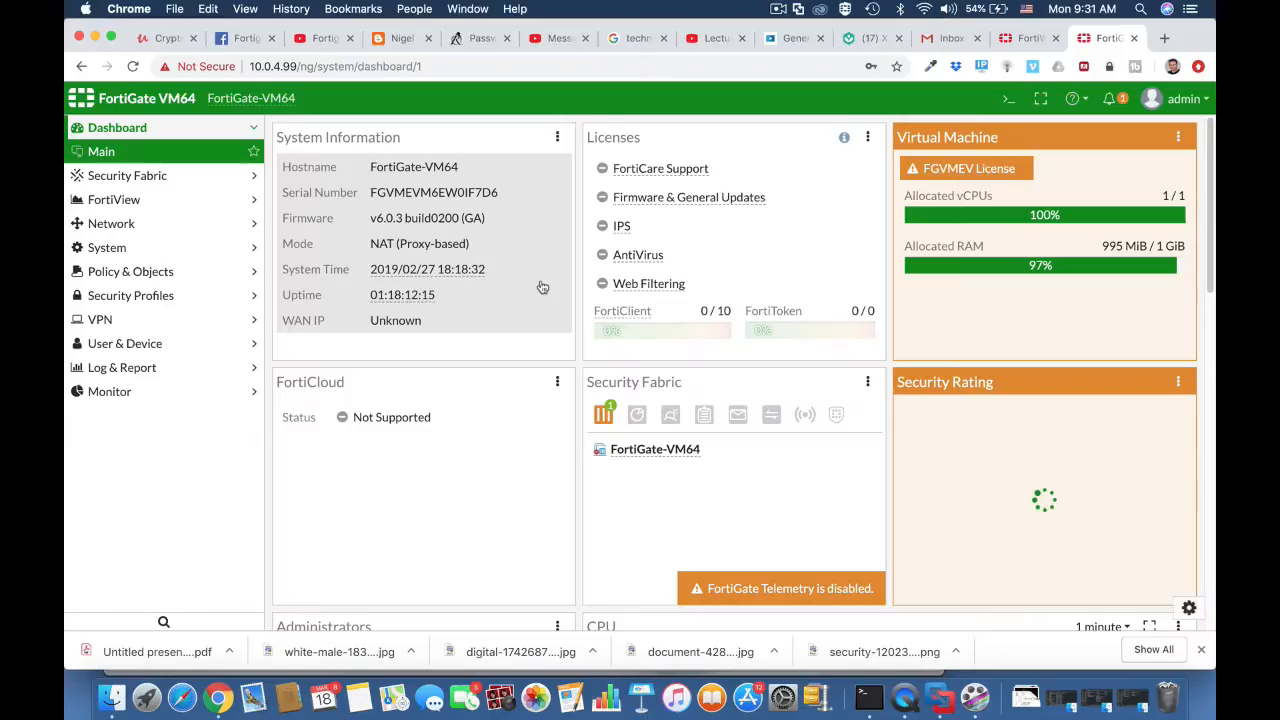
# Step: Start a new custom device group on the FortiGate VM64 and name it technicians BYOD
pyautogui.click(152, 345)
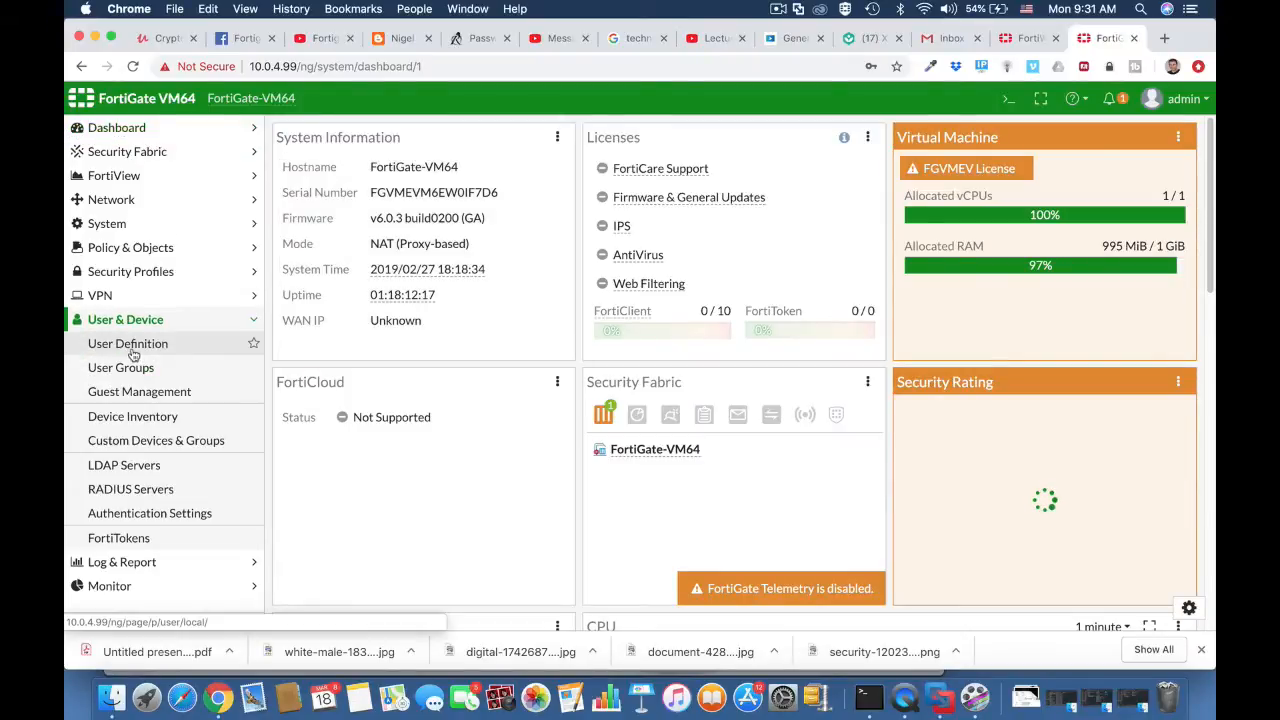
pyautogui.click(133, 446)
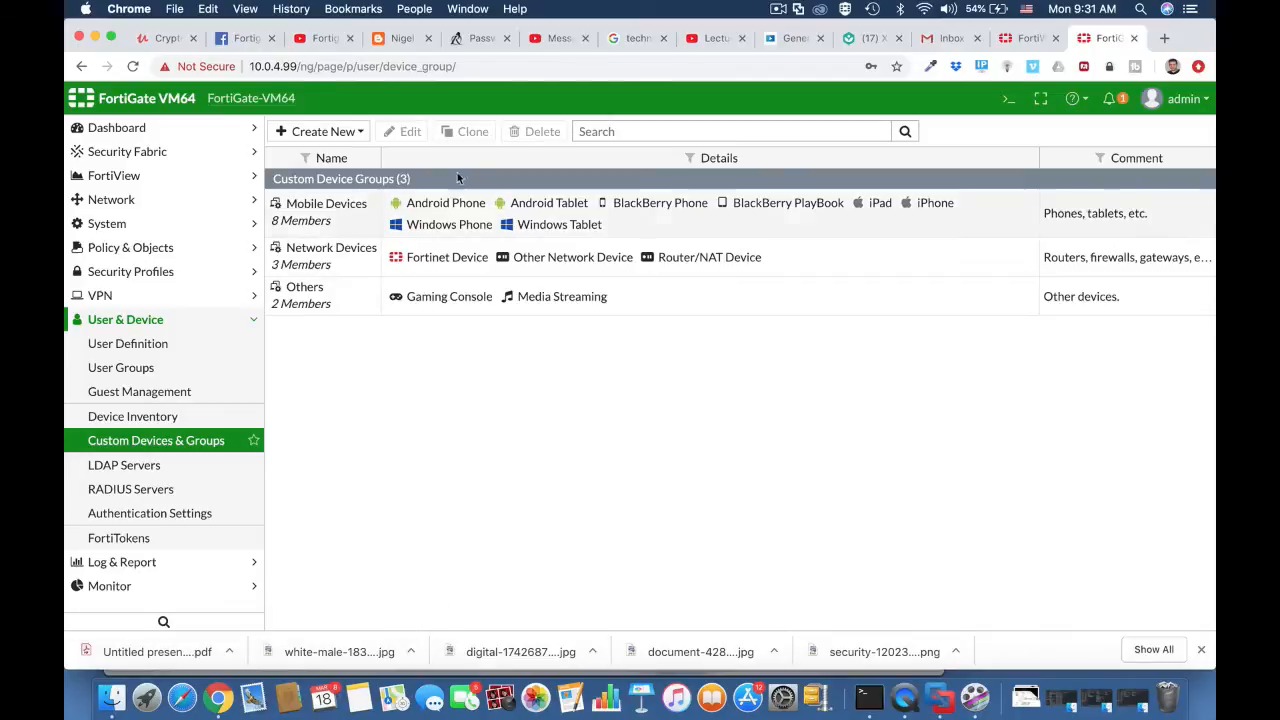
pyautogui.click(340, 131)
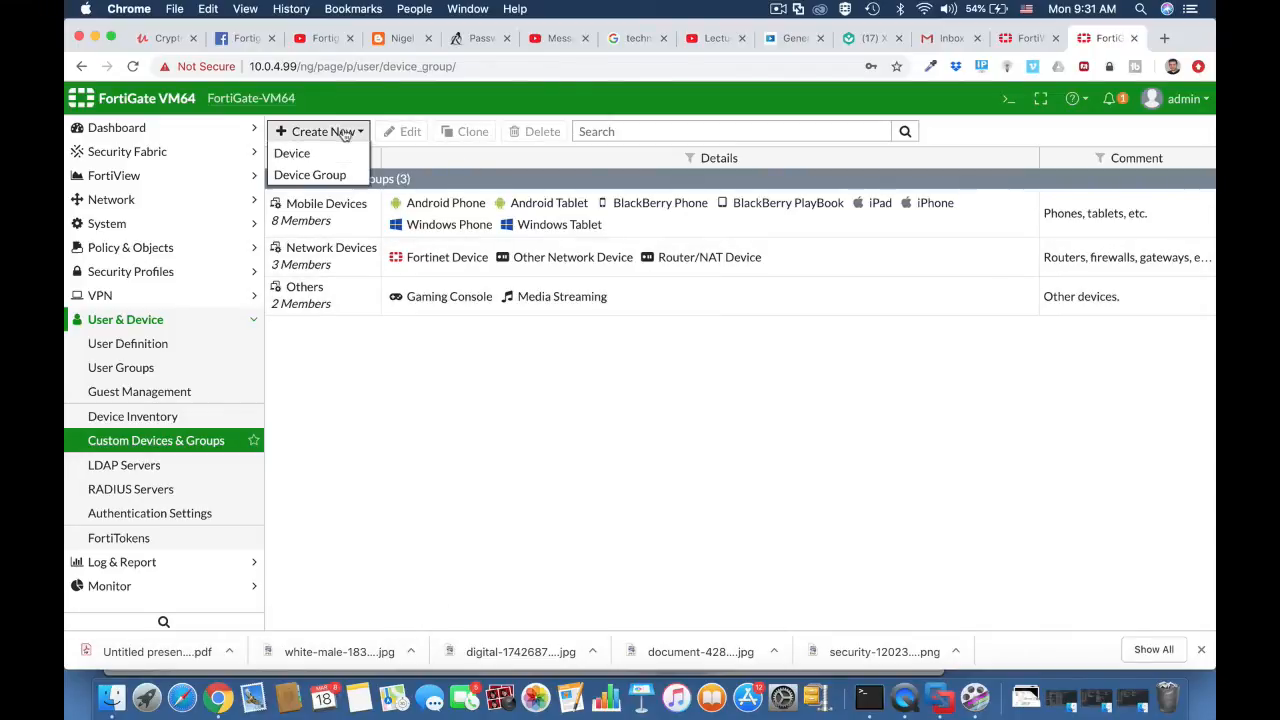
pyautogui.click(330, 172)
pyautogui.click(367, 165)
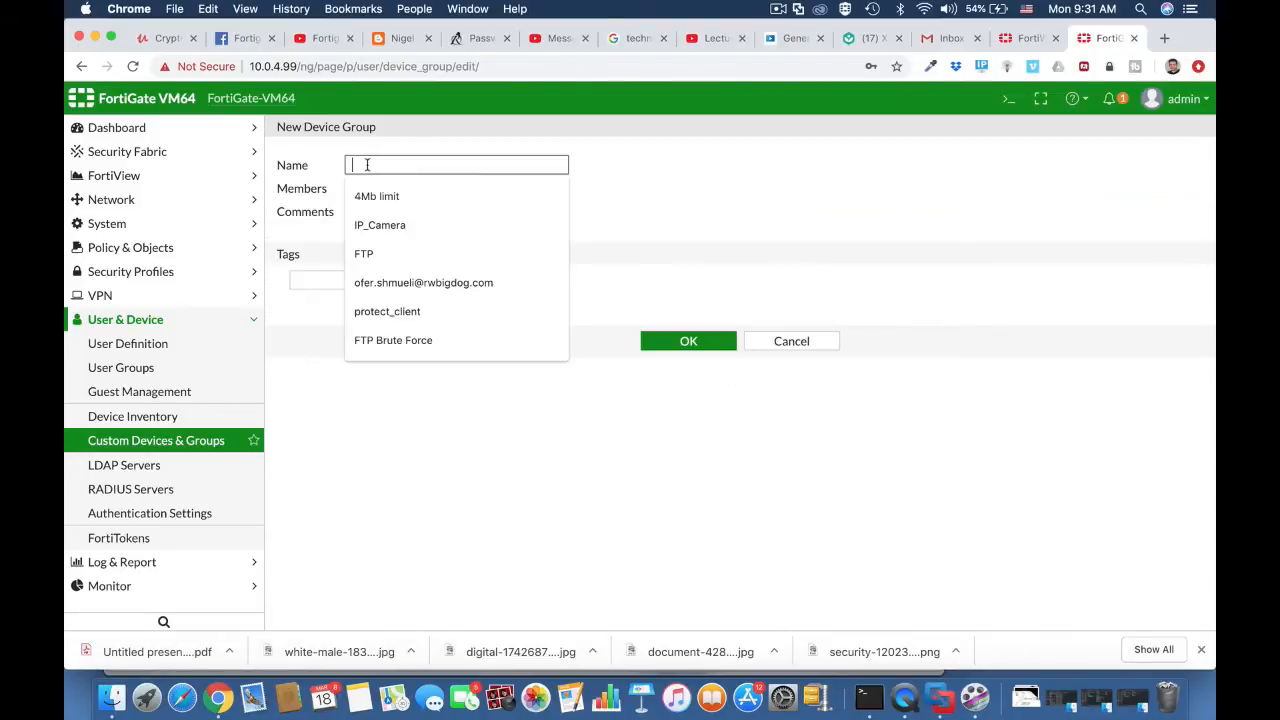
pyautogui.write('techn')
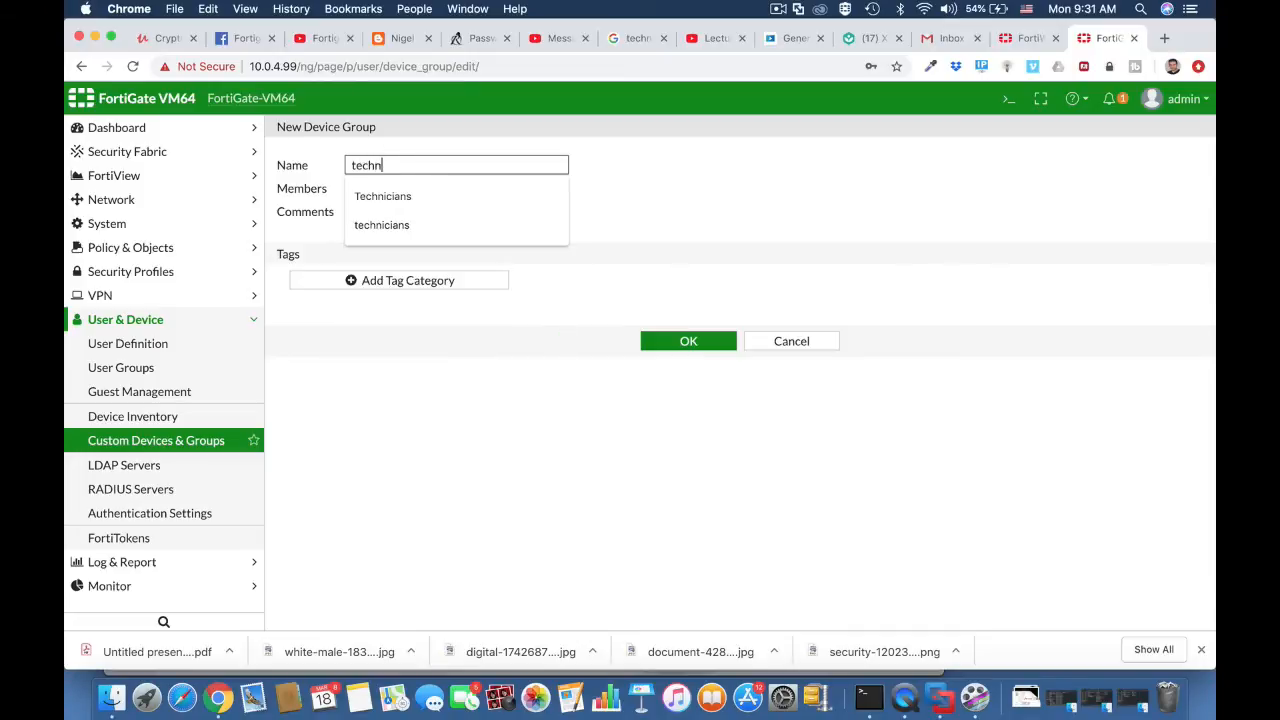
pyautogui.write('icians ')
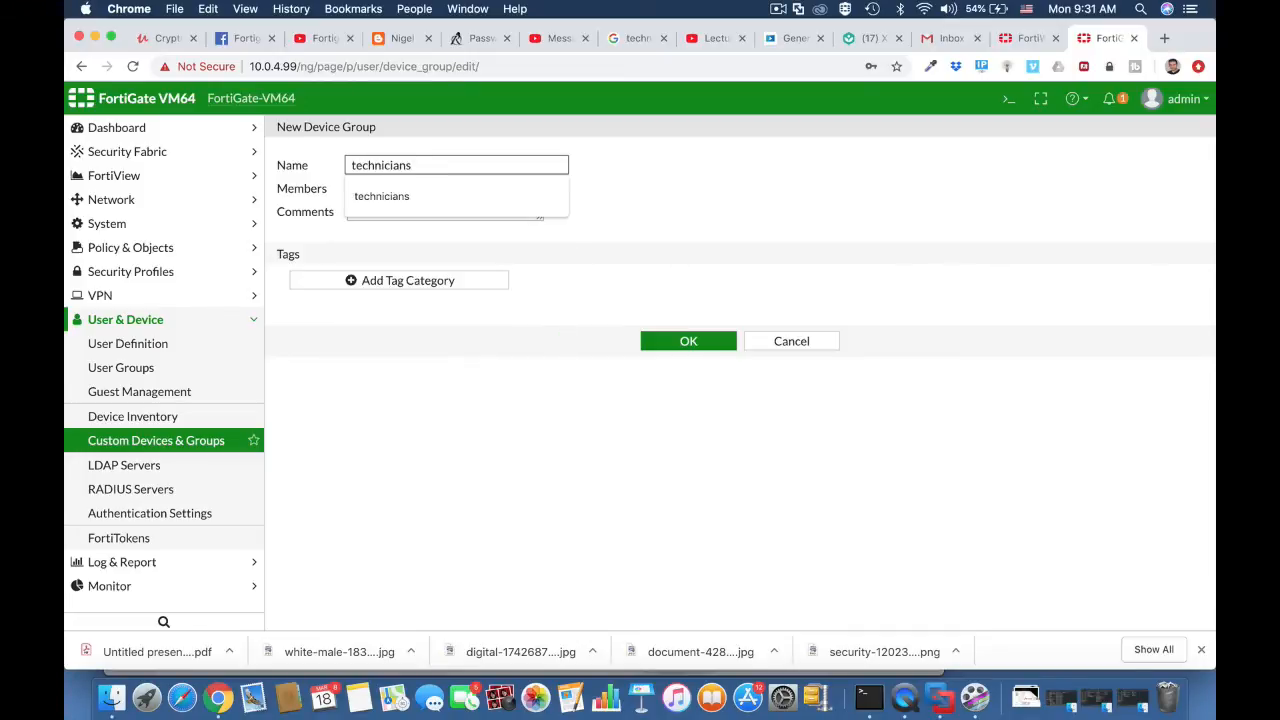
pyautogui.write('BYOD')
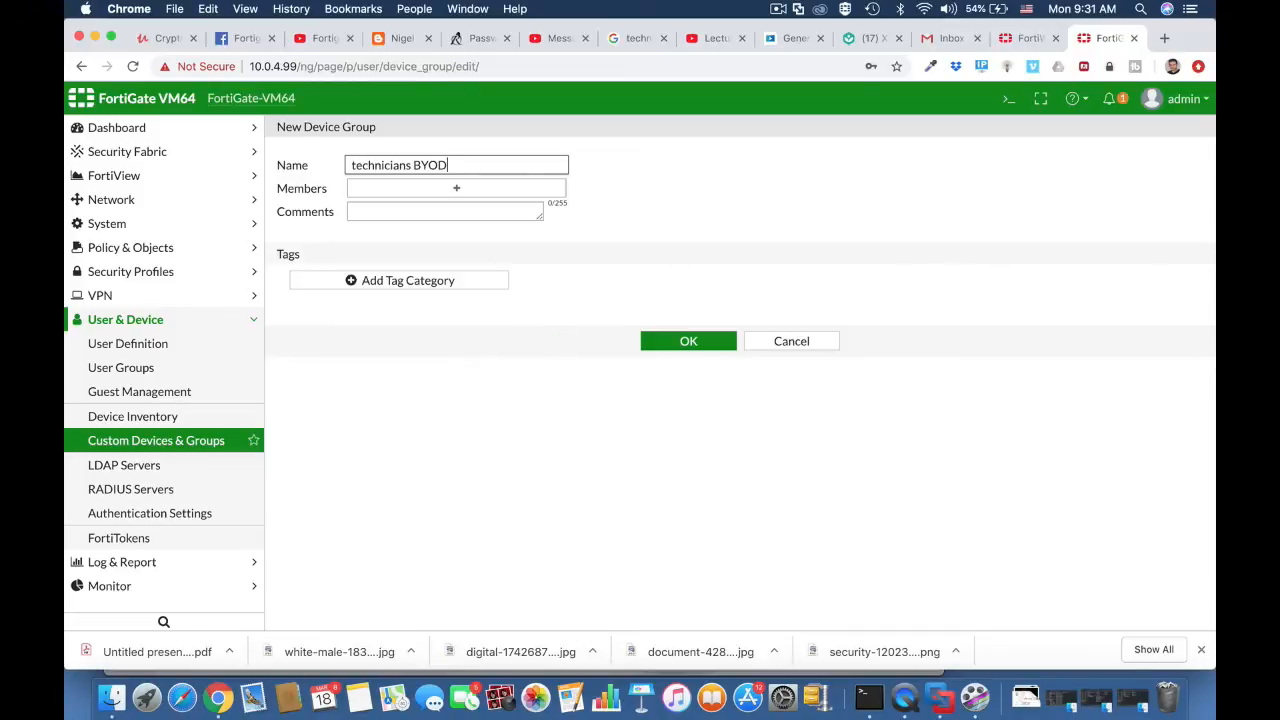
# Step: Add iOS Device, Android Phone and Android Tablet as members of the technicians BYOD group and save it
pyautogui.click(380, 187)
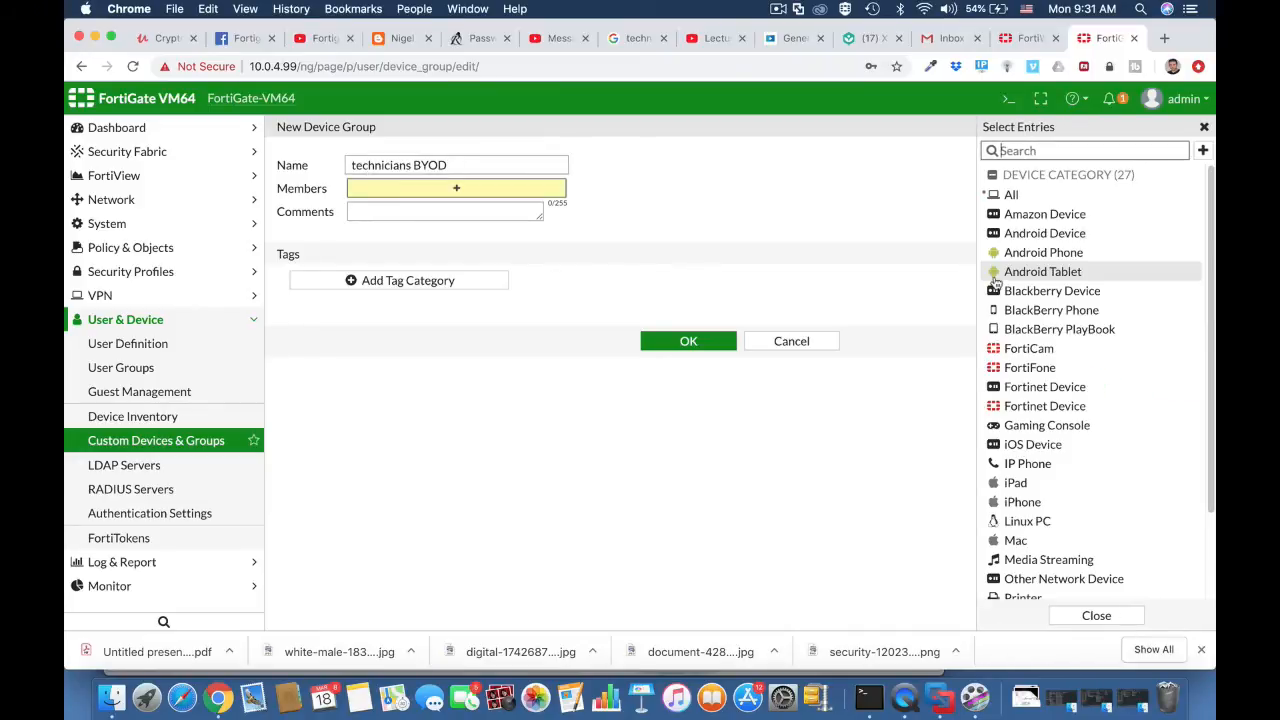
pyautogui.click(1030, 447)
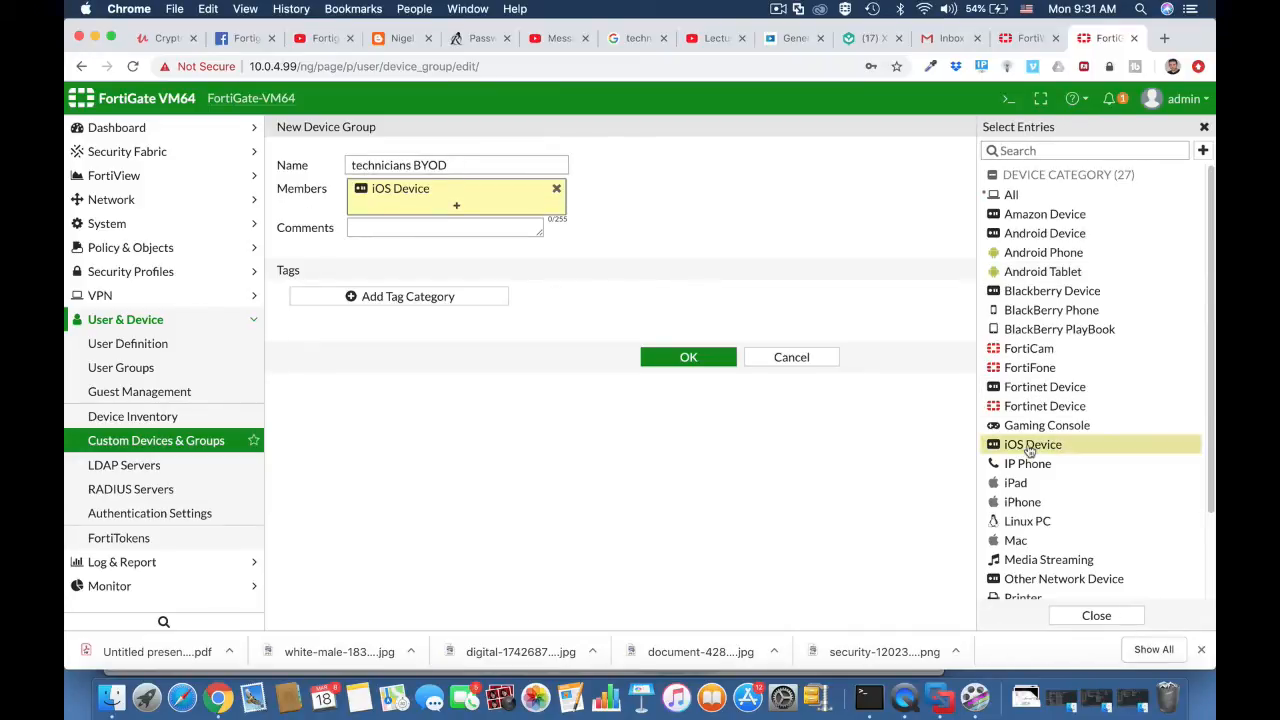
pyautogui.click(1020, 236)
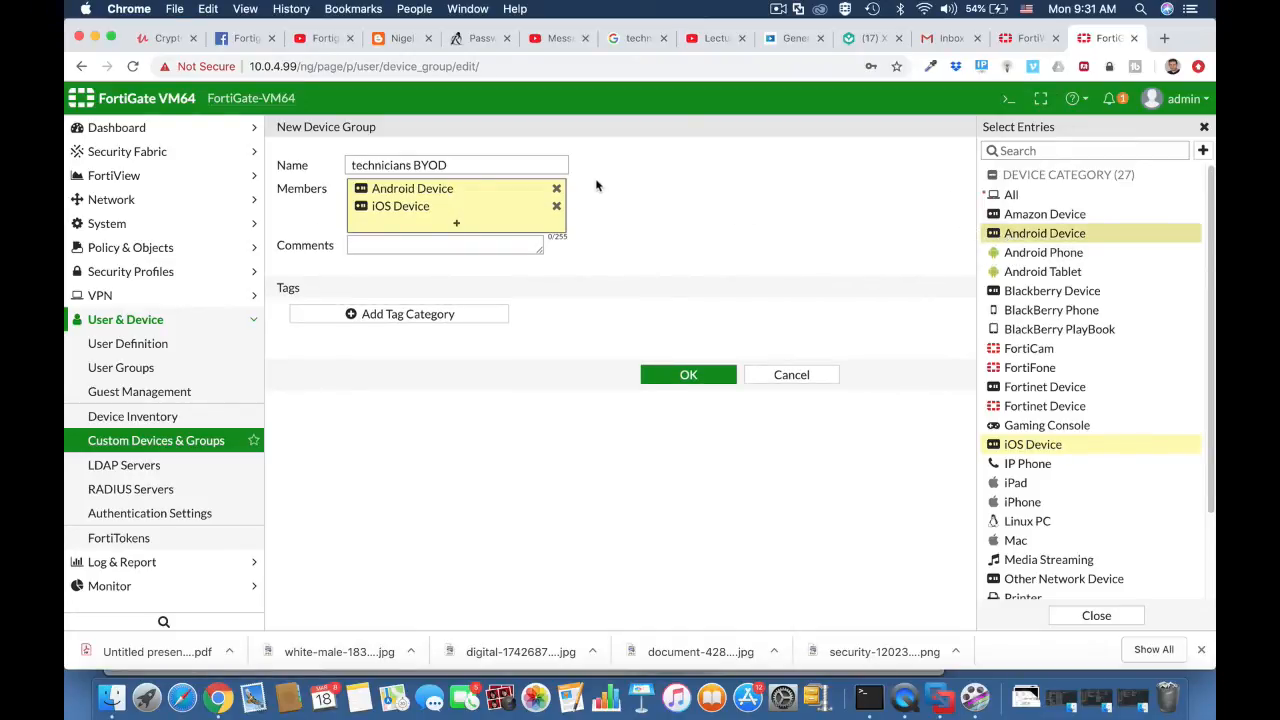
pyautogui.click(557, 189)
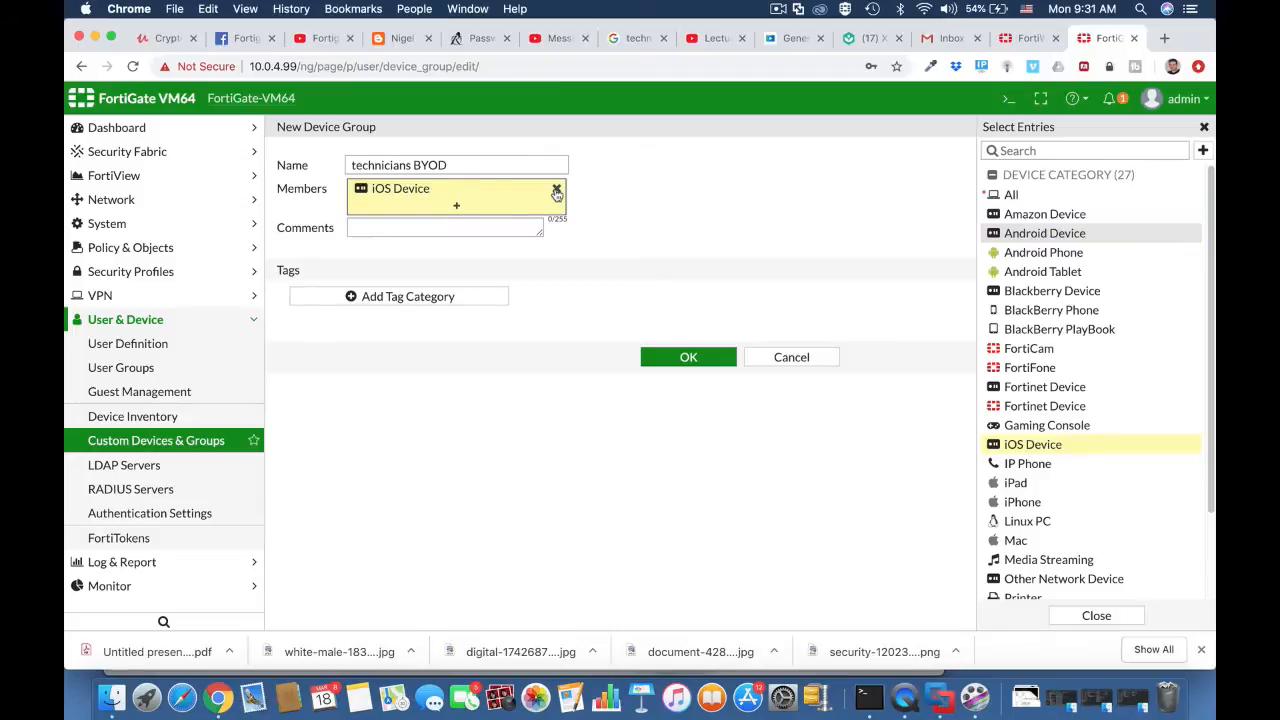
pyautogui.click(1050, 256)
pyautogui.click(1045, 268)
pyautogui.moveTo(1015, 290)
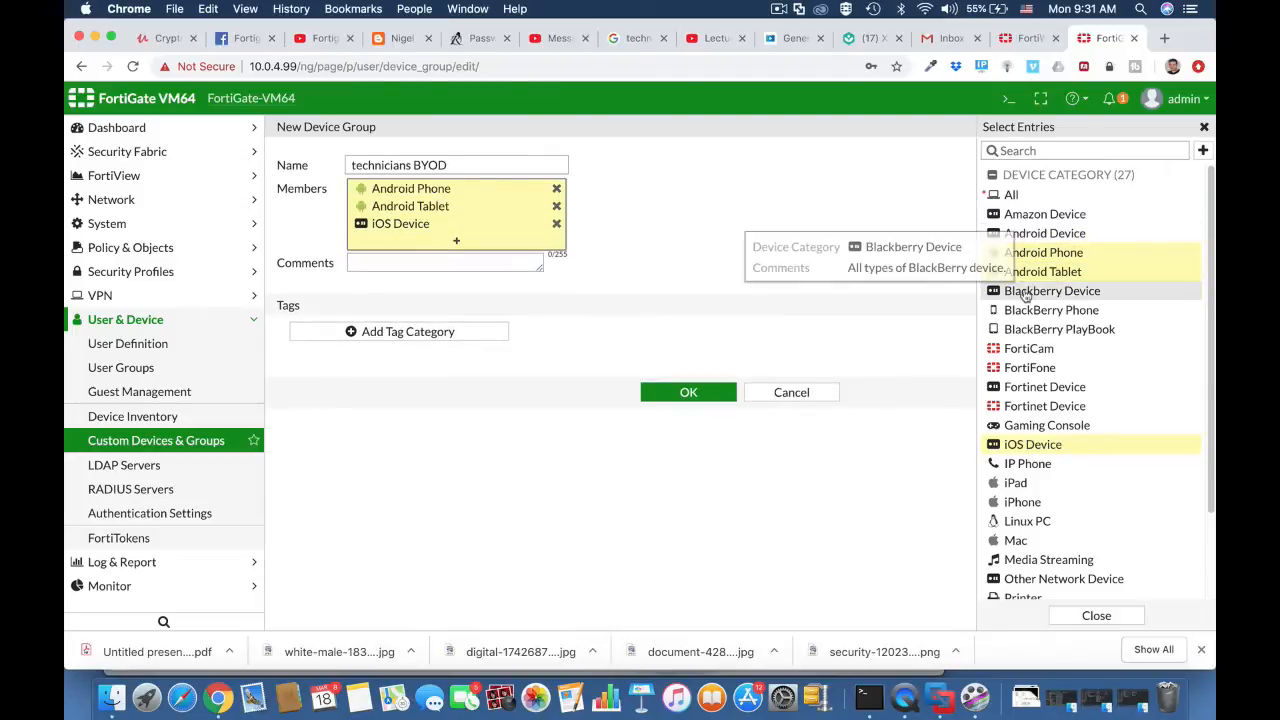
pyautogui.click(428, 263)
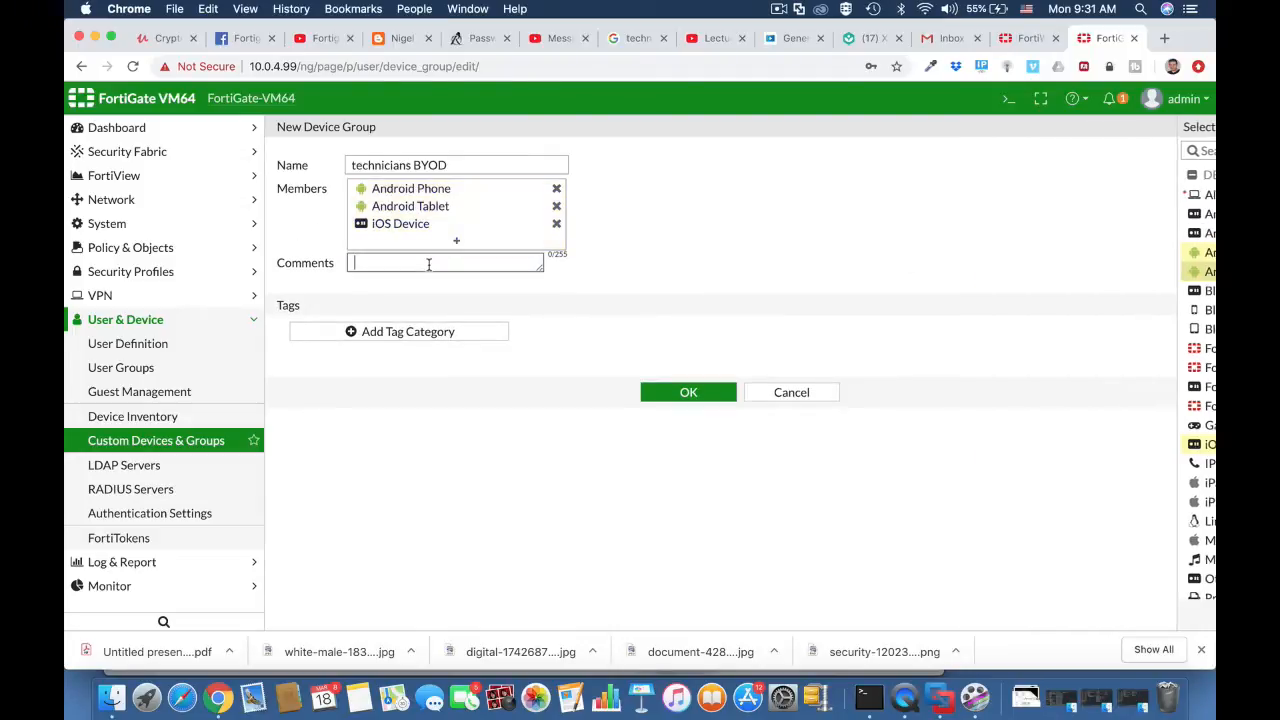
pyautogui.click(689, 396)
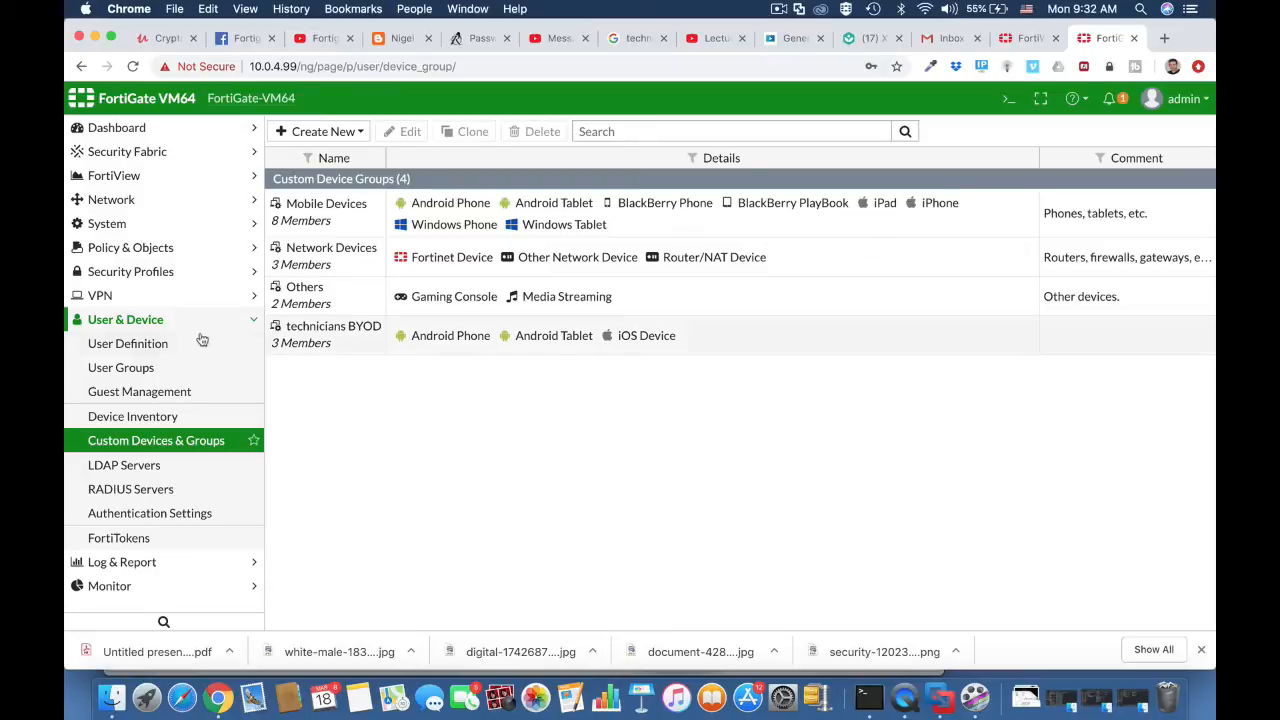
# Step: Start a new user group named technicians with the type Firewall
pyautogui.click(157, 346)
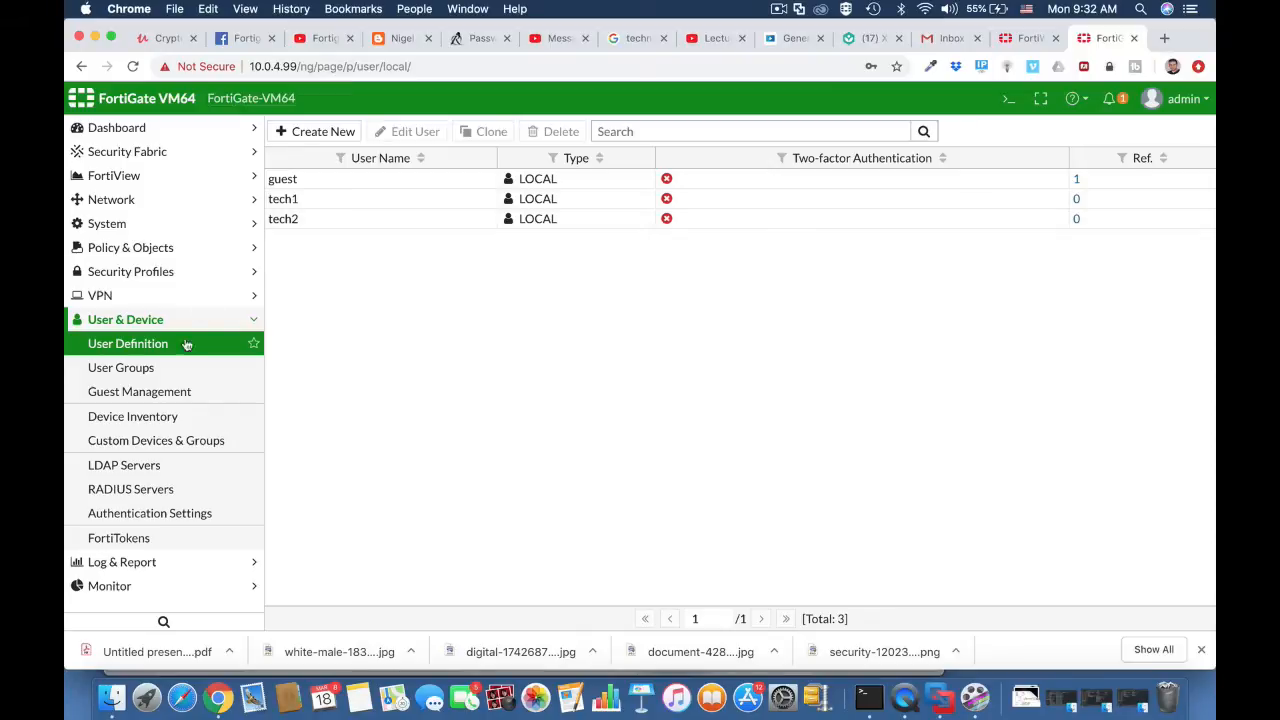
pyautogui.click(174, 368)
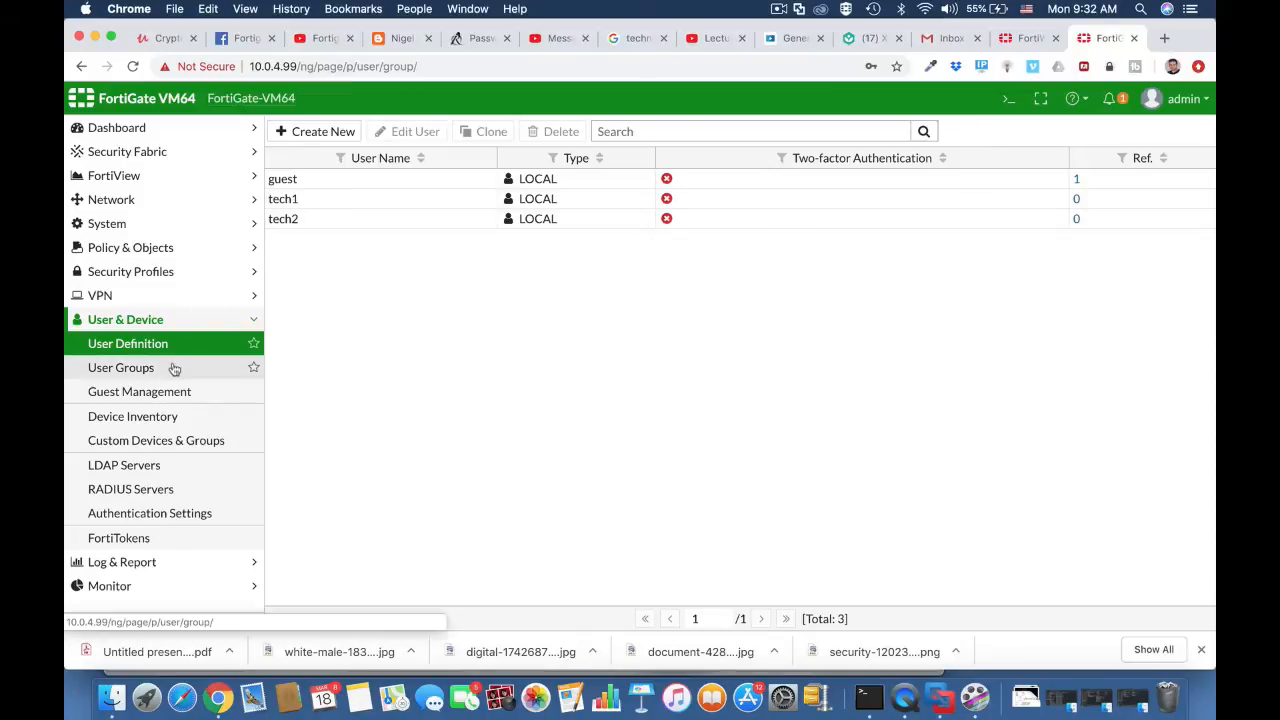
pyautogui.click(323, 133)
pyautogui.click(371, 166)
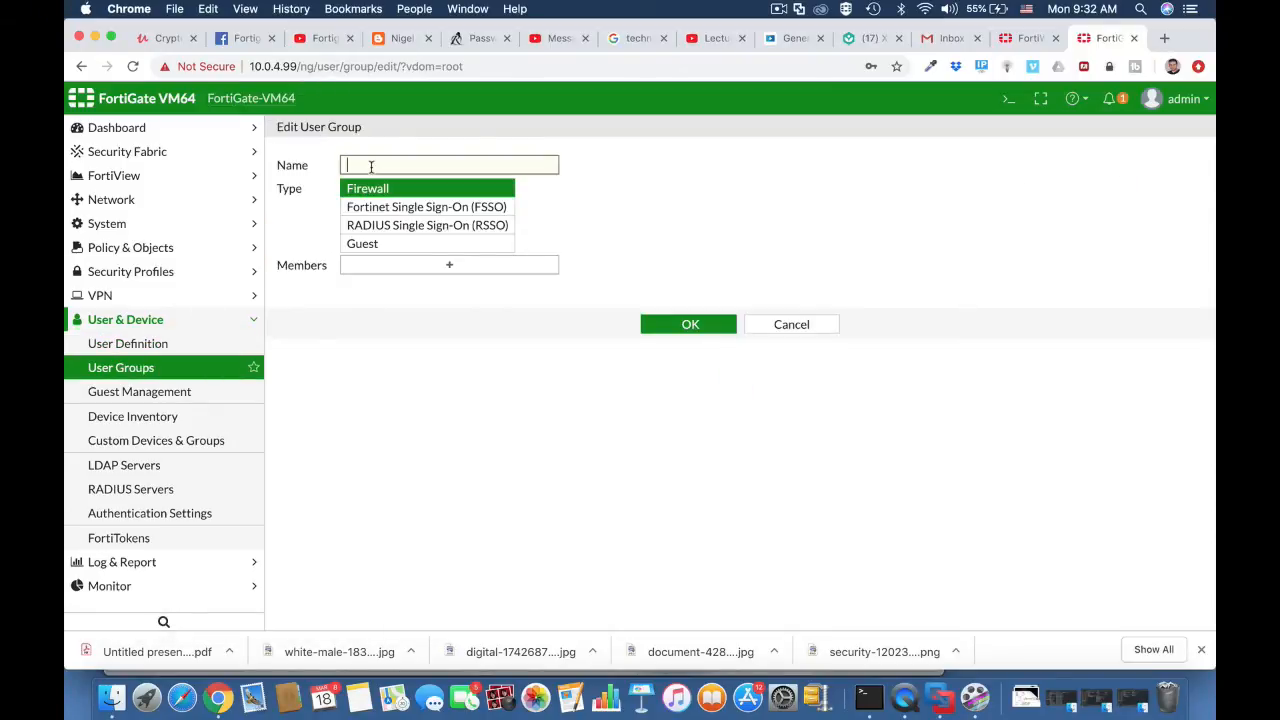
pyautogui.write('technicians')
pyautogui.click(480, 189)
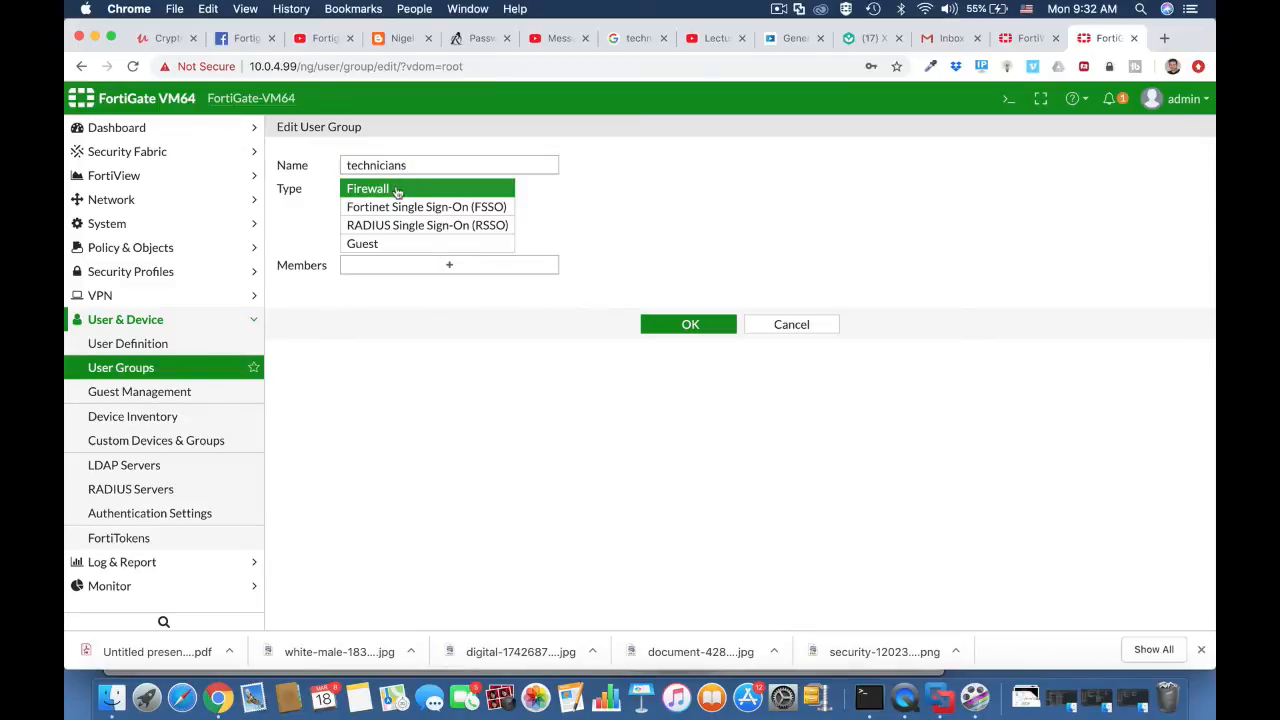
# Step: Add the users tech1 and tech2 to the technicians user group and save the group
pyautogui.click(534, 268)
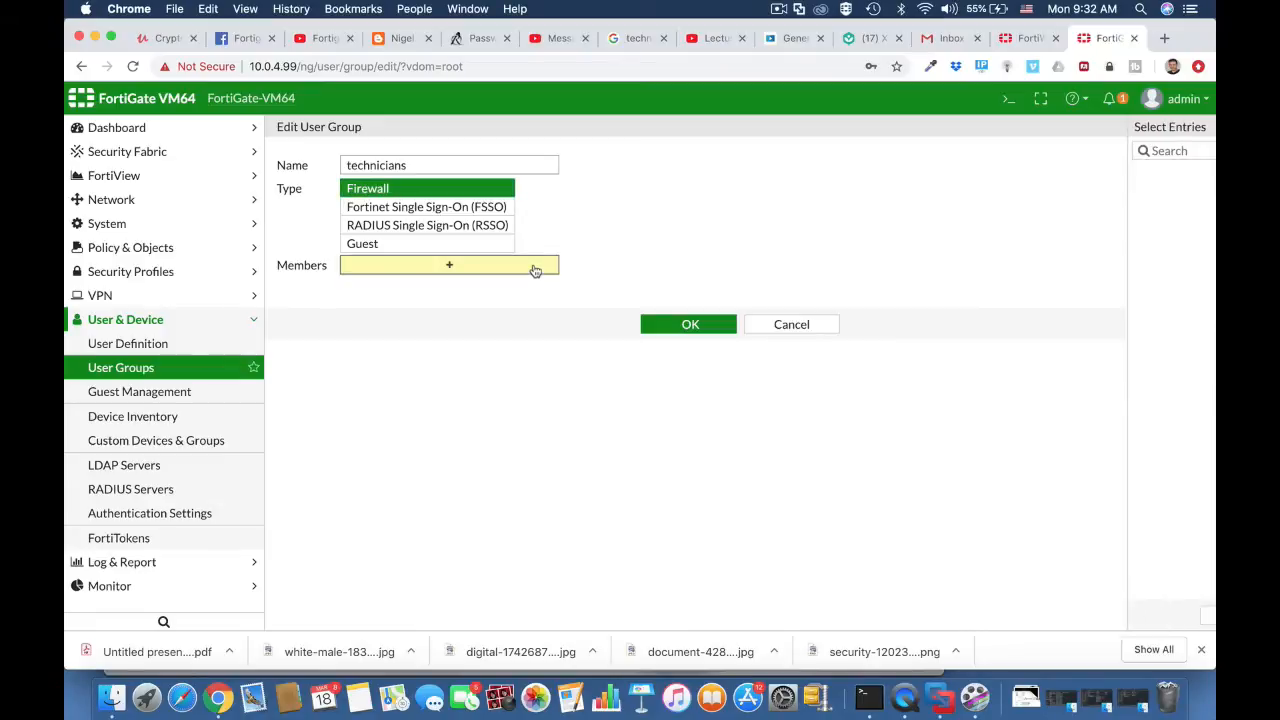
pyautogui.click(1020, 232)
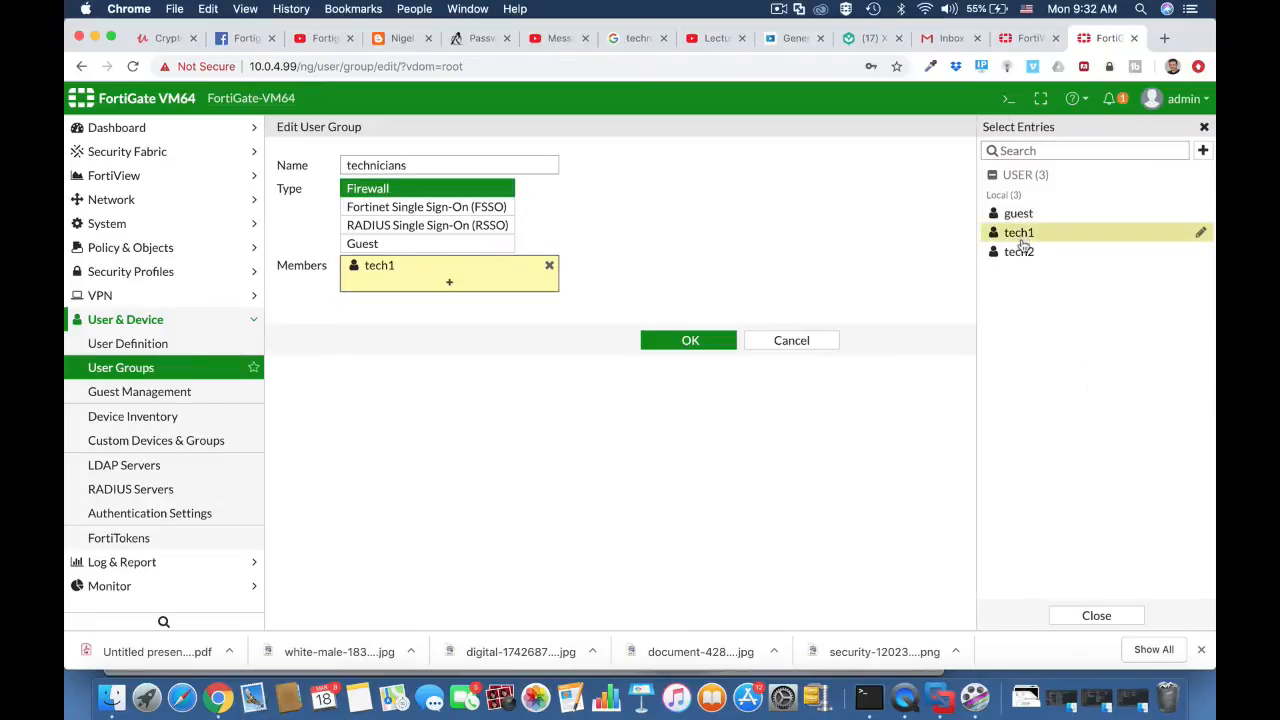
pyautogui.click(1019, 251)
pyautogui.click(700, 357)
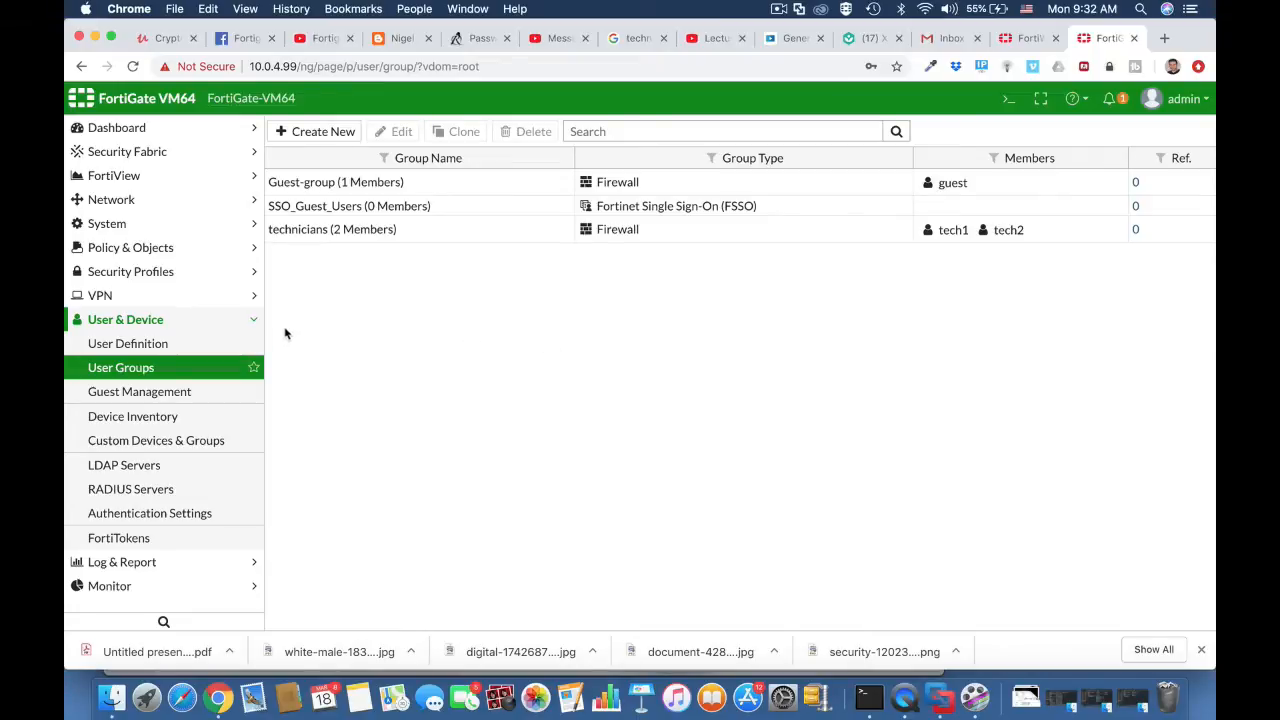
# Step: Enable Device Detection and Active Scanning on the Vlan 10 (Technicians Wi-fi) interface and save it
pyautogui.click(171, 200)
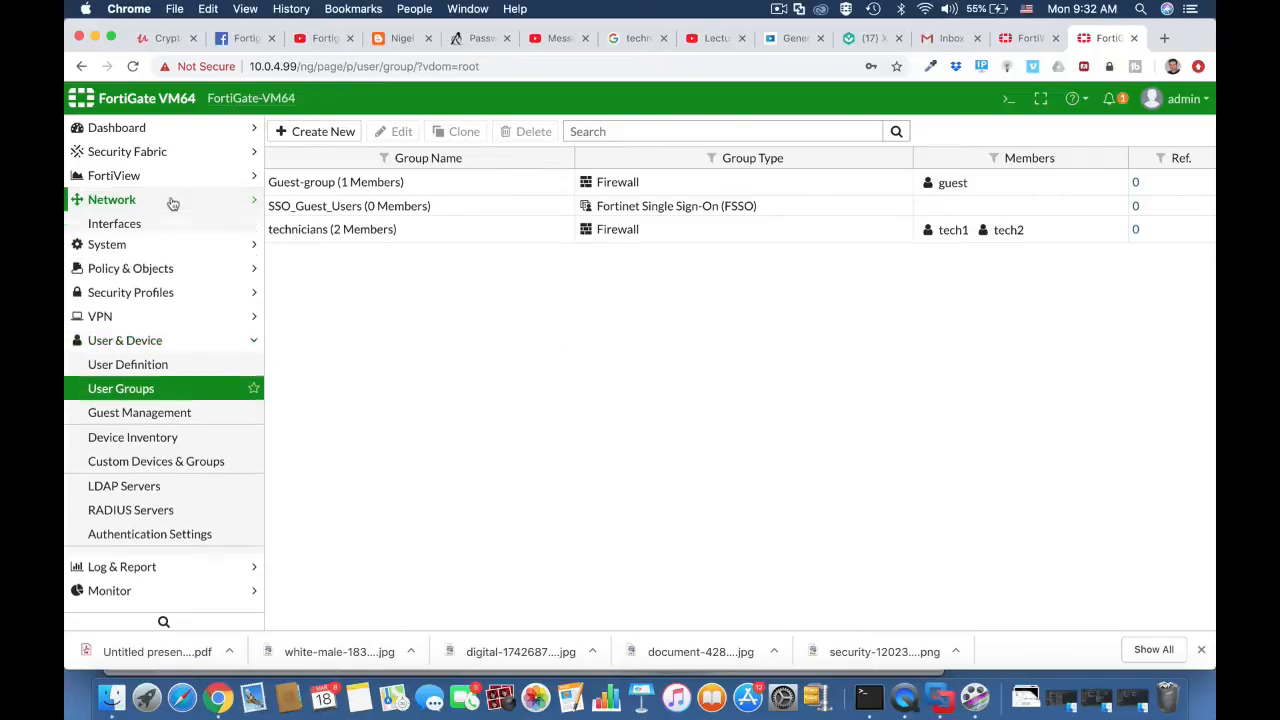
pyautogui.click(160, 230)
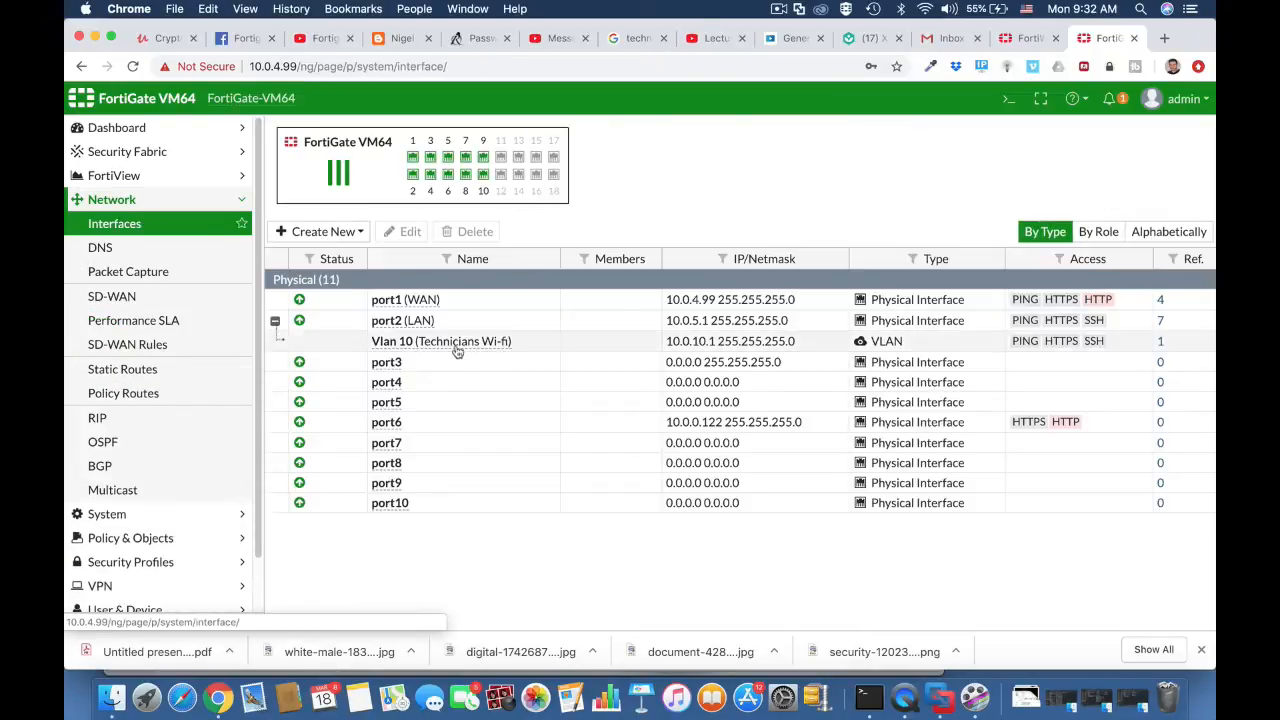
pyautogui.click(427, 343)
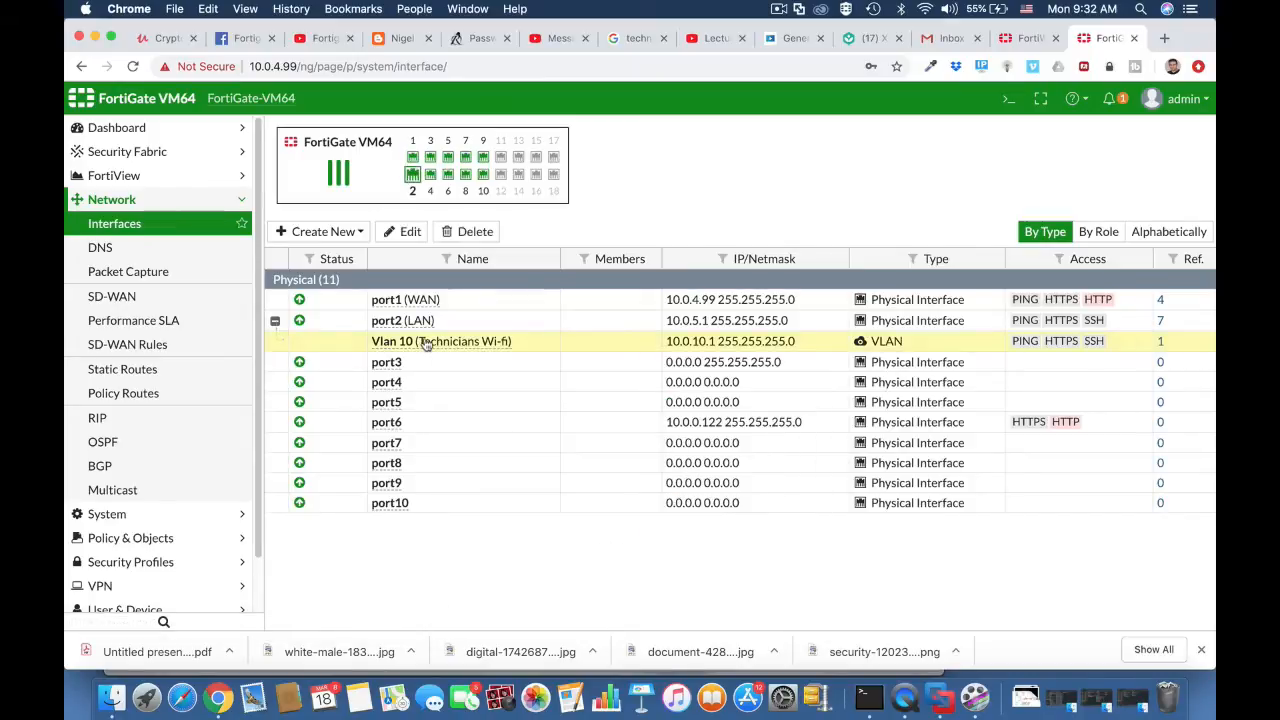
pyautogui.click(410, 231)
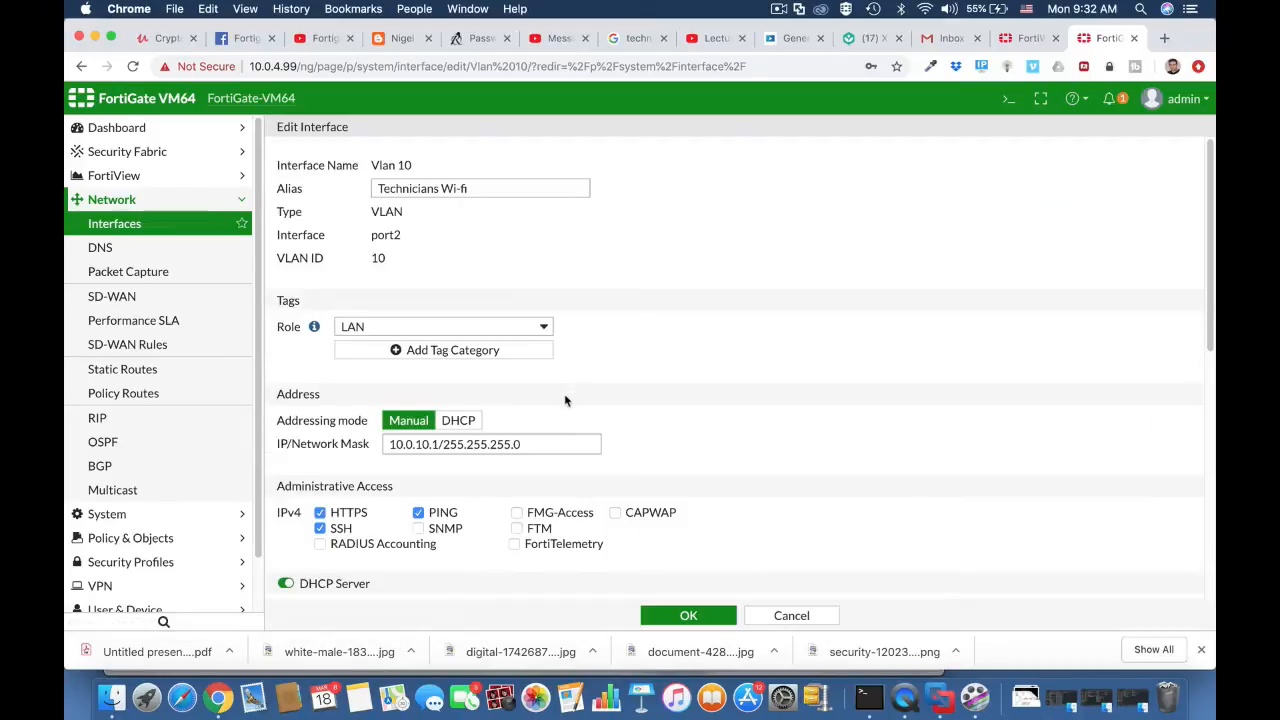
pyautogui.scroll(-5, 565, 392)
pyautogui.scroll(-3, 565, 398)
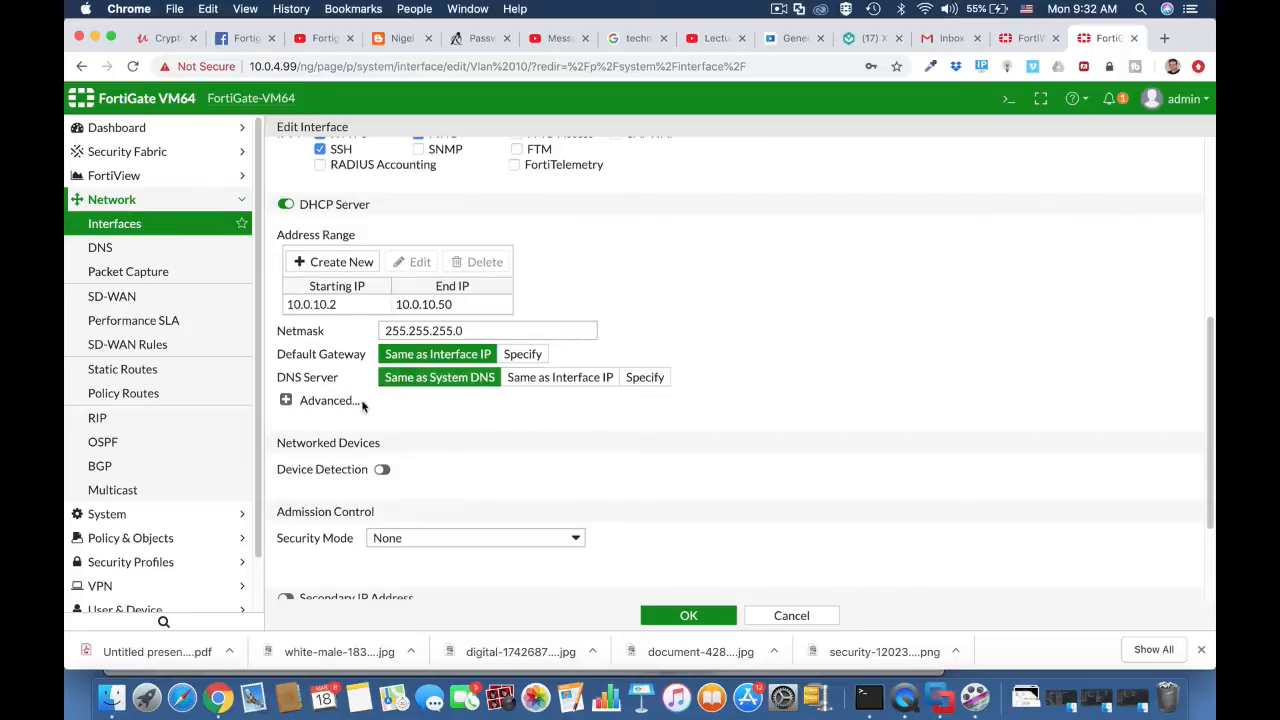
pyautogui.click(384, 471)
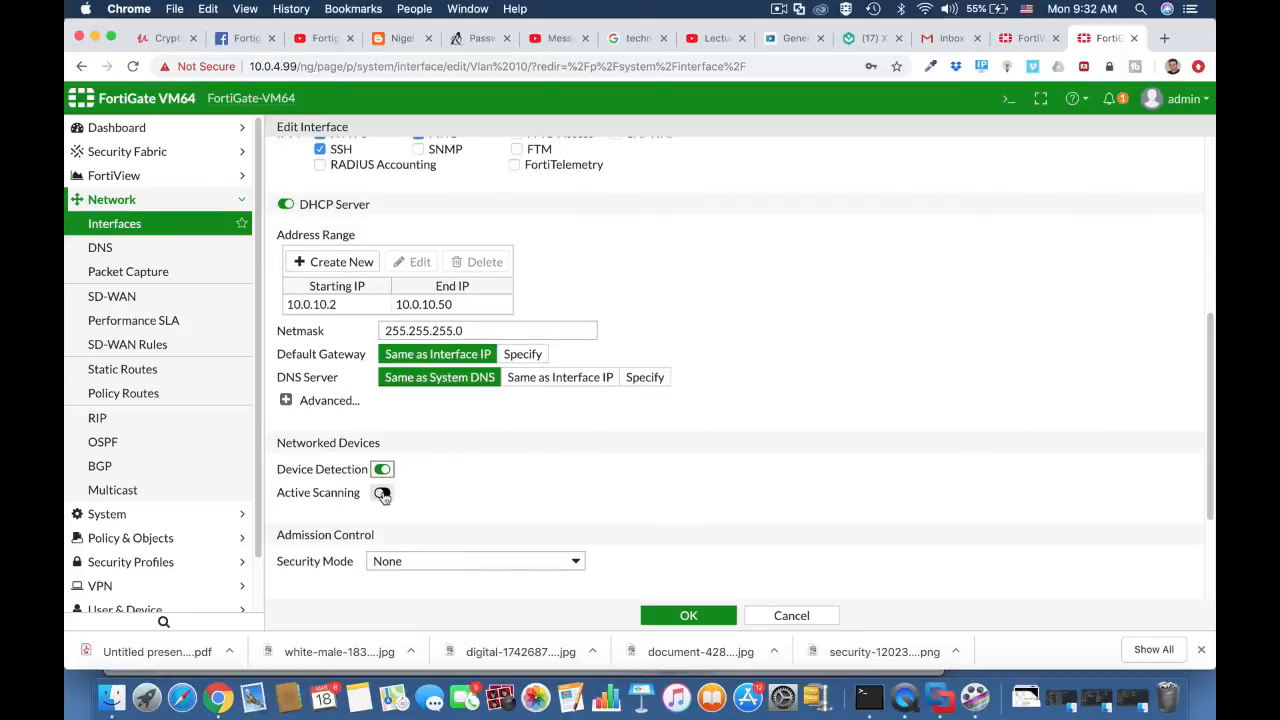
pyautogui.click(382, 493)
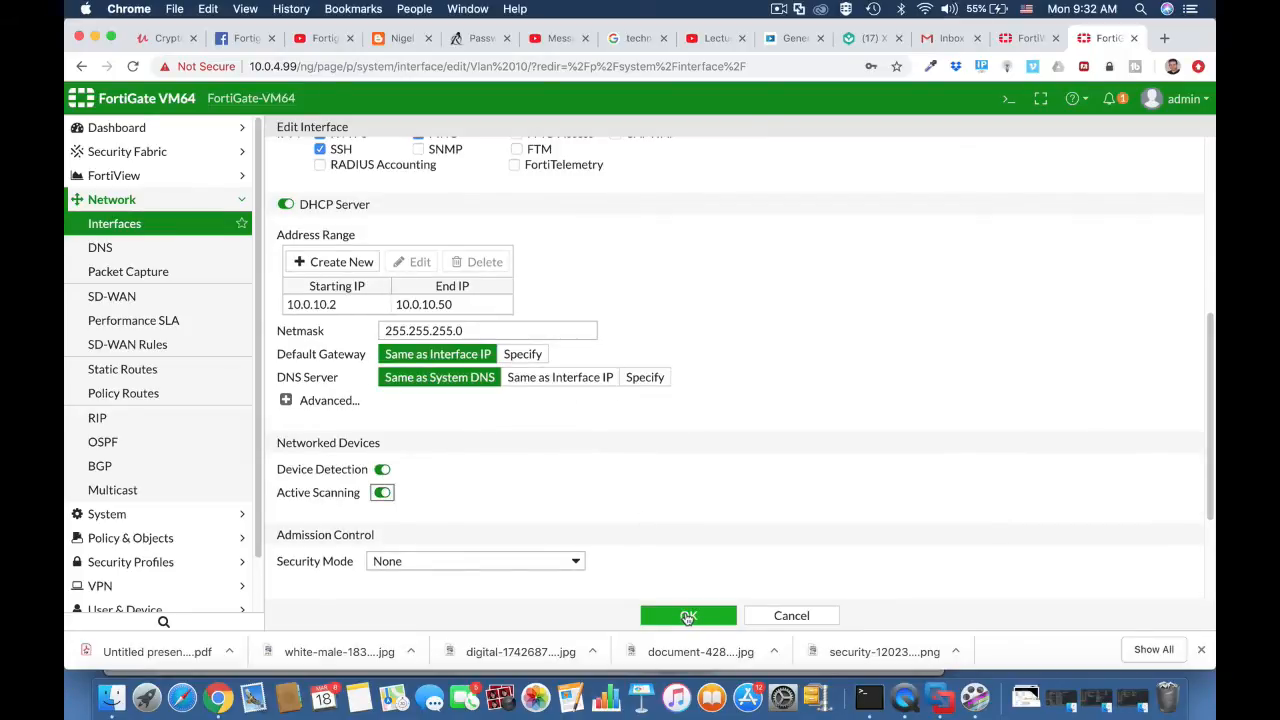
pyautogui.click(688, 617)
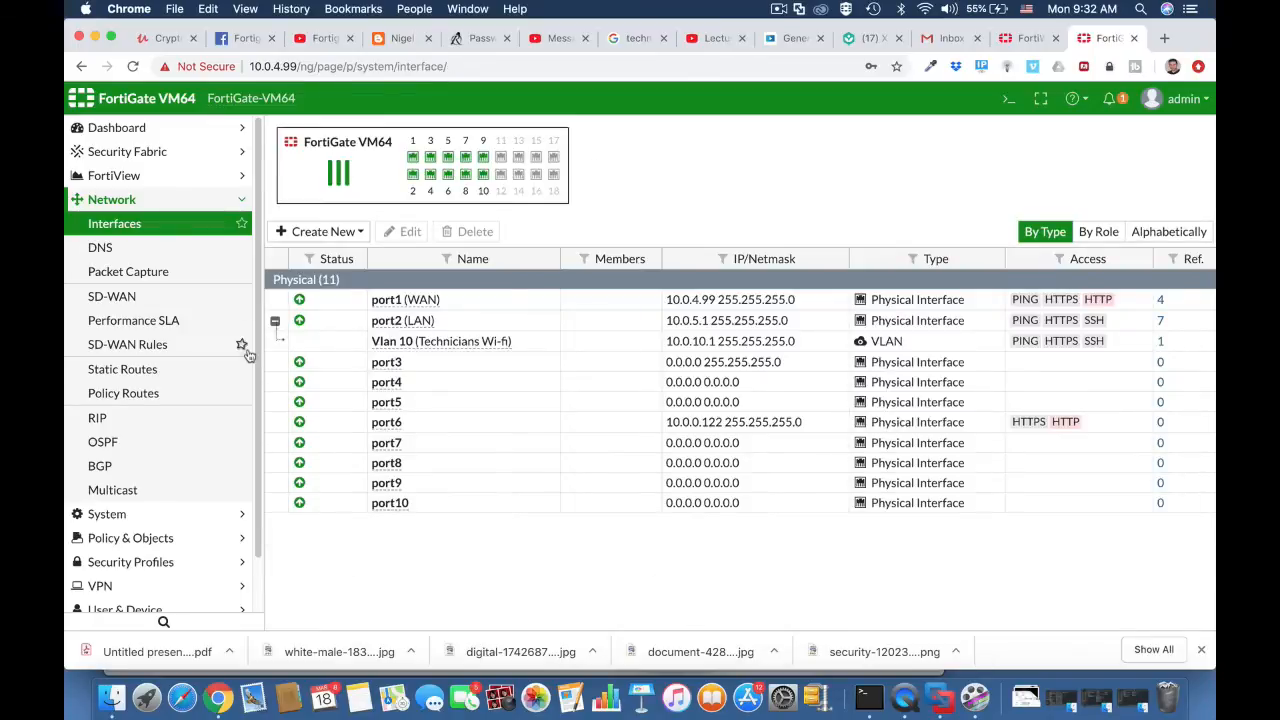
# Step: Check the subnet and interface of the Technicians entry among the firewall address objects
pyautogui.click(153, 540)
pyautogui.click(147, 274)
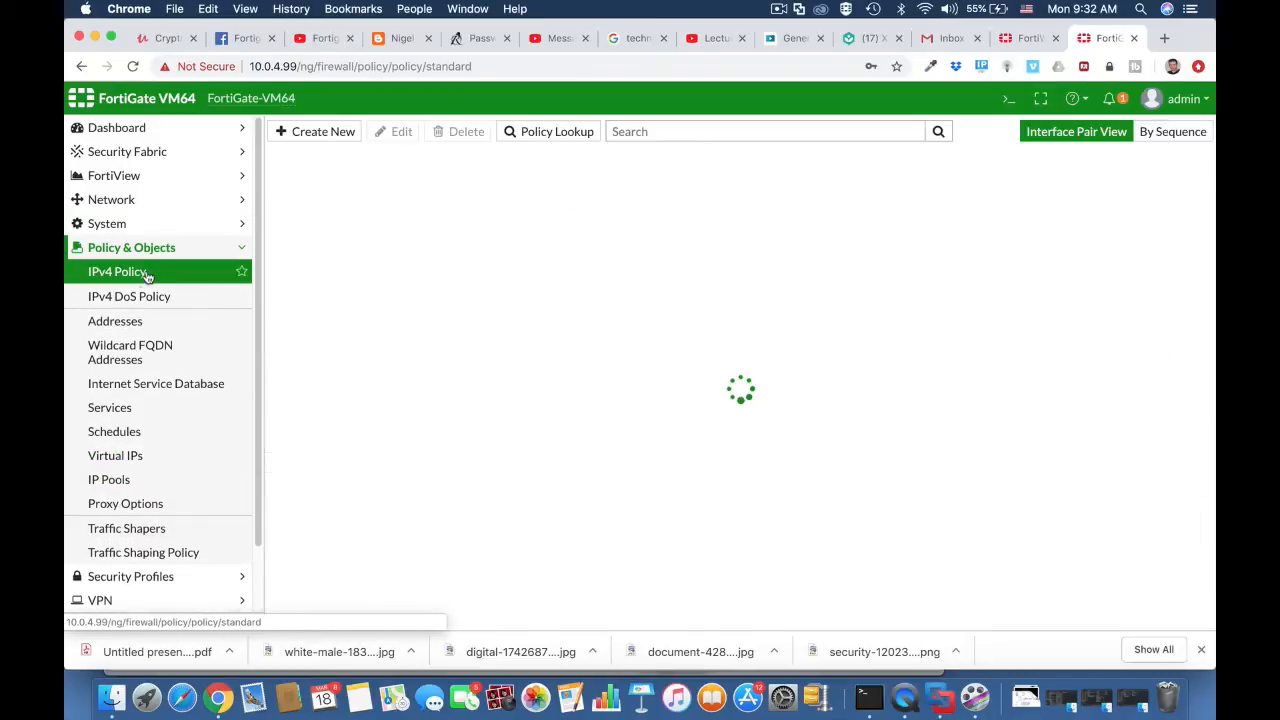
pyautogui.click(134, 322)
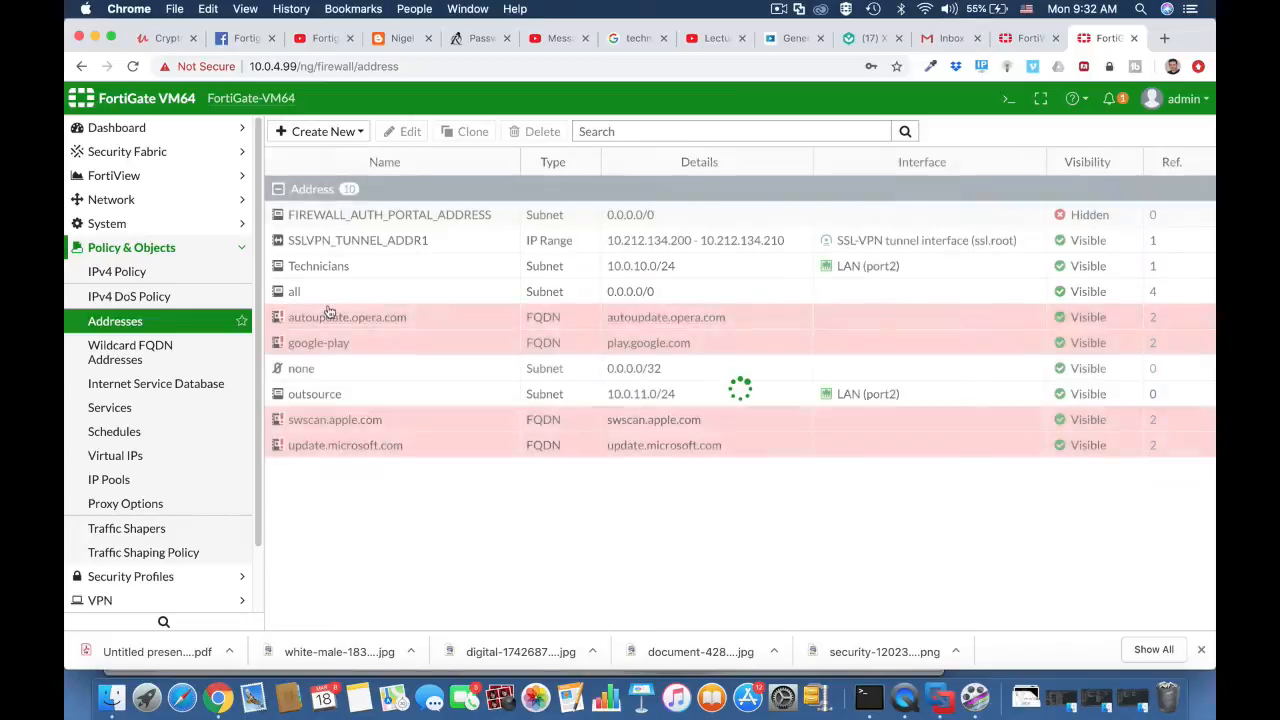
pyautogui.click(360, 268)
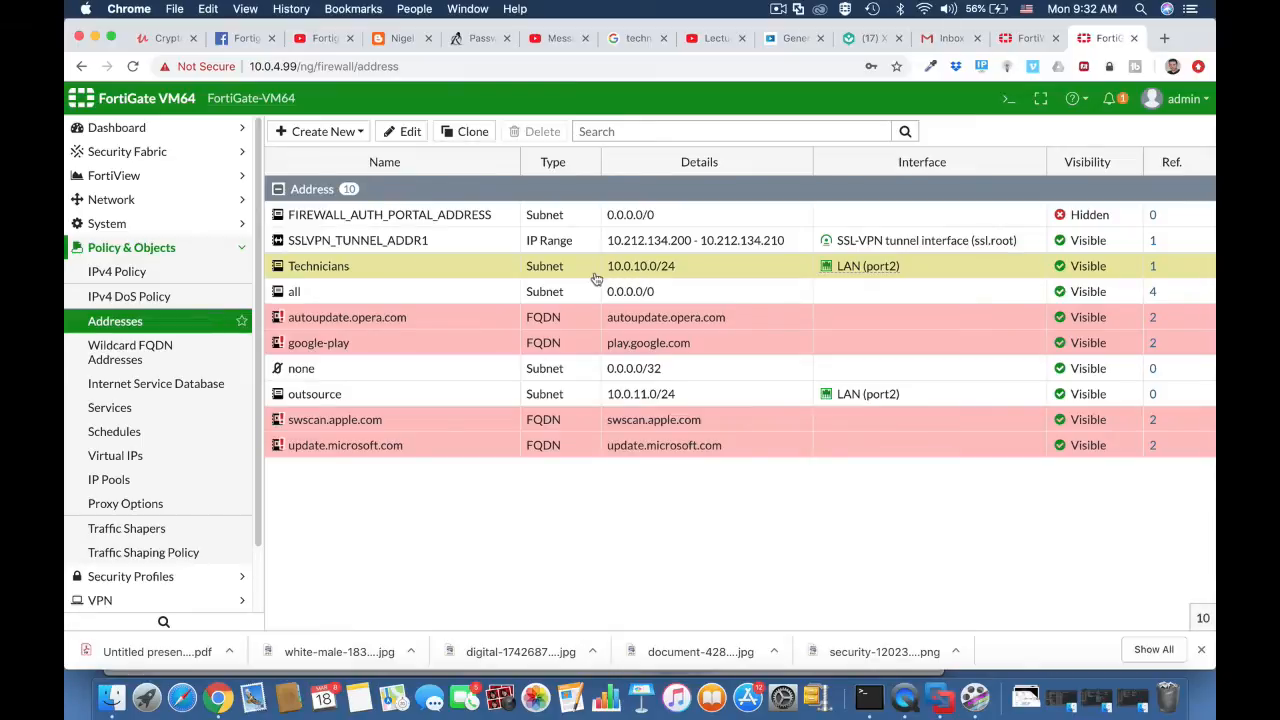
# Step: Start a new IPv4 policy and name it Technicians WIFI access
pyautogui.click(160, 273)
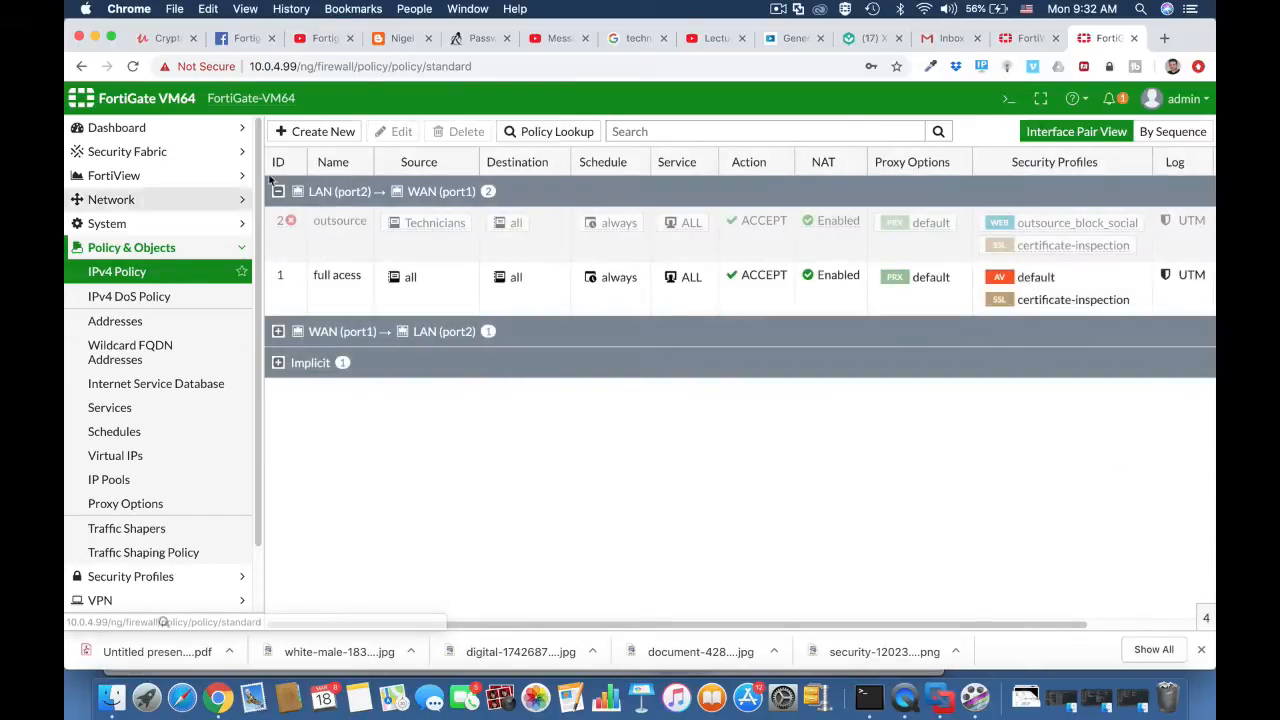
pyautogui.click(314, 131)
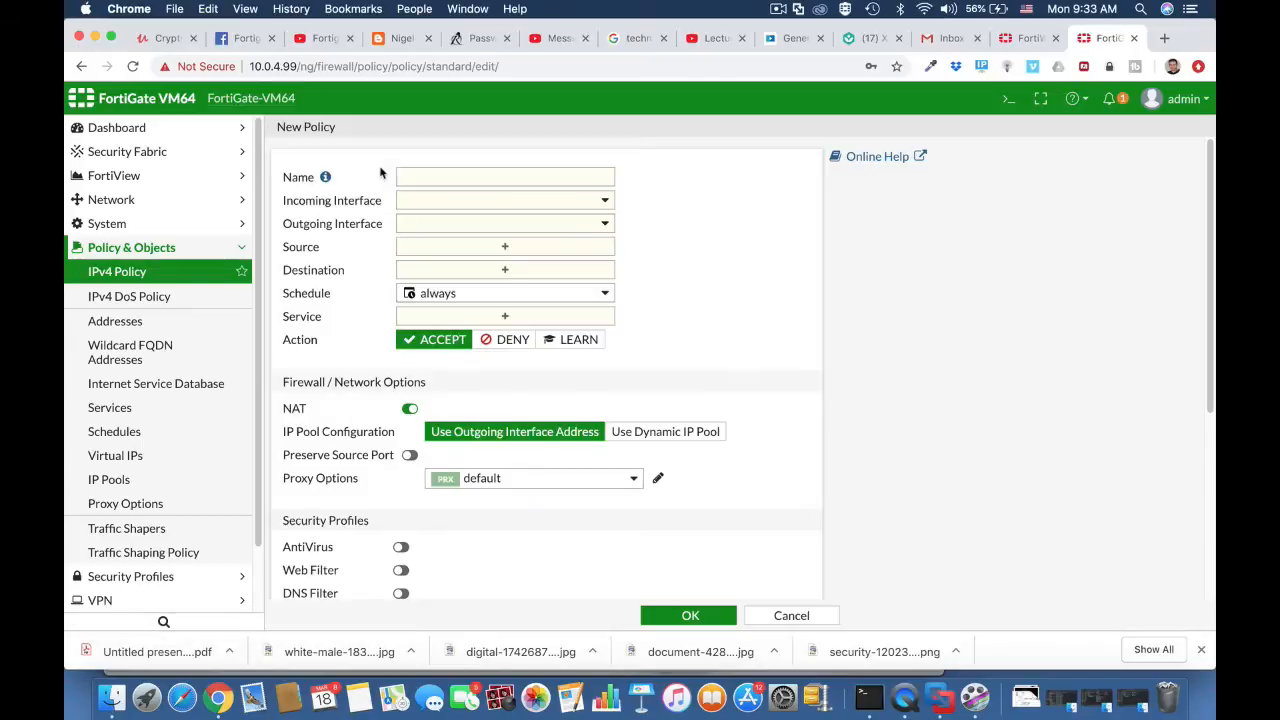
pyautogui.click(411, 180)
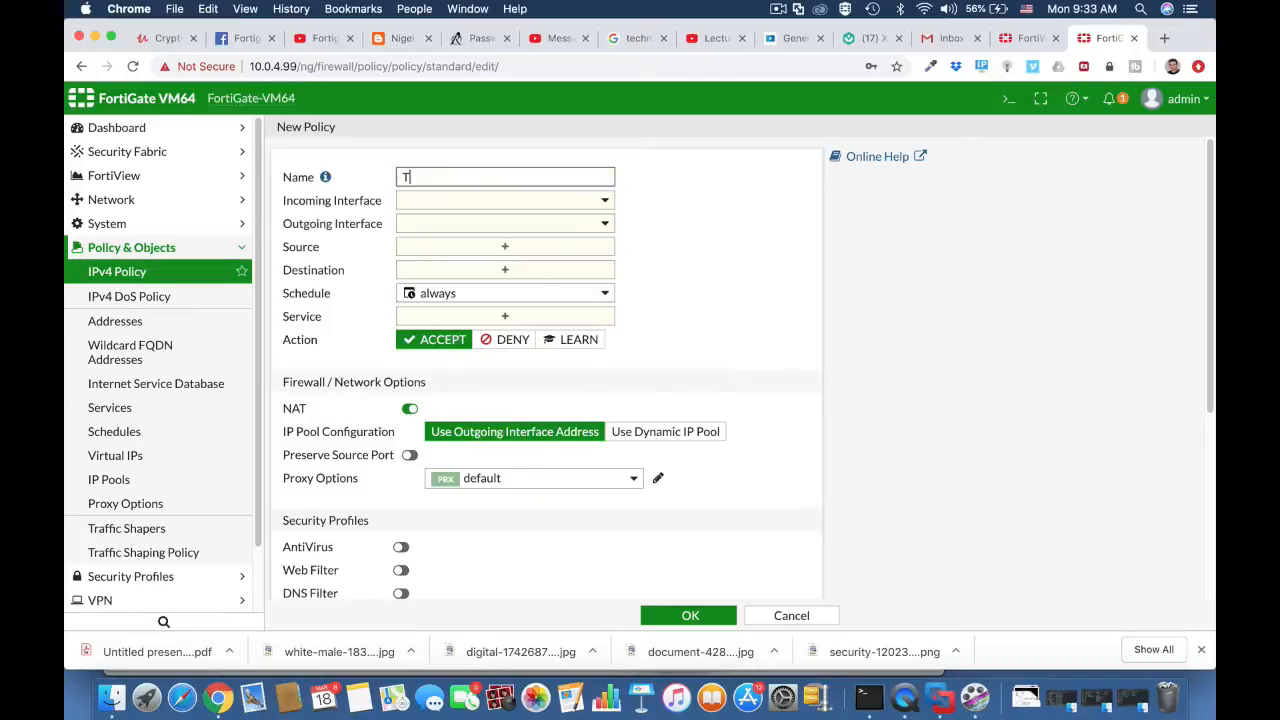
pyautogui.write('Technicians WIFI access')
# Step: Set the new policy's incoming interface to Technicians Wi-fi (Vlan 10) and its outgoing interface to WAN (port1)
pyautogui.click(503, 201)
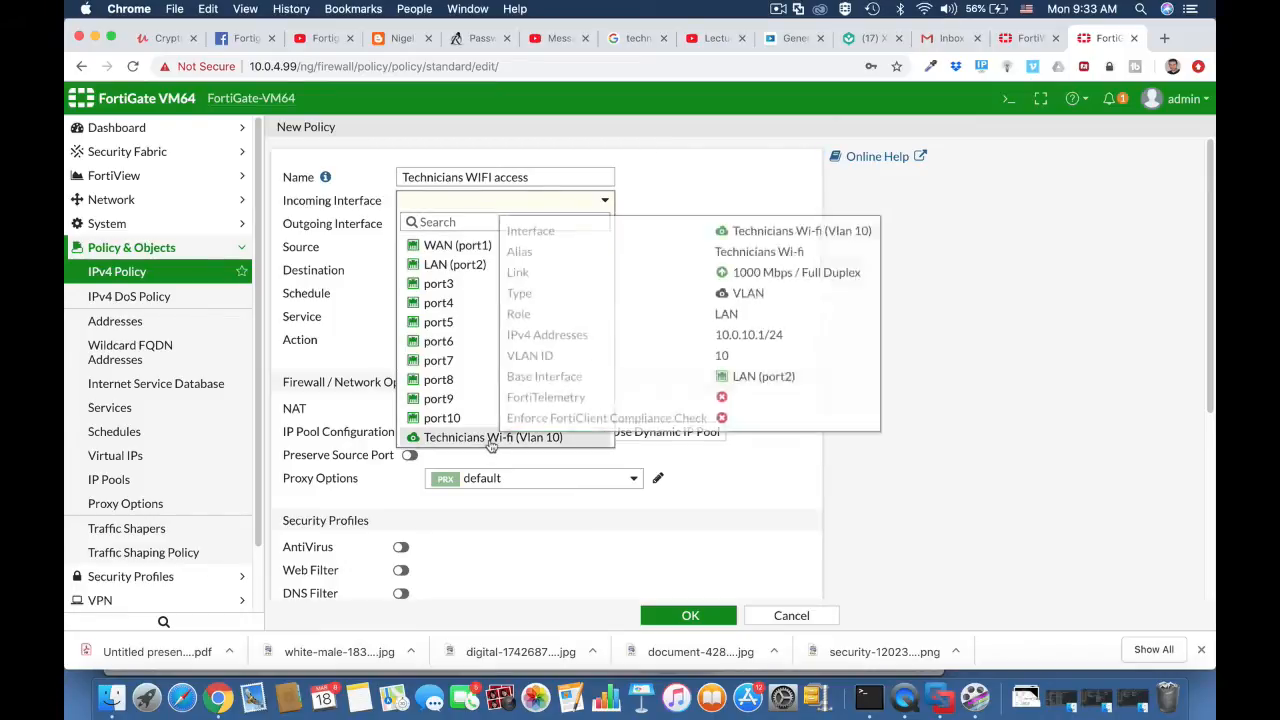
pyautogui.click(492, 438)
pyautogui.click(501, 226)
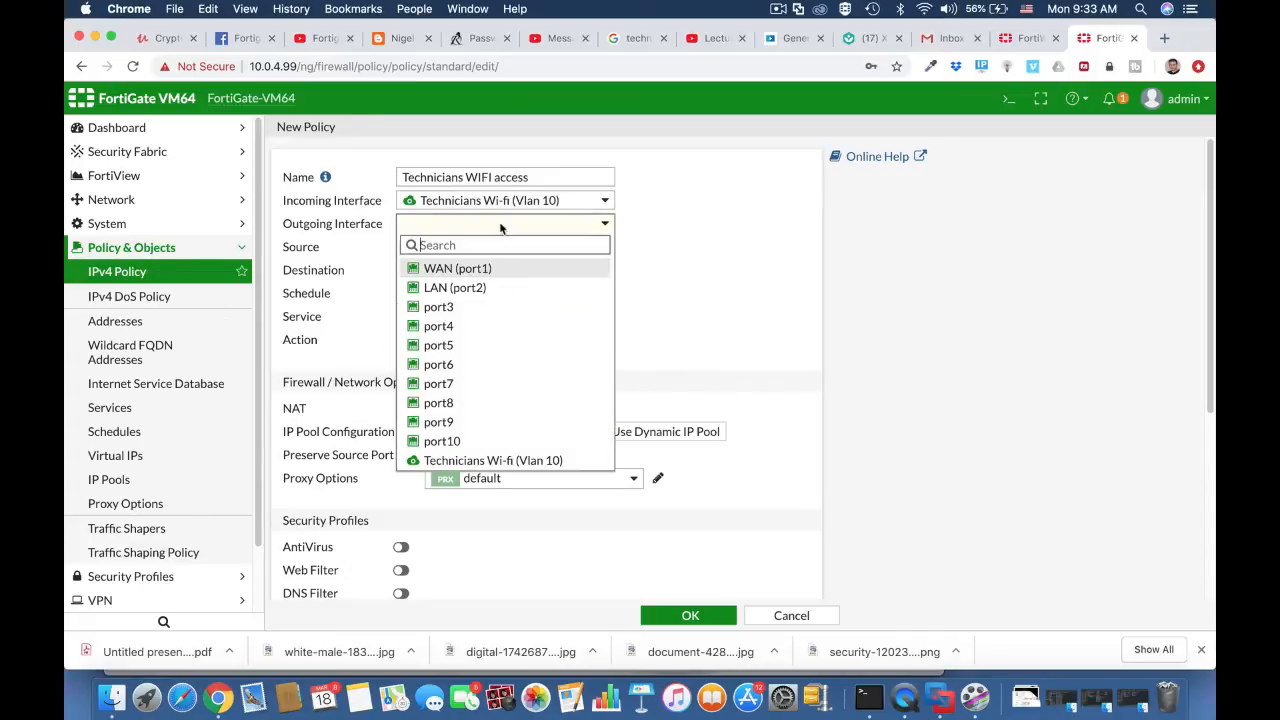
pyautogui.click(450, 268)
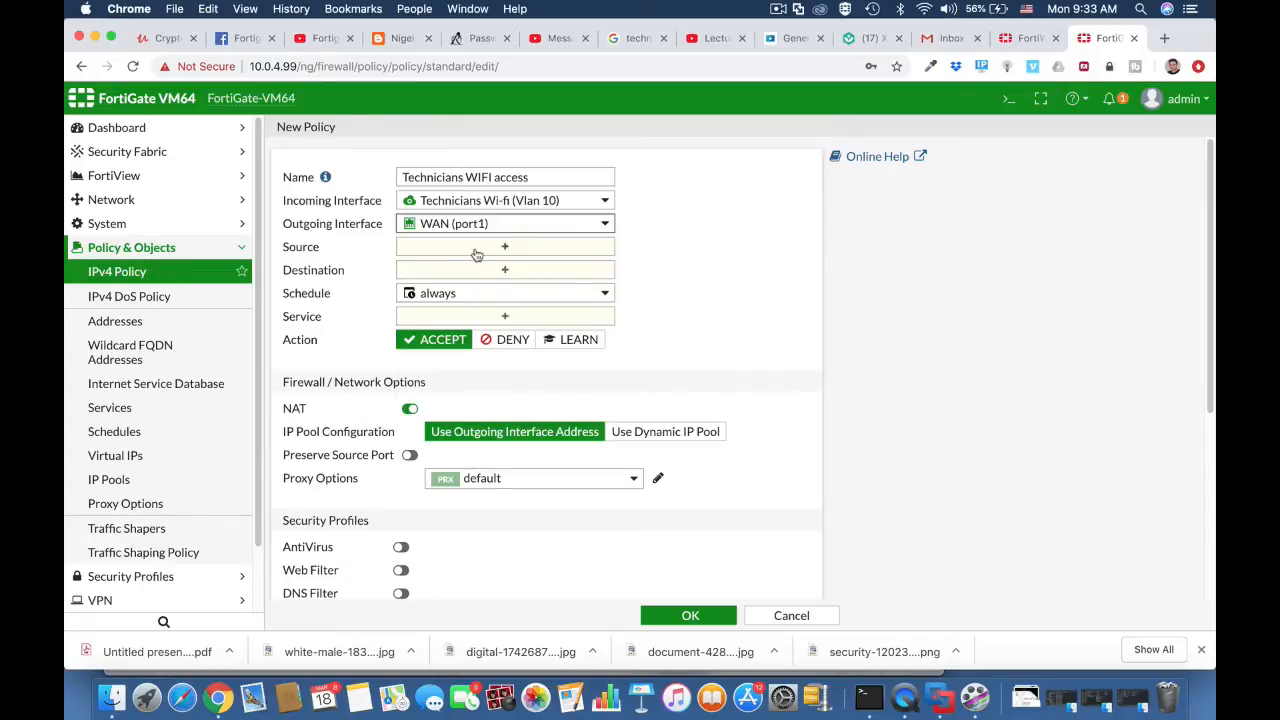
# Step: Set the policy's source to the technicians user group and the all address, and its destination to all
pyautogui.click(477, 250)
pyautogui.moveTo(874, 318)
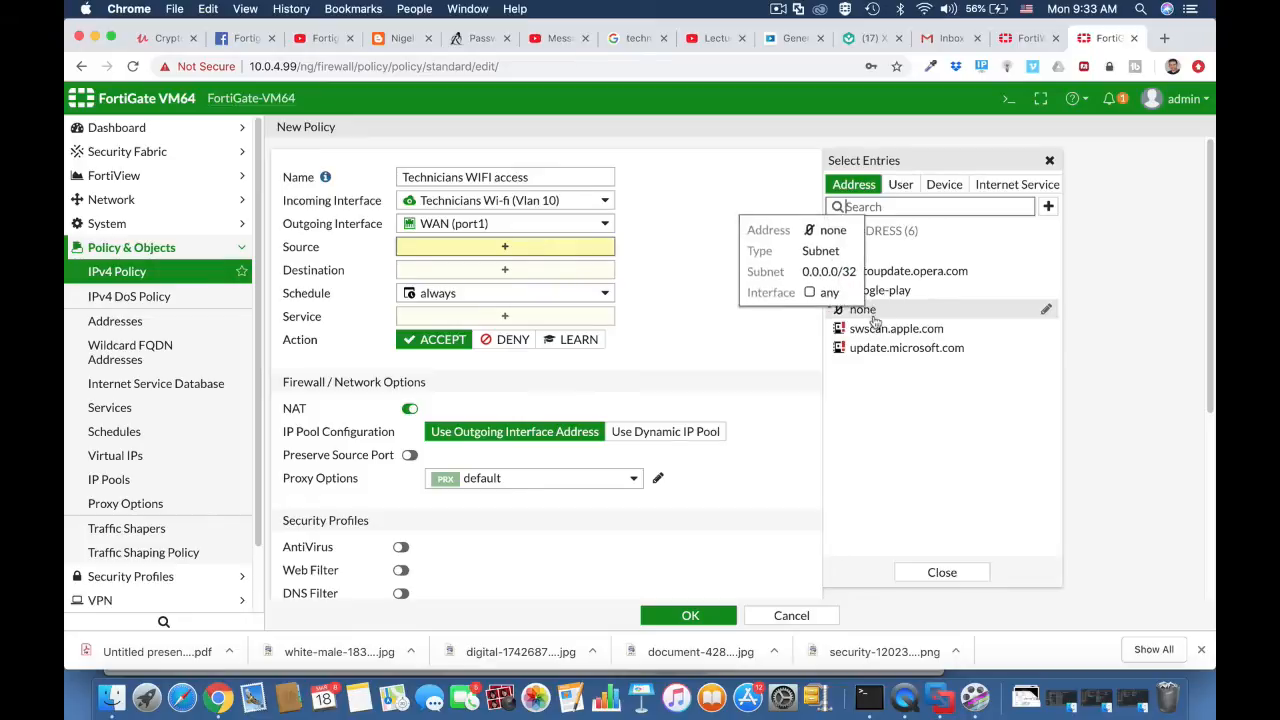
pyautogui.click(900, 184)
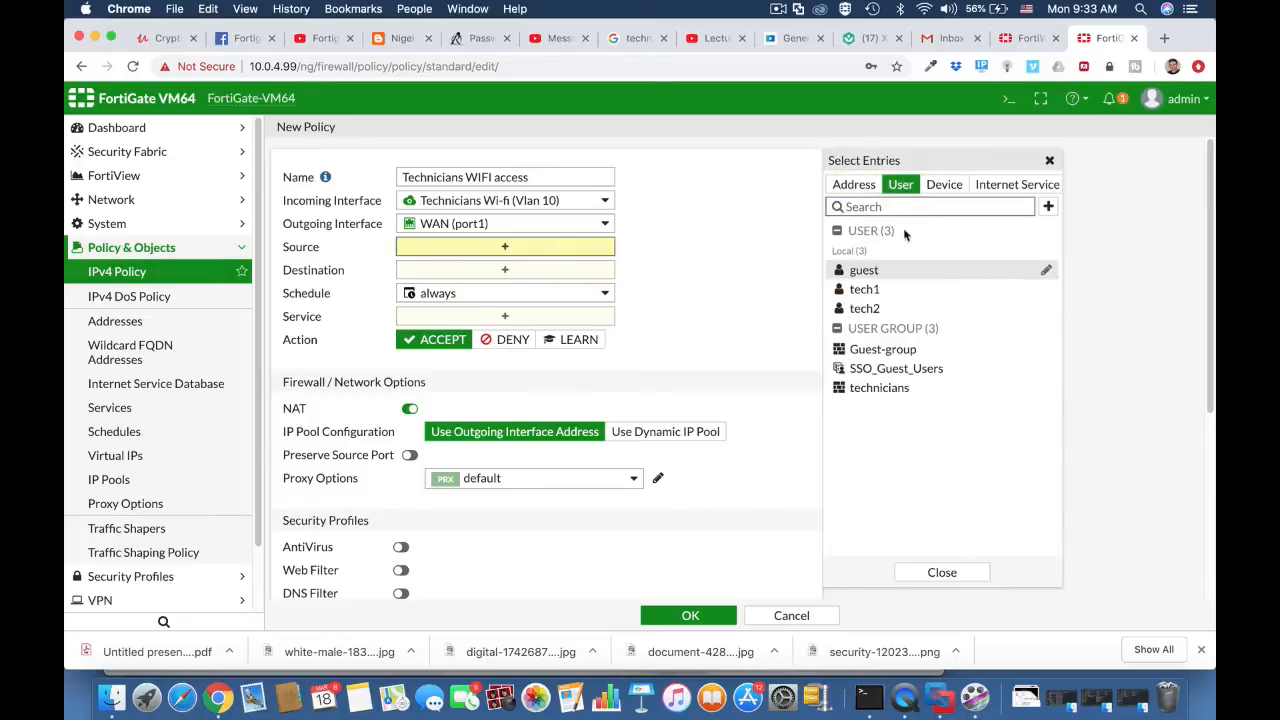
pyautogui.click(901, 393)
pyautogui.click(856, 253)
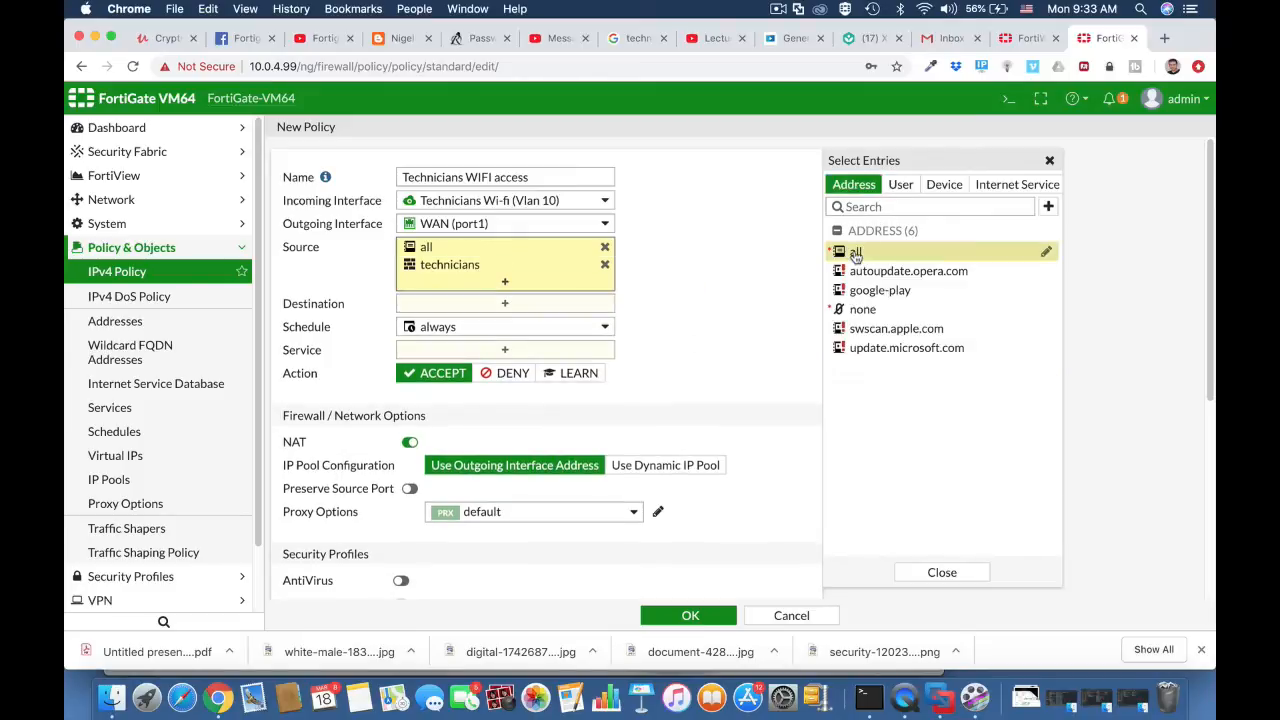
pyautogui.click(808, 320)
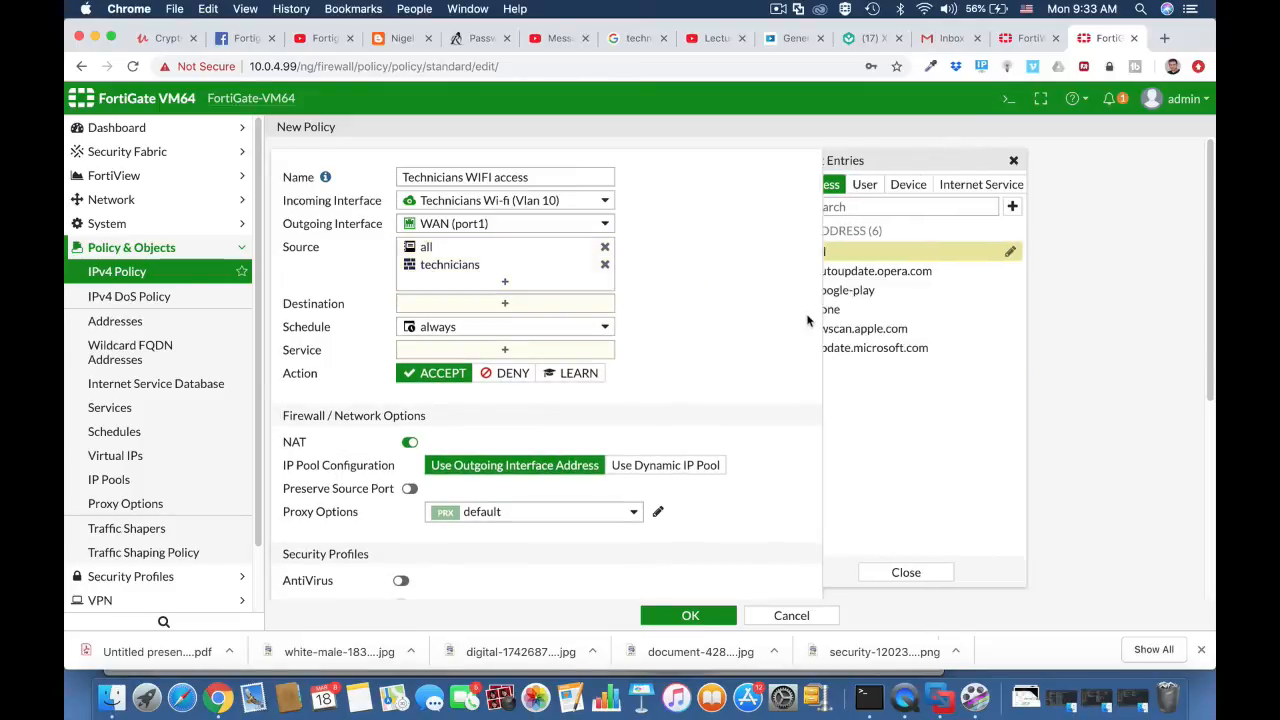
pyautogui.click(560, 302)
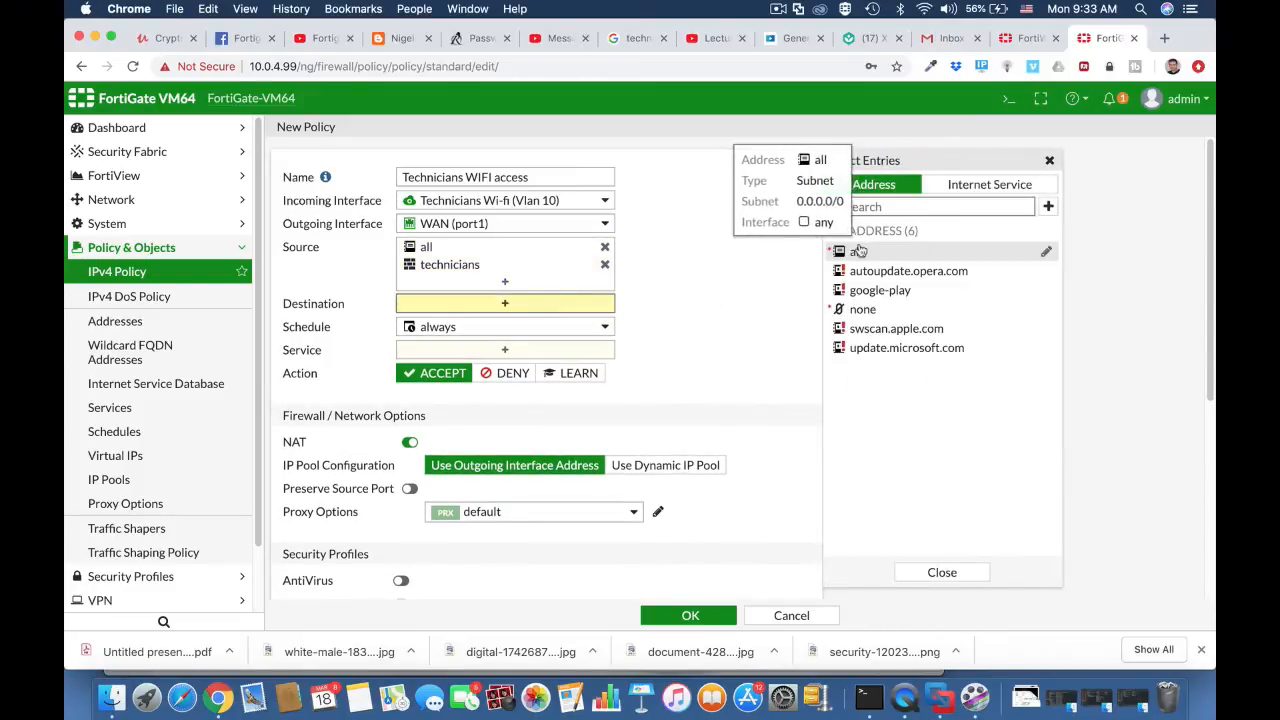
pyautogui.click(857, 253)
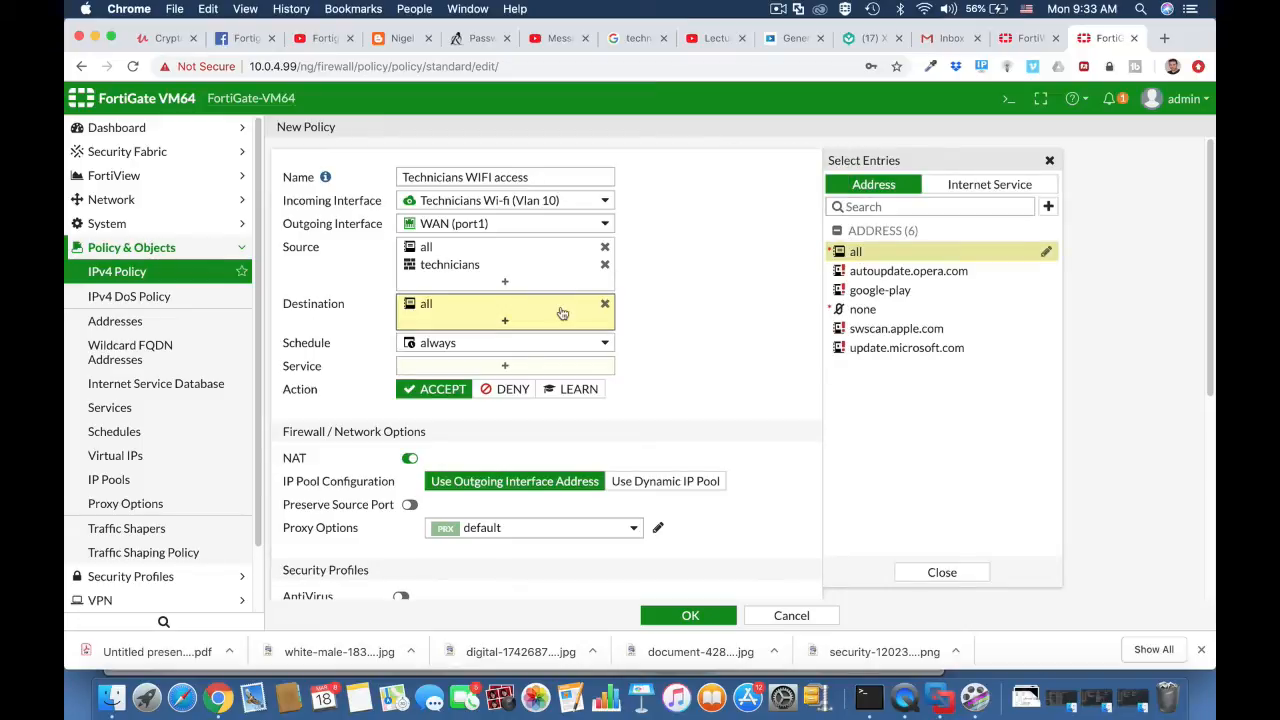
# Step: Add HTTP, HTTPS and DNS as the policy's services and enable AntiVirus with the default profile
pyautogui.click(540, 365)
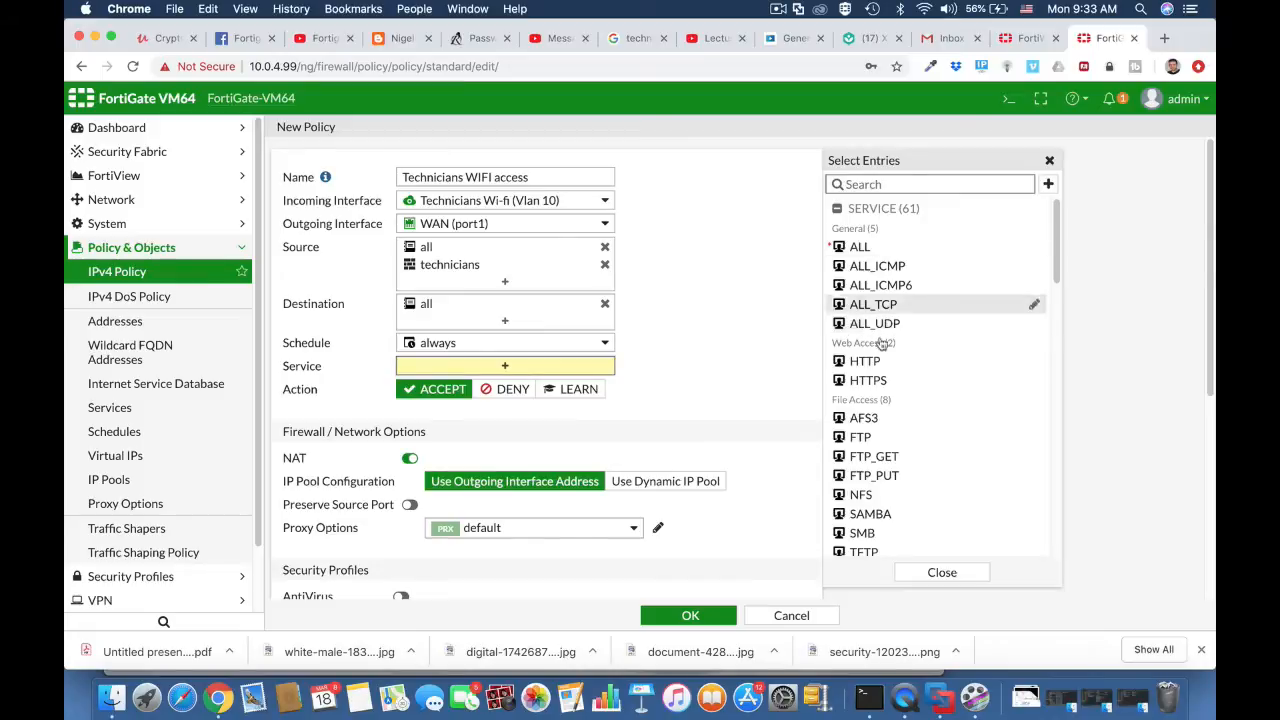
pyautogui.click(868, 380)
pyautogui.click(870, 363)
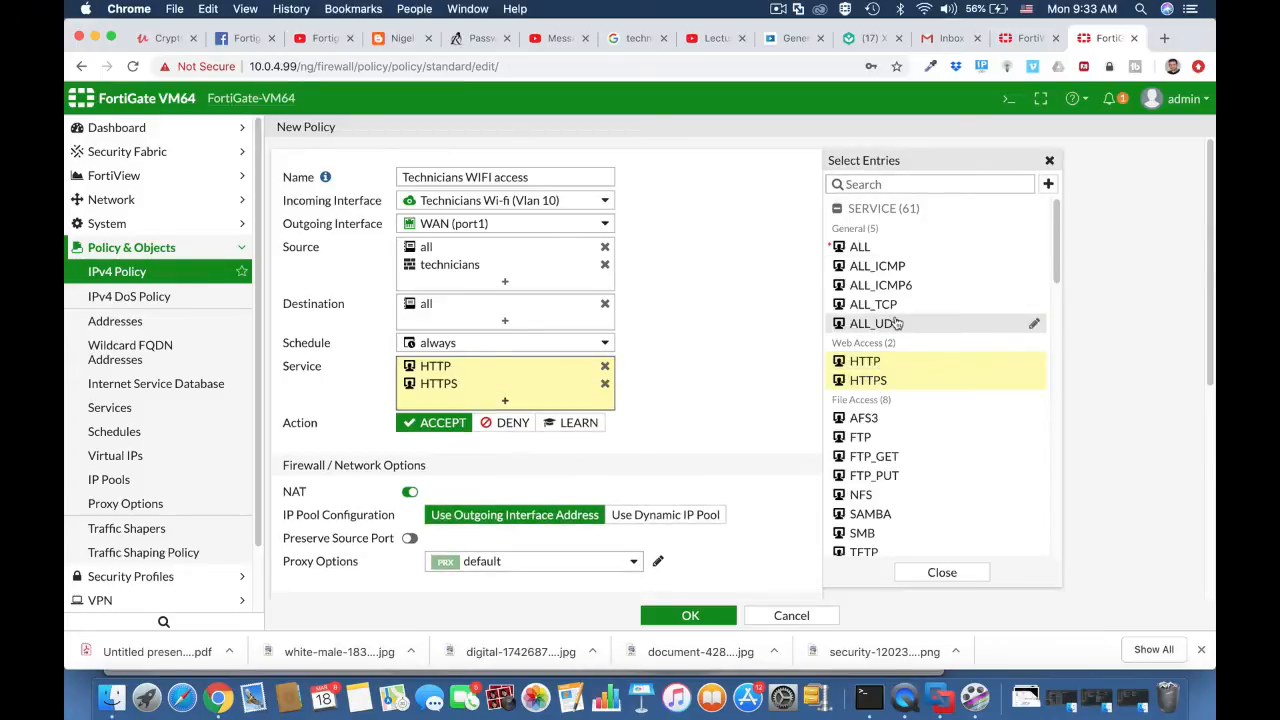
pyautogui.click(893, 186)
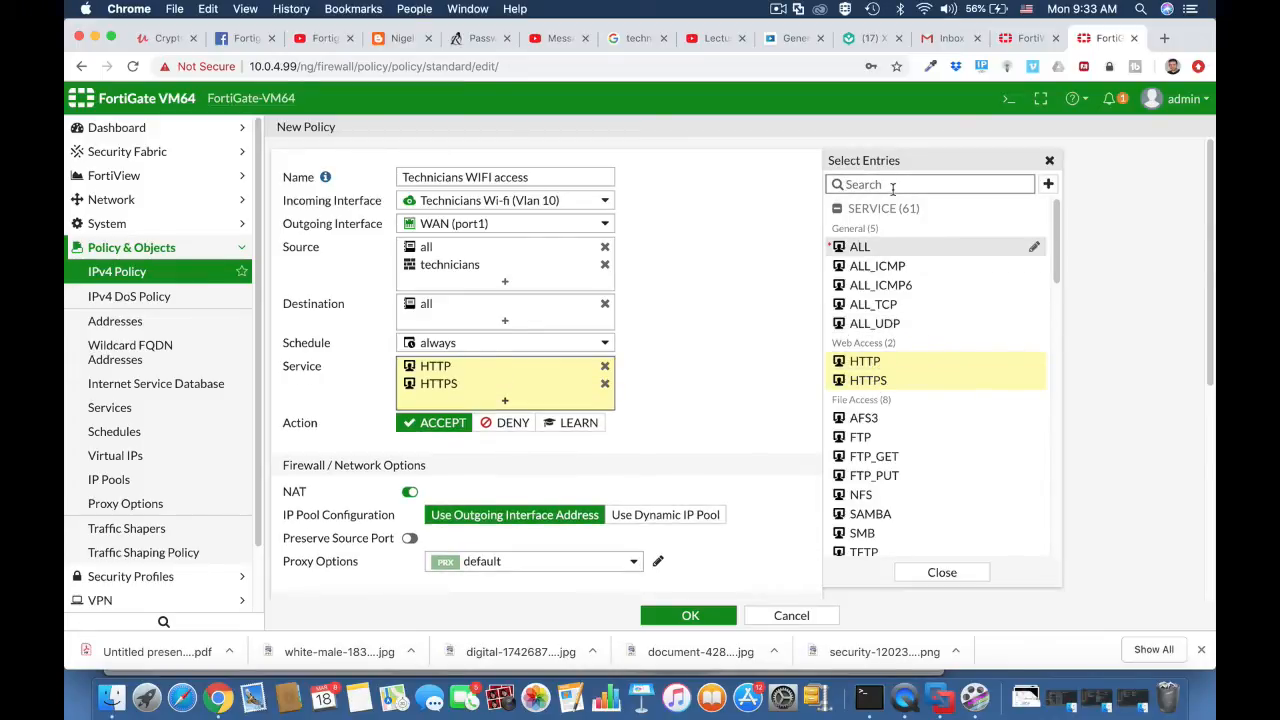
pyautogui.write('dns')
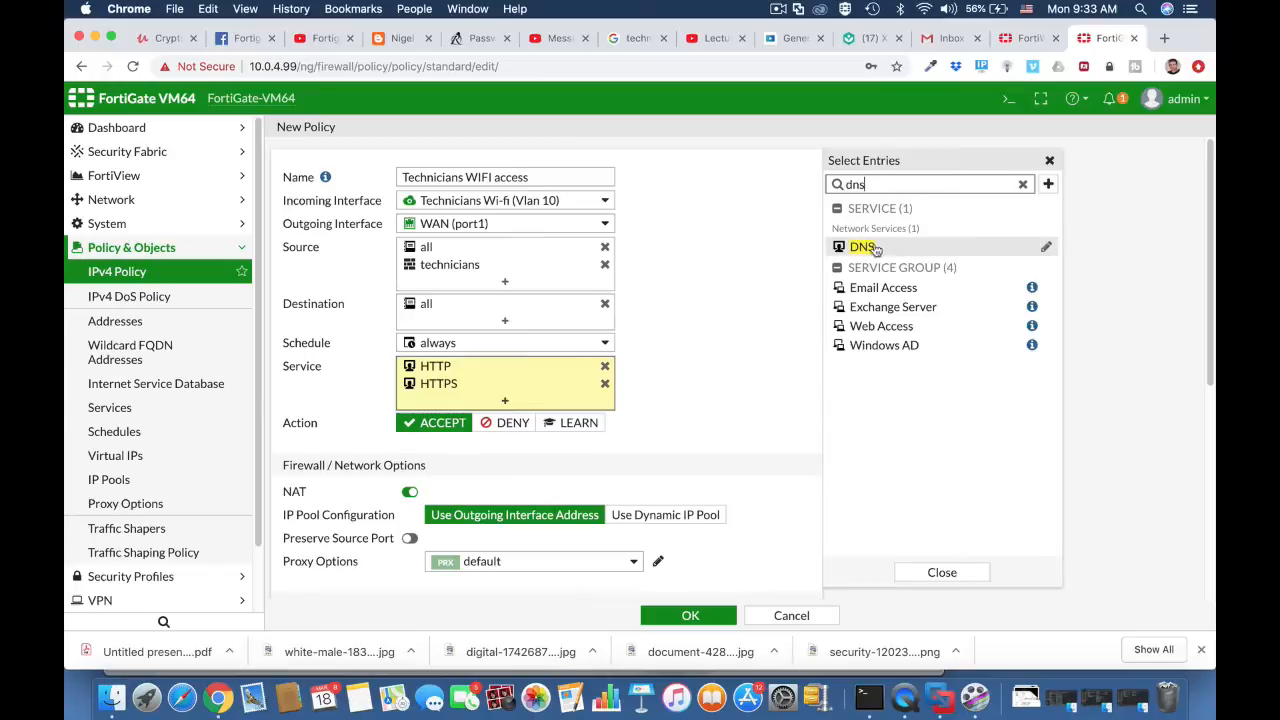
pyautogui.click(870, 247)
pyautogui.doubleClick(874, 184)
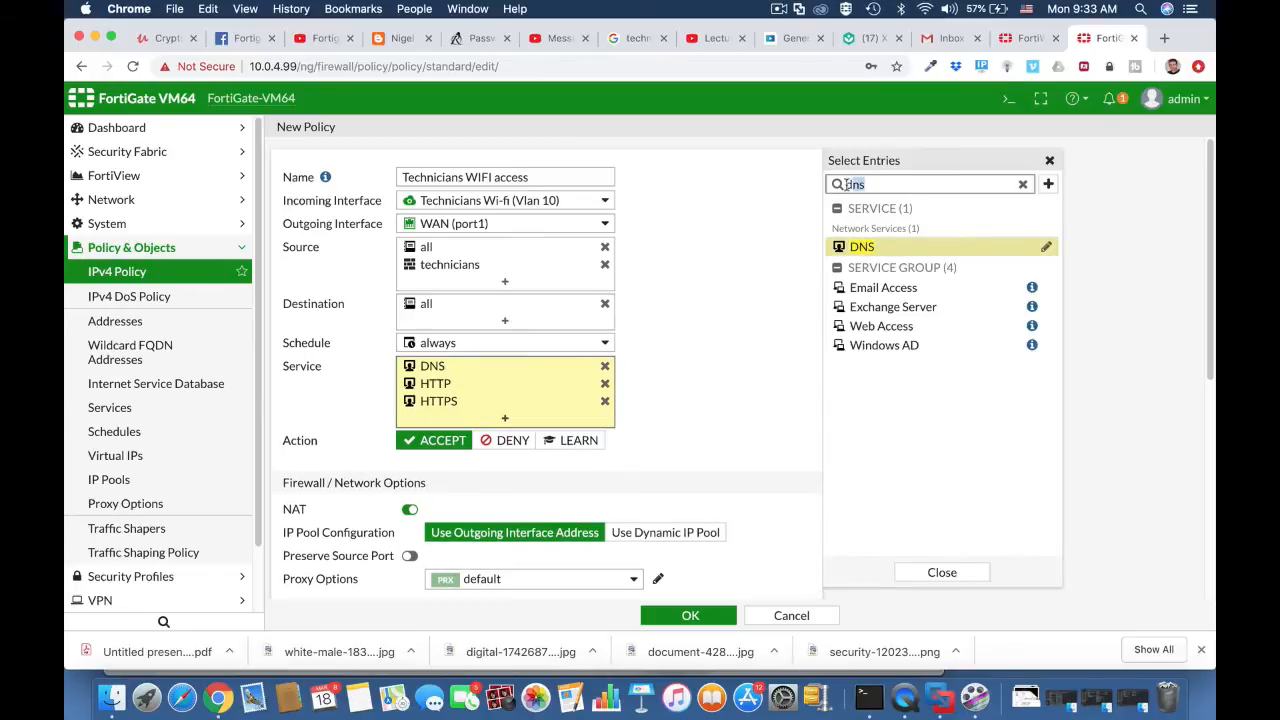
pyautogui.press('BackSpace')
pyautogui.click(712, 414)
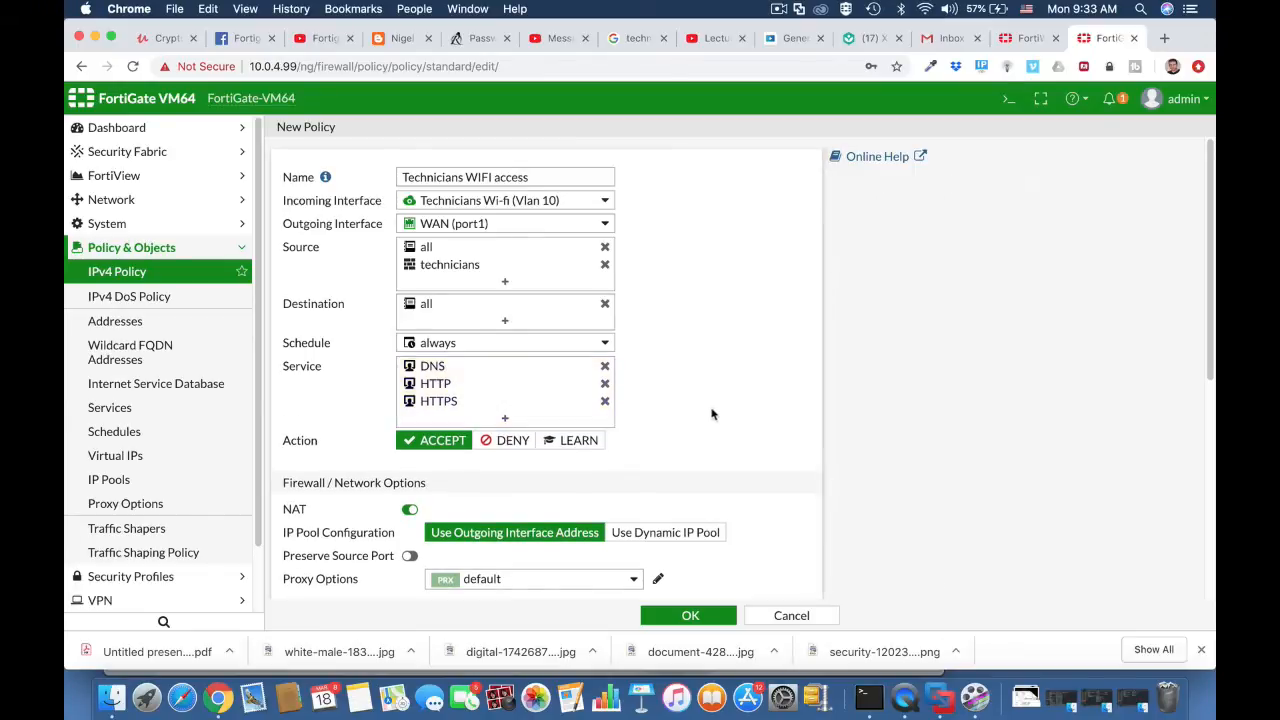
pyautogui.scroll(-5, 541, 512)
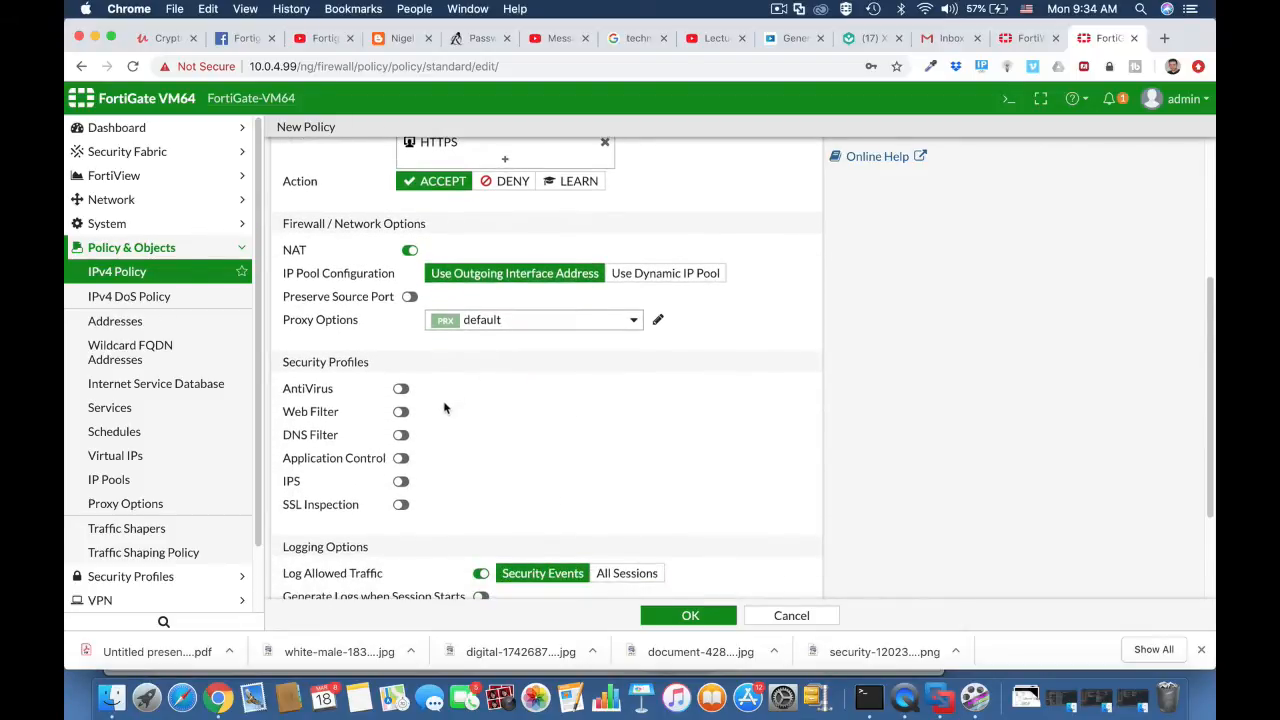
pyautogui.click(401, 389)
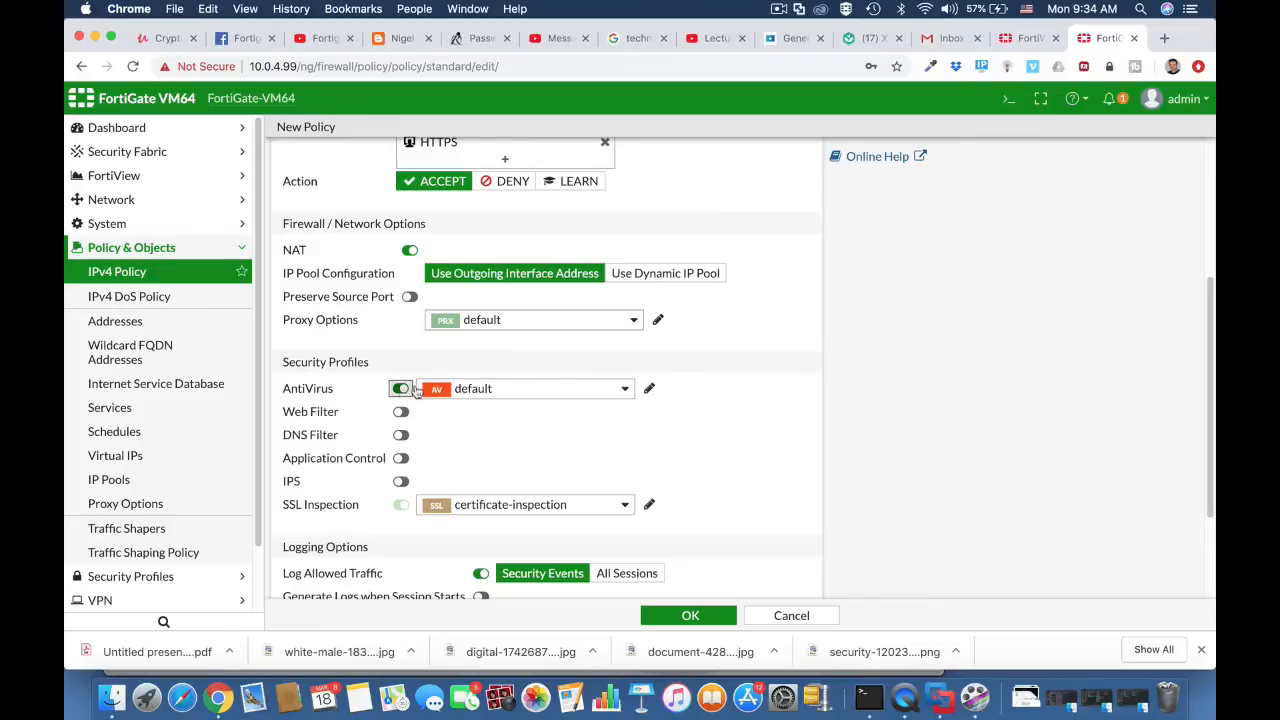
# Step: Add the technicians BYOD device group to the policy's source, and expand the Technicians Wi-fi (Vlan 10) to WAN (port1) section in the IPv4 policy list
pyautogui.scroll(5, 708, 416)
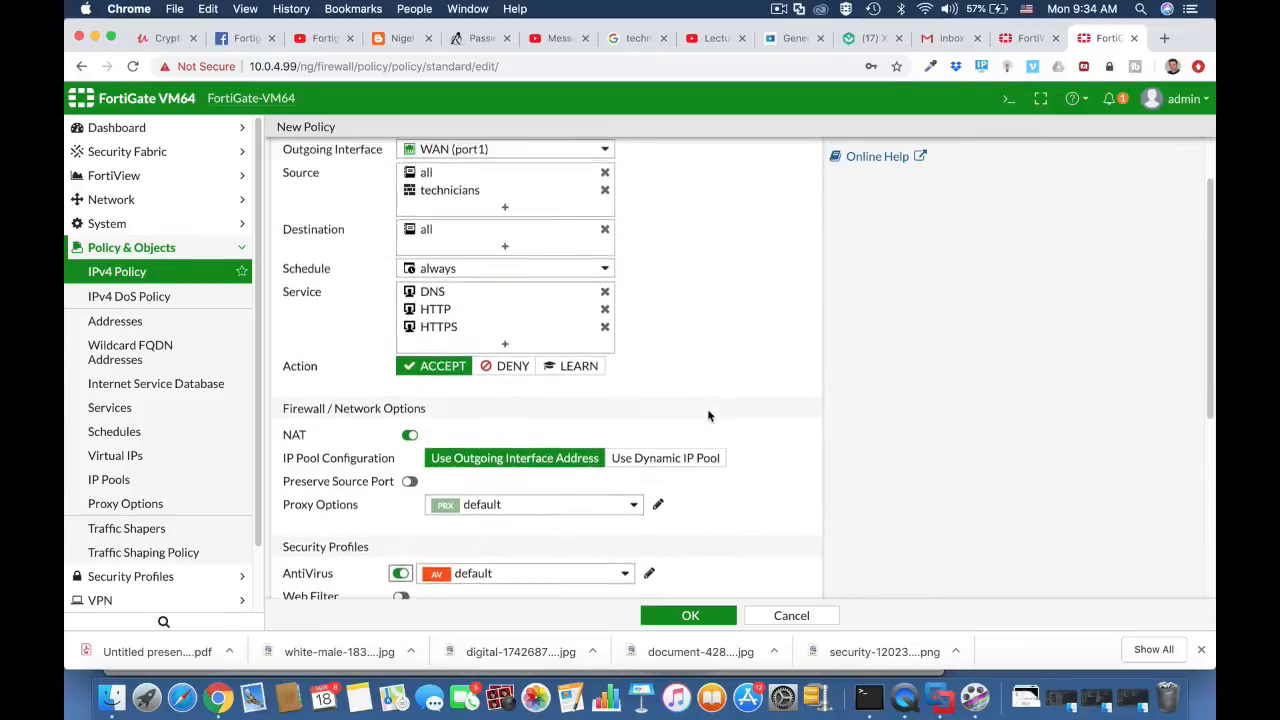
pyautogui.click(528, 282)
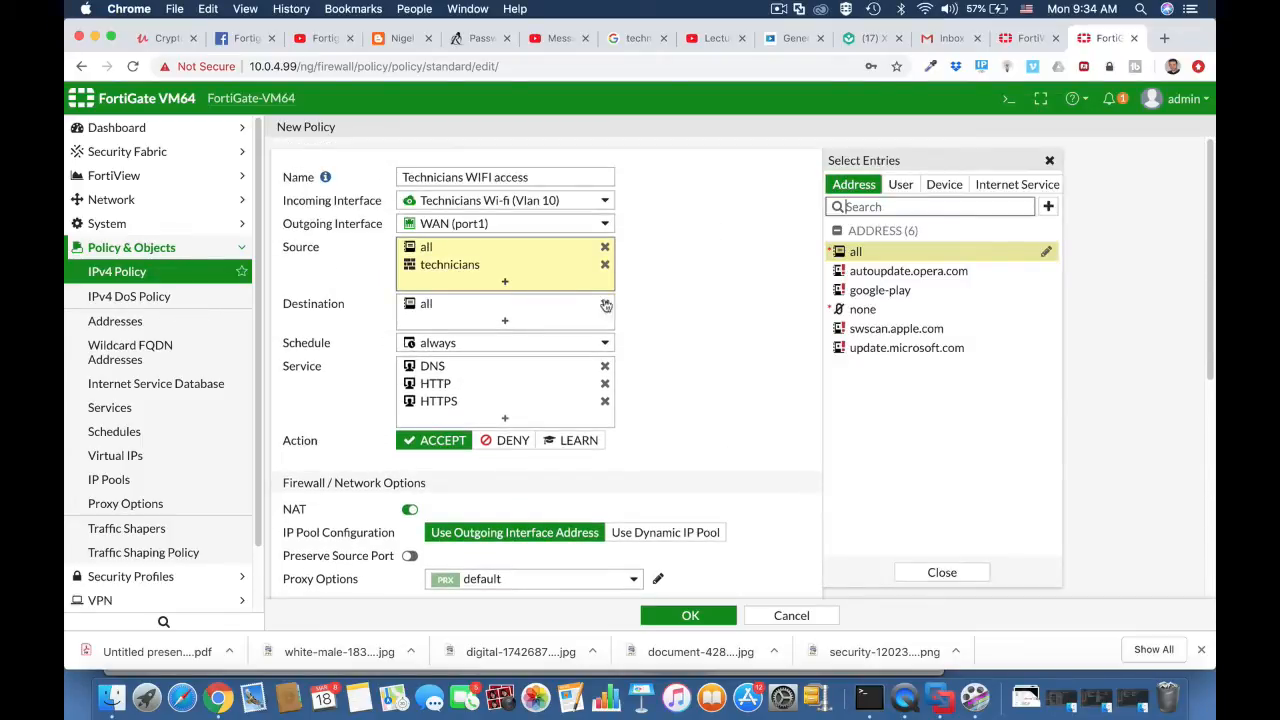
pyautogui.click(942, 186)
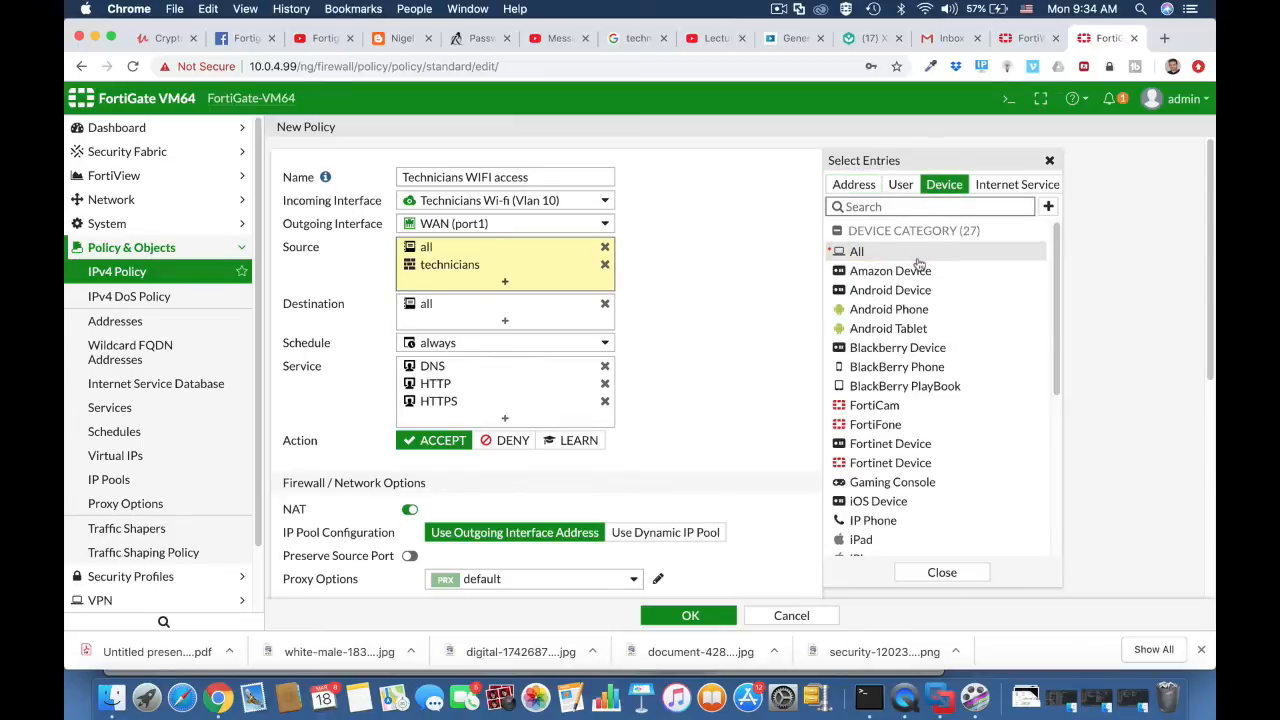
pyautogui.scroll(-10, 926, 455)
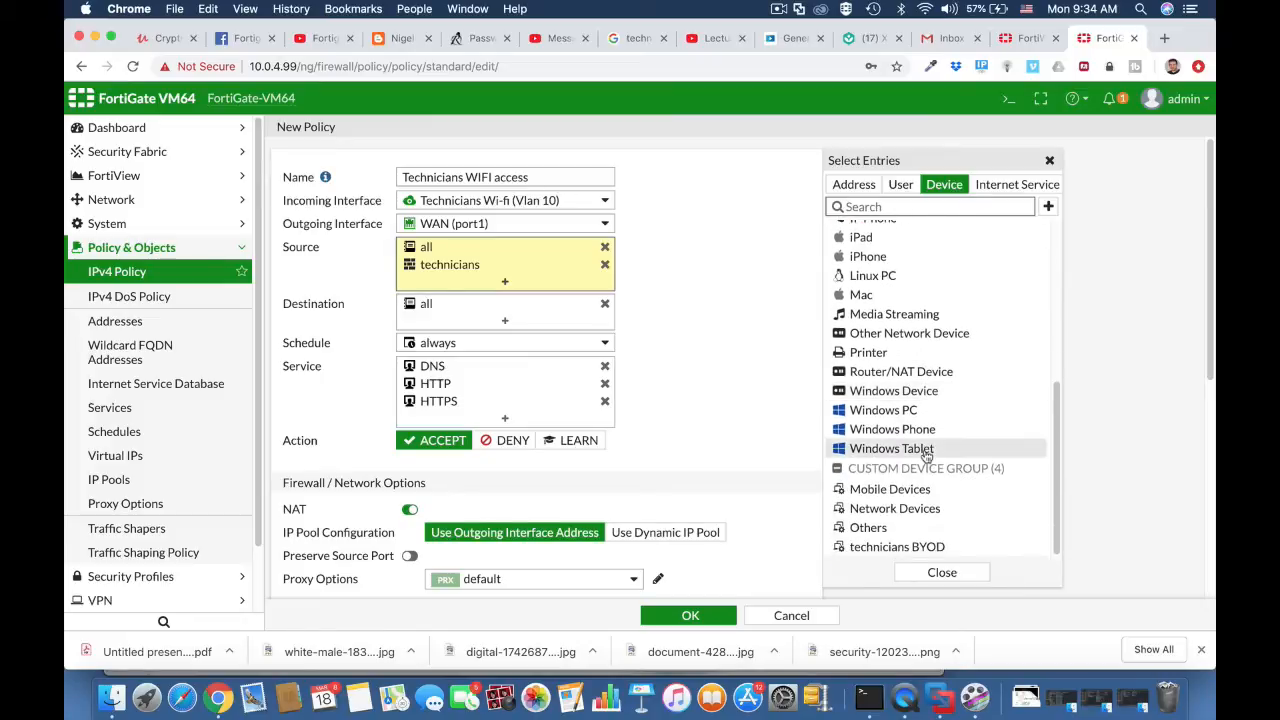
pyautogui.click(915, 549)
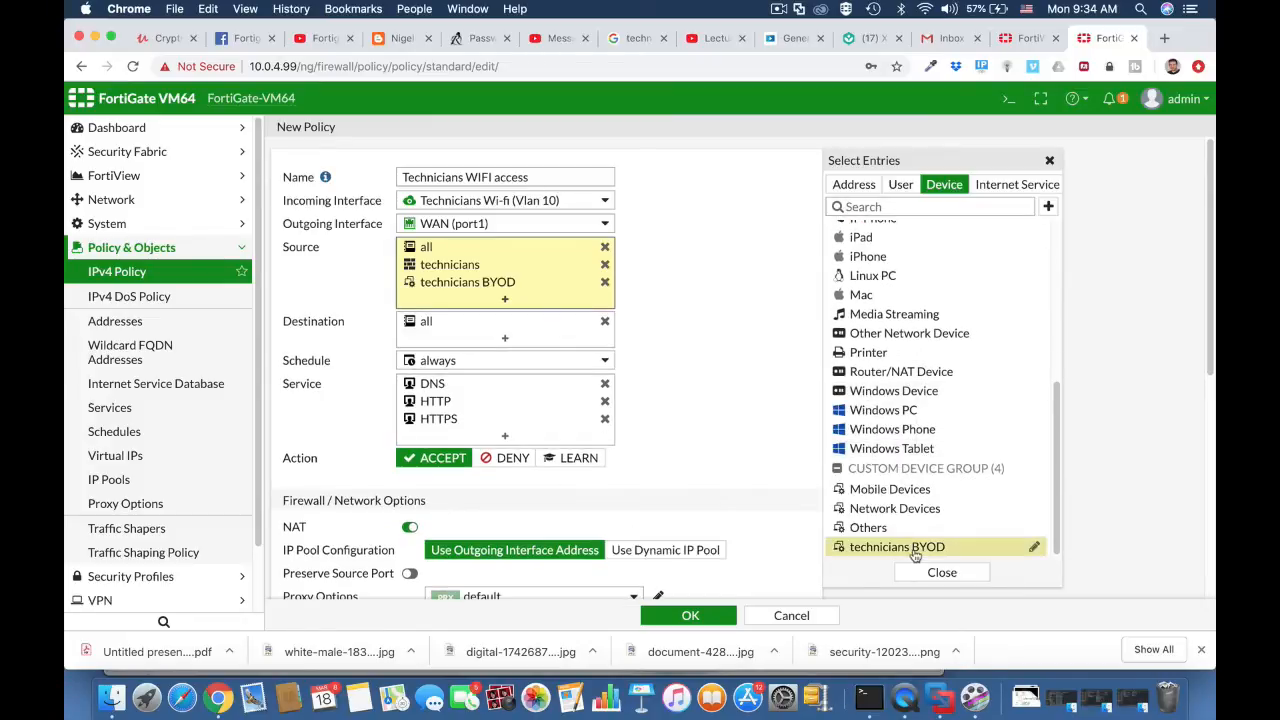
pyautogui.click(108, 268)
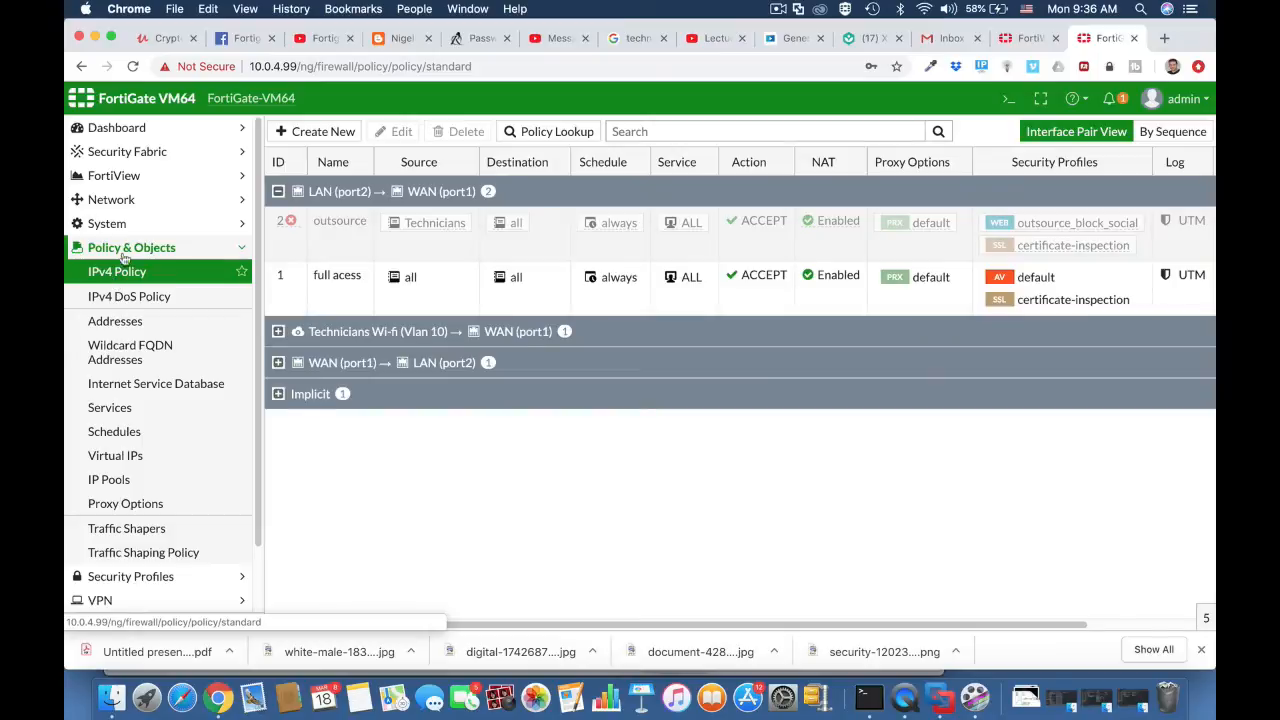
pyautogui.click(278, 334)
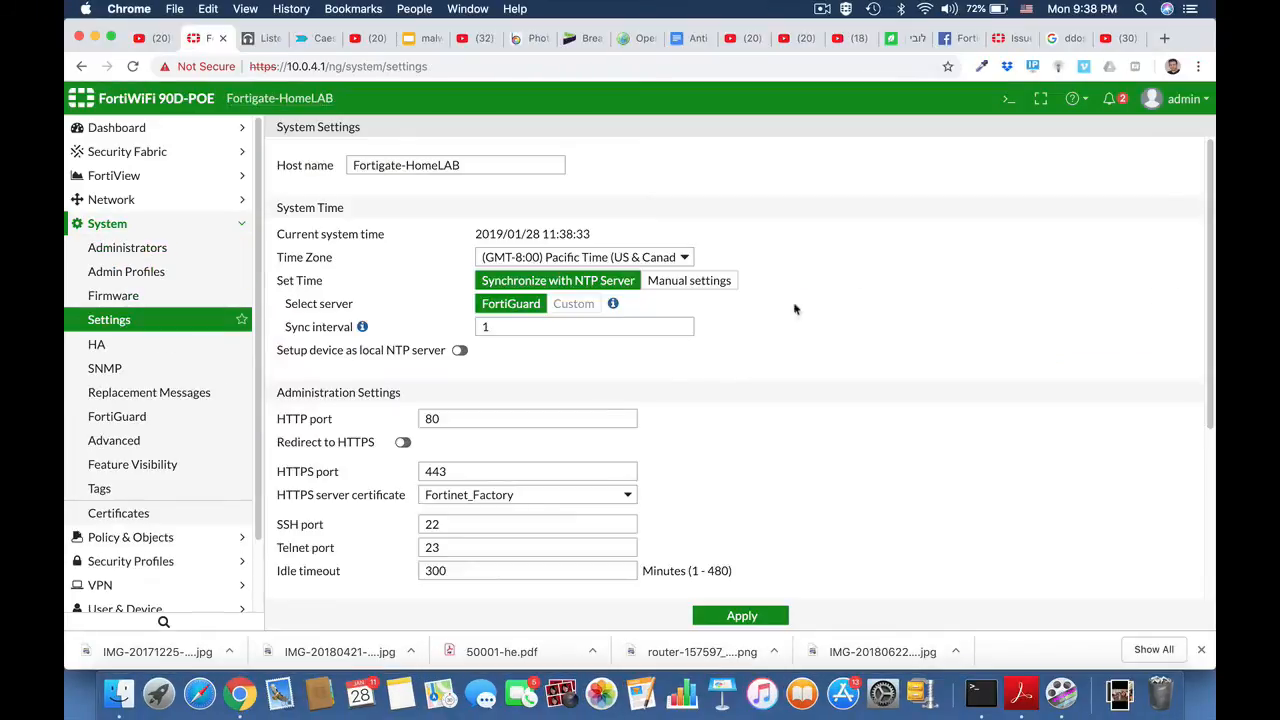
# Step: Show the IPv4 policy list of the FortiWiFi 90D-POE device
pyautogui.click(107, 224)
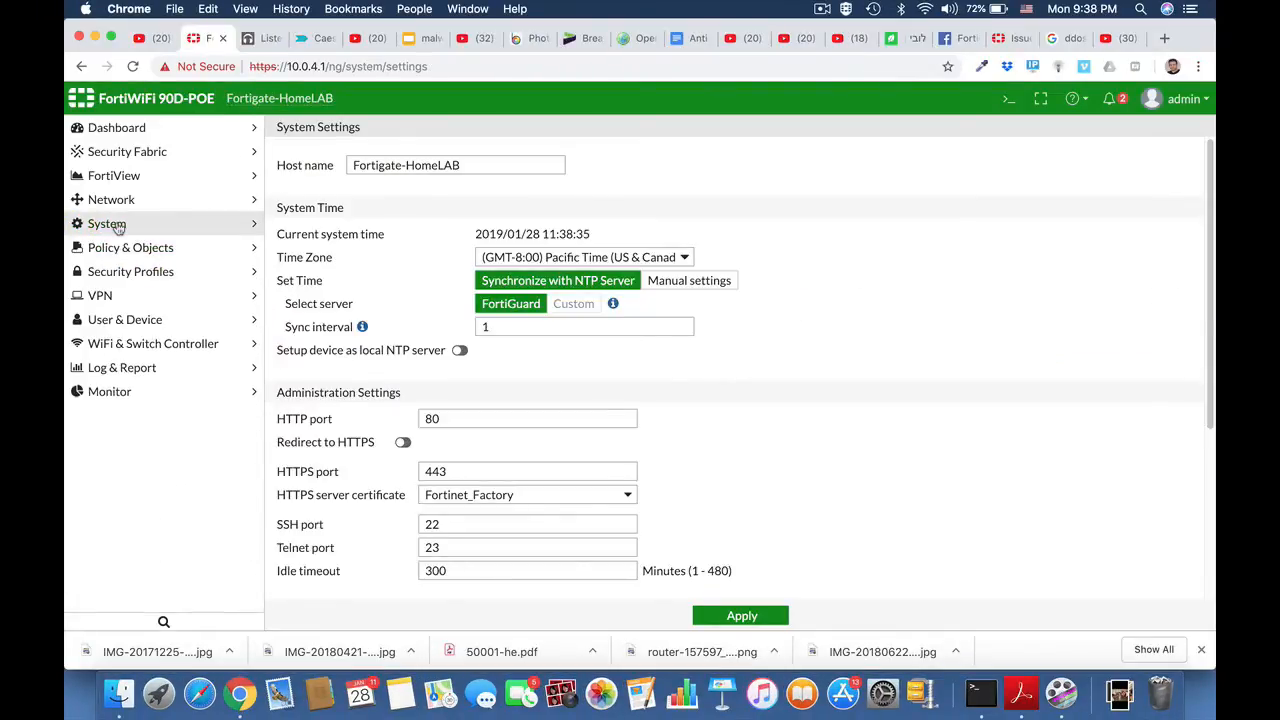
pyautogui.click(118, 248)
pyautogui.click(113, 278)
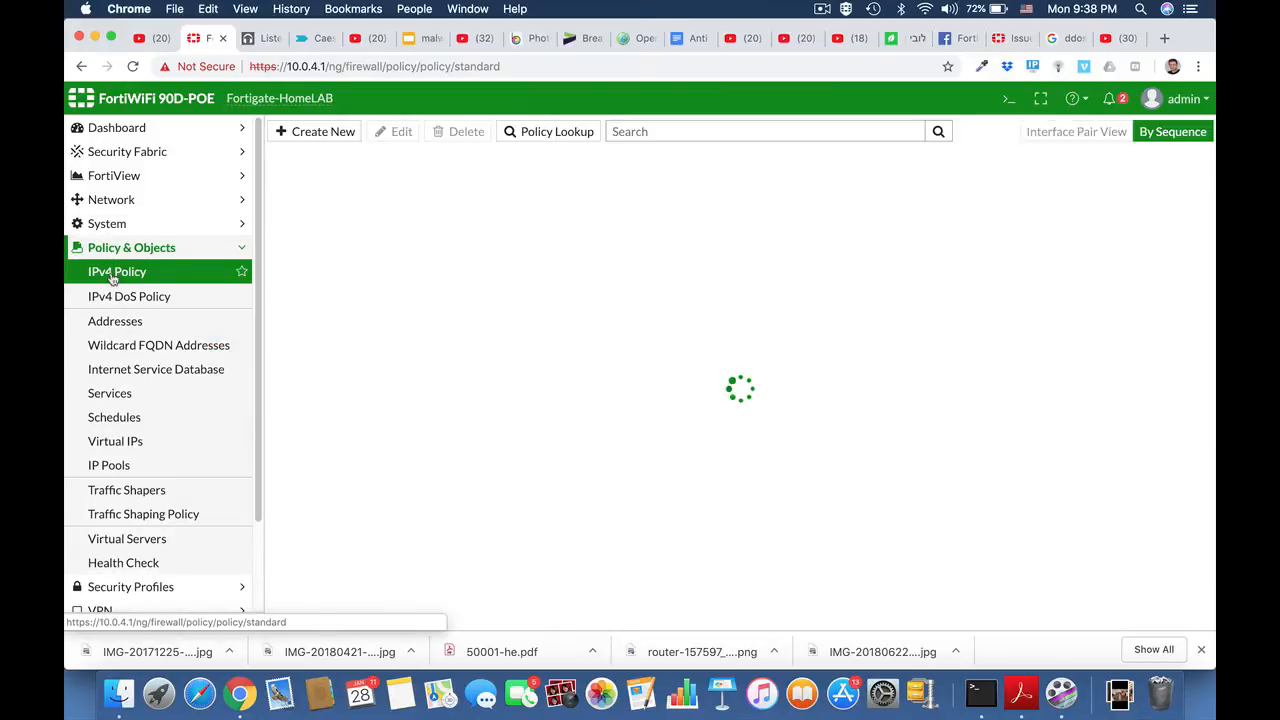
pyautogui.click(111, 250)
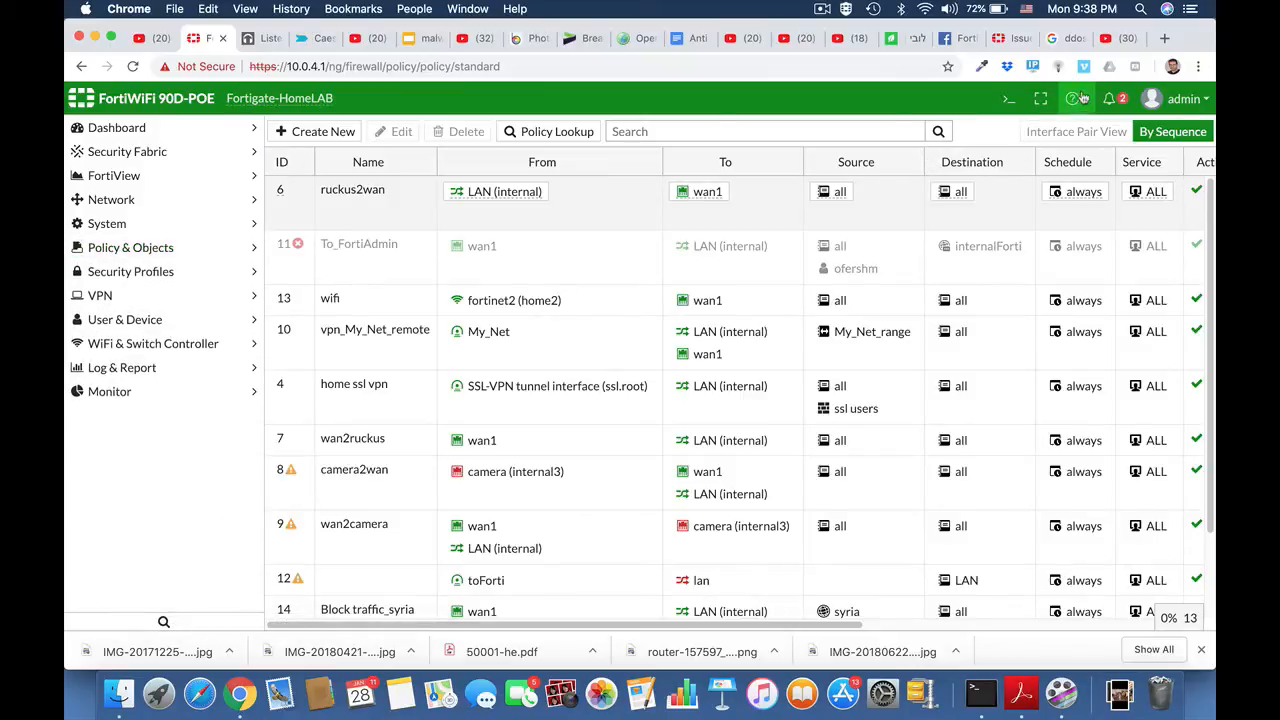
# Step: Back up the system configuration to the local PC with encryption turned off
pyautogui.click(1200, 104)
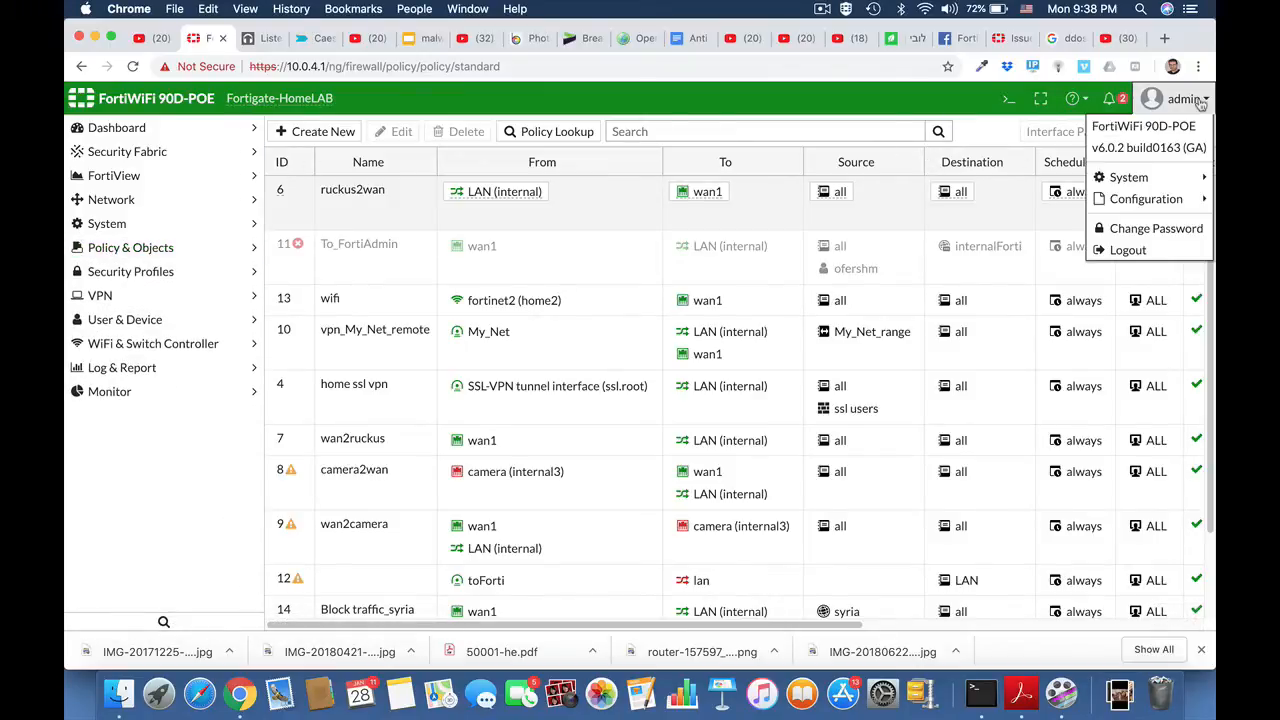
pyautogui.moveTo(1152, 203)
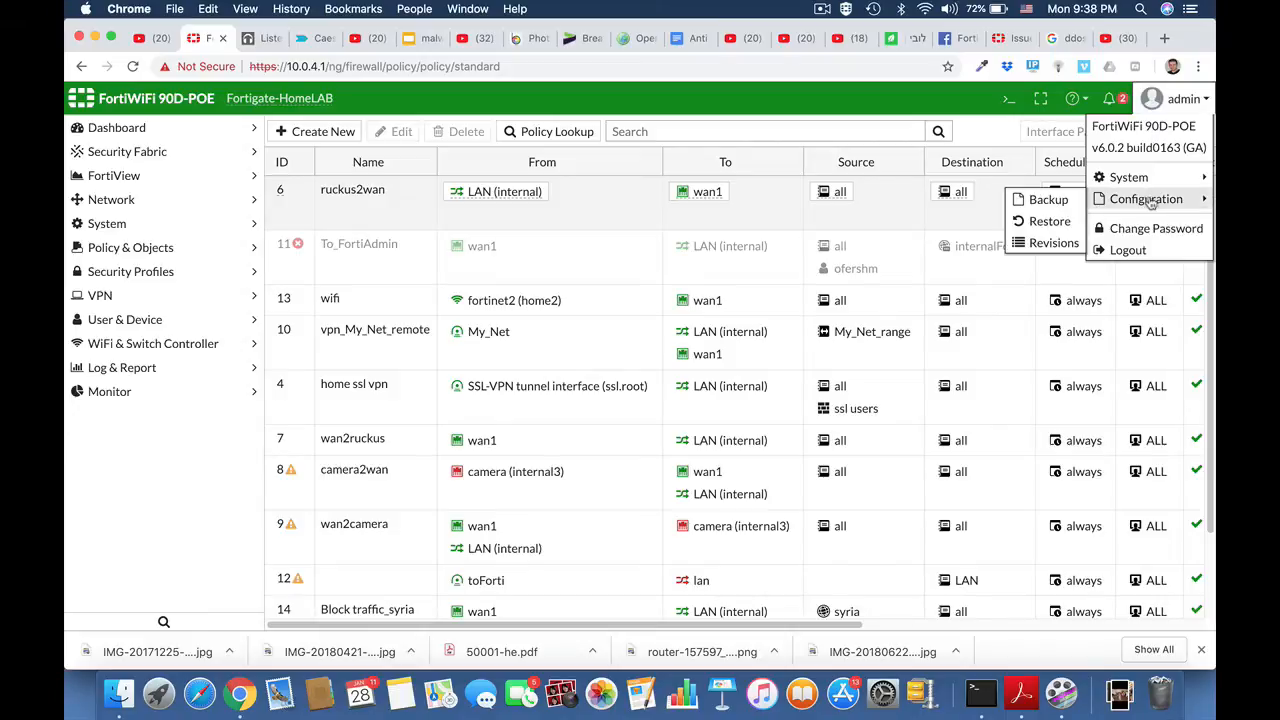
pyautogui.click(1058, 207)
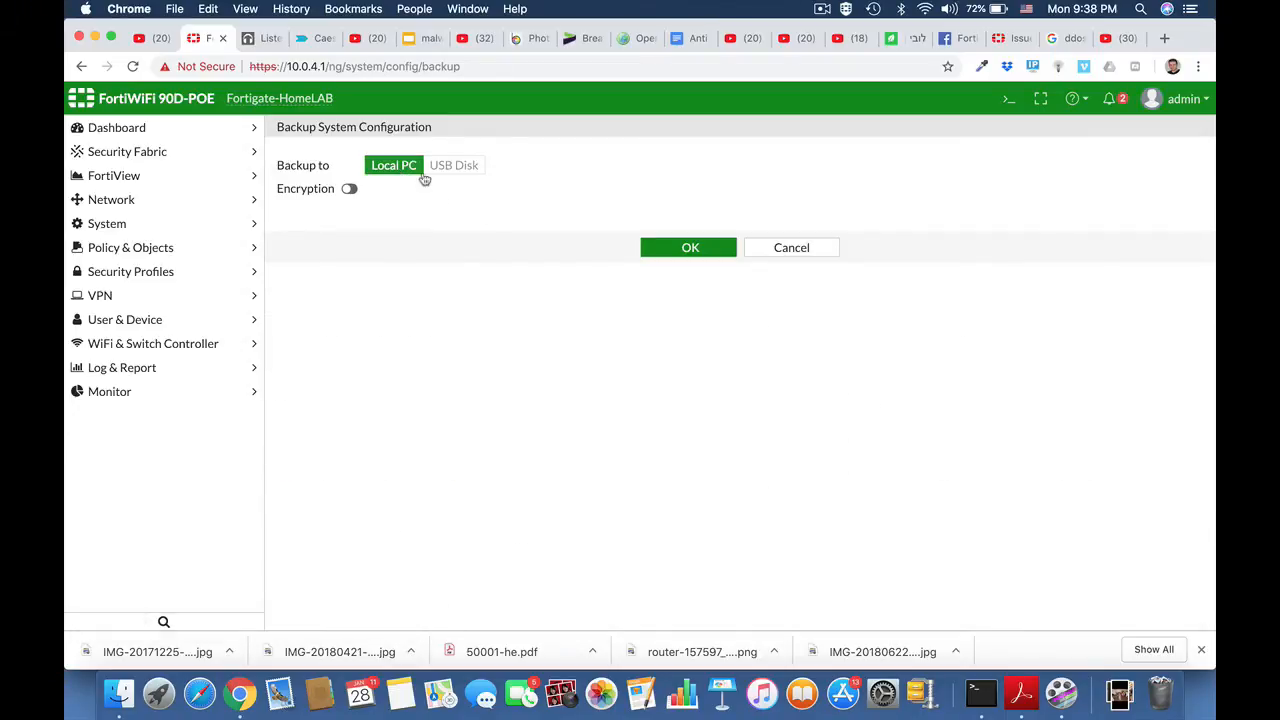
pyautogui.click(350, 190)
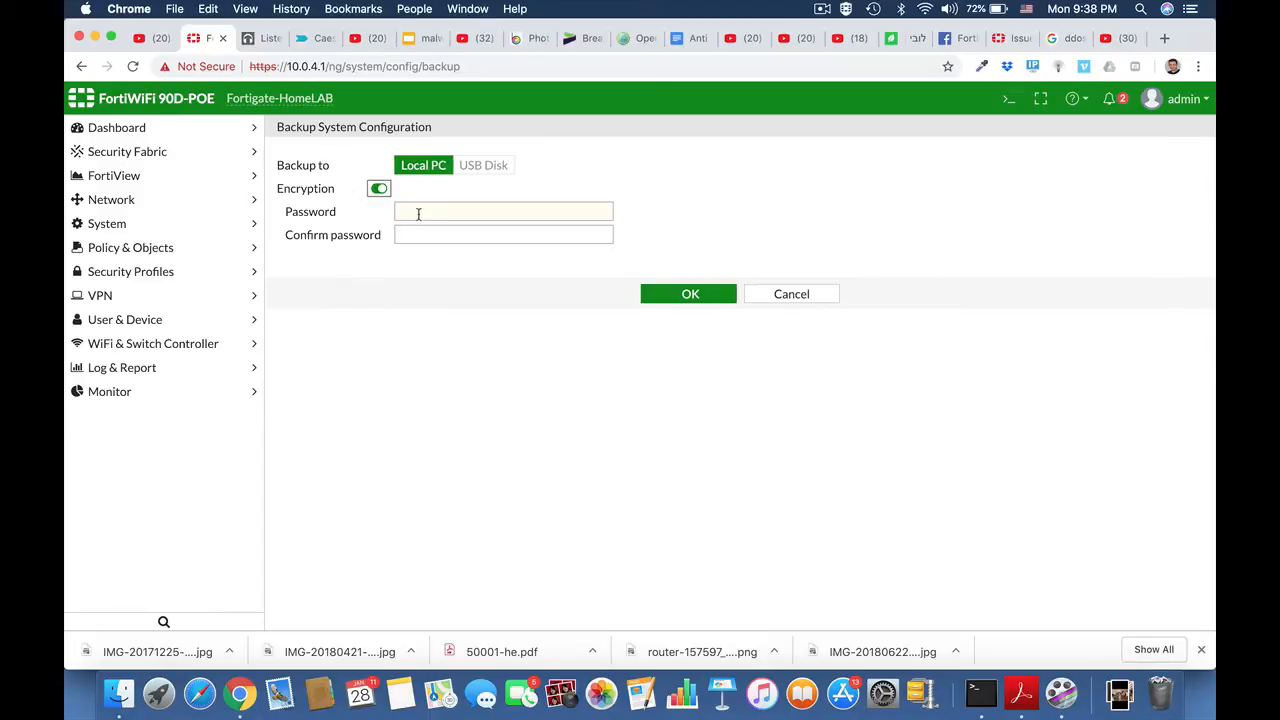
pyautogui.click(376, 190)
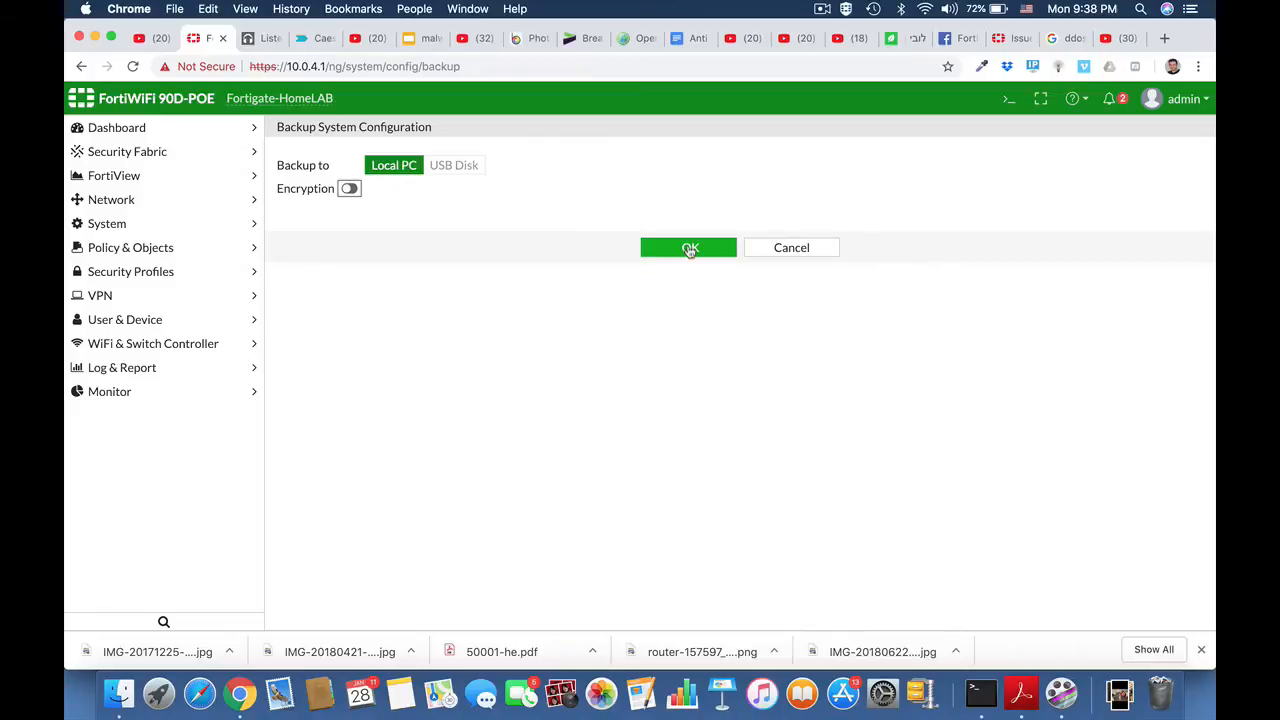
pyautogui.click(690, 249)
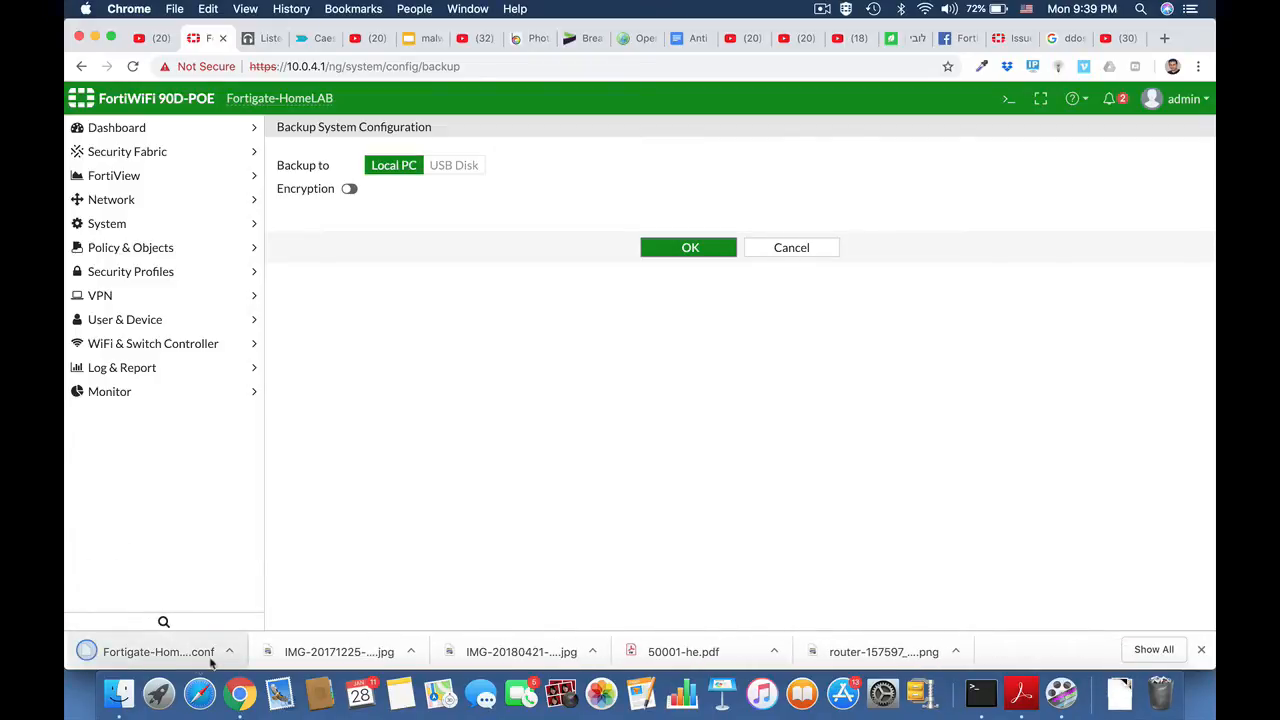
# Step: Open the downloaded configuration backup from the Downloads folder in full-screen TextEdit and search it for "pass"
pyautogui.click(229, 651)
pyautogui.click(265, 630)
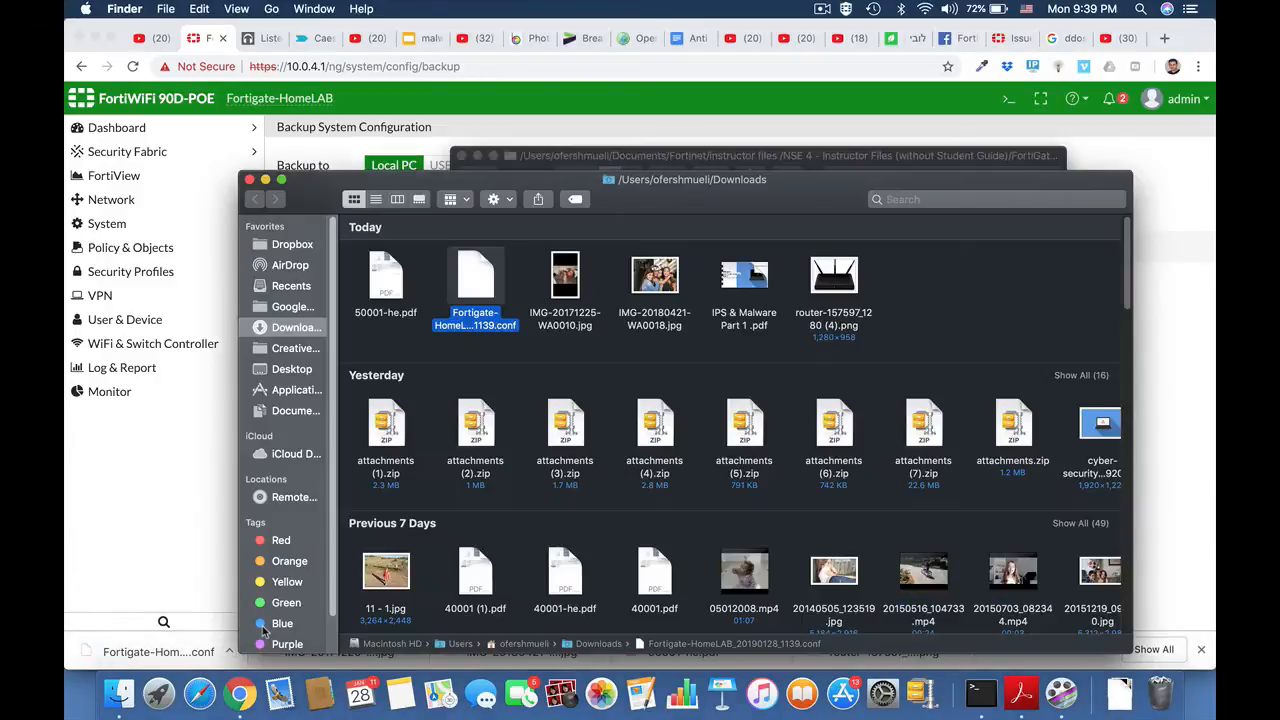
pyautogui.doubleClick(479, 285)
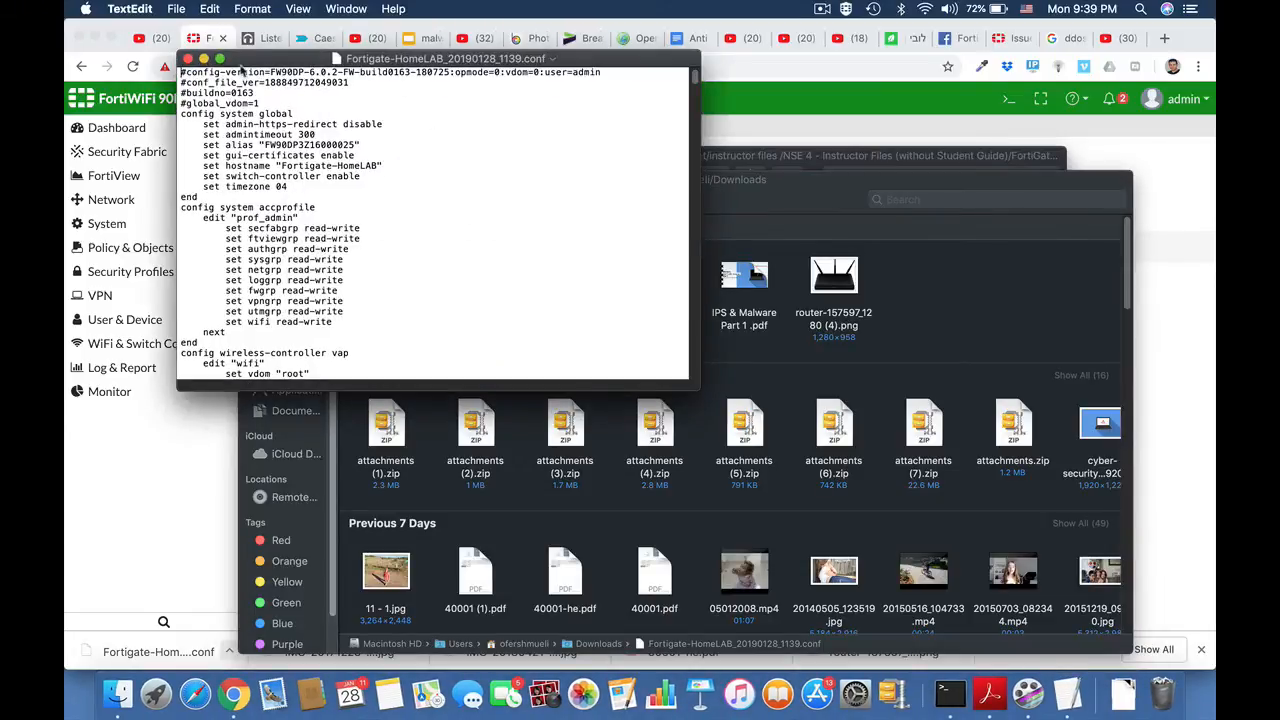
pyautogui.click(220, 59)
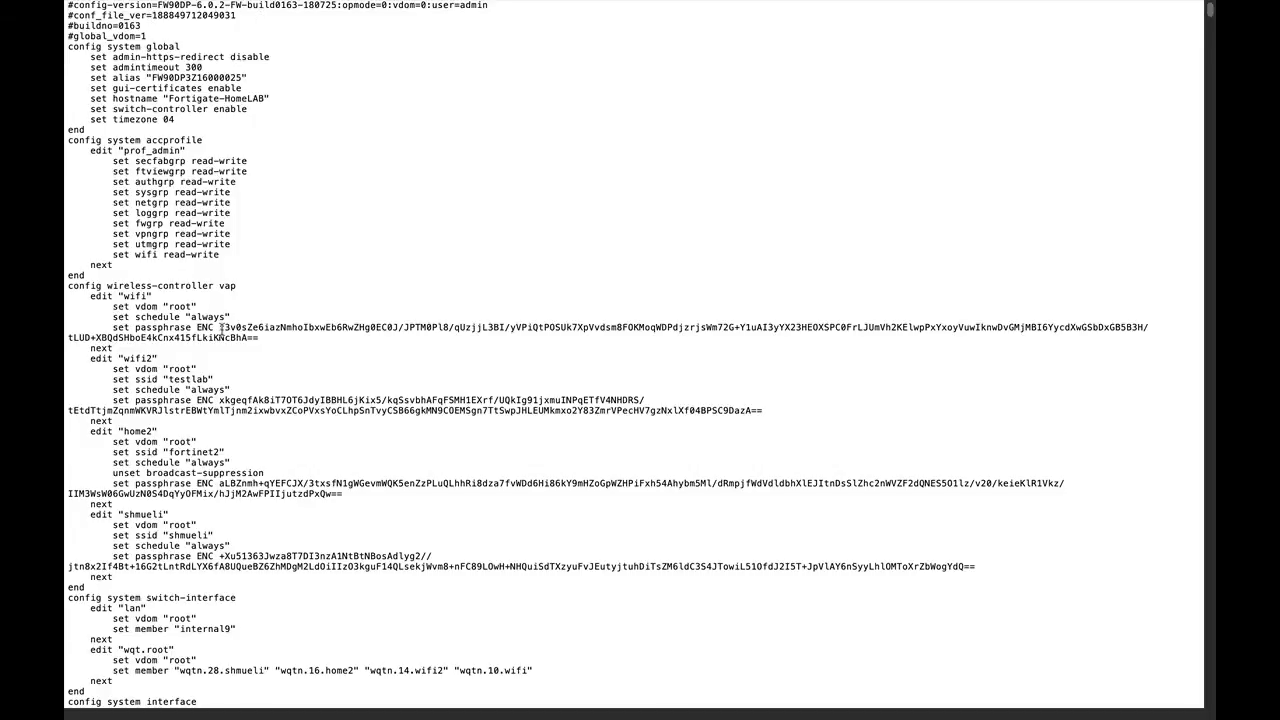
pyautogui.press('super+f')
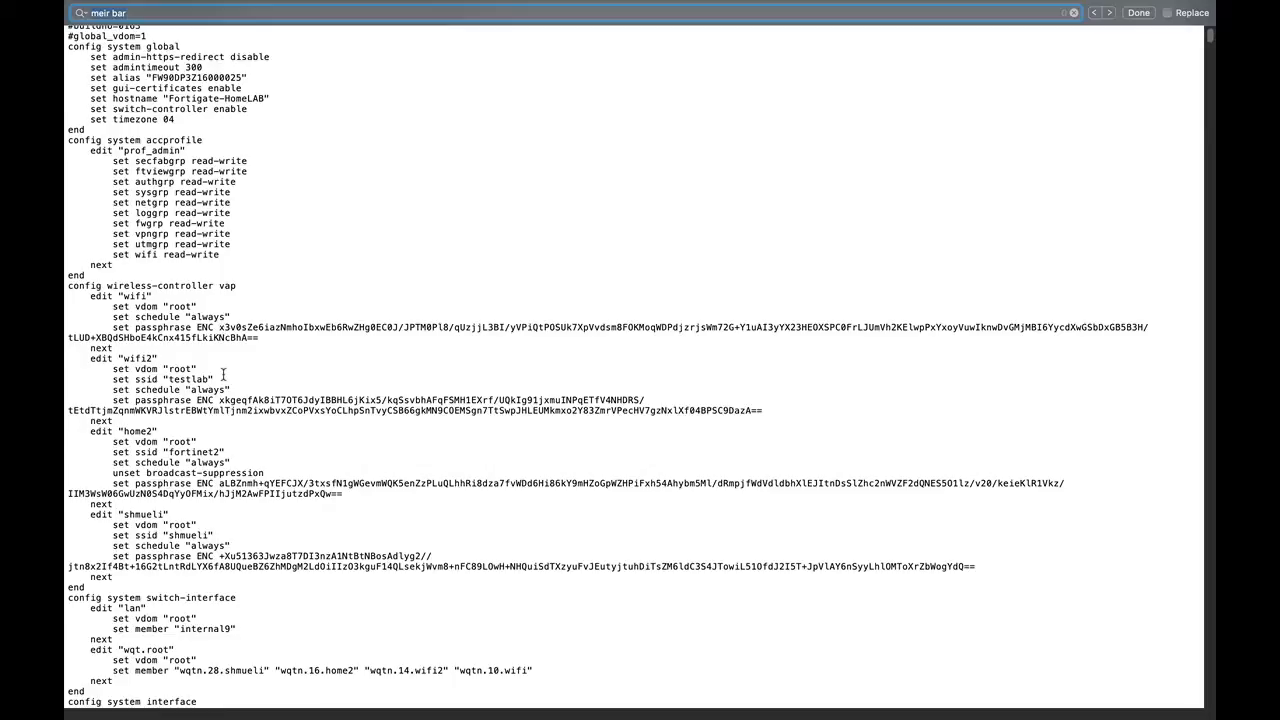
pyautogui.write('pass')
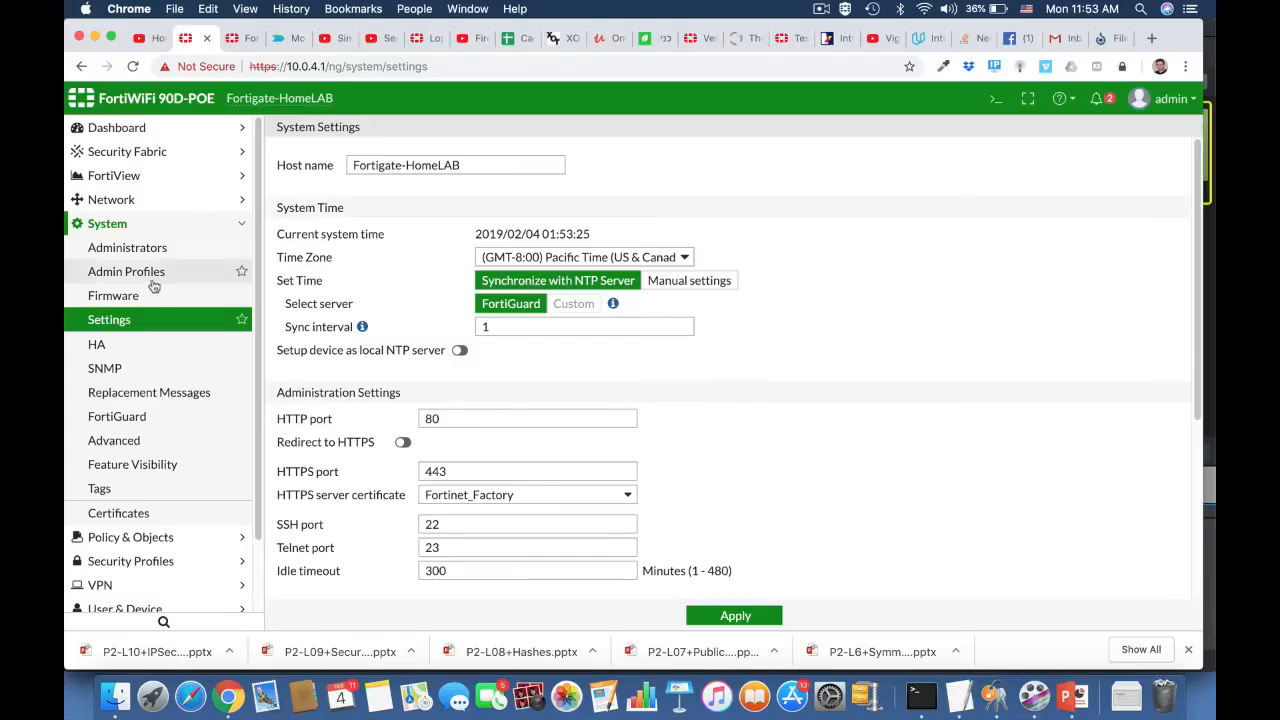
# Step: Set the FortiWiFi's inspection mode to Proxy in the system settings and apply the change
pyautogui.click(129, 322)
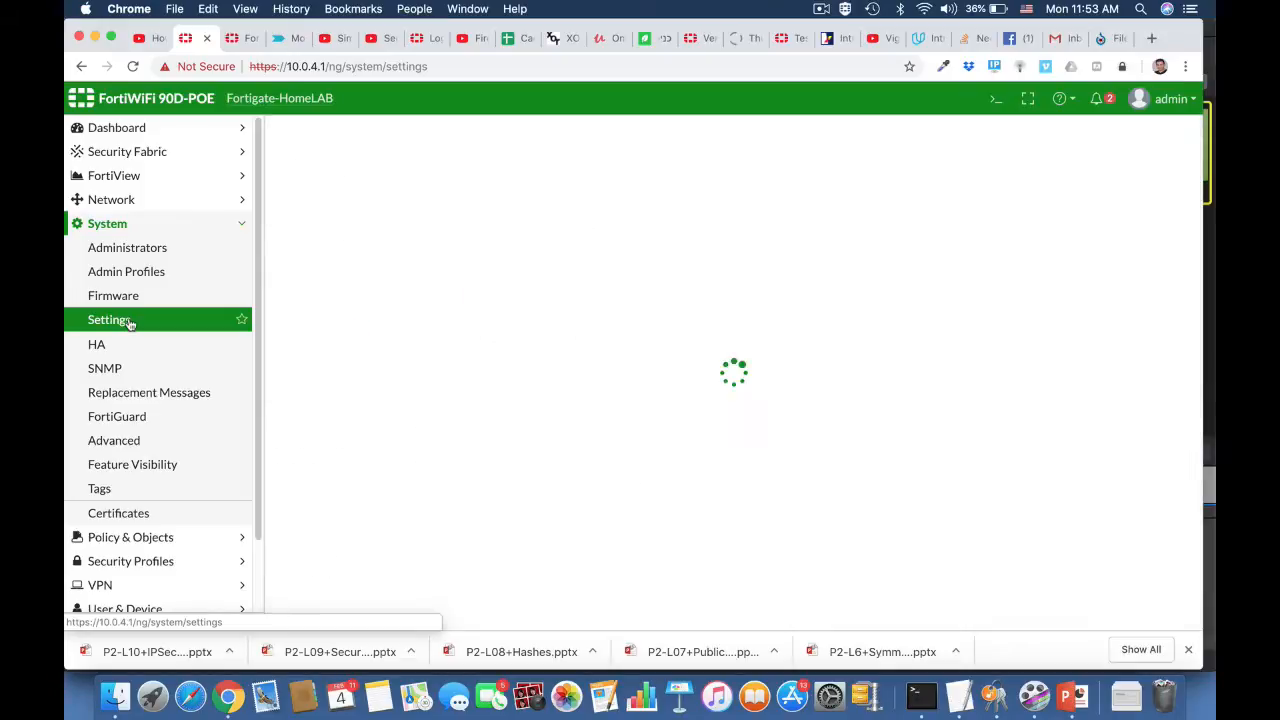
pyautogui.scroll(-5, 763, 492)
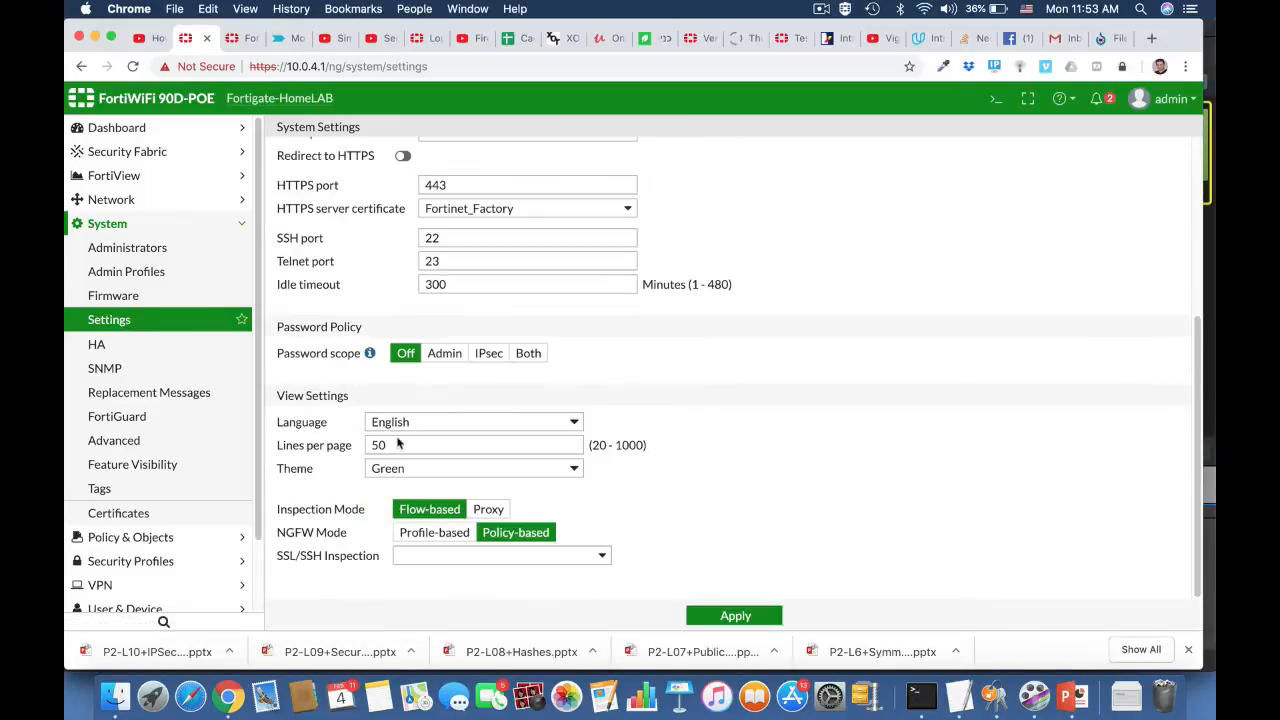
pyautogui.click(494, 511)
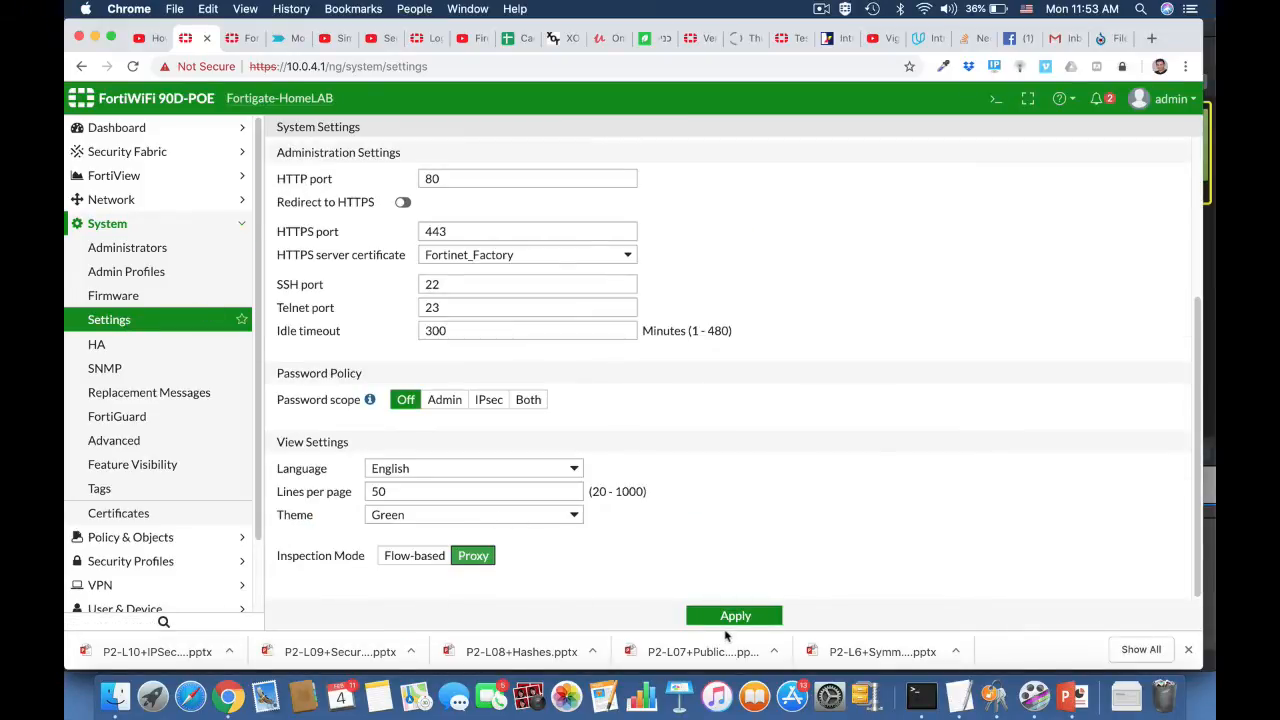
pyautogui.click(725, 614)
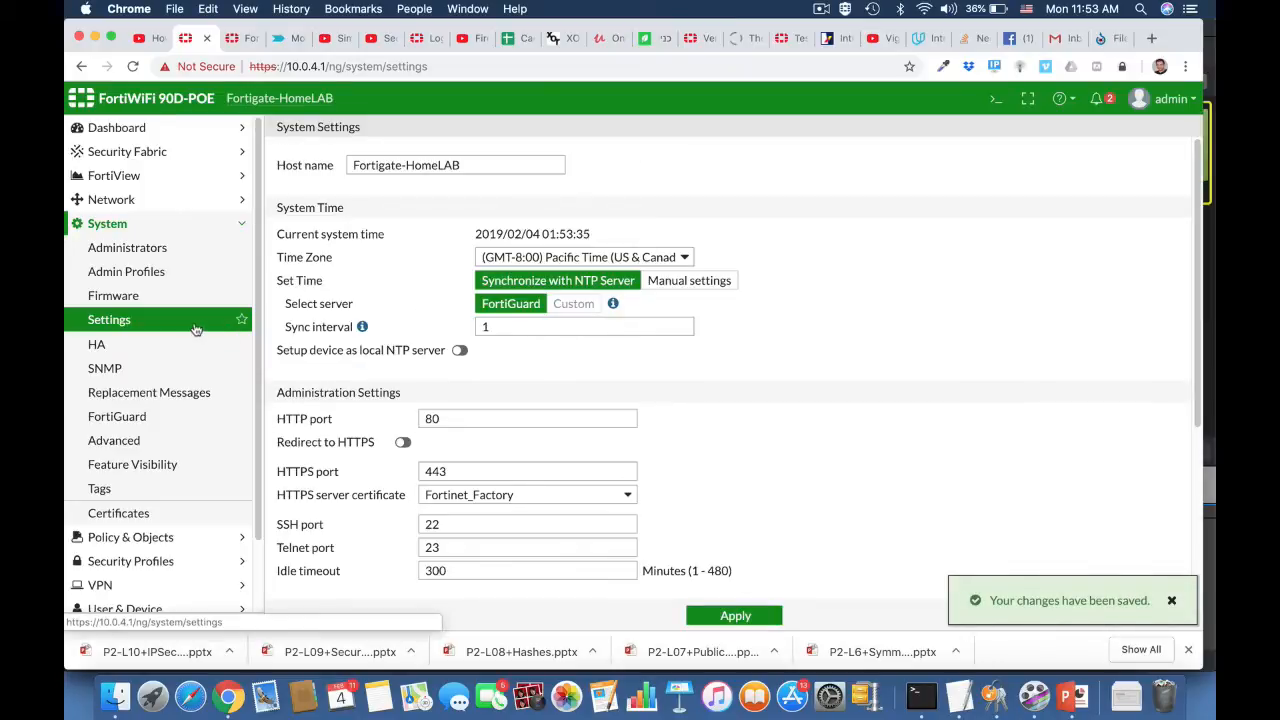
# Step: Enable the Explicit Proxy security feature in Feature Visibility and apply the change
pyautogui.click(167, 468)
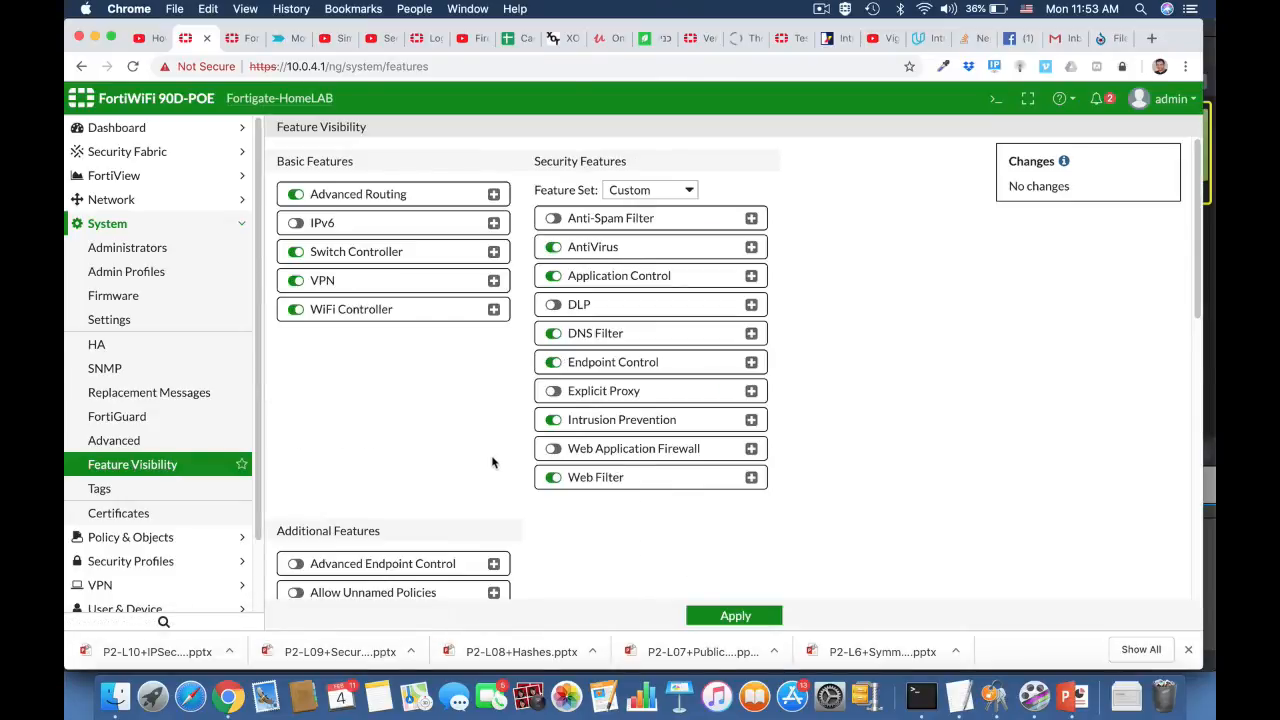
pyautogui.scroll(-10, 492, 462)
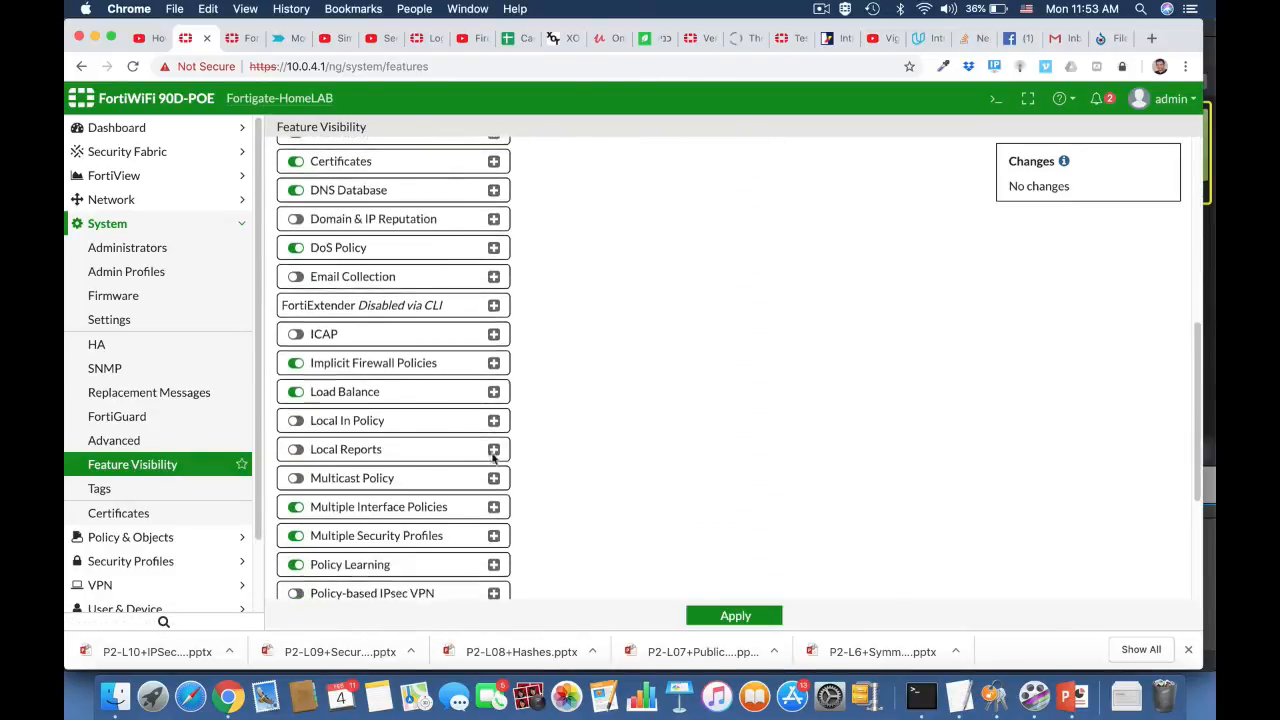
pyautogui.scroll(-2, 492, 456)
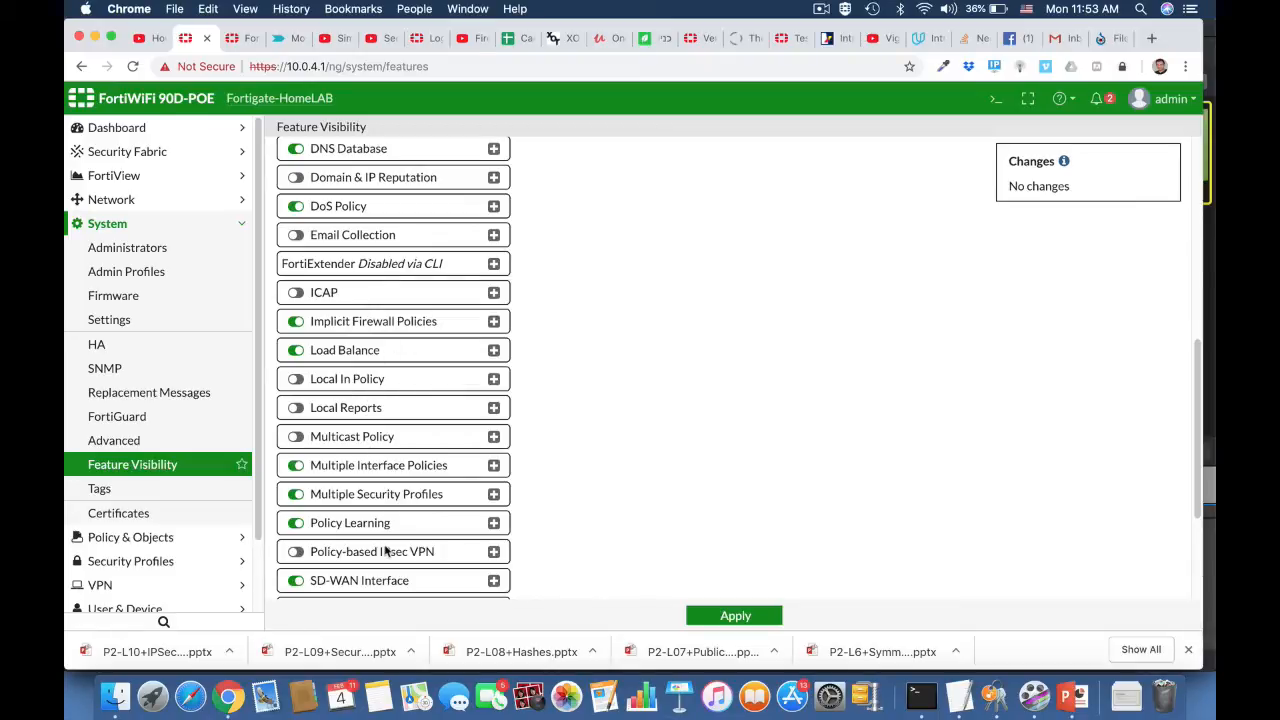
pyautogui.scroll(-8, 386, 549)
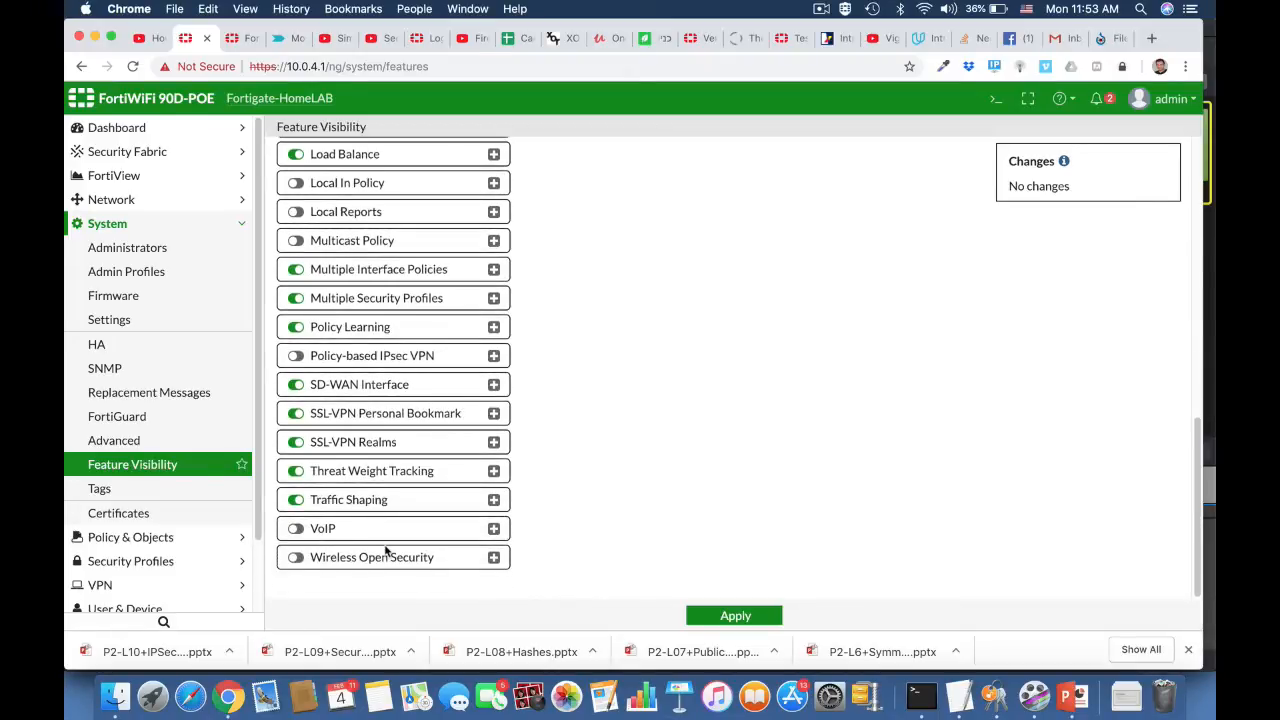
pyautogui.scroll(15, 386, 549)
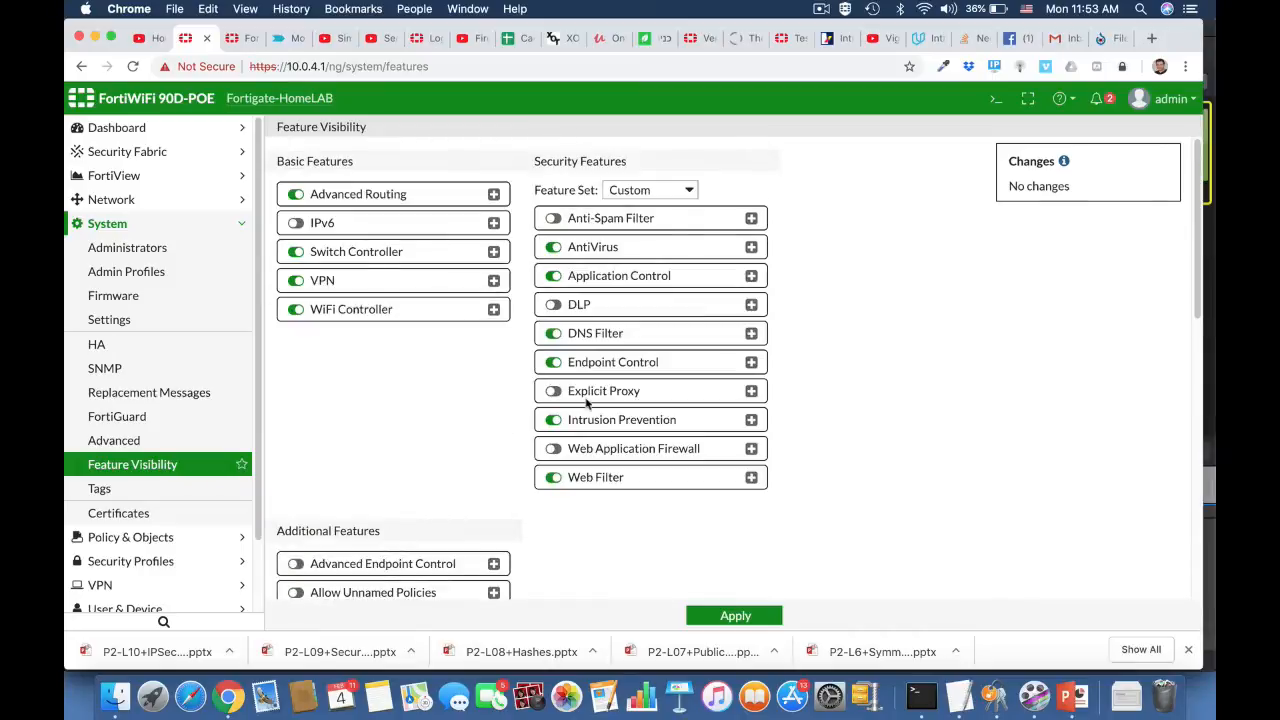
pyautogui.click(553, 391)
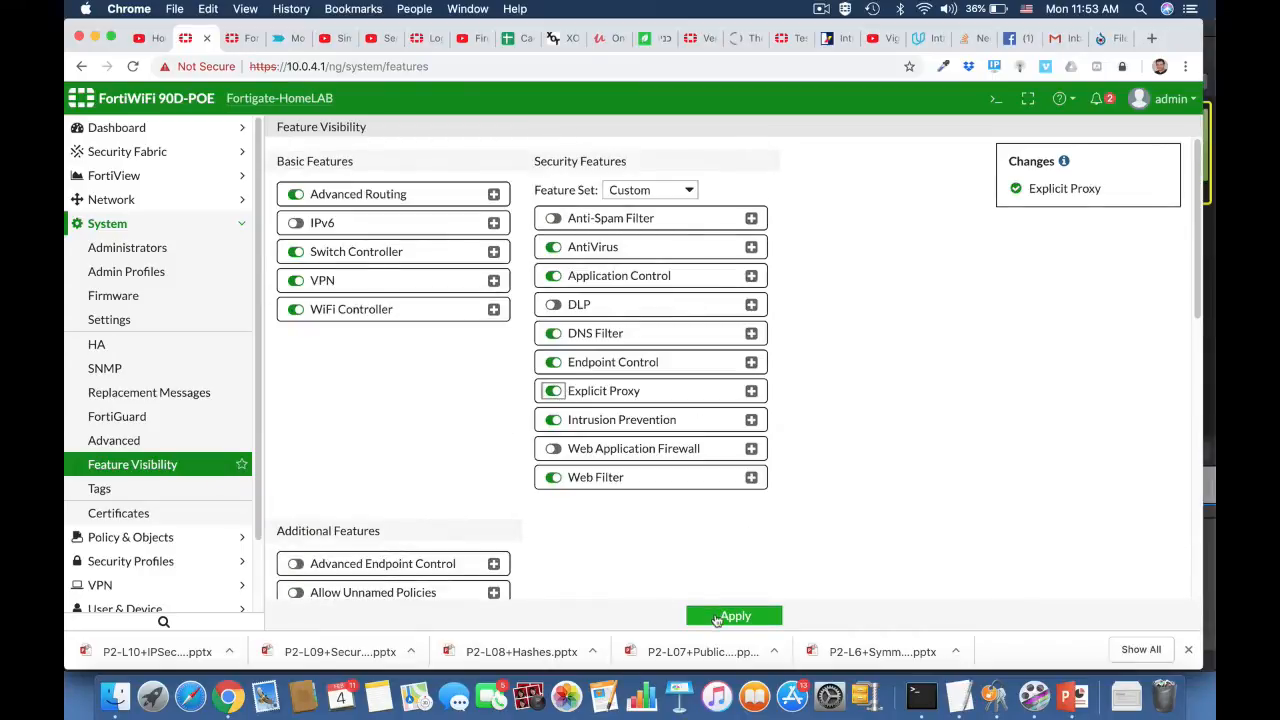
pyautogui.click(716, 617)
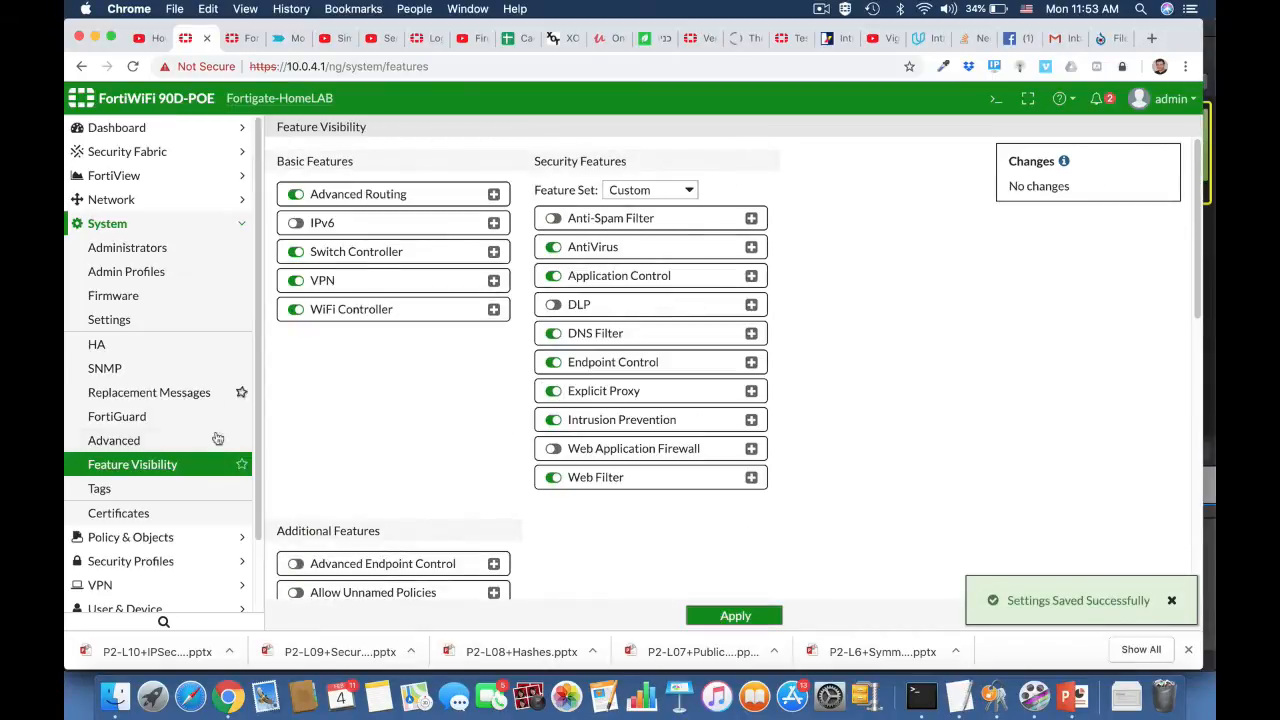
# Step: Turn on Explicit Web Proxy in the network's Explicit Proxy settings
pyautogui.click(125, 201)
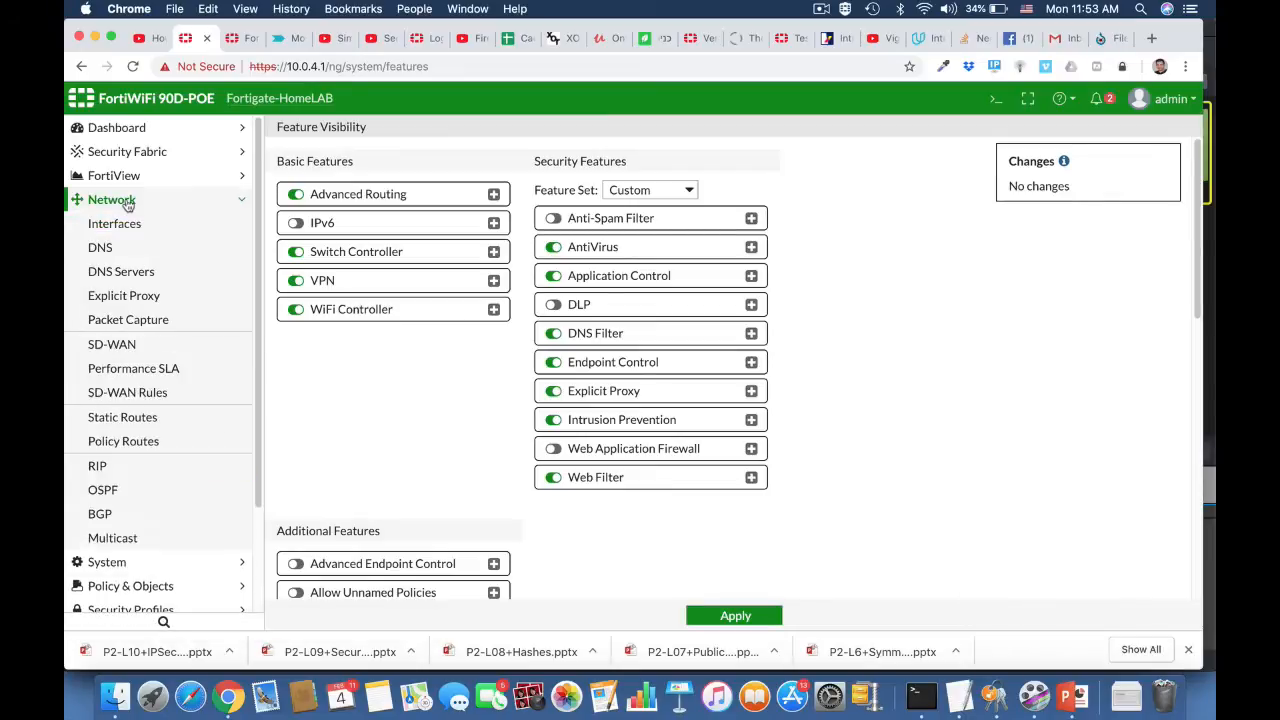
pyautogui.click(152, 304)
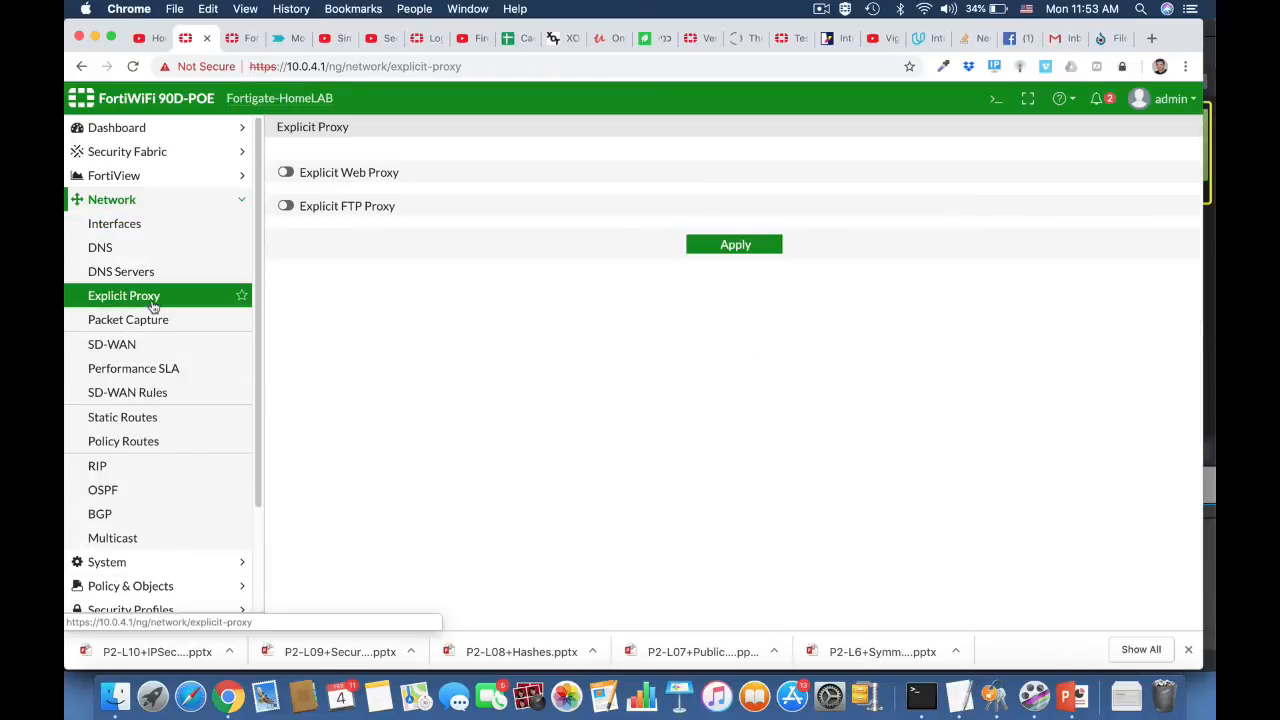
pyautogui.click(287, 173)
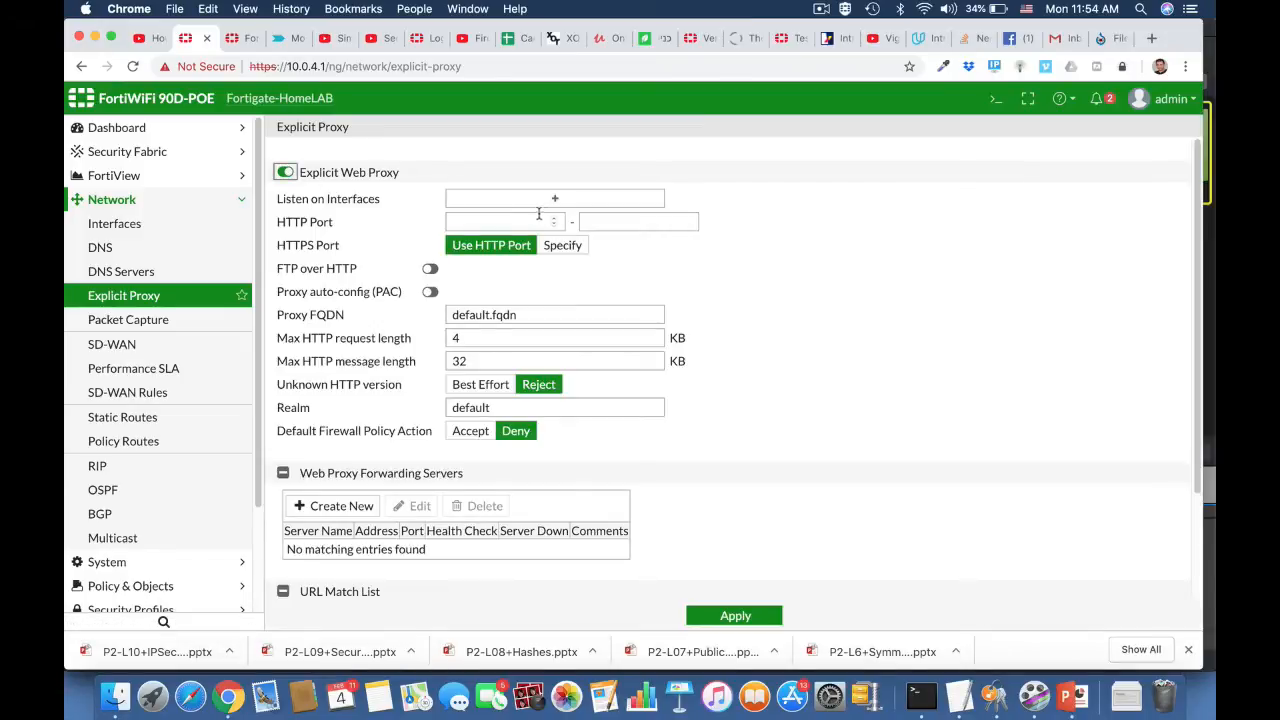
# Step: Set the explicit web proxy to listen on LAN (internal) with an HTTP port range of 8080 to 8080
pyautogui.click(551, 199)
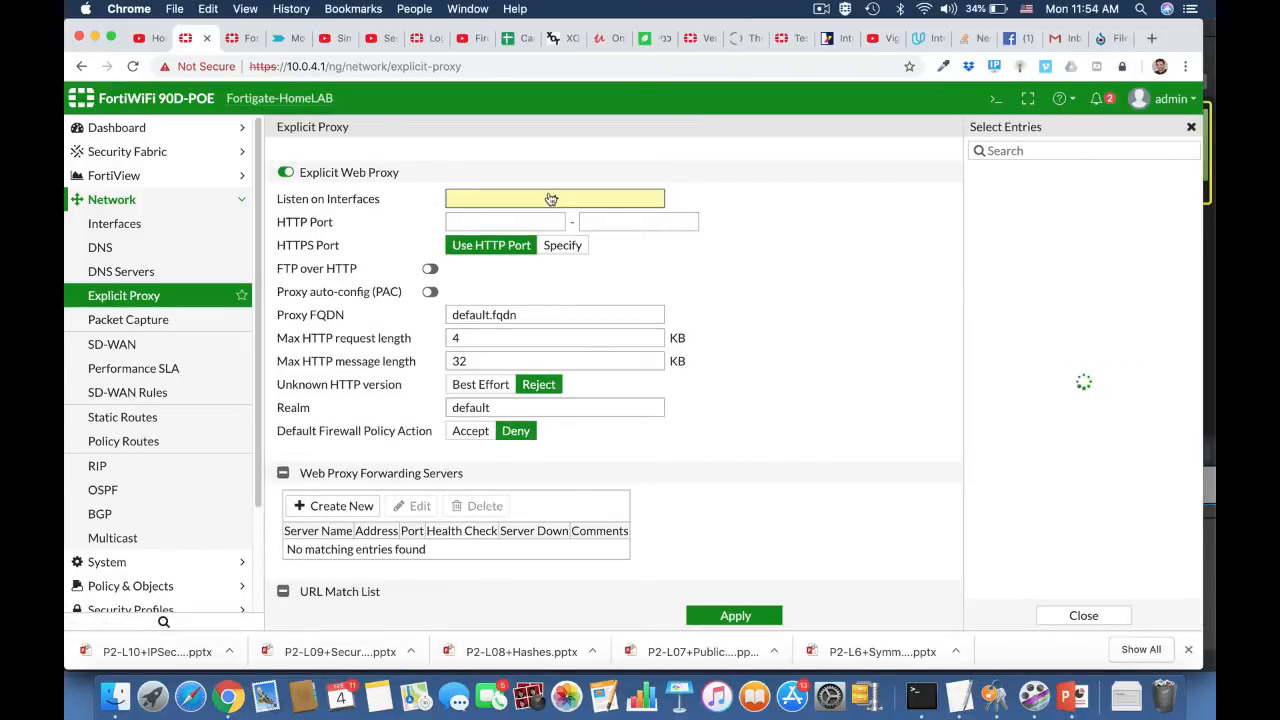
pyautogui.moveTo(972, 277)
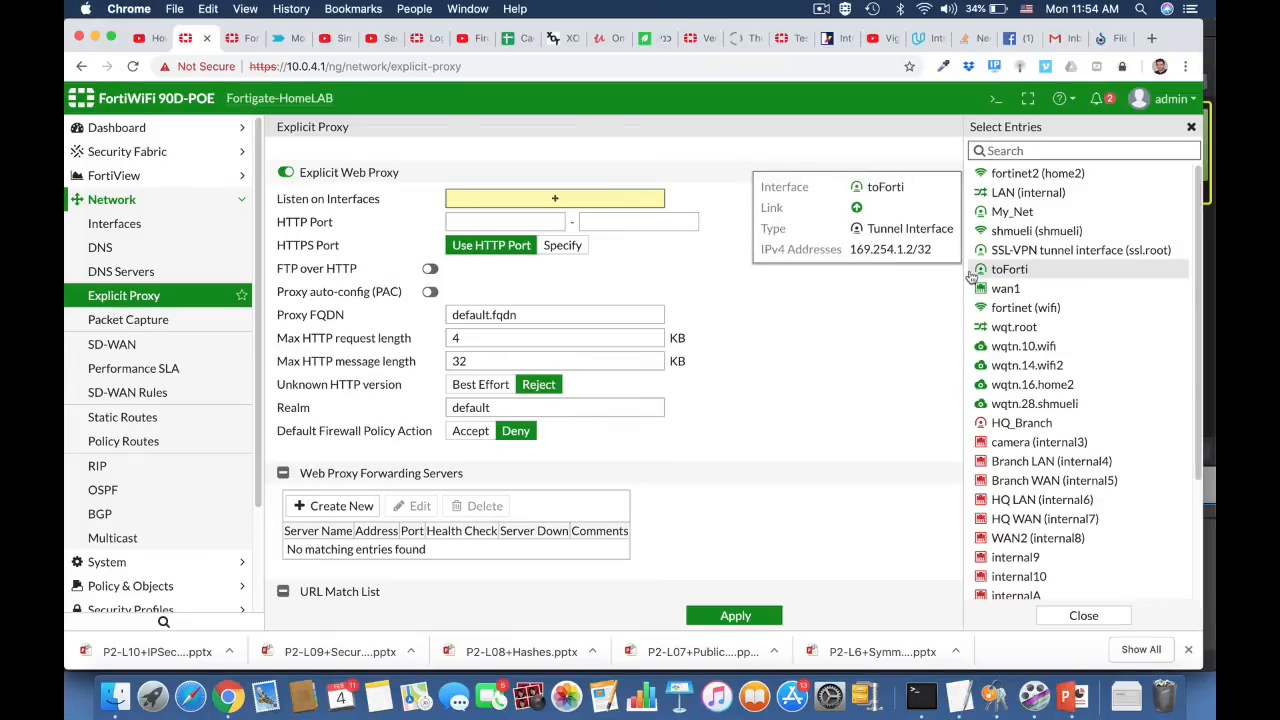
pyautogui.click(1010, 193)
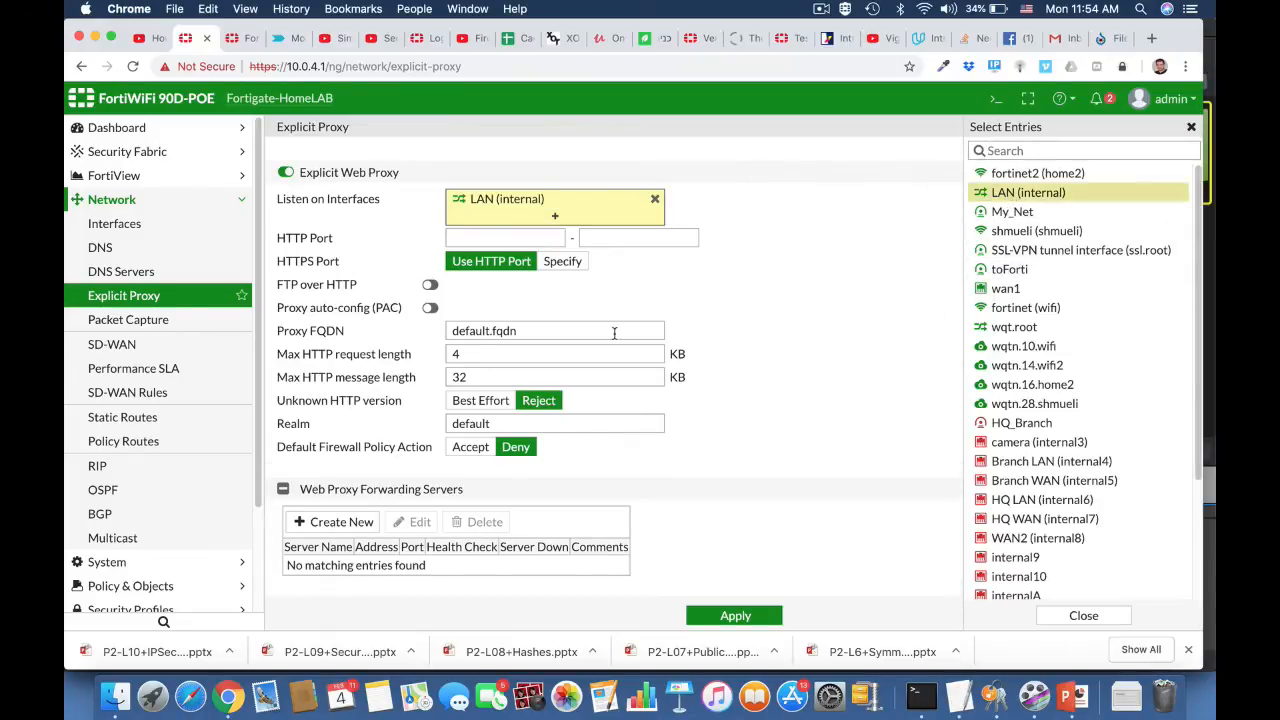
pyautogui.click(526, 238)
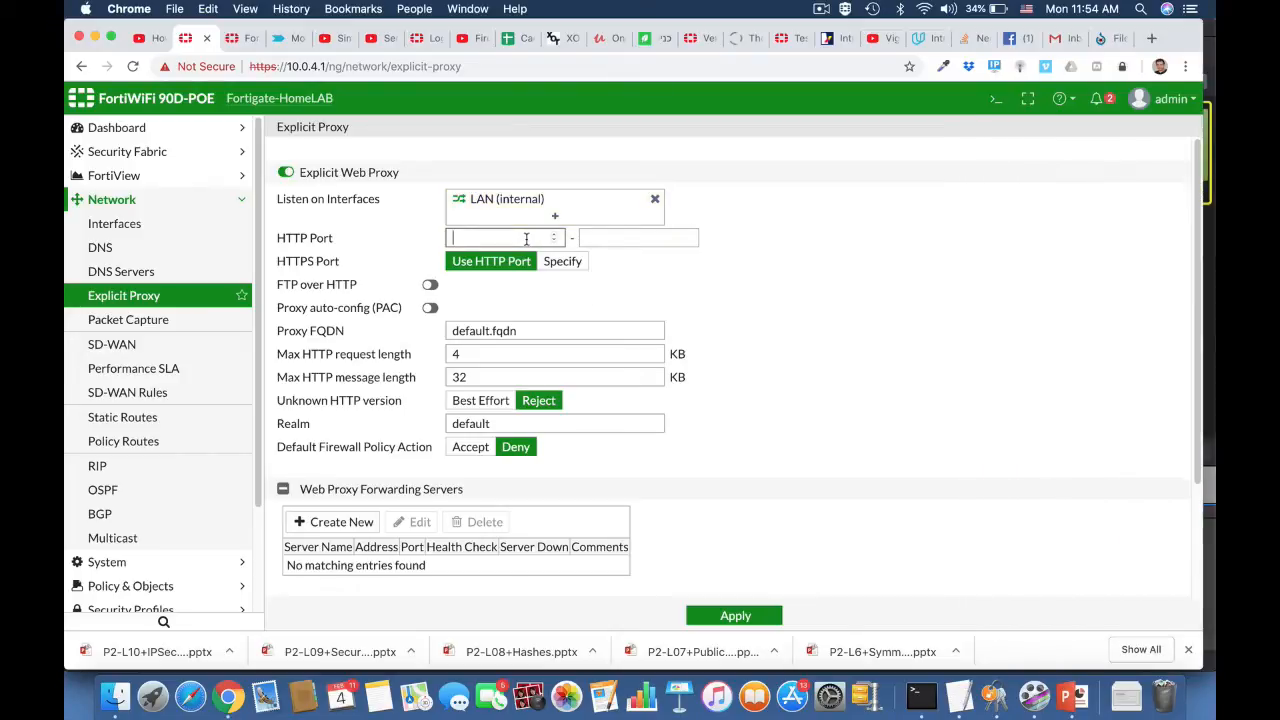
pyautogui.write('8080')
pyautogui.click(654, 236)
pyautogui.write('8080')
pyautogui.click(793, 335)
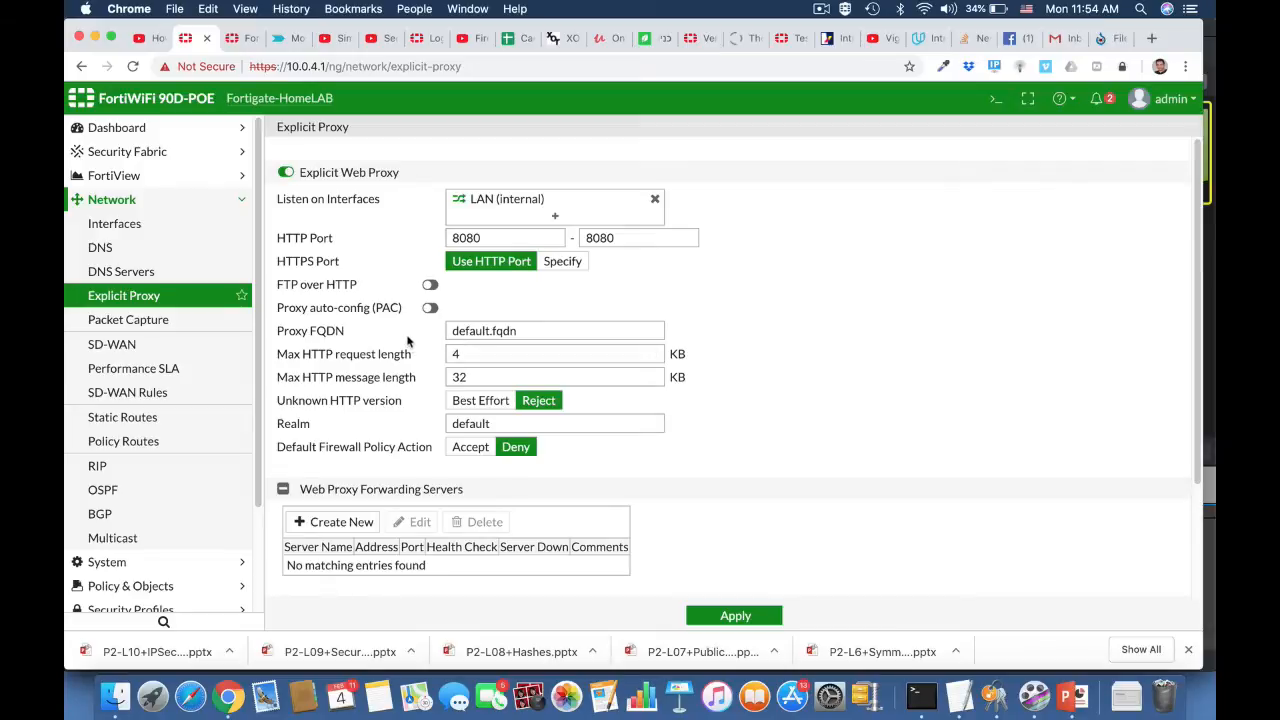
# Step: Enable proxy auto-config (PAC) with the existing PAC file content and apply the explicit proxy settings
pyautogui.click(431, 309)
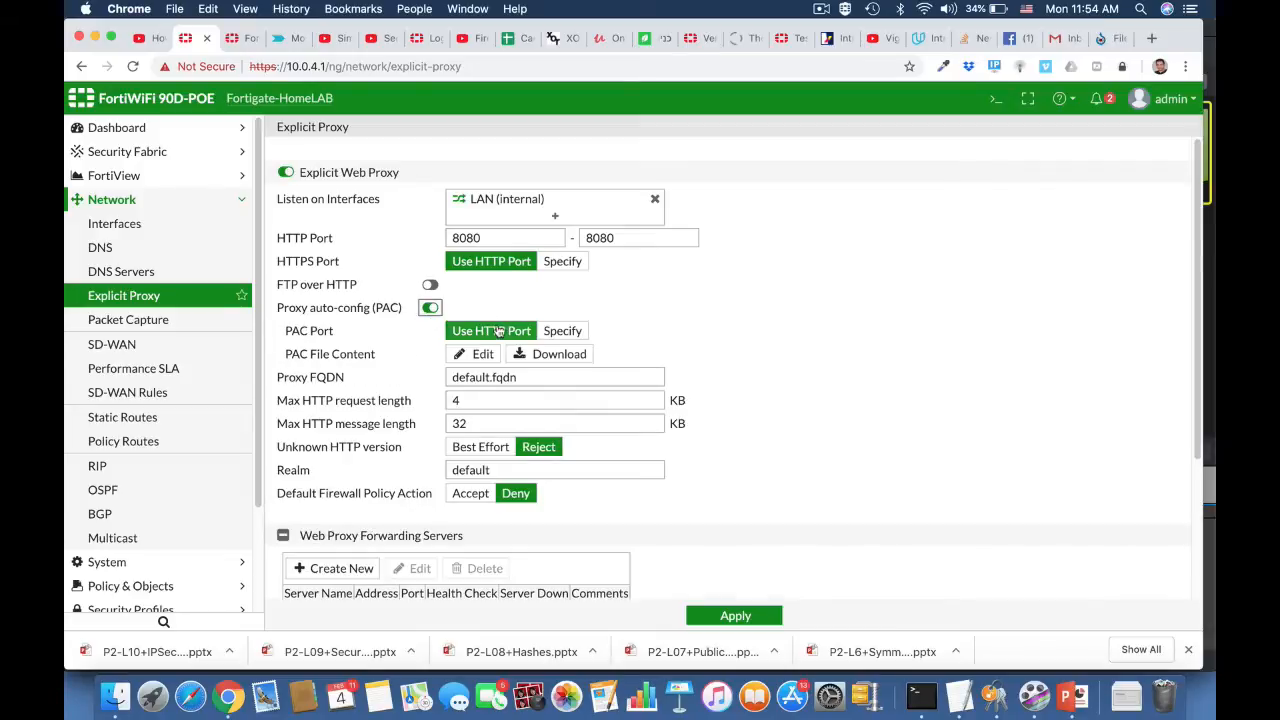
pyautogui.click(483, 355)
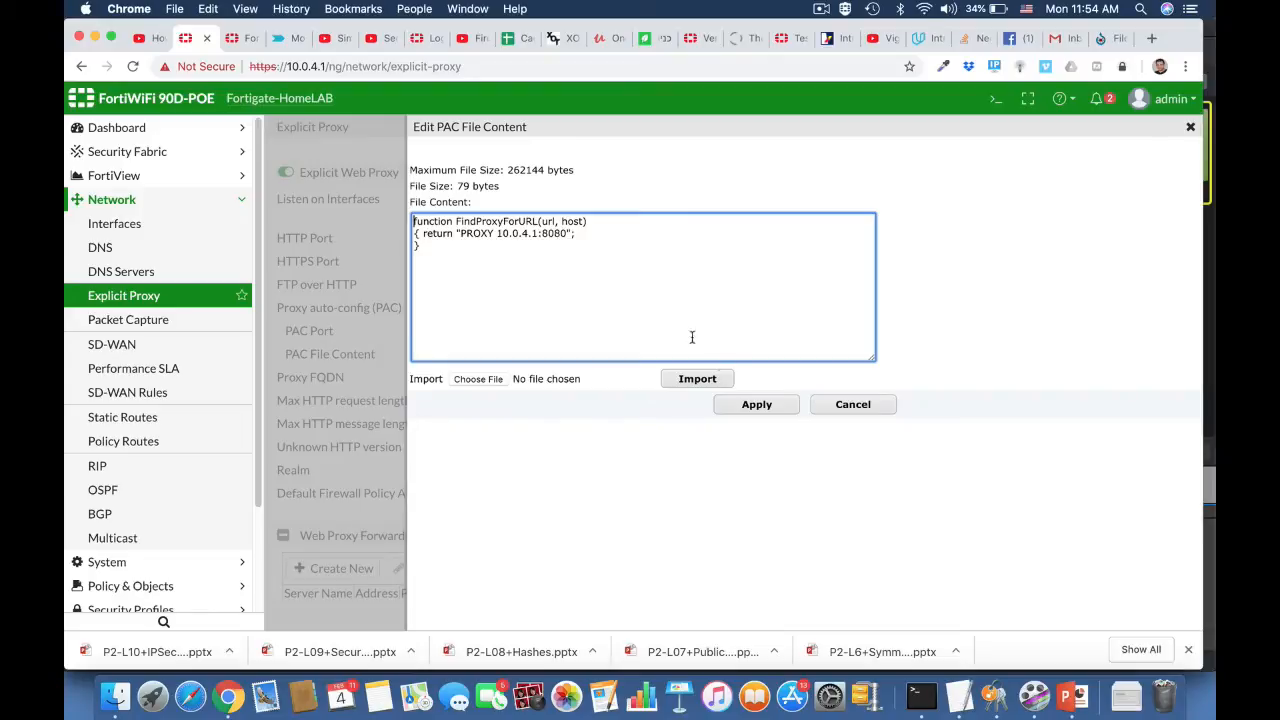
pyautogui.click(757, 405)
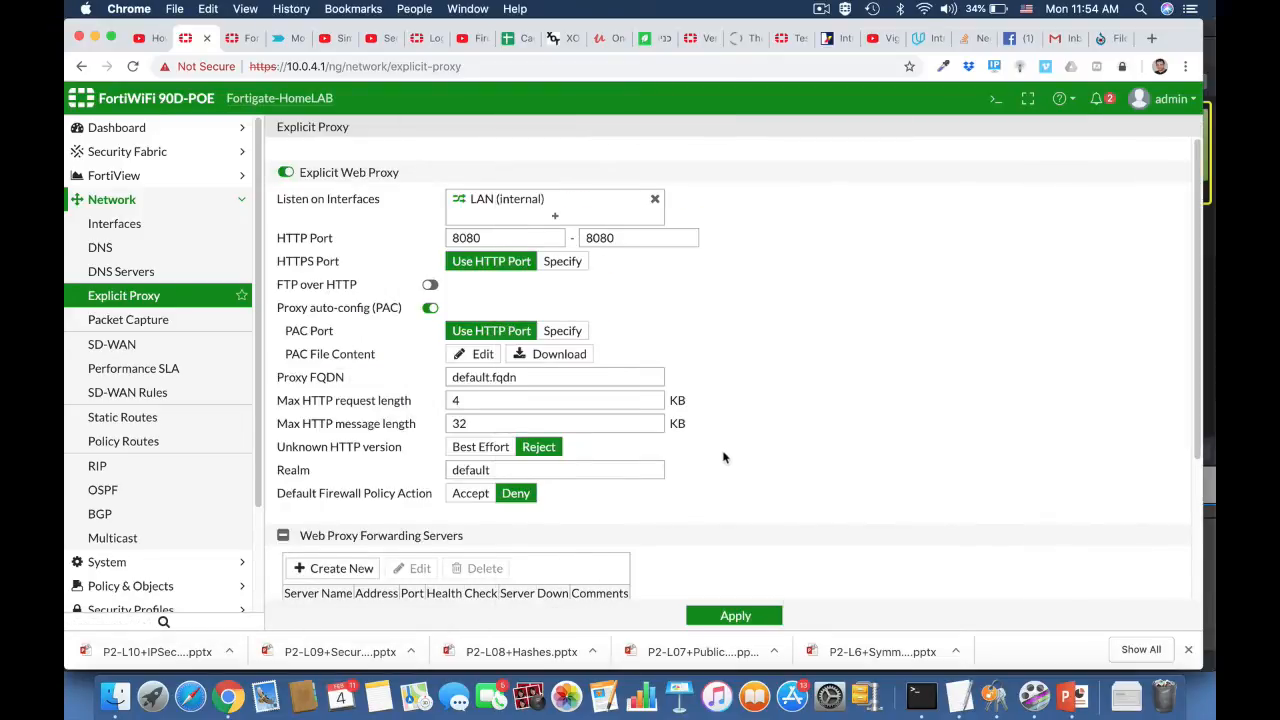
pyautogui.scroll(-4, 724, 457)
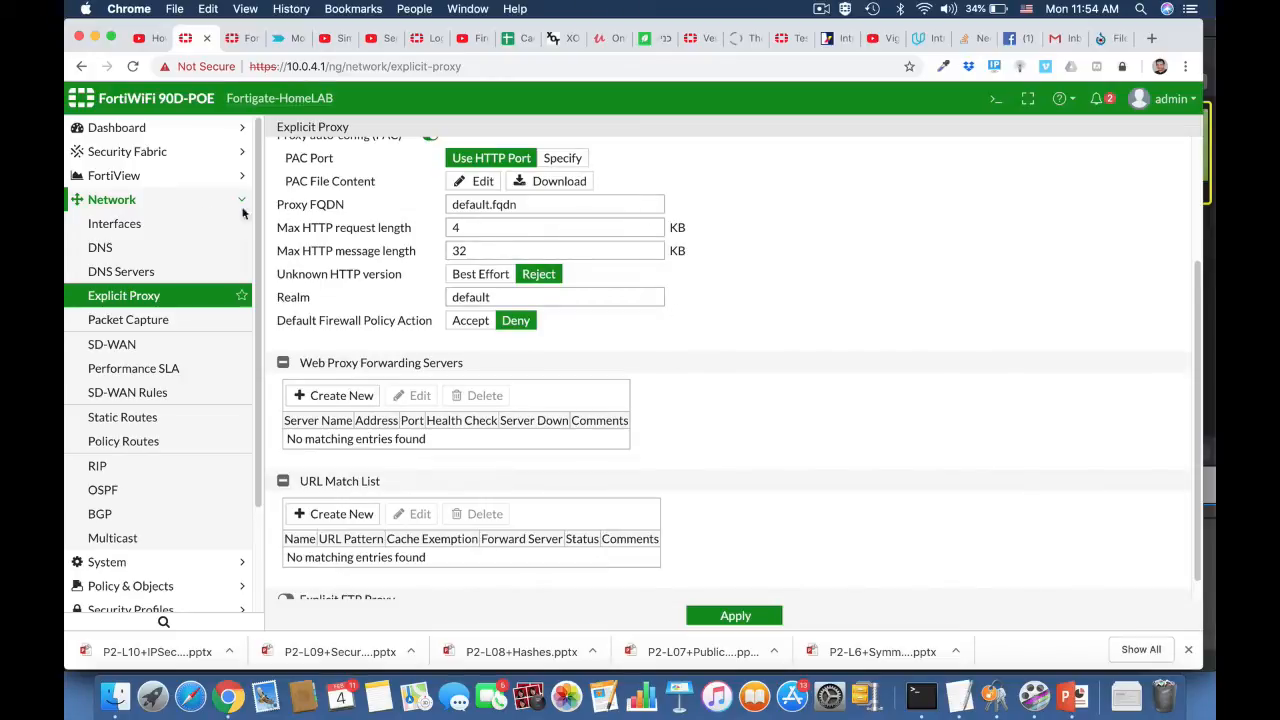
pyautogui.click(711, 618)
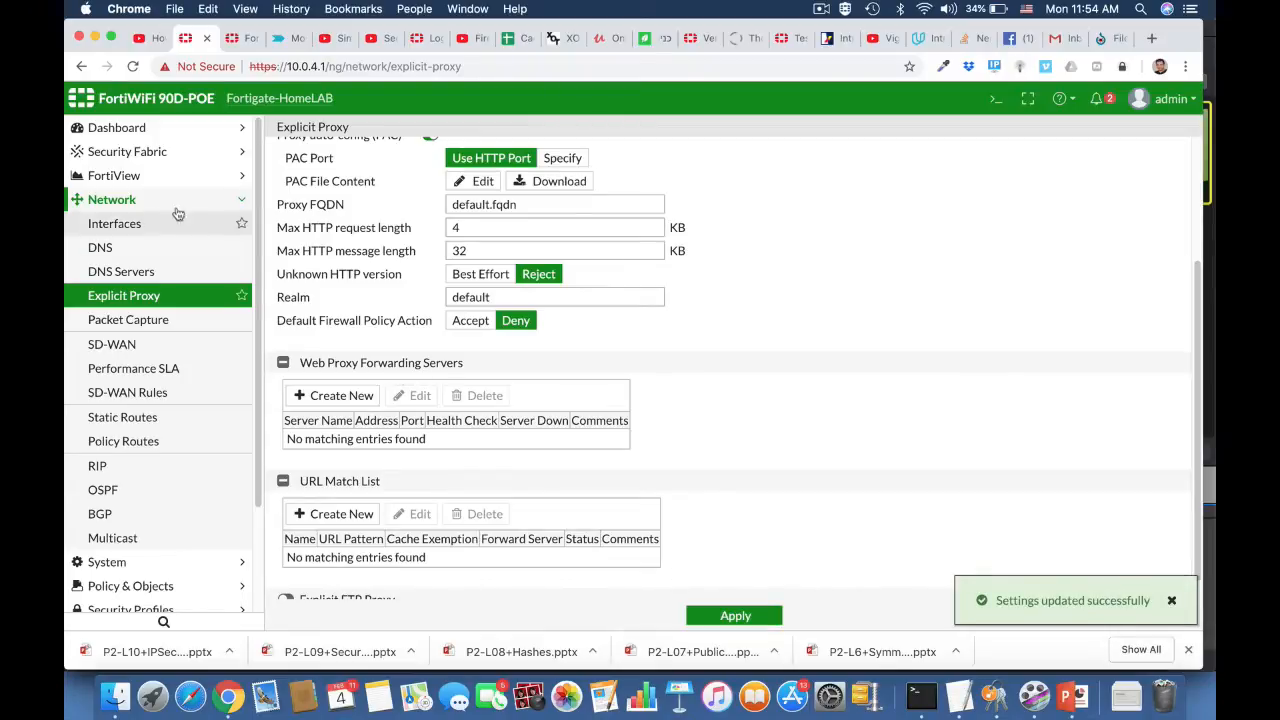
# Step: Open the internal (LAN) hardware switch interface for editing and expand its advanced DHCP server settings
pyautogui.click(123, 224)
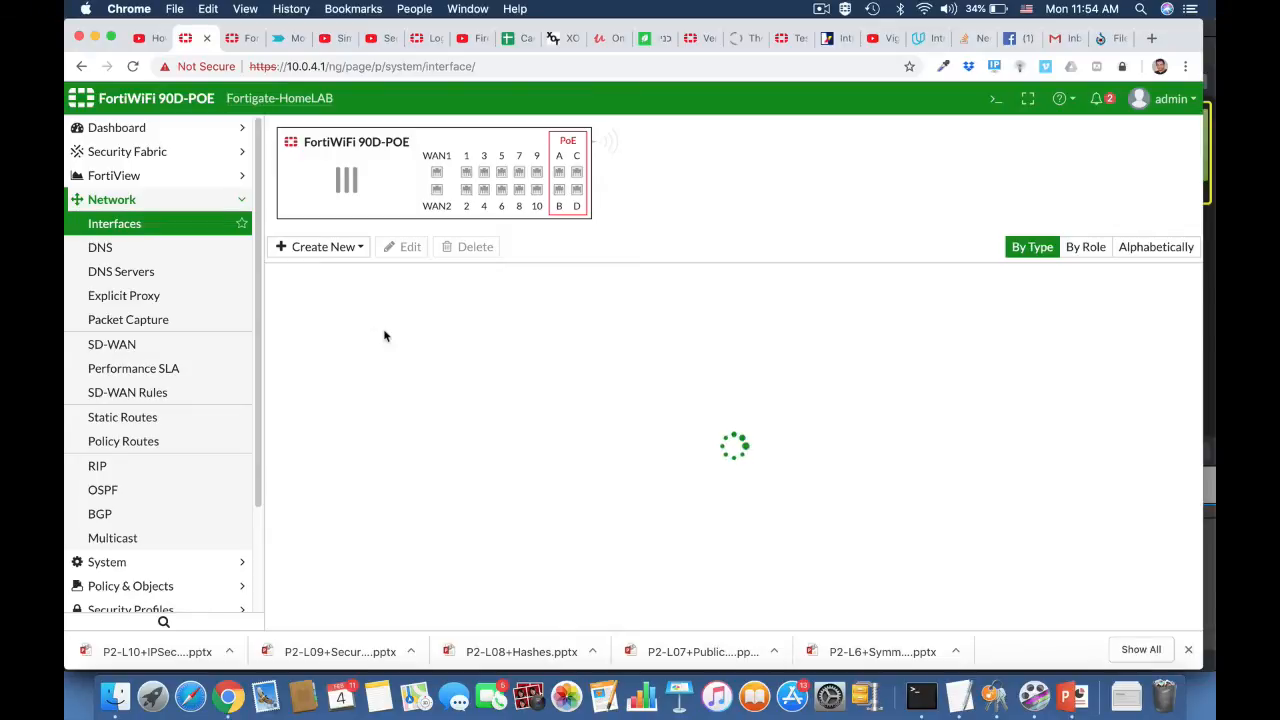
pyautogui.click(390, 363)
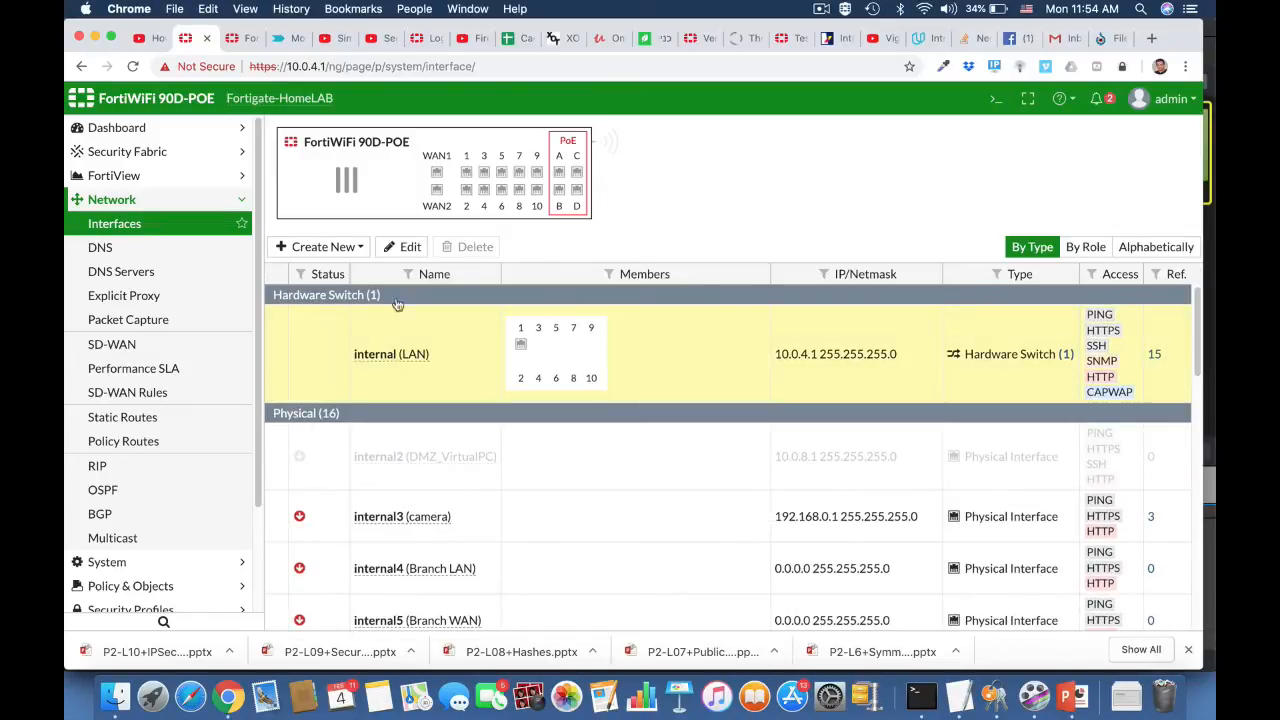
pyautogui.click(404, 249)
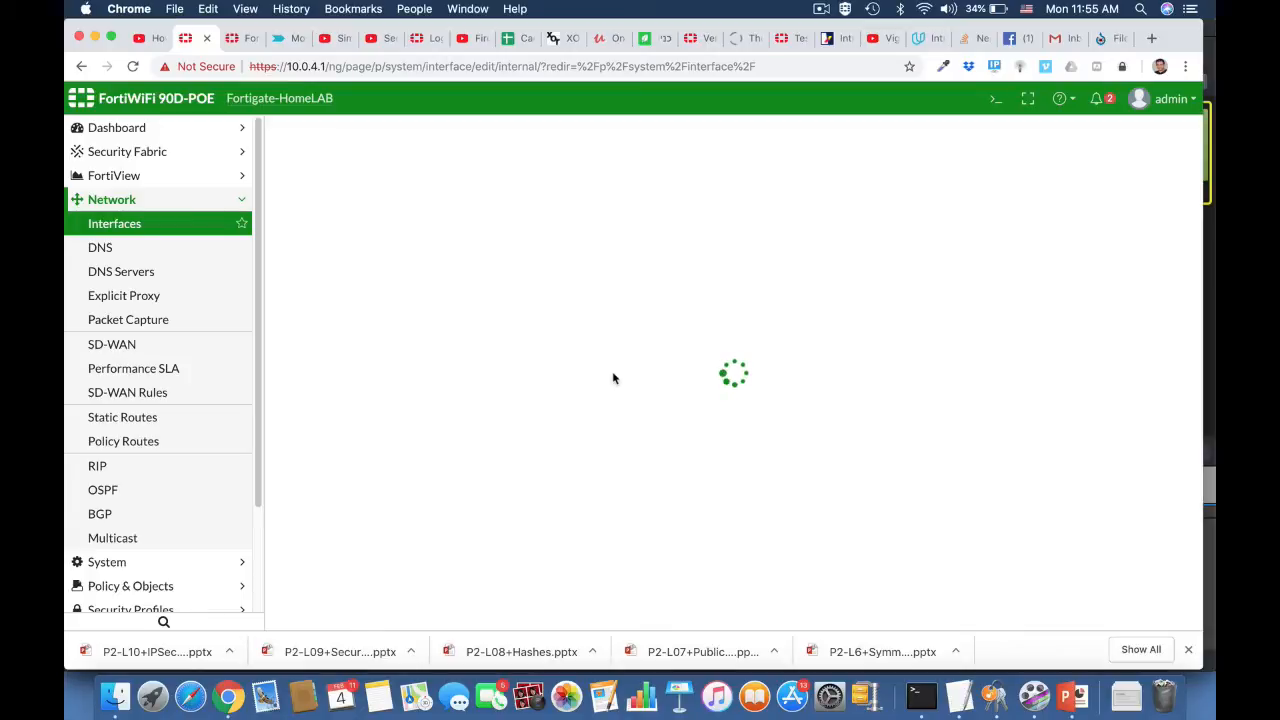
pyautogui.scroll(-3, 613, 378)
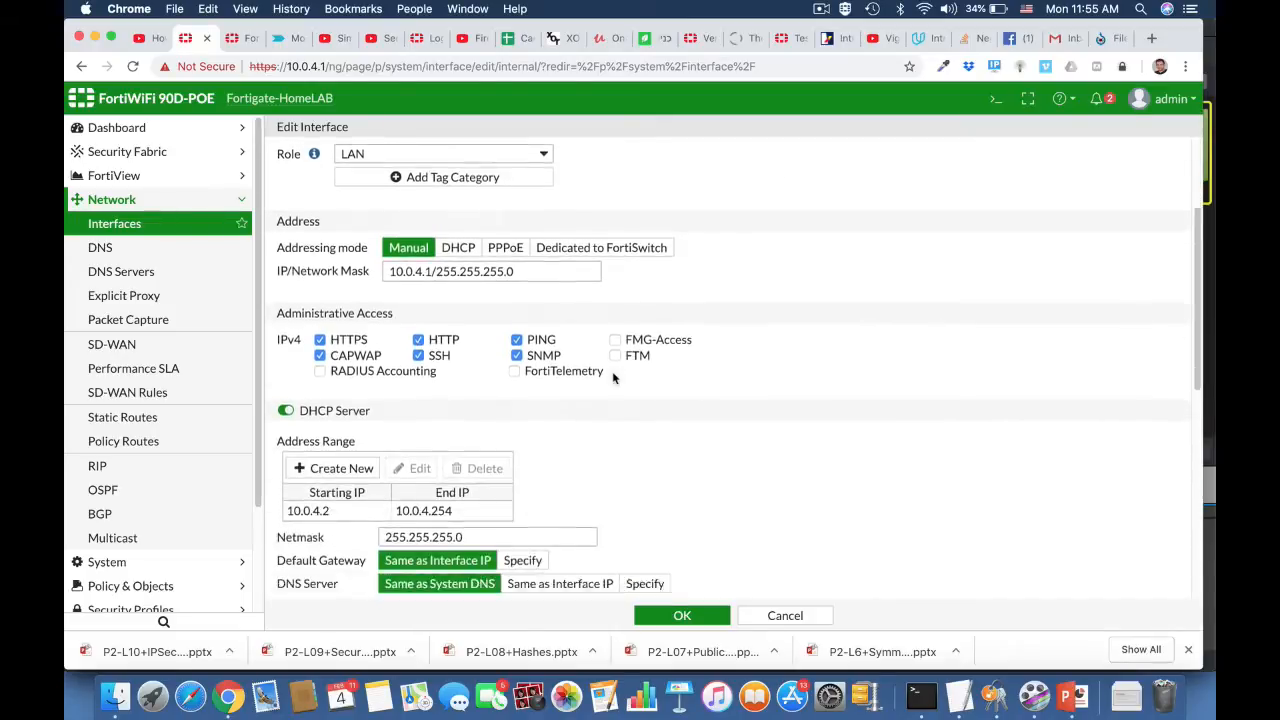
pyautogui.scroll(-4, 613, 378)
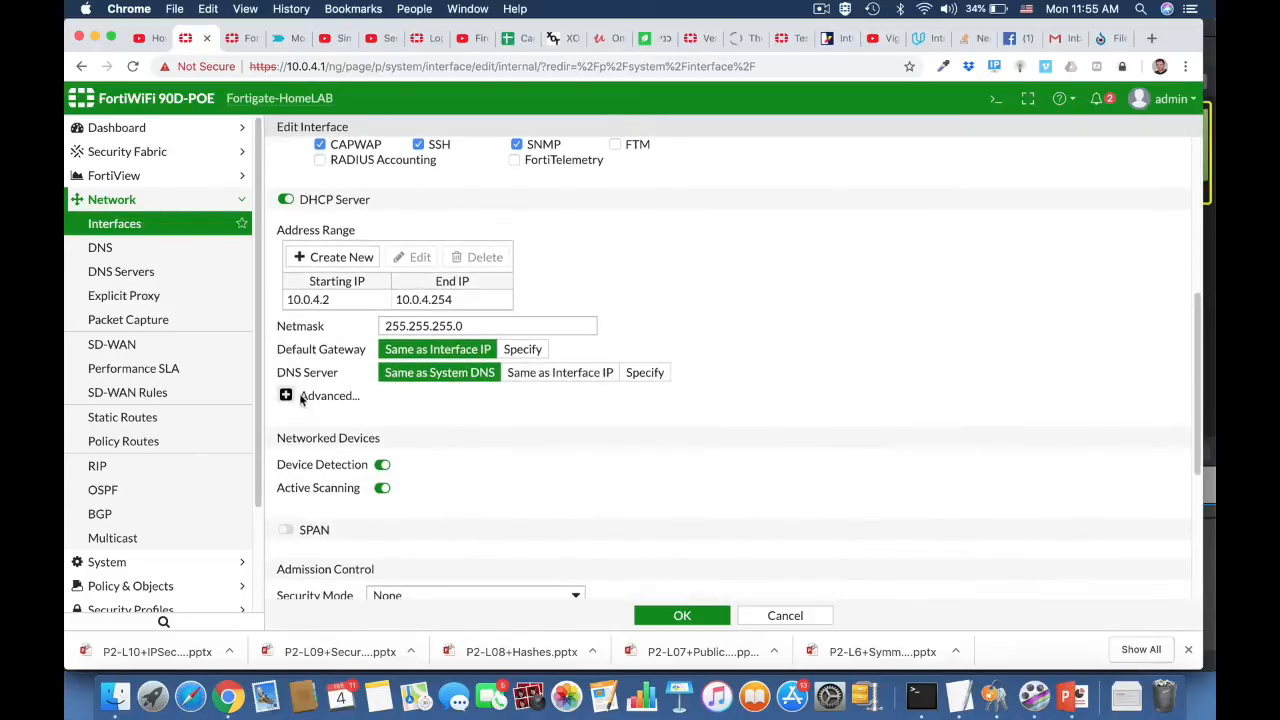
pyautogui.click(286, 396)
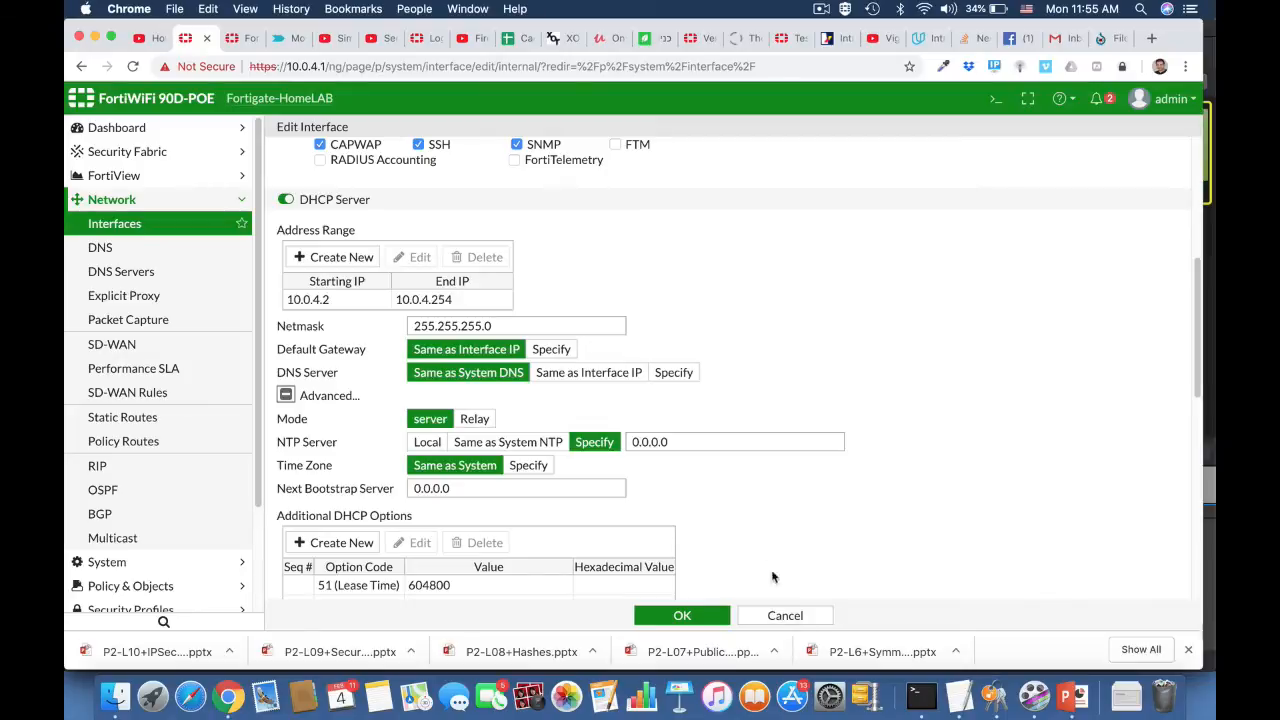
# Step: Add an additional DHCP option of type Specify (String) with option code 252 to the LAN interface
pyautogui.scroll(-3, 757, 549)
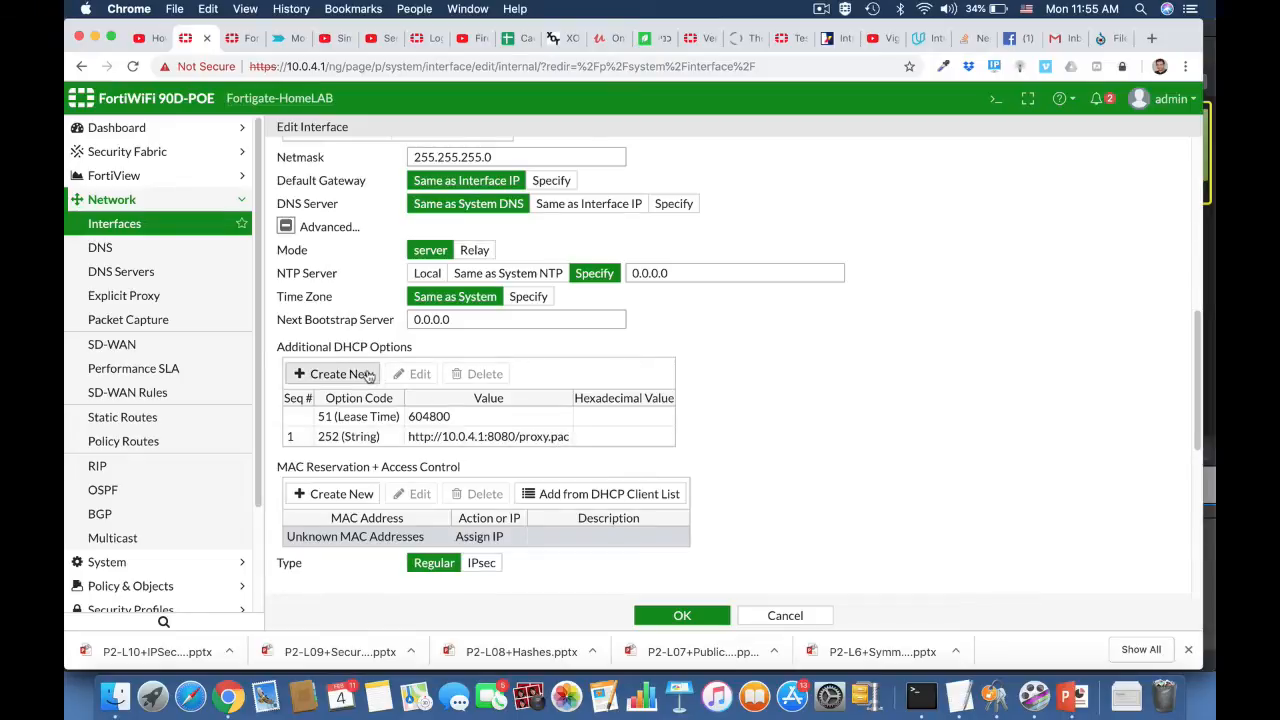
pyautogui.click(336, 373)
pyautogui.click(350, 459)
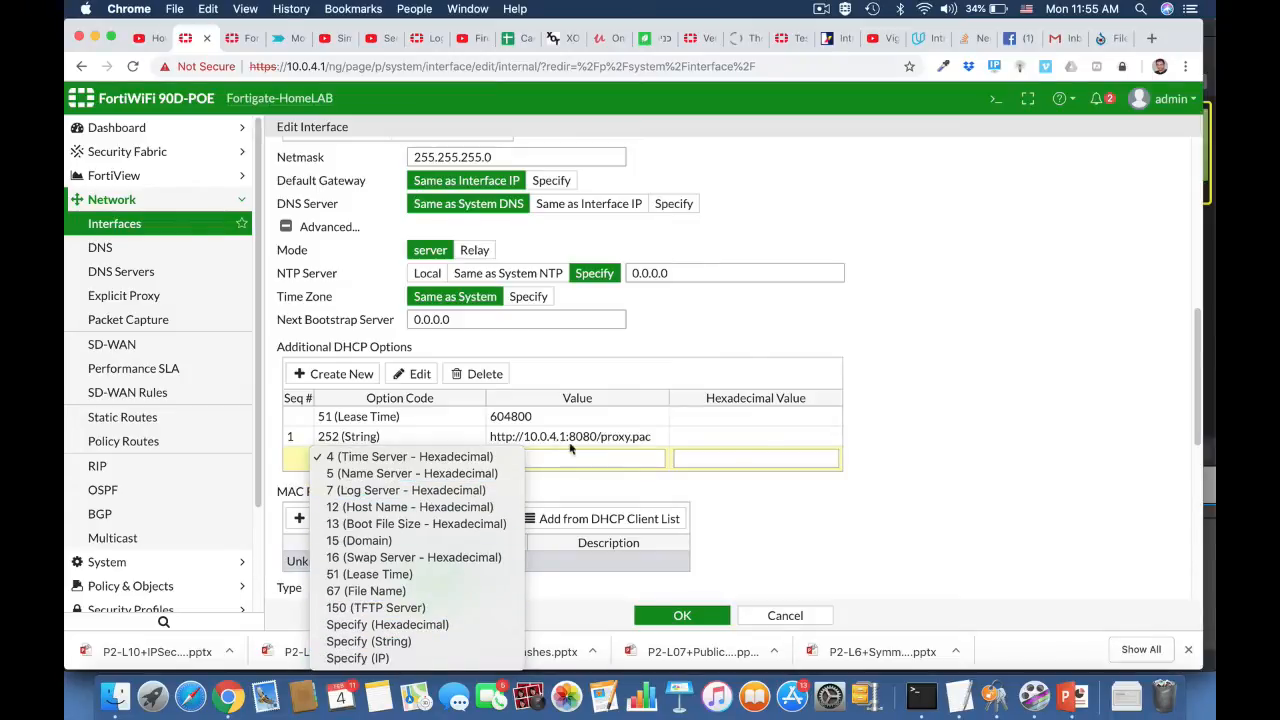
pyautogui.click(445, 643)
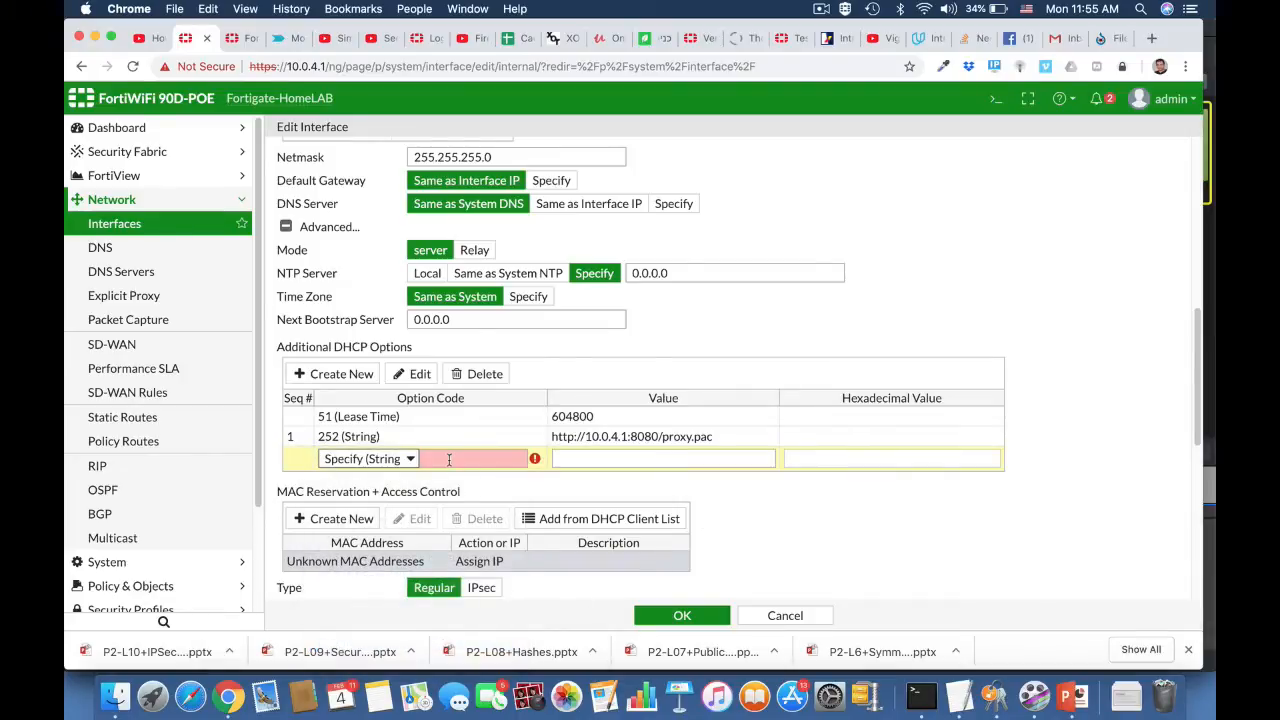
pyautogui.click(449, 459)
pyautogui.write('2')
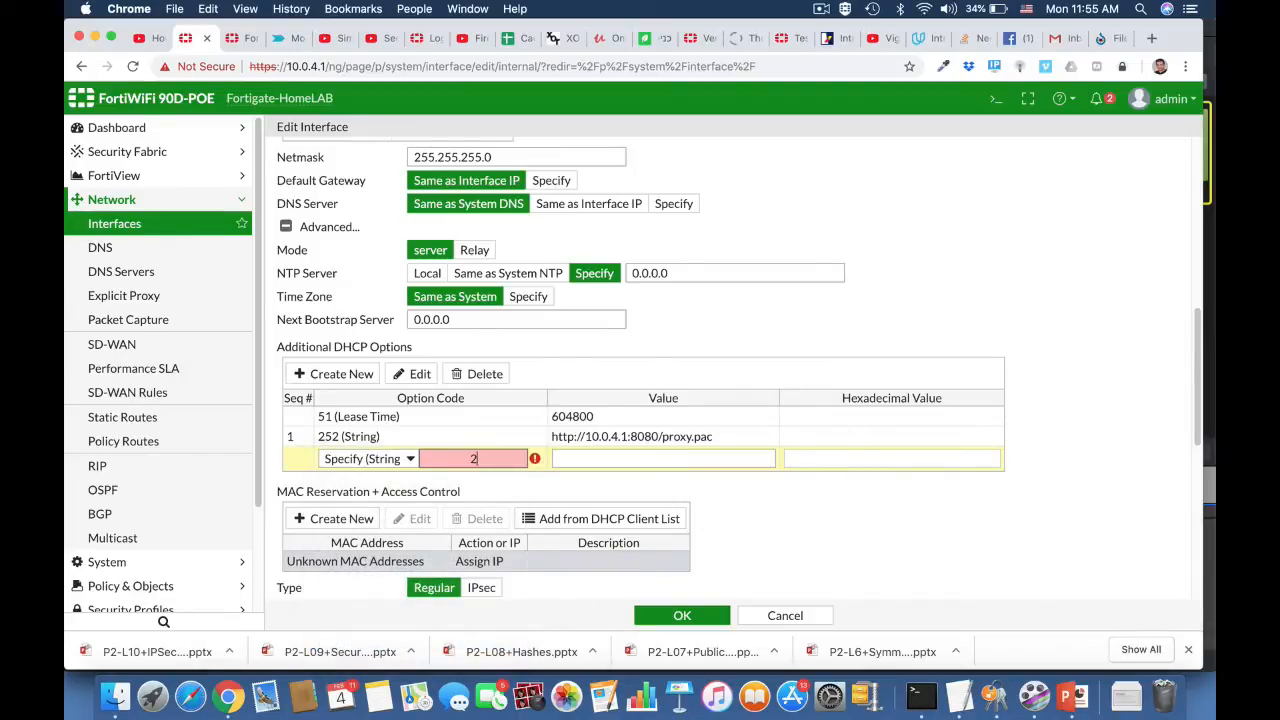
pyautogui.write('52')
pyautogui.click(598, 462)
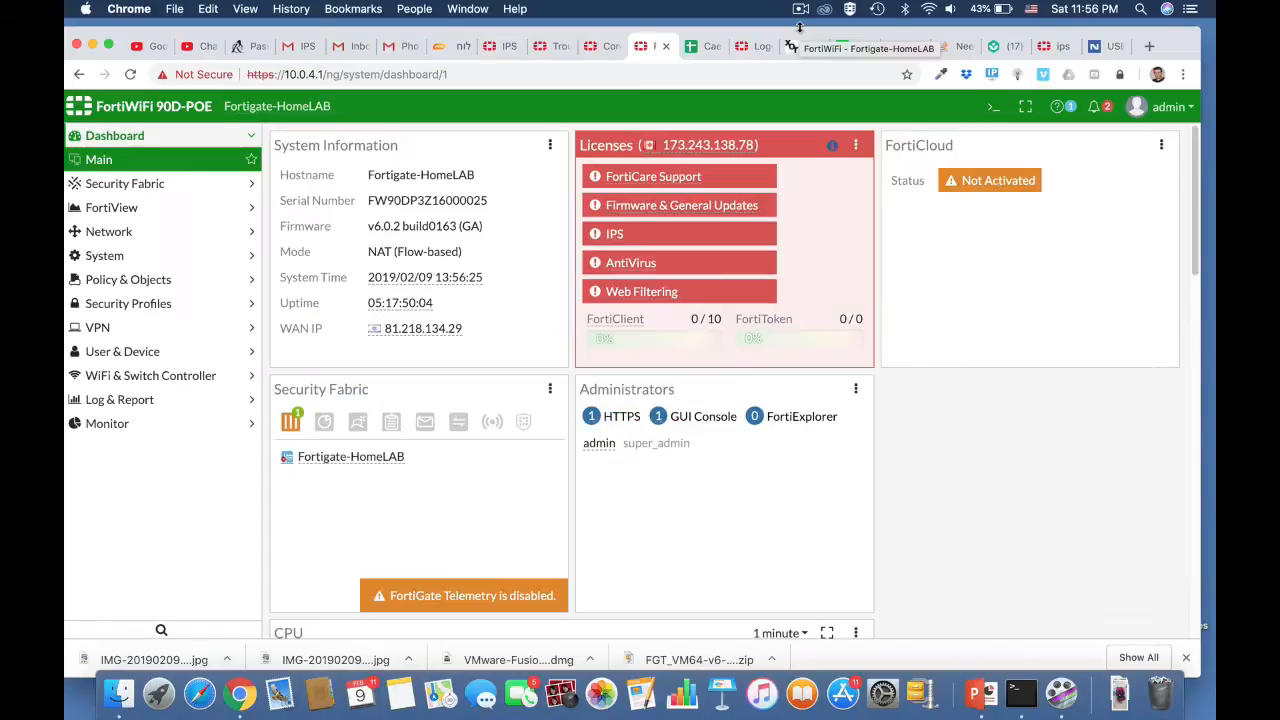
# Step: Create a new IPv4 DoS policy with LAN (internal) as the incoming interface
pyautogui.click(168, 280)
pyautogui.click(150, 305)
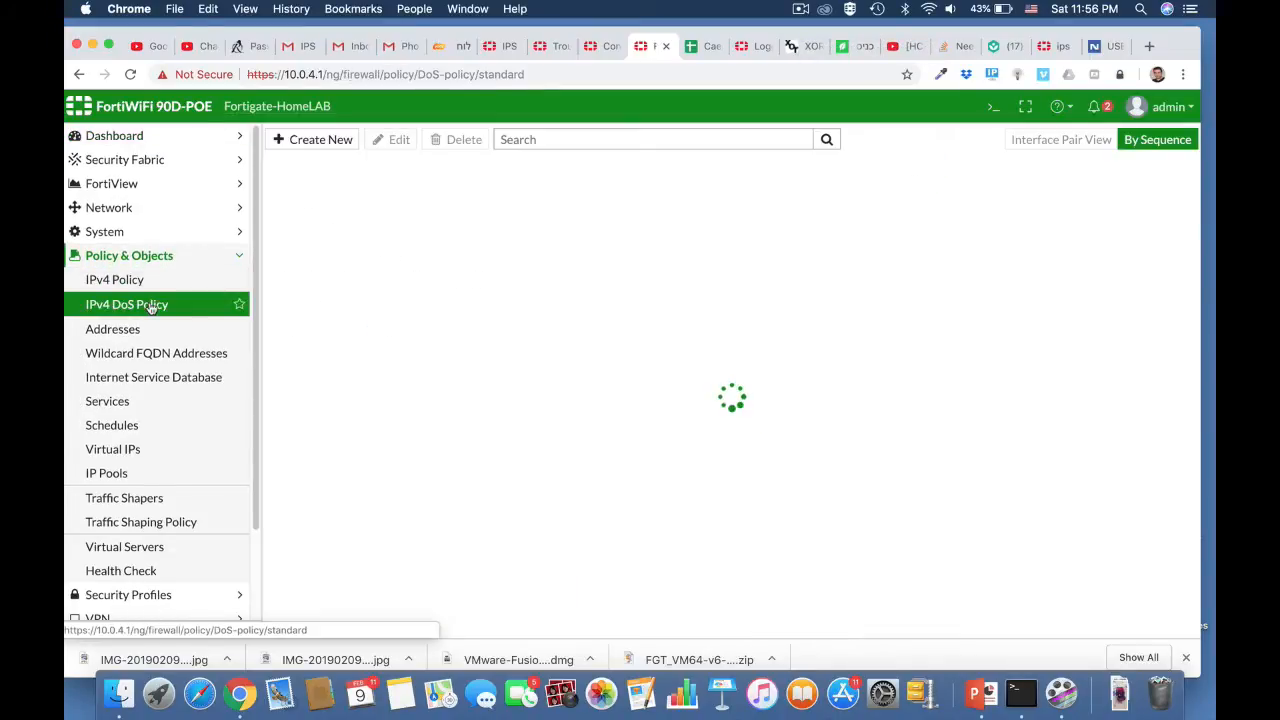
pyautogui.click(330, 139)
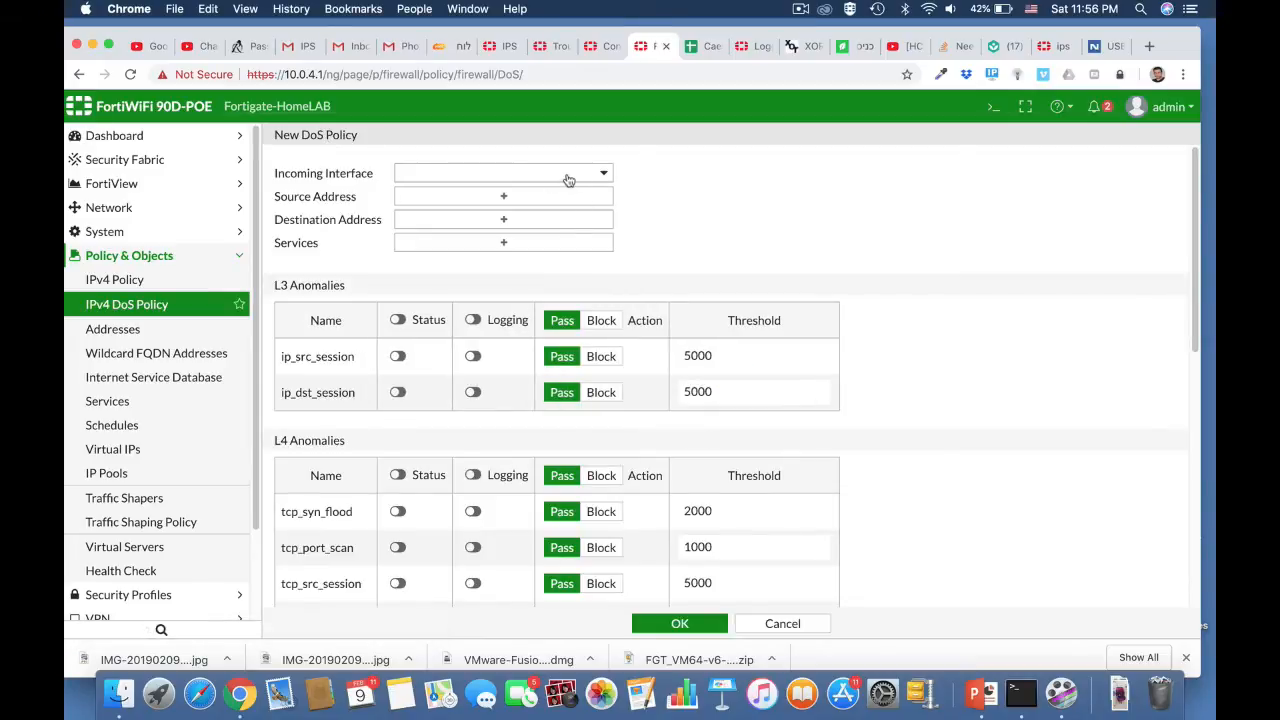
pyautogui.click(568, 176)
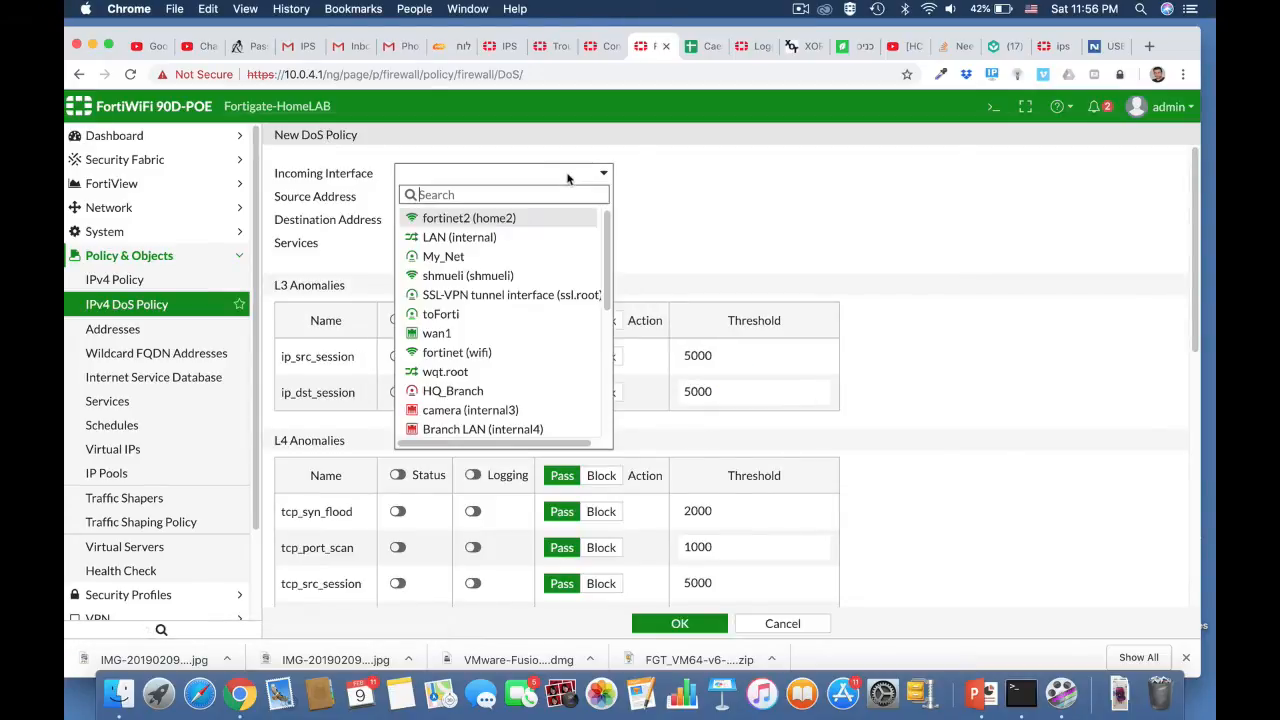
pyautogui.click(493, 238)
# Step: Set the DoS policy's source and destination addresses to all and its services to ALL
pyautogui.click(505, 198)
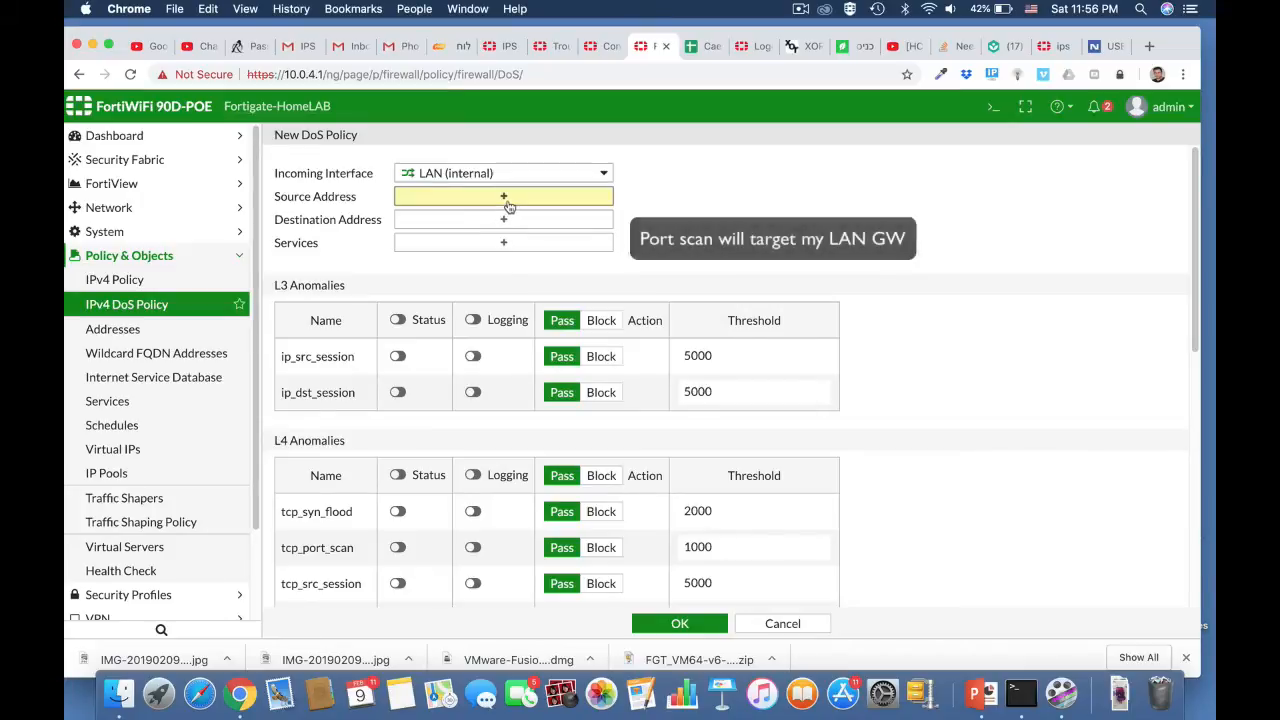
pyautogui.click(995, 203)
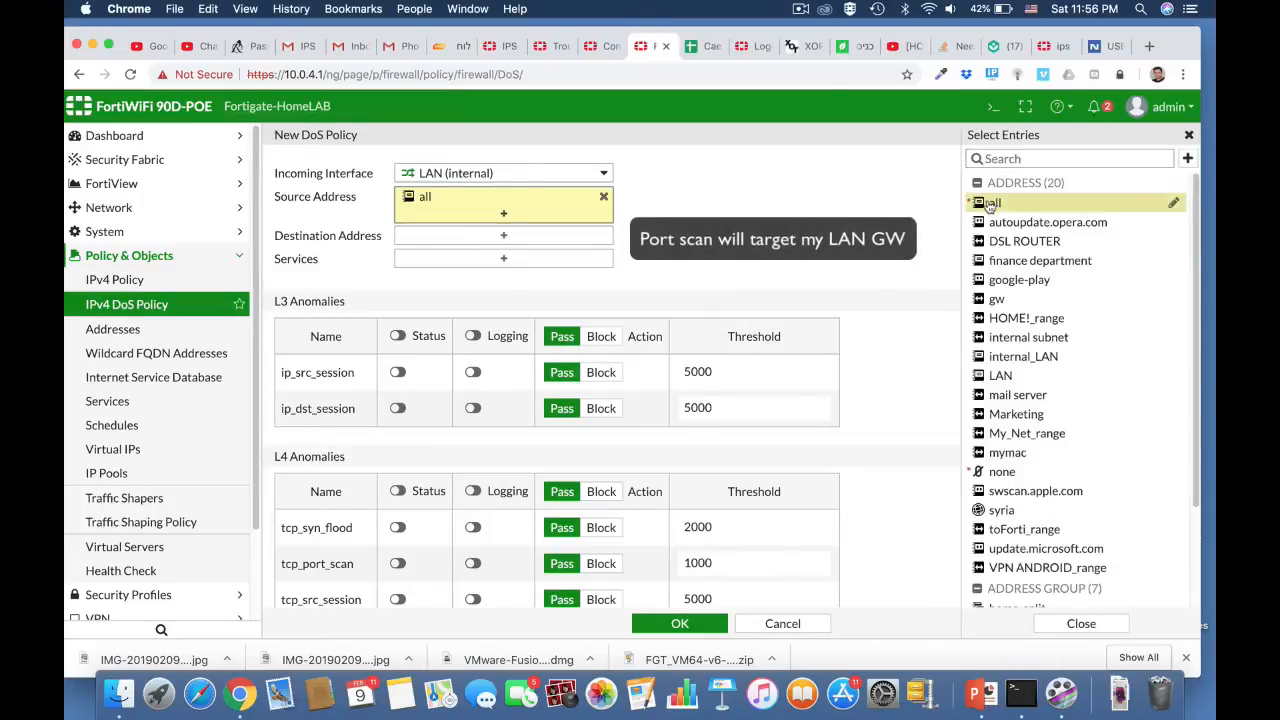
pyautogui.click(512, 235)
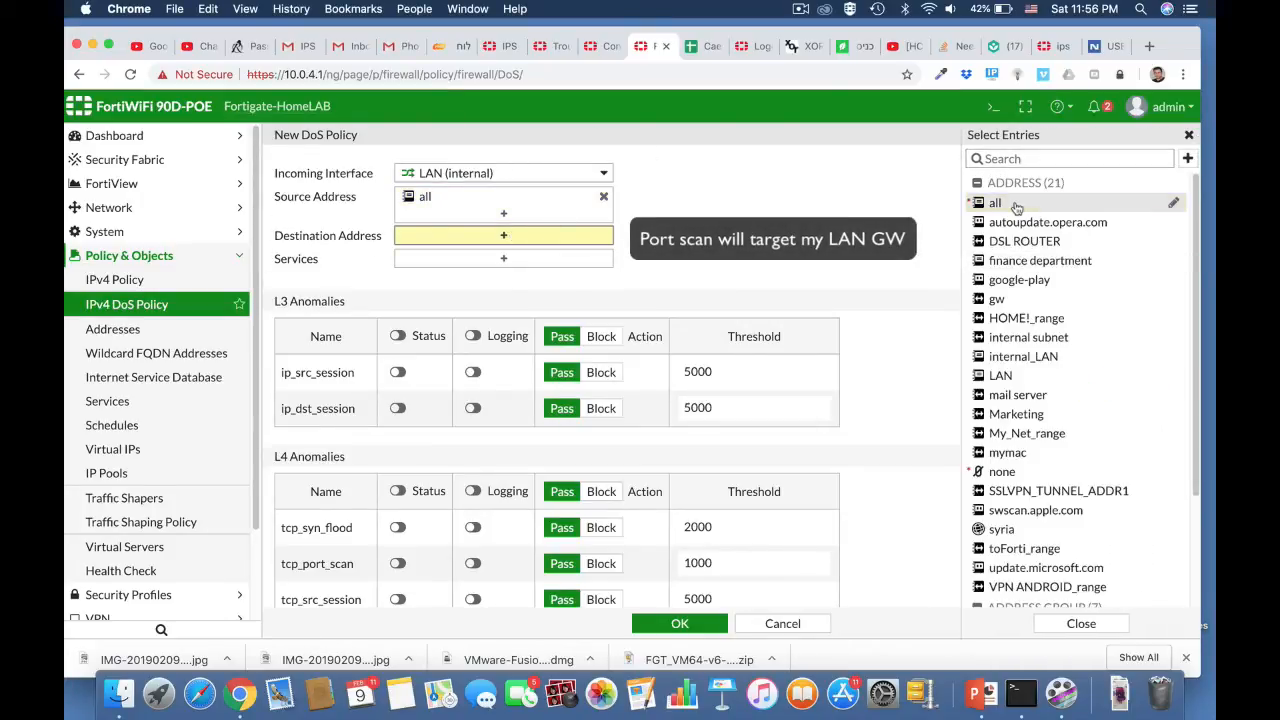
pyautogui.click(995, 203)
pyautogui.click(551, 276)
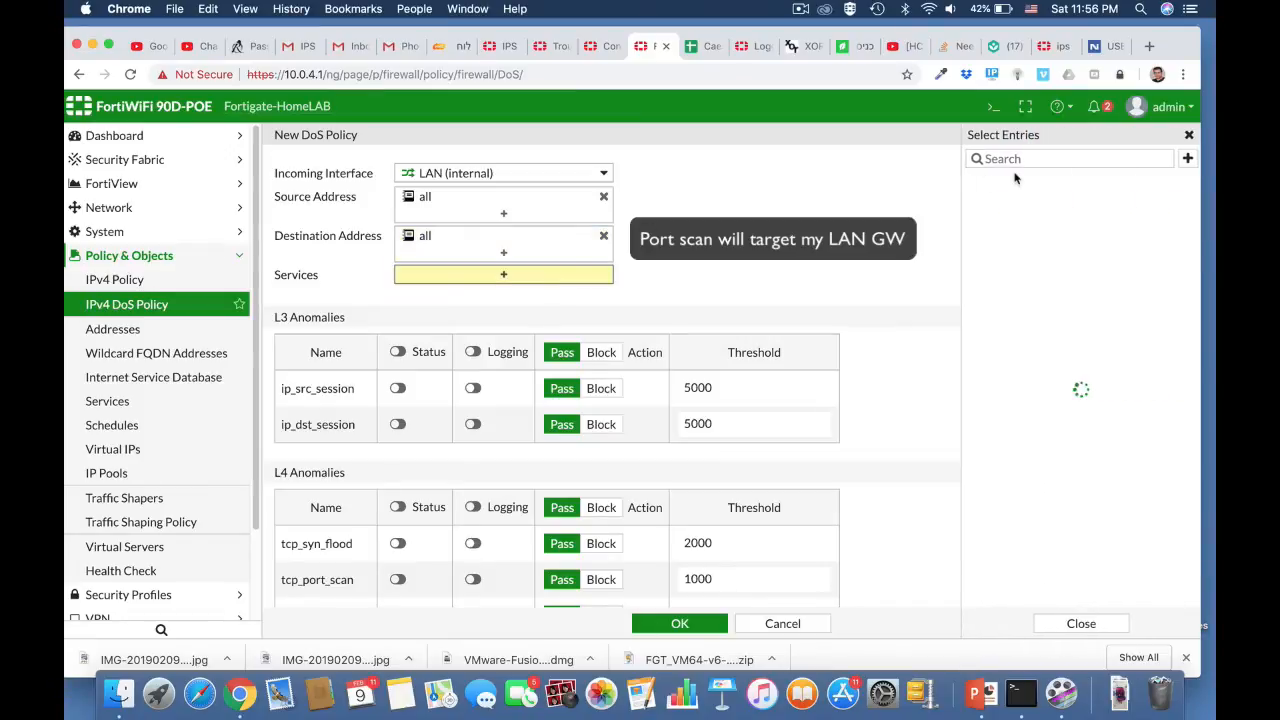
pyautogui.click(992, 221)
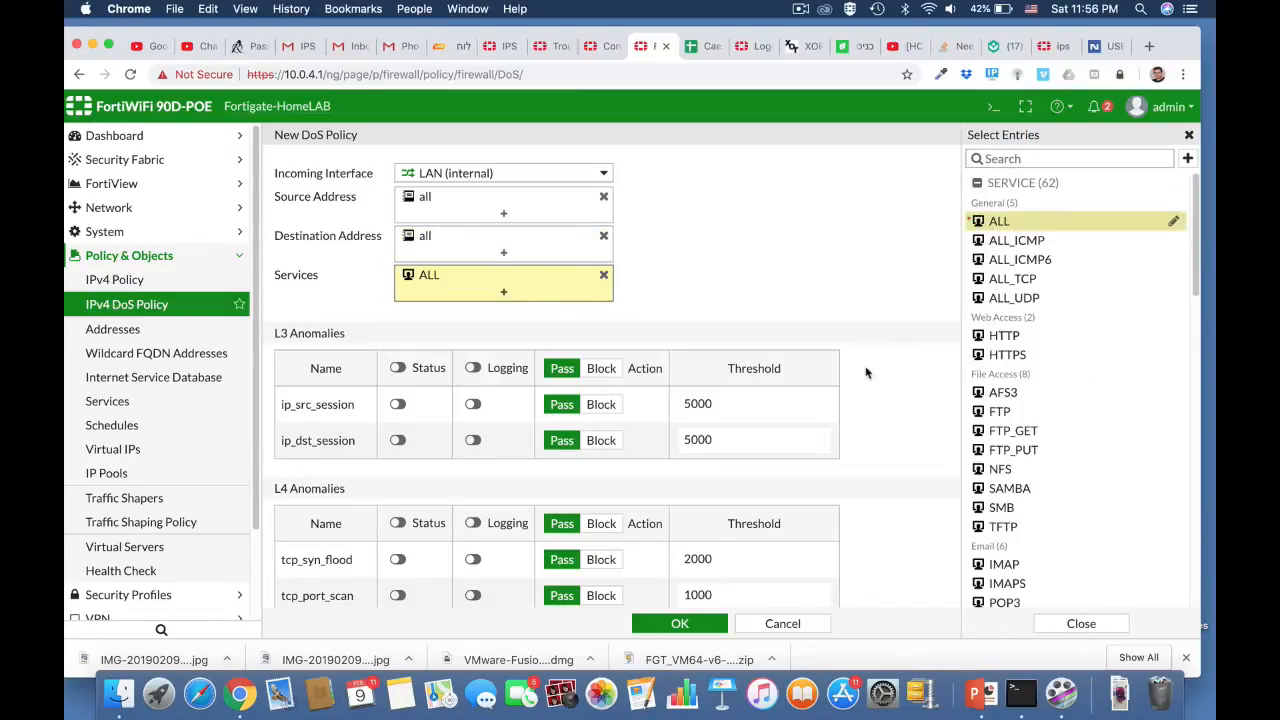
# Step: Enable status and logging for the tcp_port_scan anomaly and set its threshold to 100
pyautogui.scroll(-3, 866, 373)
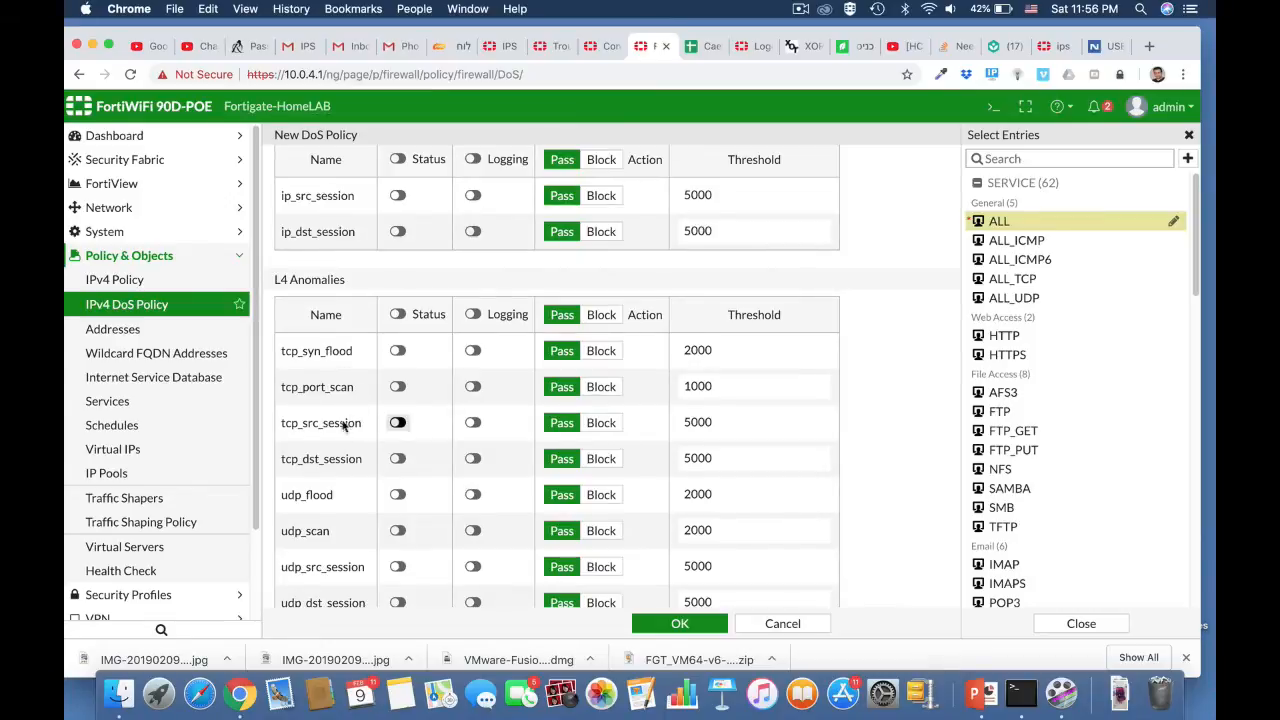
pyautogui.click(398, 387)
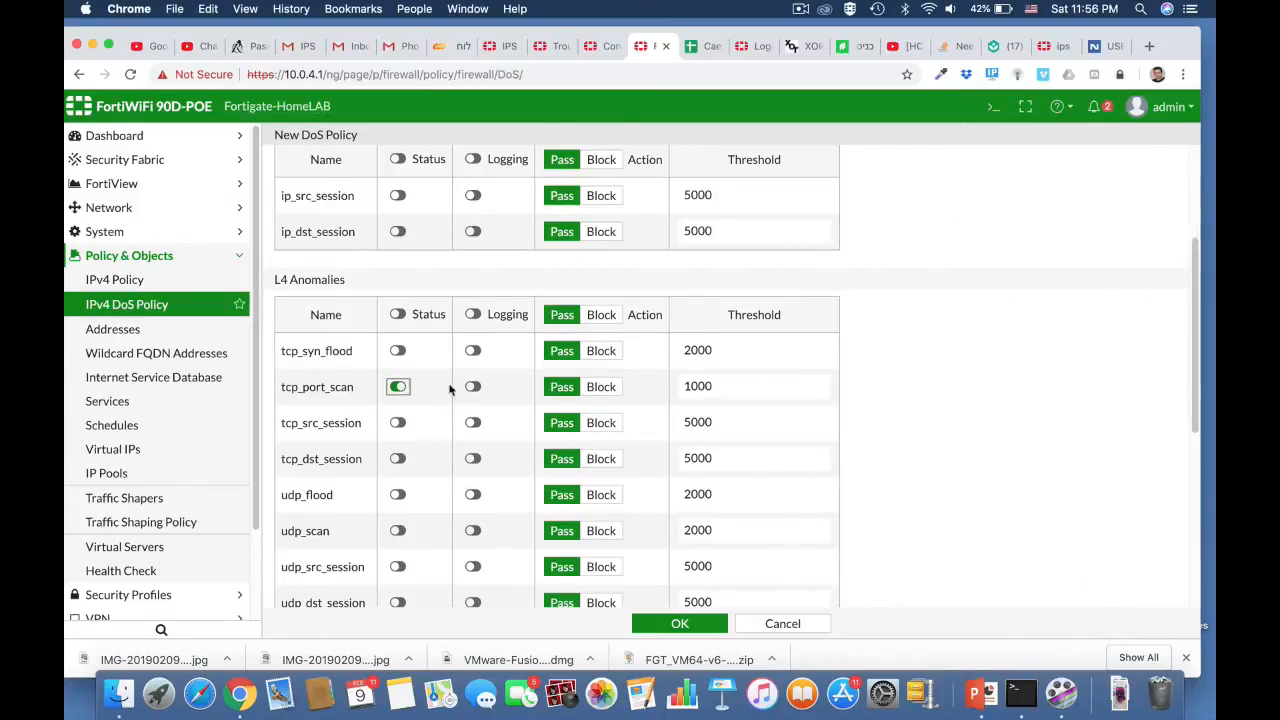
pyautogui.click(474, 389)
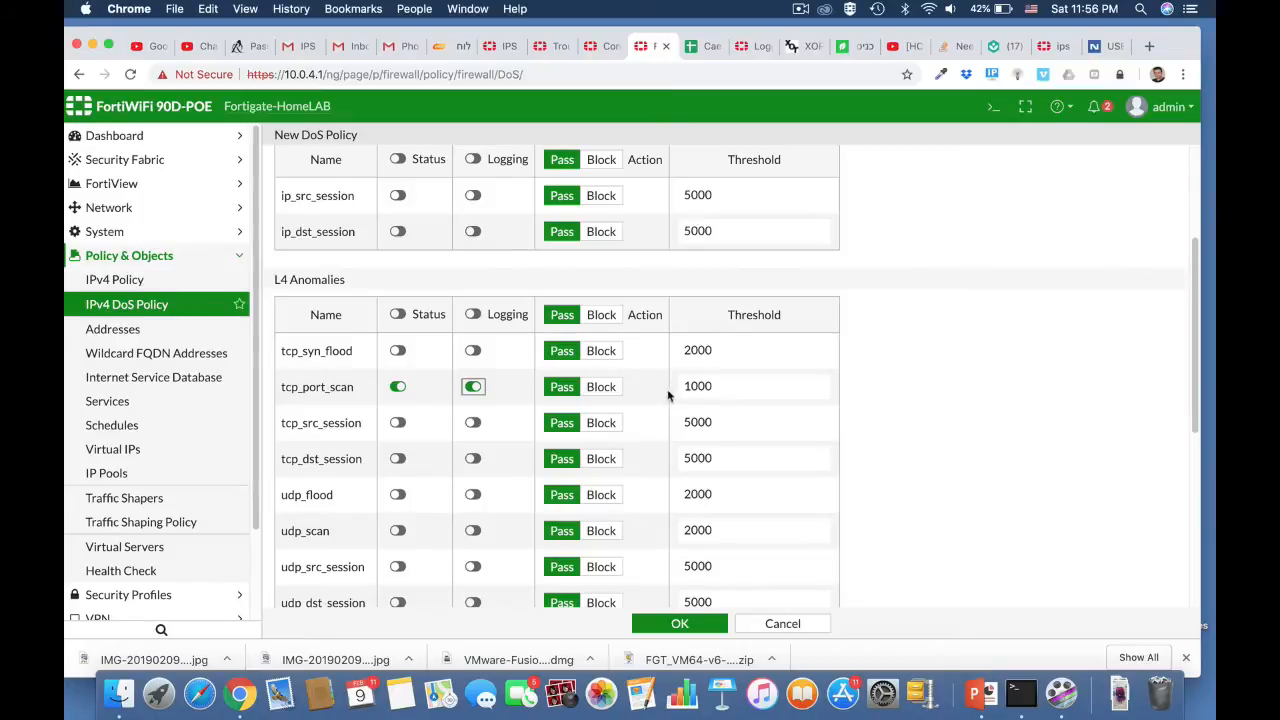
pyautogui.click(717, 387)
pyautogui.moveTo(709, 383); pyautogui.dragTo(704, 383)
pyautogui.scroll(-3, 863, 490)
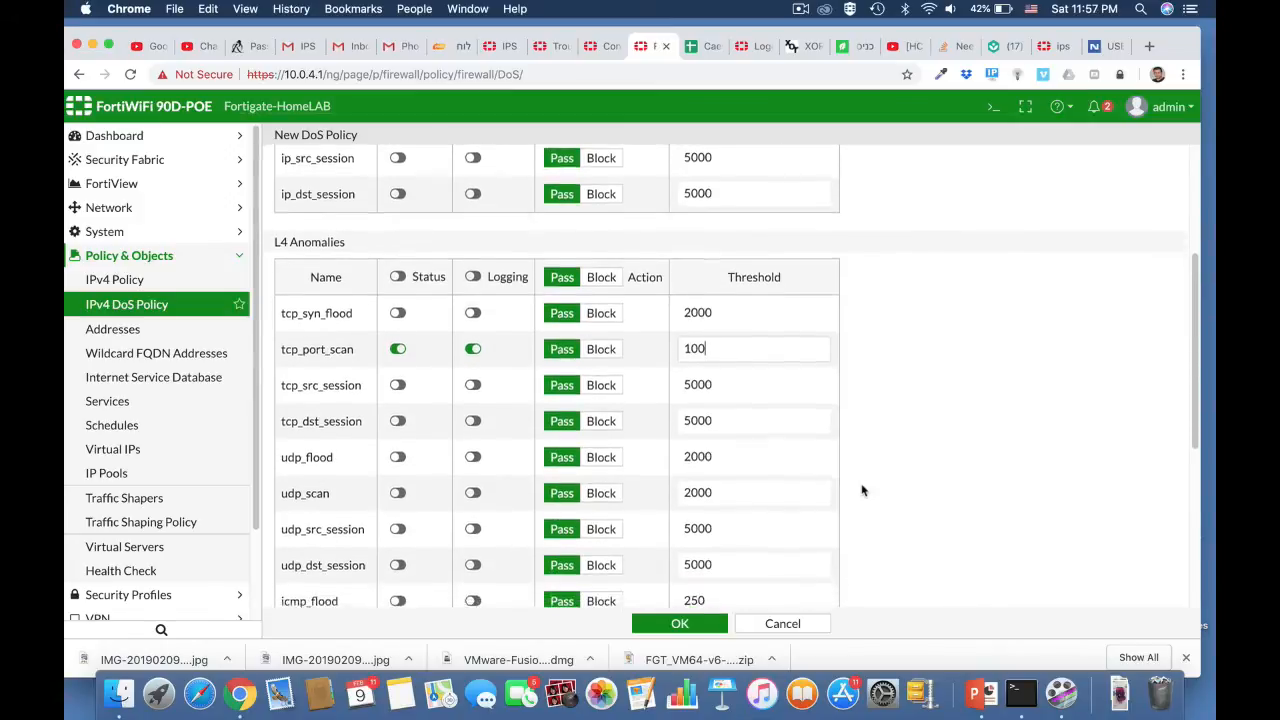
pyautogui.scroll(-5, 863, 490)
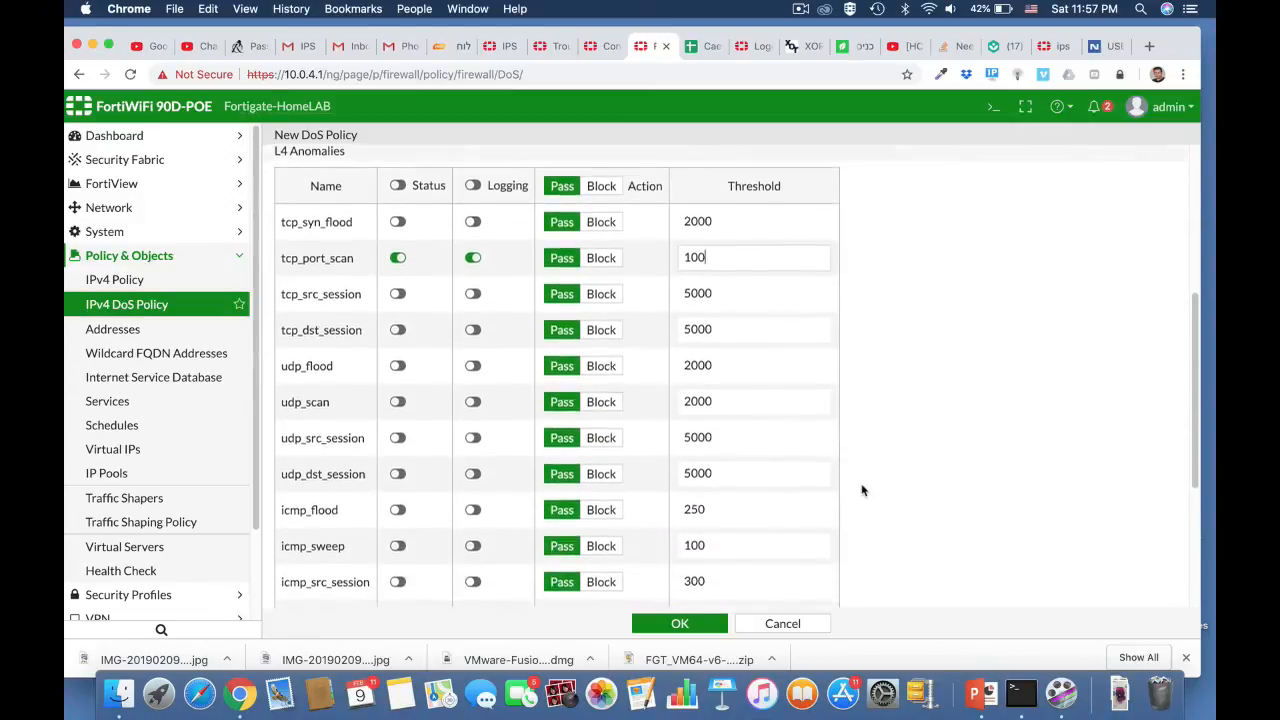
# Step: Enable status and logging for the udp_scan anomaly, set its threshold to 1000, and save the DoS policy
pyautogui.scroll(-1, 863, 490)
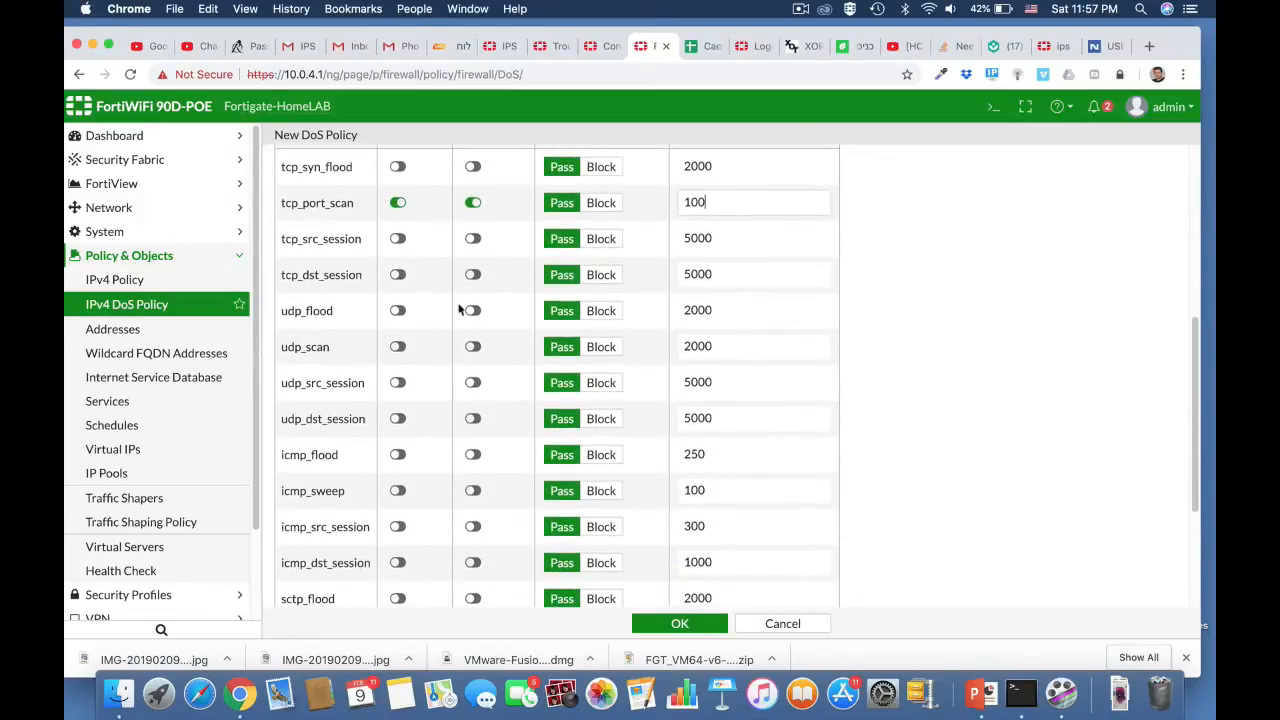
pyautogui.click(398, 346)
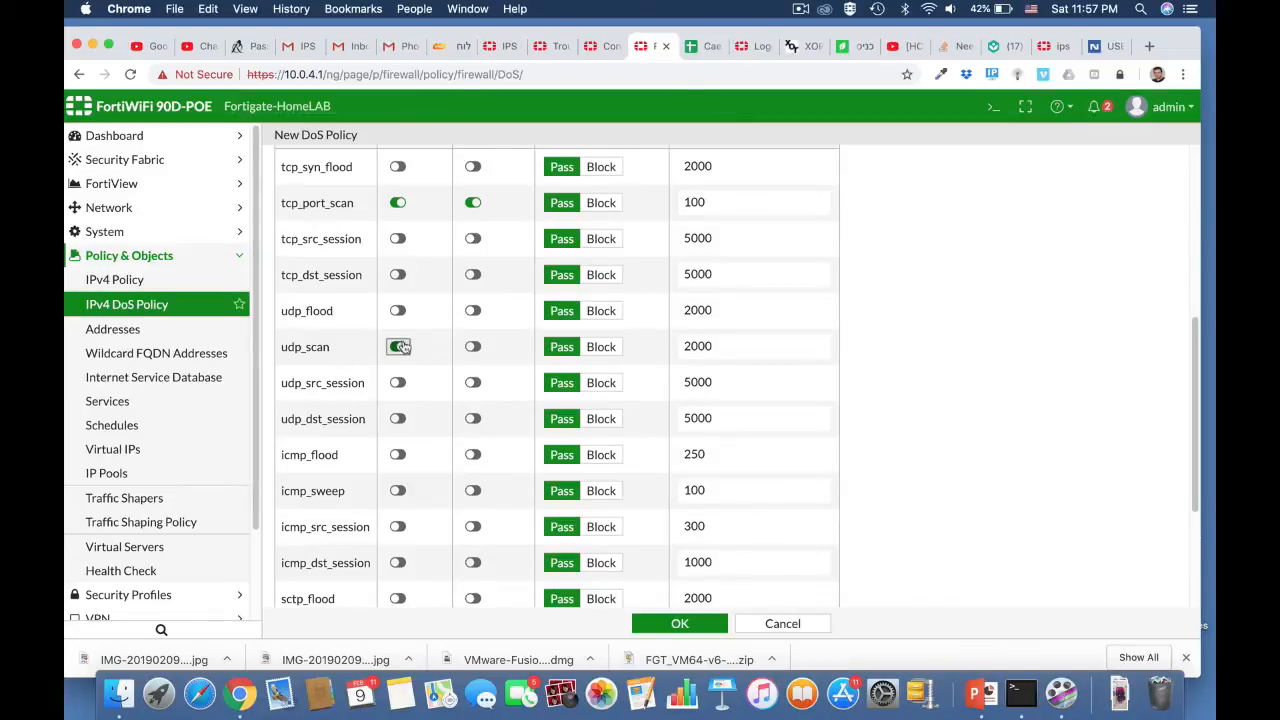
pyautogui.click(472, 347)
pyautogui.moveTo(713, 346); pyautogui.dragTo(652, 346)
pyautogui.write('1000')
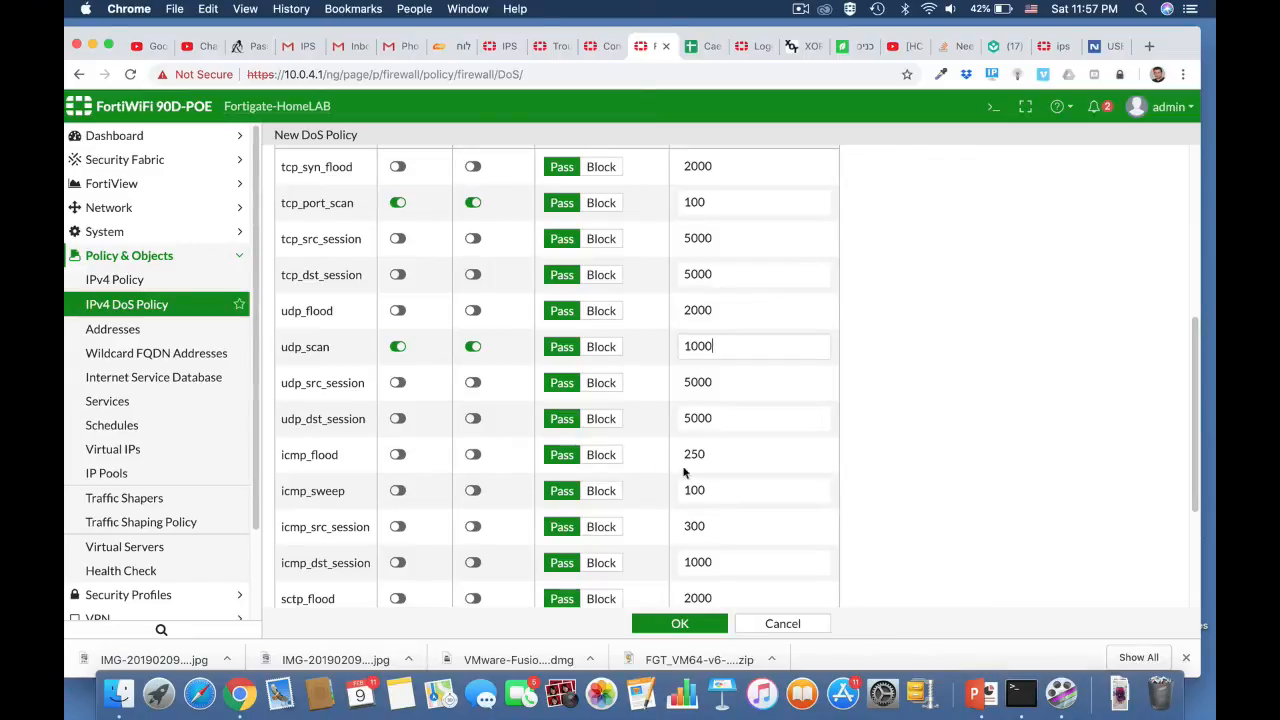
pyautogui.scroll(-3, 932, 528)
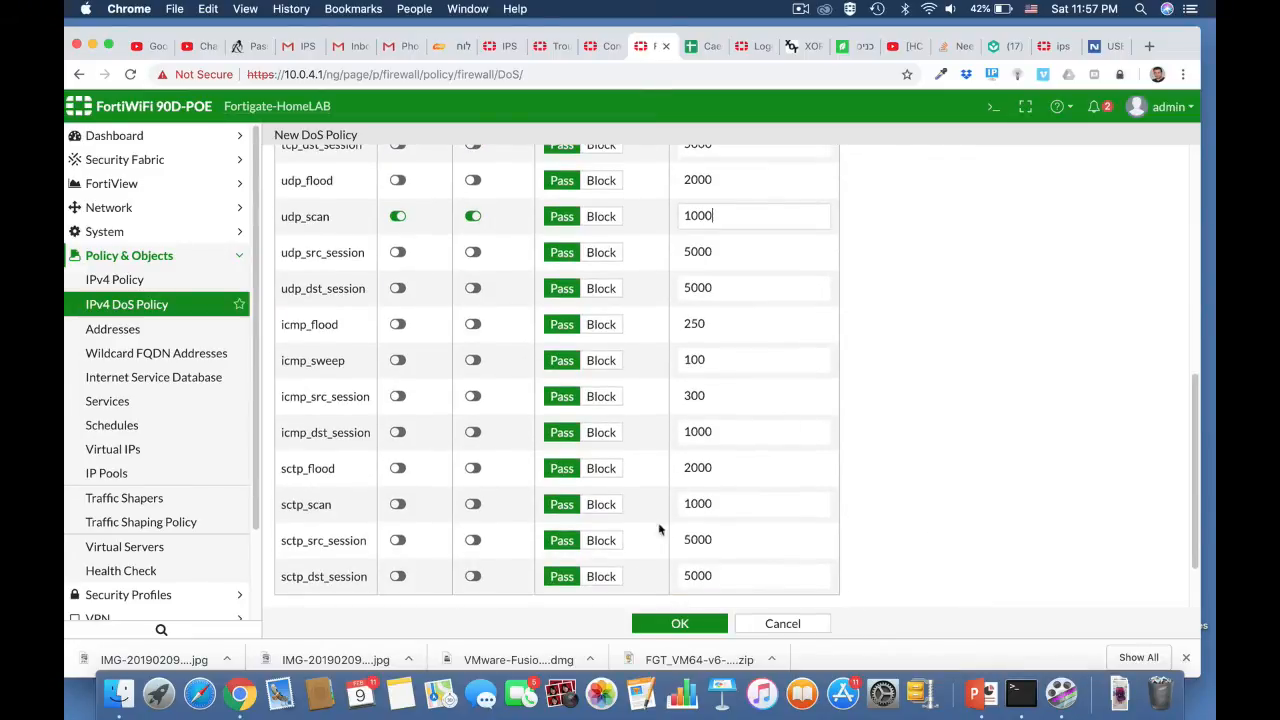
pyautogui.click(693, 623)
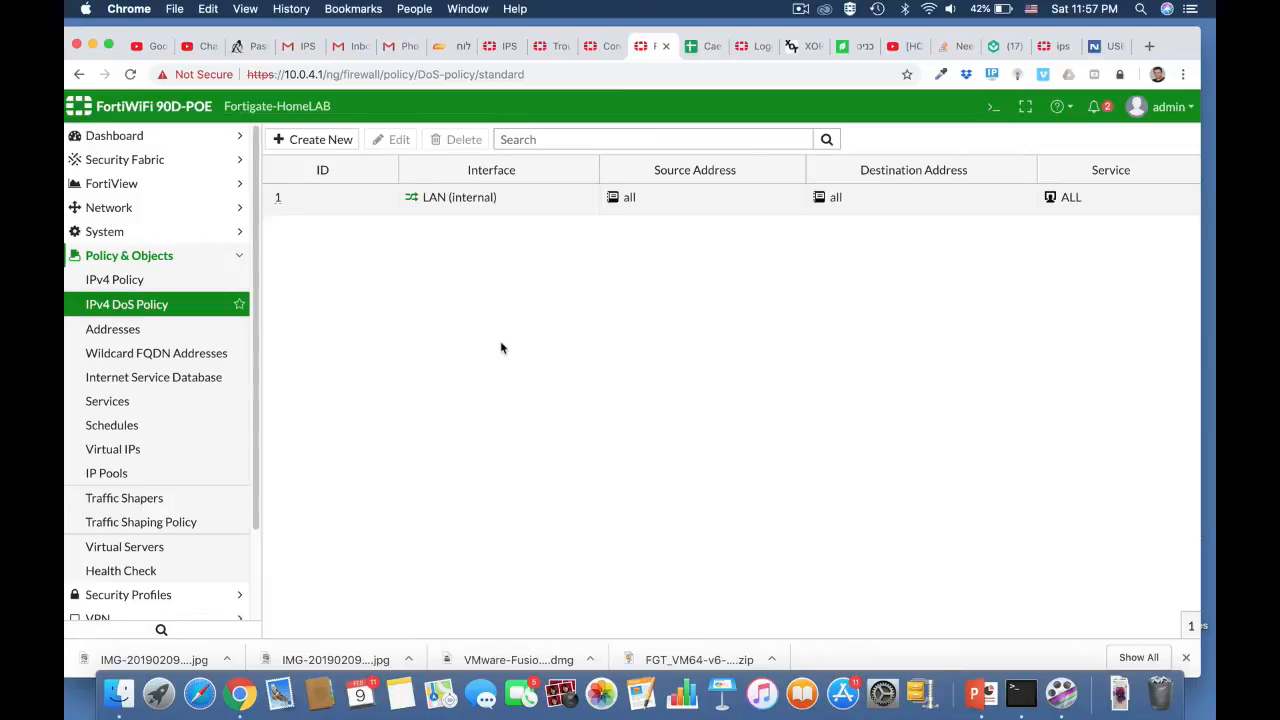
# Step: Switch to Terminal and scan the firewall with the command nmap 10.0.4.1
pyautogui.press('super+Tab')
pyautogui.press('super+Tab')
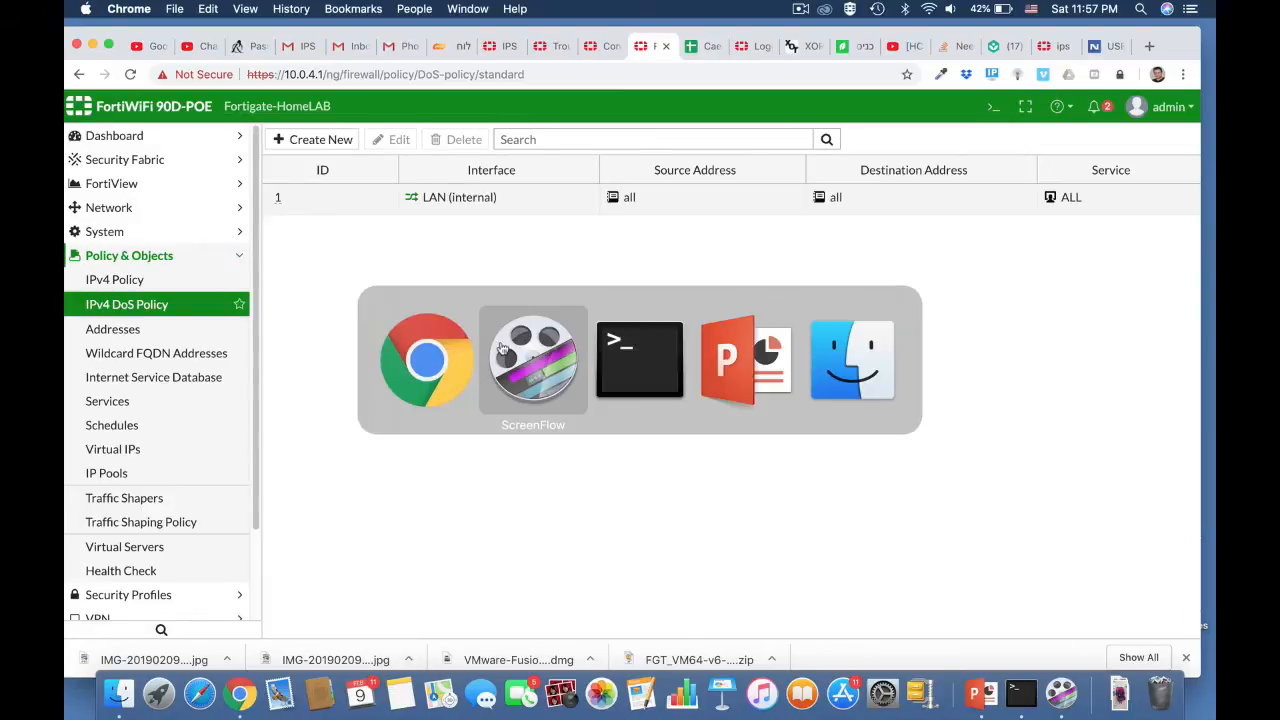
pyautogui.write('nmap 10.0.4.1')
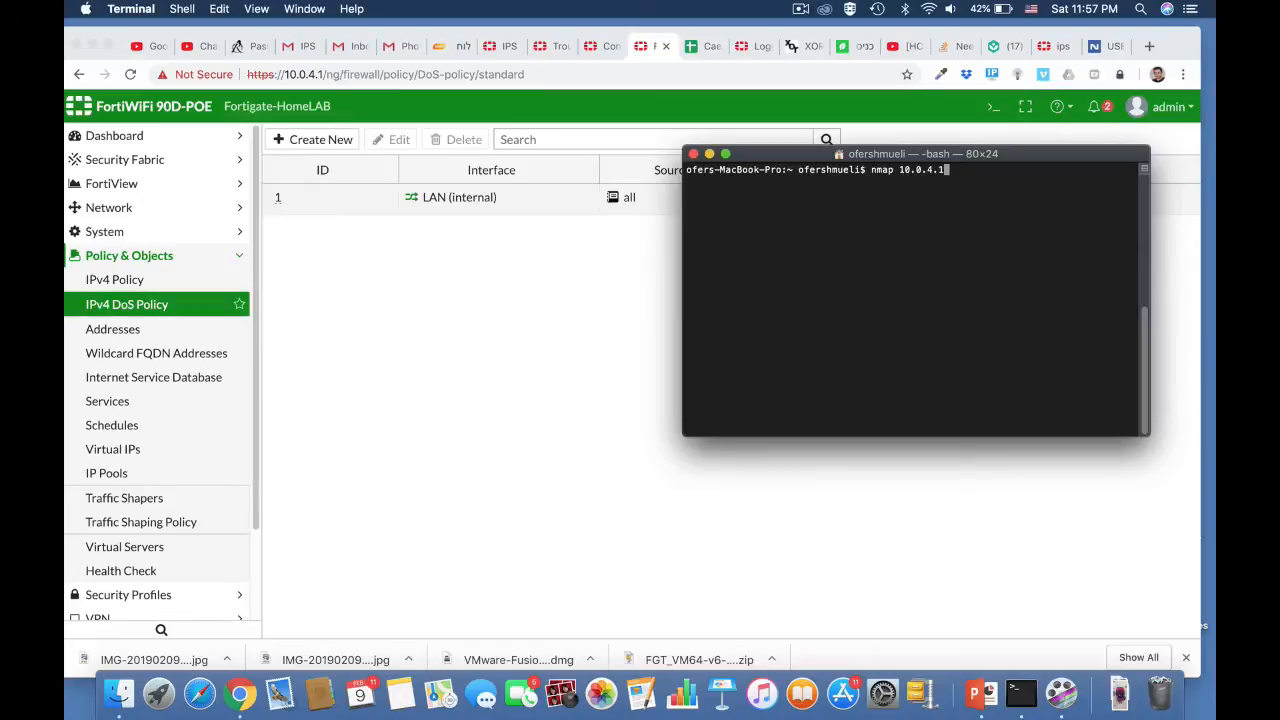
pyautogui.press('Return')
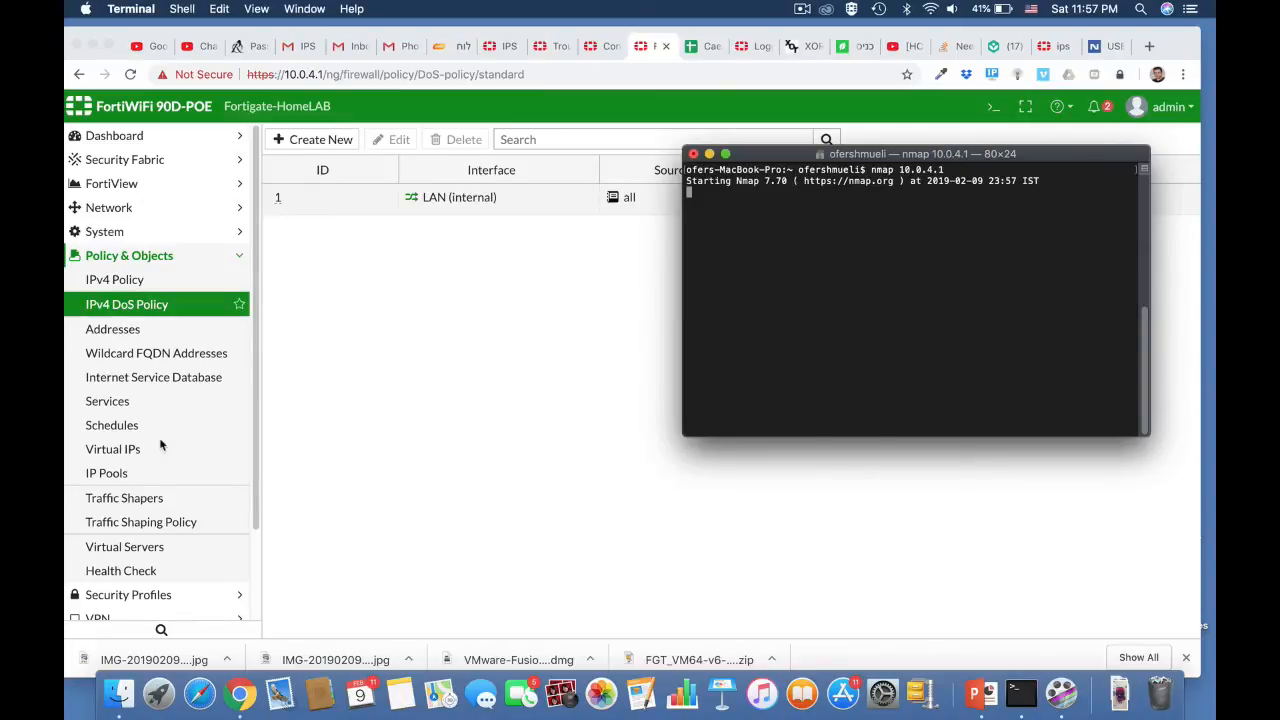
# Step: Return to the FortiGate page in Chrome and display the Anomaly log
pyautogui.scroll(-5, 160, 445)
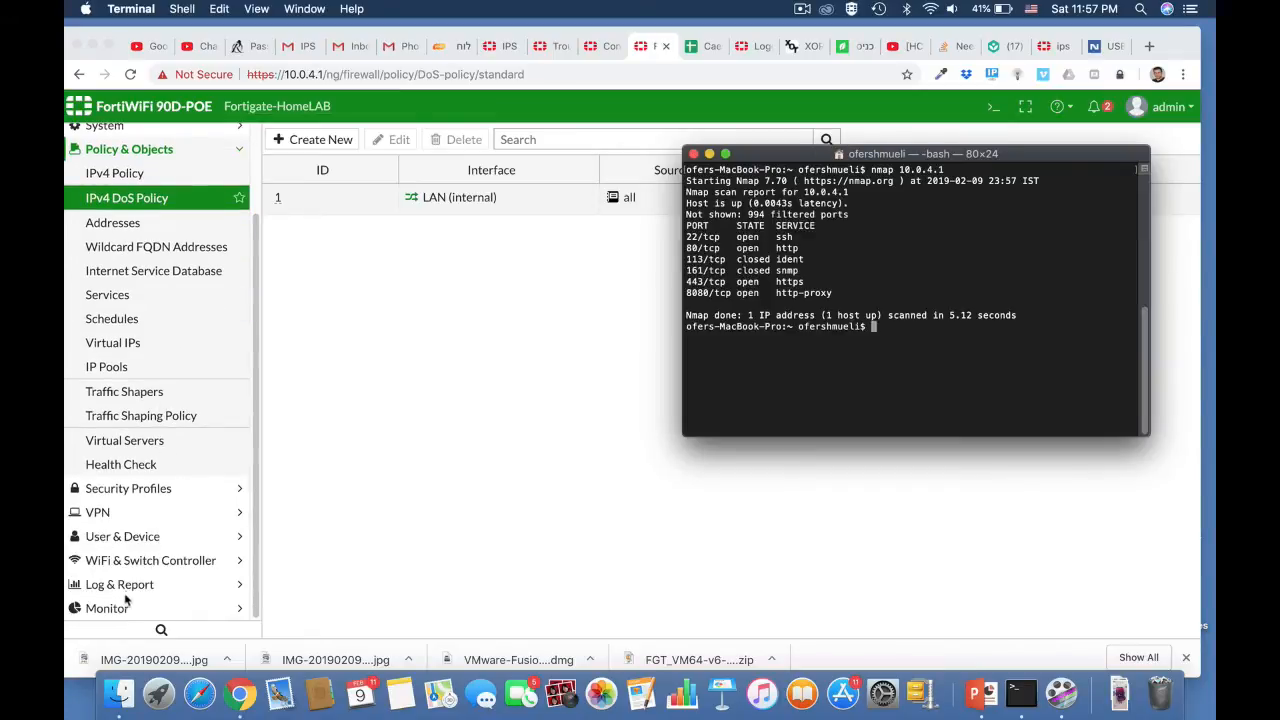
pyautogui.click(123, 586)
pyautogui.click(125, 584)
pyautogui.scroll(-10, 120, 586)
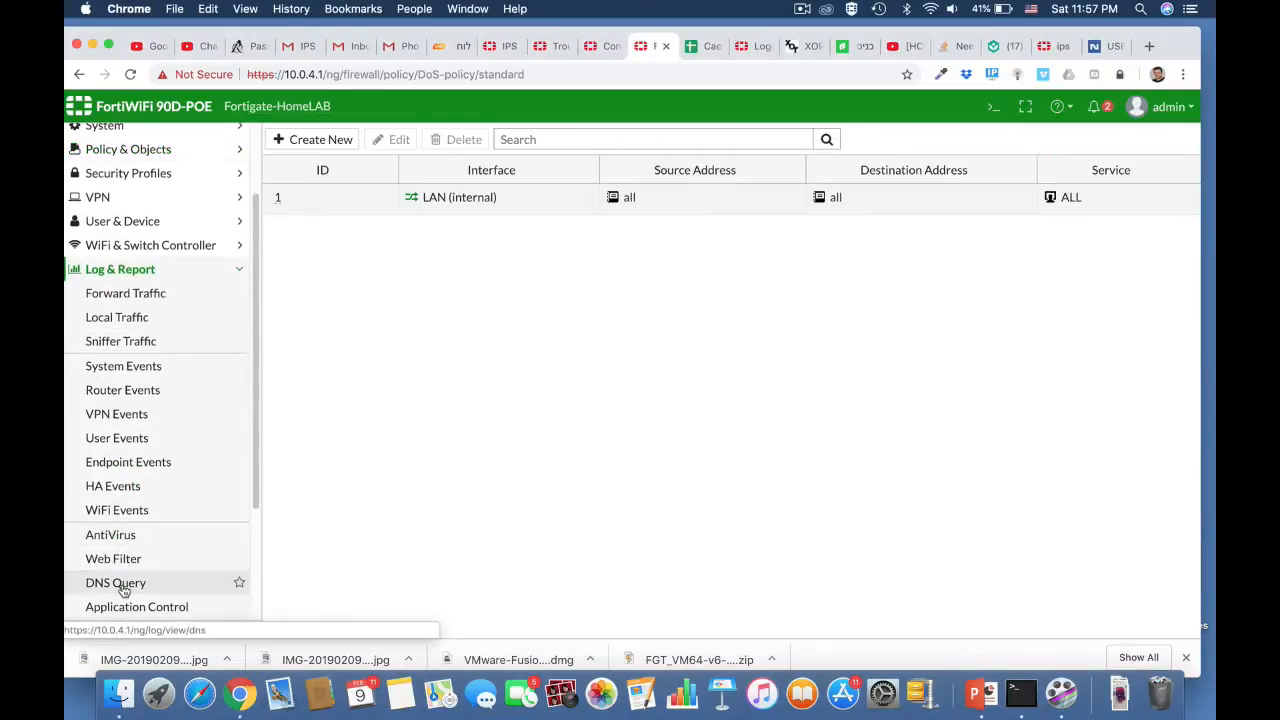
pyautogui.scroll(-6, 160, 500)
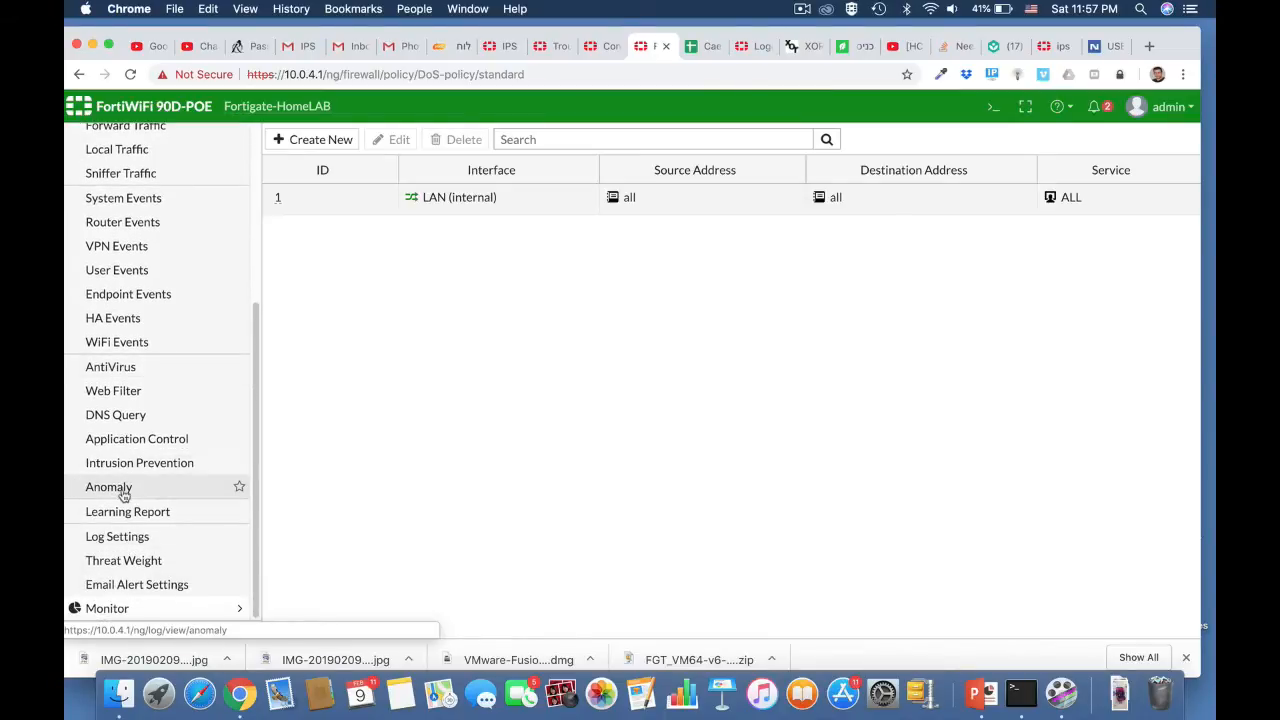
pyautogui.click(123, 494)
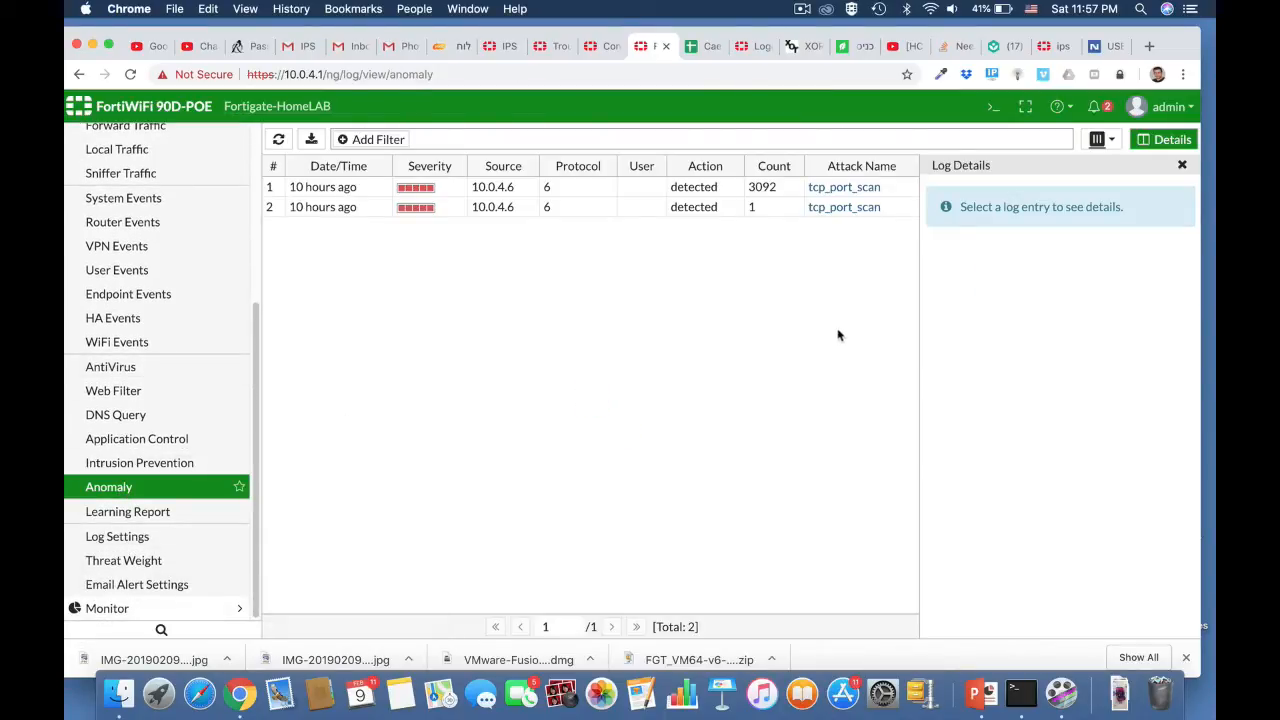
# Step: Examine the details of the second tcp_port_scan log entry and read its linked FortiGuard encyclopedia page
pyautogui.doubleClick(495, 207)
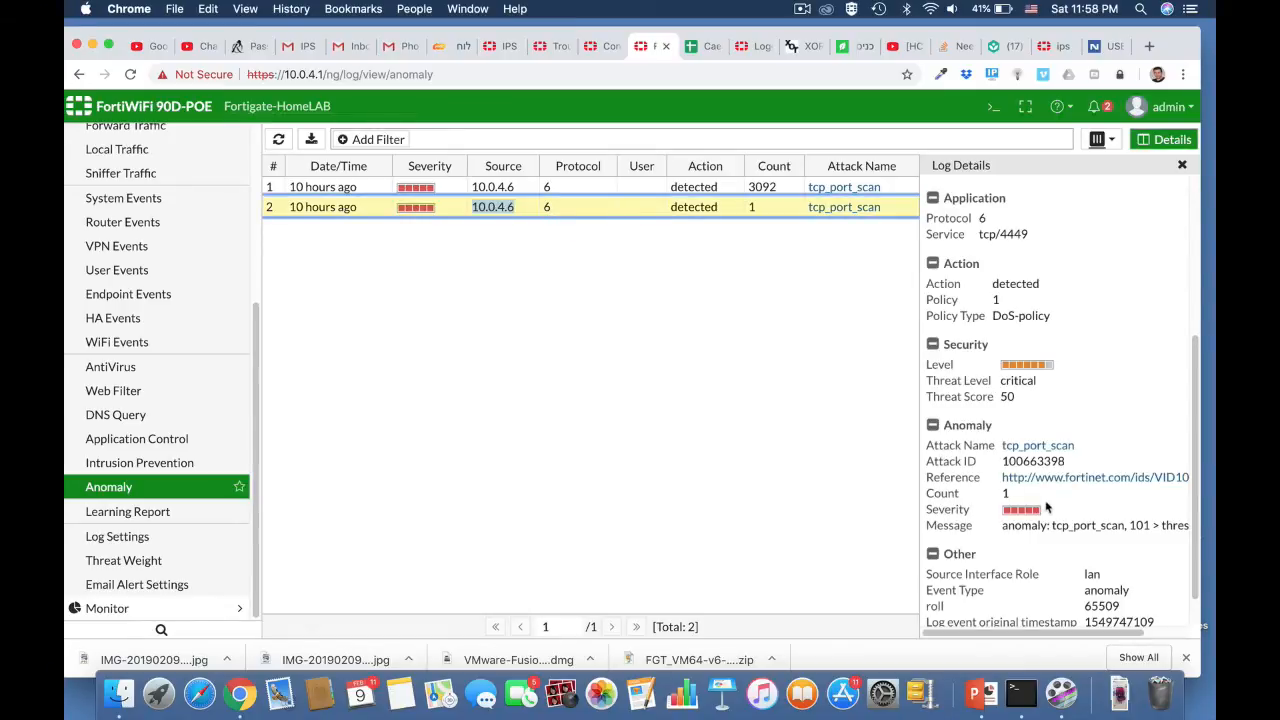
pyautogui.scroll(-2, 1056, 511)
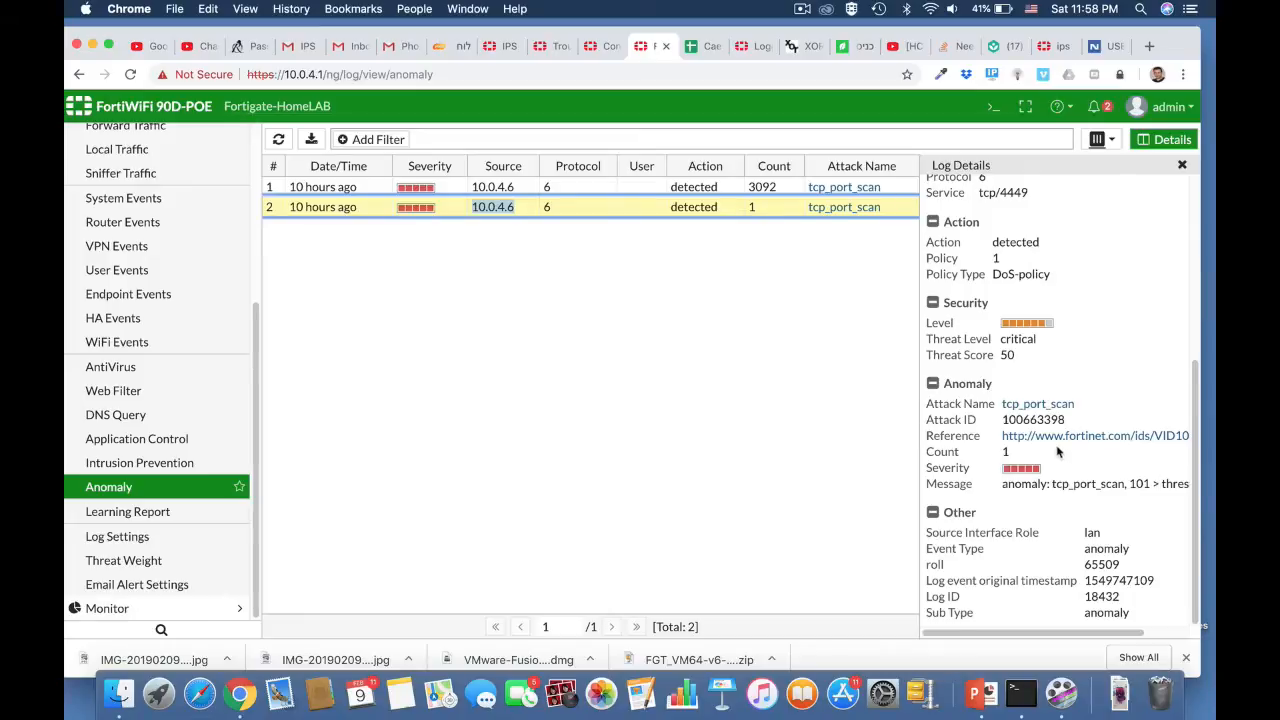
pyautogui.click(1053, 439)
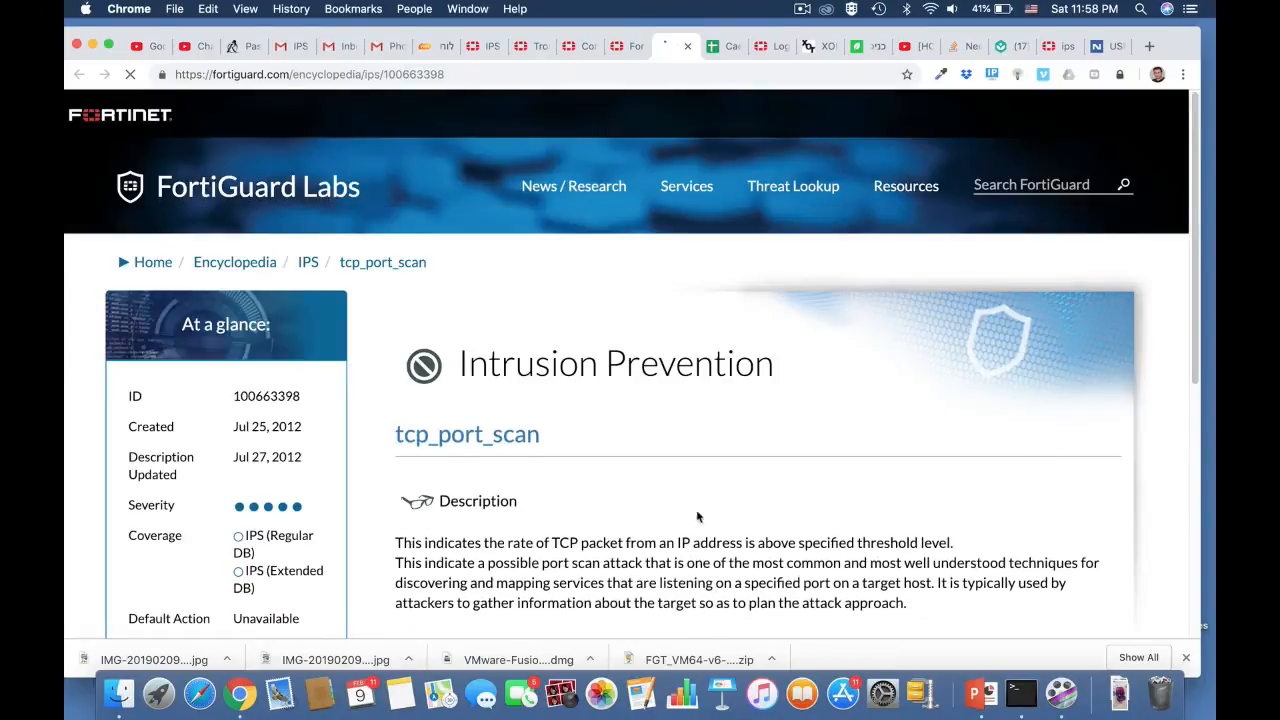
pyautogui.scroll(-4, 725, 547)
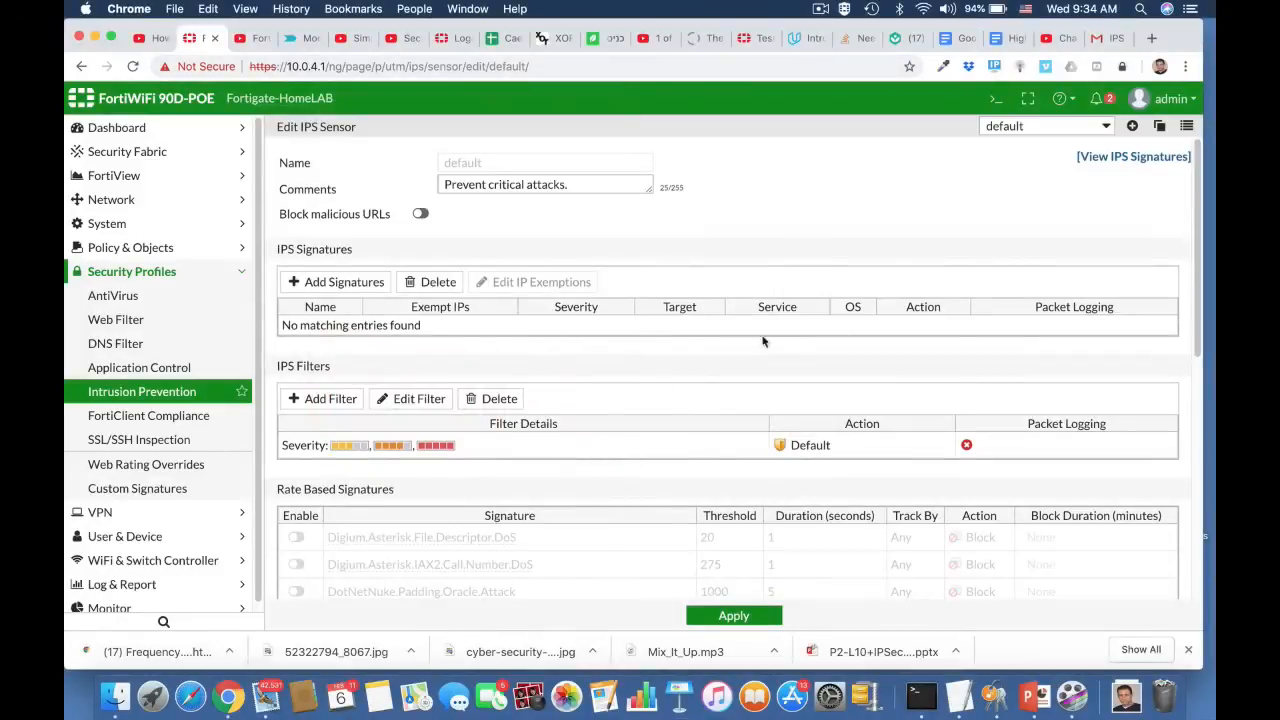
# Step: View the IPS signatures list from the default sensor and check which signature package is in use
pyautogui.click(1127, 157)
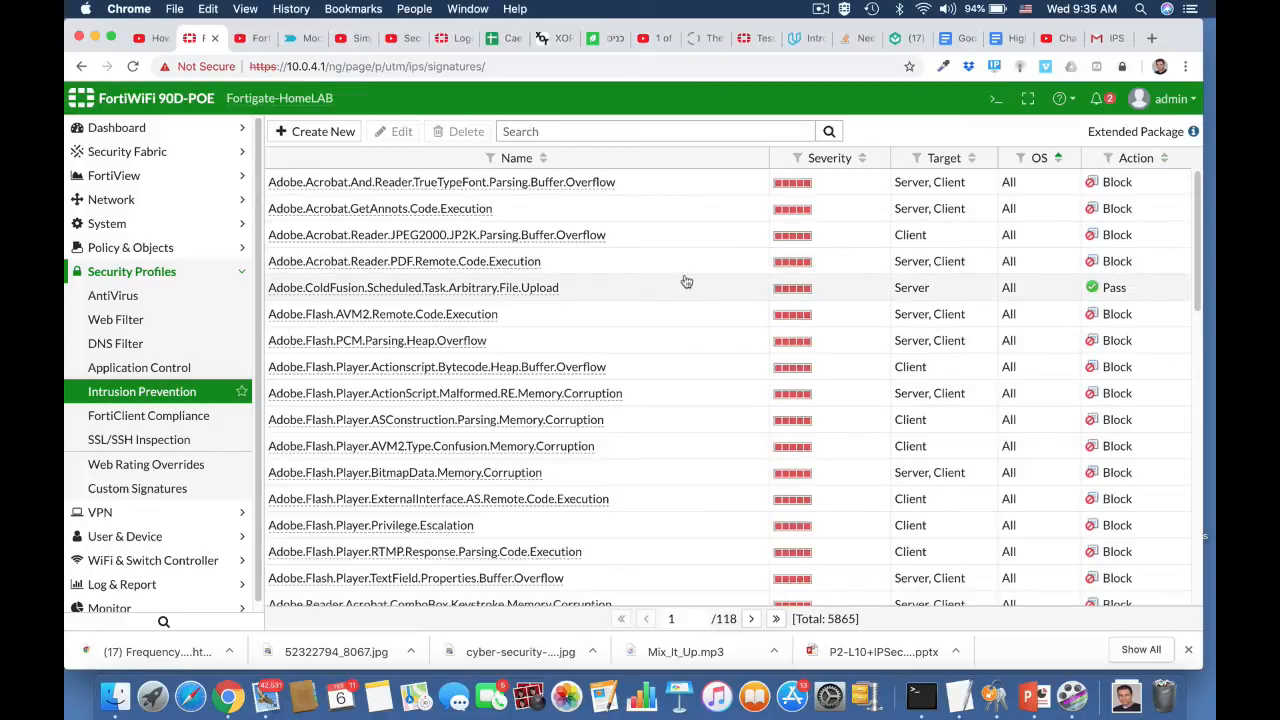
pyautogui.scroll(-5, 686, 282)
pyautogui.scroll(5, 686, 282)
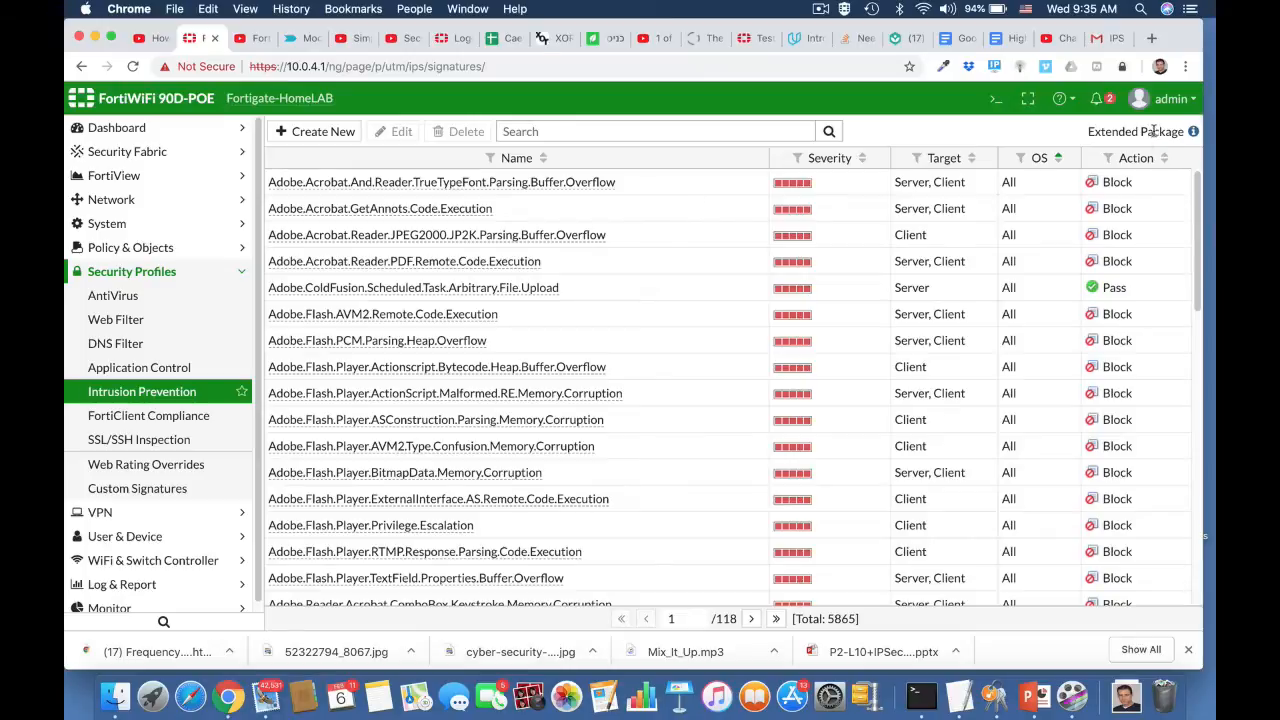
pyautogui.moveTo(1192, 136)
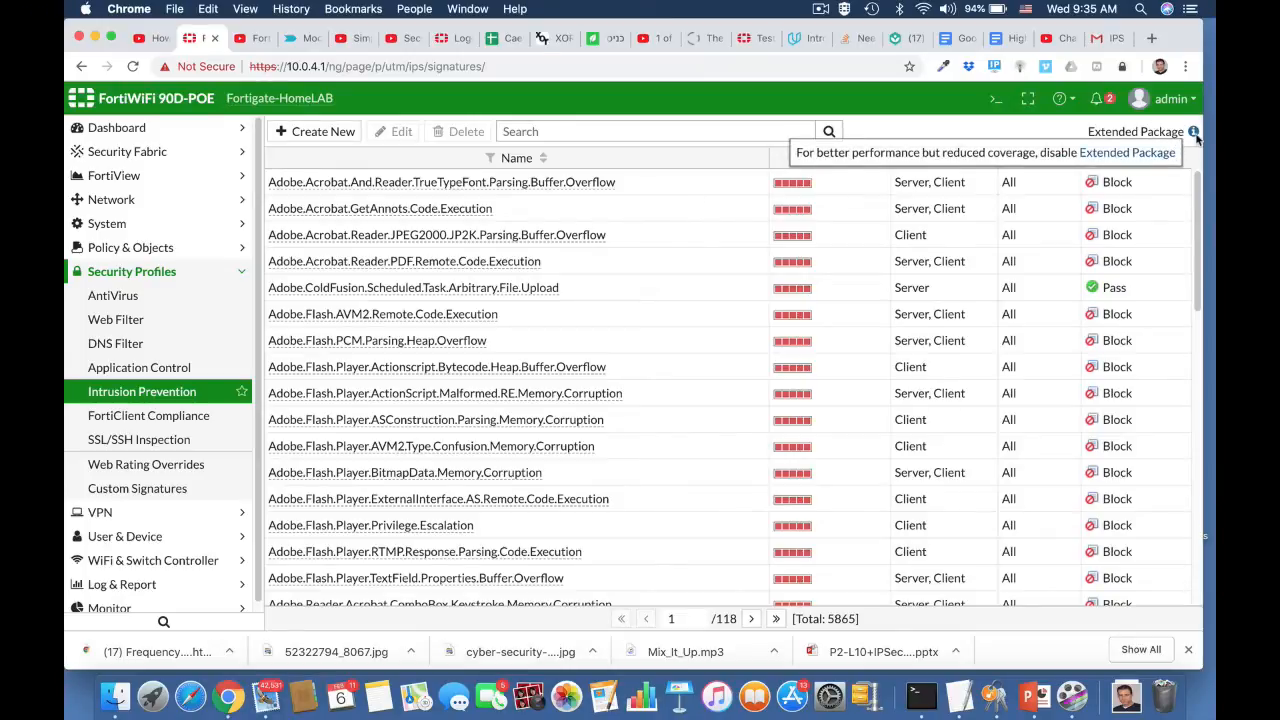
# Step: Open the CLI console, try the command config ip, and abort the current global configuration context
pyautogui.click(994, 102)
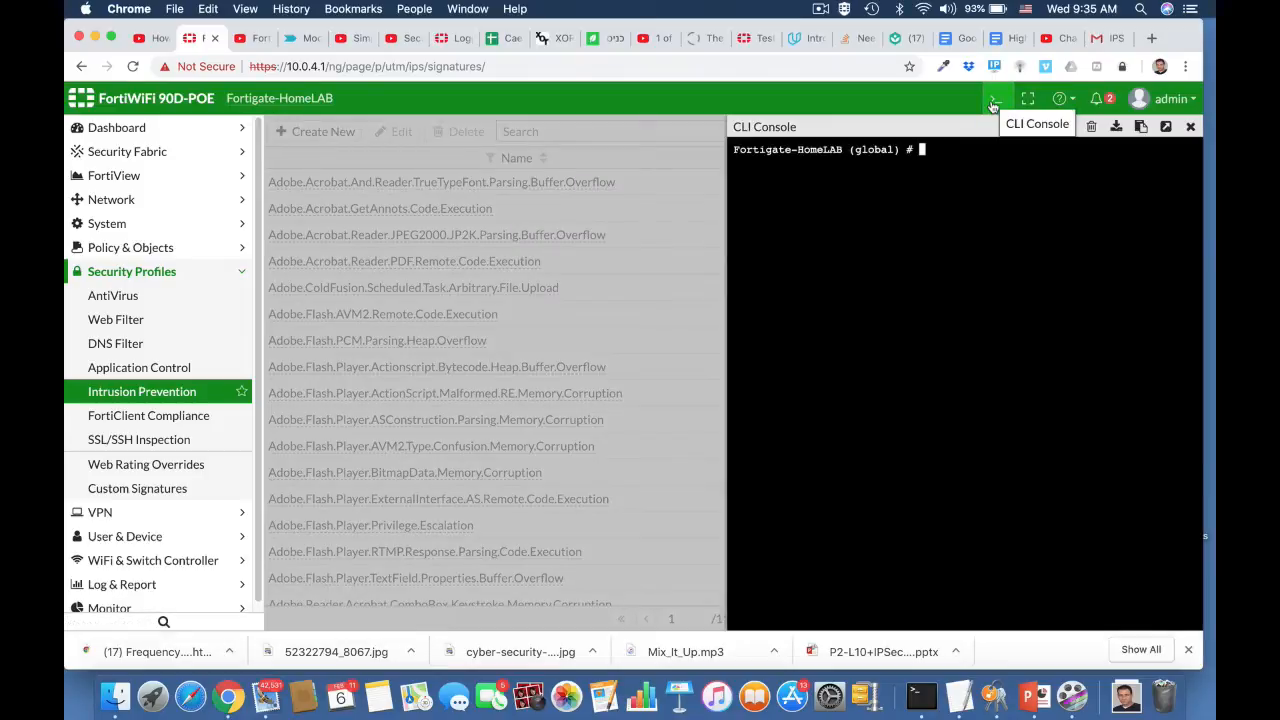
pyautogui.write('config ip')
pyautogui.press('Return')
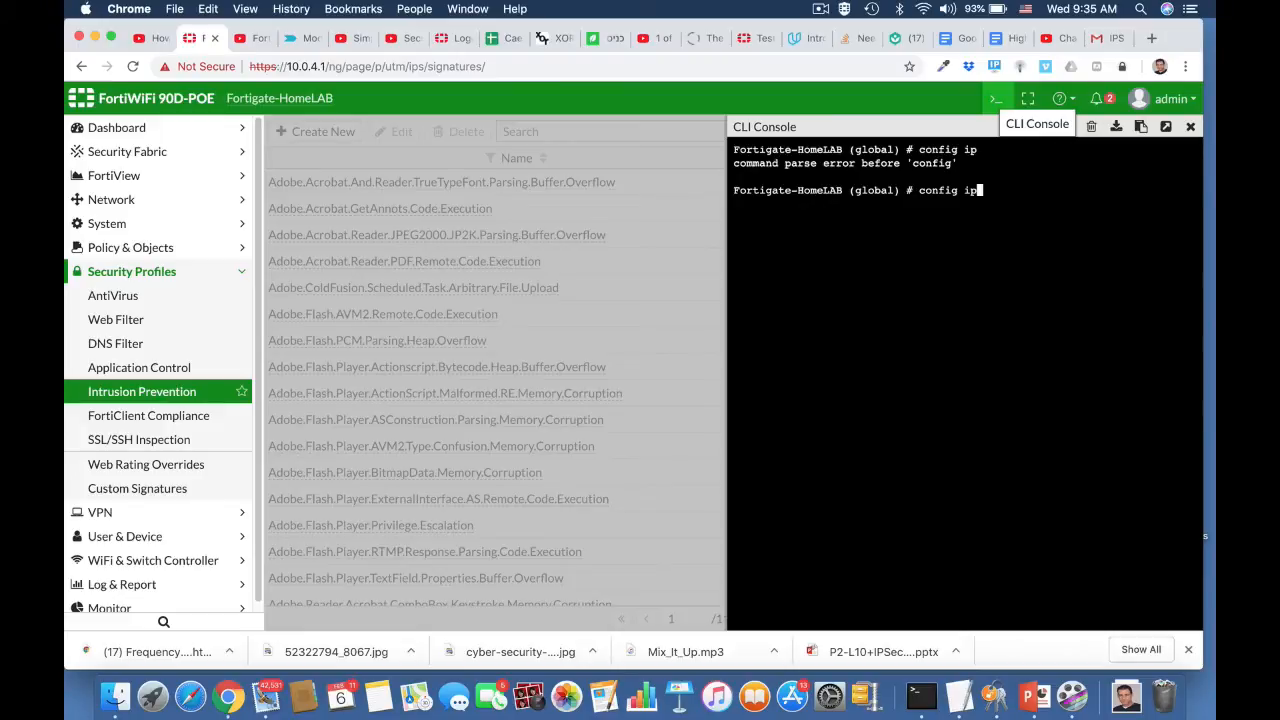
pyautogui.press('BackSpace')
pyautogui.press('BackSpace')
pyautogui.press('BackSpace')
pyautogui.press('BackSpace')
pyautogui.press('BackSpace')
pyautogui.press('BackSpace')
pyautogui.press('BackSpace')
pyautogui.press('BackSpace')
pyautogui.hotkey('ctrl', 'c')
# Step: Enter the config ips global context and list its settings with show full
pyautogui.write('conf')
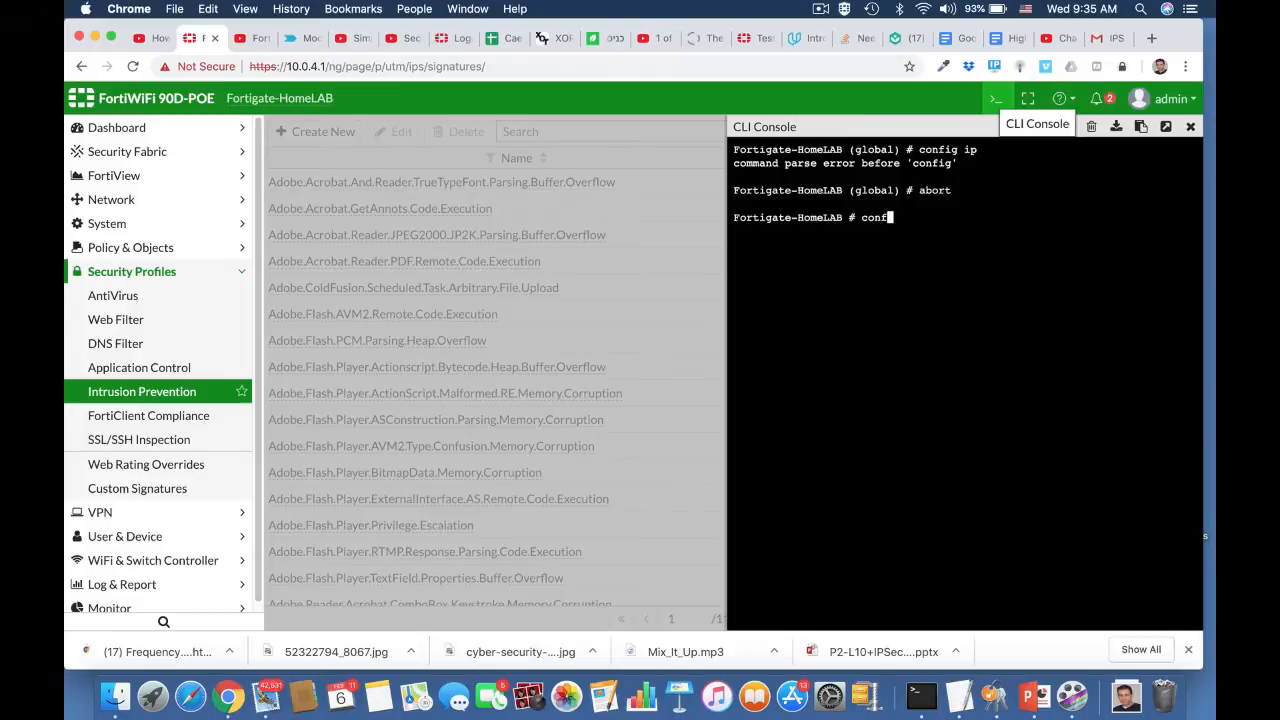
pyautogui.press('Tab')
pyautogui.write('ip')
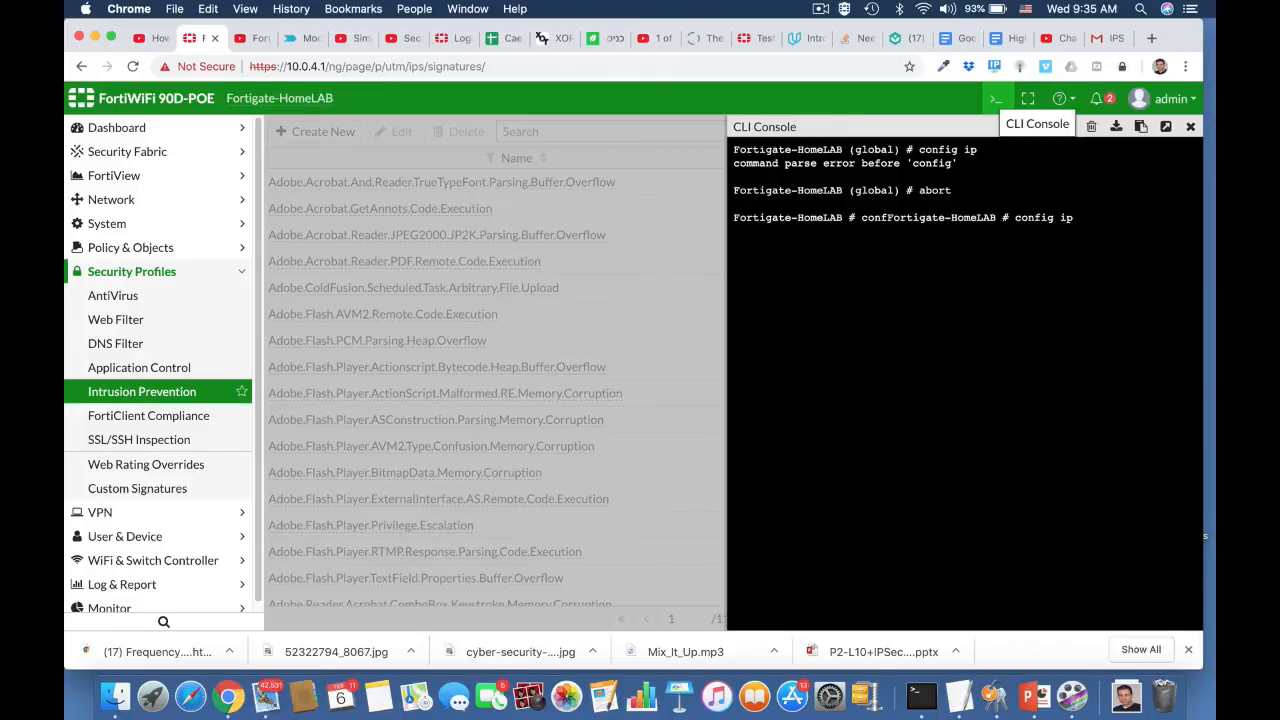
pyautogui.write('s global')
pyautogui.press('Return')
pyautogui.write('sho')
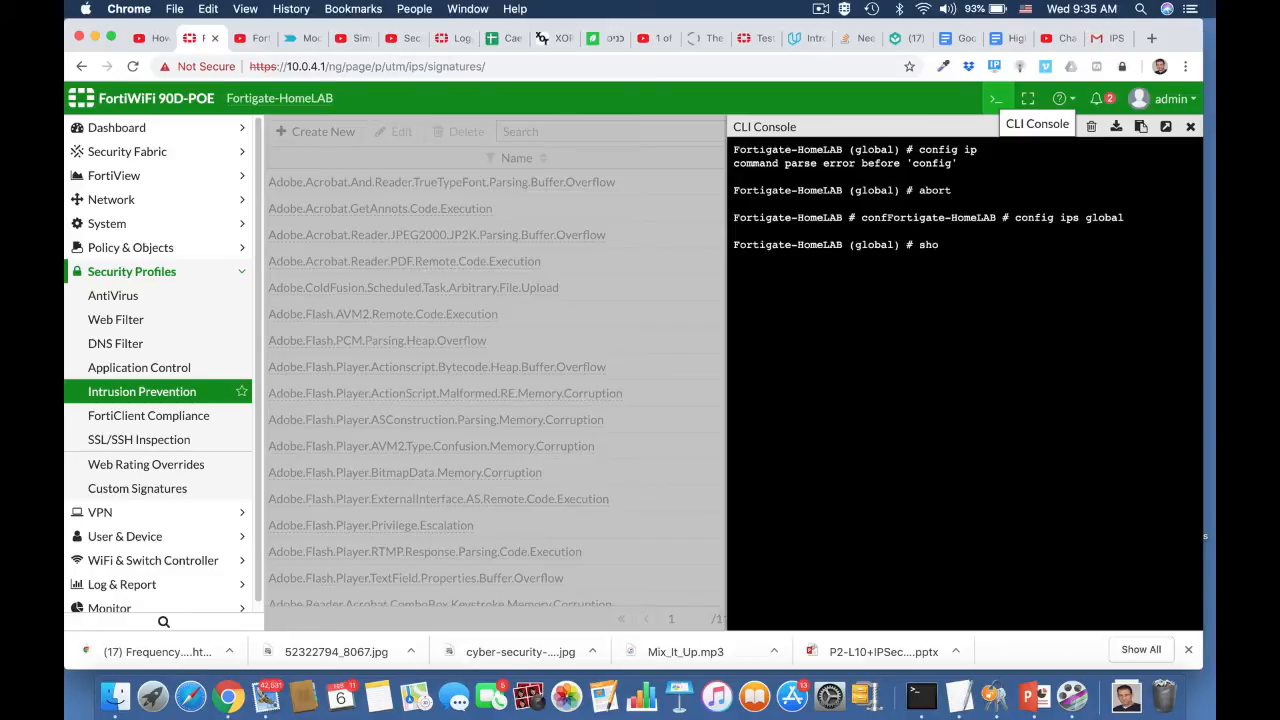
pyautogui.write('w full')
pyautogui.press('Return')
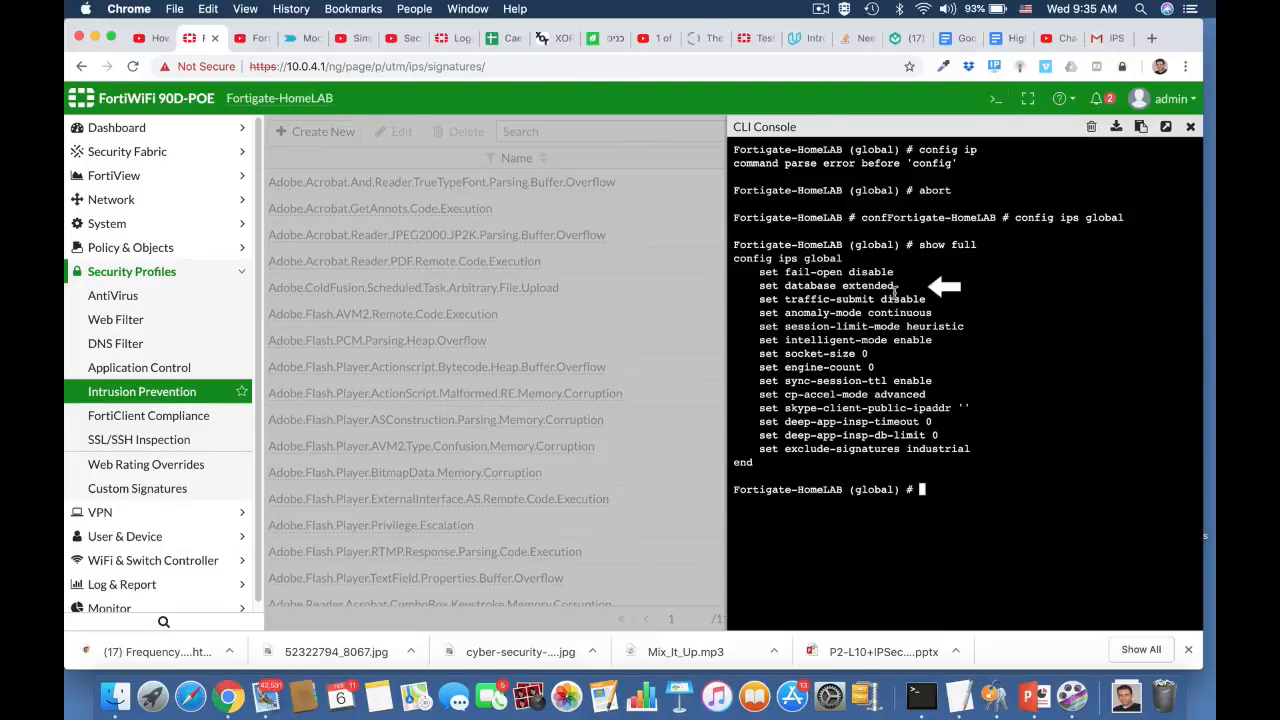
# Step: Switch the IPS signature database with set database regular, end the configuration, and close the CLI console
pyautogui.write('set database regular')
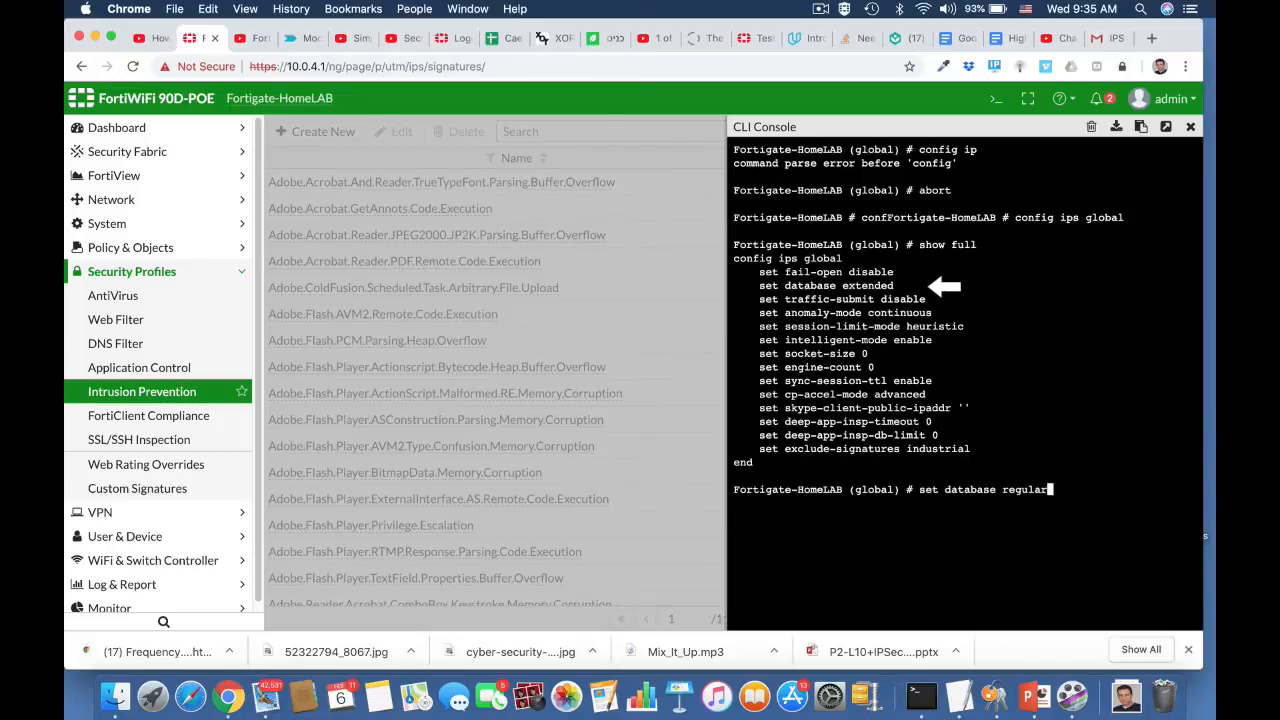
pyautogui.press('Return')
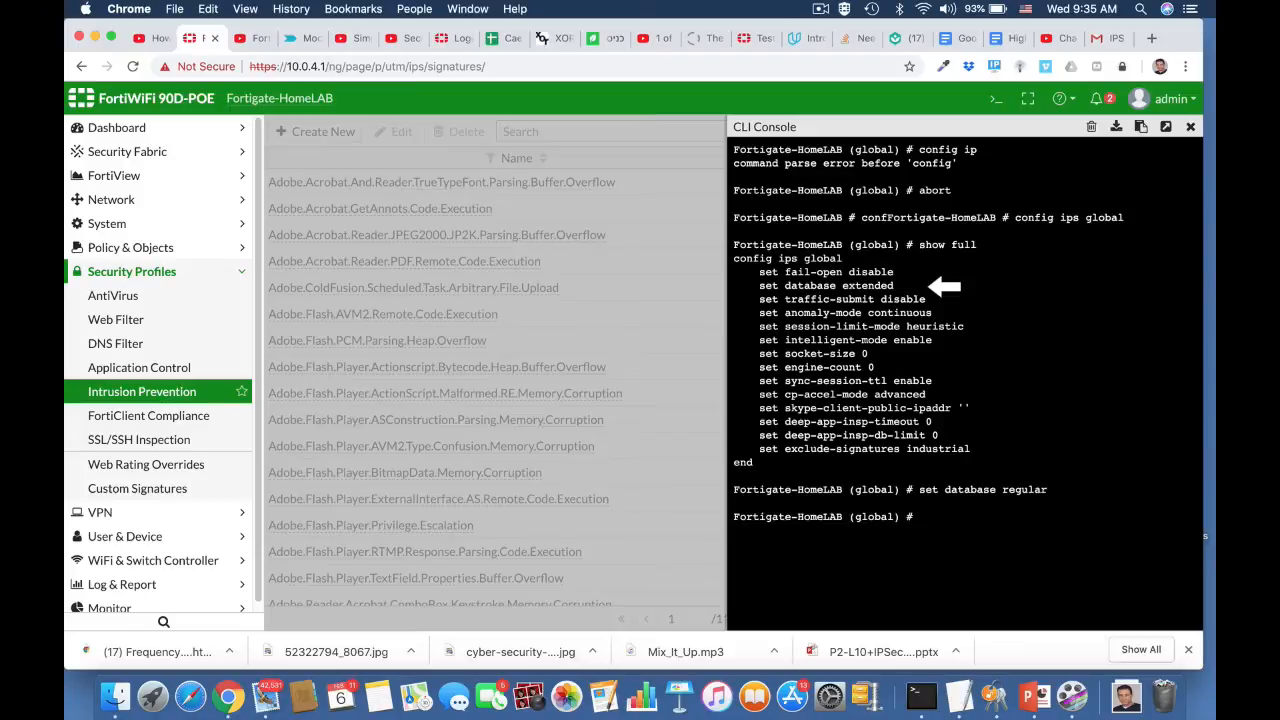
pyautogui.write('end')
pyautogui.click(1190, 128)
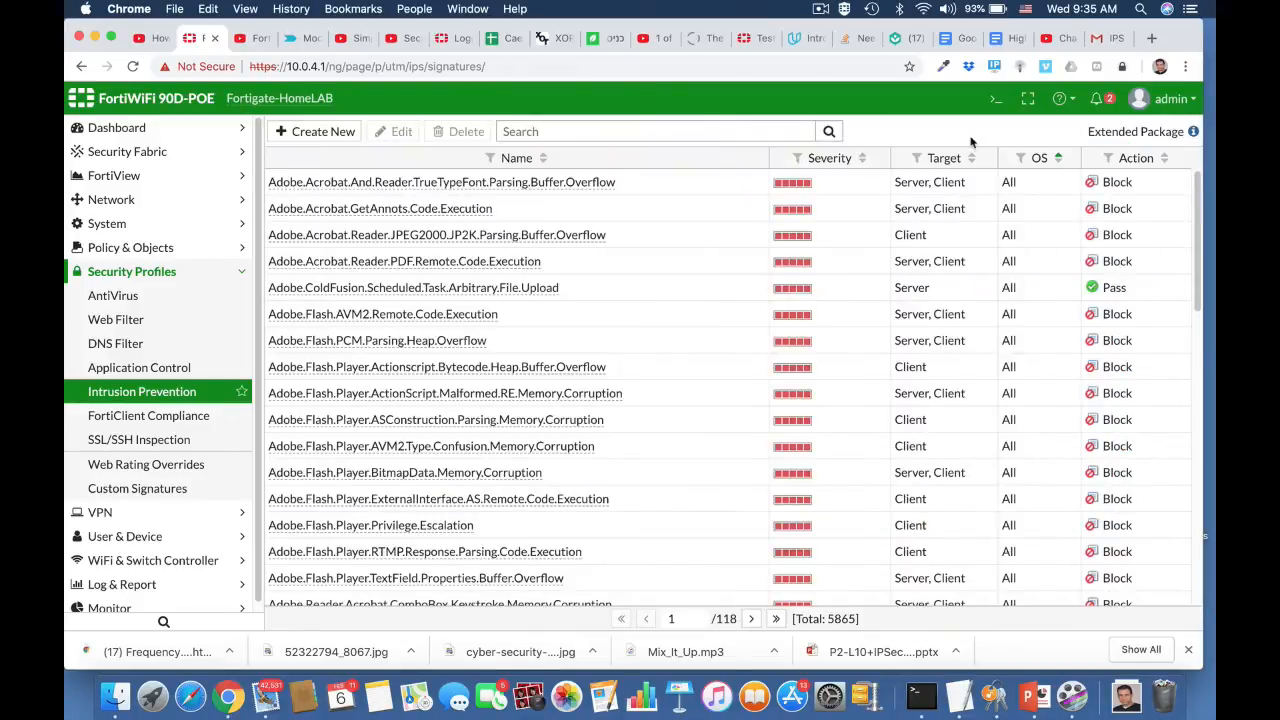
# Step: Reload the IPS signatures page and review the package label and the signature list
pyautogui.click(760, 64)
pyautogui.press('Return')
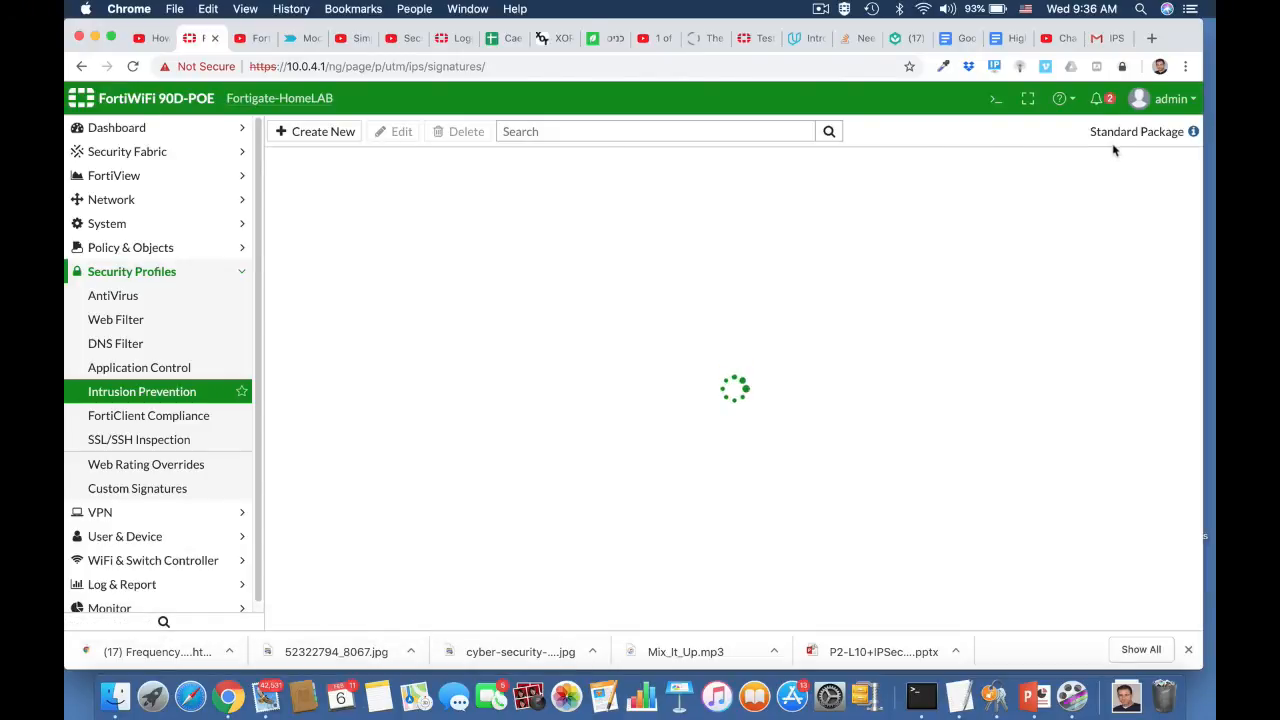
pyautogui.scroll(-3, 880, 375)
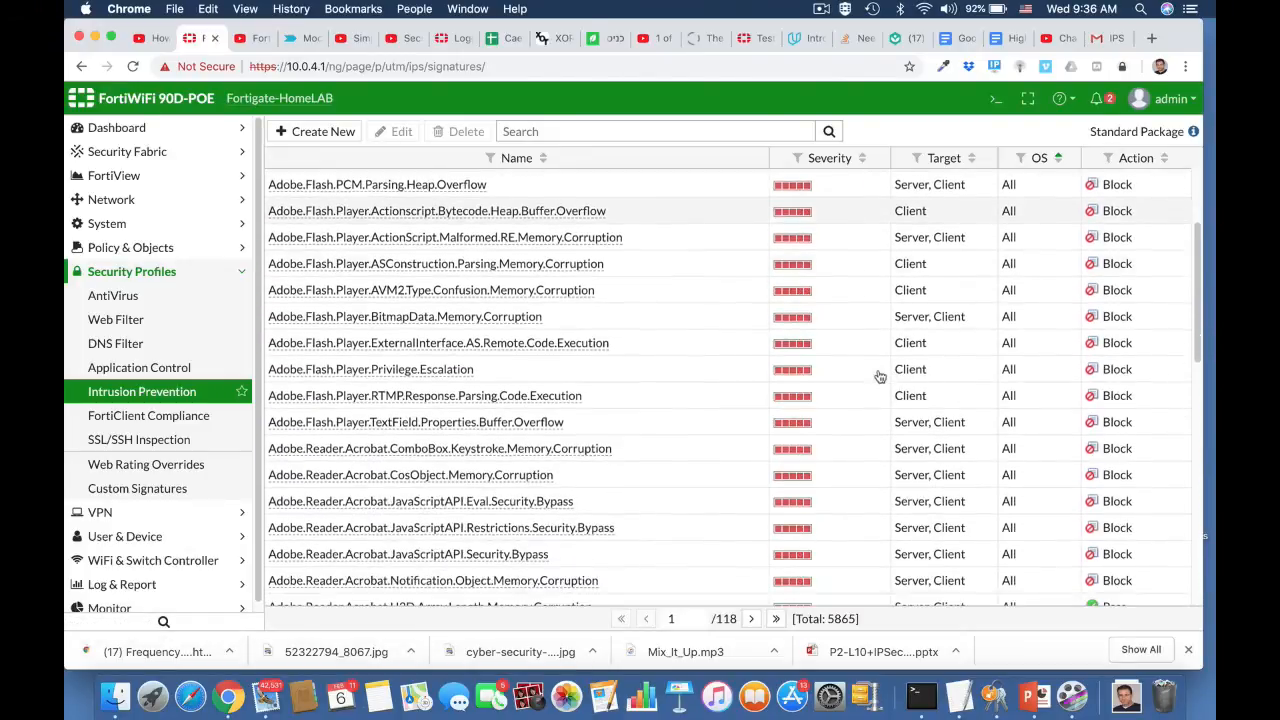
pyautogui.scroll(-4, 880, 375)
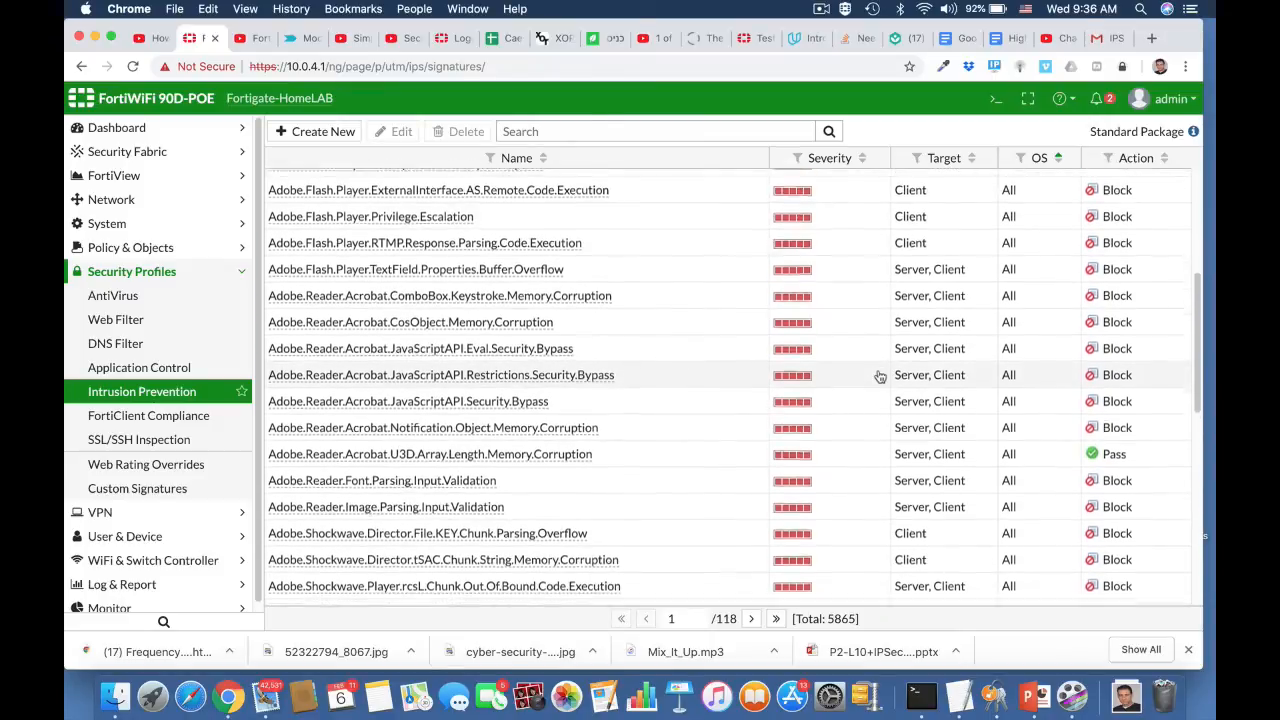
pyautogui.scroll(7, 880, 375)
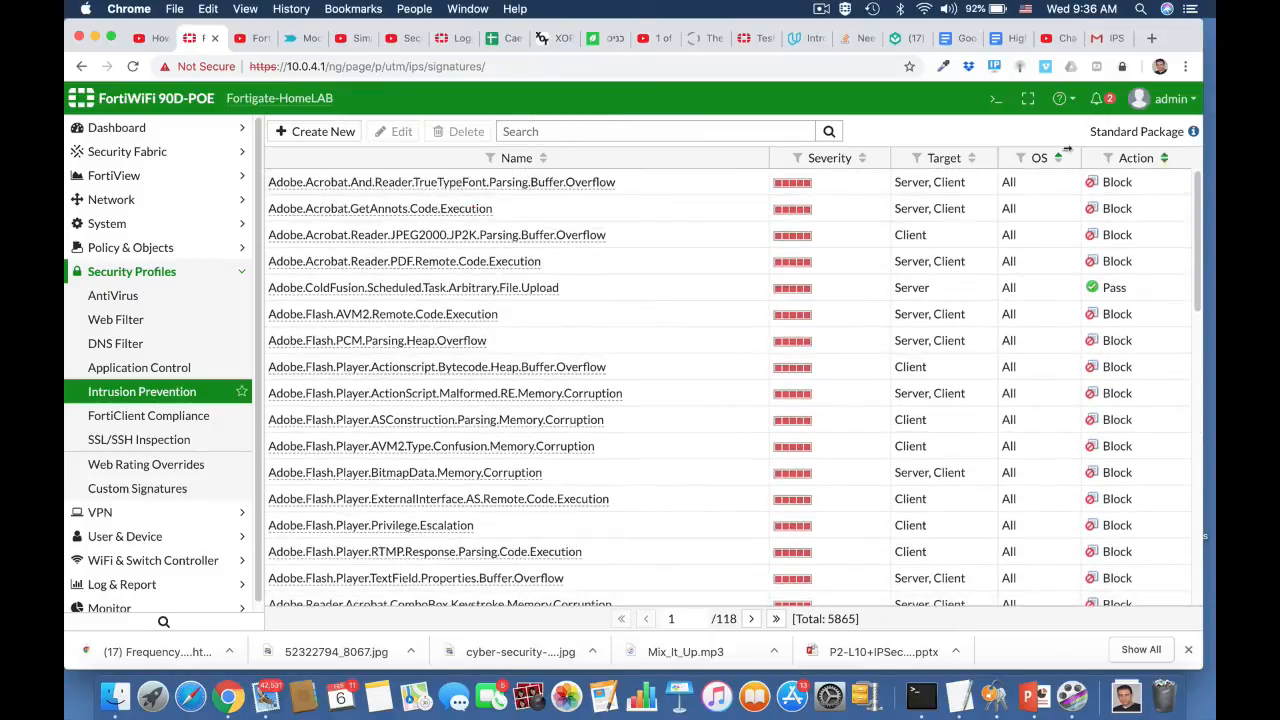
# Step: Reopen the CLI console, enter config ips global again, and display the full configuration to check the database and fail-open settings
pyautogui.click(996, 100)
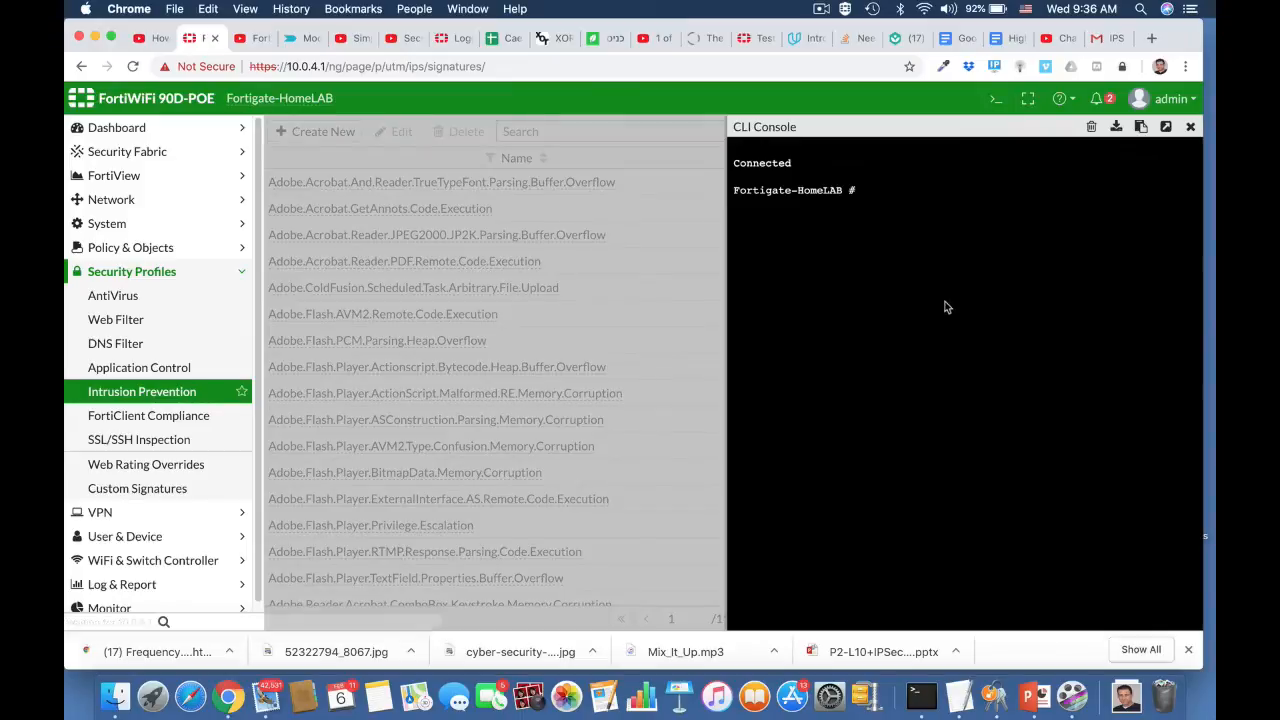
pyautogui.write('config ')
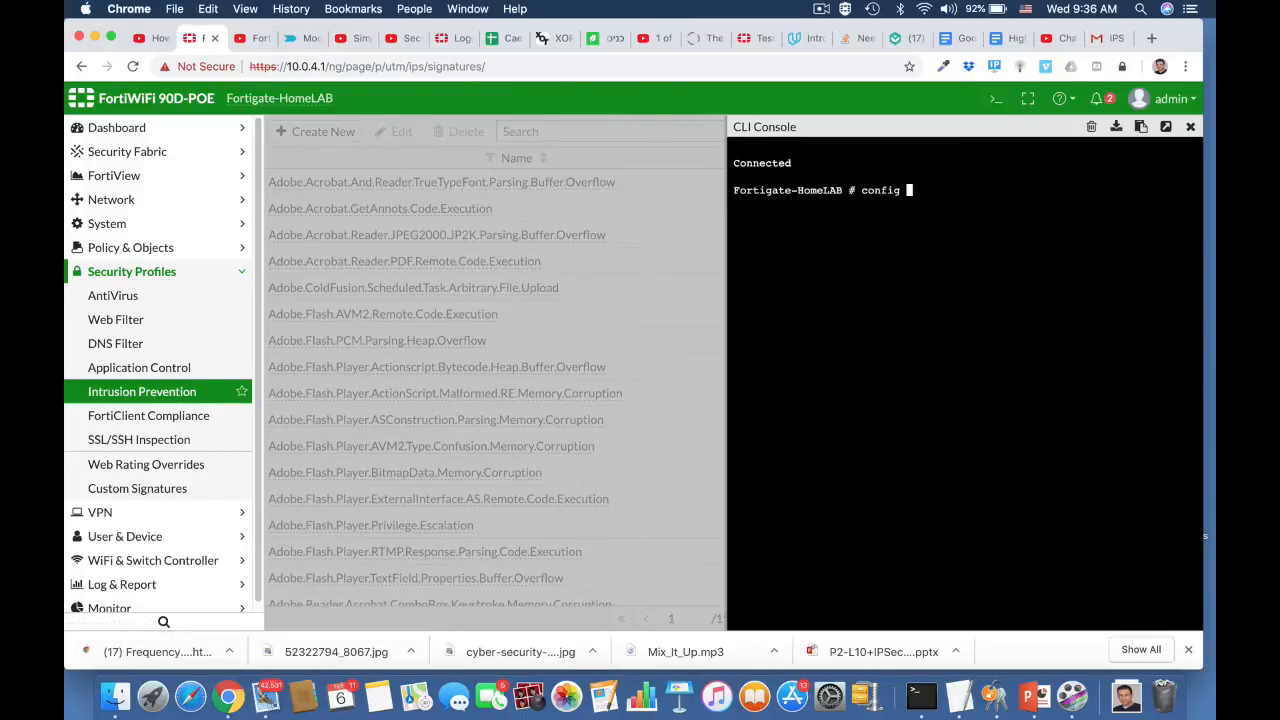
pyautogui.write('ips global')
pyautogui.press('Return')
pyautogui.write('show f')
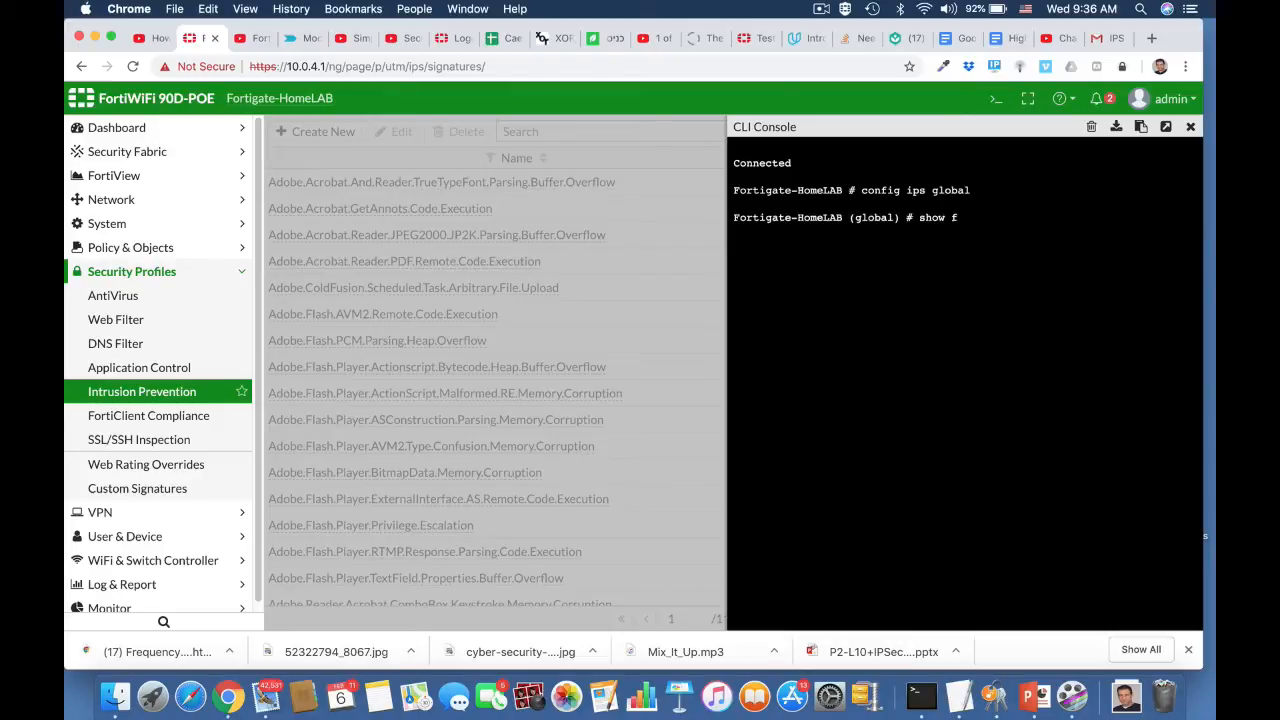
pyautogui.write('ull')
pyautogui.press('Return')
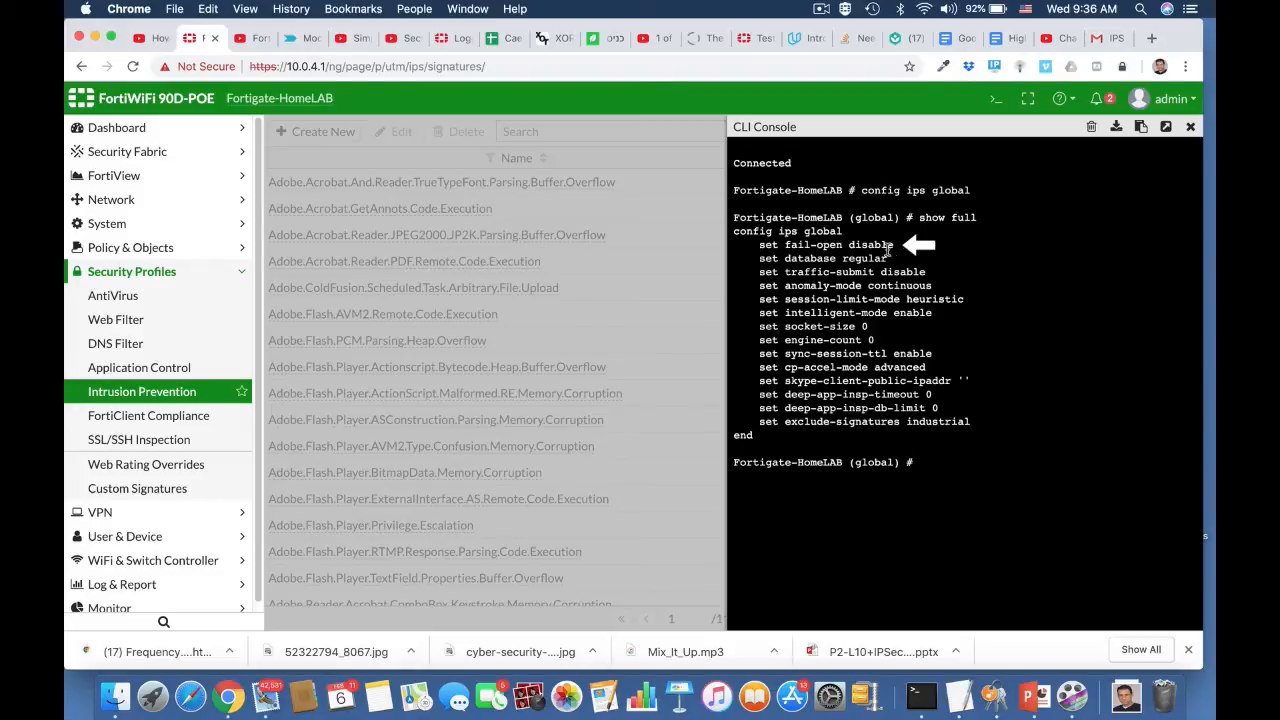
# Step: Enable IPS fail-open with set fail-open enable, end the global configuration, and close the CLI console
pyautogui.write('set fail-open enable')
pyautogui.press('Return')
pyautogui.write('en')
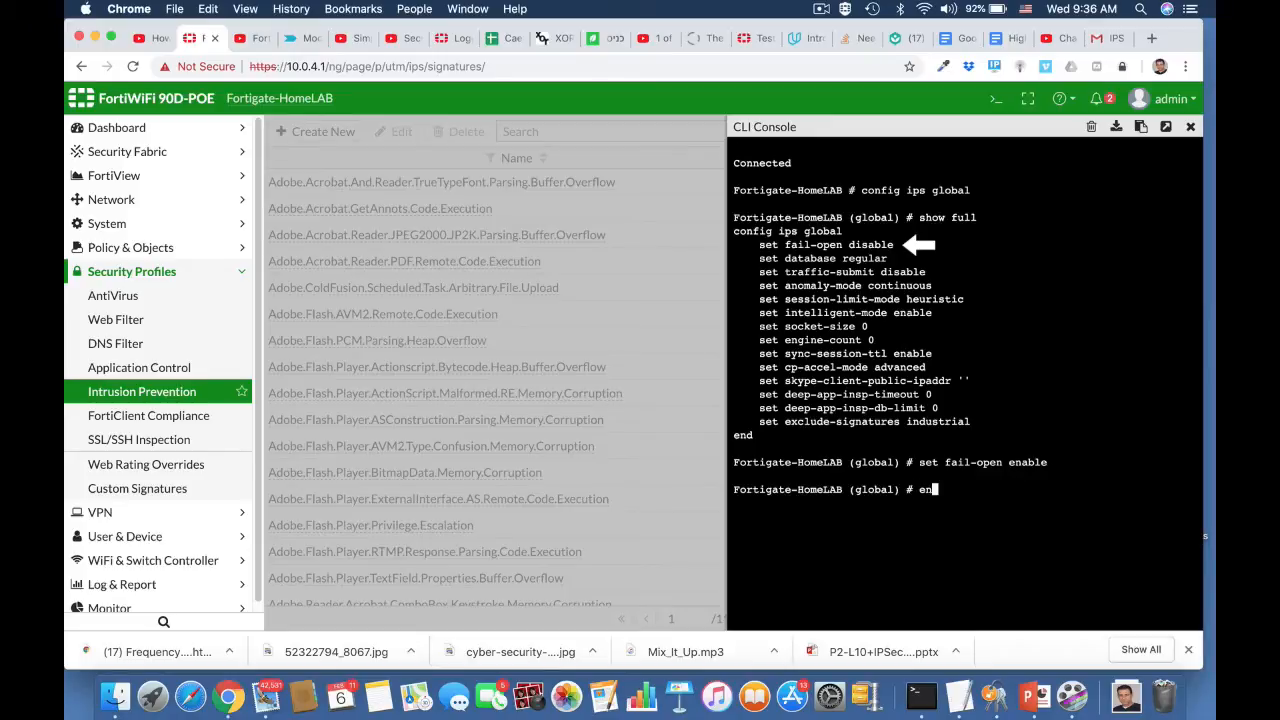
pyautogui.write('d')
pyautogui.press('Return')
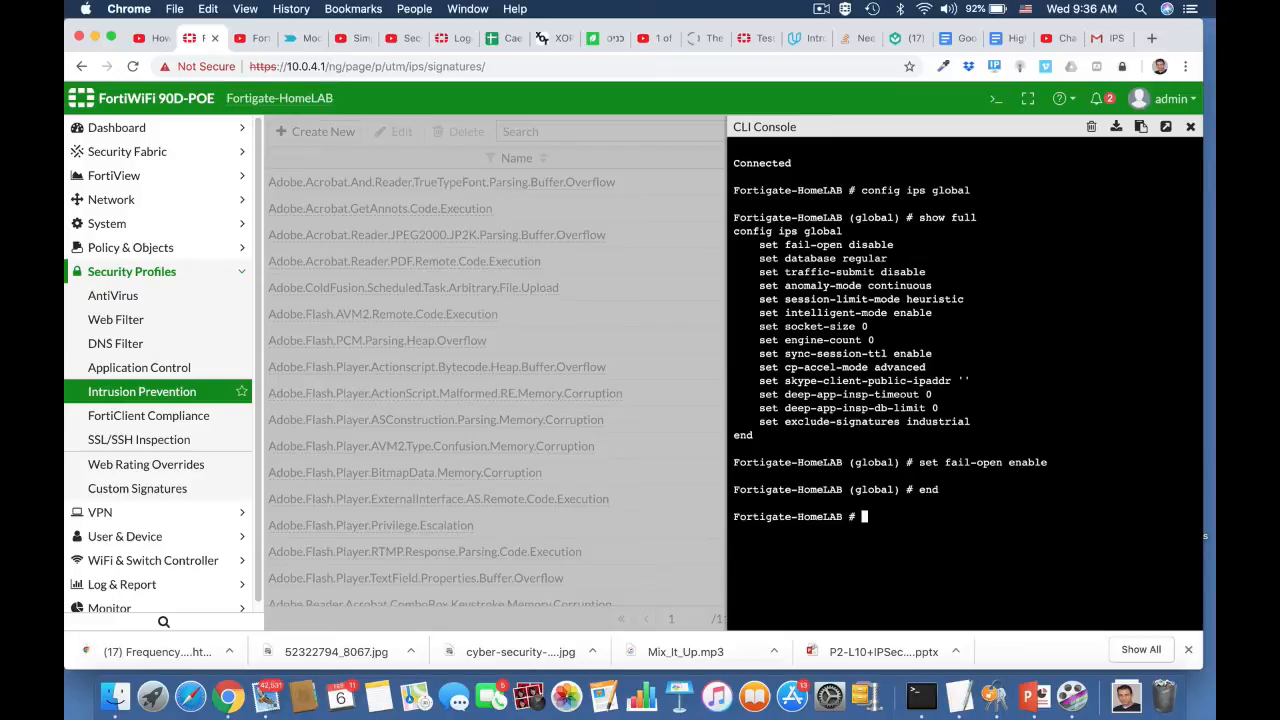
pyautogui.press('Return')
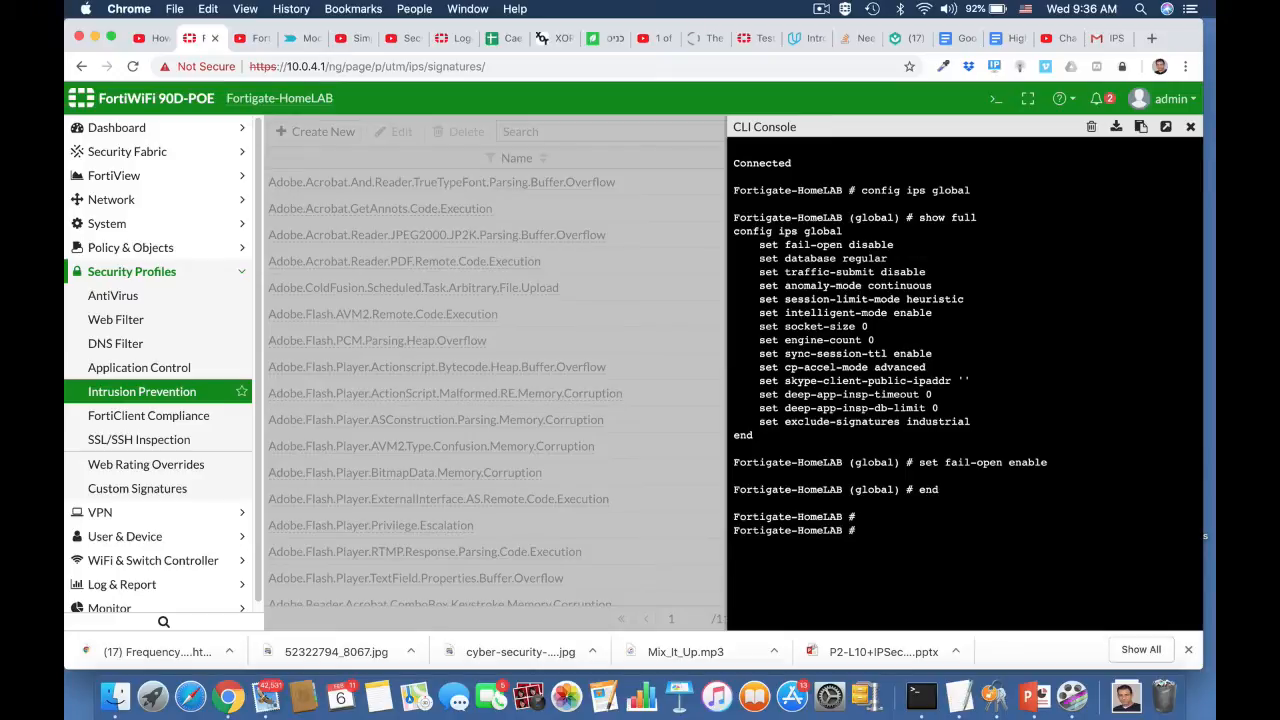
pyautogui.click(1190, 128)
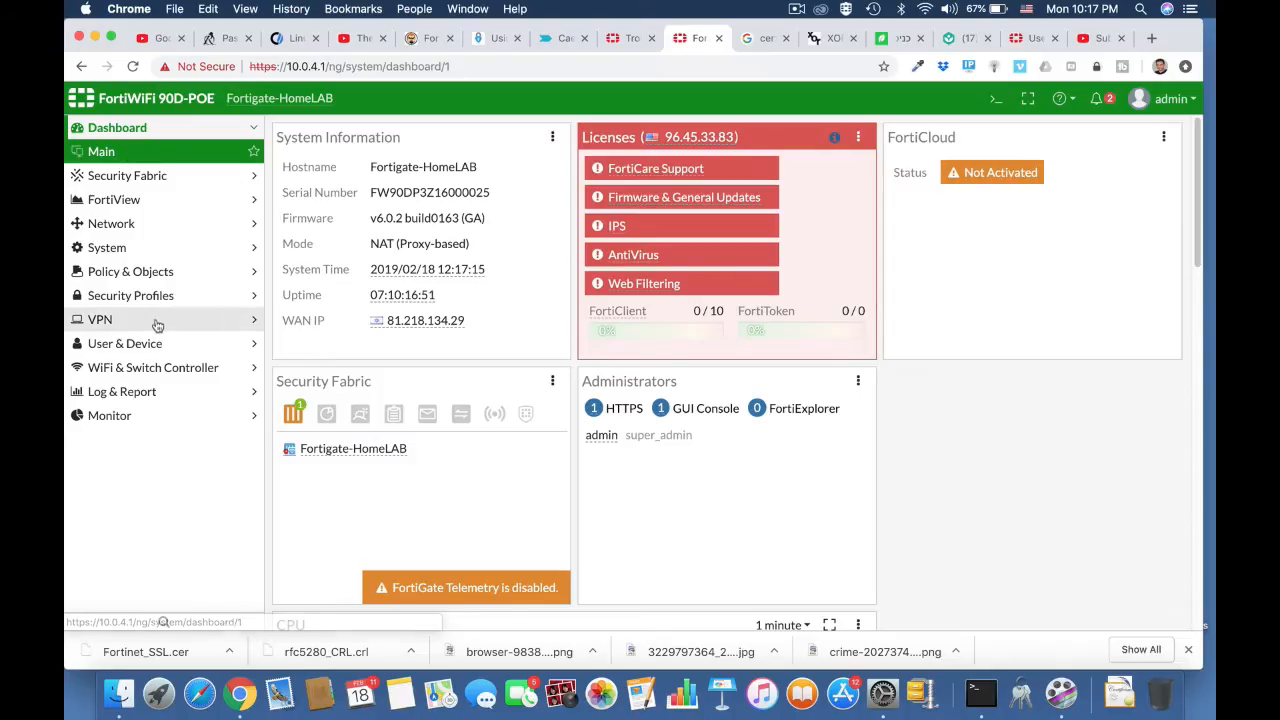
# Step: Open the IPv4 policy list under Policy & Objects and look through the firewall policies
pyautogui.click(150, 273)
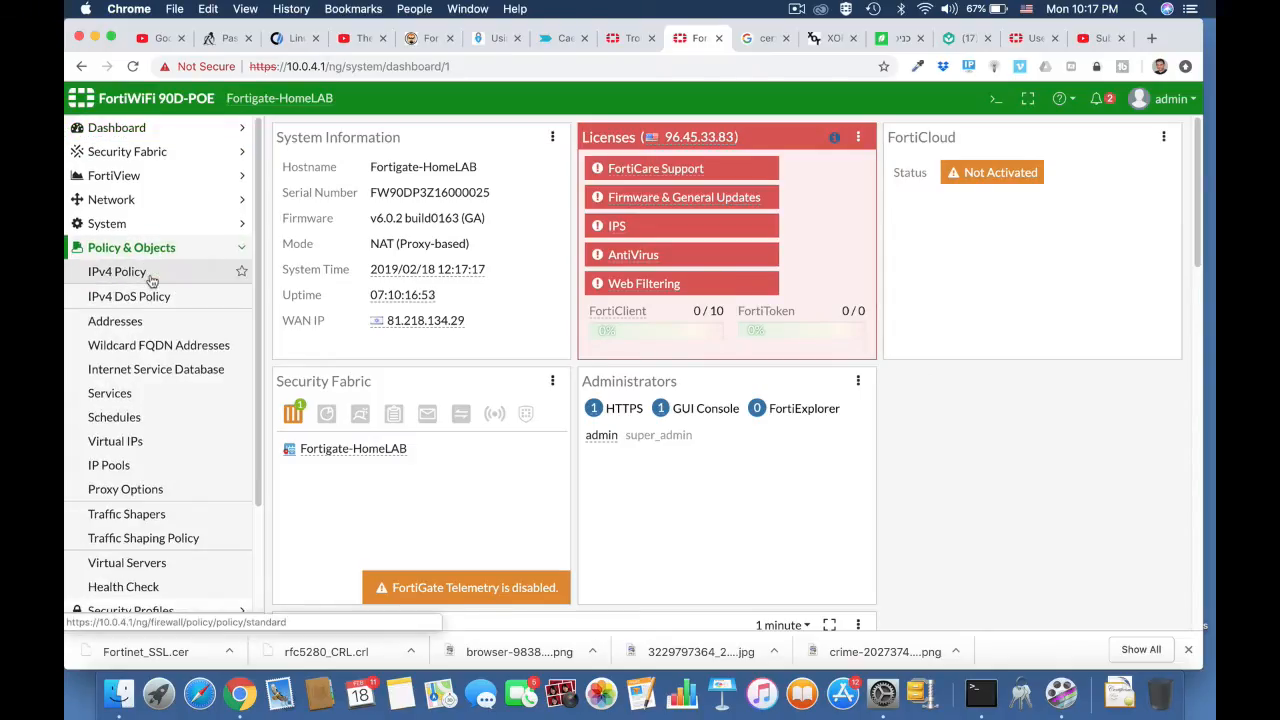
pyautogui.click(150, 278)
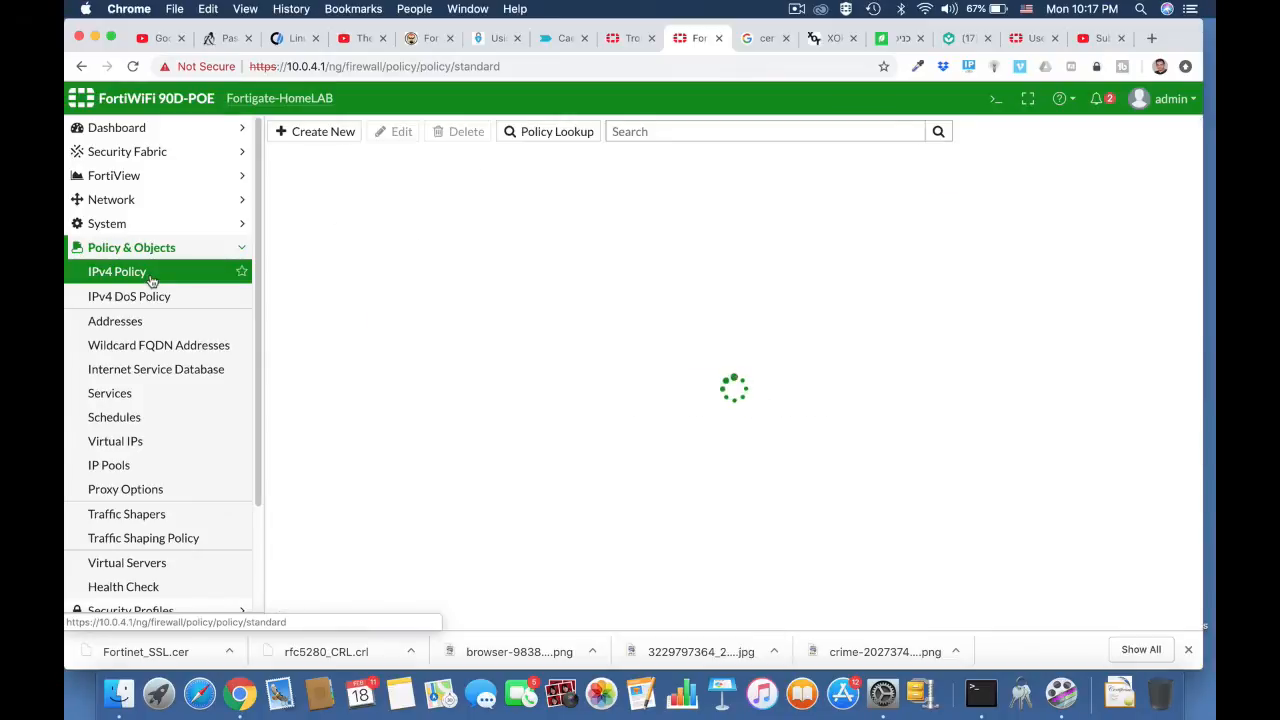
pyautogui.scroll(-3, 450, 443)
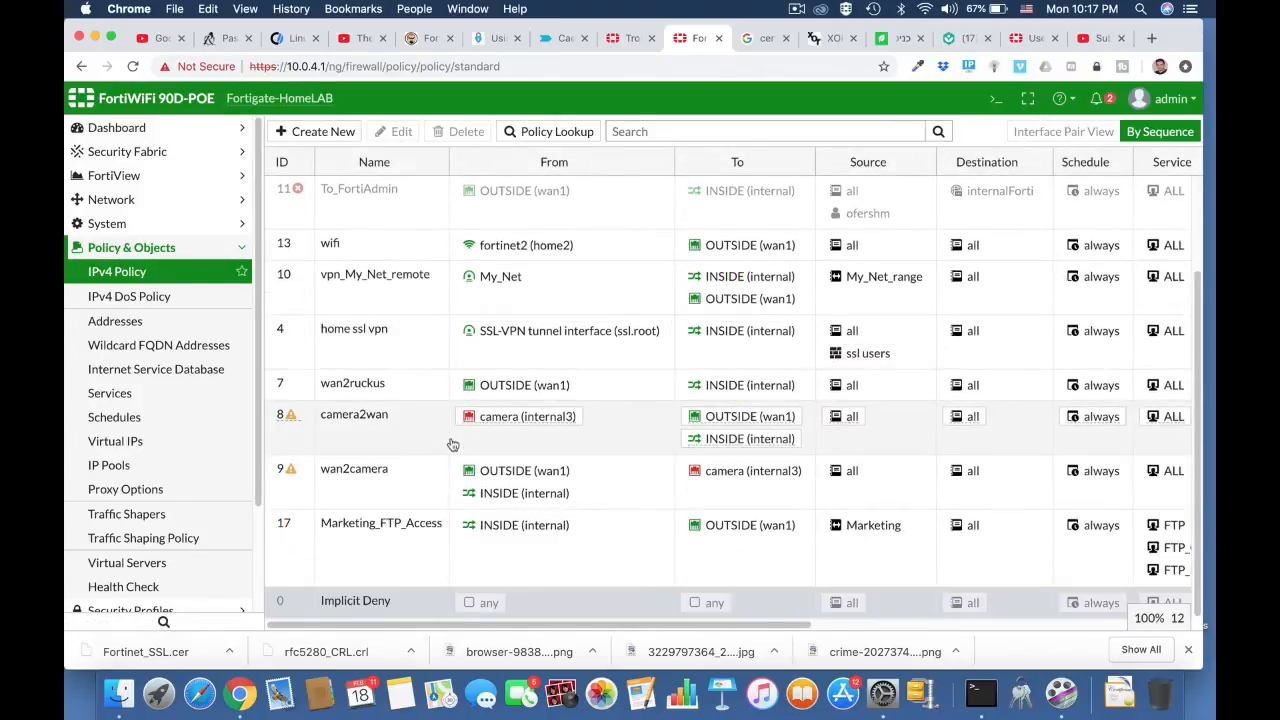
pyautogui.scroll(3, 452, 445)
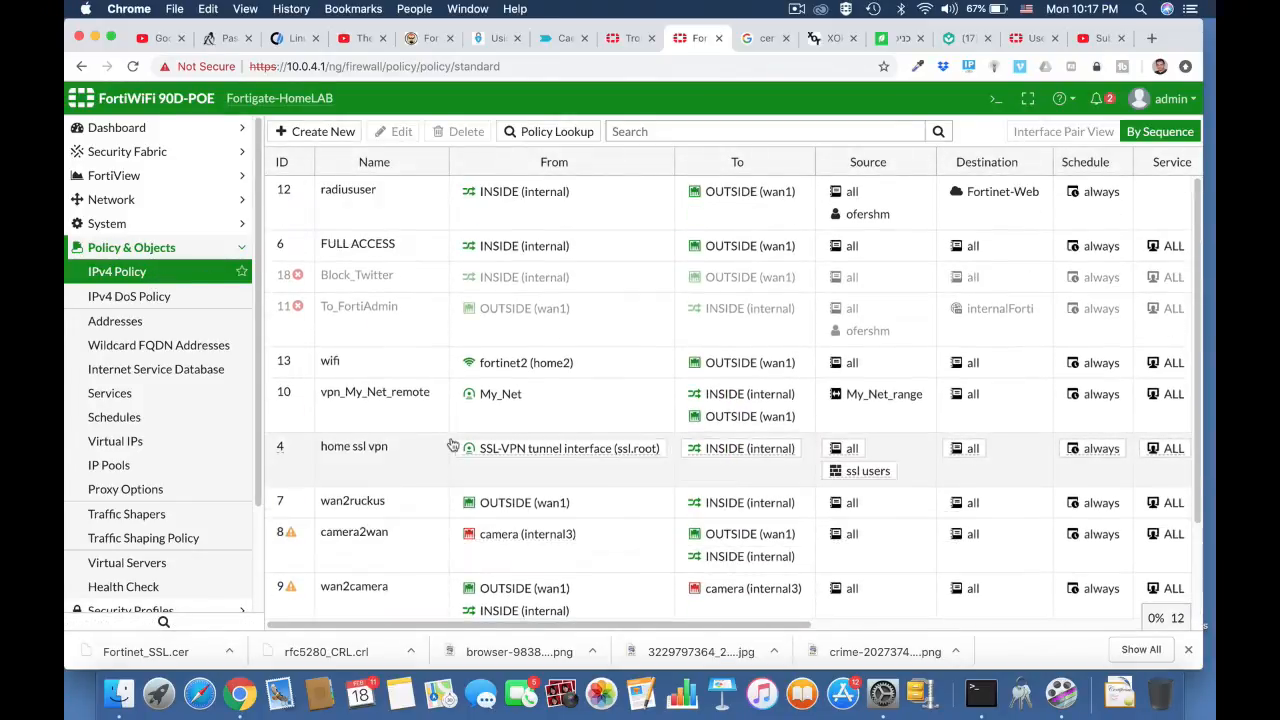
# Step: In the CLI console, run show firewall policy | grep -f camera to display only the policies containing camera
pyautogui.click(996, 98)
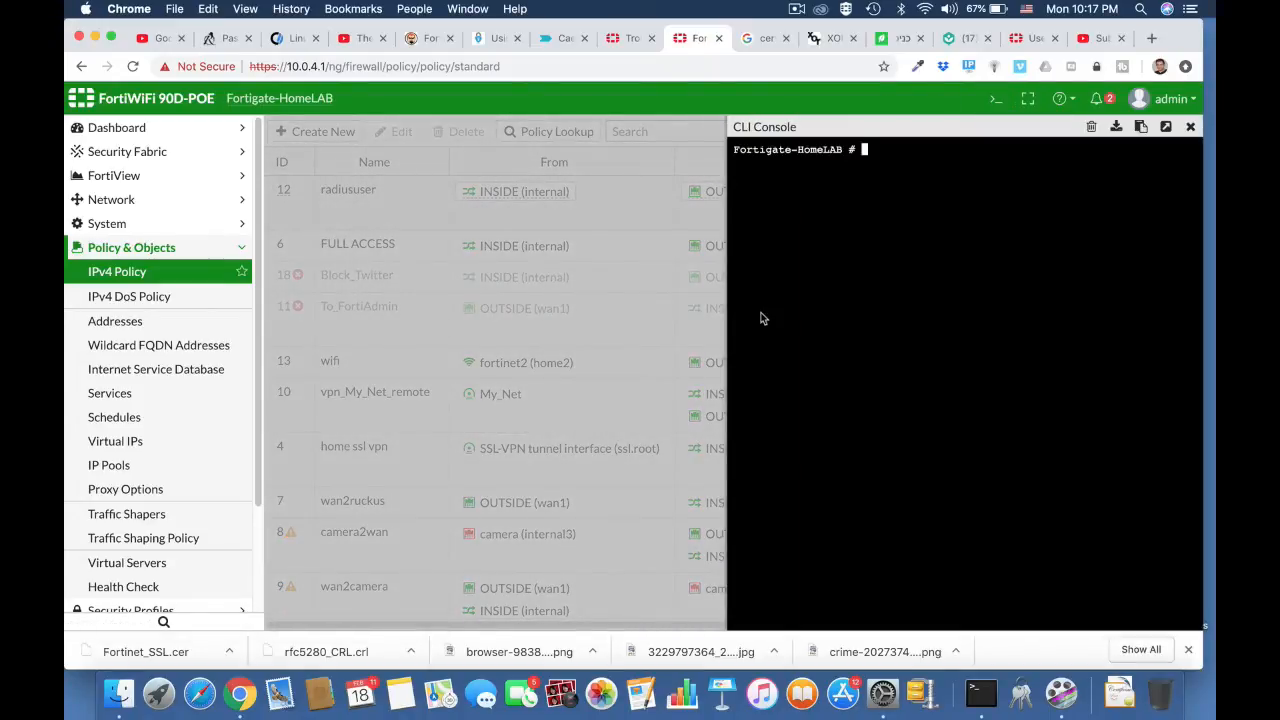
pyautogui.write('show ')
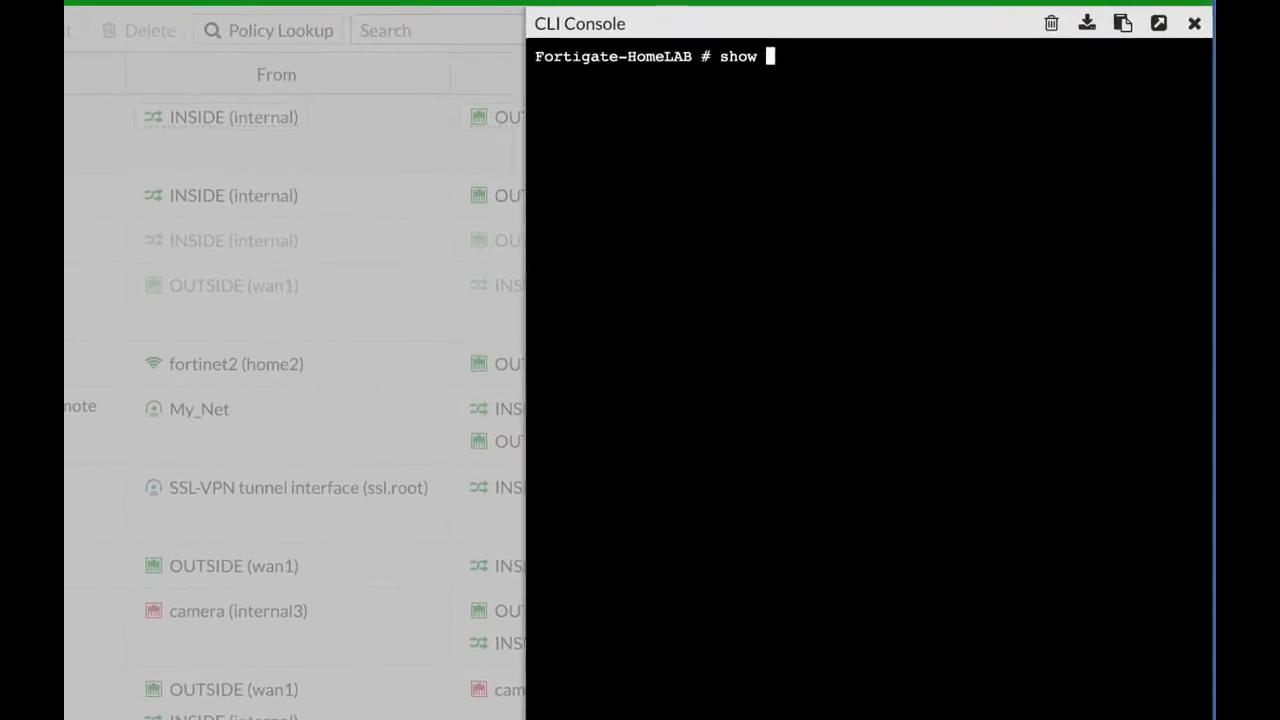
pyautogui.write('firewall')
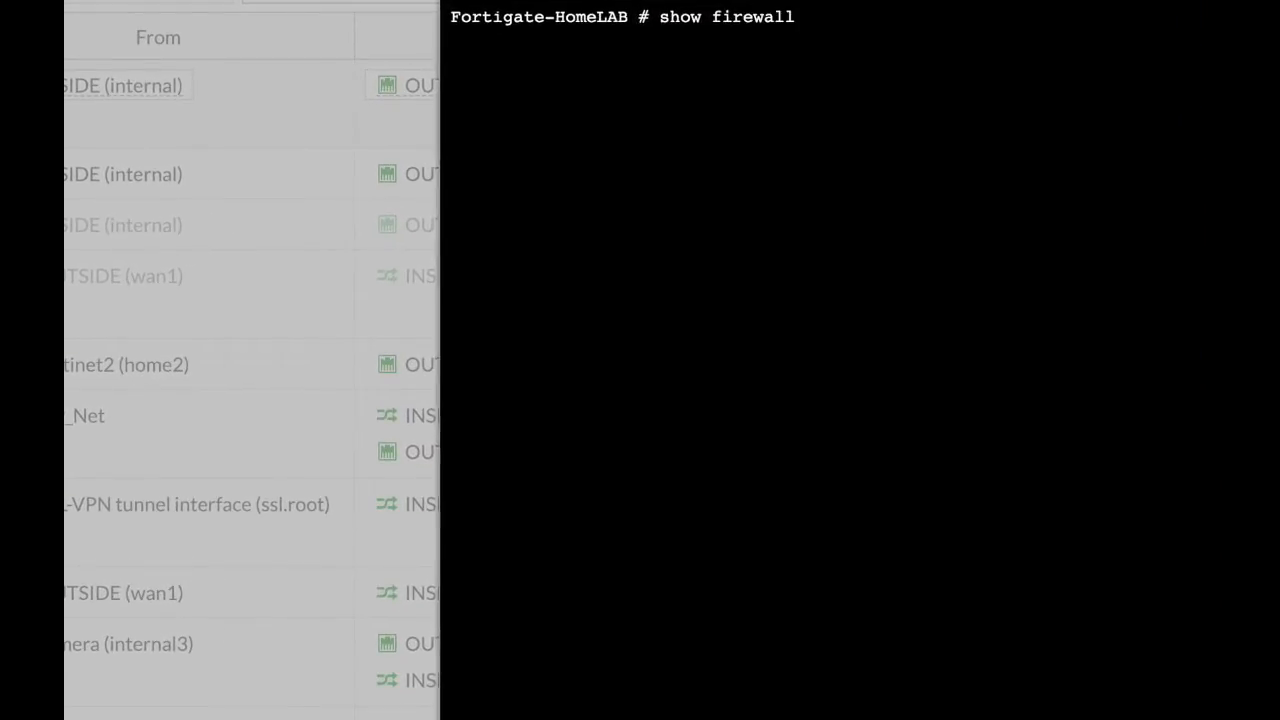
pyautogui.write(' policy | gr')
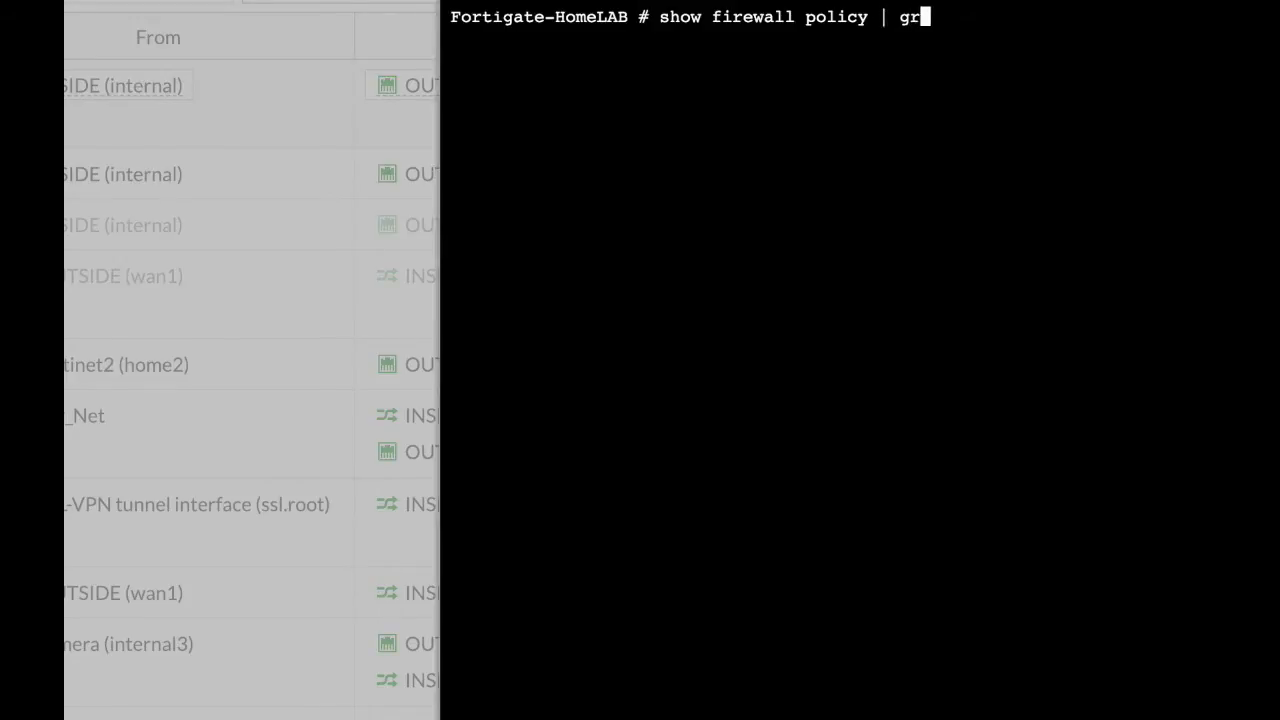
pyautogui.write('ep -f camera')
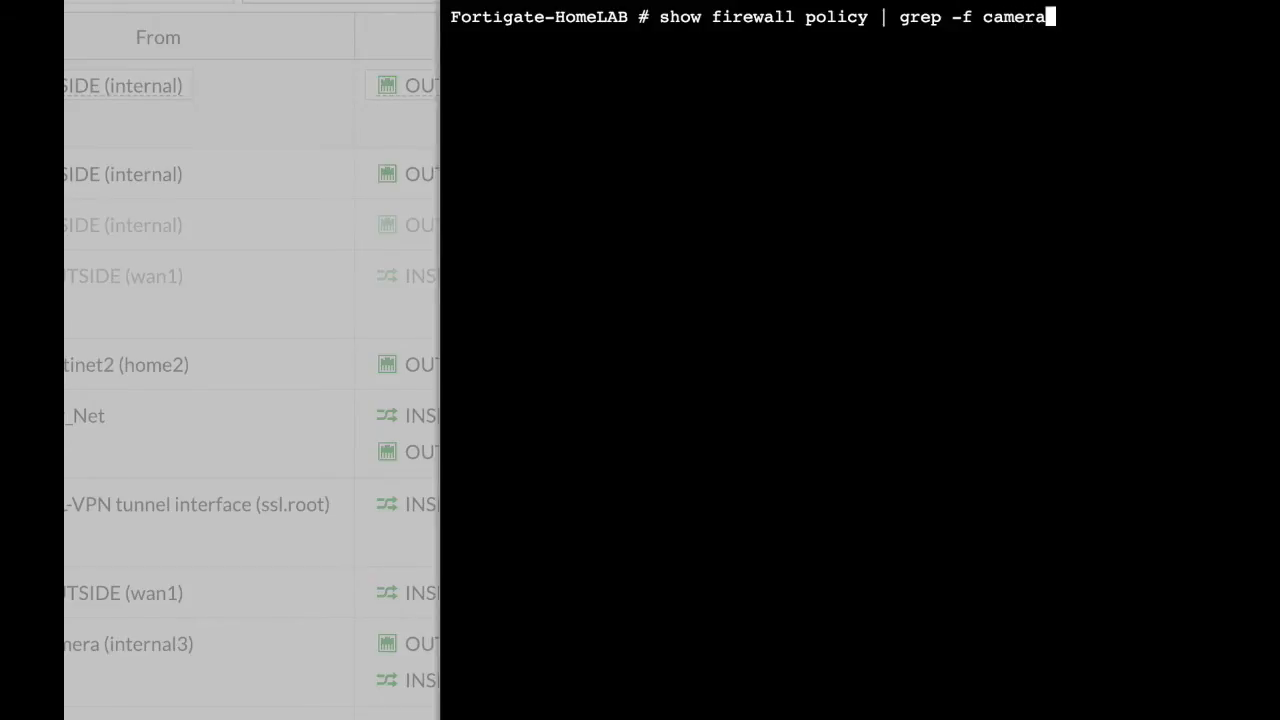
pyautogui.press('Return')
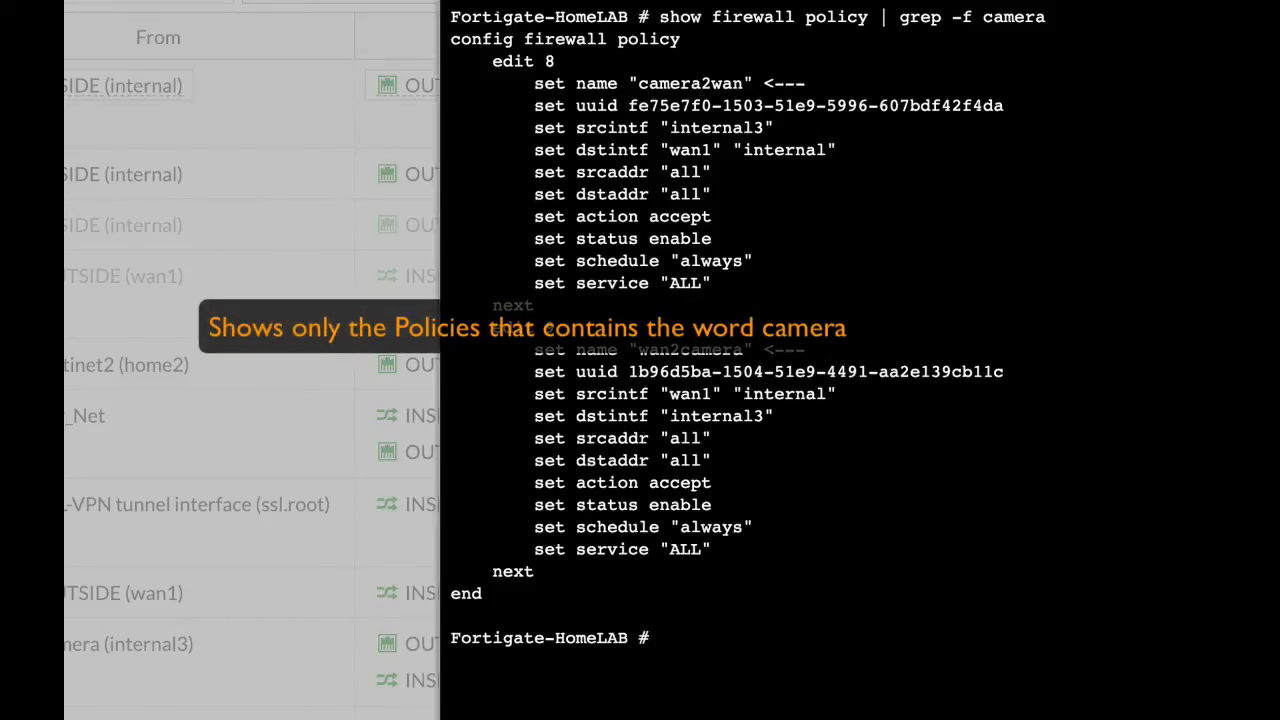
pyautogui.click(554, 0)
pyautogui.press('Escape')
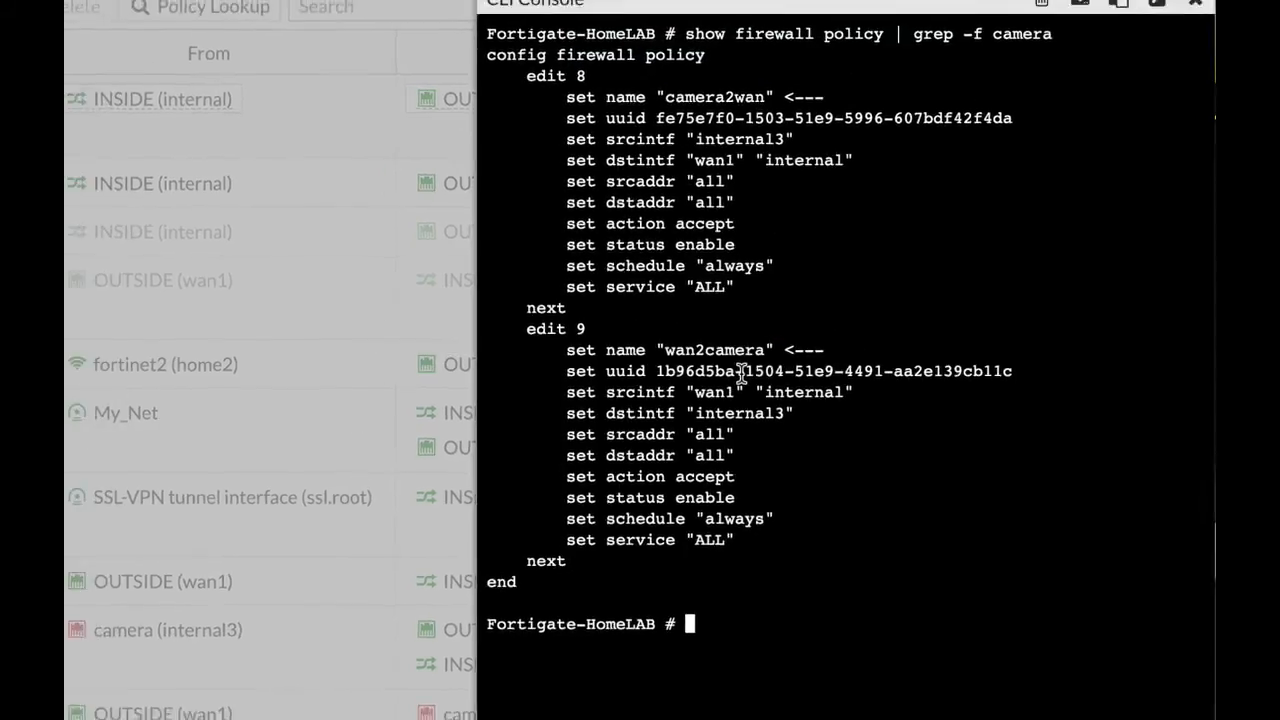
# Step: Switch to Terminal, scan the local network with nmap 10.0.4.0/24, and review the hosts and open ports
pyautogui.press('super+Tab')
pyautogui.press('super+Tab')
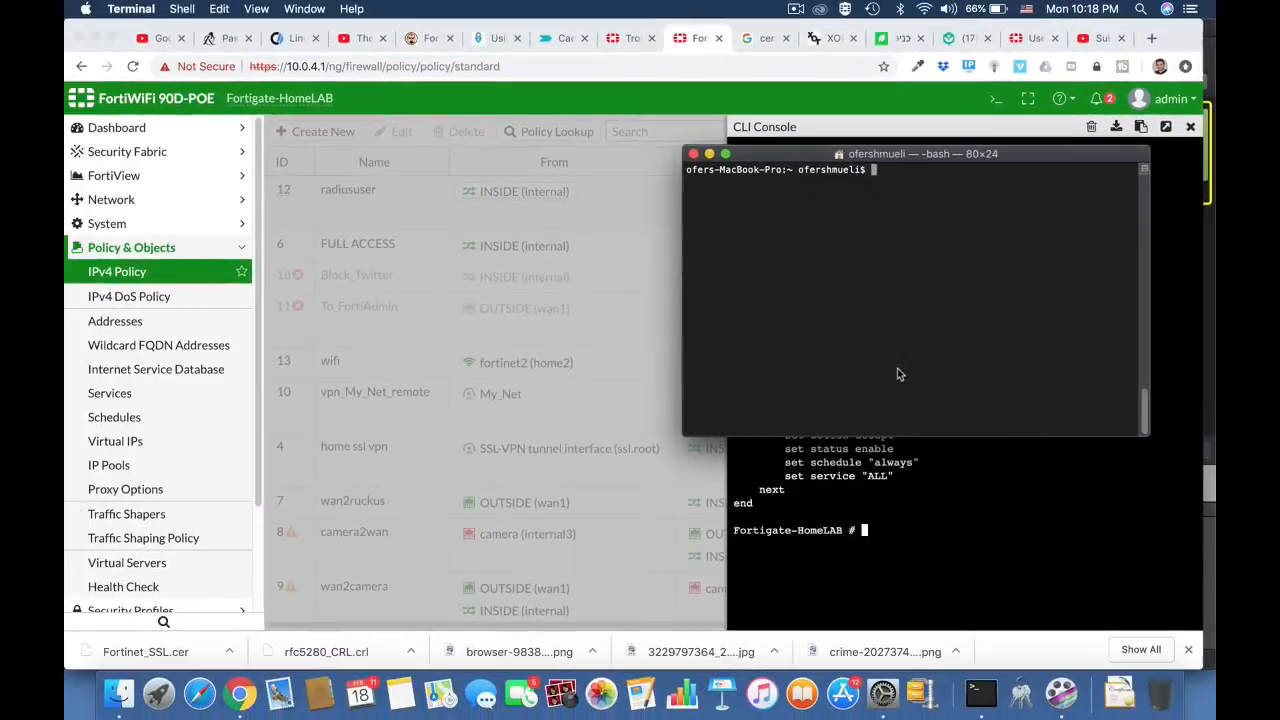
pyautogui.write('nmap 10.0.4.0/24')
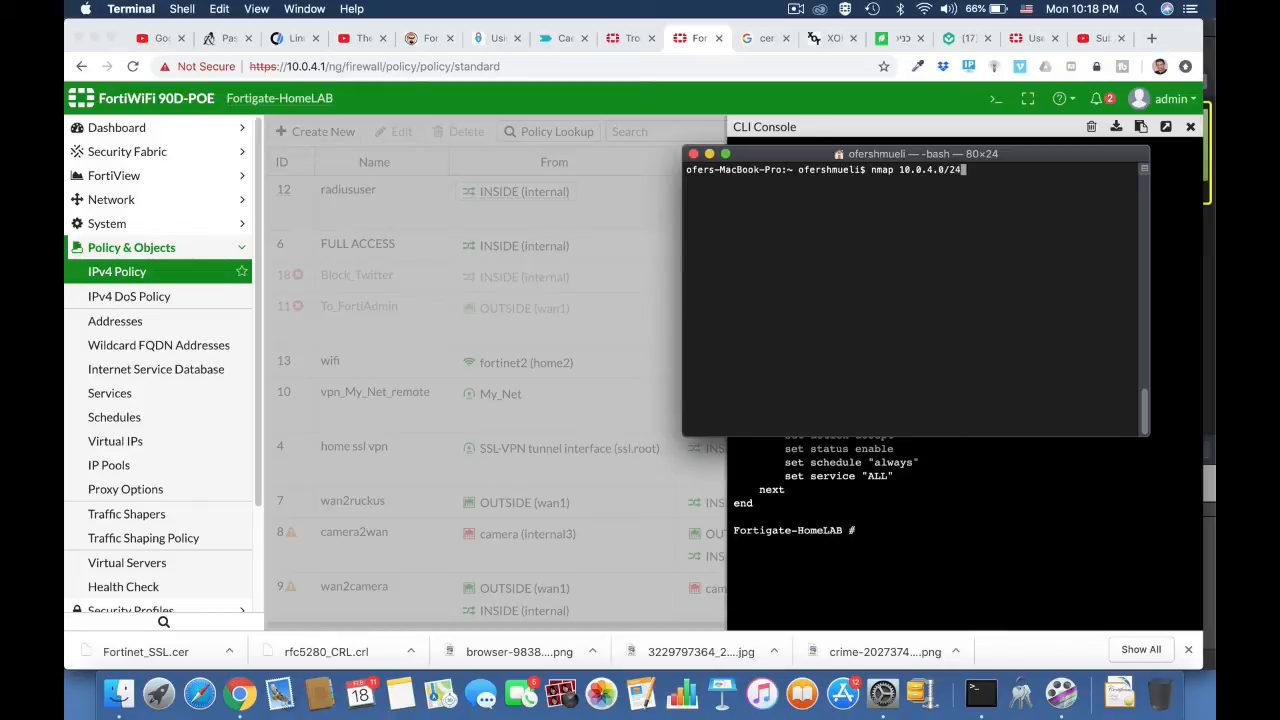
pyautogui.press('Return')
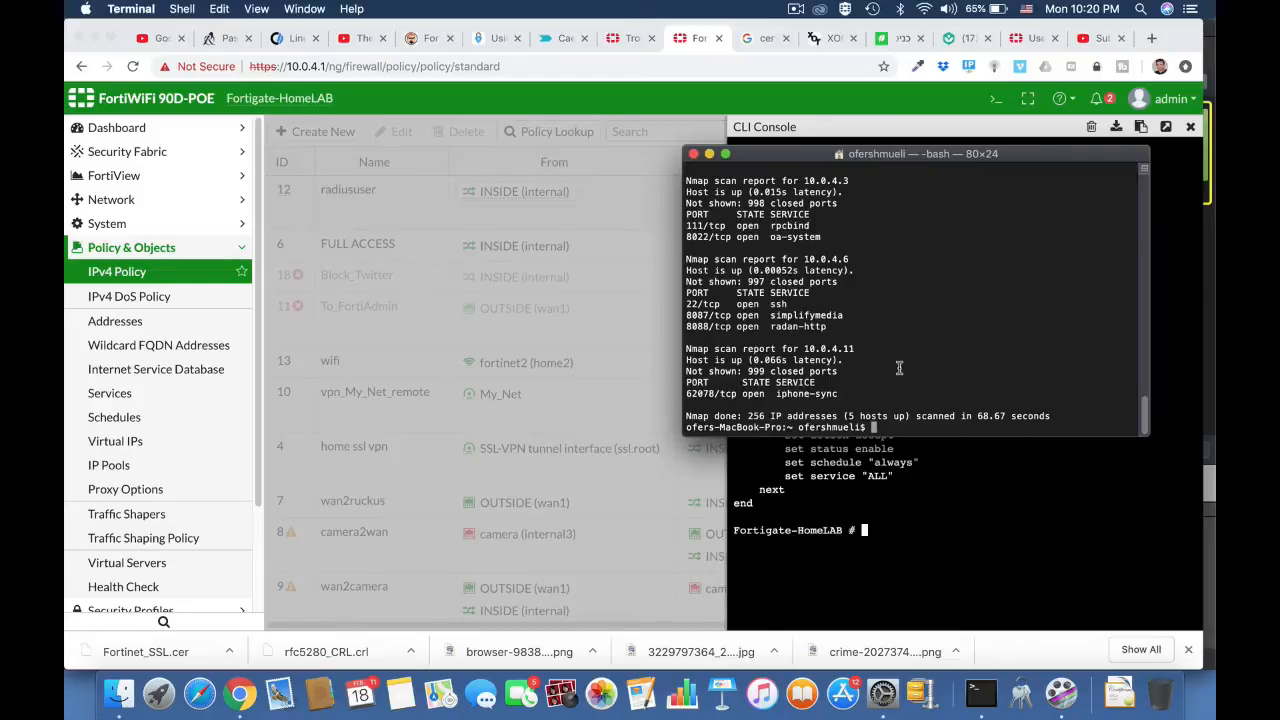
pyautogui.scroll(10, 899, 368)
pyautogui.scroll(-3, 899, 368)
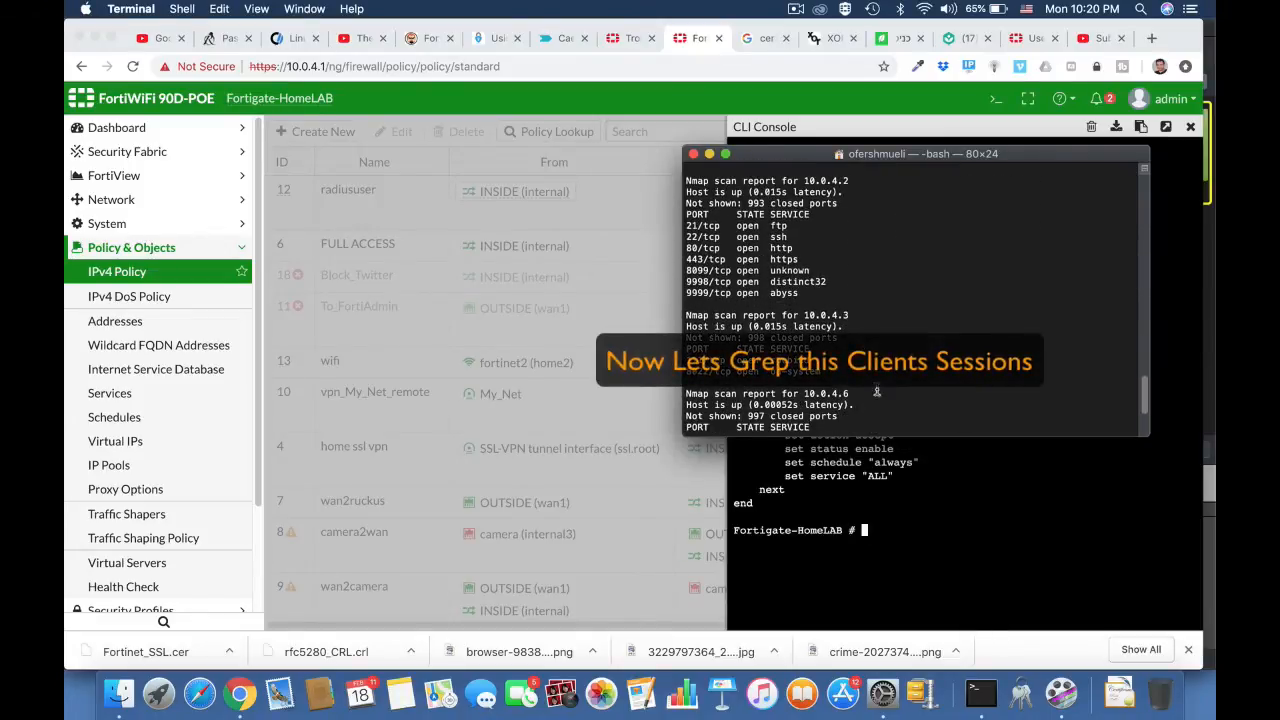
# Step: Return to the FortiGate CLI console in Chrome and list one client's sessions with diag sys session list | grep 10.0.4.6
pyautogui.click(1008, 135)
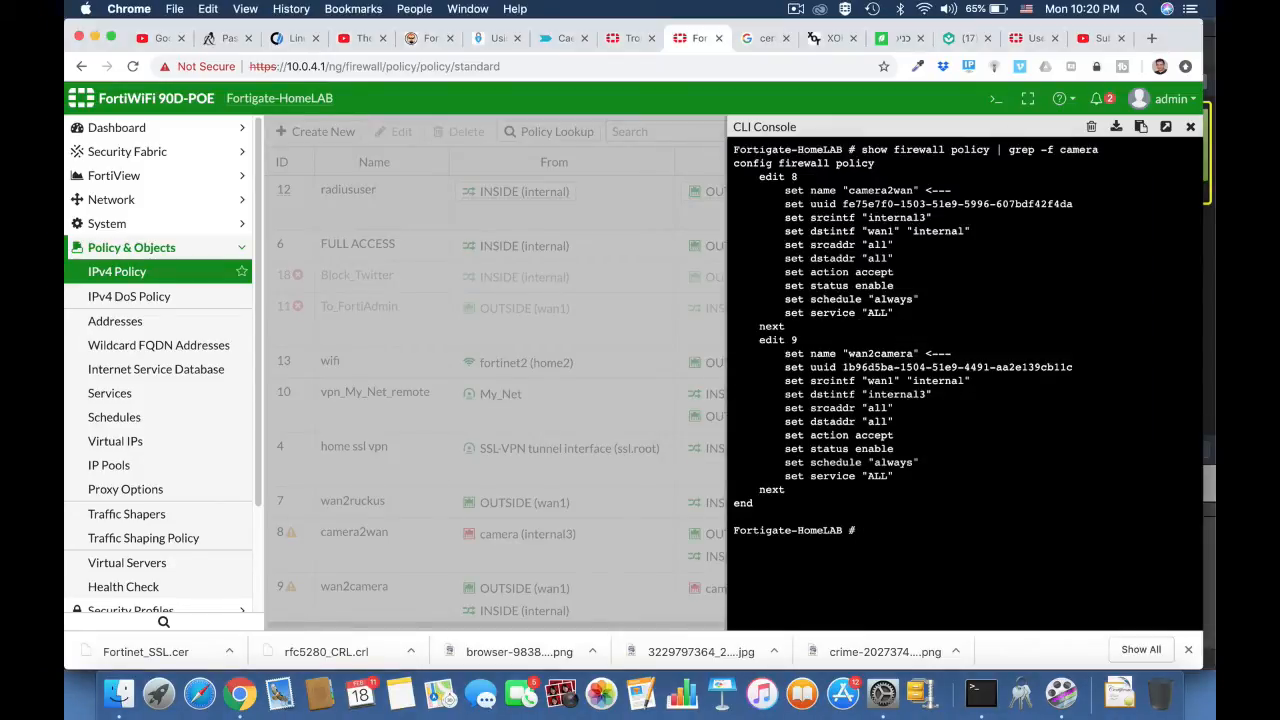
pyautogui.write('diag sy')
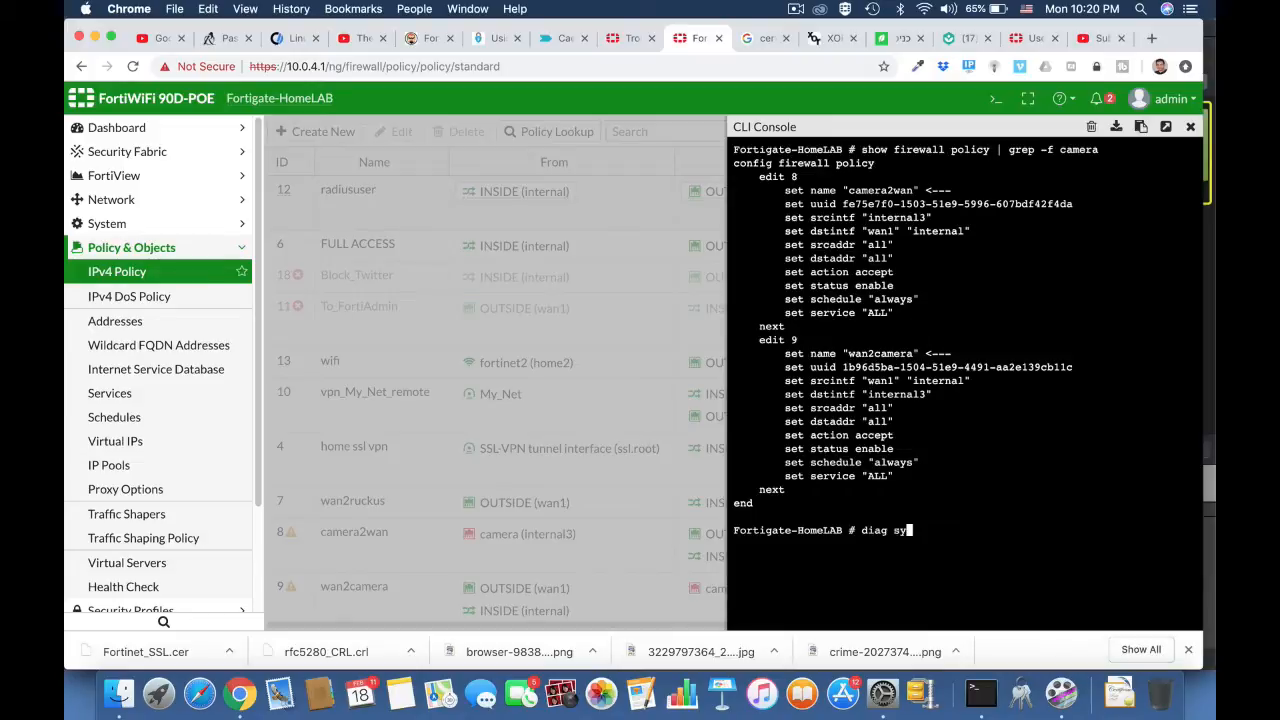
pyautogui.write('s sessionlist')
pyautogui.press('BackSpace')
pyautogui.press('BackSpace')
pyautogui.write('list')
pyautogui.write('grep 10.0.4.6')
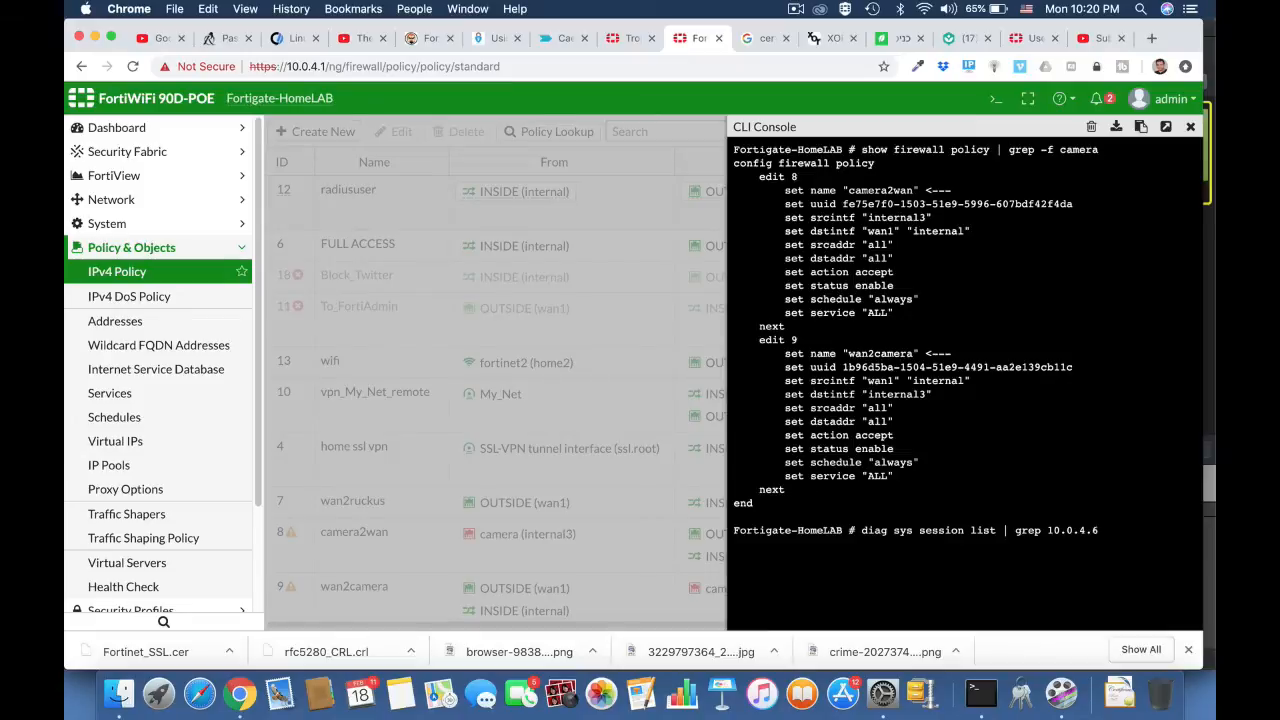
pyautogui.press('Return')
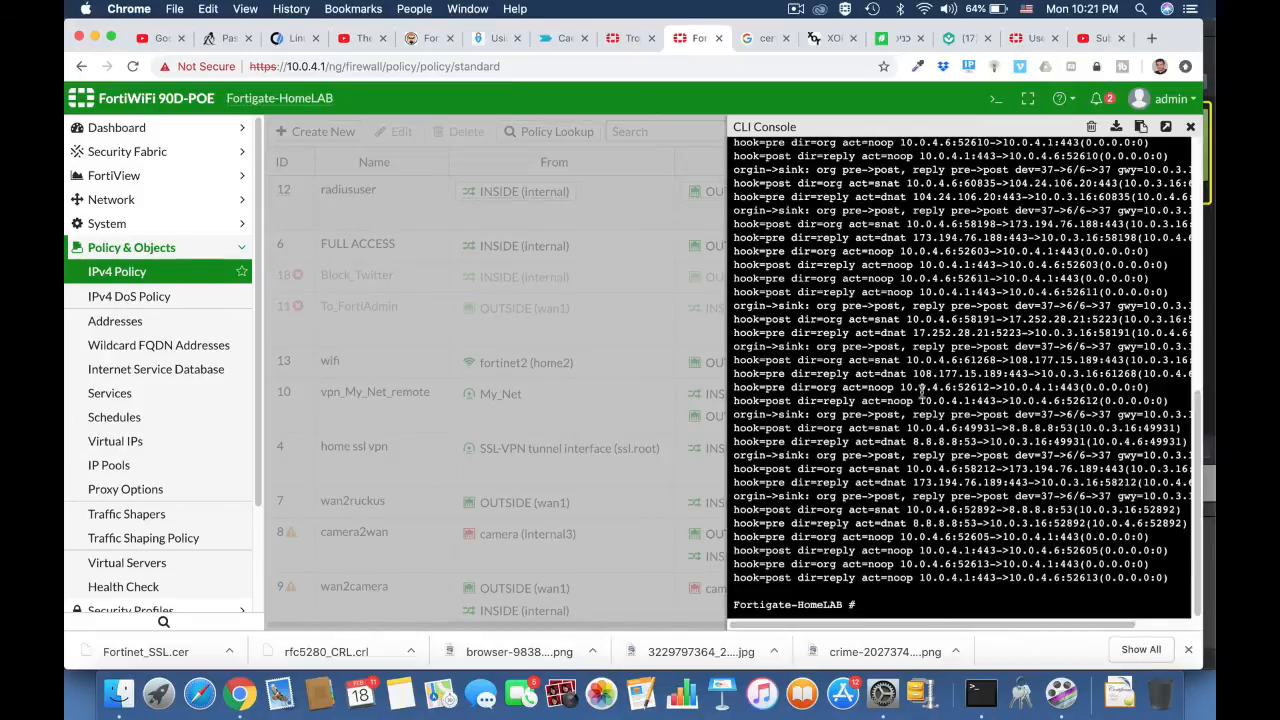
pyautogui.scroll(5, 922, 397)
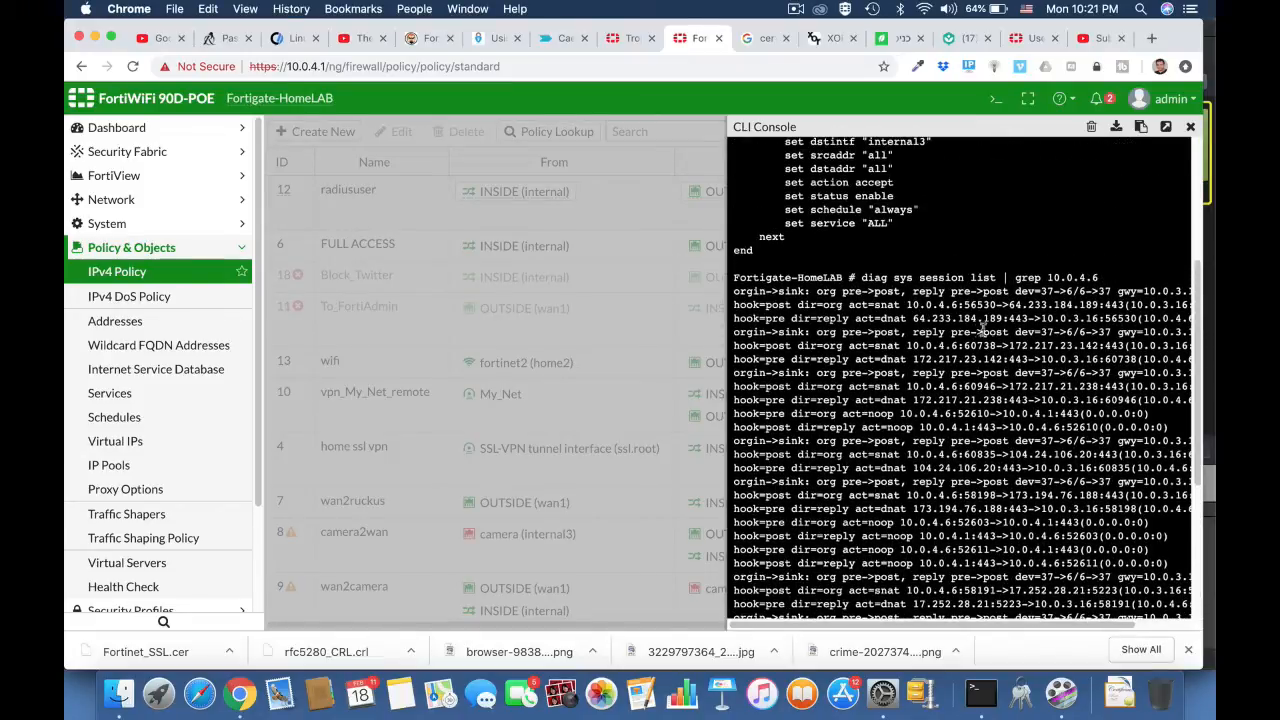
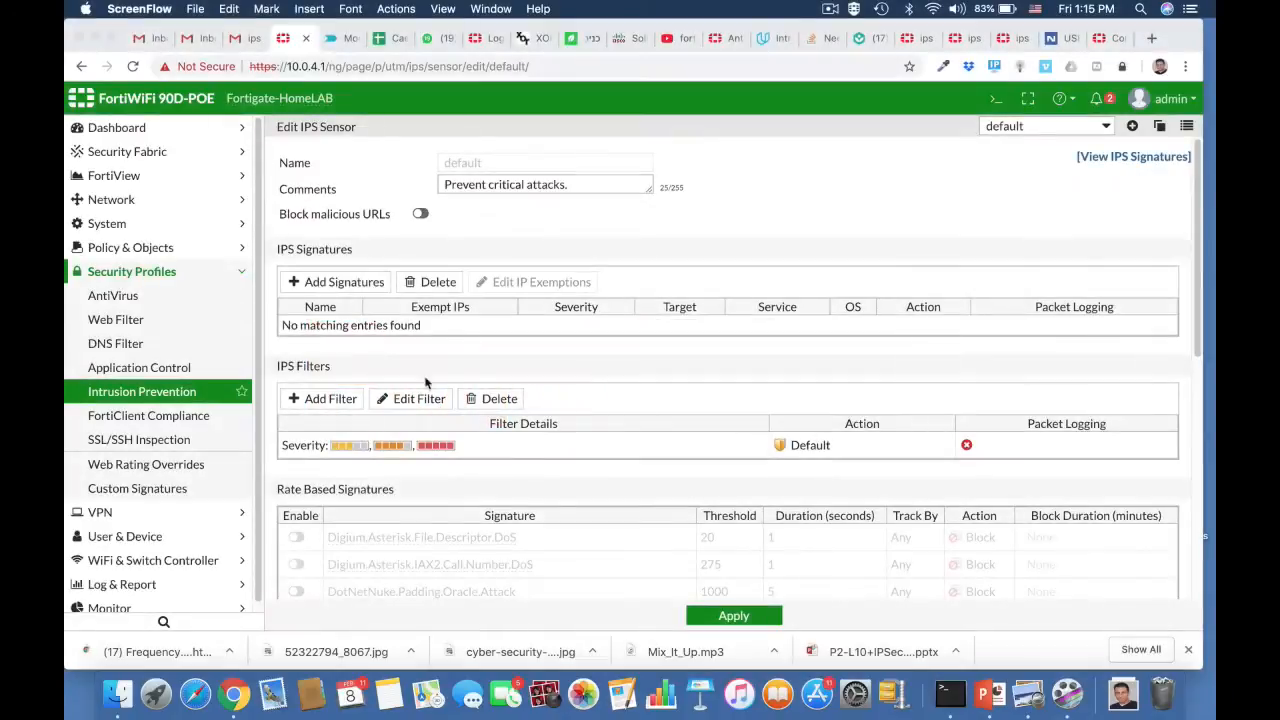
# Step: Create a new IPS sensor and name it FTP_Brute
pyautogui.click(1135, 128)
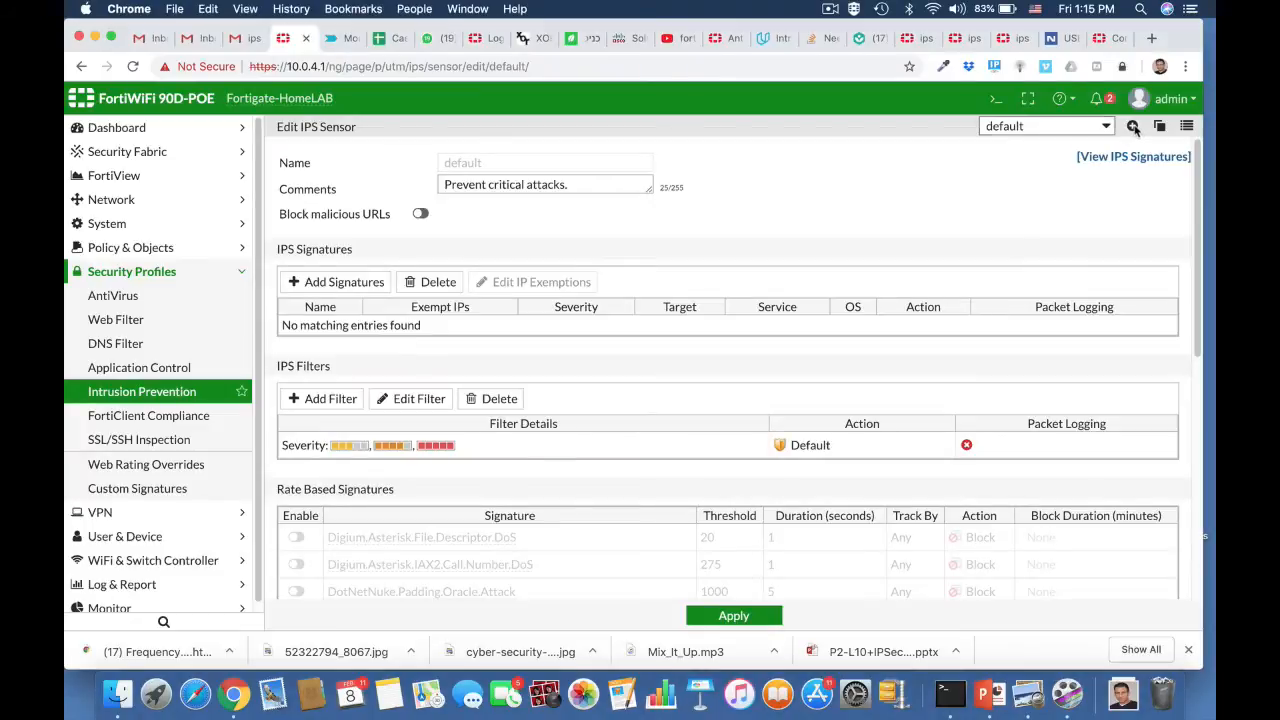
pyautogui.click(1133, 128)
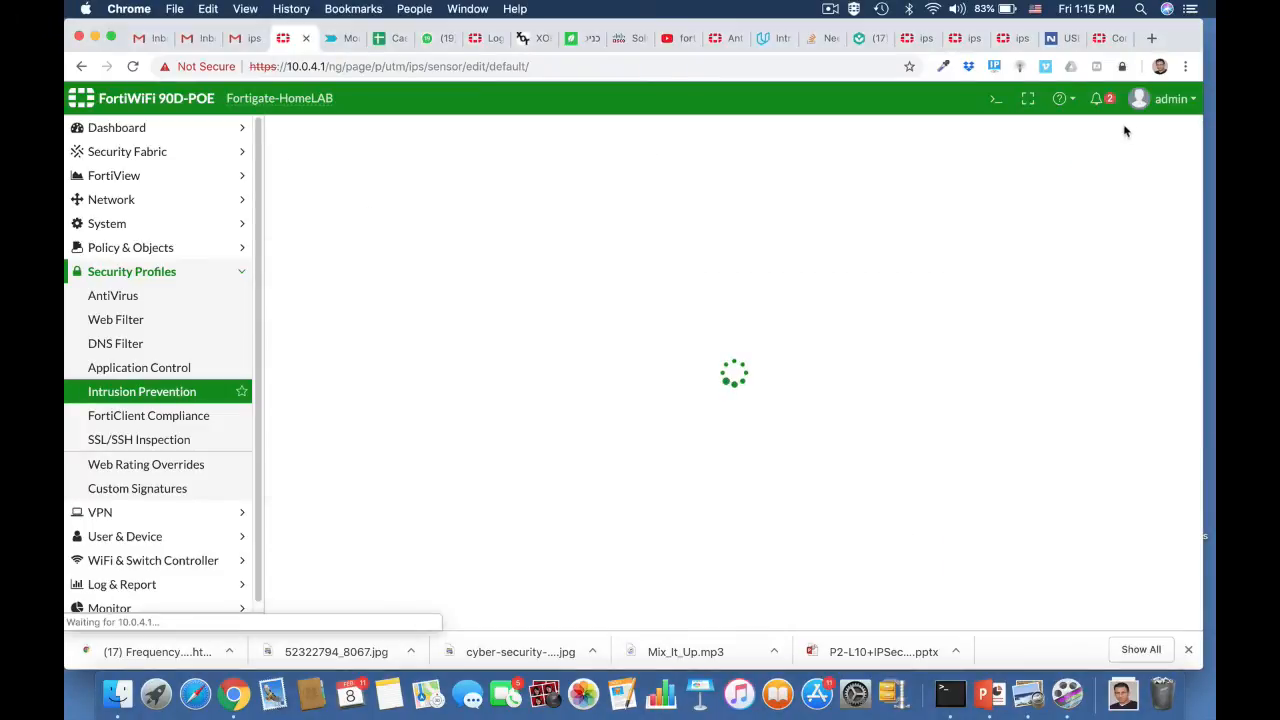
pyautogui.click(482, 163)
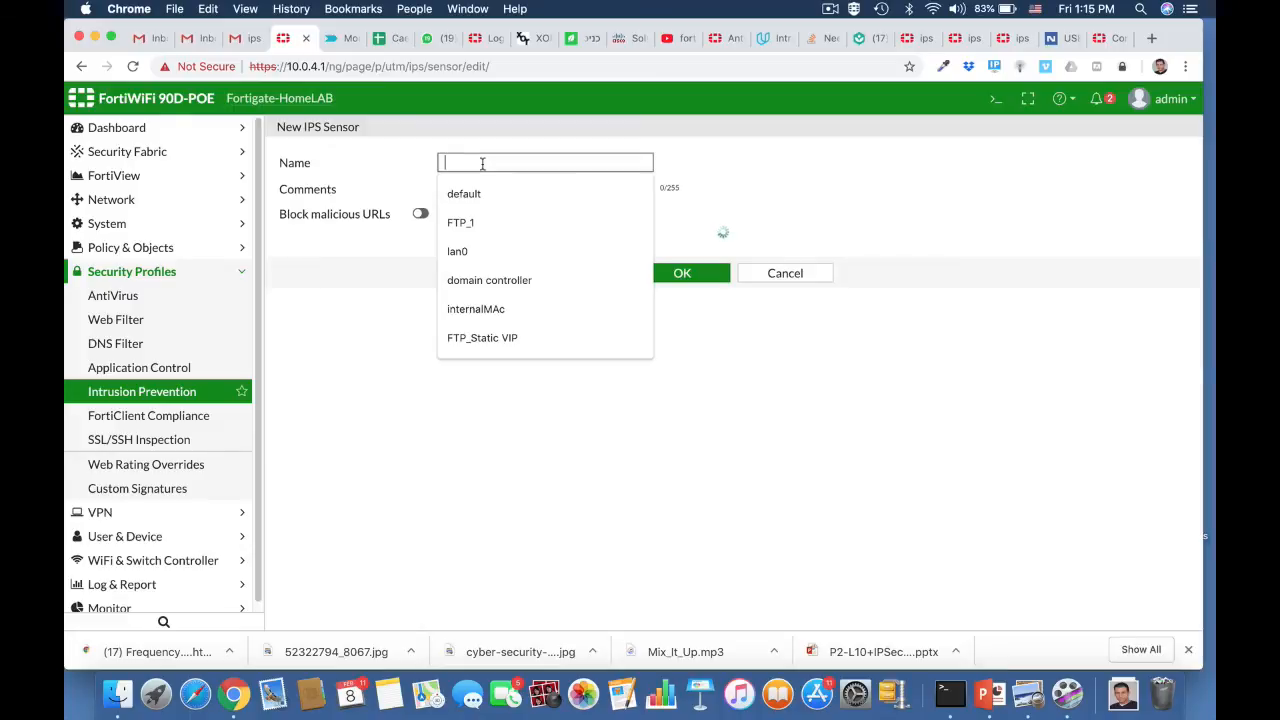
pyautogui.write('FTP')
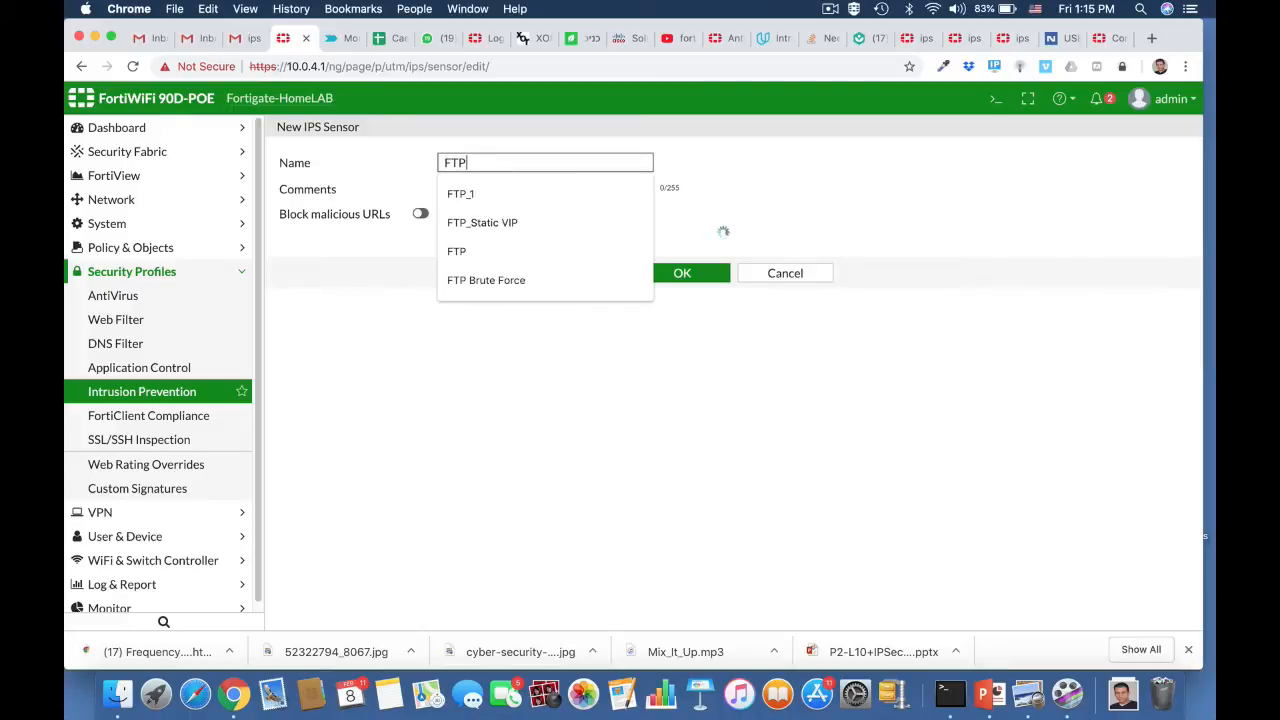
pyautogui.write('_')
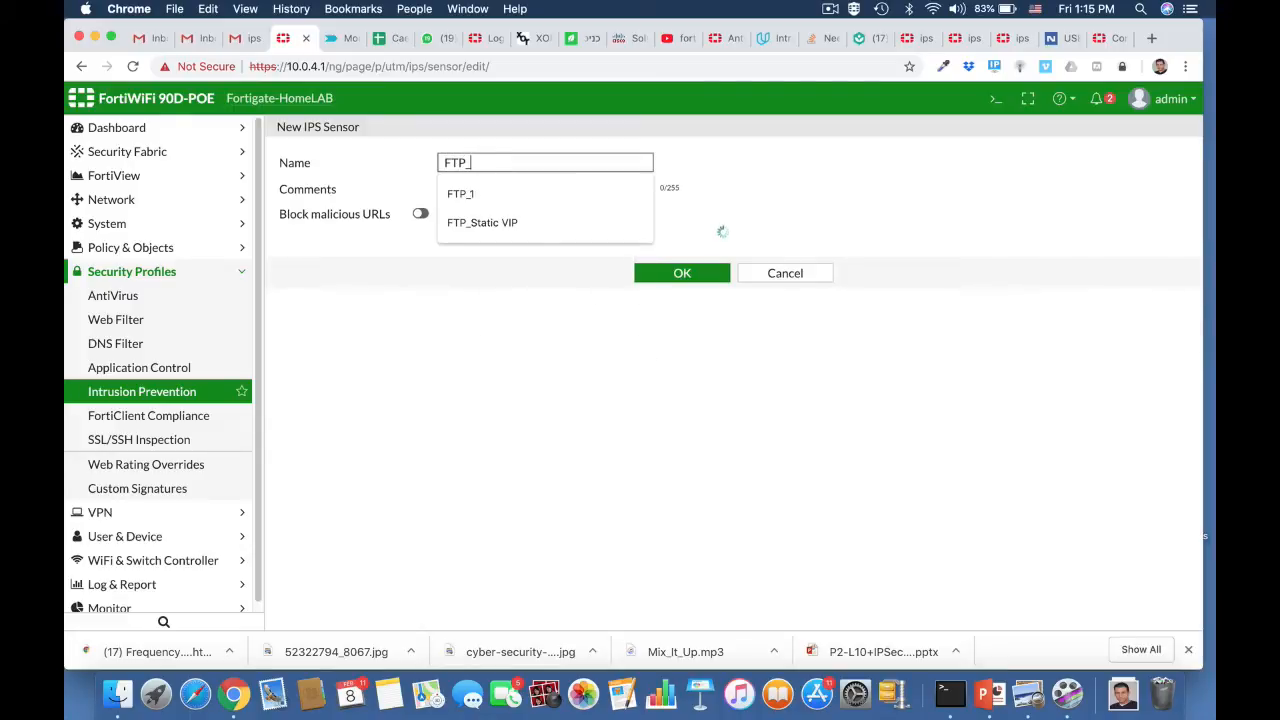
pyautogui.write('Br')
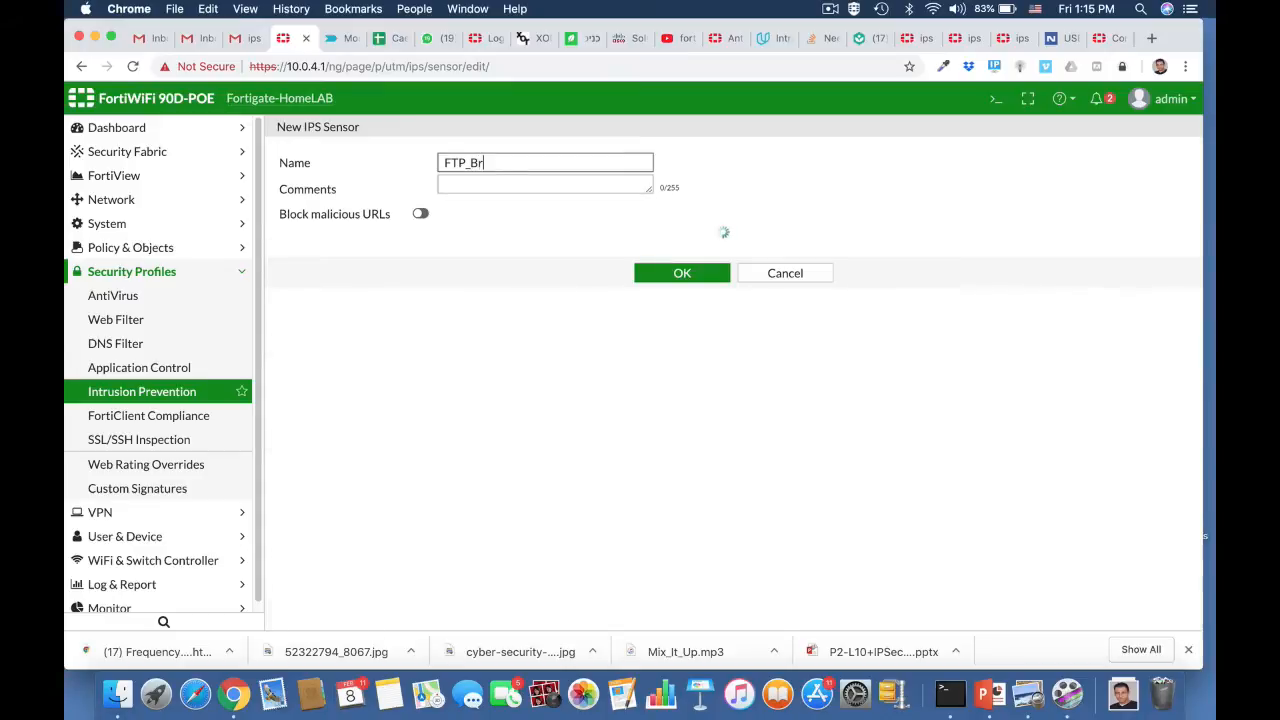
pyautogui.write('ute')
# Step: Enter the comment "stop brute force attacks on FTP server" for the new IPS sensor
pyautogui.click(509, 186)
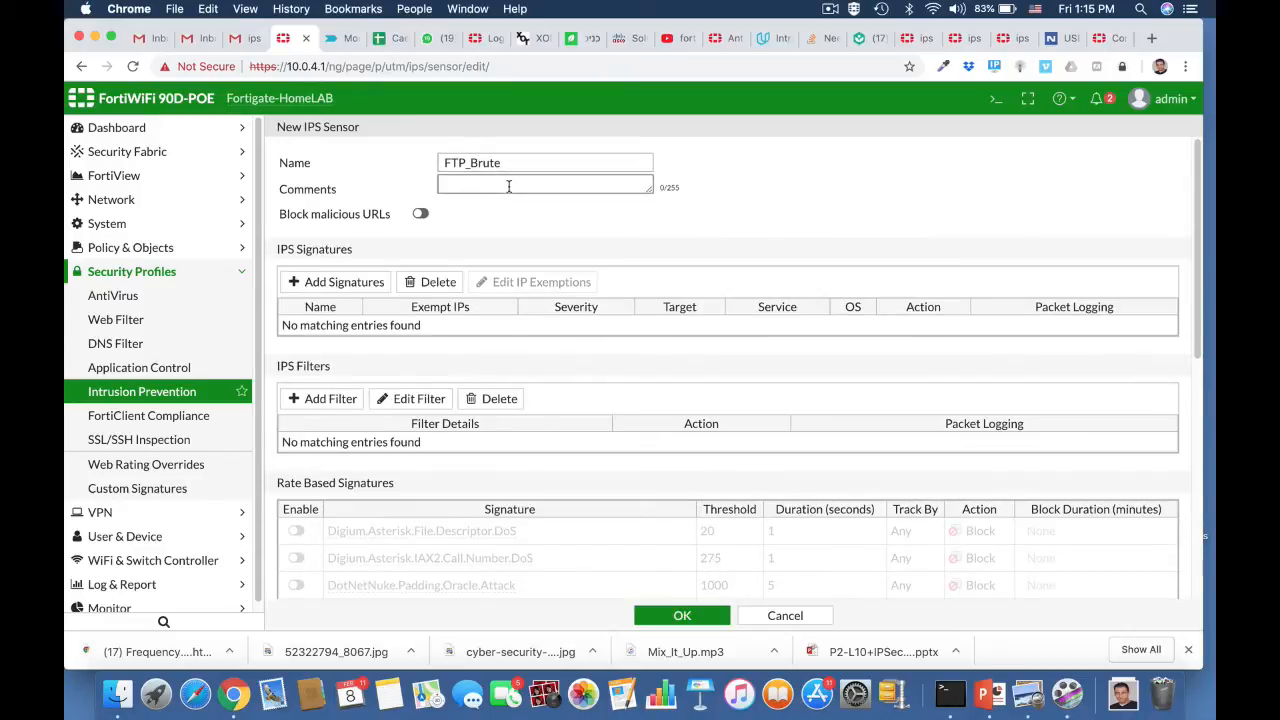
pyautogui.write('stop brute force attac')
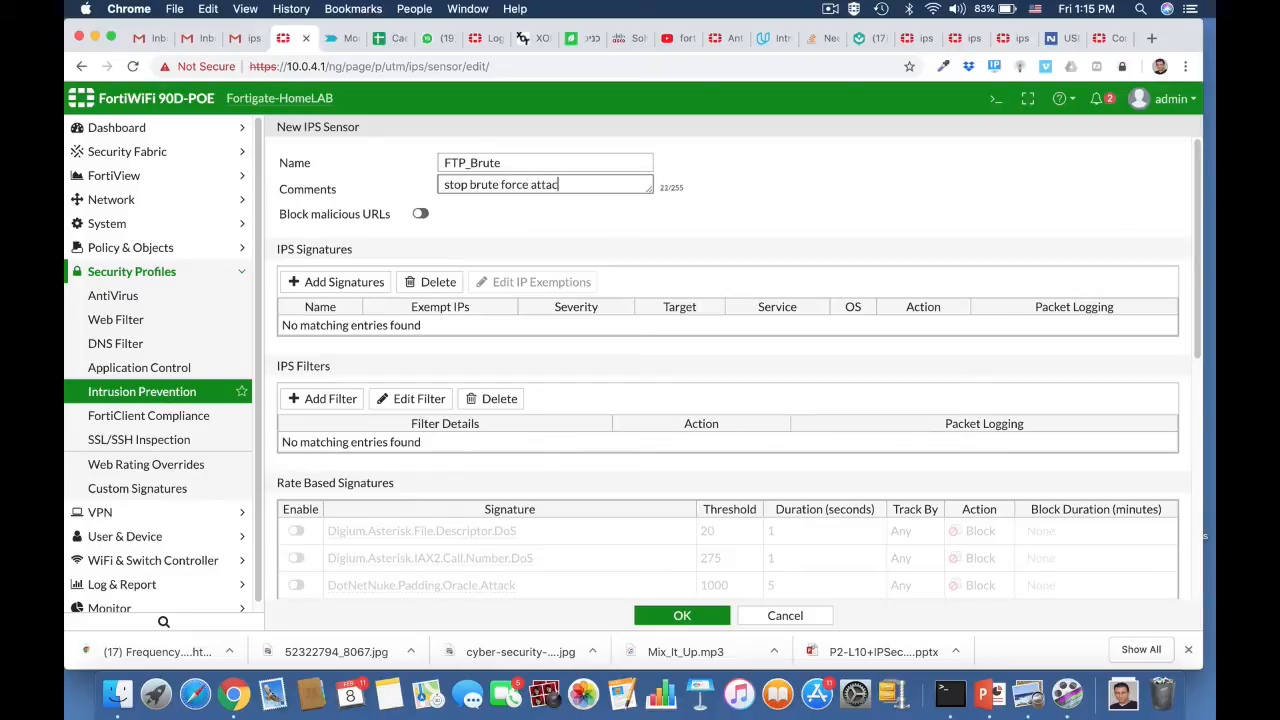
pyautogui.write('ks on FTP server')
# Step: Enable the FTP.Login.Brute.Force rate based signature and set its threshold to 100
pyautogui.scroll(-6, 573, 452)
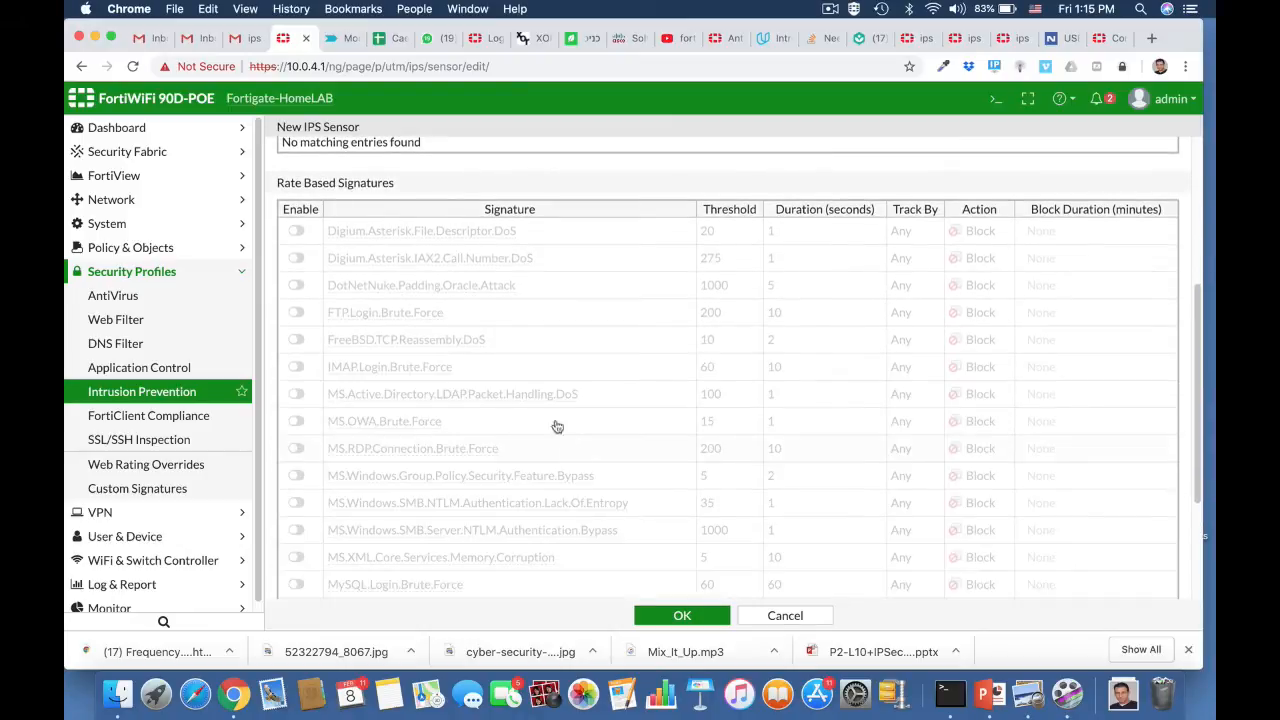
pyautogui.click(297, 312)
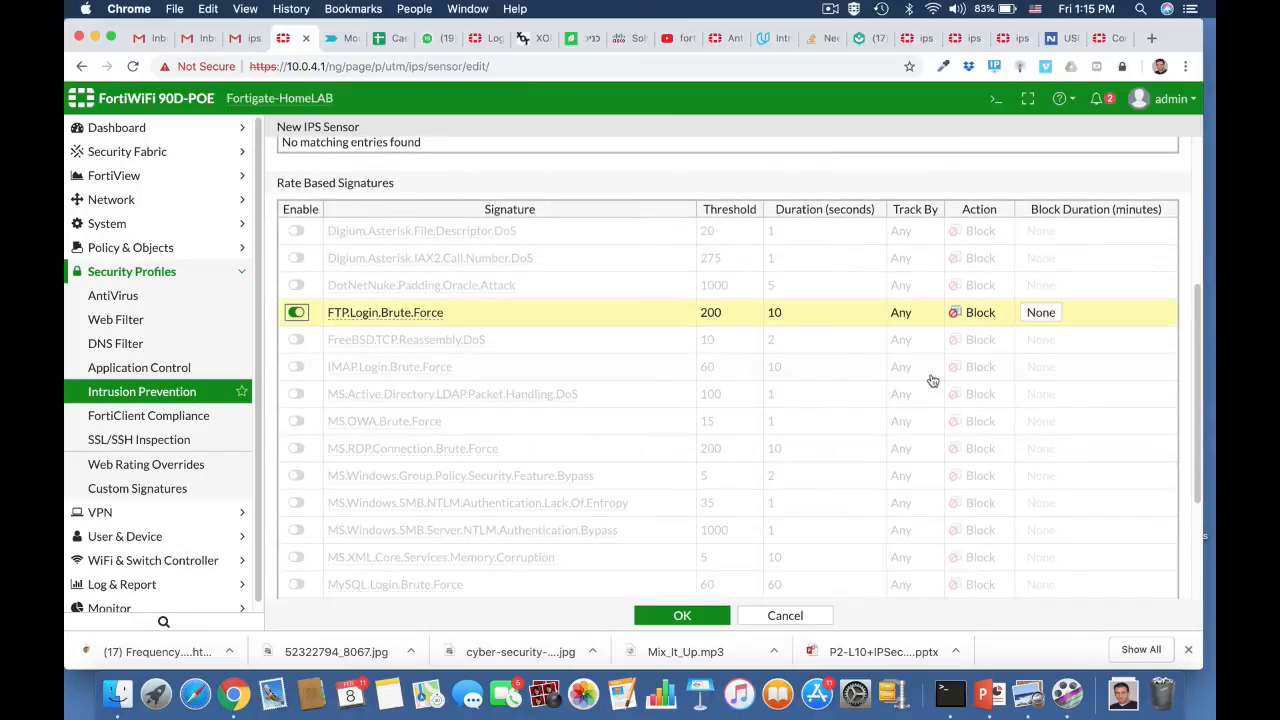
pyautogui.click(718, 314)
pyautogui.click(716, 313)
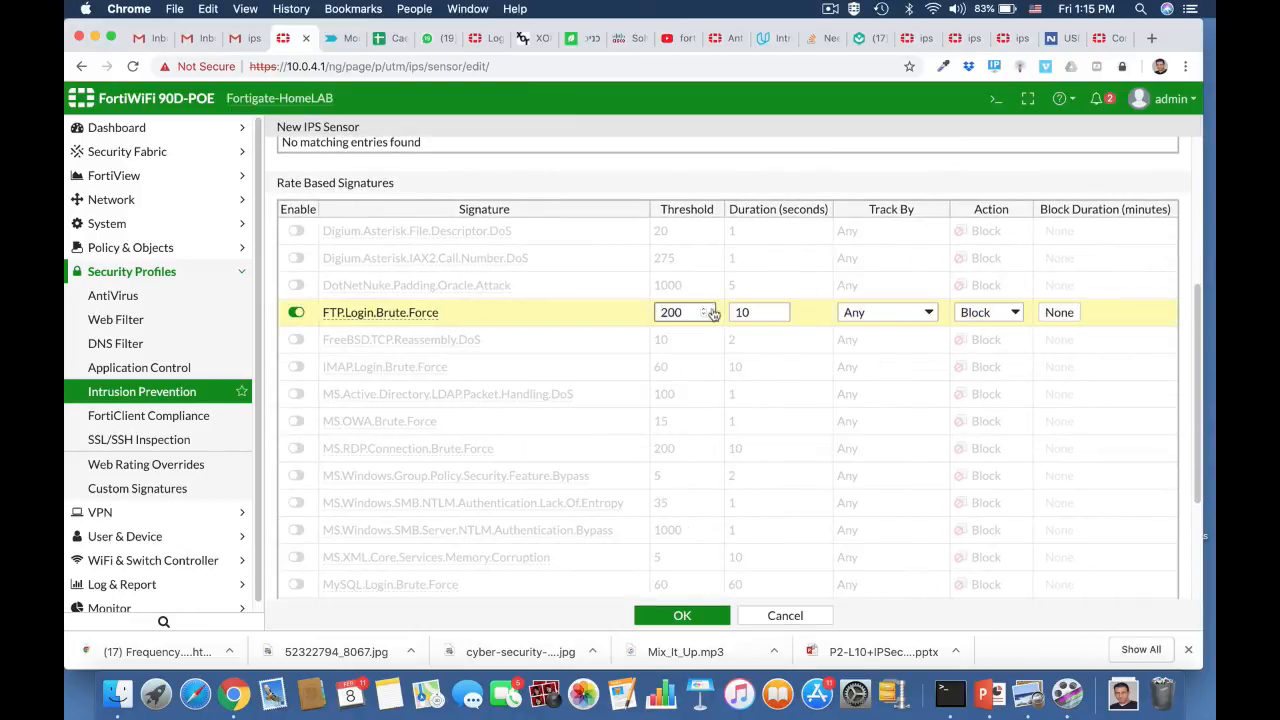
pyautogui.moveTo(670, 313); pyautogui.dragTo(660, 313)
pyautogui.write('1')
# Step: Set the FTP.Login.Brute.Force signature's duration to 5 seconds and save the new sensor
pyautogui.click(749, 313)
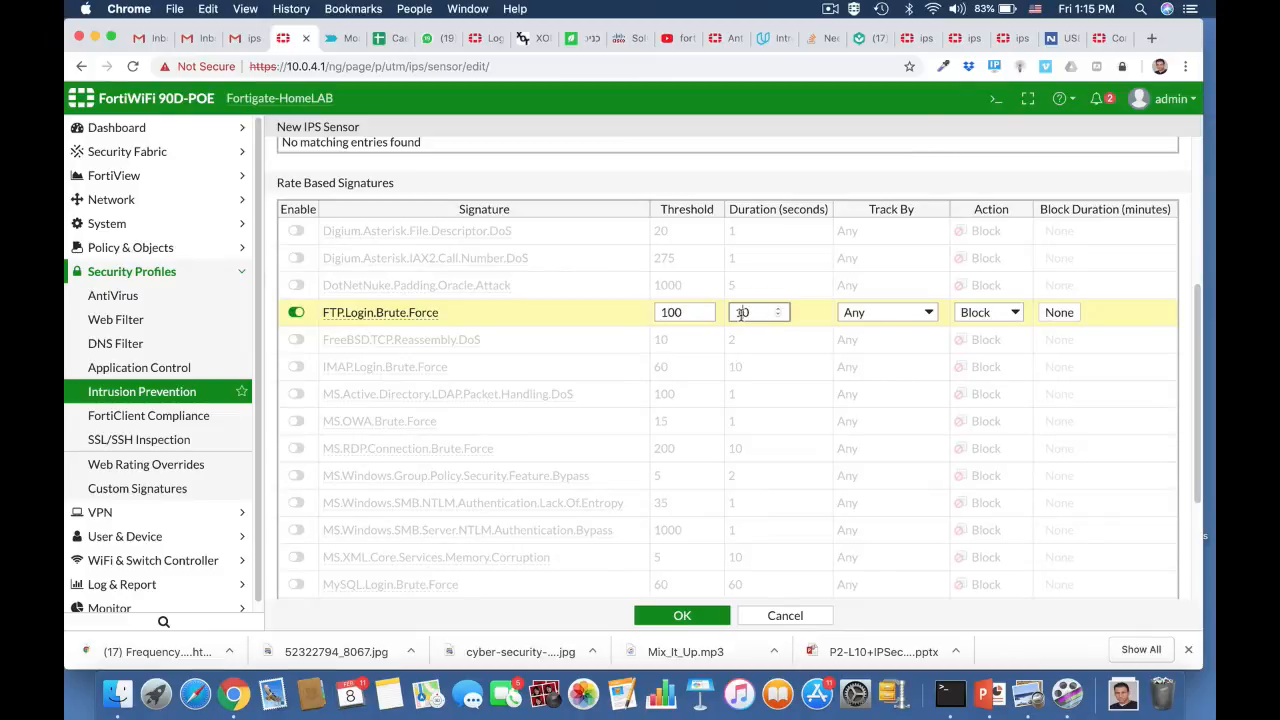
pyautogui.doubleClick(742, 313)
pyautogui.write('5')
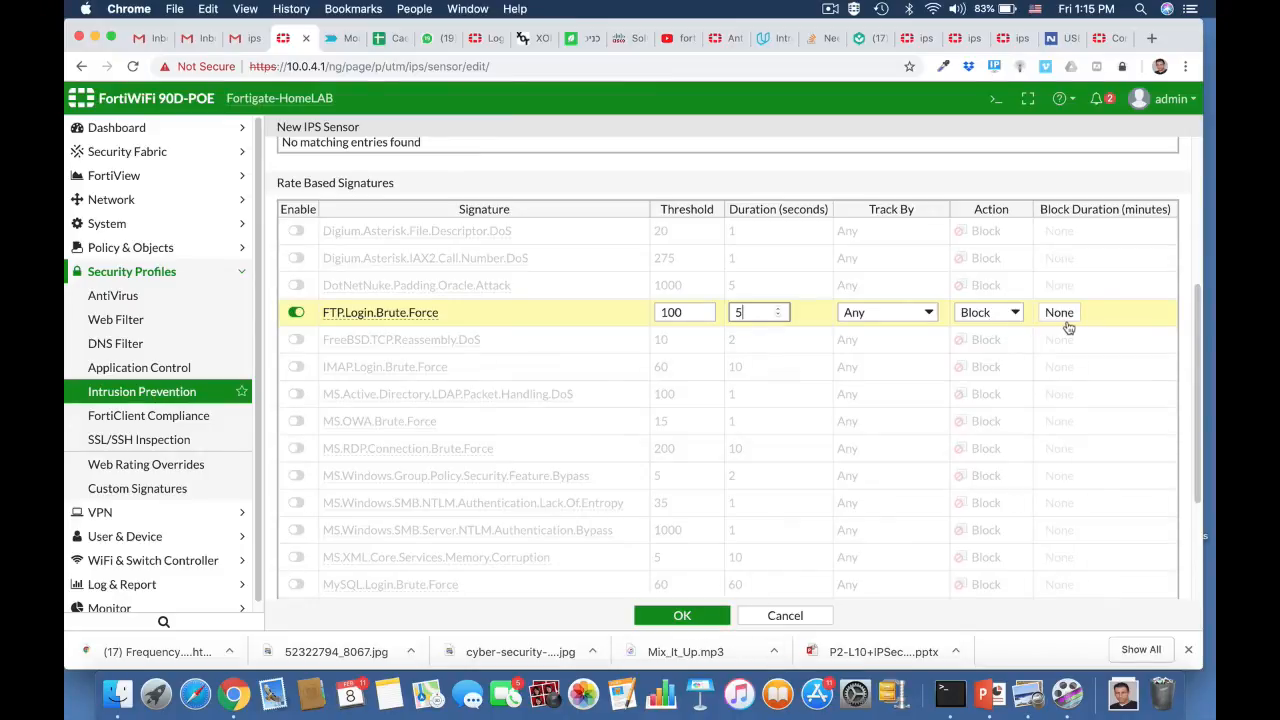
pyautogui.click(678, 616)
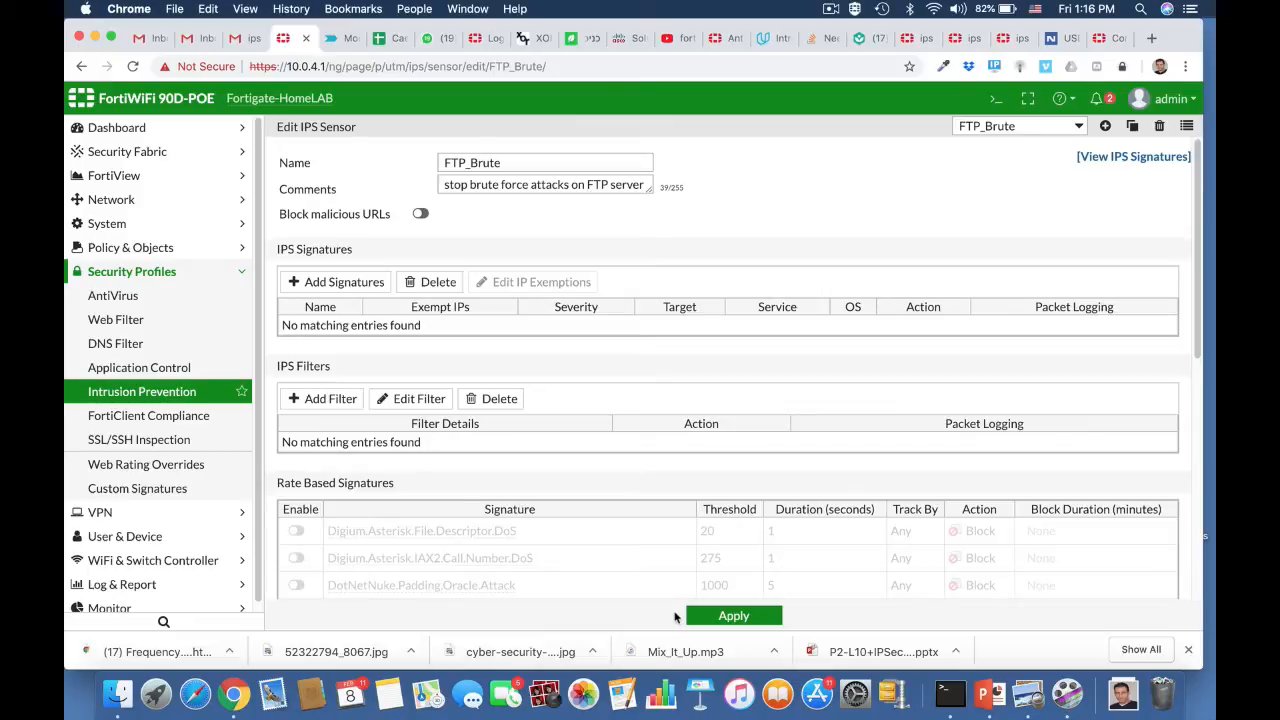
# Step: Open the CLI console and enter the IPS sensor configuration with "config ips sensor"
pyautogui.scroll(-5, 653, 428)
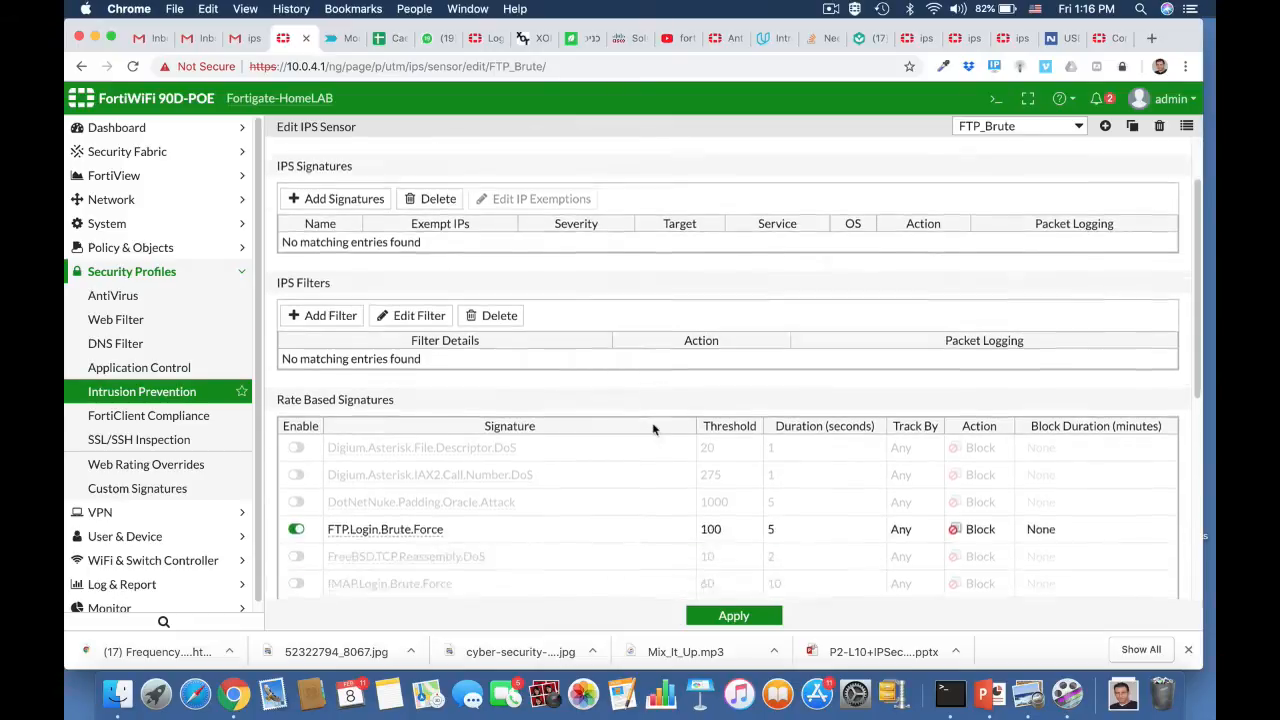
pyautogui.scroll(1, 653, 428)
pyautogui.scroll(4, 653, 430)
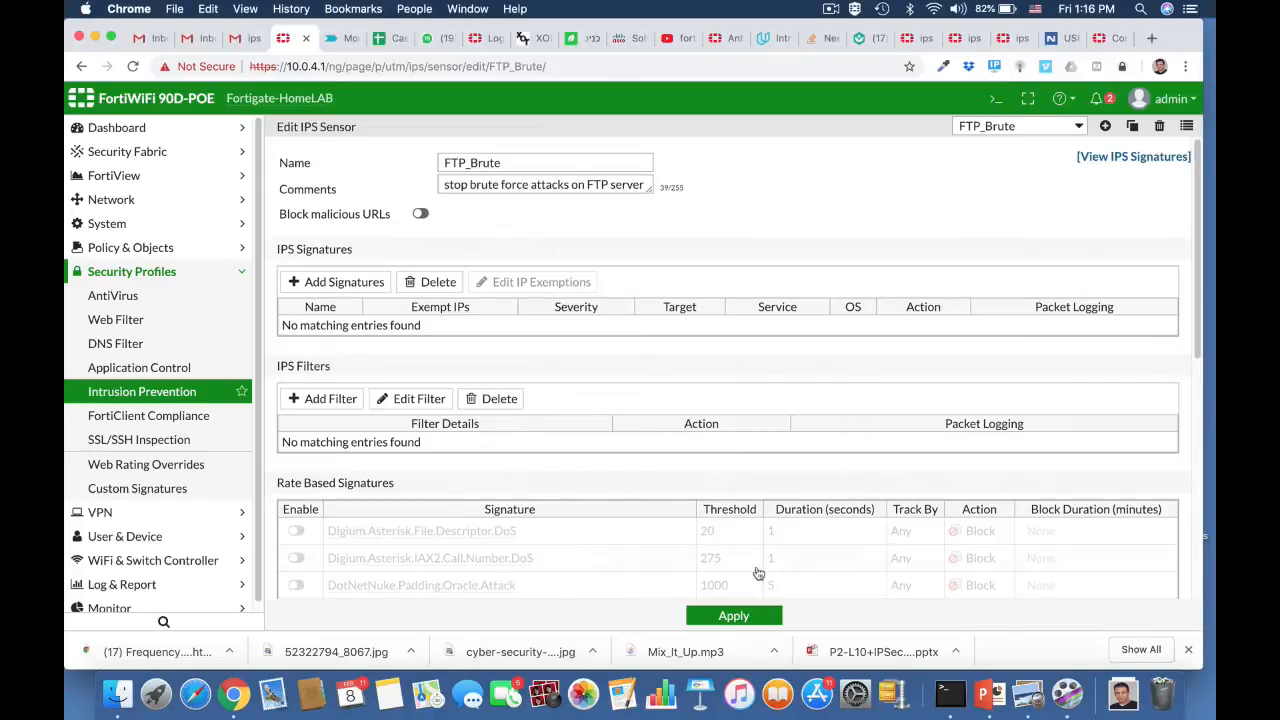
pyautogui.click(995, 98)
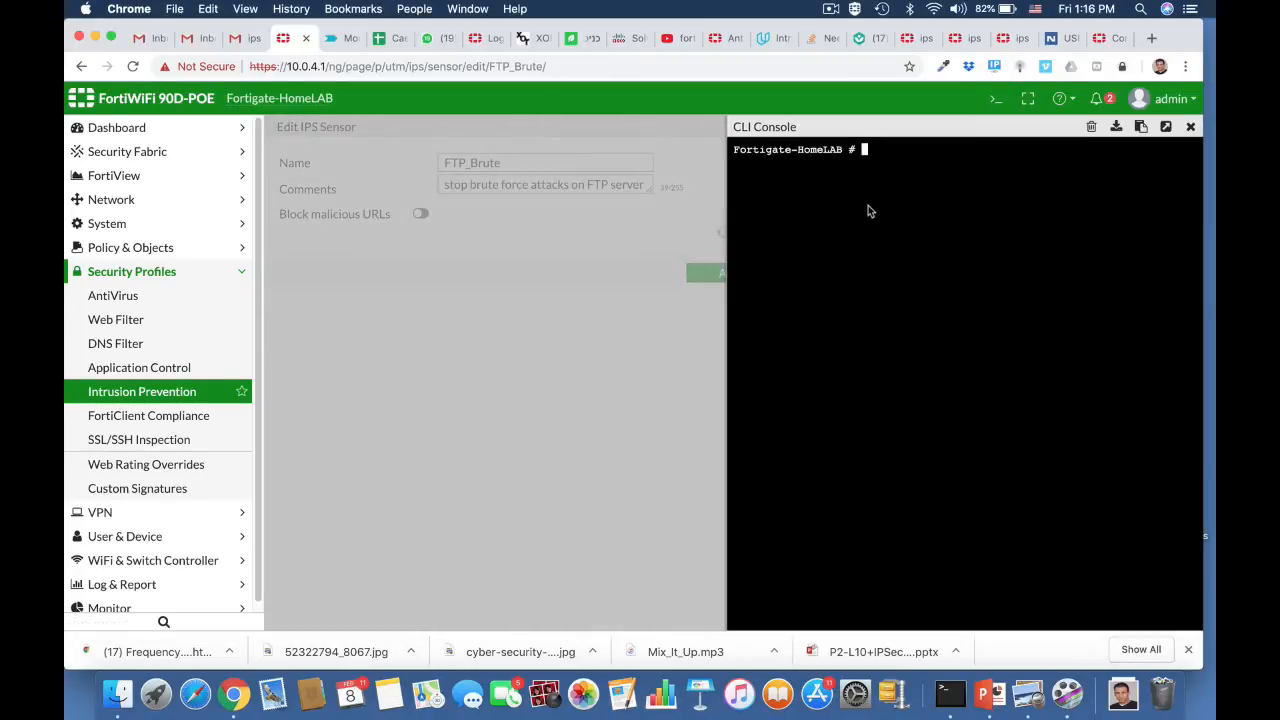
pyautogui.write('confi')
pyautogui.press('Tab')
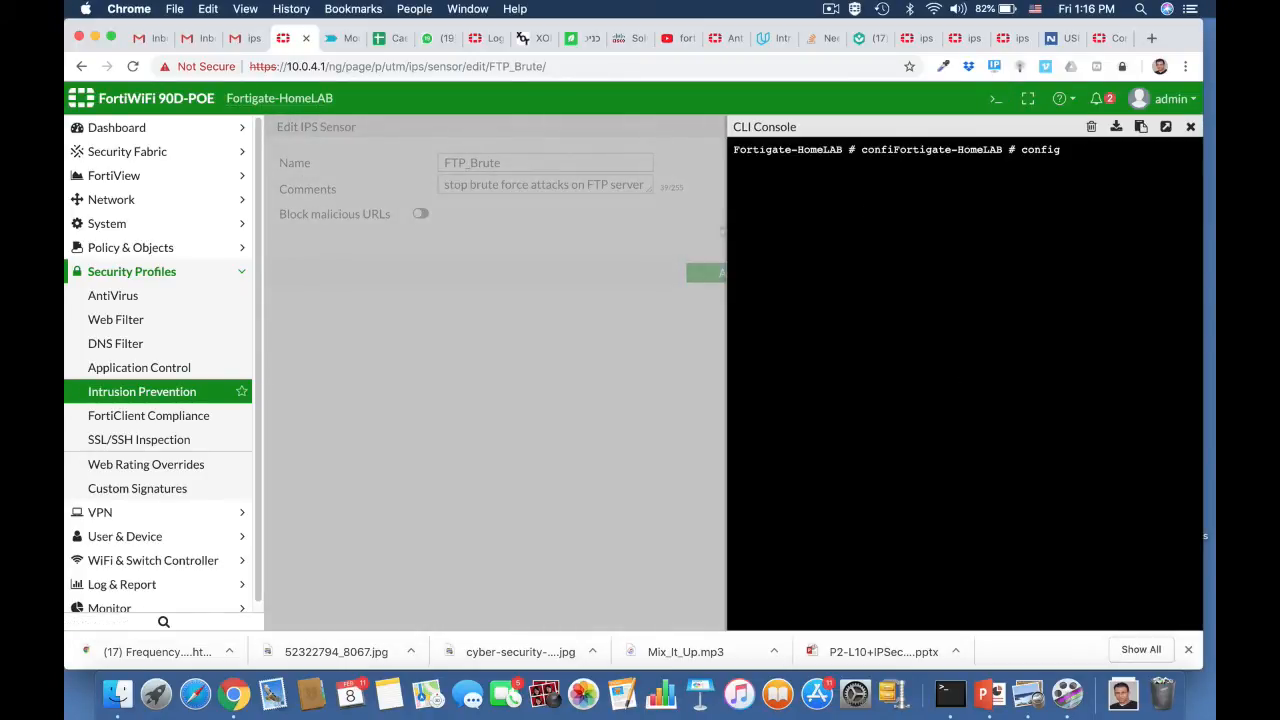
pyautogui.write('ips sensor')
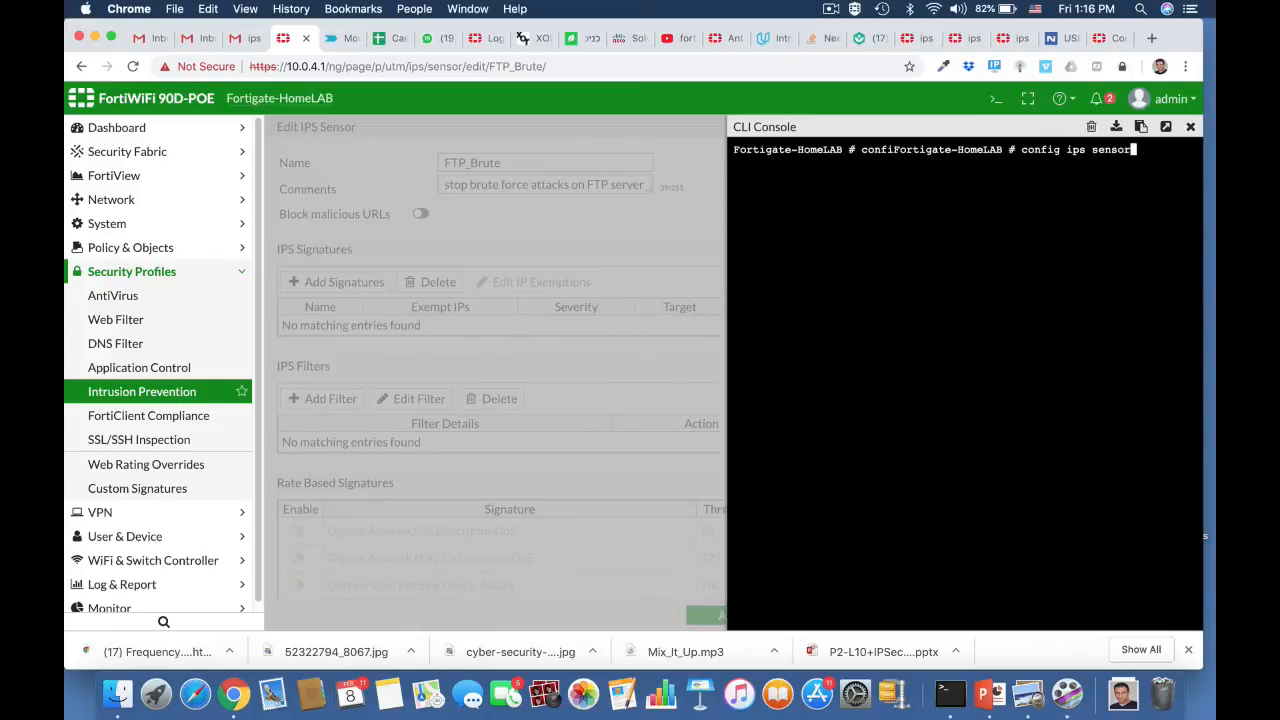
pyautogui.press('Return')
# Step: Enter the FTP_Brute sensor with "edit FTP_Brute" and display its complete configuration with "show full"
pyautogui.write('ed')
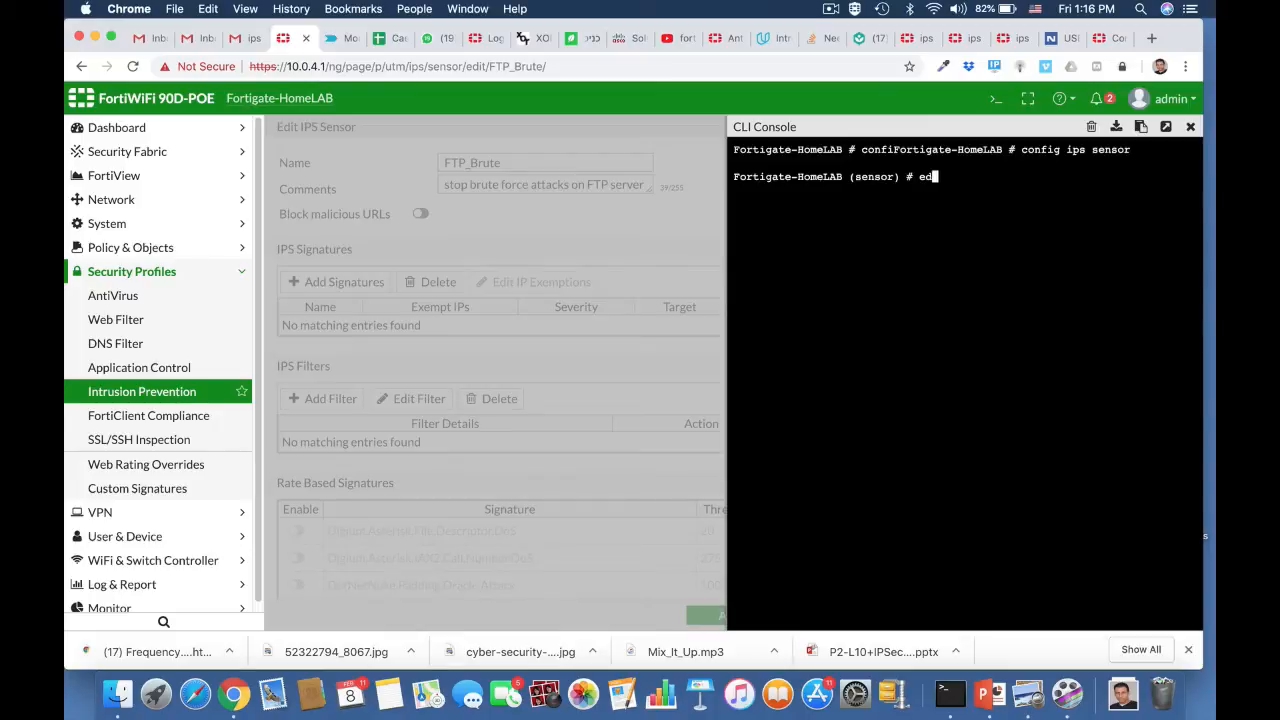
pyautogui.write('it FTP_Brute')
pyautogui.press('Return')
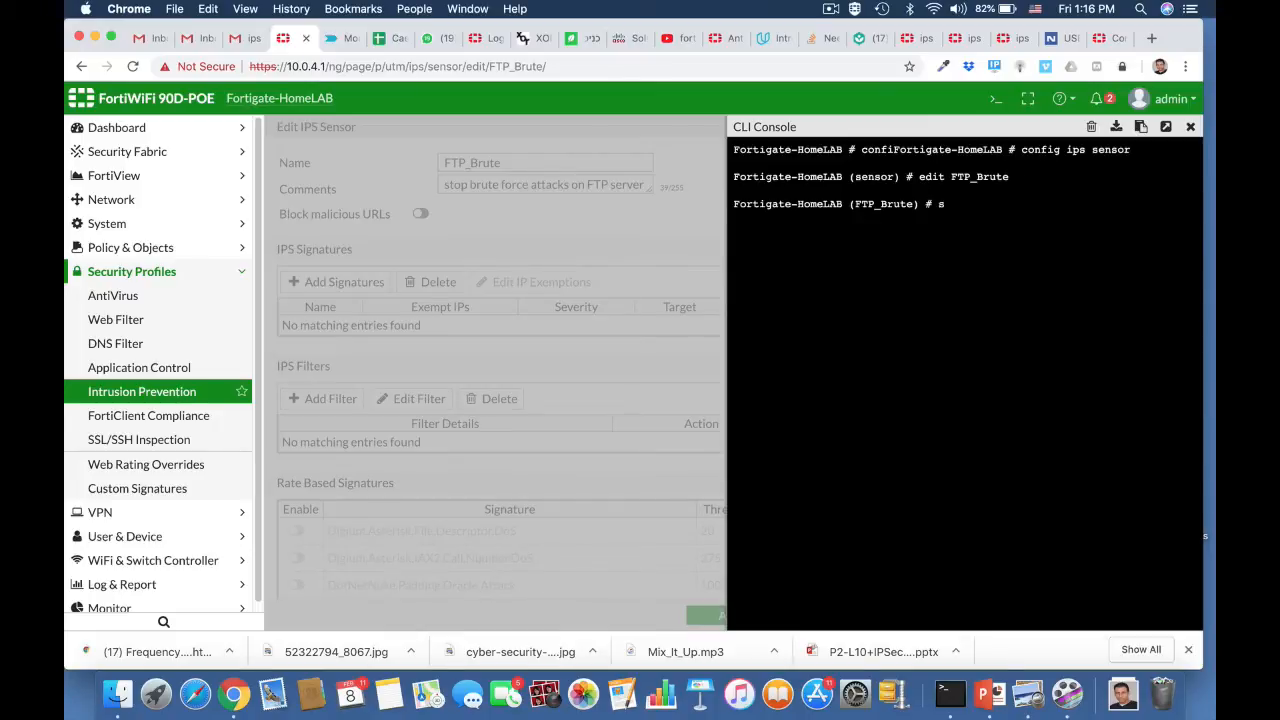
pyautogui.write('show full')
pyautogui.press('Return')
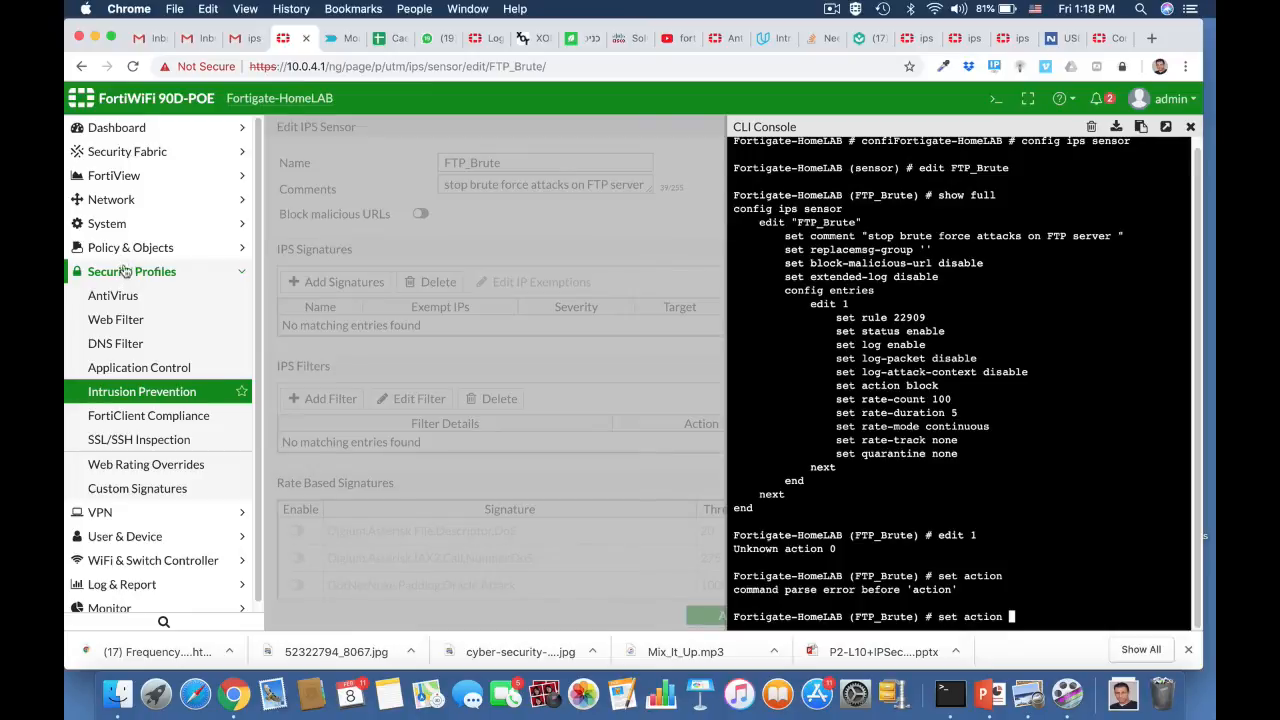
# Step: Edit the ruckus2wan IPv4 policy, enabling IPS with the FTP_Brute sensor
pyautogui.click(120, 249)
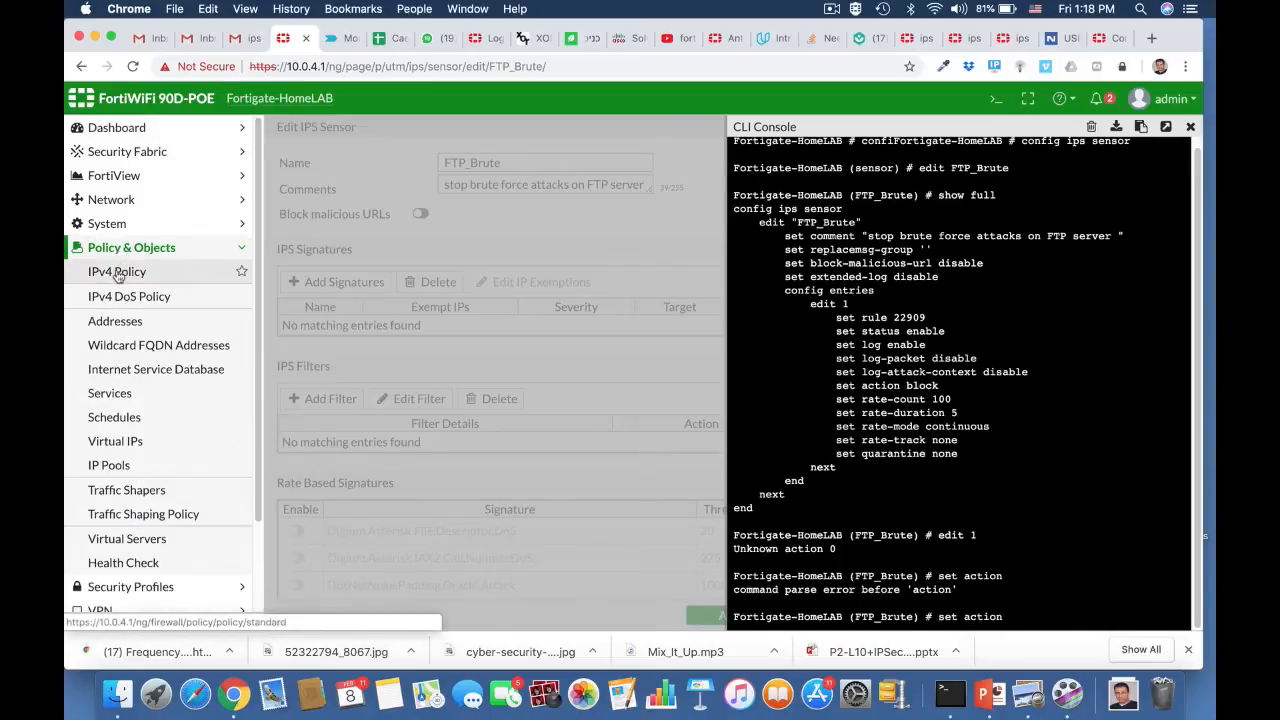
pyautogui.click(118, 271)
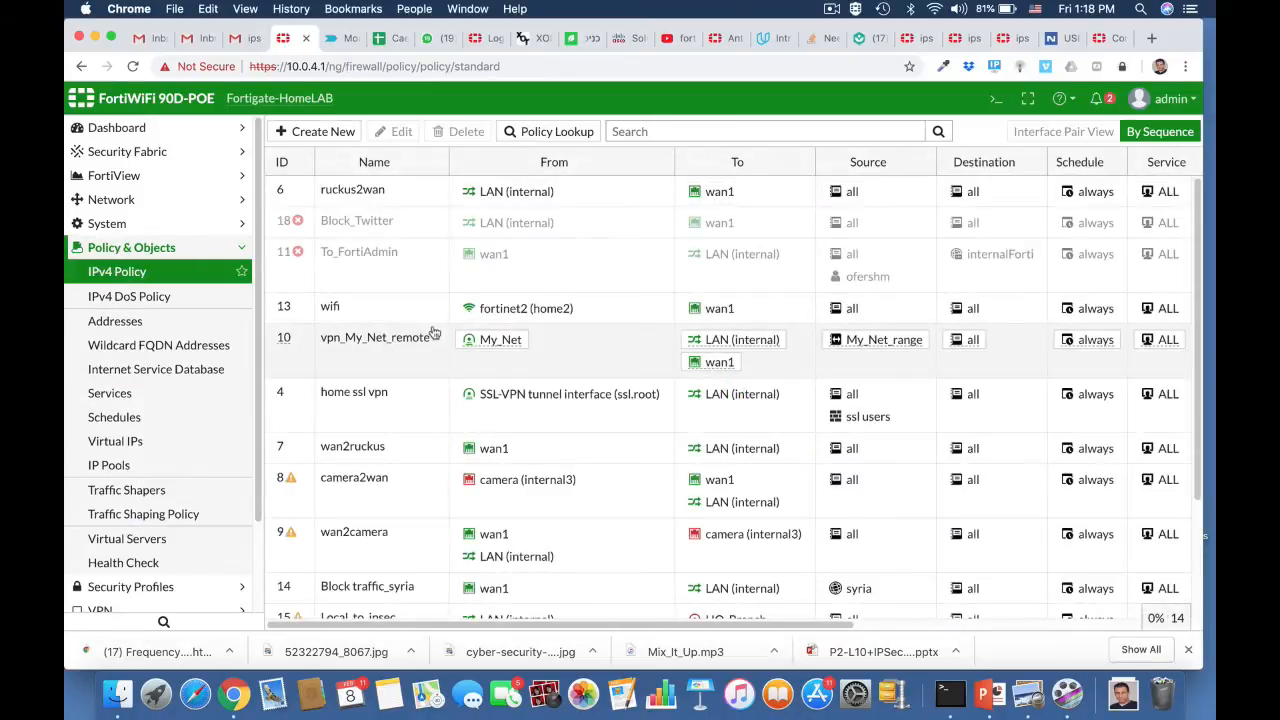
pyautogui.click(392, 190)
pyautogui.click(399, 134)
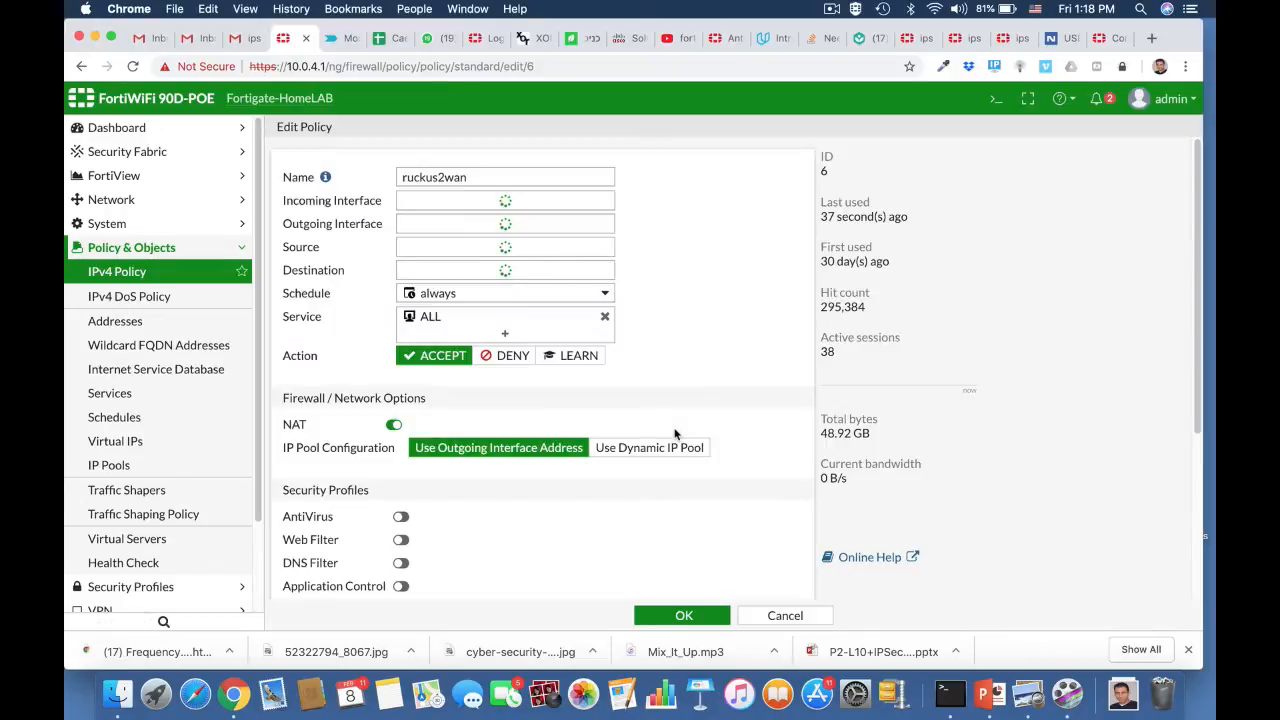
pyautogui.scroll(-5, 675, 434)
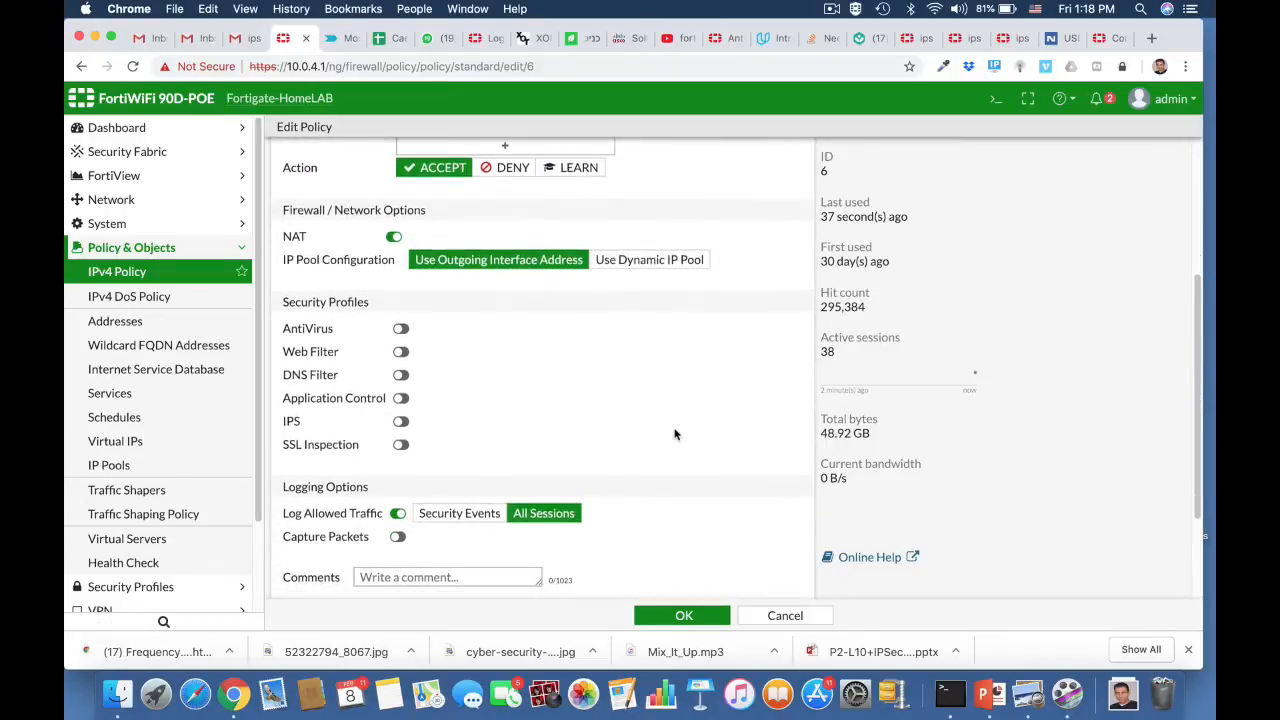
pyautogui.click(401, 422)
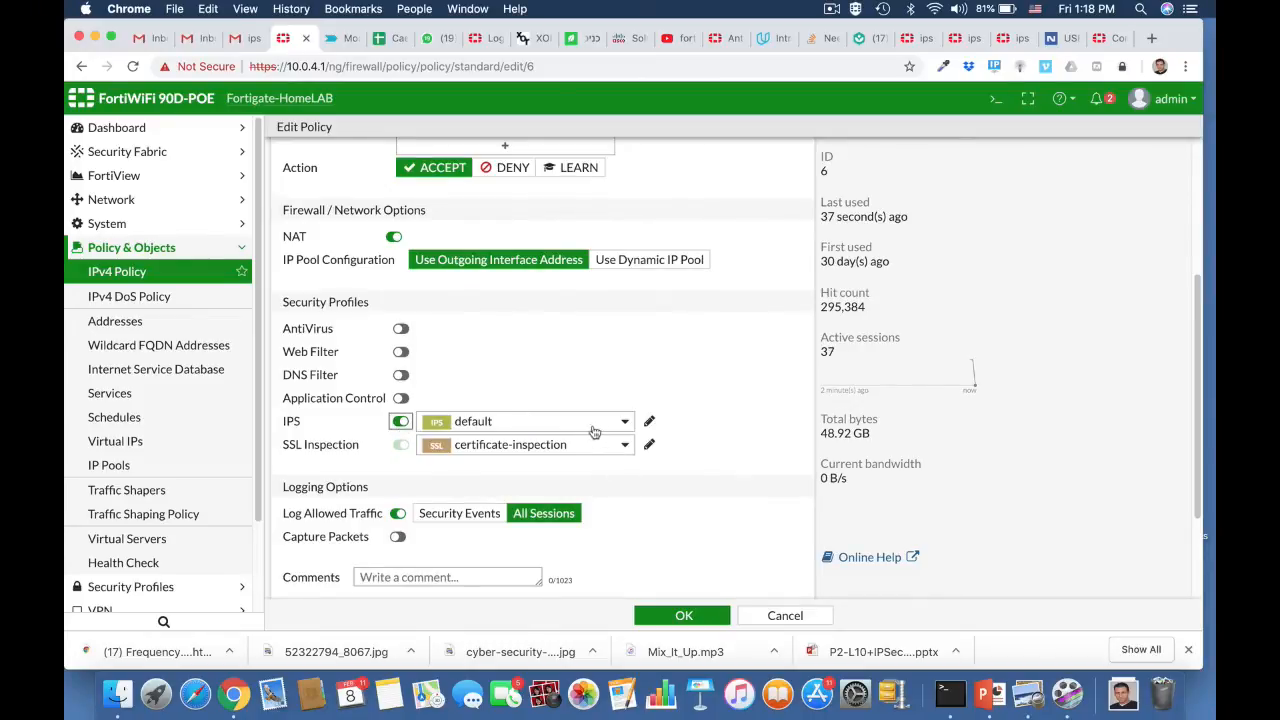
pyautogui.click(594, 424)
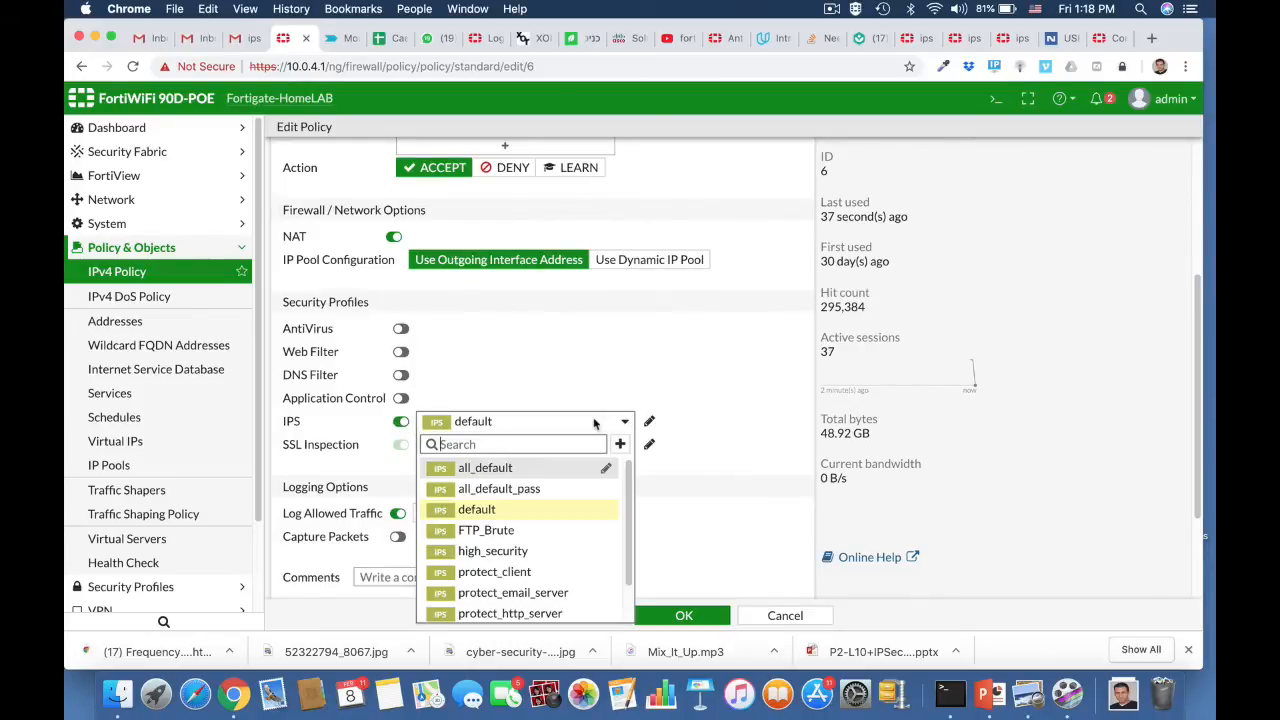
pyautogui.click(515, 530)
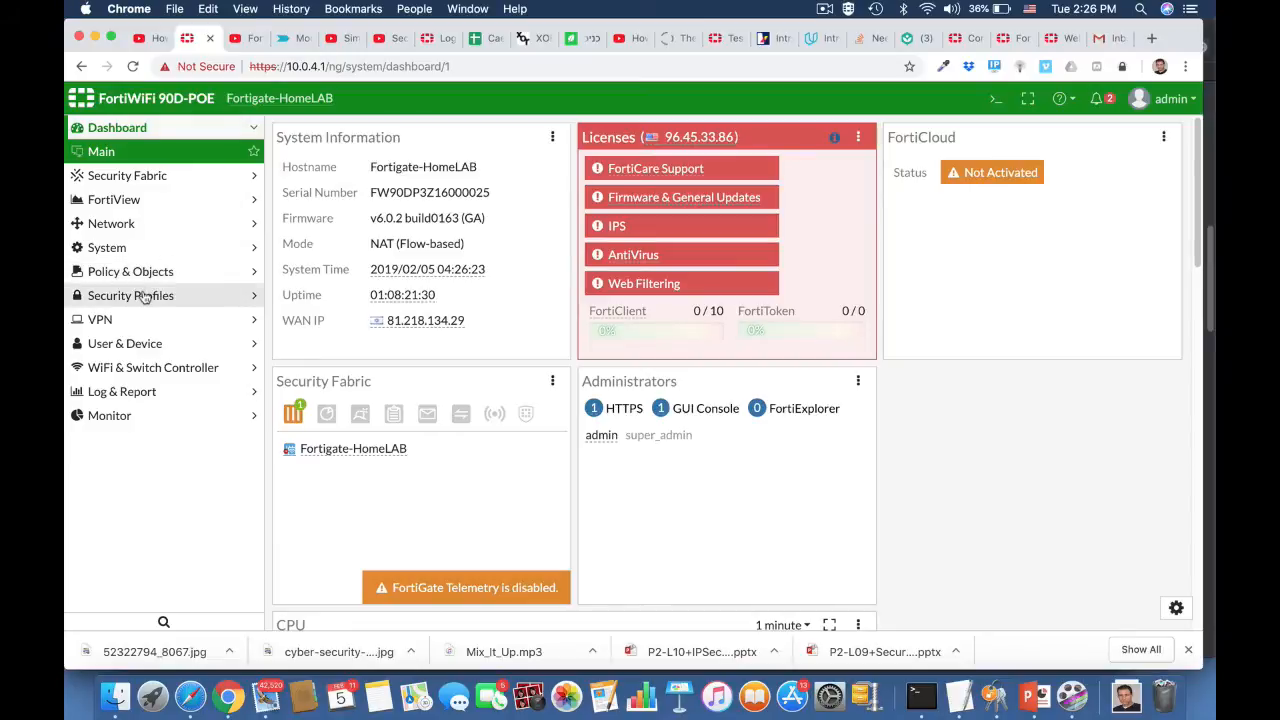
# Step: Create another IPS sensor under Intrusion Prevention and name it "windows Machine"
pyautogui.click(130, 295)
pyautogui.click(130, 393)
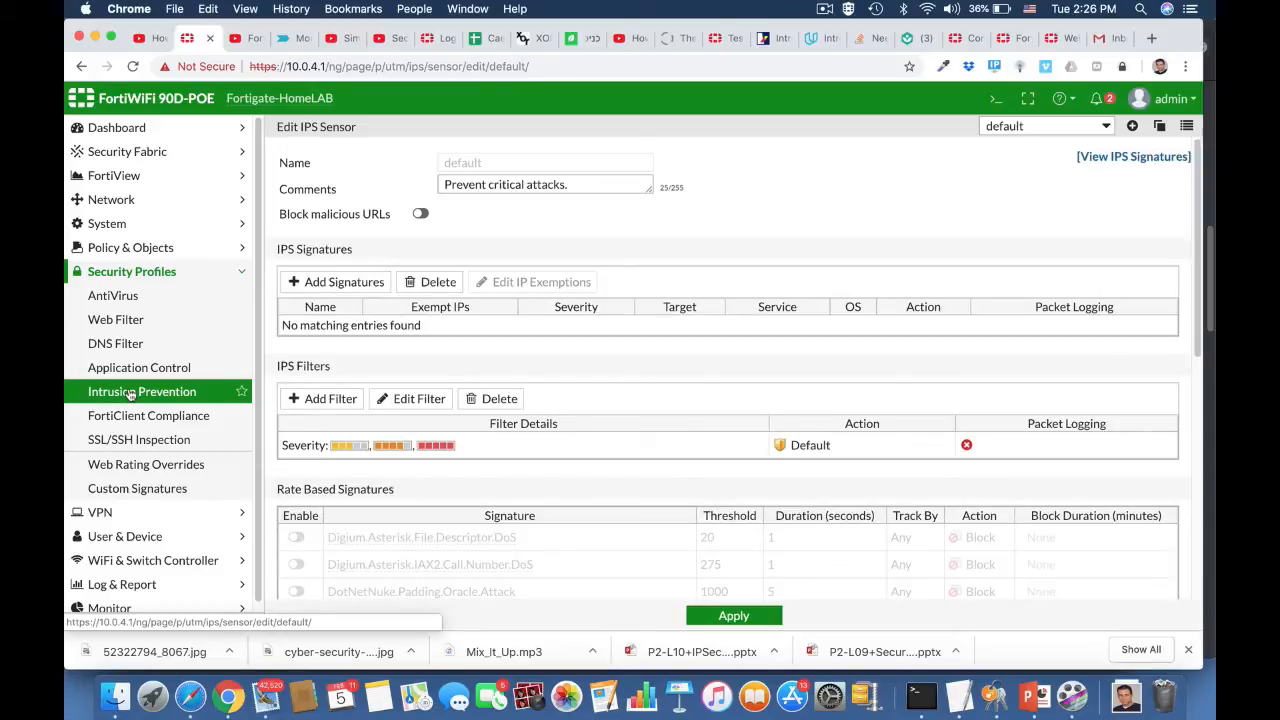
pyautogui.click(1132, 127)
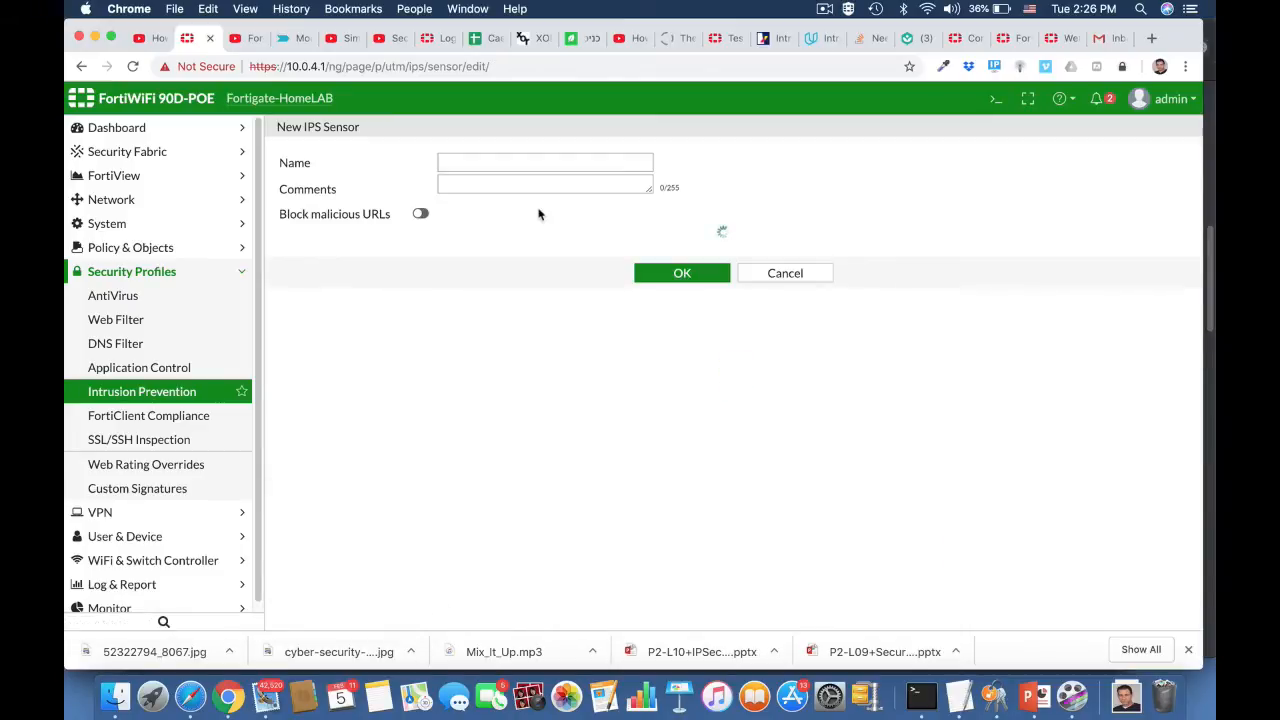
pyautogui.click(471, 162)
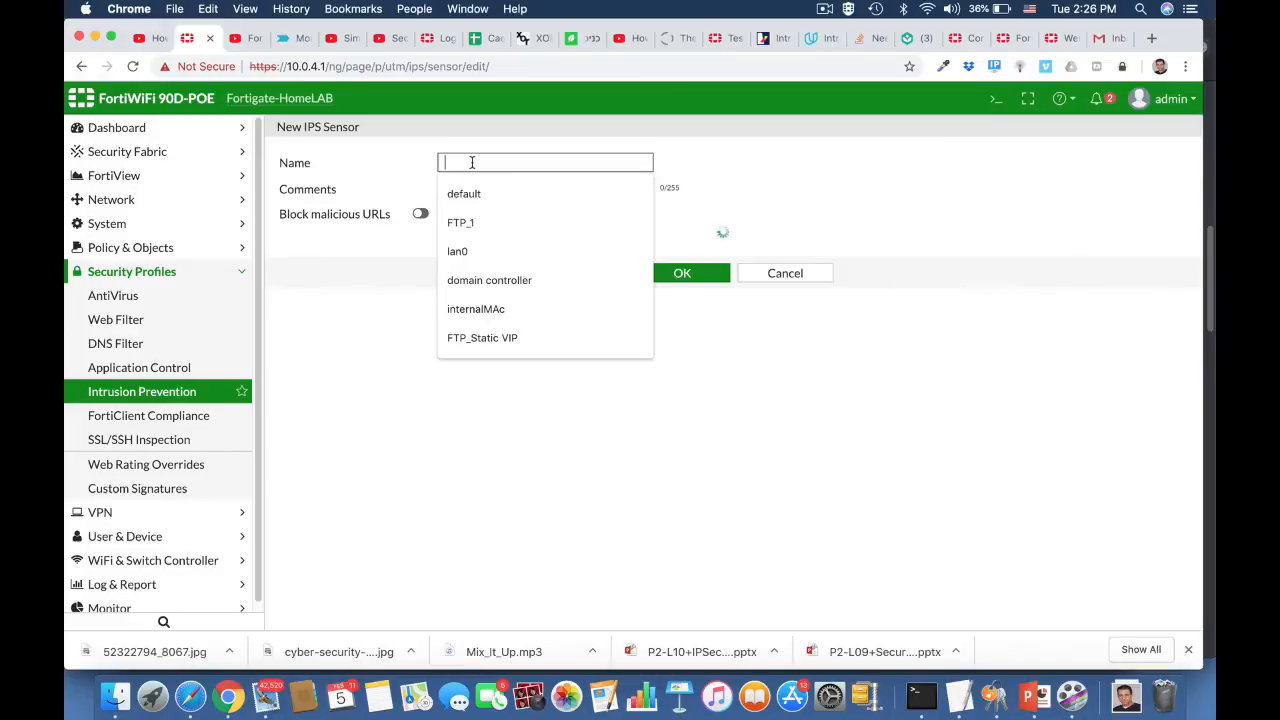
pyautogui.write('window')
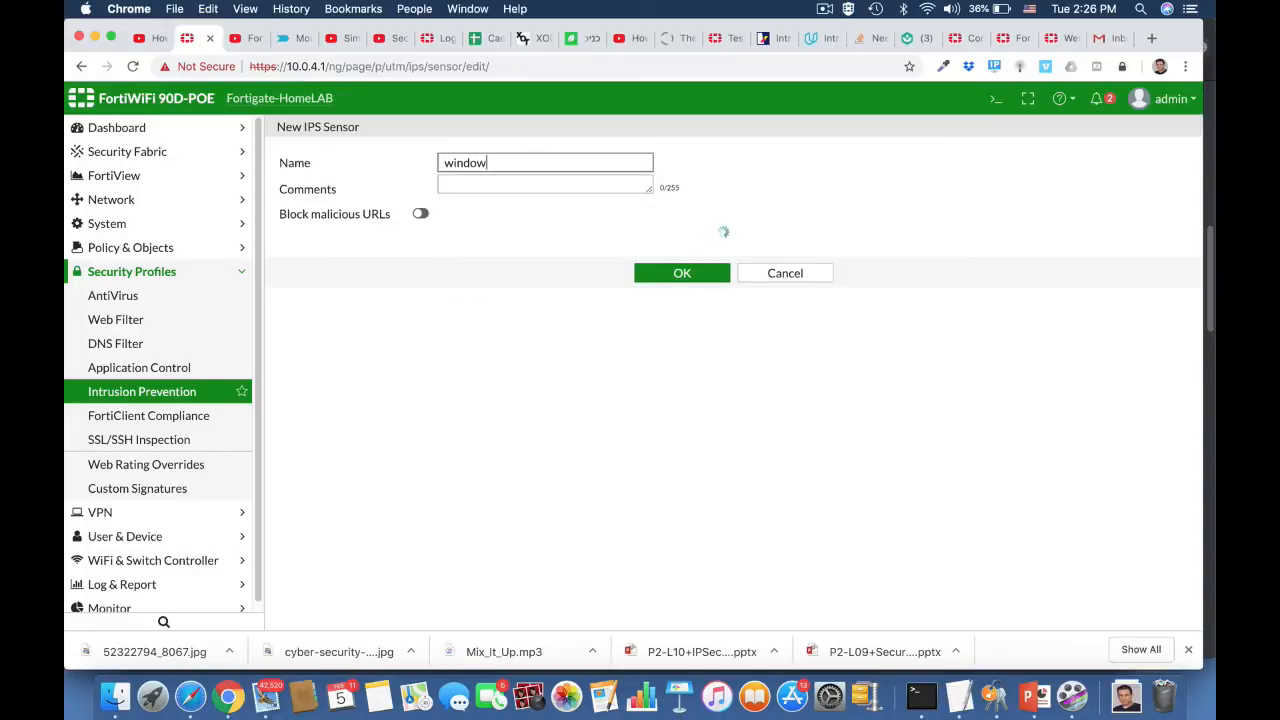
pyautogui.write('s Machine')
# Step: Enter the comment "Block windows threats" for the windows Machine sensor
pyautogui.click(489, 190)
pyautogui.write('Blo')
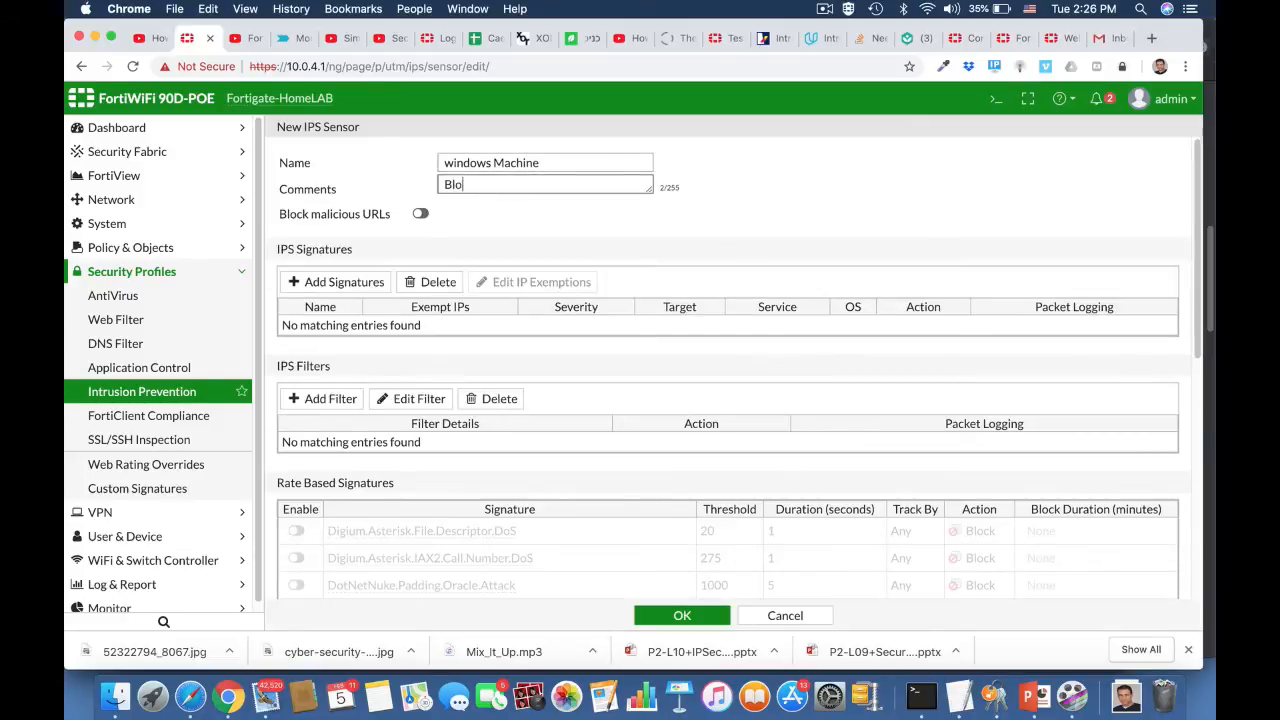
pyautogui.write('ck windows threats')
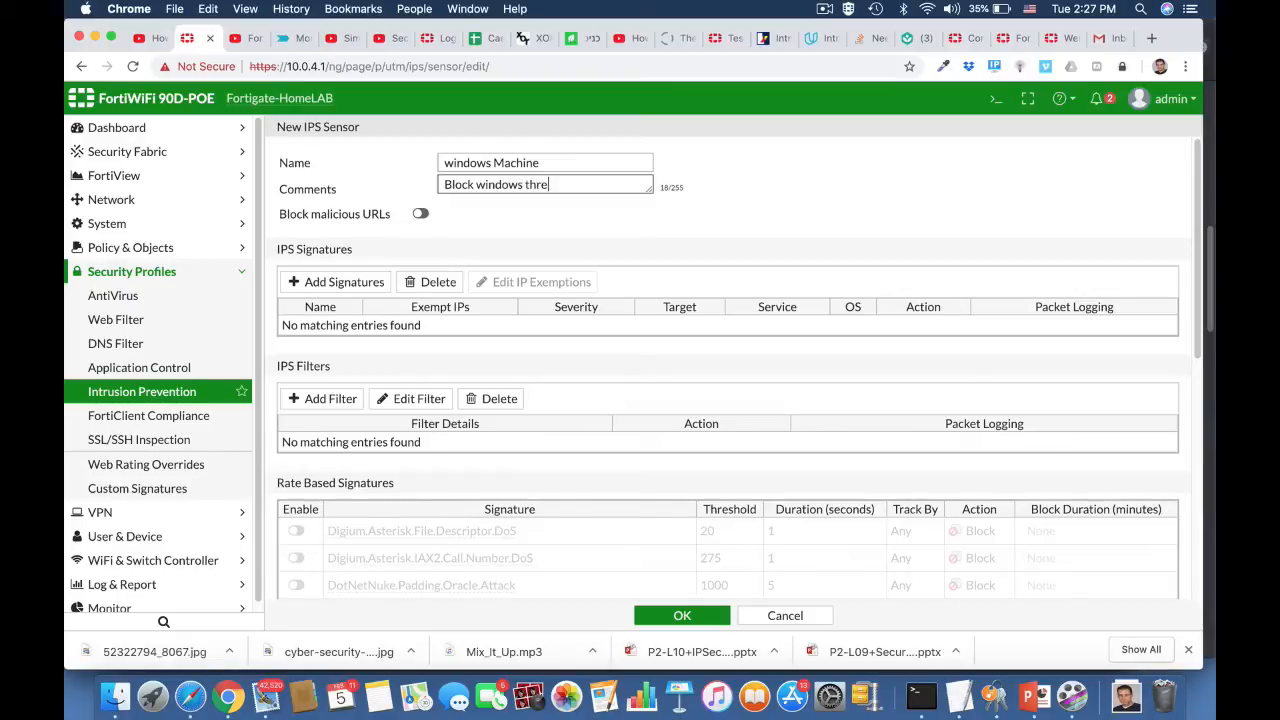
# Step: Start a new IPS filter for the windows Machine sensor and restrict its OS to Windows
pyautogui.click(331, 399)
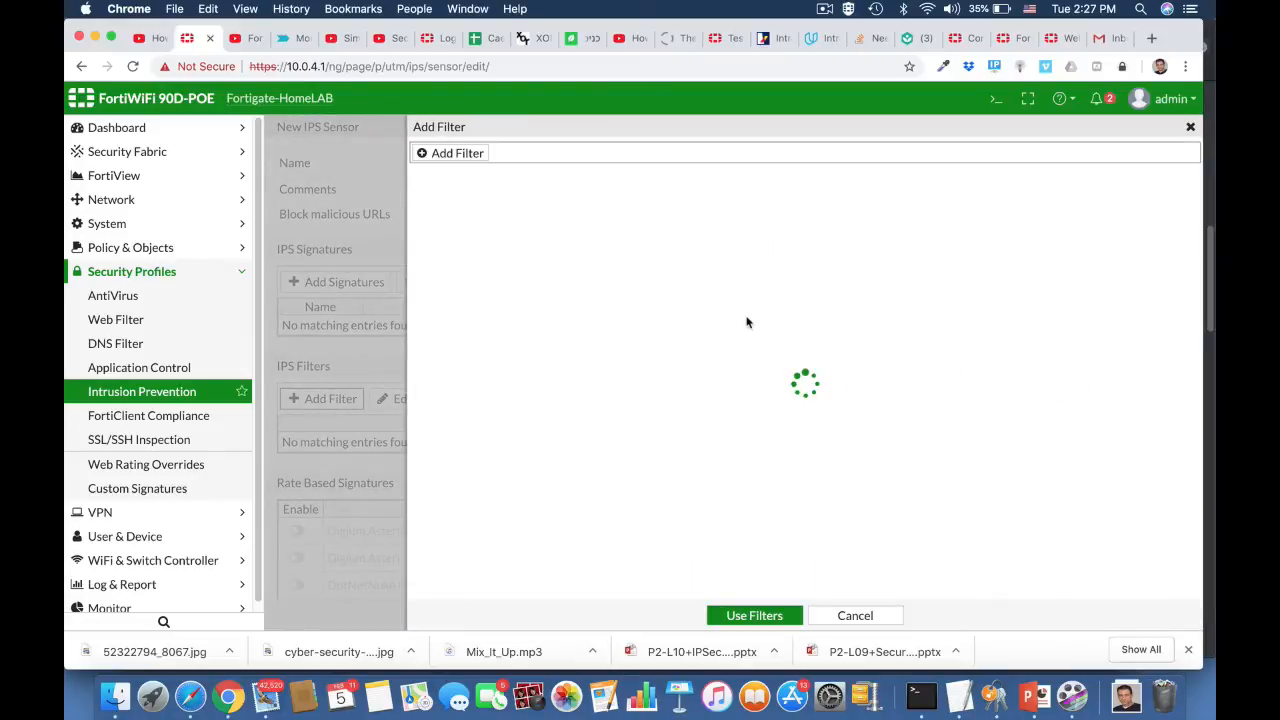
pyautogui.click(470, 162)
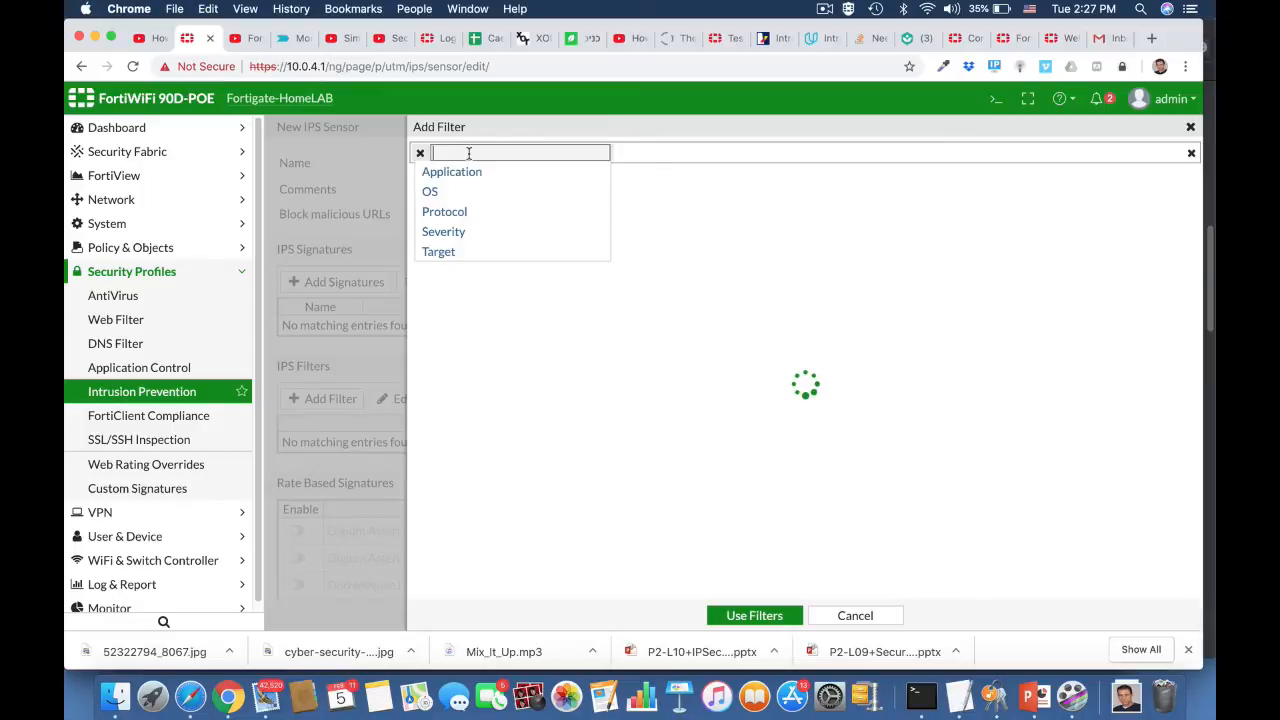
pyautogui.click(431, 193)
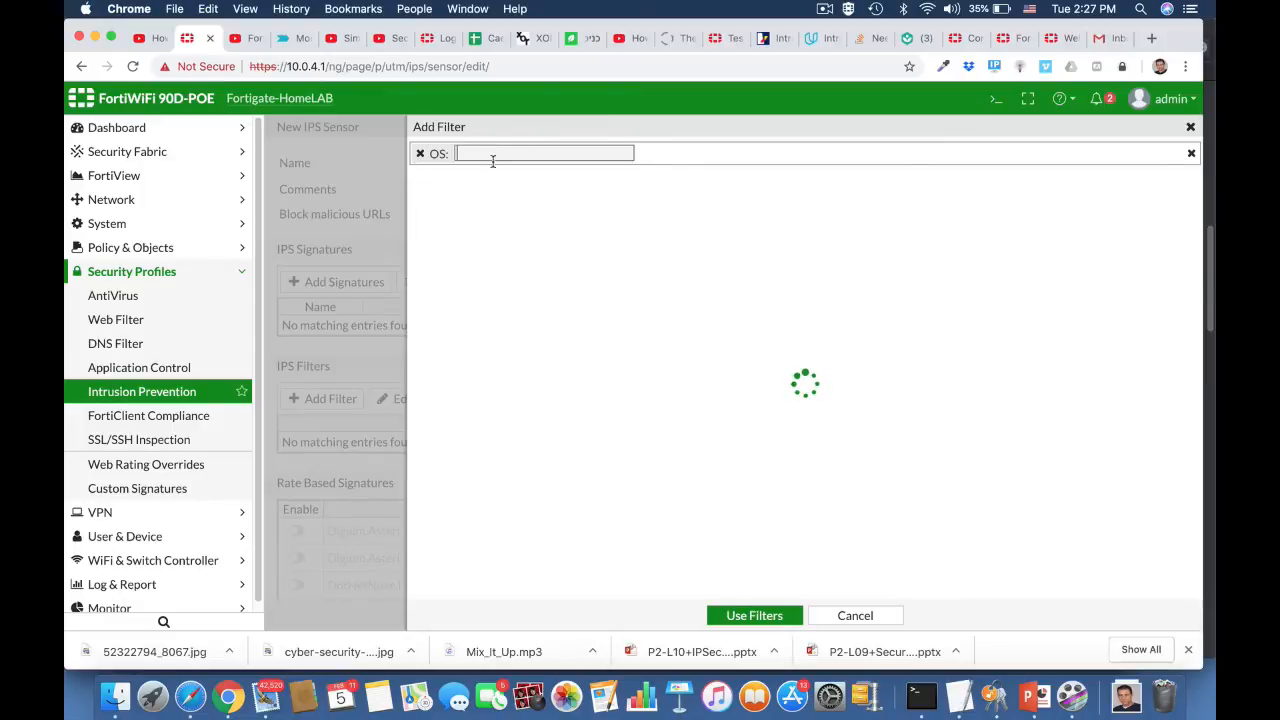
pyautogui.write('wind')
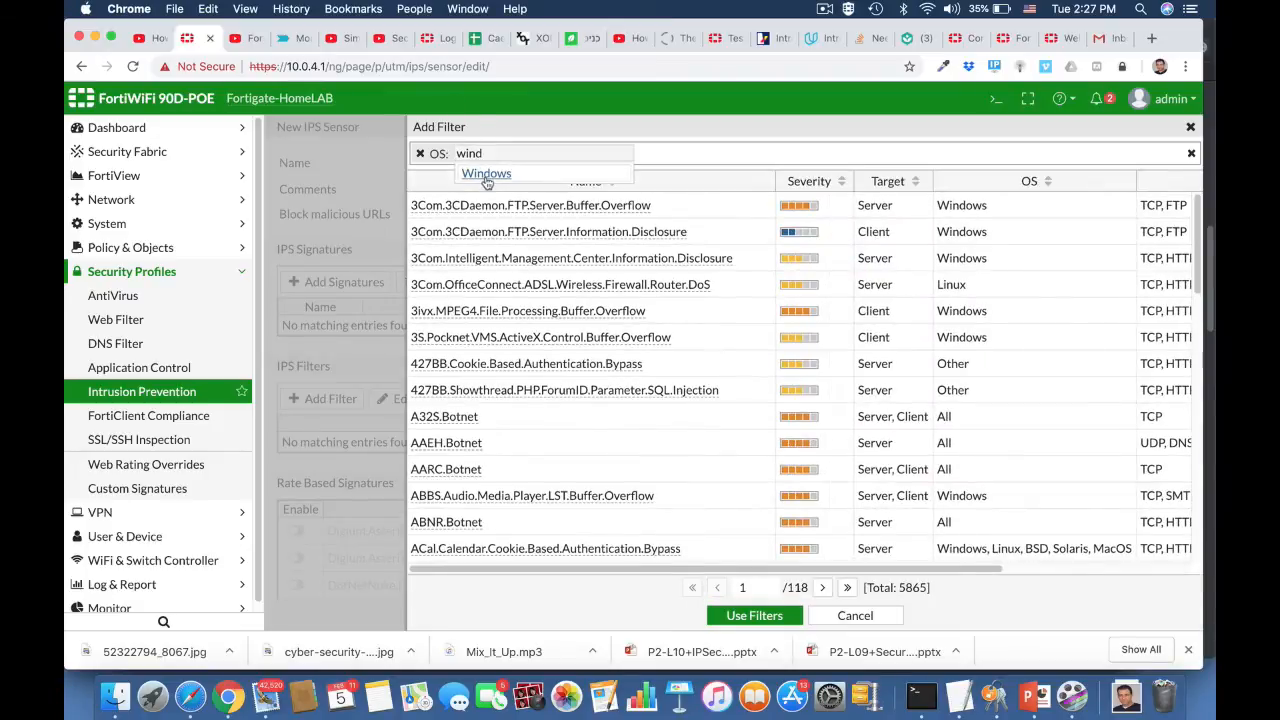
pyautogui.click(486, 175)
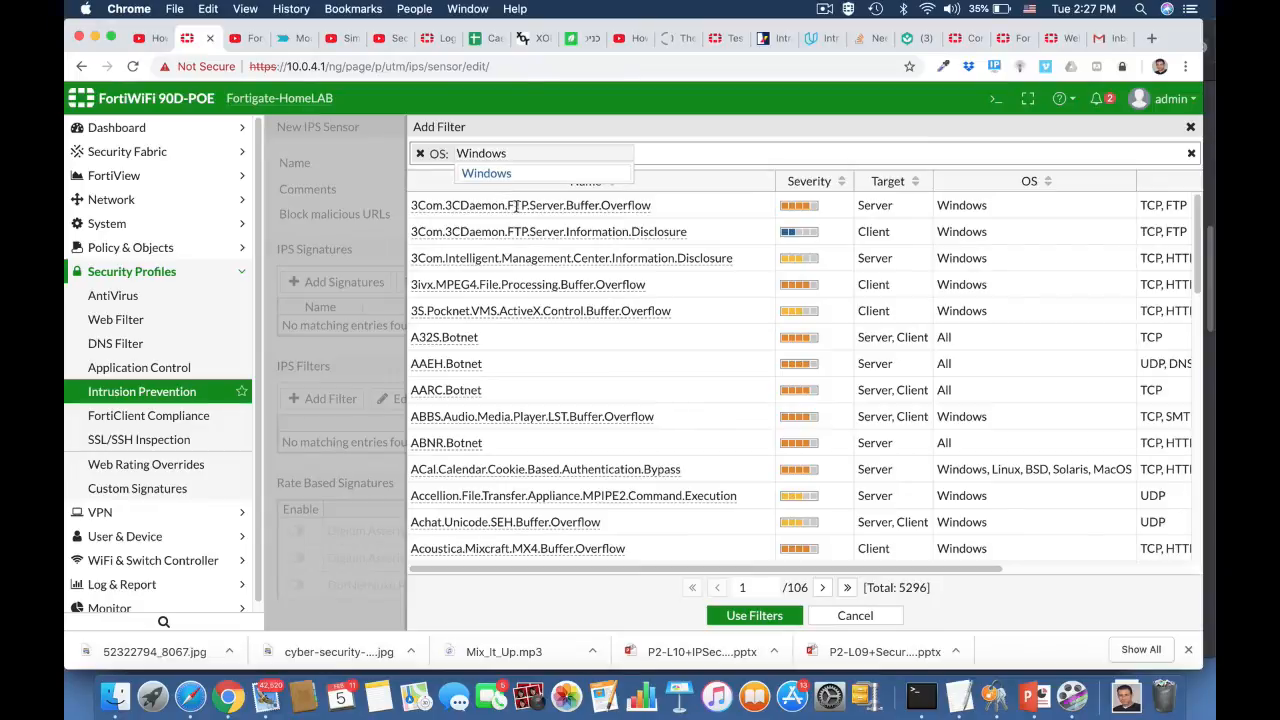
# Step: Add the High and Critical severity levels to the IPS filter
pyautogui.click(641, 157)
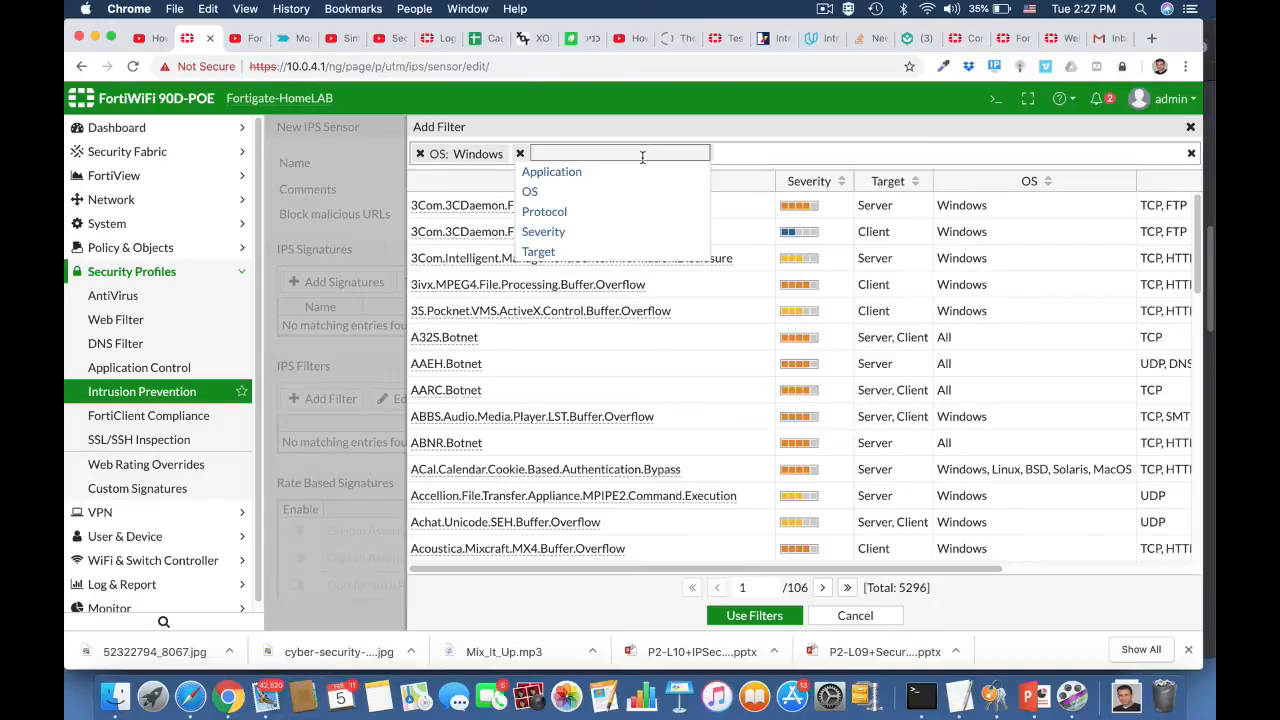
pyautogui.click(550, 234)
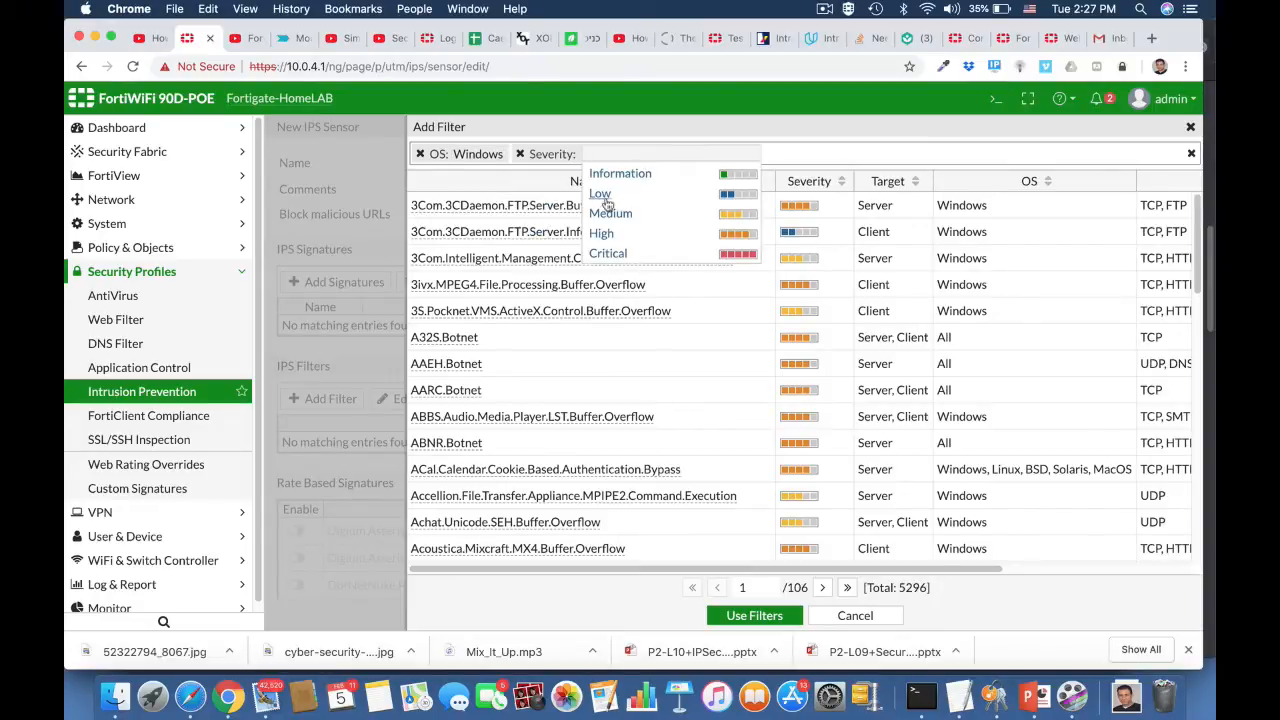
pyautogui.click(601, 233)
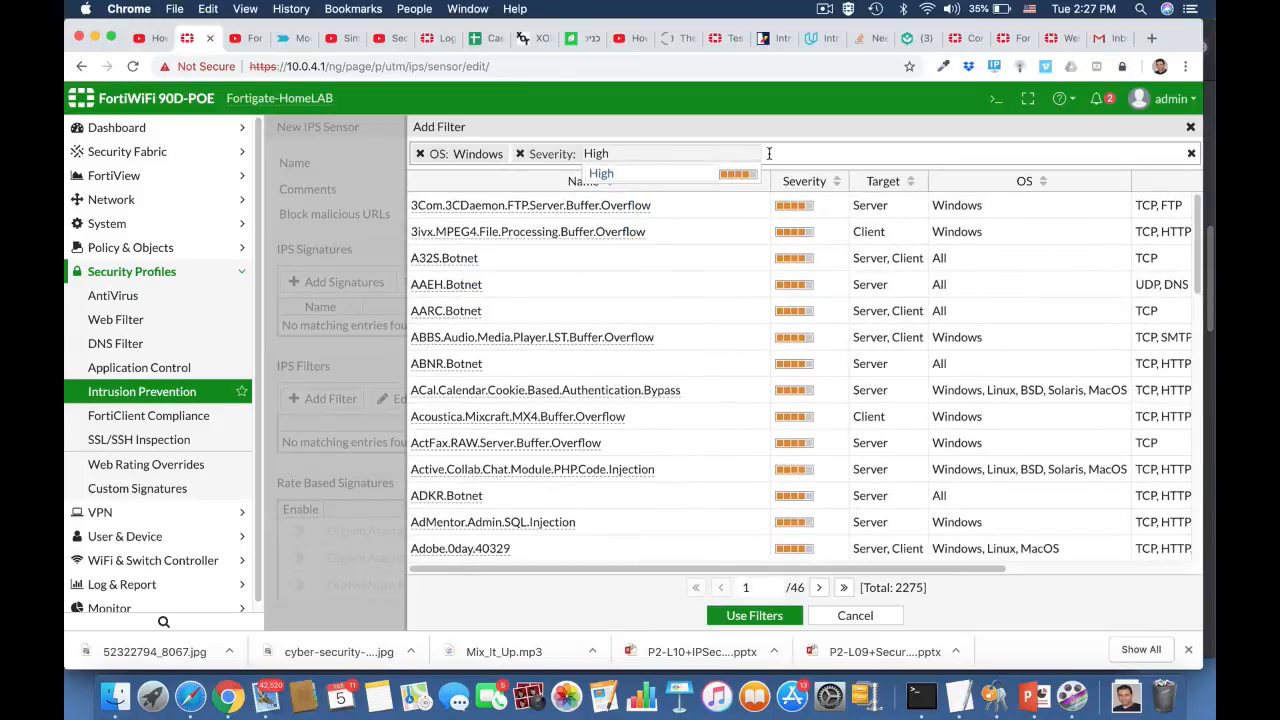
pyautogui.click(769, 153)
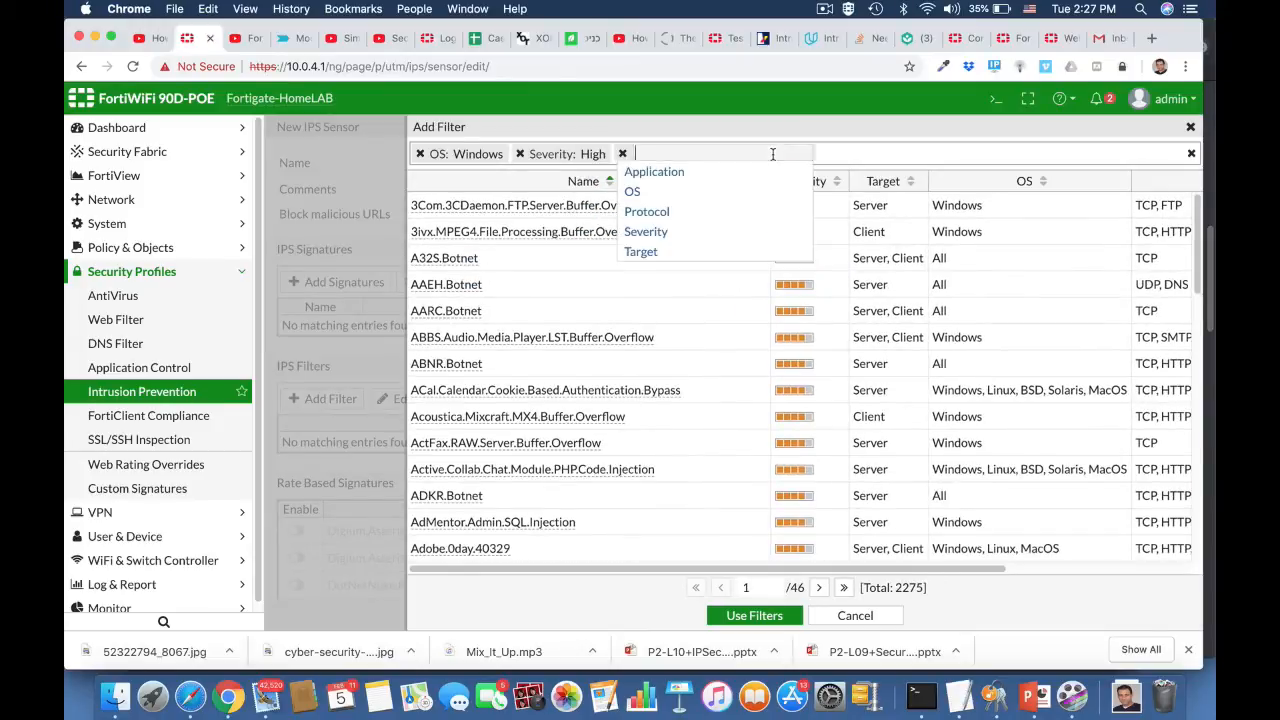
pyautogui.click(664, 233)
pyautogui.click(706, 234)
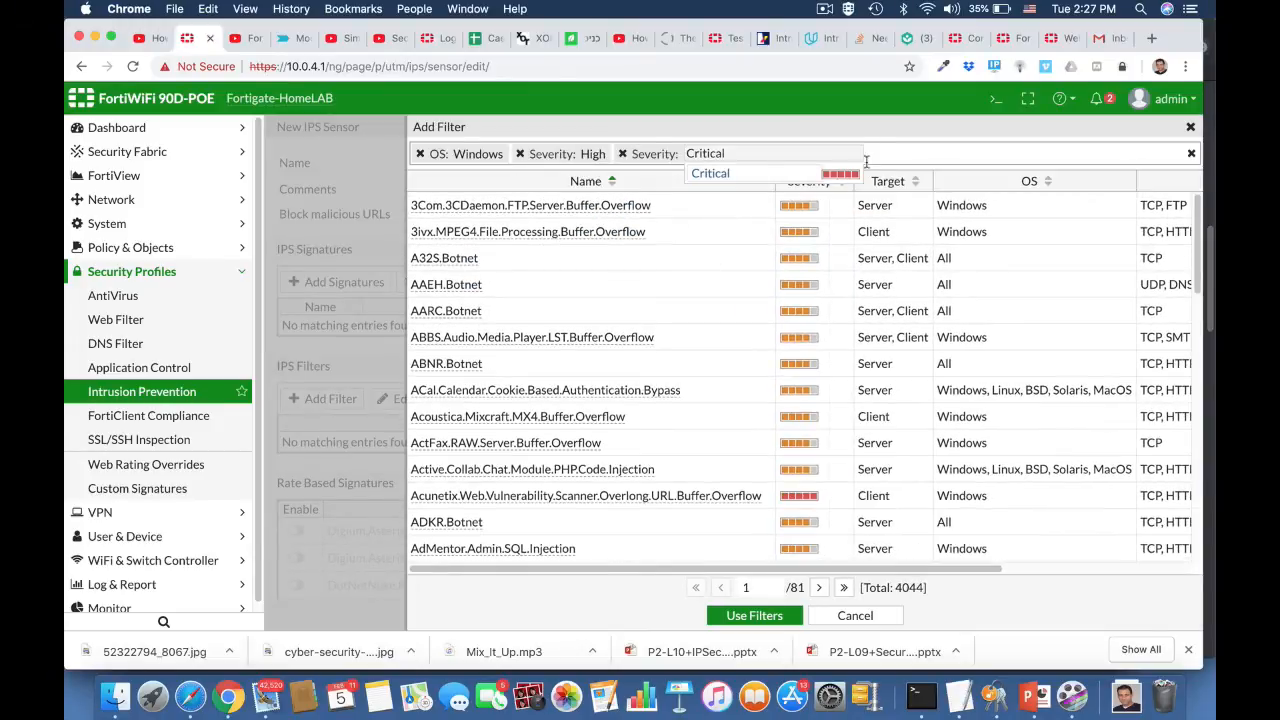
# Step: Limit the filter's target to client and apply the filter criteria to the sensor
pyautogui.click(868, 156)
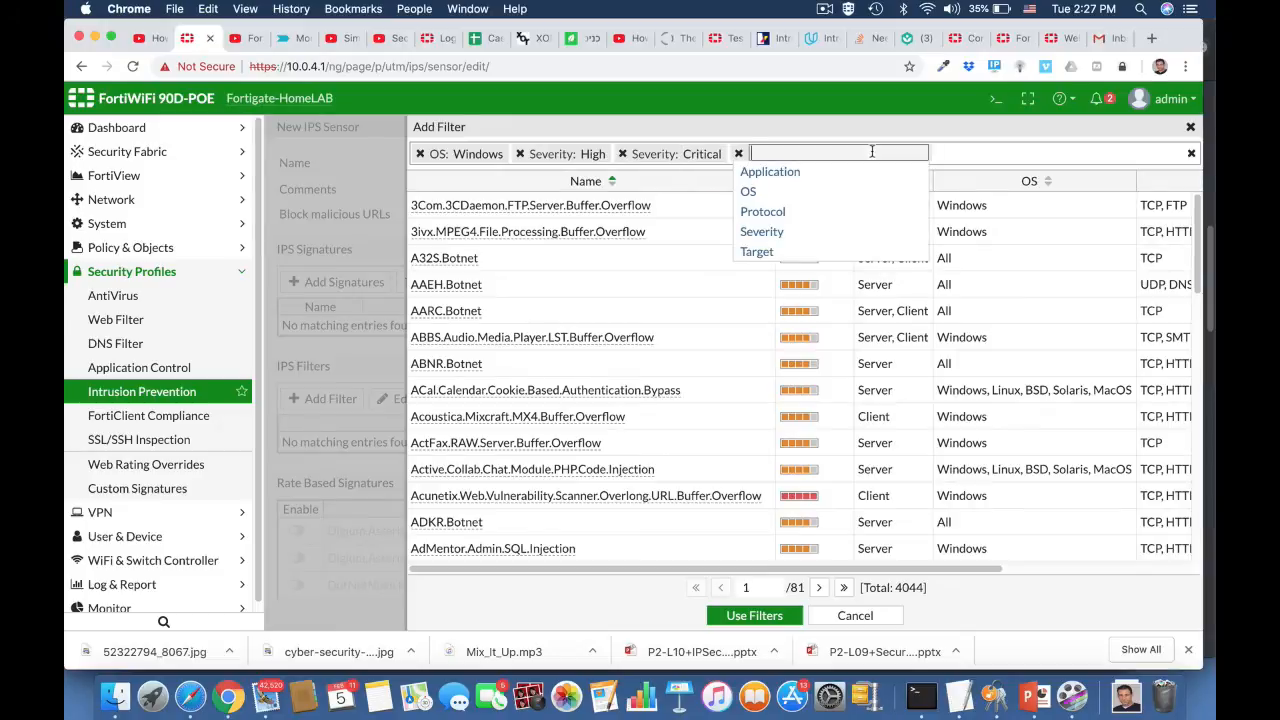
pyautogui.click(756, 251)
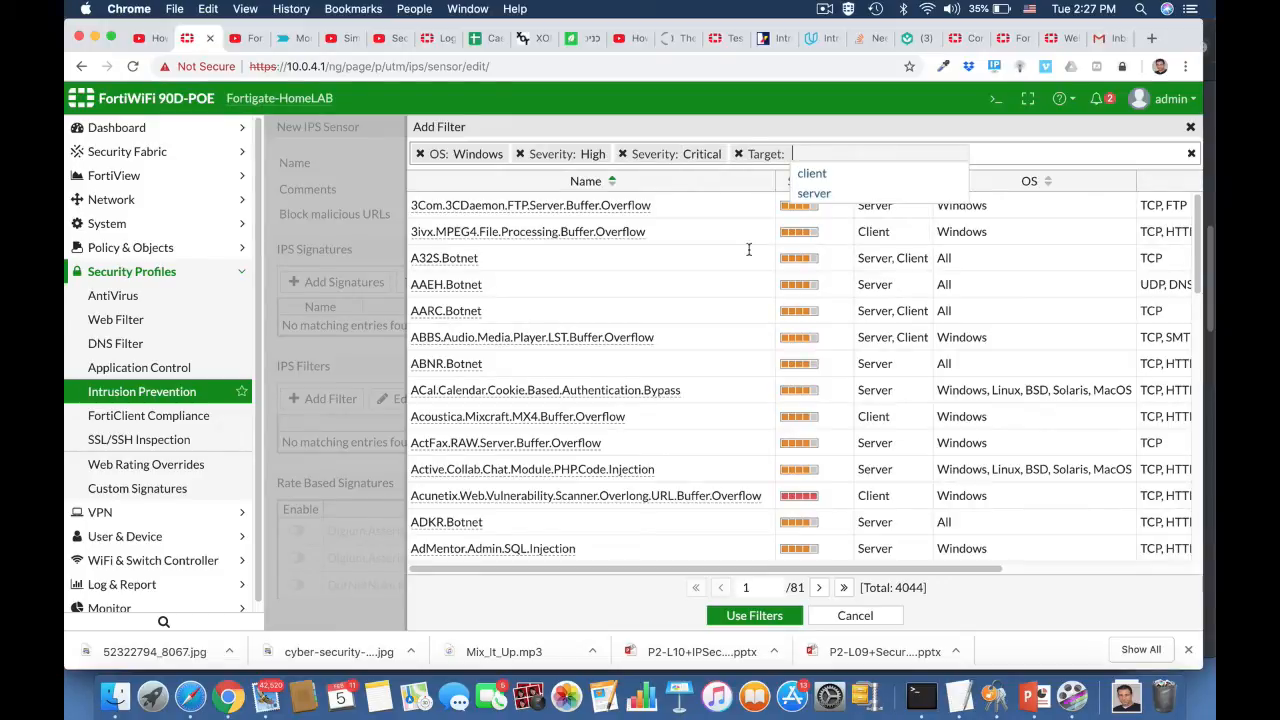
pyautogui.click(812, 175)
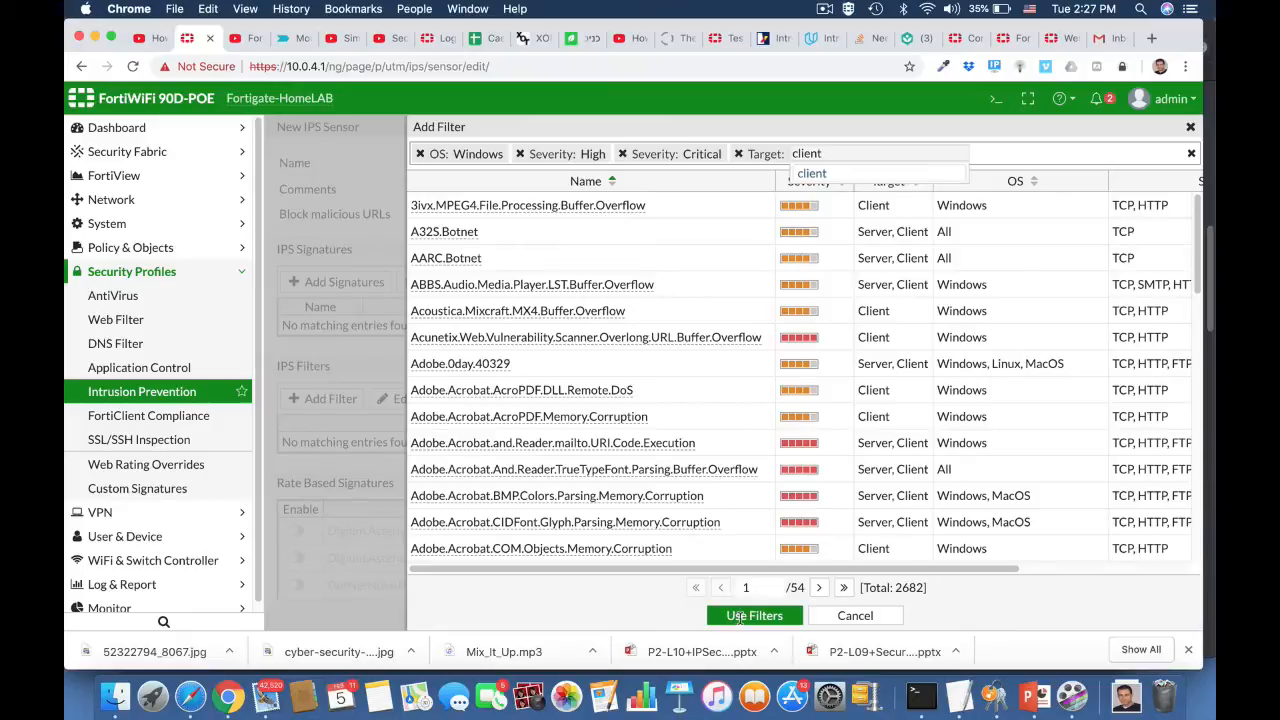
pyautogui.click(739, 618)
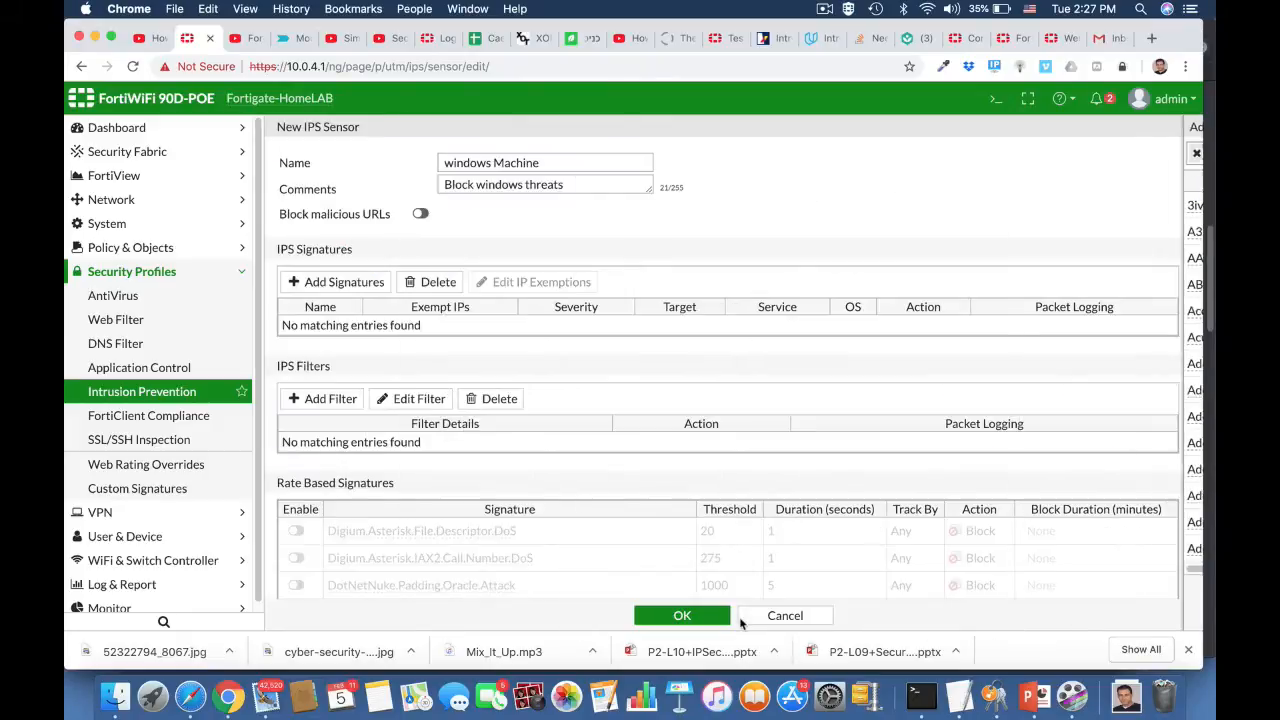
# Step: Review the new sensor's settings and save the windows Machine IPS sensor
pyautogui.scroll(-10, 537, 482)
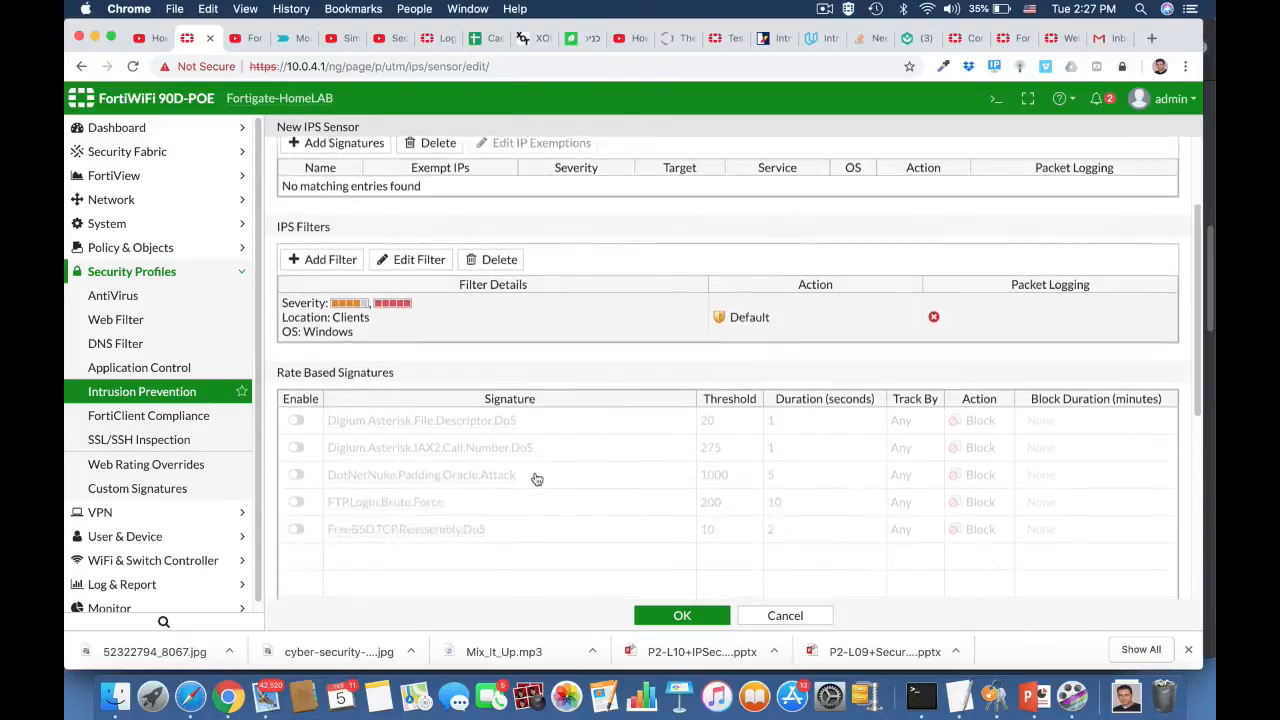
pyautogui.scroll(10, 537, 479)
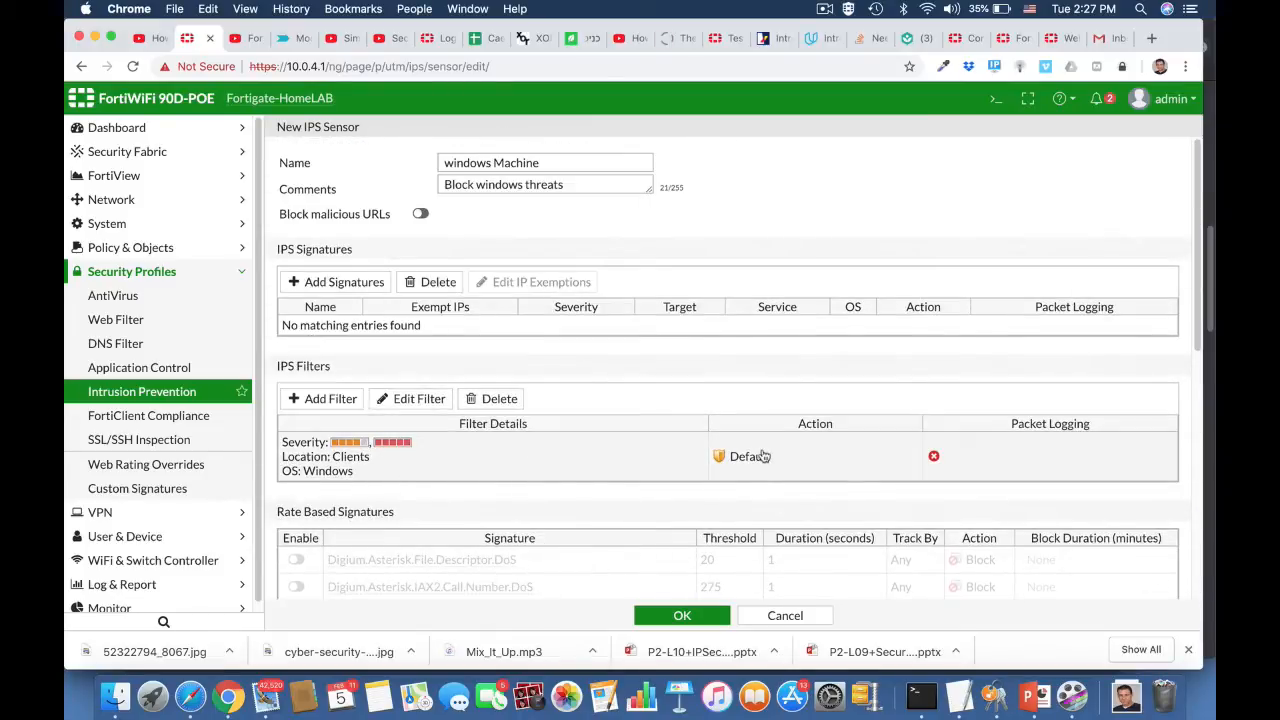
pyautogui.click(682, 615)
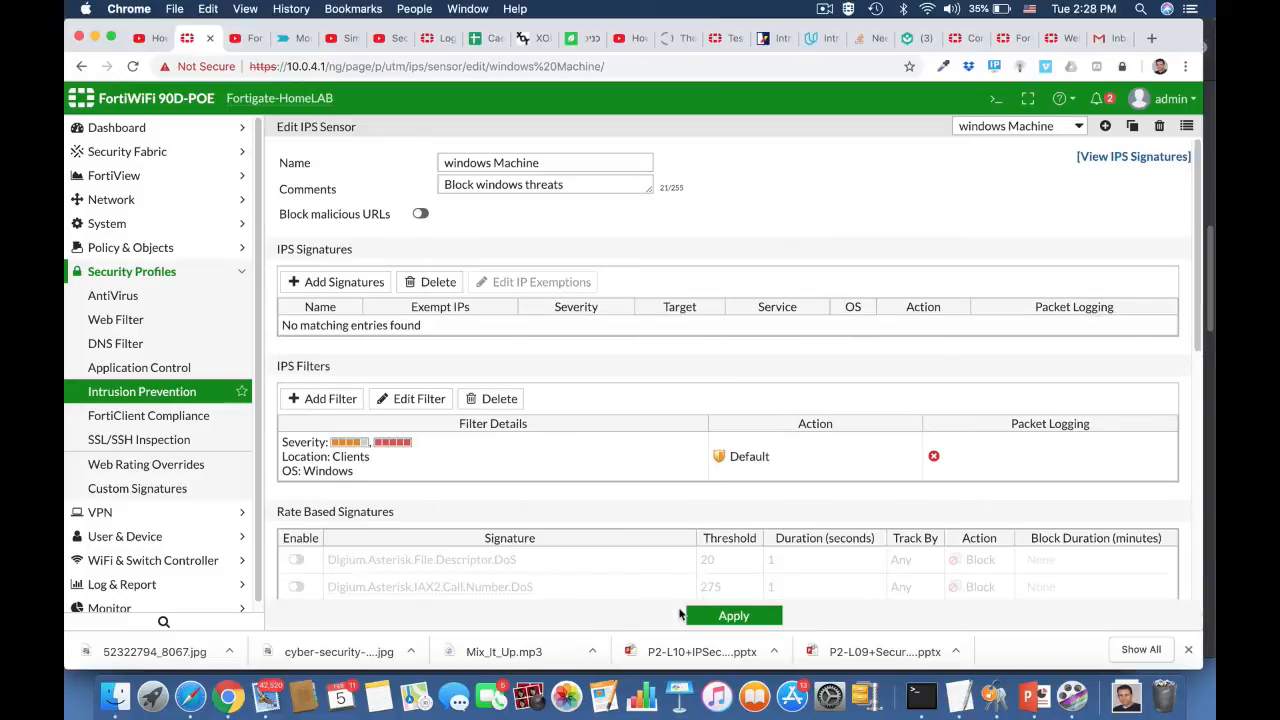
# Step: Edit the ruckus2wan IPv4 policy to use the windows Machine IPS sensor and save the policy
pyautogui.click(130, 249)
pyautogui.click(121, 274)
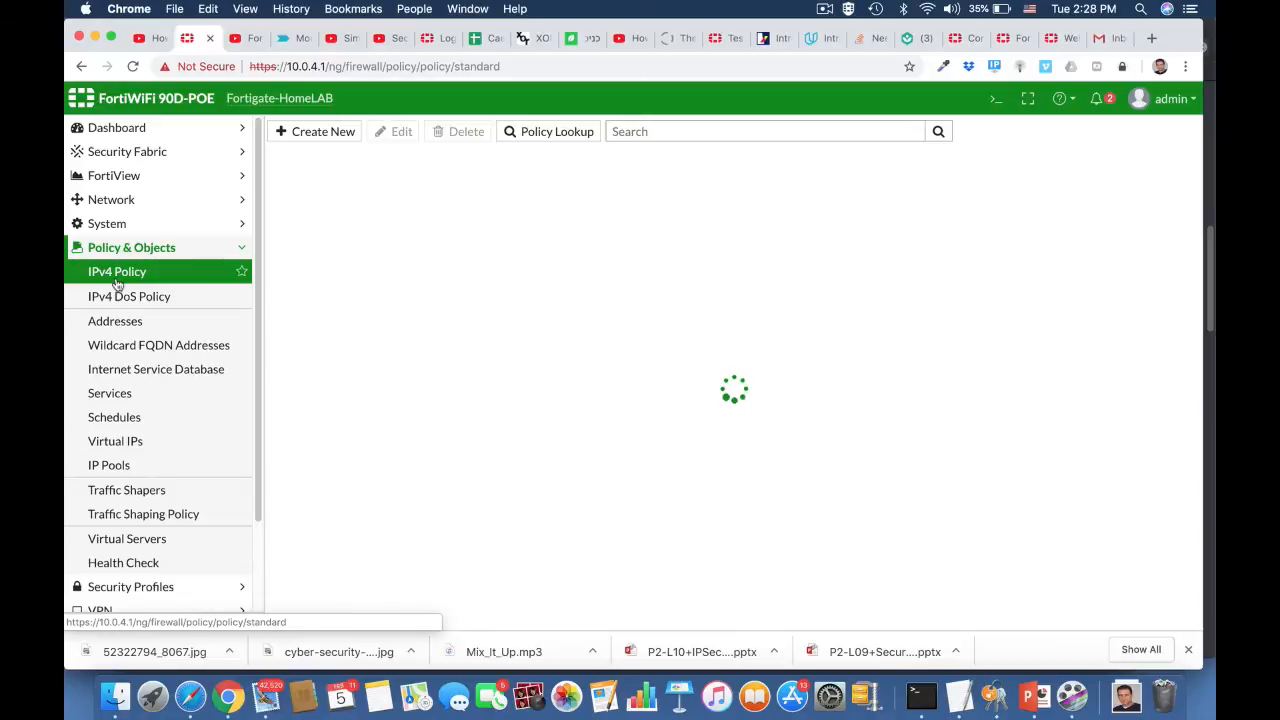
pyautogui.click(330, 204)
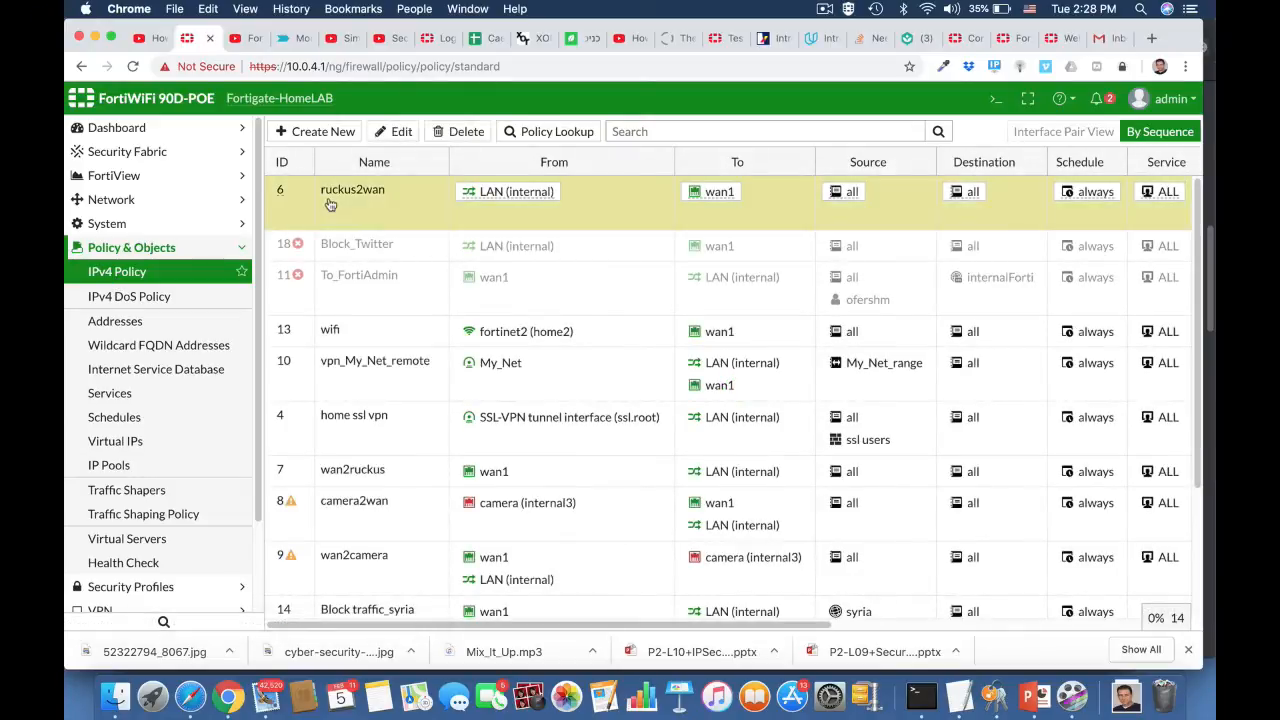
pyautogui.click(392, 131)
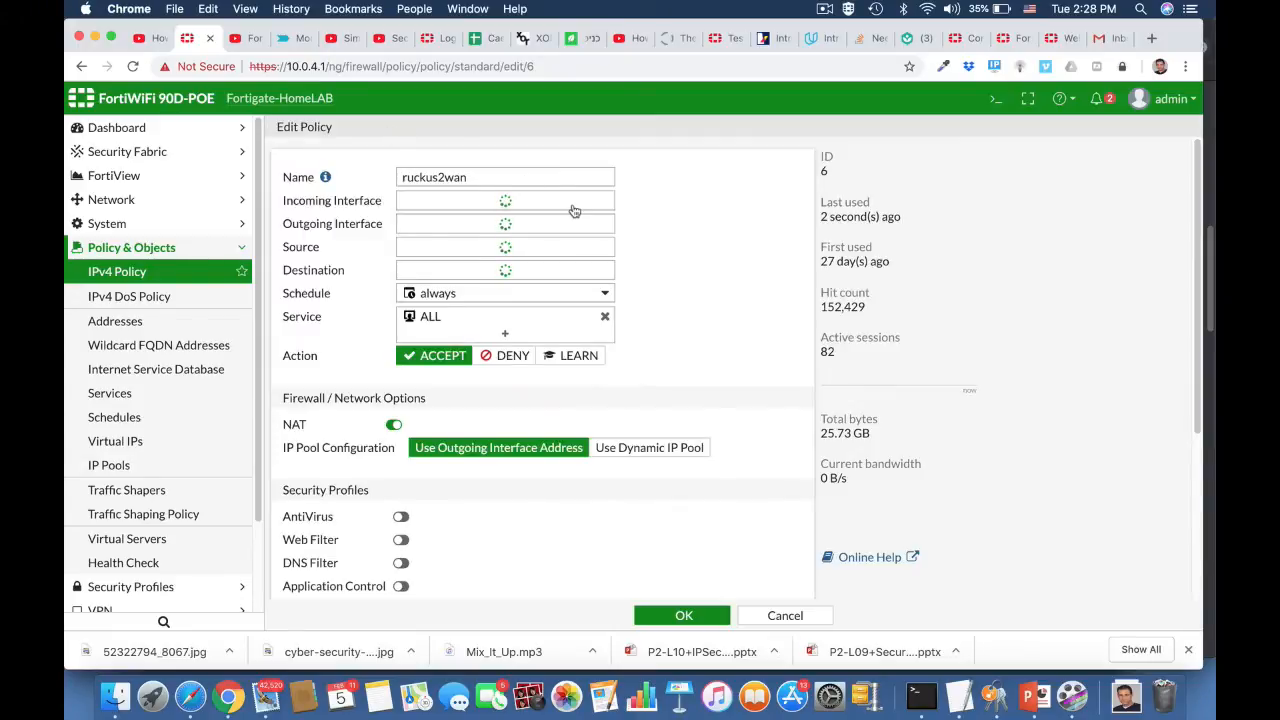
pyautogui.scroll(-2, 686, 403)
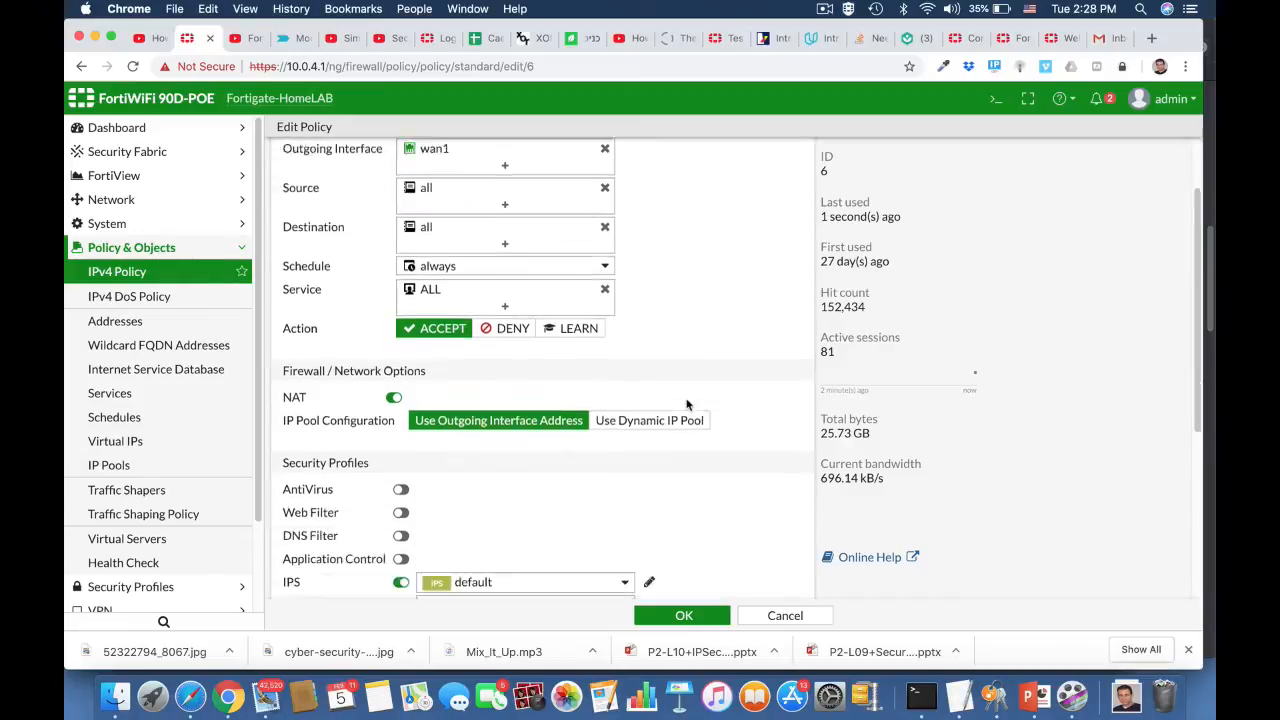
pyautogui.scroll(-5, 686, 403)
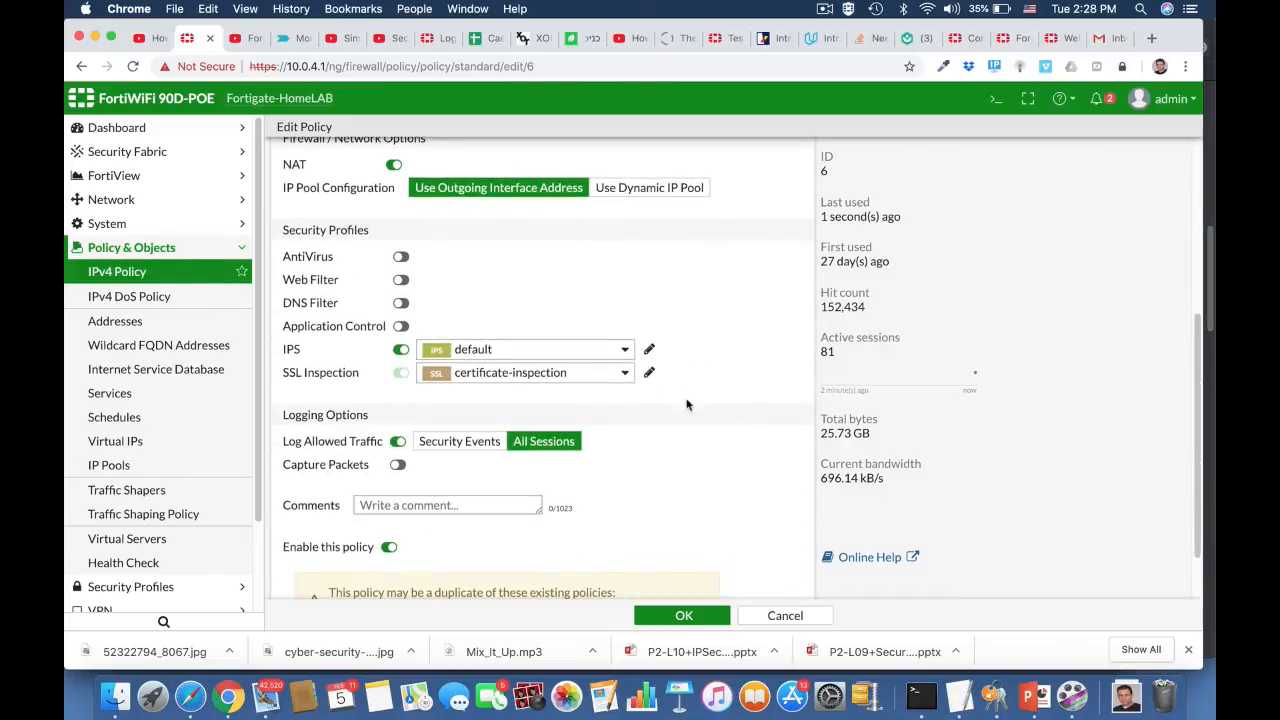
pyautogui.click(488, 350)
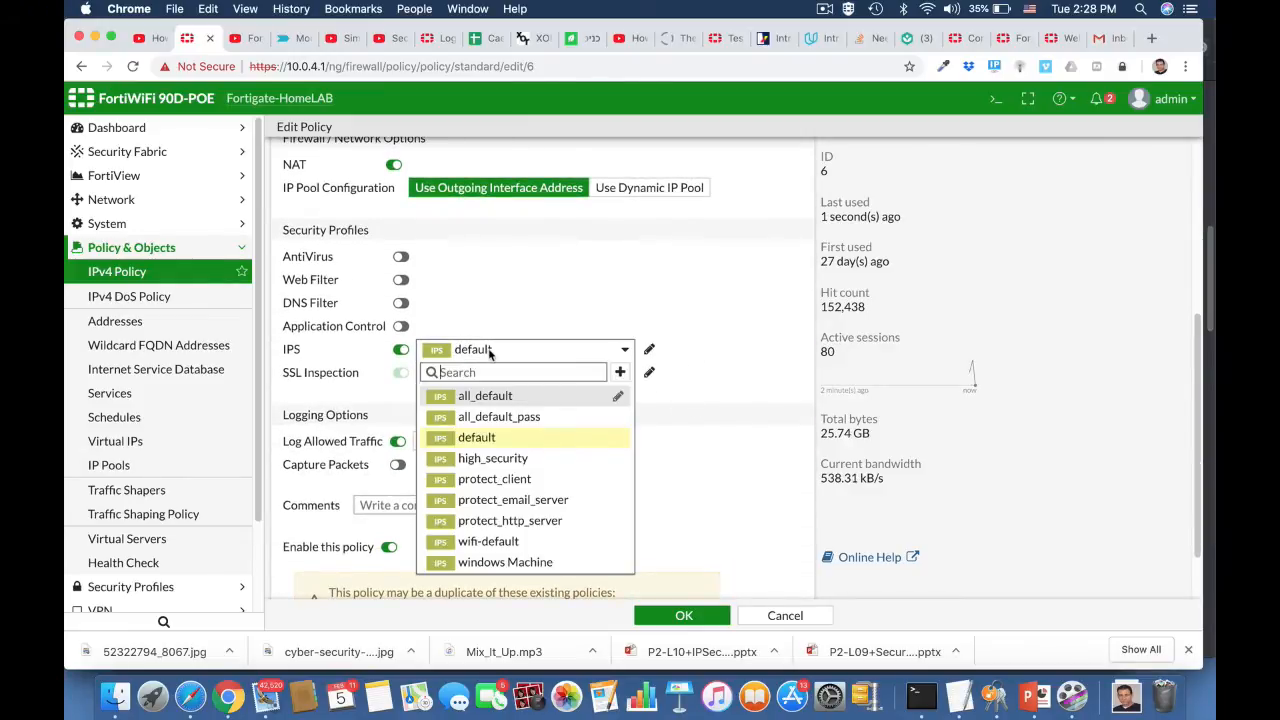
pyautogui.click(511, 562)
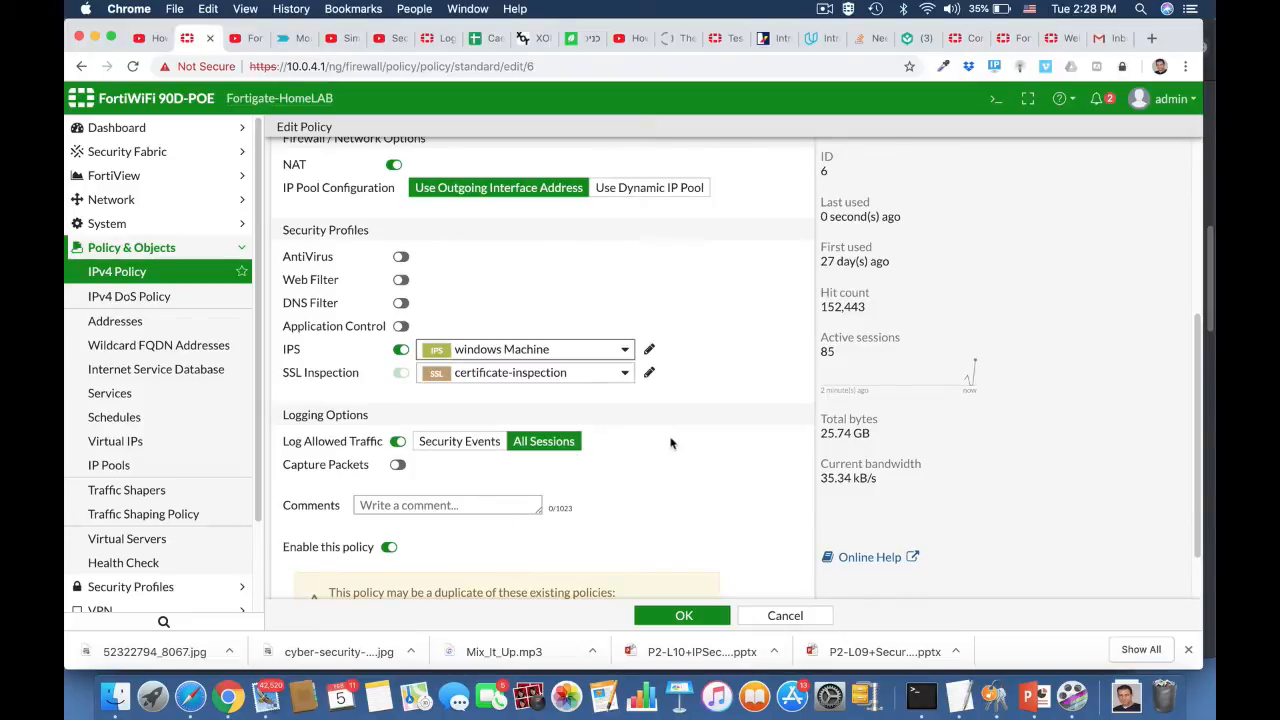
pyautogui.scroll(-2, 670, 518)
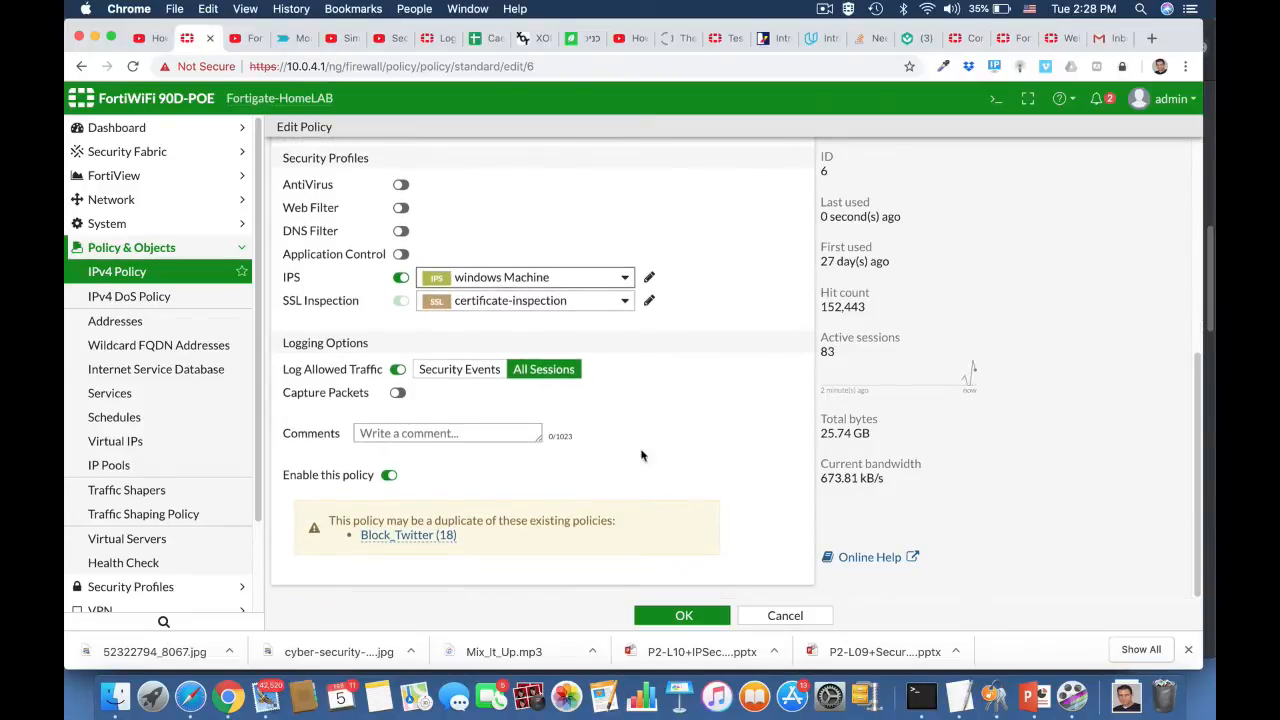
pyautogui.click(683, 615)
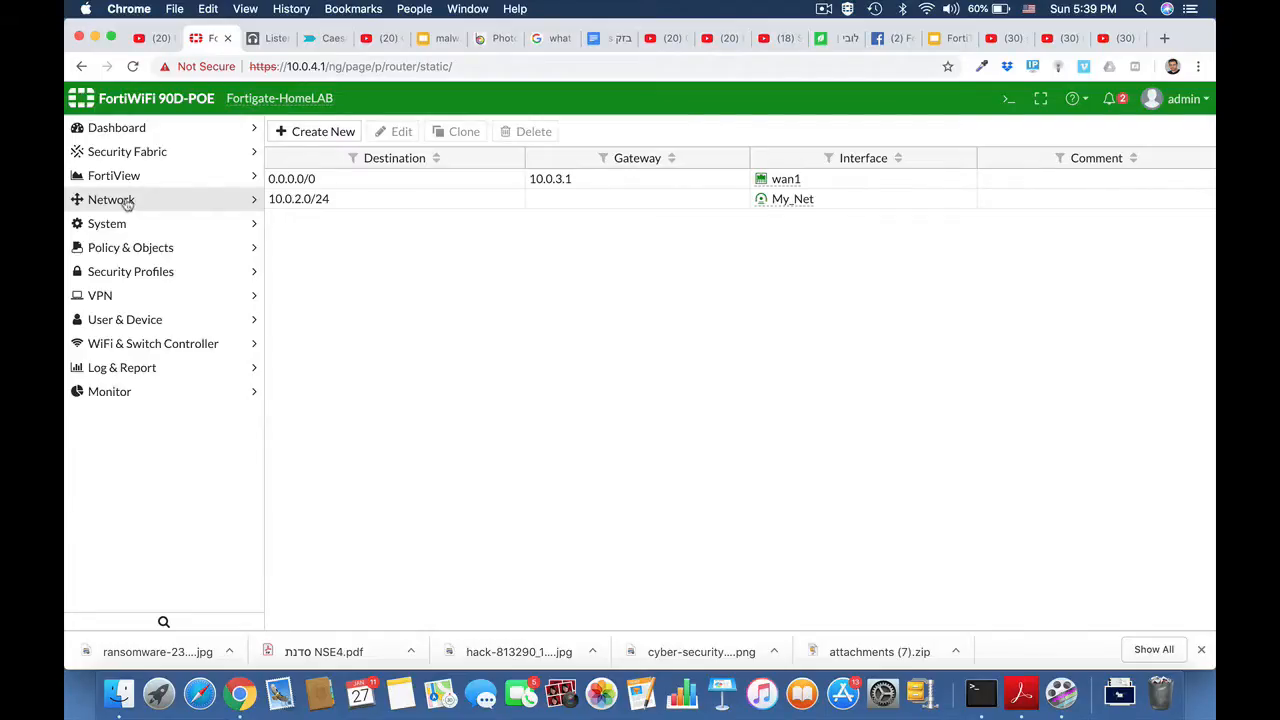
# Step: Create a new static route with the destination subnet 10.10.10.0/24
pyautogui.click(124, 200)
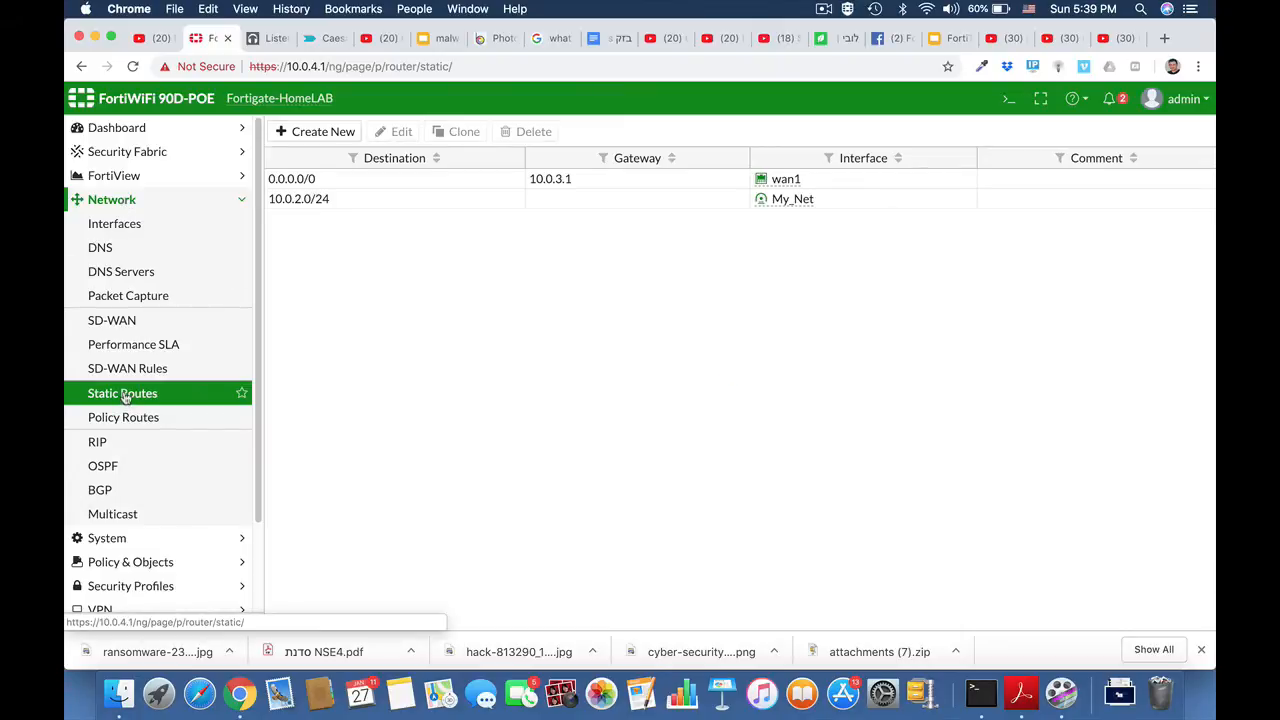
pyautogui.click(124, 395)
pyautogui.click(318, 134)
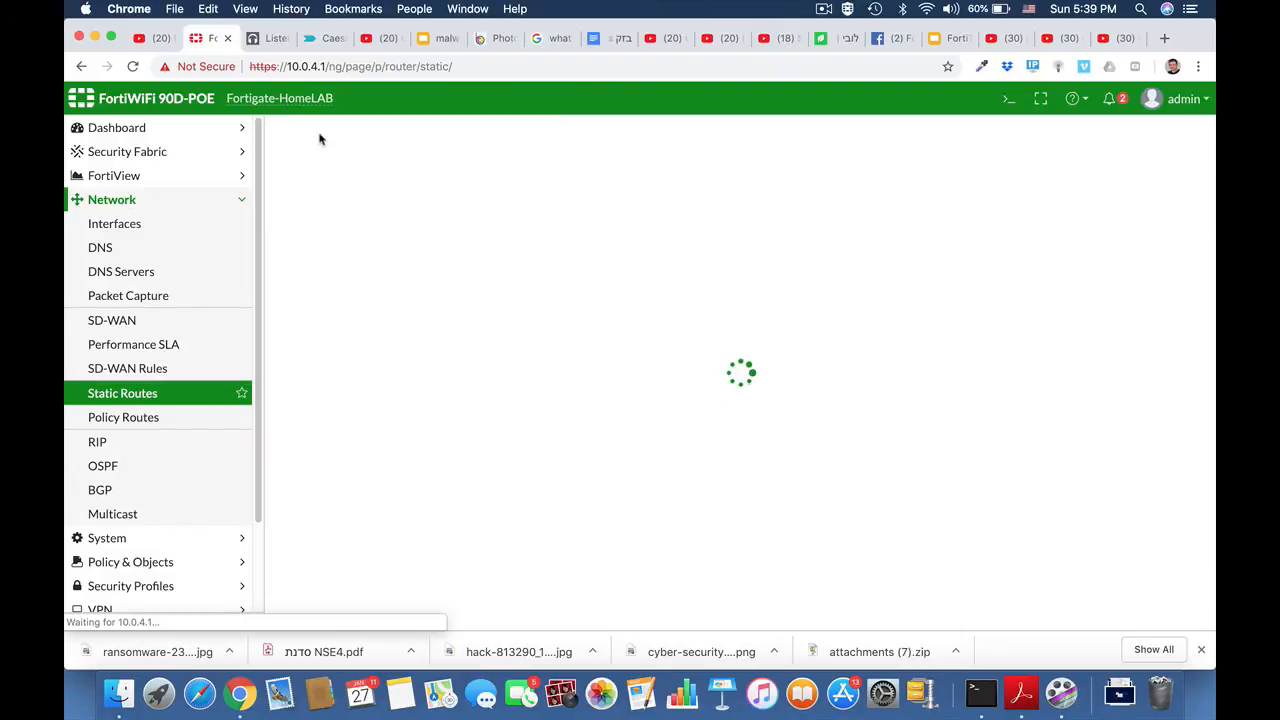
pyautogui.moveTo(520, 188); pyautogui.dragTo(409, 195)
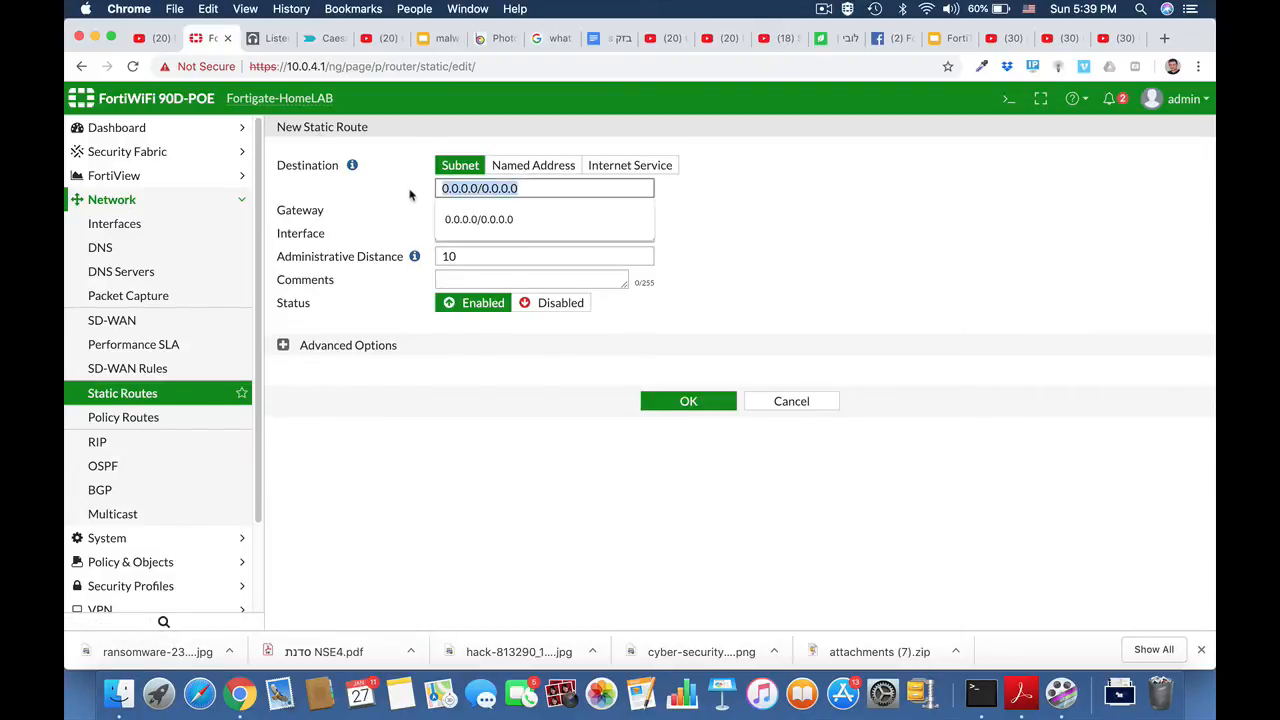
pyautogui.write('10.1')
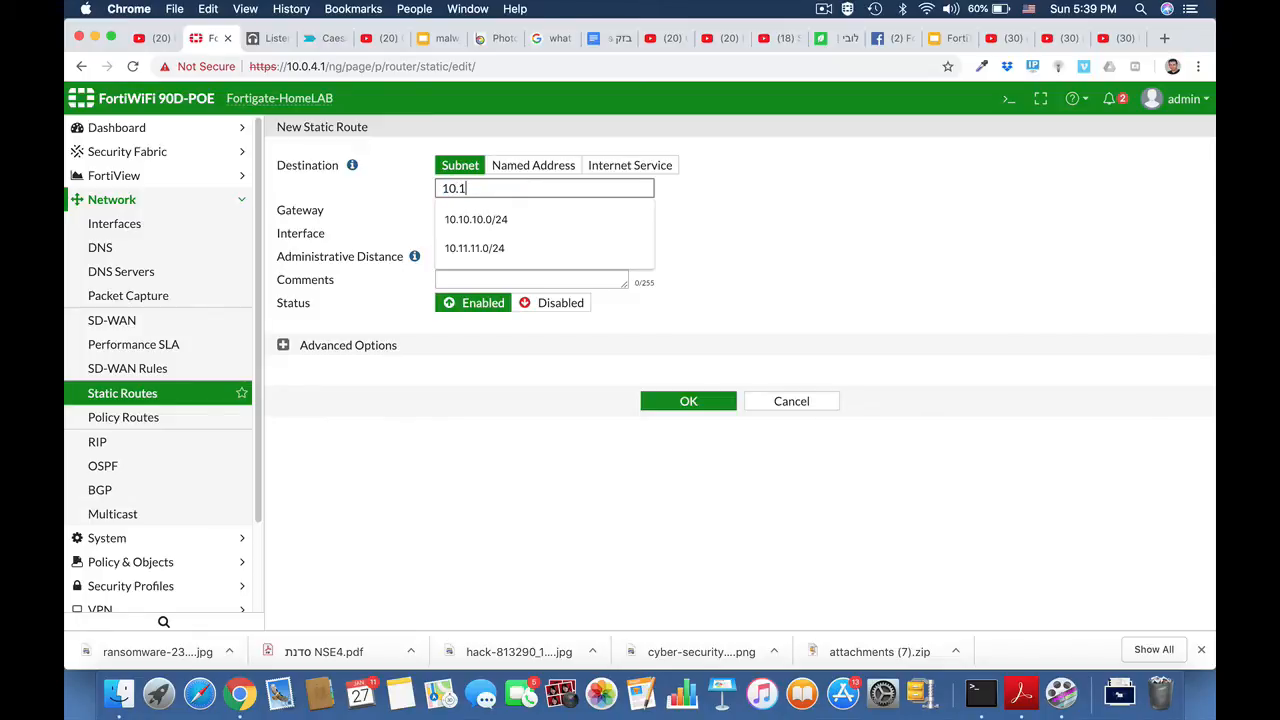
pyautogui.write('0.10.0')
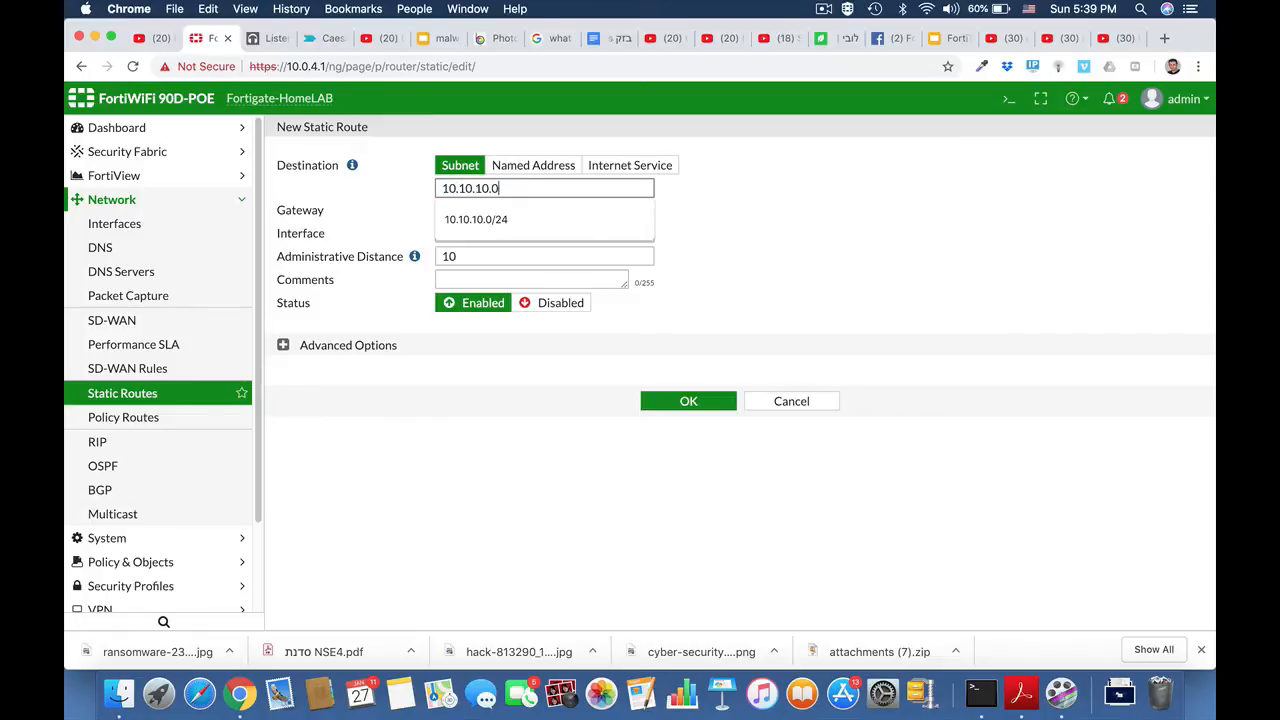
pyautogui.write('/24')
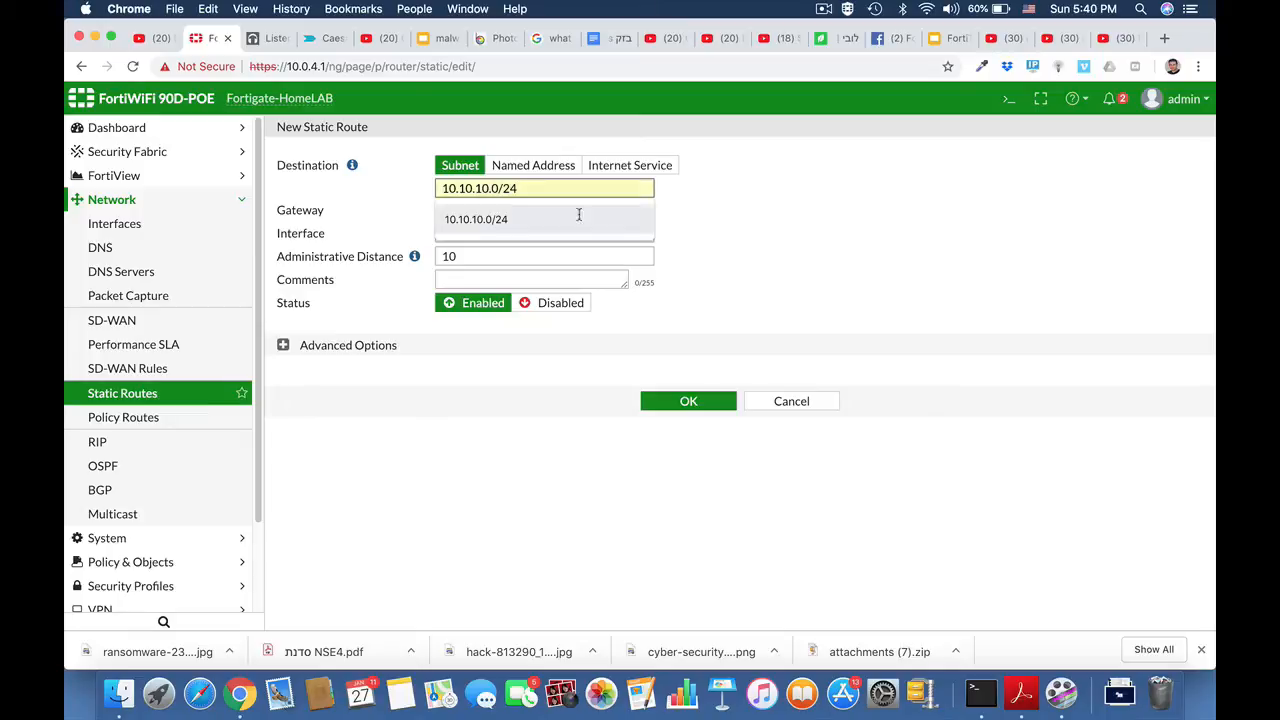
# Step: Set the outgoing interface of the new static route to the HQ_Branch tunnel
pyautogui.click(670, 212)
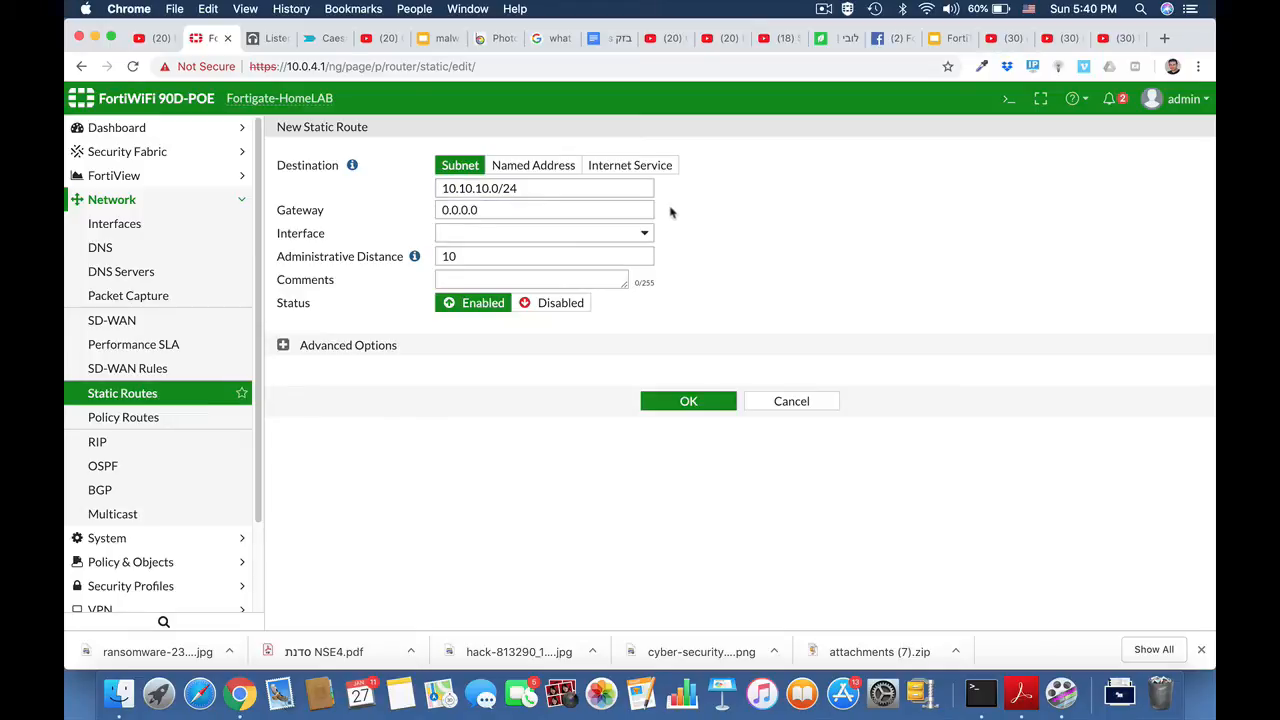
pyautogui.click(575, 234)
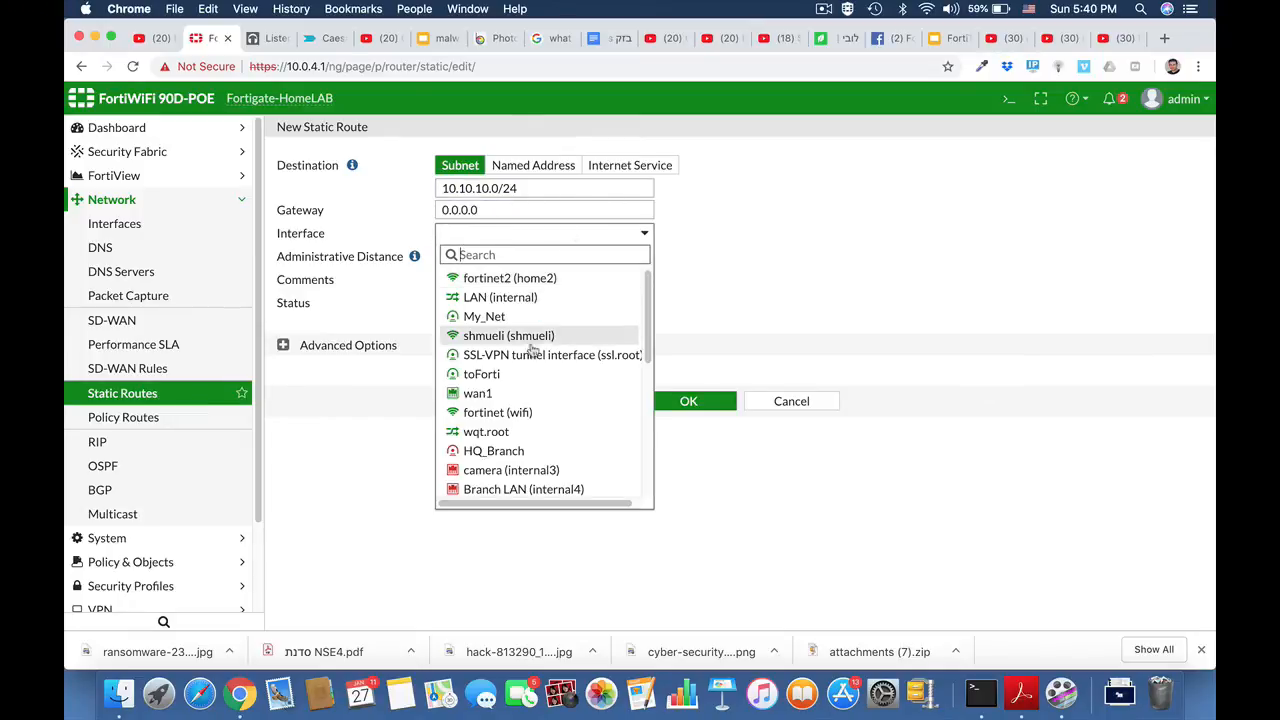
pyautogui.click(518, 453)
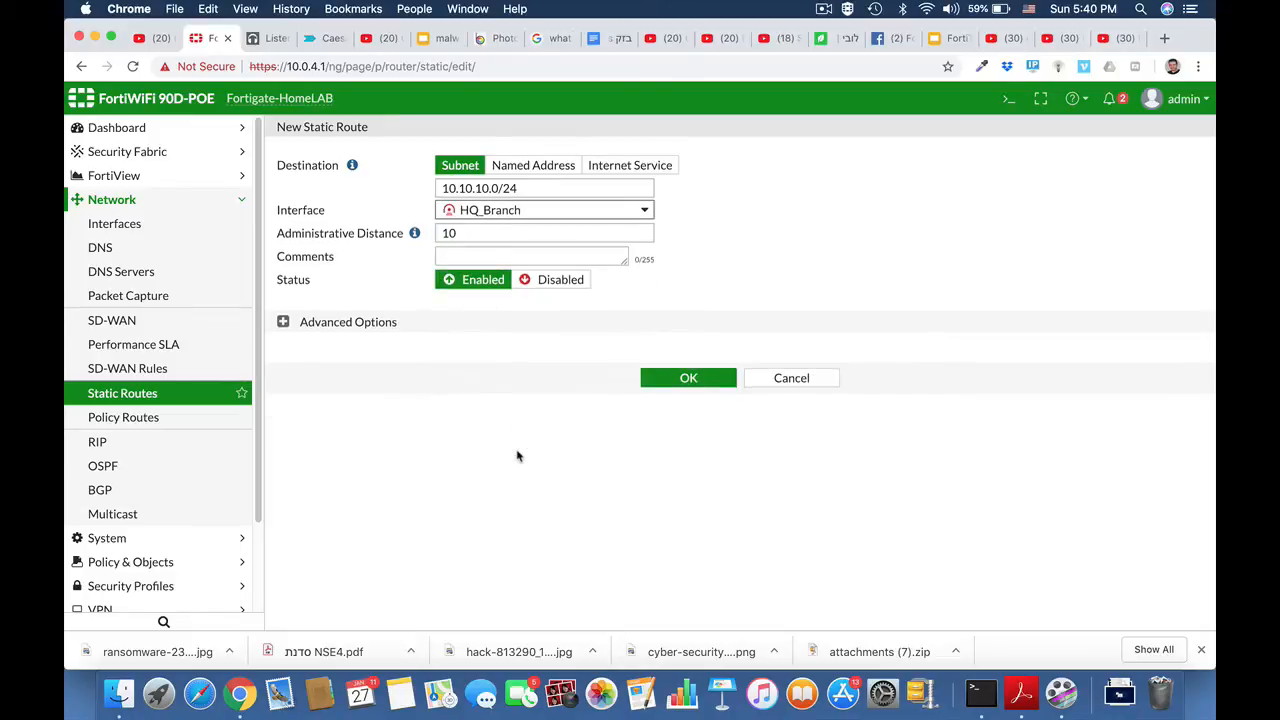
# Step: Save the new static route to 10.10.10.0/24 through HQ_Branch
pyautogui.click(690, 380)
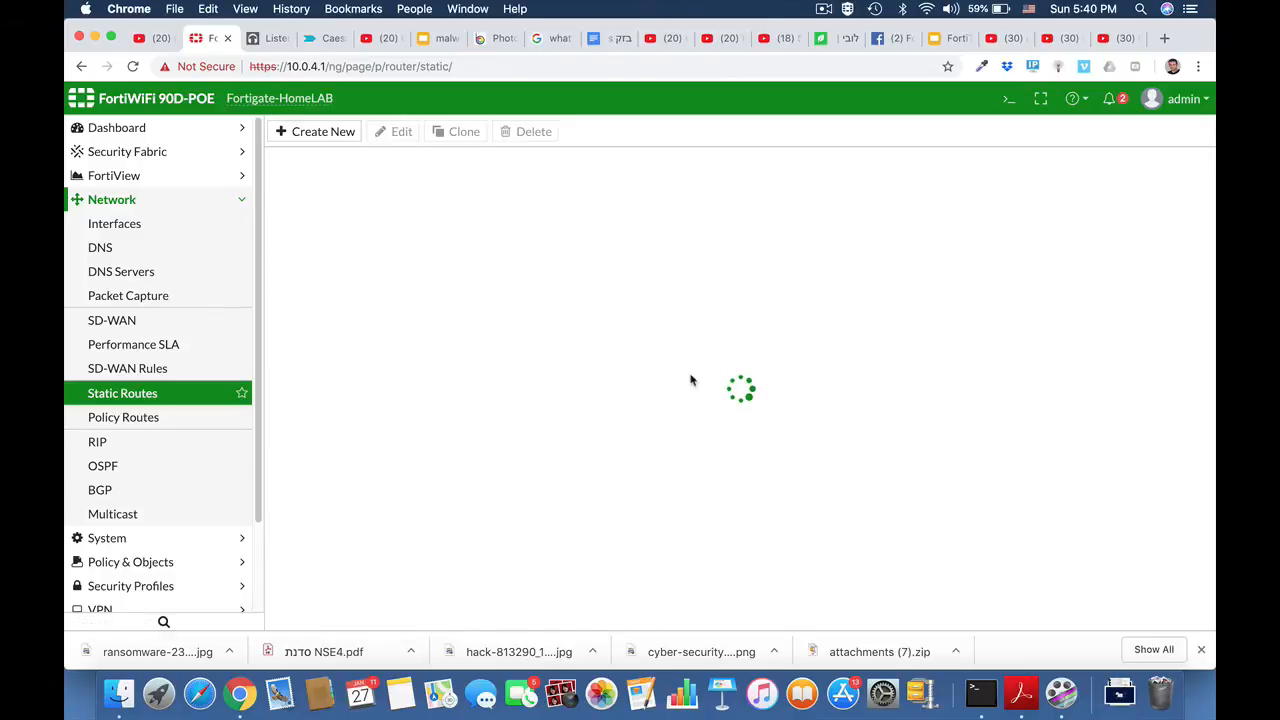
# Step: Create a new IPv4 policy named Local_to_ipsec with incoming interface LAN (internal) and outgoing interface HQ_Branch
pyautogui.click(125, 200)
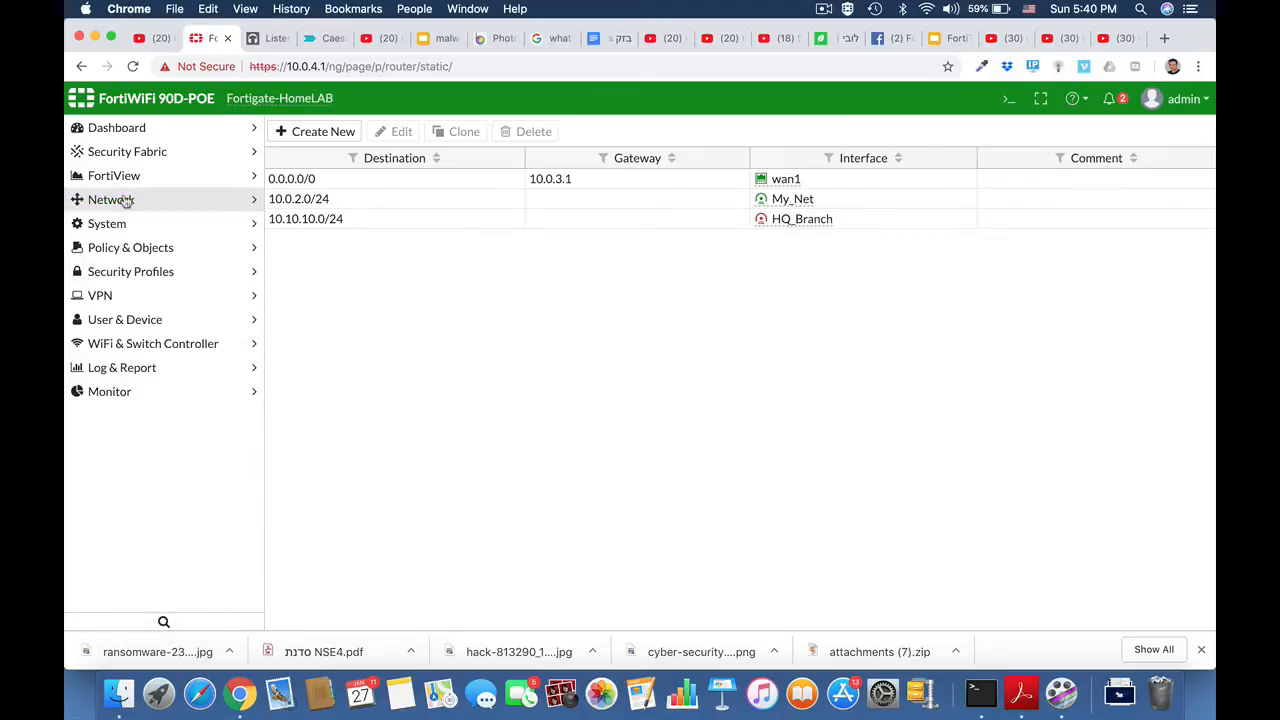
pyautogui.click(143, 251)
pyautogui.click(120, 272)
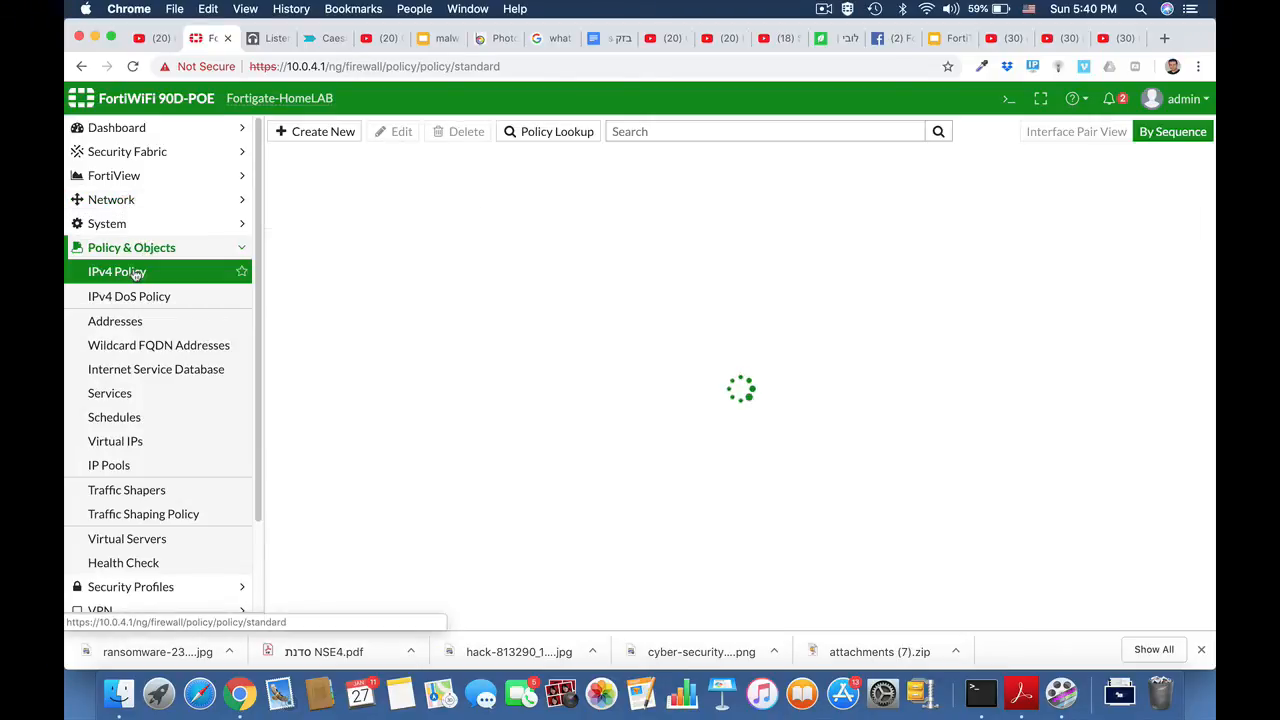
pyautogui.click(340, 132)
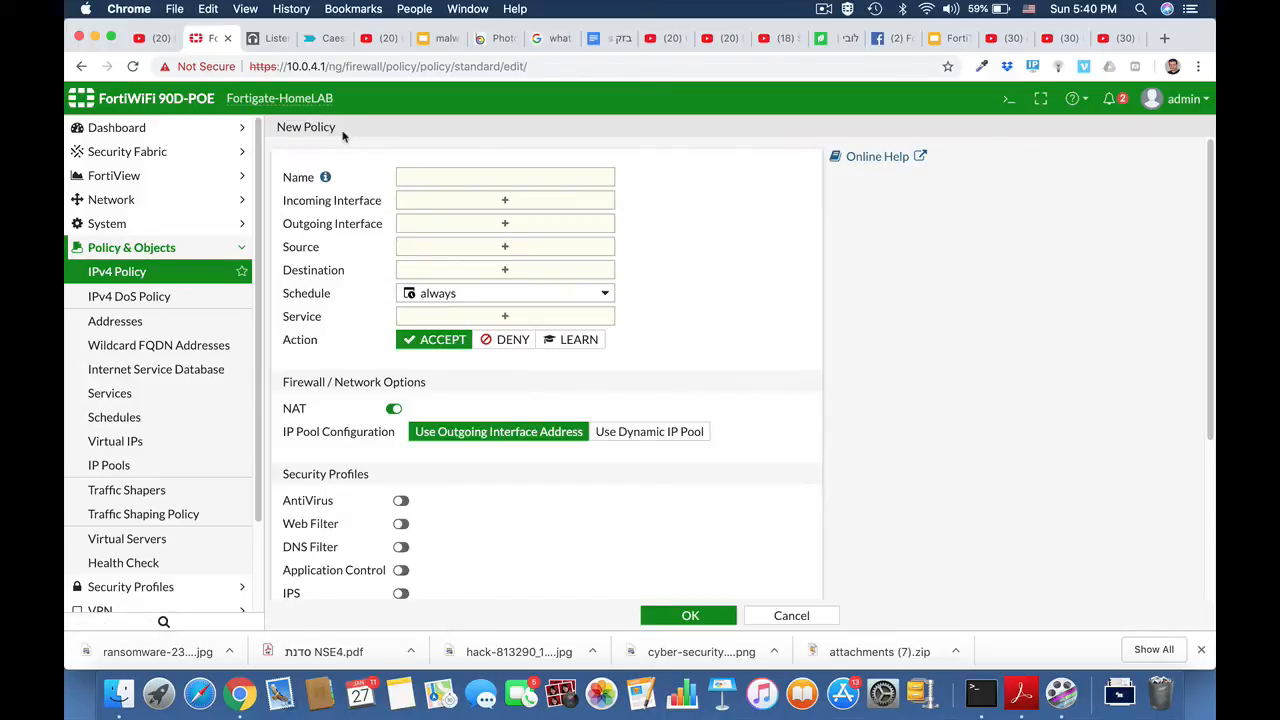
pyautogui.click(493, 177)
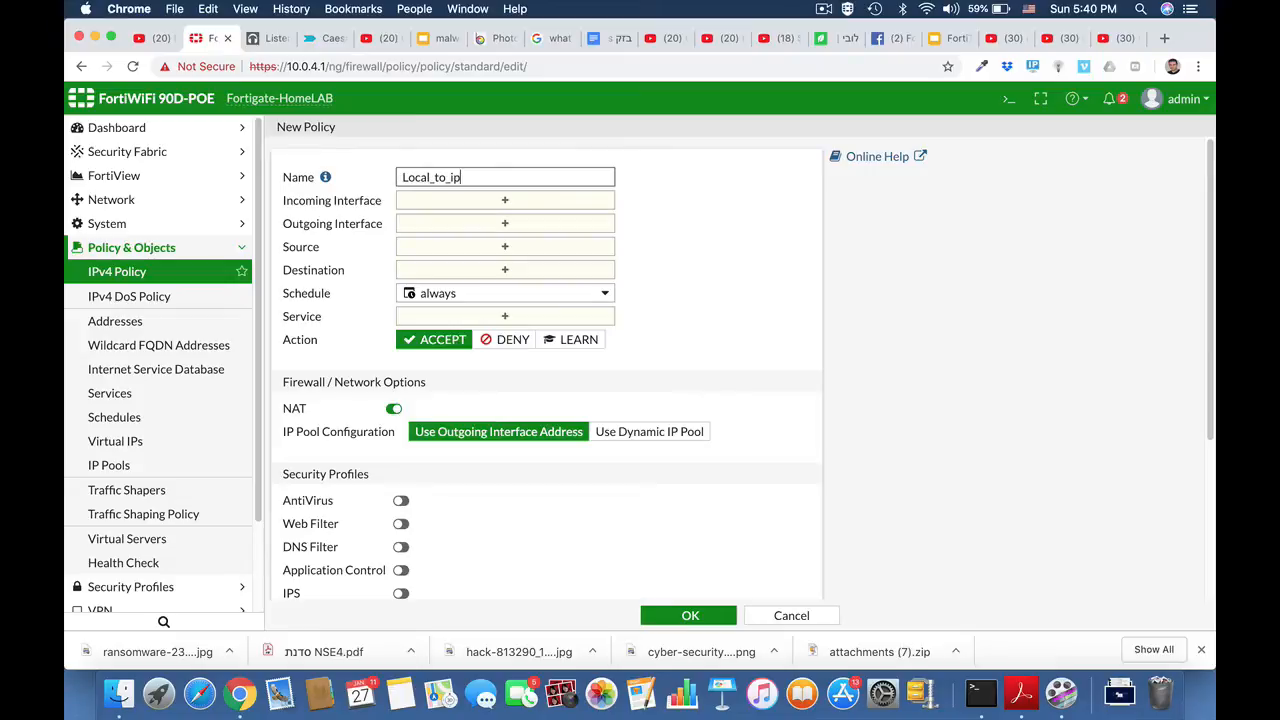
pyautogui.click(557, 205)
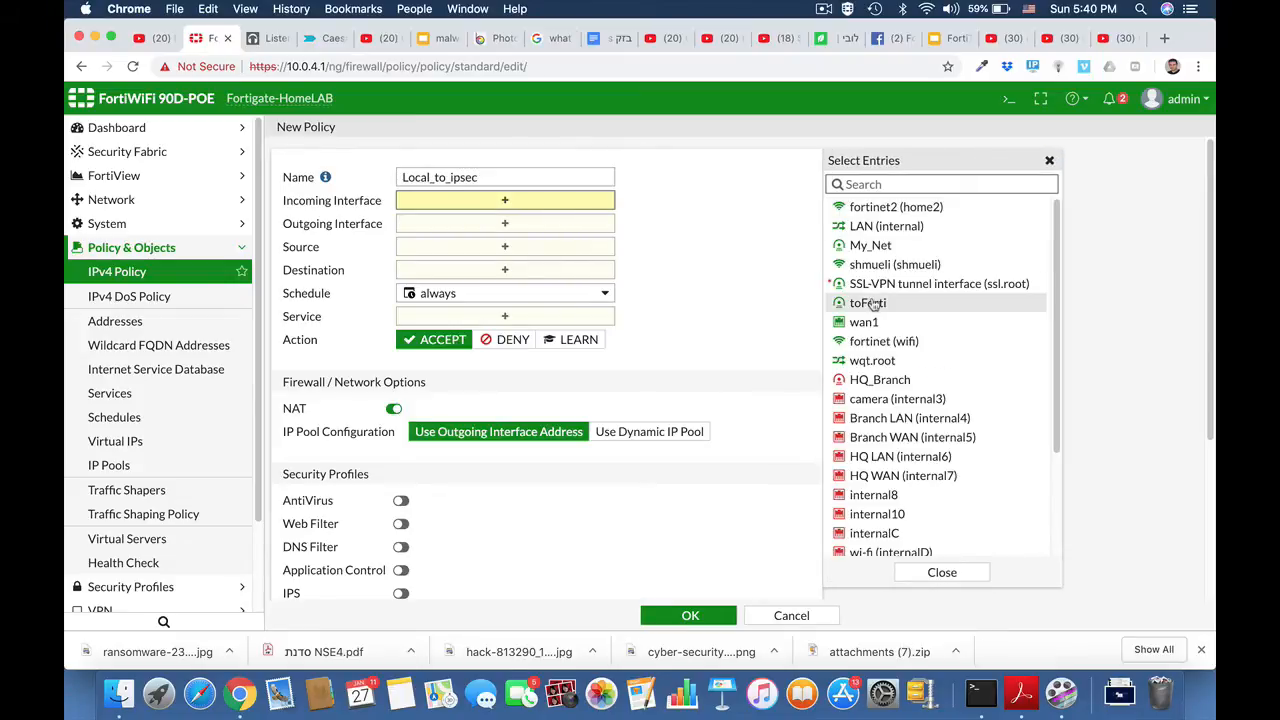
pyautogui.click(856, 229)
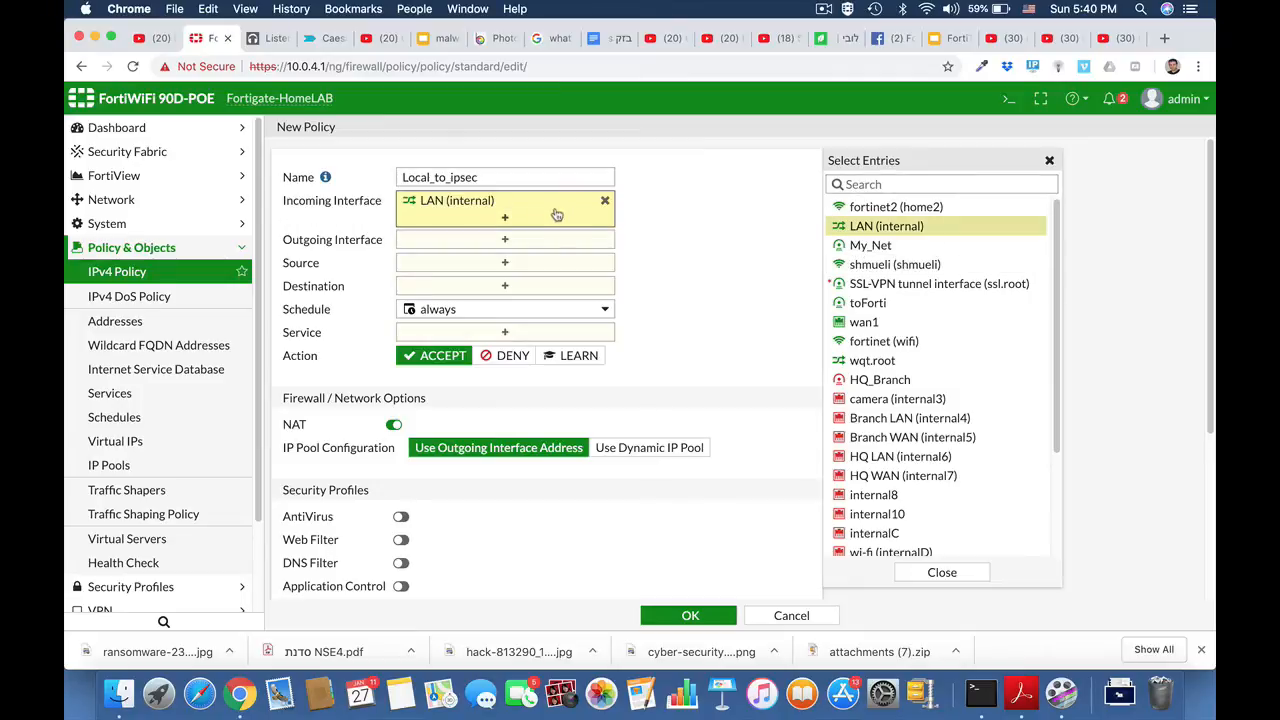
pyautogui.click(545, 240)
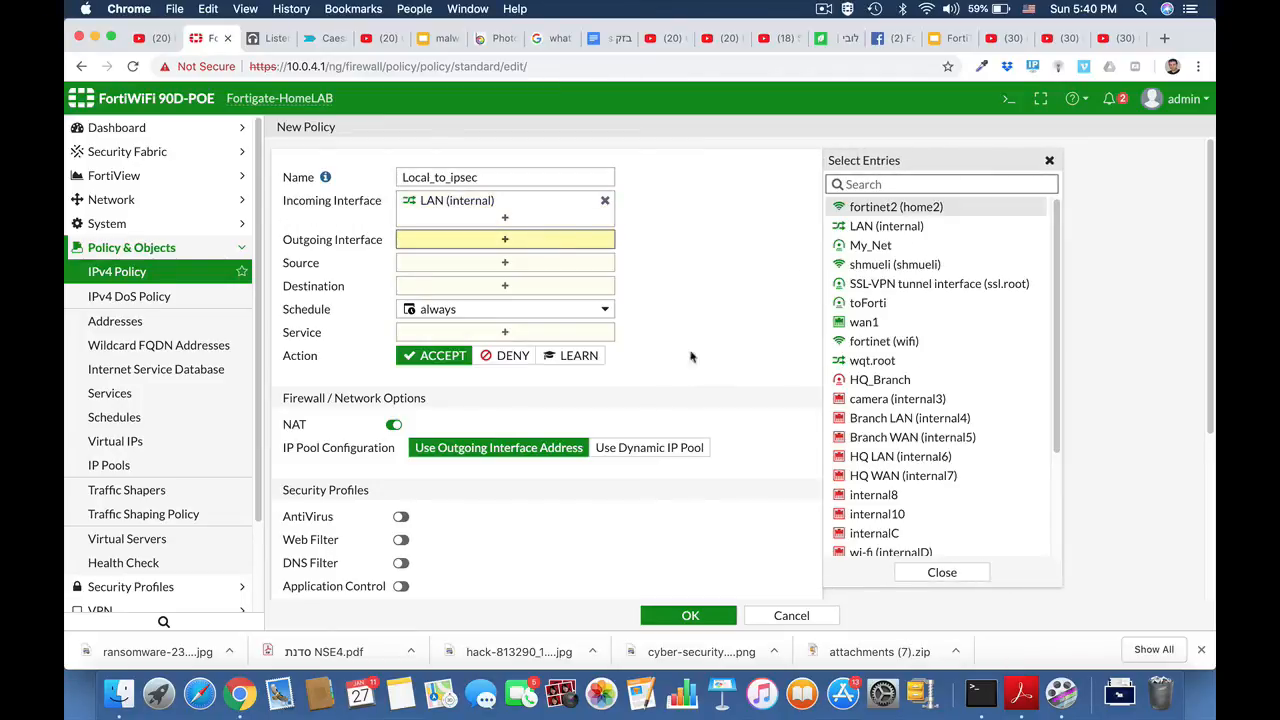
pyautogui.click(903, 380)
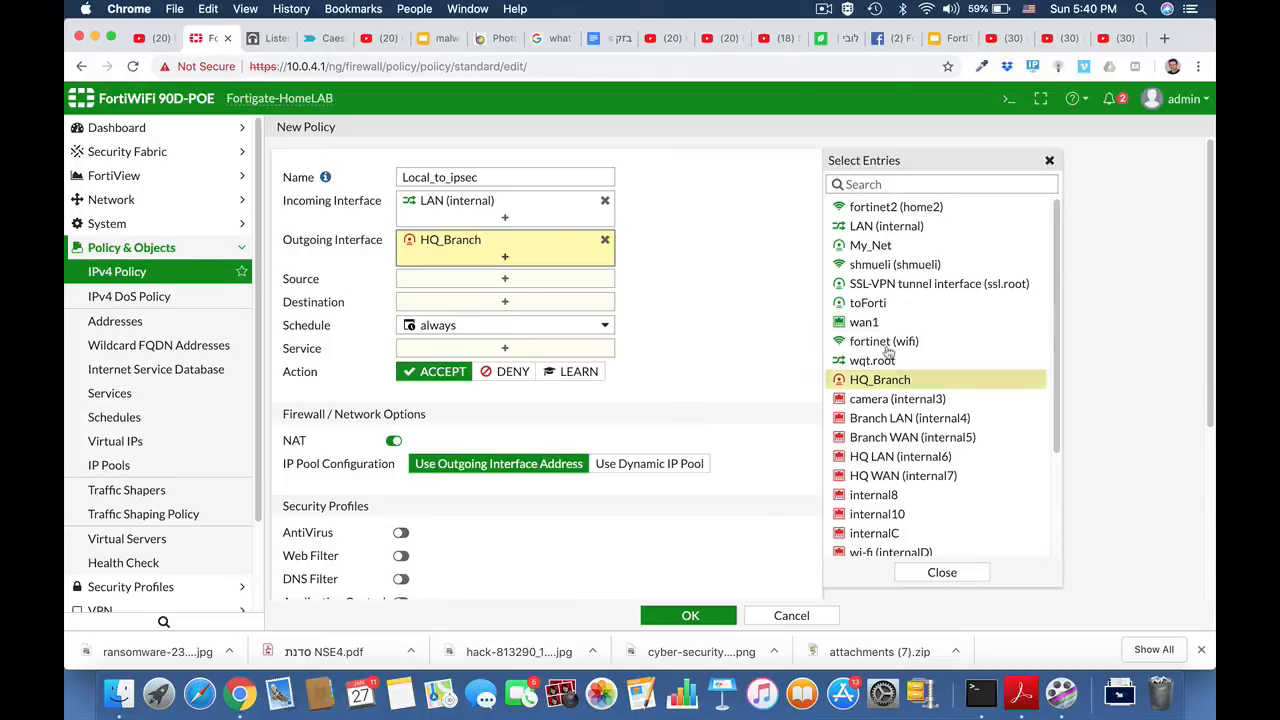
# Step: Set the Local_to_ipsec policy's source and destination to all and its service to ALL, and save the policy
pyautogui.click(510, 279)
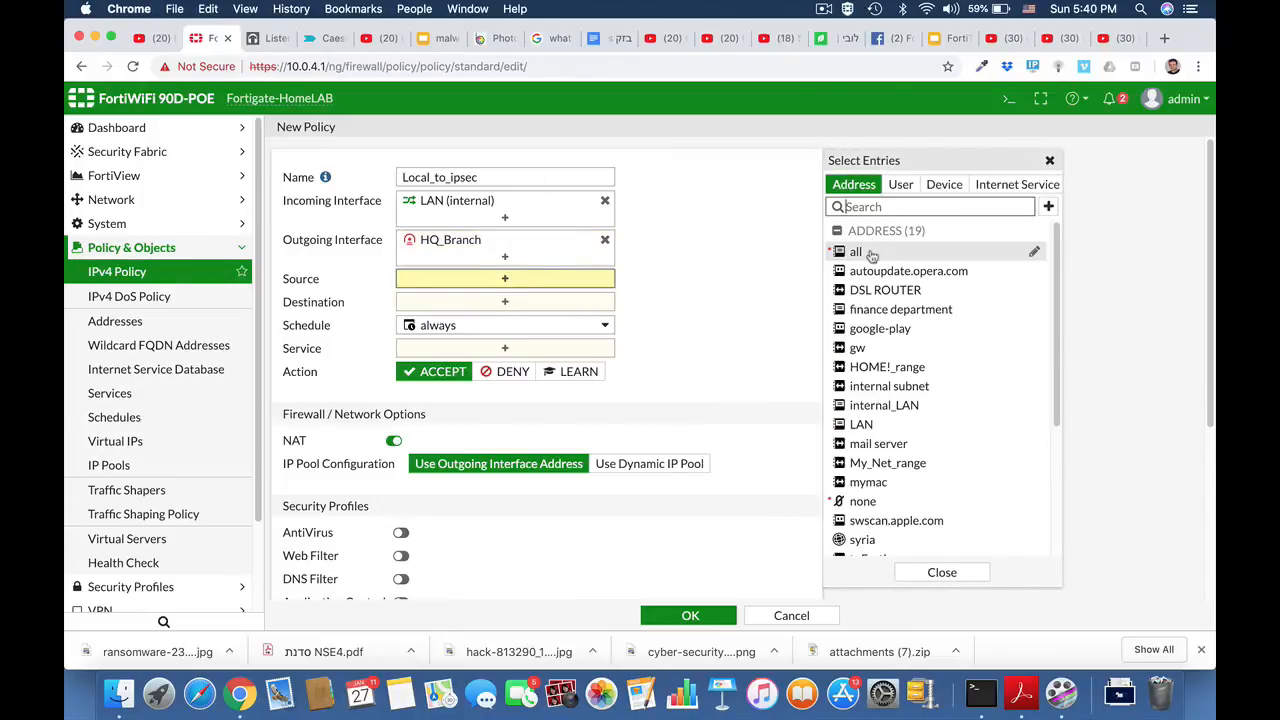
pyautogui.click(848, 250)
pyautogui.click(562, 322)
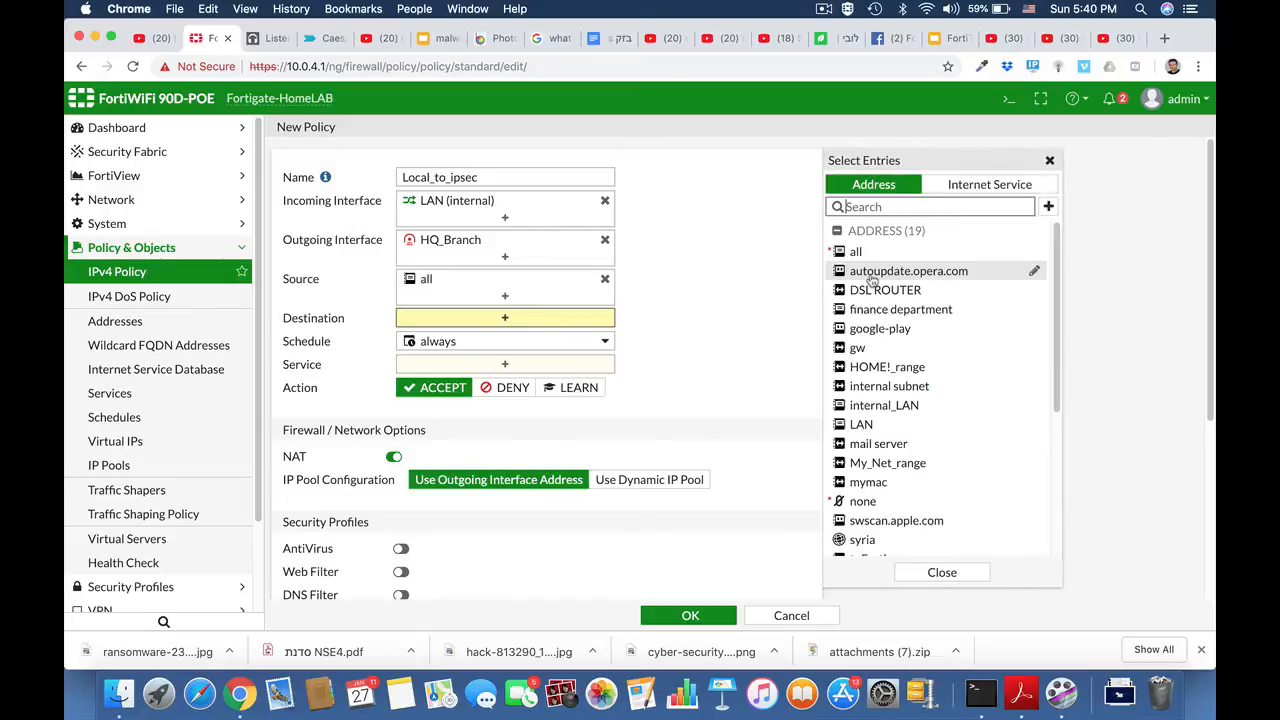
pyautogui.click(847, 251)
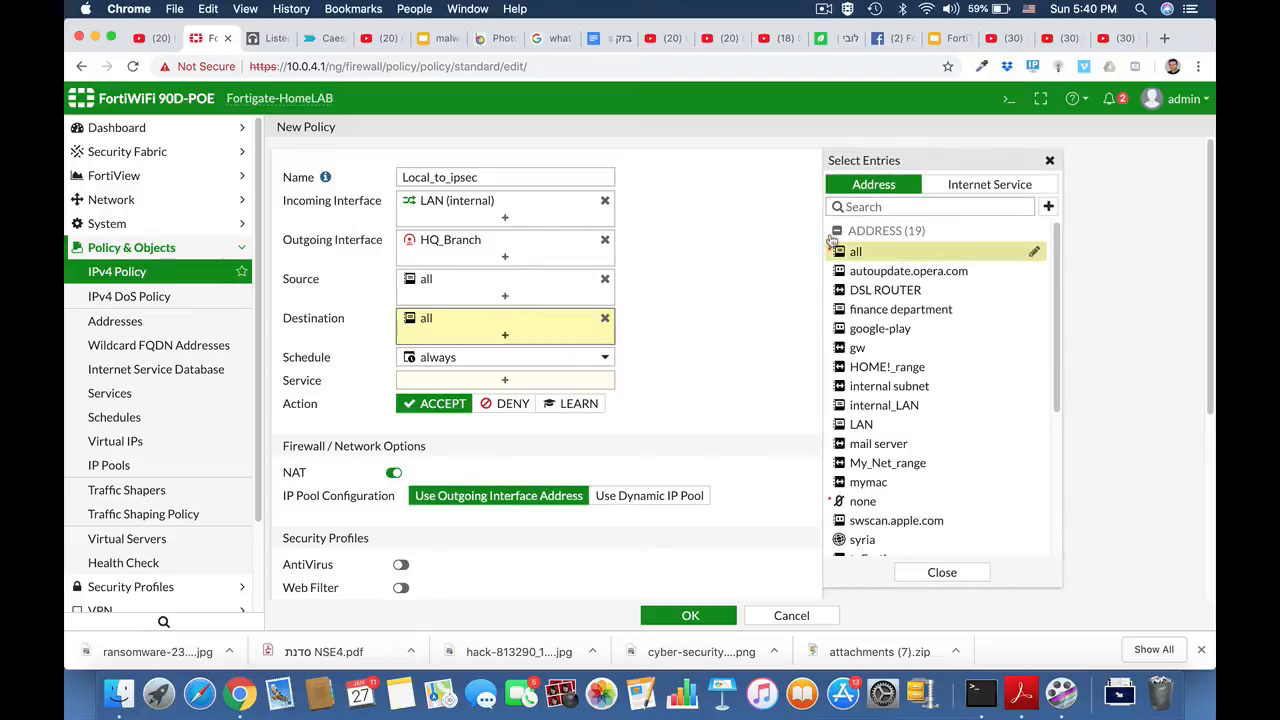
pyautogui.click(505, 380)
pyautogui.click(857, 246)
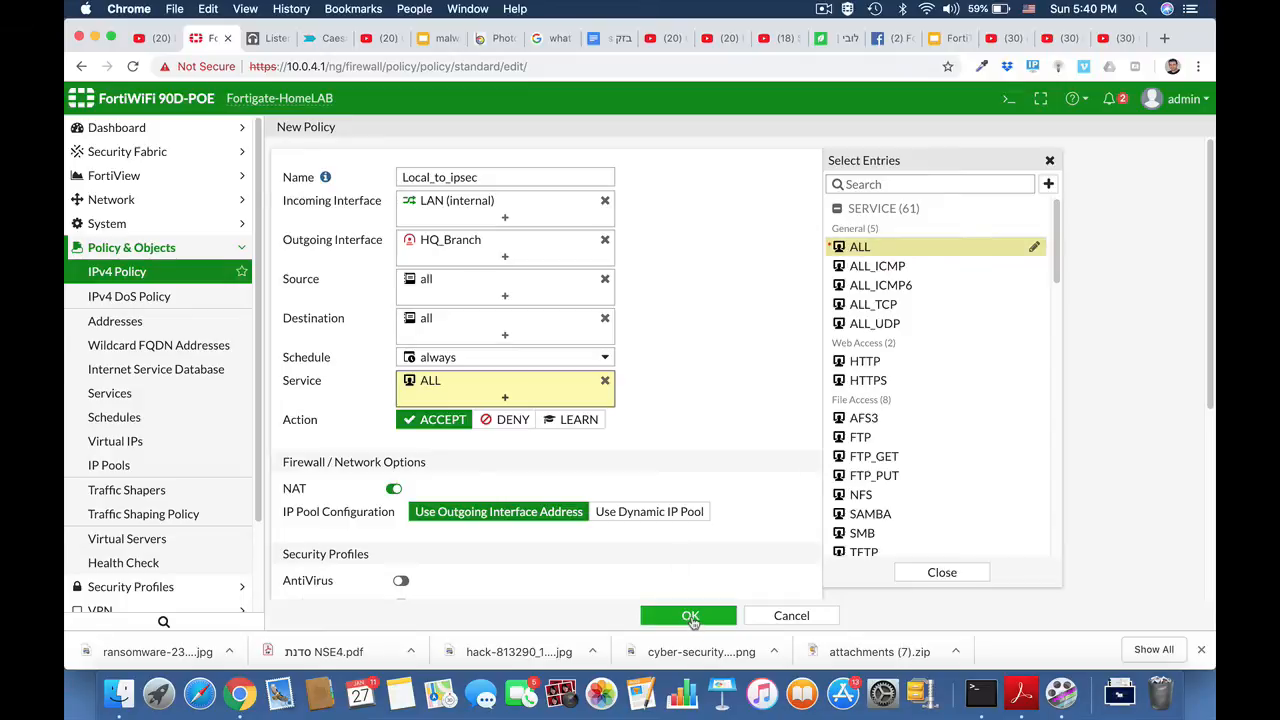
pyautogui.click(690, 617)
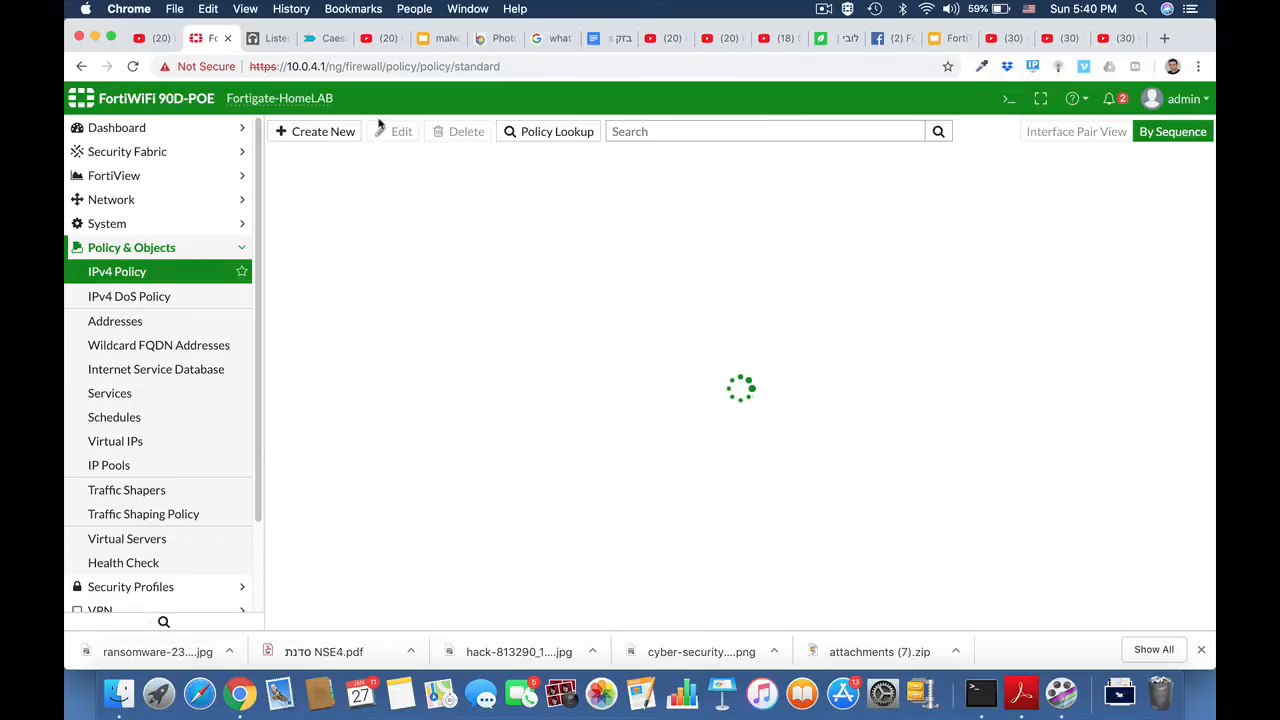
# Step: Create another IPv4 policy named Ipsec_local with incoming interface HQ_Branch and outgoing interface LAN (internal)
pyautogui.click(324, 132)
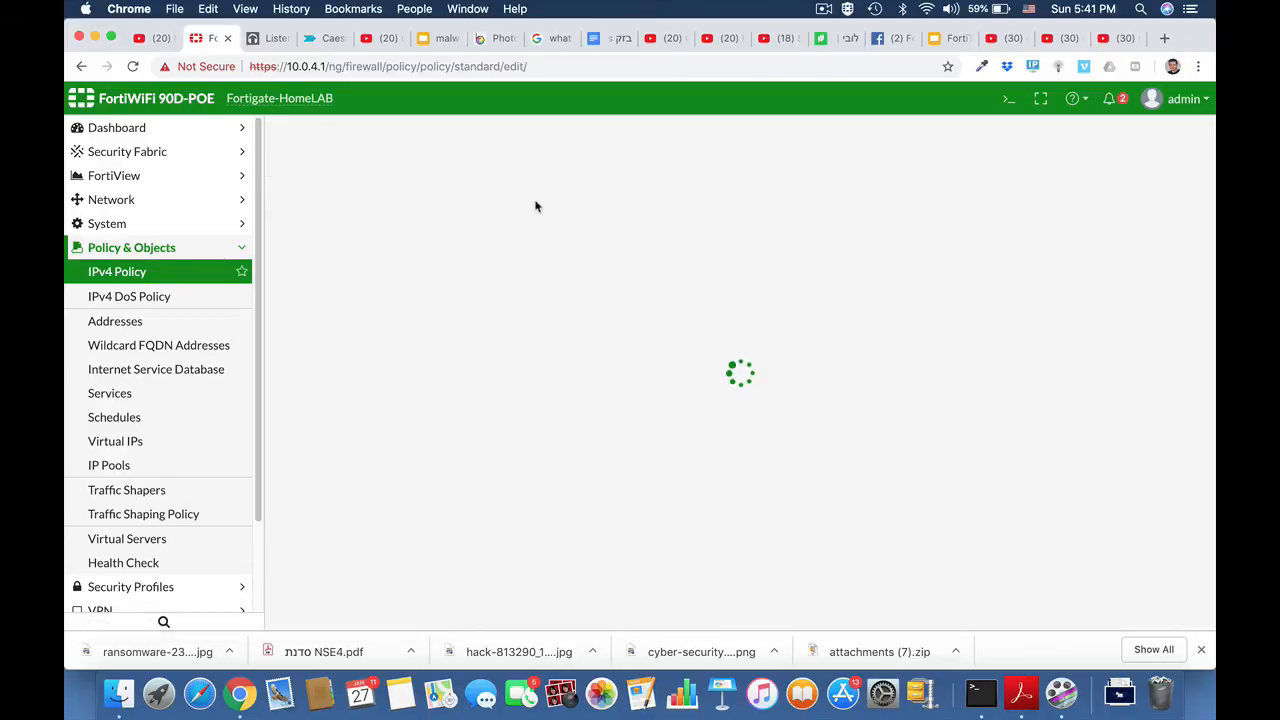
pyautogui.click(494, 177)
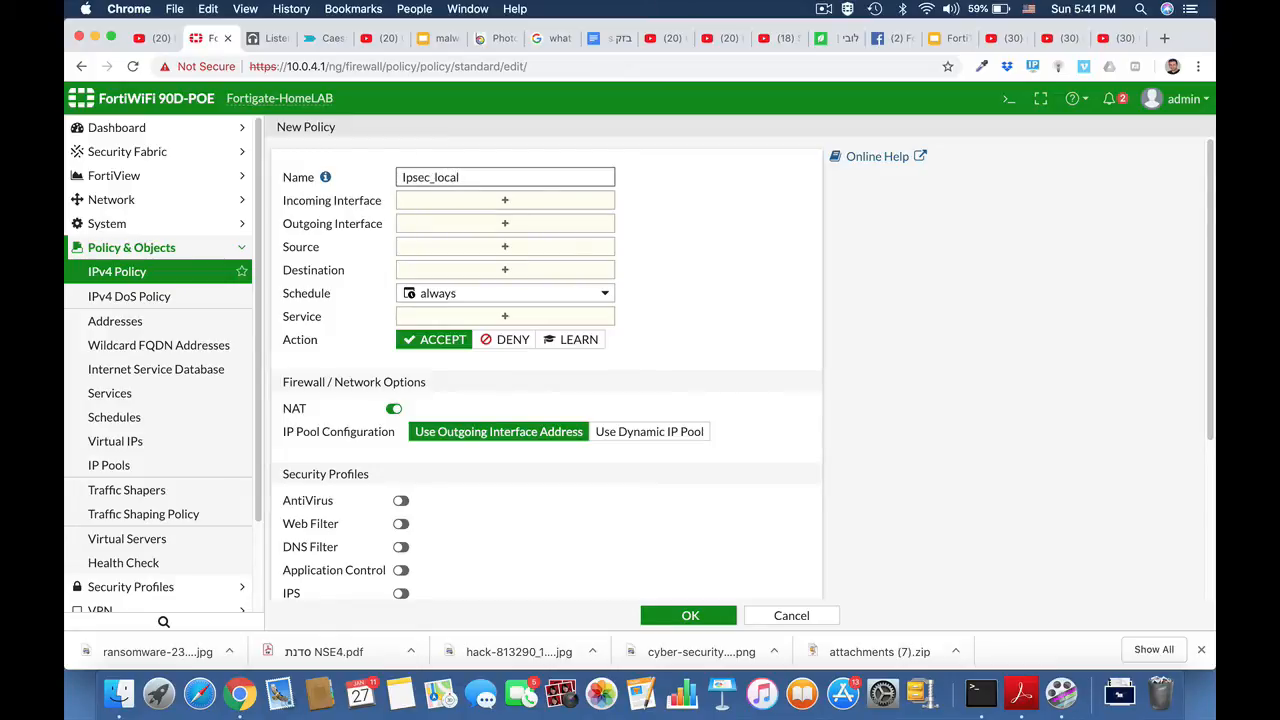
pyautogui.click(504, 200)
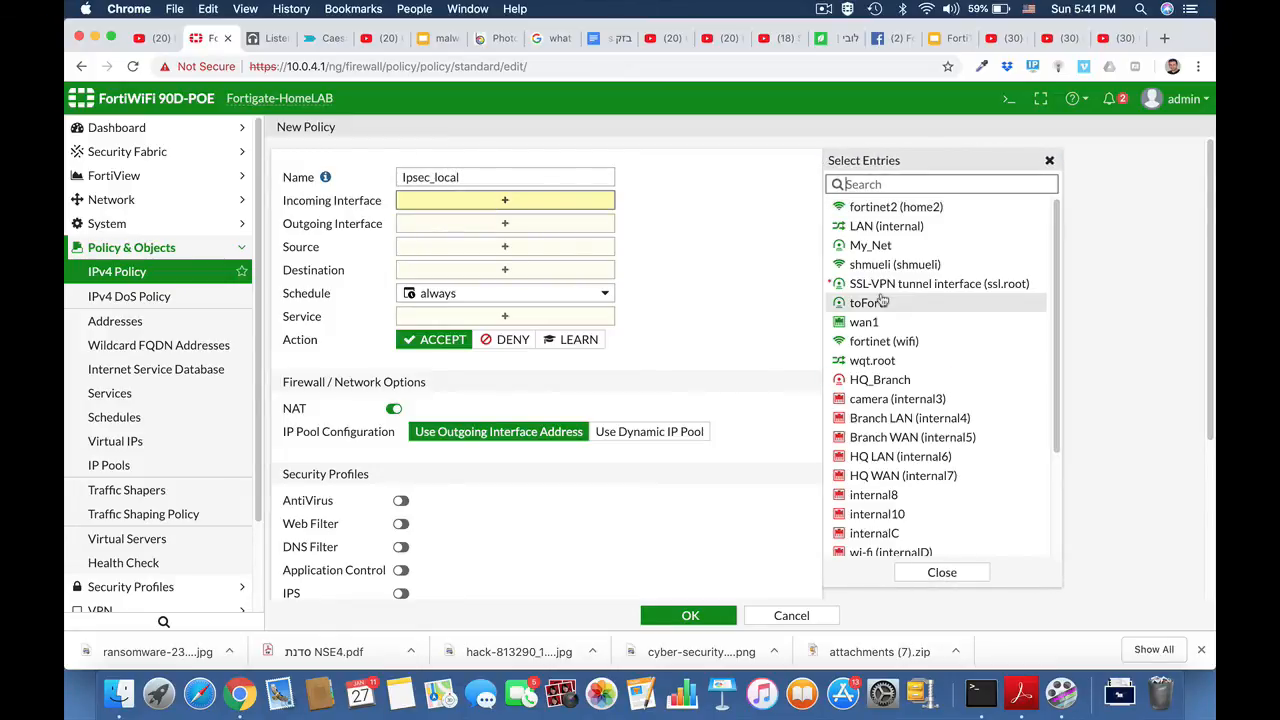
pyautogui.click(870, 380)
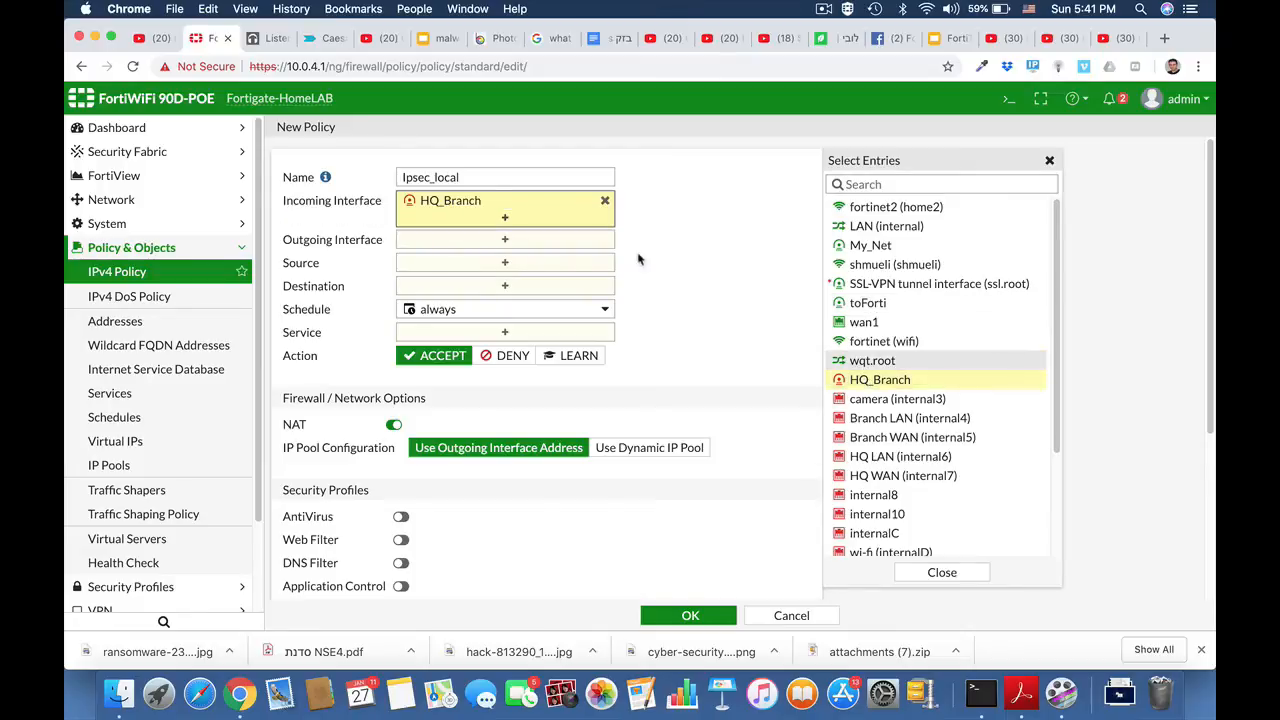
pyautogui.click(588, 242)
pyautogui.click(886, 226)
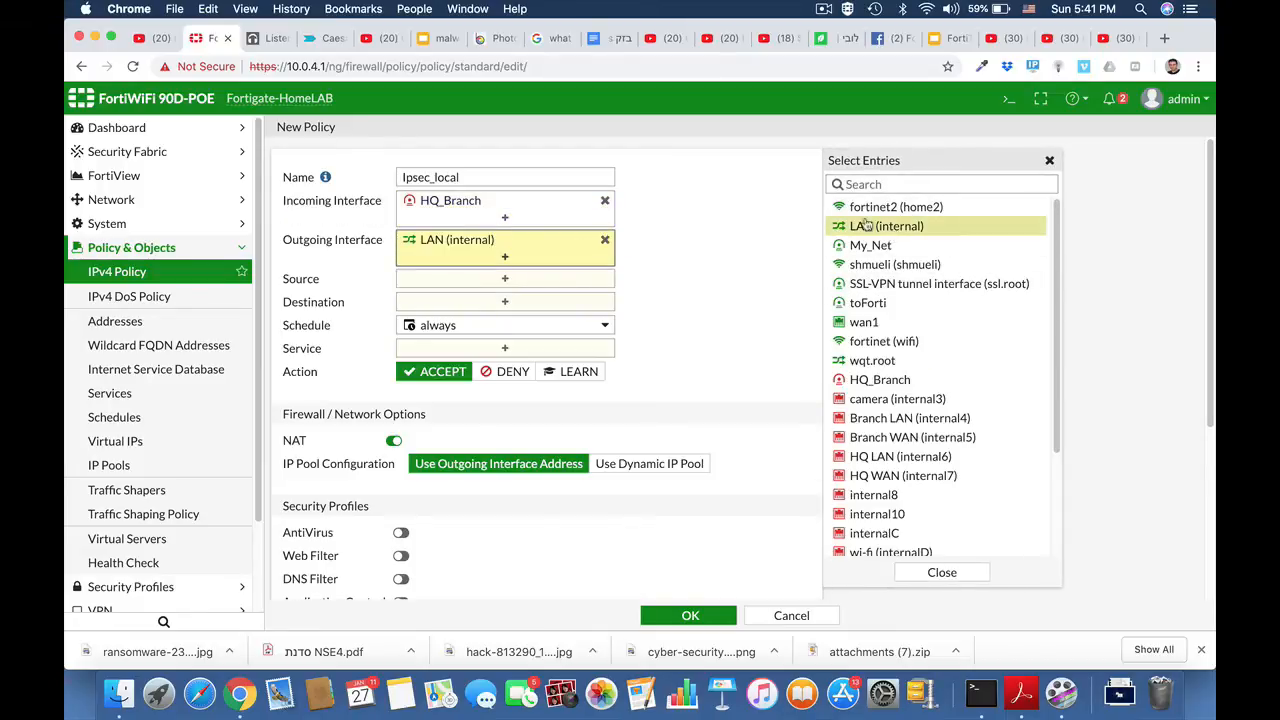
# Step: Set the Ipsec_local policy's source and destination to all and its service to ALL, and save the policy
pyautogui.click(540, 281)
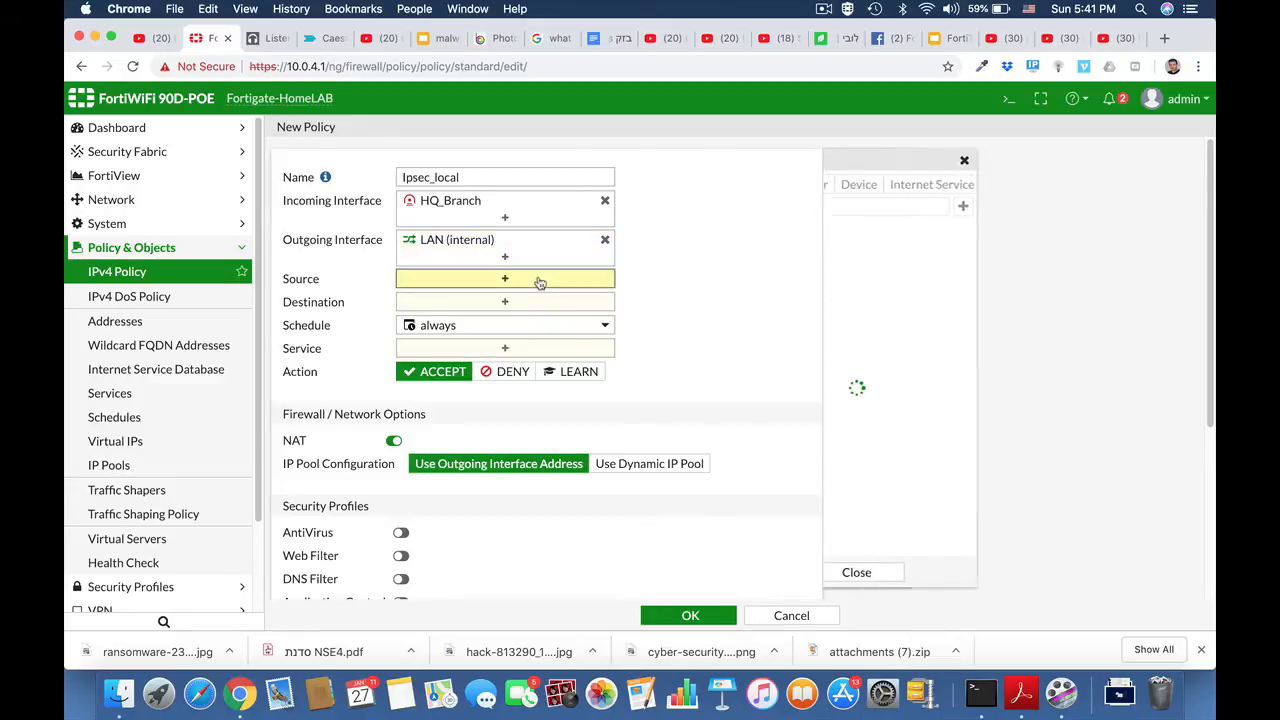
pyautogui.click(853, 253)
pyautogui.click(612, 320)
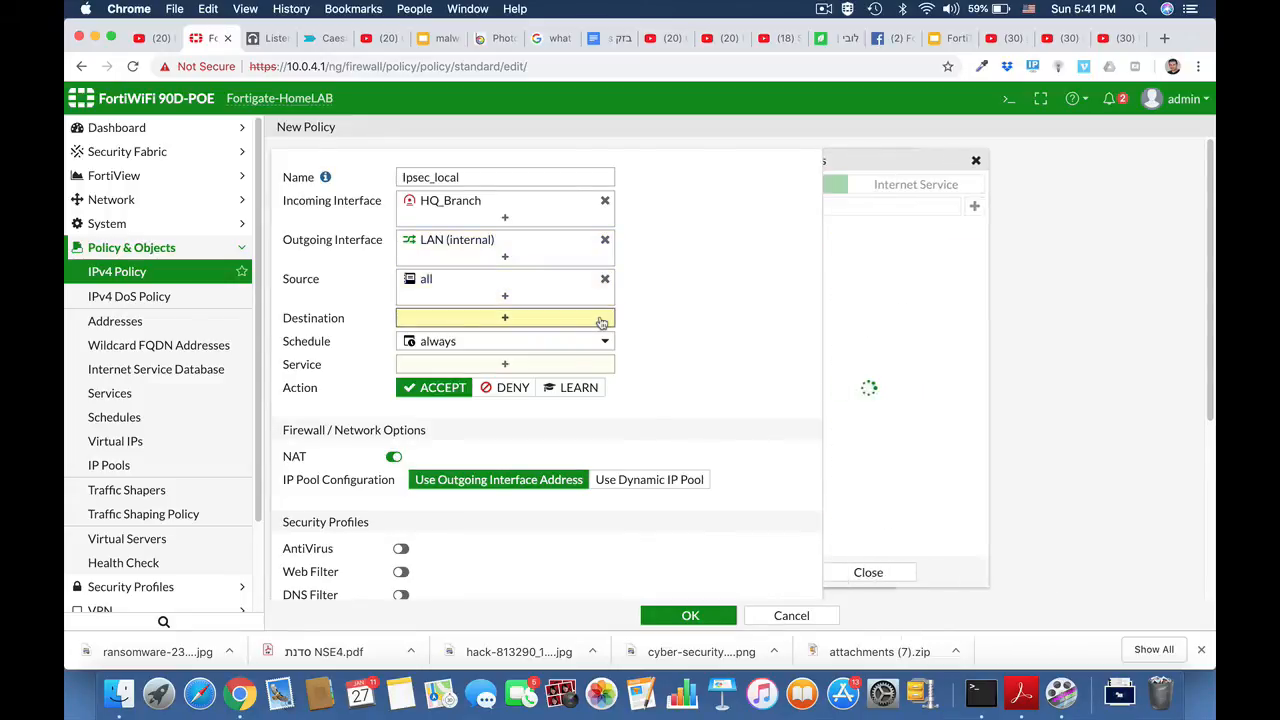
pyautogui.click(858, 253)
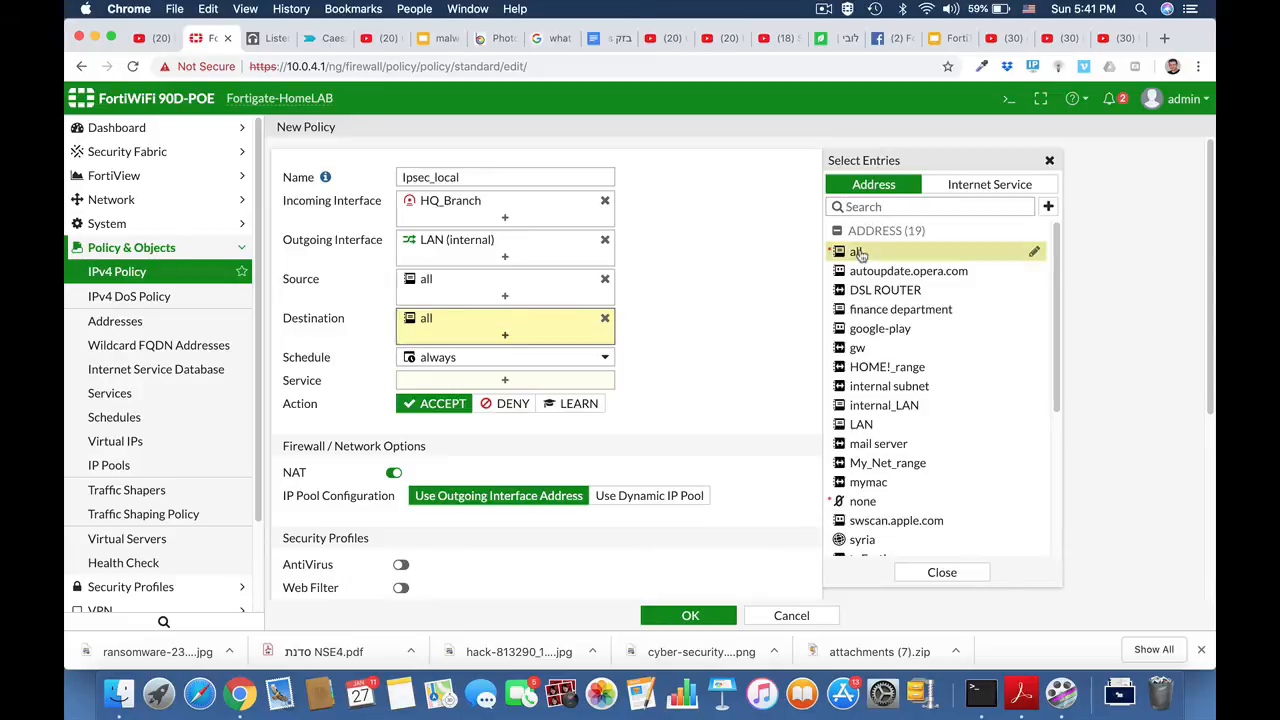
pyautogui.click(557, 383)
pyautogui.click(855, 247)
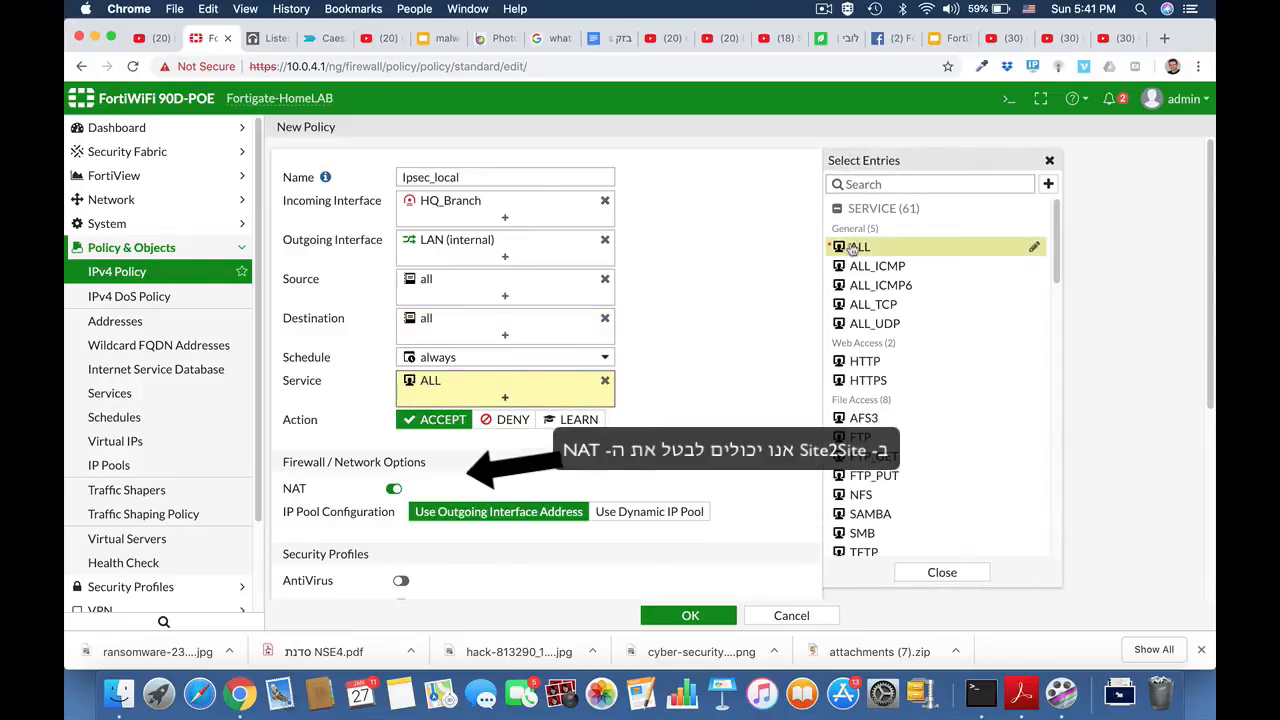
pyautogui.click(692, 620)
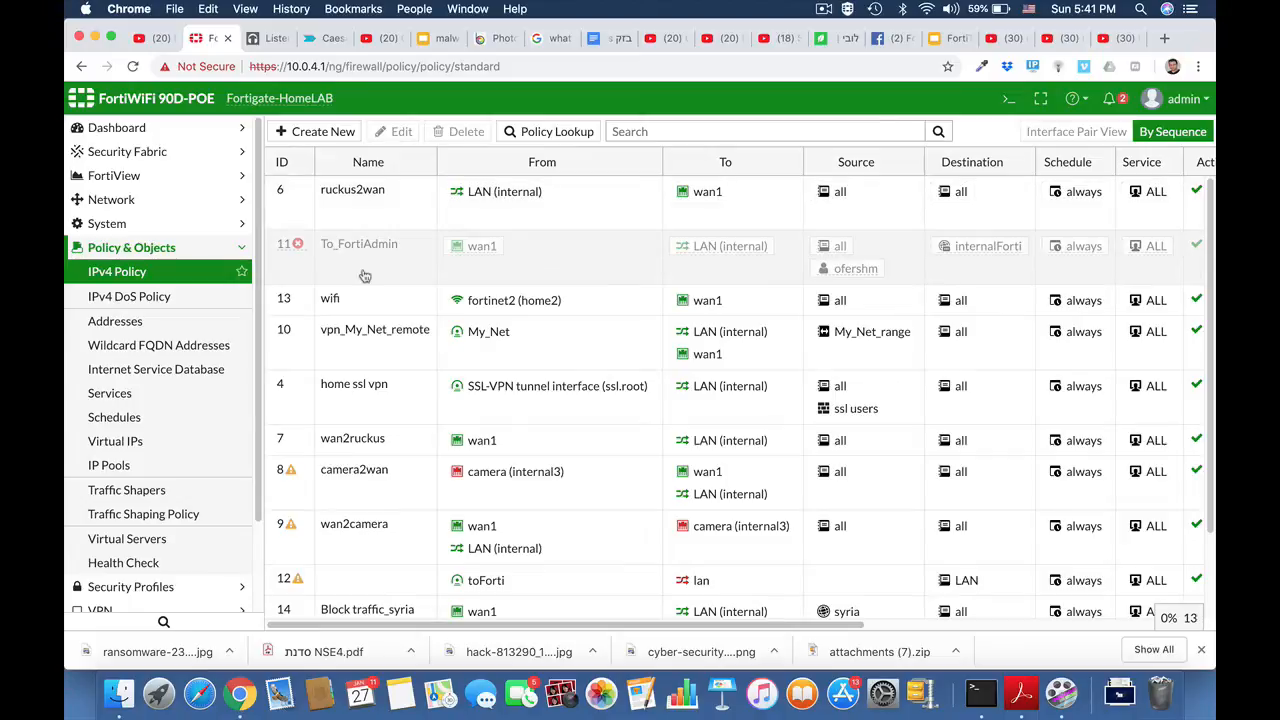
pyautogui.click(826, 9)
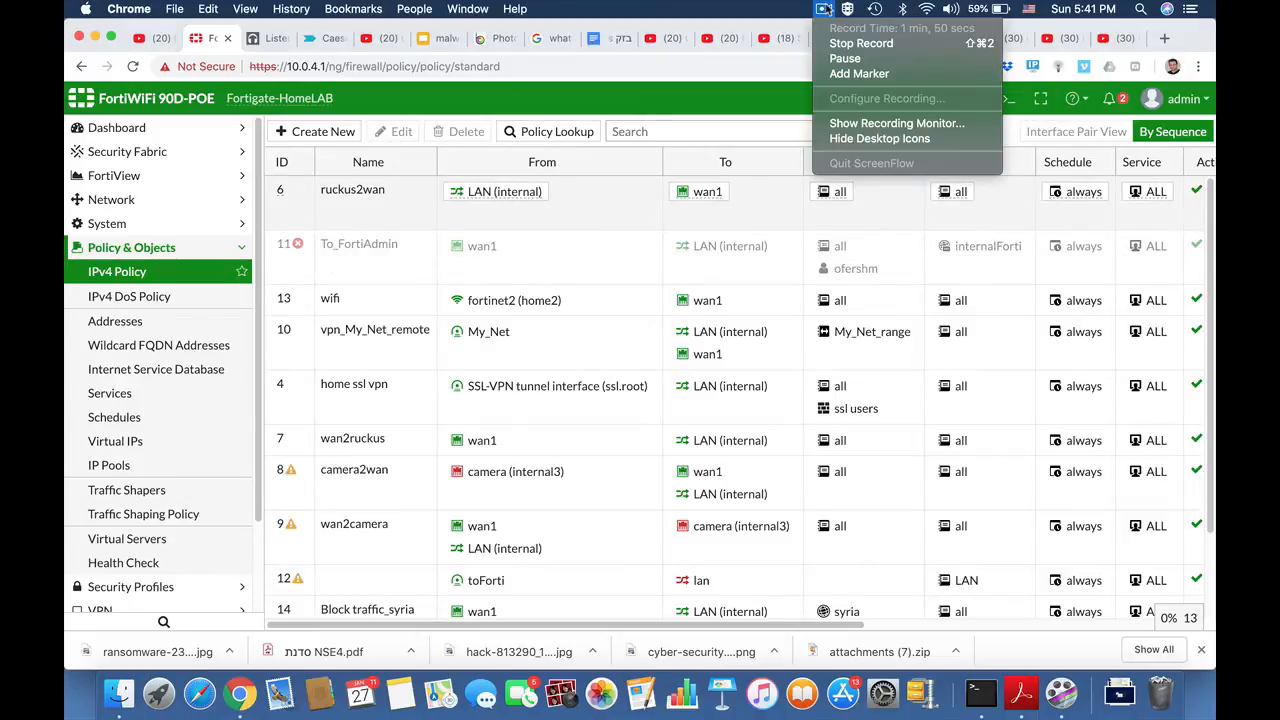
pyautogui.click(826, 9)
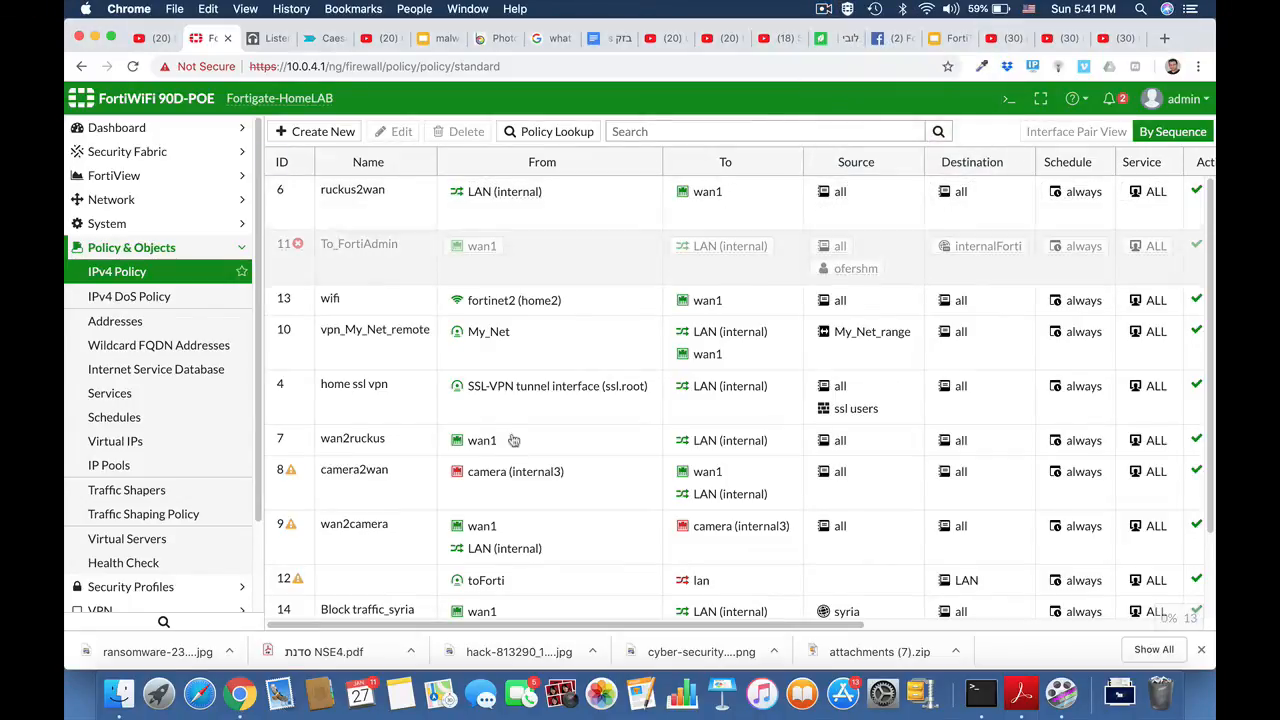
# Step: Edit the Local_to_ipsec policy to disable NAT and save the change
pyautogui.scroll(-3, 513, 440)
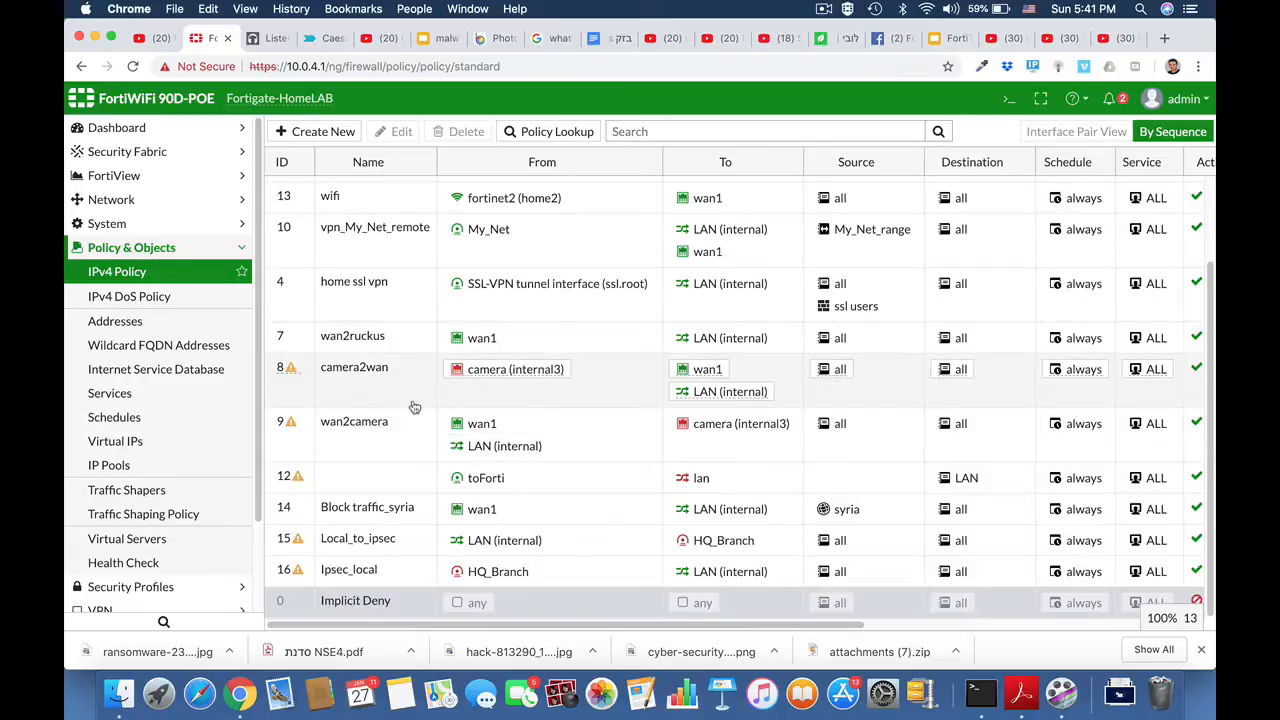
pyautogui.click(372, 545)
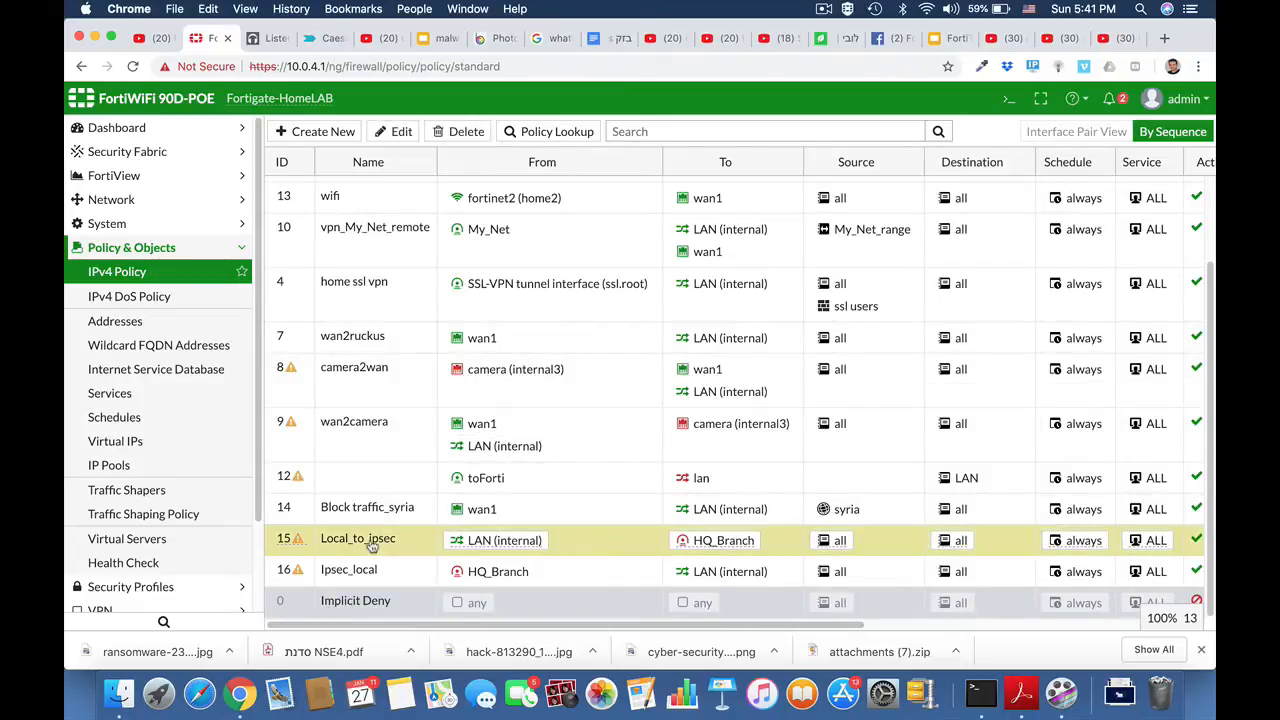
pyautogui.click(401, 131)
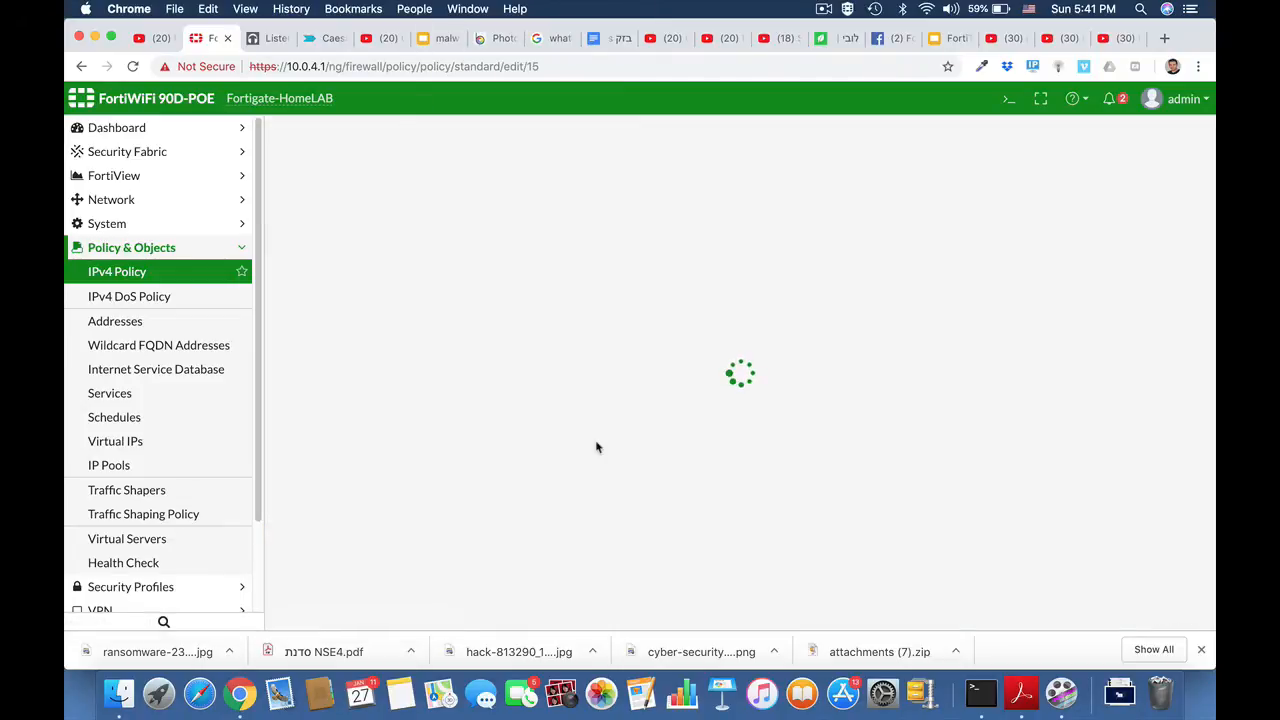
pyautogui.scroll(-3, 597, 449)
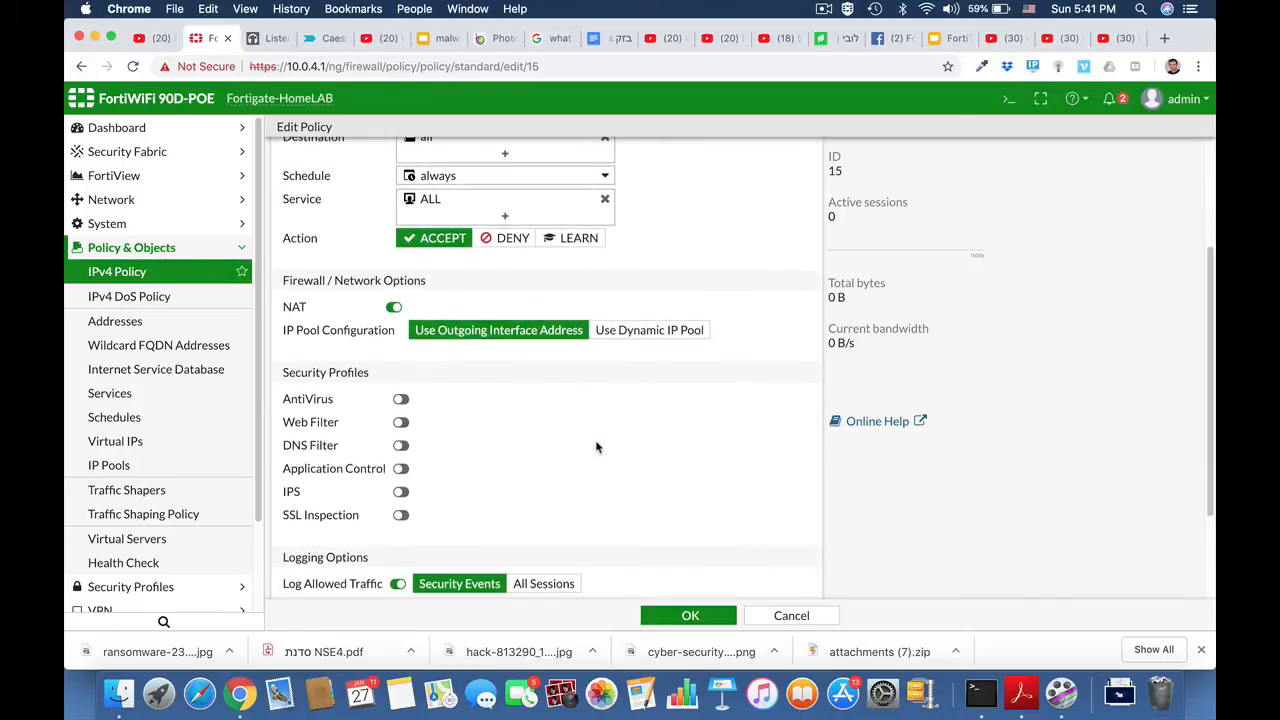
pyautogui.click(395, 307)
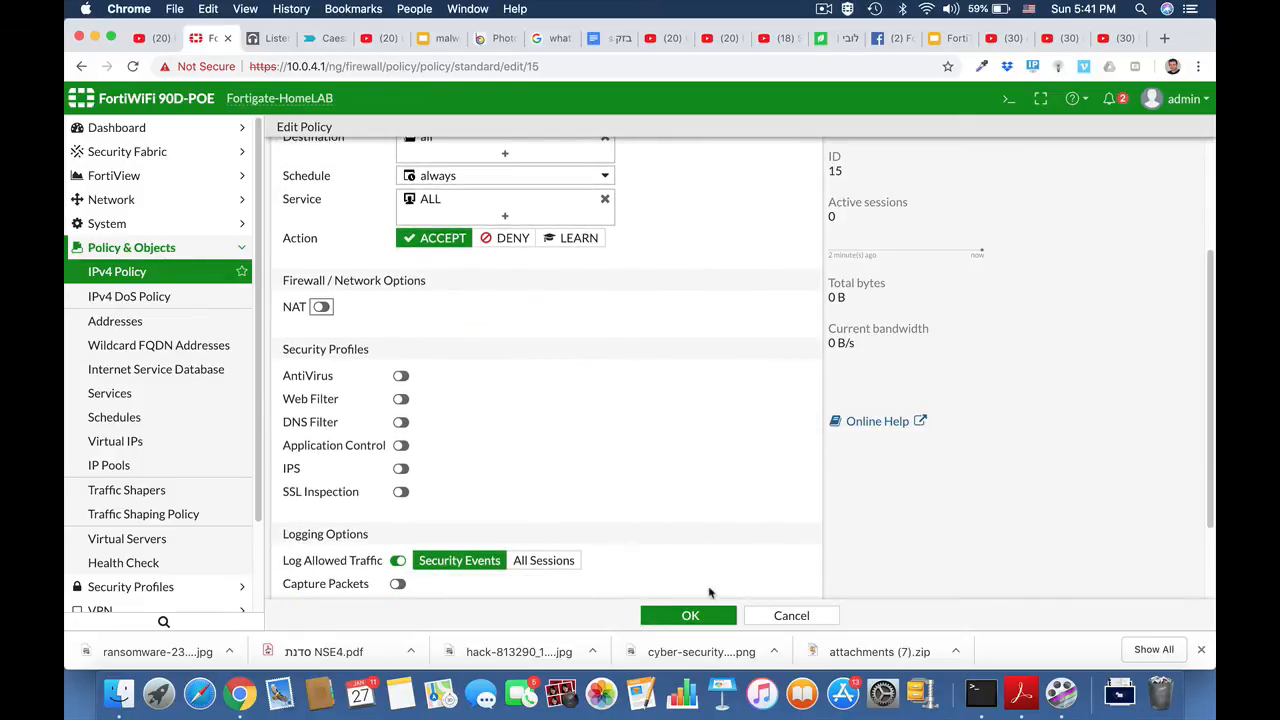
pyautogui.click(690, 615)
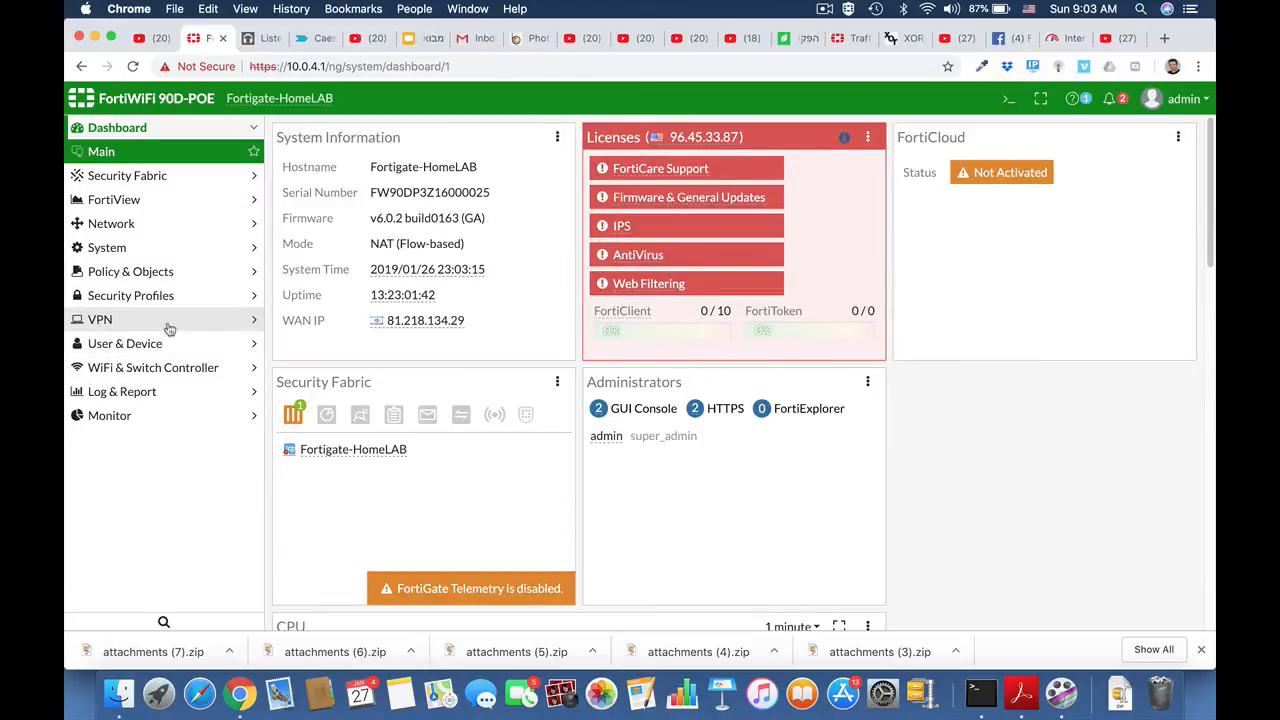
# Step: Start a new IPsec tunnel named HQ_Branch using the Custom template type
pyautogui.click(169, 322)
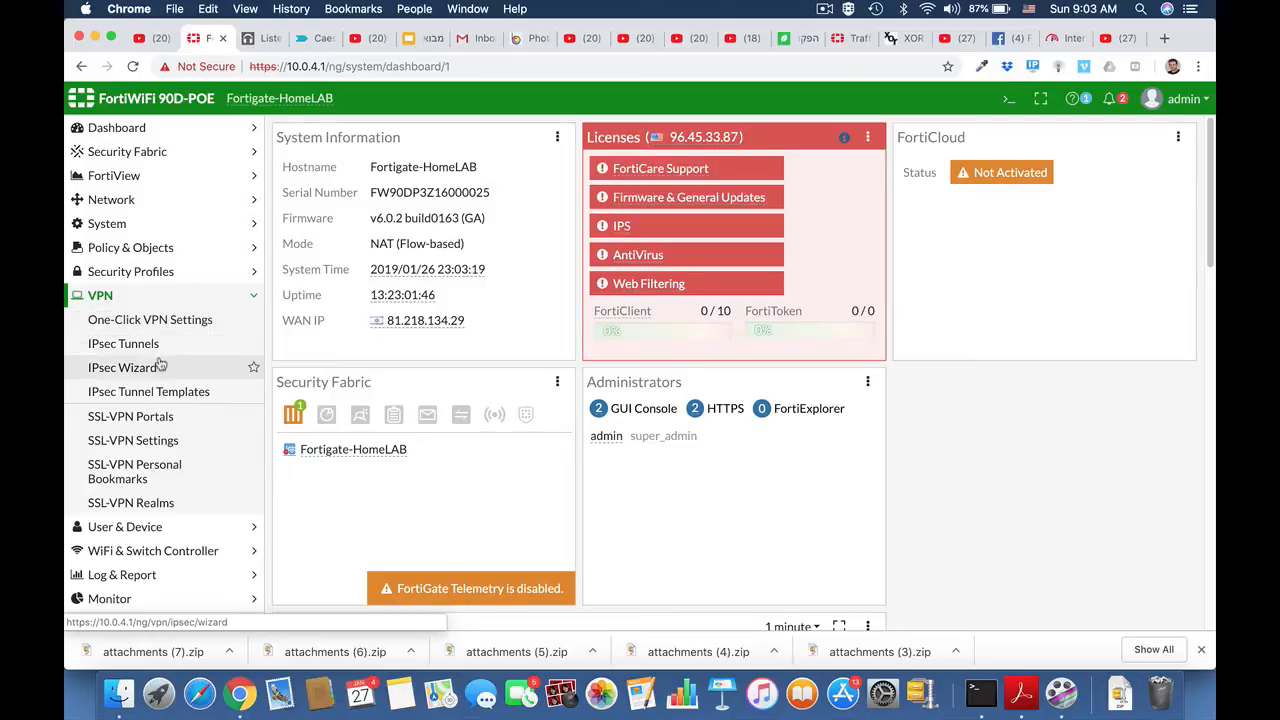
pyautogui.click(150, 344)
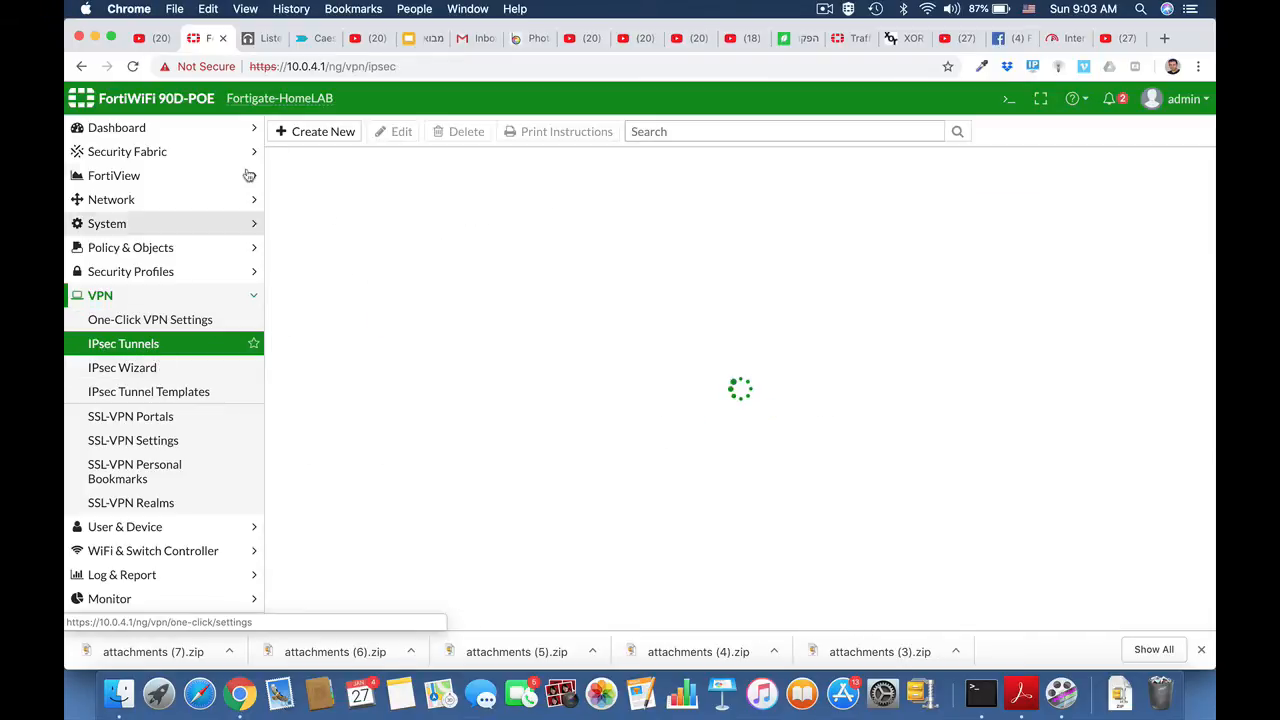
pyautogui.click(314, 131)
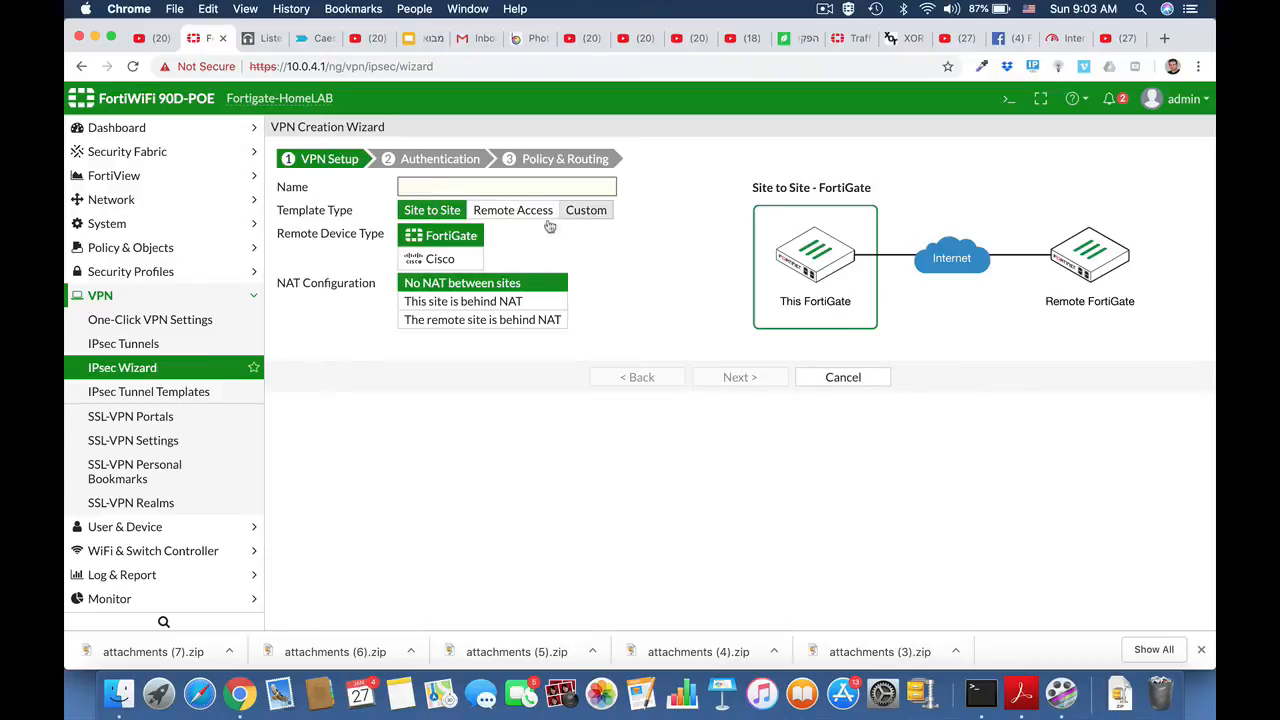
pyautogui.click(597, 211)
pyautogui.click(419, 187)
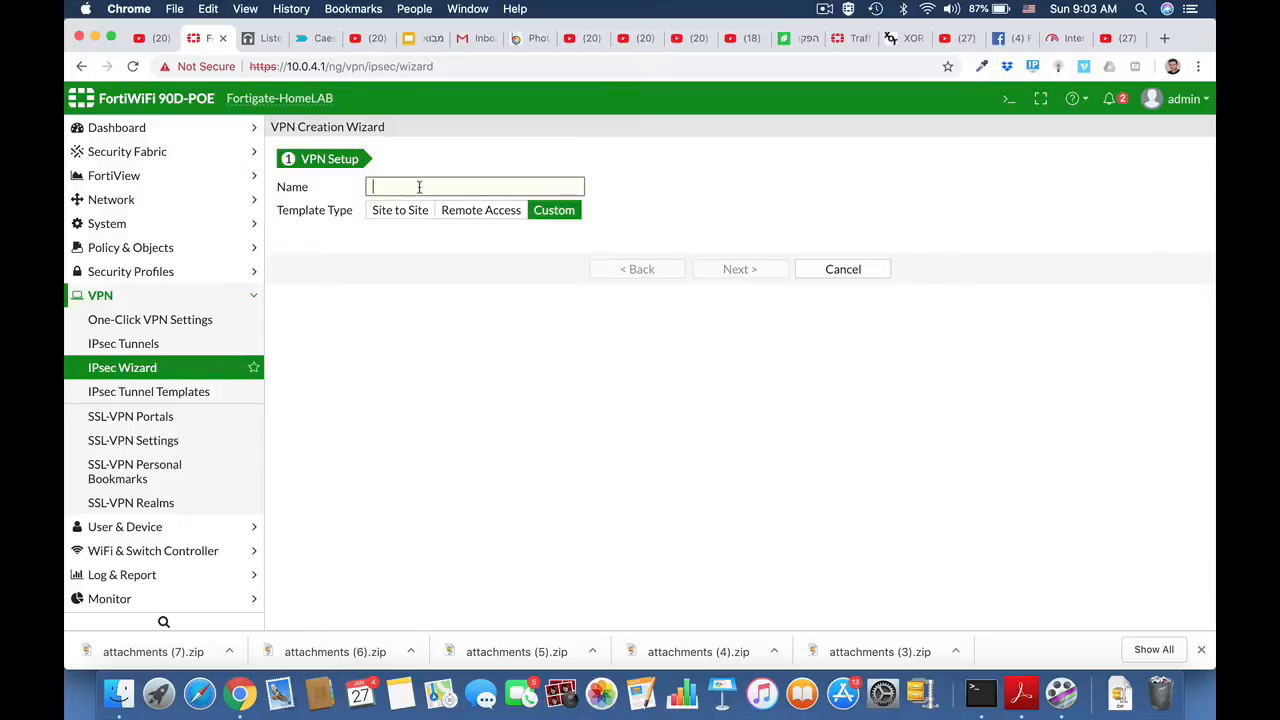
pyautogui.write('HQ_Branch')
pyautogui.click(740, 269)
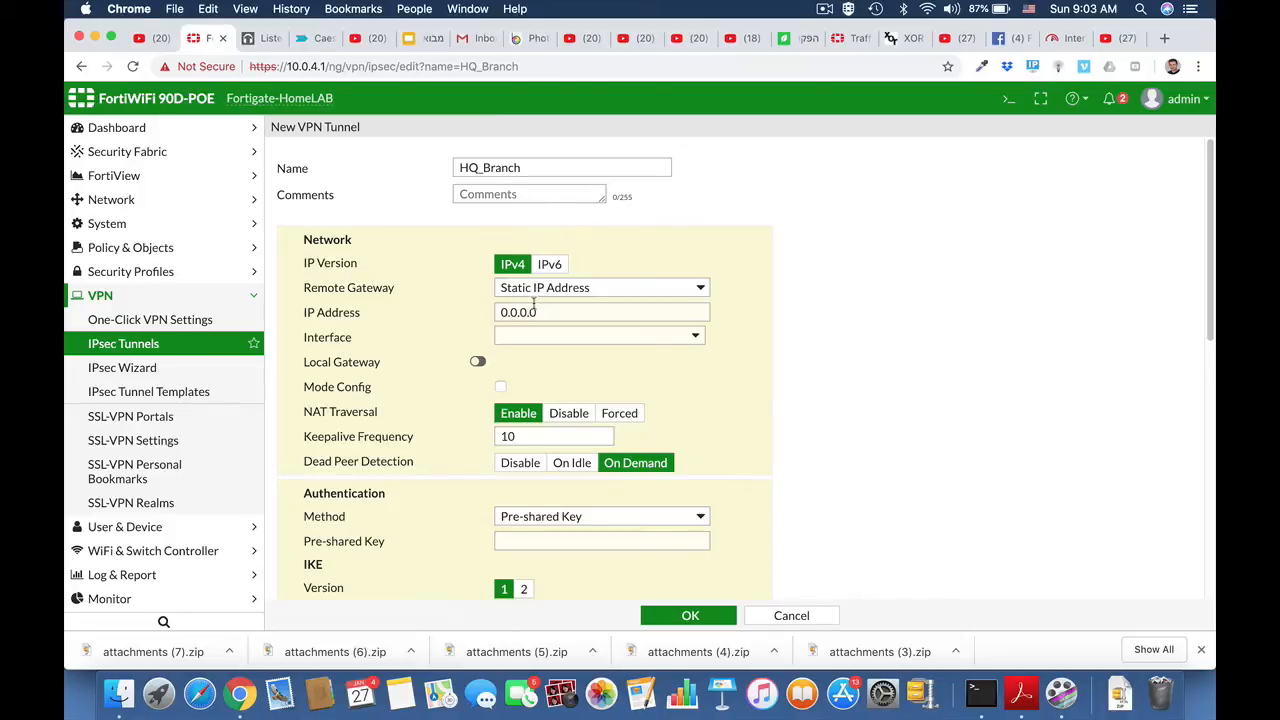
# Step: Set the tunnel's remote gateway IP address to 2.2.2.2 and its interface to wan1
pyautogui.moveTo(540, 314); pyautogui.dragTo(502, 314)
pyautogui.write('2.')
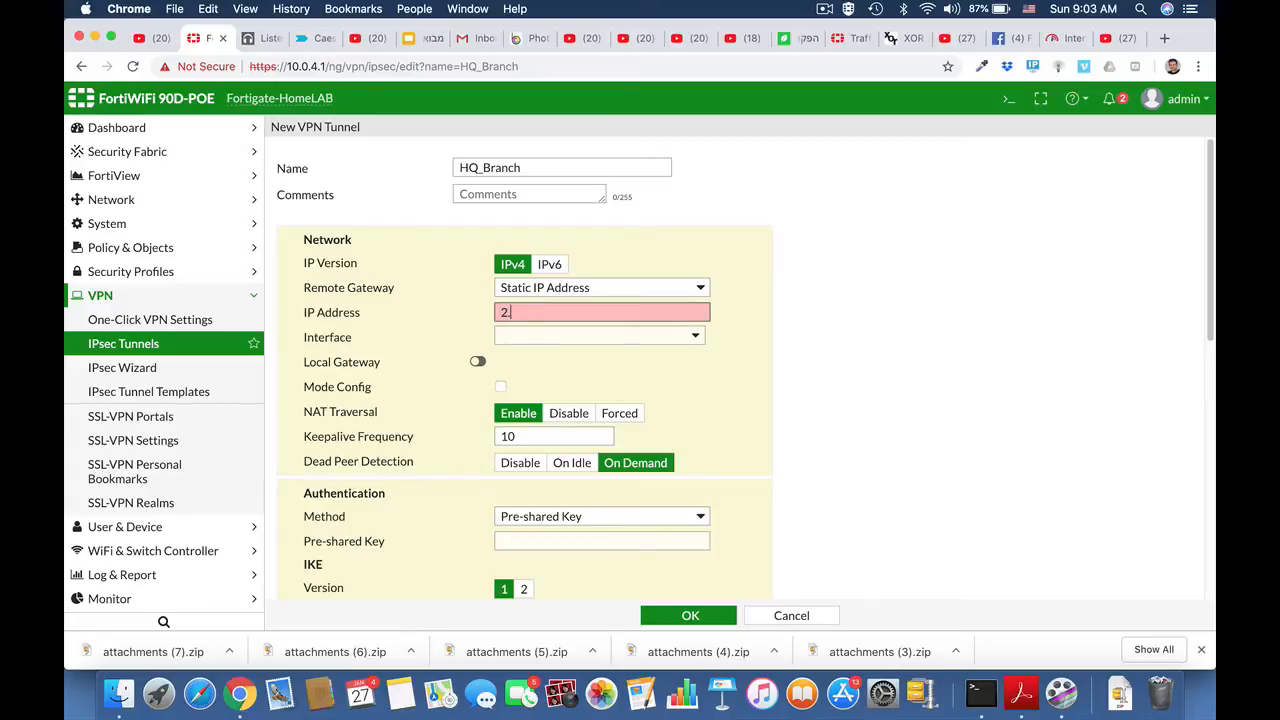
pyautogui.write('2.2.2')
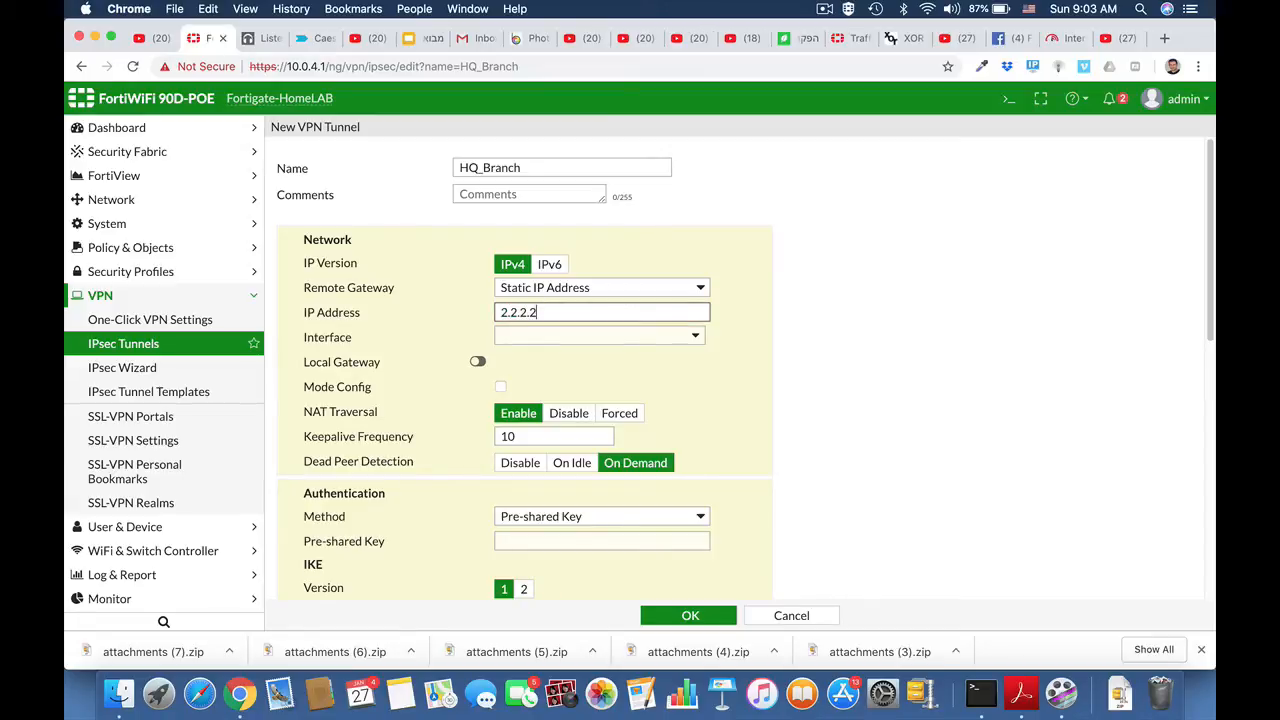
pyautogui.click(582, 337)
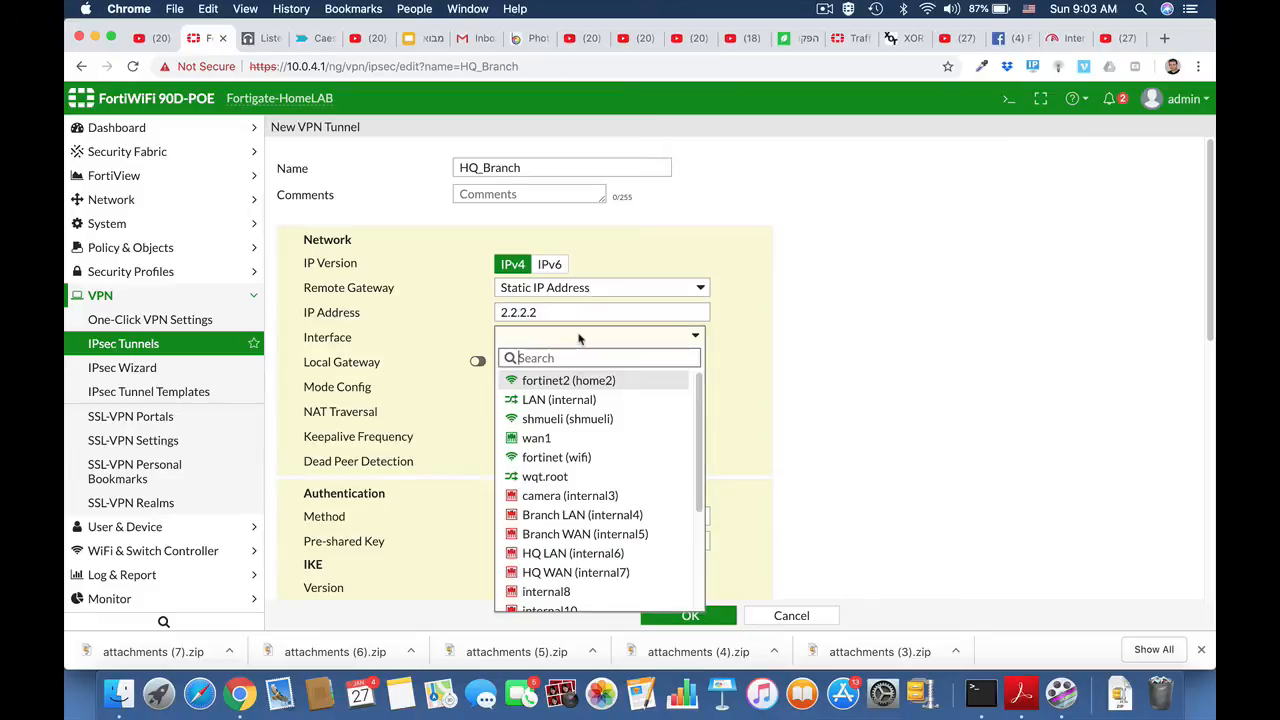
pyautogui.click(558, 440)
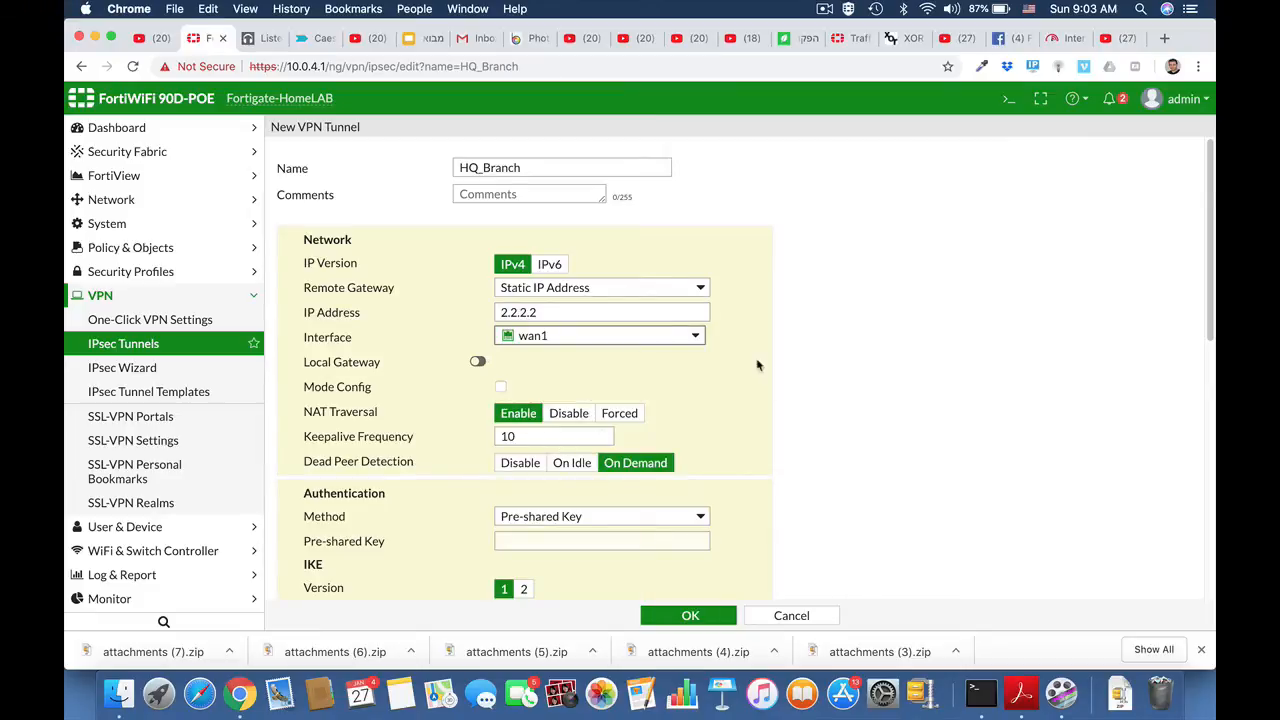
# Step: Enter the tunnel's pre-shared key in the authentication settings
pyautogui.scroll(-5, 768, 384)
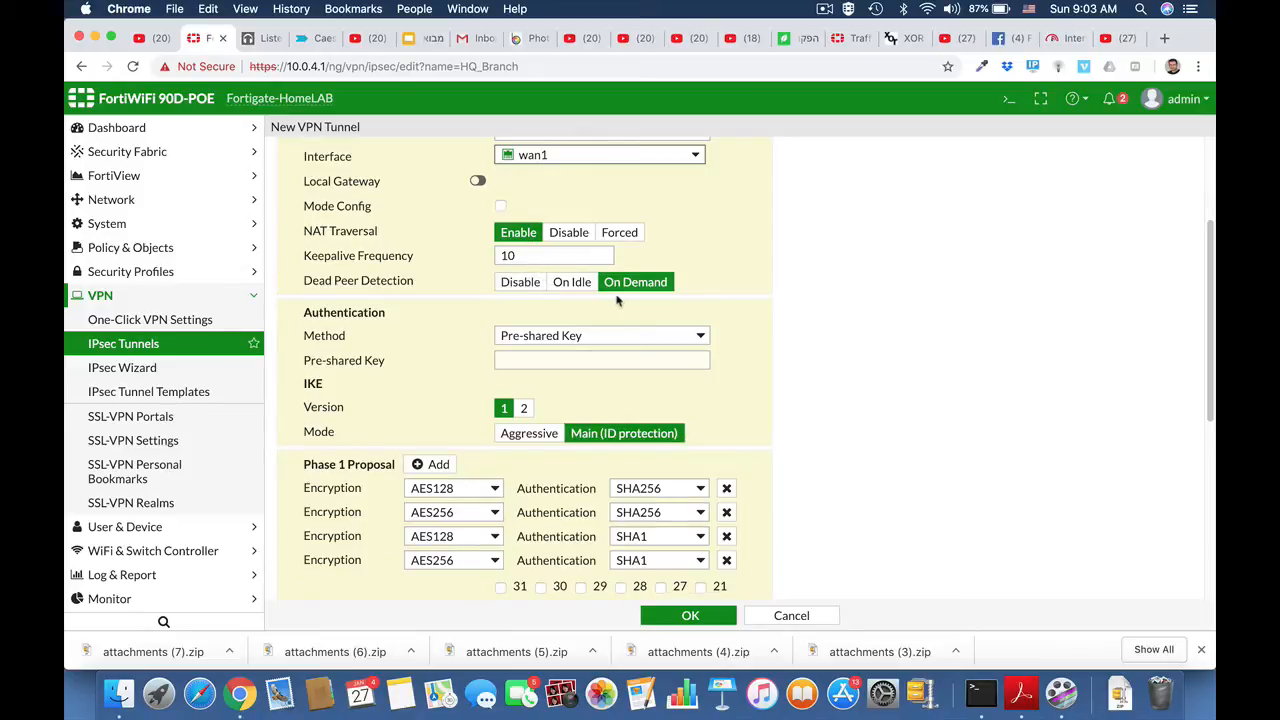
pyautogui.click(542, 361)
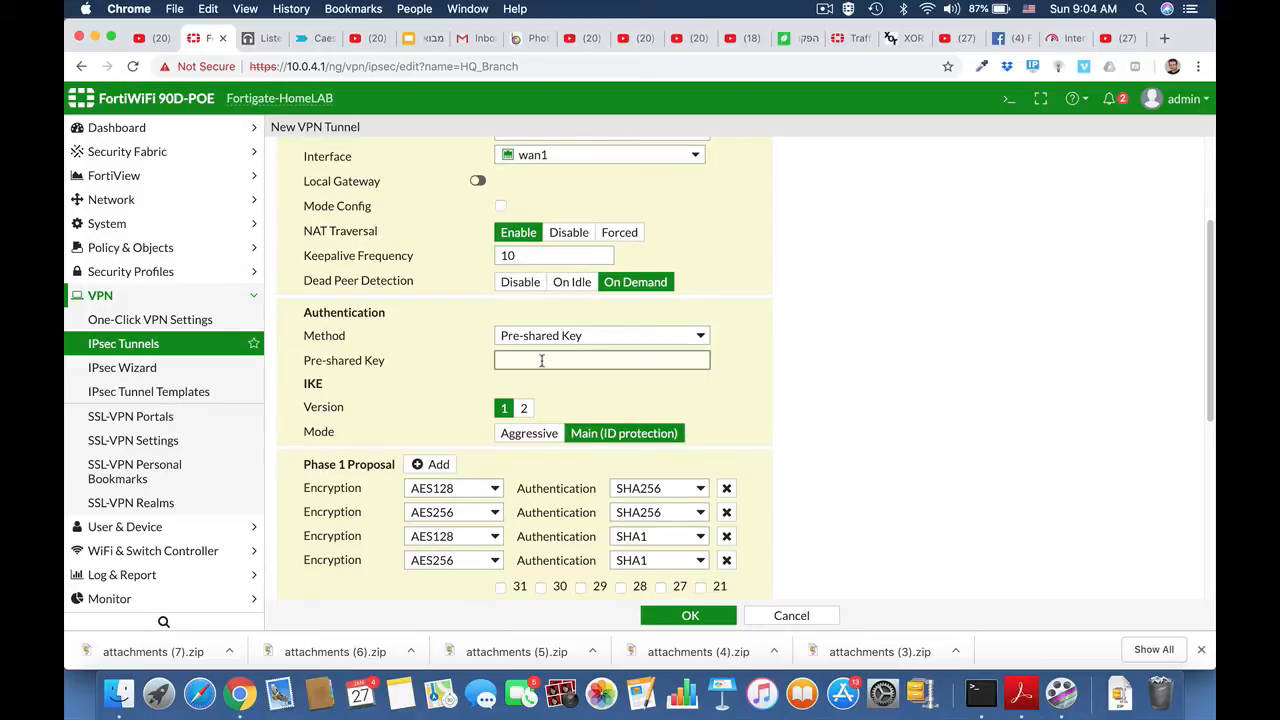
pyautogui.write('••')
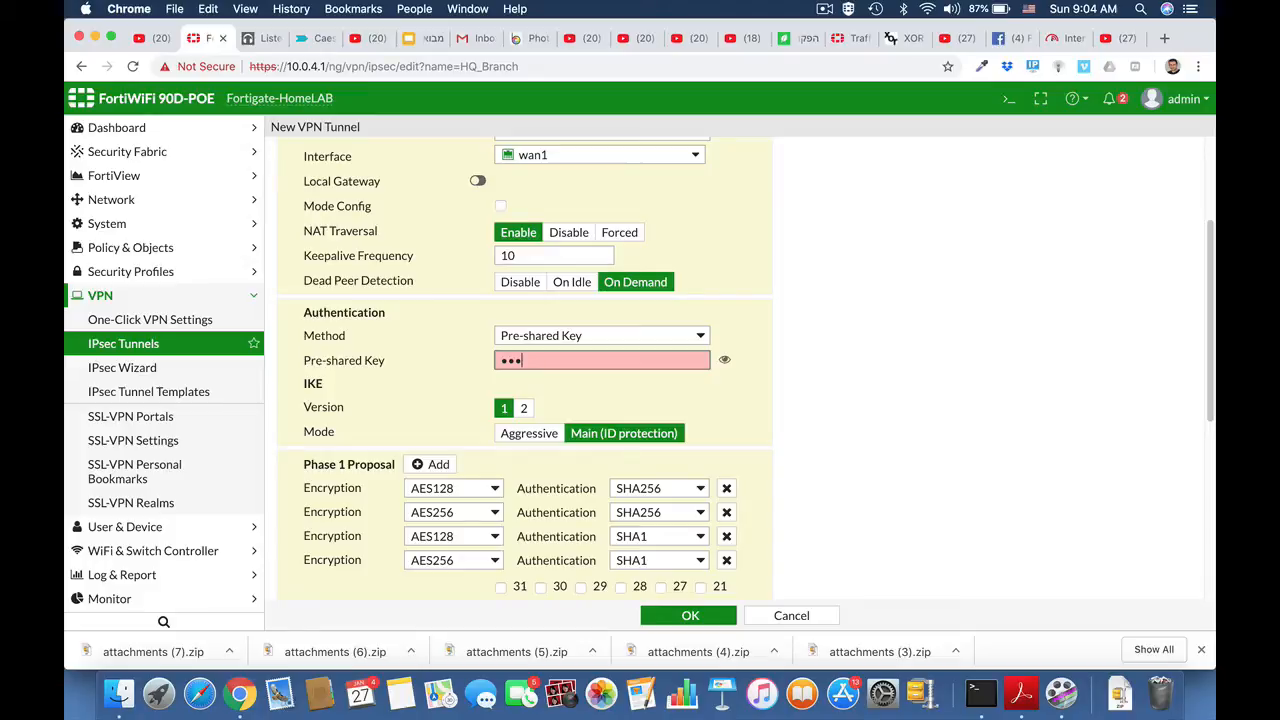
pyautogui.write('••••')
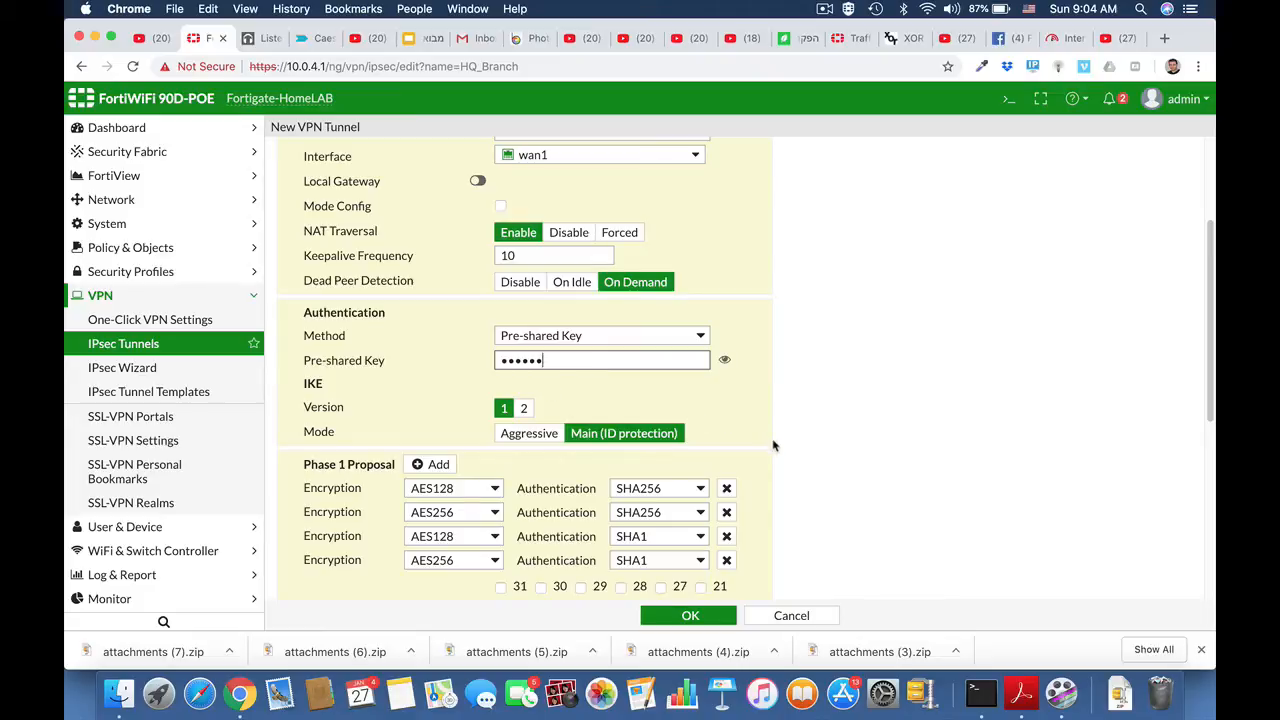
# Step: Reduce the Phase 1 proposals to a single entry with AES192 encryption and SHA256 authentication
pyautogui.scroll(-3, 773, 445)
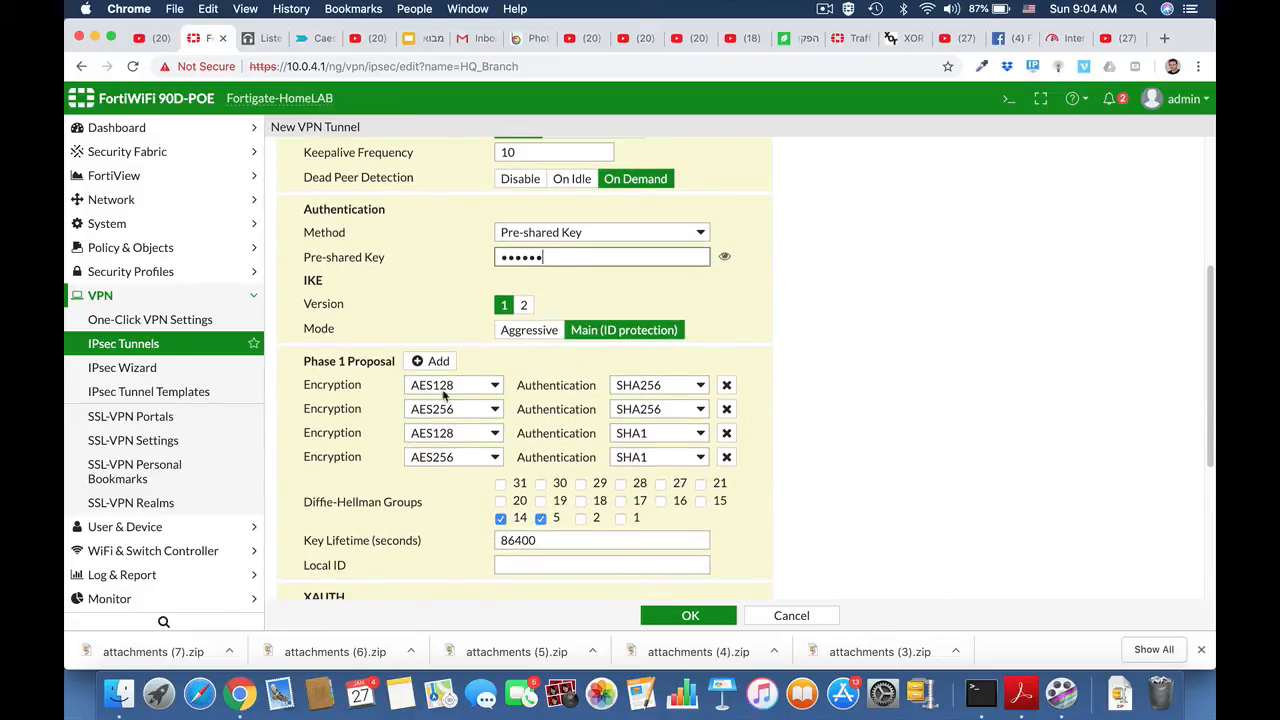
pyautogui.click(727, 411)
pyautogui.click(727, 411)
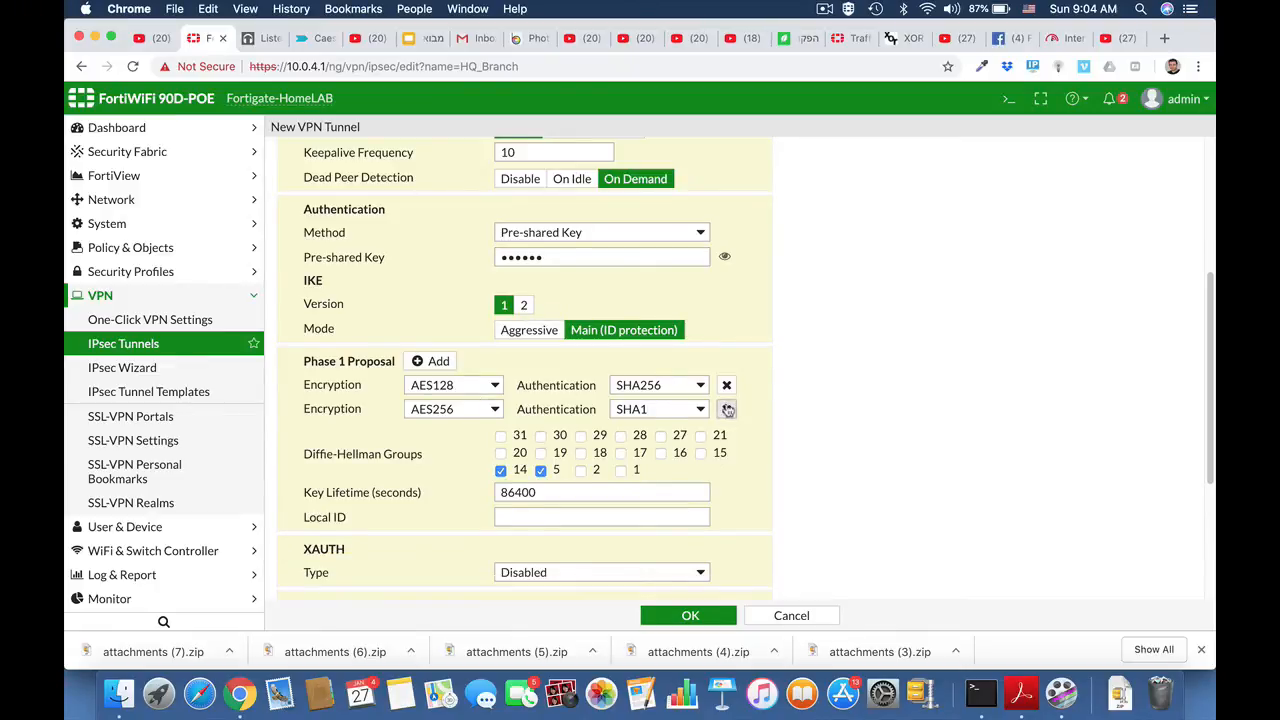
pyautogui.click(727, 411)
pyautogui.click(480, 386)
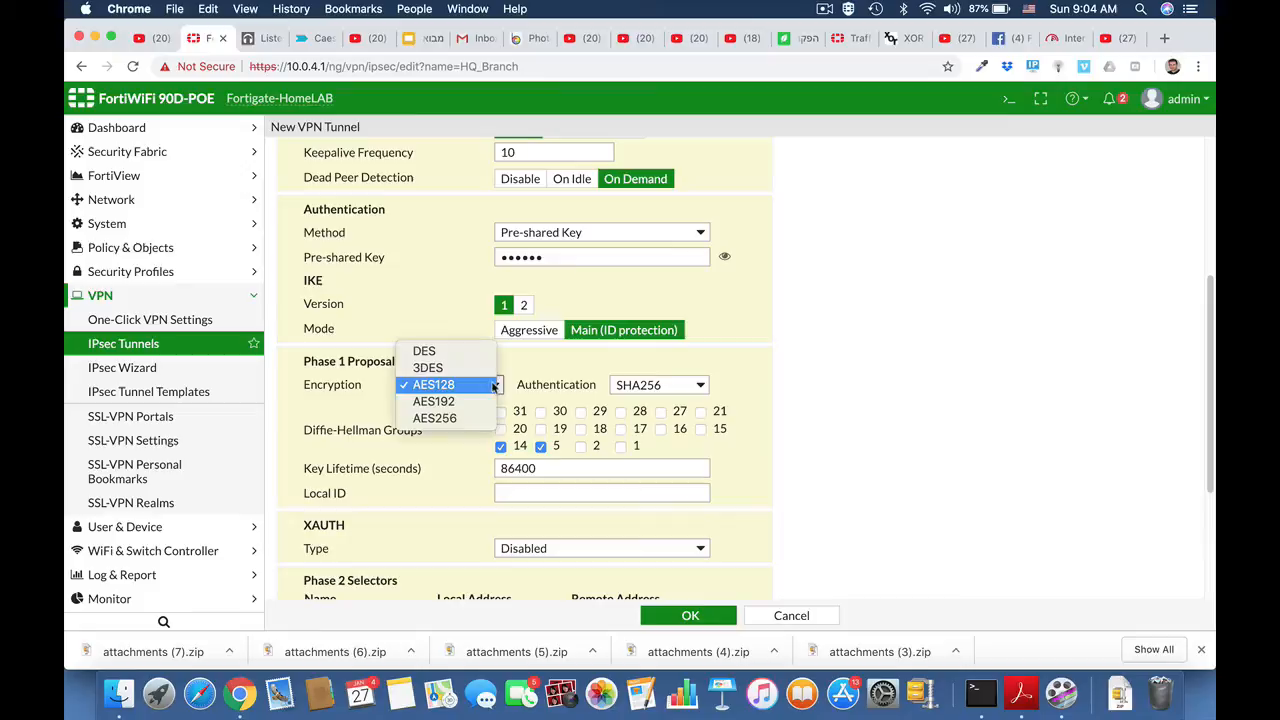
pyautogui.click(470, 401)
pyautogui.click(702, 386)
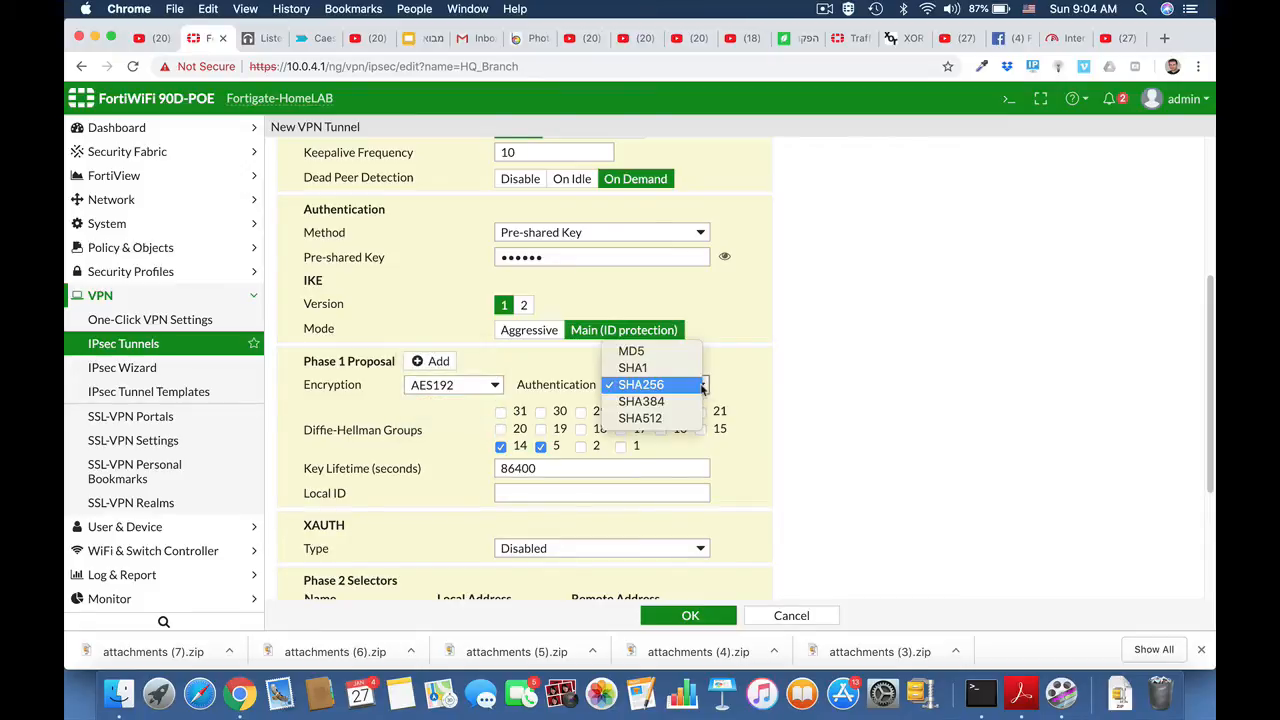
pyautogui.click(702, 386)
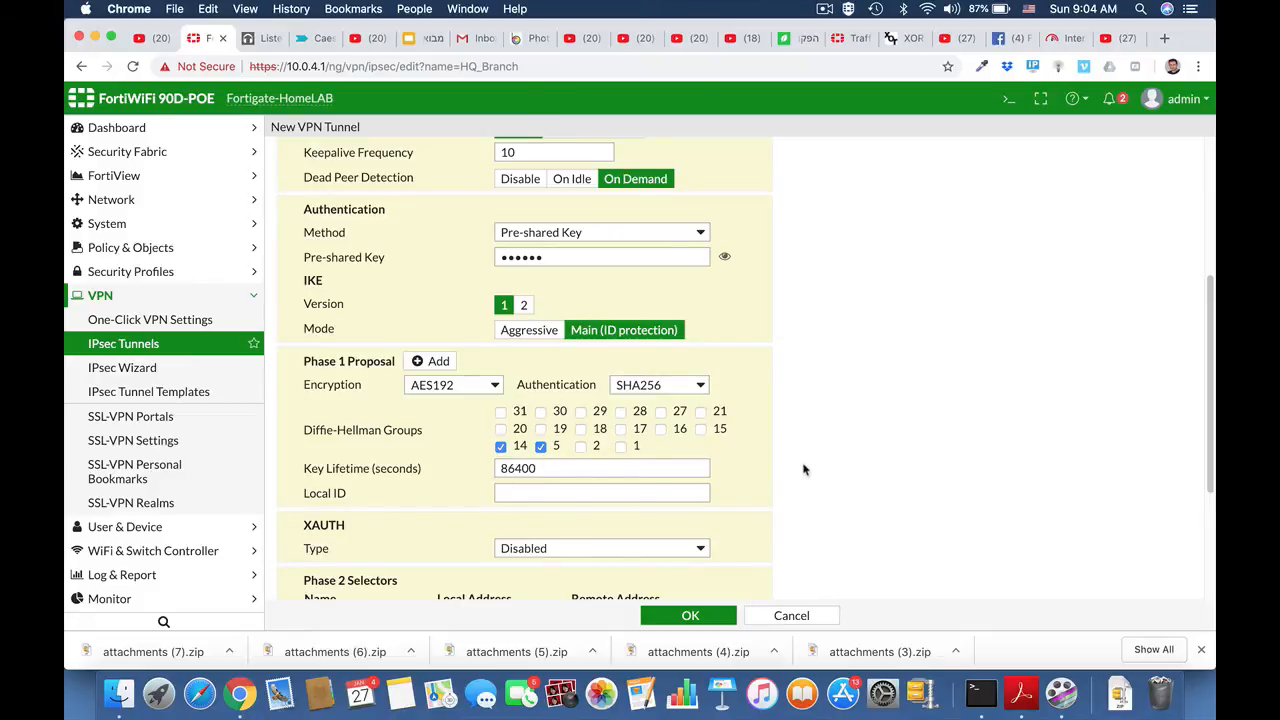
# Step: Set the Phase 2 selector's local address subnet to 192.168.1.0/24
pyautogui.scroll(-2, 803, 466)
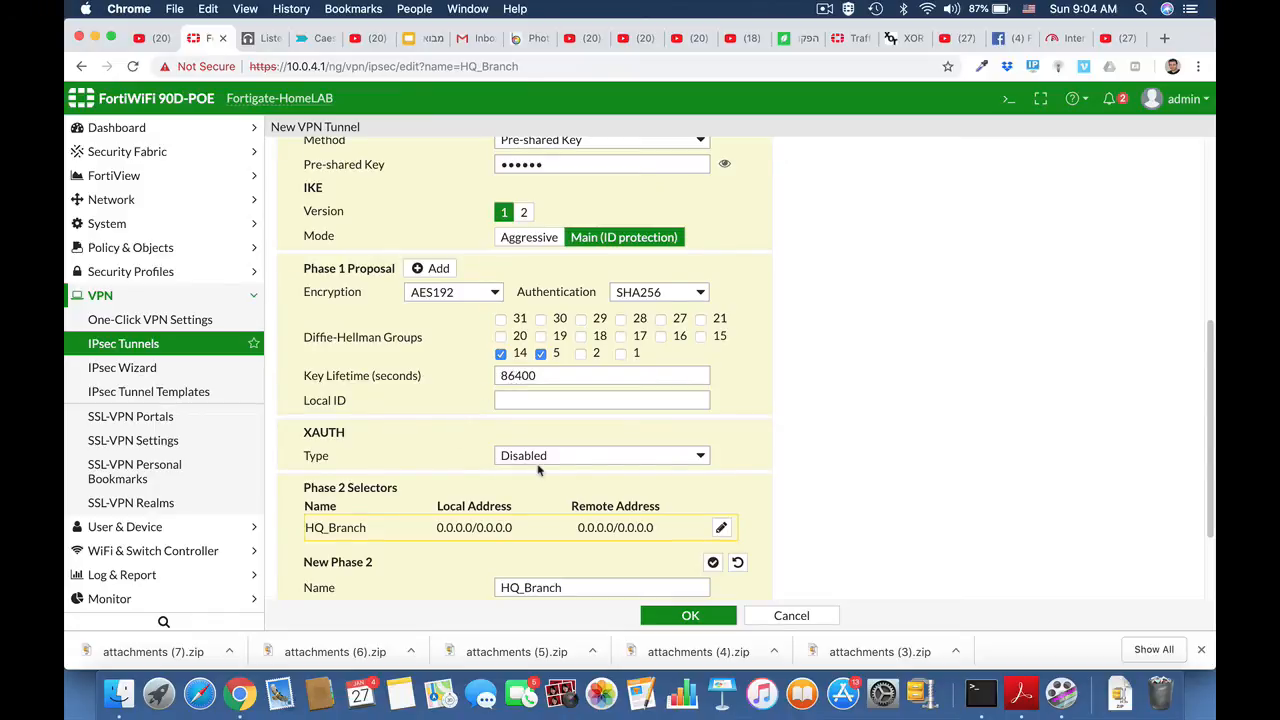
pyautogui.scroll(-2, 540, 470)
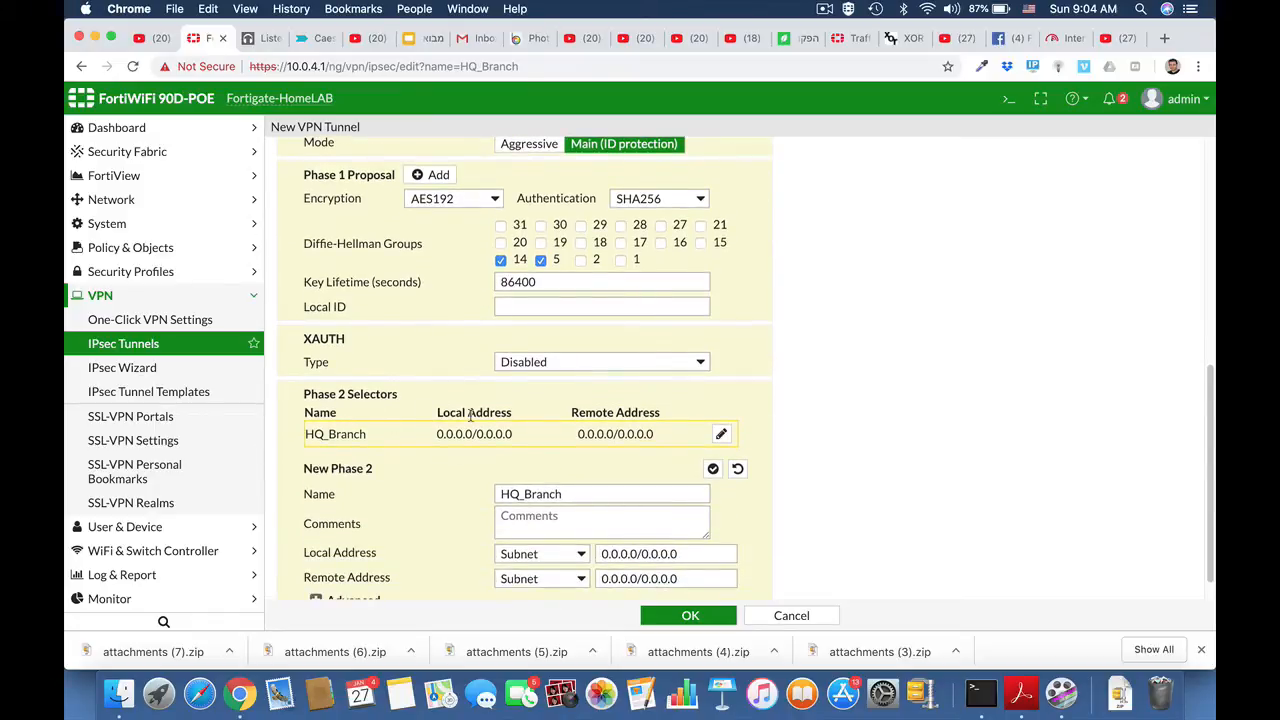
pyautogui.scroll(-1, 680, 514)
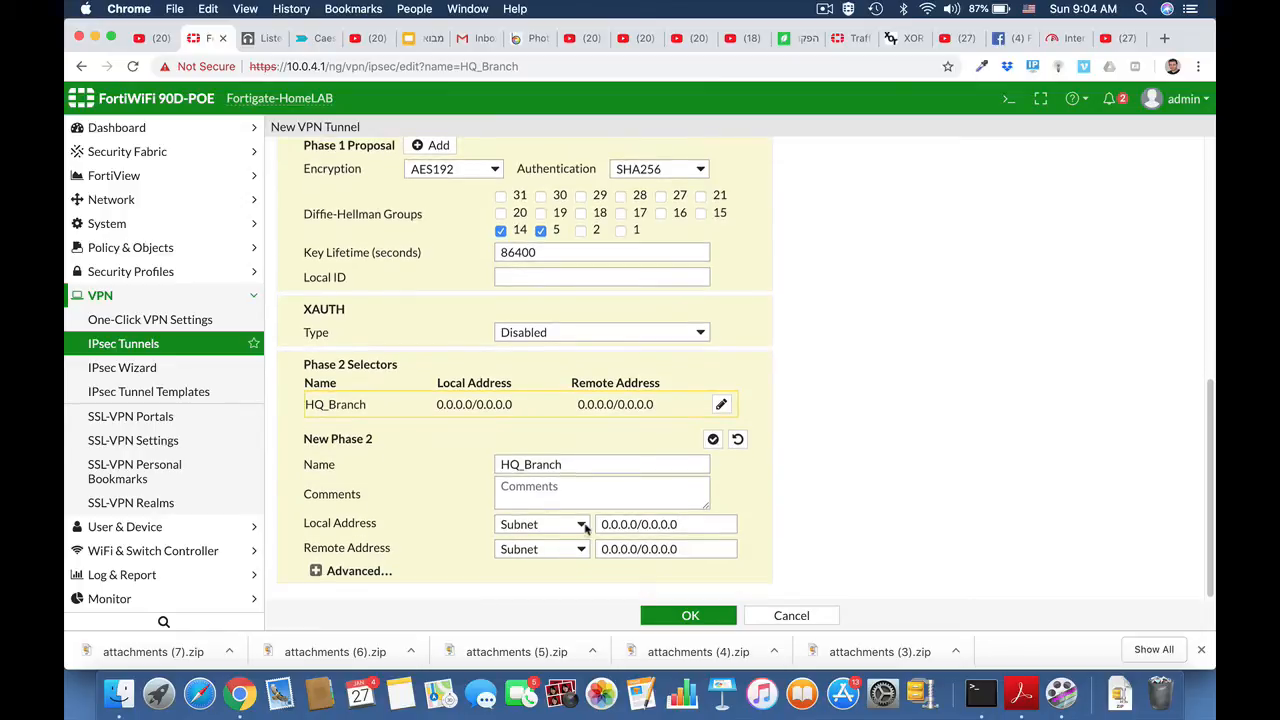
pyautogui.click(621, 524)
pyautogui.moveTo(684, 522); pyautogui.dragTo(602, 519)
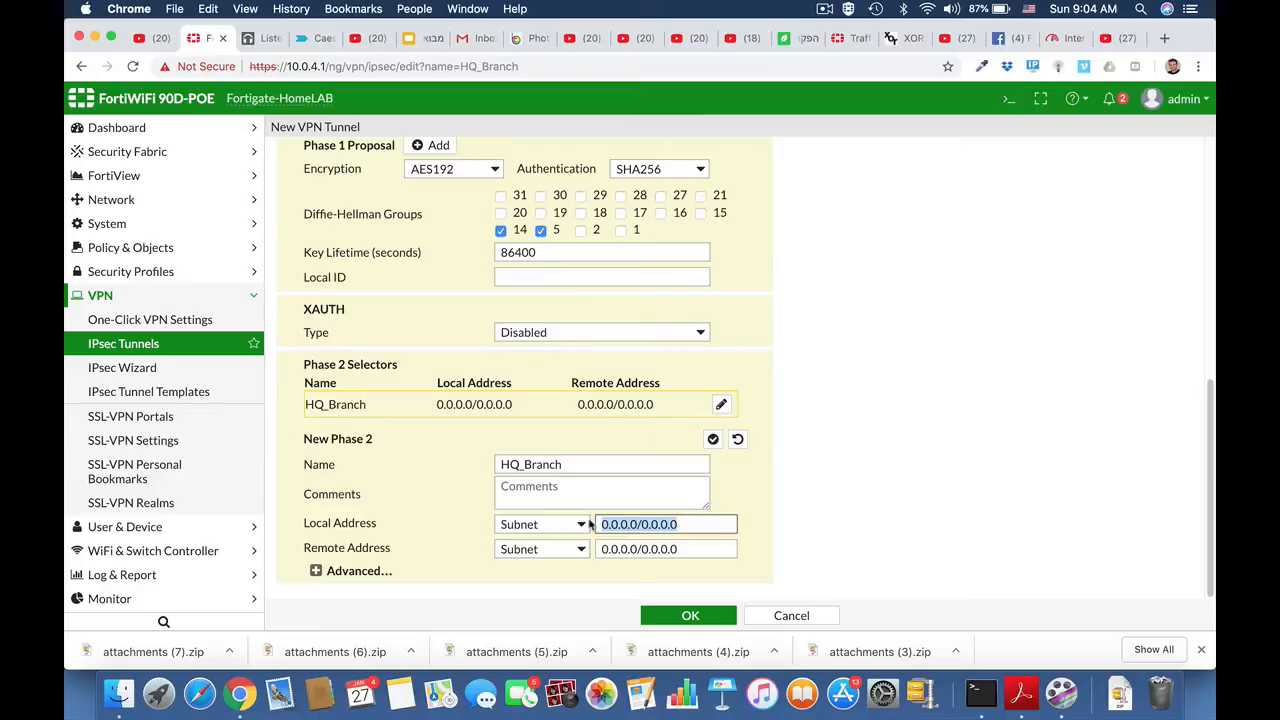
pyautogui.write('192.168')
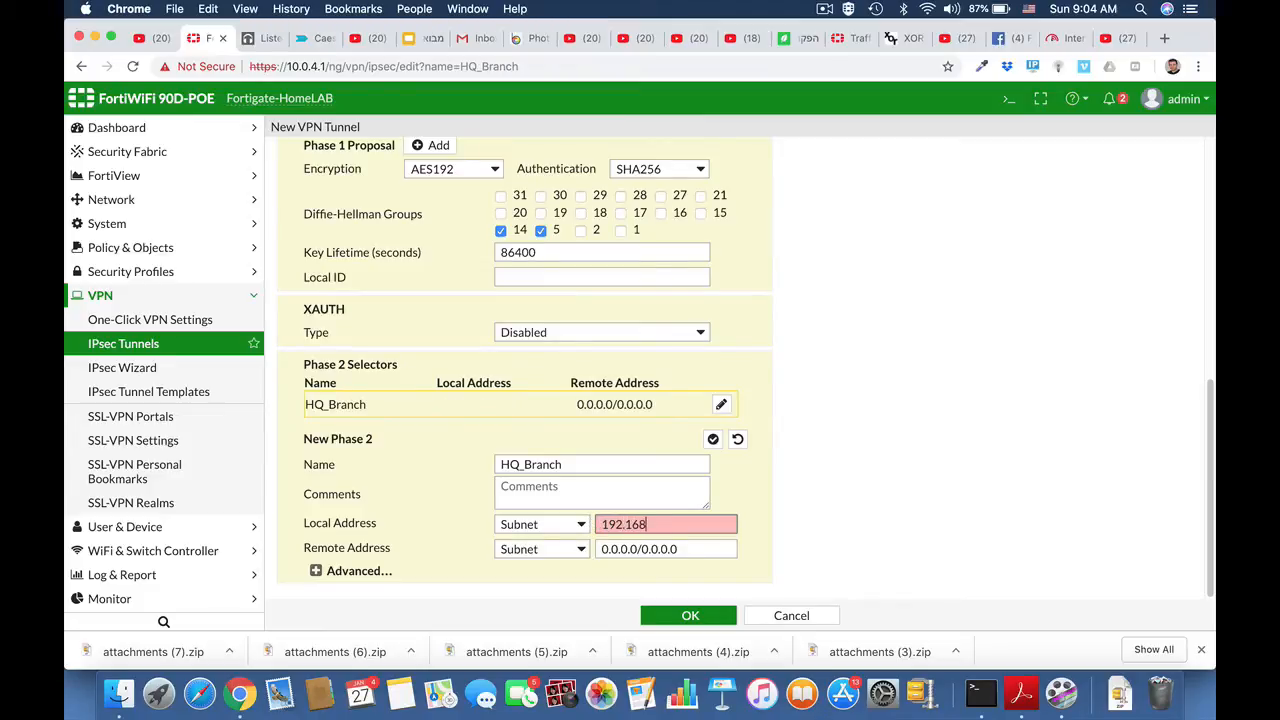
pyautogui.write('.1.0/24')
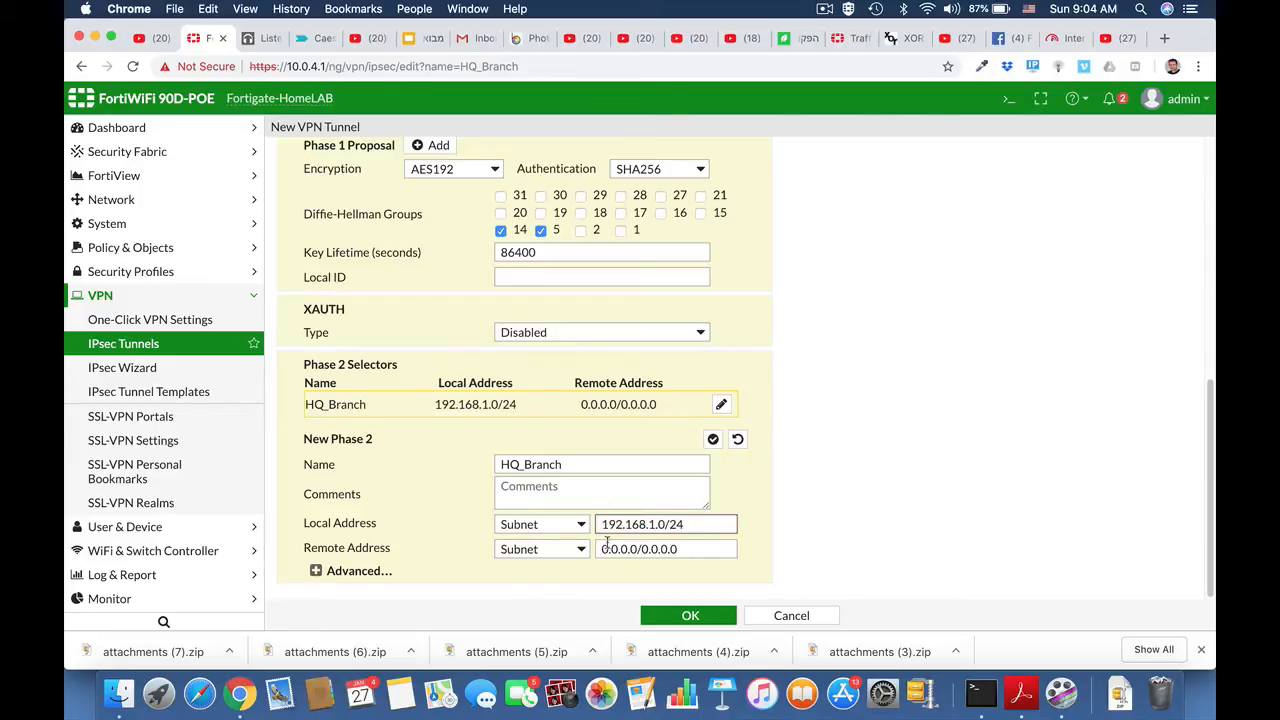
# Step: Set the Phase 2 selector's remote address subnet to 10.10.10.0/24
pyautogui.moveTo(685, 551); pyautogui.dragTo(596, 550)
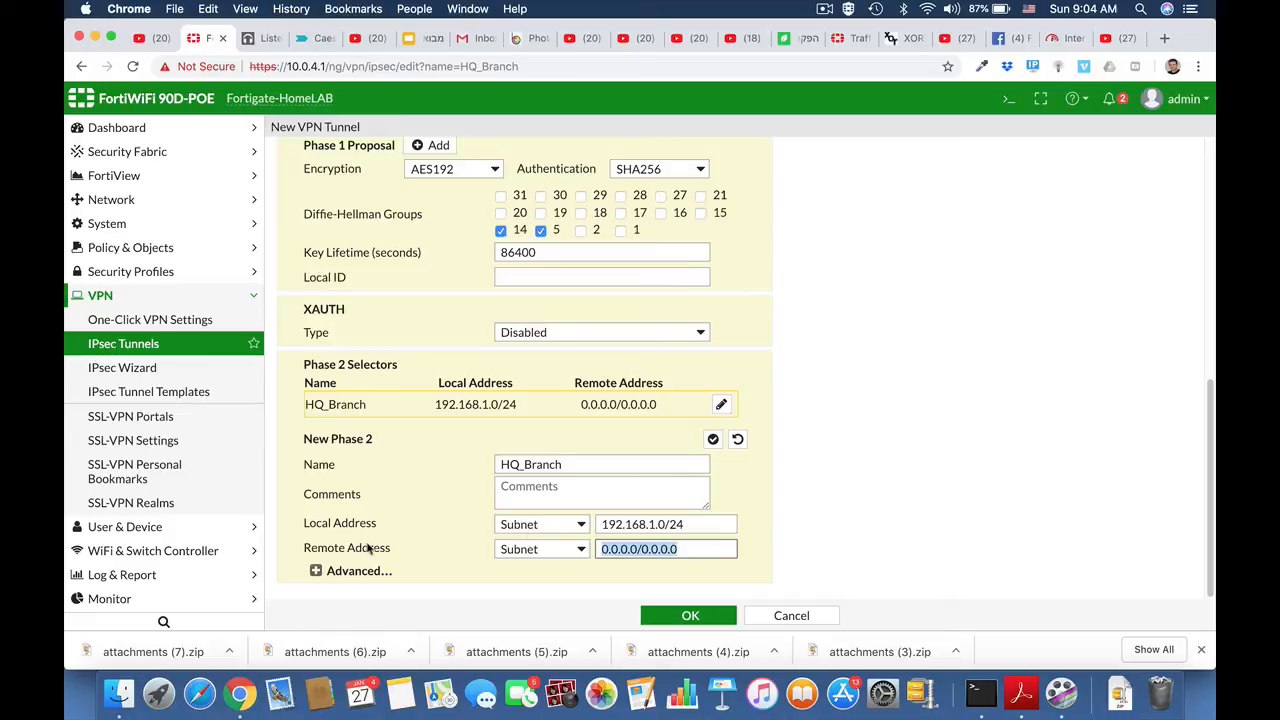
pyautogui.write('10.10.10')
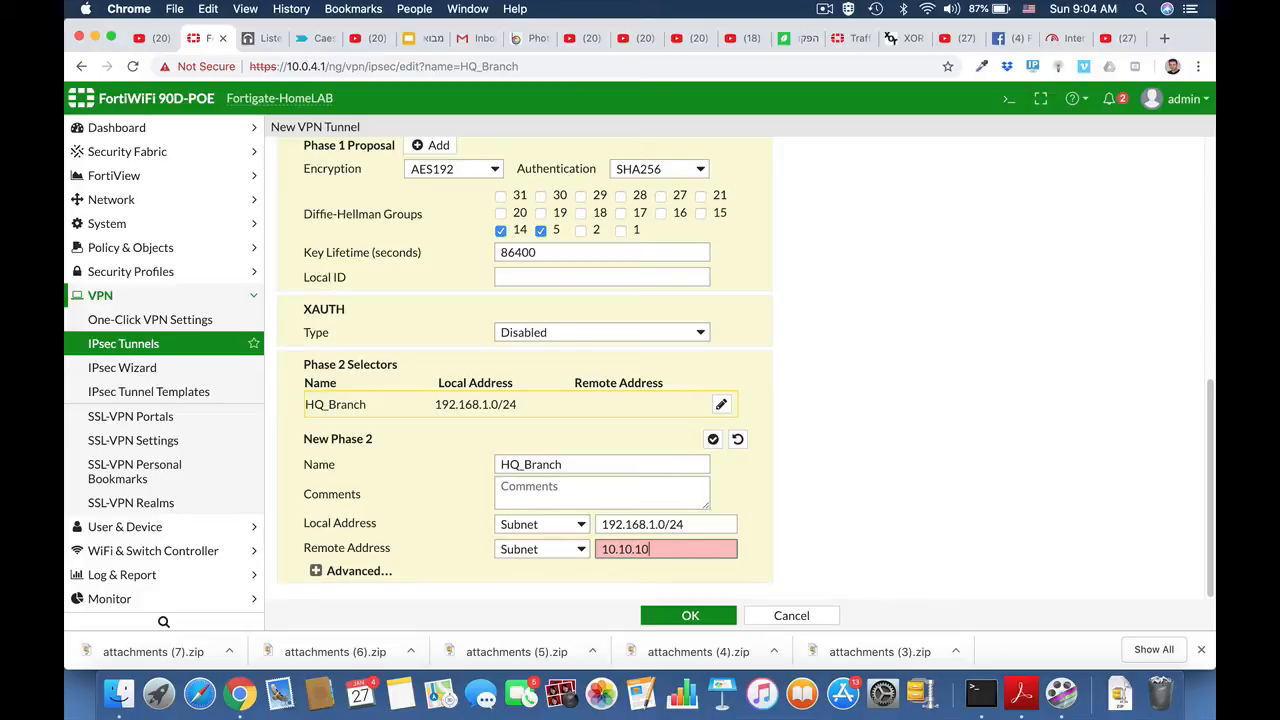
pyautogui.write('.0')
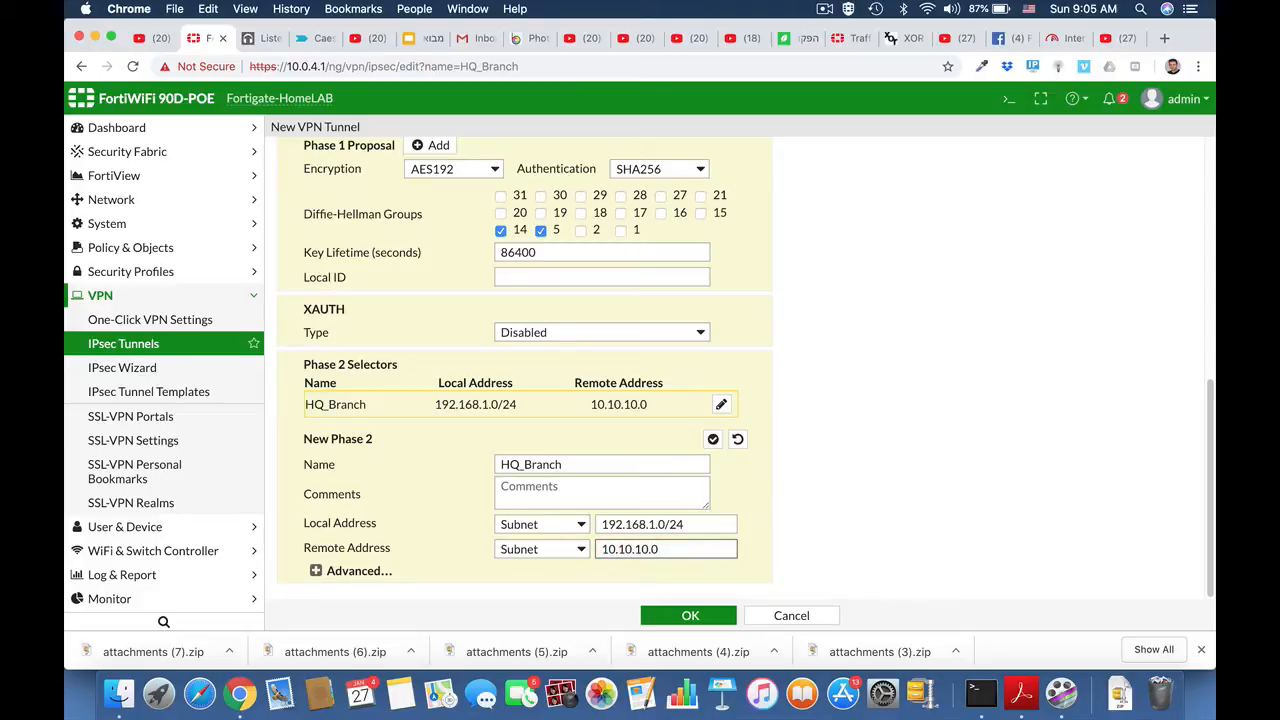
pyautogui.write('/24')
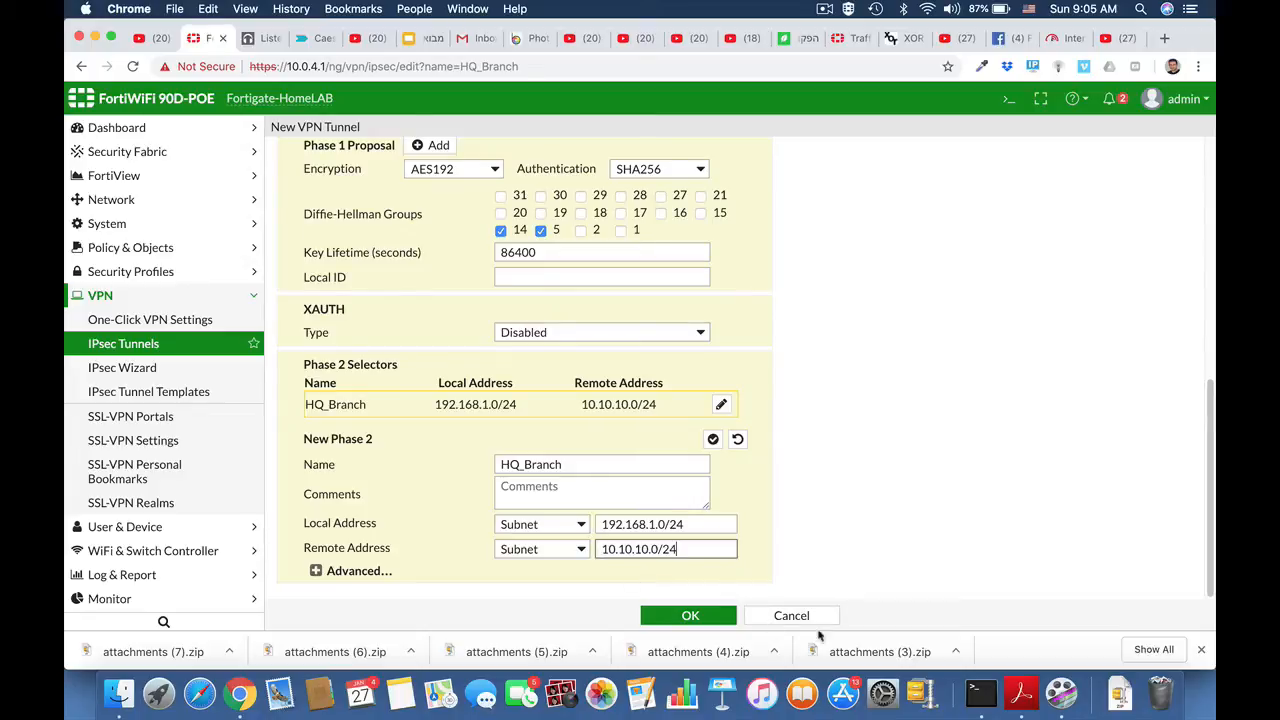
# Step: Expand the advanced Phase 2 settings and remove every filled-in proposal except AES128 with SHA1
pyautogui.click(315, 570)
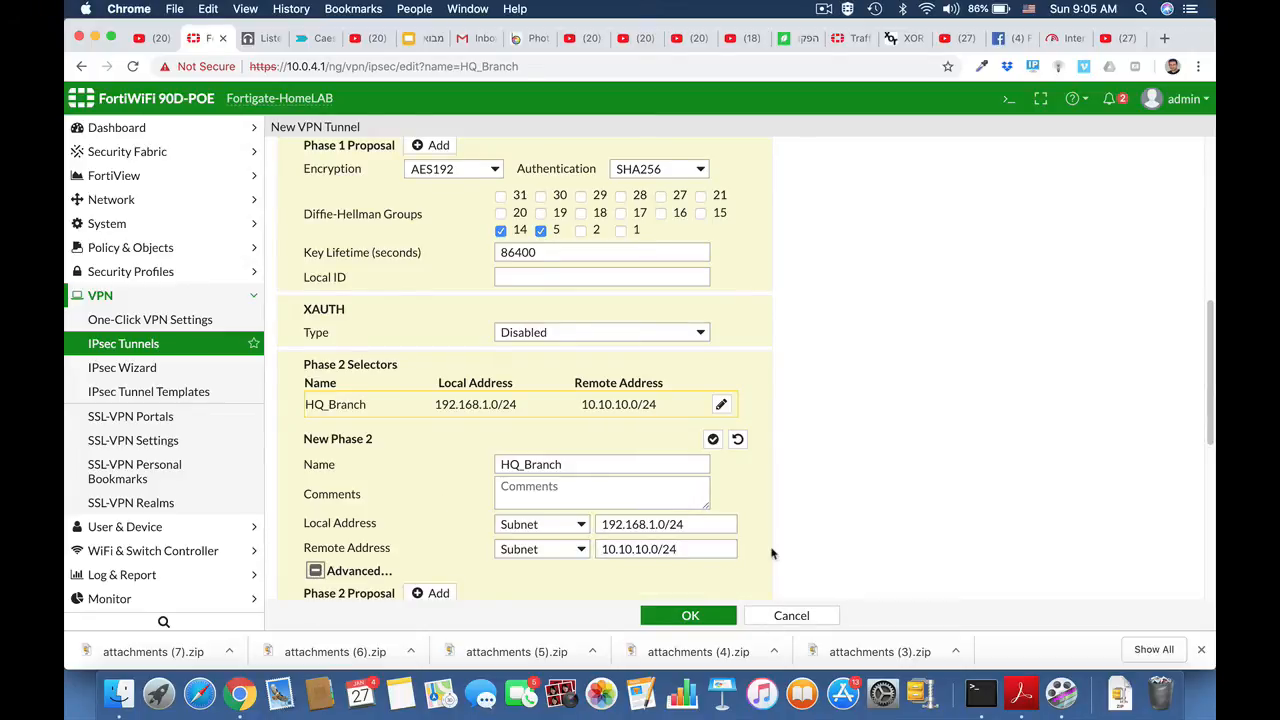
pyautogui.scroll(-5, 775, 550)
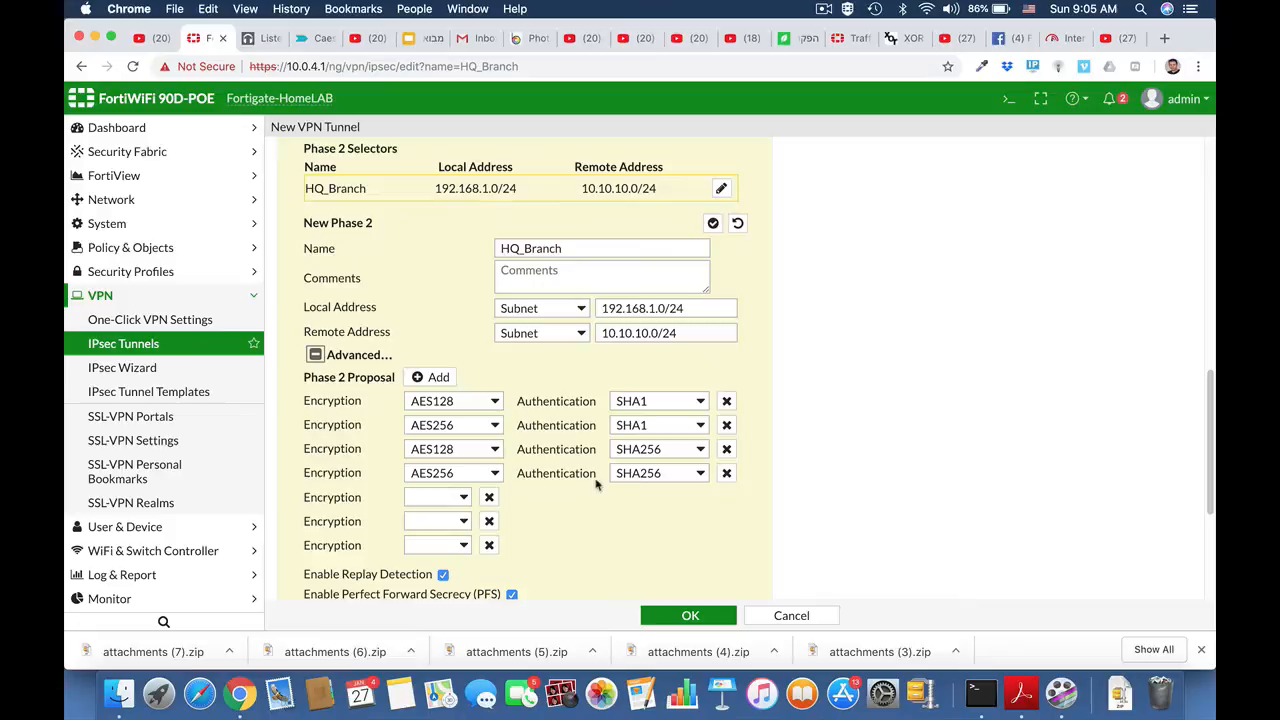
pyautogui.click(726, 473)
pyautogui.click(726, 449)
pyautogui.click(727, 426)
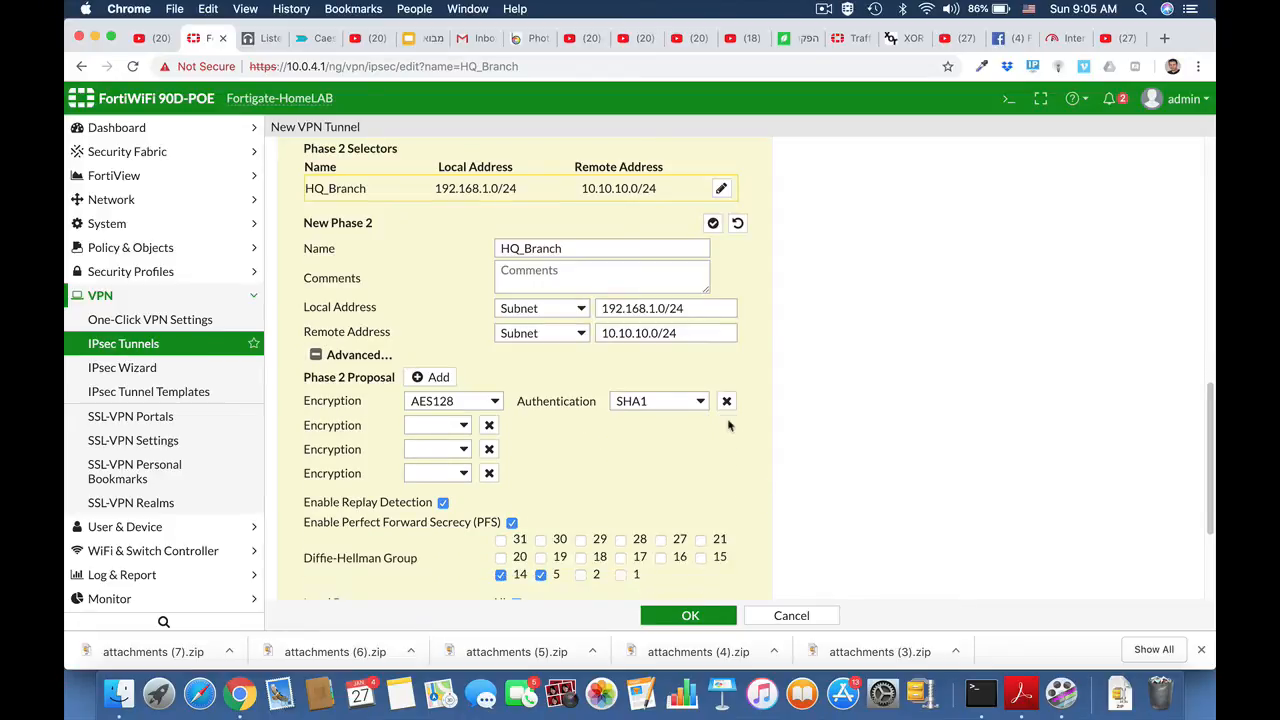
# Step: Set the remaining Phase 2 proposal to AES192 encryption with SHA256 authentication
pyautogui.click(494, 401)
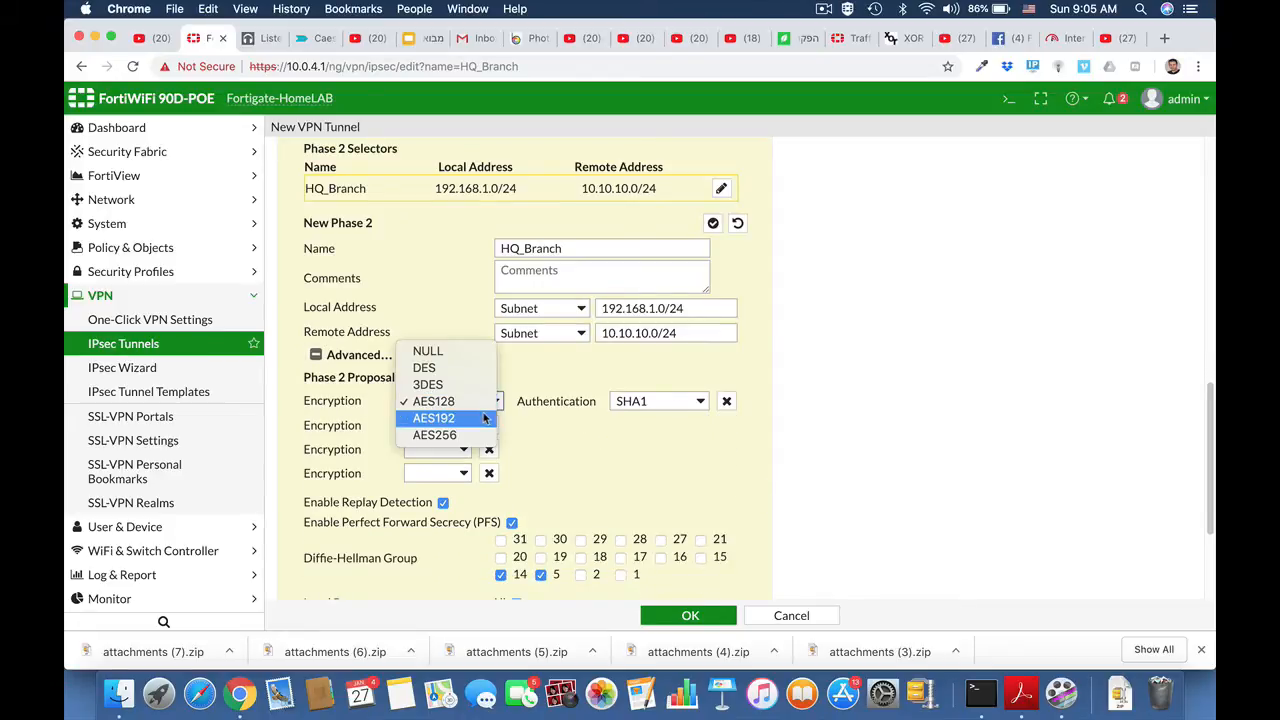
pyautogui.click(484, 414)
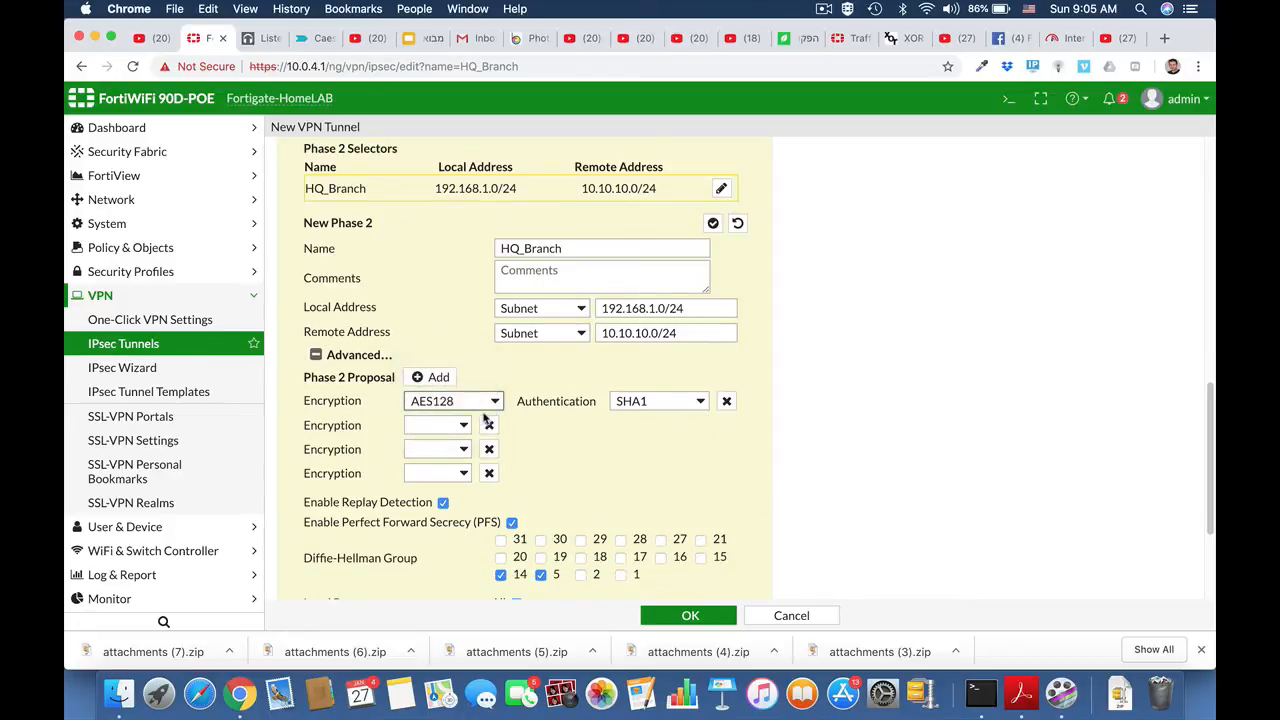
pyautogui.click(699, 401)
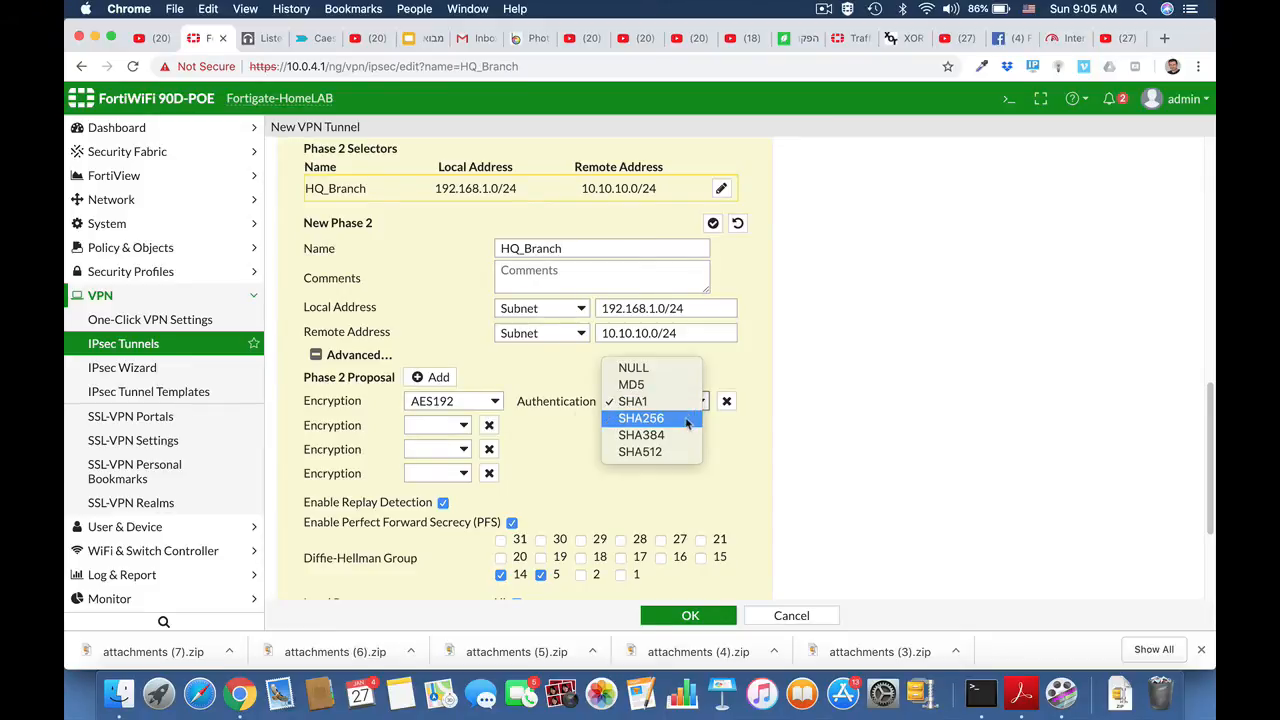
pyautogui.click(687, 420)
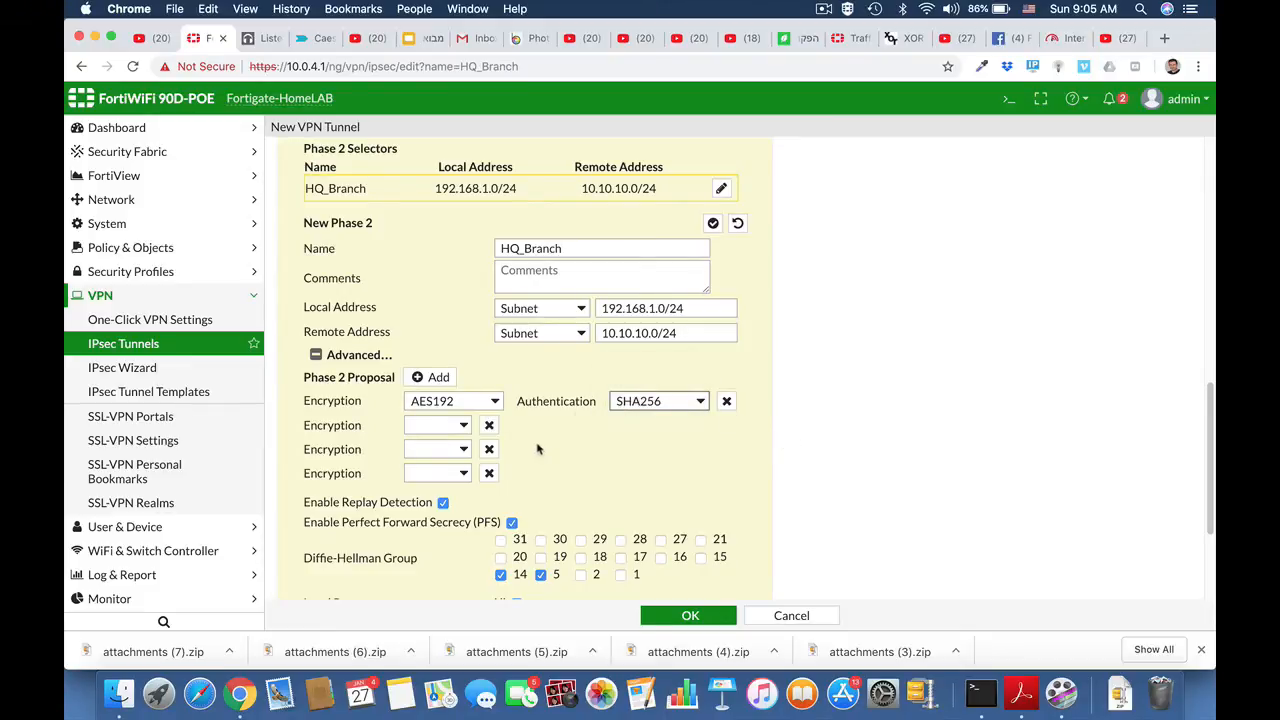
# Step: Remove the three blank Phase 2 proposal rows and save the HQ_Branch tunnel
pyautogui.click(489, 425)
pyautogui.click(489, 425)
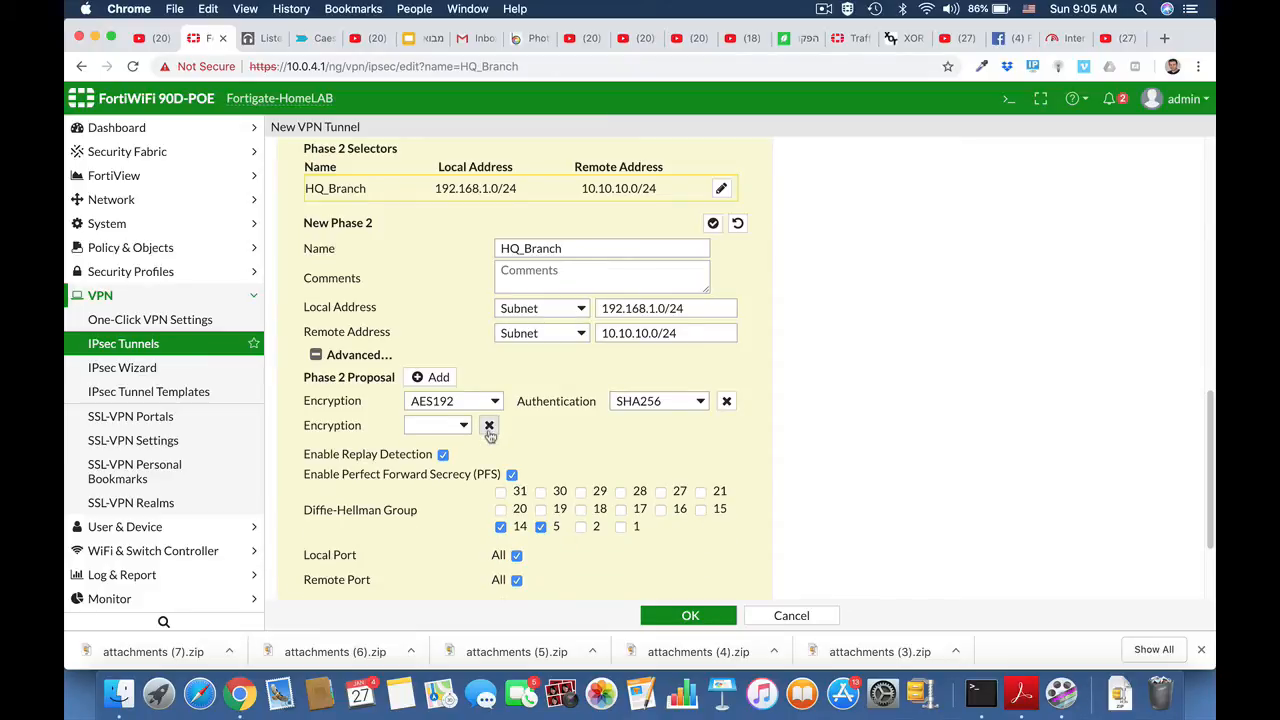
pyautogui.click(489, 425)
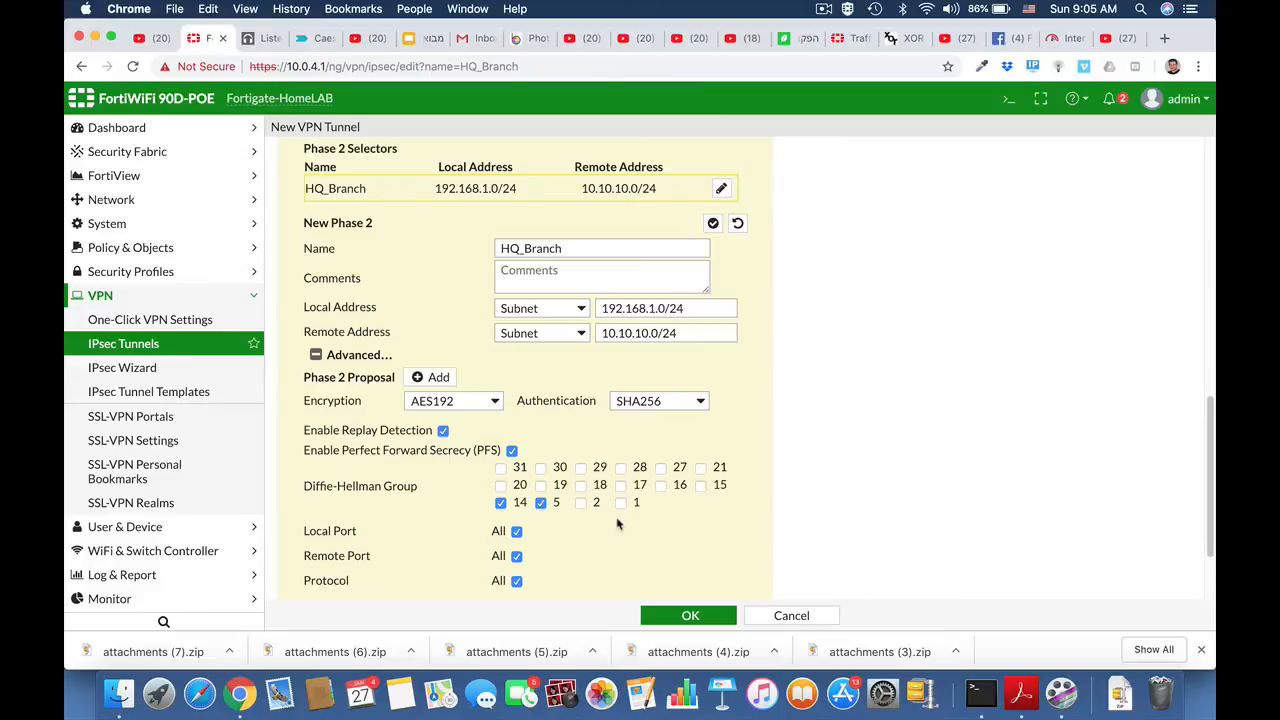
pyautogui.scroll(-3, 617, 523)
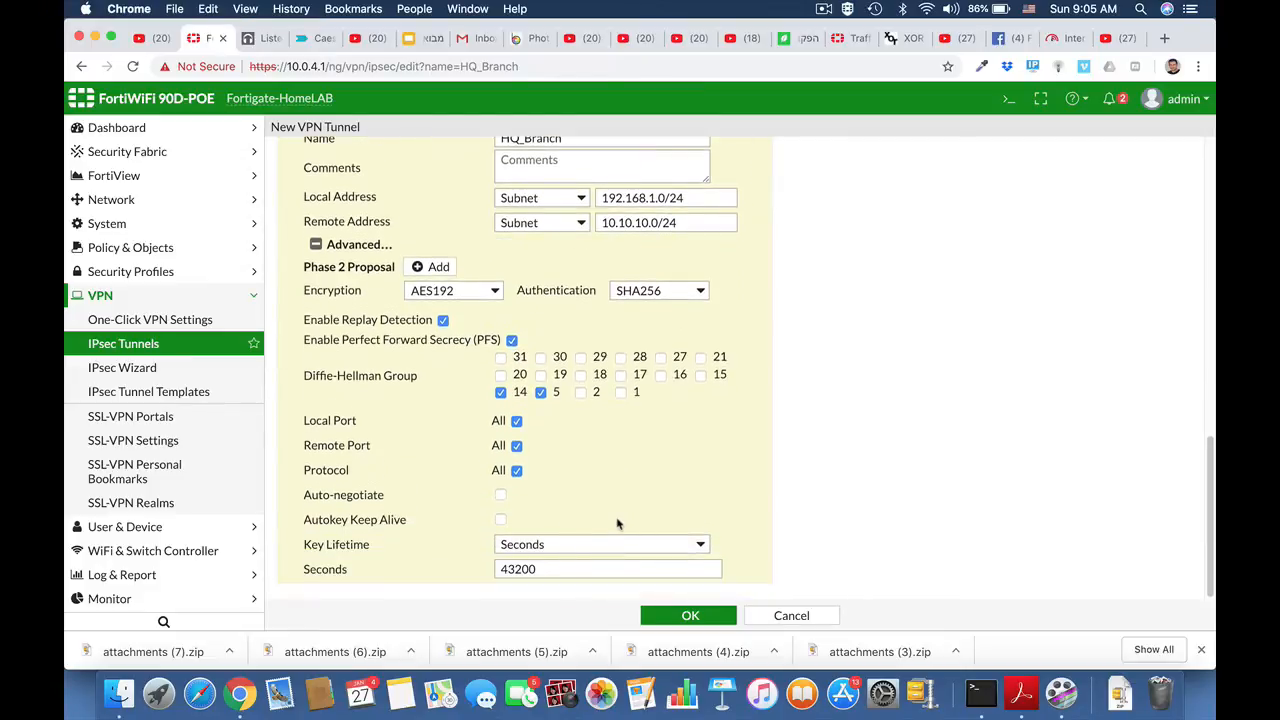
pyautogui.click(679, 617)
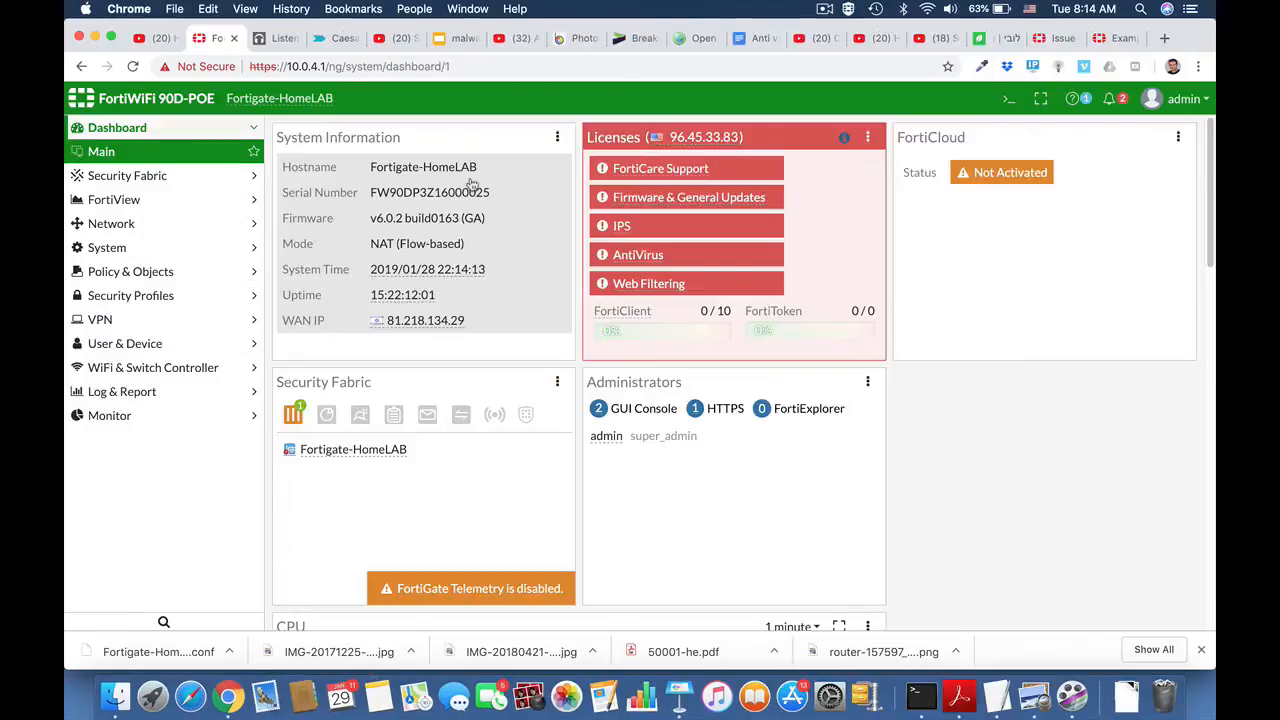
# Step: Start a new firewall address object and name it Marketing
pyautogui.click(98, 274)
pyautogui.click(107, 326)
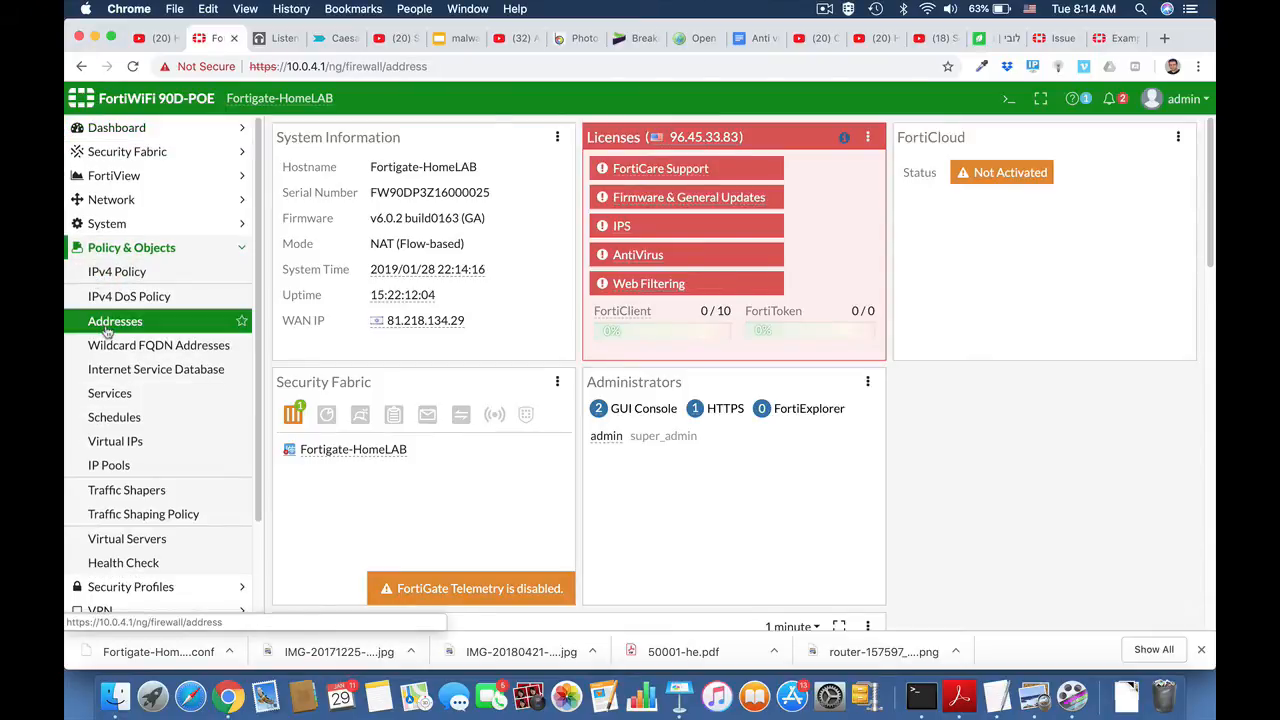
pyautogui.click(343, 135)
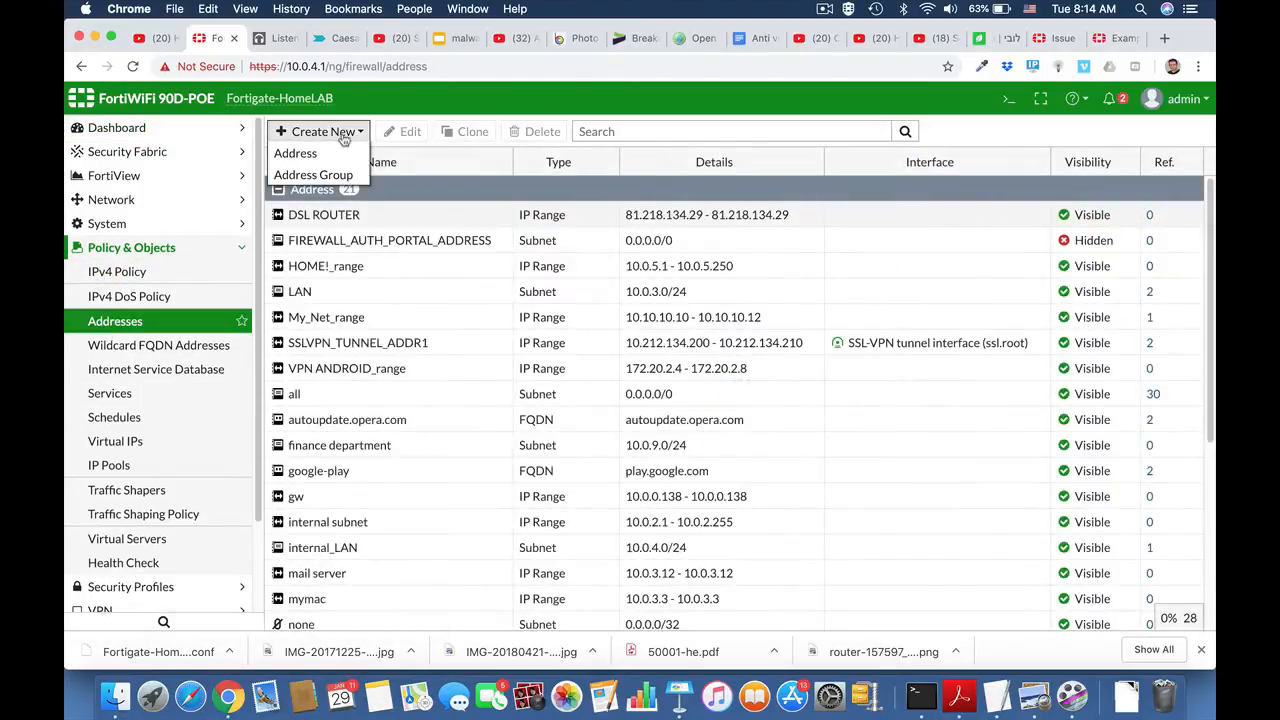
pyautogui.click(334, 152)
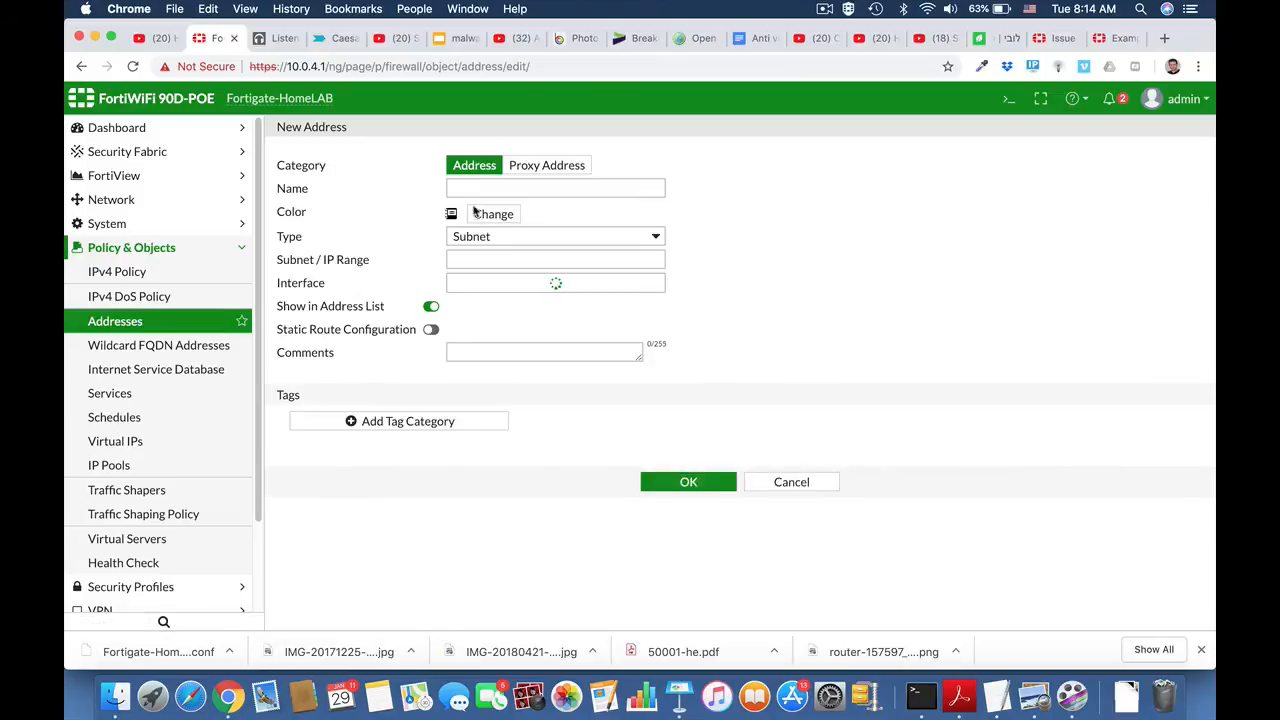
pyautogui.click(555, 188)
pyautogui.write('Marke')
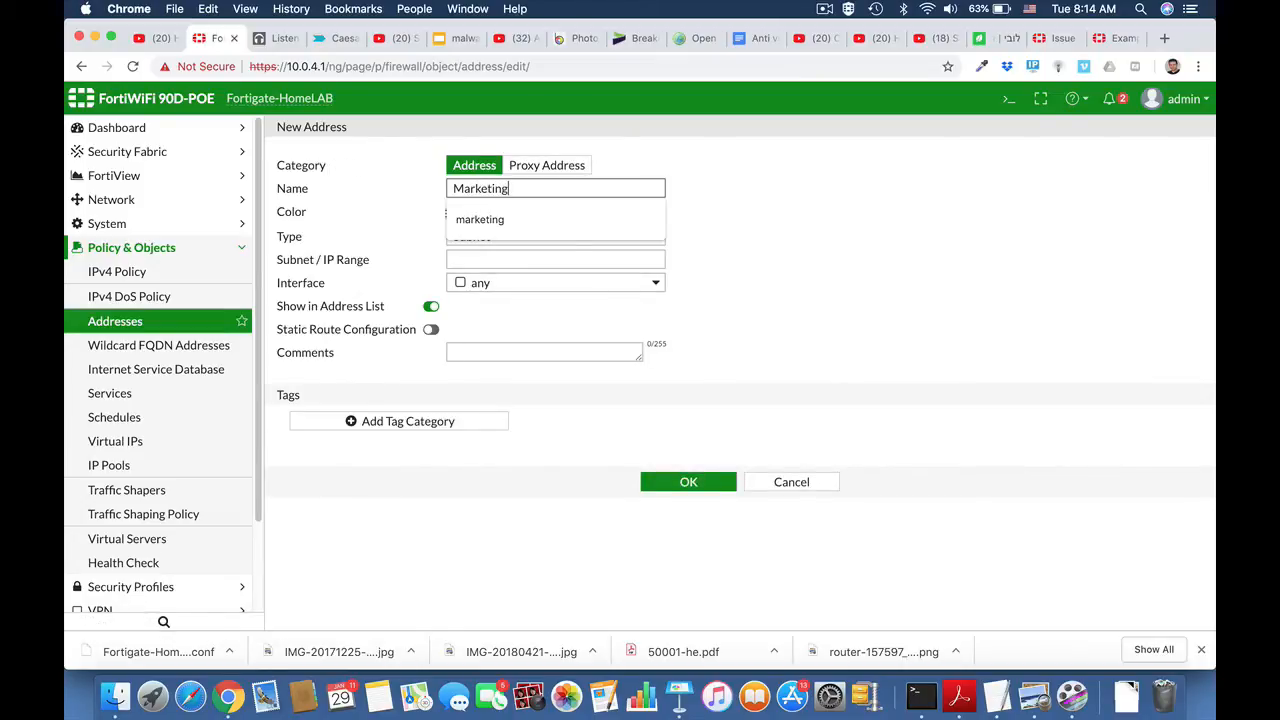
pyautogui.write('ting')
pyautogui.click(733, 230)
# Step: Define the Marketing address as the IP range 10.0.4.15-10.0.4.19 and save it
pyautogui.click(591, 236)
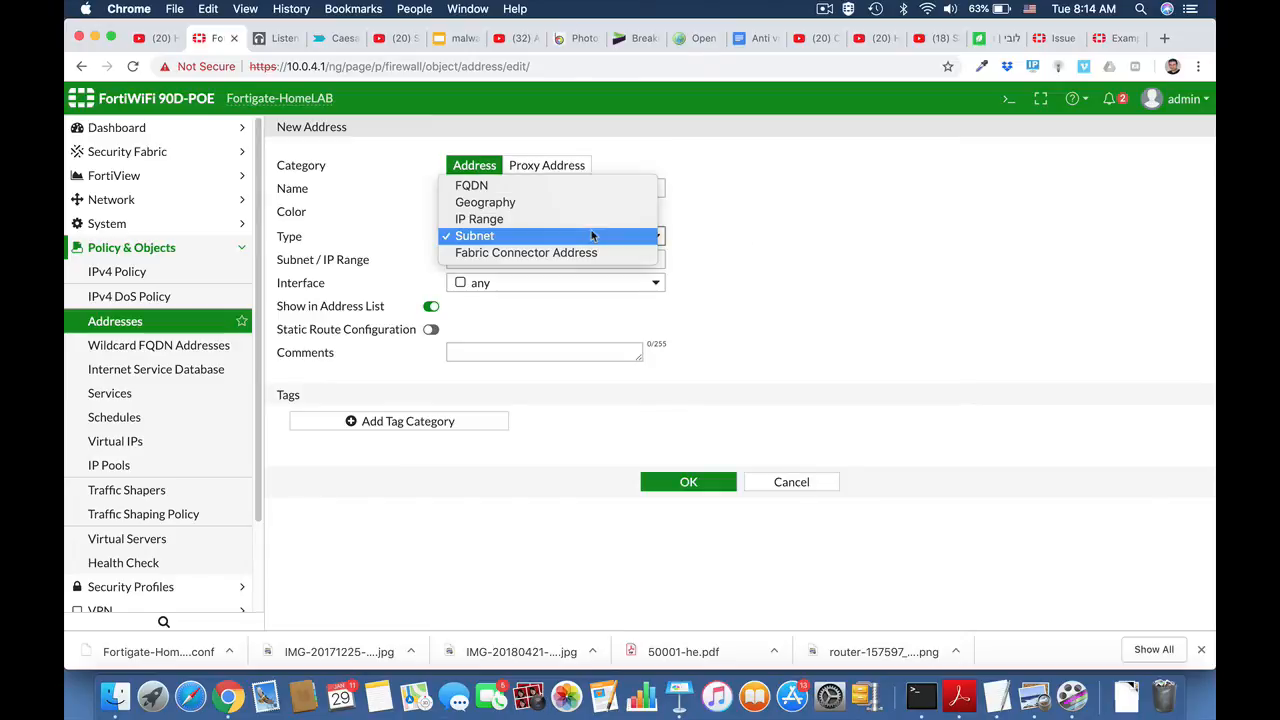
pyautogui.click(590, 219)
pyautogui.click(540, 259)
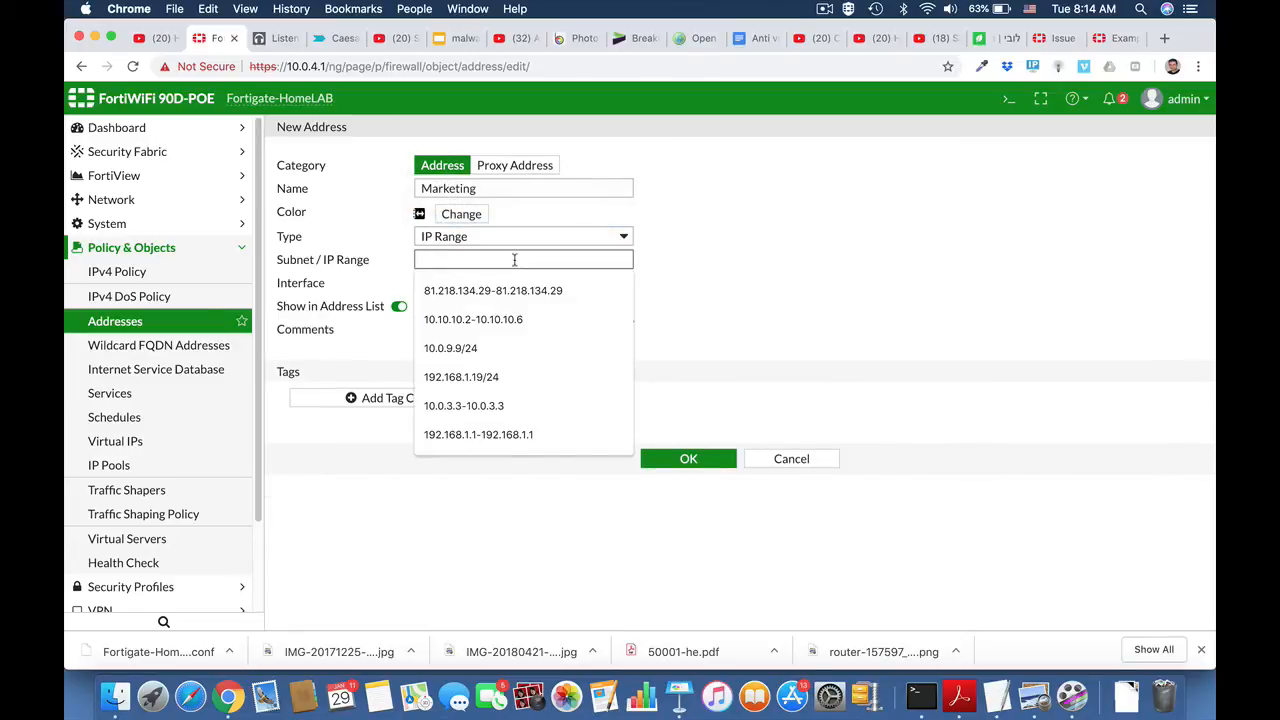
pyautogui.write('10.0')
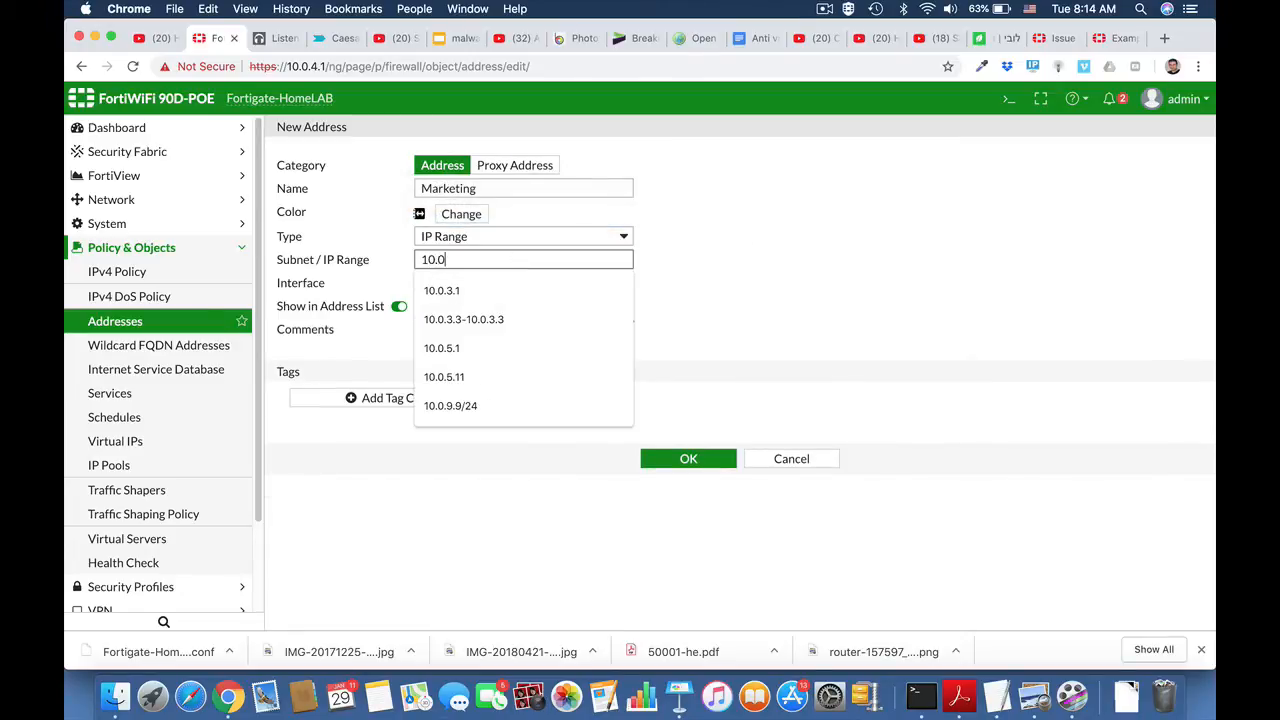
pyautogui.write('.4.15-10.0.4.19')
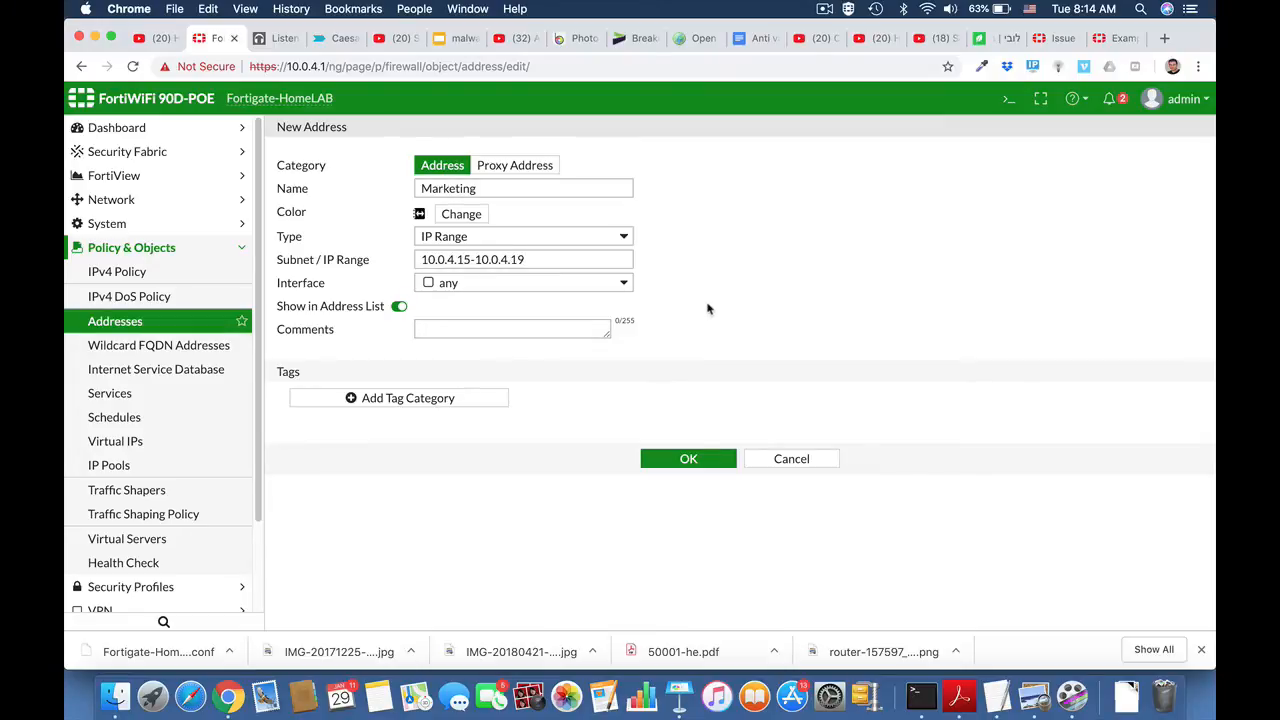
pyautogui.click(692, 461)
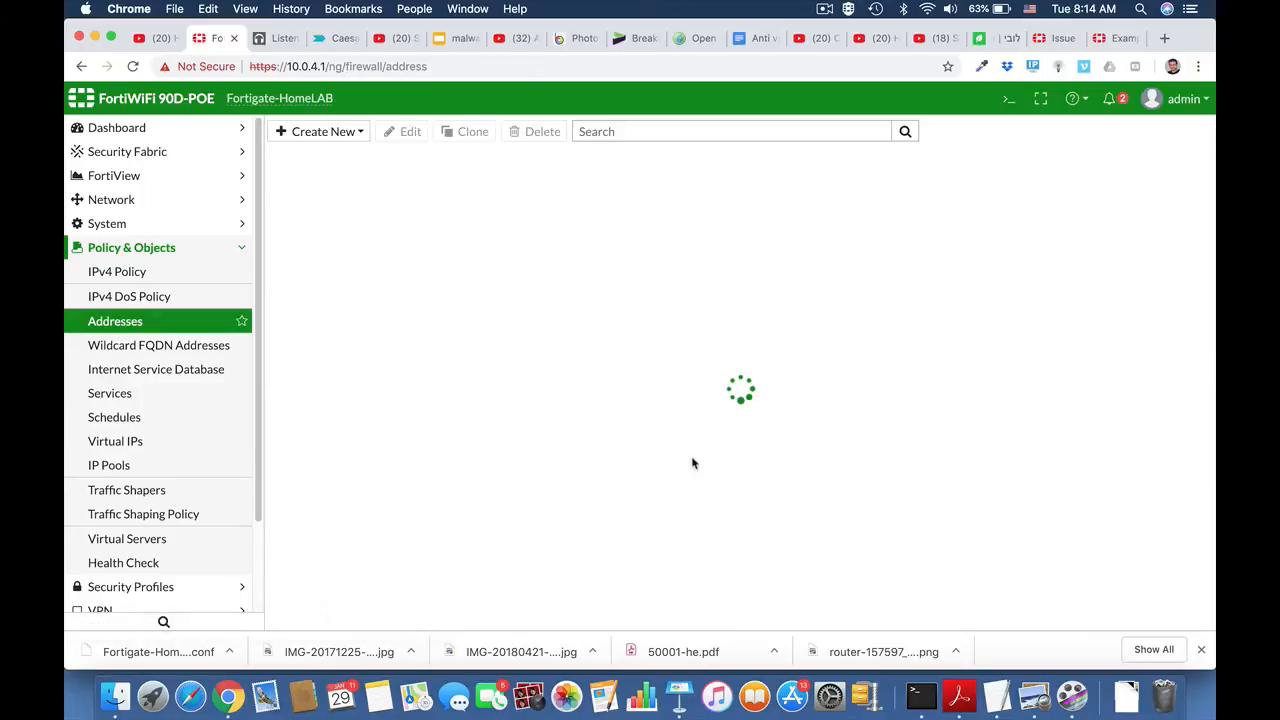
# Step: Start a new IPv4 policy and name it Marketing_FTP_Access
pyautogui.click(170, 247)
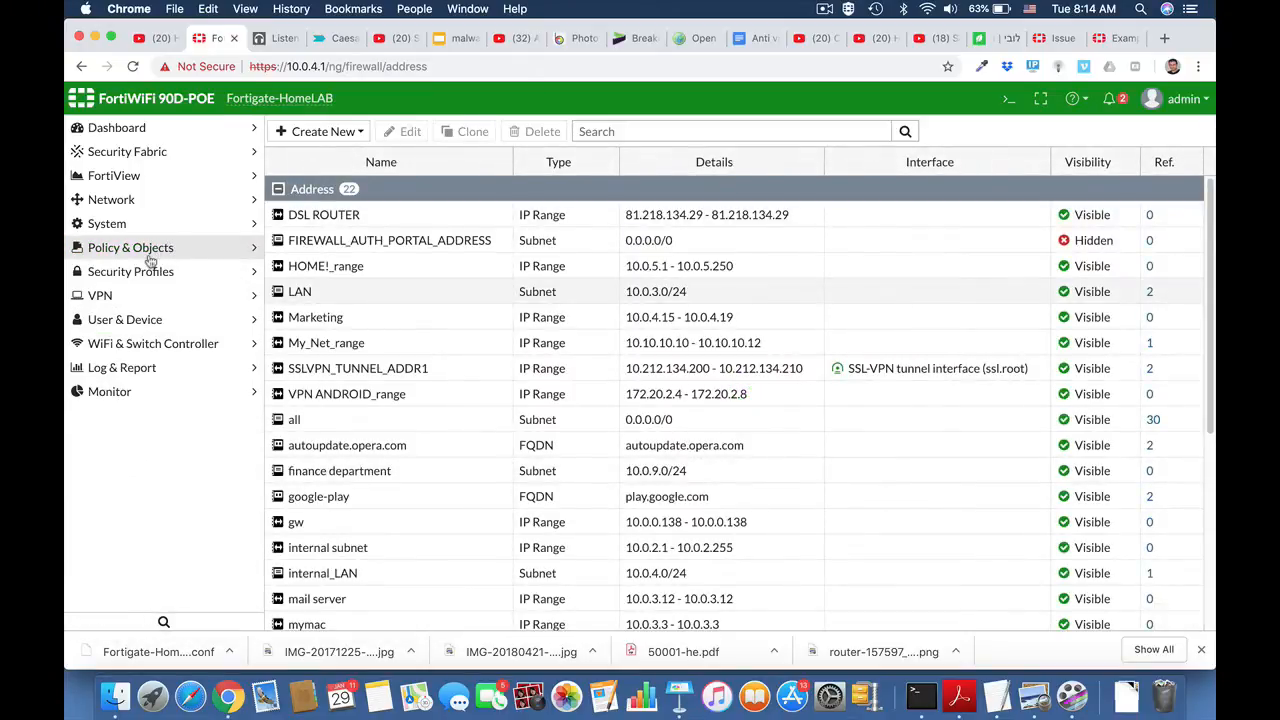
pyautogui.click(140, 252)
pyautogui.click(120, 278)
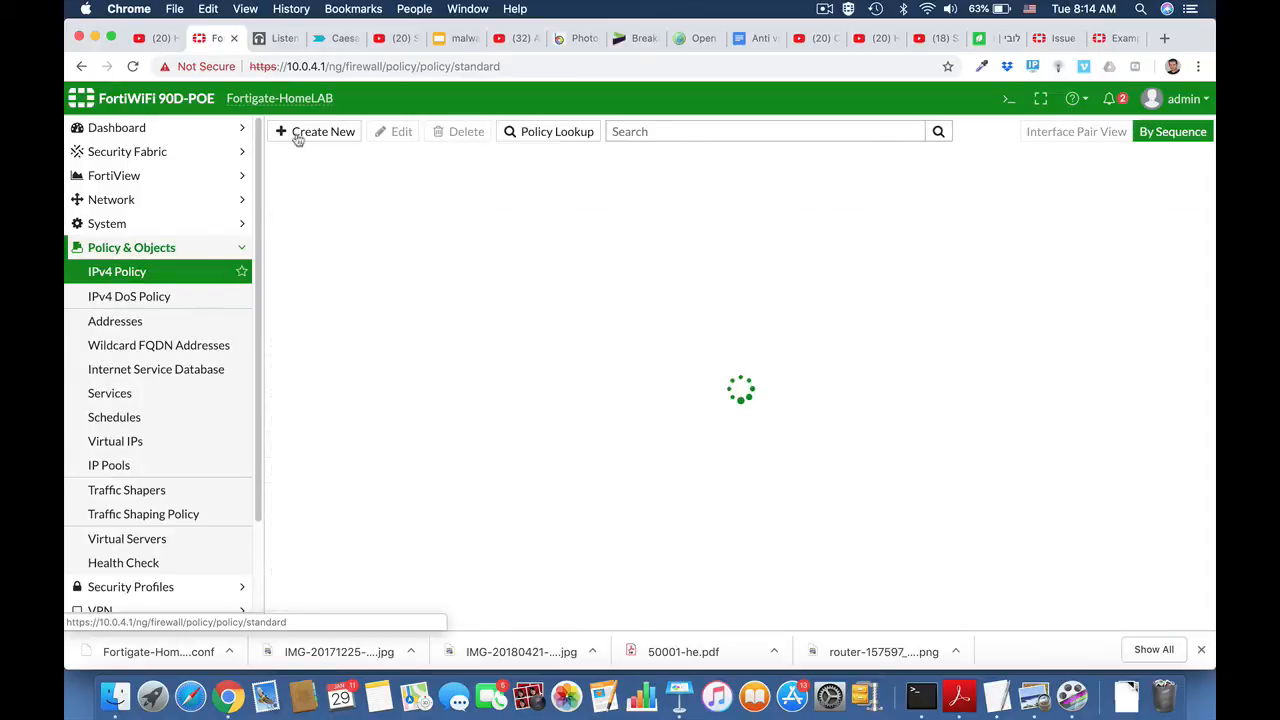
pyautogui.click(314, 134)
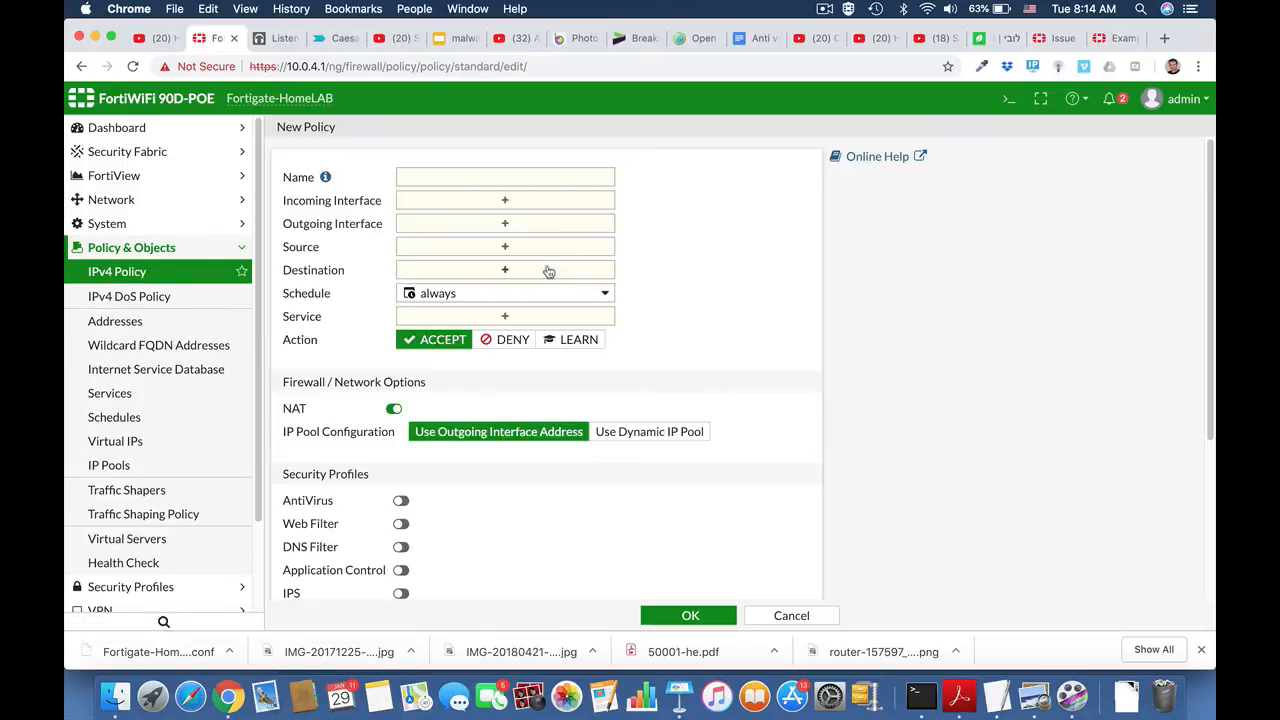
pyautogui.click(457, 176)
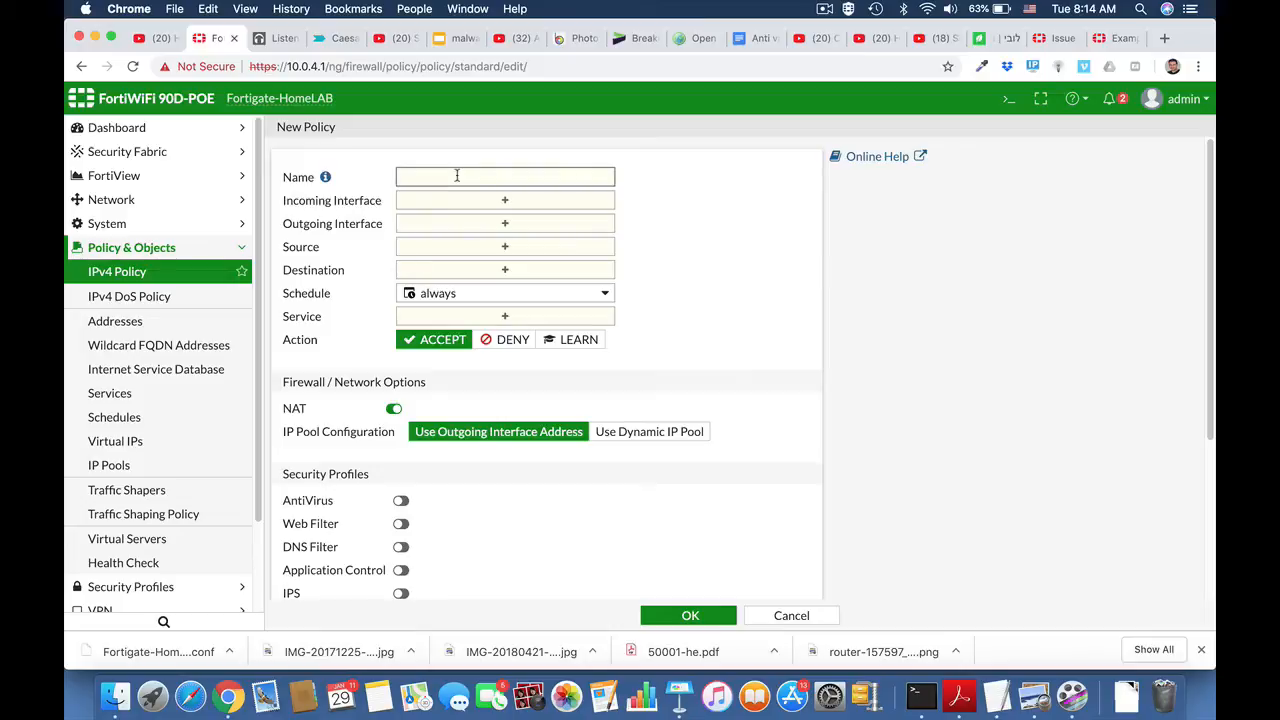
pyautogui.write('Marketing_FTP_Access')
# Step: Set the policy's incoming interface to LAN (internal) and its outgoing interface to wan1
pyautogui.click(567, 203)
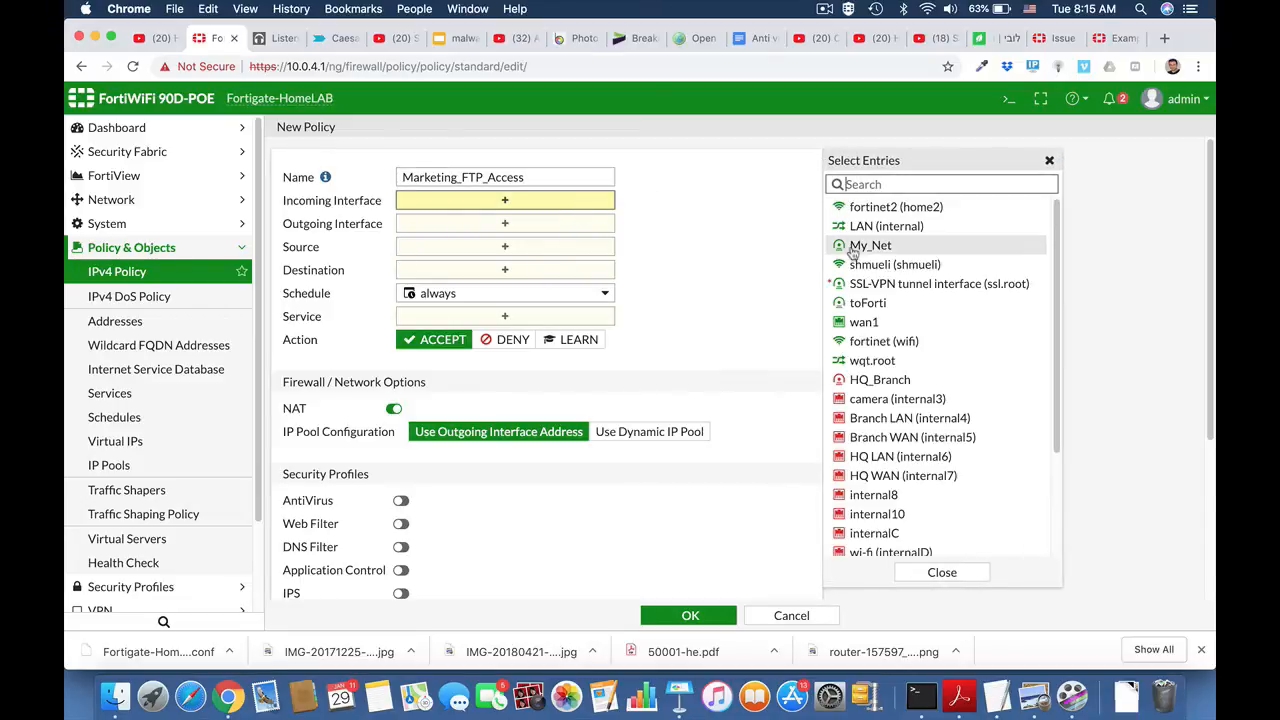
pyautogui.click(866, 232)
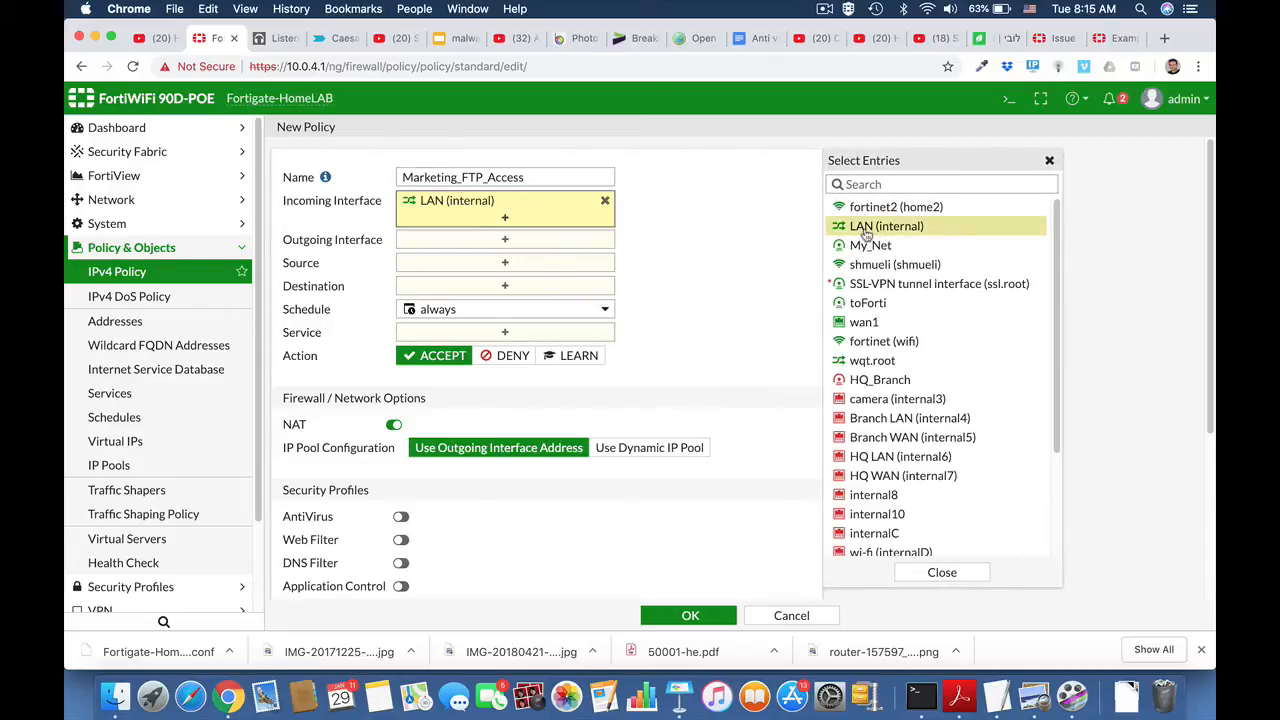
pyautogui.click(522, 240)
pyautogui.click(880, 322)
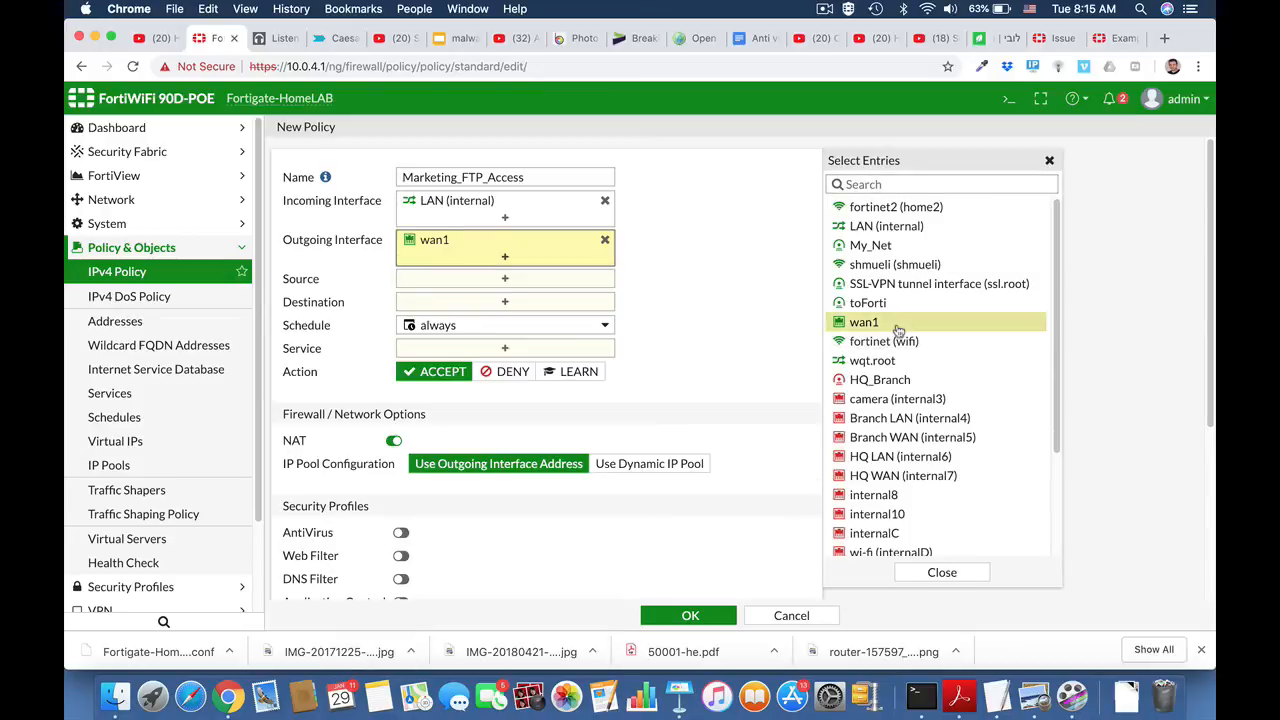
# Step: Set the policy's source to the Marketing address and its destination to all
pyautogui.click(543, 283)
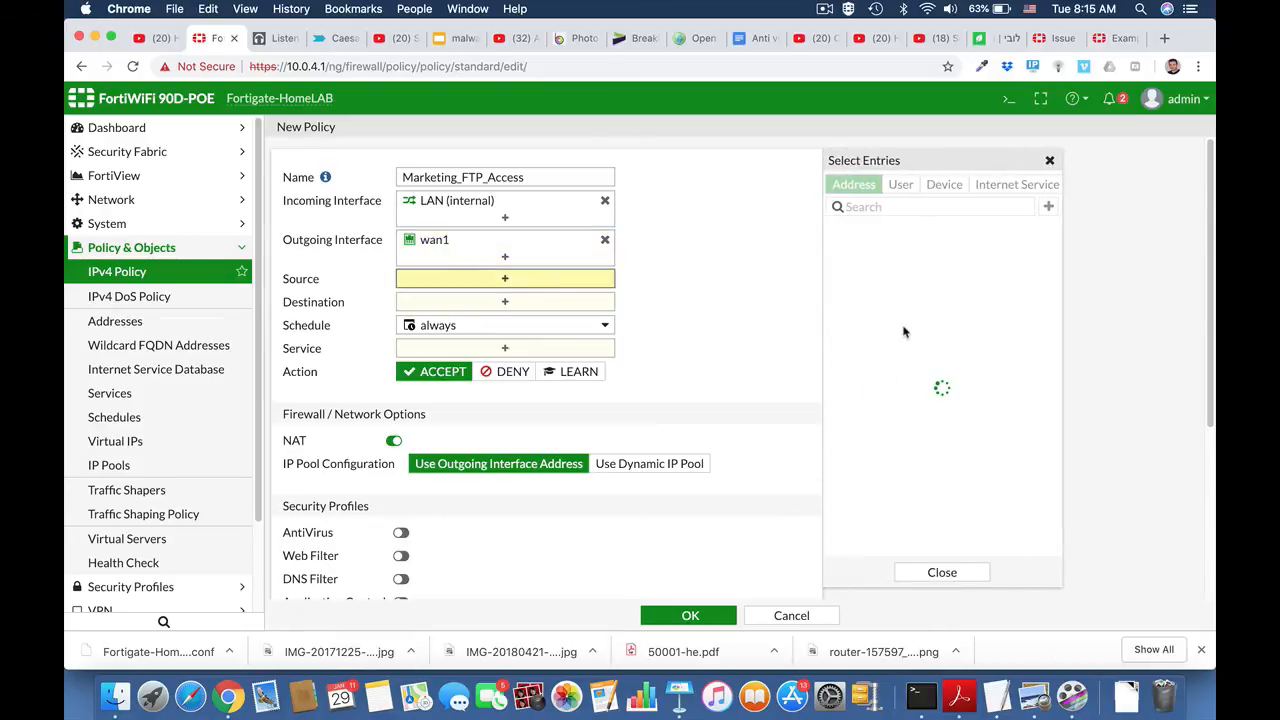
pyautogui.scroll(-2, 903, 442)
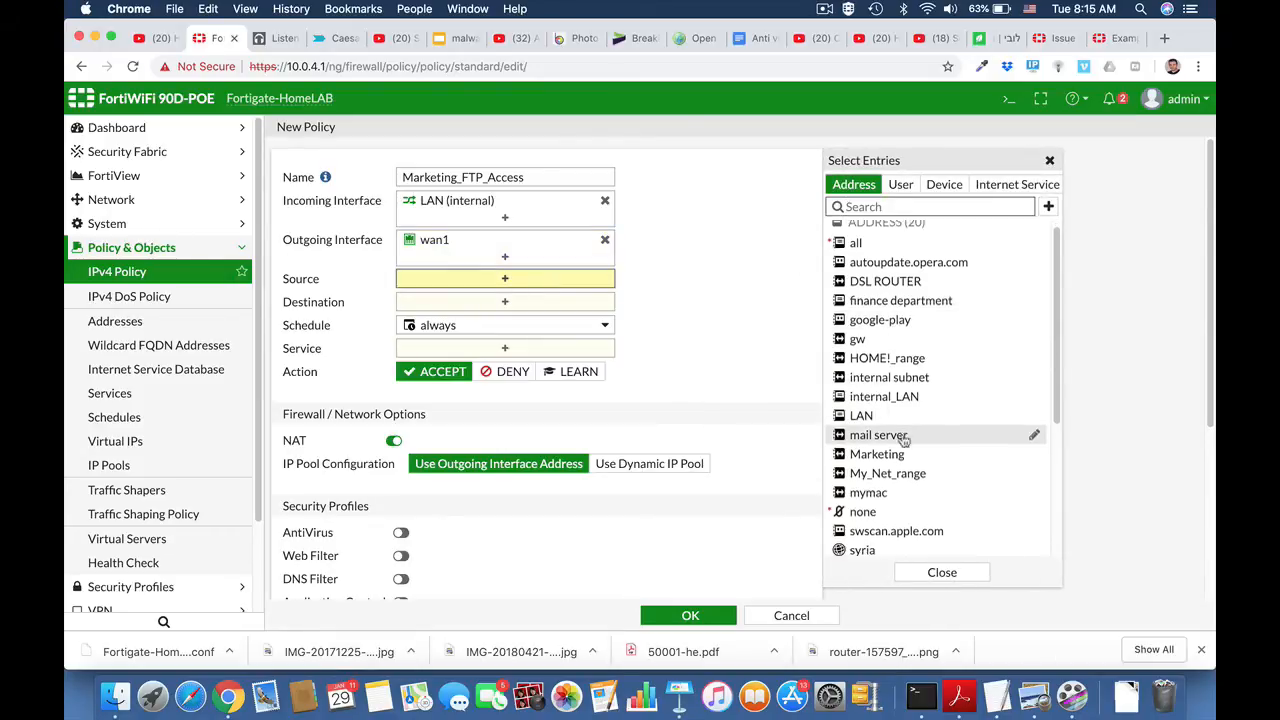
pyautogui.click(877, 421)
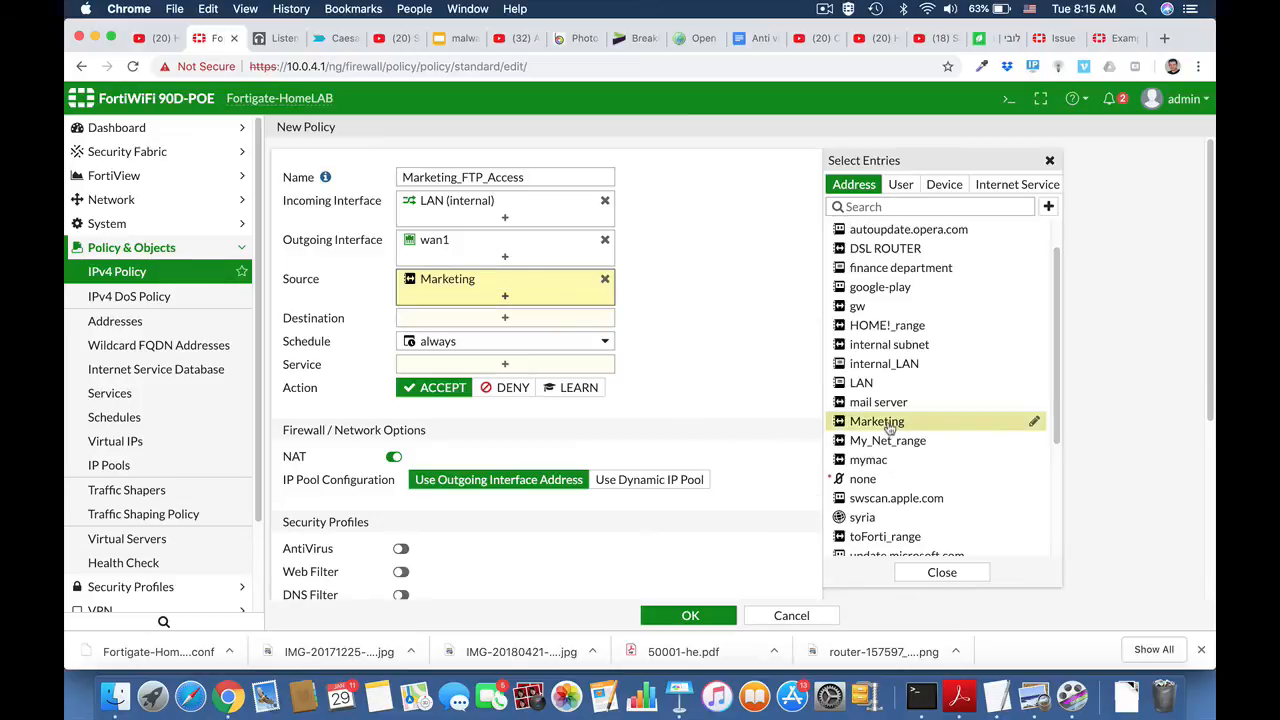
pyautogui.click(531, 320)
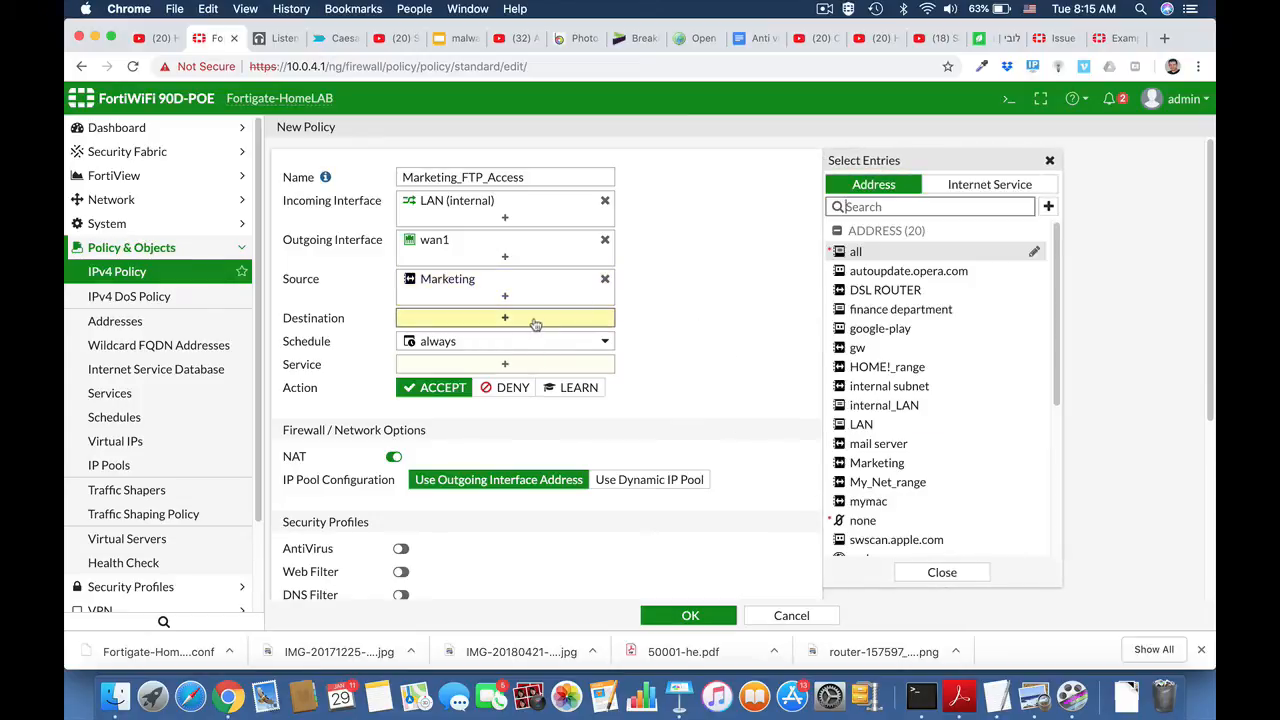
pyautogui.click(856, 251)
# Step: Add the FTP, FTP_GET and FTP_PUT services to the Marketing_FTP_Access policy and save it
pyautogui.click(507, 381)
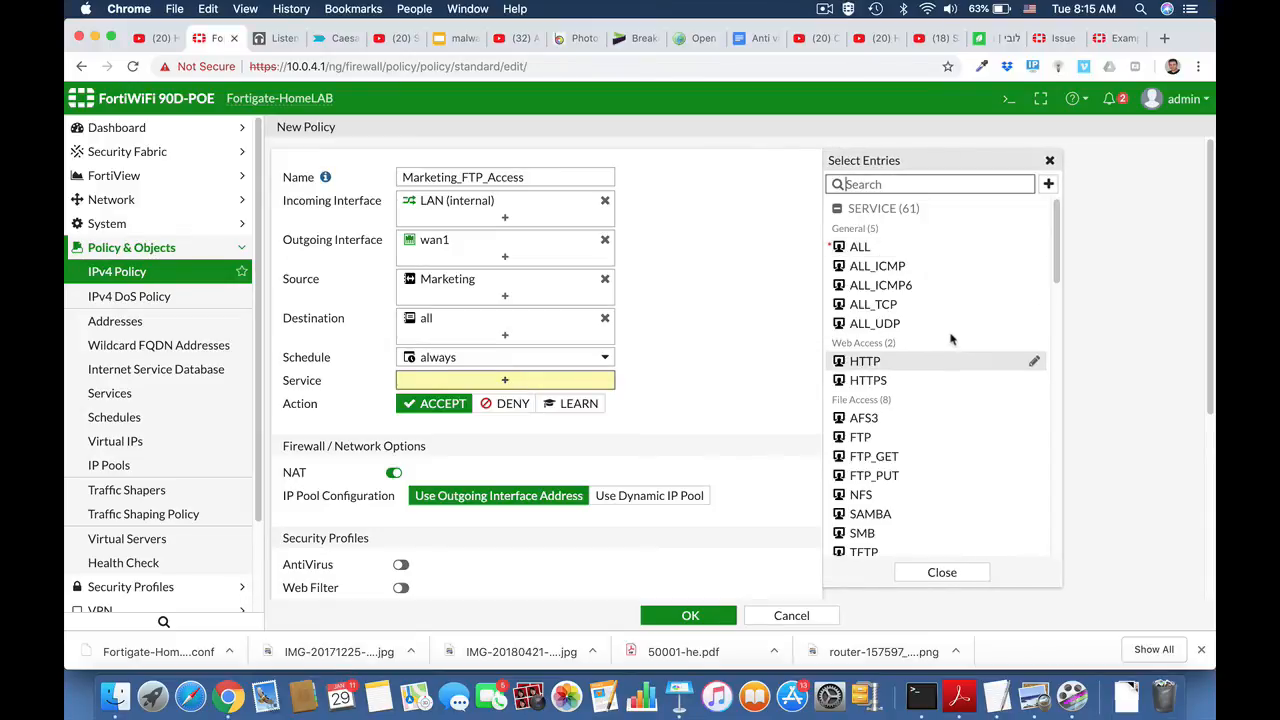
pyautogui.click(890, 440)
pyautogui.click(888, 457)
pyautogui.click(887, 477)
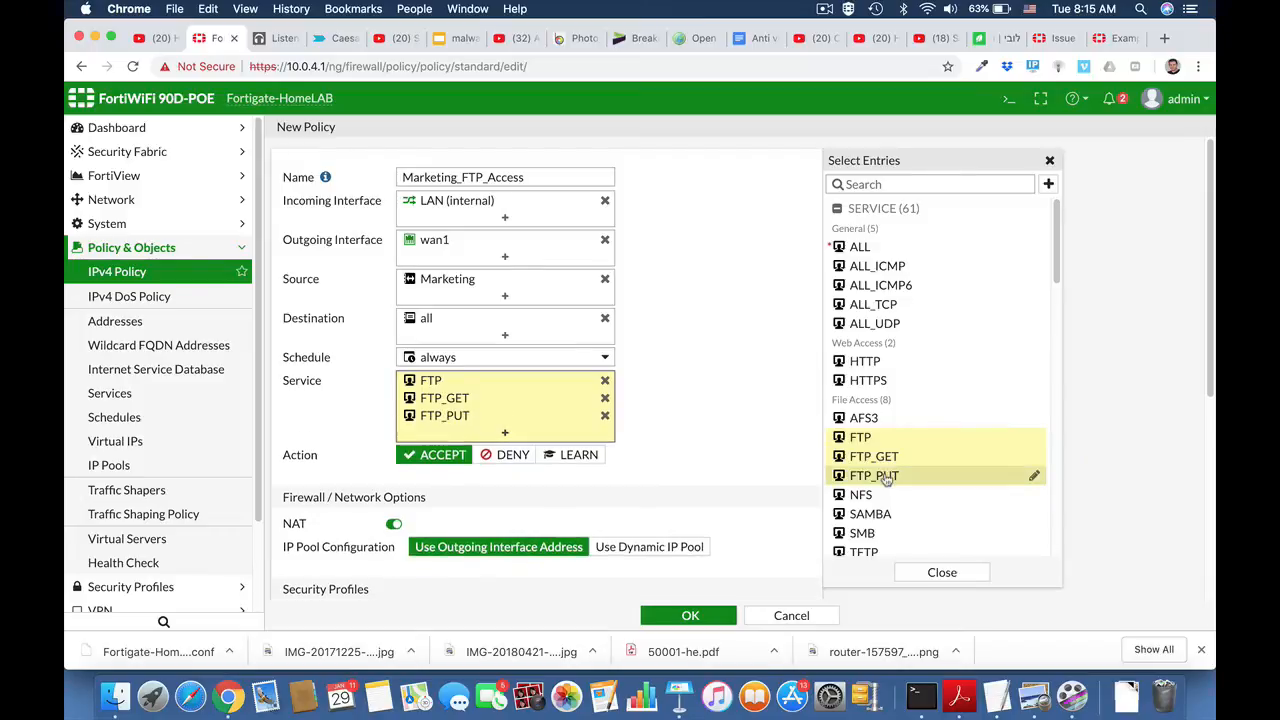
pyautogui.scroll(-4, 745, 460)
pyautogui.scroll(-3, 745, 458)
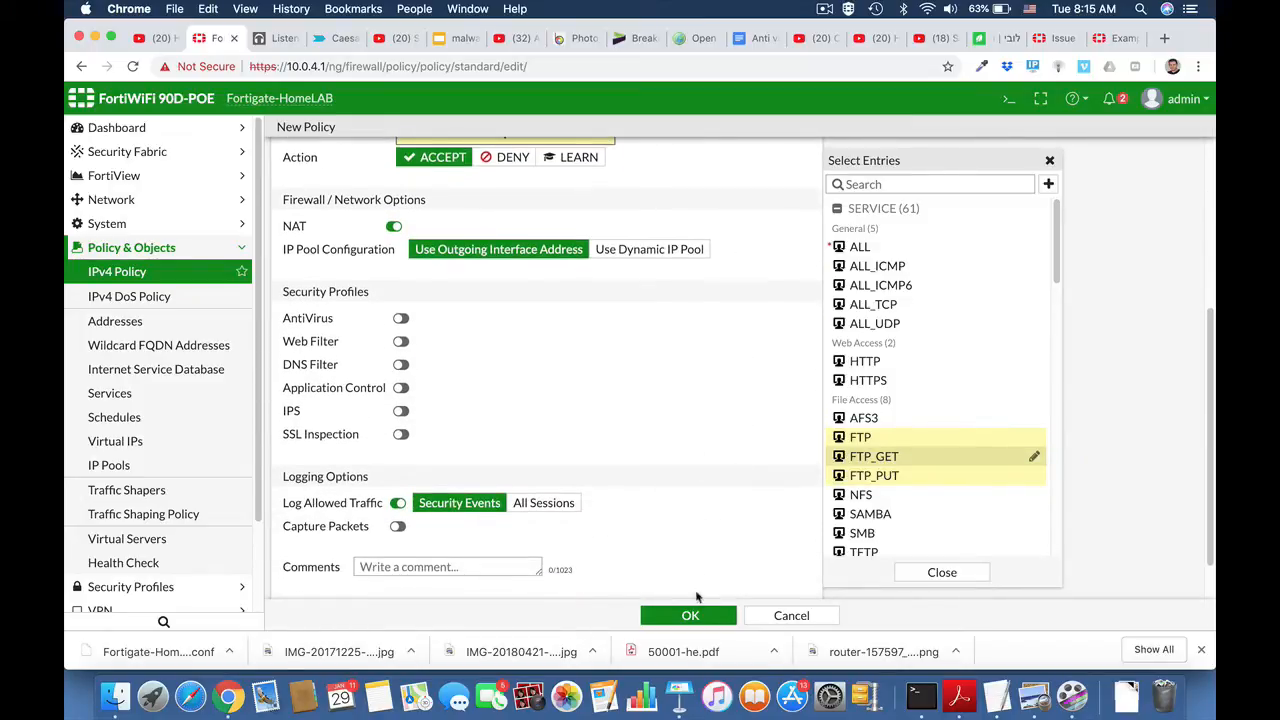
pyautogui.click(692, 616)
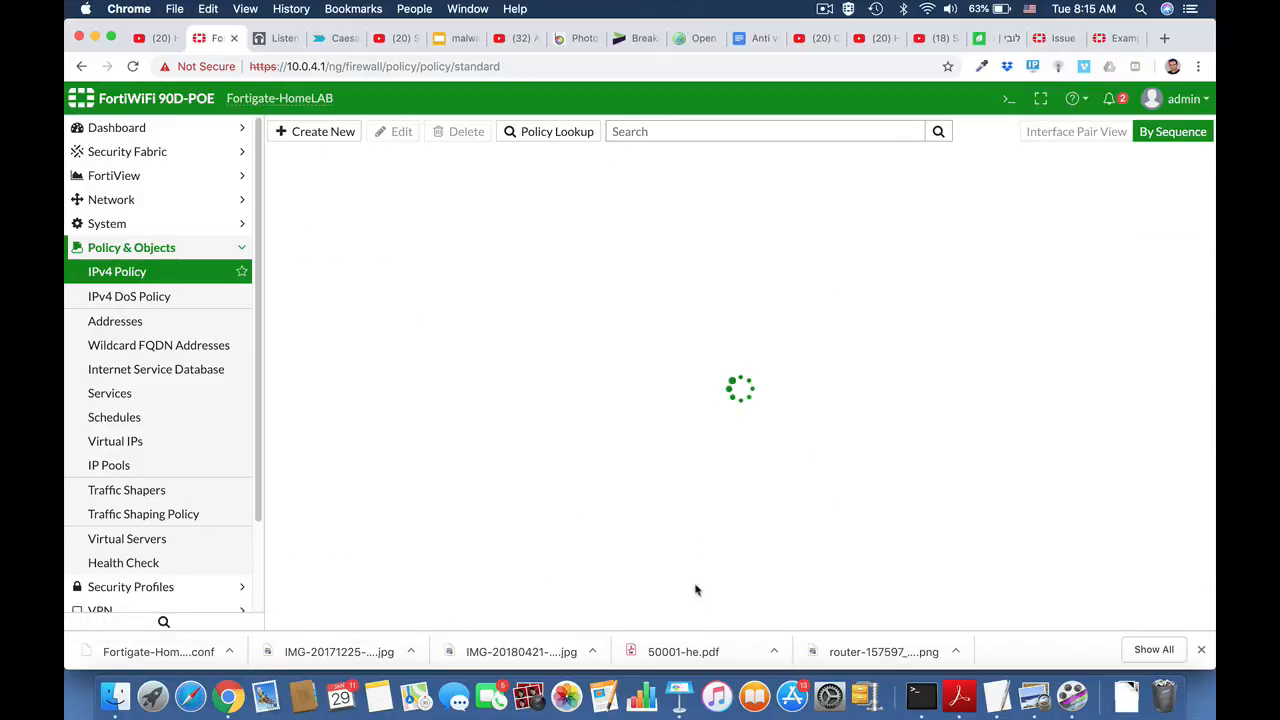
pyautogui.click(172, 250)
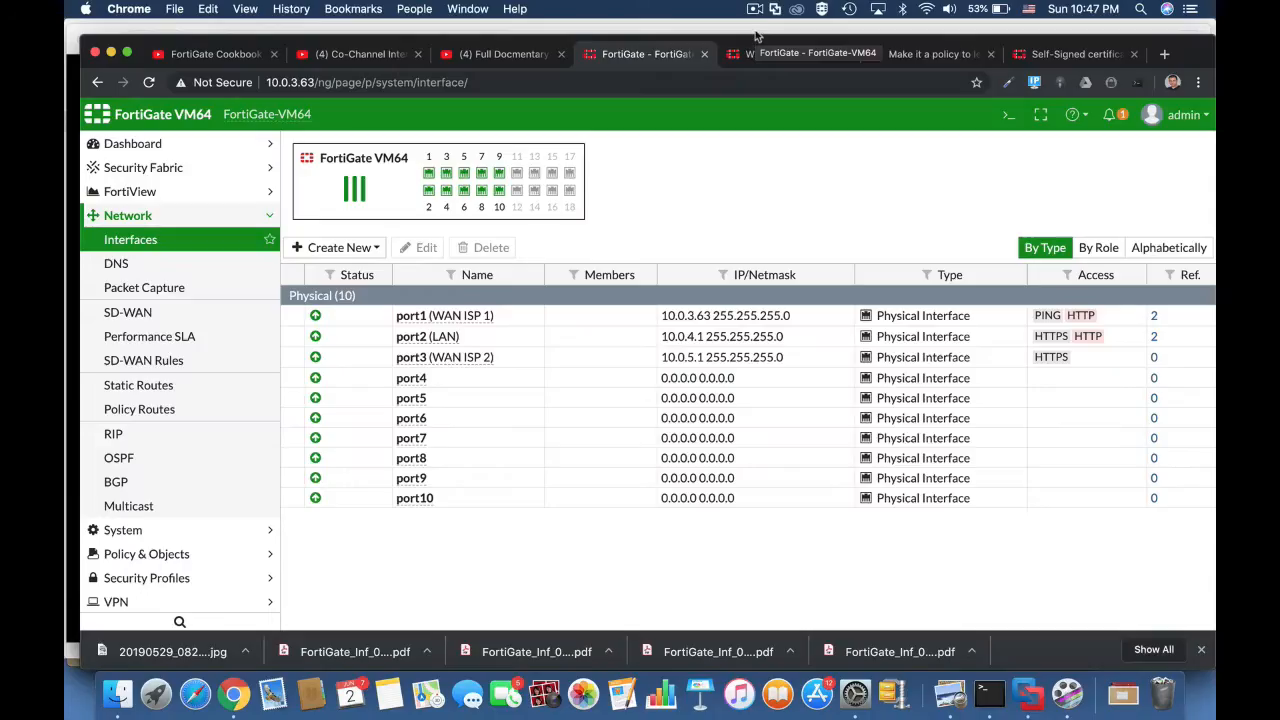
# Step: Open the Full Access IPv4 policy from LAN (port2) to WAN ISP 1 (port1) for editing
pyautogui.click(404, 341)
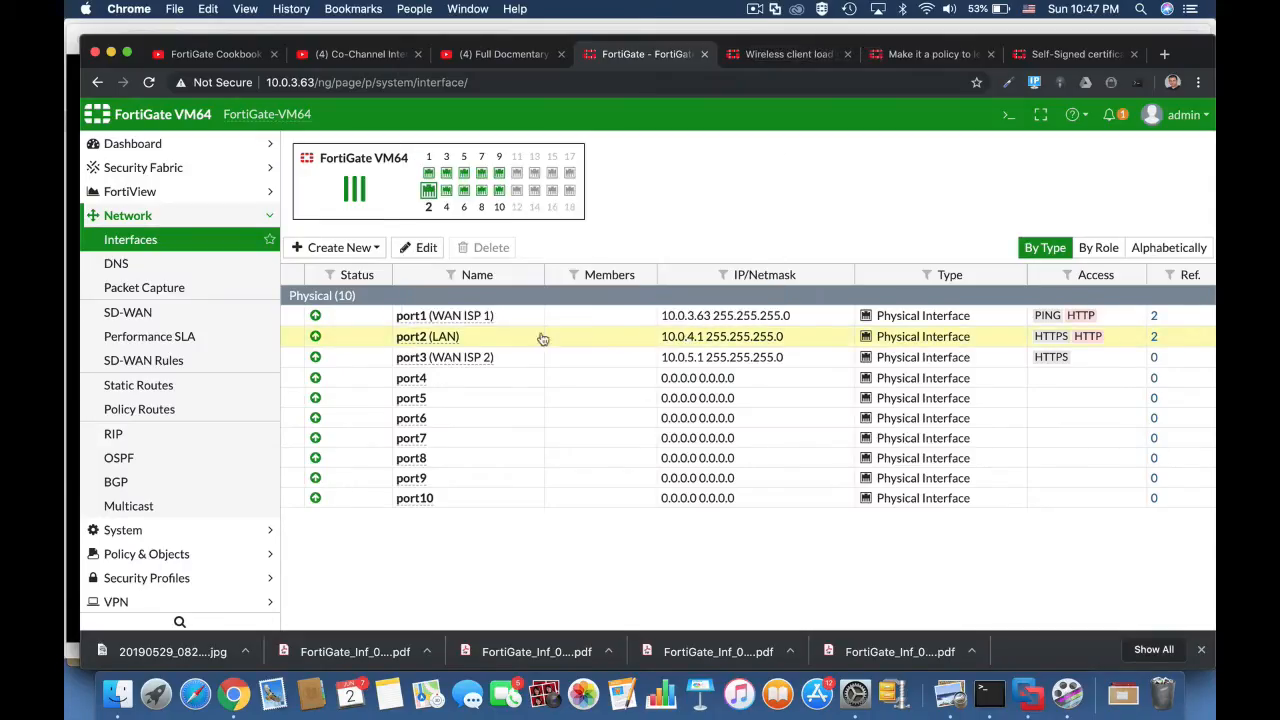
pyautogui.click(717, 309)
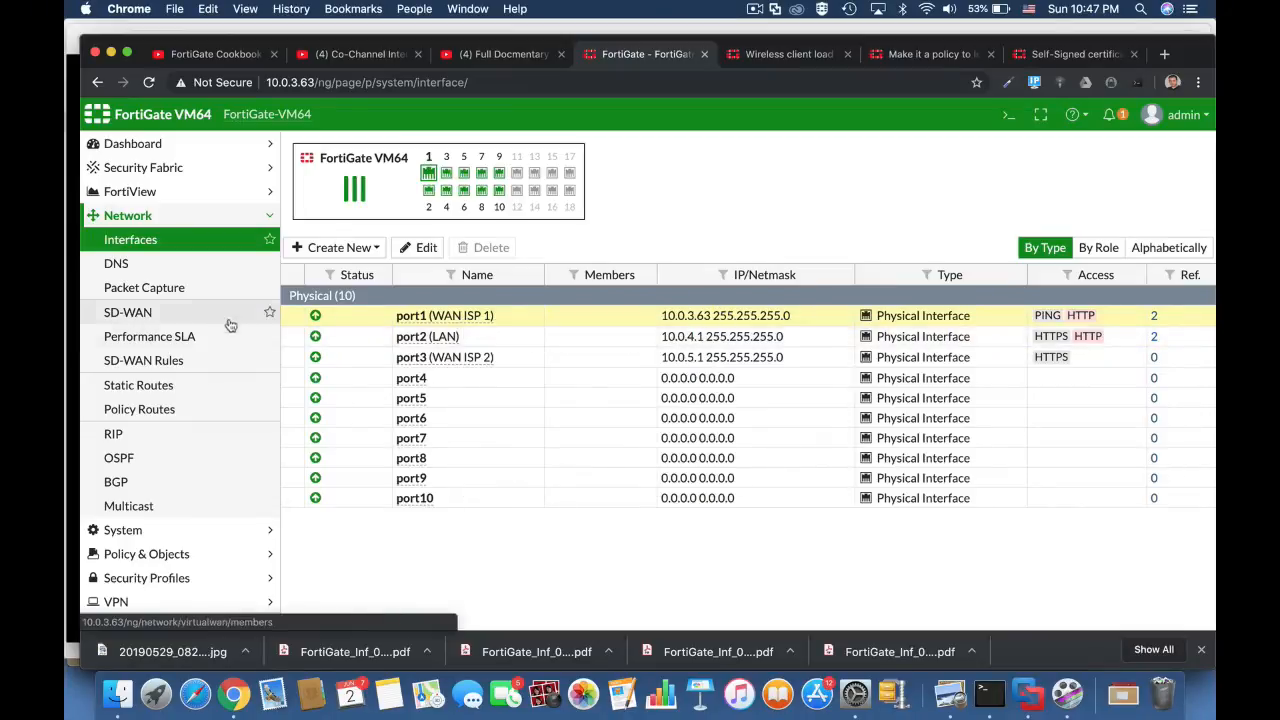
pyautogui.click(178, 554)
pyautogui.click(140, 287)
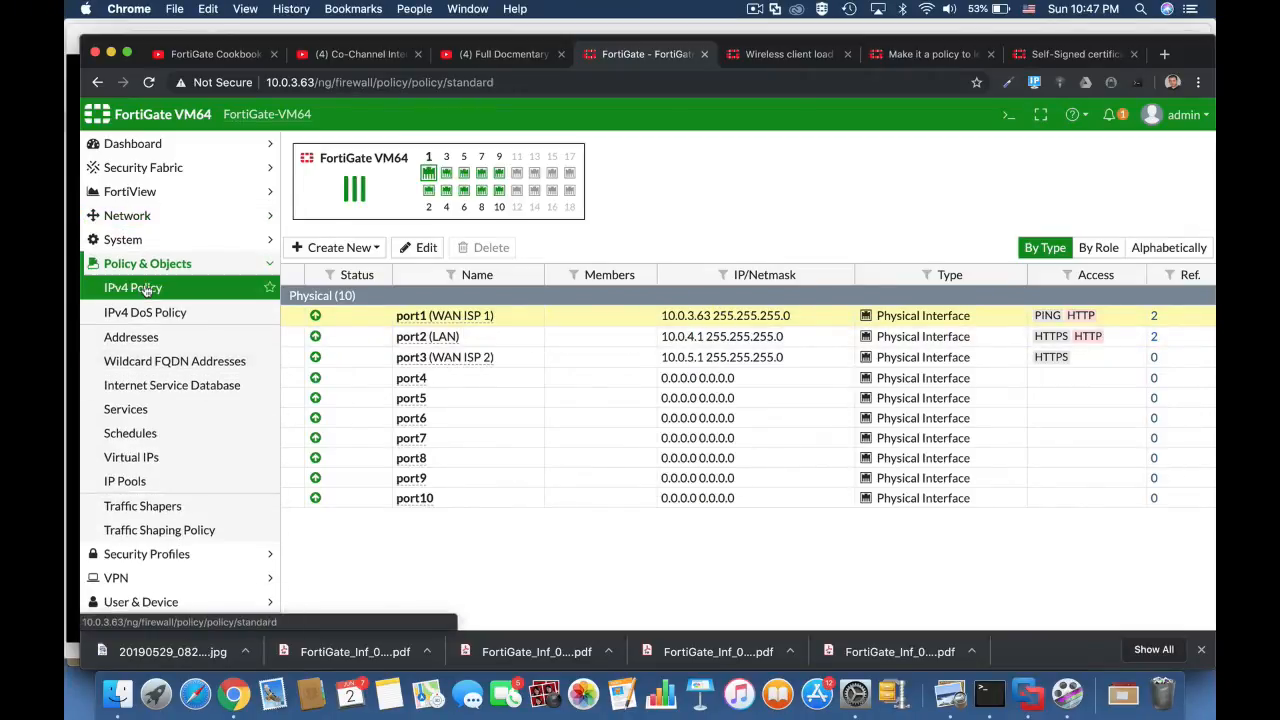
pyautogui.click(372, 240)
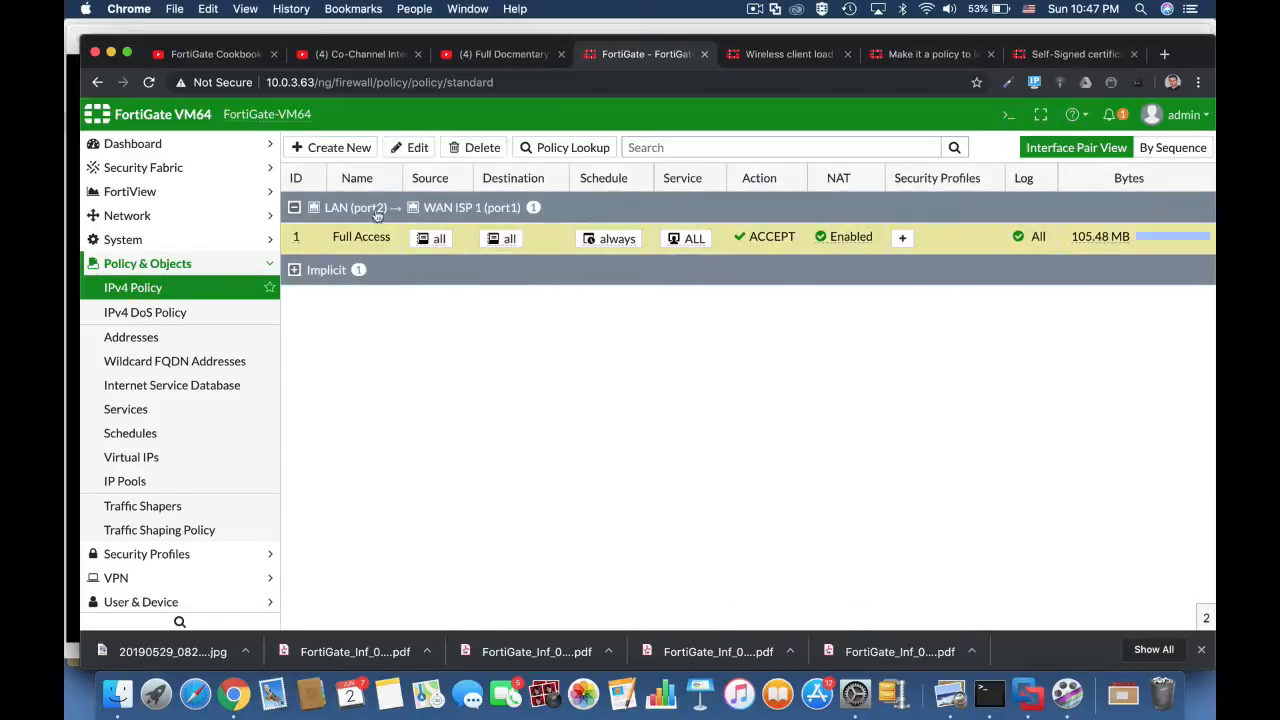
pyautogui.click(414, 148)
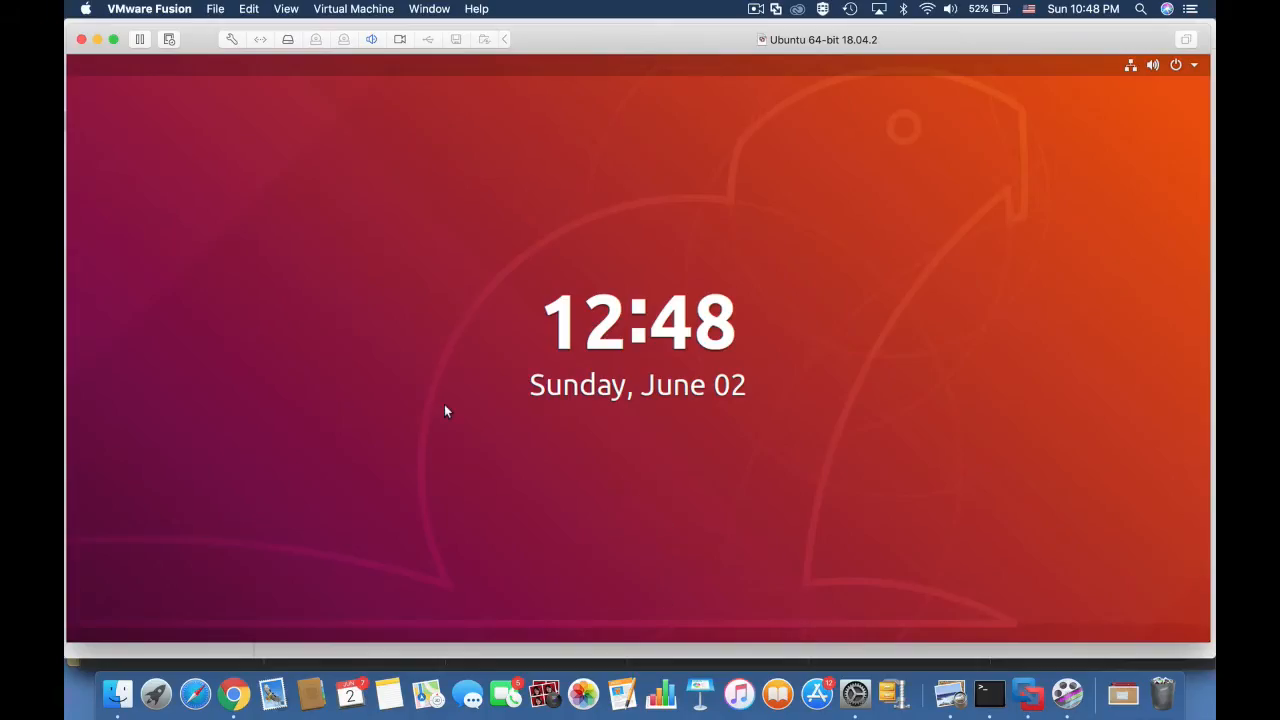
# Step: Switch to the Ubuntu virtual machine and unlock its session with the account password
pyautogui.press('Return')
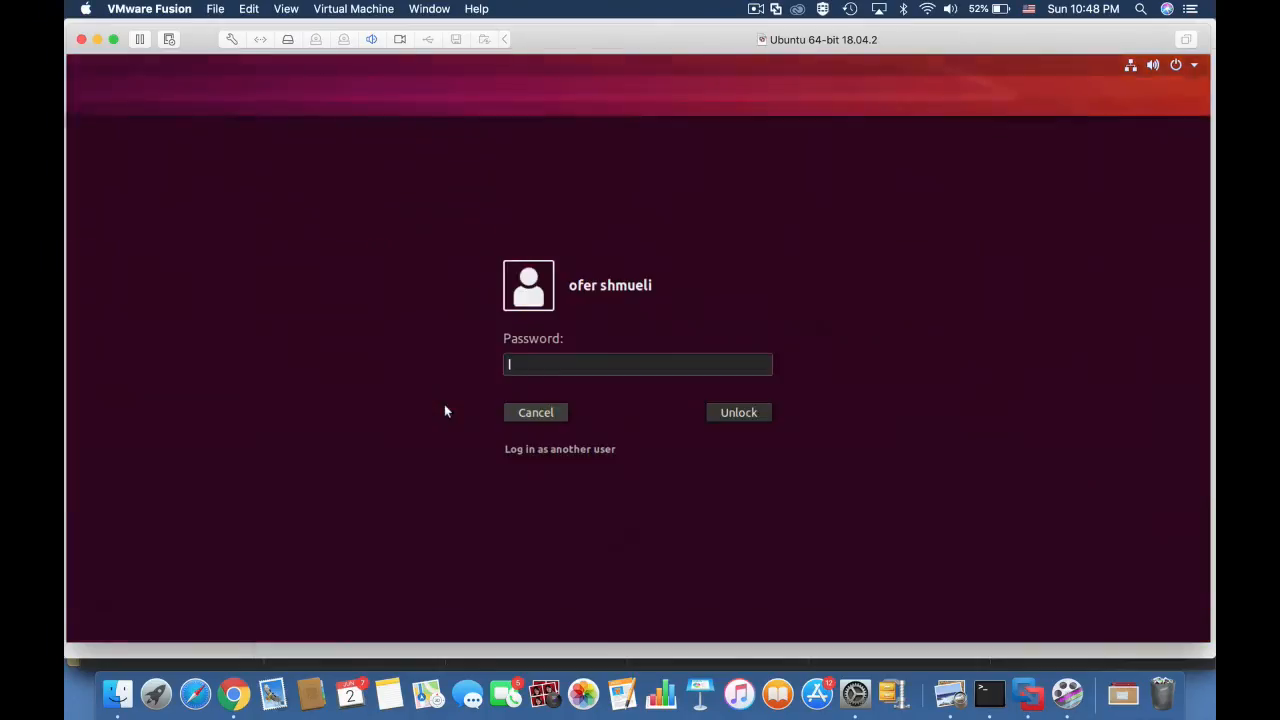
pyautogui.write('••••')
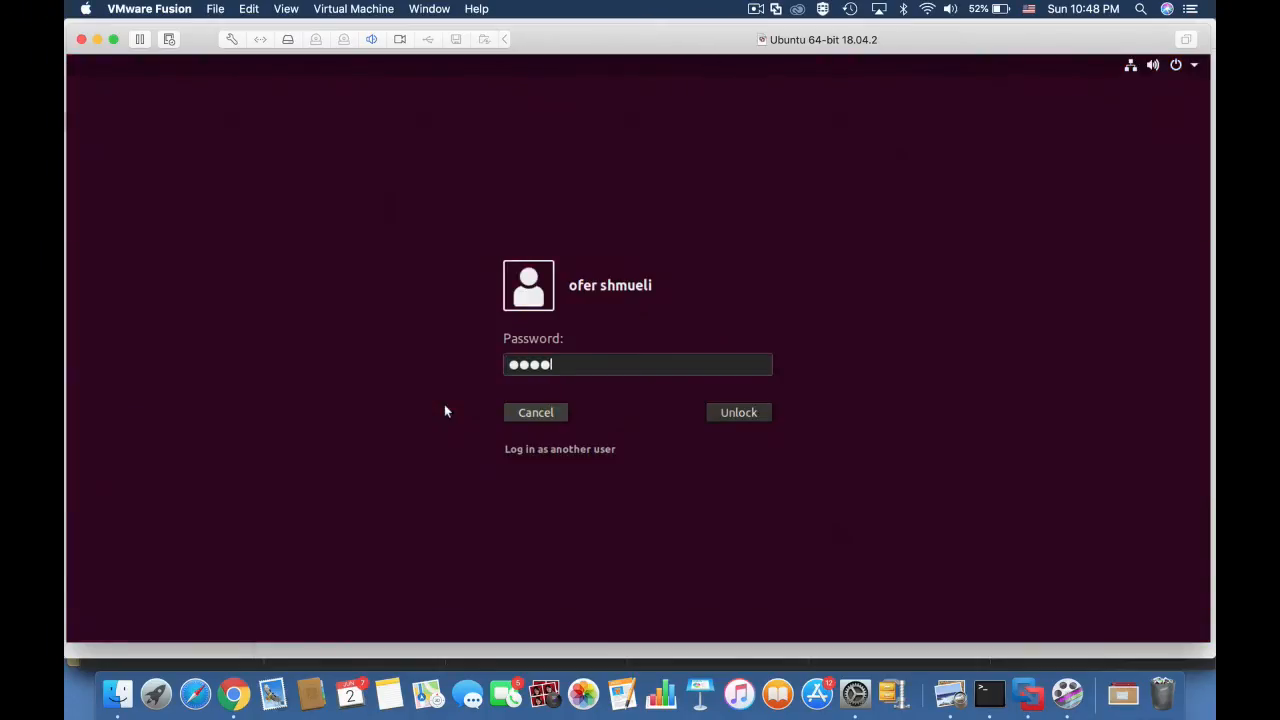
pyautogui.press('Return')
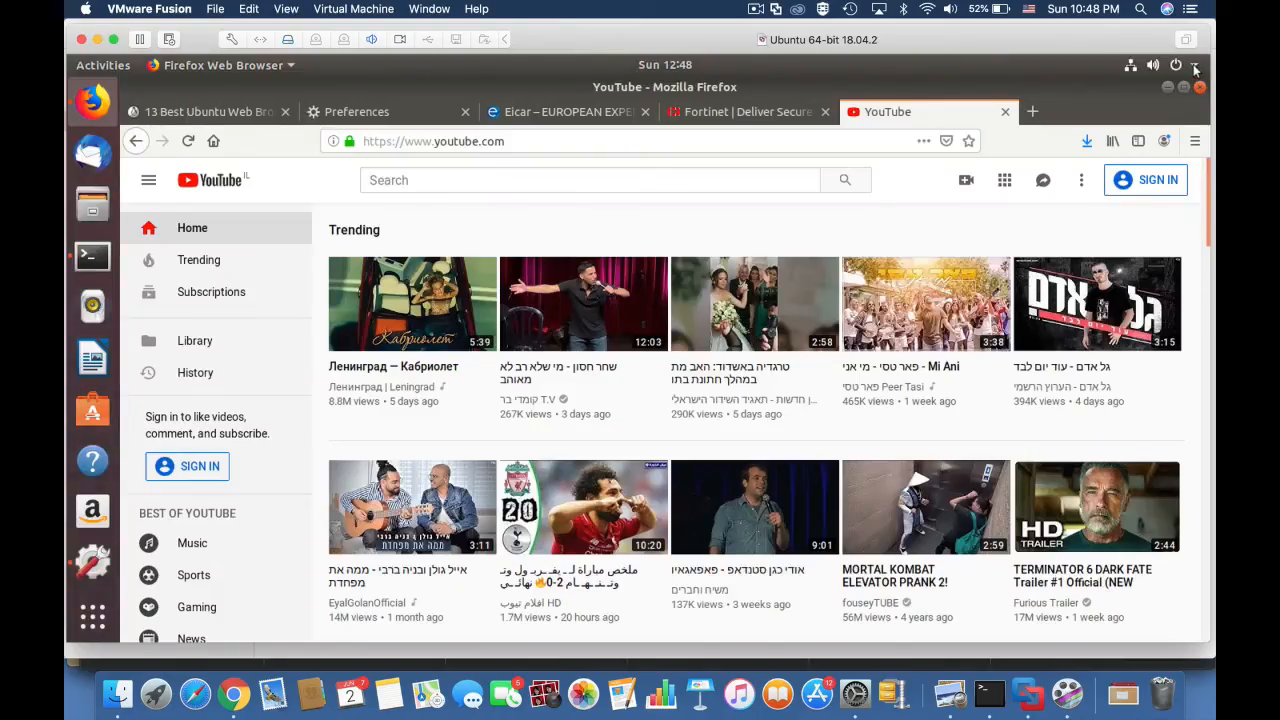
# Step: Check the IPv4 address and gateway in the Ubuntu machine's wired connection settings
pyautogui.click(1194, 68)
pyautogui.click(1100, 158)
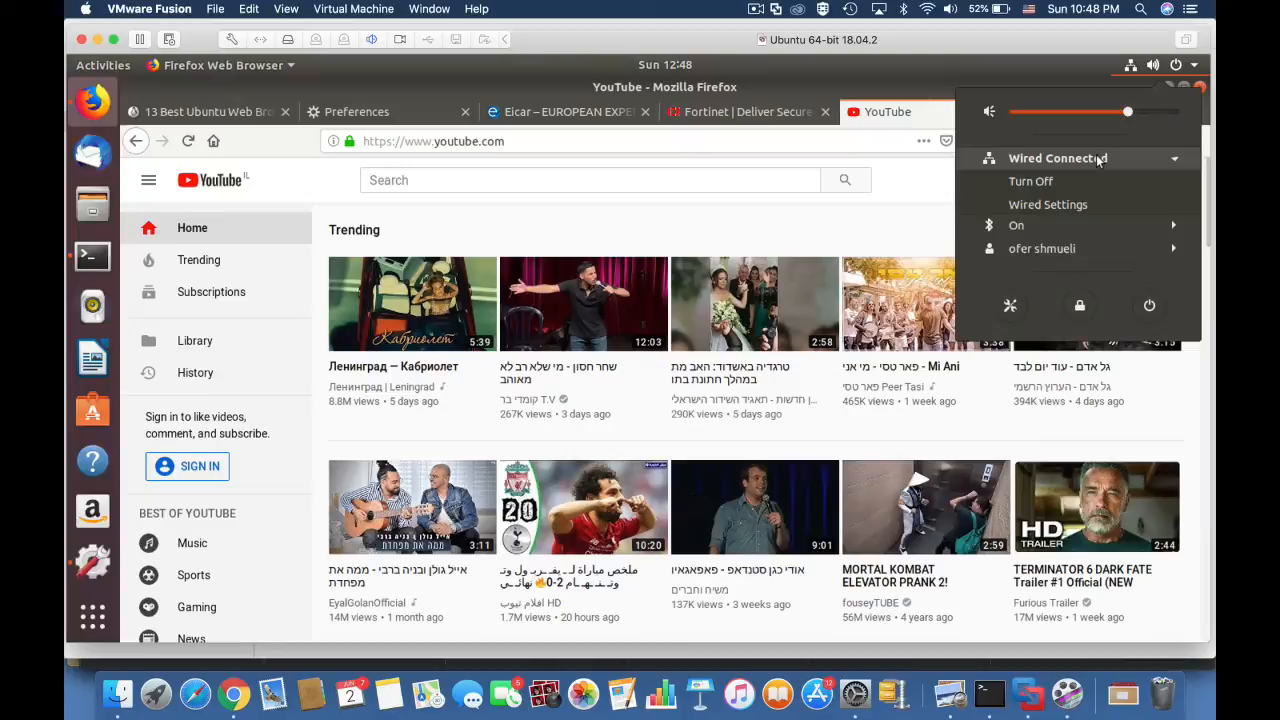
pyautogui.click(1064, 202)
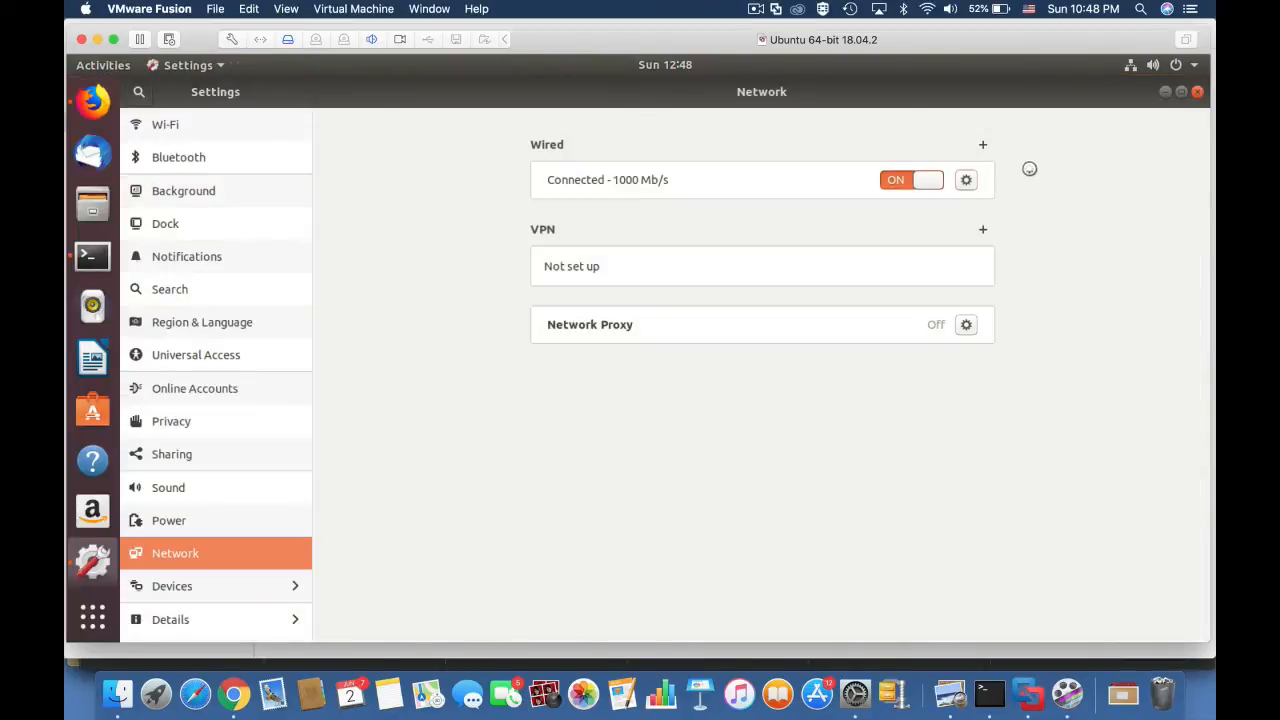
pyautogui.click(968, 180)
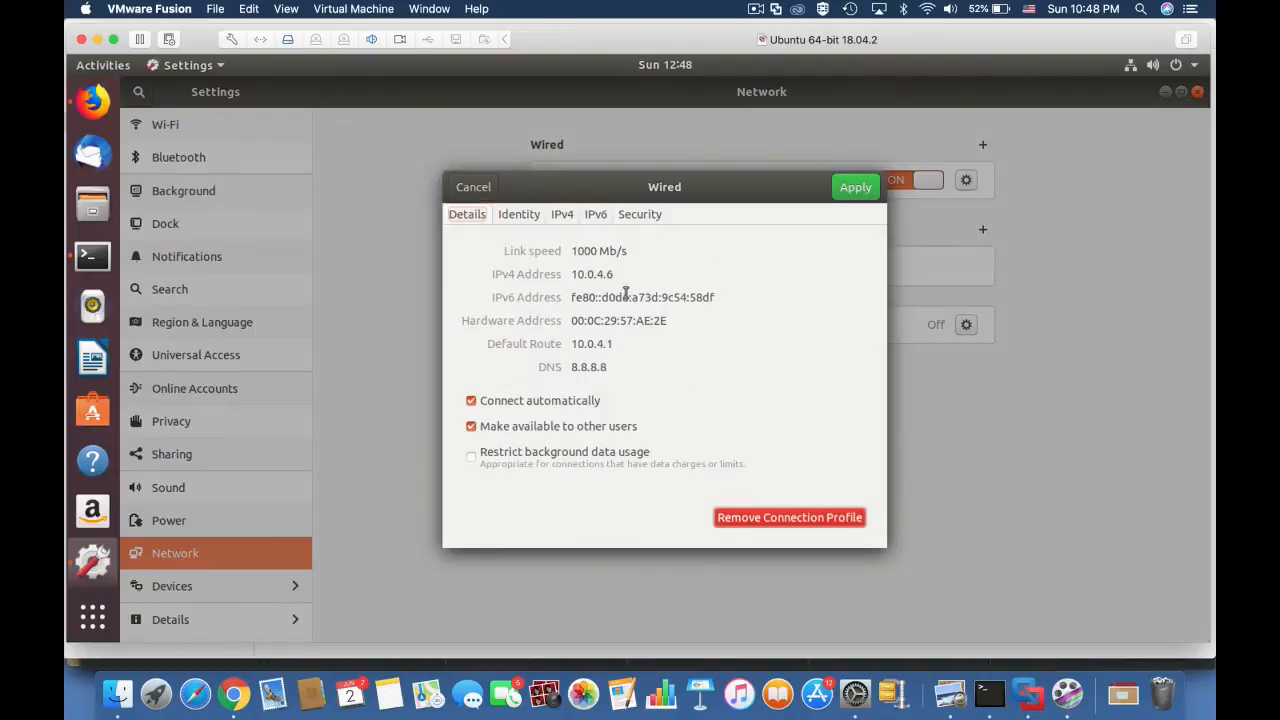
pyautogui.click(565, 214)
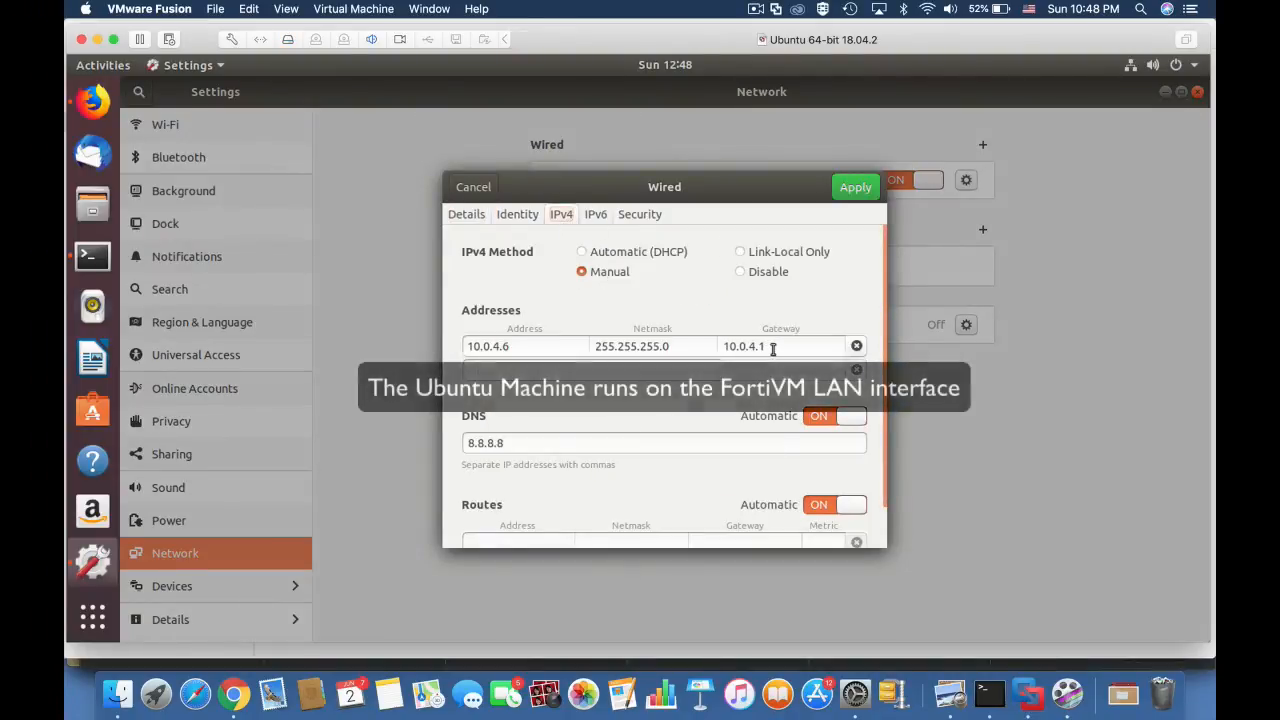
pyautogui.moveTo(765, 346); pyautogui.dragTo(739, 346)
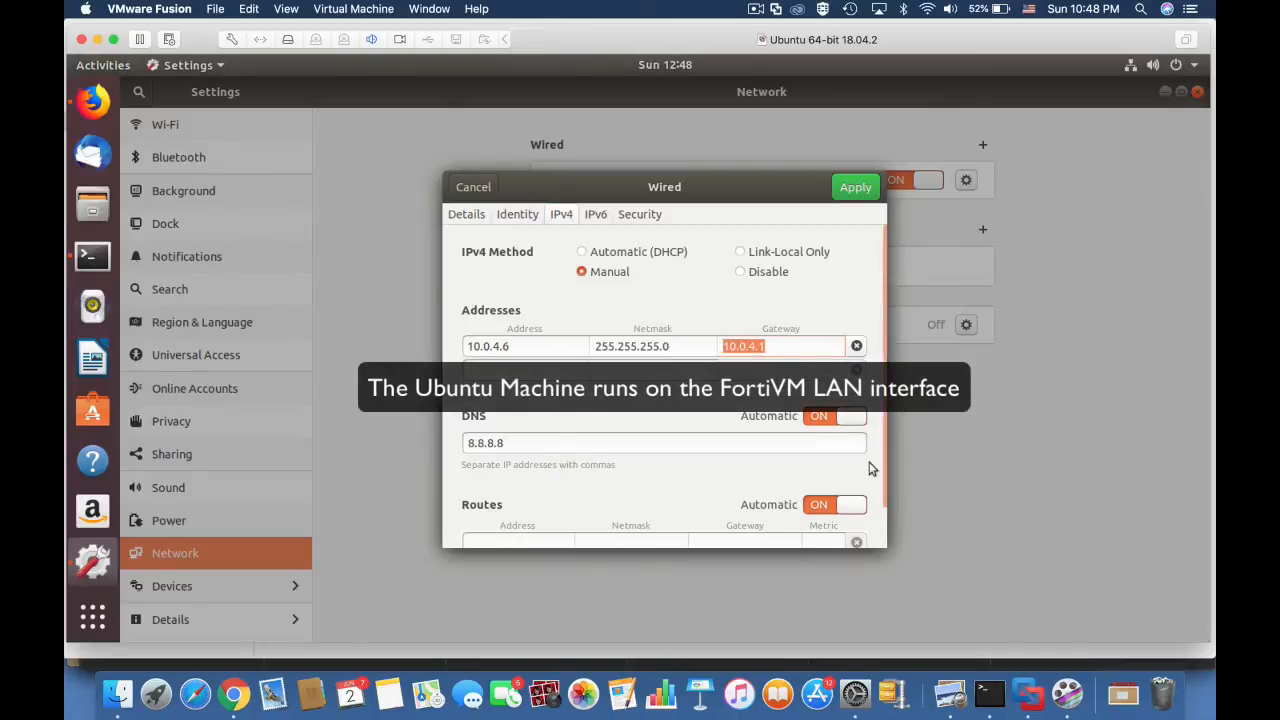
# Step: Switch back to the FortiGate page in Chrome, set the Full Access policy's action to LEARN and save it
pyautogui.press('super+Tab')
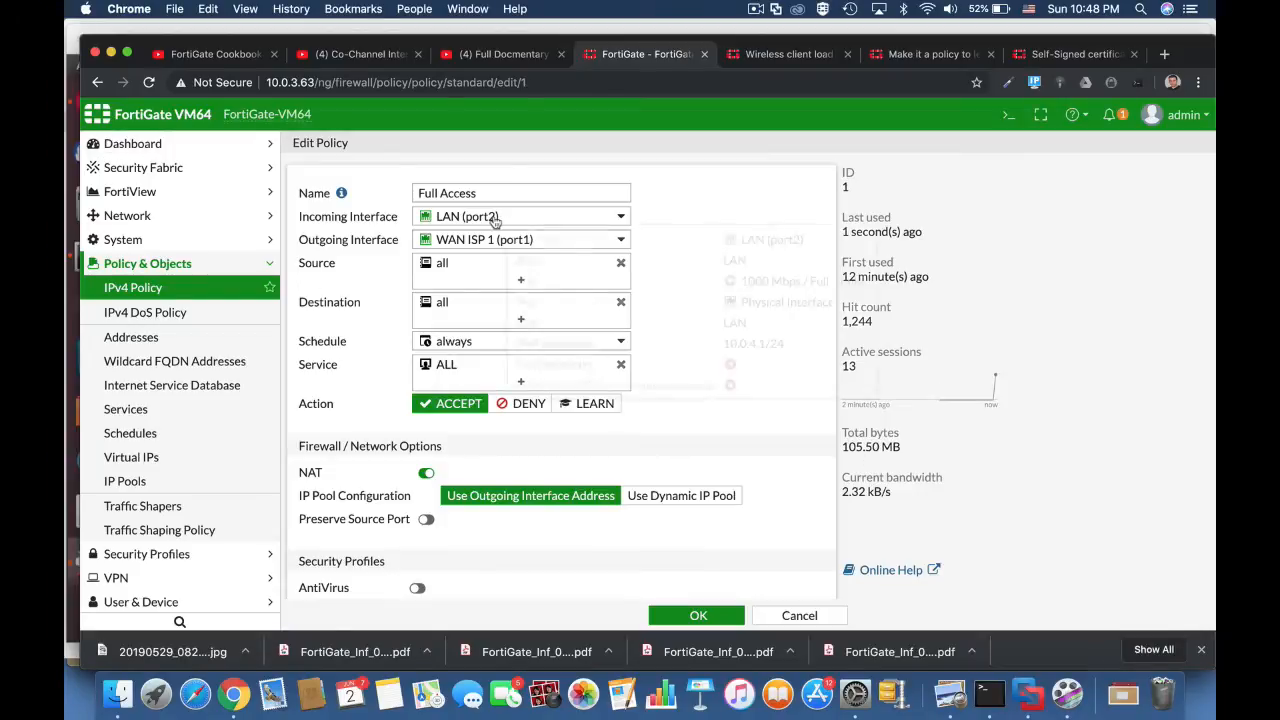
pyautogui.moveTo(494, 220)
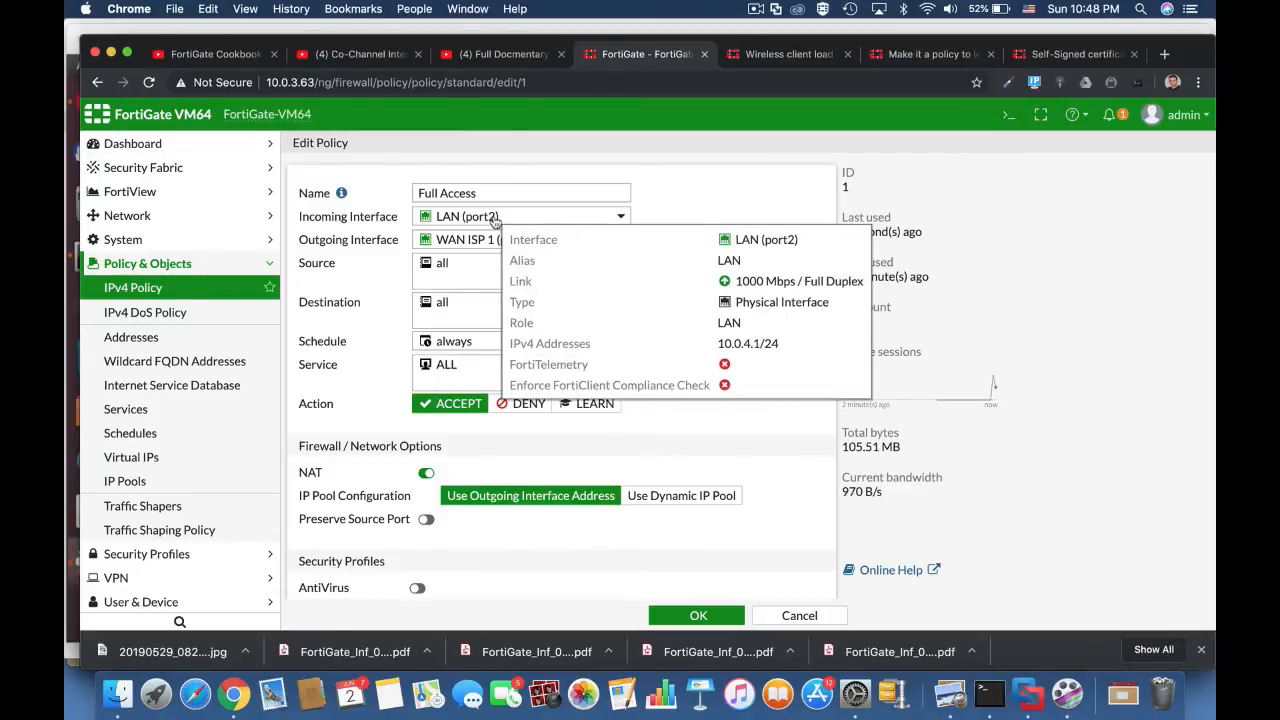
pyautogui.click(590, 403)
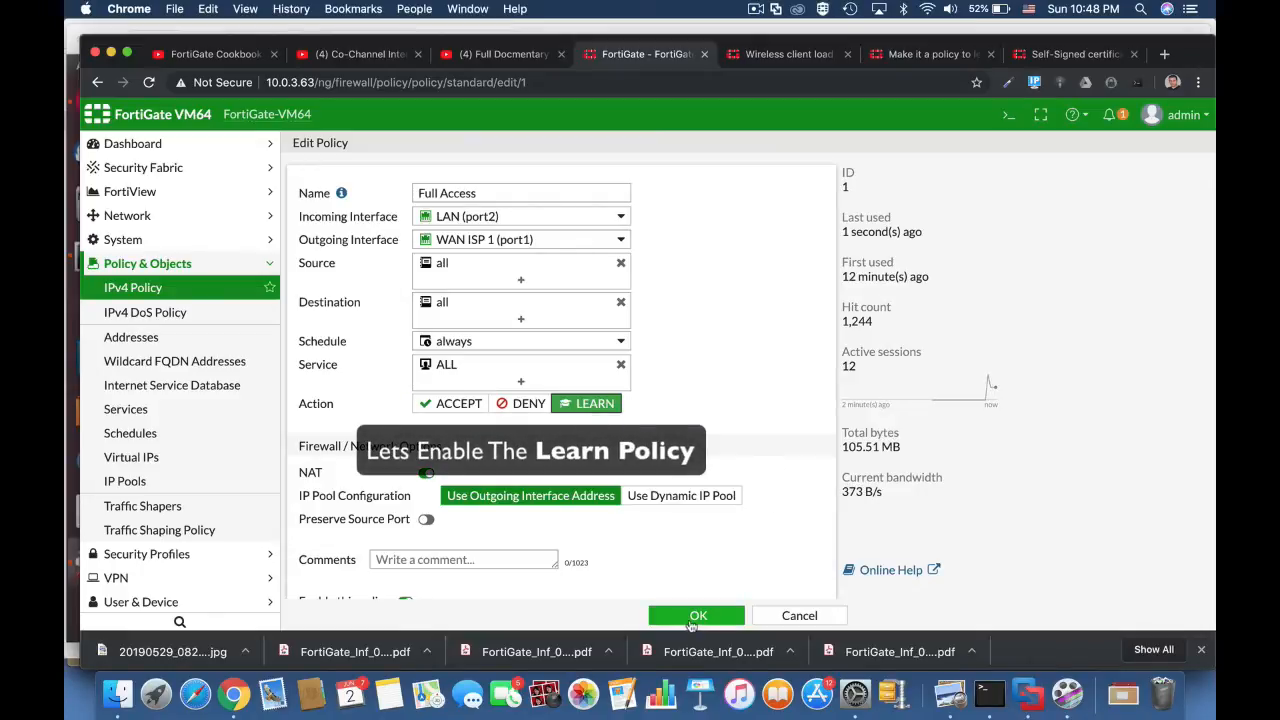
pyautogui.click(690, 618)
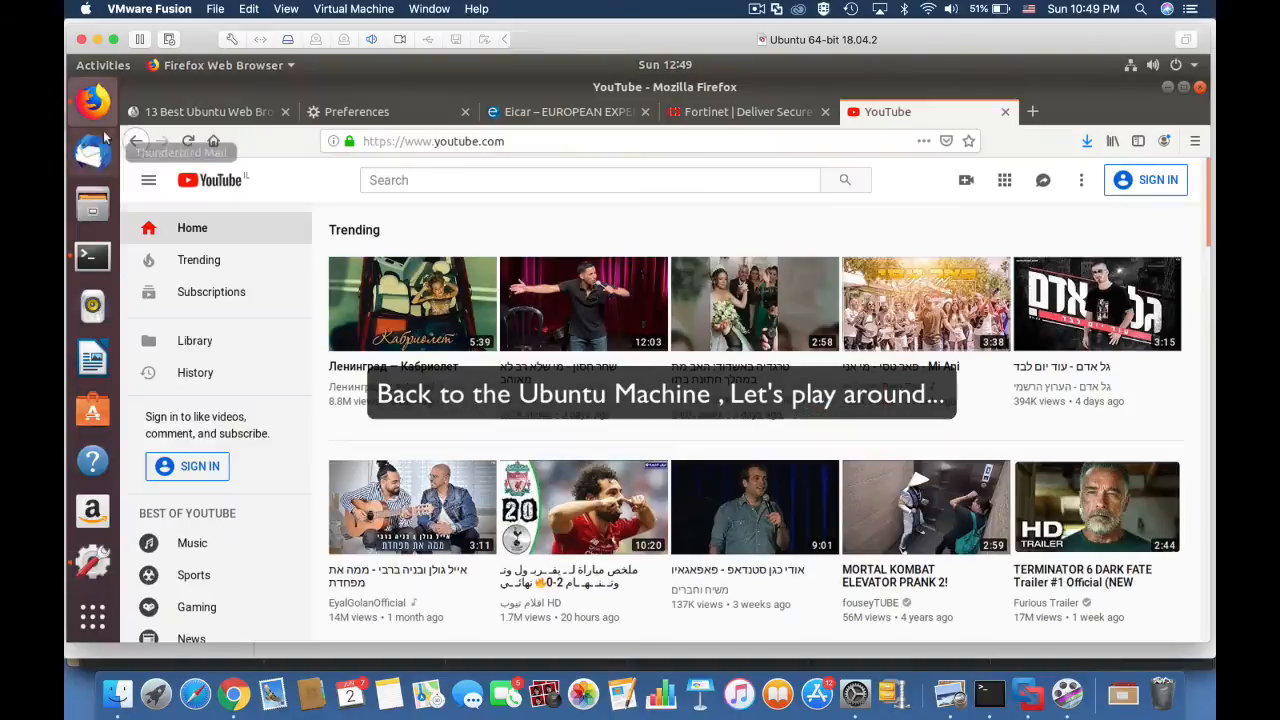
# Step: Return to Firefox on the Ubuntu machine, visit the open EICAR and Fortinet pages, and load androidpolice.com in place of the Fortinet site
pyautogui.click(565, 111)
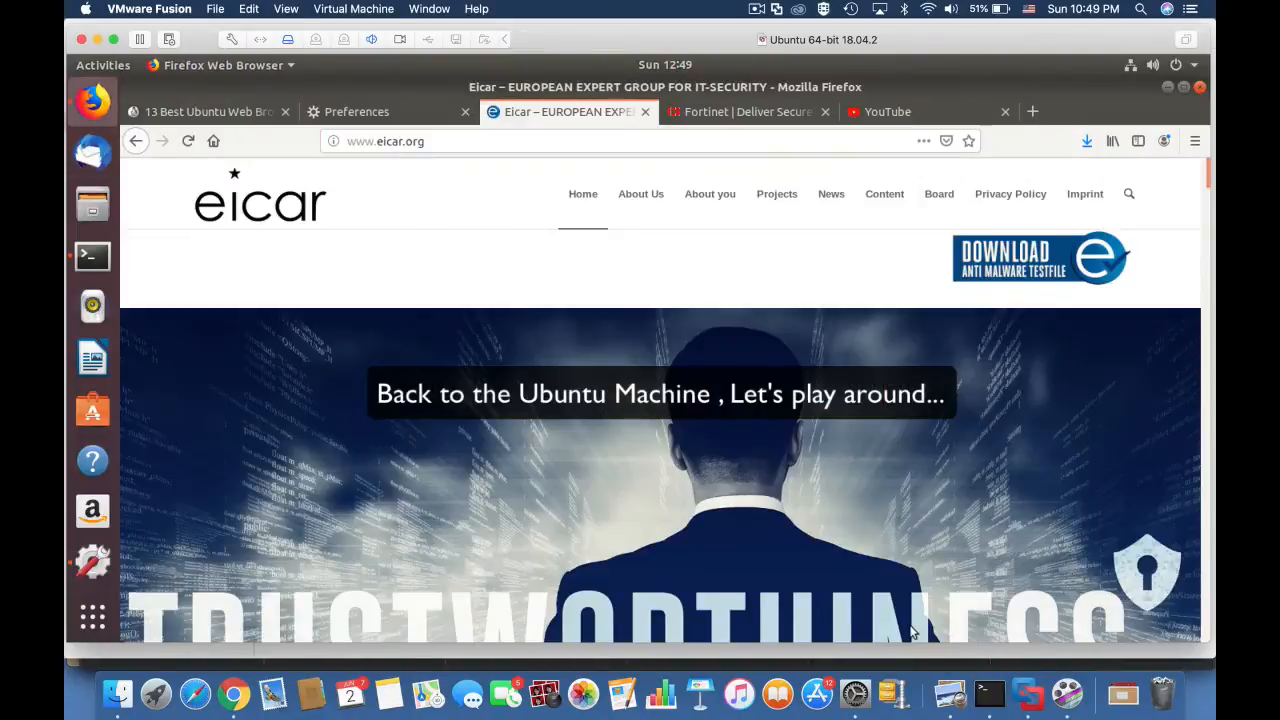
pyautogui.scroll(-3, 910, 632)
pyautogui.scroll(3, 910, 632)
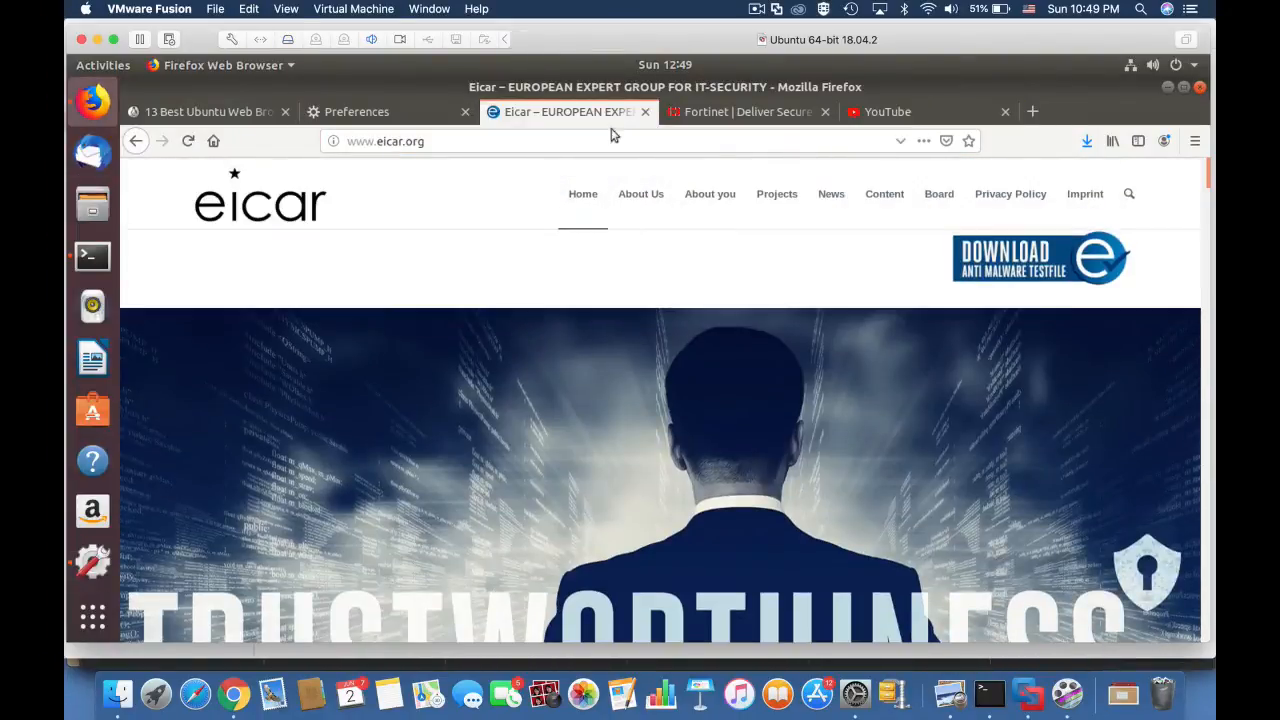
pyautogui.click(726, 120)
pyautogui.click(900, 115)
pyautogui.click(720, 112)
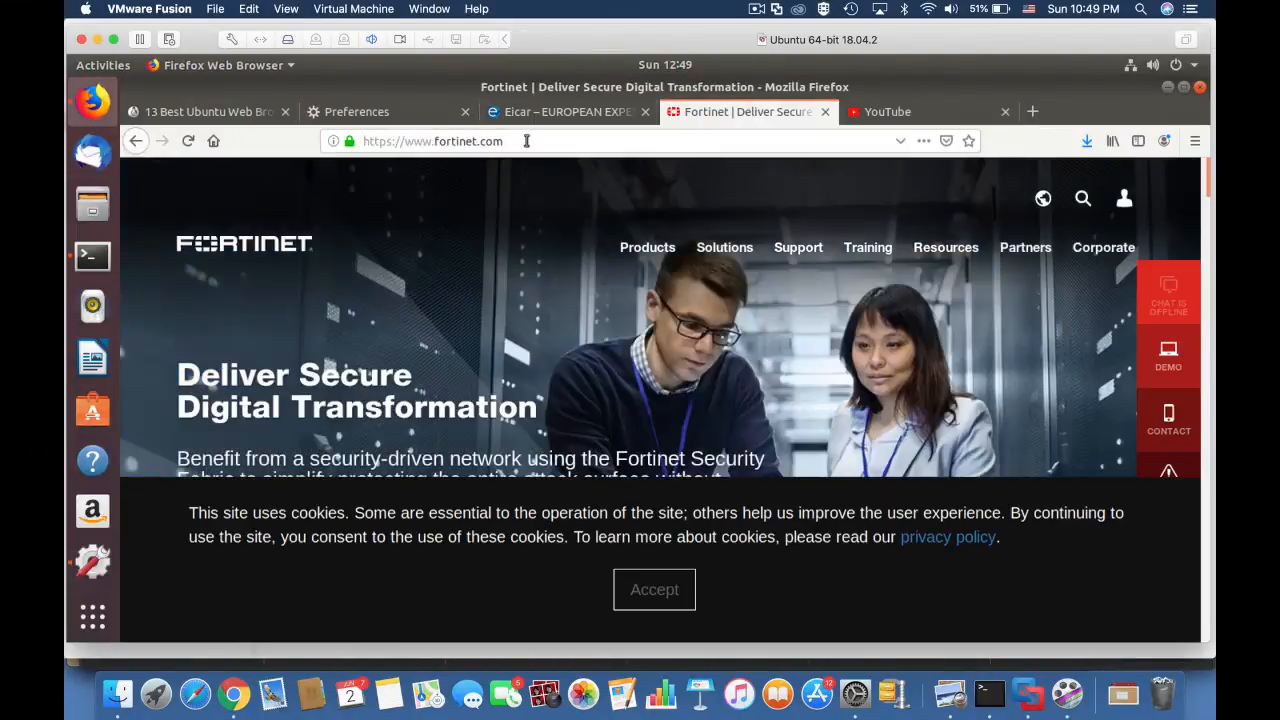
pyautogui.moveTo(514, 140); pyautogui.dragTo(338, 145)
pyautogui.write('androidpolice.com')
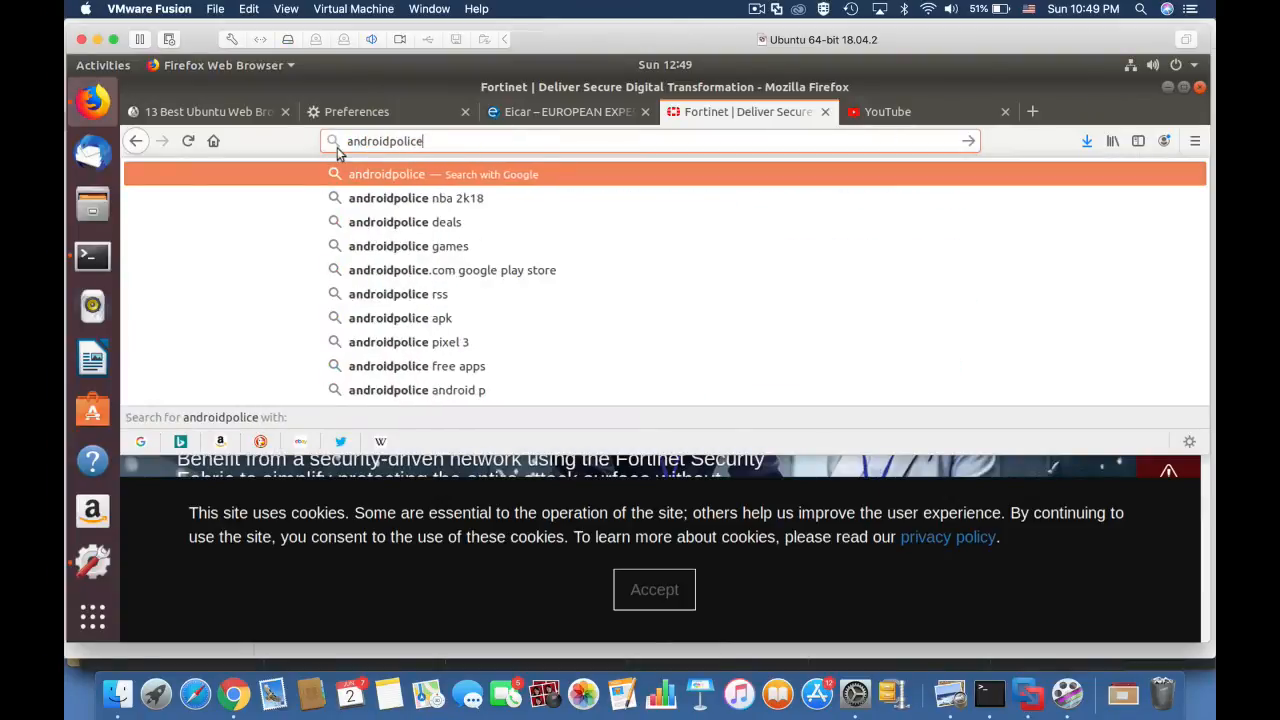
pyautogui.press('Return')
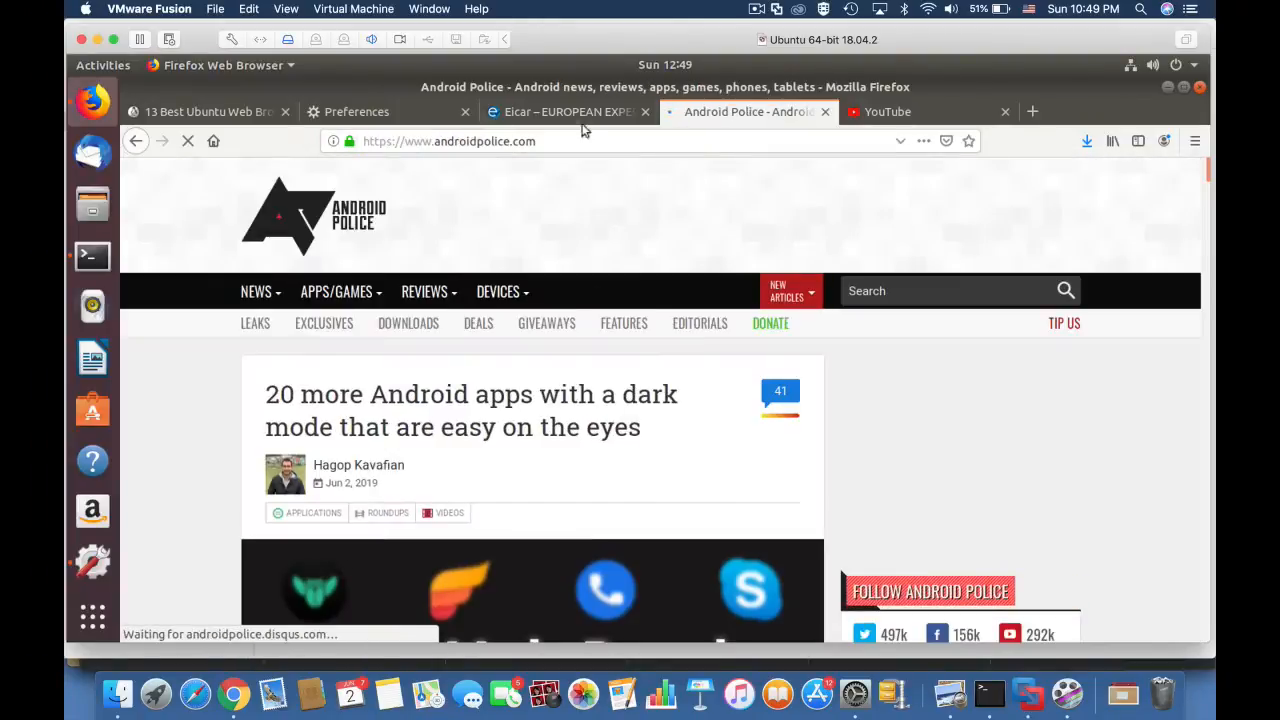
# Step: Download the eicar.com.txt anti-malware test file over standard HTTP from the EICAR download page and save it
pyautogui.click(570, 112)
pyautogui.click(1003, 272)
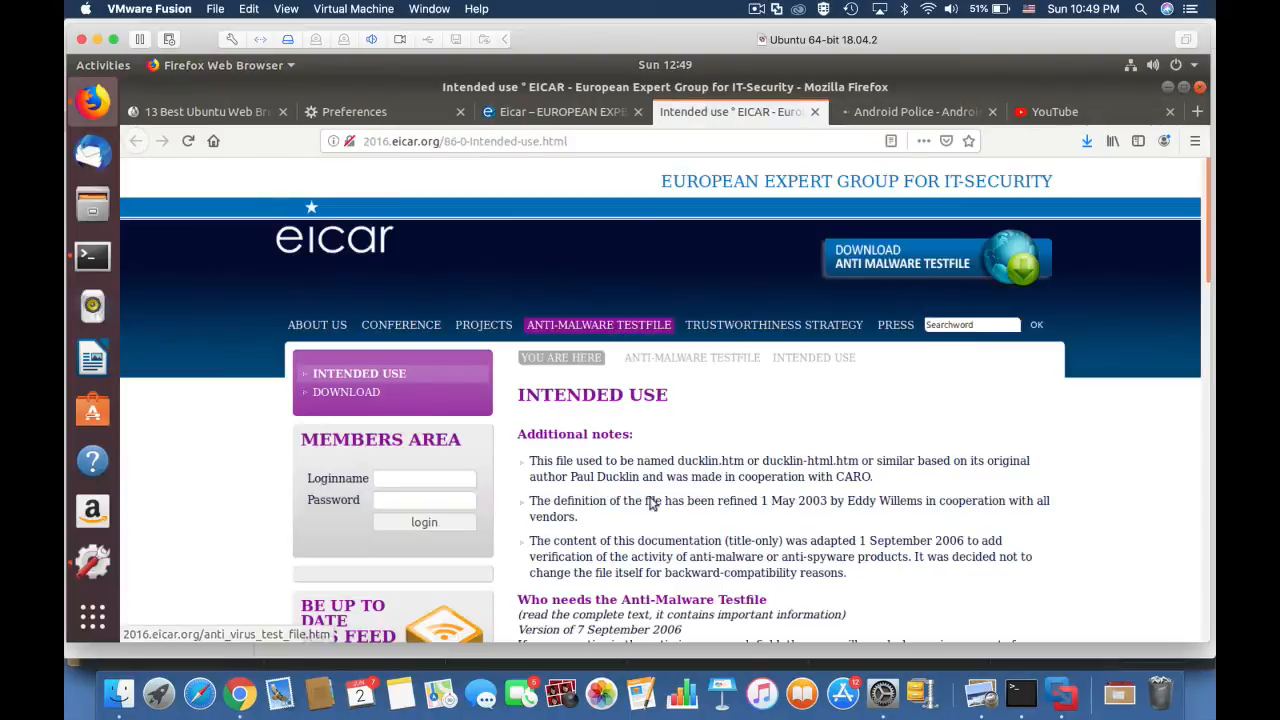
pyautogui.click(346, 391)
pyautogui.scroll(-5, 716, 493)
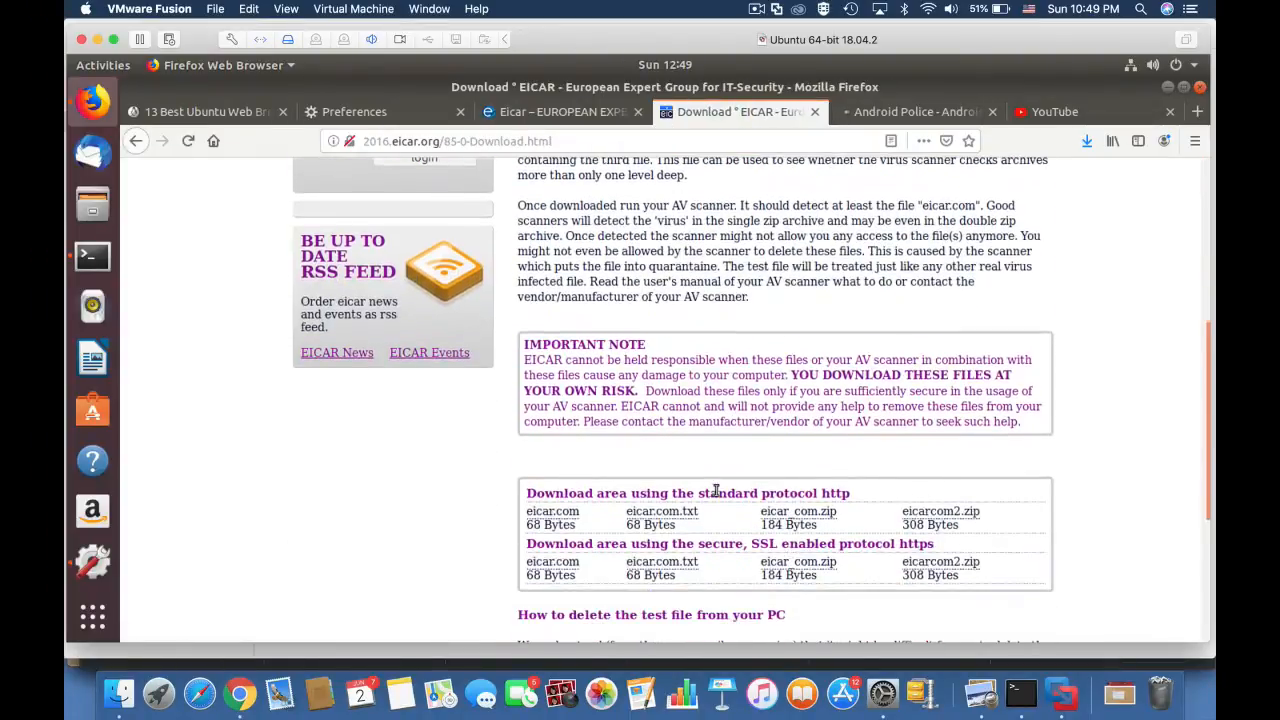
pyautogui.click(666, 512)
pyautogui.click(340, 346)
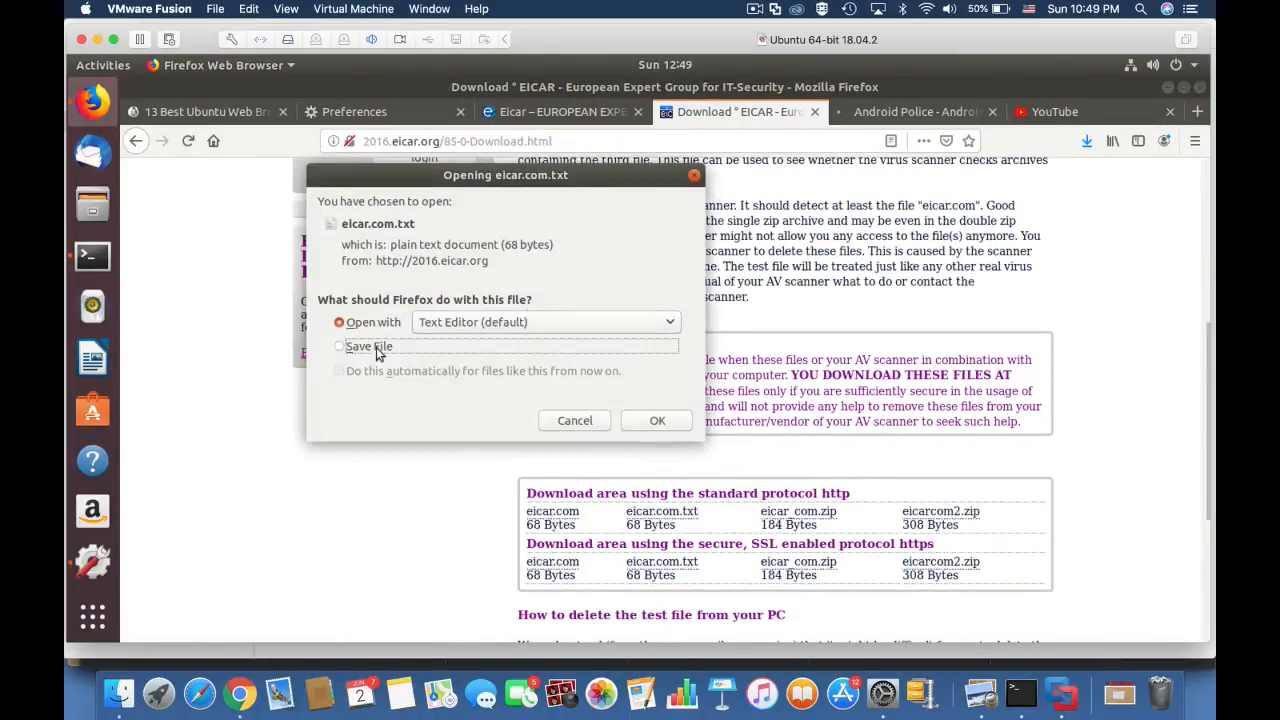
pyautogui.click(668, 428)
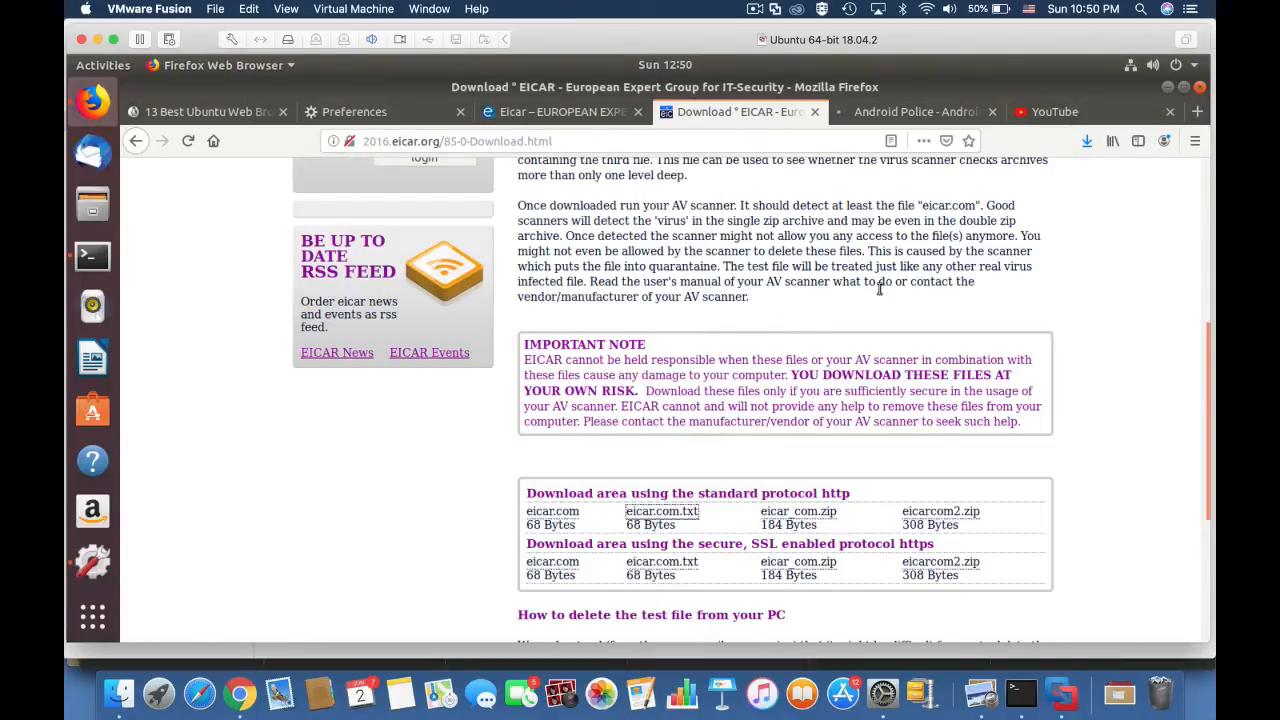
# Step: Generate more web traffic in a new browser tab by opening the 13 Best Ubuntu Web Browsers page and facebook.com
pyautogui.hotkey('ctrl', 't')
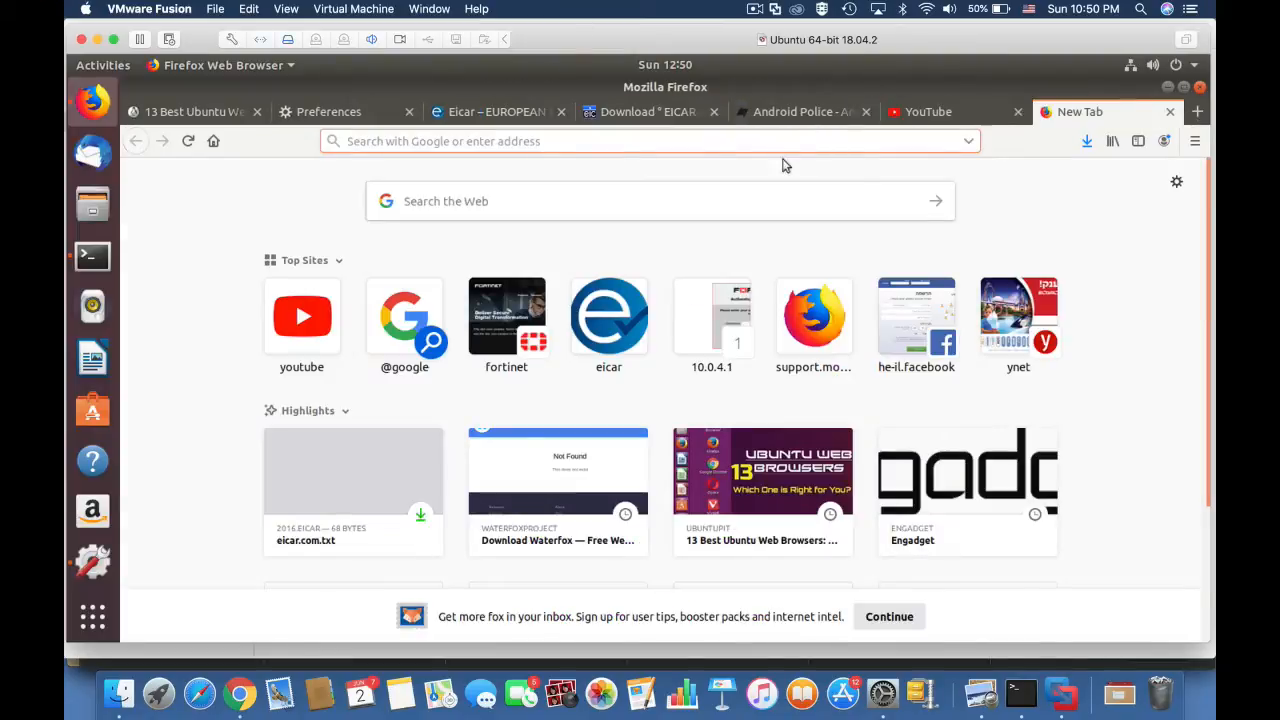
pyautogui.click(762, 470)
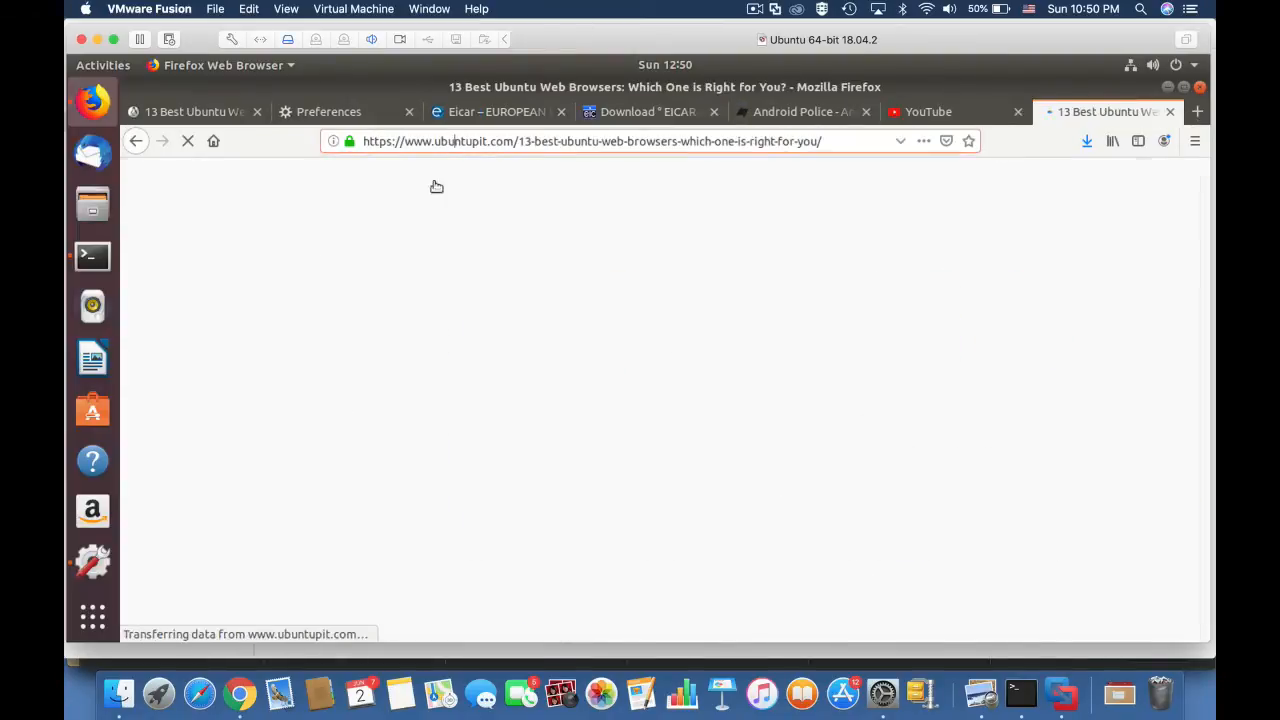
pyautogui.click(477, 140)
pyautogui.write('facebook.com')
pyautogui.press('Return')
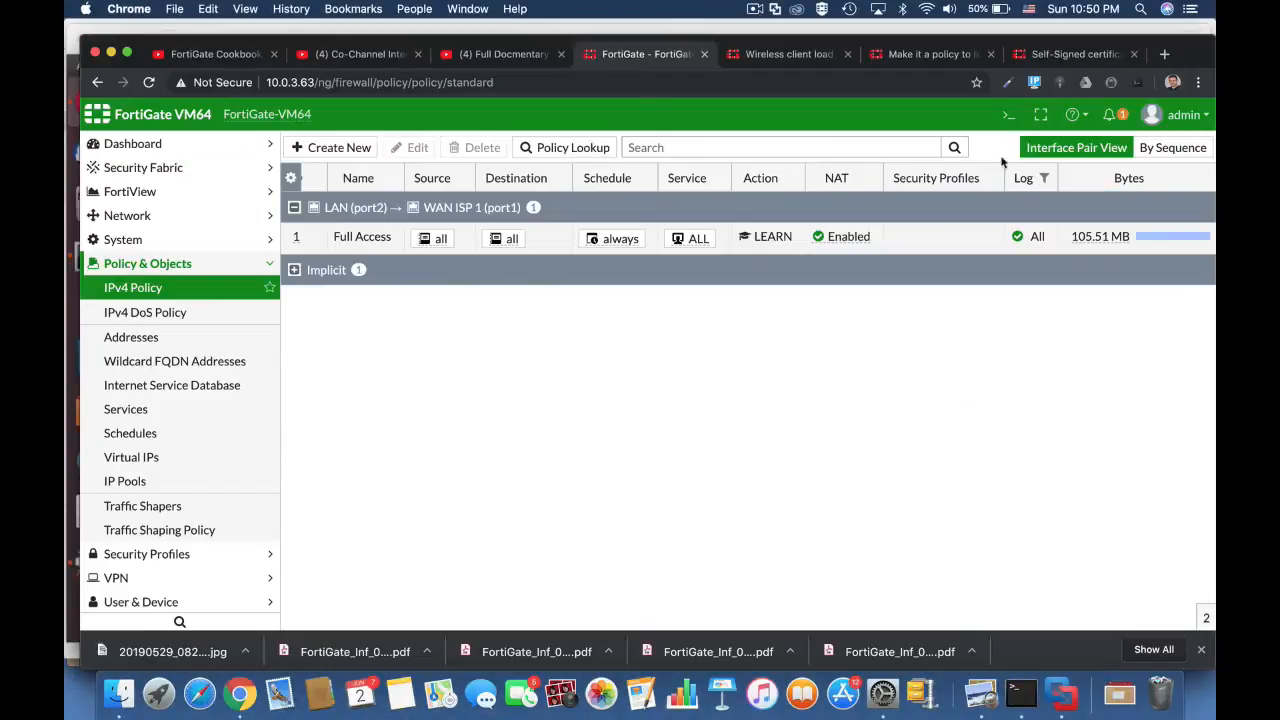
# Step: Switch to the FortiGate page in Chrome and review the full Learning Report, from the policy list to the malware section
pyautogui.scroll(-1, 133, 581)
pyautogui.click(133, 578)
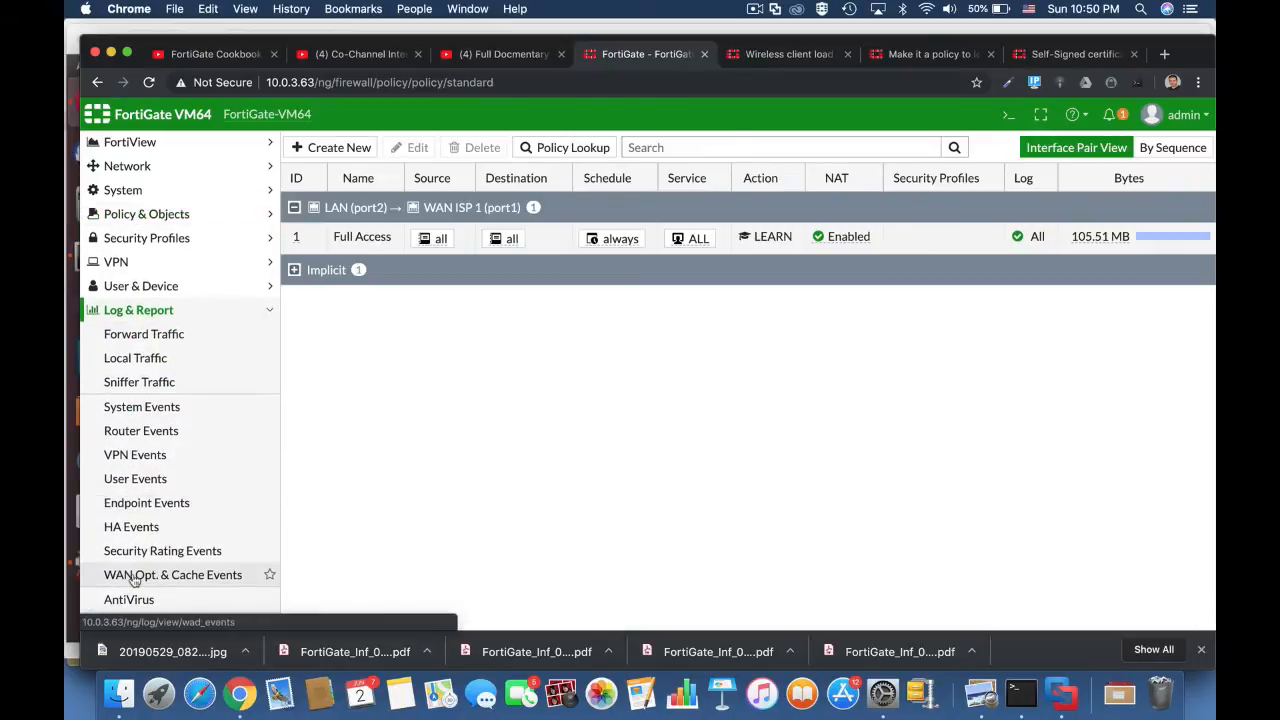
pyautogui.scroll(-5, 197, 452)
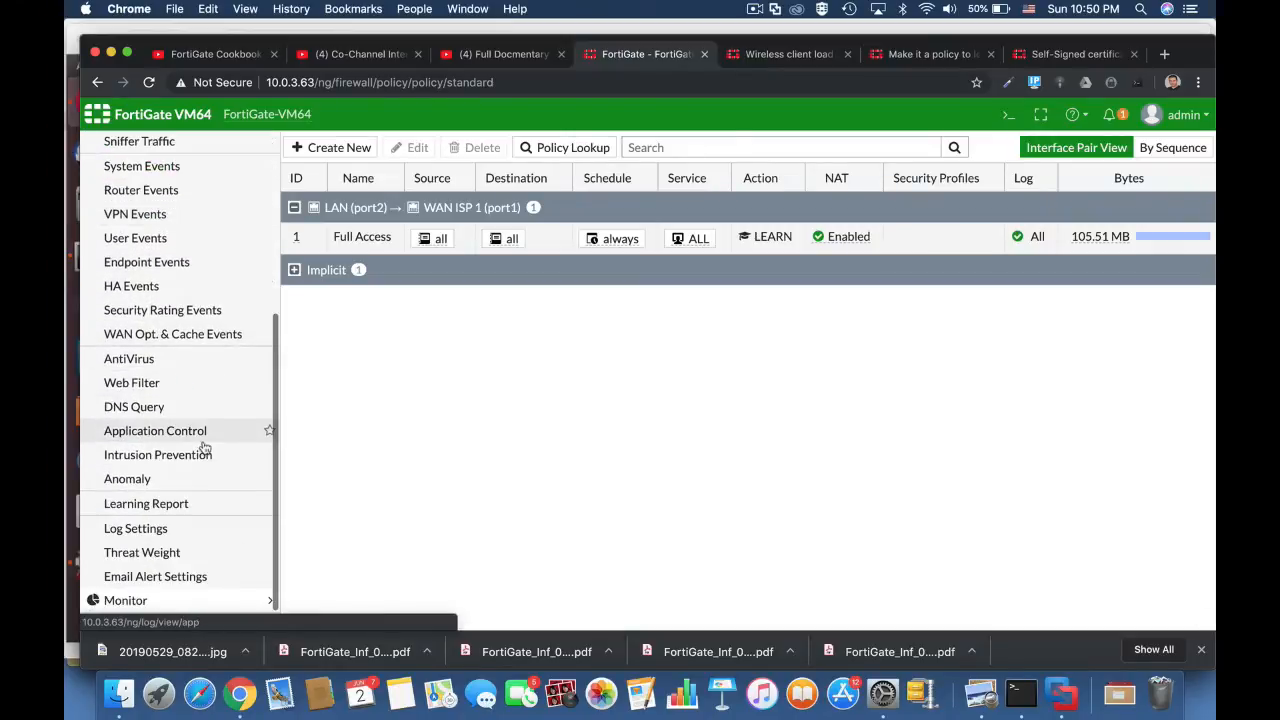
pyautogui.click(168, 511)
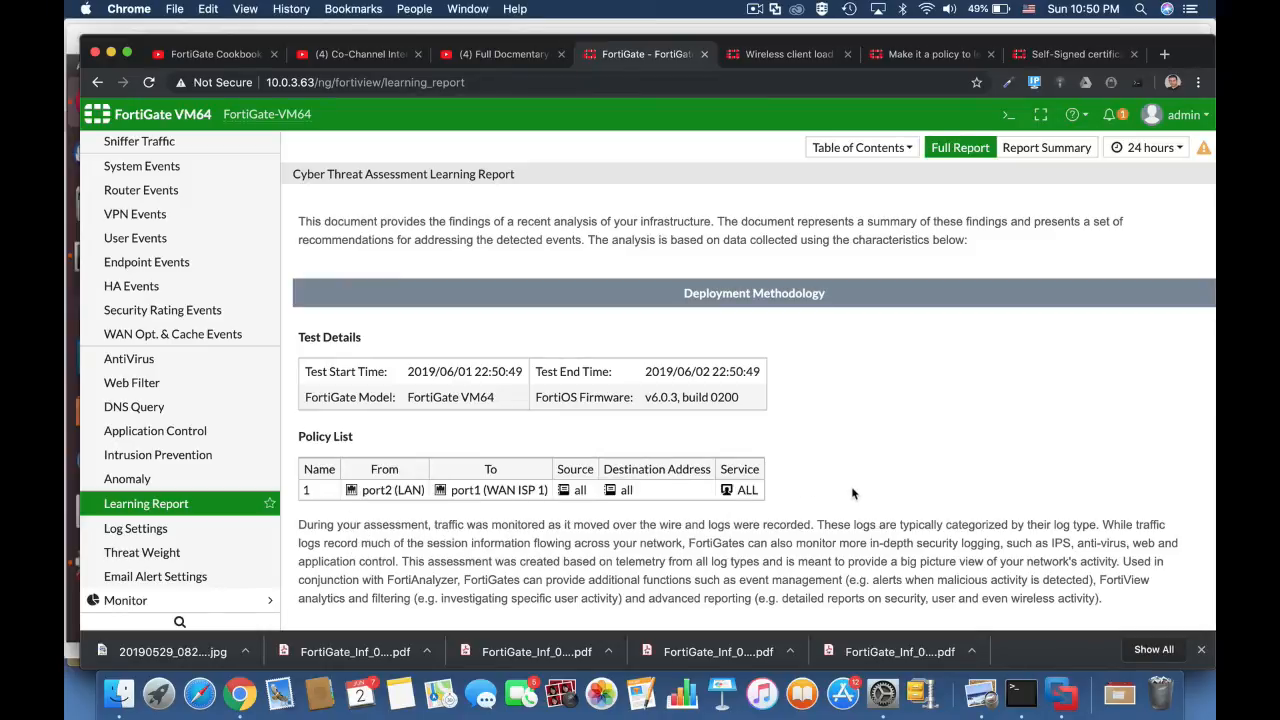
pyautogui.scroll(-5, 853, 493)
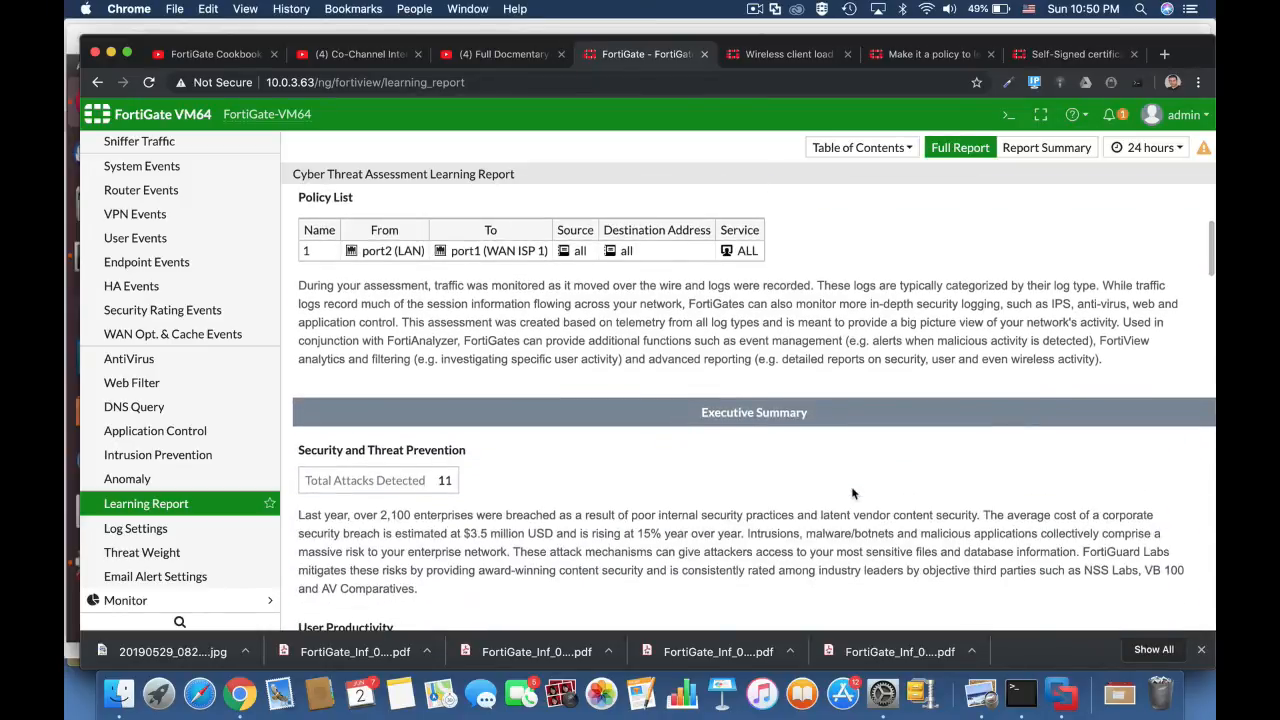
pyautogui.scroll(-3, 853, 493)
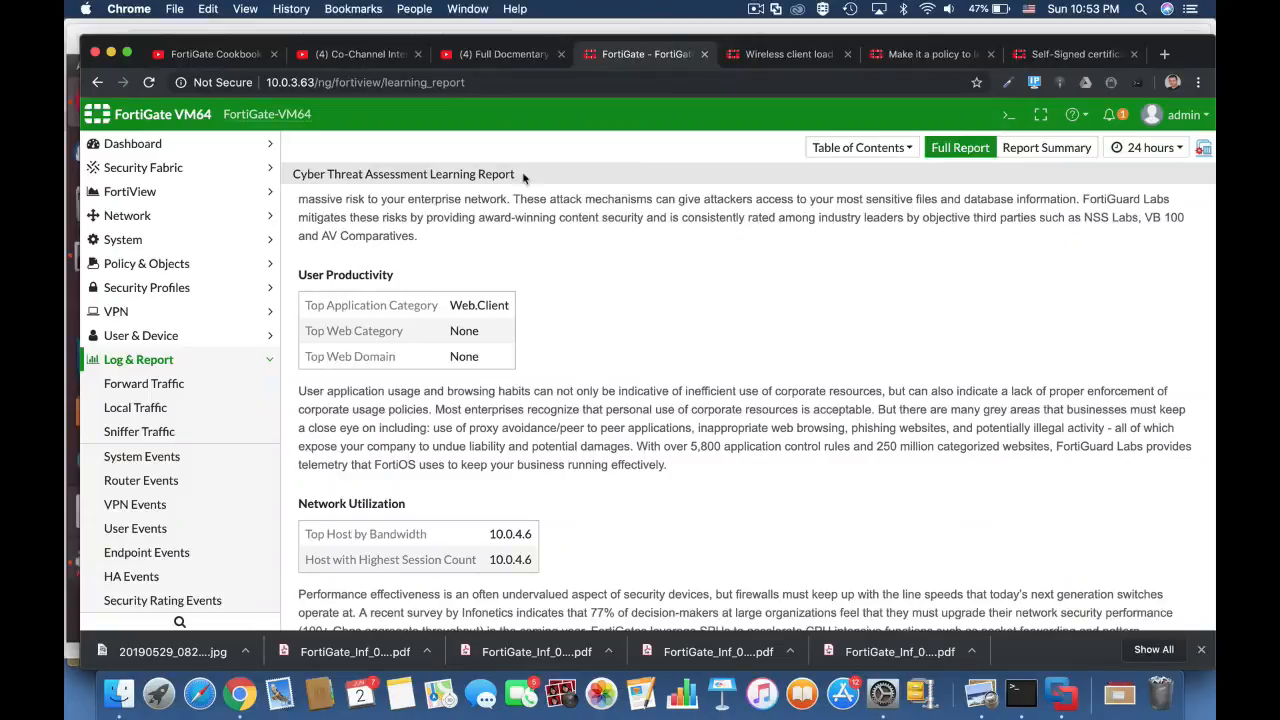
pyautogui.scroll(-10, 617, 384)
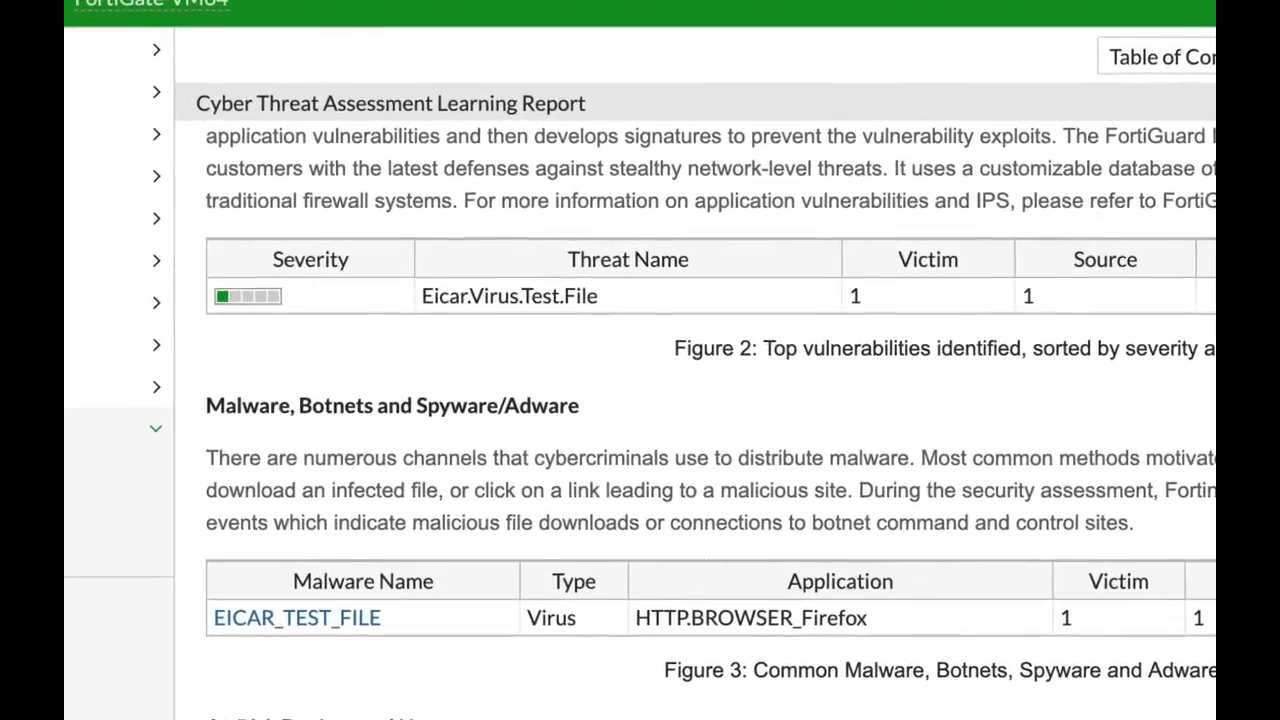
# Step: Examine the Learning Report's At-Risk Devices and Hosts table and the Top Application Categories chart under Application Usage
pyautogui.scroll(-3, 705, 414)
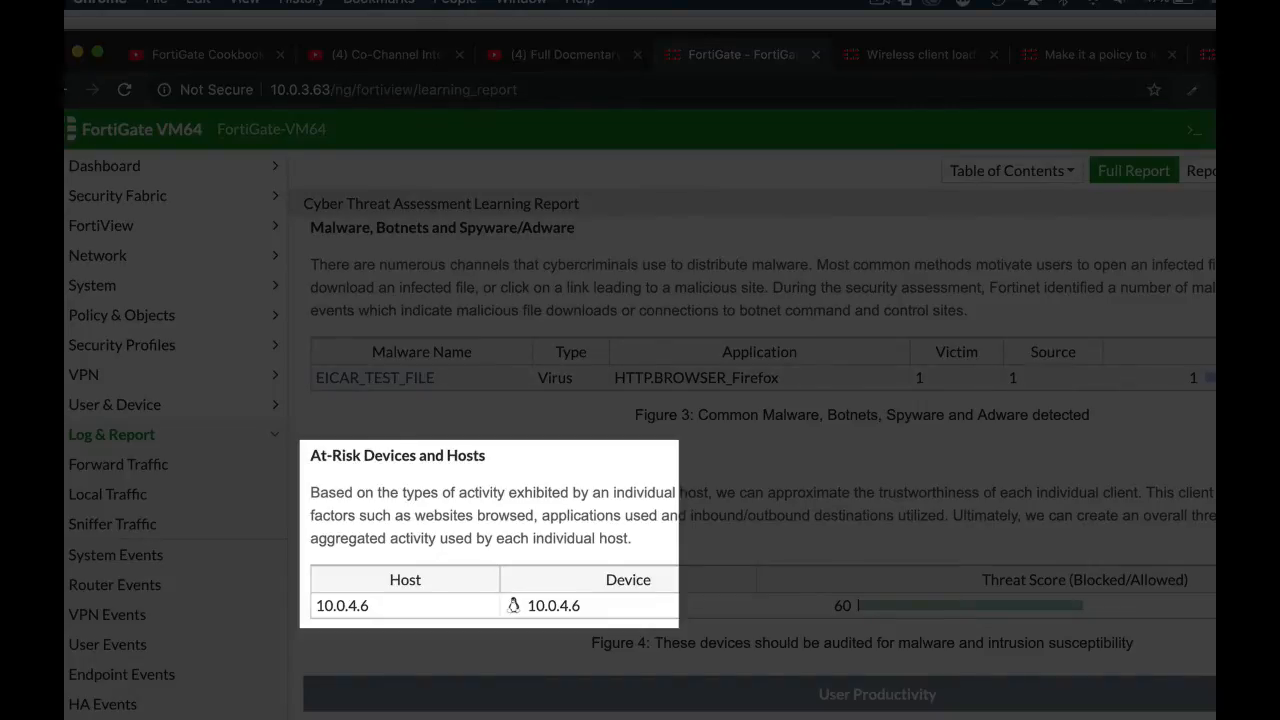
pyautogui.scroll(-2, 750, 430)
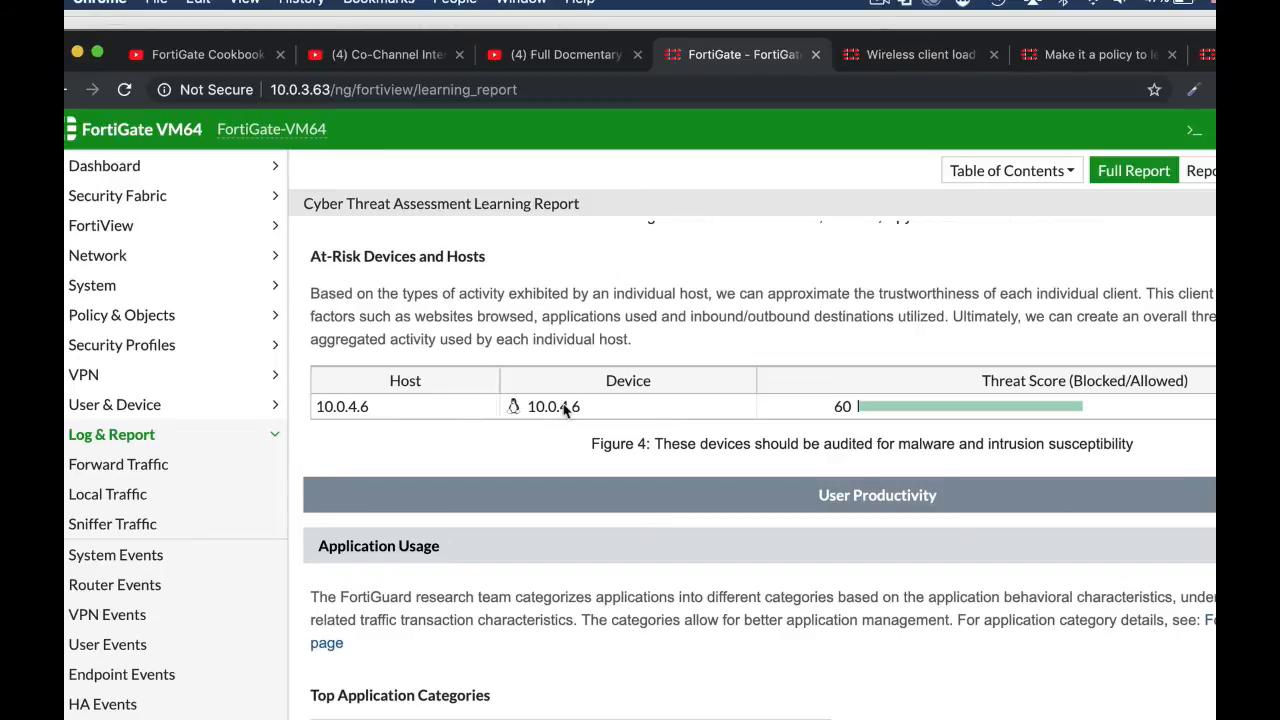
pyautogui.moveTo(917, 411)
pyautogui.scroll(-1, 918, 411)
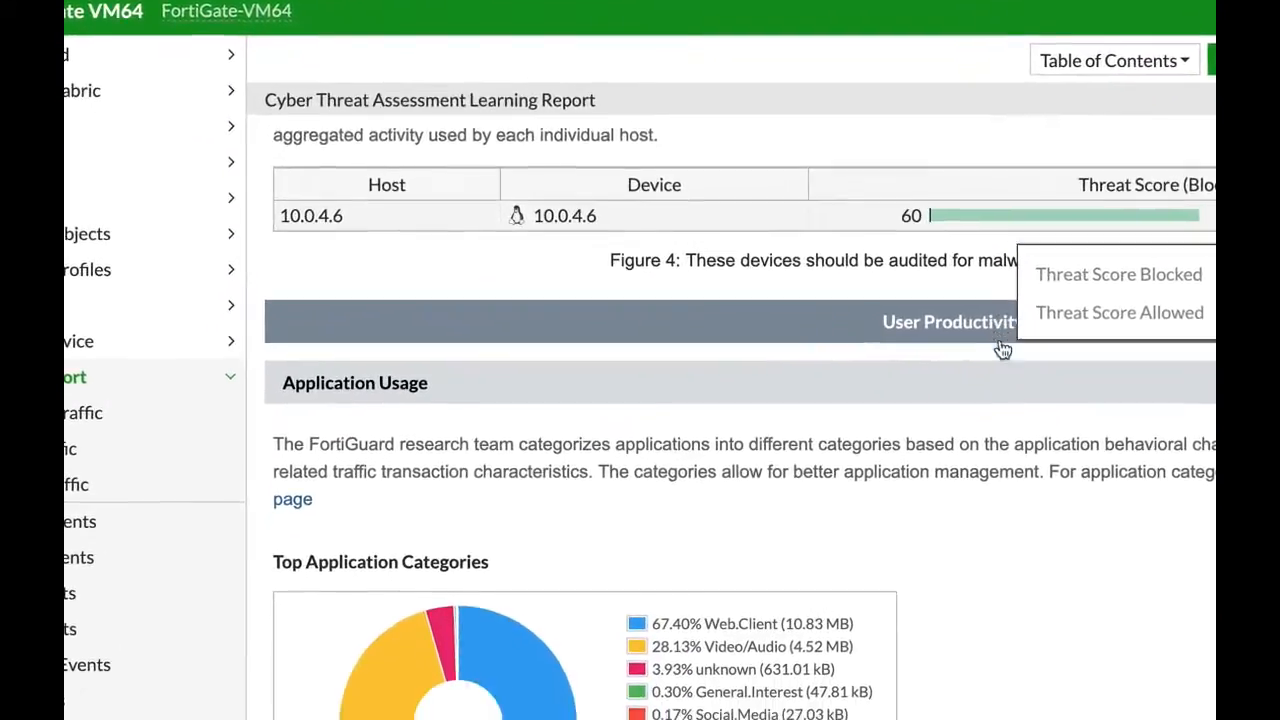
pyautogui.scroll(-3, 1002, 349)
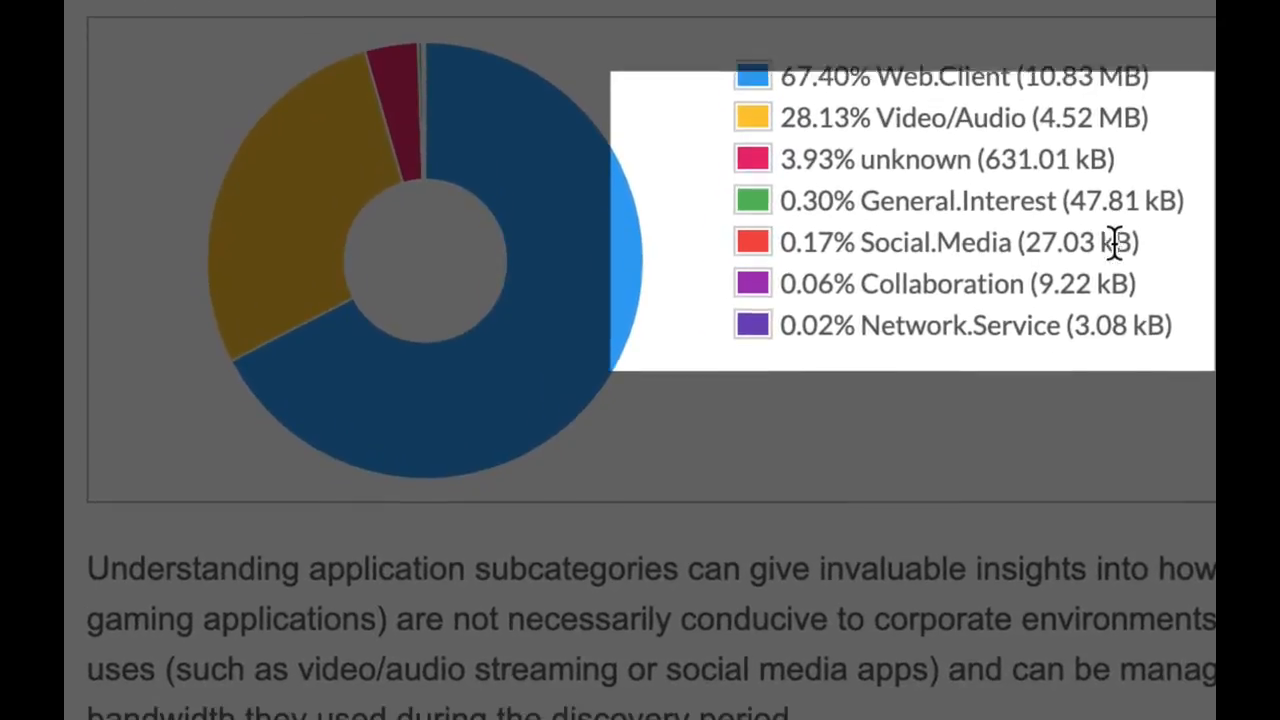
pyautogui.scroll(-7, 1115, 245)
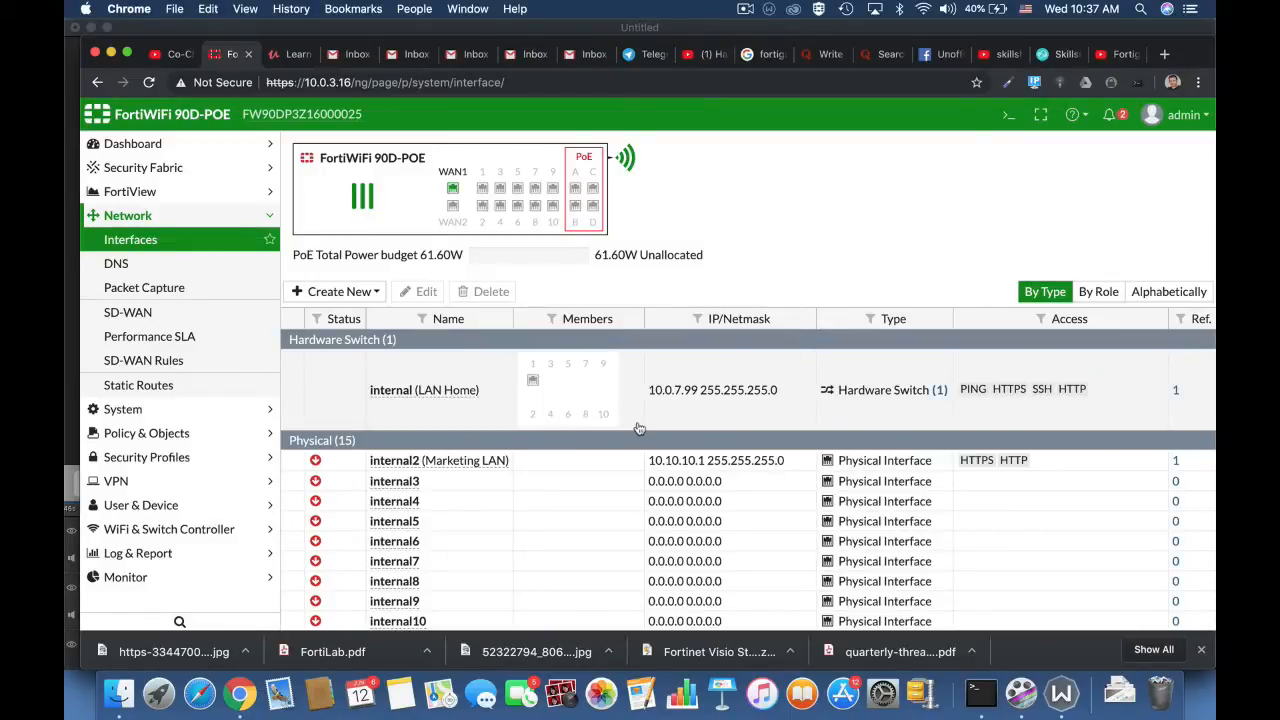
# Step: Create a new IPv4 policy on the FortiWiFi 90D-POE and name it Full_Access
pyautogui.click(225, 437)
pyautogui.click(140, 287)
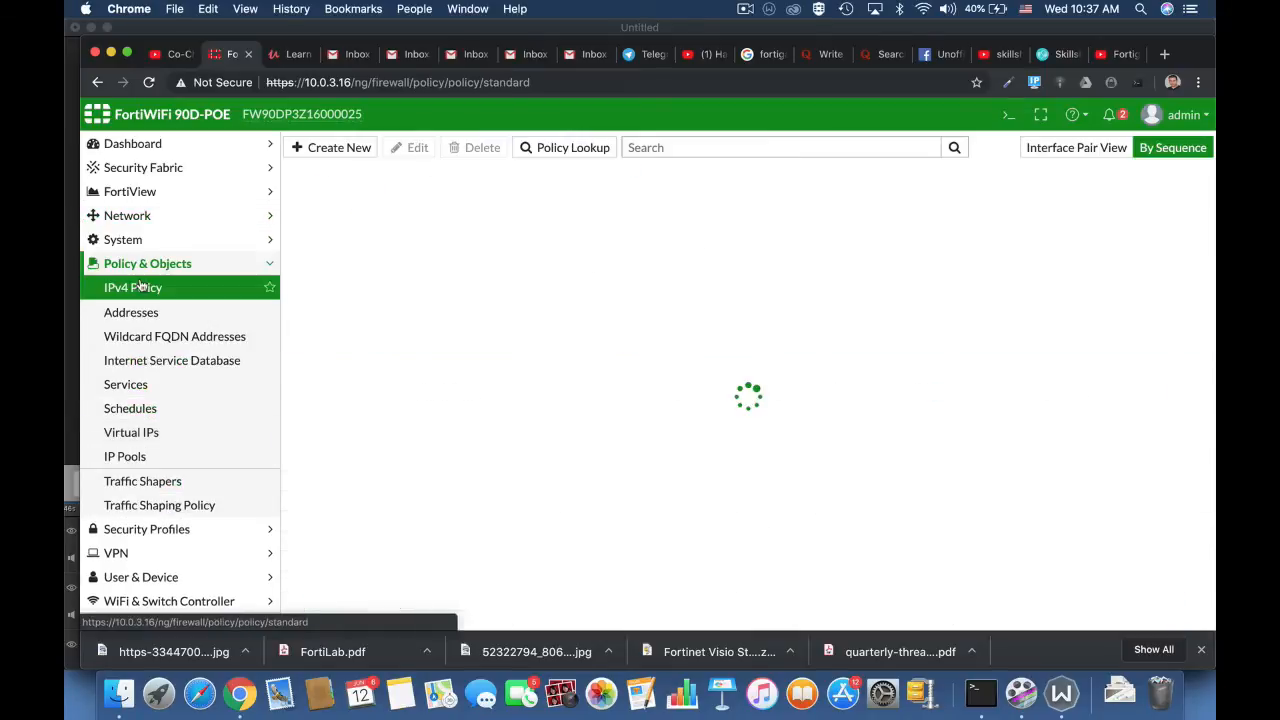
pyautogui.click(336, 149)
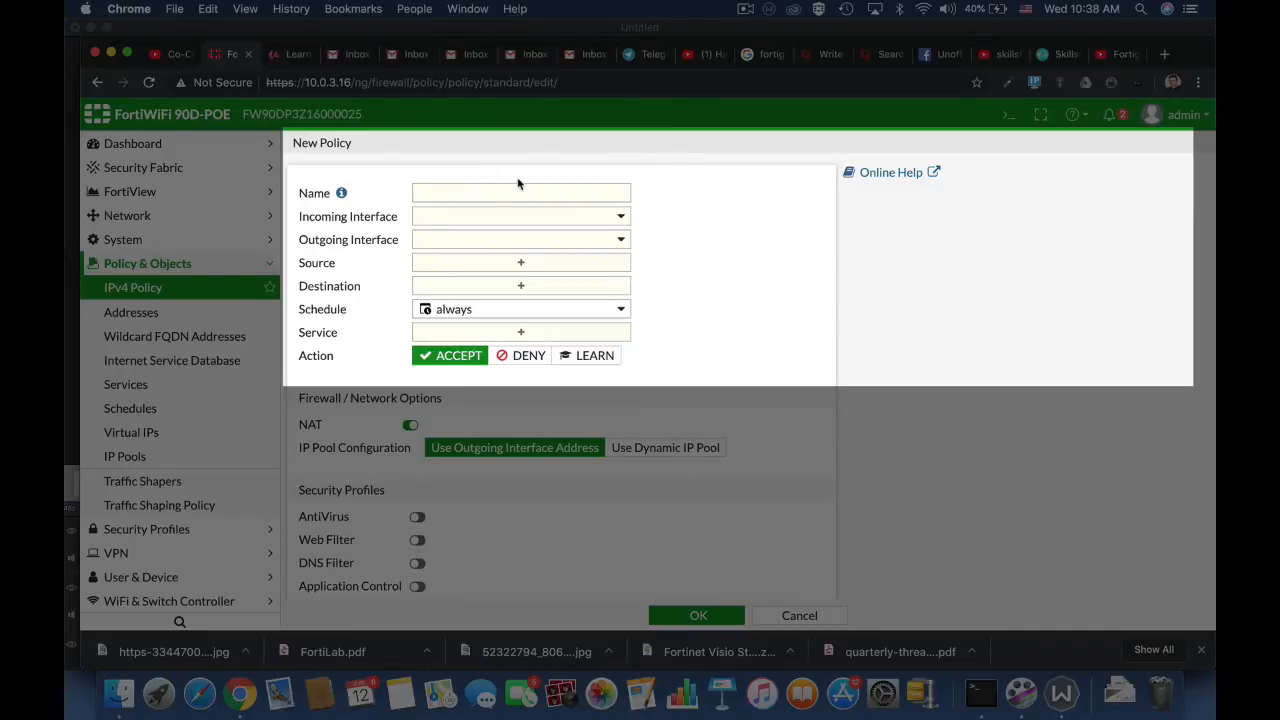
pyautogui.click(488, 197)
pyautogui.write('F')
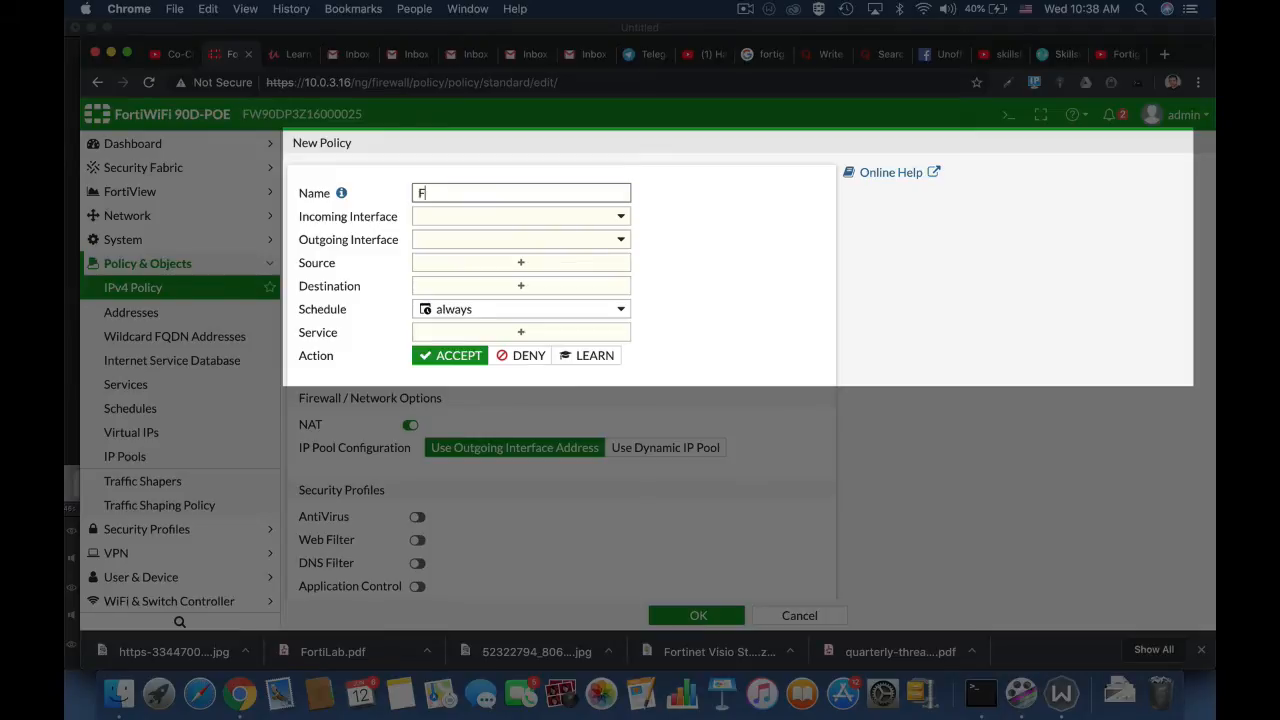
pyautogui.write('ull_Access')
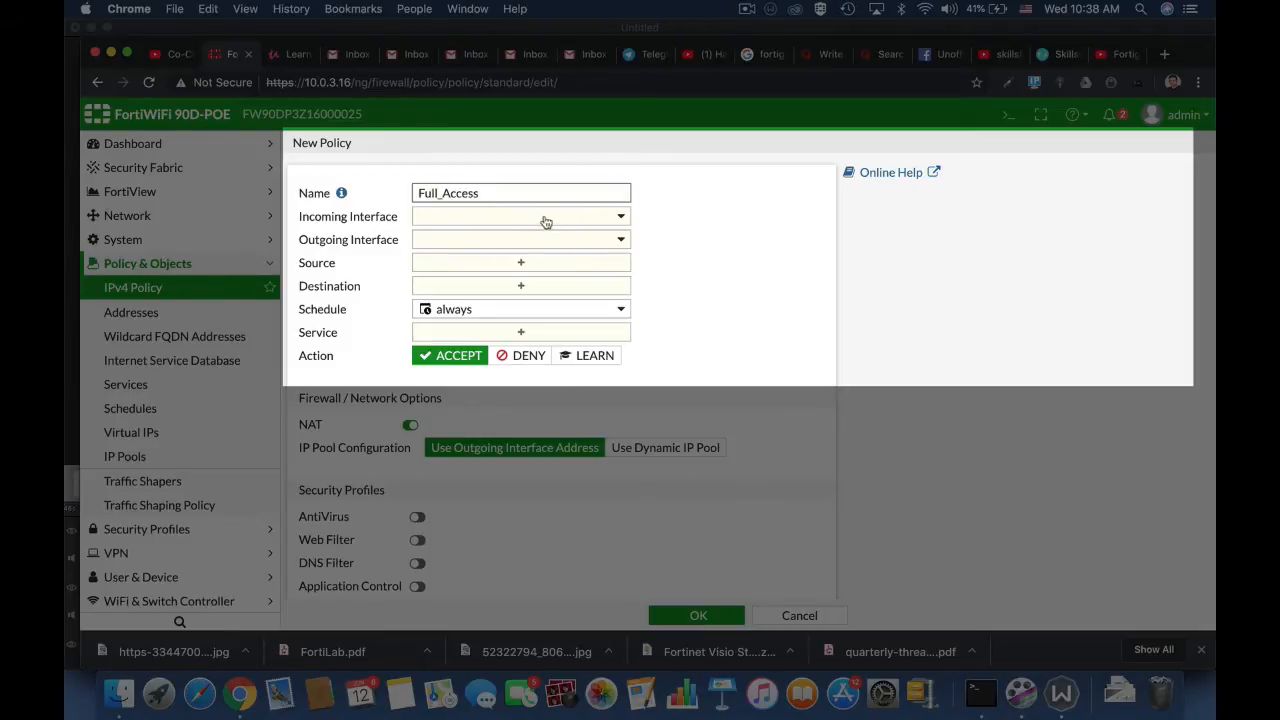
# Step: Set the Full_Access policy's incoming interface to lan and its outgoing interface to WAN (wan1)
pyautogui.click(545, 222)
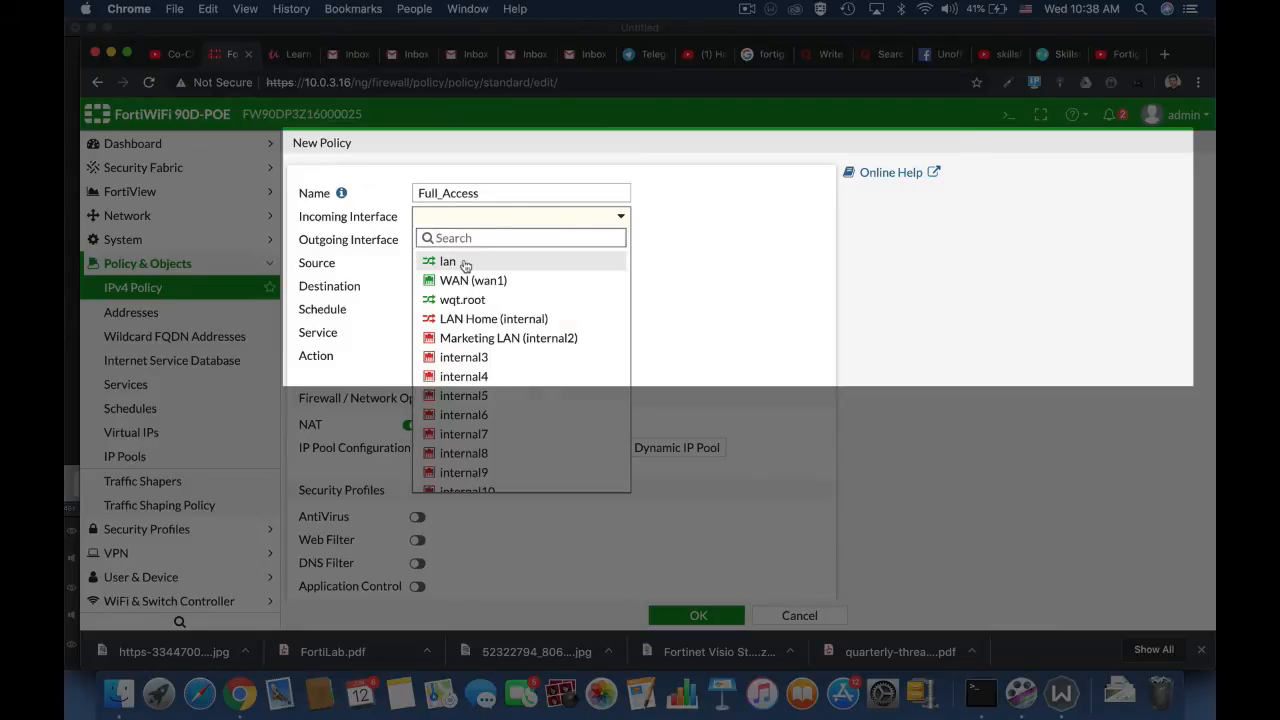
pyautogui.moveTo(465, 265)
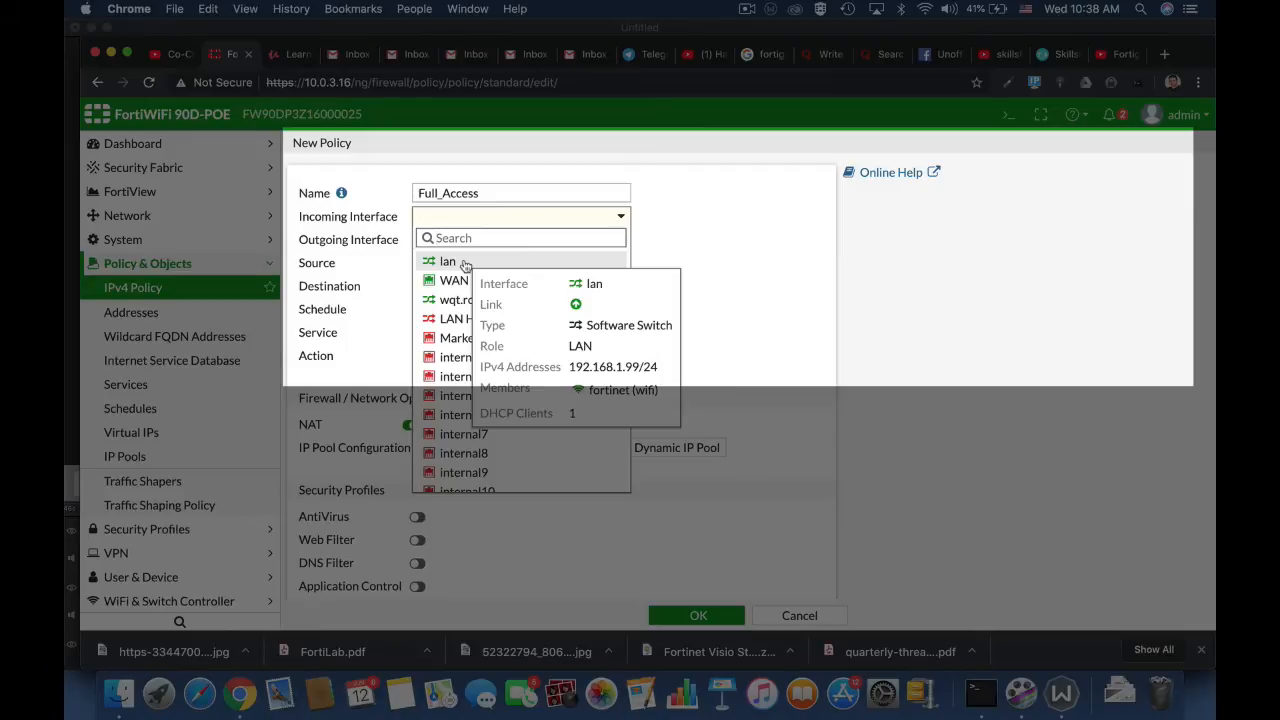
pyautogui.click(465, 263)
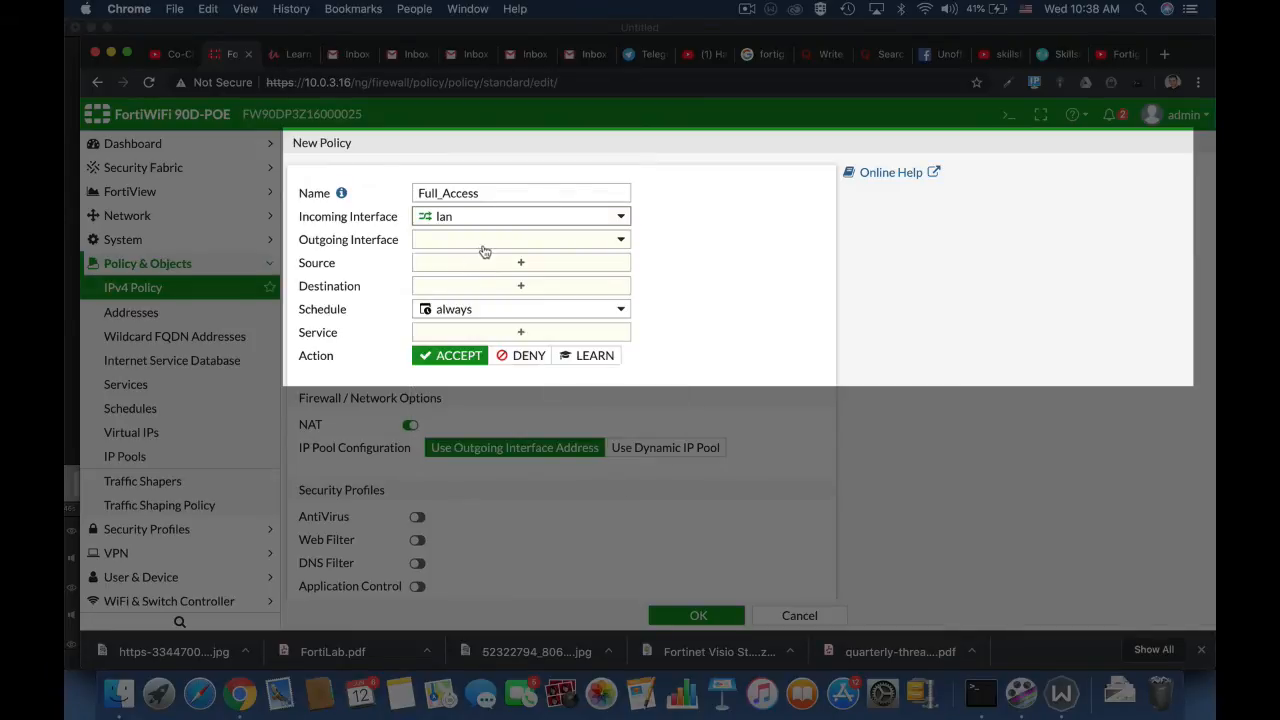
pyautogui.click(484, 248)
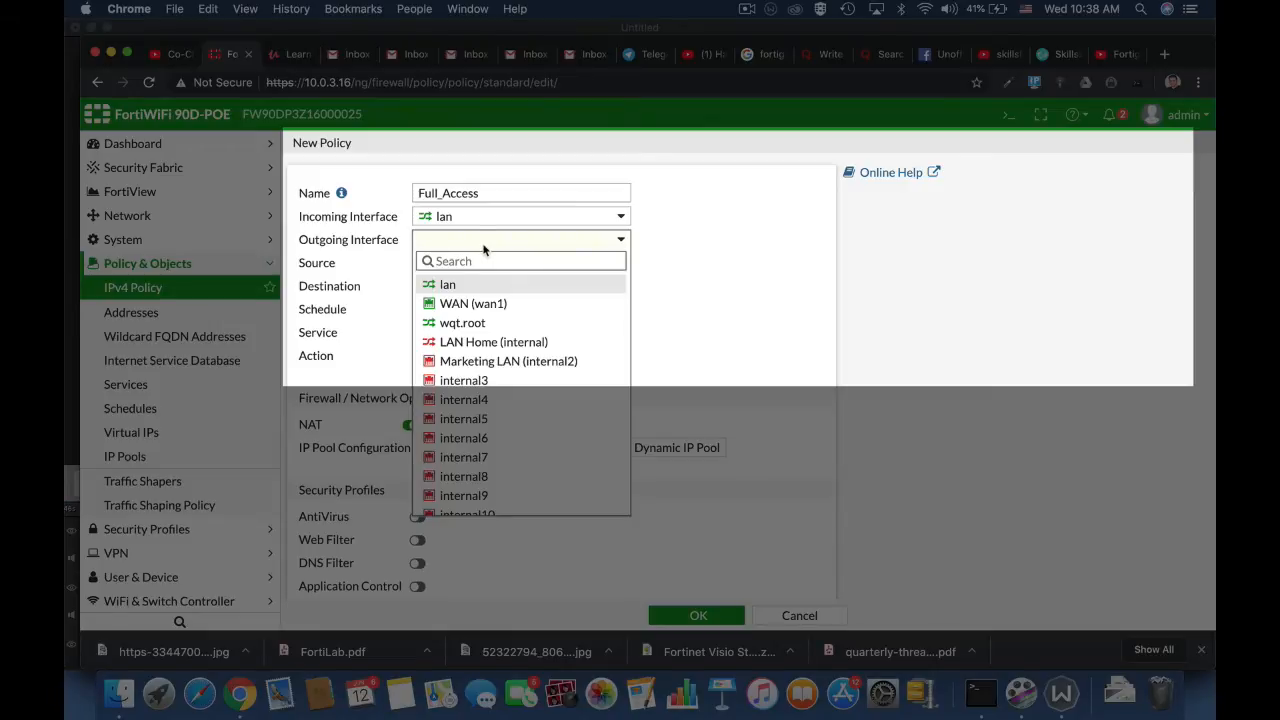
pyautogui.click(472, 303)
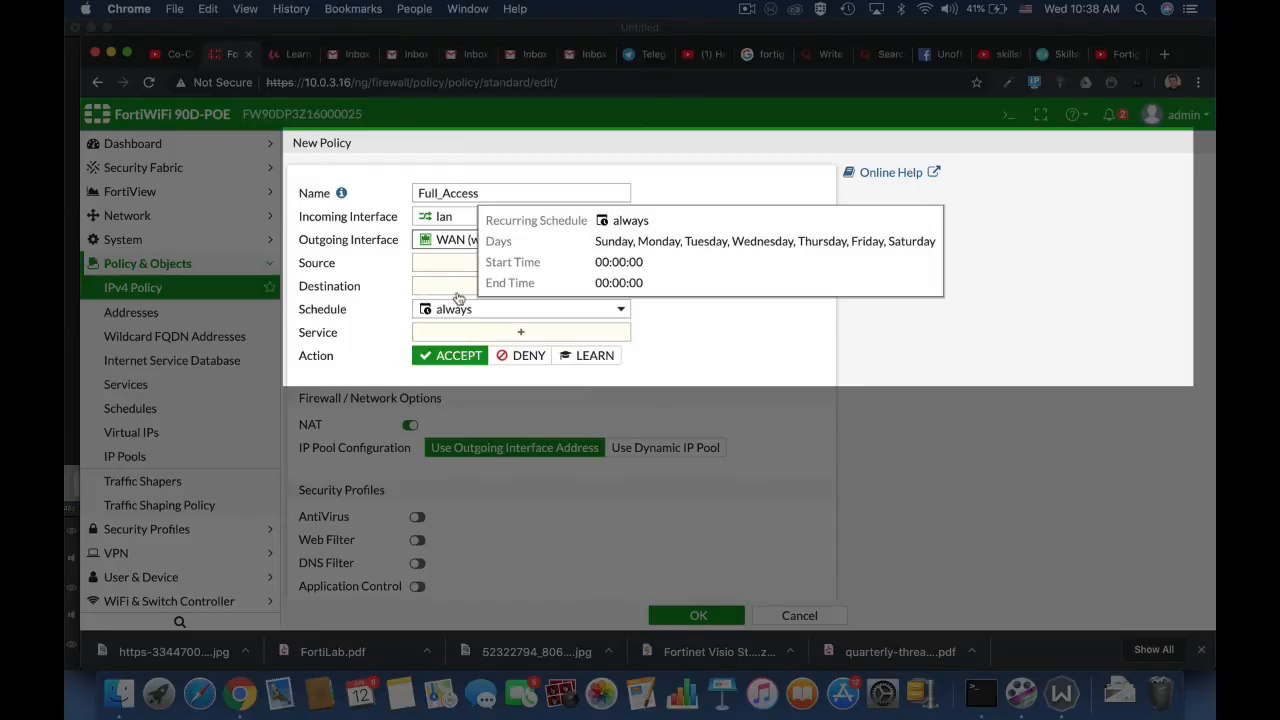
pyautogui.moveTo(477, 238)
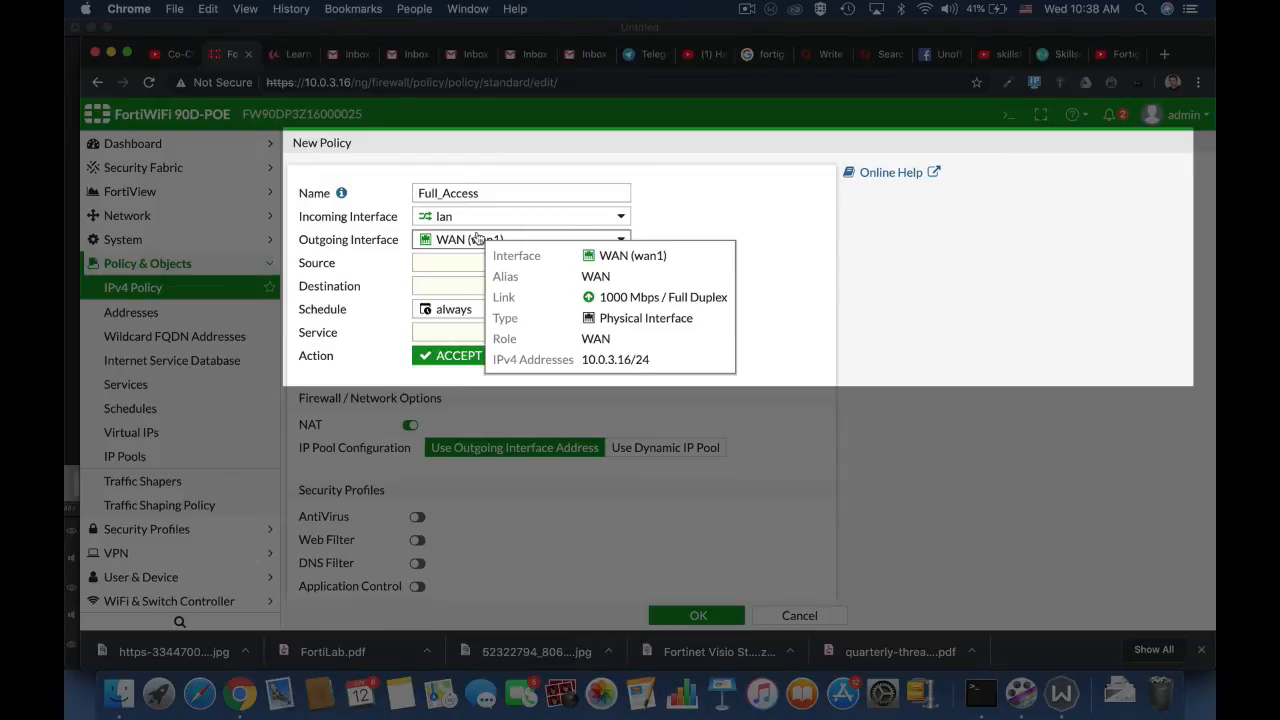
# Step: Set the policy's source address to all and look over the available user entries and user creation options
pyautogui.click(456, 268)
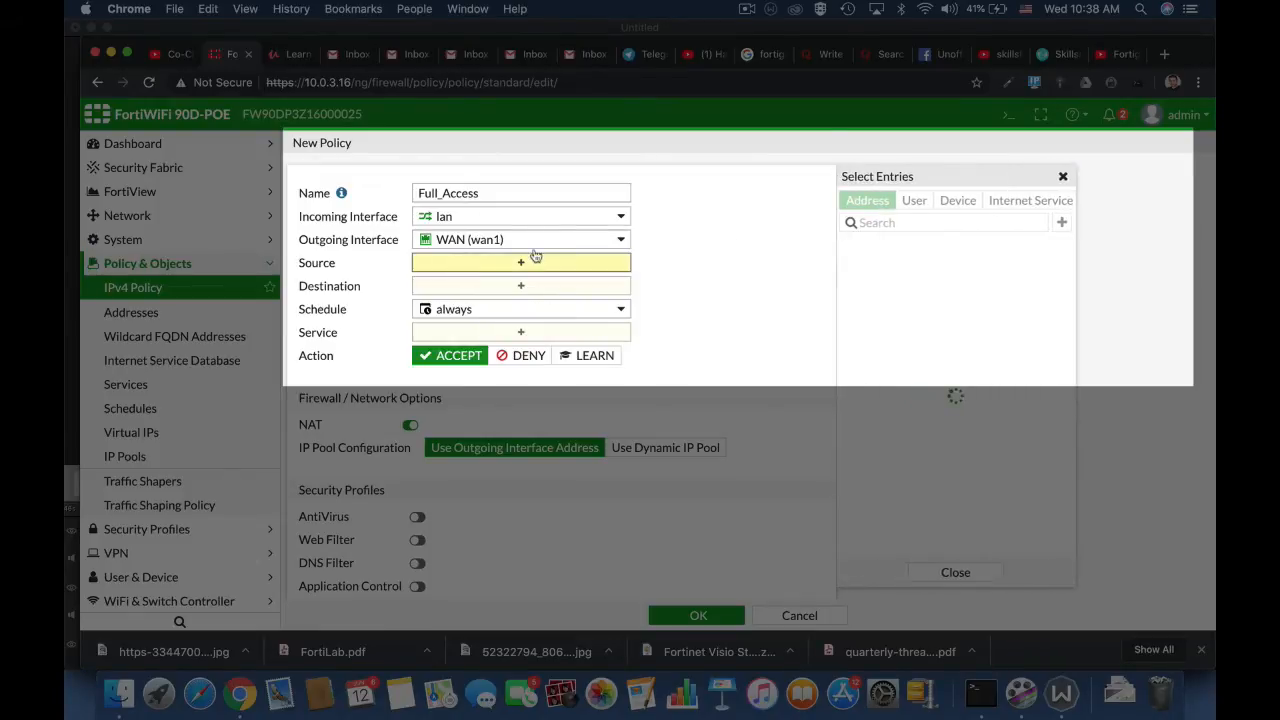
pyautogui.click(872, 268)
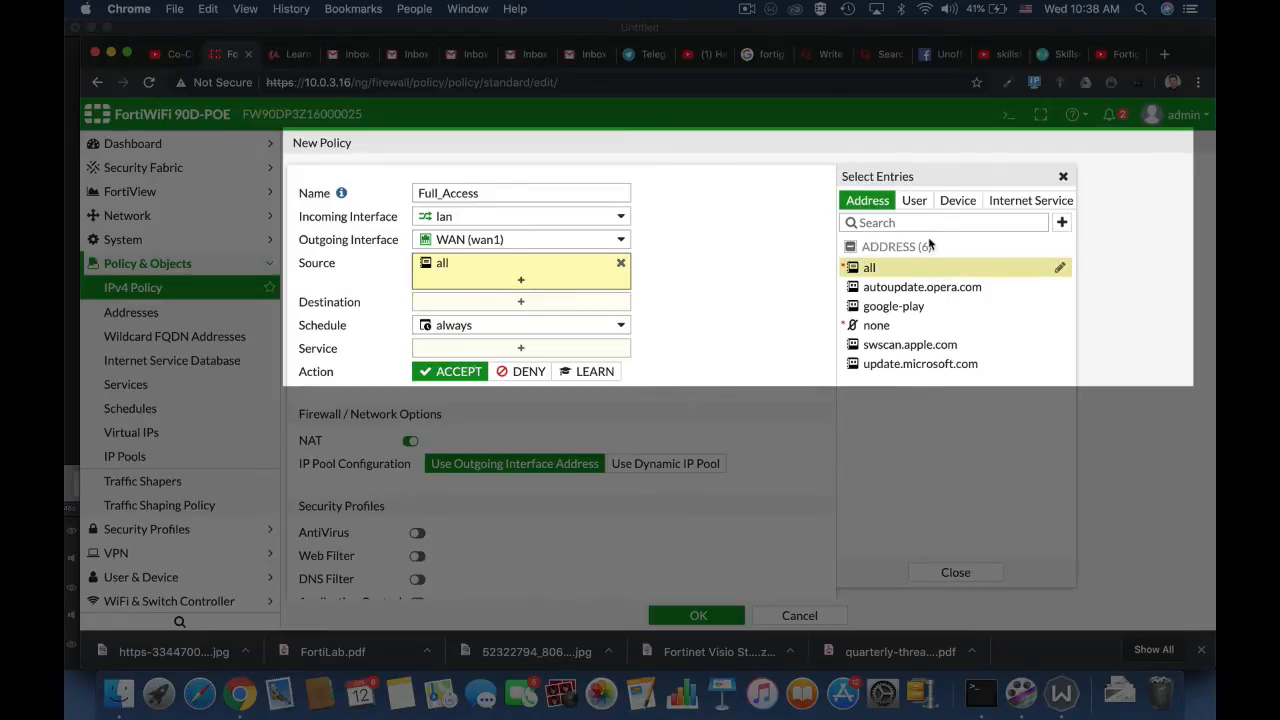
pyautogui.click(915, 201)
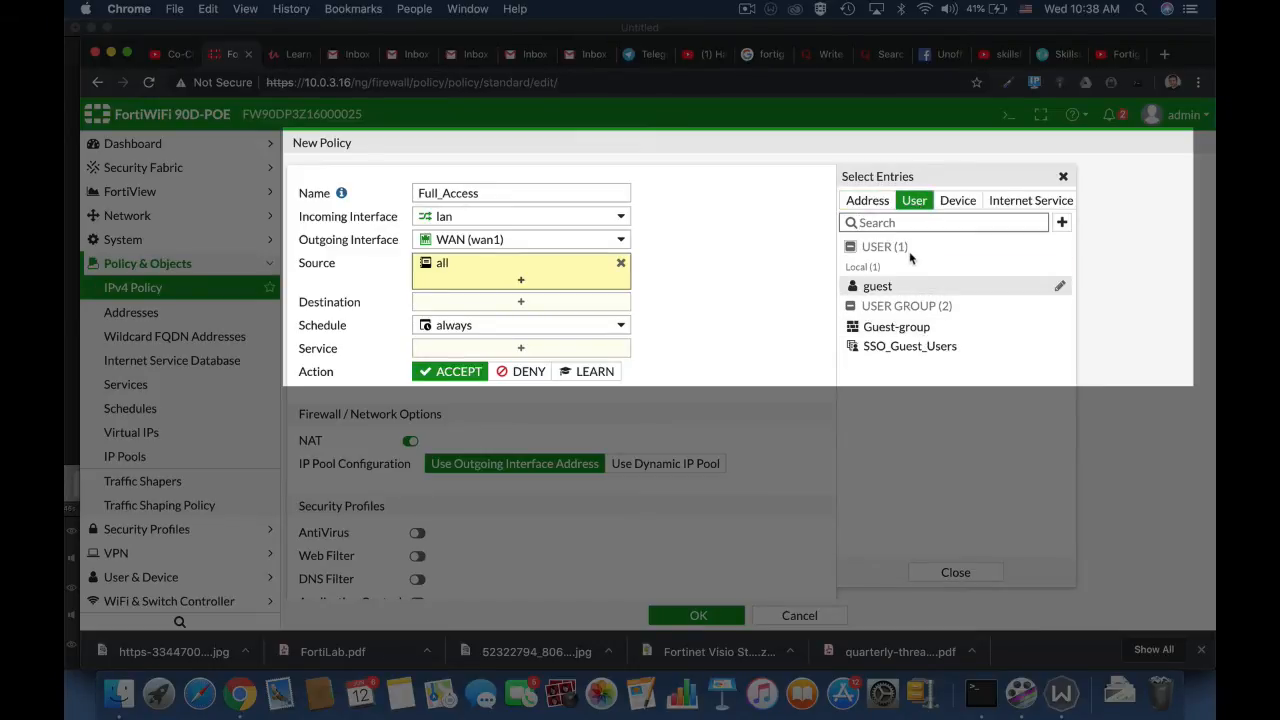
pyautogui.moveTo(927, 329)
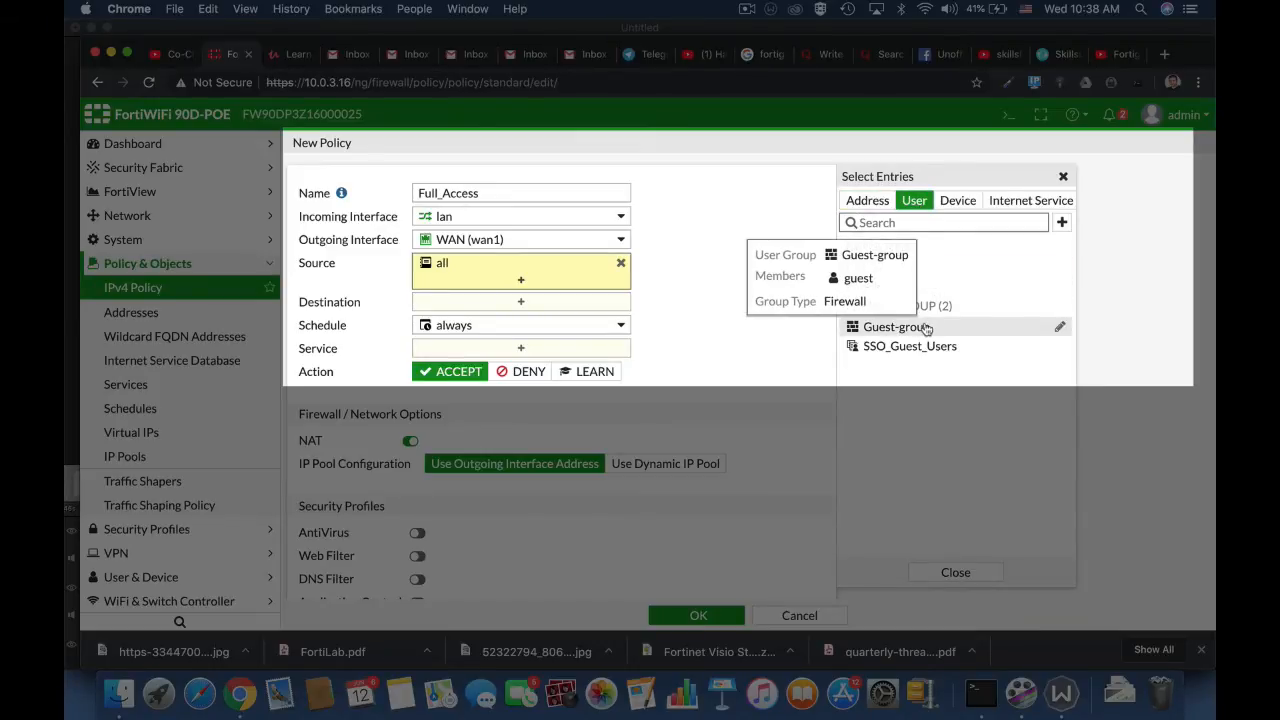
pyautogui.click(1062, 222)
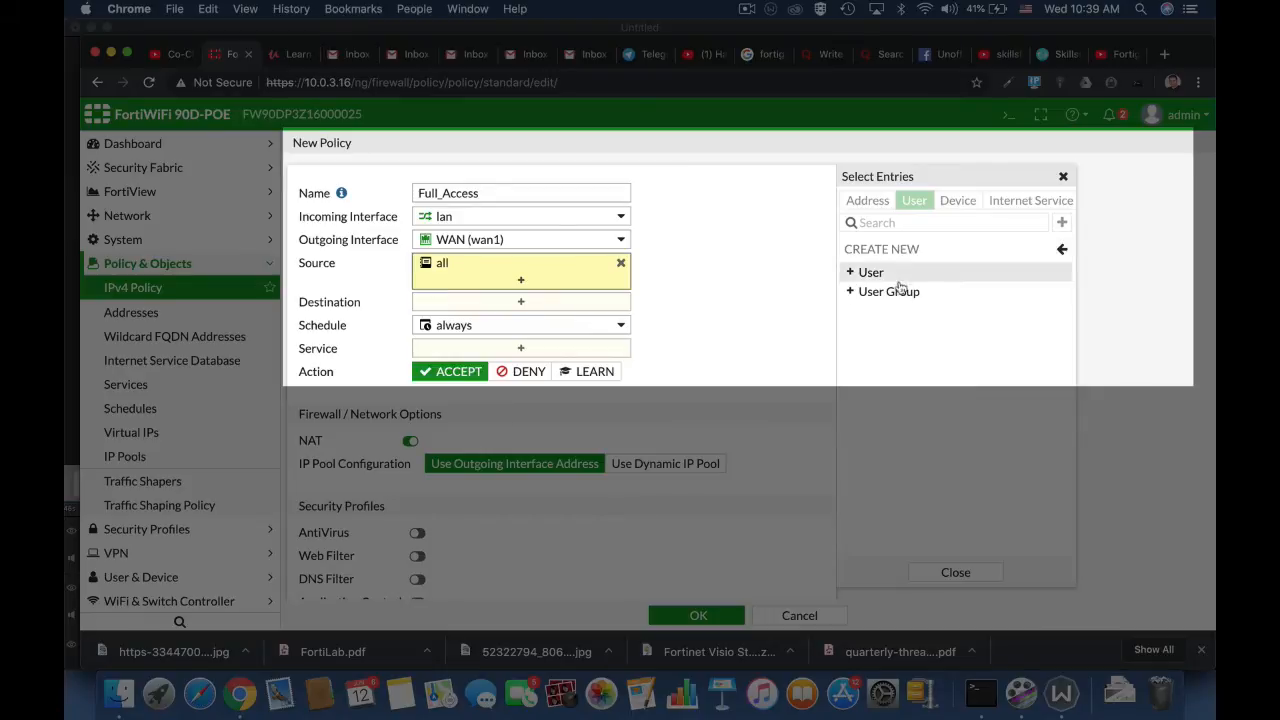
pyautogui.click(1063, 250)
# Step: Try adding the Linux PC device category to the policy's source and remove it again
pyautogui.click(966, 206)
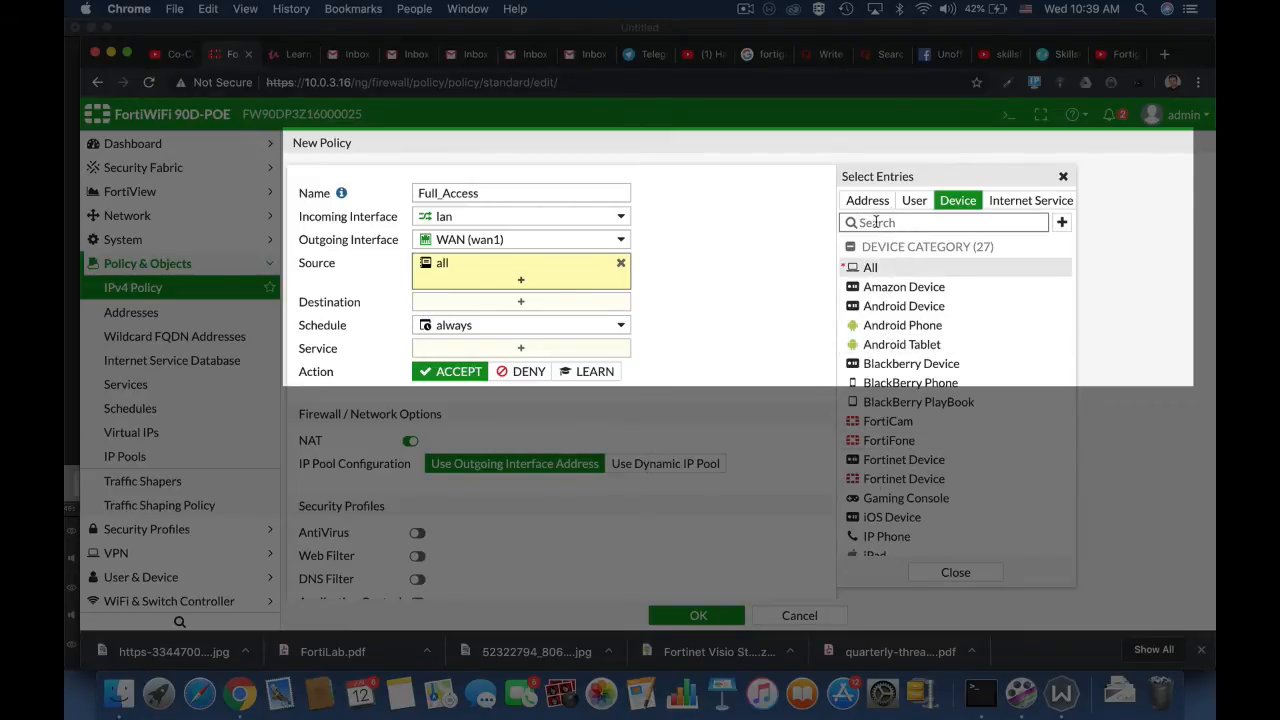
pyautogui.write('Linux')
pyautogui.click(862, 267)
pyautogui.click(664, 292)
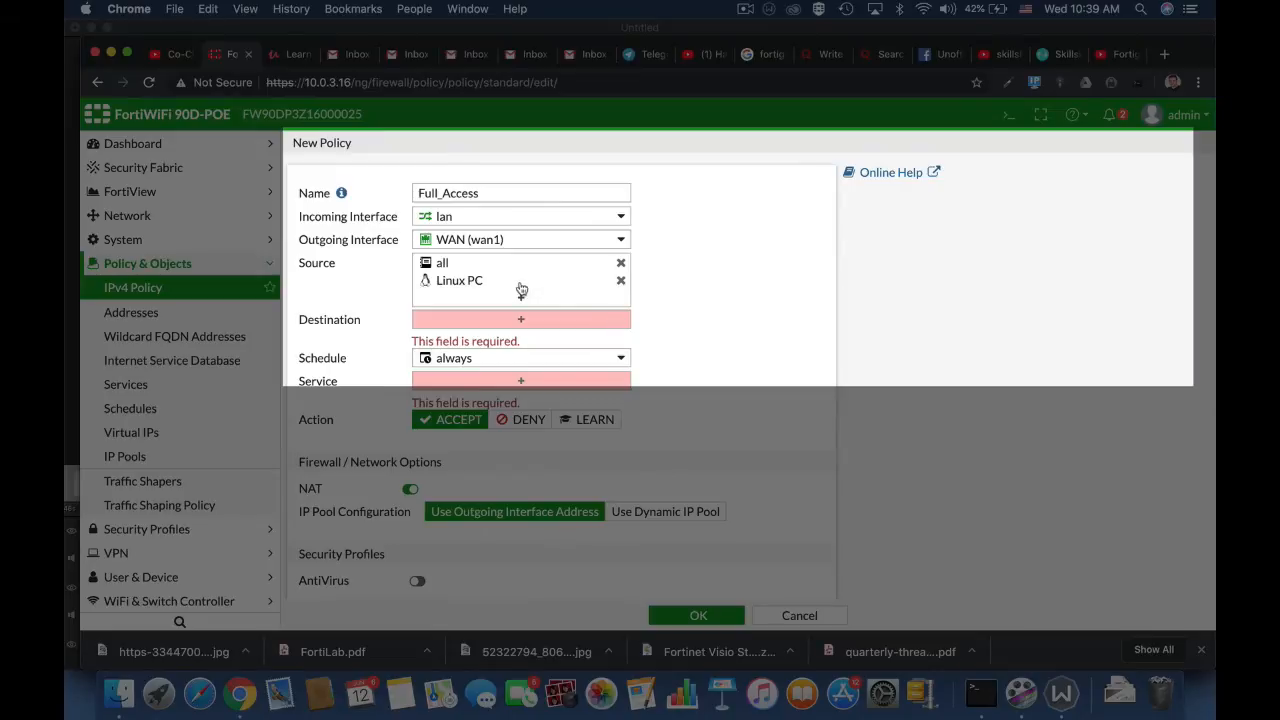
pyautogui.moveTo(573, 289)
pyautogui.click(620, 283)
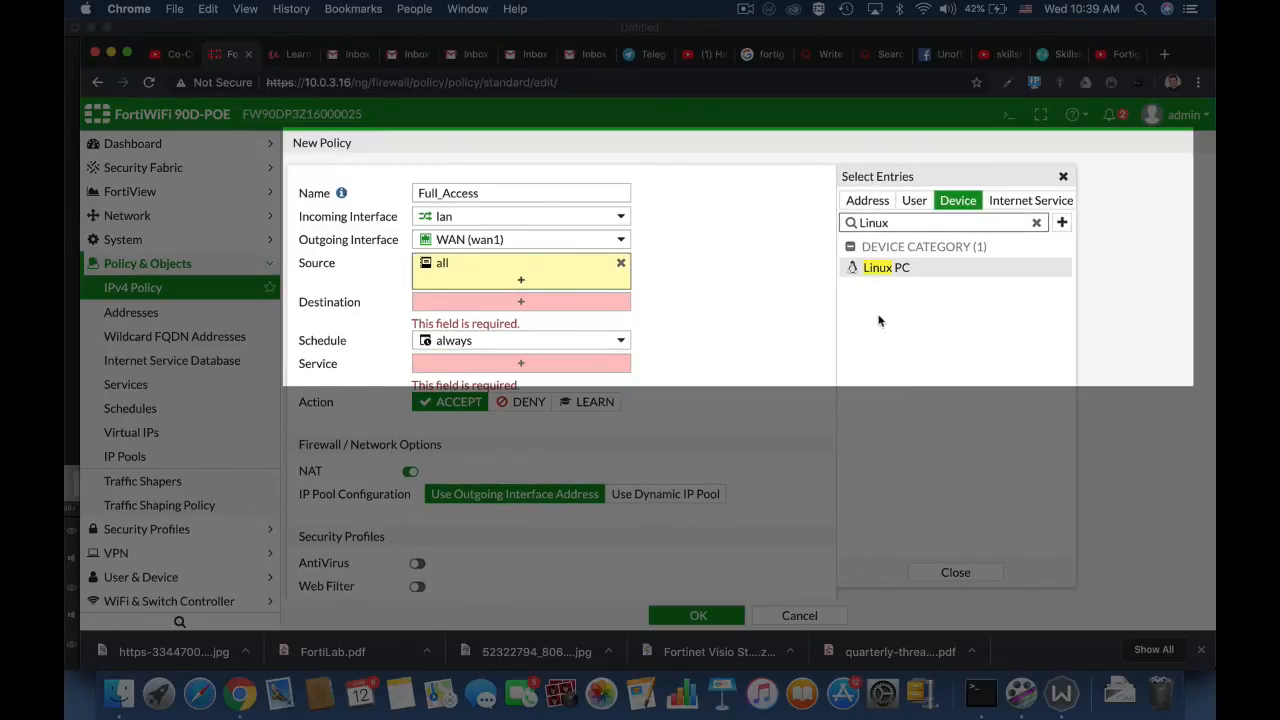
# Step: Set the policy's destination address to all and check the available schedules
pyautogui.click(514, 306)
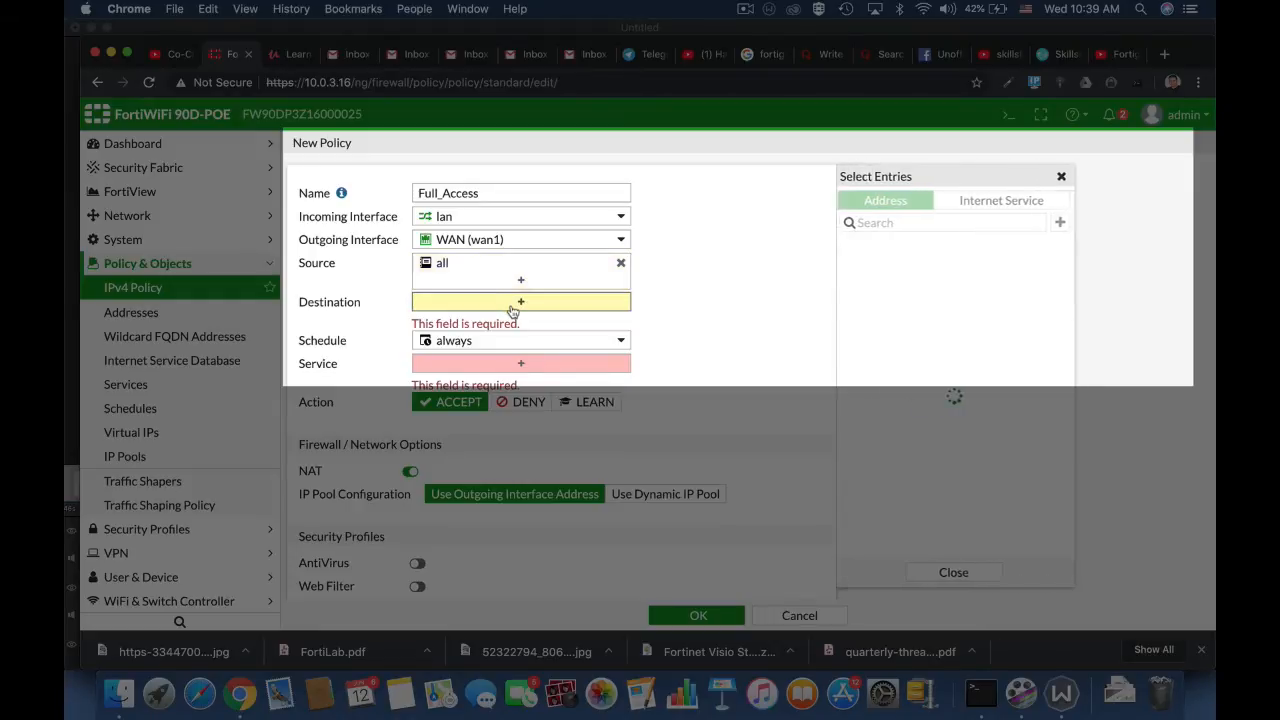
pyautogui.click(886, 268)
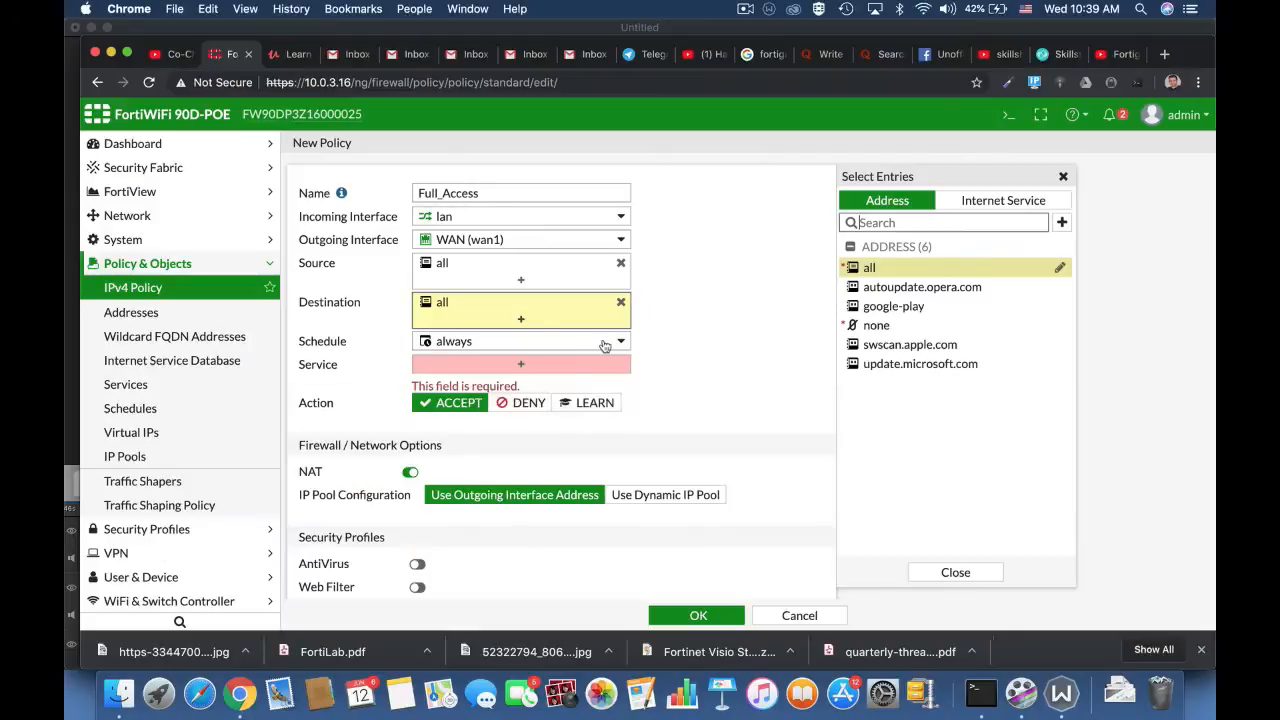
pyautogui.click(605, 342)
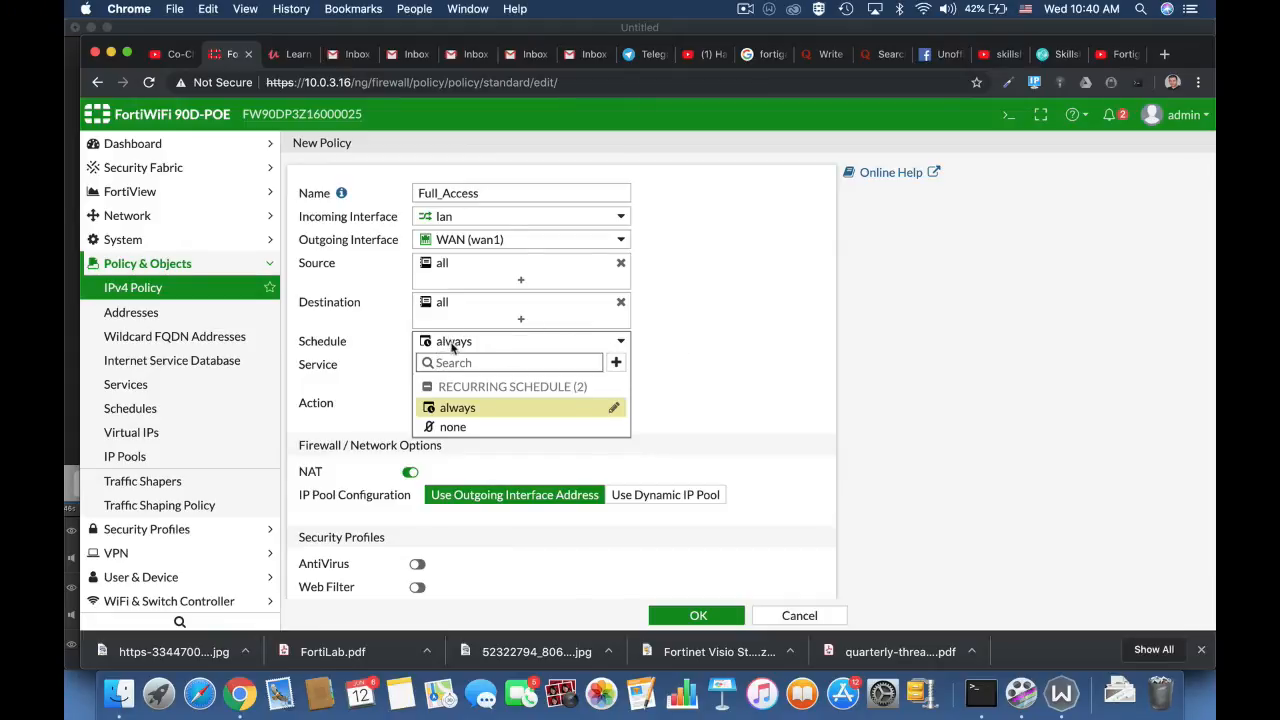
pyautogui.click(725, 372)
# Step: Search the service entries for http and ftp, and set the policy's service to ALL
pyautogui.click(521, 366)
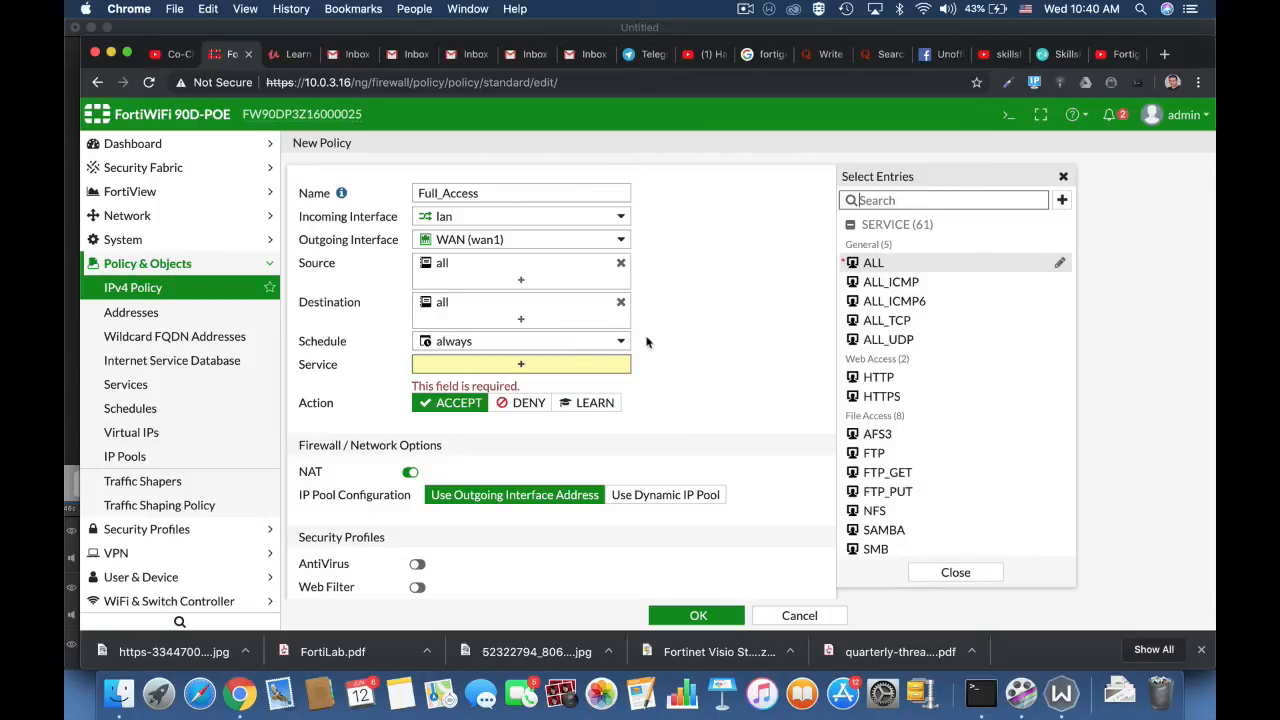
pyautogui.click(865, 200)
pyautogui.write('http')
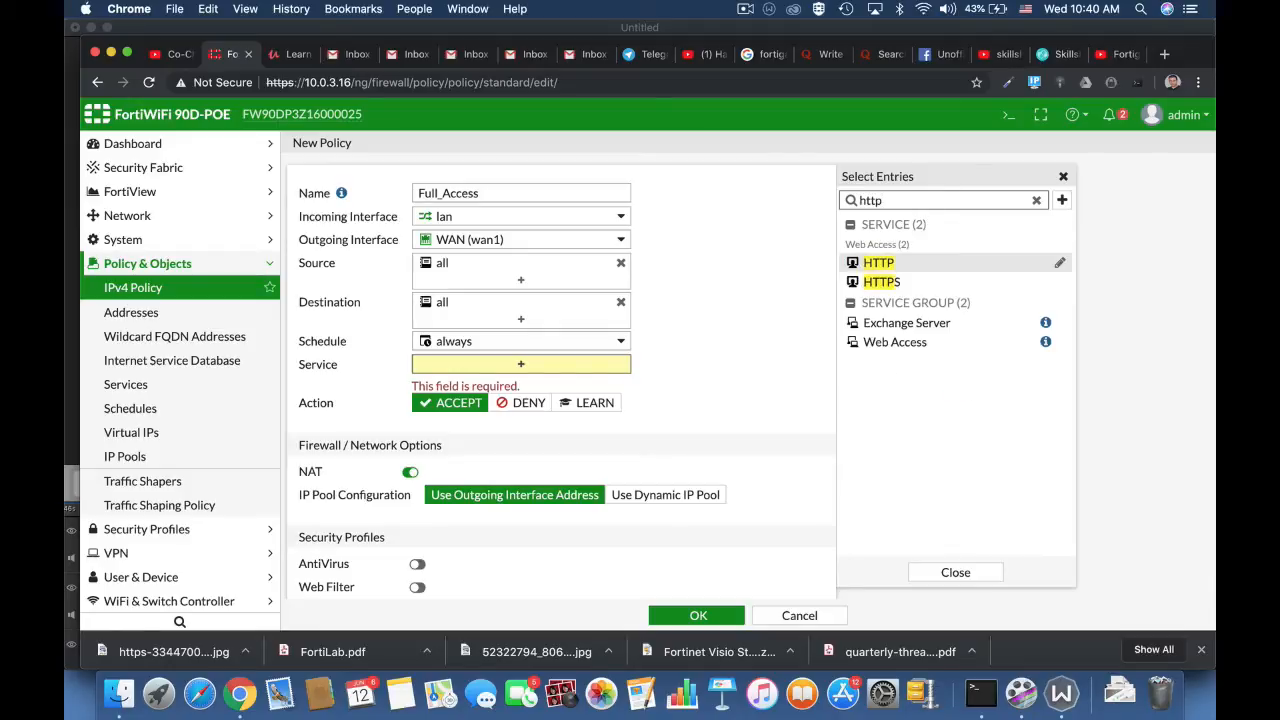
pyautogui.press('BackSpace')
pyautogui.press('BackSpace')
pyautogui.press('BackSpace')
pyautogui.press('BackSpace')
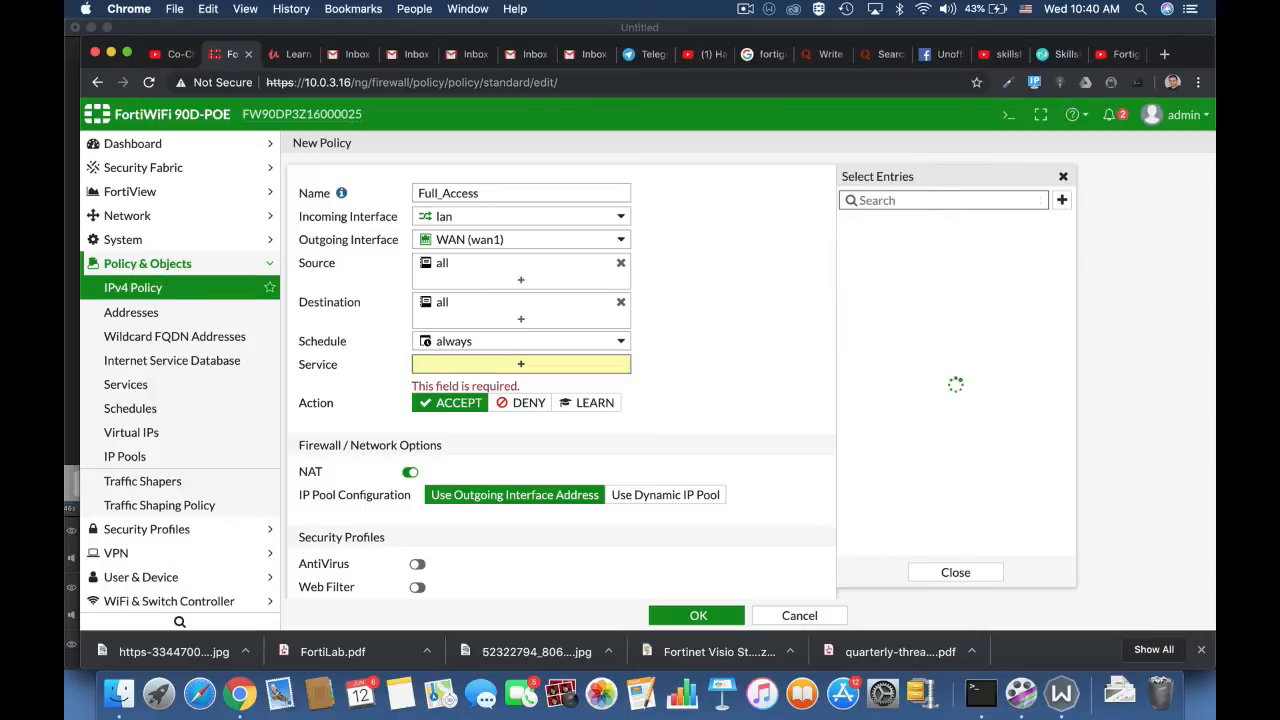
pyautogui.write('ftp')
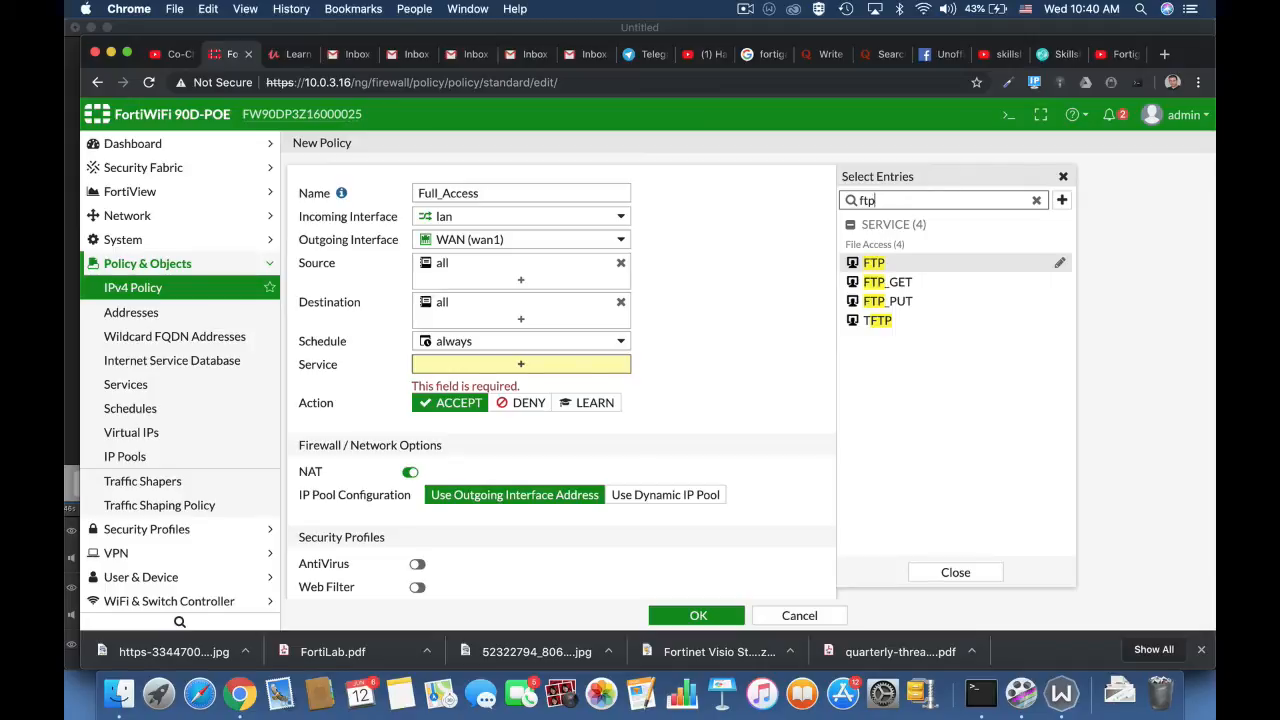
pyautogui.click(1036, 200)
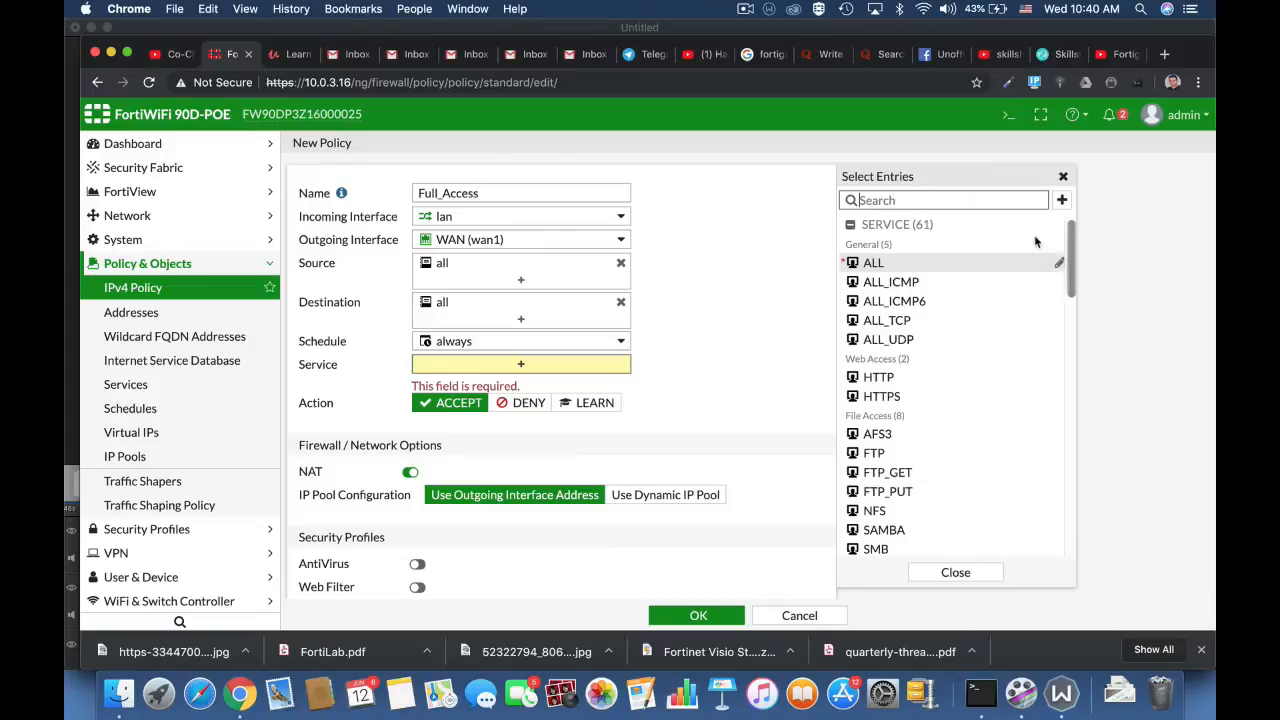
pyautogui.click(882, 263)
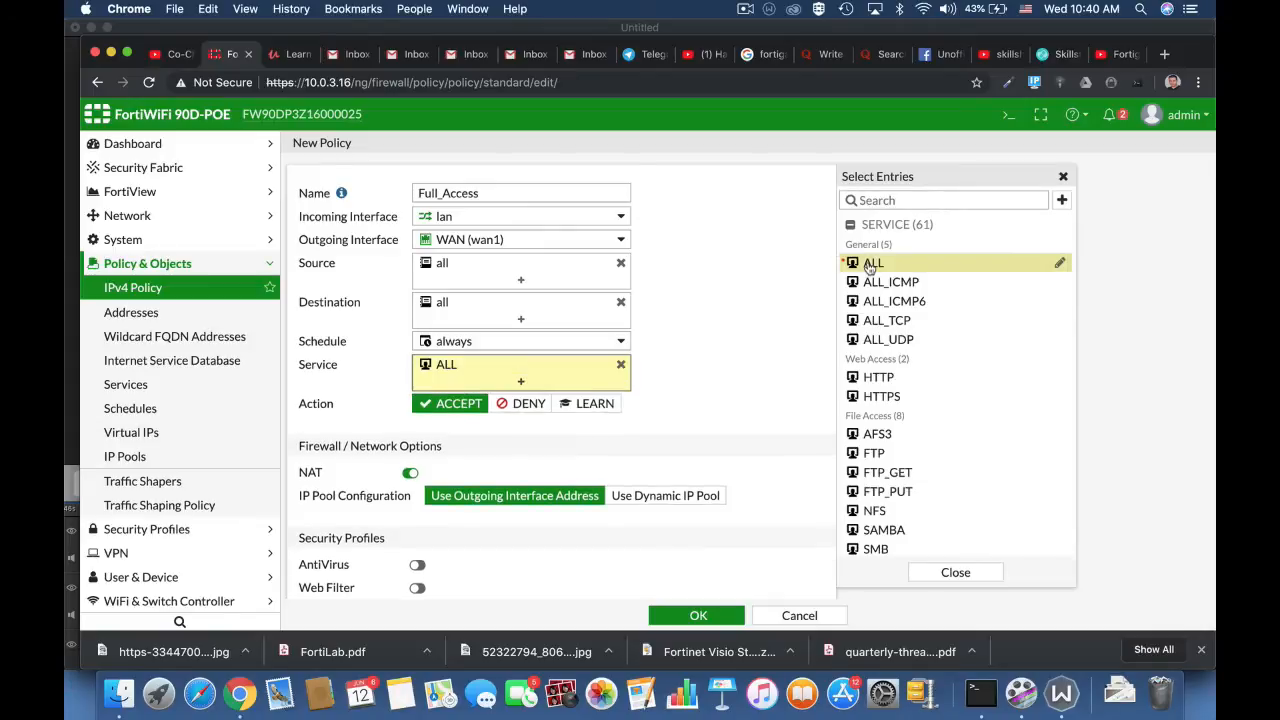
pyautogui.click(720, 376)
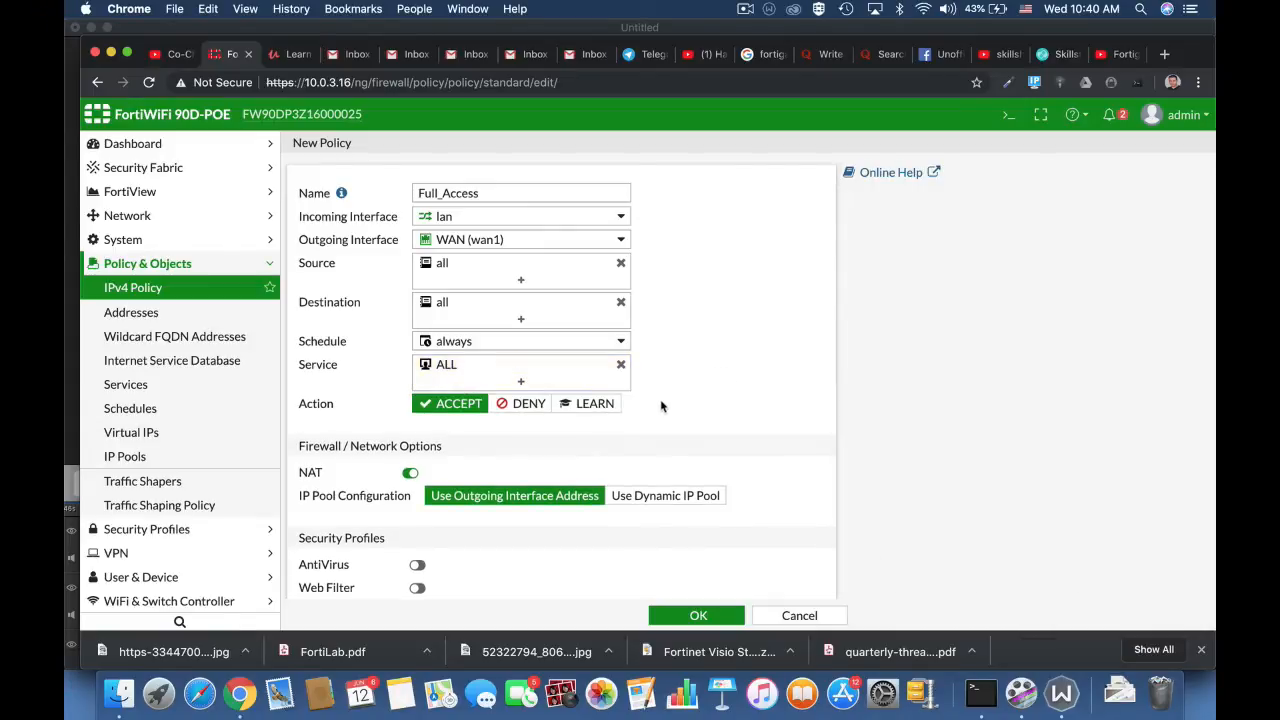
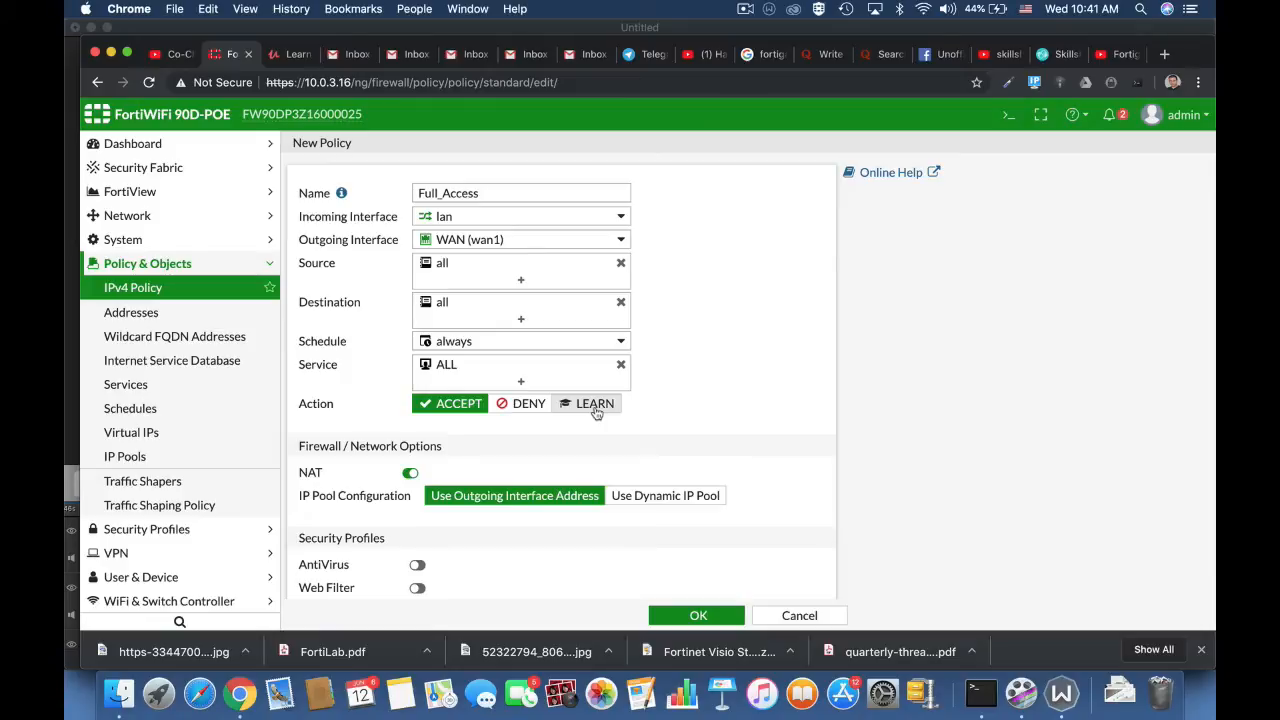
# Step: Look over the policy's NAT, security profile and logging options, trying All Sessions logging and switching back to Security Events
pyautogui.scroll(-3, 738, 436)
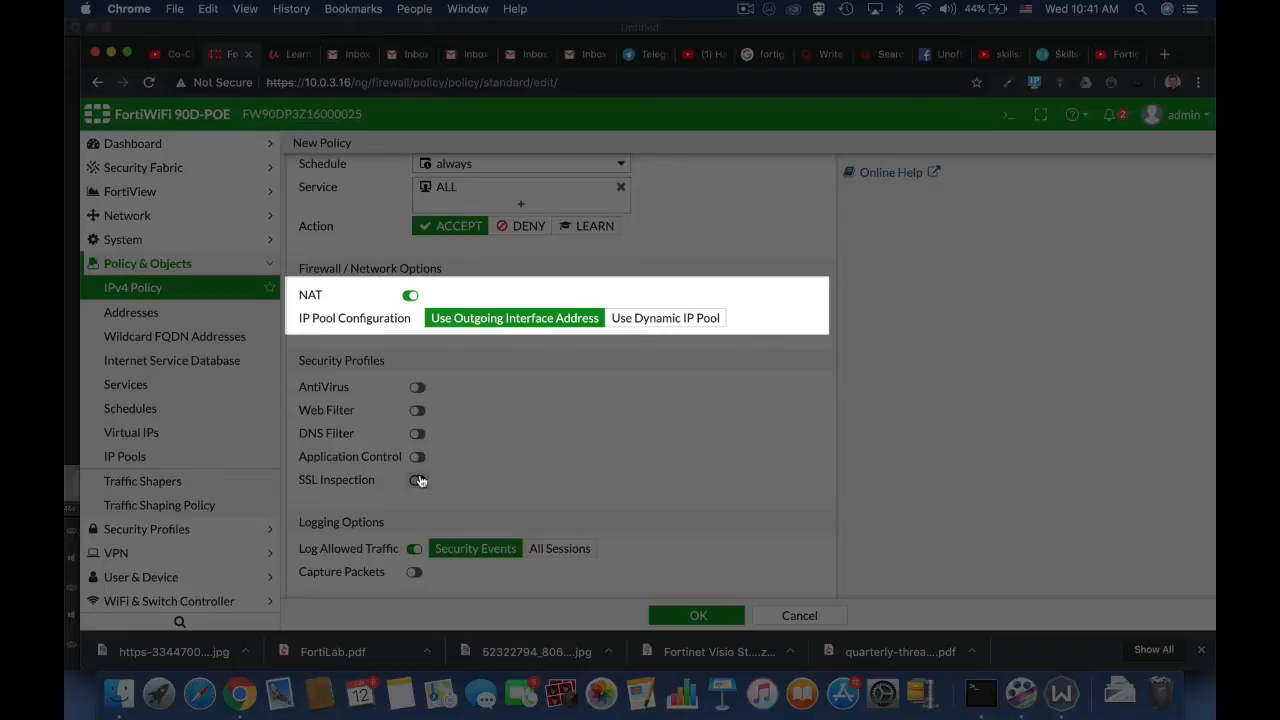
pyautogui.click(410, 296)
pyautogui.click(337, 295)
pyautogui.scroll(-3, 658, 333)
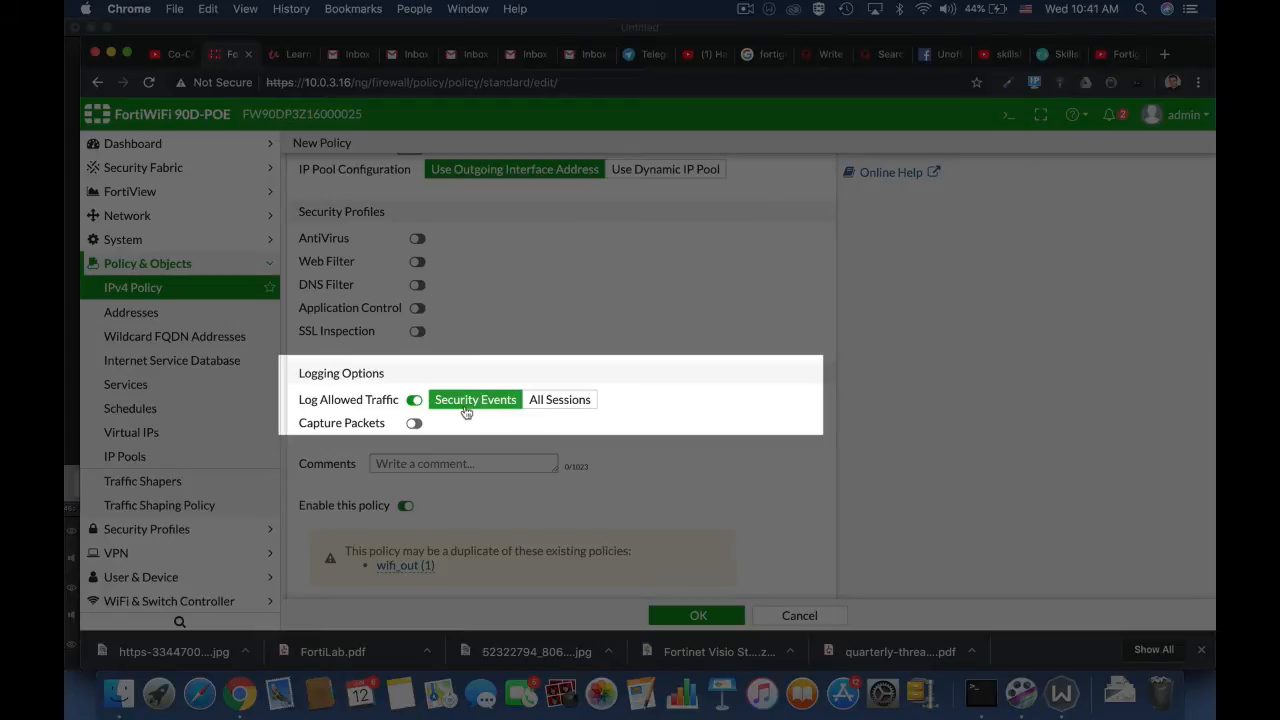
pyautogui.click(553, 404)
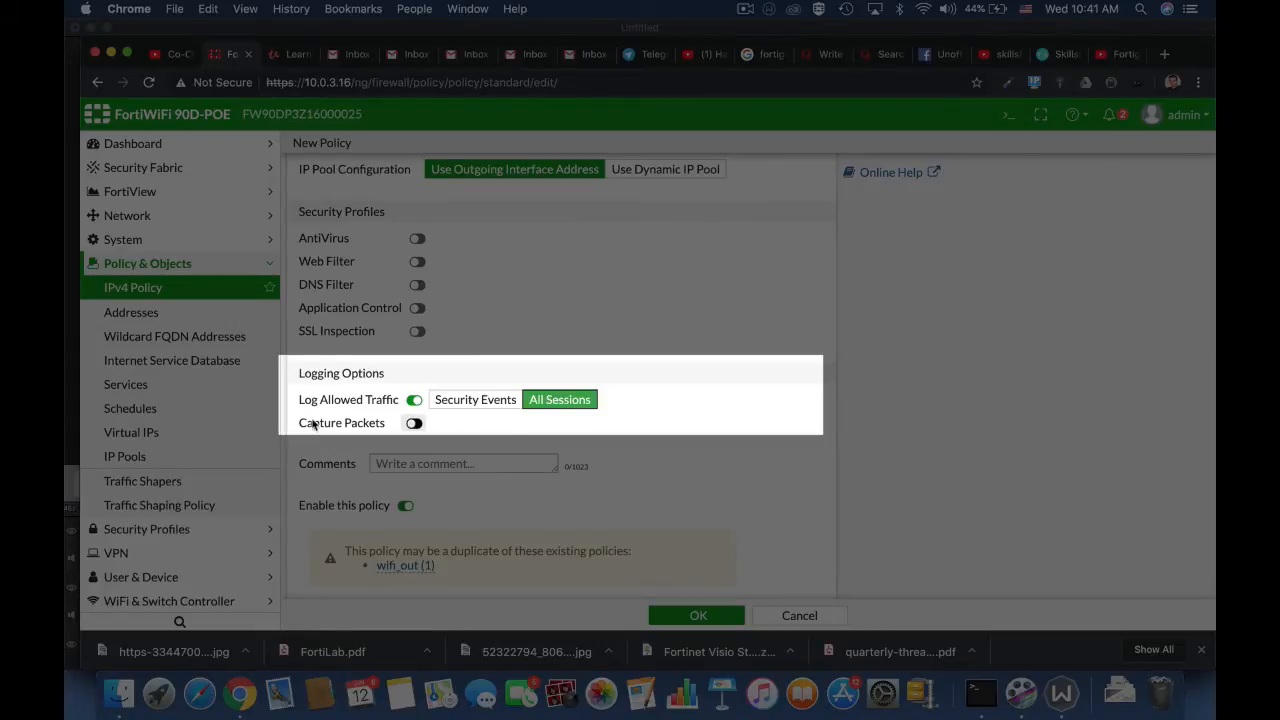
pyautogui.click(480, 404)
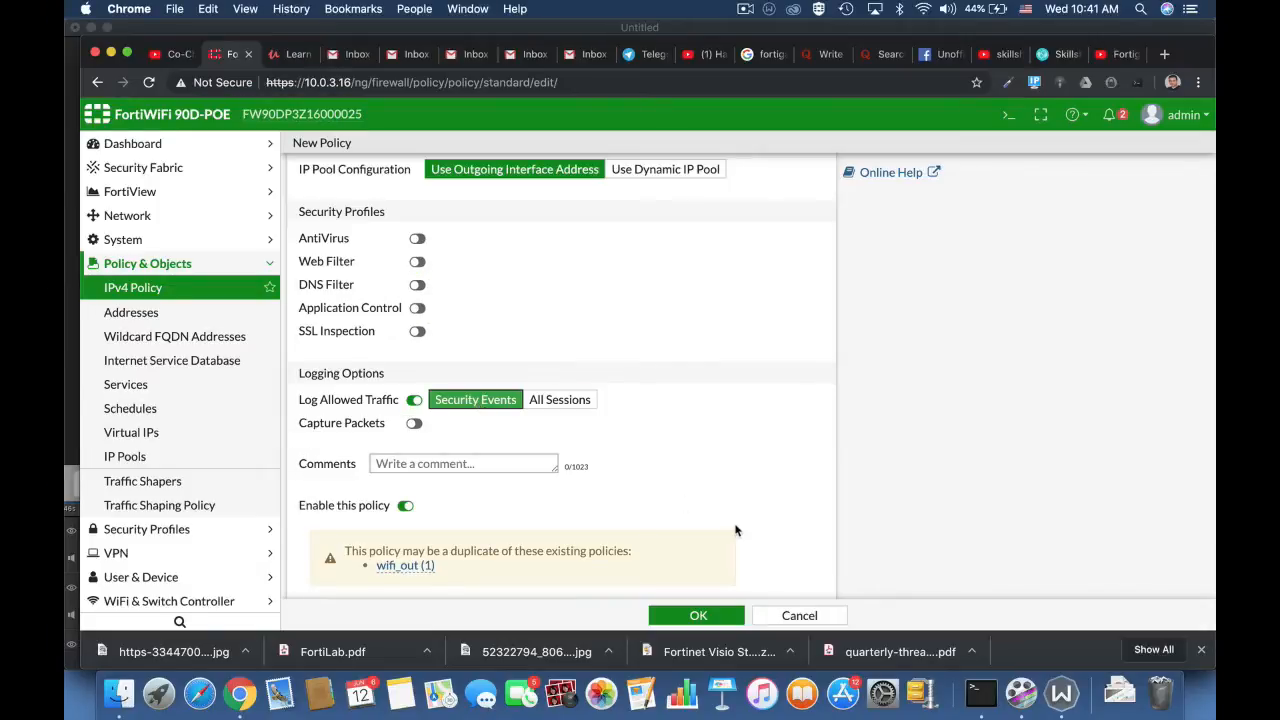
pyautogui.scroll(-2, 736, 530)
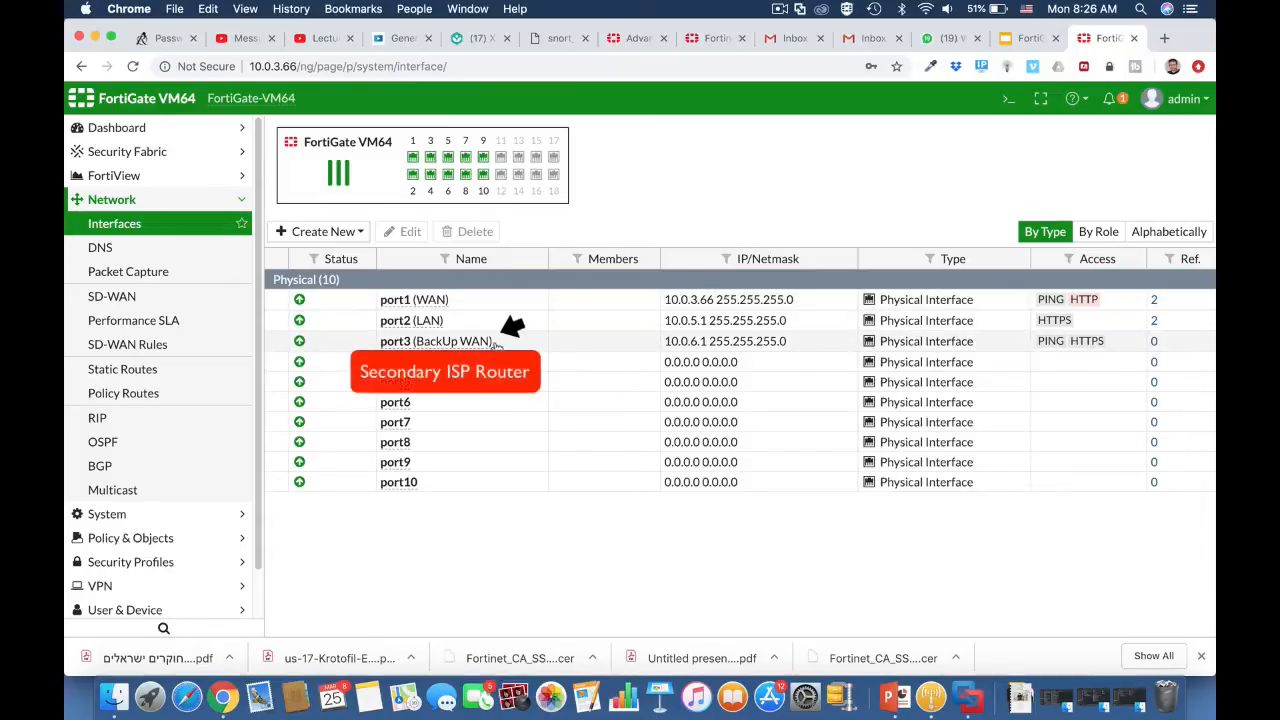
# Step: Examine the settings of the existing default static route on WAN (port1) and close it without changes
pyautogui.click(207, 372)
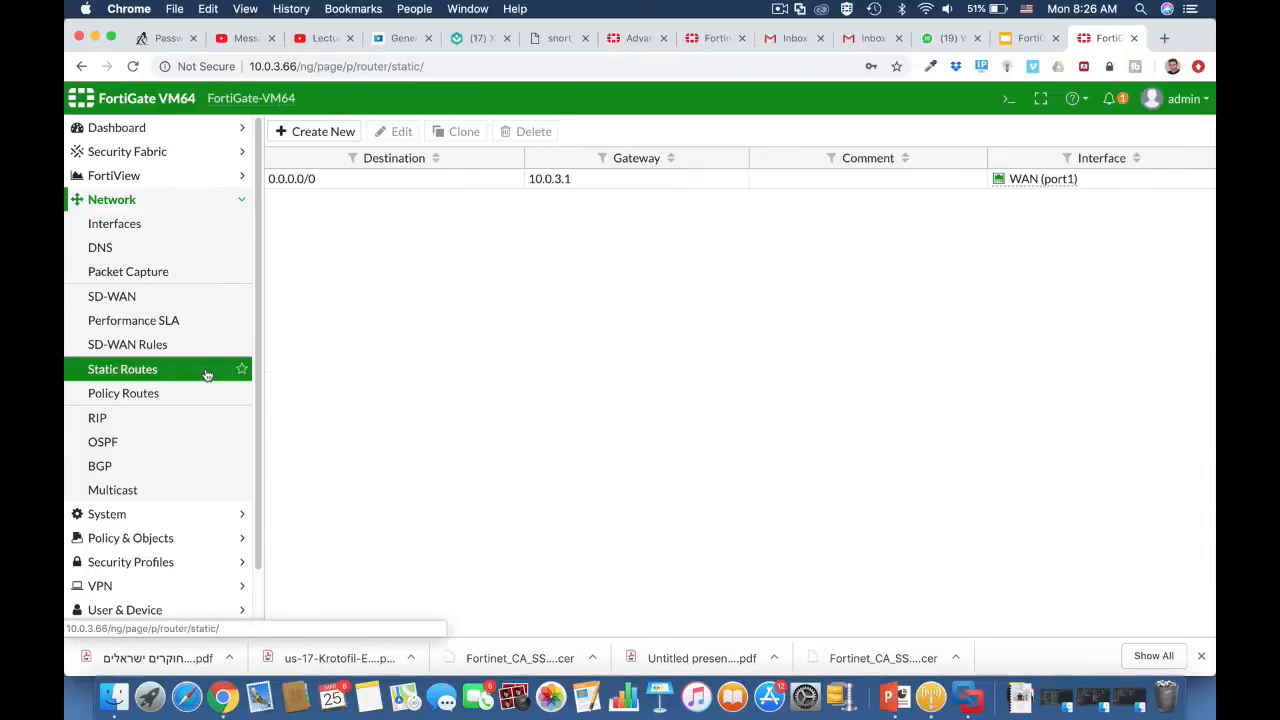
pyautogui.click(355, 182)
pyautogui.click(403, 133)
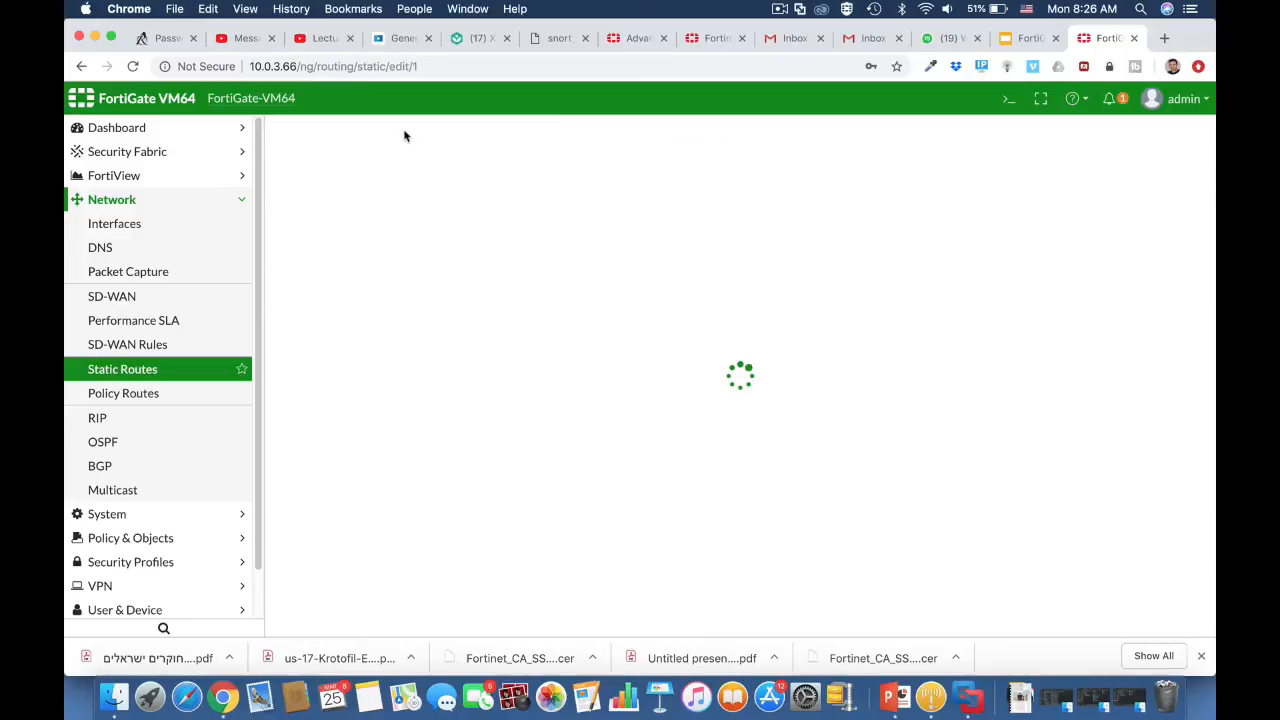
pyautogui.moveTo(531, 219)
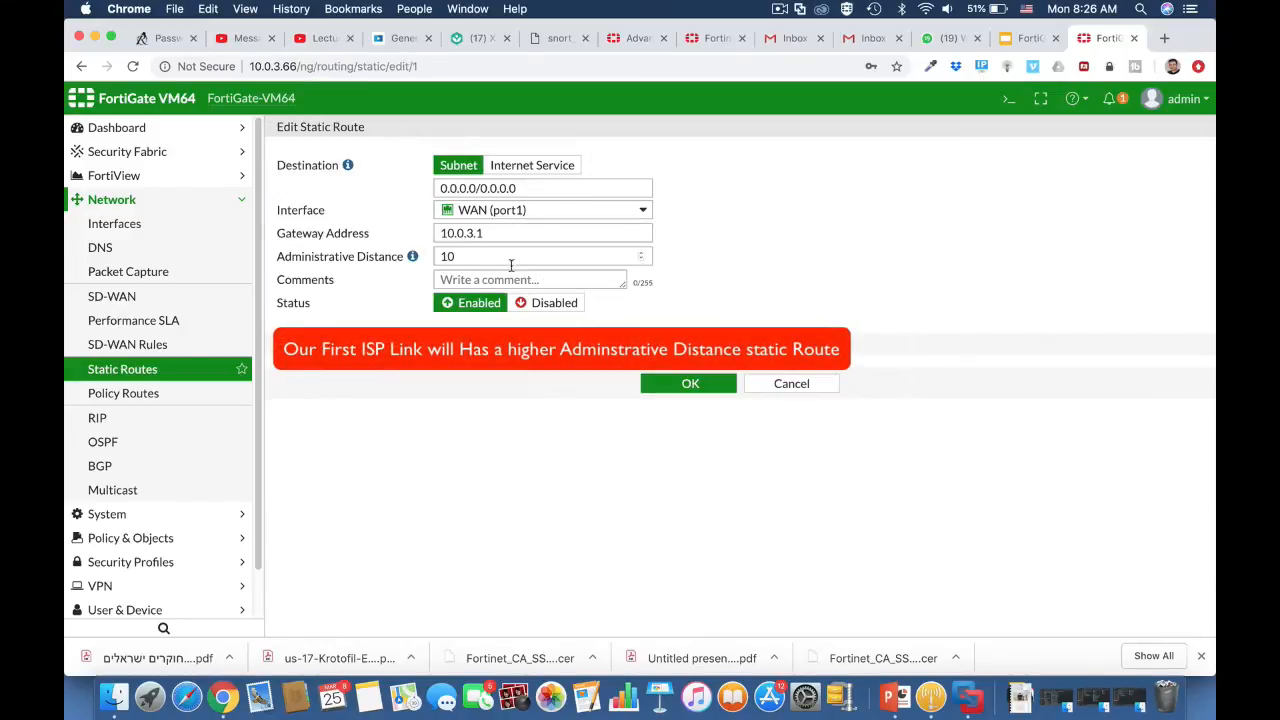
pyautogui.click(779, 383)
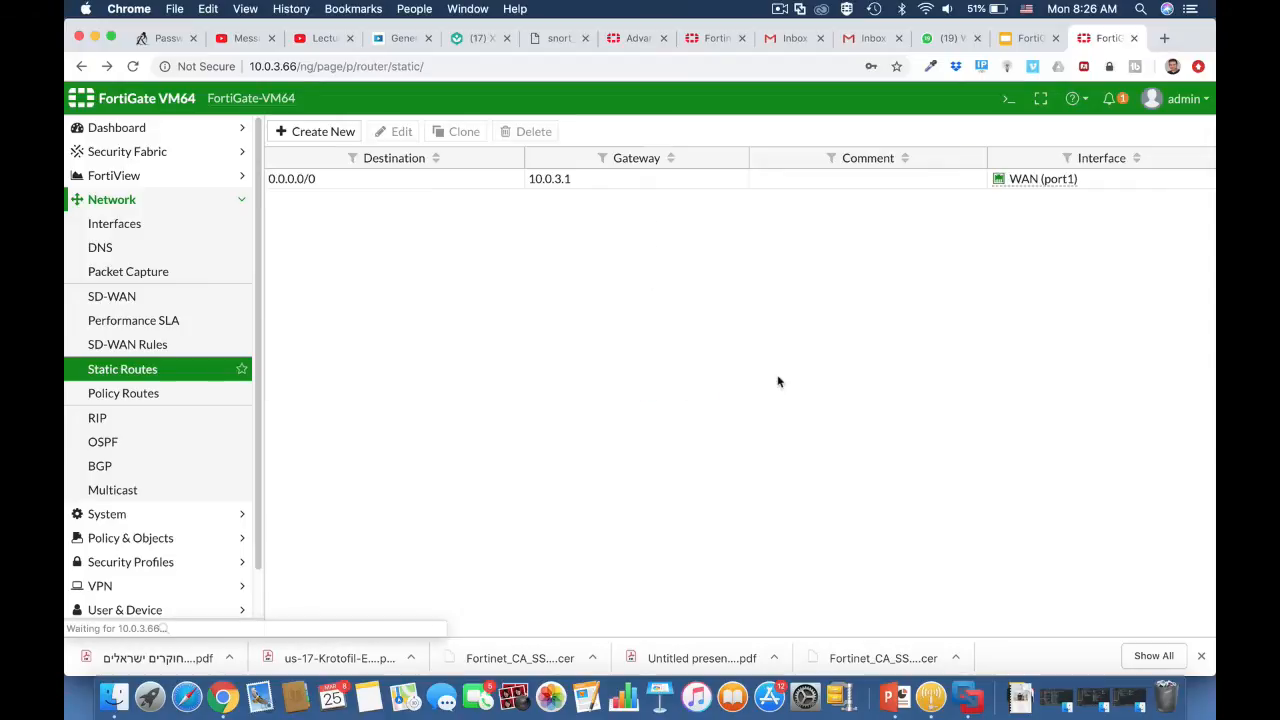
# Step: Start a new default static route through the BackUp WAN (port3) interface with an administrative distance of 20
pyautogui.click(335, 130)
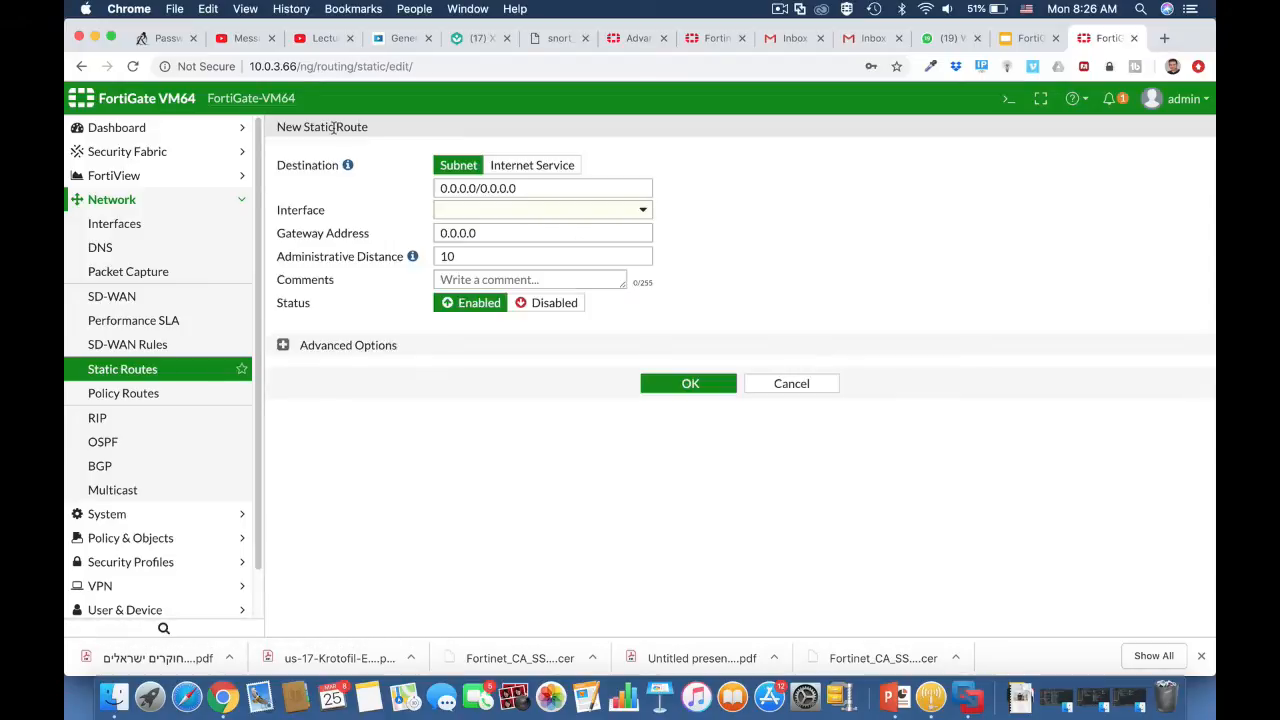
pyautogui.click(507, 213)
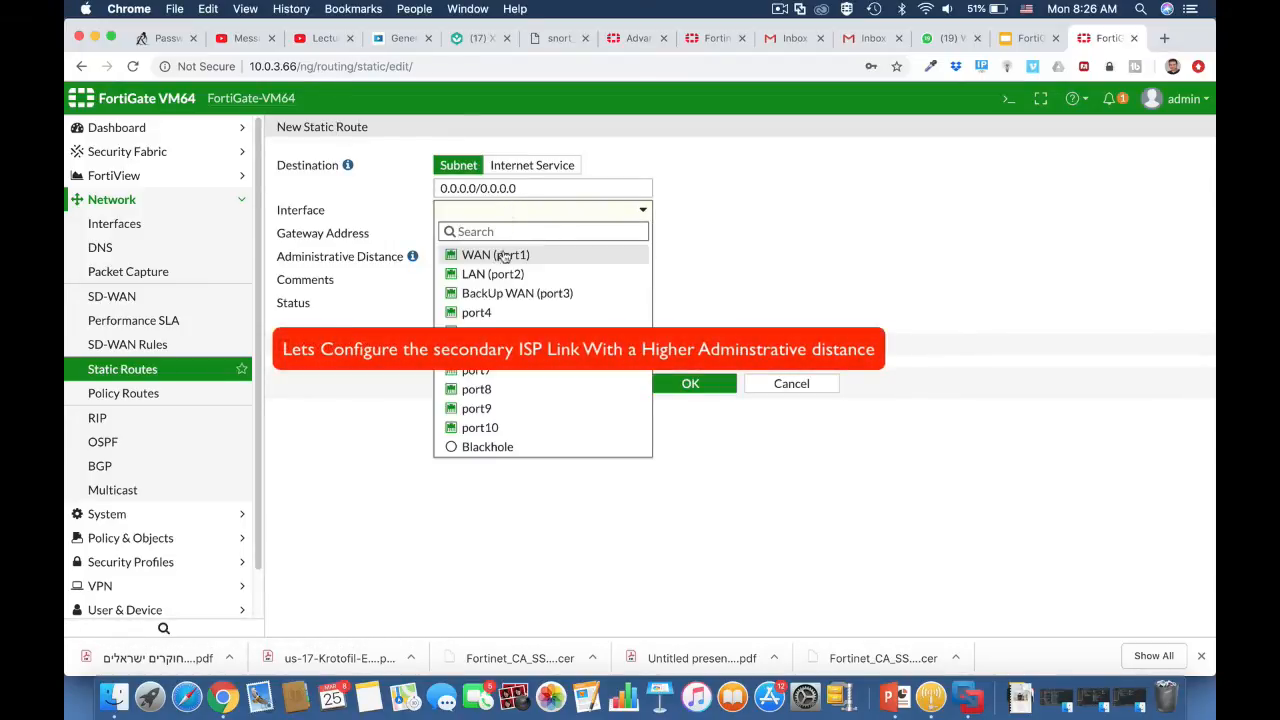
pyautogui.click(510, 292)
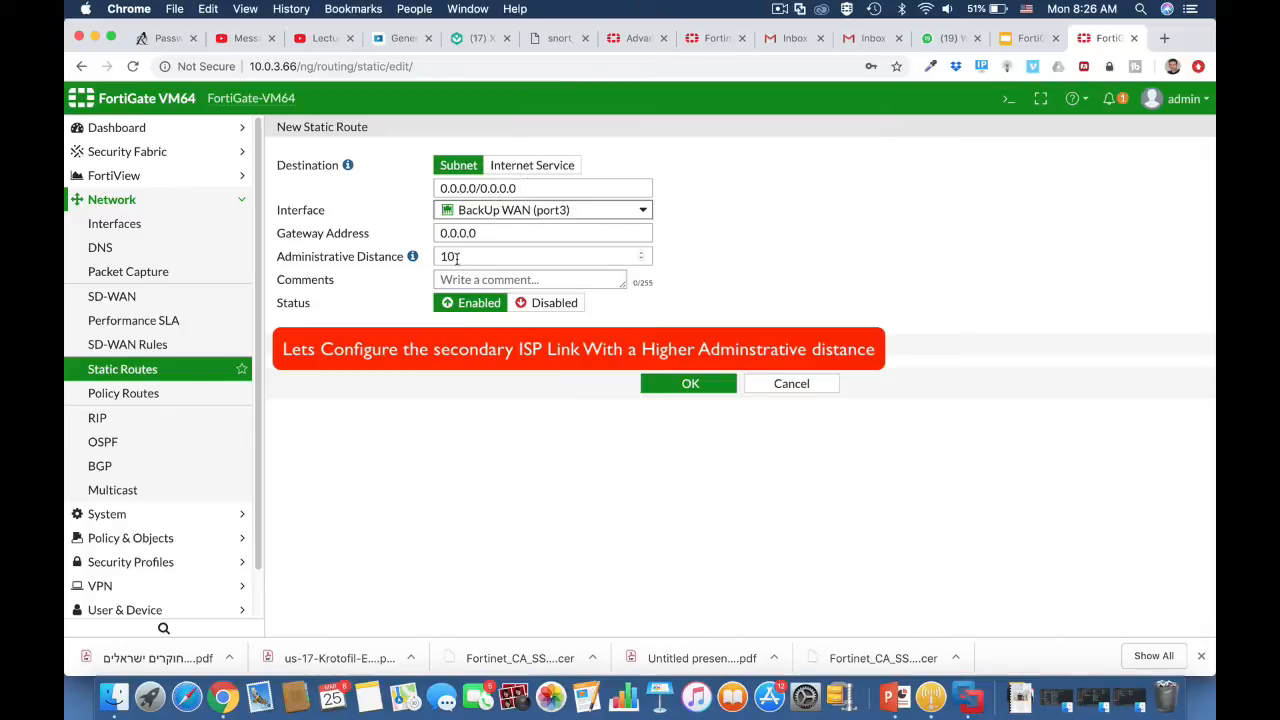
pyautogui.moveTo(460, 260); pyautogui.dragTo(424, 261)
pyautogui.write('20')
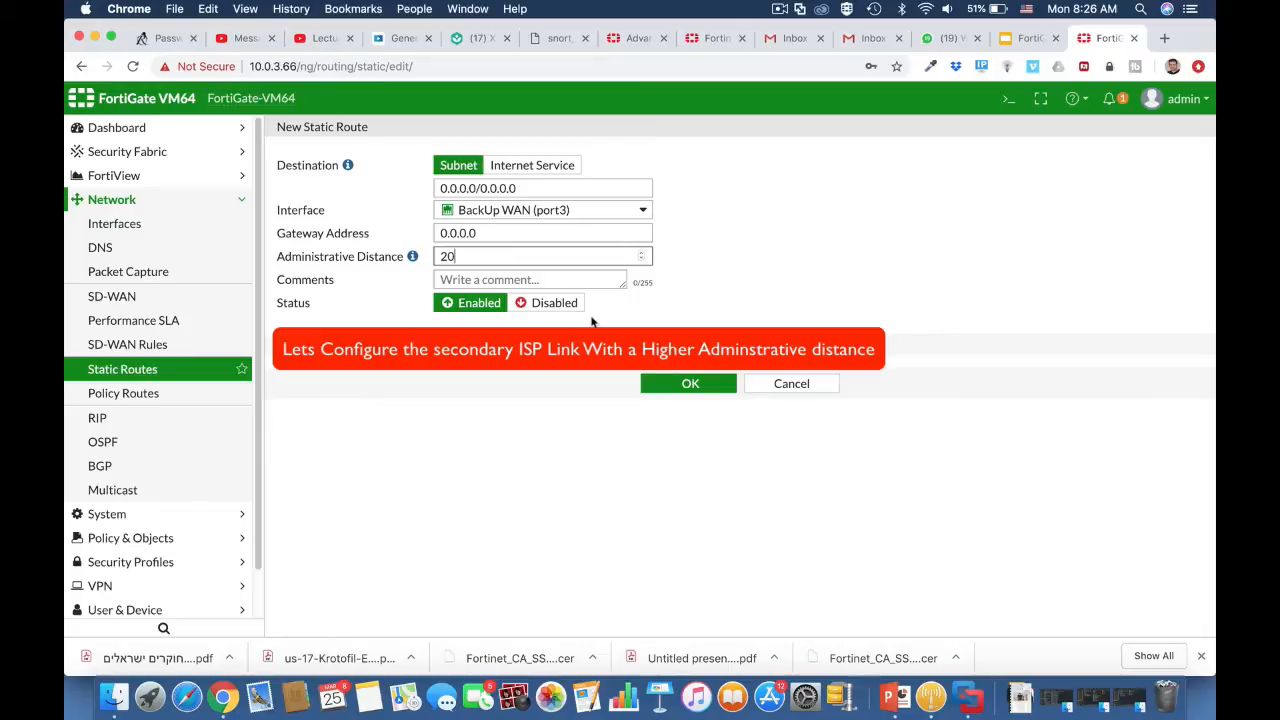
# Step: Set the new static route's gateway address to 10.0.6.254 and save the route
pyautogui.moveTo(487, 236); pyautogui.dragTo(432, 238)
pyautogui.write('10.0.')
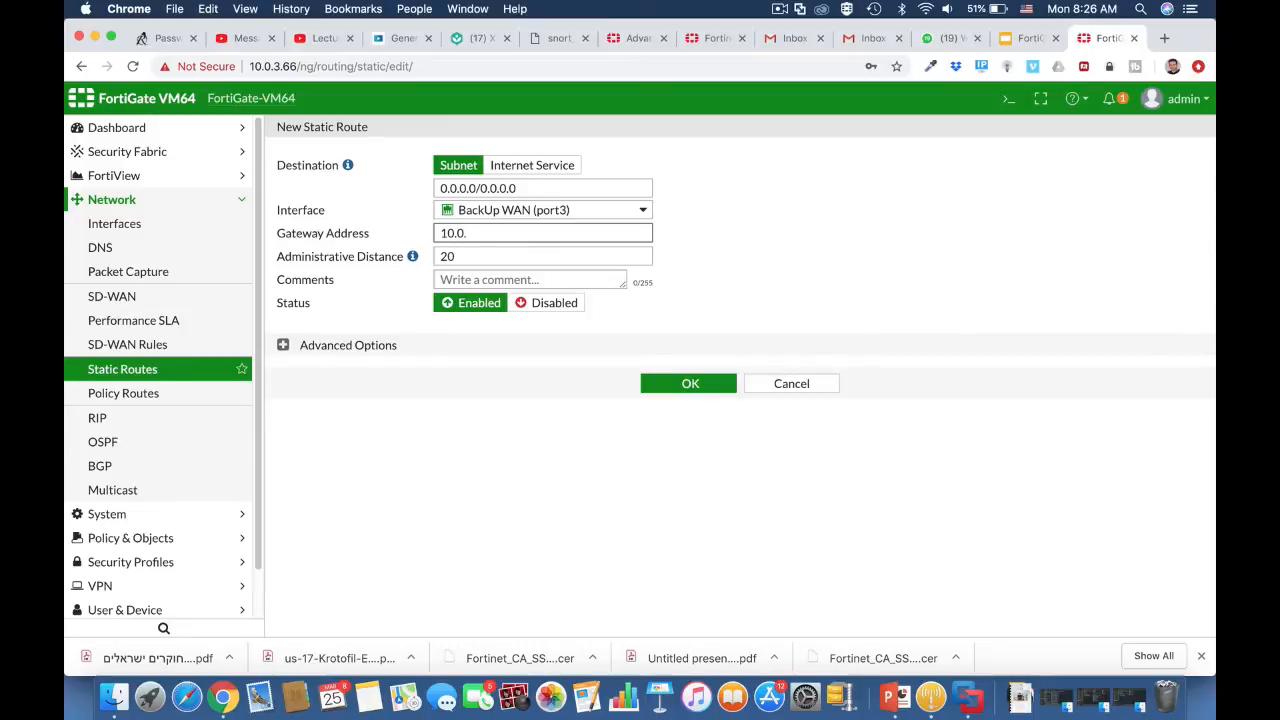
pyautogui.write('6.254')
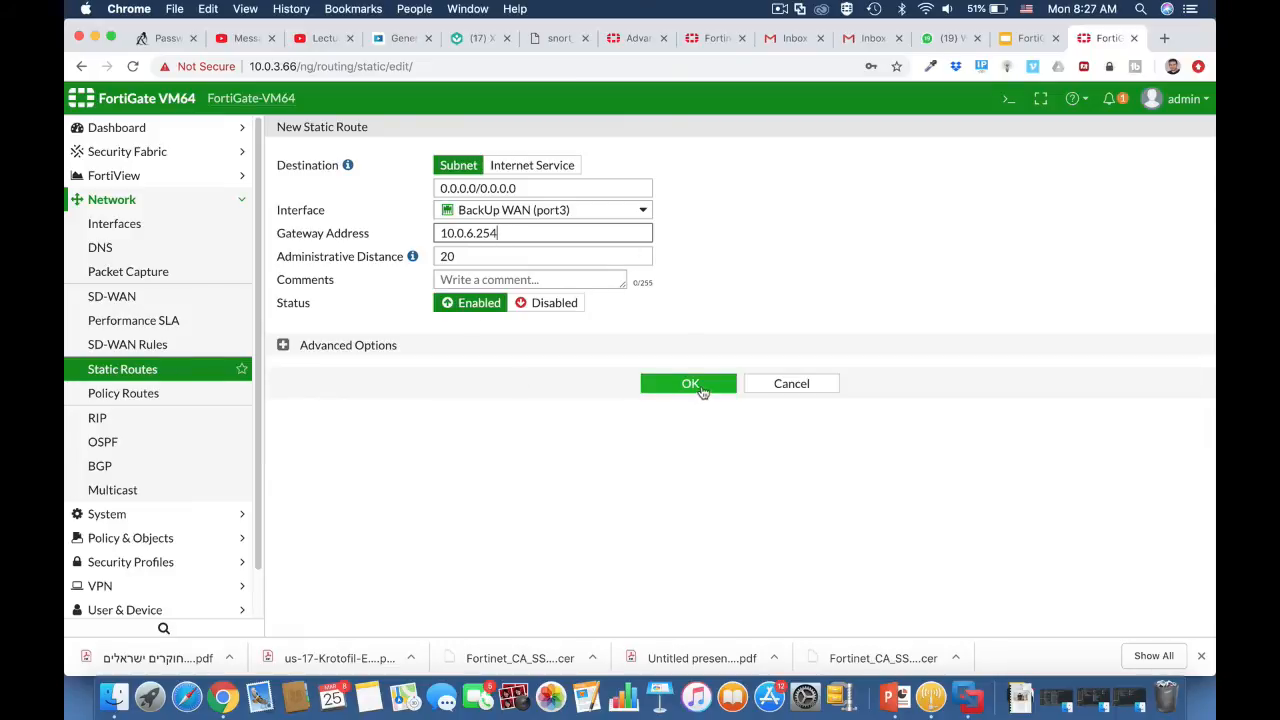
pyautogui.click(690, 385)
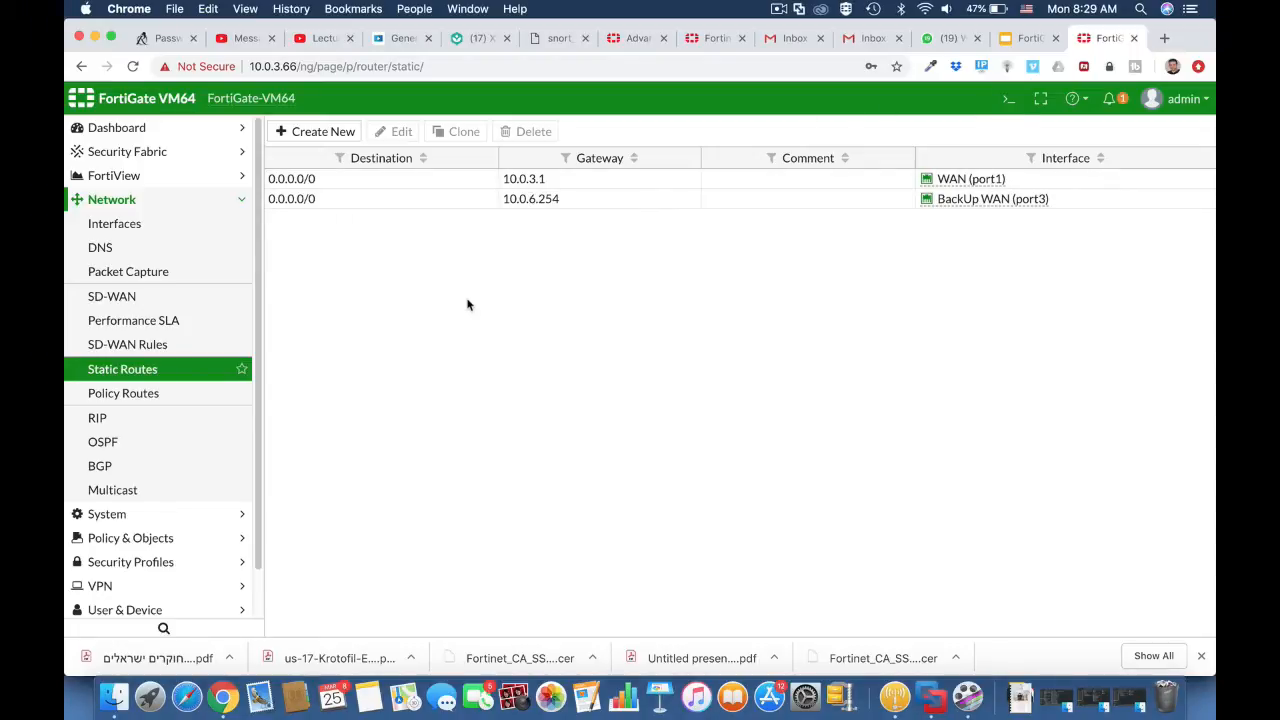
# Step: Open the CLI console and list the active routes with get router info routing-table all
pyautogui.click(1006, 103)
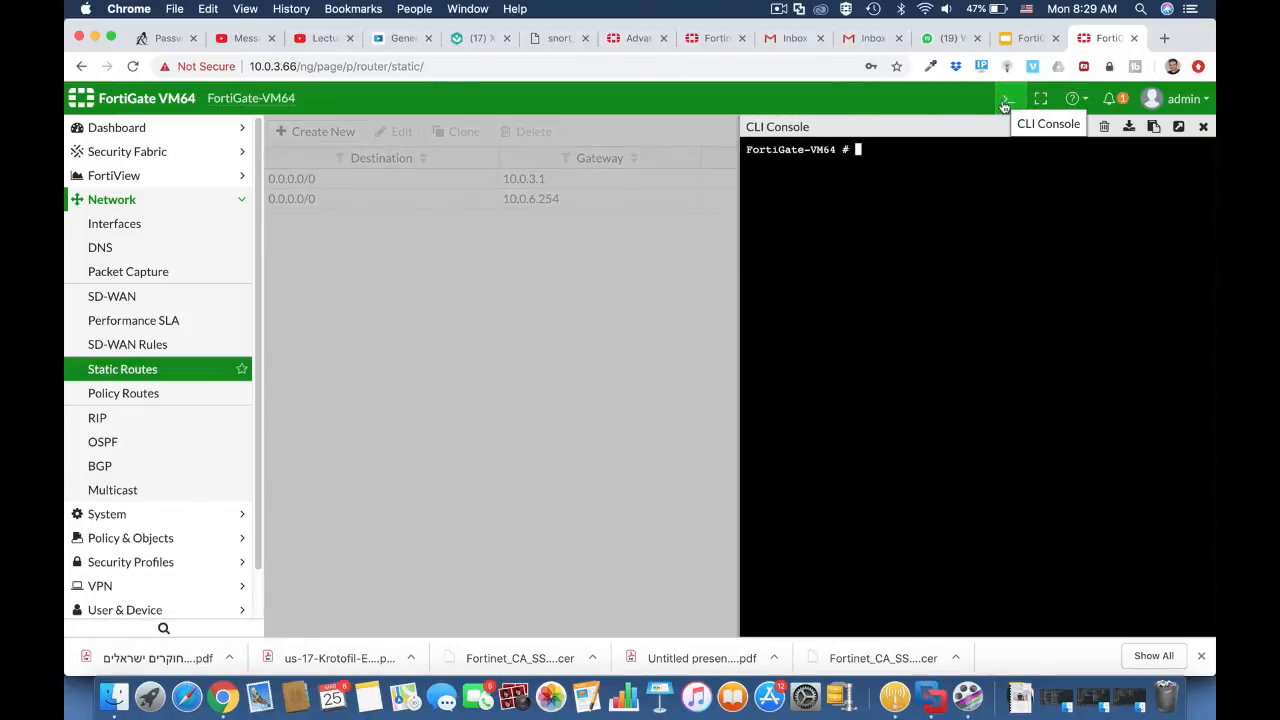
pyautogui.write('get router in')
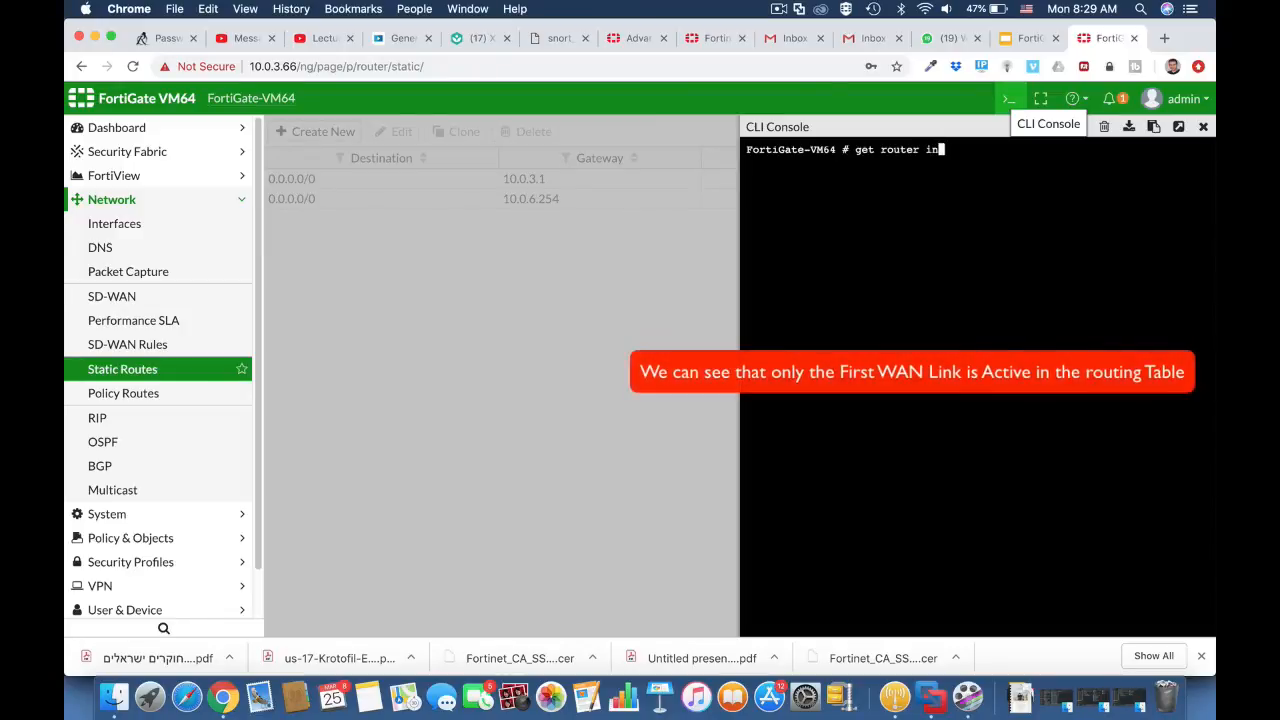
pyautogui.write('fo routing-table all')
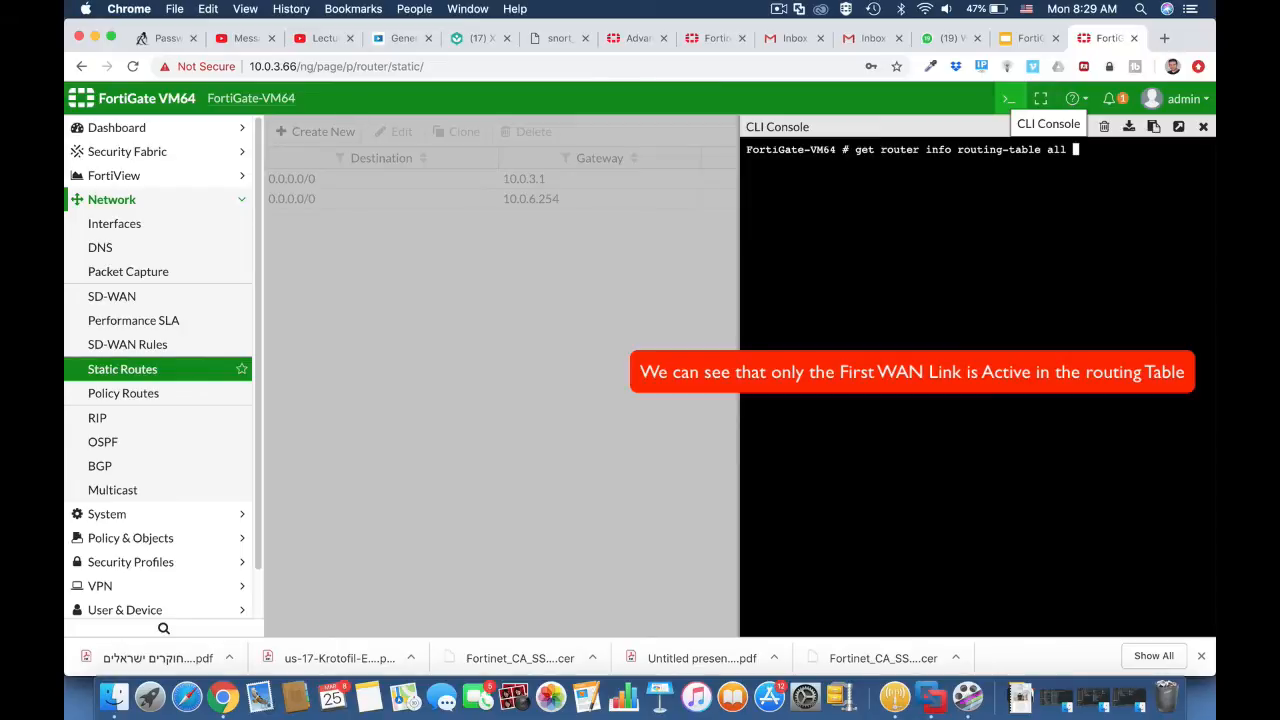
pyautogui.press('Return')
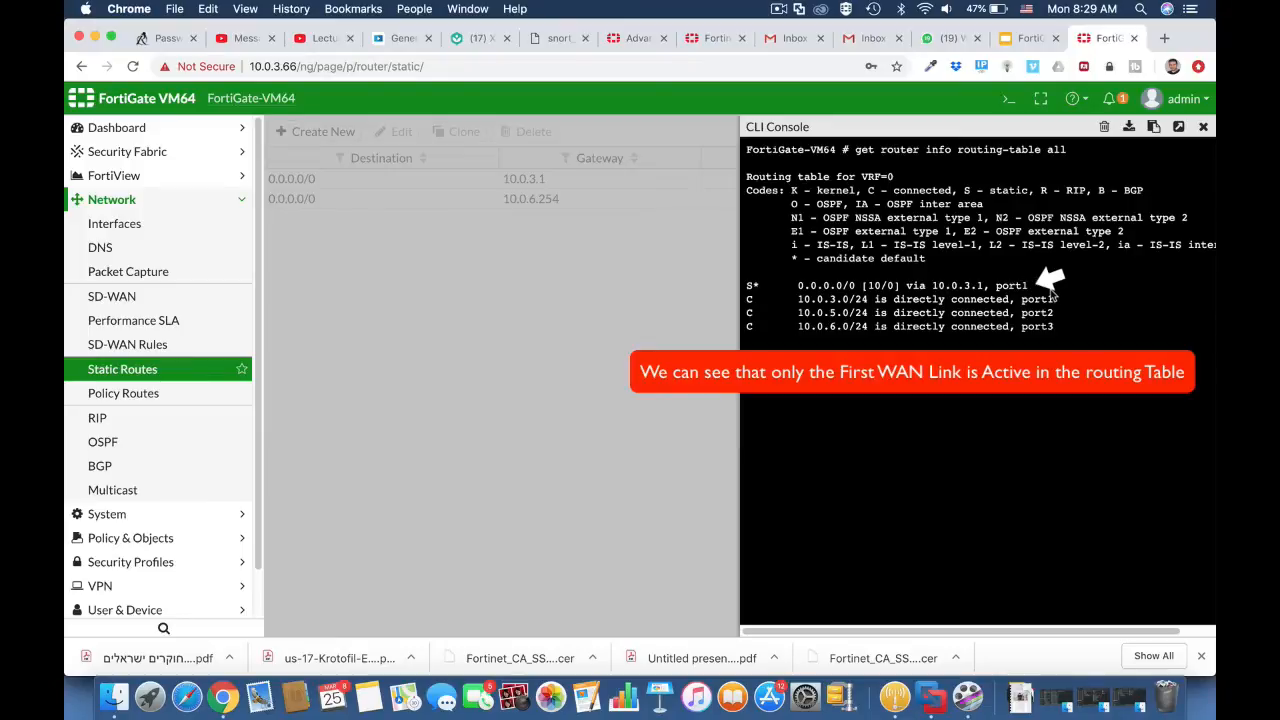
# Step: Show the full route database with get router info routing-table database and close the CLI console
pyautogui.write('abase')
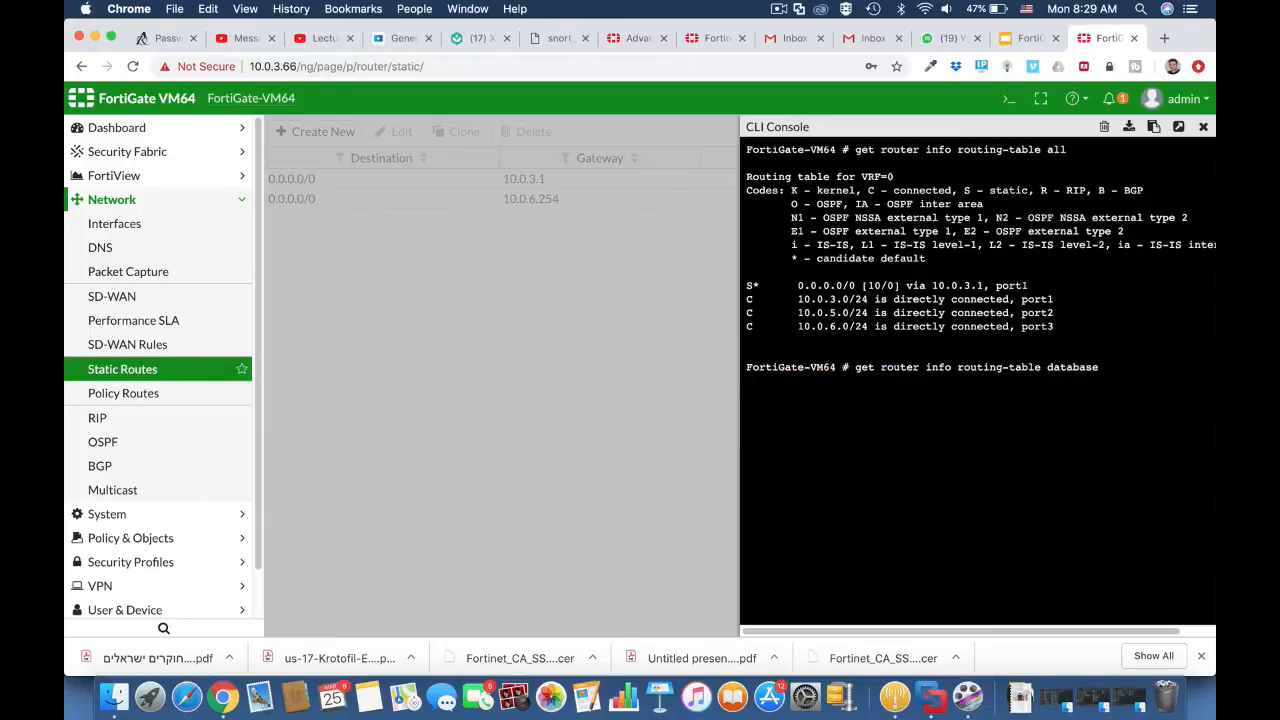
pyautogui.press('Return')
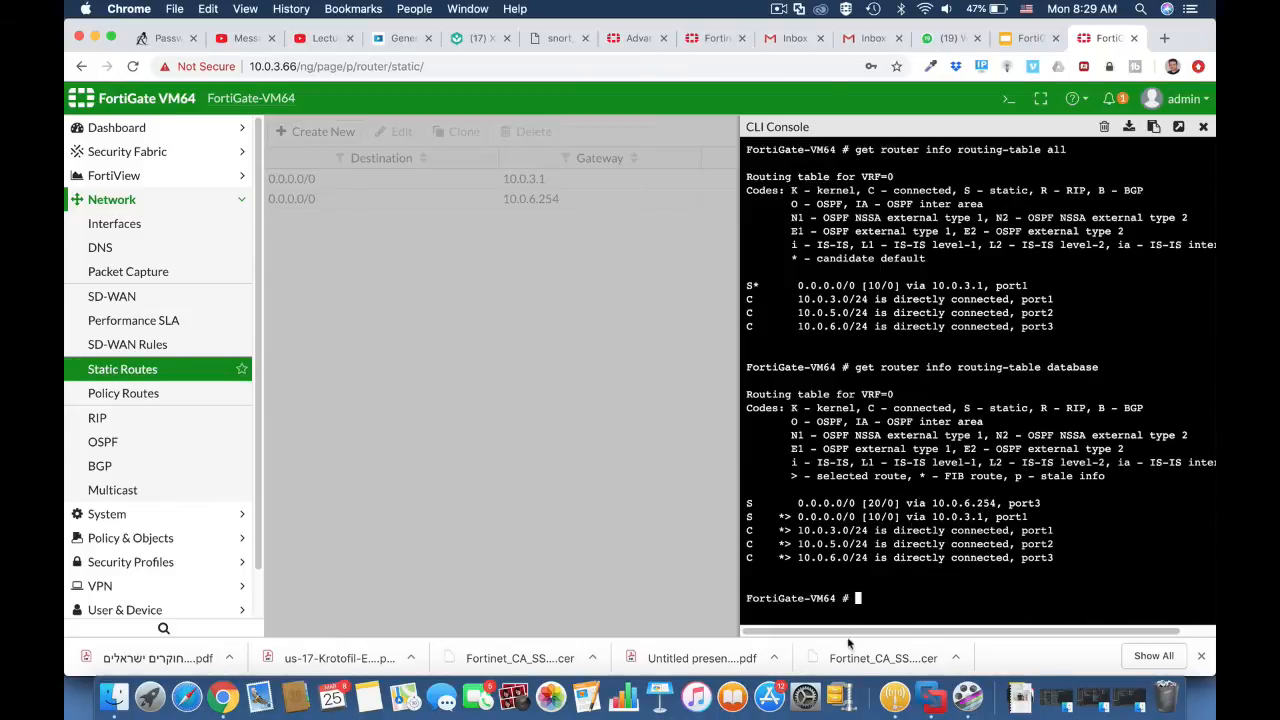
pyautogui.click(1205, 131)
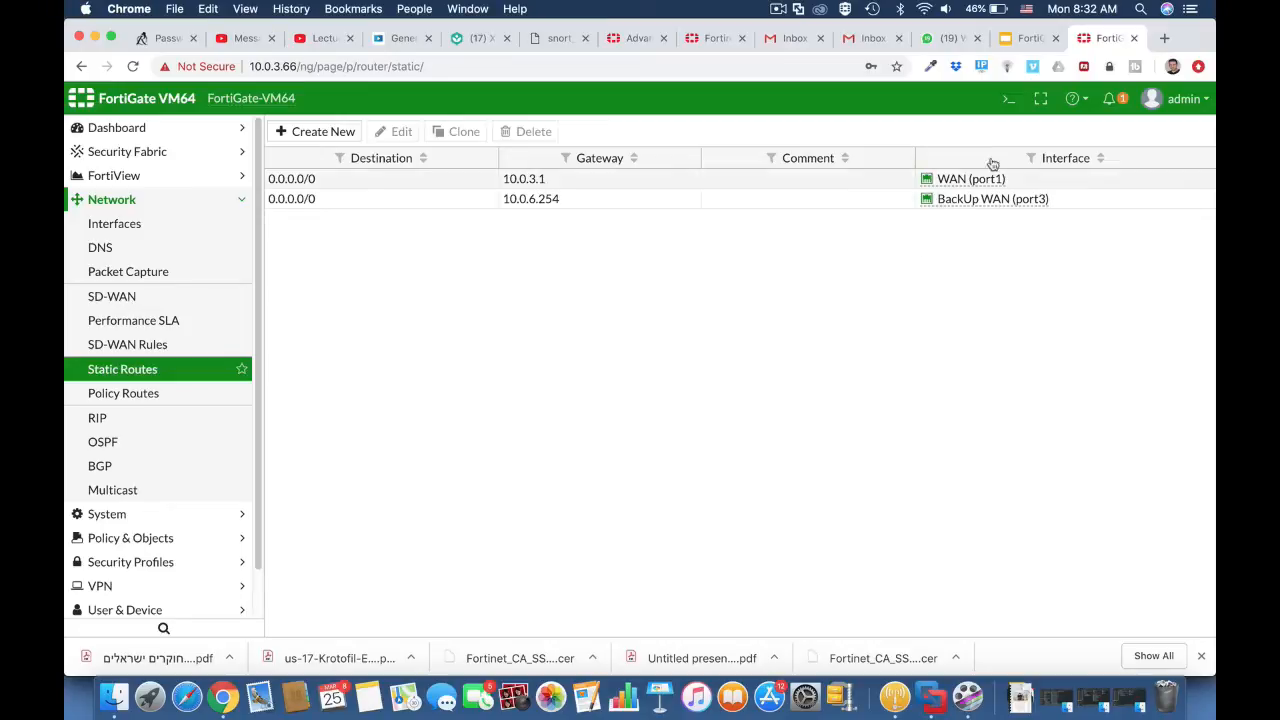
# Step: Reopen the CLI console and enter the link monitor configuration with config system link-monitor
pyautogui.click(1007, 104)
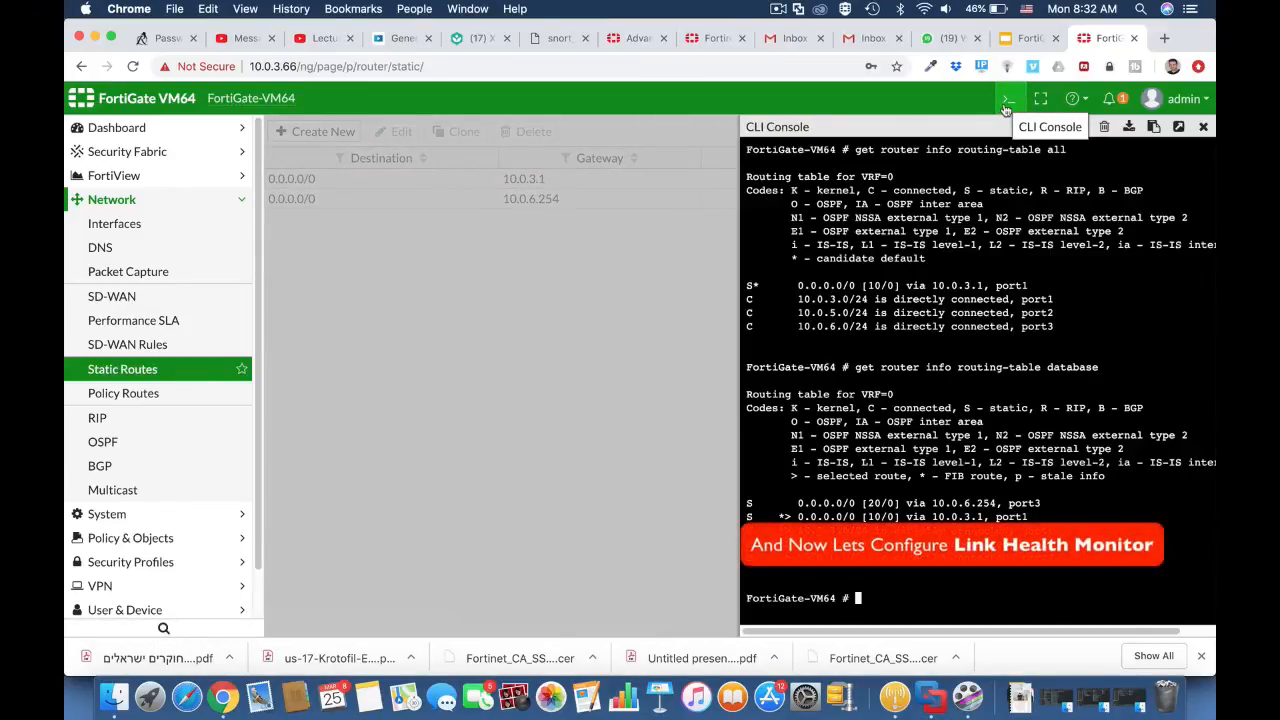
pyautogui.write('config system l')
pyautogui.press('Tab')
pyautogui.press('Return')
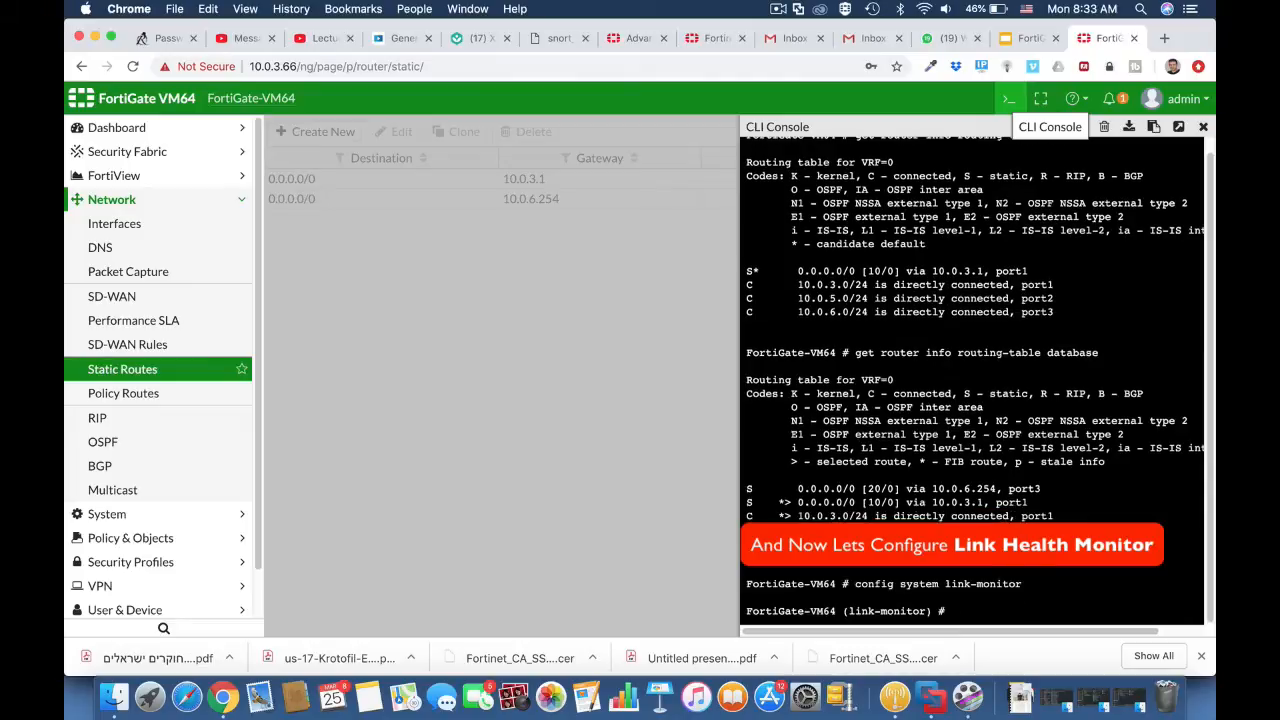
# Step: Create a link monitor entry named testlink with the edit command
pyautogui.write('edit test')
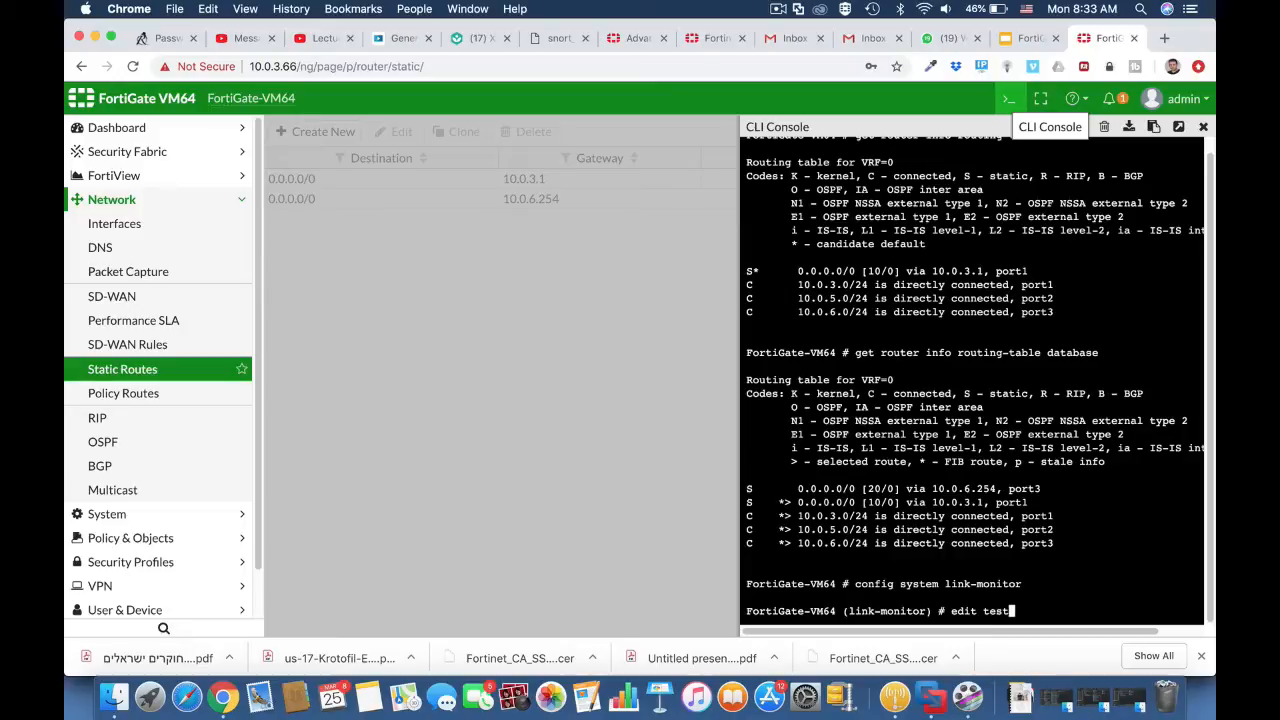
pyautogui.write('link')
pyautogui.press('Return')
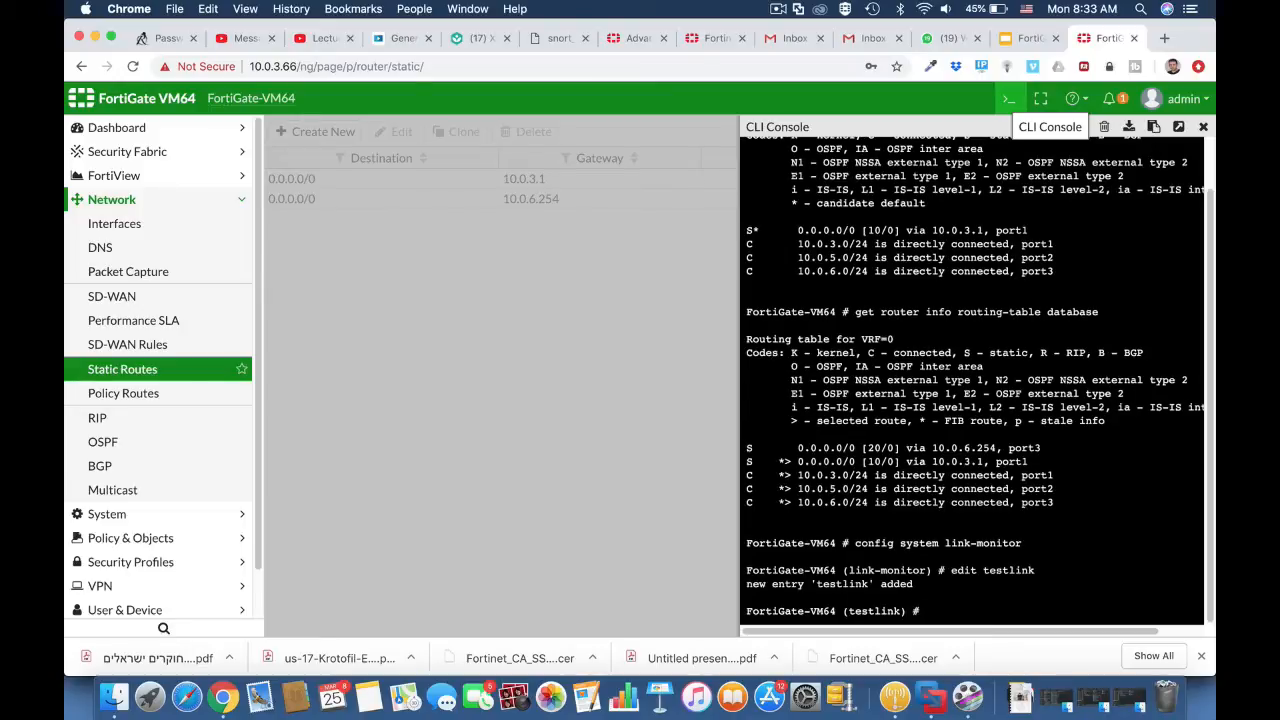
# Step: Set the testlink monitor's source interface (srcintf) to port3
pyautogui.write('set srcintf port3')
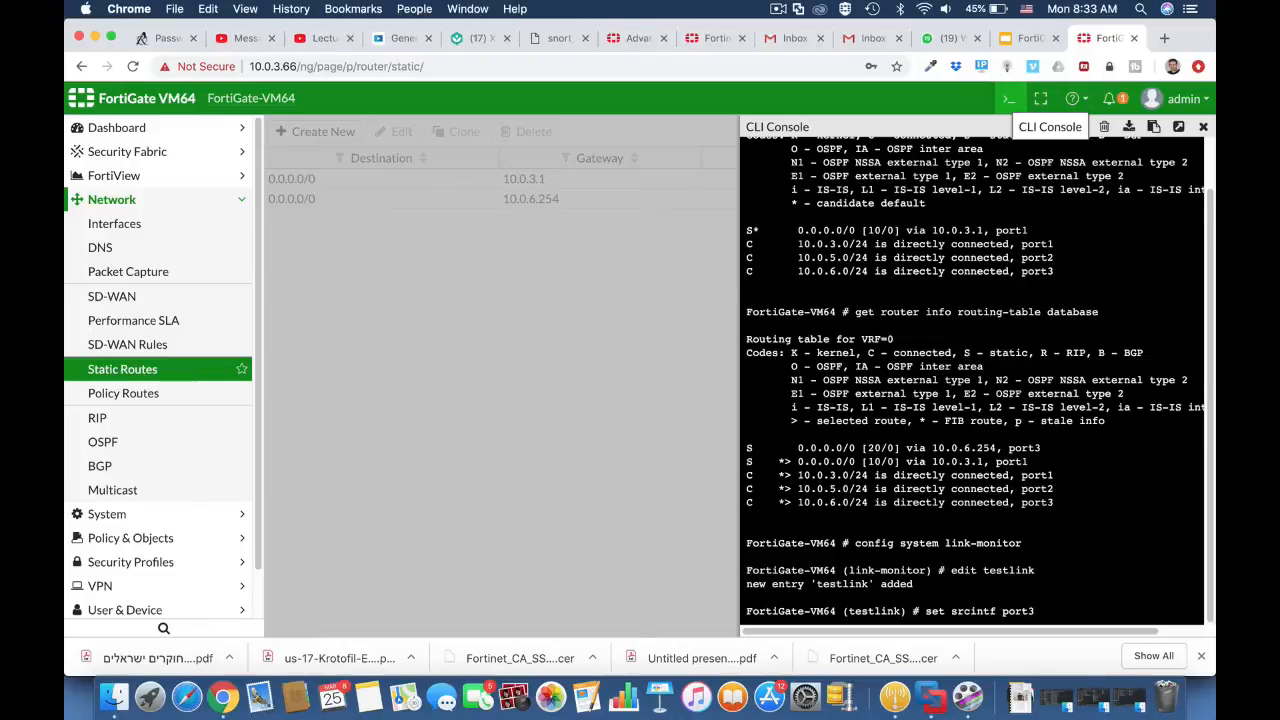
pyautogui.press('Return')
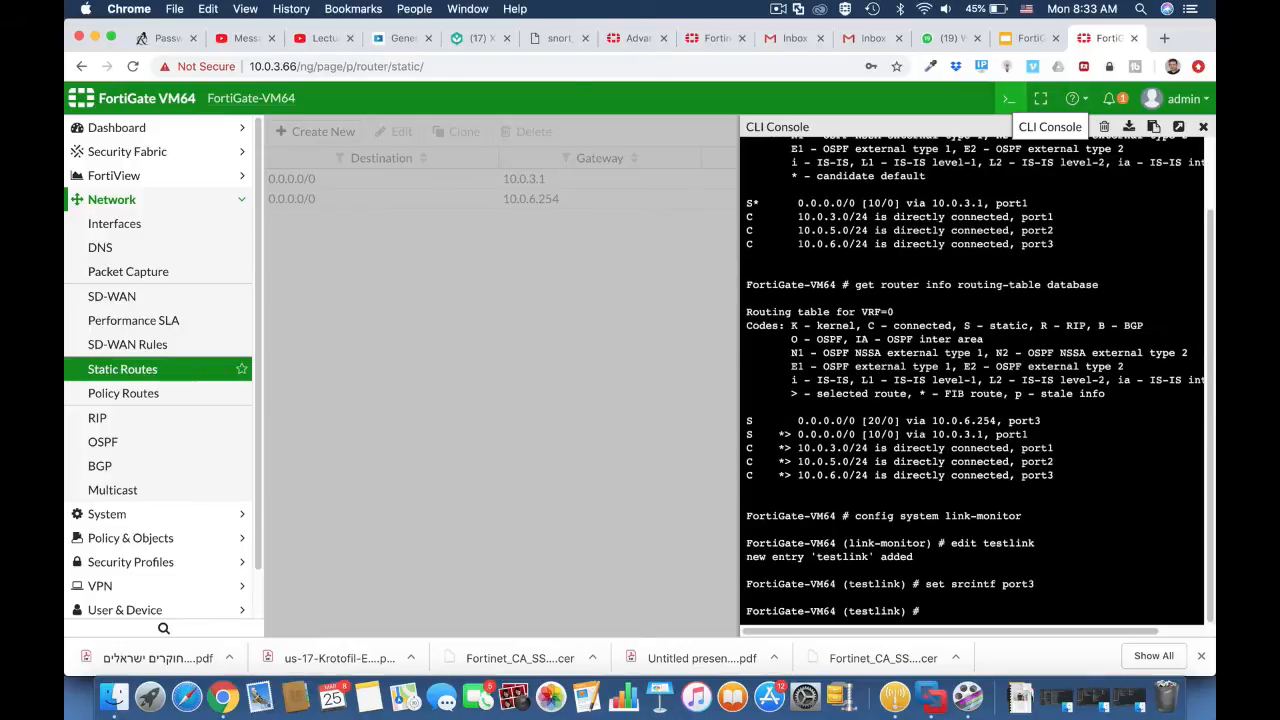
# Step: Set the testlink monitor's probe server to 8.8.8.8
pyautogui.write('set server 8.8.8.8')
pyautogui.press('Return')
# Step: Set the testlink monitor's gateway-ip to 10.0.3.1
pyautogui.write('se')
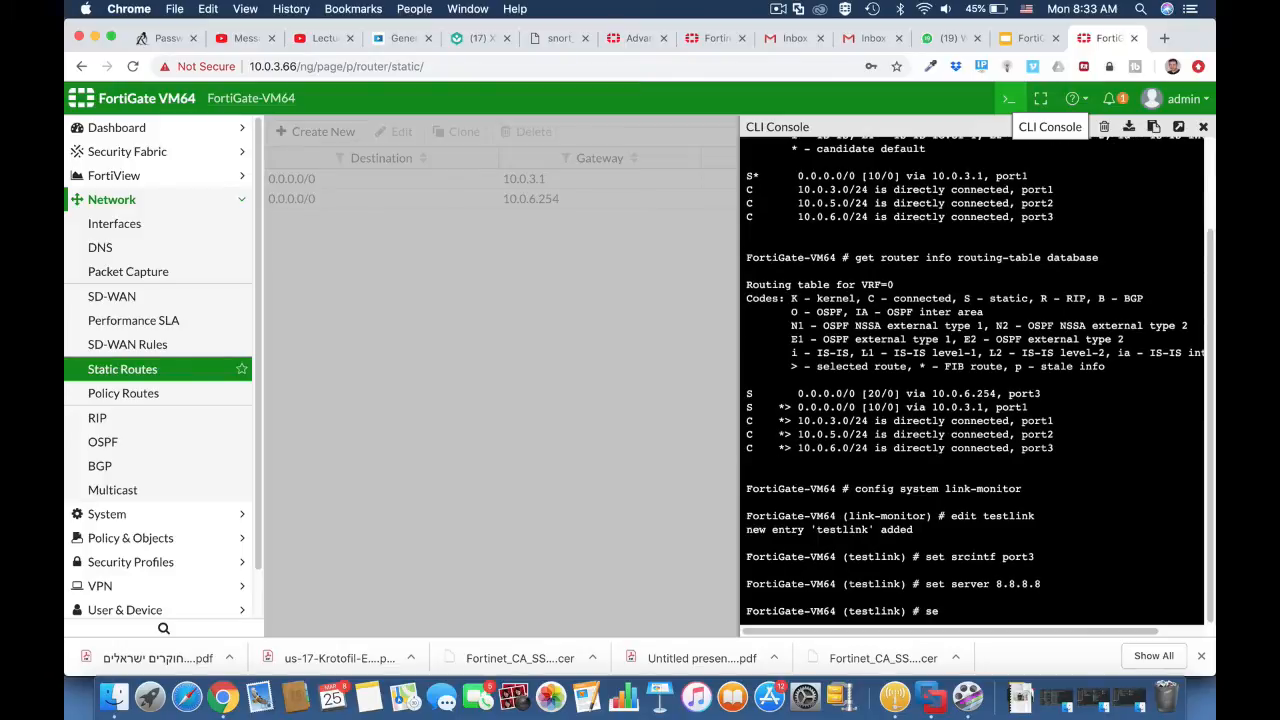
pyautogui.write('t gateway-ip 10.0.')
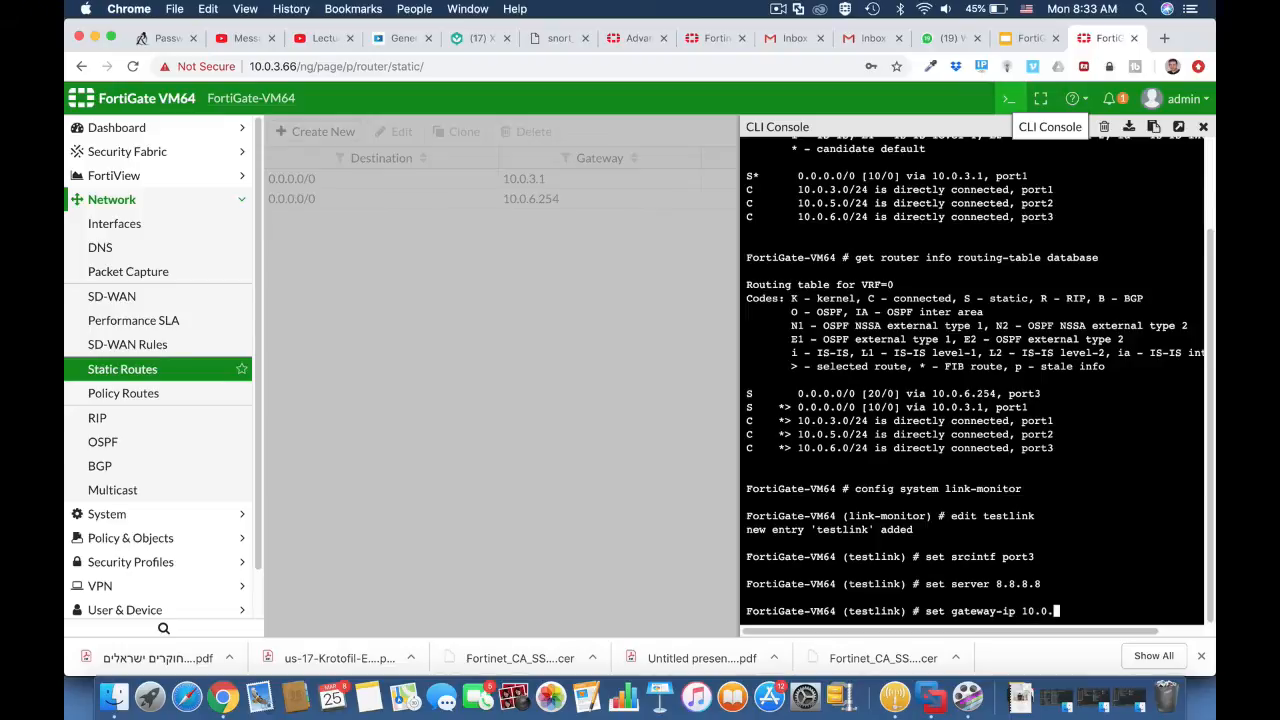
pyautogui.write('3.1')
pyautogui.press('Return')
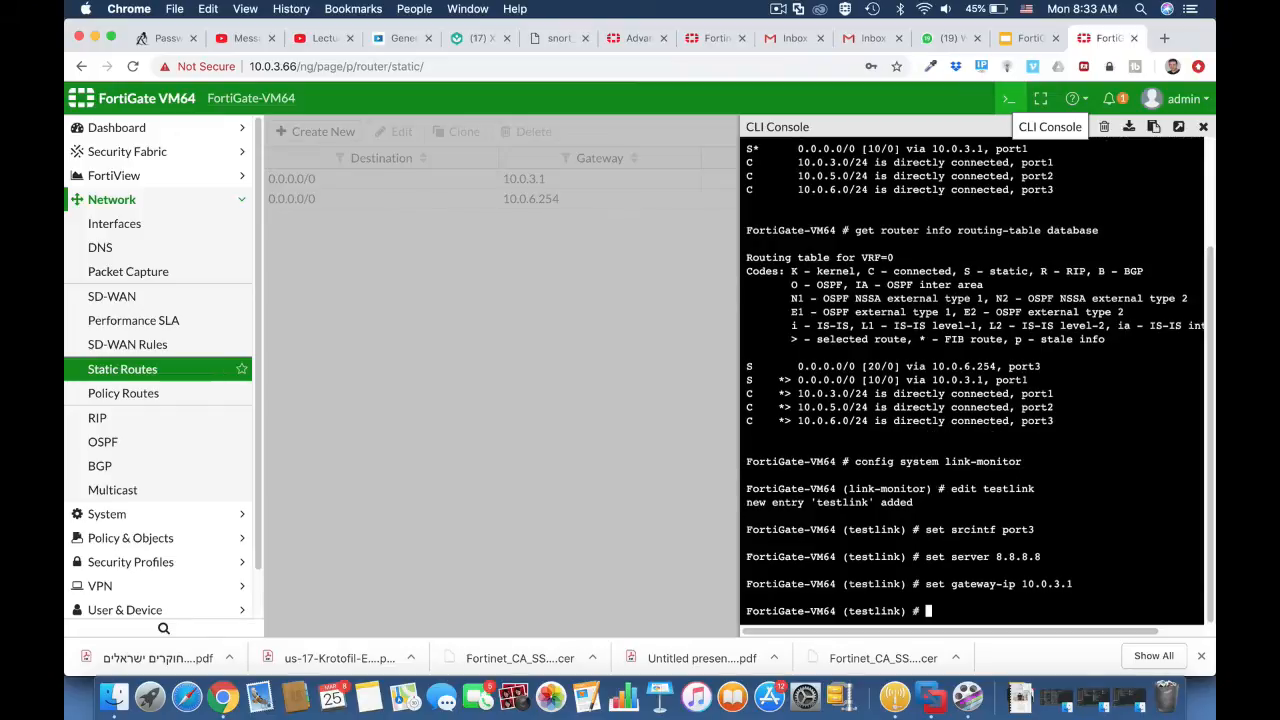
# Step: Set the testlink monitor's protocol to ping
pyautogui.write('set protocol ping')
pyautogui.press('Return')
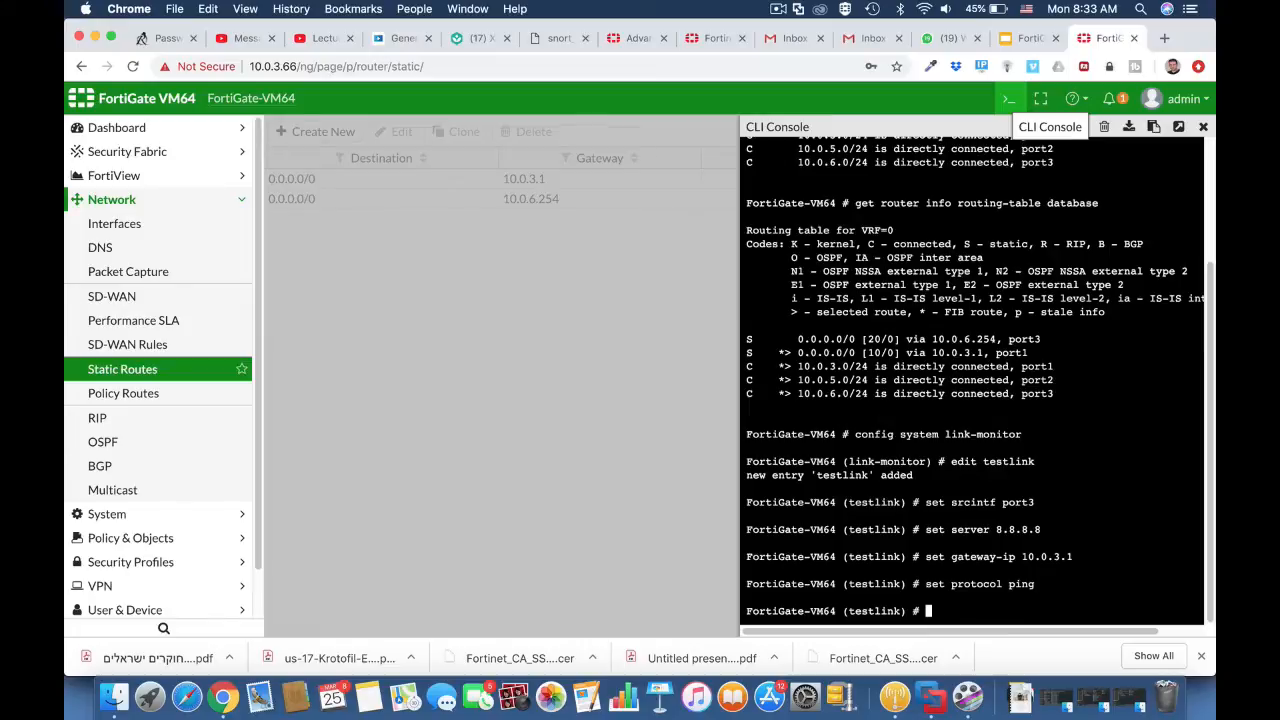
# Step: Enable update-static-route on the testlink monitor
pyautogui.write('set u')
pyautogui.press('Tab')
pyautogui.press('Tab')
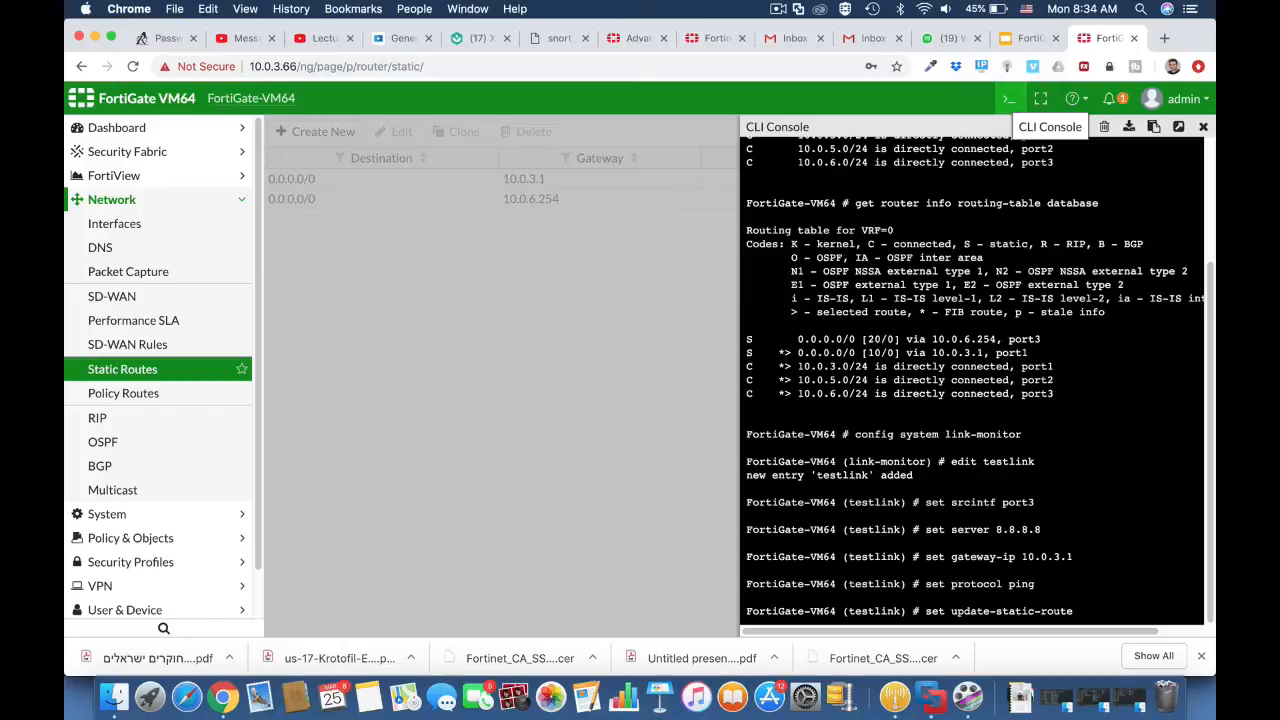
pyautogui.write('ena')
pyautogui.press('Tab')
pyautogui.press('Return')
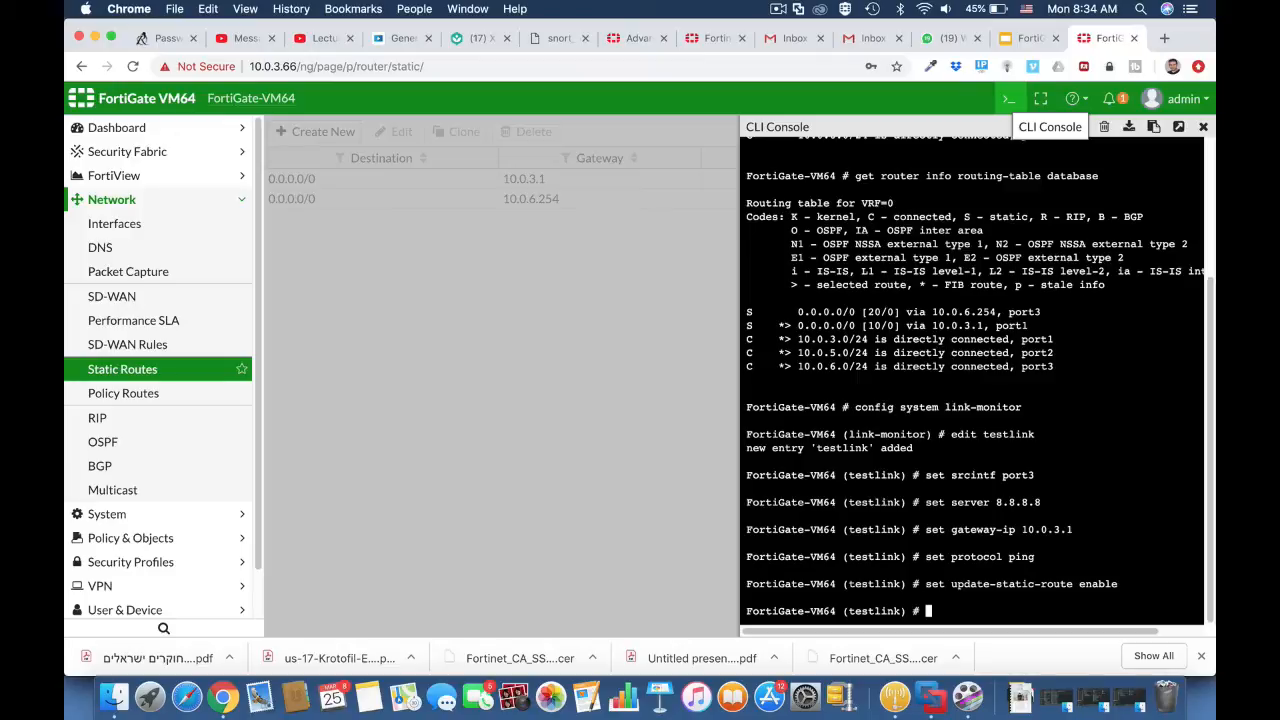
# Step: Save the testlink link monitor and leave its configuration
pyautogui.write('end')
pyautogui.press('Return')
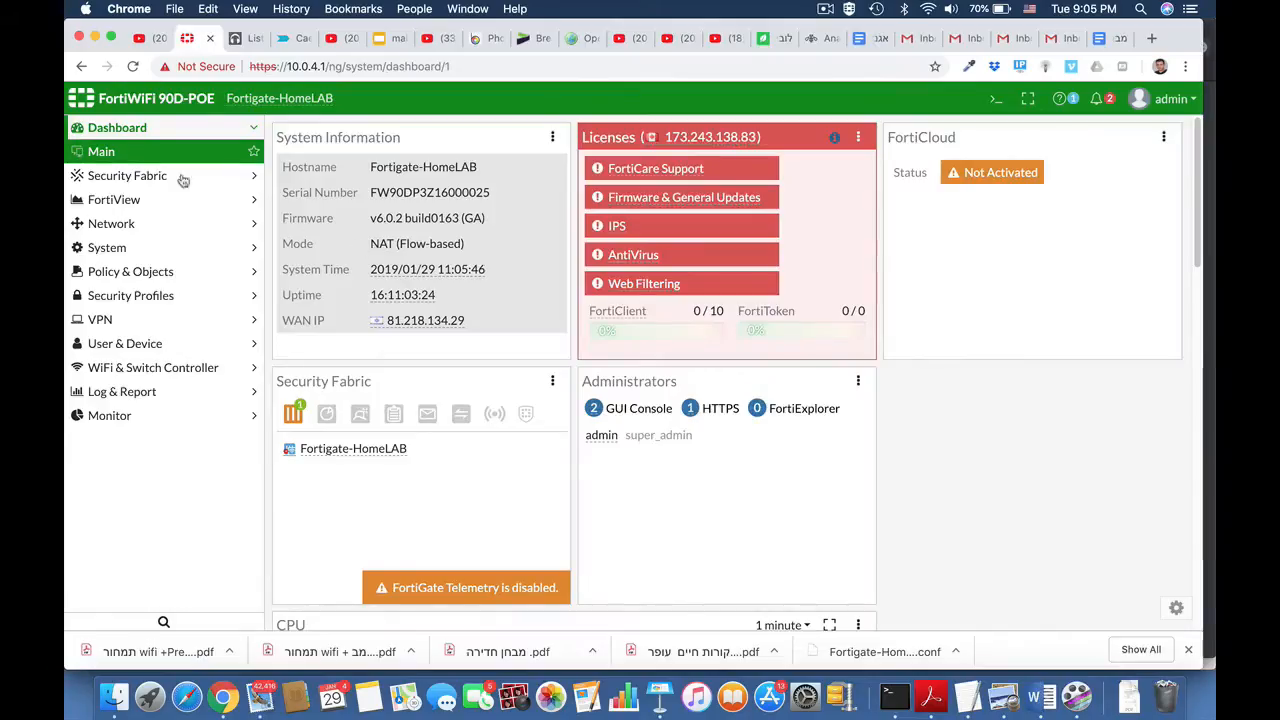
# Step: Create a new firewall user group named SSL_Group
pyautogui.click(134, 343)
pyautogui.click(133, 368)
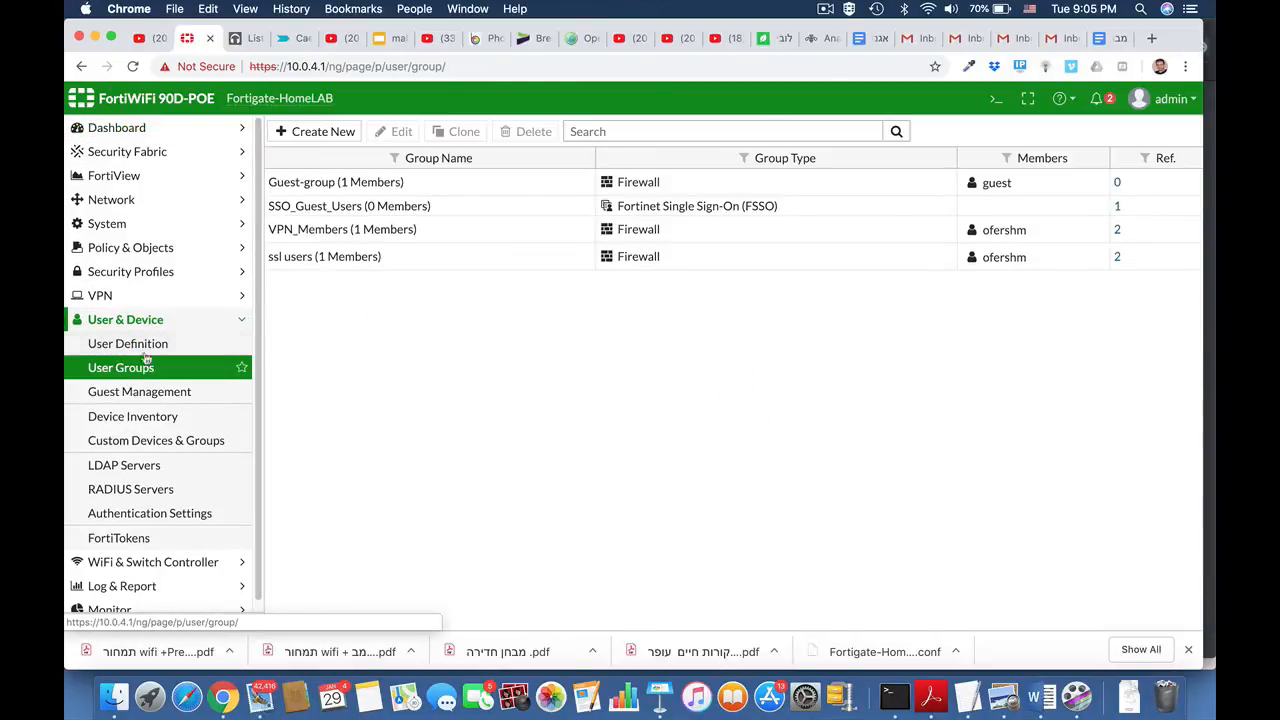
pyautogui.click(335, 131)
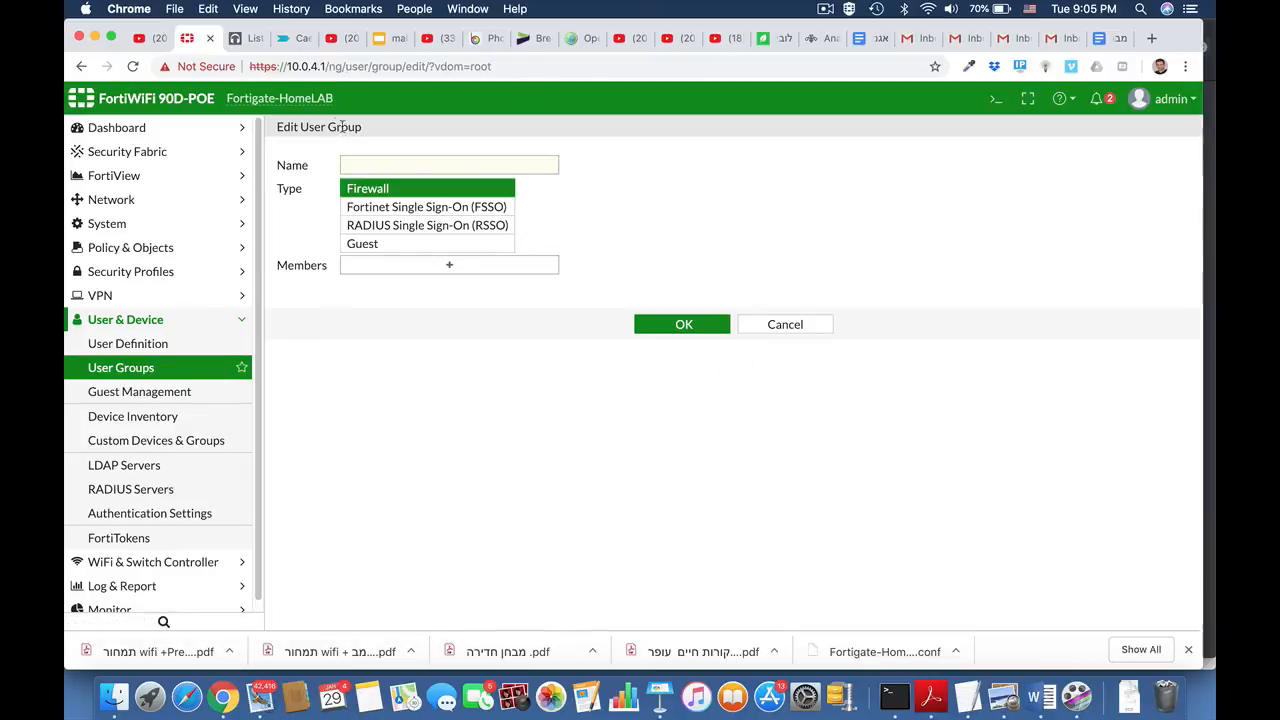
pyautogui.click(389, 166)
pyautogui.write('ss')
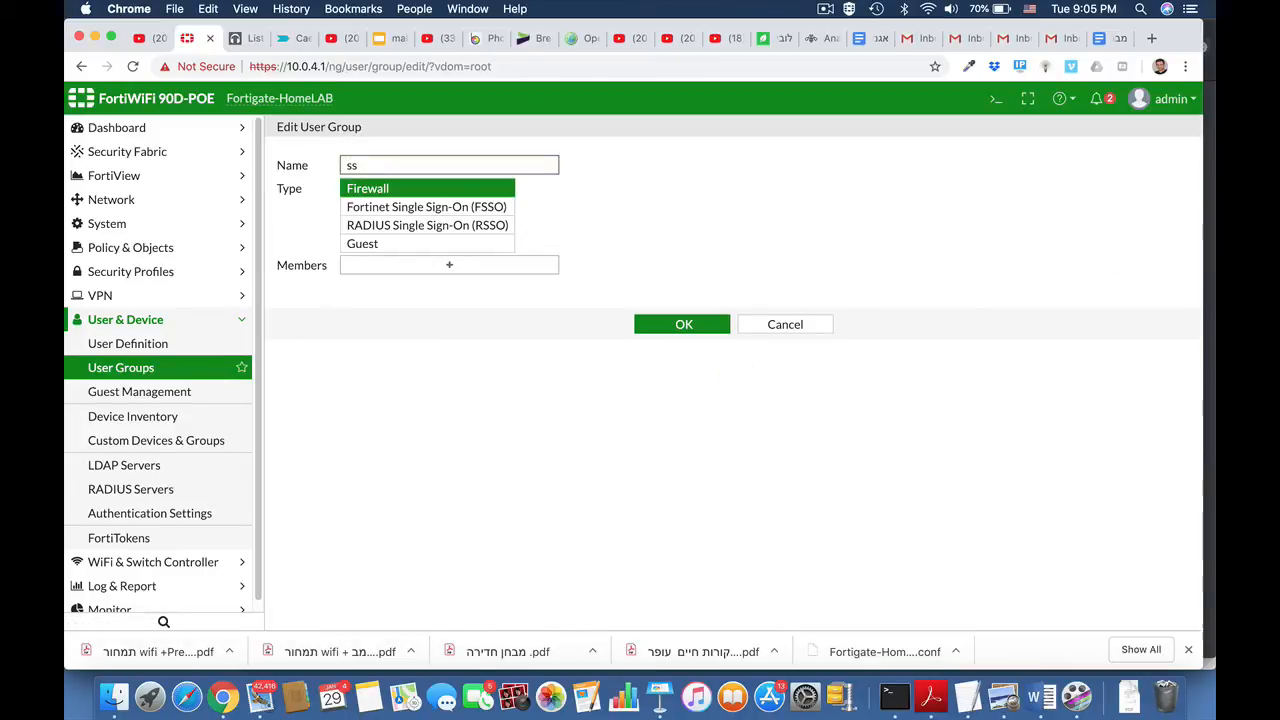
pyautogui.press('BackSpace')
pyautogui.press('BackSpace')
pyautogui.write('SSL_Group')
# Step: Add the non-guest local user as a member of SSL_Group and save the group
pyautogui.click(449, 265)
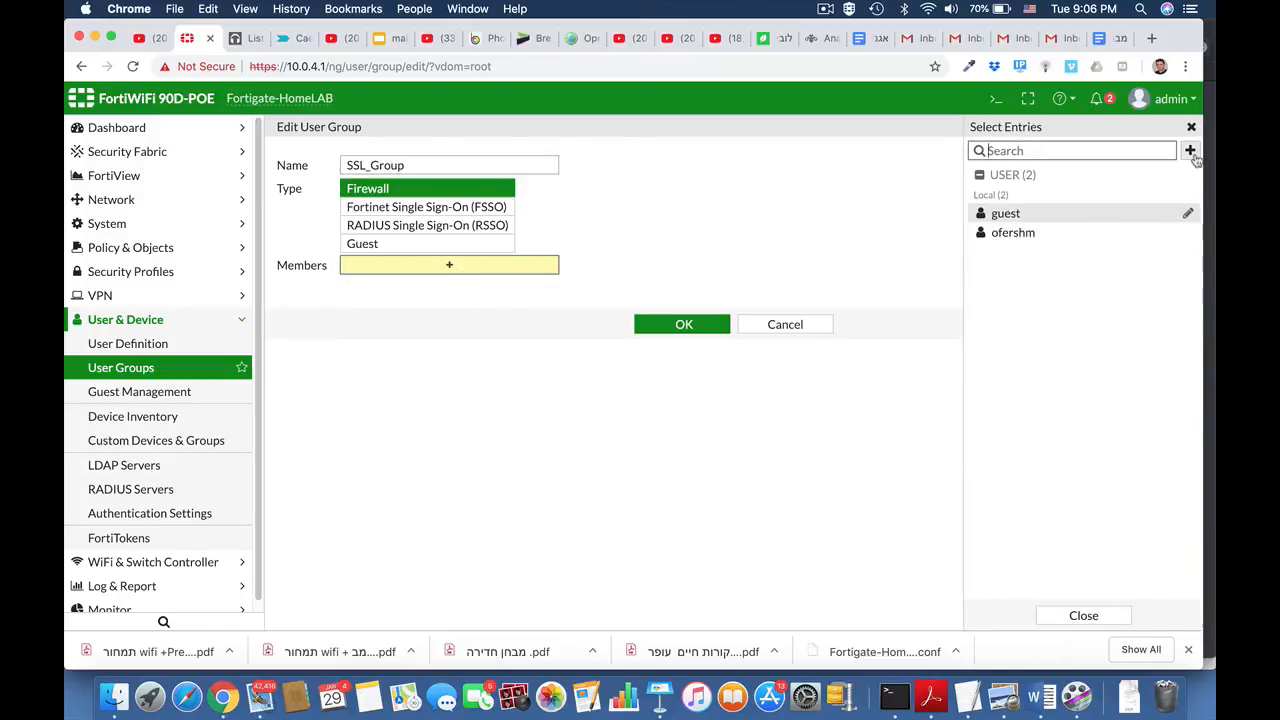
pyautogui.click(1052, 233)
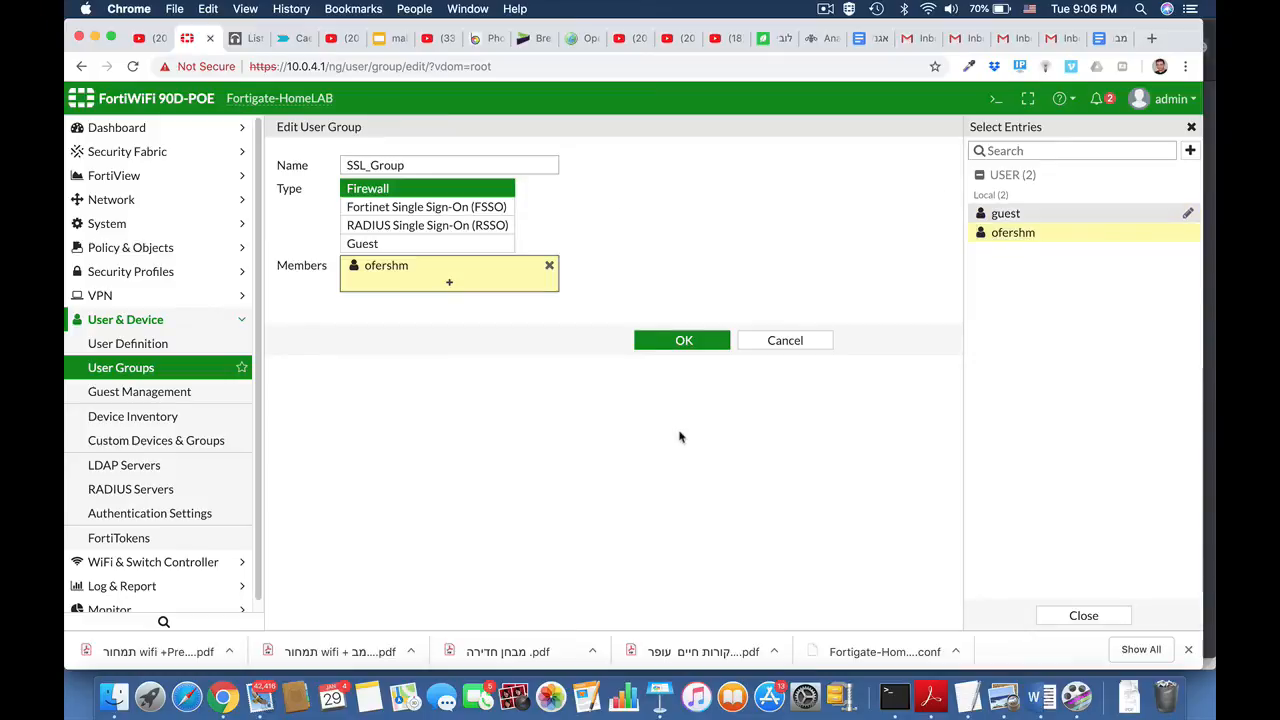
pyautogui.click(690, 341)
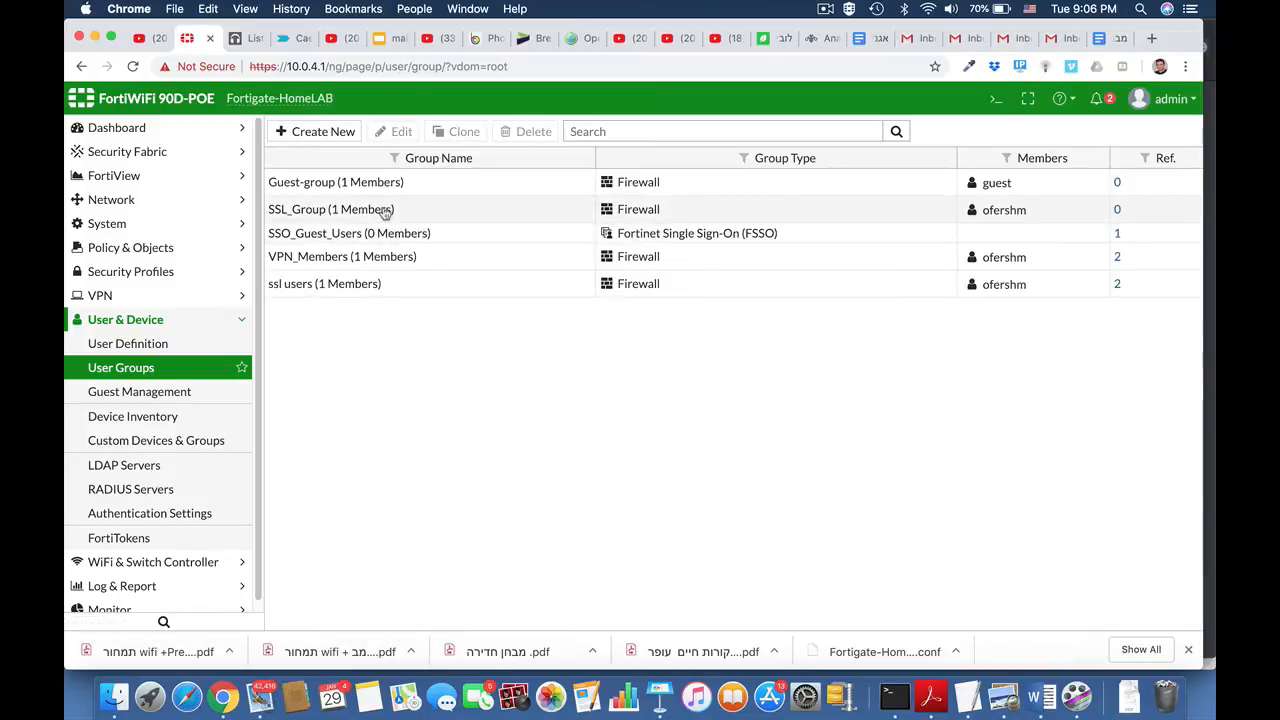
# Step: Examine the SSL-VPN settings for the listening interface, port, server certificate choices, tunnel mode addresses and portal mappings
pyautogui.click(148, 320)
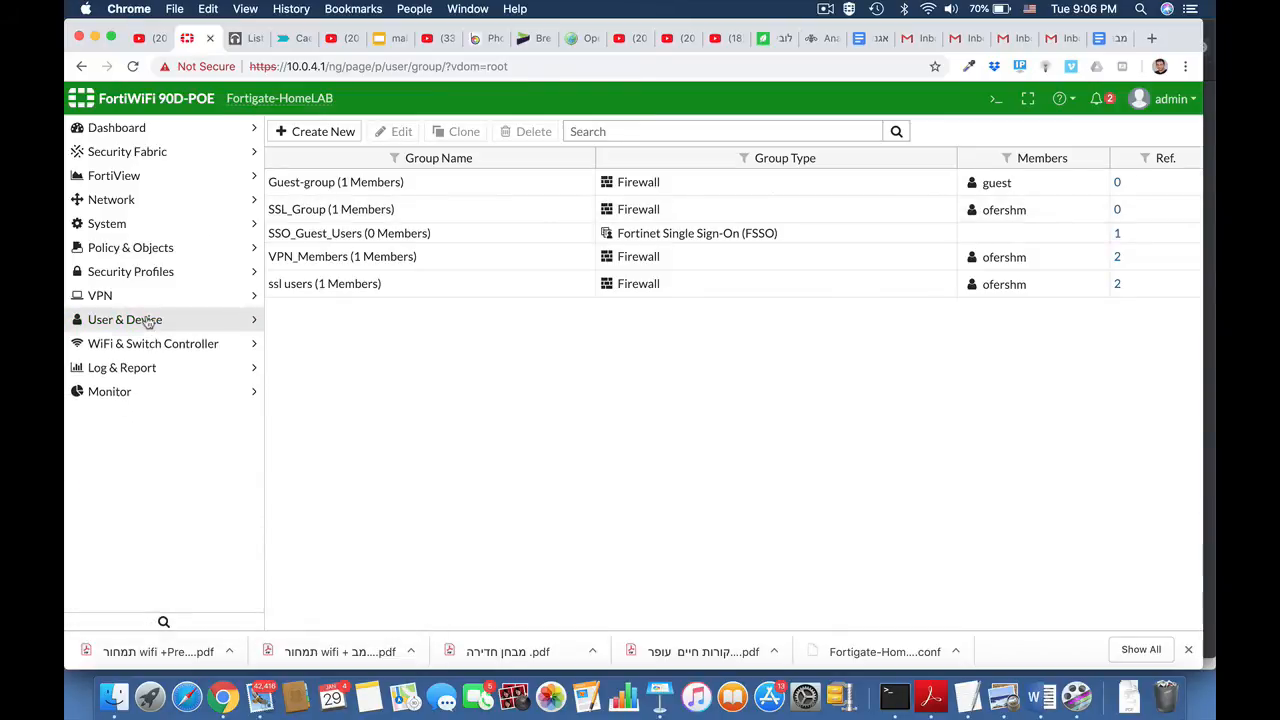
pyautogui.click(130, 297)
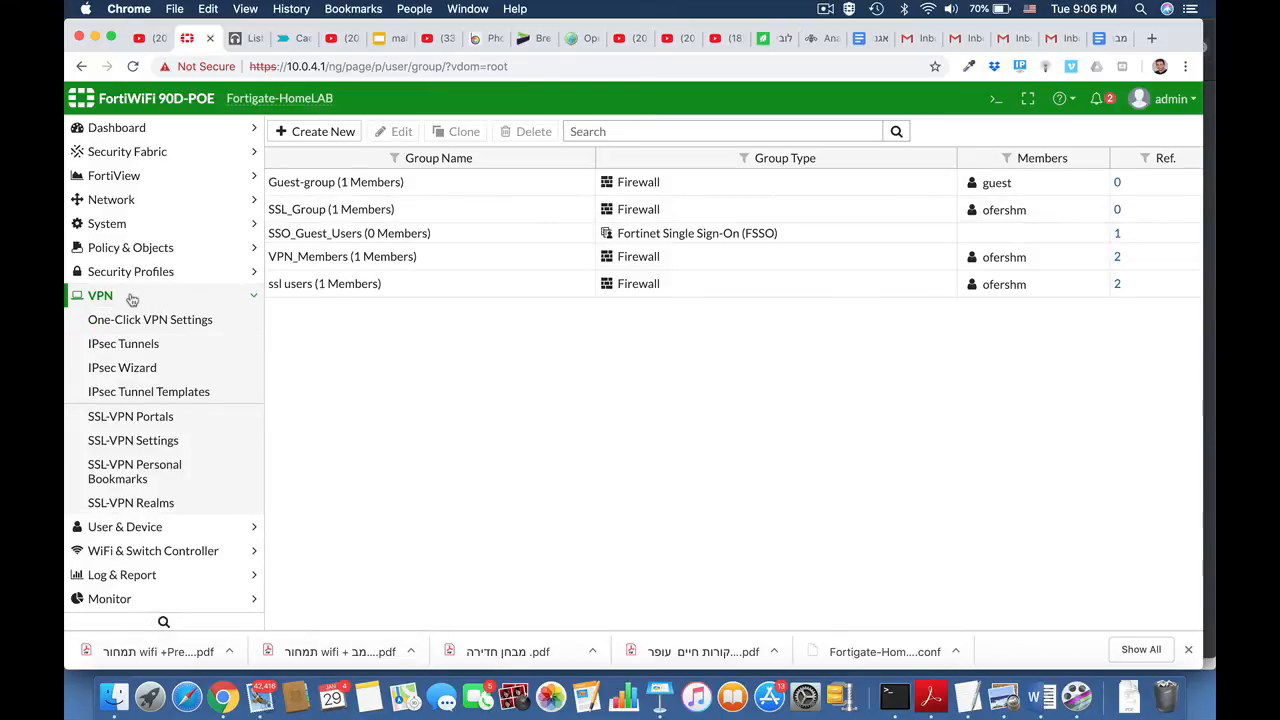
pyautogui.click(135, 450)
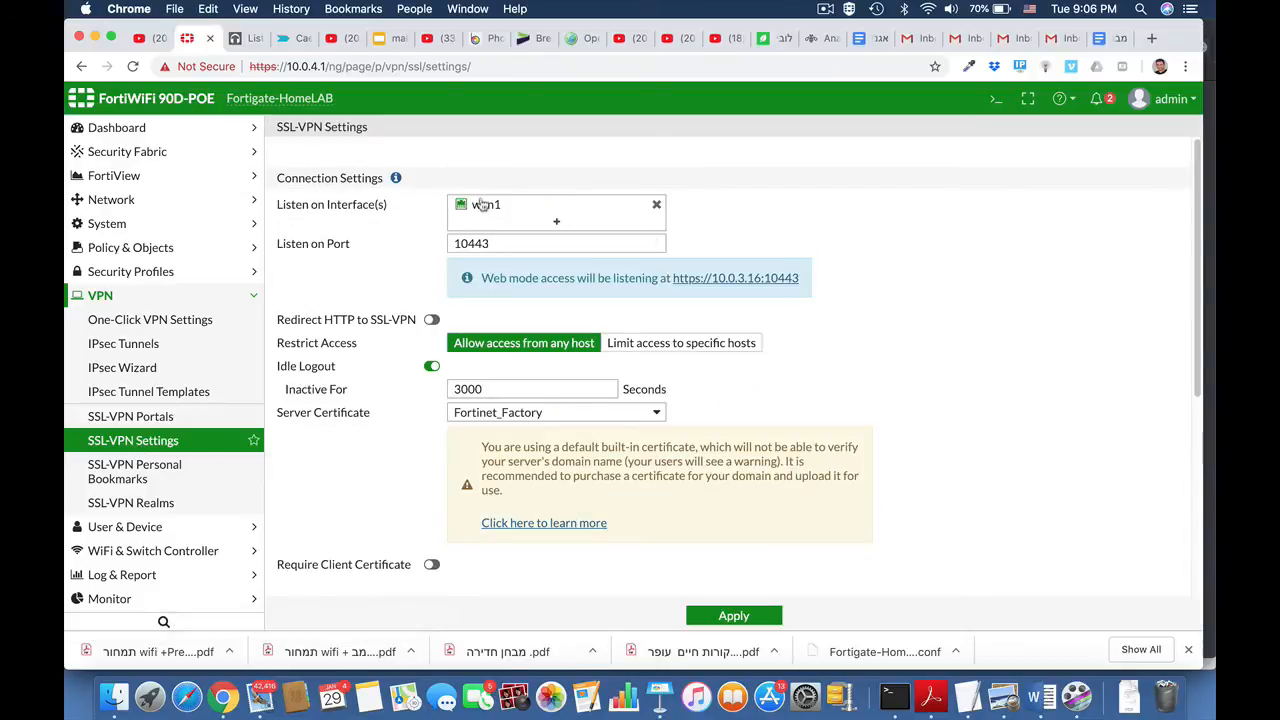
pyautogui.moveTo(483, 206)
pyautogui.scroll(-2, 838, 352)
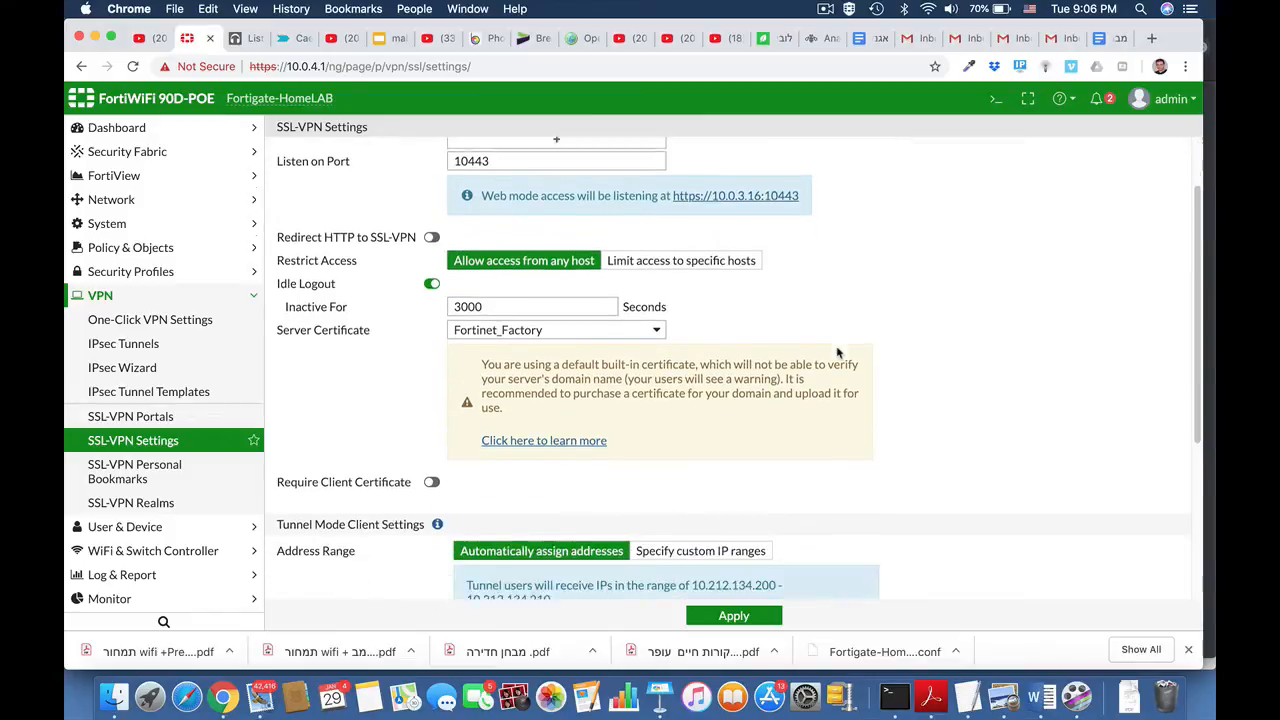
pyautogui.scroll(-2, 838, 352)
pyautogui.click(650, 252)
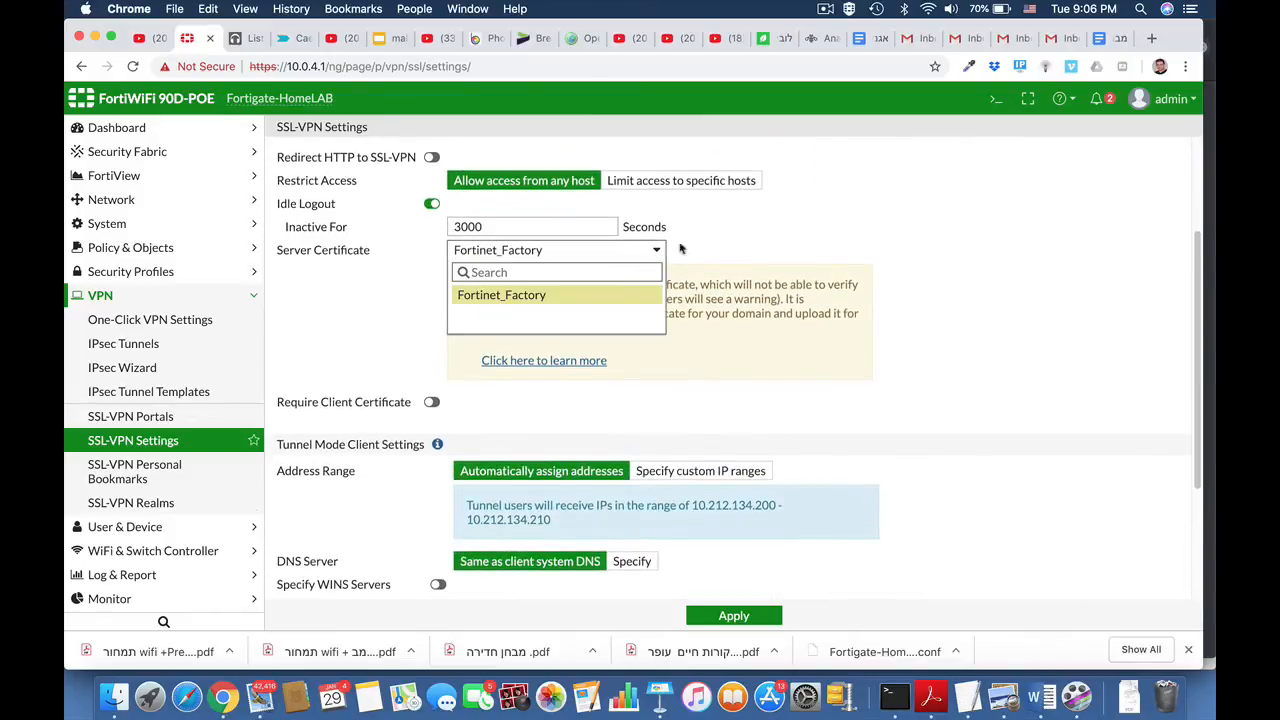
pyautogui.click(938, 270)
pyautogui.scroll(-4, 924, 436)
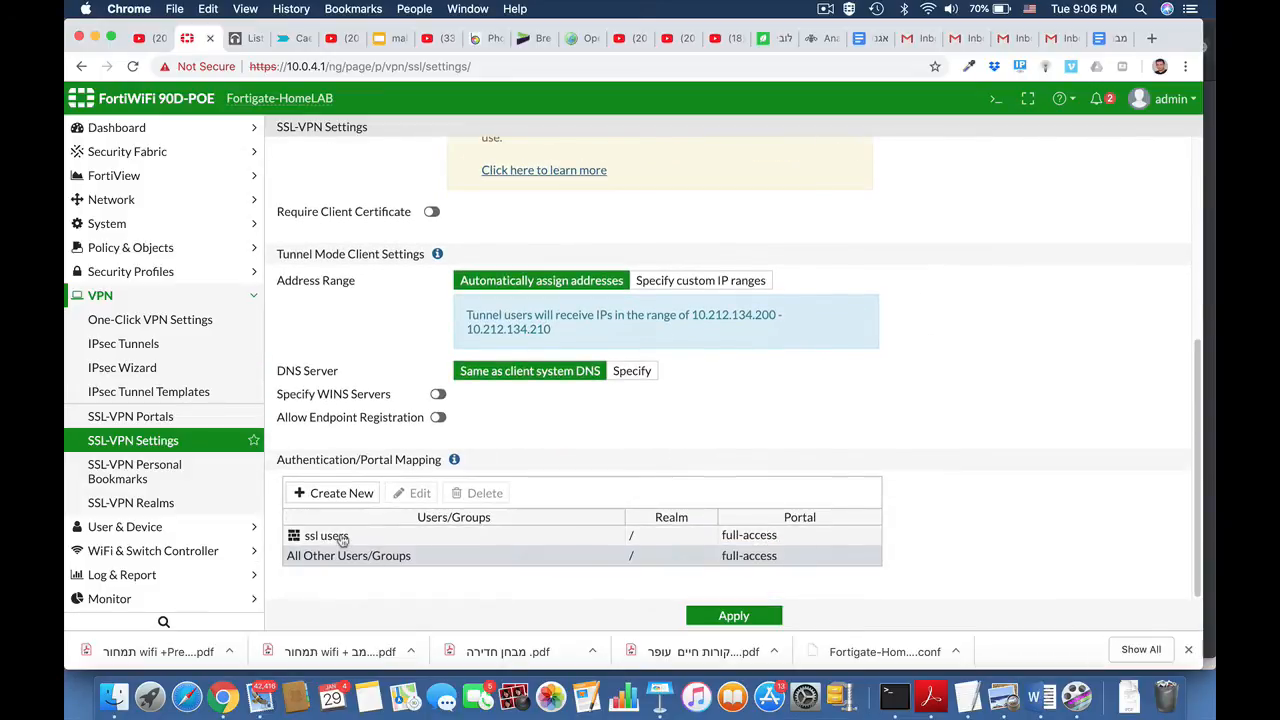
# Step: Add an authentication/portal mapping that assigns SSL_Group to the web-access portal in the default realm
pyautogui.click(355, 492)
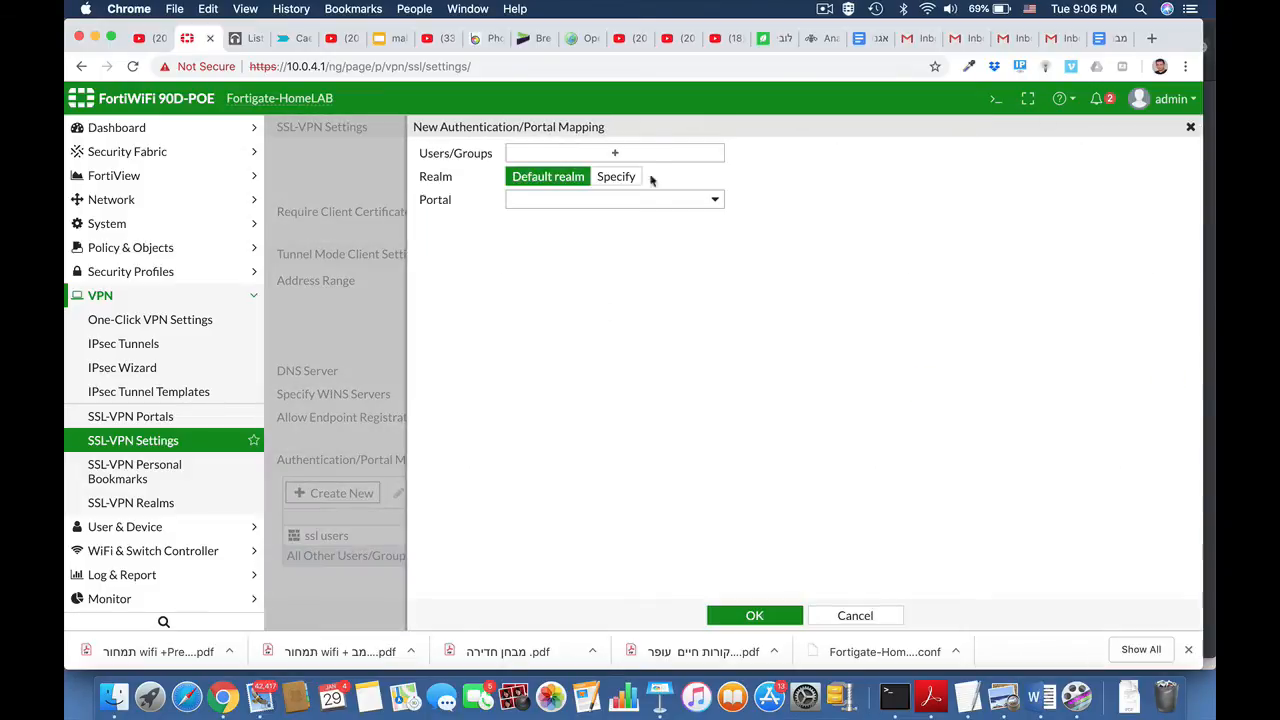
pyautogui.click(636, 152)
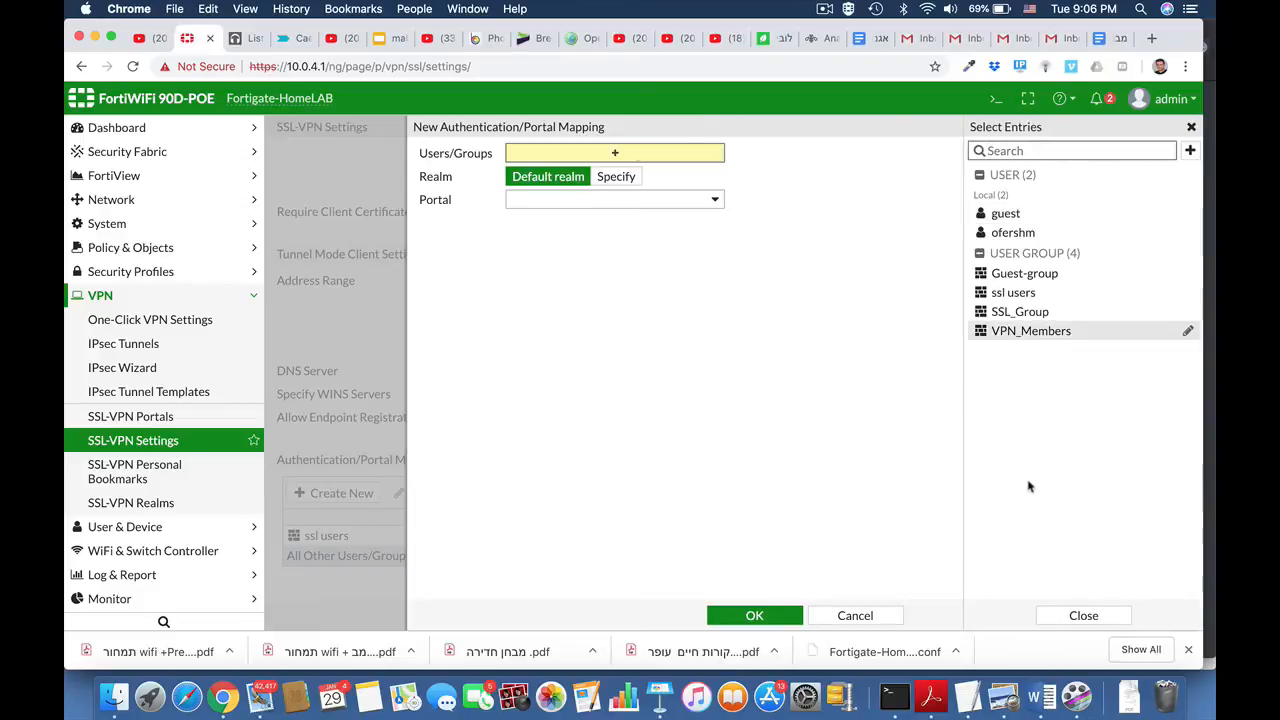
pyautogui.click(1028, 313)
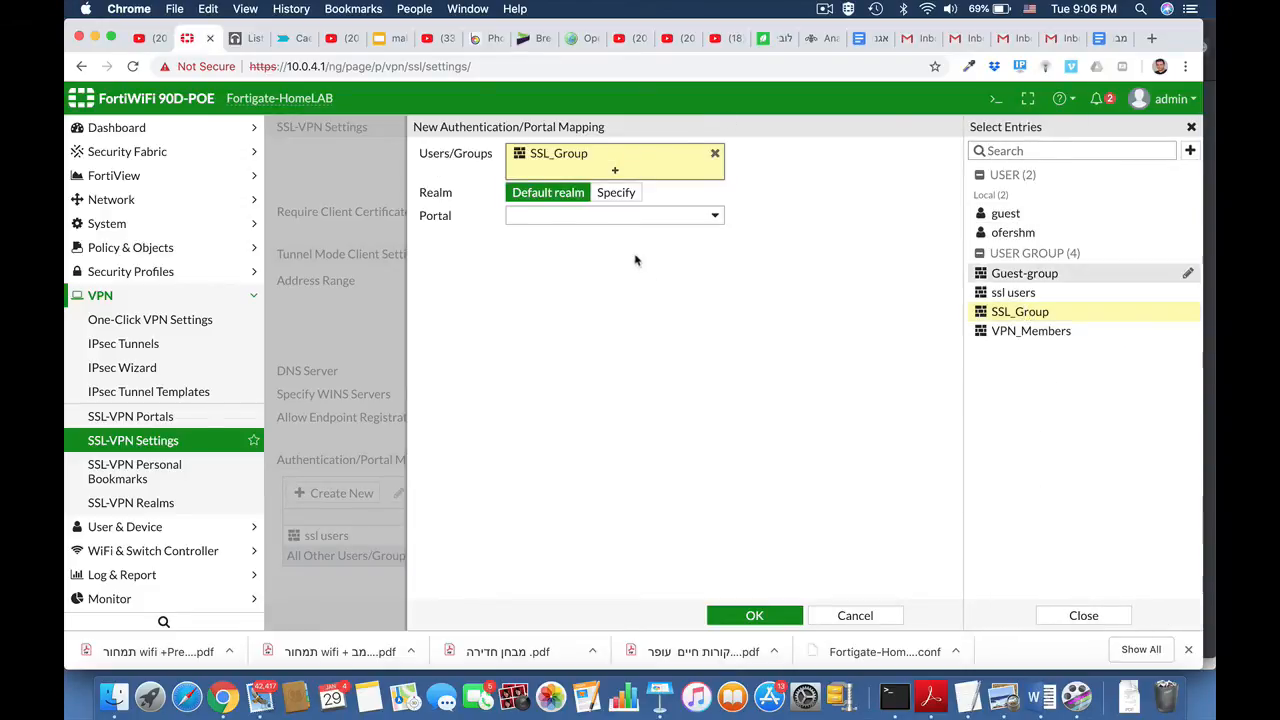
pyautogui.click(658, 214)
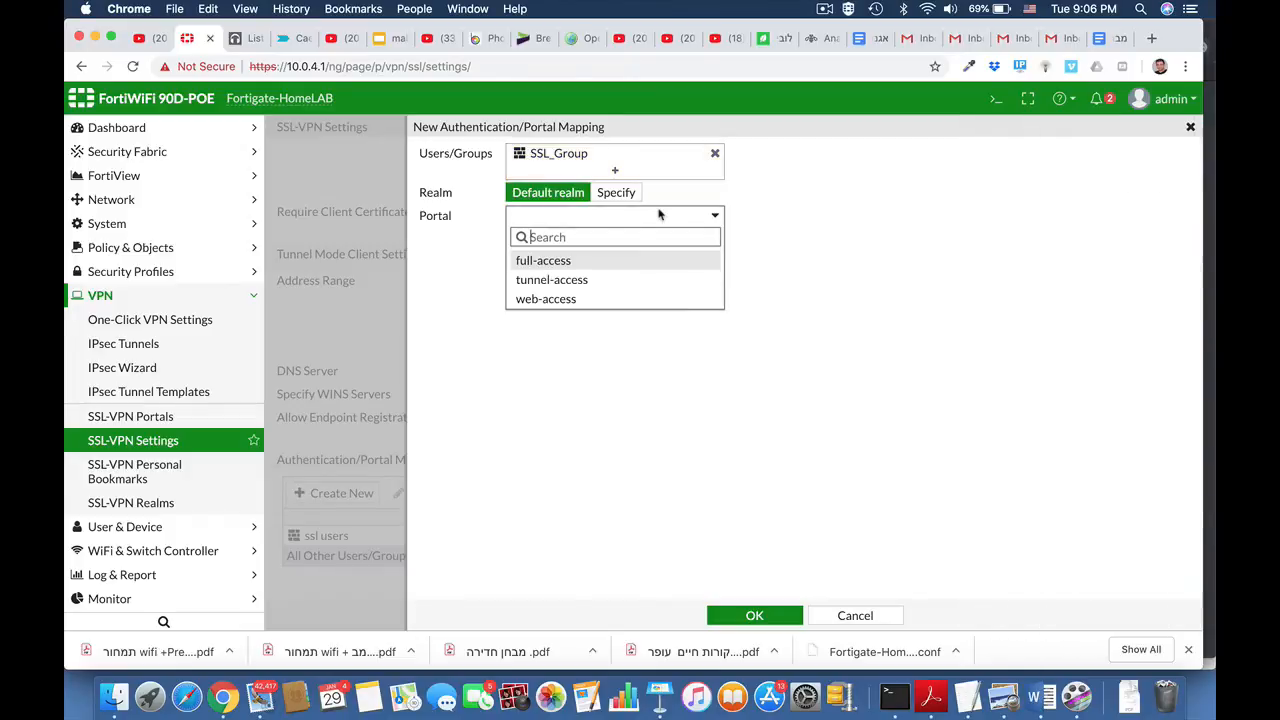
pyautogui.click(572, 300)
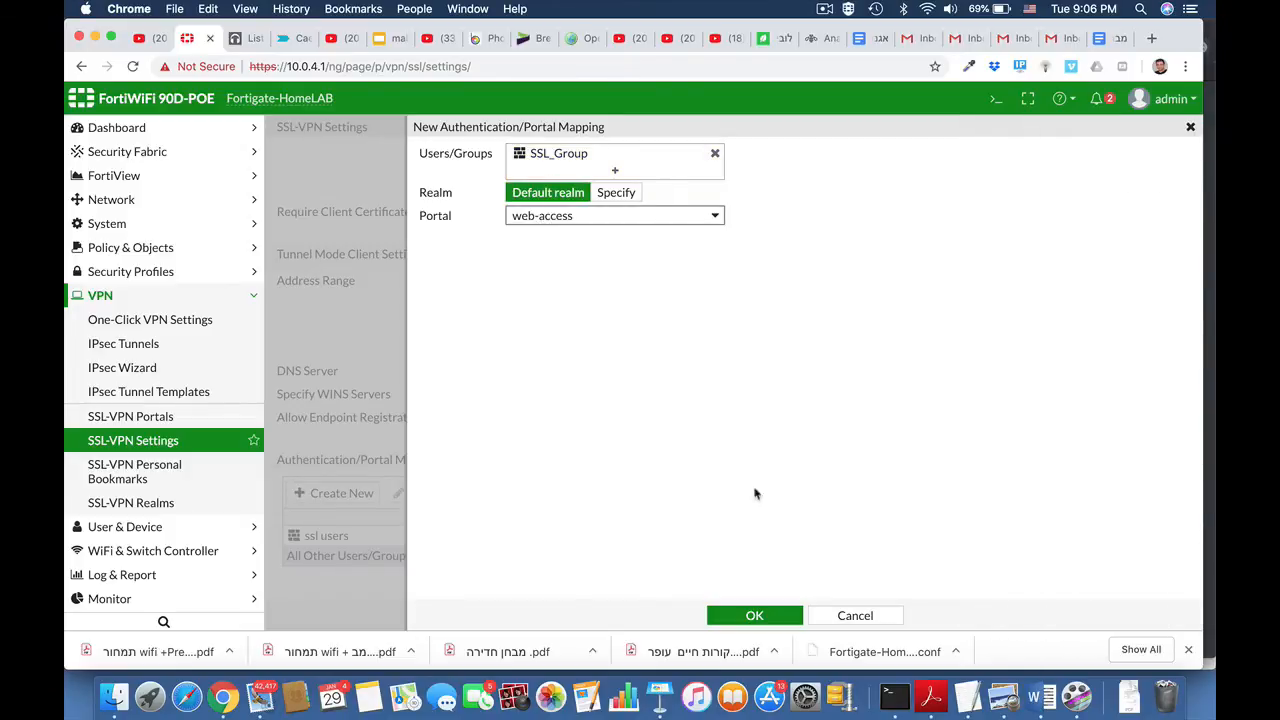
pyautogui.click(760, 615)
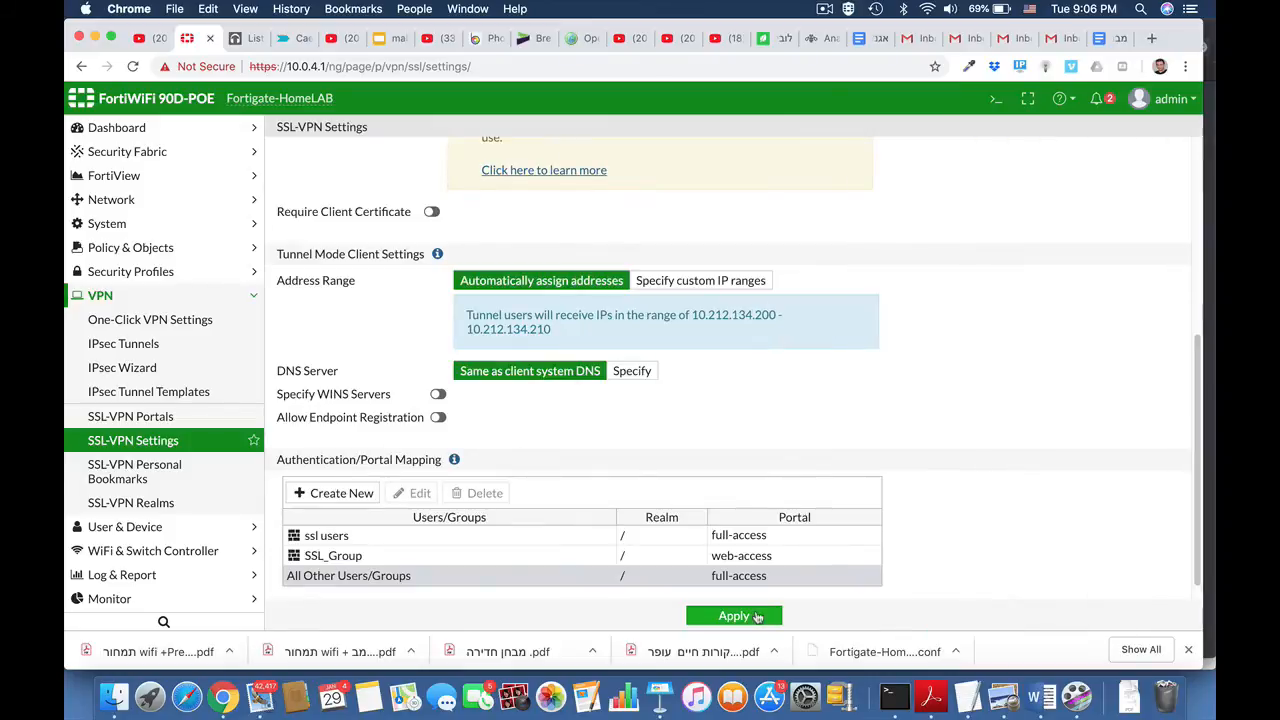
pyautogui.scroll(-1, 922, 525)
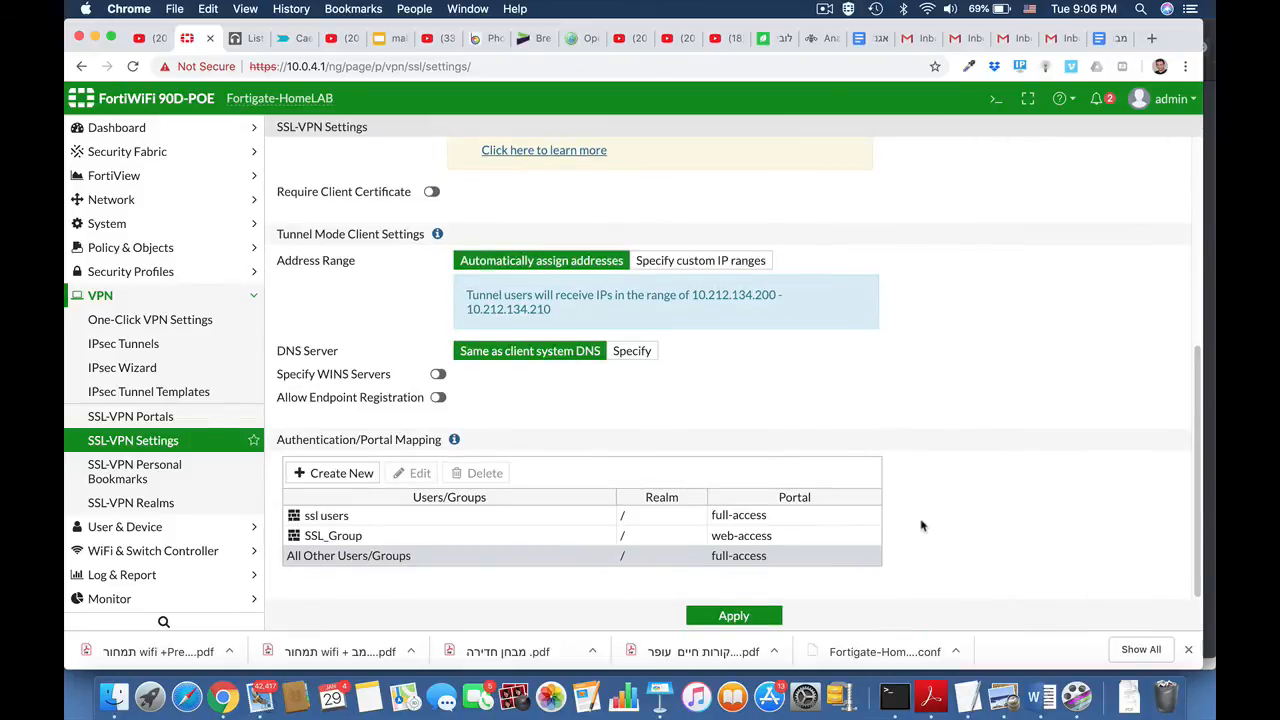
# Step: Open the web-access SSL-VPN portal for editing
pyautogui.click(141, 422)
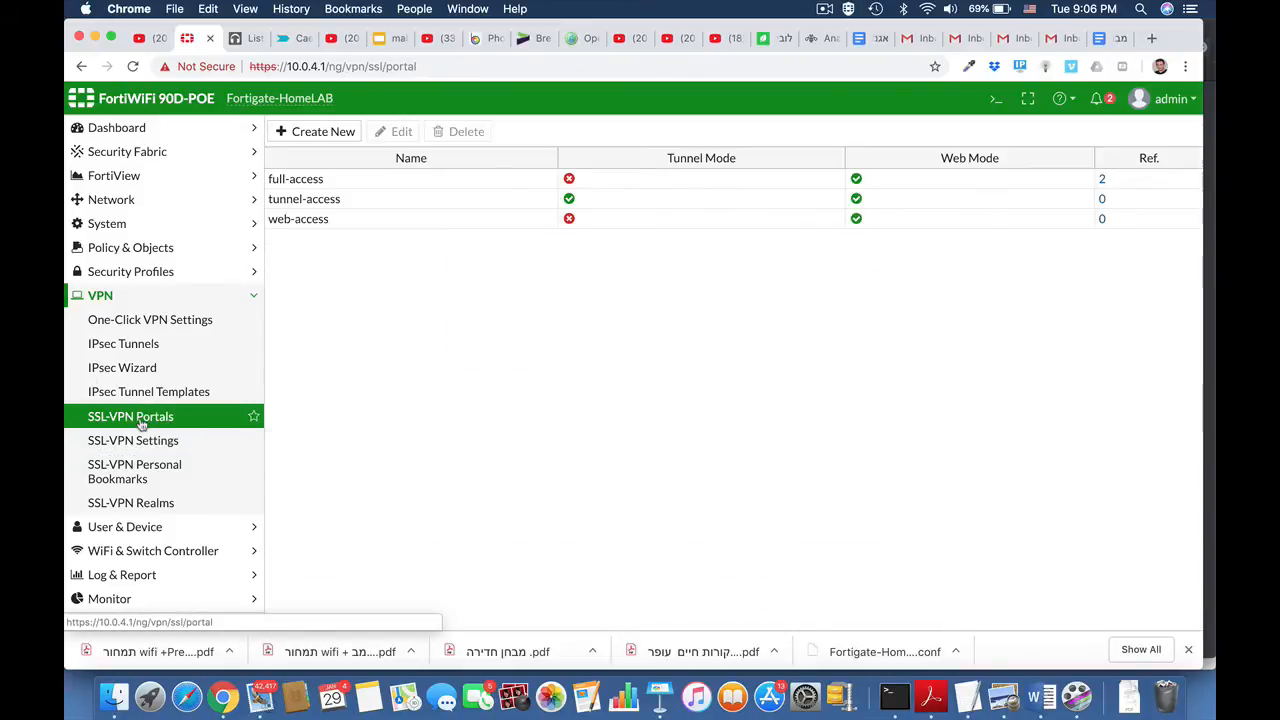
pyautogui.click(280, 219)
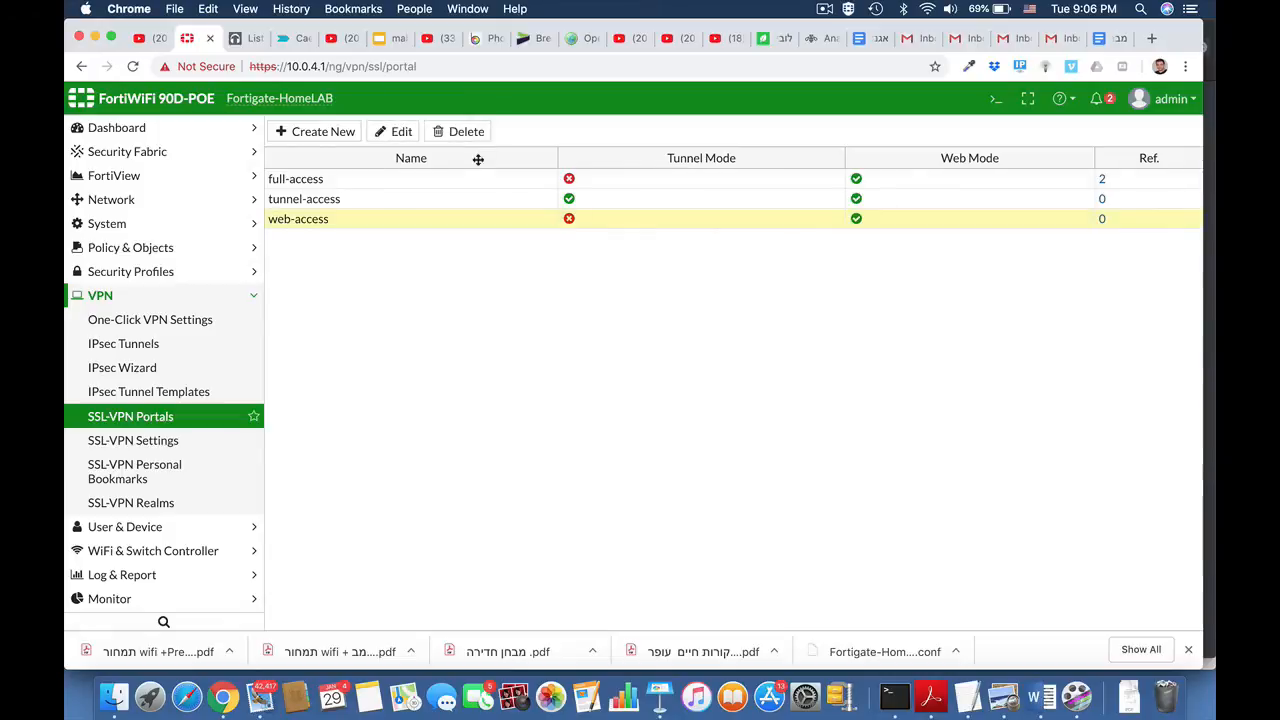
pyautogui.click(404, 132)
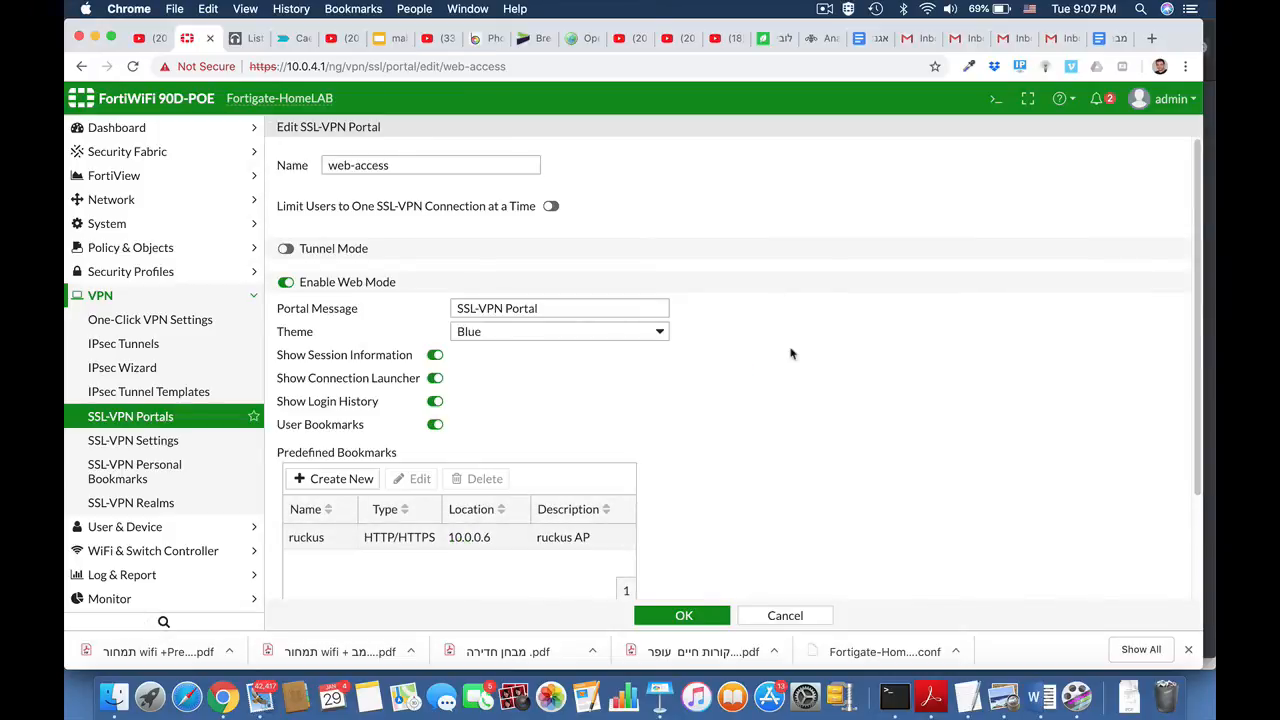
pyautogui.scroll(-5, 790, 353)
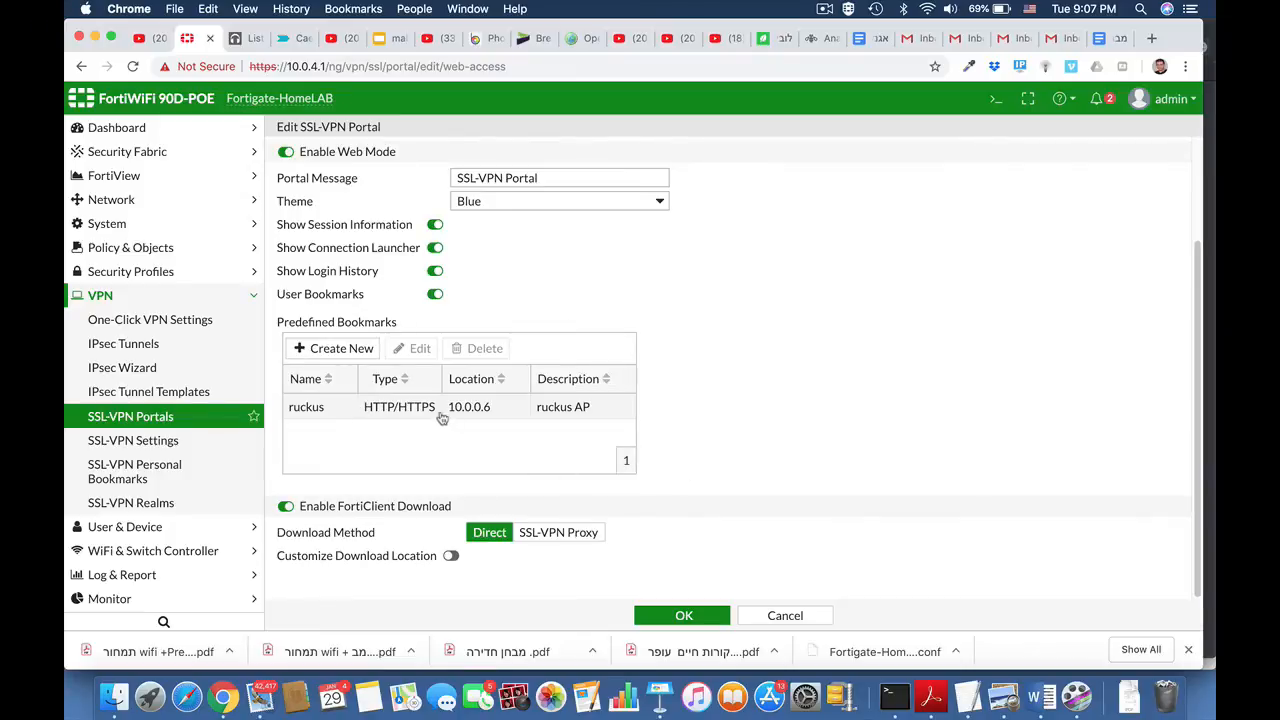
# Step: Examine the types available for a new predefined bookmark in the web-access portal without creating one
pyautogui.click(368, 350)
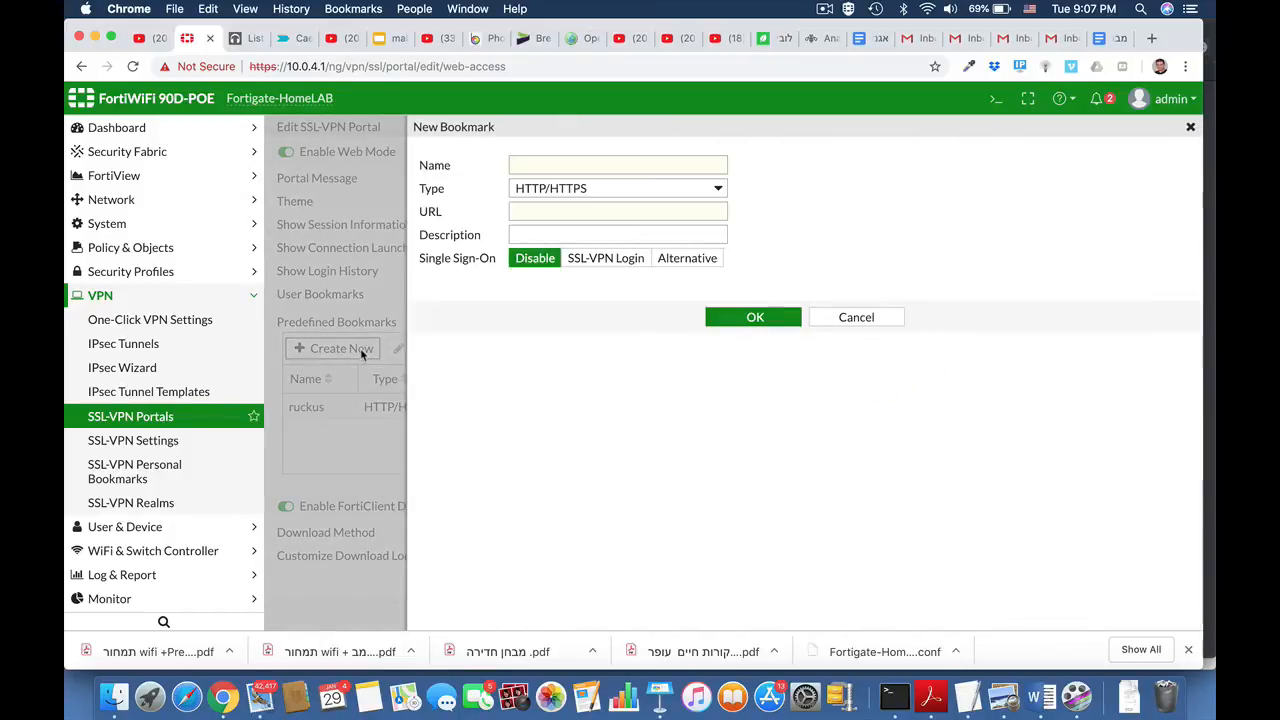
pyautogui.click(616, 185)
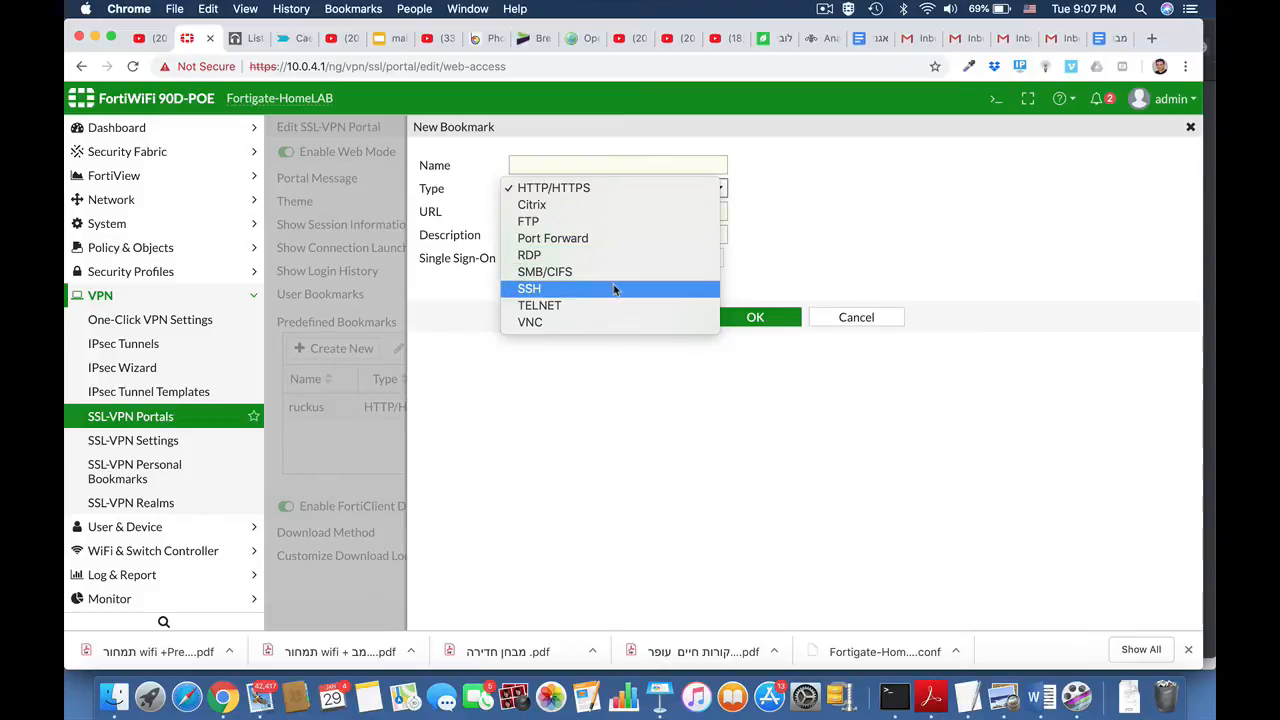
pyautogui.click(796, 222)
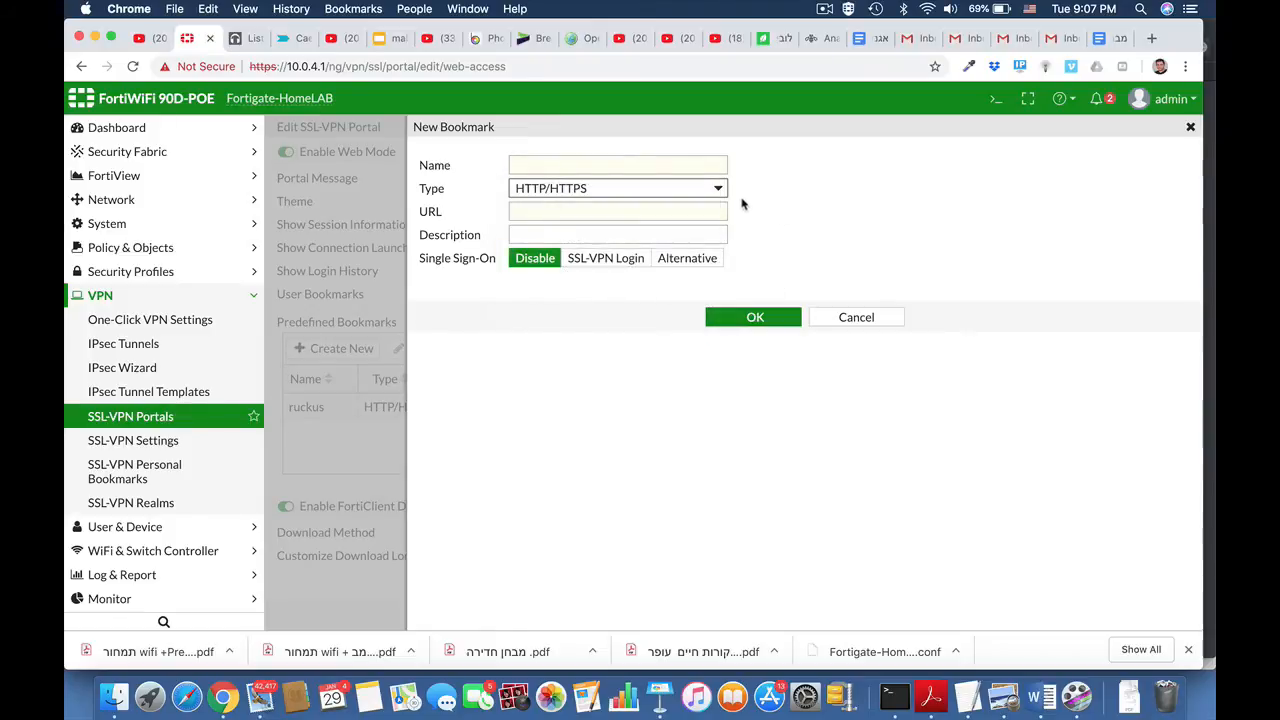
pyautogui.click(843, 314)
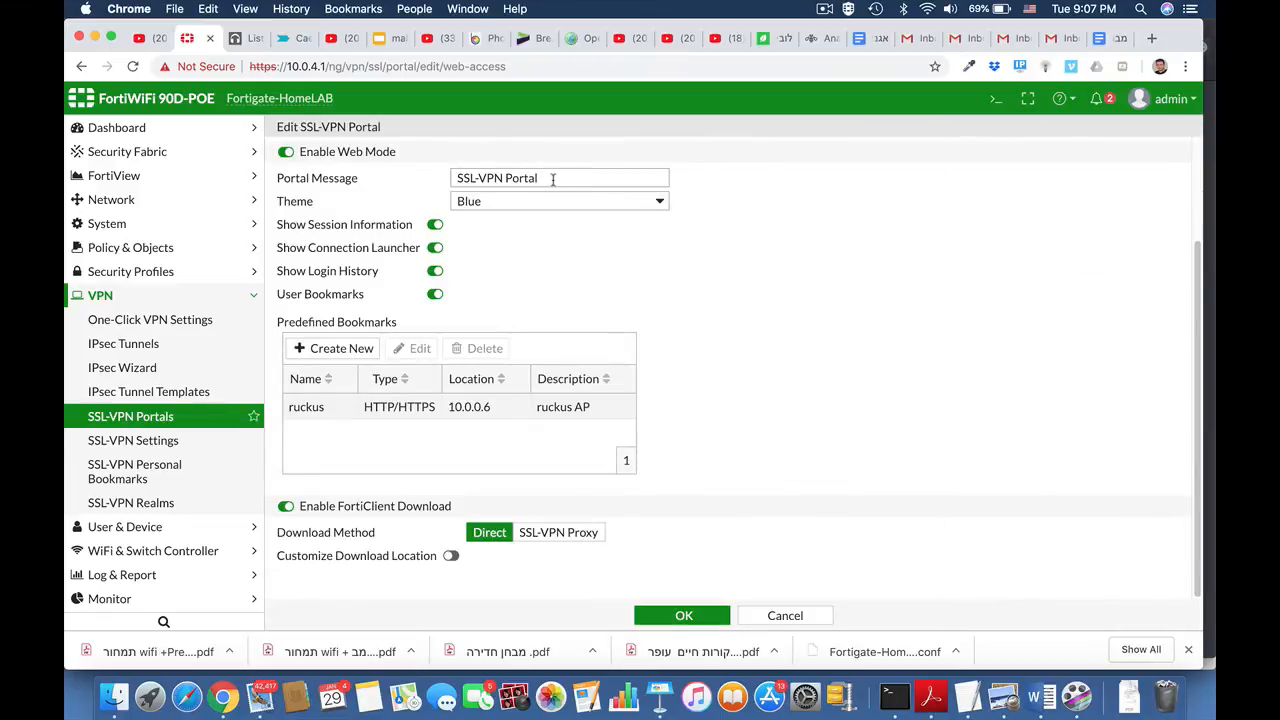
# Step: Set the web-access portal's message to Marketing Portal and its theme to Red, and save the portal
pyautogui.moveTo(554, 180); pyautogui.dragTo(435, 187)
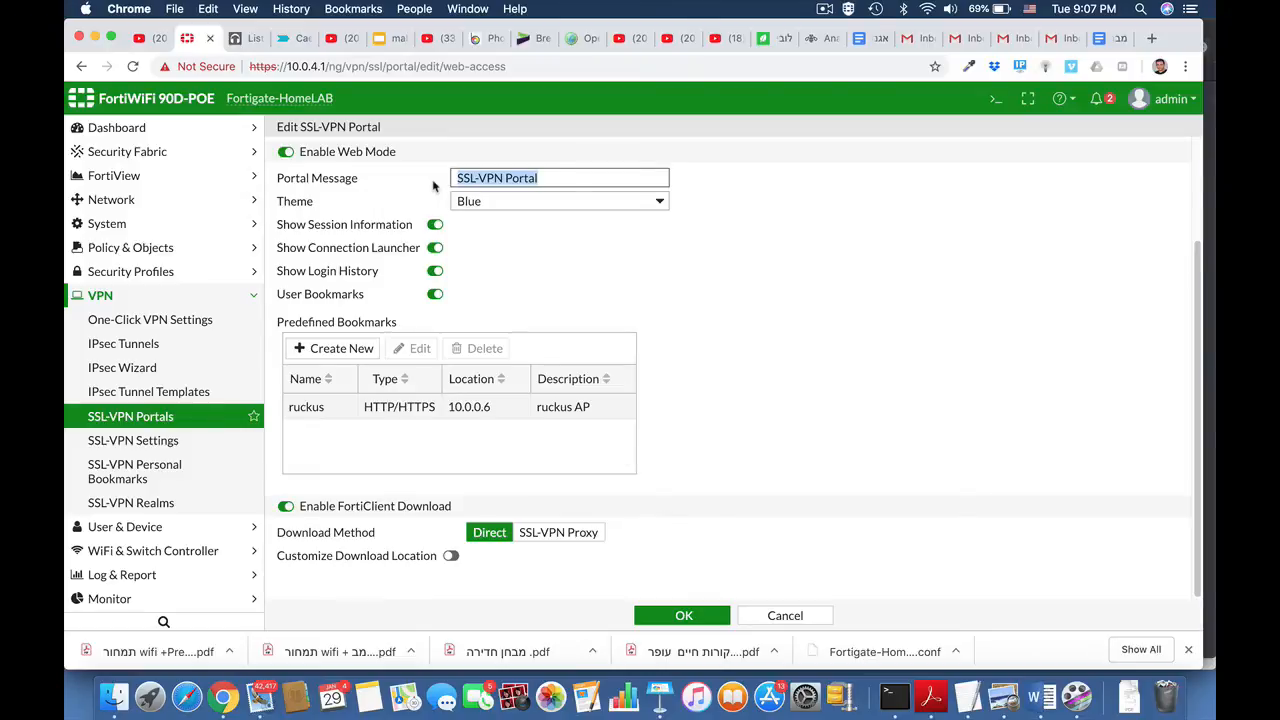
pyautogui.write('Mark')
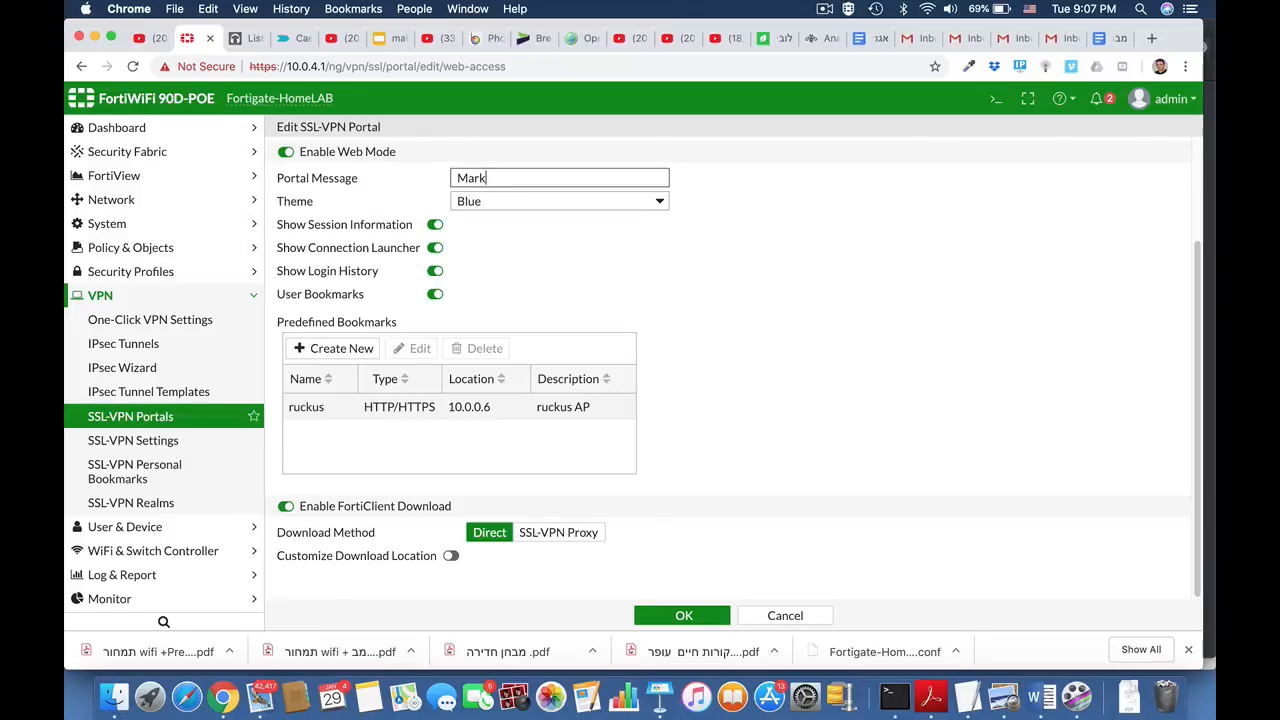
pyautogui.write('eting Portal')
pyautogui.click(512, 203)
pyautogui.click(512, 219)
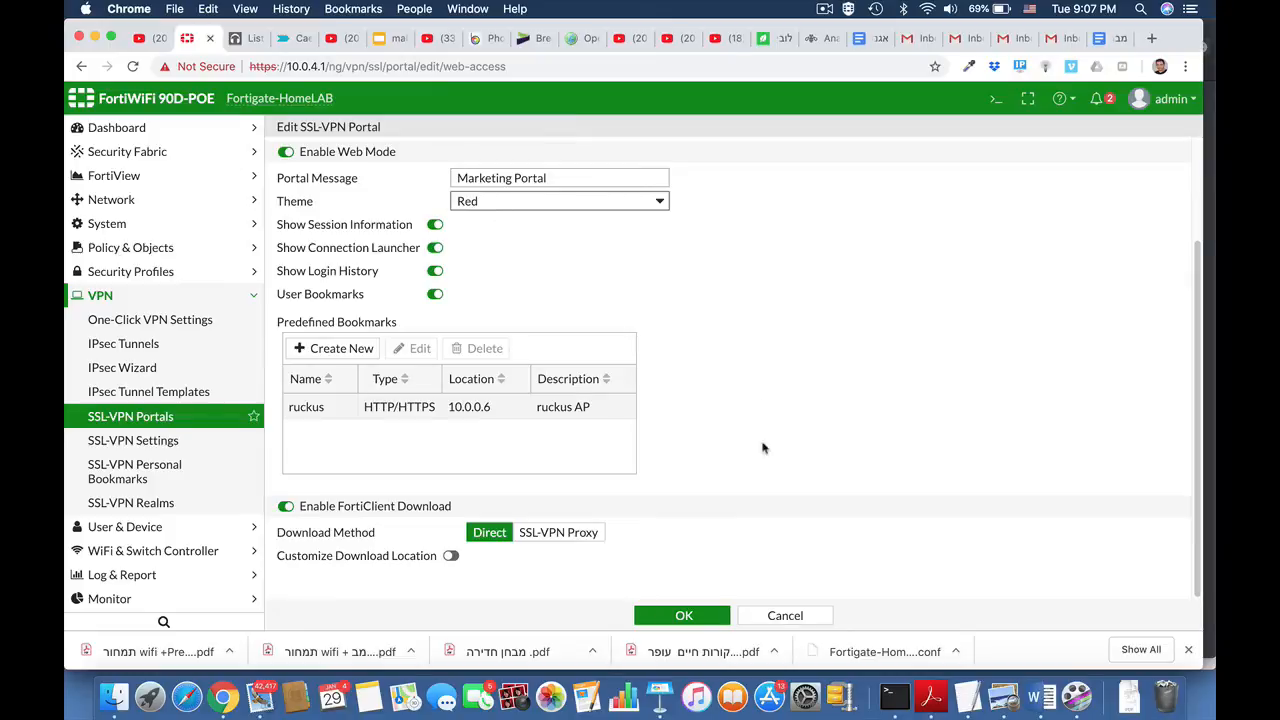
pyautogui.click(684, 616)
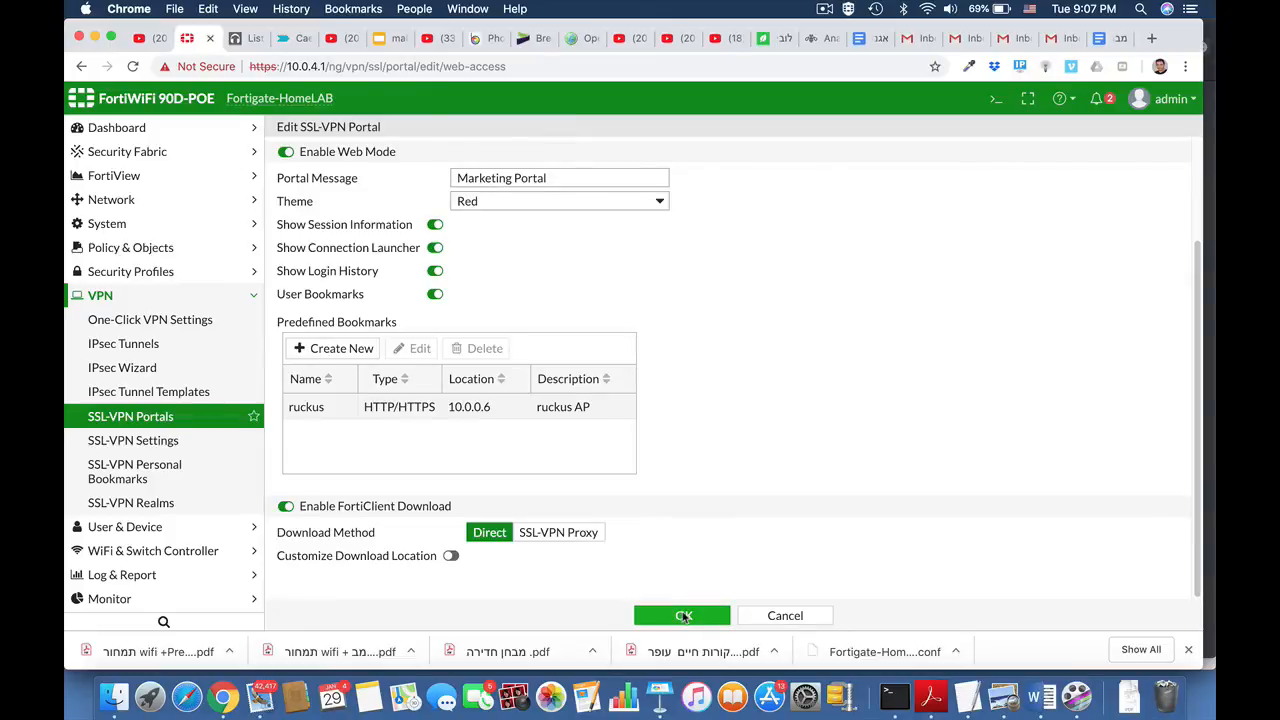
pyautogui.click(684, 616)
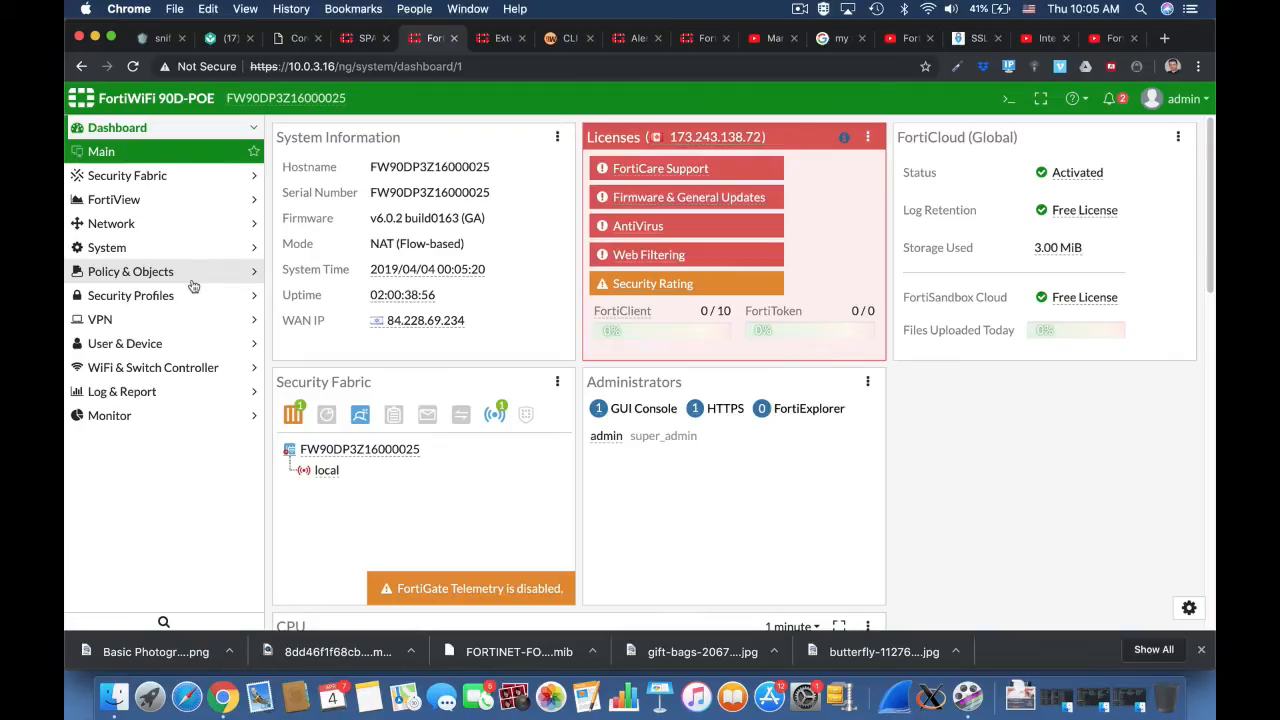
# Step: Start a new Firewall-type user group named ssl users
pyautogui.click(166, 343)
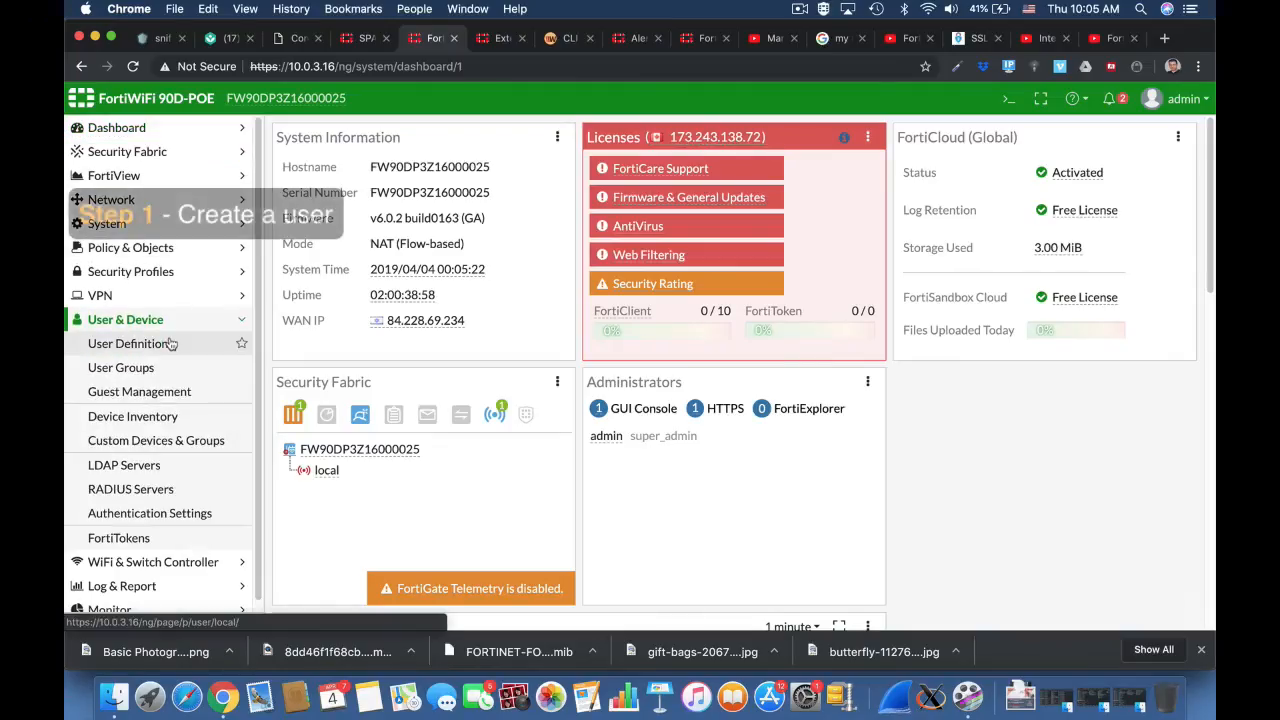
pyautogui.click(161, 368)
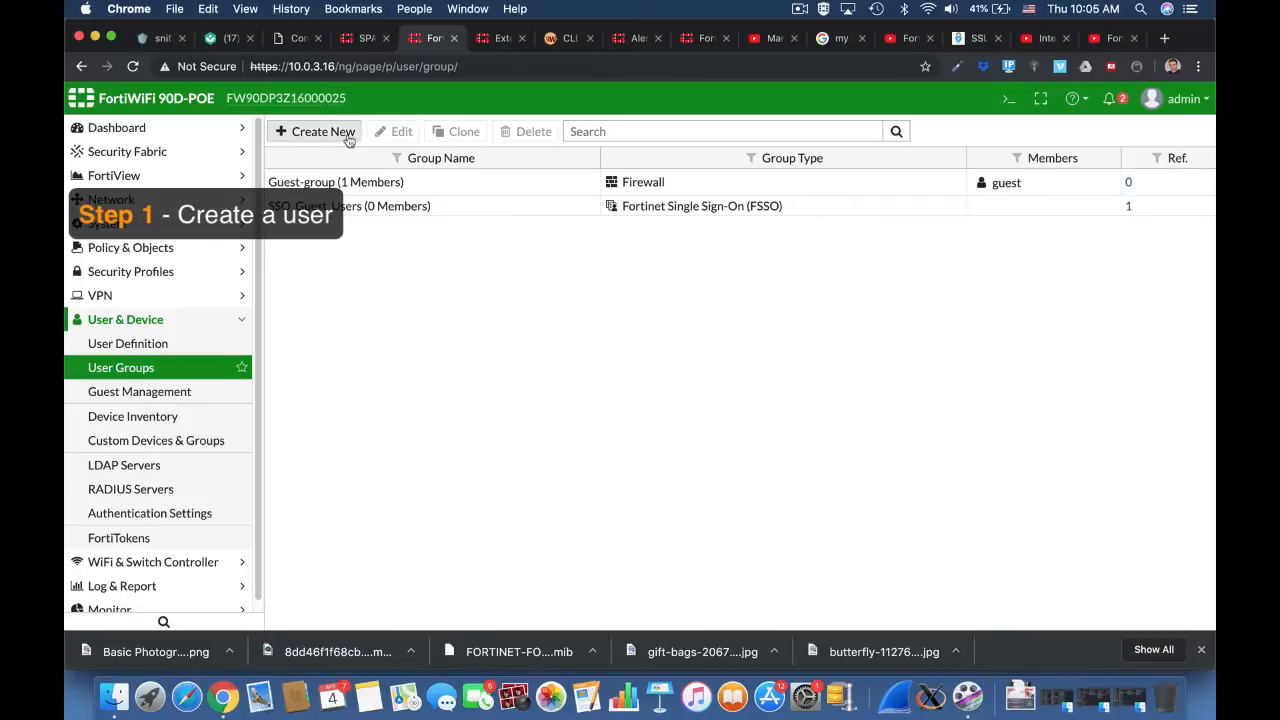
pyautogui.click(345, 133)
pyautogui.click(393, 165)
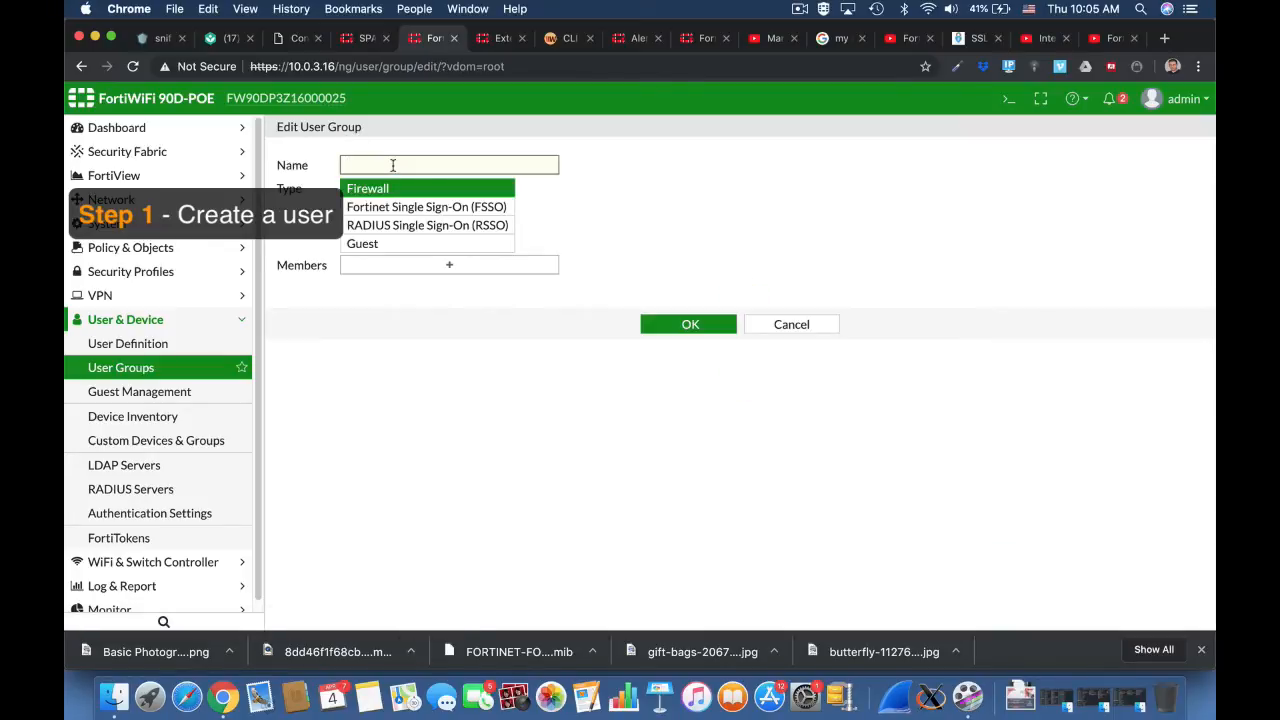
pyautogui.write('ssl users')
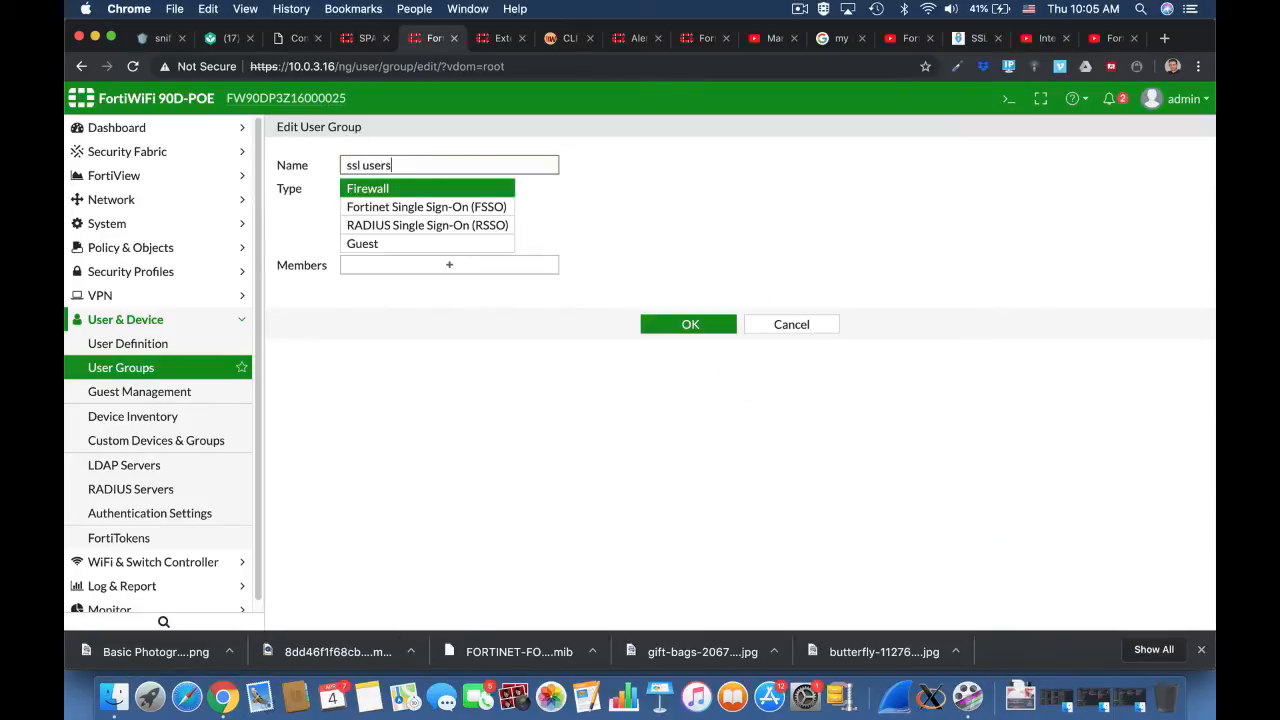
# Step: Create a new enabled local user from the group's member selection, entering the username and account password and leaving the contact and extra info at their defaults
pyautogui.click(476, 272)
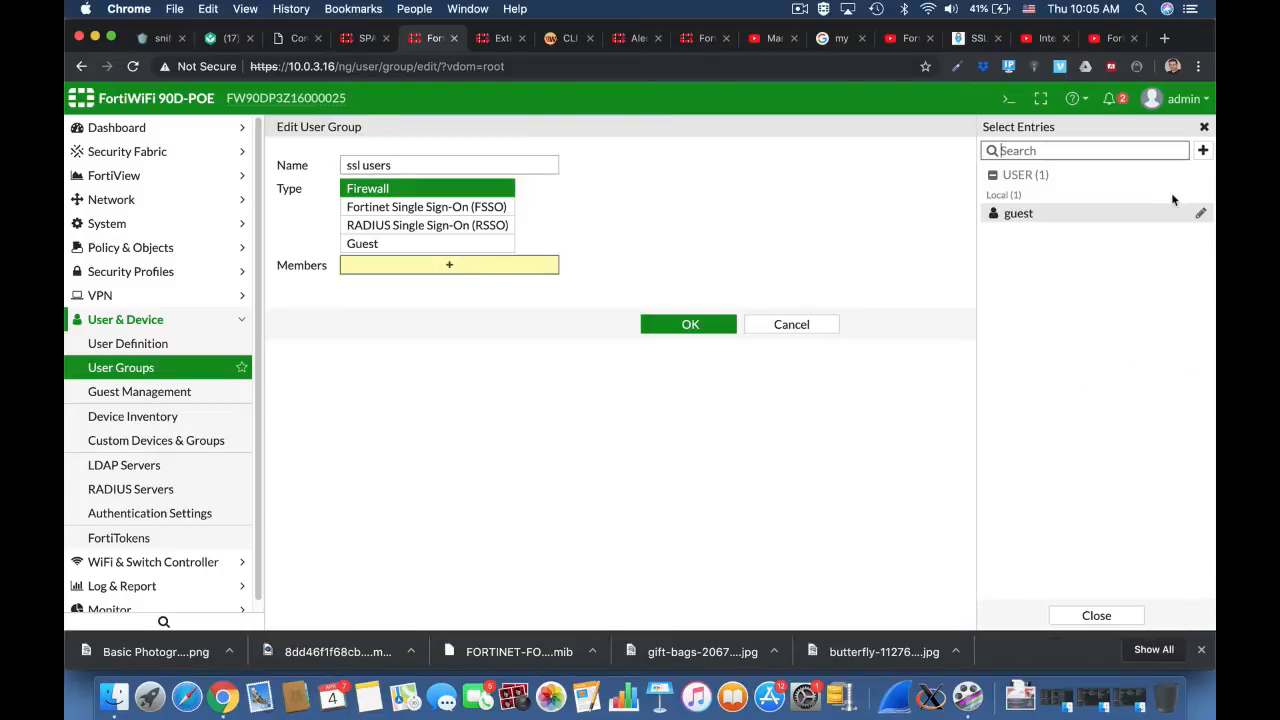
pyautogui.click(1204, 151)
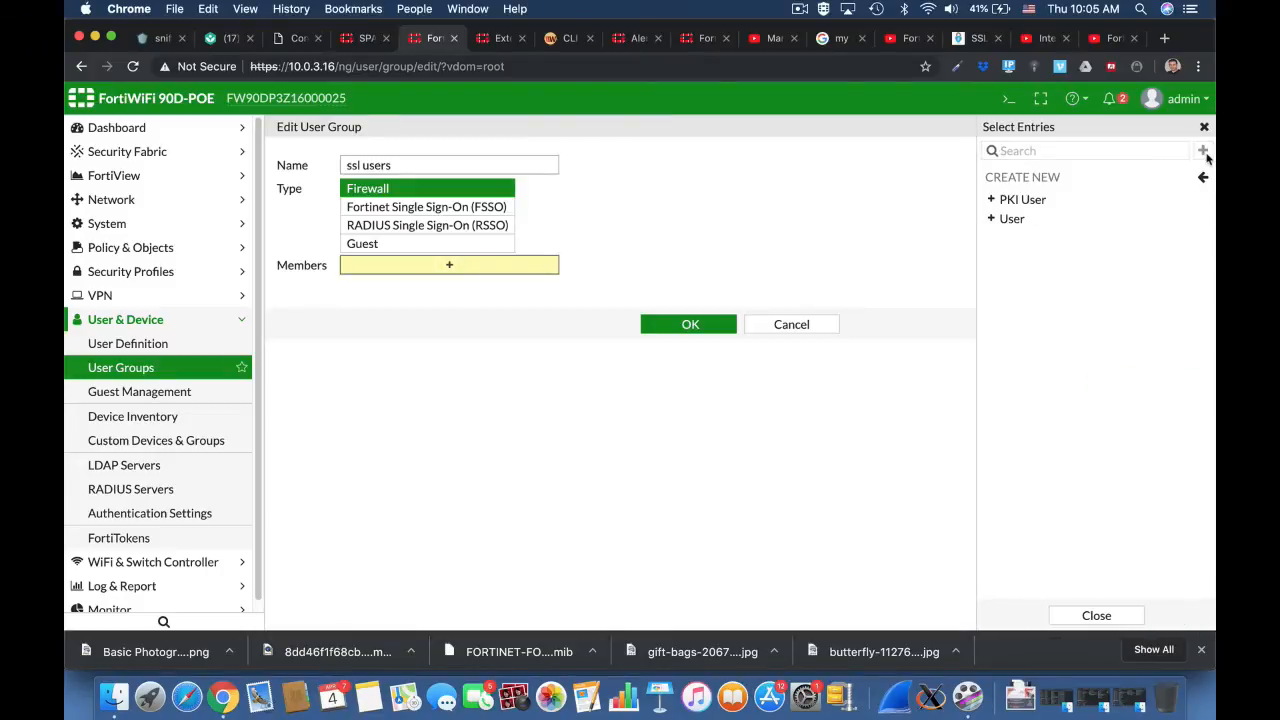
pyautogui.click(1094, 218)
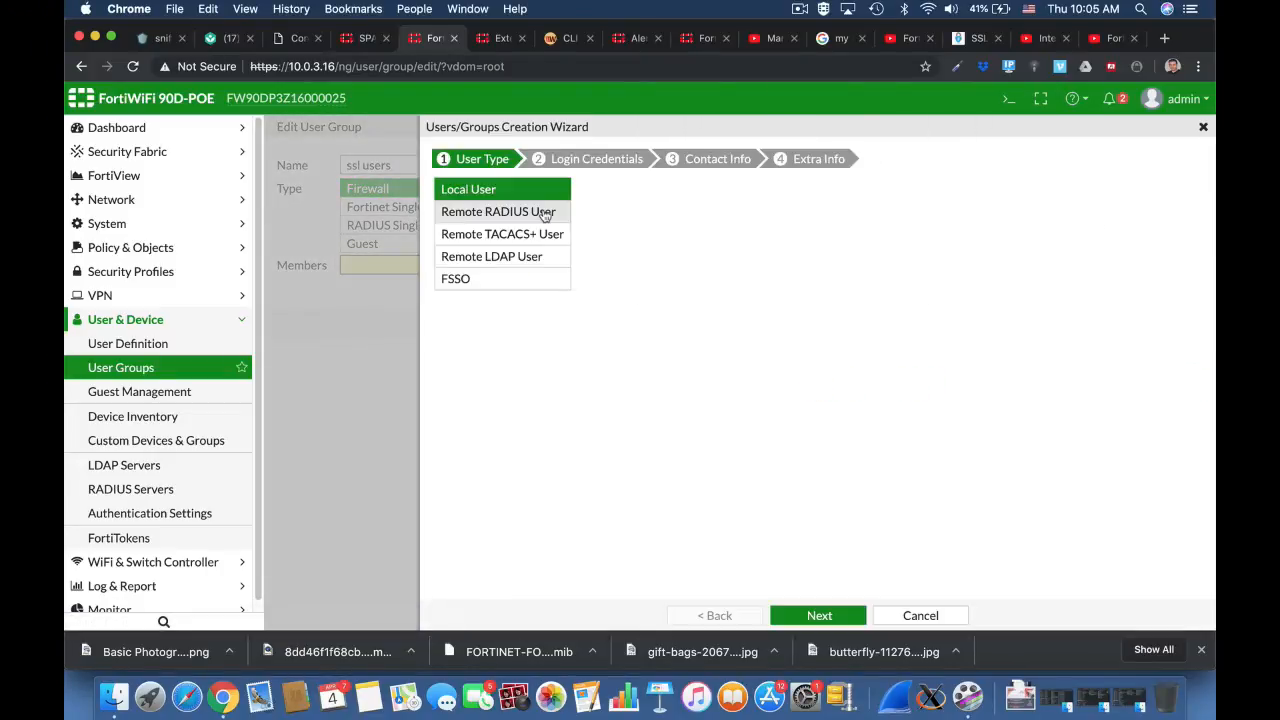
pyautogui.click(819, 615)
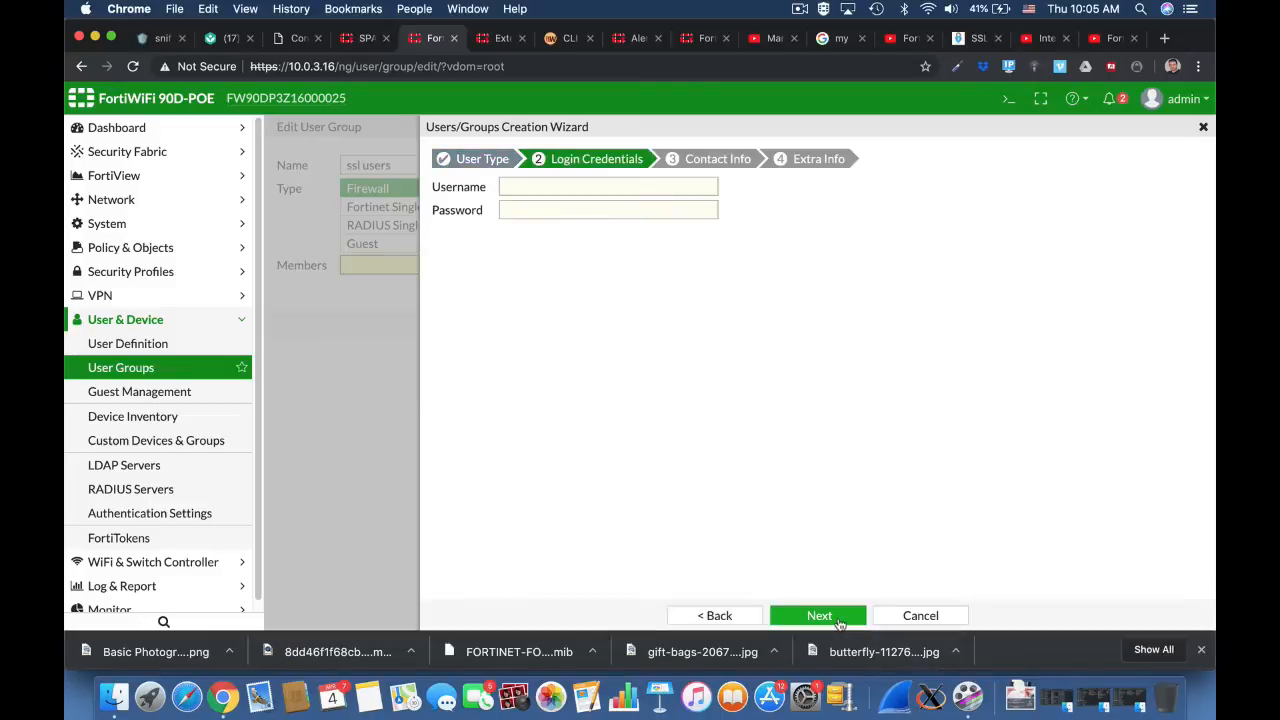
pyautogui.click(542, 182)
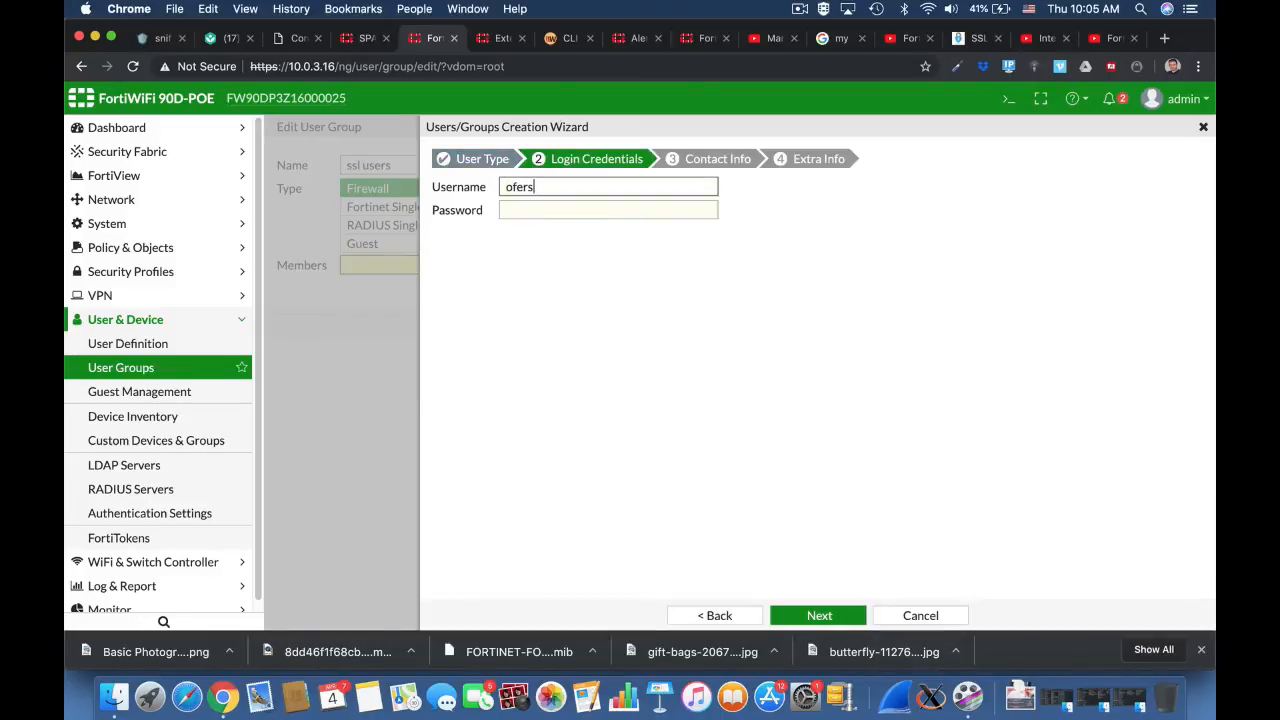
pyautogui.press('Tab')
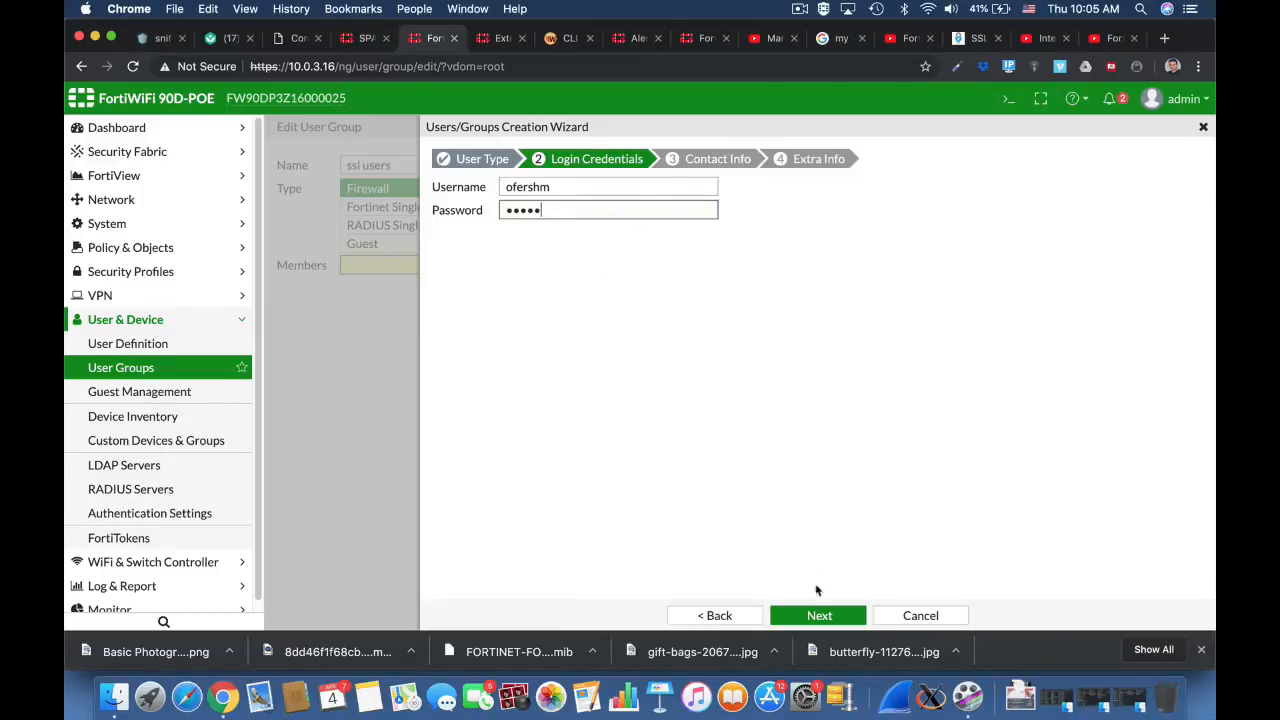
pyautogui.click(818, 615)
pyautogui.click(820, 616)
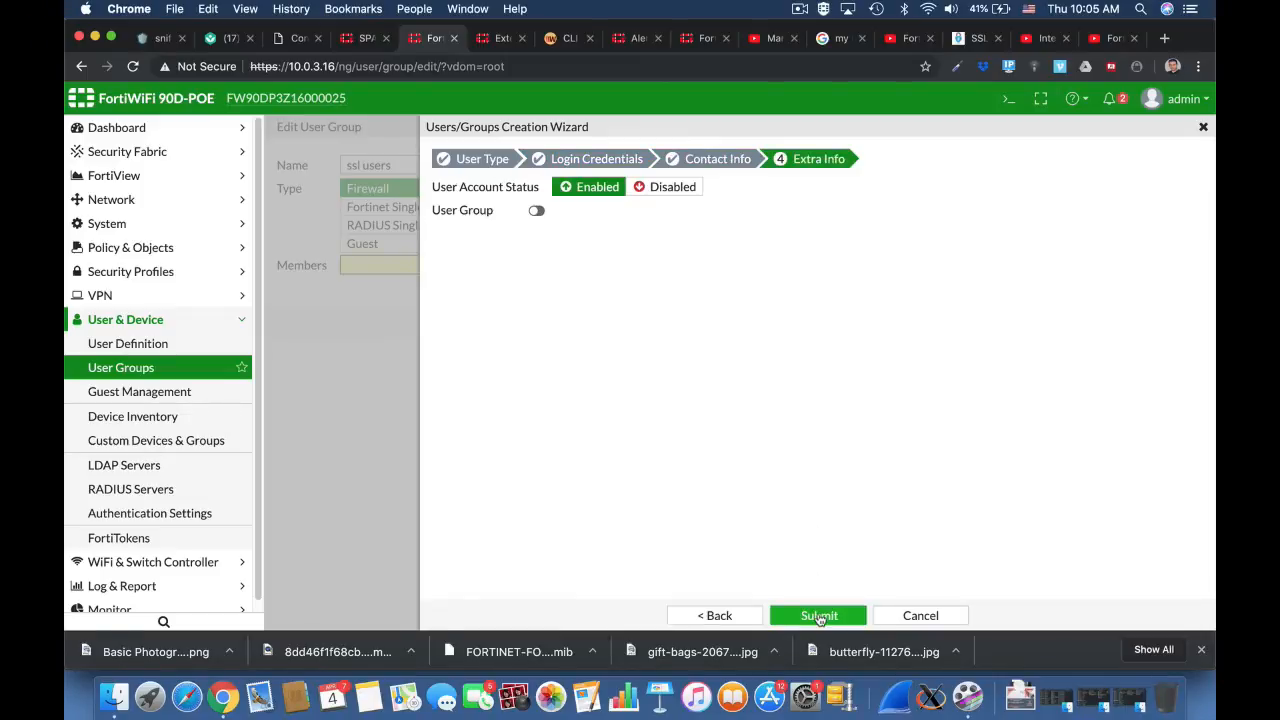
pyautogui.click(820, 616)
# Step: Add the newly created local user as a member of the ssl users group and save the group
pyautogui.click(1030, 234)
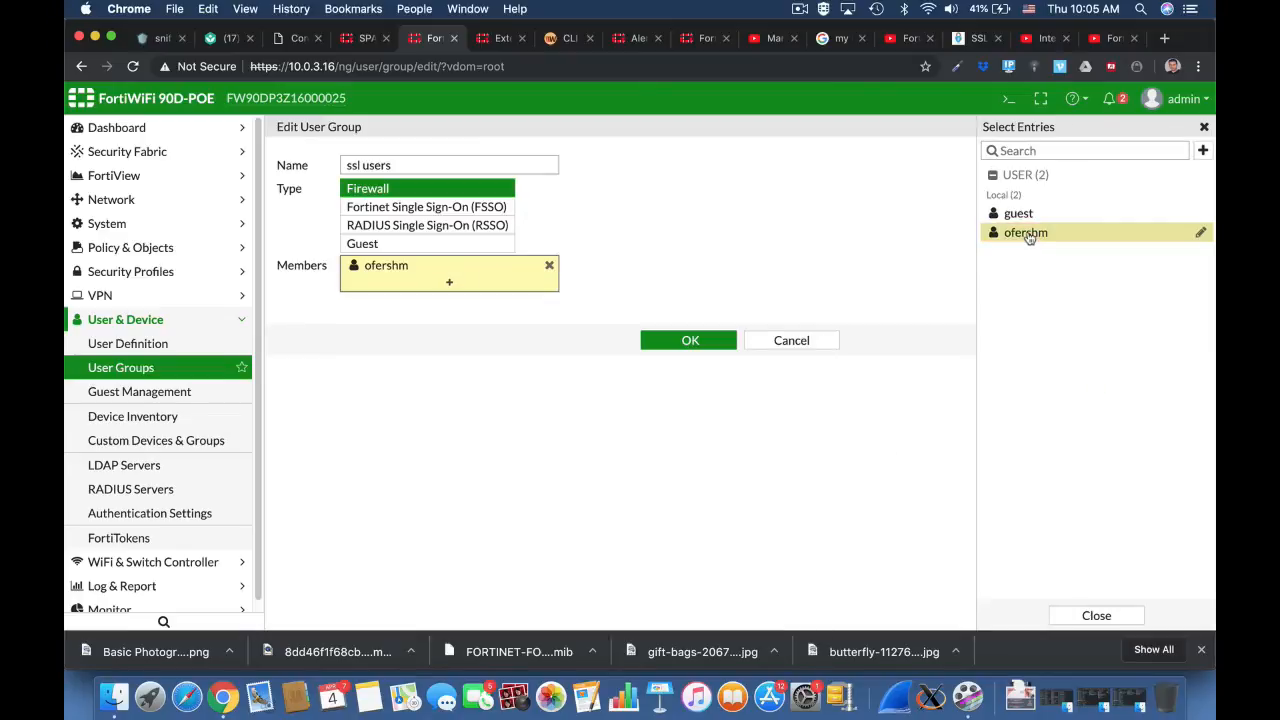
pyautogui.click(678, 348)
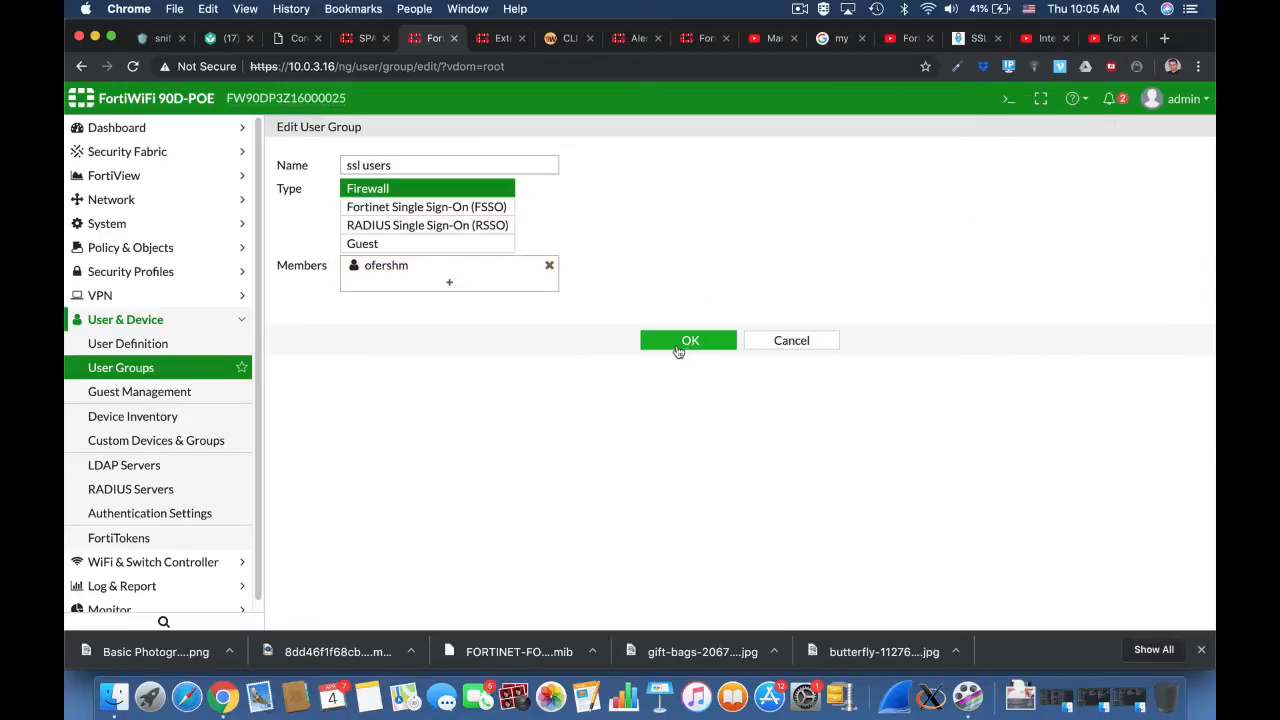
pyautogui.click(688, 341)
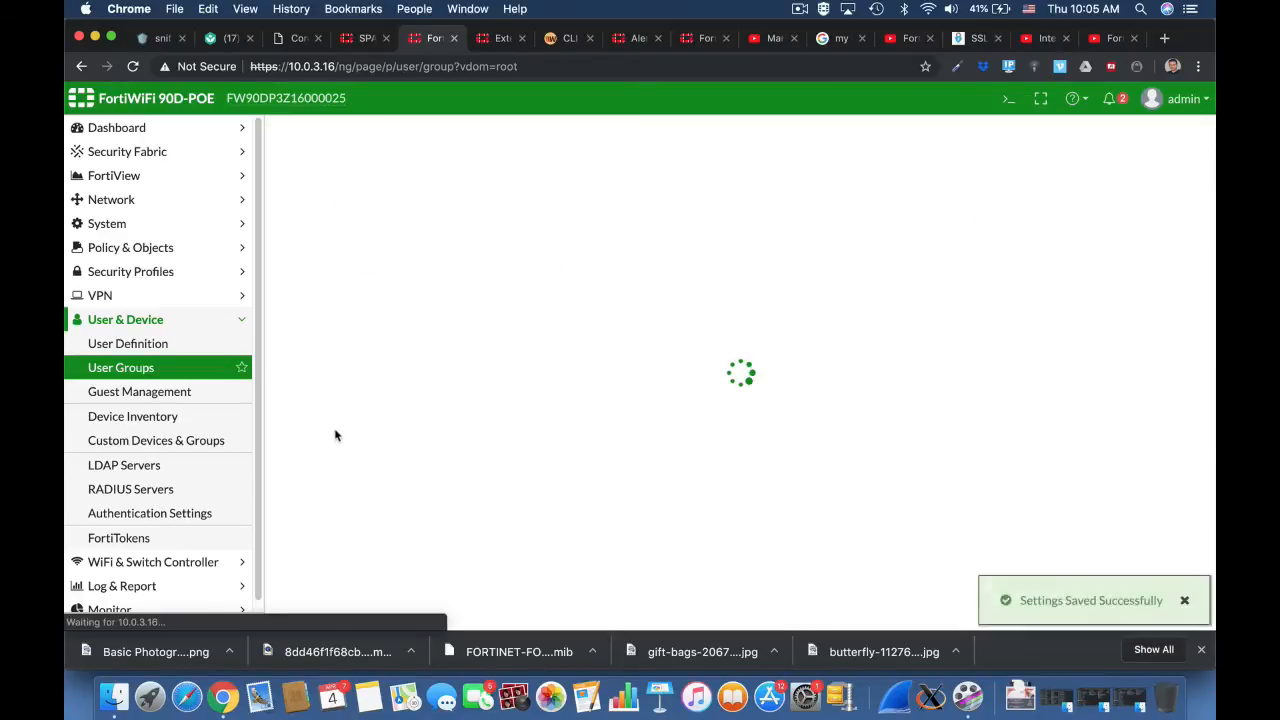
# Step: Edit the full-access SSL-VPN portal, enabling tunnel mode with split tunneling off and SSLVPN_TUNNEL_ADDR1 as the source IP pool
pyautogui.click(128, 297)
pyautogui.click(155, 421)
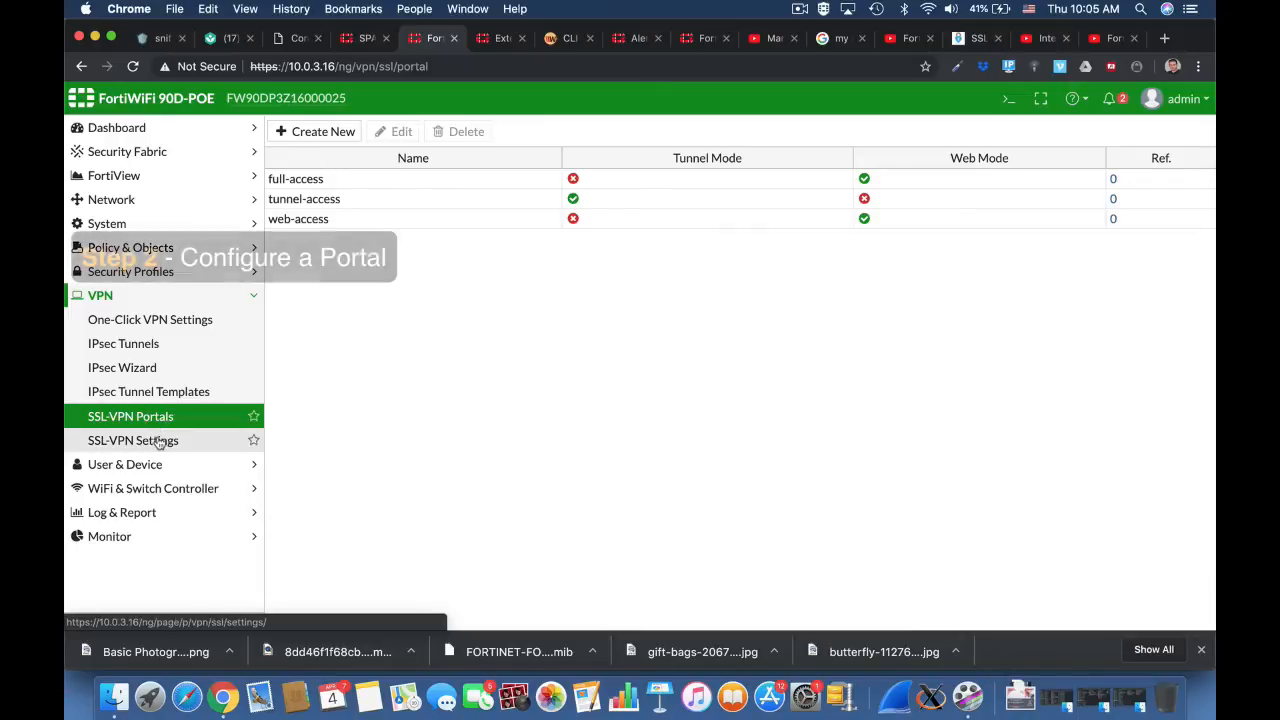
pyautogui.click(323, 178)
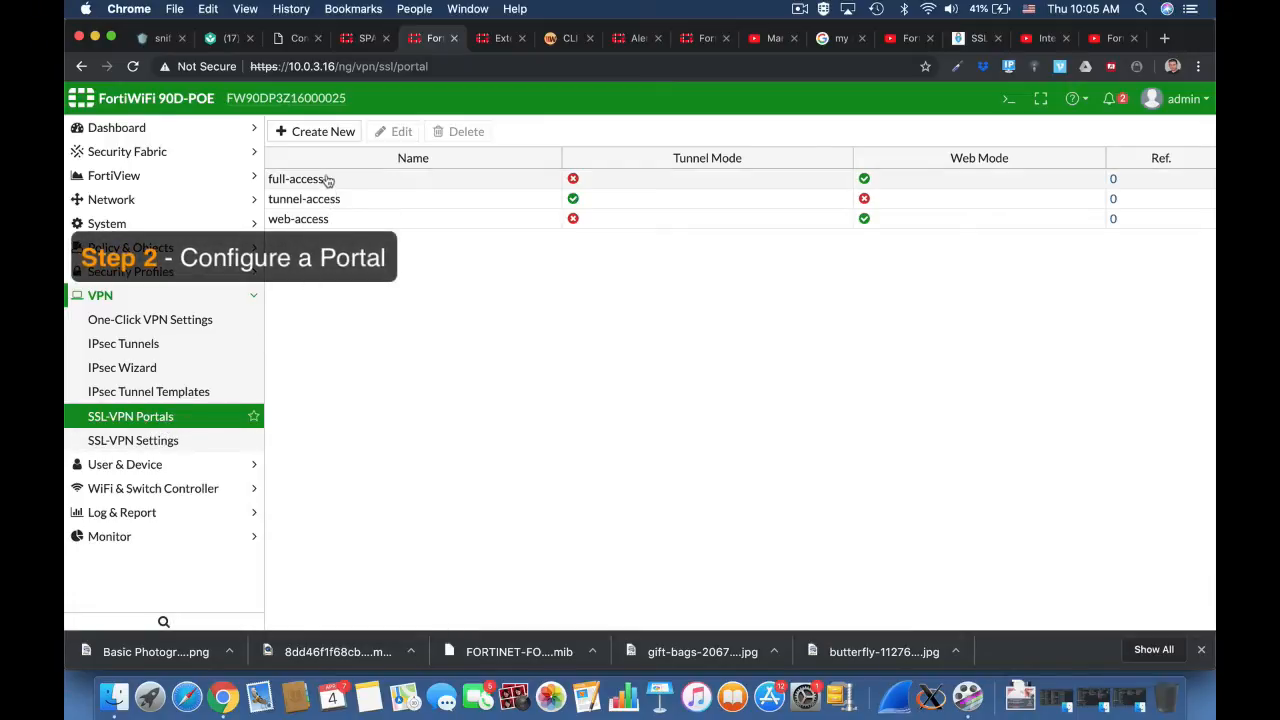
pyautogui.click(404, 134)
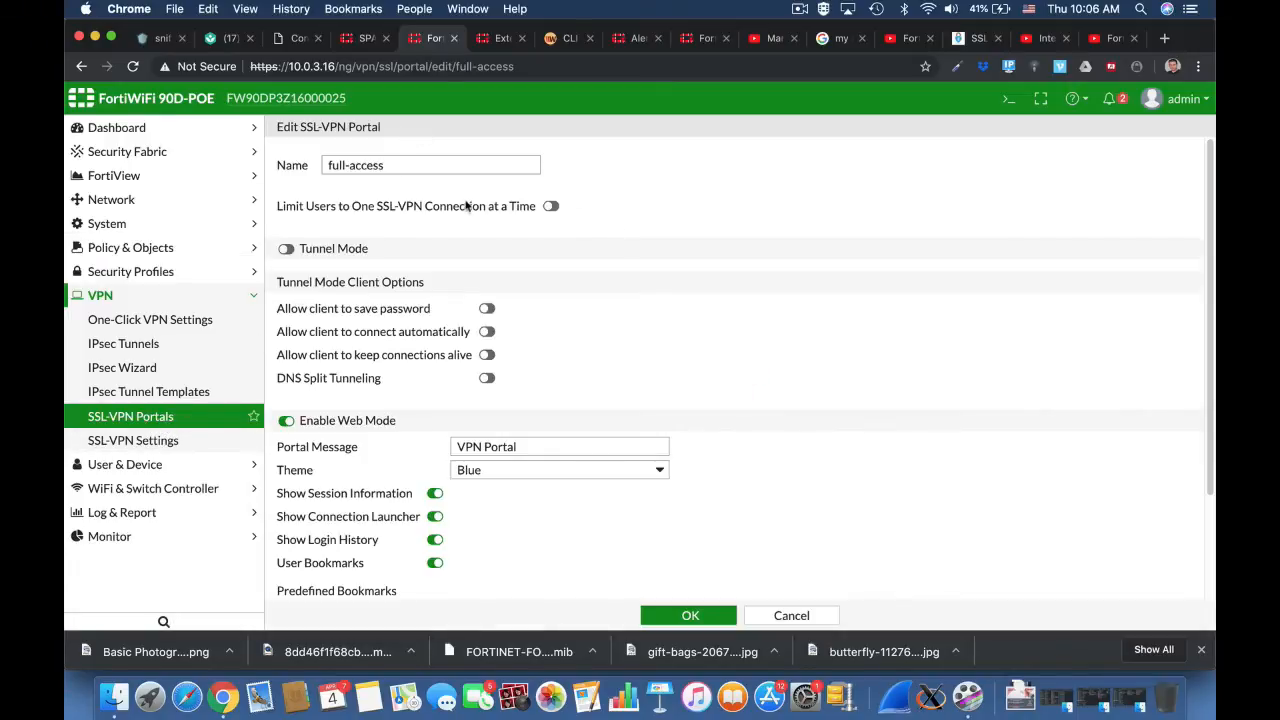
pyautogui.click(338, 250)
pyautogui.click(425, 276)
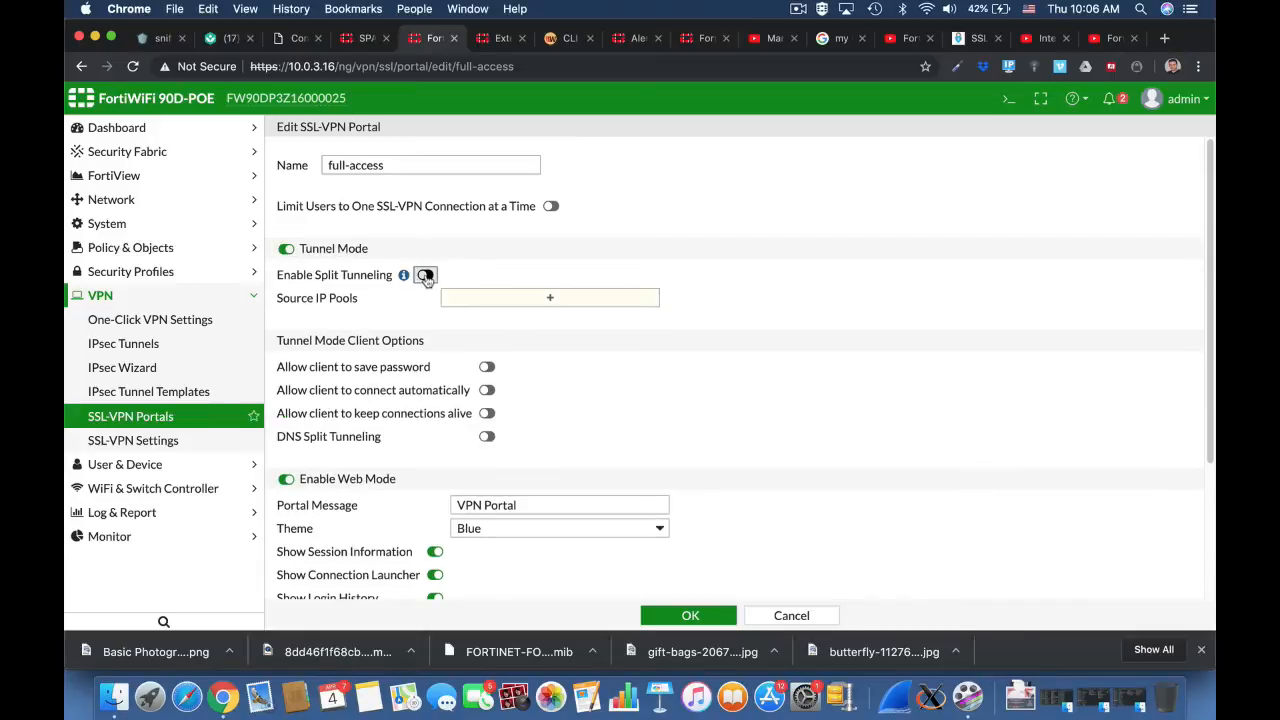
pyautogui.click(550, 297)
pyautogui.click(1073, 194)
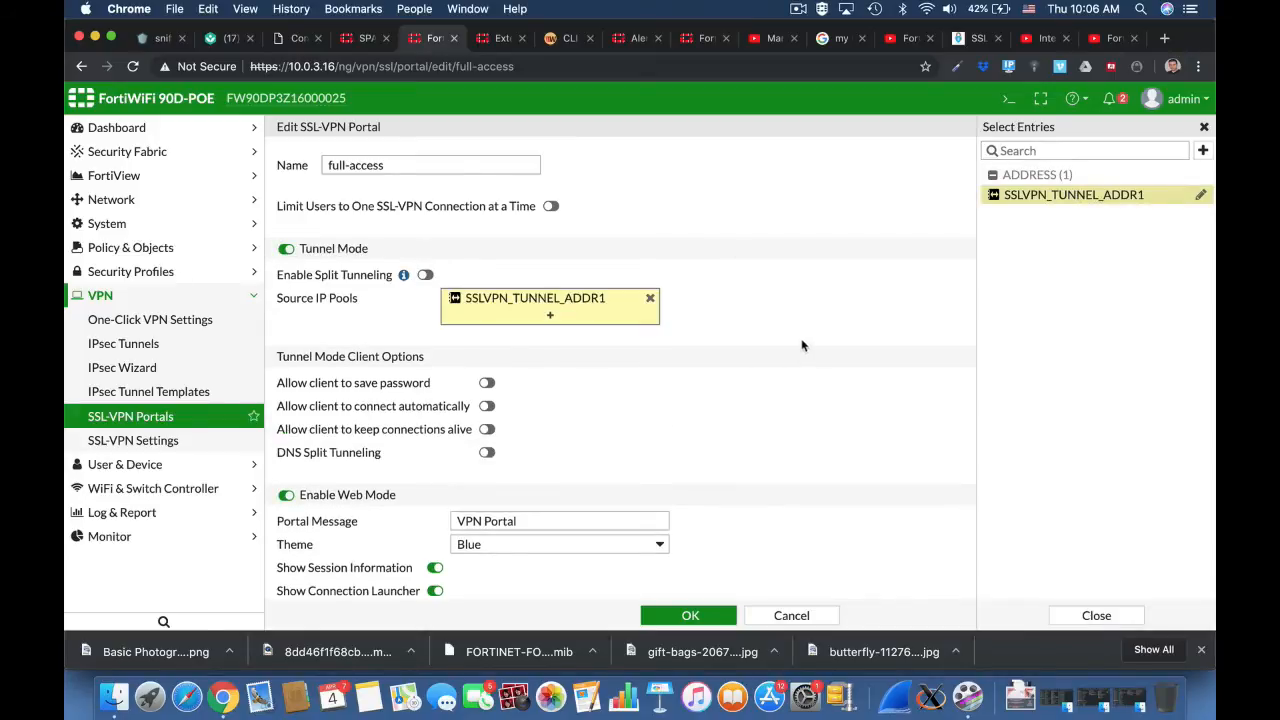
# Step: Allow tunnel mode clients to save the password, connect automatically and keep connections alive
pyautogui.scroll(-5, 801, 345)
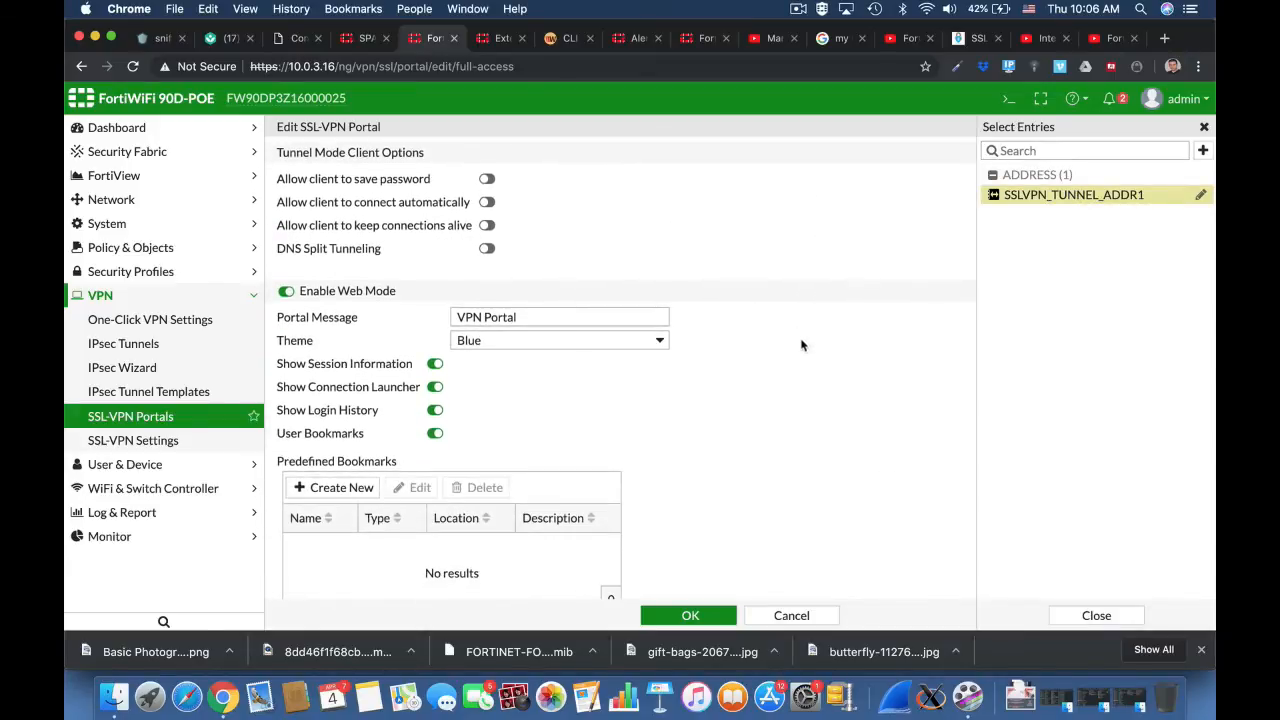
pyautogui.click(487, 179)
pyautogui.click(487, 202)
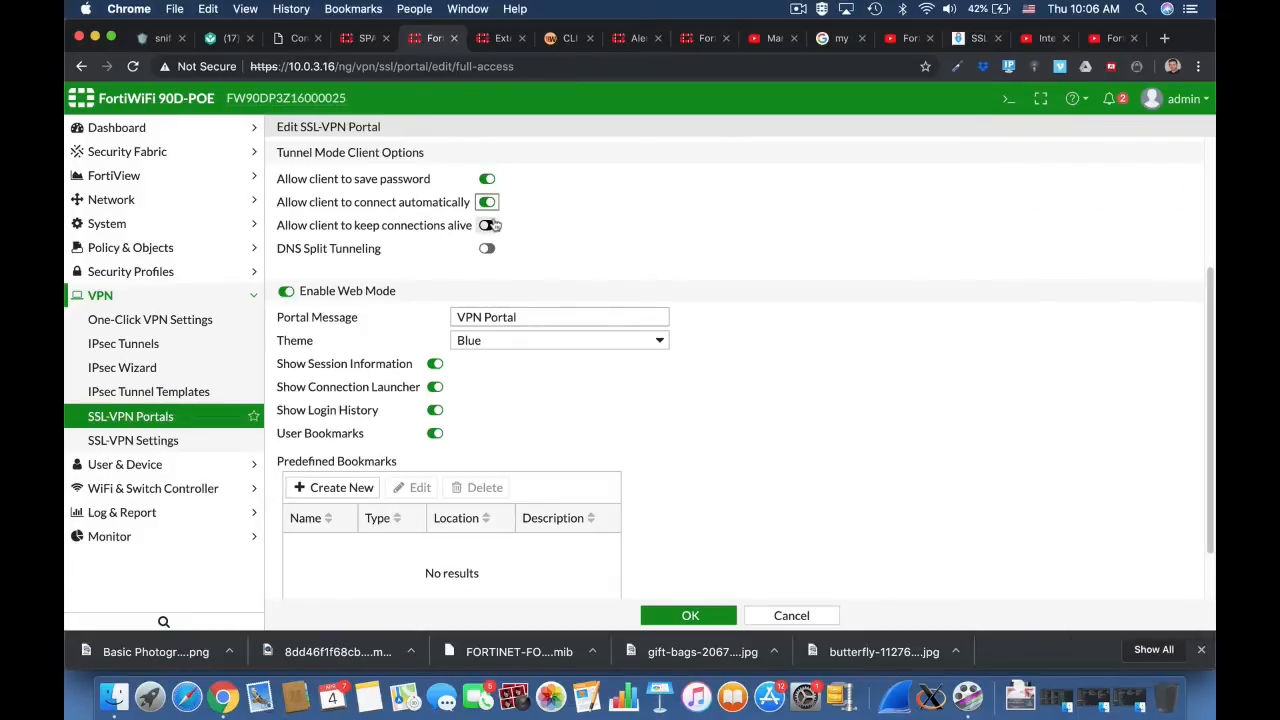
pyautogui.click(487, 226)
# Step: Set the full-access portal's message to Home Portal and its theme to Red
pyautogui.click(456, 318)
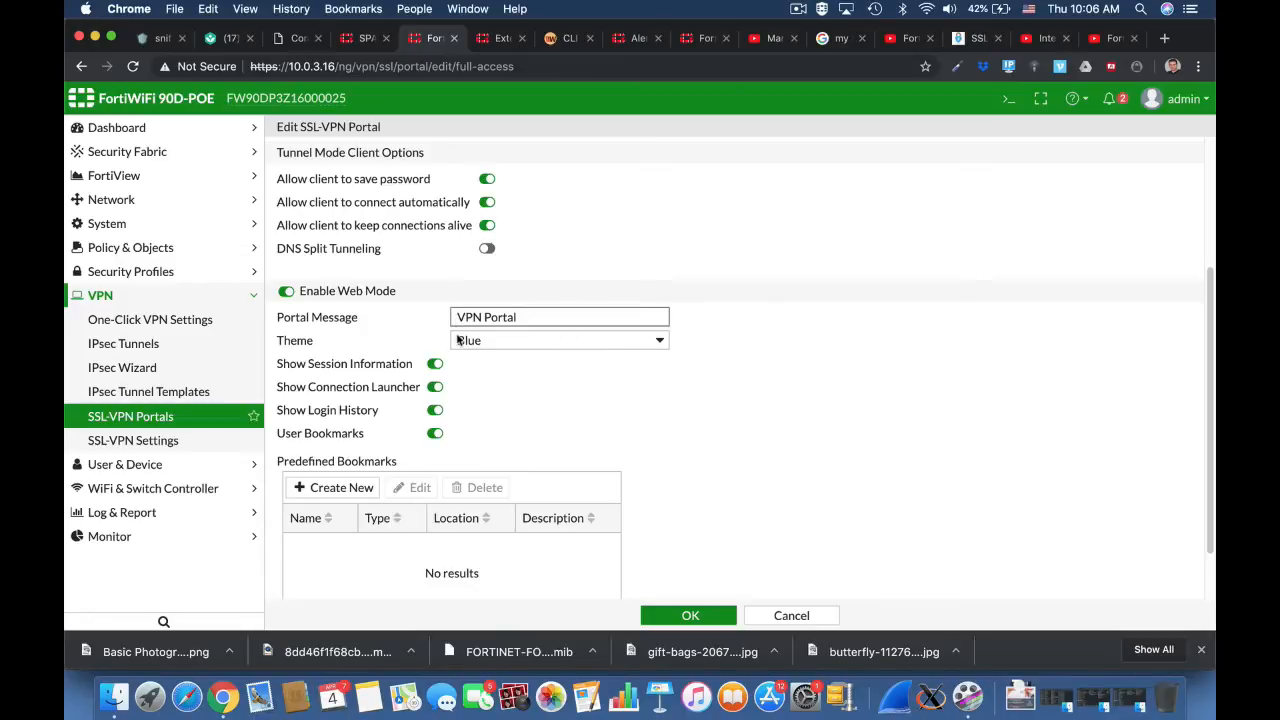
pyautogui.doubleClick(470, 317)
pyautogui.press('BackSpace')
pyautogui.write('Home')
pyautogui.click(488, 337)
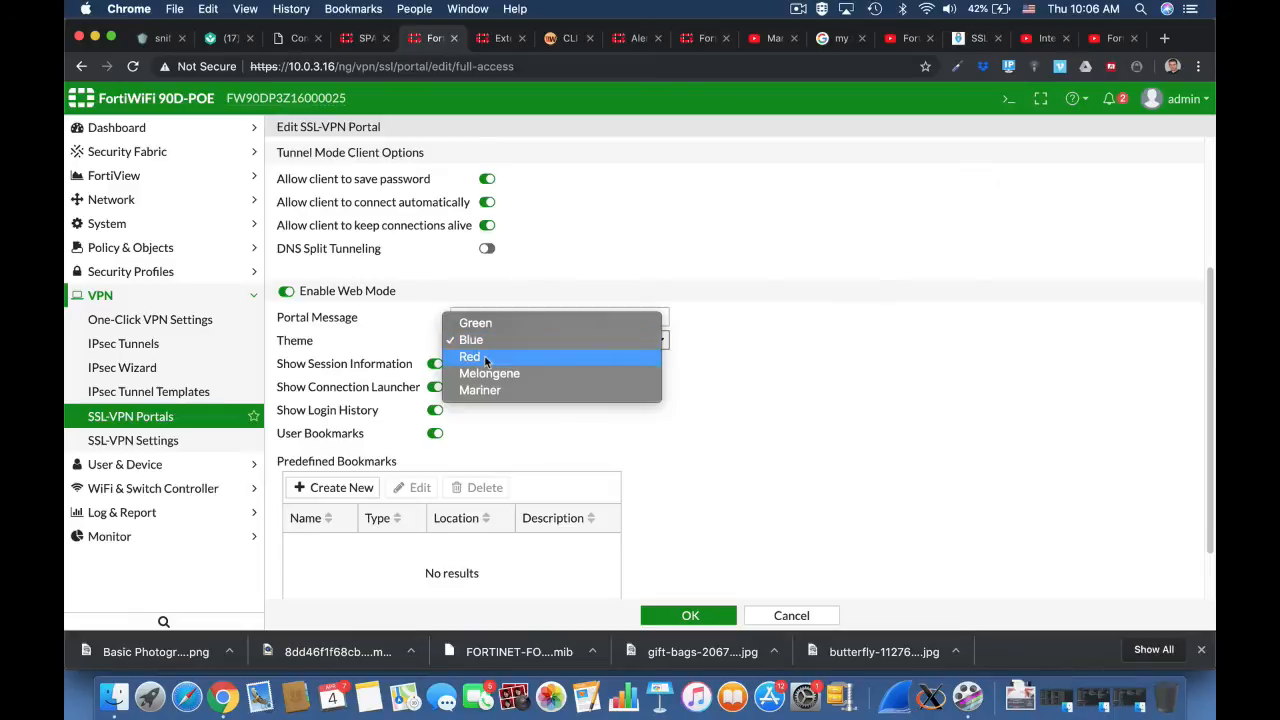
pyautogui.click(484, 355)
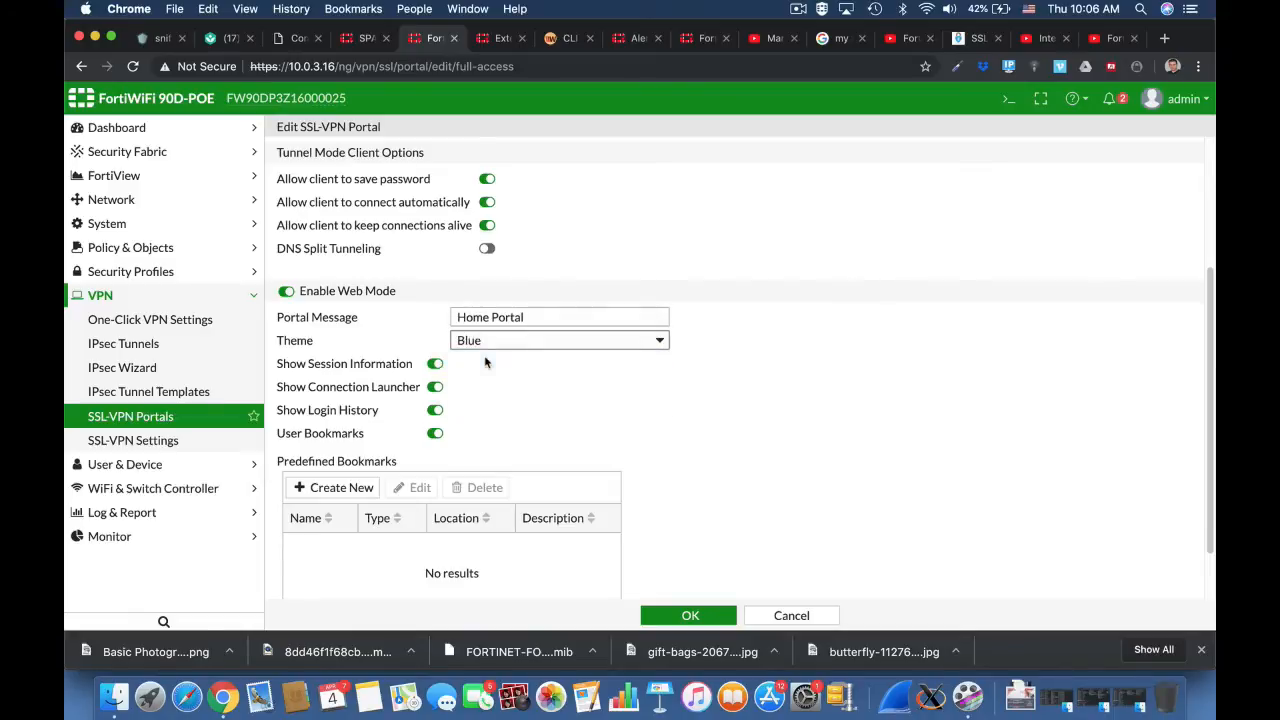
# Step: Create a predefined bookmark named SSH_Forti of type SSH with host 10.0.3.16
pyautogui.click(345, 487)
pyautogui.click(562, 167)
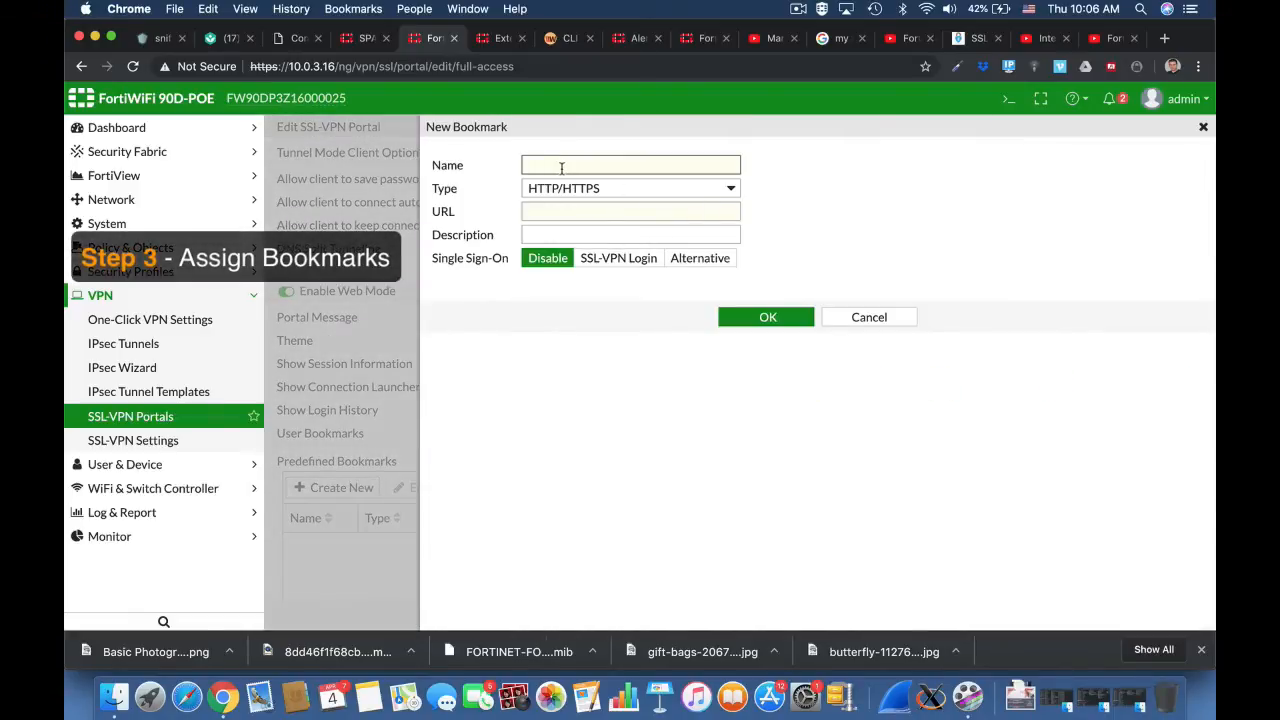
pyautogui.write('SSH_Forti')
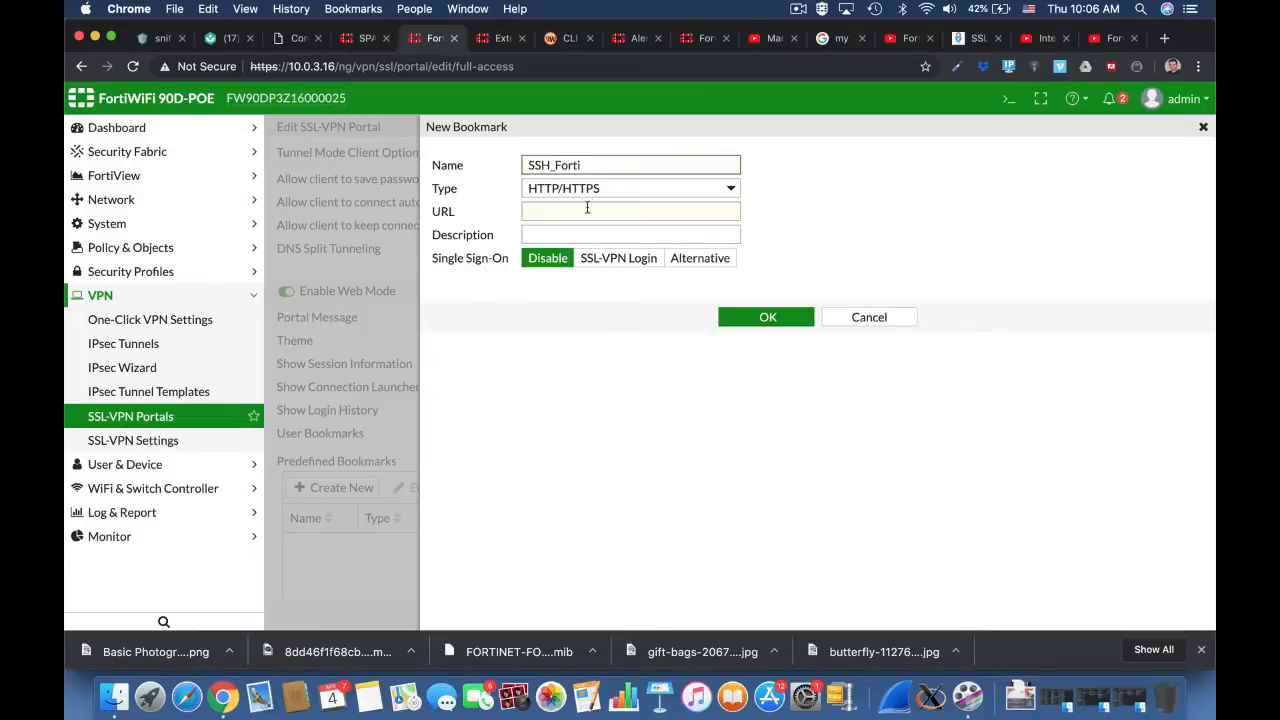
pyautogui.click(584, 208)
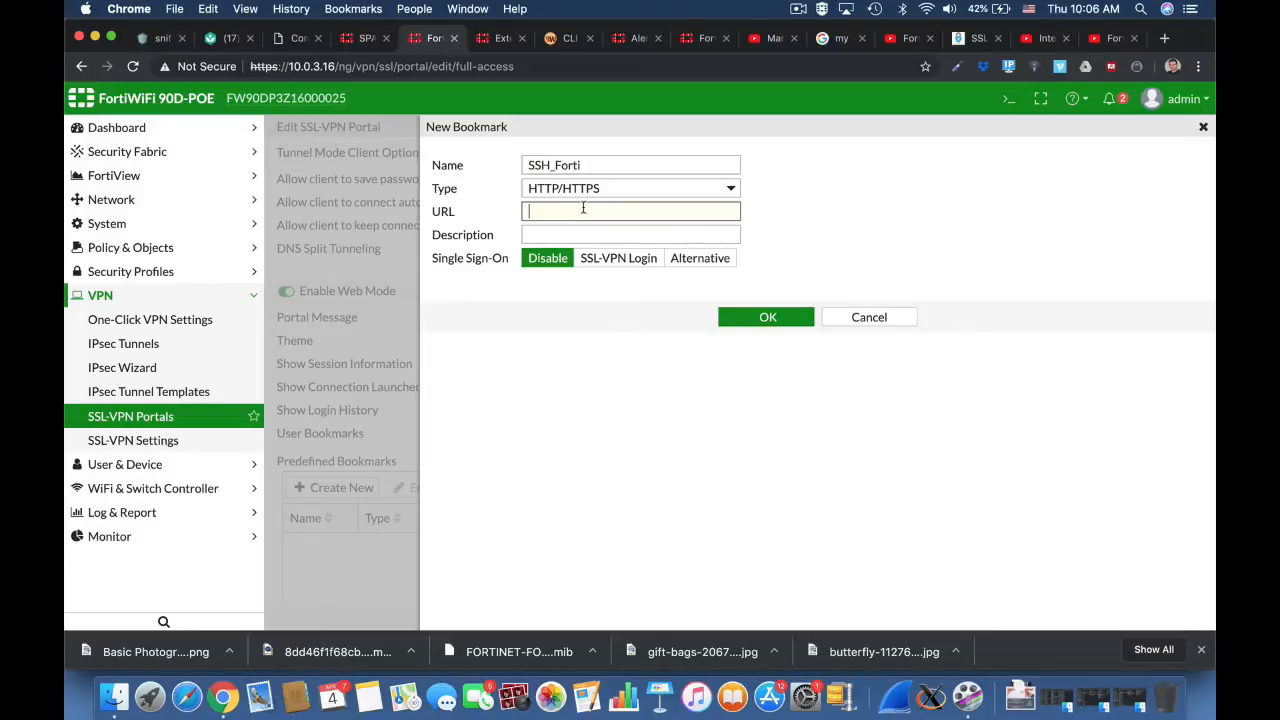
pyautogui.write('10.0.3.16')
pyautogui.click(591, 199)
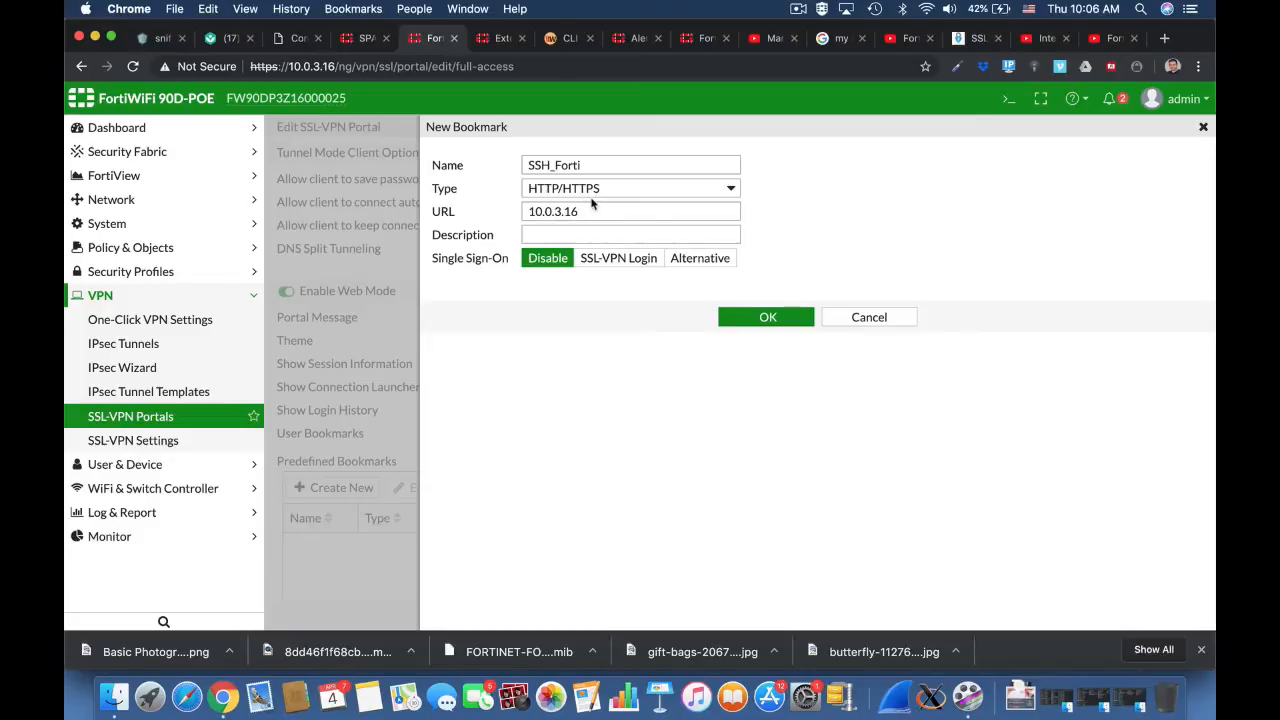
pyautogui.click(592, 197)
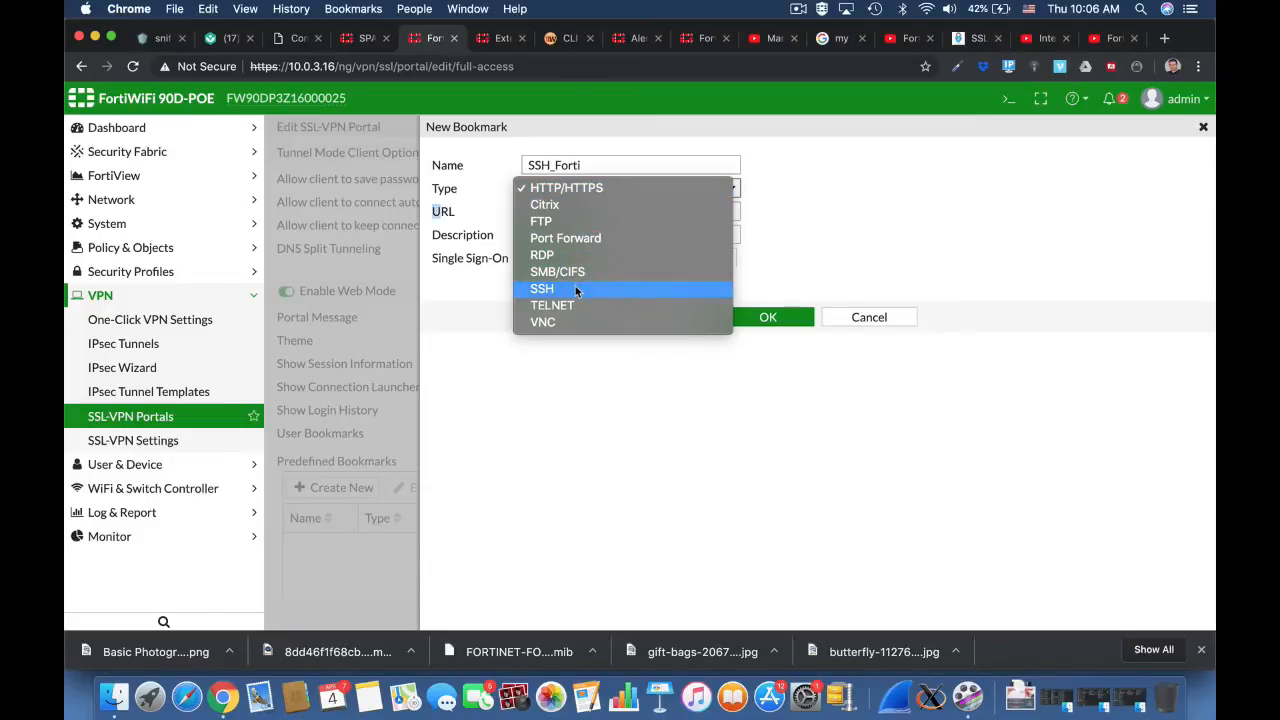
pyautogui.click(575, 288)
pyautogui.click(627, 213)
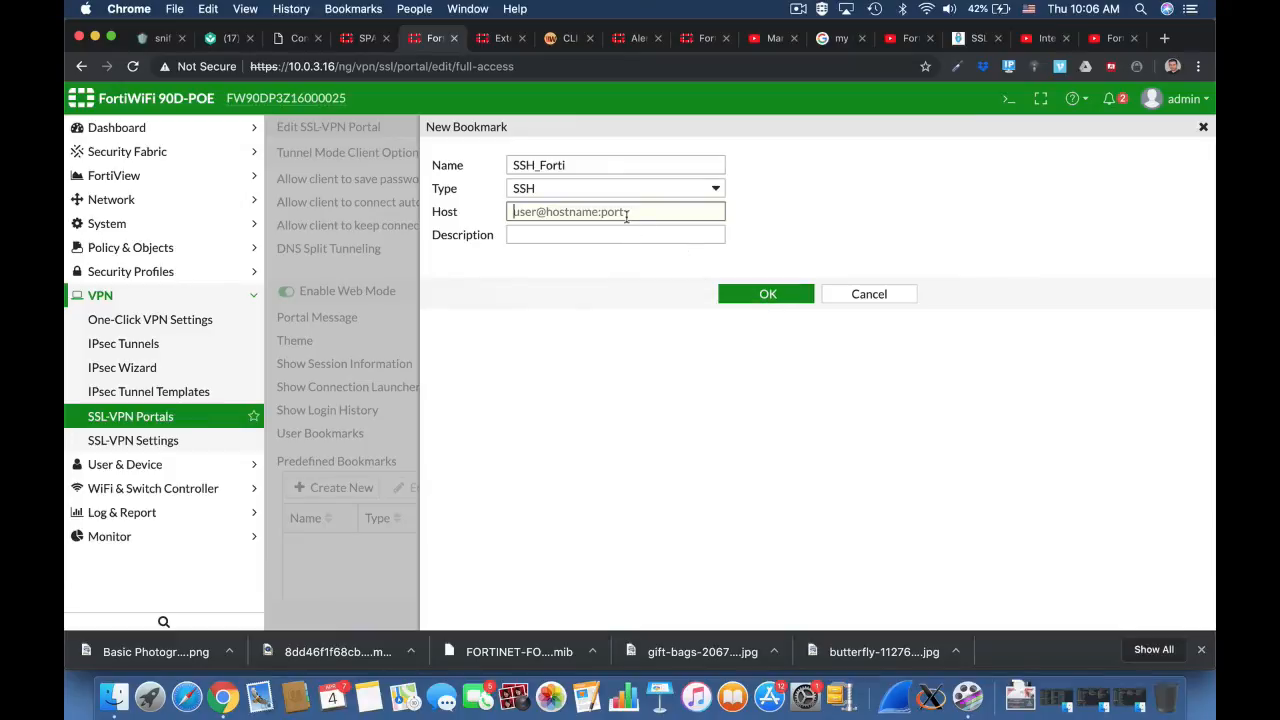
pyautogui.write('10.0.3.16')
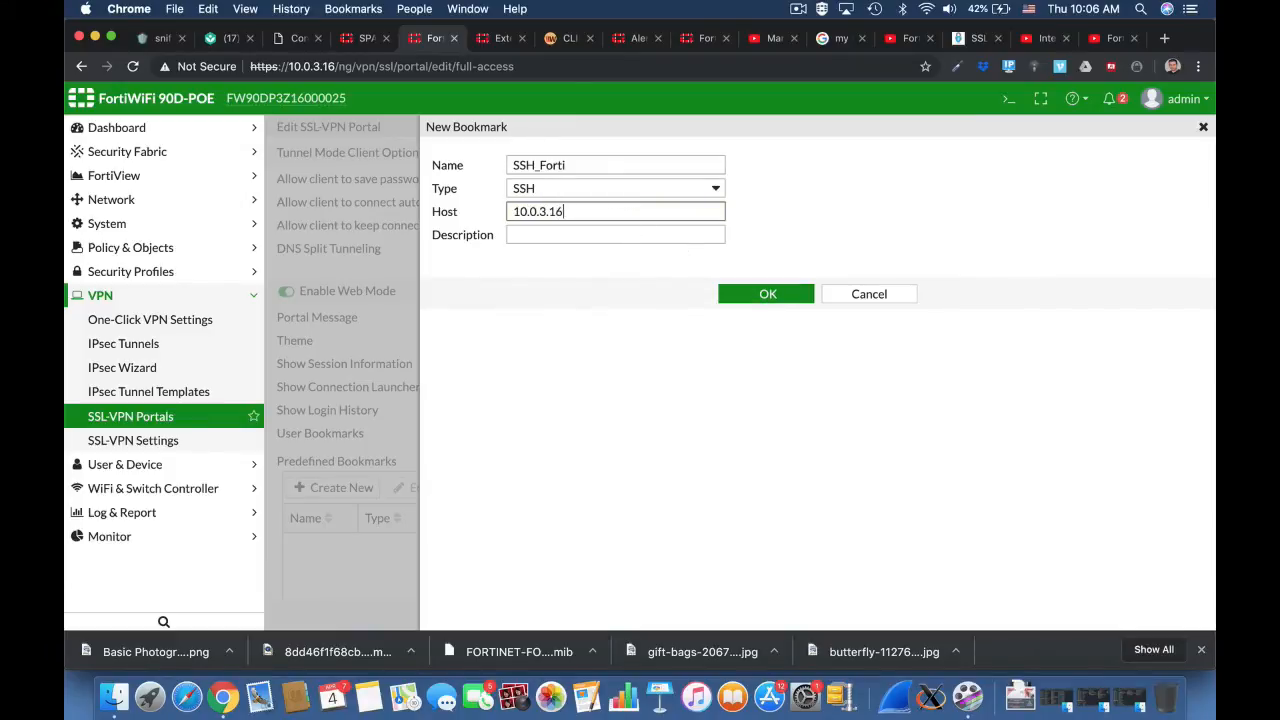
pyautogui.click(767, 293)
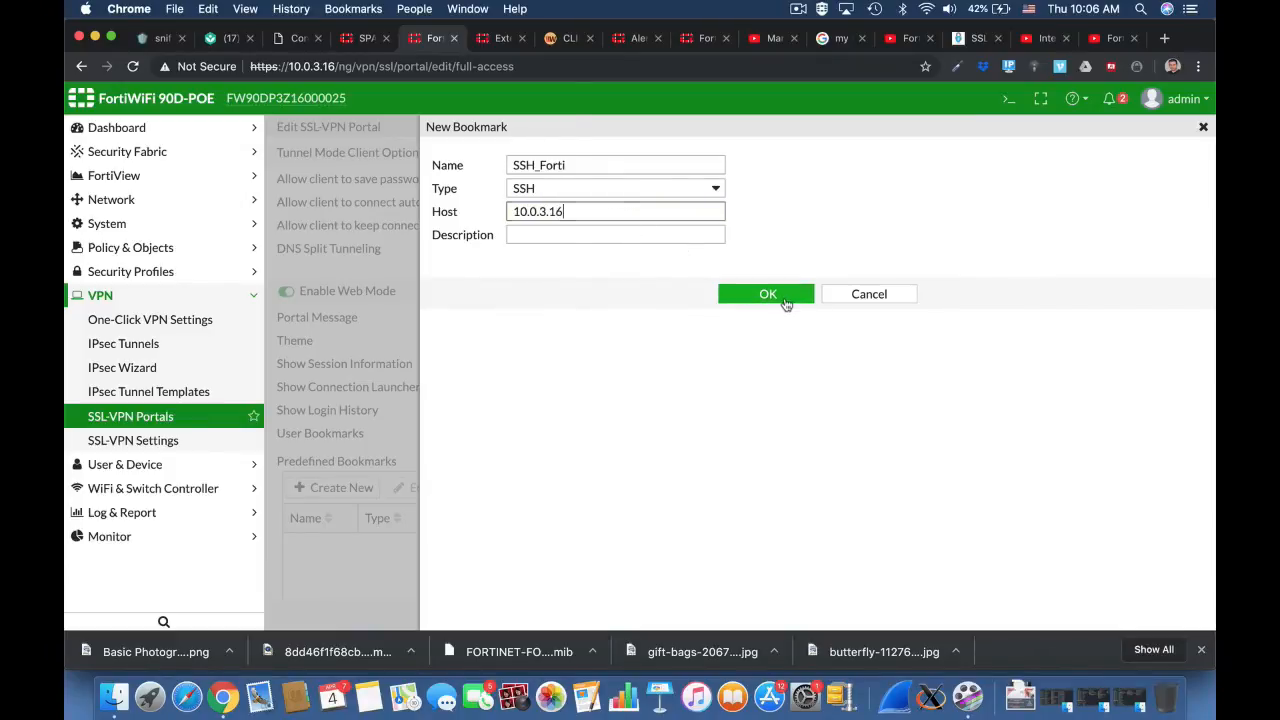
# Step: Enable FortiClient download for the full-access portal
pyautogui.scroll(-2, 785, 535)
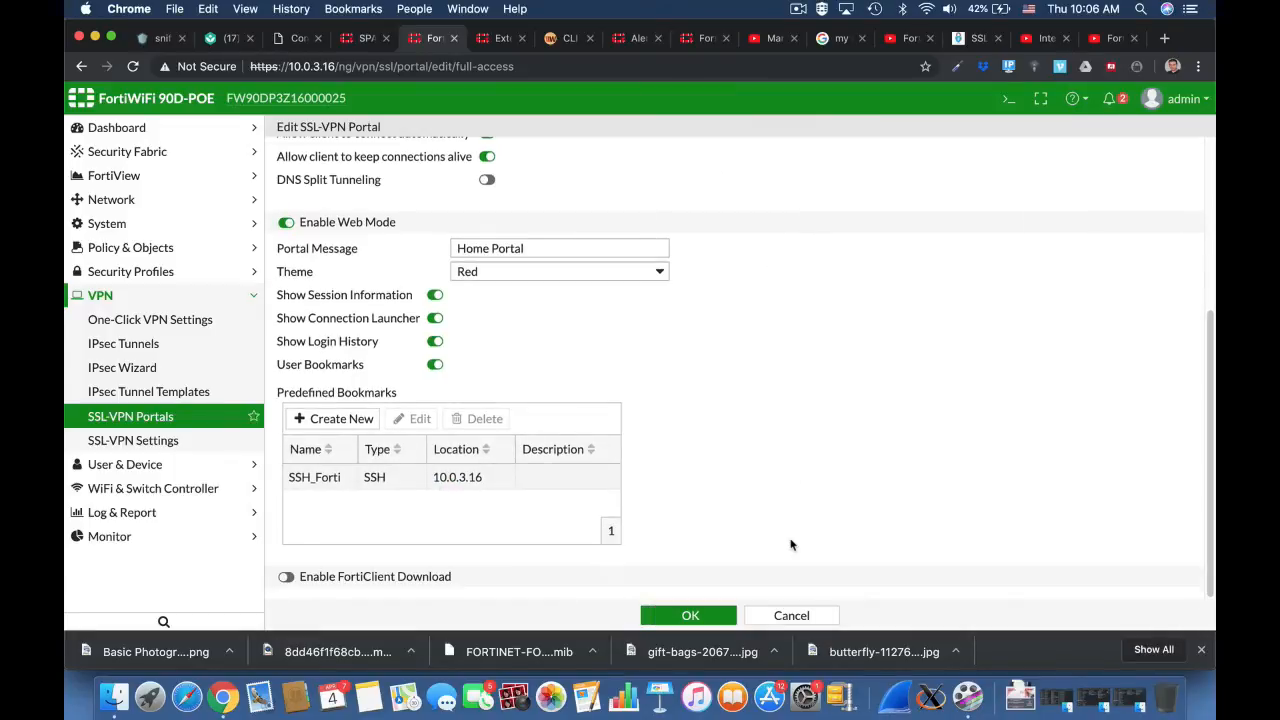
pyautogui.click(286, 576)
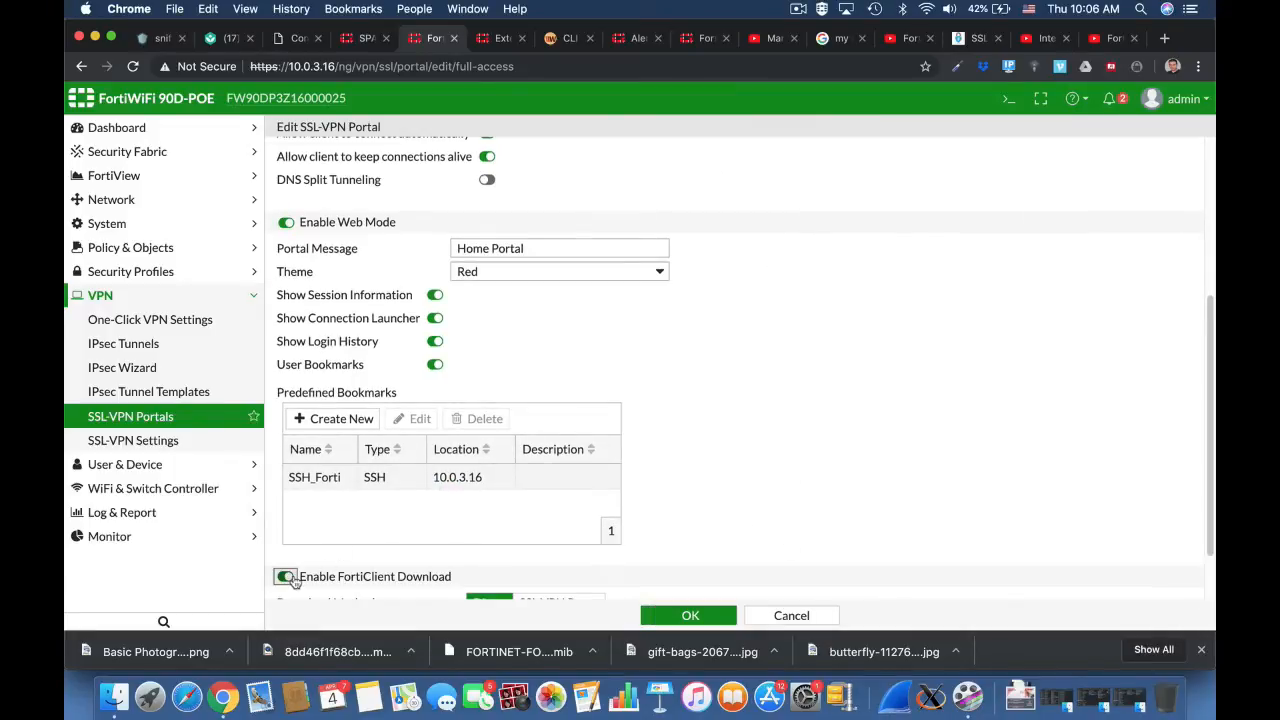
pyautogui.scroll(-2, 759, 522)
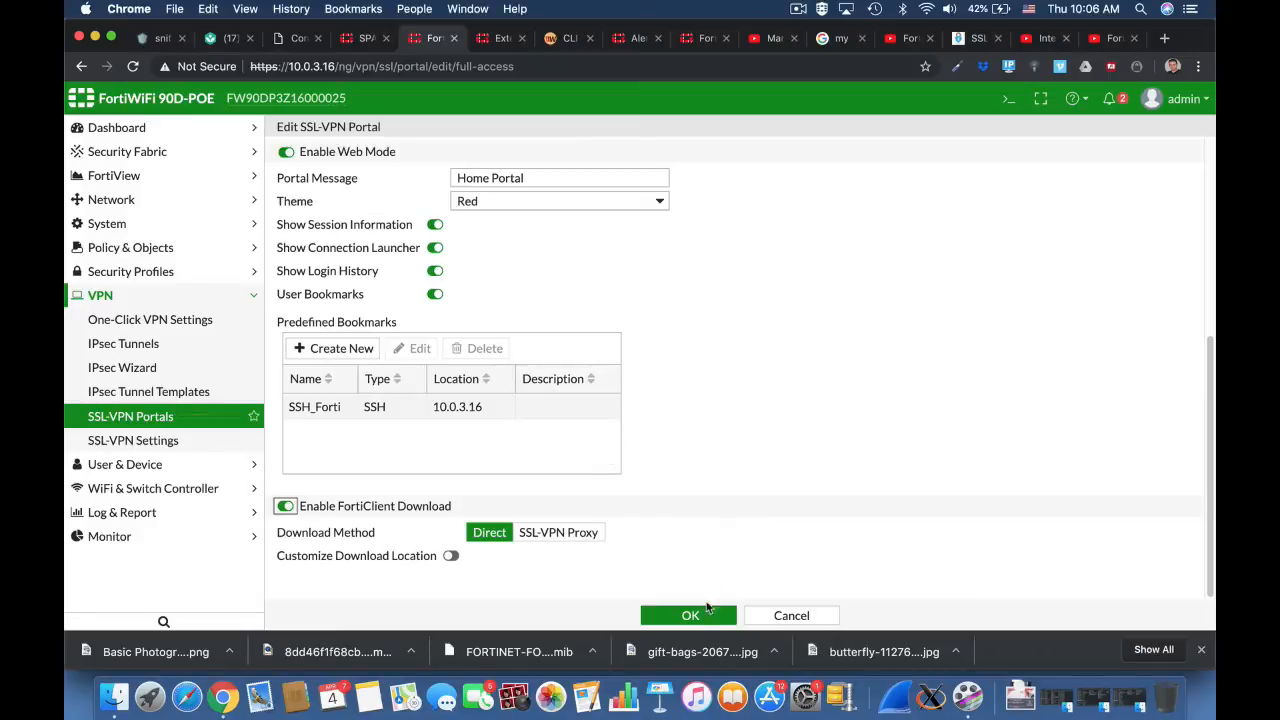
# Step: Save the full-access portal and set the SSL-VPN to listen on interface wan1 at port 10443
pyautogui.click(690, 615)
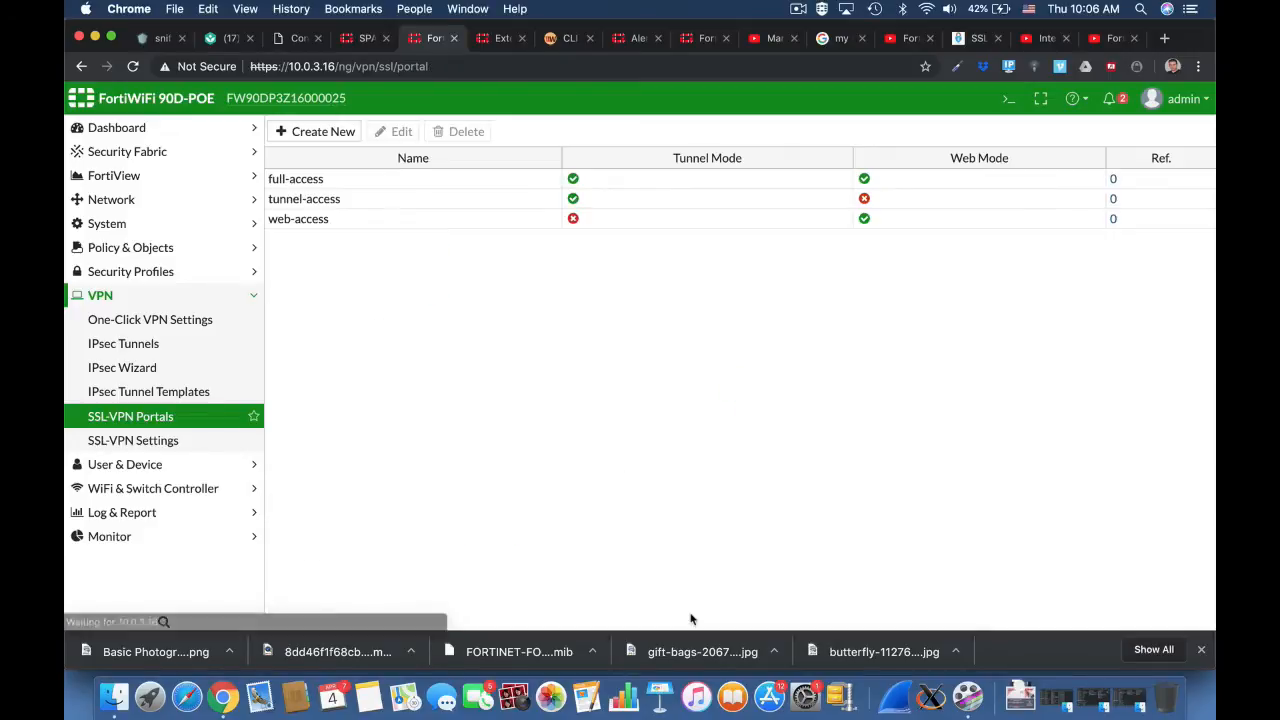
pyautogui.click(201, 445)
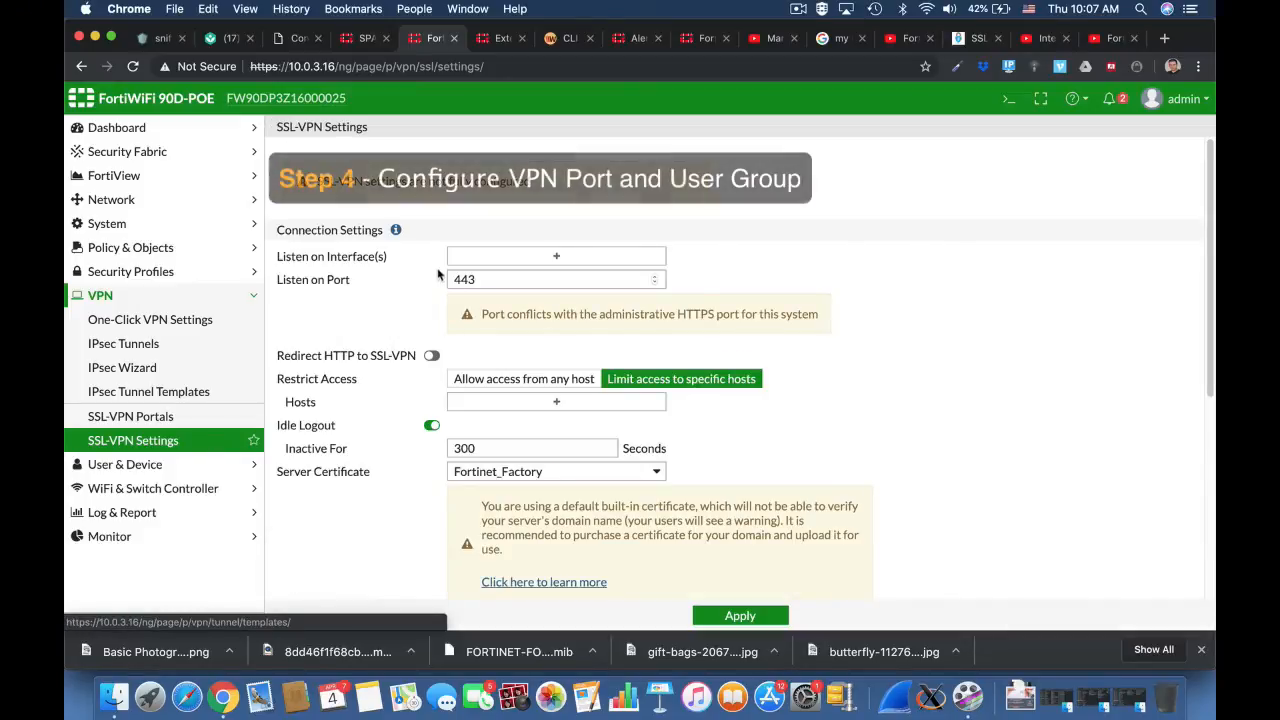
pyautogui.click(556, 256)
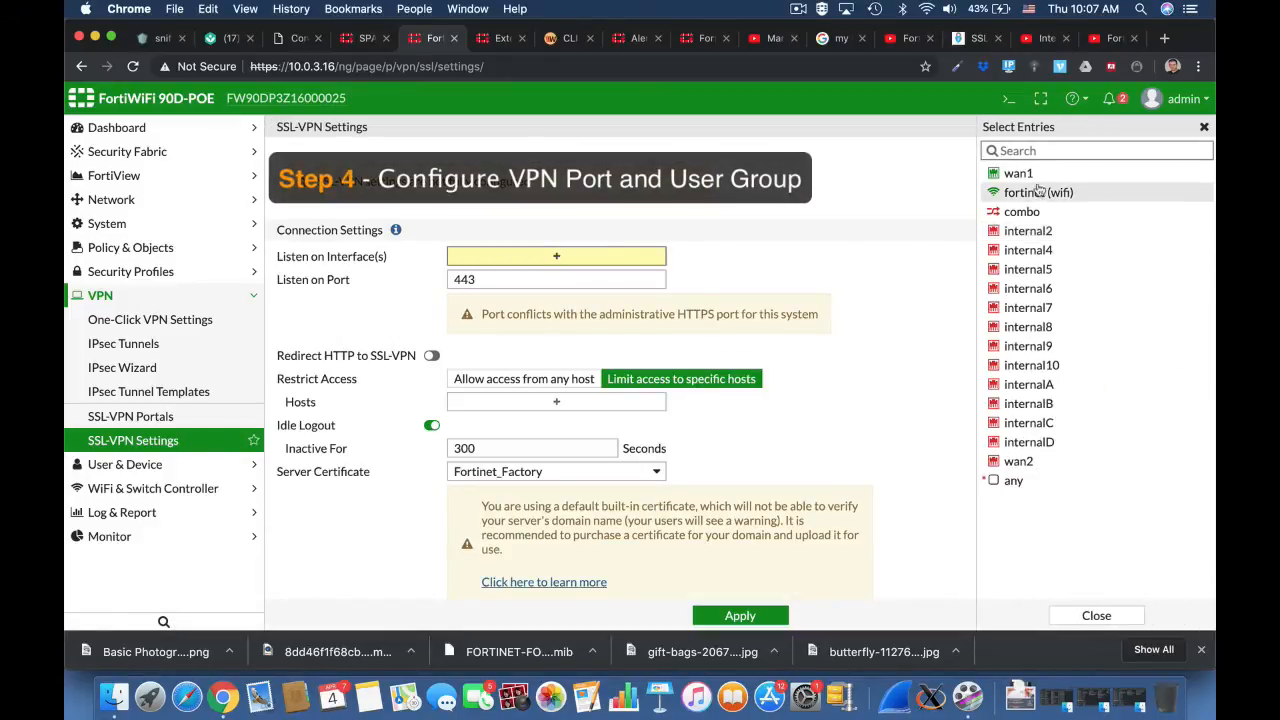
pyautogui.click(1016, 173)
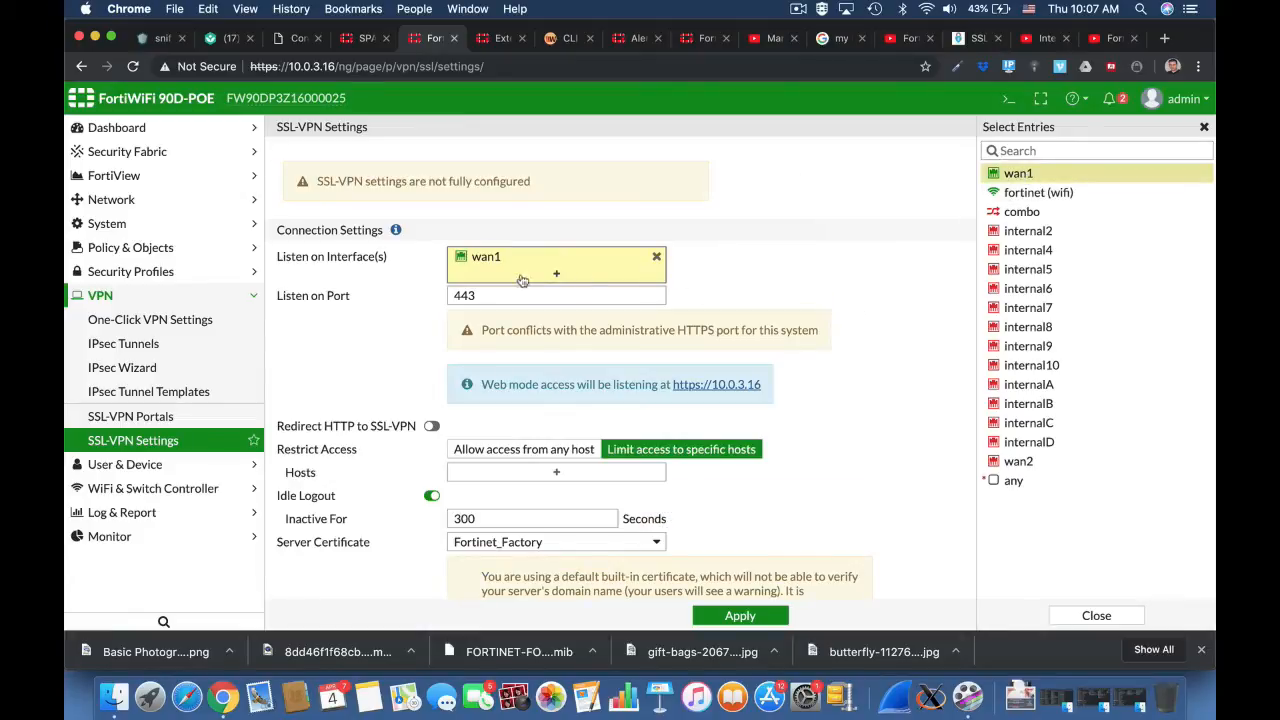
pyautogui.click(456, 296)
pyautogui.write('10')
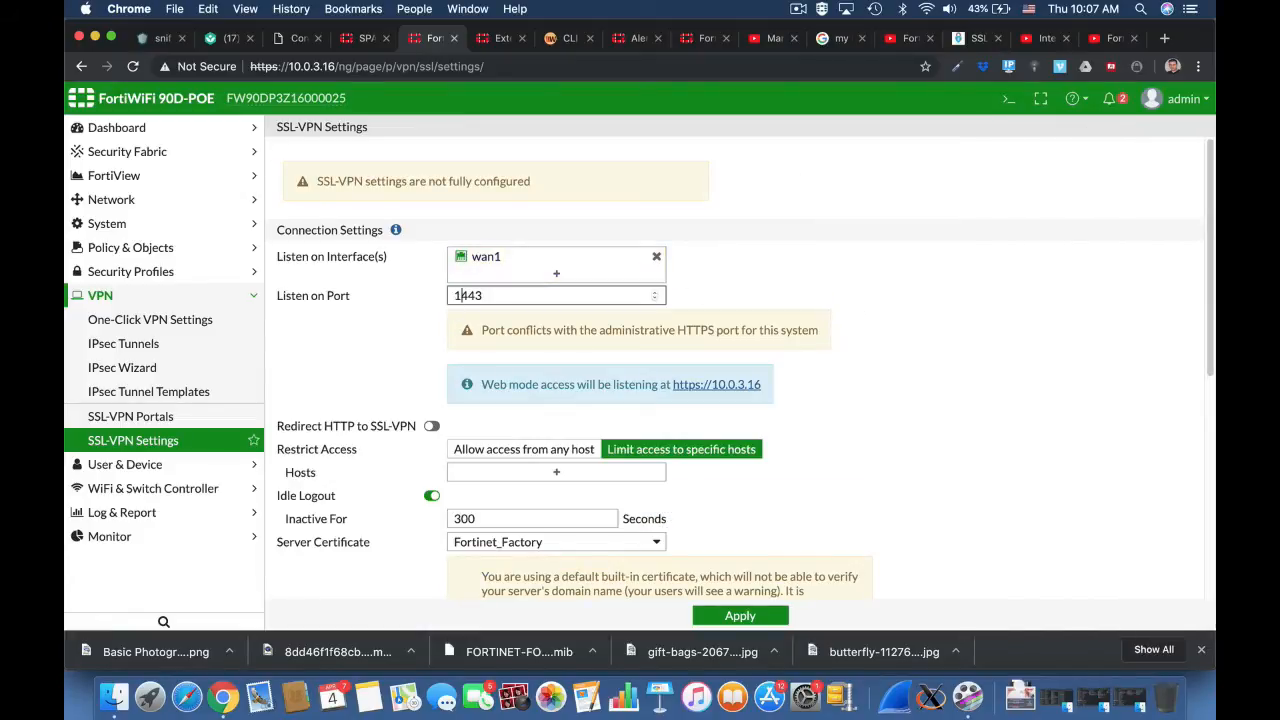
pyautogui.click(876, 404)
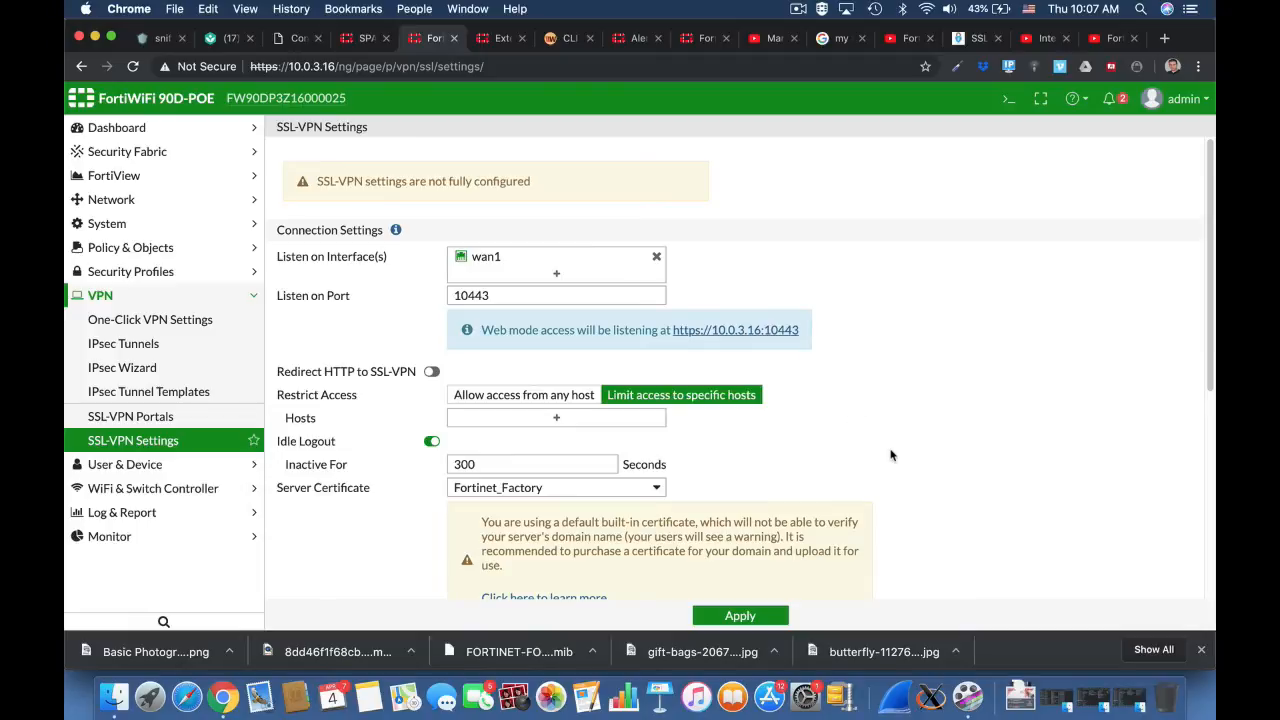
# Step: Allow SSL-VPN access from any host and add SSLVPN_TUNNEL_ADDR1 as the custom IP range for tunnel mode clients
pyautogui.scroll(-3, 891, 455)
pyautogui.click(583, 189)
pyautogui.scroll(-3, 914, 370)
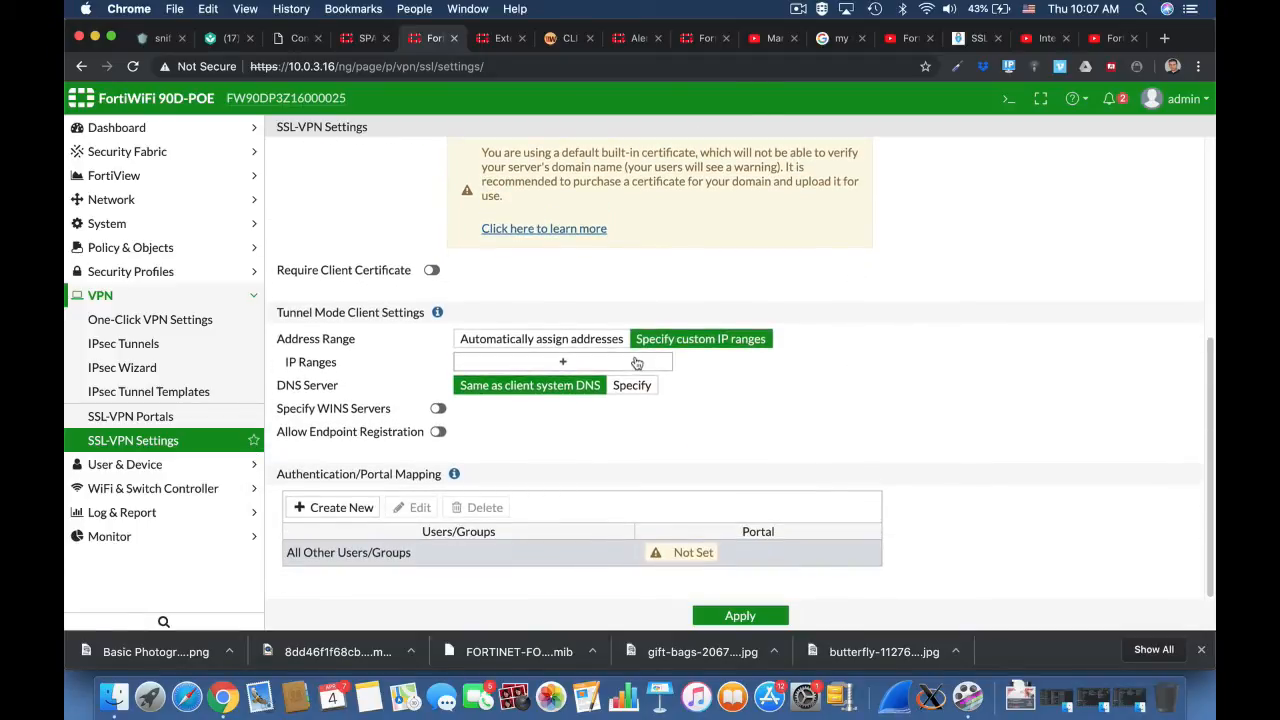
pyautogui.click(636, 363)
pyautogui.click(1073, 173)
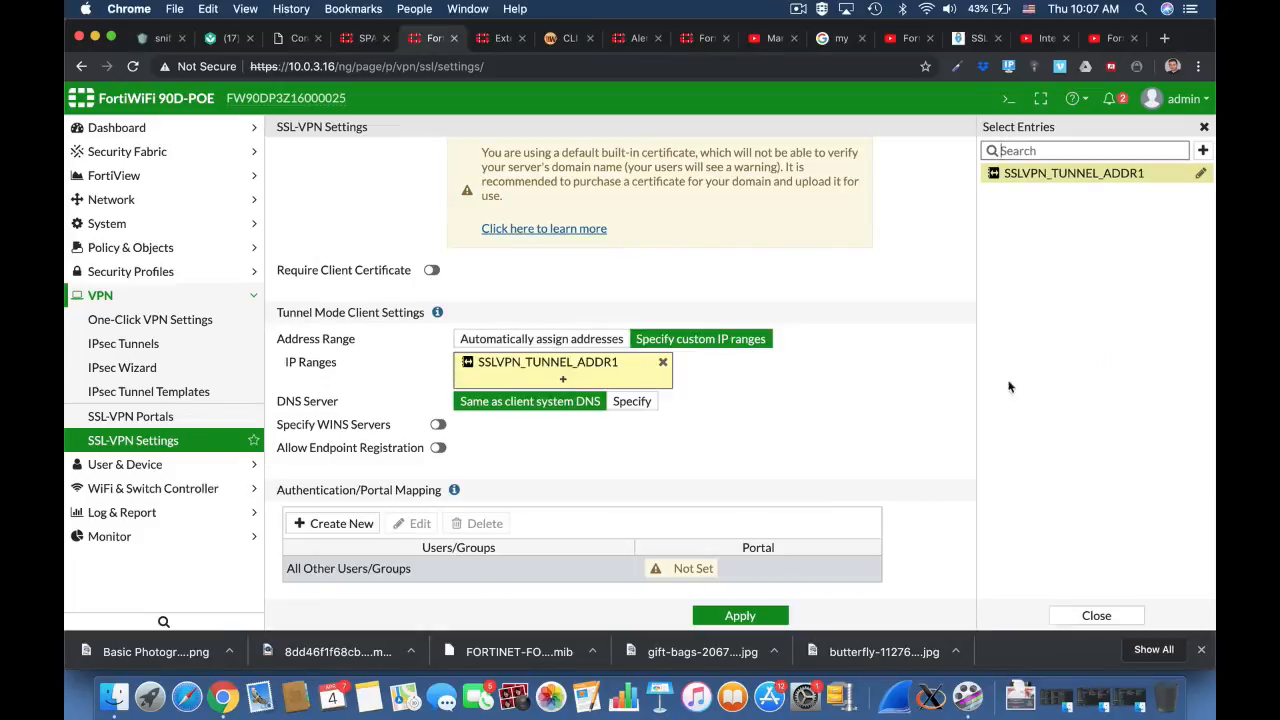
pyautogui.click(895, 444)
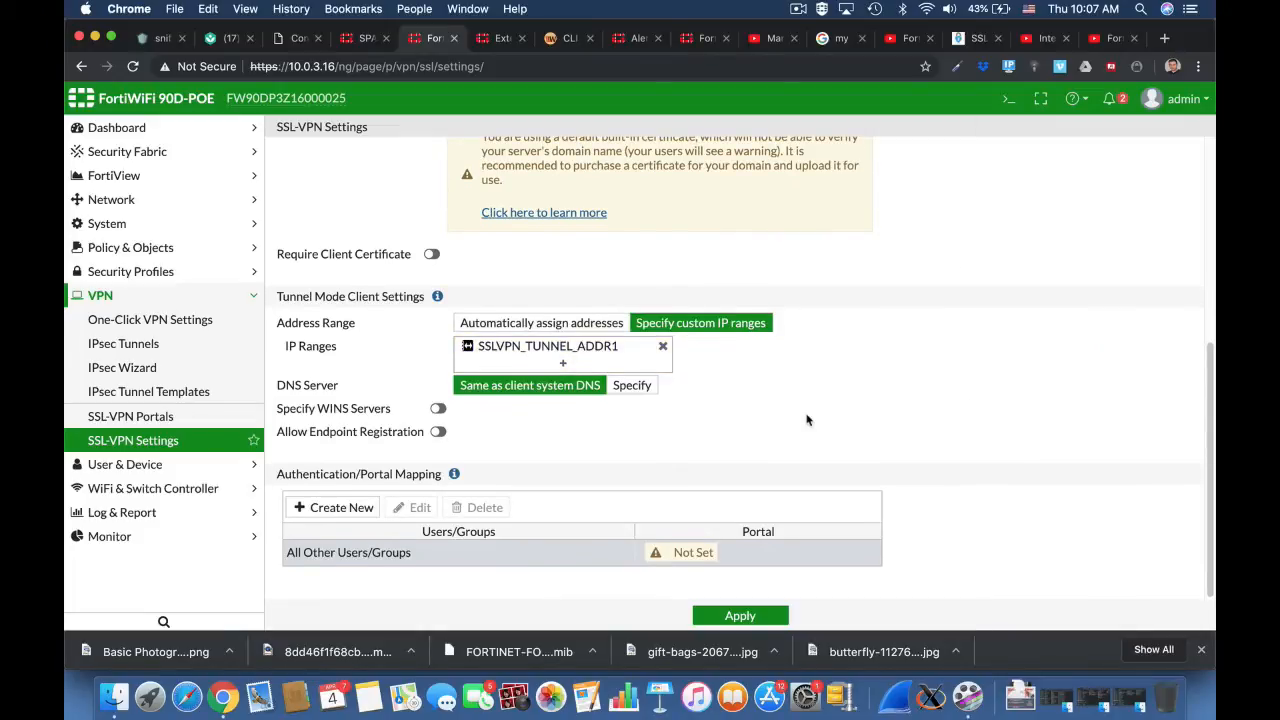
# Step: Create an authentication/portal mapping that assigns the ssl users group to the full-access portal
pyautogui.click(341, 508)
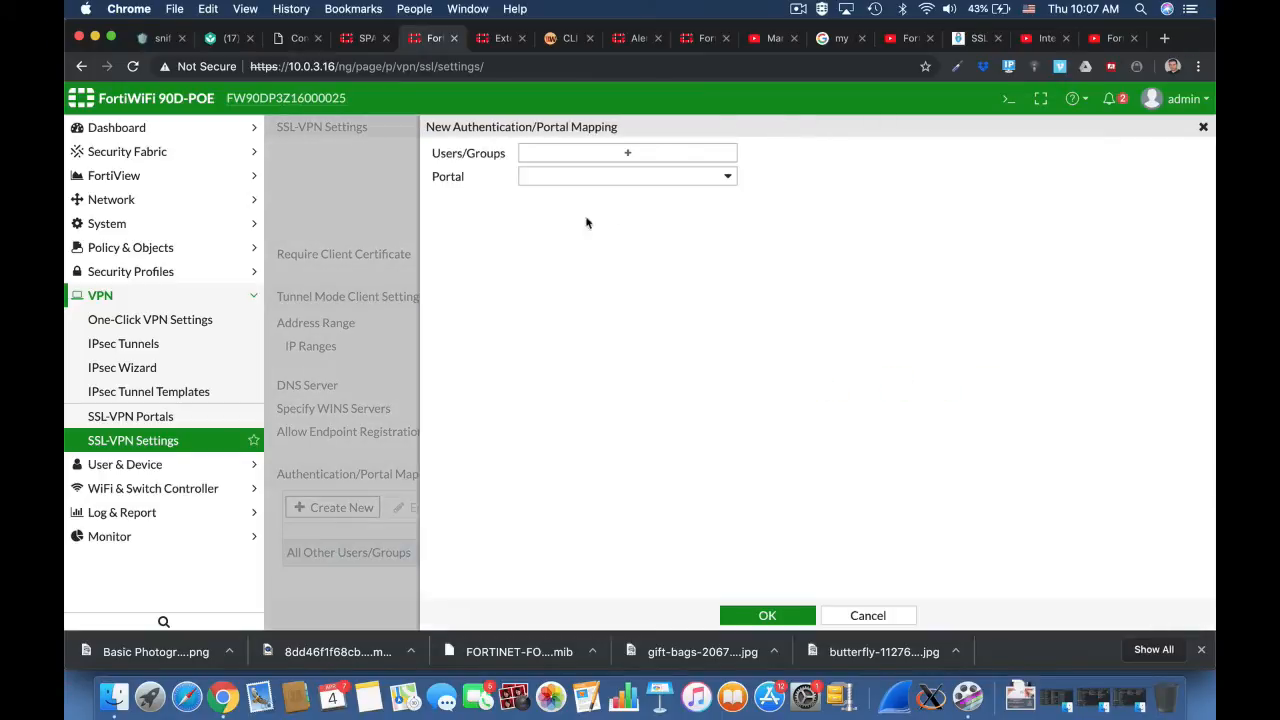
pyautogui.click(611, 155)
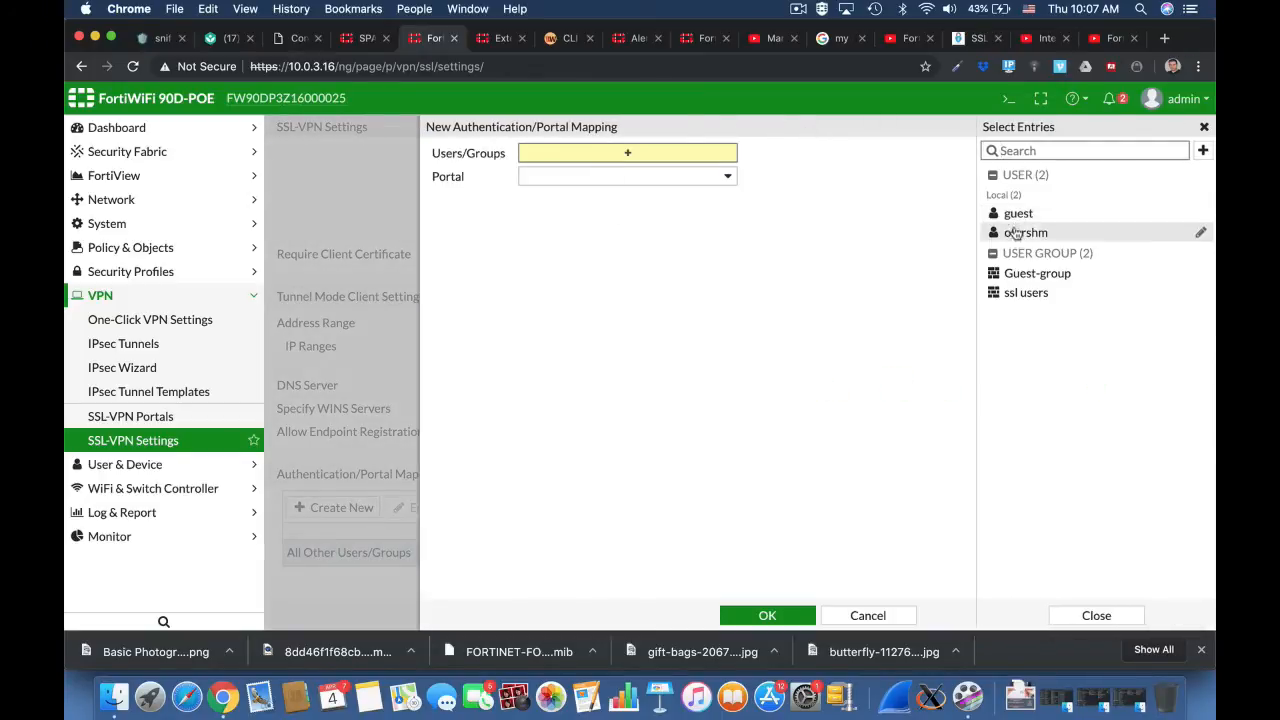
pyautogui.click(1020, 296)
pyautogui.click(720, 195)
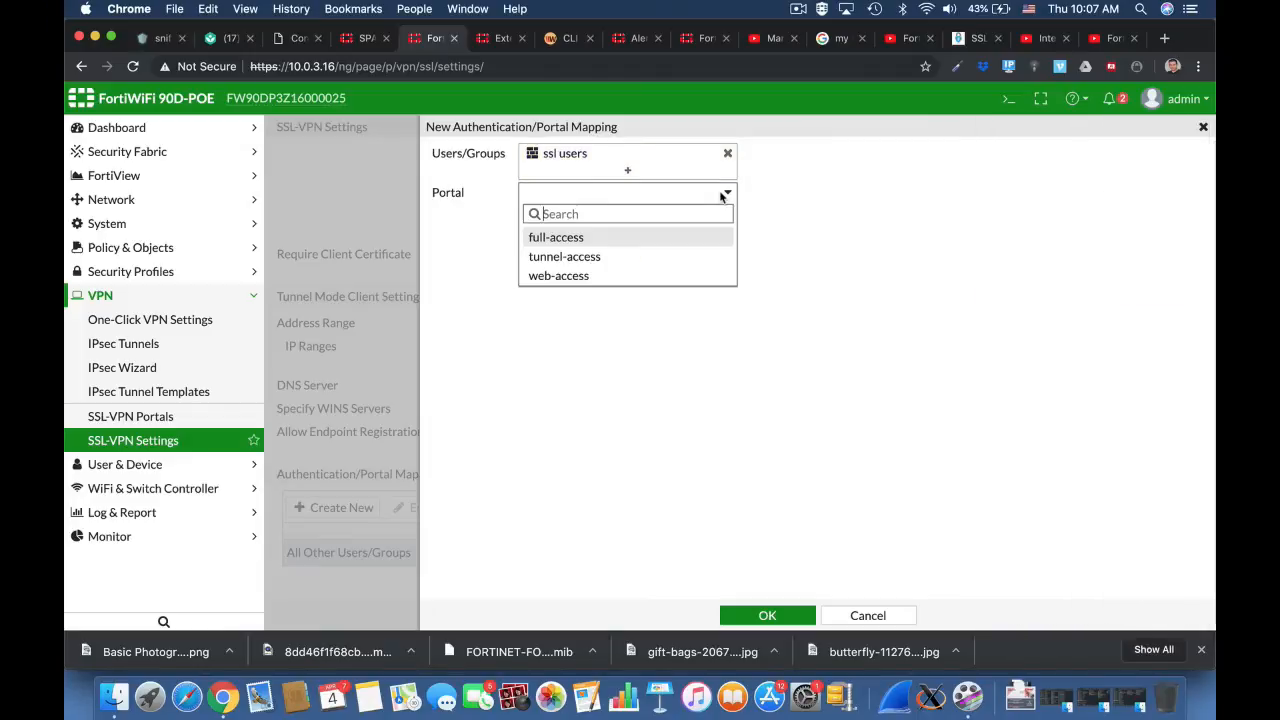
pyautogui.click(620, 238)
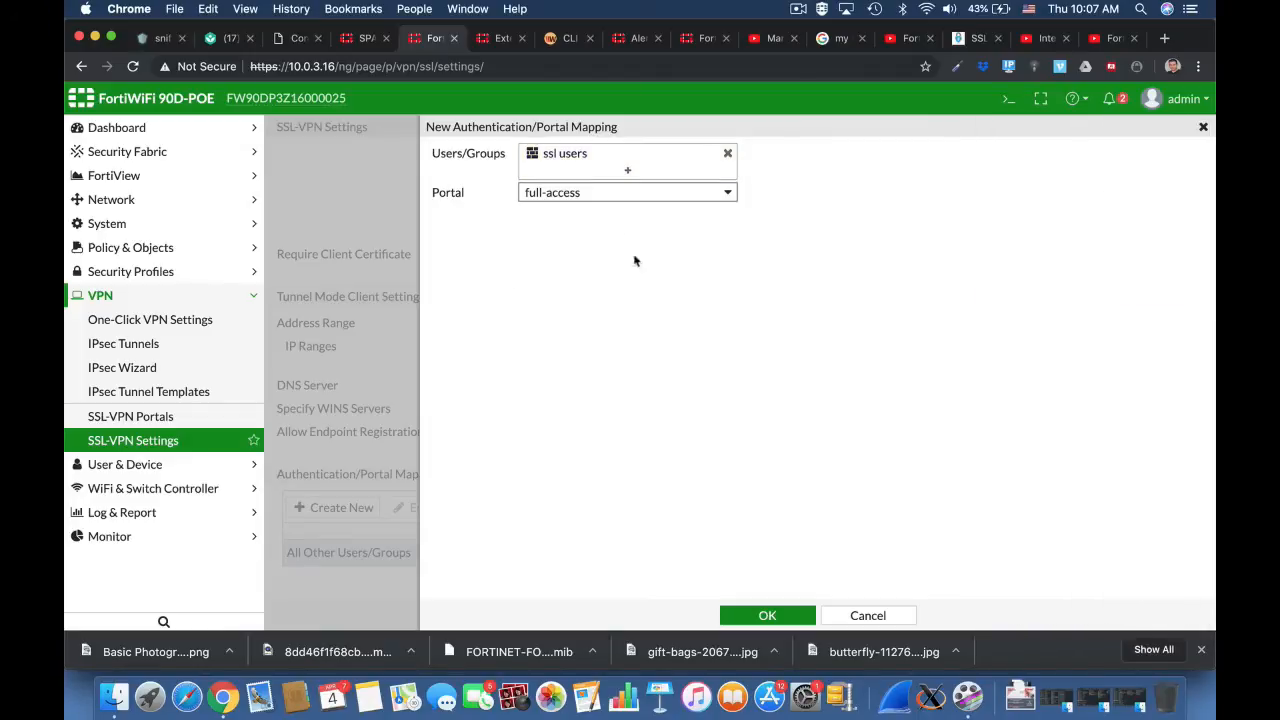
pyautogui.click(767, 615)
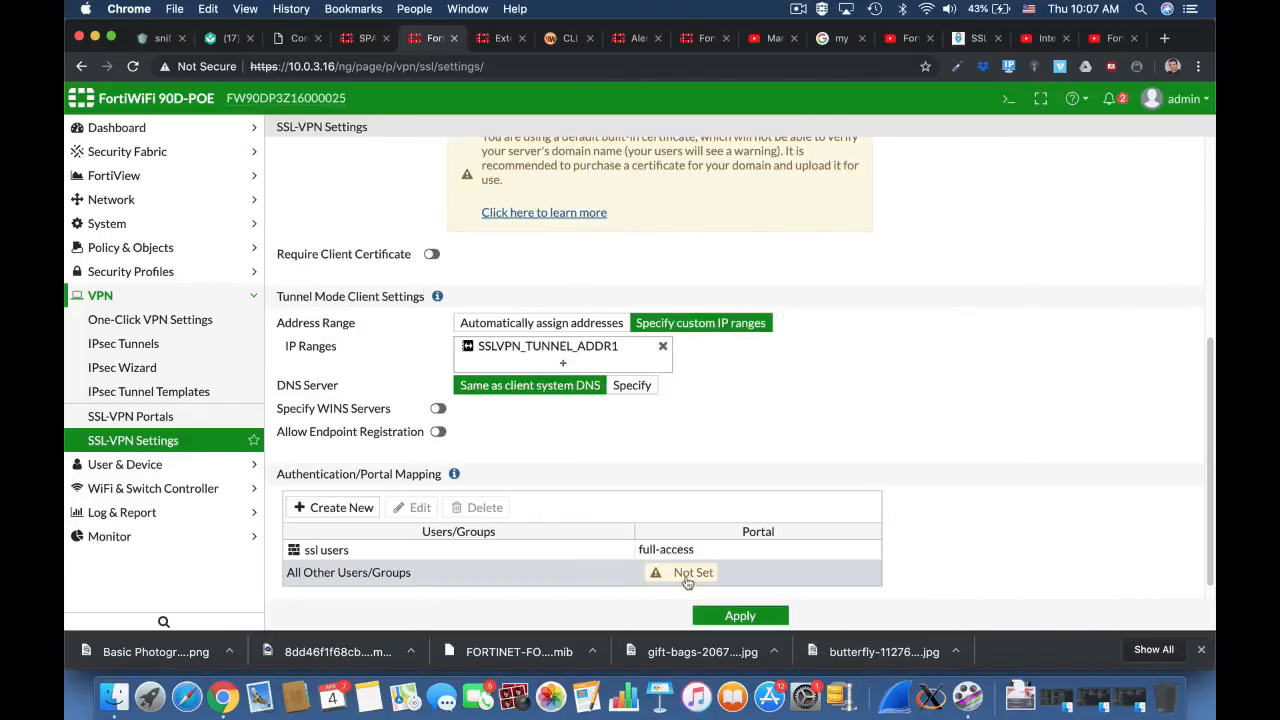
# Step: Map All Other Users/Groups to the web-access portal and apply the SSL-VPN settings with the default built-in certificate
pyautogui.click(682, 575)
pyautogui.doubleClick(682, 573)
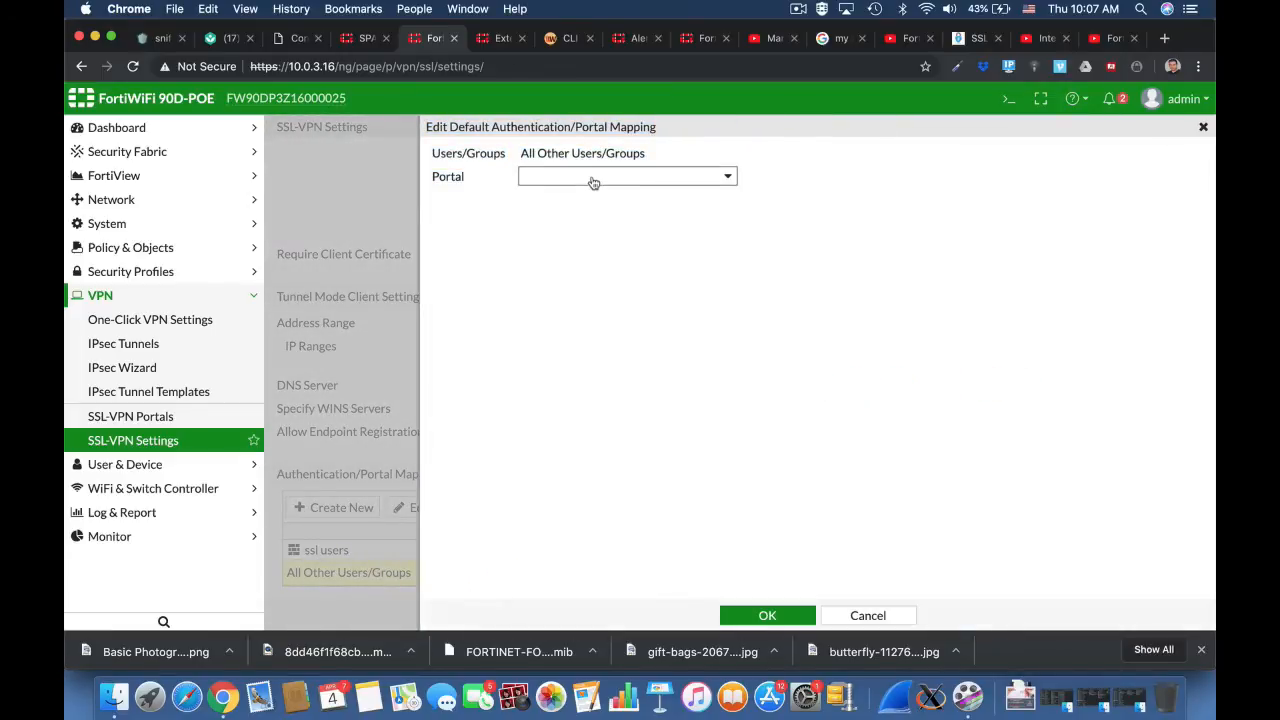
pyautogui.click(594, 178)
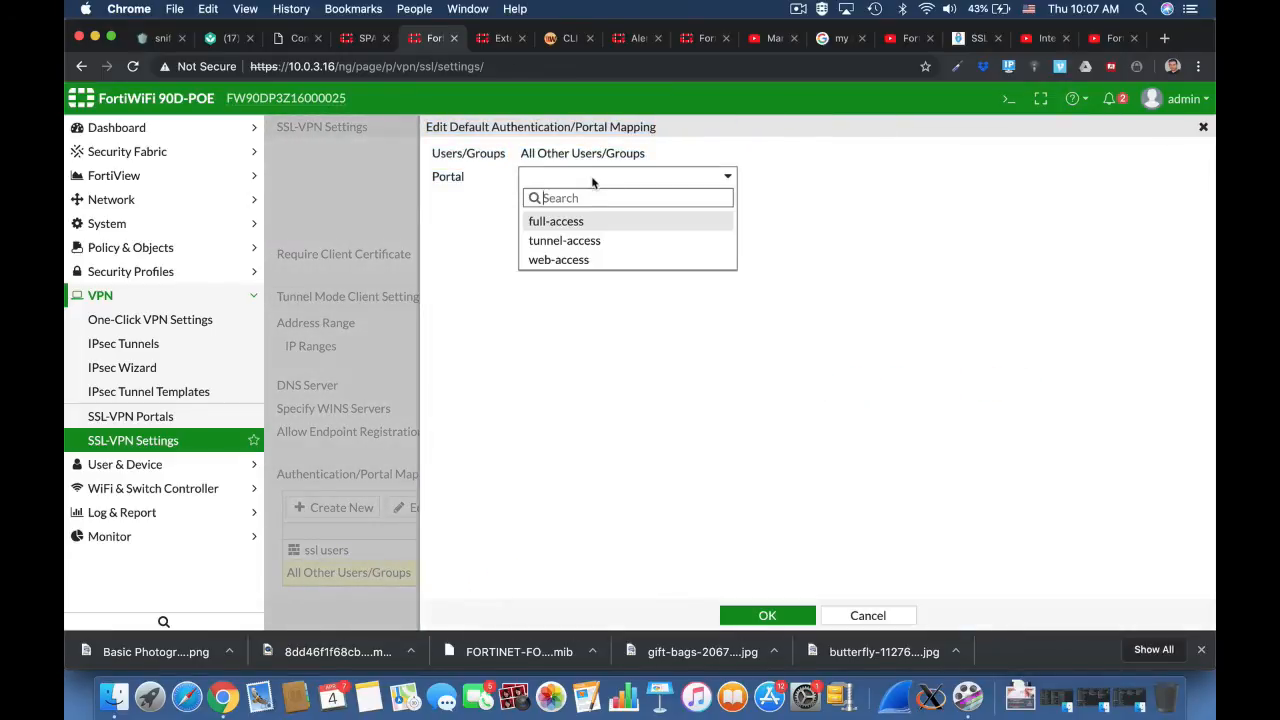
pyautogui.click(588, 258)
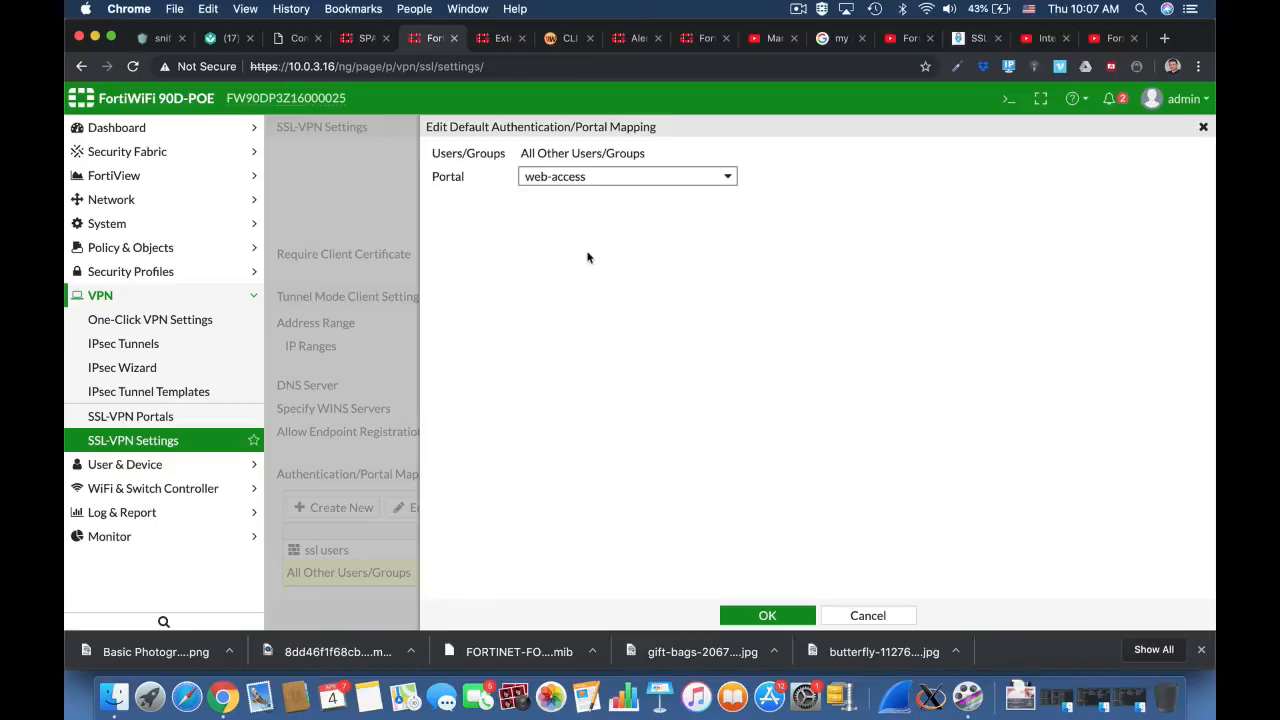
pyautogui.click(757, 613)
pyautogui.click(769, 615)
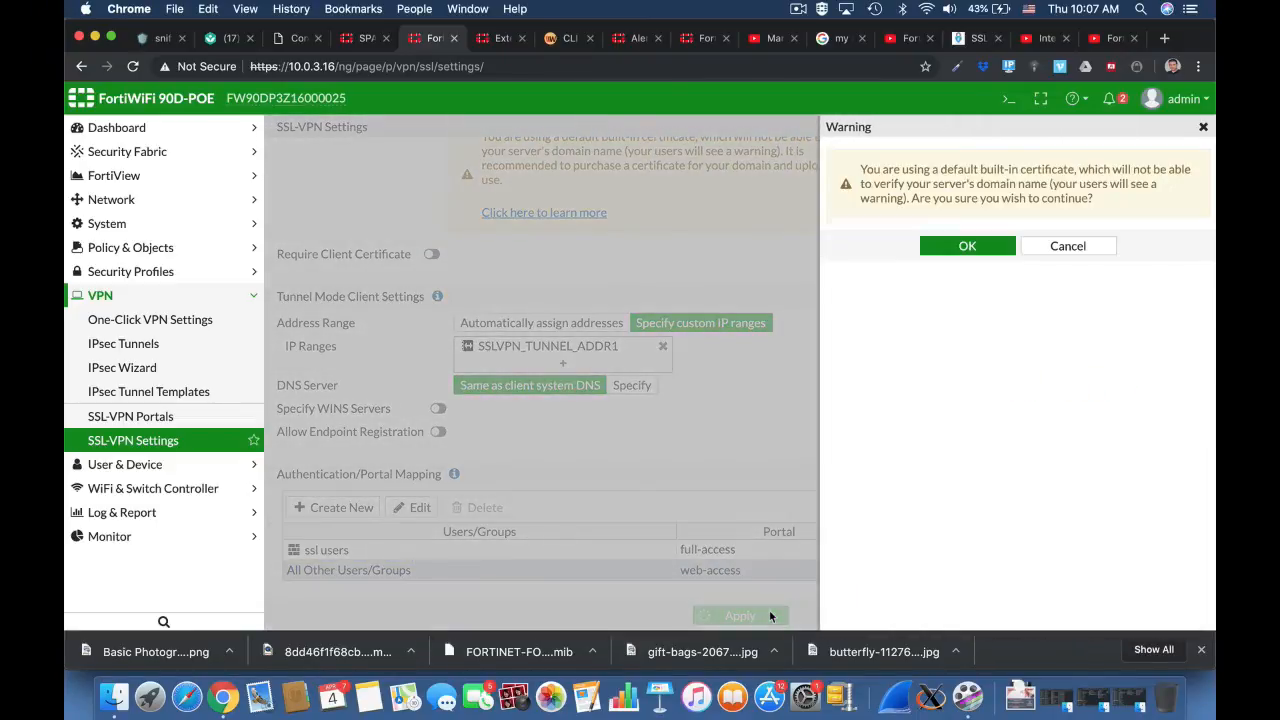
pyautogui.click(967, 247)
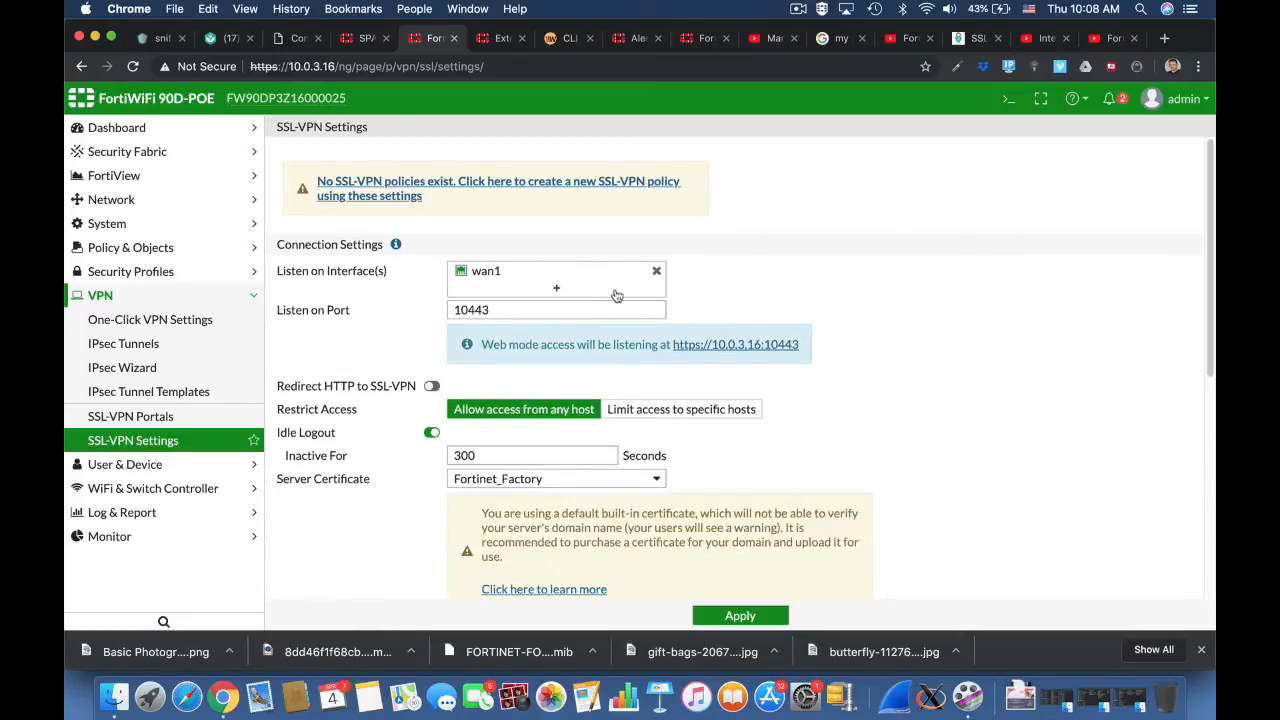
# Step: Start a new IPv4 policy named SSL-VPN from the SSL-VPN tunnel interface (ssl.root) to wan1
pyautogui.click(216, 248)
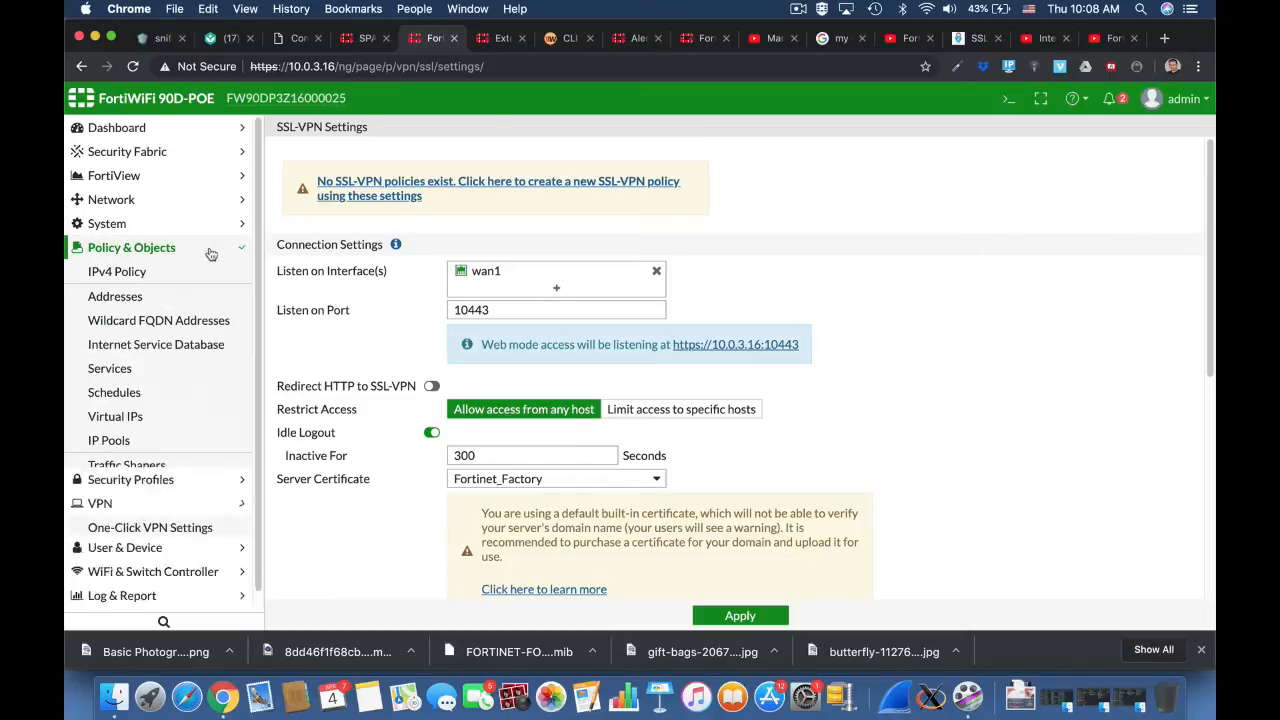
pyautogui.click(200, 271)
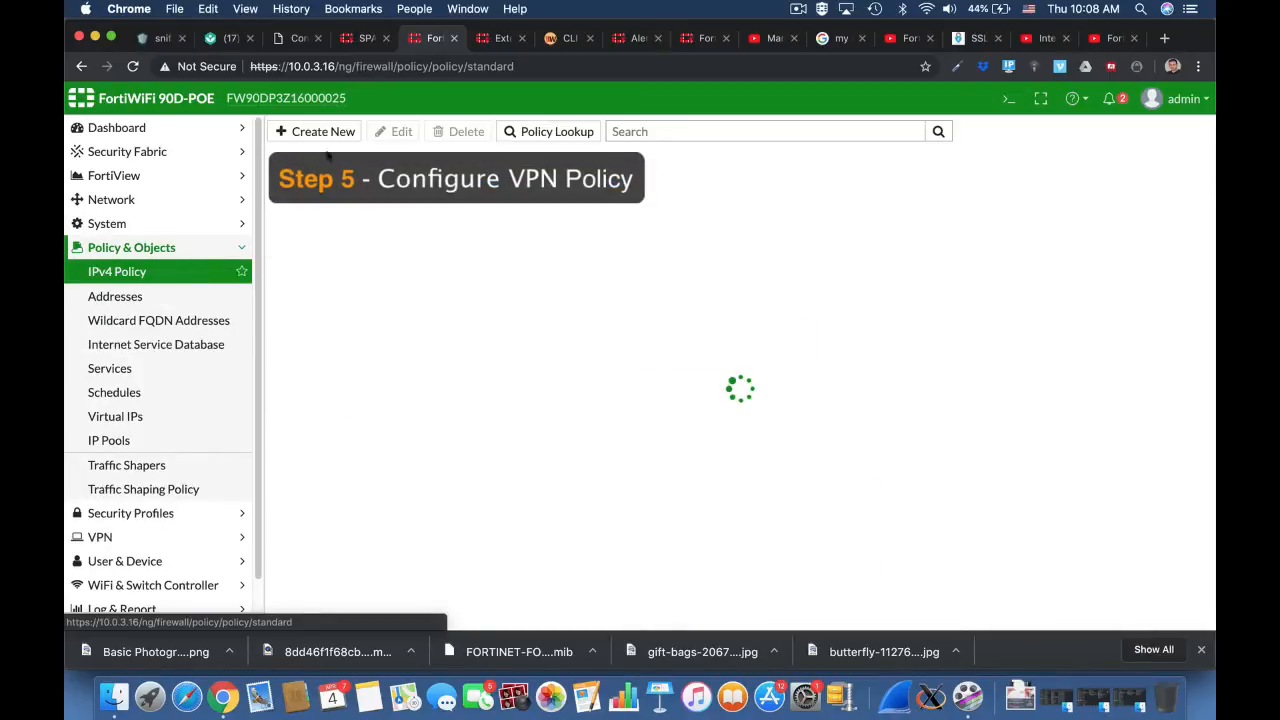
pyautogui.click(326, 133)
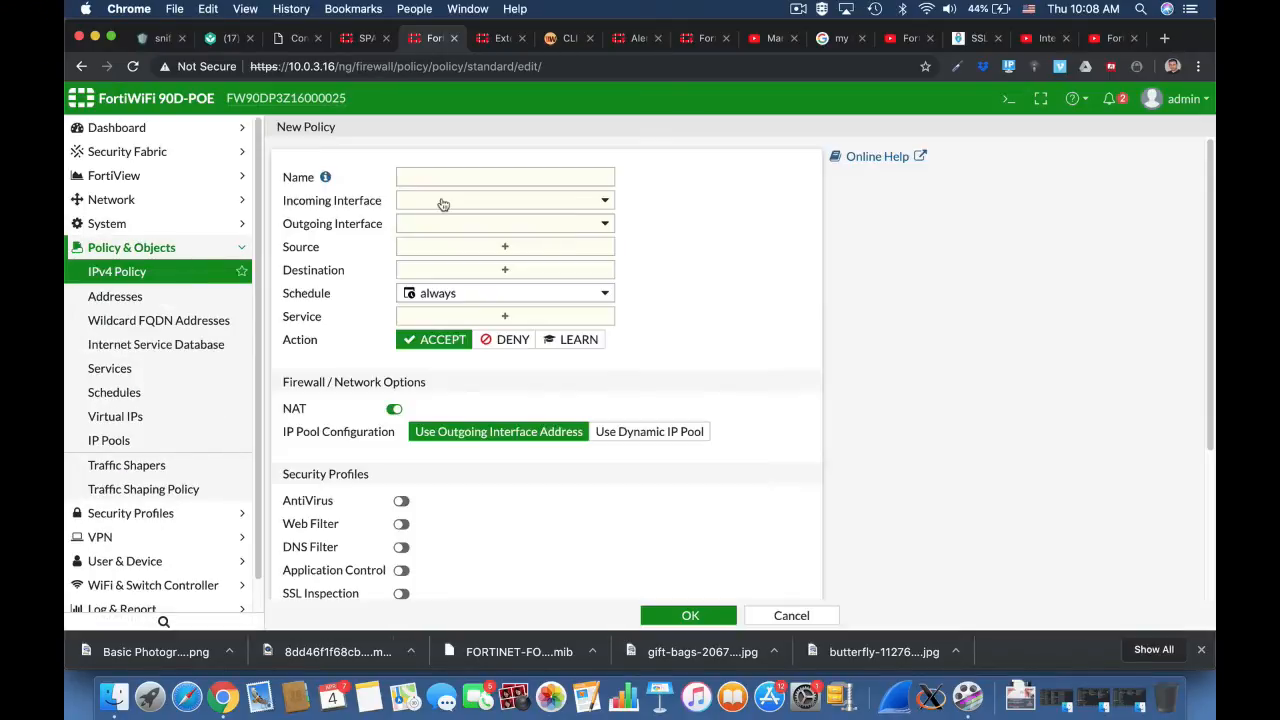
pyautogui.click(416, 175)
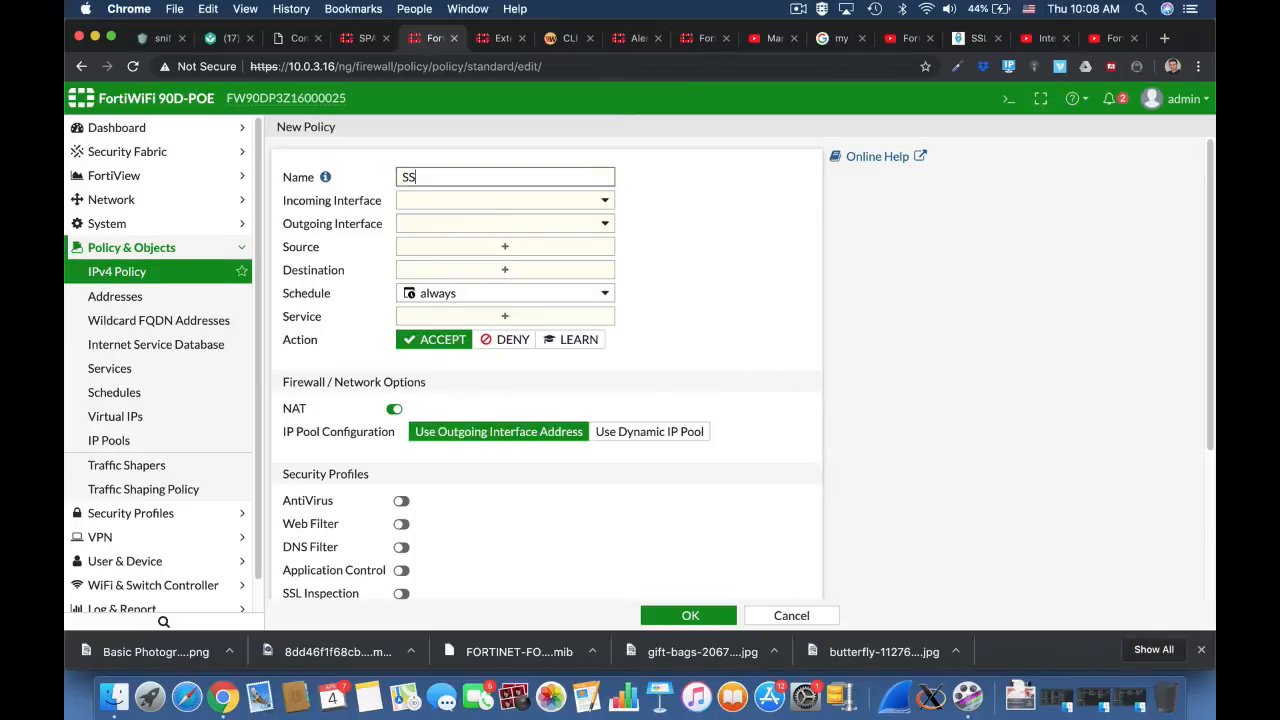
pyautogui.write('SSL-VPN')
pyautogui.click(450, 201)
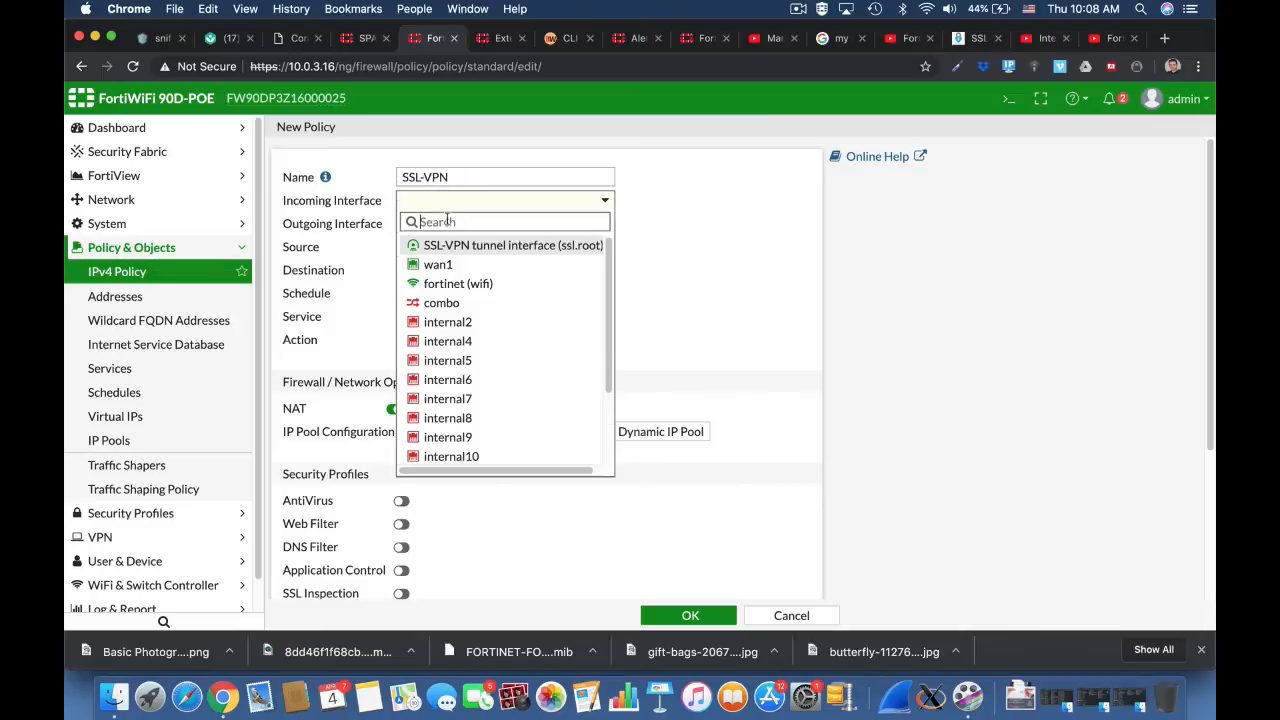
pyautogui.click(450, 249)
pyautogui.click(500, 223)
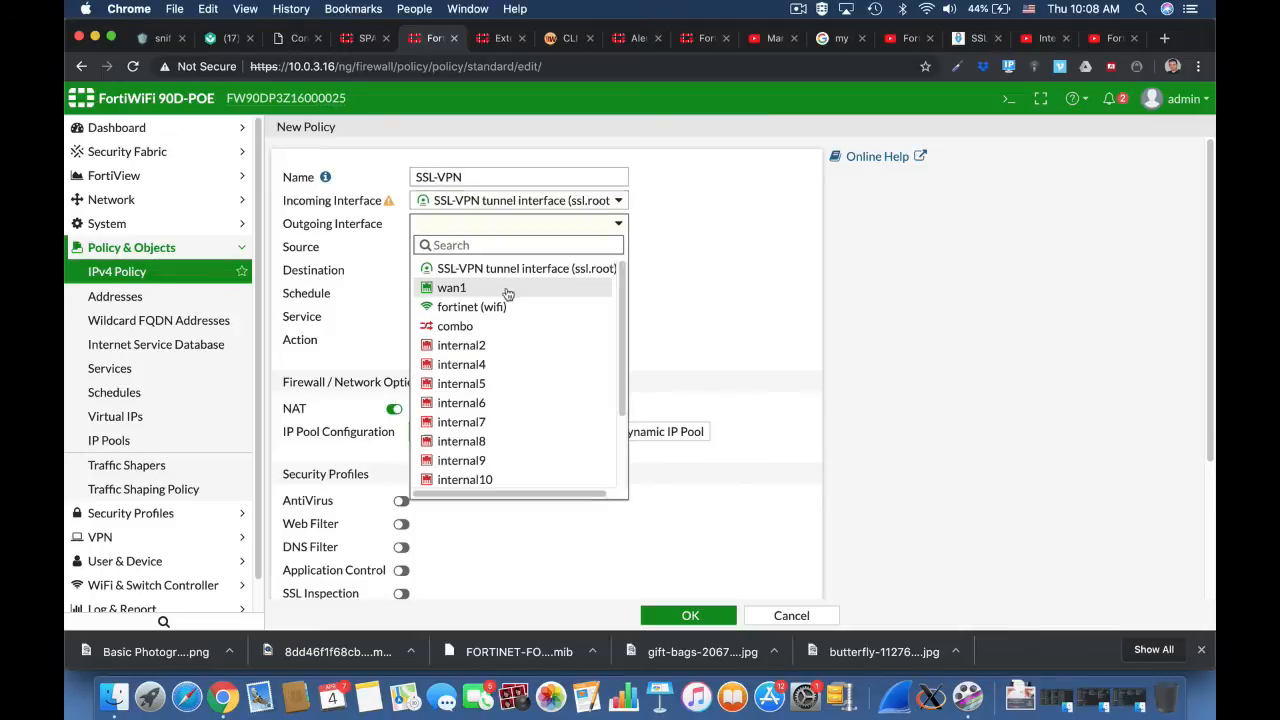
pyautogui.click(506, 289)
# Step: Set the policy's source to the all address and the ssl users group
pyautogui.click(545, 248)
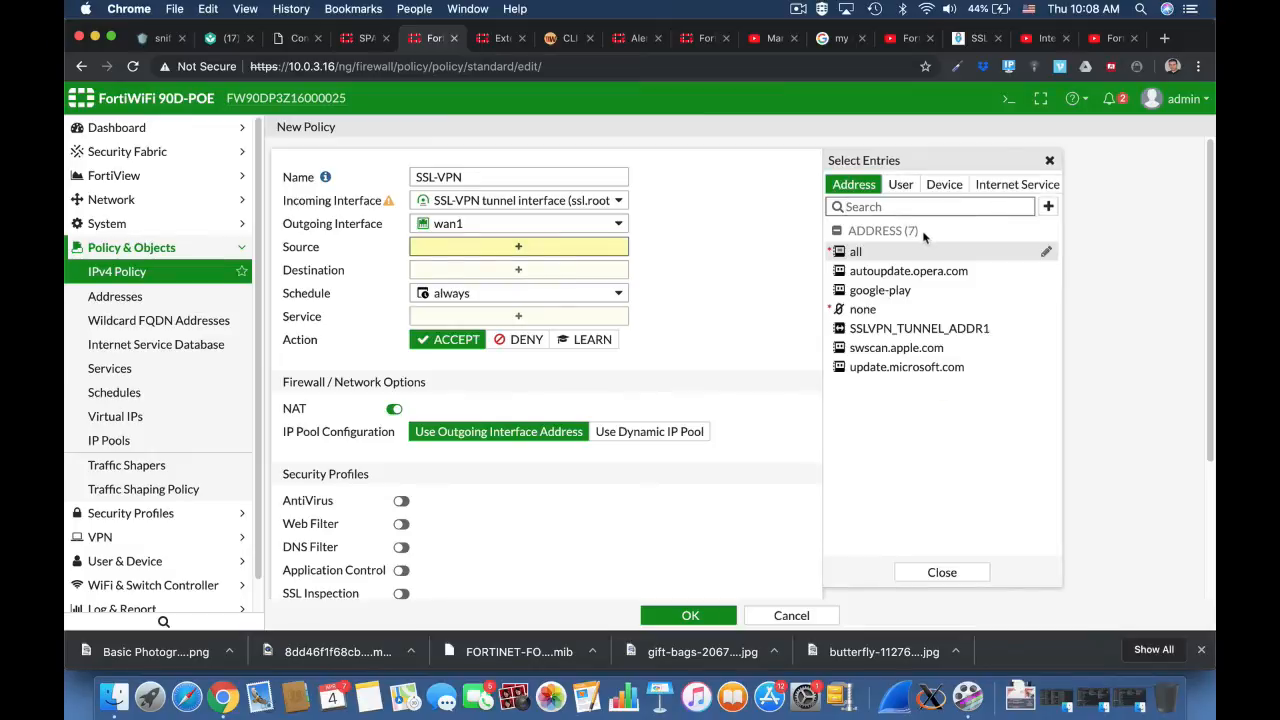
pyautogui.moveTo(924, 293)
pyautogui.click(866, 251)
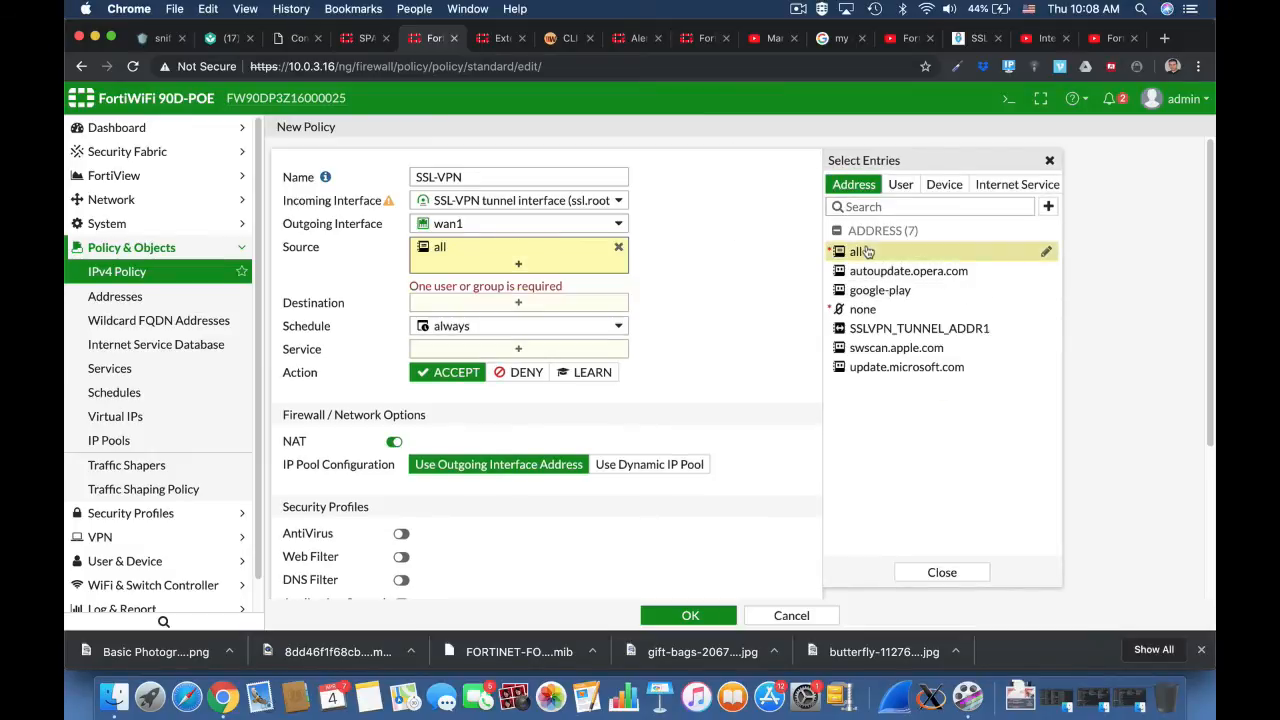
pyautogui.click(903, 185)
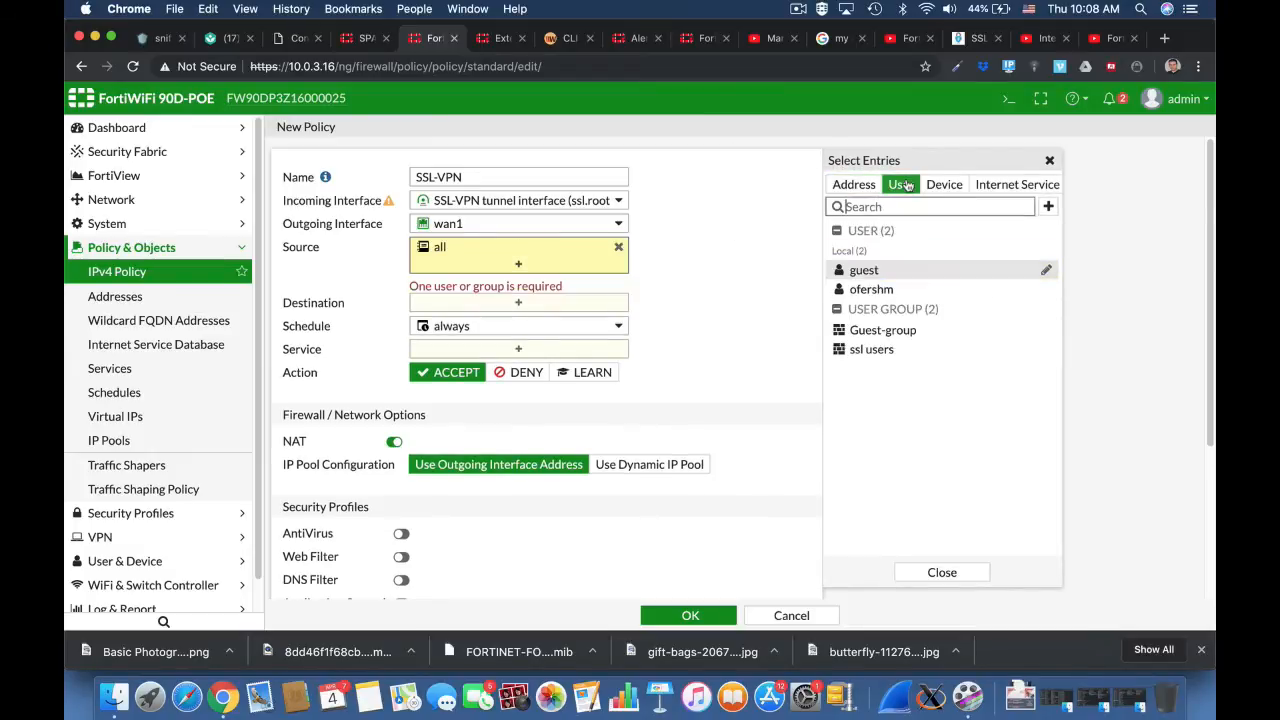
pyautogui.click(866, 349)
# Step: Set the policy's destination to all and its service to ALL, and save the policy
pyautogui.click(509, 305)
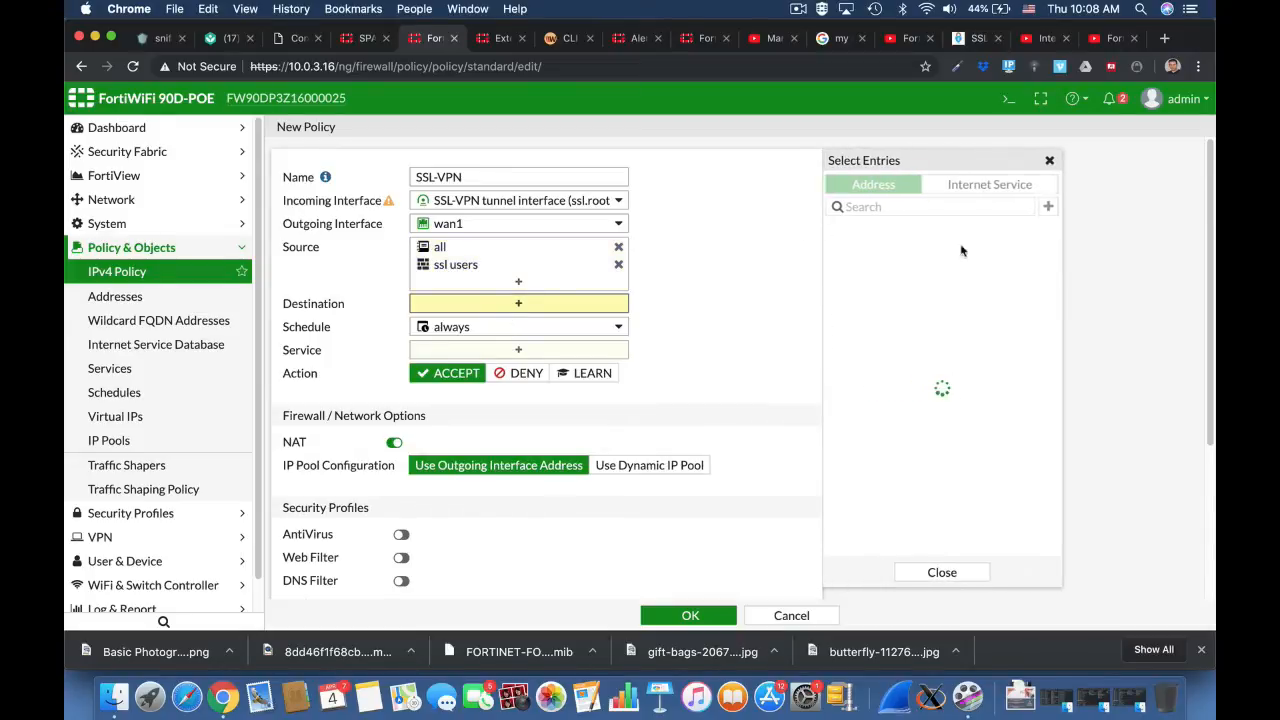
pyautogui.click(885, 256)
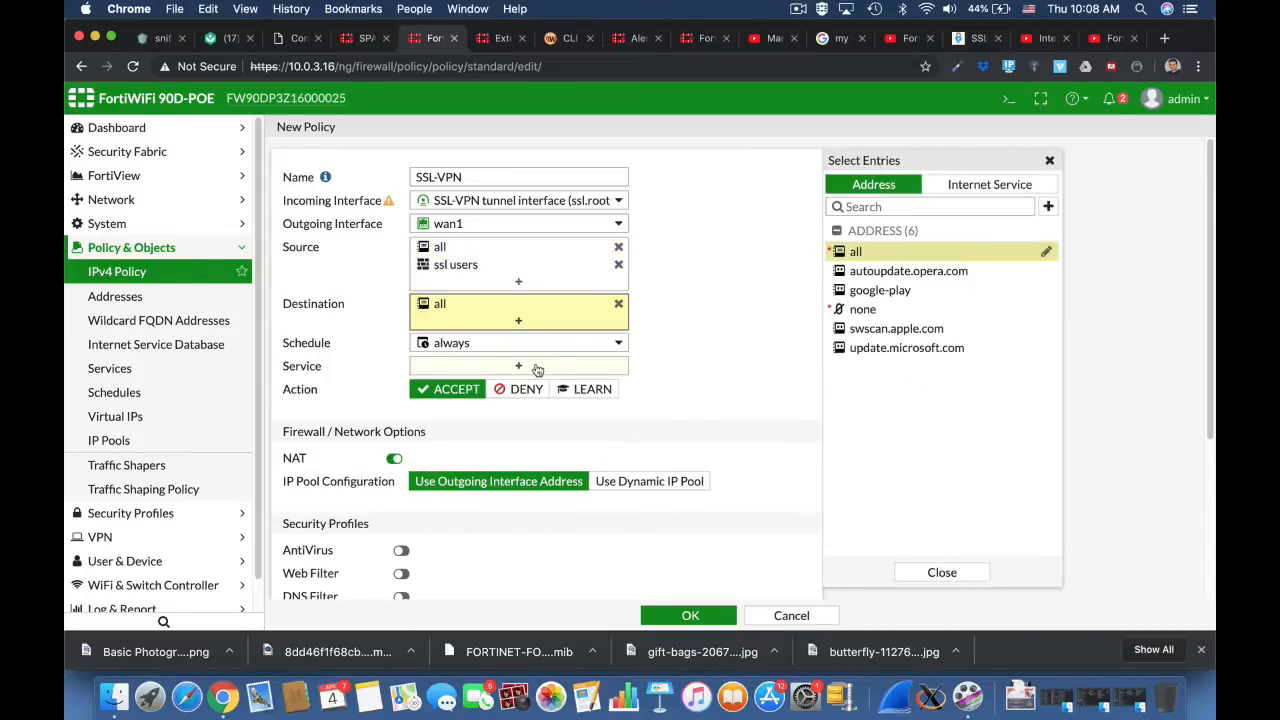
pyautogui.click(534, 366)
pyautogui.click(860, 248)
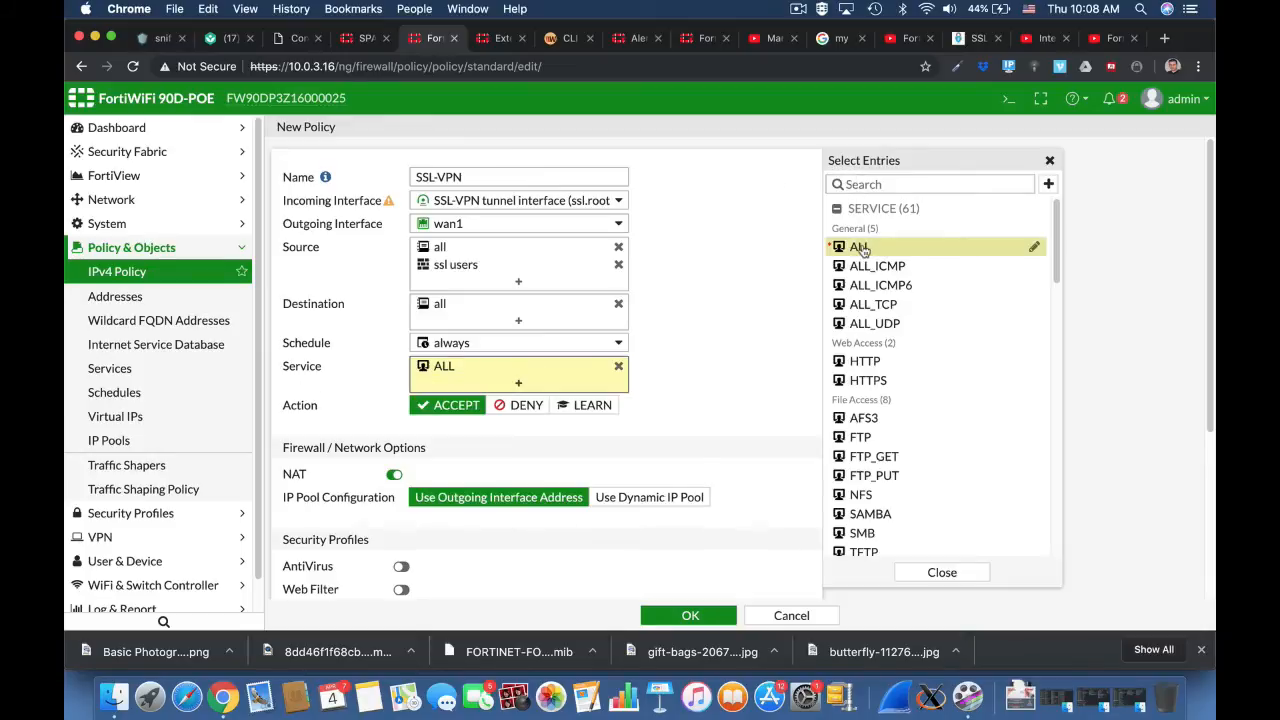
pyautogui.scroll(-5, 696, 418)
pyautogui.click(690, 615)
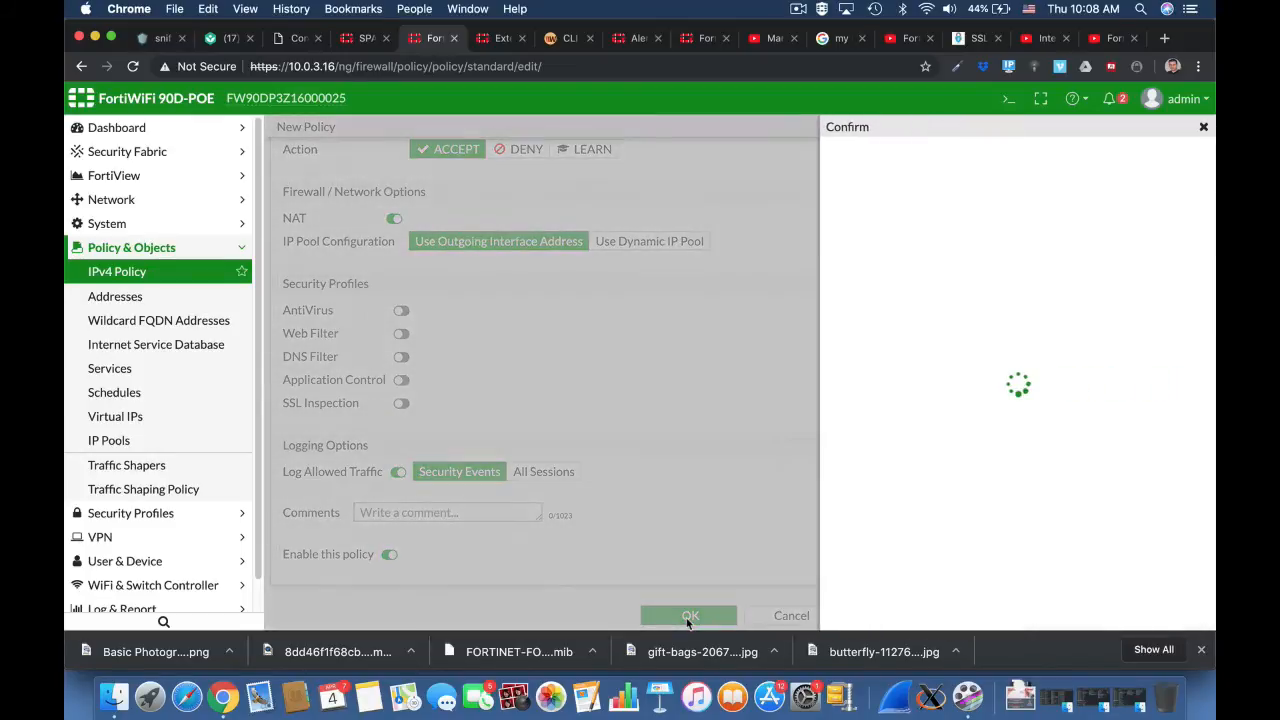
pyautogui.click(978, 244)
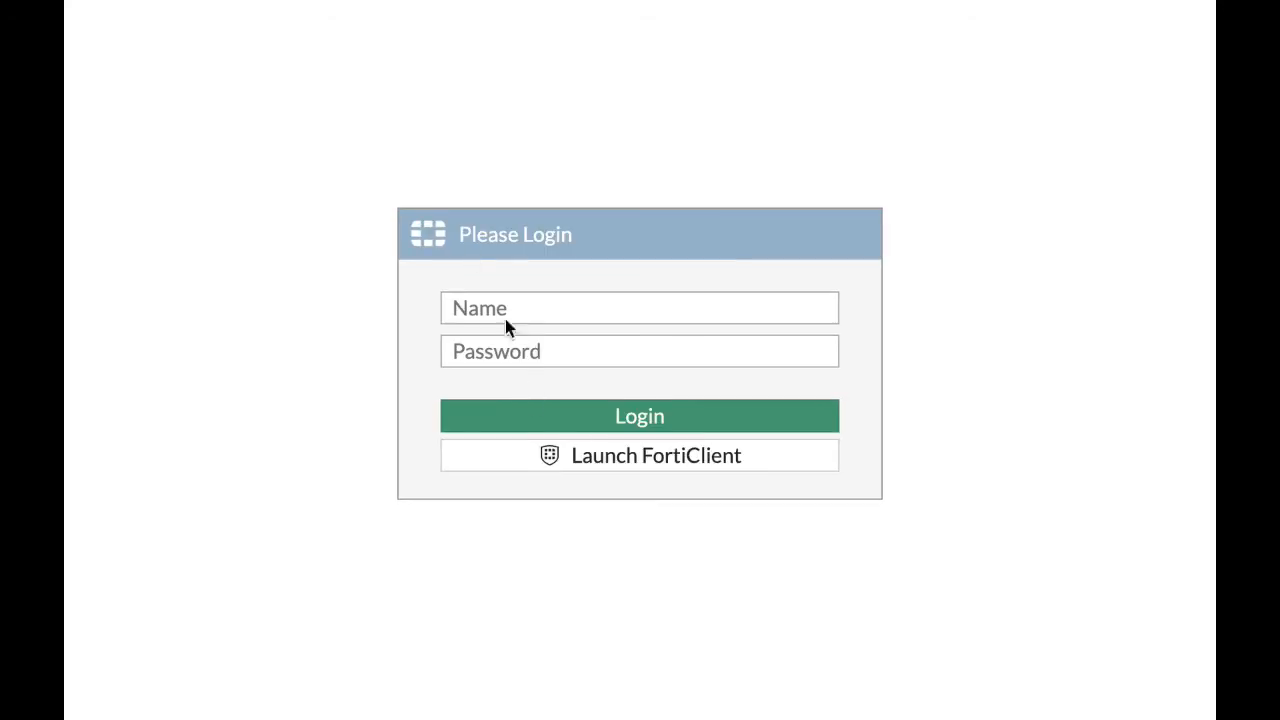
# Step: Log in to the SSL-VPN web portal with the VPN user's name and password
pyautogui.click(503, 310)
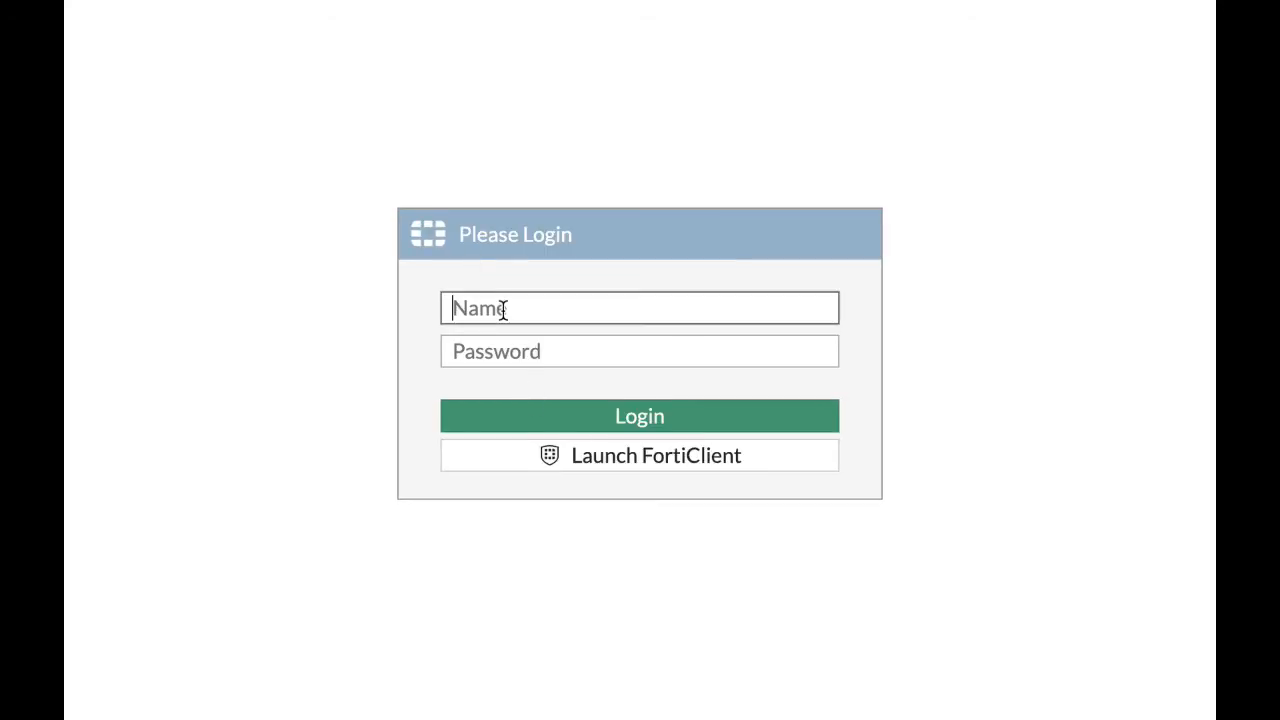
pyautogui.write('ofer')
pyautogui.press('Tab')
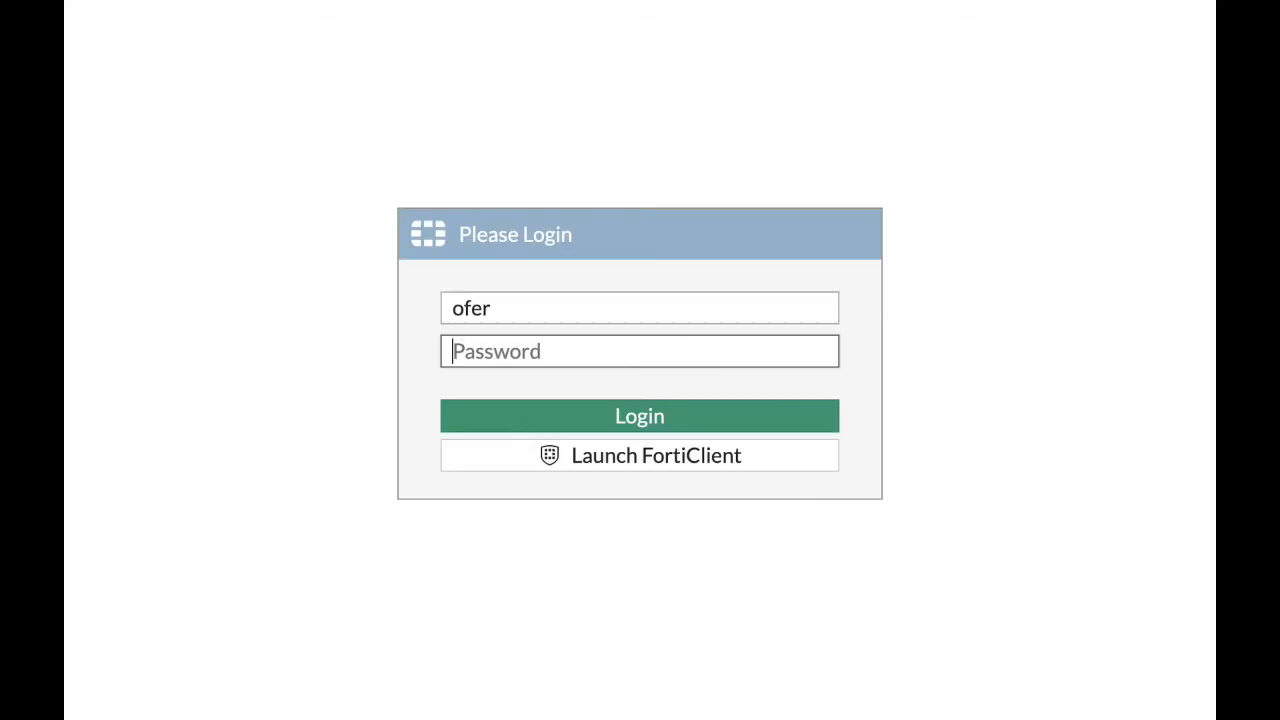
pyautogui.click(502, 308)
pyautogui.write('r')
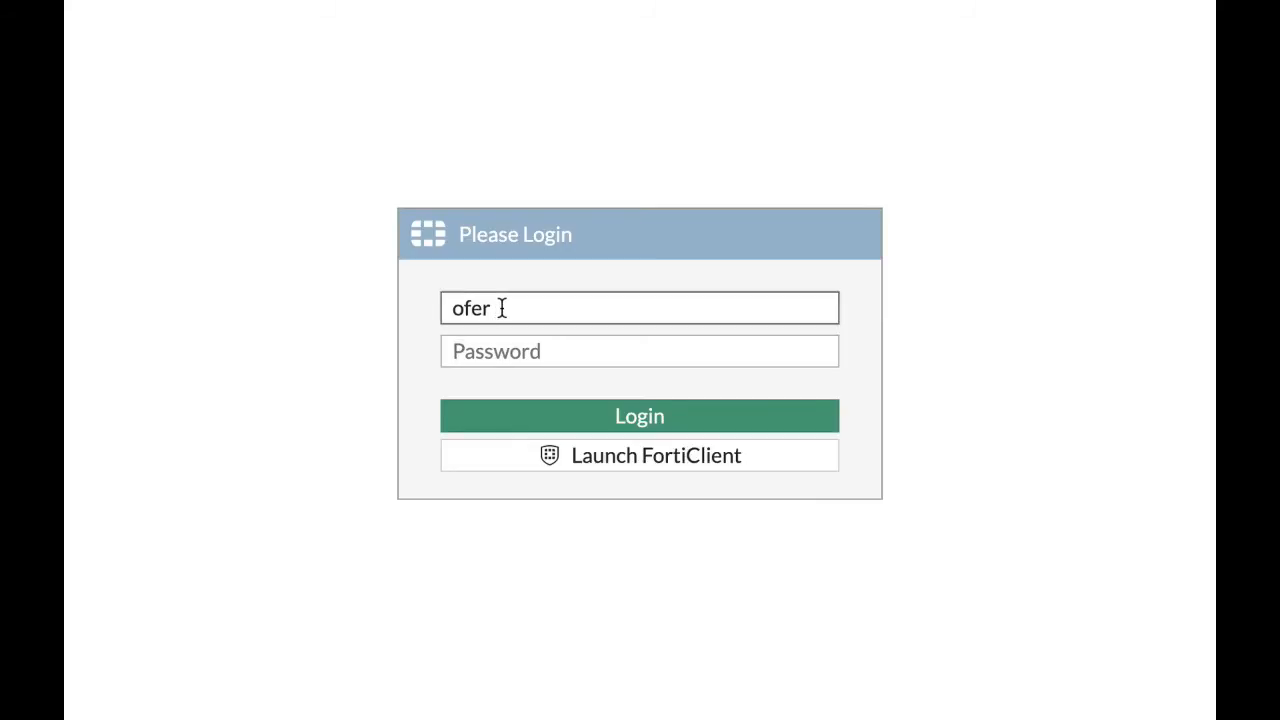
pyautogui.write('shm')
pyautogui.press('Tab')
pyautogui.write('•')
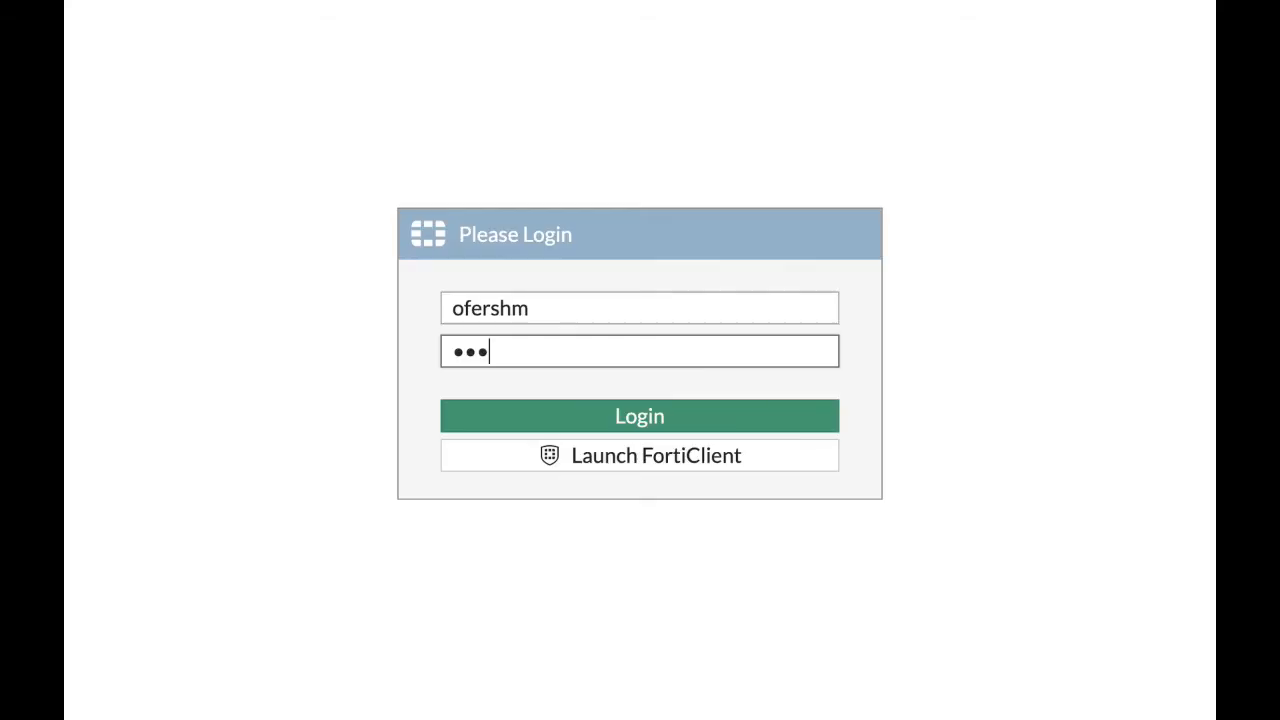
pyautogui.write('••••')
pyautogui.click(629, 426)
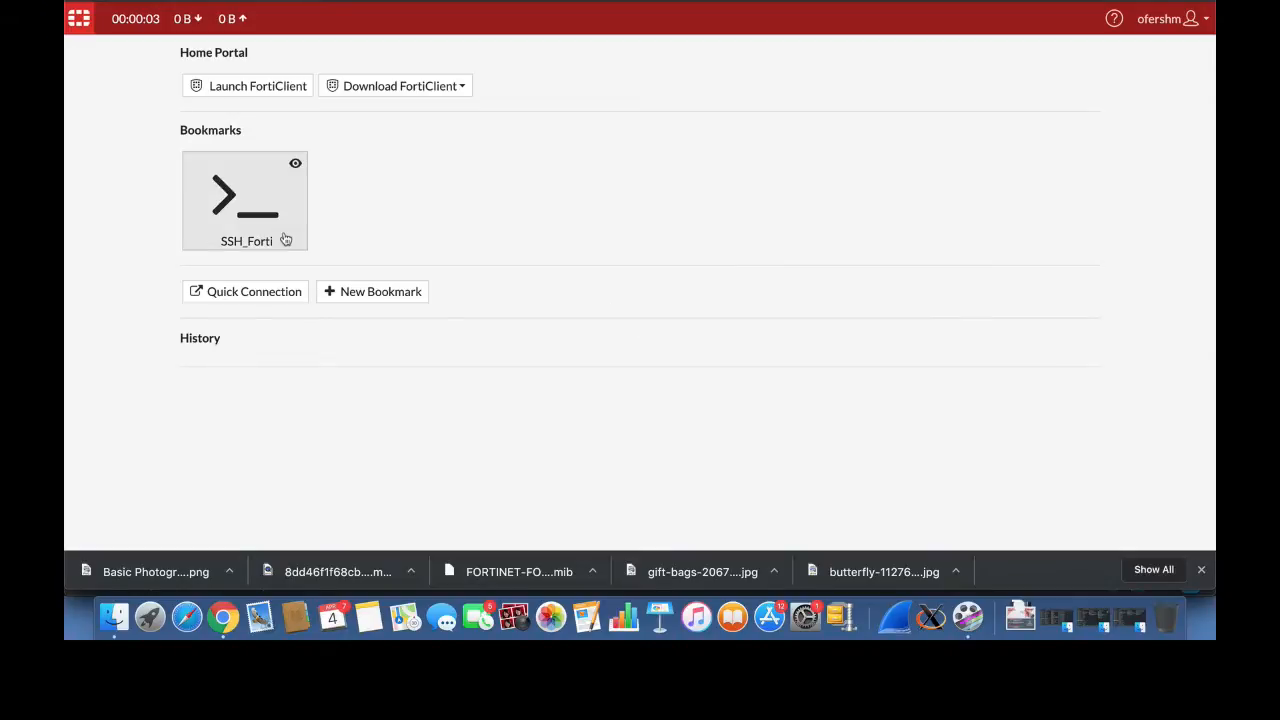
# Step: Launch the SSH_Forti bookmark and log in to the SSH session with the administrator's username and password
pyautogui.click(285, 239)
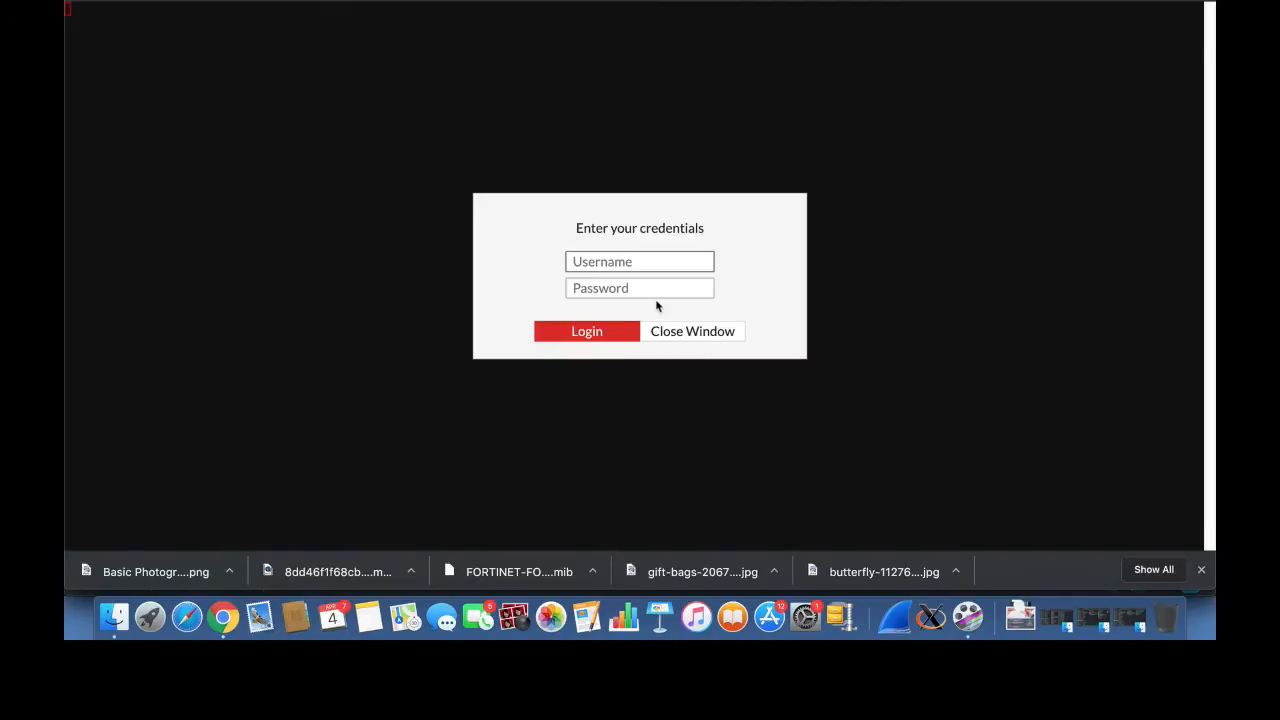
pyautogui.write('admin')
pyautogui.press('Return')
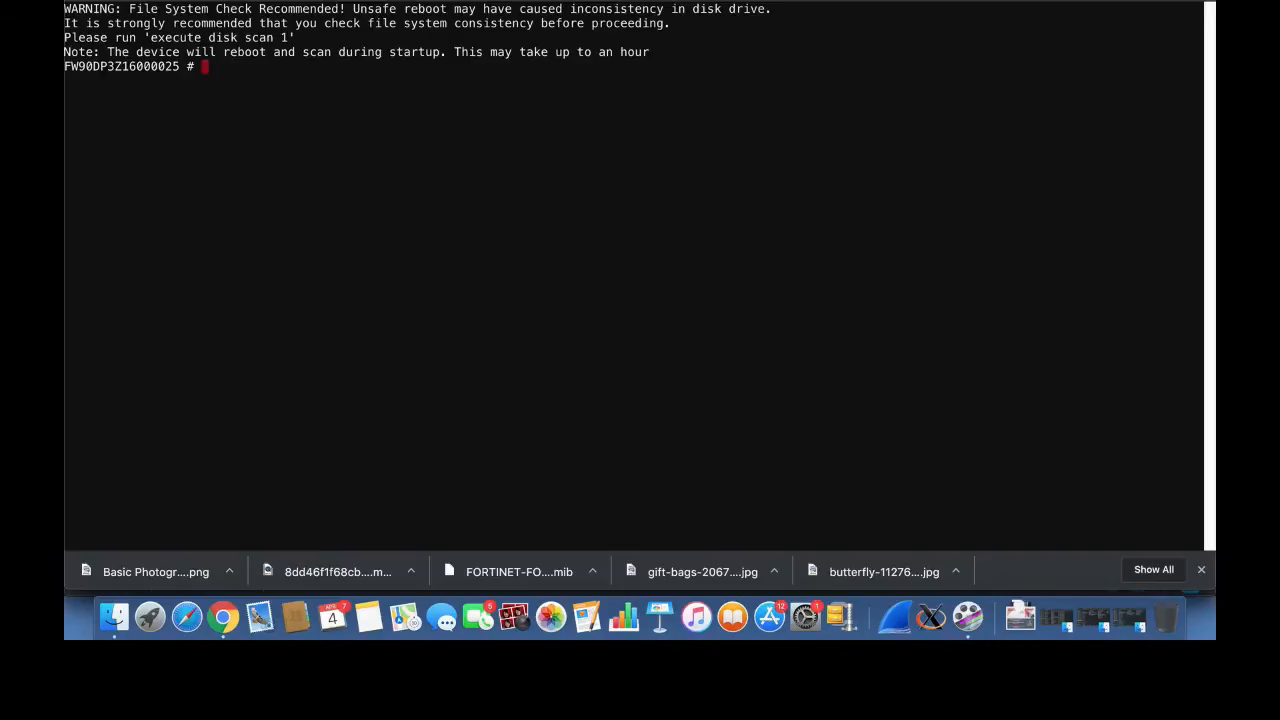
# Step: Run show system interface in the SSH session and page through the interface configuration
pyautogui.press('Return')
pyautogui.press('Return')
pyautogui.press('Return')
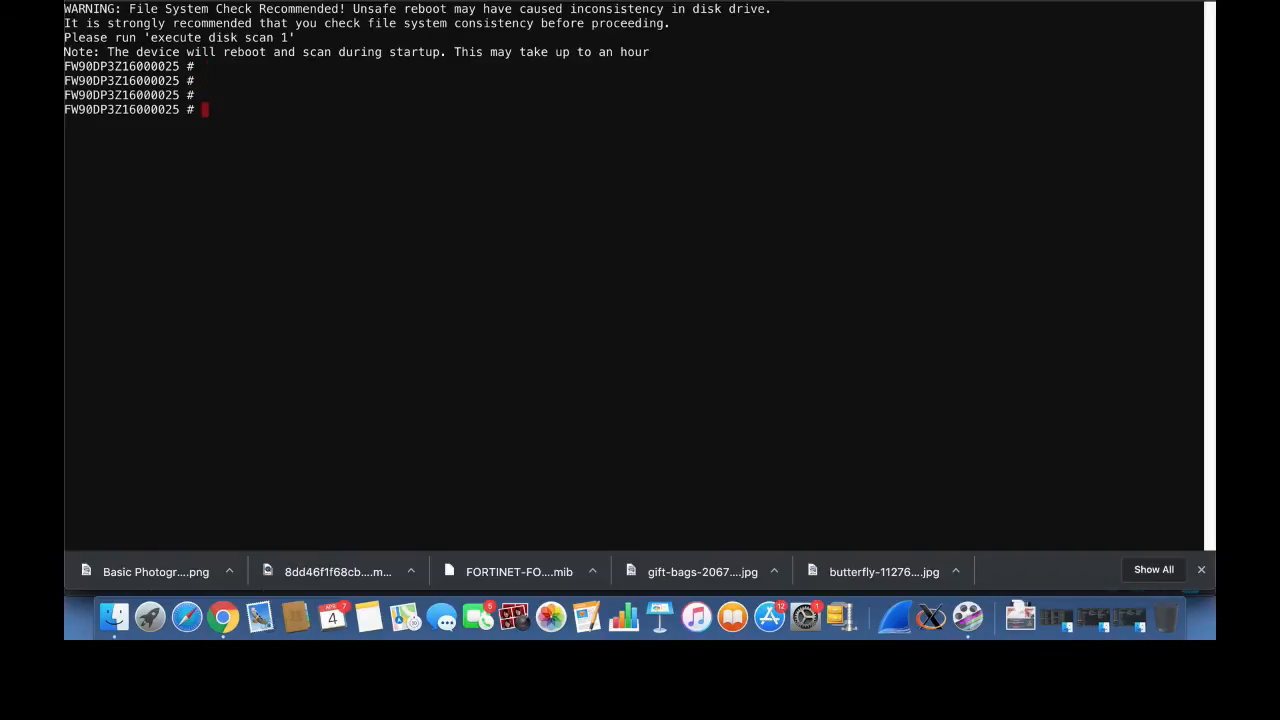
pyautogui.write('show system interface')
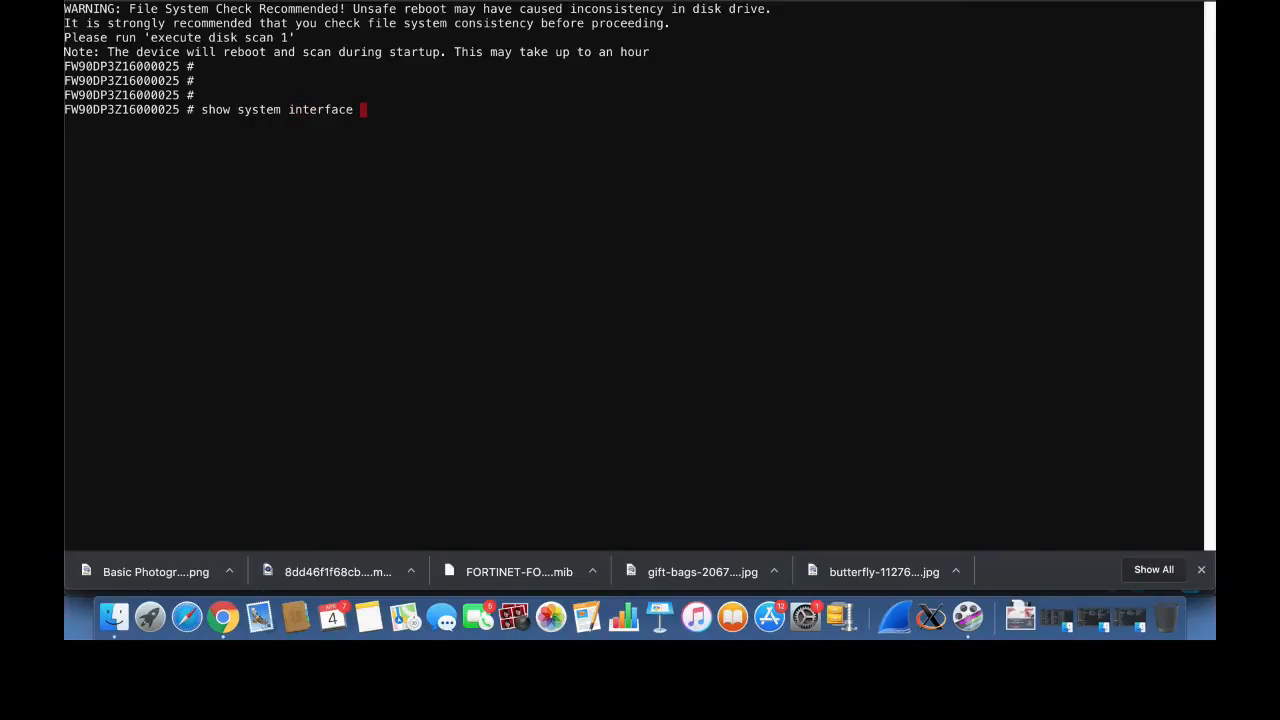
pyautogui.press('Return')
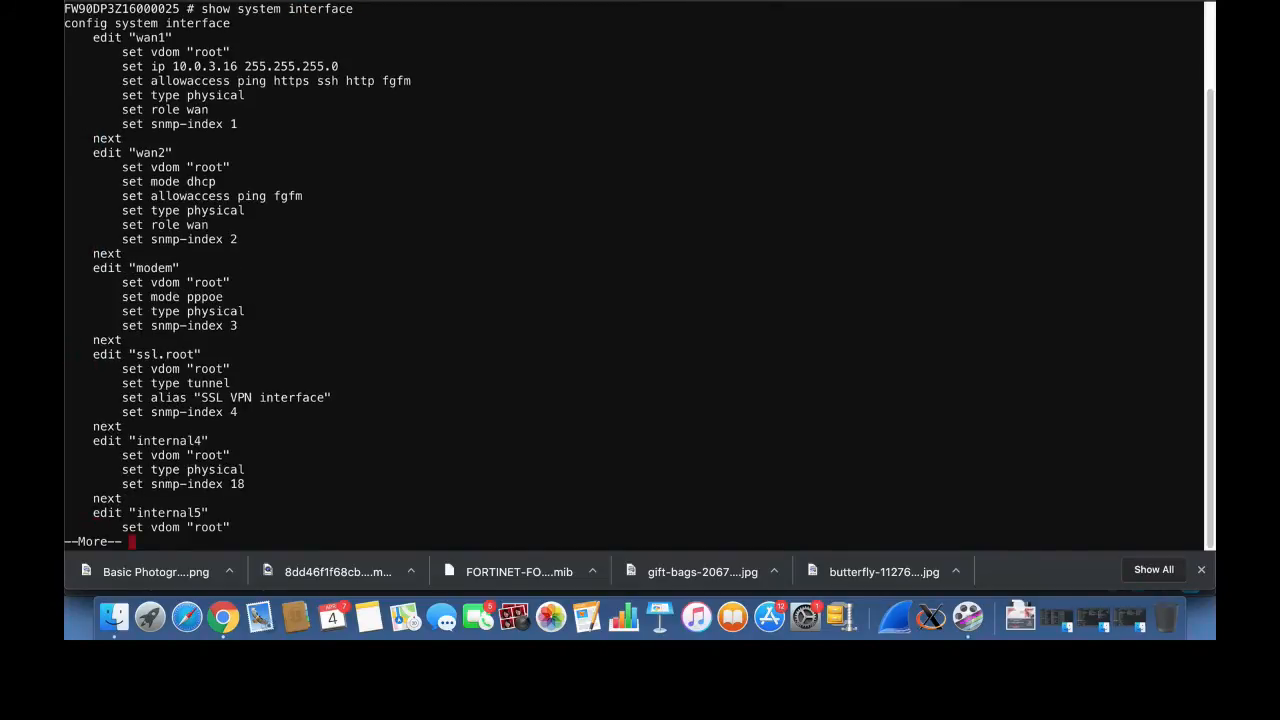
pyautogui.press('Return')
pyautogui.press('Return')
pyautogui.press('Return')
pyautogui.press('Return')
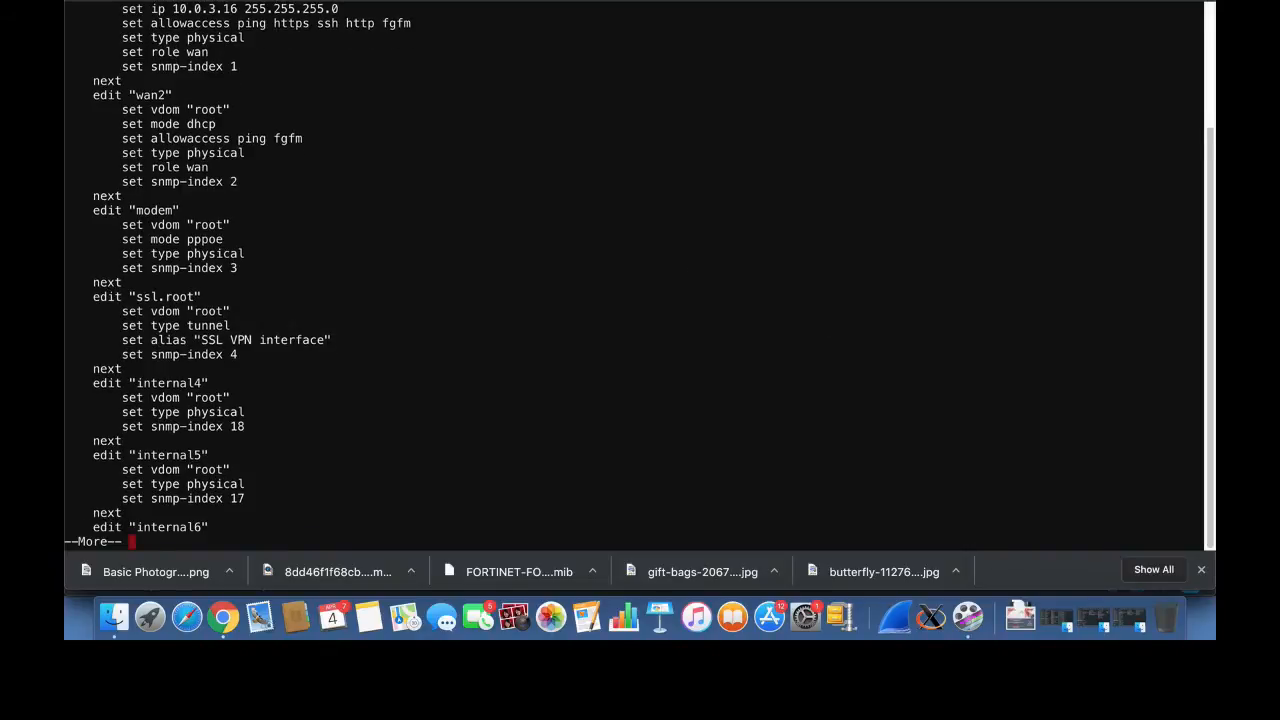
pyautogui.click(798, 1)
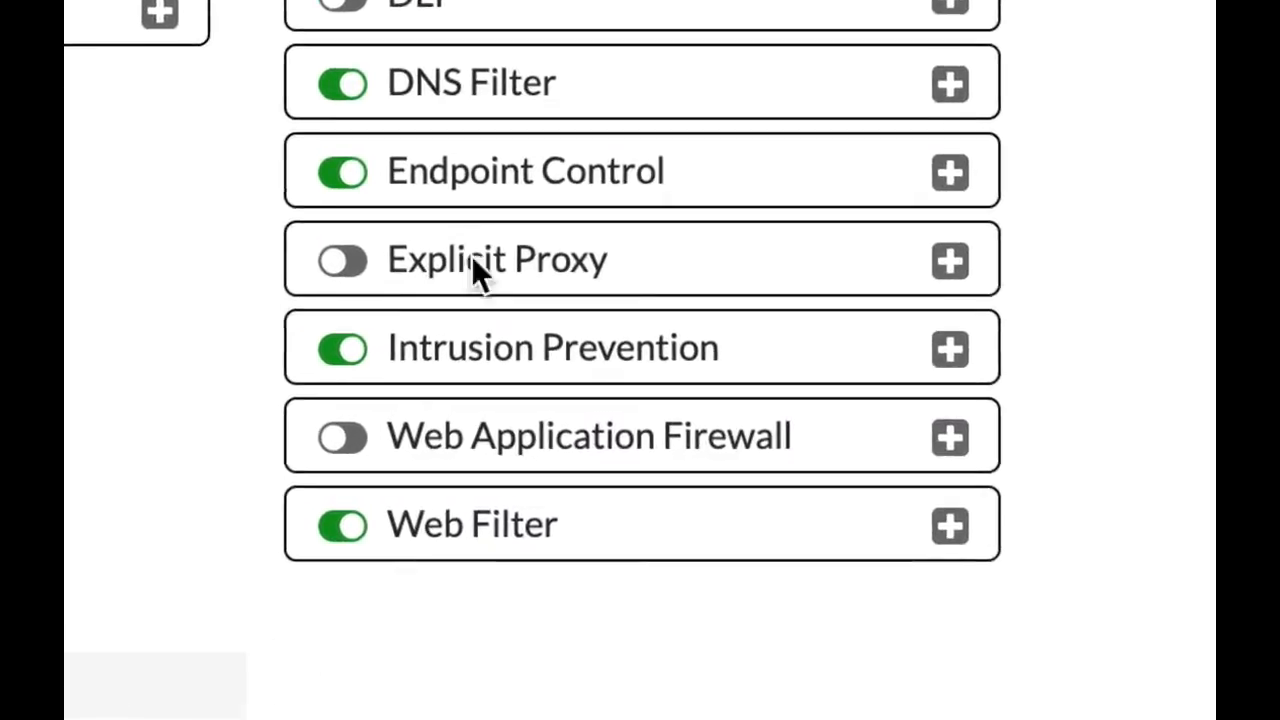
# Step: Enable the Web Application Firewall feature, and turn on the Cross Site Scripting (Extended) signature in its default profile
pyautogui.click(396, 445)
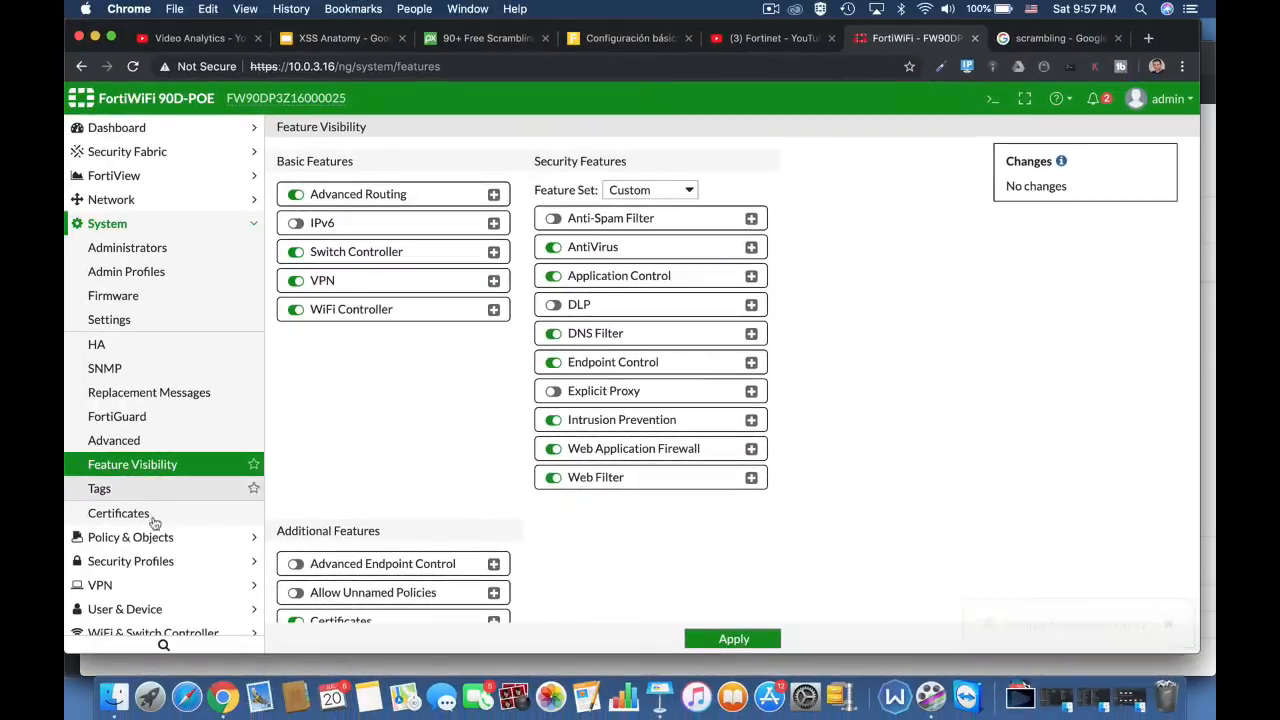
pyautogui.click(140, 561)
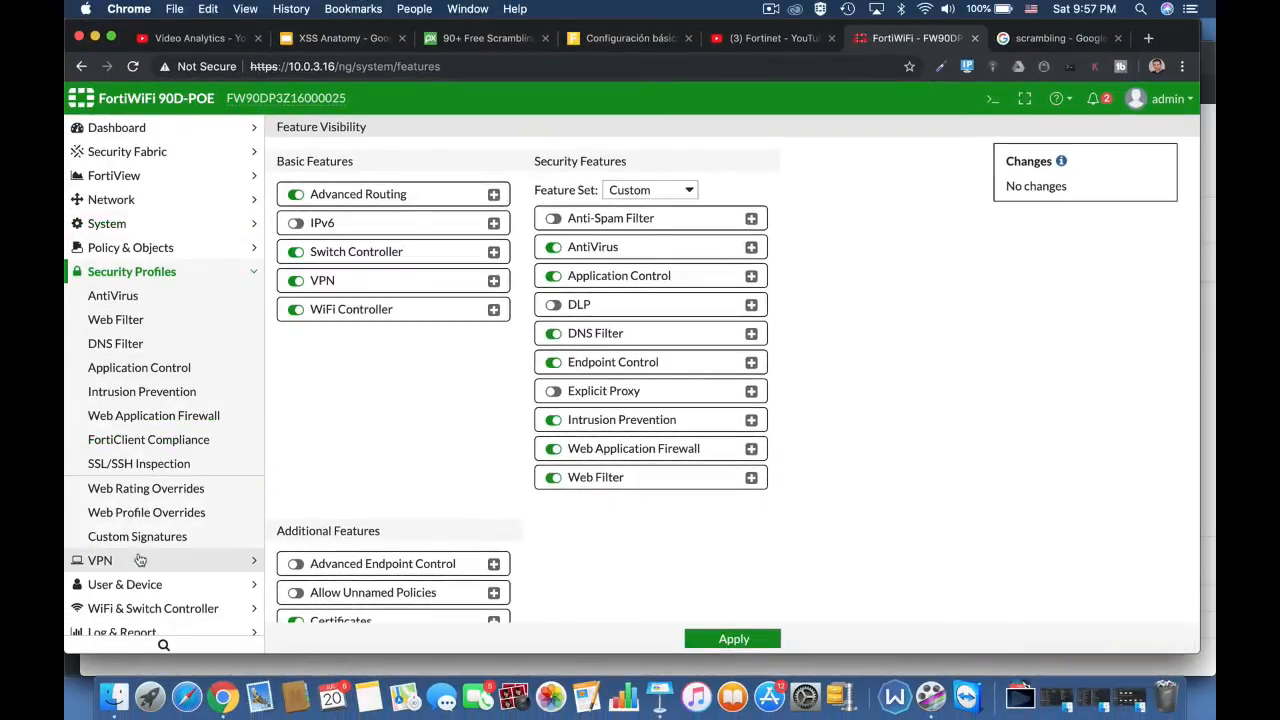
pyautogui.click(168, 416)
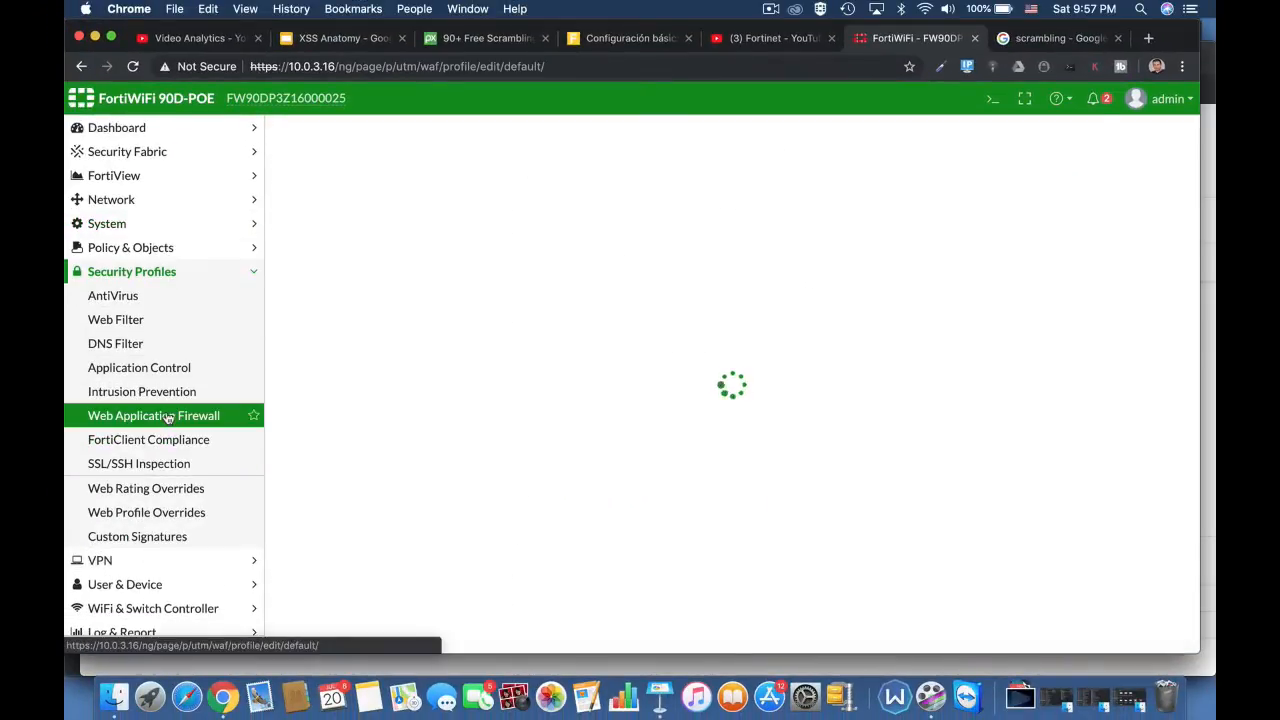
pyautogui.click(328, 297)
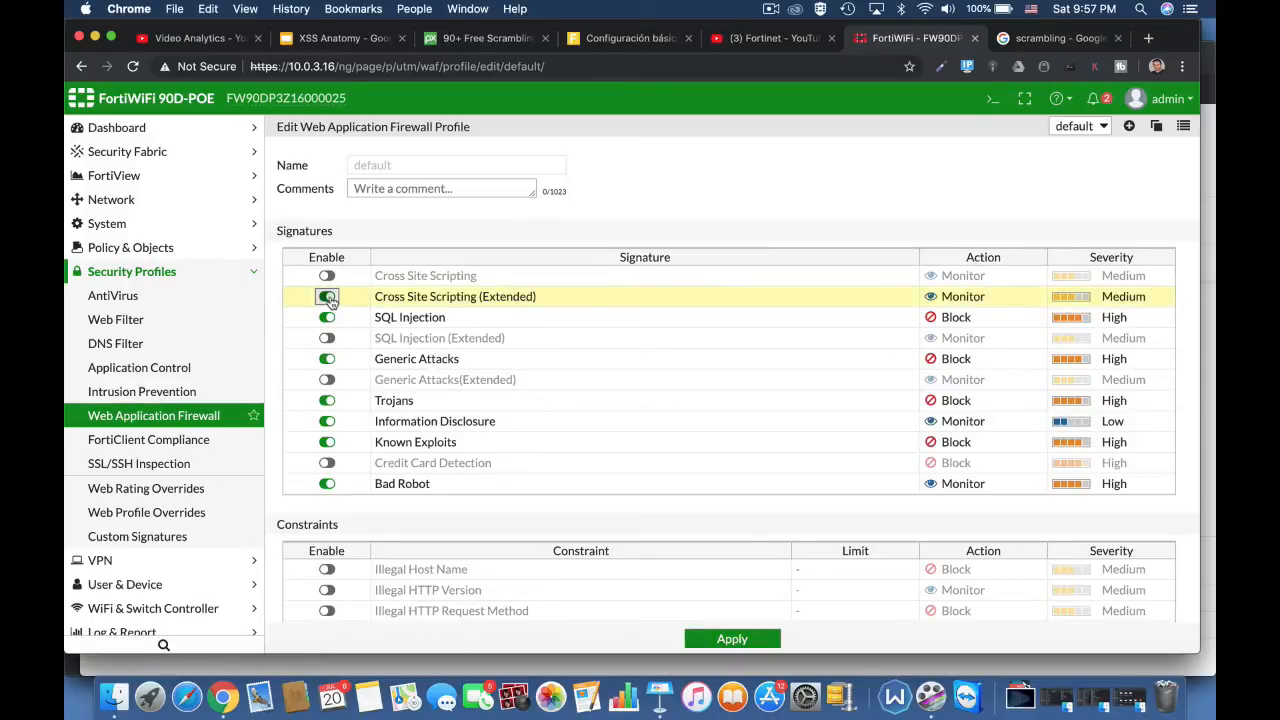
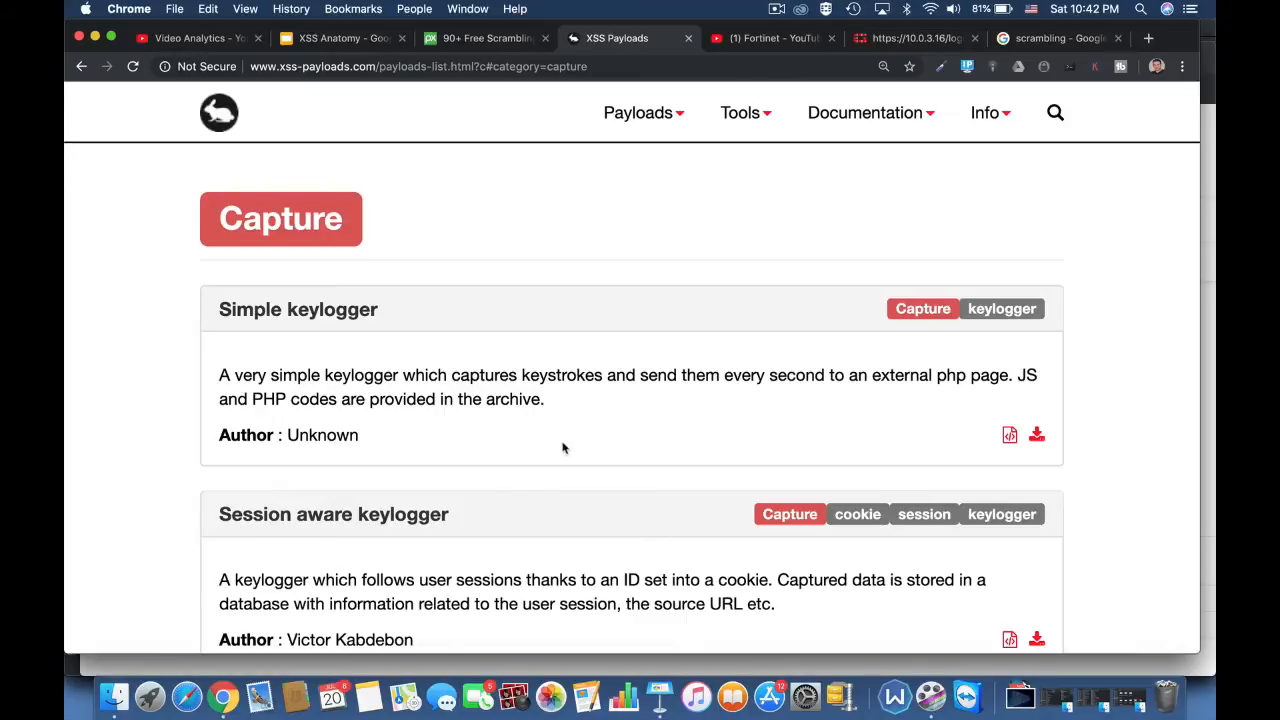
# Step: Look through the Capture category of the XSS Payloads site, from the keylogger entries to the webcam snapshot payload
pyautogui.scroll(-5, 563, 448)
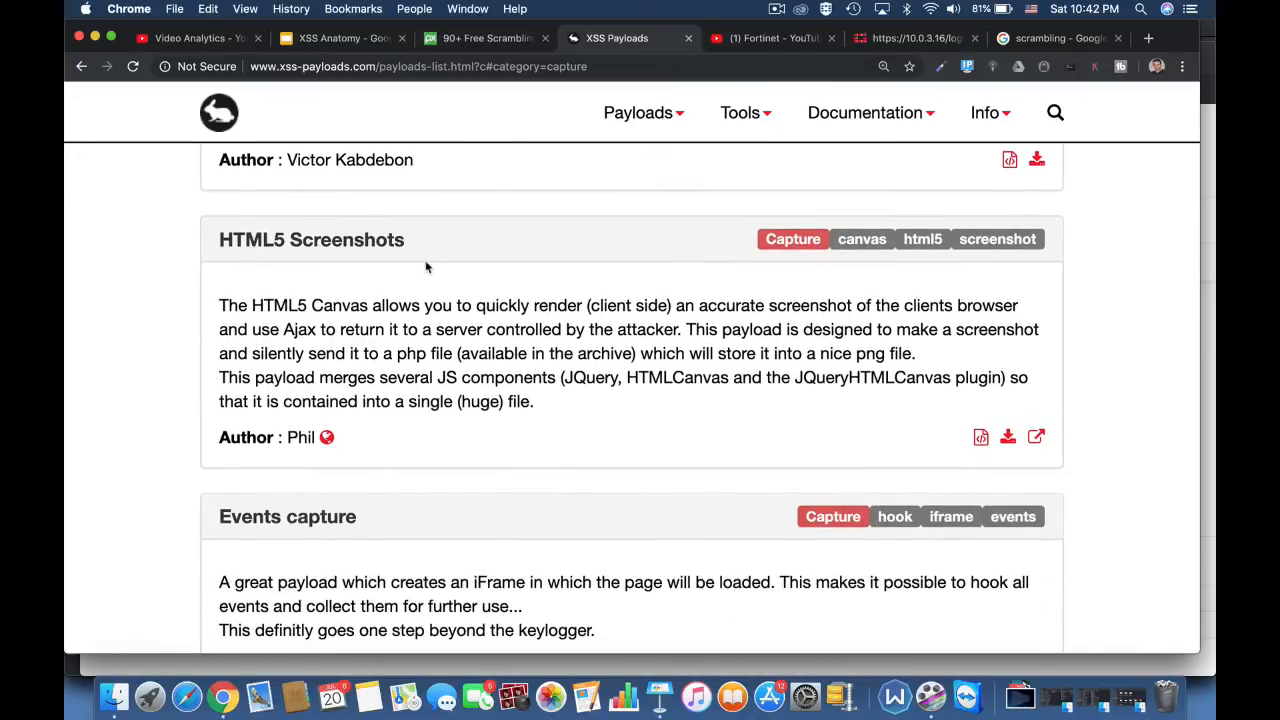
pyautogui.scroll(-10, 574, 549)
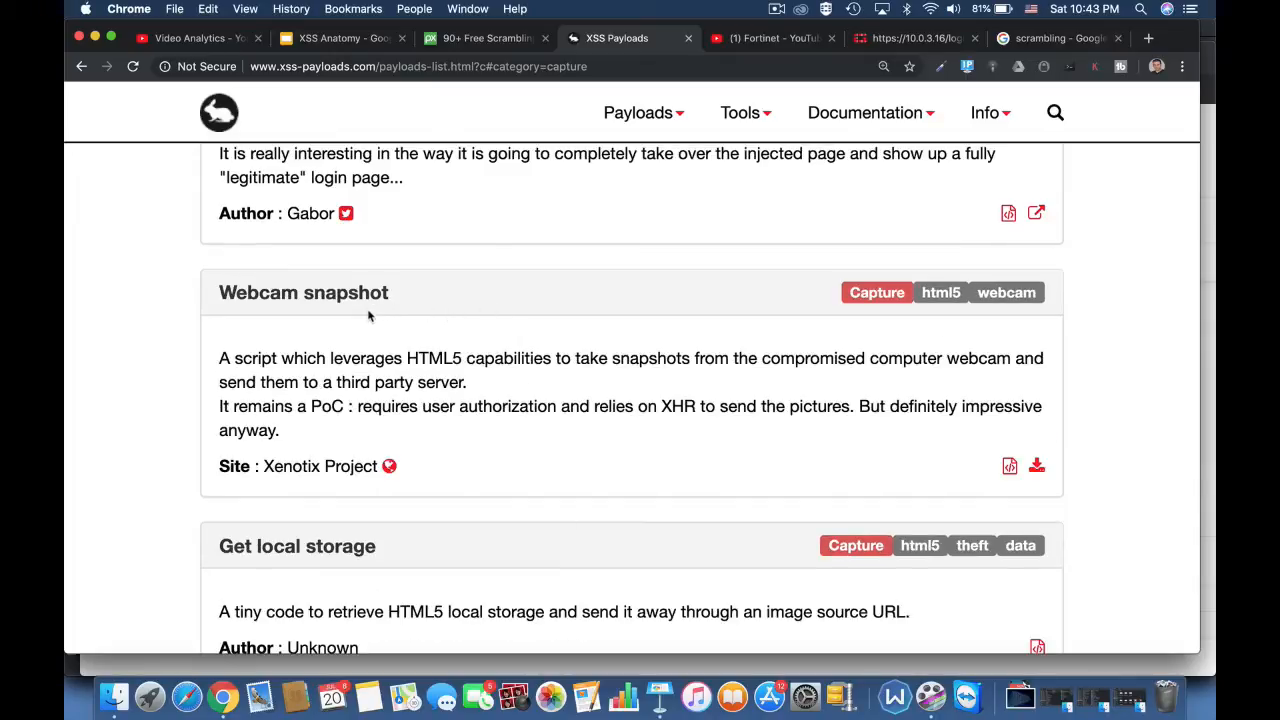
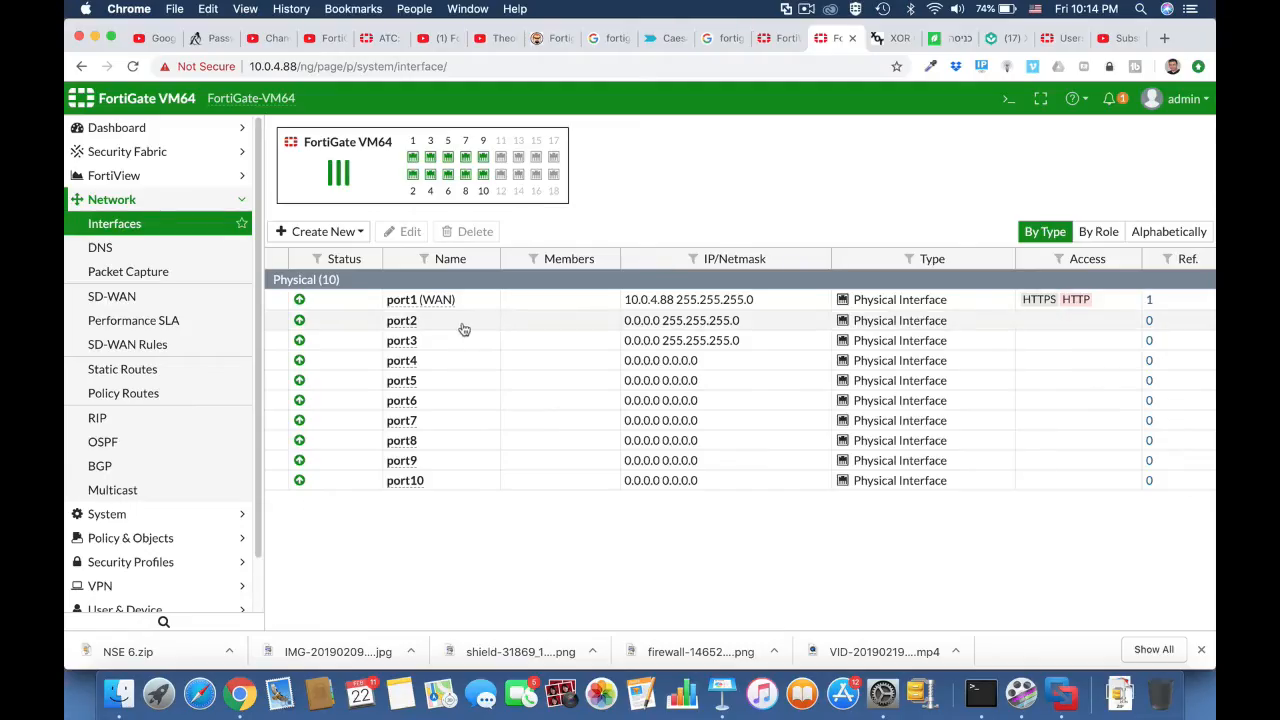
# Step: Edit the port2 interface, giving it the alias "marketing" and the LAN role
pyautogui.click(461, 325)
pyautogui.click(402, 232)
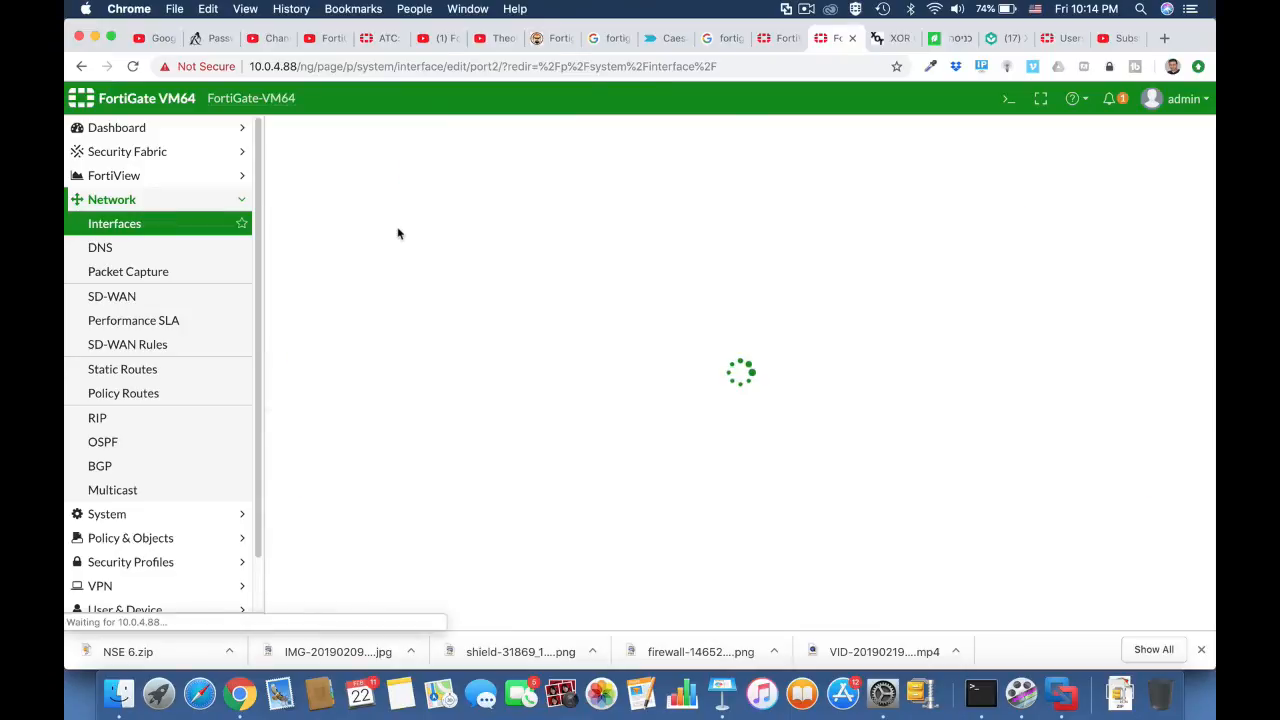
pyautogui.click(425, 190)
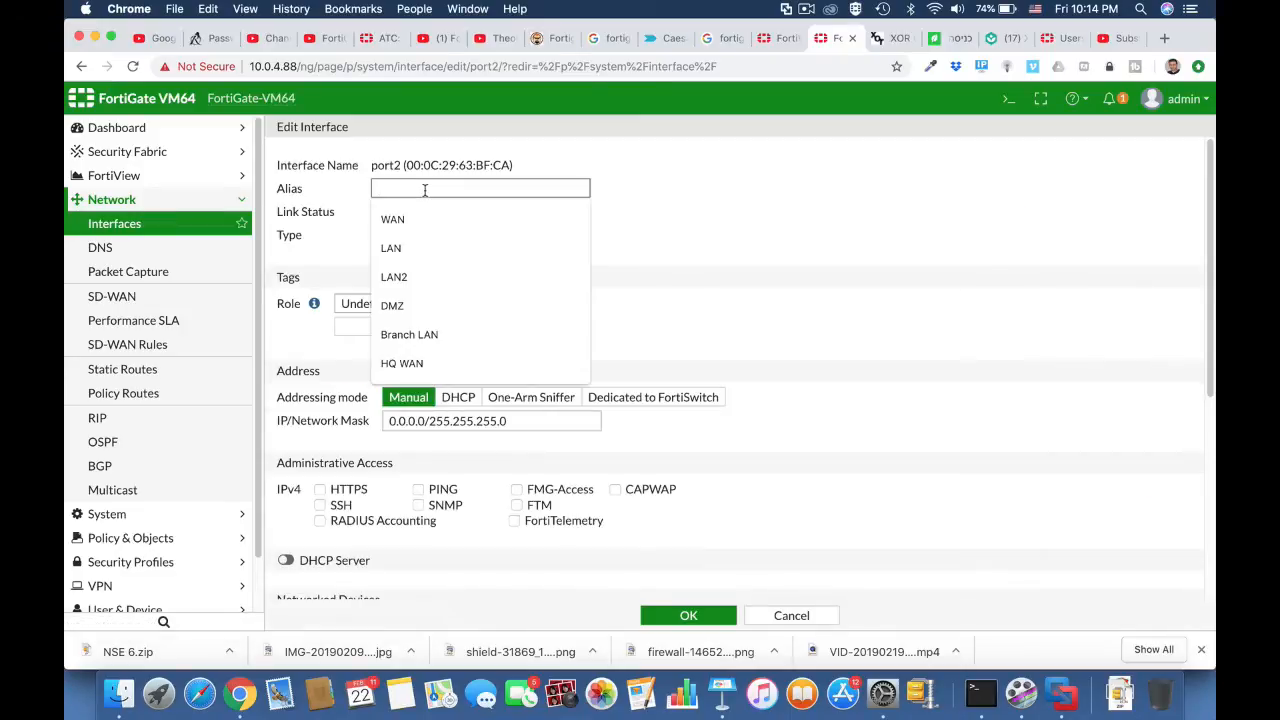
pyautogui.write('ma')
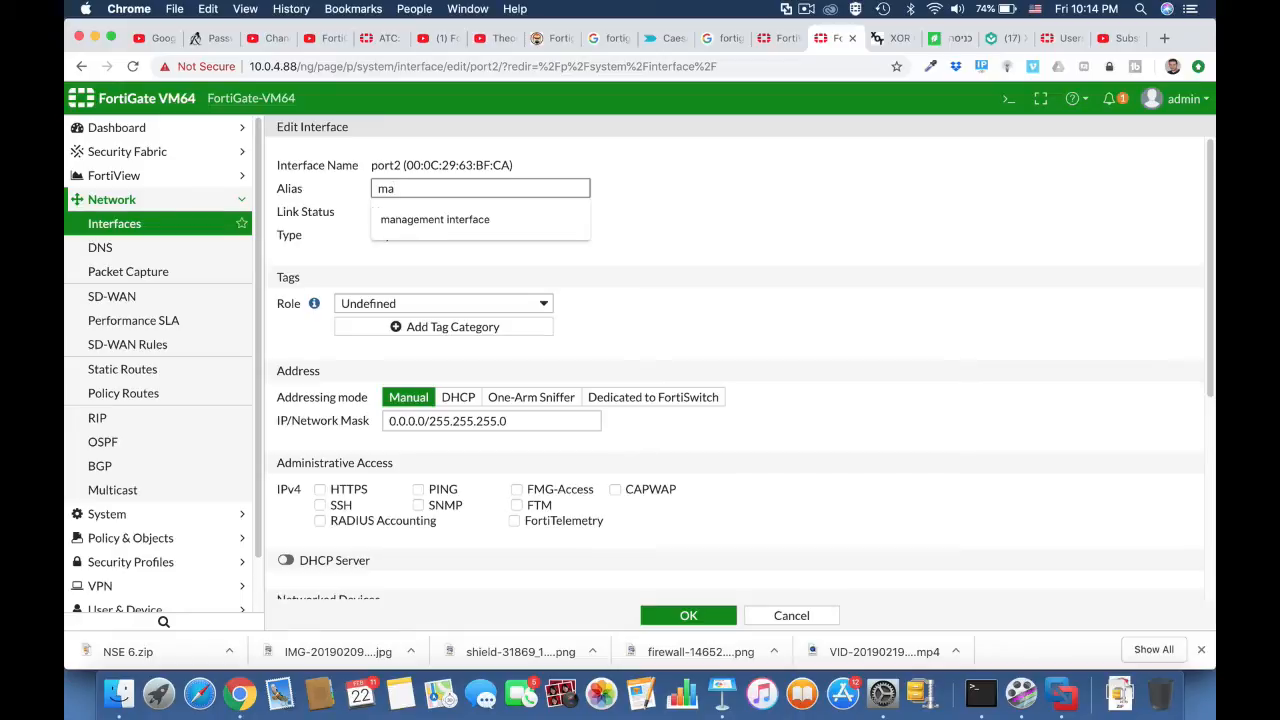
pyautogui.write('rketing')
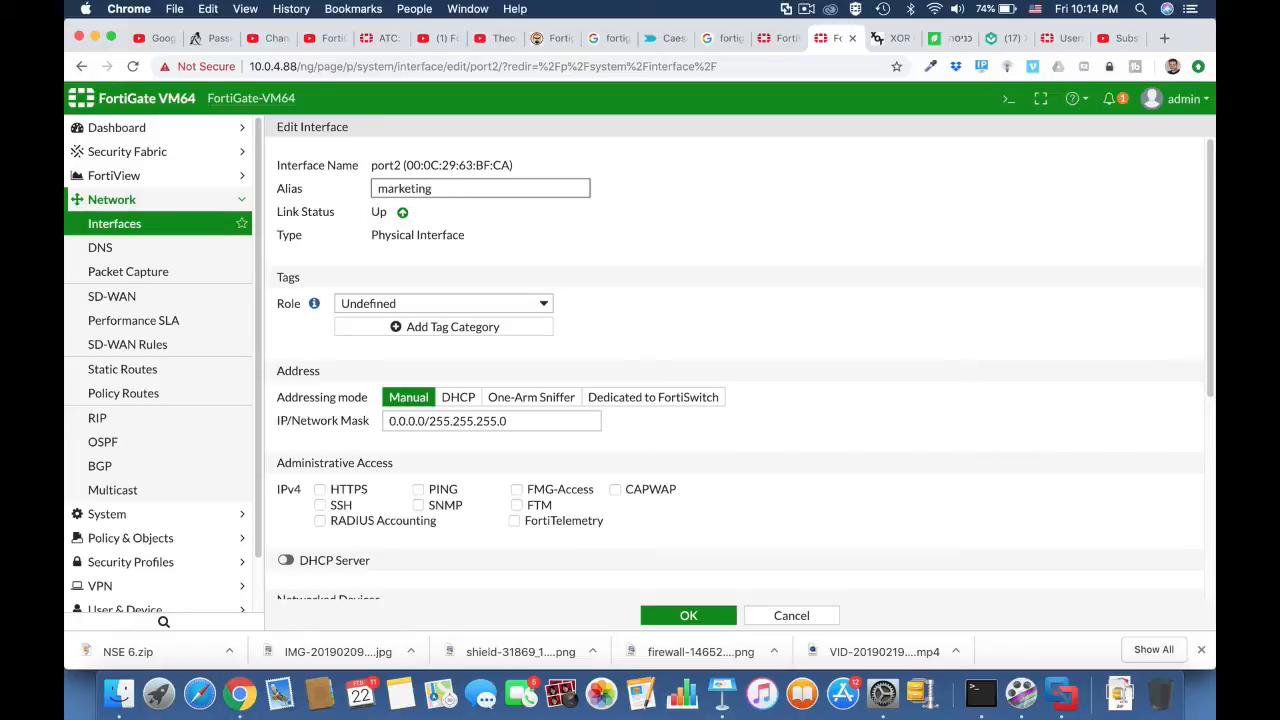
pyautogui.click(478, 303)
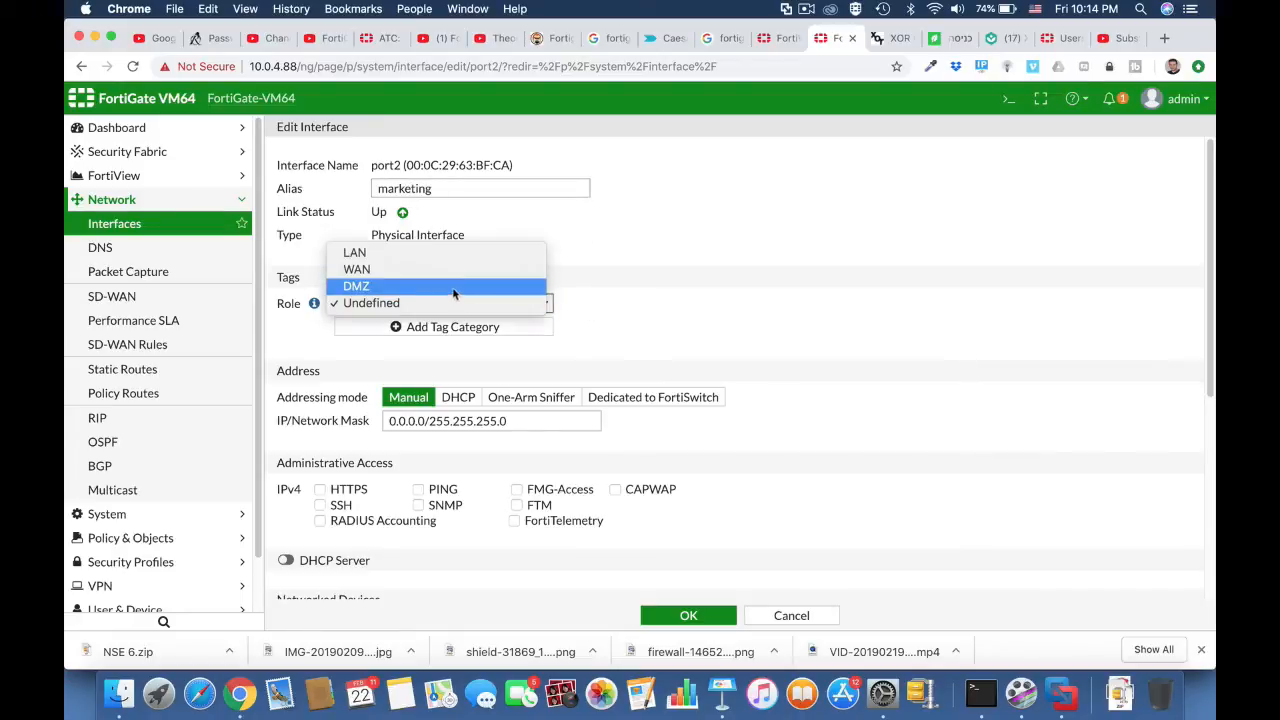
pyautogui.click(447, 262)
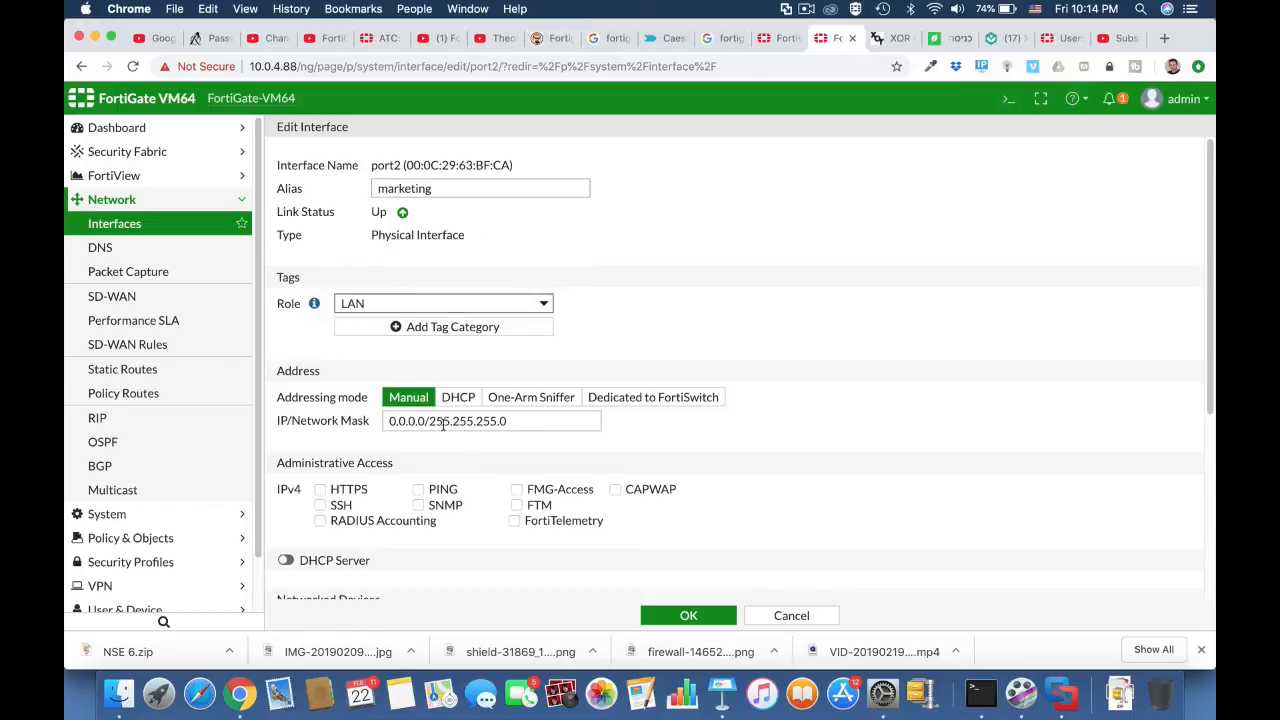
# Step: Set port2's manual IP address to 10.0.5.1, keeping the 255.255.255.0 mask
pyautogui.moveTo(426, 421); pyautogui.dragTo(362, 424)
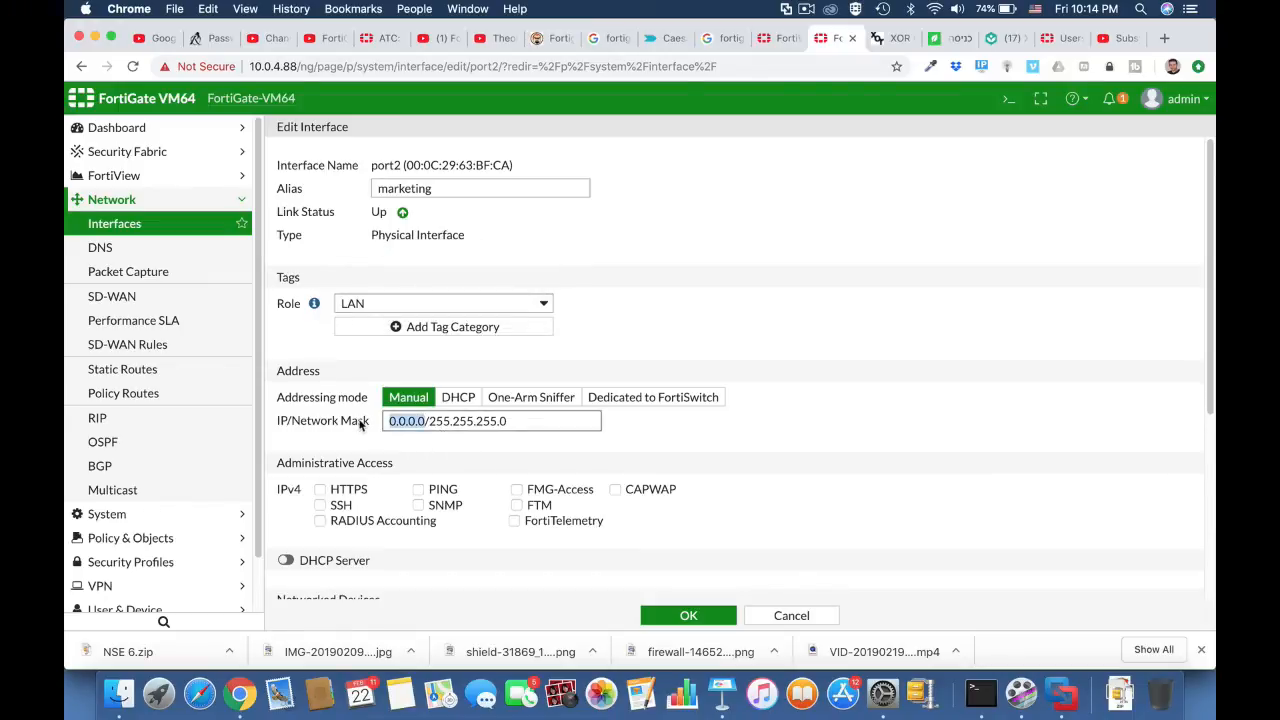
pyautogui.write('10.0.')
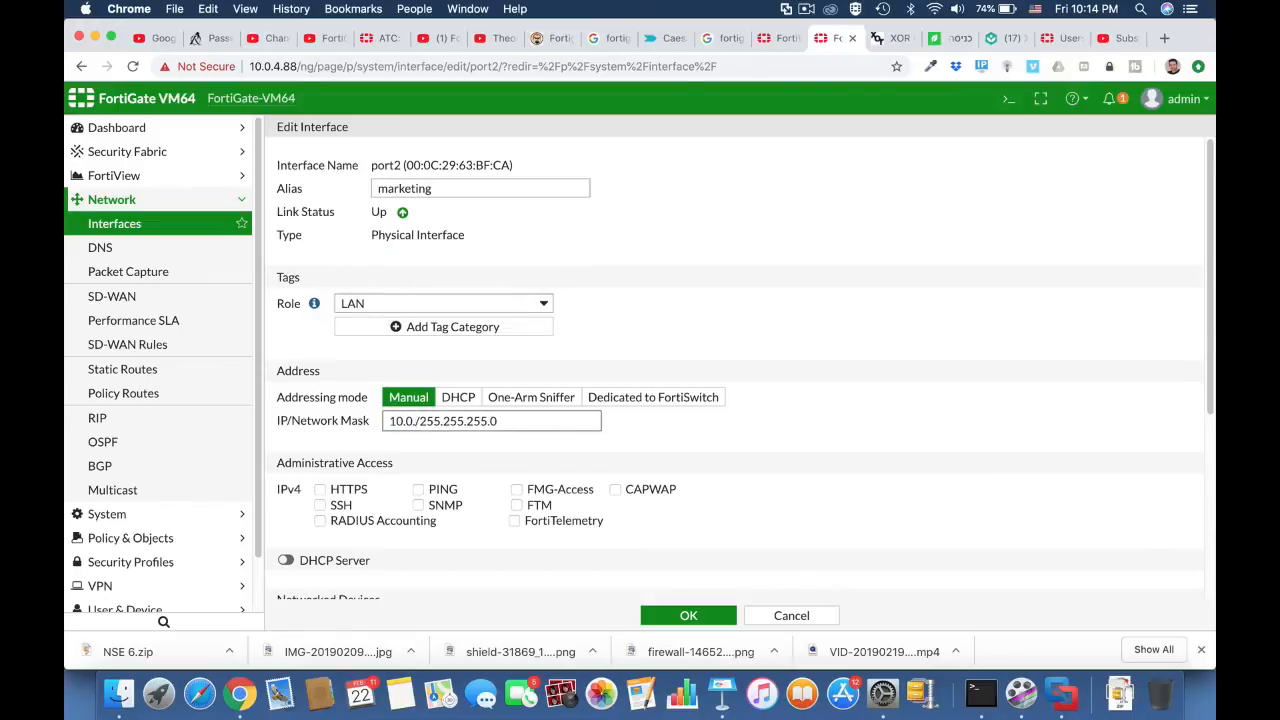
pyautogui.write('5.1')
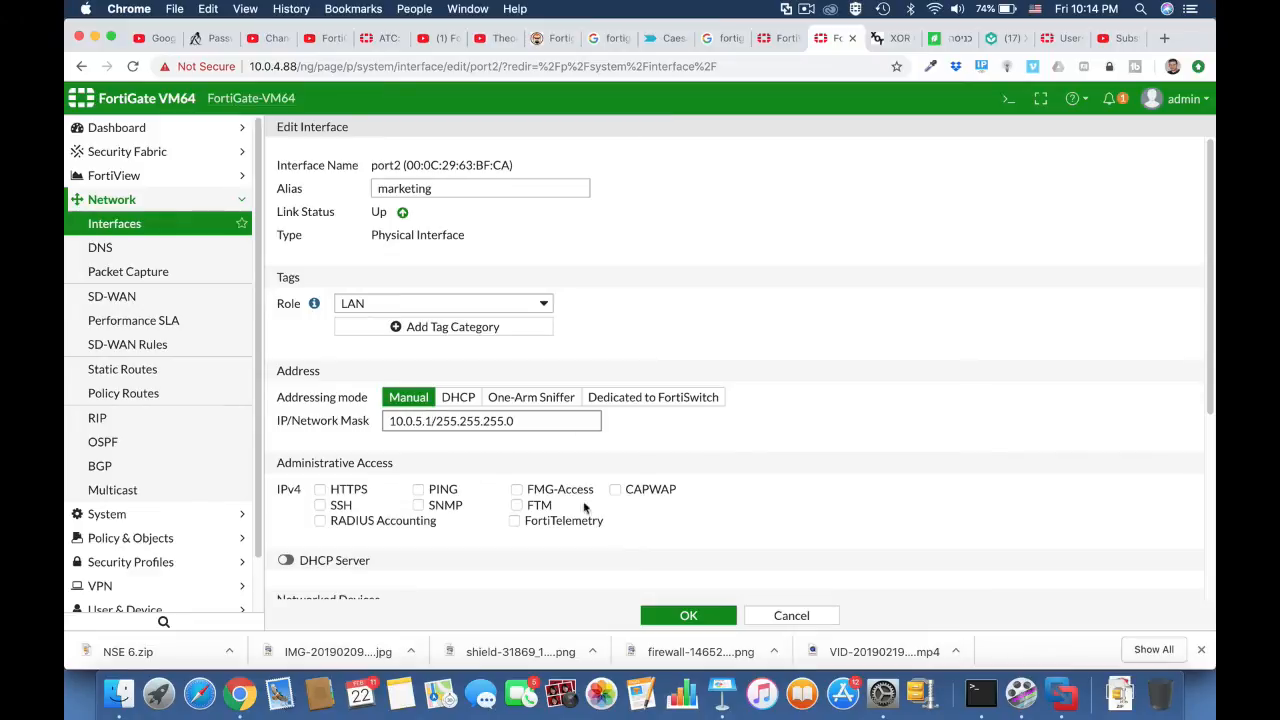
# Step: Allow PING and HTTPS administrative access on port2, enable its DHCP server, and save the interface
pyautogui.click(418, 490)
pyautogui.click(320, 490)
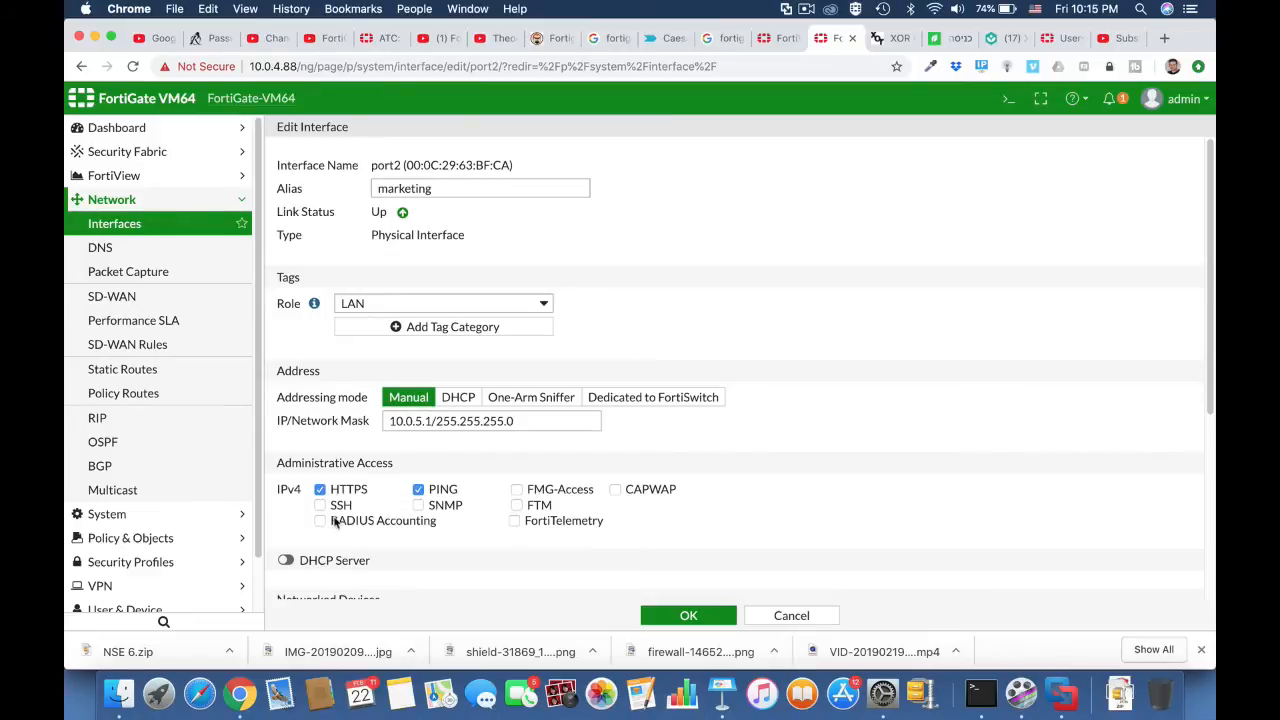
pyautogui.click(285, 560)
pyautogui.scroll(-4, 471, 521)
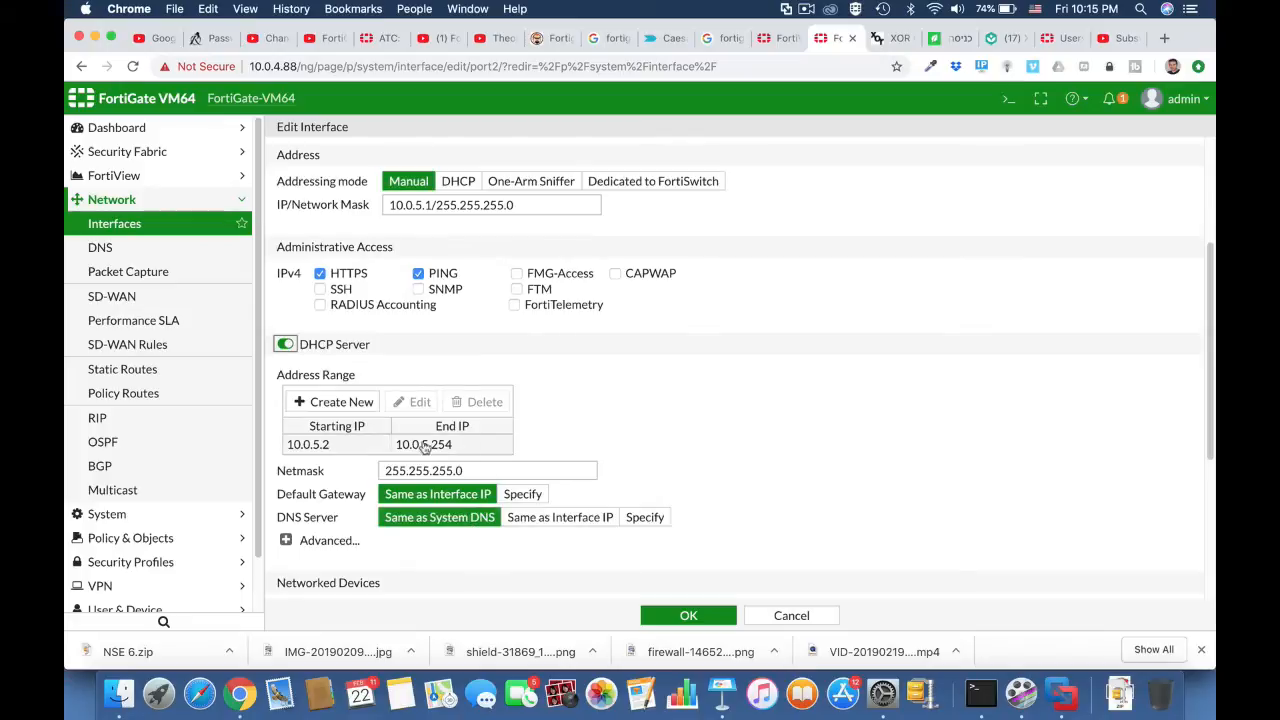
pyautogui.click(692, 617)
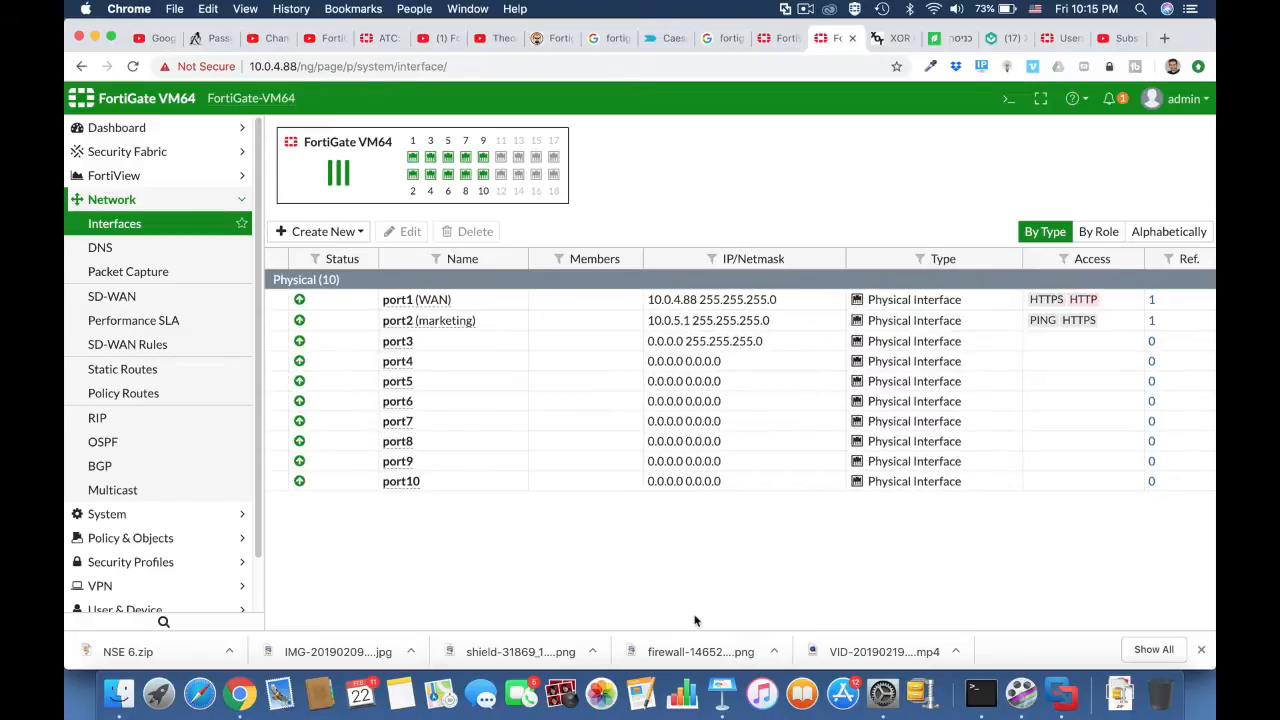
# Step: Edit the port3 interface, giving it the alias "Finance" and the LAN role
pyautogui.click(430, 342)
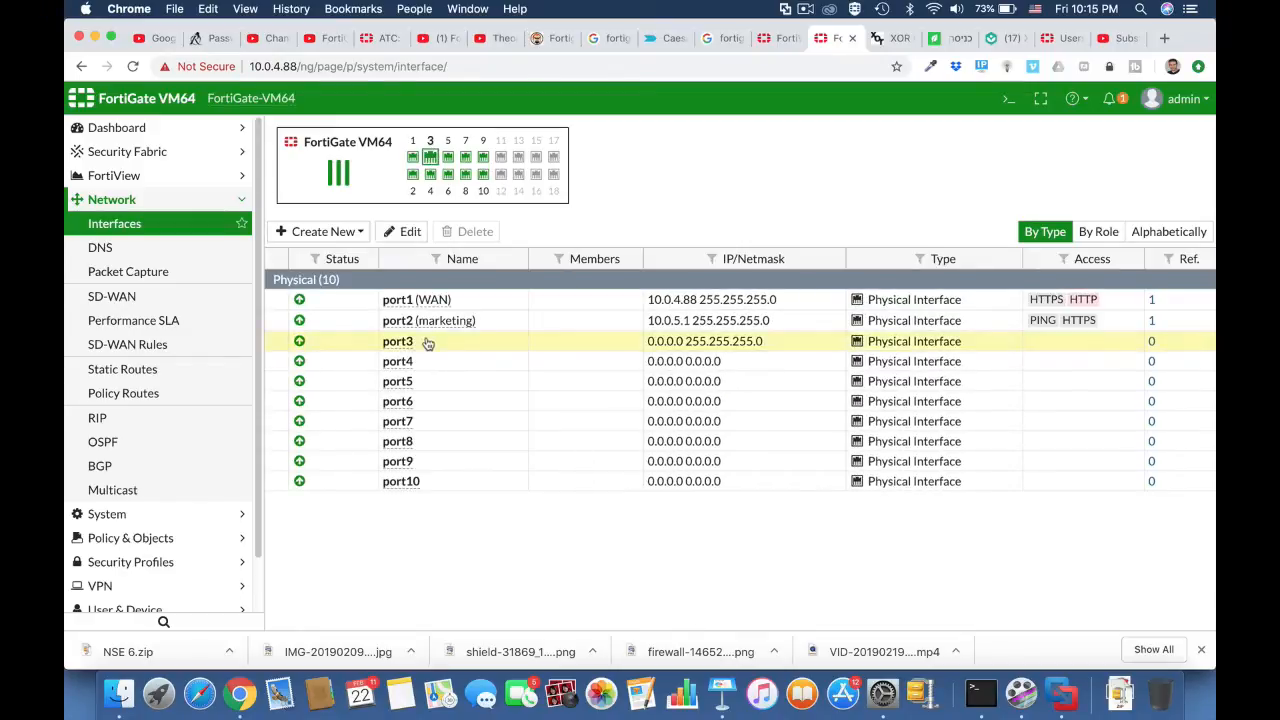
pyautogui.click(410, 232)
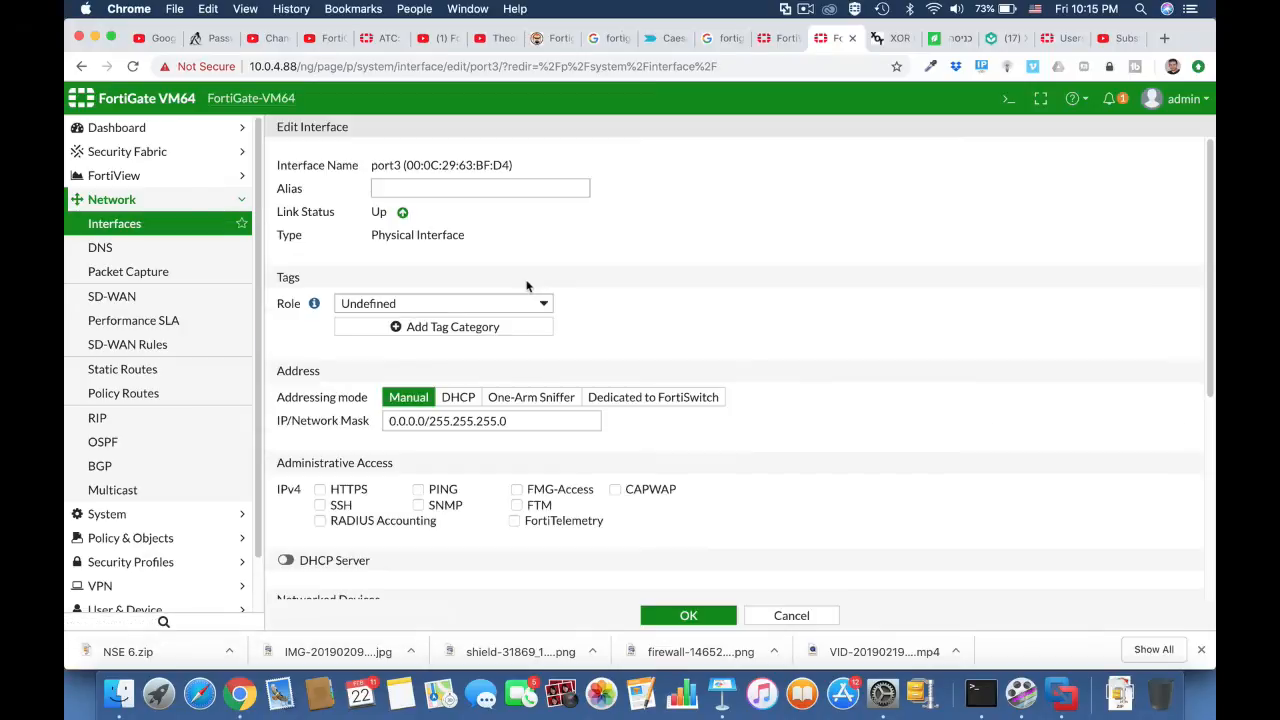
pyautogui.click(415, 187)
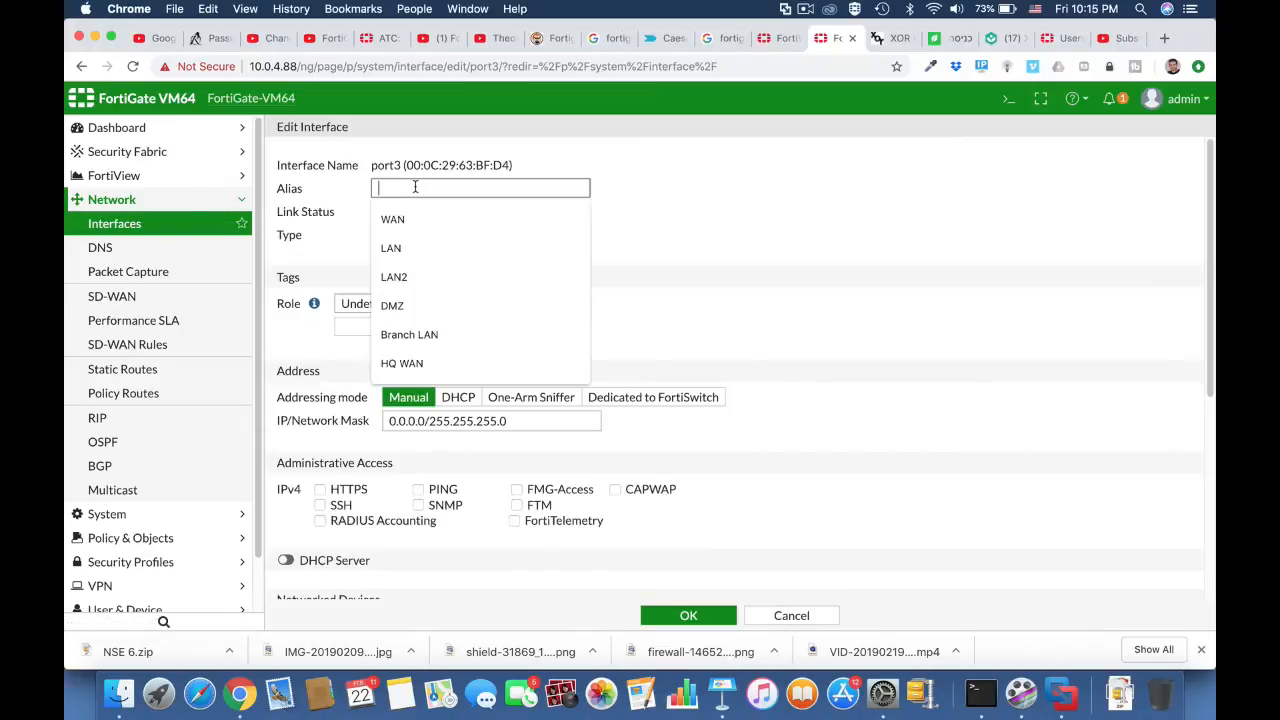
pyautogui.write('Finance')
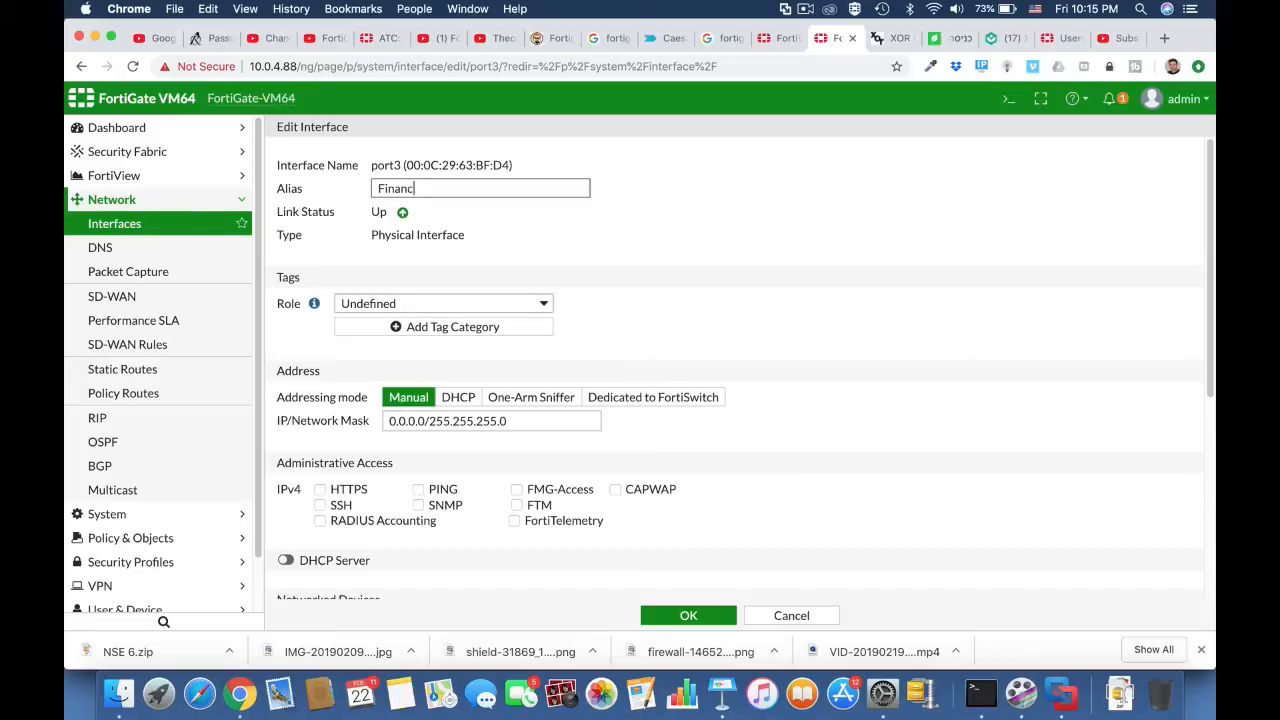
pyautogui.click(543, 303)
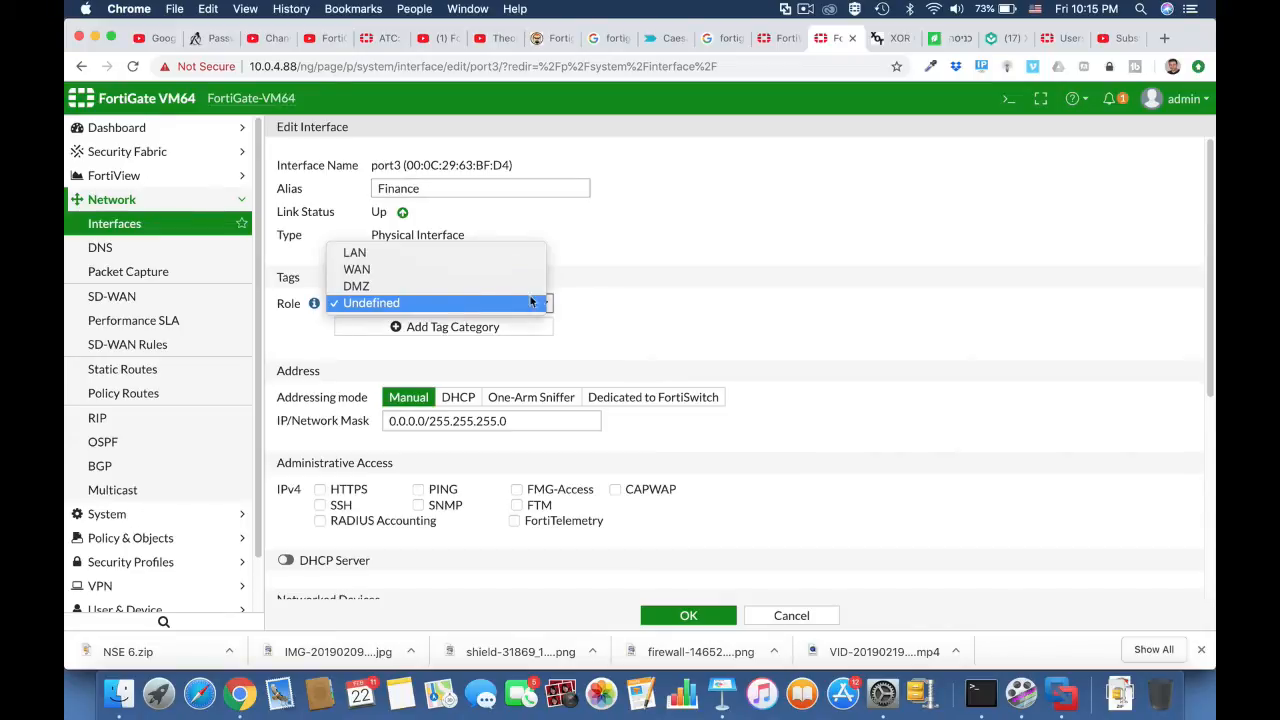
pyautogui.click(491, 254)
# Step: Set port3's manual IP address to 10.0.6.1, keeping the 255.255.255.0 mask
pyautogui.moveTo(428, 424); pyautogui.dragTo(388, 424)
pyautogui.write('10.0.')
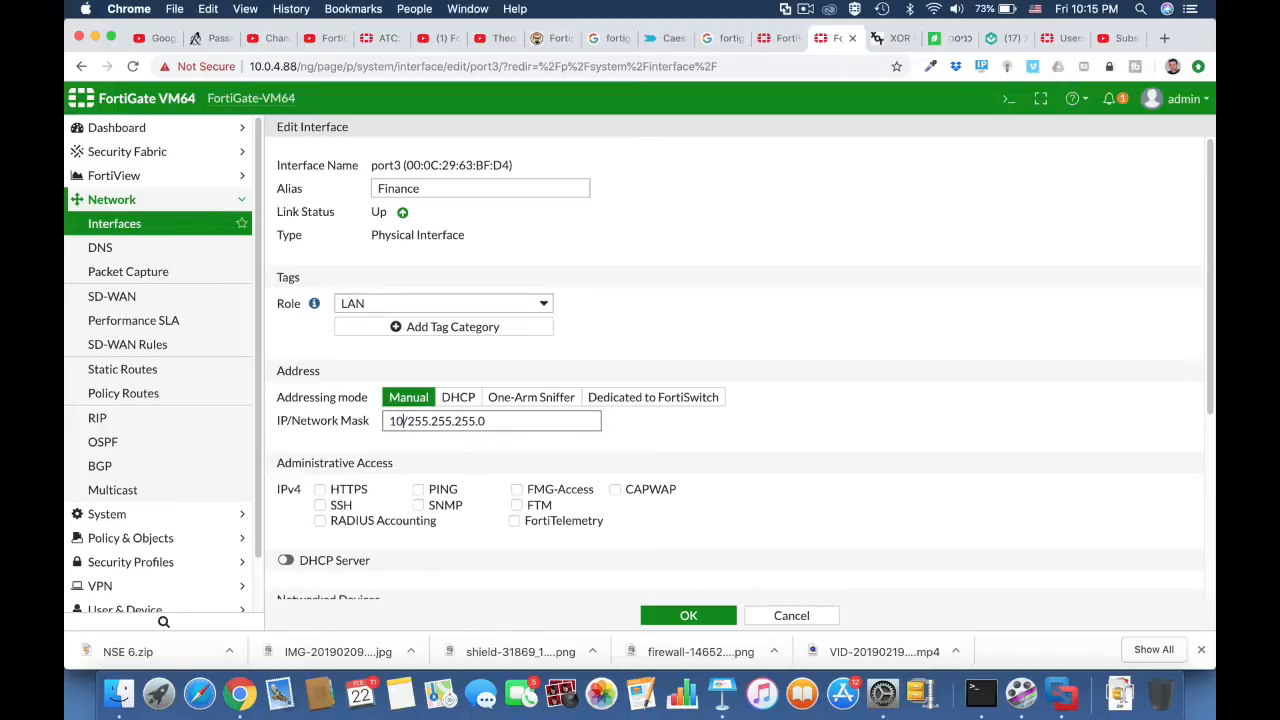
pyautogui.write('6.1')
# Step: Allow PING and HTTPS administrative access on port3, enable its DHCP server, and save the interface
pyautogui.scroll(-3, 768, 466)
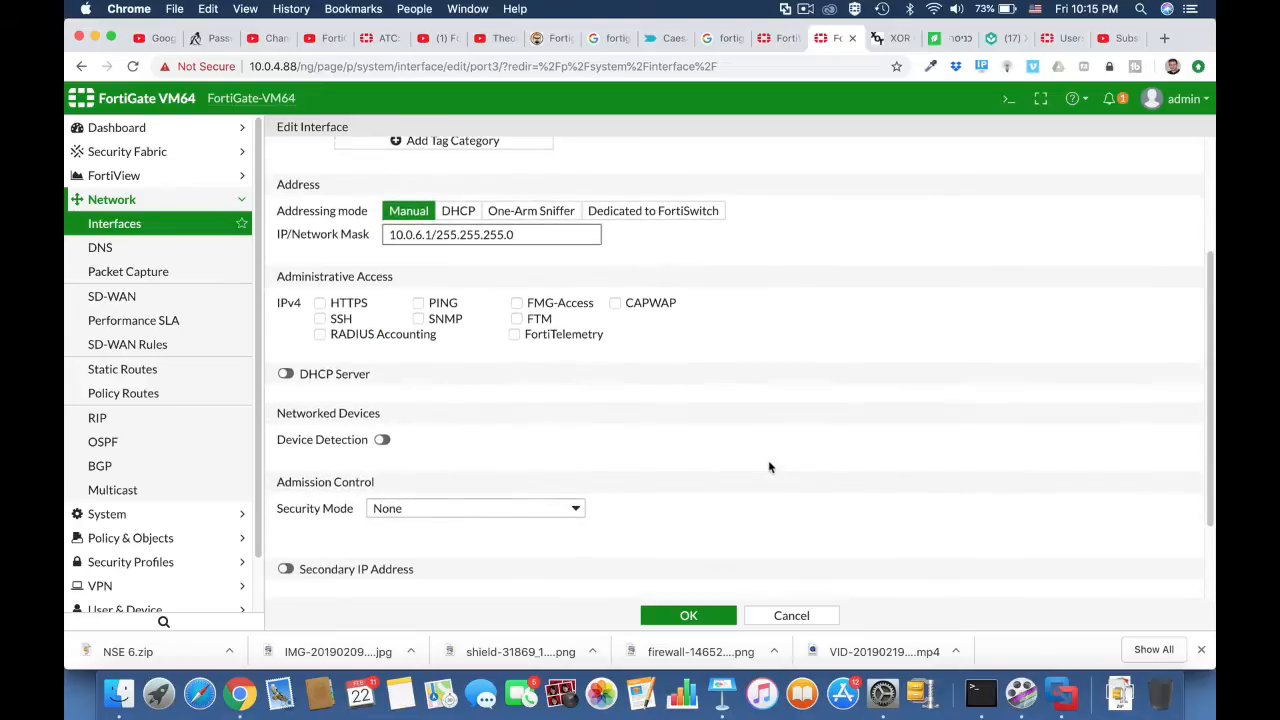
pyautogui.click(418, 302)
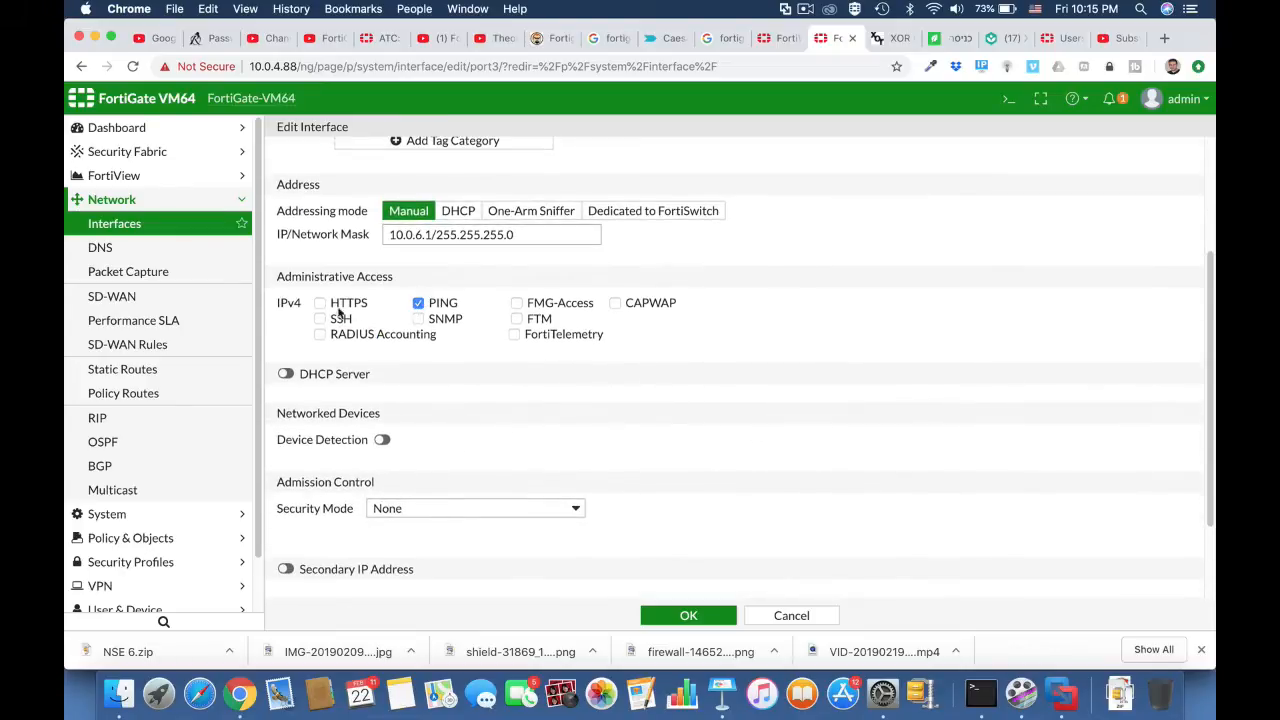
pyautogui.click(321, 304)
pyautogui.click(285, 373)
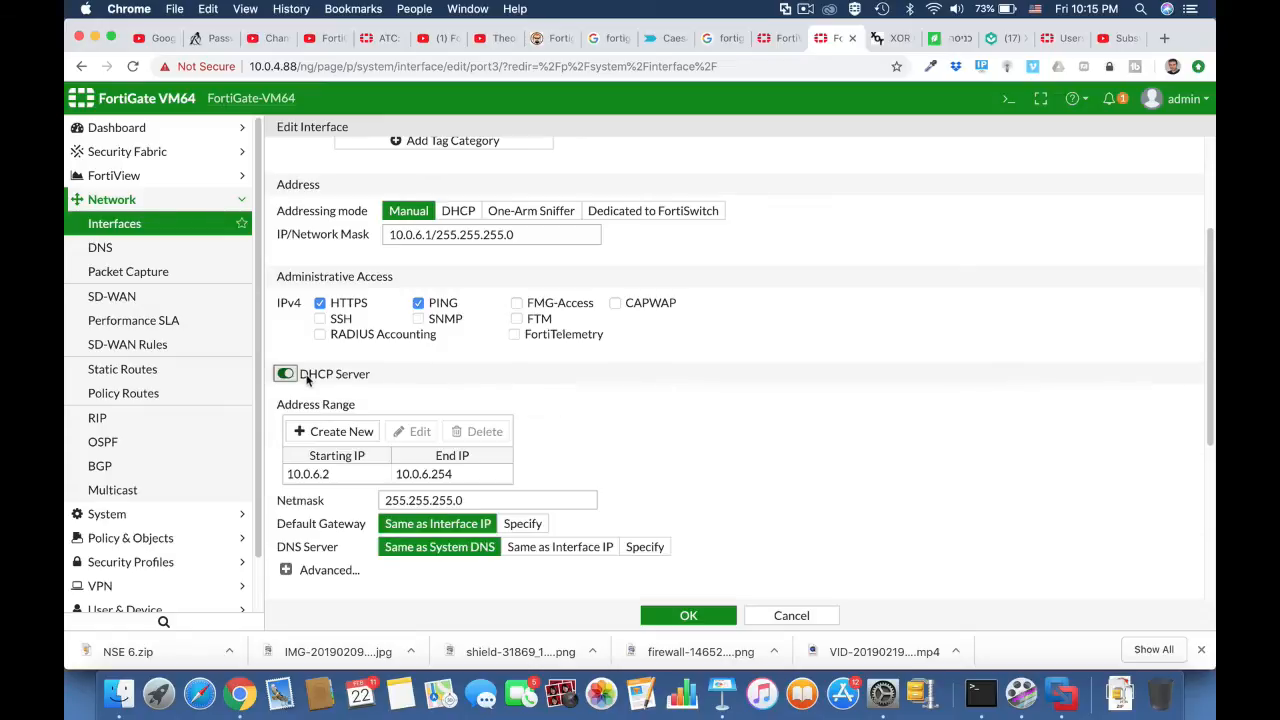
pyautogui.click(692, 616)
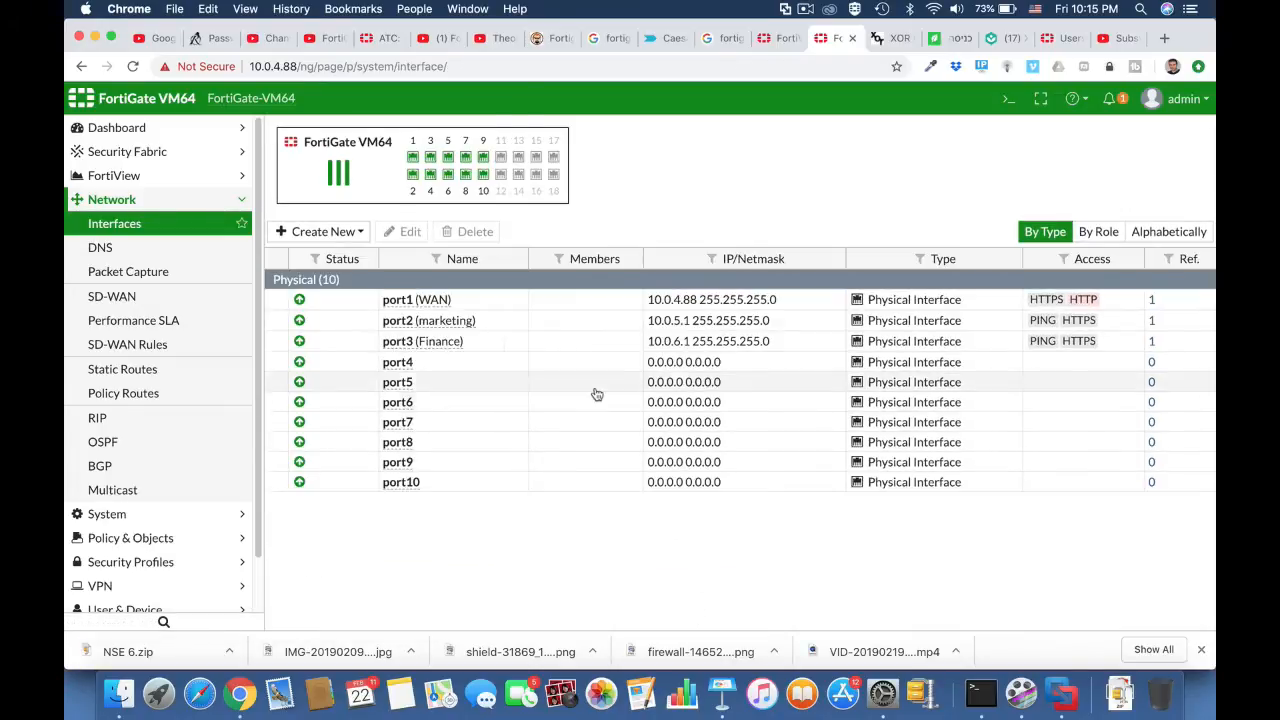
# Step: Edit the port4 interface, giving it the alias "I.T" and the LAN role
pyautogui.click(418, 364)
pyautogui.click(406, 231)
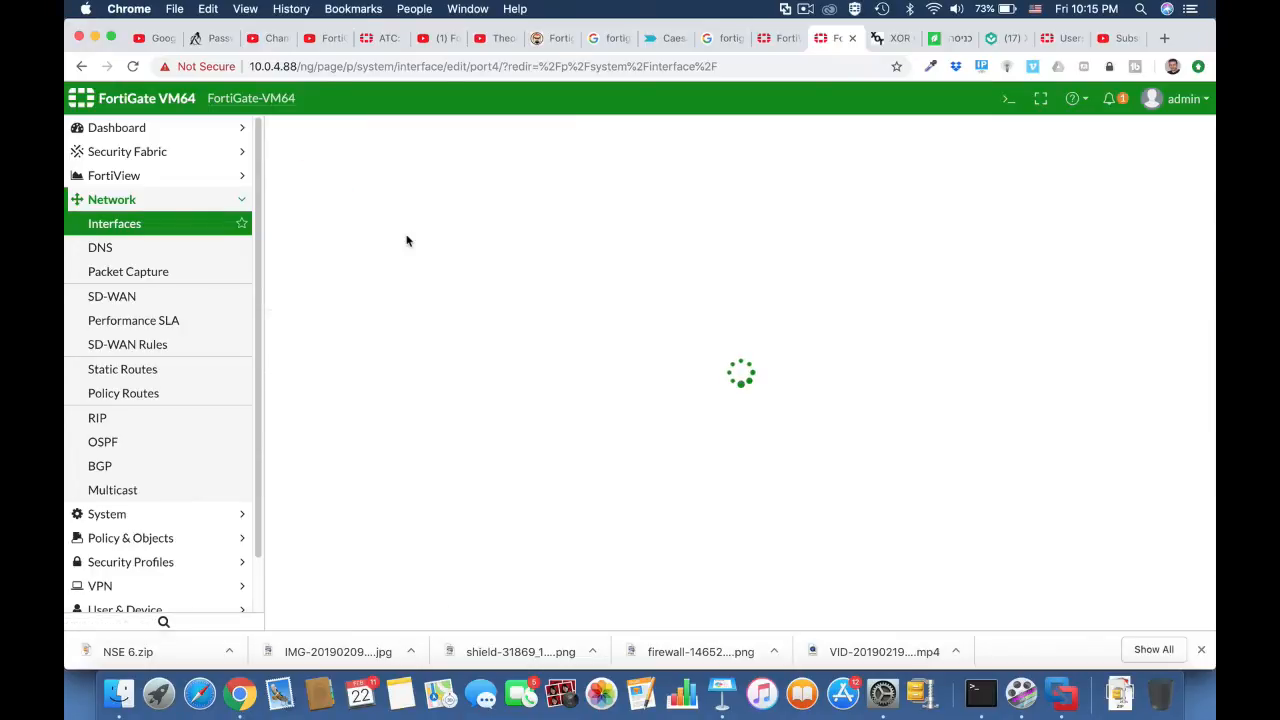
pyautogui.click(390, 187)
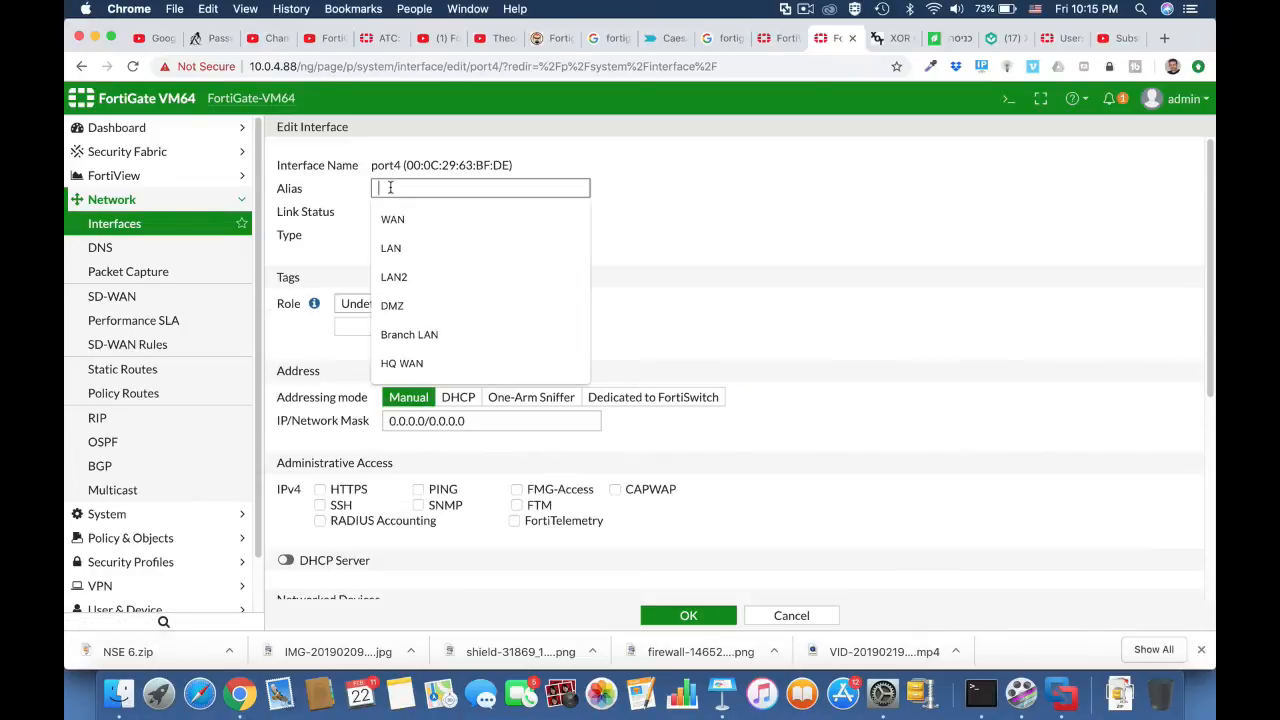
pyautogui.write('I.T')
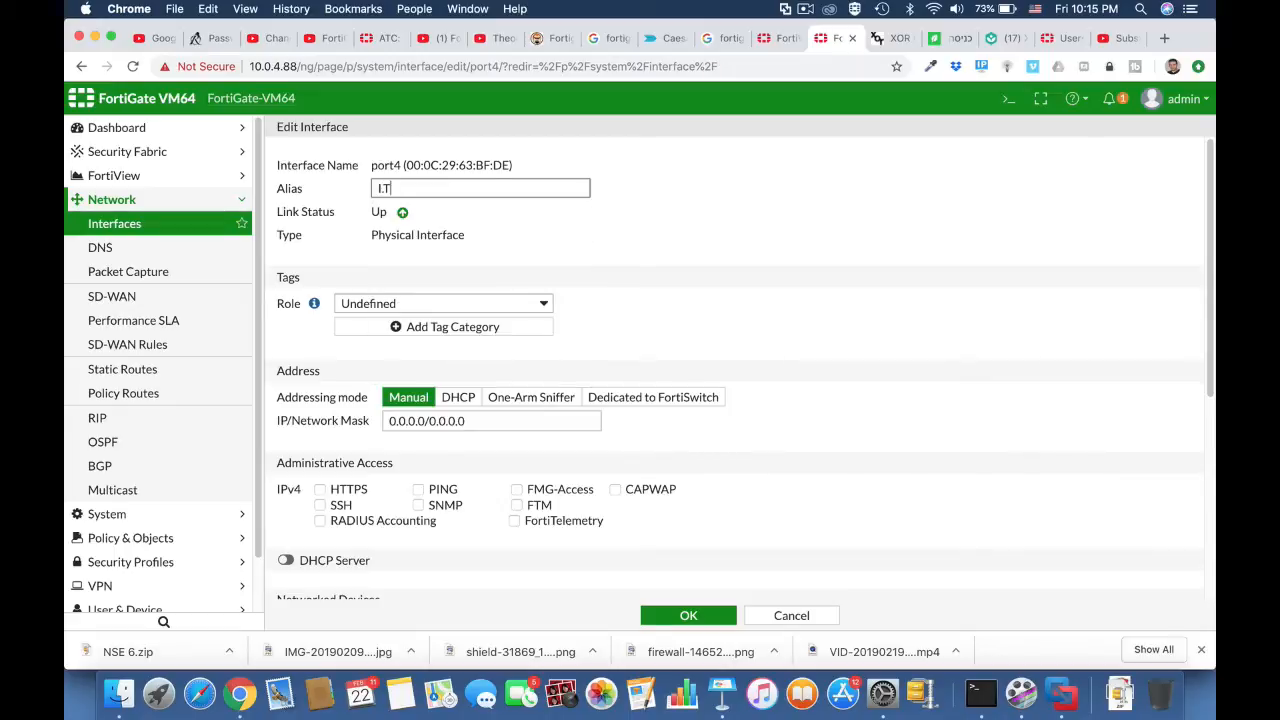
pyautogui.click(458, 305)
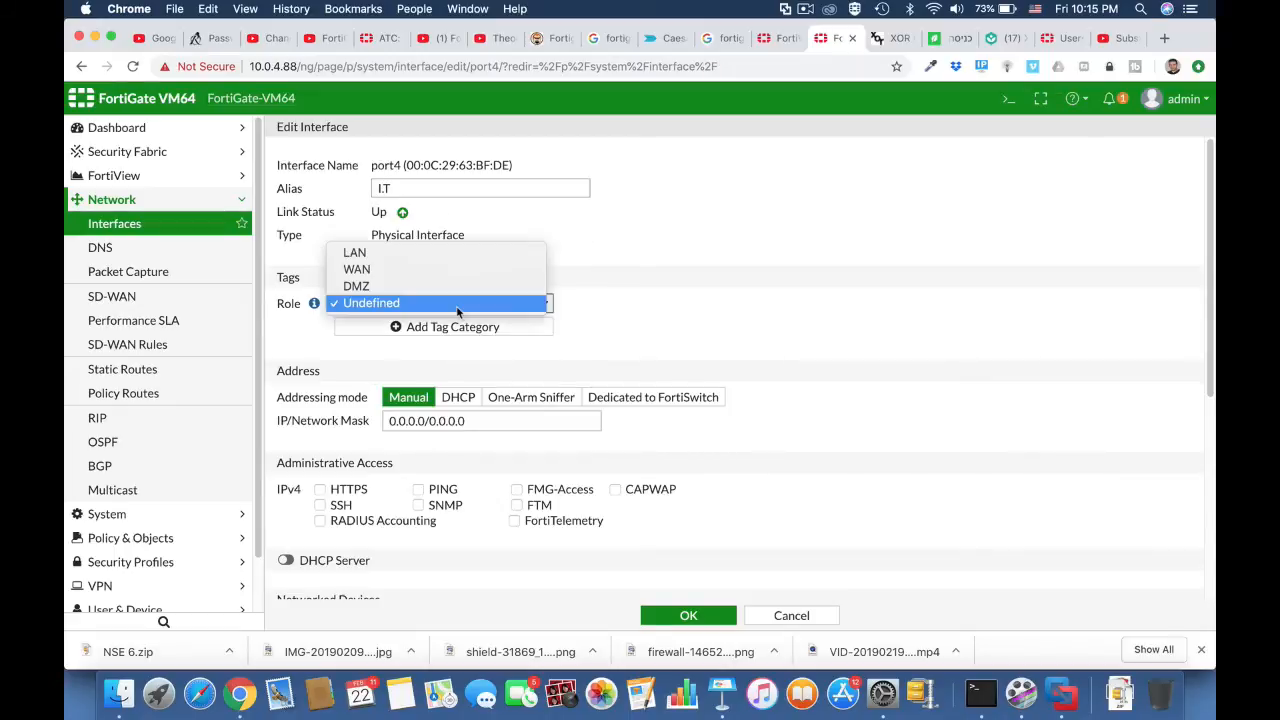
pyautogui.click(437, 254)
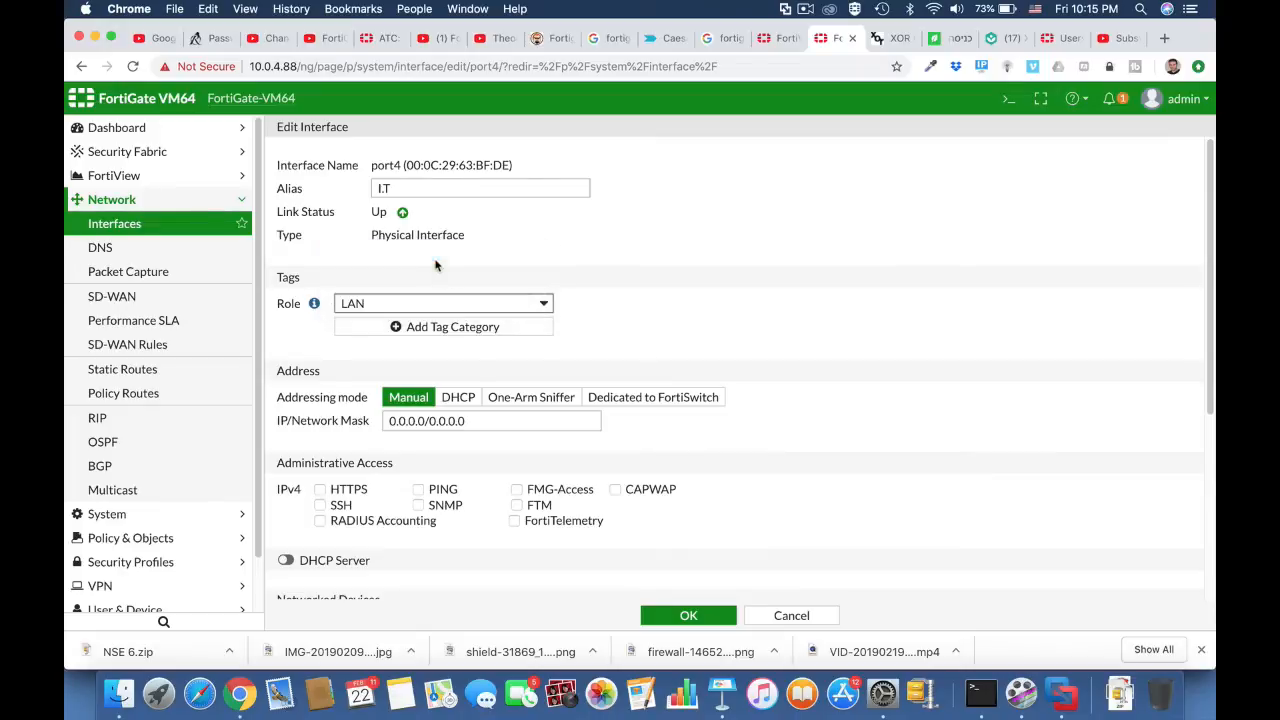
# Step: Replace the IP part of port4's manual address with 10.0.7.1
pyautogui.click(426, 421)
pyautogui.doubleClick(426, 421)
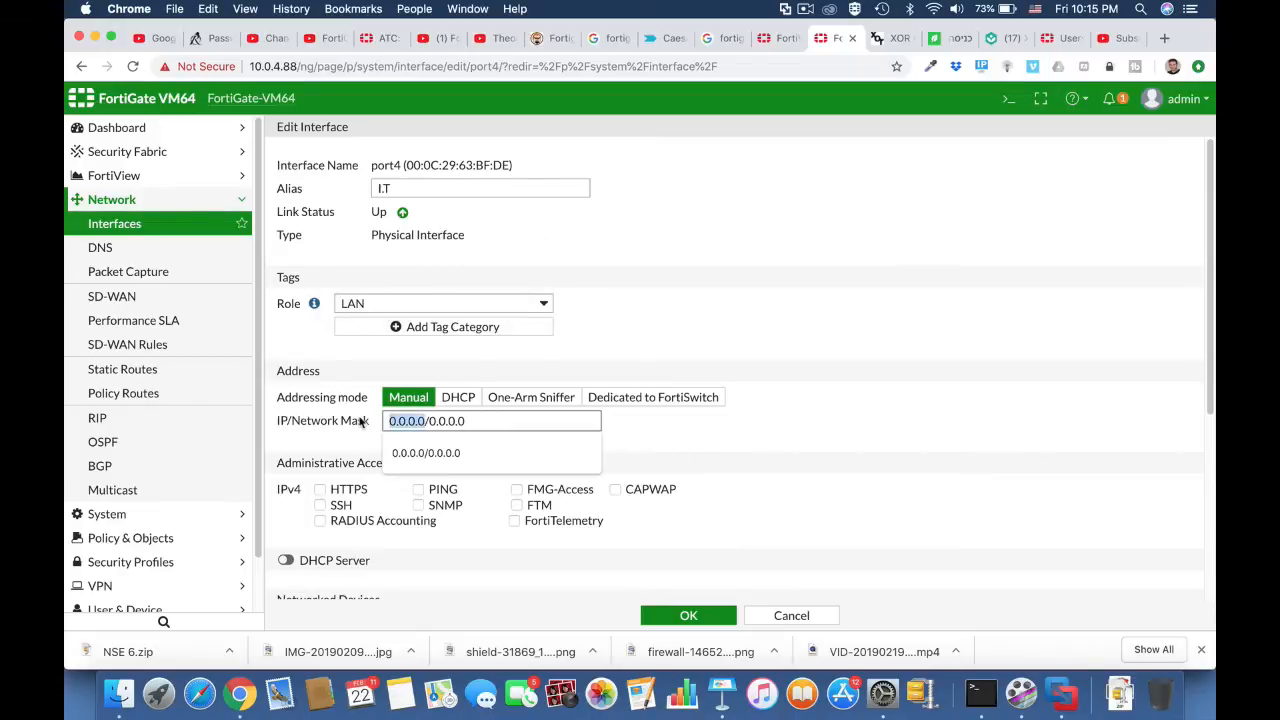
pyautogui.write('10.0.7.1')
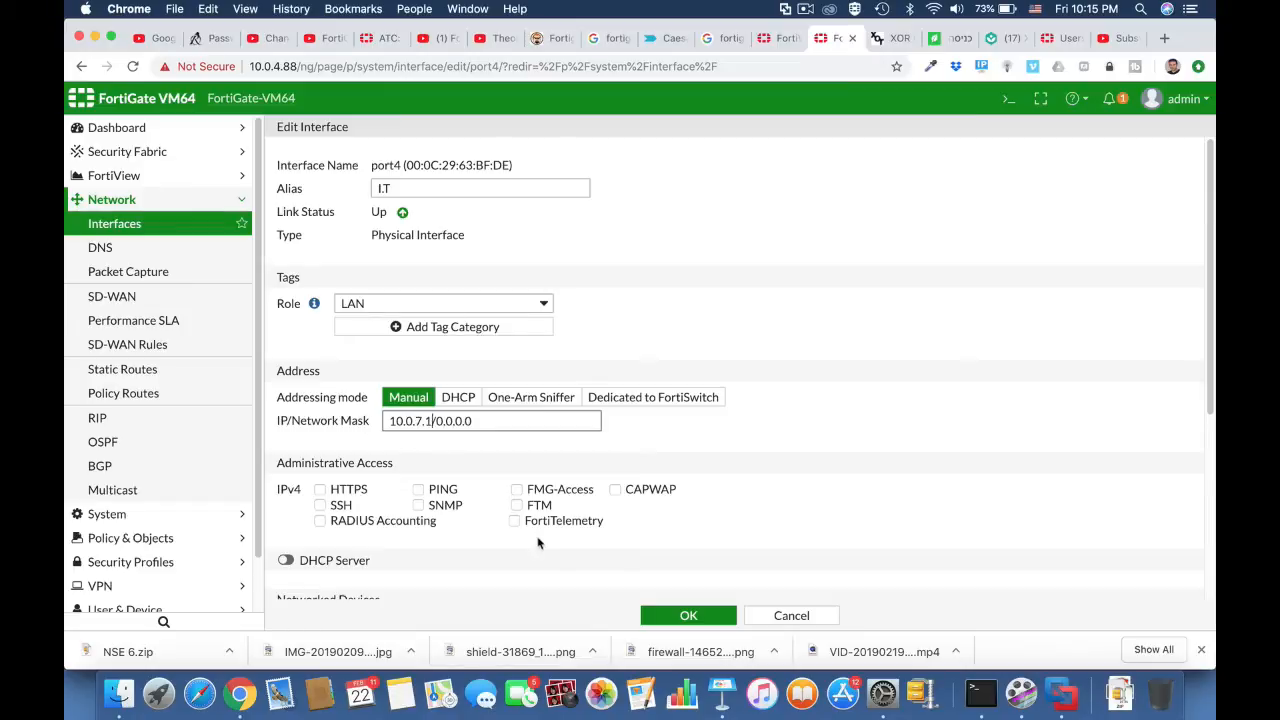
# Step: Allow HTTPS and PING administrative access on port4 and enable its DHCP server
pyautogui.click(320, 489)
pyautogui.click(418, 489)
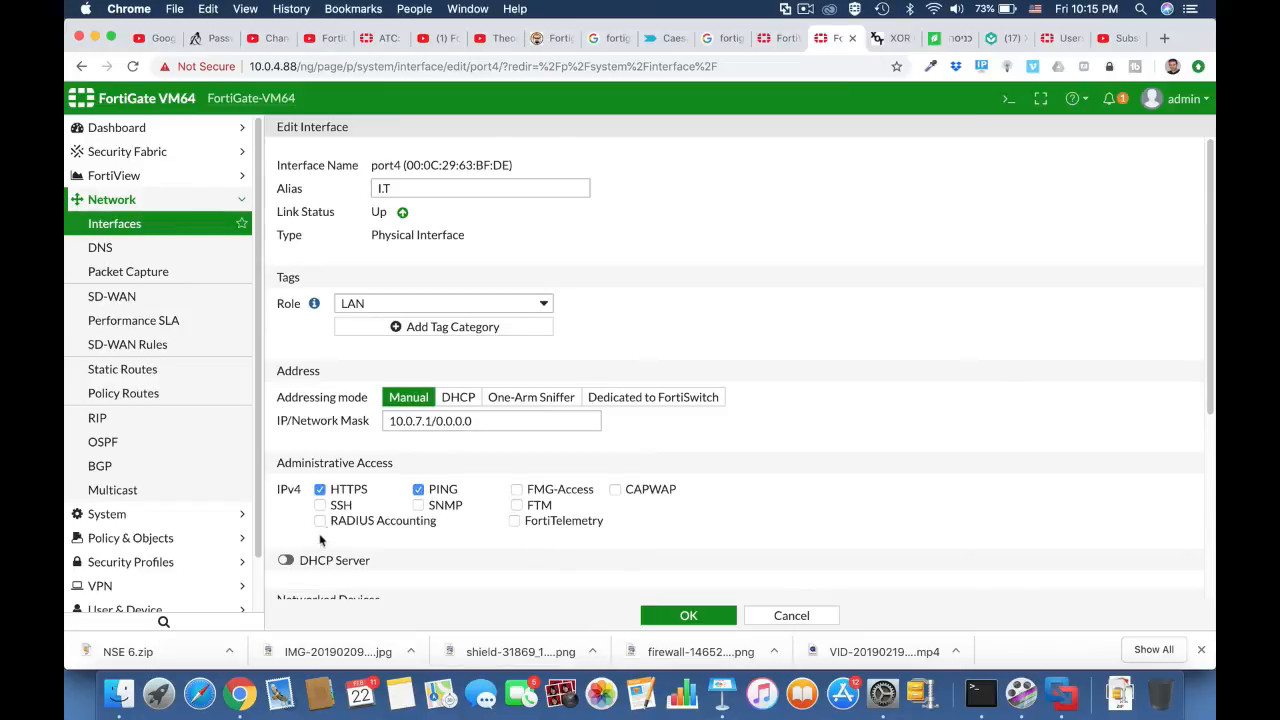
pyautogui.click(305, 560)
# Step: Check port4's DHCP address range and correct the interface's network mask to /24
pyautogui.scroll(-2, 736, 567)
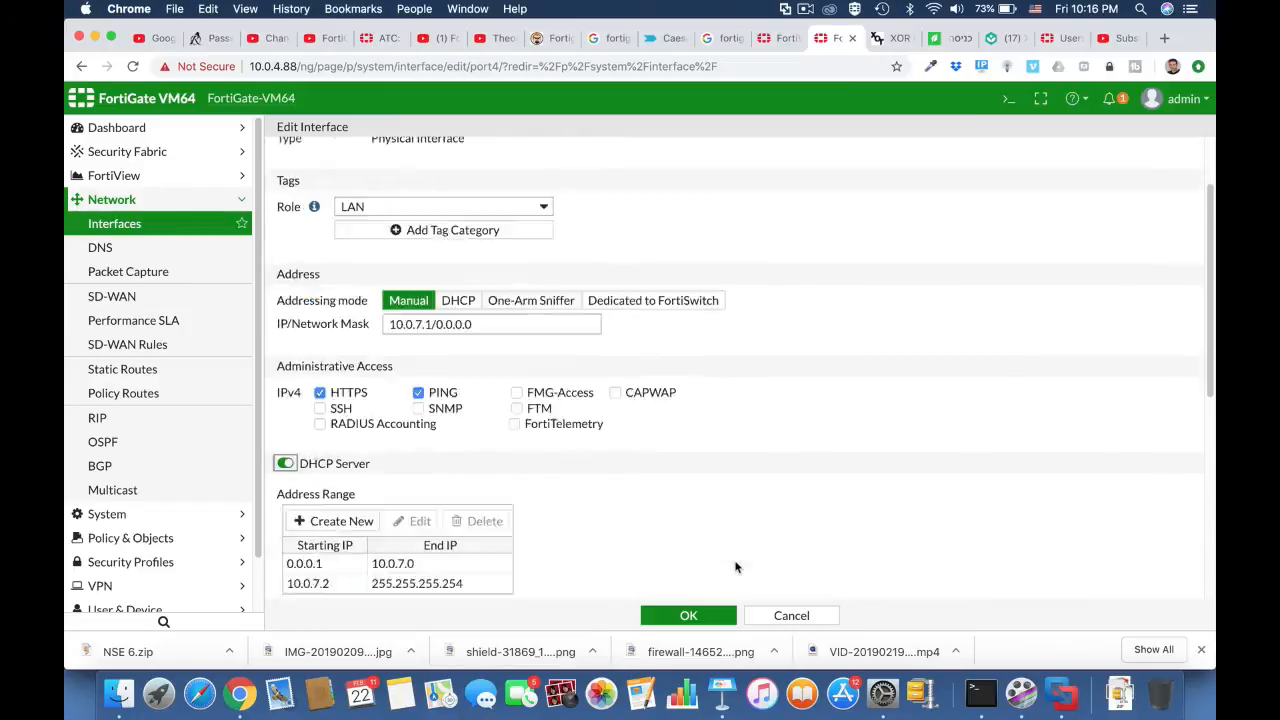
pyautogui.scroll(-6, 736, 565)
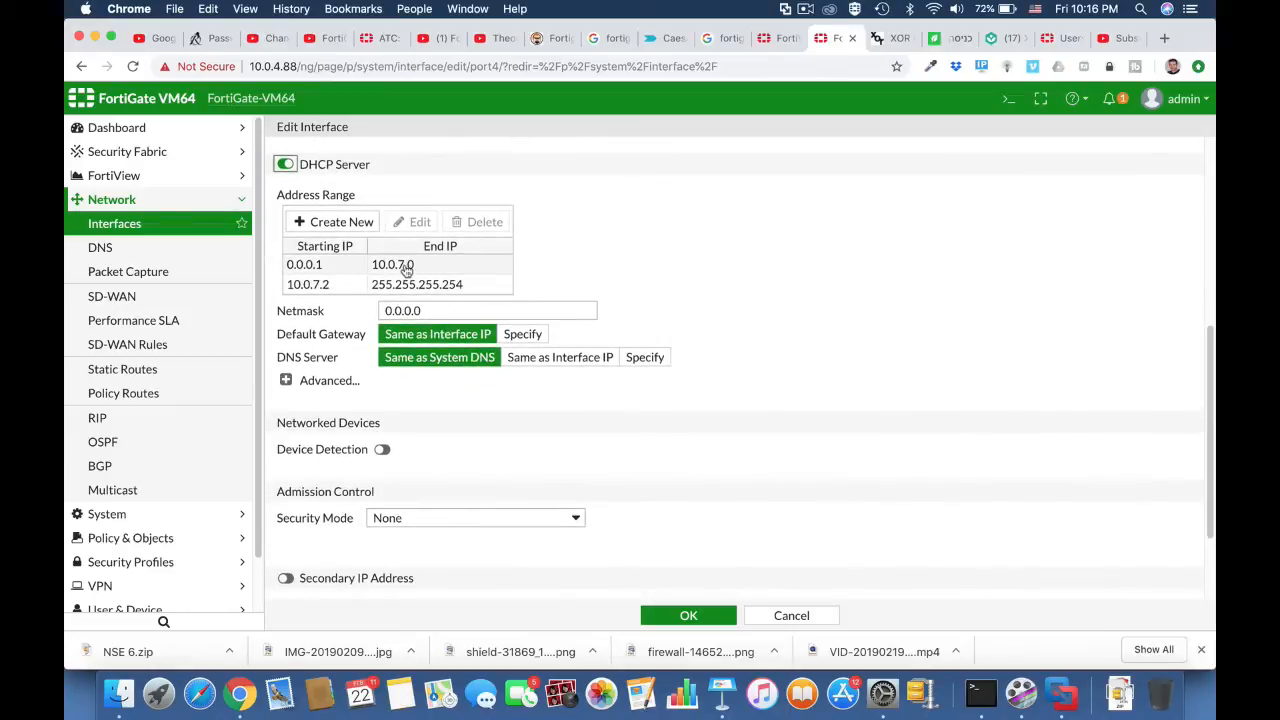
pyautogui.scroll(7, 412, 268)
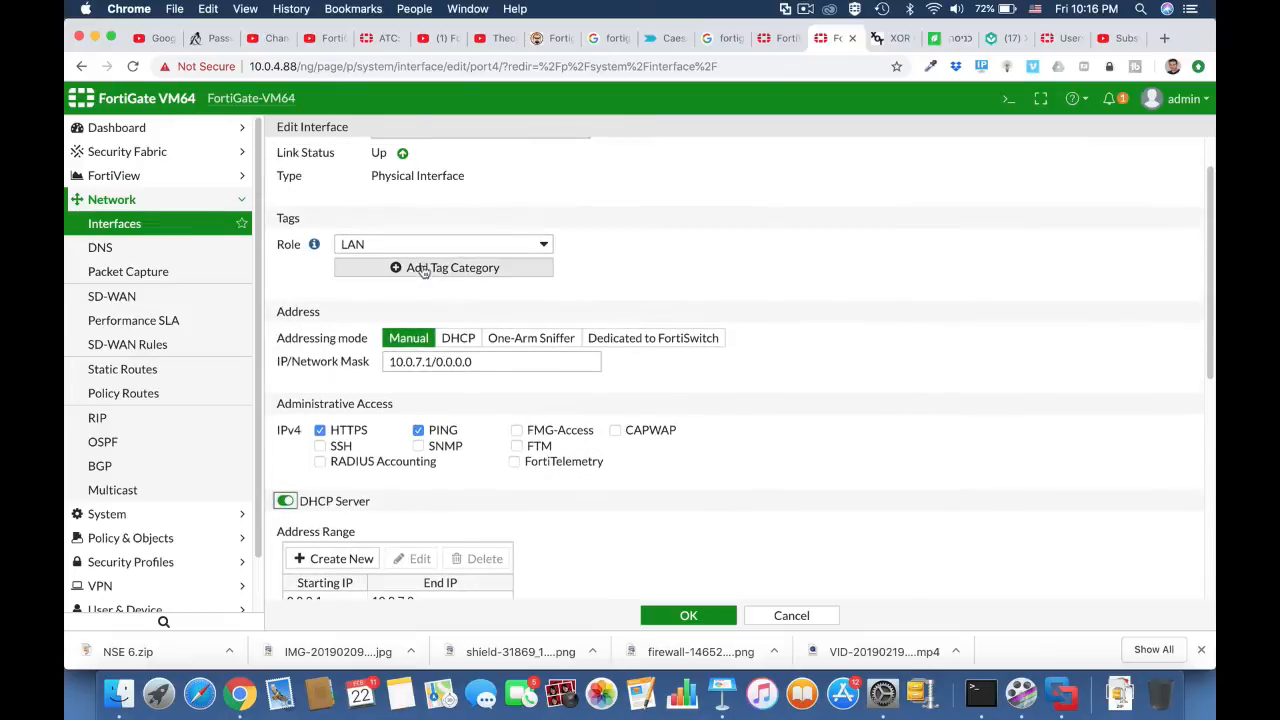
pyautogui.moveTo(437, 364); pyautogui.dragTo(505, 364)
pyautogui.write('24')
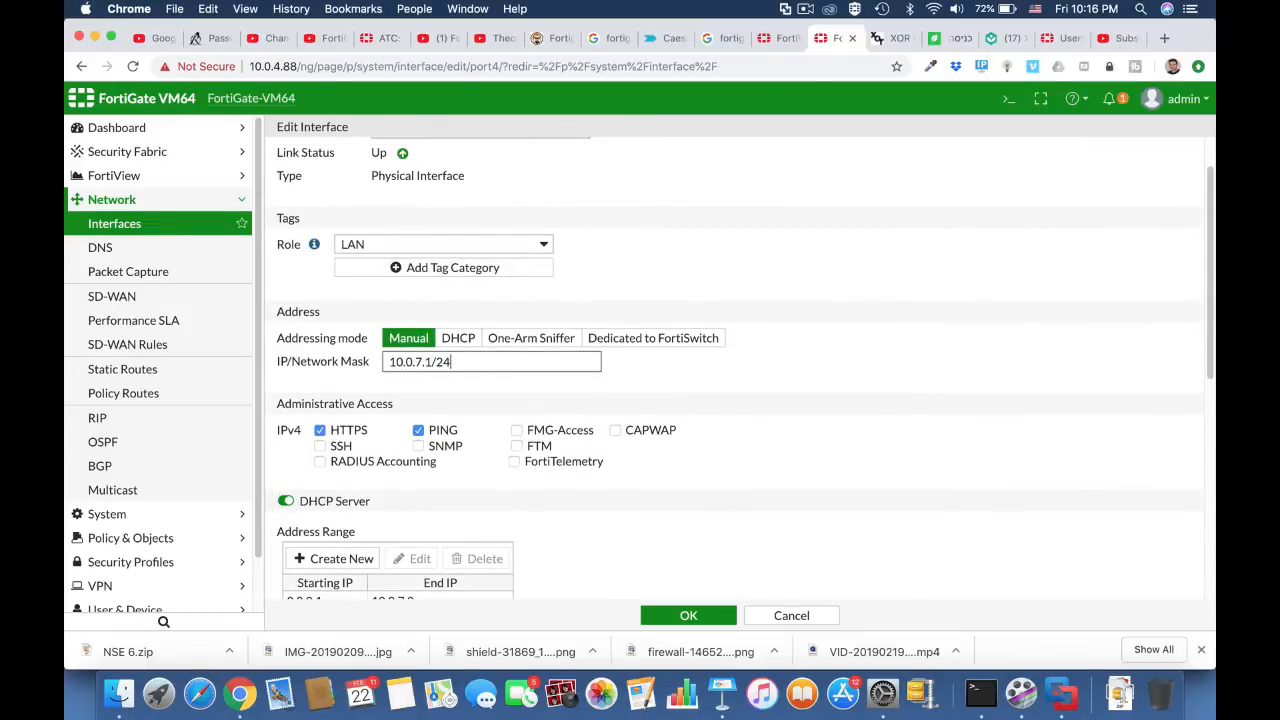
pyautogui.click(737, 425)
pyautogui.scroll(-4, 551, 508)
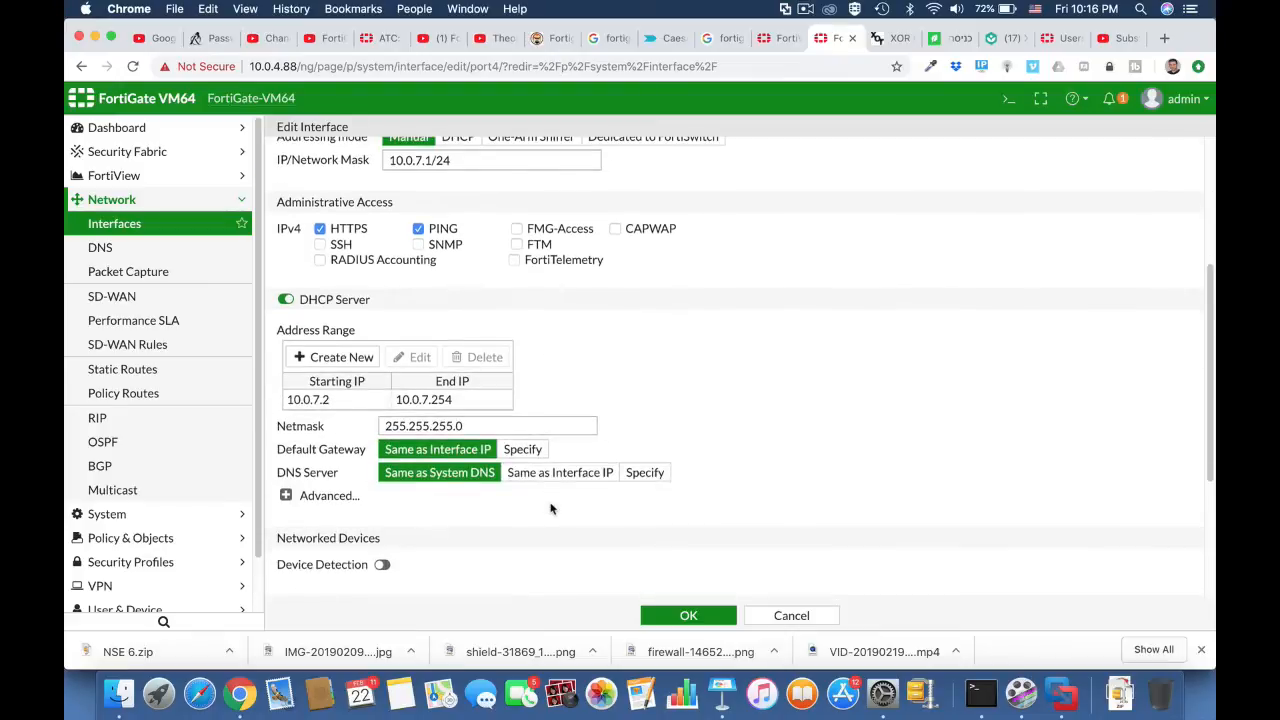
# Step: Set the end IP of port4's DHCP address range to 10.0.7.55 and save the interface
pyautogui.click(445, 408)
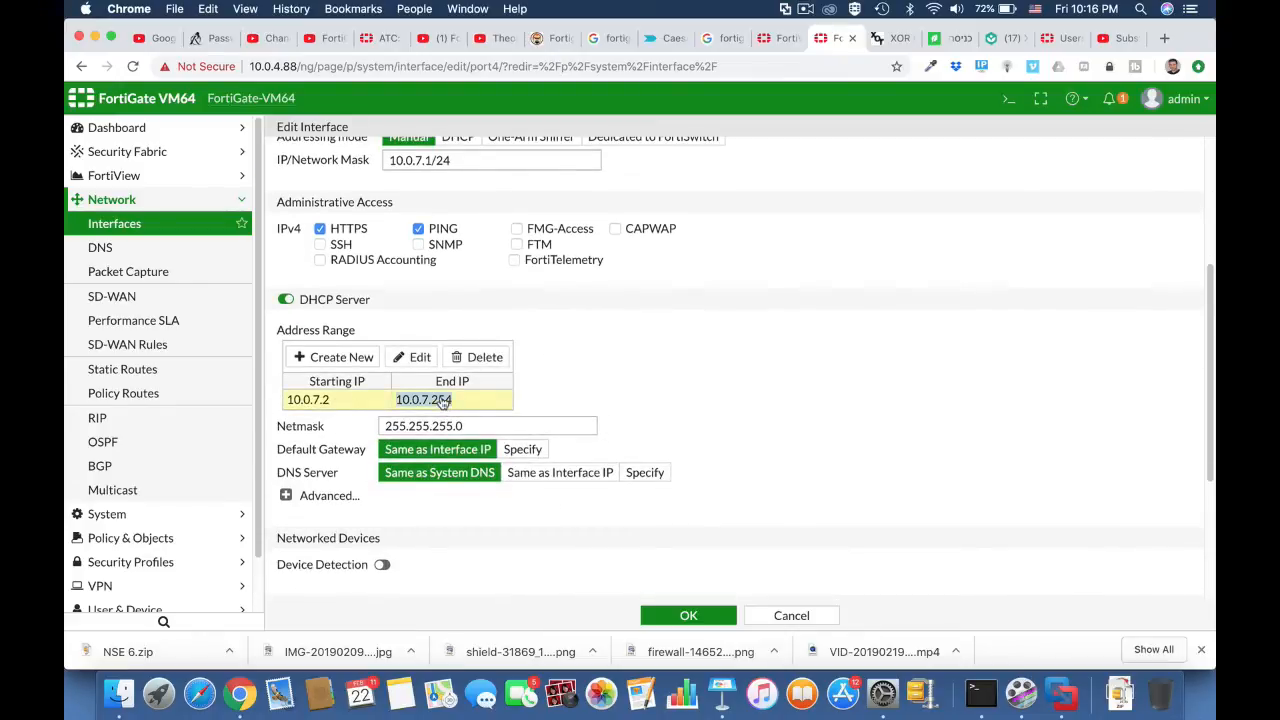
pyautogui.doubleClick(443, 401)
pyautogui.moveTo(523, 404); pyautogui.dragTo(548, 404)
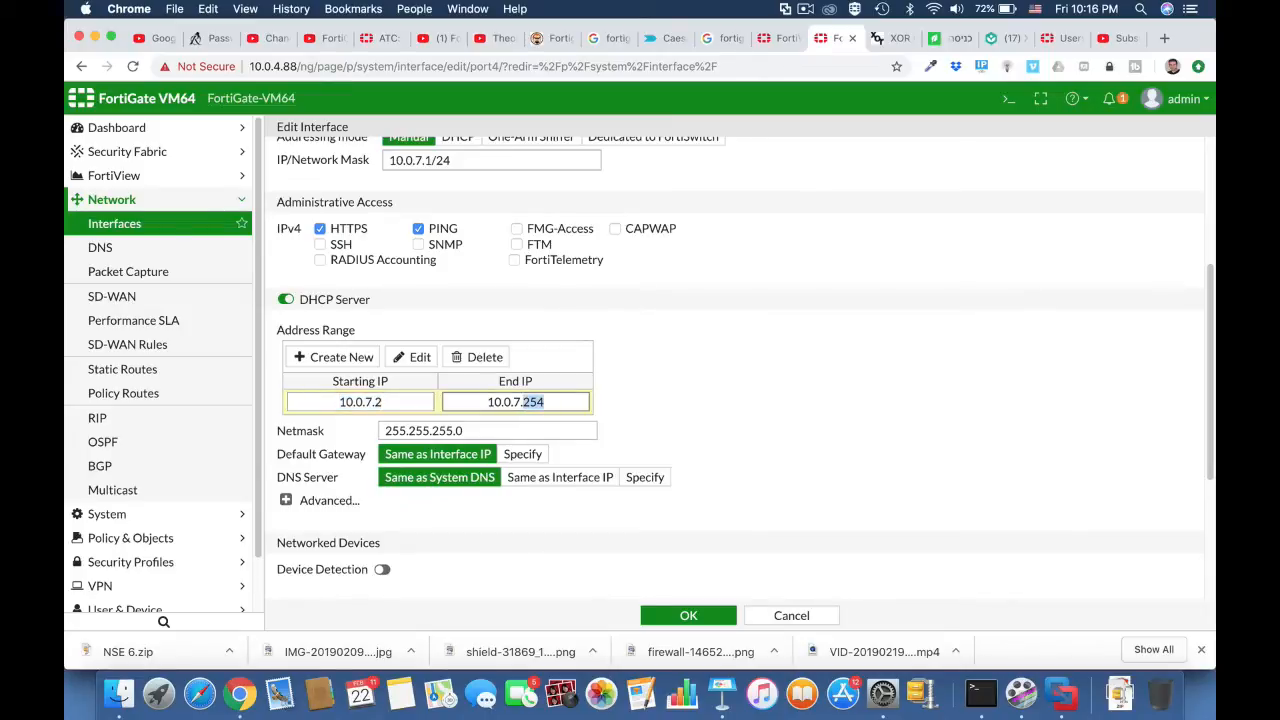
pyautogui.write('55')
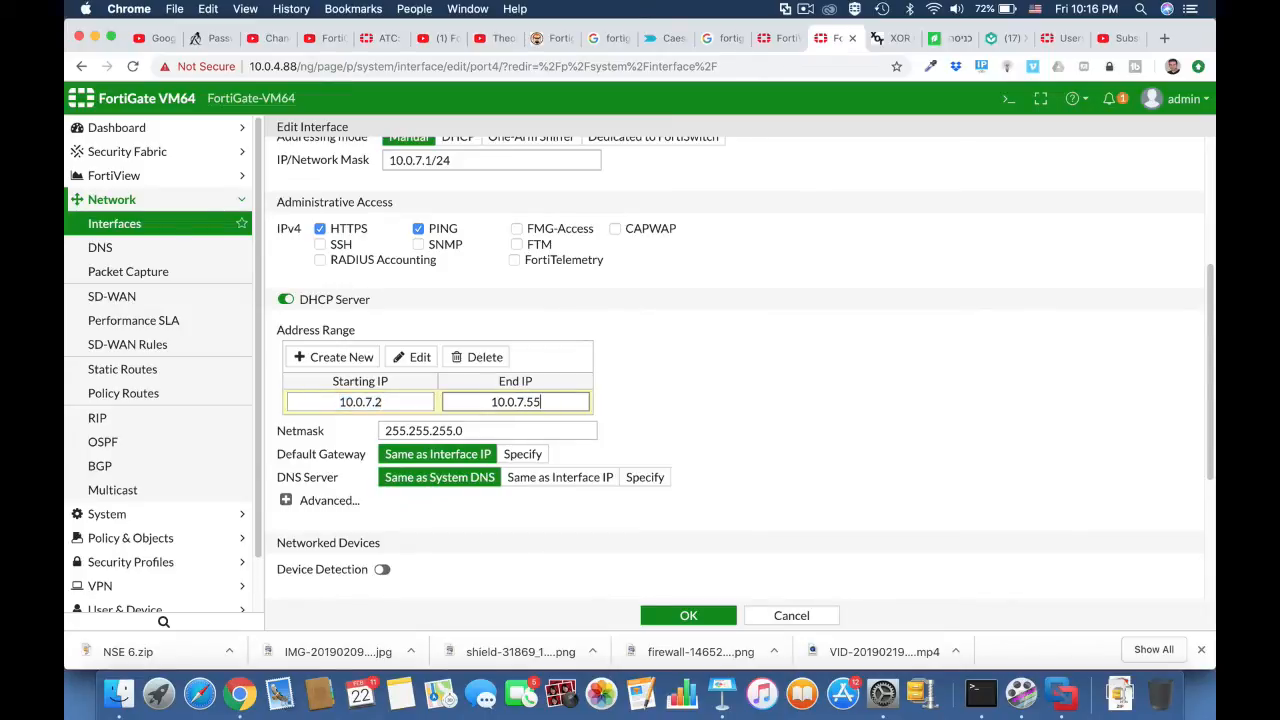
pyautogui.click(689, 616)
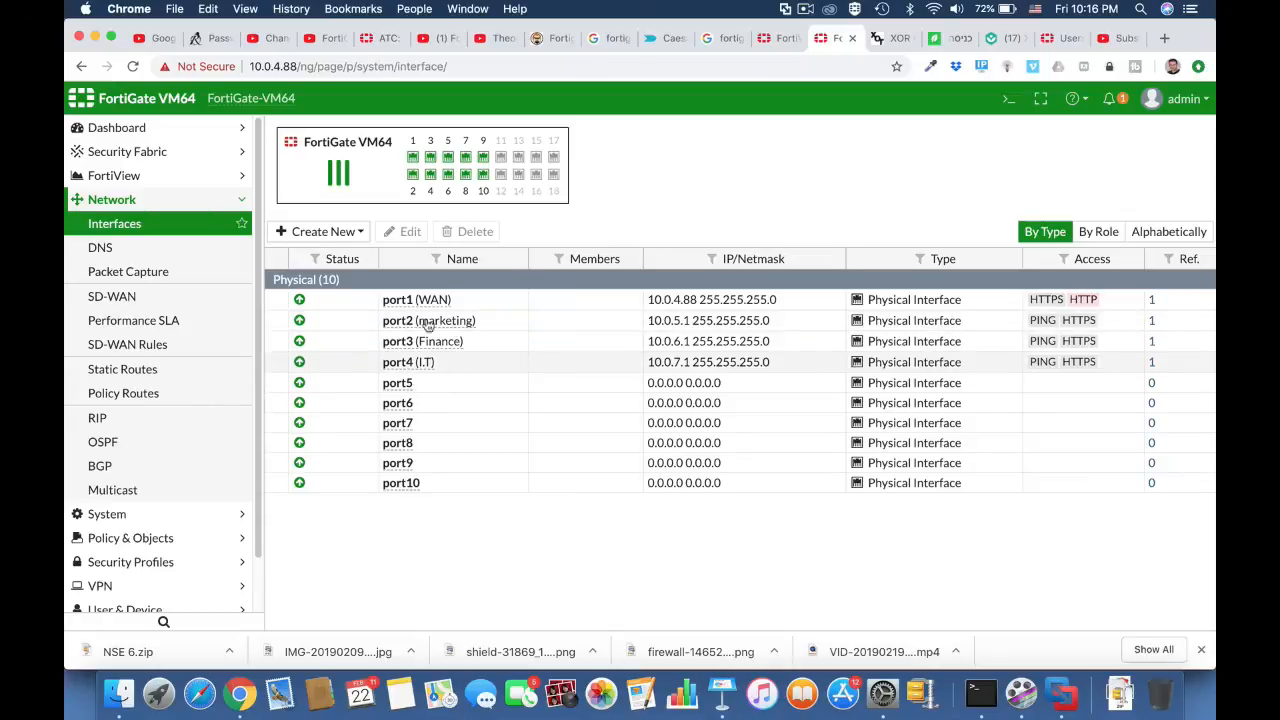
# Step: Start a new interface zone and name it "Company"
pyautogui.click(348, 235)
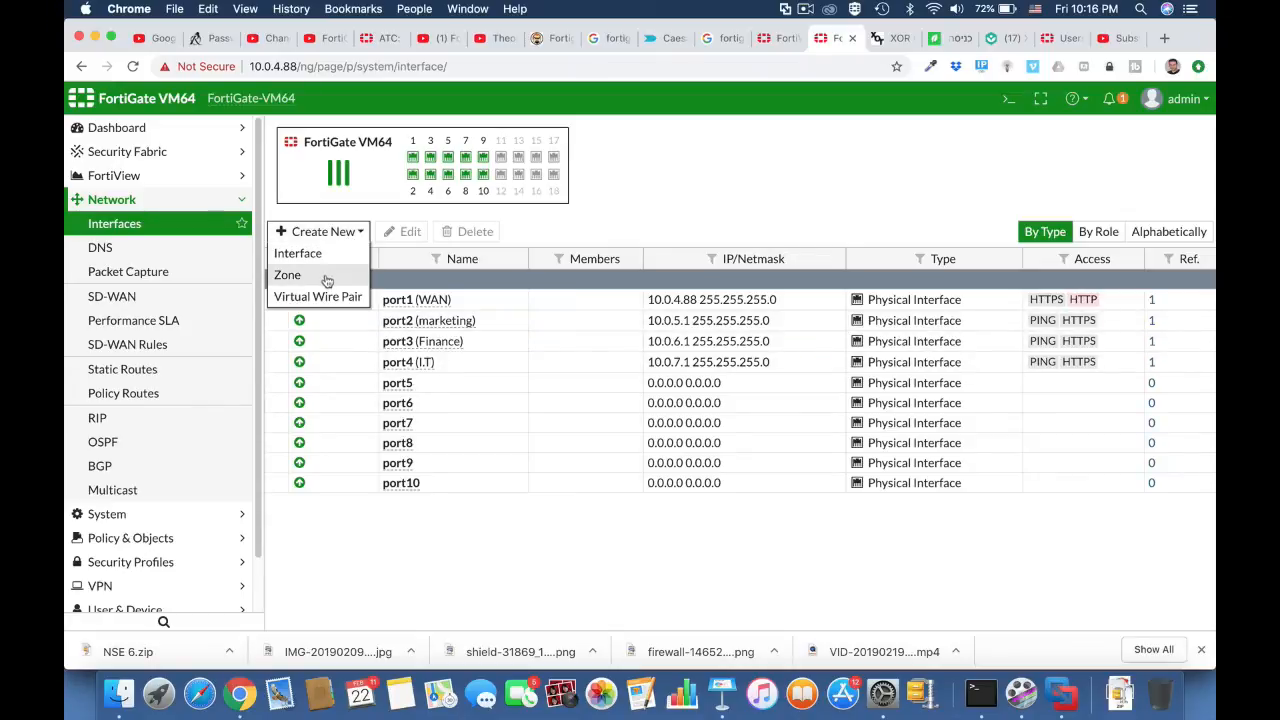
pyautogui.click(303, 276)
pyautogui.click(443, 167)
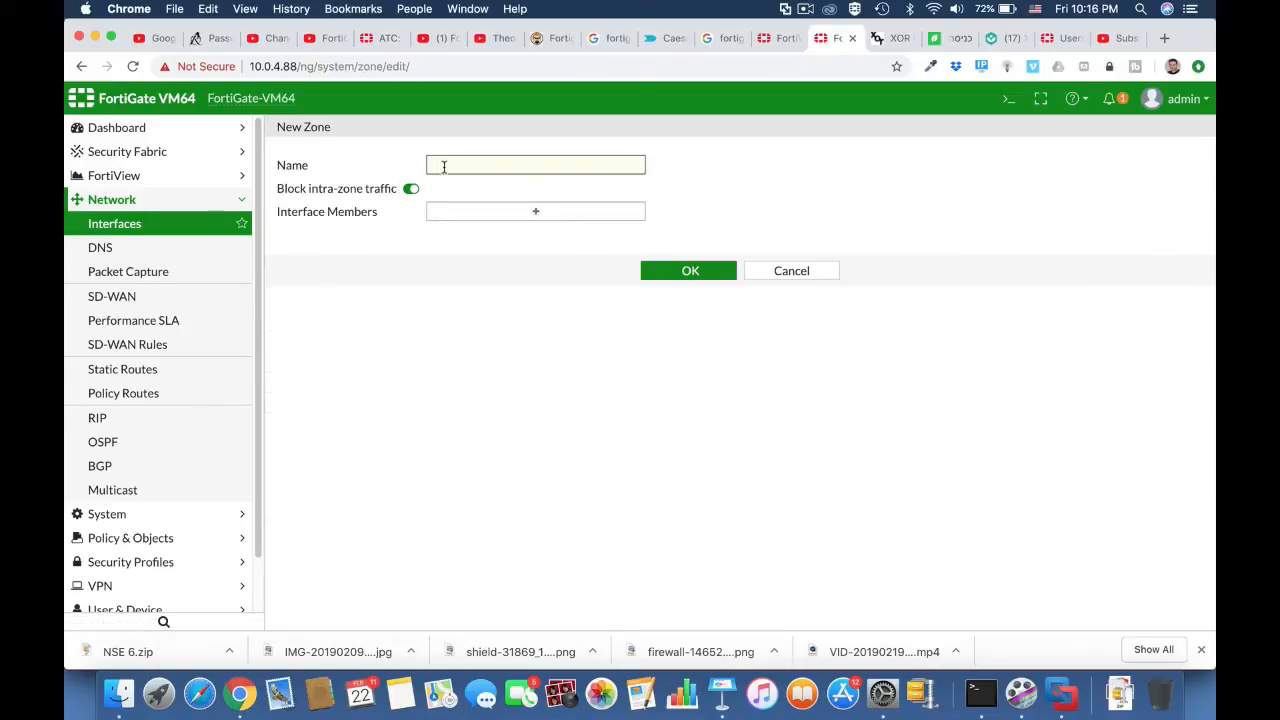
pyautogui.write('Company')
# Step: Add marketing (port2), Finance (port3) and I.T (port4) as zone members, save the zone and expand it in the interface list
pyautogui.click(533, 213)
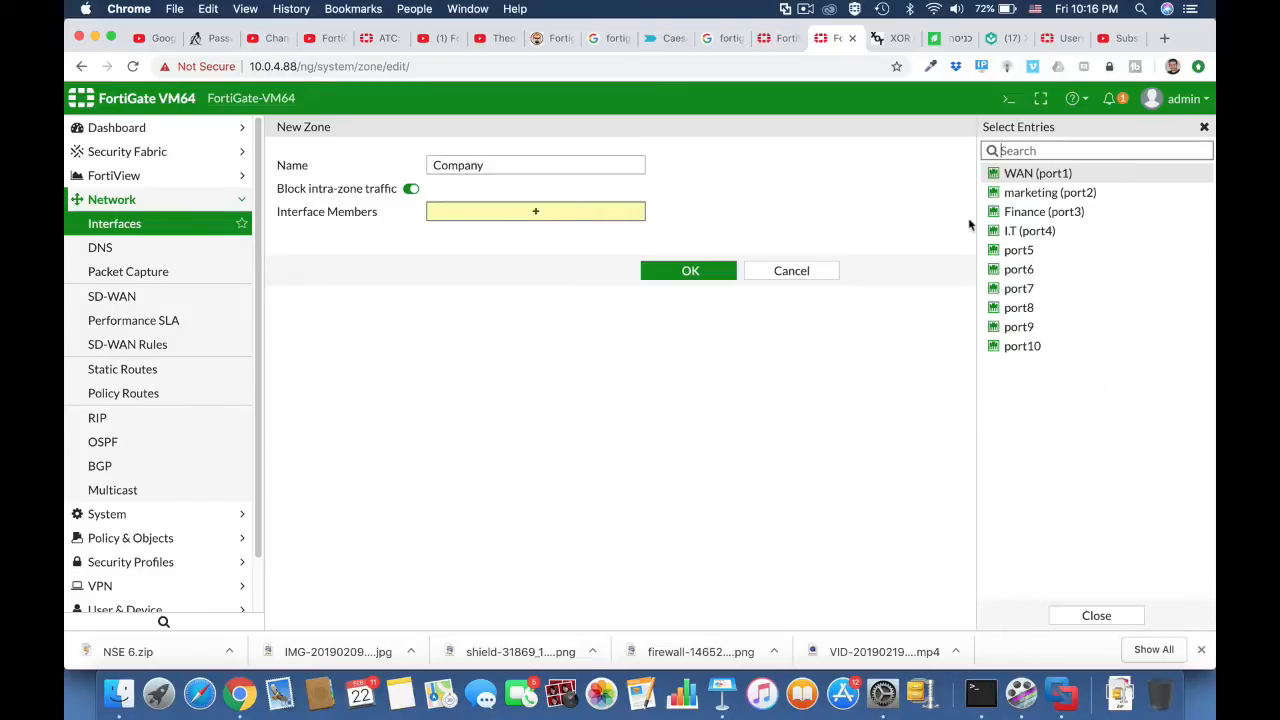
pyautogui.click(1052, 194)
pyautogui.click(1048, 211)
pyautogui.click(1030, 231)
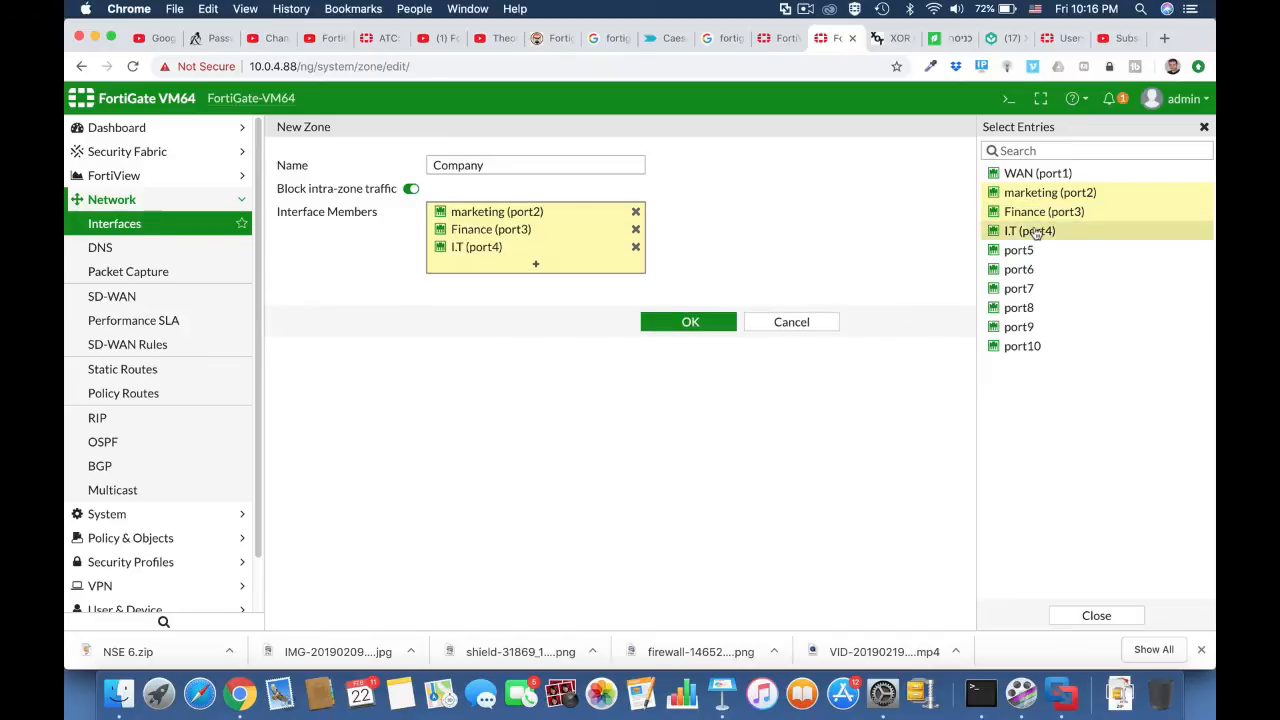
pyautogui.click(706, 326)
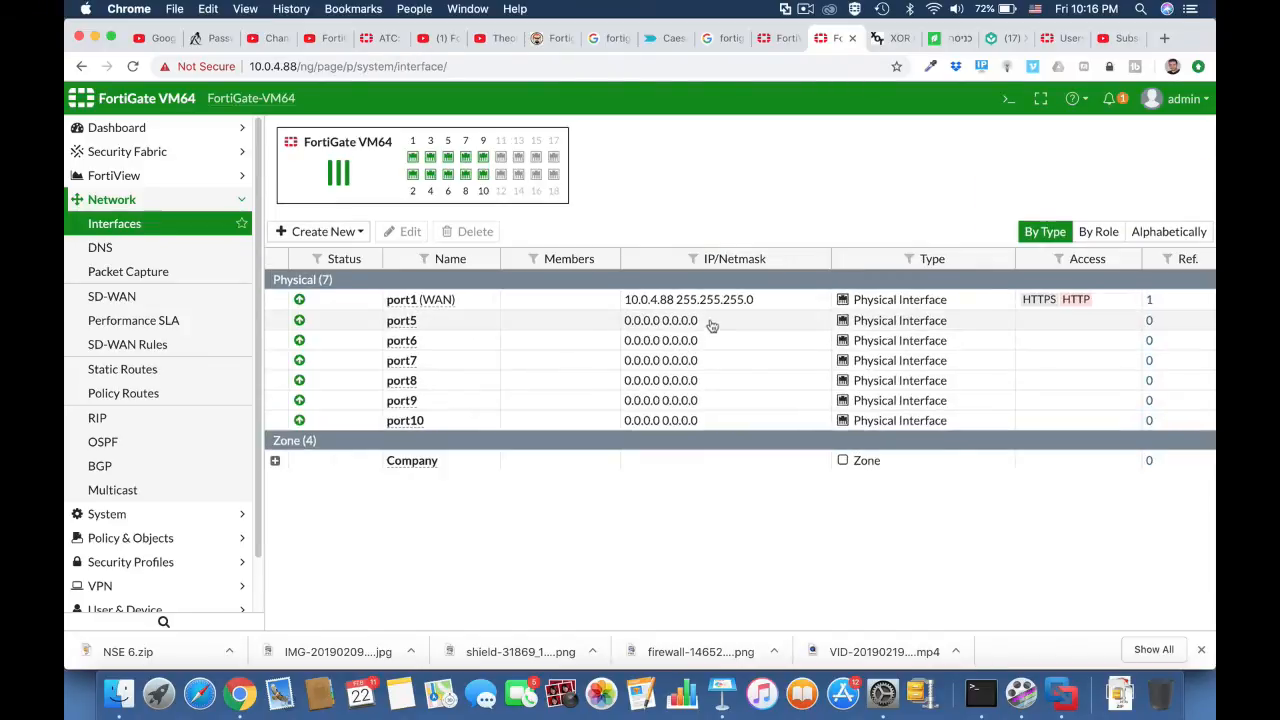
pyautogui.click(276, 461)
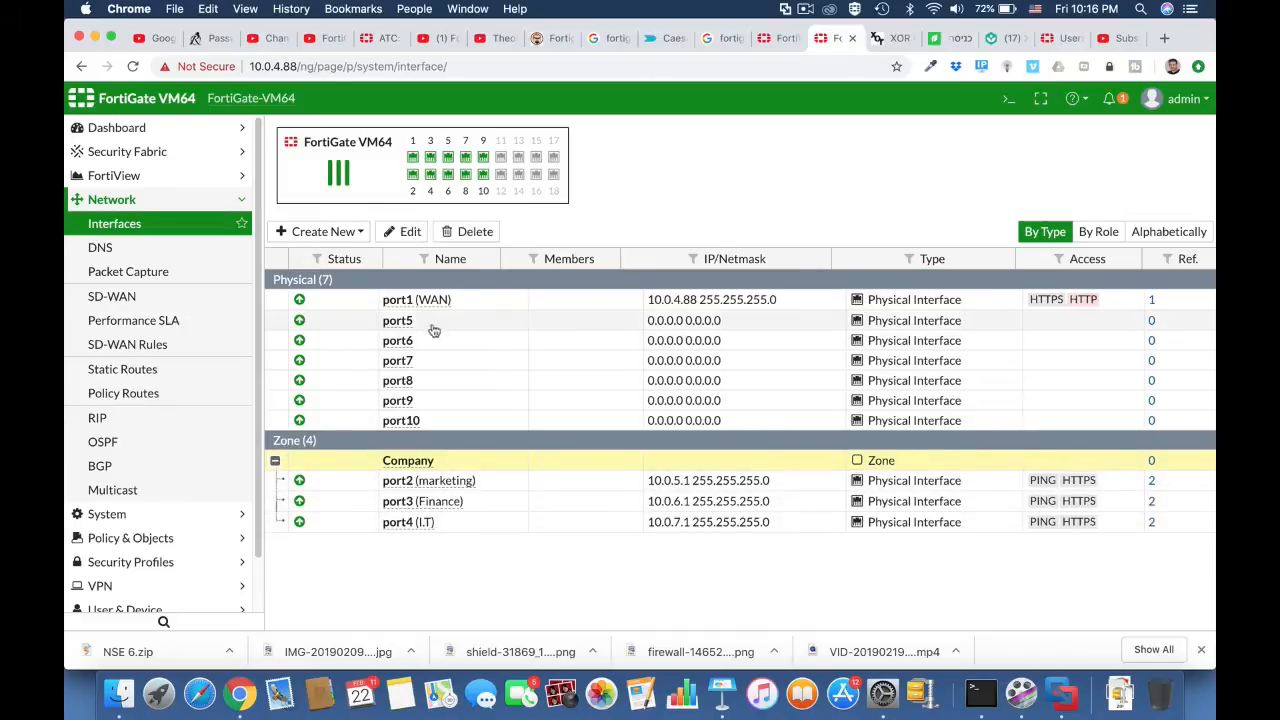
# Step: Review the settings of the default static route through WAN (port1), then return to the interface list
pyautogui.click(158, 369)
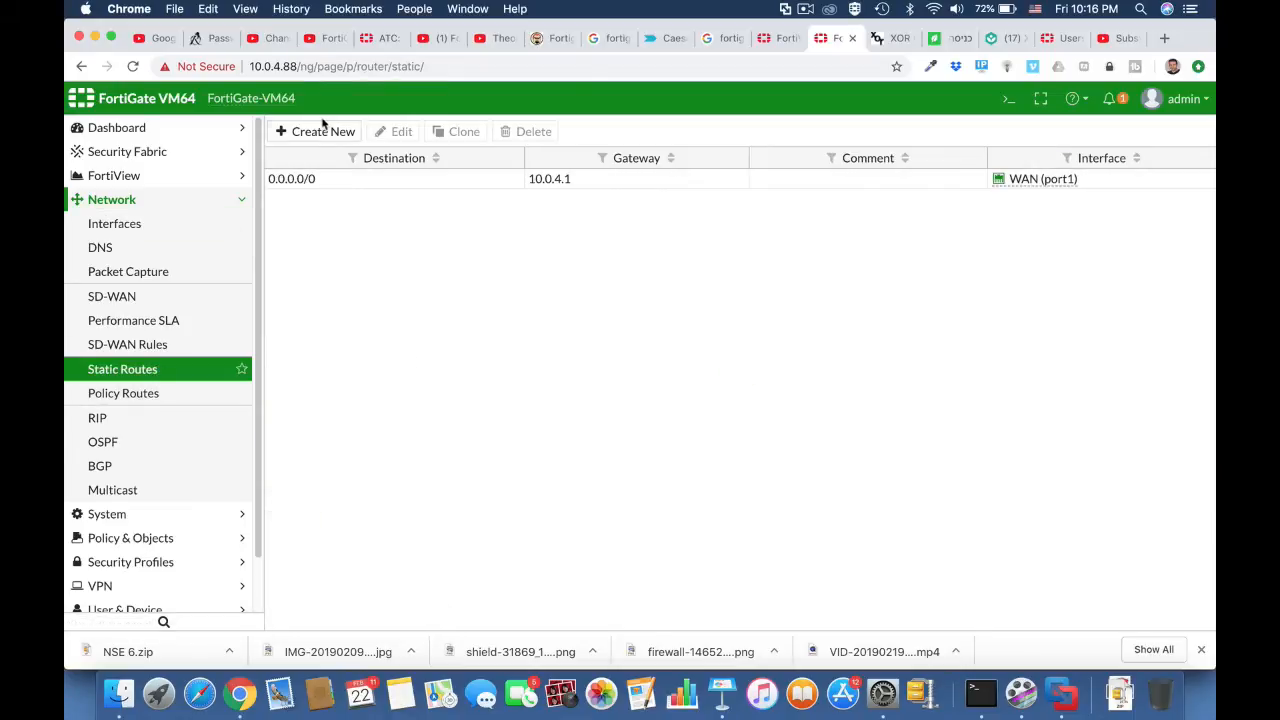
pyautogui.click(356, 179)
pyautogui.click(398, 131)
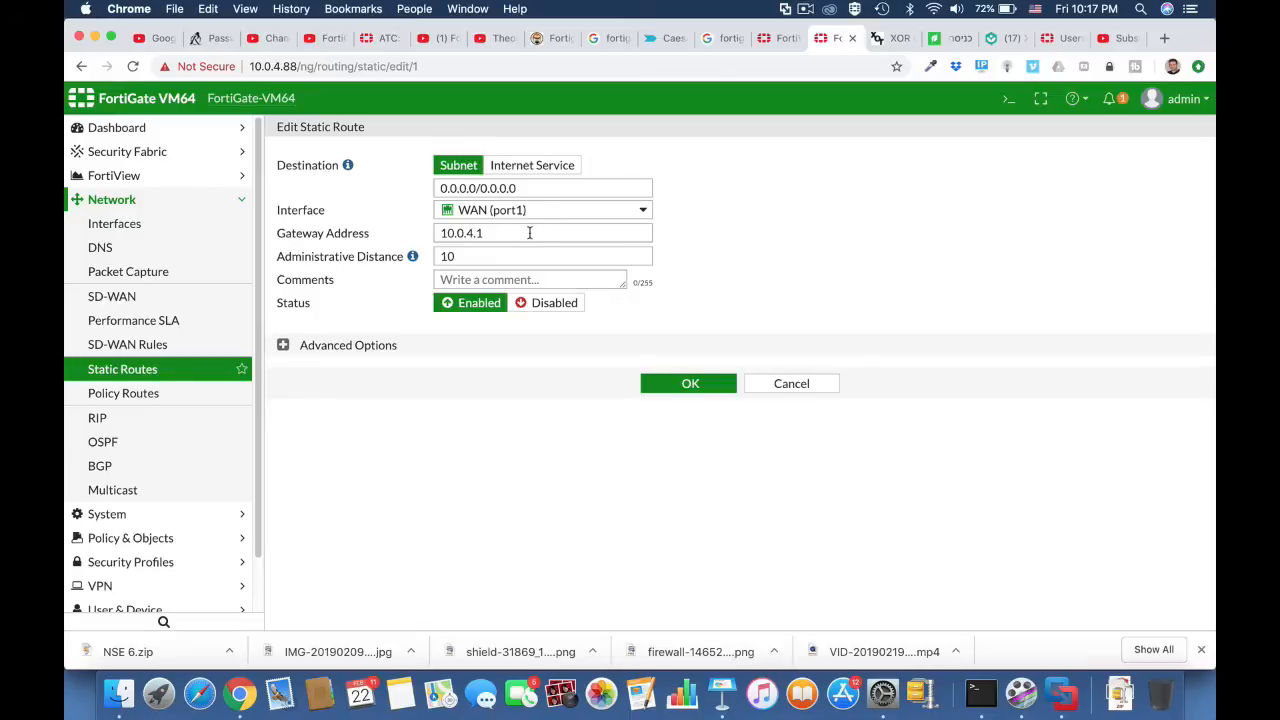
pyautogui.click(677, 387)
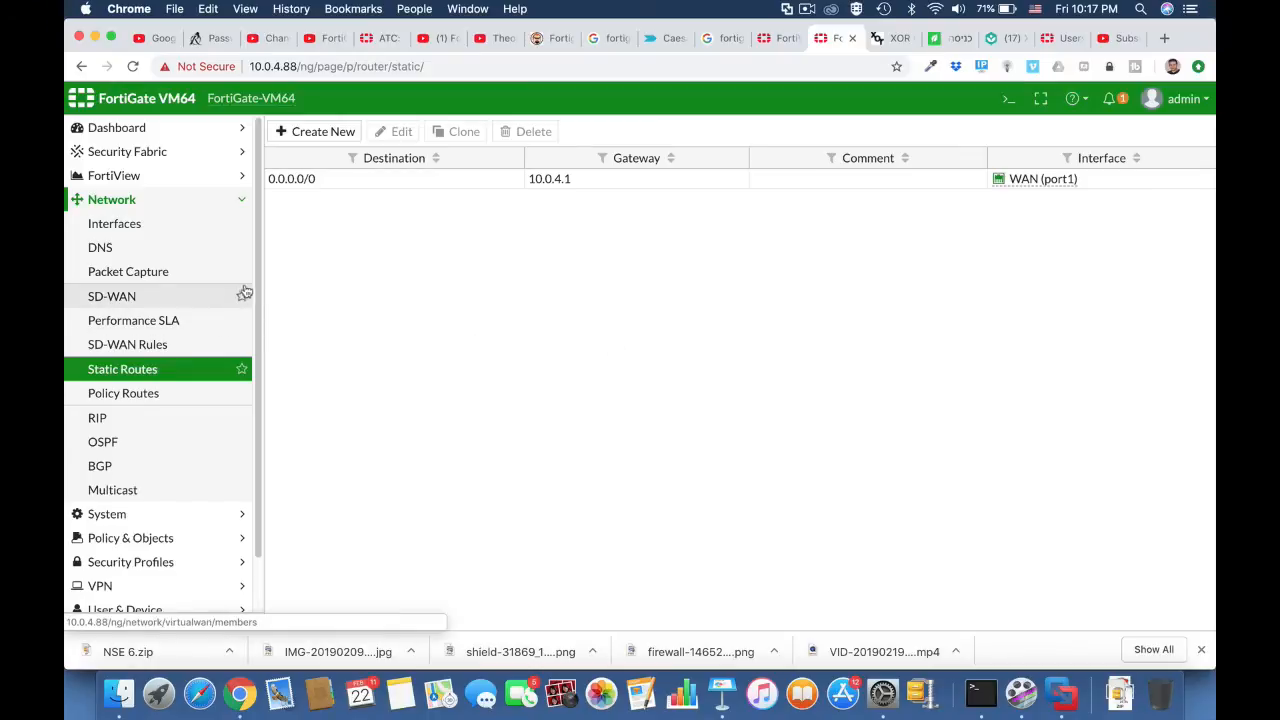
pyautogui.click(196, 230)
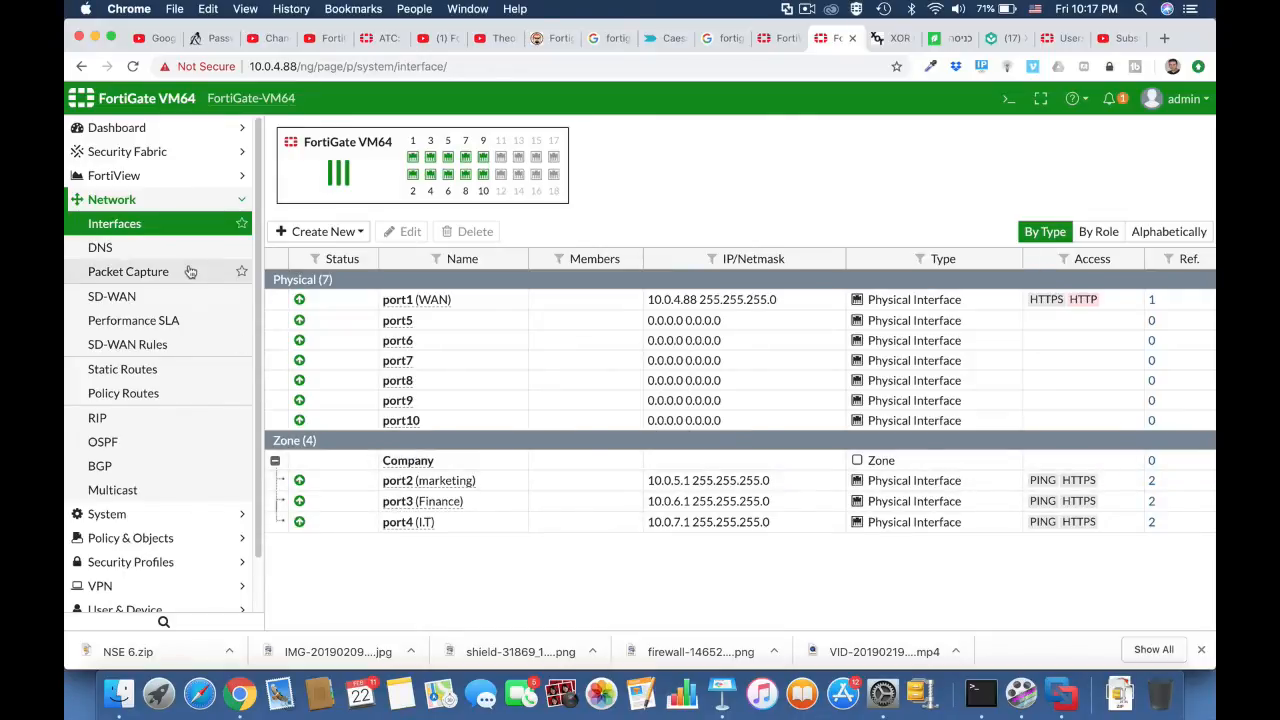
# Step: Start a new IPv4 firewall policy and name it "Full acess"
pyautogui.click(150, 538)
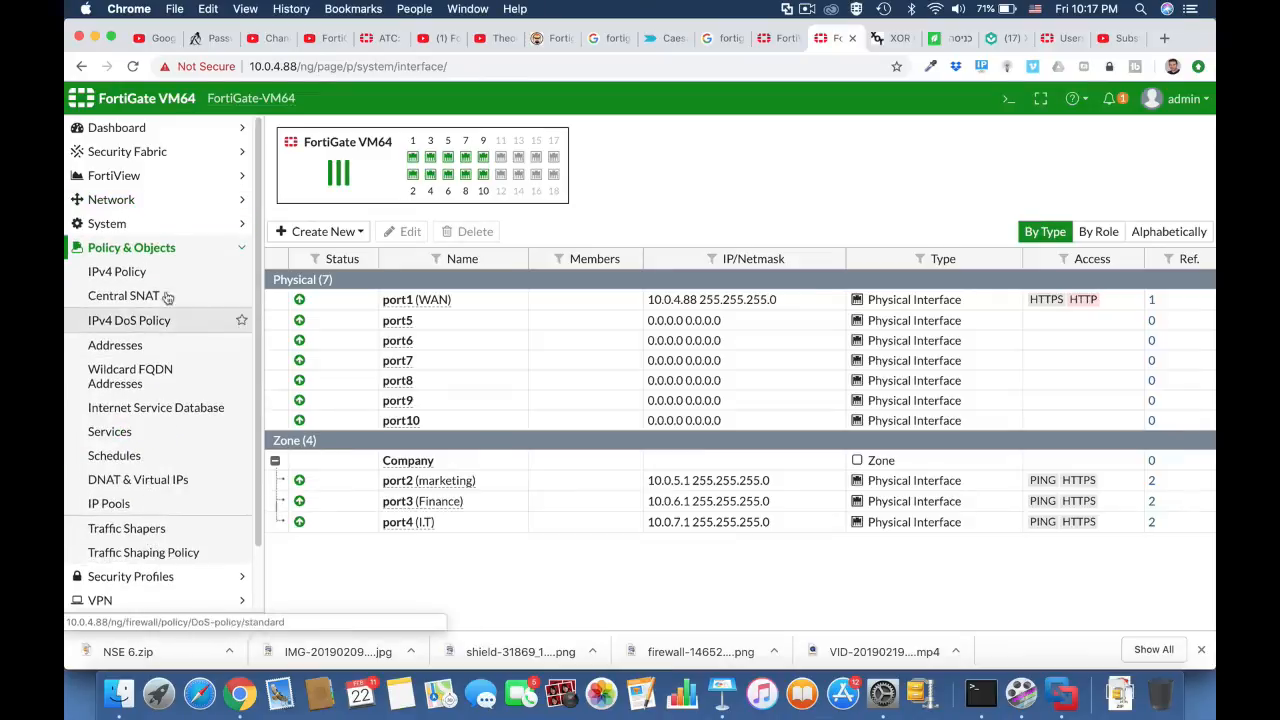
pyautogui.click(150, 270)
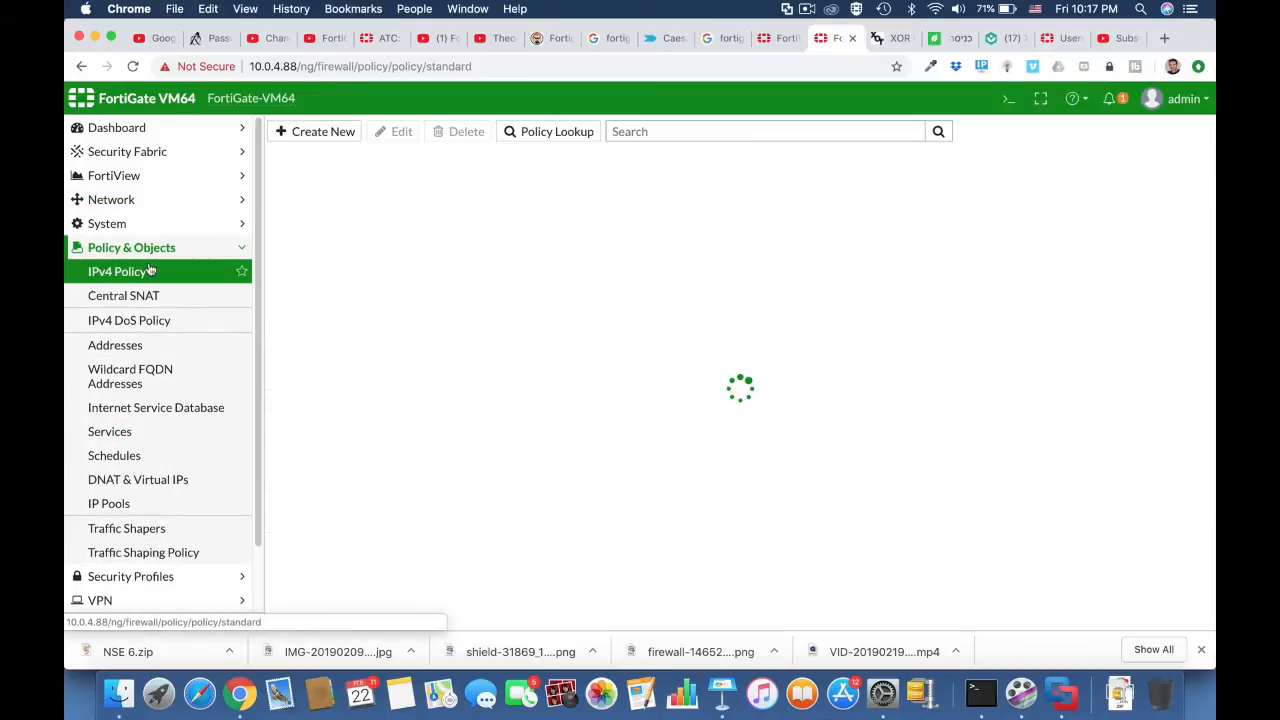
pyautogui.click(343, 140)
pyautogui.click(438, 177)
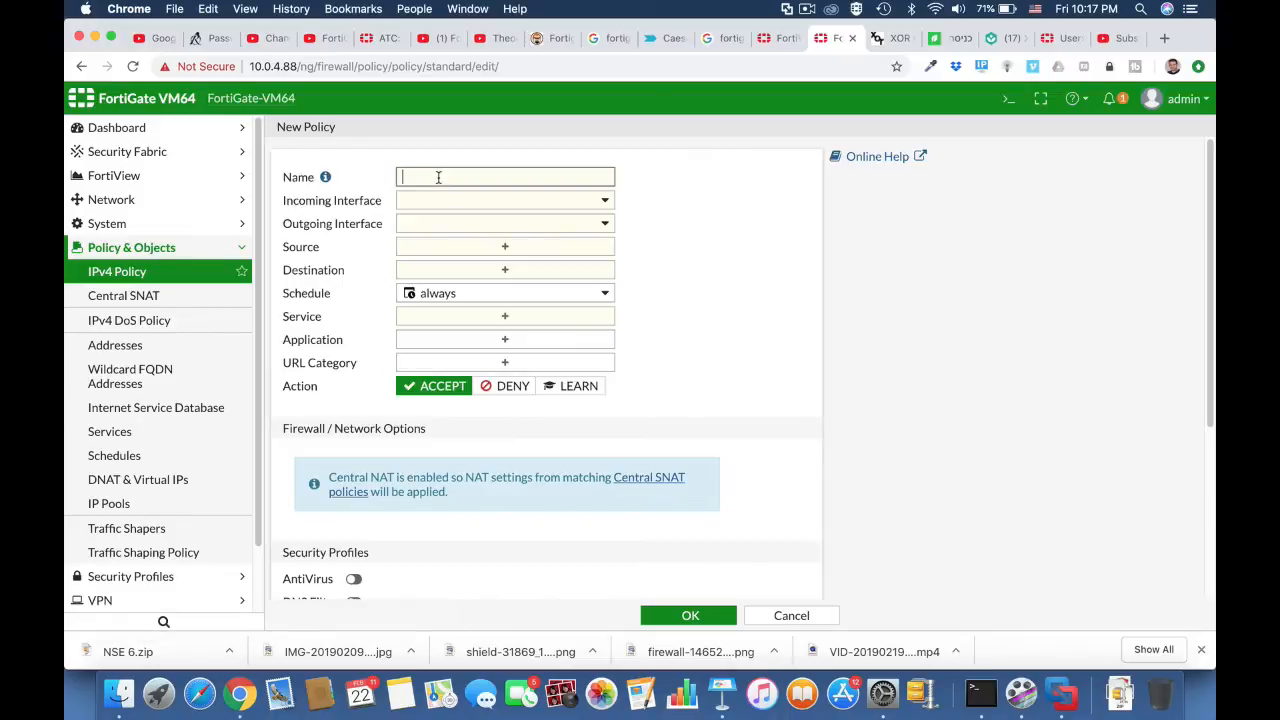
pyautogui.write('Full acess')
# Step: Set the policy's incoming interface to the Company zone and its outgoing interface to WAN (port1)
pyautogui.click(487, 207)
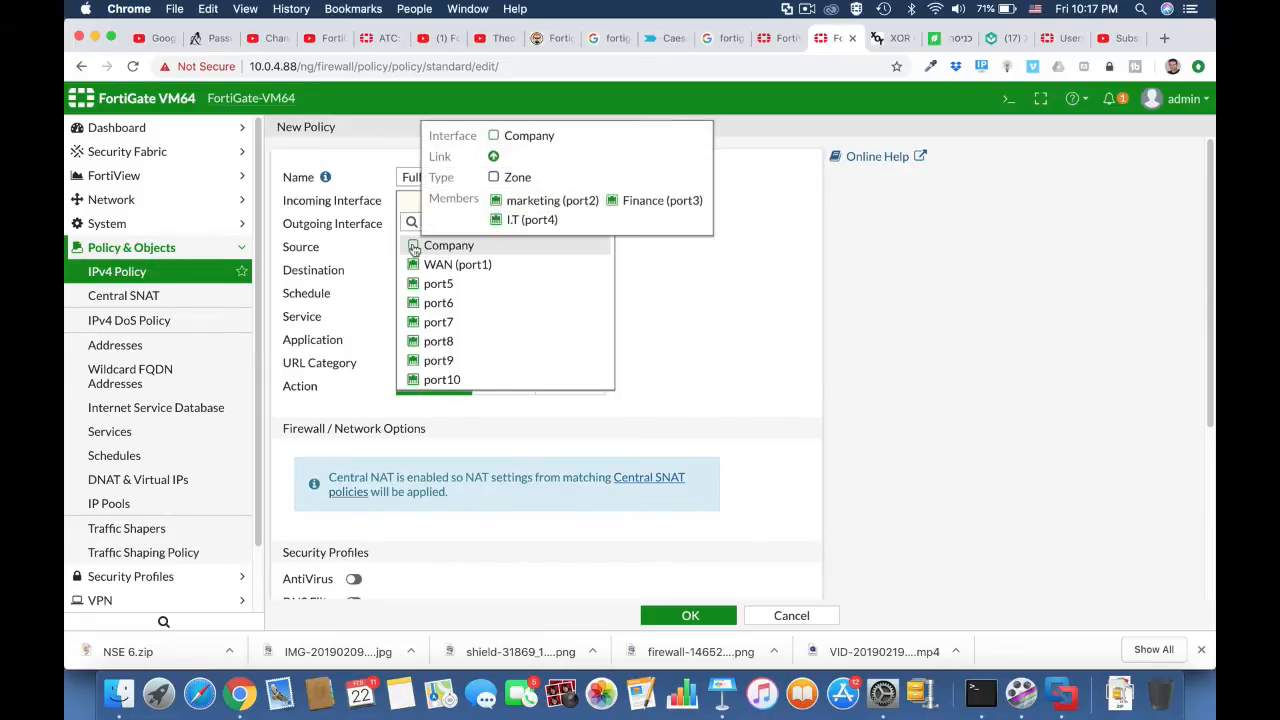
pyautogui.click(414, 249)
pyautogui.click(477, 229)
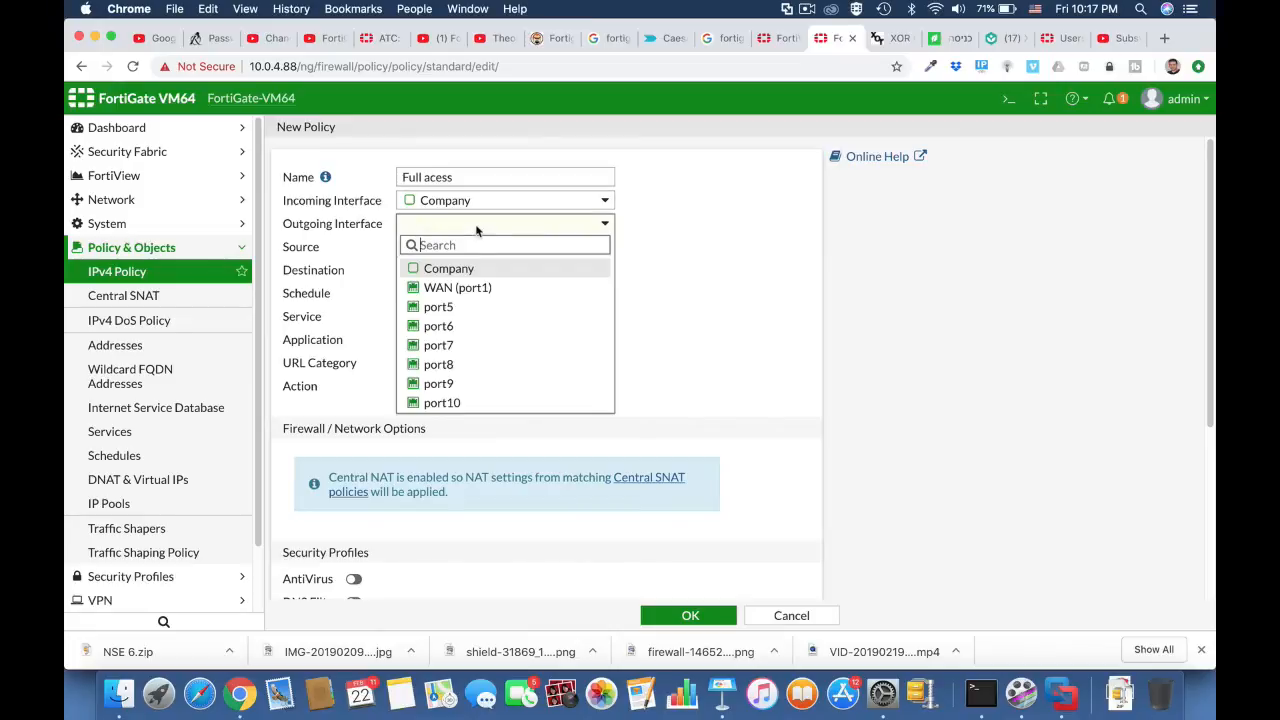
pyautogui.click(466, 288)
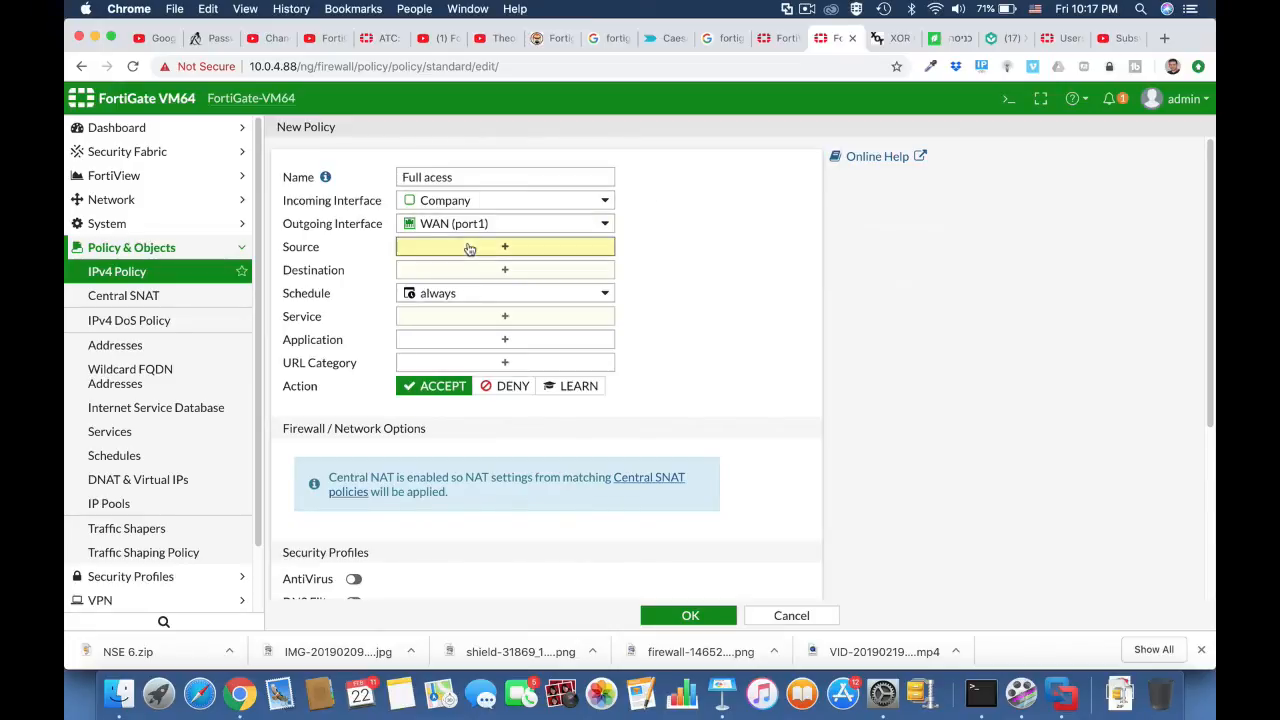
# Step: Set the policy's source and destination to all and its service to ALL
pyautogui.click(466, 247)
pyautogui.click(840, 253)
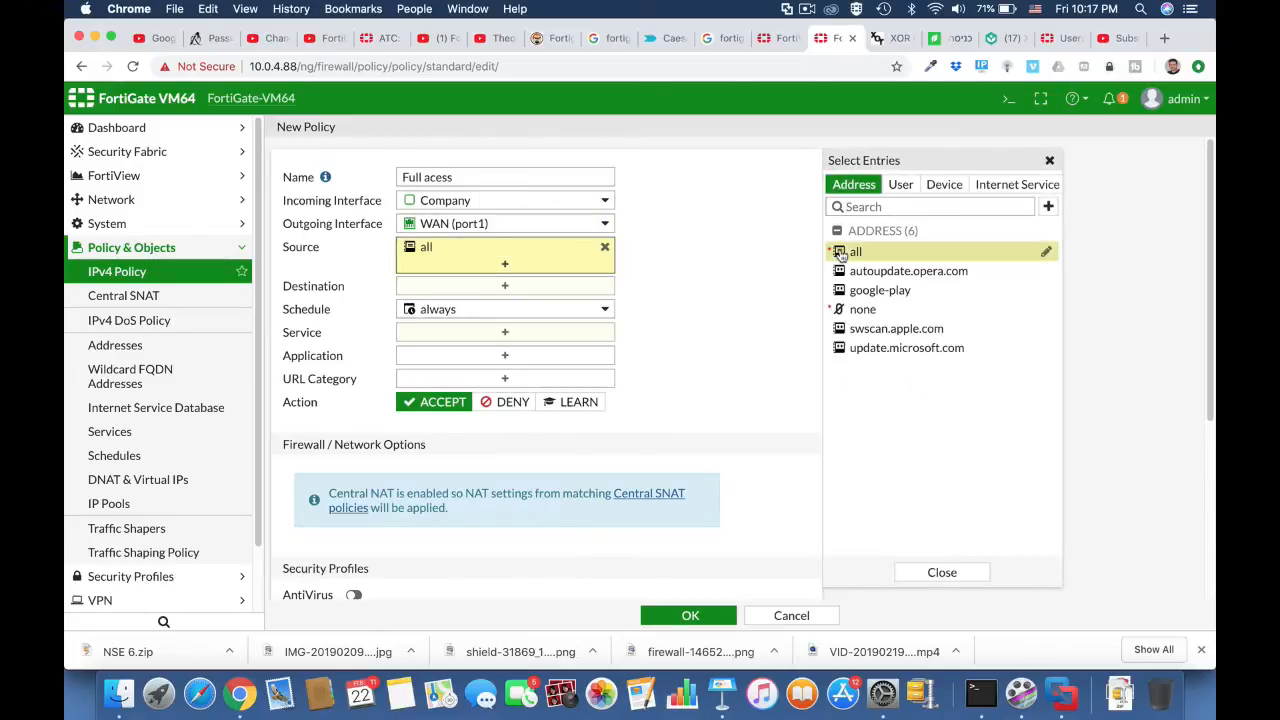
pyautogui.click(553, 286)
pyautogui.click(856, 252)
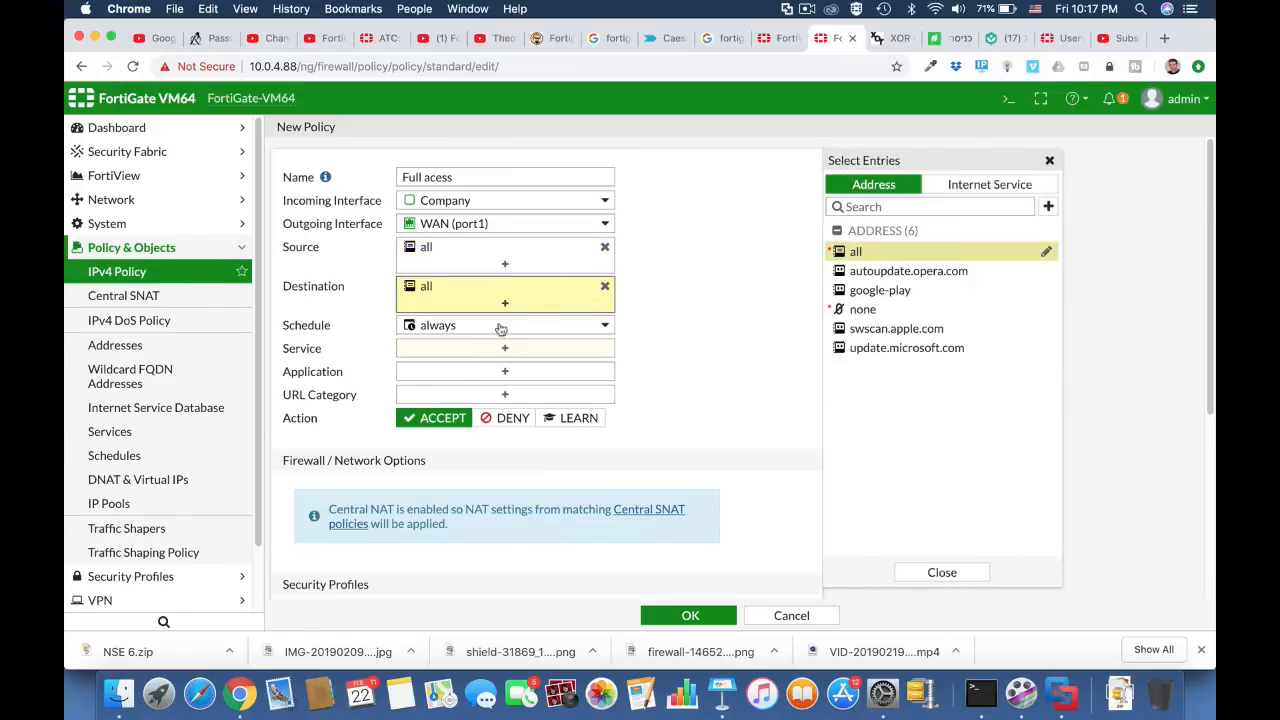
pyautogui.click(510, 351)
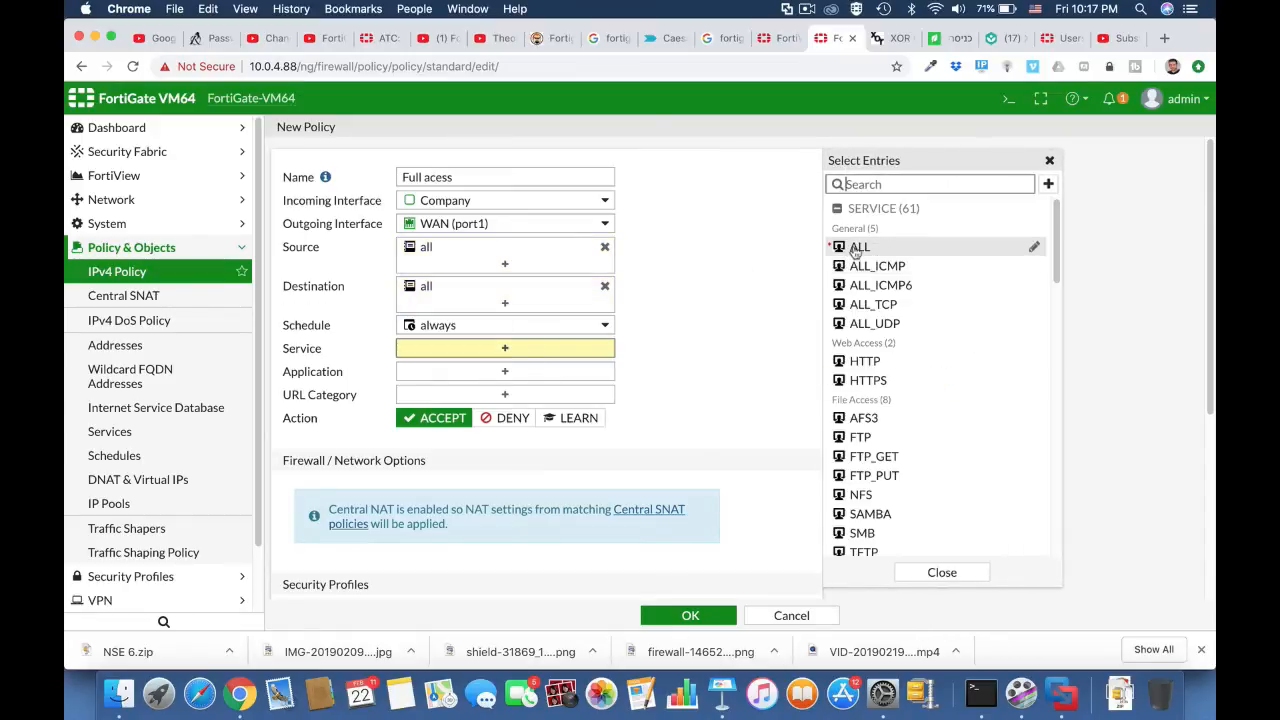
pyautogui.click(856, 247)
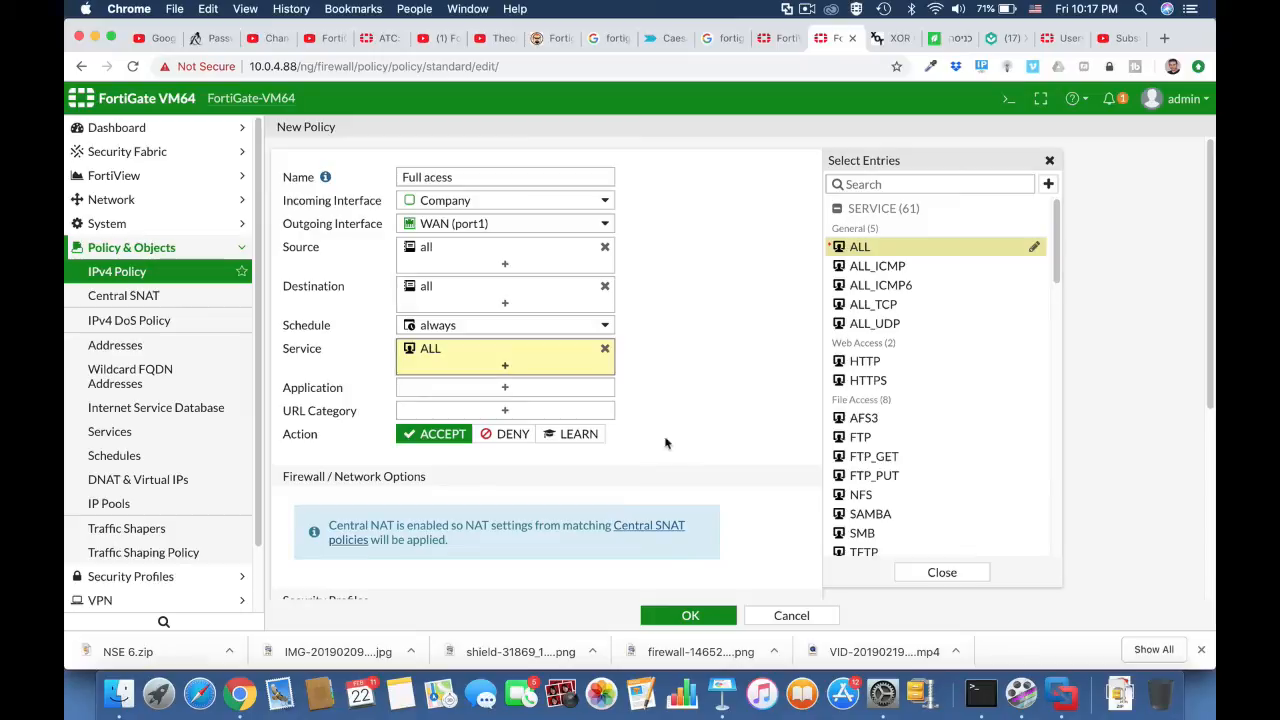
# Step: Enable AntiVirus with the default profile on the policy, save it and expand the Company to WAN policy group
pyautogui.scroll(-6, 688, 460)
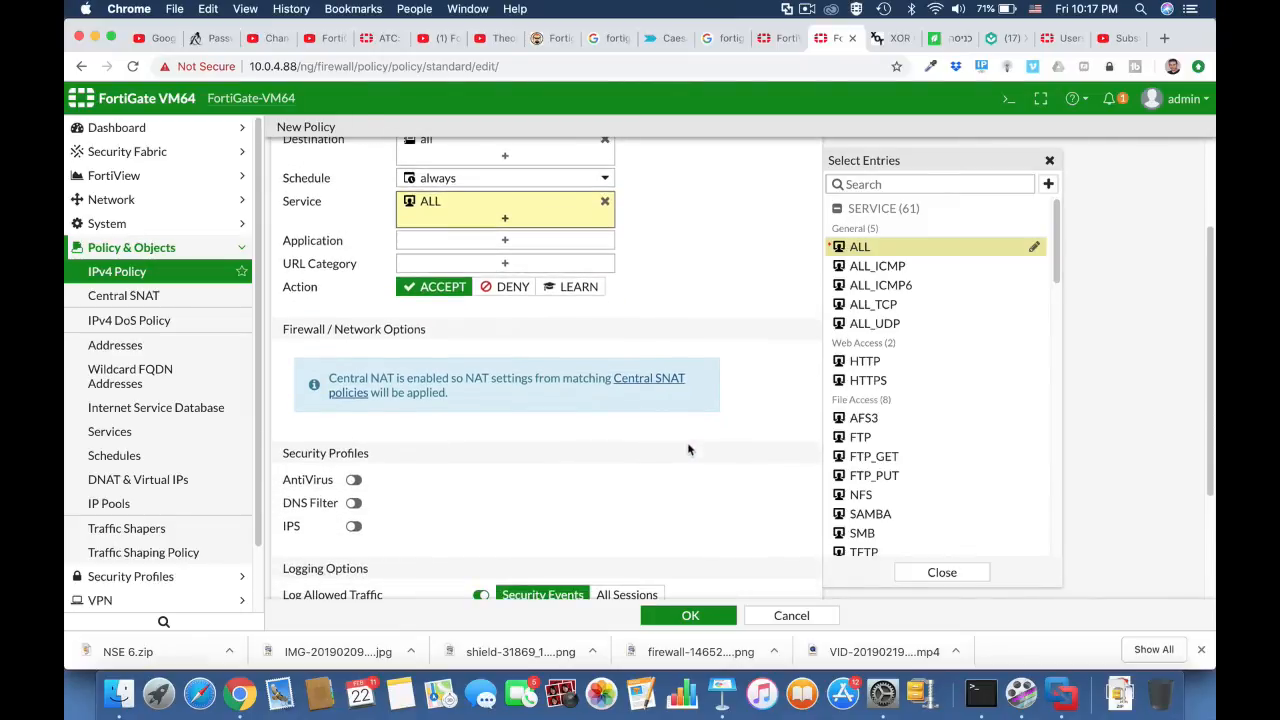
pyautogui.scroll(-1, 688, 444)
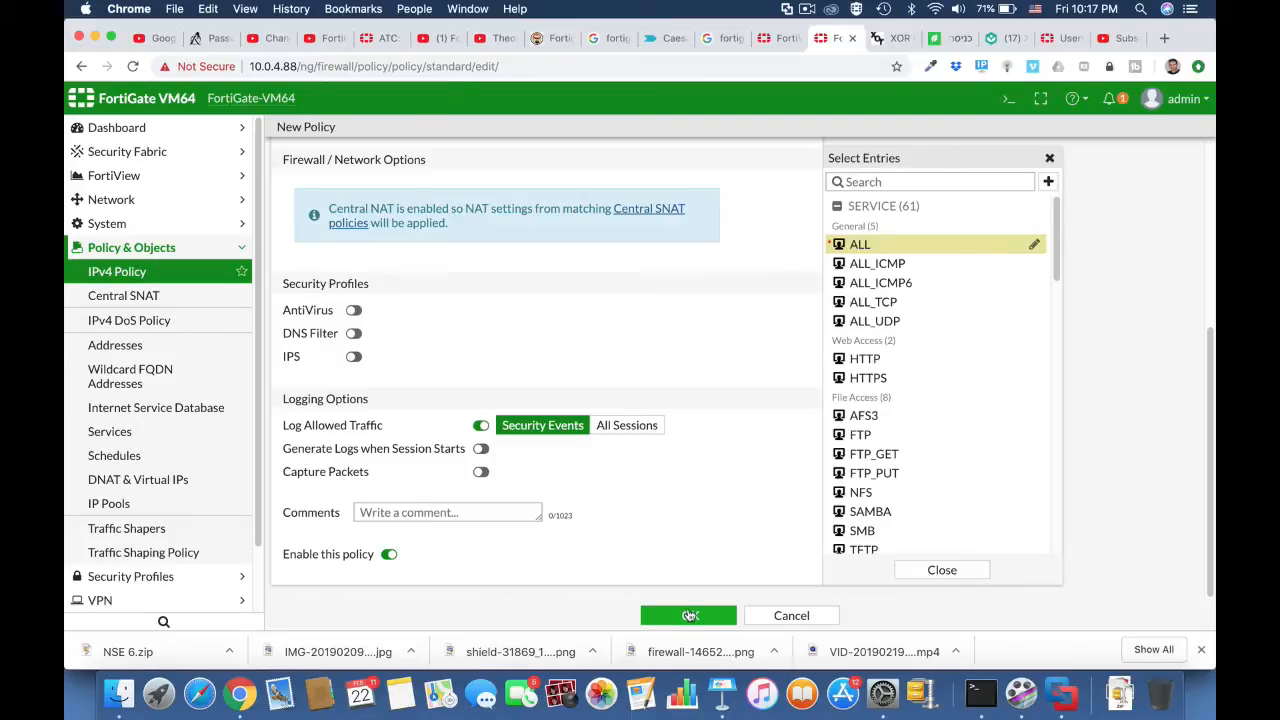
pyautogui.click(354, 311)
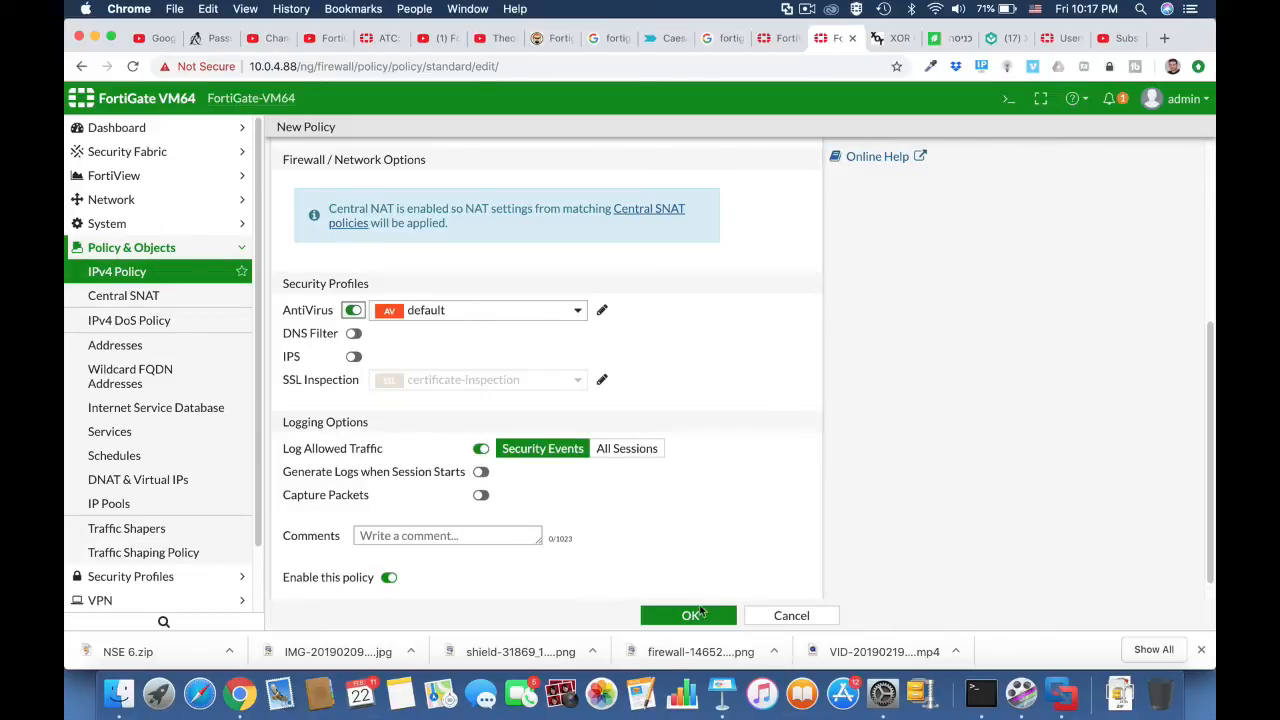
pyautogui.click(690, 615)
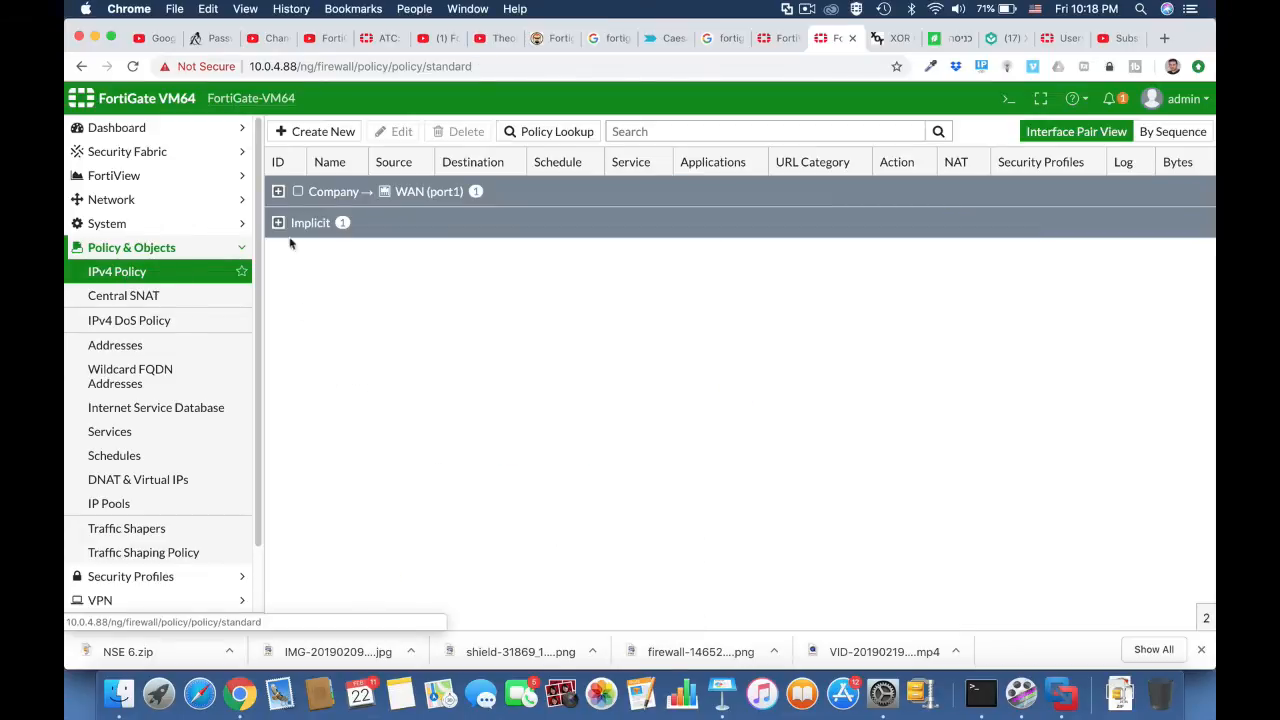
pyautogui.click(279, 191)
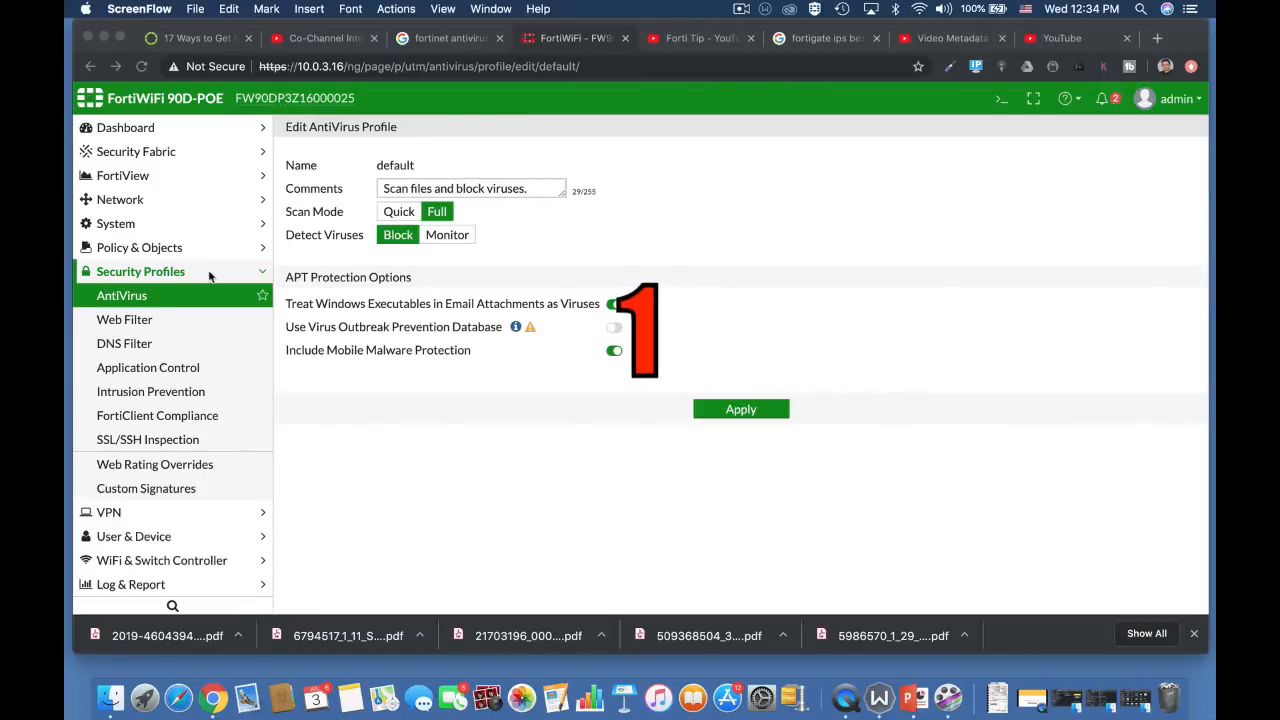
# Step: Switch the FortiWiFi's inspection mode from flow-based to Proxy in the system settings and apply the change
pyautogui.click(116, 224)
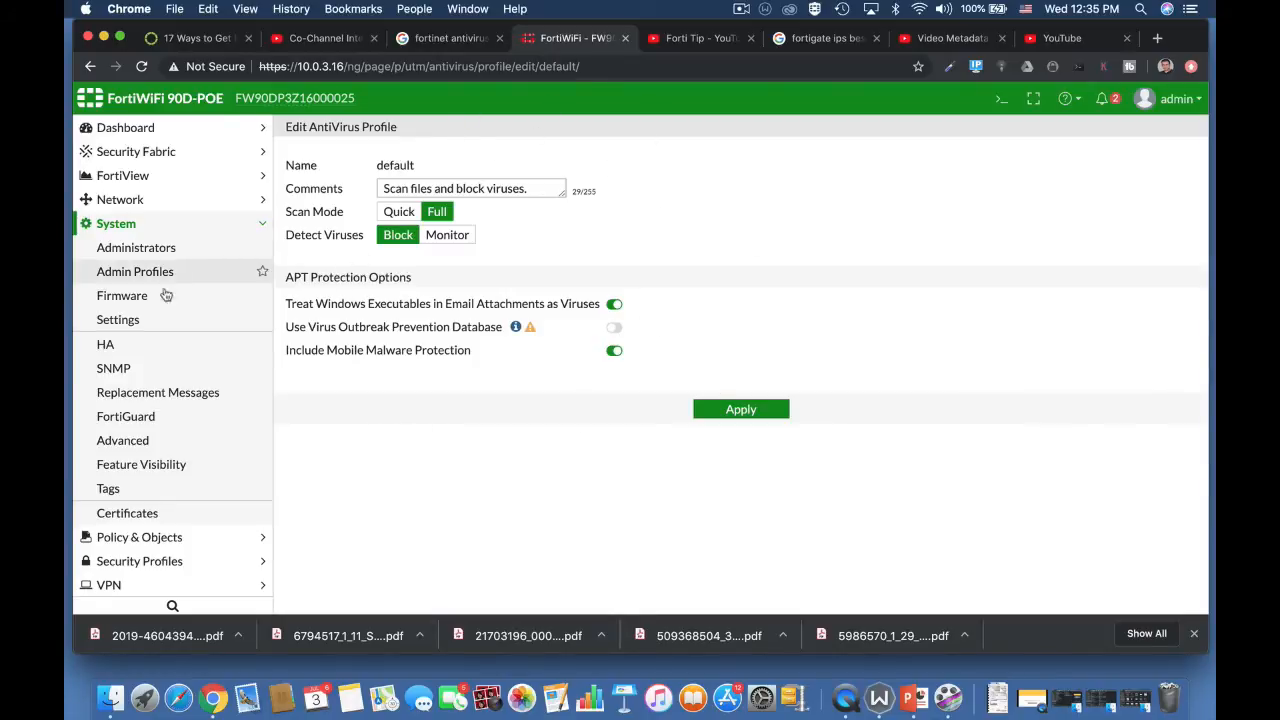
pyautogui.click(159, 321)
pyautogui.scroll(-5, 520, 480)
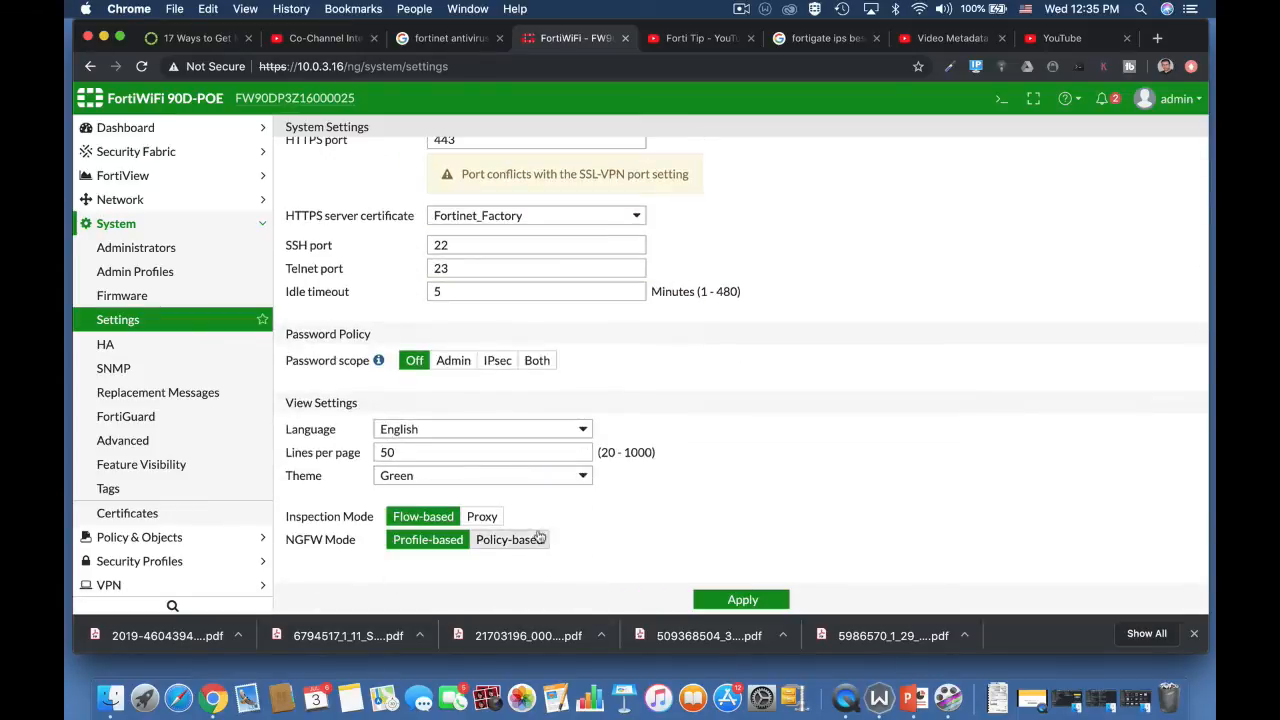
pyautogui.click(503, 524)
pyautogui.click(705, 599)
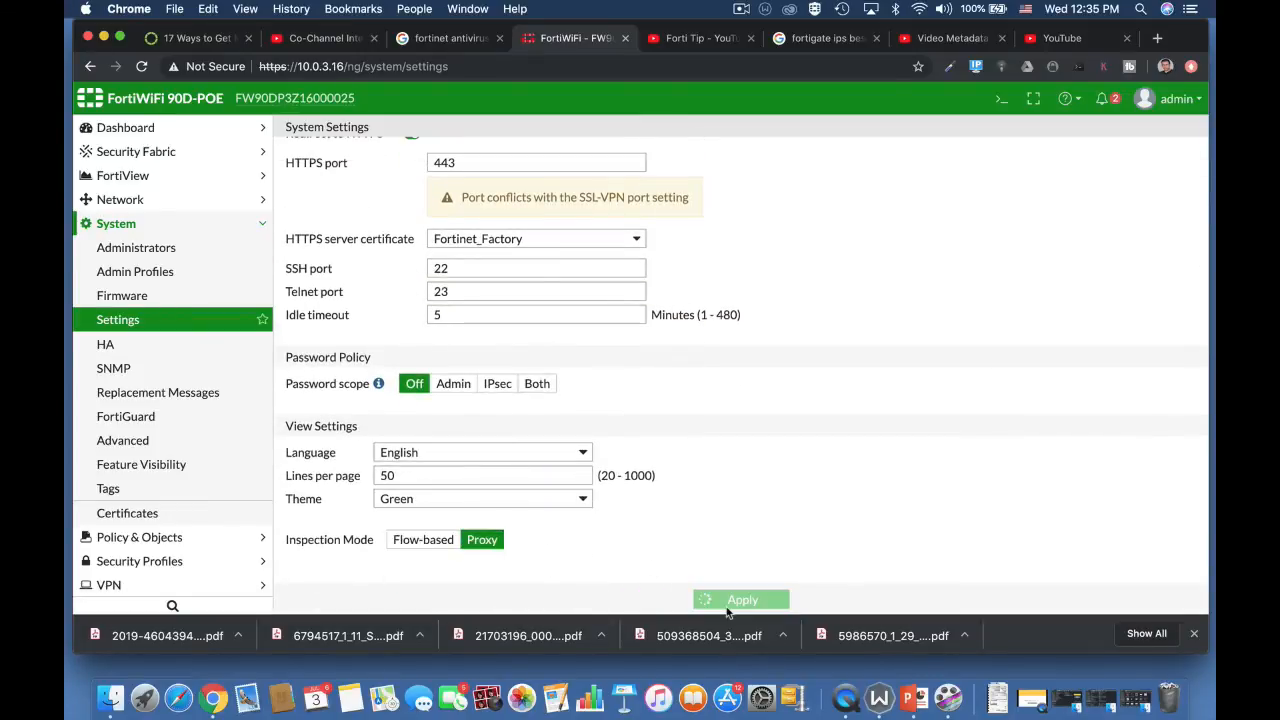
# Step: Open the default AntiVirus profile in Security Profiles and bring up the CLI console
pyautogui.click(166, 559)
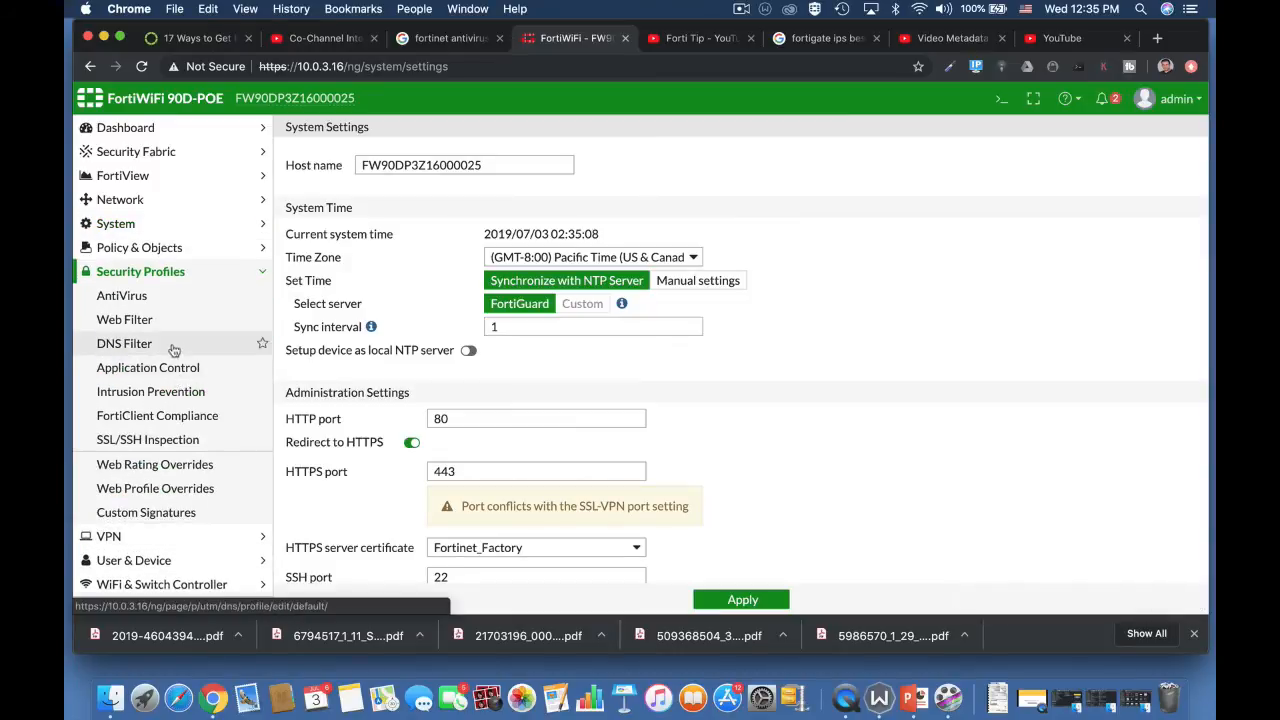
pyautogui.click(160, 300)
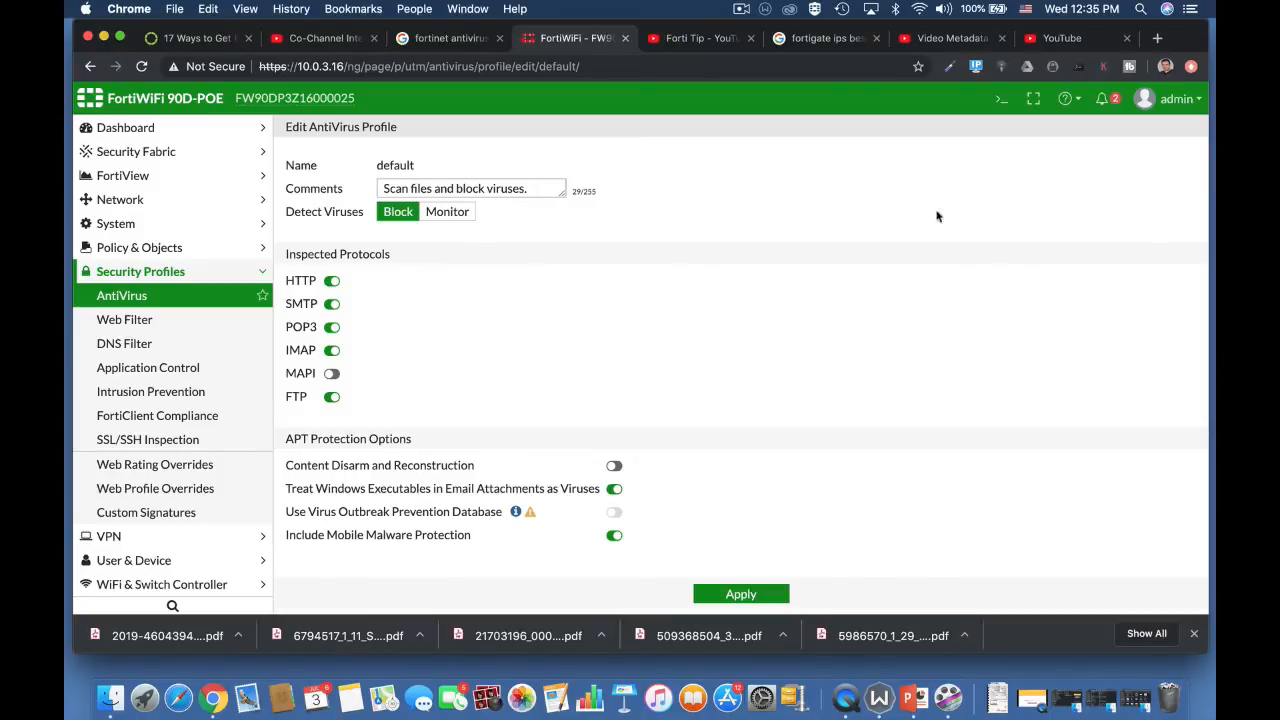
pyautogui.click(1001, 98)
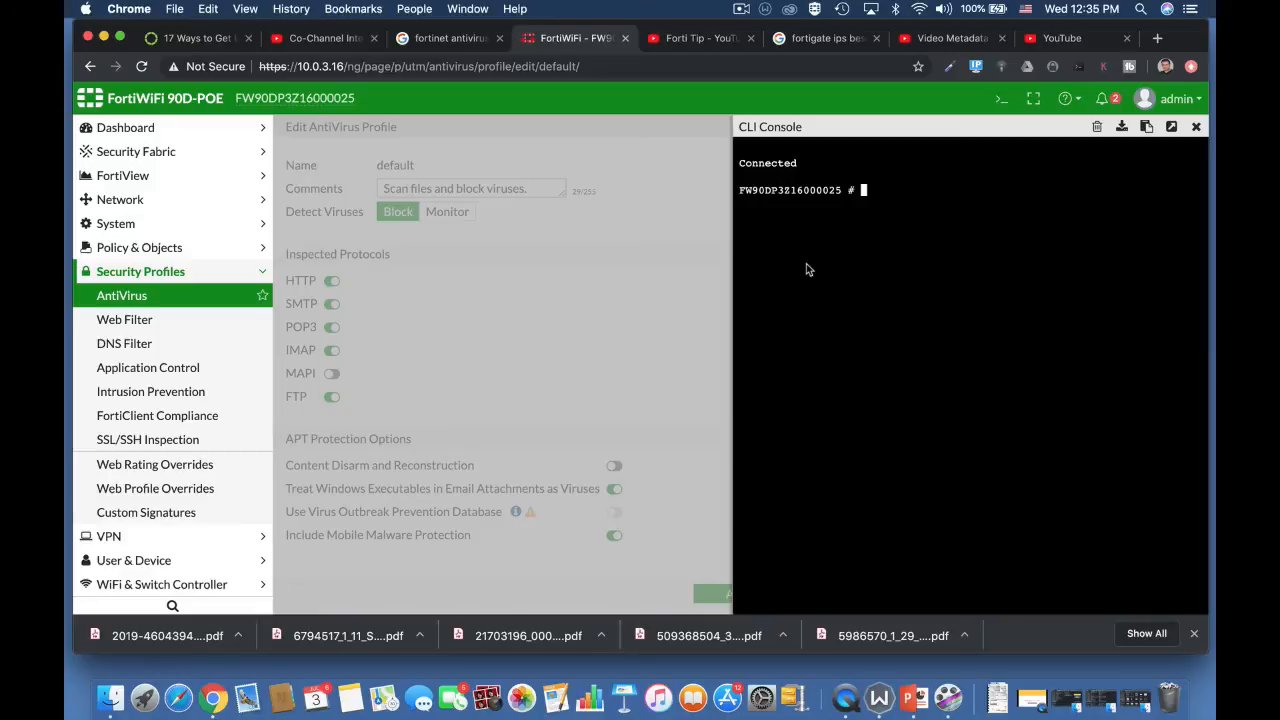
# Step: Enter the antivirus settings configuration with "config antivirus settings"
pyautogui.write('config antivirus settings')
pyautogui.press('Return')
# Step: Cycle through the default-db database values, such as extended and normal, and abort the antivirus settings edit
pyautogui.write('set')
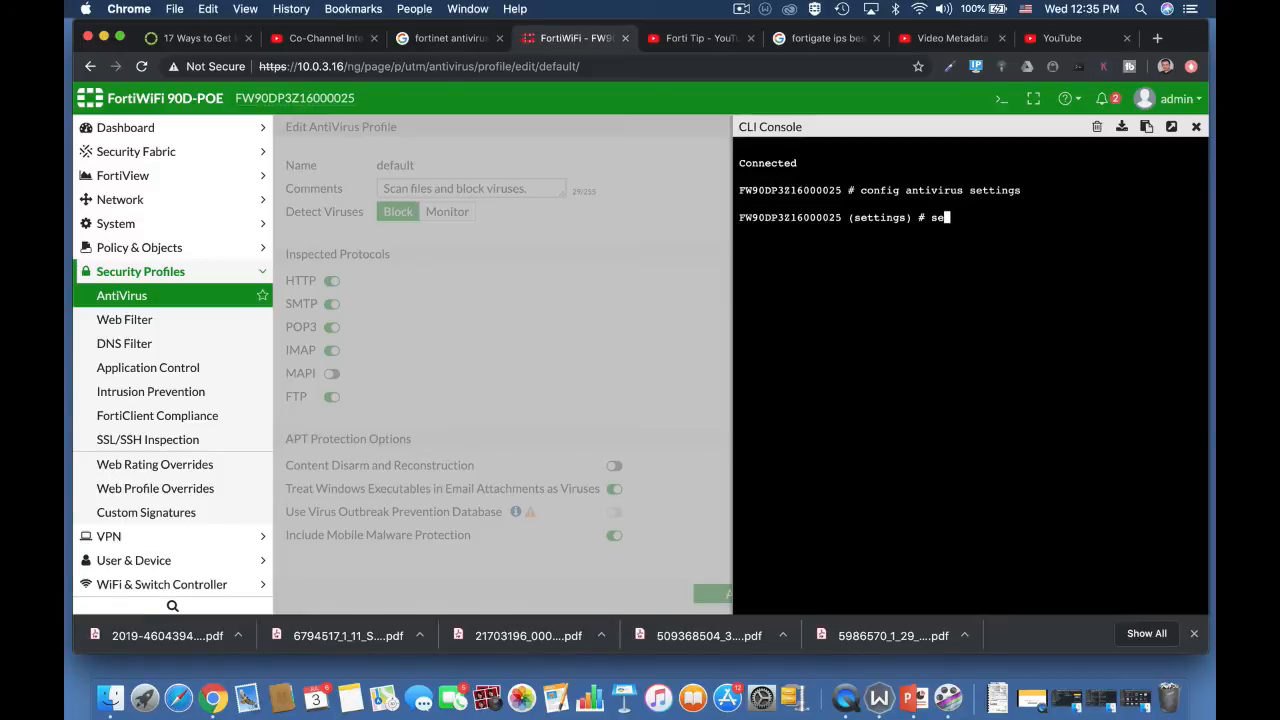
pyautogui.write(' d')
pyautogui.press('Tab')
pyautogui.press('Tab')
pyautogui.press('Tab')
pyautogui.press('Tab')
pyautogui.press('Tab')
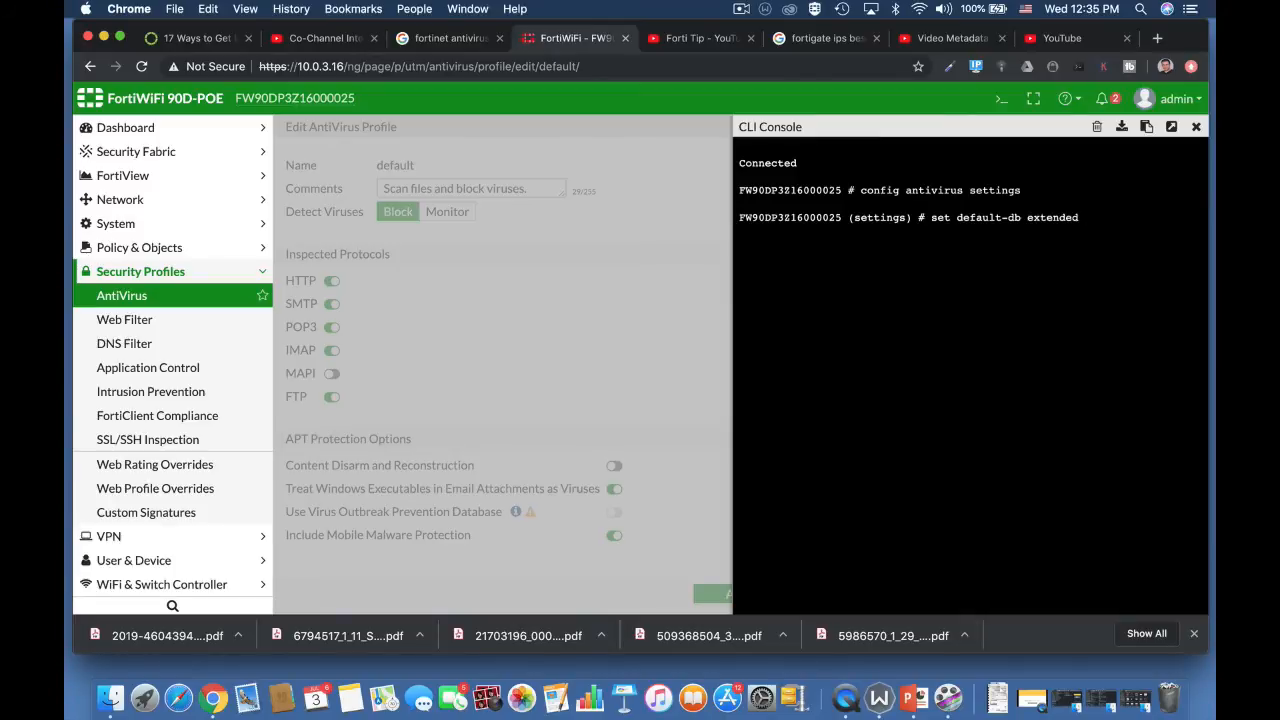
pyautogui.press('Tab')
pyautogui.write('abort')
pyautogui.press('Return')
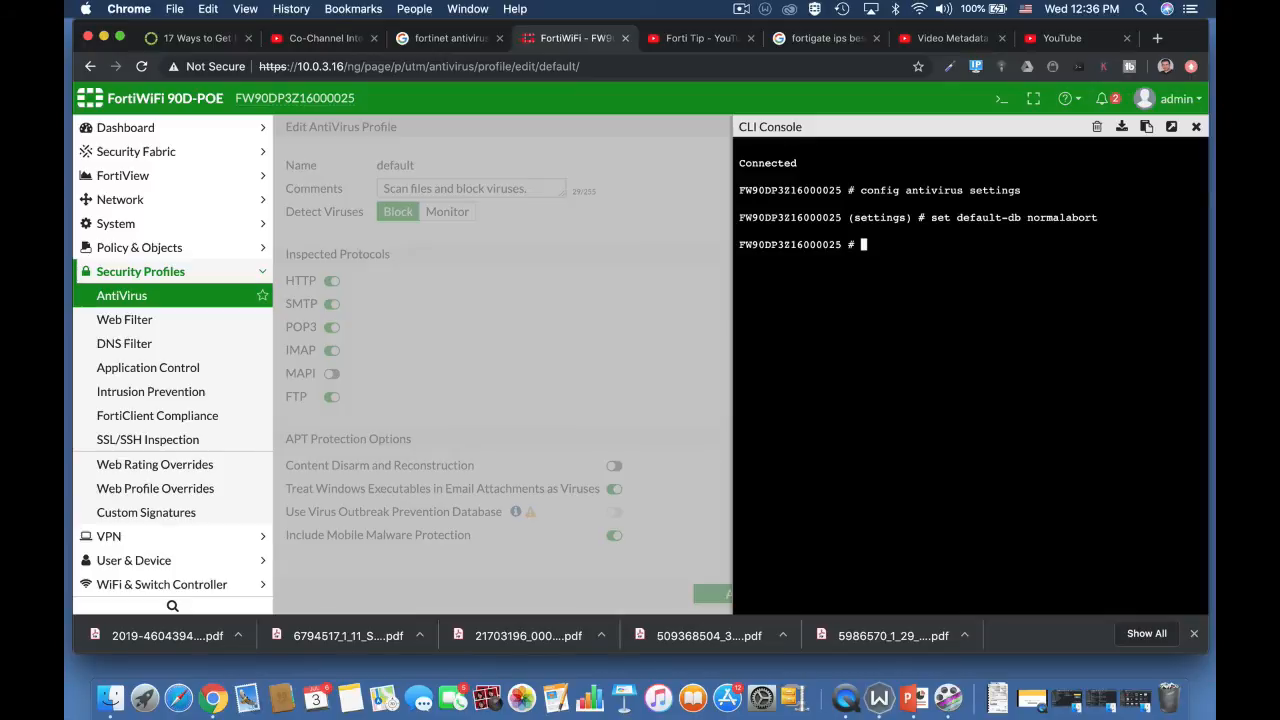
# Step: Reopen the antivirus settings configuration from the root CLI prompt
pyautogui.write('config')
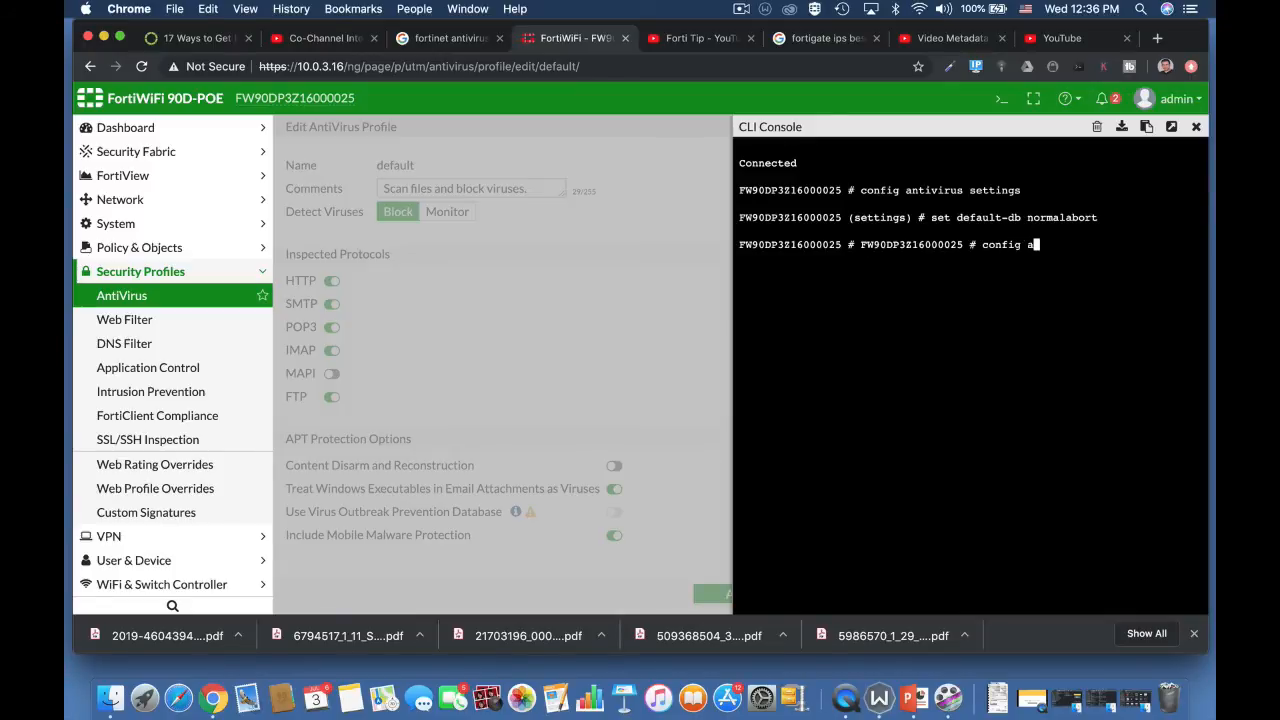
pyautogui.write(' antivirus settings')
pyautogui.press('Return')
# Step: Run "set grayware enable" in the antivirus settings, trying disable as the alternative before returning to enable
pyautogui.write('et')
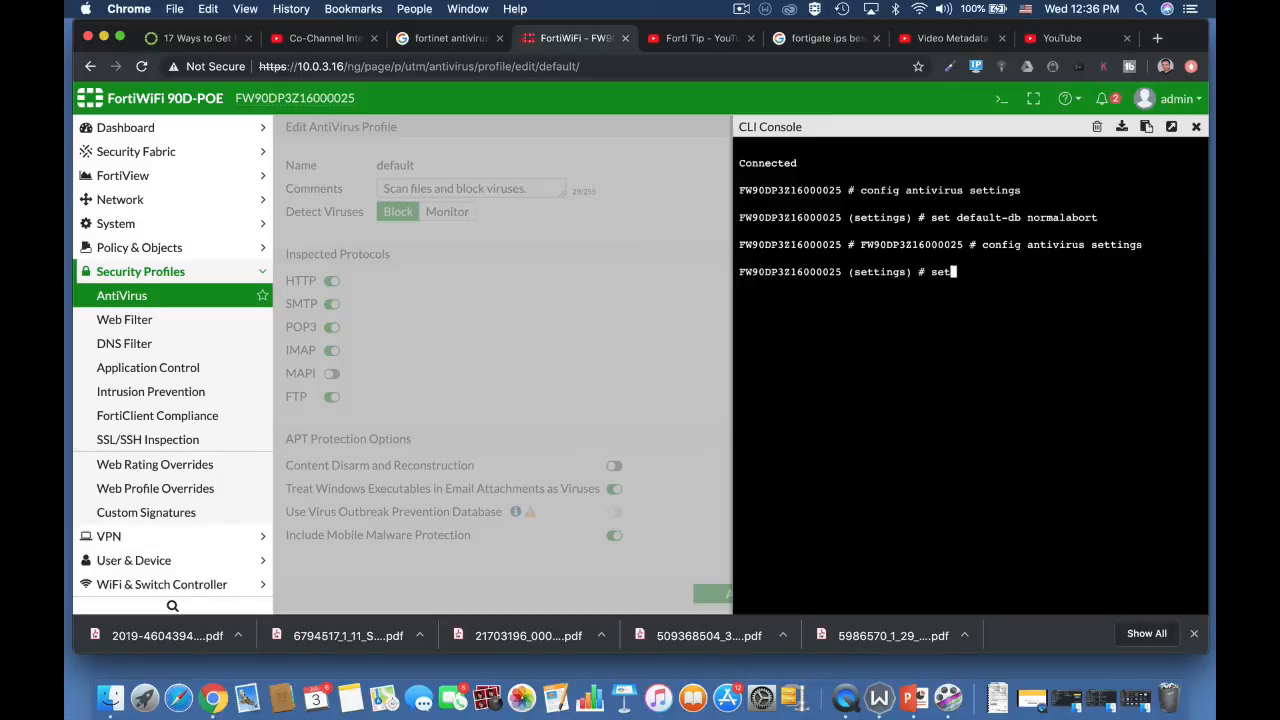
pyautogui.write(' grayware enable')
pyautogui.press('BackSpace')
pyautogui.press('BackSpace')
pyautogui.press('BackSpace')
pyautogui.press('BackSpace')
pyautogui.press('BackSpace')
pyautogui.press('BackSpace')
pyautogui.press('BackSpace')
pyautogui.write('disable')
pyautogui.press('BackSpace')
pyautogui.press('BackSpace')
pyautogui.press('BackSpace')
pyautogui.press('BackSpace')
pyautogui.press('BackSpace')
pyautogui.press('BackSpace')
pyautogui.press('BackSpace')
pyautogui.press('BackSpace')
pyautogui.press('BackSpace')
pyautogui.write('enable')
pyautogui.press('Return')
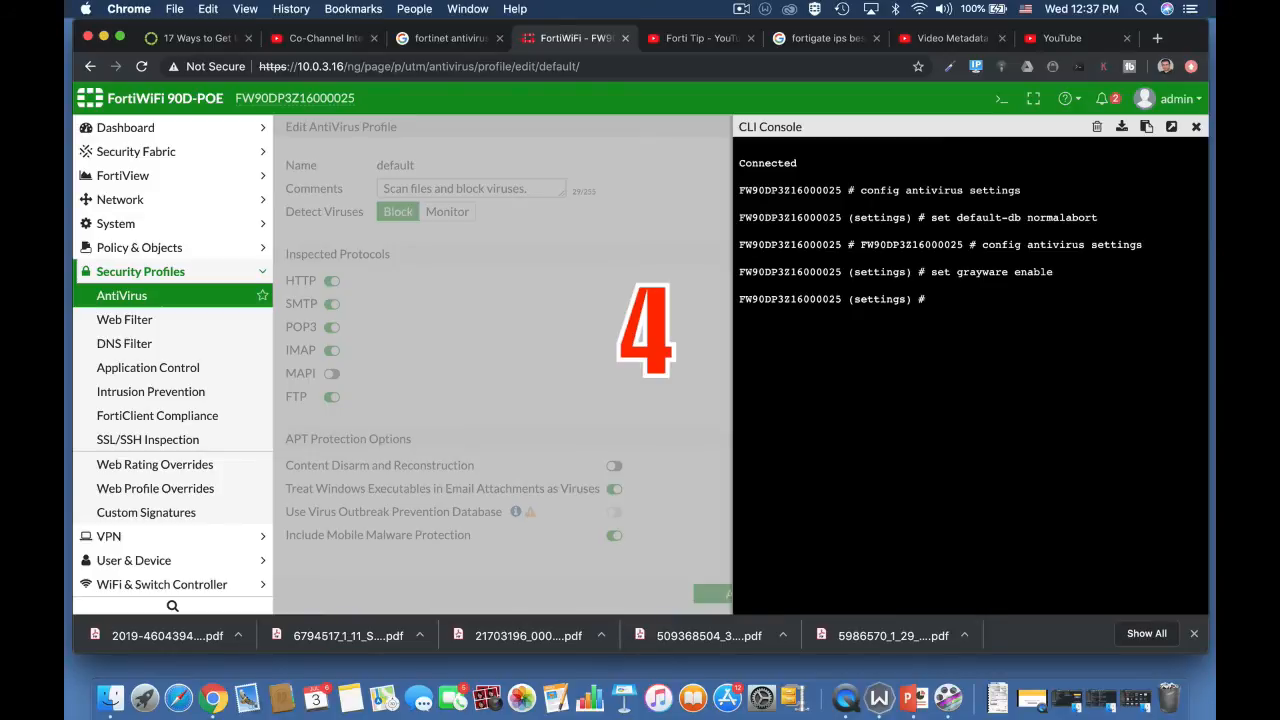
# Step: Try to start another config command inside the antivirus settings, and abort back to the root CLI prompt
pyautogui.write('config ')
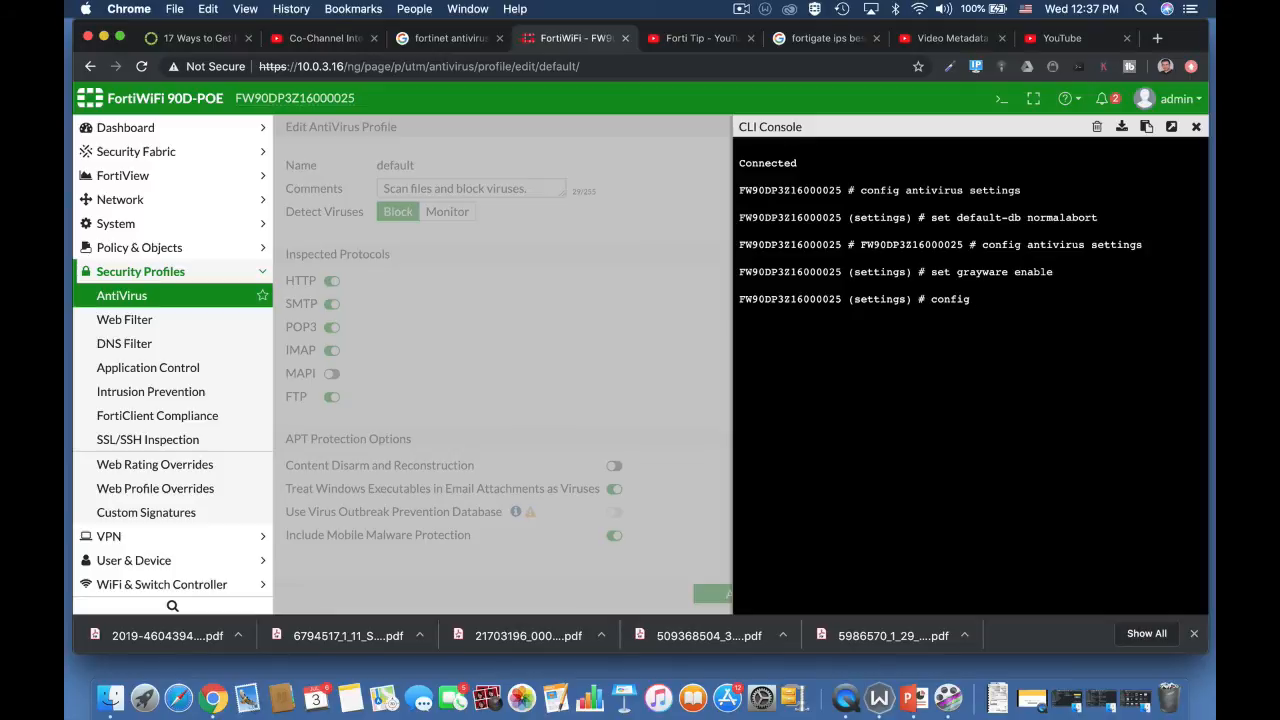
pyautogui.write('ant')
pyautogui.press('Return')
pyautogui.write('config an')
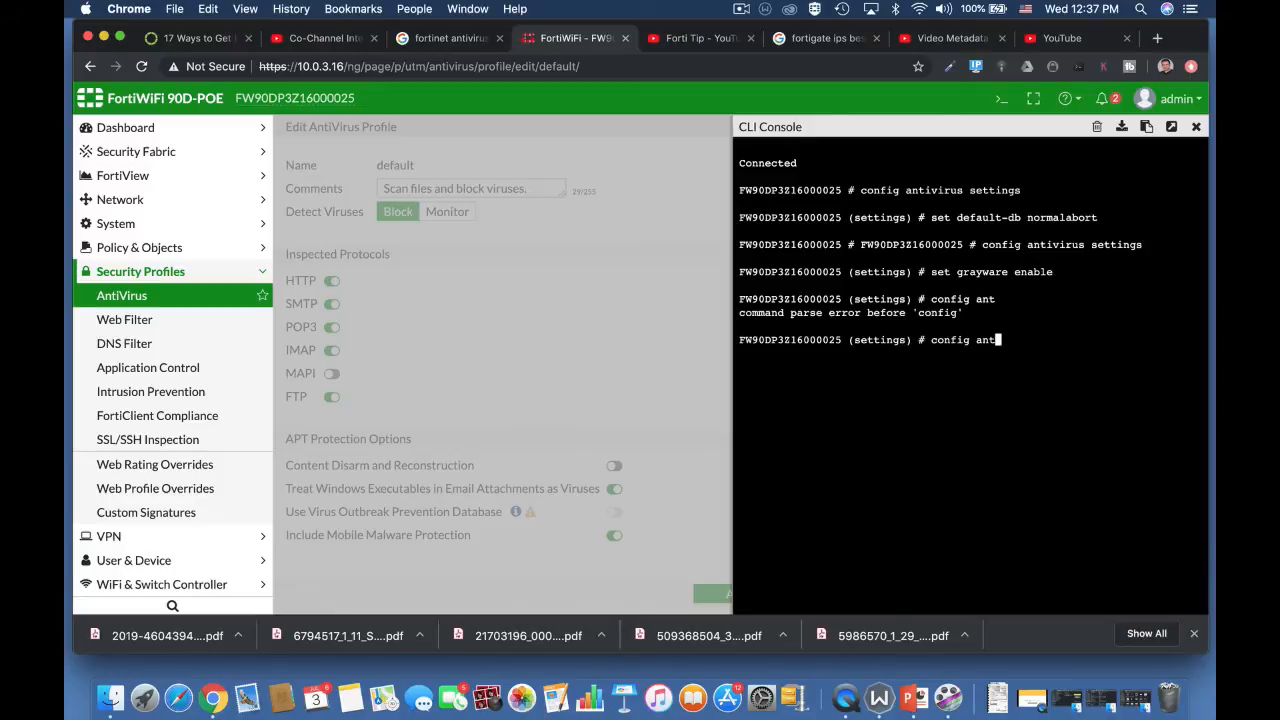
pyautogui.press('BackSpace')
pyautogui.press('BackSpace')
pyautogui.press('BackSpace')
pyautogui.press('BackSpace')
pyautogui.press('BackSpace')
pyautogui.press('BackSpace')
pyautogui.press('BackSpace')
pyautogui.press('BackSpace')
pyautogui.press('BackSpace')
pyautogui.write('abort')
pyautogui.press('Return')
pyautogui.press('Return')
pyautogui.press('Return')
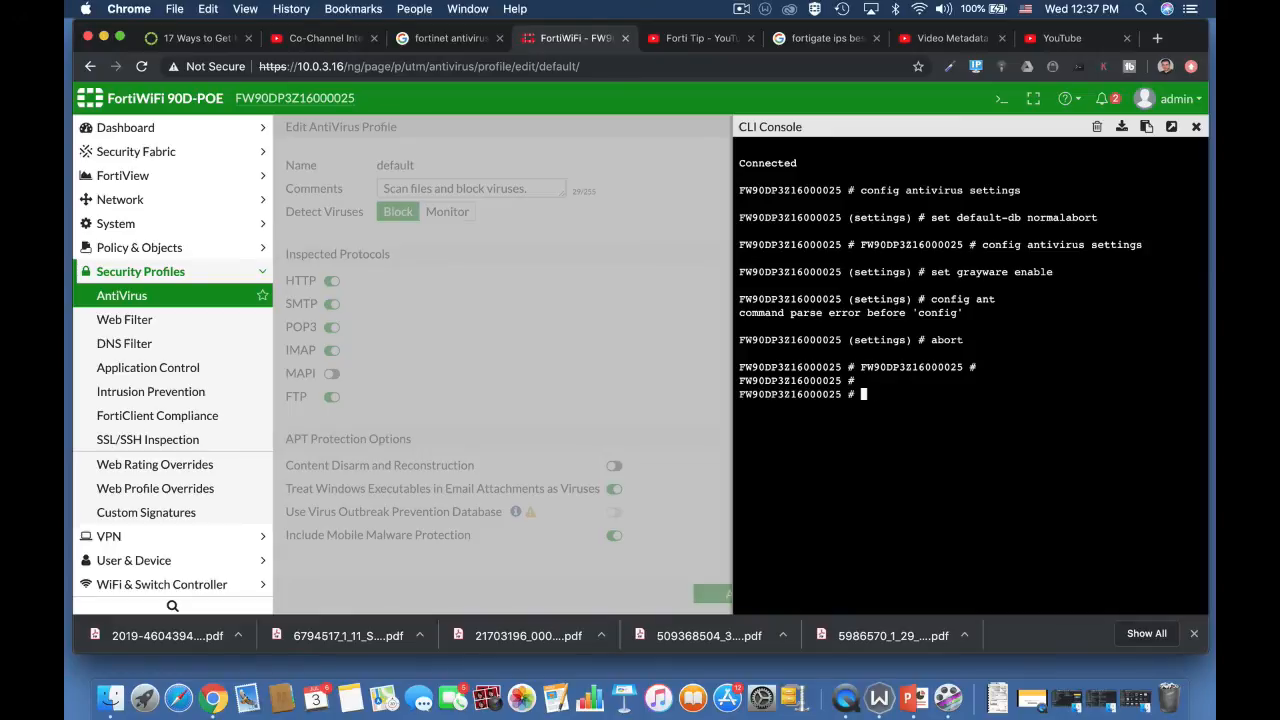
# Step: Enter the configuration with "config antivirus heuristic" and compose "set mode" with block instead of pass
pyautogui.write('config antivirus heuristic')
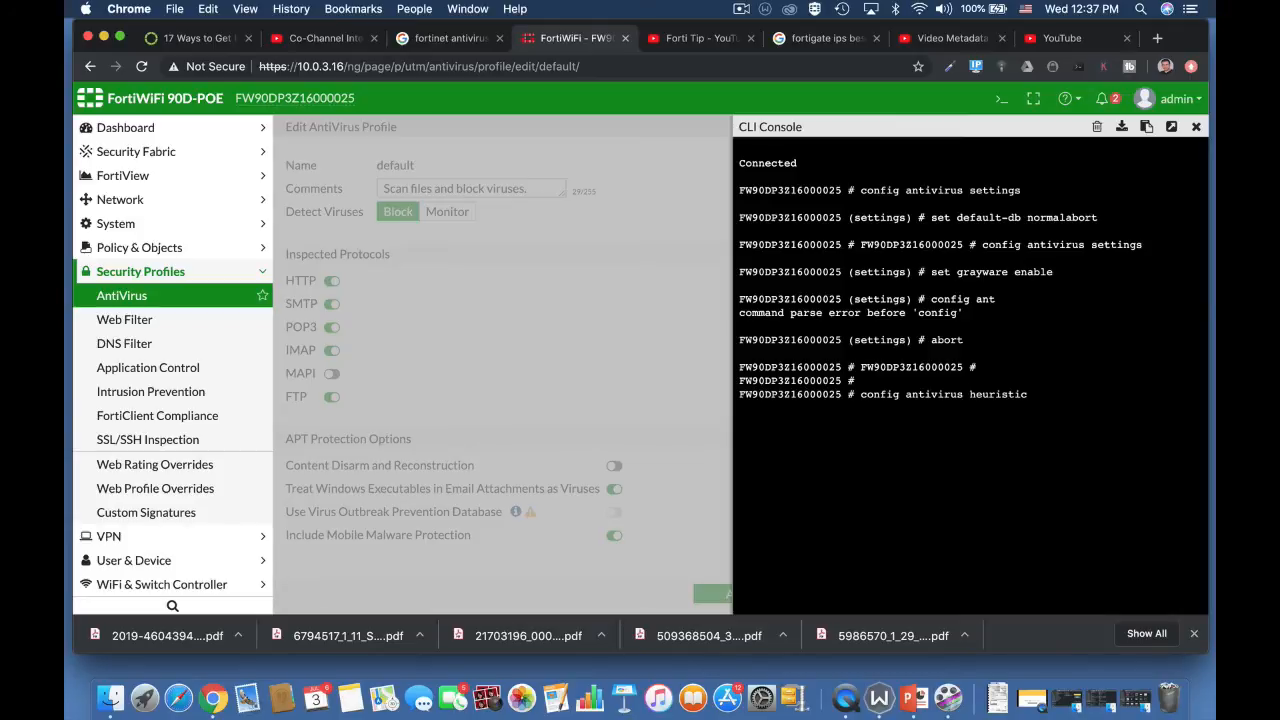
pyautogui.press('Return')
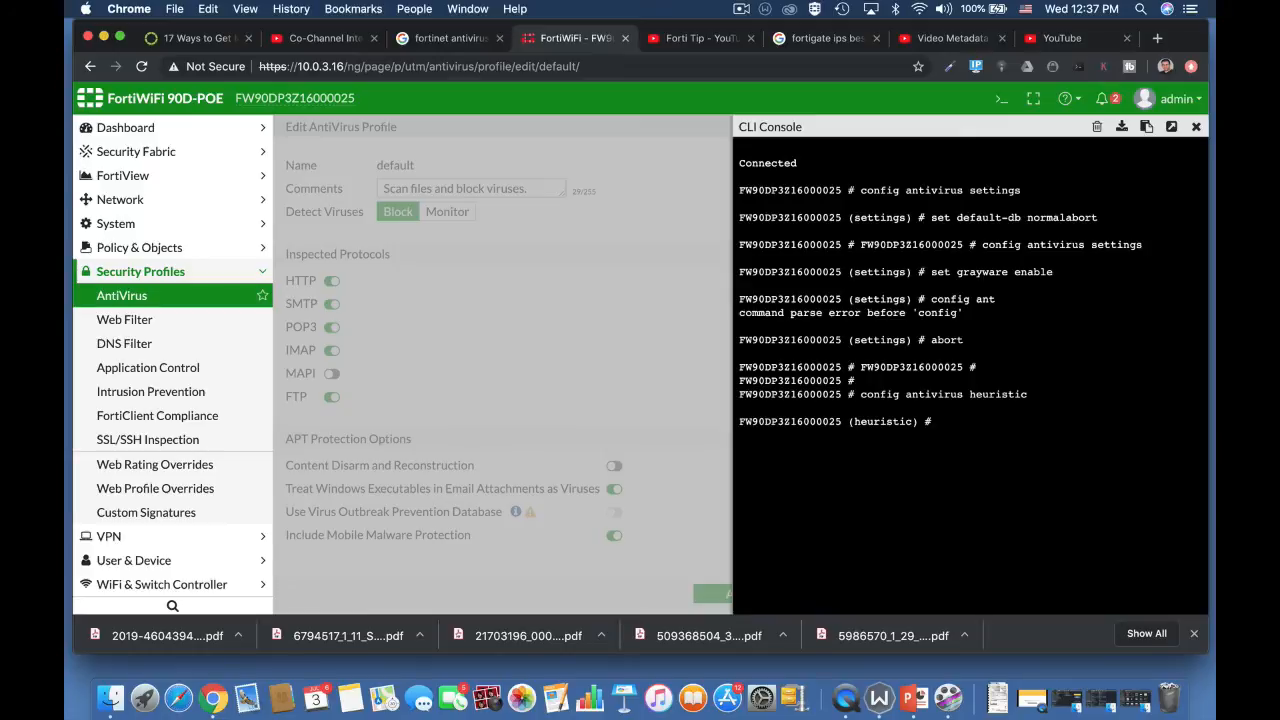
pyautogui.write('set mode pass')
pyautogui.press('BackSpace')
pyautogui.press('BackSpace')
pyautogui.press('BackSpace')
pyautogui.press('BackSpace')
pyautogui.write('block')
pyautogui.press('Tab')
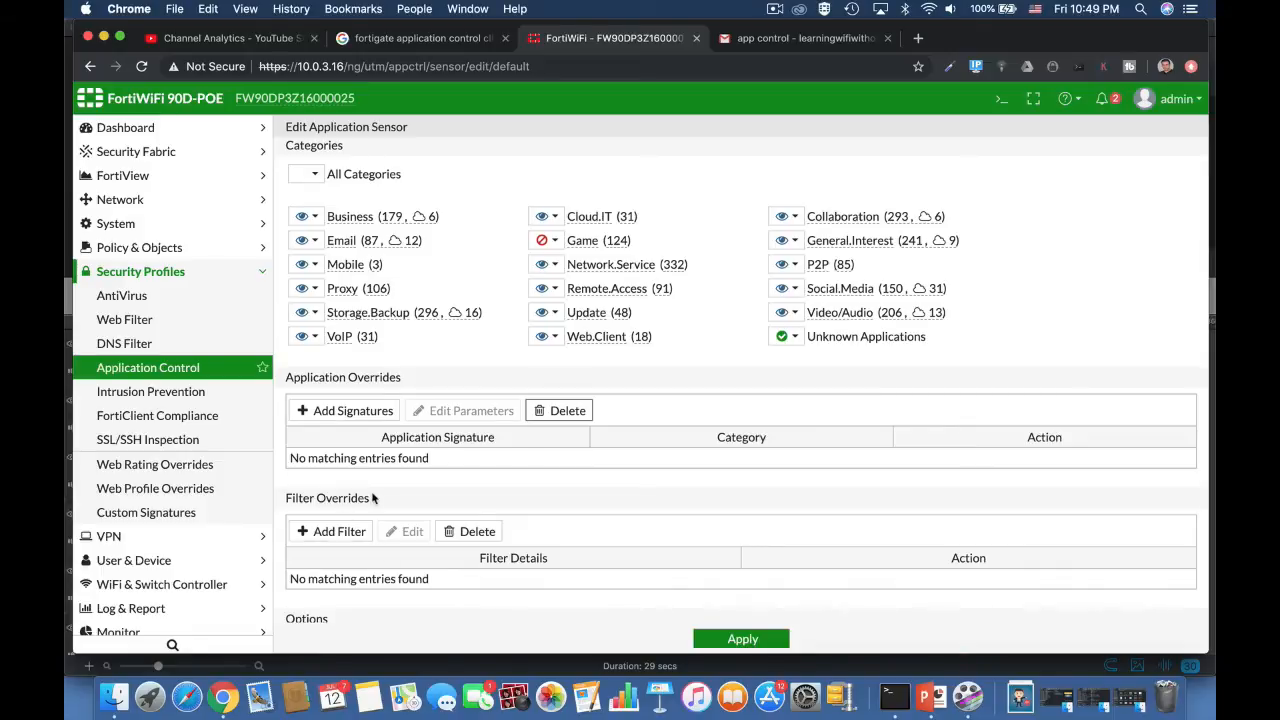
# Step: Examine the Behavior options for a filter override in the default application sensor, and close without adding a filter
pyautogui.click(338, 531)
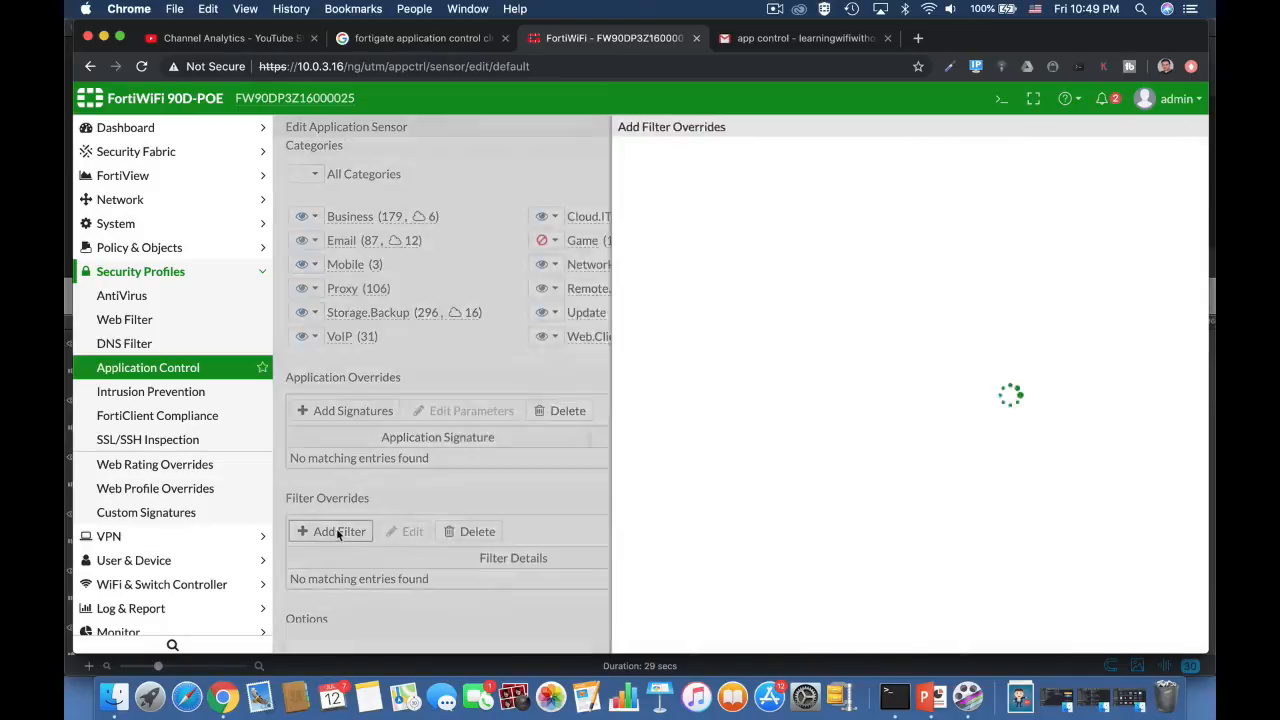
pyautogui.click(472, 153)
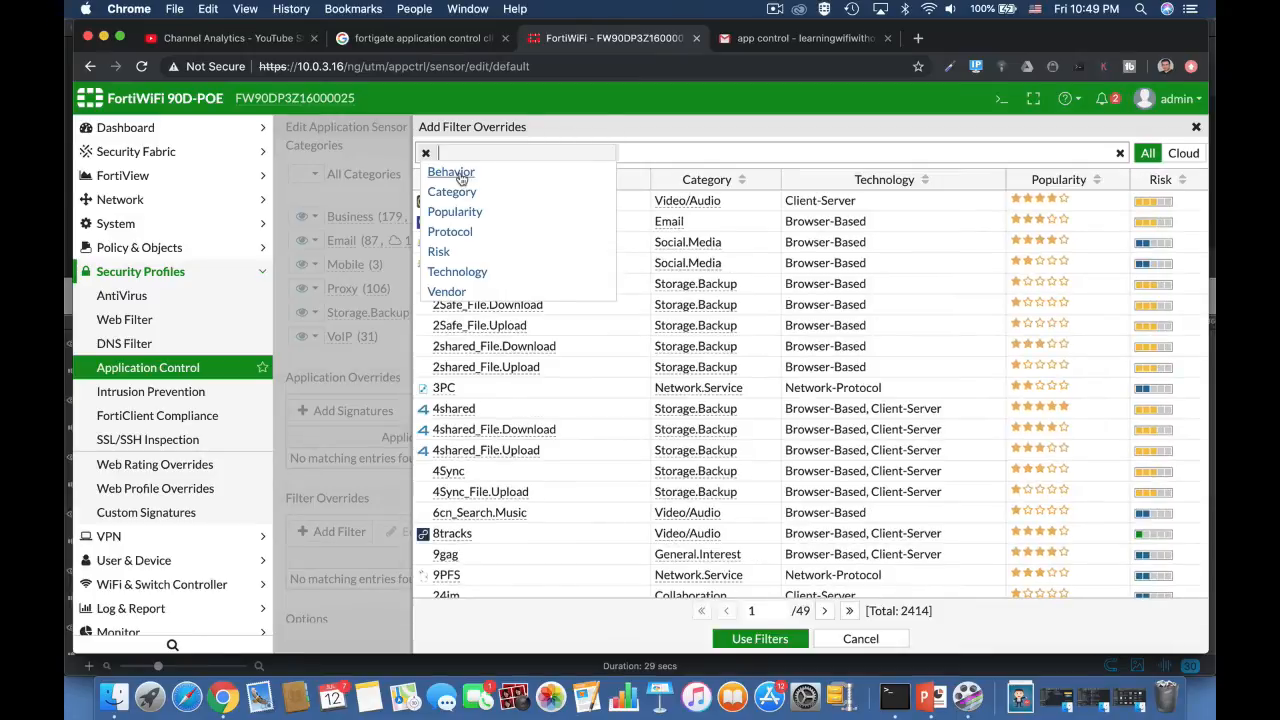
pyautogui.click(451, 172)
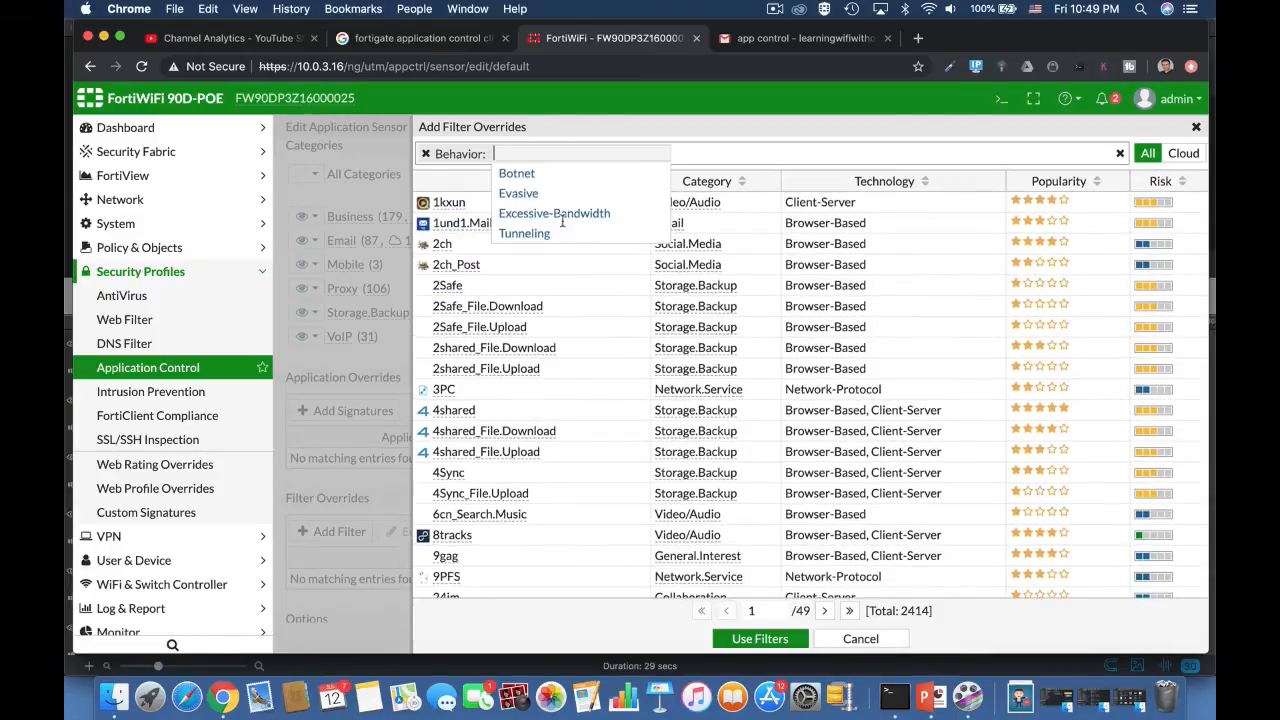
pyautogui.click(845, 640)
pyautogui.click(845, 640)
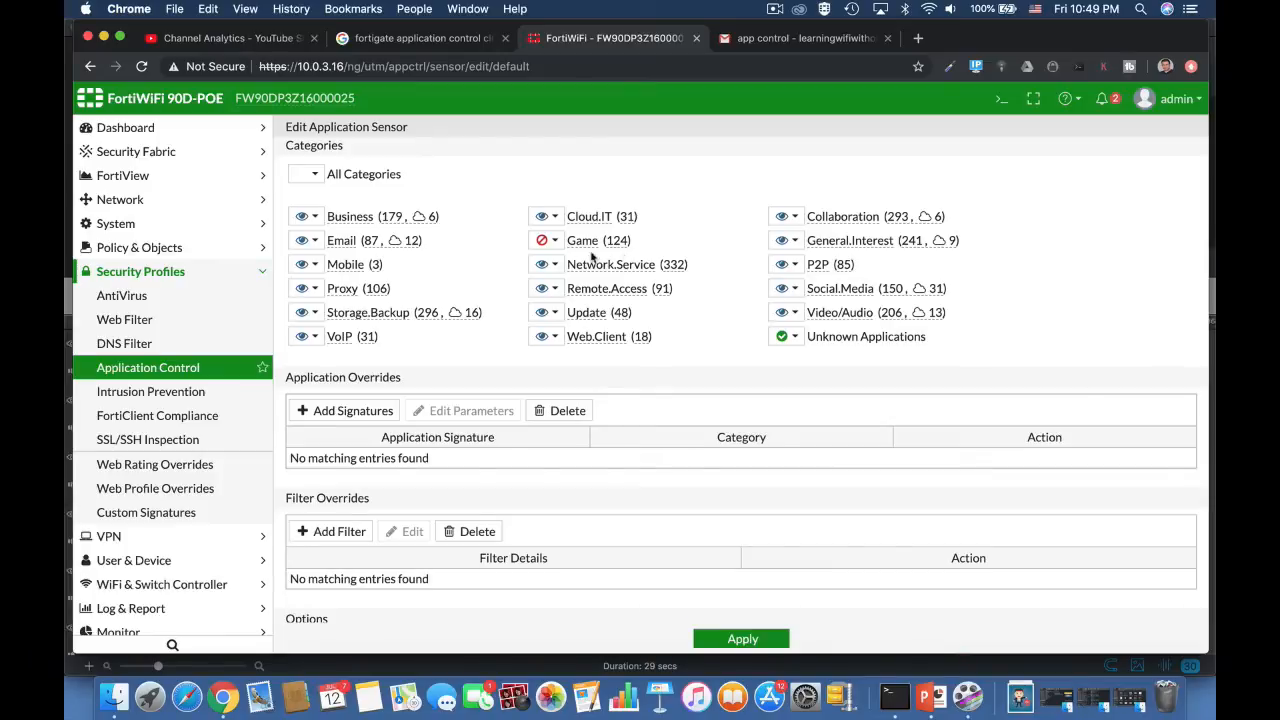
# Step: Check the Game category's action choices and add the Battlefield.Game signature to the application overrides
pyautogui.click(555, 242)
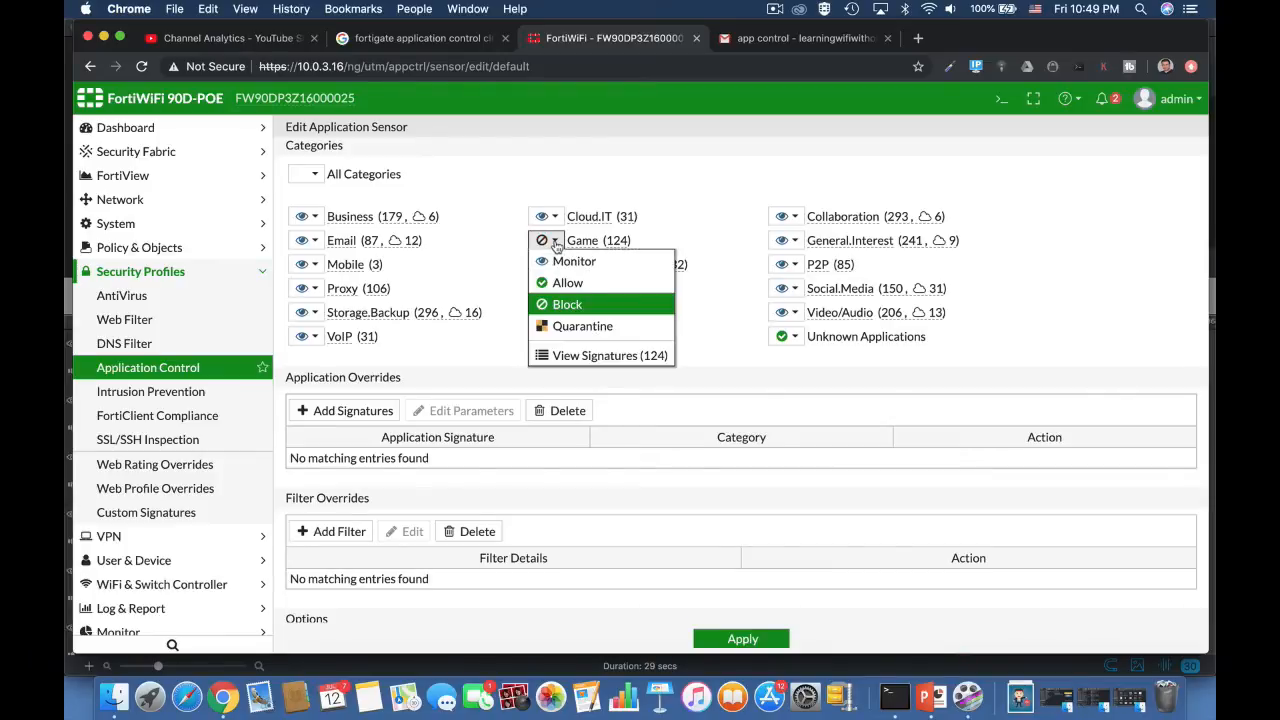
pyautogui.click(555, 242)
pyautogui.click(352, 410)
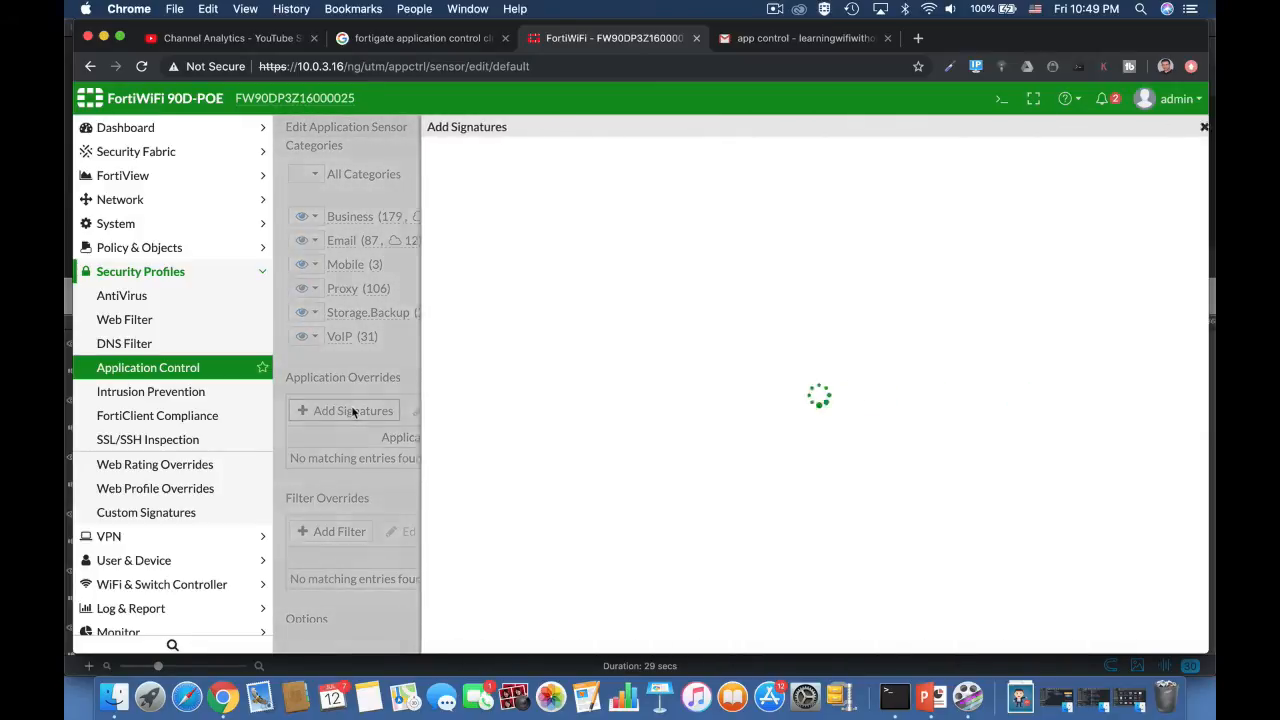
pyautogui.click(531, 152)
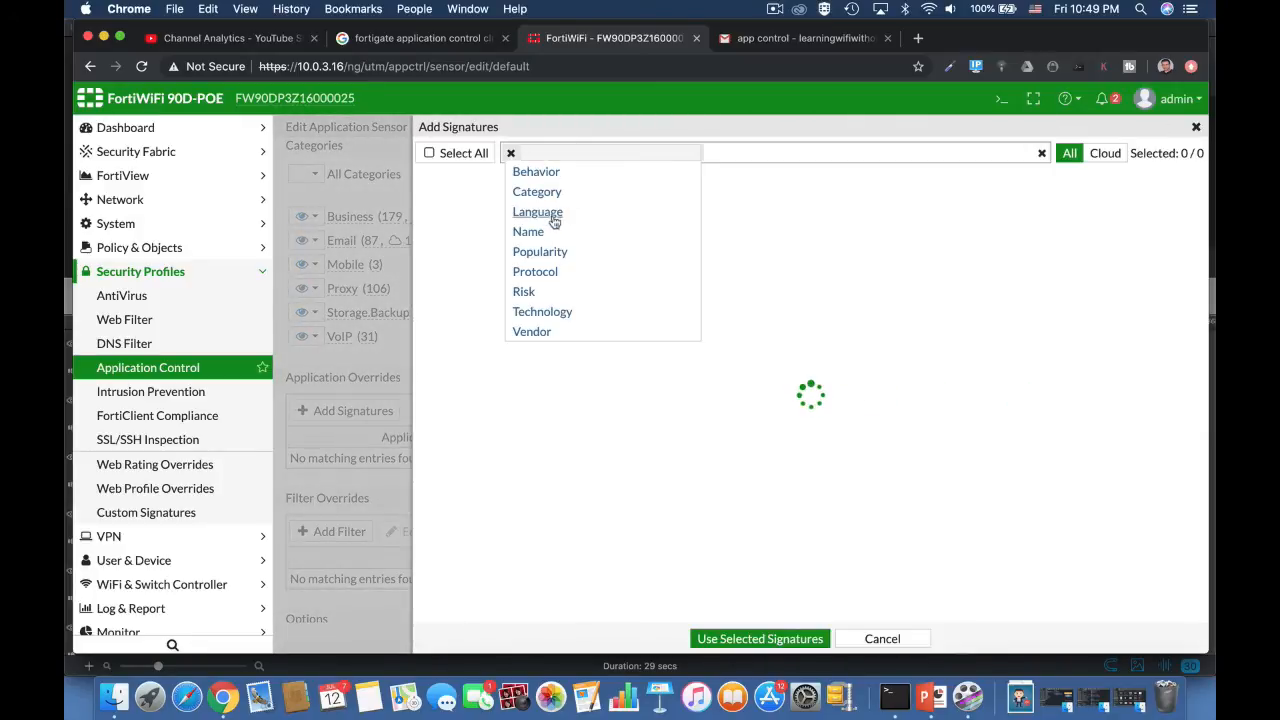
pyautogui.click(528, 231)
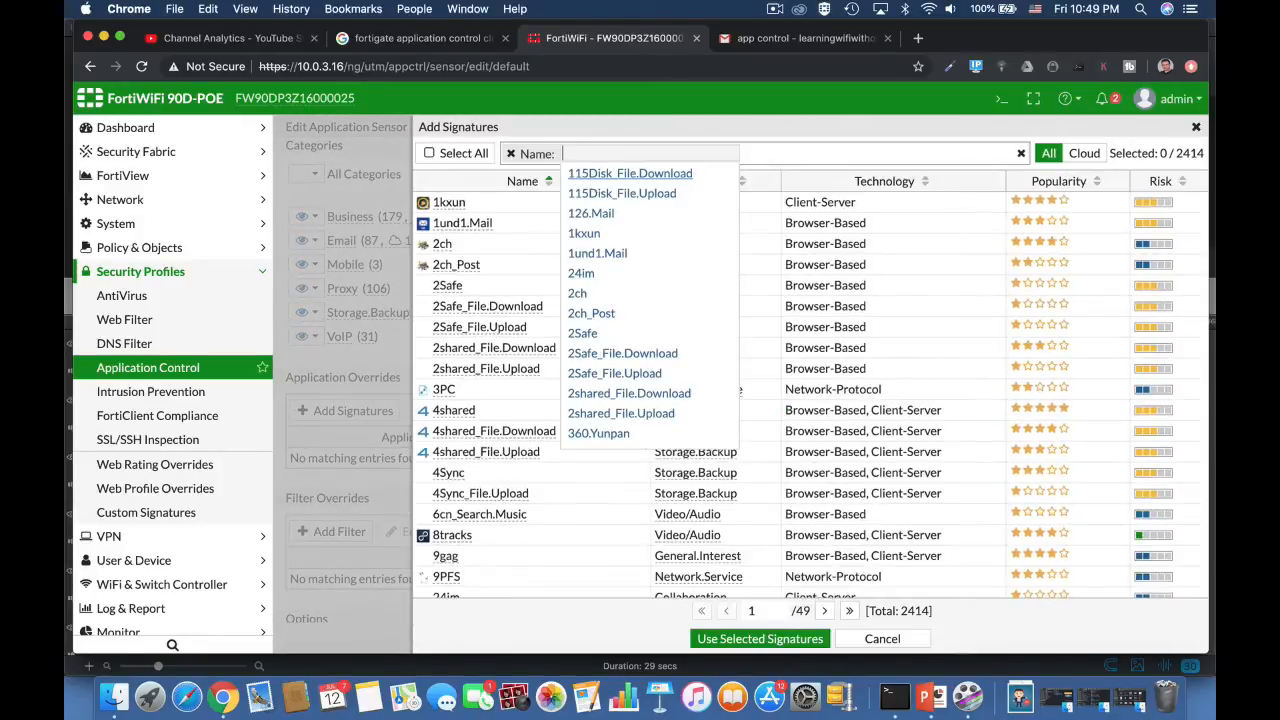
pyautogui.write('bat')
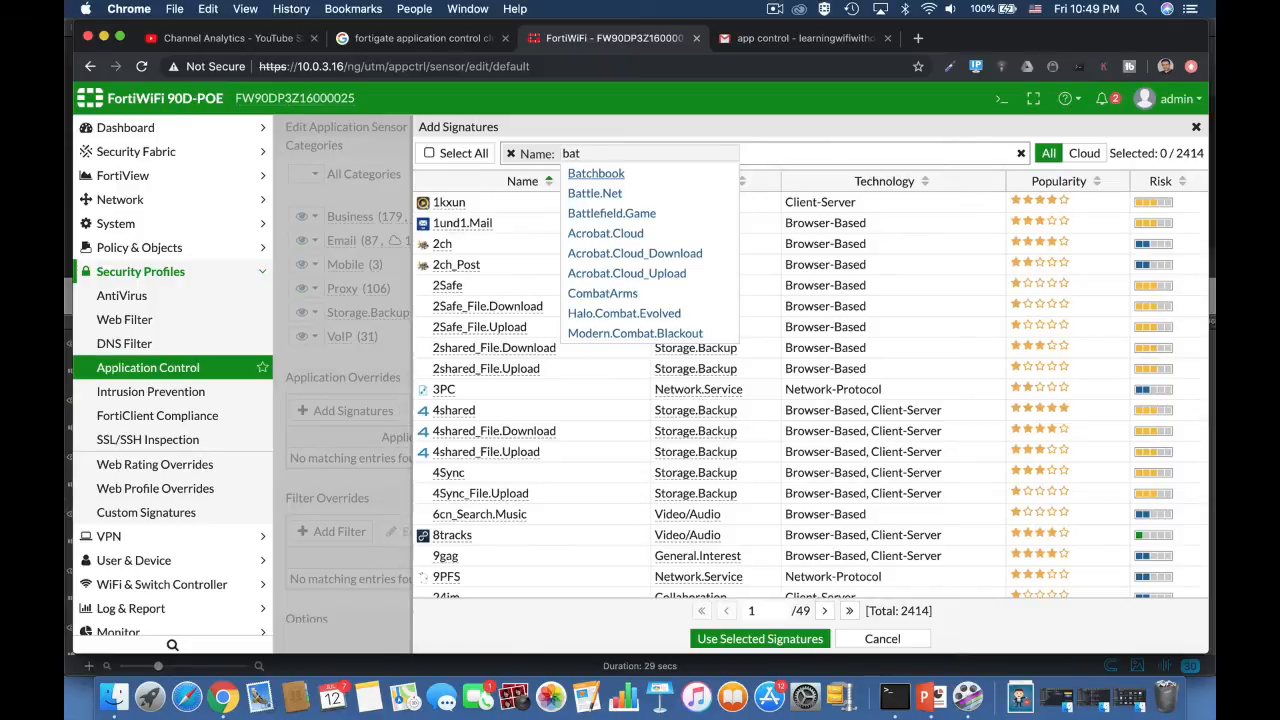
pyautogui.click(627, 213)
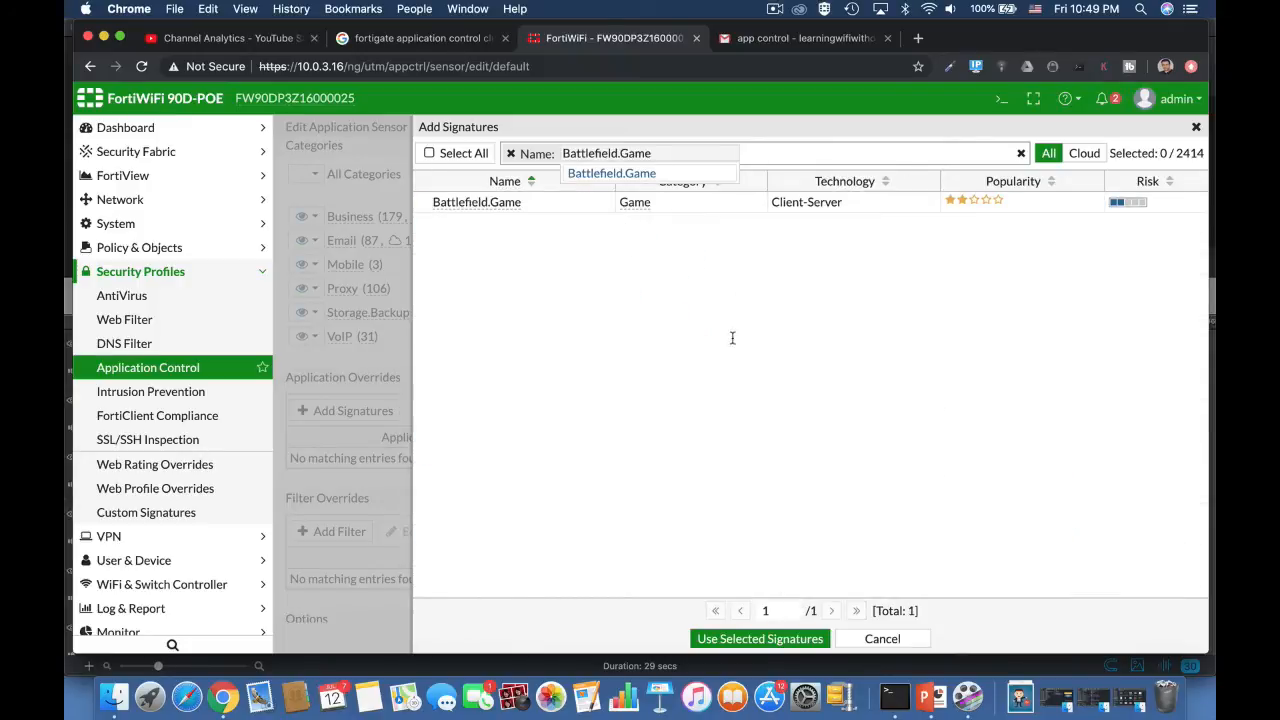
pyautogui.click(735, 281)
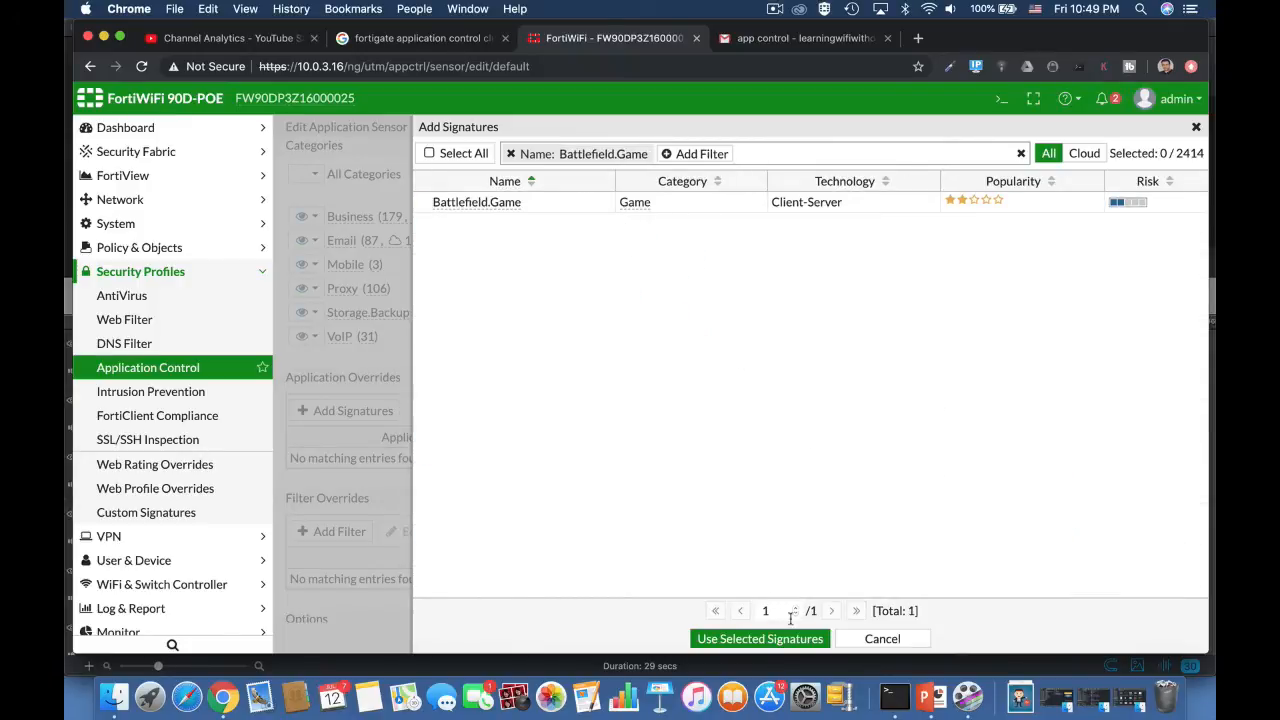
pyautogui.click(477, 202)
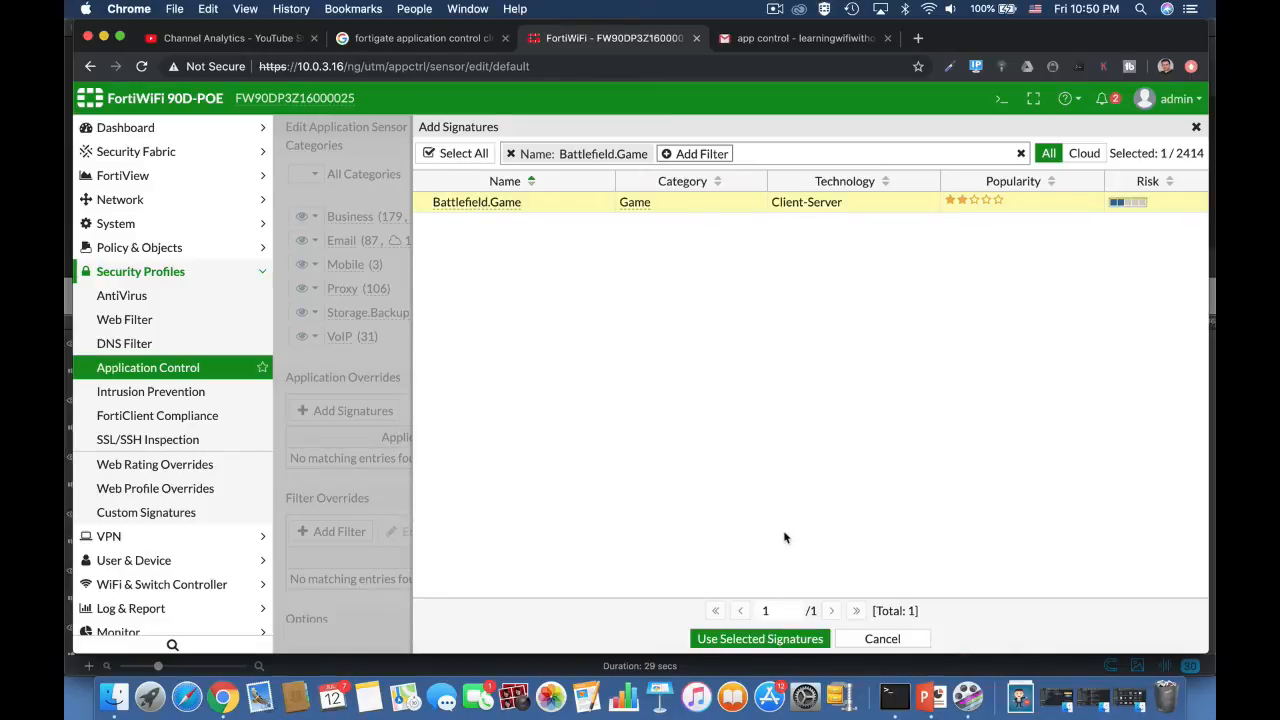
pyautogui.click(771, 640)
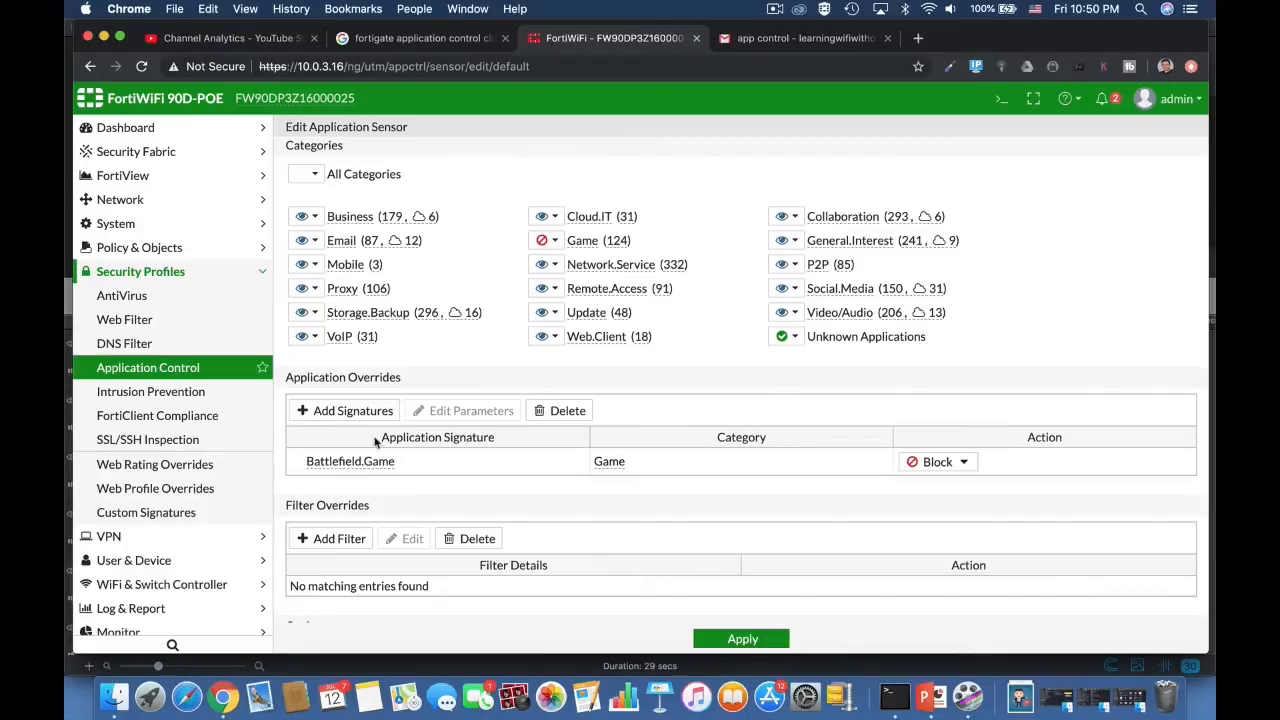
# Step: Set the Battlefield.Game override's action to Monitor after trying Allow
pyautogui.moveTo(380, 466)
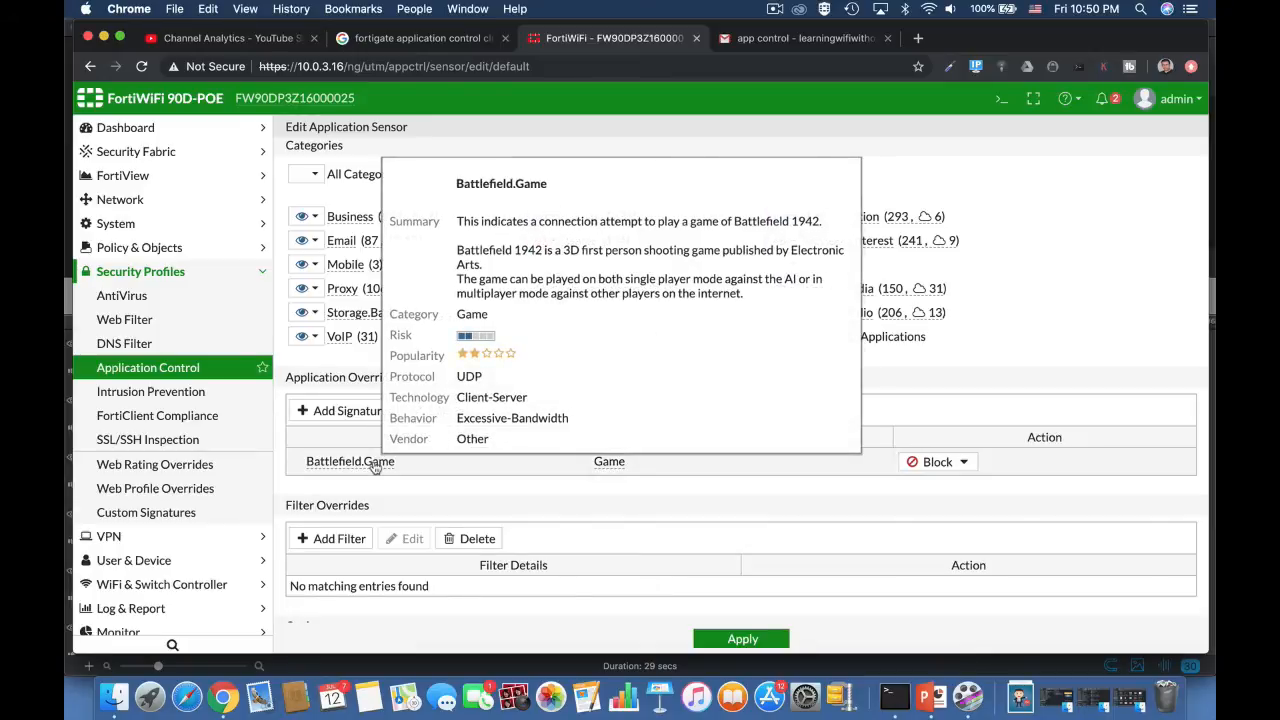
pyautogui.click(937, 461)
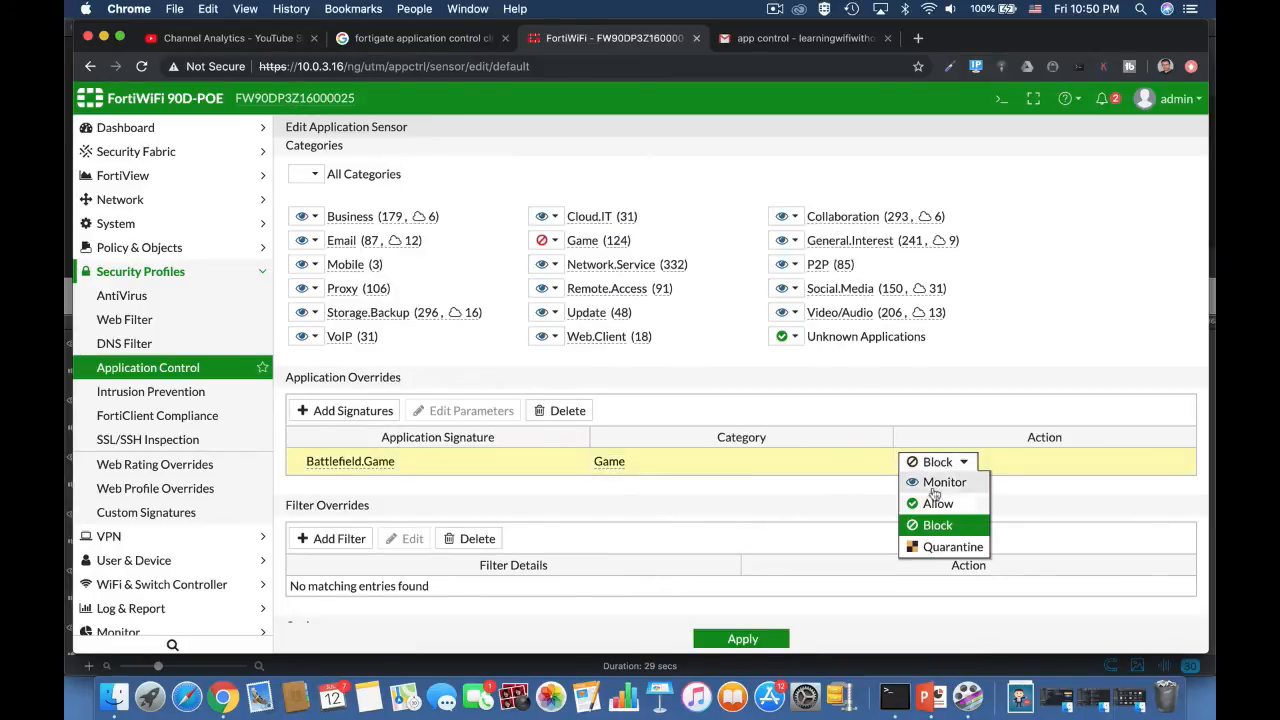
pyautogui.click(937, 504)
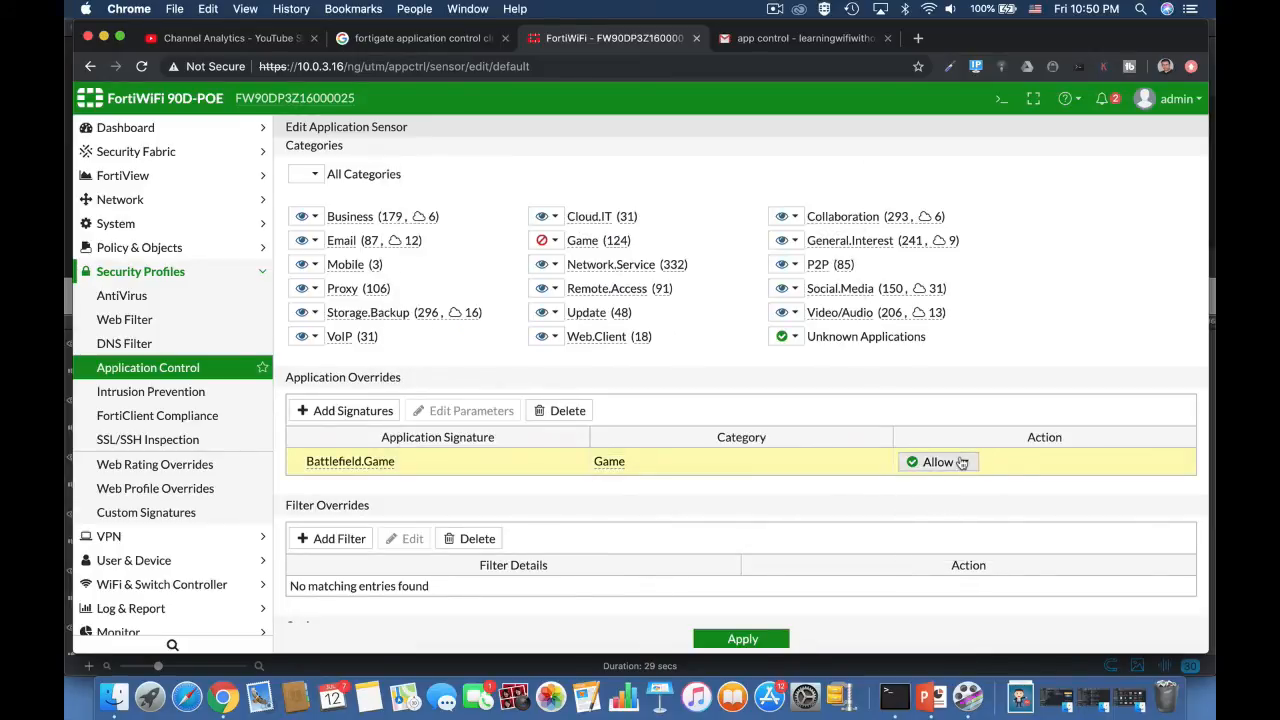
pyautogui.click(936, 461)
pyautogui.click(932, 484)
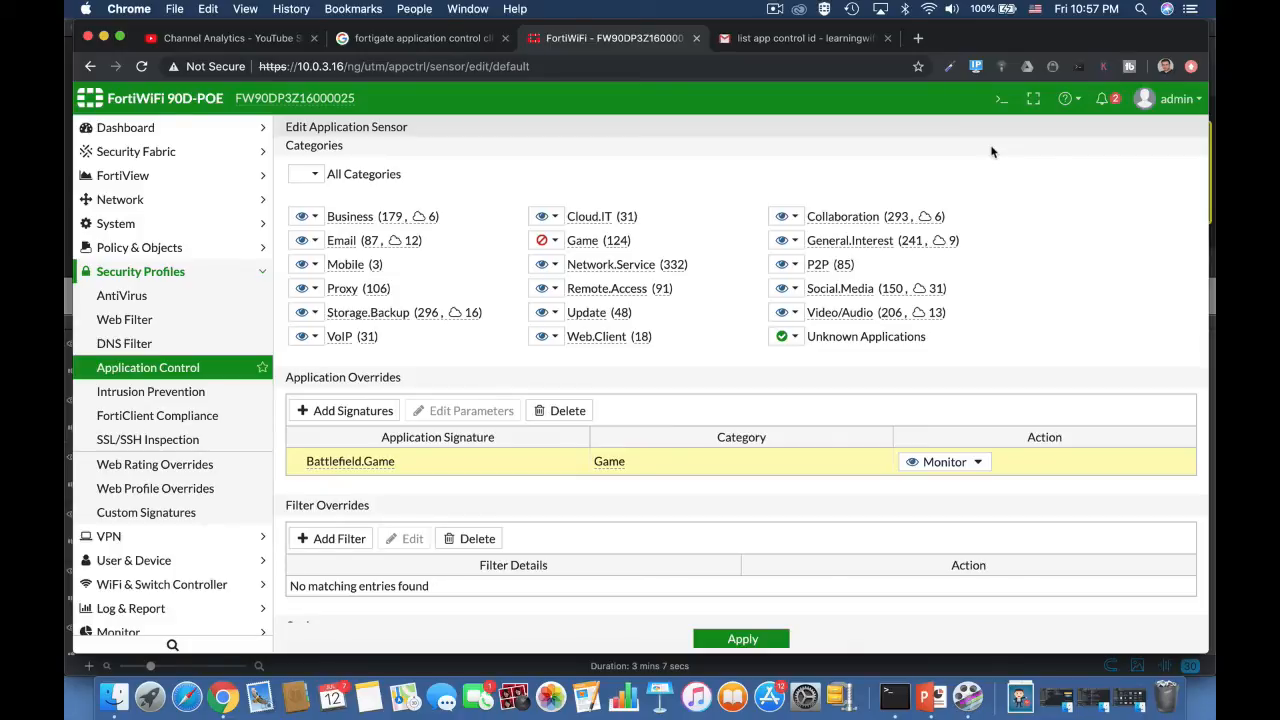
# Step: Open the CLI console and enter the application control configuration with "config application list"
pyautogui.click(1001, 98)
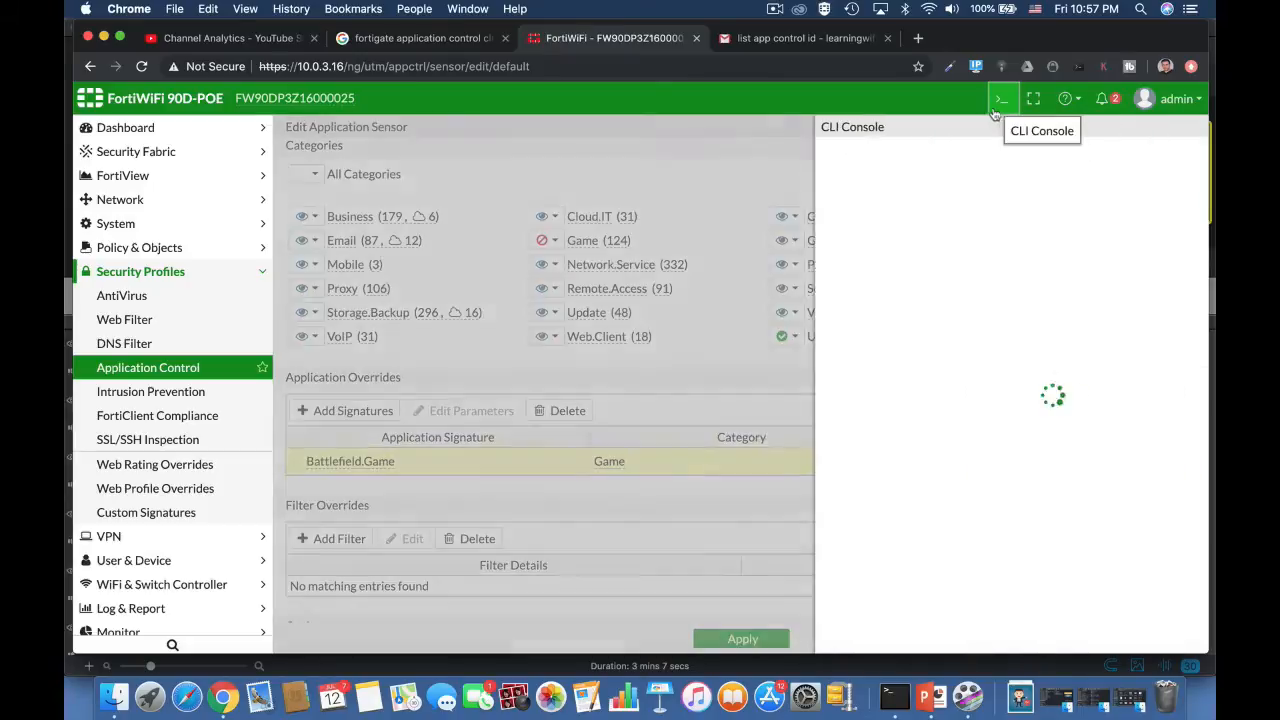
pyautogui.click(826, 204)
pyautogui.write('con')
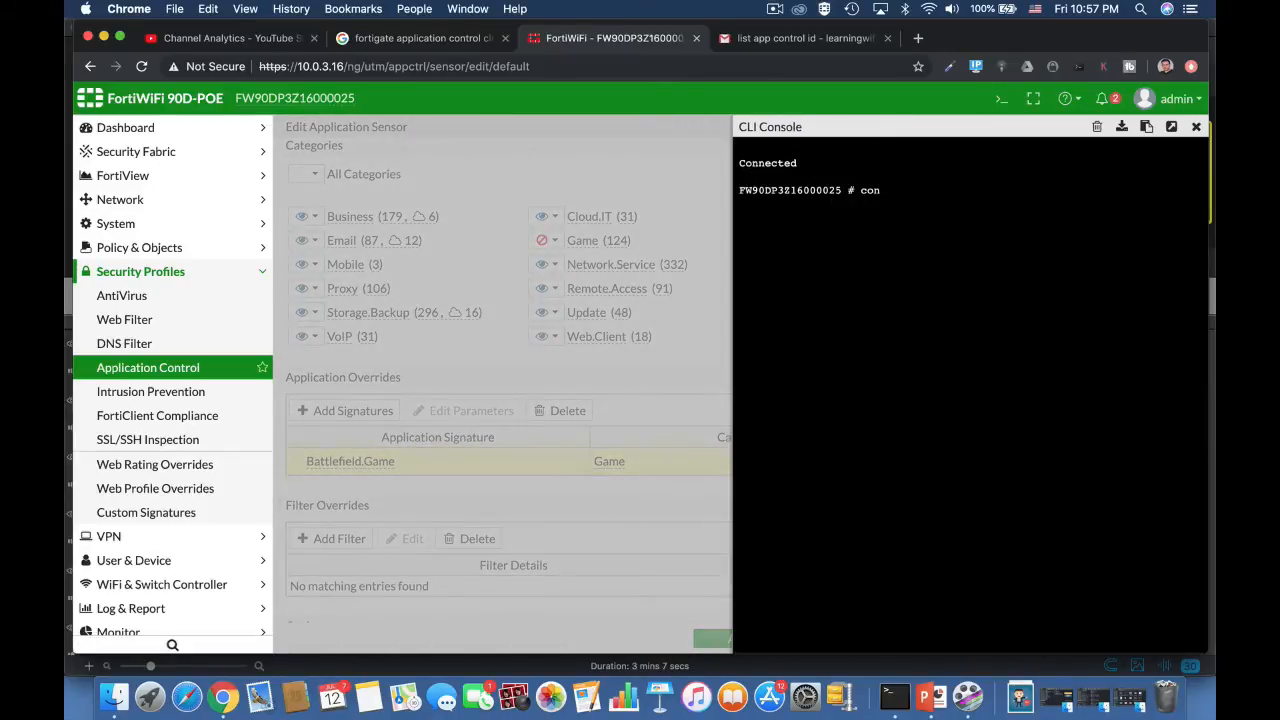
pyautogui.write('fig ap')
pyautogui.press('Tab')
pyautogui.write('list')
pyautogui.press('Return')
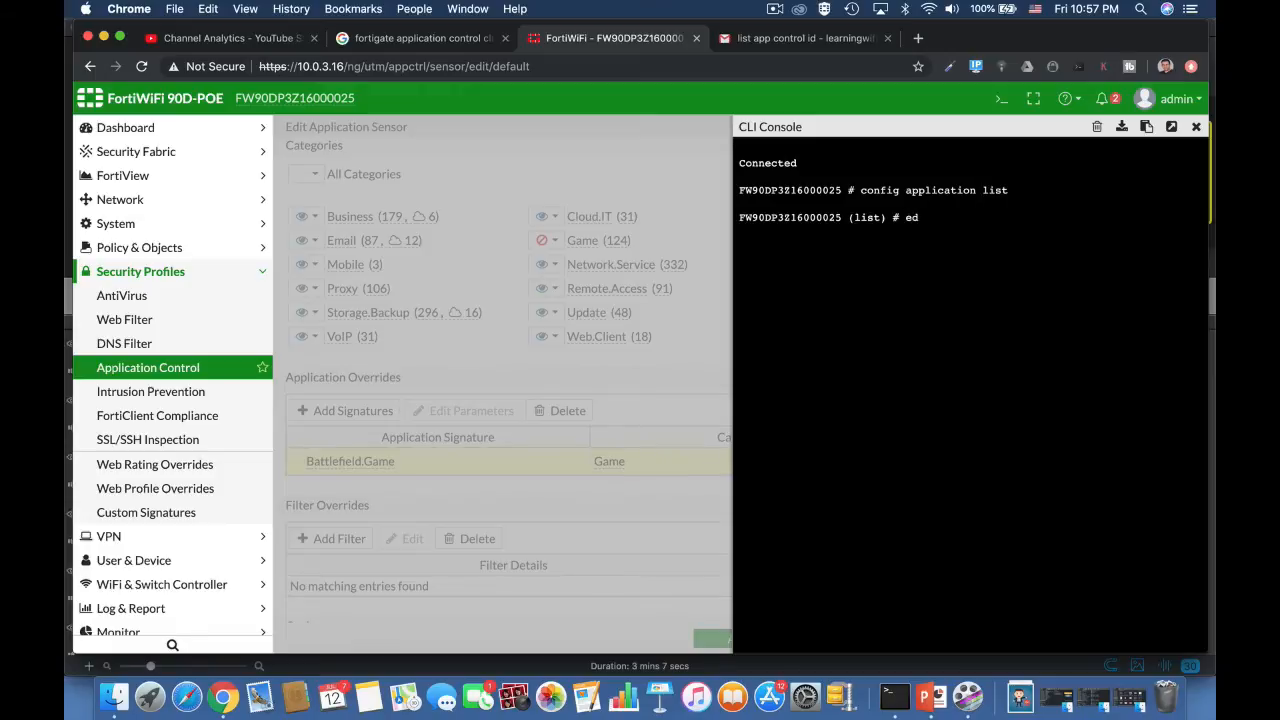
# Step: Create a new application list with "edit 0", enter "config entries", and add a new entry with "edit 0"
pyautogui.write('edit 0')
pyautogui.press('Return')
pyautogui.write('co')
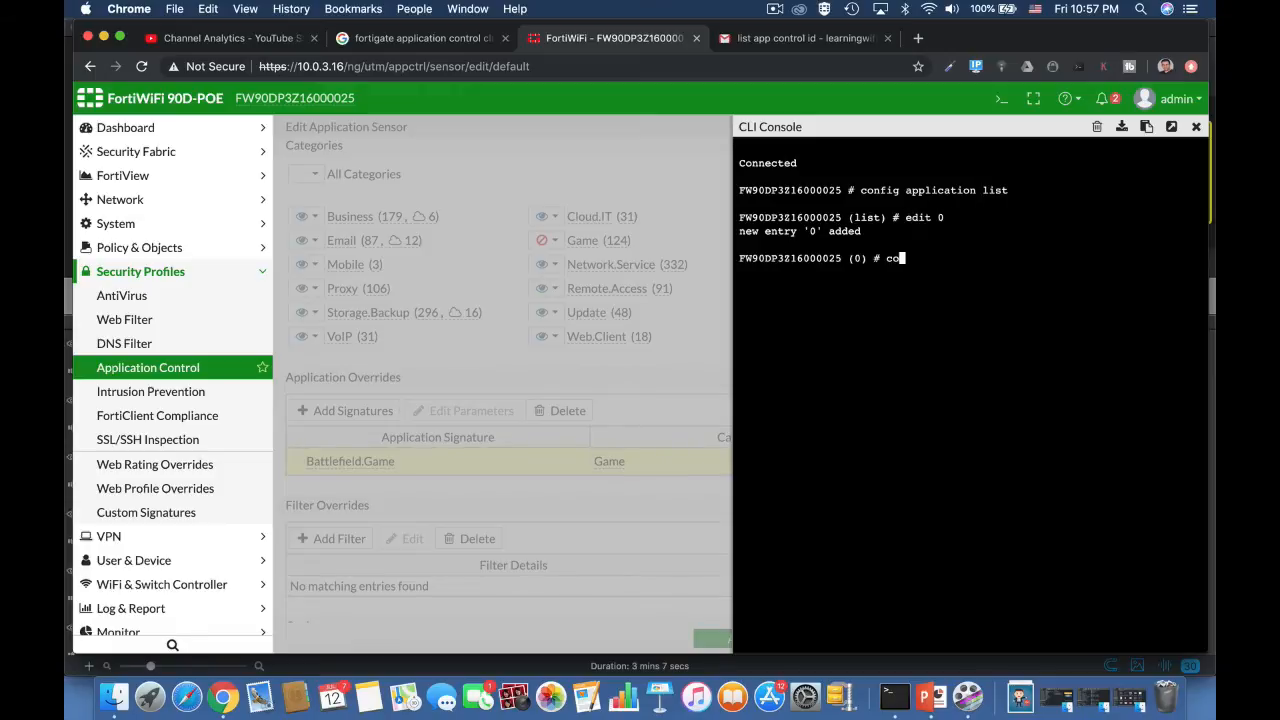
pyautogui.write('nfig entries')
pyautogui.press('Return')
pyautogui.write('edit 0')
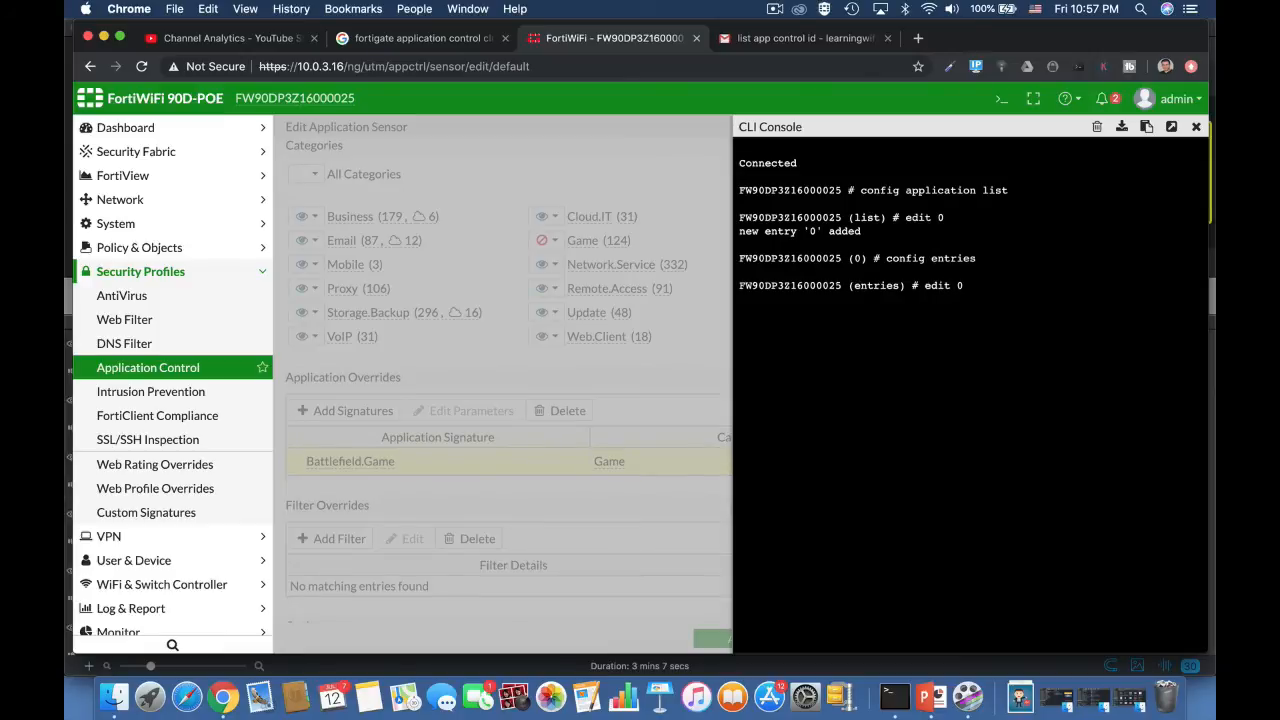
pyautogui.press('Return')
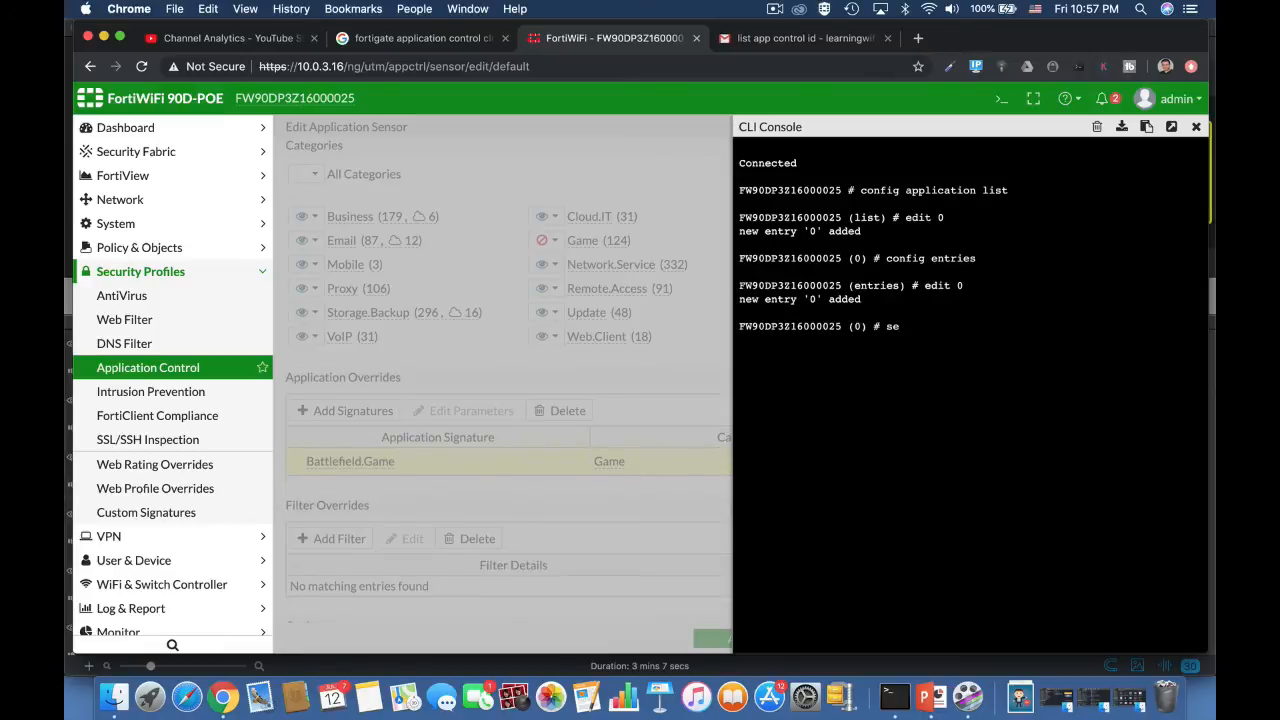
# Step: List the available application IDs with "set application ?", page through the signatures, and close the CLI console
pyautogui.write('set application')
pyautogui.press('?')
pyautogui.press('space')
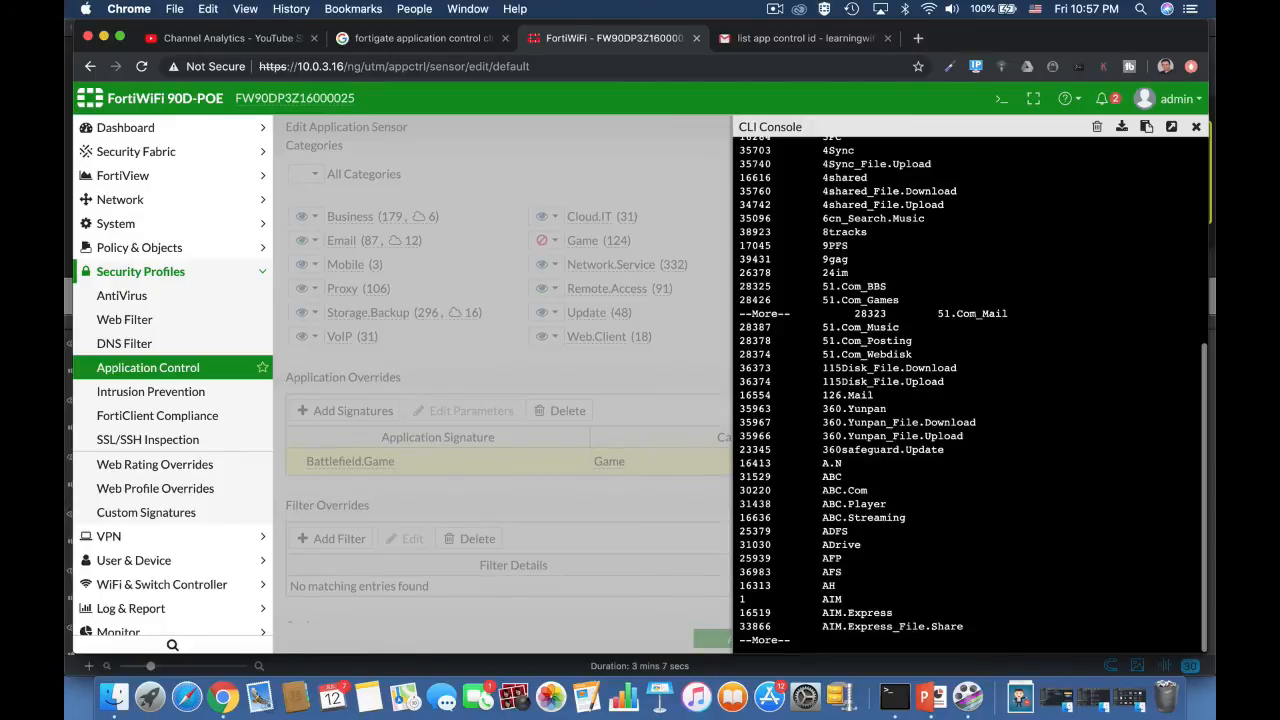
pyautogui.press('space')
pyautogui.press('space')
pyautogui.press('space')
pyautogui.press('space')
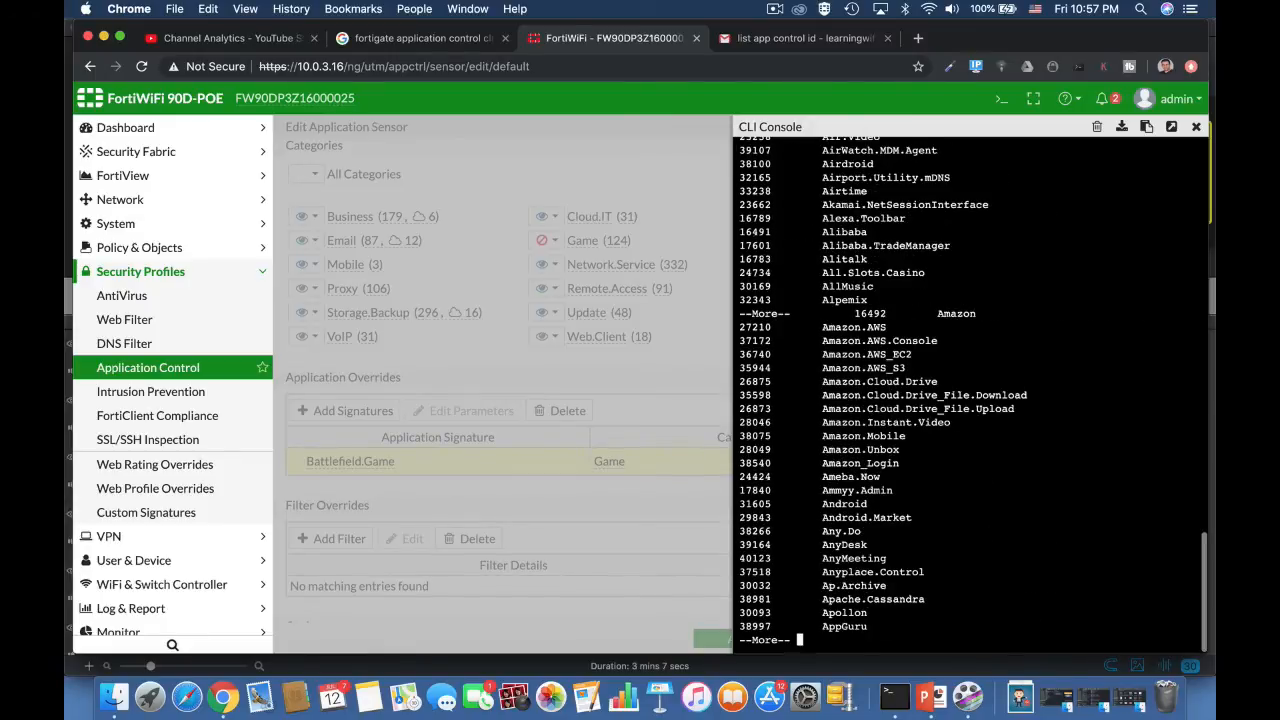
pyautogui.press('space')
pyautogui.press('space')
pyautogui.press('space')
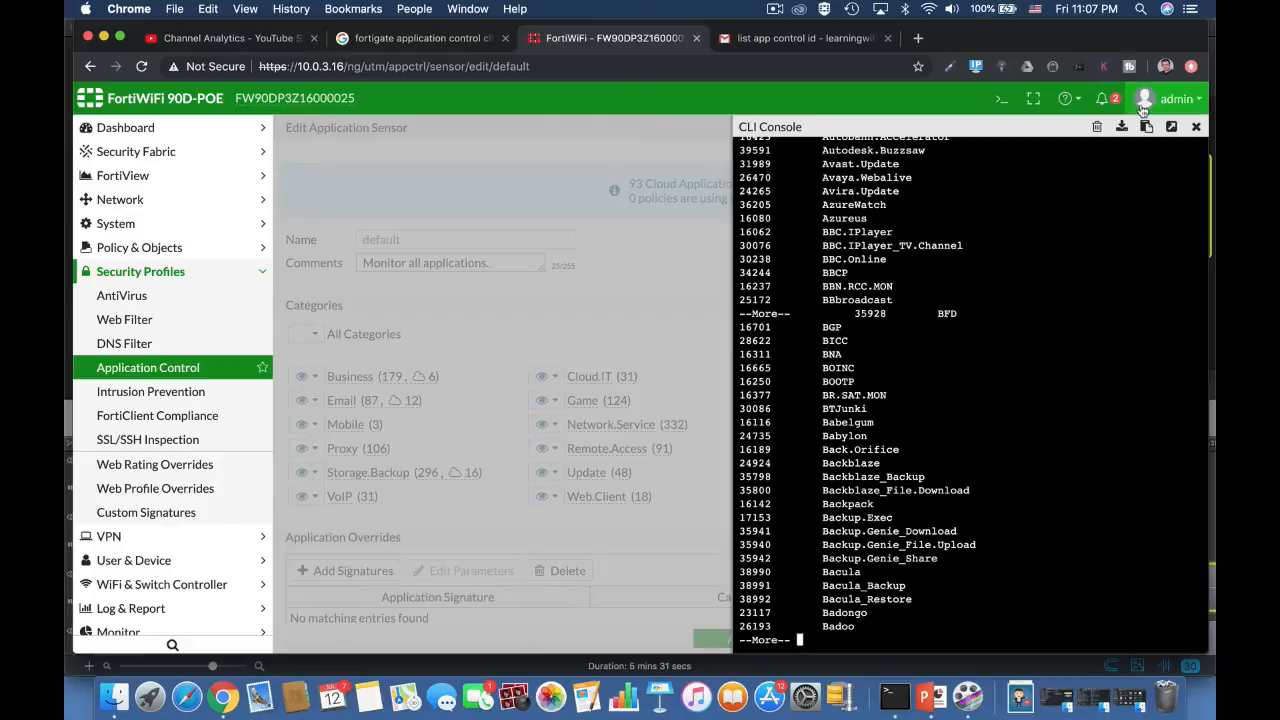
pyautogui.click(1196, 128)
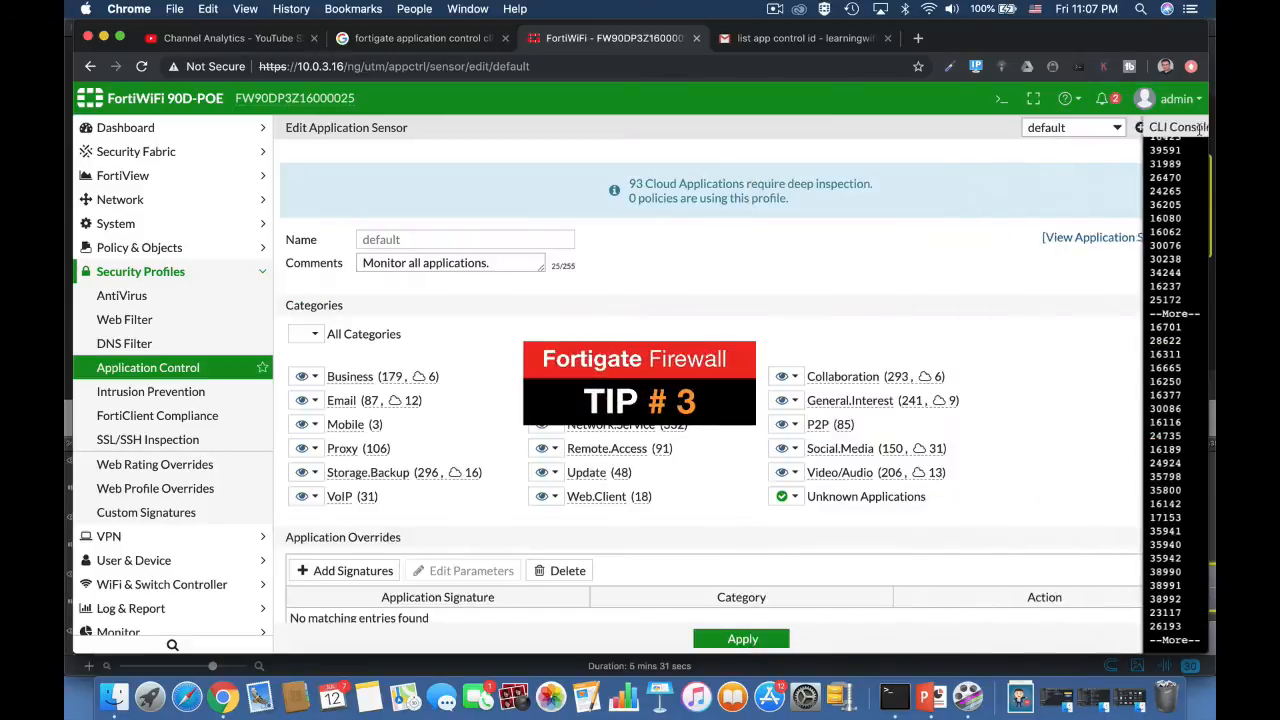
# Step: Start a new application sensor and name it Gaming
pyautogui.click(1140, 127)
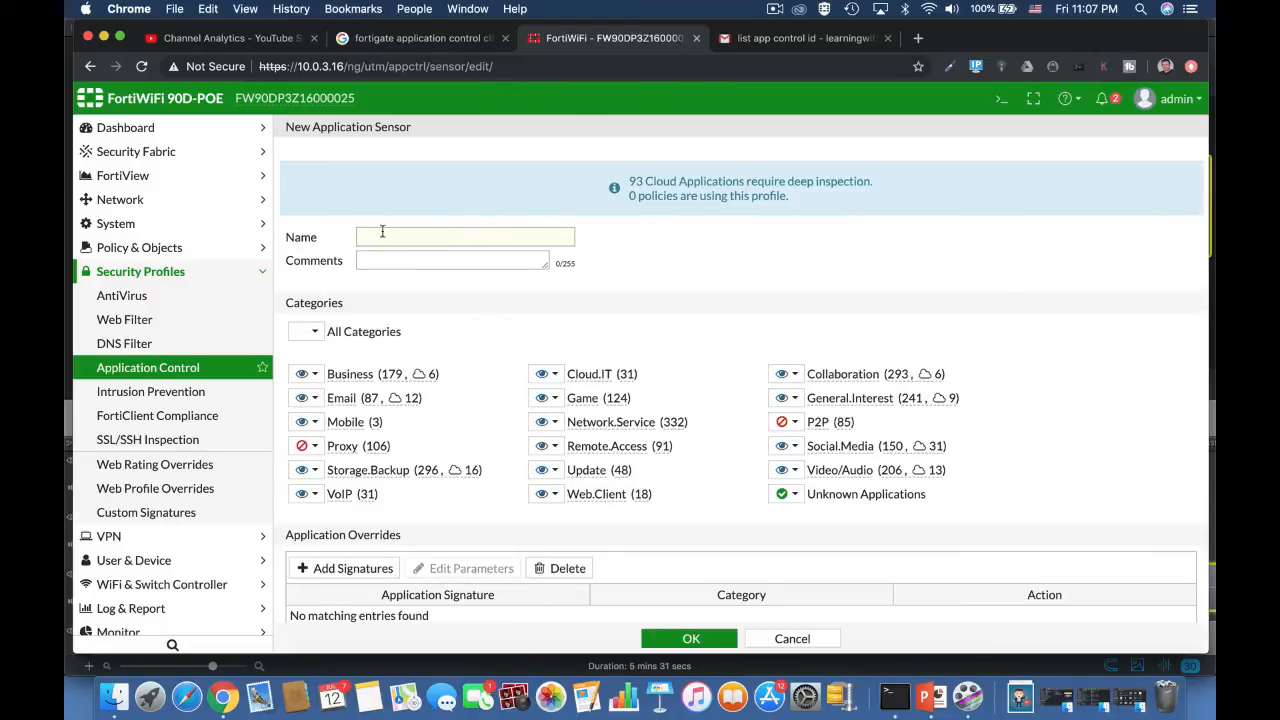
pyautogui.click(382, 232)
pyautogui.write('Fame')
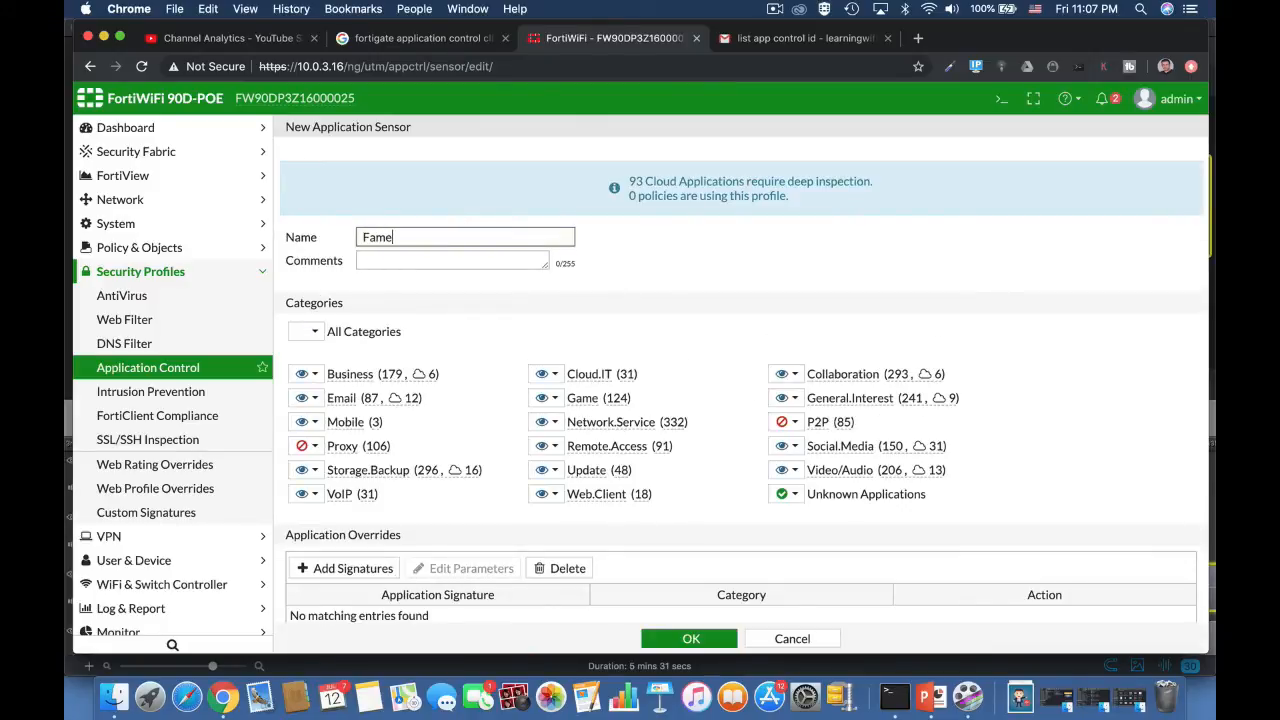
pyautogui.press('BackSpace')
pyautogui.write('ing')
pyautogui.click(363, 238)
pyautogui.press('Delete')
pyautogui.write('G')
# Step: Find the Battlefield.Game signature with a Name filter and add it to the new sensor's application overrides
pyautogui.scroll(-3, 565, 521)
pyautogui.click(381, 354)
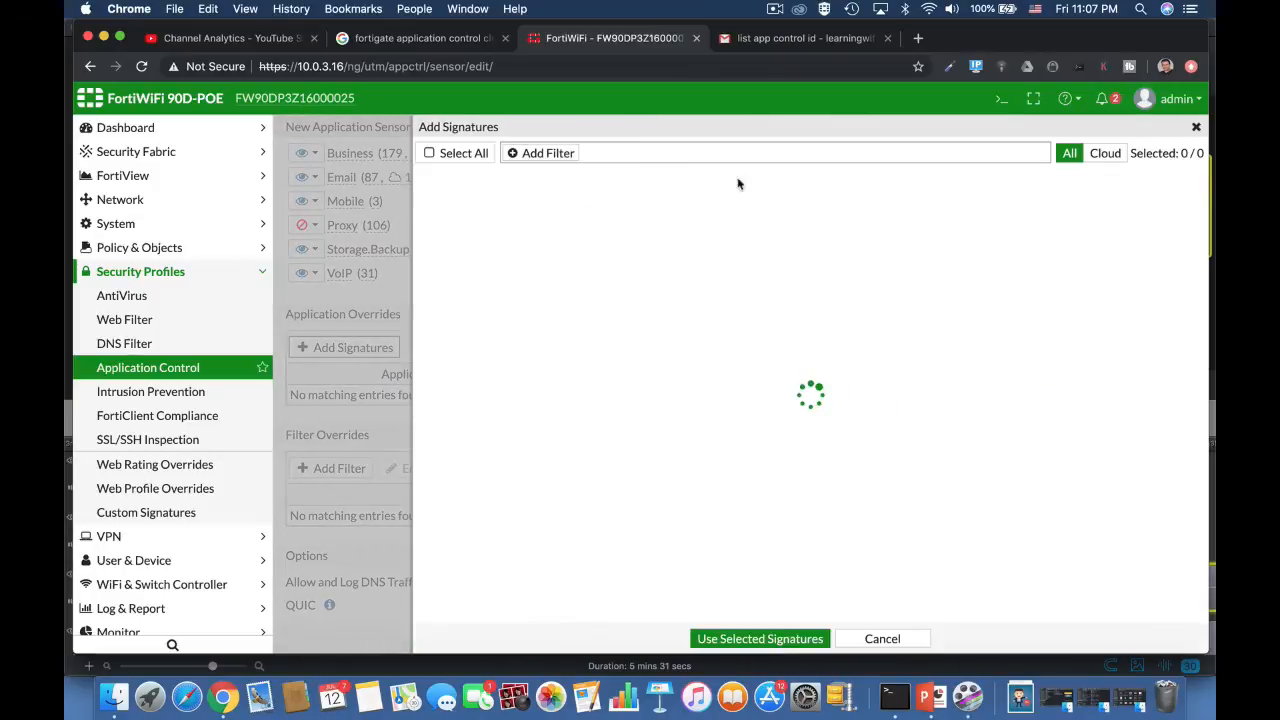
pyautogui.click(550, 158)
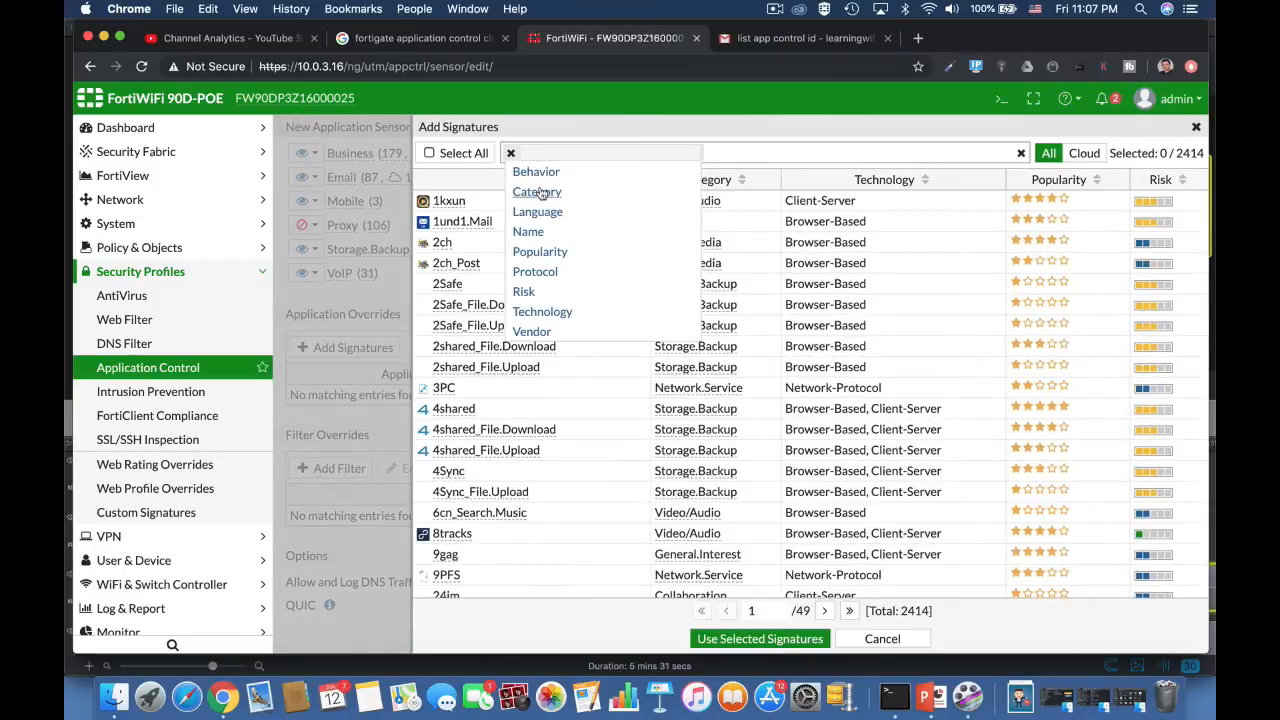
pyautogui.click(538, 237)
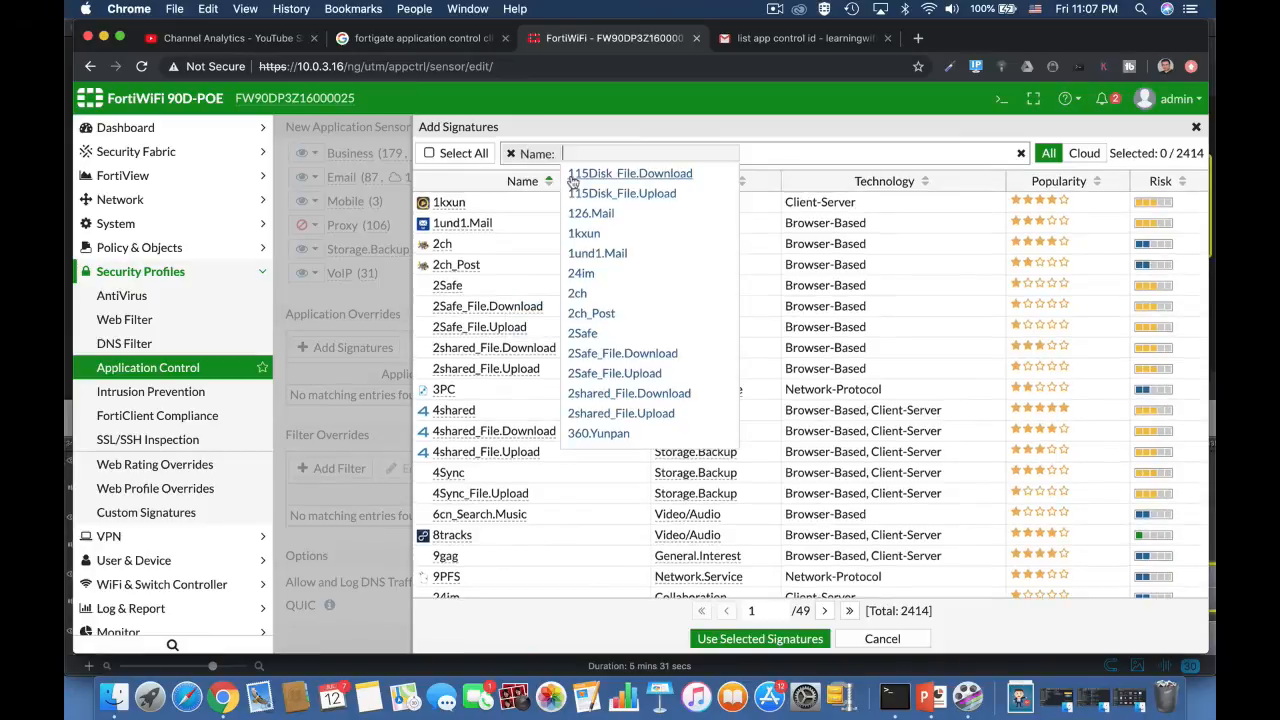
pyautogui.write('batt')
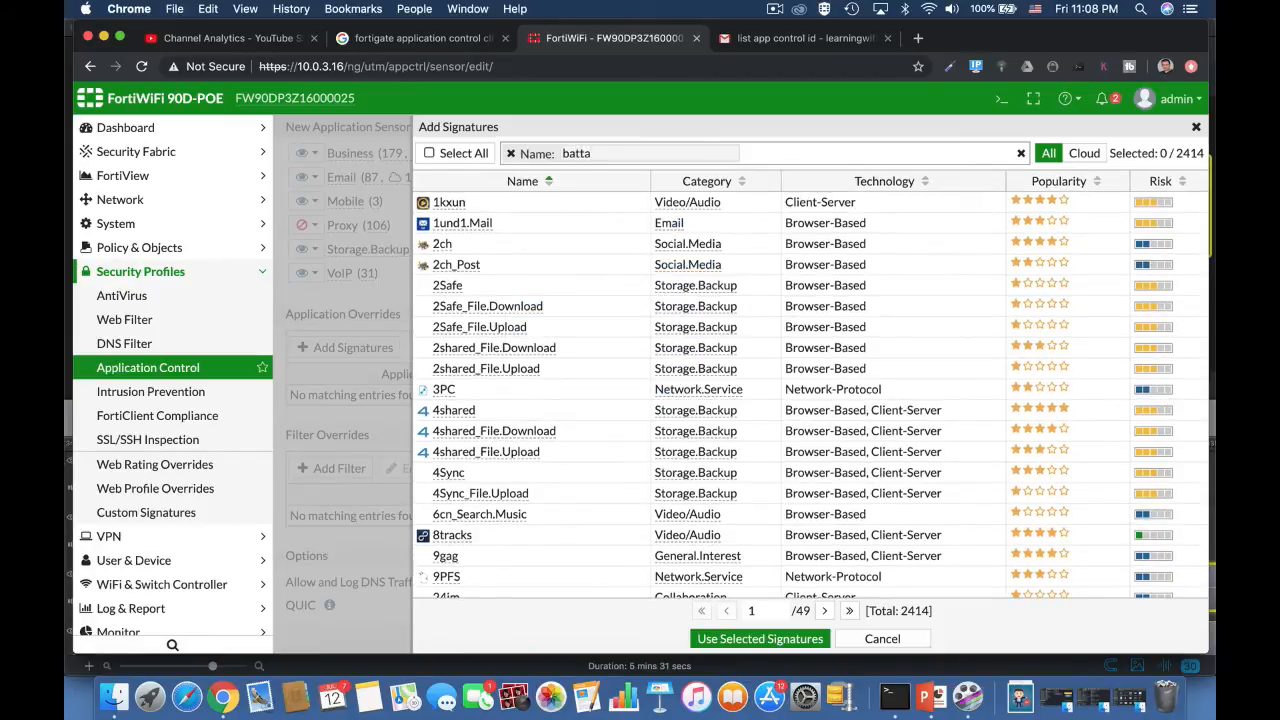
pyautogui.click(594, 191)
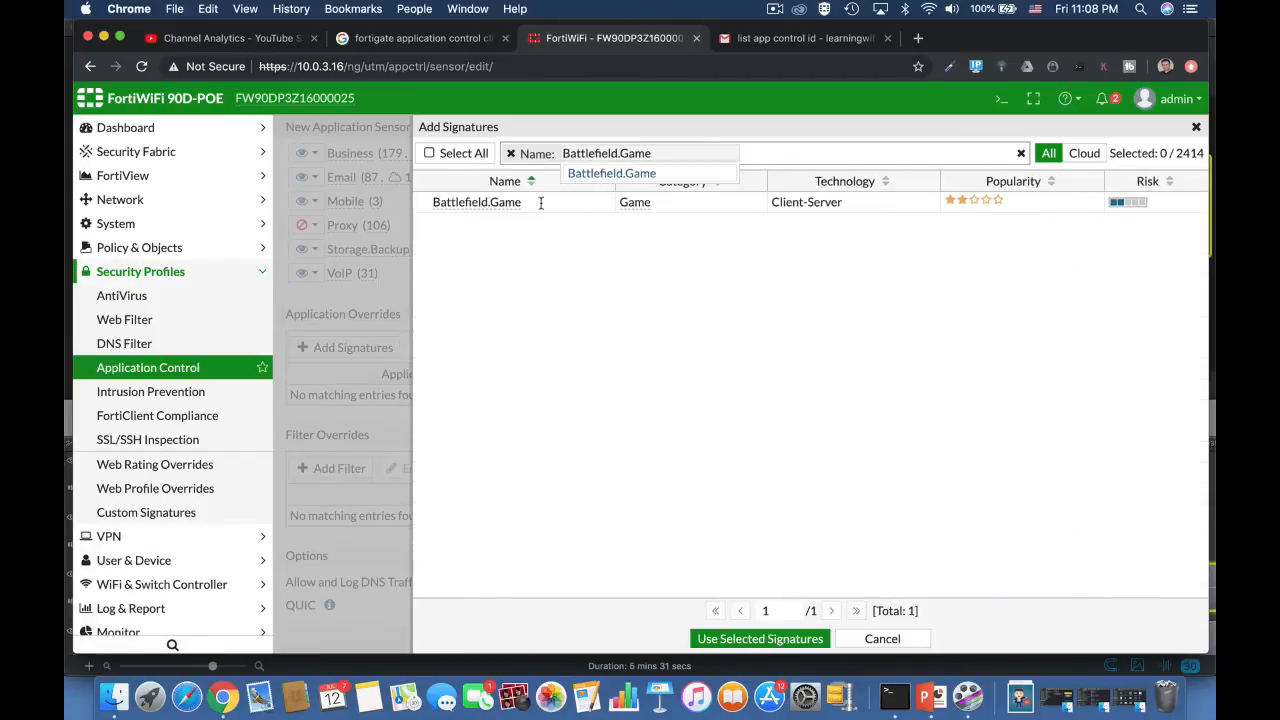
pyautogui.click(502, 208)
pyautogui.click(773, 636)
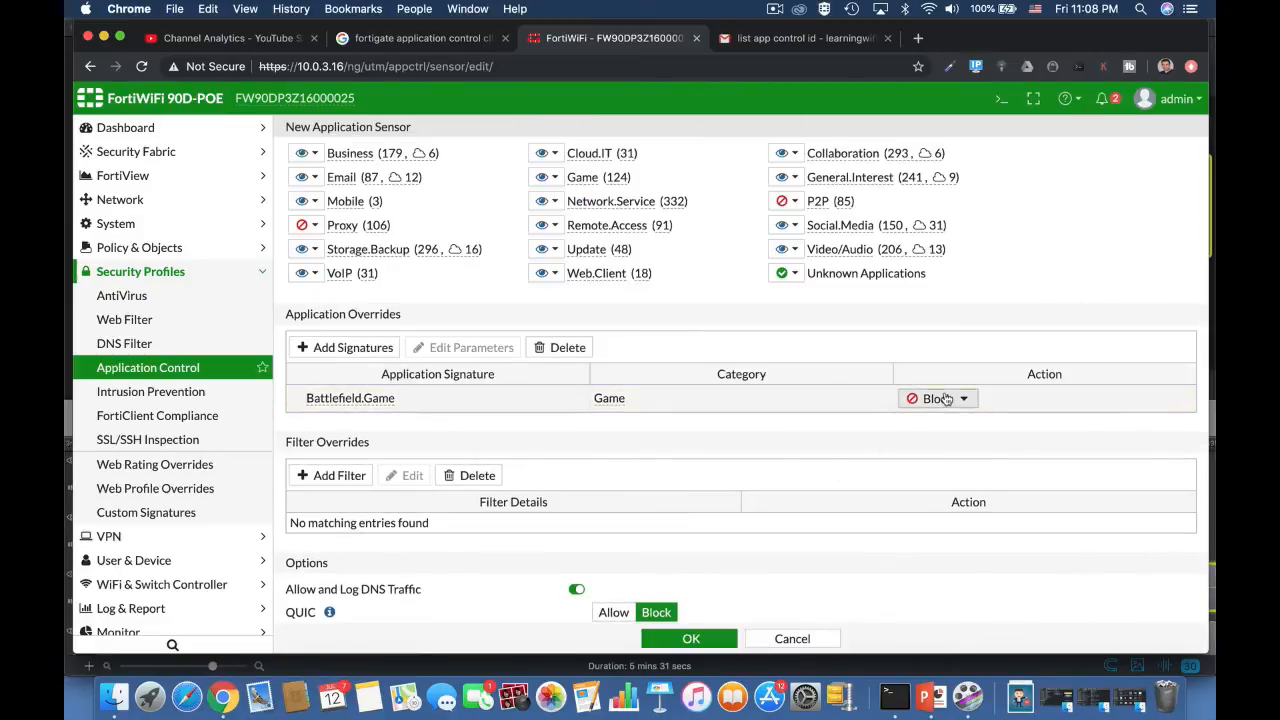
# Step: Set the Battlefield.Game override to Allow, block the Game category, and save the sensor
pyautogui.click(945, 398)
pyautogui.click(934, 436)
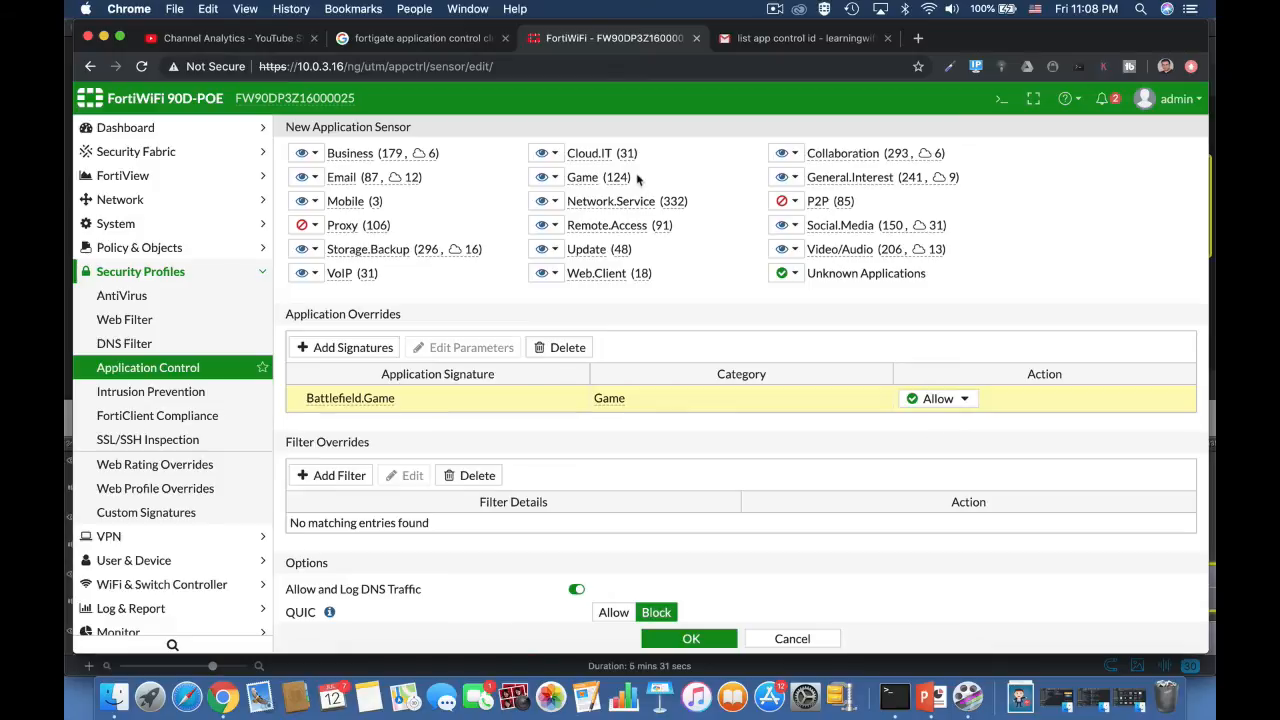
pyautogui.click(548, 177)
pyautogui.click(558, 240)
pyautogui.click(693, 645)
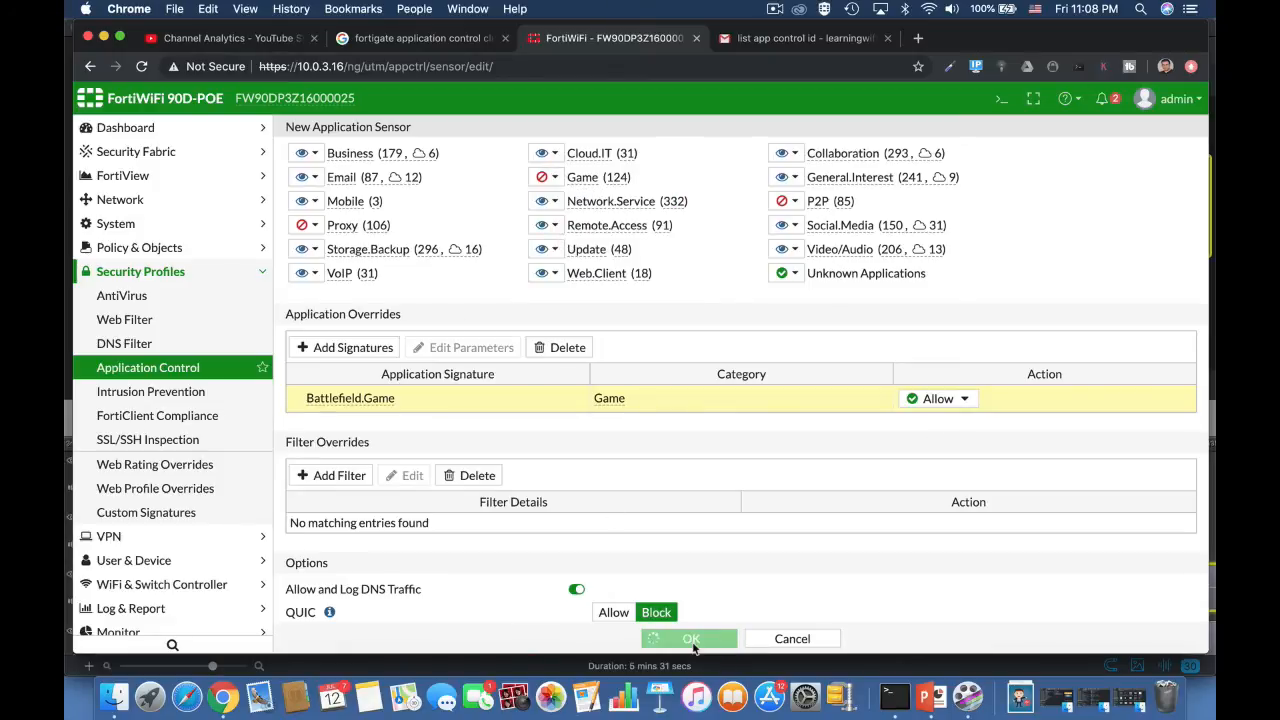
# Step: Start a new IPv4 policy and enable Application Control in it with the Gaming sensor
pyautogui.click(200, 240)
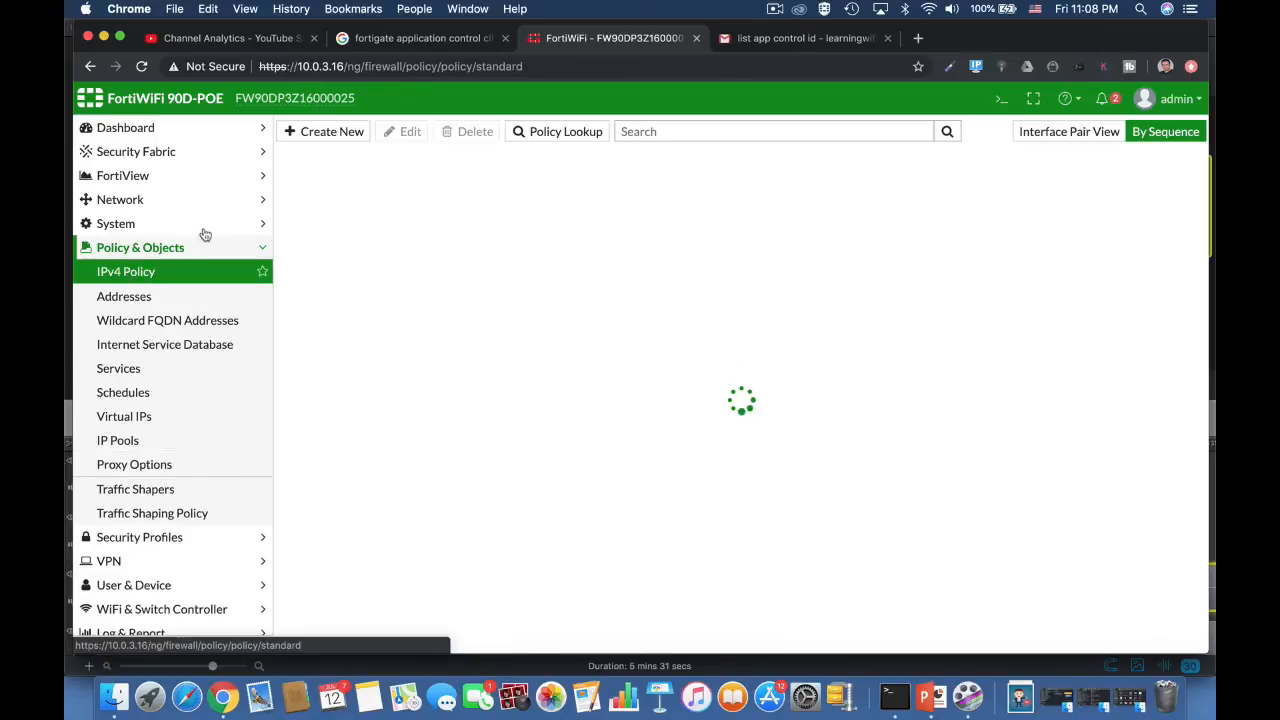
pyautogui.click(351, 139)
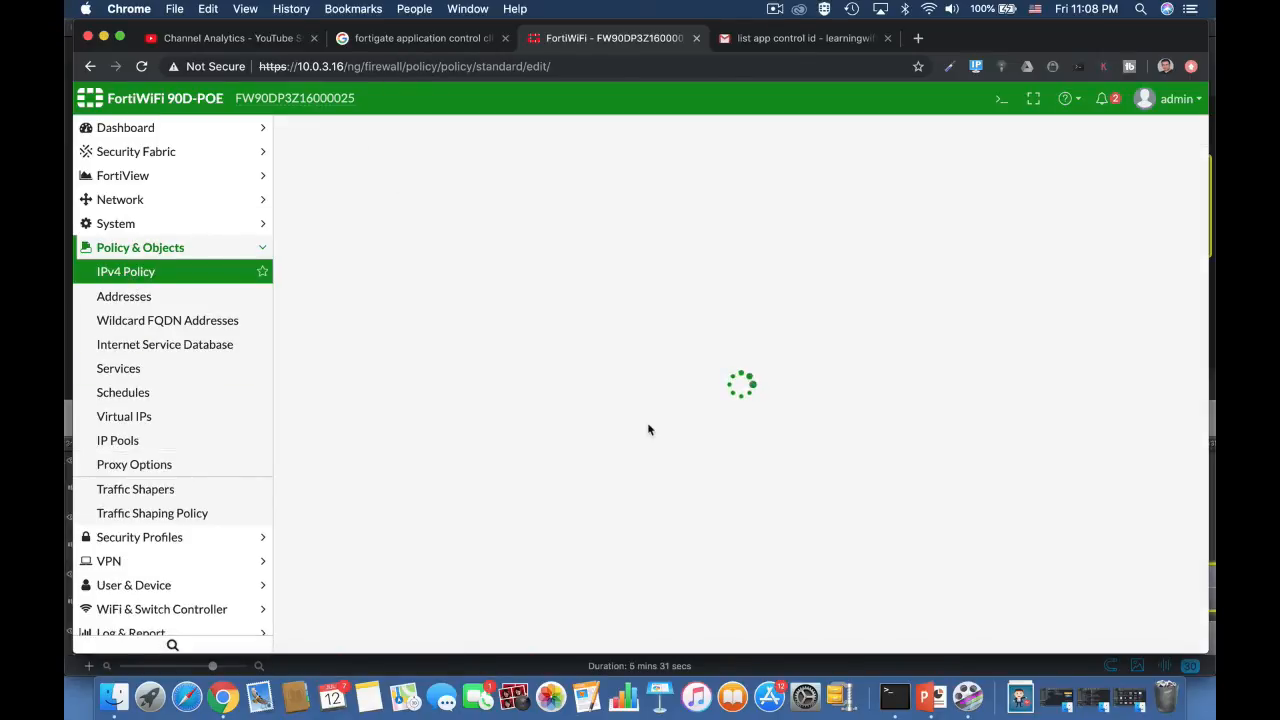
pyautogui.scroll(-3, 600, 480)
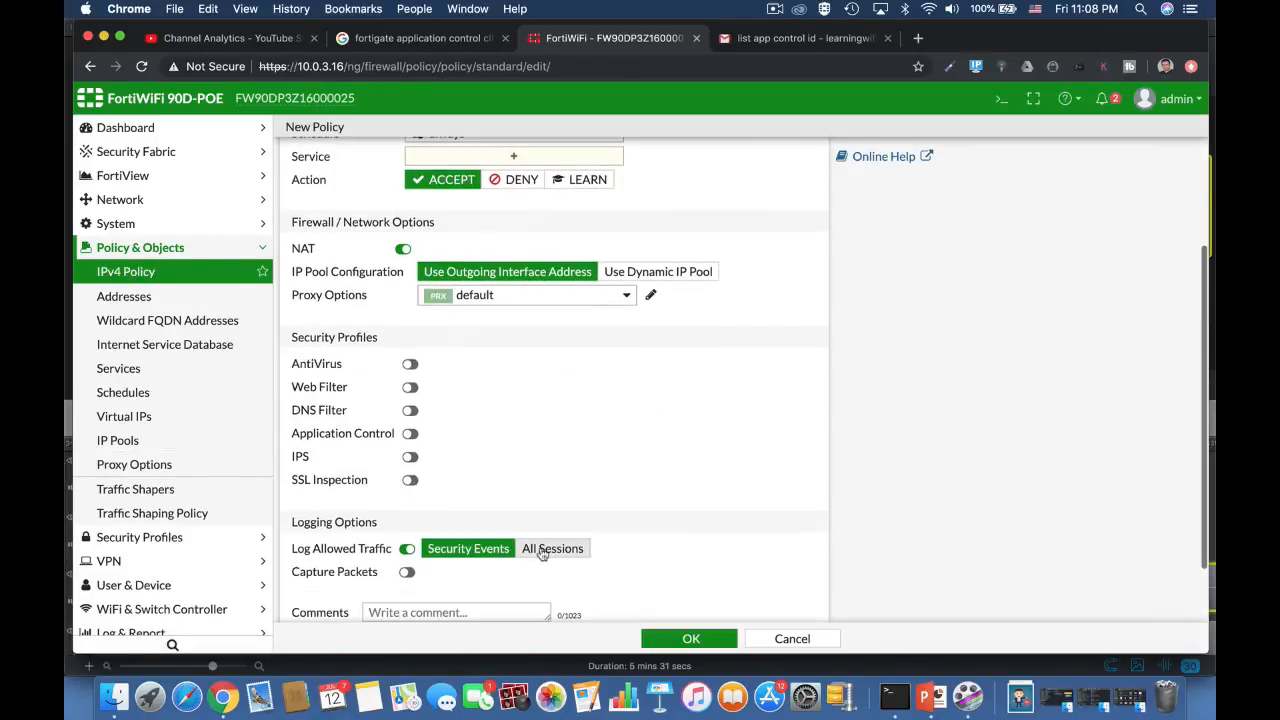
pyautogui.click(414, 437)
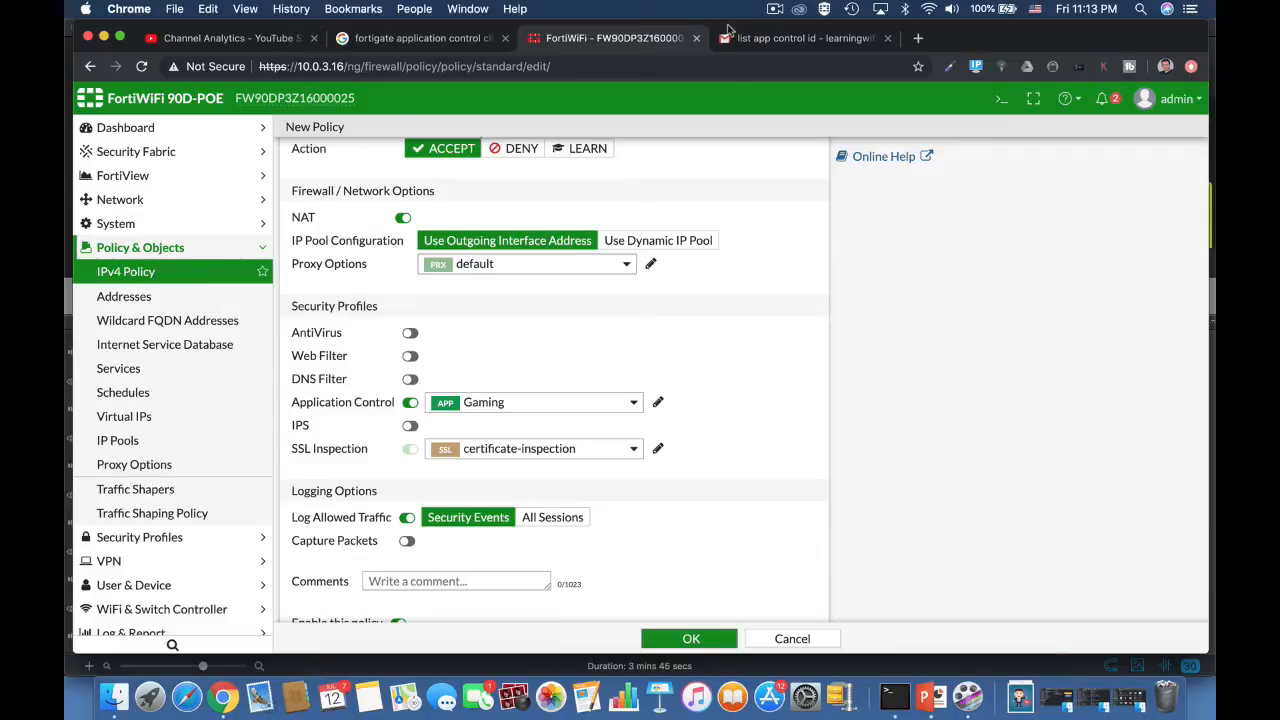
# Step: Open the default application sensor and switch Replacement Messages for HTTP-based Applications off and back on
pyautogui.click(176, 537)
pyautogui.click(165, 370)
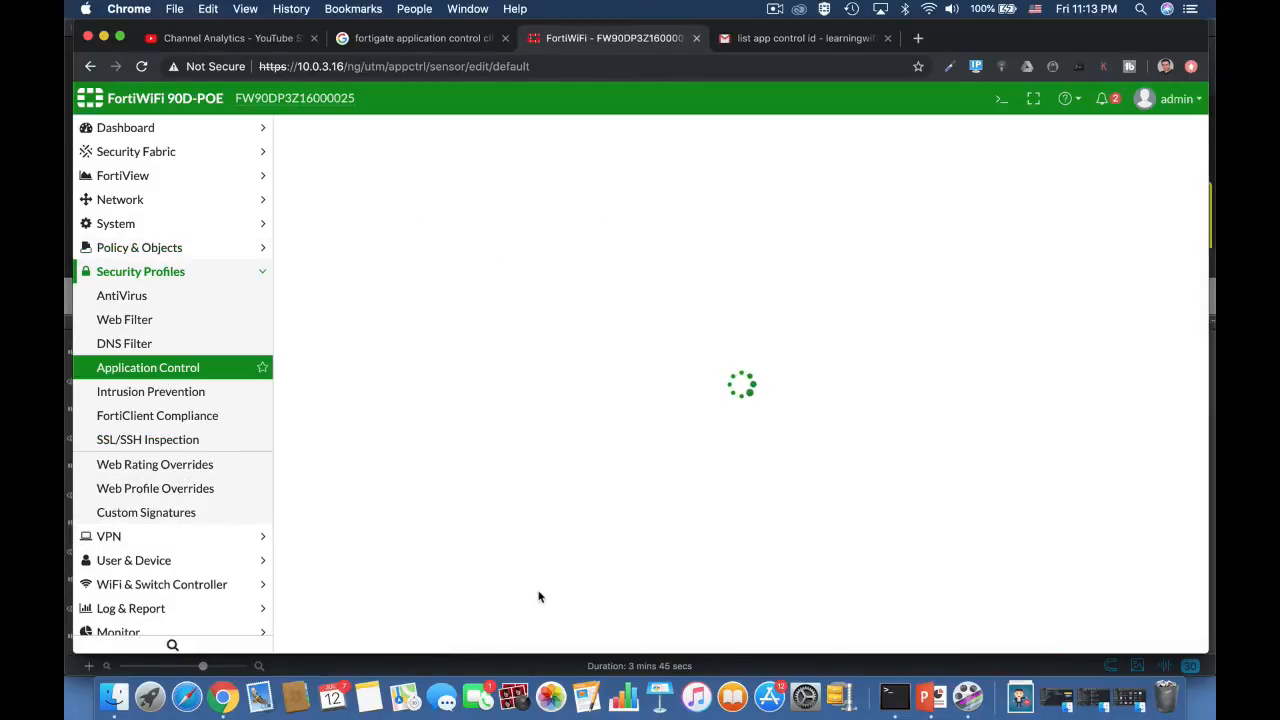
pyautogui.scroll(-5, 538, 597)
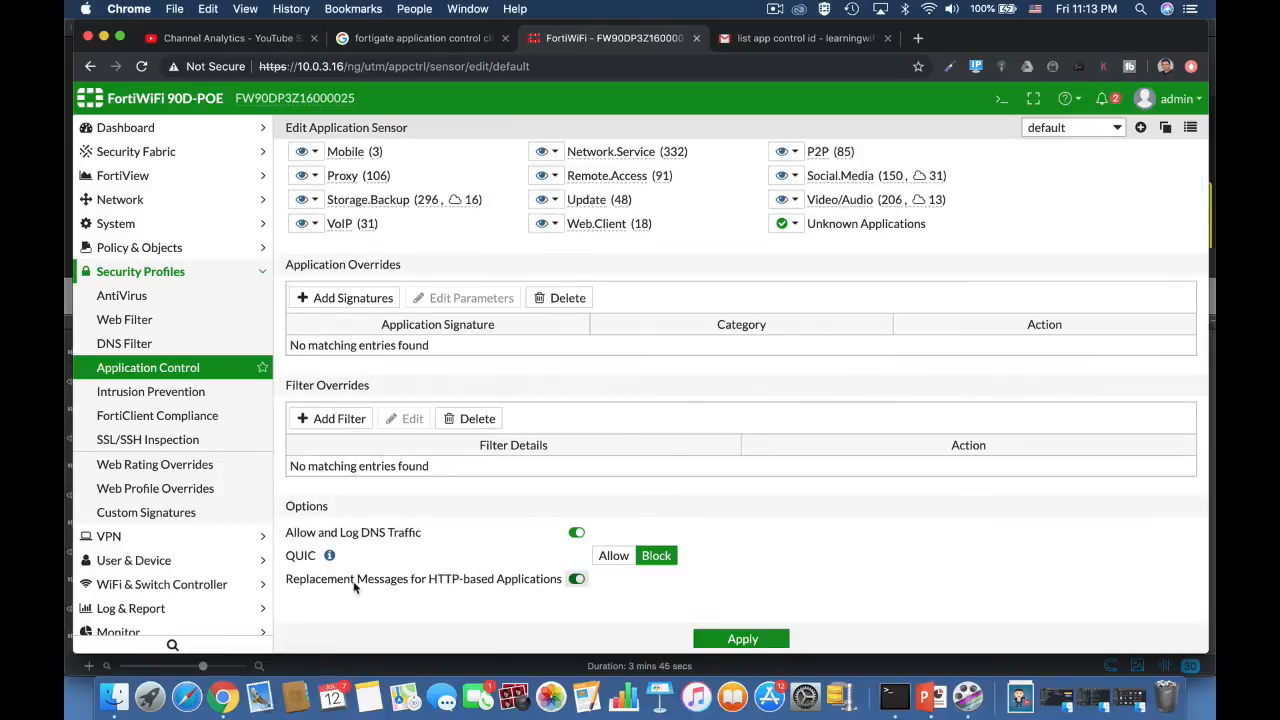
pyautogui.click(576, 581)
pyautogui.click(576, 581)
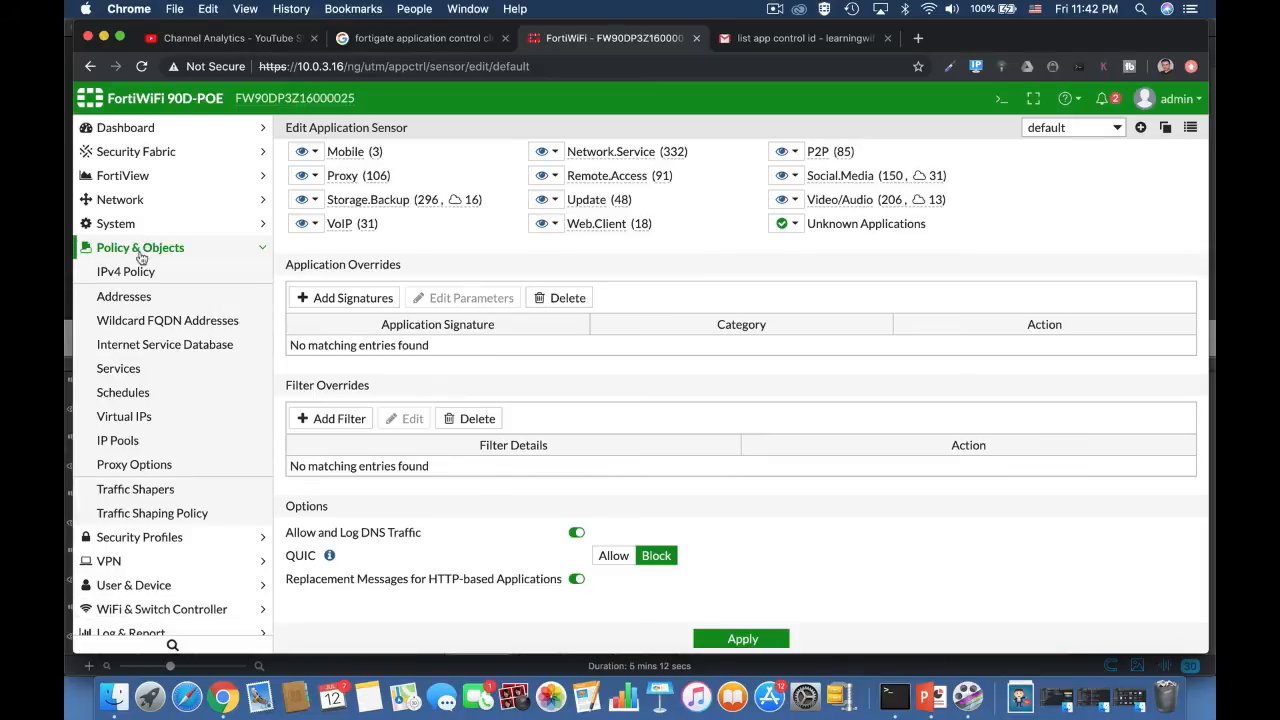
# Step: Start a new traffic shaping policy matching the Video/Audio application category, and search its applications for "netf"
pyautogui.click(163, 490)
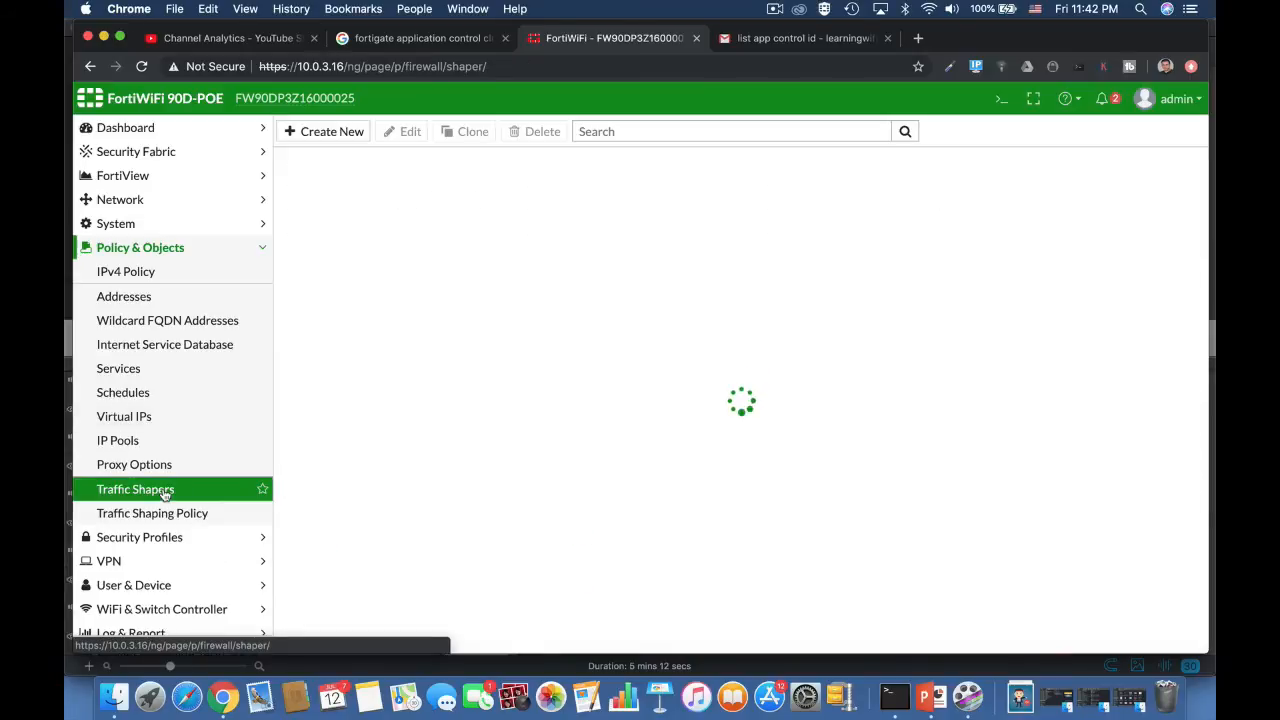
pyautogui.click(163, 514)
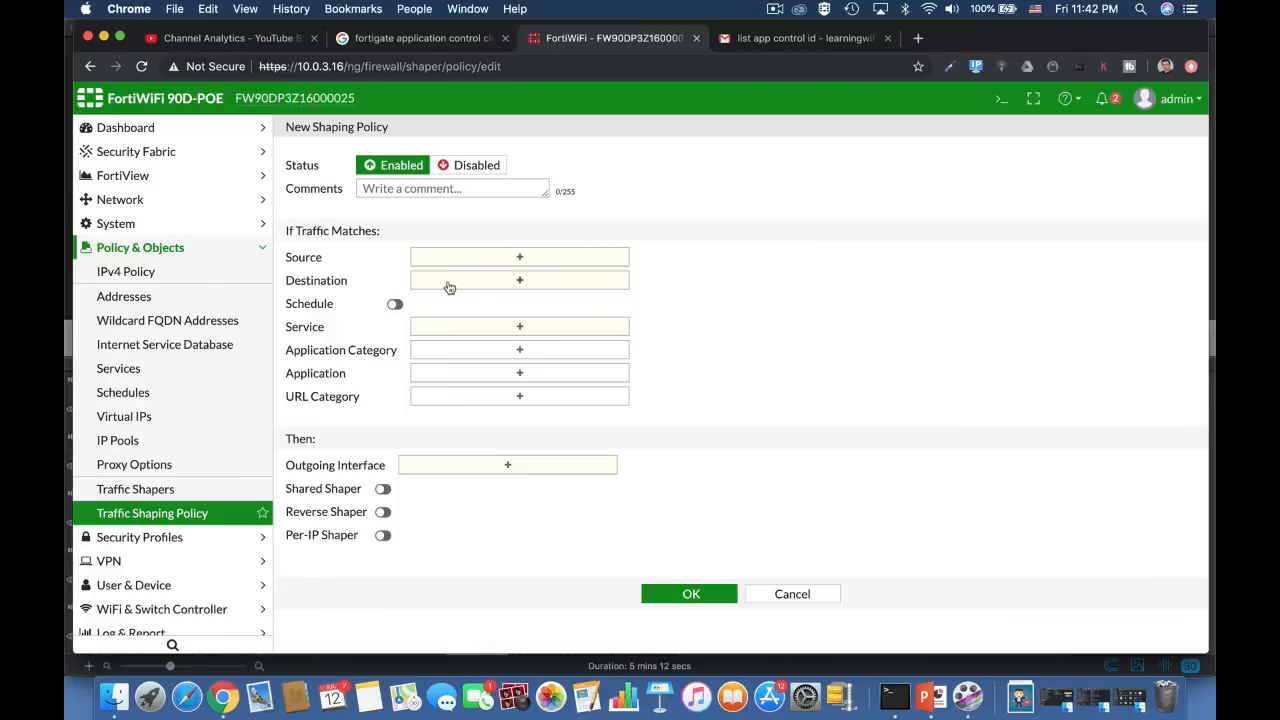
pyautogui.click(470, 350)
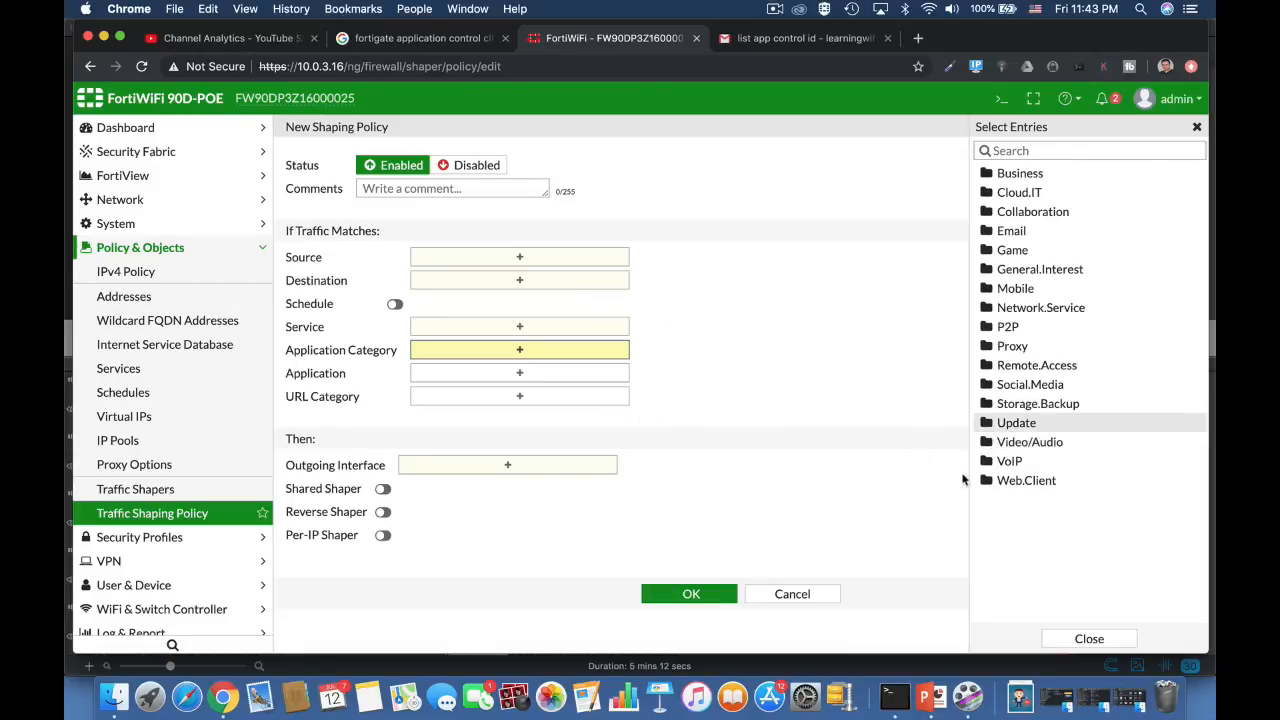
pyautogui.click(1003, 448)
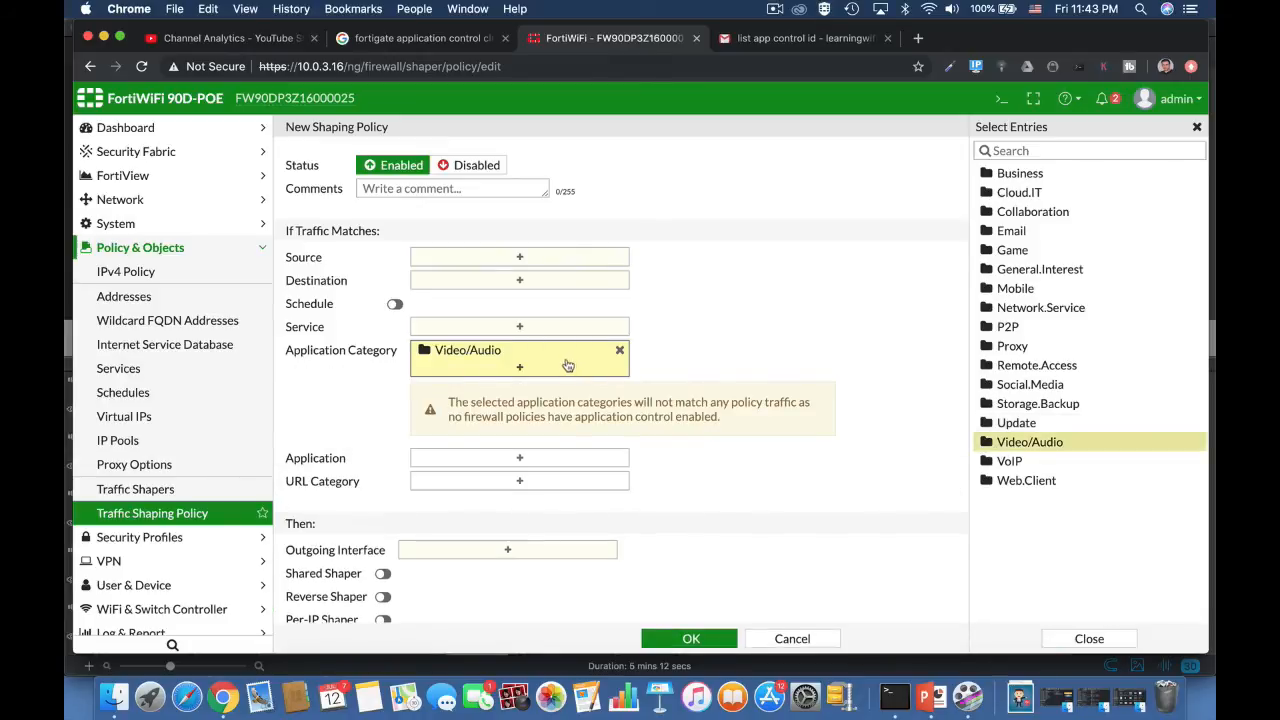
pyautogui.click(555, 468)
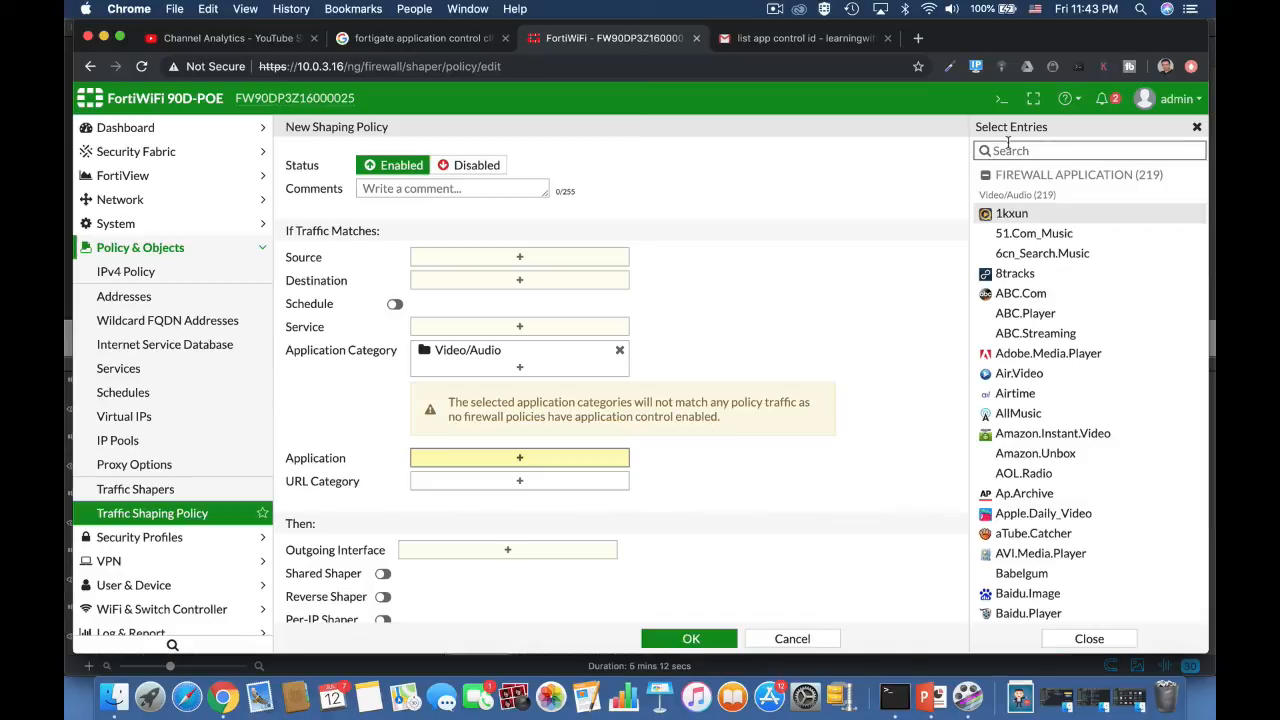
pyautogui.write('netf')
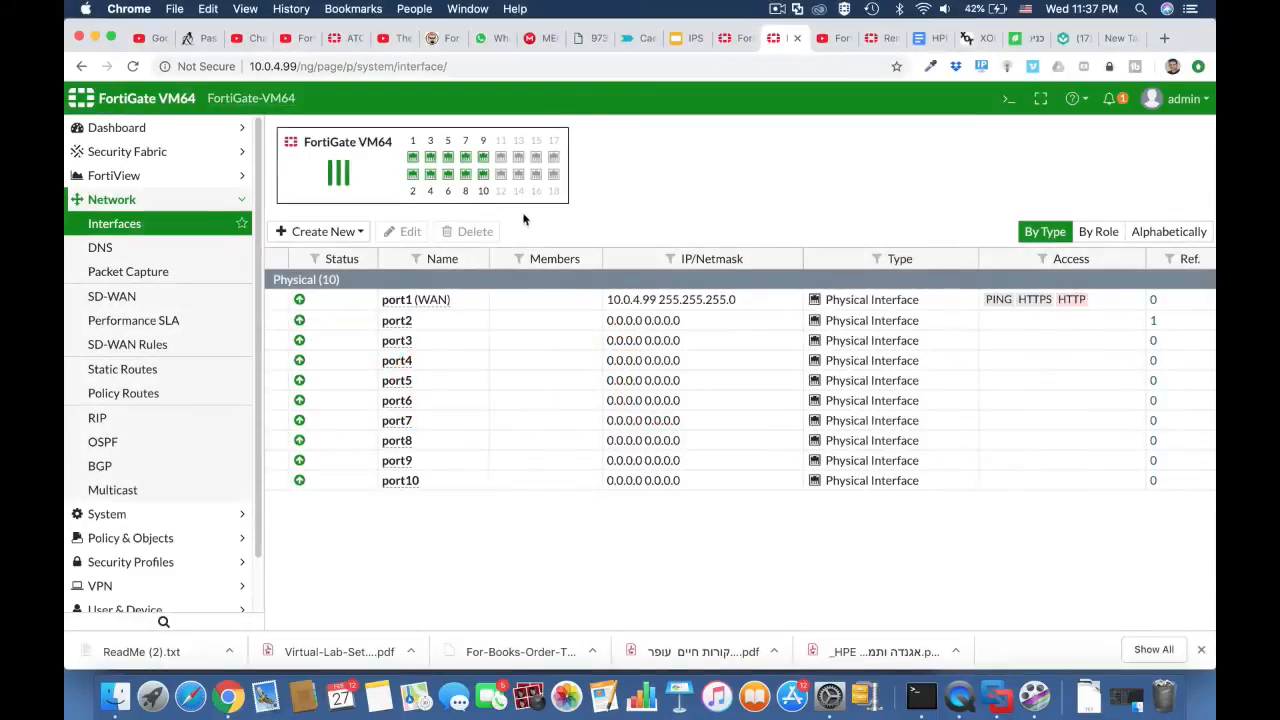
# Step: Open the port2 interface for editing and set both its alias and its role to LAN
pyautogui.click(428, 325)
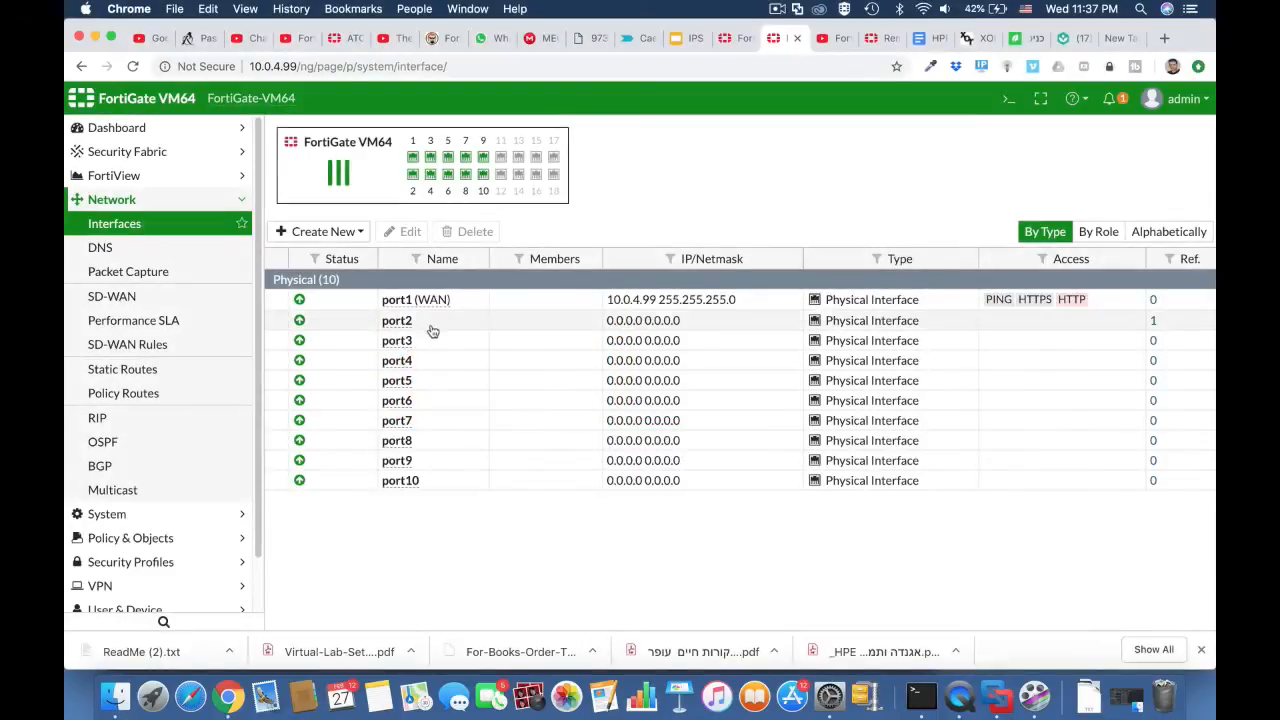
pyautogui.click(401, 236)
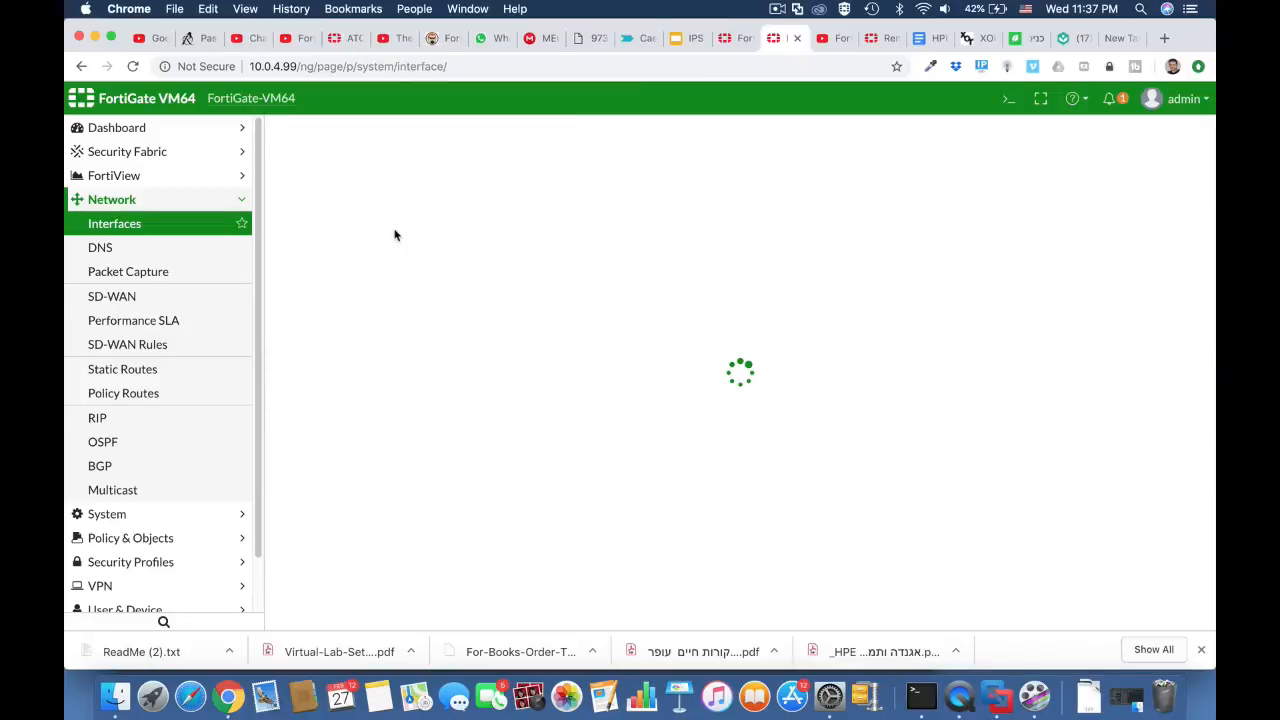
pyautogui.click(484, 191)
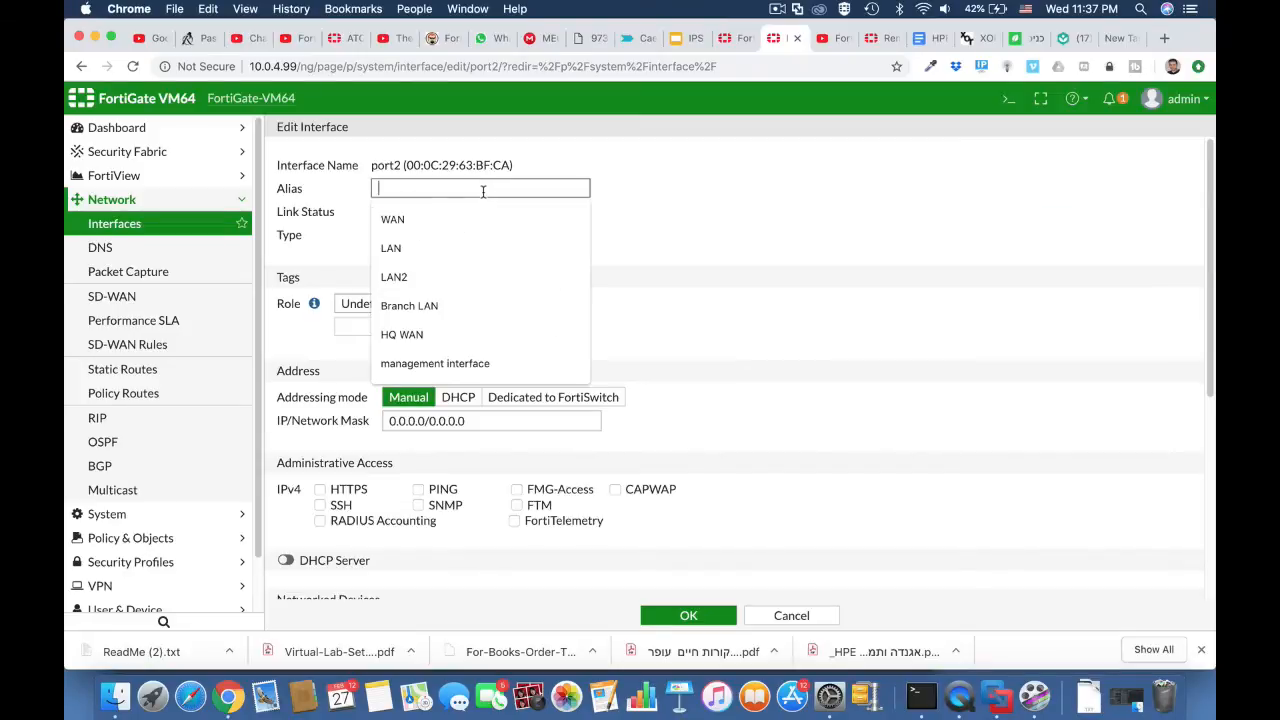
pyautogui.click(448, 249)
pyautogui.click(436, 304)
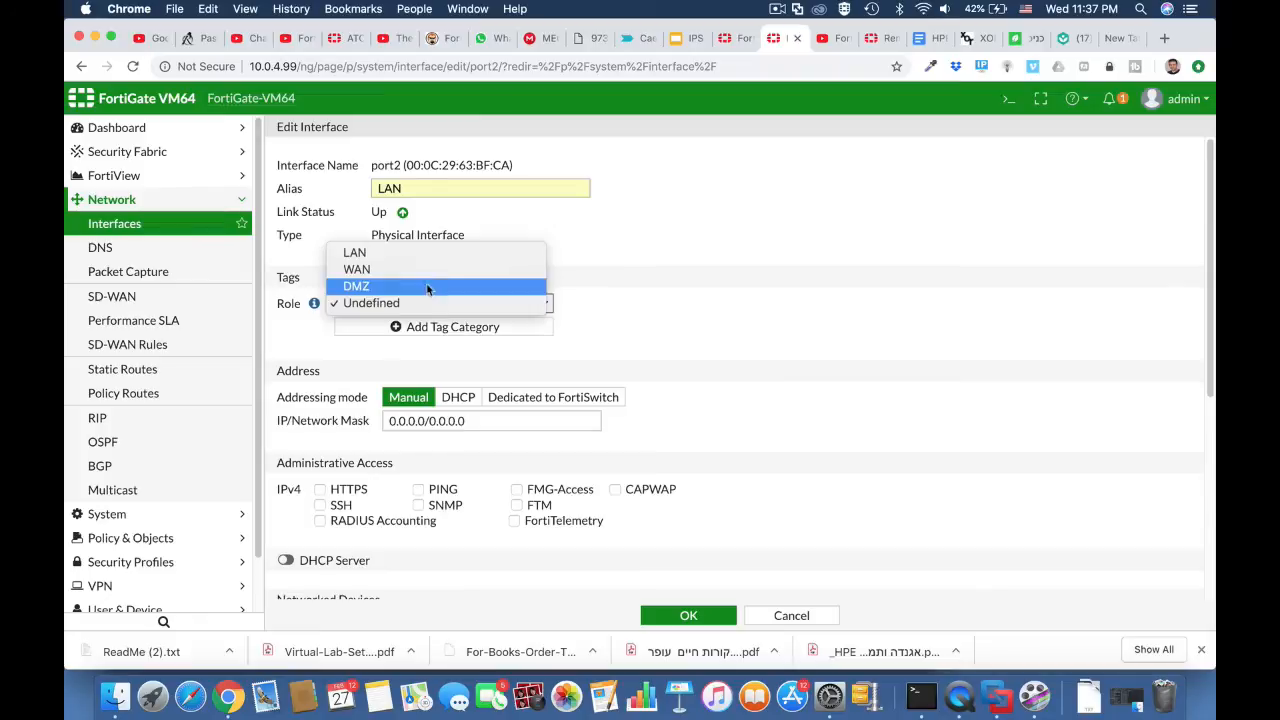
pyautogui.click(425, 260)
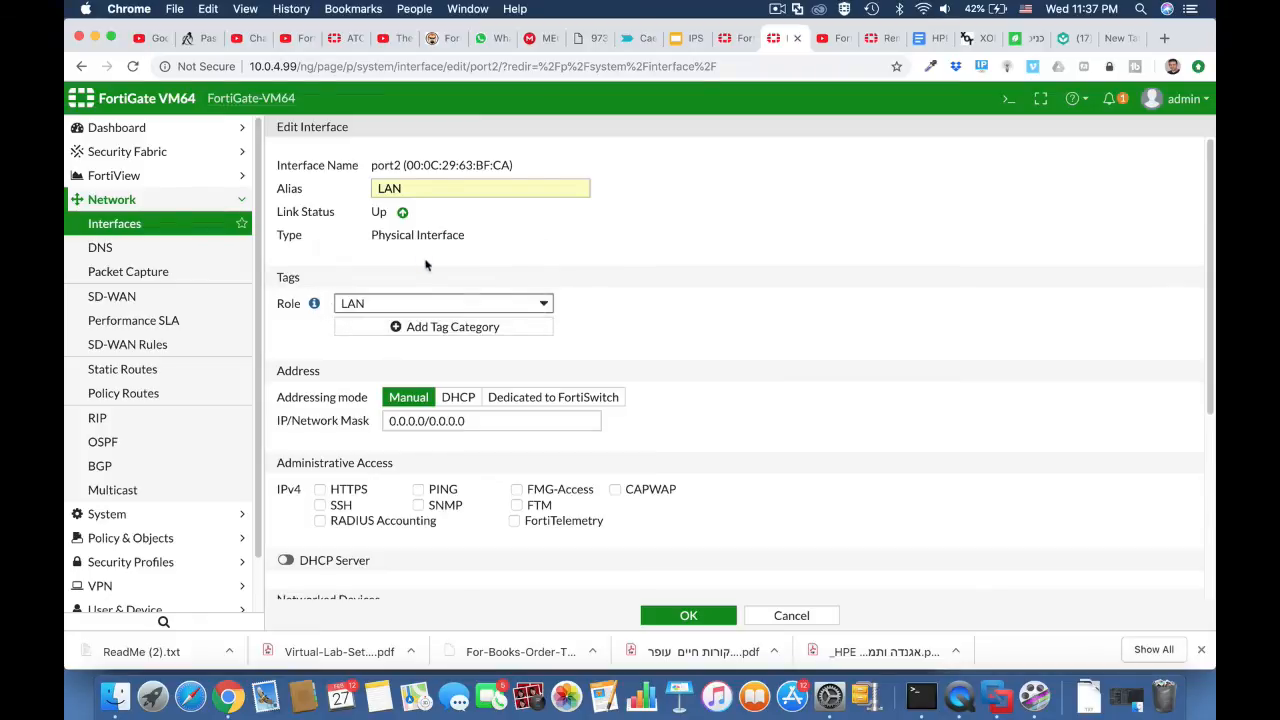
# Step: Set the port2 interface's IP/Network Mask to 10.0.5.1/255.255.255.0
pyautogui.click(426, 421)
pyautogui.moveTo(426, 421); pyautogui.dragTo(372, 423)
pyautogui.write('10.0.5')
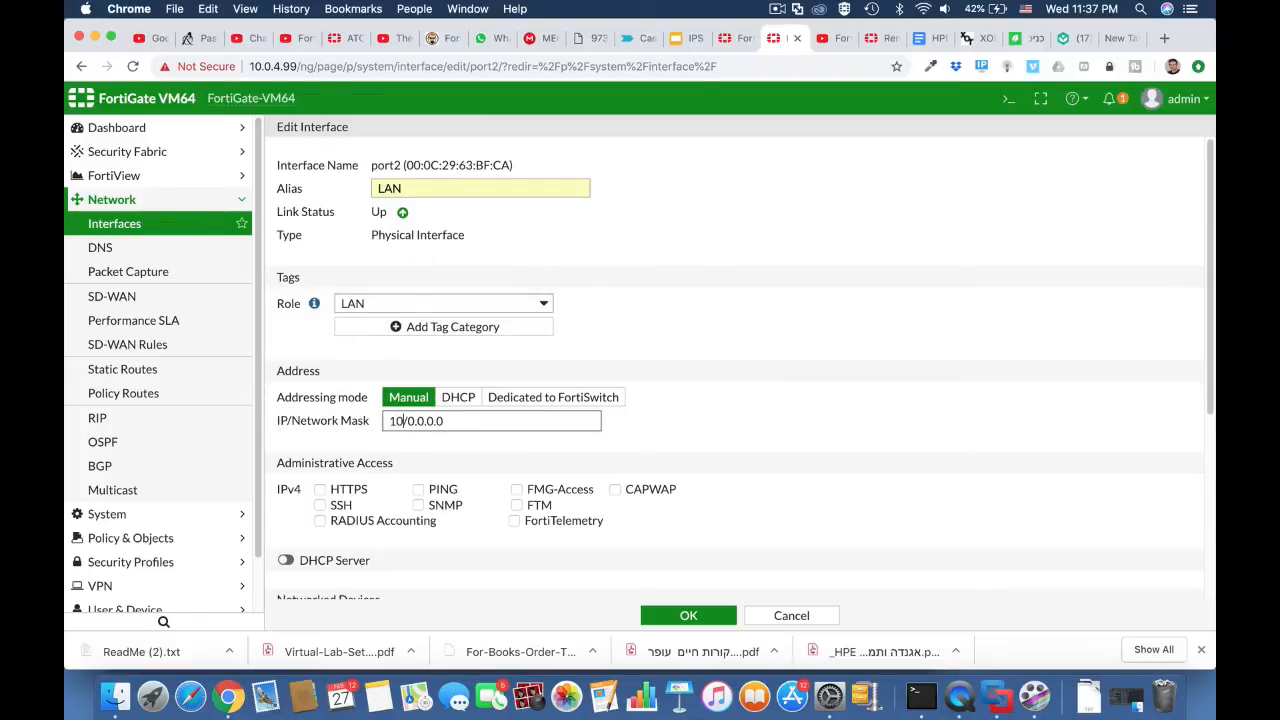
pyautogui.write('.1')
pyautogui.moveTo(436, 421); pyautogui.dragTo(502, 421)
pyautogui.write('255')
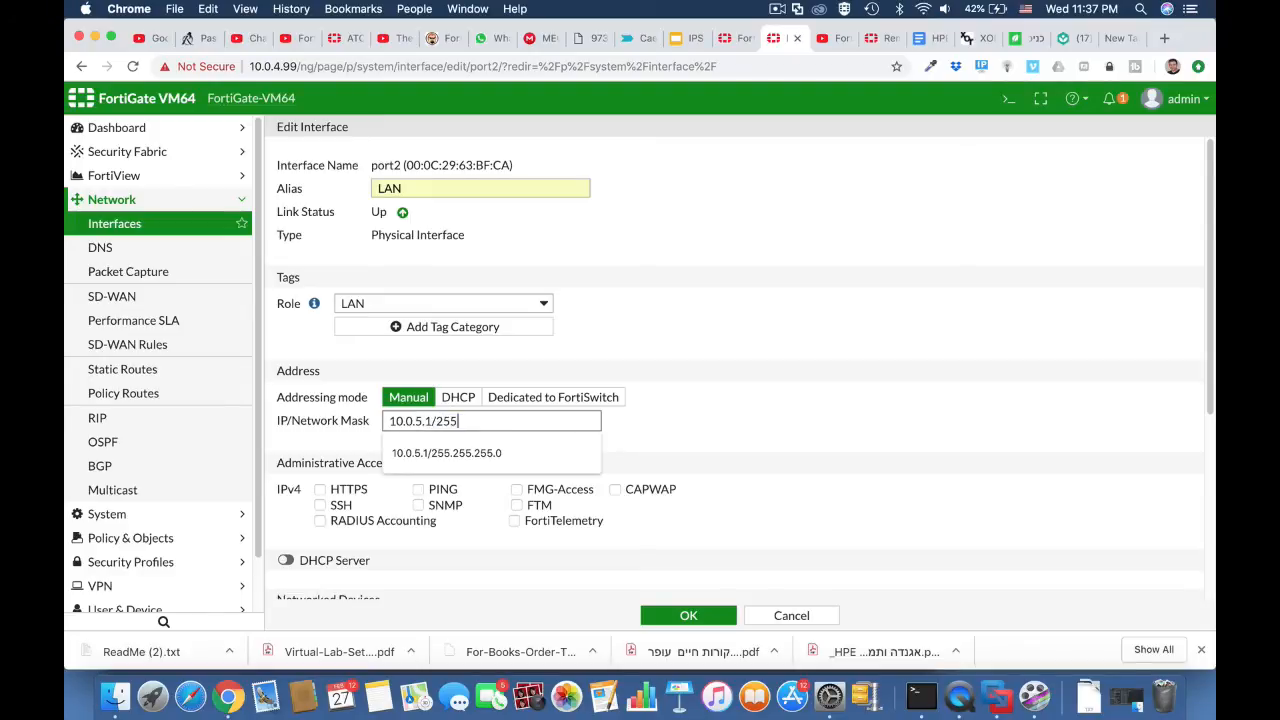
pyautogui.write('.255.255.0')
pyautogui.click(639, 435)
# Step: Allow HTTPS, PING and SSH administrative access on port2, enable its DHCP server, and save the interface
pyautogui.click(421, 489)
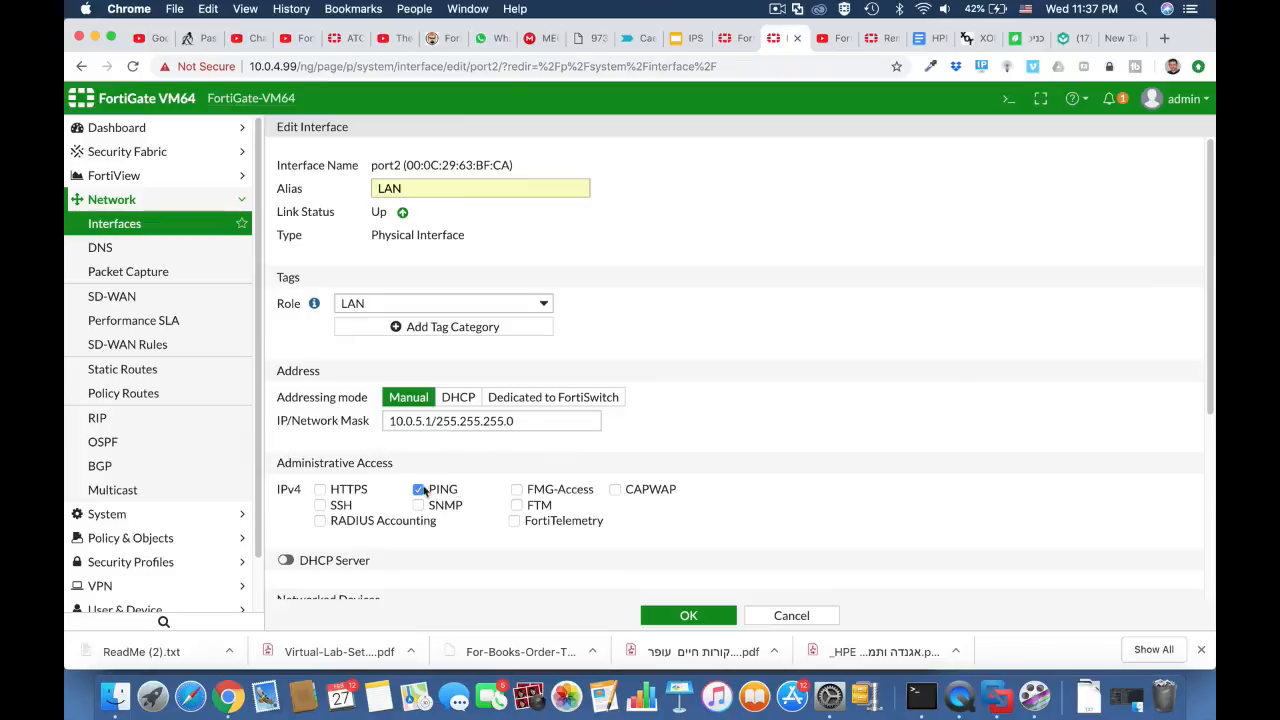
pyautogui.click(349, 488)
pyautogui.click(321, 506)
pyautogui.scroll(-1, 425, 528)
pyautogui.scroll(-5, 423, 527)
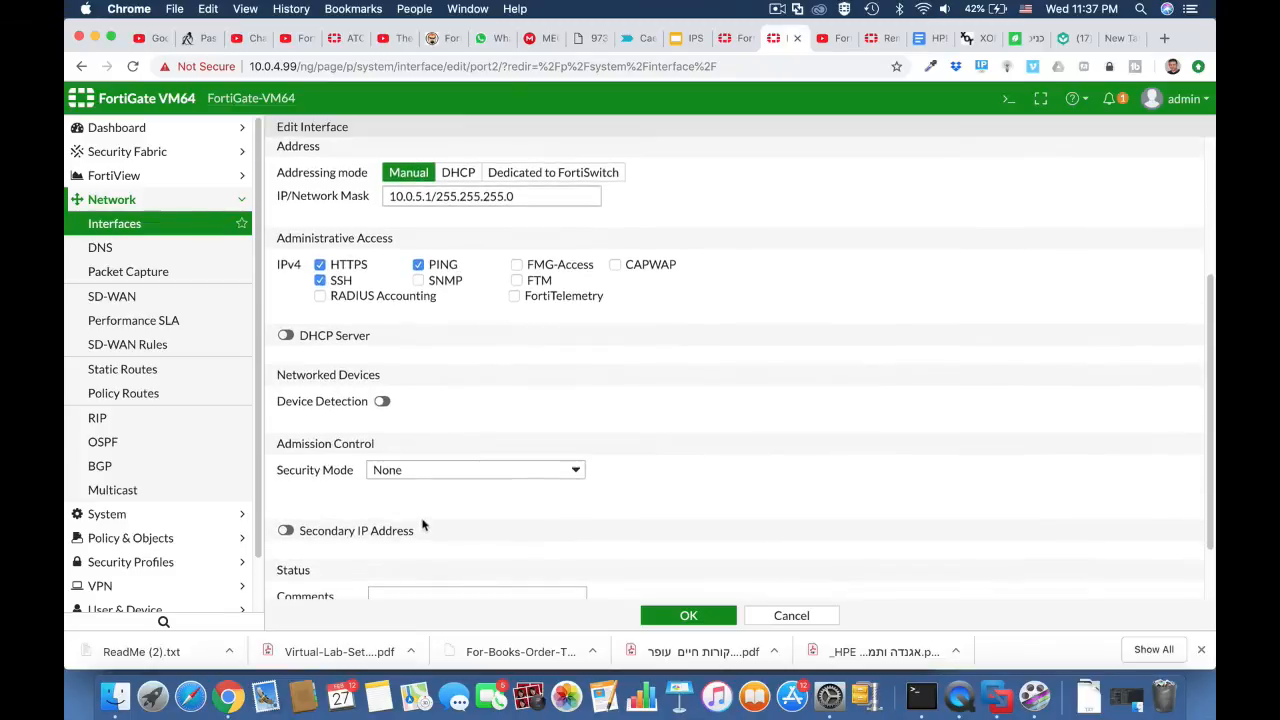
pyautogui.click(286, 336)
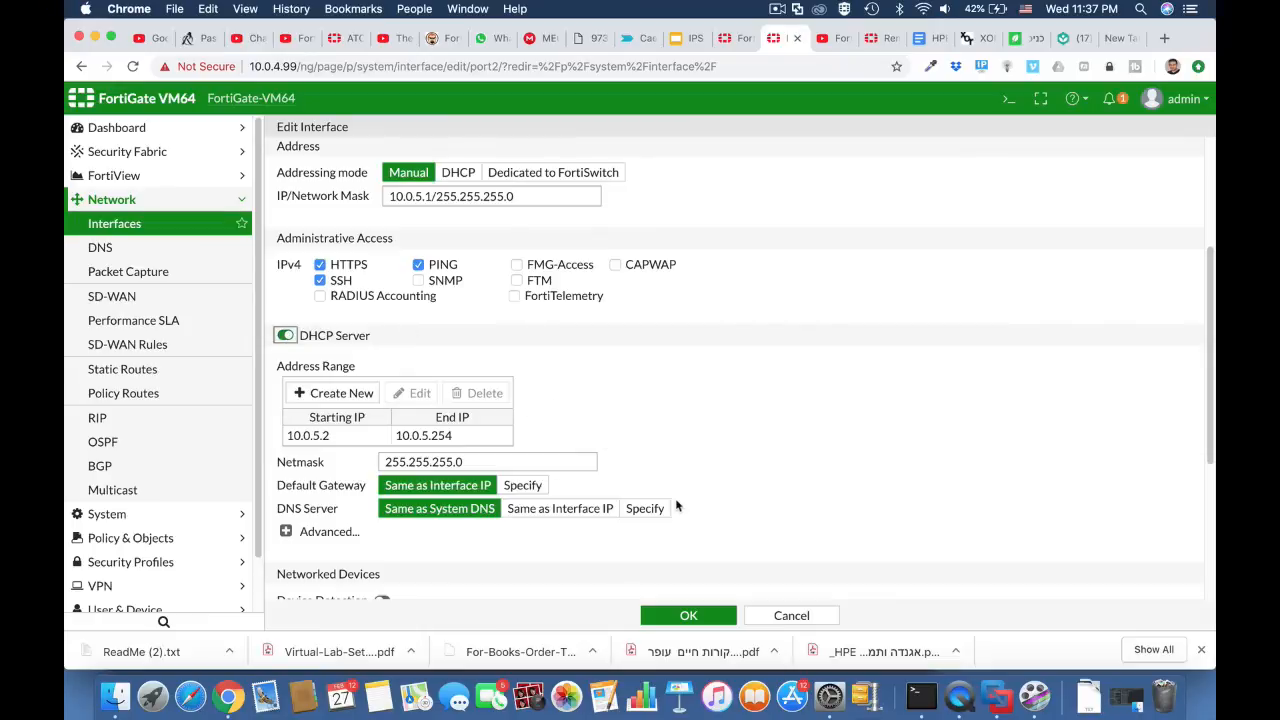
pyautogui.click(689, 616)
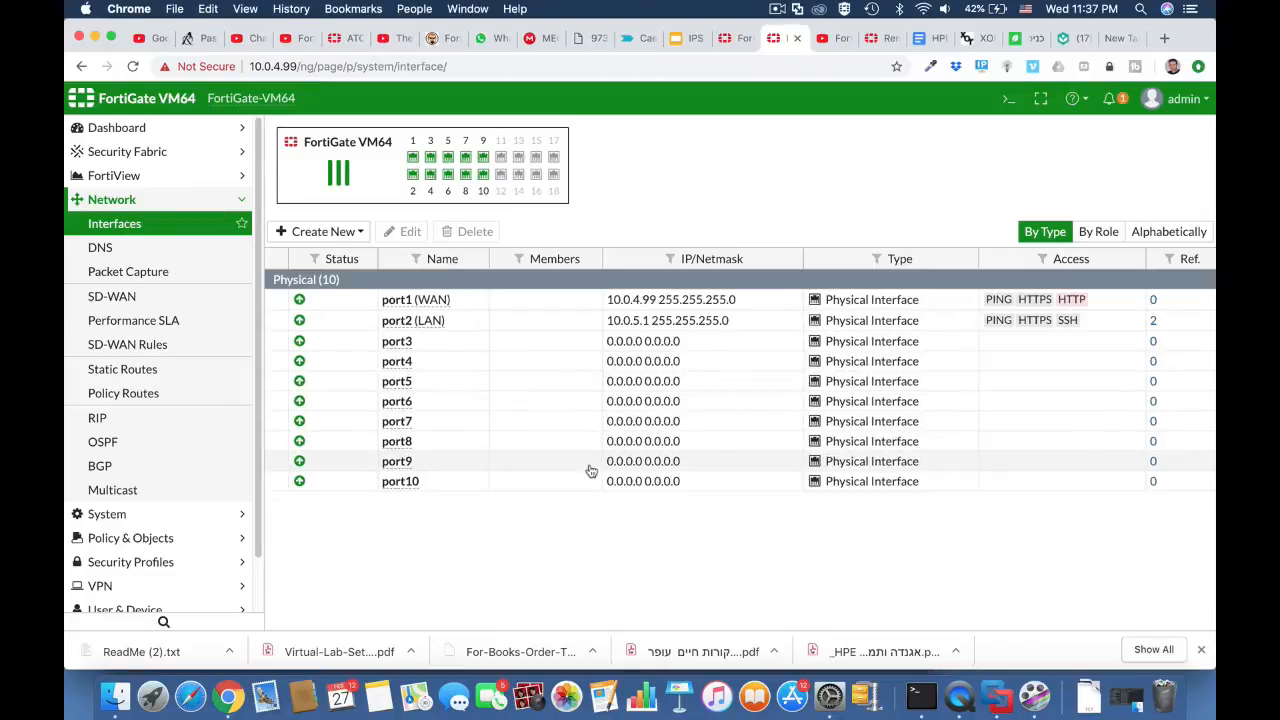
# Step: Start a new IPv4 policy and name it "full acess"
pyautogui.moveTo(419, 305)
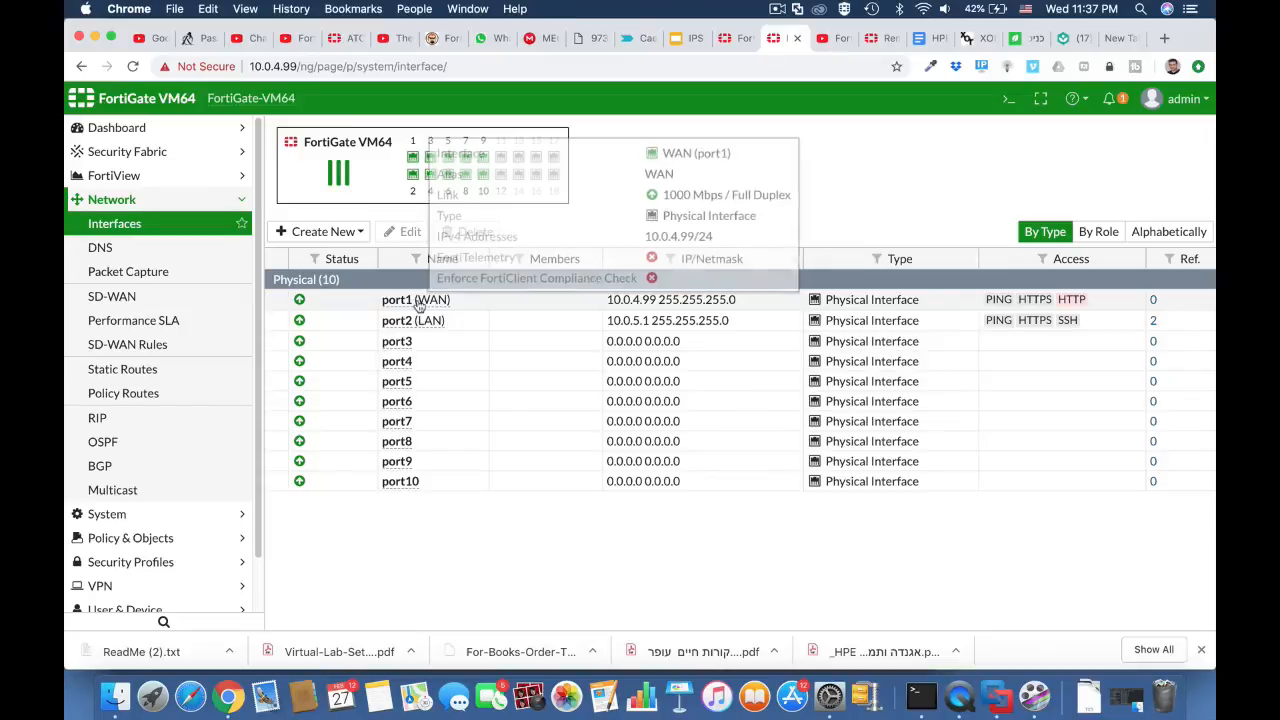
pyautogui.click(190, 537)
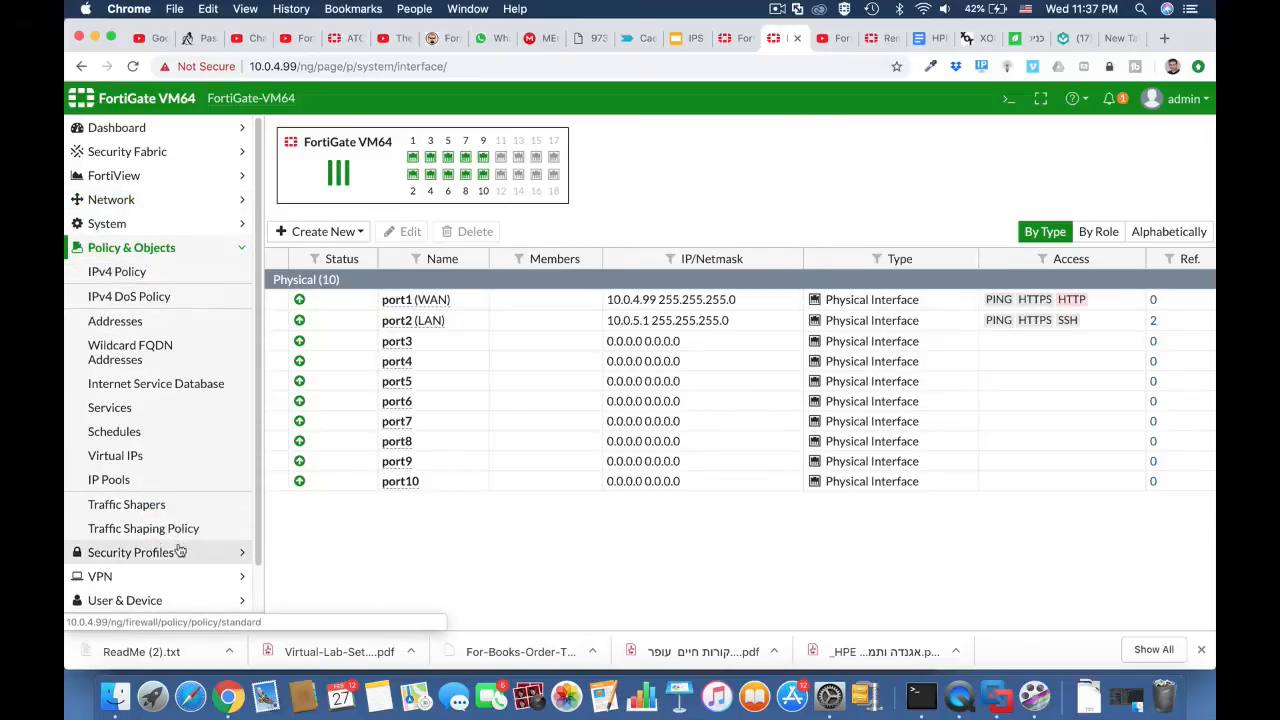
pyautogui.click(195, 275)
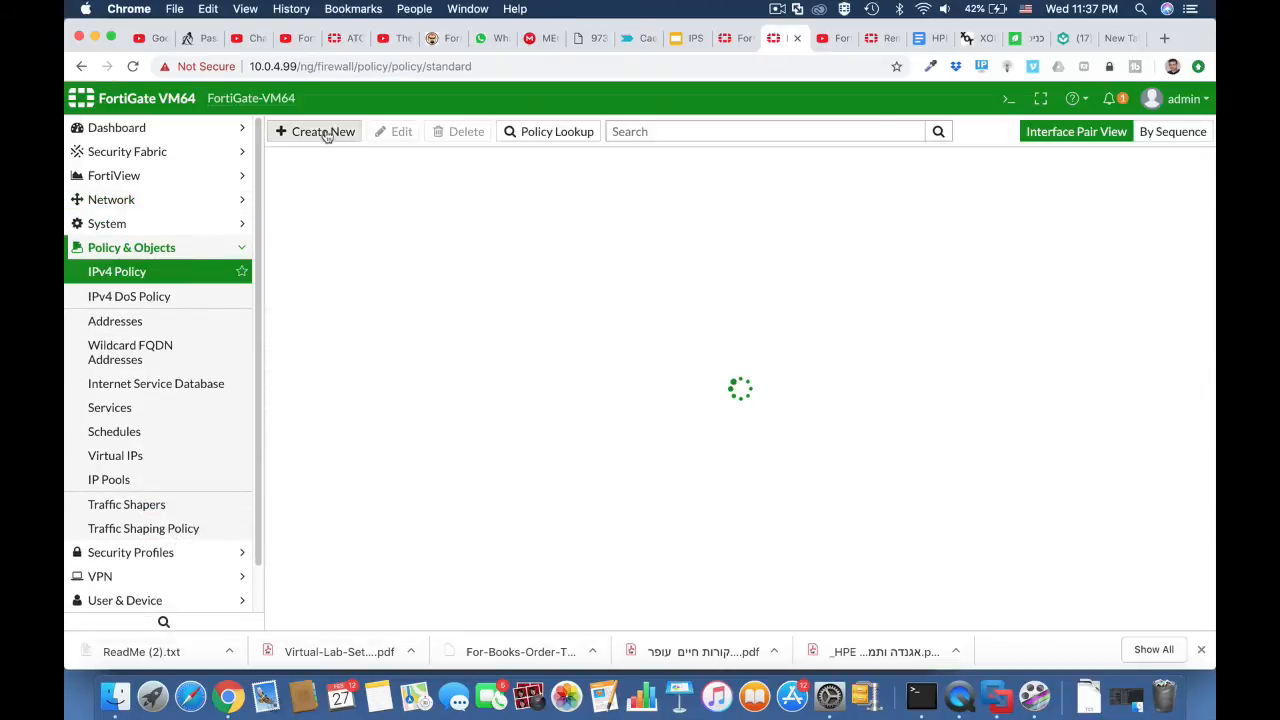
pyautogui.click(325, 133)
pyautogui.click(428, 178)
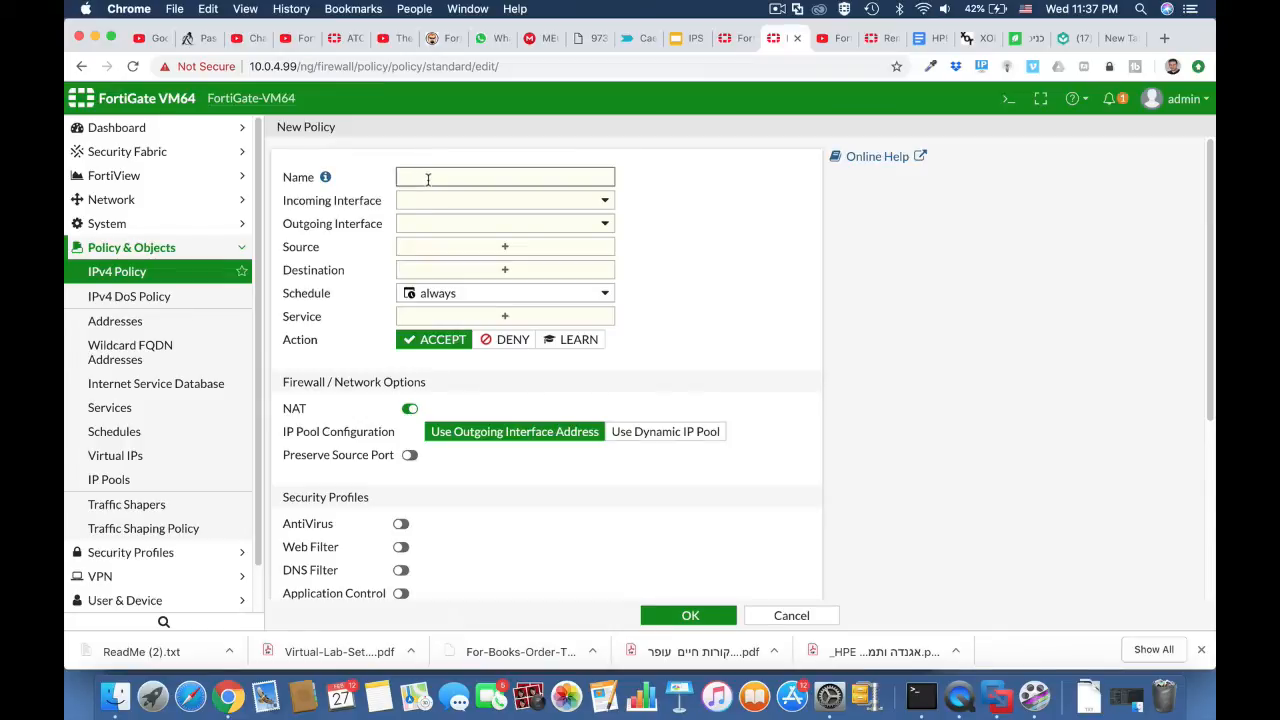
pyautogui.write('full acess')
# Step: Set the policy's incoming interface to LAN (port2) and its outgoing interface to WAN (port1)
pyautogui.click(467, 202)
pyautogui.click(457, 265)
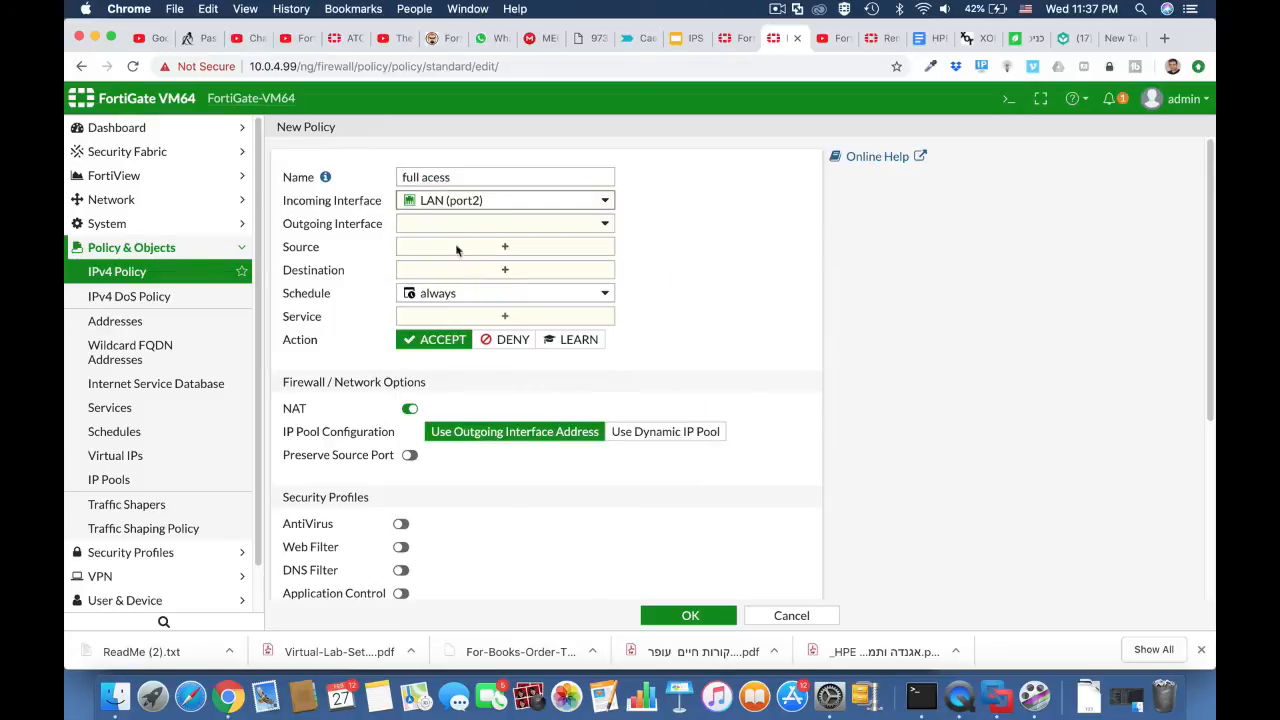
pyautogui.click(458, 225)
pyautogui.click(457, 274)
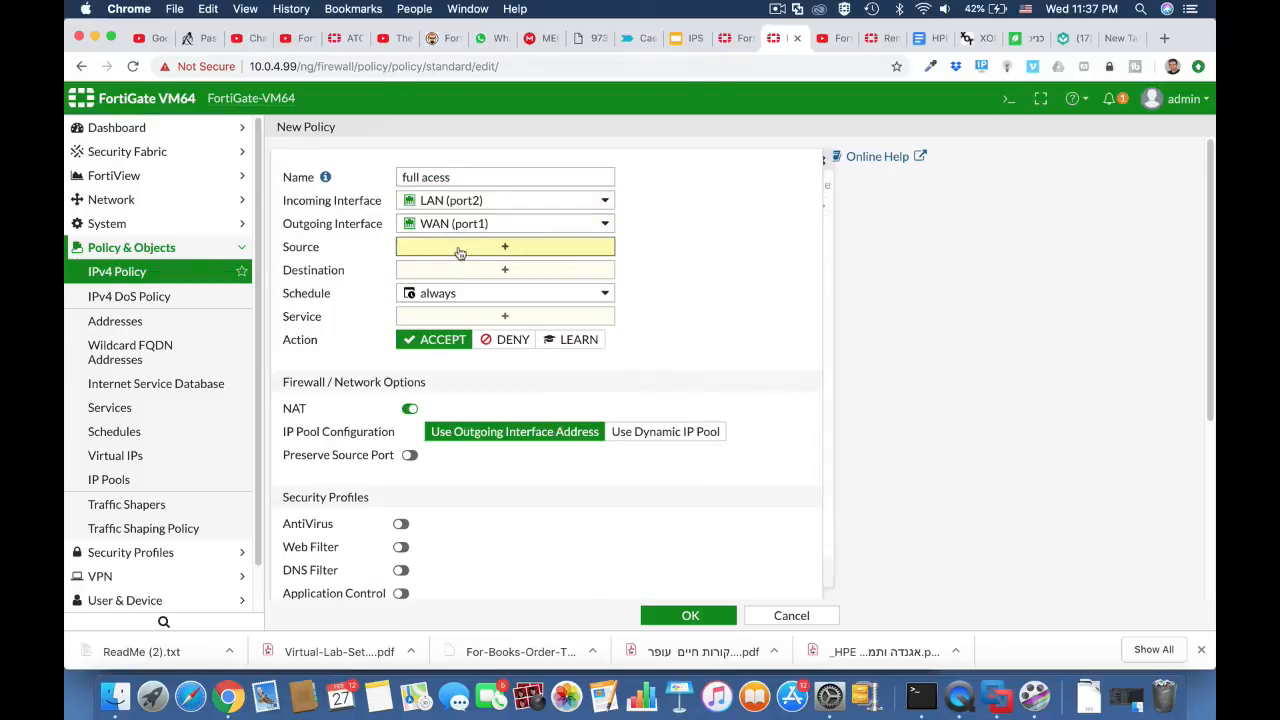
# Step: Set the policy's source and destination to all and its service to ALL
pyautogui.click(459, 251)
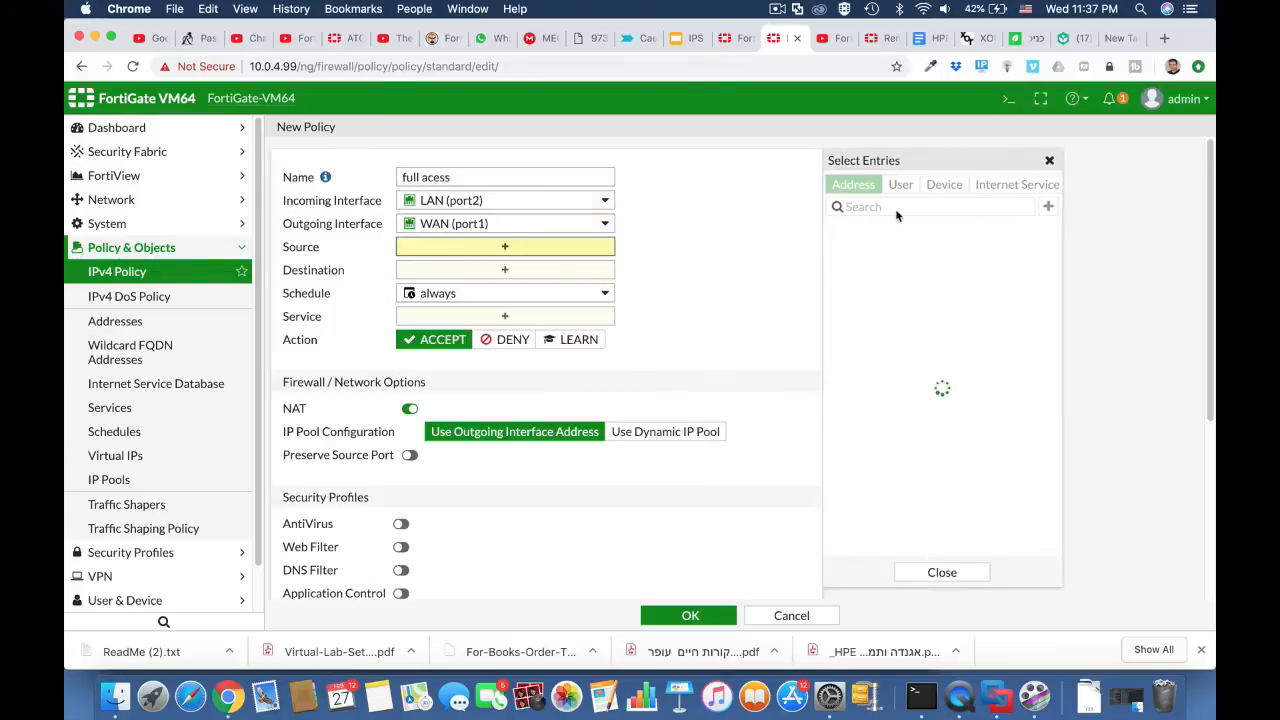
pyautogui.click(842, 252)
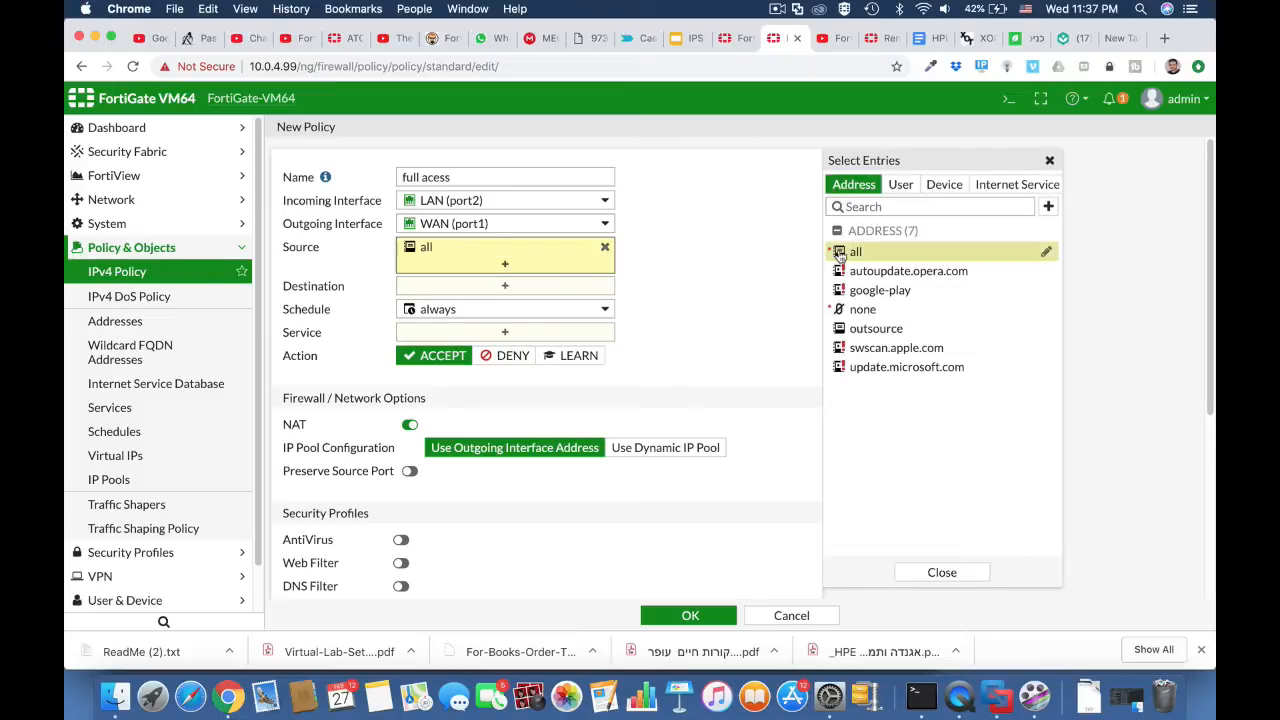
pyautogui.click(531, 289)
pyautogui.click(848, 254)
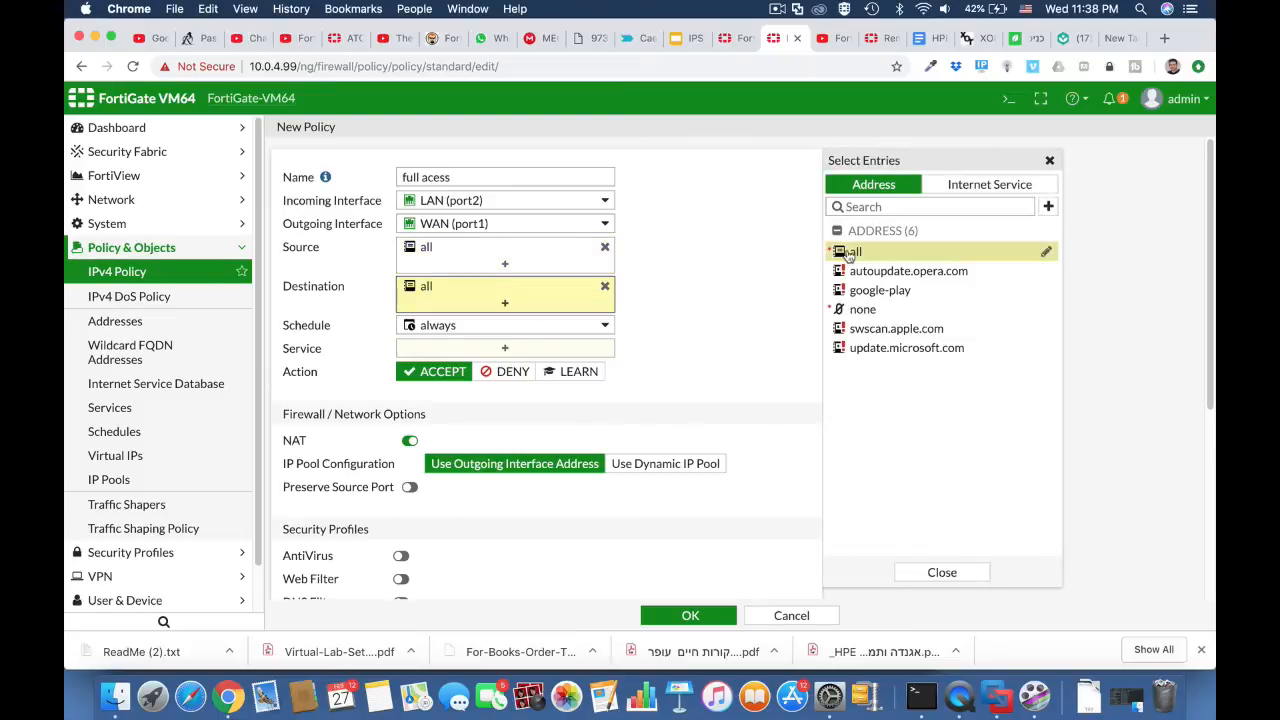
pyautogui.click(531, 350)
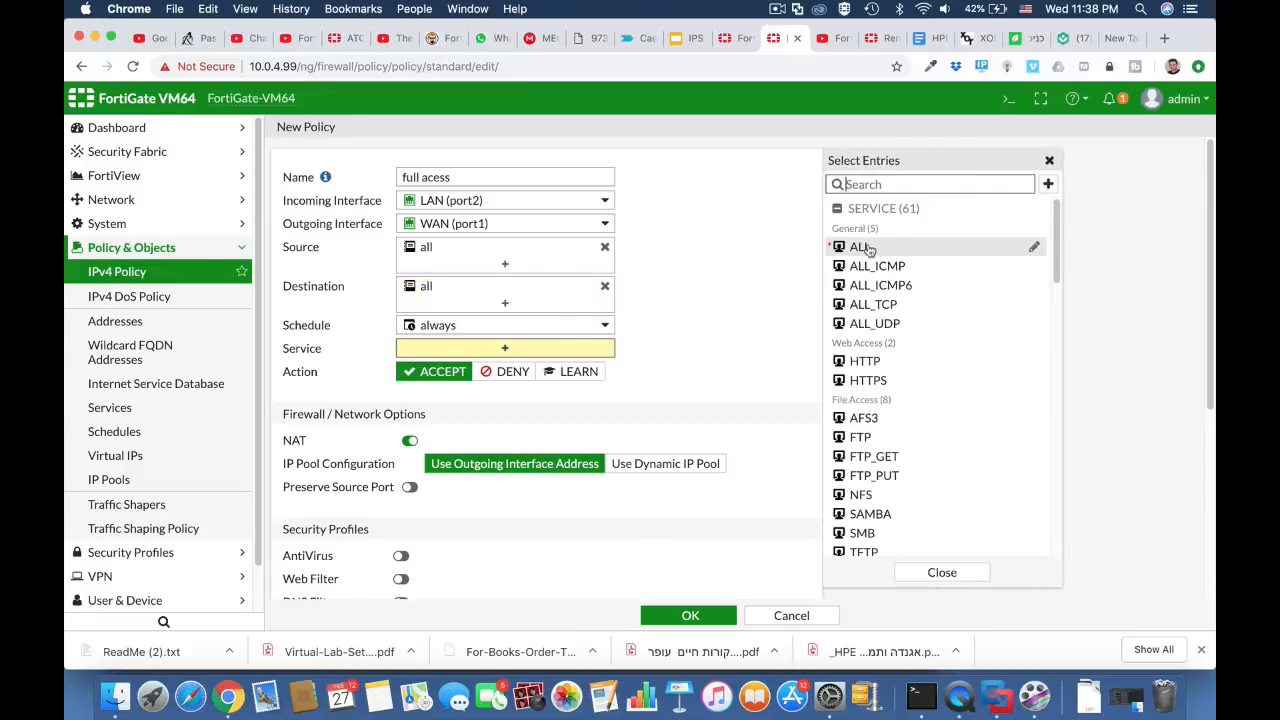
pyautogui.click(866, 247)
# Step: Enable AntiVirus with the default profile in the policy and save it
pyautogui.scroll(-3, 690, 425)
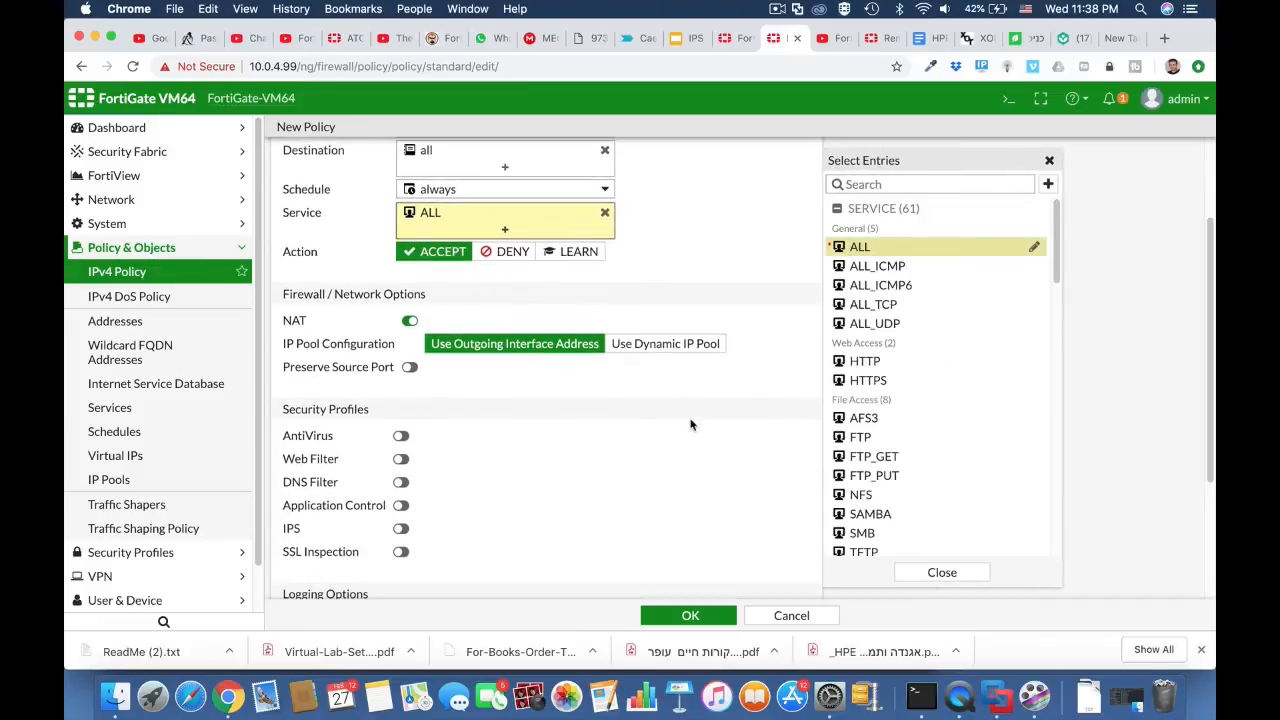
pyautogui.click(400, 437)
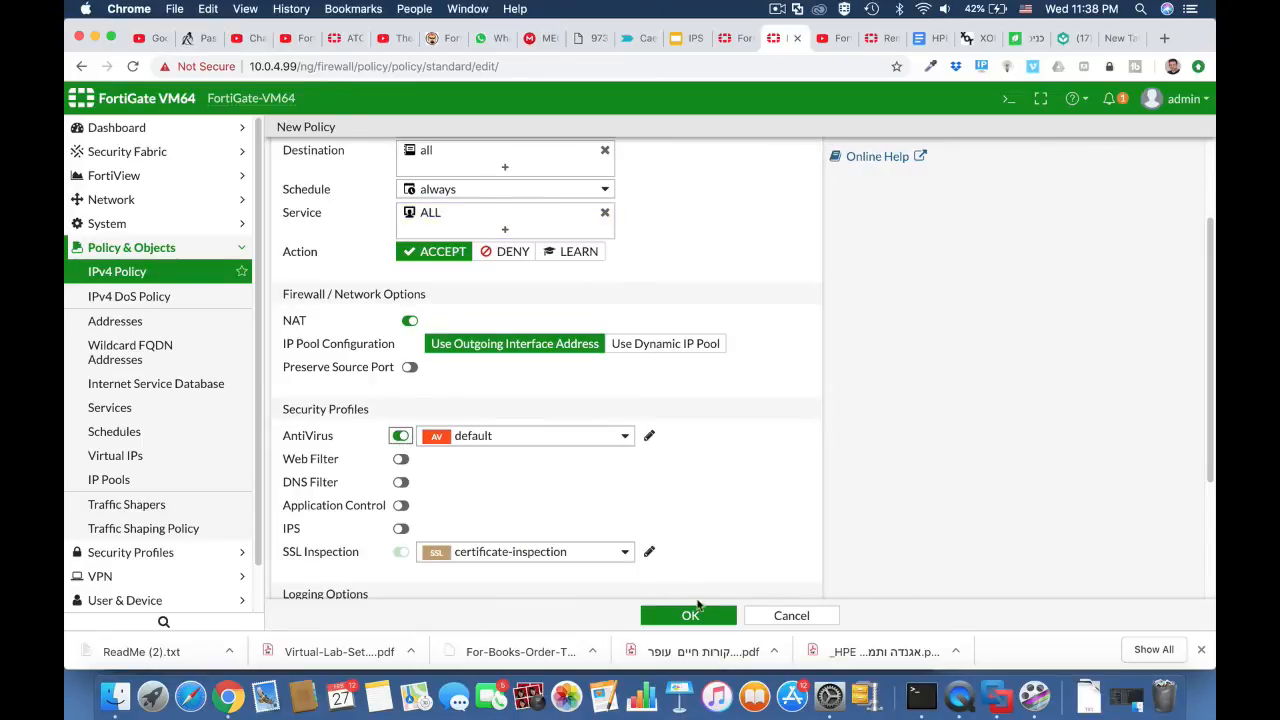
pyautogui.click(695, 612)
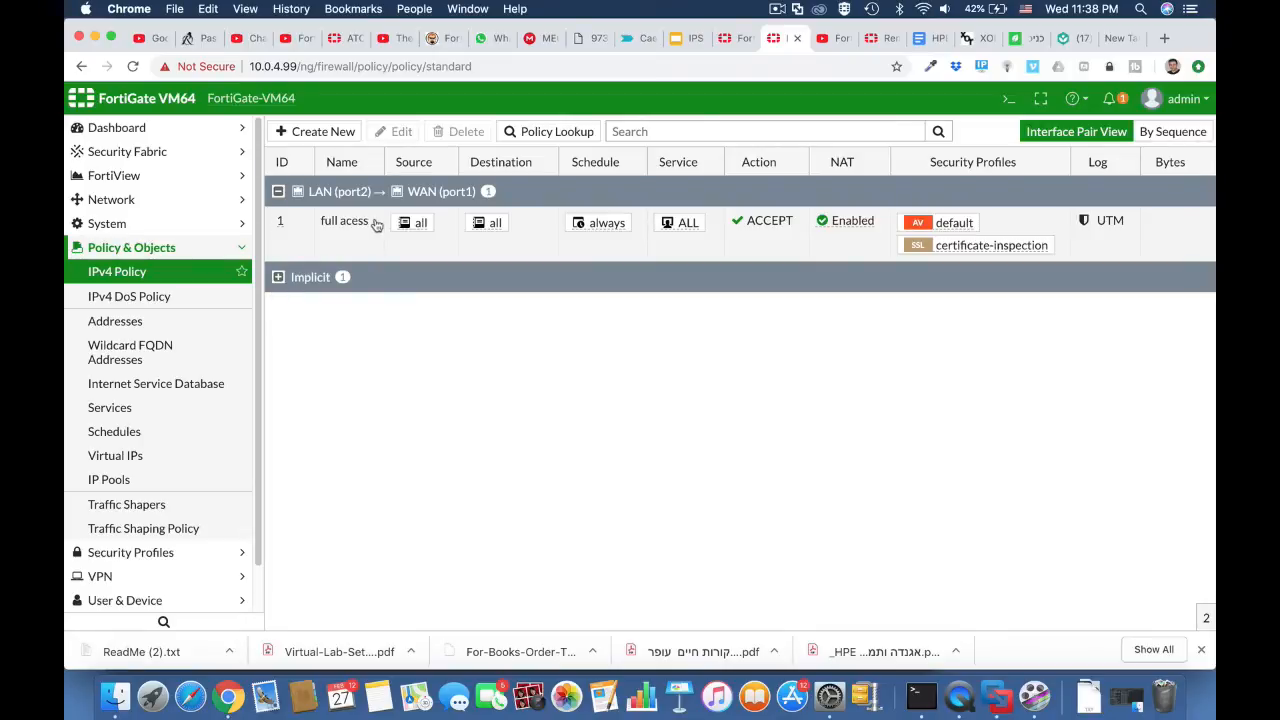
# Step: Start a new VLAN interface named "Vlan 10" with VLAN ID 10
pyautogui.click(154, 209)
pyautogui.click(157, 228)
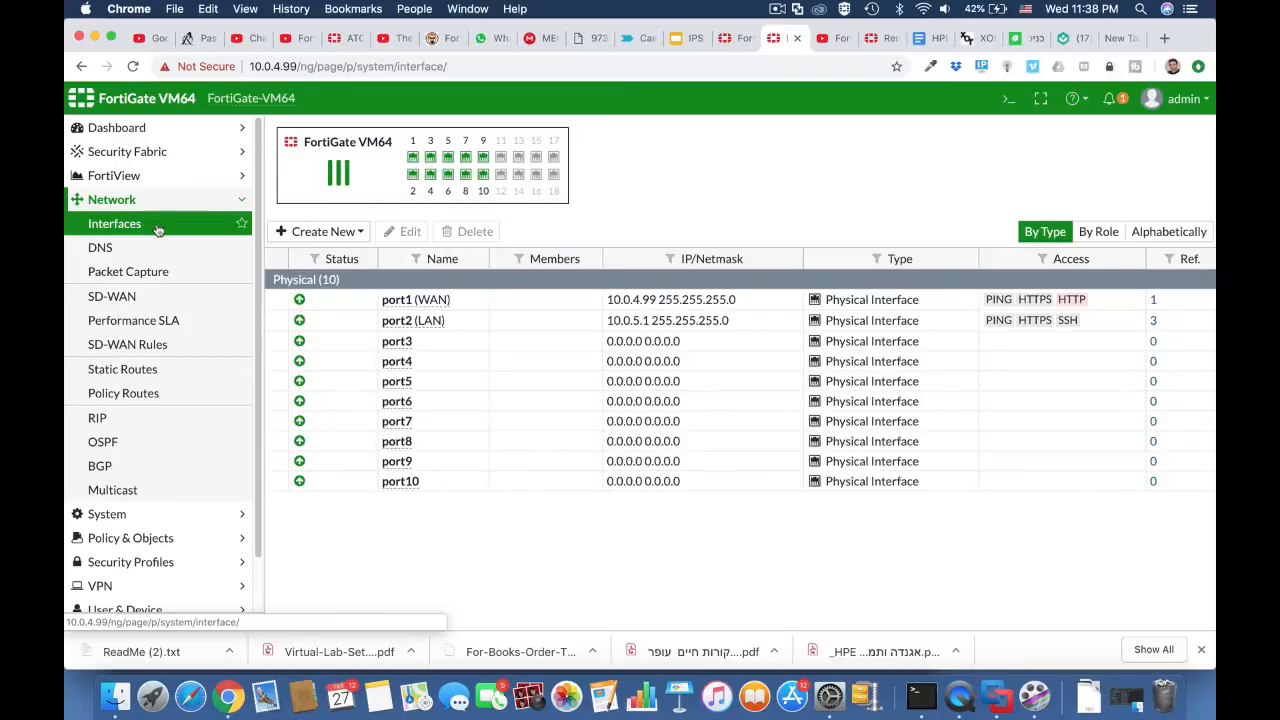
pyautogui.click(334, 236)
pyautogui.click(328, 254)
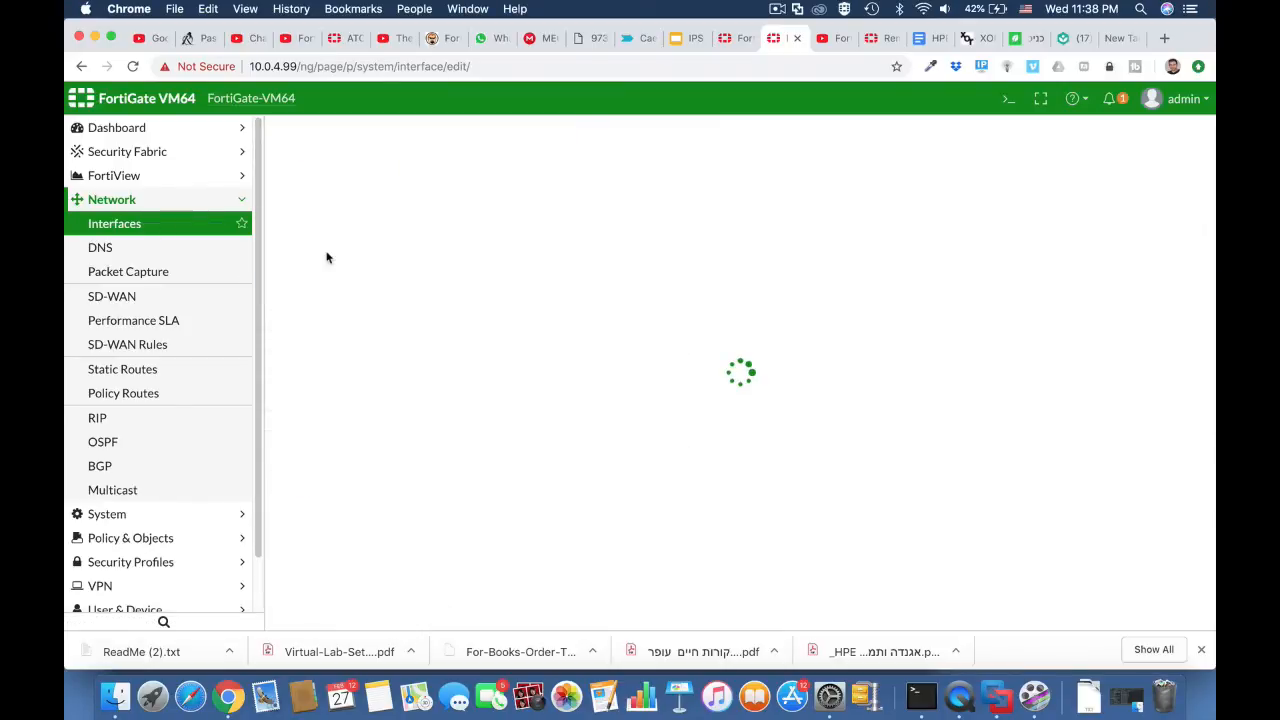
pyautogui.click(402, 166)
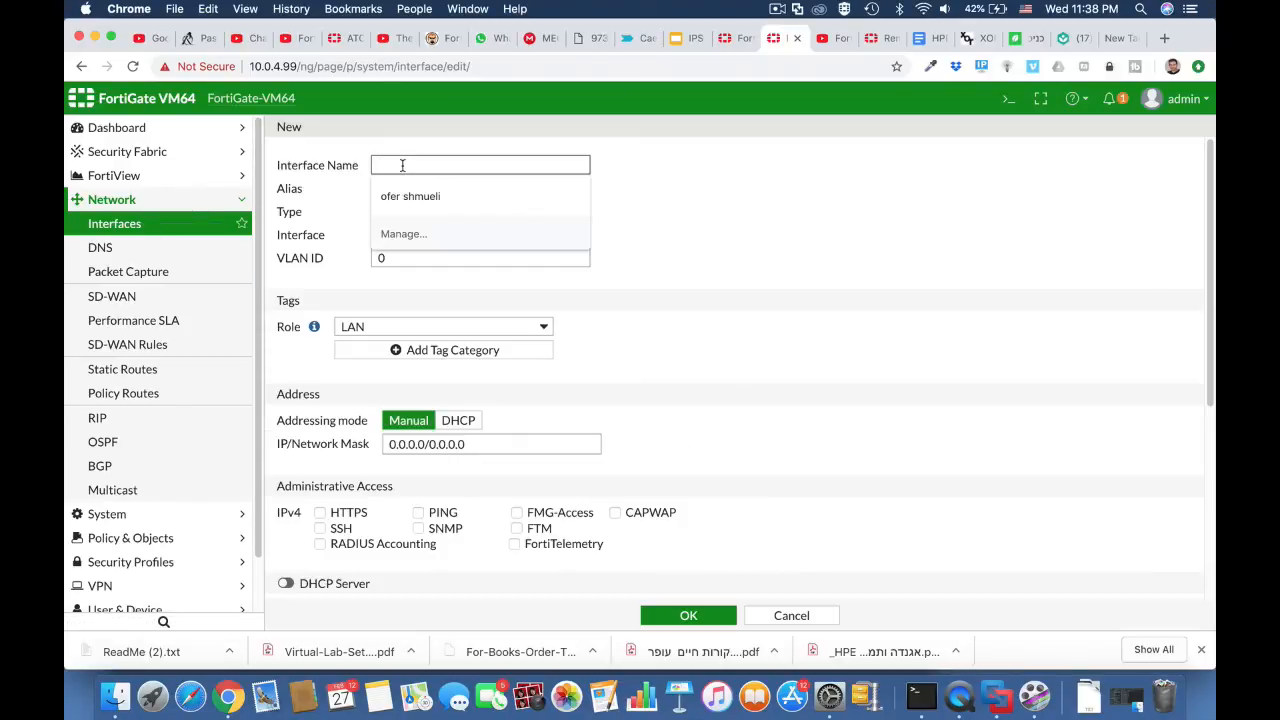
pyautogui.write('vV')
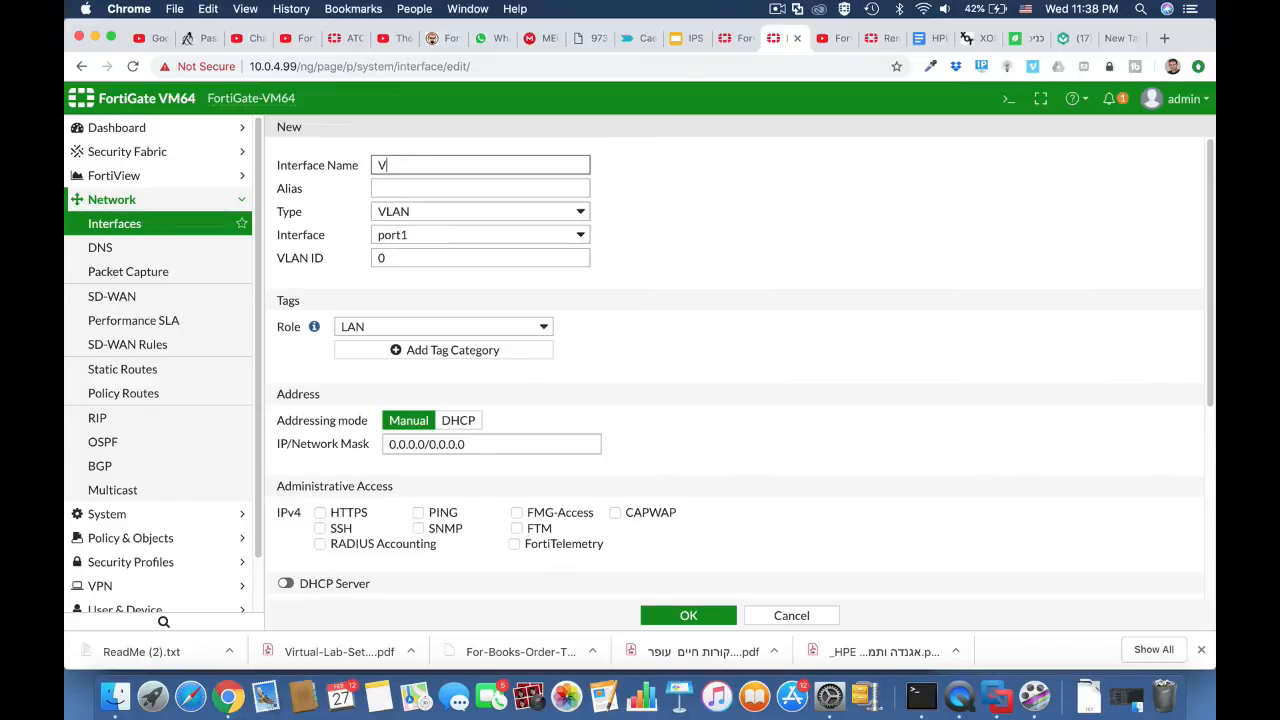
pyautogui.write('lan 10')
pyautogui.click(414, 257)
pyautogui.write('10')
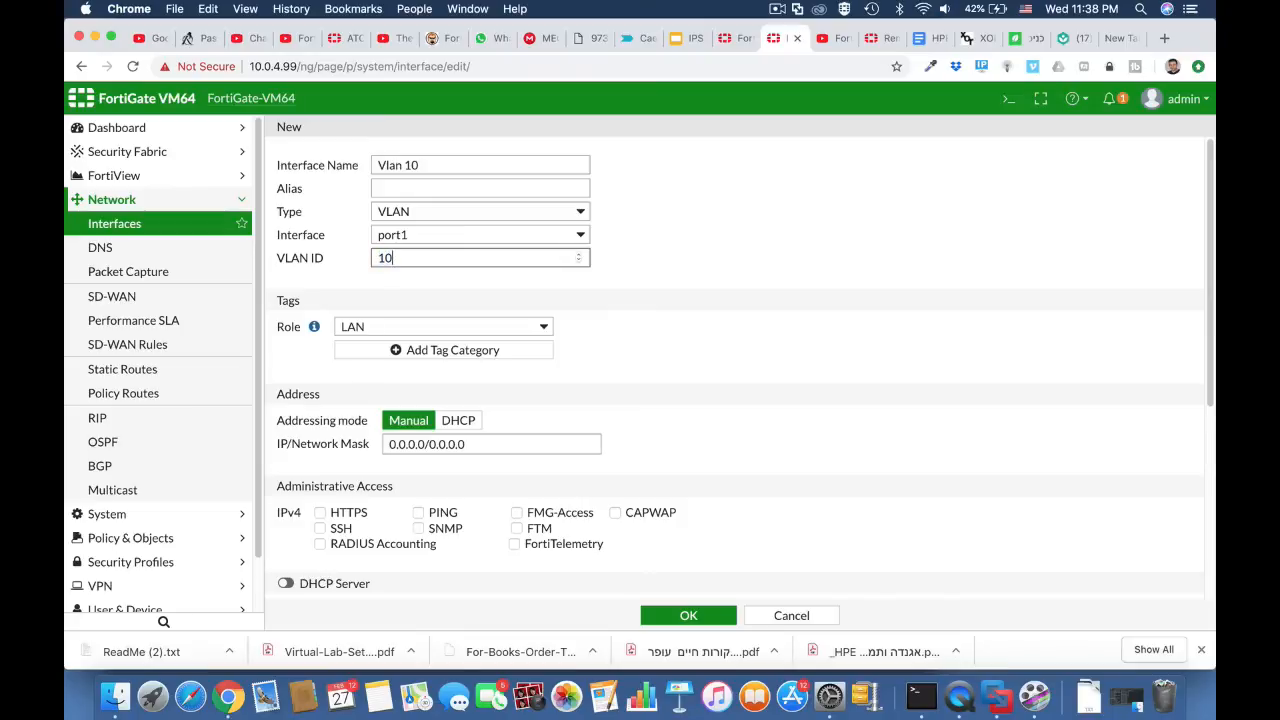
# Step: Give the VLAN interface the alias "outsource" and assign it to port2
pyautogui.click(406, 188)
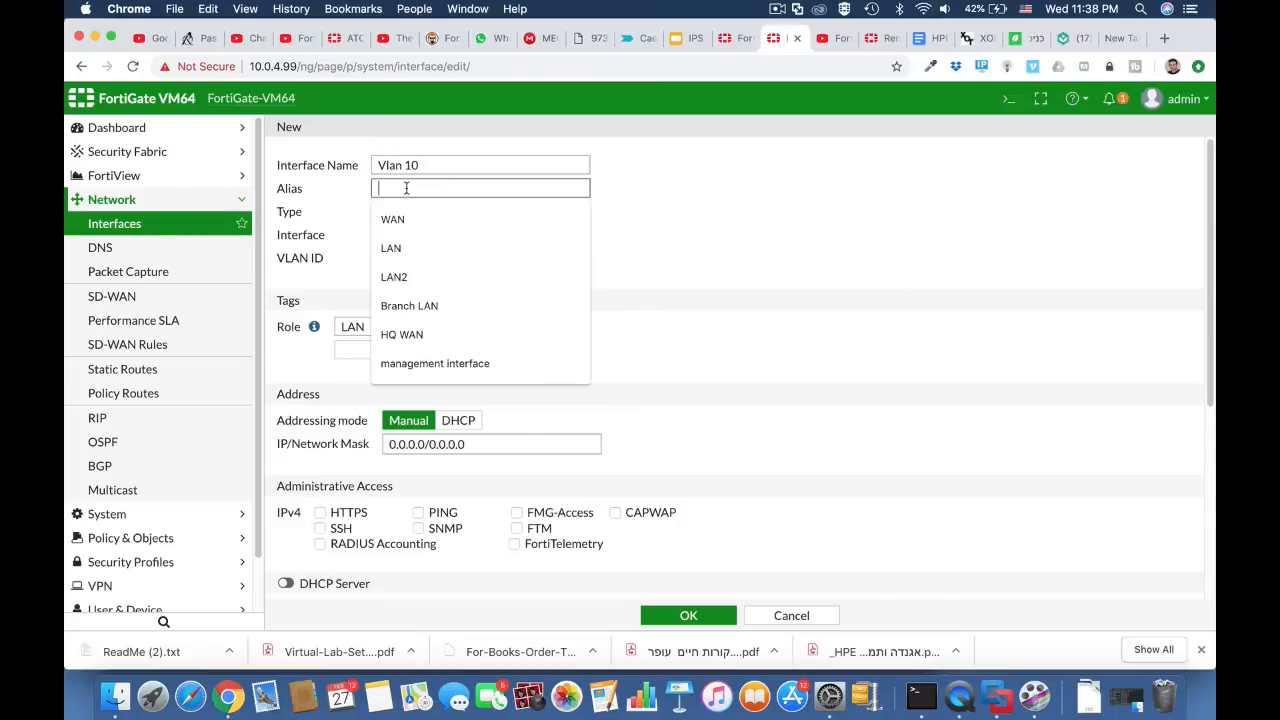
pyautogui.write('outsource')
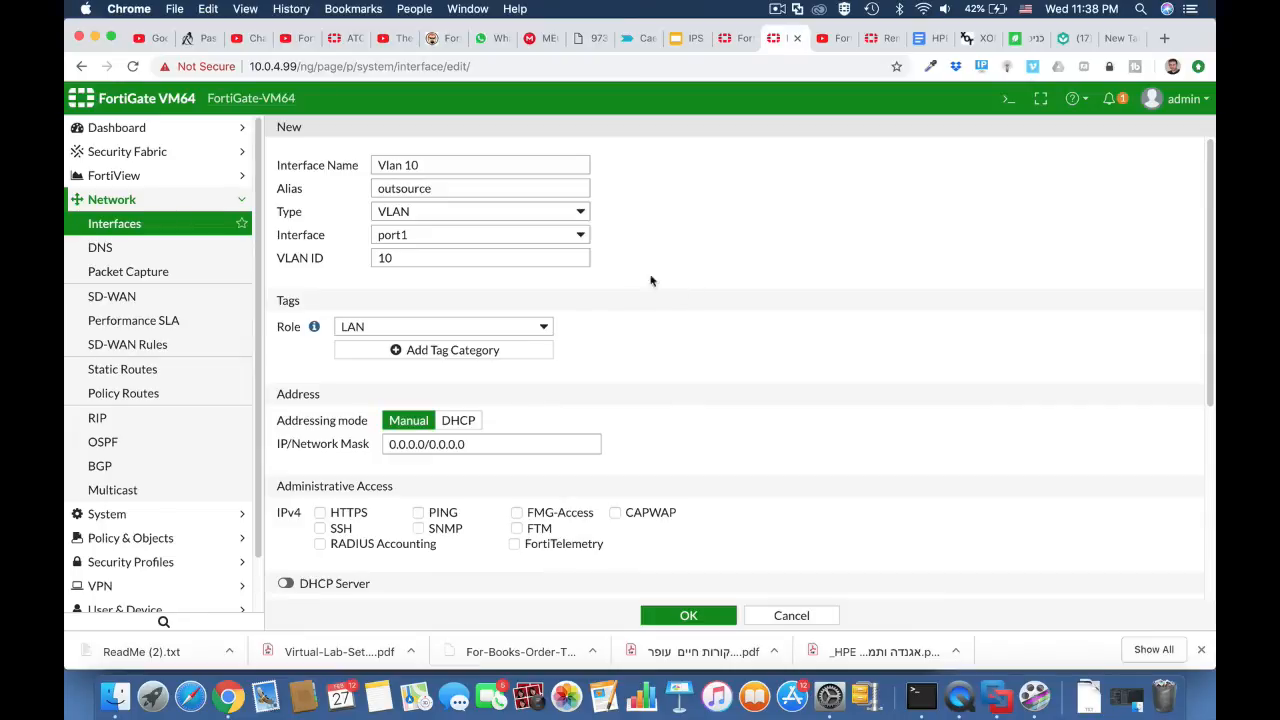
pyautogui.click(577, 238)
pyautogui.click(545, 252)
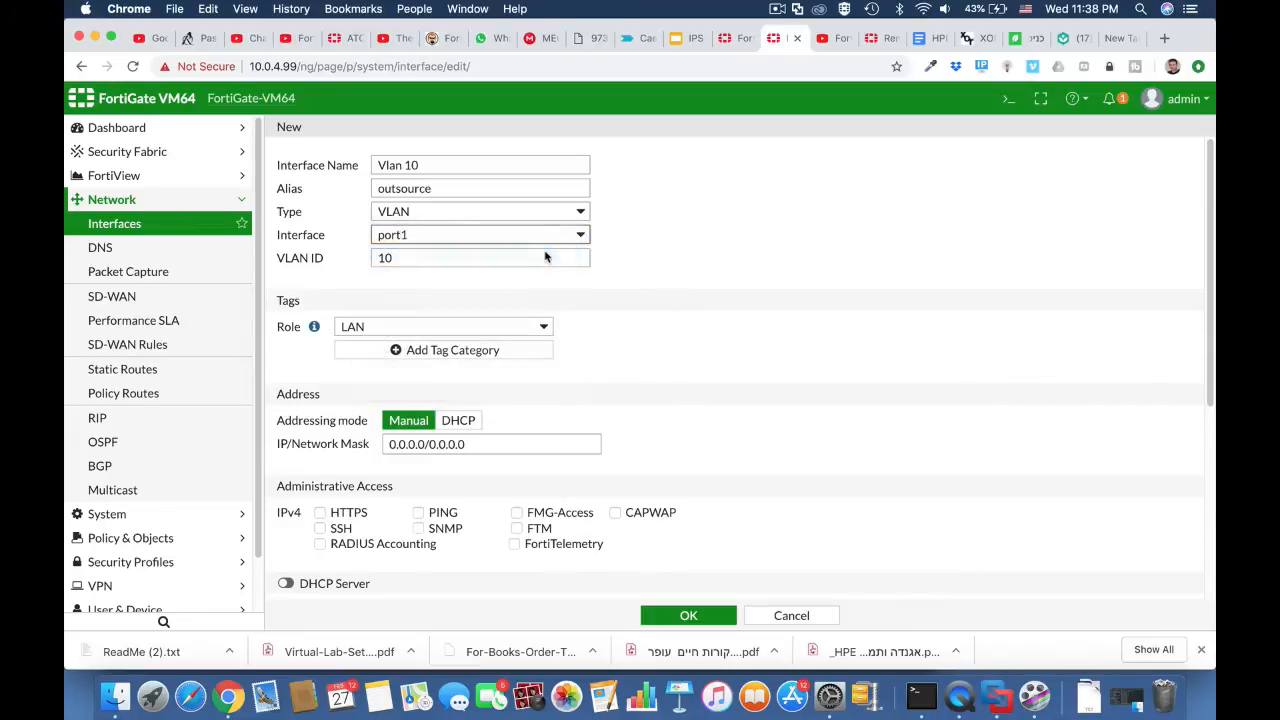
# Step: Set the VLAN interface's IP/Network Mask to 10.0.10.1/255.255.255.0
pyautogui.scroll(-2, 669, 374)
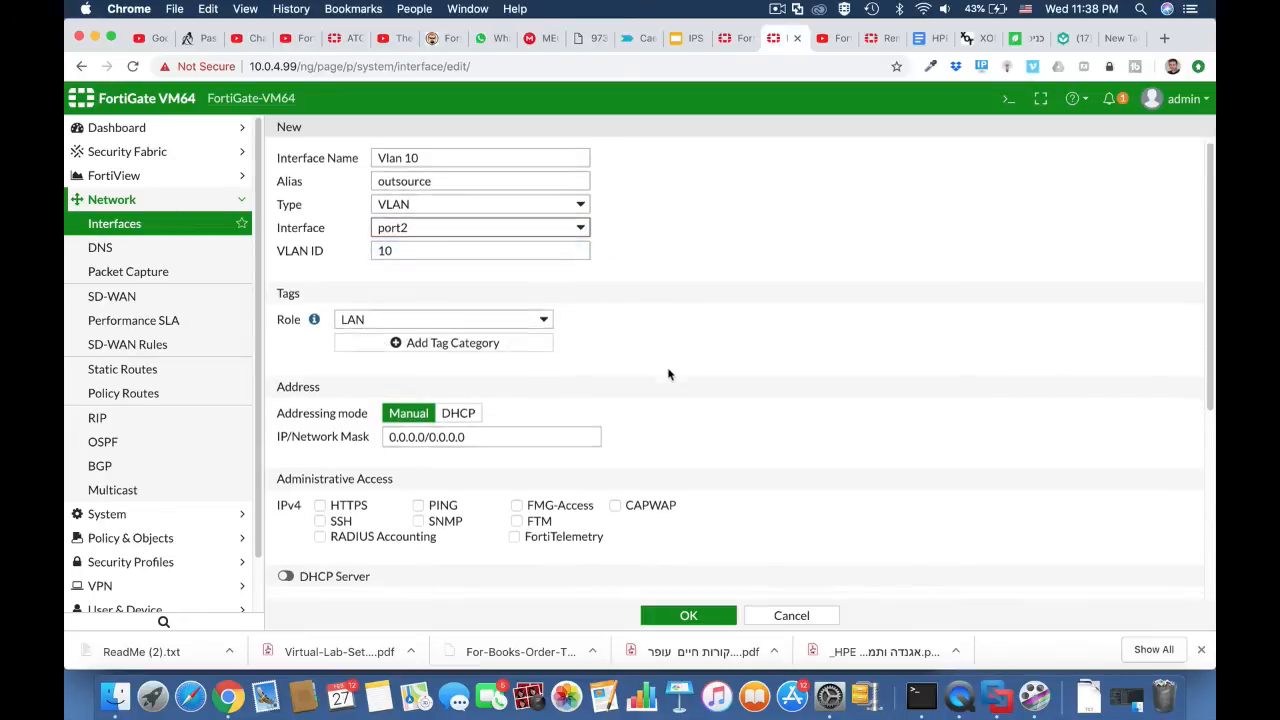
pyautogui.doubleClick(424, 385)
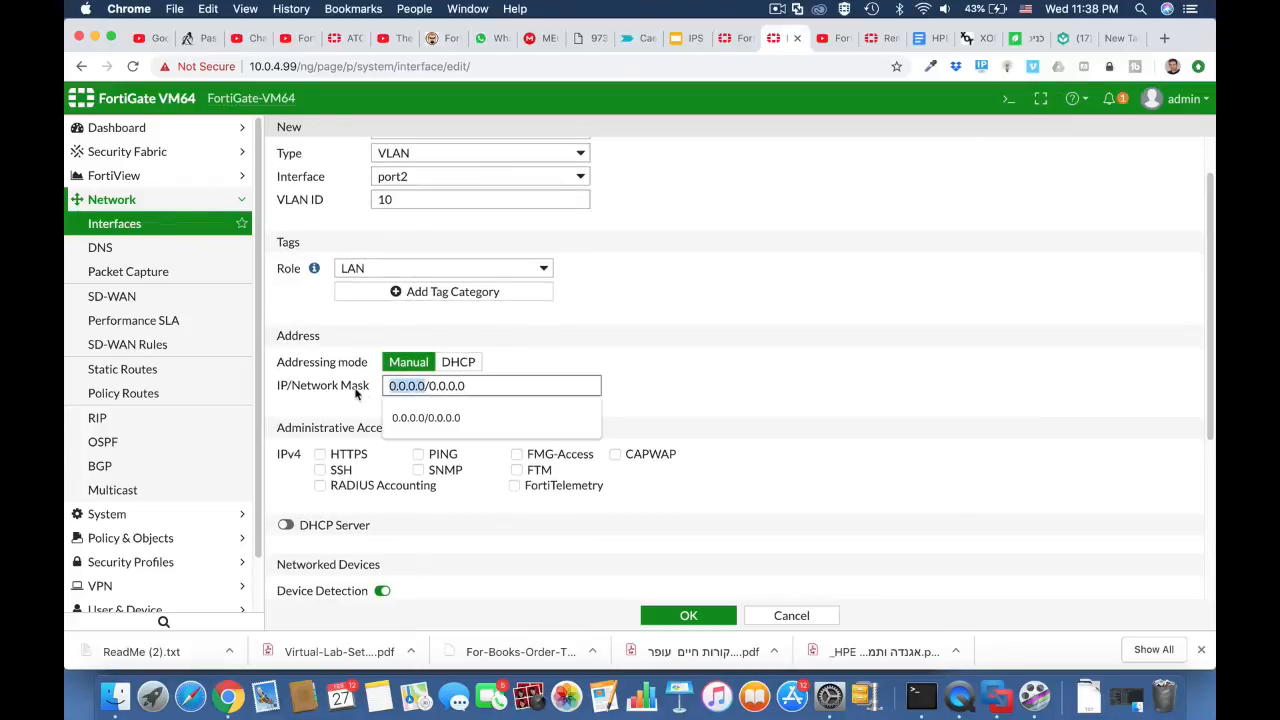
pyautogui.write('10.1')
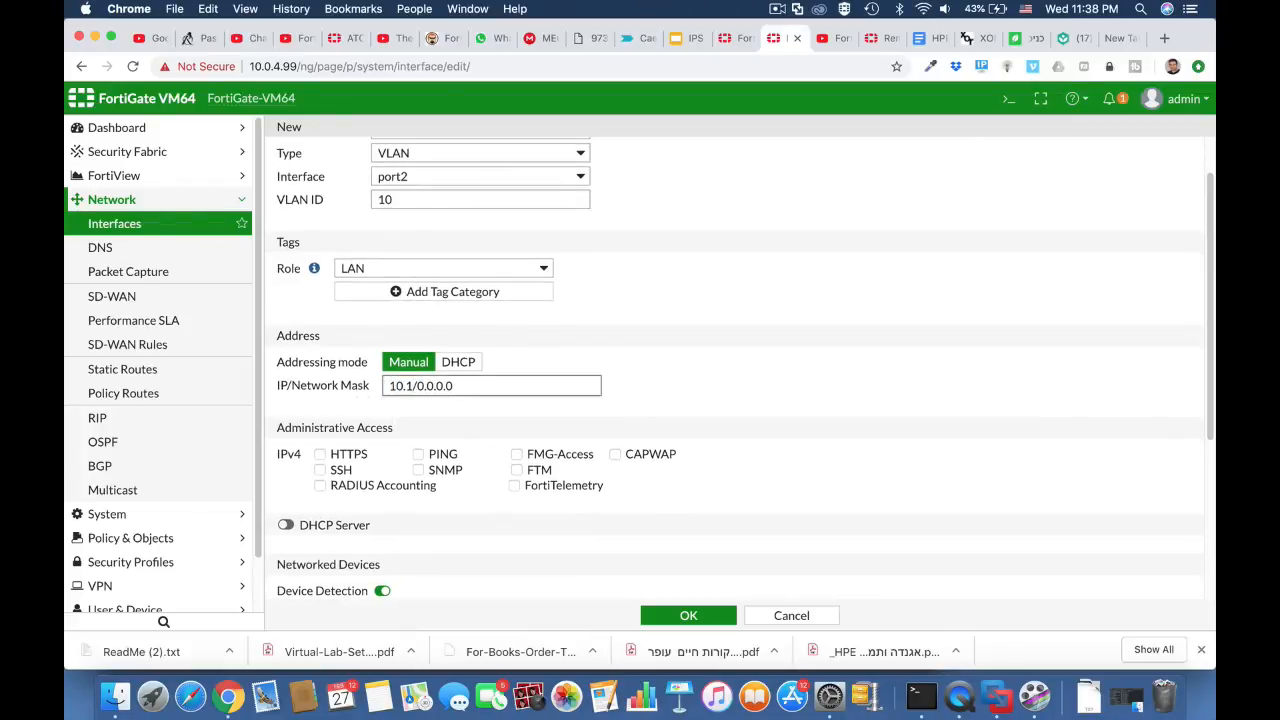
pyautogui.press('BackSpace')
pyautogui.write('0.10.1')
pyautogui.moveTo(443, 387); pyautogui.dragTo(525, 393)
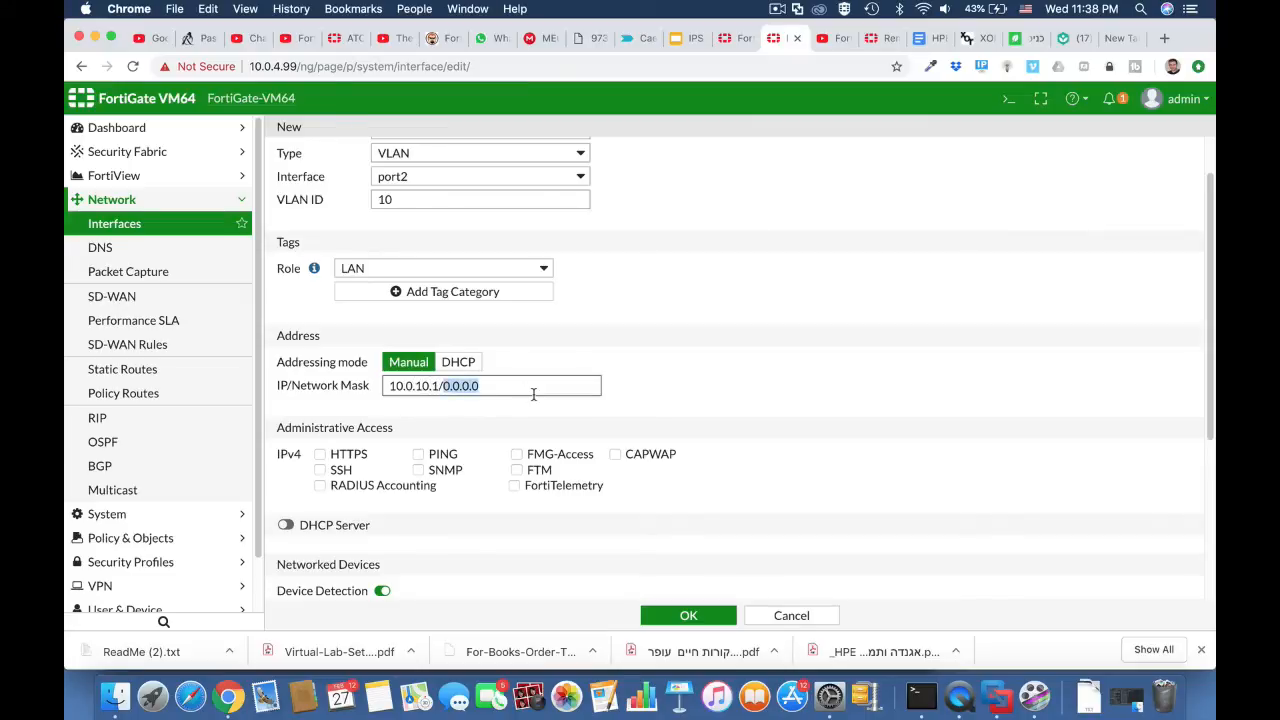
pyautogui.write('255.255.255')
# Step: Allow HTTPS, PING and SSH administrative access on the VLAN interface and enable its DHCP server
pyautogui.click(350, 455)
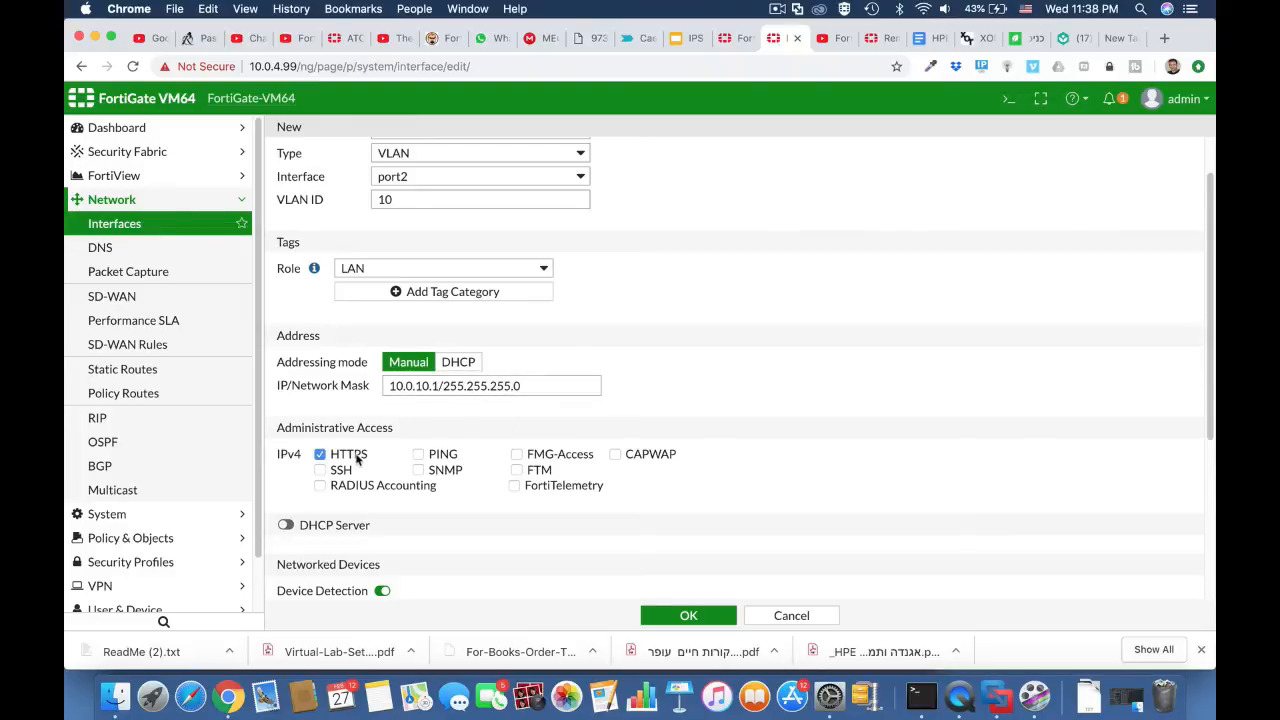
pyautogui.click(438, 458)
pyautogui.click(322, 471)
pyautogui.click(334, 528)
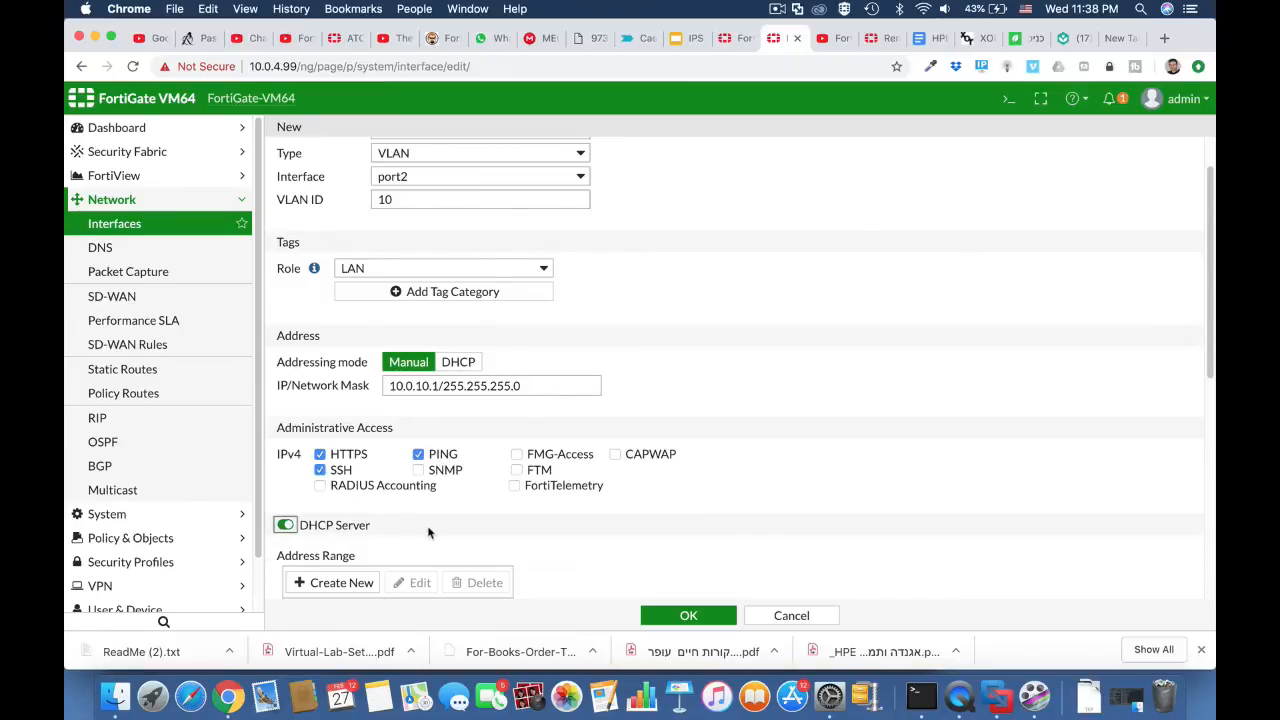
# Step: Set the end IP of the VLAN's DHCP address range to 10.0.10.50 and save the interface
pyautogui.scroll(-3, 428, 531)
pyautogui.click(437, 409)
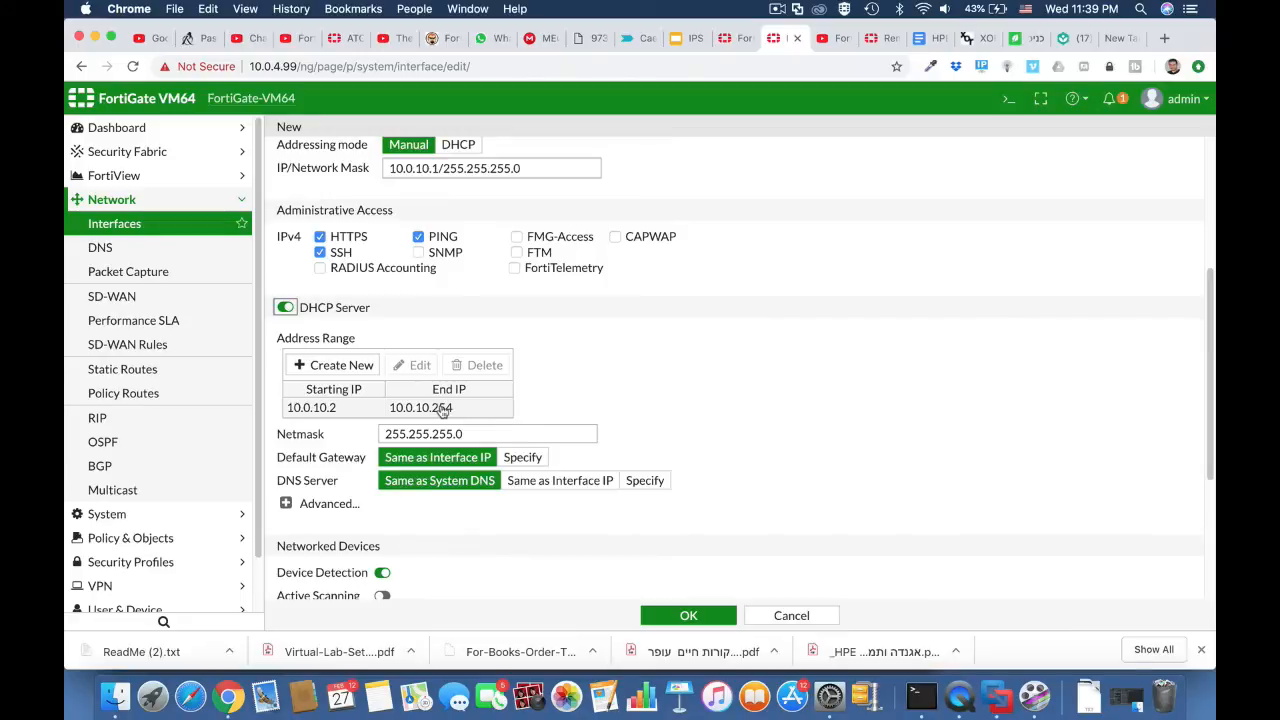
pyautogui.doubleClick(442, 410)
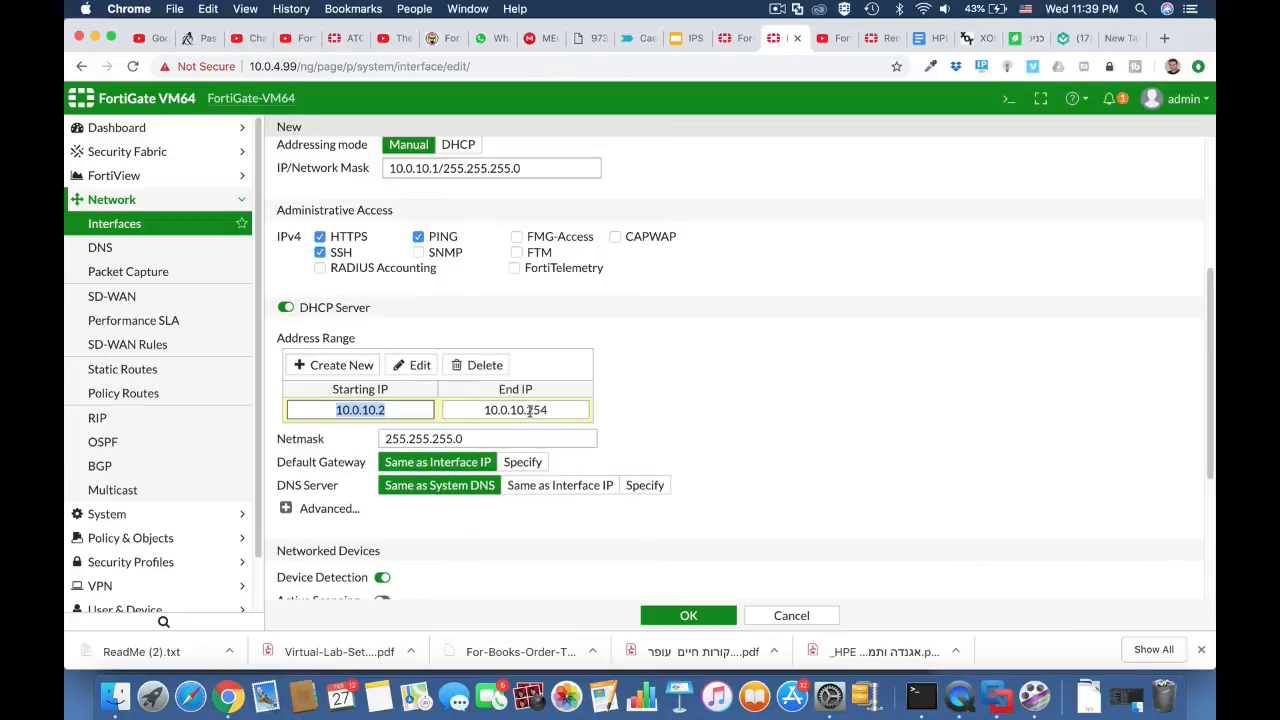
pyautogui.moveTo(527, 410); pyautogui.dragTo(555, 410)
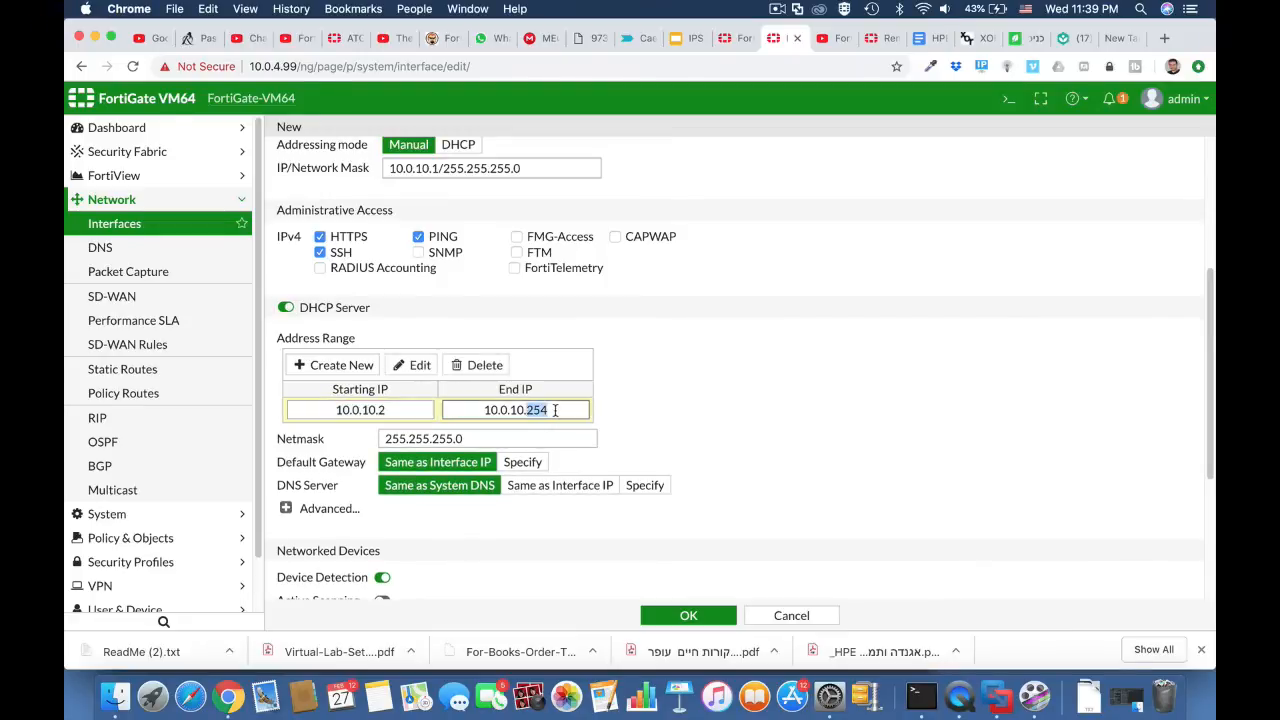
pyautogui.write('50')
pyautogui.click(680, 616)
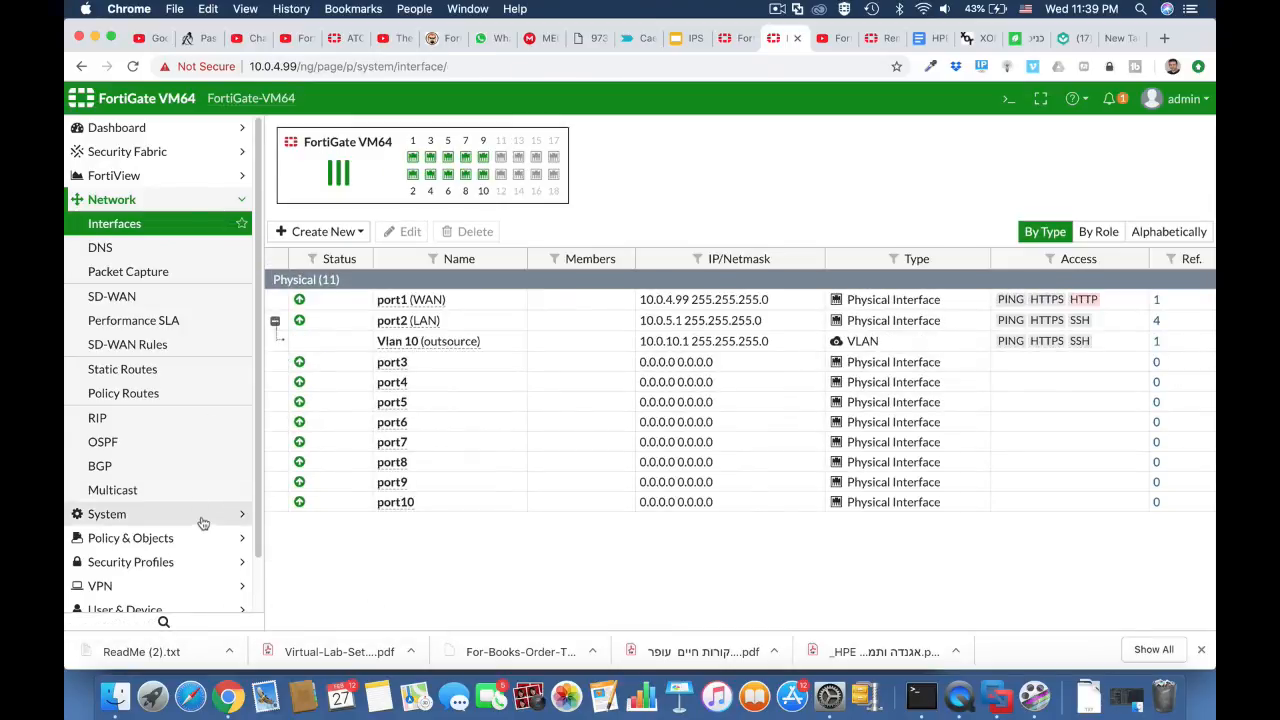
pyautogui.click(152, 540)
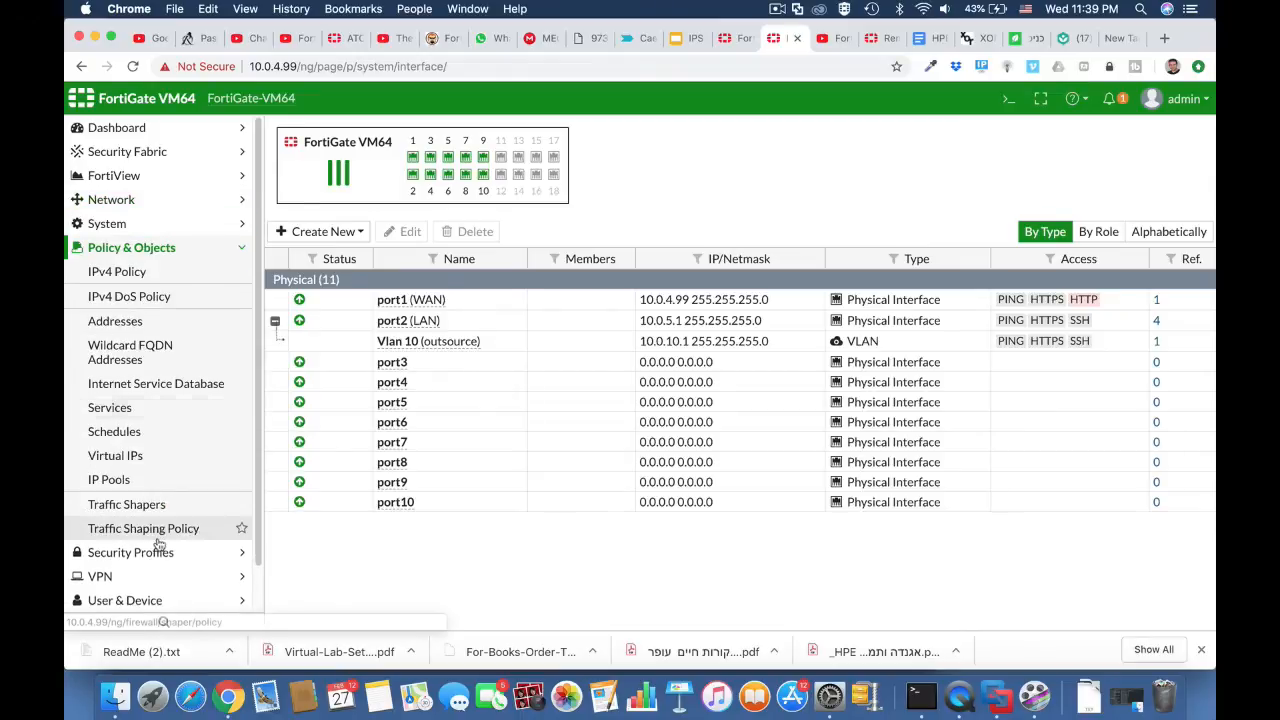
pyautogui.click(148, 272)
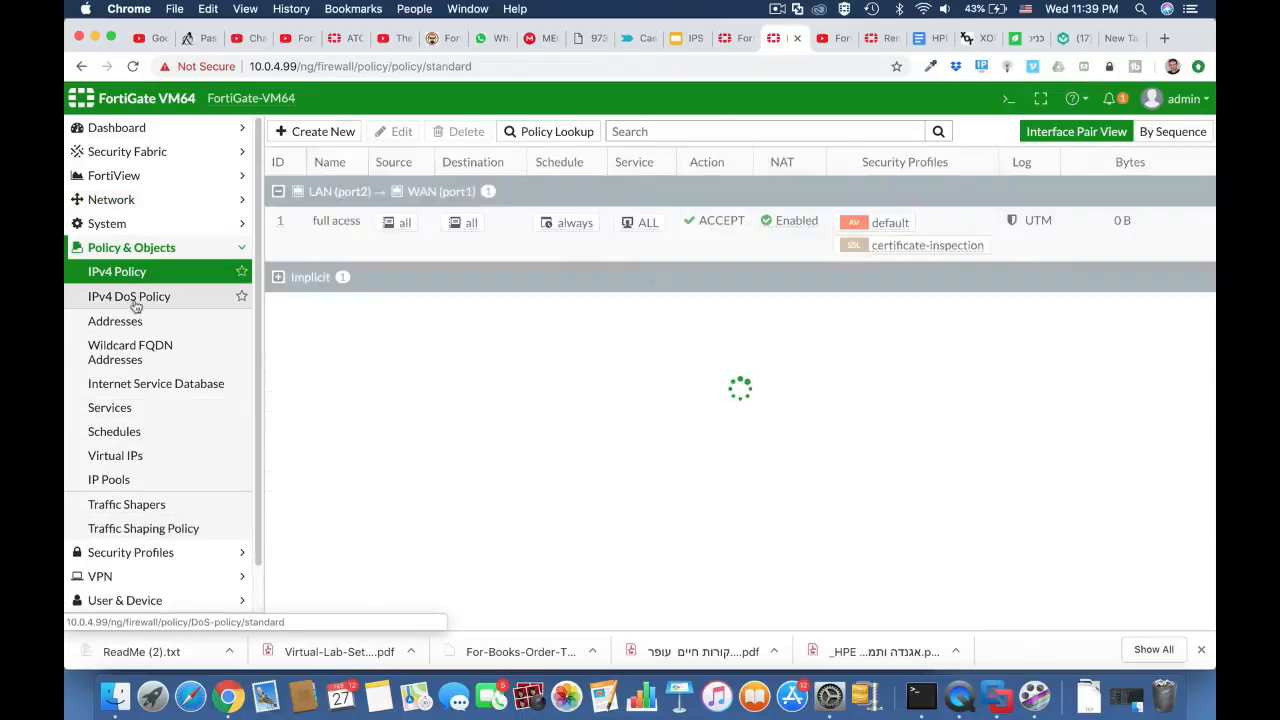
pyautogui.click(129, 322)
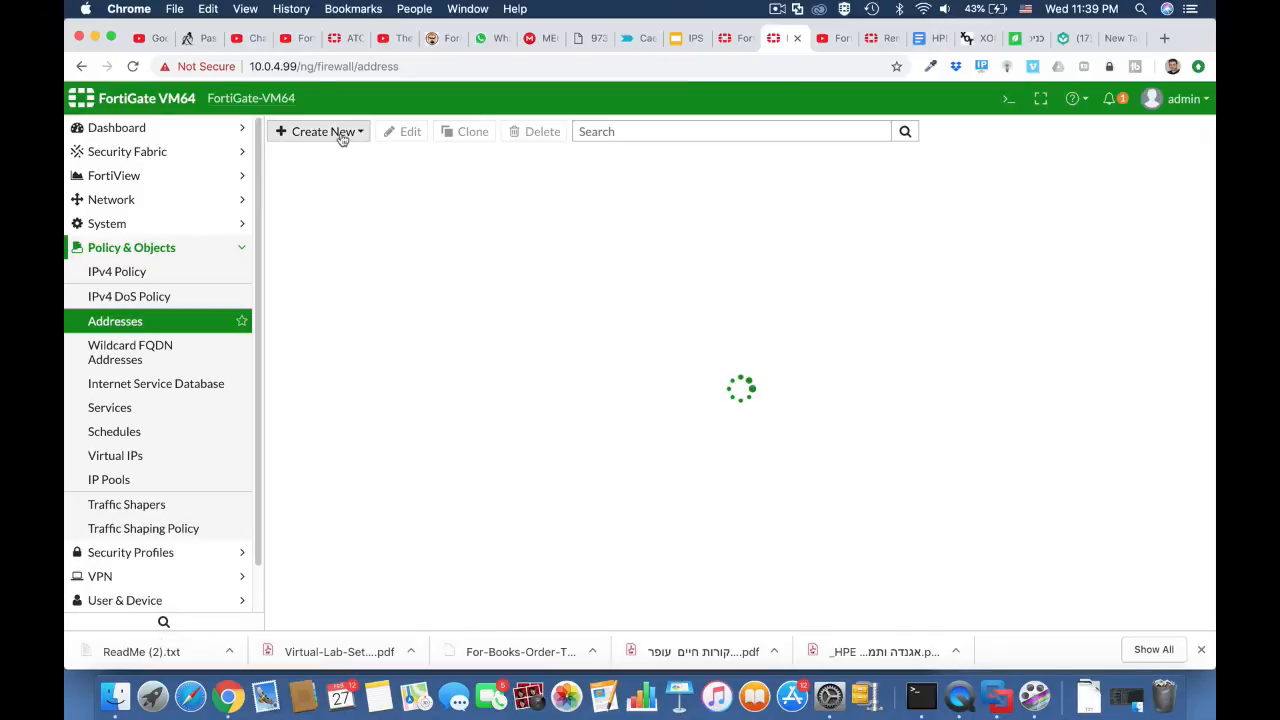
pyautogui.click(164, 204)
pyautogui.click(164, 224)
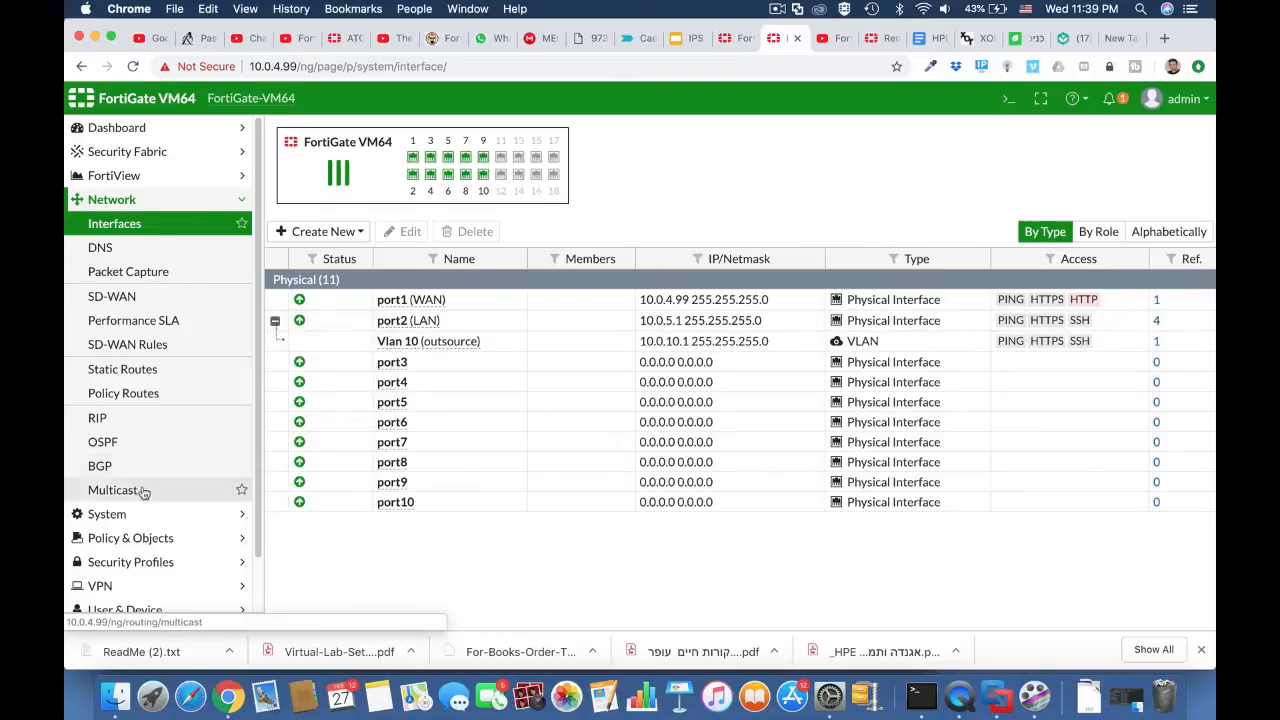
# Step: Start a new firewall address named "outsource" of type Subnet with the range 10.0.10.0/24
pyautogui.click(143, 538)
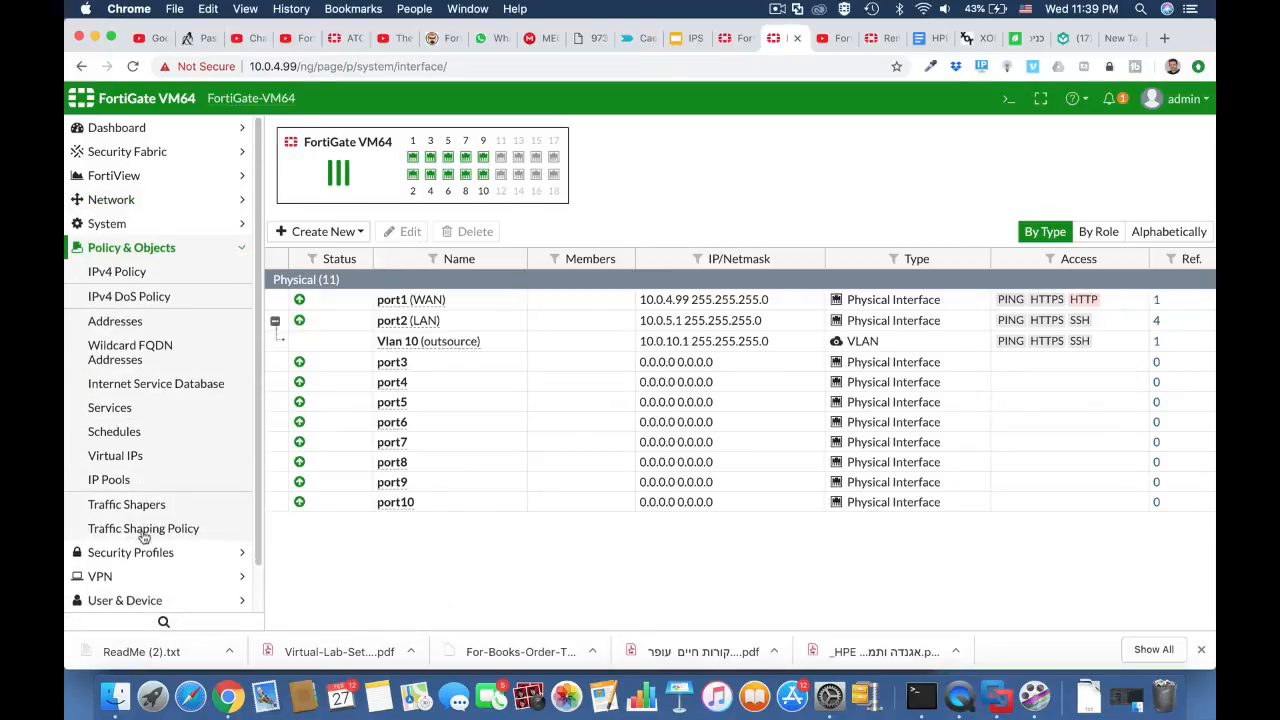
pyautogui.click(135, 321)
pyautogui.click(351, 132)
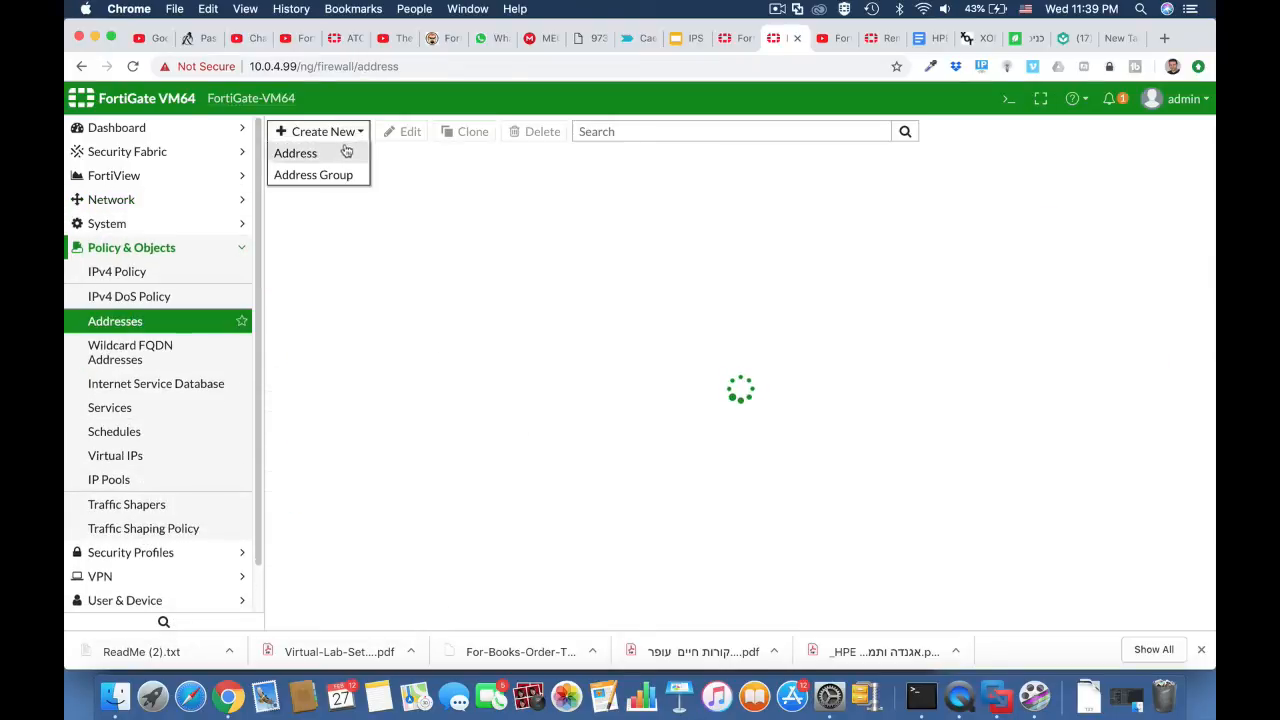
pyautogui.click(342, 152)
pyautogui.click(489, 165)
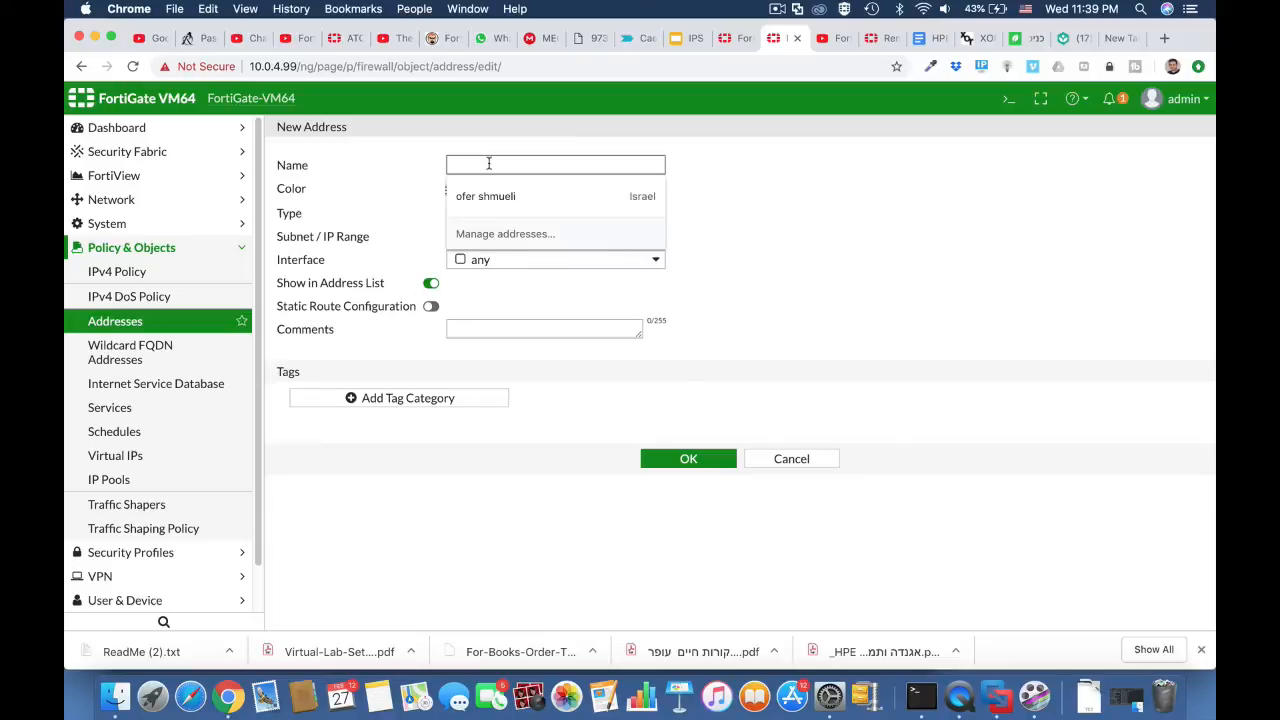
pyautogui.write('outsource')
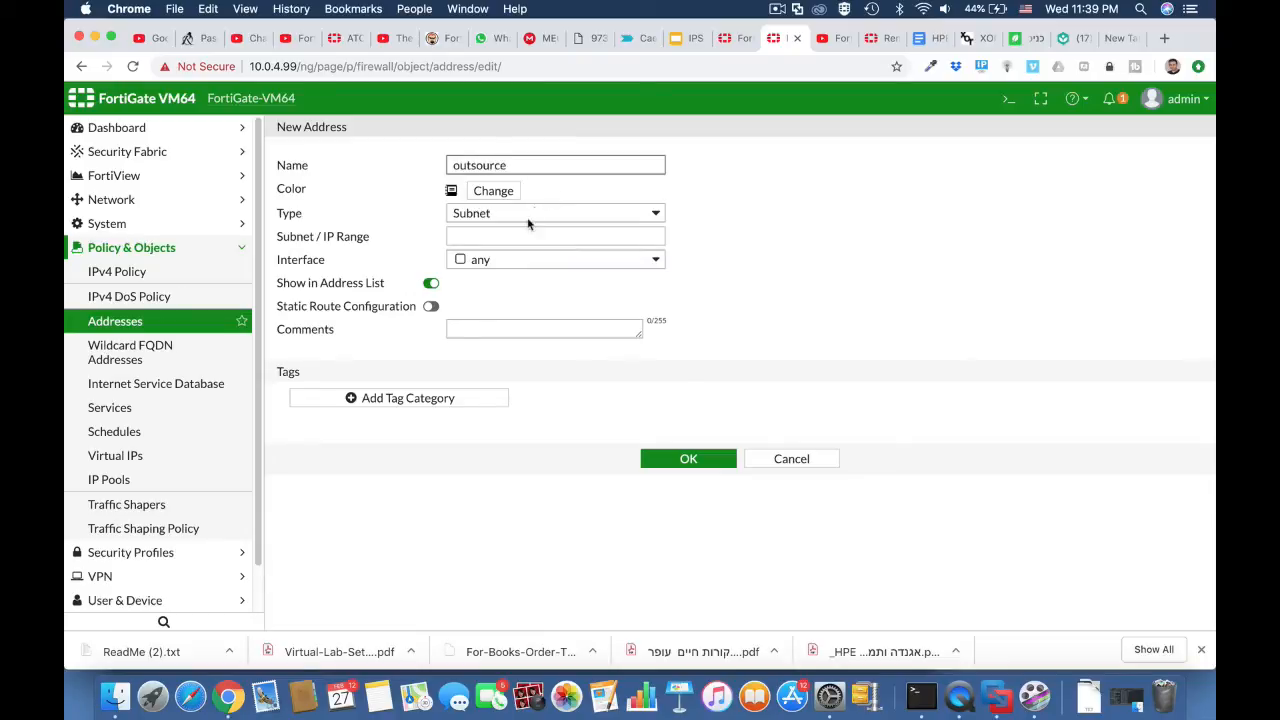
pyautogui.click(516, 233)
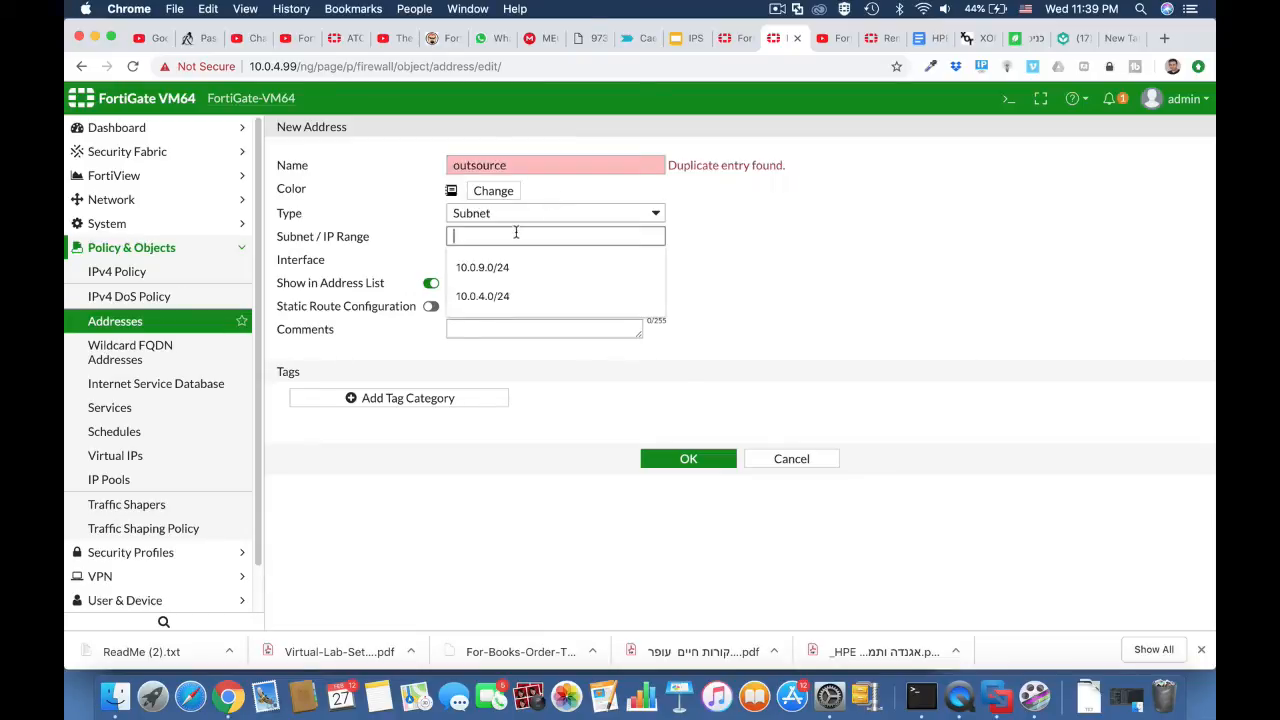
pyautogui.write('10.0.10.0/24')
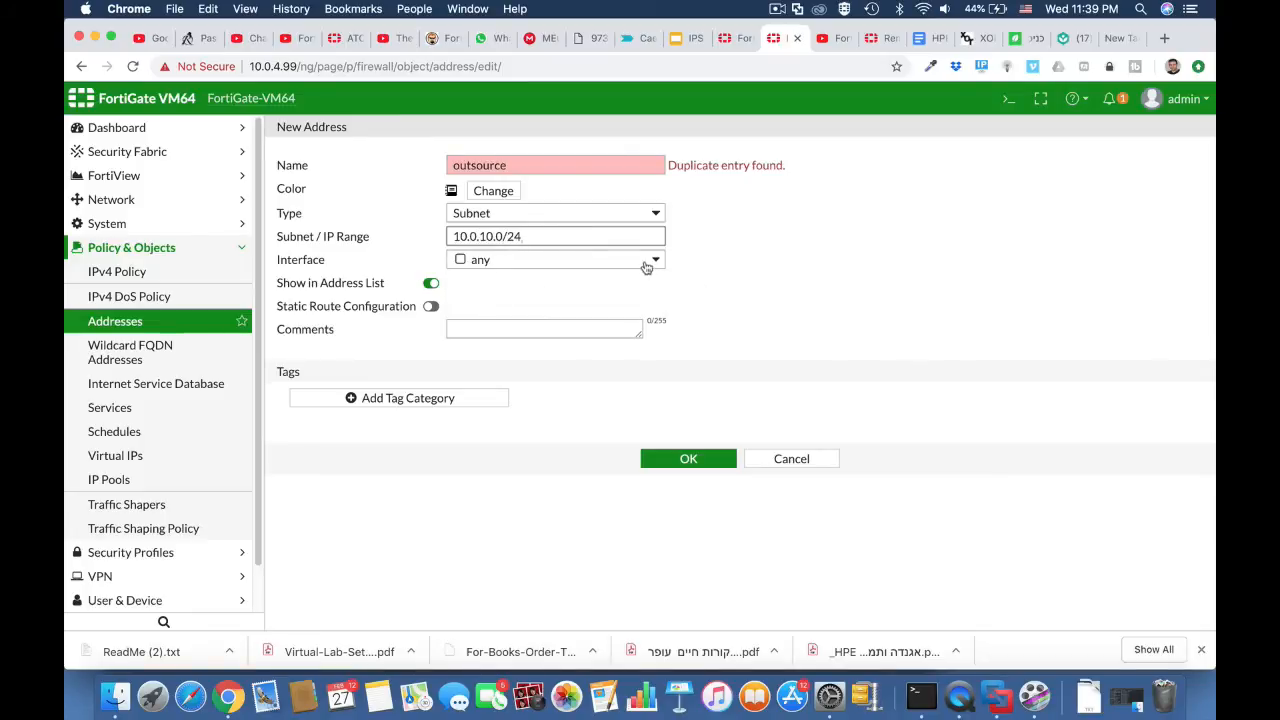
# Step: Assign the new address to interface LAN (port2), save it under the name "Outsource" and expand the address list
pyautogui.click(650, 263)
pyautogui.click(562, 325)
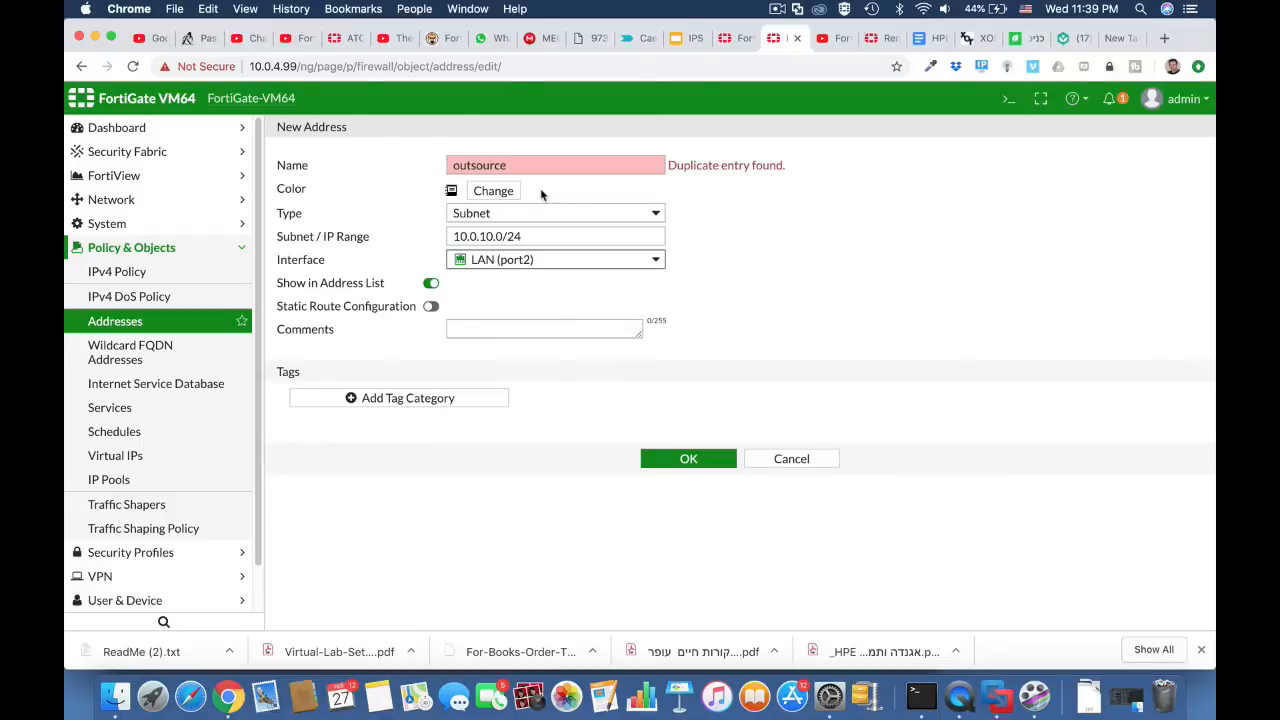
pyautogui.click(513, 165)
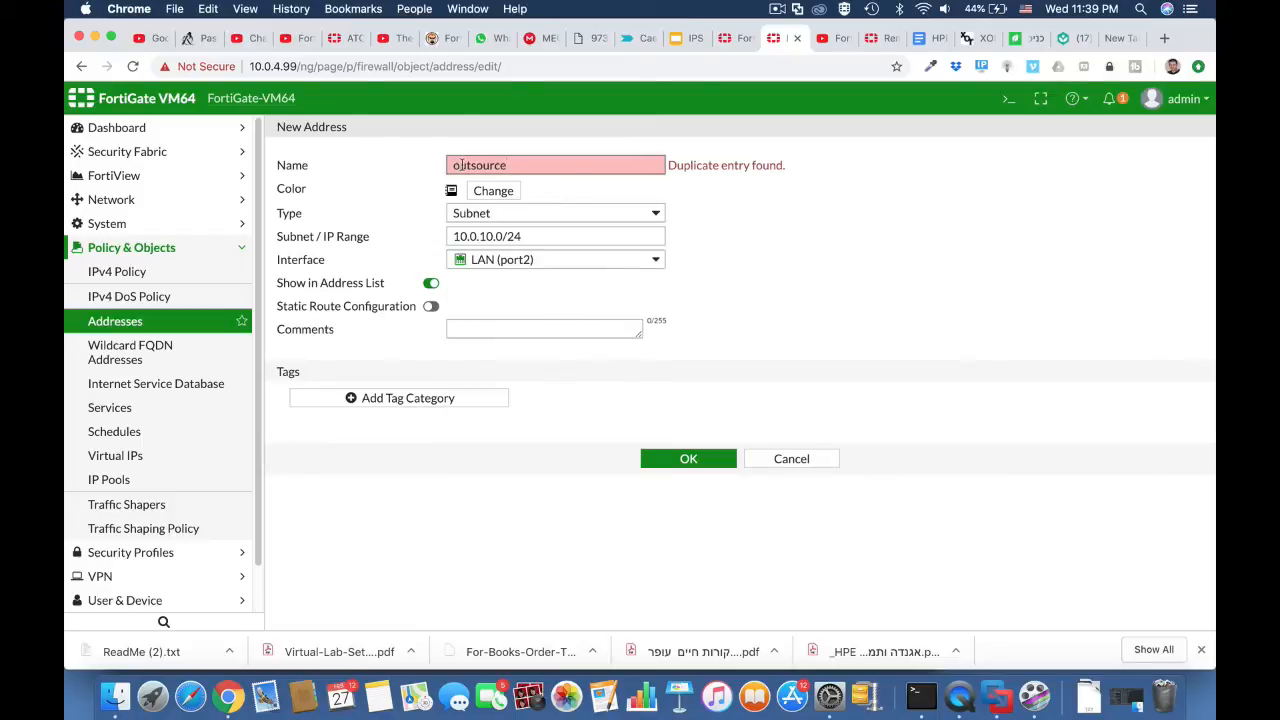
pyautogui.write('O')
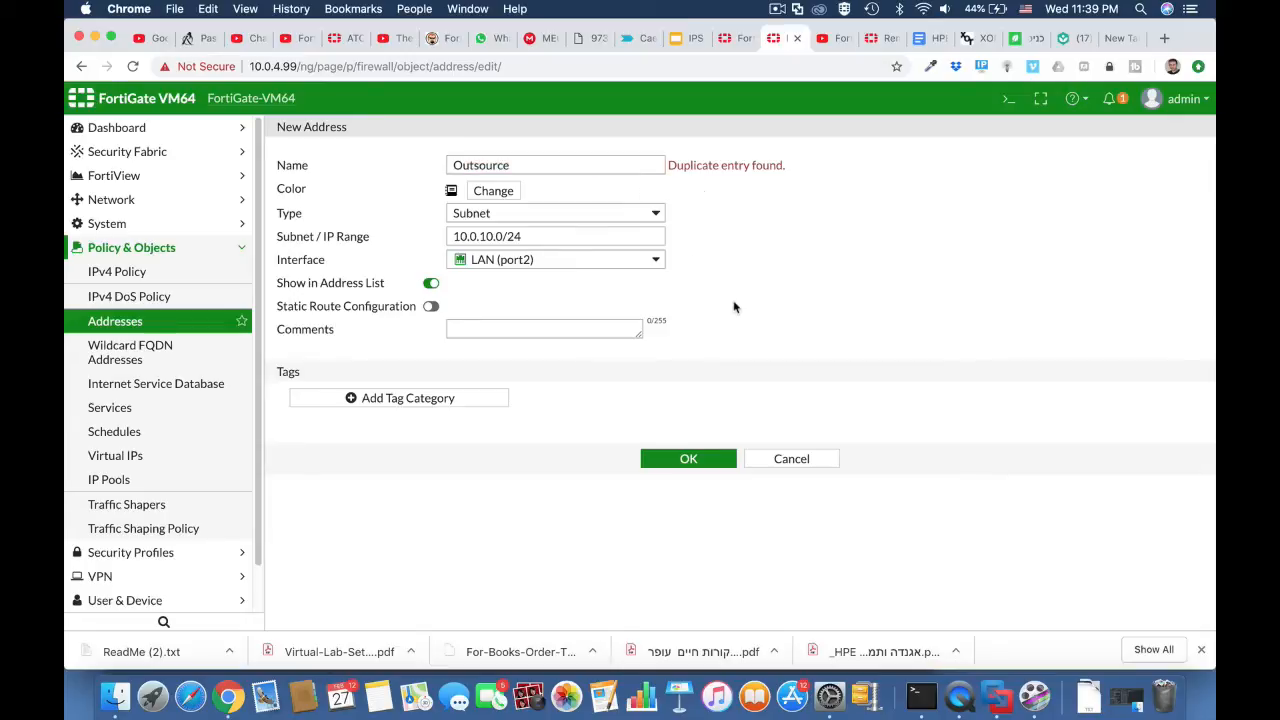
pyautogui.click(688, 459)
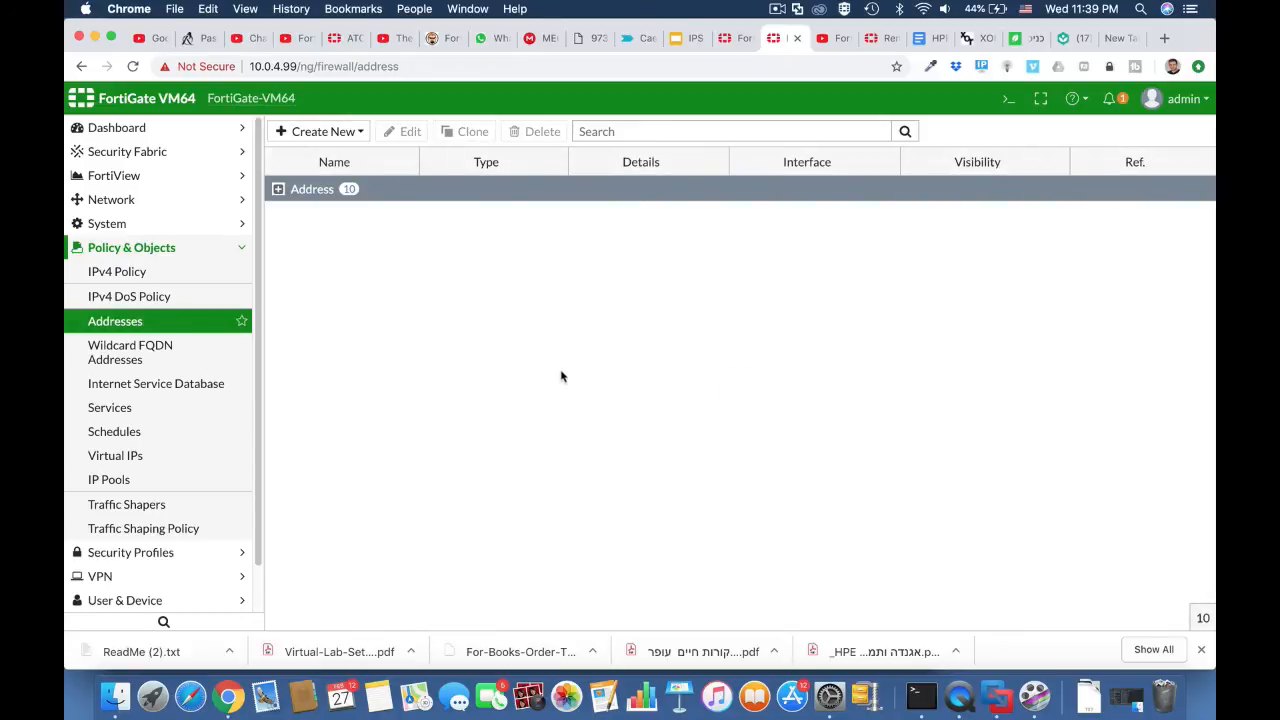
pyautogui.click(279, 189)
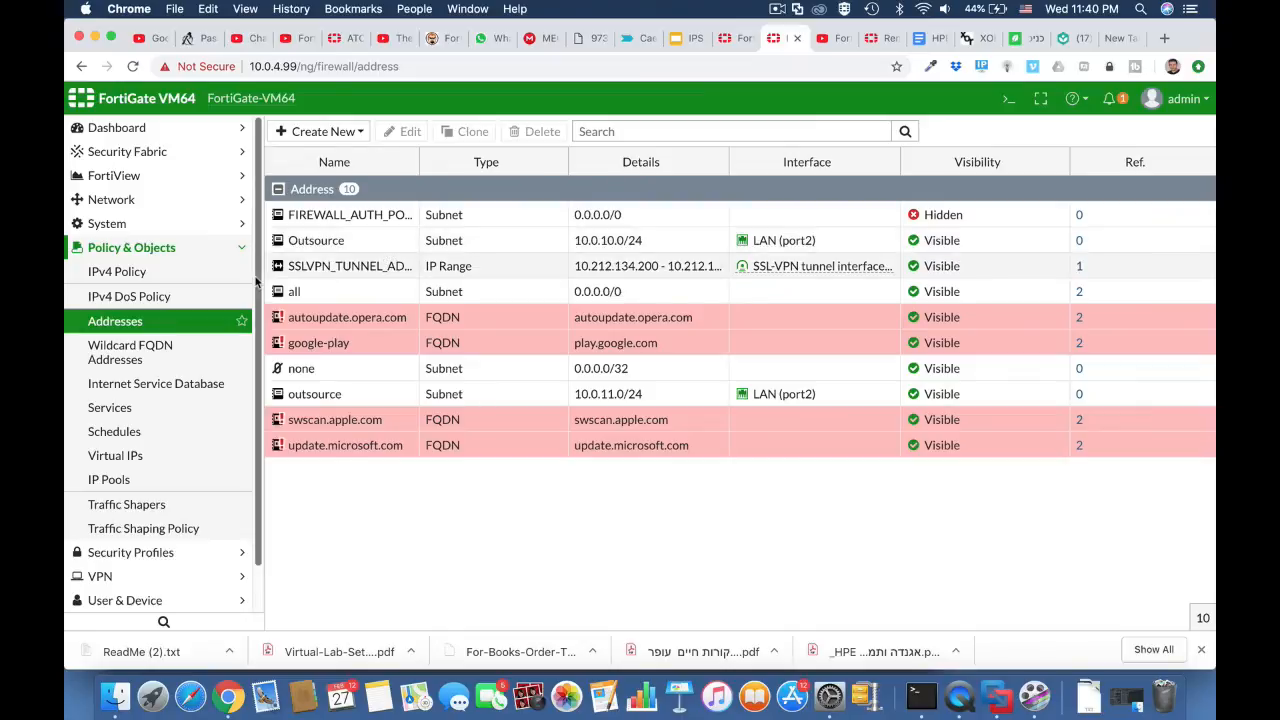
# Step: Start a new web filter profile named "outsource_block_social"
pyautogui.click(187, 272)
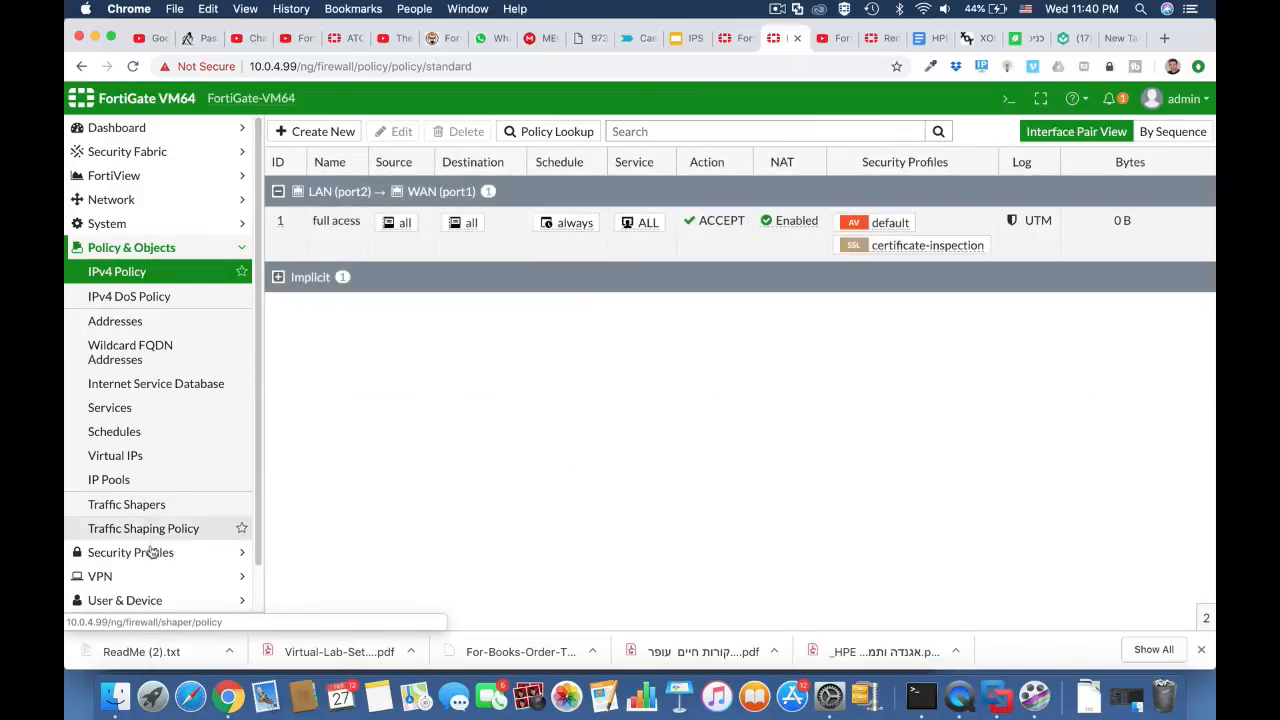
pyautogui.click(150, 552)
pyautogui.click(146, 320)
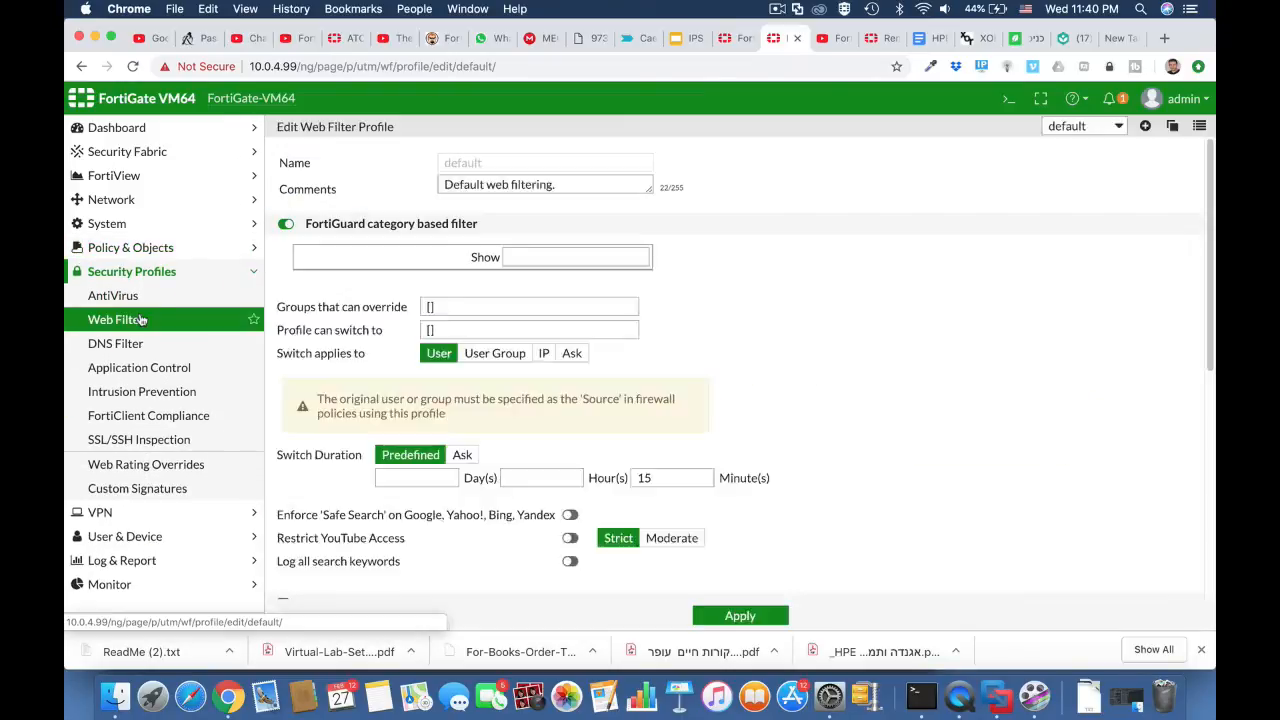
pyautogui.click(472, 162)
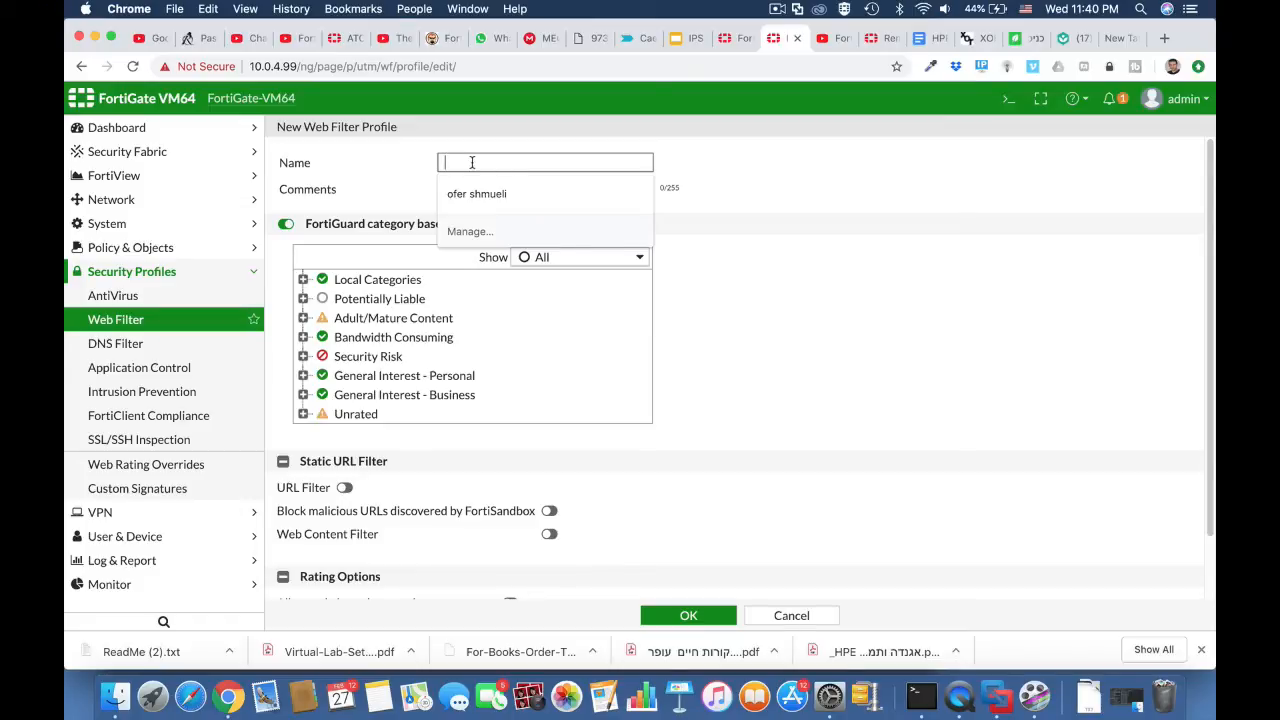
pyautogui.write('outsou')
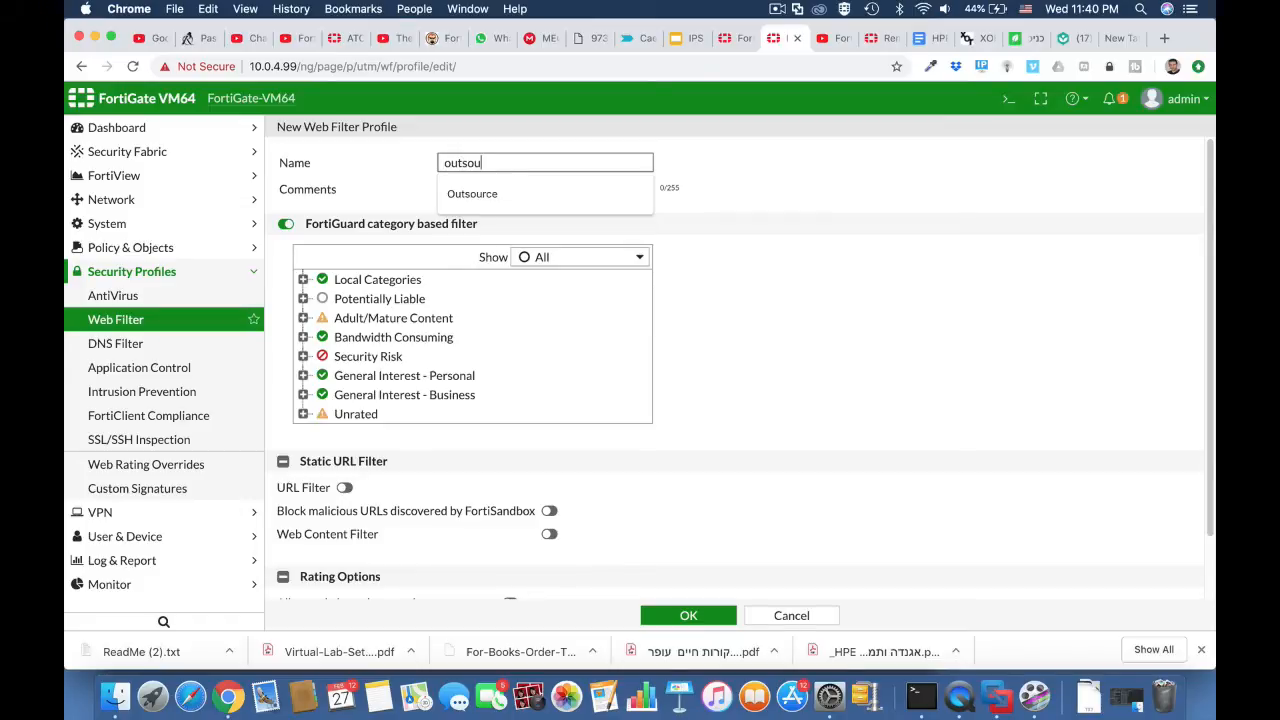
pyautogui.write('rce_block_social')
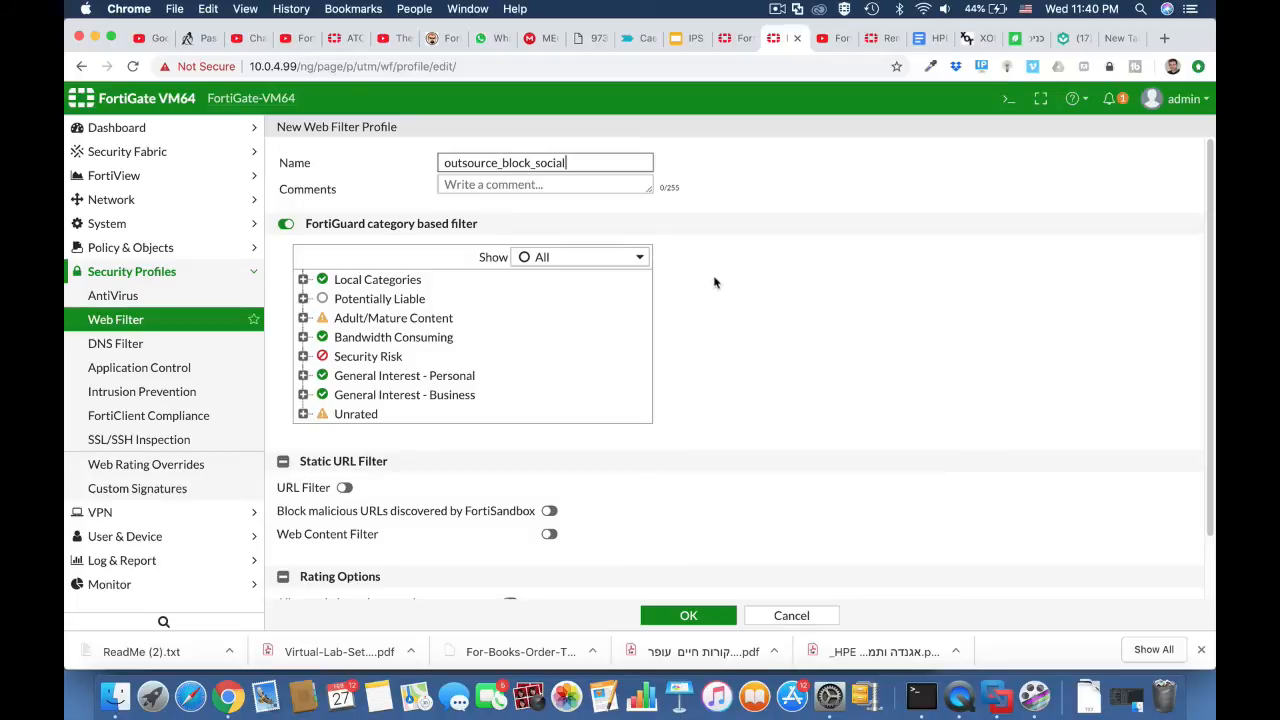
# Step: Block the Social Networking category under General Interest - Personal and save the web filter profile
pyautogui.click(303, 377)
pyautogui.scroll(-5, 400, 486)
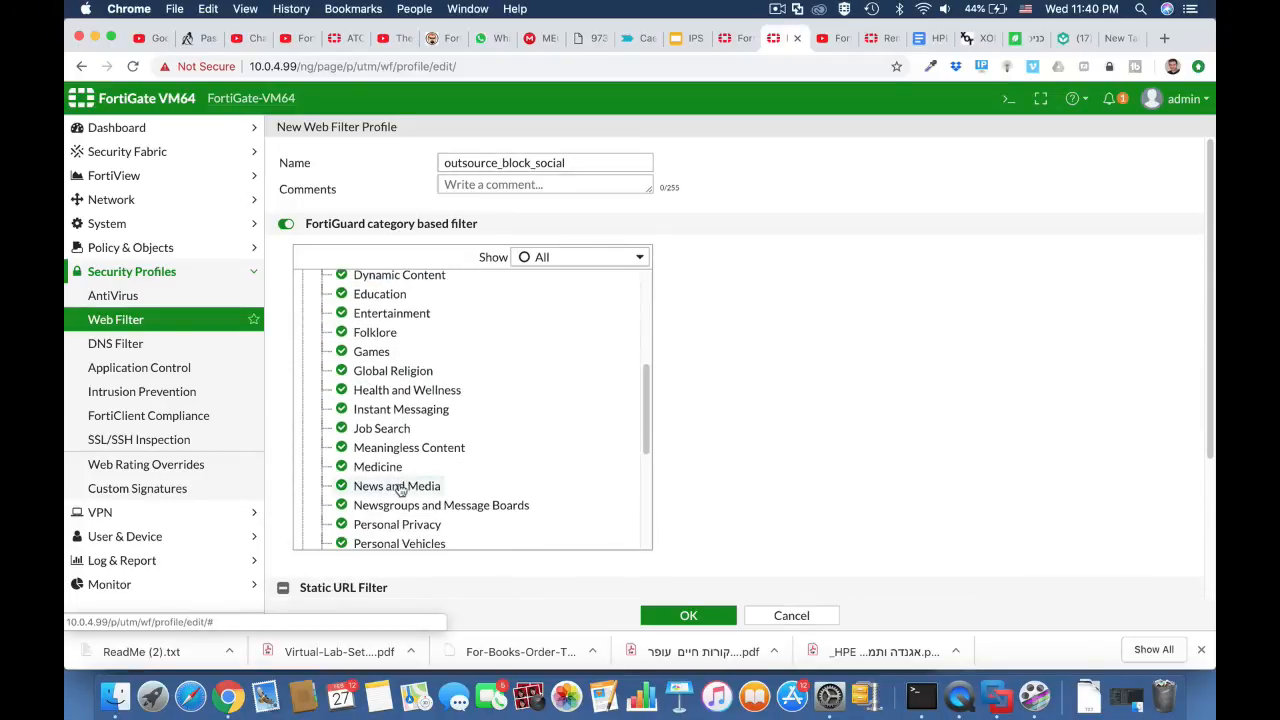
pyautogui.scroll(-6, 400, 486)
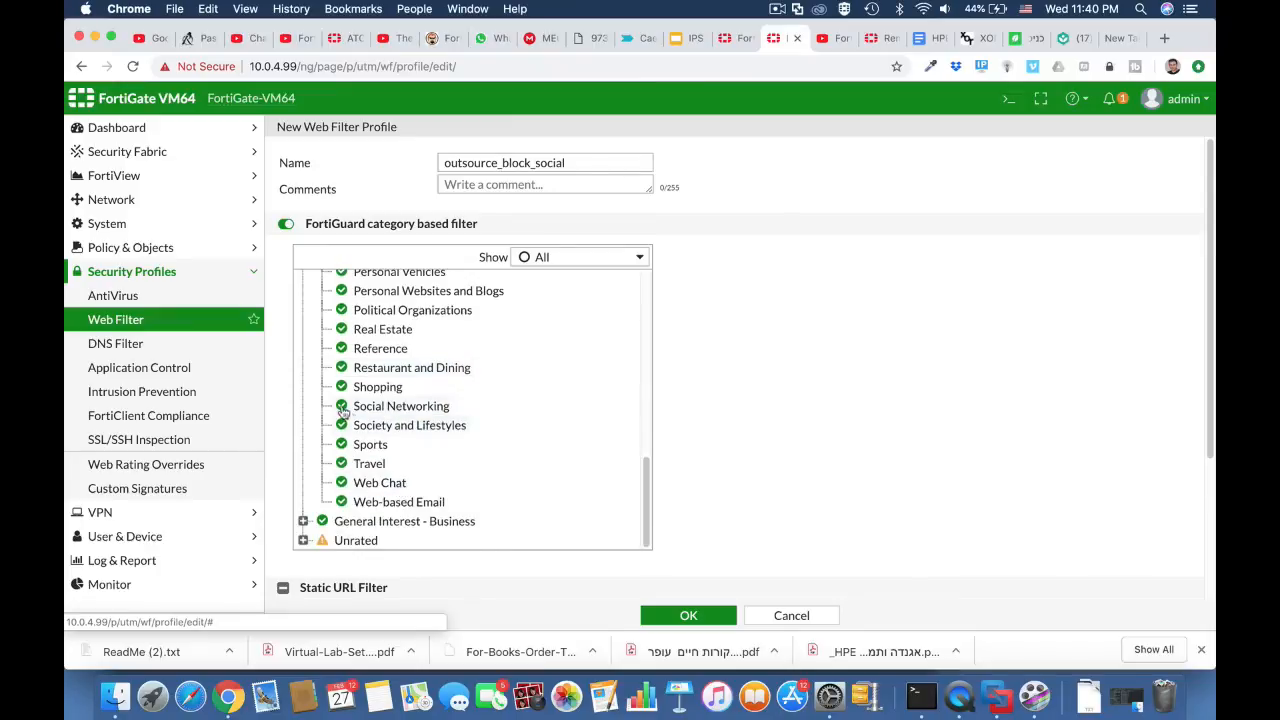
pyautogui.rightClick(345, 412)
pyautogui.click(374, 464)
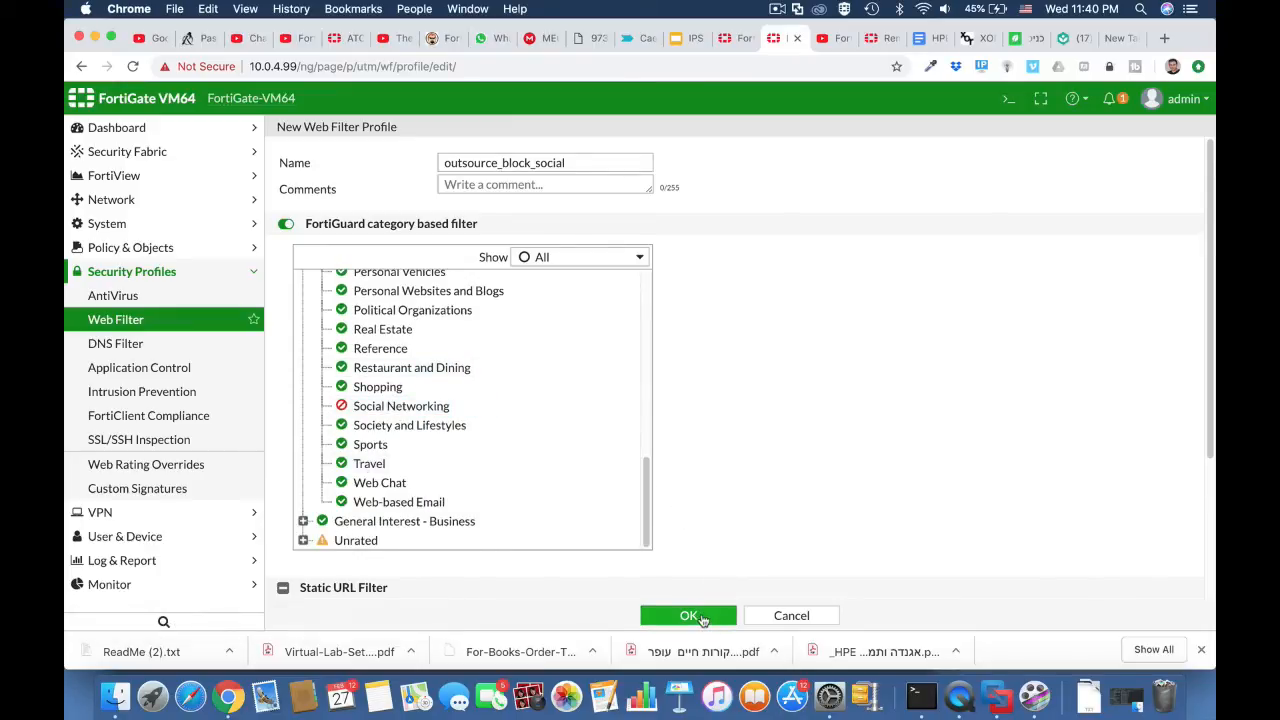
pyautogui.click(703, 618)
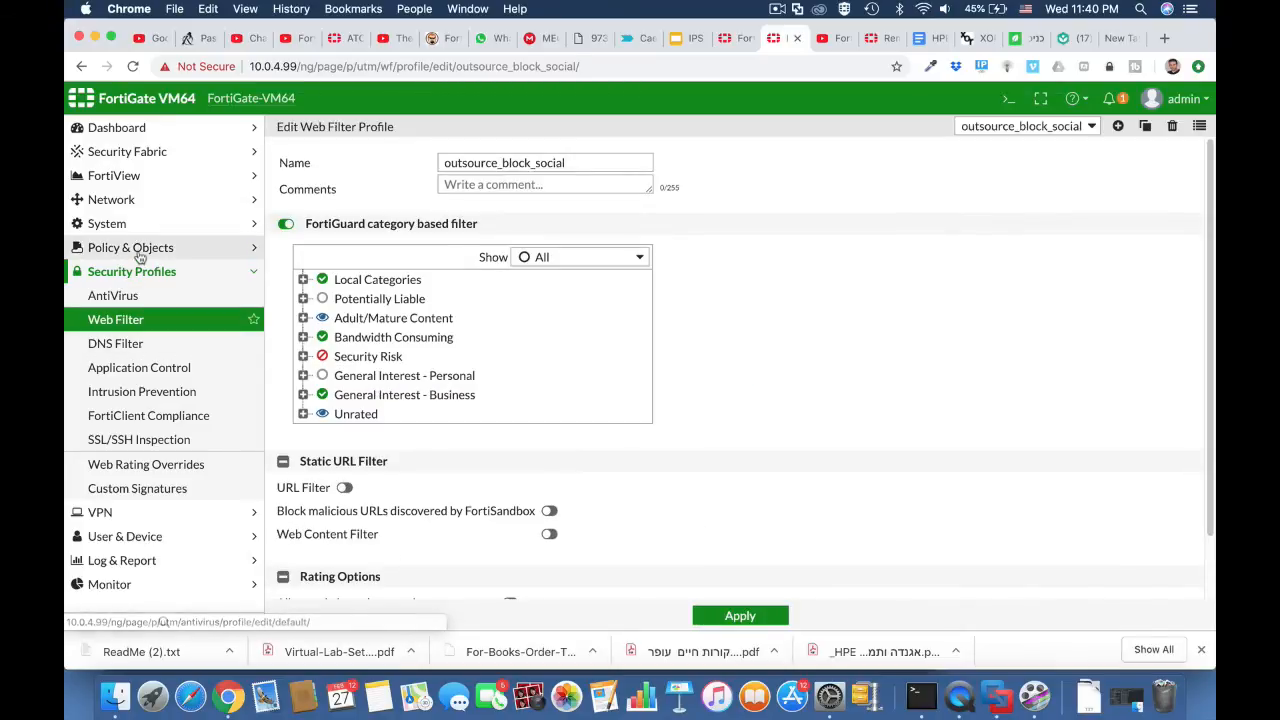
# Step: Start a new IPv4 policy named "outsource"
pyautogui.click(140, 250)
pyautogui.click(134, 273)
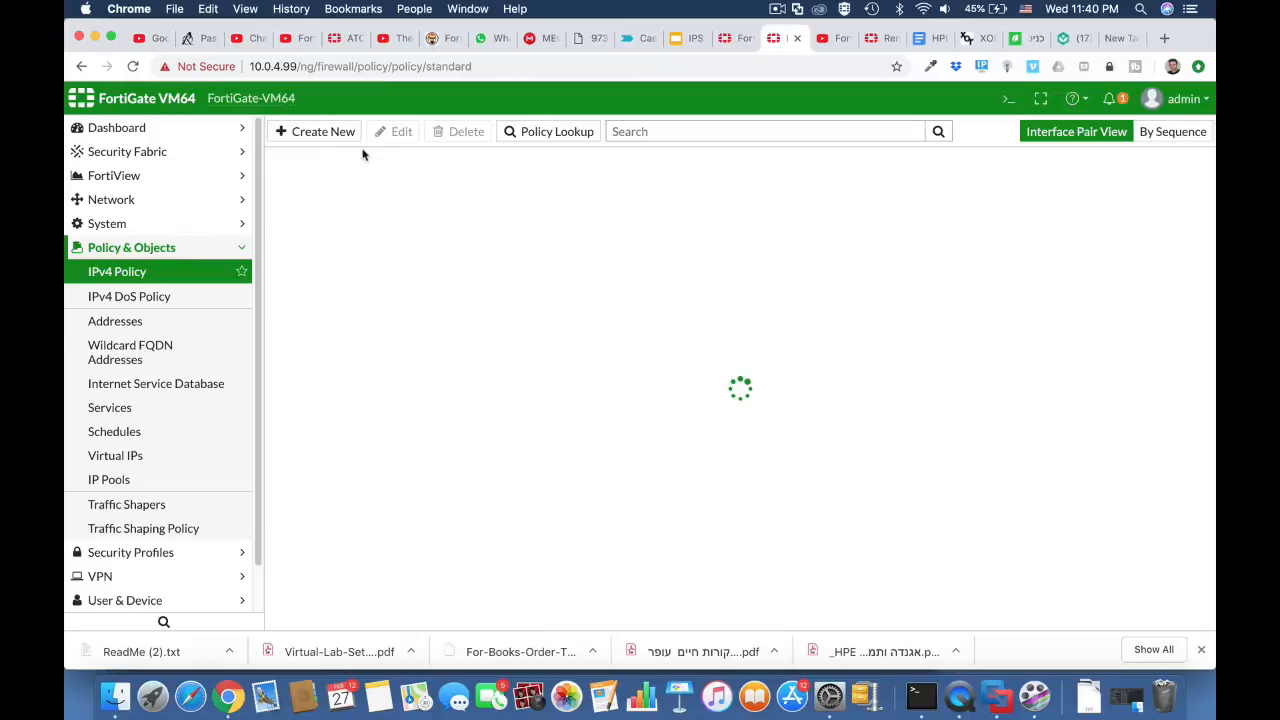
pyautogui.click(327, 138)
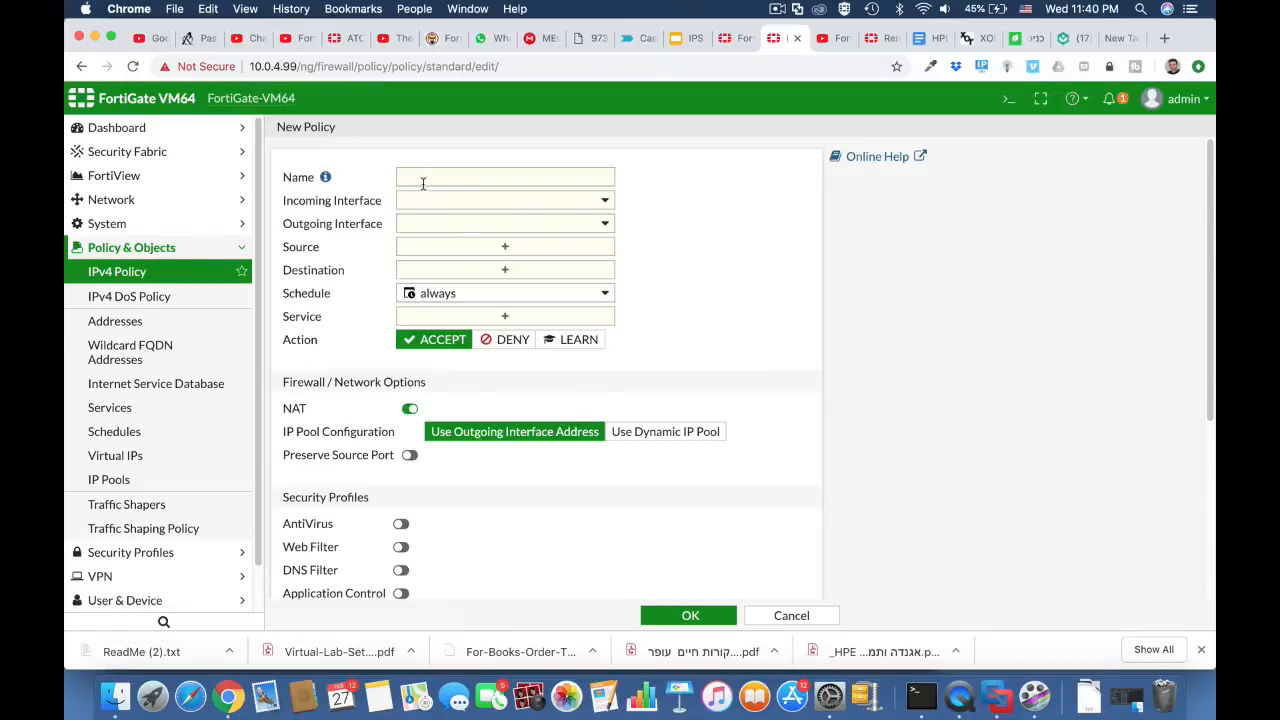
pyautogui.click(422, 180)
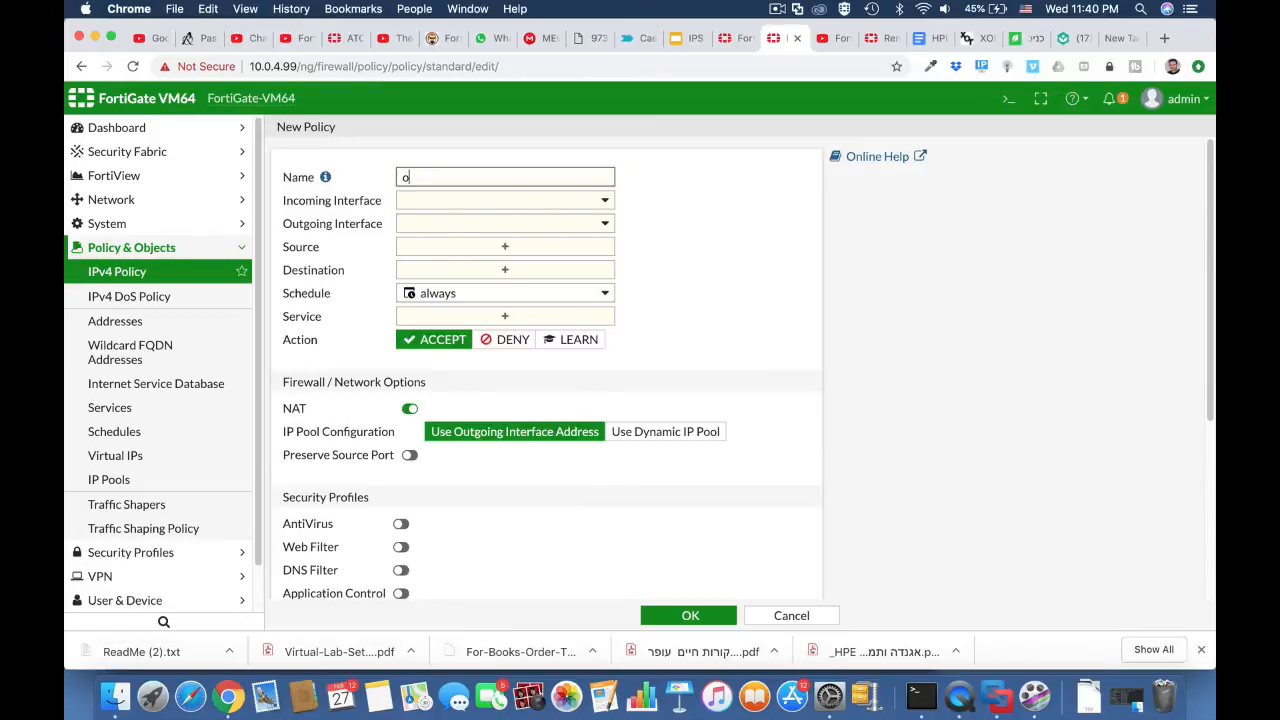
pyautogui.write('outsource')
# Step: Set the policy's incoming interface to LAN (port2) and its outgoing interface to WAN (port1)
pyautogui.click(436, 203)
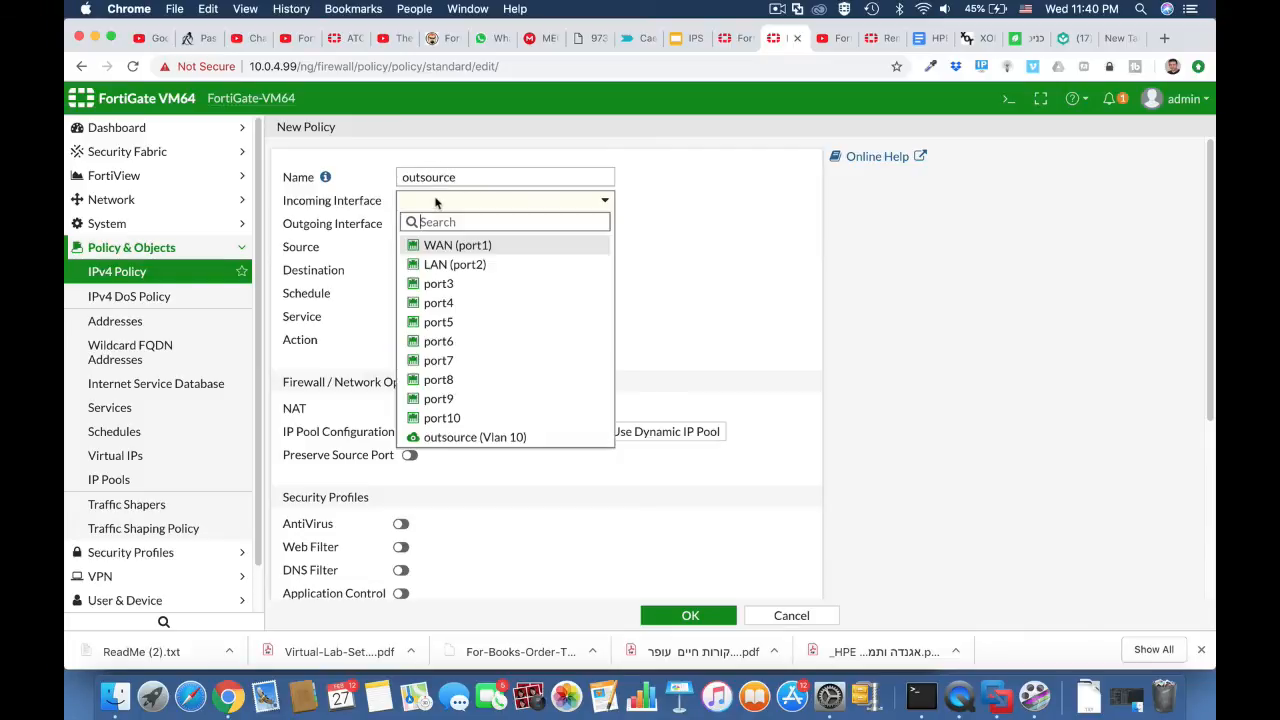
pyautogui.click(440, 265)
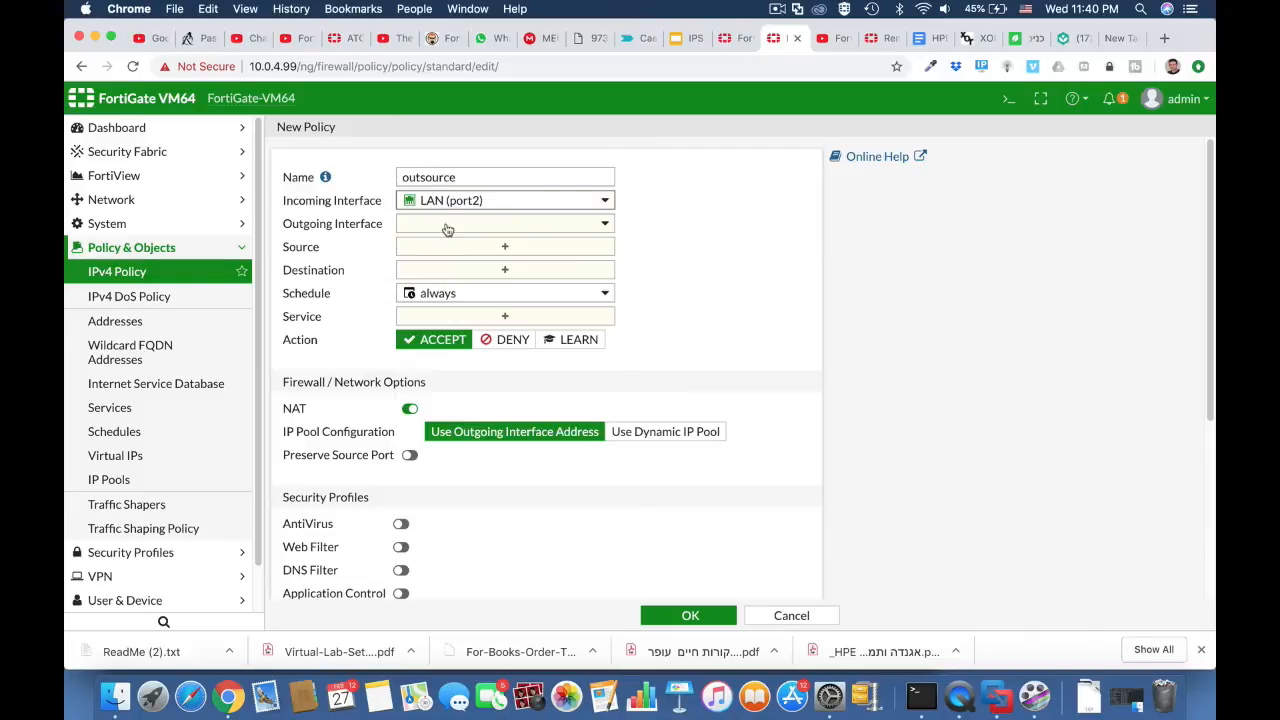
pyautogui.click(447, 226)
pyautogui.click(440, 270)
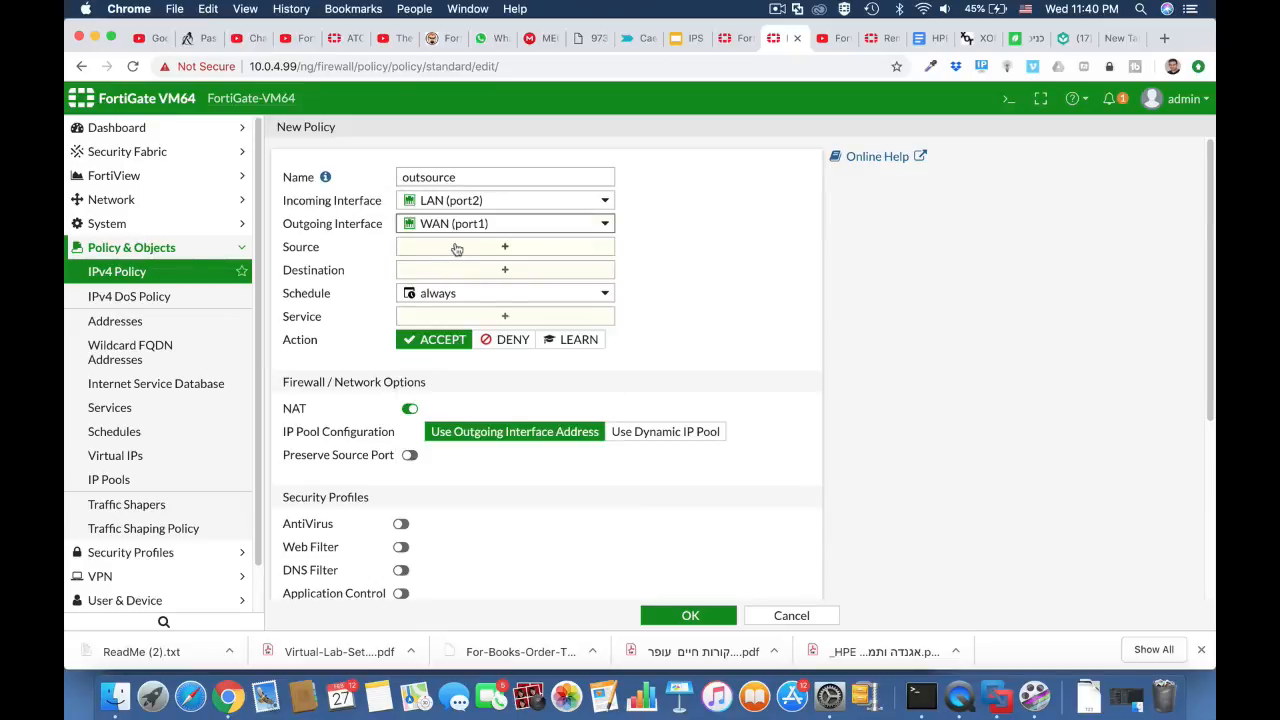
# Step: Set the policy's source to the address "Outsource", its destination to "all" and its service to "ALL"
pyautogui.click(452, 248)
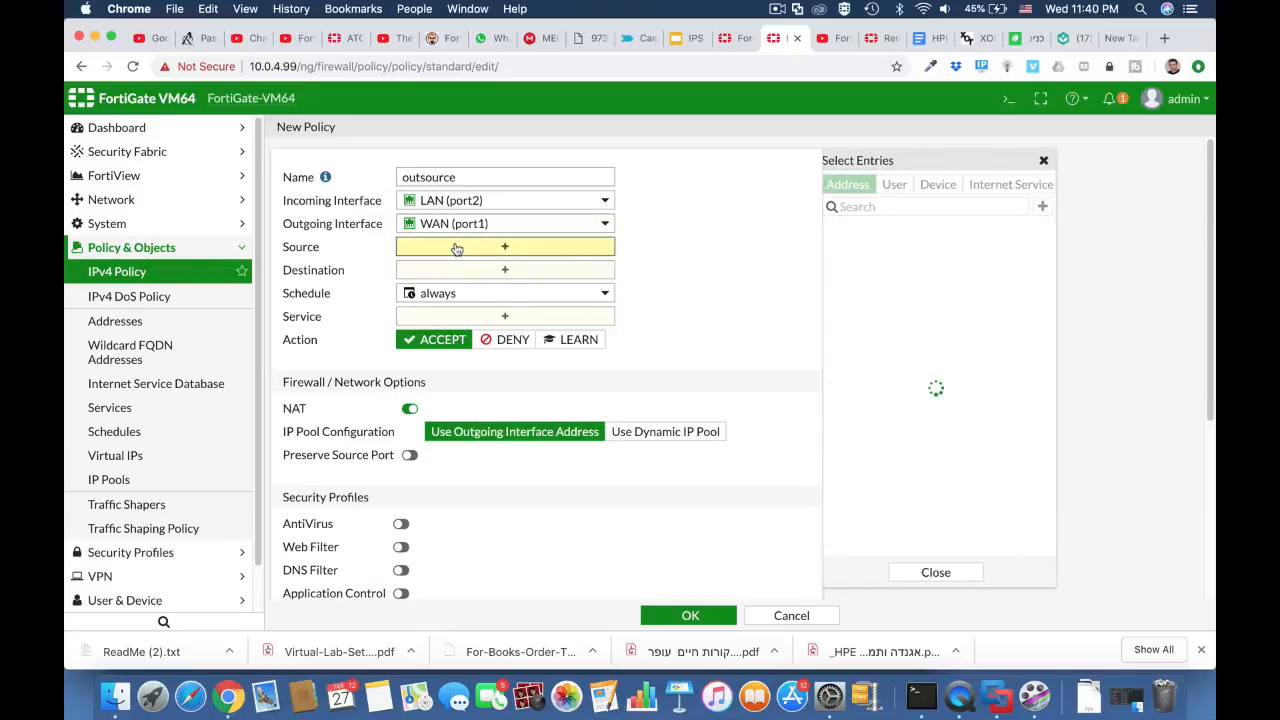
pyautogui.click(900, 327)
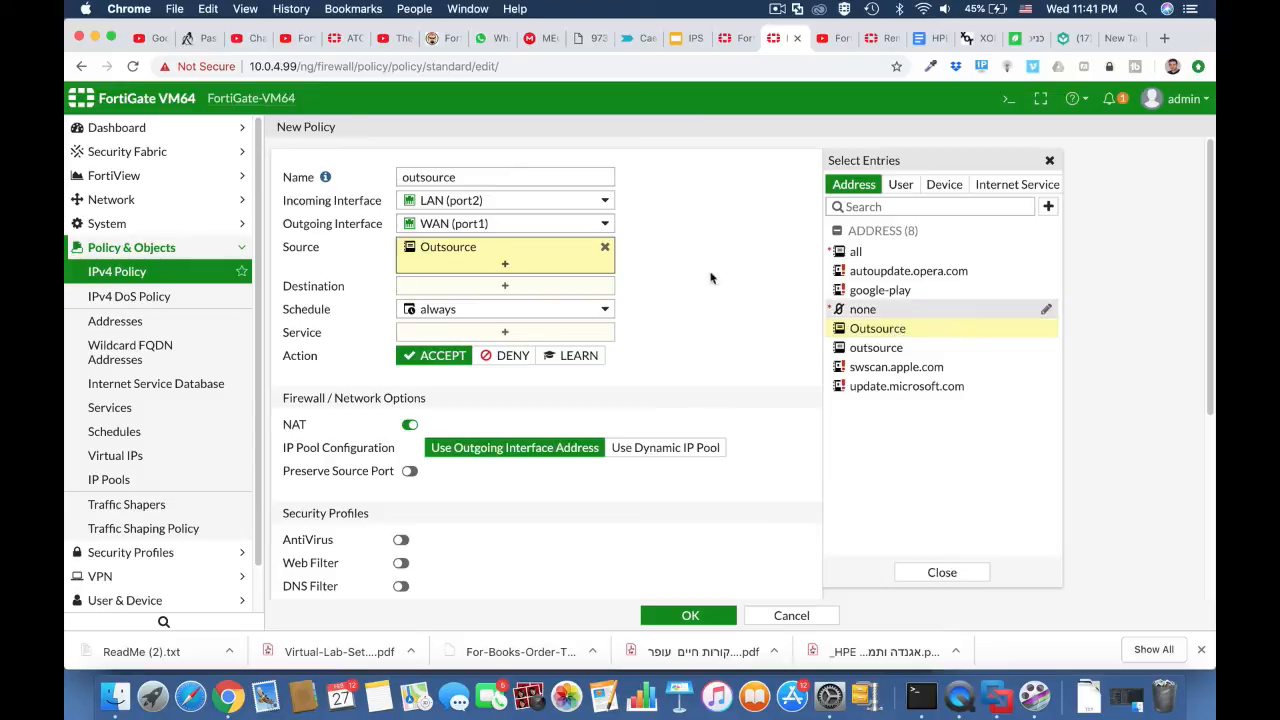
pyautogui.click(545, 284)
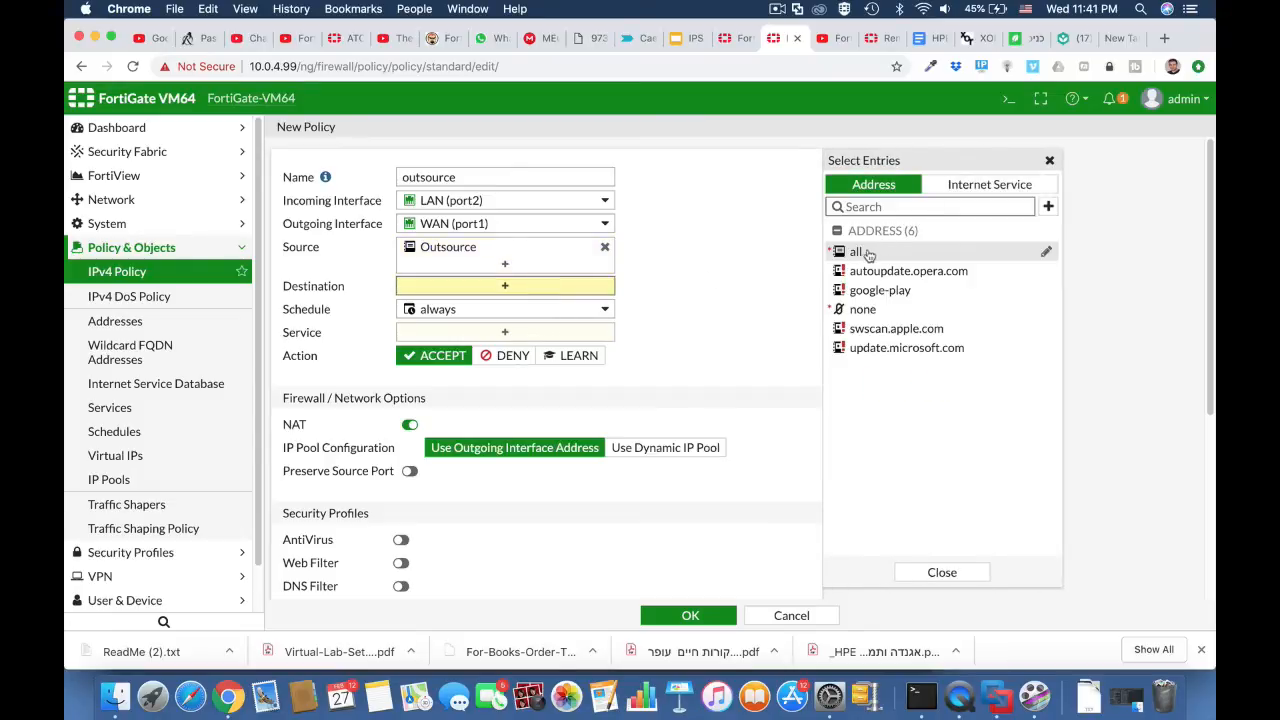
pyautogui.click(856, 251)
pyautogui.click(569, 352)
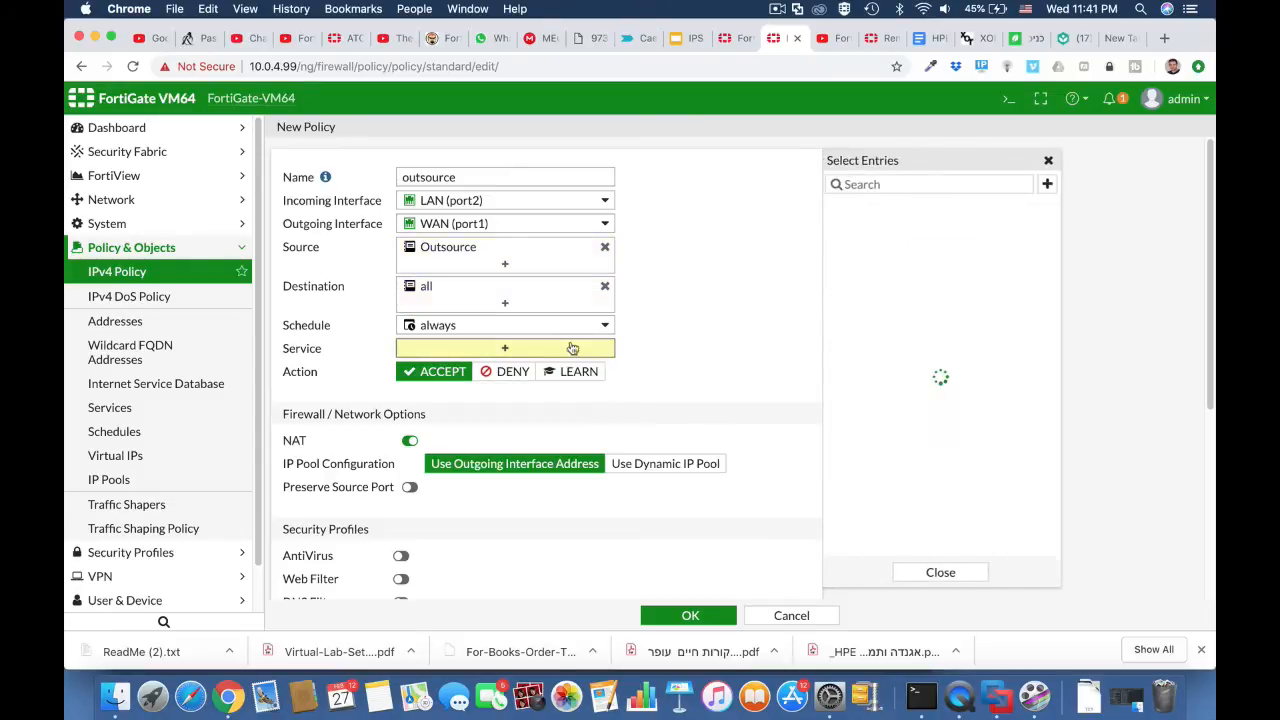
pyautogui.click(856, 247)
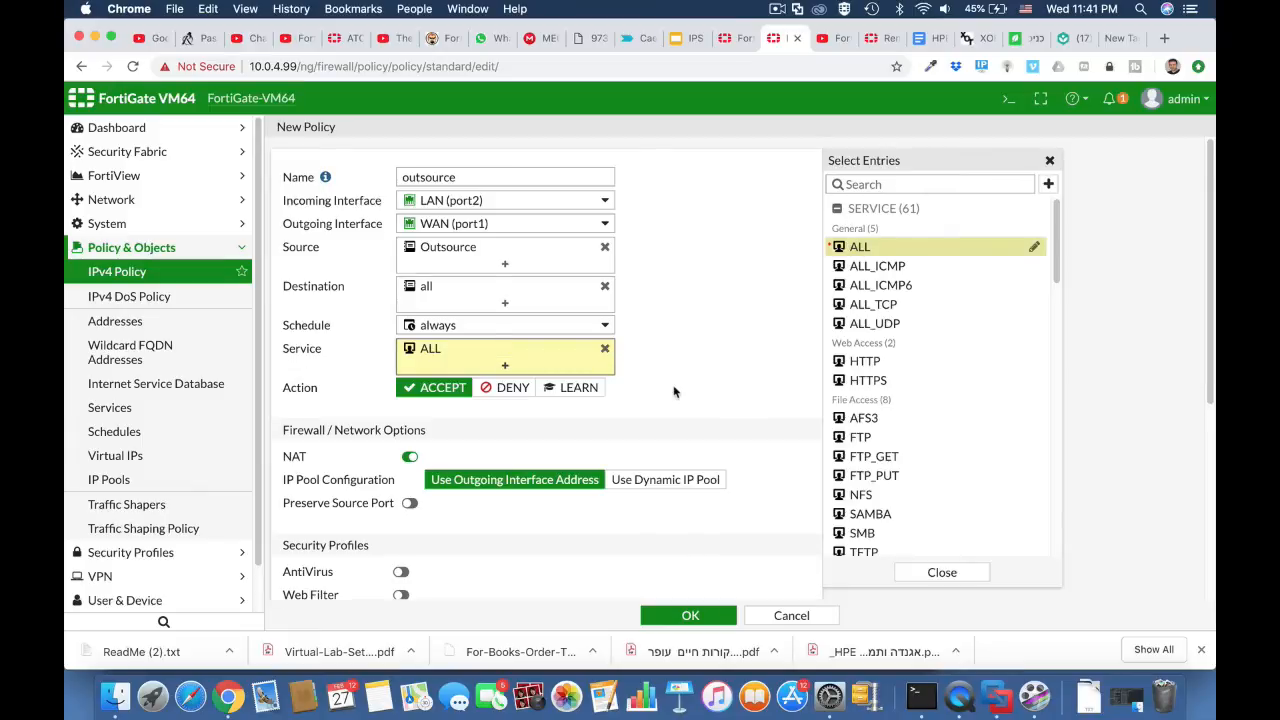
# Step: Enable web filtering on the policy with the outsource_block_social profile and save the policy
pyautogui.scroll(-5, 674, 392)
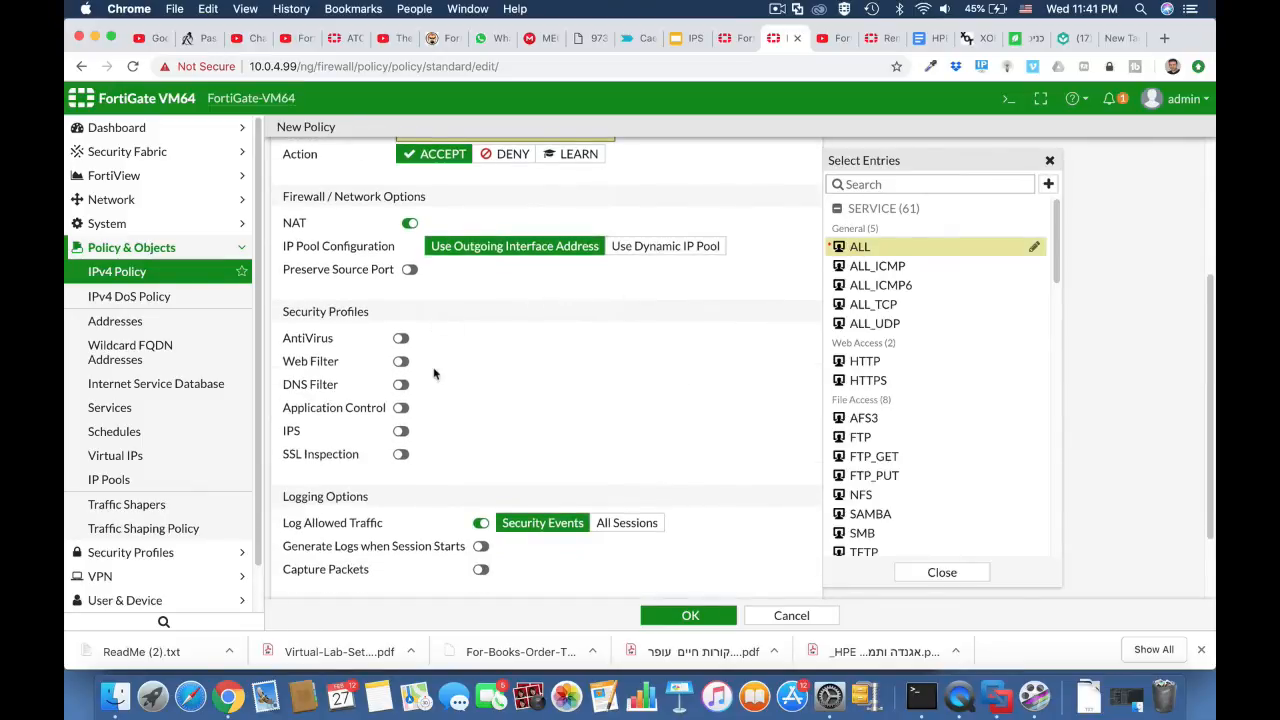
pyautogui.click(401, 362)
pyautogui.click(486, 364)
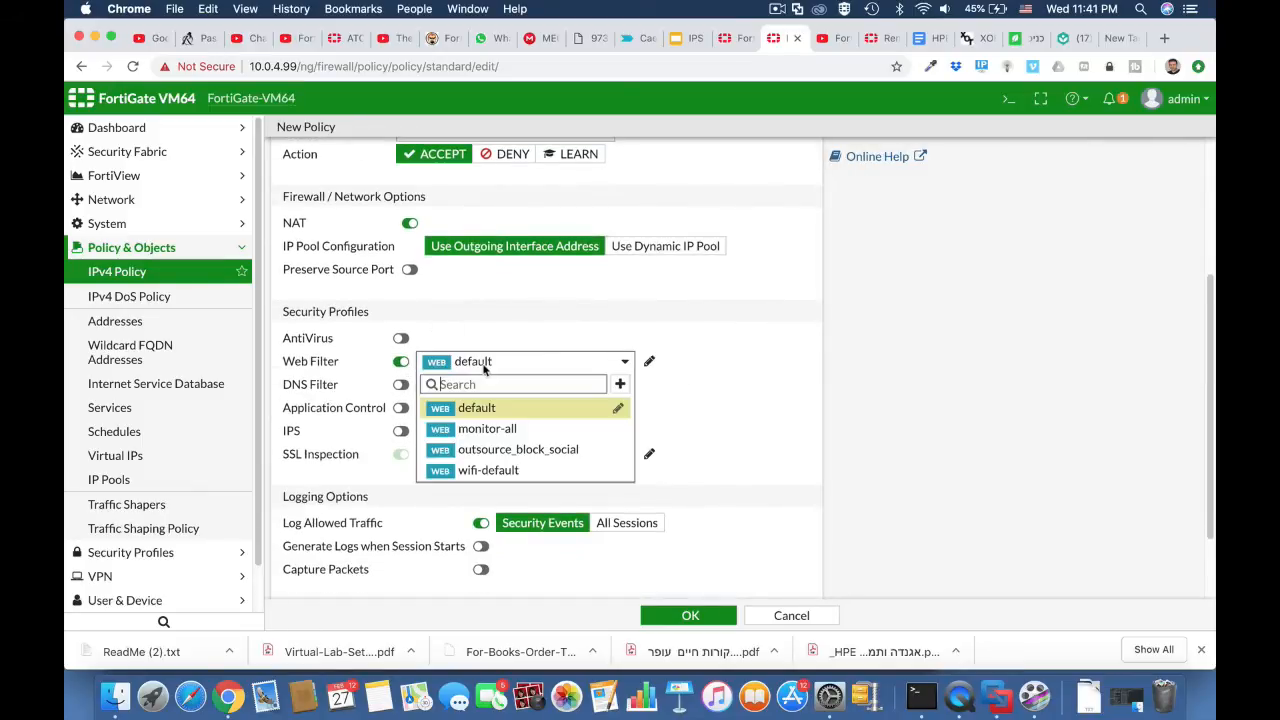
pyautogui.click(499, 450)
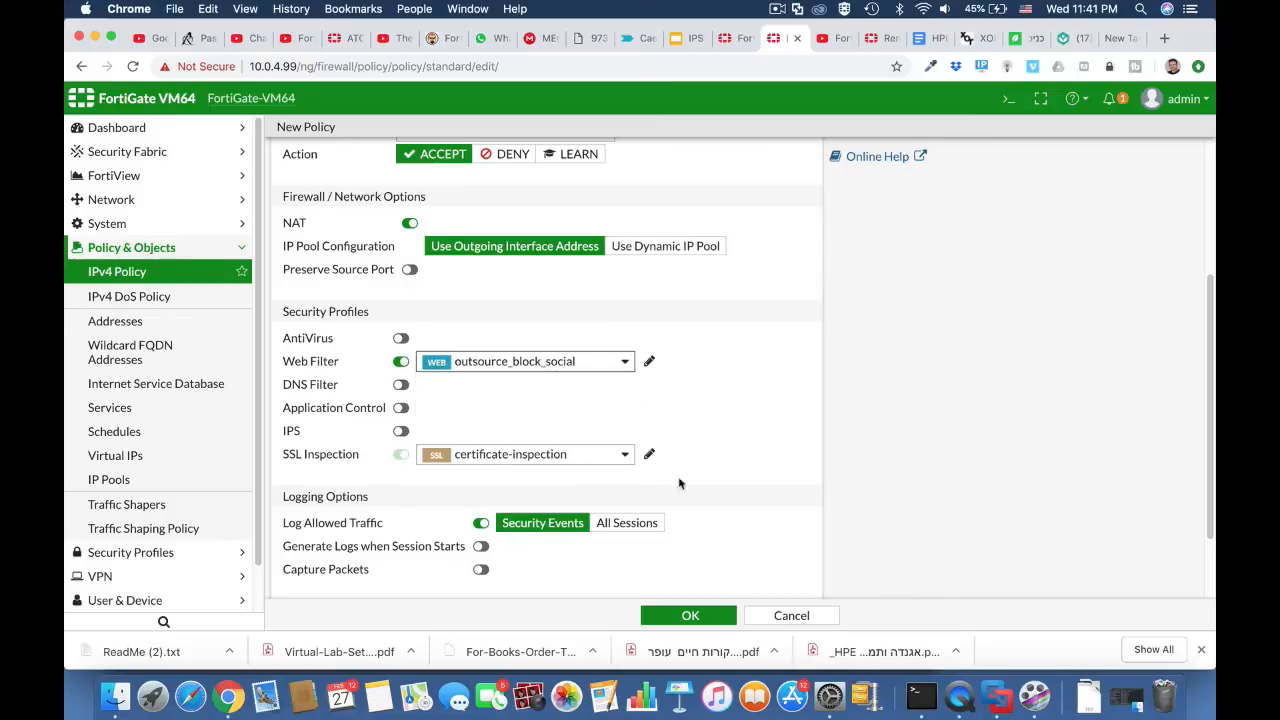
pyautogui.click(686, 615)
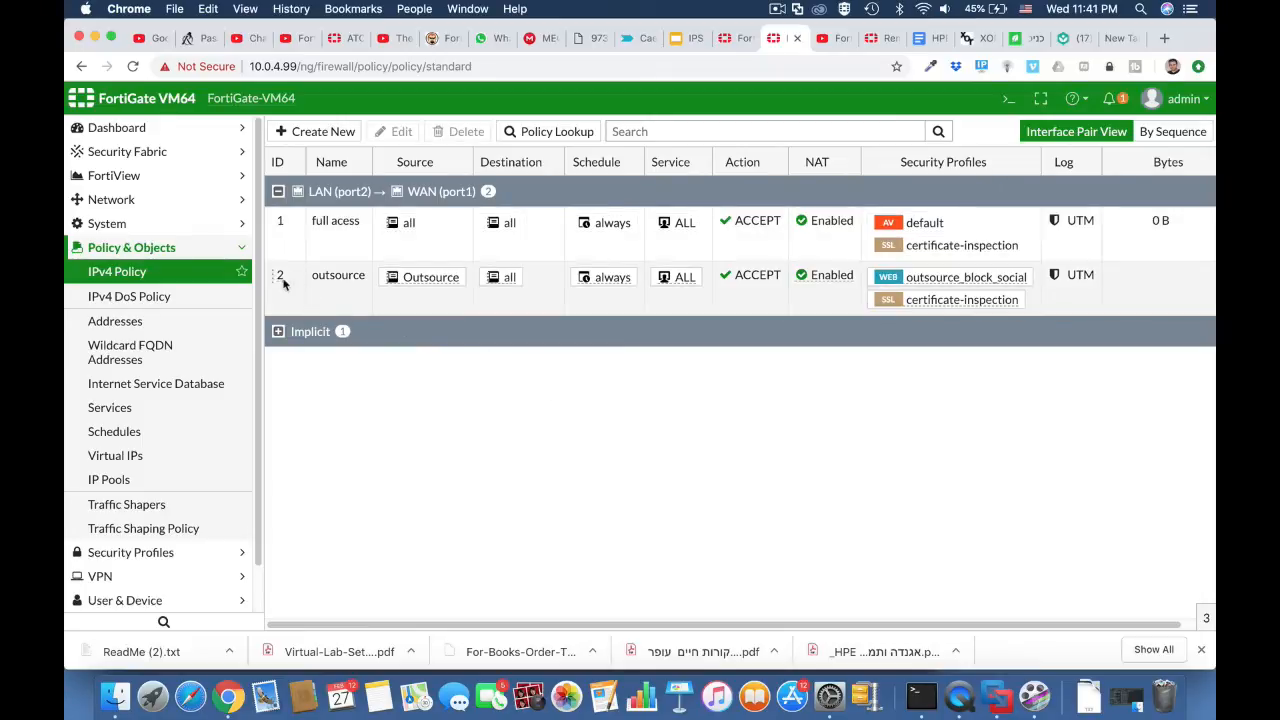
# Step: Move the outsource policy above the "full acess" policy in the LAN (port2) to WAN (port1) group
pyautogui.moveTo(283, 280); pyautogui.dragTo(281, 224)
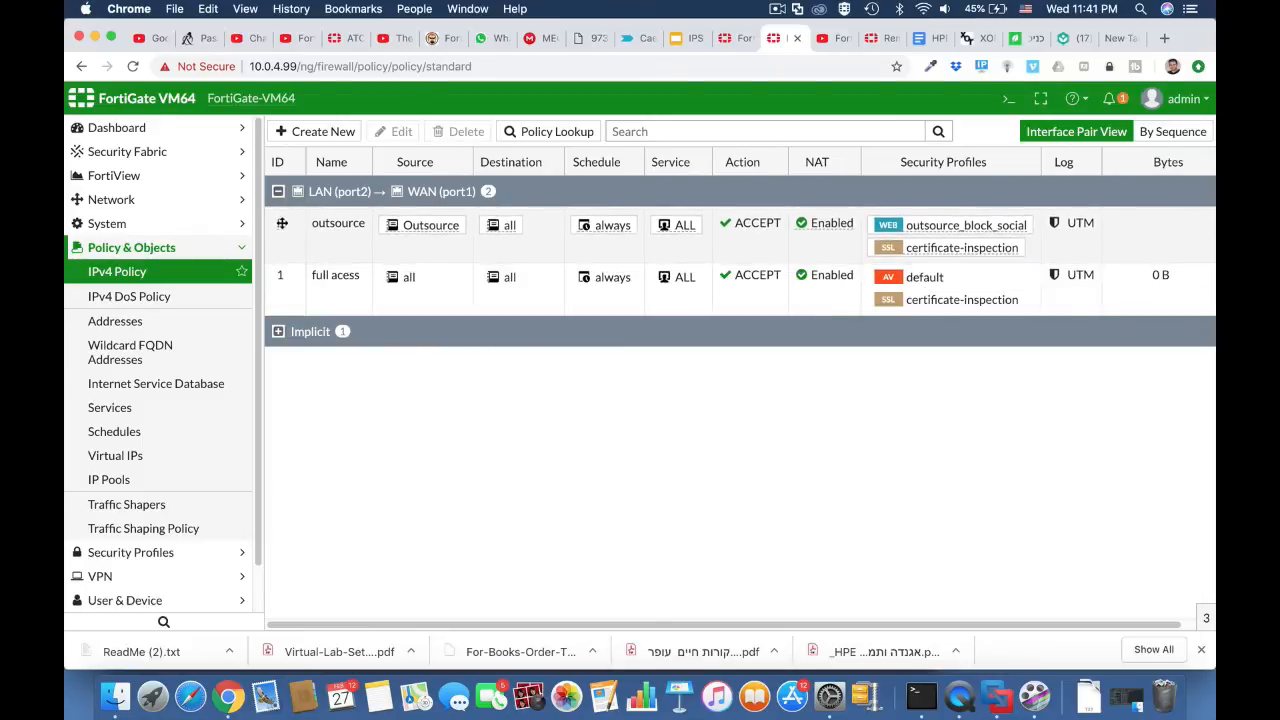
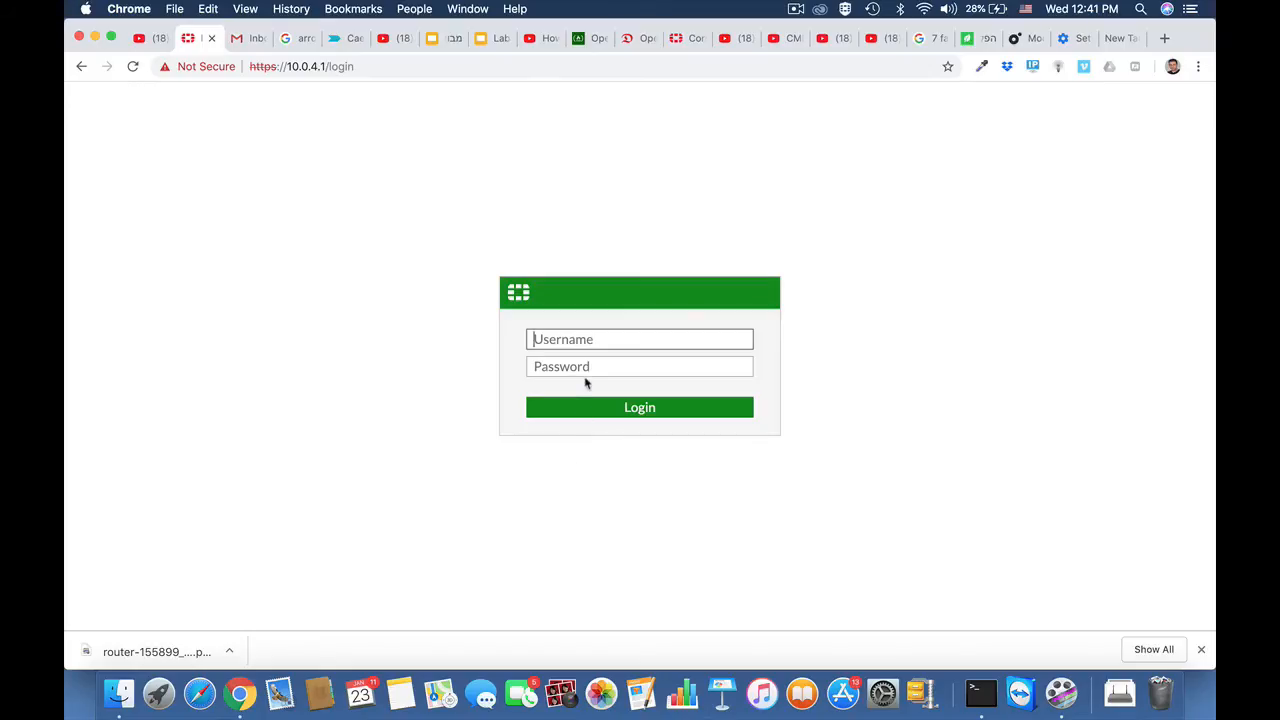
# Step: Log in to the FortiWiFi web interface as admin and postpone the recommended file system check
pyautogui.write('admin')
pyautogui.press('Return')
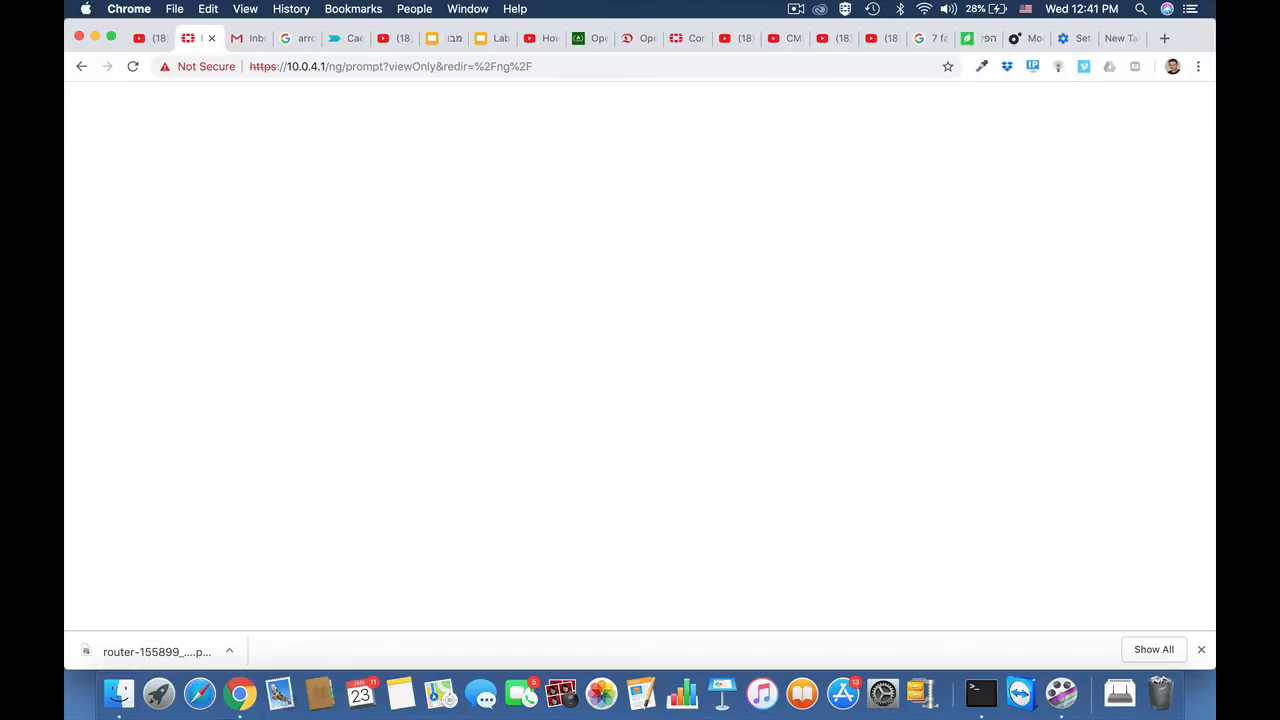
pyautogui.click(723, 411)
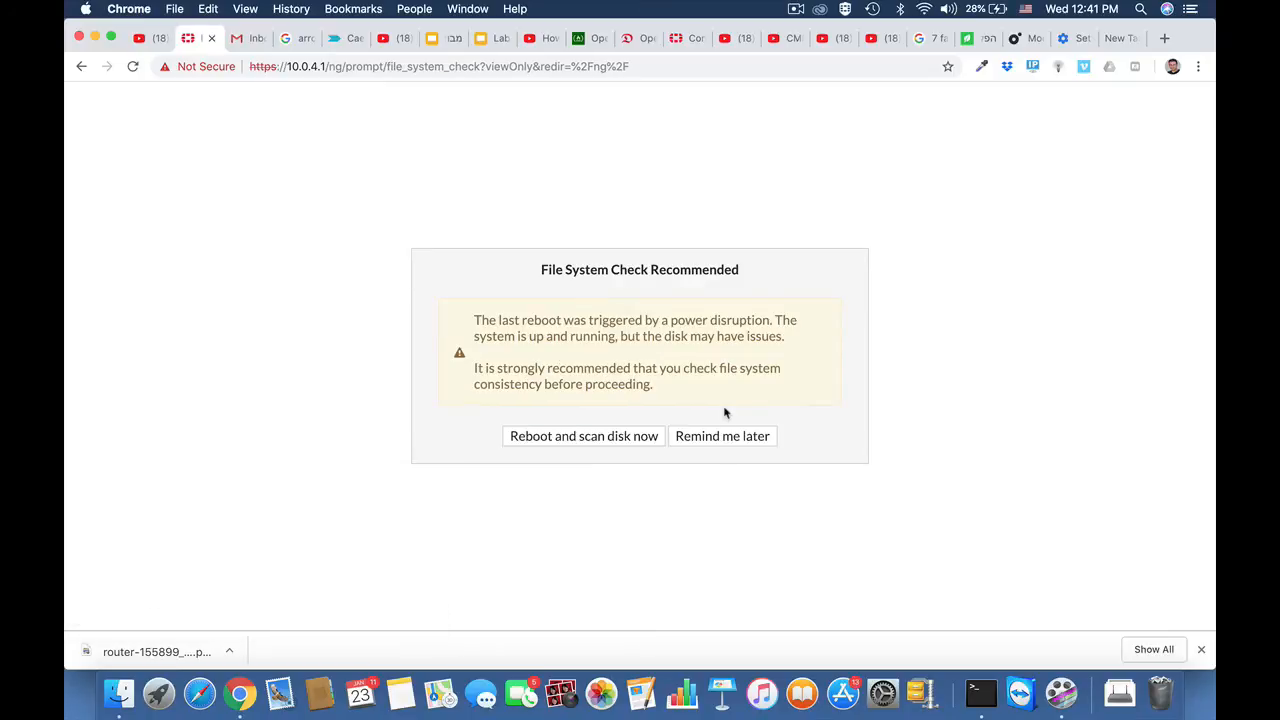
pyautogui.click(726, 443)
pyautogui.click(704, 415)
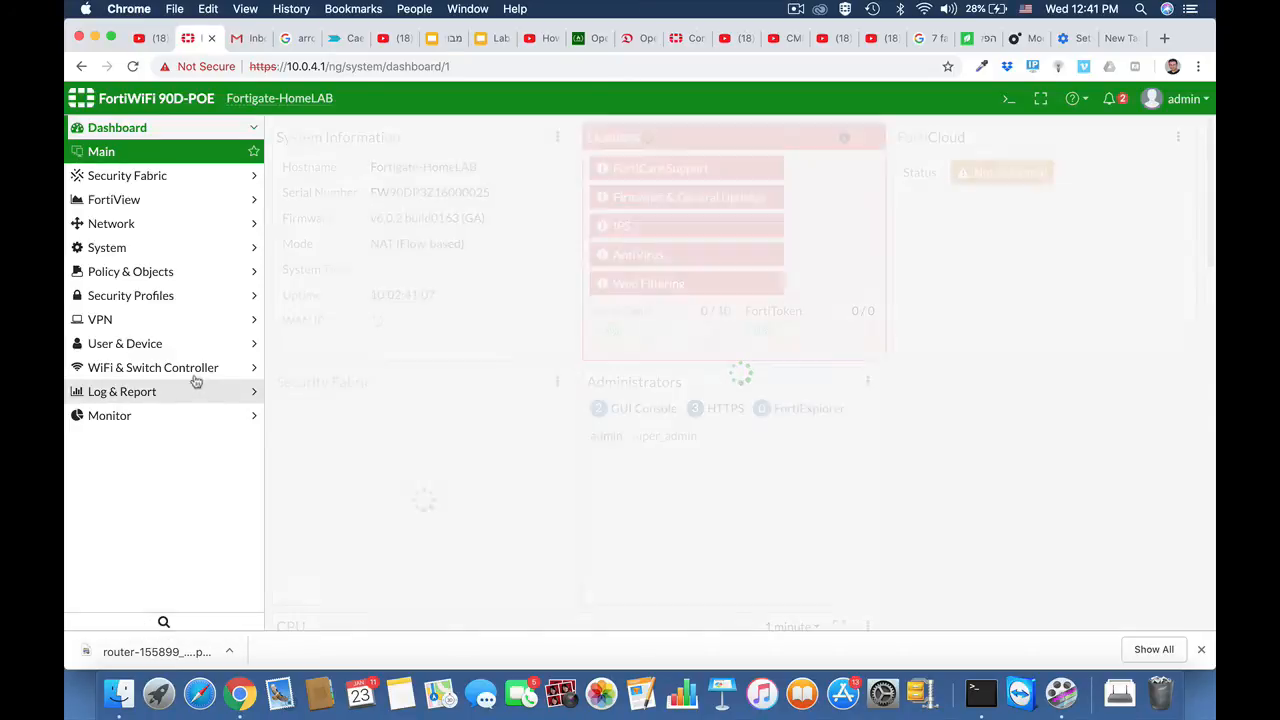
# Step: Open the default Application Control sensor and inspect the actions available for the Business and Remote.Access categories
pyautogui.click(143, 296)
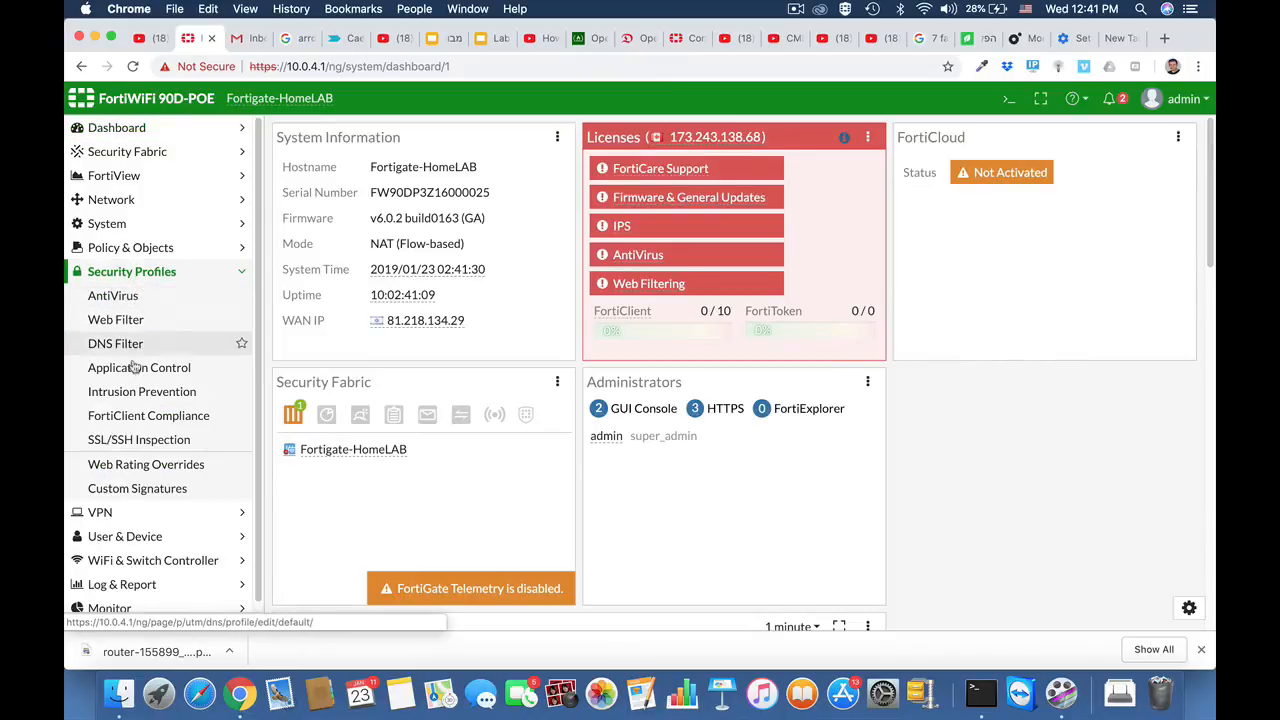
pyautogui.click(134, 371)
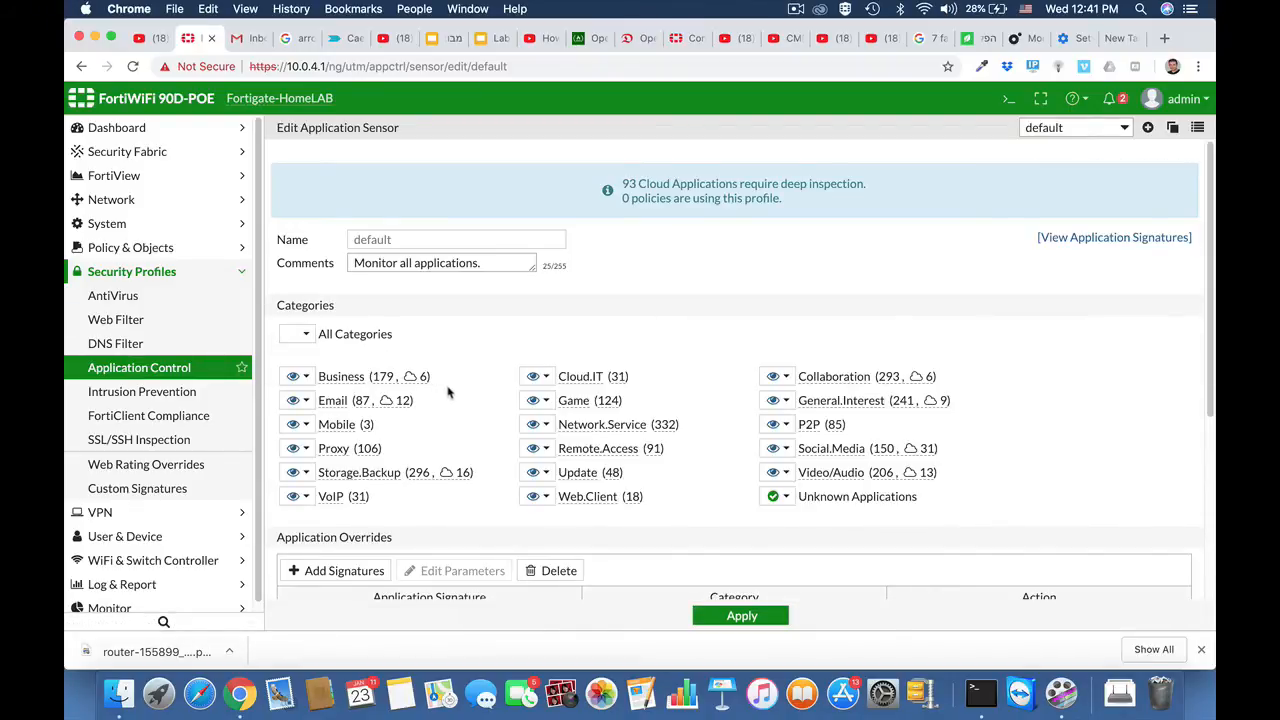
pyautogui.click(307, 376)
pyautogui.click(478, 408)
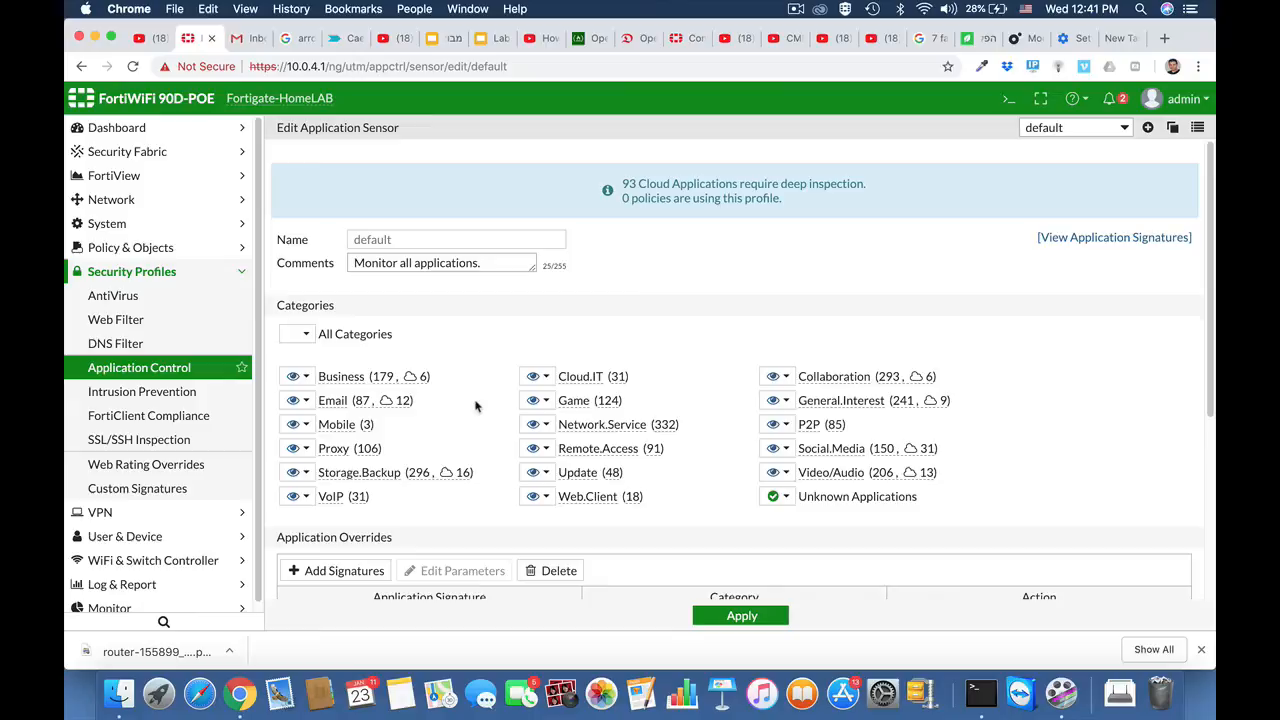
pyautogui.click(546, 448)
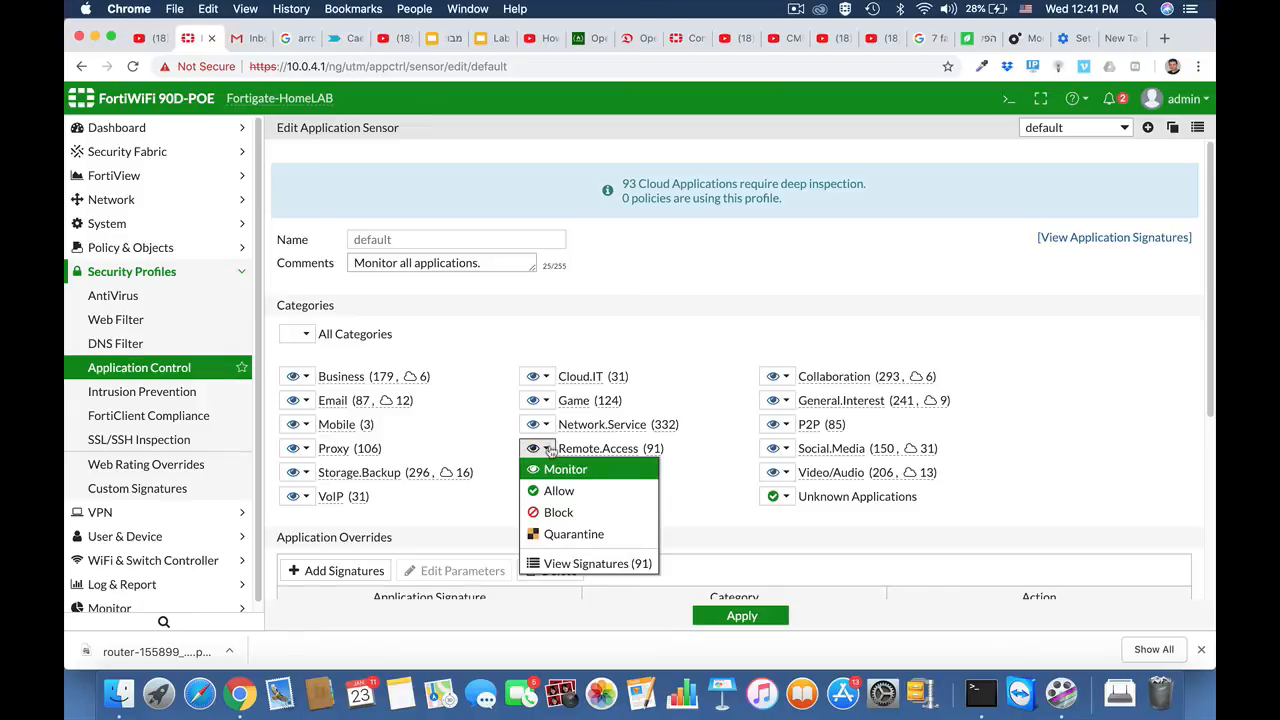
pyautogui.click(701, 362)
# Step: Add the Teamviewer, Teamviewer_CallReceive and Teamviewer_CallRequest signatures to the sensor's application overrides, filtering signatures by the name Teamviewer
pyautogui.scroll(-3, 677, 363)
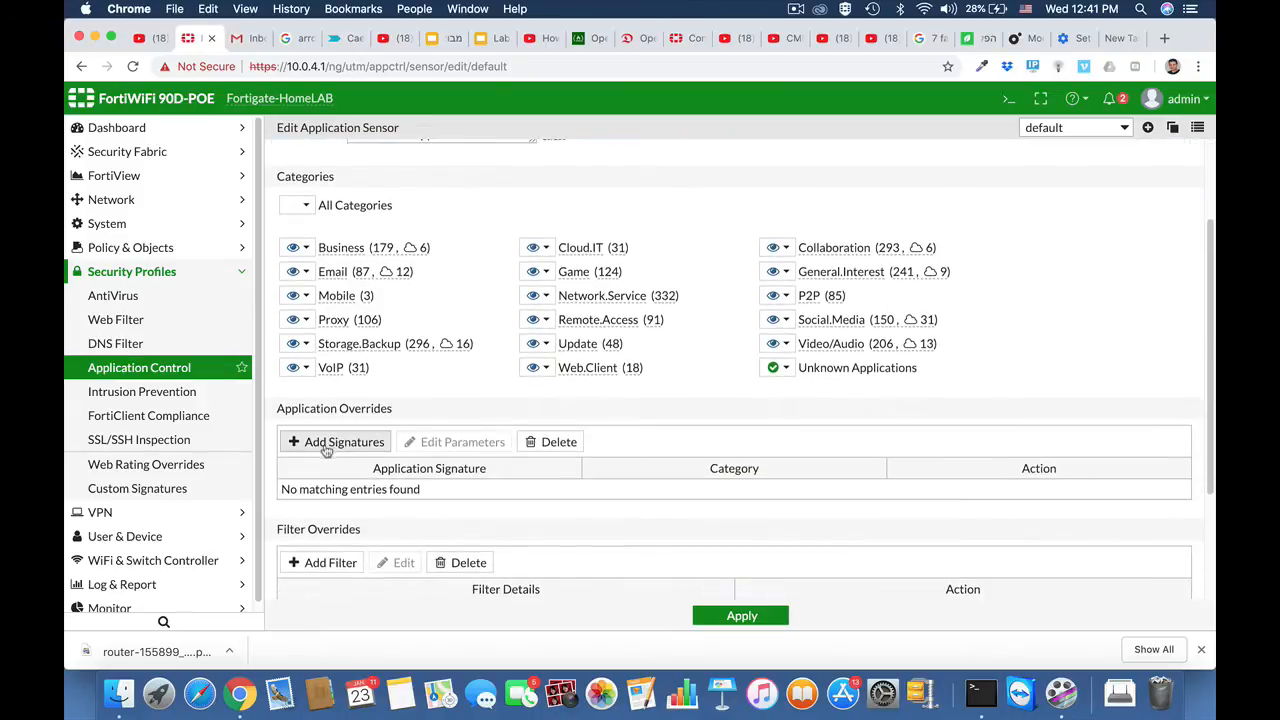
pyautogui.click(326, 449)
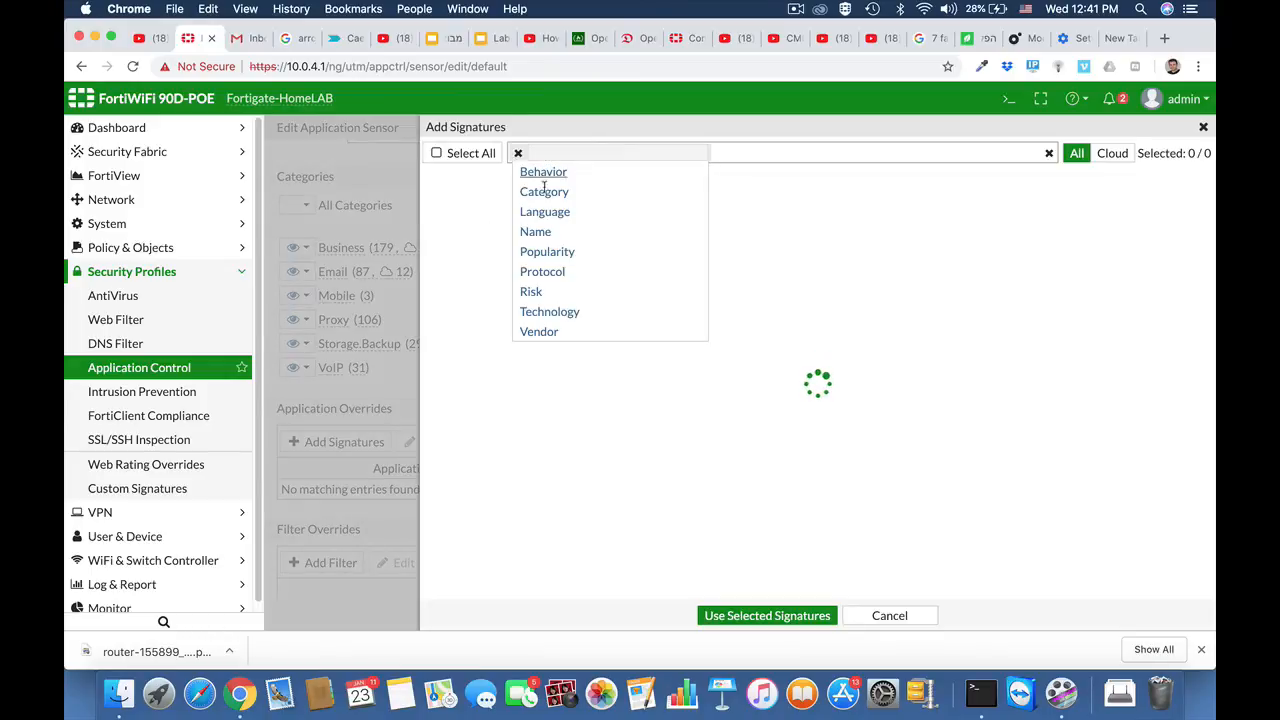
pyautogui.click(536, 231)
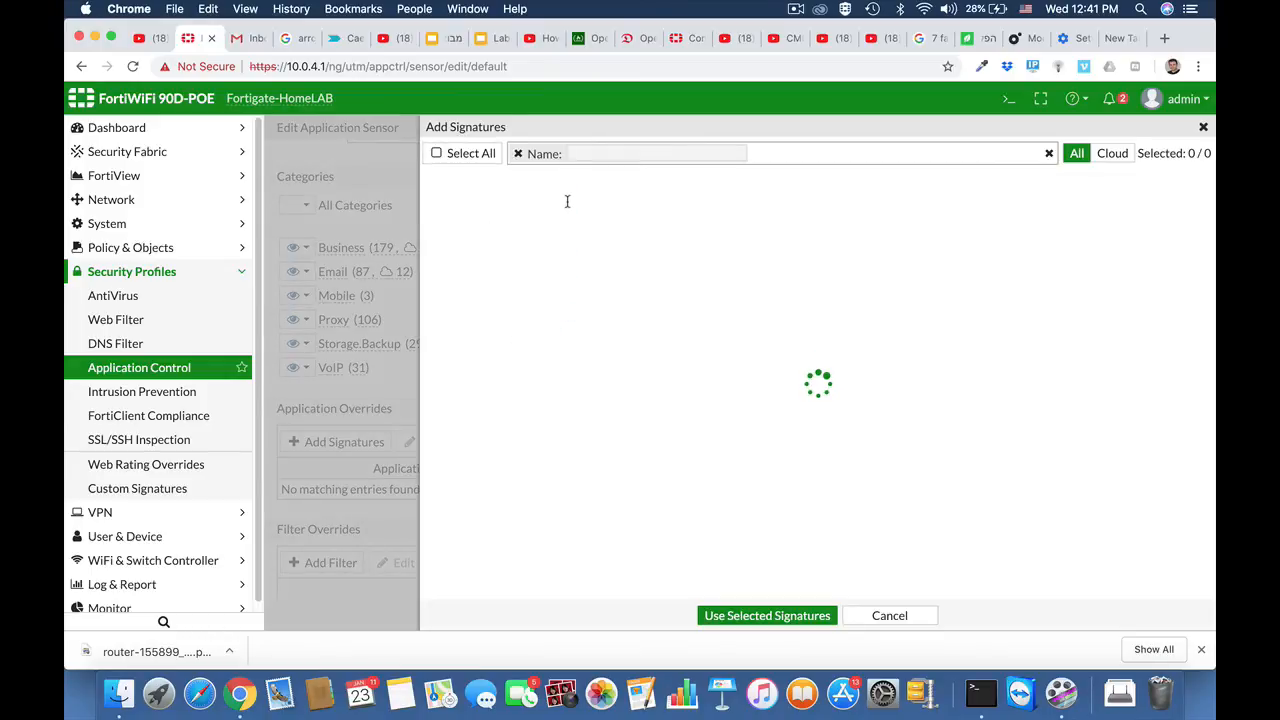
pyautogui.write('team')
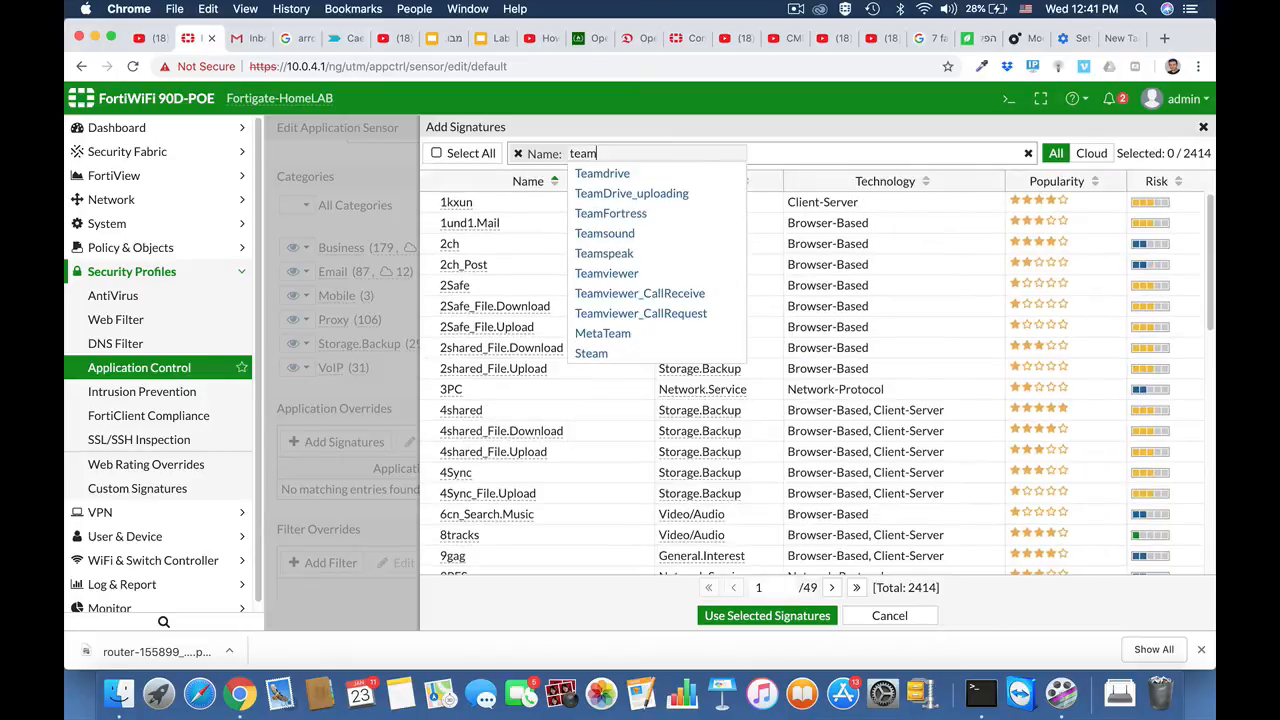
pyautogui.click(598, 273)
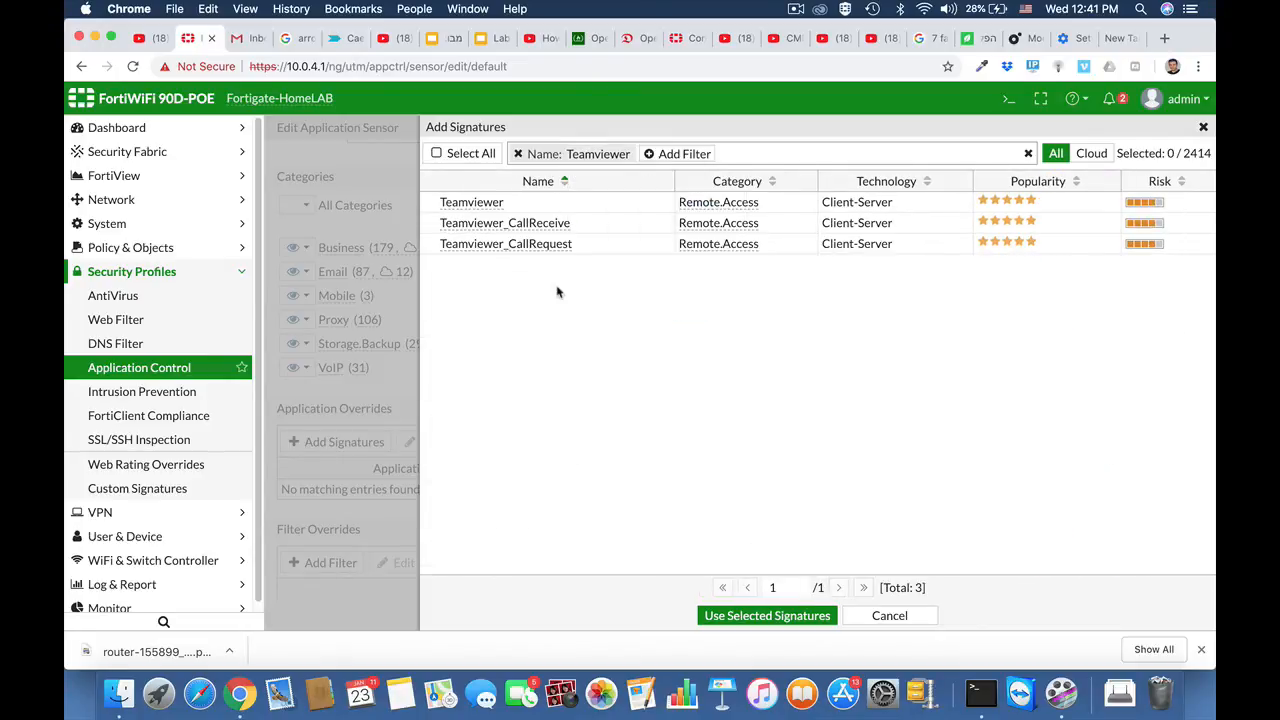
pyautogui.click(491, 208)
pyautogui.keyDown('shift'); pyautogui.click(490, 246); pyautogui.keyUp('shift')
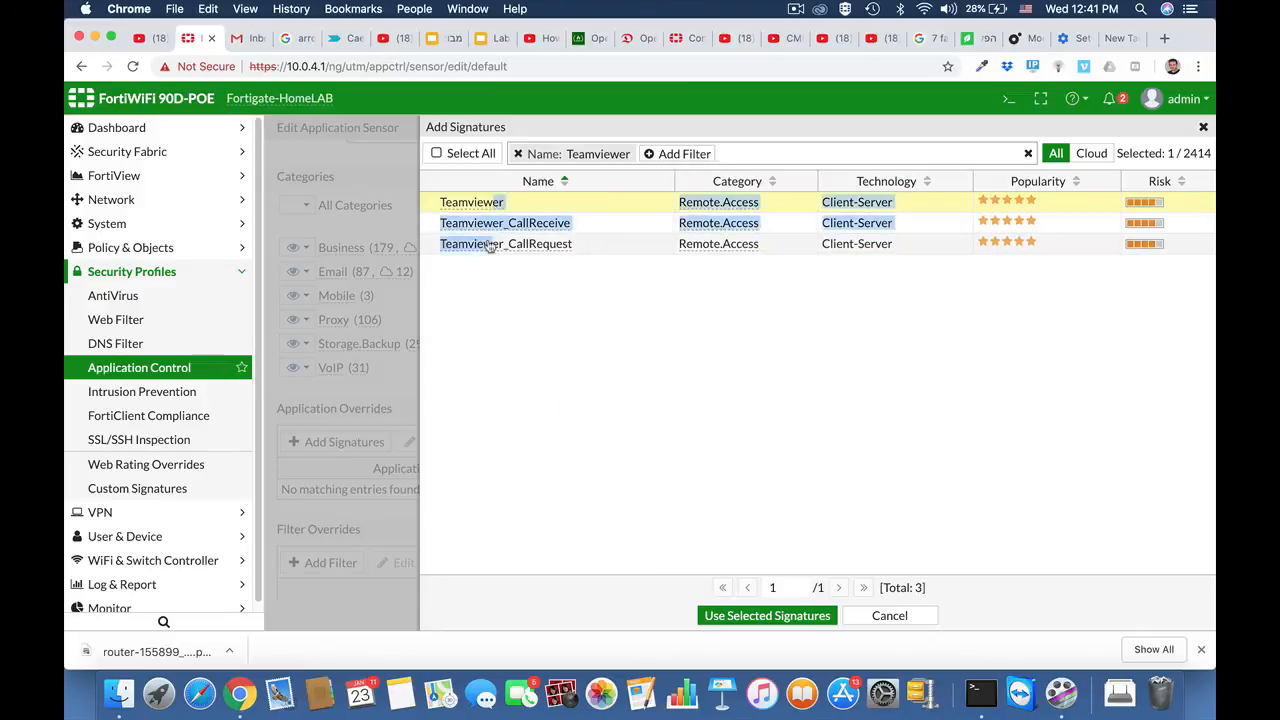
pyautogui.click(746, 618)
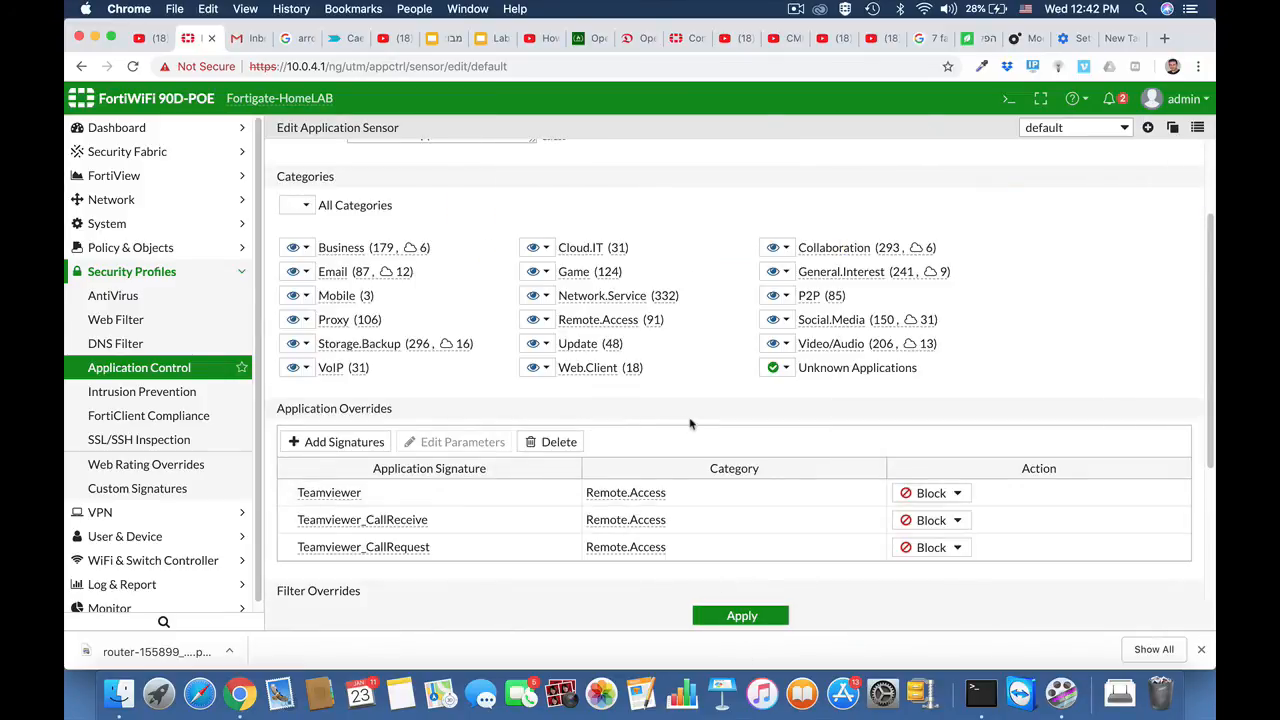
# Step: Set the Teamviewer override's action to Block and apply the changes to the default application sensor
pyautogui.scroll(-3, 689, 423)
pyautogui.click(954, 373)
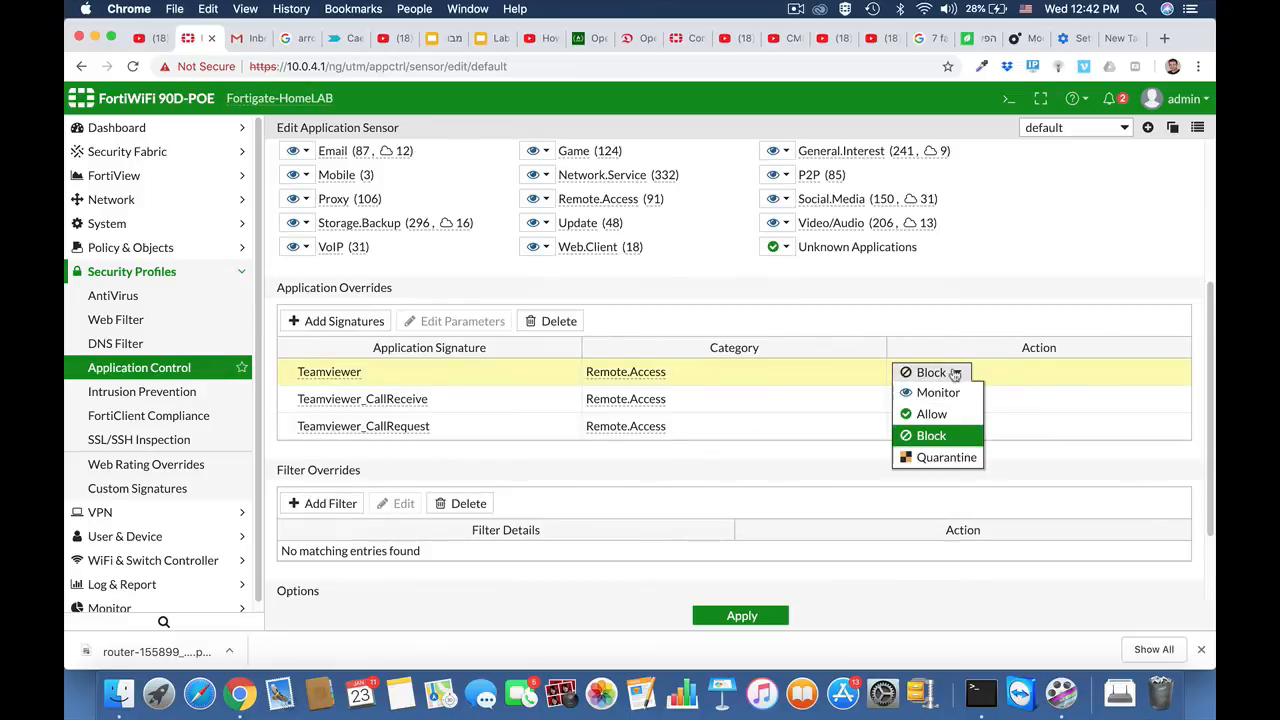
pyautogui.click(945, 435)
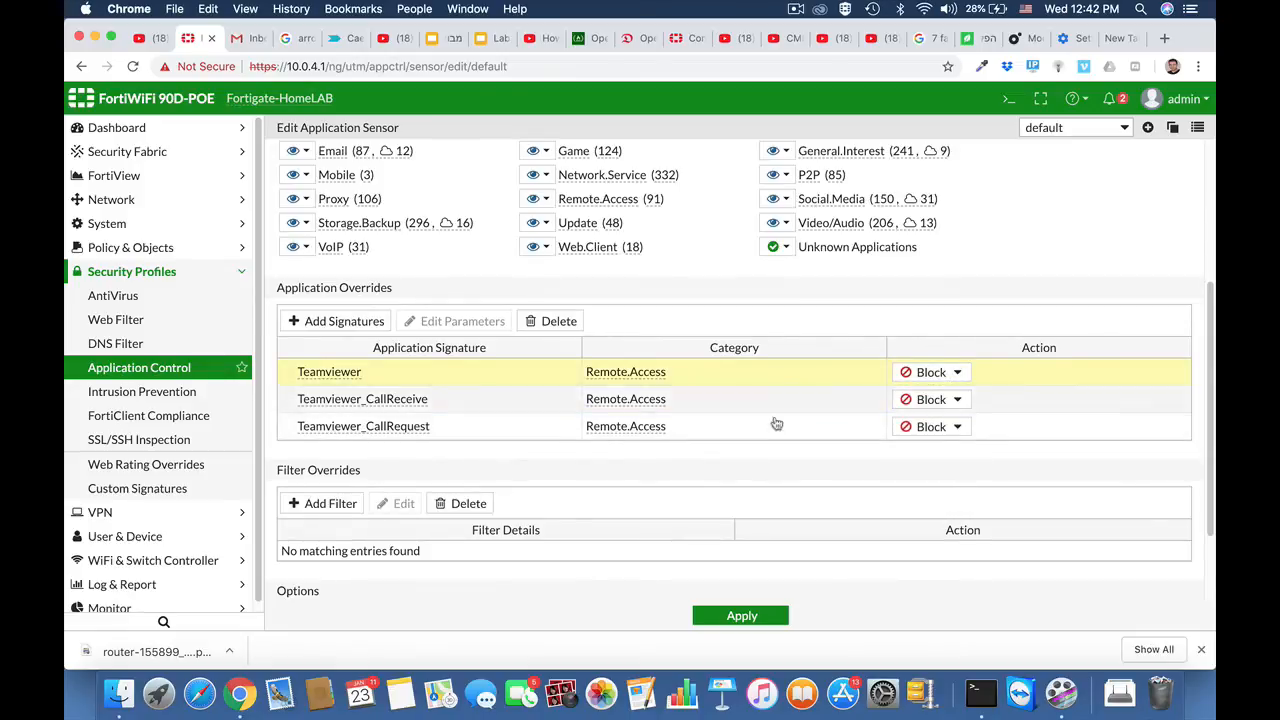
pyautogui.click(740, 616)
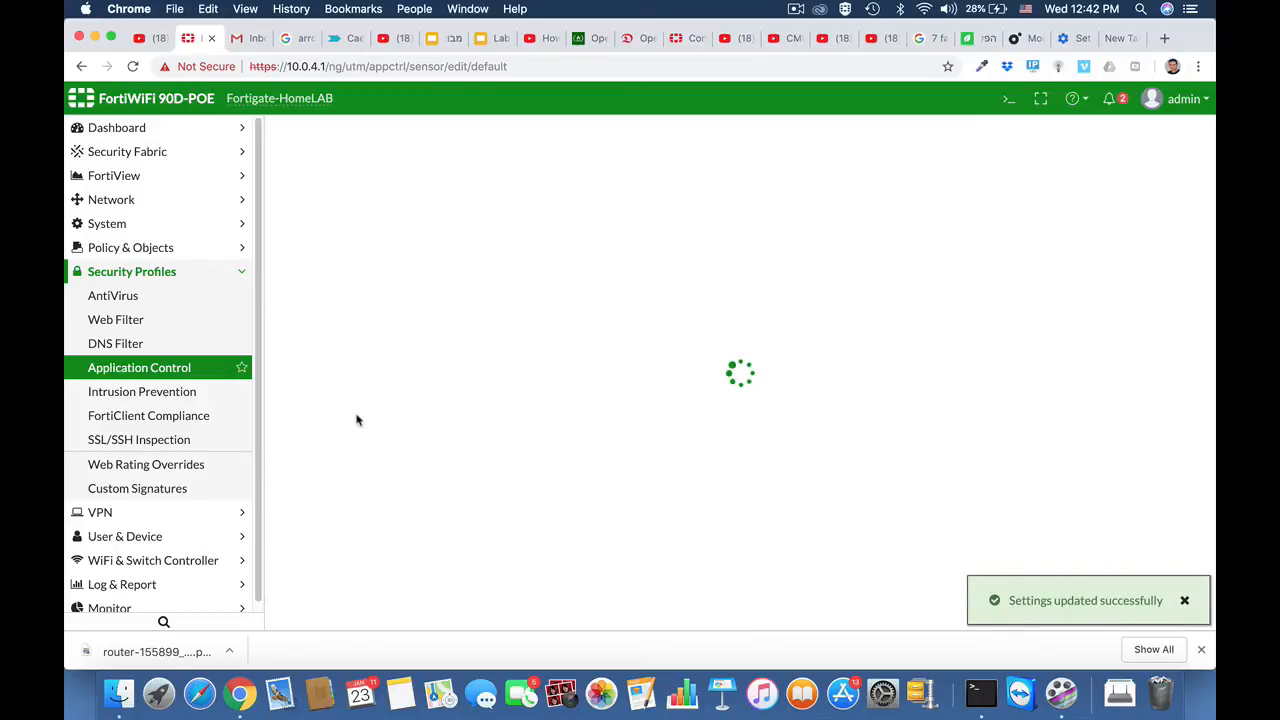
# Step: Enable Application Control with the BLOCKYTEAMV profile on the ruckus2wan IPv4 policy and save the policy
pyautogui.click(167, 250)
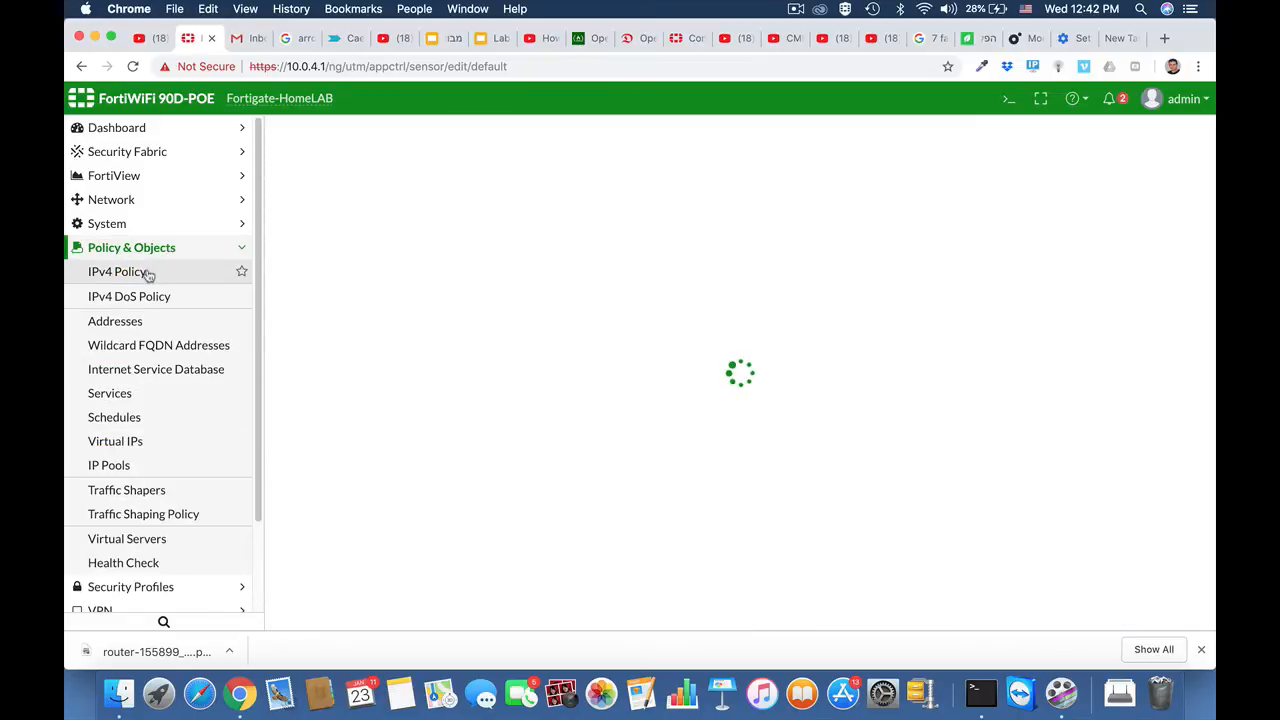
pyautogui.click(108, 272)
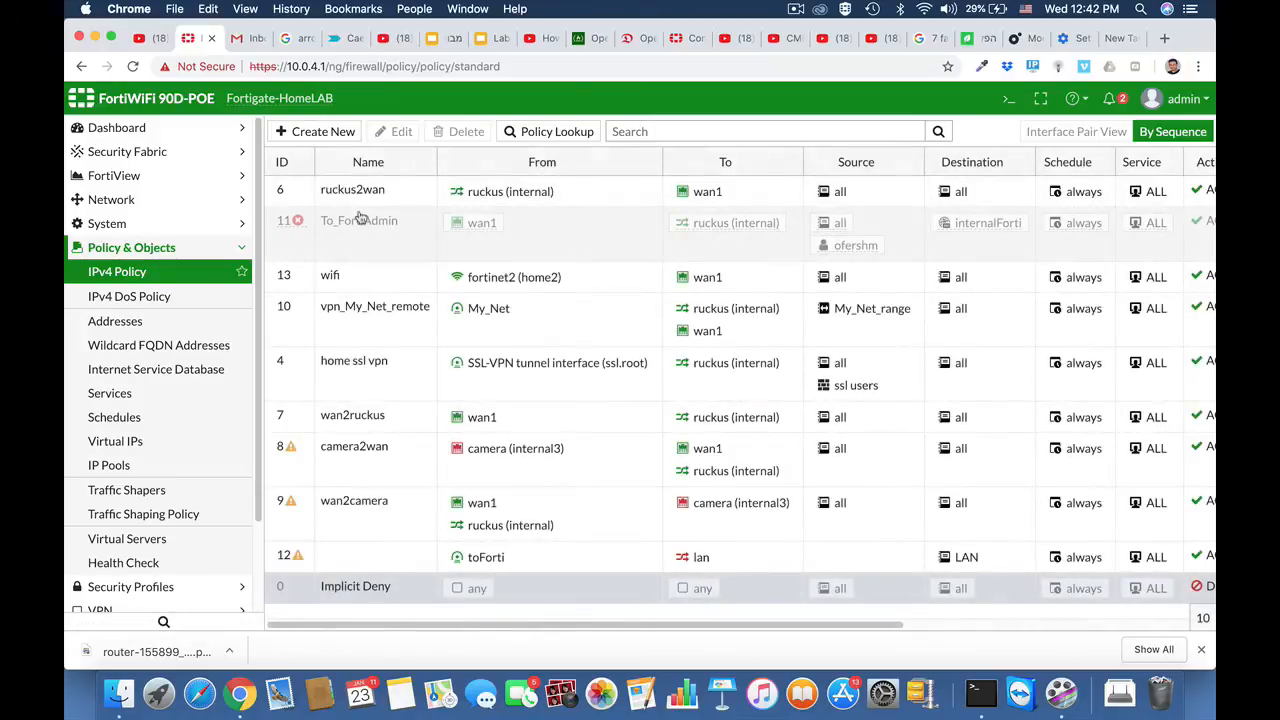
pyautogui.click(352, 200)
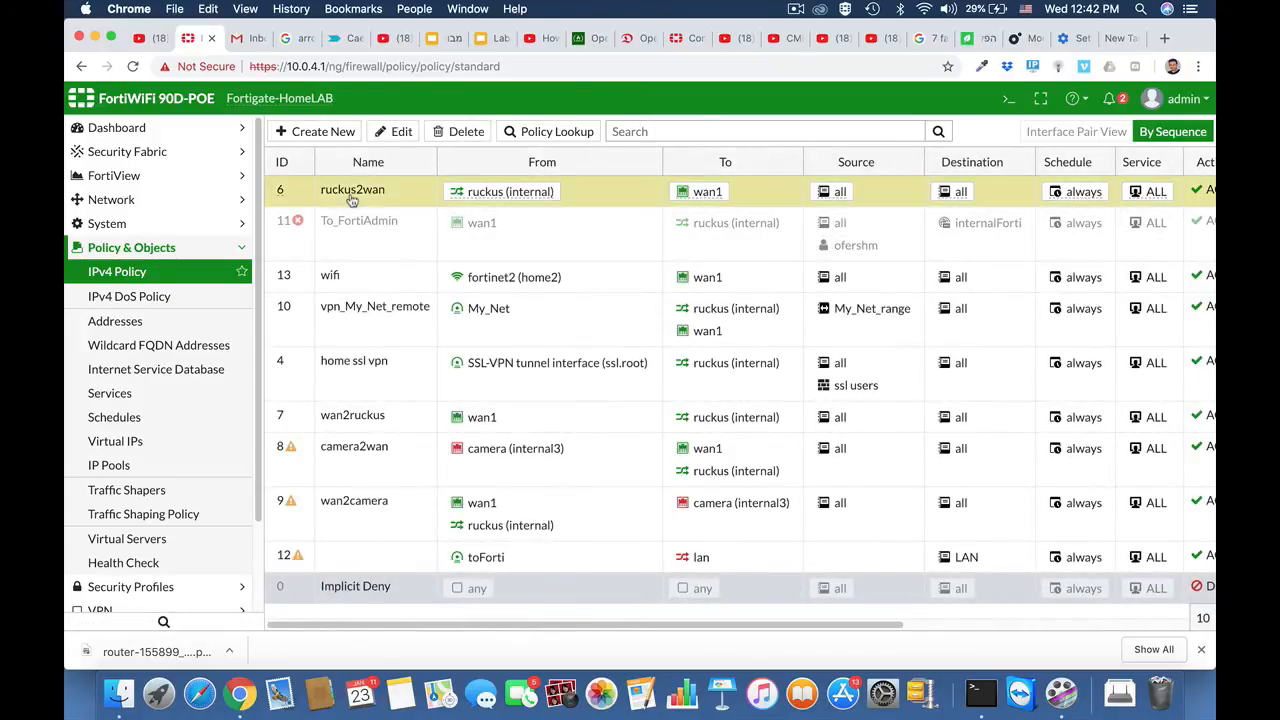
pyautogui.click(408, 137)
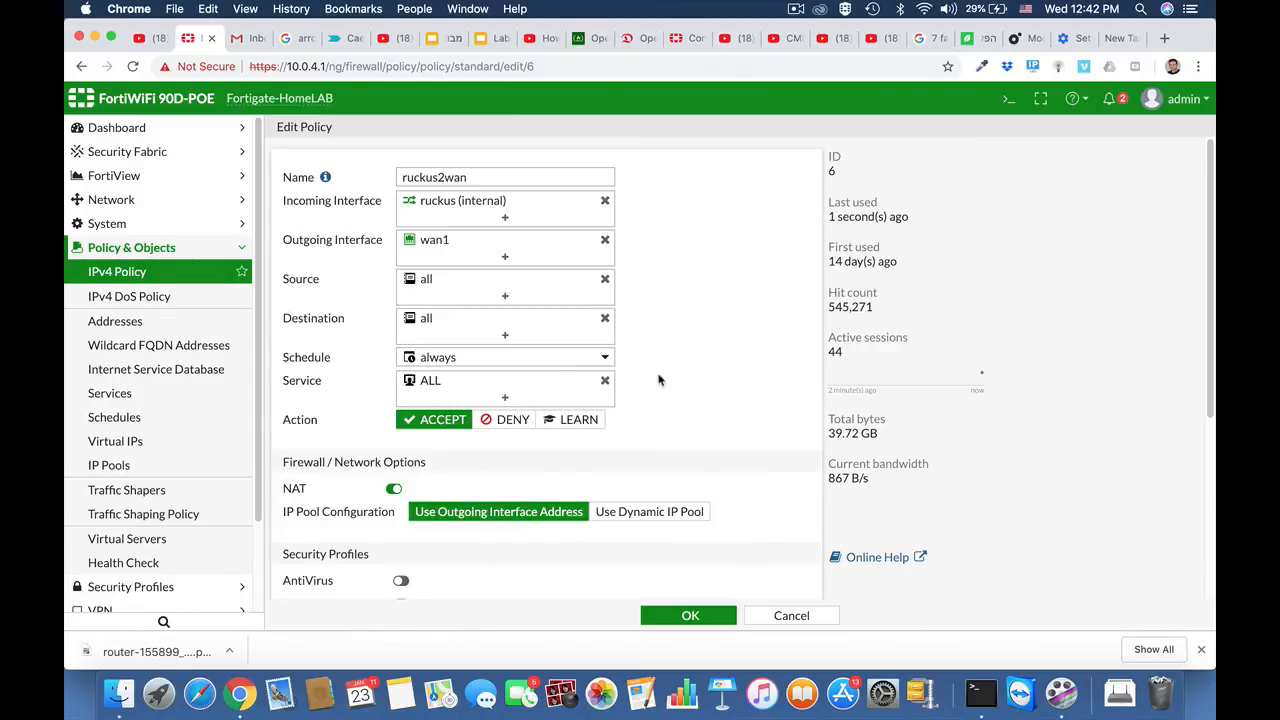
pyautogui.scroll(-5, 659, 379)
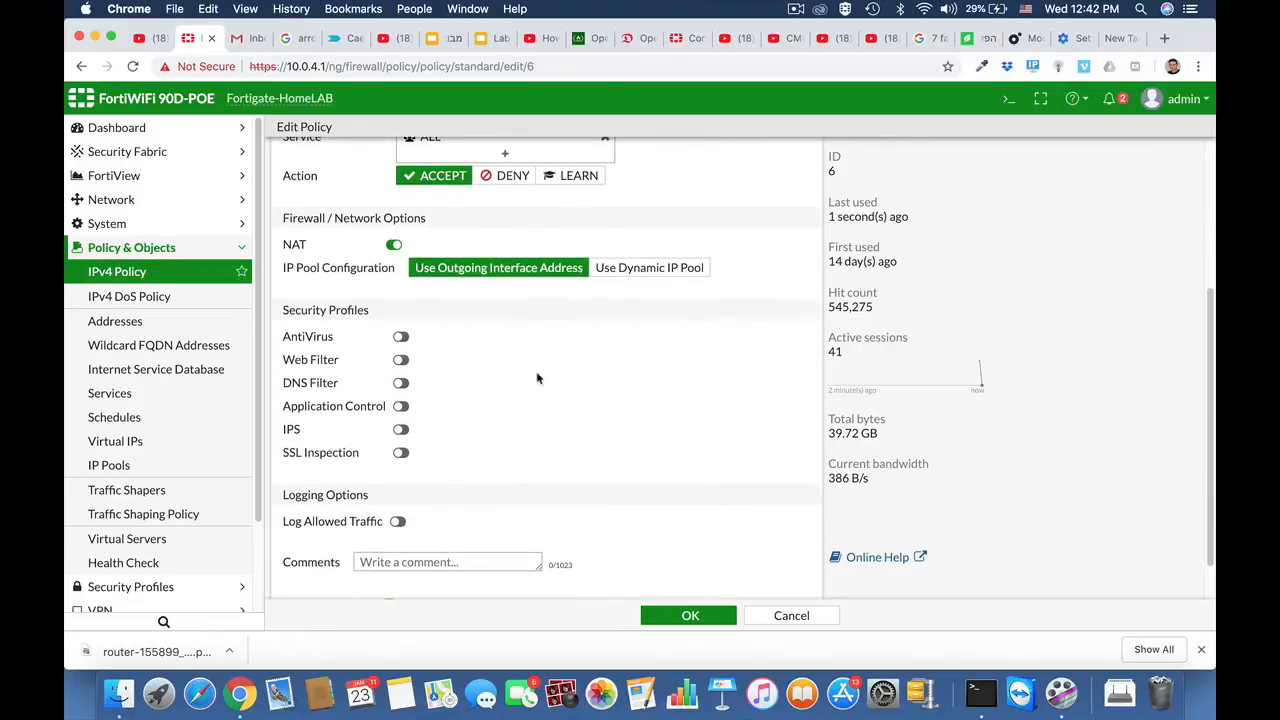
pyautogui.click(400, 406)
pyautogui.click(478, 407)
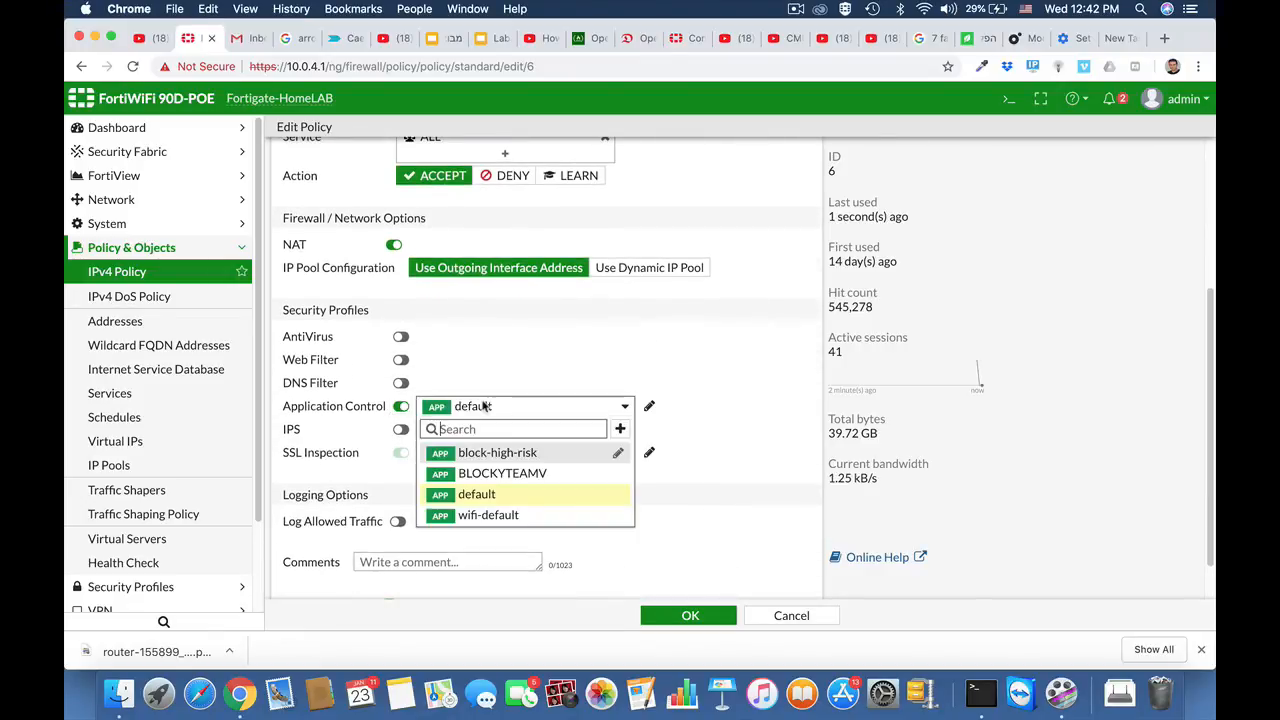
pyautogui.click(485, 472)
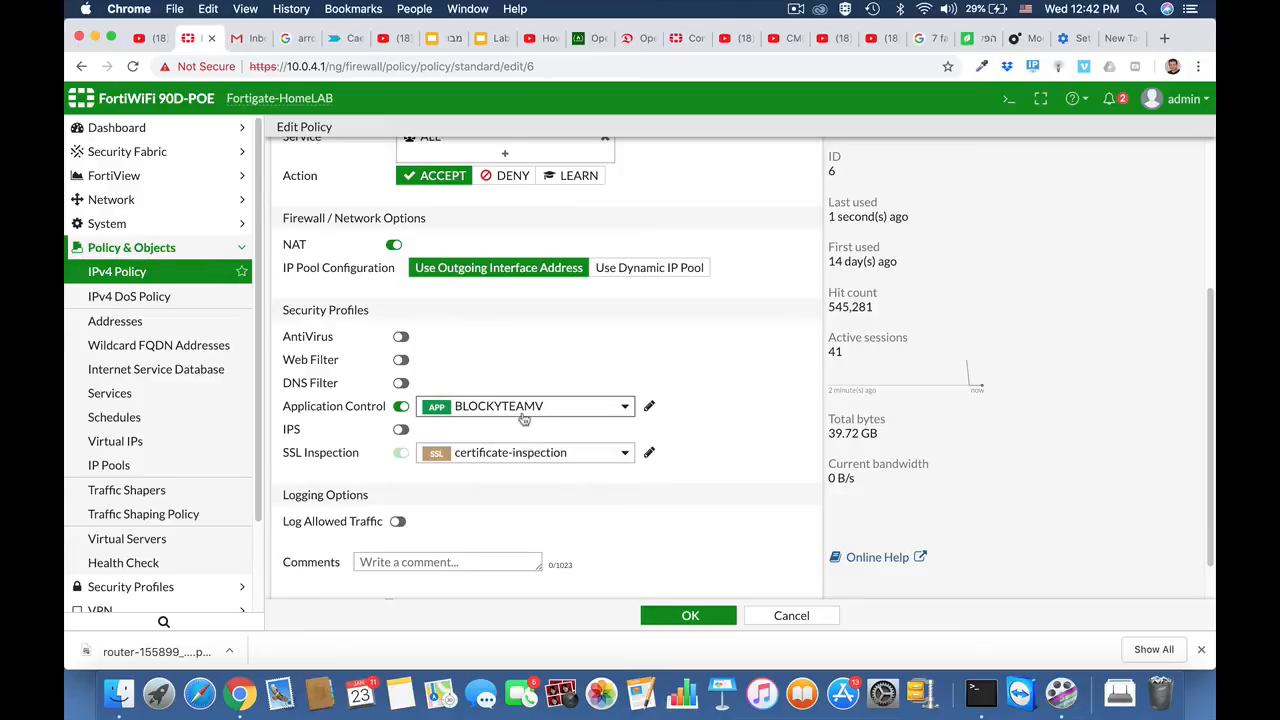
pyautogui.click(683, 616)
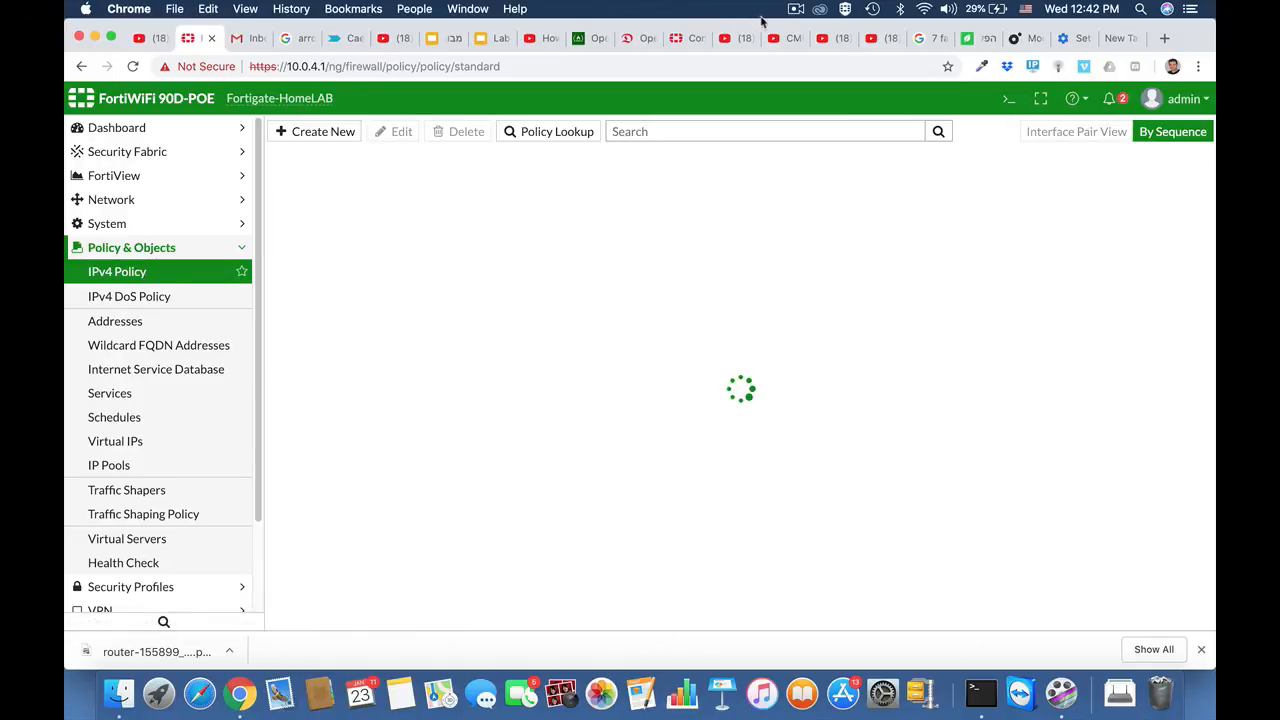
pyautogui.click(796, 9)
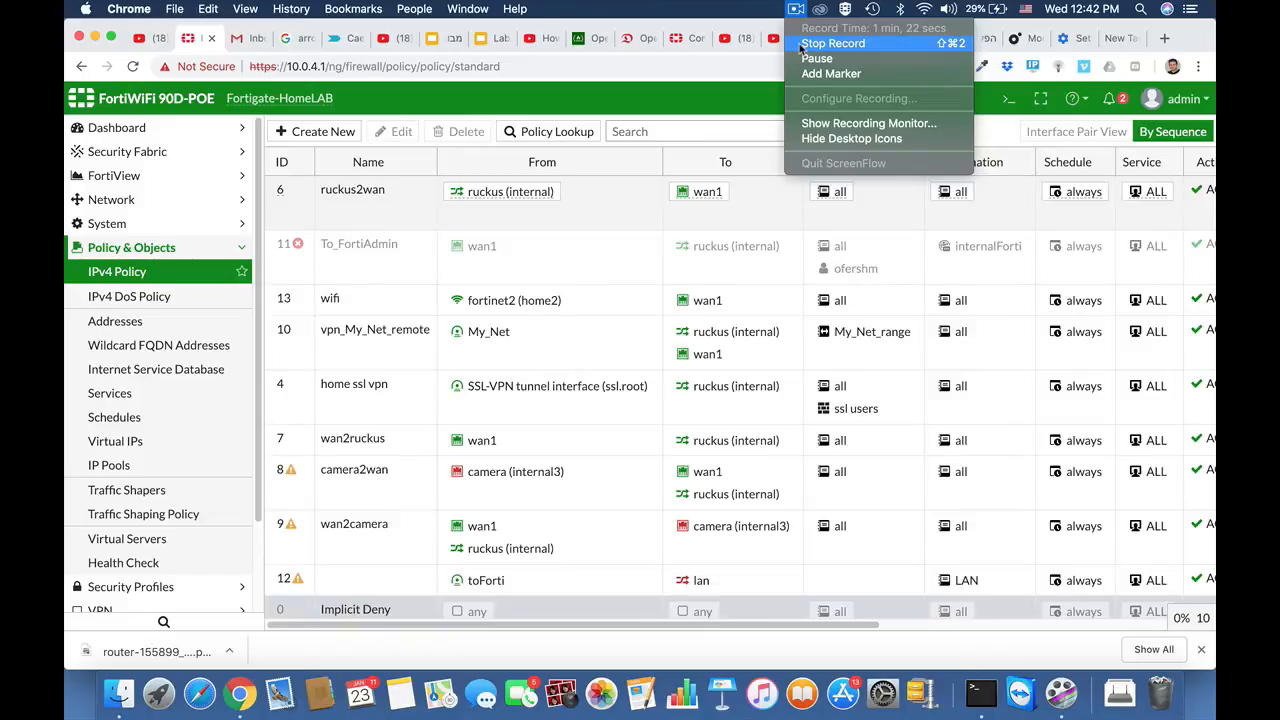
pyautogui.click(800, 44)
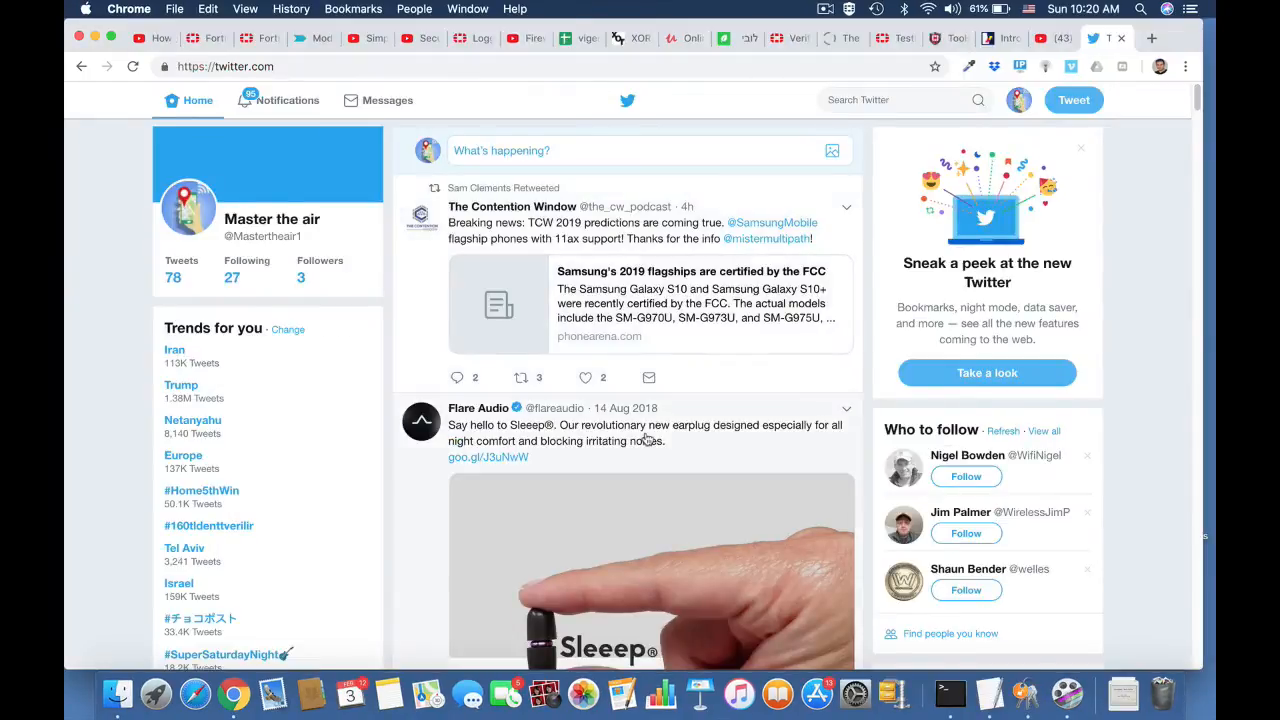
# Step: Browse the Twitter home feed to check that the site loads
pyautogui.scroll(-4, 648, 438)
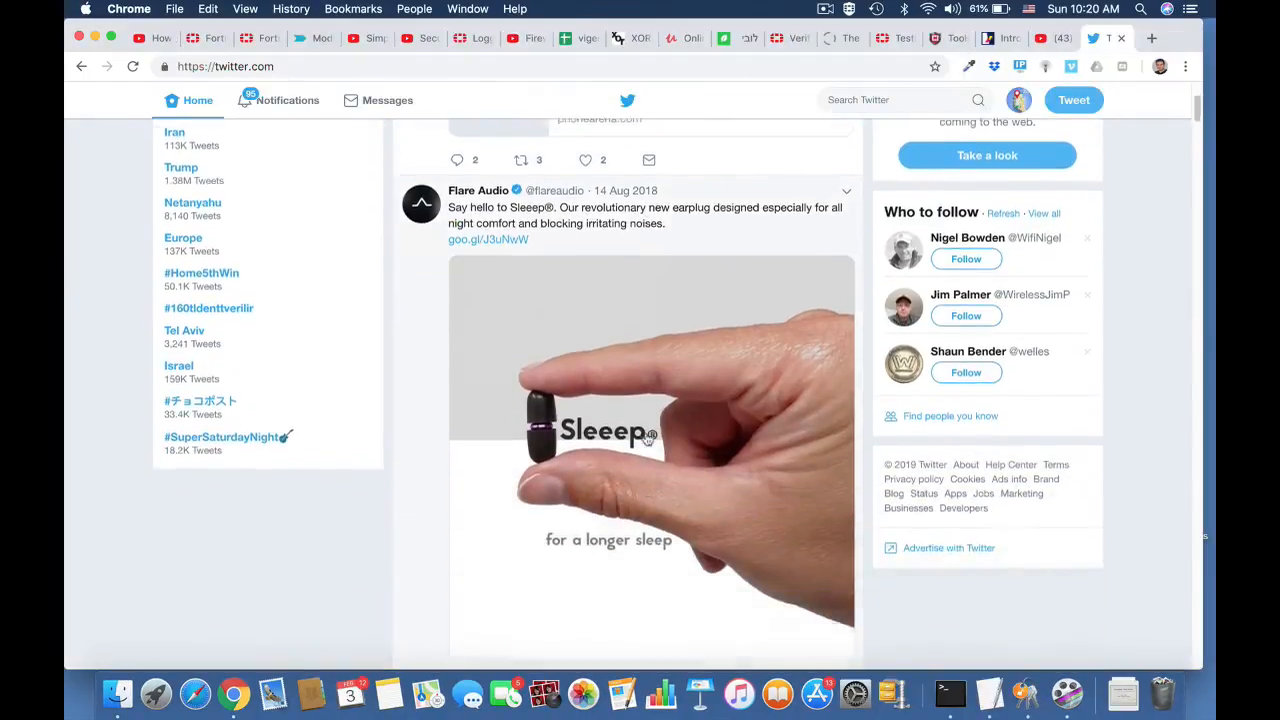
pyautogui.scroll(-15, 648, 438)
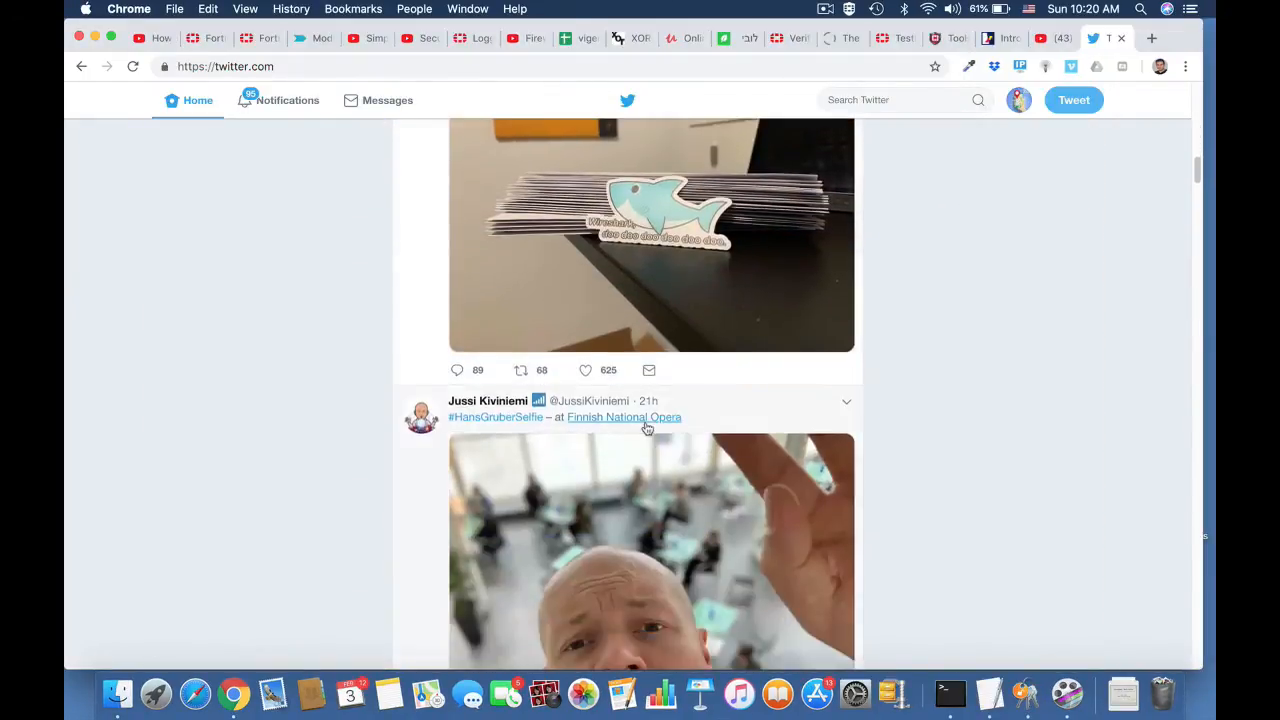
pyautogui.scroll(10, 647, 428)
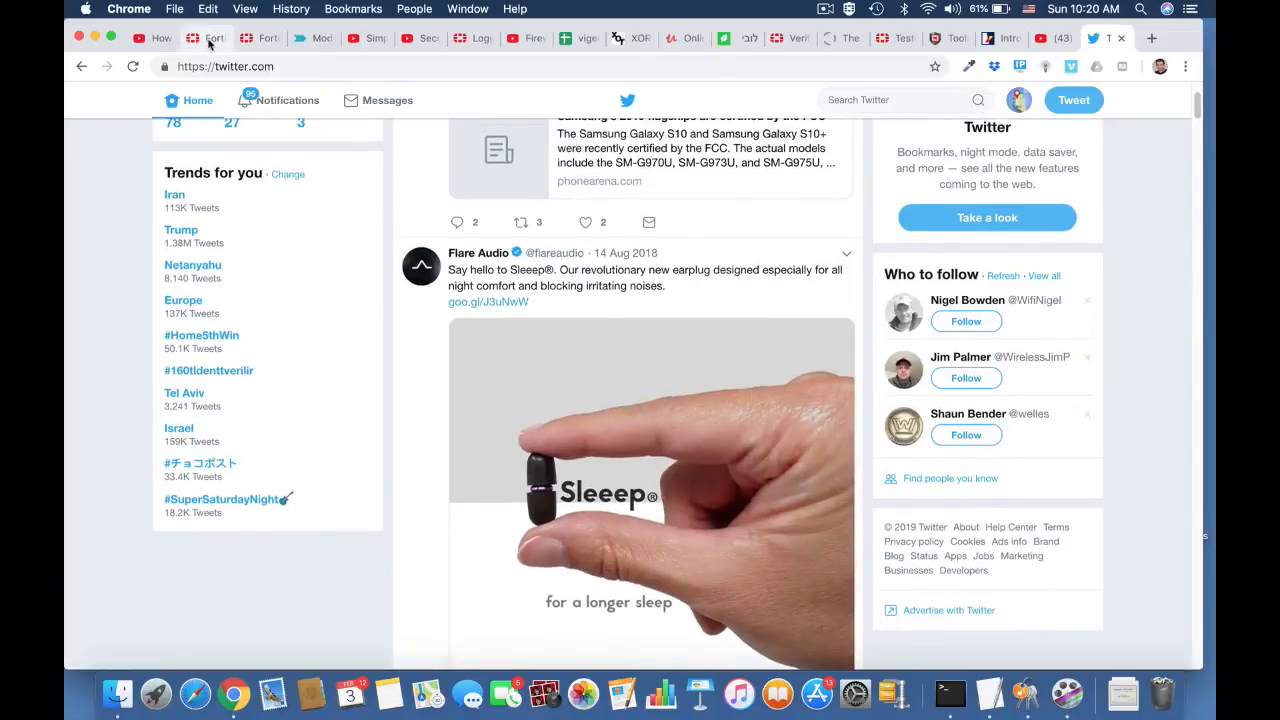
# Step: In the FortiGate system settings, set NGFW Mode to Policy-based with certificate-inspection as the SSL/SSH Inspection profile and apply
pyautogui.click(209, 39)
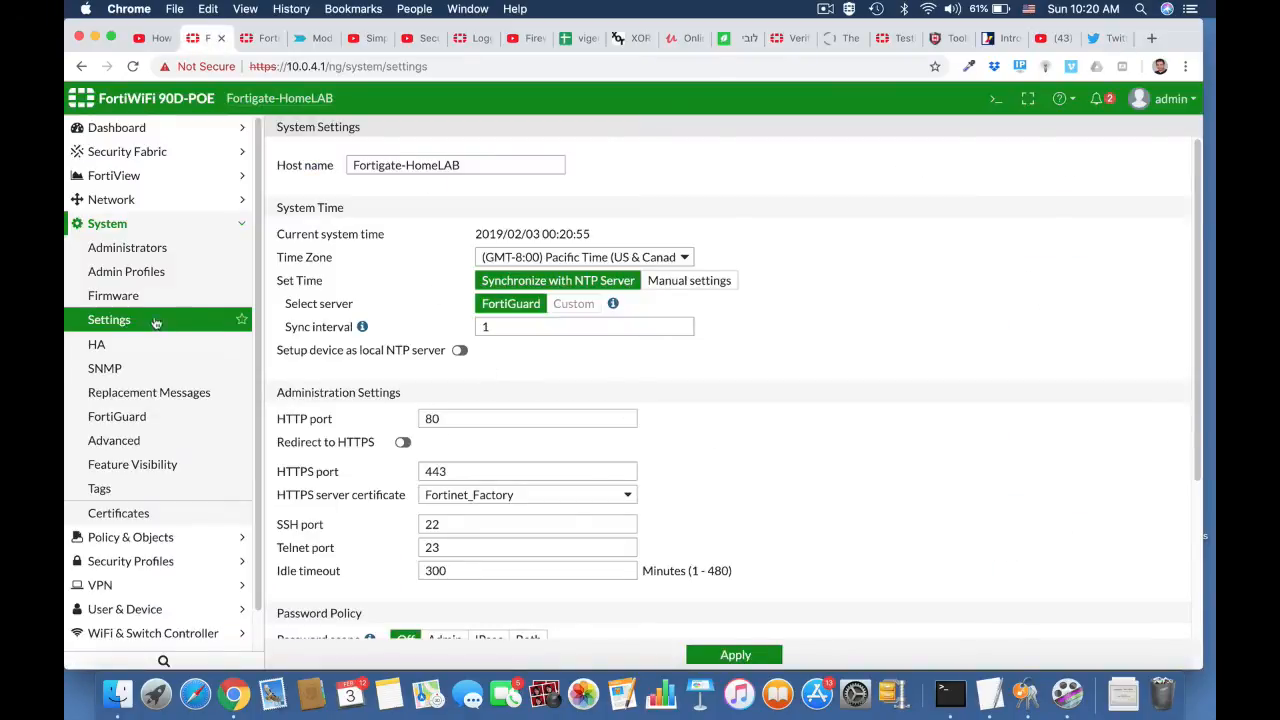
pyautogui.click(143, 233)
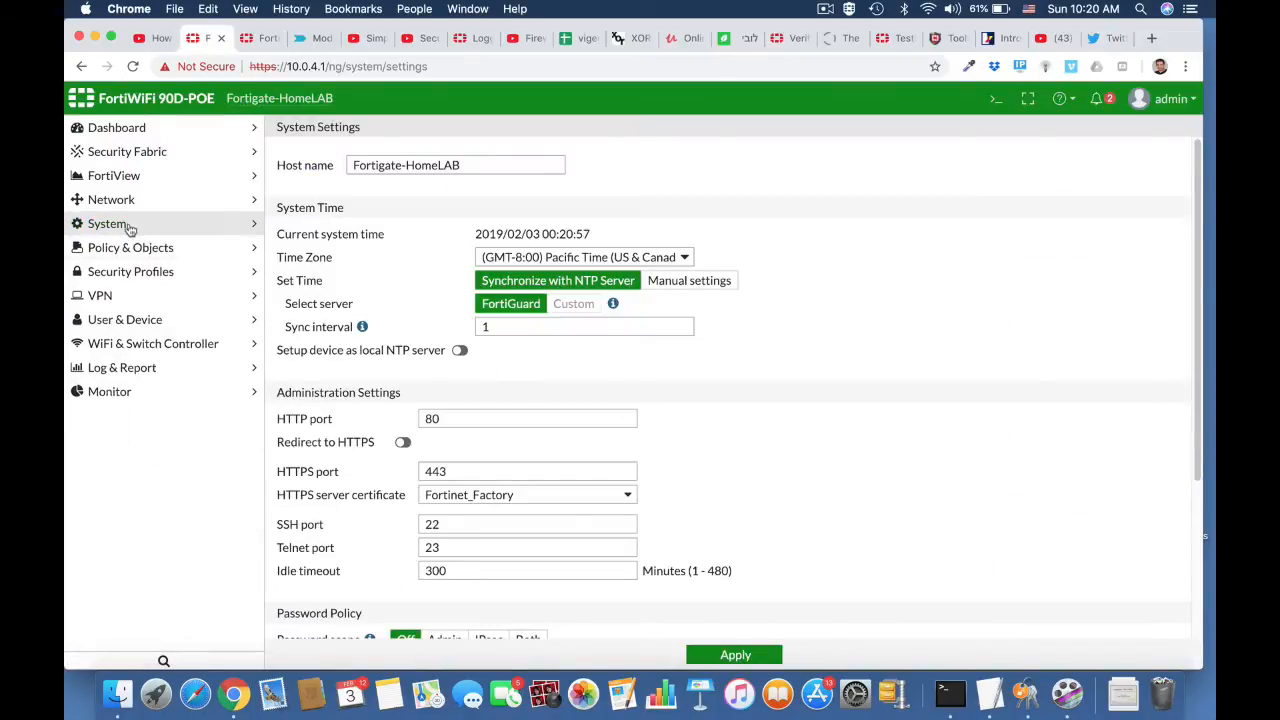
pyautogui.click(129, 228)
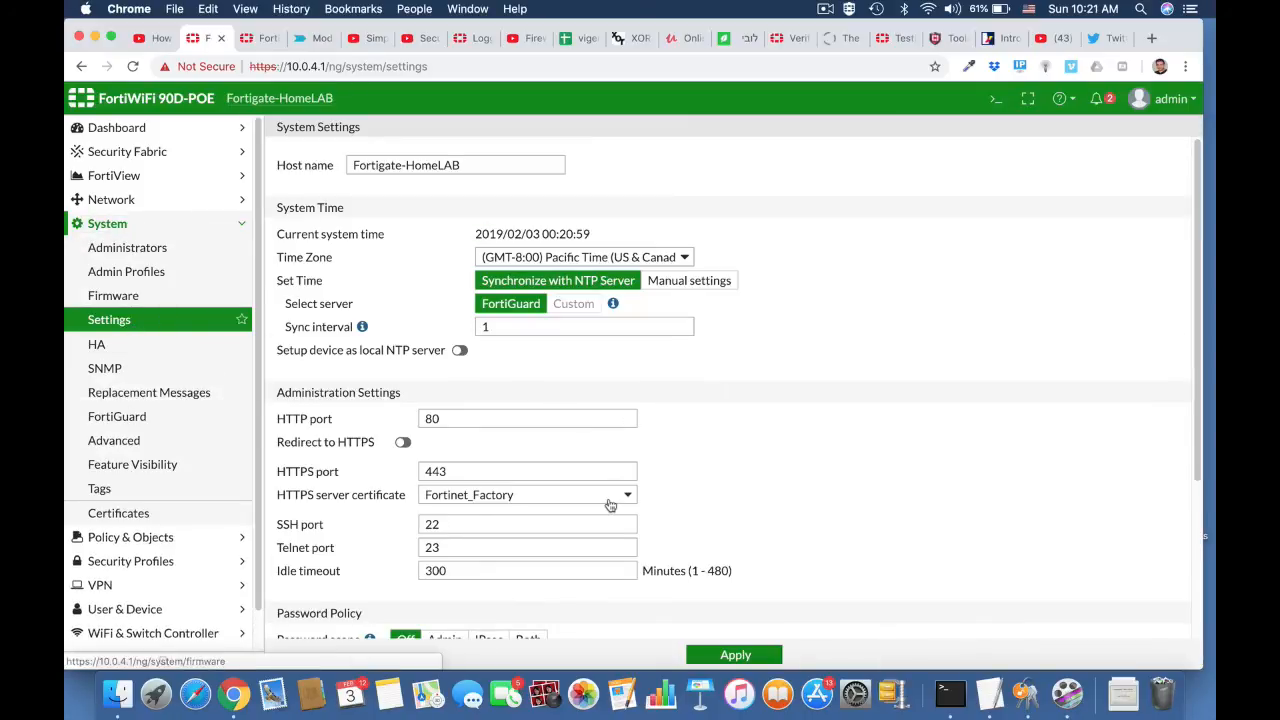
pyautogui.scroll(-5, 610, 505)
pyautogui.click(507, 600)
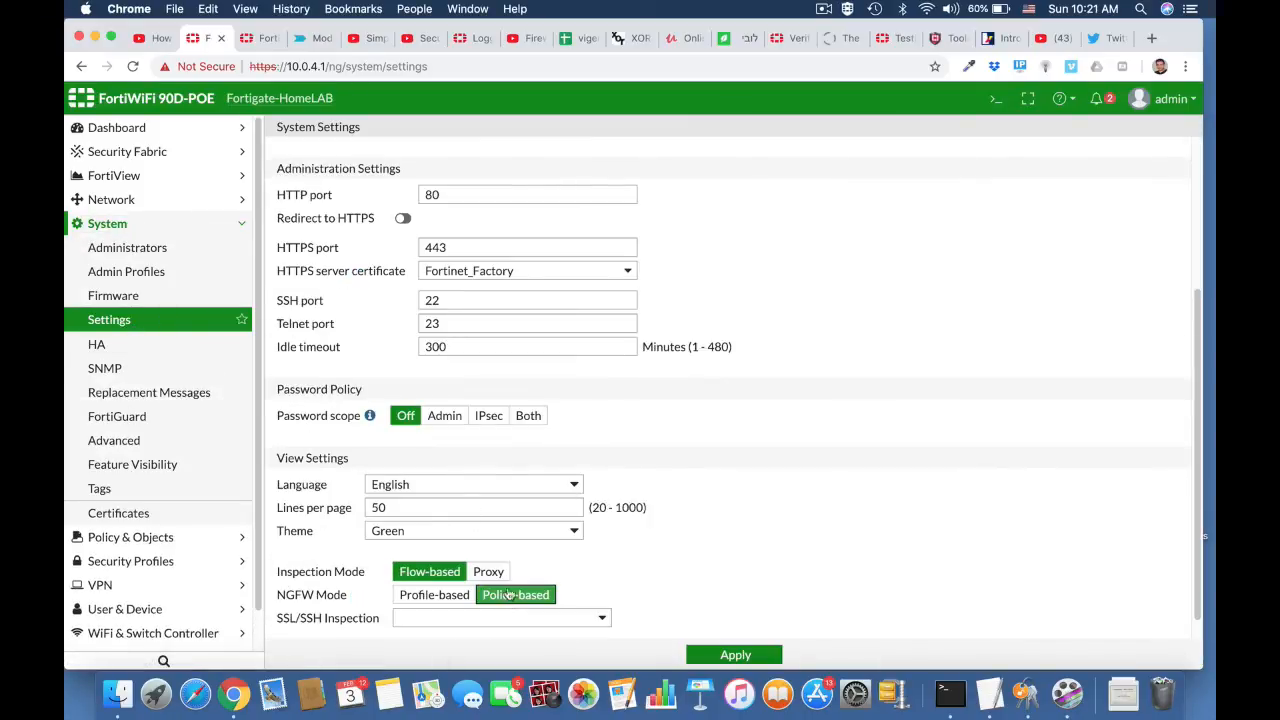
pyautogui.rightClick(603, 621)
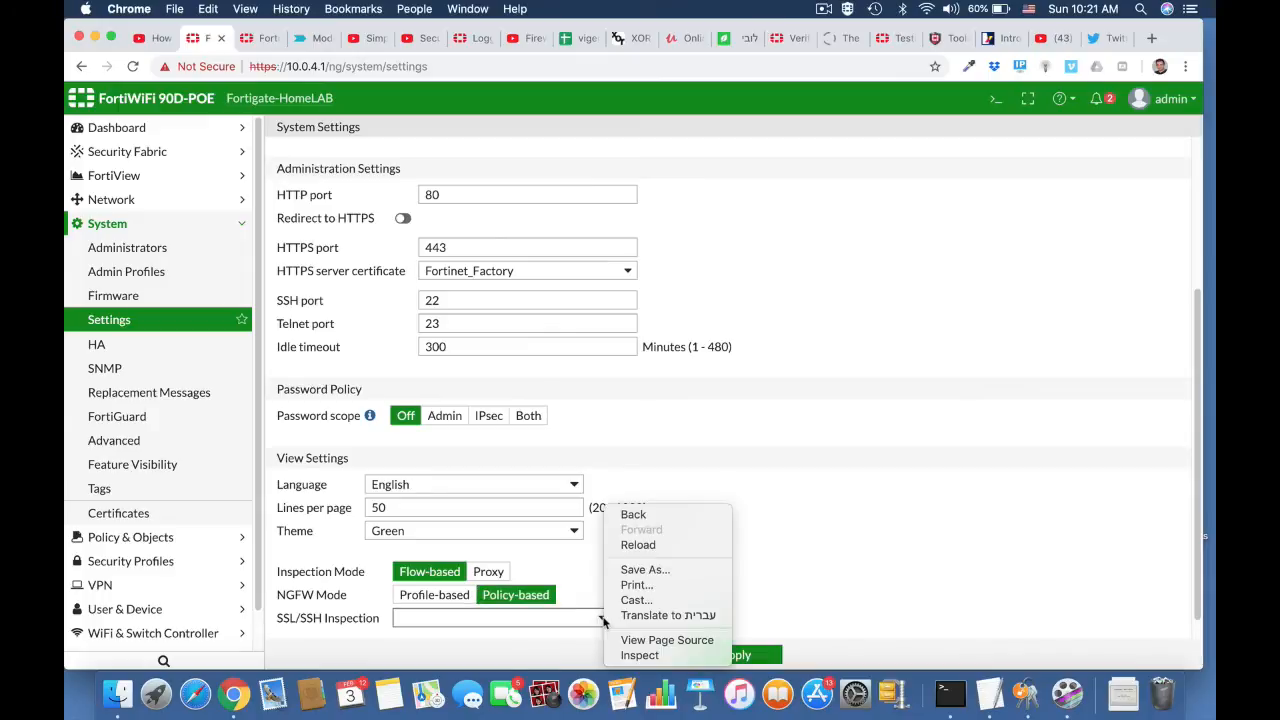
pyautogui.click(573, 619)
pyautogui.click(575, 620)
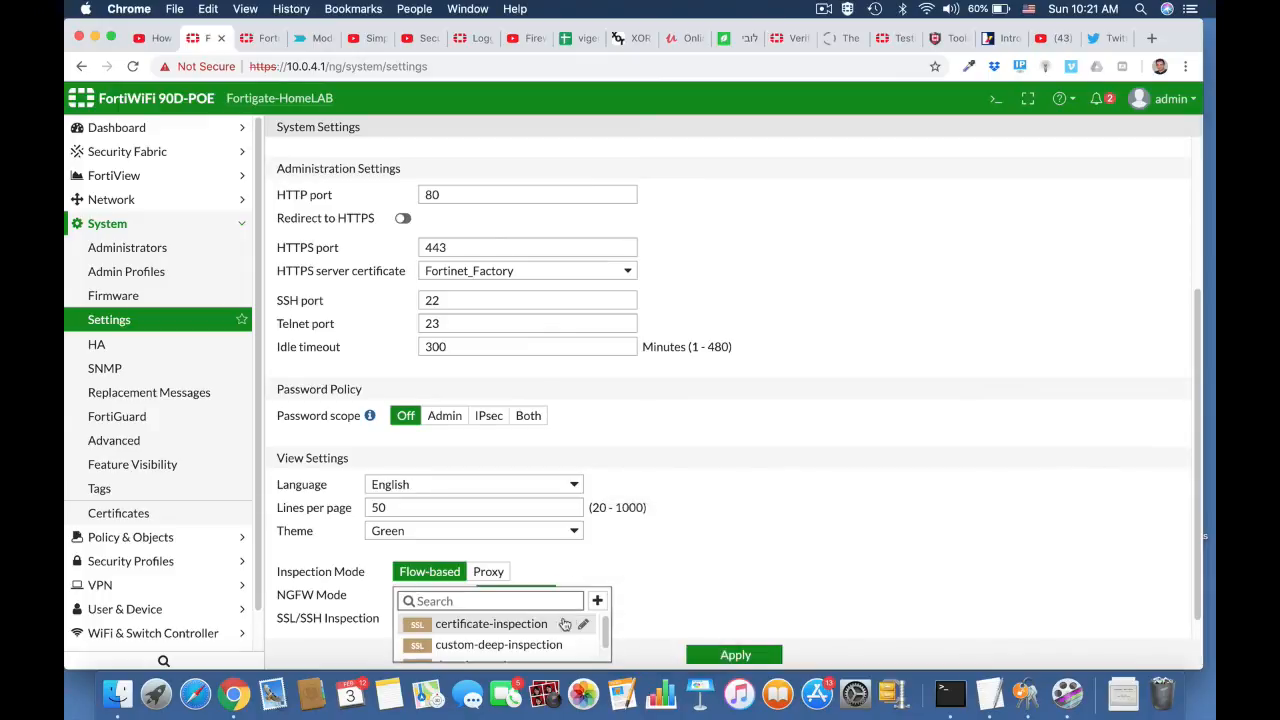
pyautogui.click(565, 624)
pyautogui.scroll(-1, 772, 585)
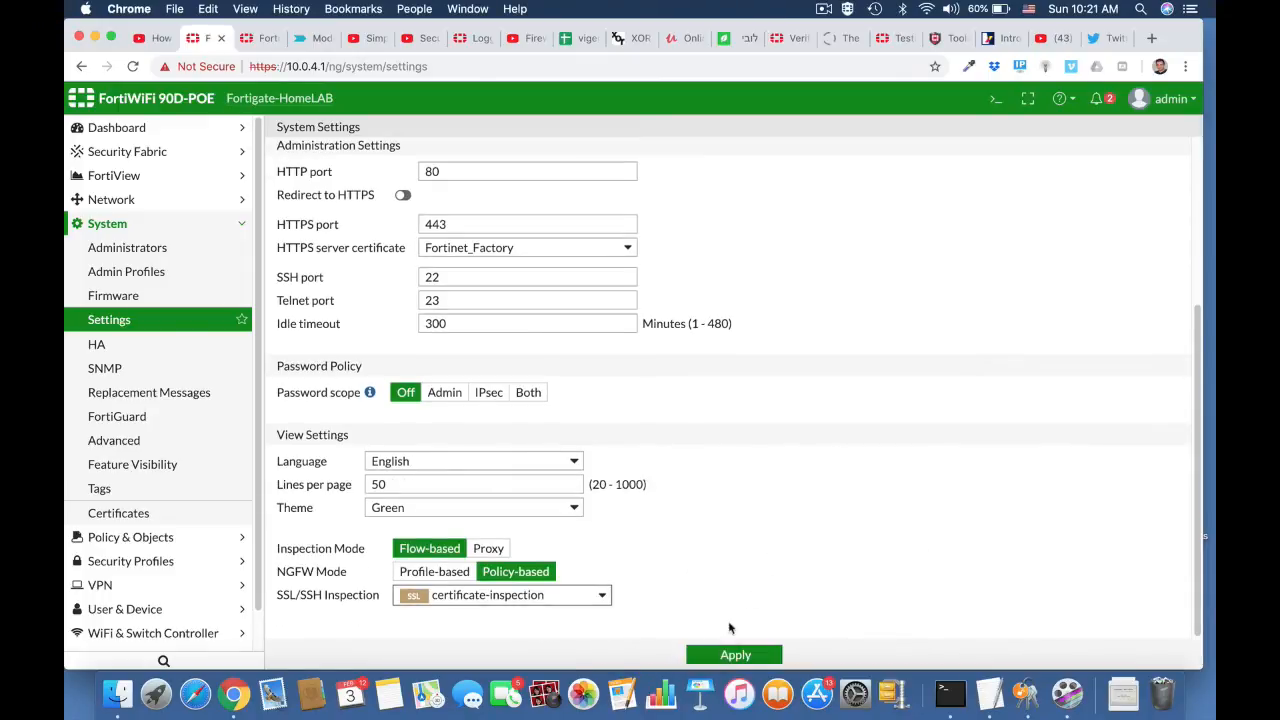
pyautogui.click(734, 654)
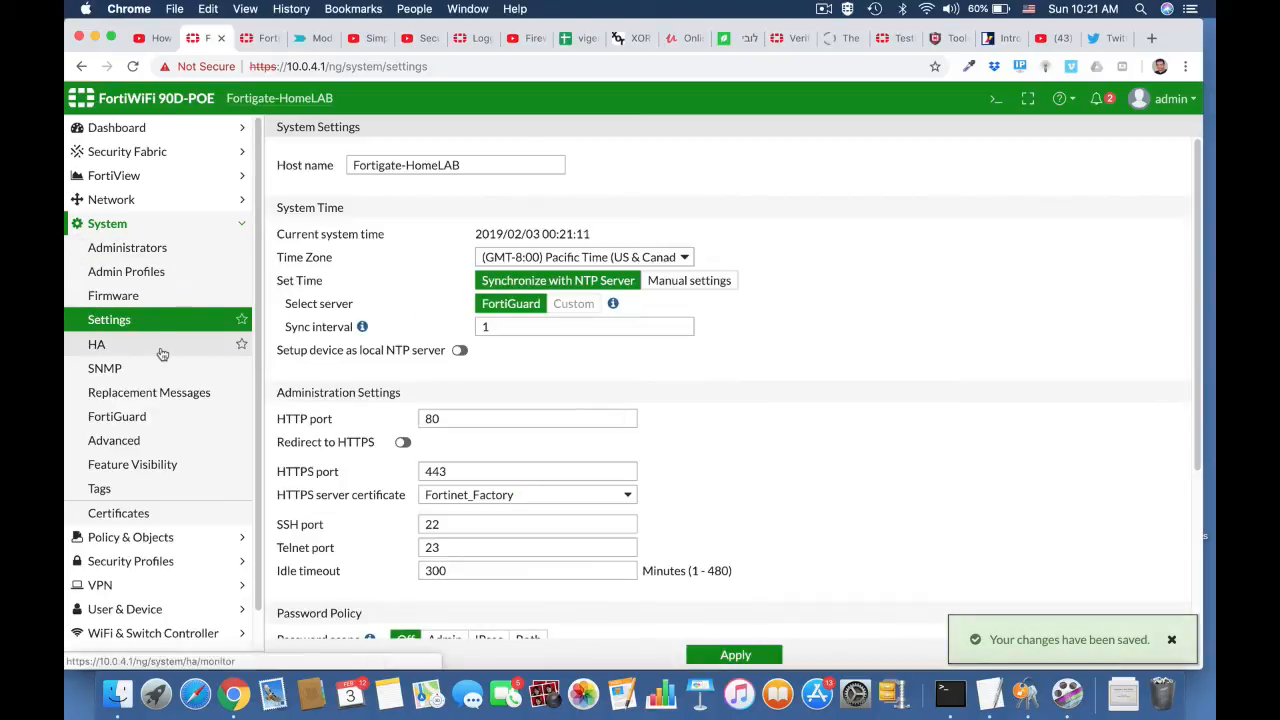
# Step: Start a new Central SNAT policy with LAN (internal) as the incoming interface and wan1 as the outgoing interface
pyautogui.click(122, 203)
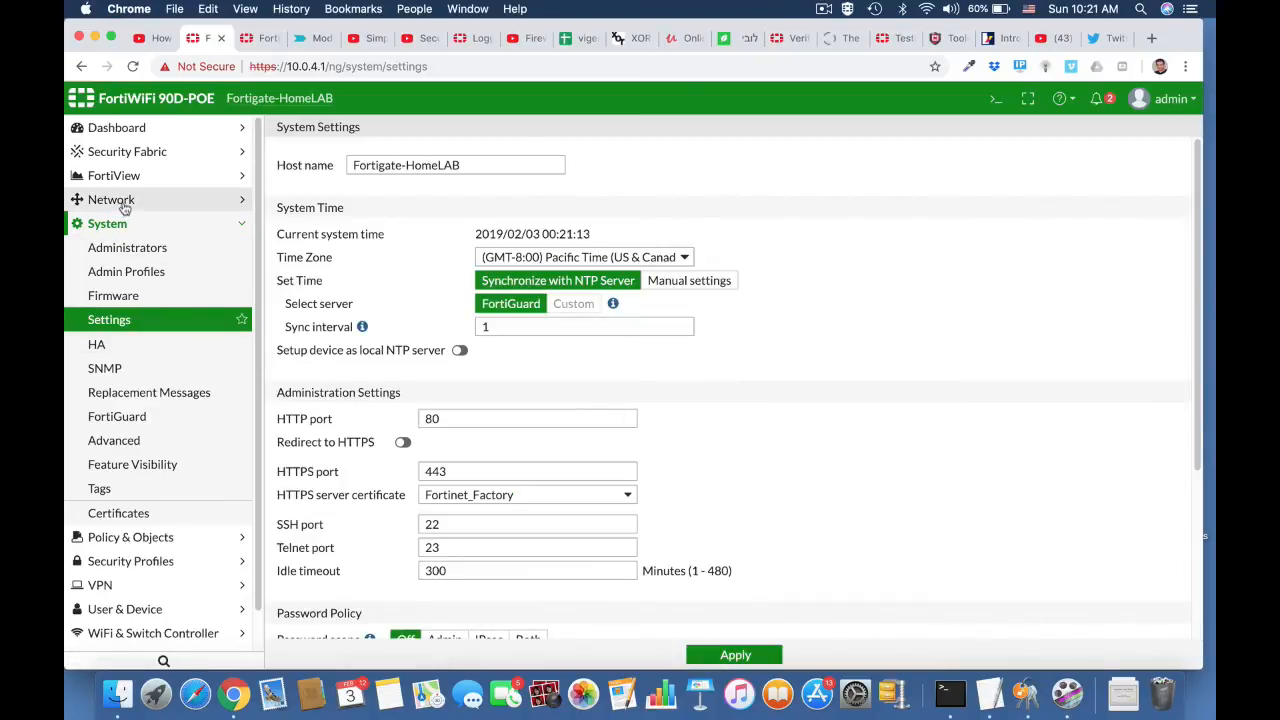
pyautogui.click(172, 561)
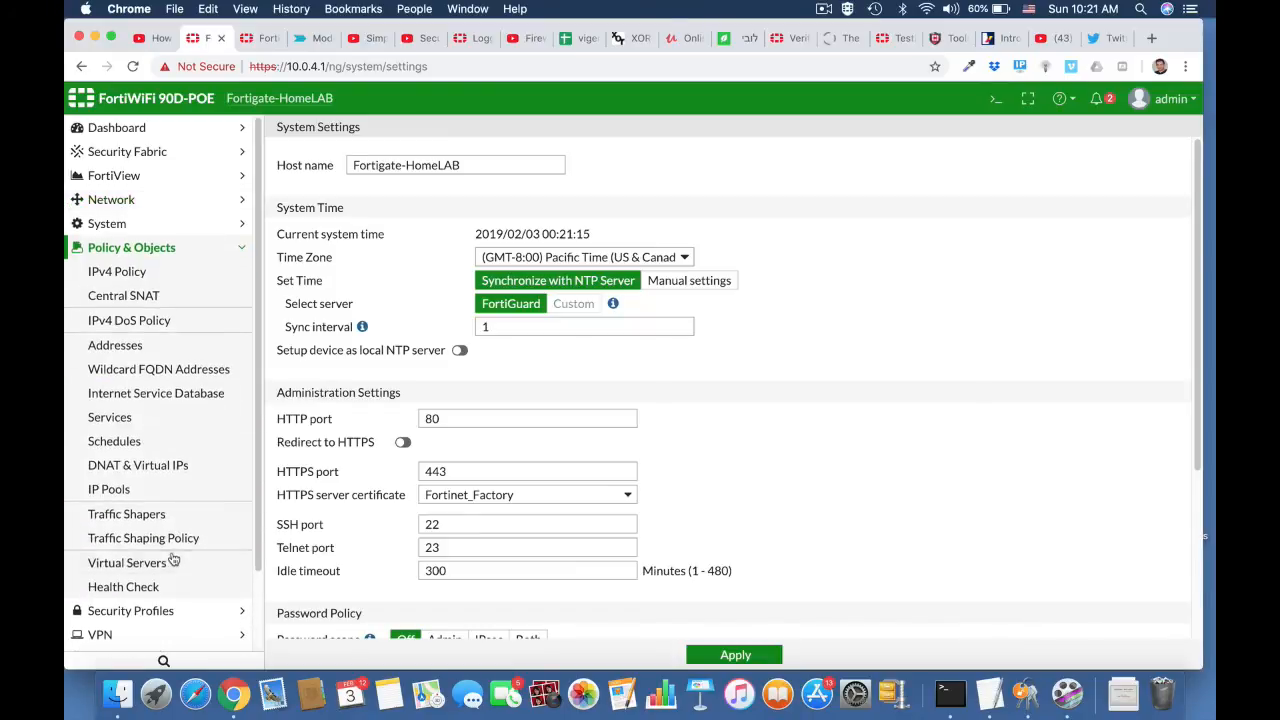
pyautogui.click(140, 296)
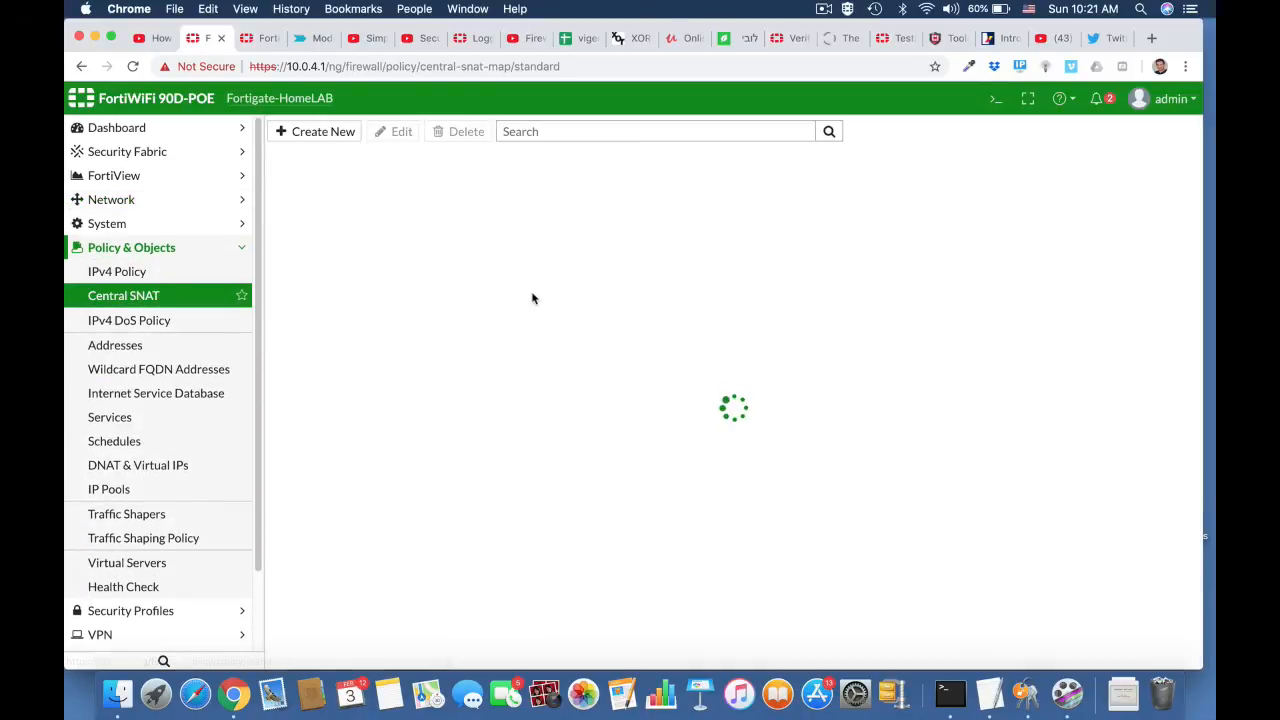
pyautogui.click(345, 133)
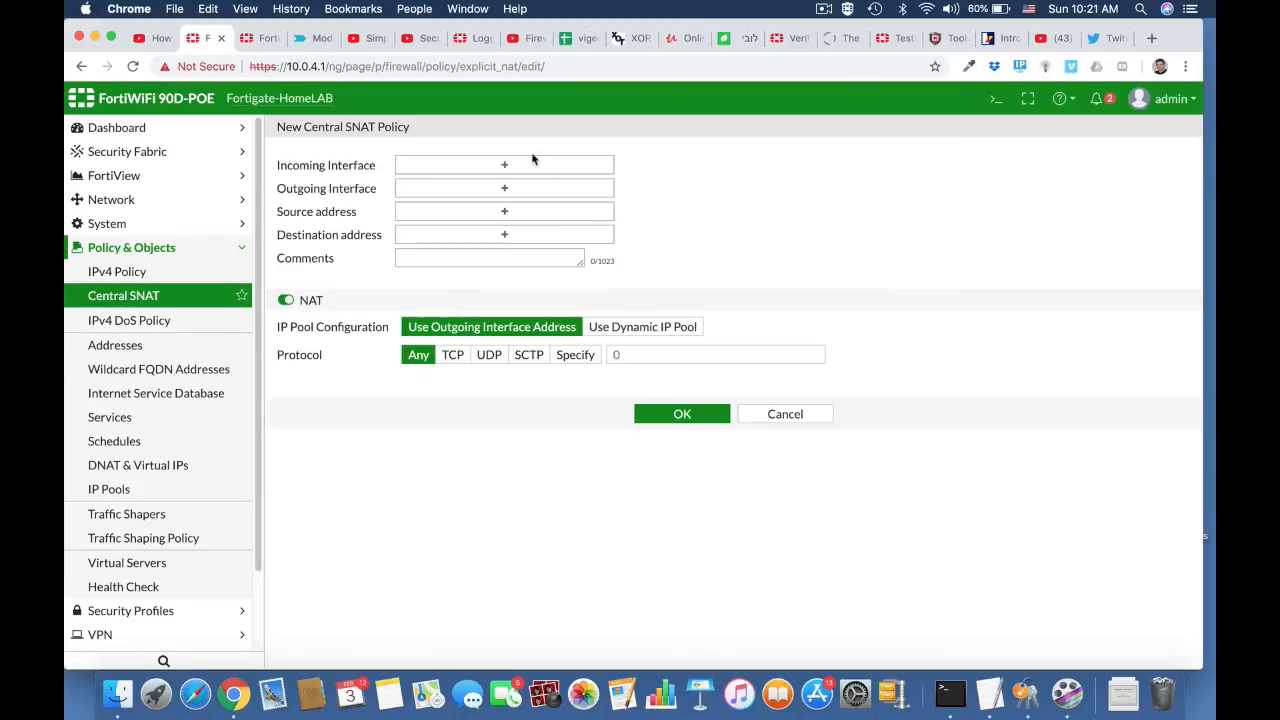
pyautogui.click(533, 168)
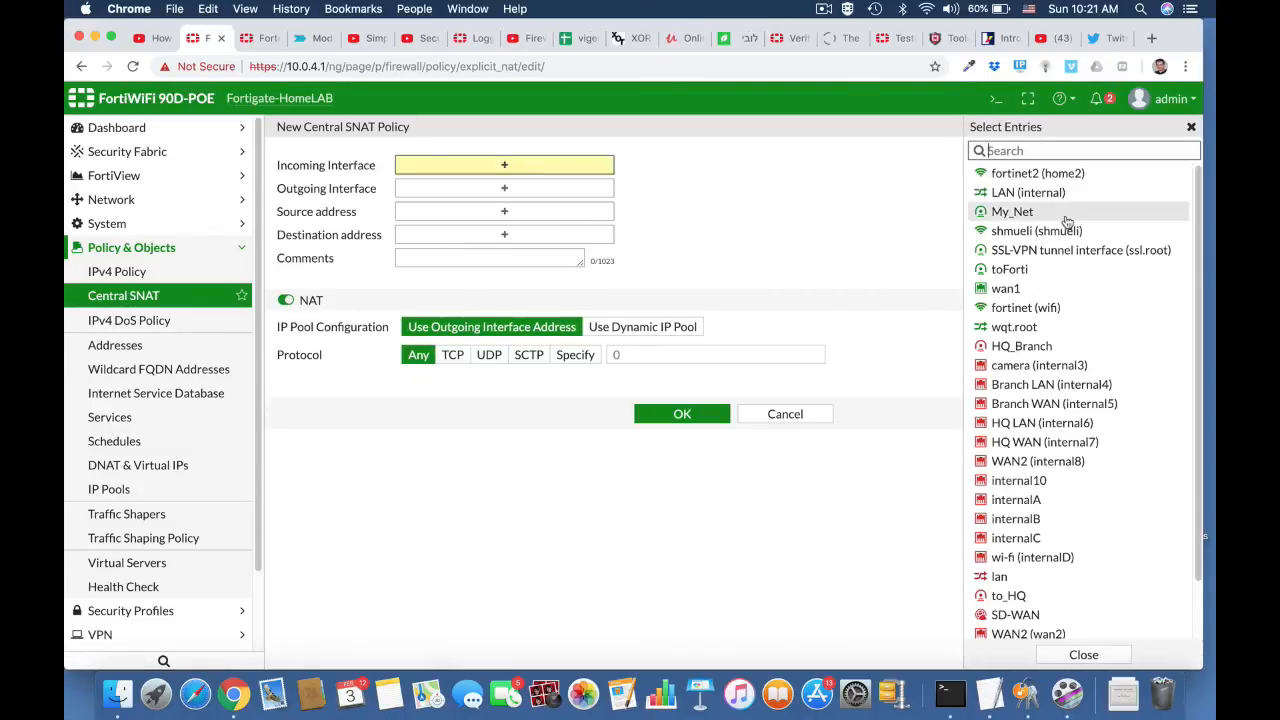
pyautogui.click(1035, 192)
pyautogui.click(604, 206)
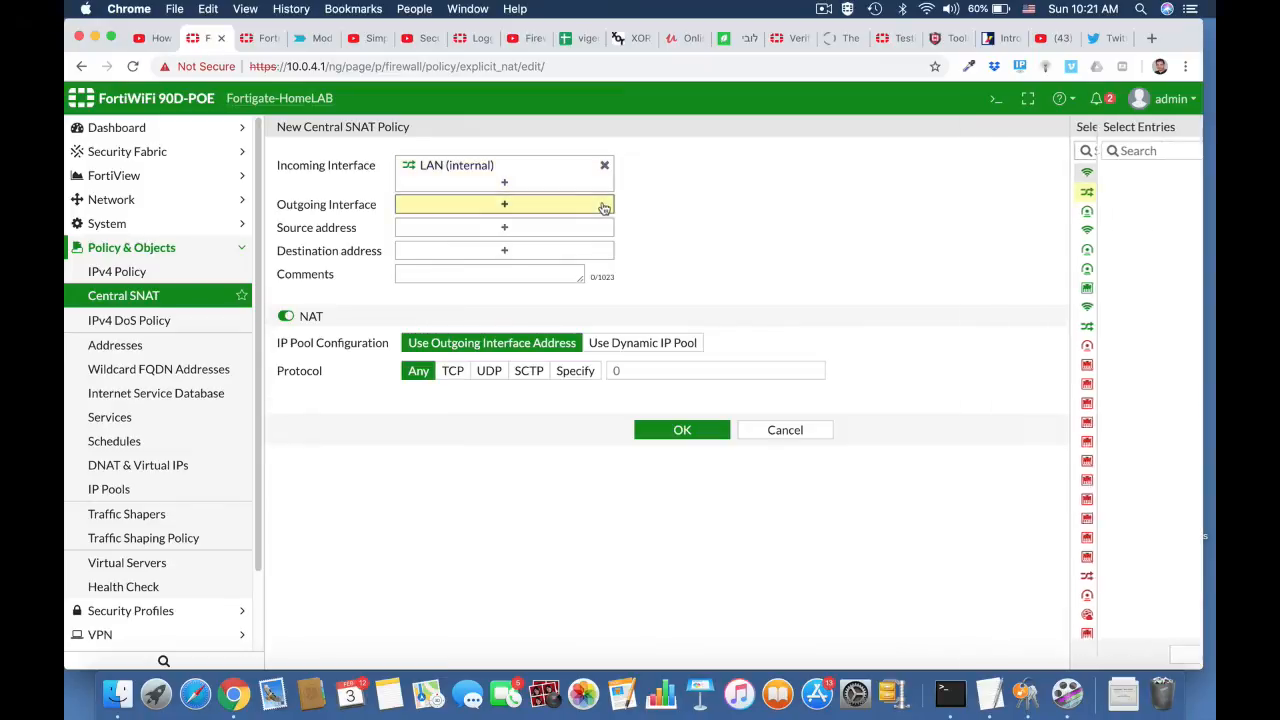
pyautogui.click(1030, 288)
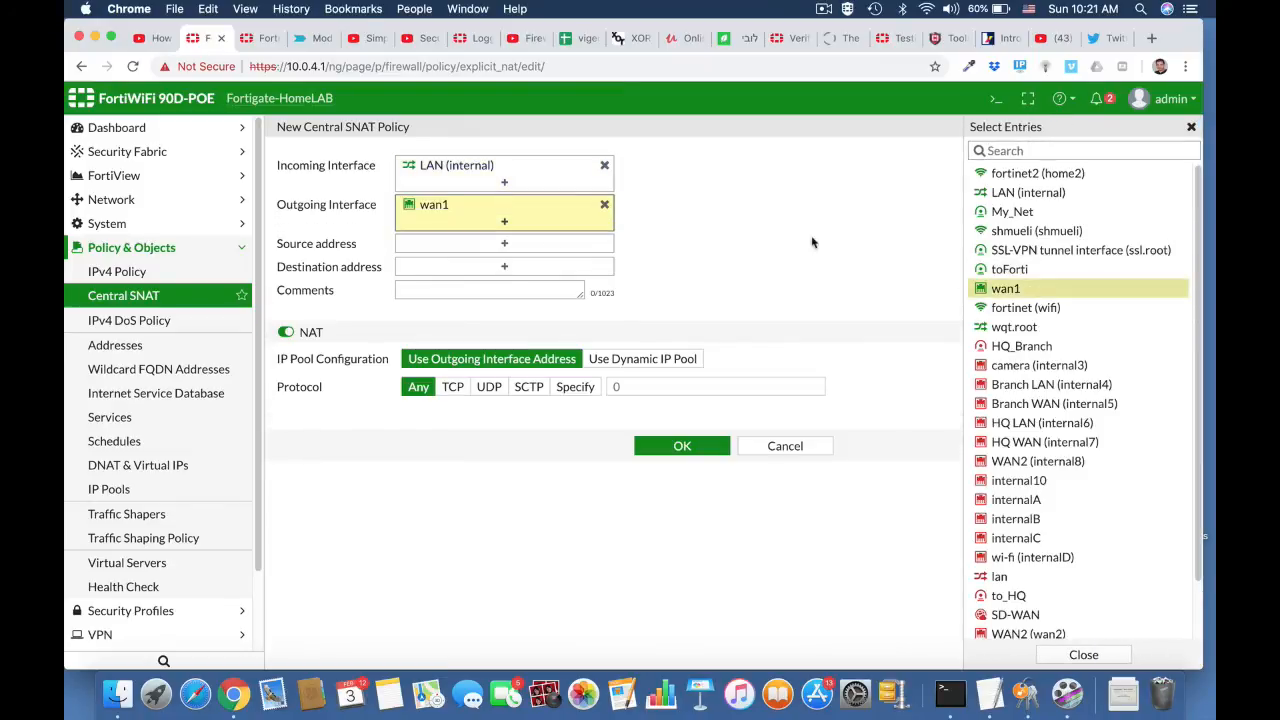
# Step: Set the Central SNAT policy's source and destination addresses to all and save the policy
pyautogui.click(531, 242)
pyautogui.click(1000, 196)
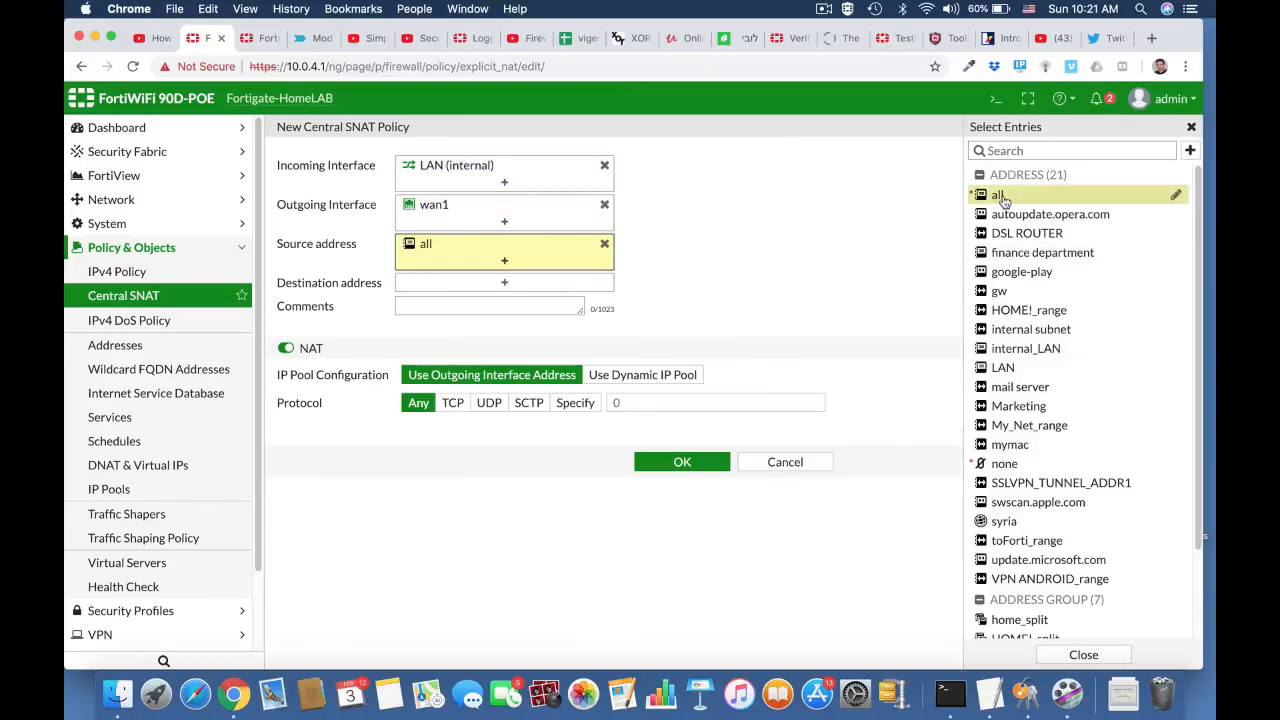
pyautogui.click(543, 283)
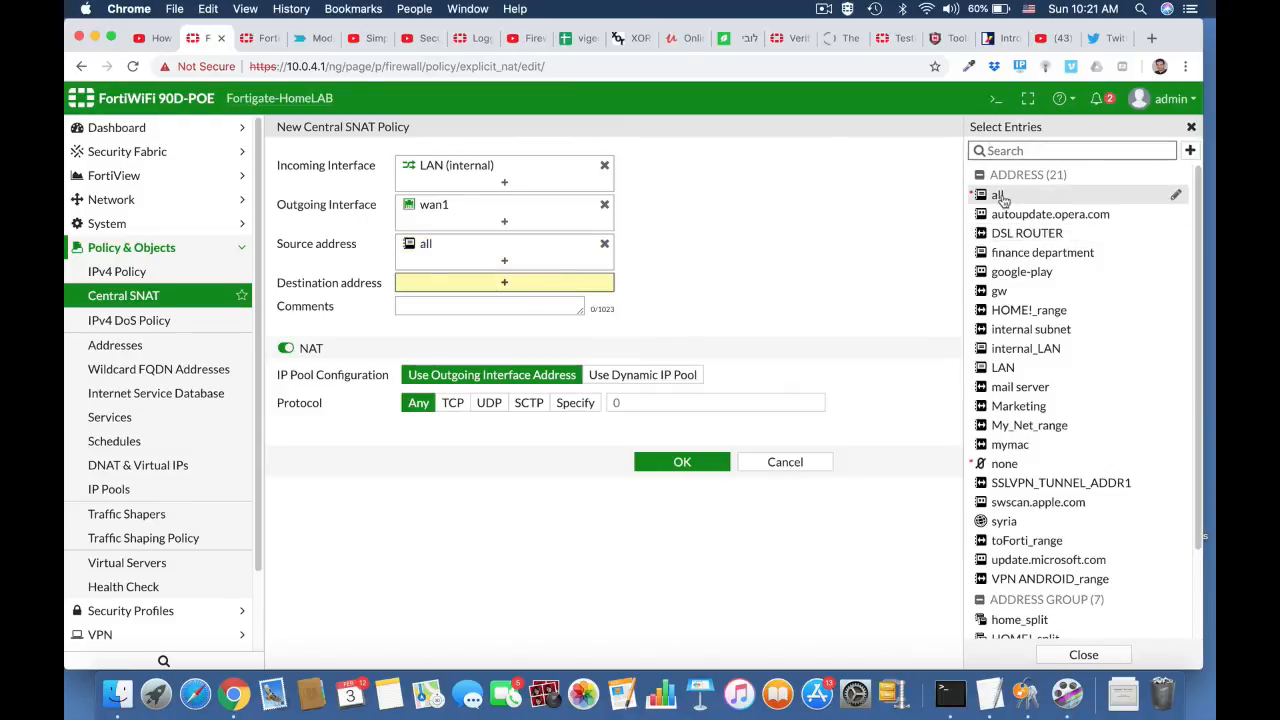
pyautogui.click(1094, 194)
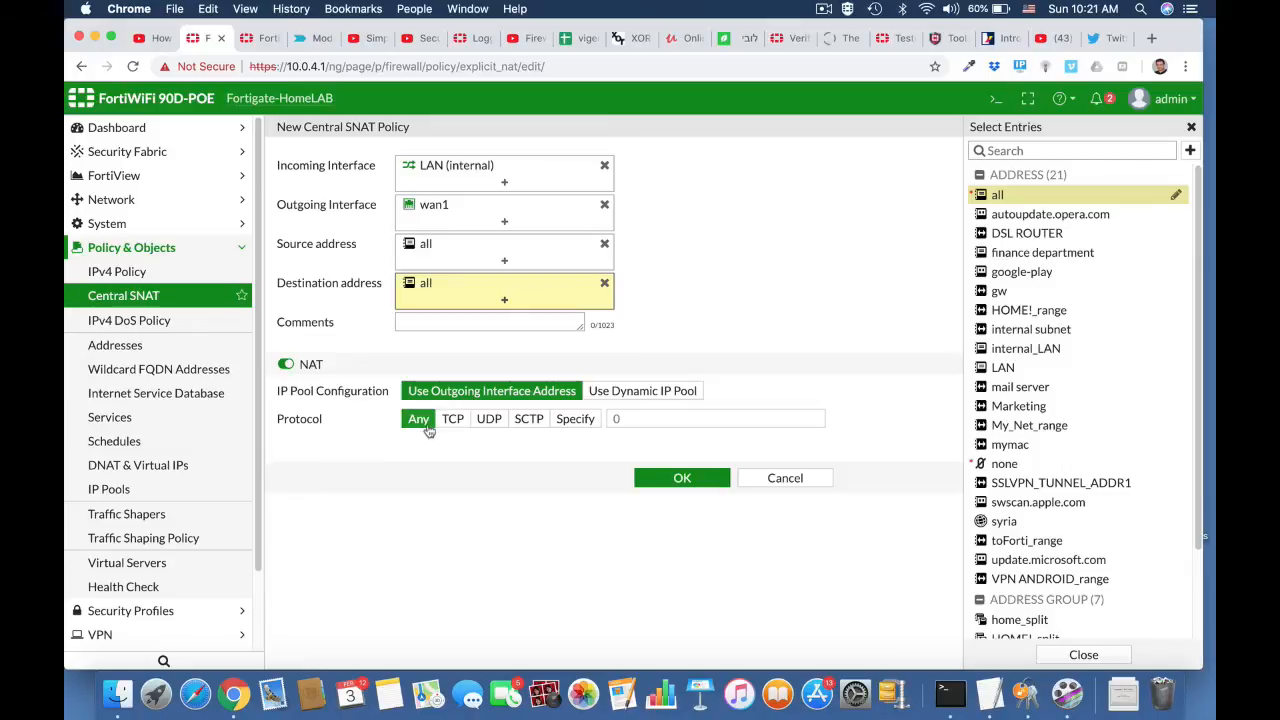
pyautogui.click(682, 479)
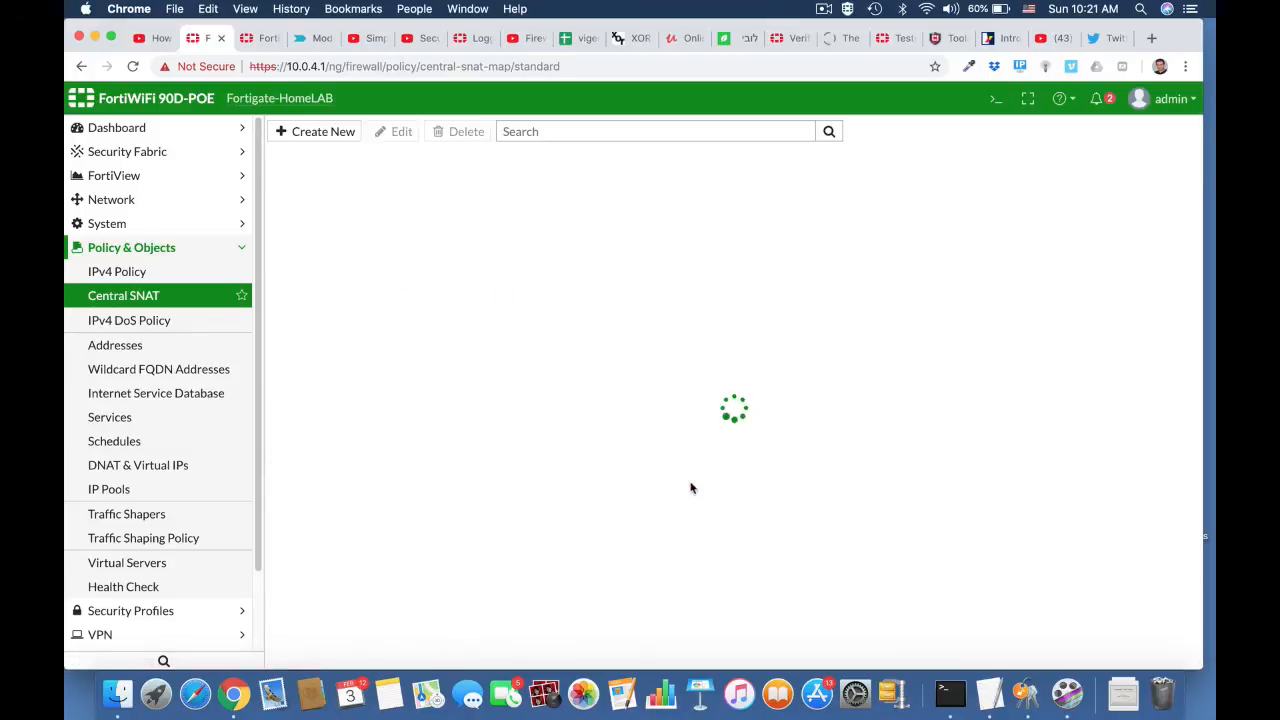
# Step: Start a new IPv4 policy named Block_Twitter with LAN (internal) as the incoming and wan1 as the outgoing interface
pyautogui.click(185, 272)
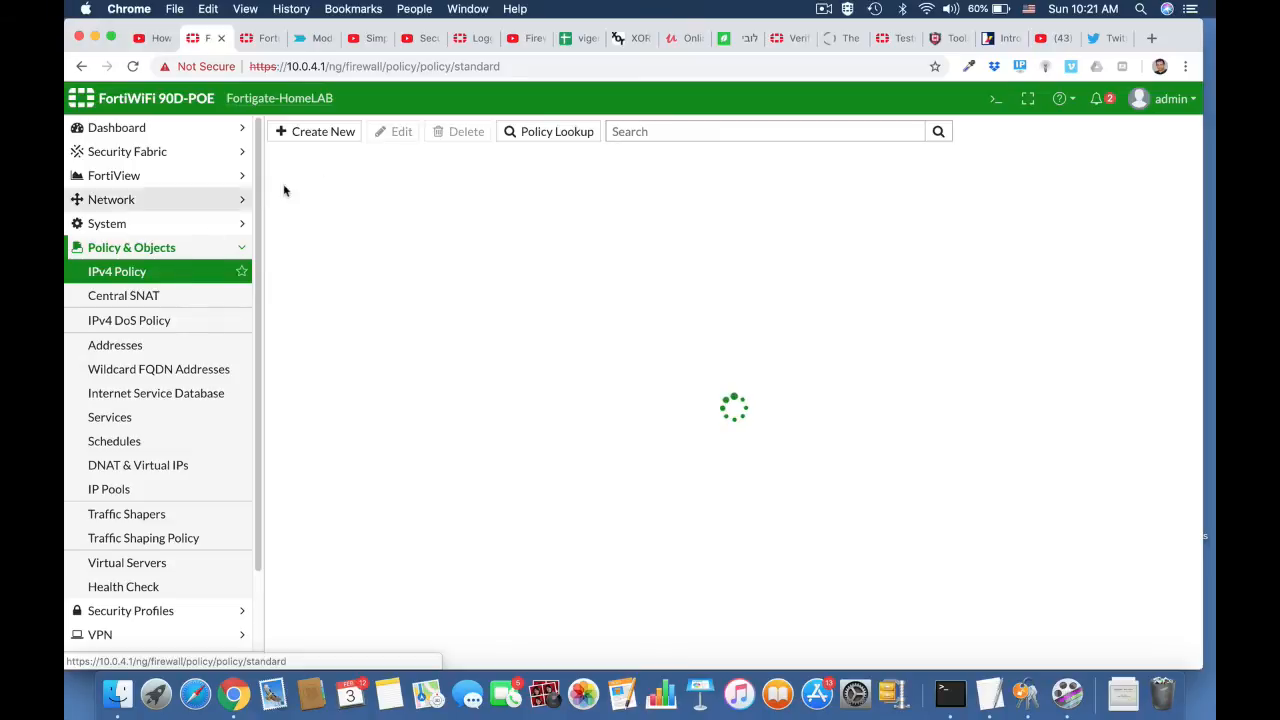
pyautogui.click(343, 136)
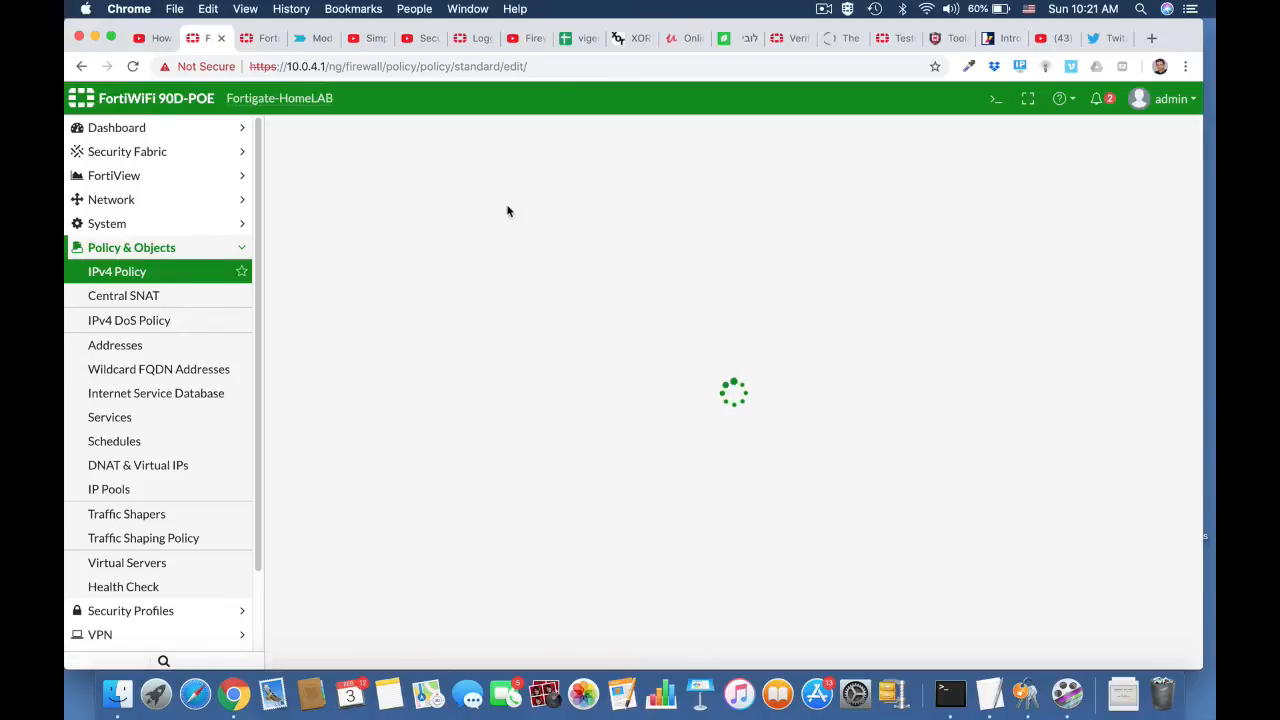
pyautogui.click(476, 176)
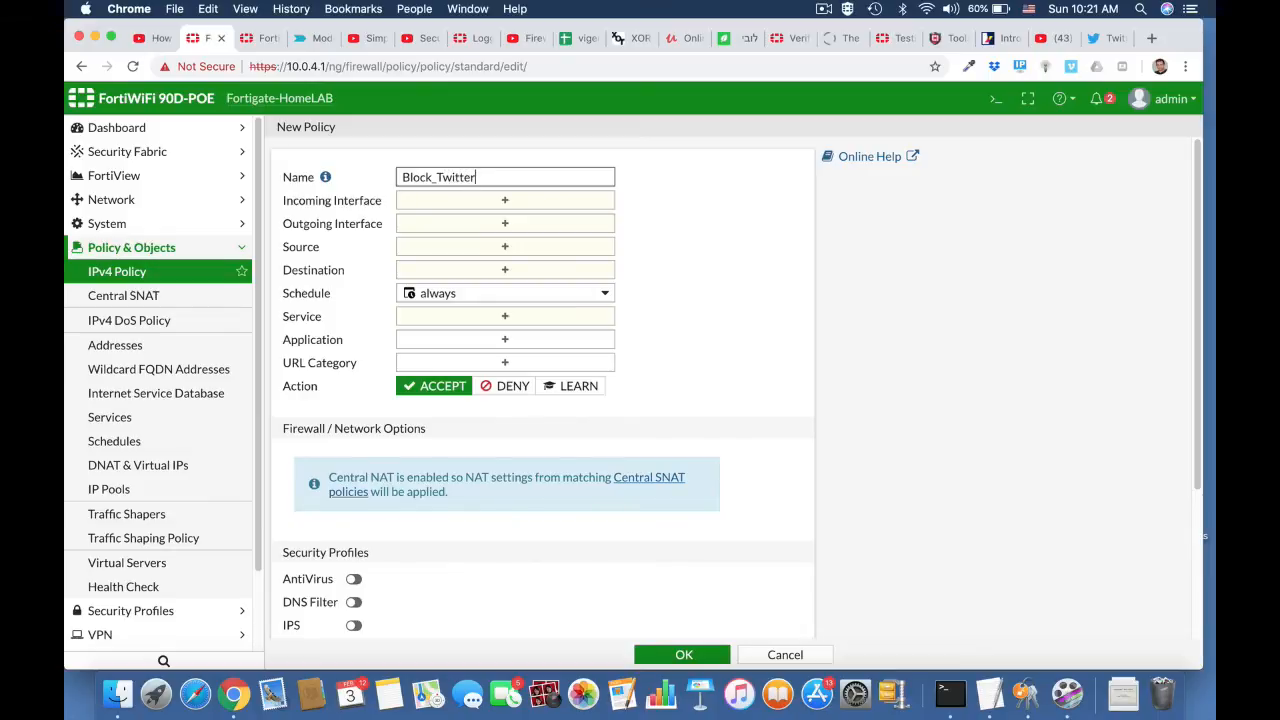
pyautogui.click(520, 204)
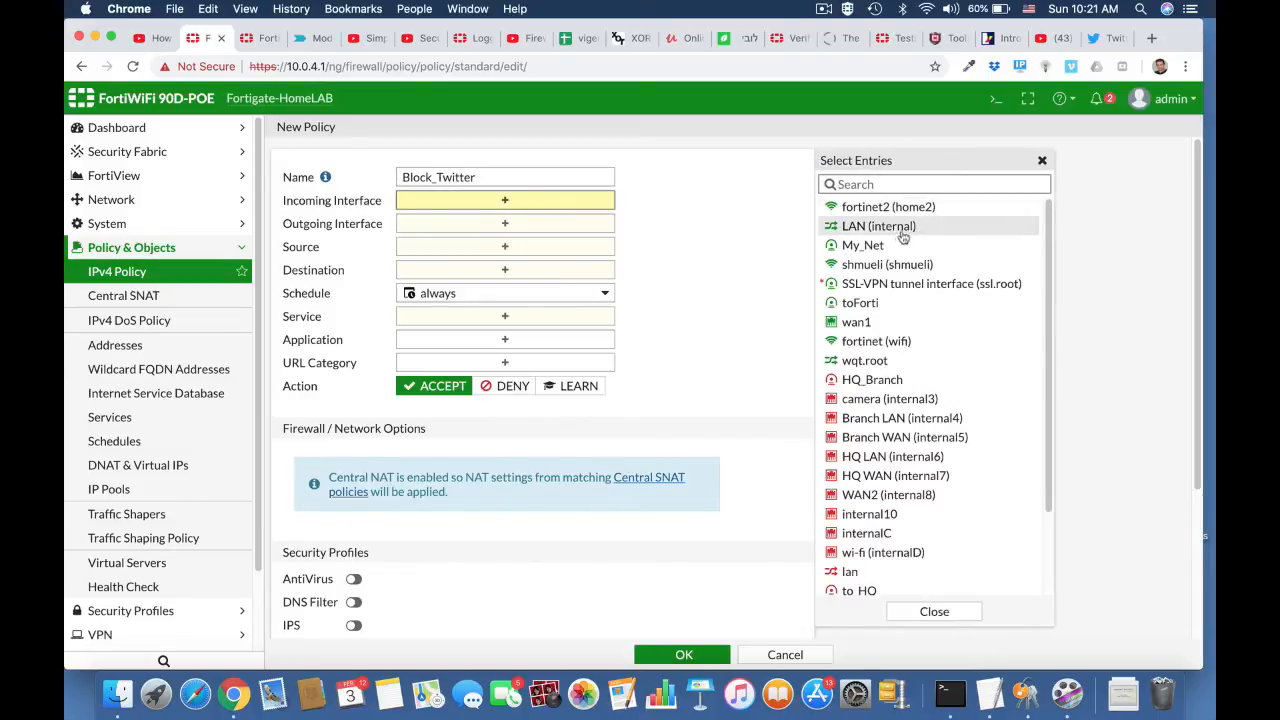
pyautogui.click(890, 228)
pyautogui.click(576, 246)
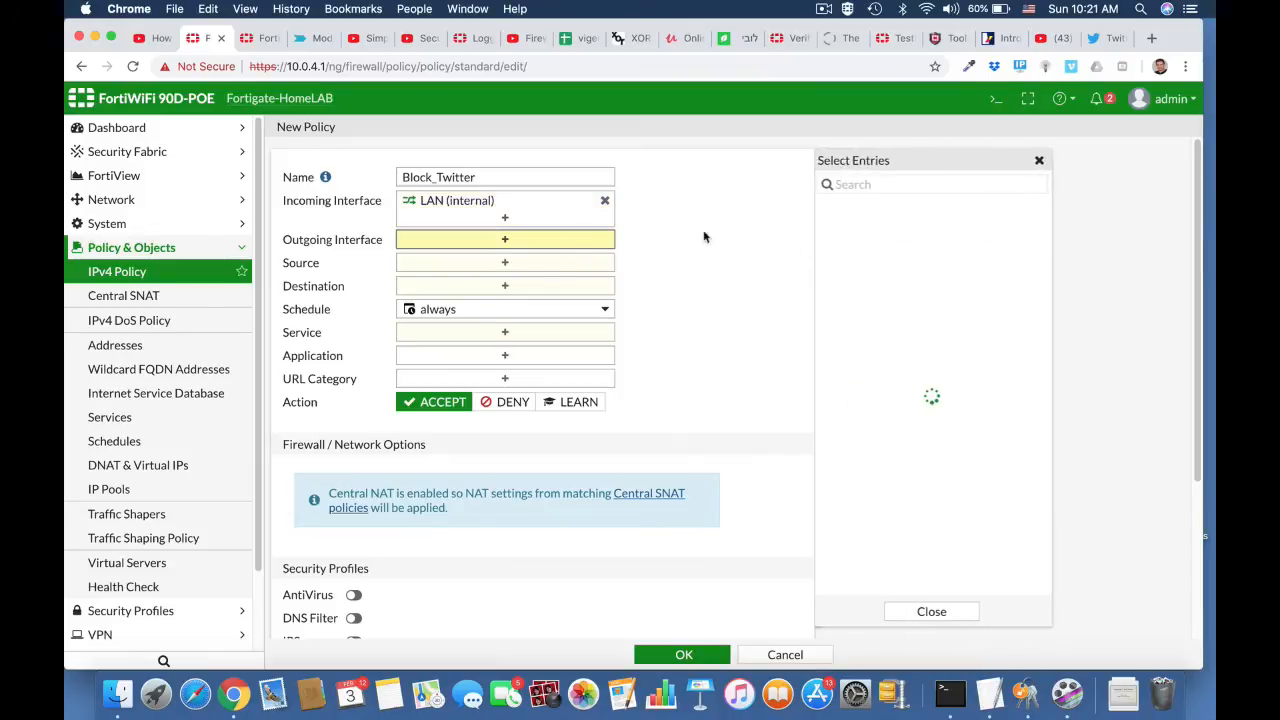
pyautogui.click(880, 325)
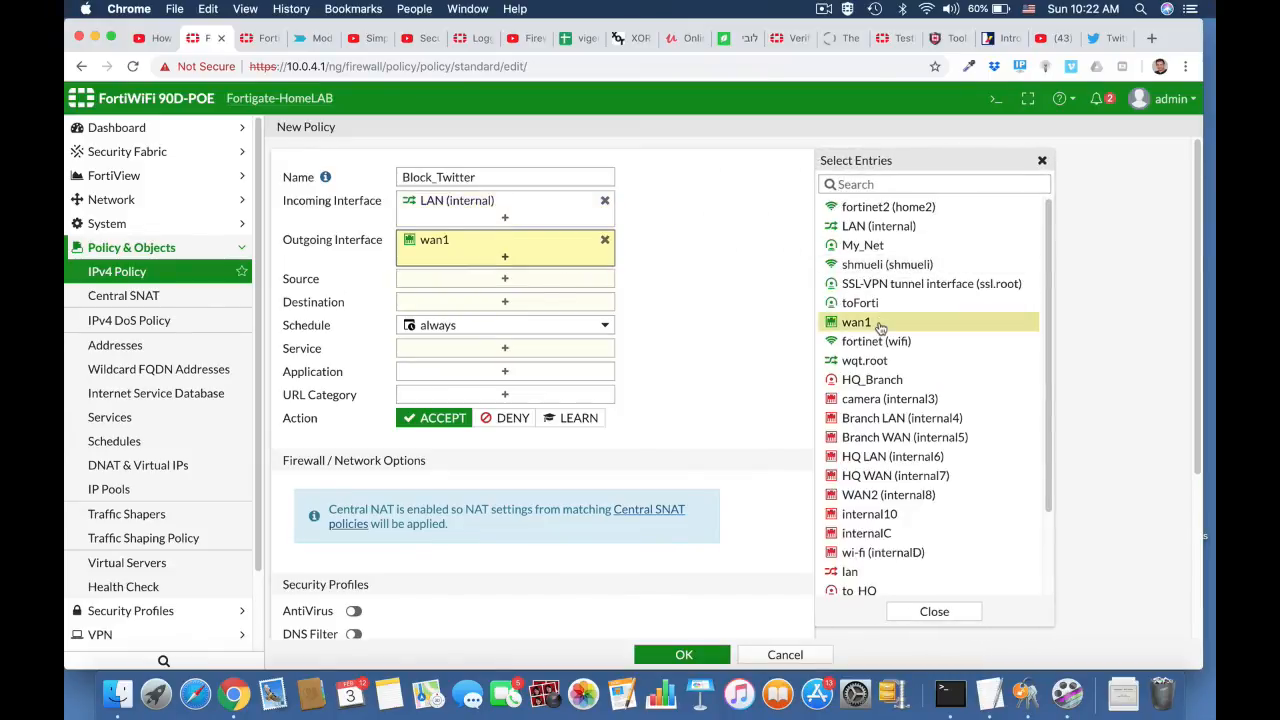
# Step: Set the Block_Twitter policy's source and destination to all and its service to ALL
pyautogui.click(596, 282)
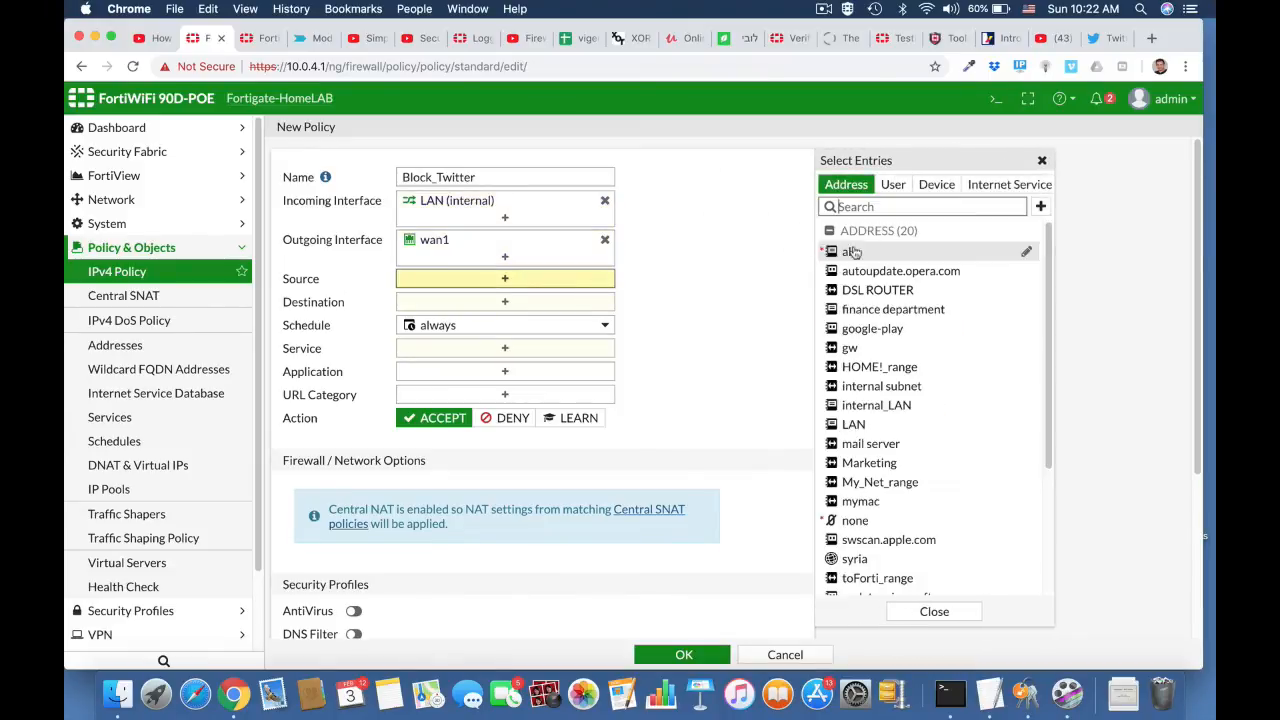
pyautogui.click(848, 254)
pyautogui.click(498, 318)
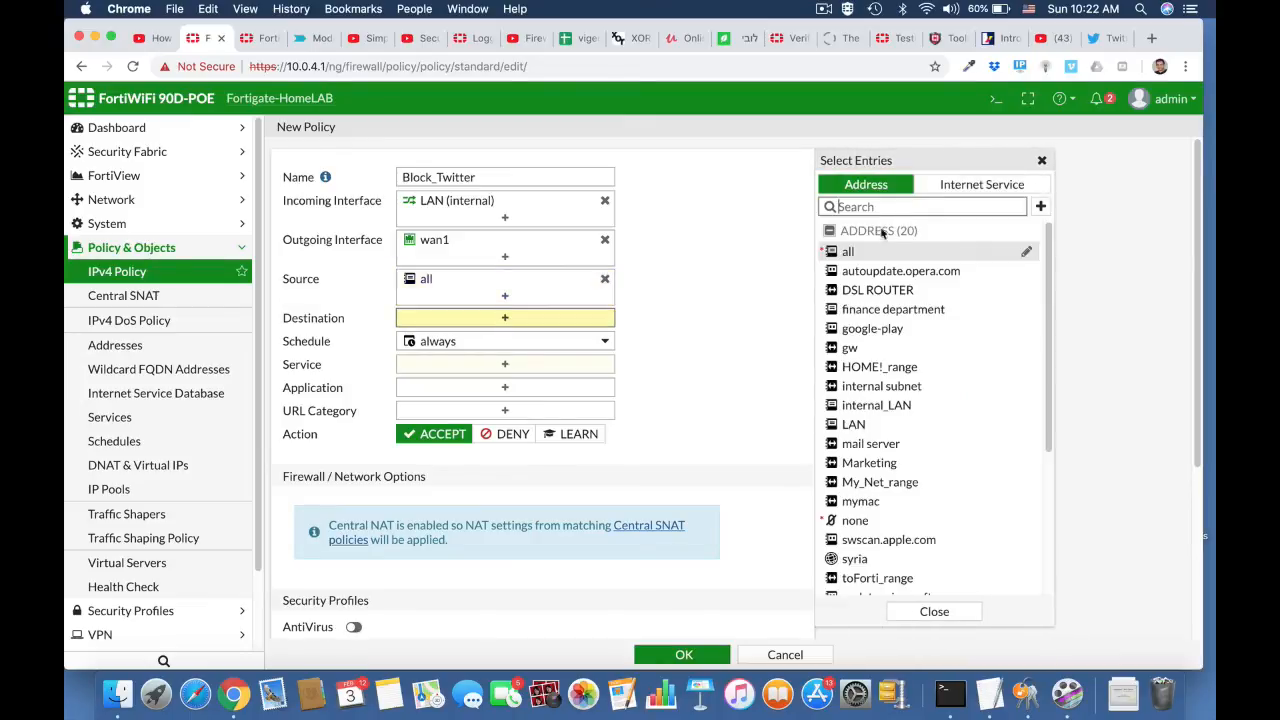
pyautogui.click(847, 253)
pyautogui.click(520, 388)
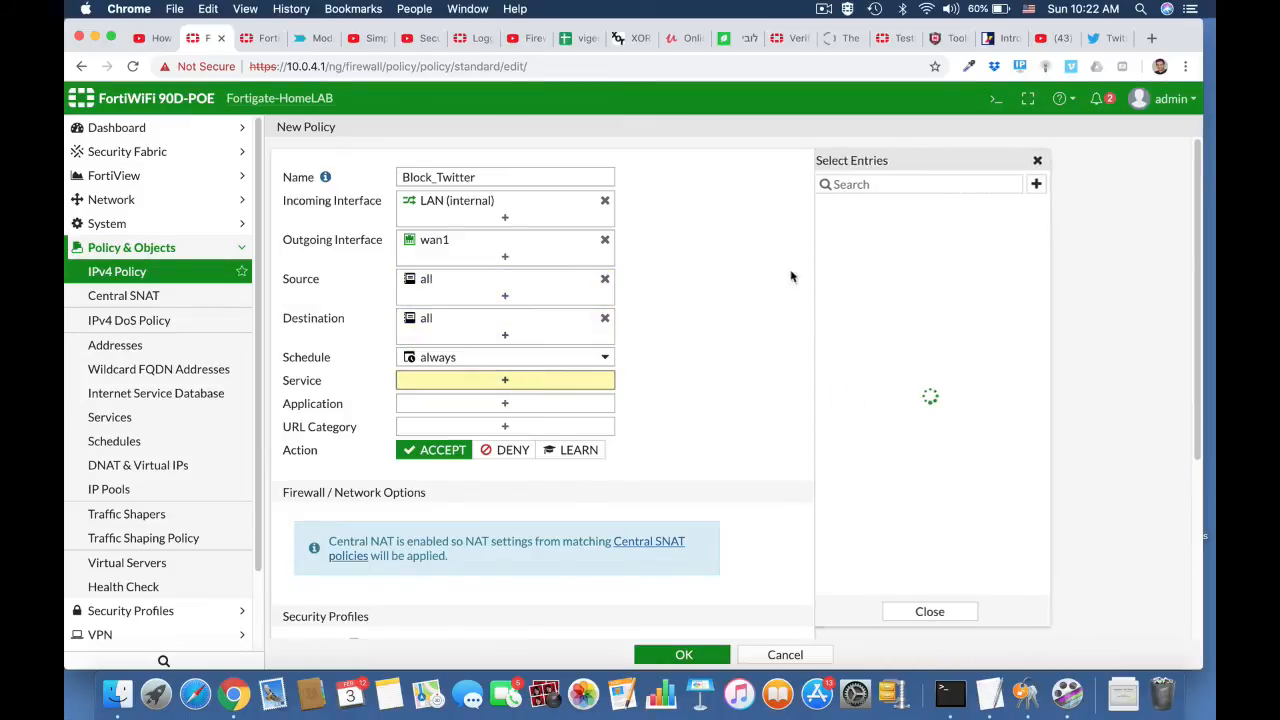
pyautogui.click(850, 247)
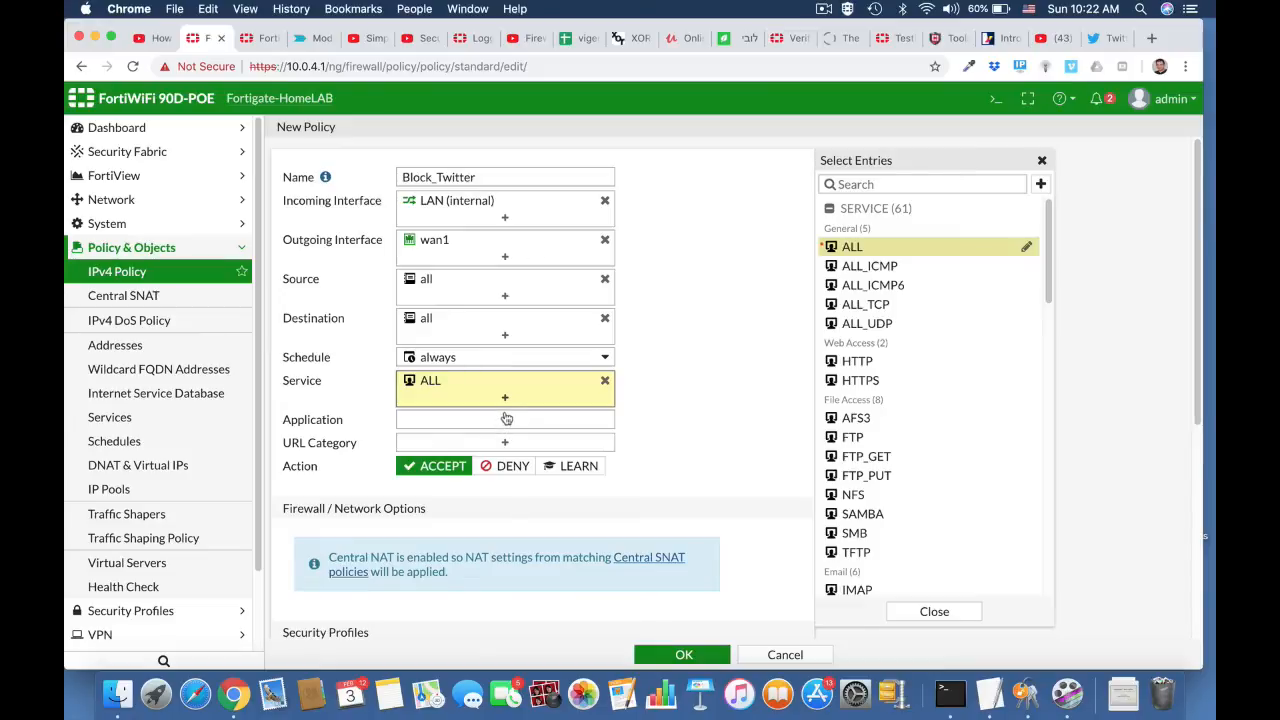
# Step: Add the Twitter, Twitter_Login and Twitter_Post applications to the Block_Twitter policy, filtering the application list by twitter
pyautogui.click(505, 418)
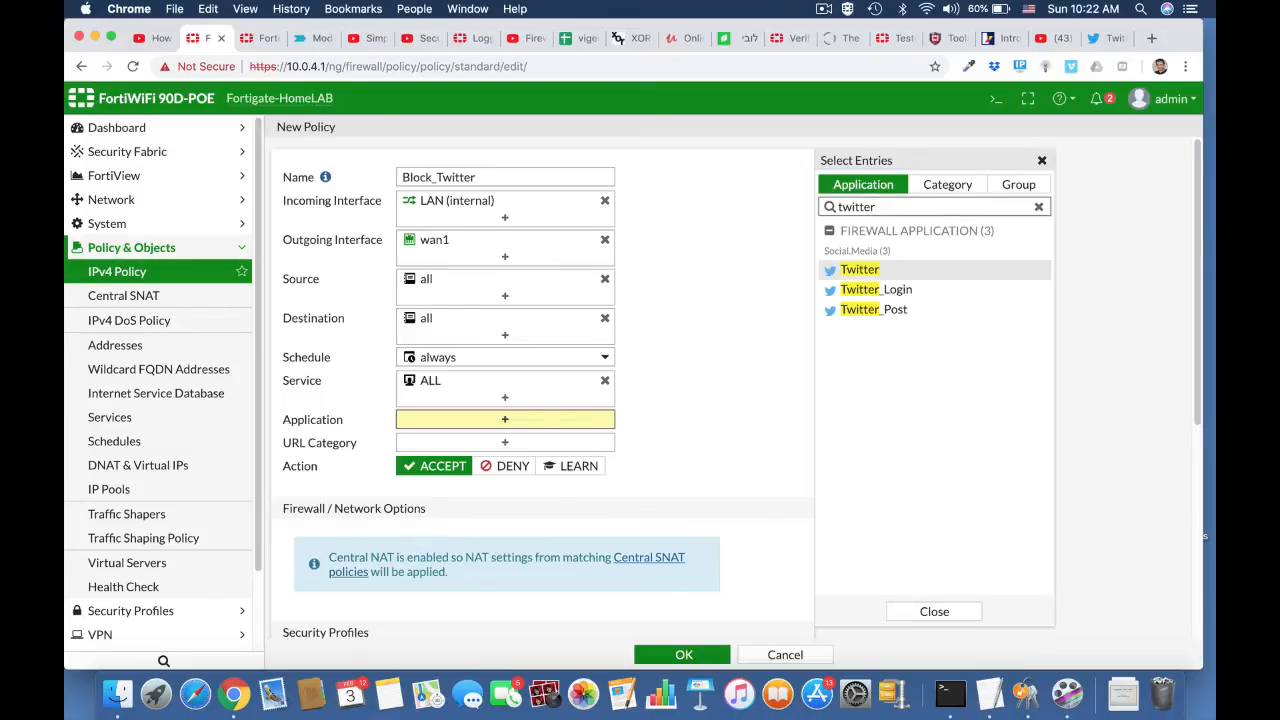
pyautogui.click(877, 274)
pyautogui.click(871, 292)
pyautogui.click(870, 311)
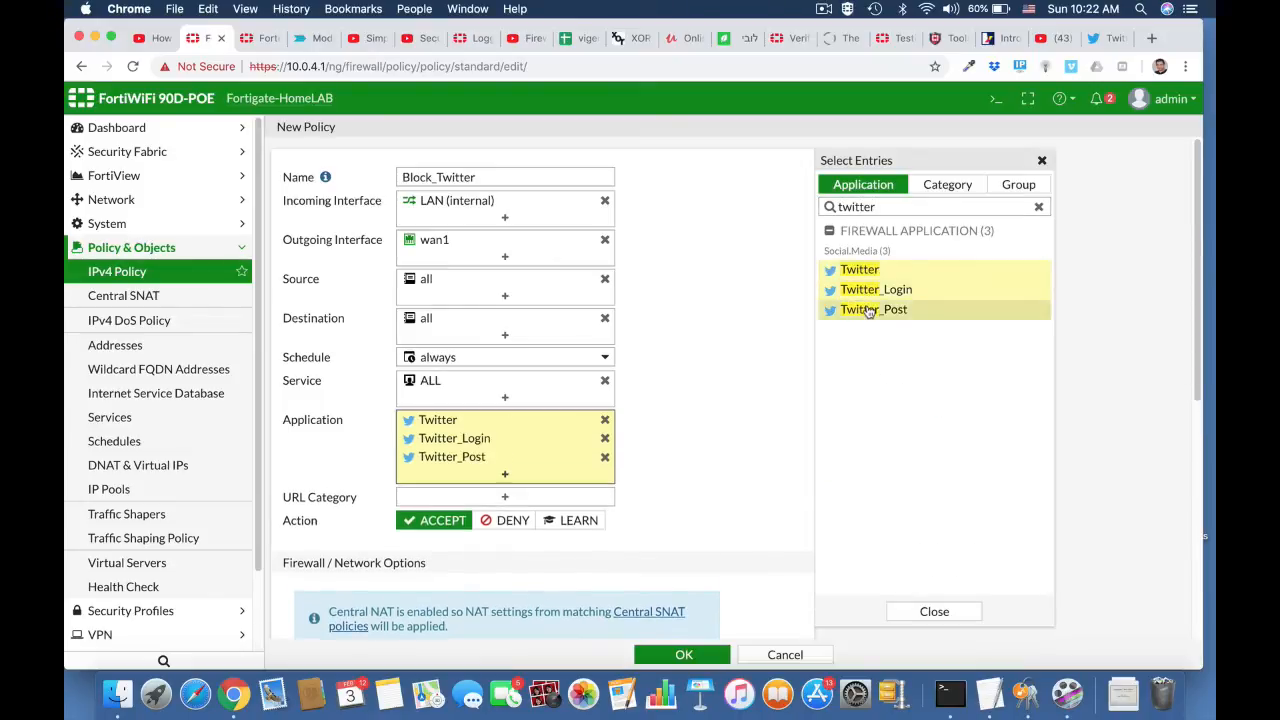
# Step: Set the Block_Twitter policy's action to Deny, enable Log Violation Traffic and save the policy
pyautogui.click(515, 523)
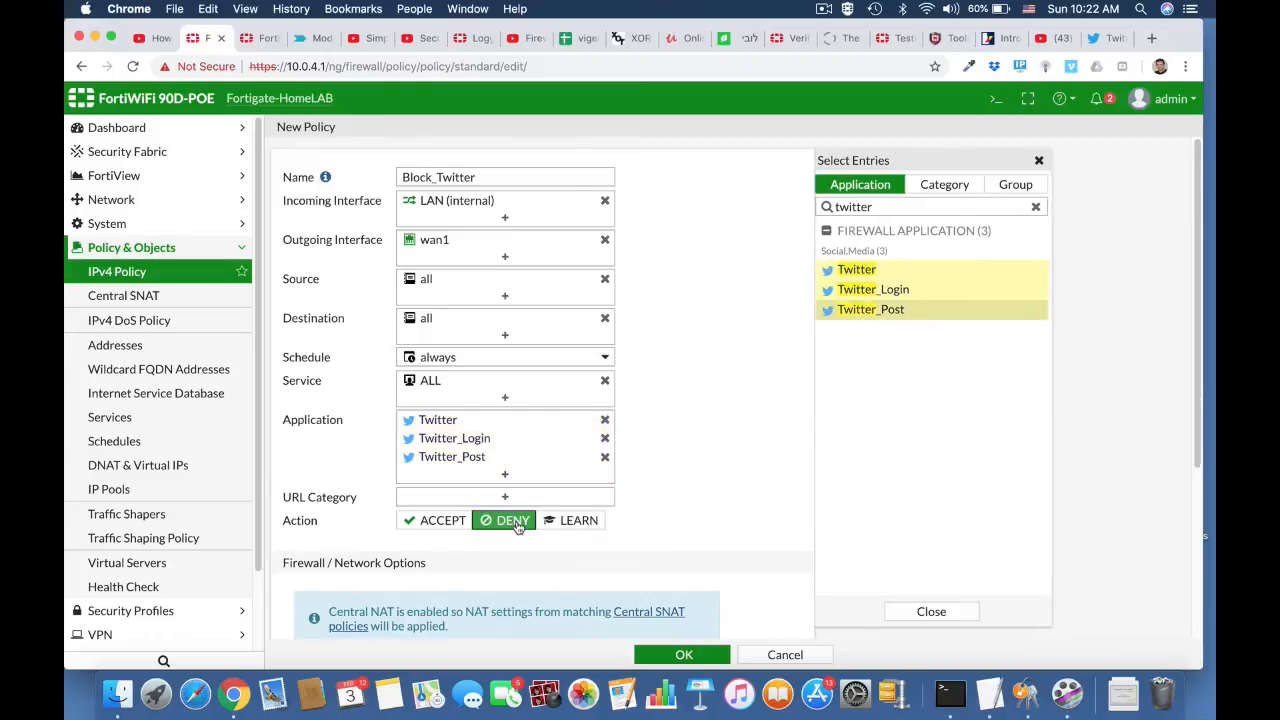
pyautogui.scroll(-5, 679, 544)
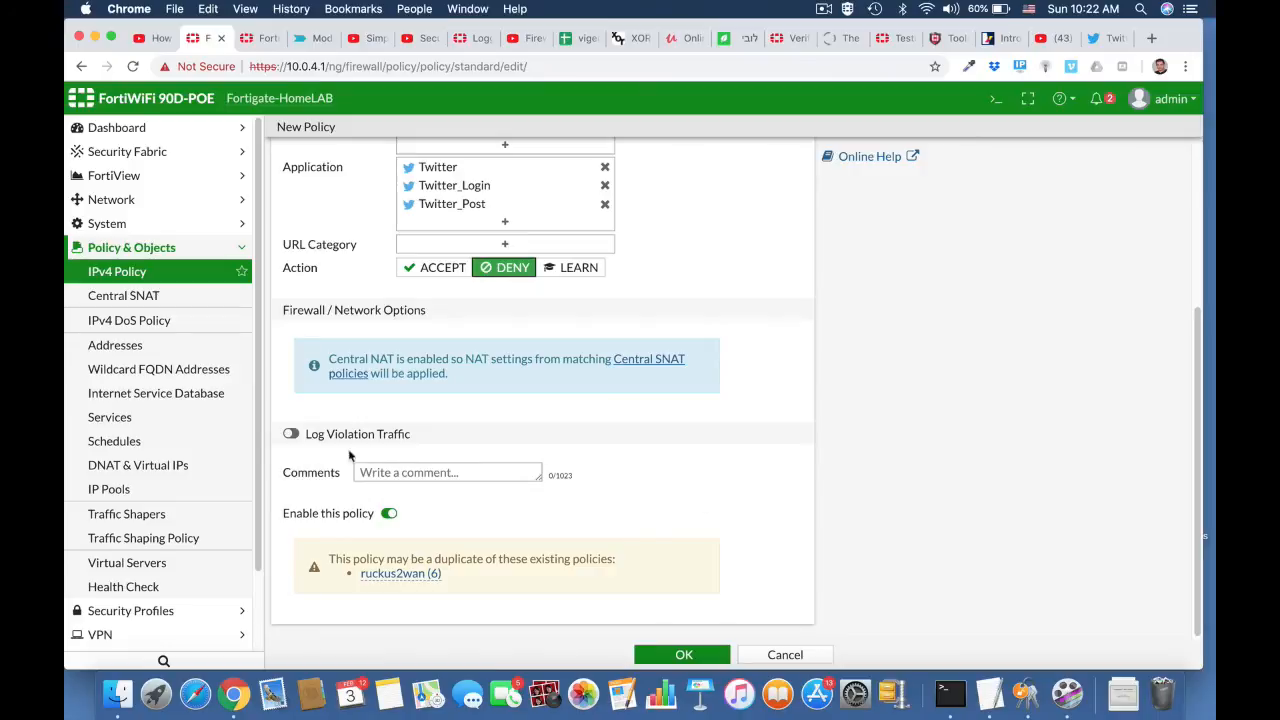
pyautogui.click(290, 433)
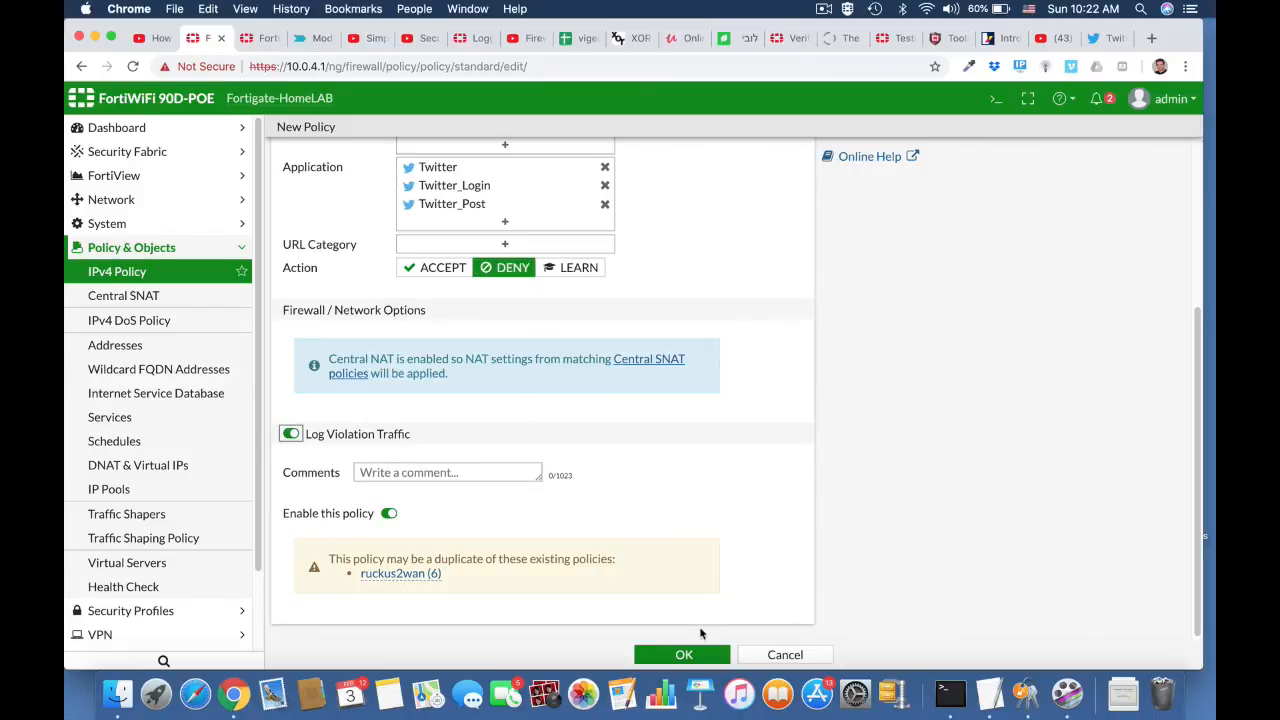
pyautogui.click(703, 655)
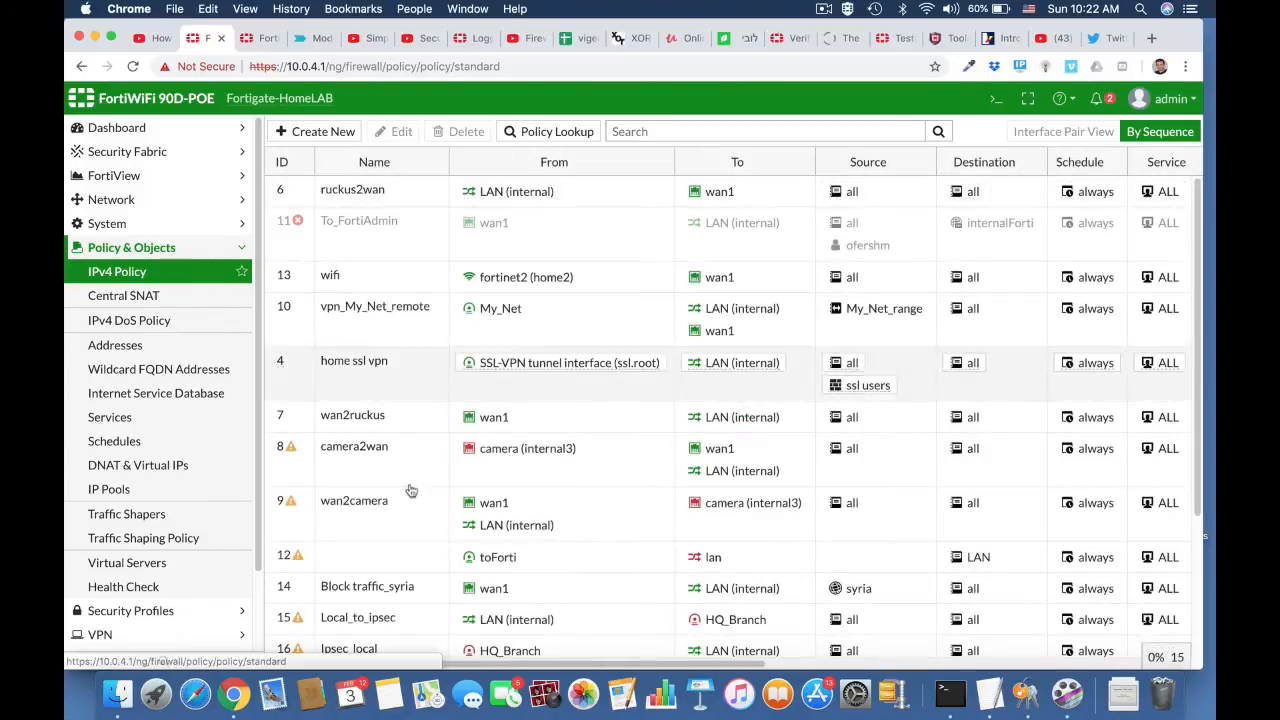
# Step: Move the Block_Twitter policy to the top of the IPv4 policy list, above ruckus2wan, and reload the policy page
pyautogui.scroll(-2, 415, 495)
pyautogui.scroll(-1, 415, 495)
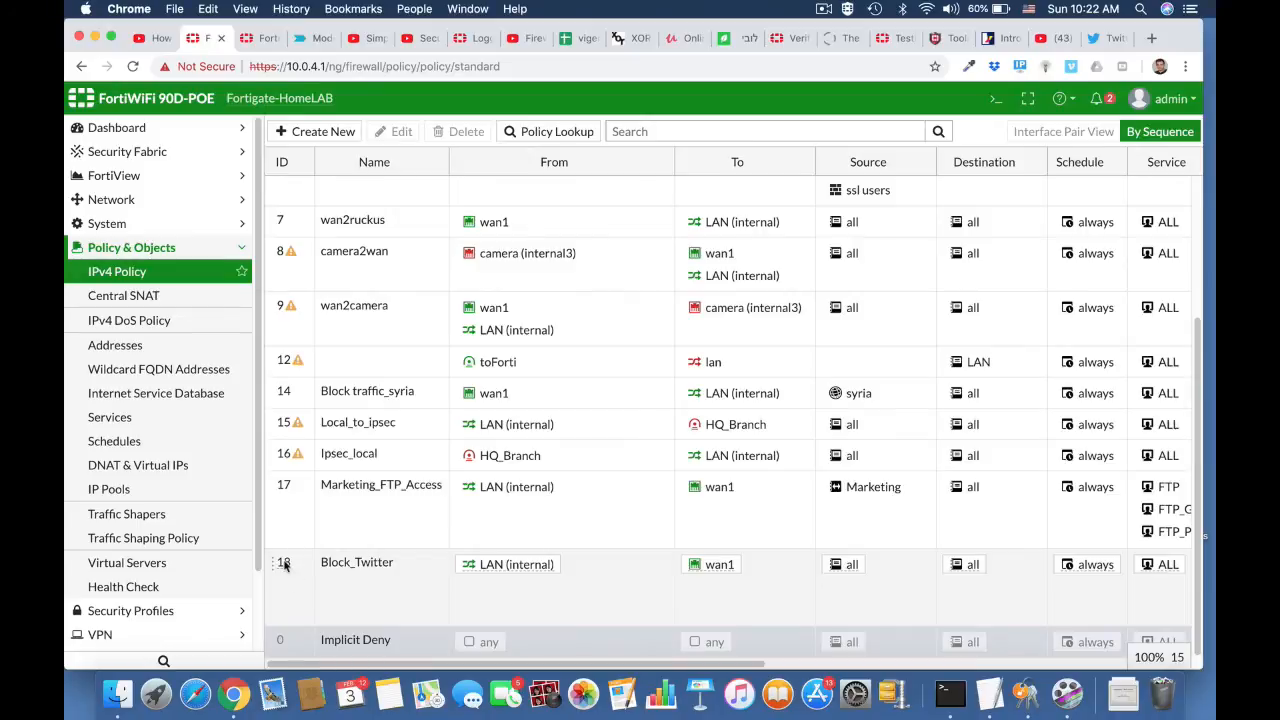
pyautogui.moveTo(284, 564); pyautogui.dragTo(282, 190)
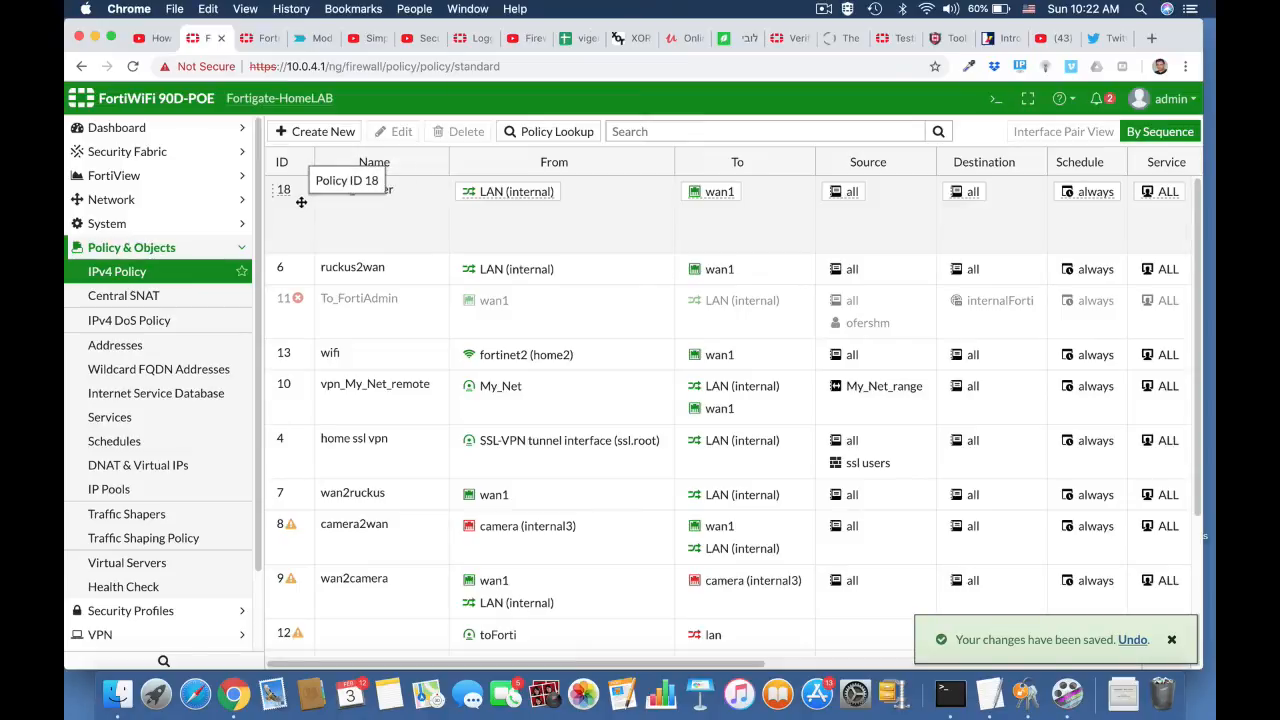
pyautogui.click(563, 67)
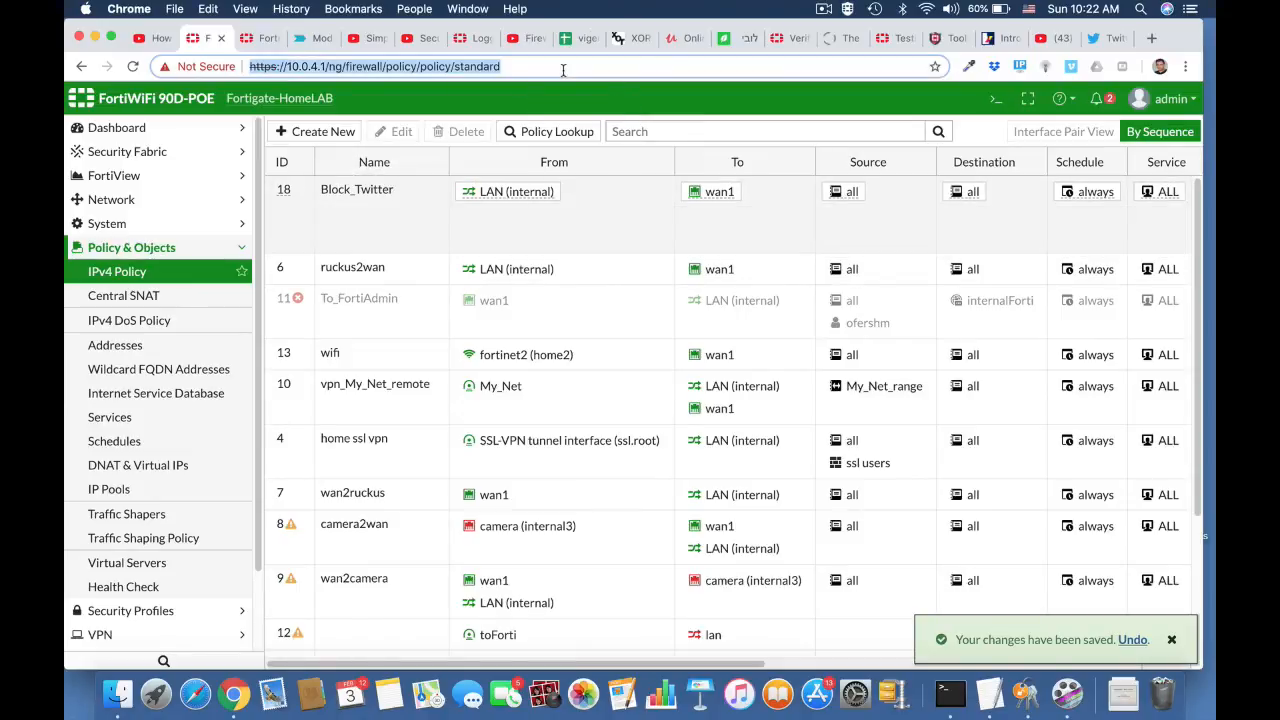
pyautogui.press('Return')
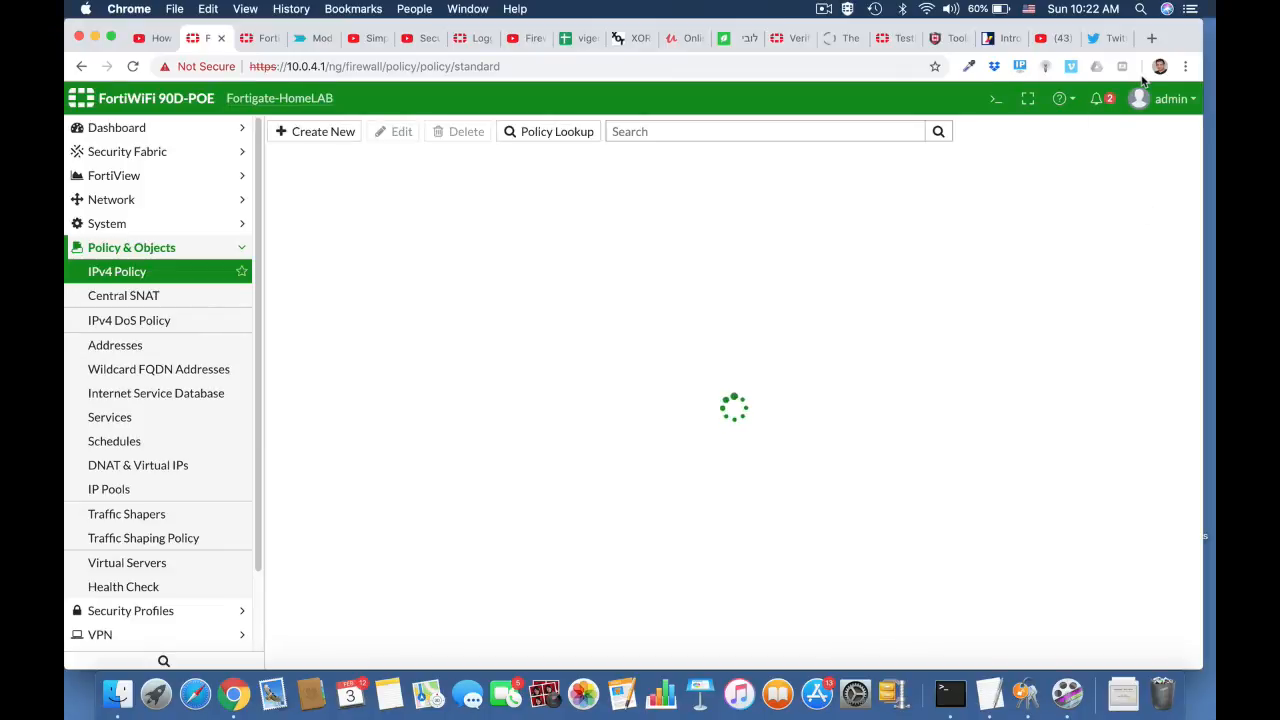
# Step: Close the open Twitter page, quit Chrome and reopen it
pyautogui.click(1114, 38)
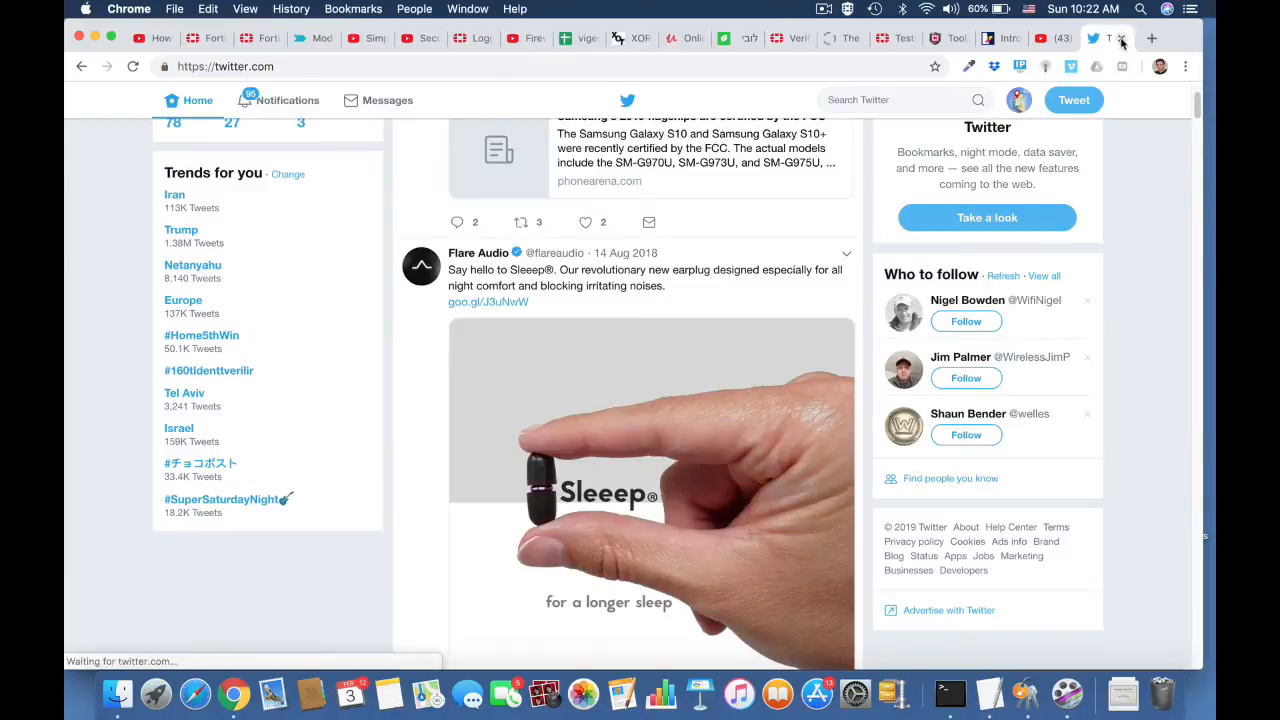
pyautogui.click(1122, 38)
pyautogui.press('super+q')
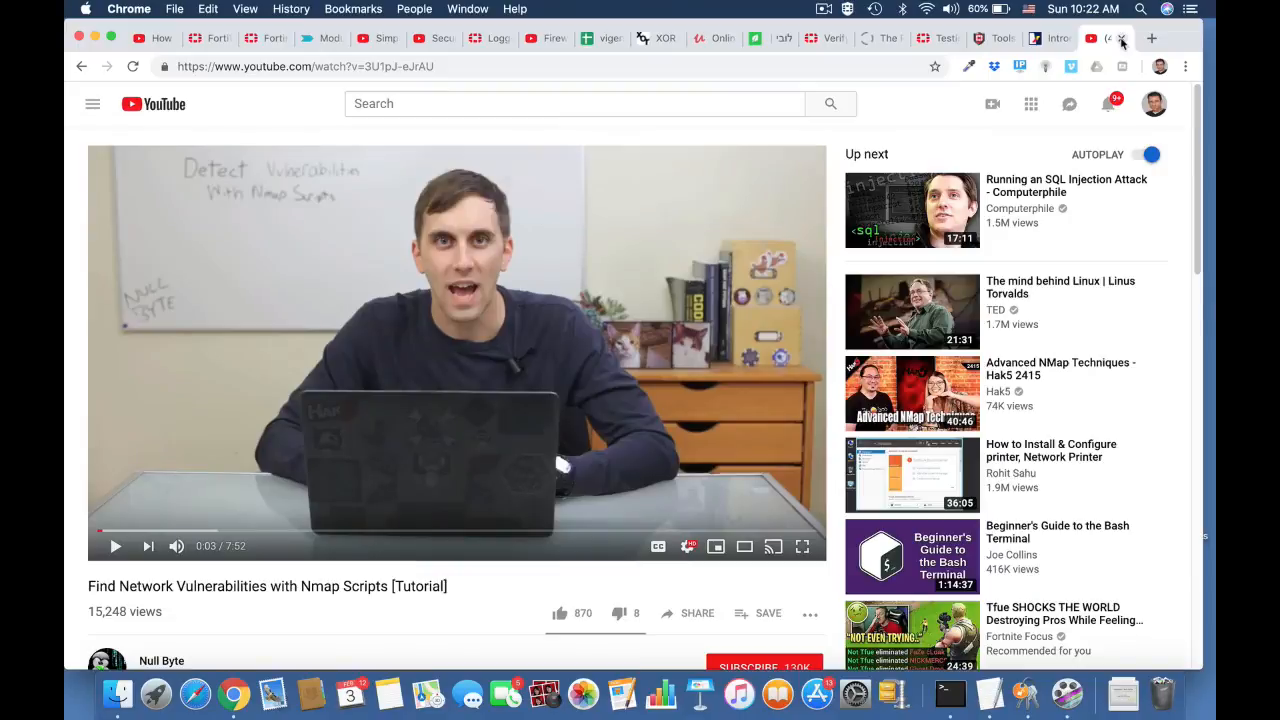
pyautogui.press('super+q')
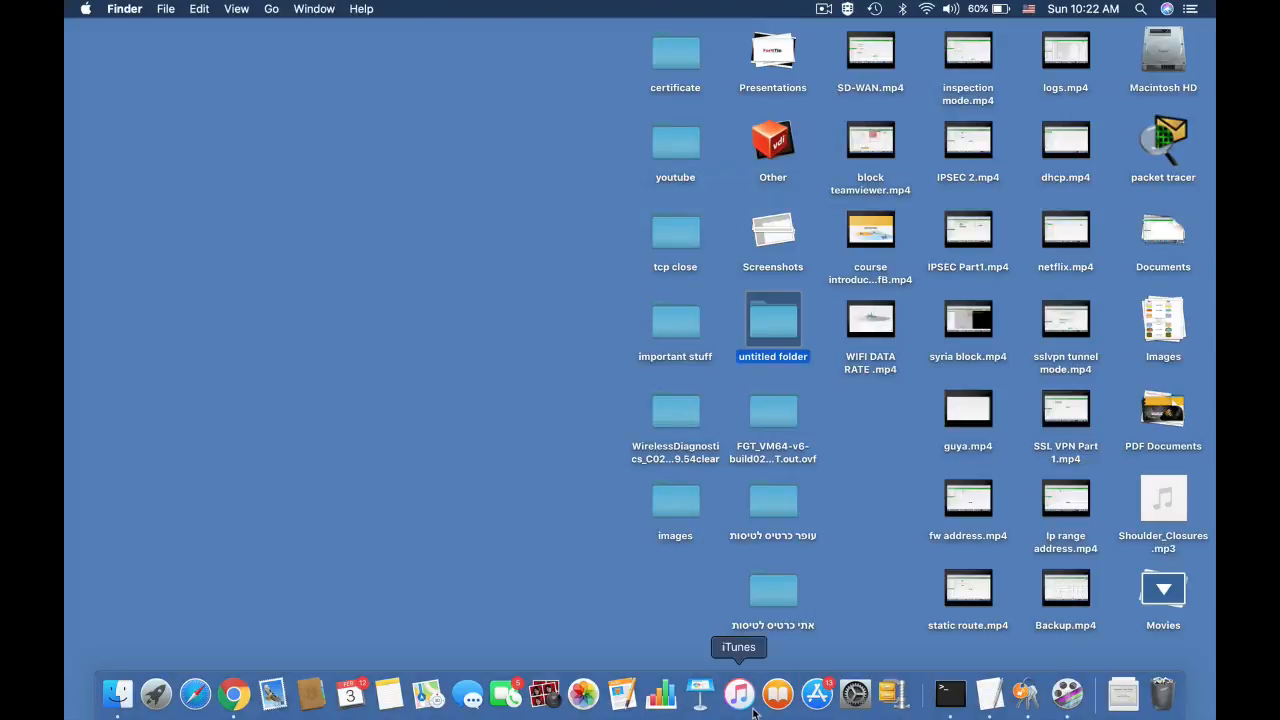
pyautogui.click(233, 692)
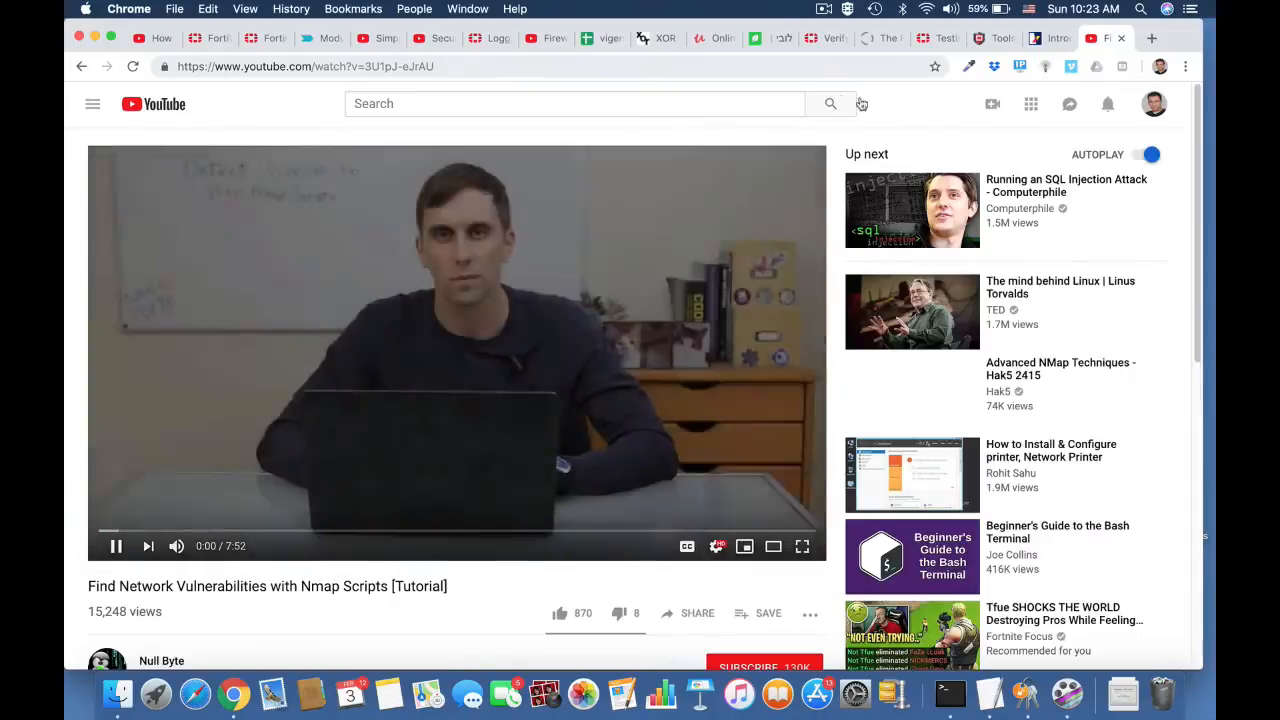
# Step: Search Google for twitter in a new browser page and open the main Twitter result to test the block
pyautogui.press('super+t')
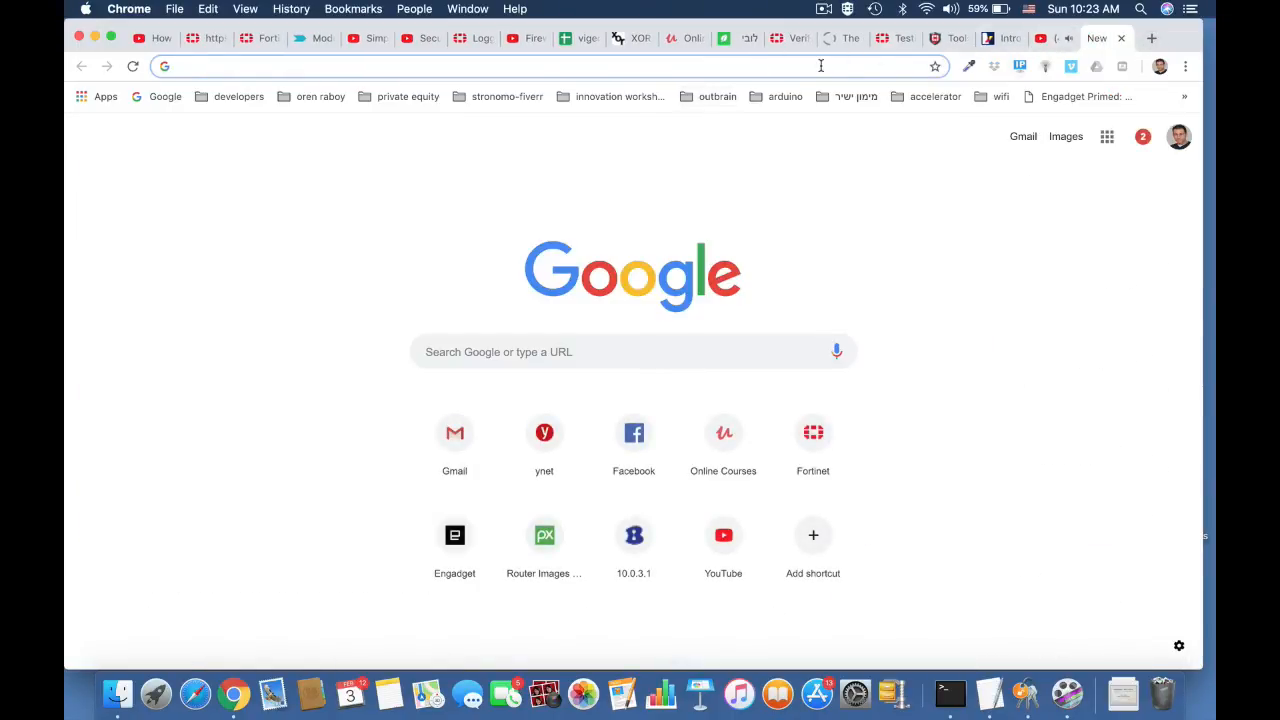
pyautogui.write('twiit')
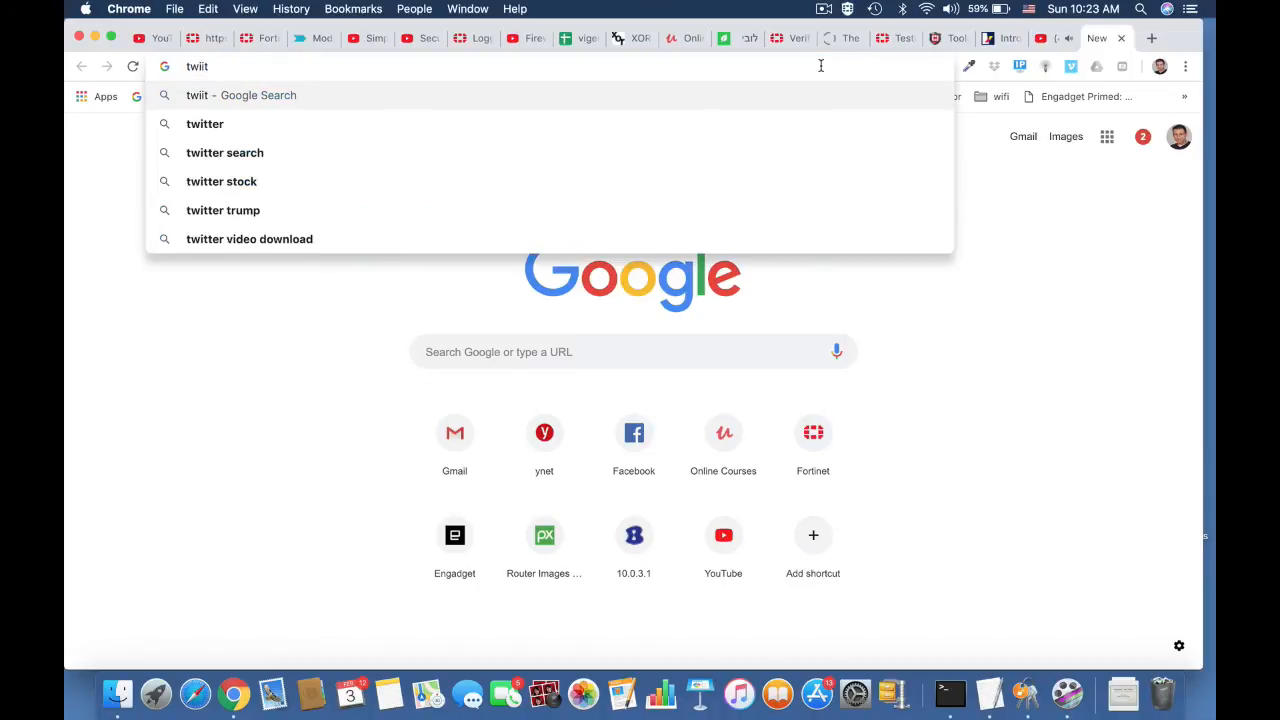
pyautogui.press('Down')
pyautogui.press('Return')
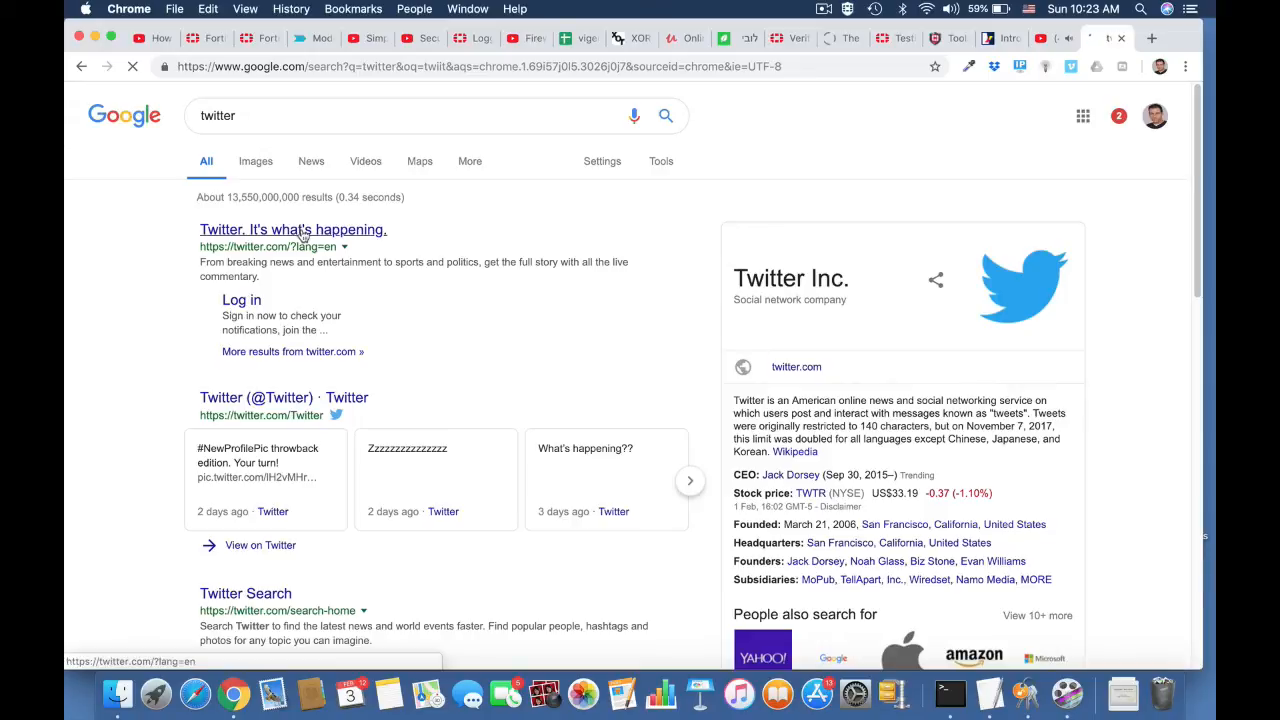
pyautogui.click(367, 232)
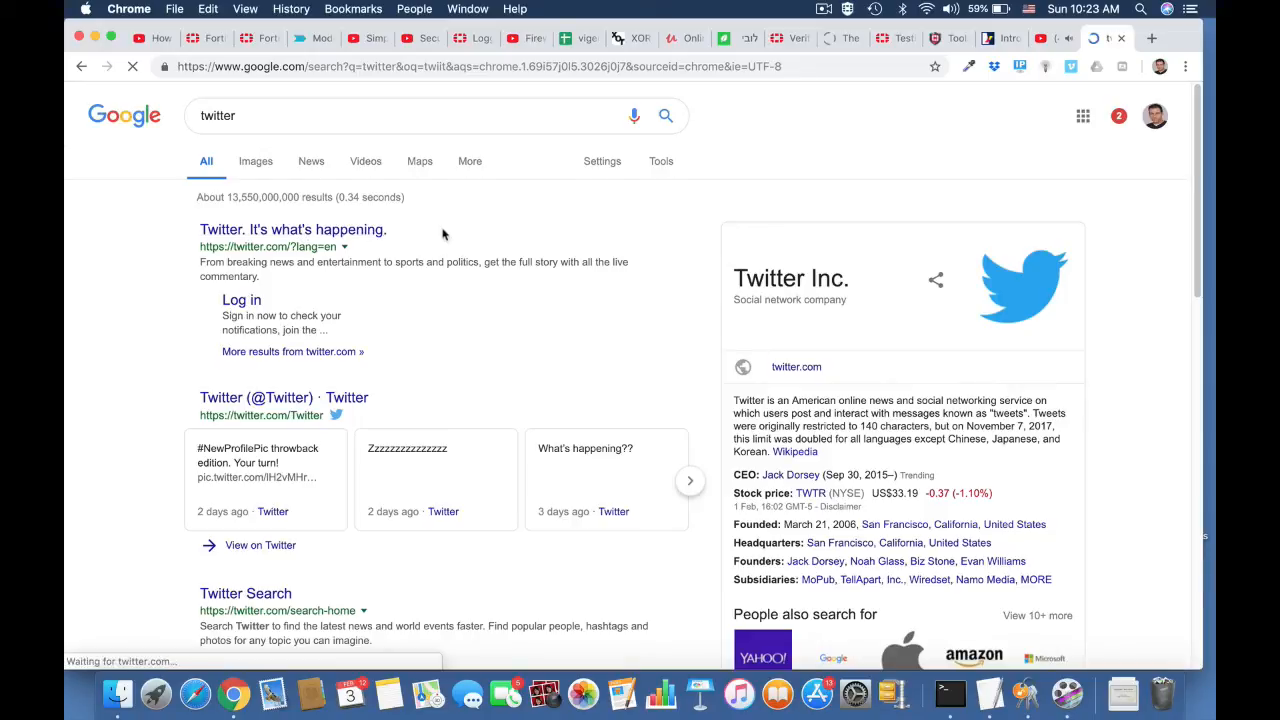
# Step: Try to load twitter.com directly by its address to test the Block_Twitter policy
pyautogui.click(592, 67)
pyautogui.write('twitt')
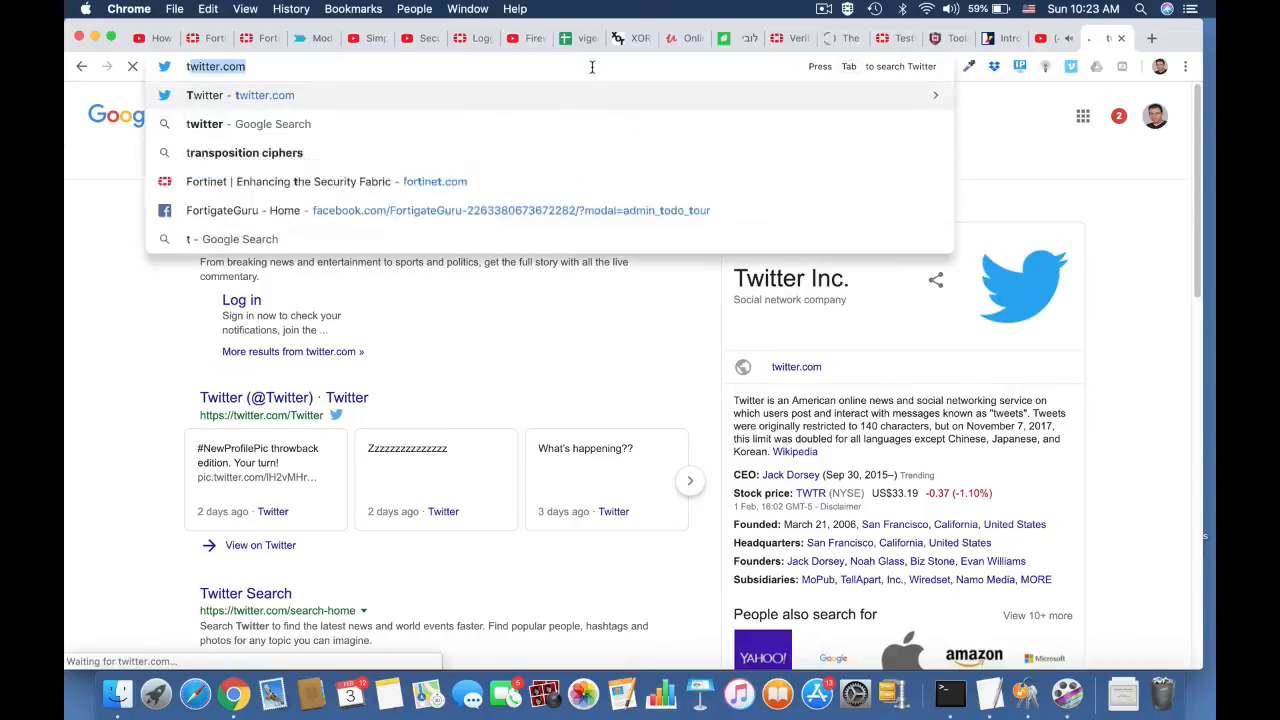
pyautogui.write('er')
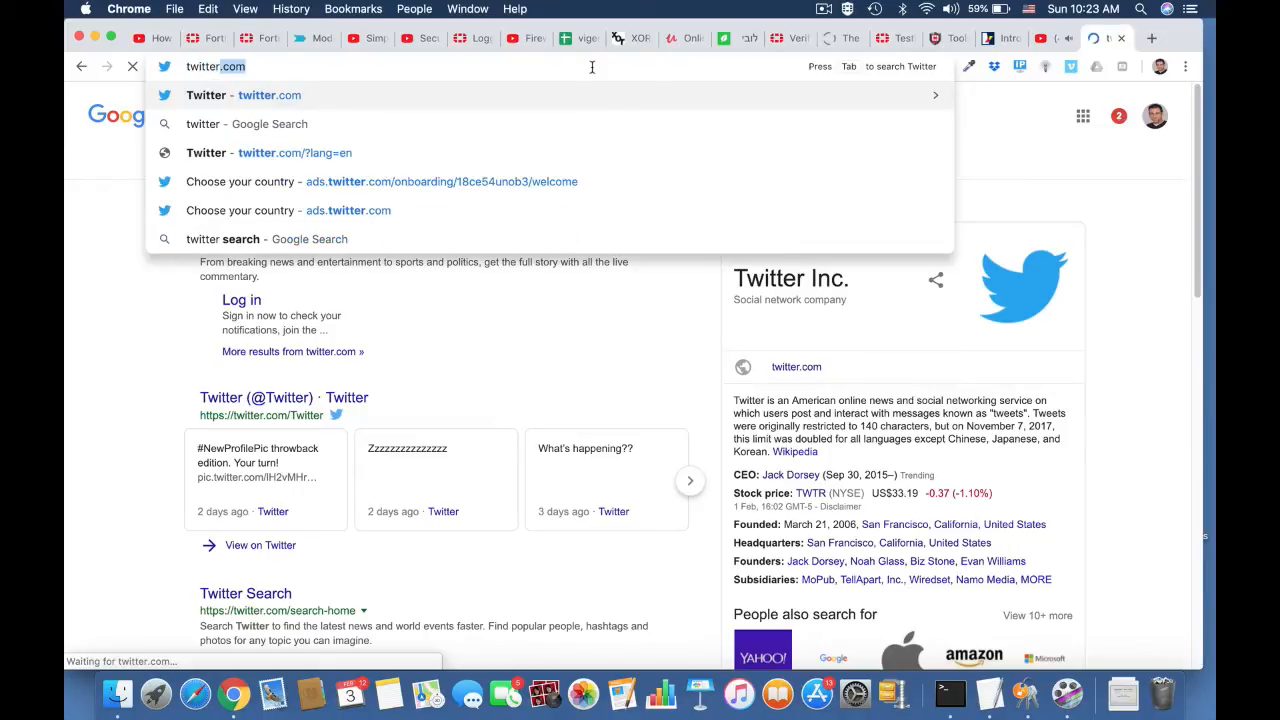
pyautogui.press('Down')
pyautogui.press('Up')
pyautogui.press('Return')
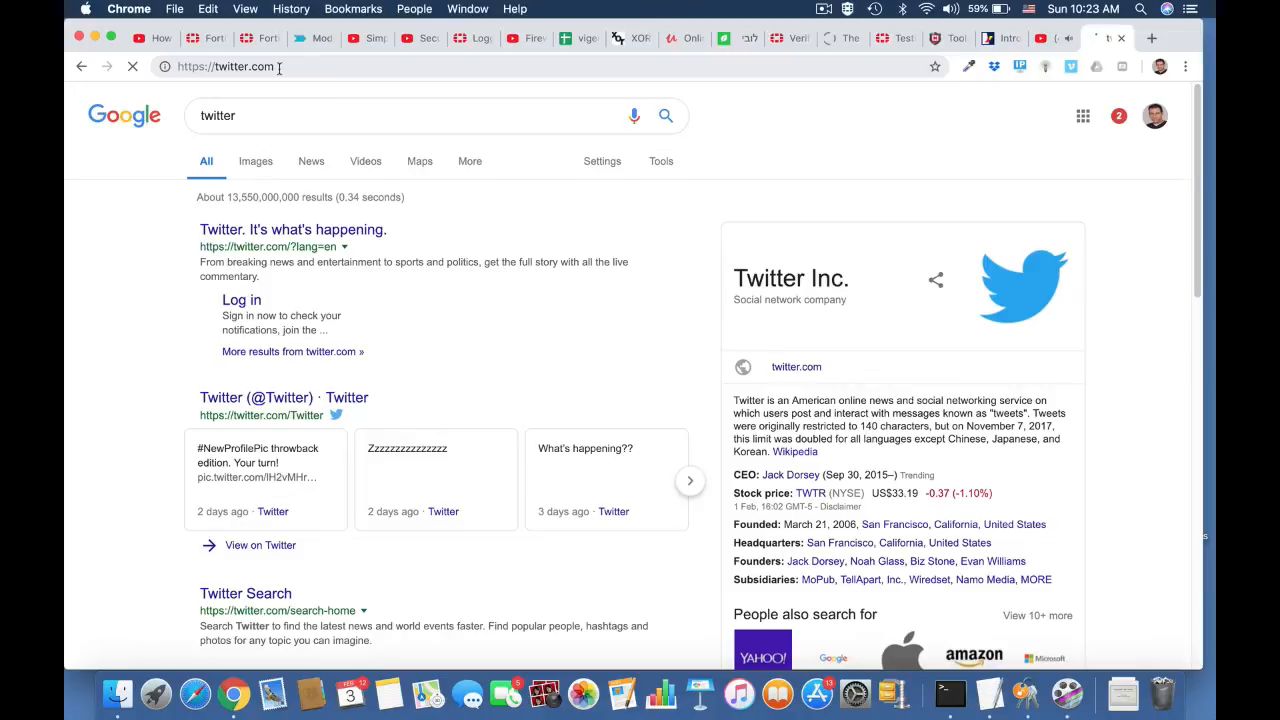
# Step: Return to the FortiGate interface and examine the Application Control log for Twitter entries
pyautogui.click(215, 38)
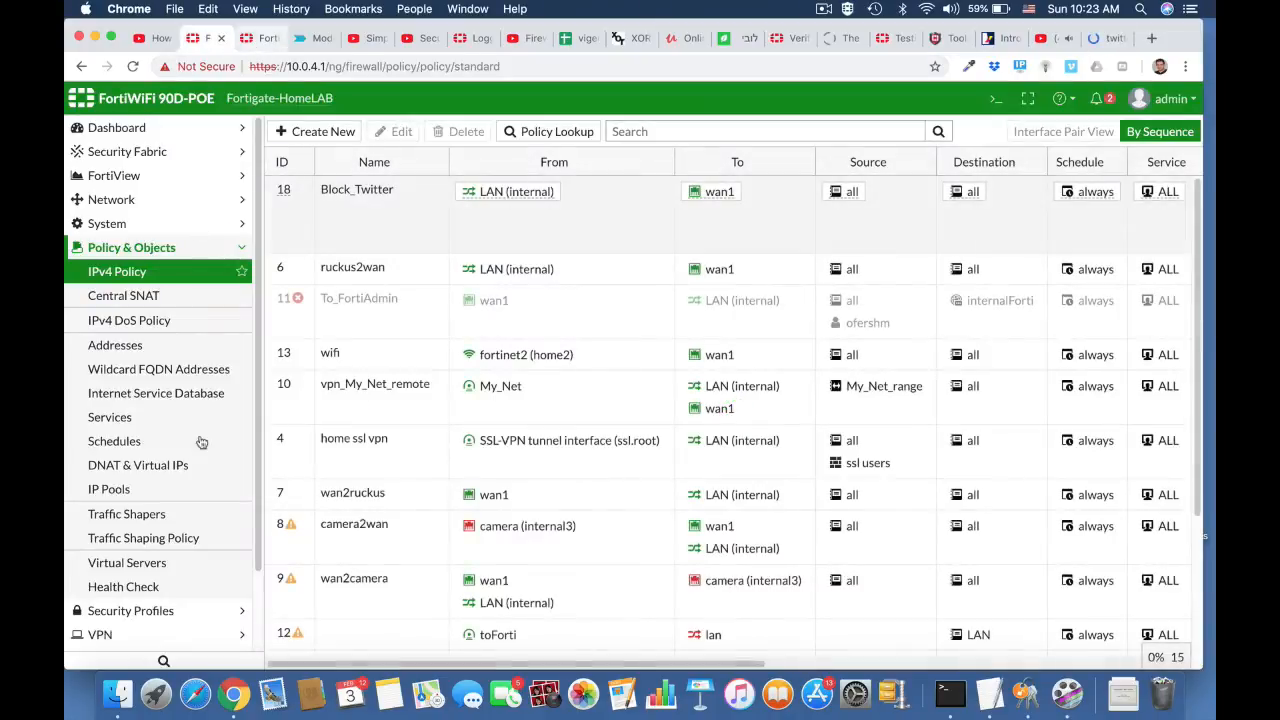
pyautogui.scroll(-3, 165, 550)
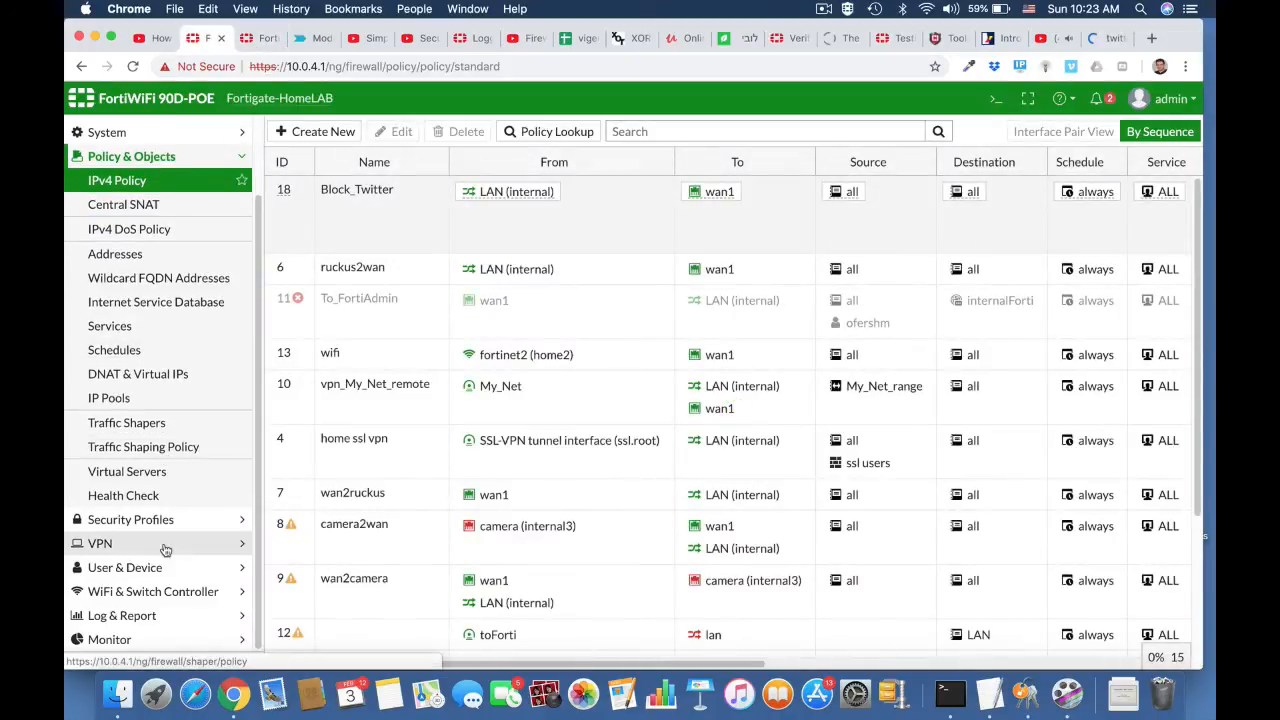
pyautogui.click(138, 618)
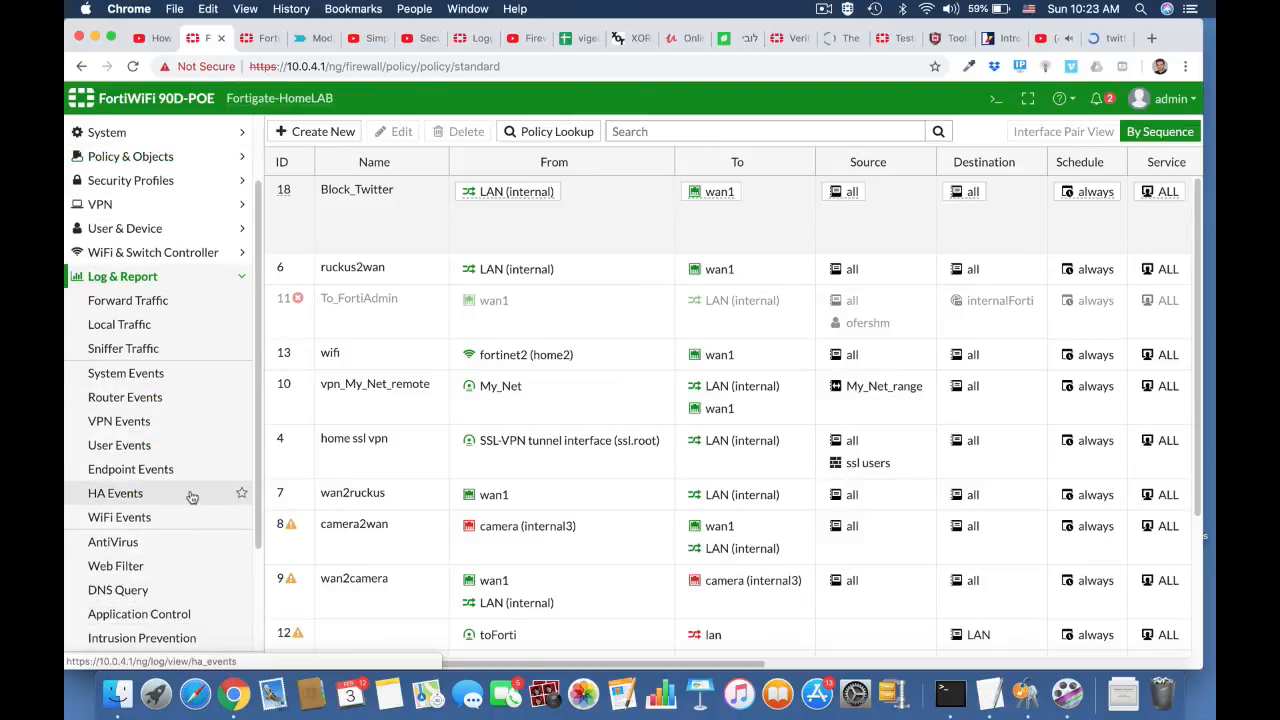
pyautogui.click(183, 614)
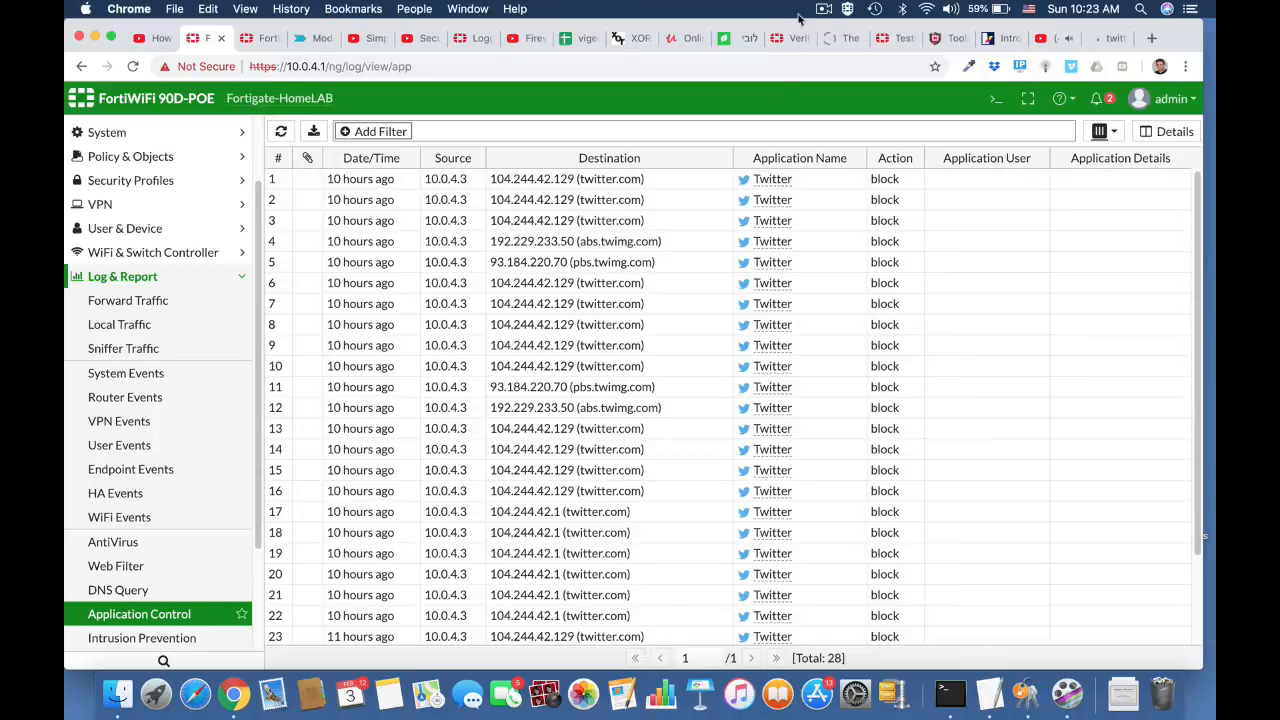
pyautogui.click(833, 9)
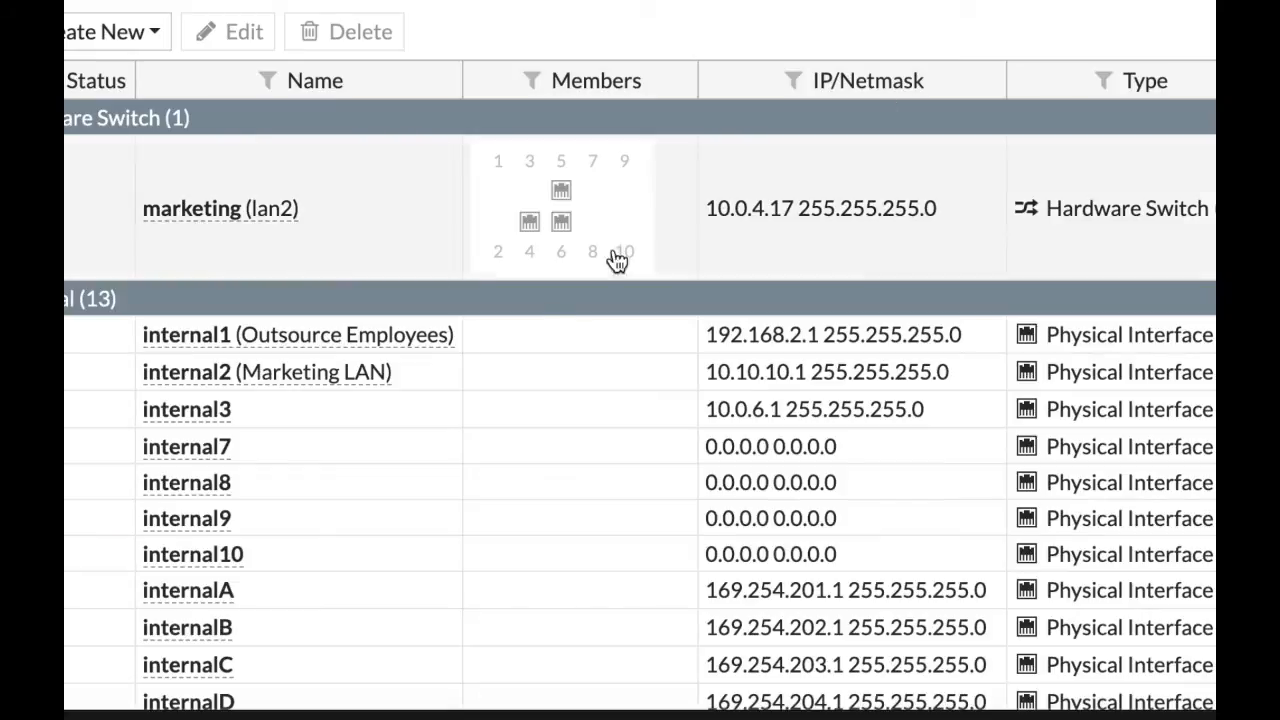
# Step: Create and save a user group named OutsourceEMP with the type Guest
pyautogui.moveTo(410, 355)
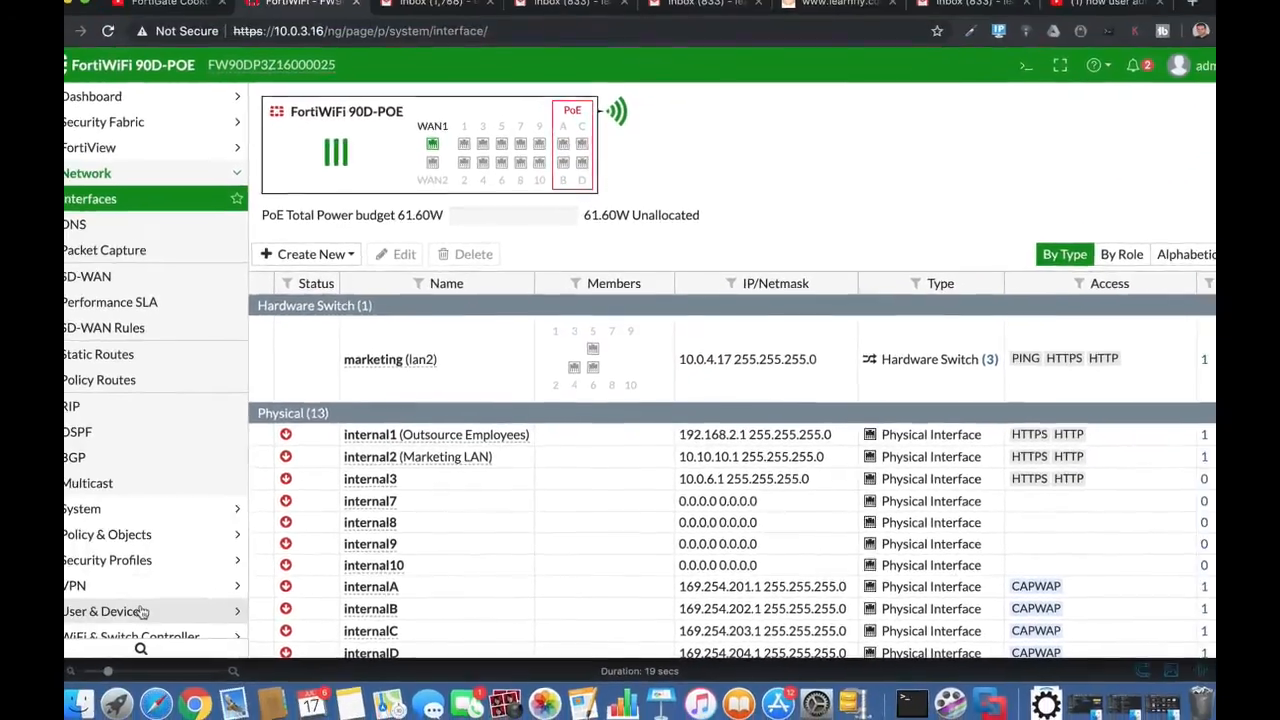
pyautogui.click(143, 612)
pyautogui.click(170, 368)
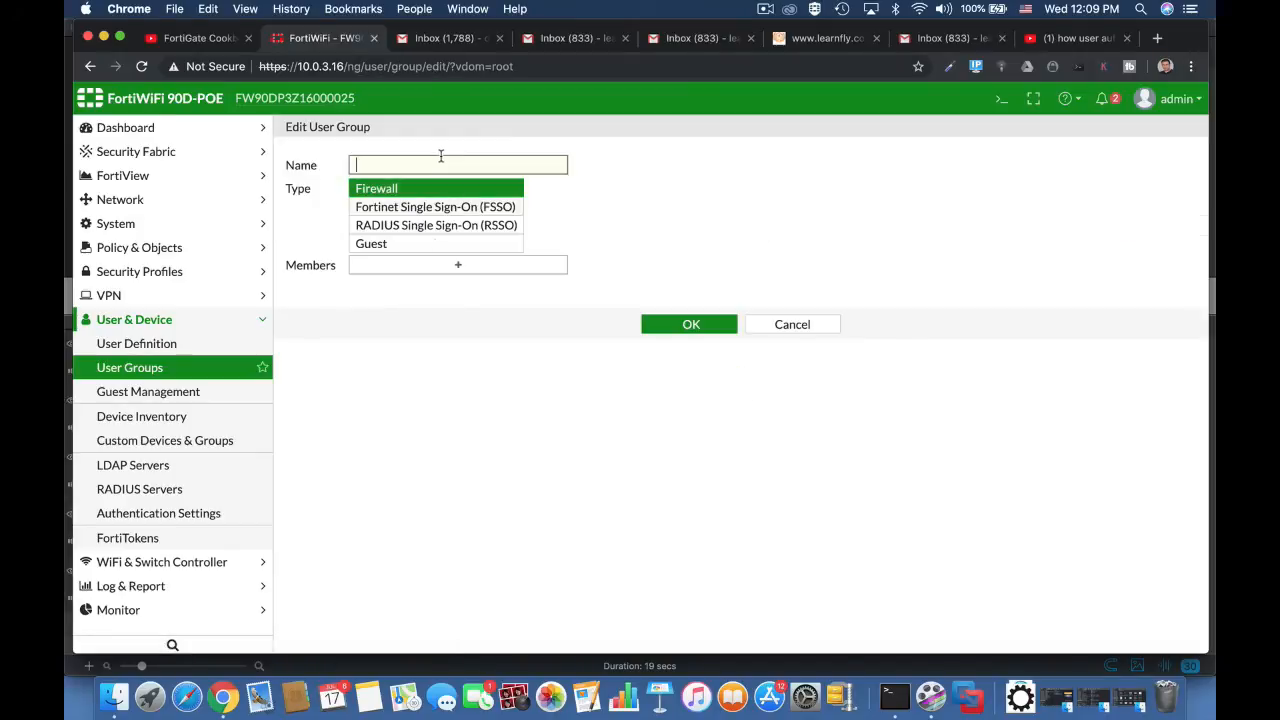
pyautogui.write('Outs')
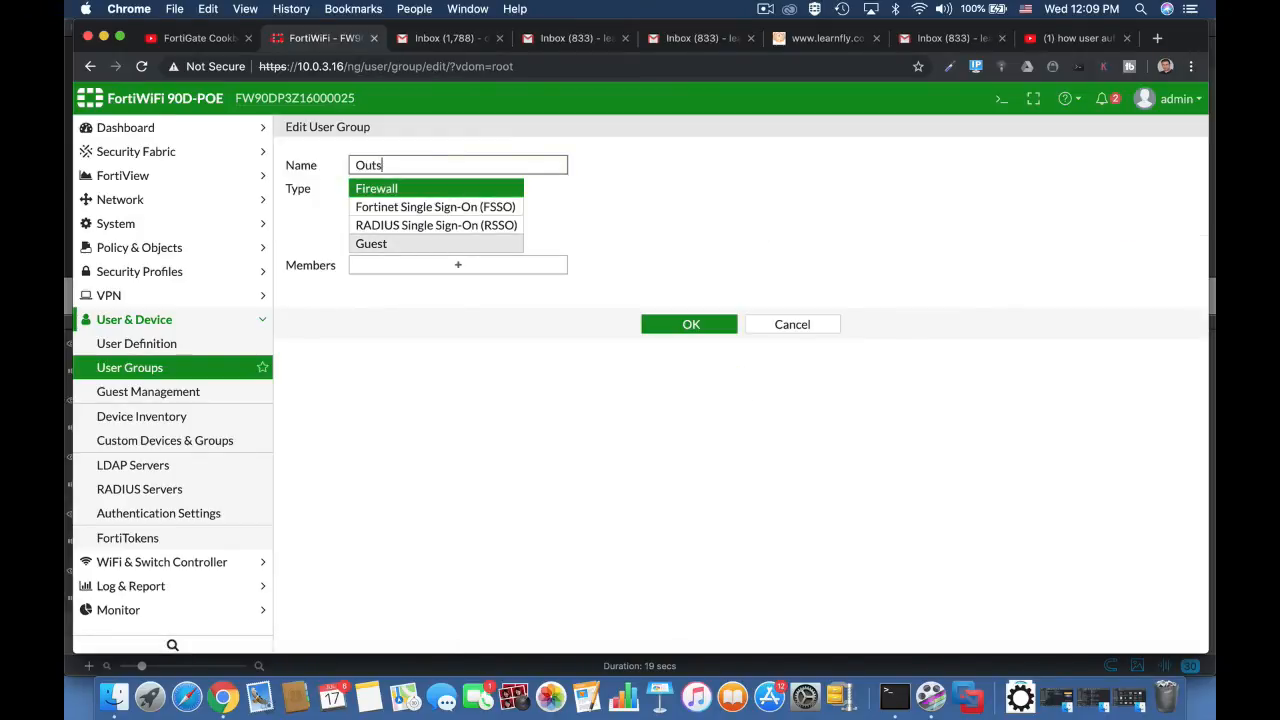
pyautogui.write('ourceEMP')
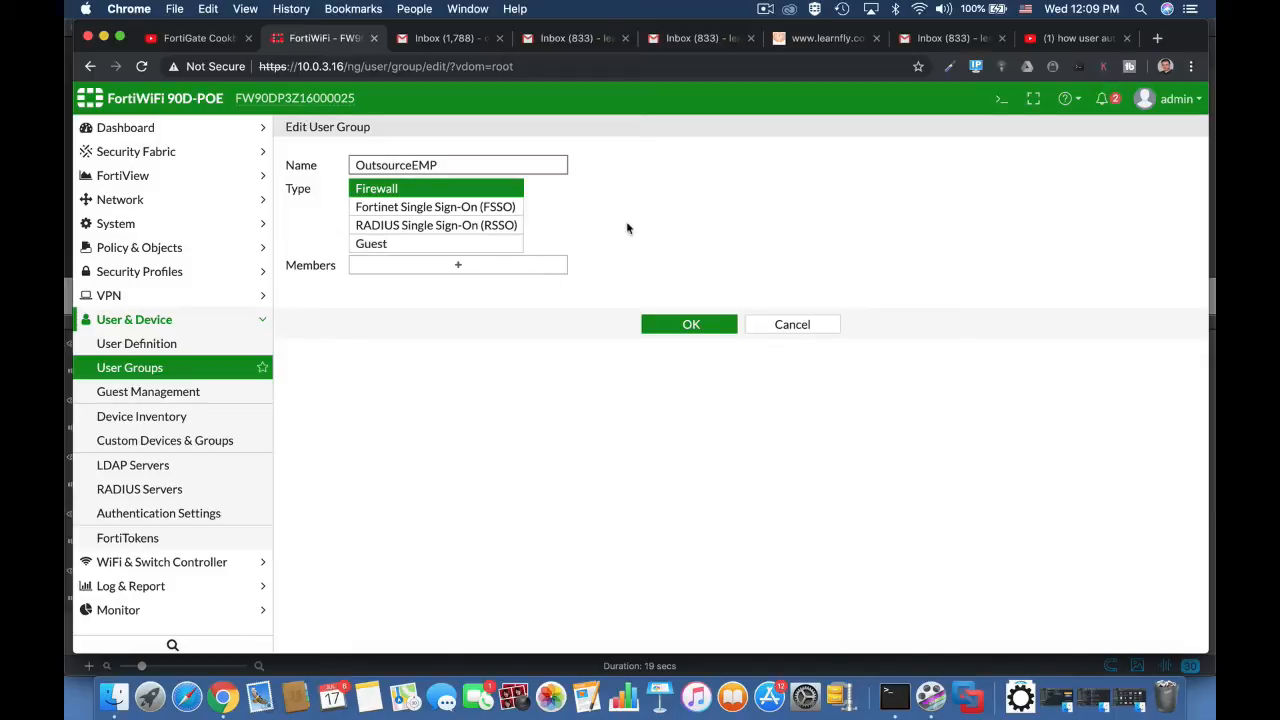
pyautogui.click(490, 244)
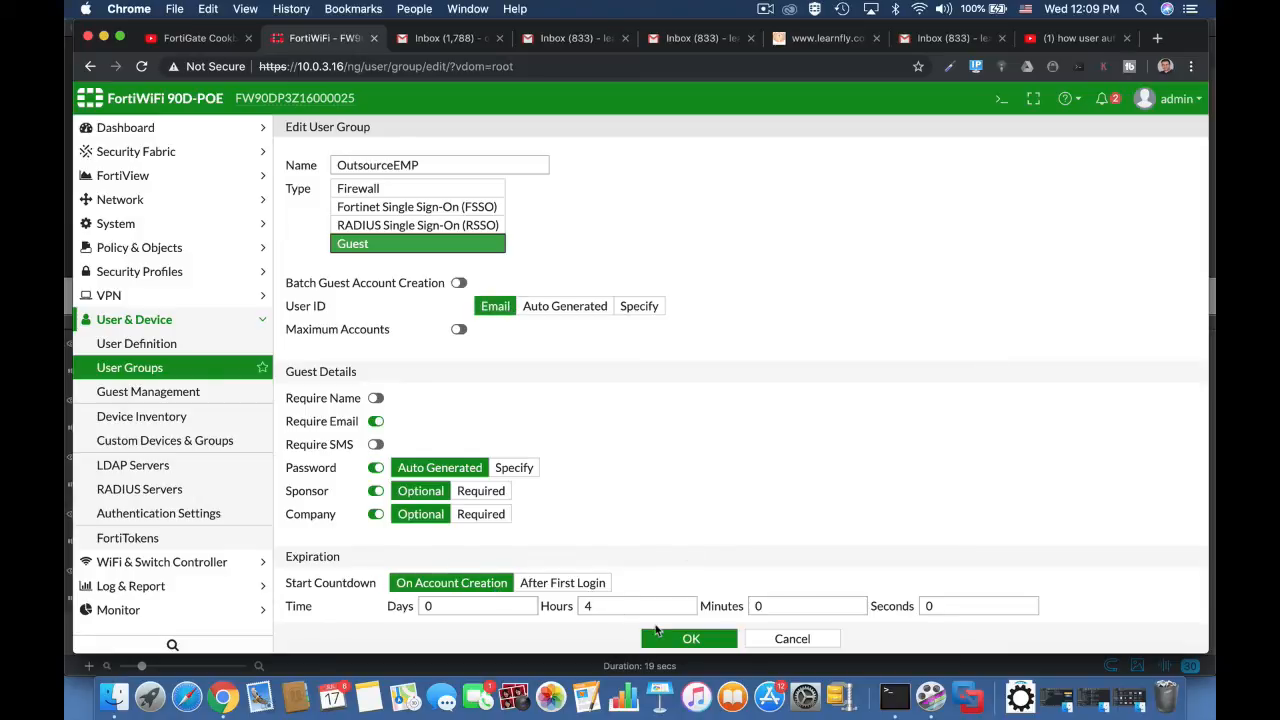
pyautogui.doubleClick(603, 612)
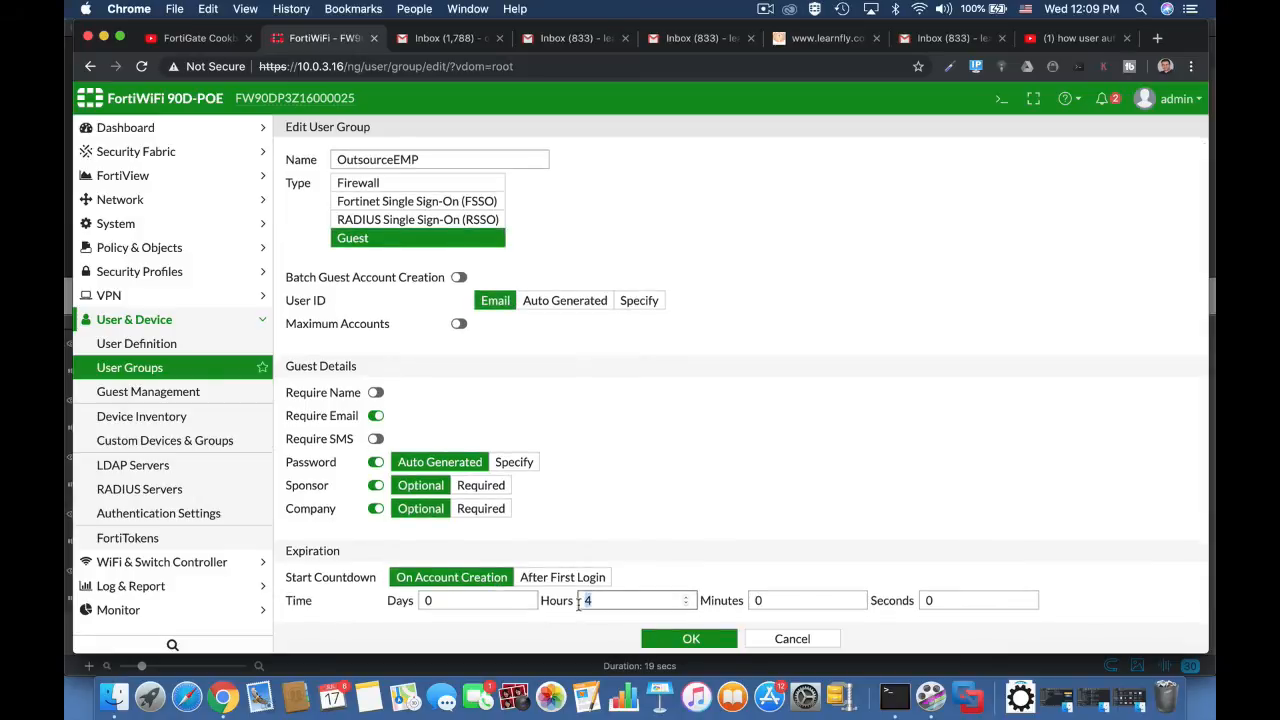
pyautogui.click(697, 639)
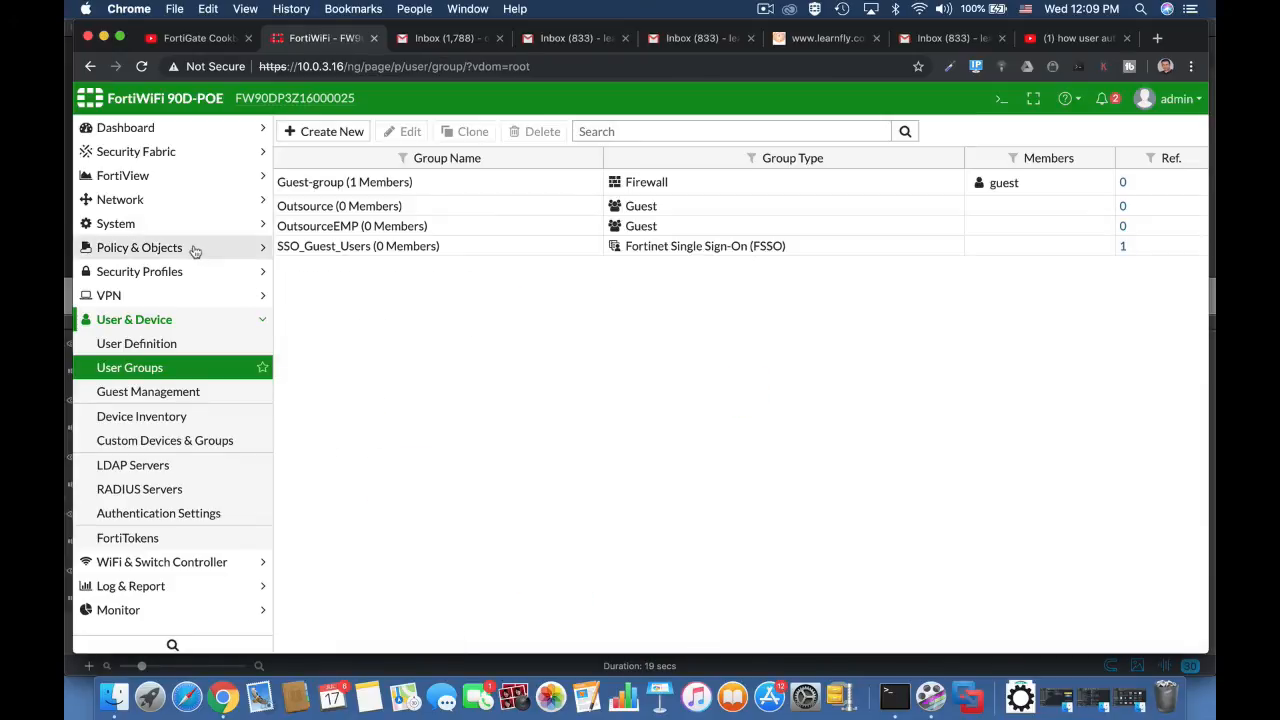
# Step: Start a new local-user administrator account in the system administrators list and enter its username
pyautogui.click(168, 228)
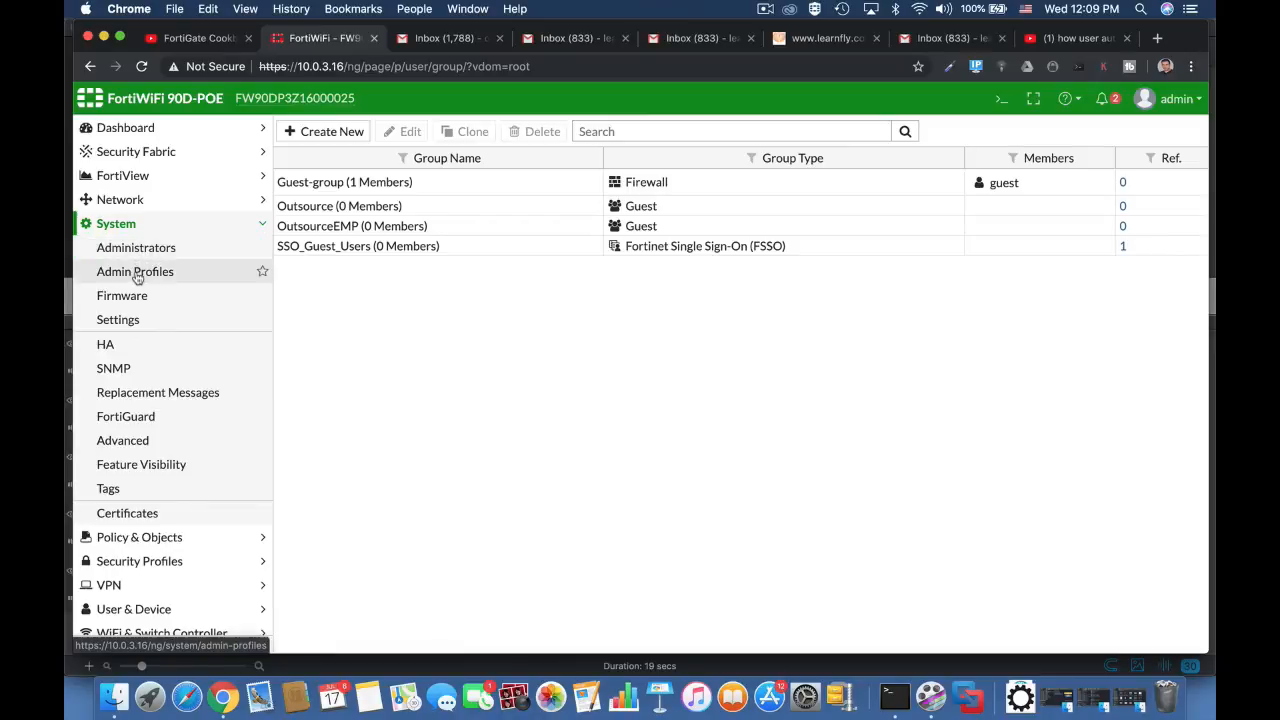
pyautogui.click(143, 248)
pyautogui.click(330, 131)
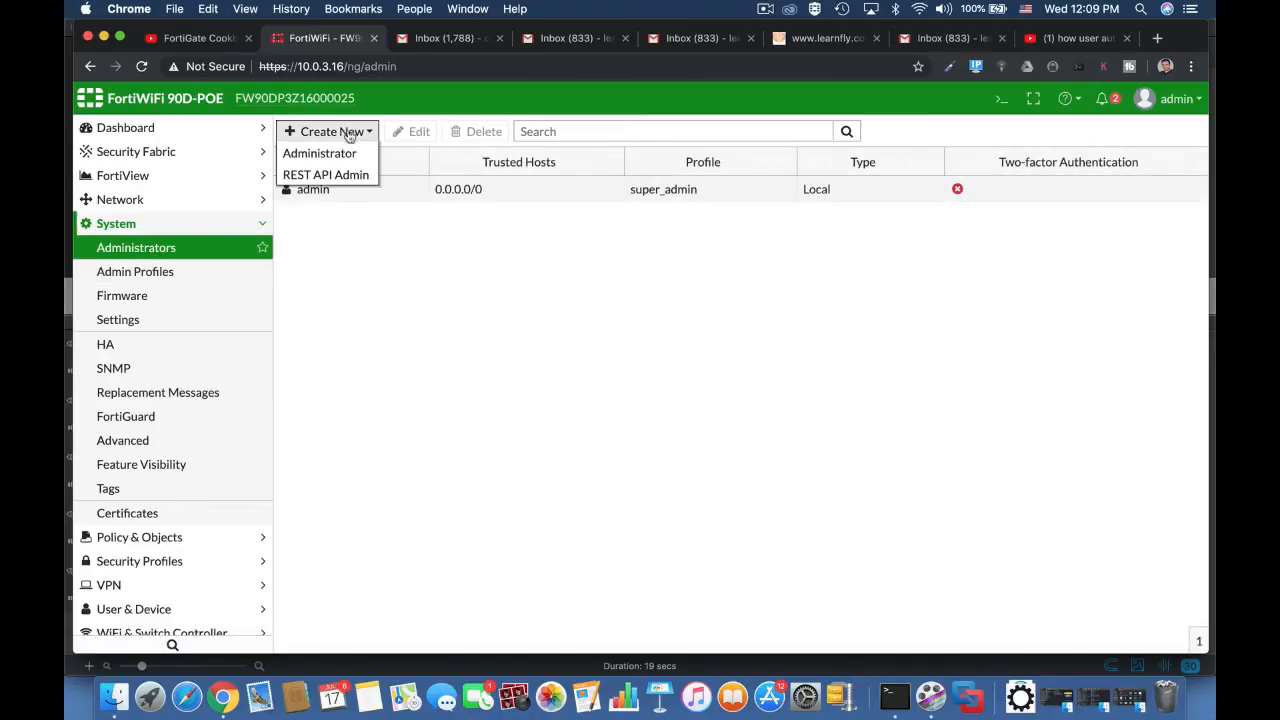
pyautogui.click(315, 152)
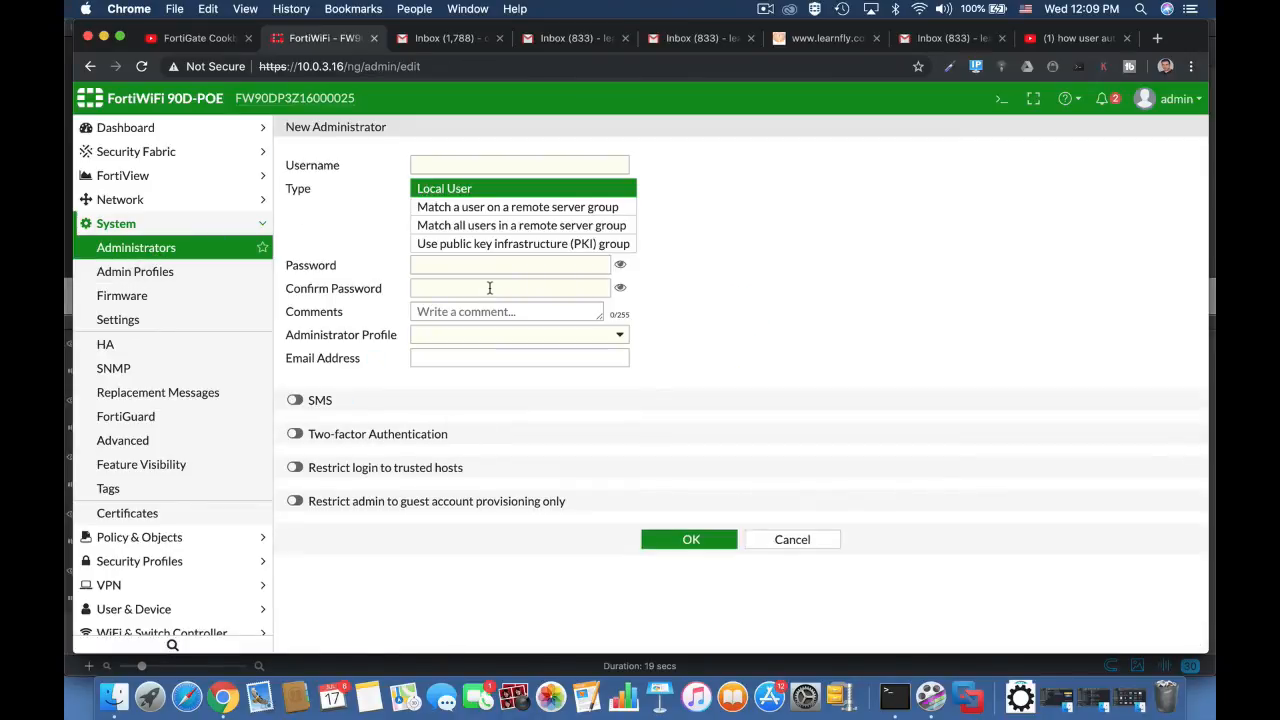
pyautogui.click(445, 165)
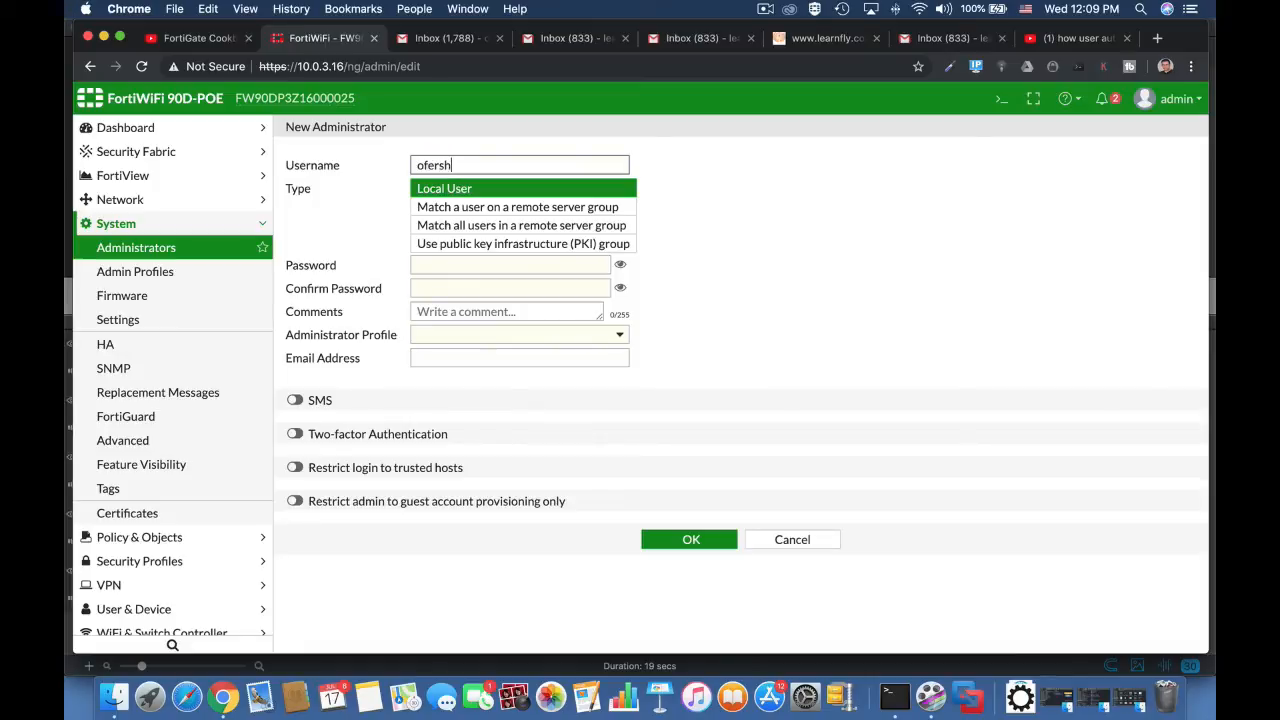
# Step: Enter the new administrator's account password and repeat it in the confirmation field
pyautogui.click(484, 265)
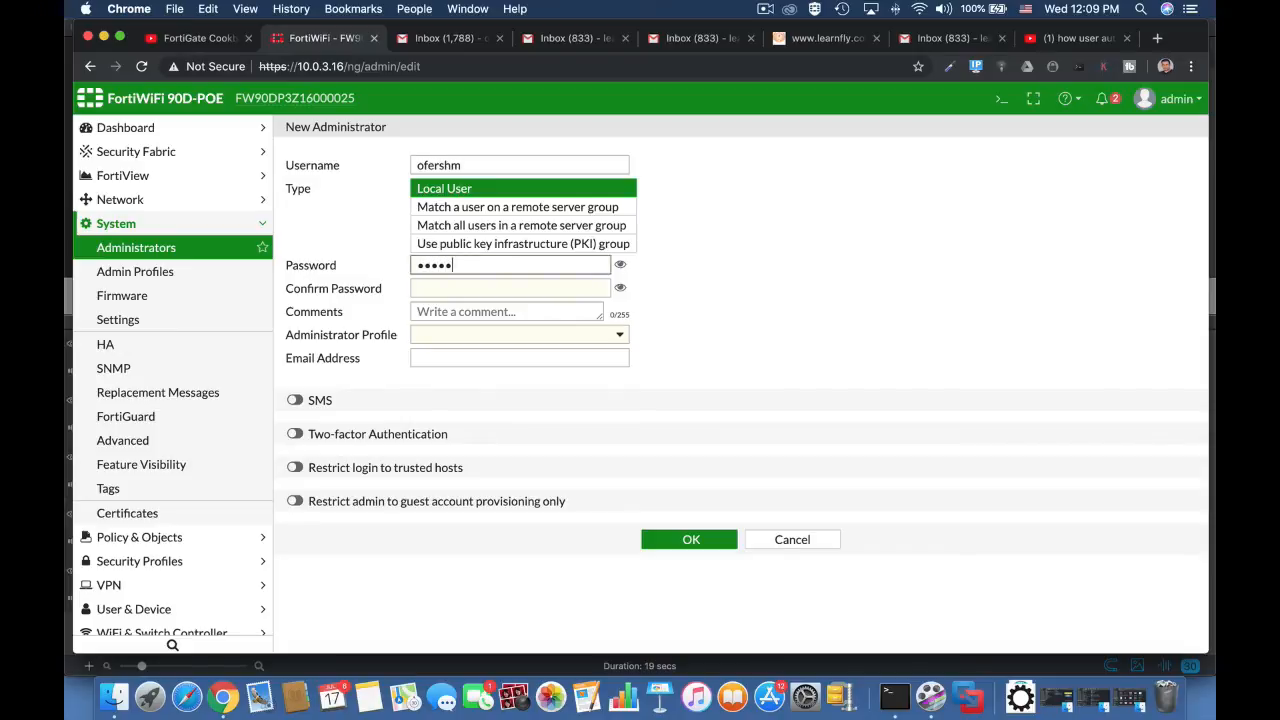
pyautogui.click(472, 289)
pyautogui.write('a')
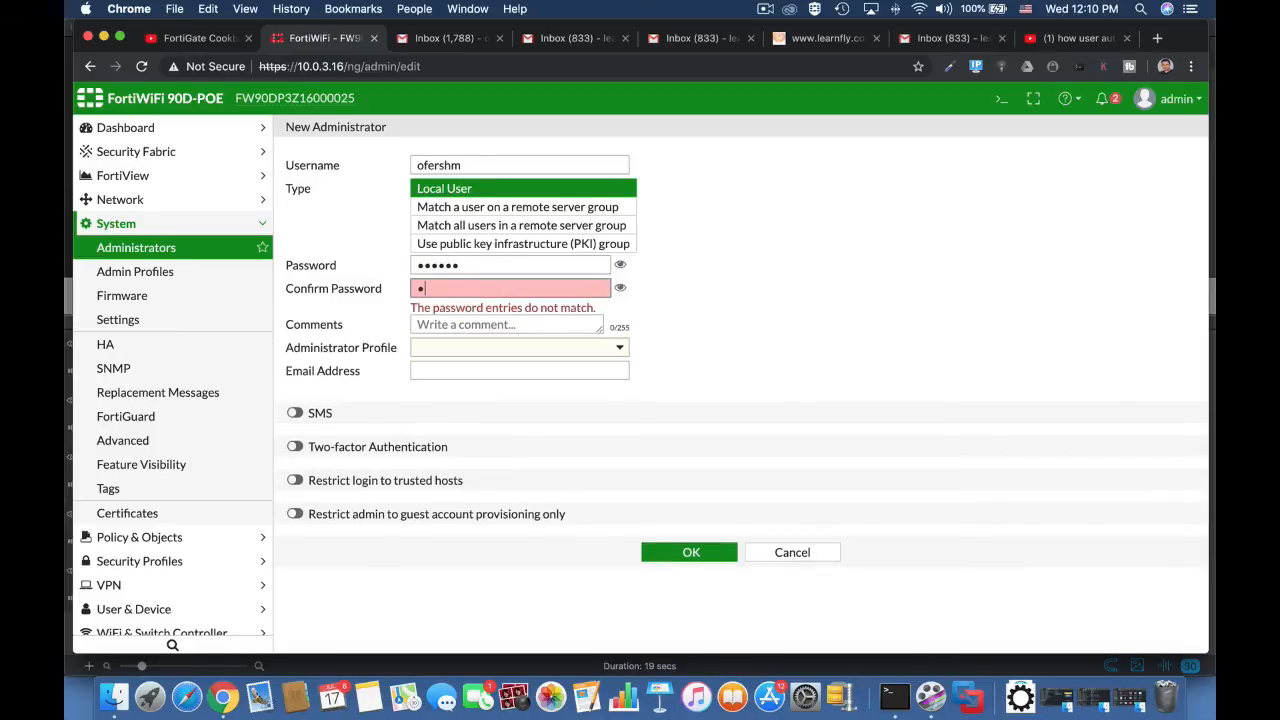
pyautogui.write('aaaaa')
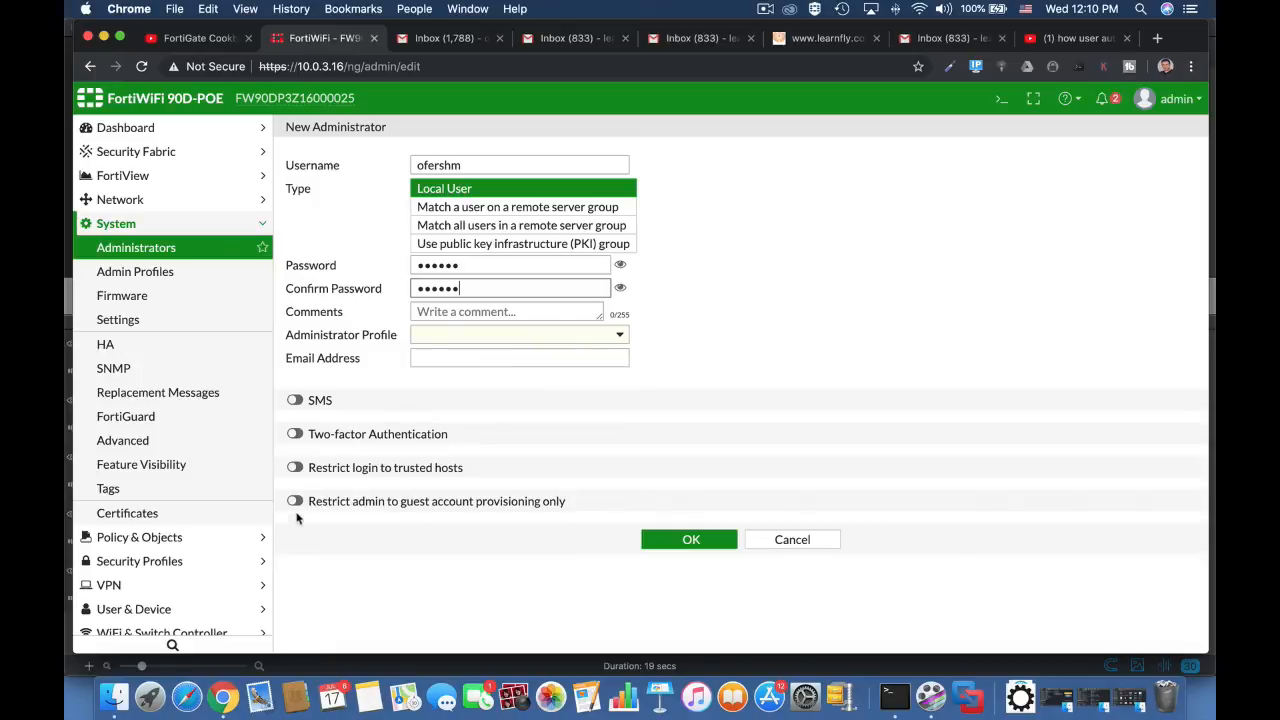
# Step: Restrict the new administrator to guest account provisioning only, with OutsourceEMP as the guest group
pyautogui.click(294, 501)
pyautogui.click(491, 508)
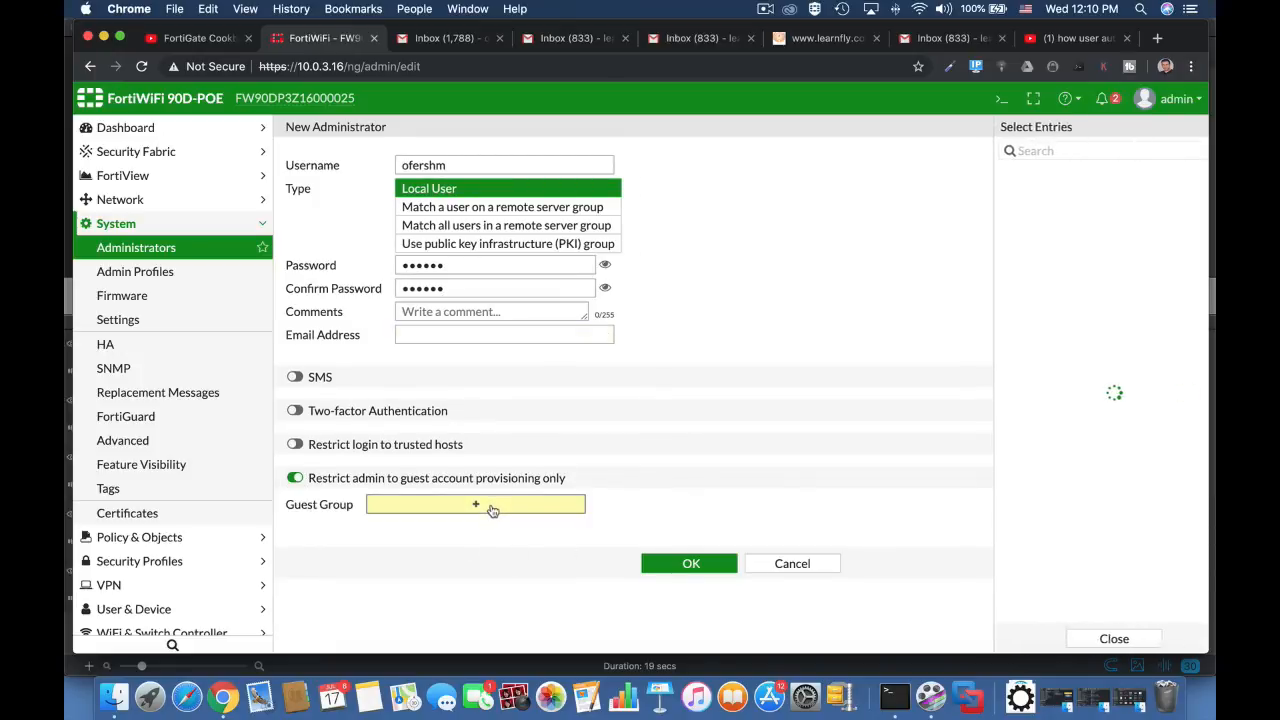
pyautogui.click(1058, 211)
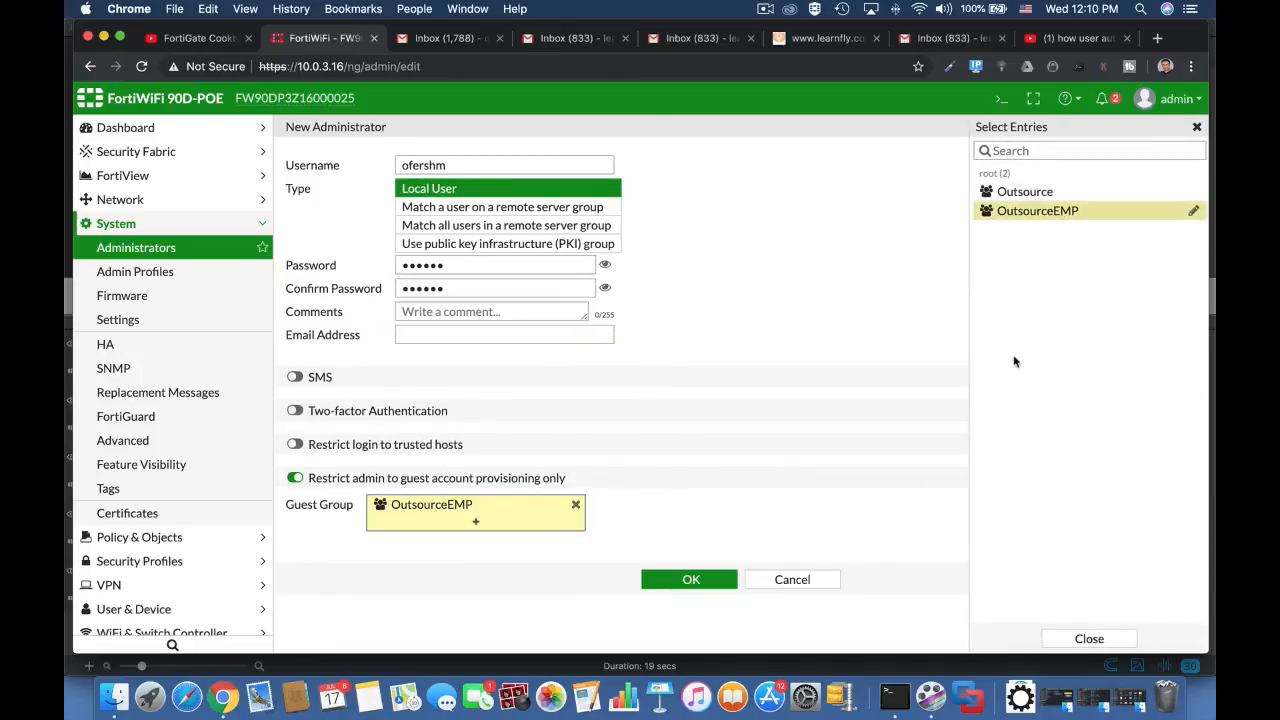
# Step: Save the new guest-provisioning administrator and open the Outsource Employees (internal1) interface for editing
pyautogui.click(703, 580)
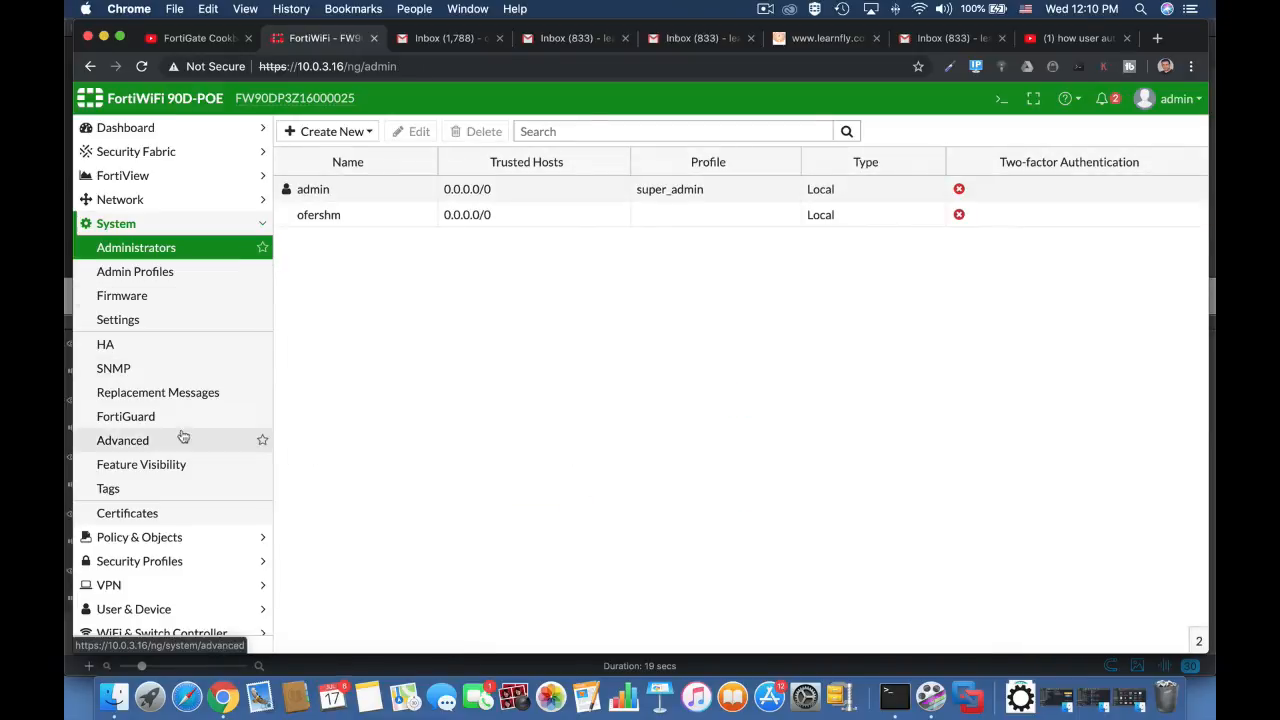
pyautogui.click(170, 200)
pyautogui.click(170, 224)
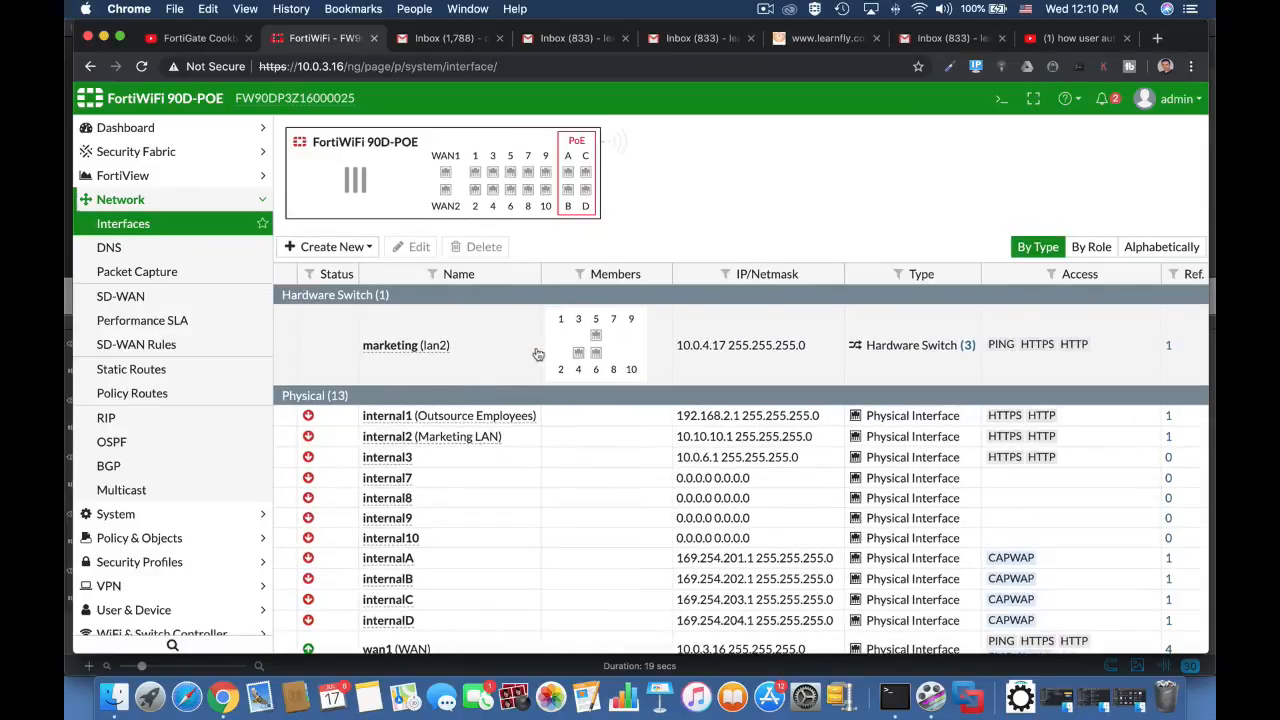
pyautogui.doubleClick(496, 418)
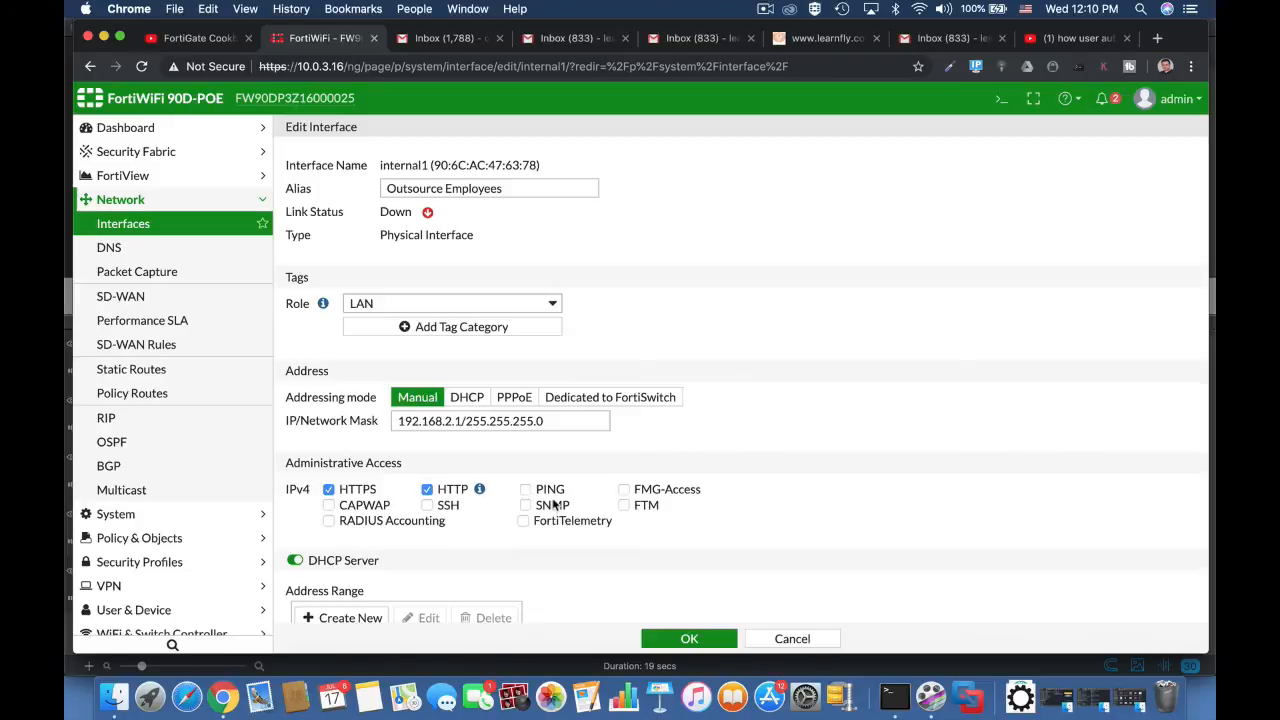
pyautogui.scroll(-10, 553, 505)
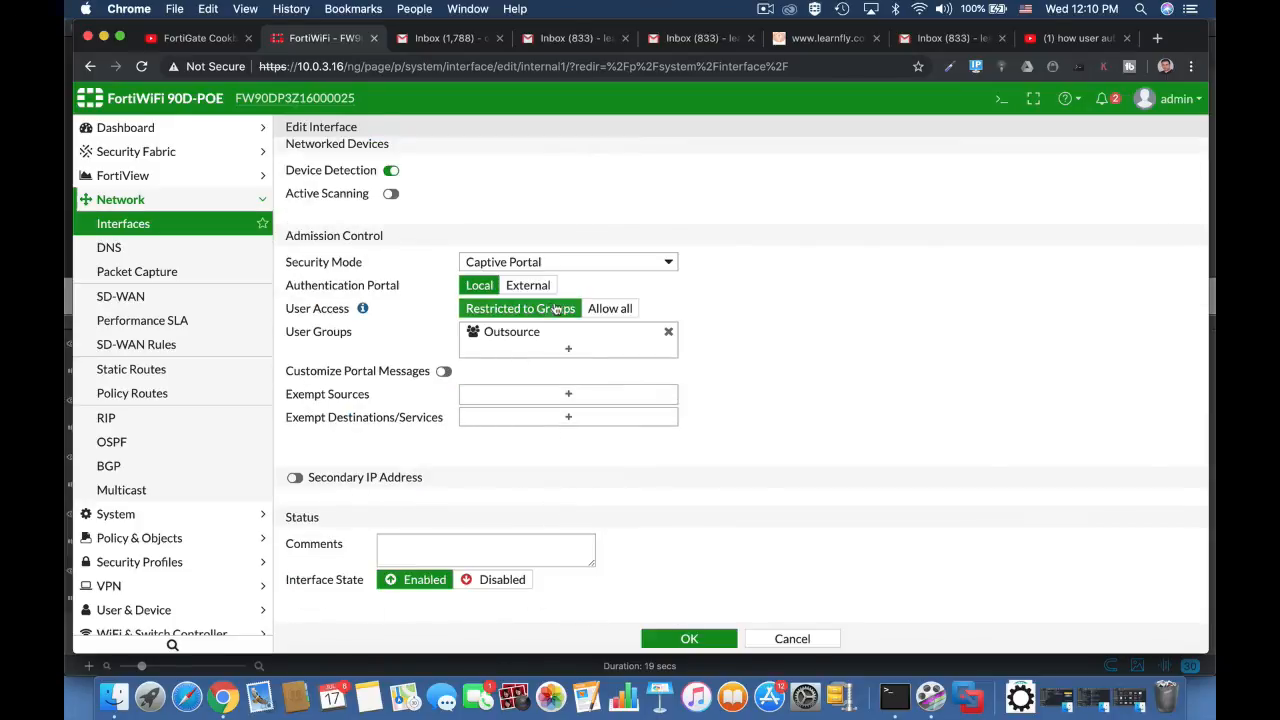
# Step: Switch the interface's admission control security mode to None and back to Captive Portal
pyautogui.click(543, 262)
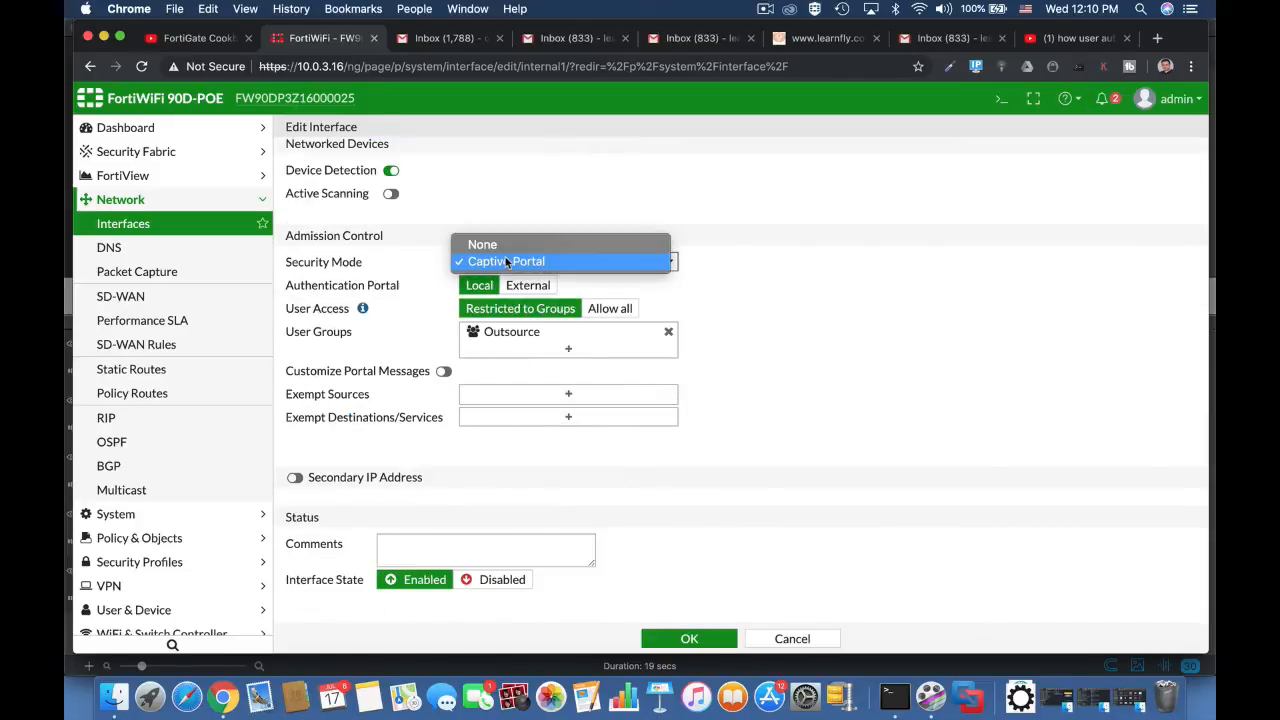
pyautogui.click(495, 246)
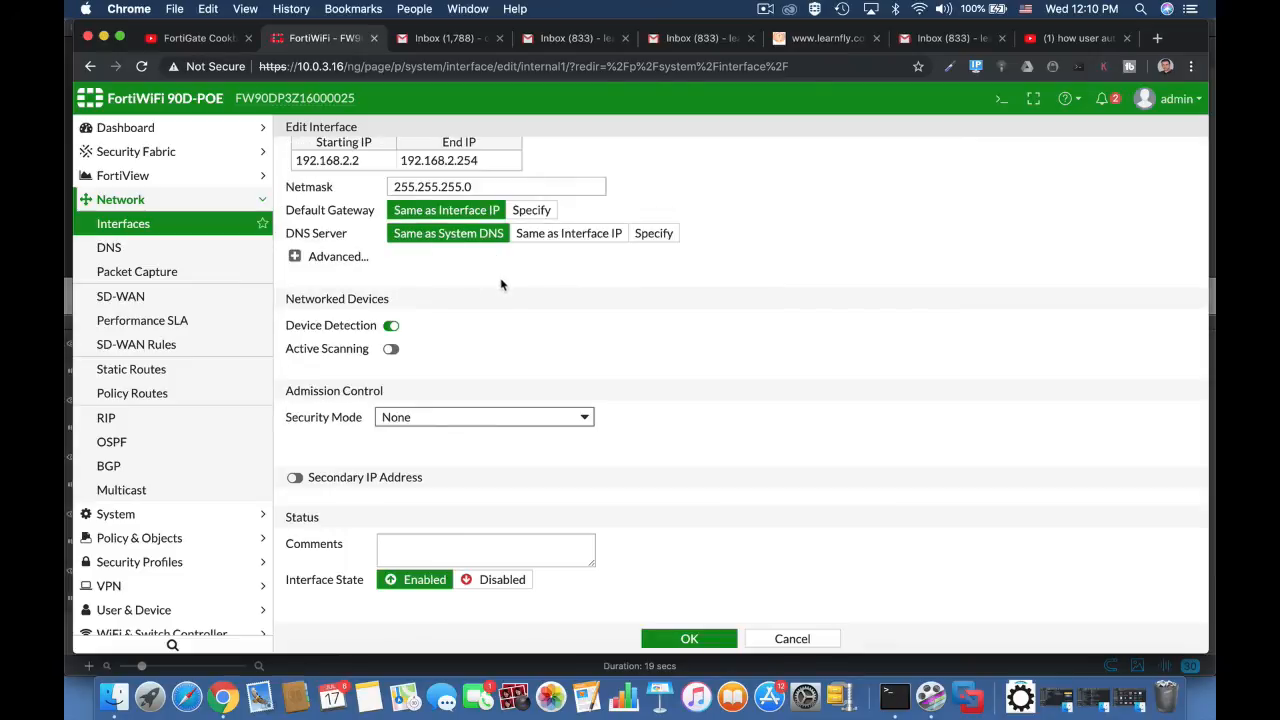
pyautogui.click(466, 418)
pyautogui.click(466, 437)
# Step: Replace the Outsource group with OutsourceEMP in the captive portal's allowed user groups and save the interface
pyautogui.scroll(-3, 640, 447)
pyautogui.click(568, 352)
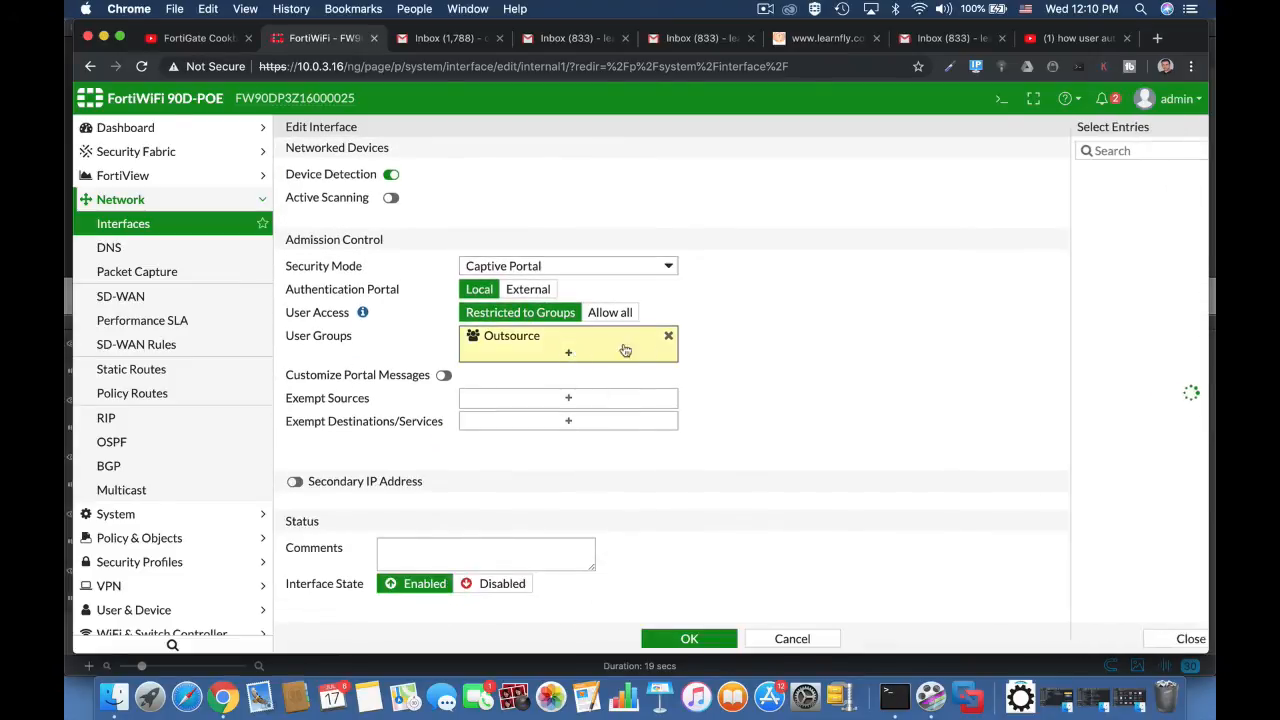
pyautogui.click(1066, 211)
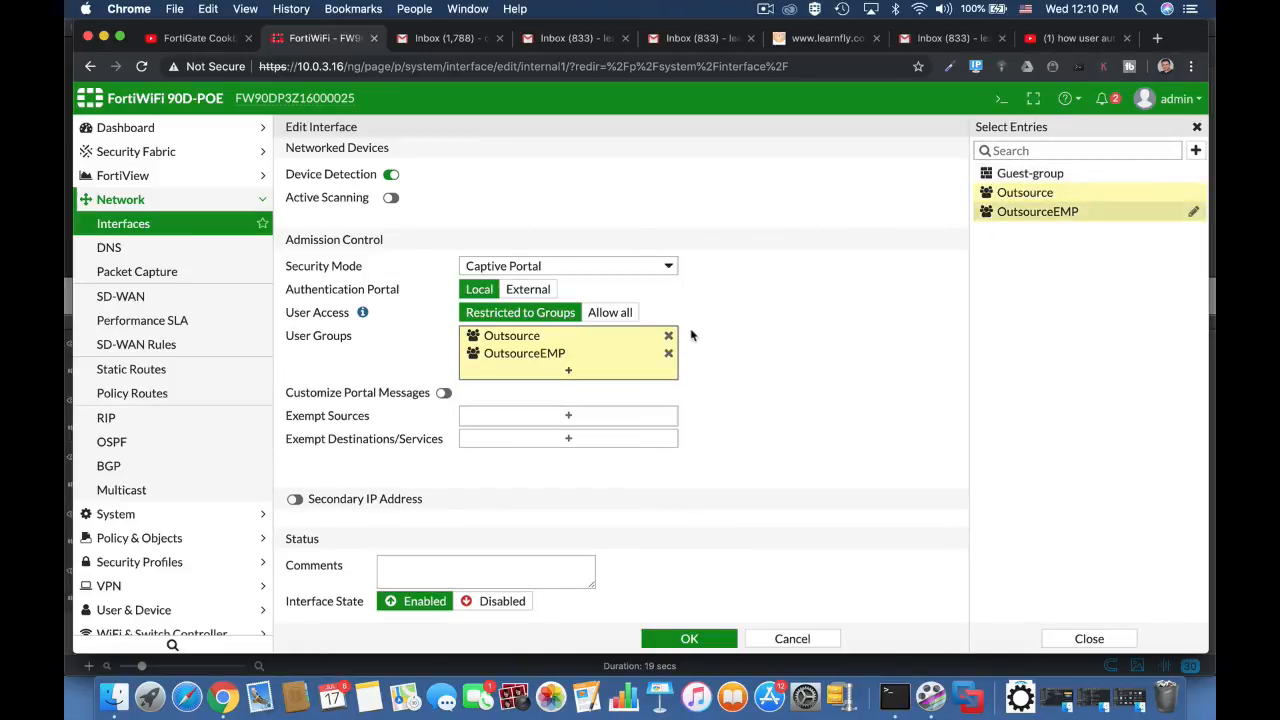
pyautogui.click(669, 337)
pyautogui.click(779, 352)
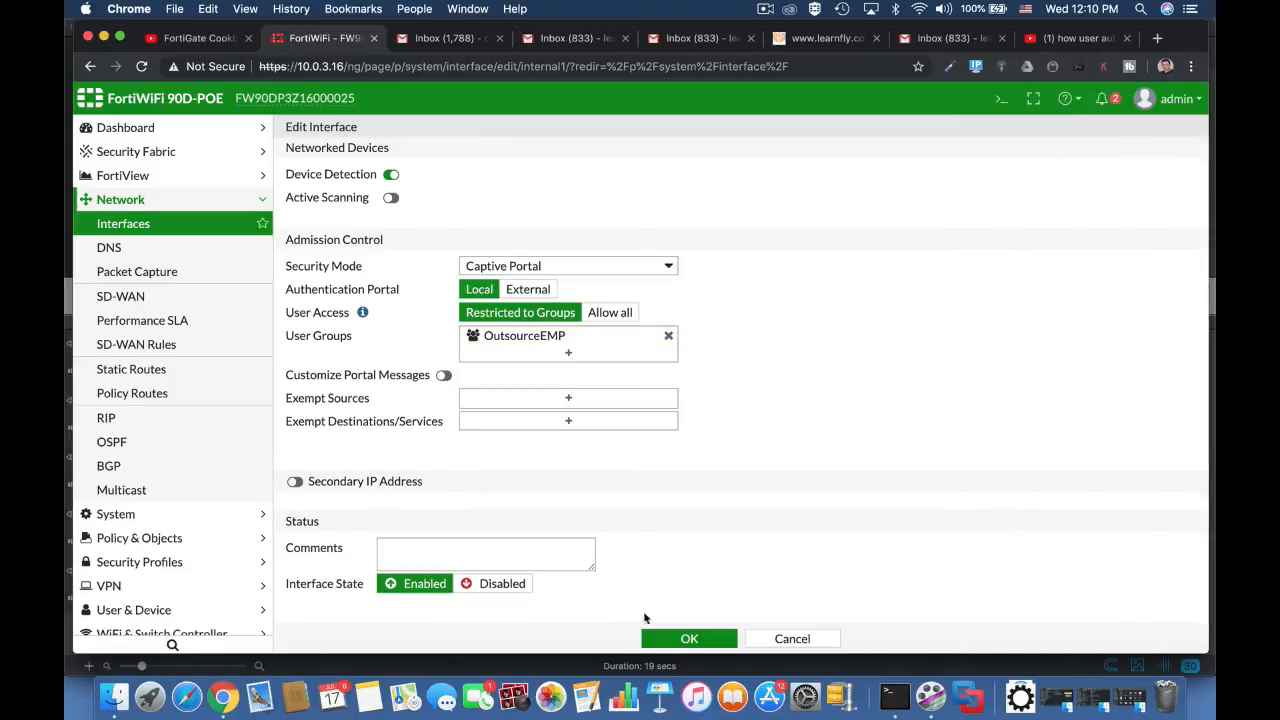
pyautogui.click(689, 640)
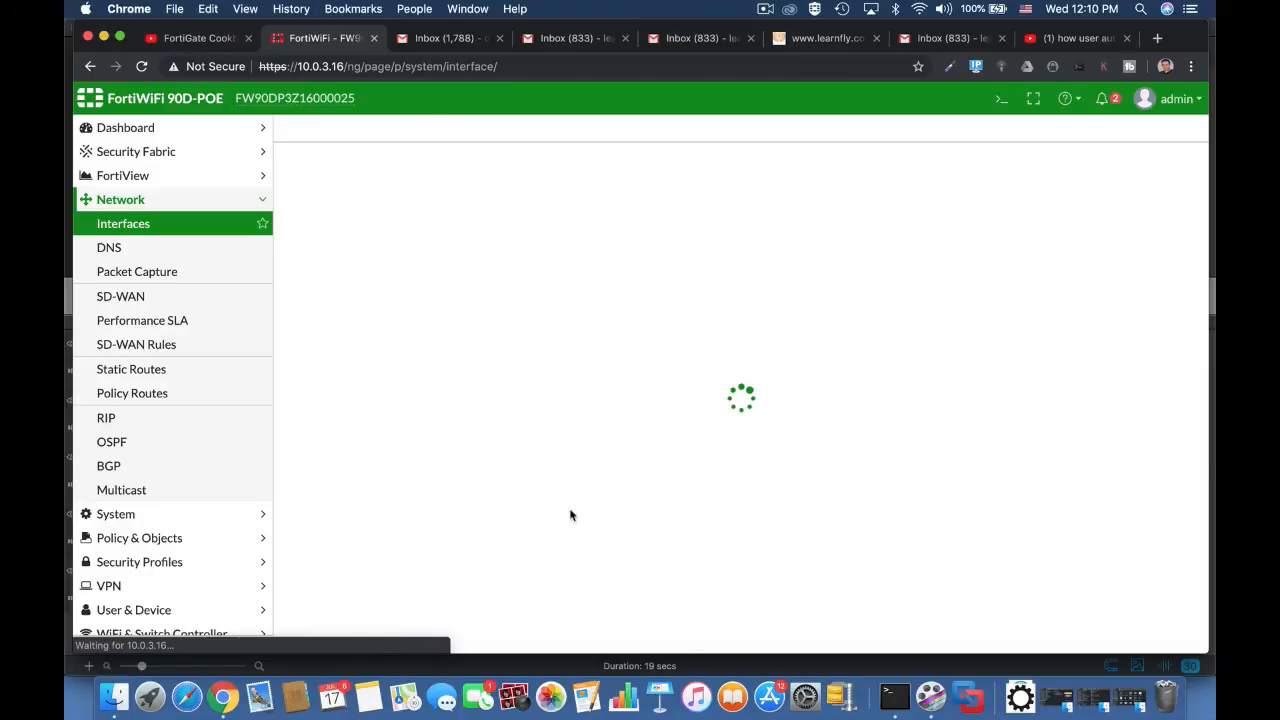
# Step: Start a new IPv4 policy named outsource emp from Outsource Employees (internal1) to WAN (wan1)
pyautogui.click(200, 540)
pyautogui.click(190, 271)
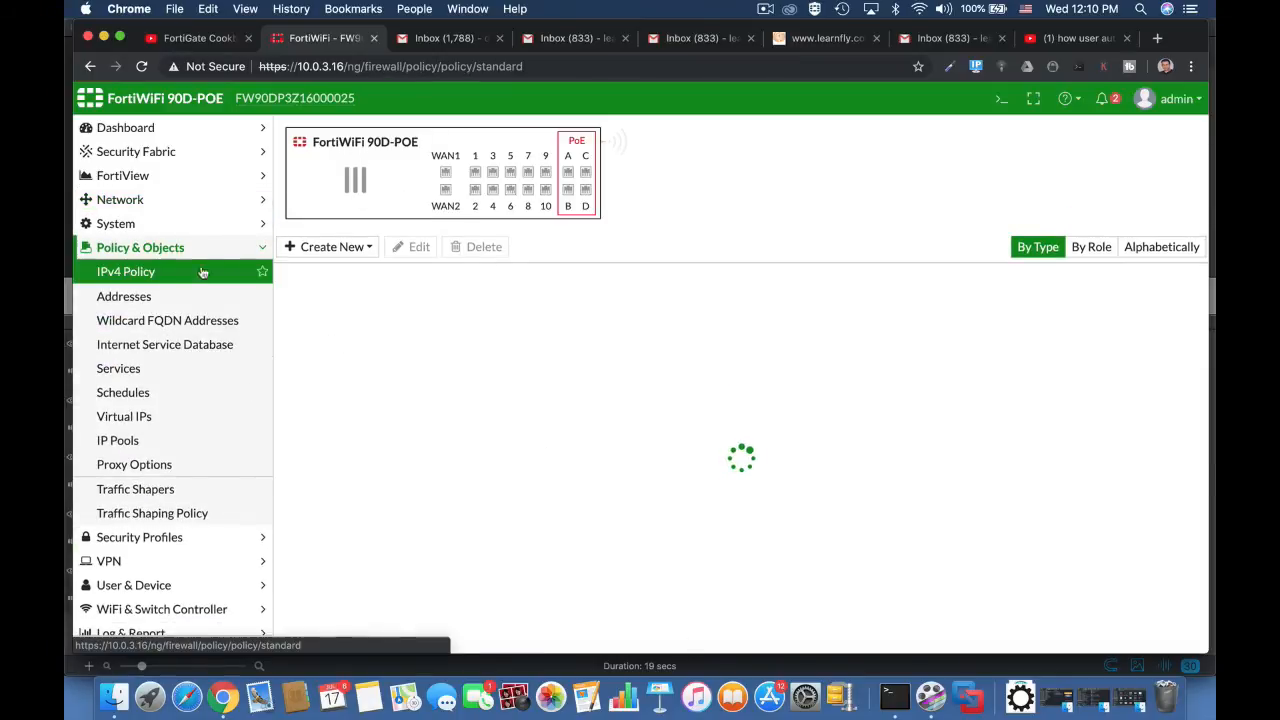
pyautogui.click(491, 176)
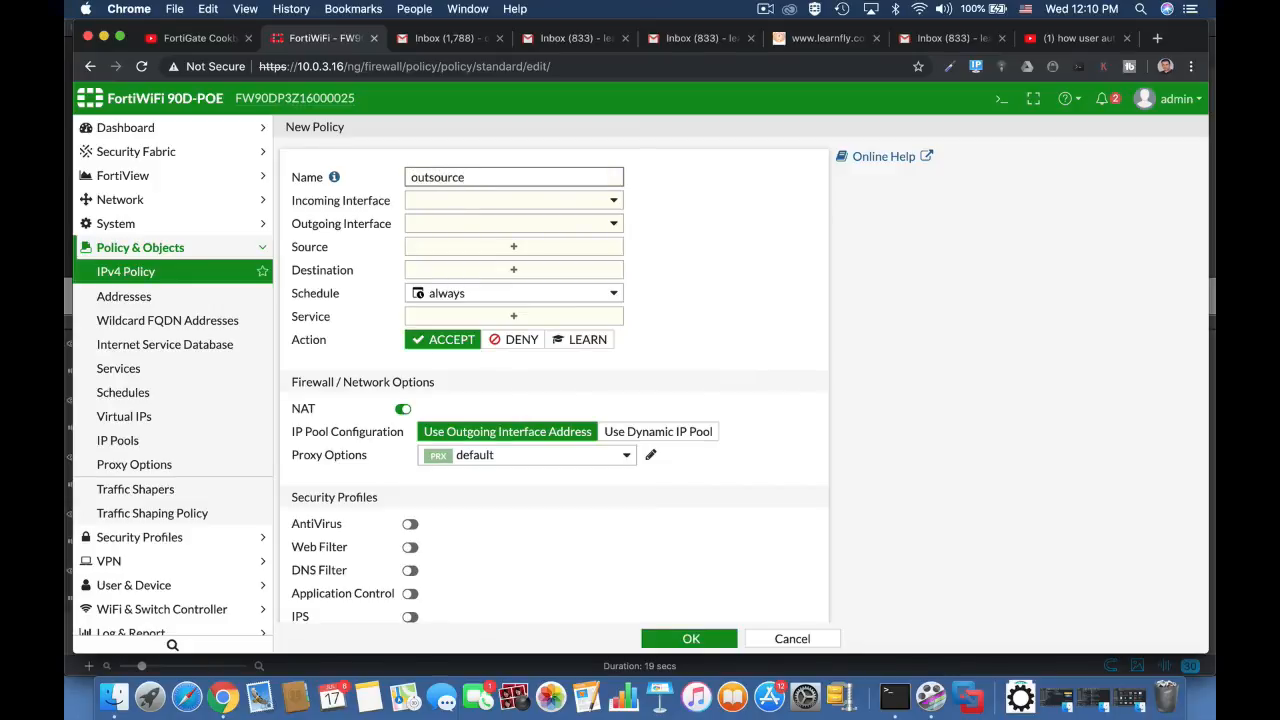
pyautogui.write('outsource emp')
pyautogui.click(522, 200)
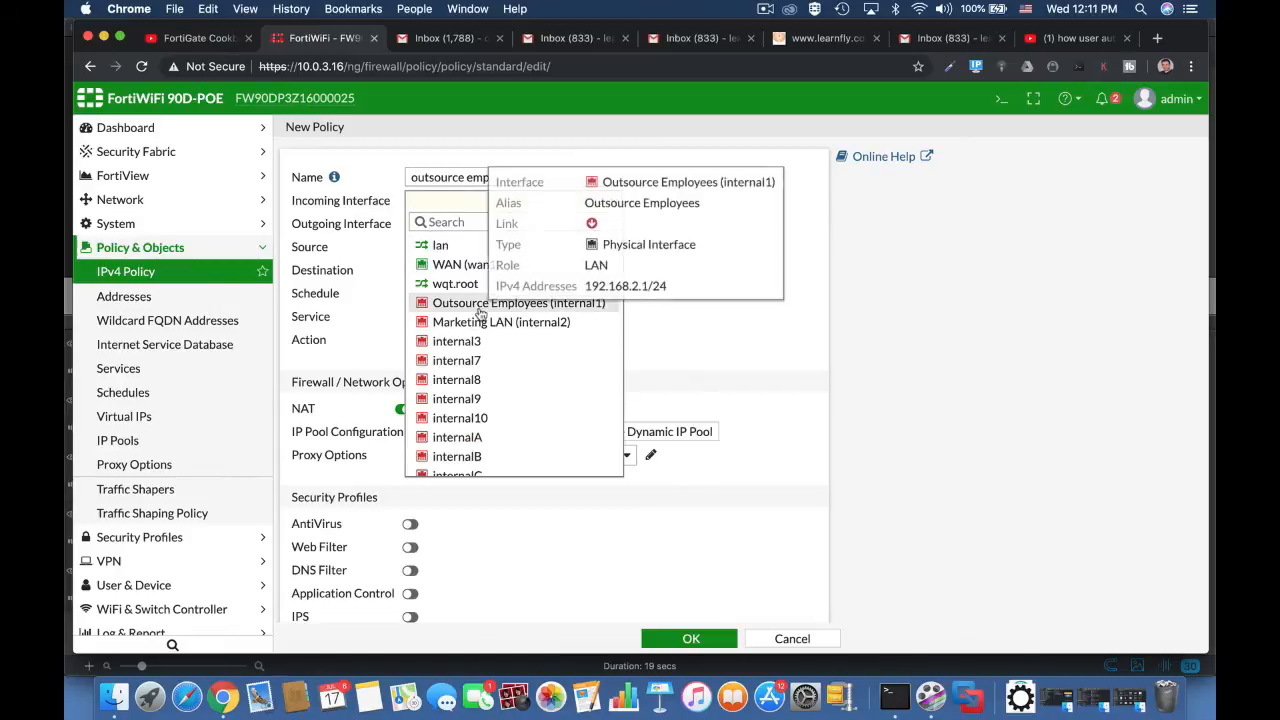
pyautogui.click(480, 312)
pyautogui.click(511, 231)
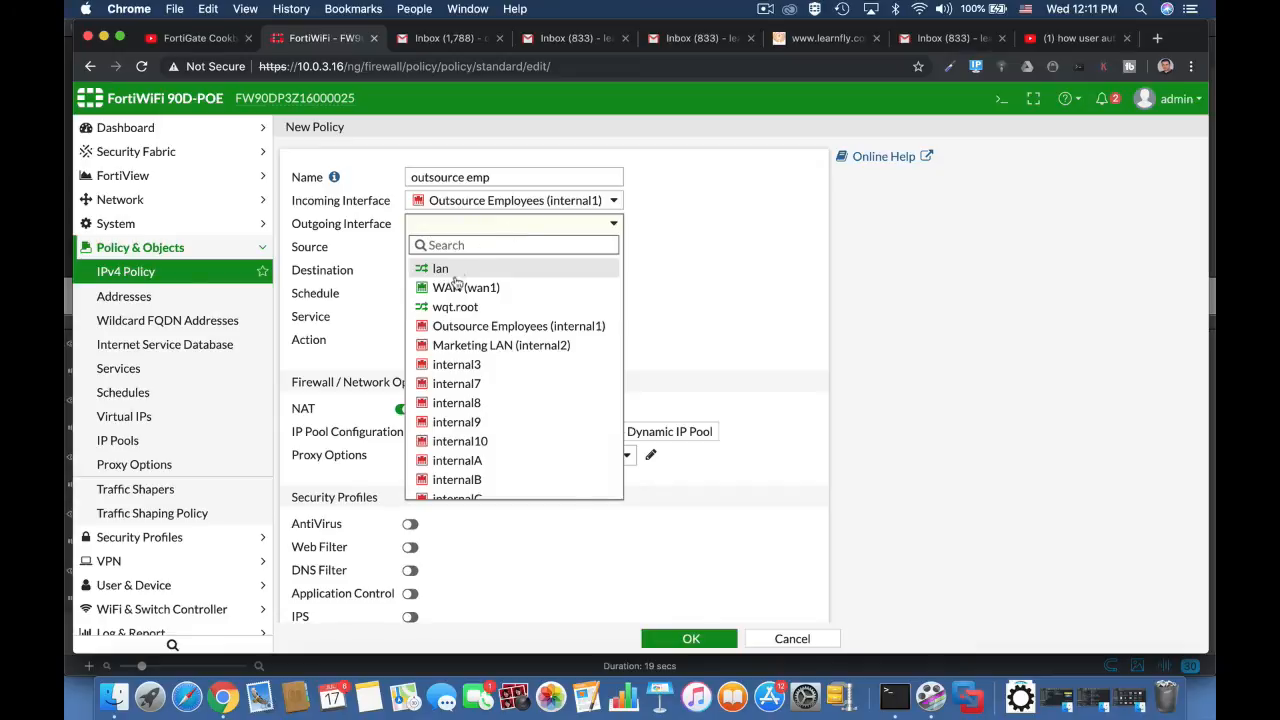
pyautogui.click(458, 287)
# Step: Set the policy's source to all and OutsourceEMP, destination to all and service to ALL, and save it
pyautogui.click(489, 247)
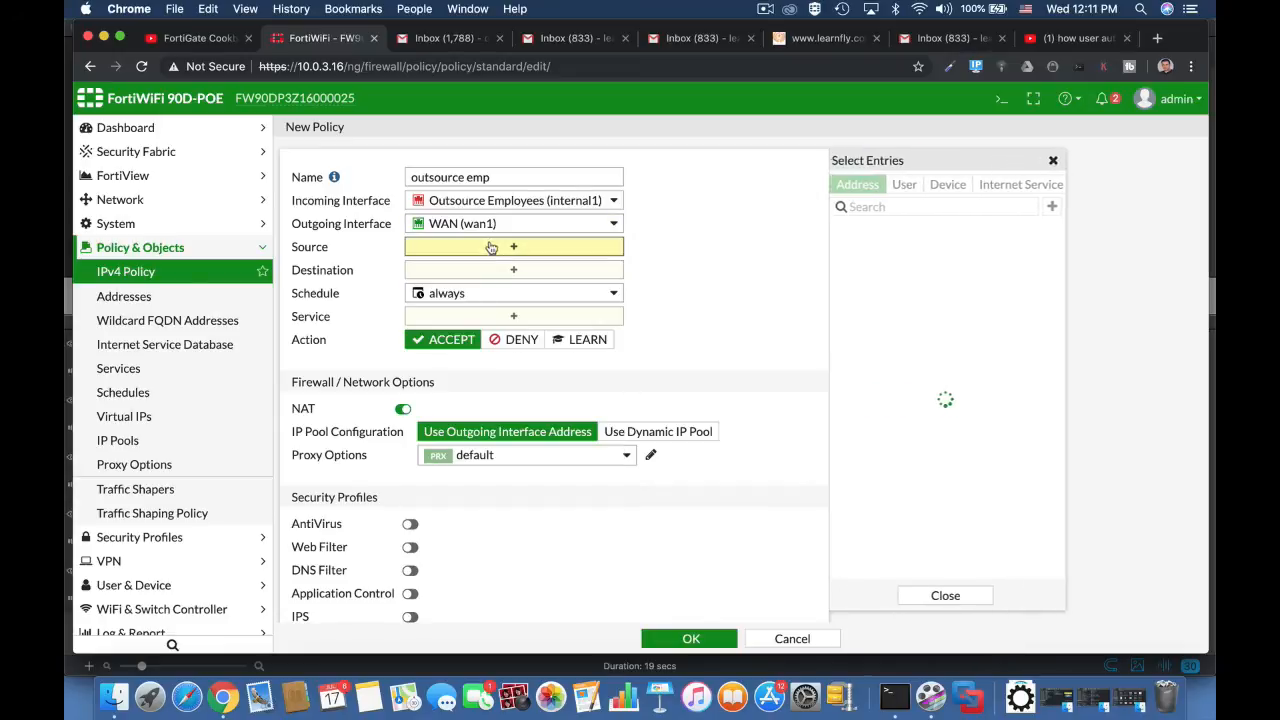
pyautogui.click(862, 251)
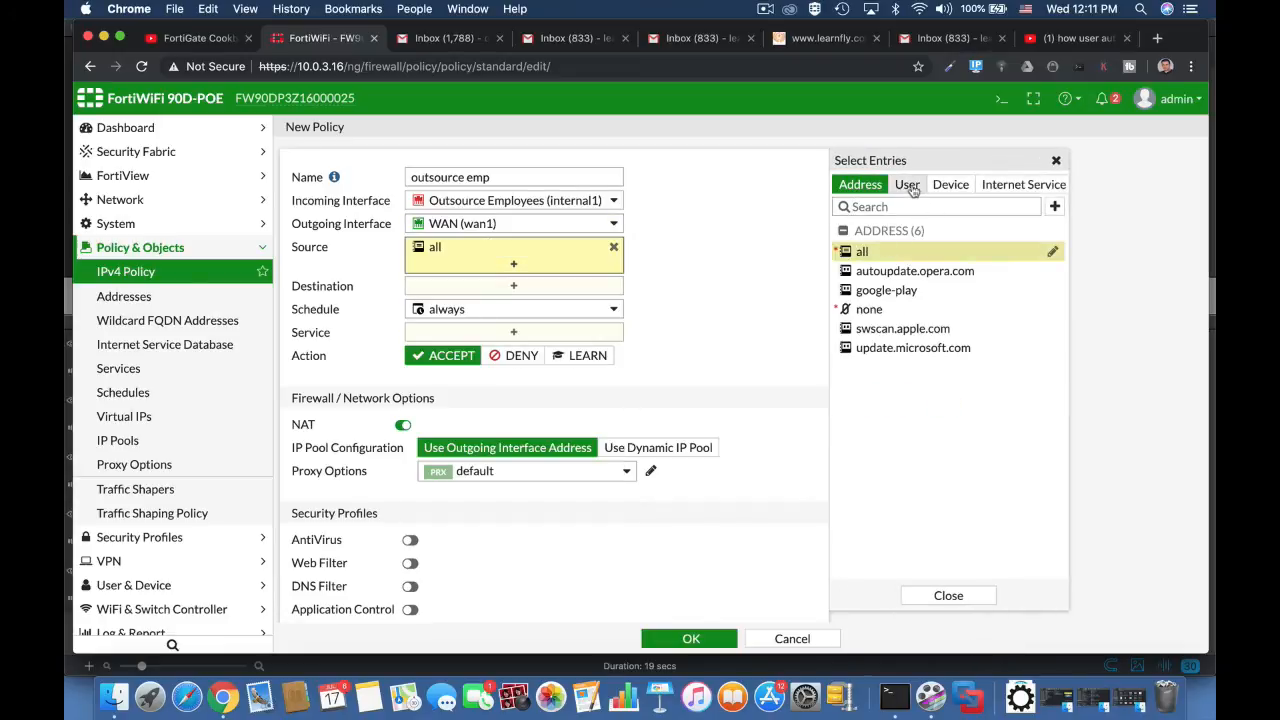
pyautogui.click(908, 185)
pyautogui.click(925, 369)
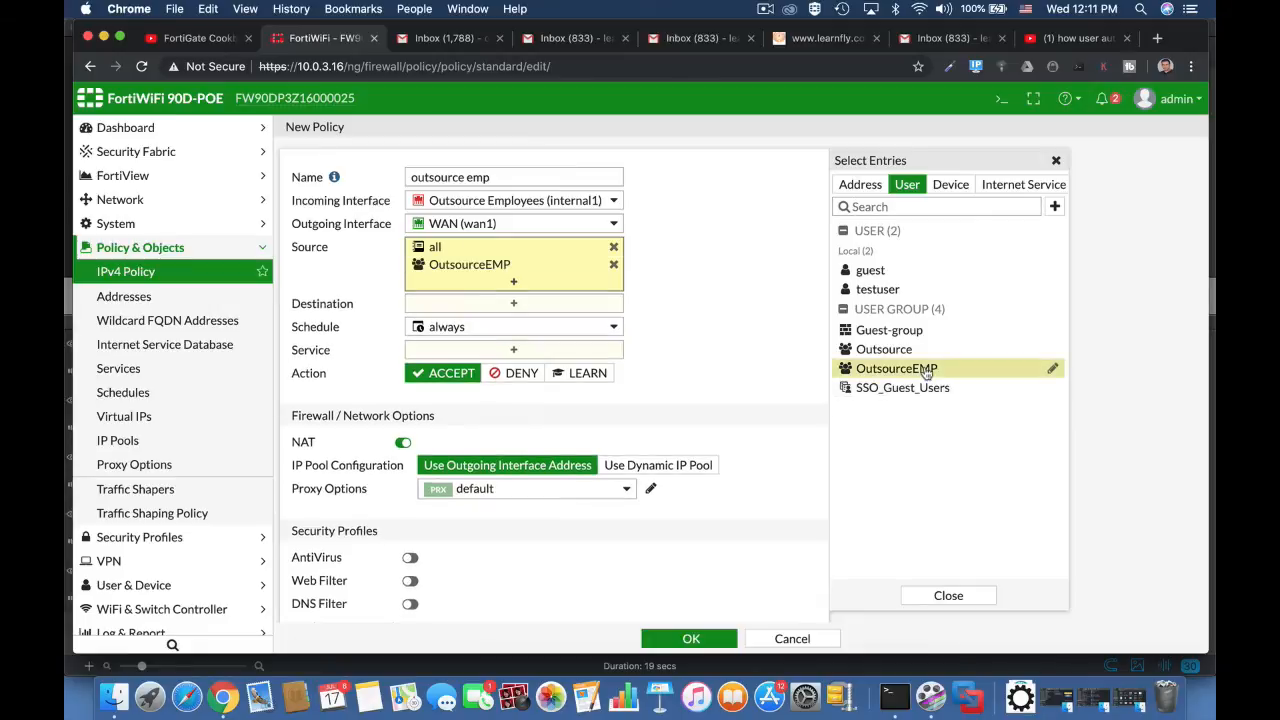
pyautogui.click(558, 306)
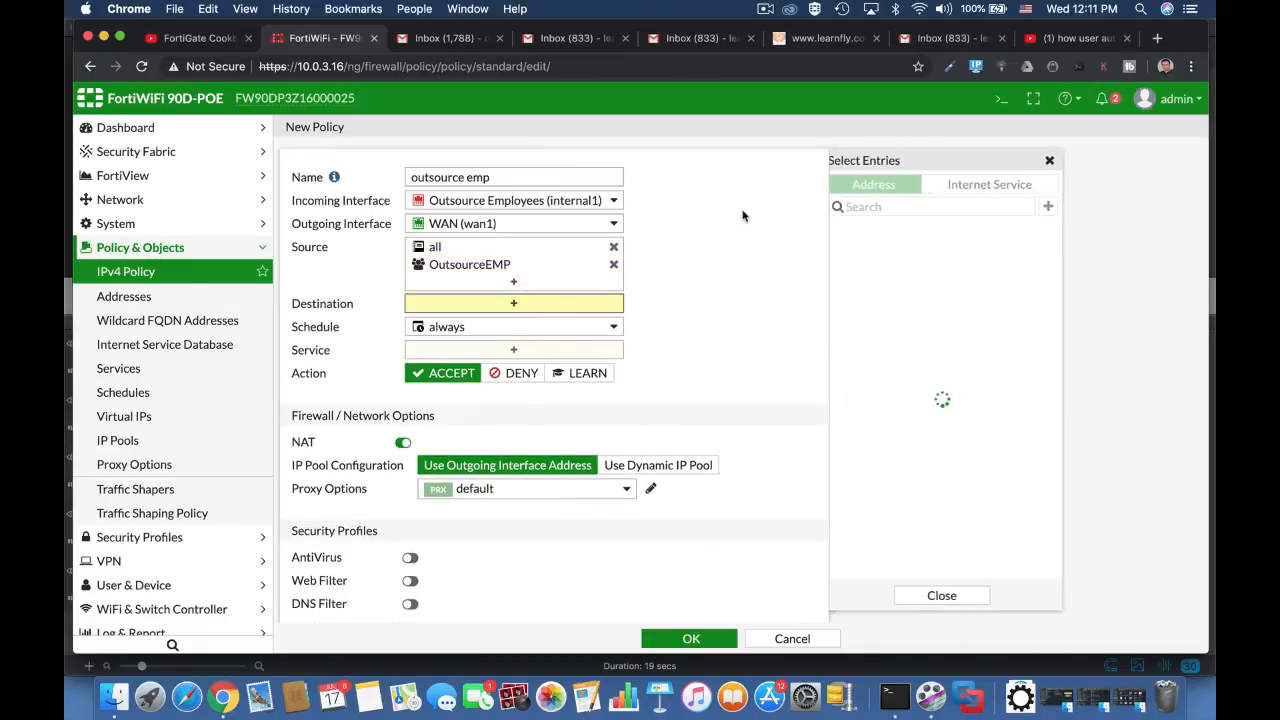
pyautogui.click(853, 251)
pyautogui.click(503, 370)
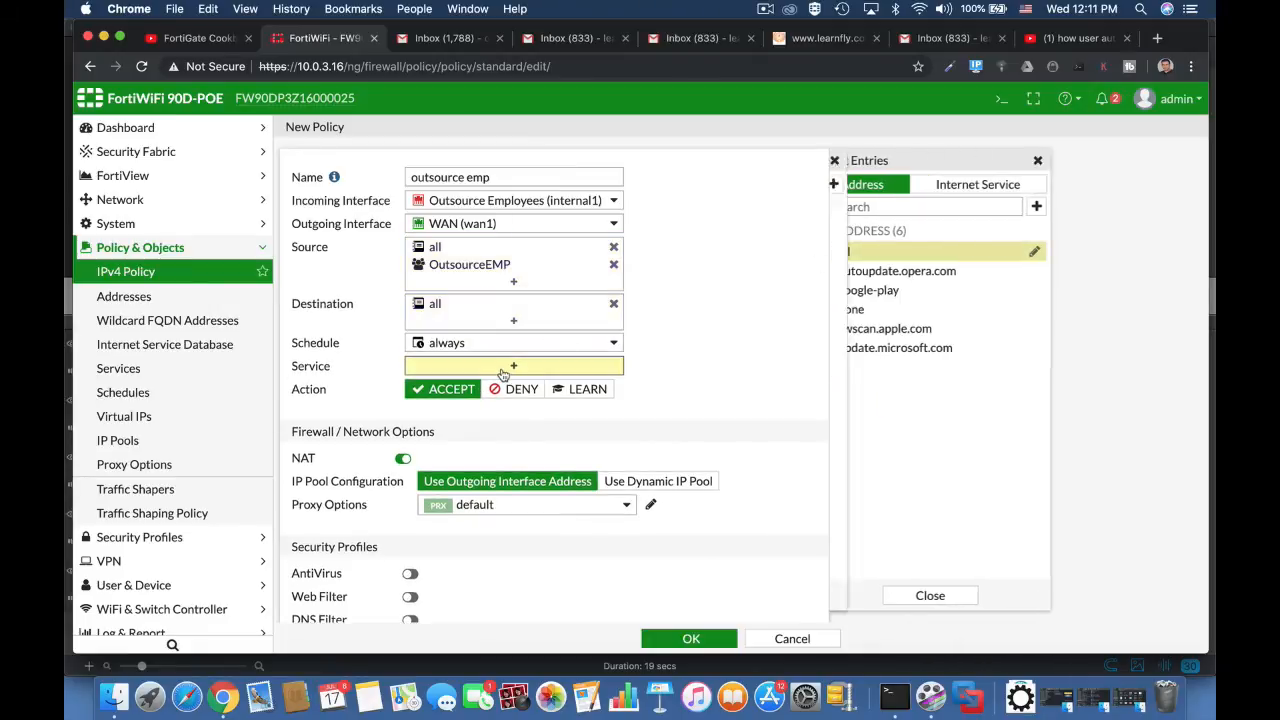
pyautogui.click(849, 247)
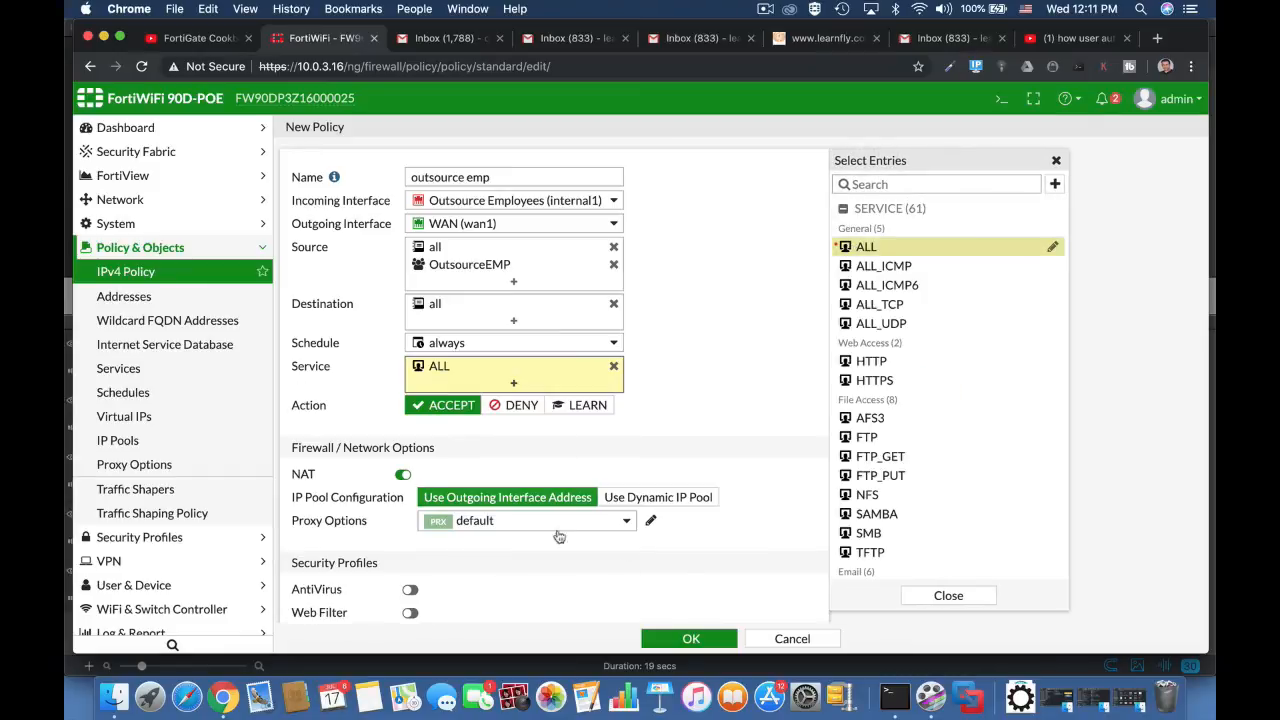
pyautogui.click(691, 639)
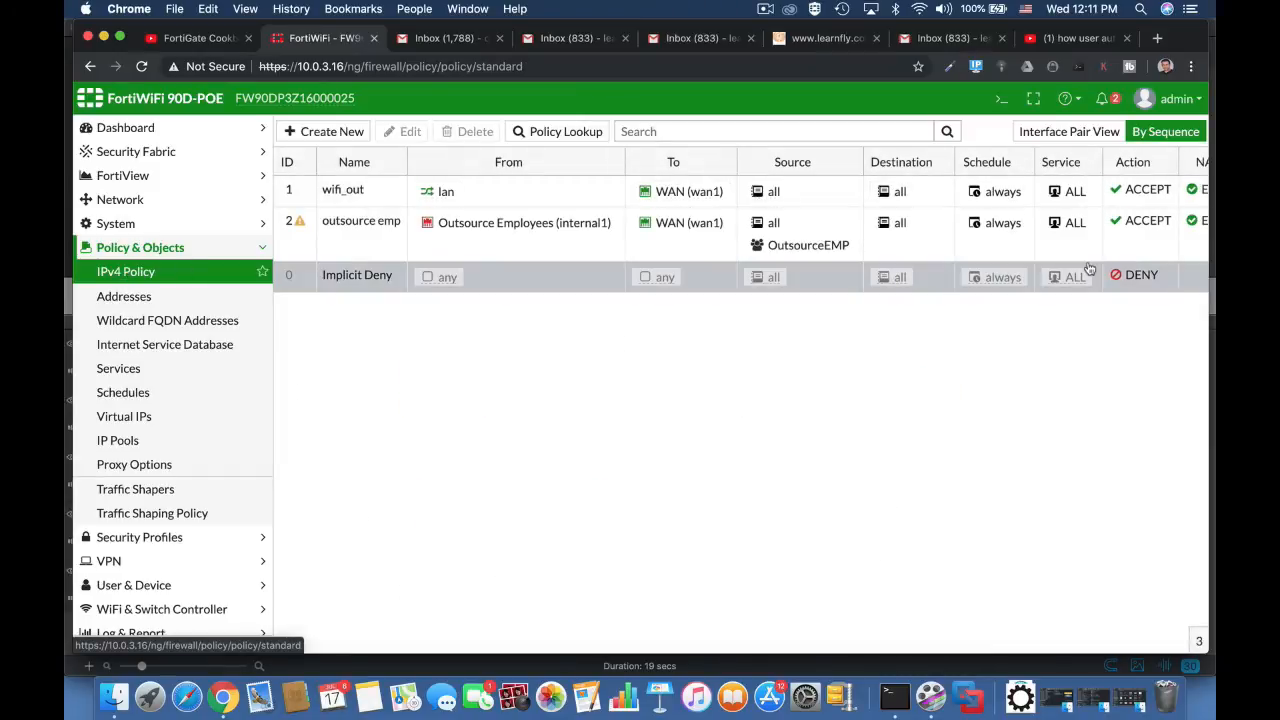
# Step: Log out of the admin account and log in with the guest-provisioning administrator's username and password
pyautogui.click(1170, 98)
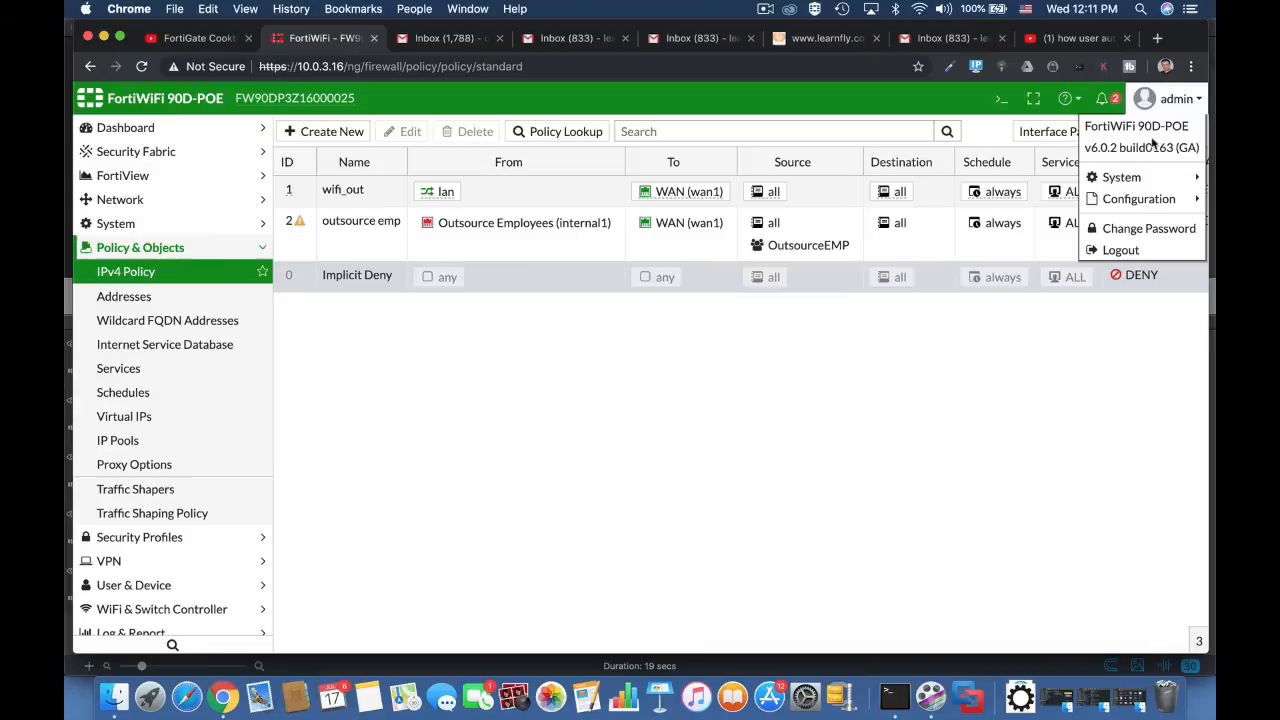
pyautogui.click(1121, 249)
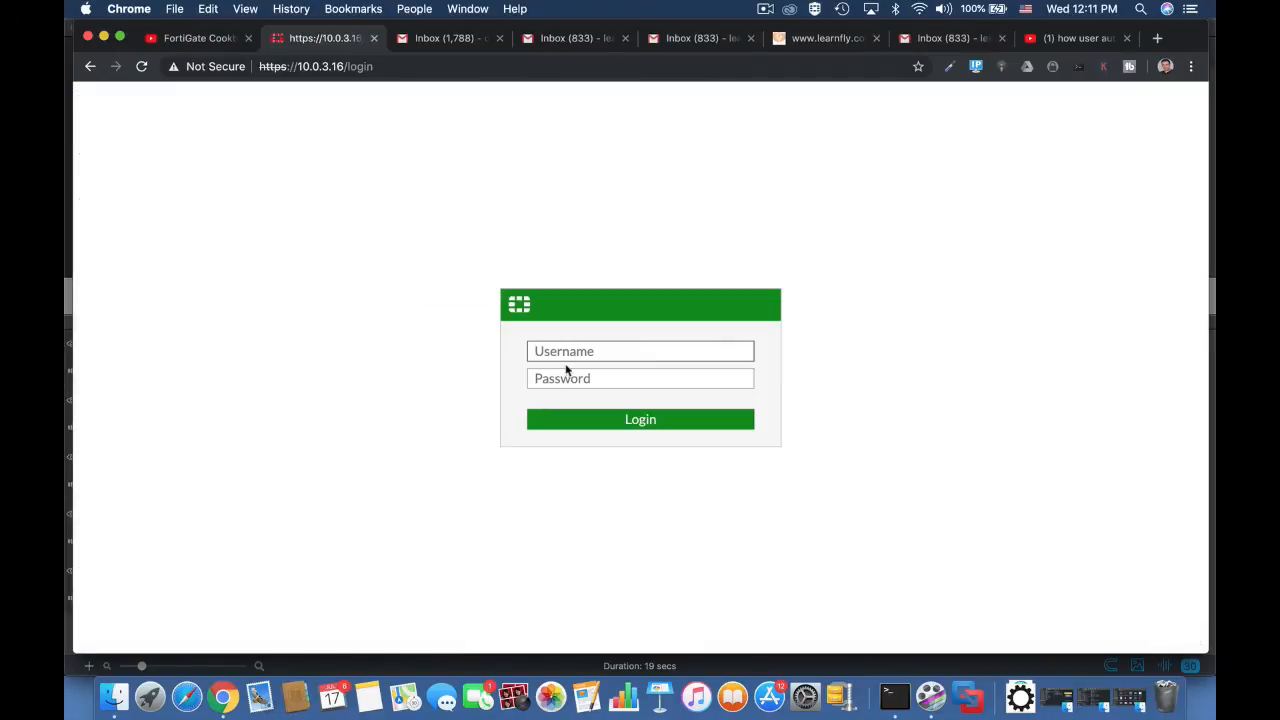
pyautogui.write('ofershm')
pyautogui.press('Tab')
pyautogui.write('••')
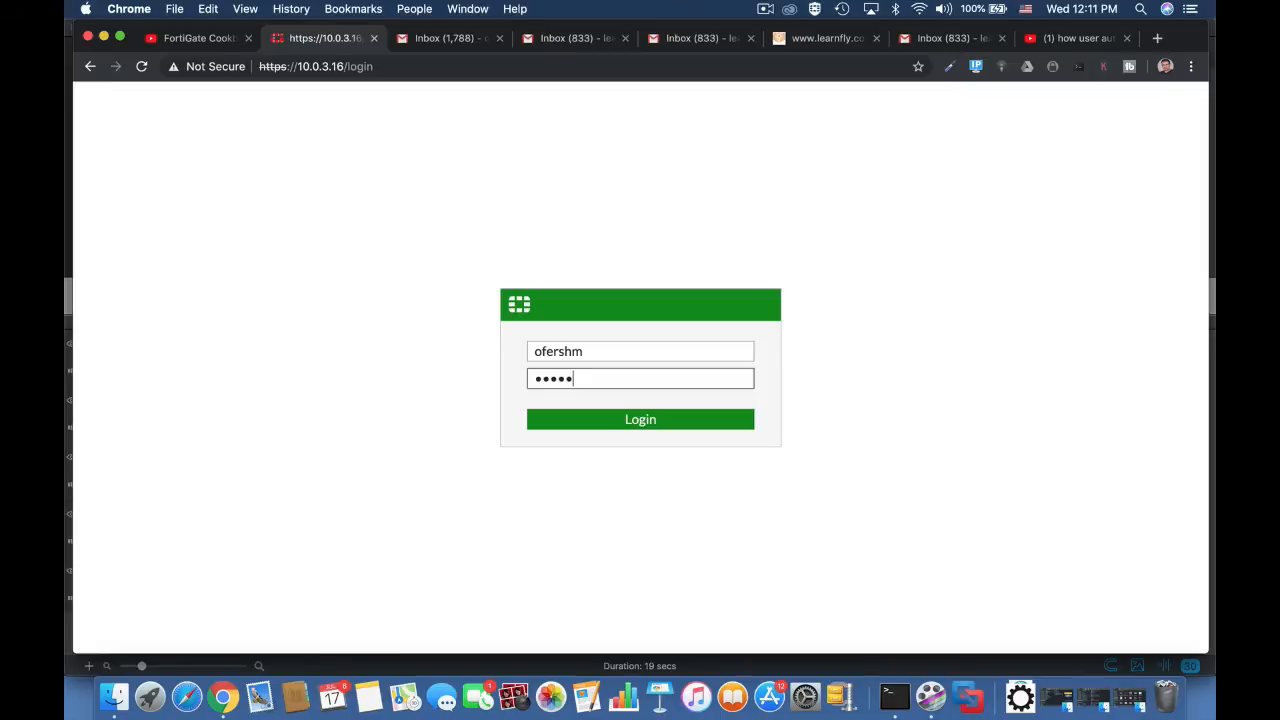
pyautogui.press('Return')
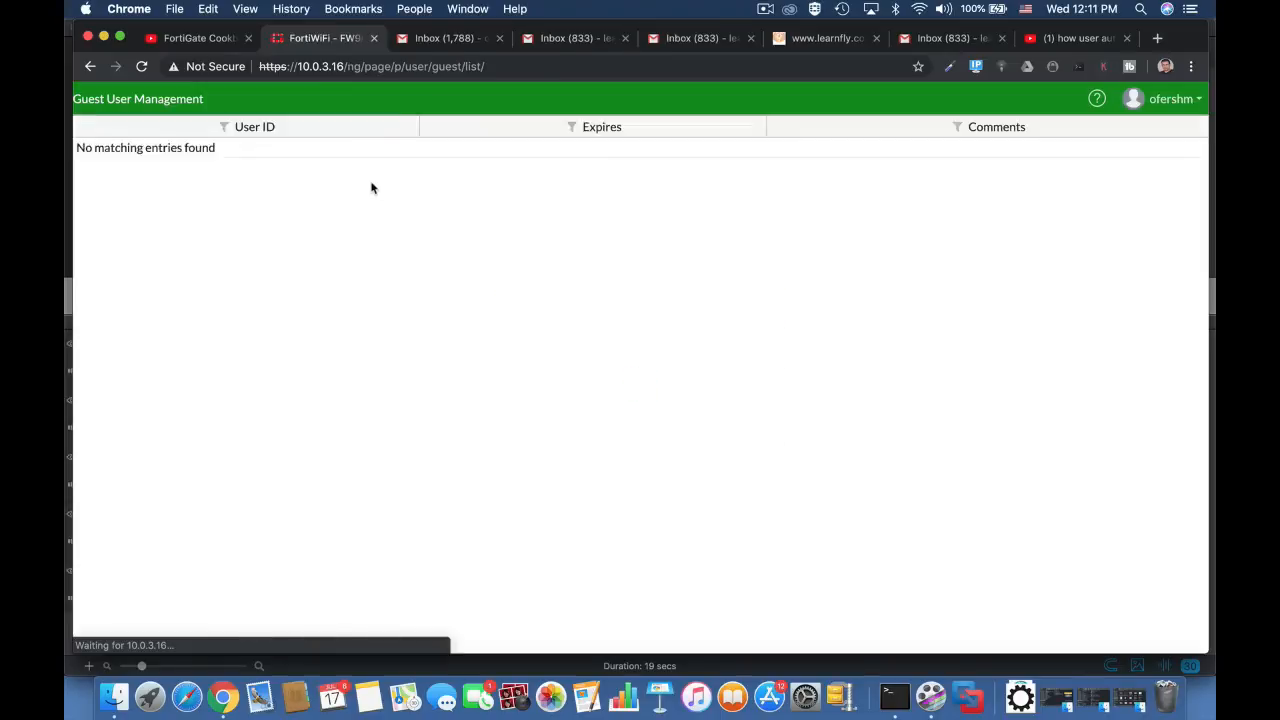
# Step: Create a guest user with the guest's email address and highlight the auto-generated password
pyautogui.click(205, 134)
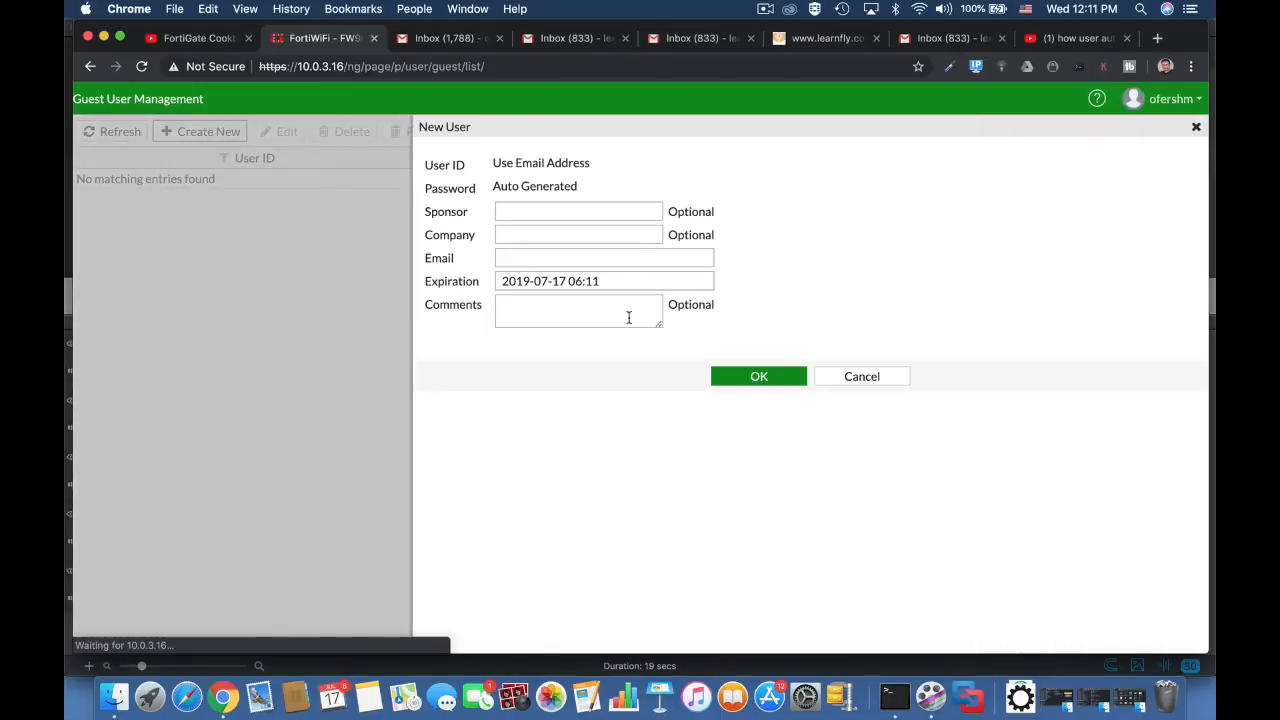
pyautogui.click(515, 257)
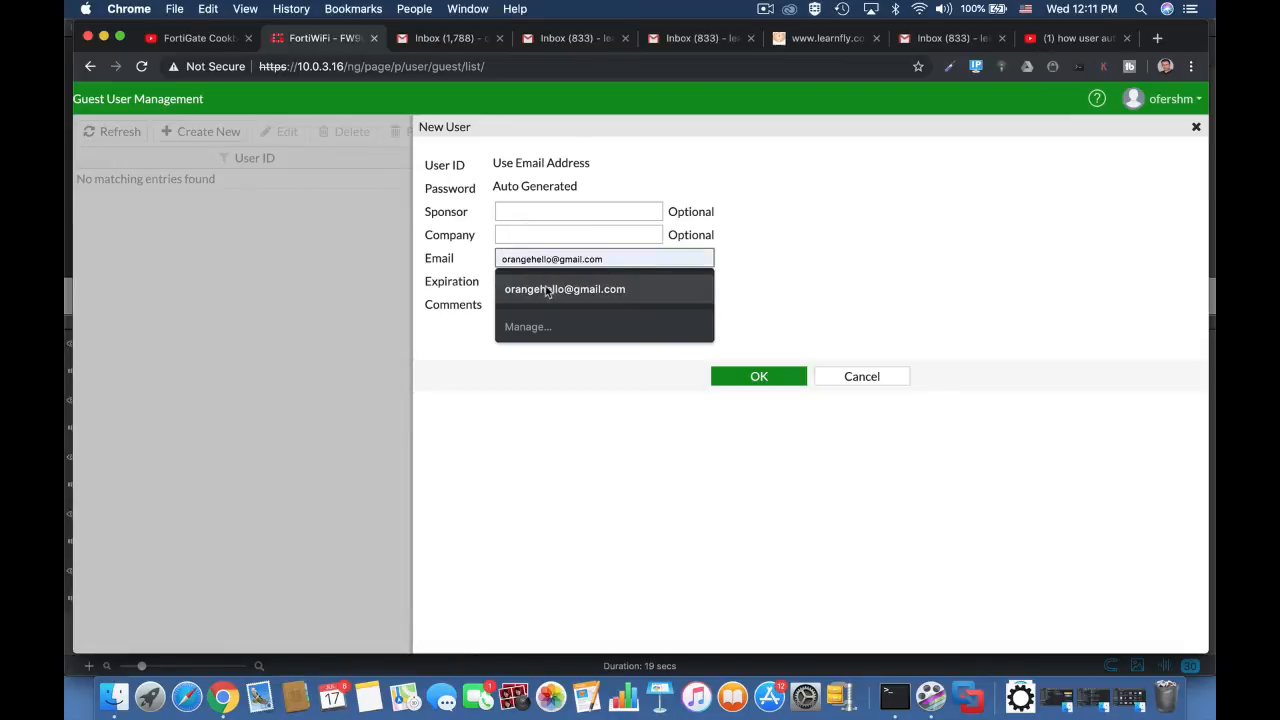
pyautogui.click(546, 289)
pyautogui.click(766, 380)
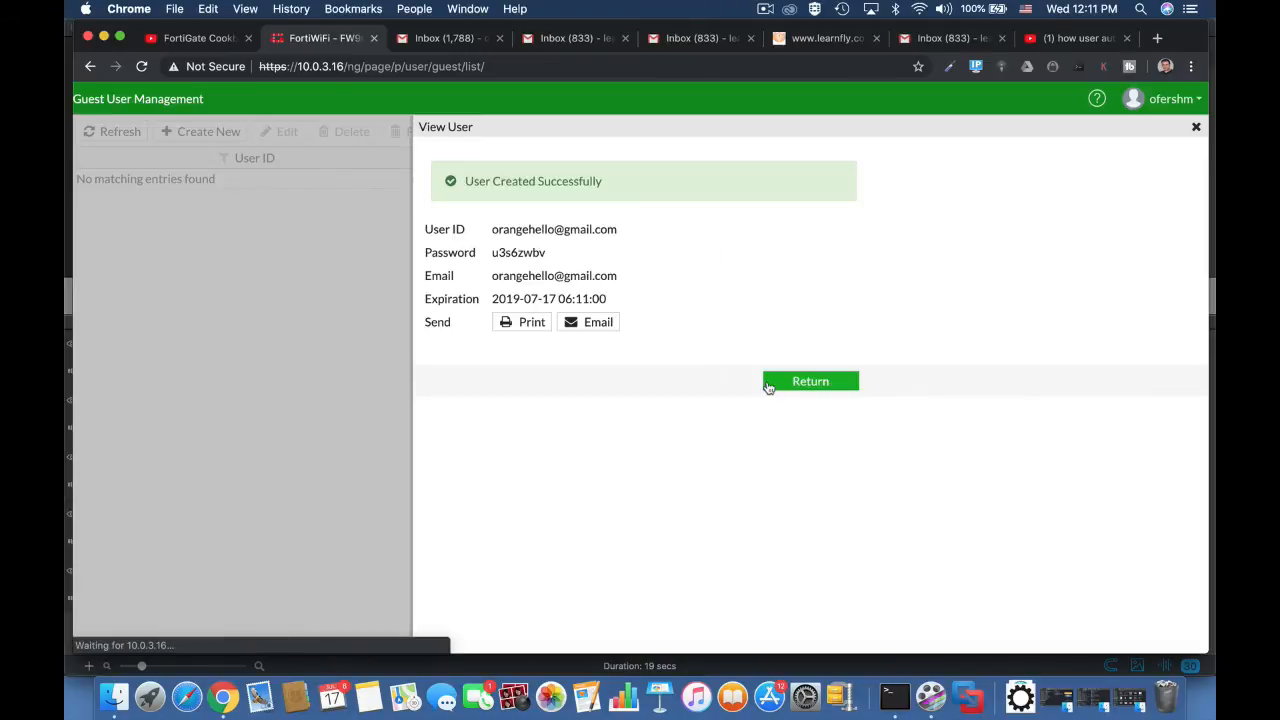
pyautogui.moveTo(546, 253); pyautogui.dragTo(490, 254)
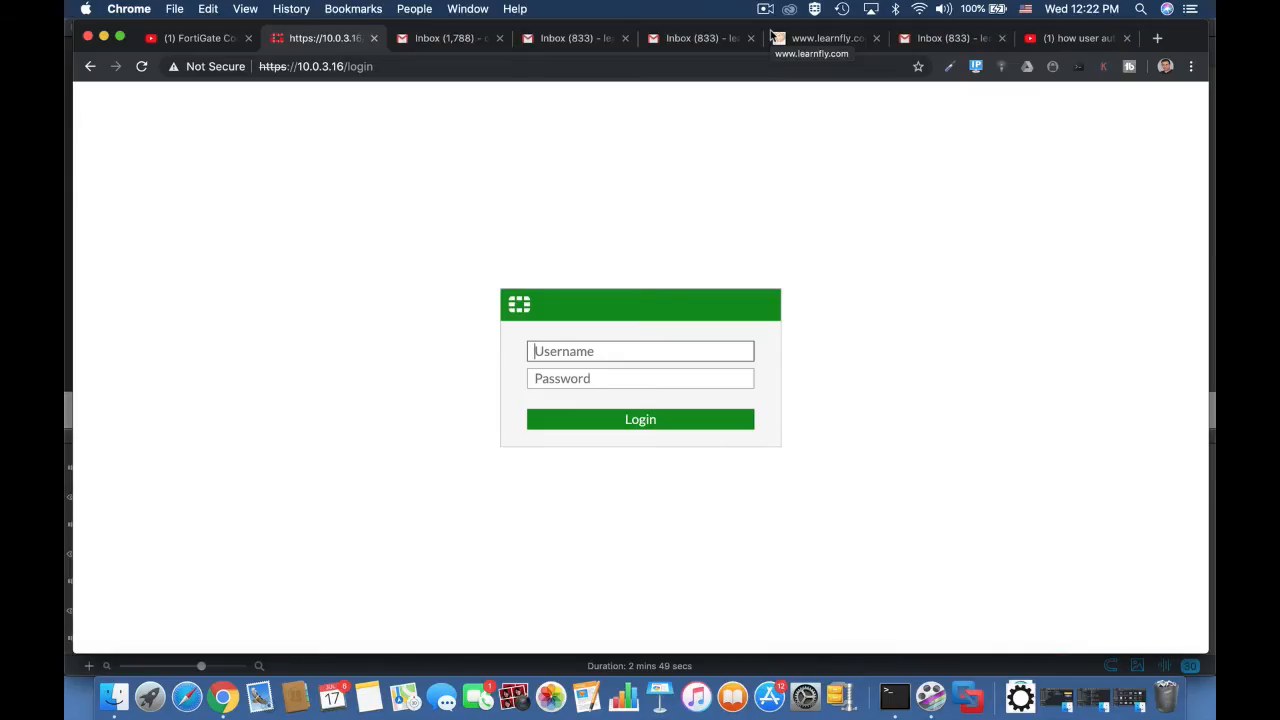
# Step: Log in as admin, postponing the password change and the file system check
pyautogui.write('admin')
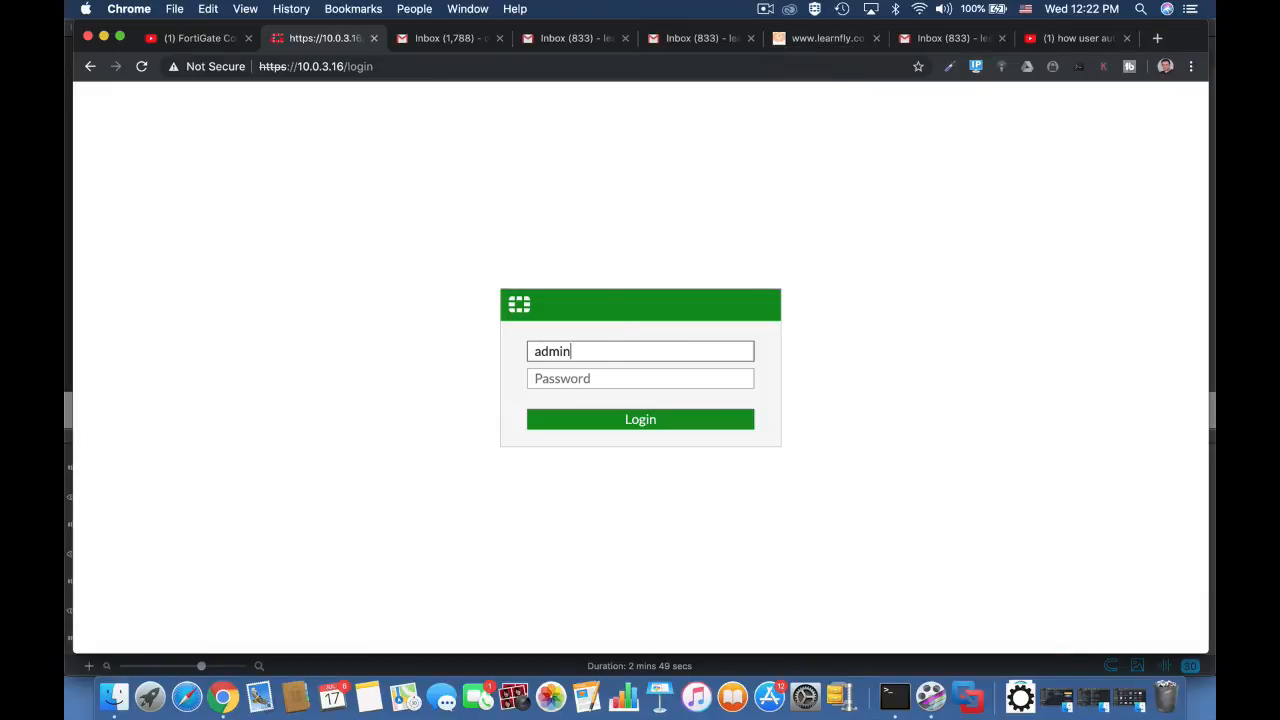
pyautogui.press('Return')
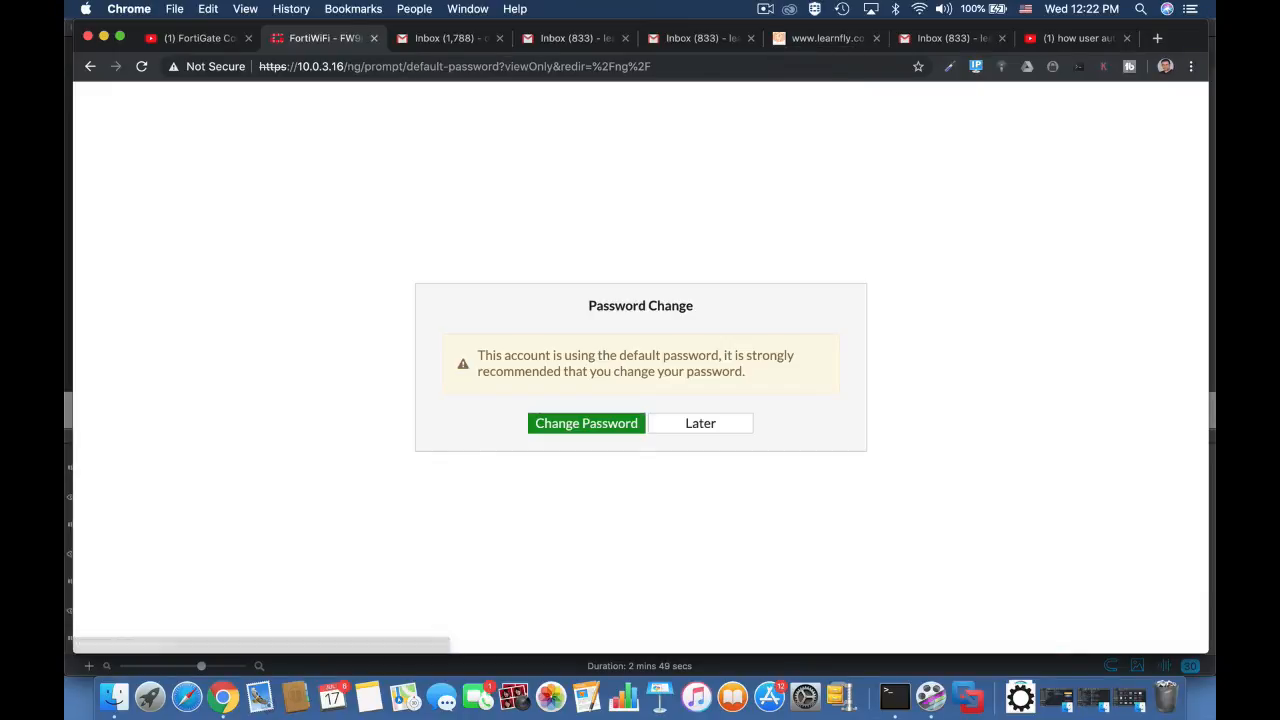
pyautogui.click(731, 430)
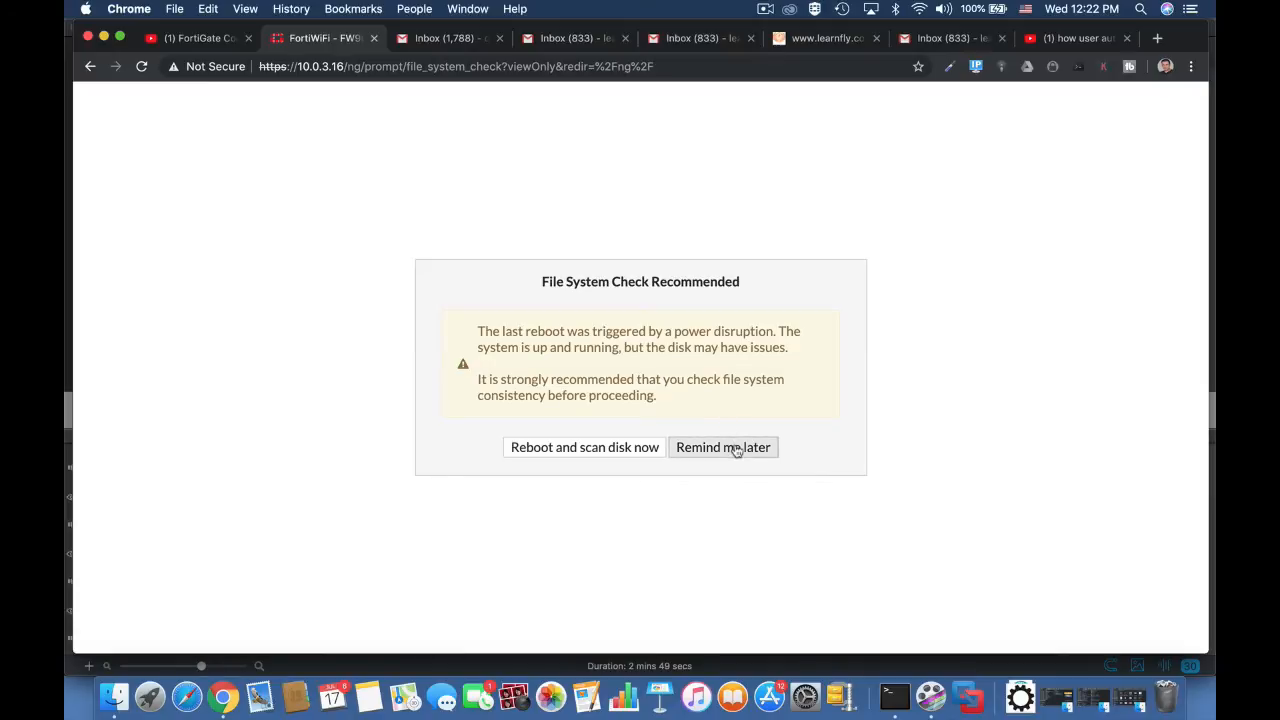
pyautogui.click(729, 448)
pyautogui.click(716, 433)
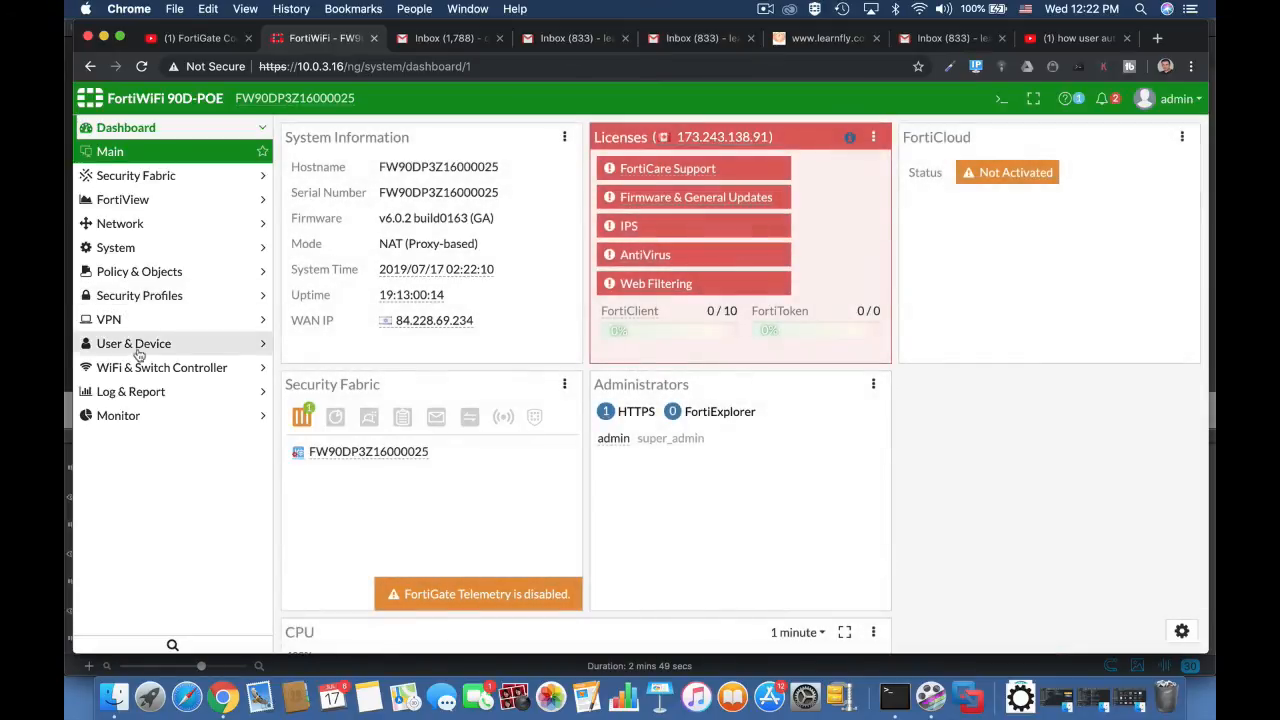
# Step: Open the list of user groups under user and device management
pyautogui.click(134, 345)
pyautogui.click(132, 368)
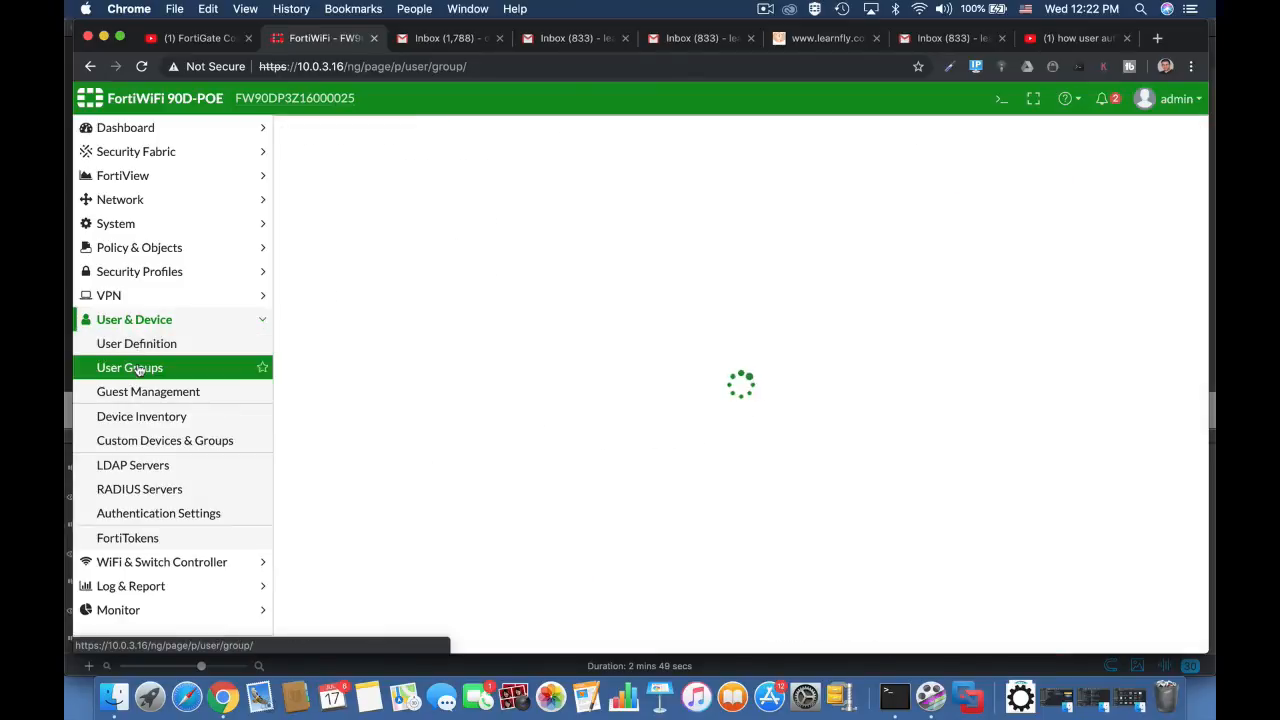
pyautogui.click(360, 236)
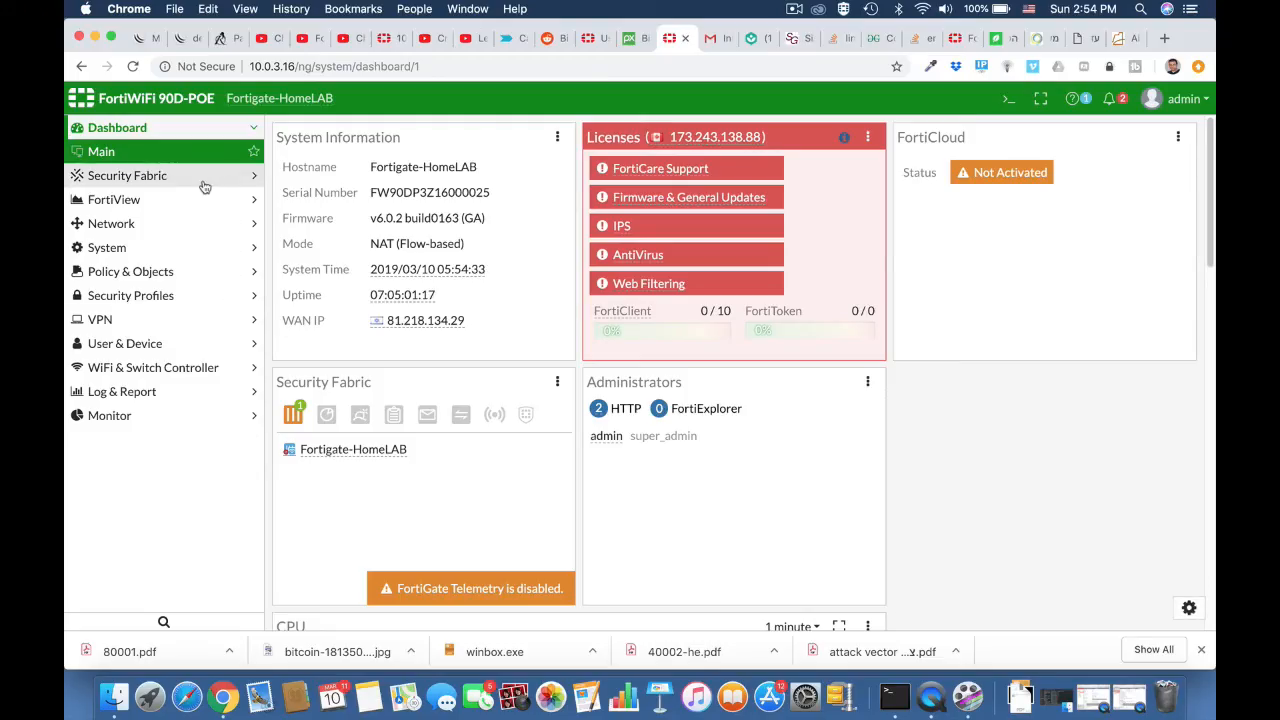
# Step: Start a new user group named technicians and set its type to Guest
pyautogui.click(125, 344)
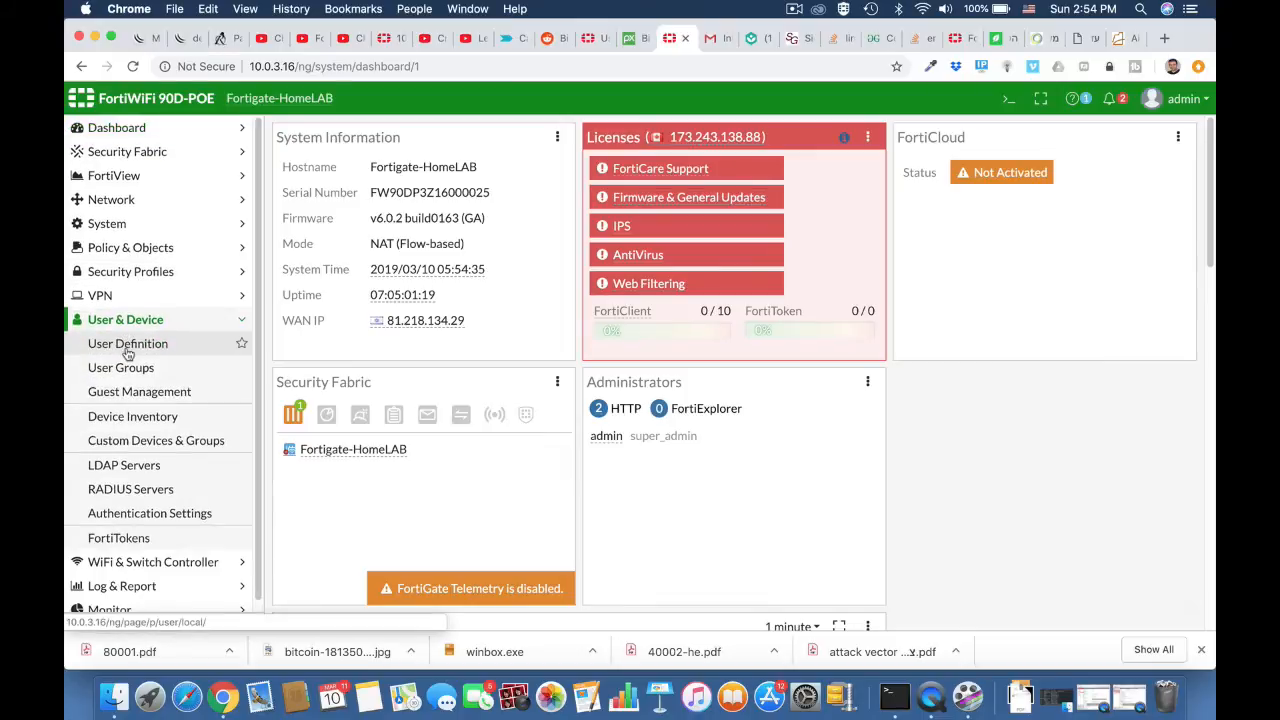
pyautogui.click(128, 367)
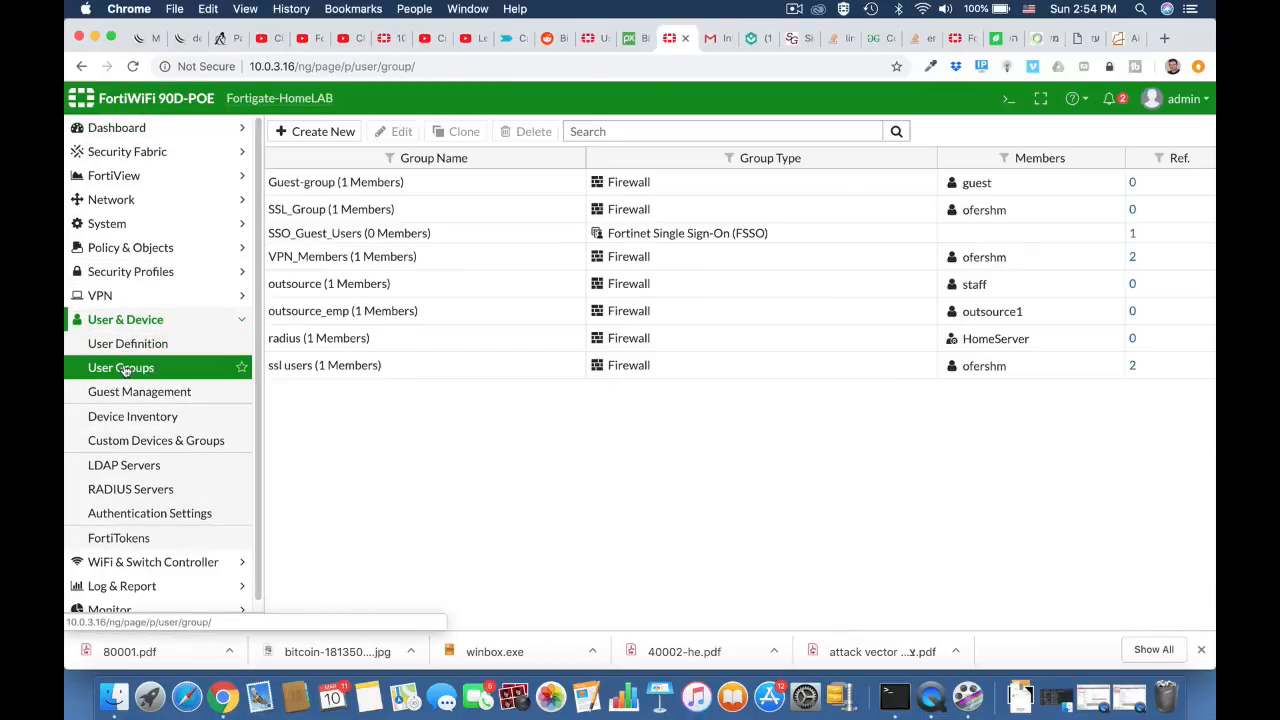
pyautogui.click(316, 136)
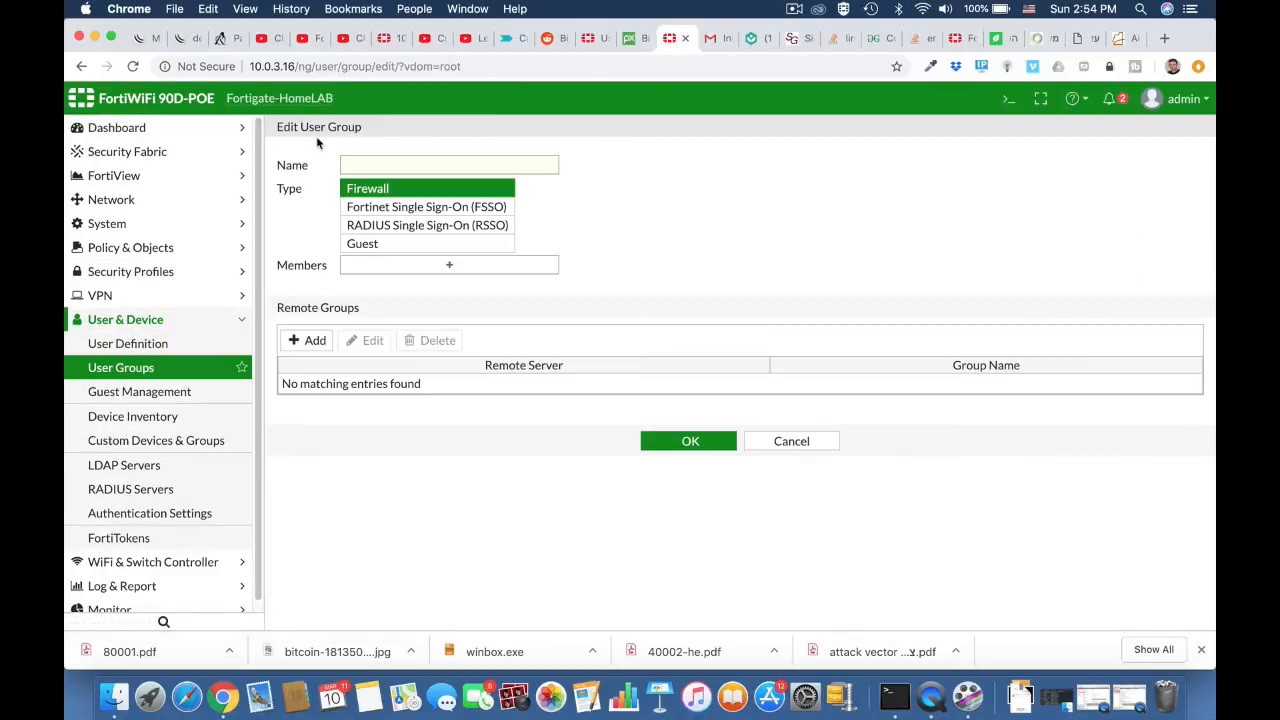
pyautogui.click(368, 161)
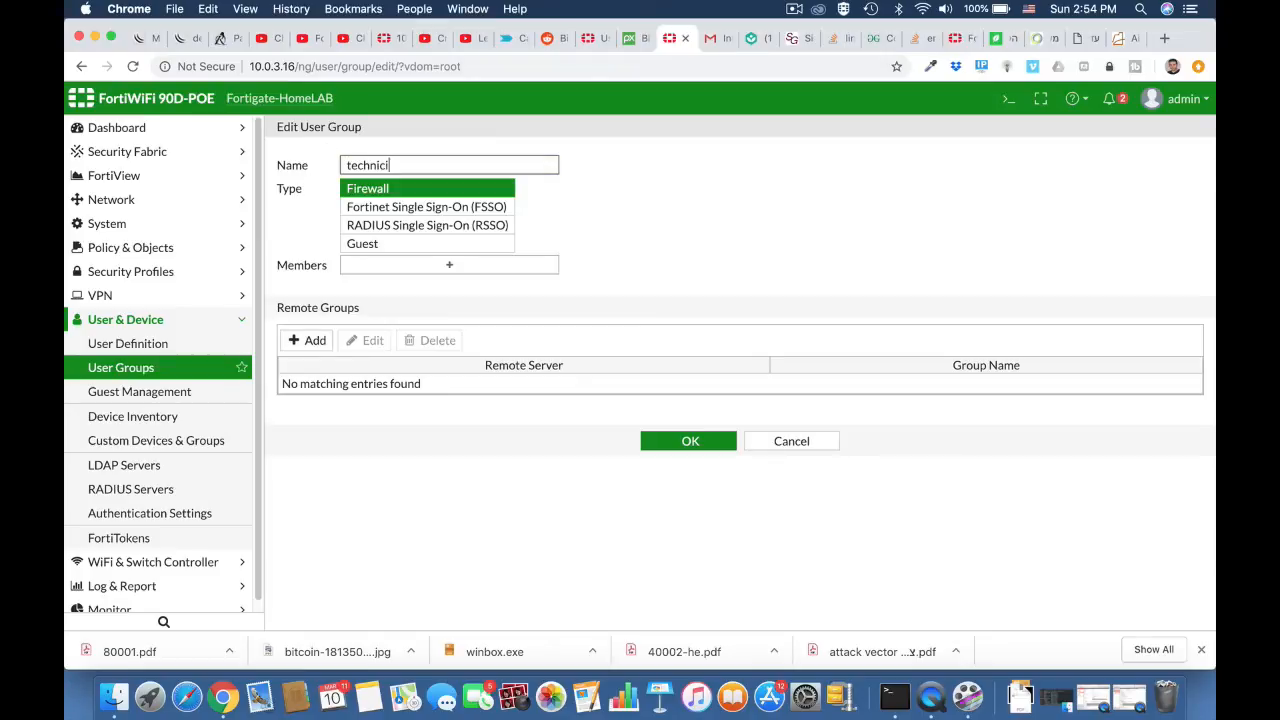
pyautogui.click(419, 250)
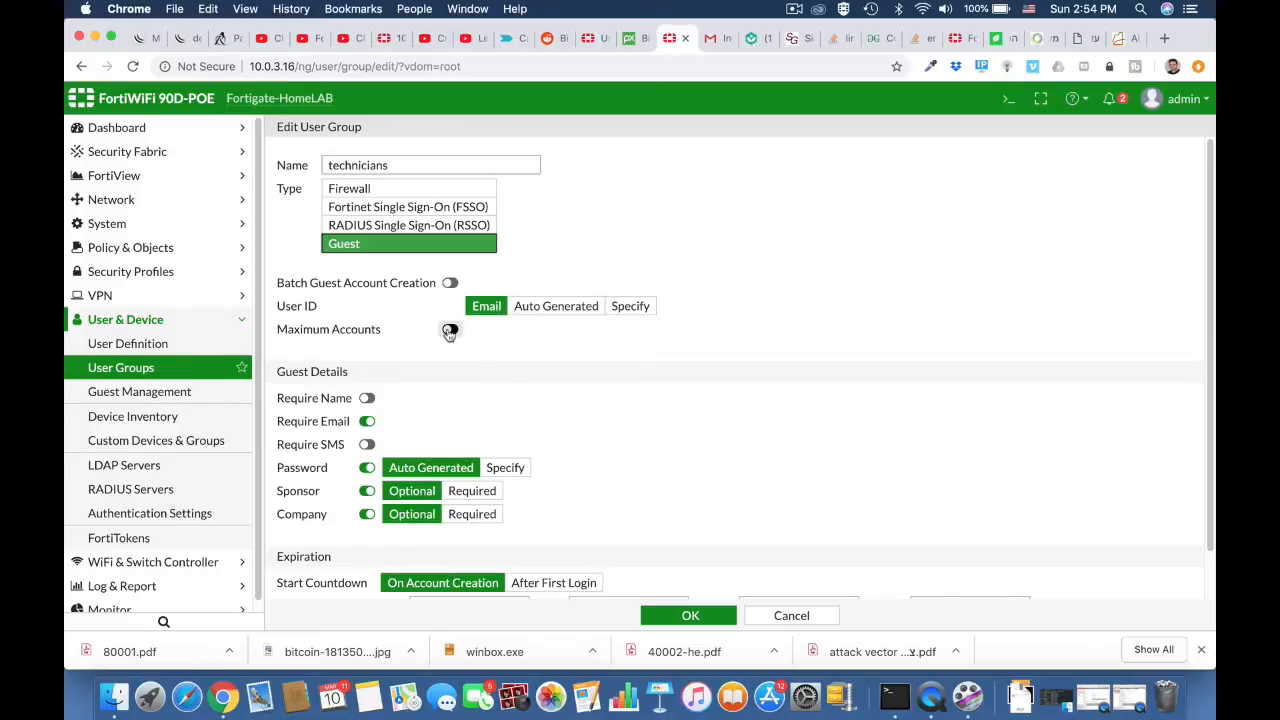
# Step: Require a name in the technicians group's guest details and disable the company and sponsor fields
pyautogui.scroll(-2, 432, 381)
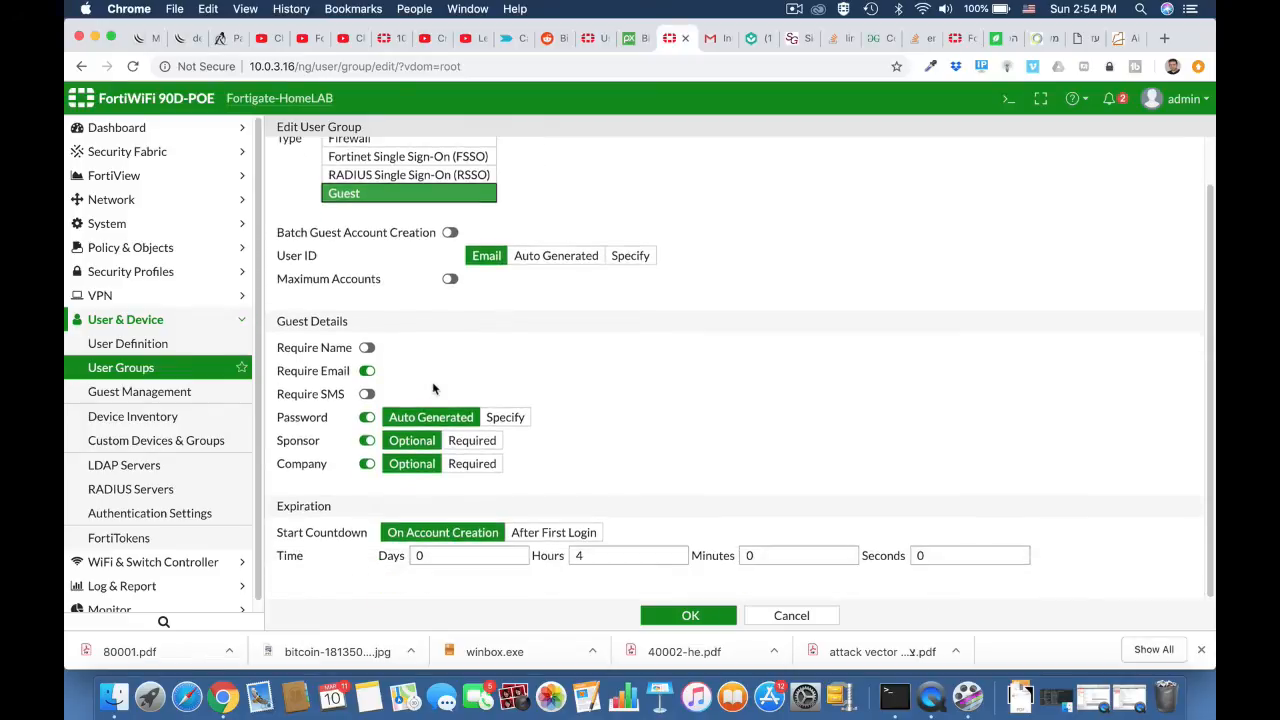
pyautogui.click(367, 349)
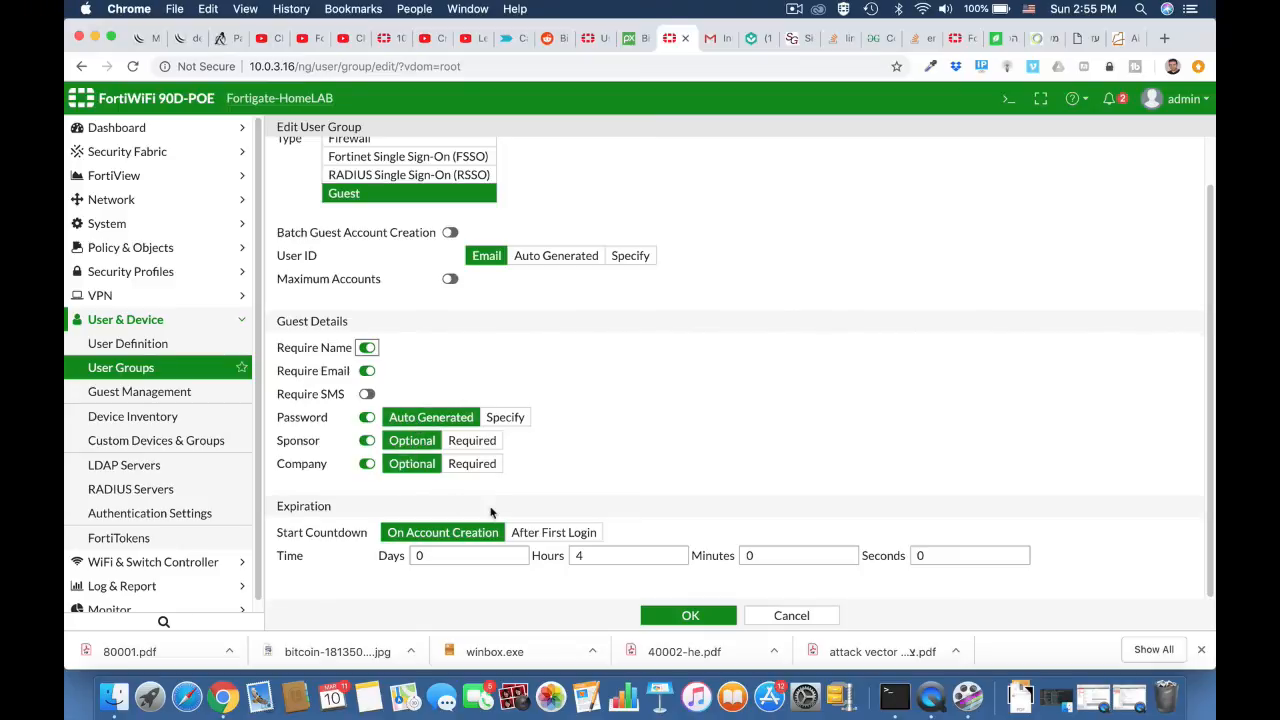
pyautogui.click(367, 464)
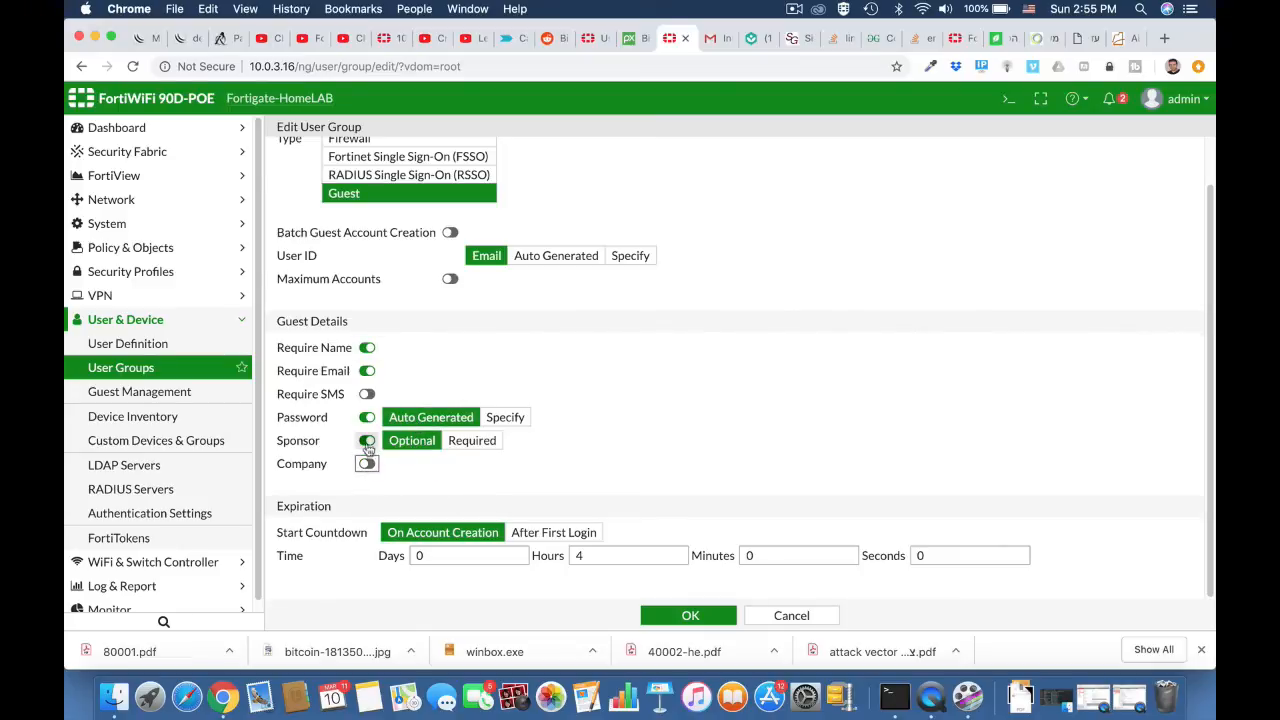
pyautogui.click(367, 445)
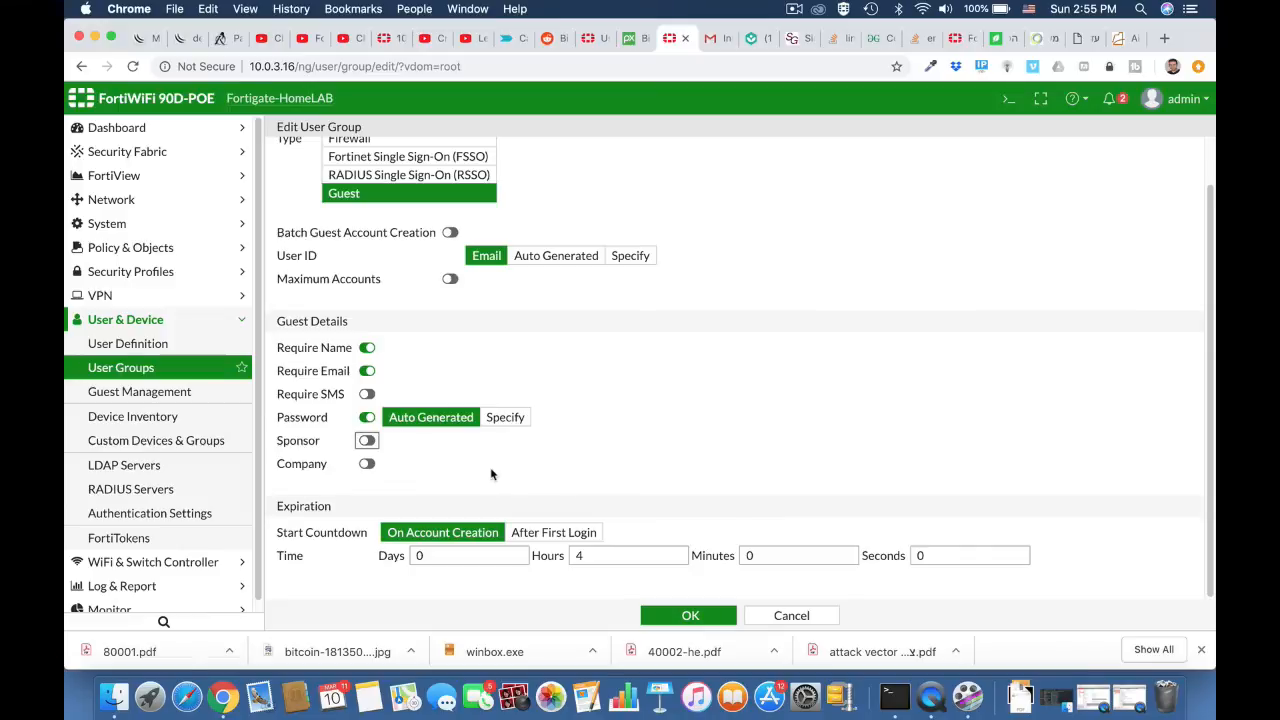
# Step: Set the technicians group's guest account expiration to 12 hours and save the group
pyautogui.click(570, 560)
pyautogui.write('1')
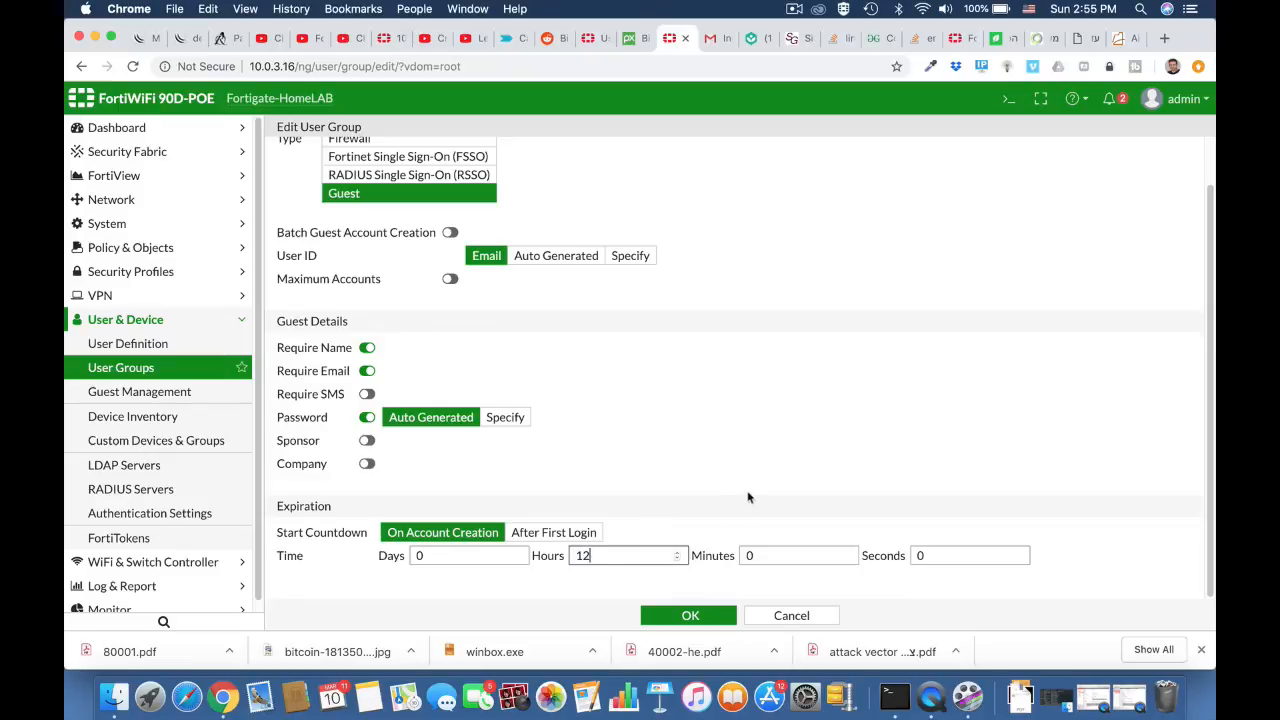
pyautogui.write('2')
pyautogui.scroll(2, 739, 436)
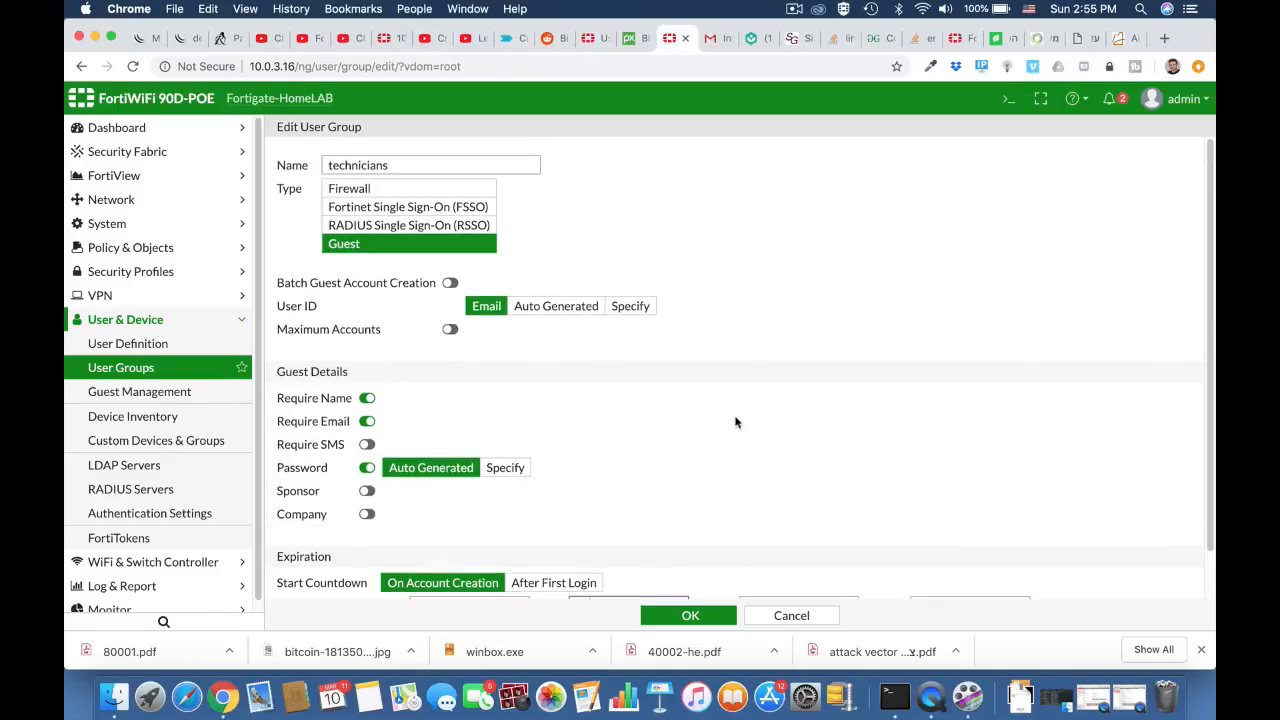
pyautogui.scroll(-2, 735, 421)
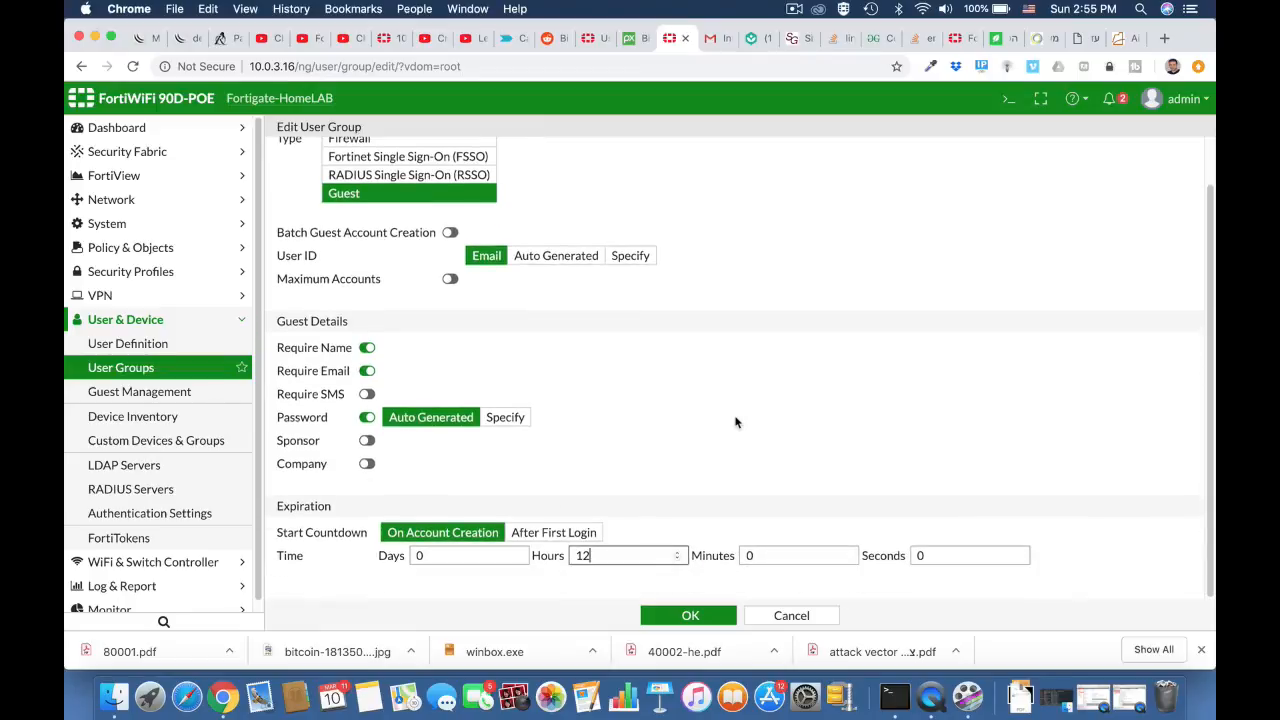
pyautogui.click(688, 618)
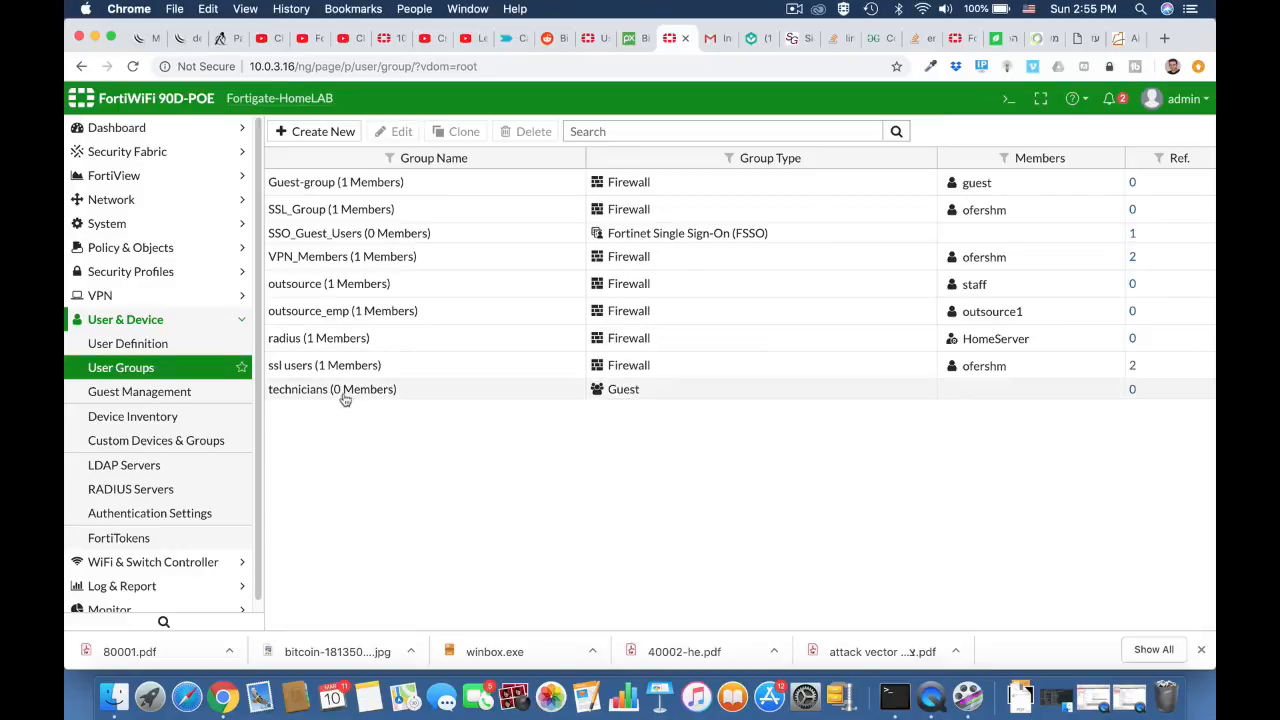
# Step: Create a guest user in guest management with the guest's name and email address, keeping the default expiration
pyautogui.click(186, 394)
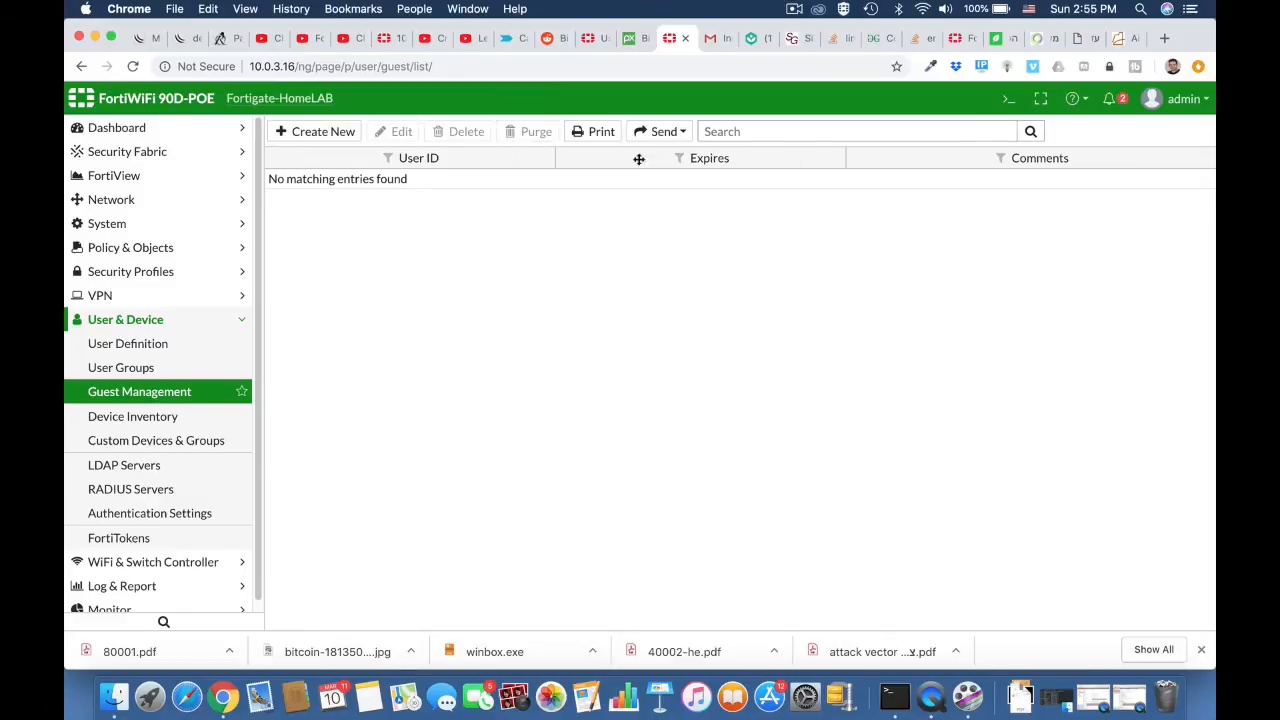
pyautogui.click(331, 138)
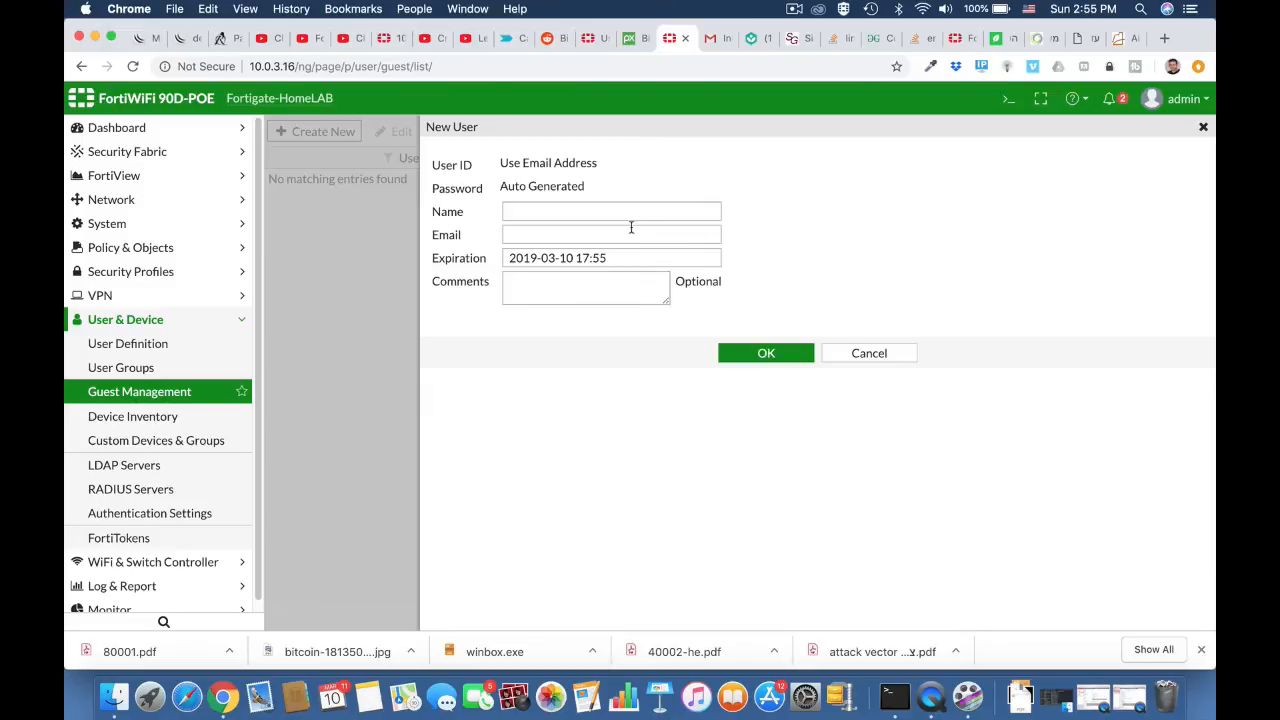
pyautogui.click(590, 211)
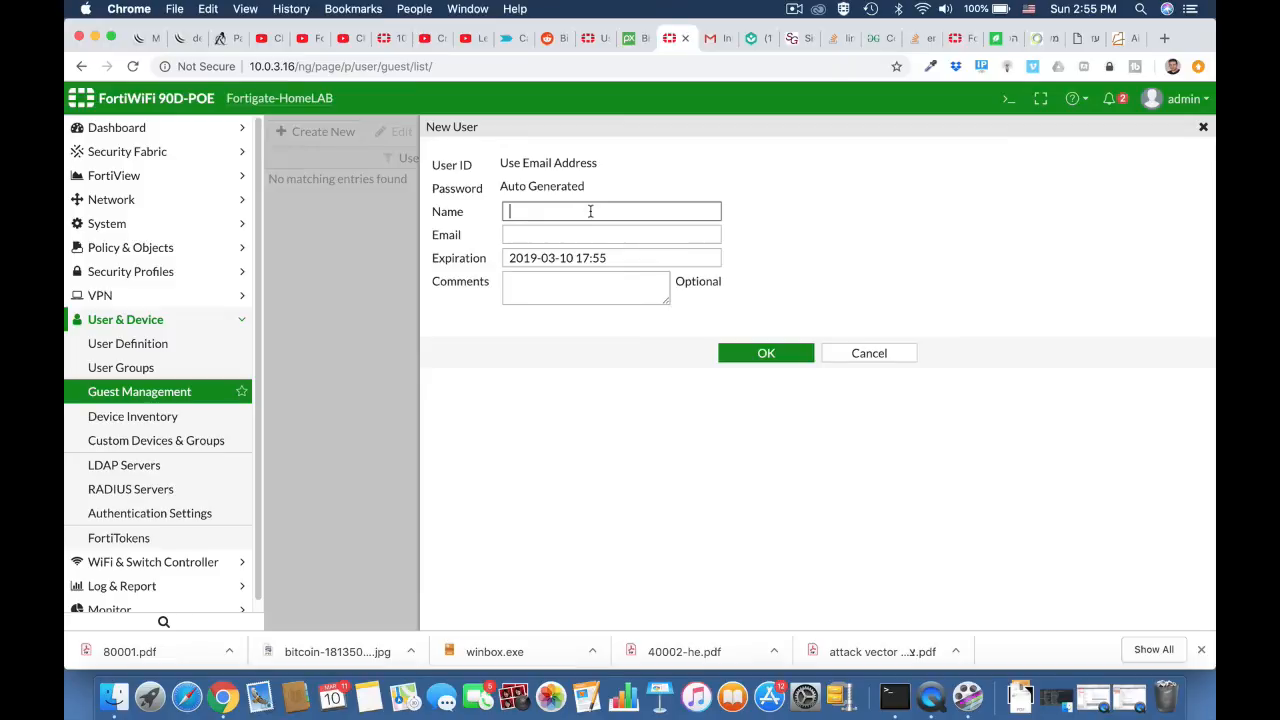
pyautogui.write('ofer')
pyautogui.click(593, 236)
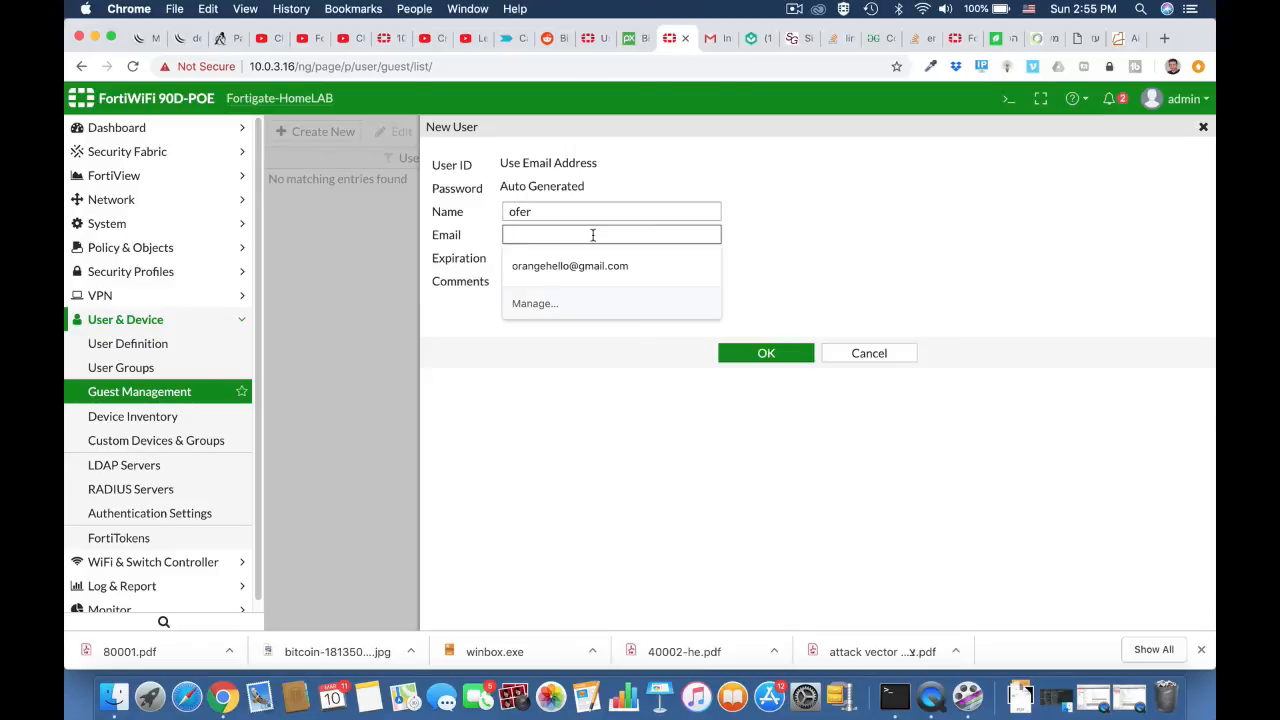
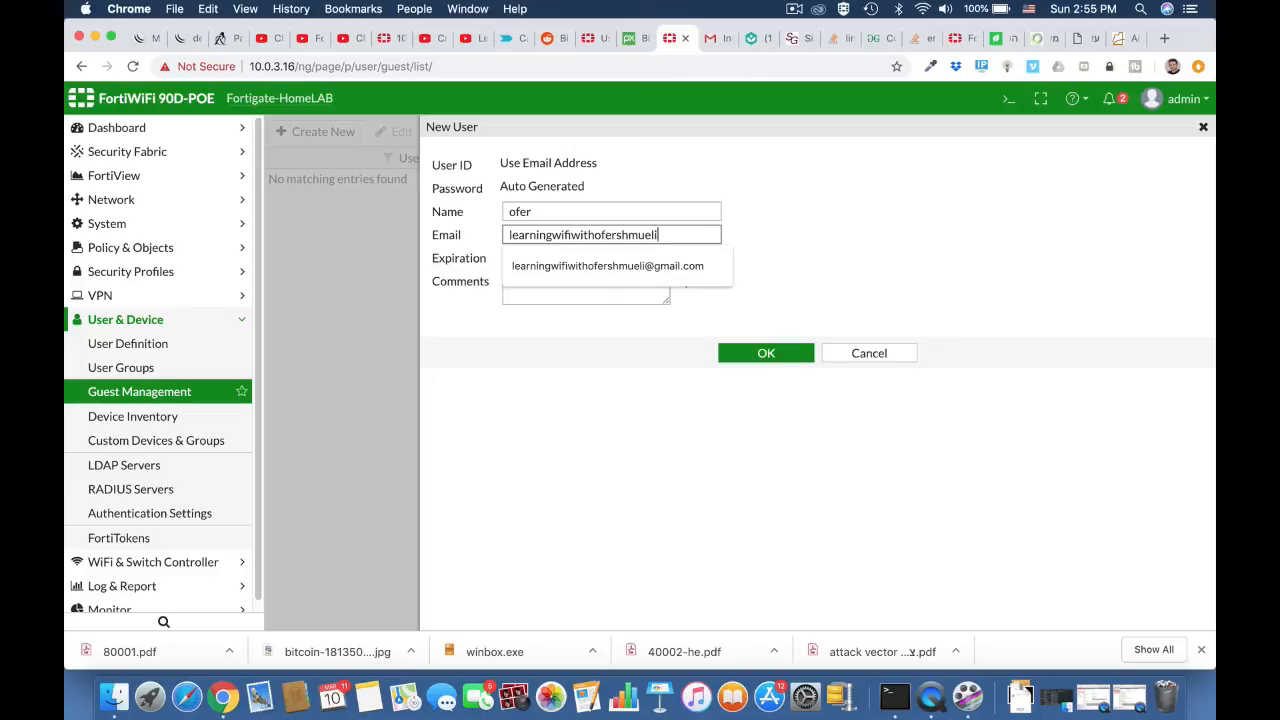
pyautogui.press('Down')
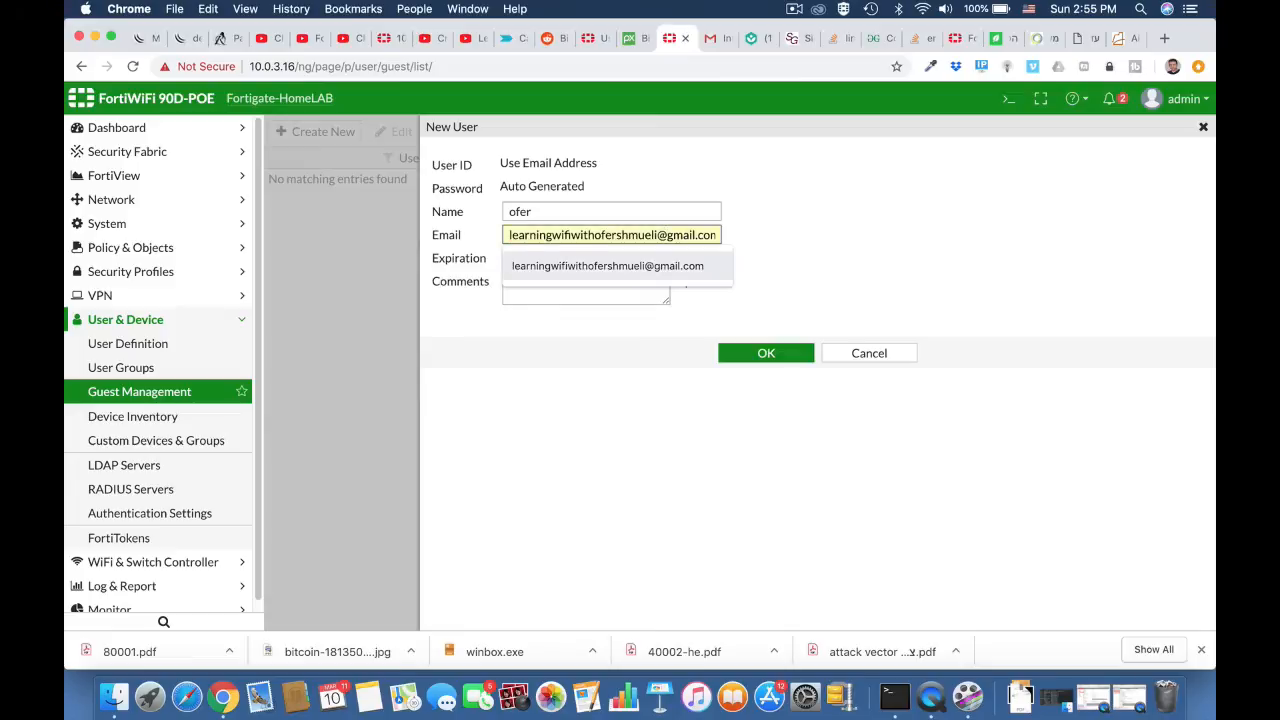
pyautogui.press('Return')
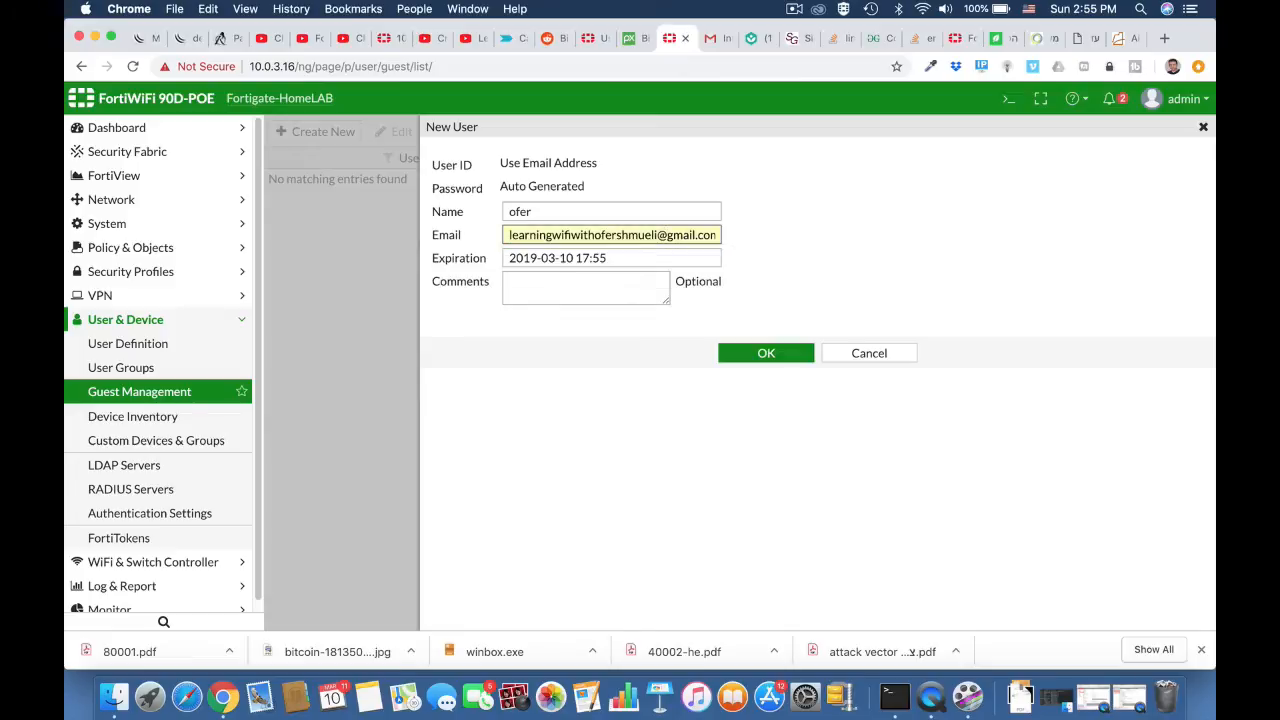
pyautogui.click(744, 353)
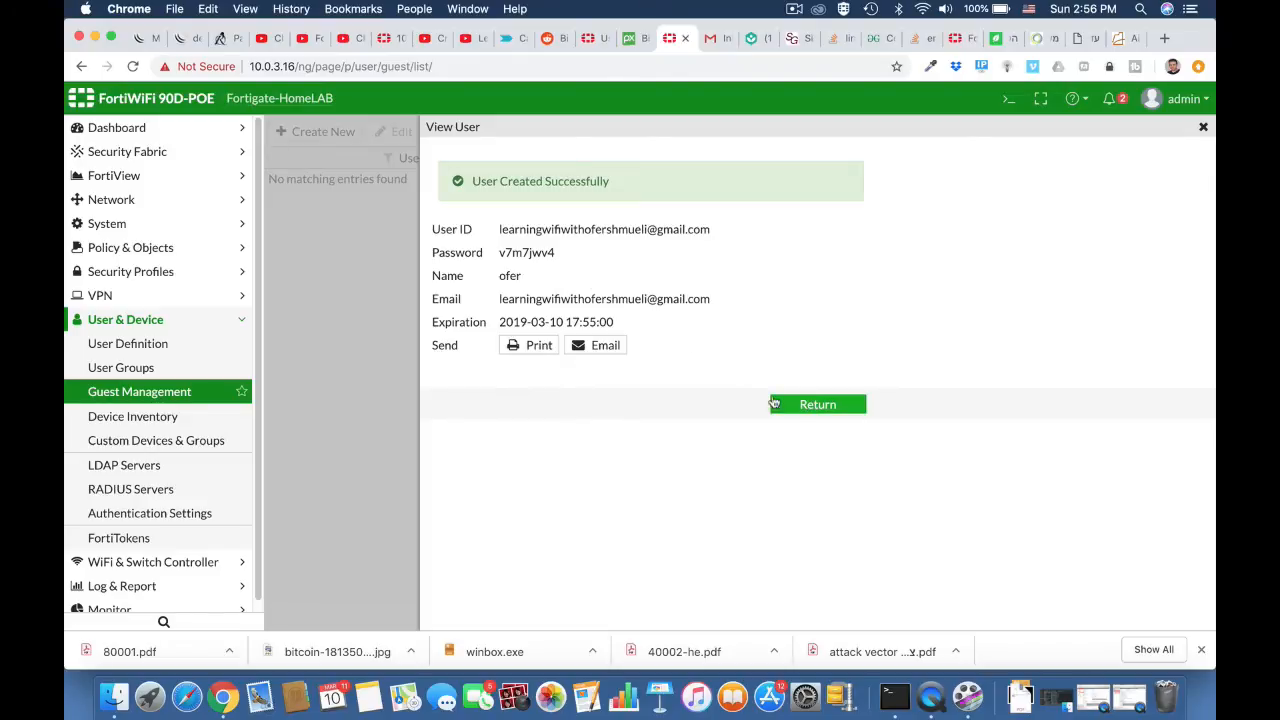
# Step: Highlight the new guest's auto-generated password, close the user summary and check the members in the user groups list
pyautogui.doubleClick(528, 252)
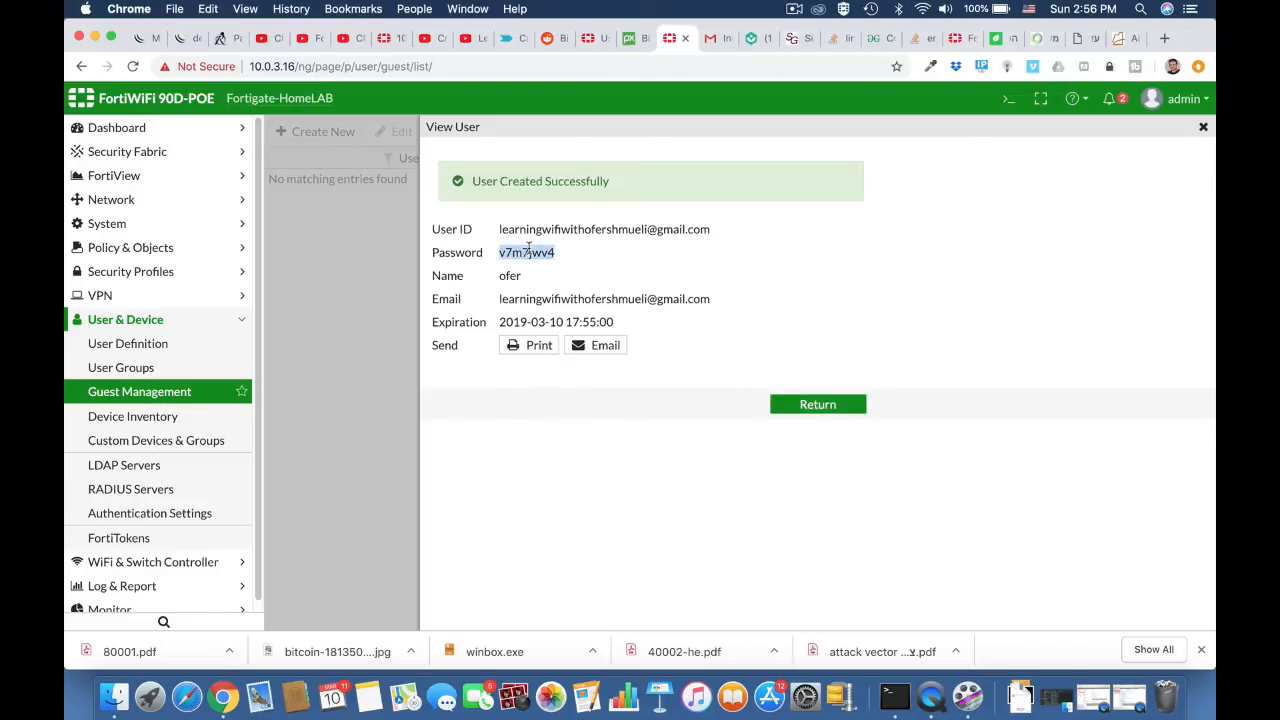
pyautogui.click(816, 408)
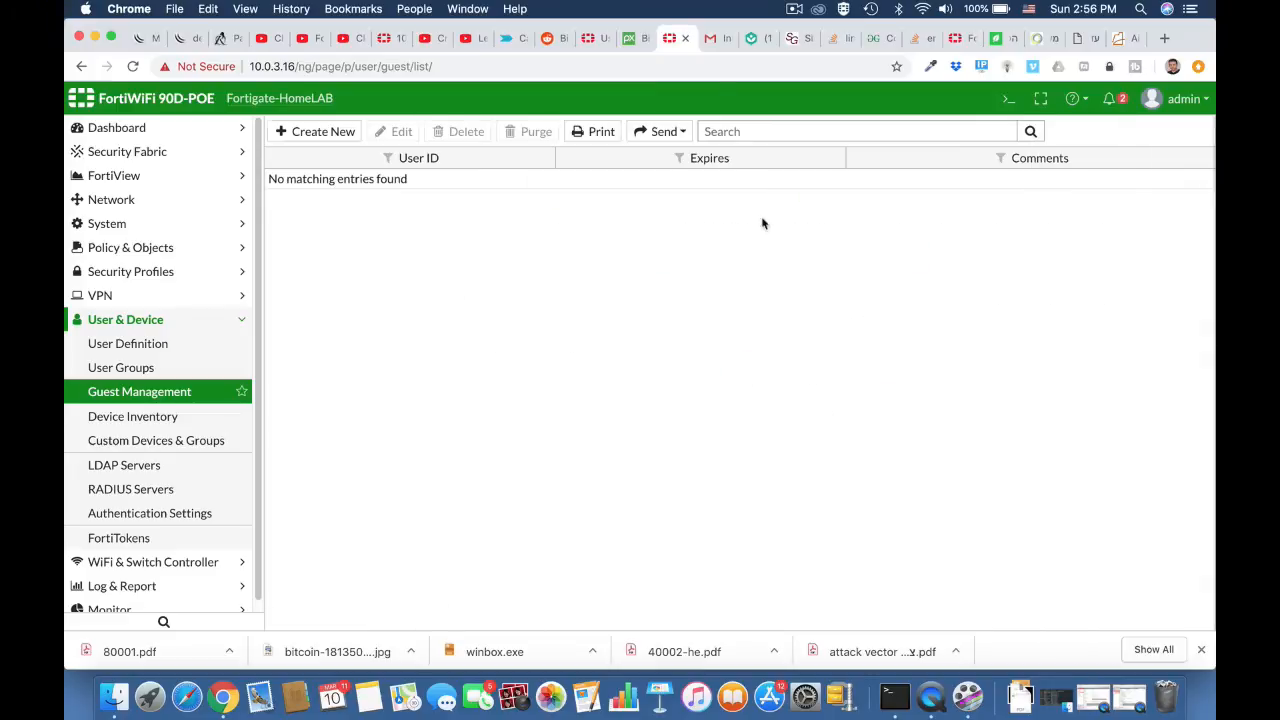
pyautogui.click(150, 367)
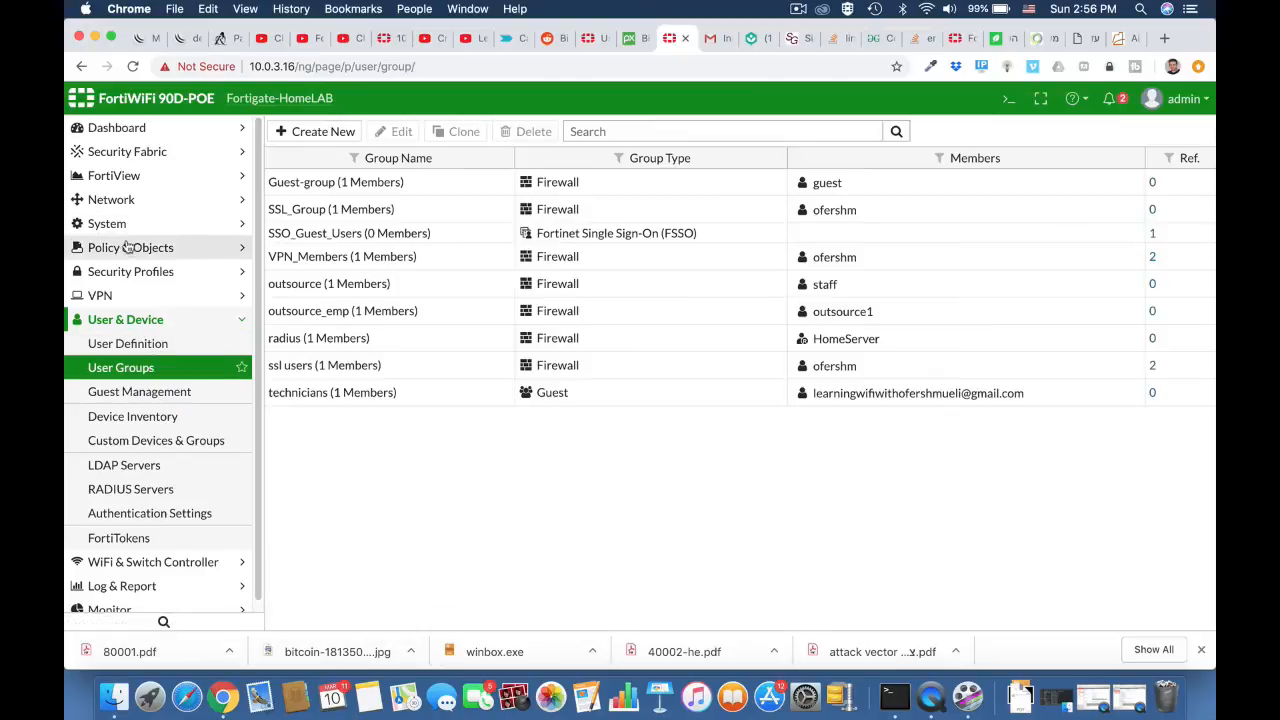
# Step: Edit the internal (INSIDE) hardware switch interface and set its admission control security mode to Captive Portal
pyautogui.click(130, 248)
pyautogui.click(126, 200)
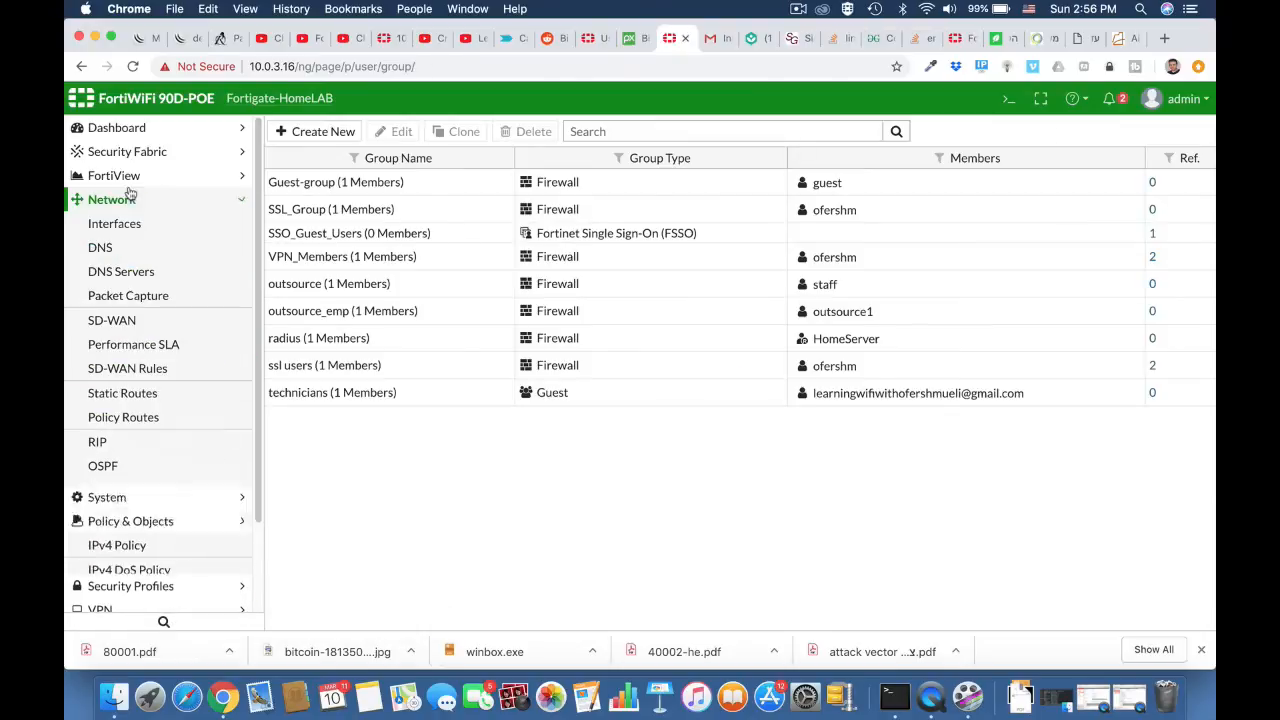
pyautogui.click(115, 224)
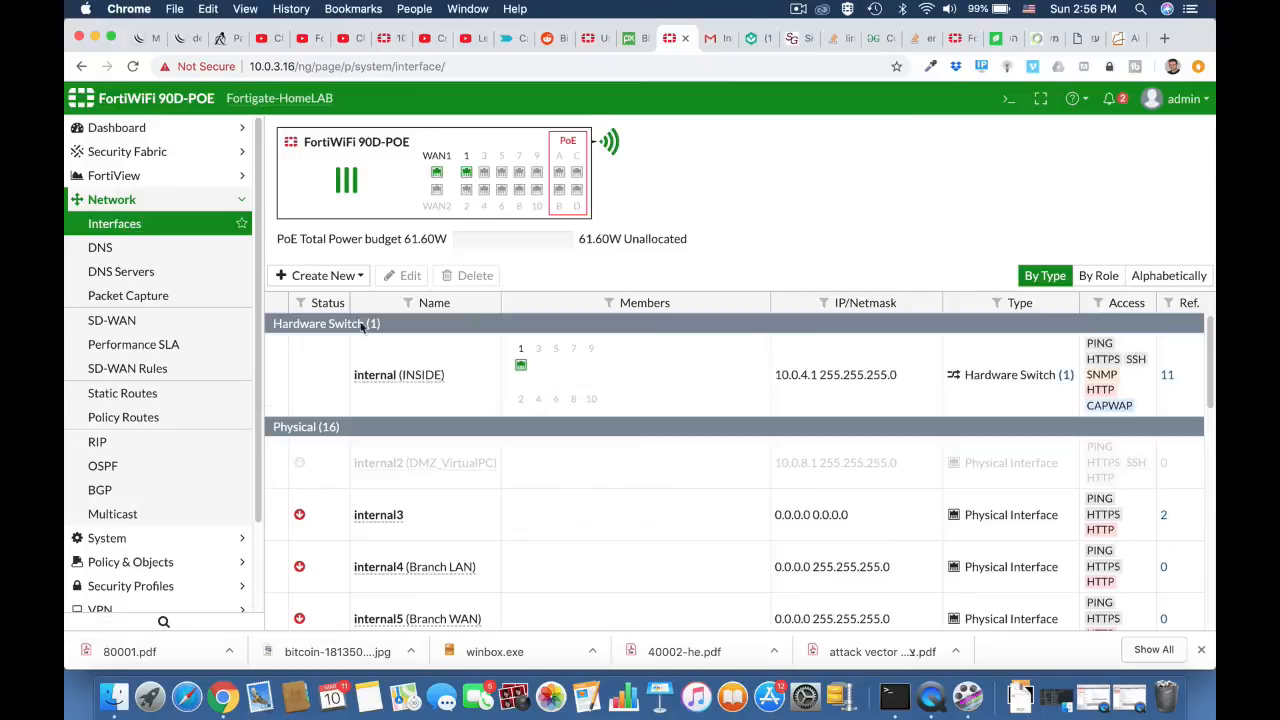
pyautogui.click(408, 380)
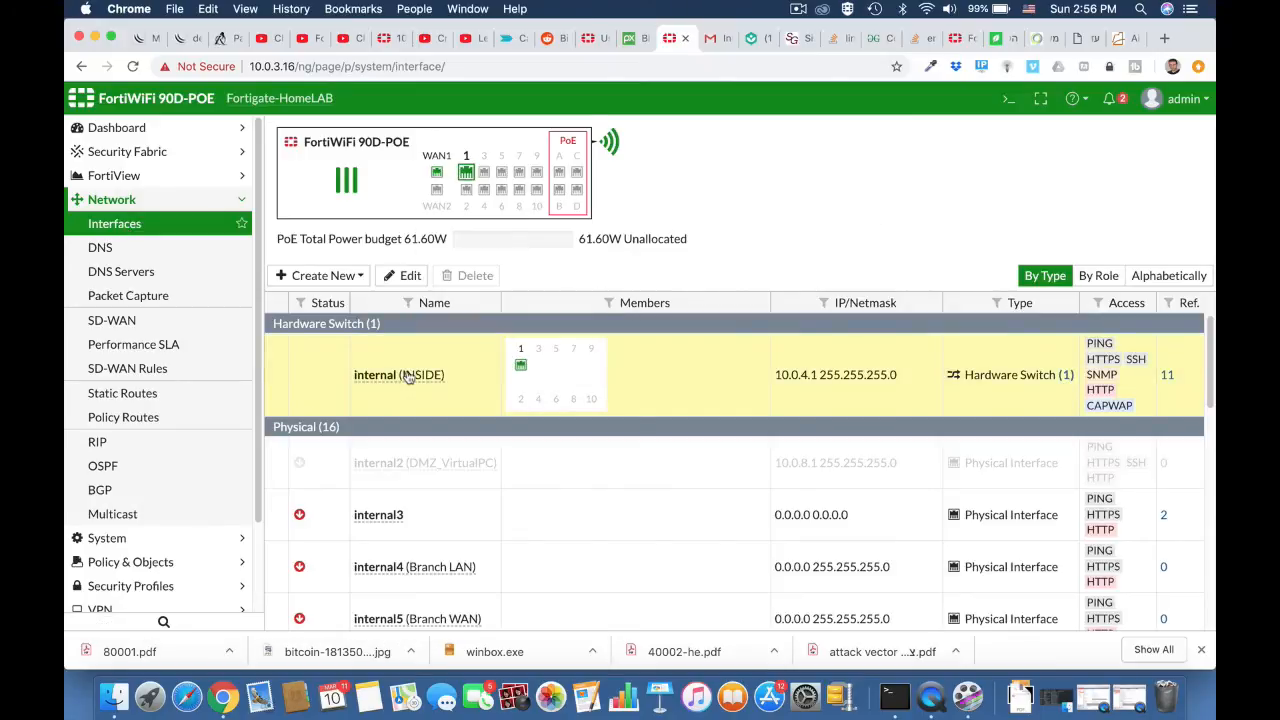
pyautogui.click(409, 276)
pyautogui.scroll(-10, 410, 287)
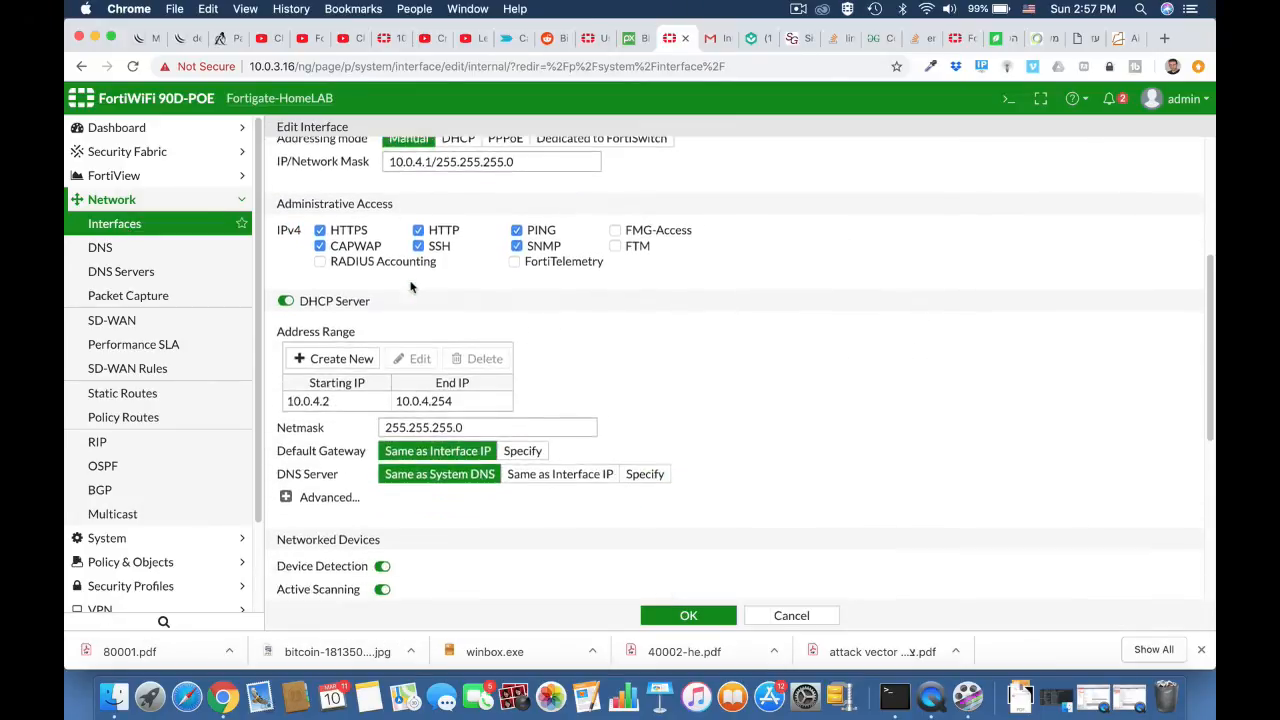
pyautogui.scroll(-5, 410, 287)
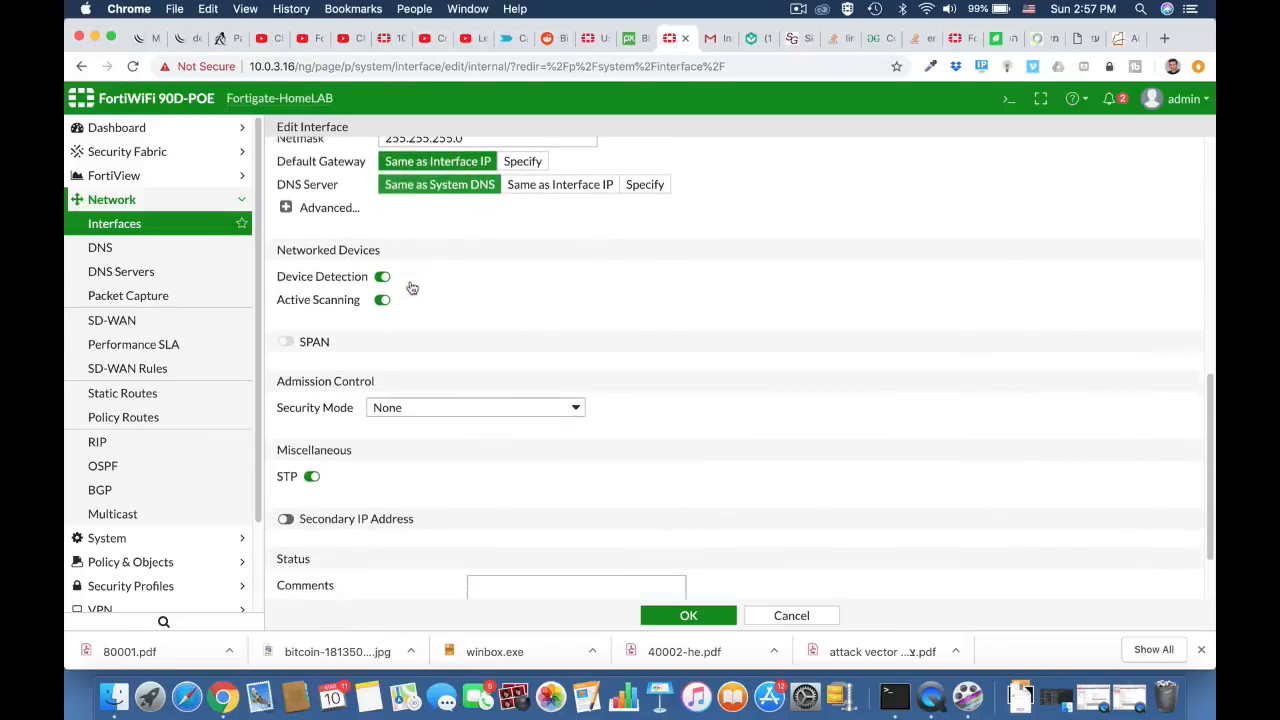
pyautogui.click(411, 323)
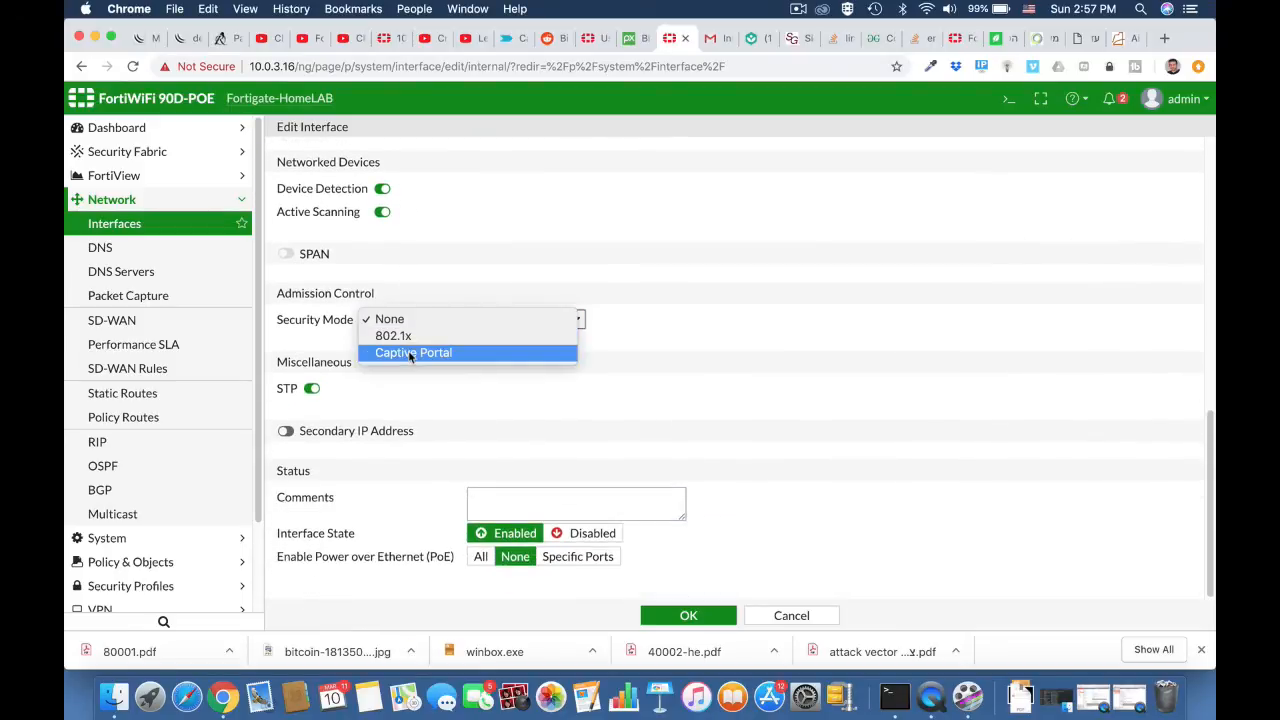
pyautogui.click(411, 353)
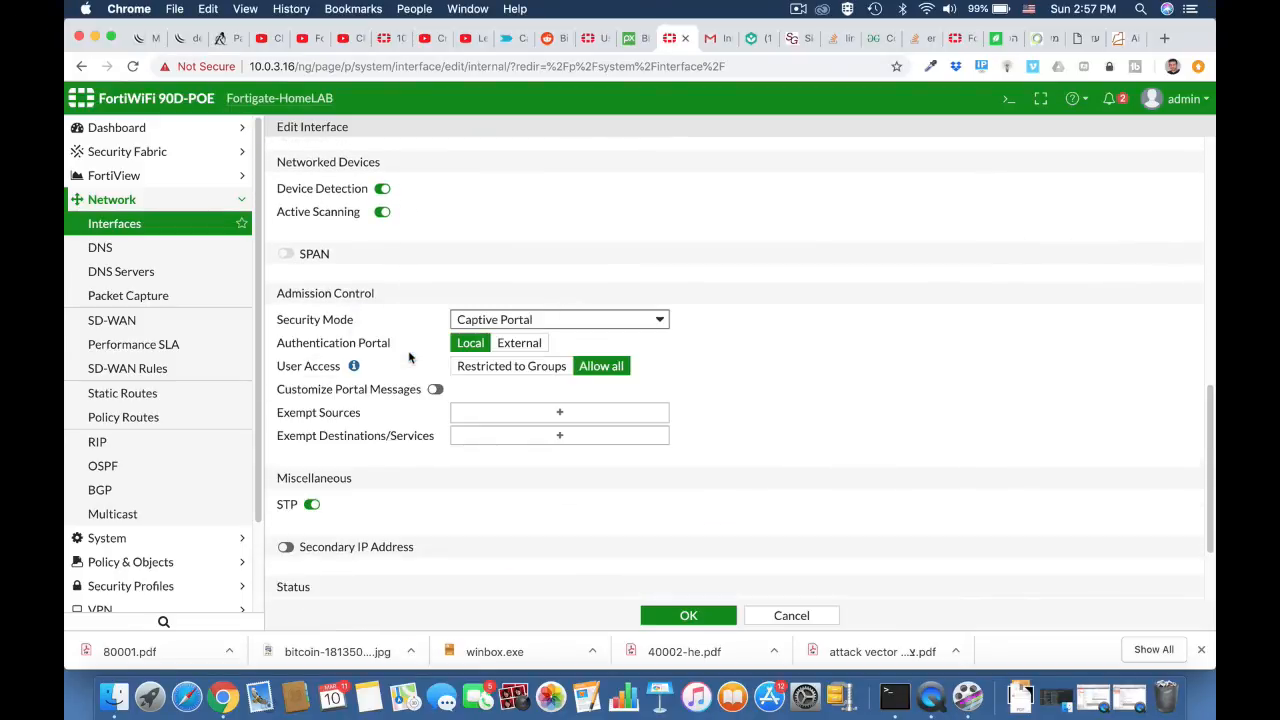
# Step: Restrict the captive portal's user access to groups and select the technicians user group
pyautogui.click(502, 370)
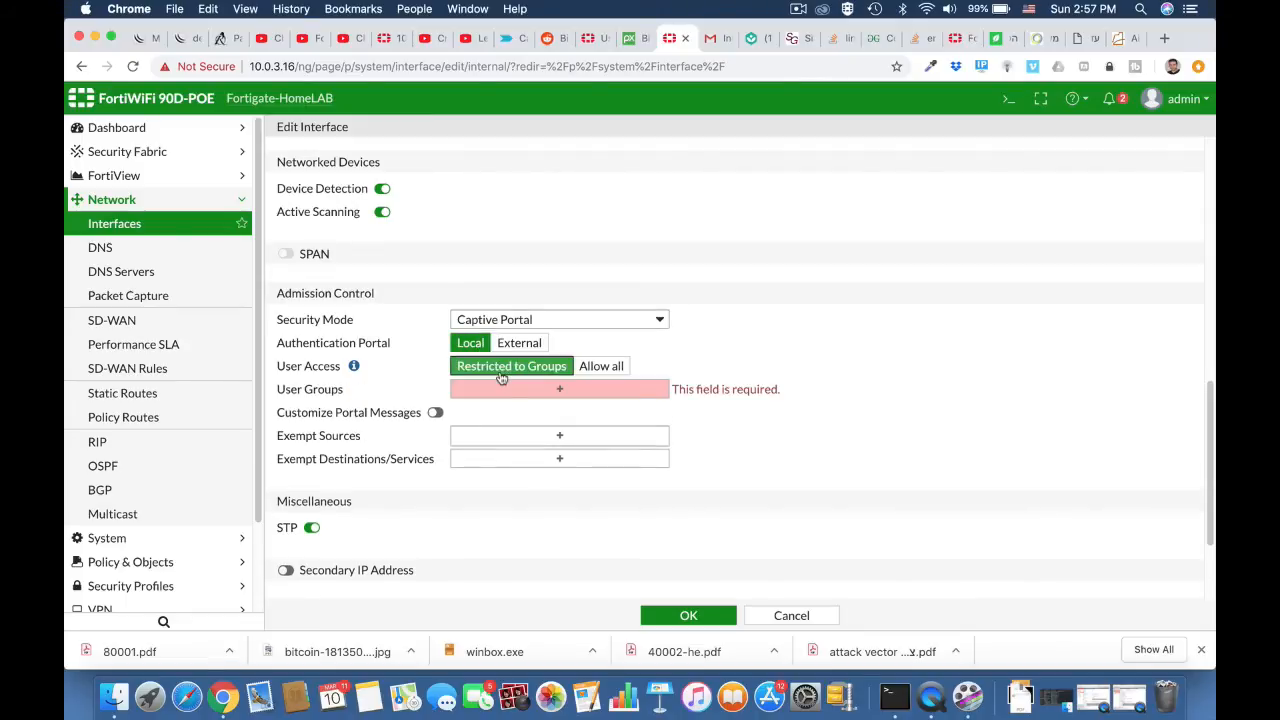
pyautogui.click(561, 389)
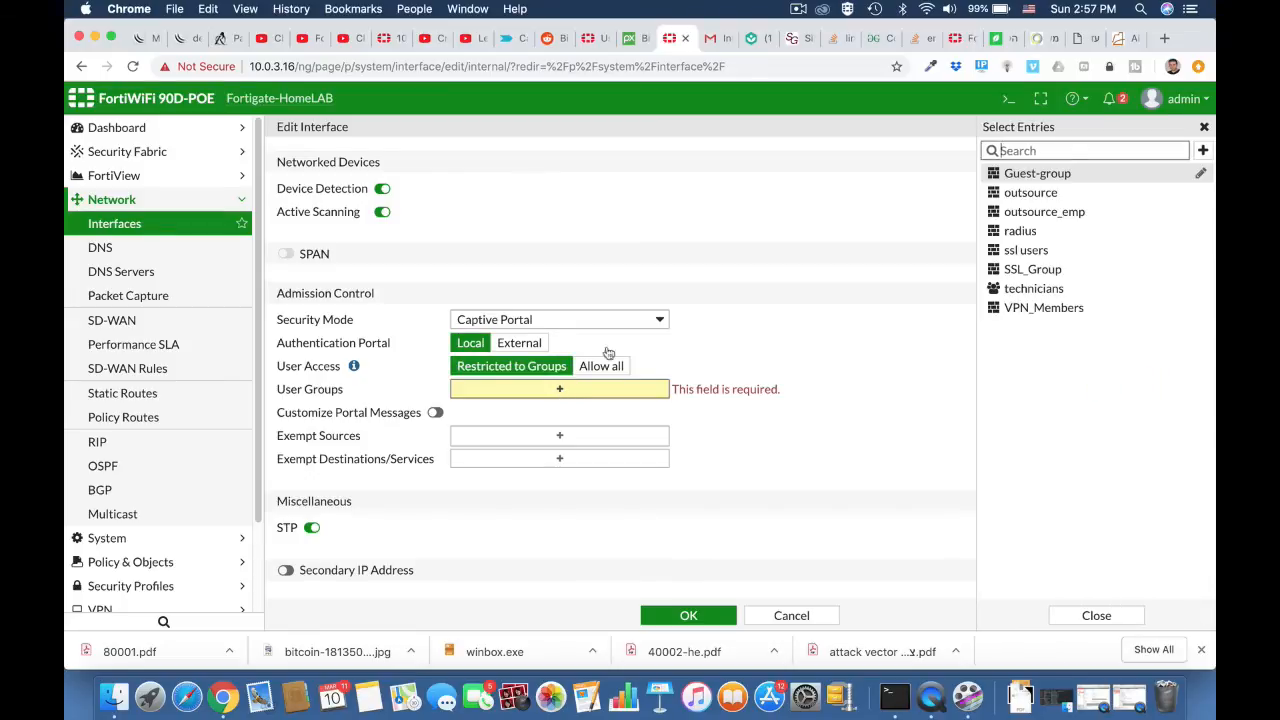
pyautogui.click(993, 289)
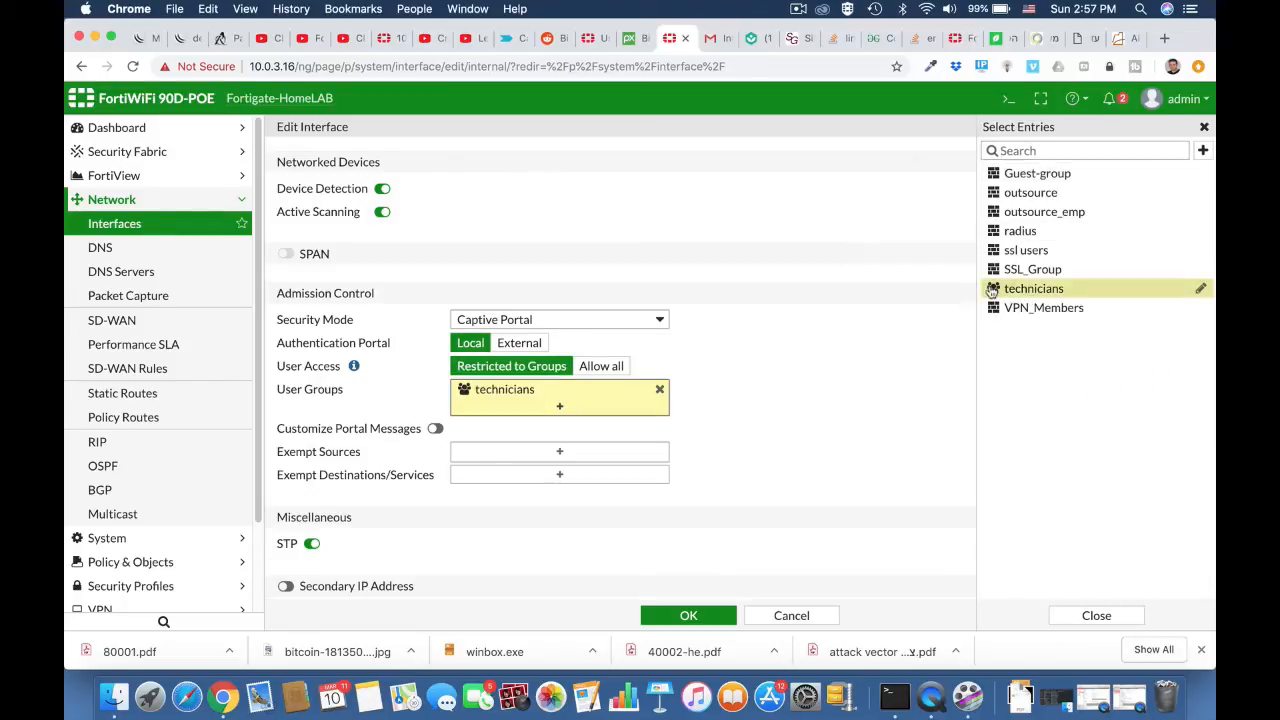
# Step: Enable customized portal messages, browsing the available replacement message pages, and save the interface settings
pyautogui.scroll(-3, 712, 484)
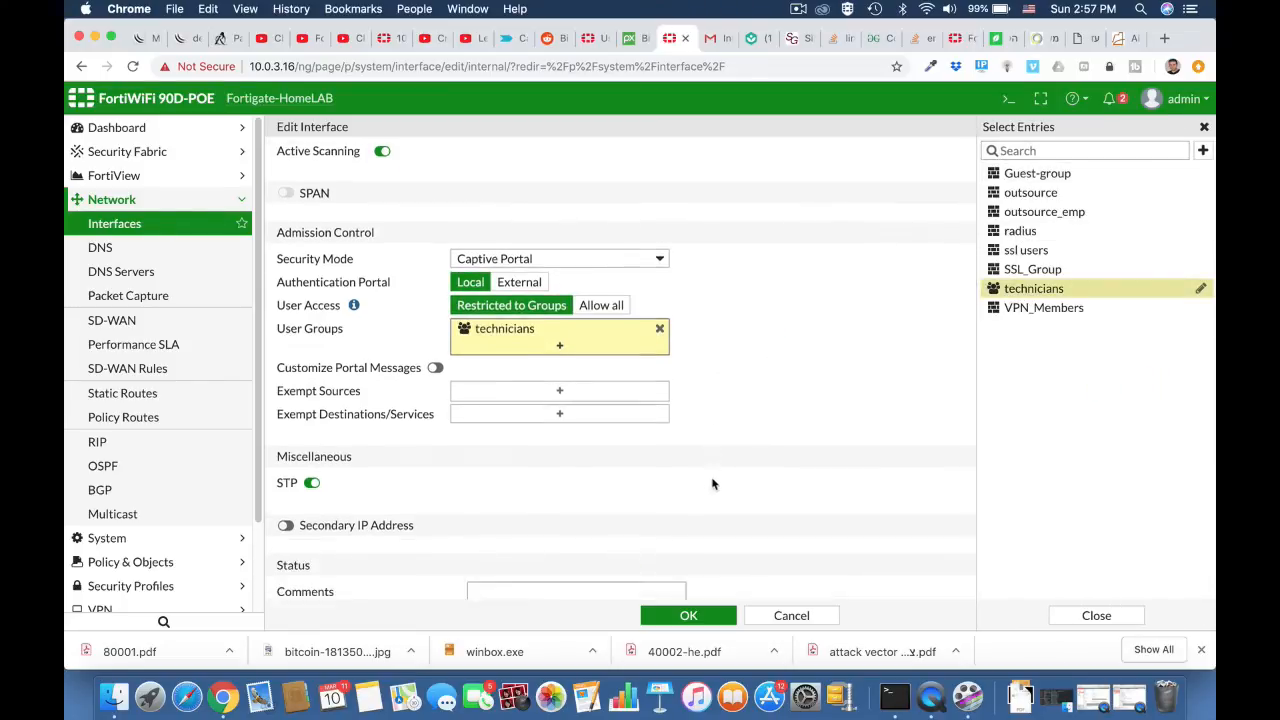
pyautogui.click(435, 343)
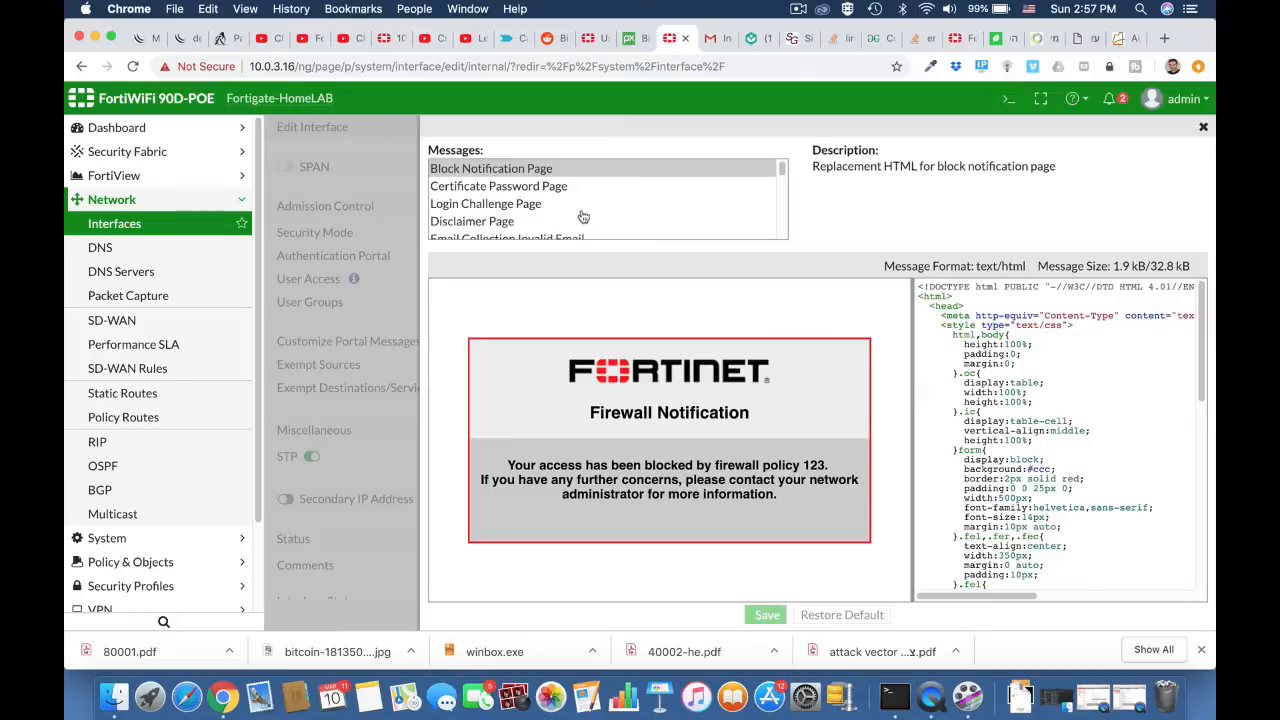
pyautogui.scroll(-3, 521, 217)
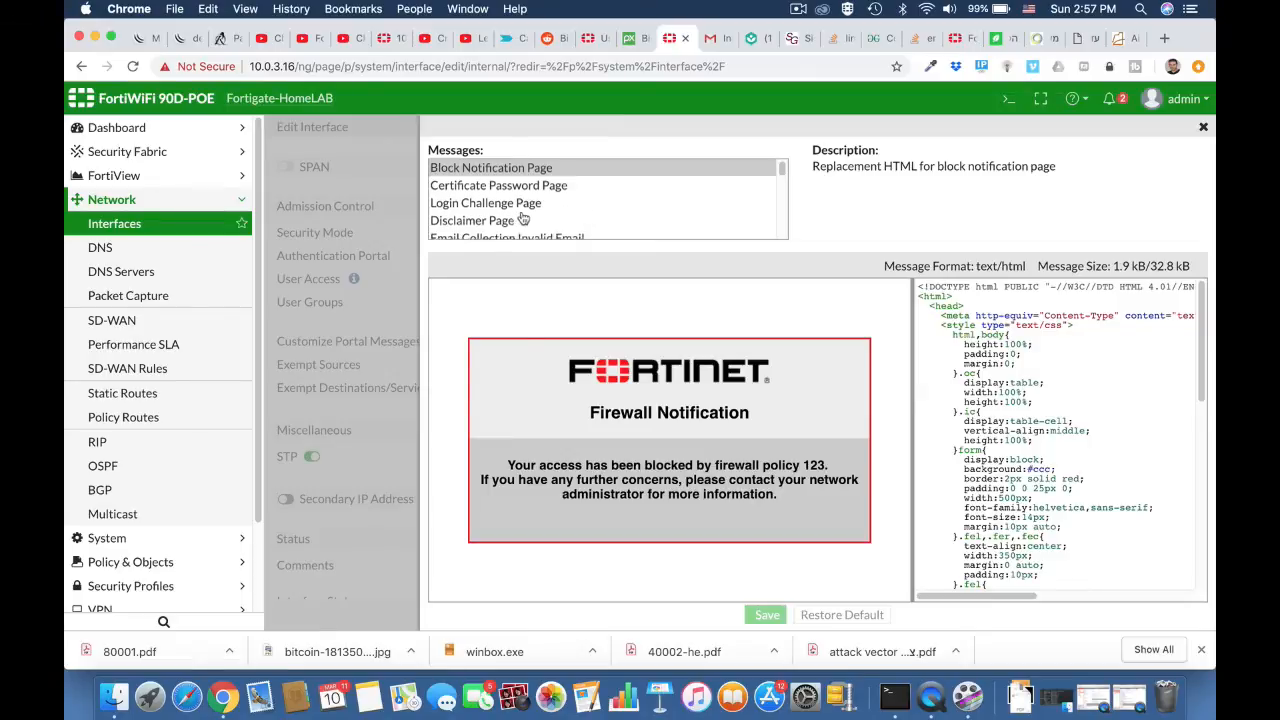
pyautogui.scroll(-3, 521, 217)
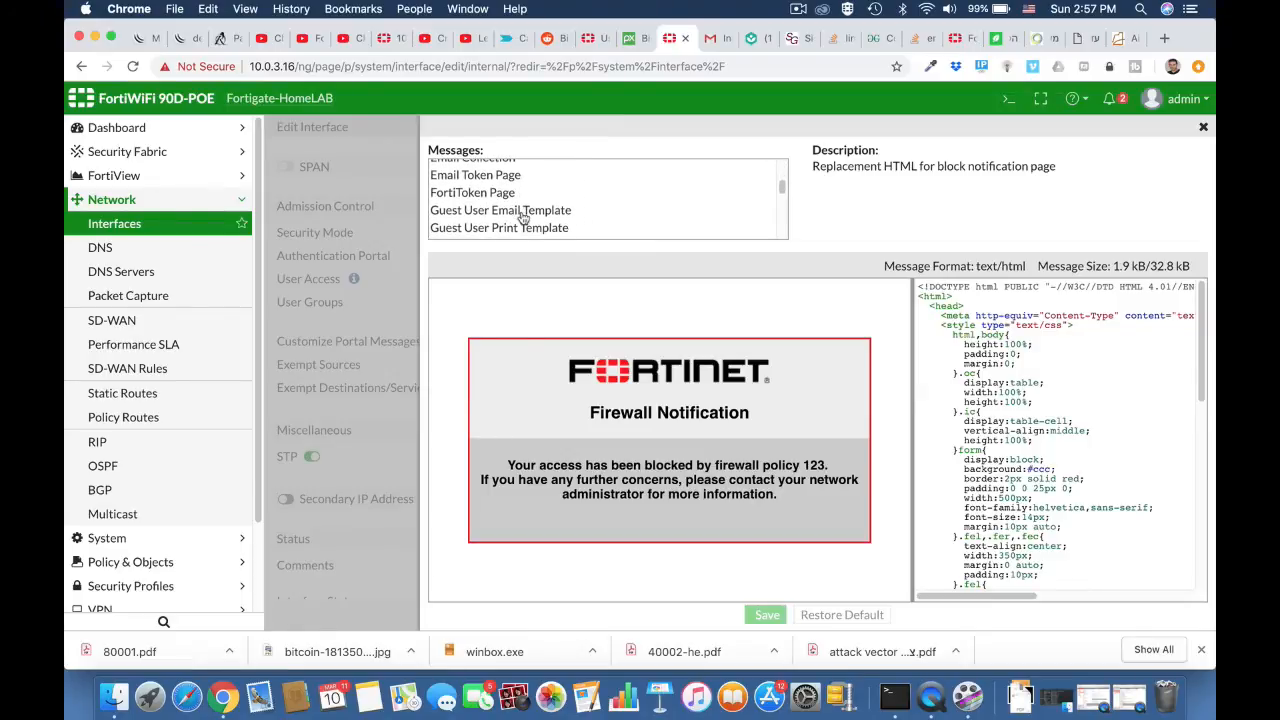
pyautogui.scroll(4, 521, 217)
pyautogui.scroll(1, 522, 218)
pyautogui.scroll(3, 521, 217)
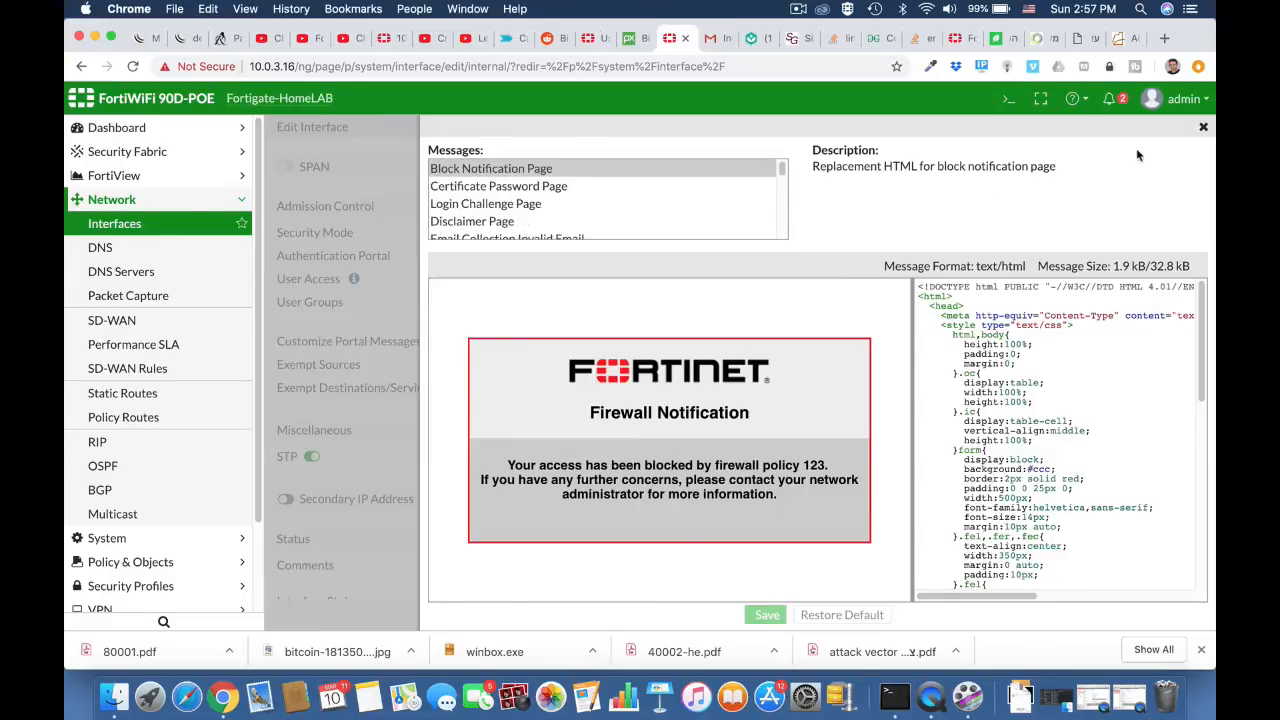
pyautogui.click(1204, 129)
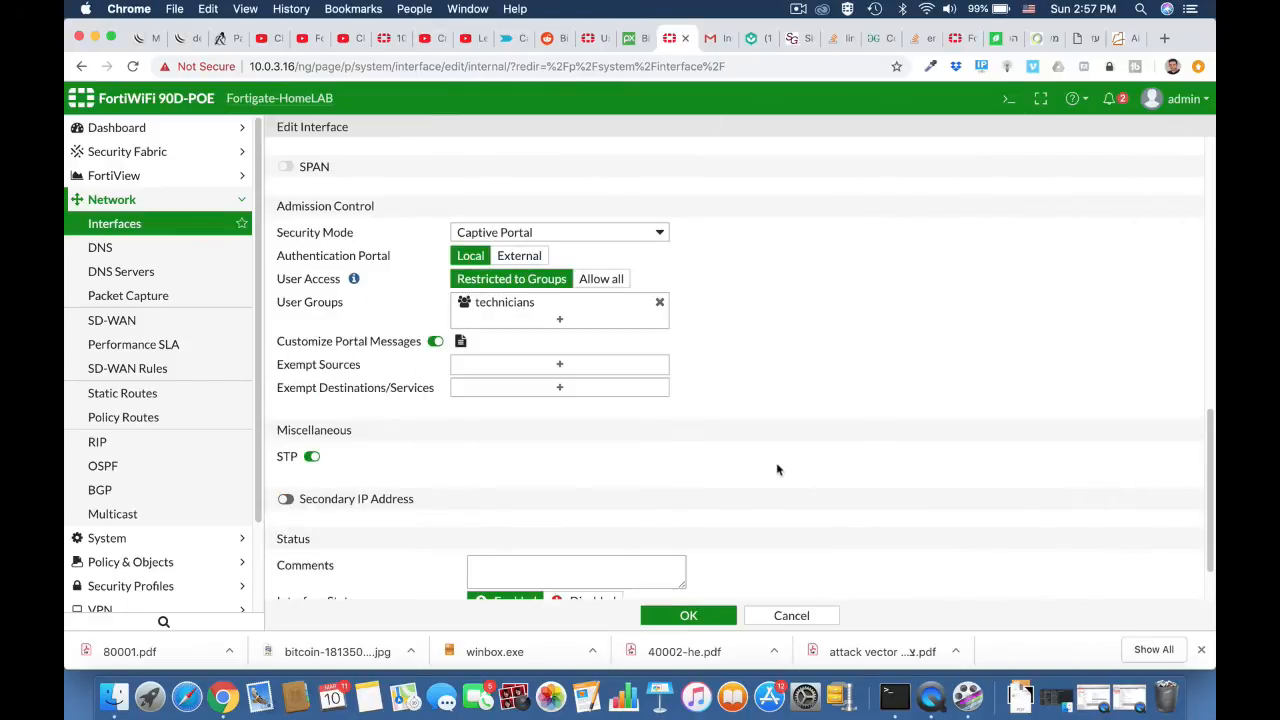
pyautogui.scroll(-2, 777, 469)
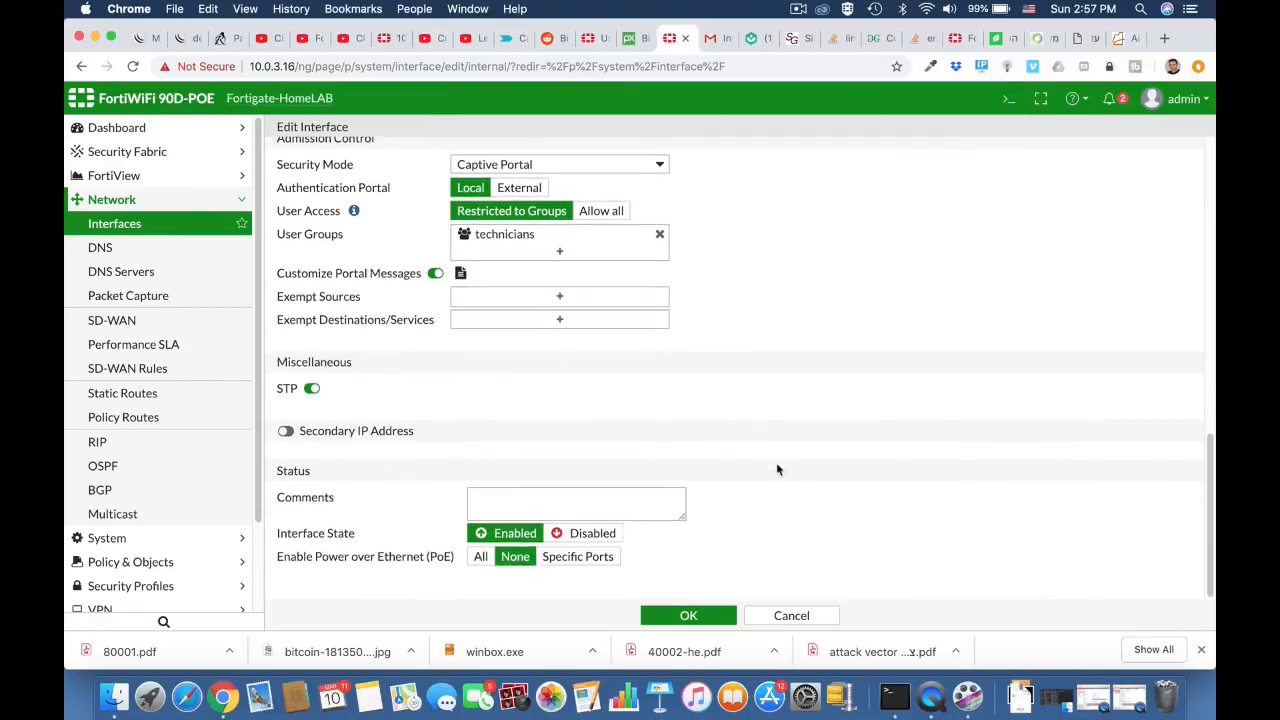
pyautogui.click(691, 614)
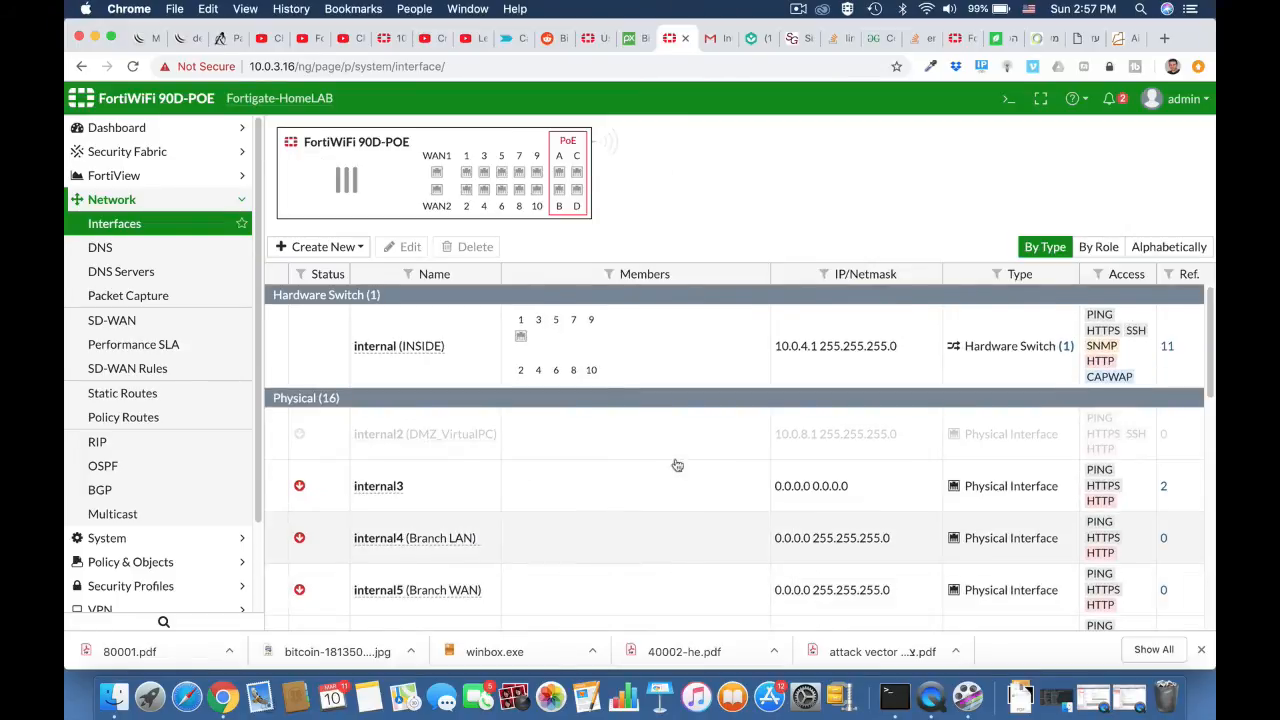
# Step: Switch to the Gmail browser tab and load ynet.co.il there to trigger the captive portal login
pyautogui.click(719, 44)
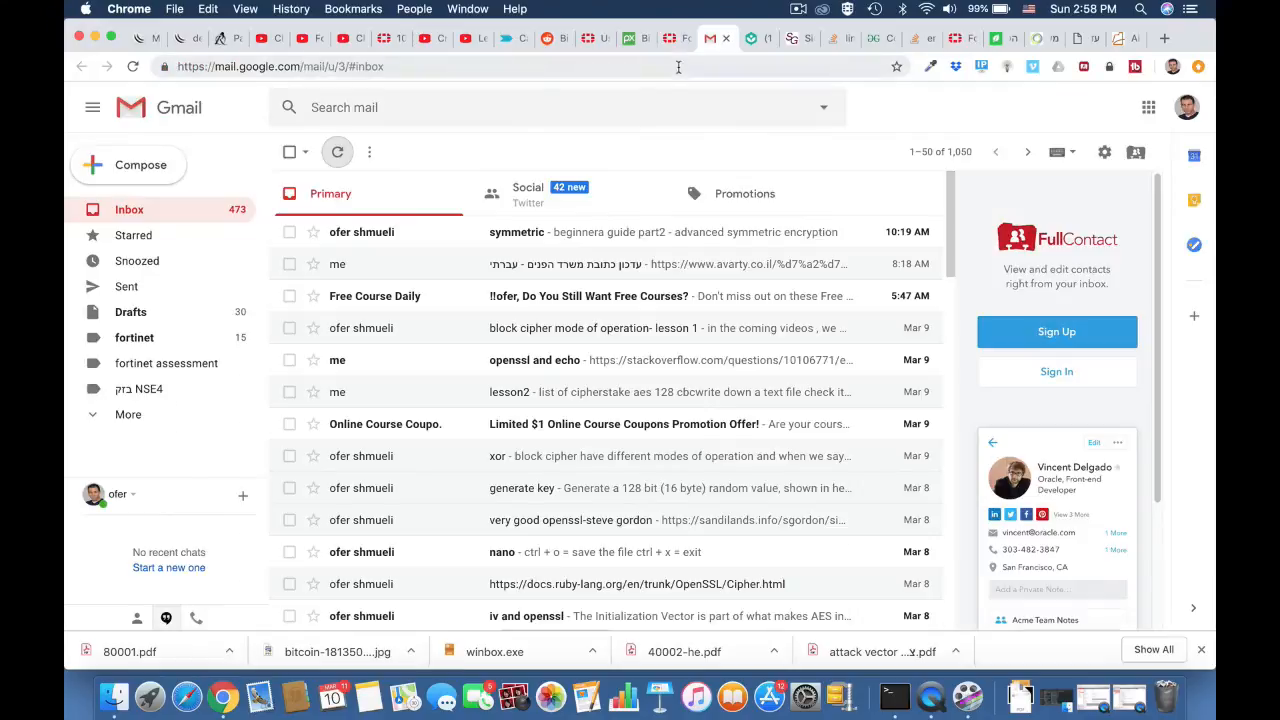
pyautogui.click(678, 67)
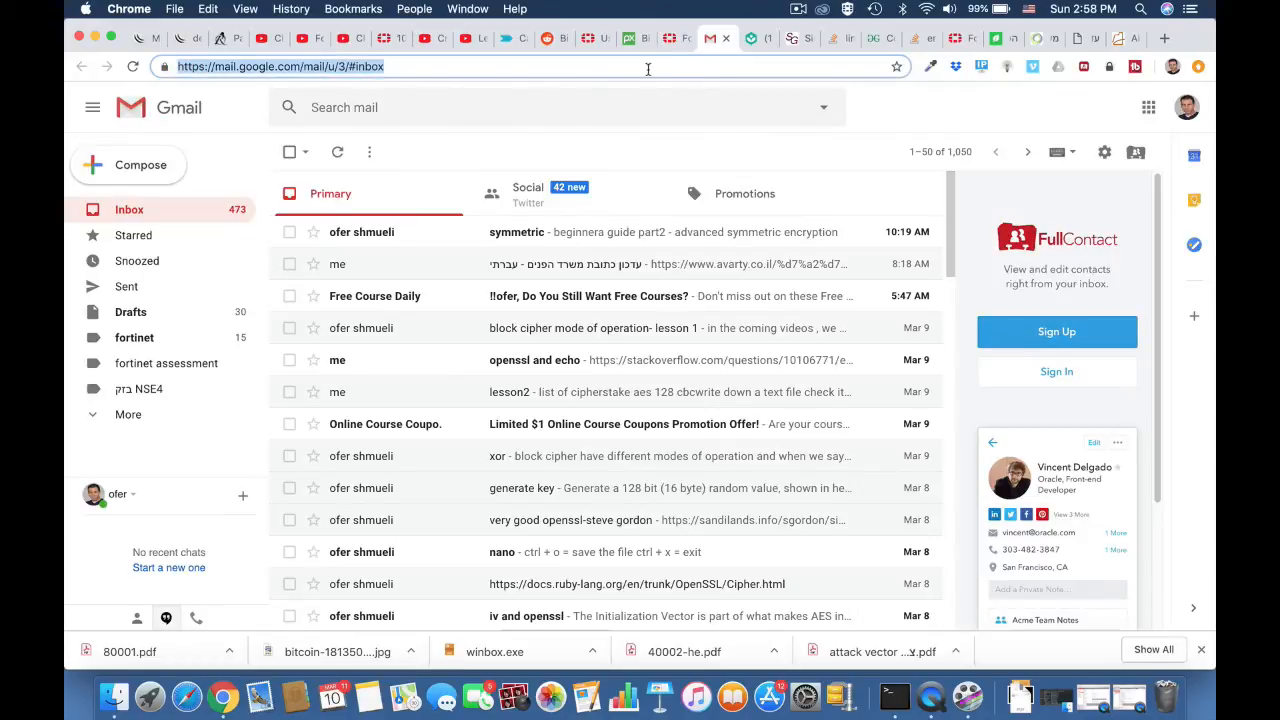
pyautogui.write('ynet.co.il')
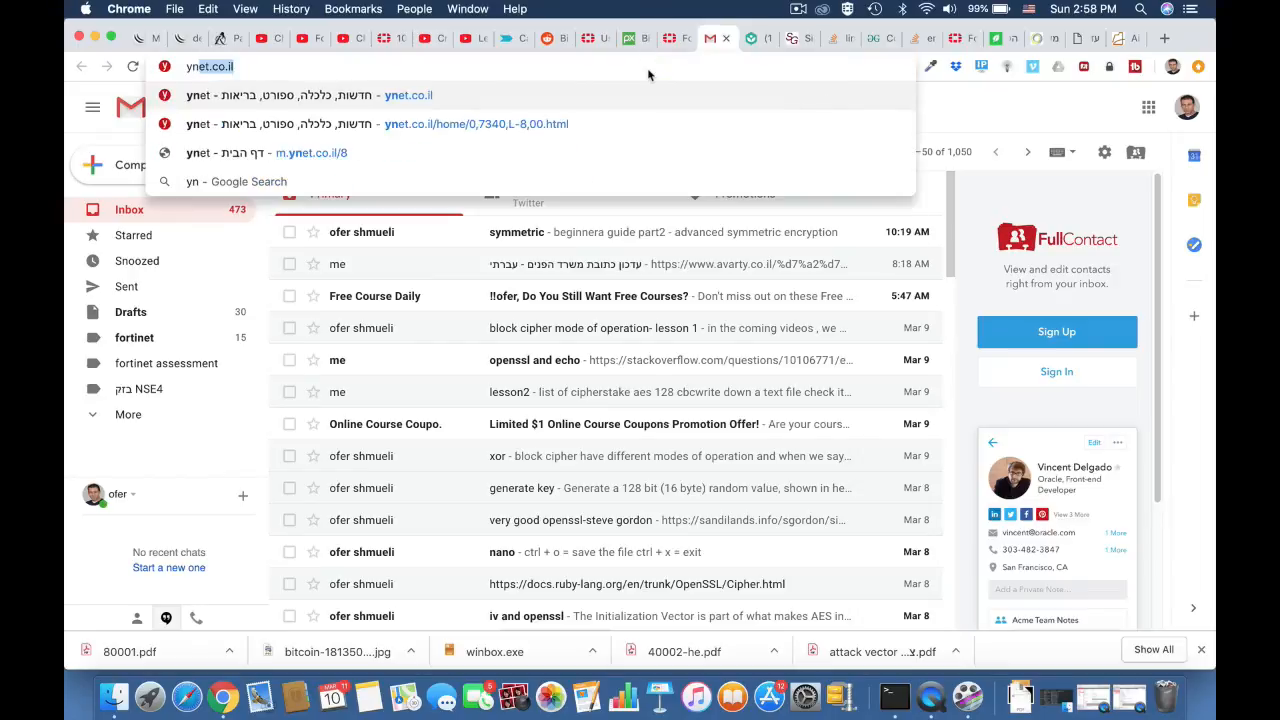
pyautogui.press('Return')
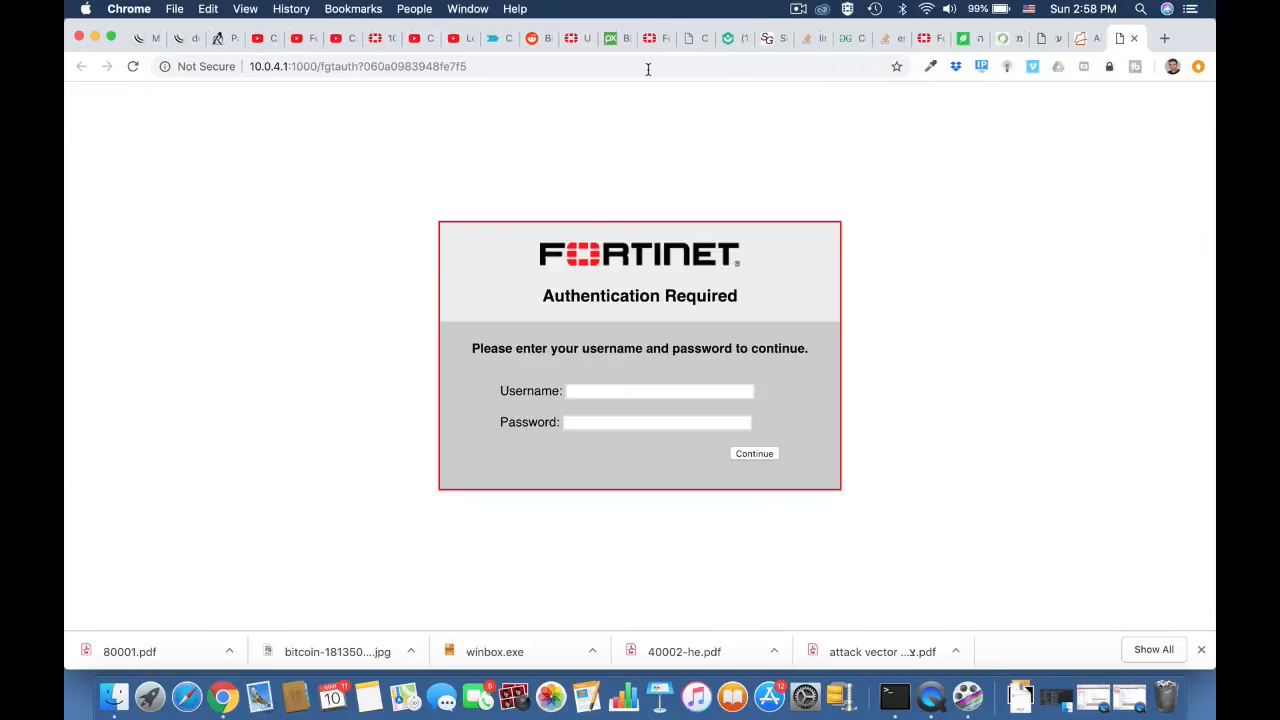
# Step: Enter the guest's first name as the username and paste the guest account password into the captive portal login form
pyautogui.click(576, 390)
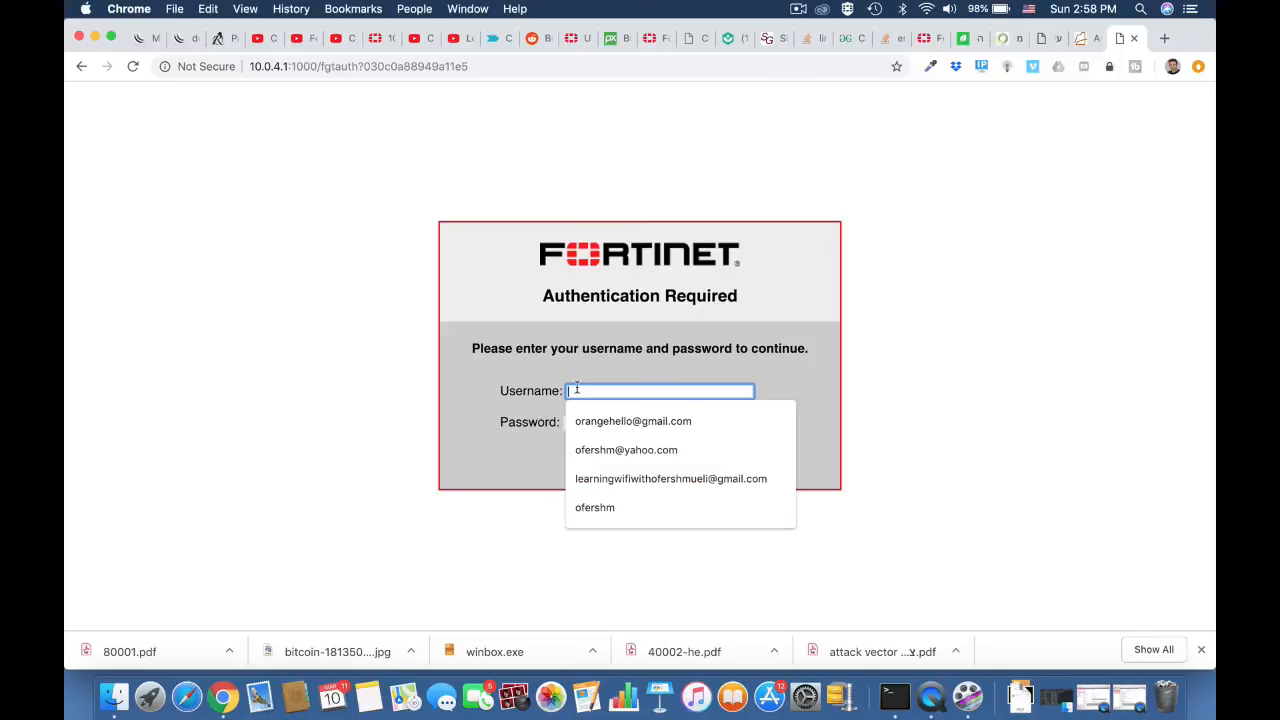
pyautogui.write('ofer')
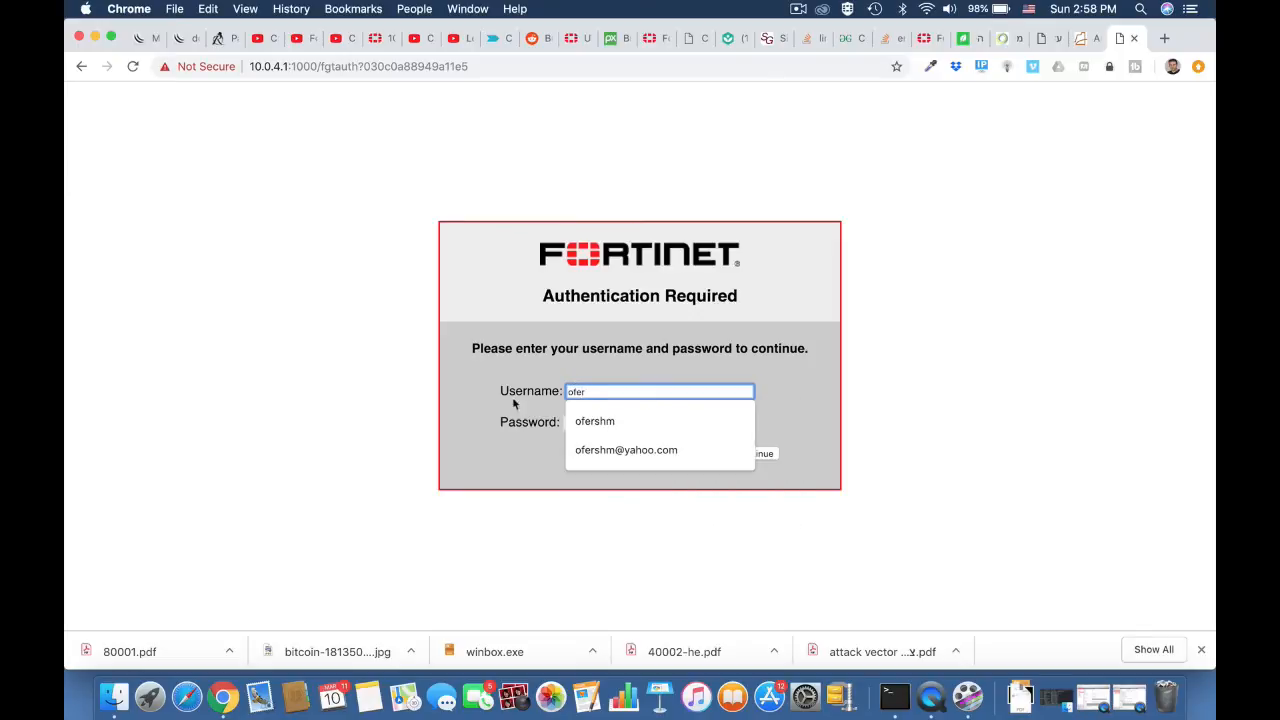
pyautogui.click(390, 447)
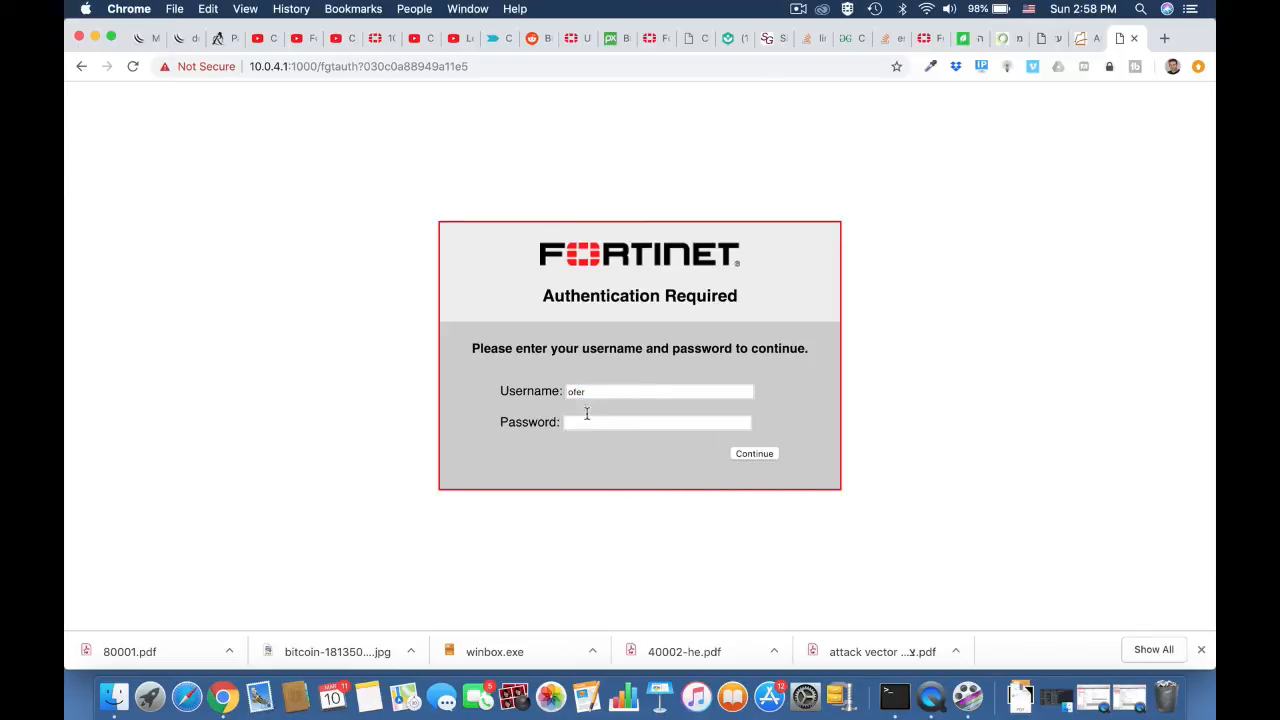
pyautogui.click(591, 424)
pyautogui.press('super+v')
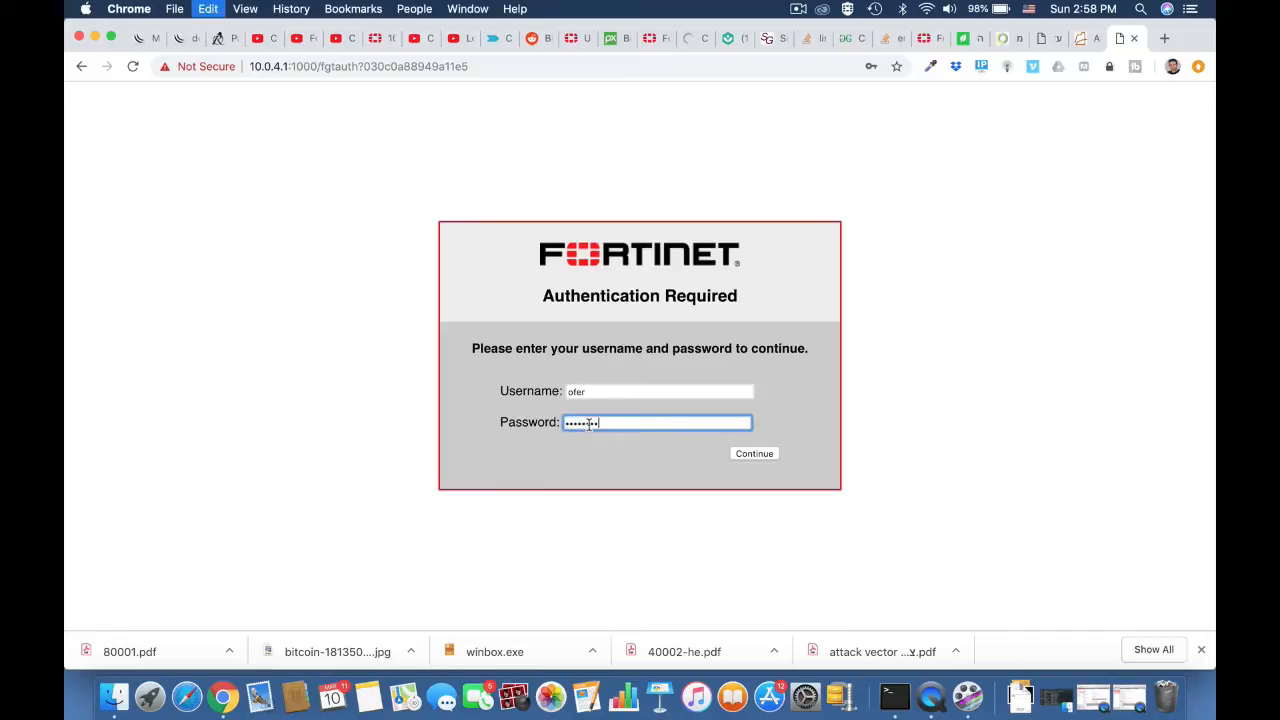
# Step: Replace the username with the guest's email address and submit the captive portal login form
pyautogui.doubleClick(589, 392)
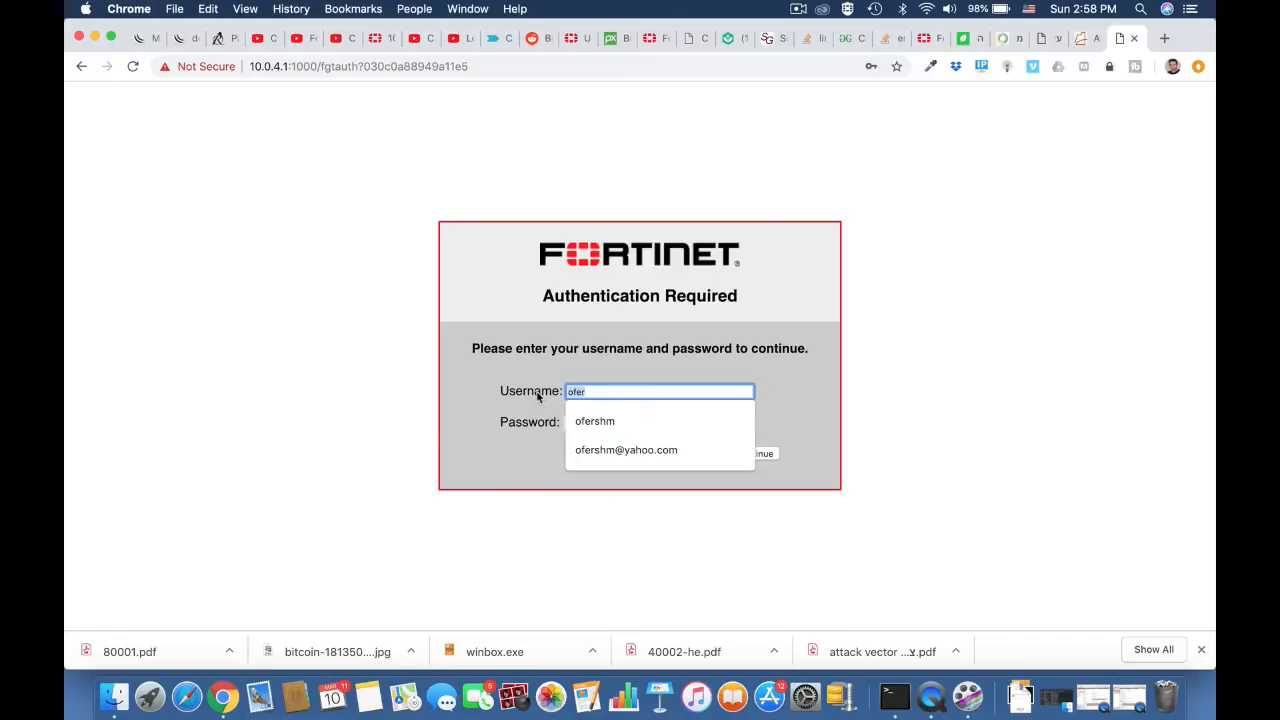
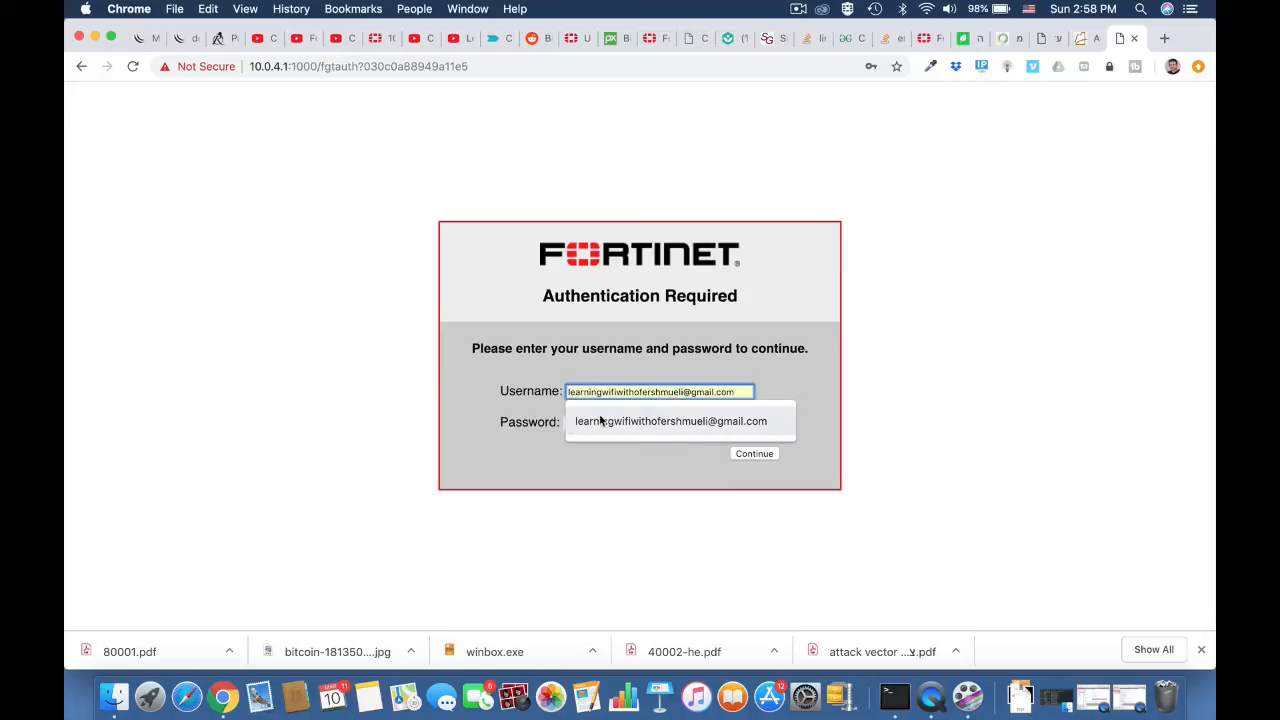
pyautogui.click(600, 421)
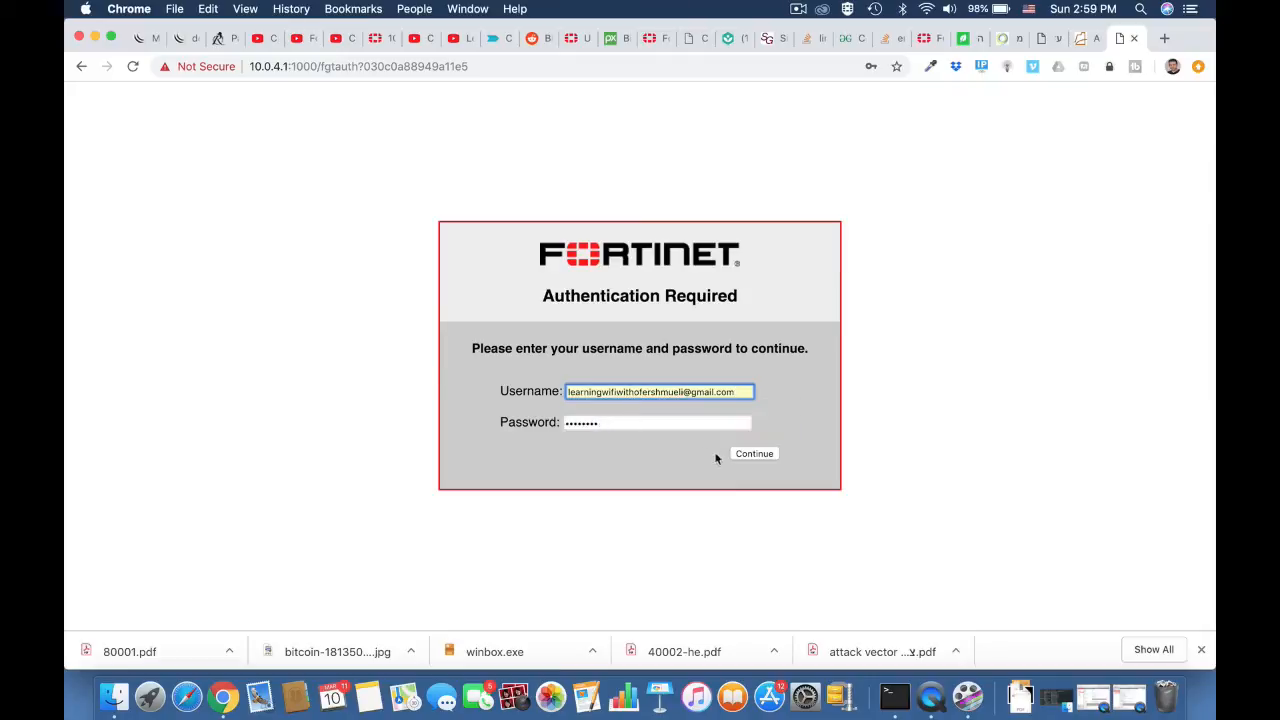
pyautogui.click(746, 458)
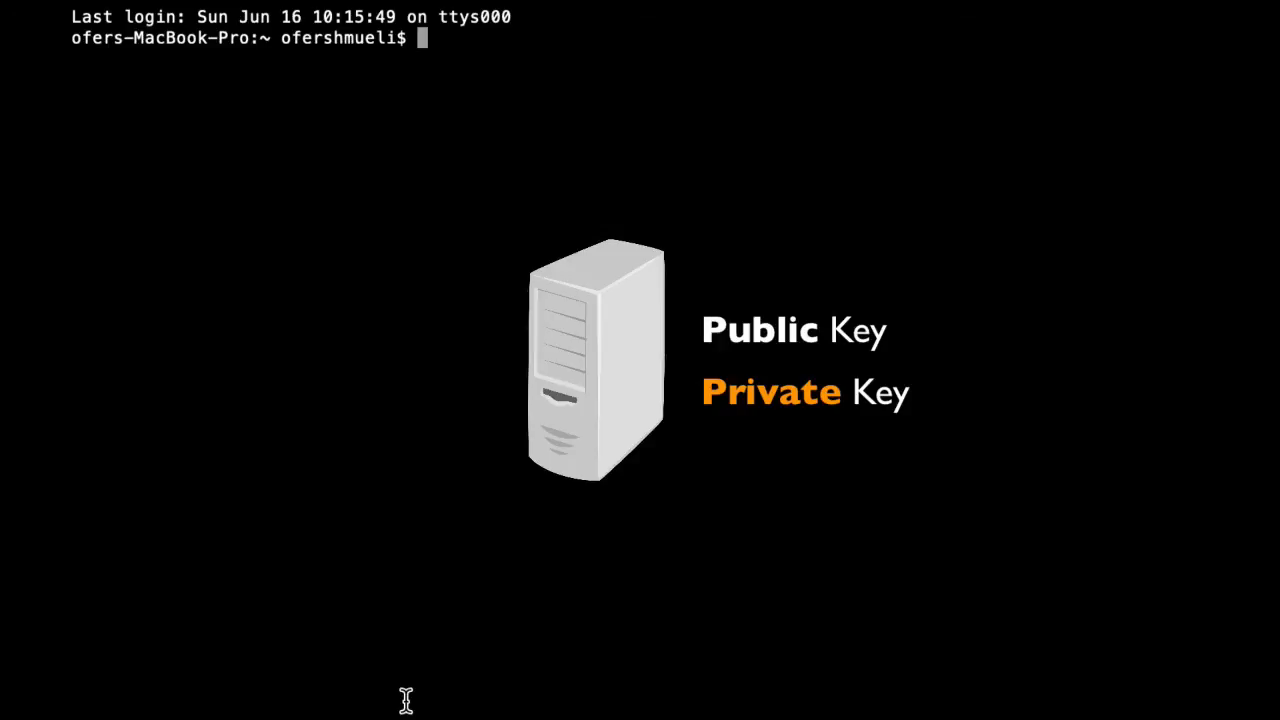
# Step: In the Terminal, generate a 2048-bit RSA private key into fortikey.pem with openssl genrsa
pyautogui.write('openssl ')
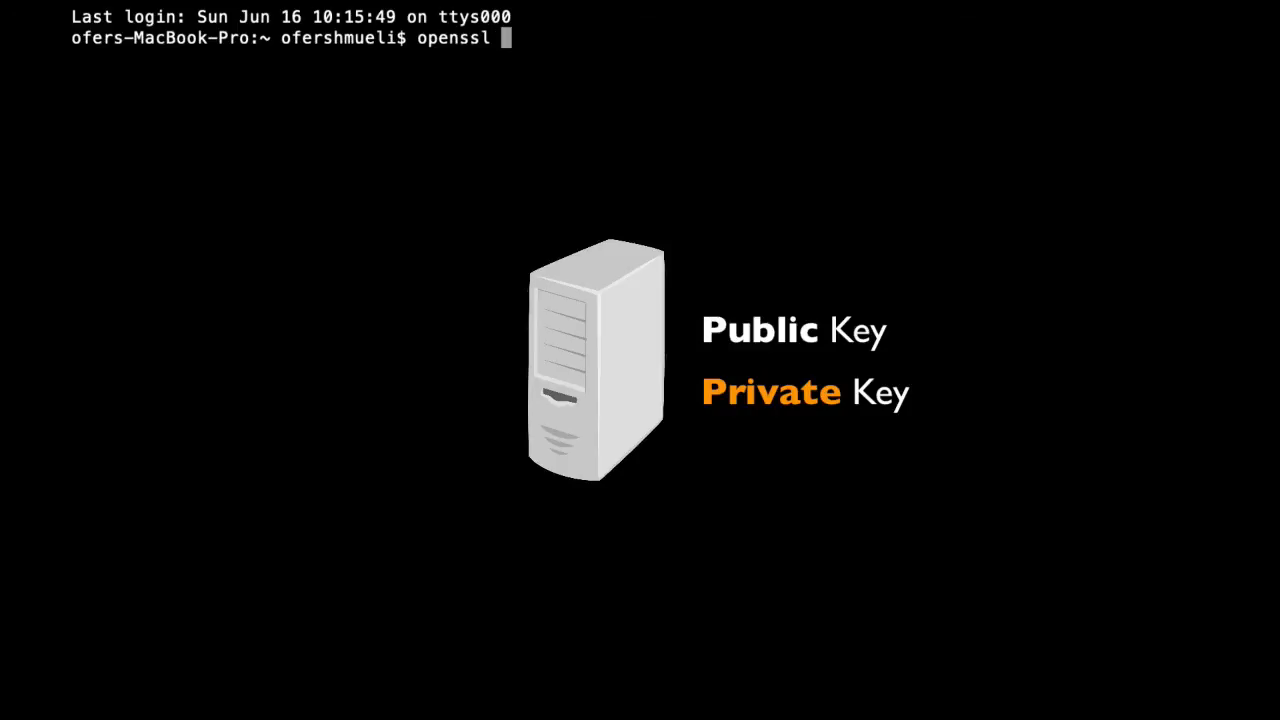
pyautogui.write('genrsa ')
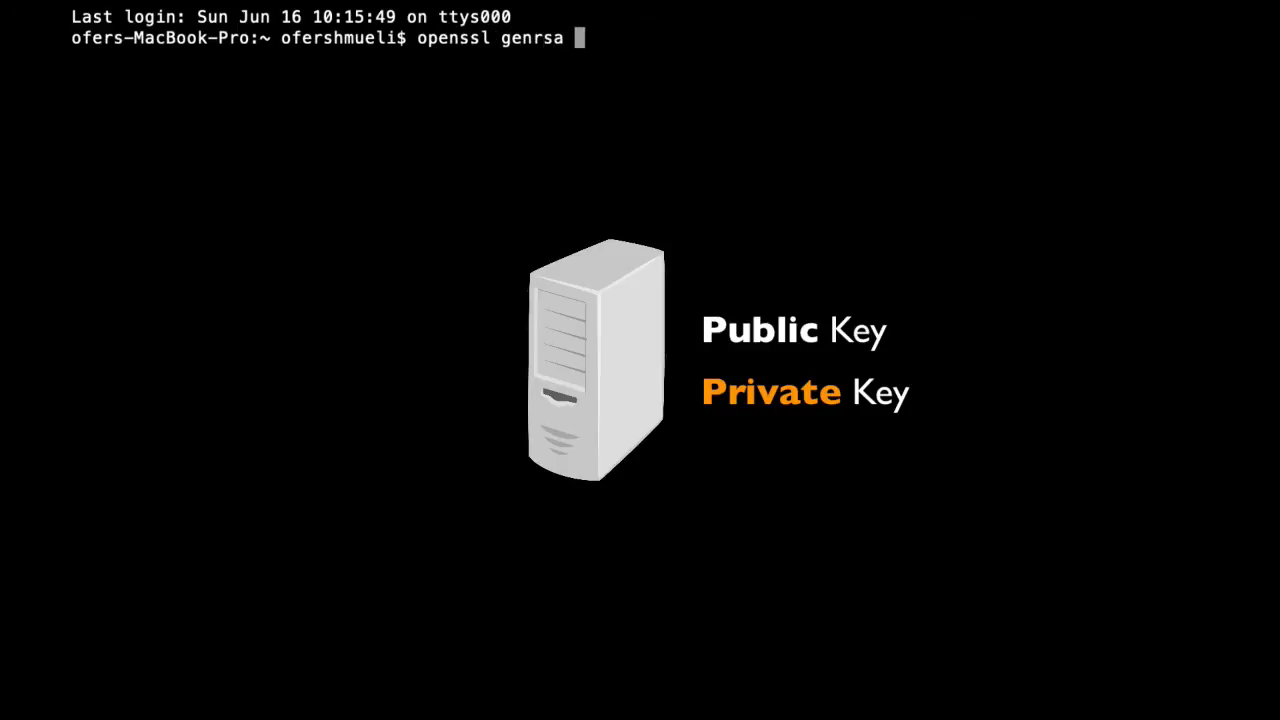
pyautogui.write('-out fort')
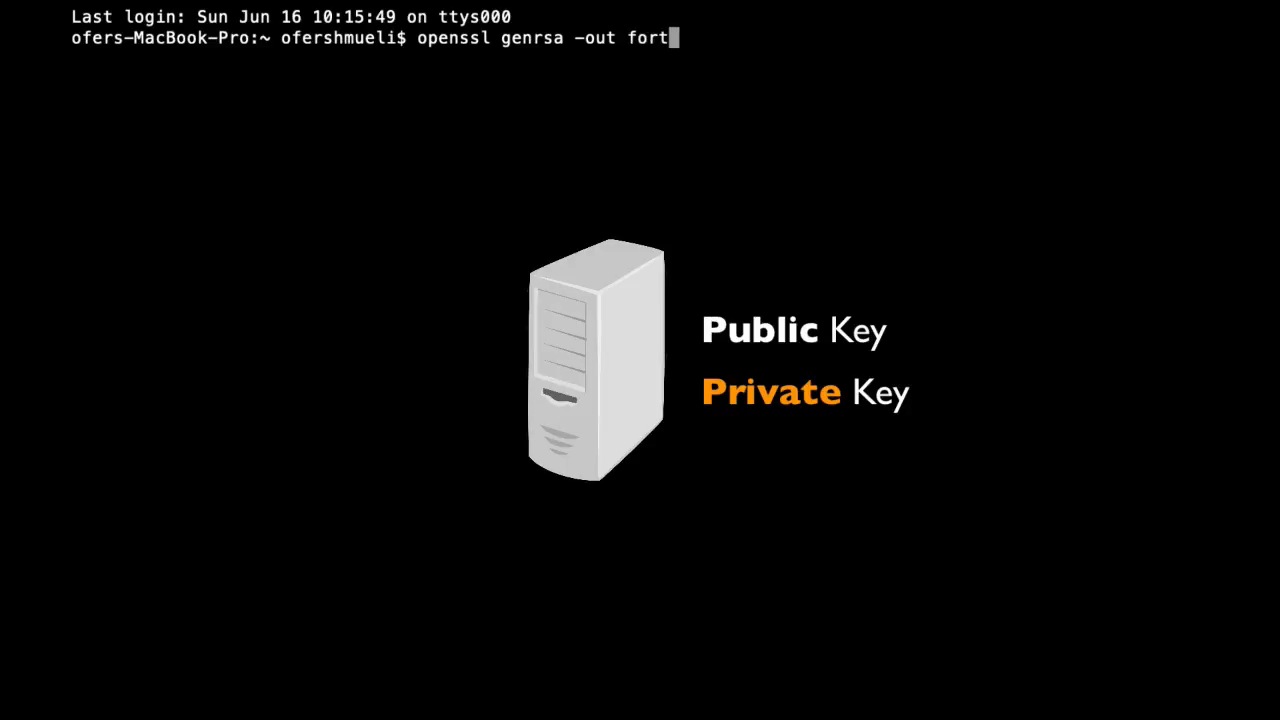
pyautogui.write('ikey.pem')
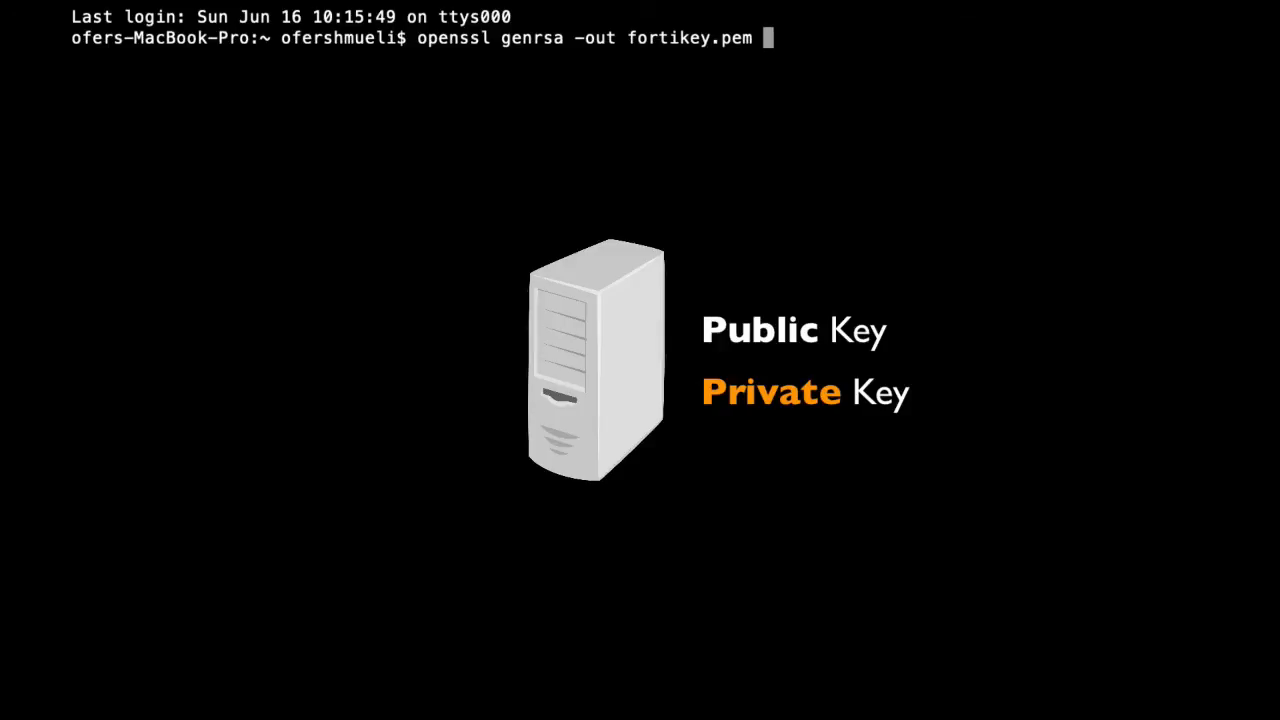
pyautogui.write(' 2048')
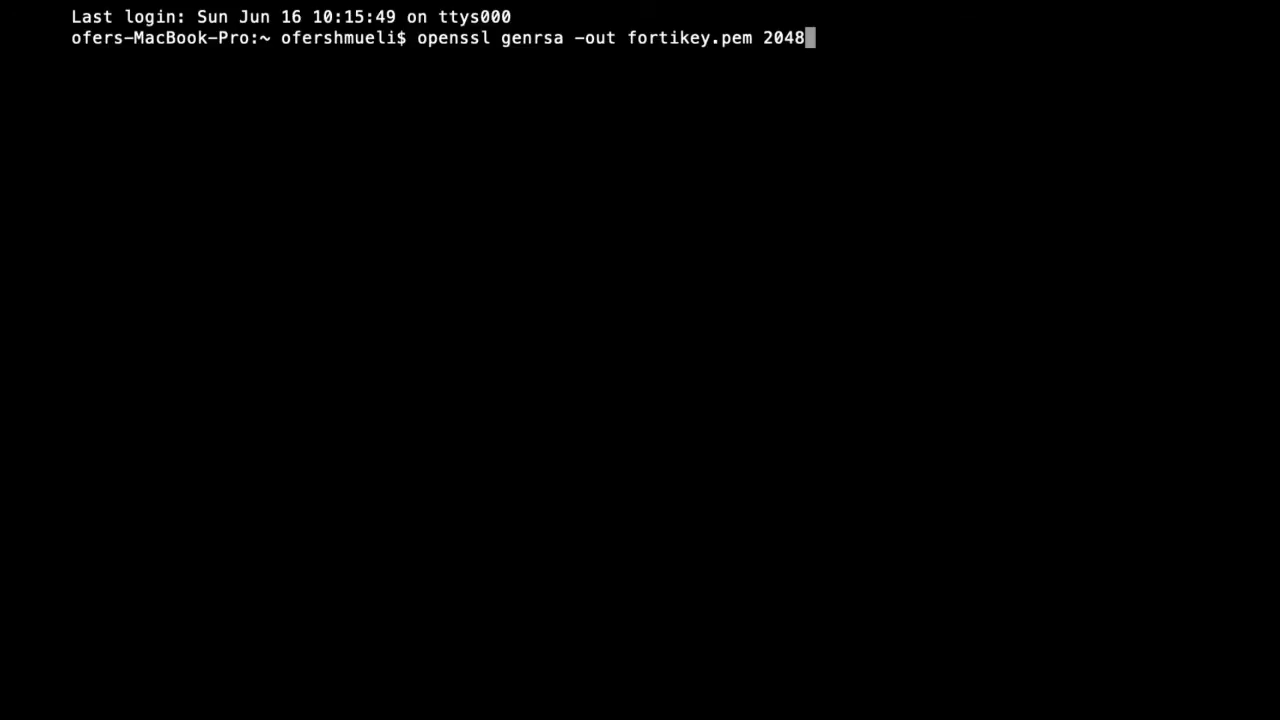
pyautogui.press('Return')
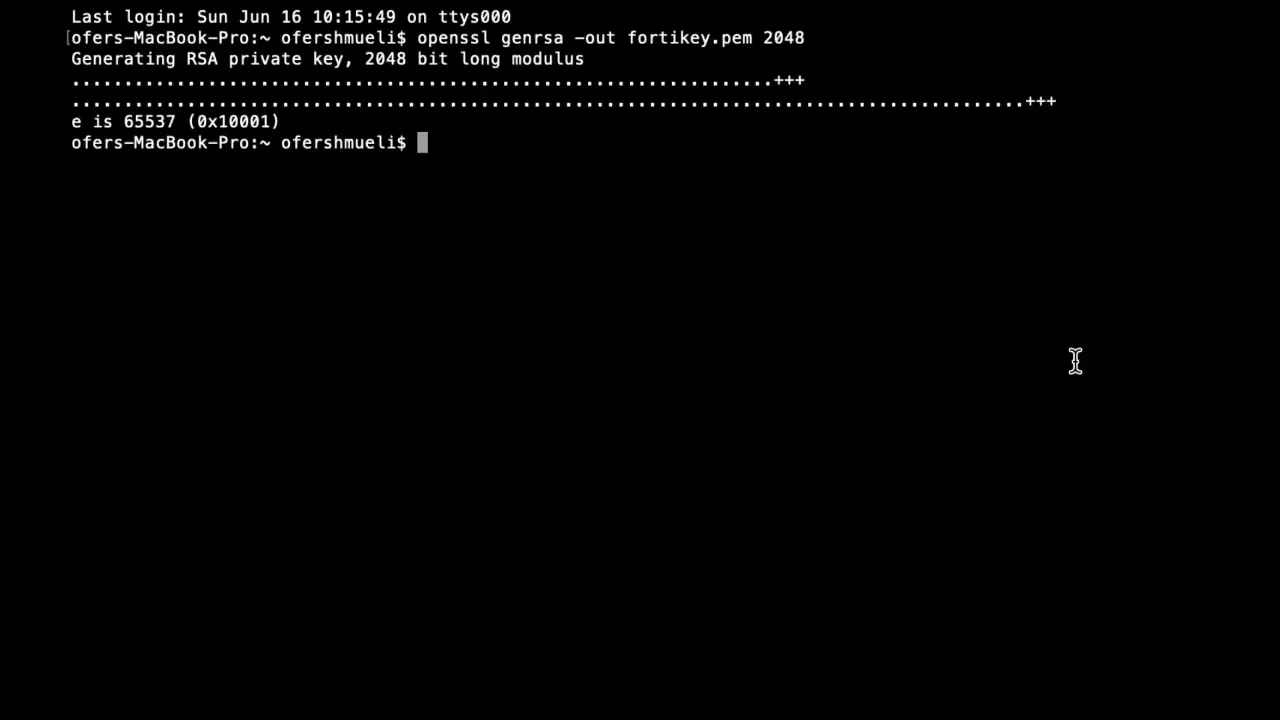
# Step: Extract the public key from fortikey.pem into mykey.pub with openssl rsa and the -pubout option
pyautogui.write('openssl ')
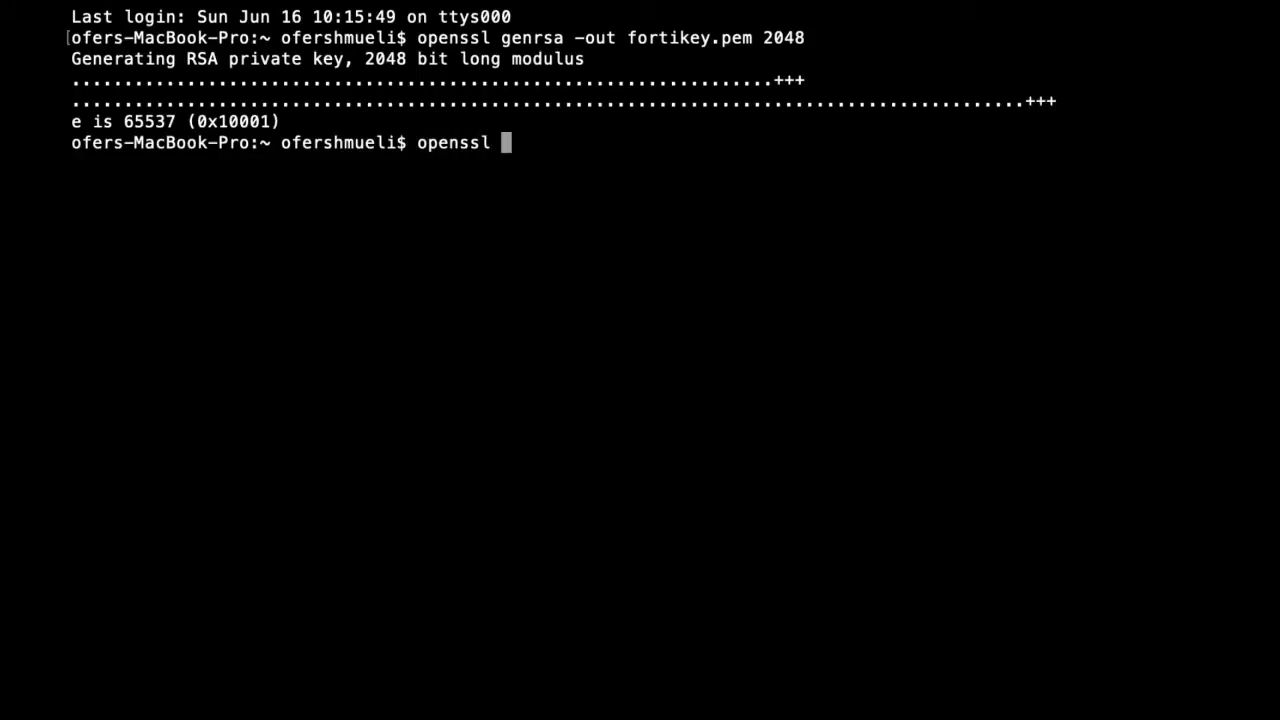
pyautogui.write('rsa -in')
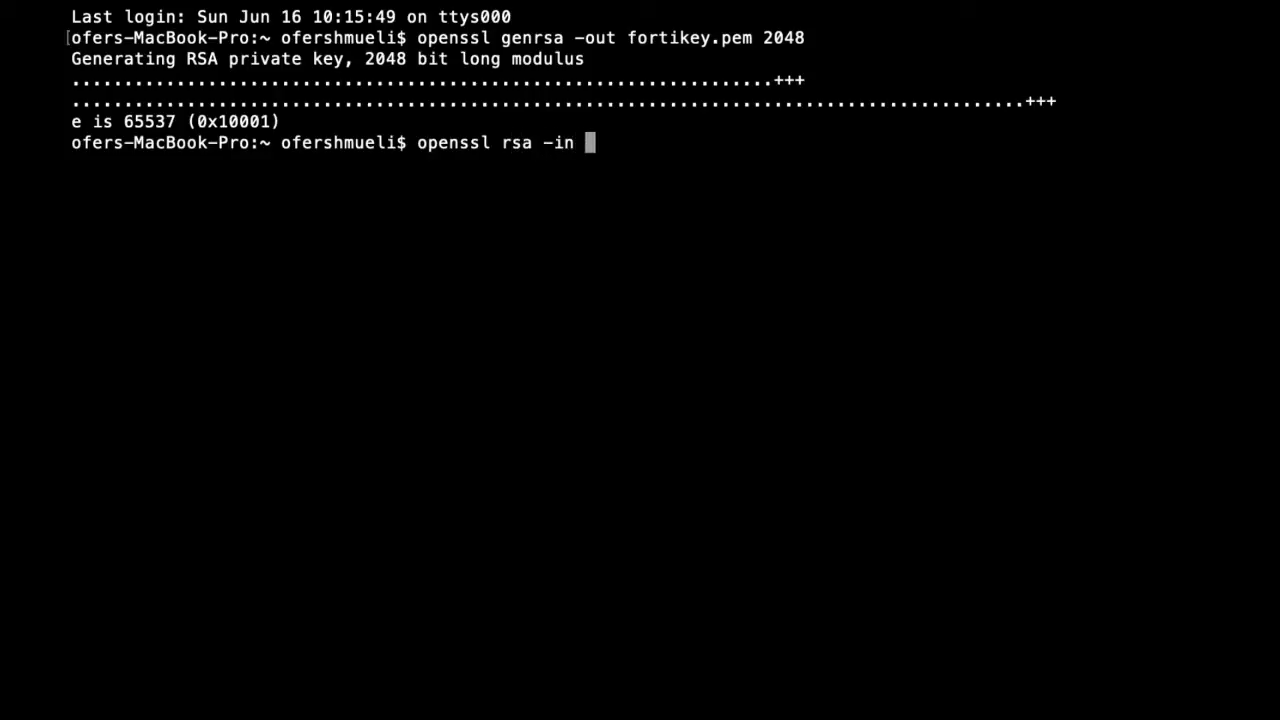
pyautogui.write(' fortikey.')
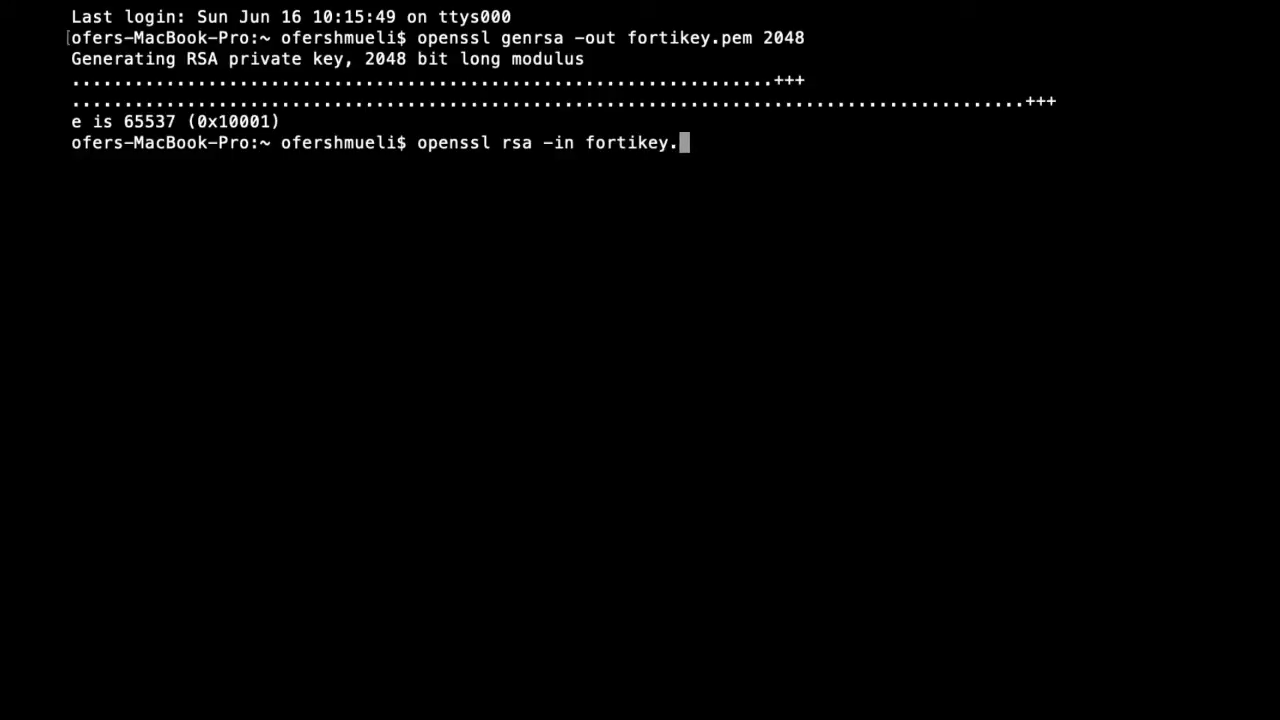
pyautogui.write('pem -pu')
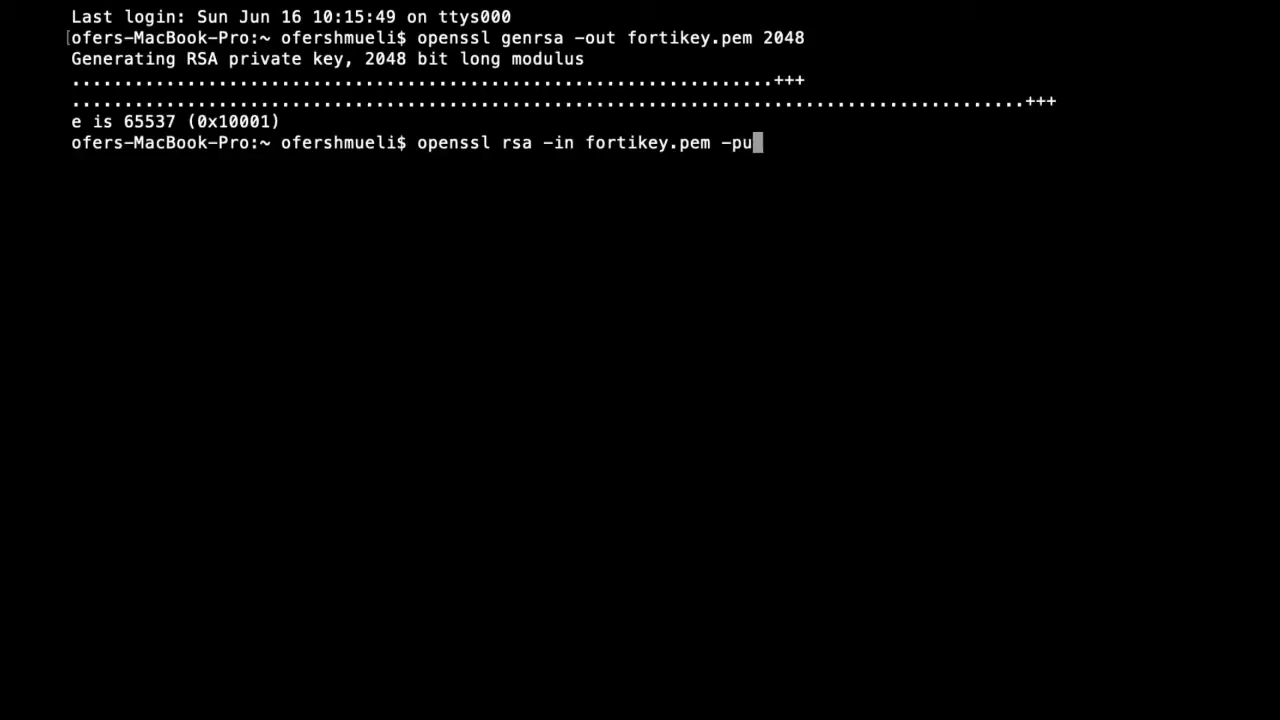
pyautogui.write('bout >')
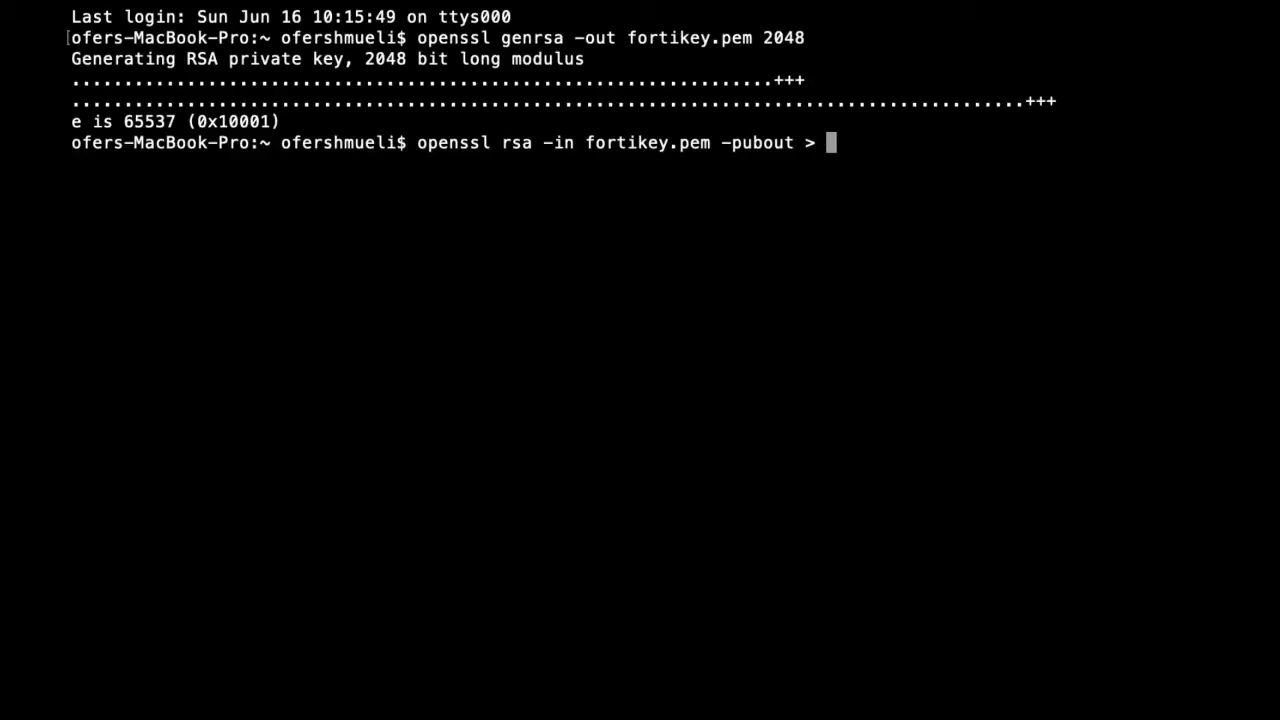
pyautogui.write(' mykey.')
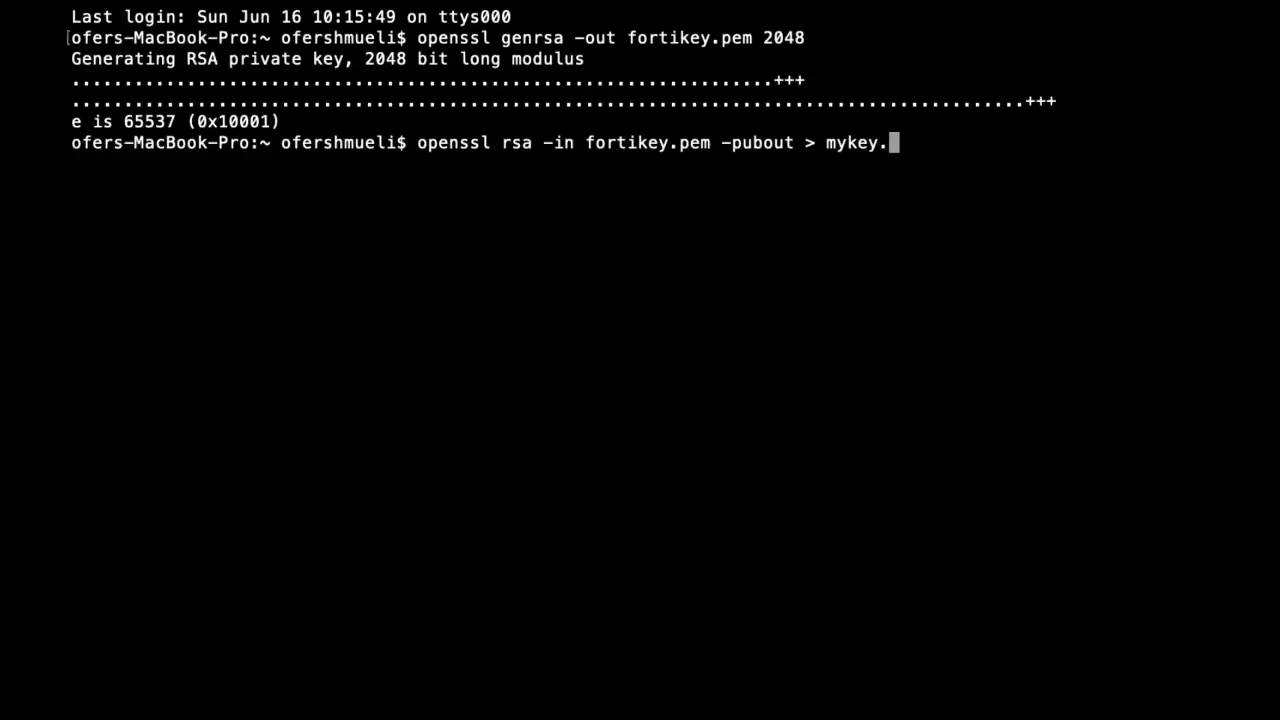
pyautogui.write('pub')
pyautogui.press('Return')
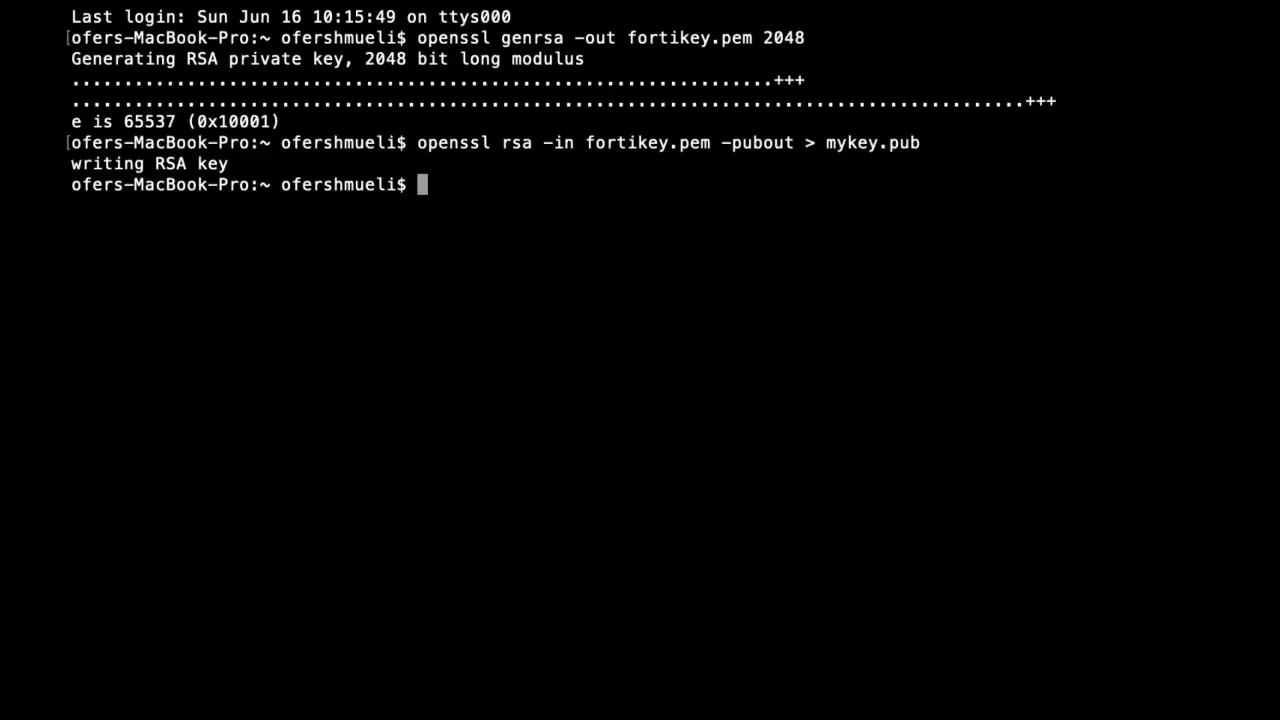
# Step: Display the contents of the public key file mykey.pub with cat
pyautogui.write('cat my')
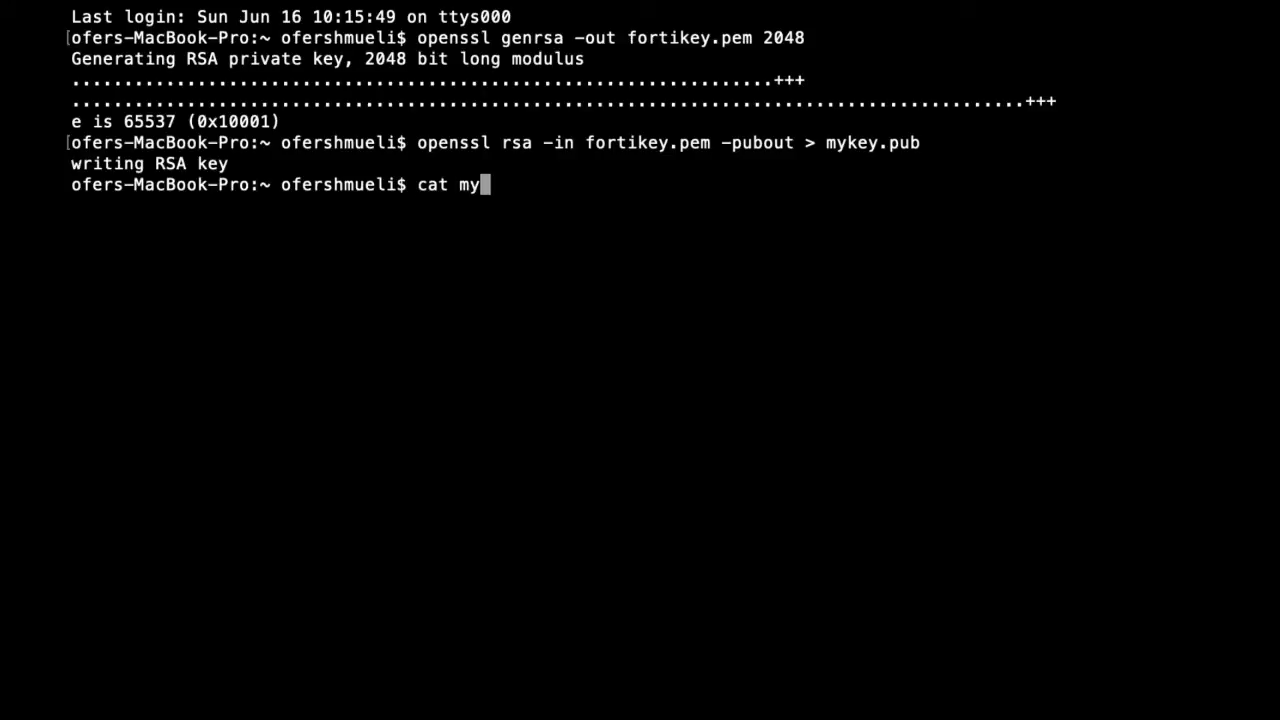
pyautogui.write('key.pub')
pyautogui.press('Return')
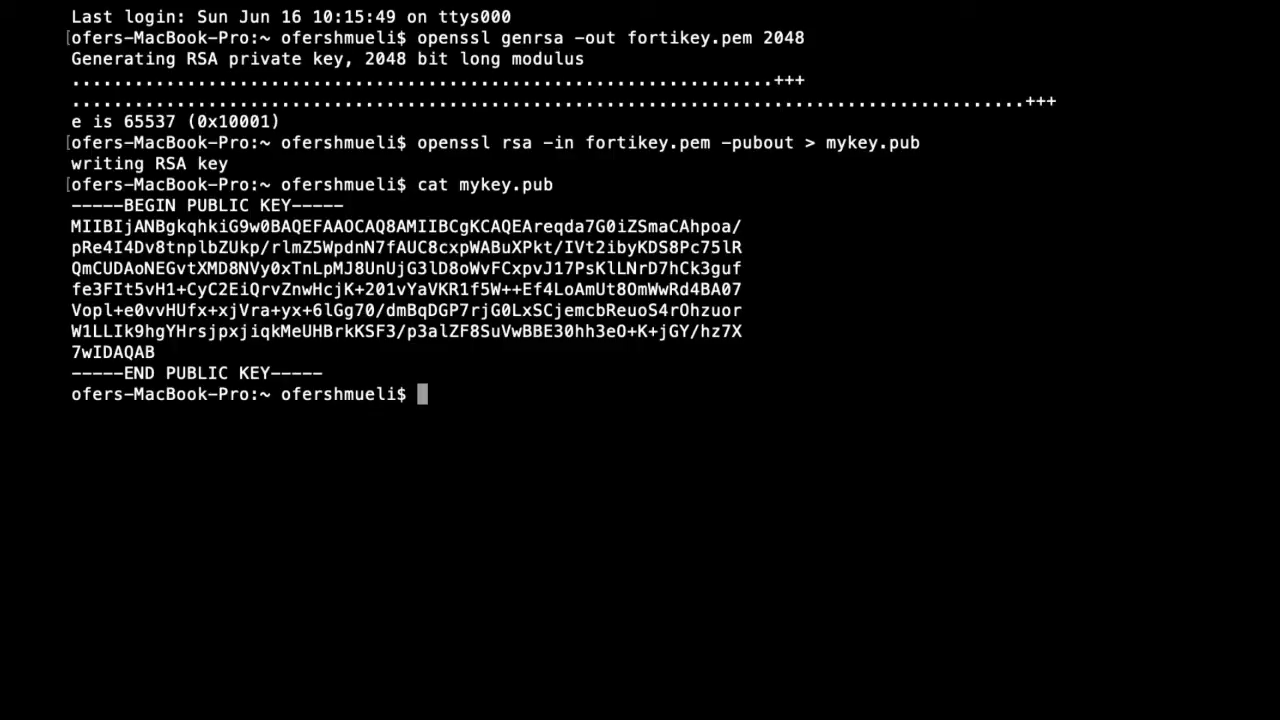
# Step: View the private key file fortikey.pem with less
pyautogui.write('less fort')
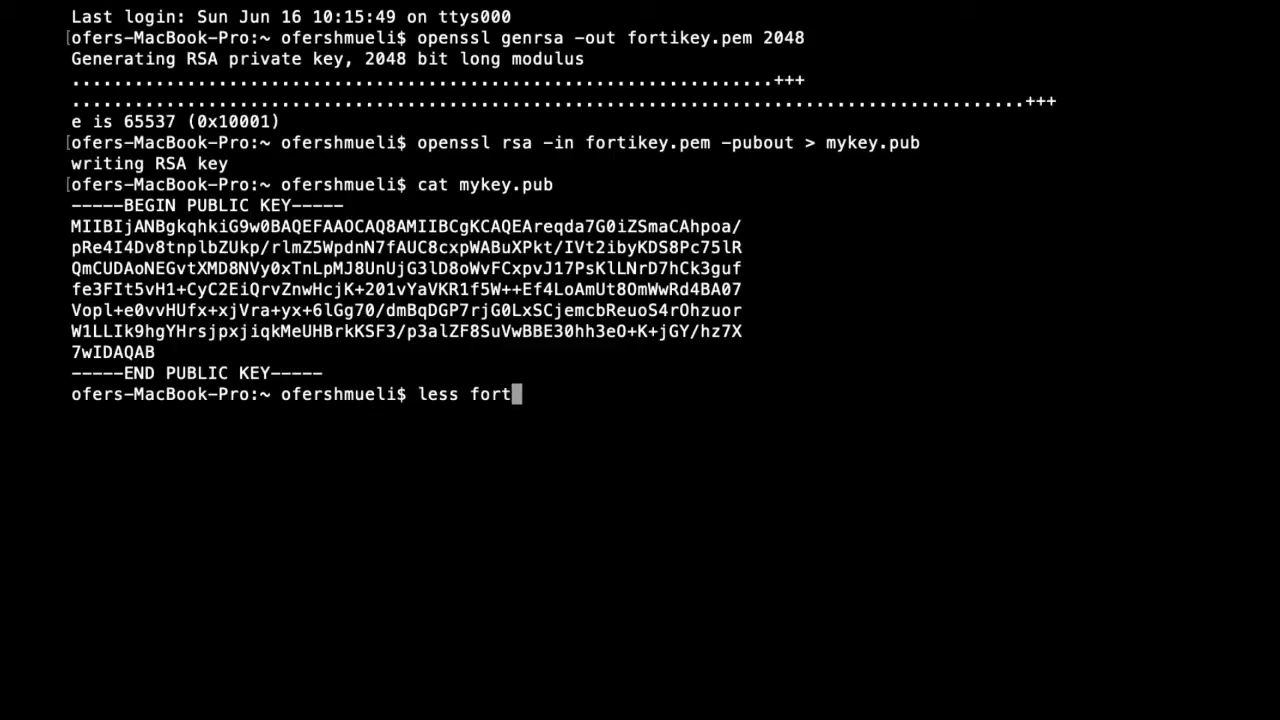
pyautogui.write('ikey.pem')
pyautogui.press('Return')
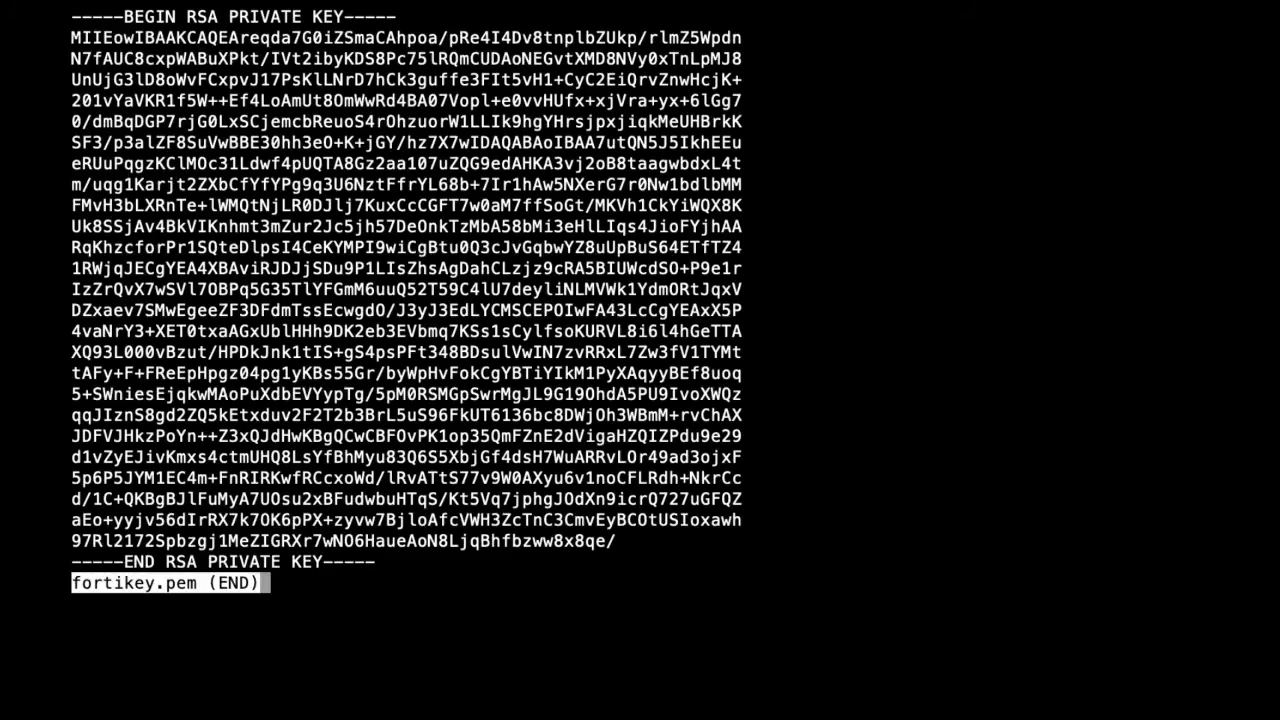
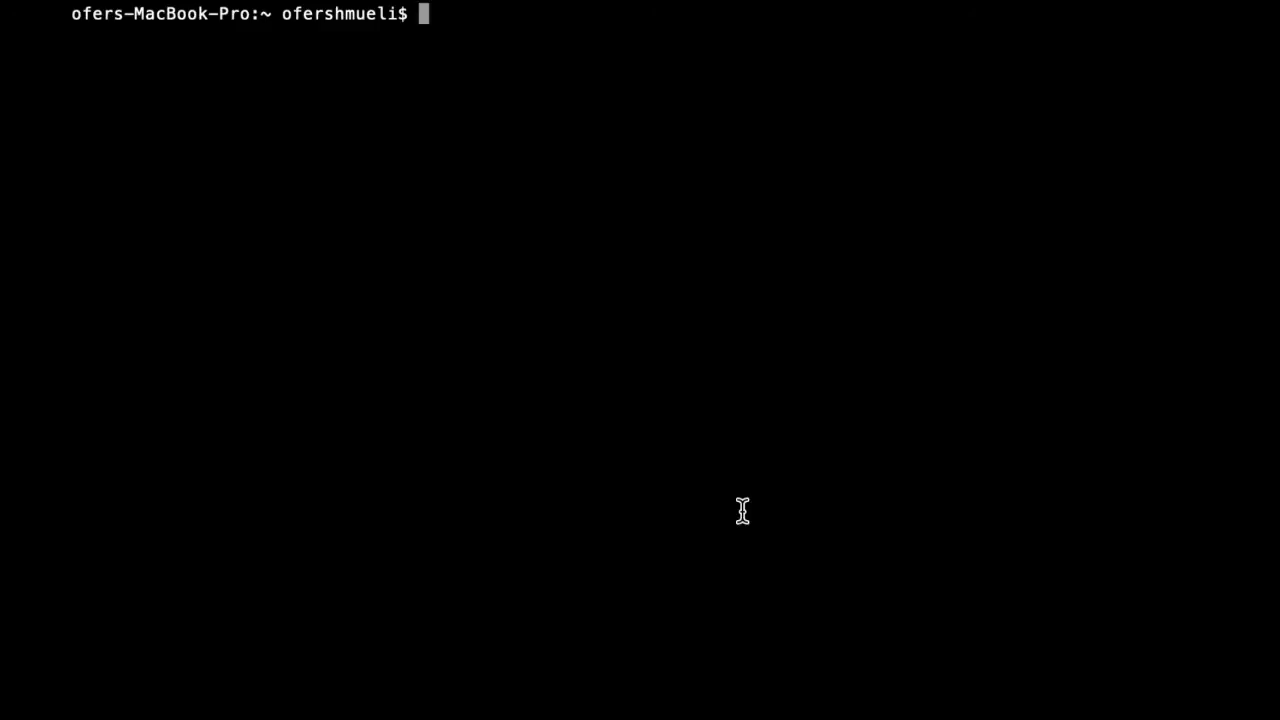
# Step: Generate the MD5 hash of the text "i have a secret message" with echo -n piped into openssl md5
pyautogui.write('ope')
pyautogui.press('BackSpace')
pyautogui.press('BackSpace')
pyautogui.press('BackSpace')
pyautogui.write('echo -n ')
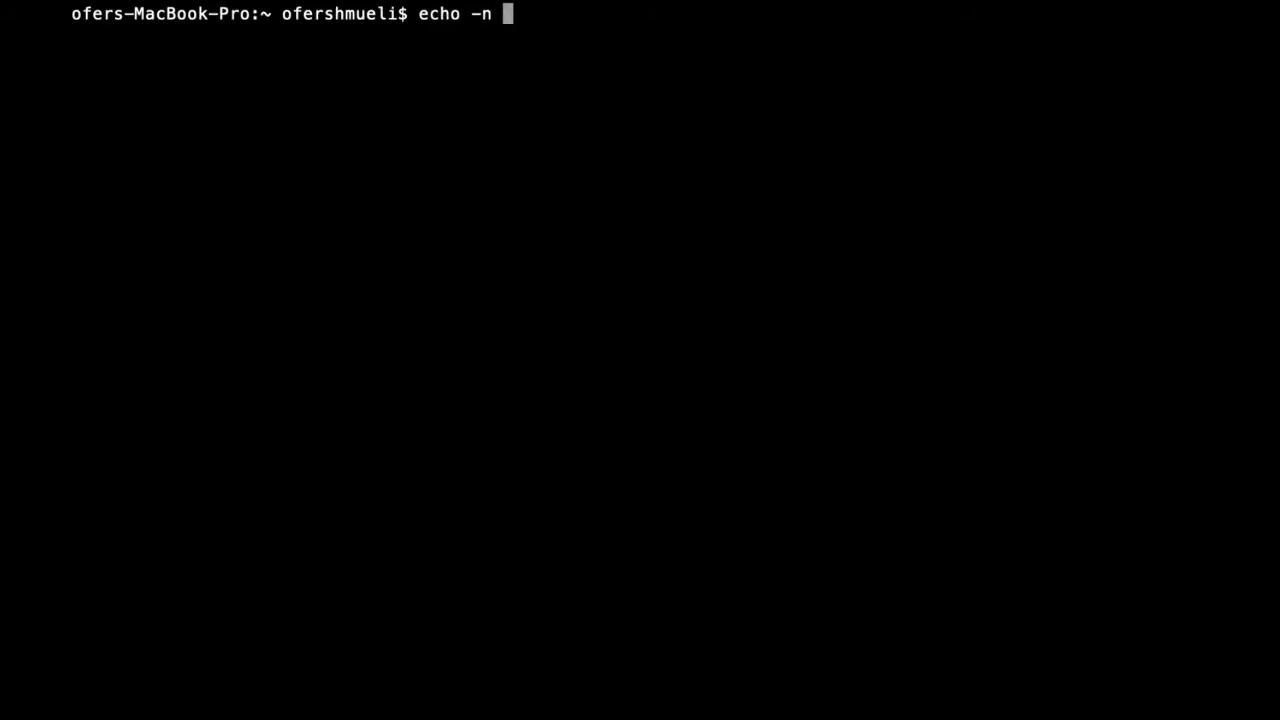
pyautogui.write('i have a ')
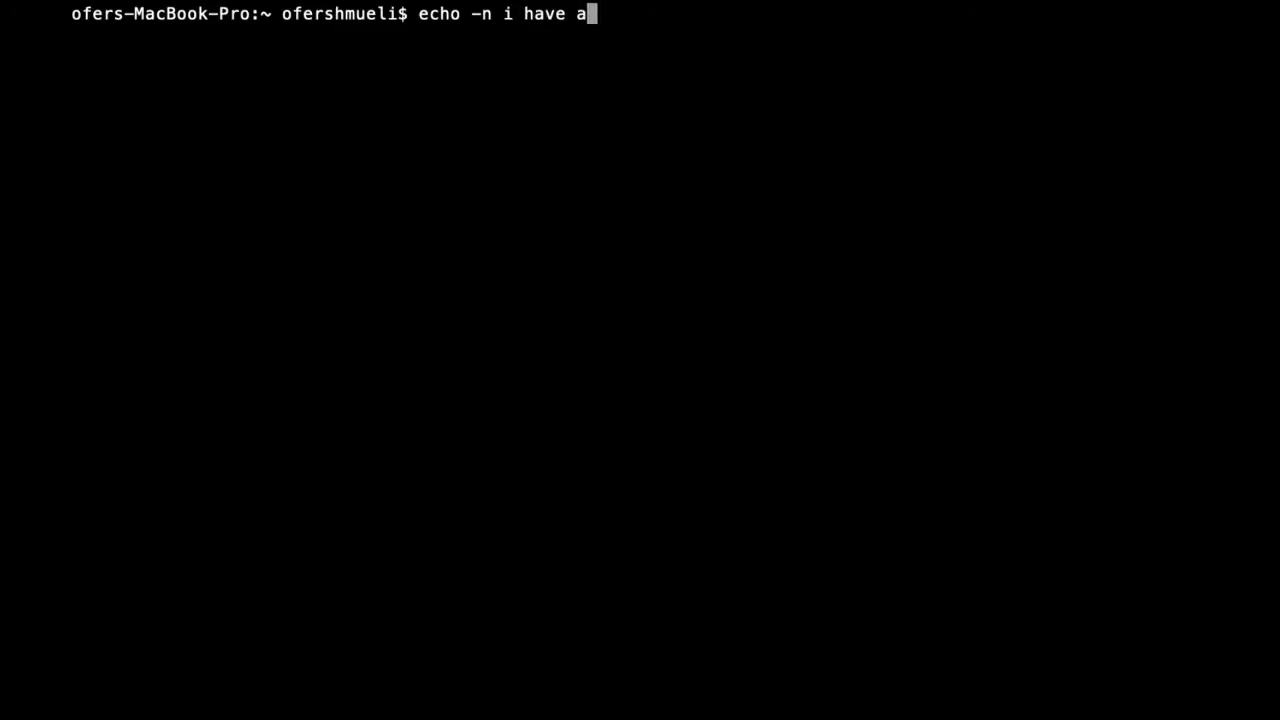
pyautogui.write('secret ')
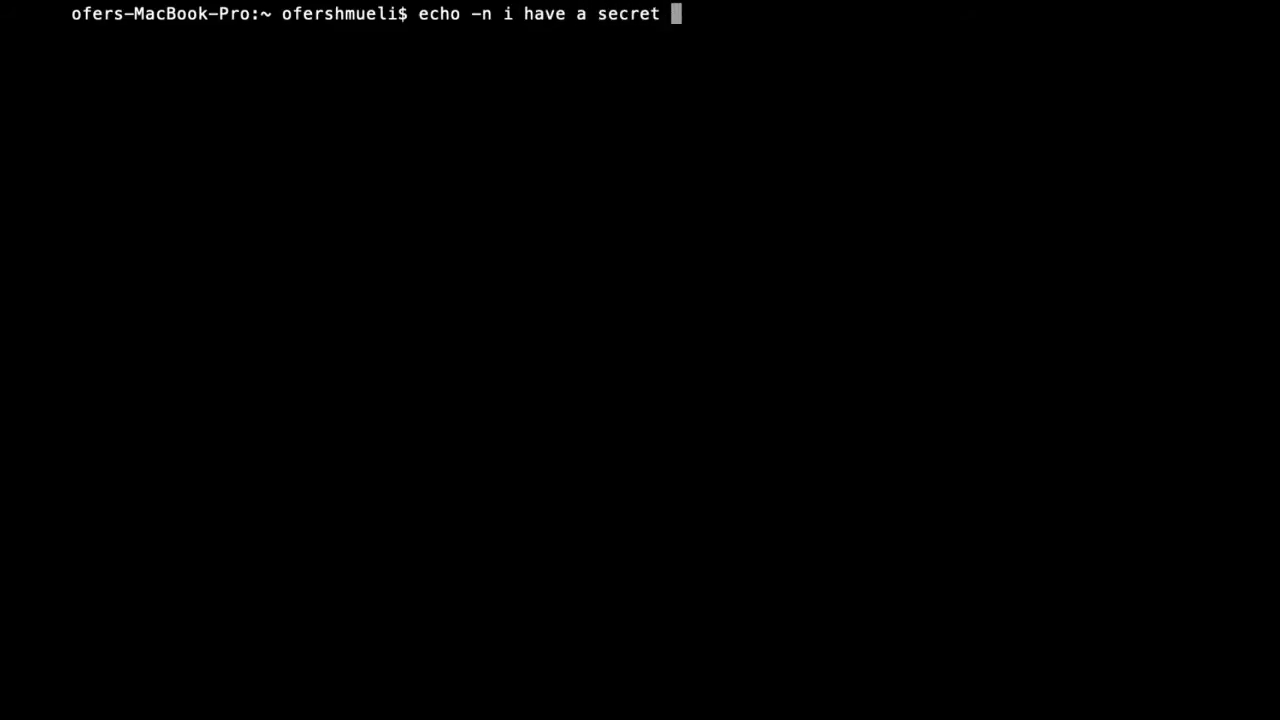
pyautogui.write('message ')
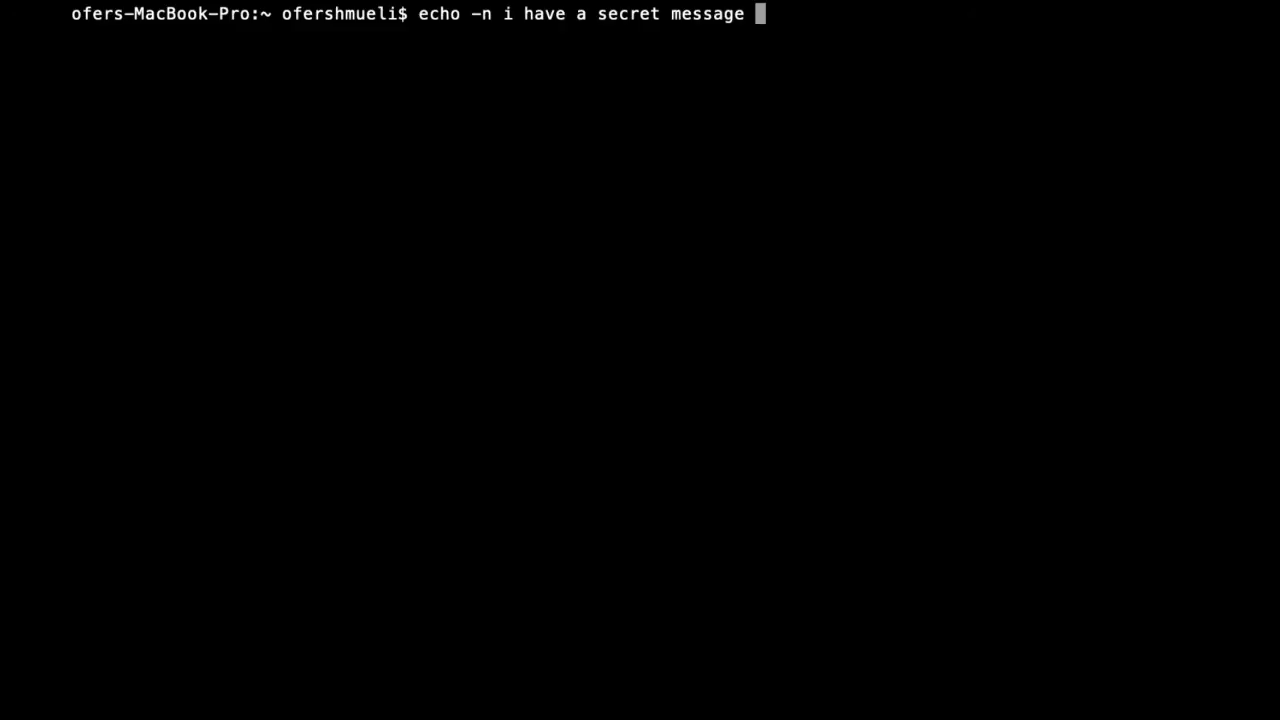
pyautogui.write('| openssl ')
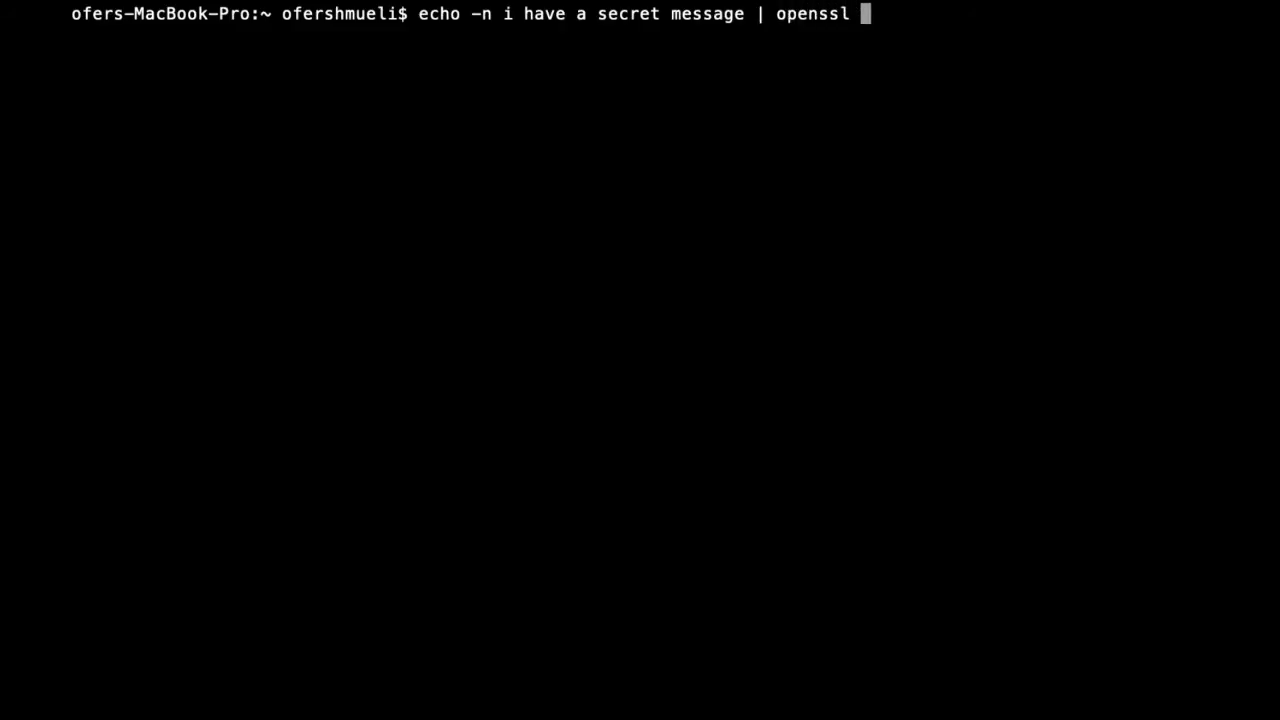
pyautogui.write('md5')
pyautogui.press('Return')
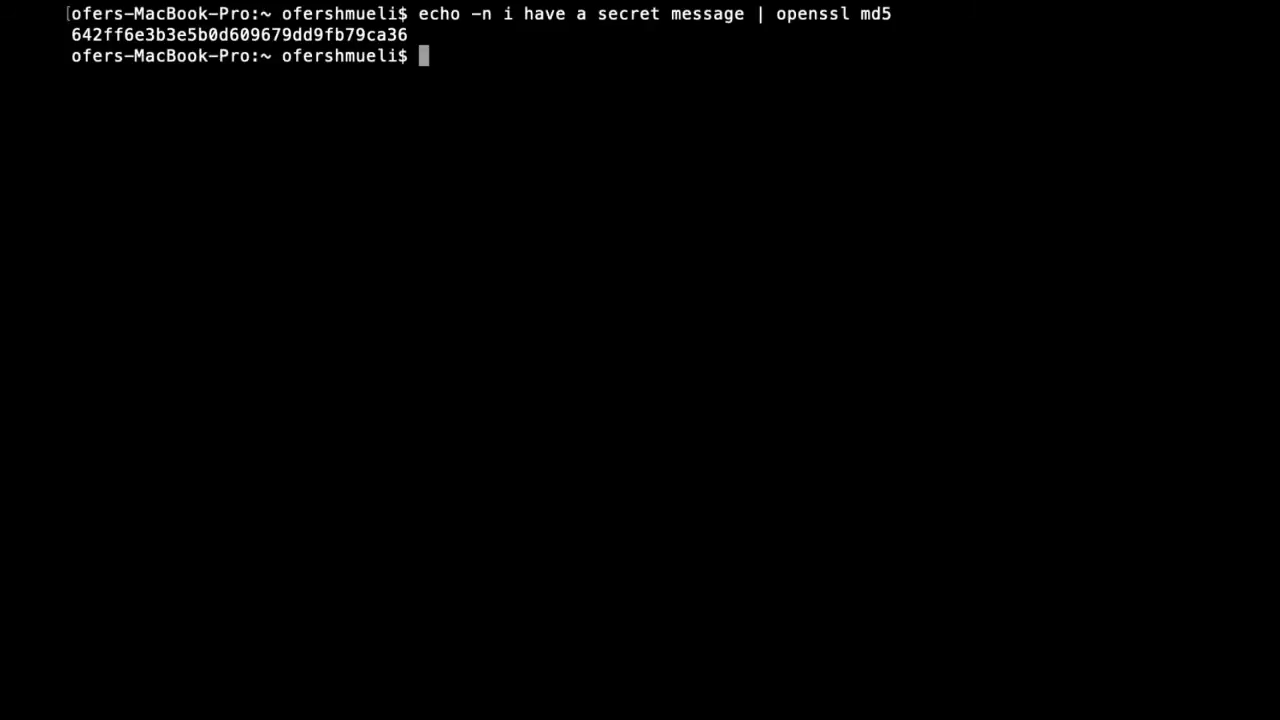
# Step: Rerun the MD5 hash command with the word "message" altered to "messagae"
pyautogui.write('clear')
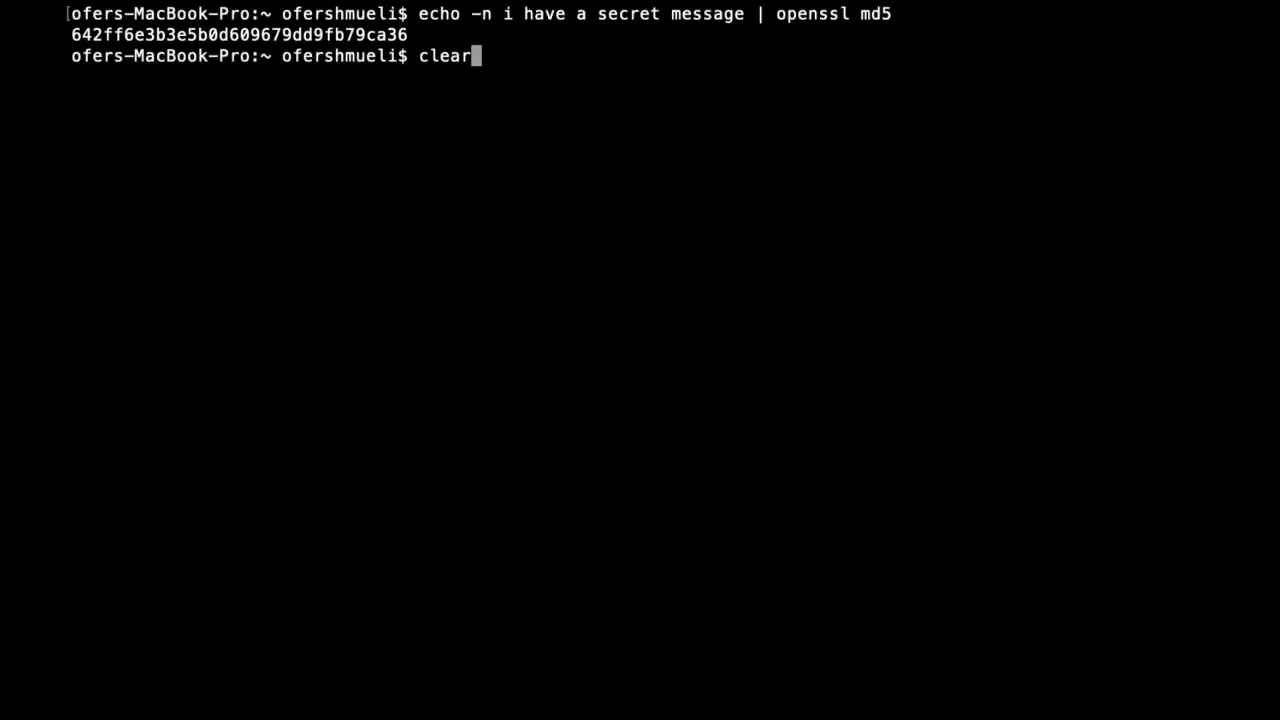
pyautogui.press('Up')
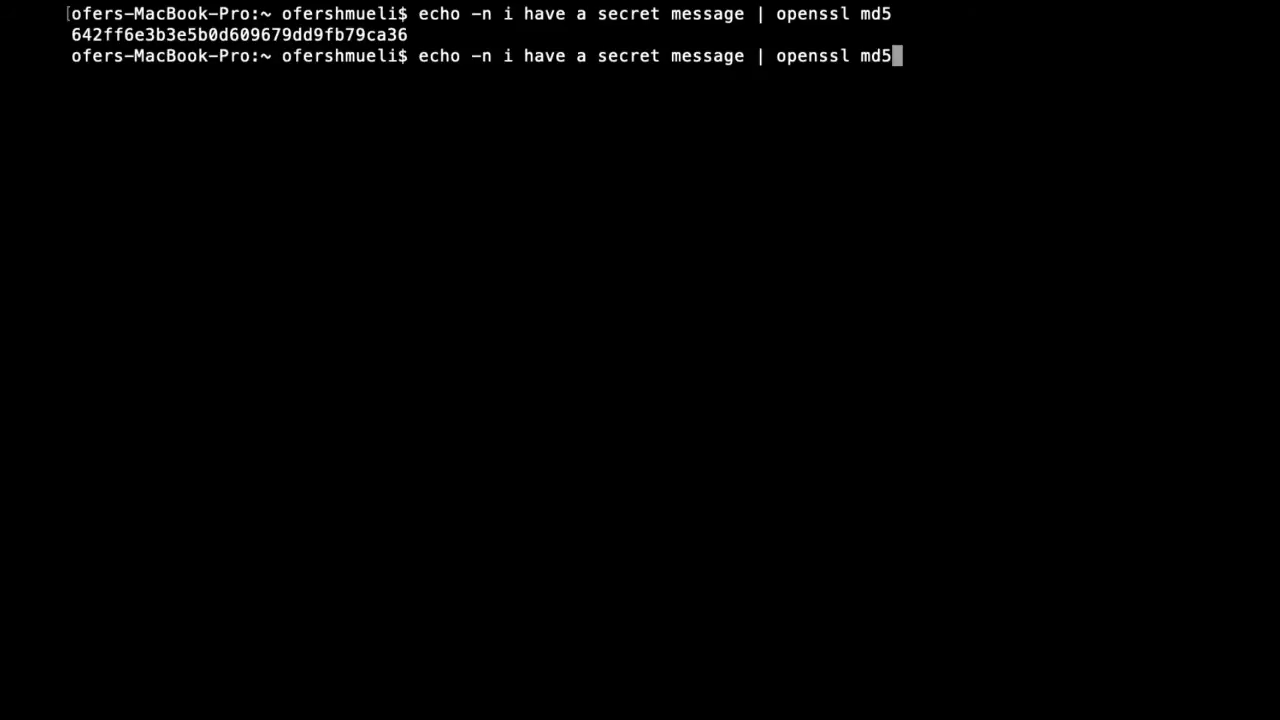
pyautogui.press('Left')
pyautogui.press('Left')
pyautogui.press('Left')
pyautogui.press('Left')
pyautogui.press('Left')
pyautogui.press('Left')
pyautogui.press('Left')
pyautogui.press('Left')
pyautogui.press('Left')
pyautogui.press('Left')
pyautogui.press('Left')
pyautogui.press('Left')
pyautogui.press('Left')
pyautogui.press('Left')
pyautogui.press('Left')
pyautogui.write('a')
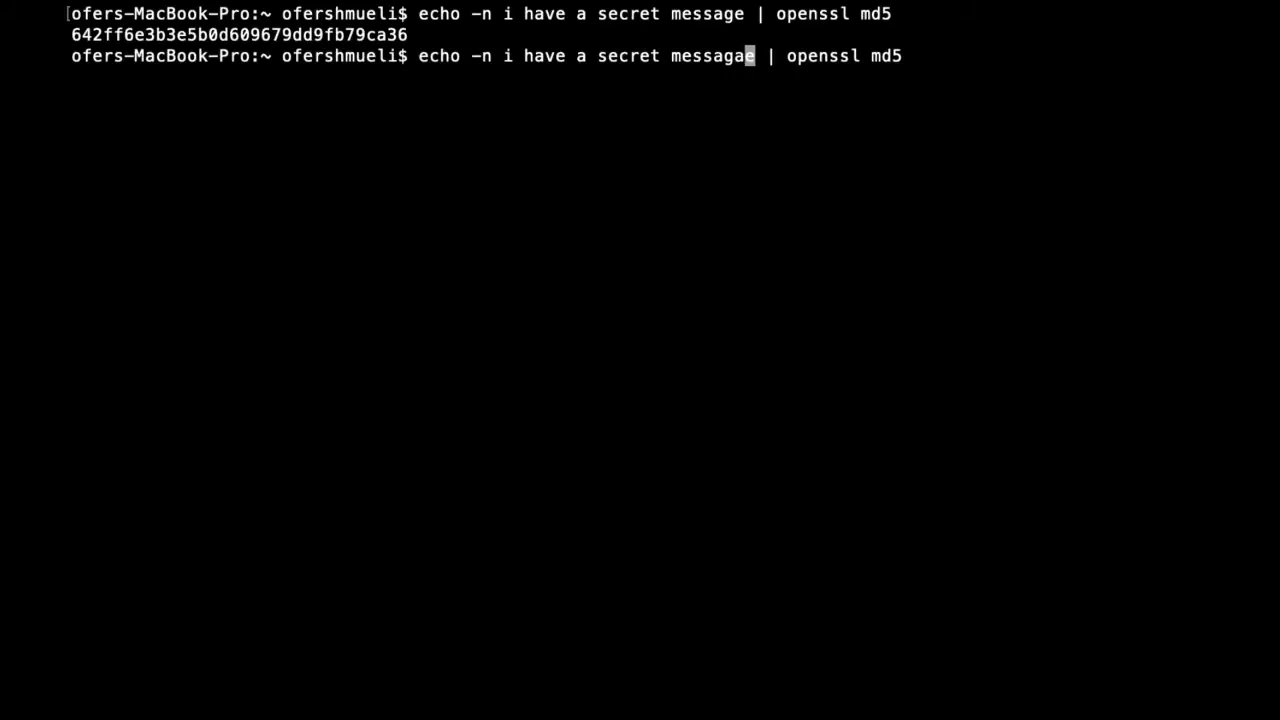
pyautogui.press('Return')
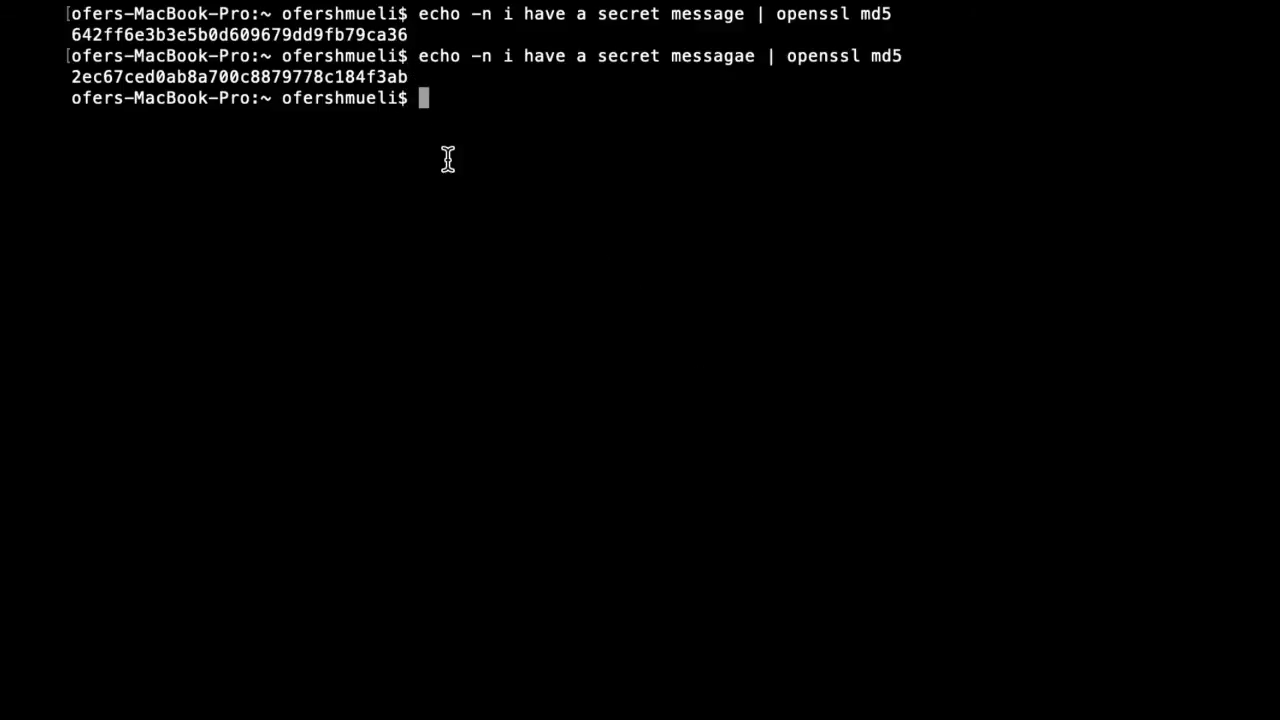
# Step: Run the MD5 hash of the original text "i have a secret message" again
pyautogui.press('Up')
pyautogui.press('Up')
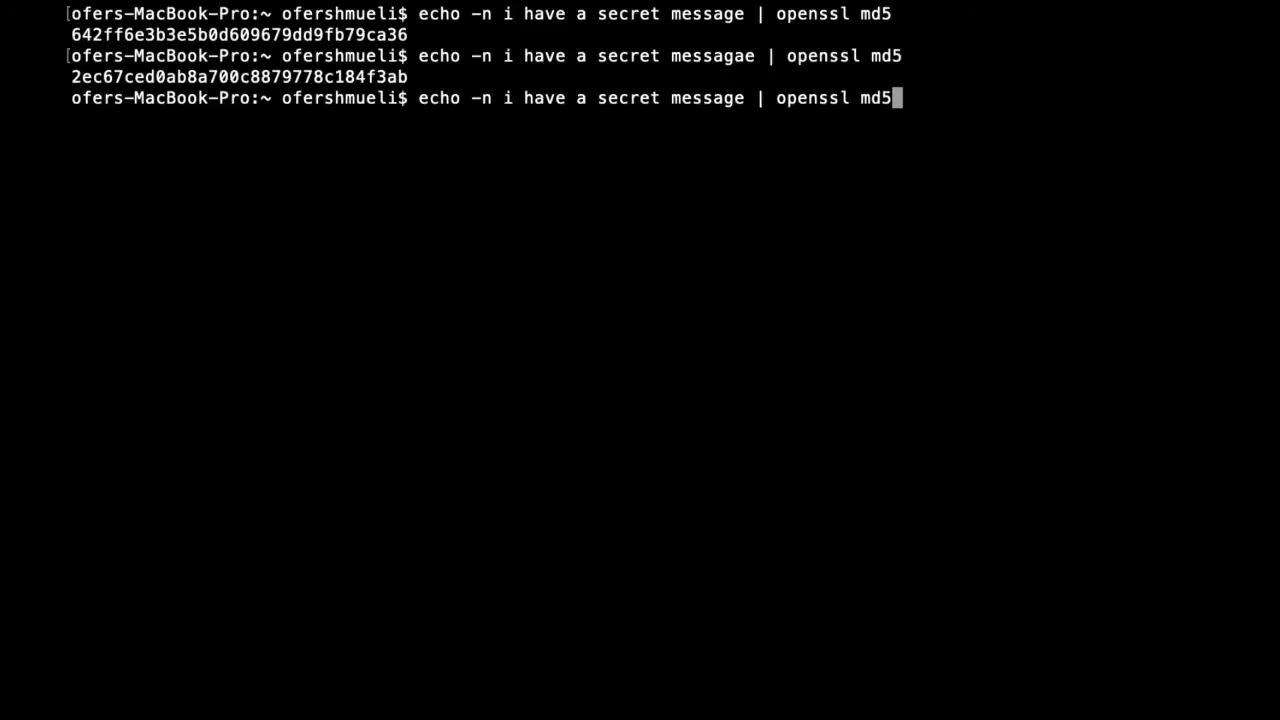
pyautogui.press('Return')
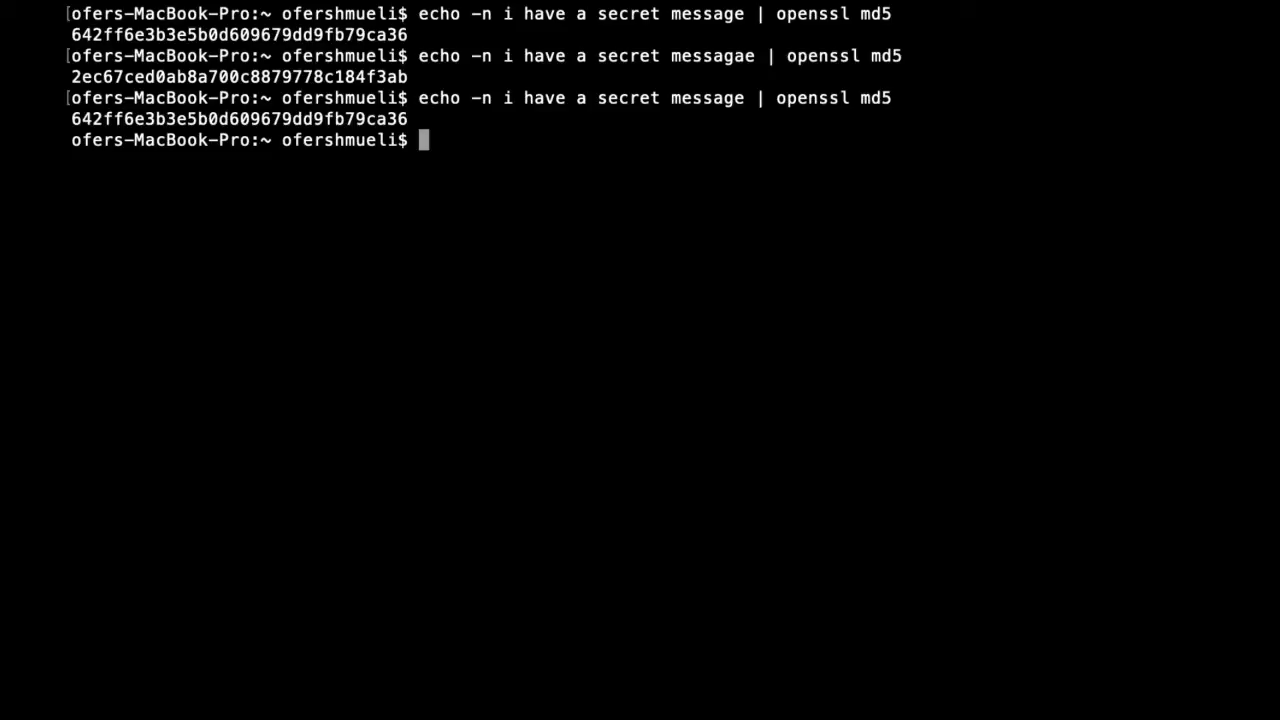
# Step: Hash the same text "i have a secret message" with openssl sha256 instead
pyautogui.press('Up')
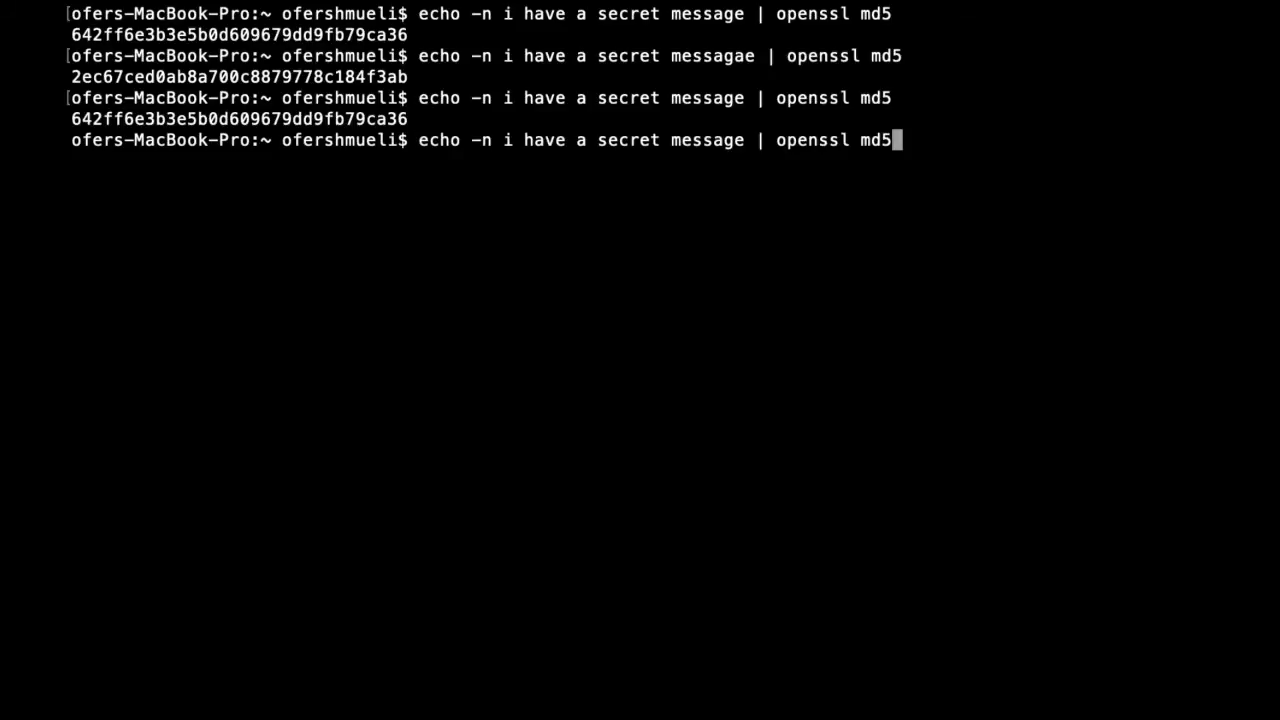
pyautogui.press('BackSpace')
pyautogui.press('BackSpace')
pyautogui.press('BackSpace')
pyautogui.write('sha256')
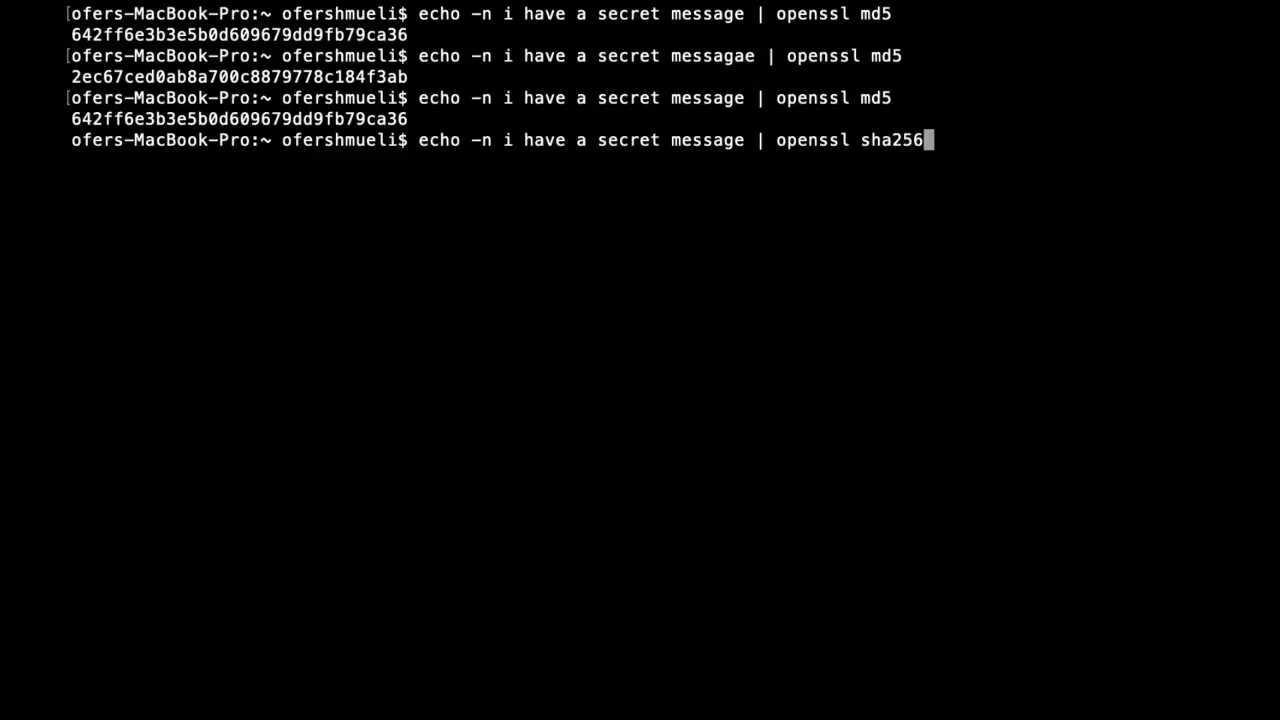
pyautogui.press('Return')
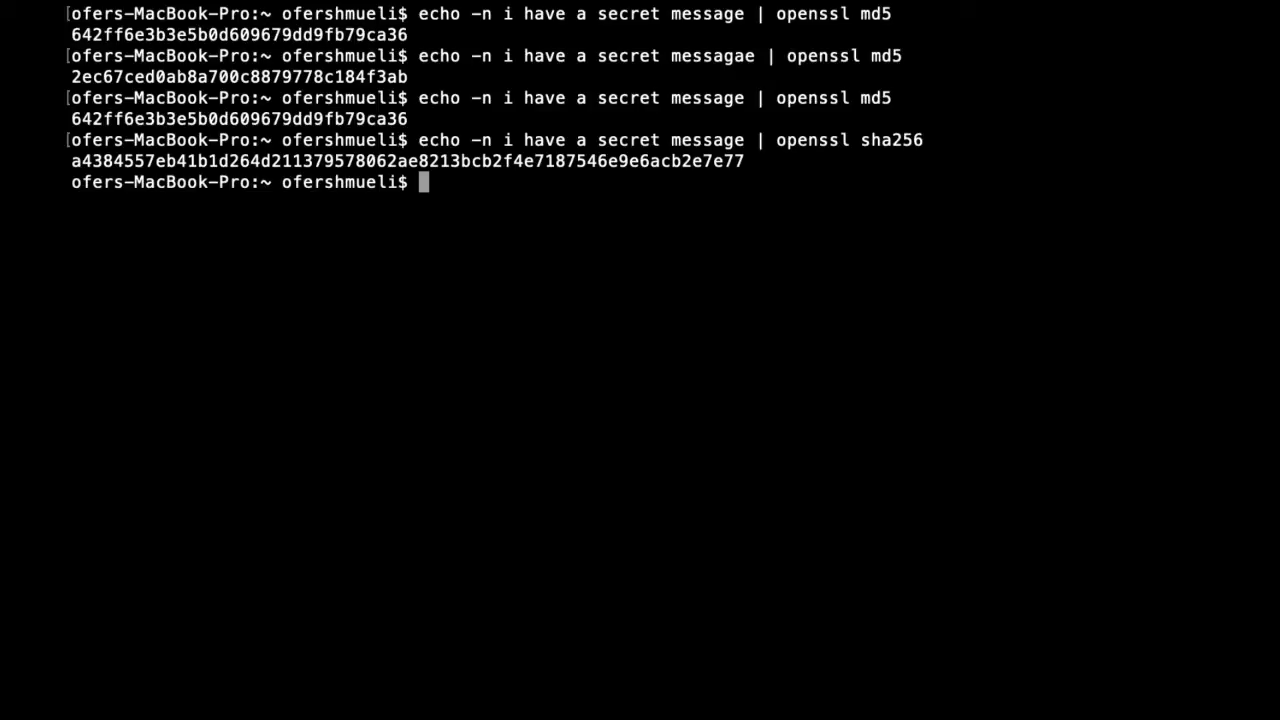
# Step: Hash the text "i have a secret message" with openssl sha512
pyautogui.press('Up')
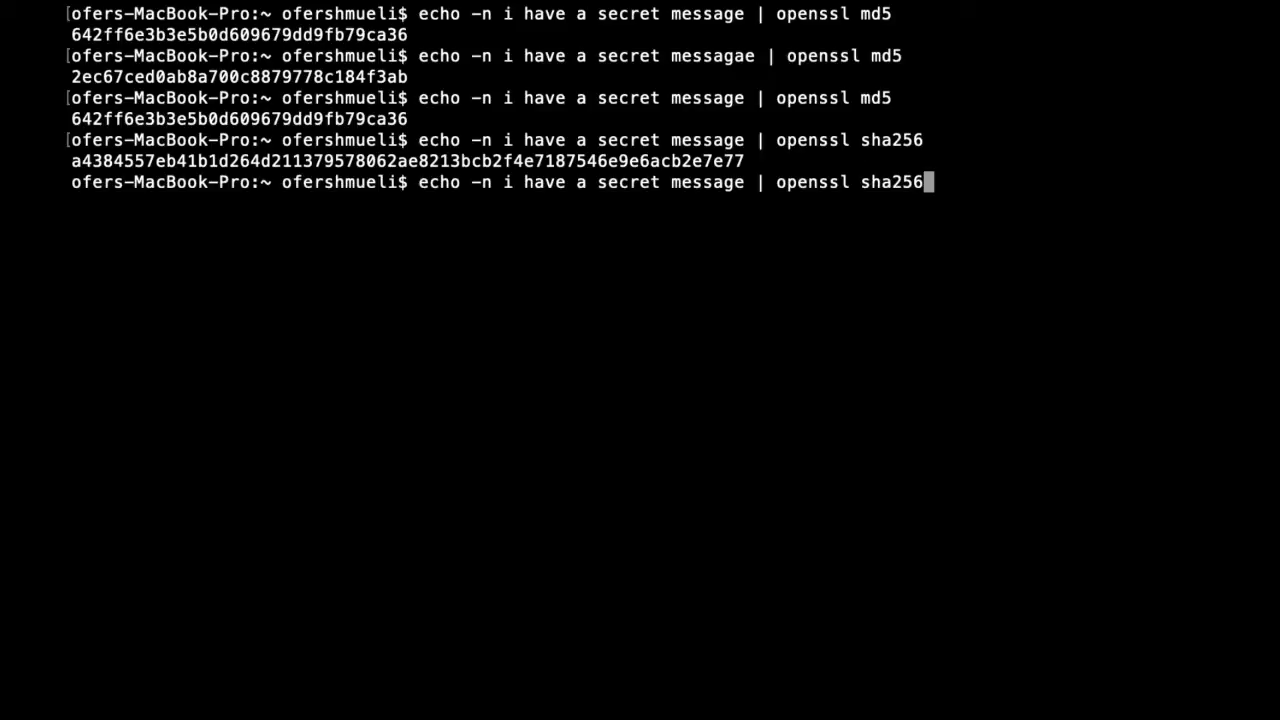
pyautogui.press('BackSpace')
pyautogui.press('BackSpace')
pyautogui.press('BackSpace')
pyautogui.write('512')
pyautogui.press('Return')
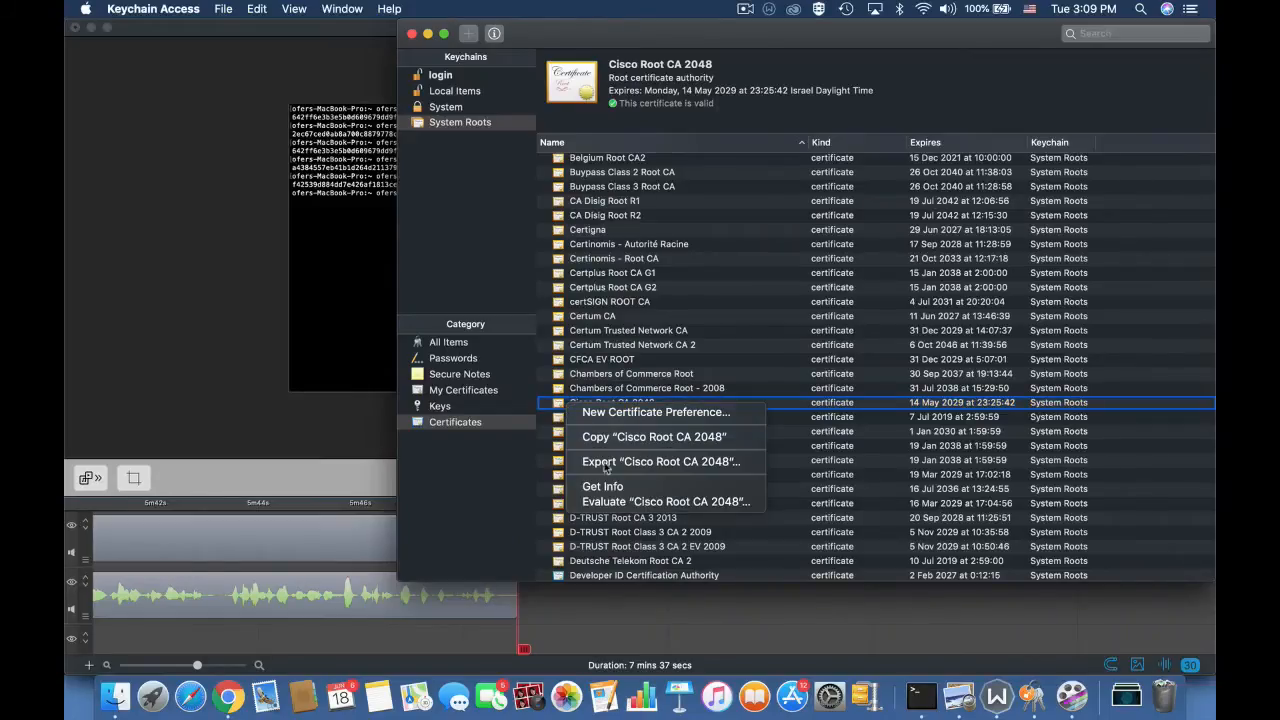
# Step: Highlight SHA-1 in the signature algorithm of the Cisco Root CA 2048 certificate
pyautogui.click(612, 486)
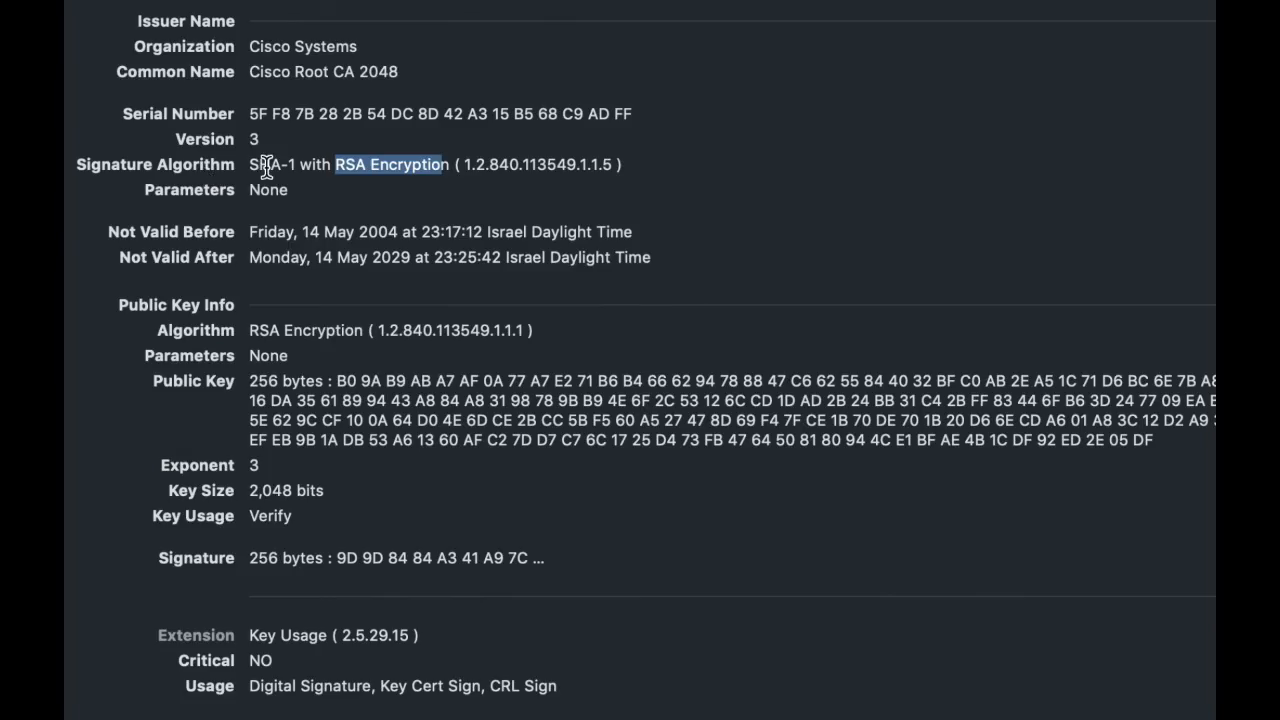
pyautogui.moveTo(252, 166); pyautogui.dragTo(295, 165)
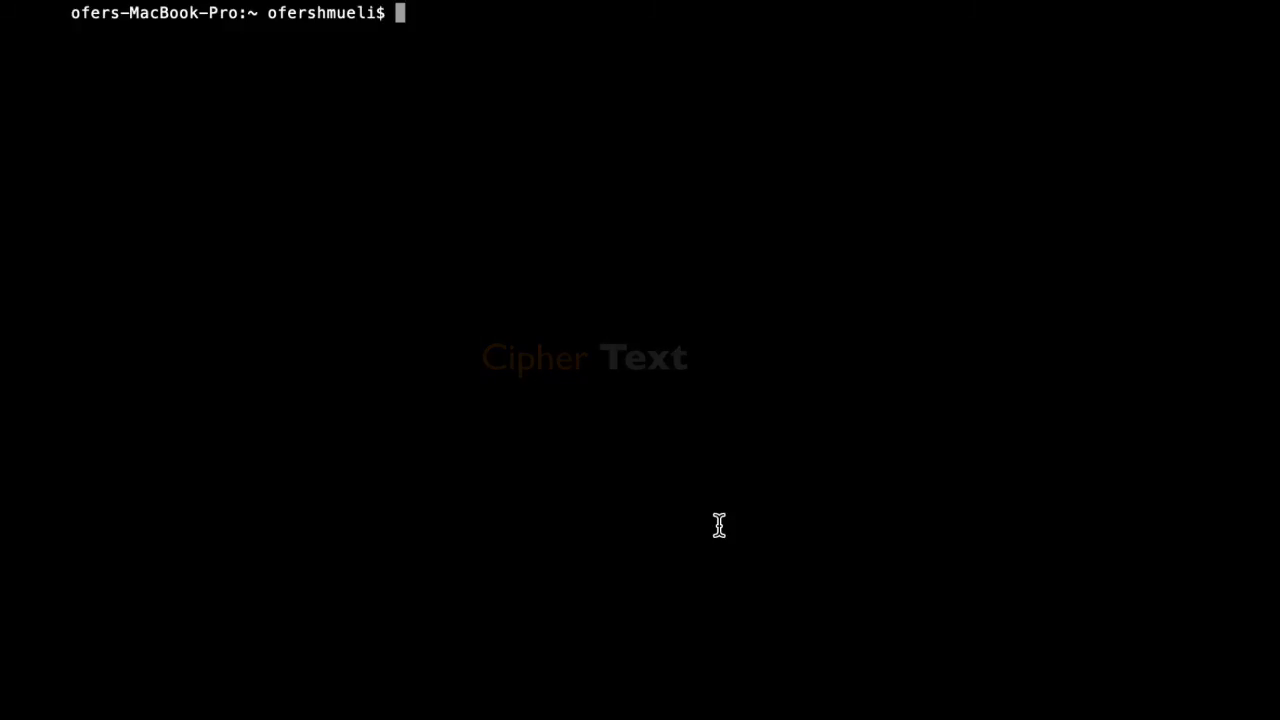
# Step: Create a text file in nano containing "fortinet secret key" and save it as fortinet
pyautogui.write('nano')
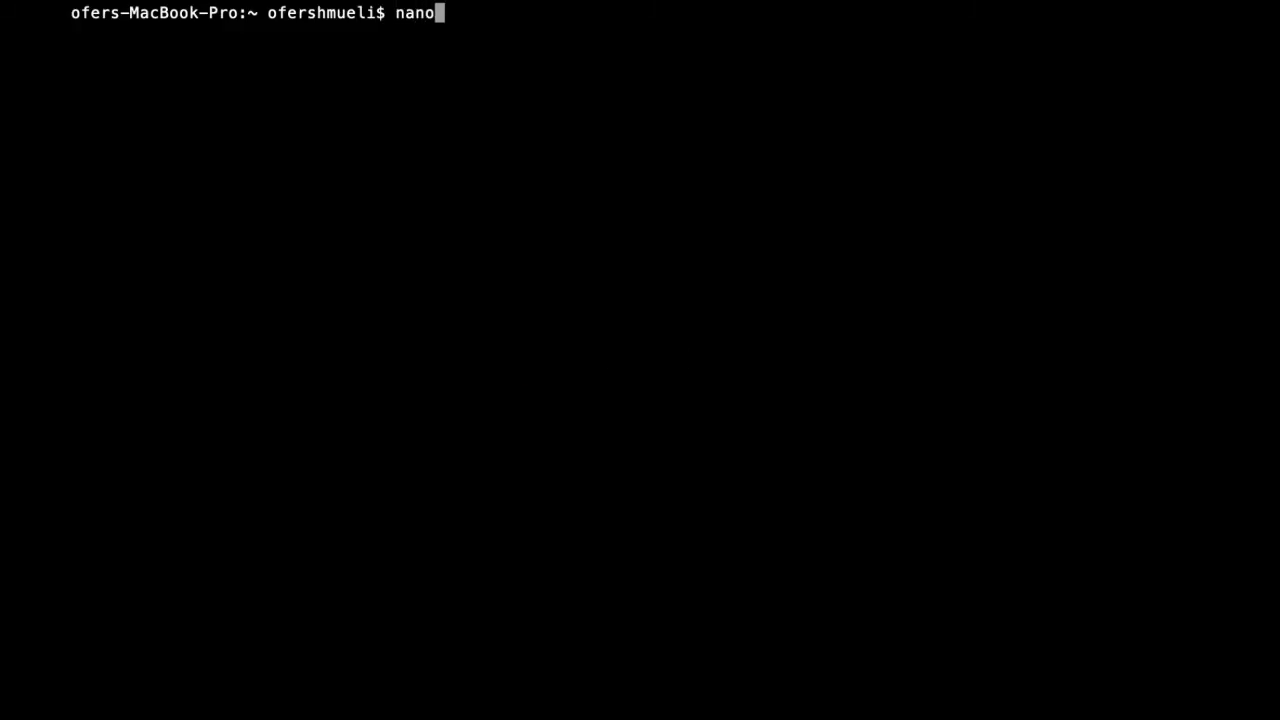
pyautogui.press('Return')
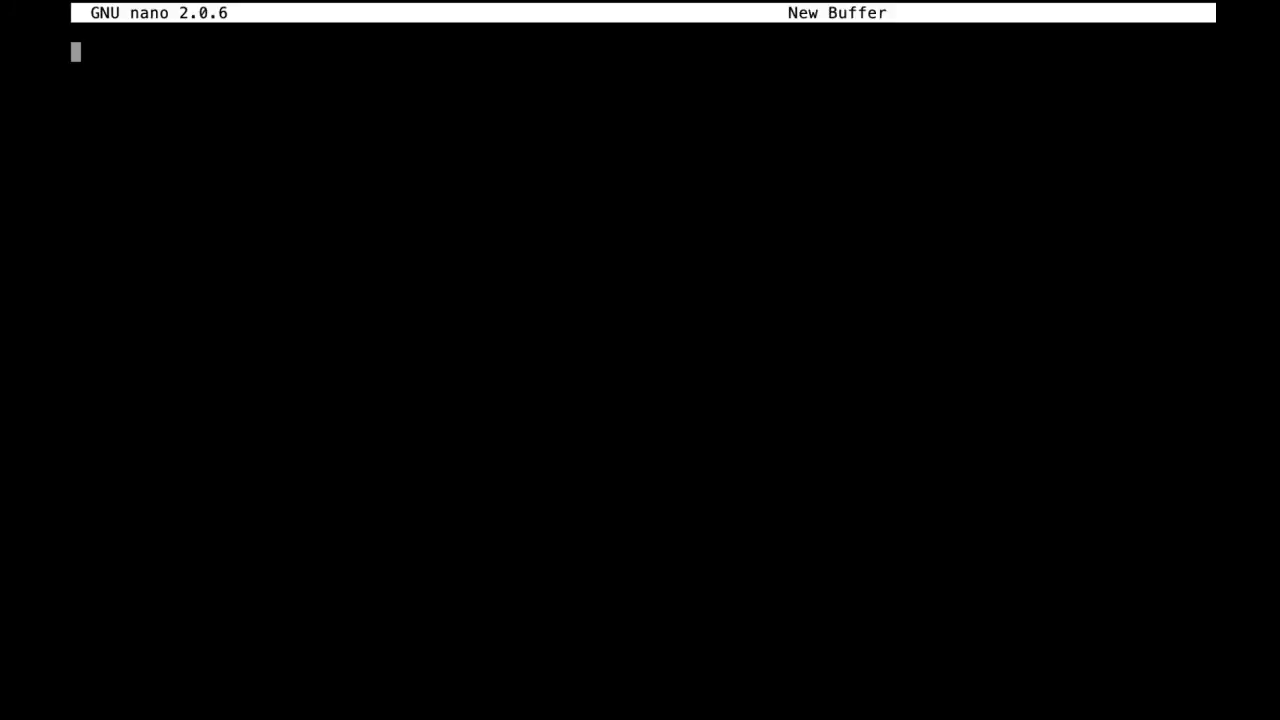
pyautogui.write('fortinet')
pyautogui.press('BackSpace')
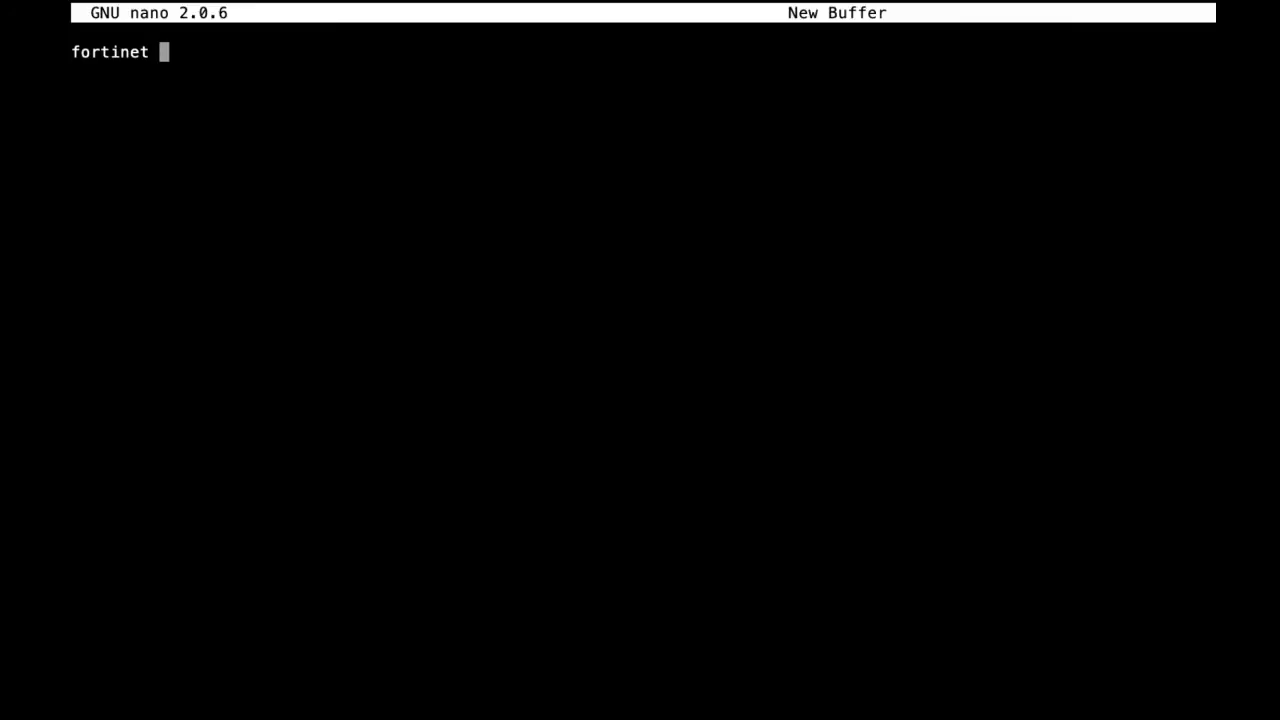
pyautogui.write('secret ke')
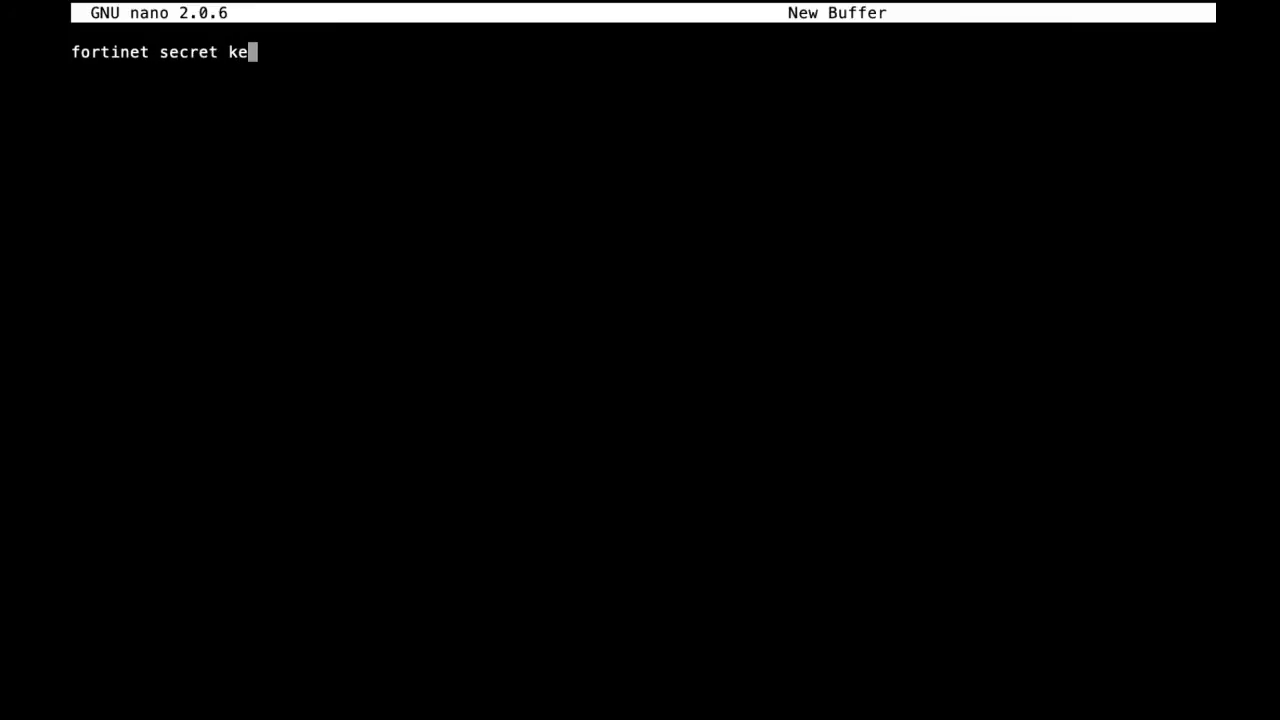
pyautogui.write('y')
pyautogui.press('Return')
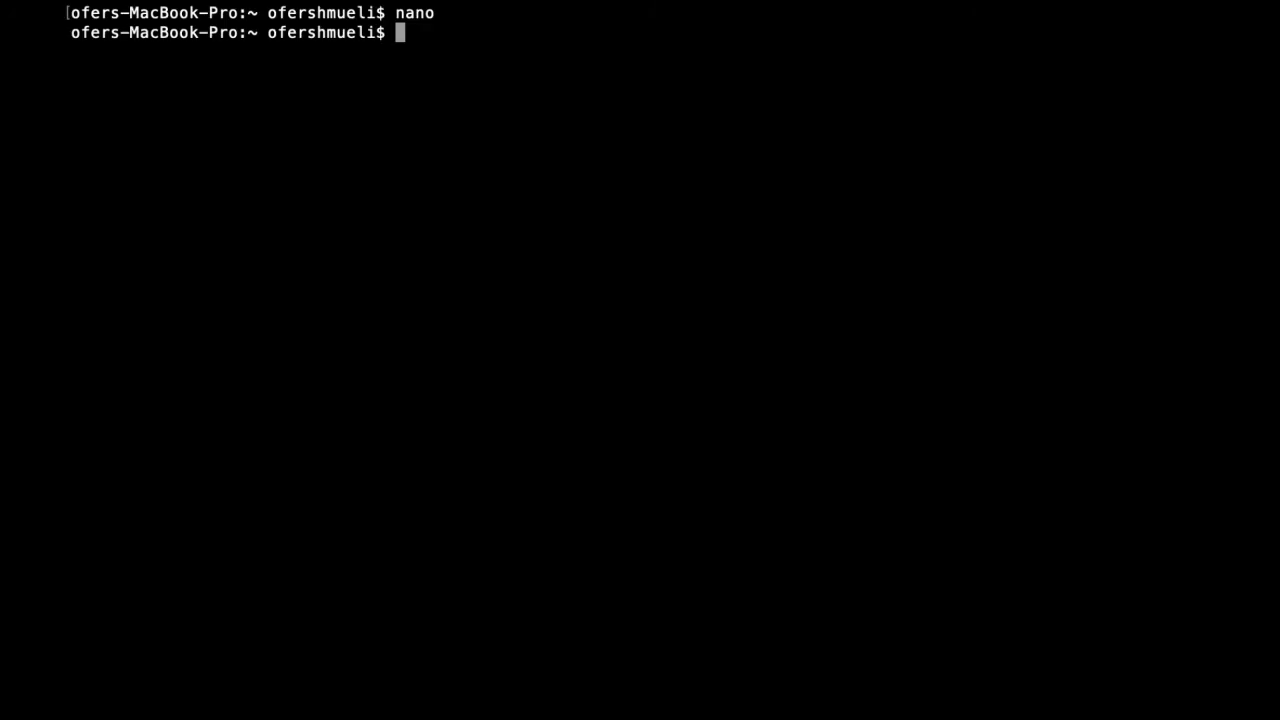
# Step: Print the contents of the fortinet file in the terminal using cat
pyautogui.write('cat forti')
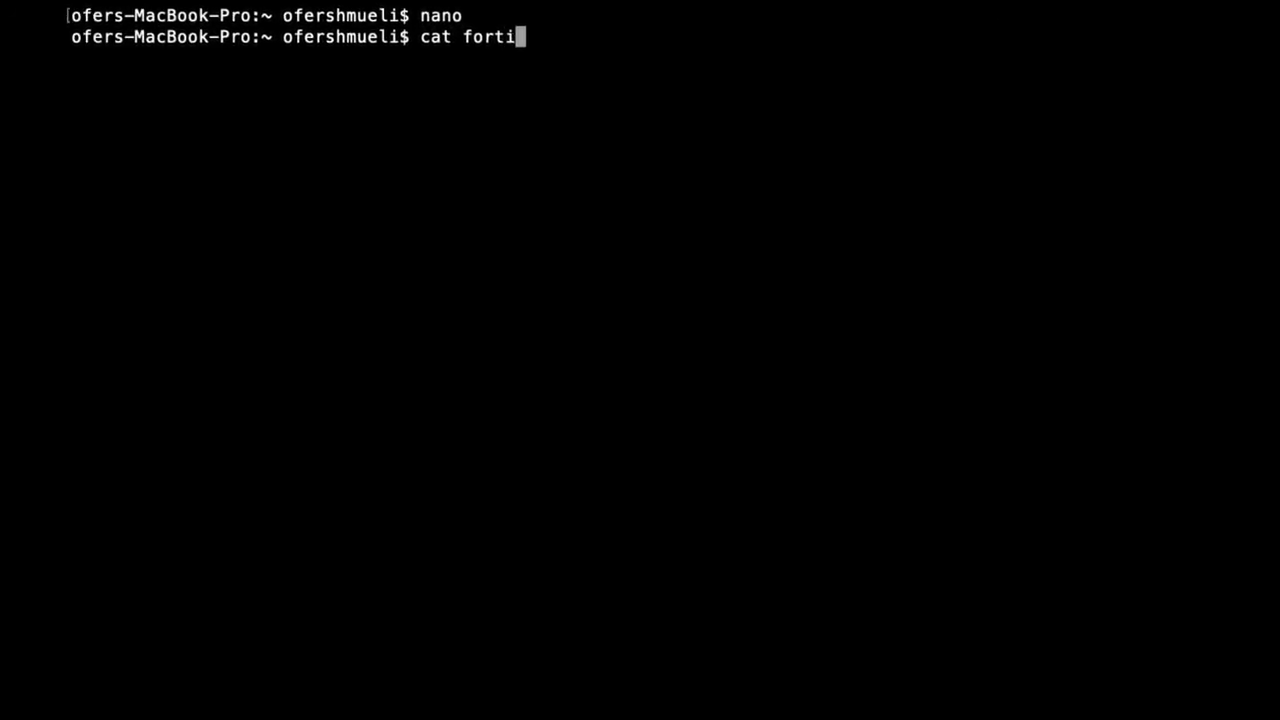
pyautogui.write('net')
pyautogui.press('Return')
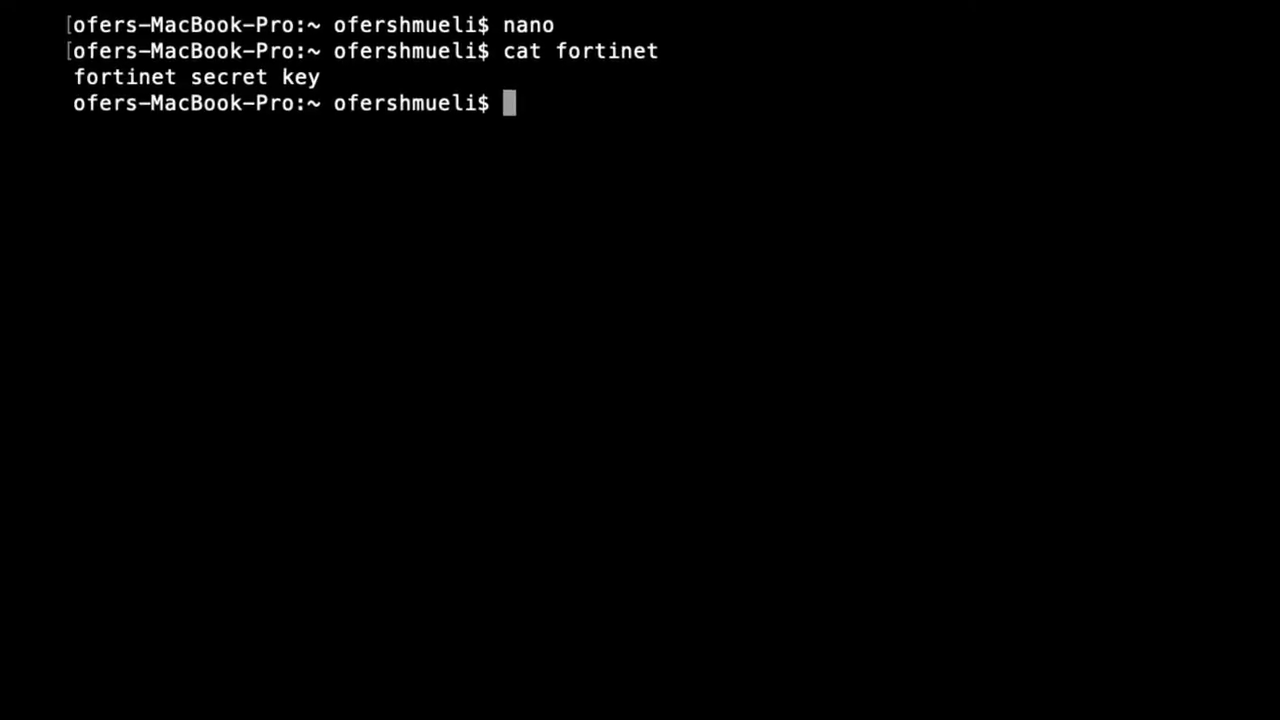
# Step: Encrypt the fortinet file with openssl aes128 into an output file named cipherfortinet, entering and verifying the encryption password
pyautogui.write('openssl ')
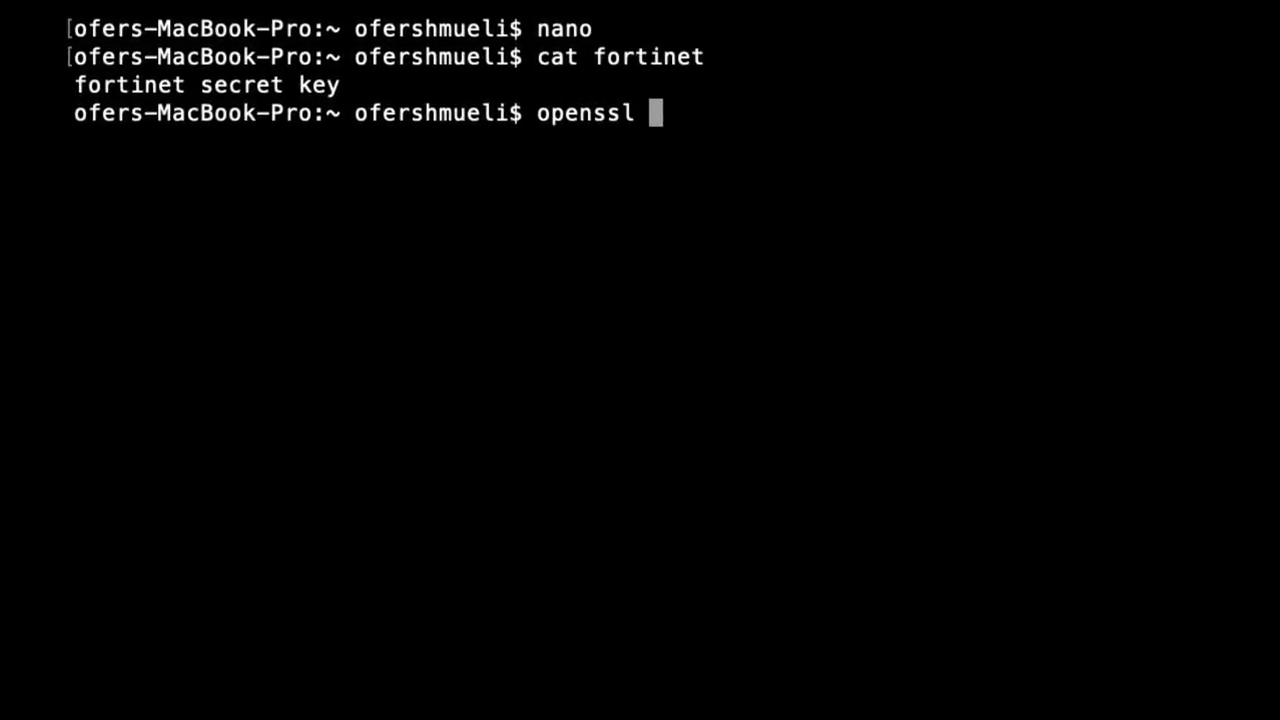
pyautogui.write('aes12')
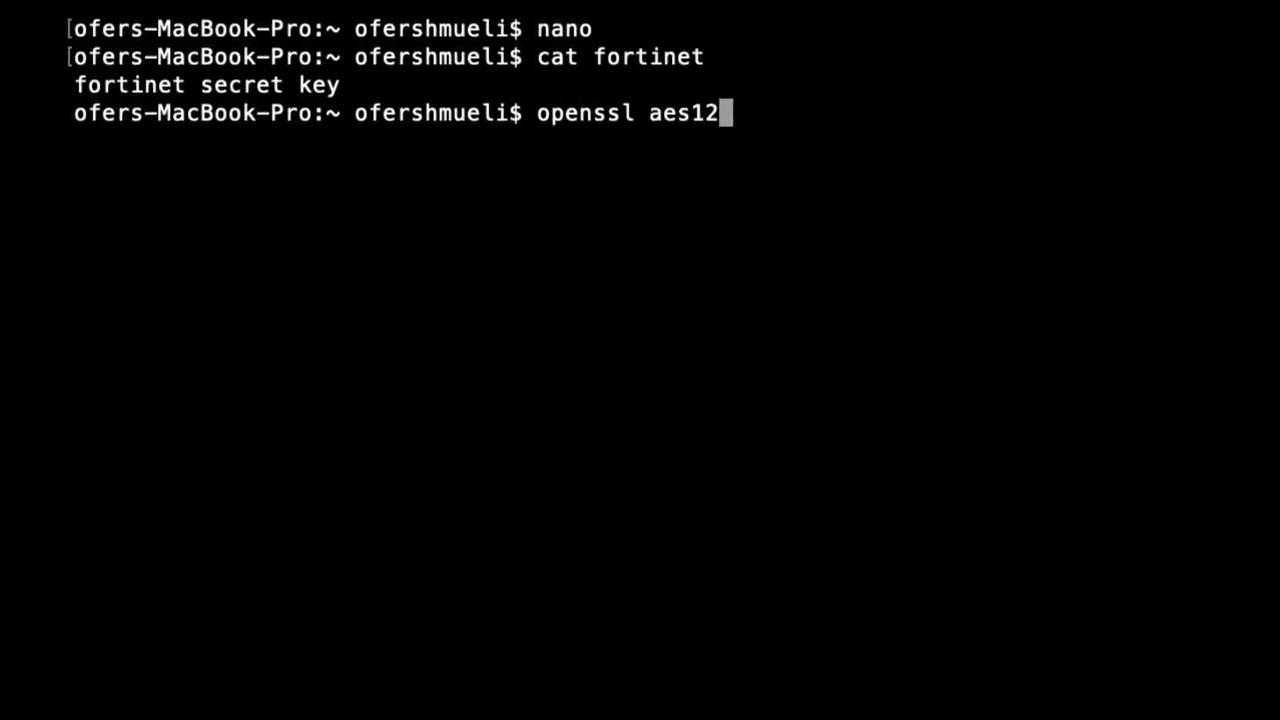
pyautogui.write('8')
pyautogui.write('-')
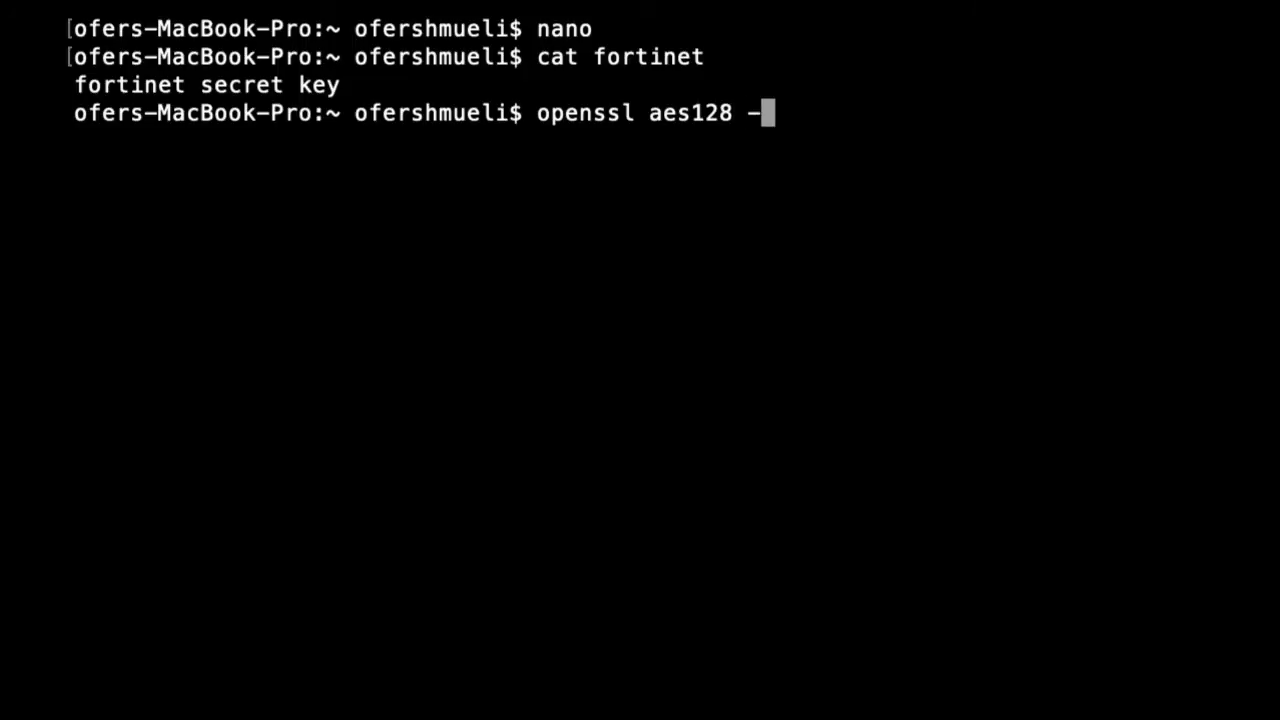
pyautogui.write('in fortinet')
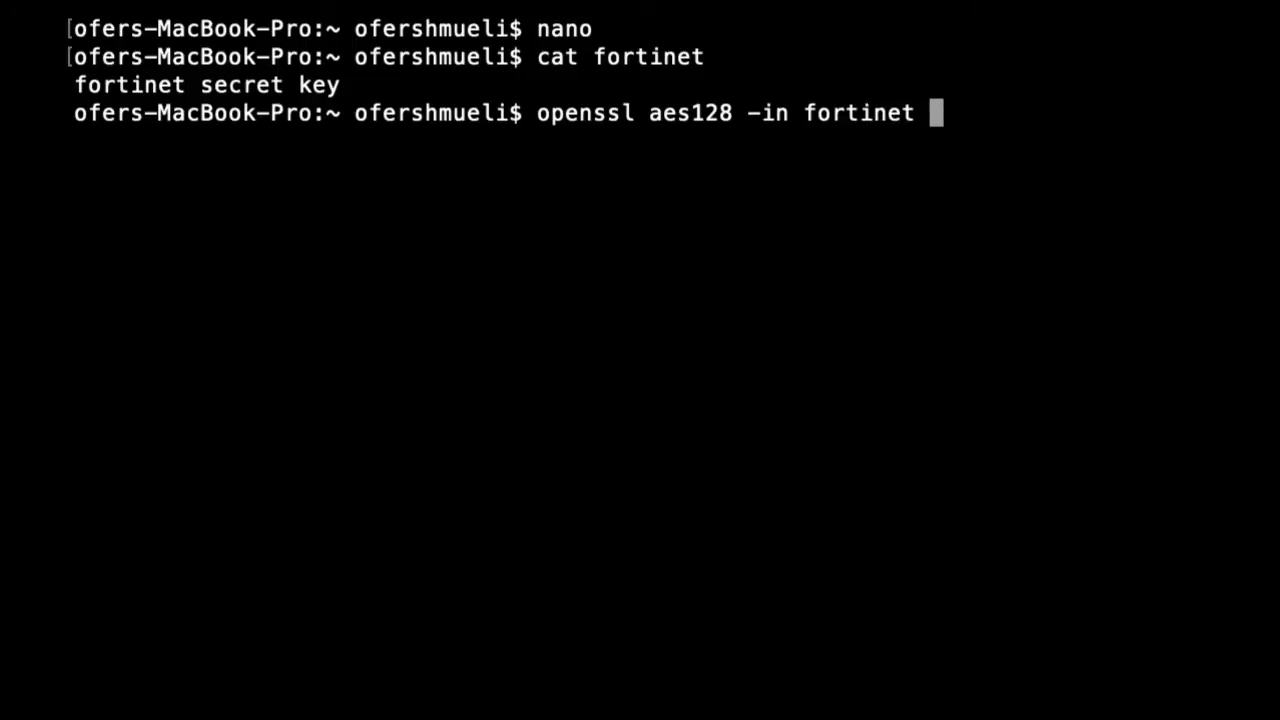
pyautogui.write(' -out ')
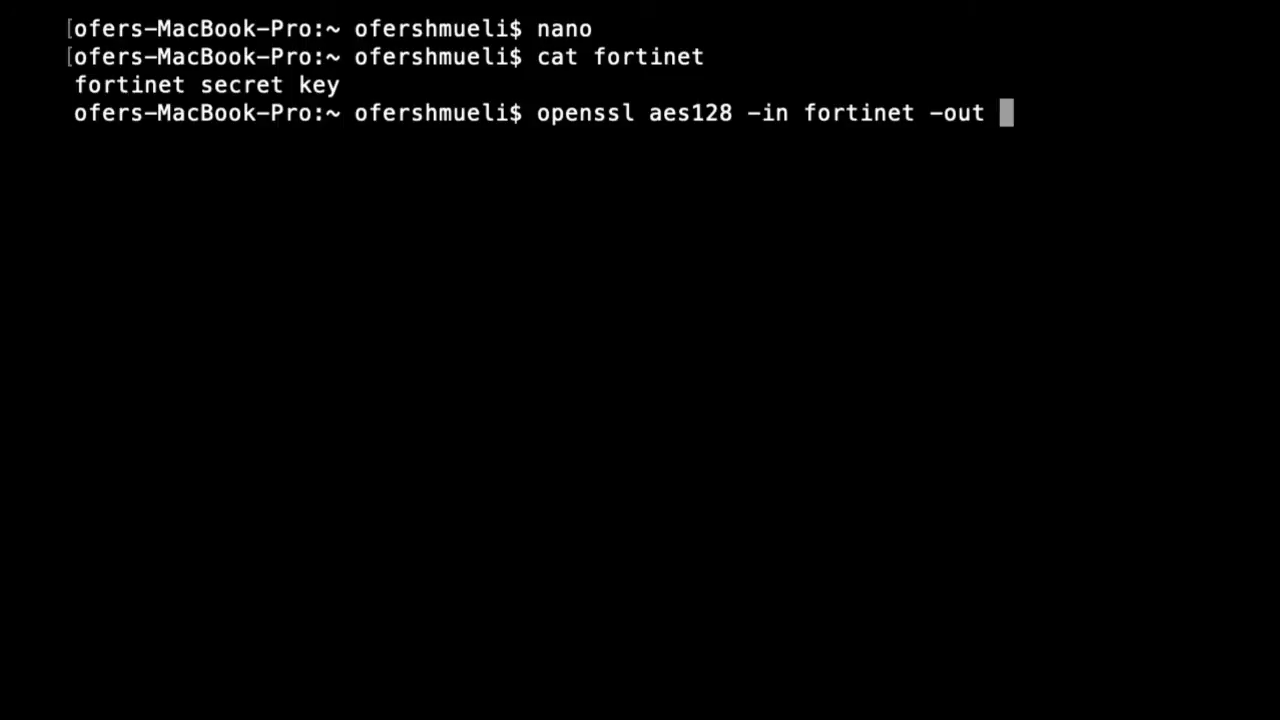
pyautogui.write('cipher')
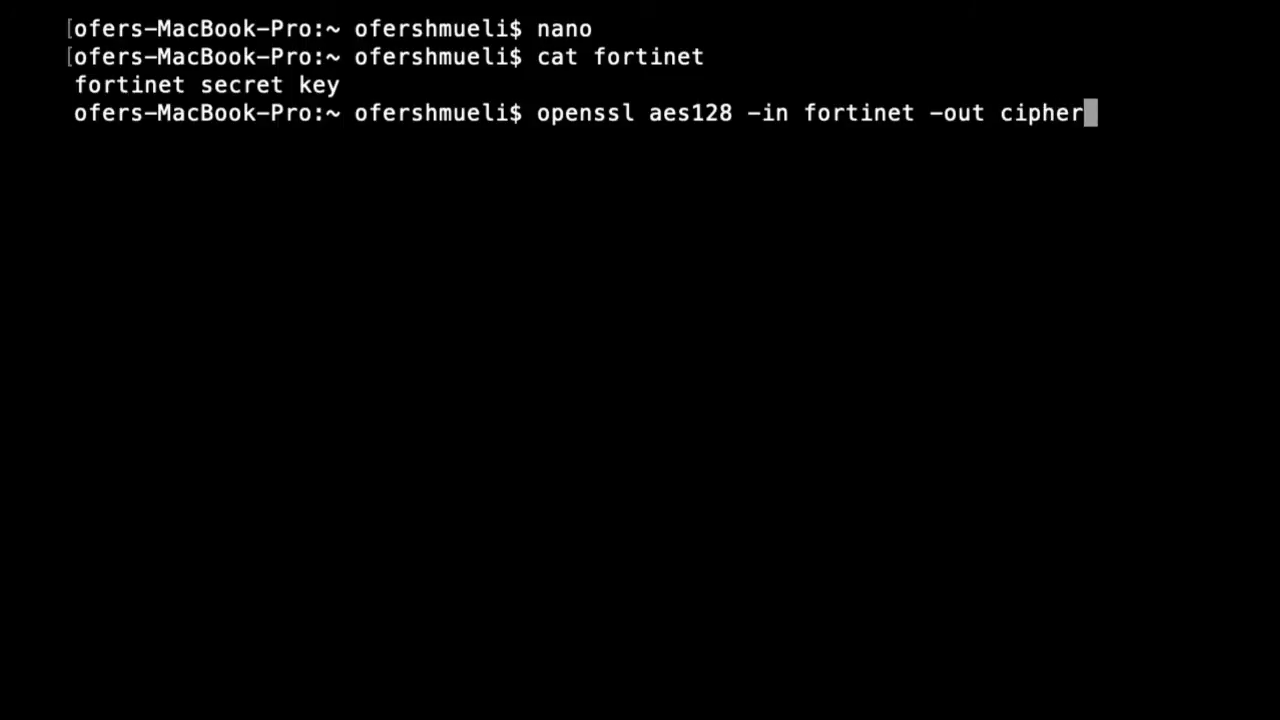
pyautogui.write('fortinet')
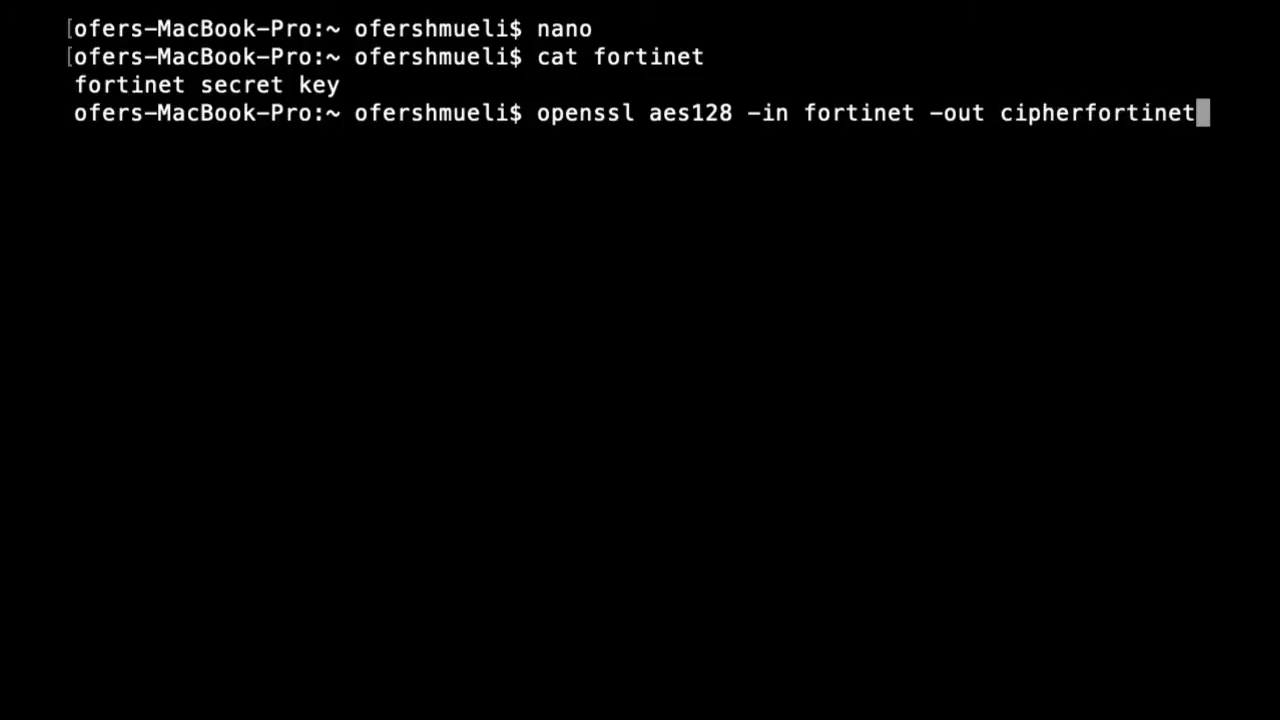
pyautogui.press('Return')
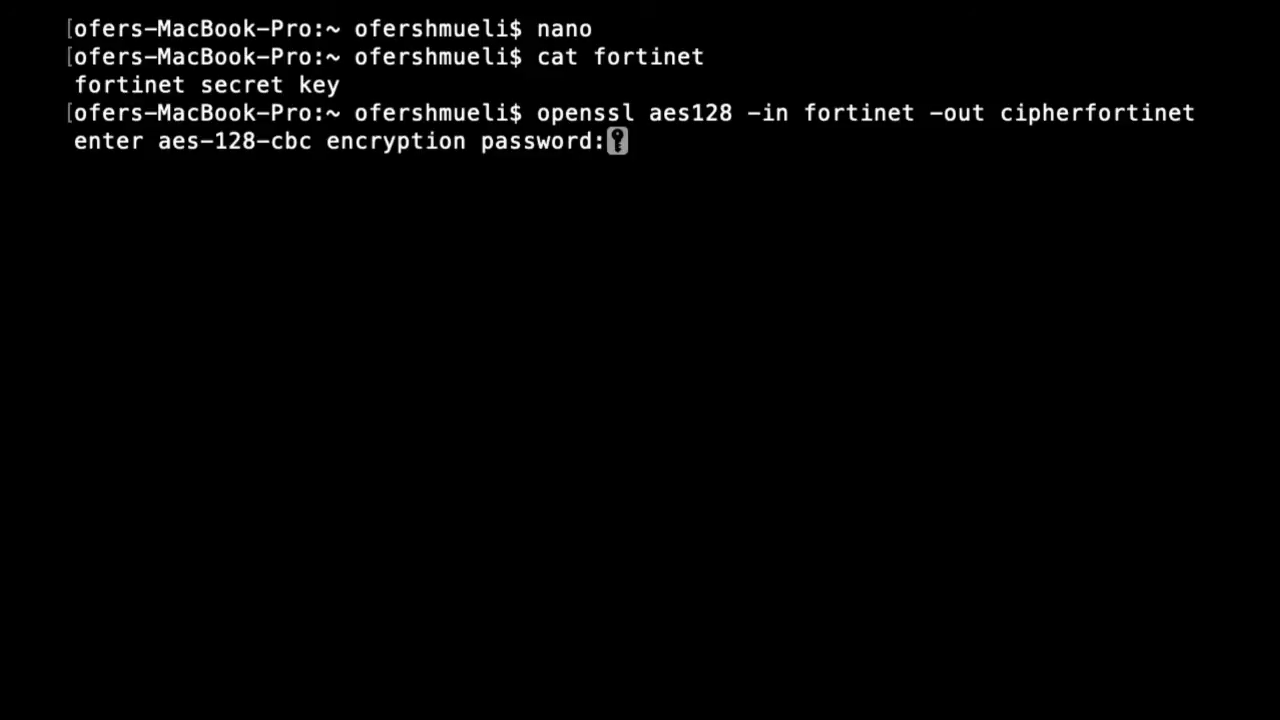
pyautogui.press('Return')
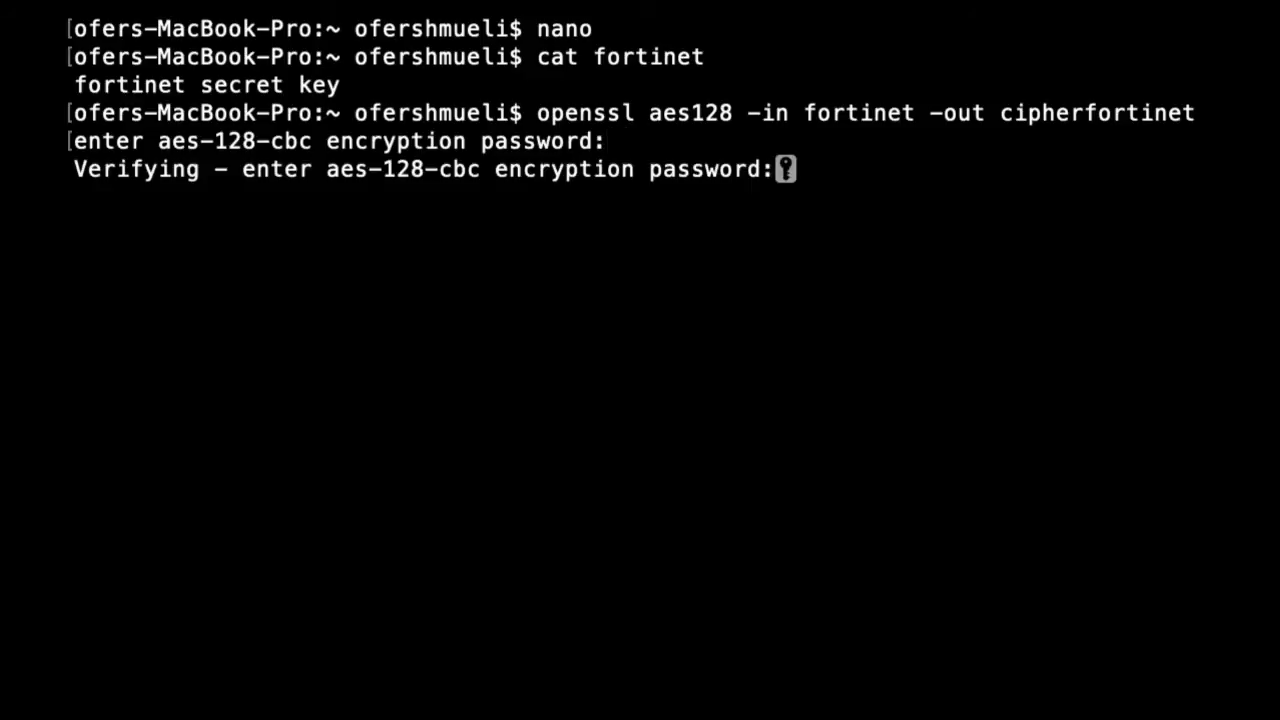
pyautogui.press('Return')
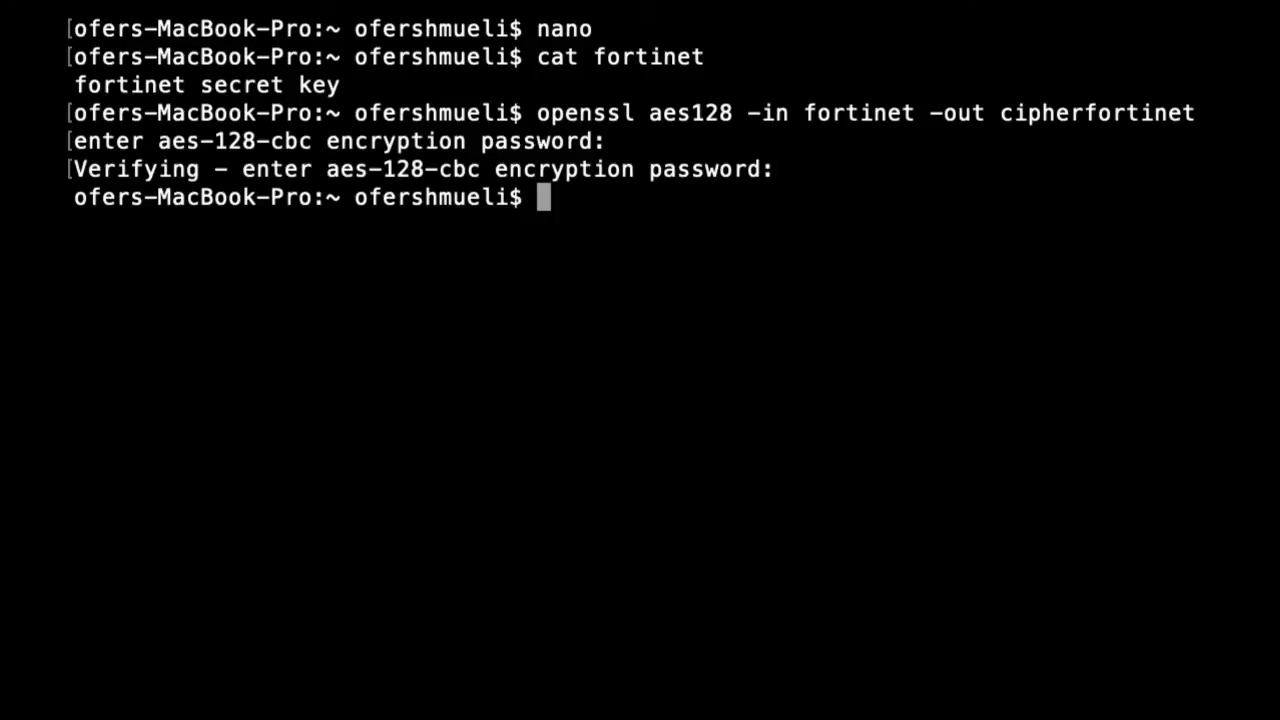
# Step: Print the contents of the encrypted cipherfortinet file in the terminal using cat
pyautogui.write('cat ')
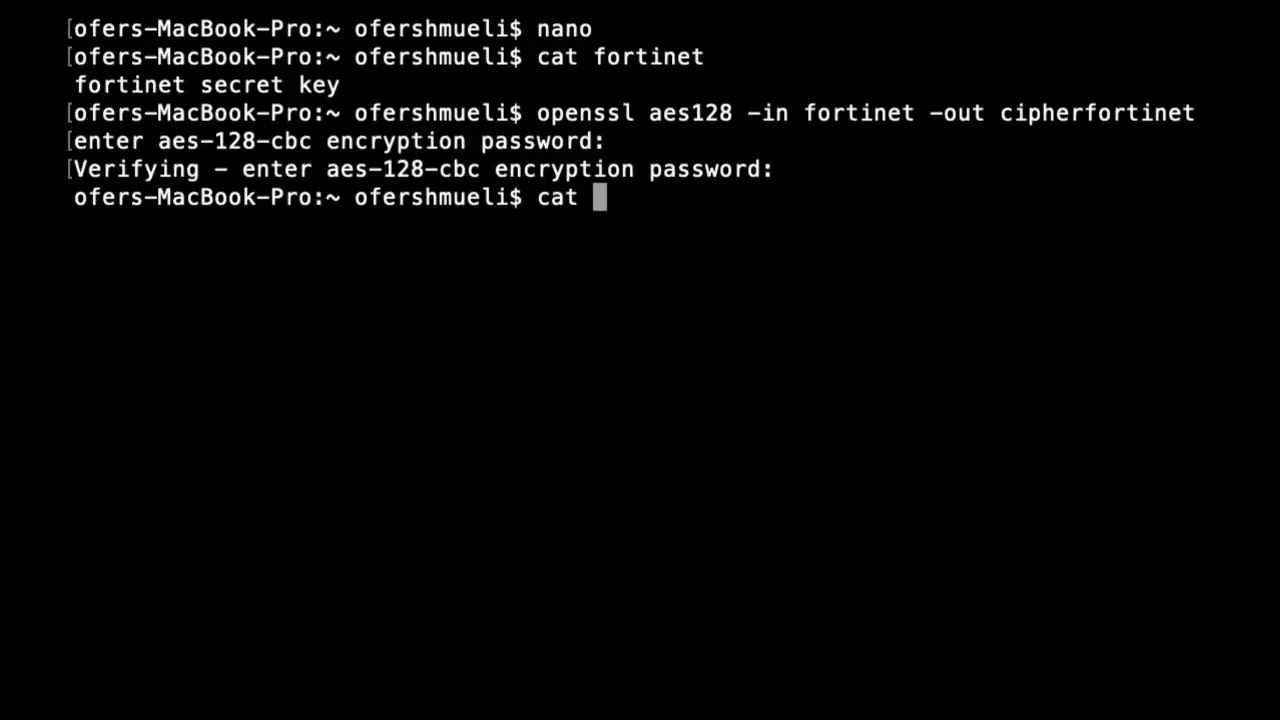
pyautogui.write('cipher')
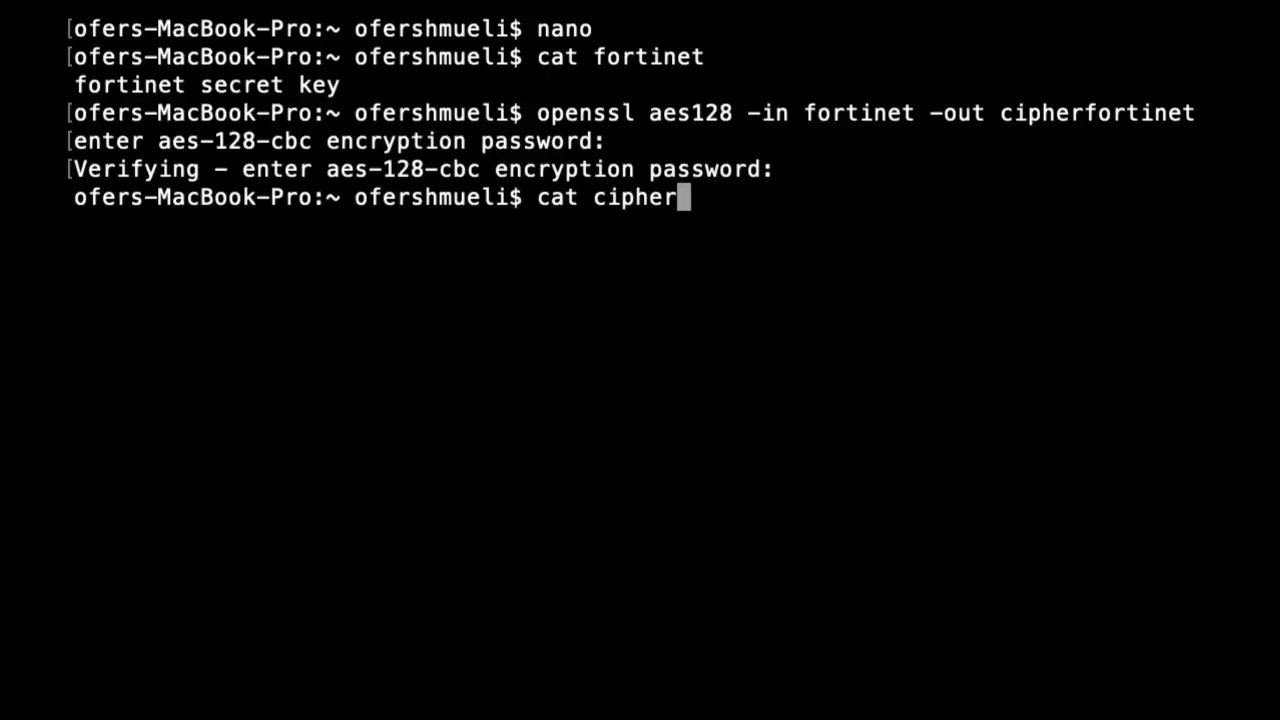
pyautogui.write('forti')
pyautogui.write('net')
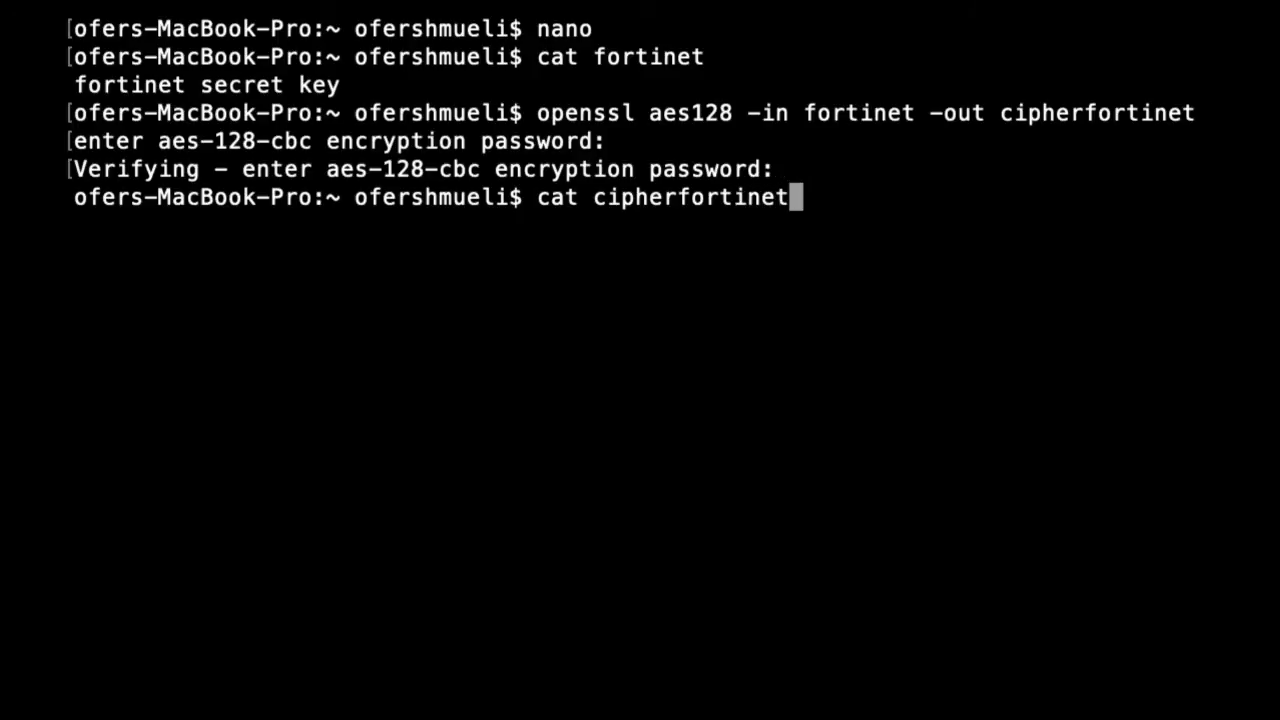
pyautogui.press('Return')
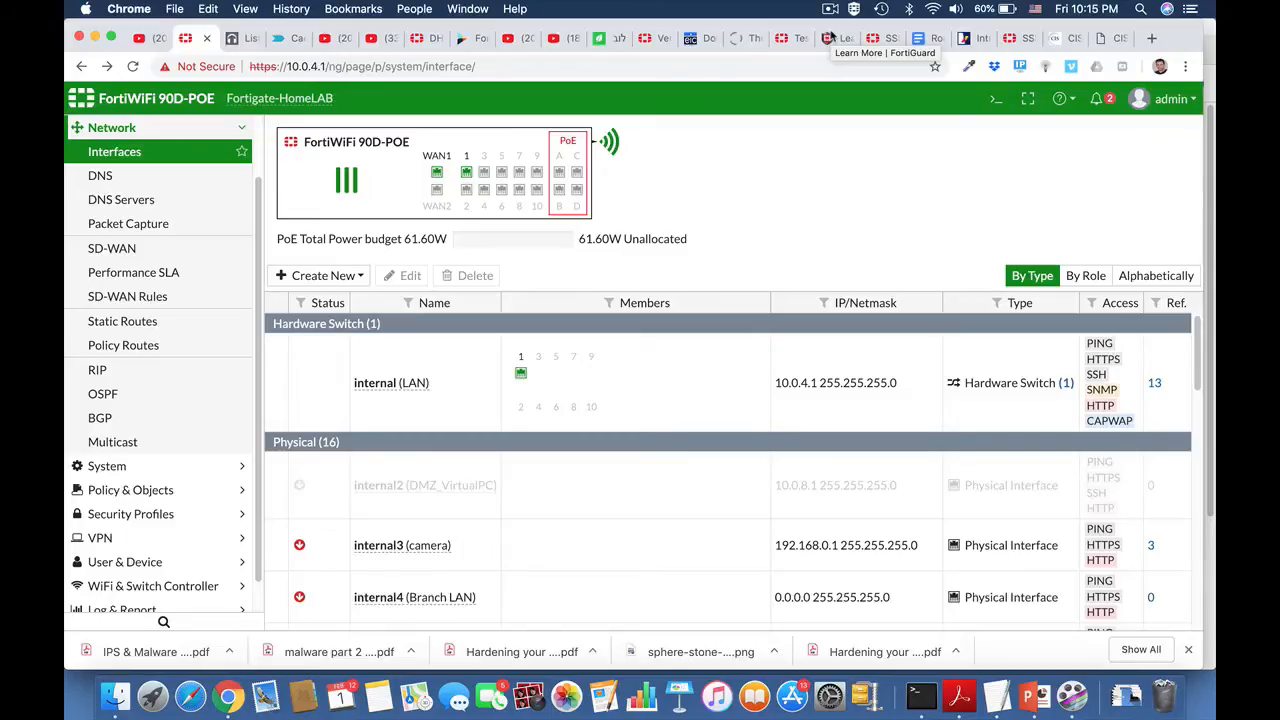
# Step: Open the internal10 physical interface of the FortiGate for editing
pyautogui.scroll(-5, 543, 510)
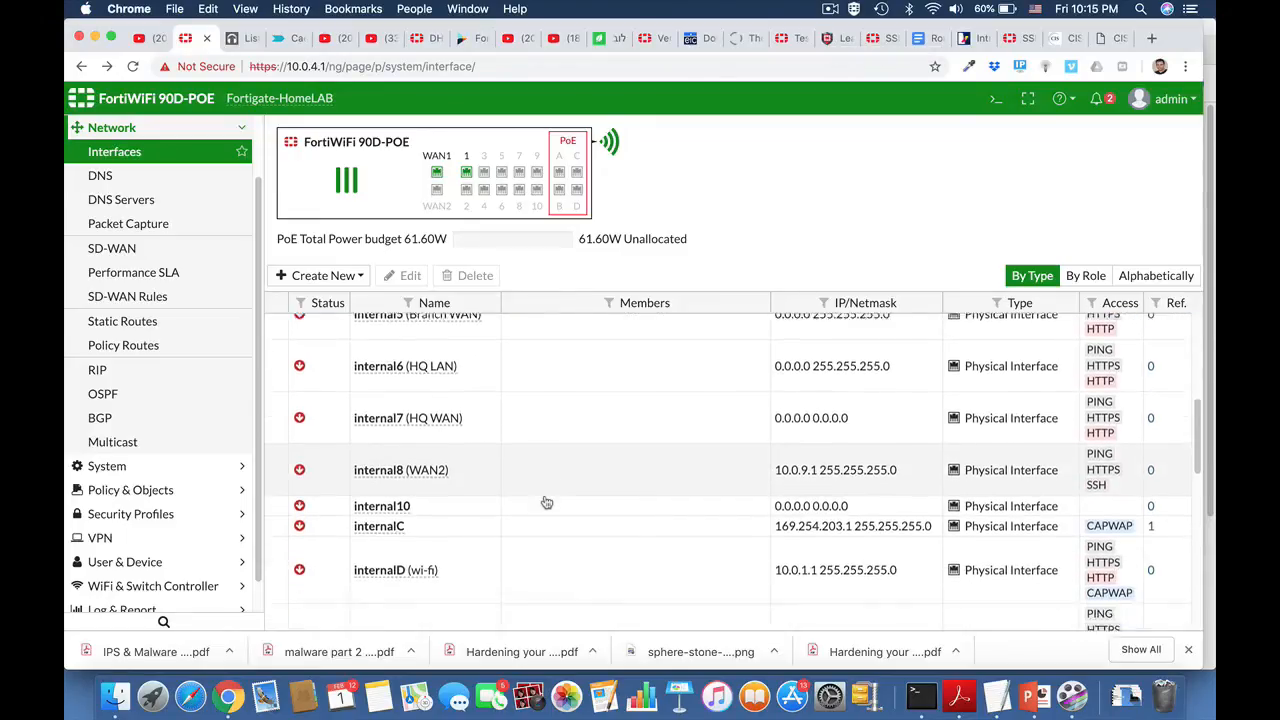
pyautogui.scroll(-1, 547, 502)
pyautogui.click(405, 455)
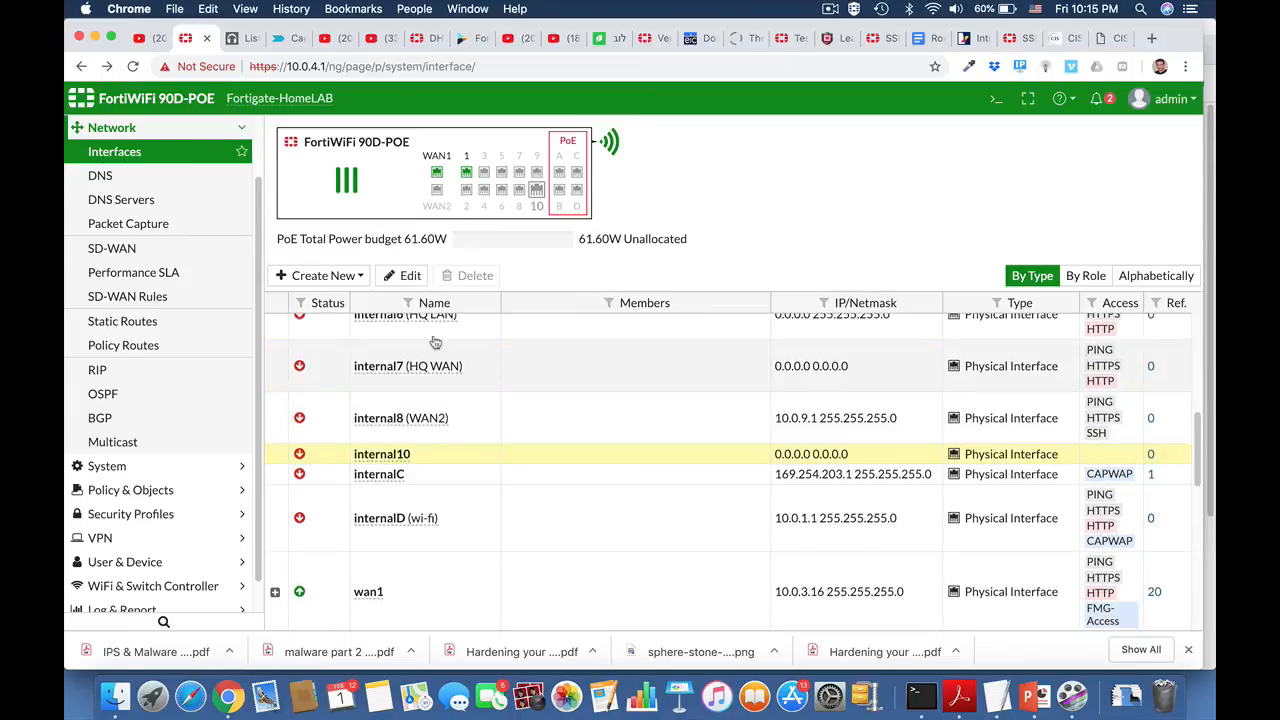
pyautogui.click(409, 280)
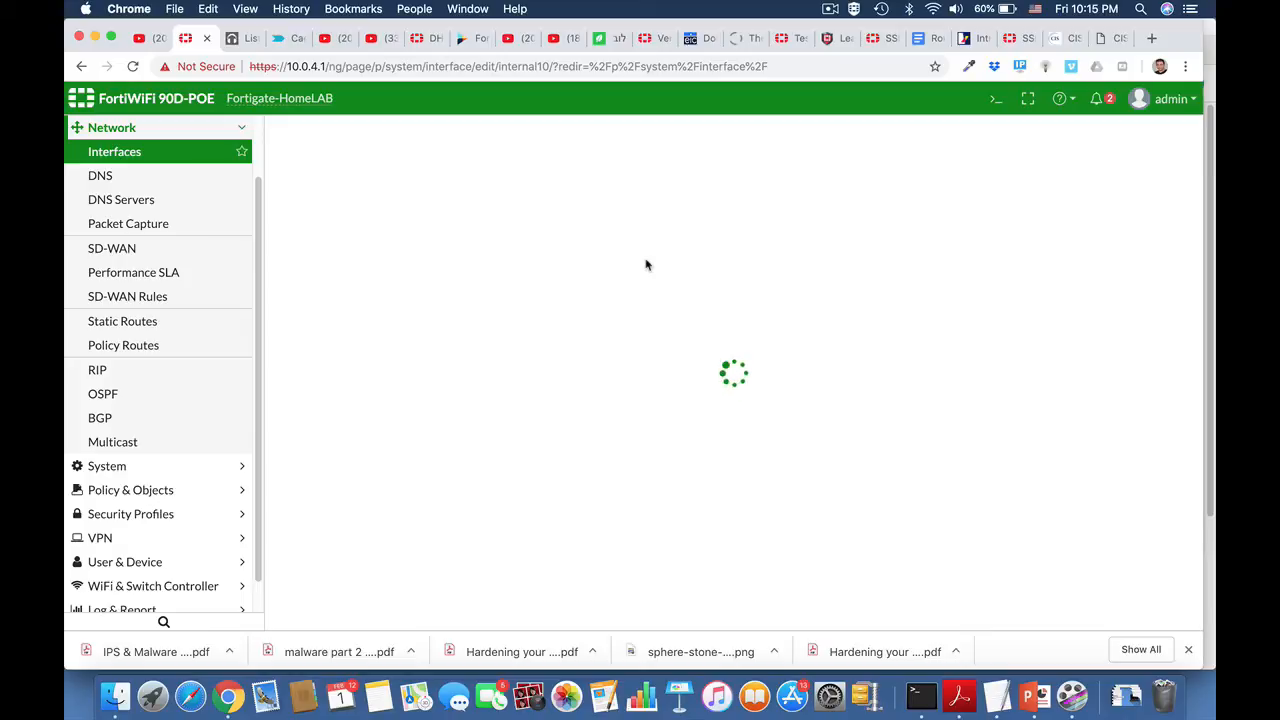
# Step: Set the alias of the internal10 interface to Finance LAN and its role to LAN
pyautogui.click(500, 190)
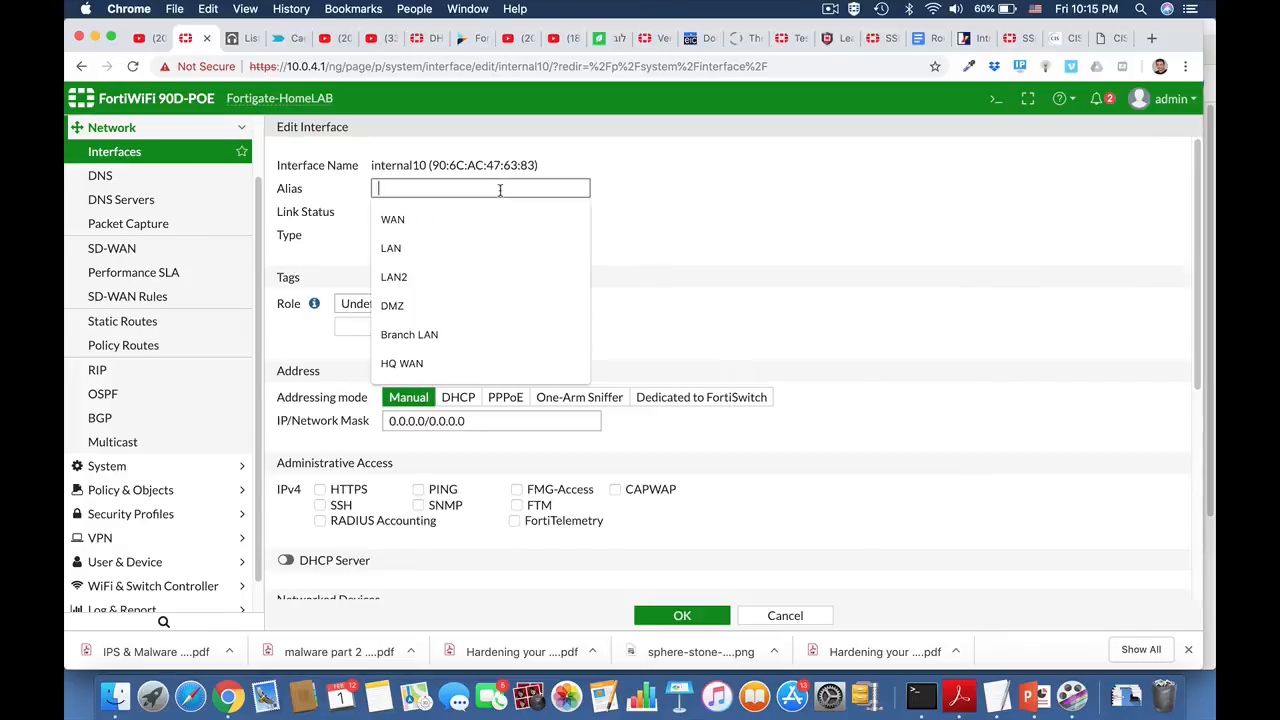
pyautogui.write('LAN')
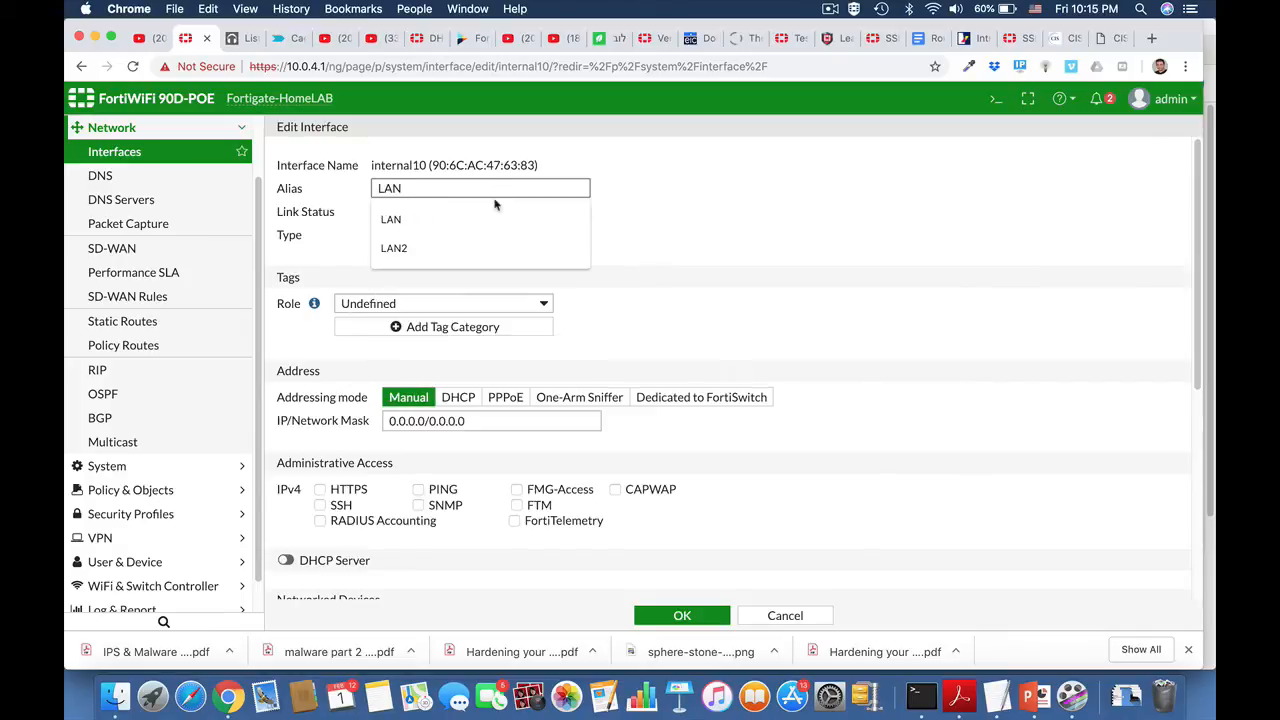
pyautogui.press('BackSpace')
pyautogui.press('BackSpace')
pyautogui.press('BackSpace')
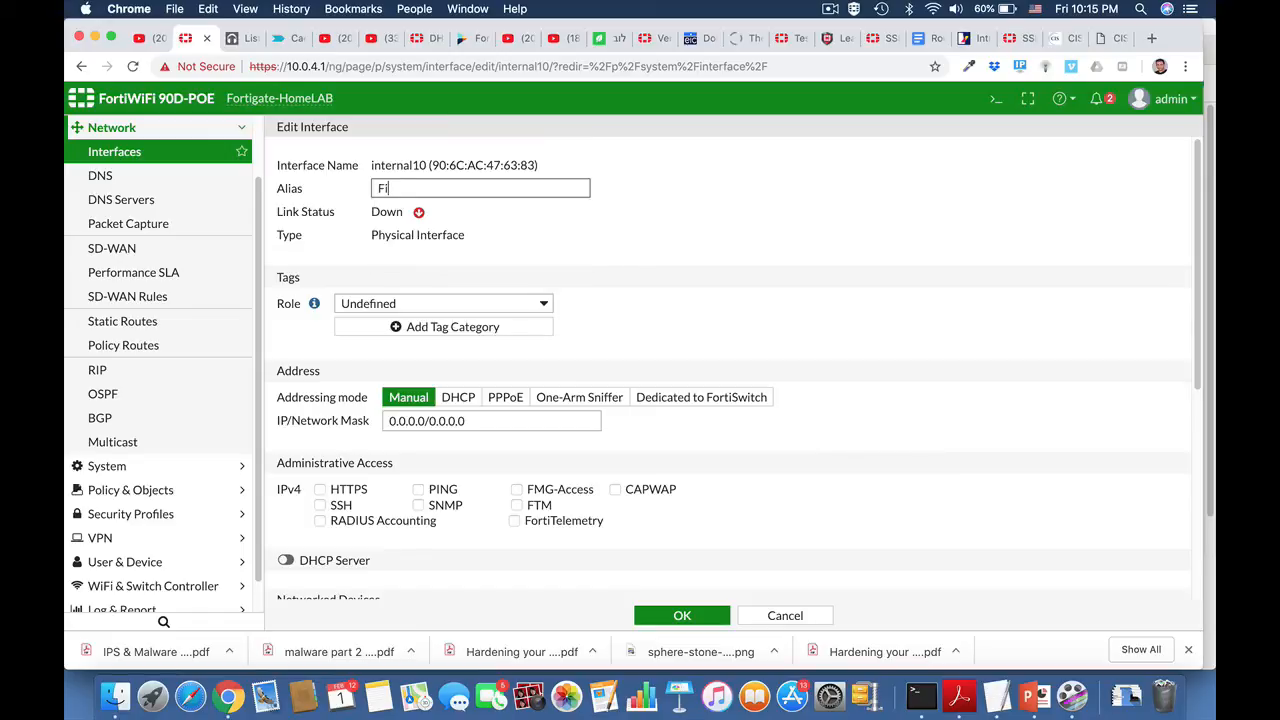
pyautogui.write('Finance LAN')
pyautogui.scroll(-2, 614, 323)
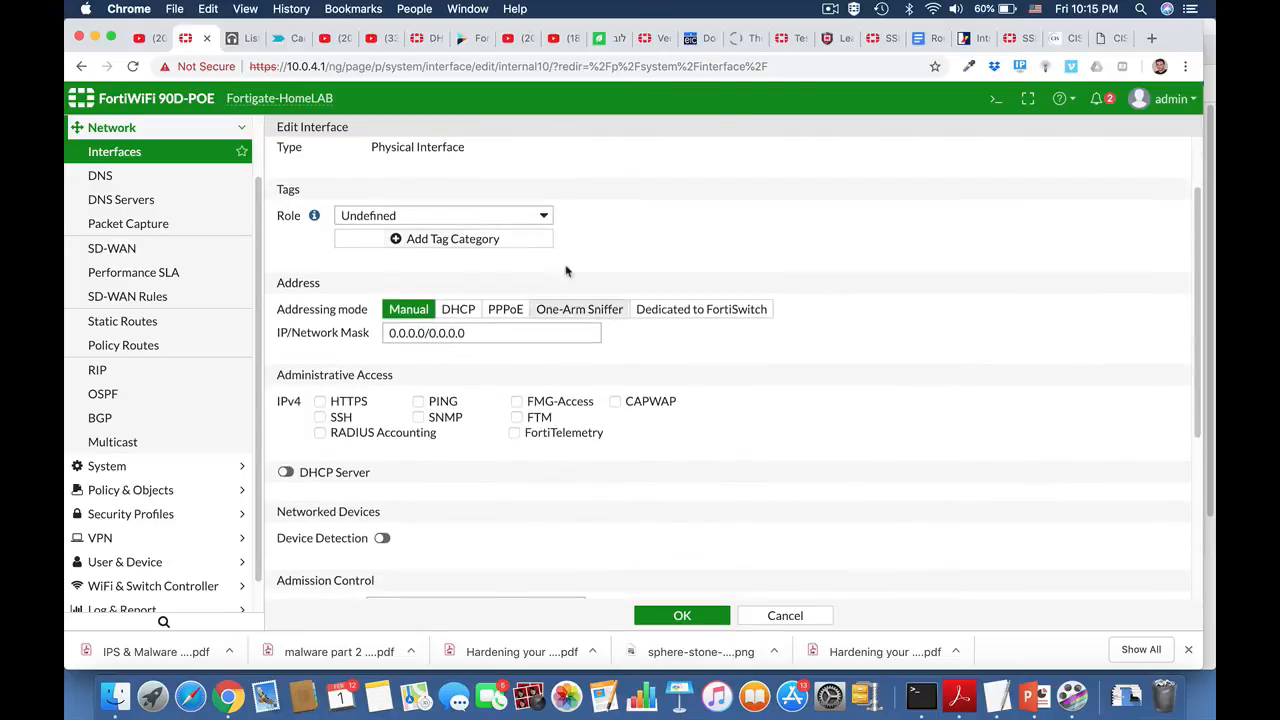
pyautogui.click(498, 216)
pyautogui.click(530, 164)
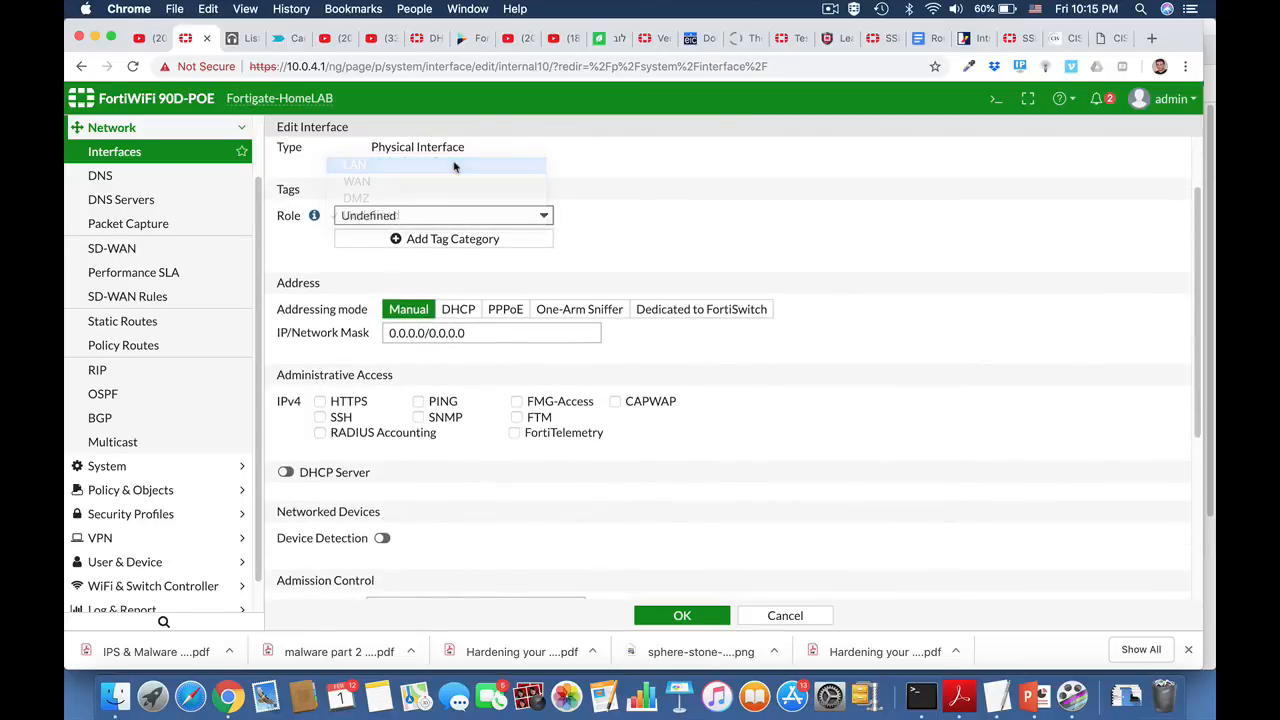
# Step: Set the interface's IP/Network Mask to 10.10.10.1/24 and allow SSH and HTTPS administrative access
pyautogui.moveTo(427, 333); pyautogui.dragTo(391, 330)
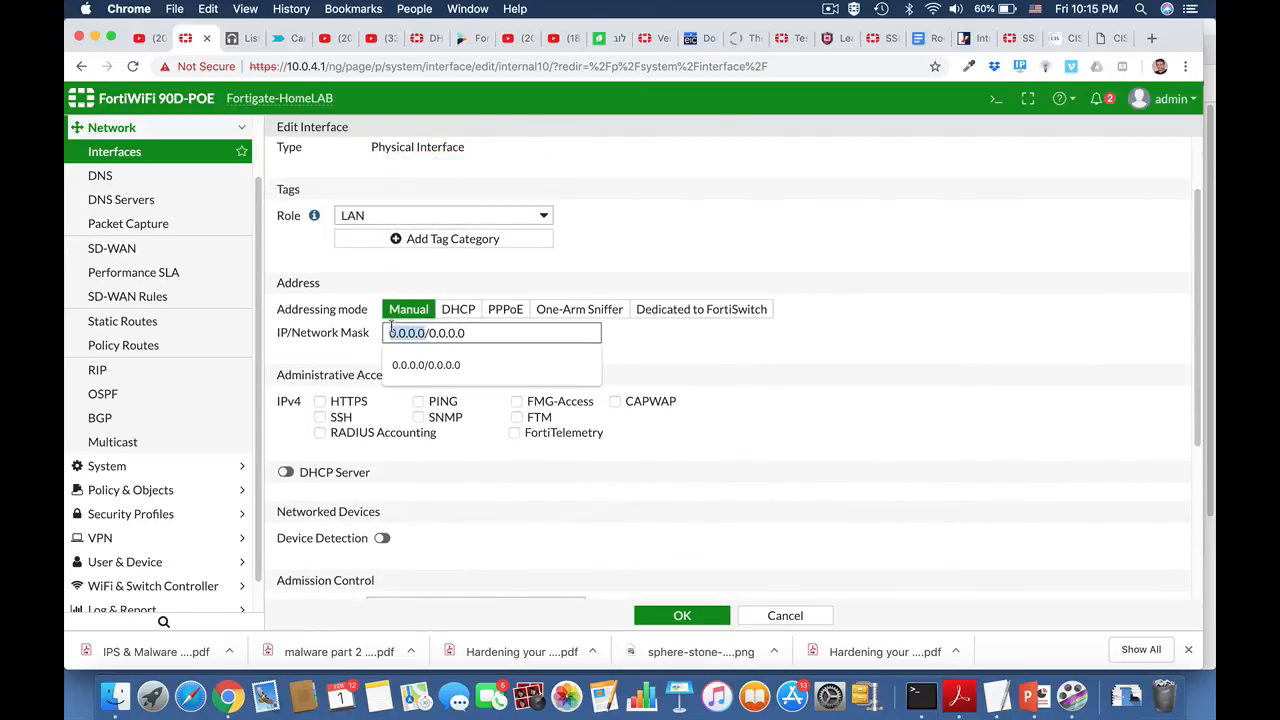
pyautogui.write('10.10.1')
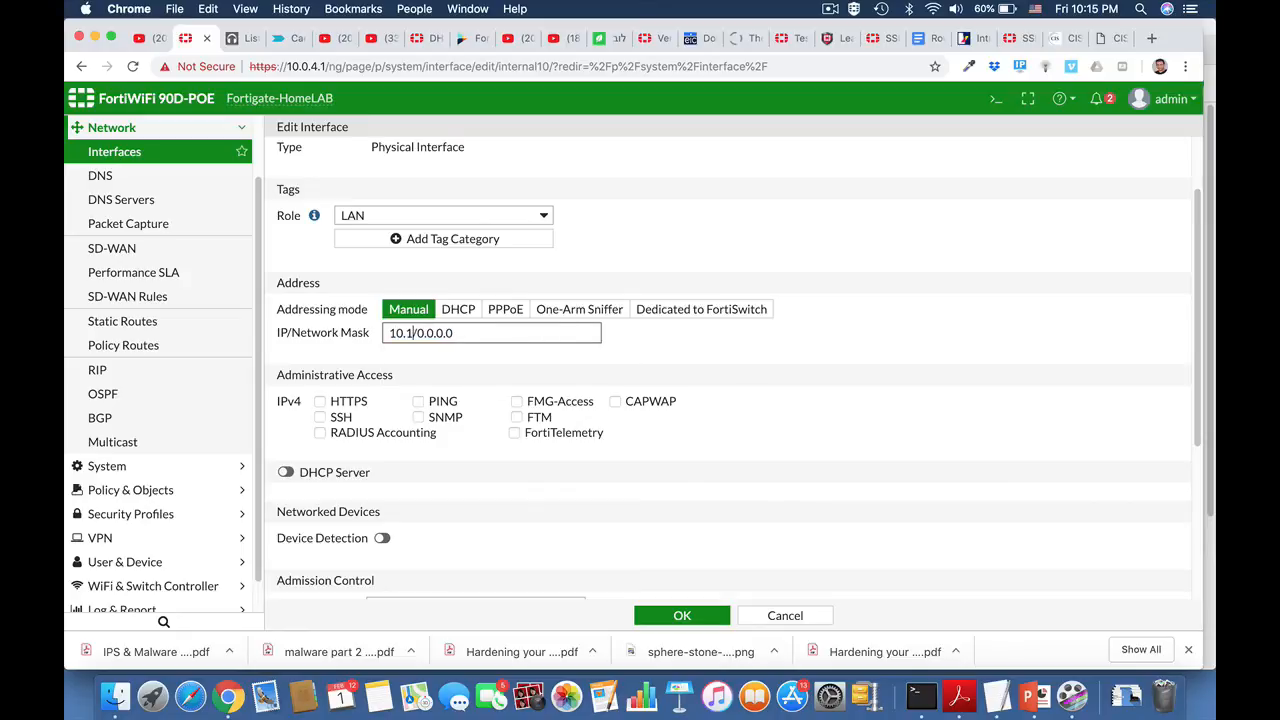
pyautogui.write('0.1')
pyautogui.moveTo(449, 334); pyautogui.dragTo(553, 340)
pyautogui.write('24')
pyautogui.click(319, 417)
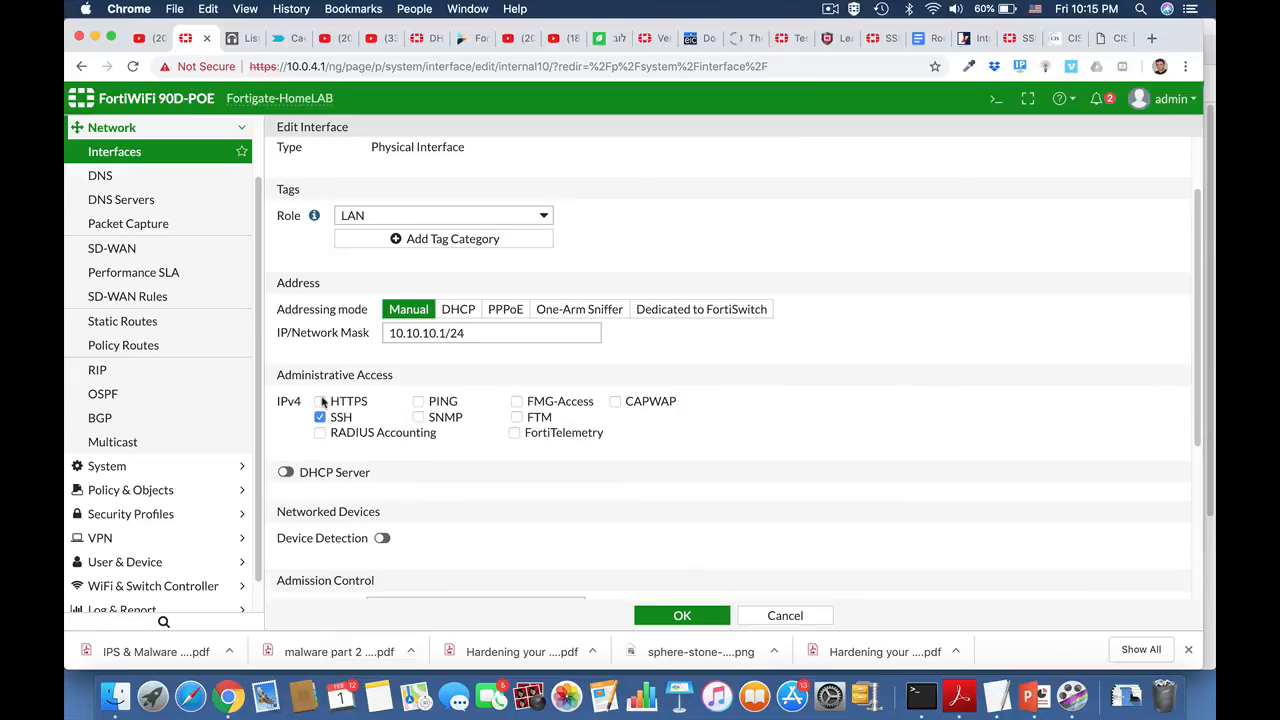
pyautogui.click(320, 401)
# Step: Enable the DHCP server on the interface and set the end IP of its address range to 10.10.10.25
pyautogui.scroll(-4, 438, 500)
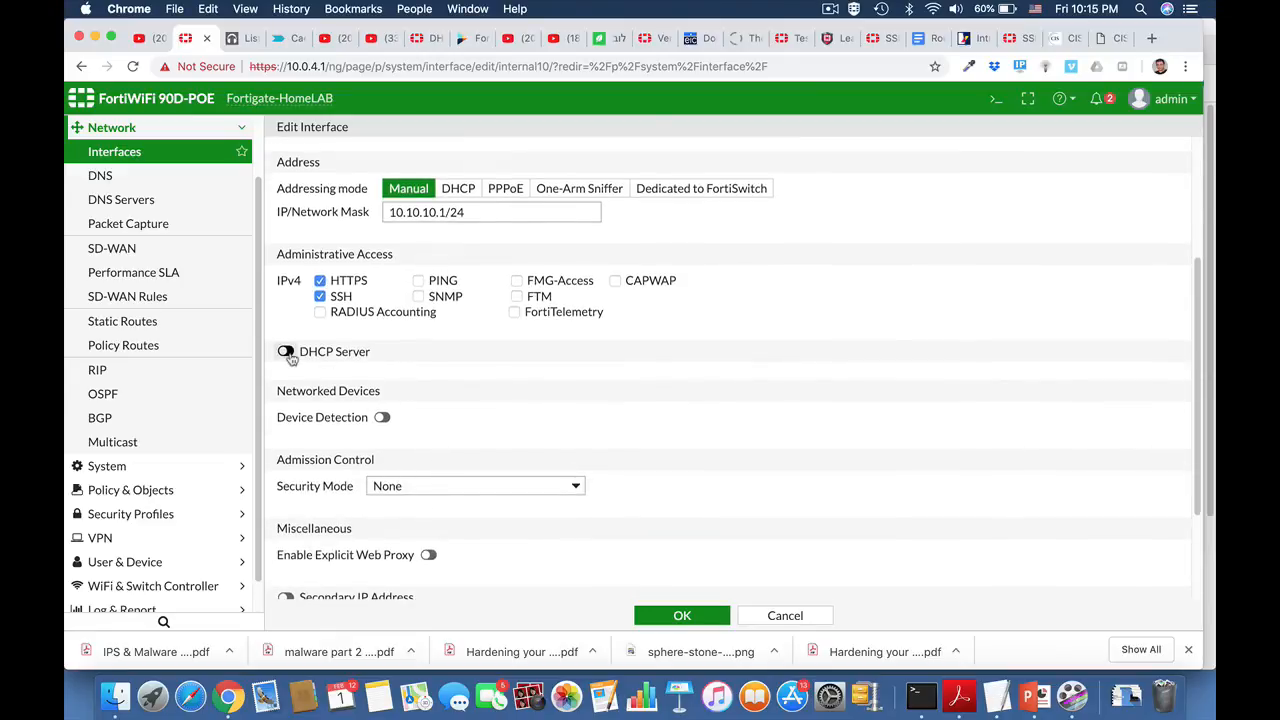
pyautogui.click(286, 353)
pyautogui.scroll(-2, 420, 380)
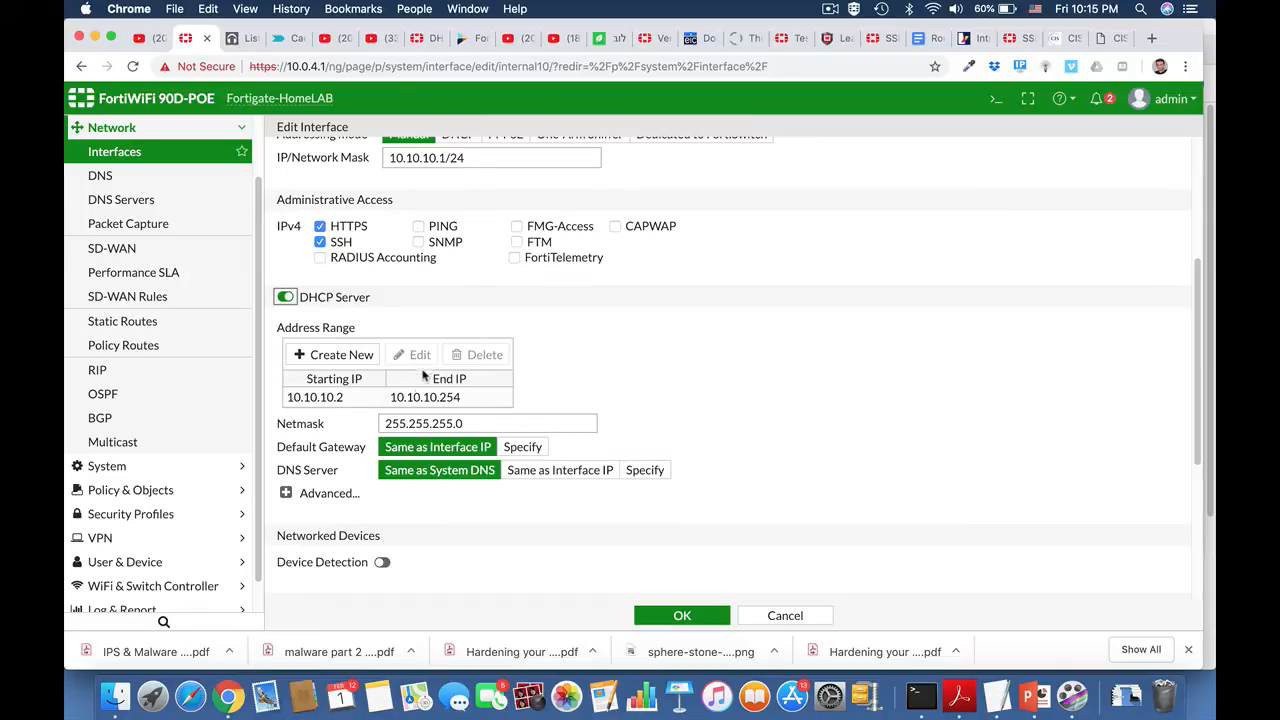
pyautogui.click(424, 397)
pyautogui.click(412, 354)
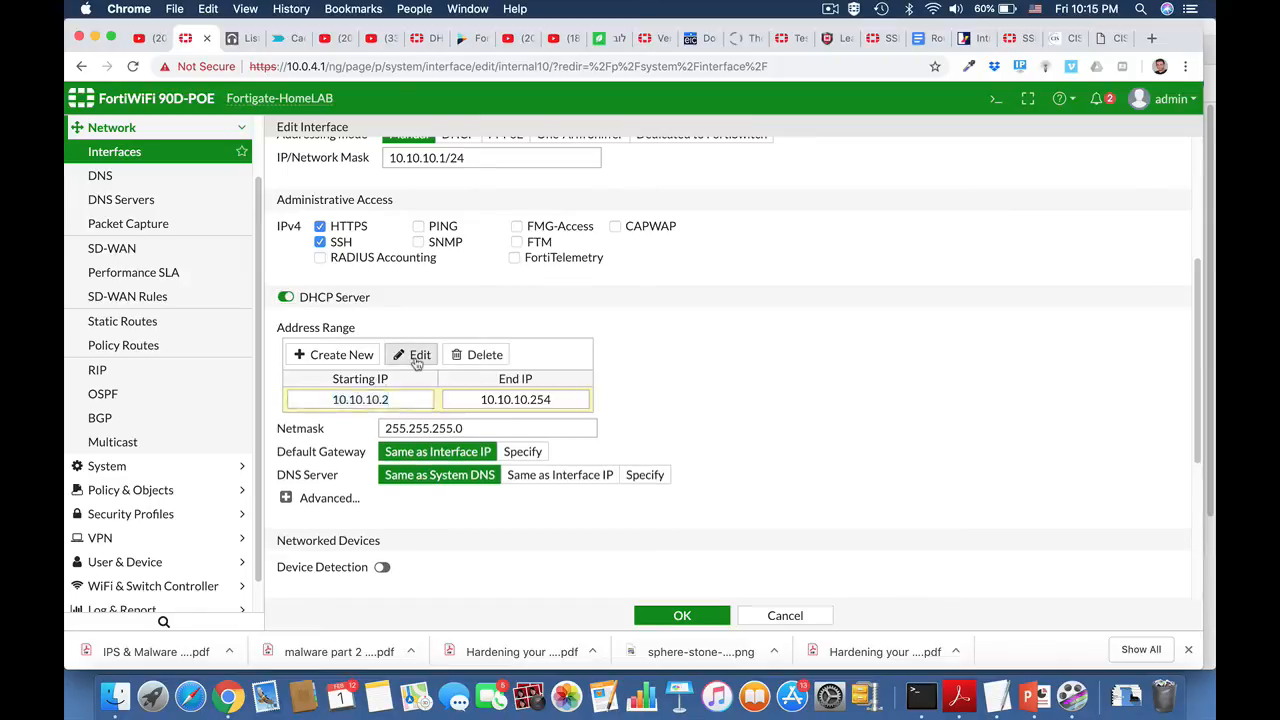
pyautogui.click(549, 399)
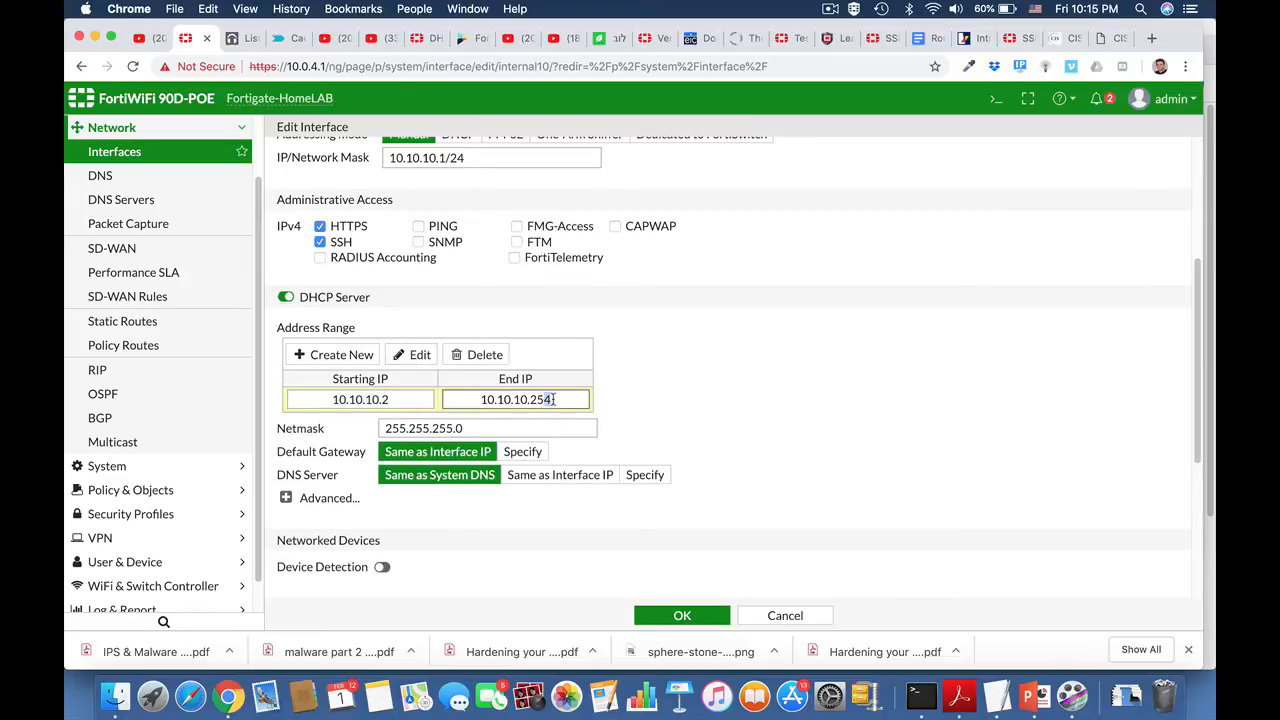
pyautogui.press('BackSpace')
# Step: Specify 8.8.8.8 as the DNS server handed out by the interface's DHCP server
pyautogui.scroll(-2, 708, 405)
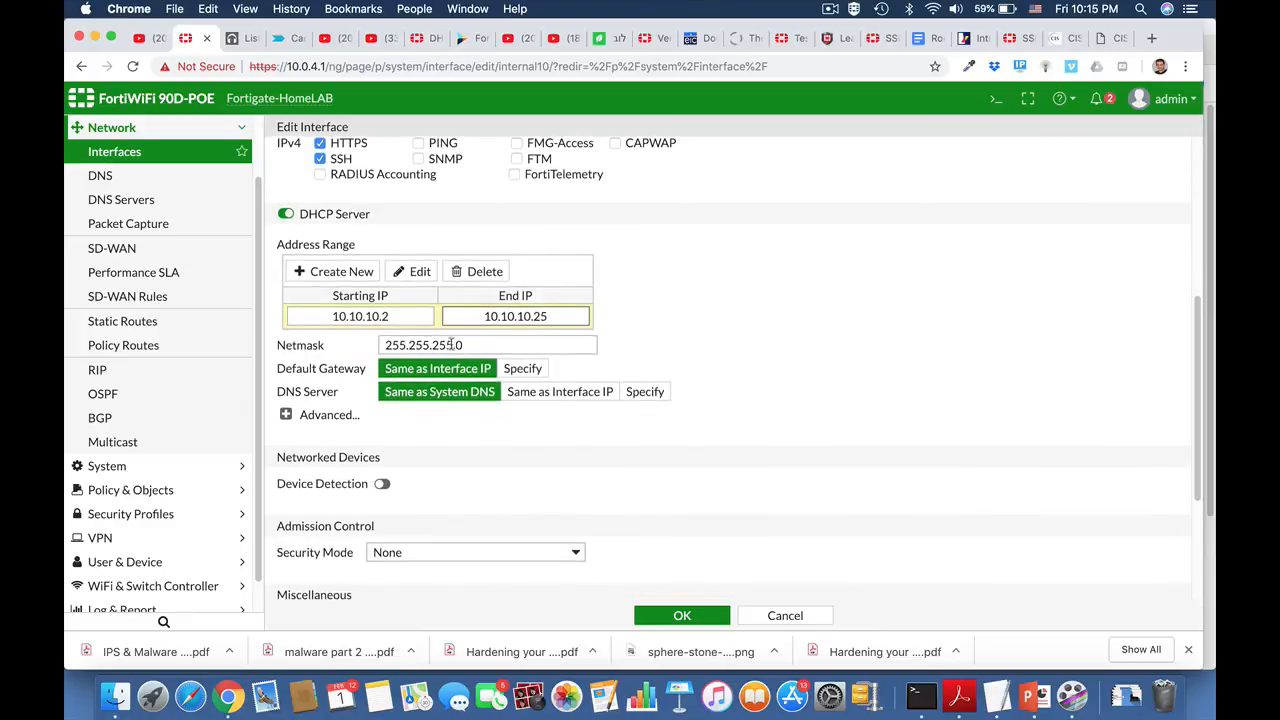
pyautogui.click(630, 396)
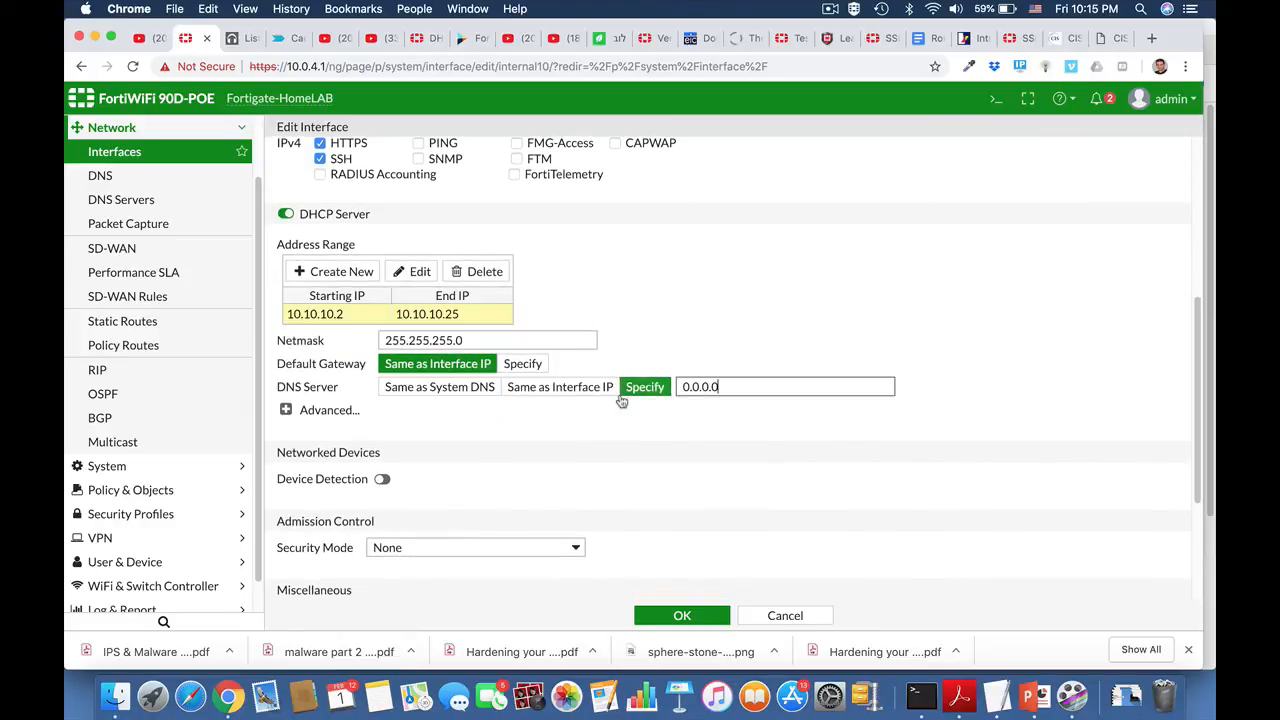
pyautogui.moveTo(728, 388); pyautogui.dragTo(675, 391)
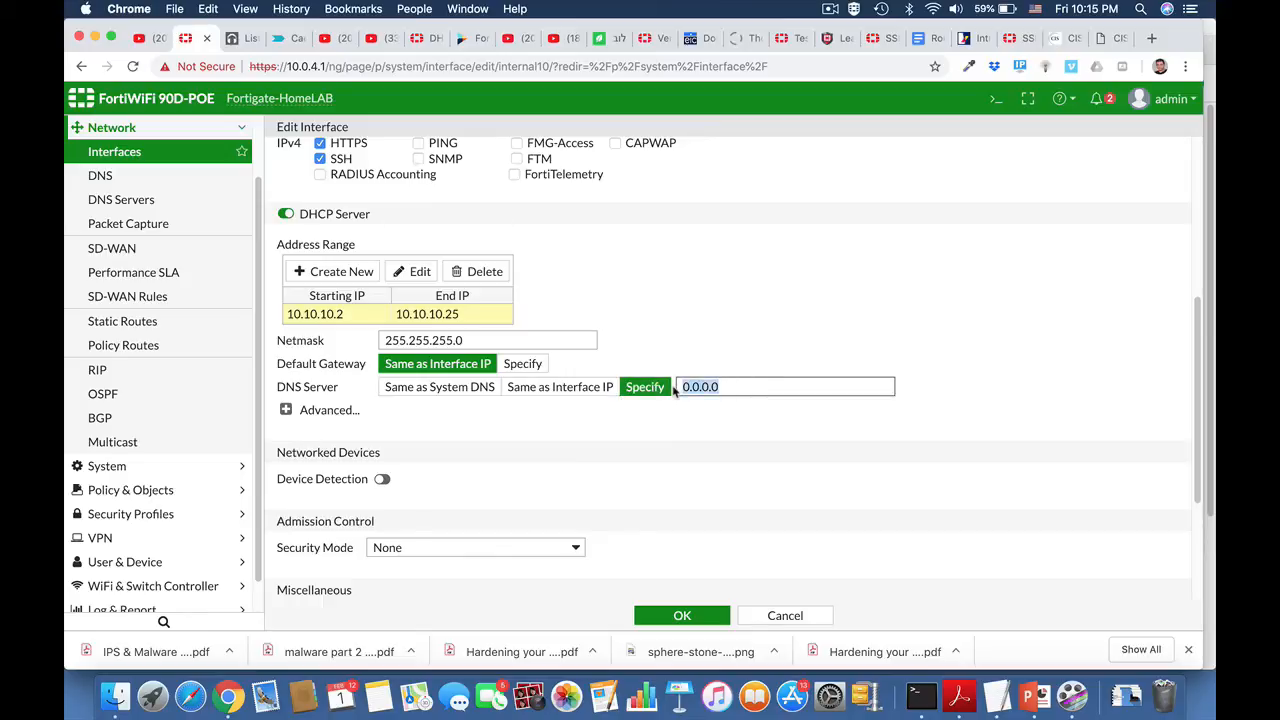
pyautogui.write('8.8.8.8')
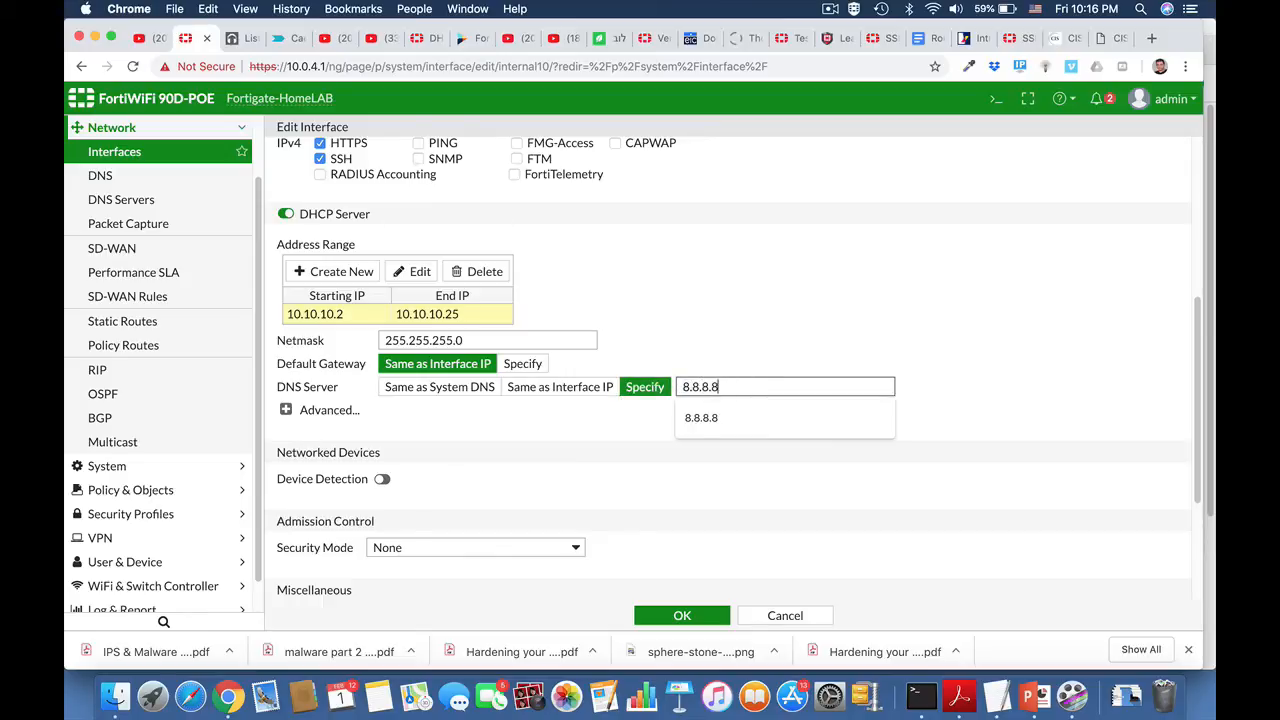
pyautogui.click(972, 406)
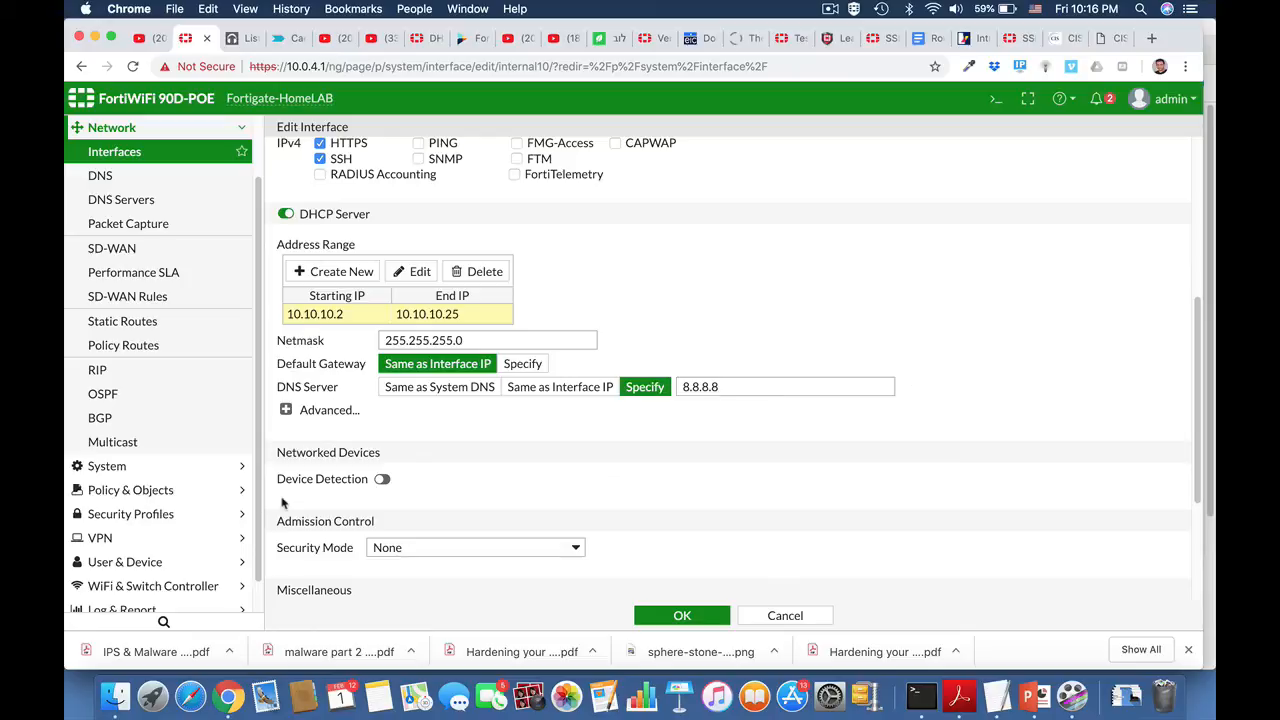
# Step: Expand the advanced DHCP settings, add an additional DHCP option entry and review the available option codes
pyautogui.click(286, 410)
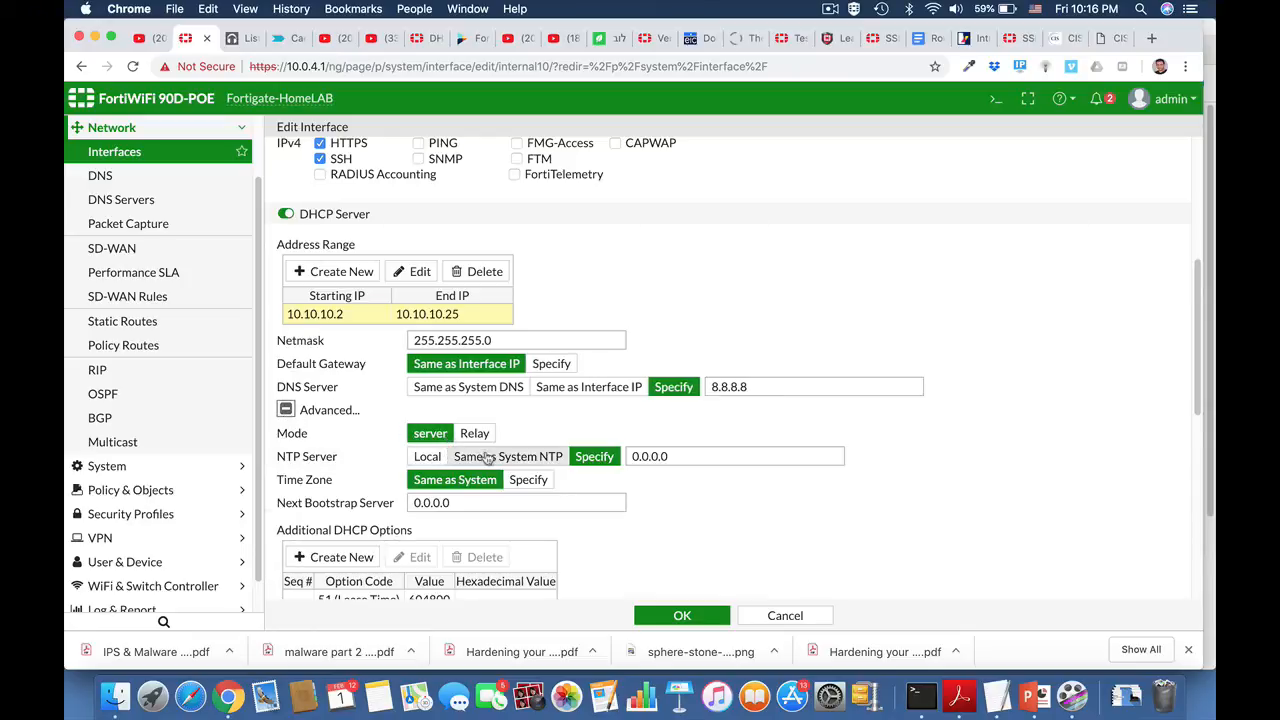
pyautogui.scroll(-3, 583, 519)
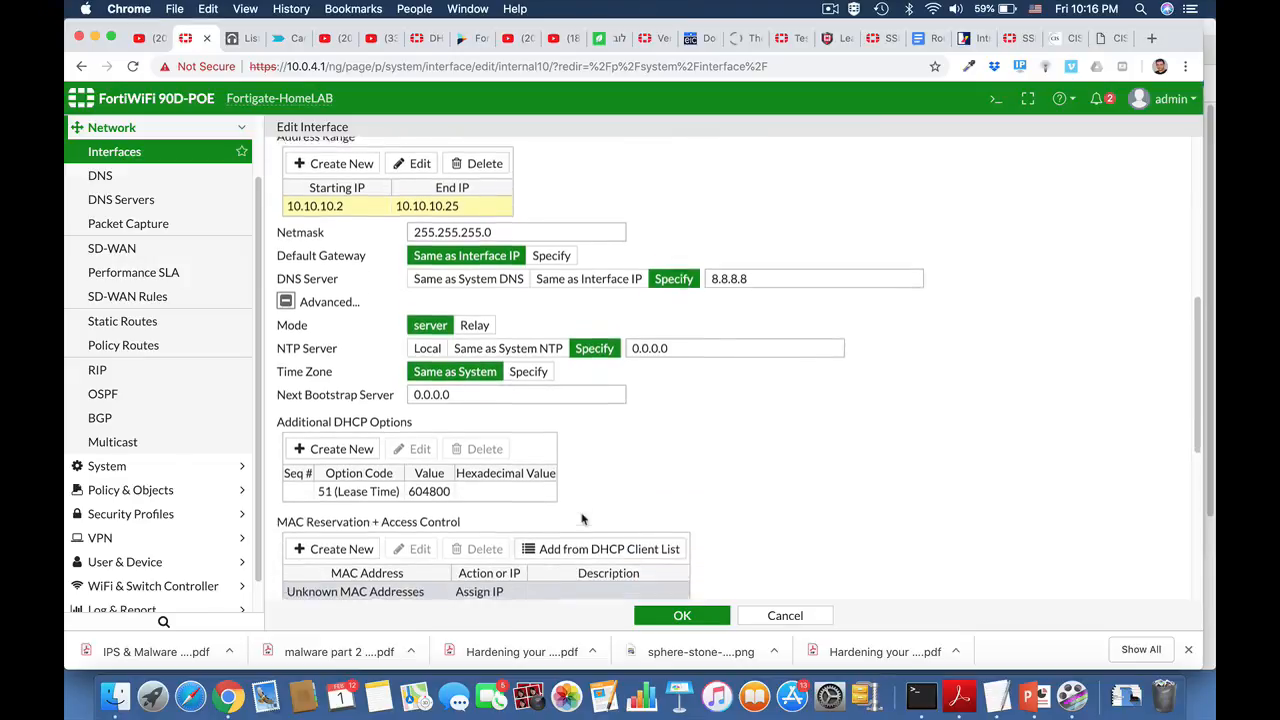
pyautogui.click(338, 440)
pyautogui.click(391, 505)
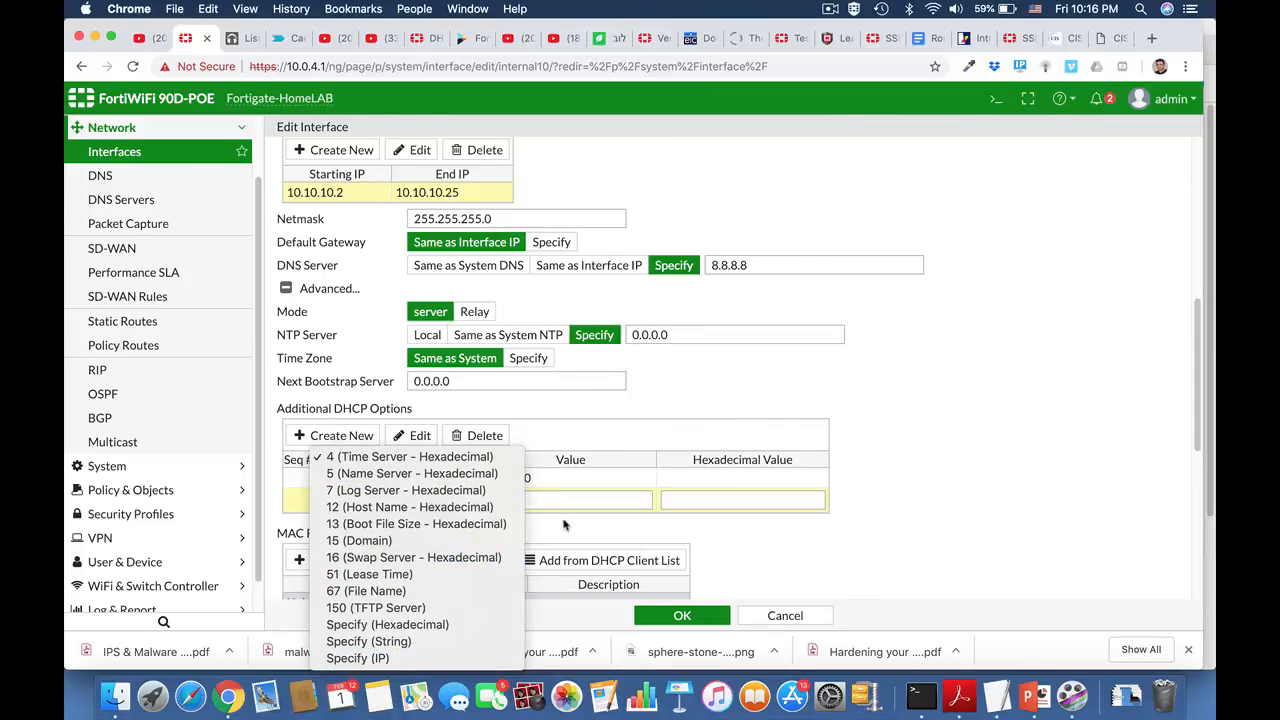
pyautogui.click(840, 510)
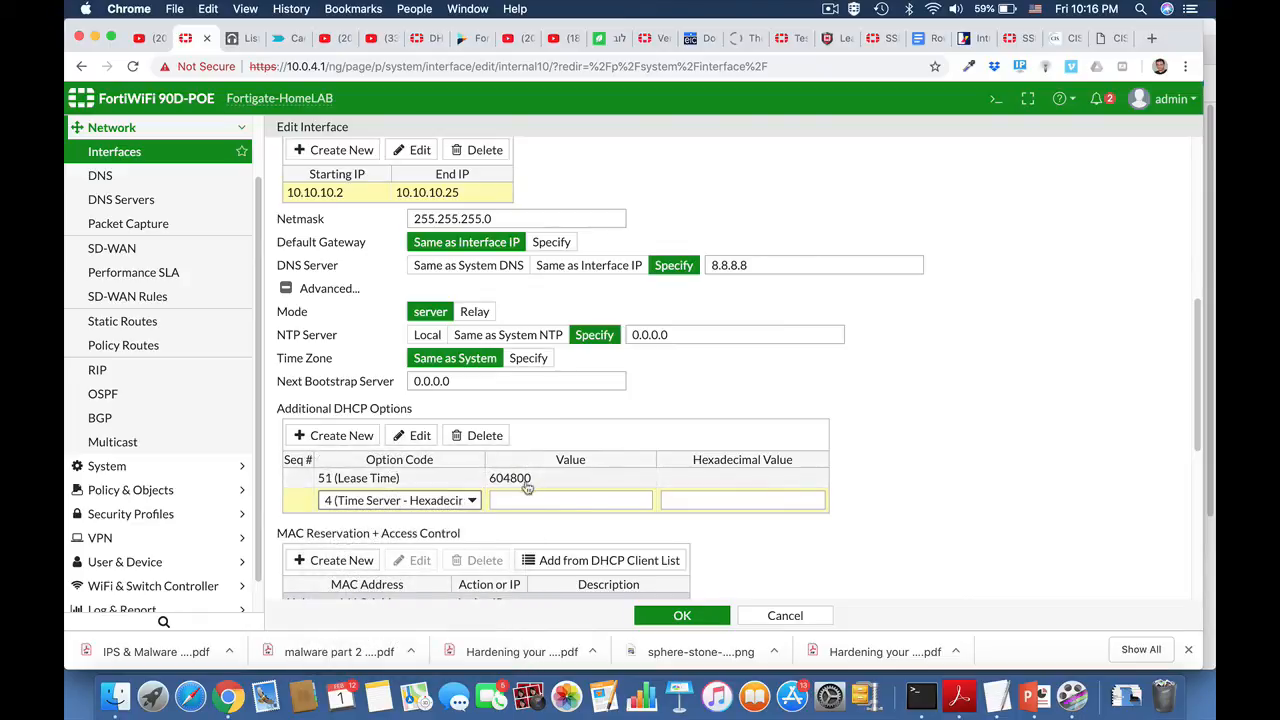
# Step: Open the CLI console and enter the DHCP server configuration with config system dhcp server
pyautogui.click(995, 100)
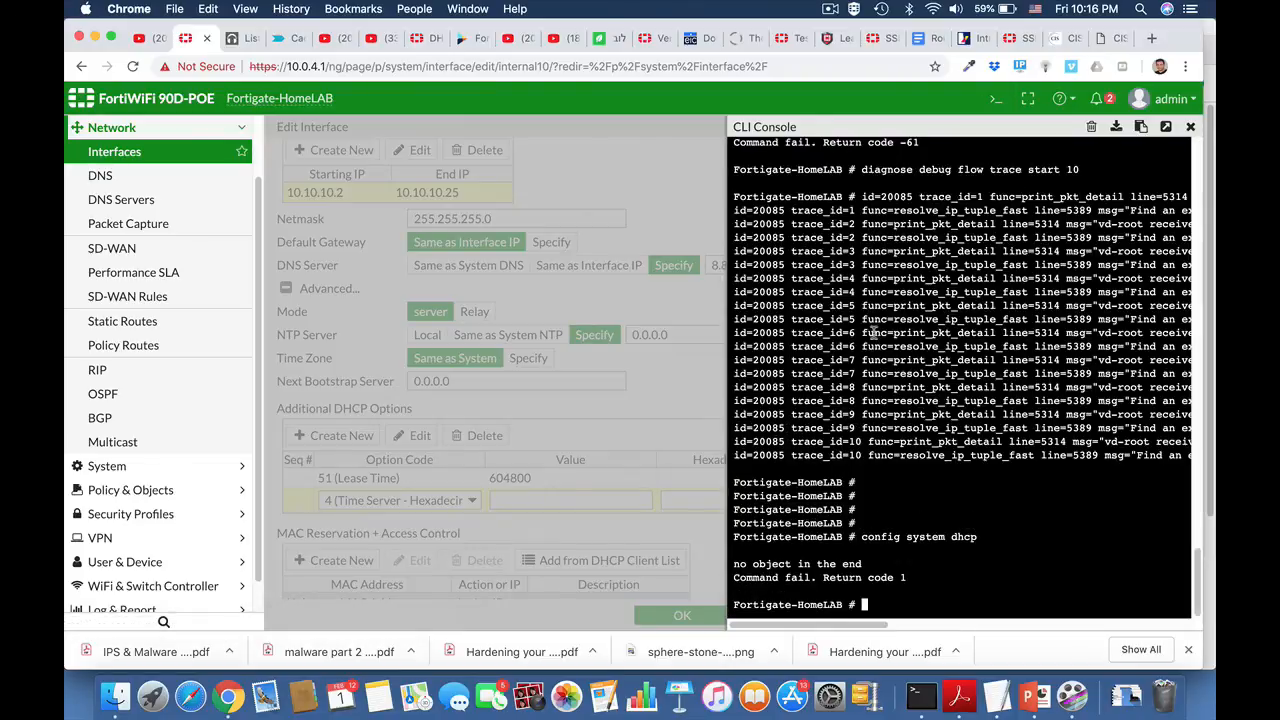
pyautogui.press('Return')
pyautogui.press('Return')
pyautogui.write('config s')
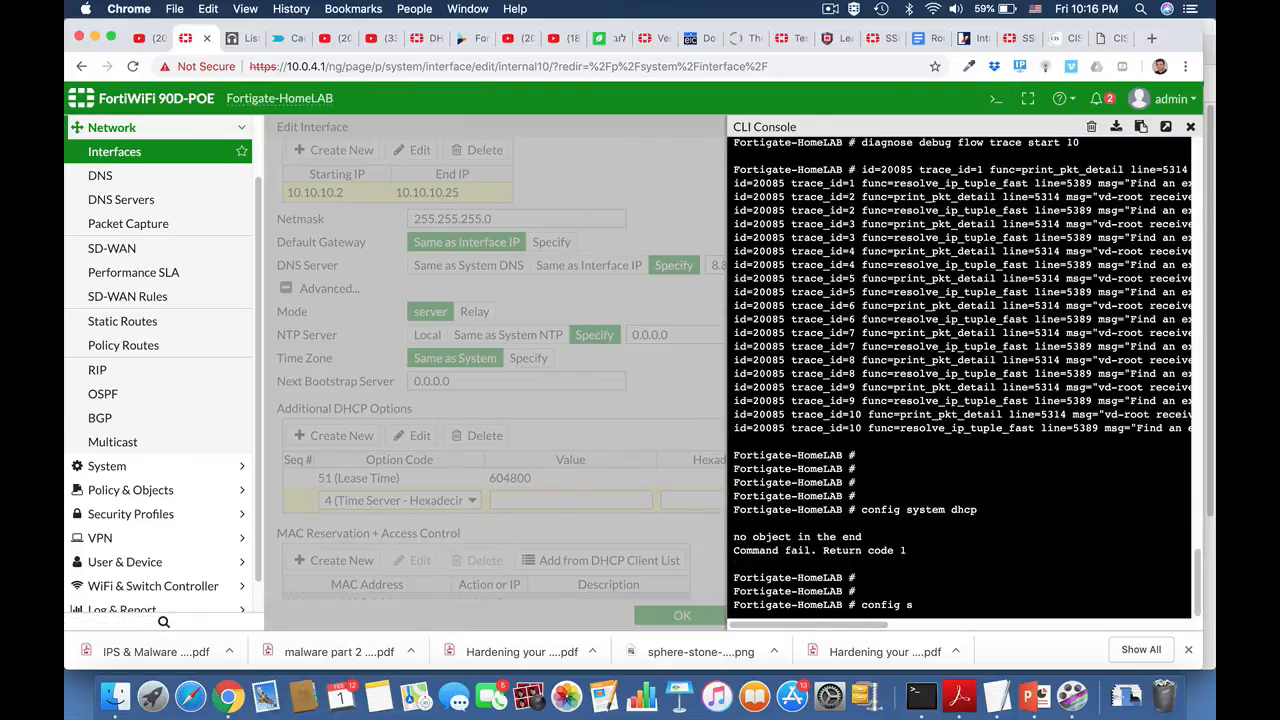
pyautogui.write('ystem dhcp server')
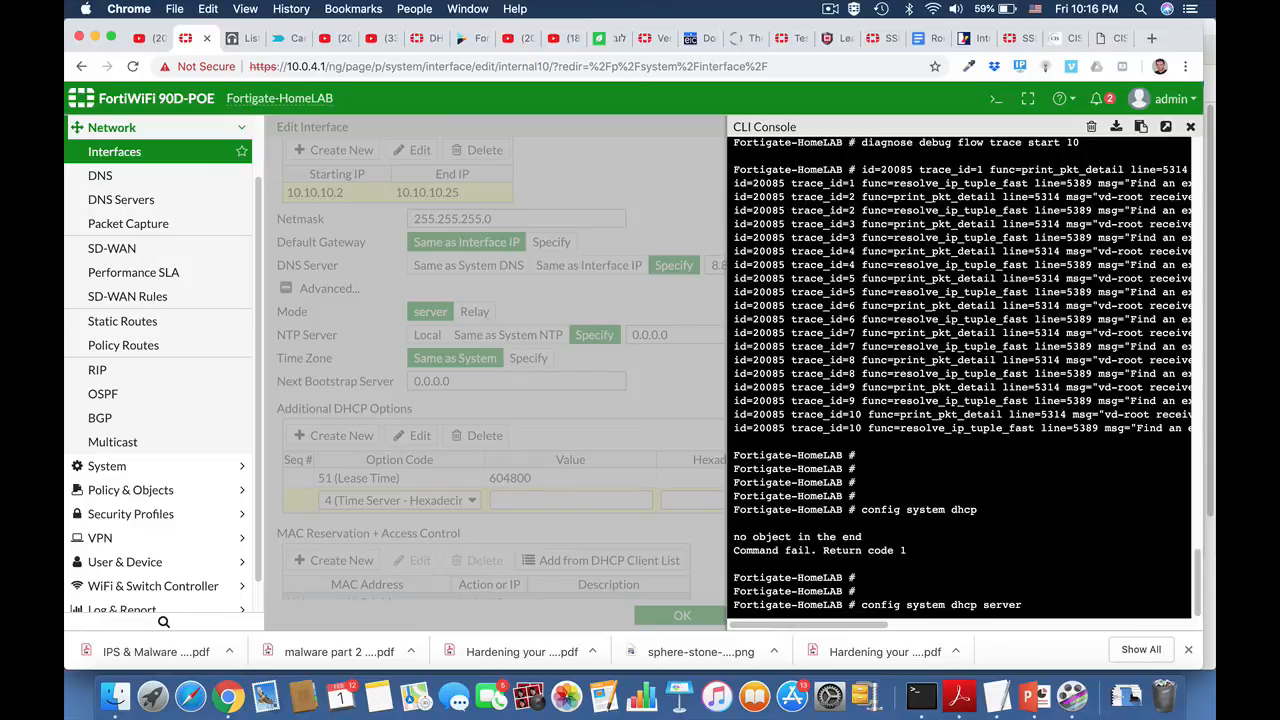
pyautogui.press('Return')
pyautogui.press('Return')
# Step: Edit DHCP server entry 1, set its lease-time to 40320, end the configuration and close the console
pyautogui.write('e')
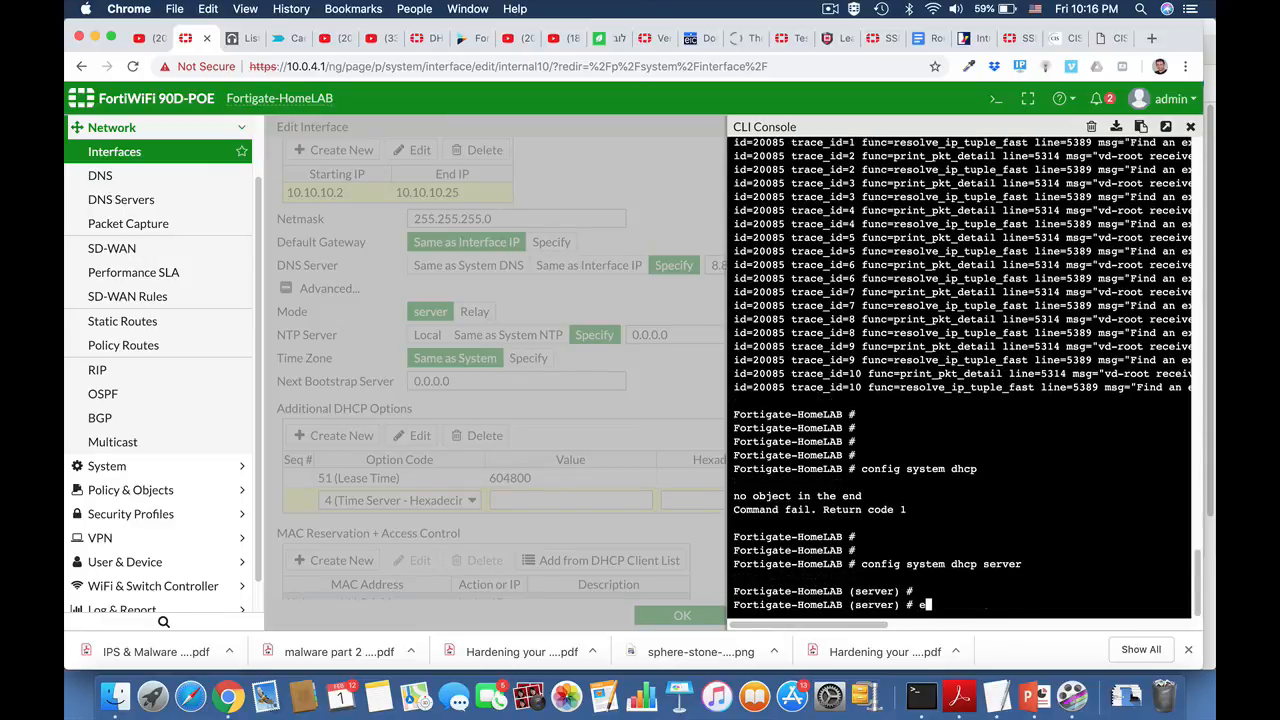
pyautogui.write('dit 1')
pyautogui.press('Return')
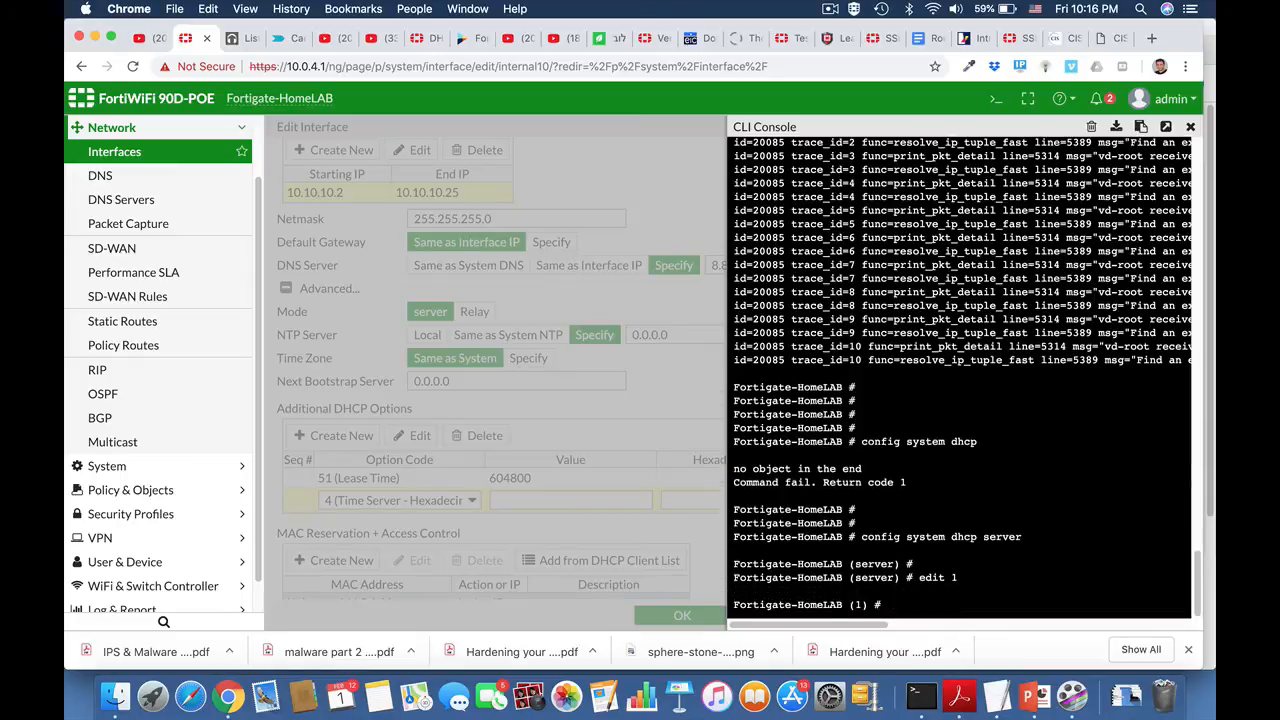
pyautogui.write('set lease-time 40320')
pyautogui.press('Return')
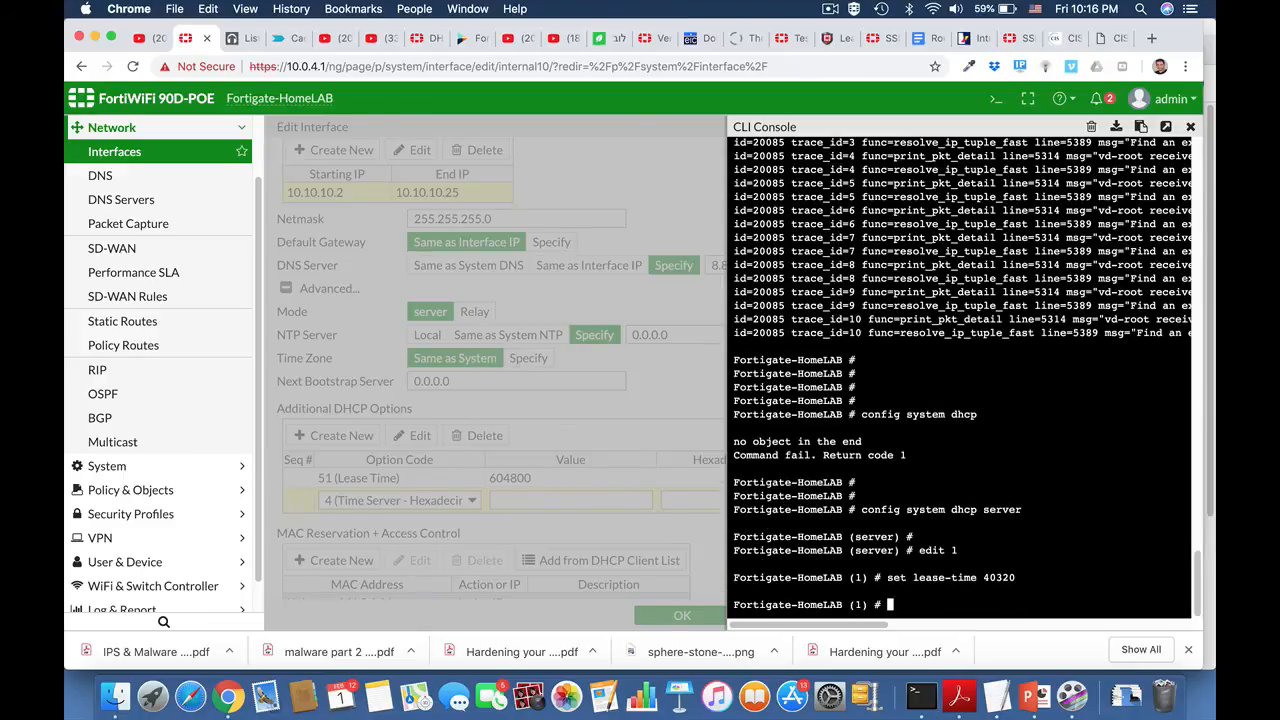
pyautogui.press('Return')
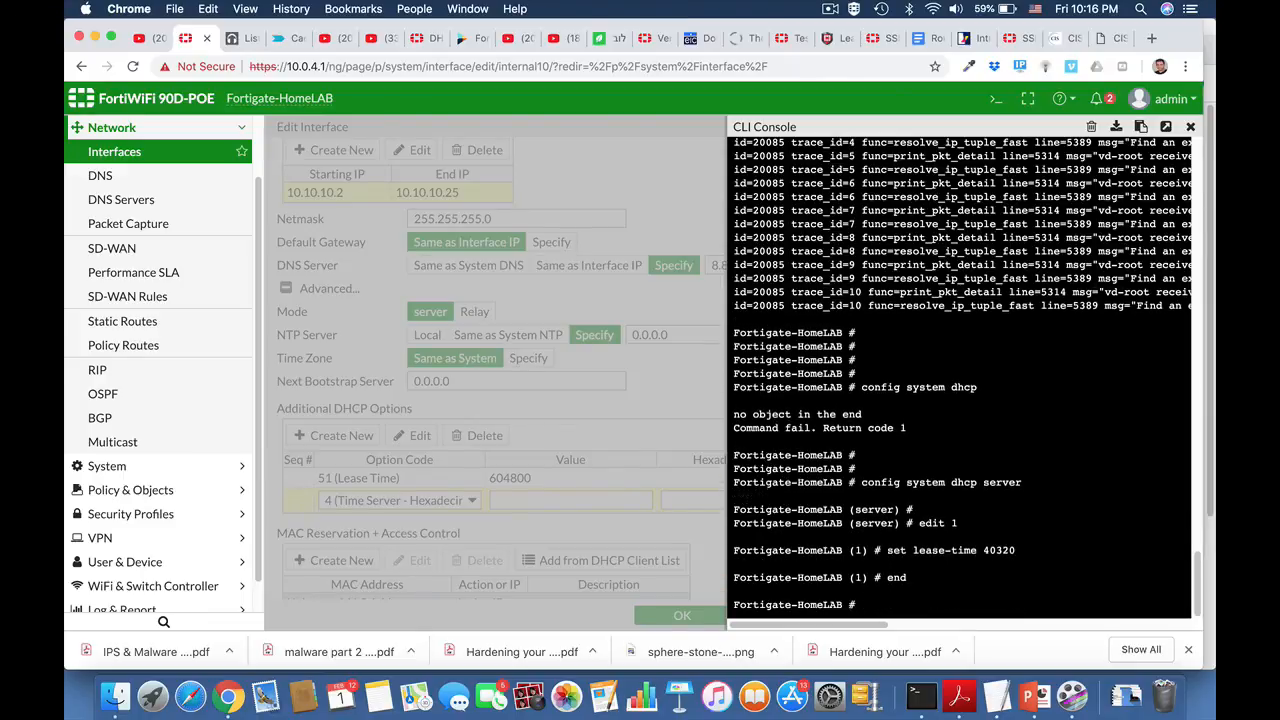
pyautogui.press('Return')
pyautogui.press('Return')
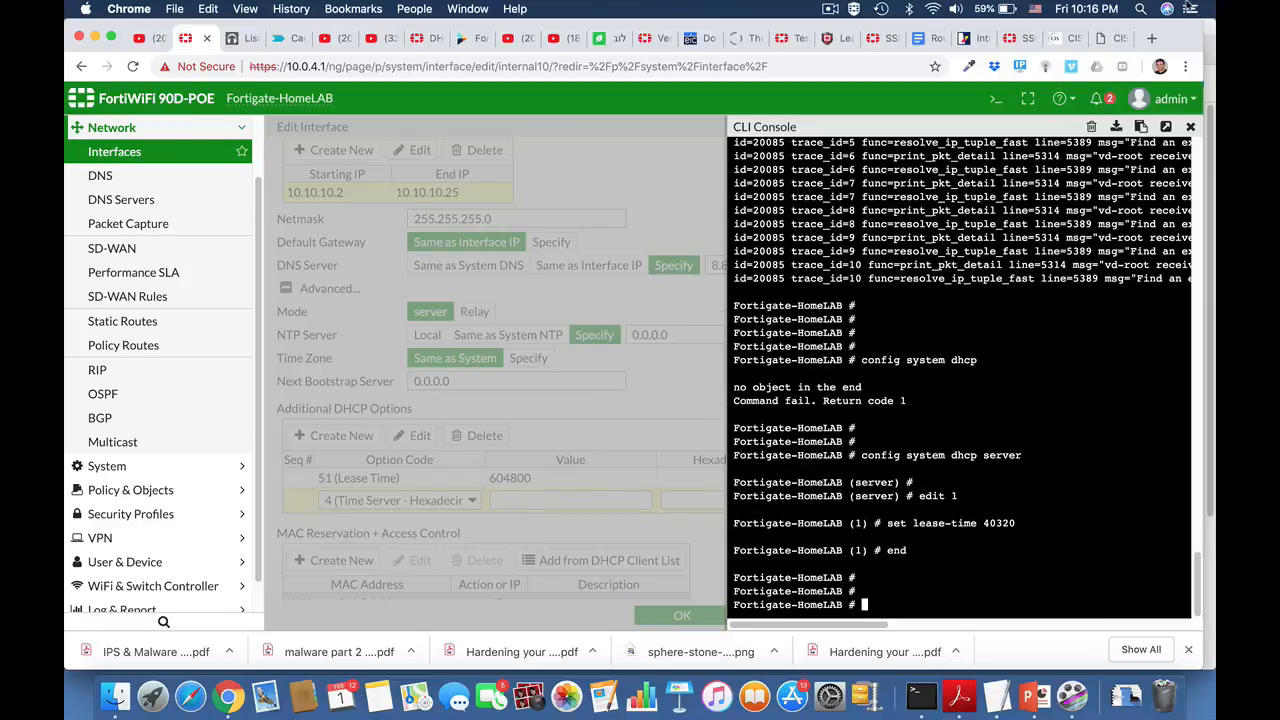
pyautogui.click(1189, 127)
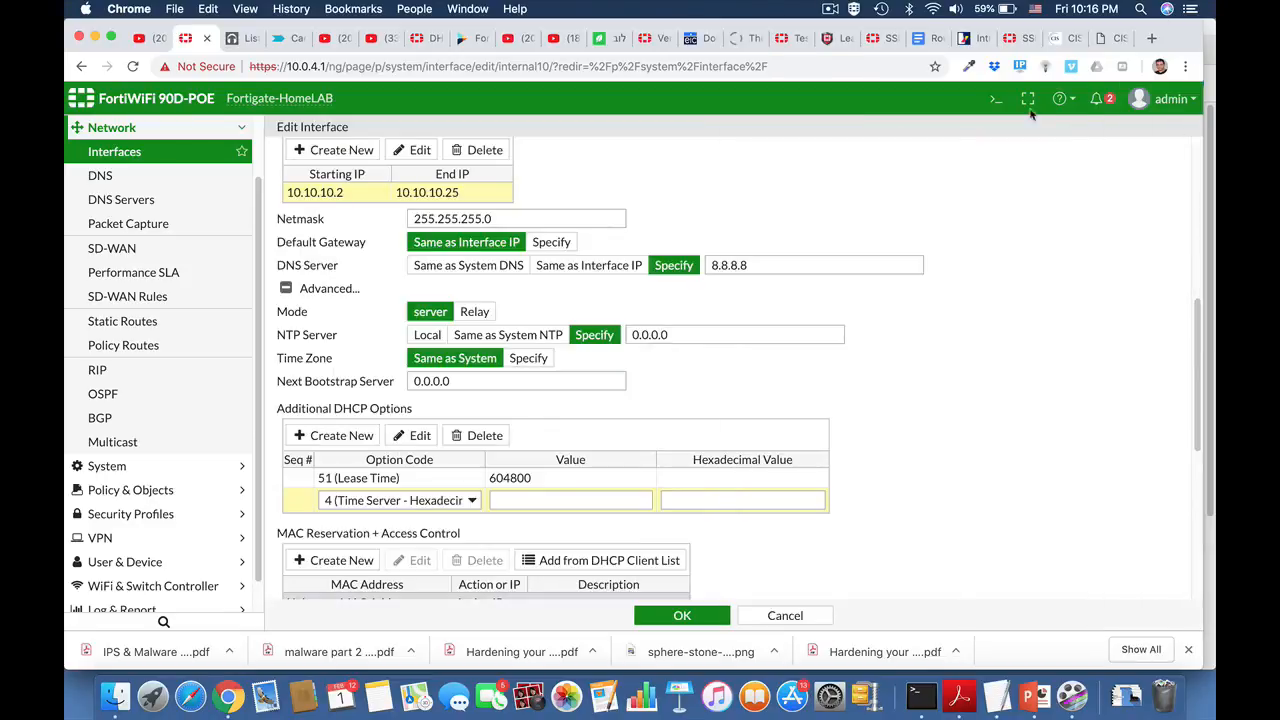
# Step: Add an entry under MAC Reservation + Access Control and review its available actions, leaving Reserve IP selected
pyautogui.scroll(-1, 817, 401)
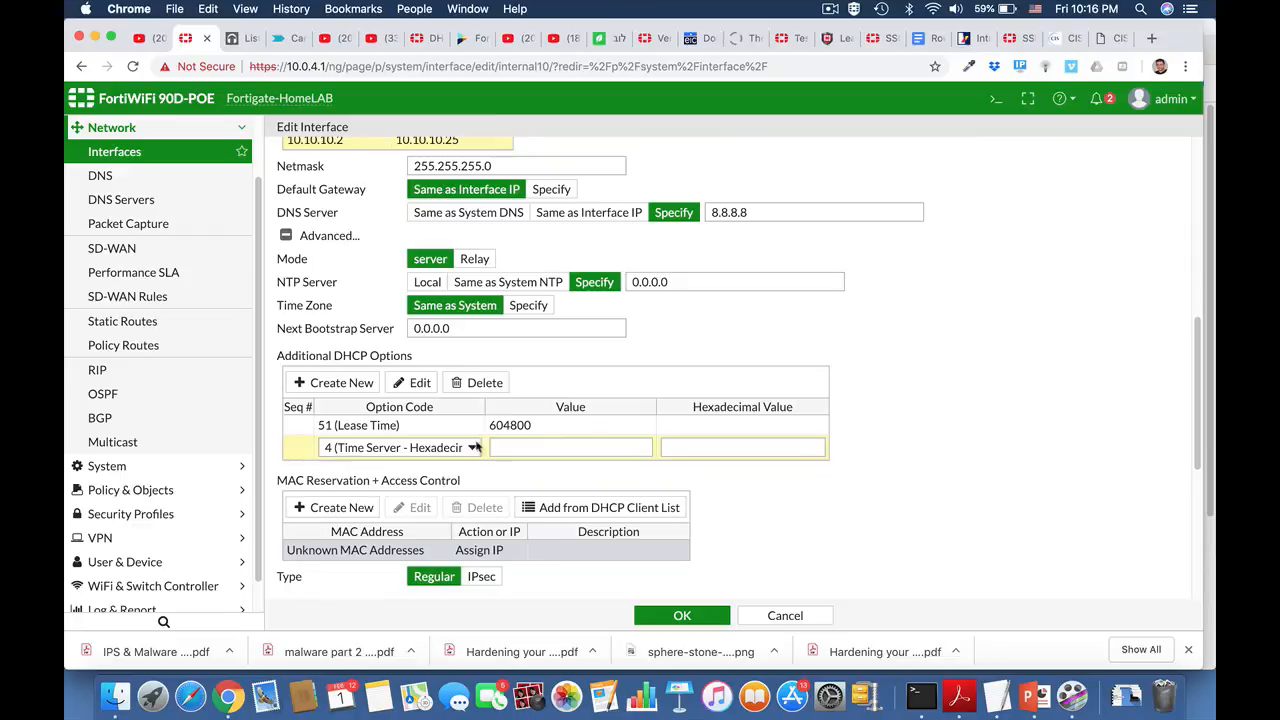
pyautogui.click(362, 508)
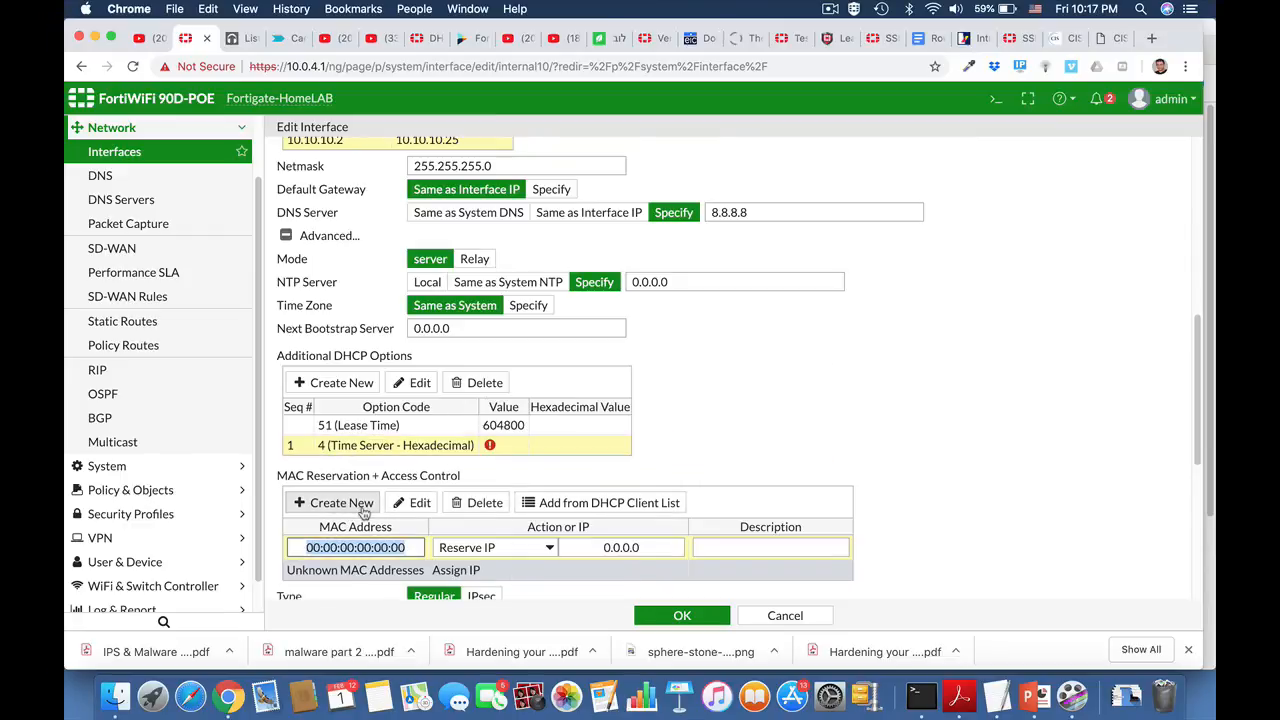
pyautogui.click(484, 550)
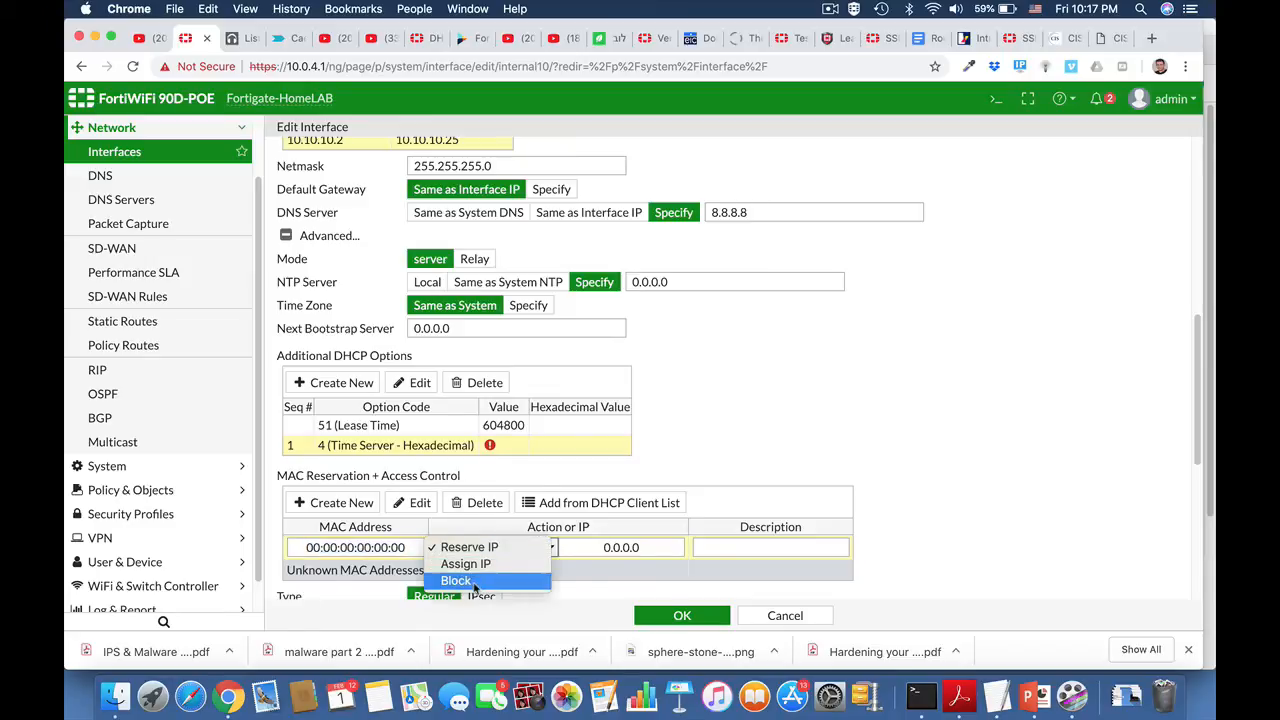
pyautogui.click(884, 545)
pyautogui.scroll(-3, 884, 545)
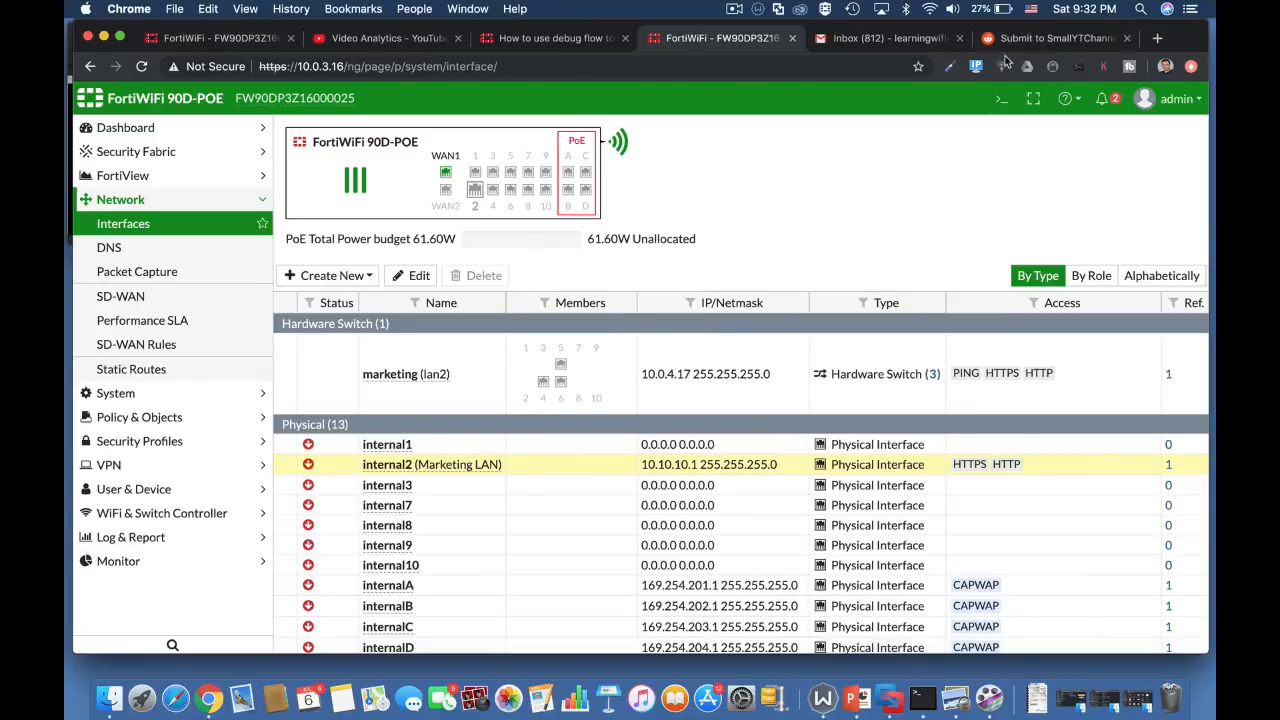
# Step: Run get system status in the CLI console and examine the HA mode and virtual domain status
pyautogui.click(1001, 100)
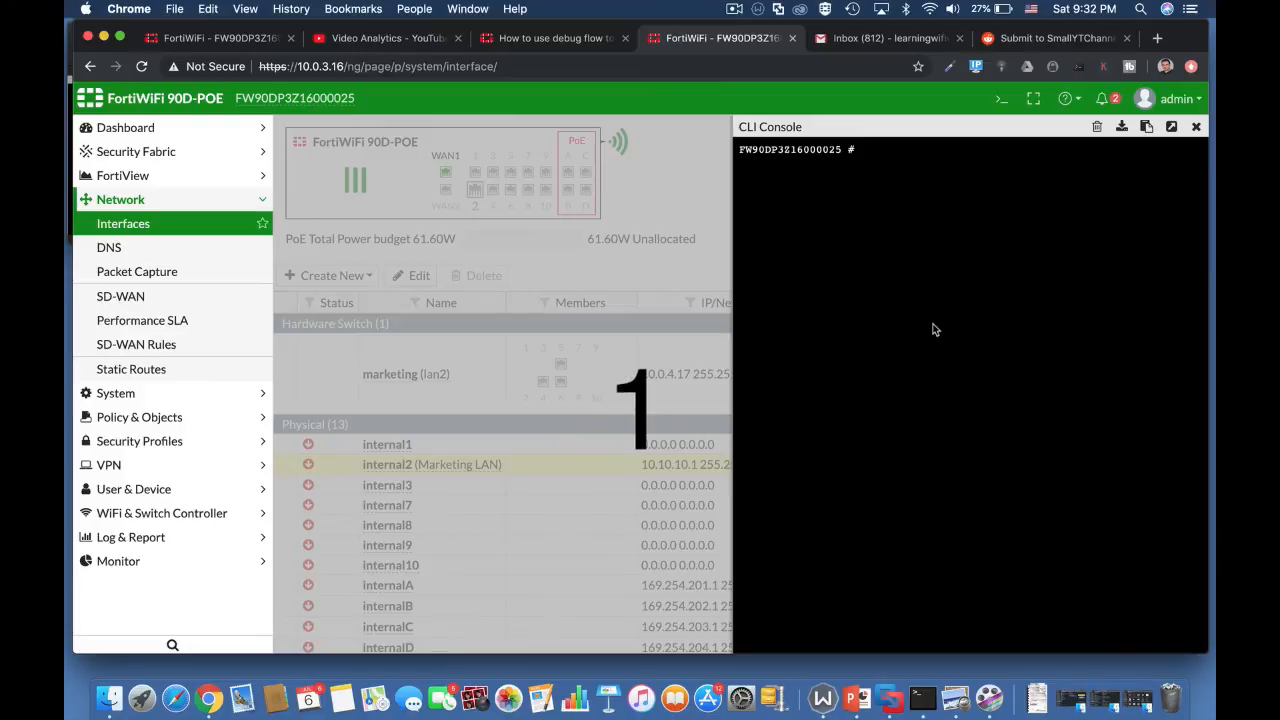
pyautogui.write('get ssh-filter')
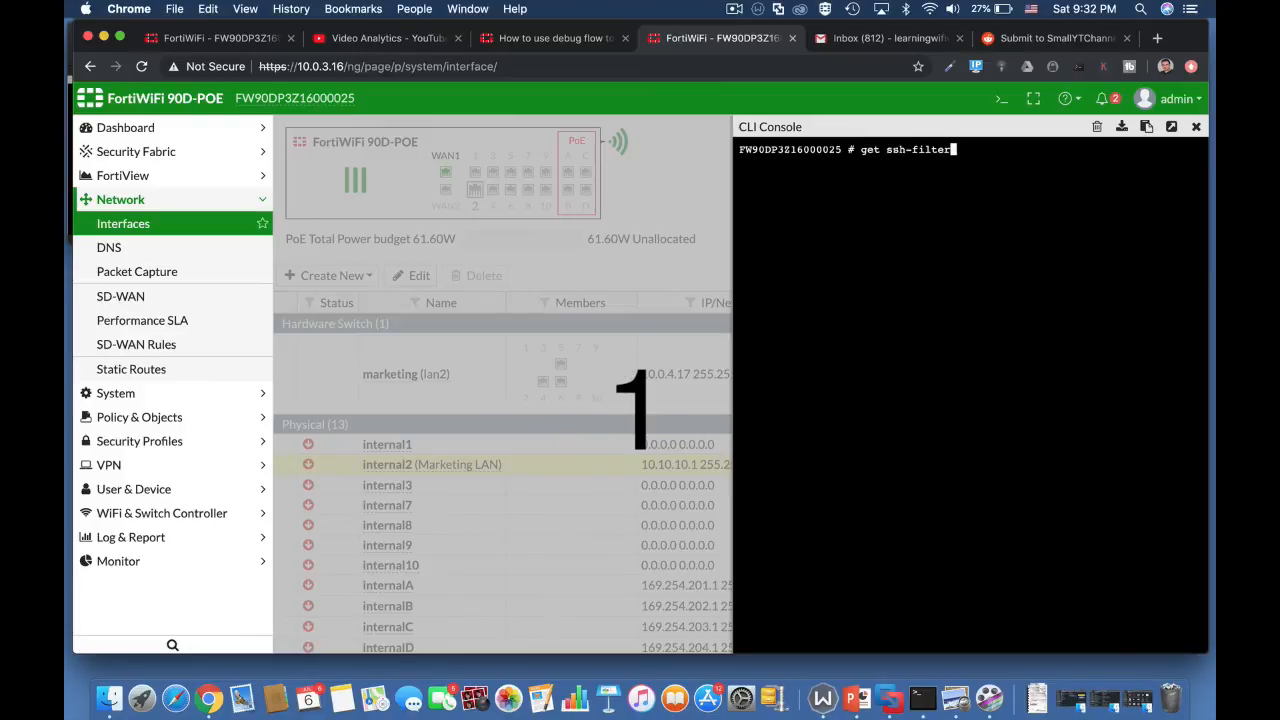
pyautogui.press('Tab')
pyautogui.press('BackSpace')
pyautogui.write('system')
pyautogui.press('Tab')
pyautogui.write('st')
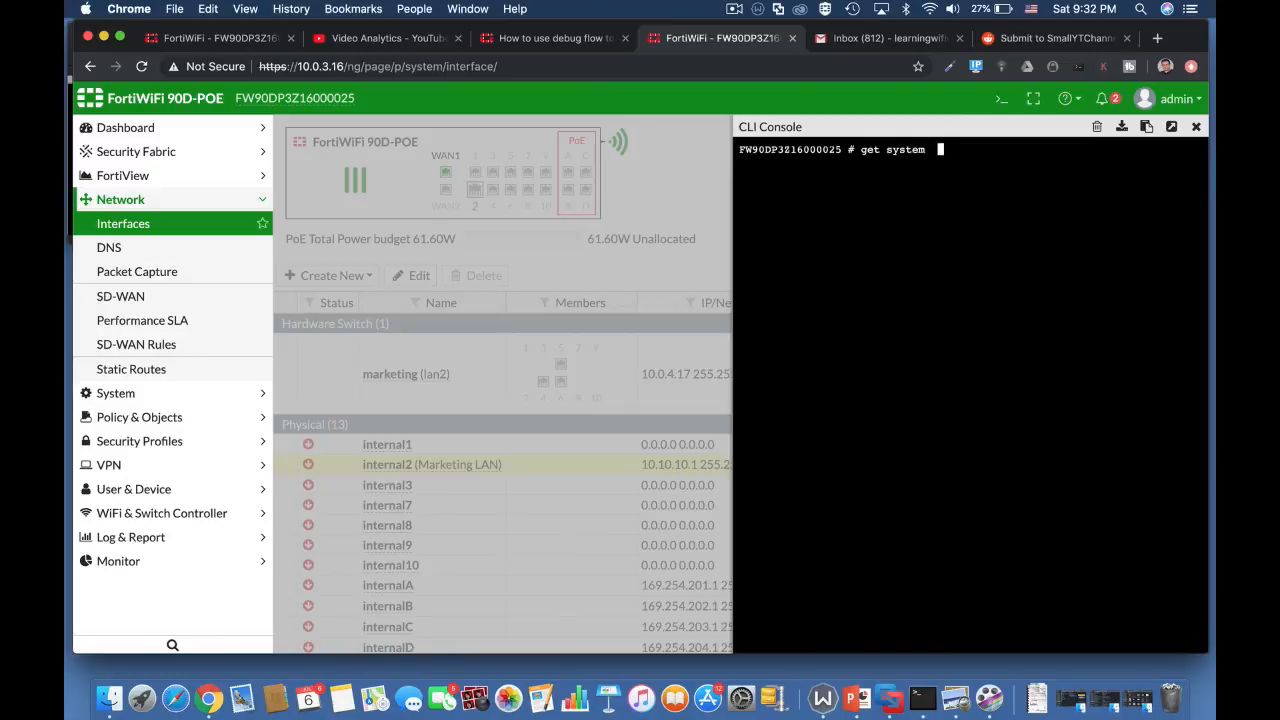
pyautogui.press('Tab')
pyautogui.press('Tab')
pyautogui.press('Return')
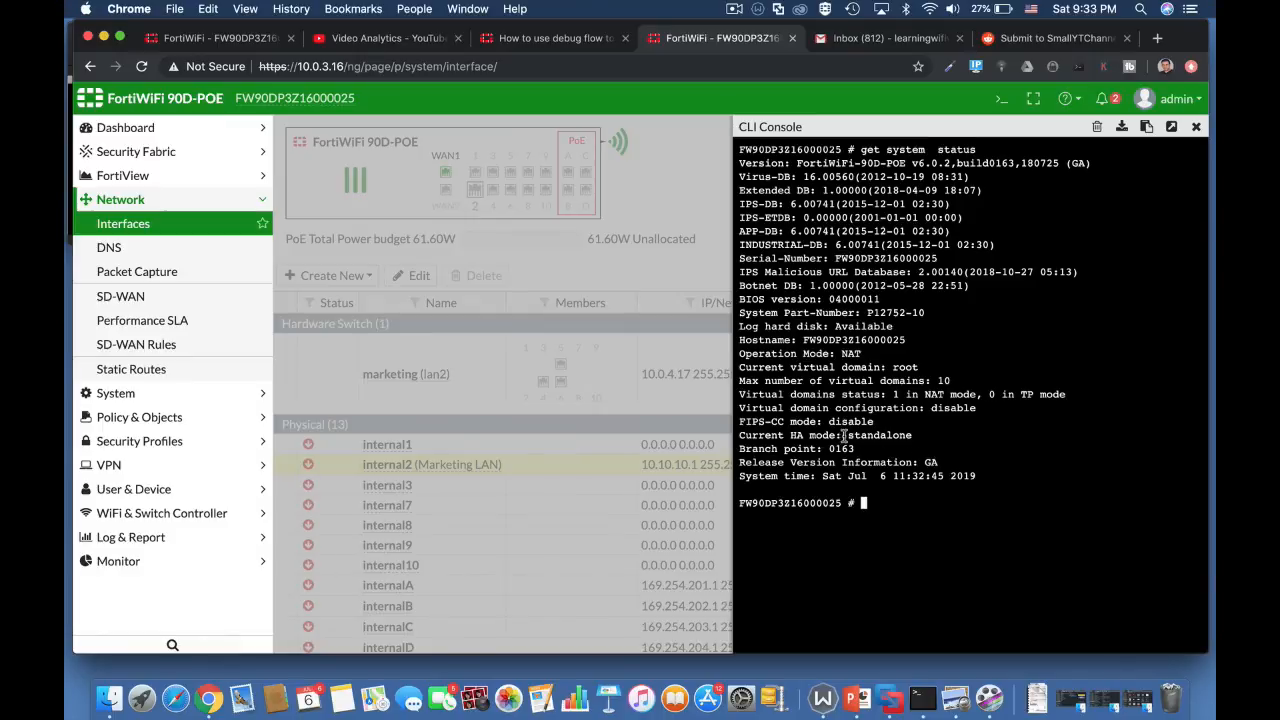
pyautogui.moveTo(849, 436); pyautogui.dragTo(915, 440)
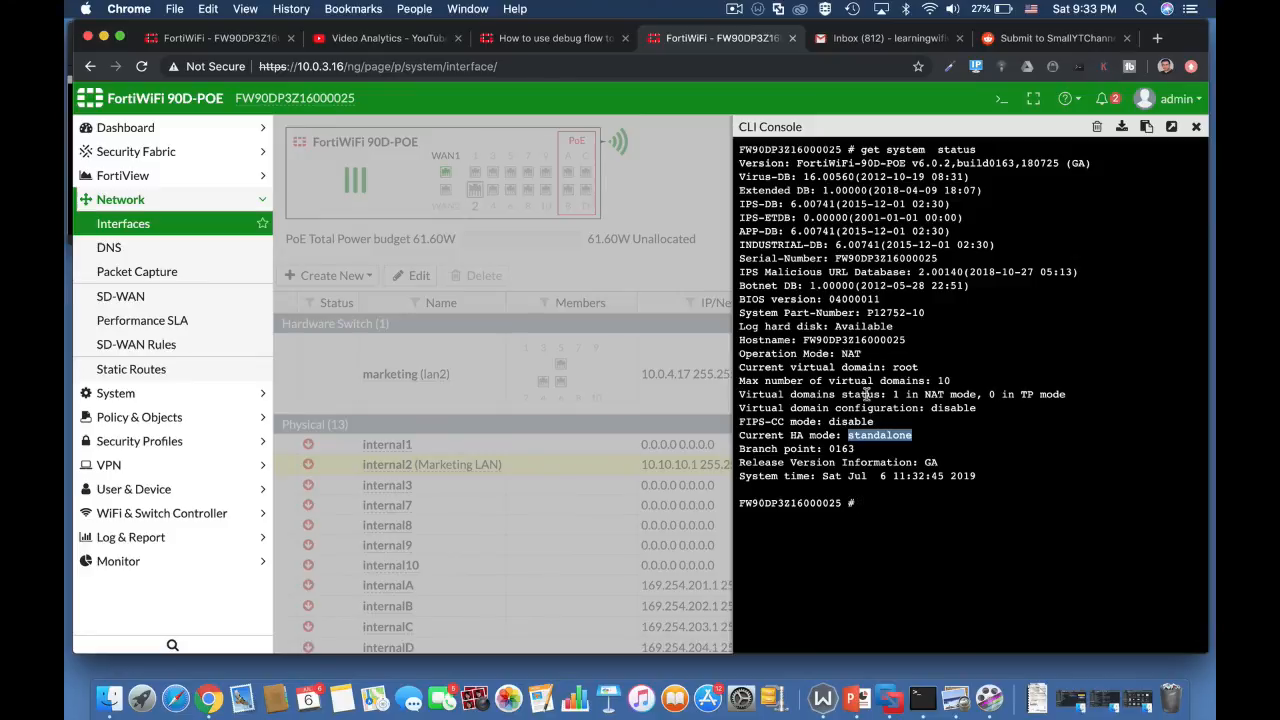
pyautogui.click(898, 396)
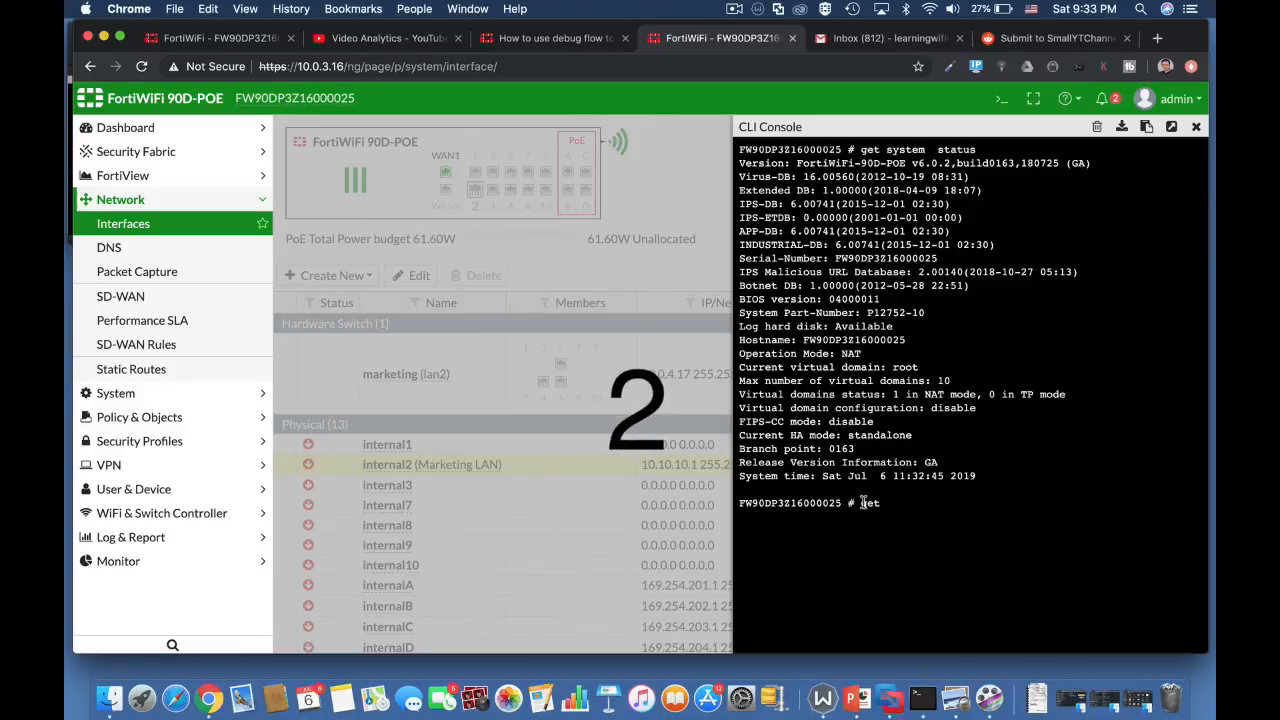
# Step: Query the WAN port with get hardware nic wan1 and examine its driver, link status and speed
pyautogui.write('hardware nic')
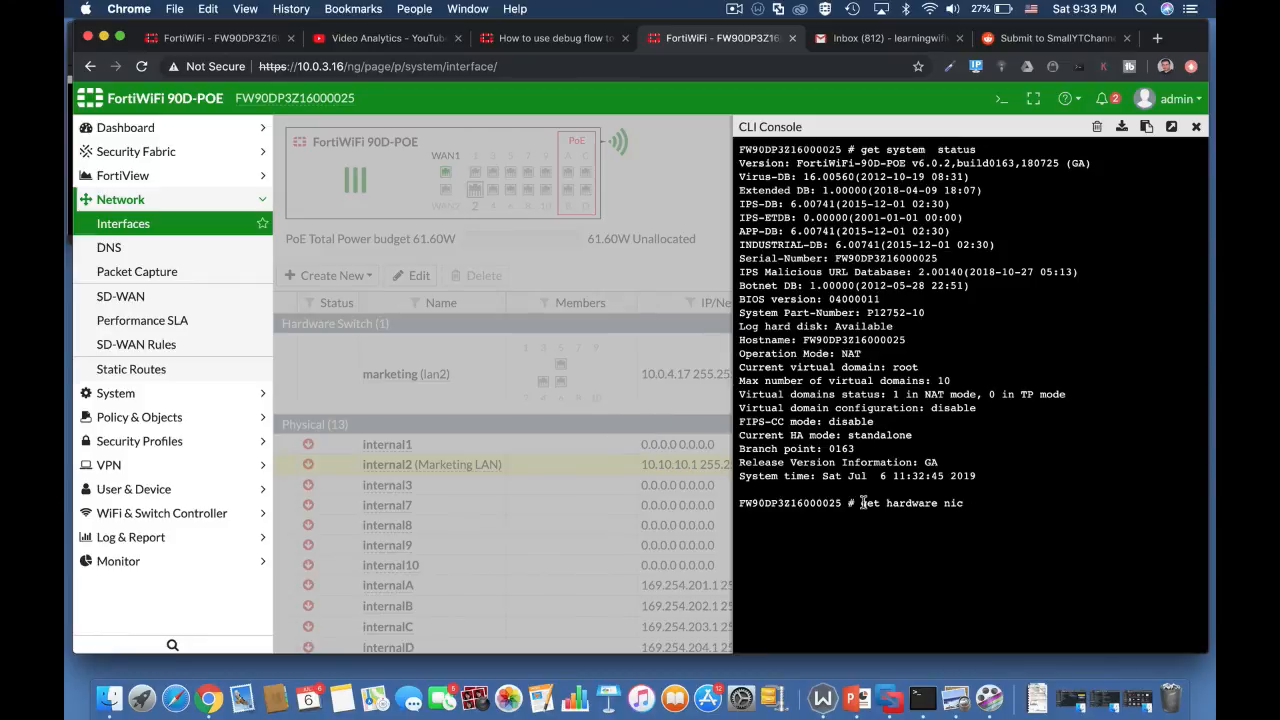
pyautogui.write(' wan')
pyautogui.press('Return')
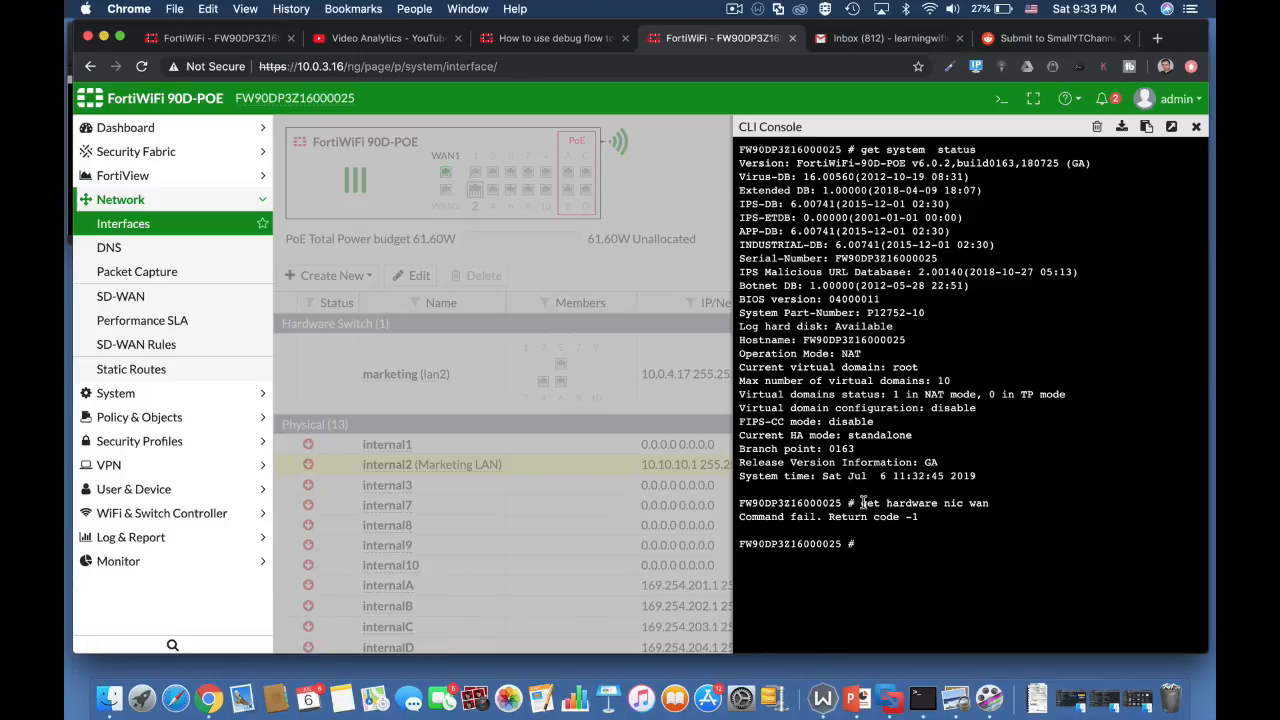
pyautogui.press('Up')
pyautogui.write('1')
pyautogui.press('Return')
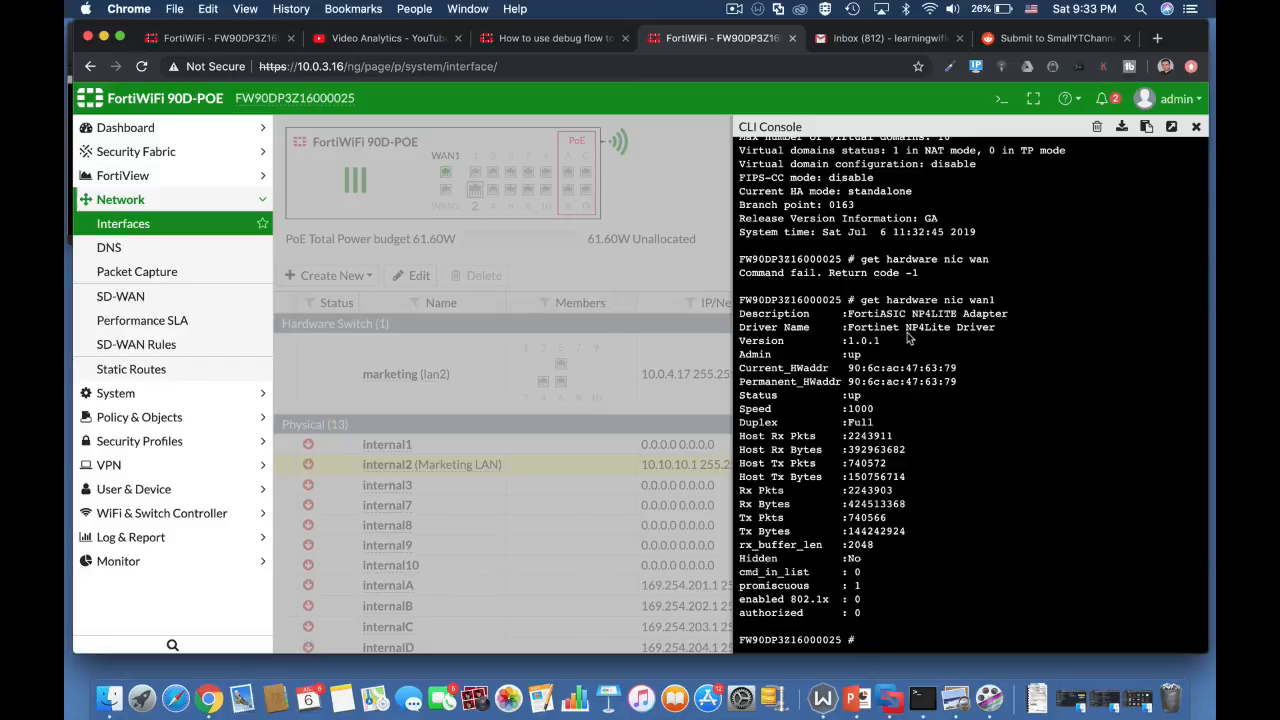
pyautogui.moveTo(907, 327); pyautogui.dragTo(925, 333)
pyautogui.moveTo(861, 396); pyautogui.dragTo(837, 398)
pyautogui.moveTo(872, 408); pyautogui.dragTo(846, 409)
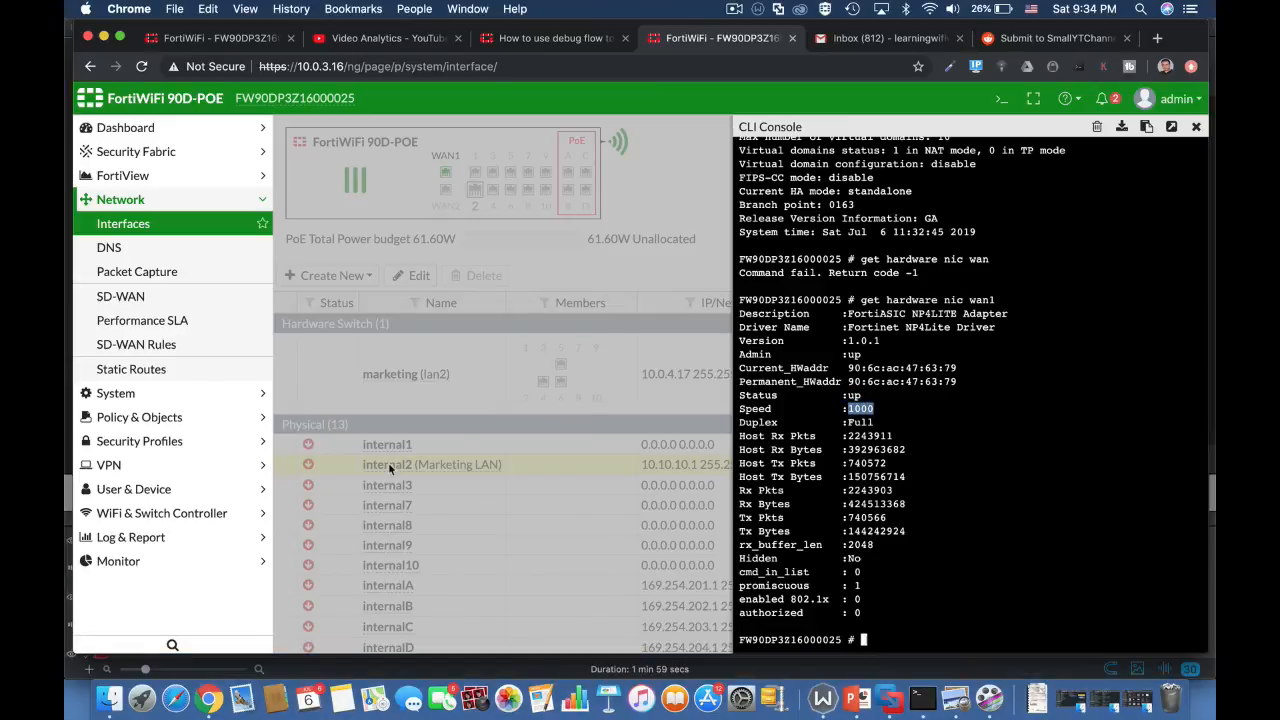
# Step: Run get system performance status and examine the memory and average session figures
pyautogui.write('get spamfilter')
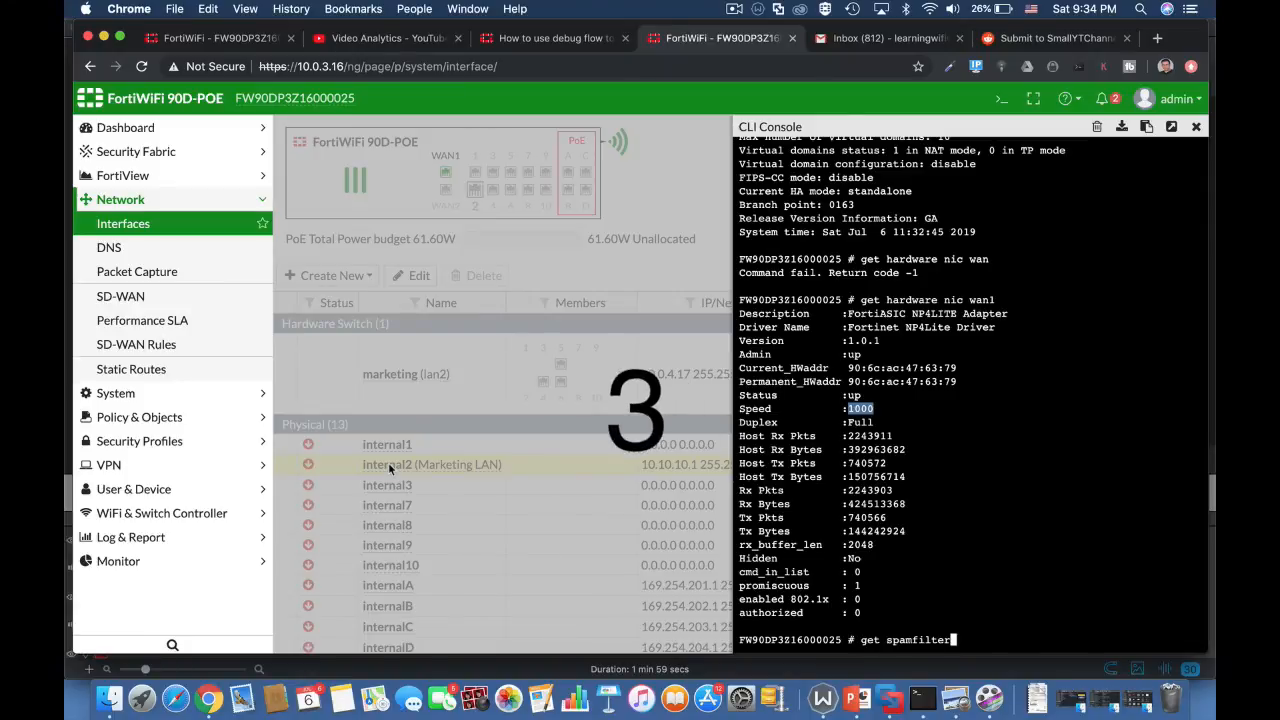
pyautogui.press('Tab')
pyautogui.press('Tab')
pyautogui.press('Tab')
pyautogui.write('per')
pyautogui.press('Tab')
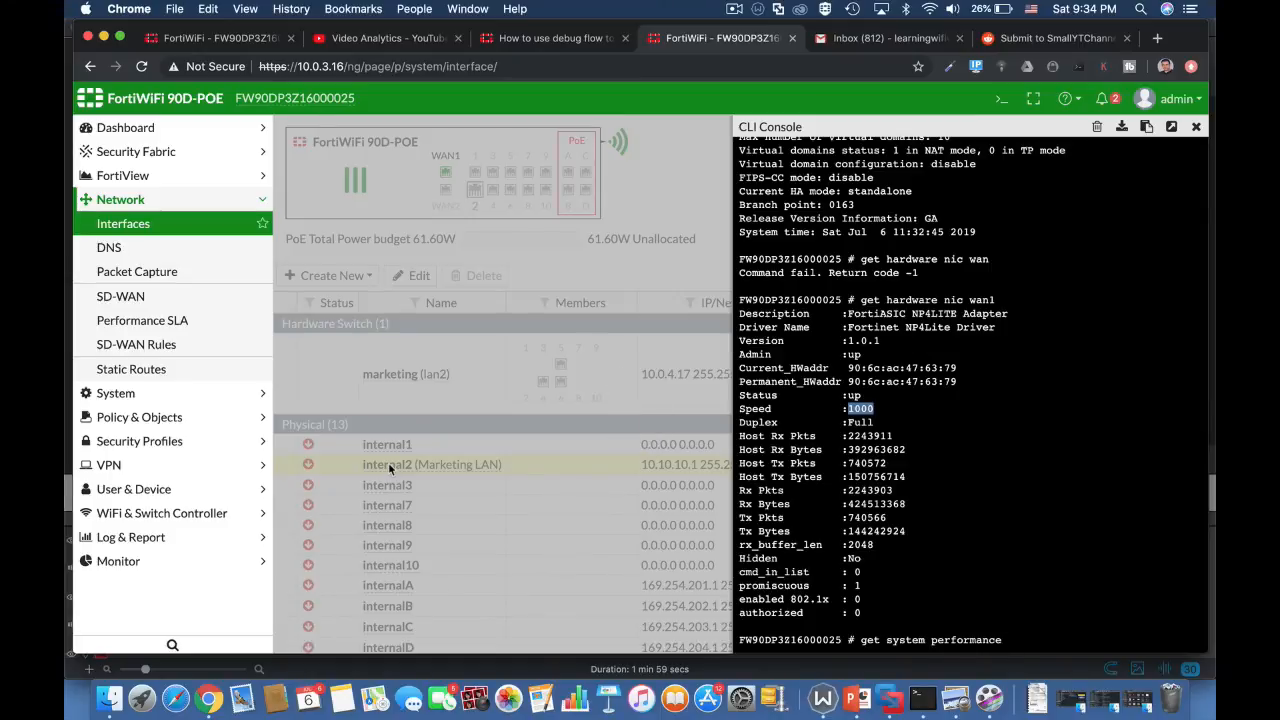
pyautogui.write('st')
pyautogui.press('Tab')
pyautogui.press('Return')
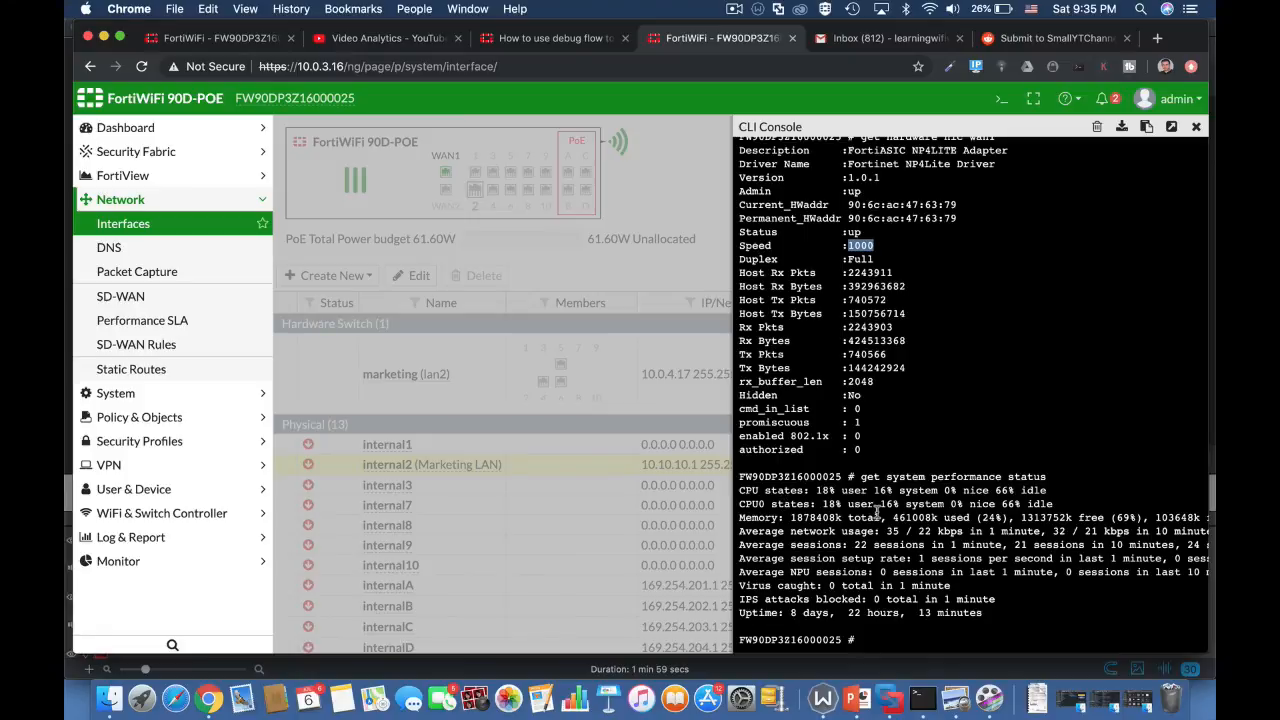
pyautogui.moveTo(794, 518); pyautogui.dragTo(857, 522)
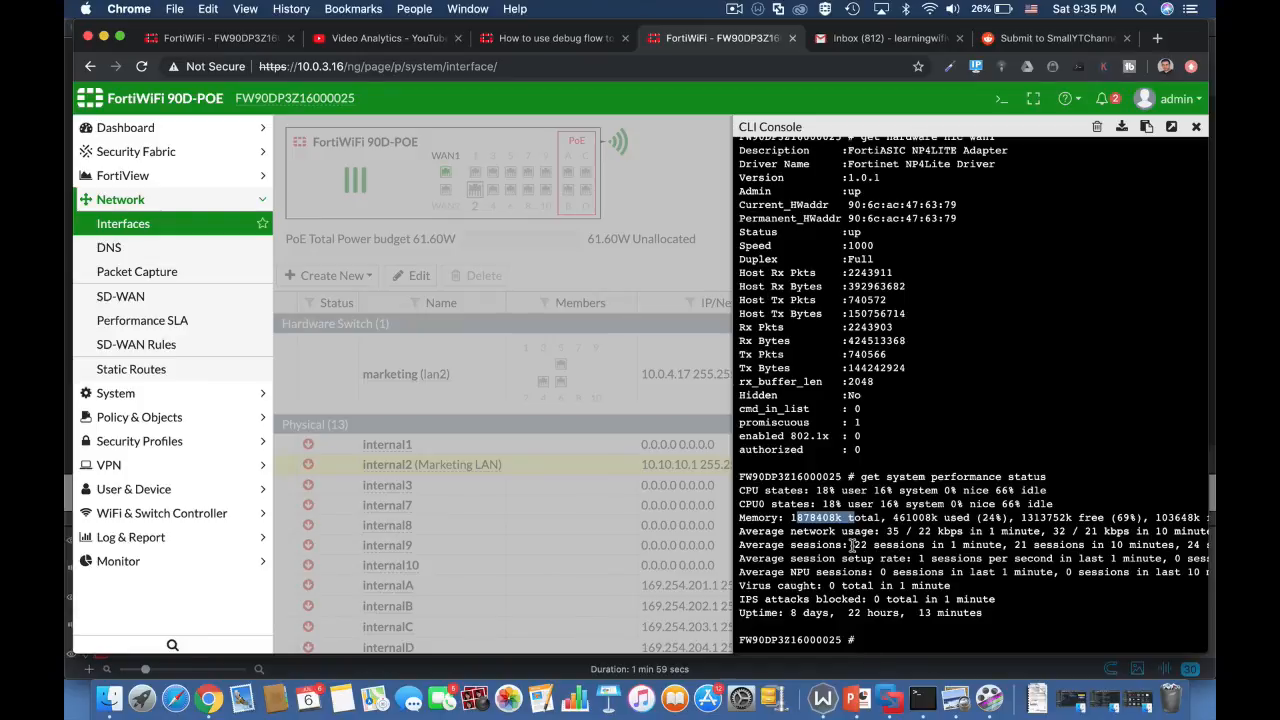
pyautogui.moveTo(853, 545); pyautogui.dragTo(1002, 545)
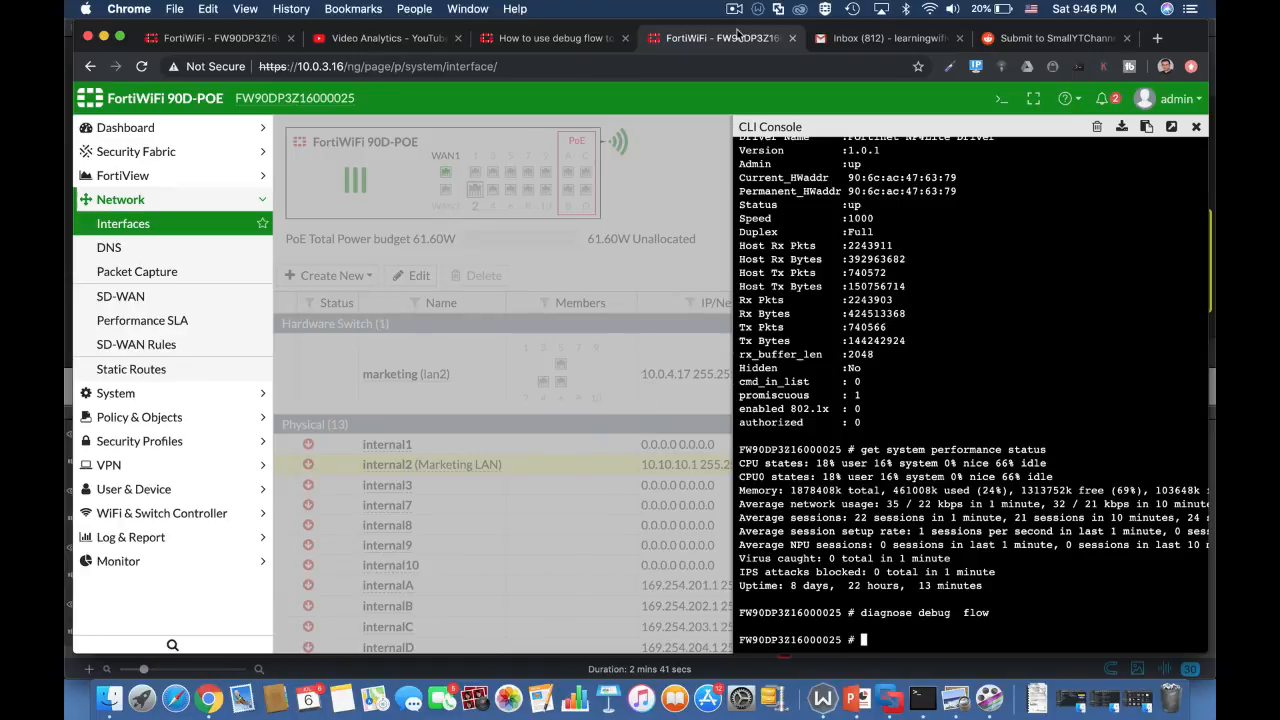
# Step: Turn on debug output with the command diagnose debug enable
pyautogui.write('dia')
pyautogui.press('Tab')
pyautogui.write('debug')
pyautogui.write('f')
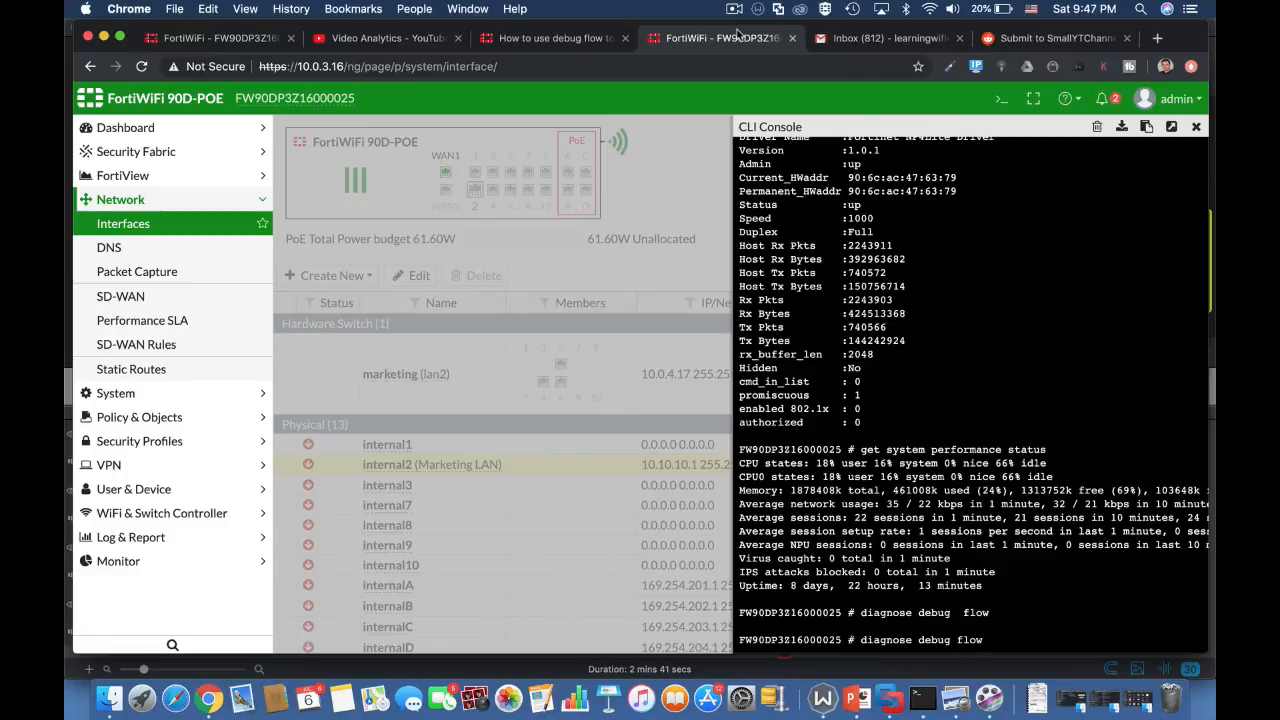
pyautogui.write('low ')
pyautogui.write('ena')
pyautogui.press('BackSpace')
pyautogui.press('BackSpace')
pyautogui.press('BackSpace')
pyautogui.press('BackSpace')
pyautogui.press('BackSpace')
pyautogui.press('BackSpace')
pyautogui.press('BackSpace')
pyautogui.press('BackSpace')
pyautogui.write('enable')
pyautogui.press('Return')
# Step: Filter the debug flow to one address with the command diagnose debug flow filter addr 10.0.3.16
pyautogui.write('diagnose ')
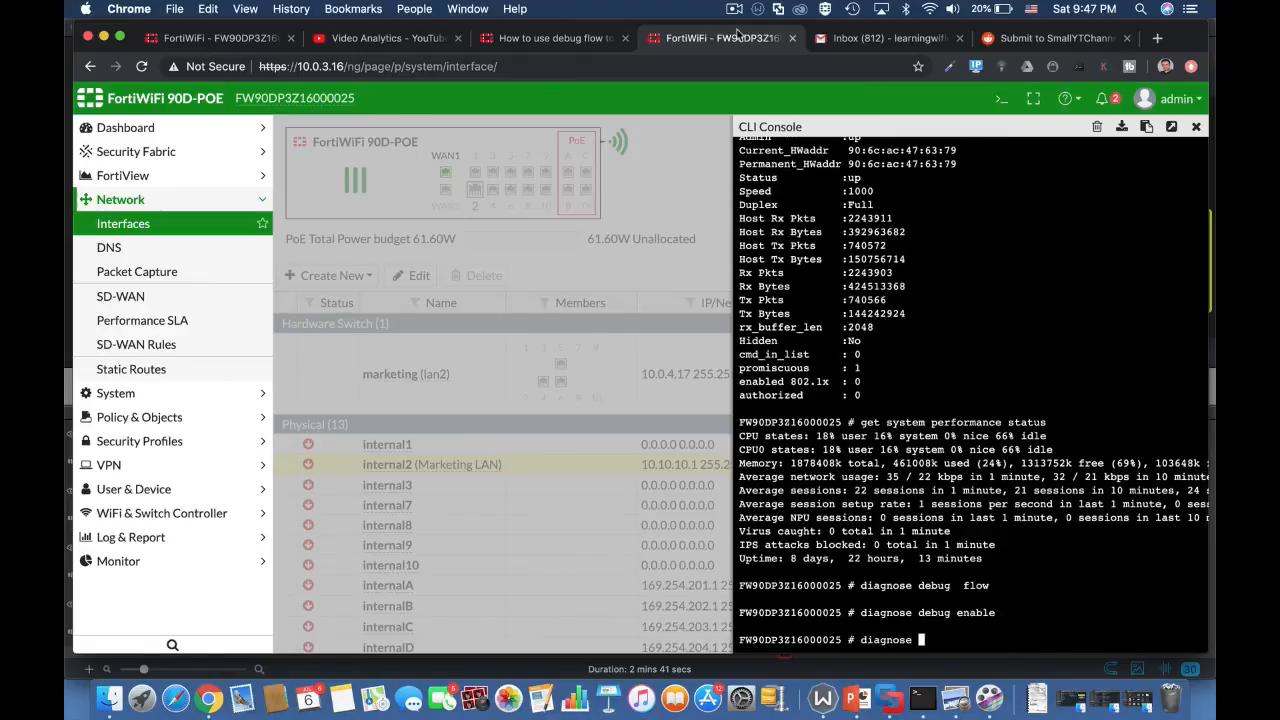
pyautogui.write('debug flow filter')
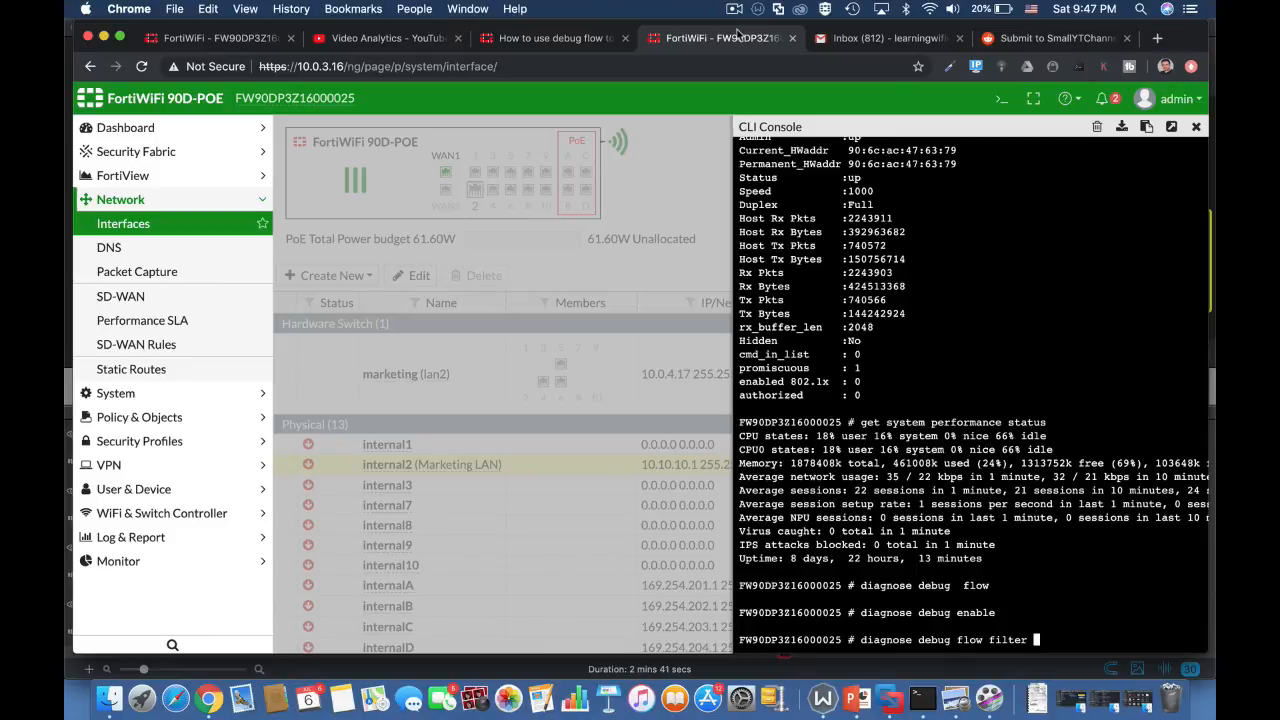
pyautogui.write('ddr 10.0.3.16')
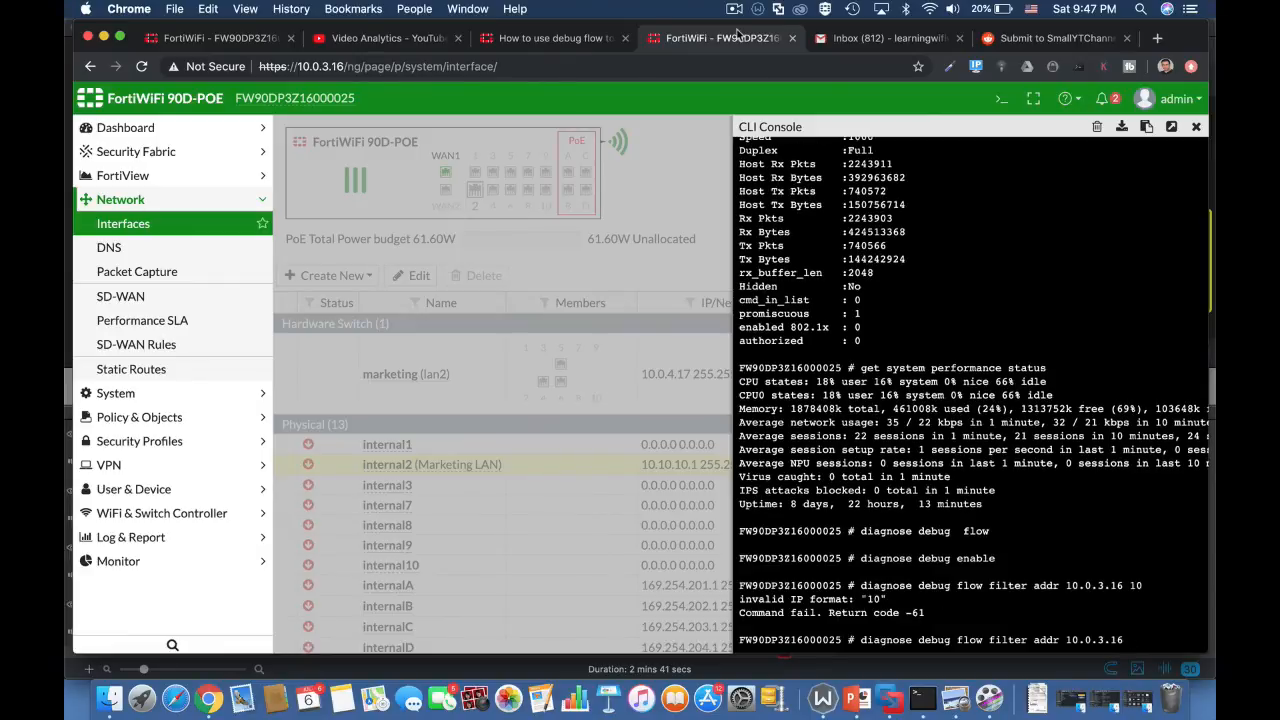
pyautogui.press('Return')
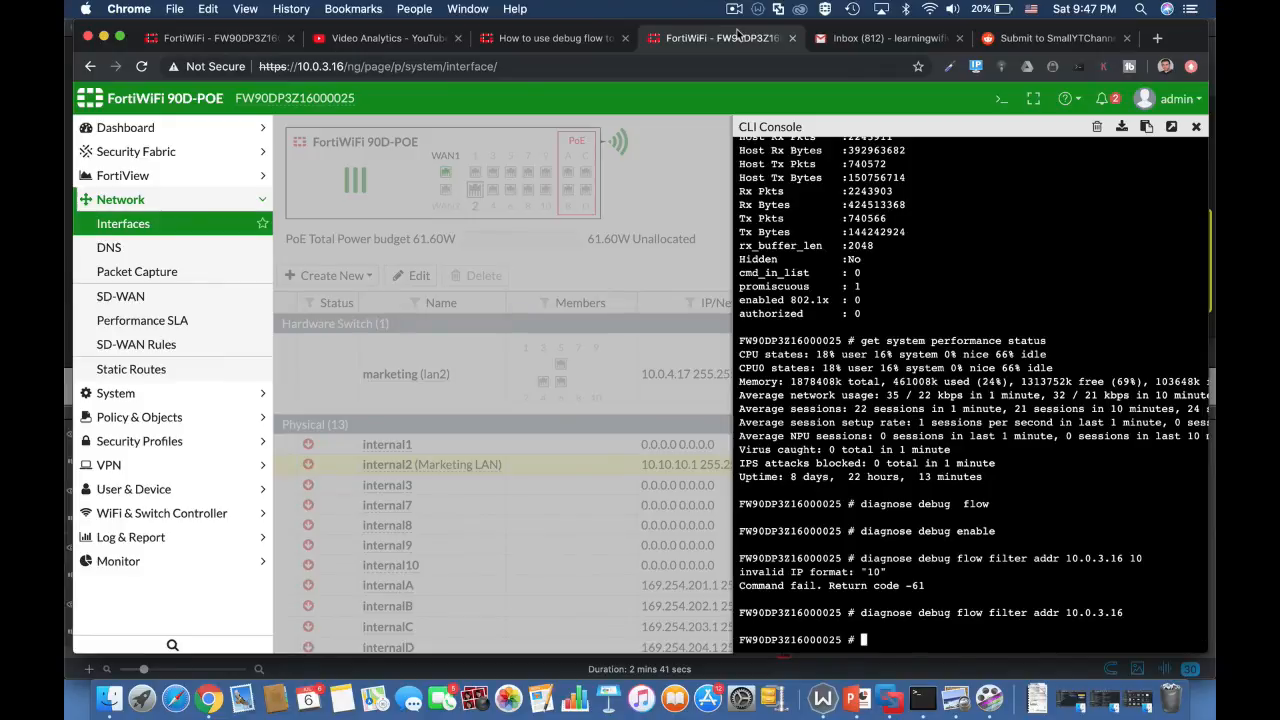
# Step: Start tracing ten packets with the command diagnose debug flow trace start 10
pyautogui.write('diagnose de')
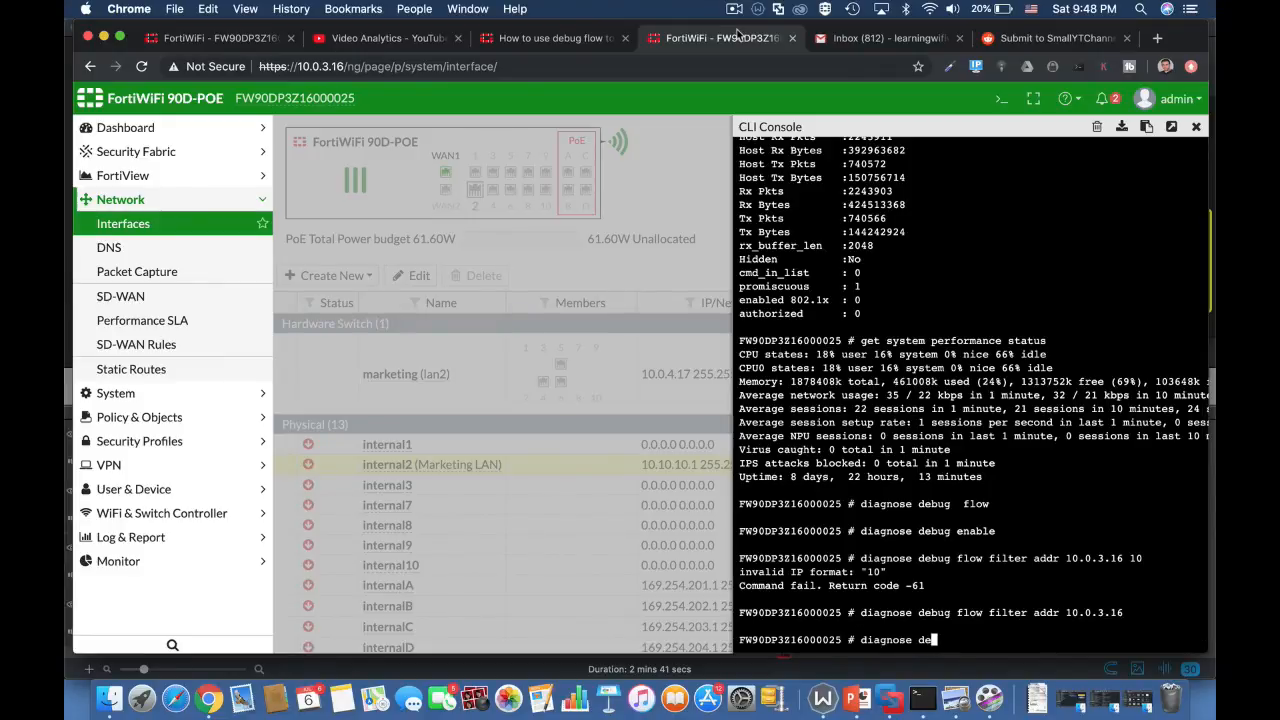
pyautogui.write('bug flow trace start 10')
pyautogui.press('Return')
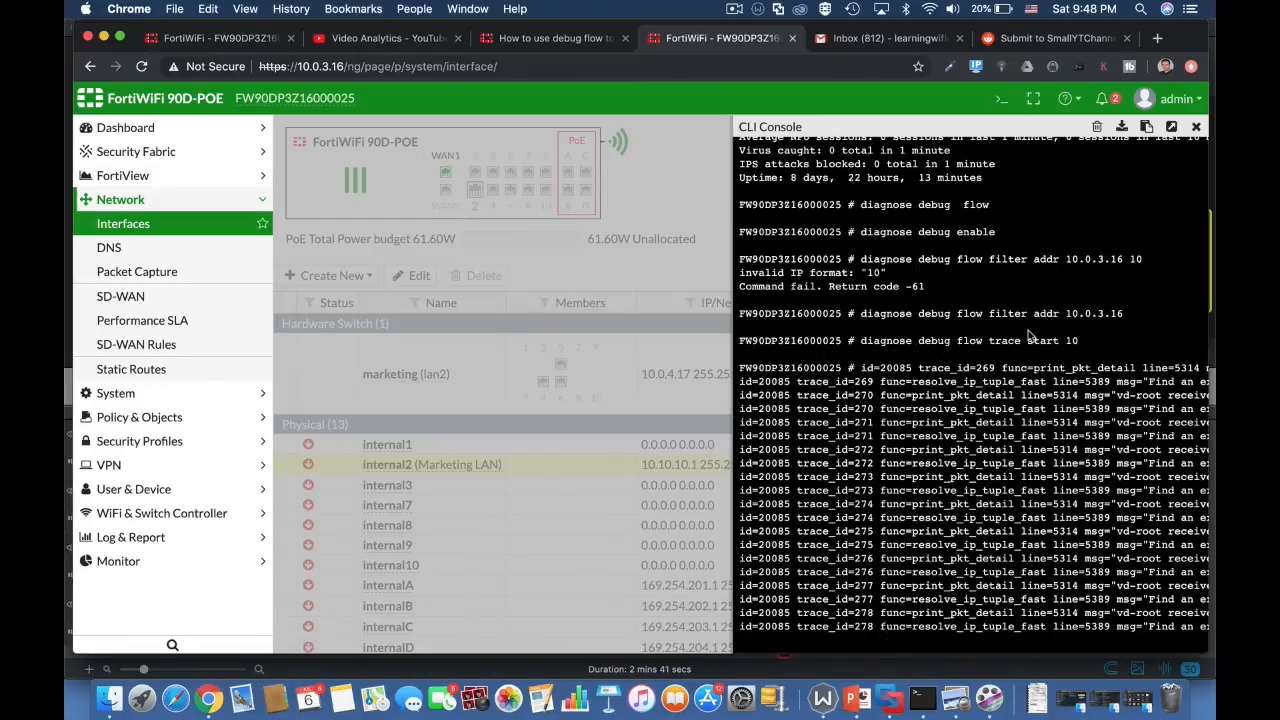
# Step: Examine the packet trace output for source and destination addresses, ports, interface, TCP flags and session direction
pyautogui.hscroll(5, 1057, 408)
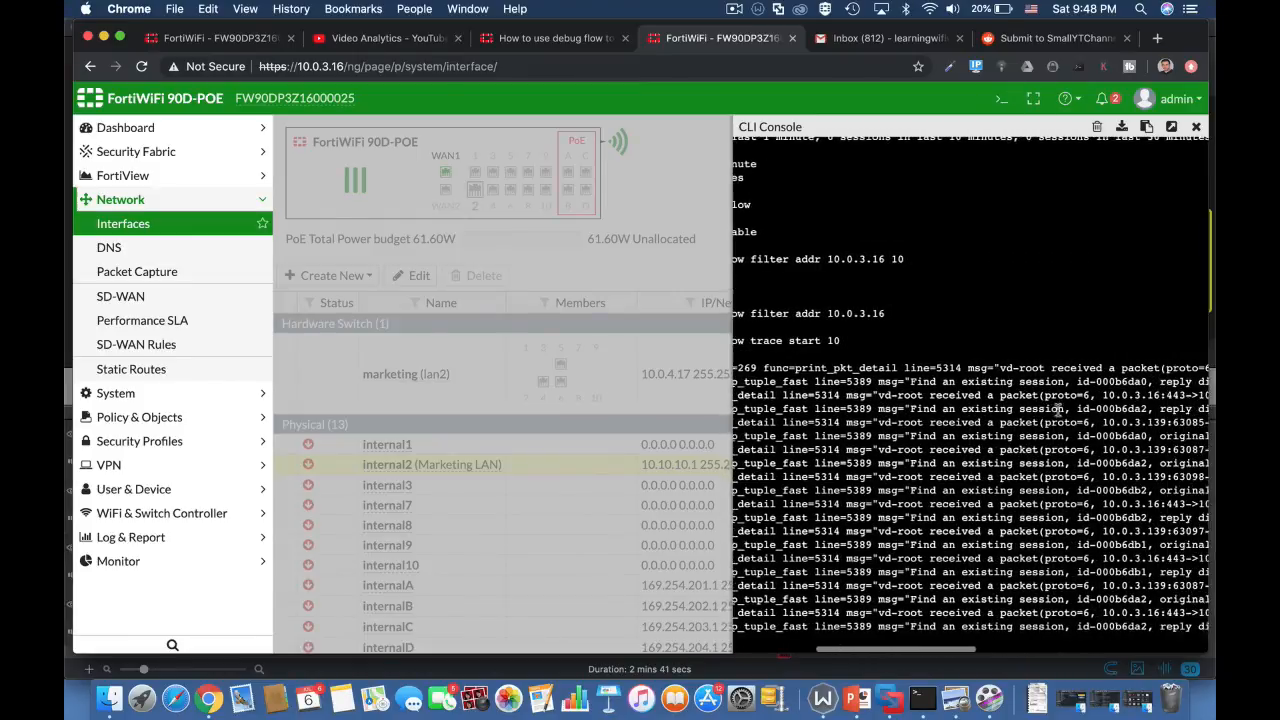
pyautogui.hscroll(3, 1057, 408)
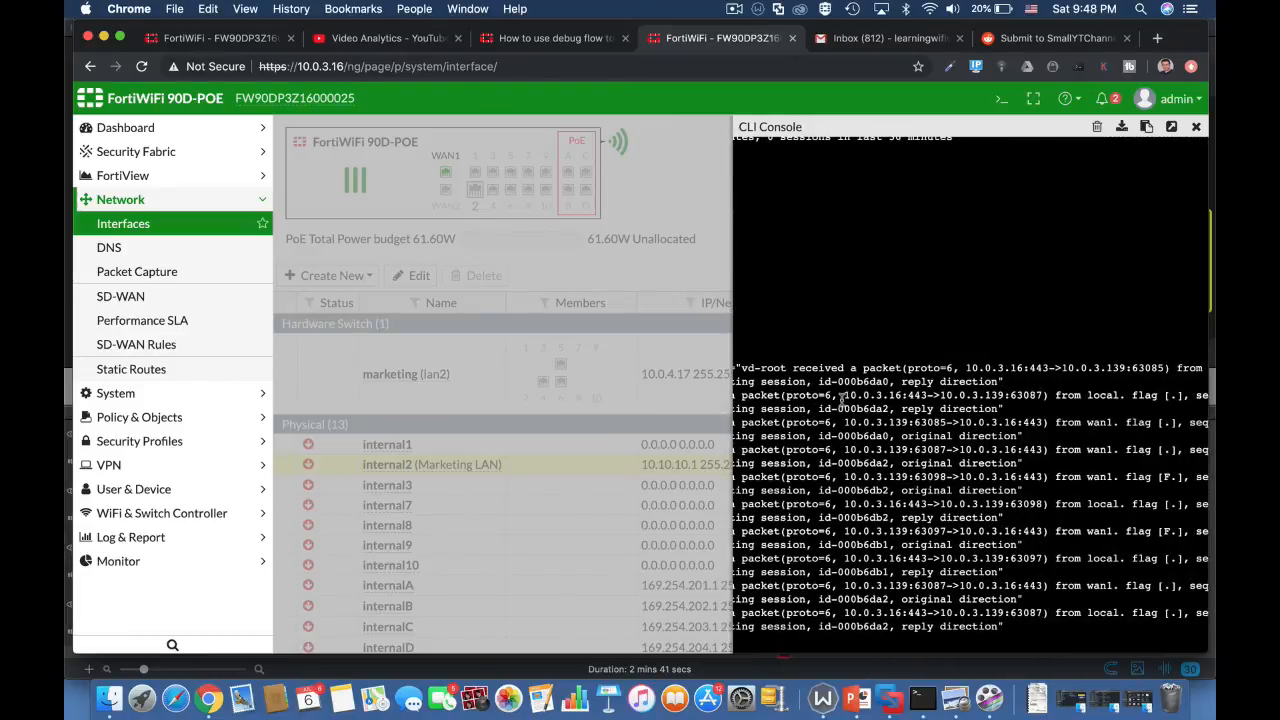
pyautogui.moveTo(842, 396); pyautogui.dragTo(903, 397)
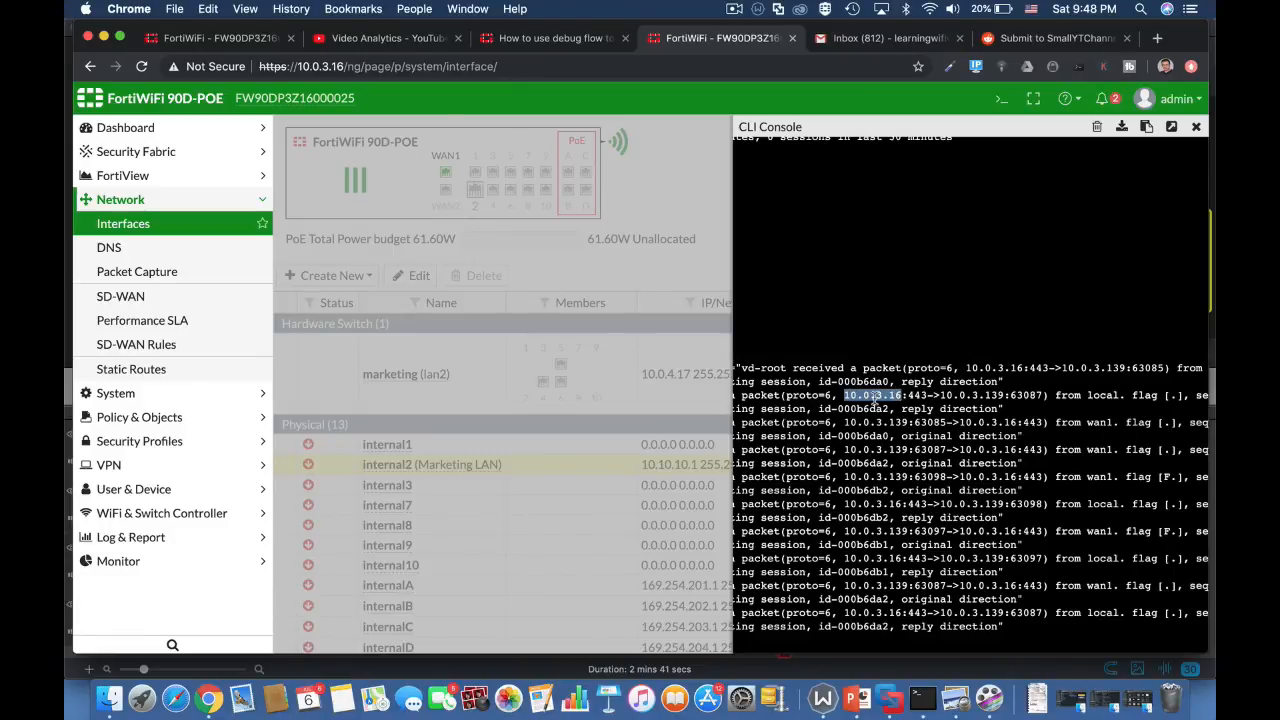
pyautogui.click(966, 396)
pyautogui.moveTo(907, 396); pyautogui.dragTo(926, 397)
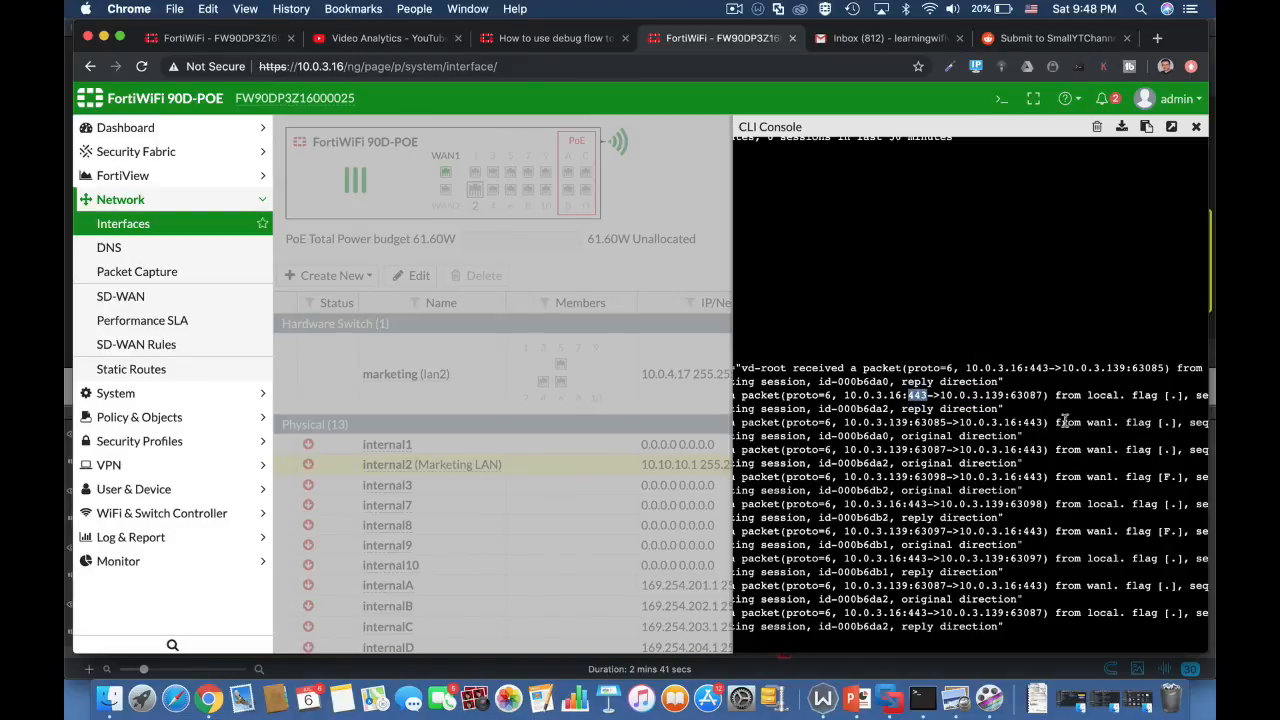
pyautogui.hscroll(1, 1092, 422)
pyautogui.hscroll(5, 1092, 422)
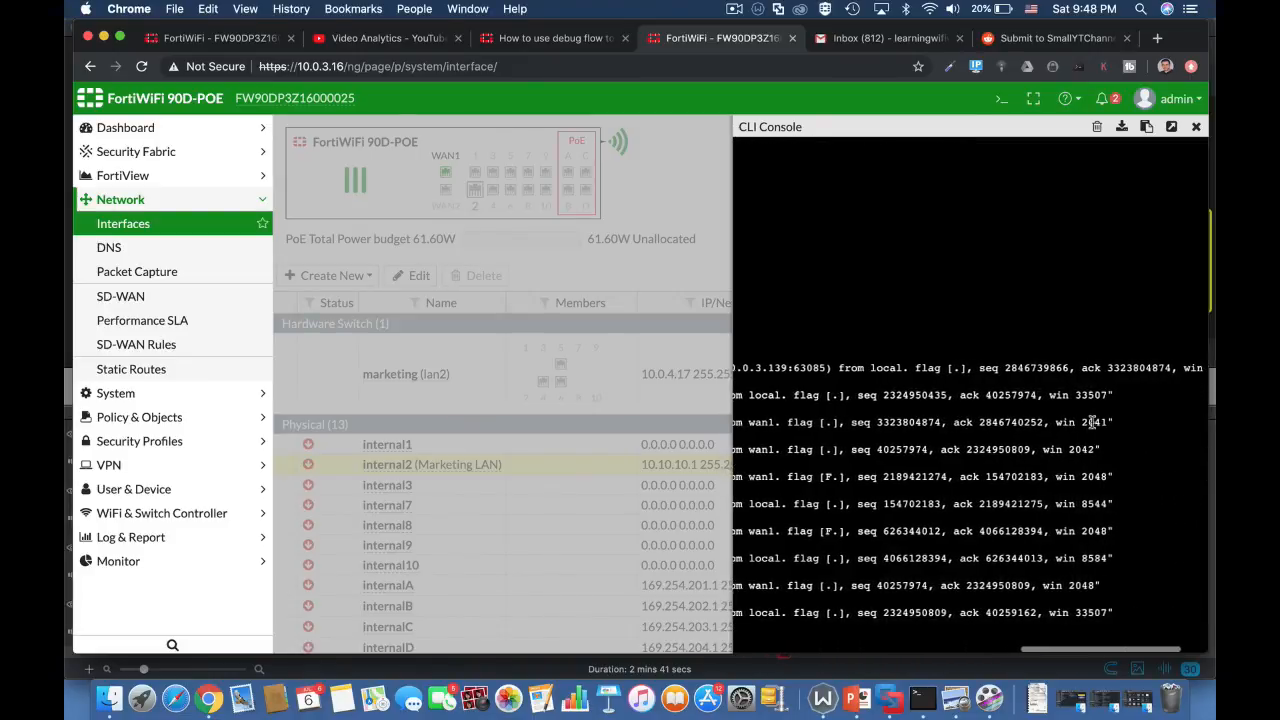
pyautogui.hscroll(-5, 877, 467)
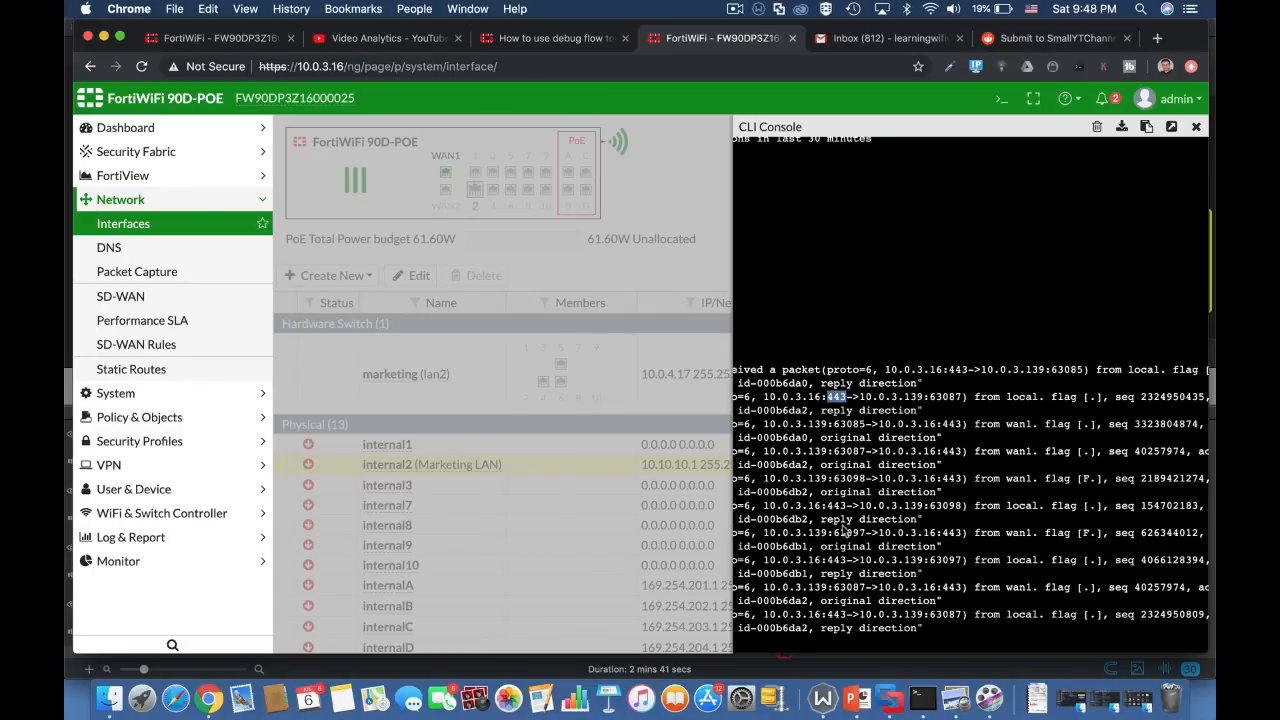
pyautogui.hscroll(-4, 845, 531)
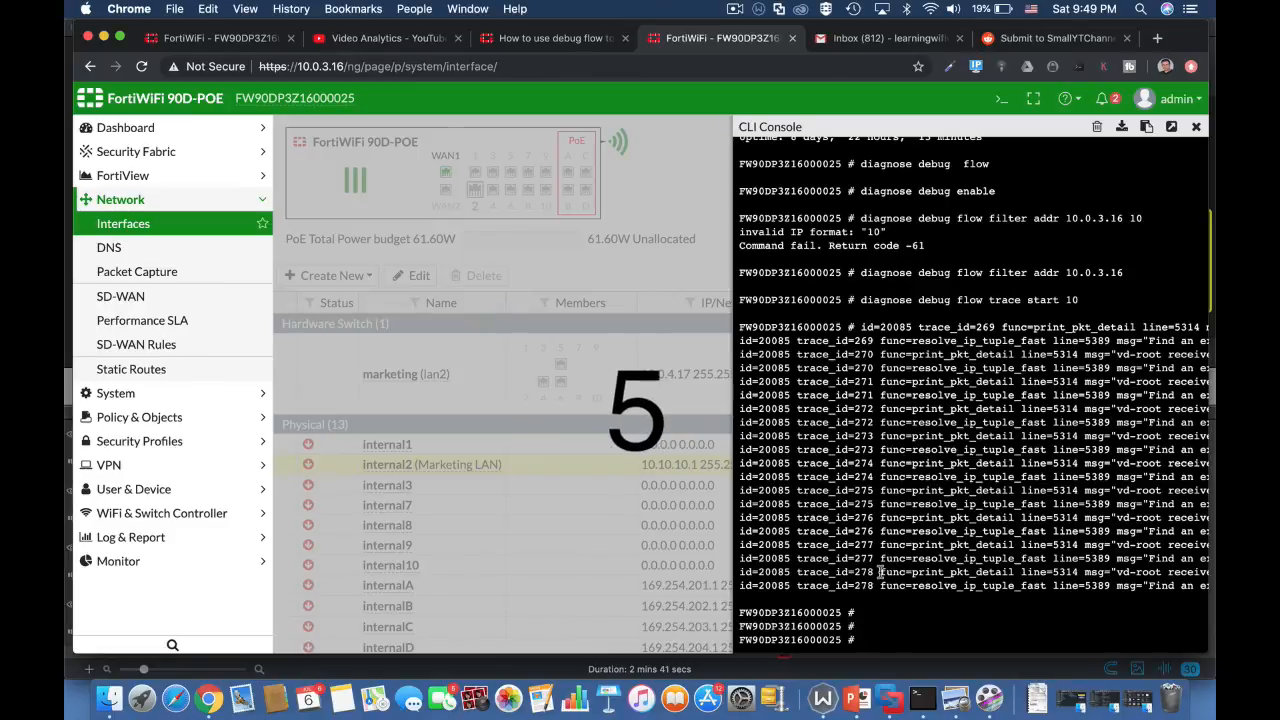
# Step: List the firewall's current sessions with the command diagnose sys session list
pyautogui.write('diagnose sys sessionl')
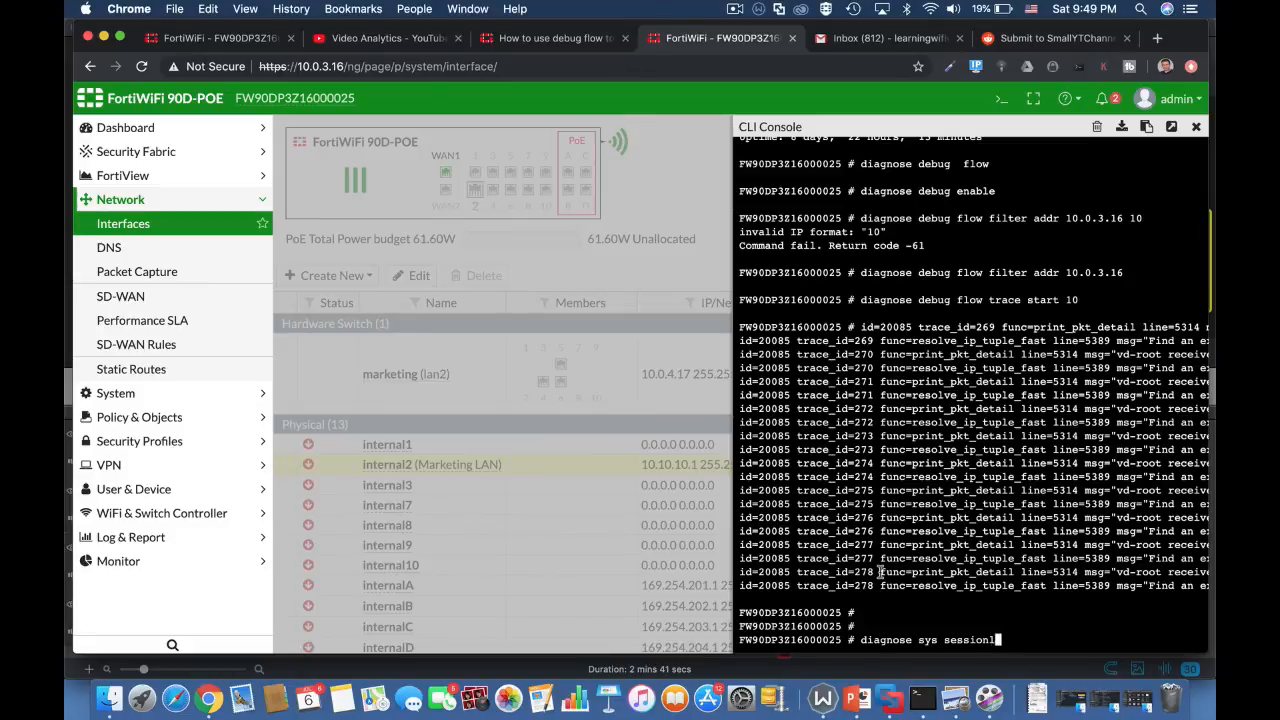
pyautogui.press('BackSpace')
pyautogui.write('list')
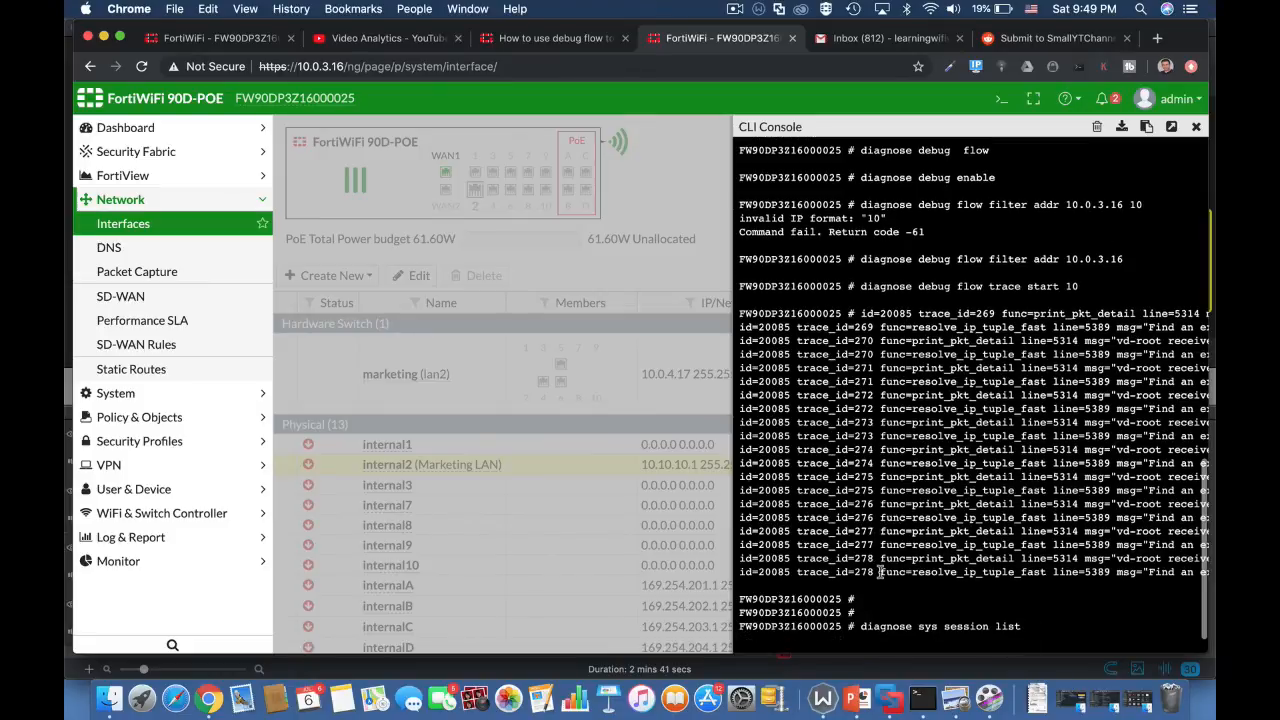
pyautogui.press('Return')
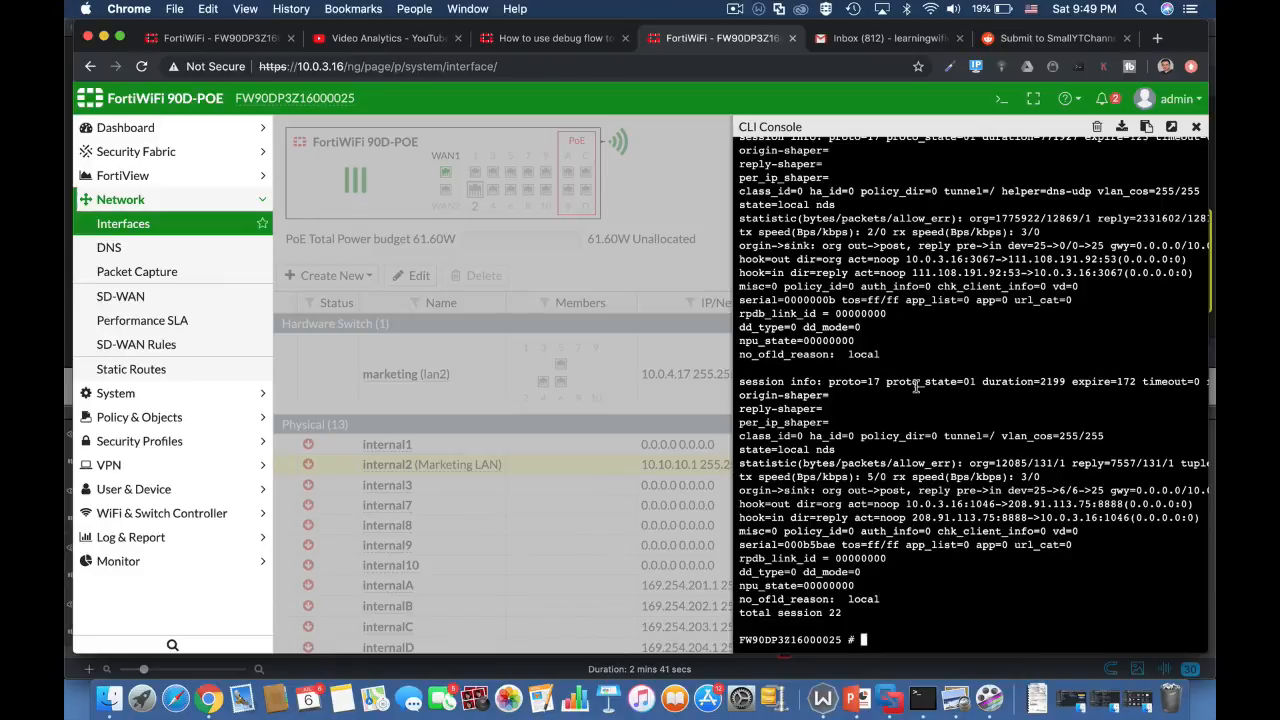
# Step: Rerun the session list filtered to one address with diagnose sys session list | grep 10.0.3.16
pyautogui.press('Up')
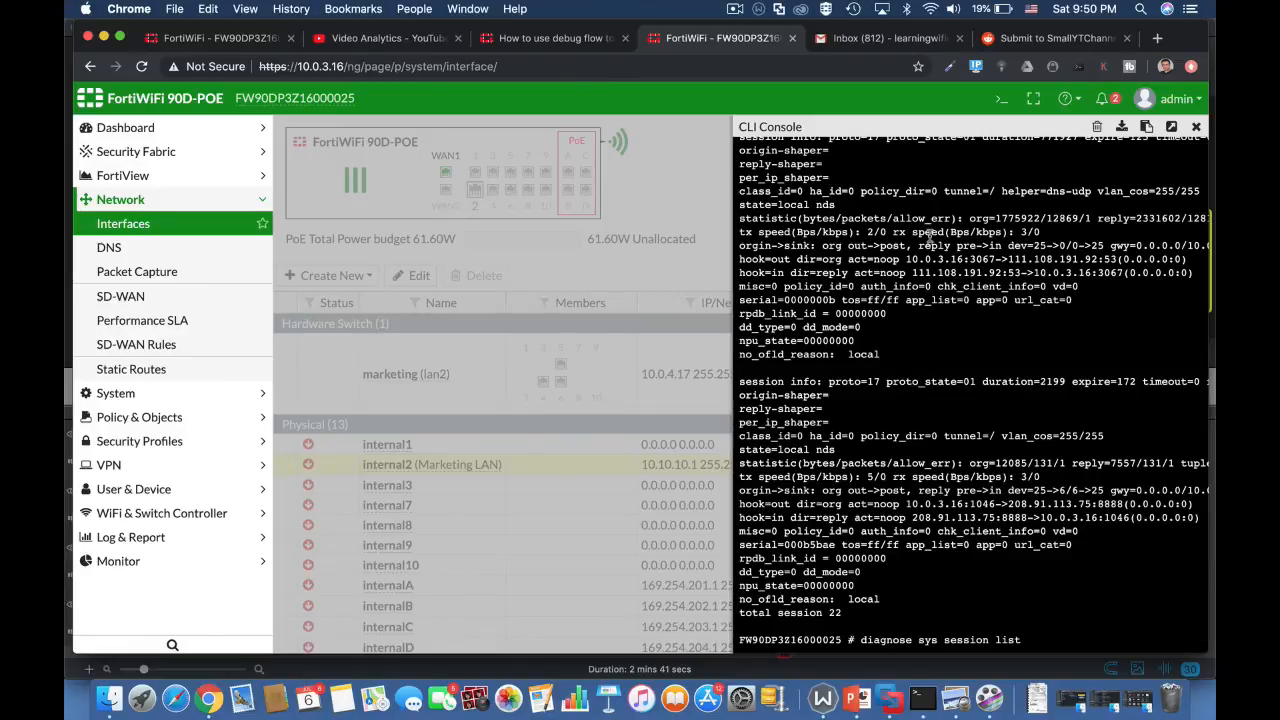
pyautogui.write('| grep 10.0.3.16')
pyautogui.press('Return')
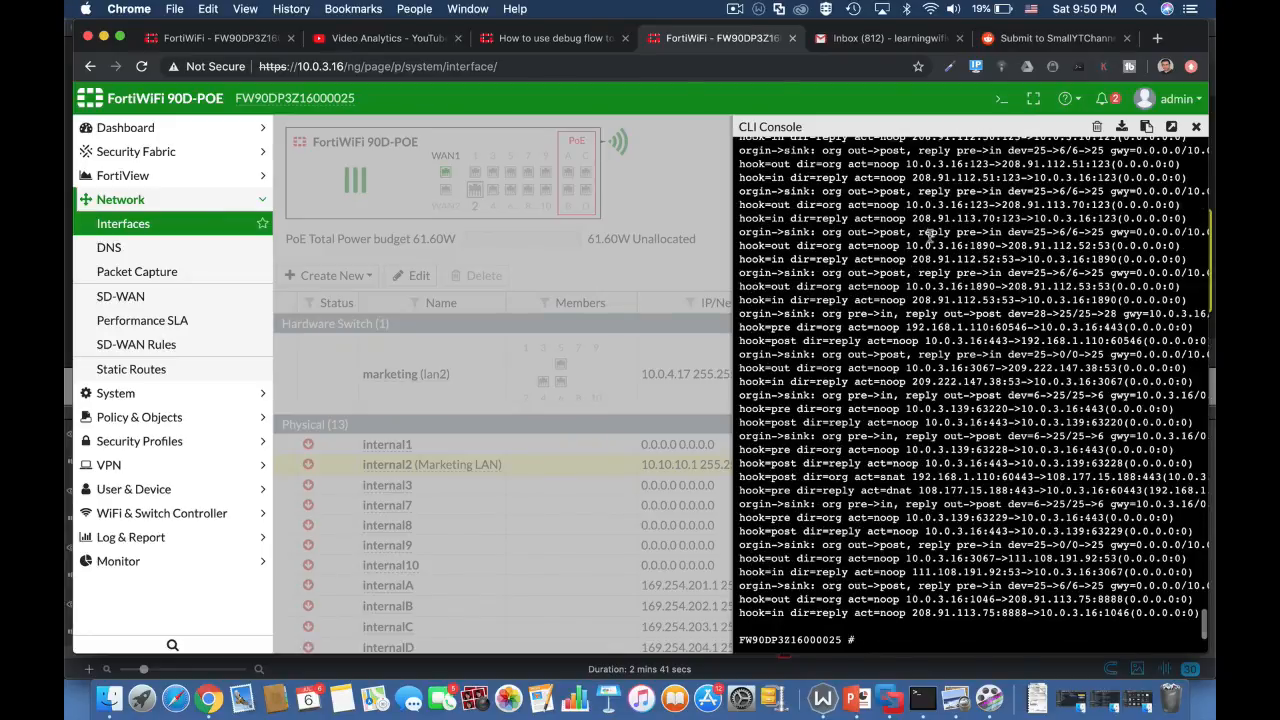
# Step: Display the running processes and their resource usage with the command diagnose sys top
pyautogui.write('diagnose')
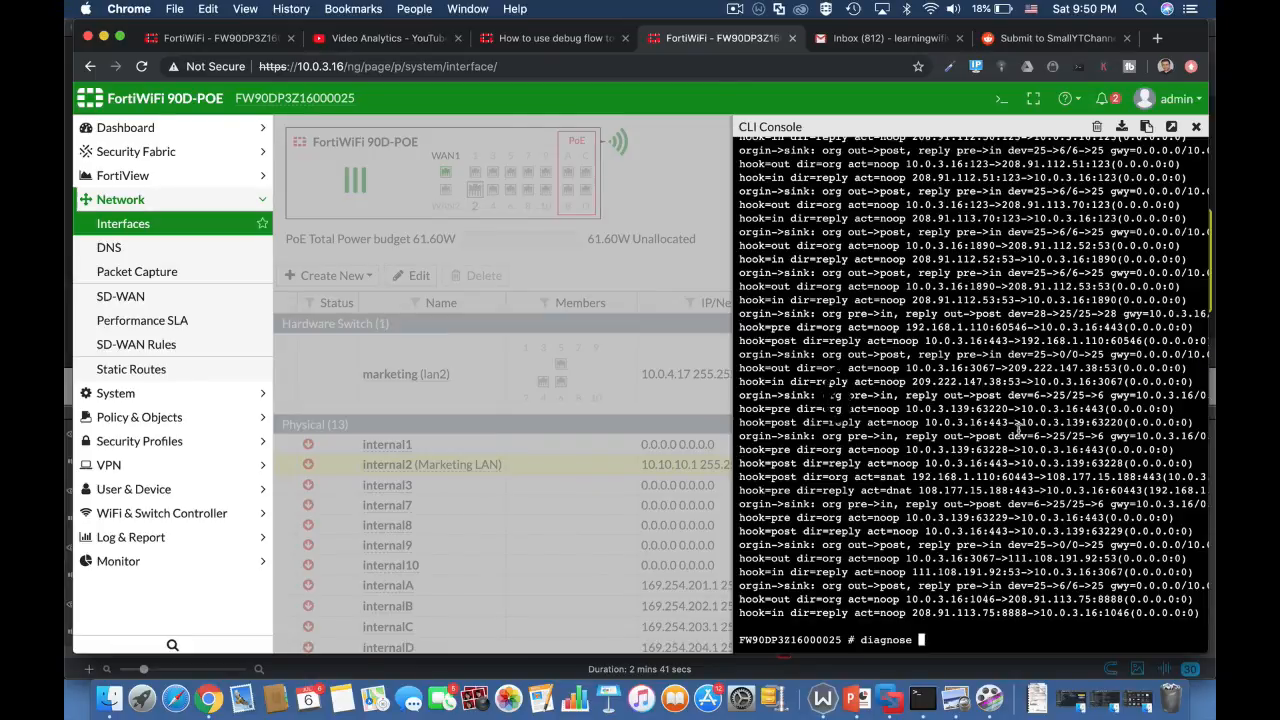
pyautogui.write(' sys')
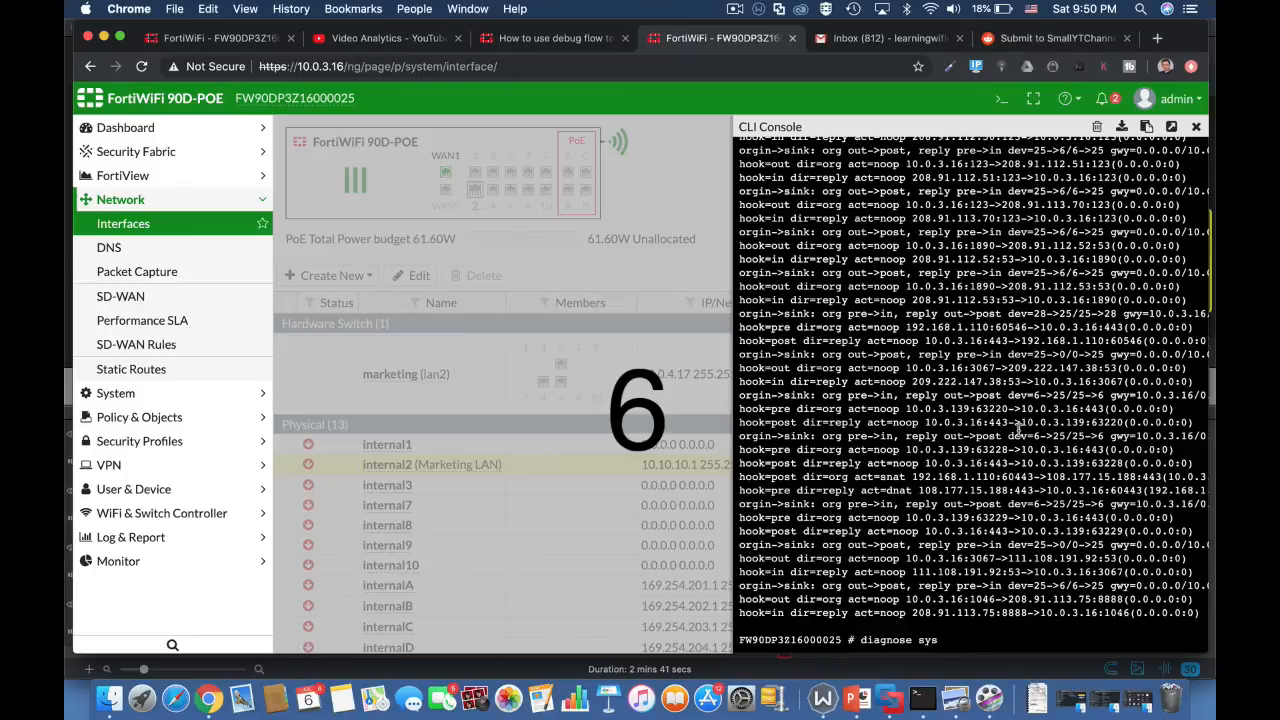
pyautogui.write(' top')
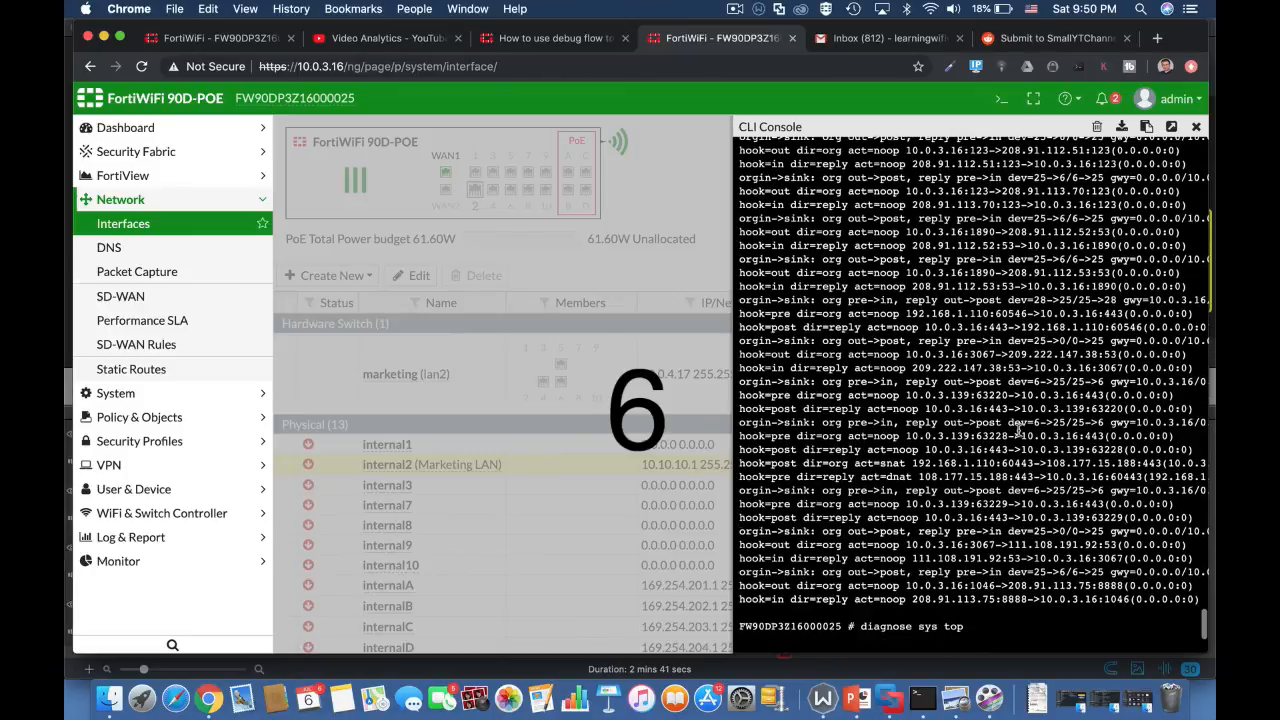
pyautogui.press('Return')
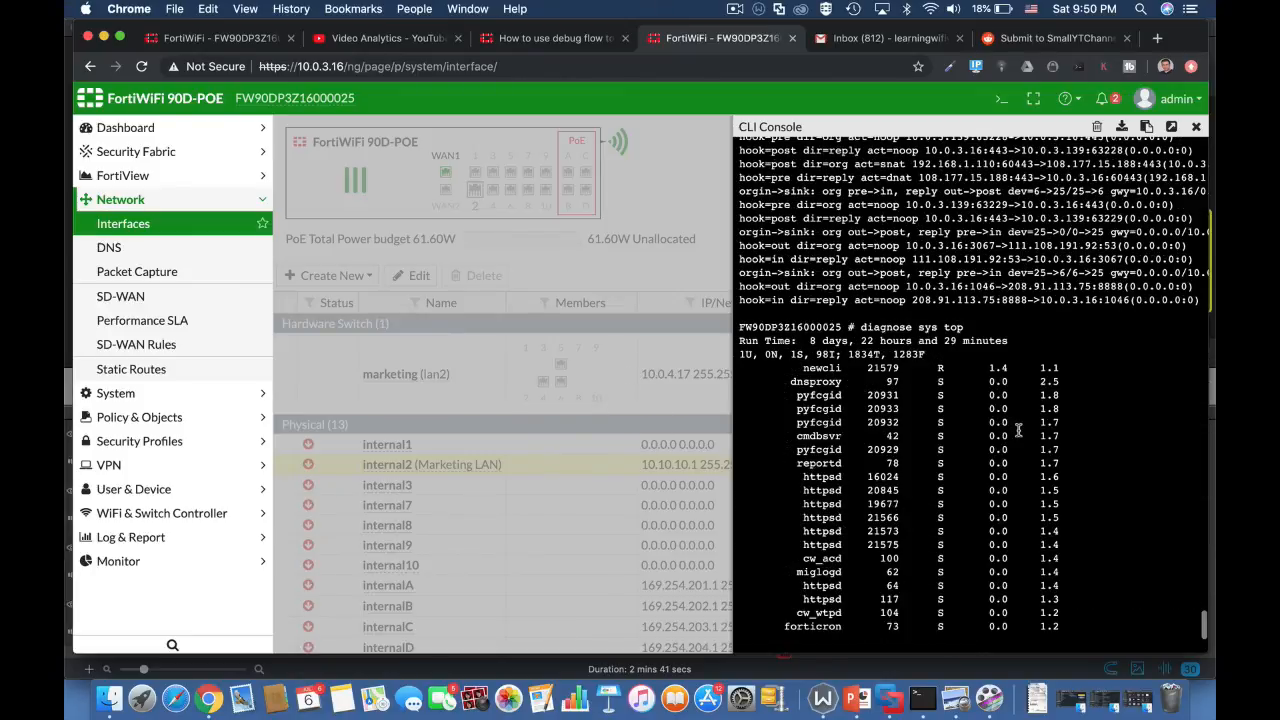
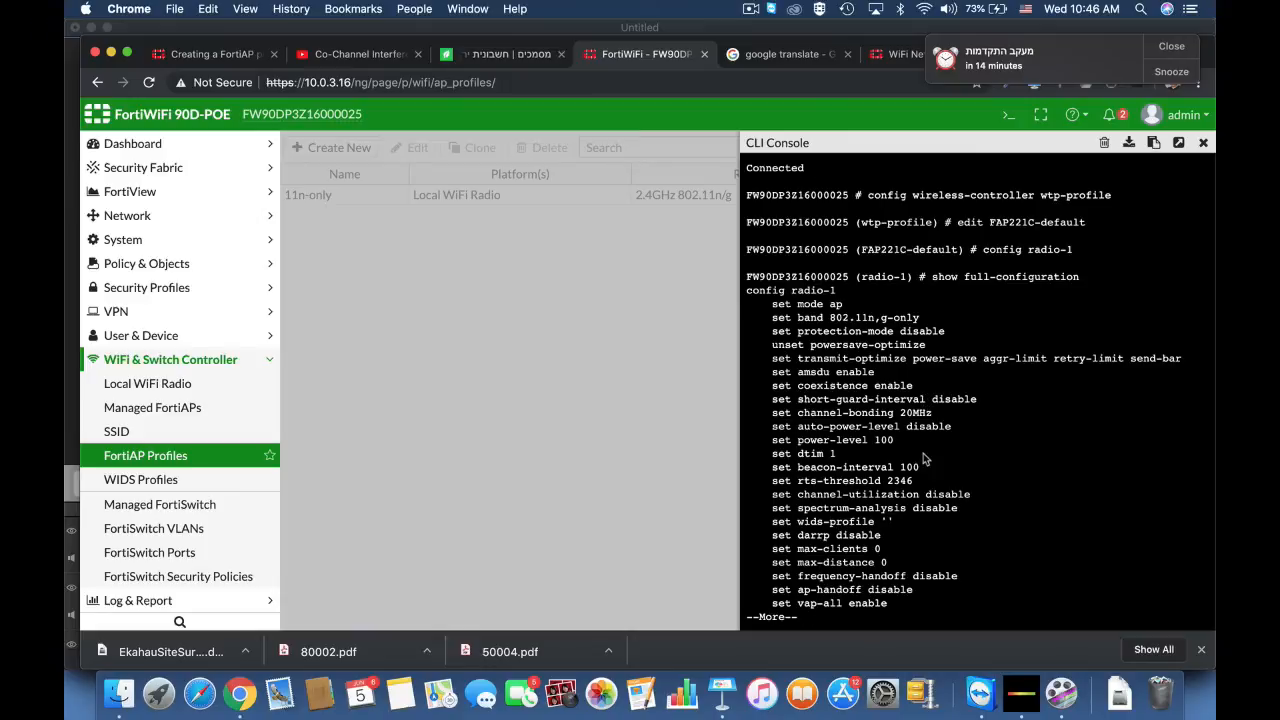
# Step: Enable the short guard interval on radio-1 of the FAP221C-default profile with set short-guard-interval enable, and end the configuration
pyautogui.press('Return')
pyautogui.press('Return')
pyautogui.press('Return')
pyautogui.press('Return')
pyautogui.press('Return')
pyautogui.press('Return')
pyautogui.press('Return')
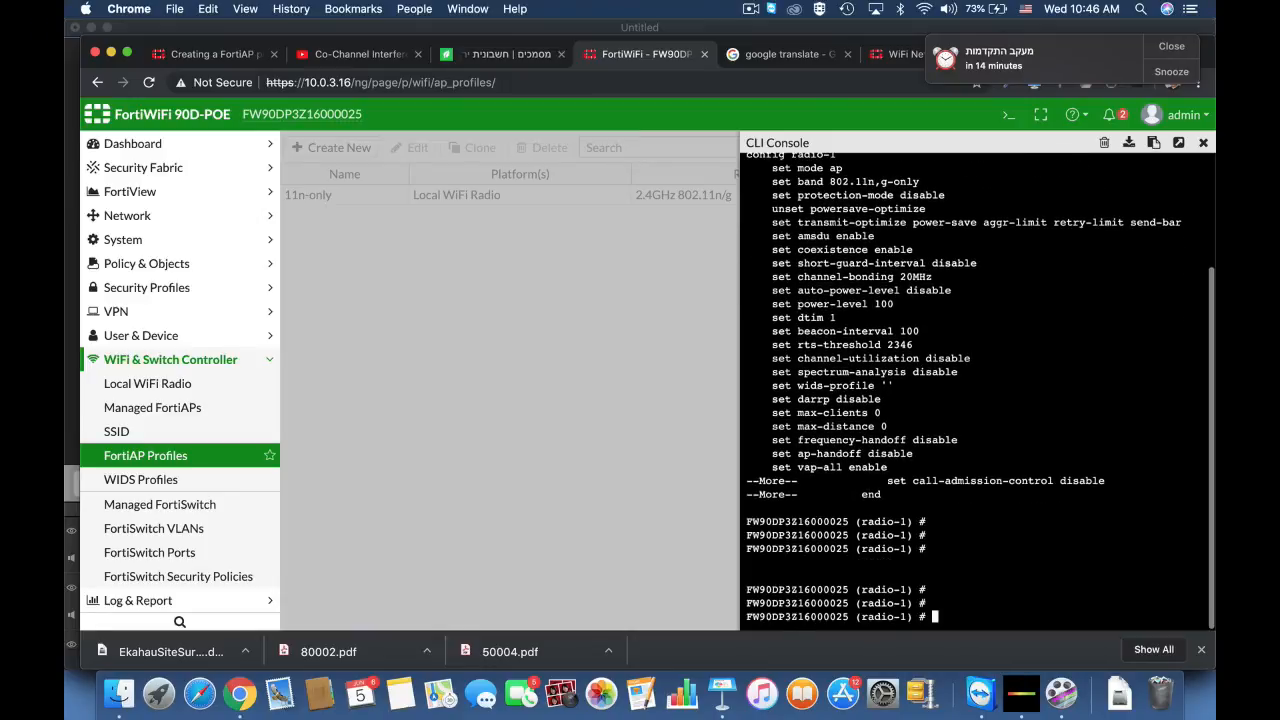
pyautogui.write('set short-guard-interval ')
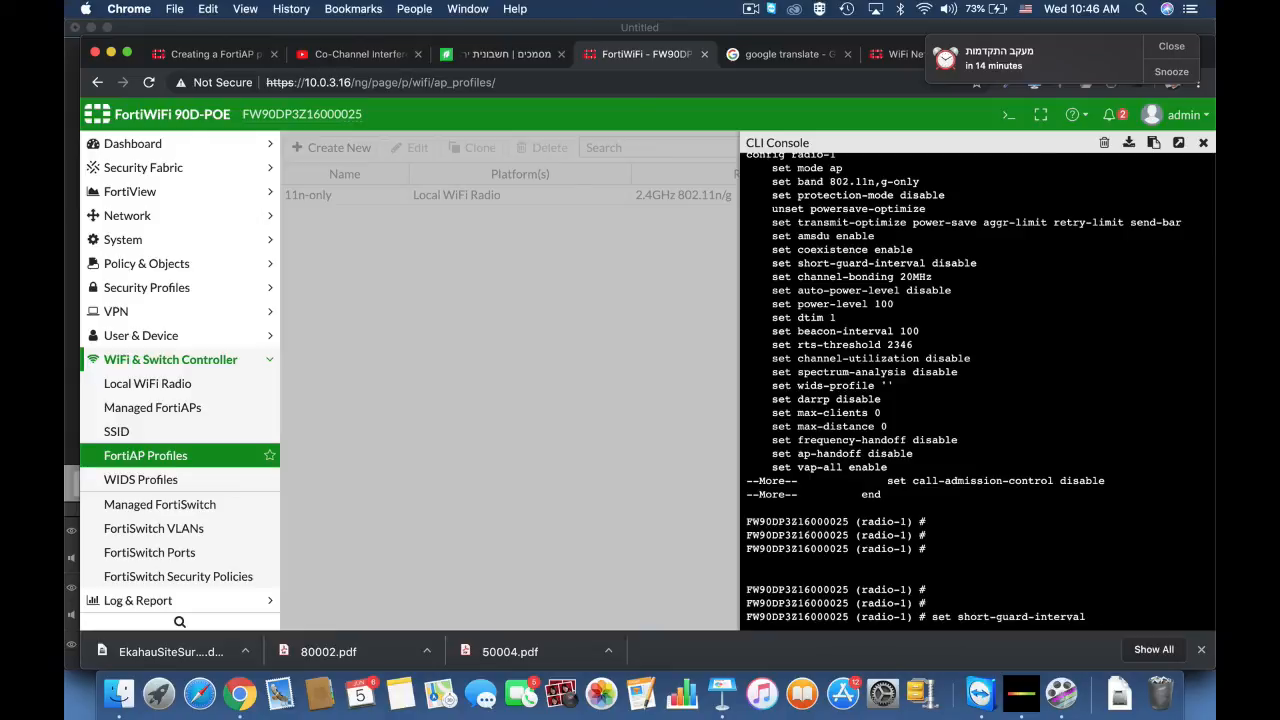
pyautogui.write('enable')
pyautogui.press('Return')
pyautogui.write('end')
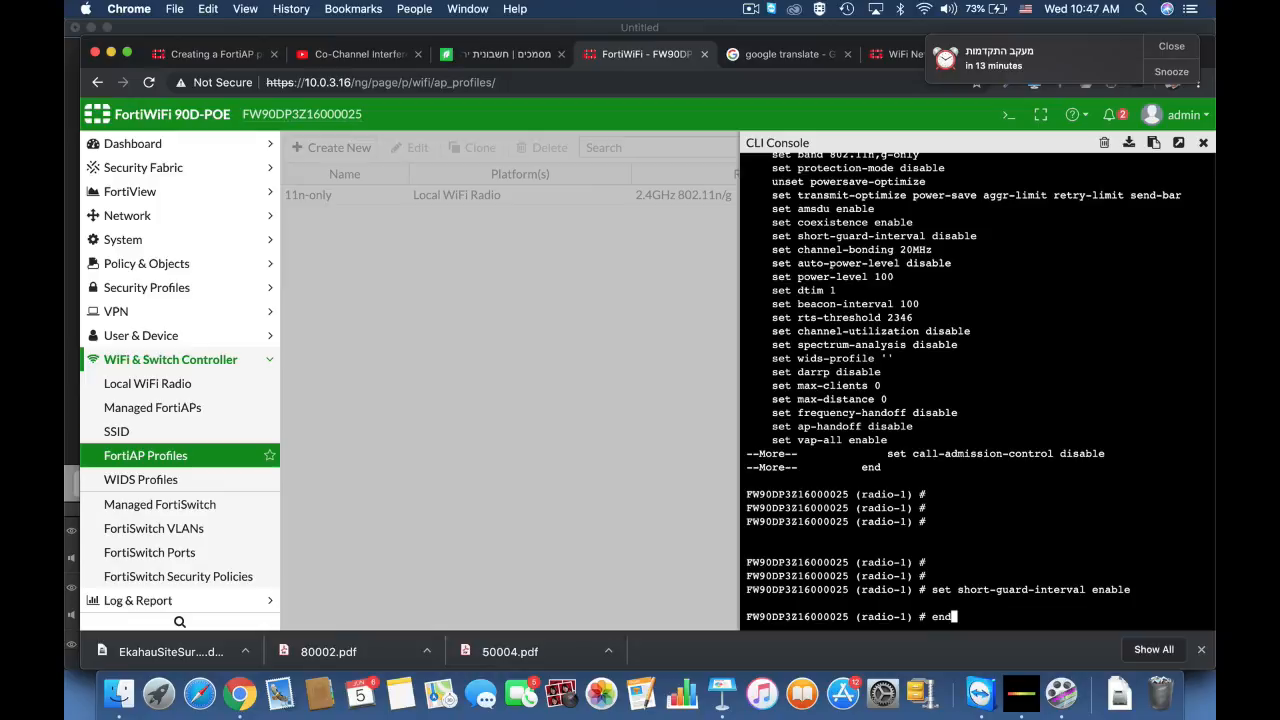
pyautogui.press('Return')
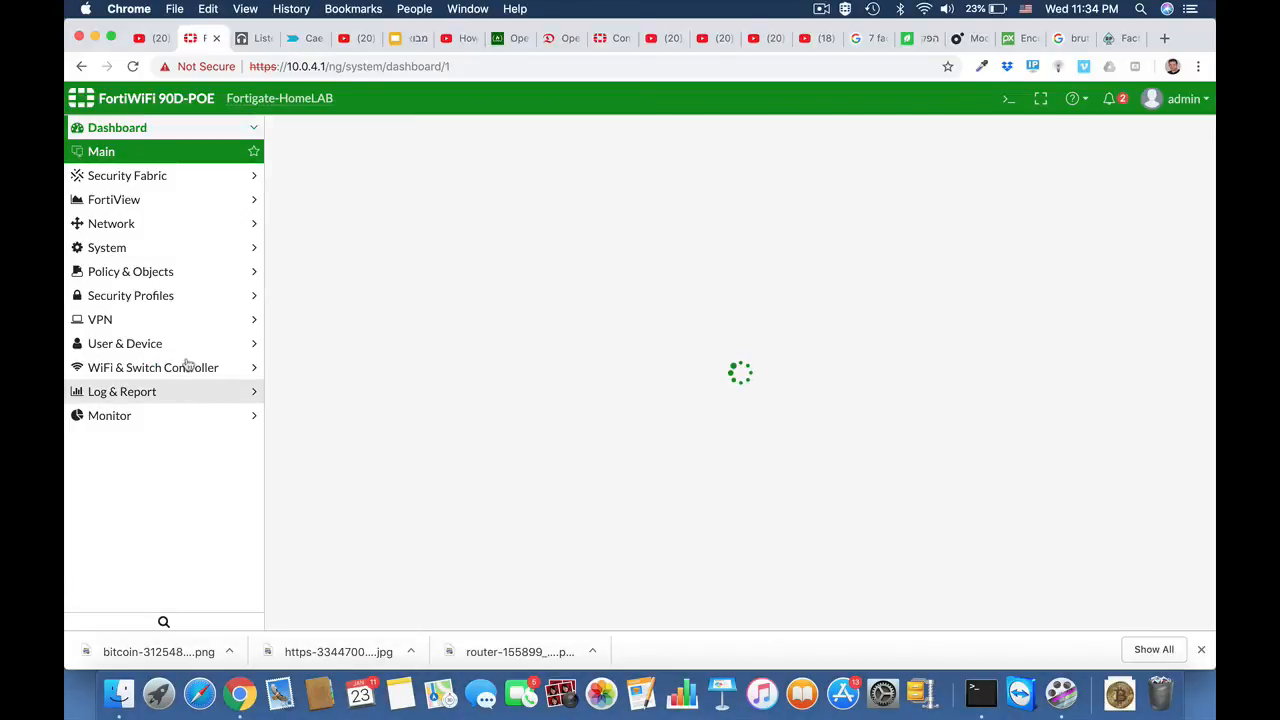
# Step: Enable the SD-WAN interface in the network settings and add a first interface member entry
pyautogui.click(122, 227)
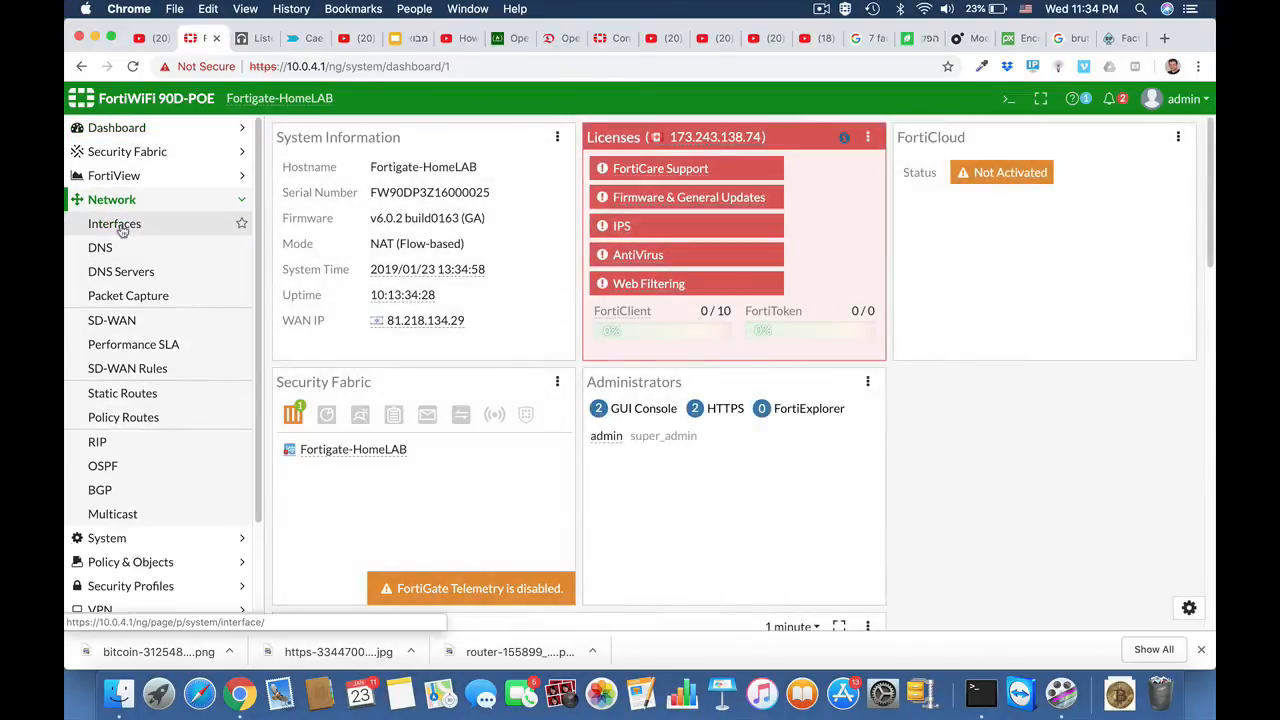
pyautogui.click(115, 323)
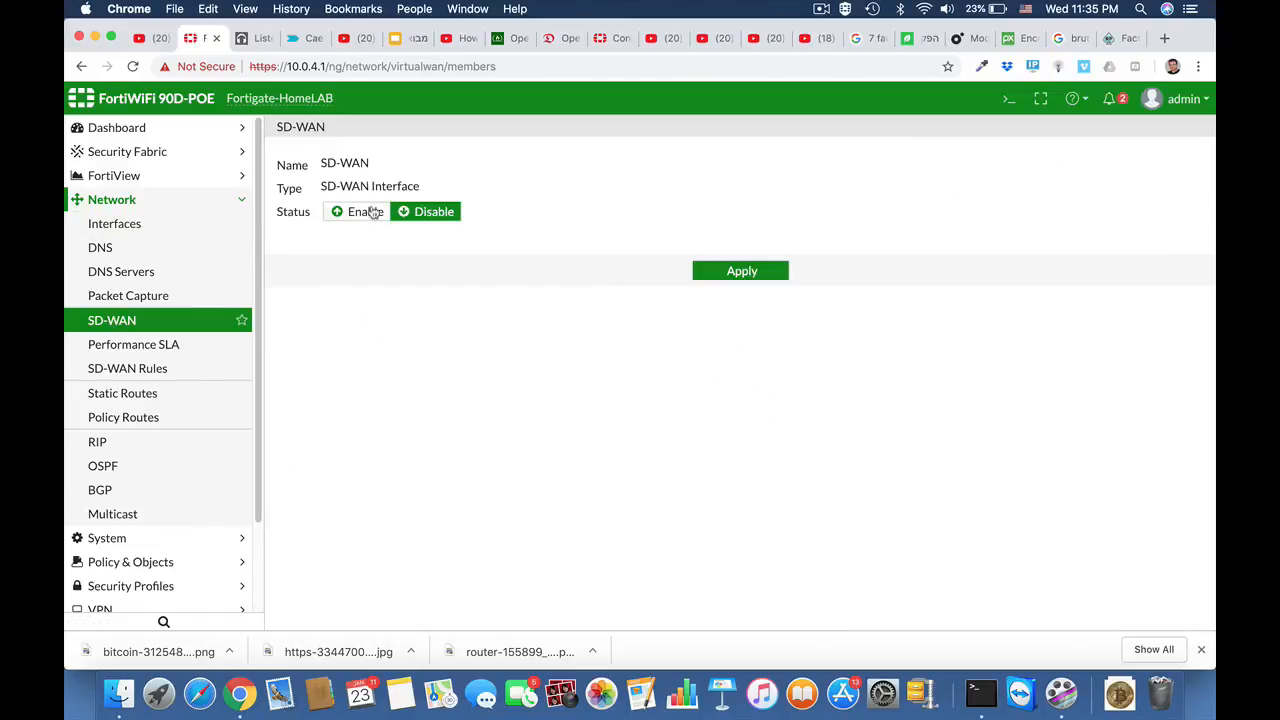
pyautogui.click(373, 213)
pyautogui.click(403, 277)
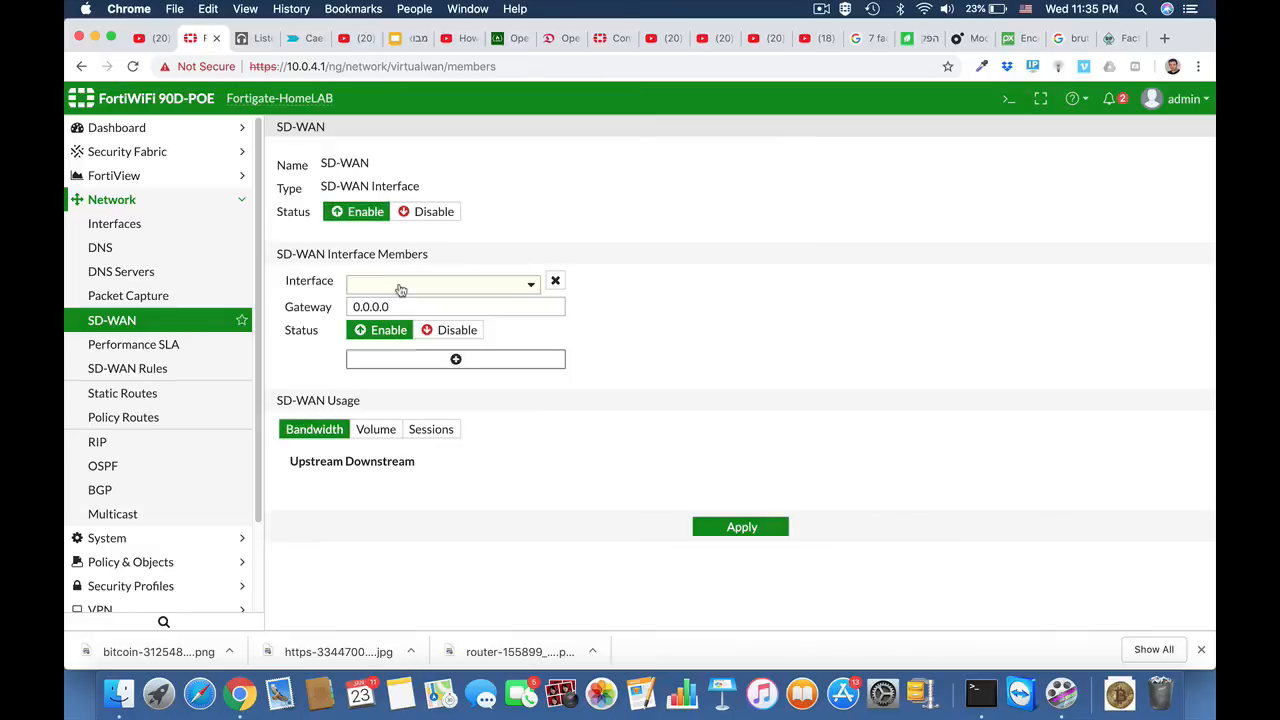
# Step: Set the first SD-WAN member to interface internalA with gateway 192.168.1.1
pyautogui.click(464, 289)
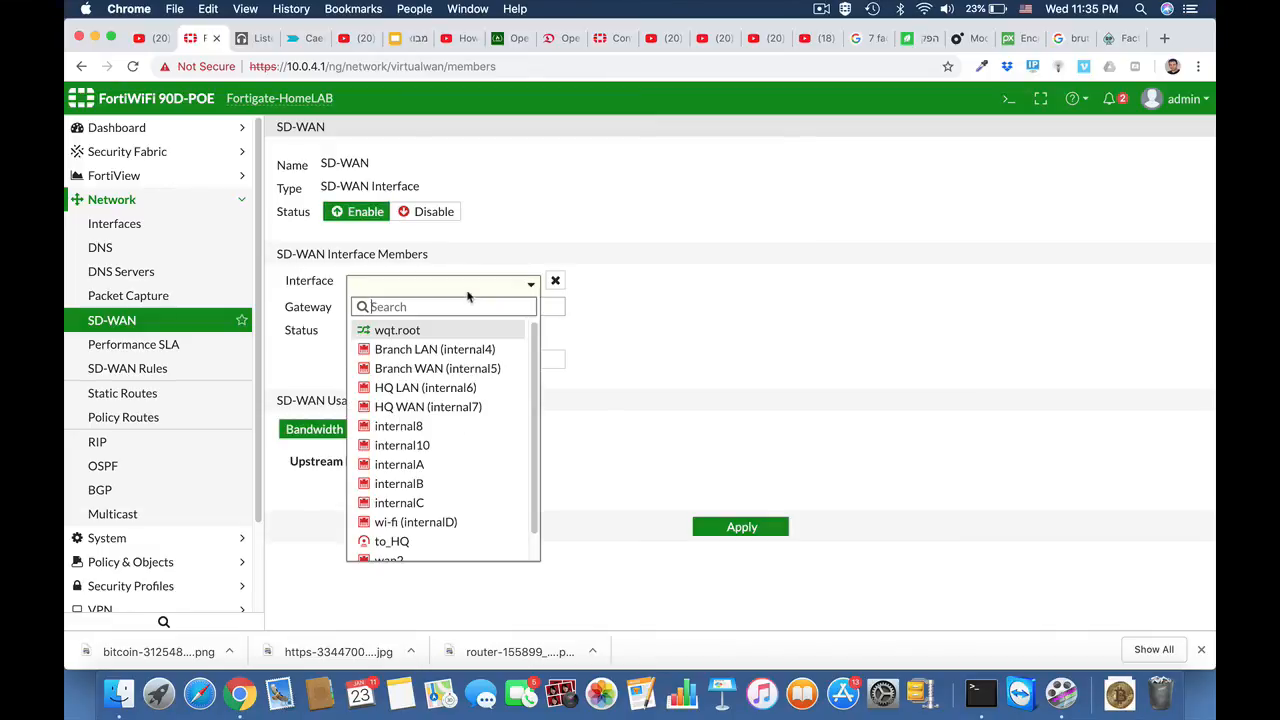
pyautogui.click(470, 472)
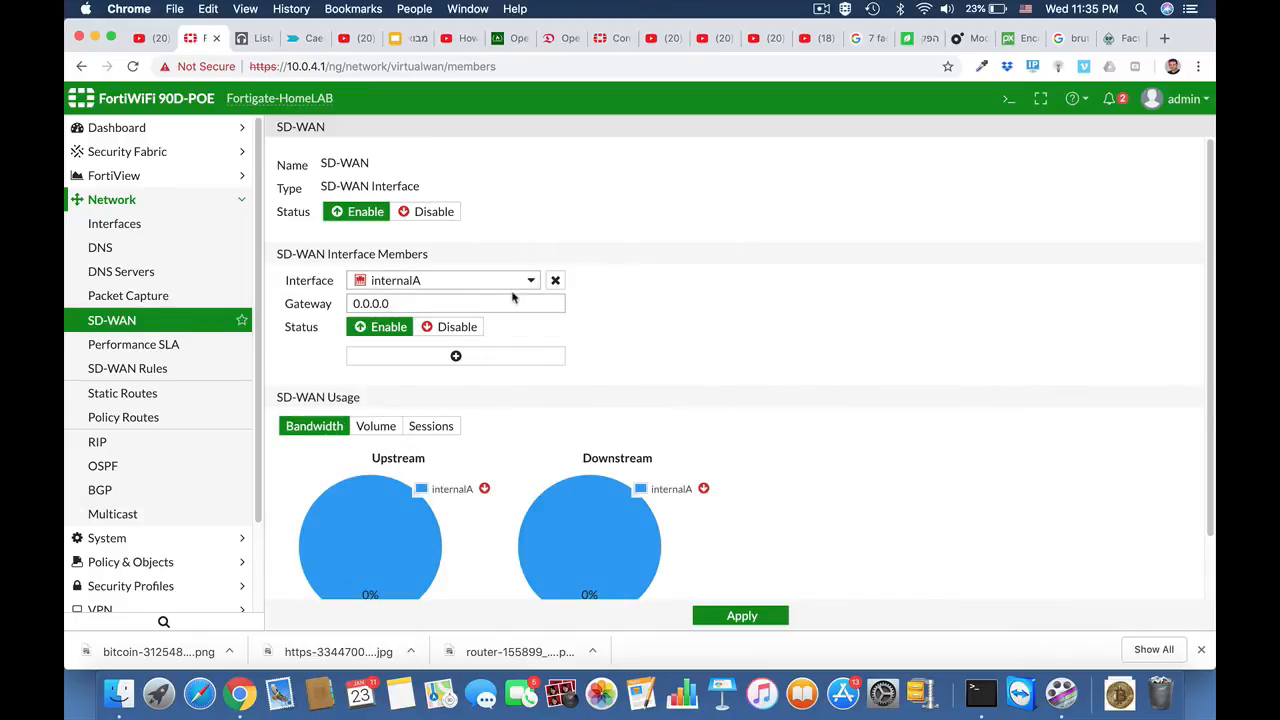
pyautogui.click(399, 303)
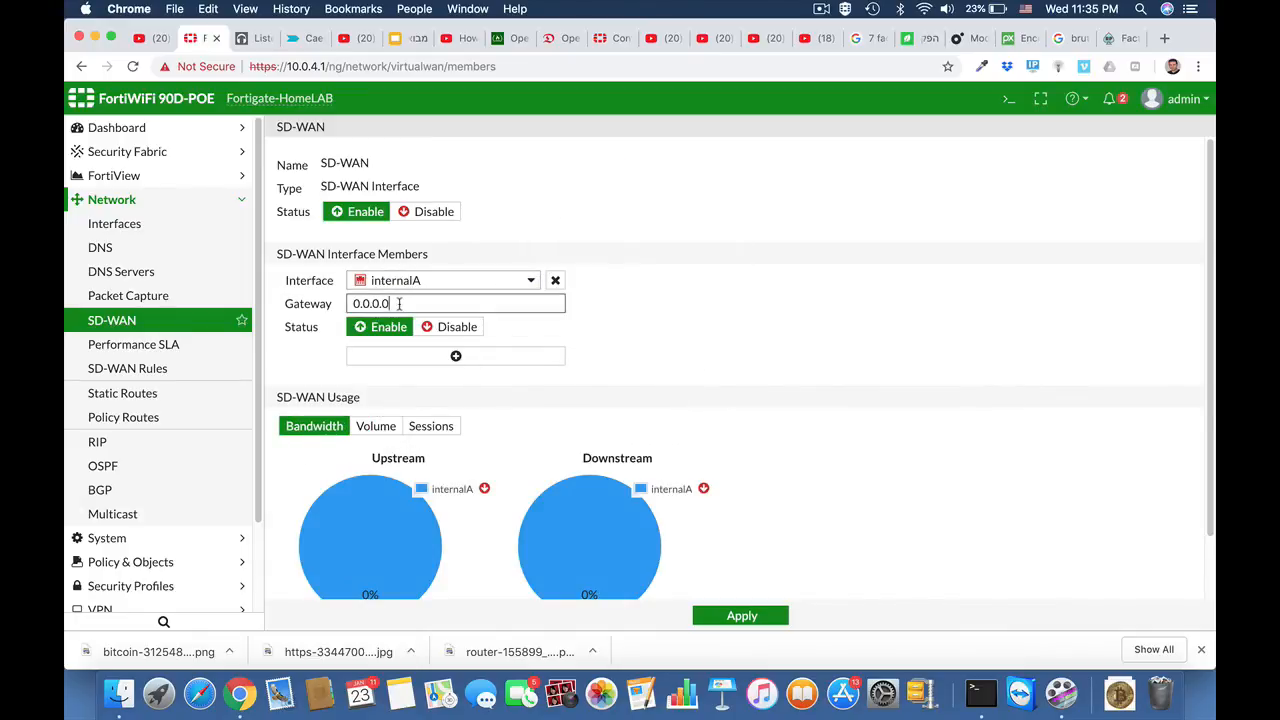
pyautogui.moveTo(399, 303); pyautogui.dragTo(330, 304)
pyautogui.write('192.16')
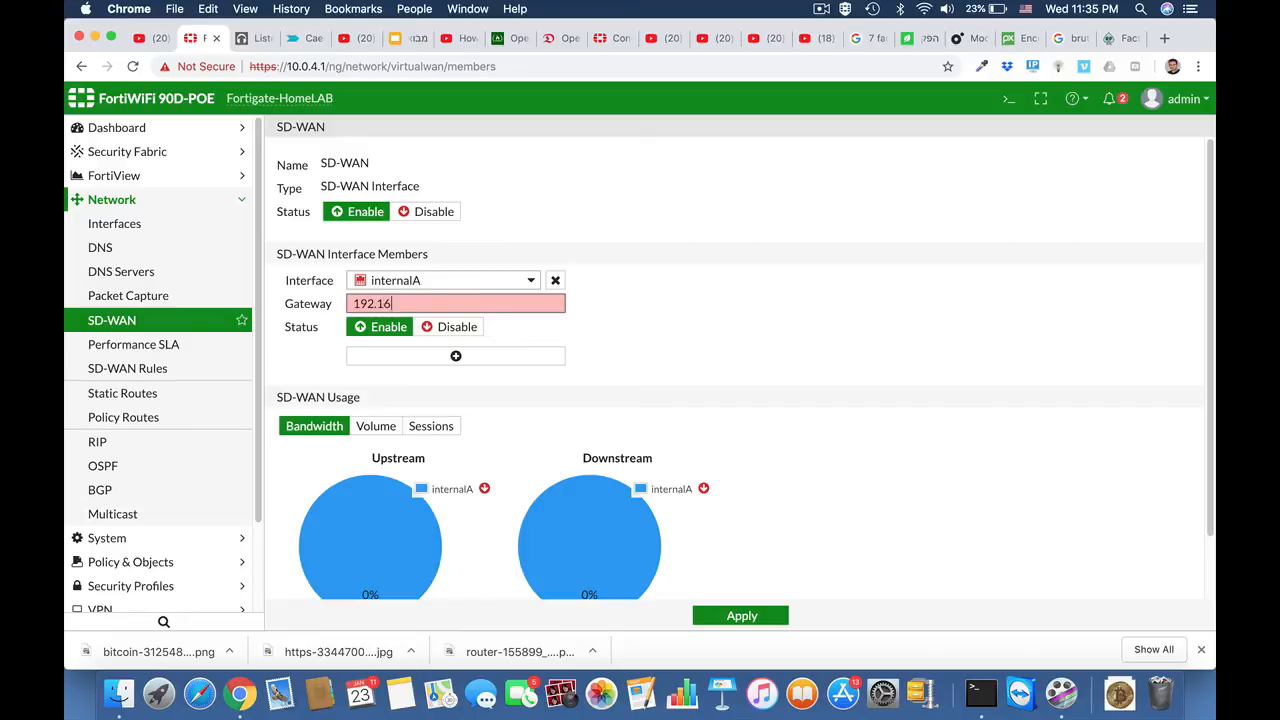
pyautogui.write('8.1.1')
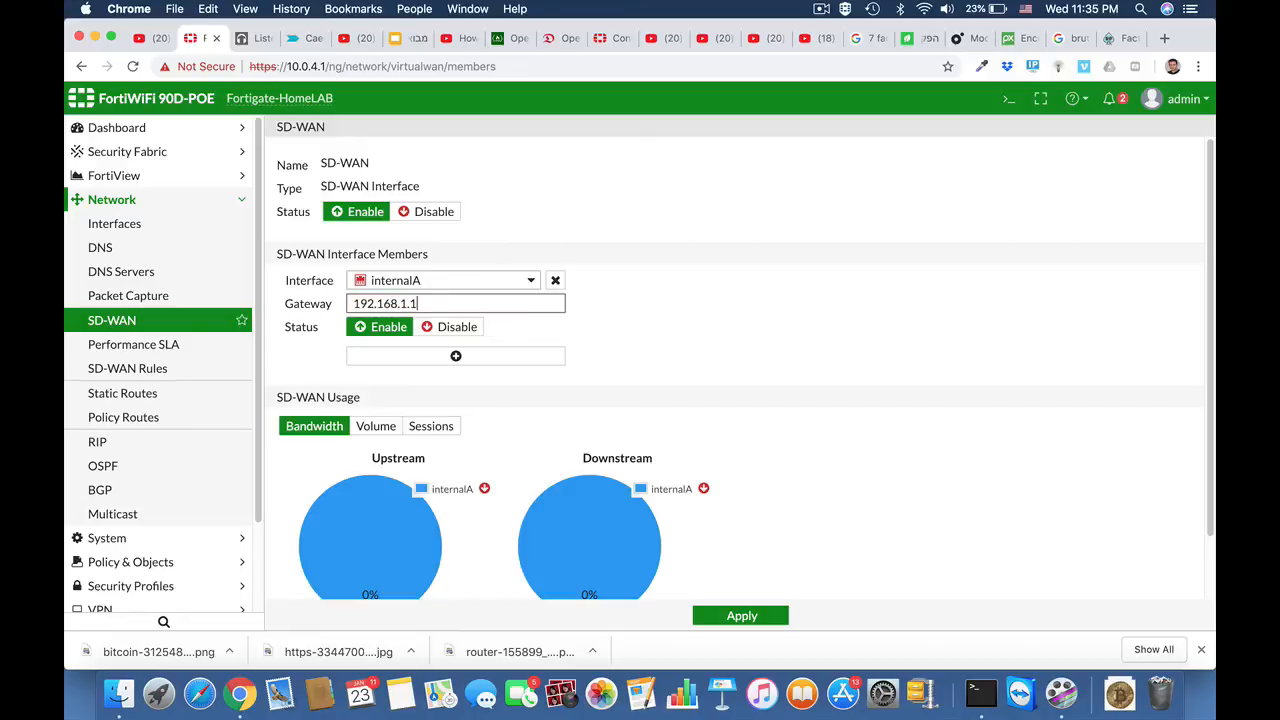
# Step: Add internalB as a second SD-WAN member with gateway 10.0.10.138 and apply the SD-WAN settings
pyautogui.click(458, 358)
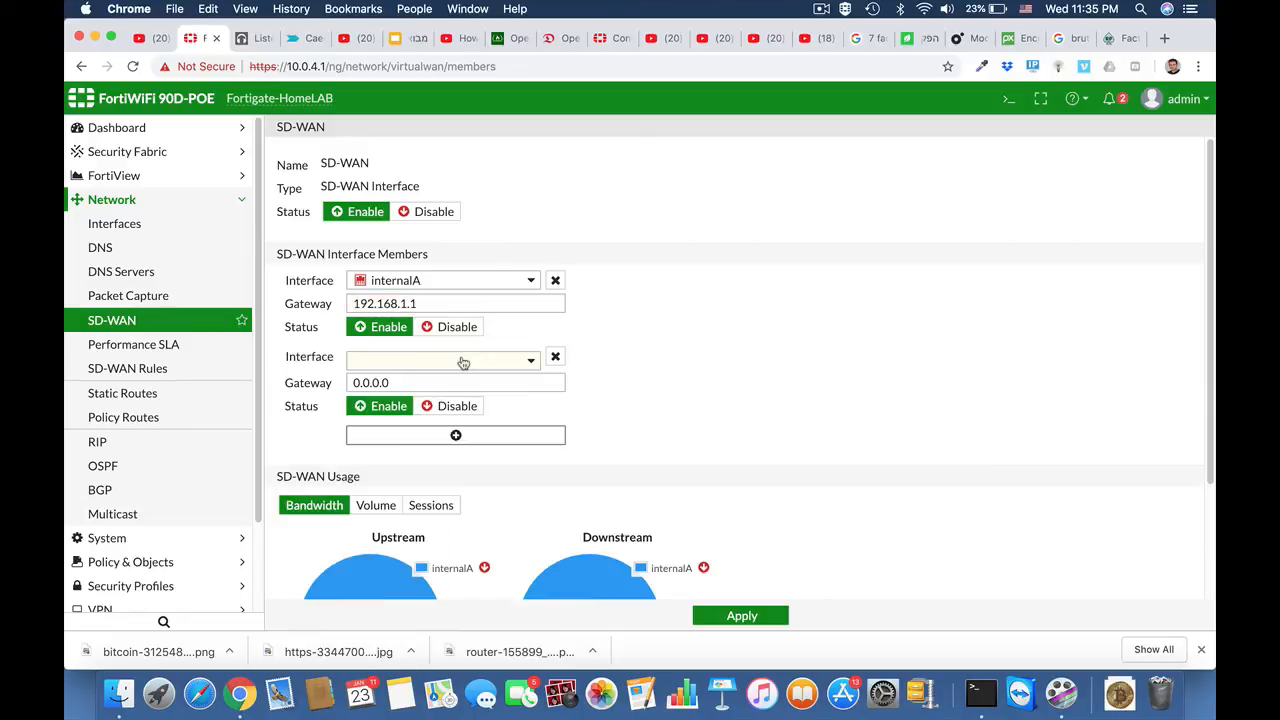
pyautogui.click(495, 362)
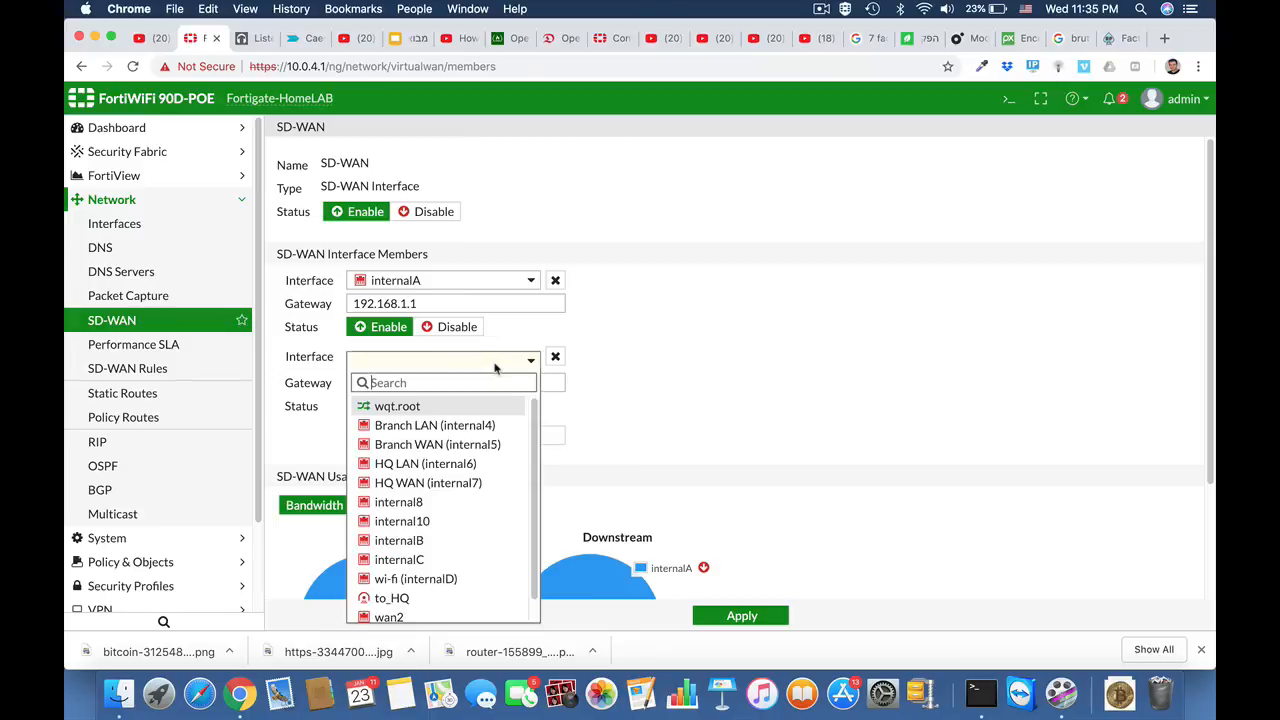
pyautogui.click(440, 545)
pyautogui.scroll(-2, 643, 400)
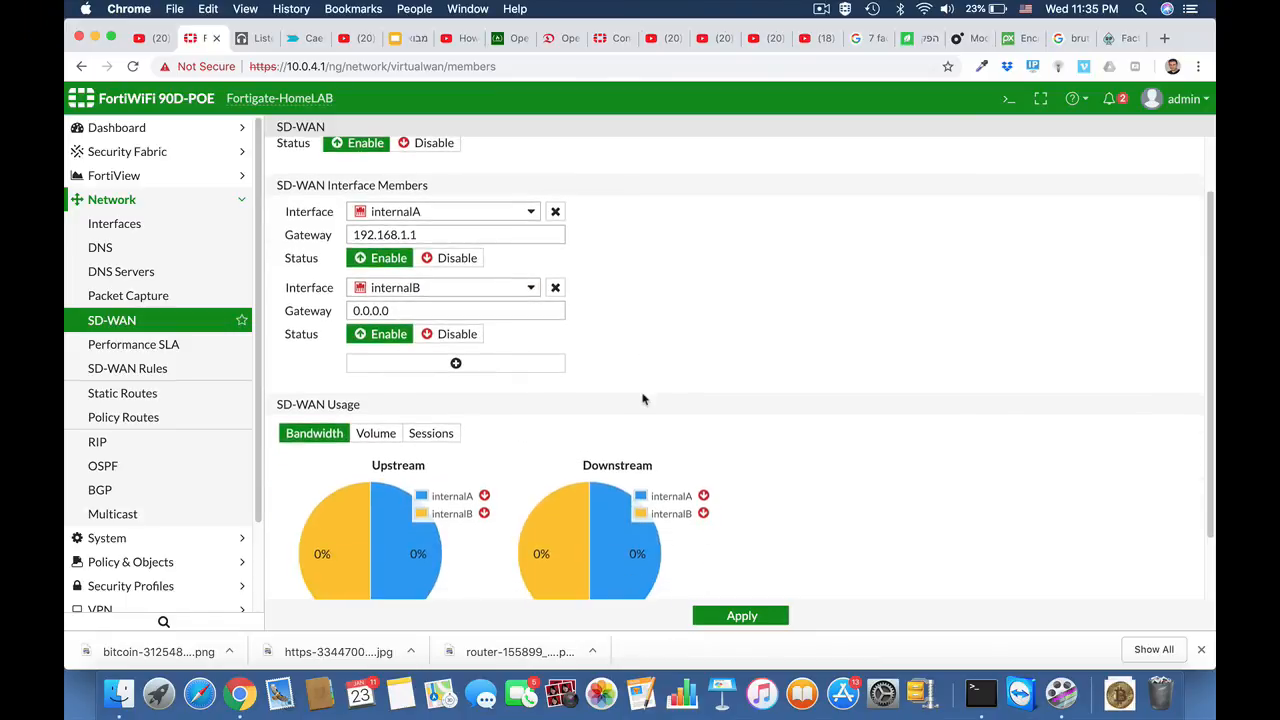
pyautogui.moveTo(400, 310); pyautogui.dragTo(340, 315)
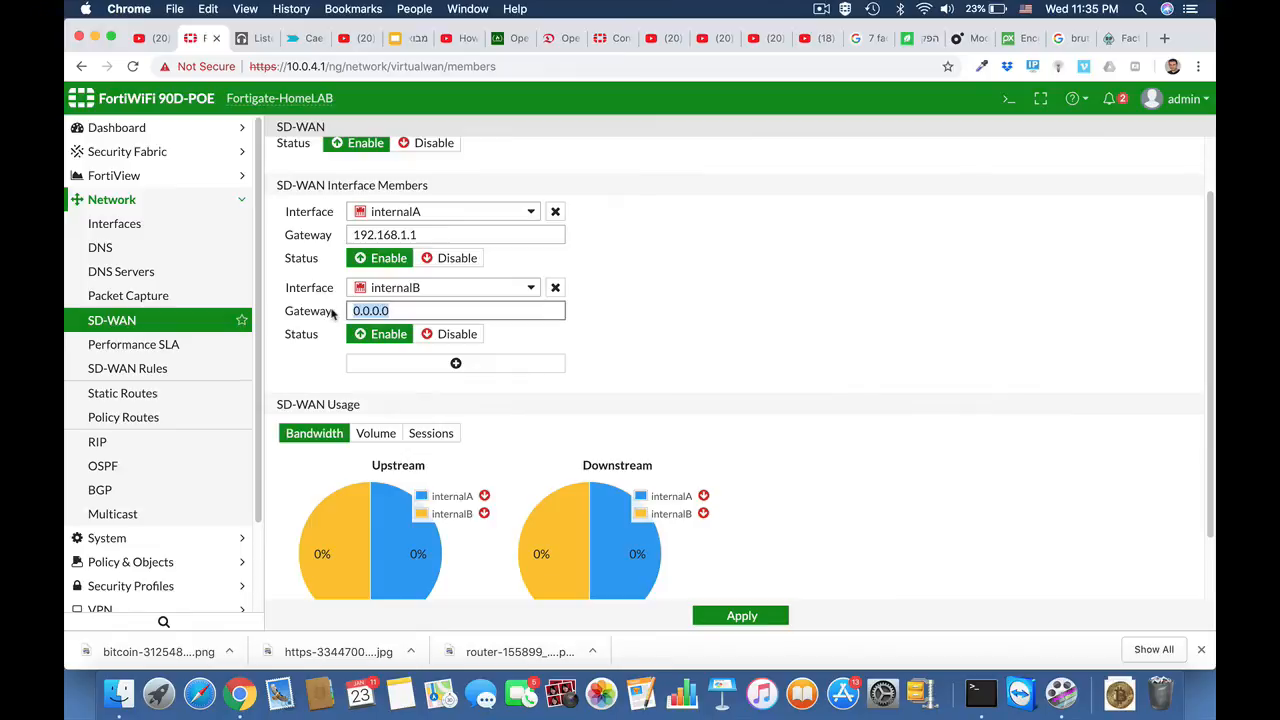
pyautogui.write('1')
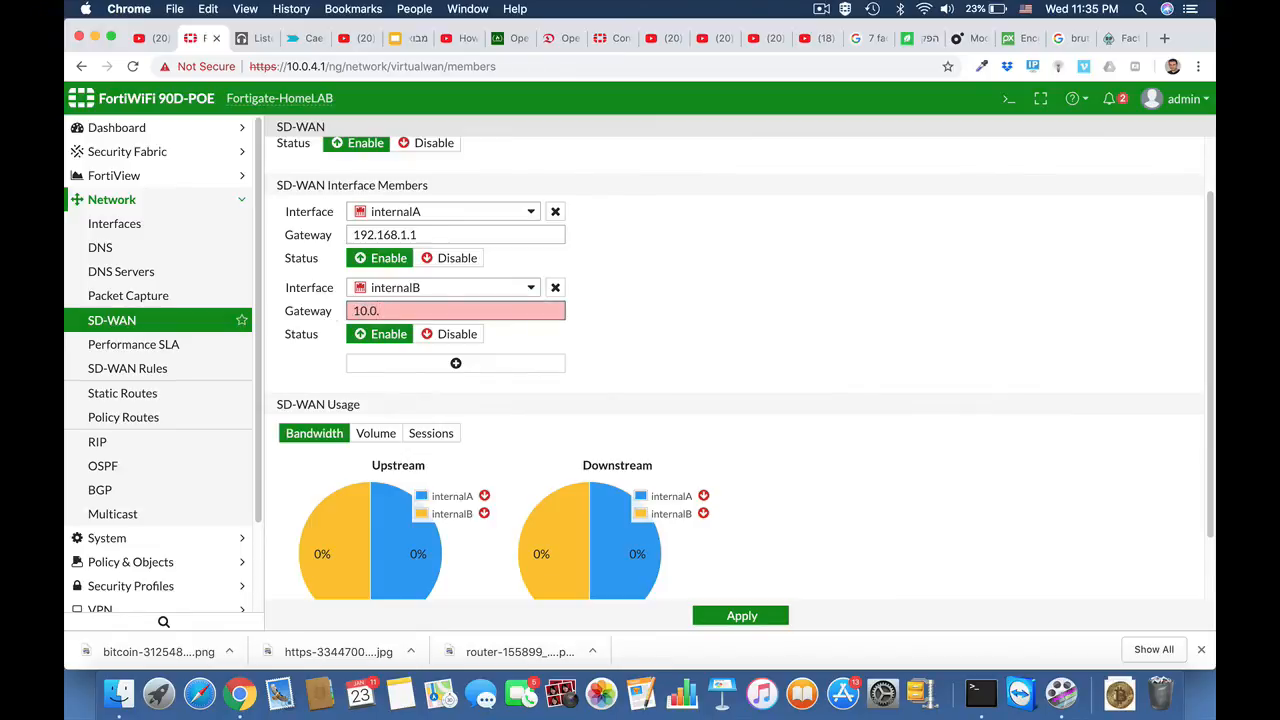
pyautogui.write('0.0.10.138')
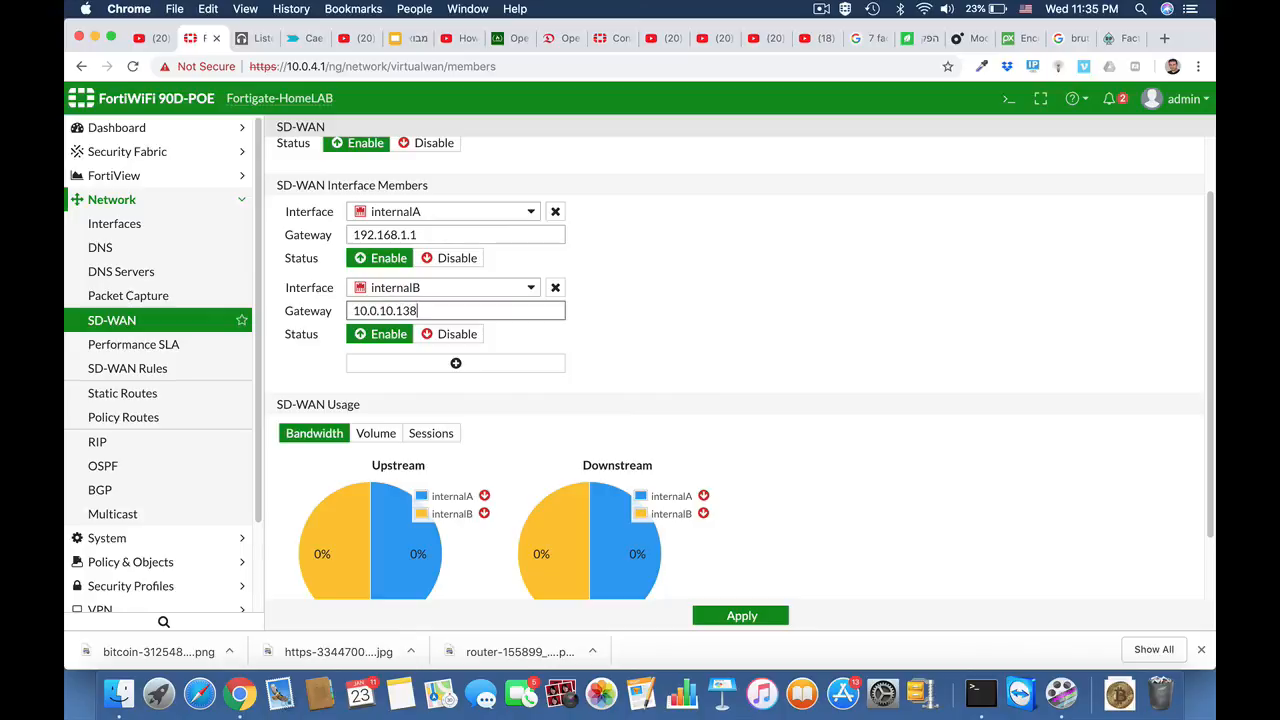
pyautogui.click(633, 381)
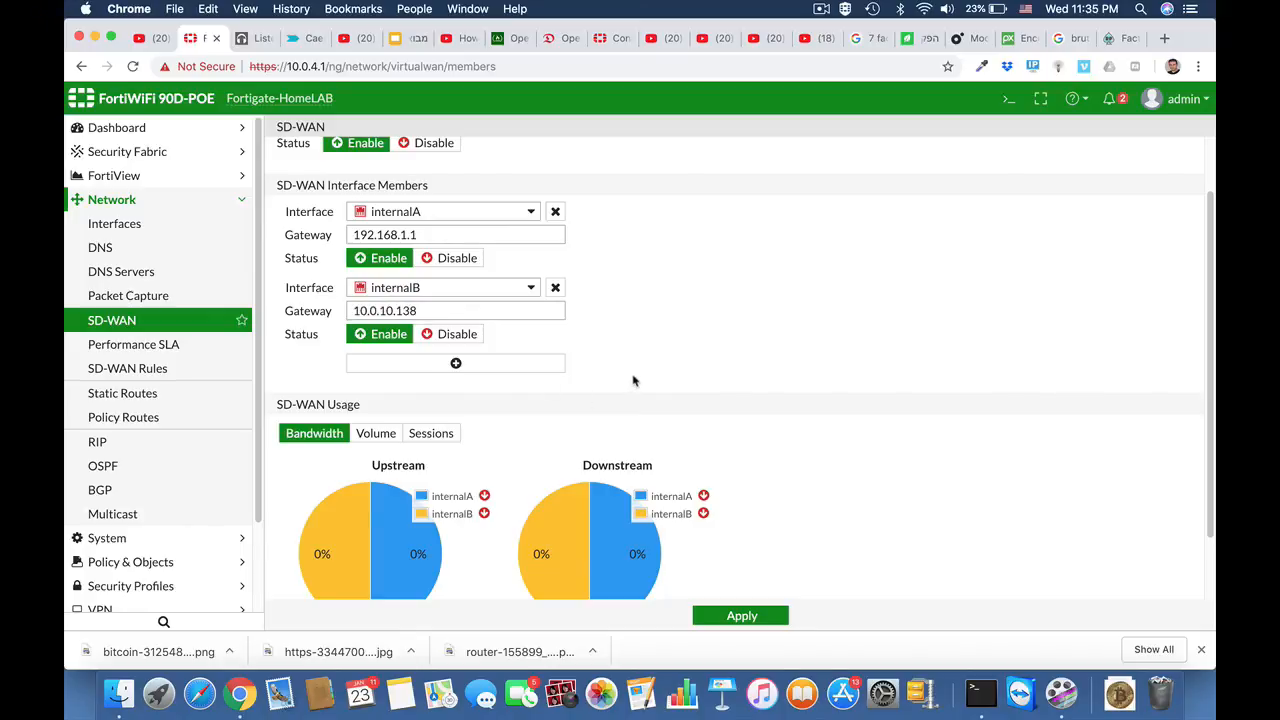
pyautogui.scroll(-3, 633, 381)
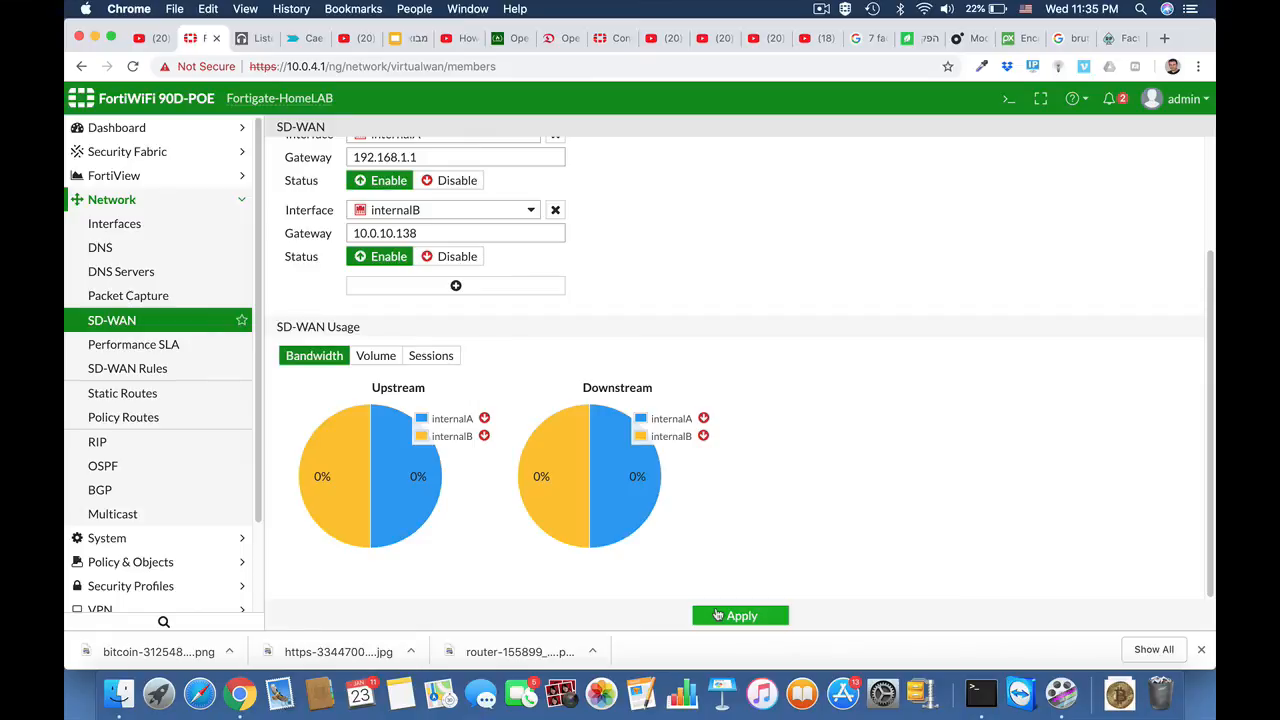
pyautogui.click(717, 615)
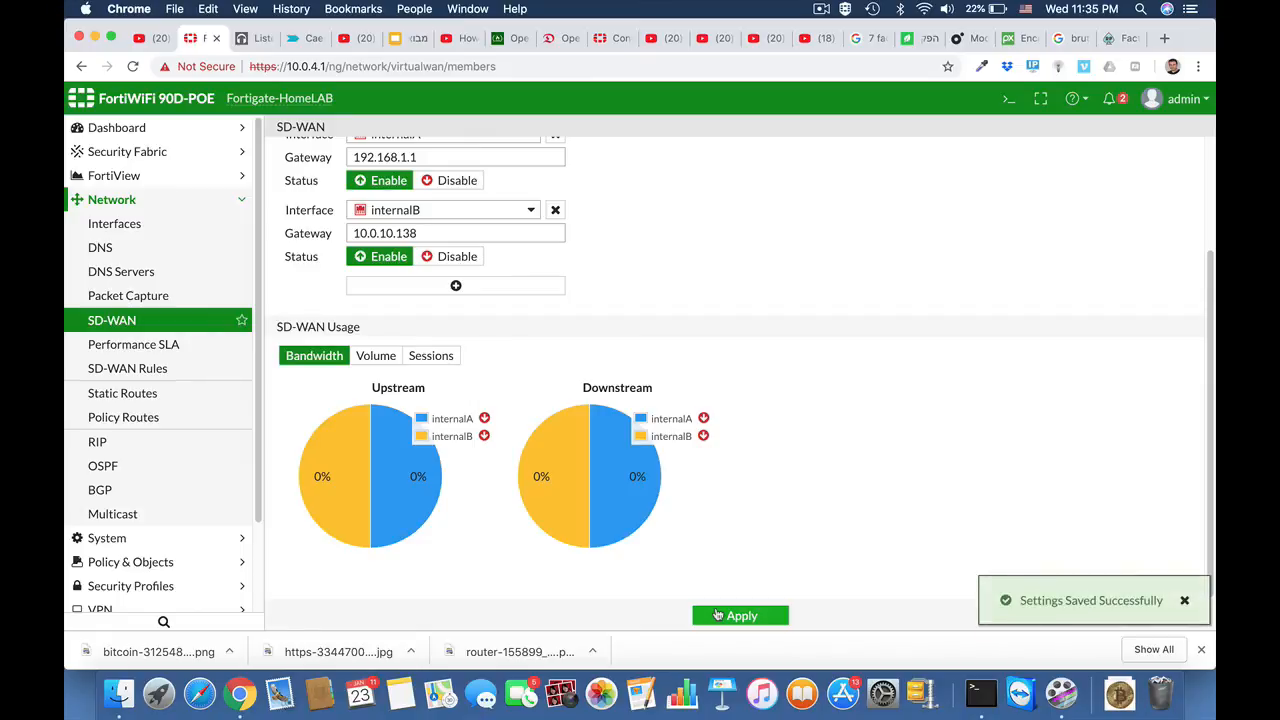
pyautogui.click(174, 345)
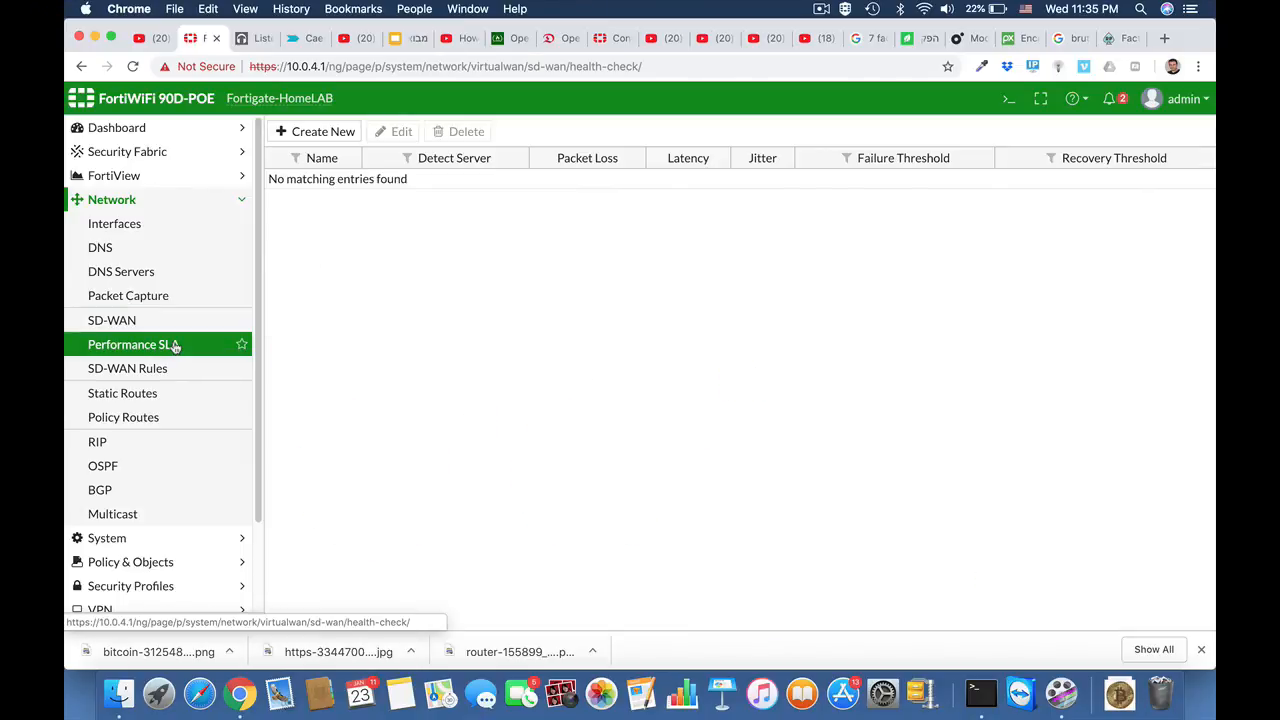
pyautogui.click(317, 140)
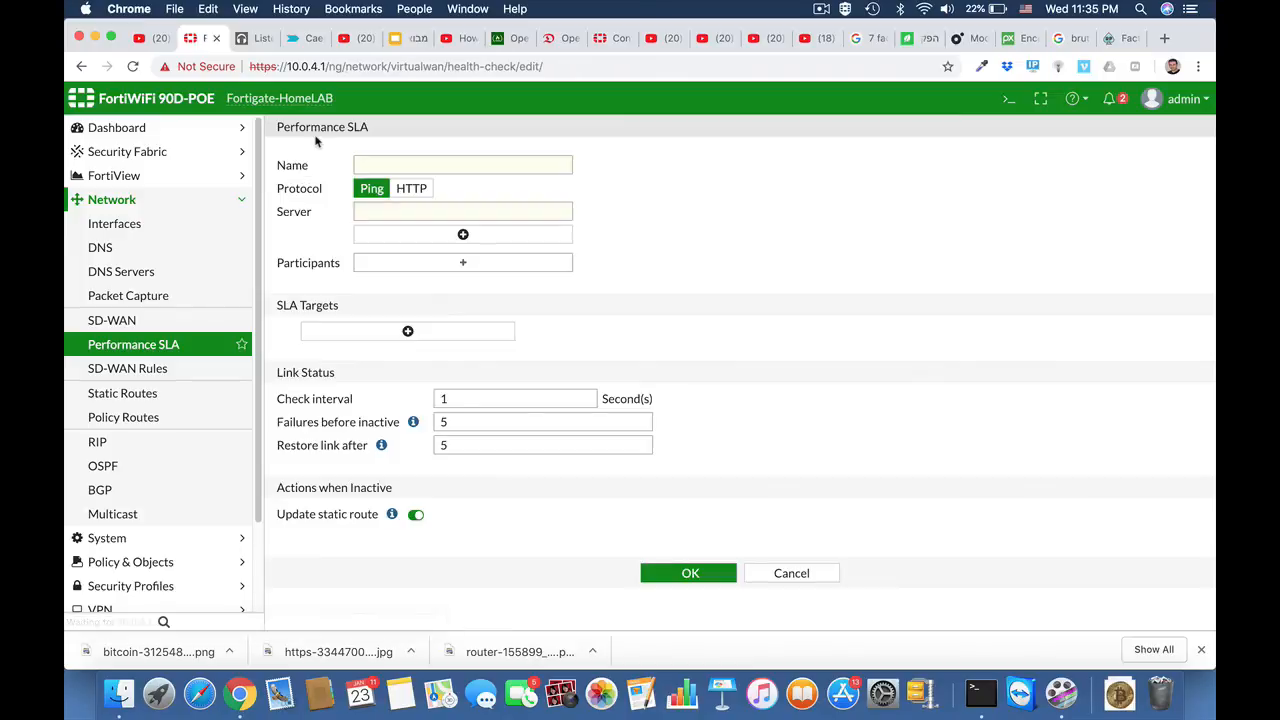
pyautogui.click(375, 167)
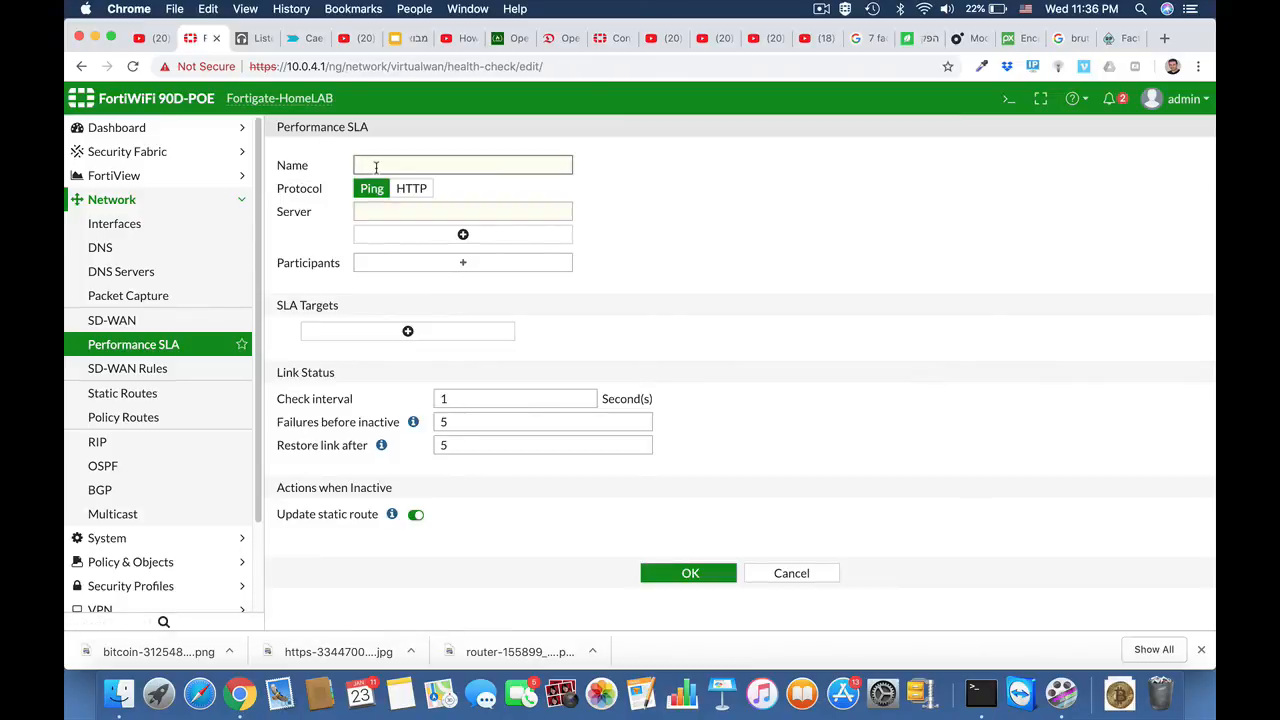
pyautogui.write('salesforce')
pyautogui.click(420, 212)
pyautogui.write('w')
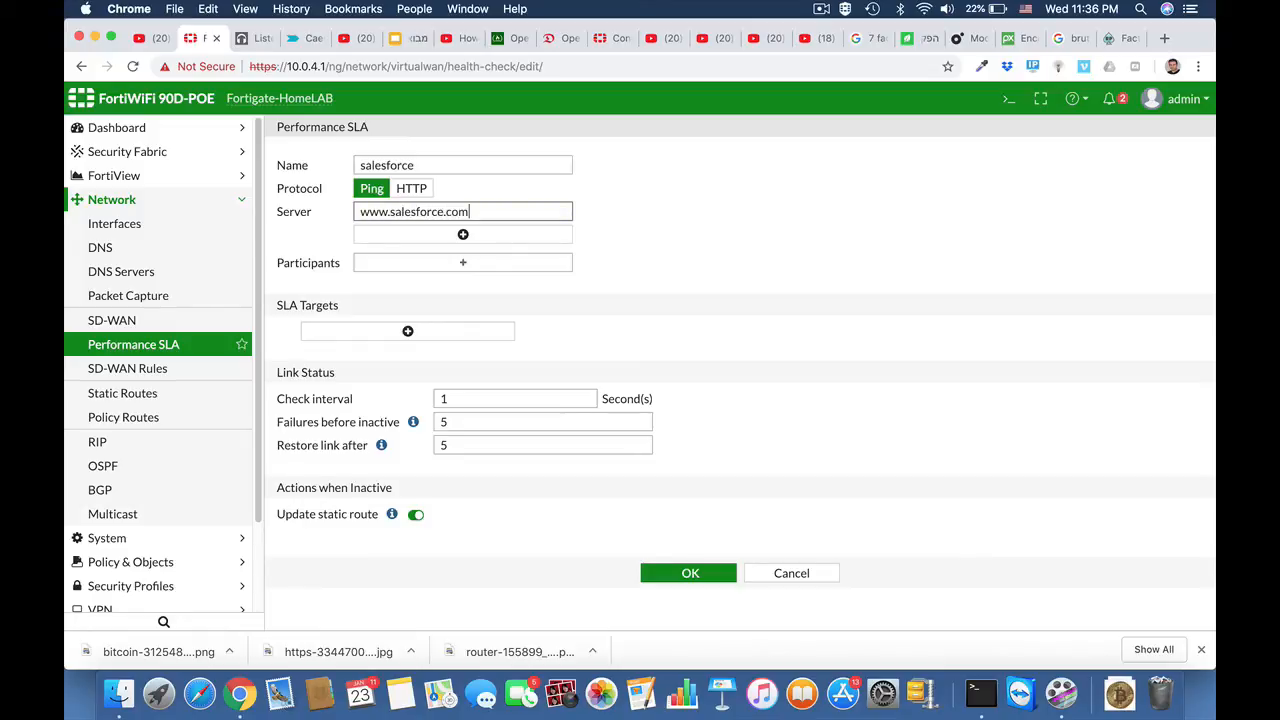
# Step: Add internalA and internalB as participants of the salesforce performance SLA
pyautogui.click(500, 266)
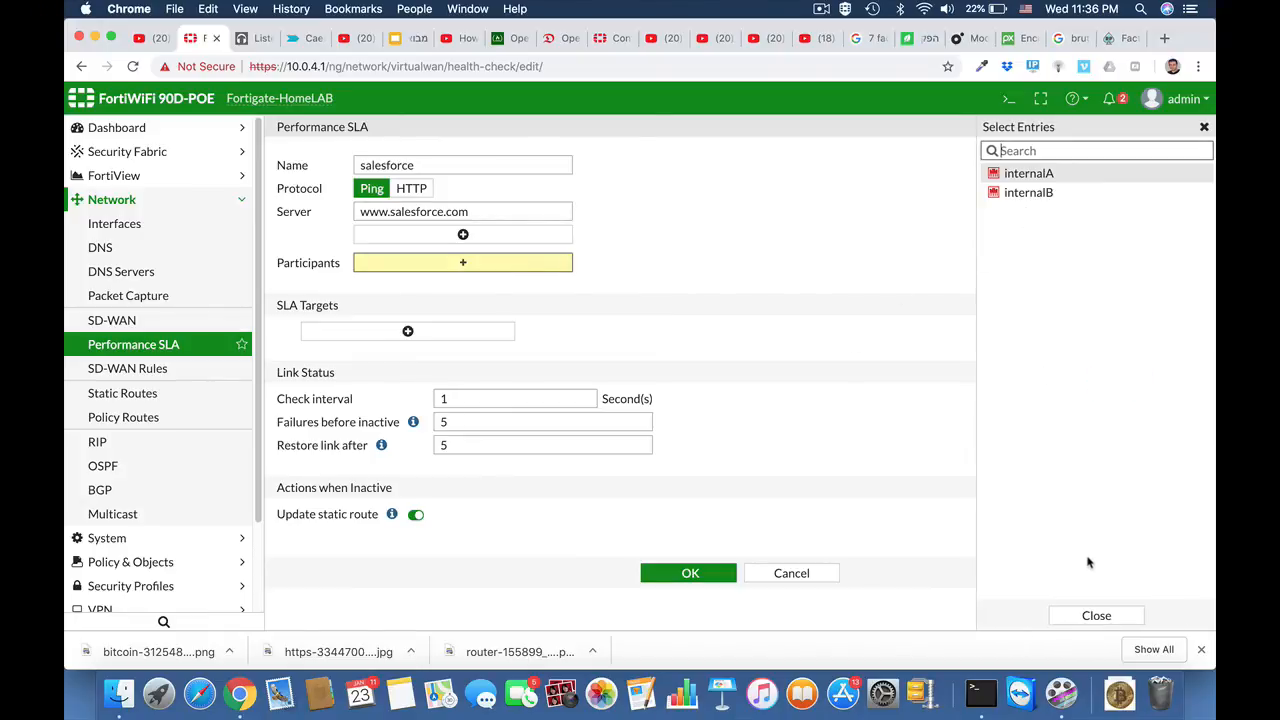
pyautogui.click(1026, 192)
pyautogui.click(1020, 176)
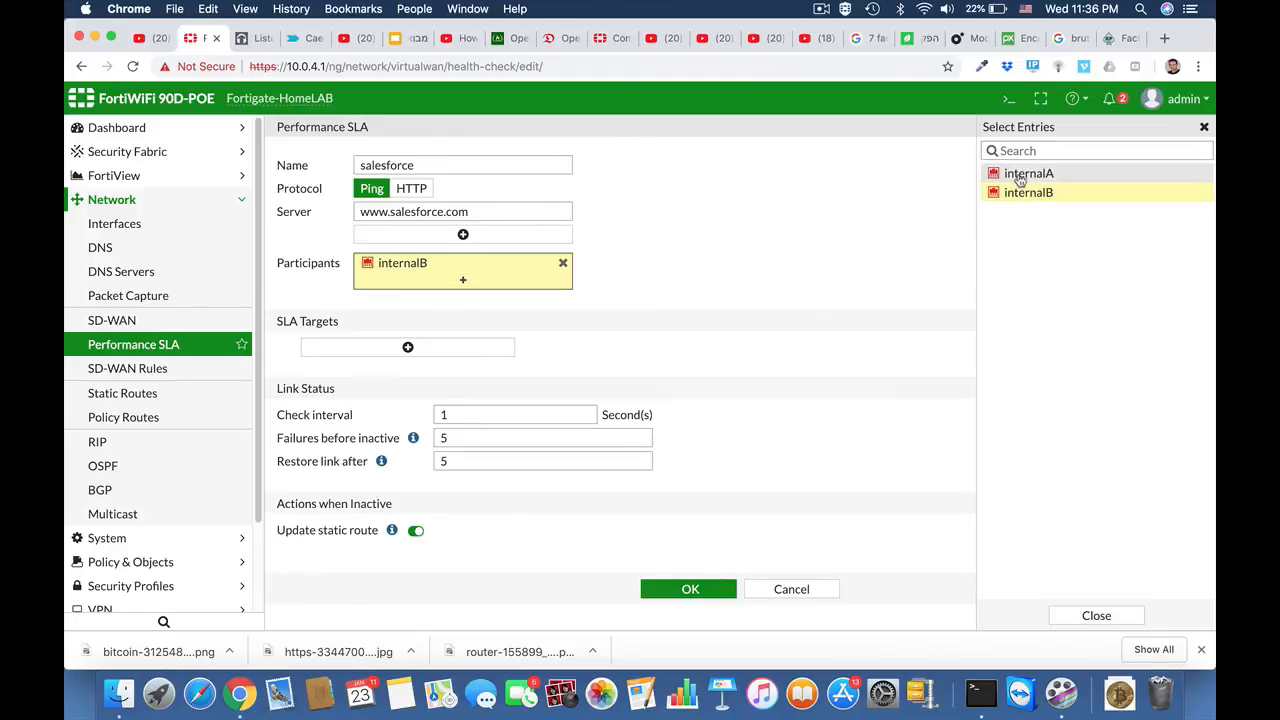
pyautogui.click(693, 283)
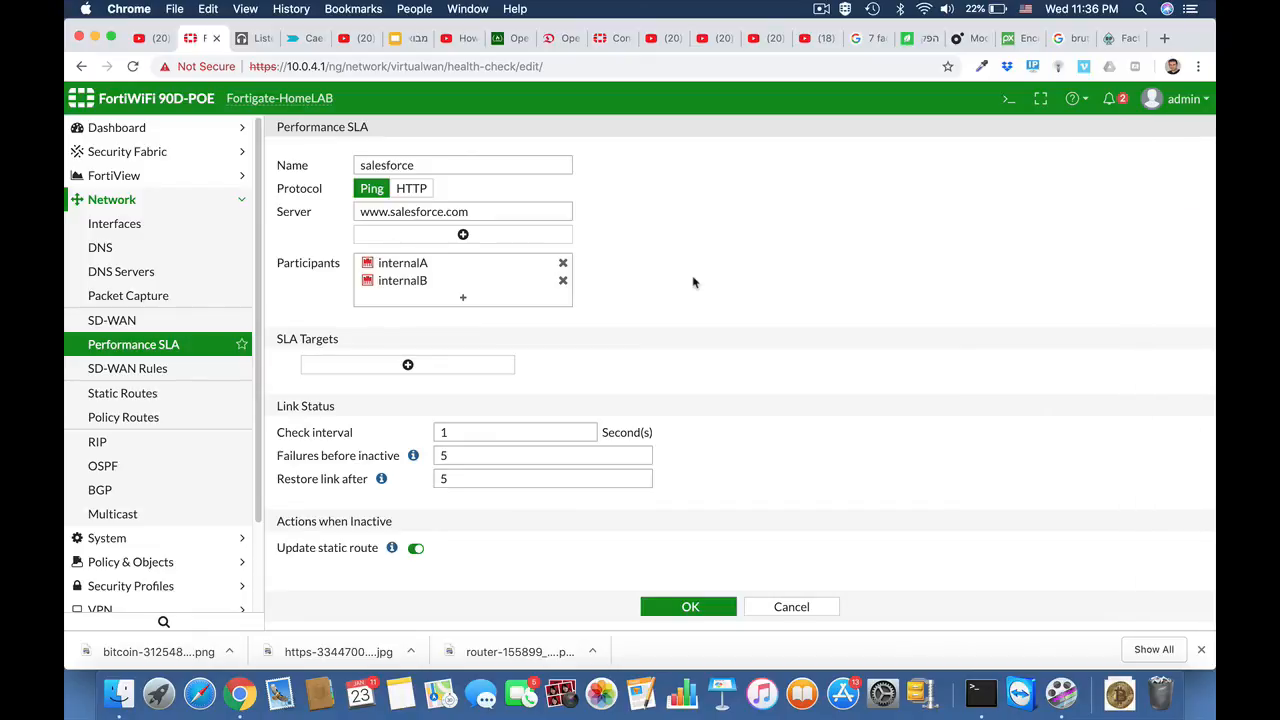
# Step: Add an SLA target with a 60 ms latency threshold and a 100 ms jitter threshold, and save the performance SLA
pyautogui.click(408, 365)
pyautogui.moveTo(452, 387); pyautogui.dragTo(405, 393)
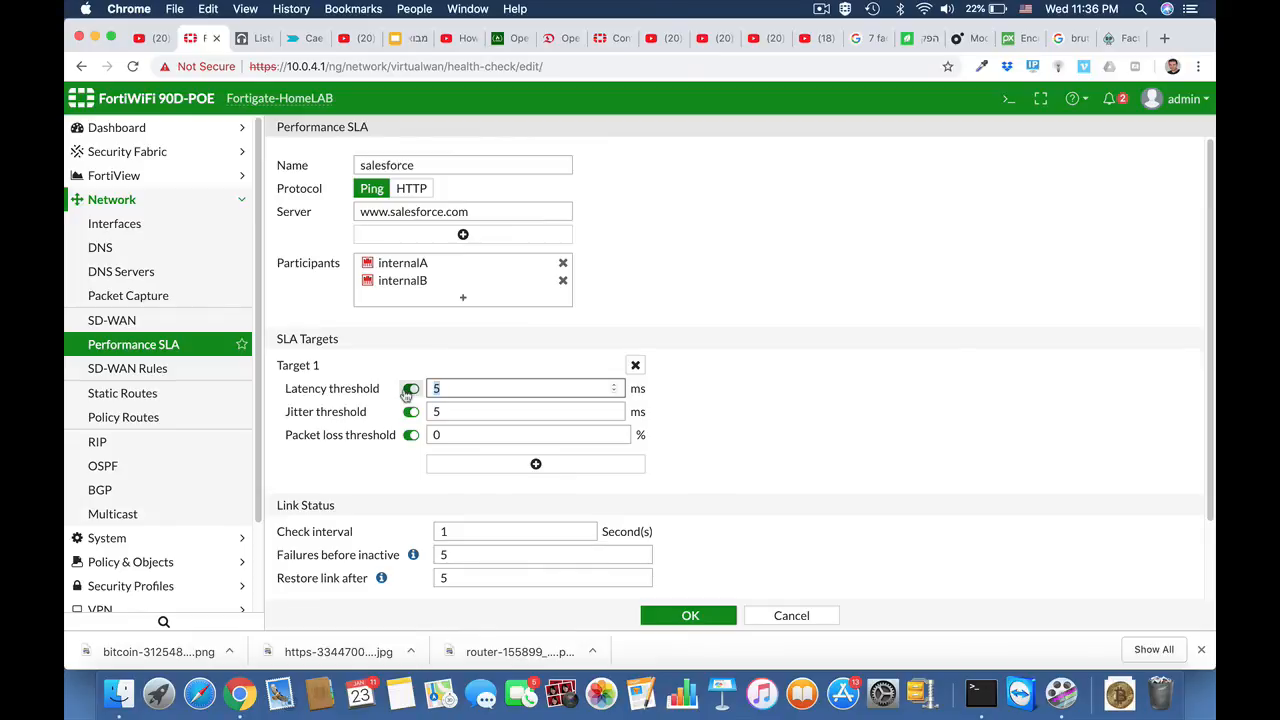
pyautogui.write('60')
pyautogui.moveTo(445, 412); pyautogui.dragTo(410, 416)
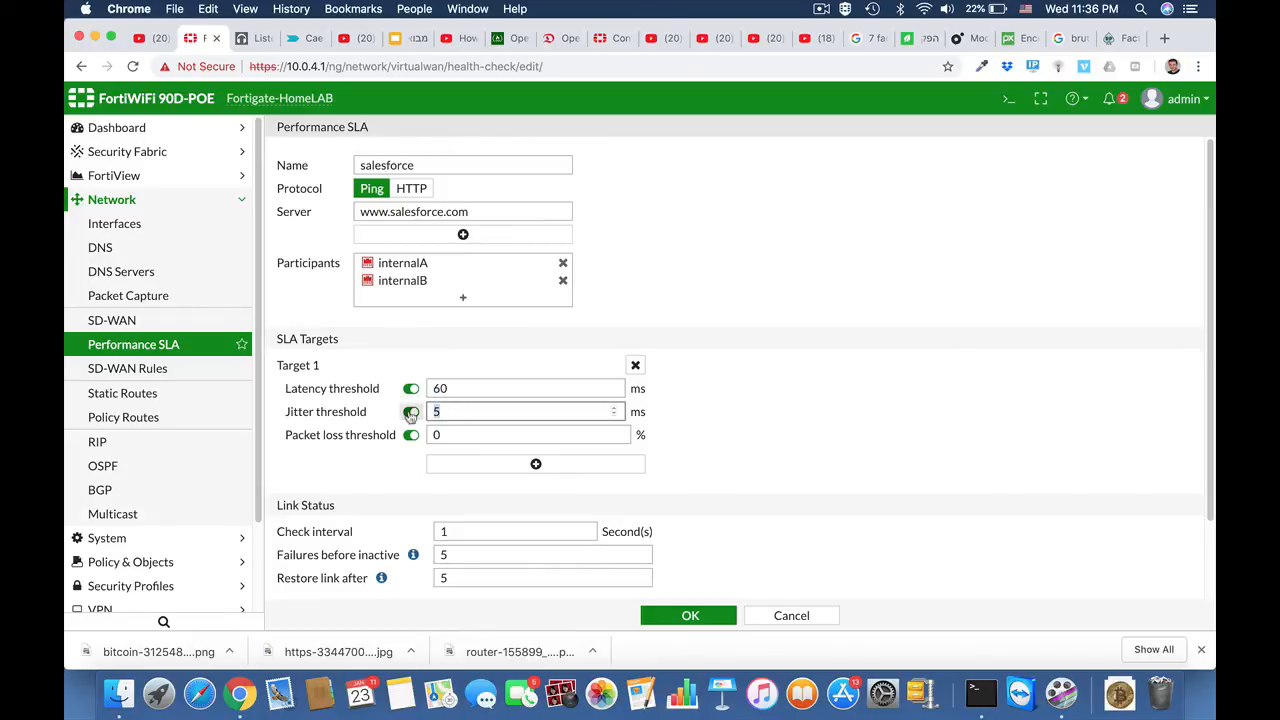
pyautogui.write('100')
pyautogui.click(446, 434)
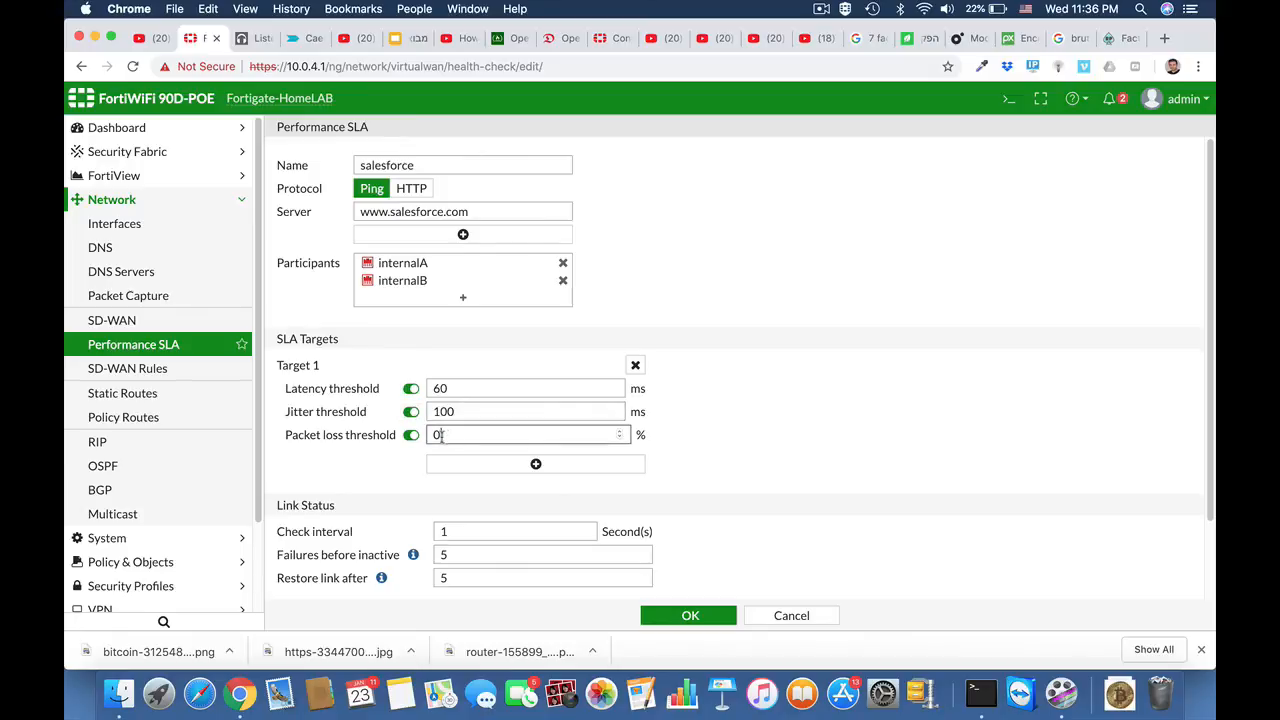
pyautogui.moveTo(440, 434); pyautogui.dragTo(409, 437)
pyautogui.scroll(-2, 782, 523)
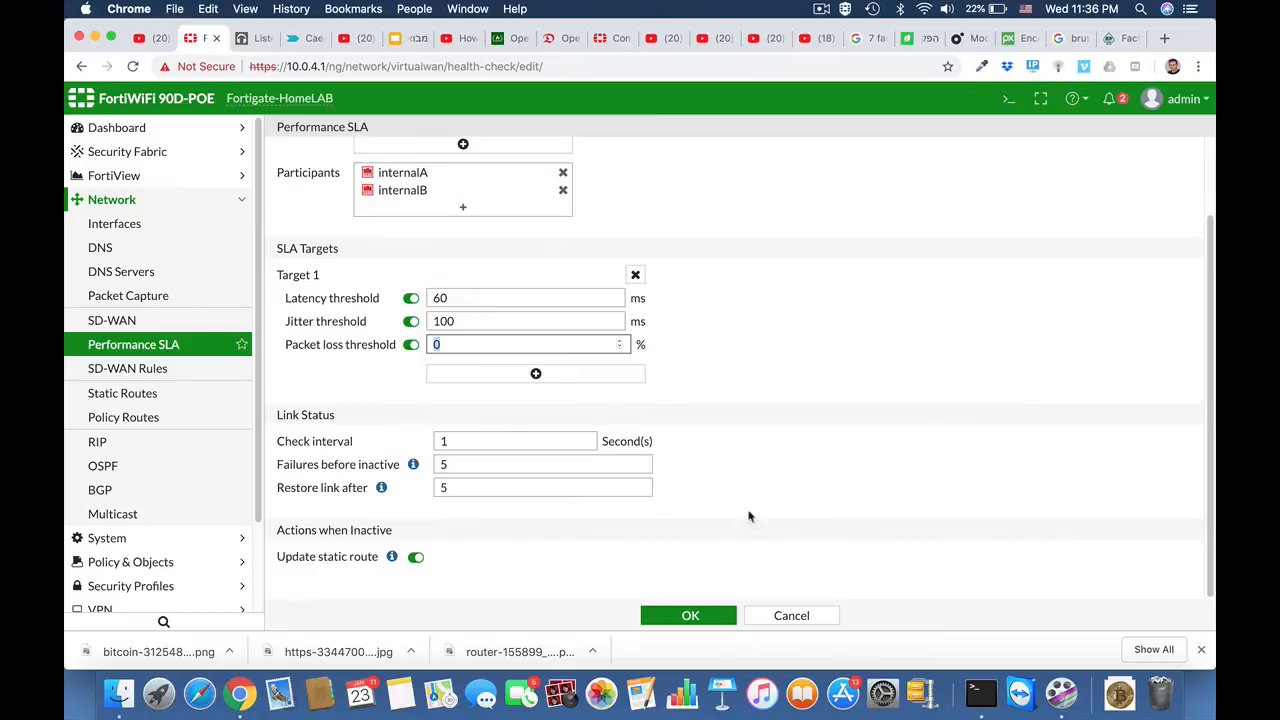
pyautogui.click(679, 620)
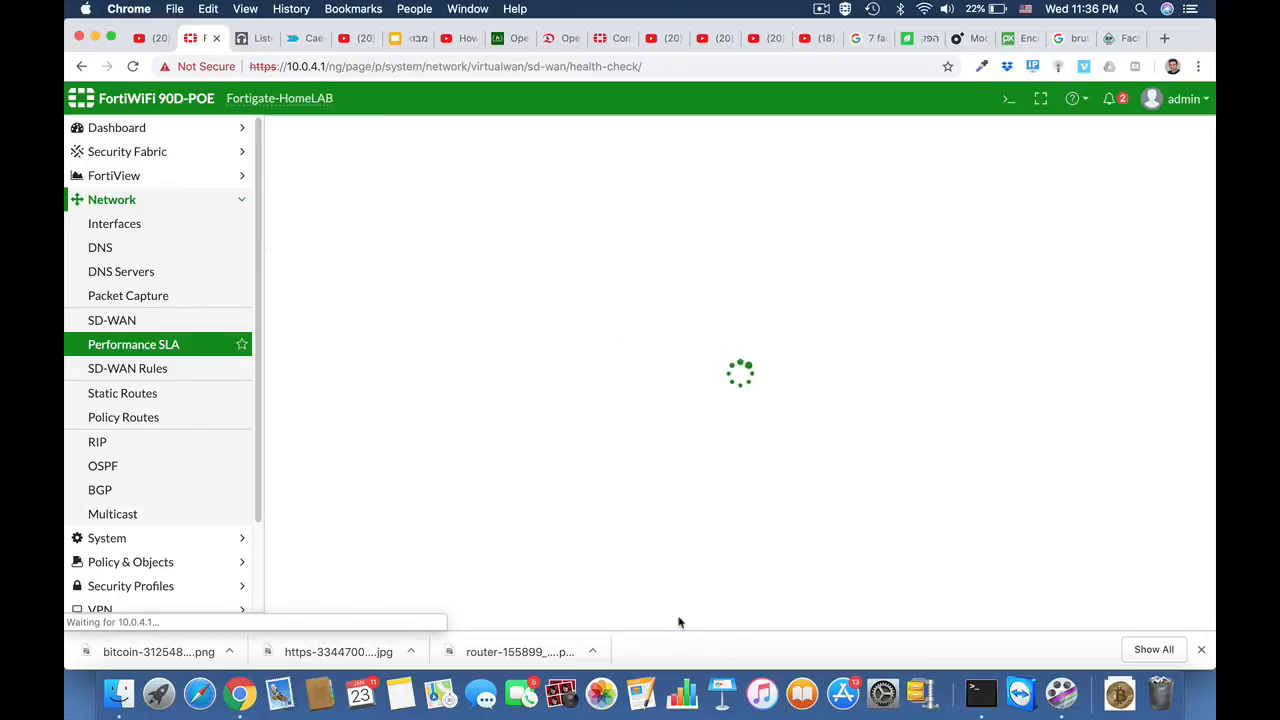
# Step: Create a new SD-WAN rule named SAS with all as its source address
pyautogui.click(176, 370)
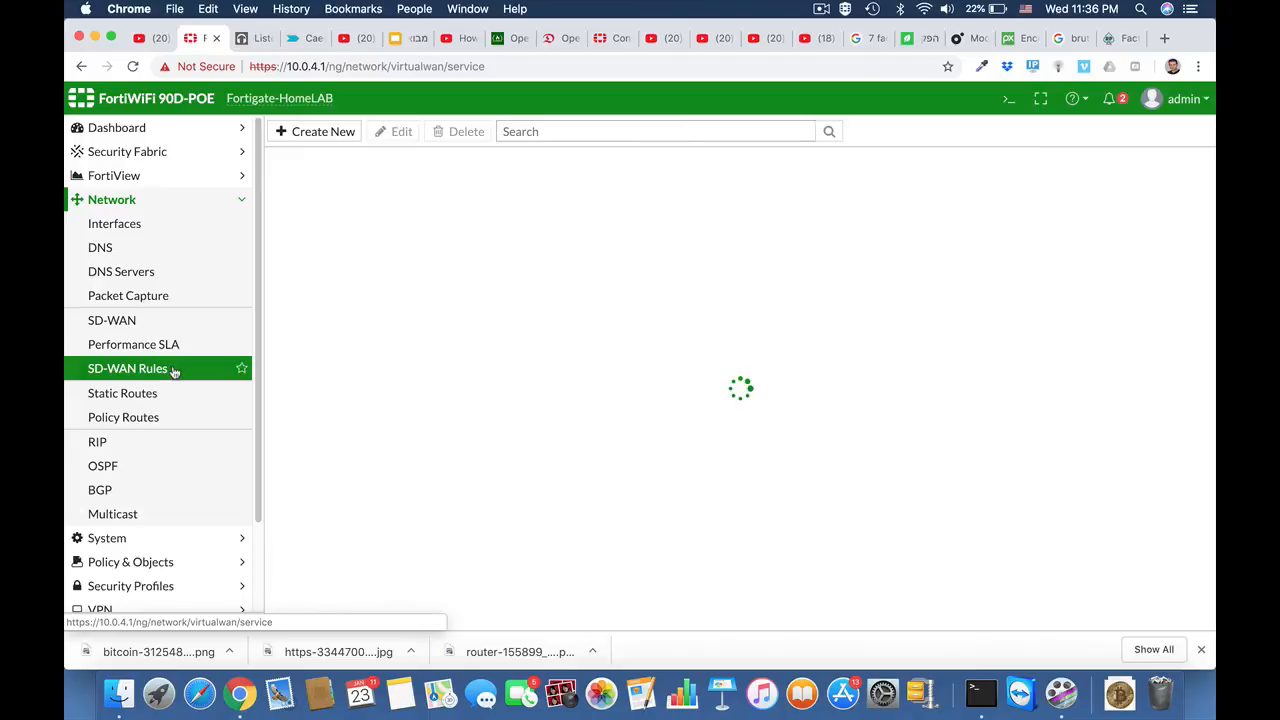
pyautogui.click(323, 135)
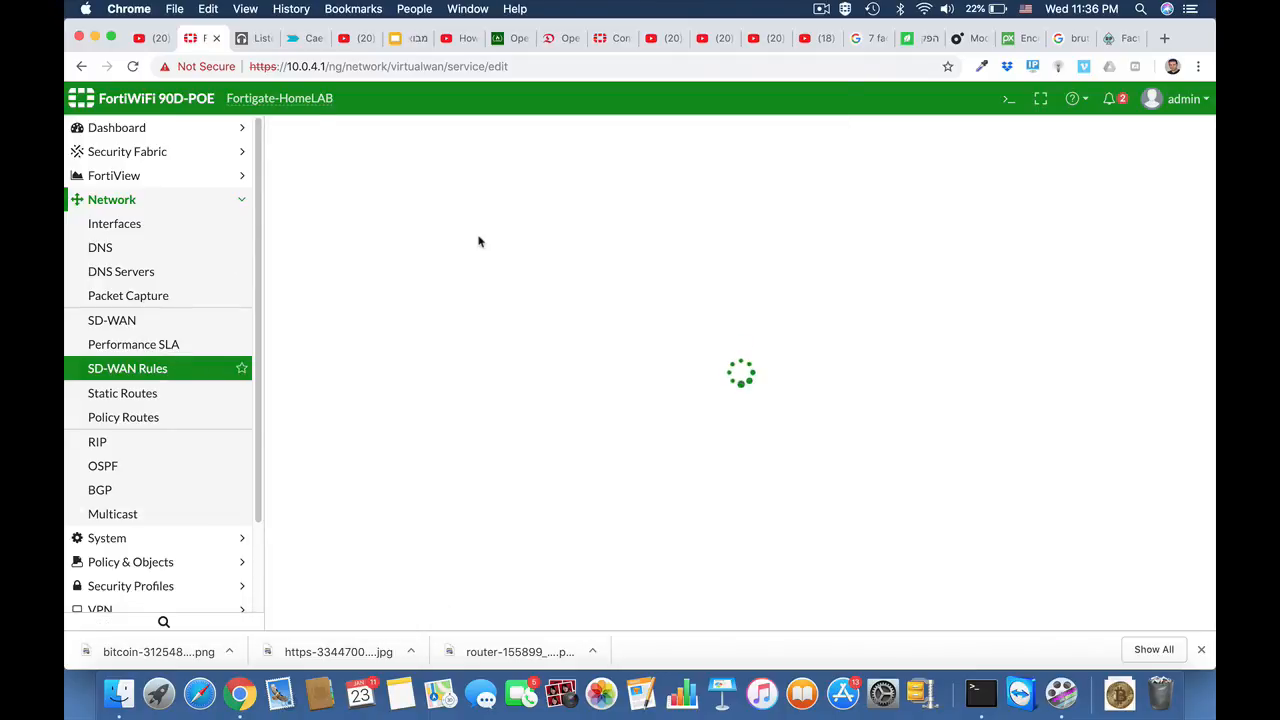
pyautogui.click(372, 166)
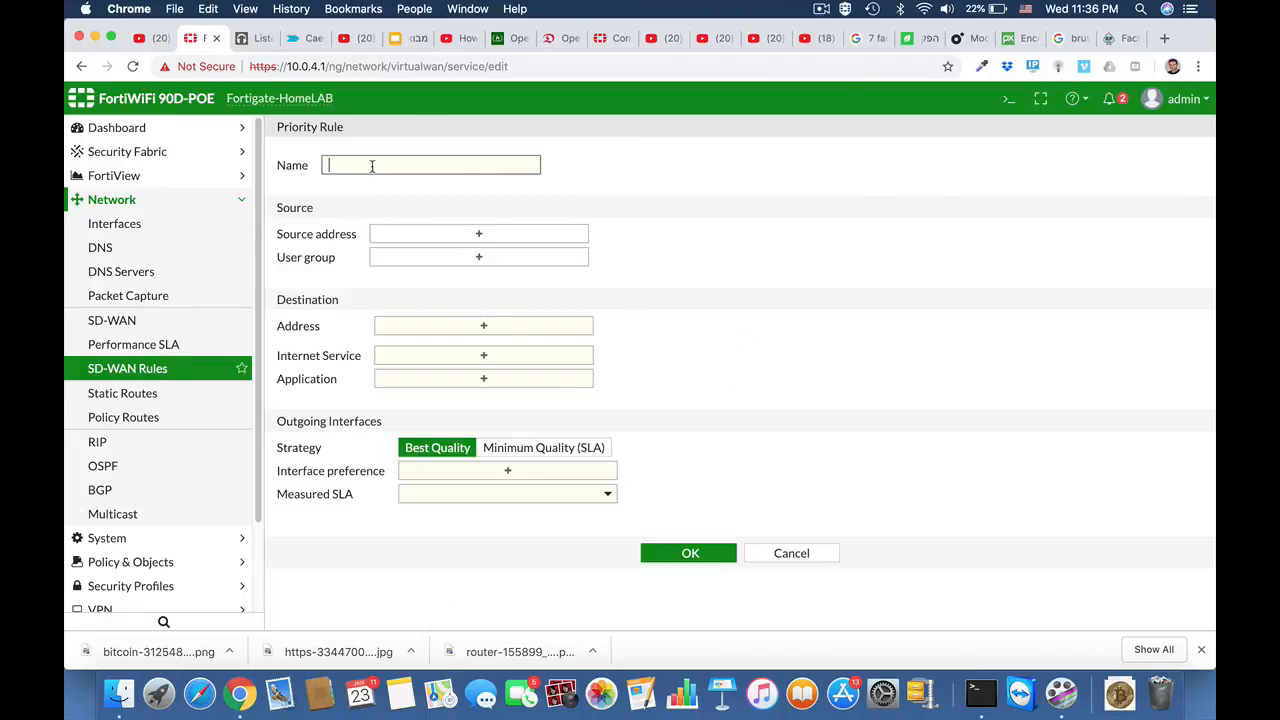
pyautogui.write('S')
pyautogui.press('BackSpace')
pyautogui.press('BackSpace')
pyautogui.press('BackSpace')
pyautogui.press('BackSpace')
pyautogui.press('BackSpace')
pyautogui.press('BackSpace')
pyautogui.press('BackSpace')
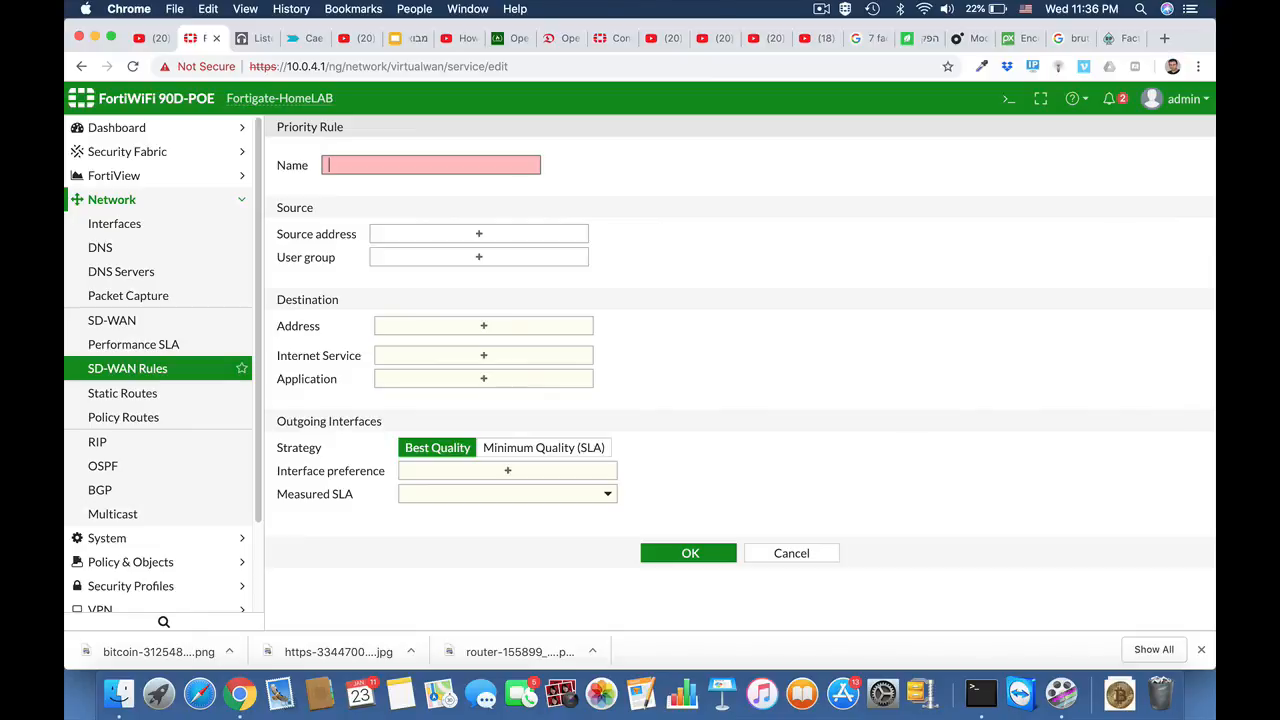
pyautogui.write('SAS')
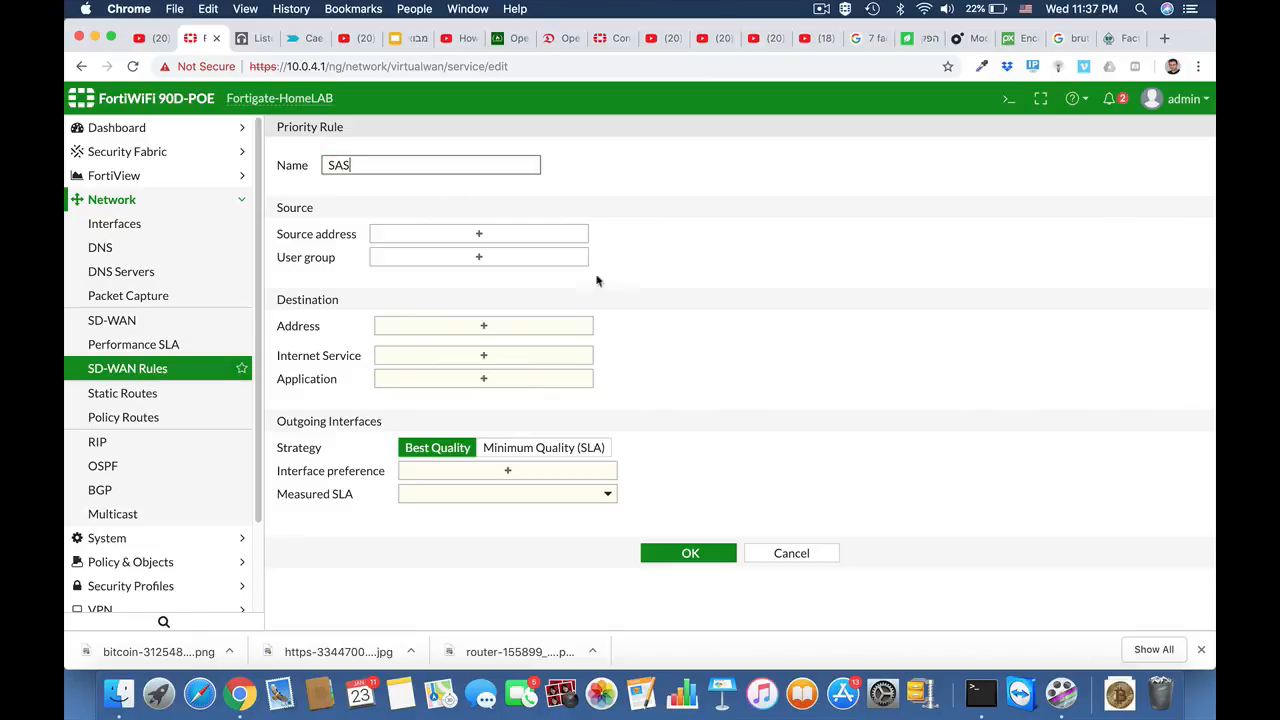
pyautogui.click(492, 238)
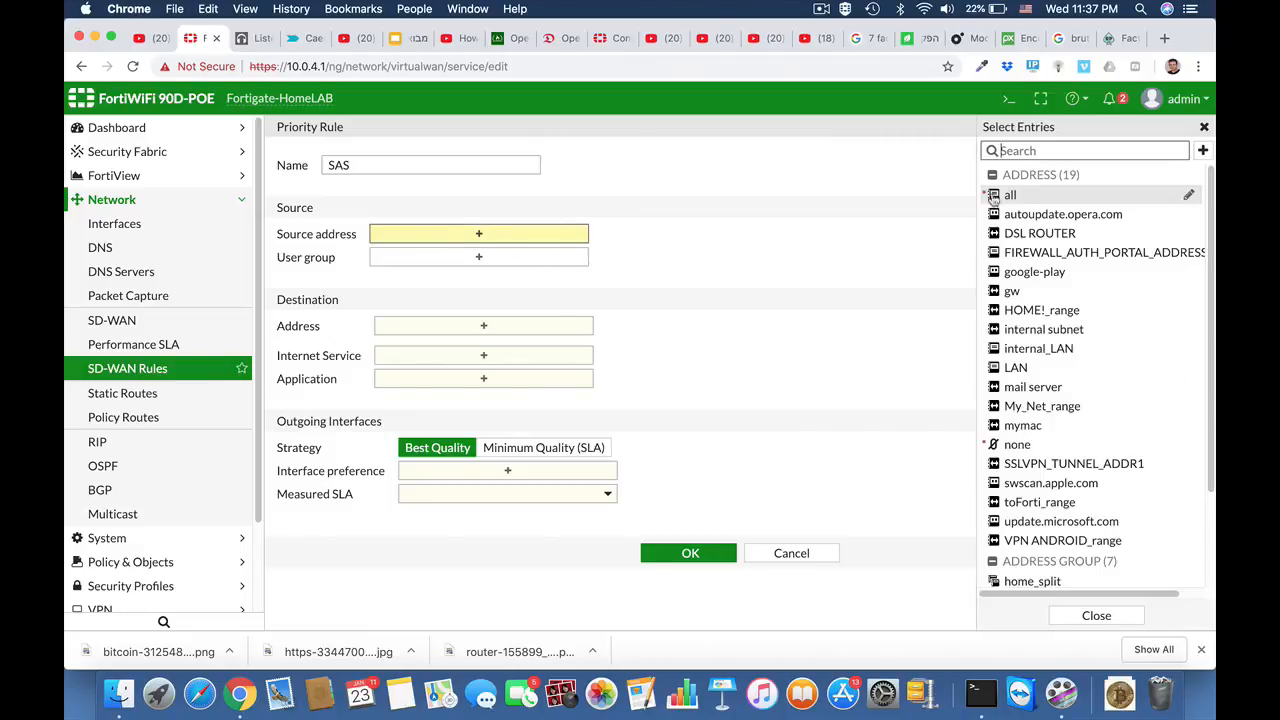
pyautogui.click(1012, 196)
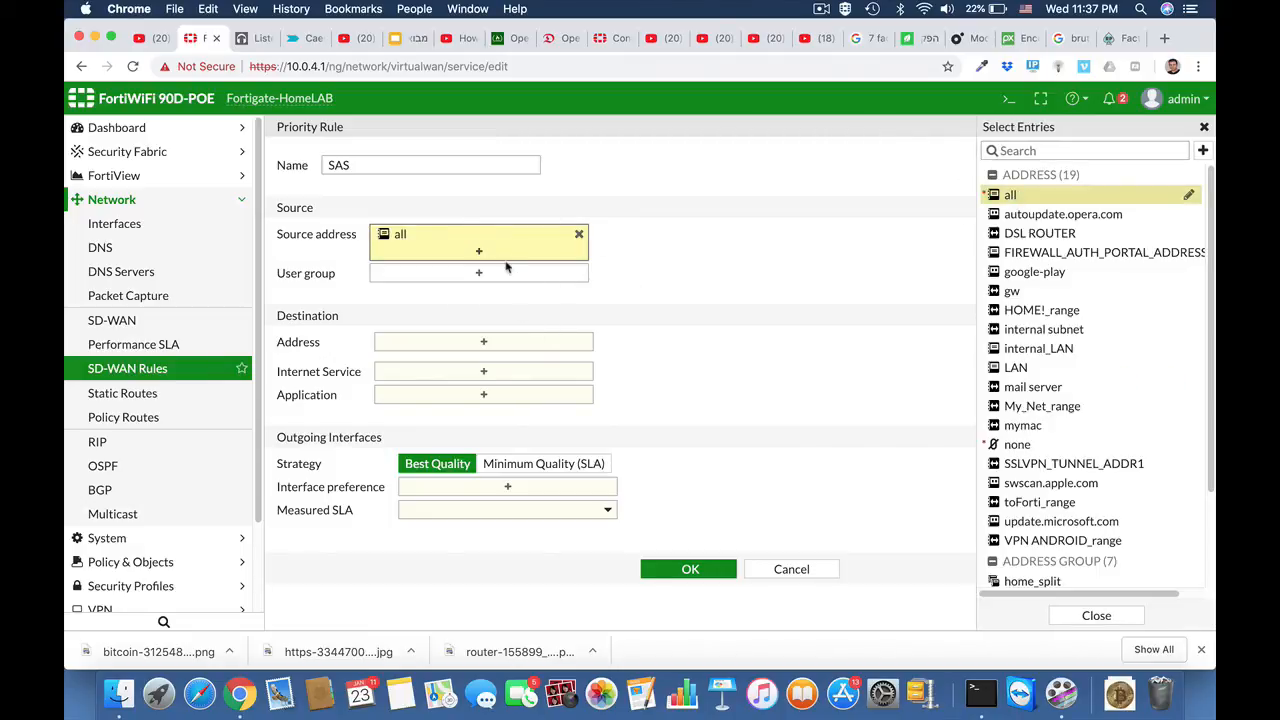
# Step: Add the applications Salesforce, Salesforce_File.Download, Salesforce_File.Upload, Salesforce_Login and Salesforce_Post as the rule's destination
pyautogui.click(500, 395)
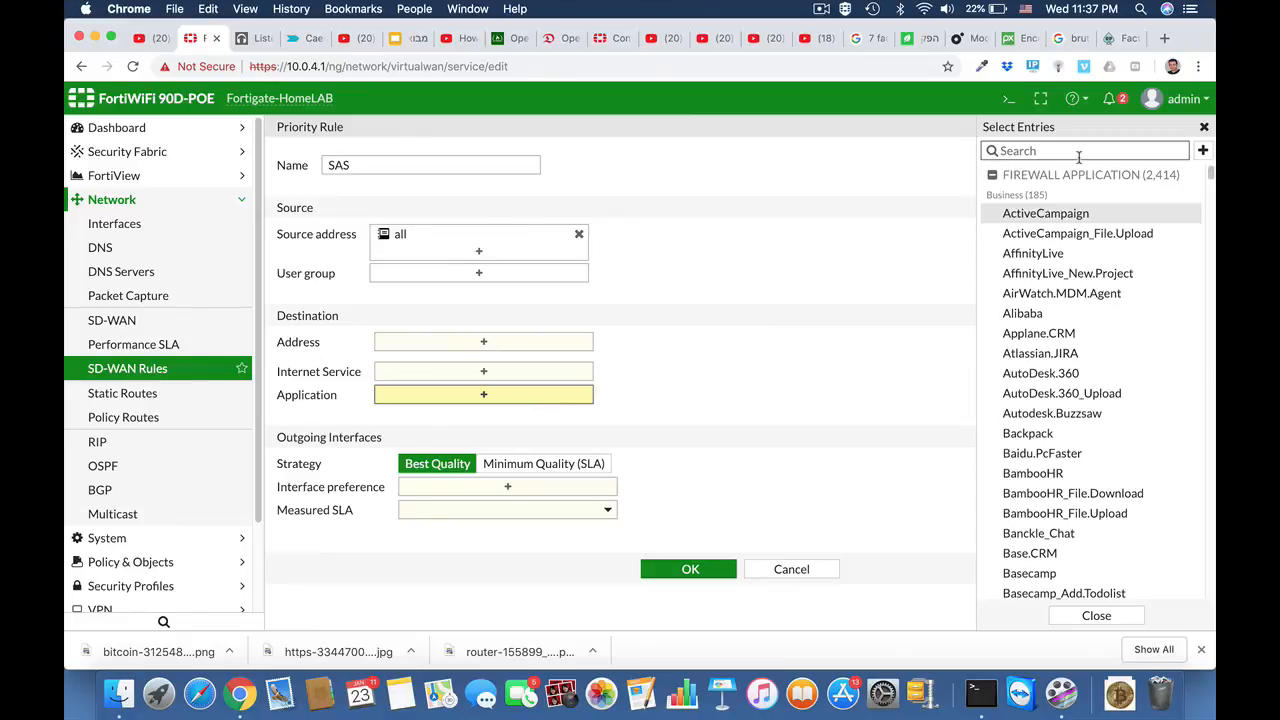
pyautogui.write('salesforce')
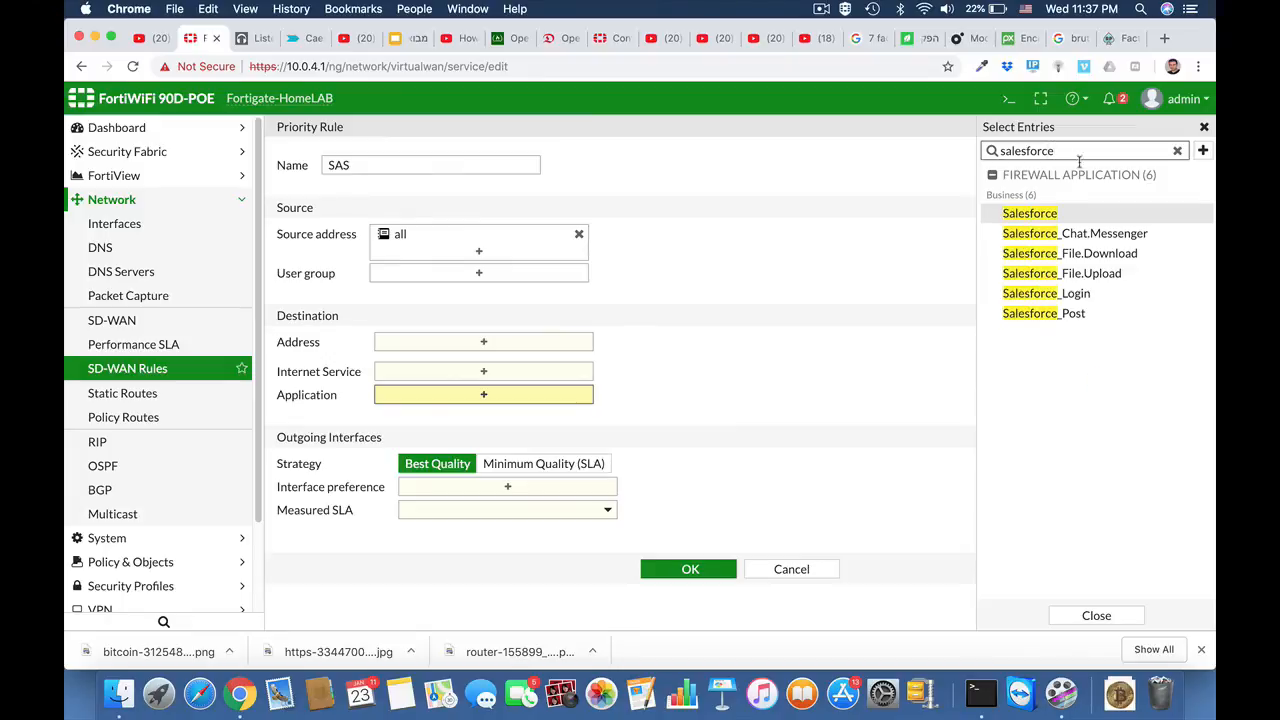
pyautogui.click(1033, 215)
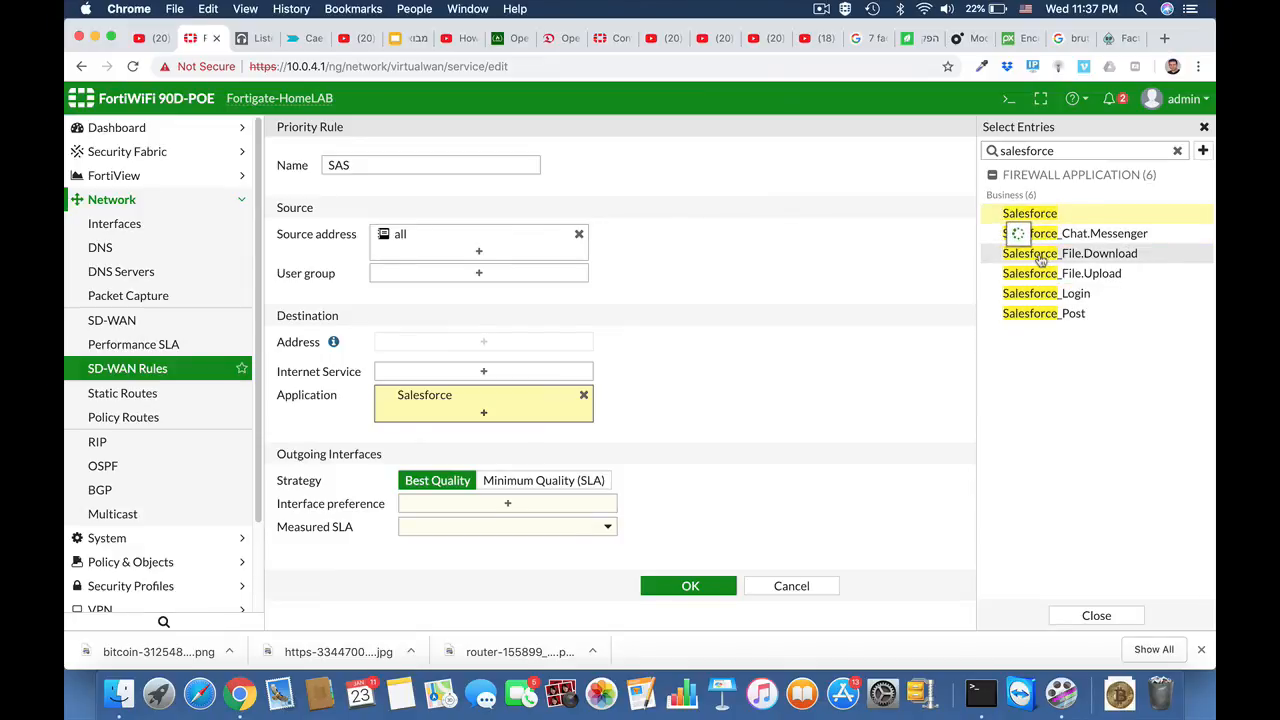
pyautogui.click(1044, 256)
pyautogui.click(1038, 275)
pyautogui.click(1034, 295)
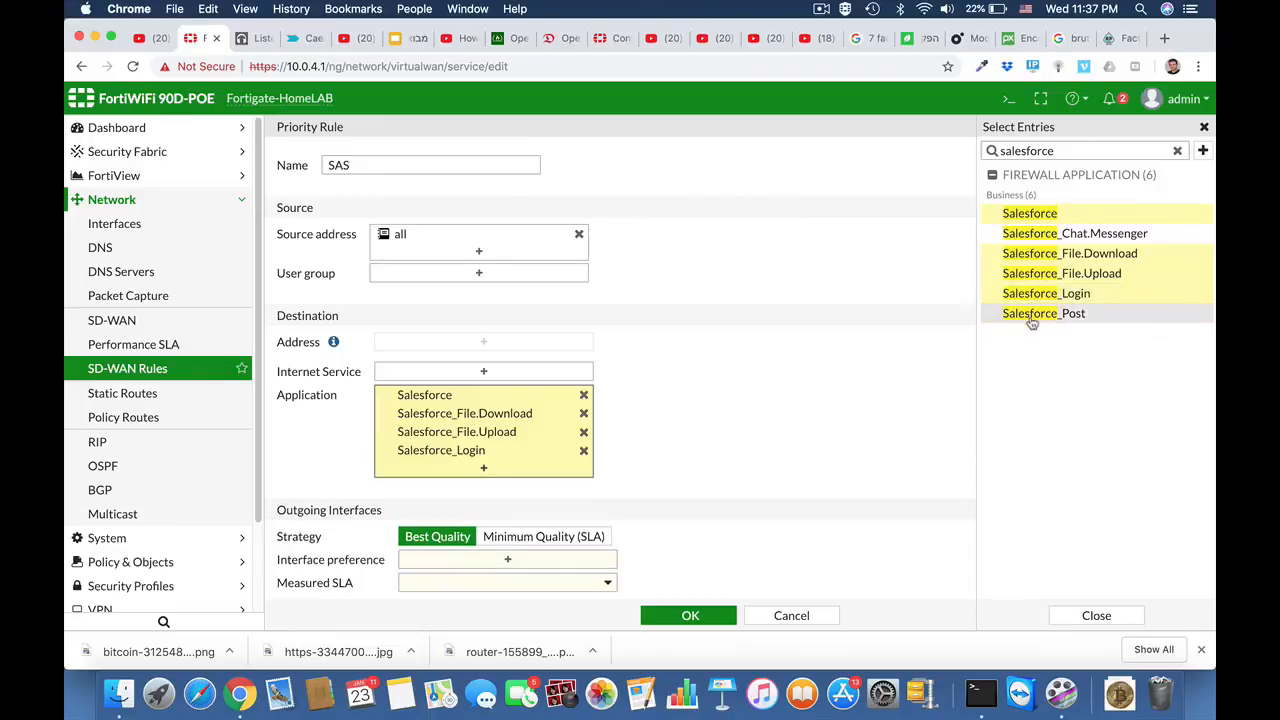
pyautogui.click(1031, 316)
pyautogui.scroll(-1, 798, 456)
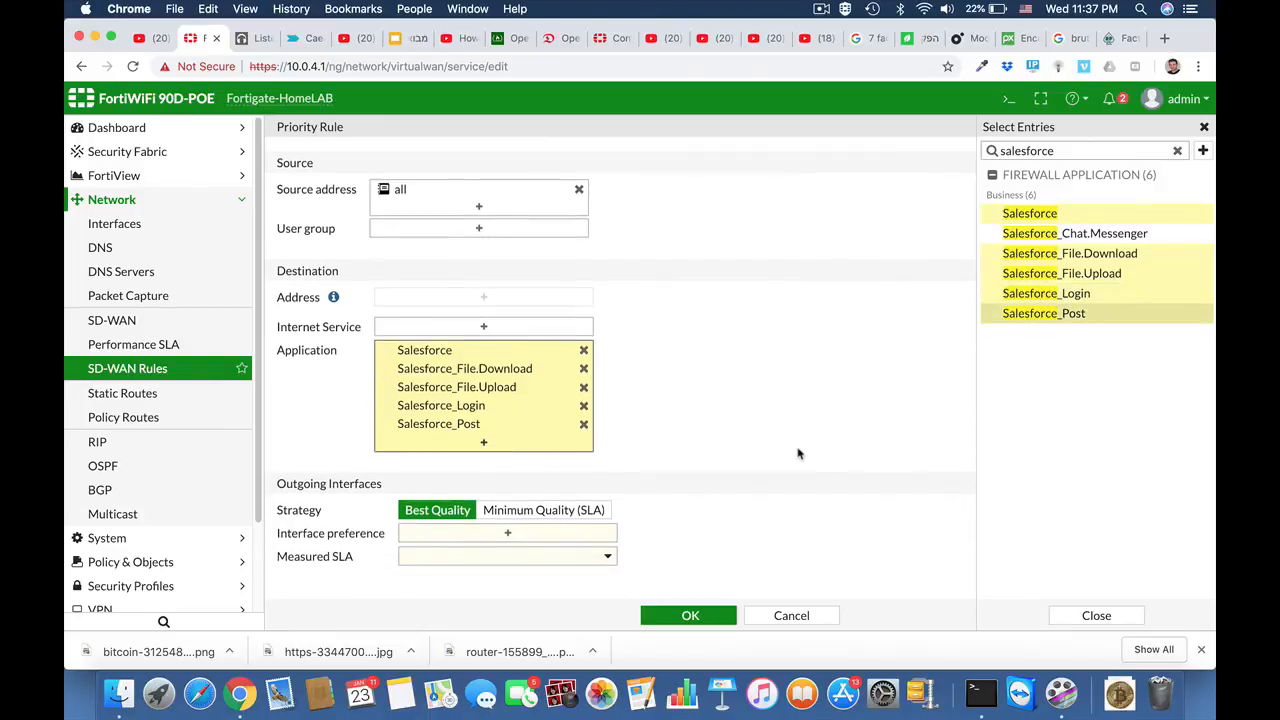
# Step: Add internalA and internalB to the rule's outgoing interface preference
pyautogui.click(515, 536)
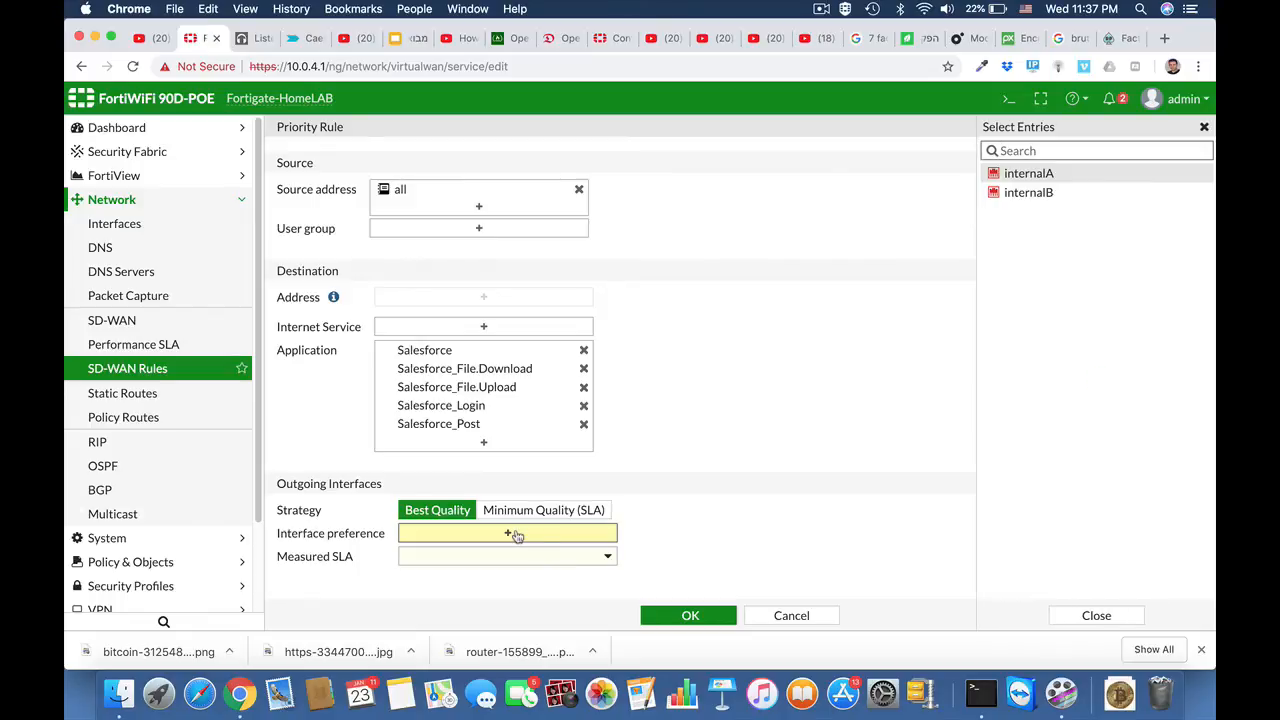
pyautogui.click(1041, 177)
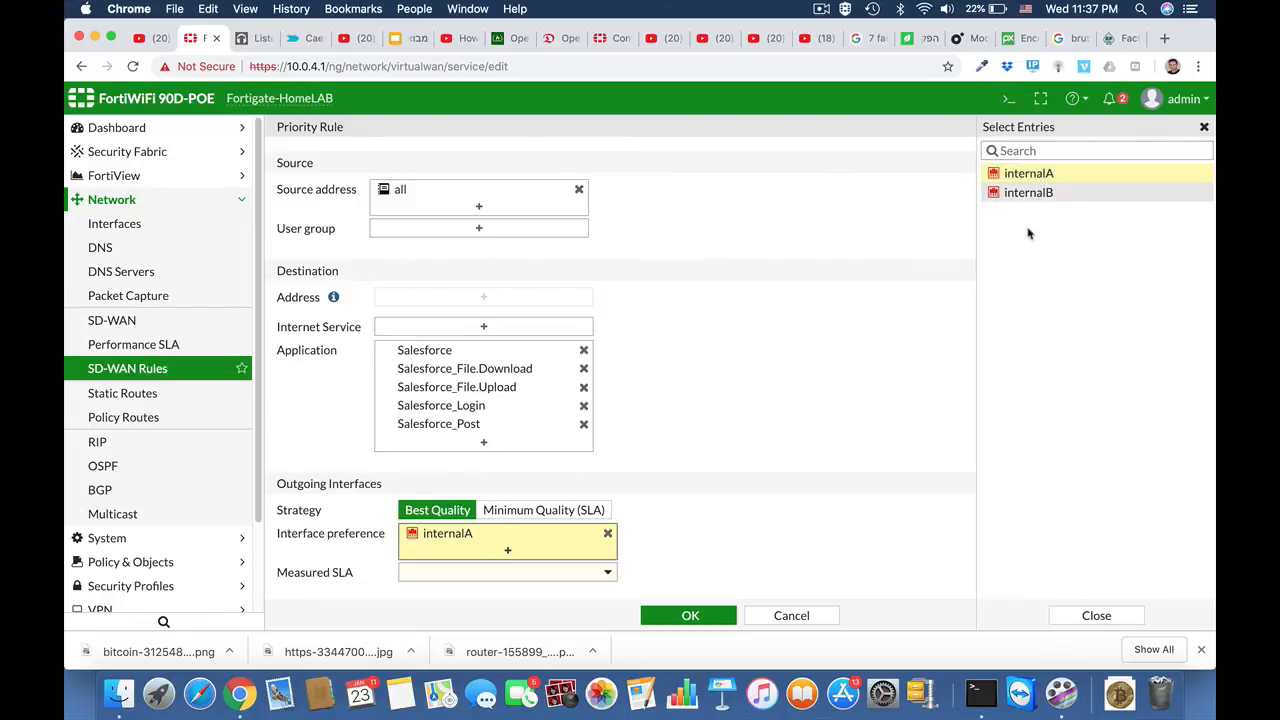
pyautogui.click(1028, 195)
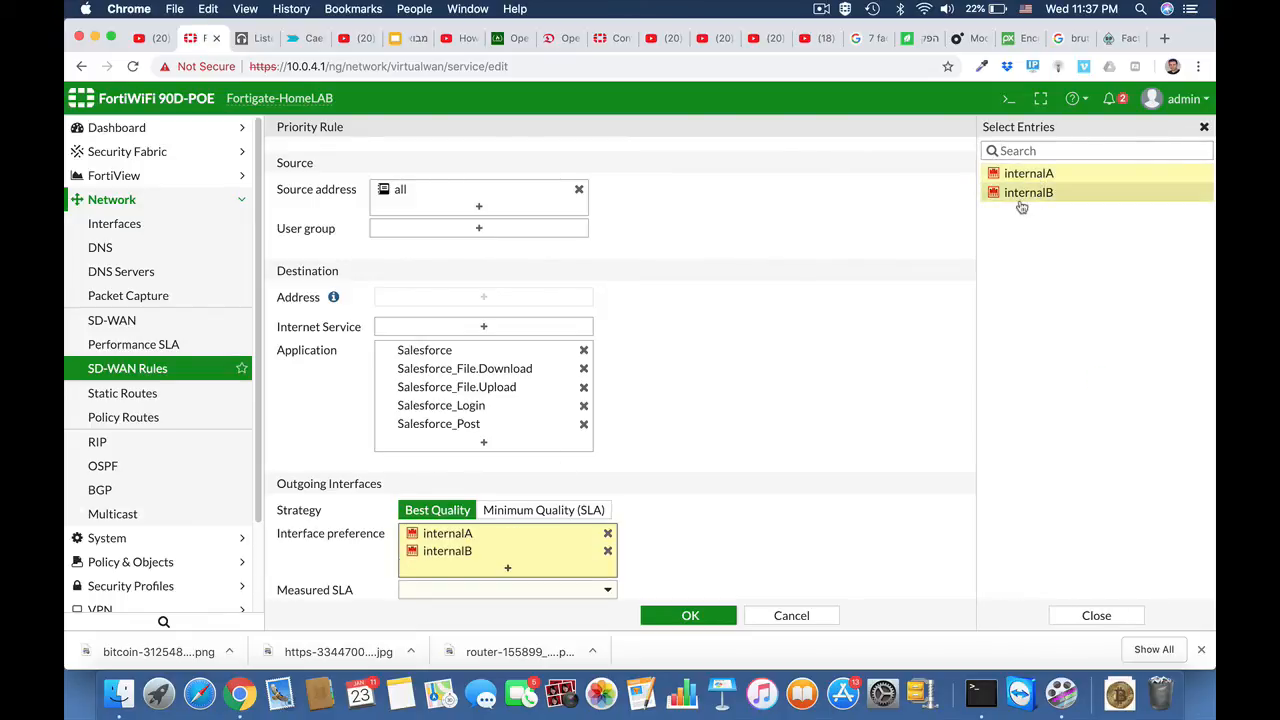
pyautogui.click(782, 512)
# Step: Set the rule's strategy to Minimum Quality (SLA) with salesforce#1 as the required SLA target, and save the rule
pyautogui.click(594, 511)
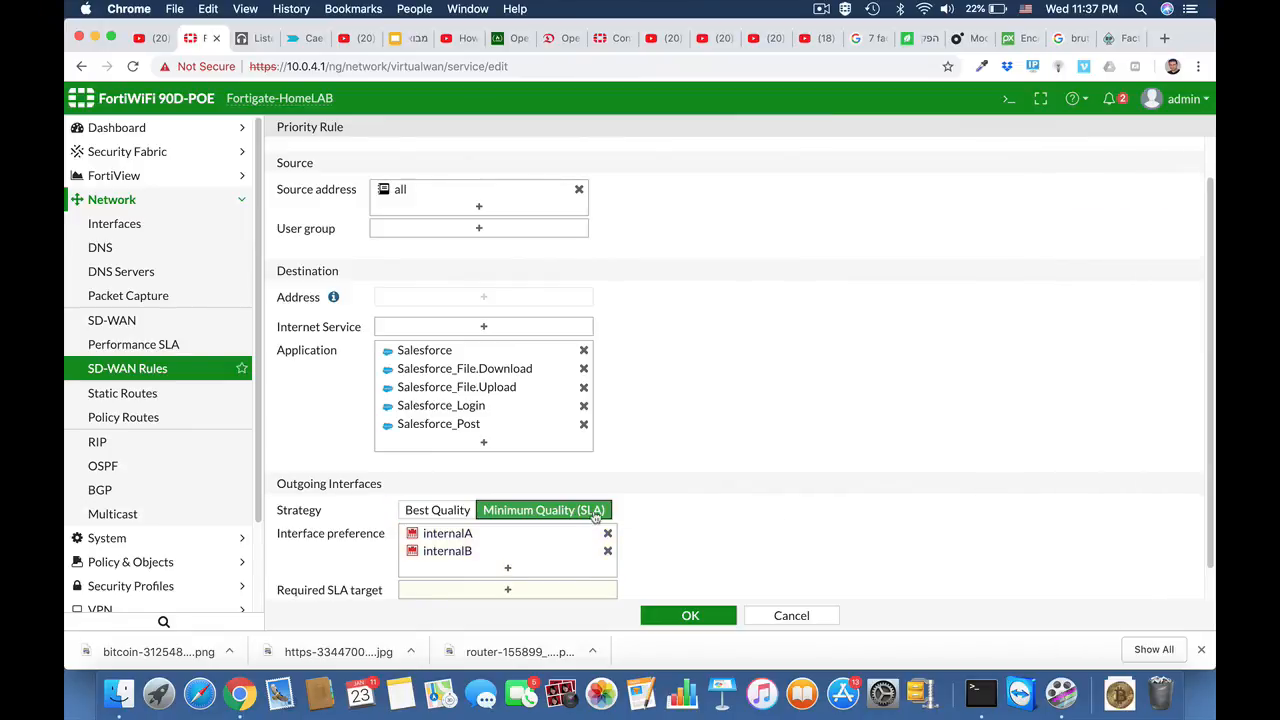
pyautogui.scroll(-1, 706, 540)
pyautogui.click(529, 556)
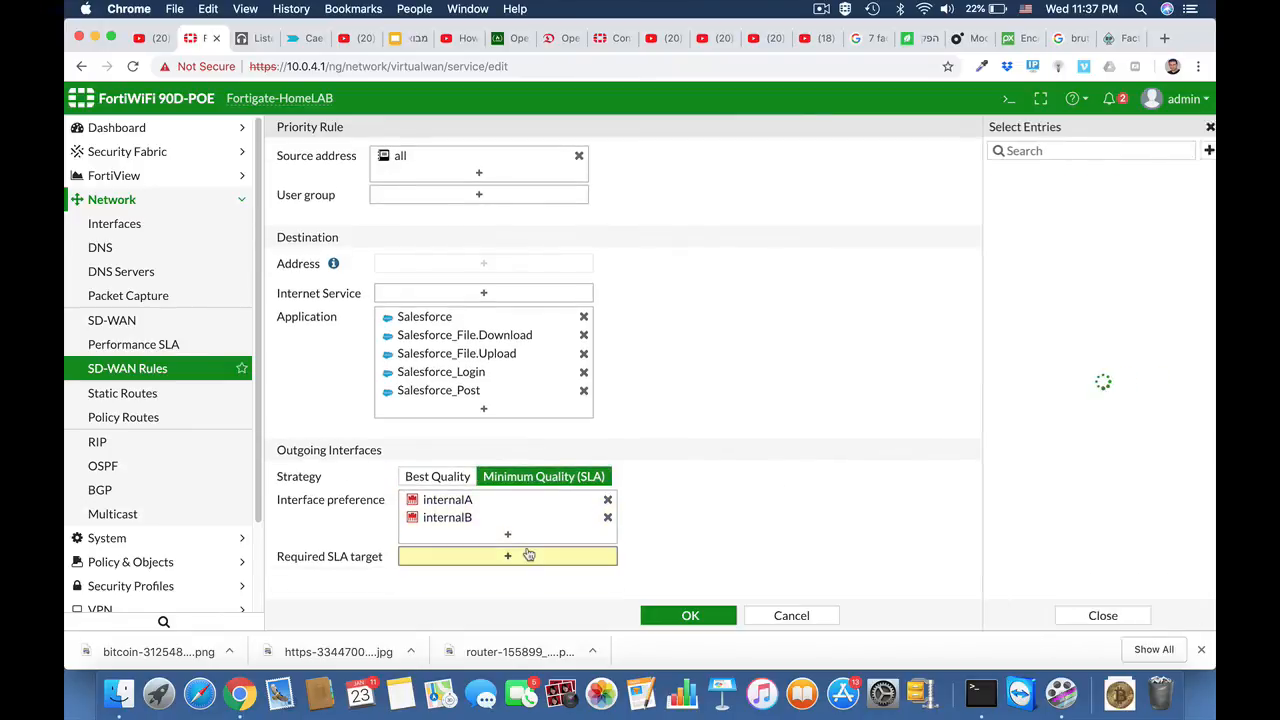
pyautogui.click(1006, 195)
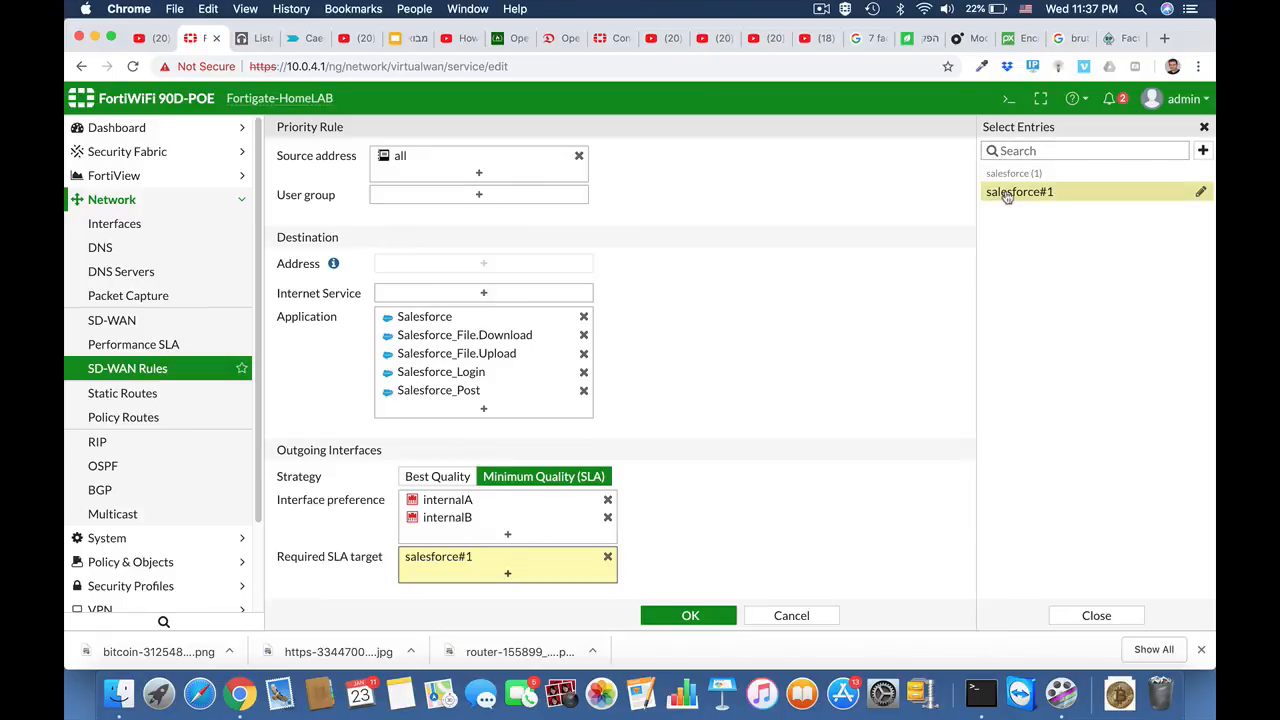
pyautogui.click(700, 617)
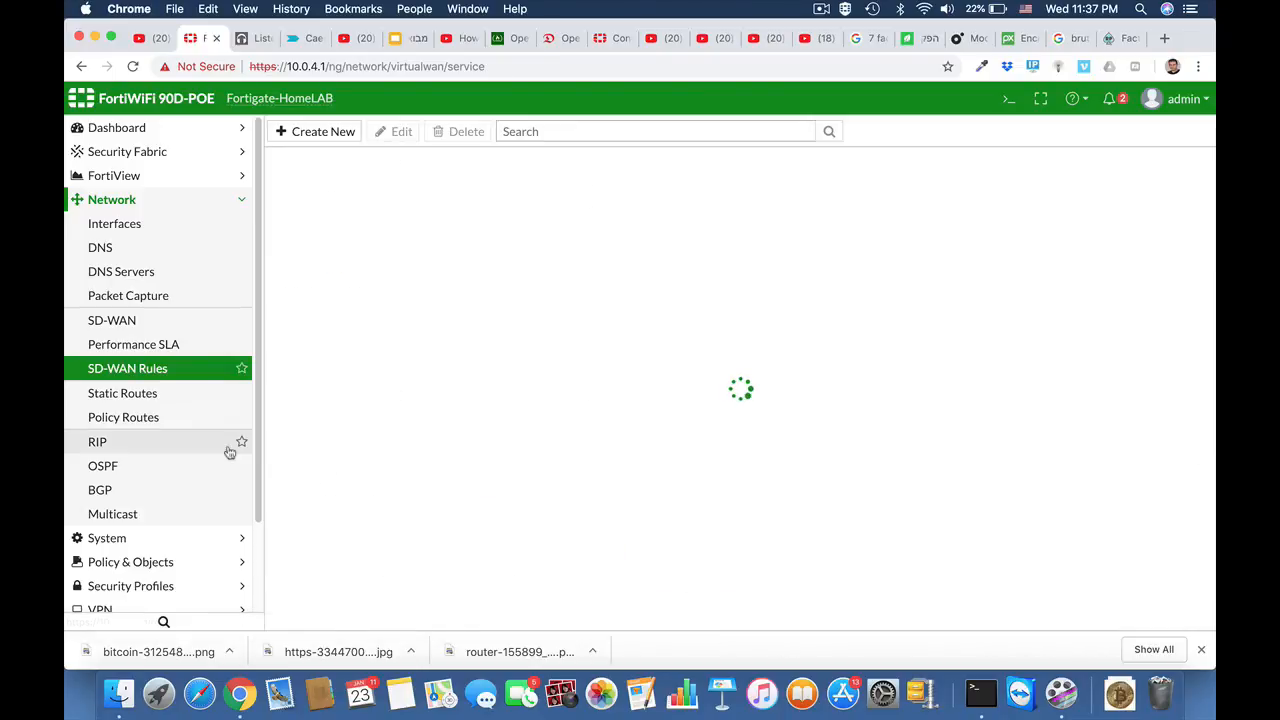
# Step: Examine the SD-WAN entry and its members in the network interface list
pyautogui.click(151, 229)
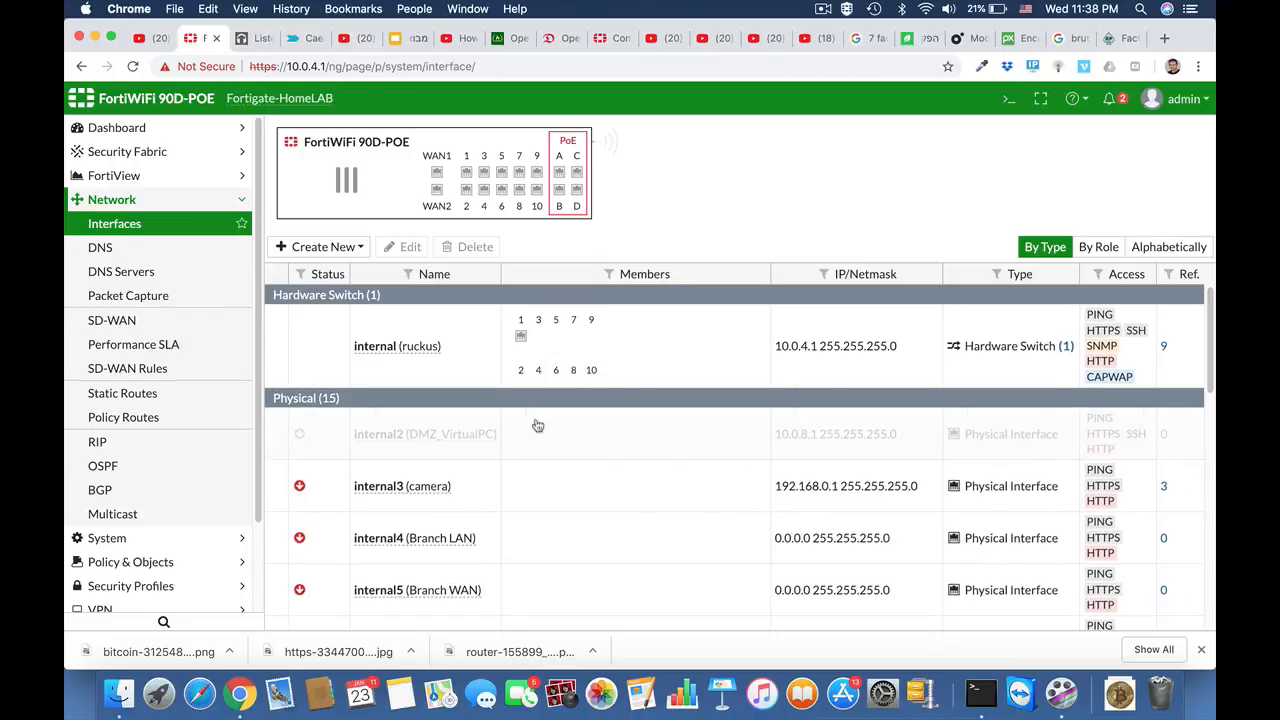
pyautogui.scroll(-10, 537, 426)
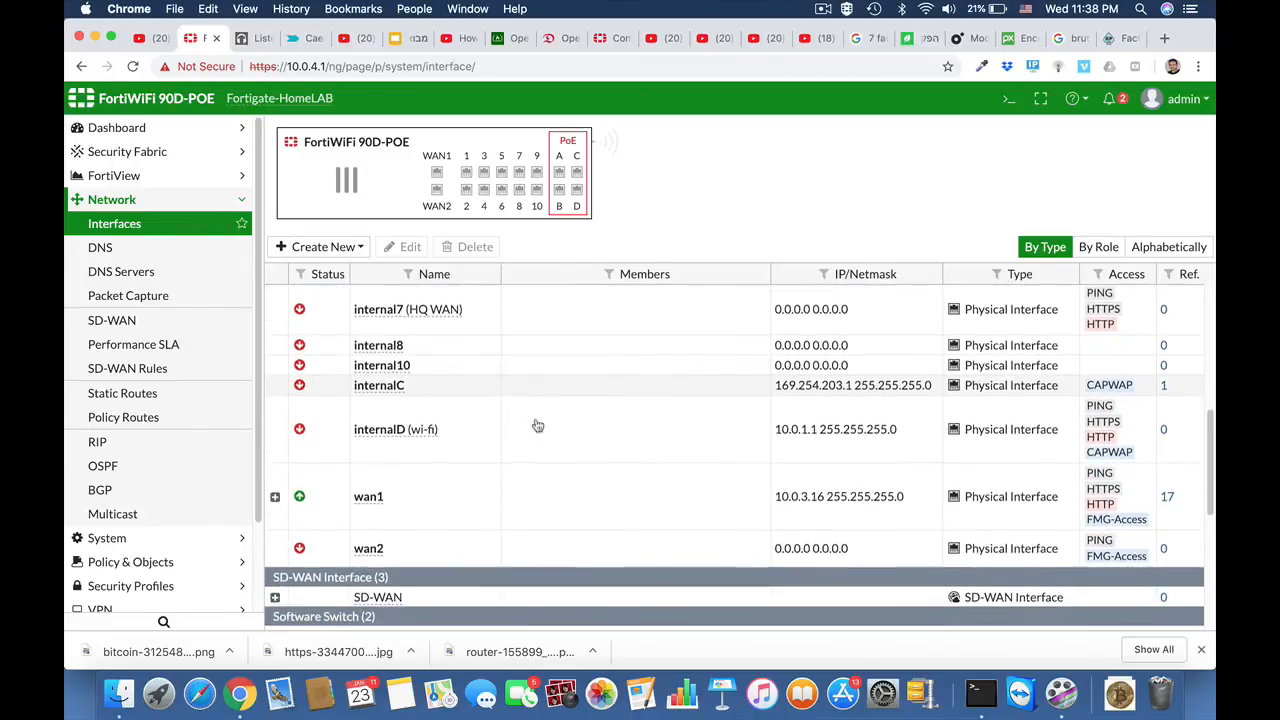
pyautogui.scroll(-3, 537, 426)
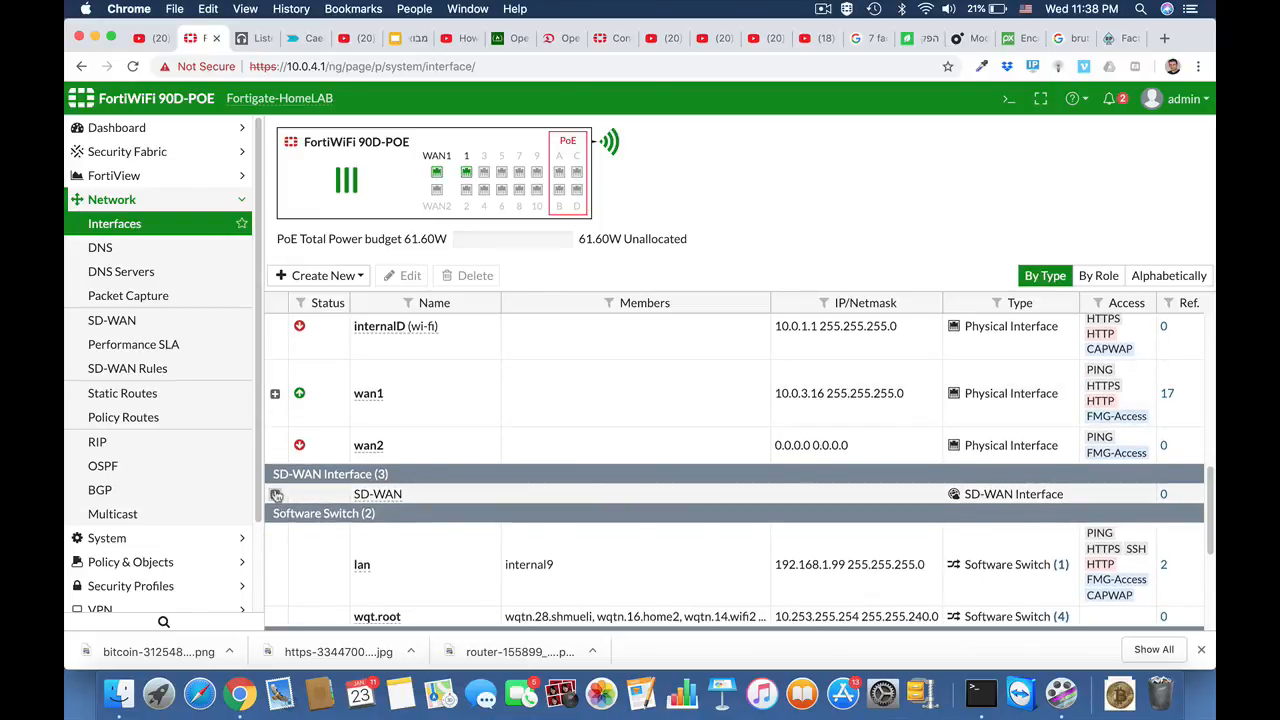
pyautogui.click(277, 496)
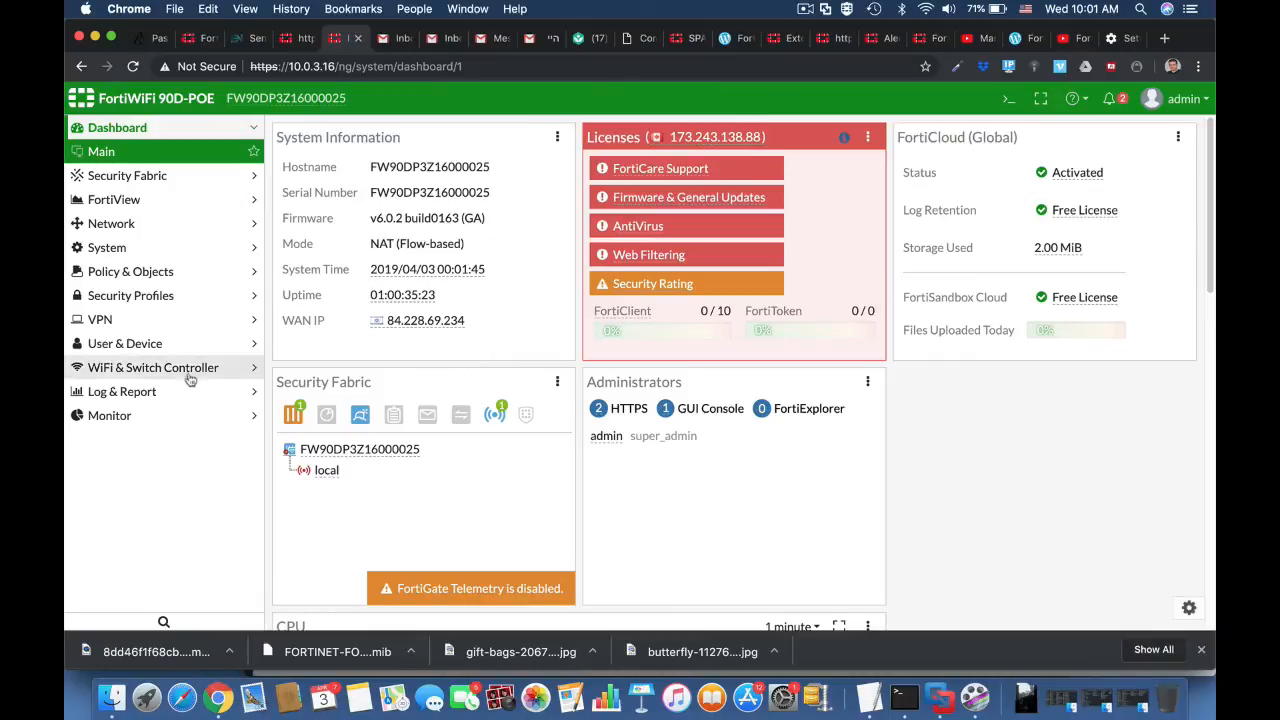
# Step: In the log settings, review the customizable event types and set Event Logging to All
pyautogui.click(184, 392)
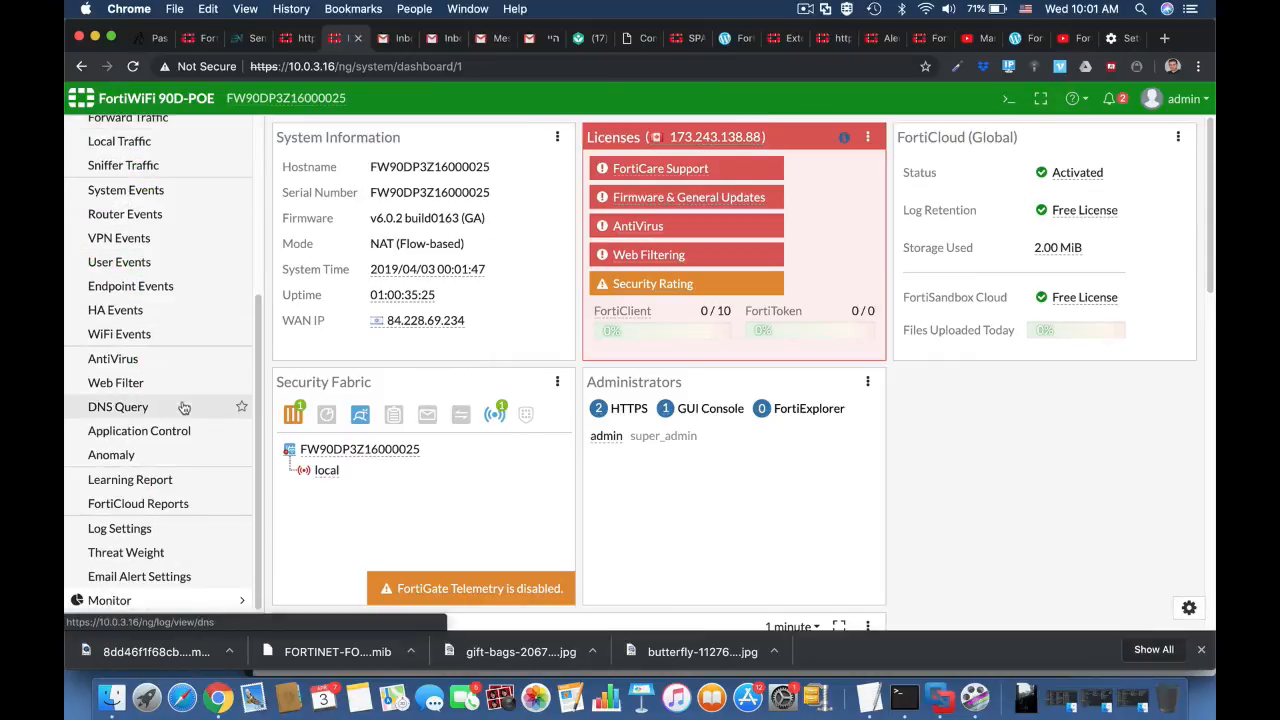
pyautogui.click(157, 529)
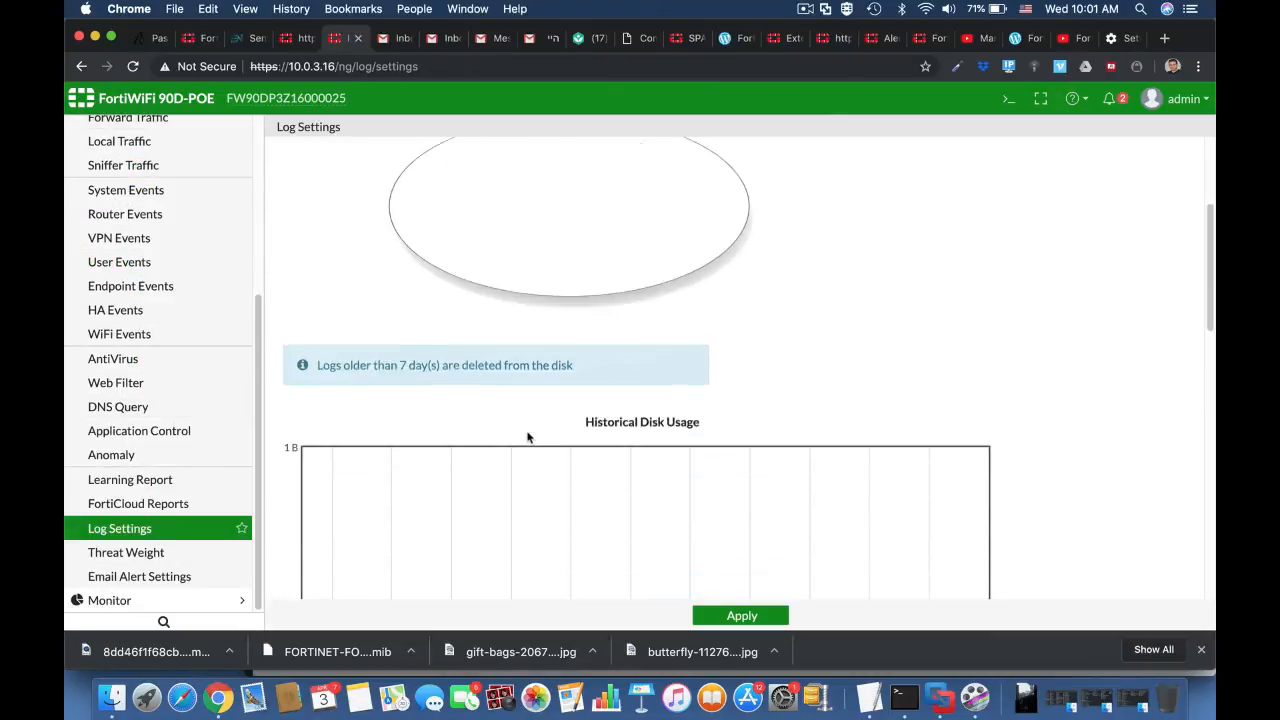
pyautogui.scroll(-10, 528, 437)
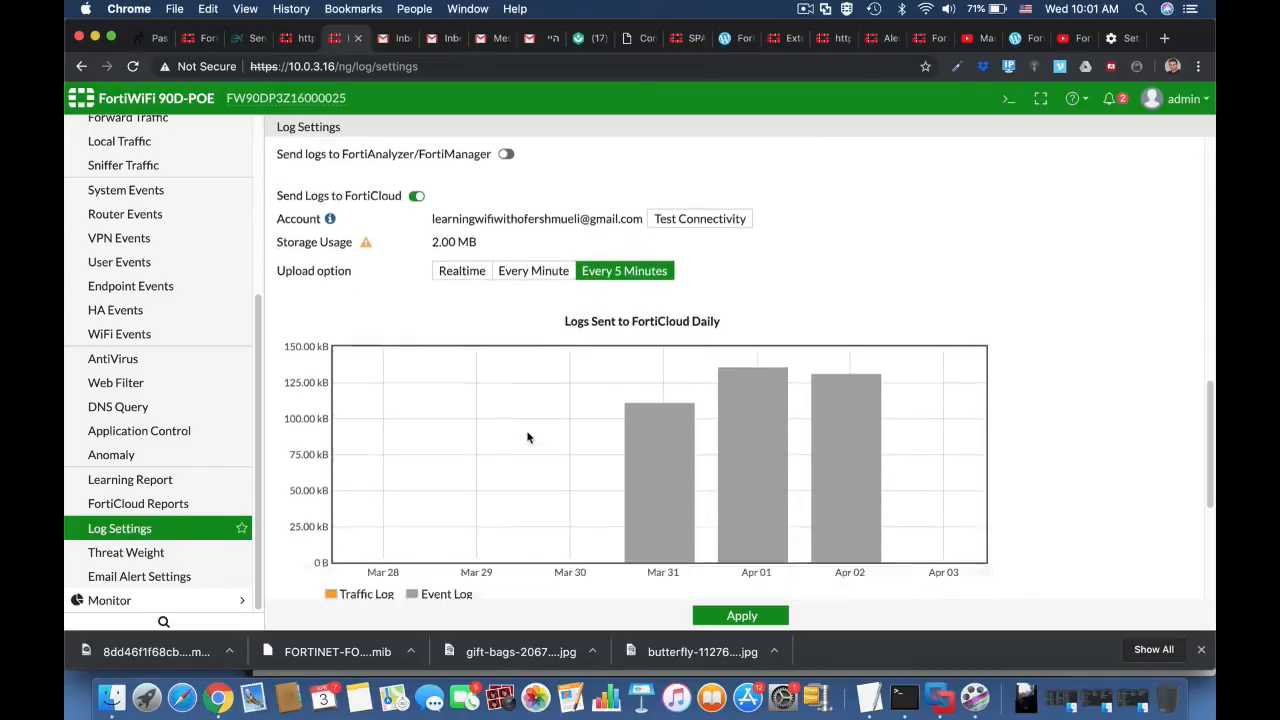
pyautogui.scroll(-5, 528, 437)
pyautogui.click(442, 399)
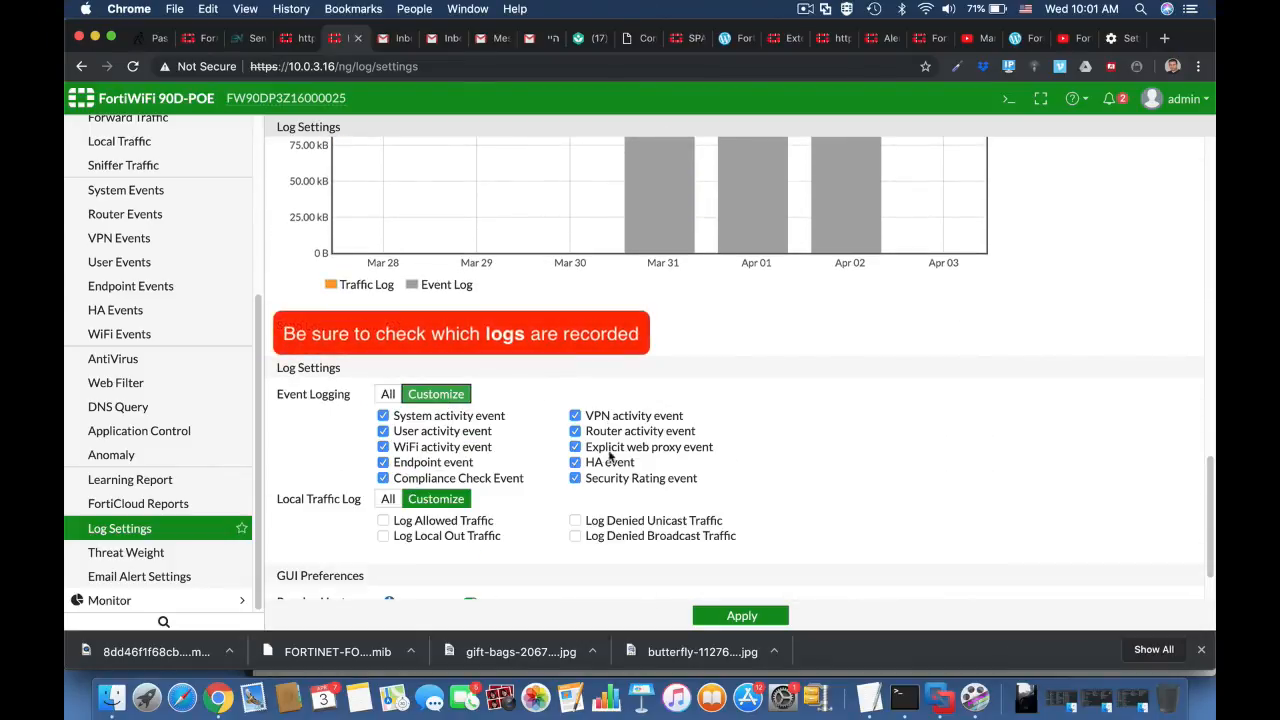
pyautogui.click(401, 397)
# Step: In the advanced system settings, set the custom email service's SMTP server to smtp.gmail.com
pyautogui.scroll(5, 112, 355)
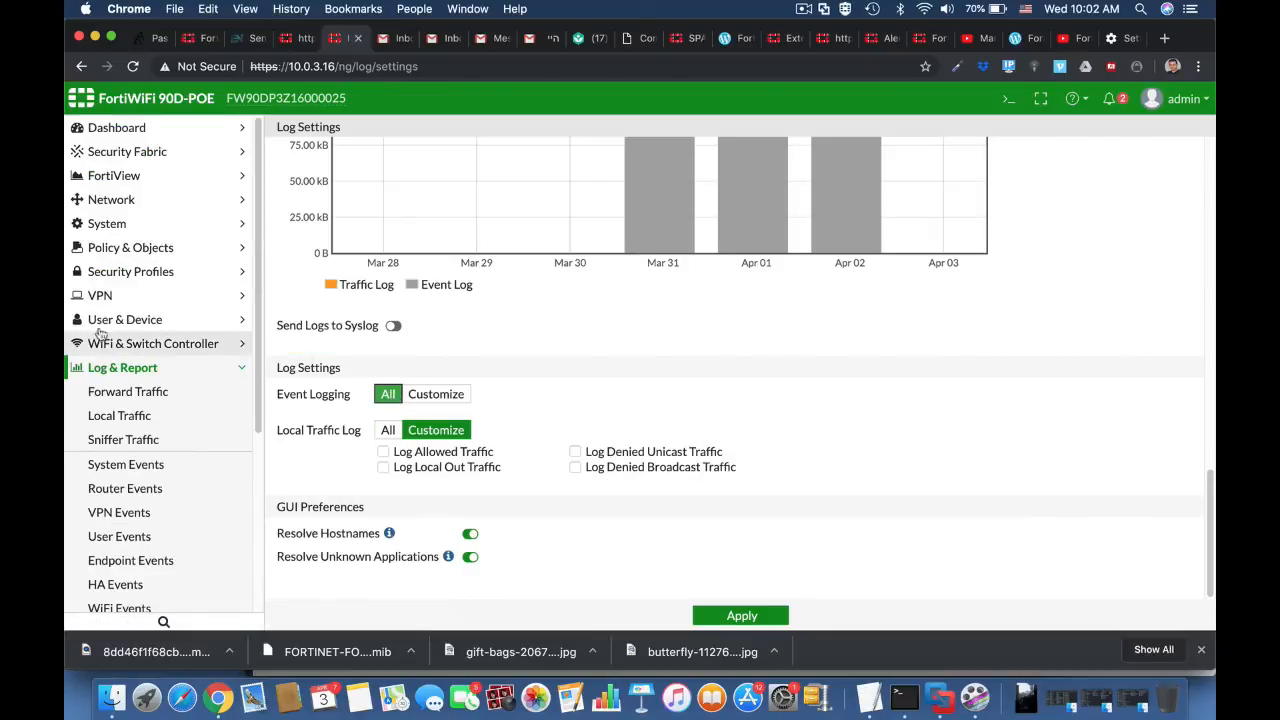
pyautogui.click(112, 224)
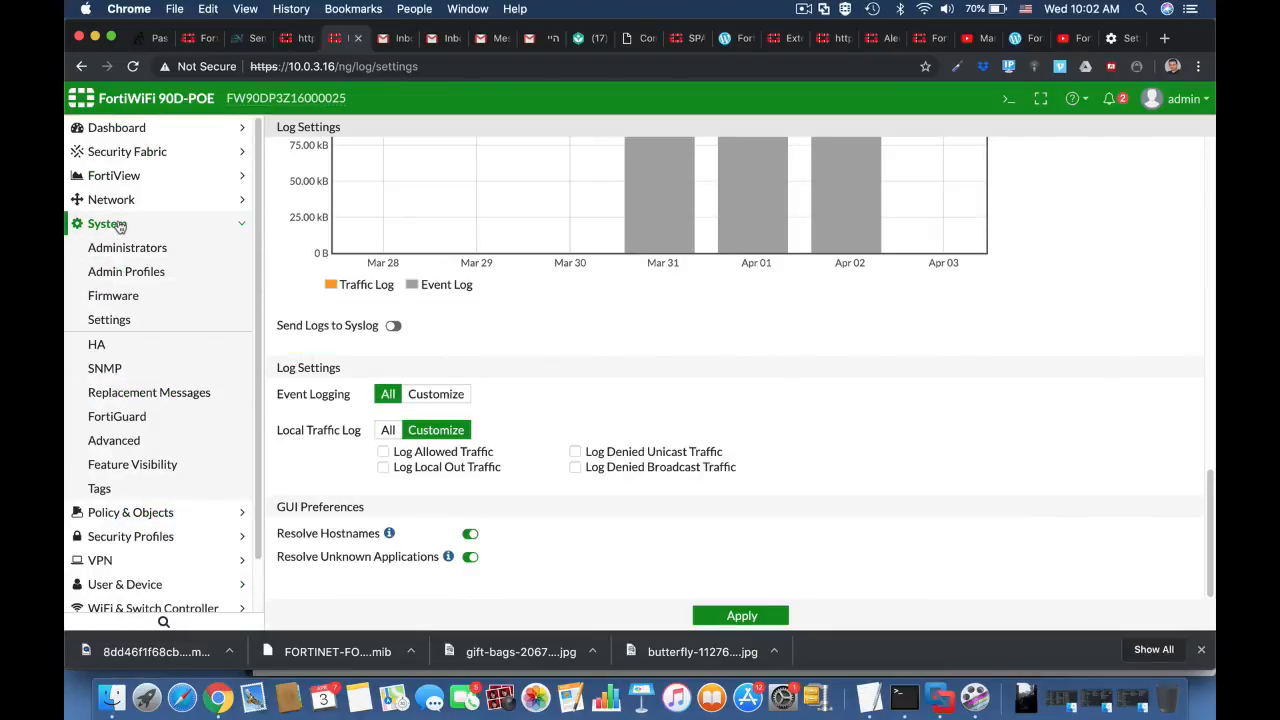
pyautogui.click(152, 438)
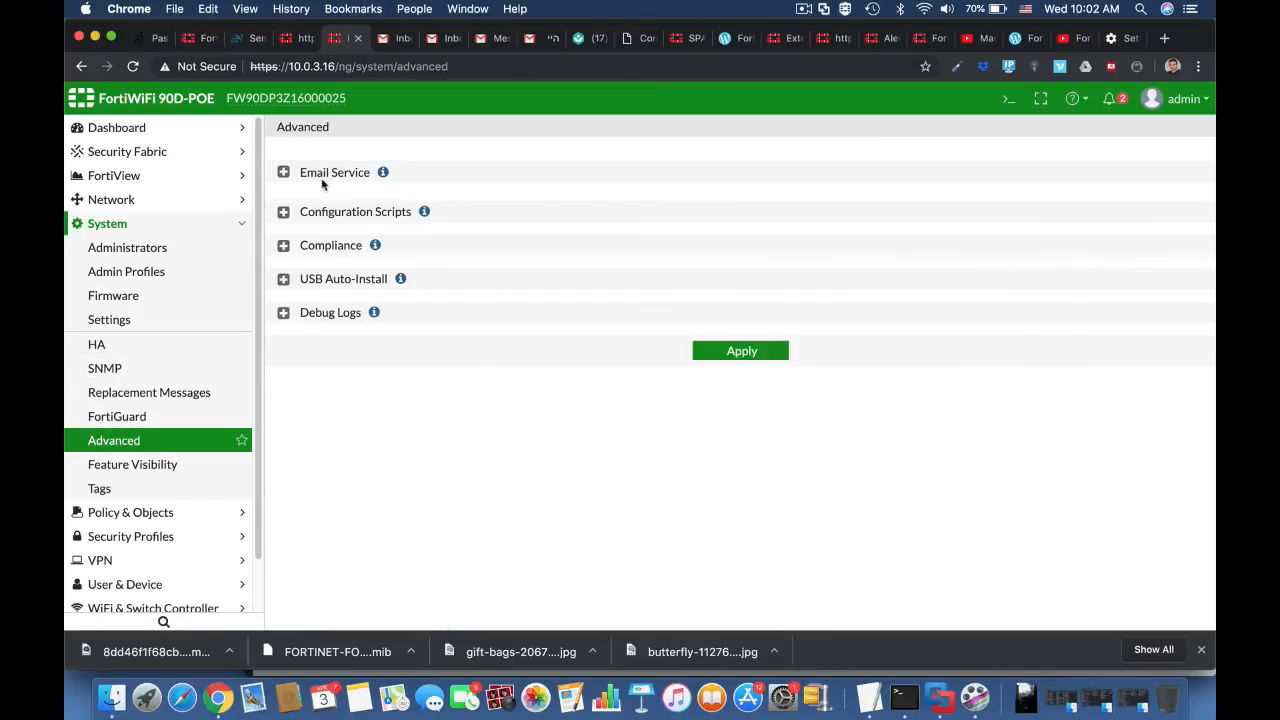
pyautogui.click(303, 172)
pyautogui.click(490, 222)
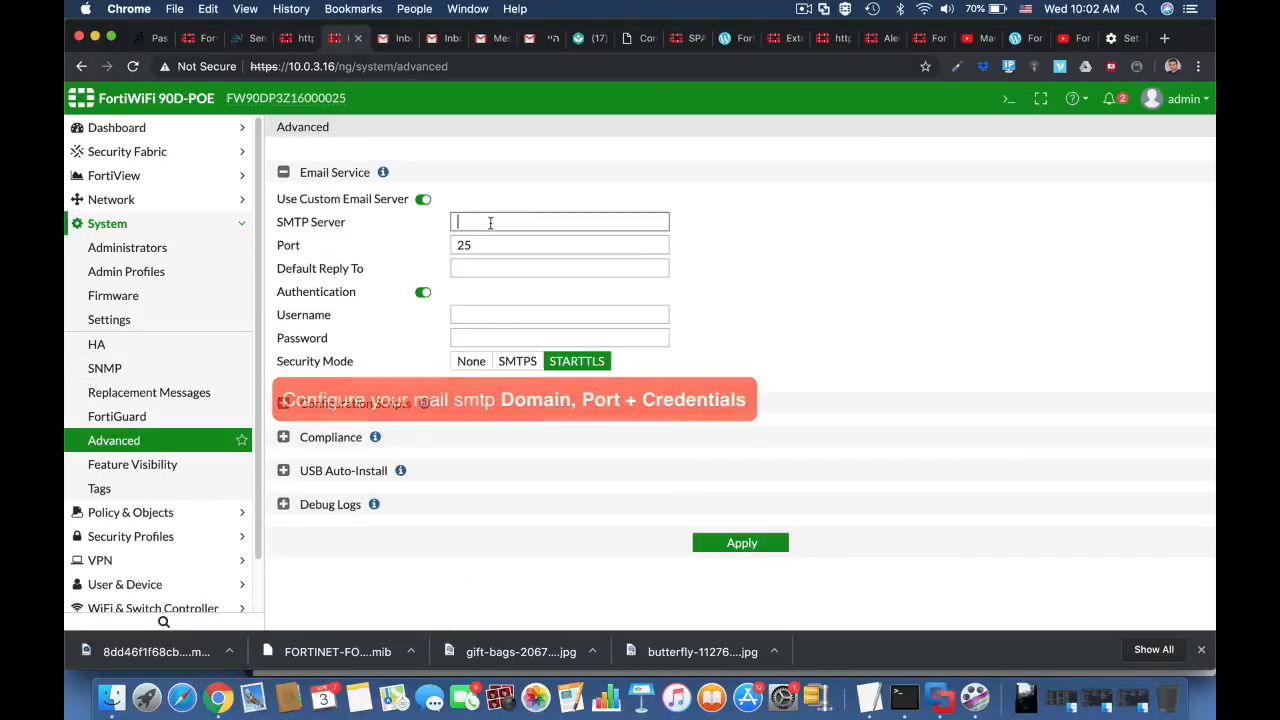
pyautogui.write('smtp.')
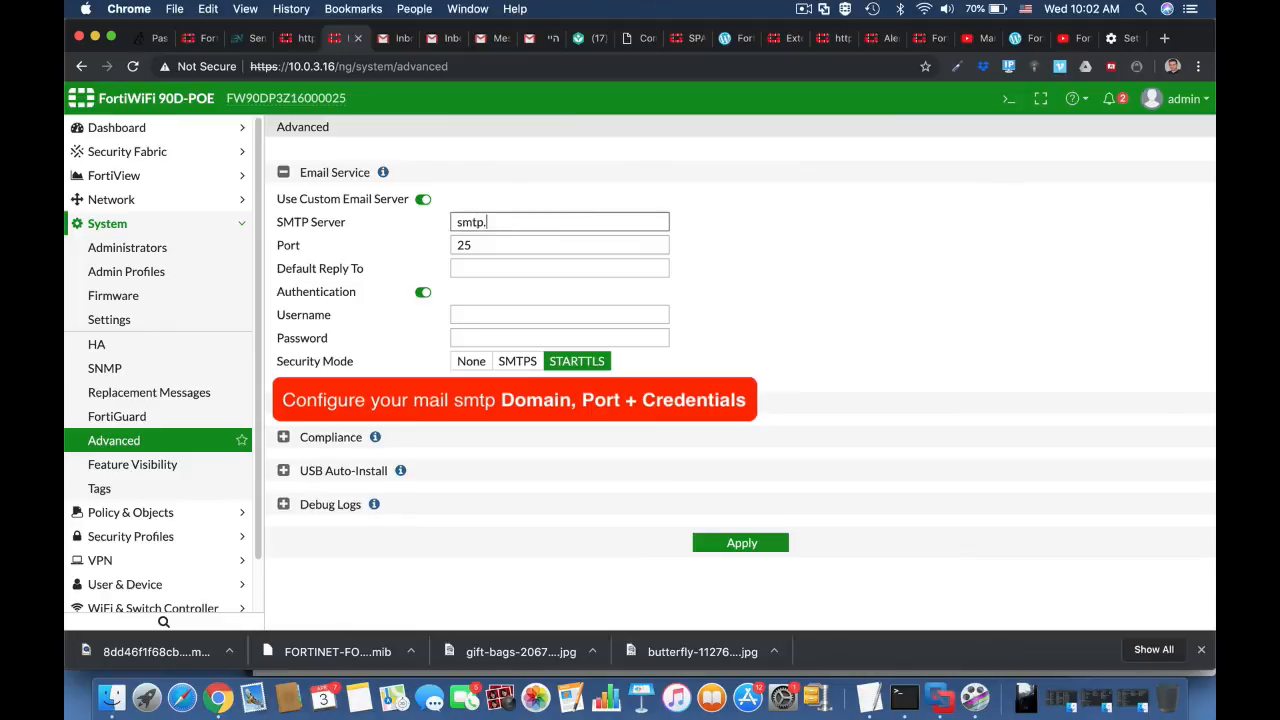
pyautogui.write('gmail.com')
# Step: Set the email service's port to 587 and fill in the default reply-to e-mail address
pyautogui.doubleClick(484, 245)
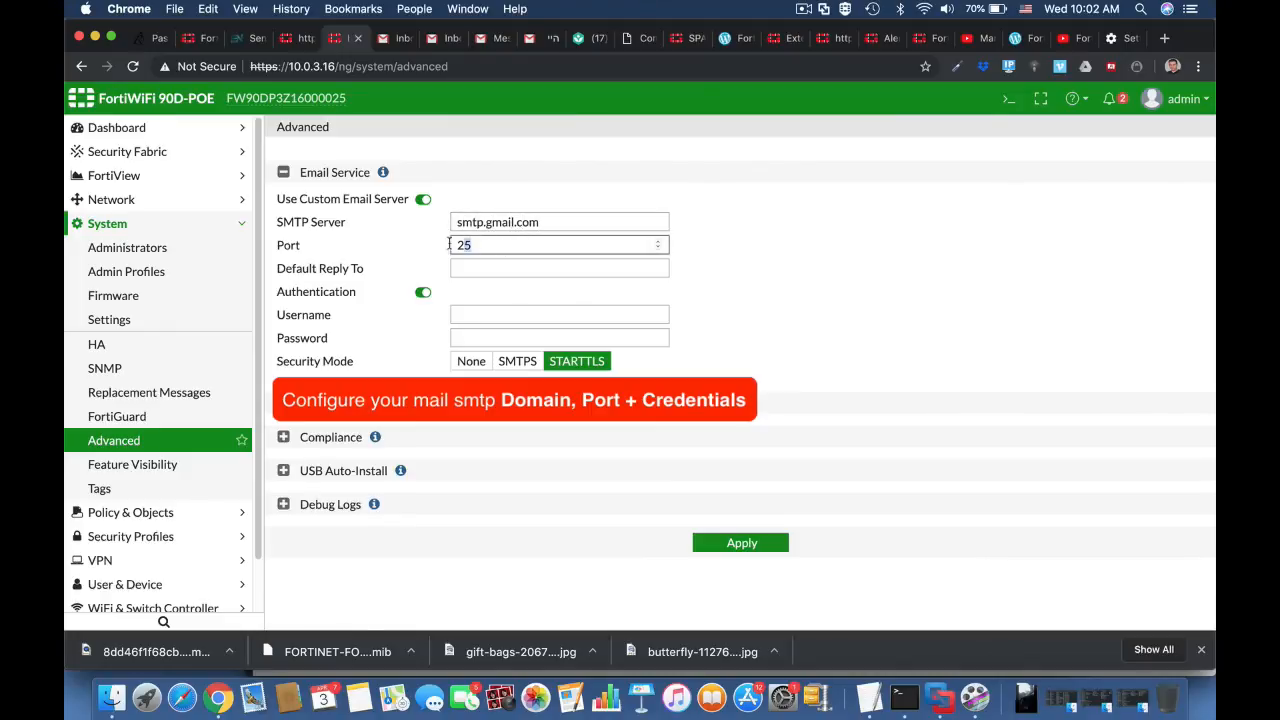
pyautogui.write('587')
pyautogui.press('Tab')
pyautogui.press('Tab')
pyautogui.click(470, 267)
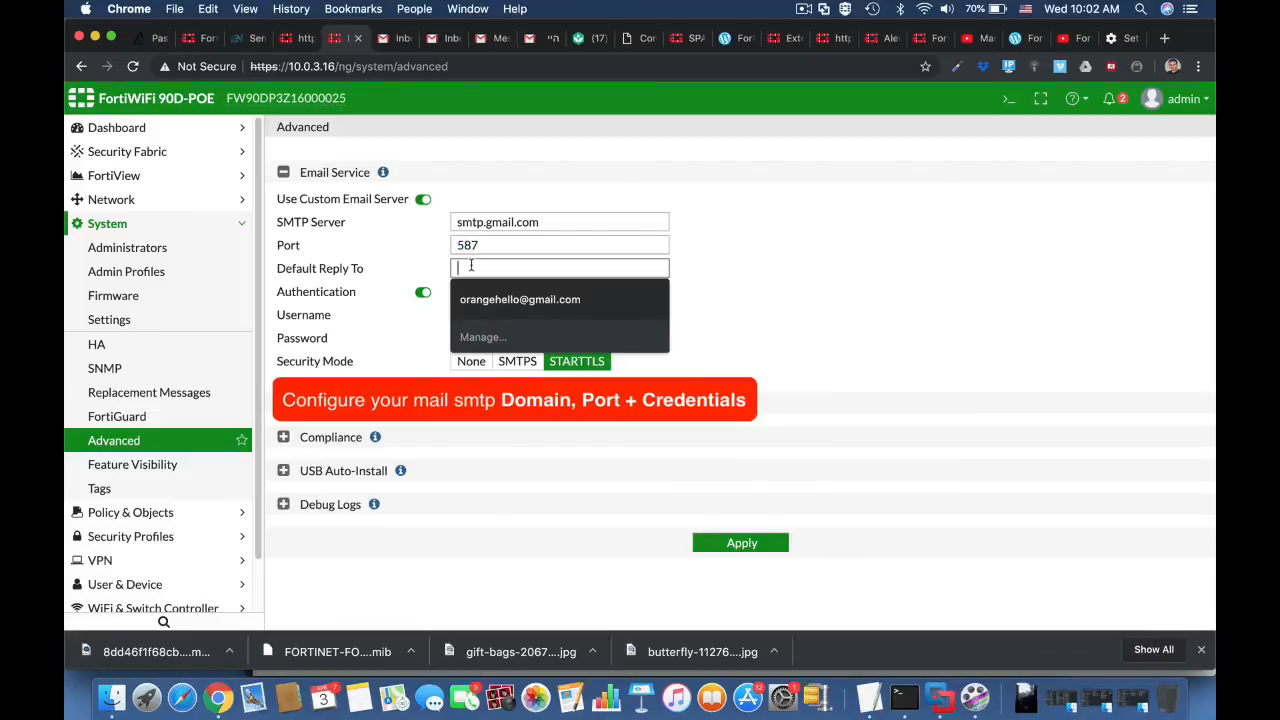
pyautogui.click(485, 300)
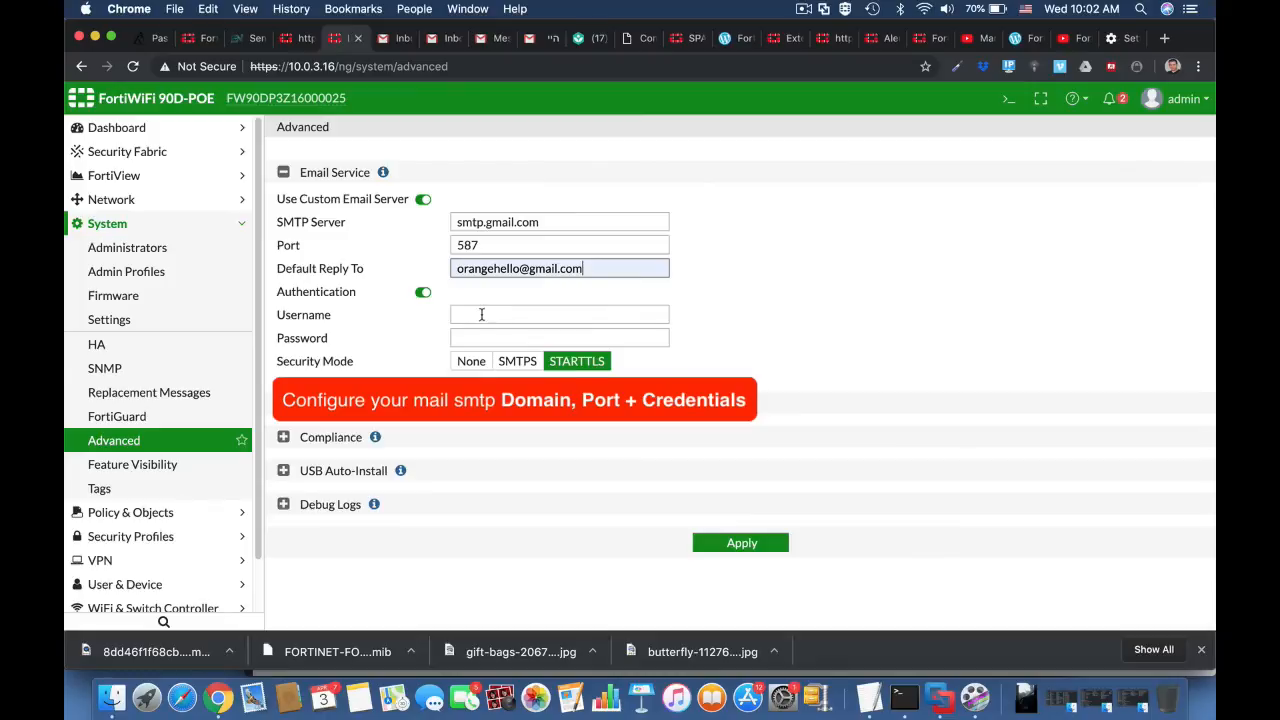
# Step: Fill in the custom email service's authentication username and password, and apply the advanced system settings
pyautogui.click(481, 314)
pyautogui.click(488, 345)
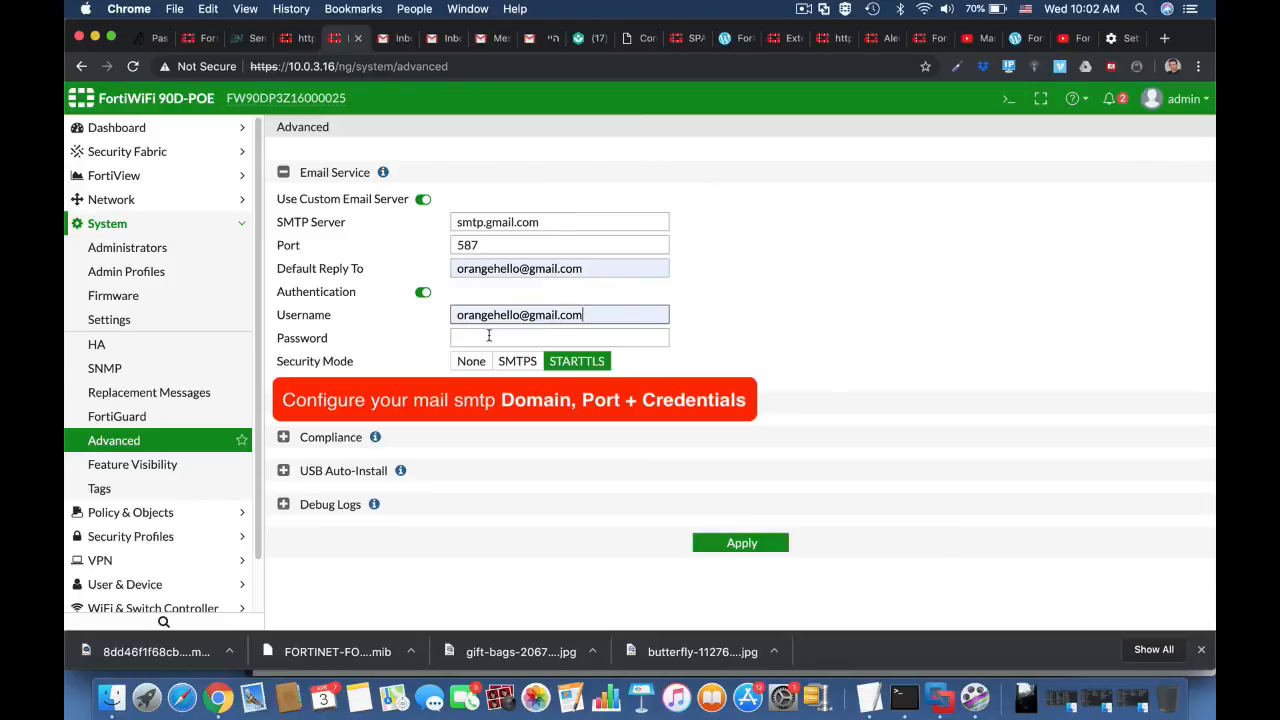
pyautogui.click(475, 343)
pyautogui.write('****')
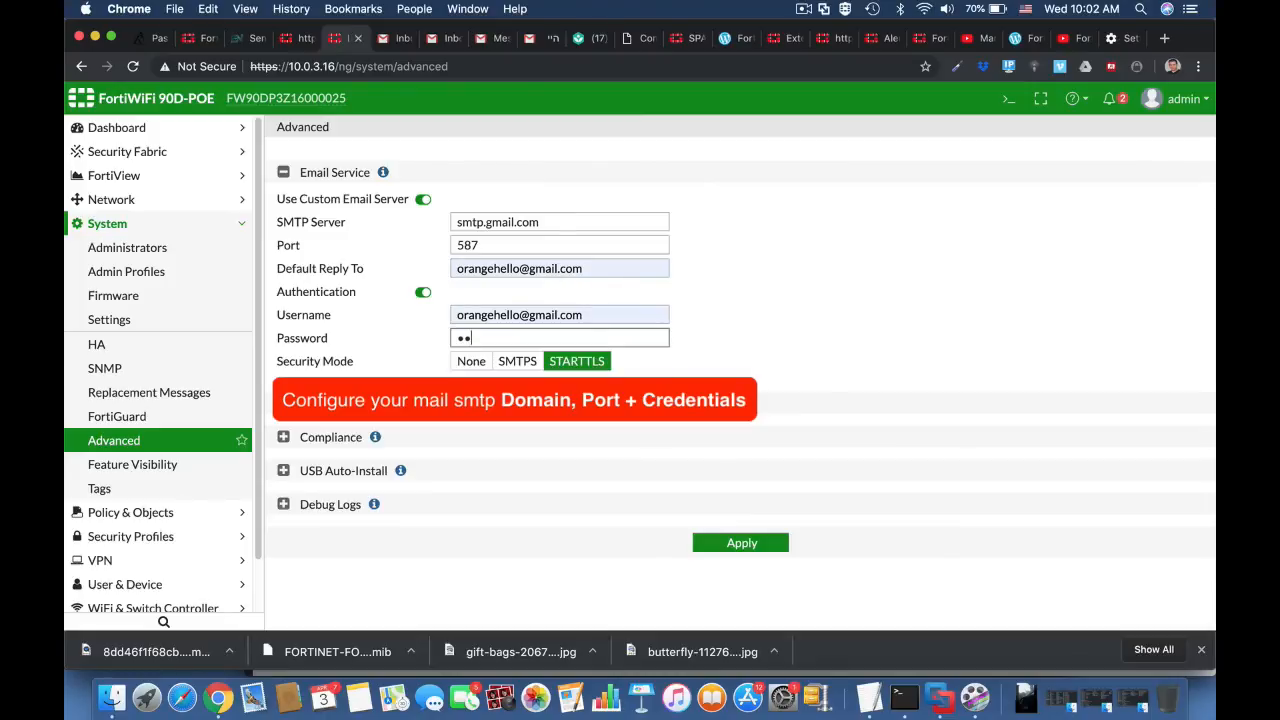
pyautogui.write('*****')
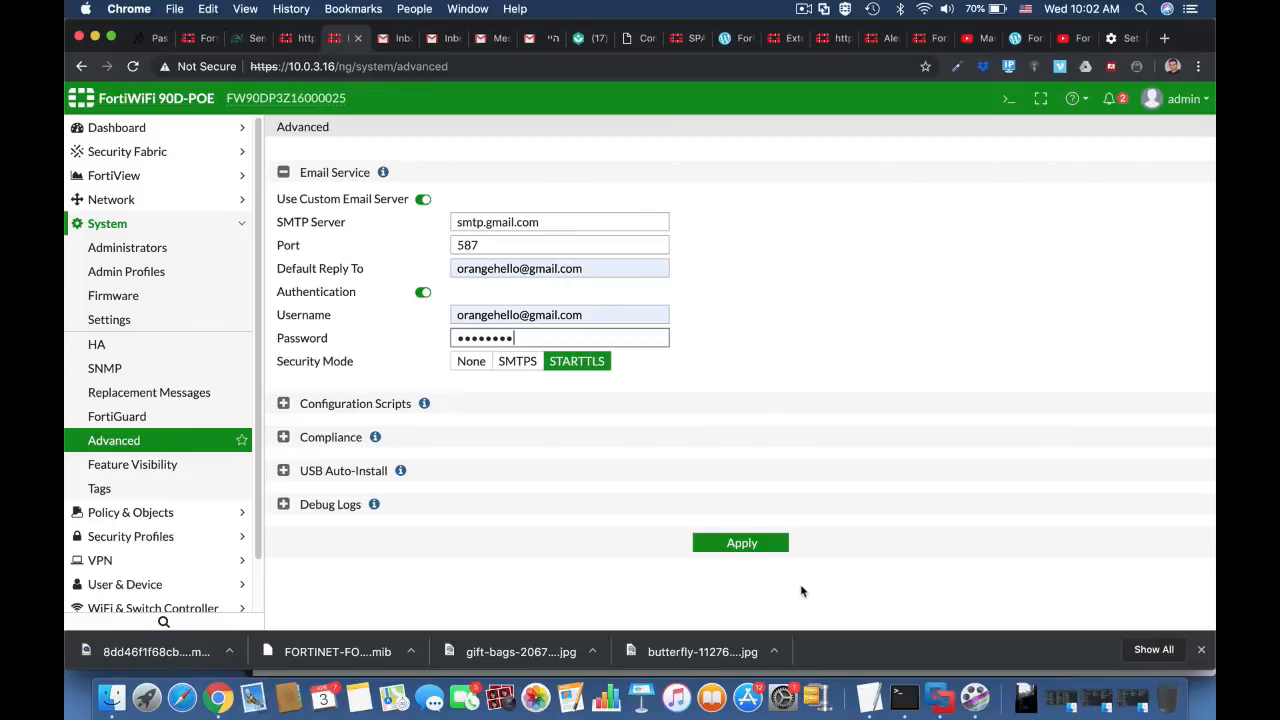
pyautogui.click(742, 543)
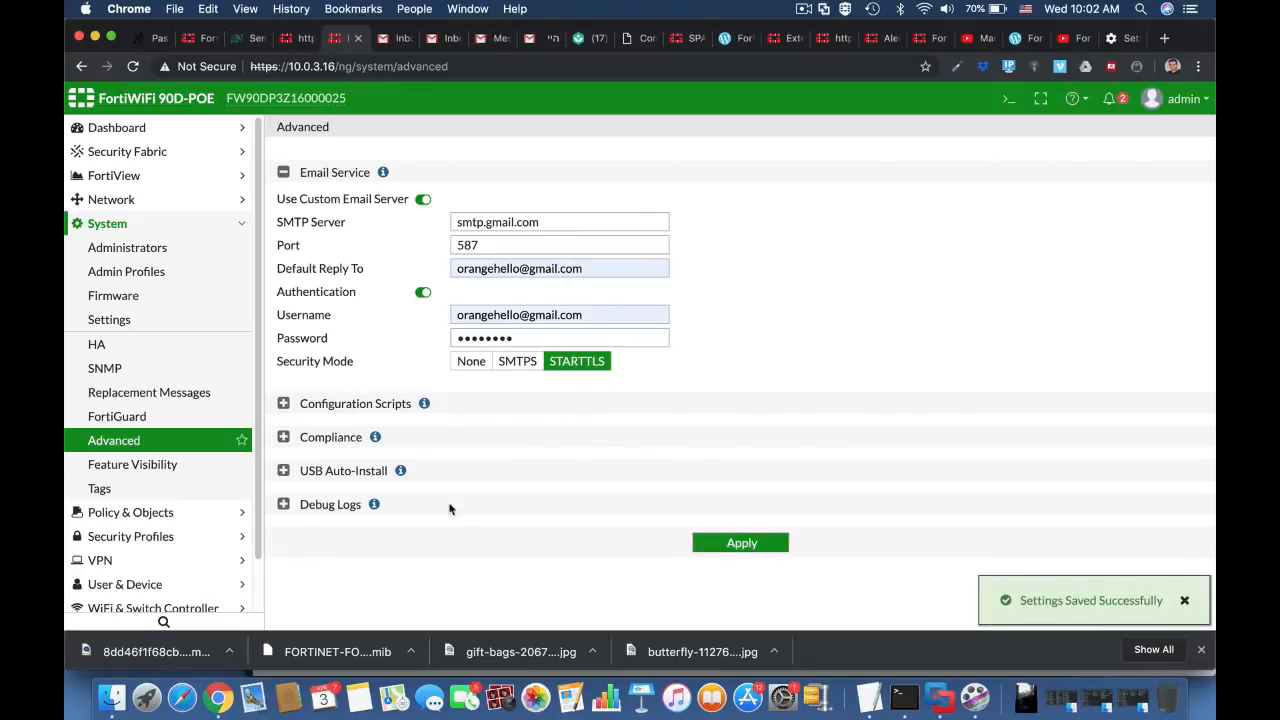
# Step: In the email alert settings, replace the recipient with the alert mailbox's e-mail address
pyautogui.scroll(-1, 208, 535)
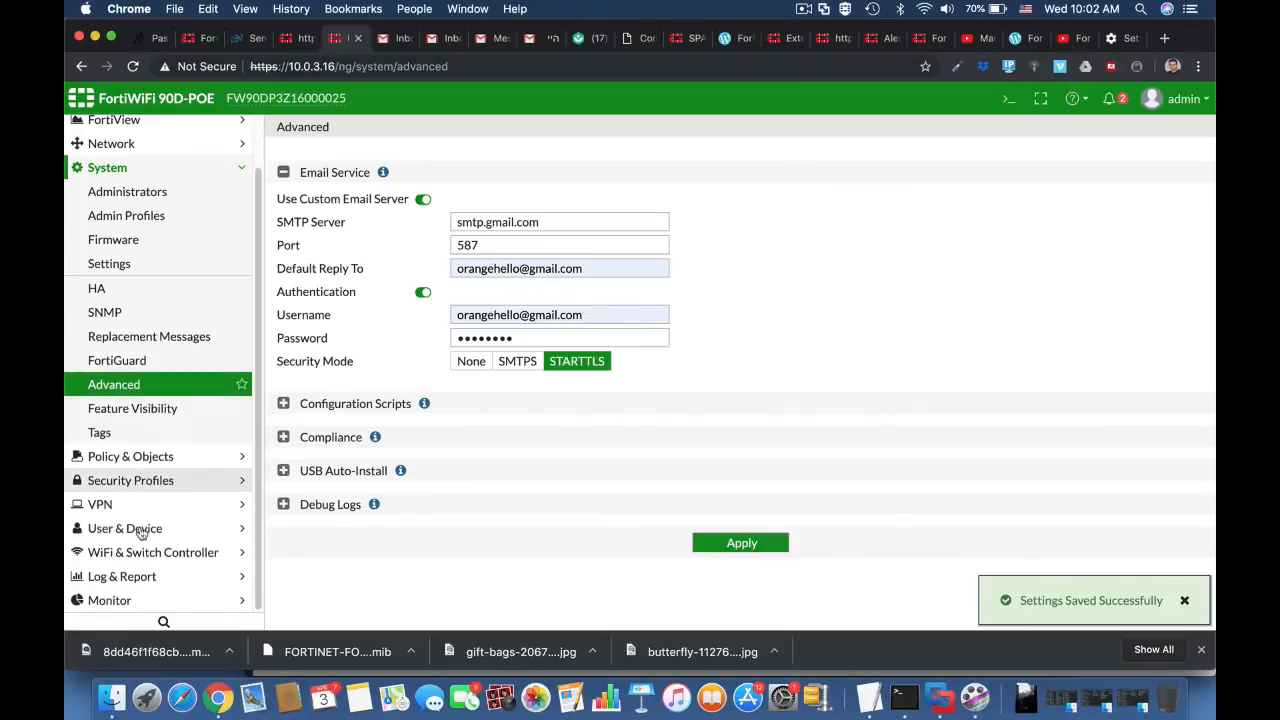
pyautogui.click(140, 586)
pyautogui.scroll(-5, 140, 580)
pyautogui.click(140, 576)
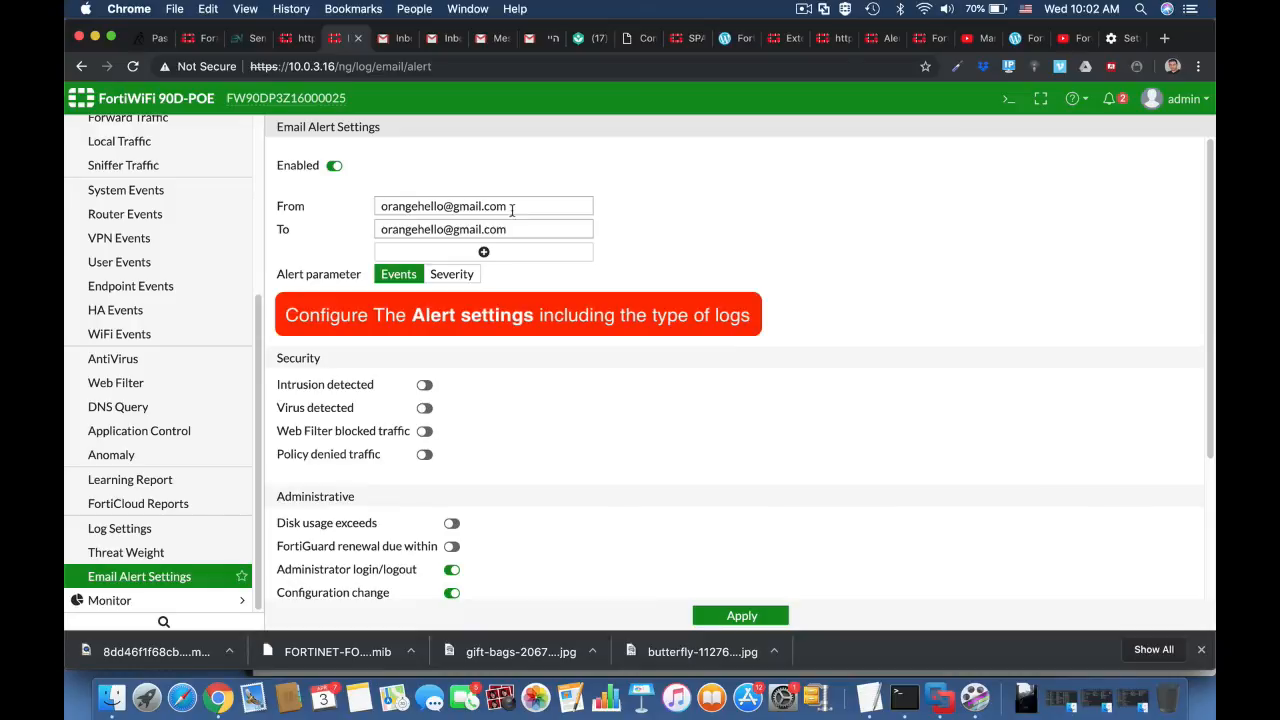
pyautogui.moveTo(509, 230); pyautogui.dragTo(347, 230)
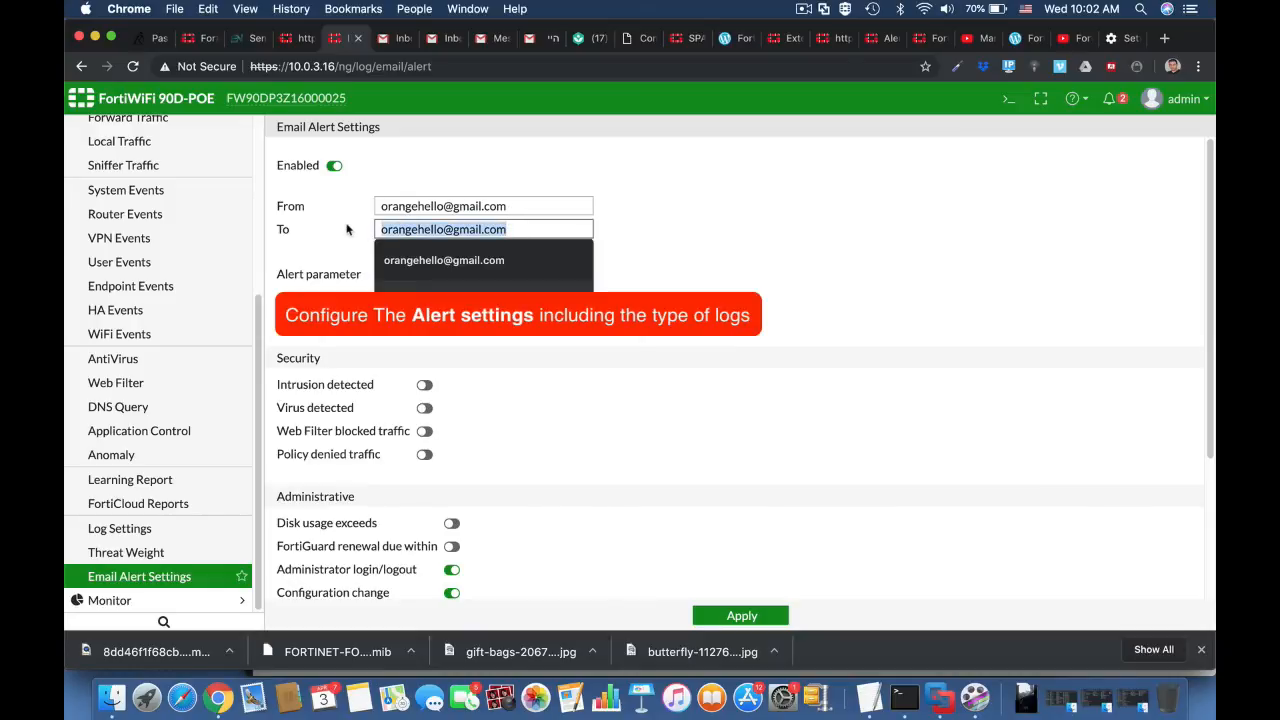
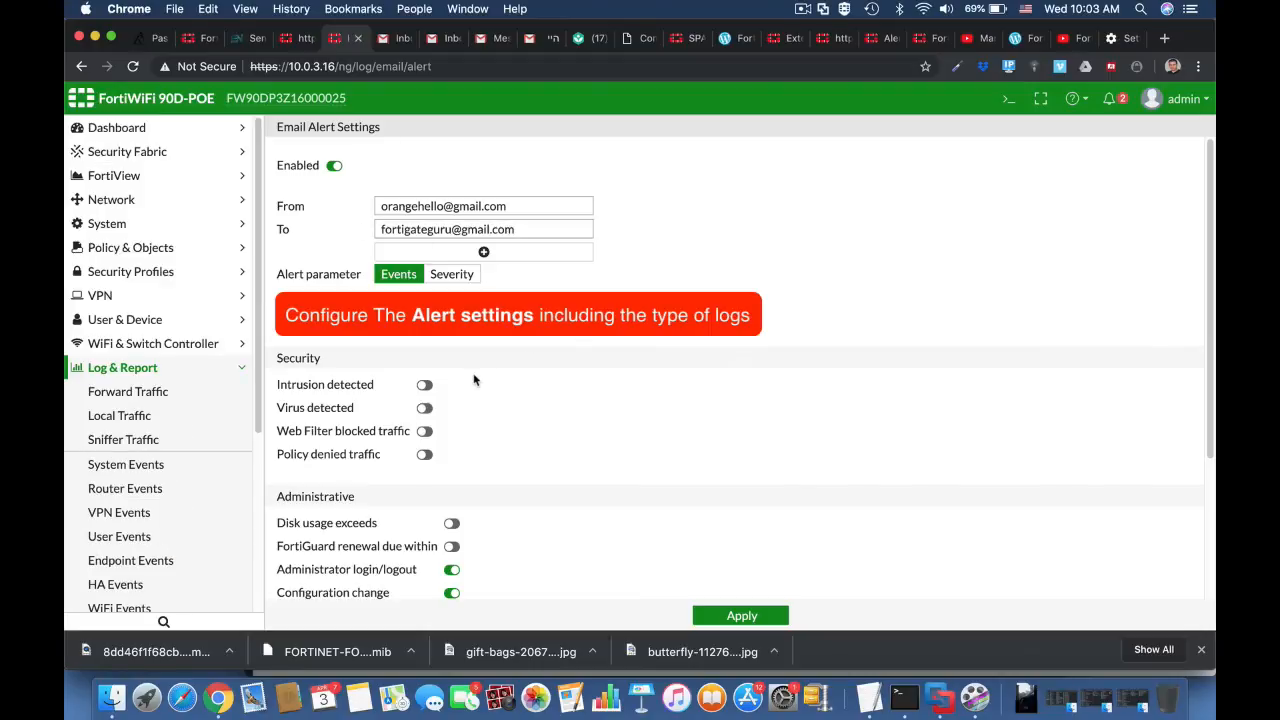
# Step: Enable the administrative alert for disk usage exceeding 70% and apply the email alert settings
pyautogui.scroll(-5, 492, 496)
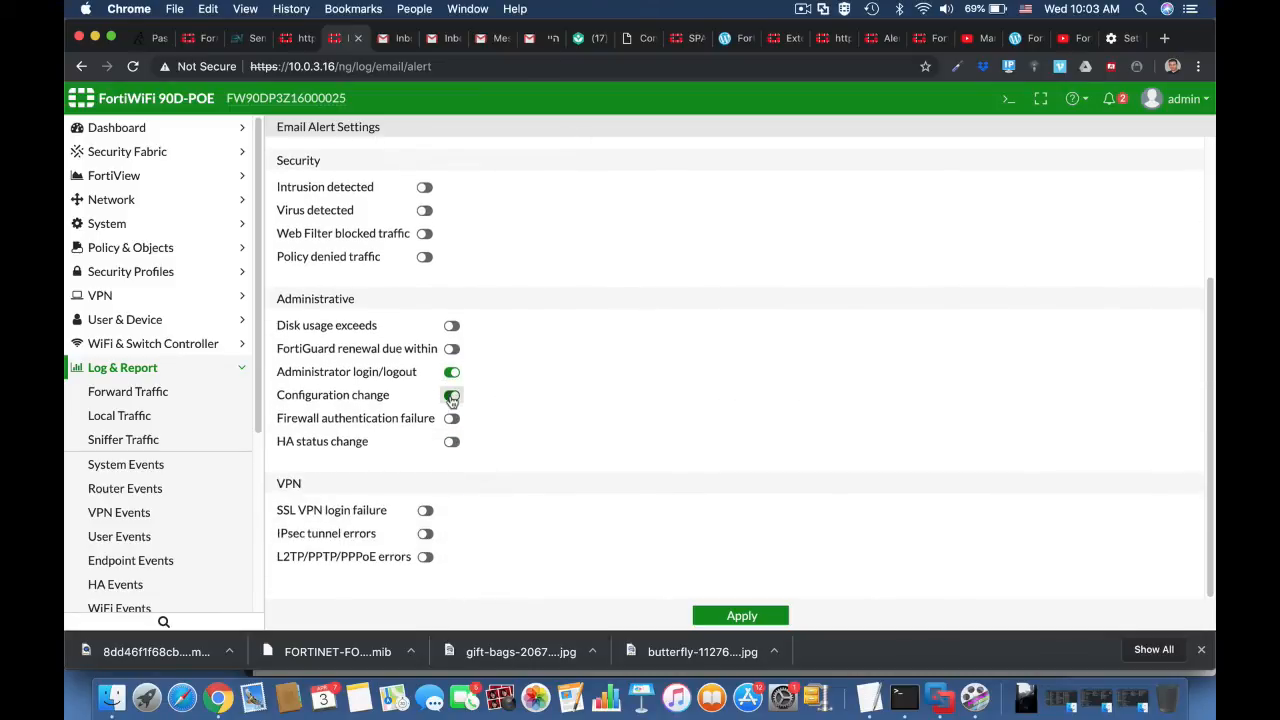
pyautogui.click(452, 325)
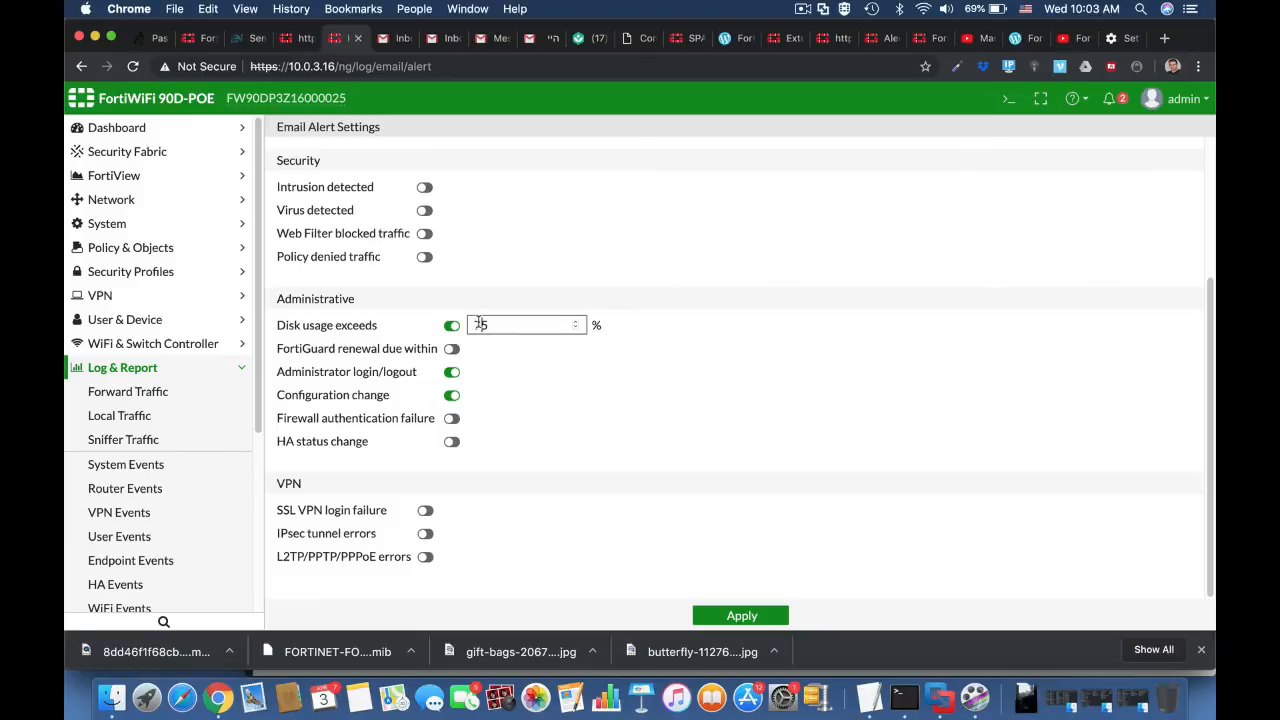
pyautogui.doubleClick(479, 324)
pyautogui.write('70')
pyautogui.click(735, 617)
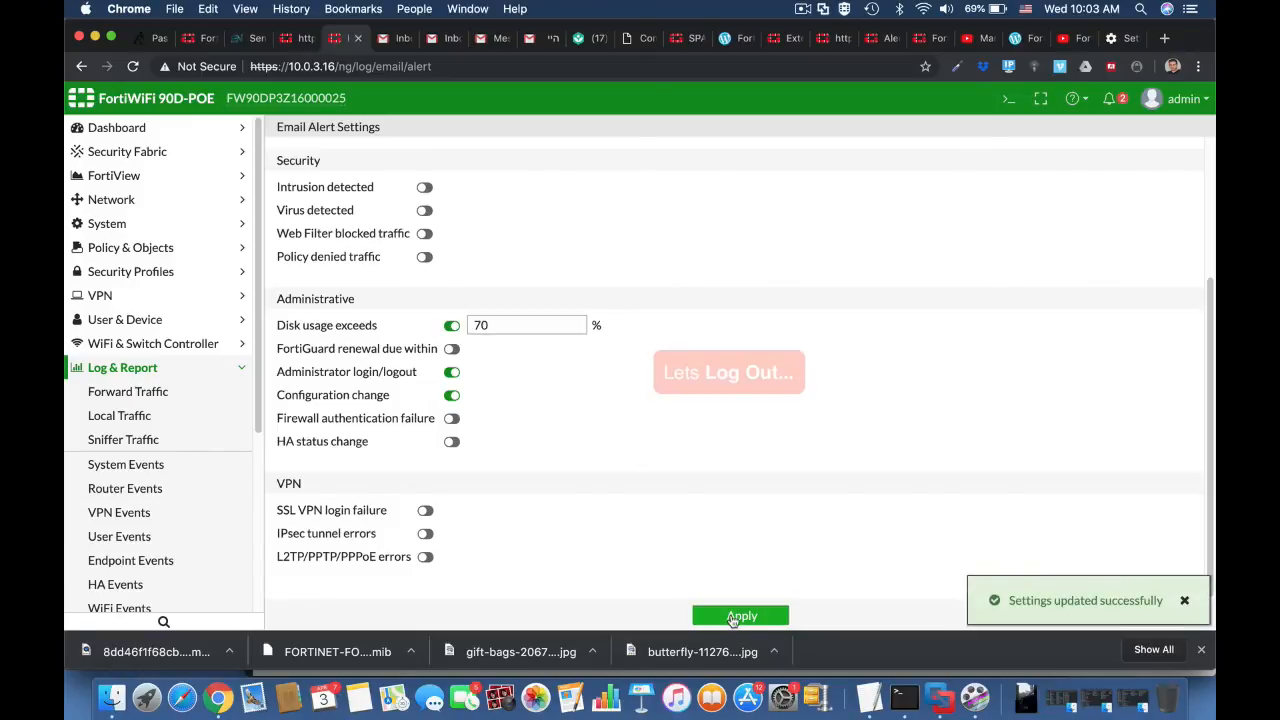
# Step: Log out of the firewall and log back in as admin
pyautogui.click(1178, 98)
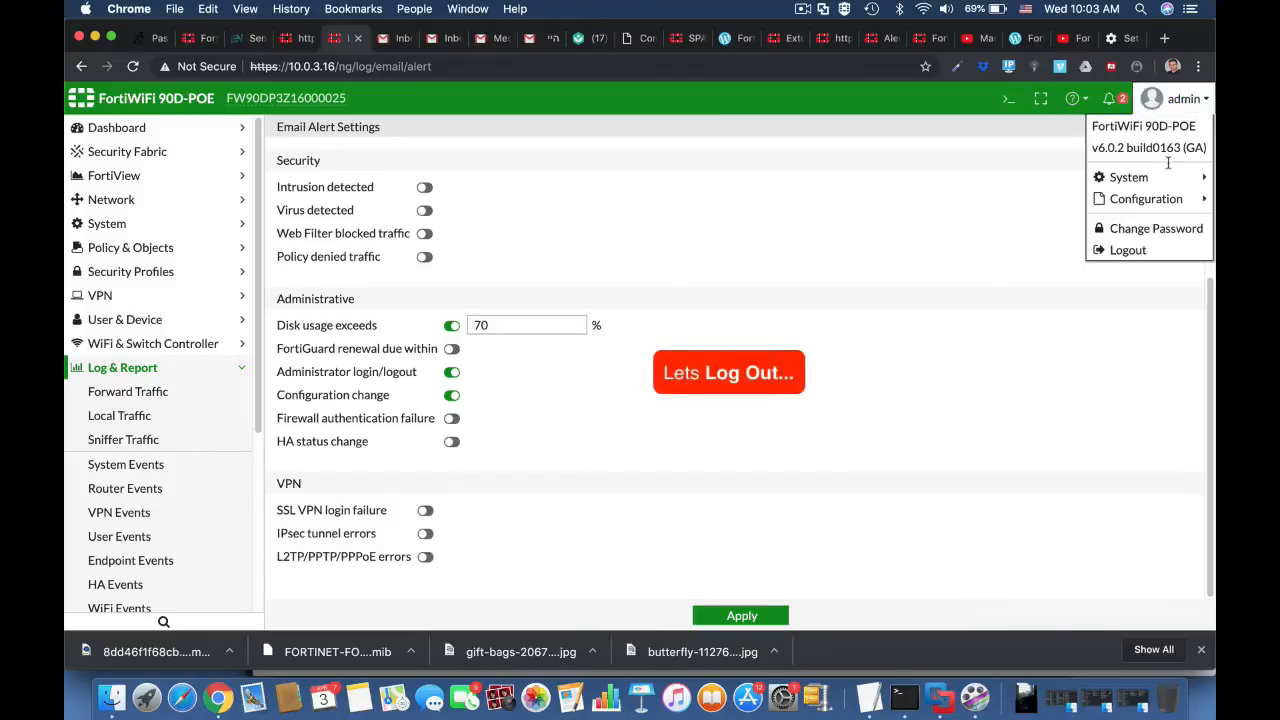
pyautogui.click(1158, 250)
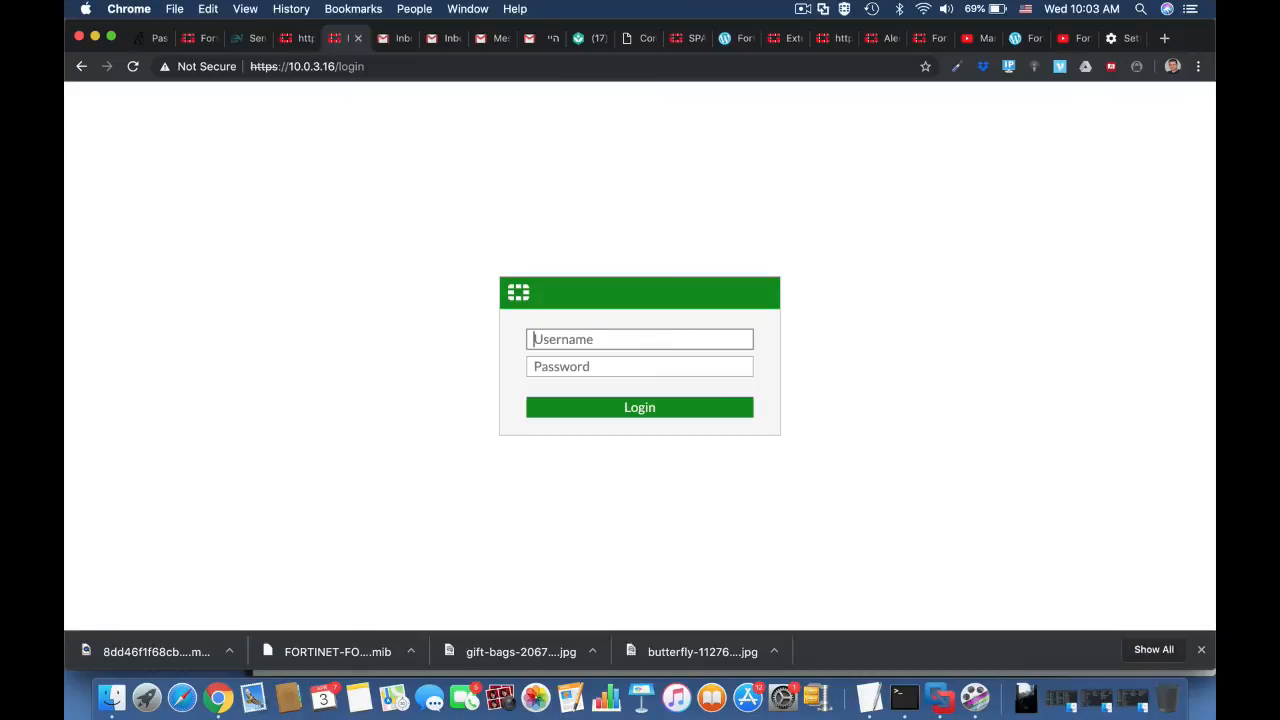
pyautogui.write('admin')
pyautogui.press('Return')
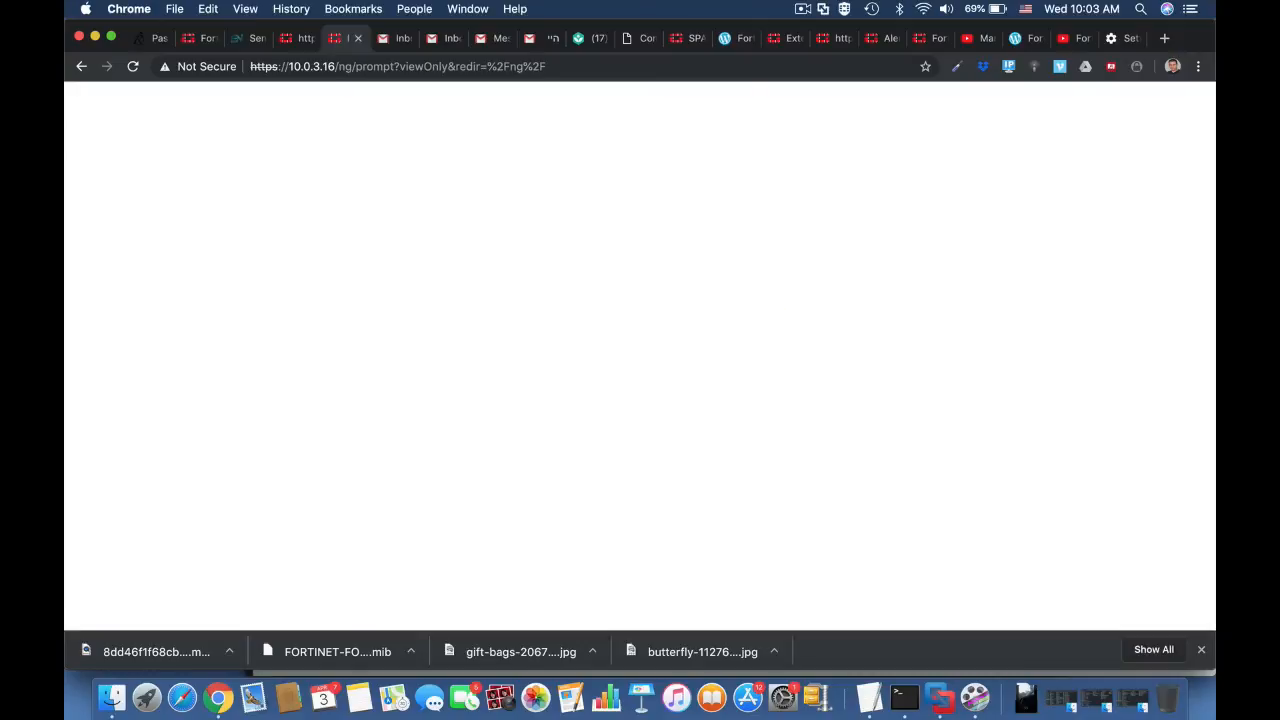
# Step: Postpone the recommended file system check and the FortiCare registration
pyautogui.click(742, 418)
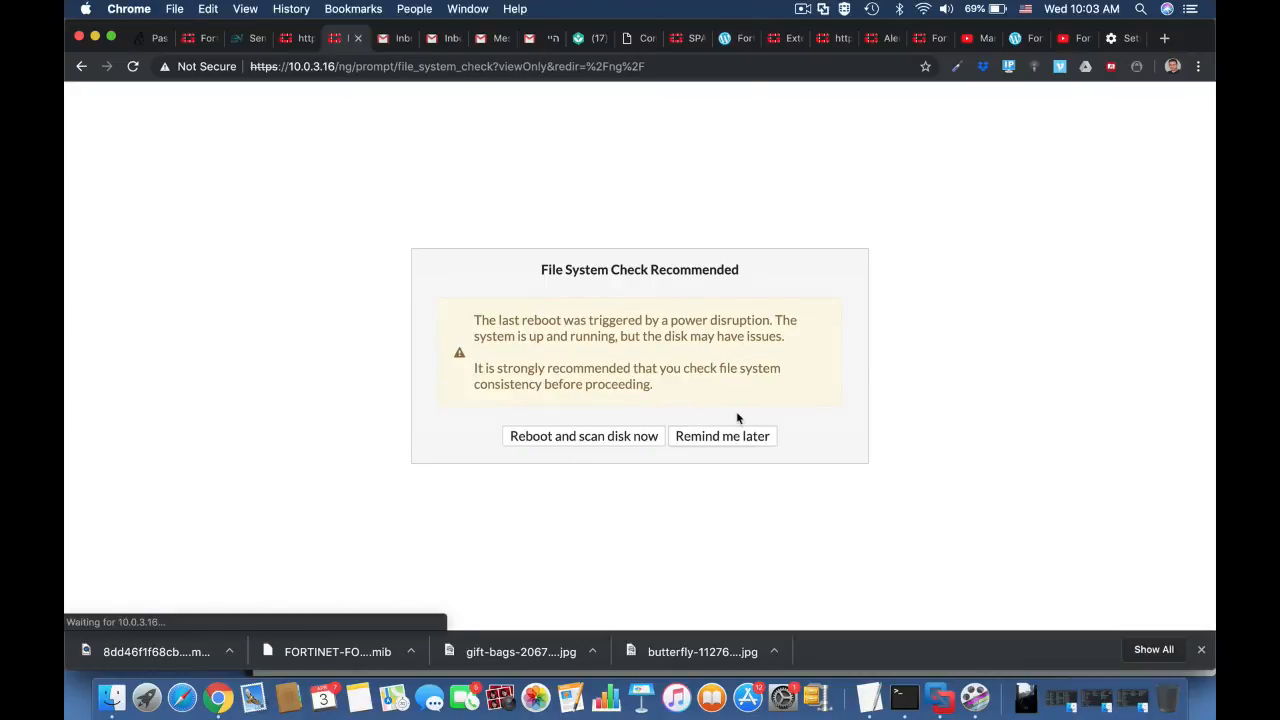
pyautogui.click(738, 436)
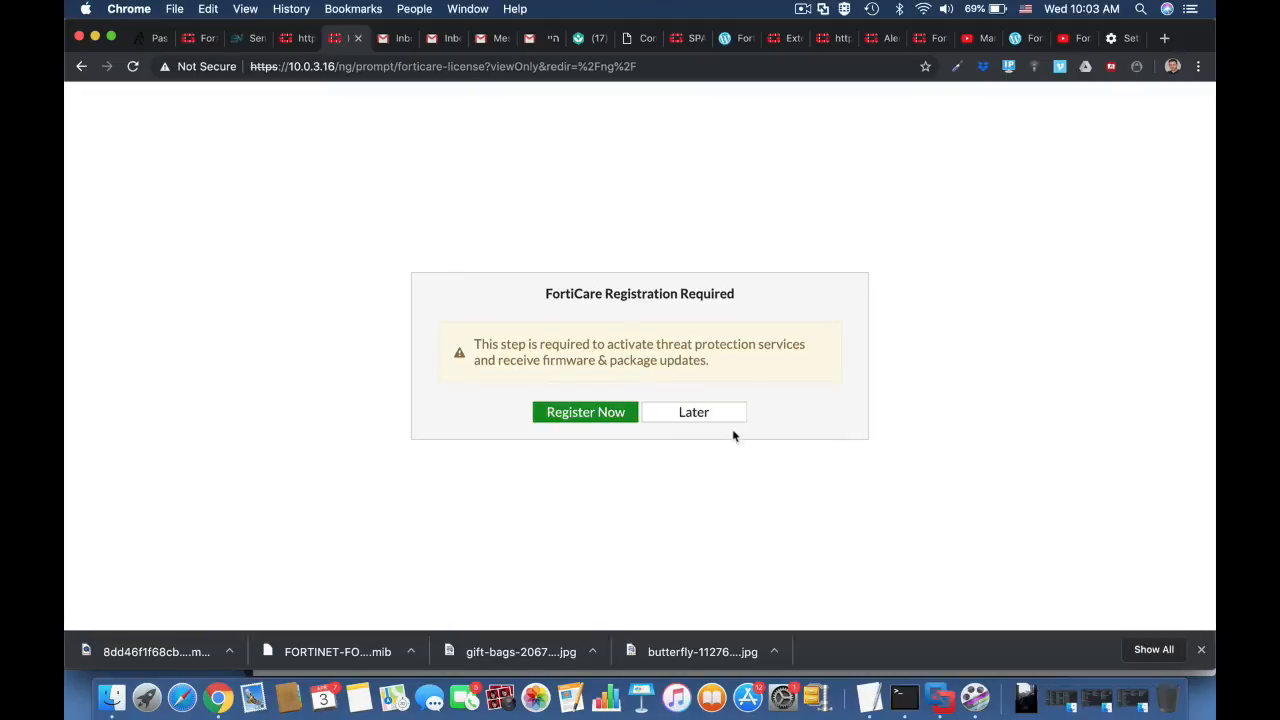
pyautogui.click(720, 413)
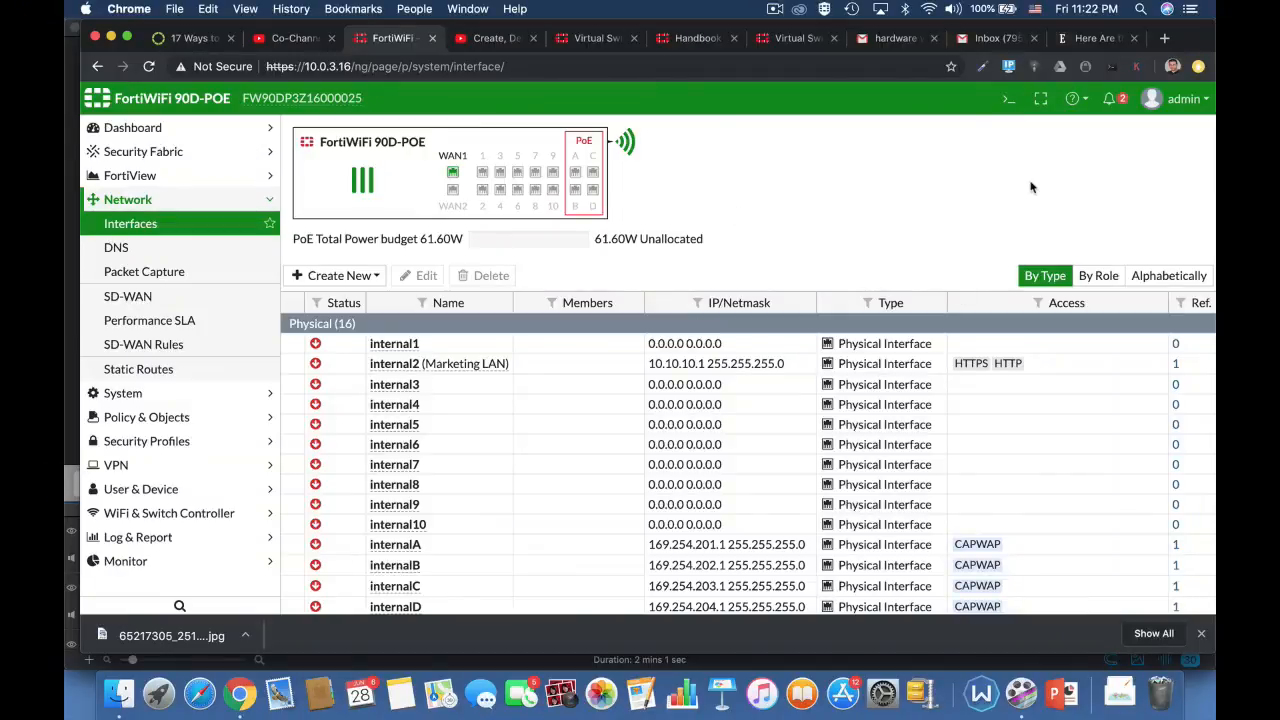
# Step: In the CLI console, enter config system virtual-switch and list its existing entries with get
pyautogui.click(1009, 98)
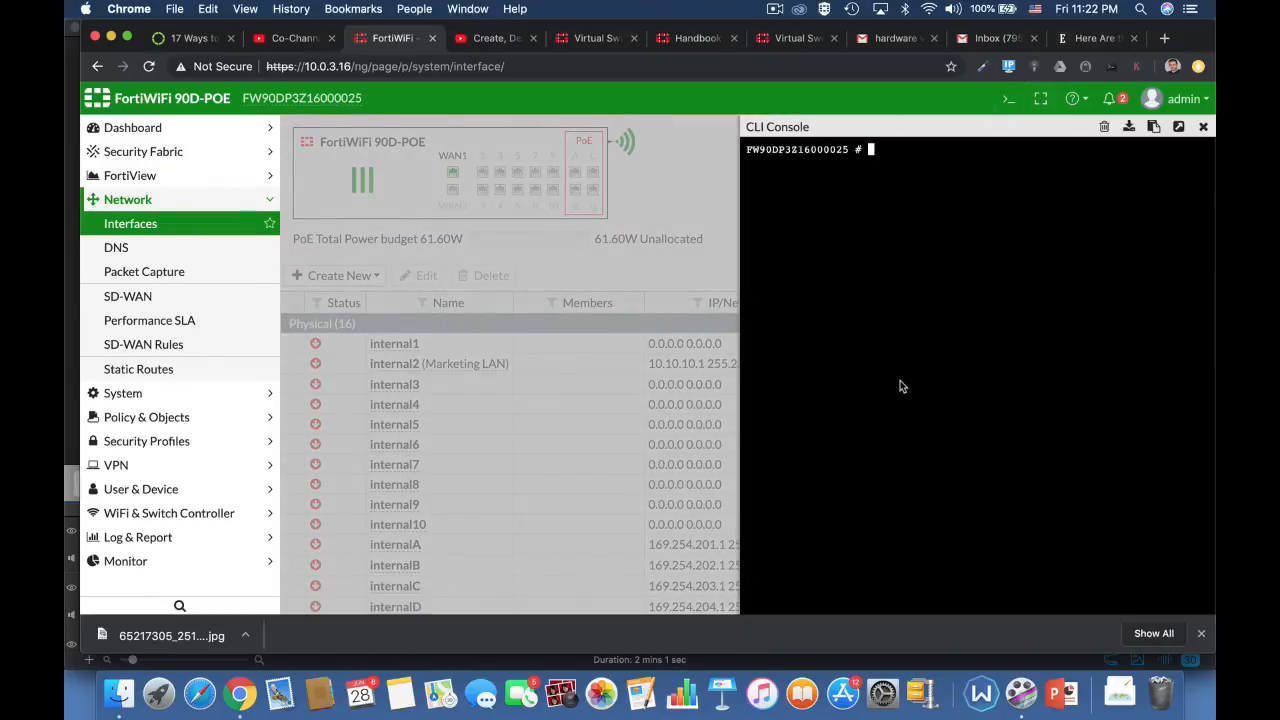
pyautogui.write('config')
pyautogui.press('Tab')
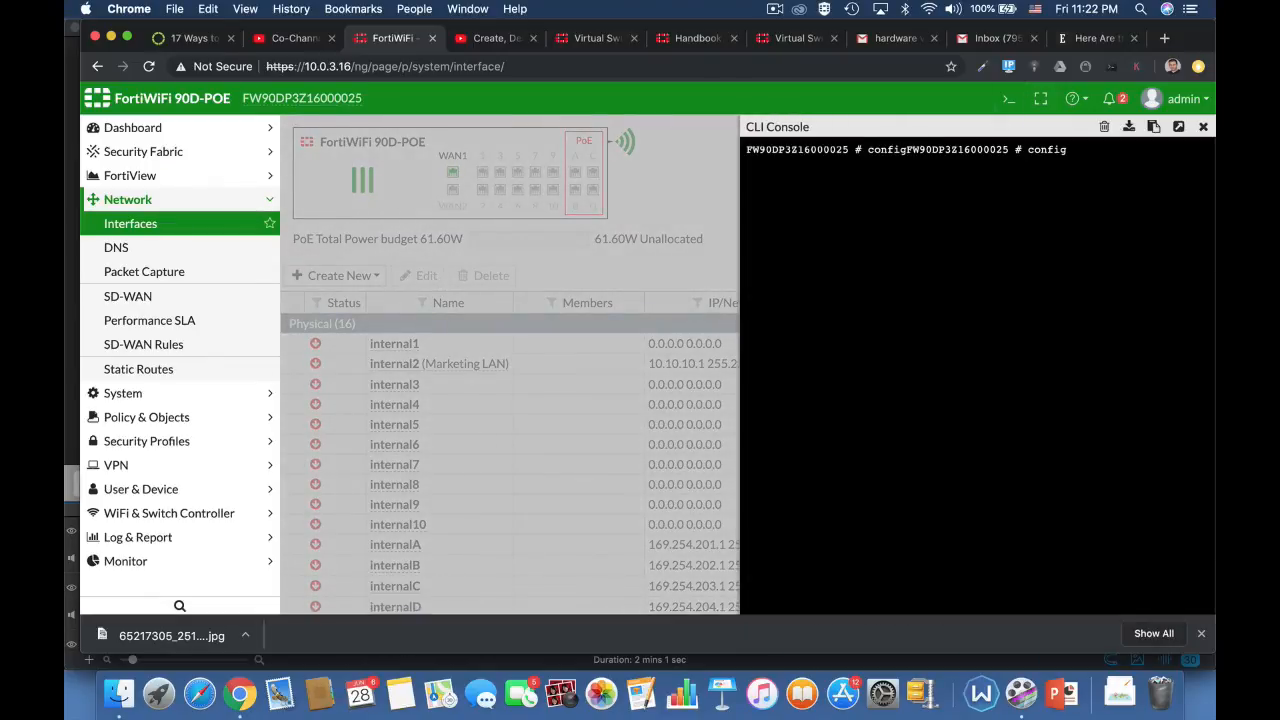
pyautogui.write('system virt')
pyautogui.press('Tab')
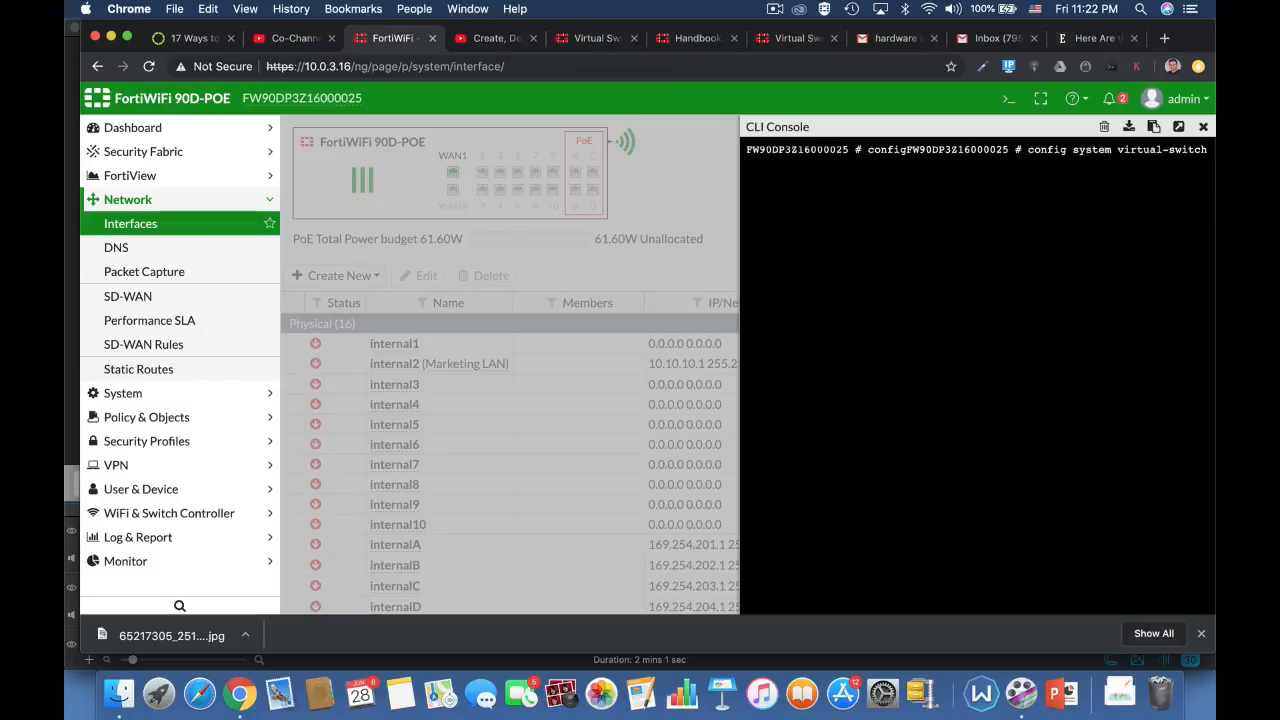
pyautogui.press('Return')
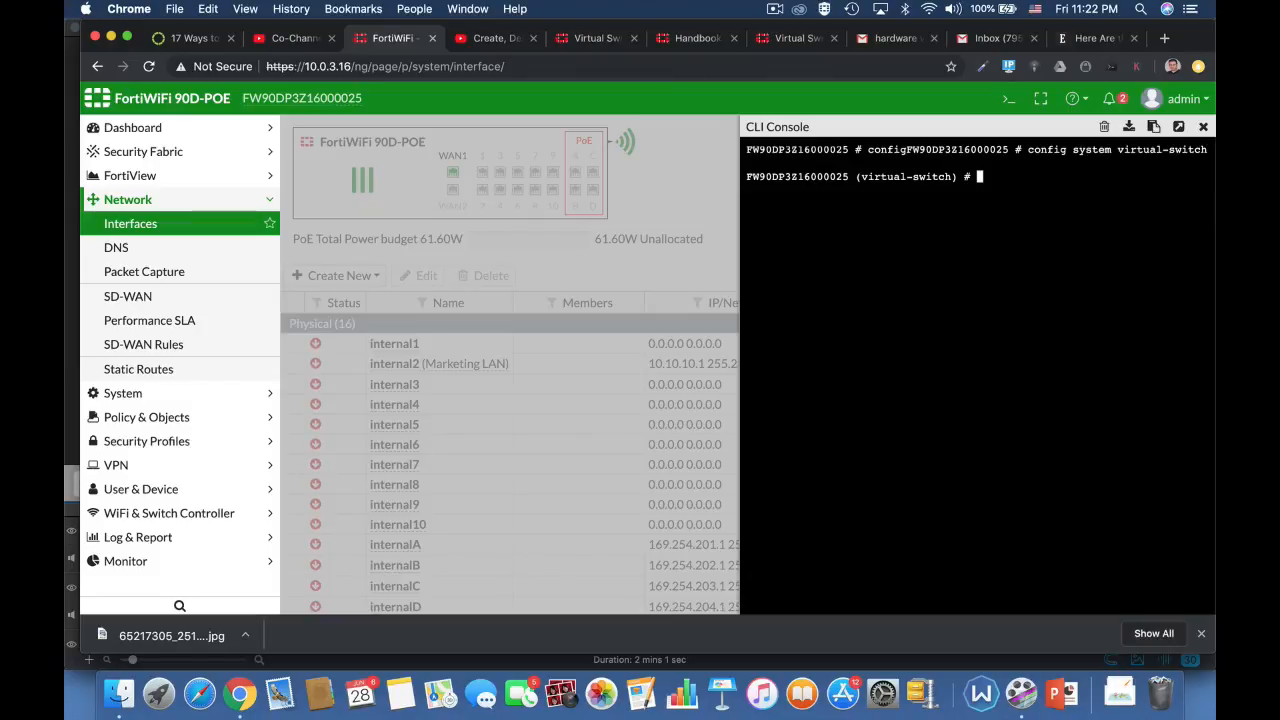
pyautogui.write('get')
pyautogui.press('Return')
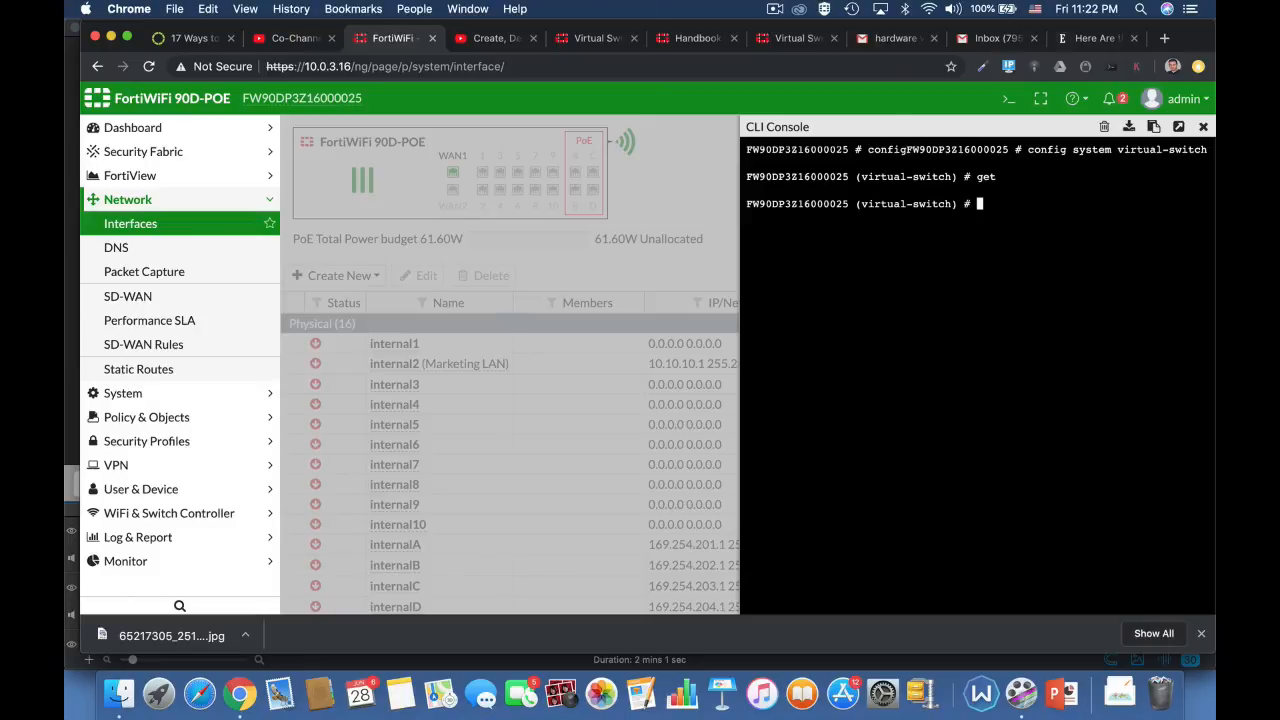
# Step: Create a virtual switch entry named marketing and set its physical-switch to sw0
pyautogui.write('edit marketing')
pyautogui.press('Return')
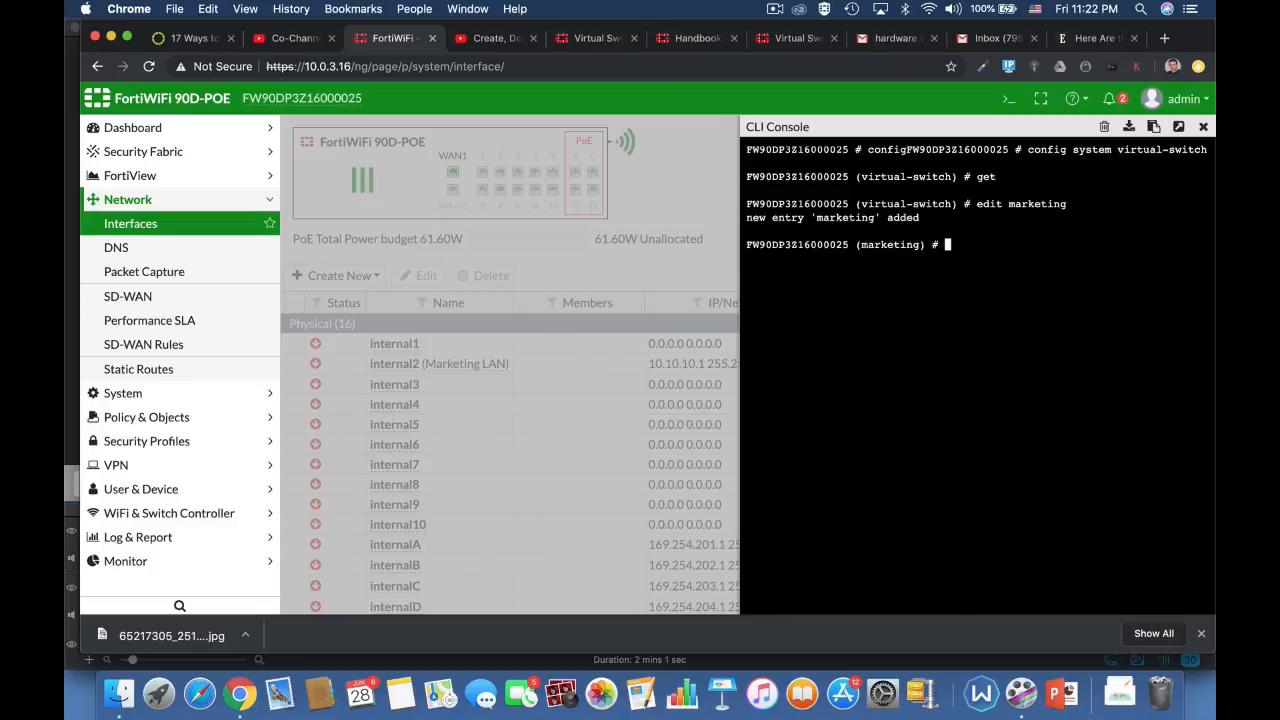
pyautogui.write('set p')
pyautogui.press('Tab')
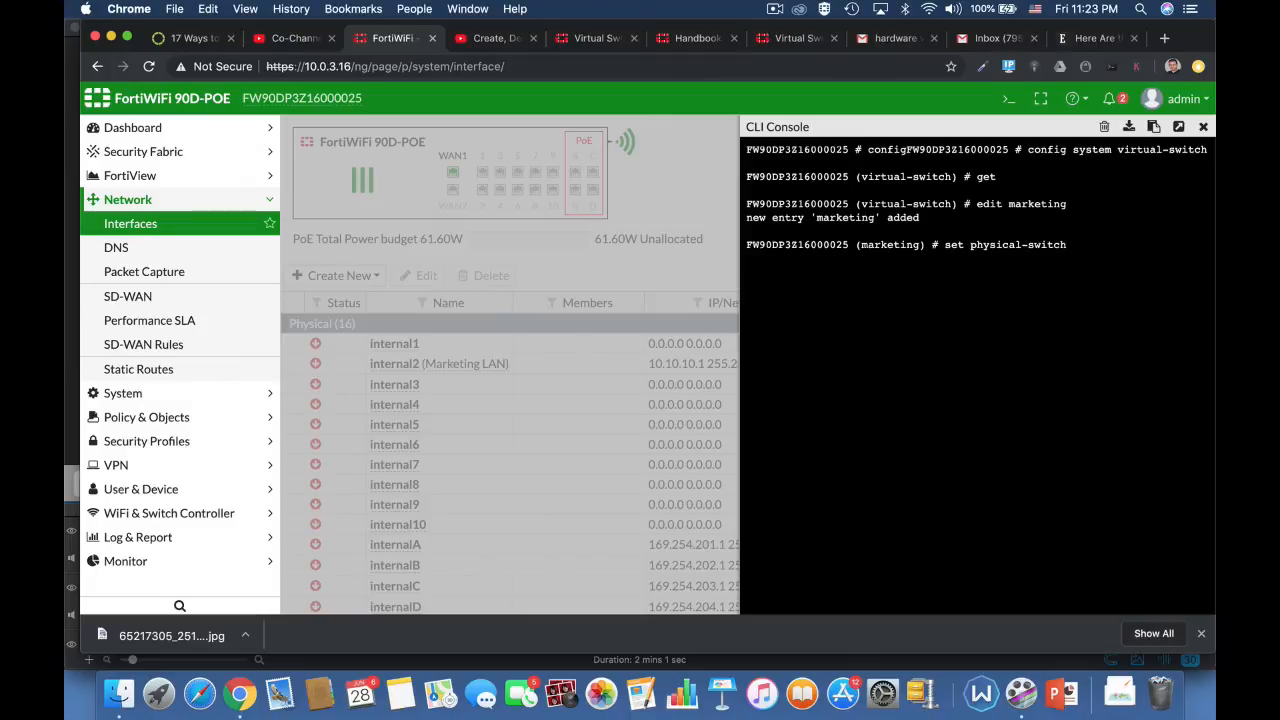
pyautogui.write('sw0')
pyautogui.press('Return')
# Step: Enter the port configuration of the marketing switch and add internal4 as a member port
pyautogui.write('conf')
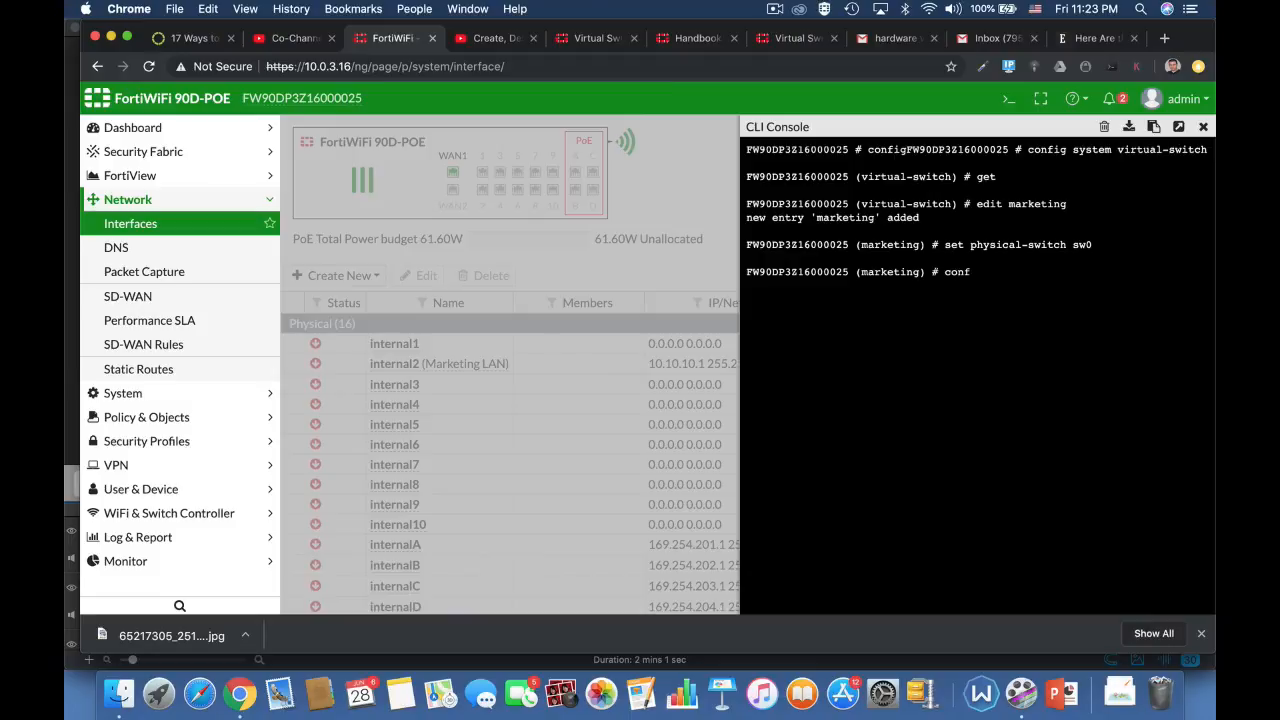
pyautogui.write('ig port')
pyautogui.press('Return')
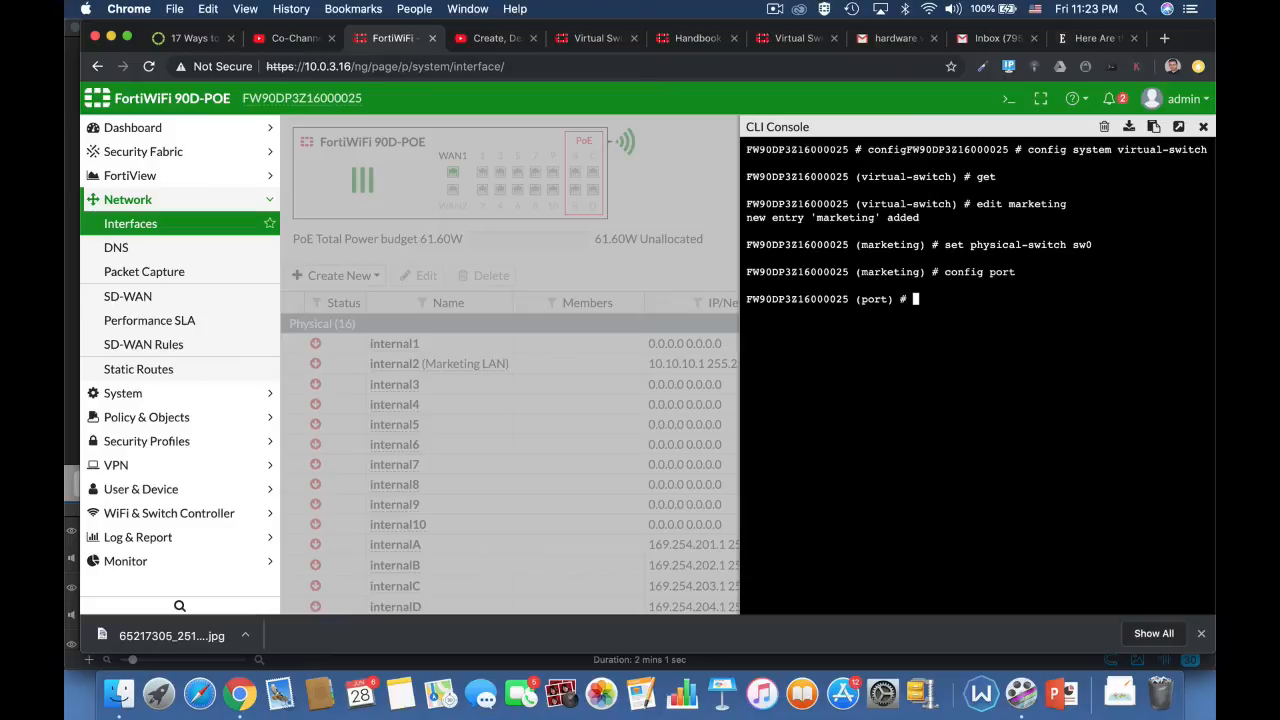
pyautogui.write('edit internal4')
pyautogui.press('Return')
pyautogui.write('next')
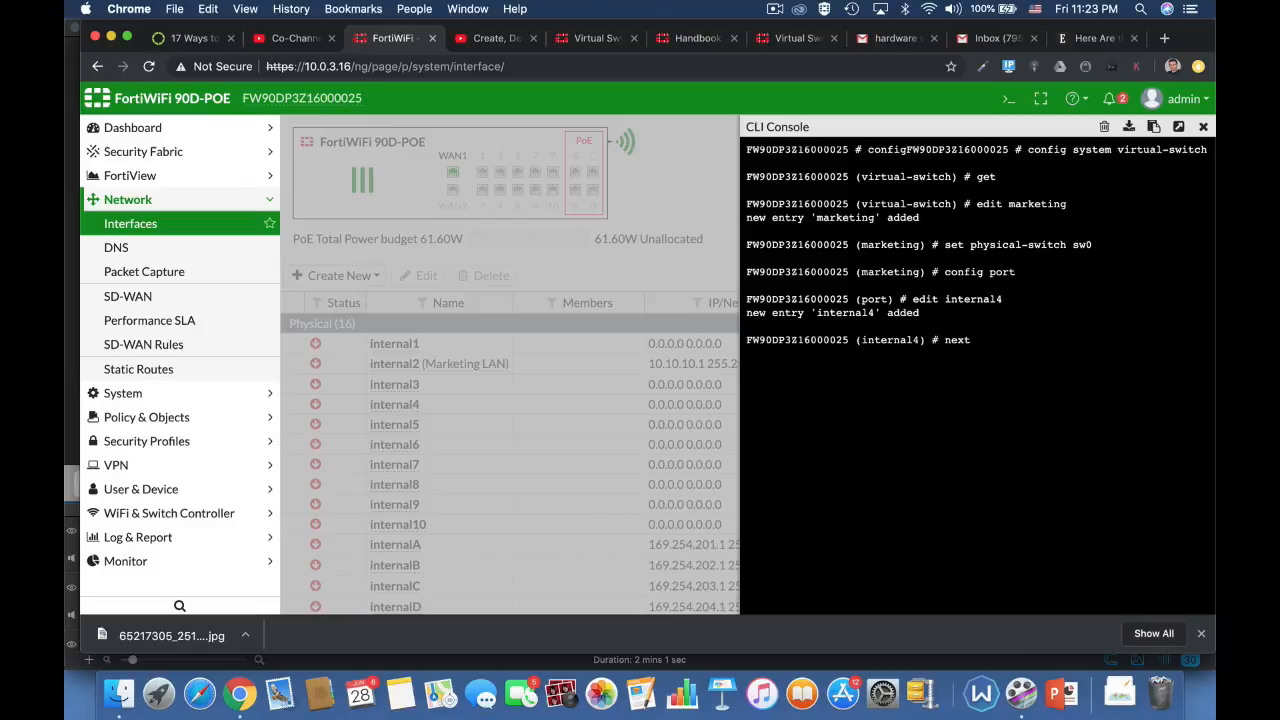
pyautogui.press('Return')
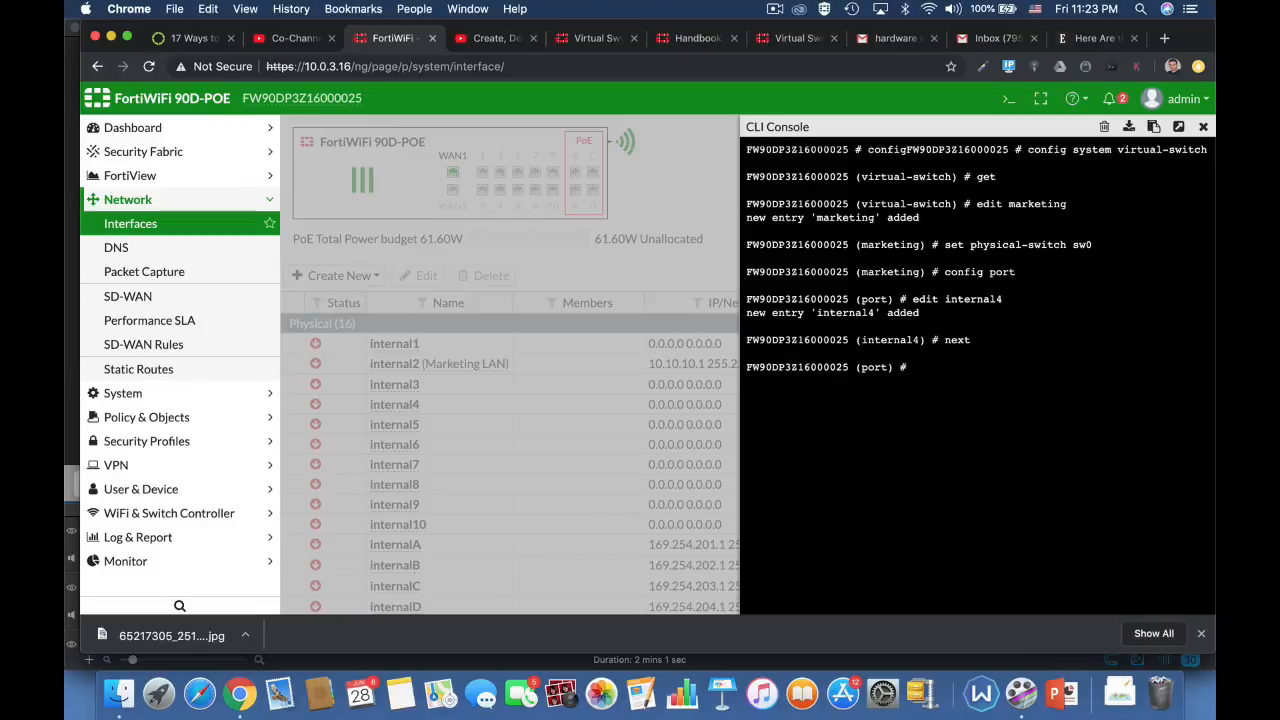
# Step: Add internal5 as a member port of the marketing switch
pyautogui.write('edit internal5')
pyautogui.press('Return')
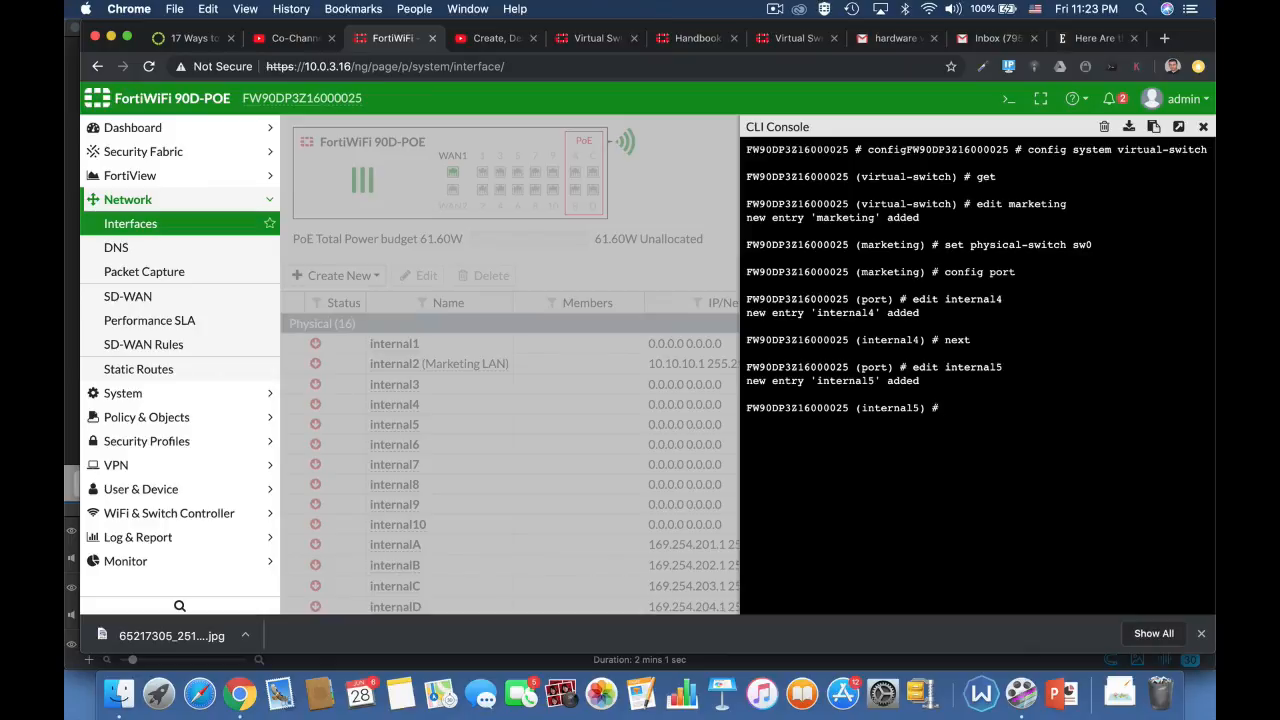
pyautogui.write('edit')
pyautogui.press('BackSpace')
pyautogui.press('BackSpace')
pyautogui.press('BackSpace')
pyautogui.press('BackSpace')
pyautogui.press('BackSpace')
pyautogui.write('next')
pyautogui.press('Return')
# Step: Add internal6 as a member port, and end both the port and virtual-switch configuration
pyautogui.write('edit')
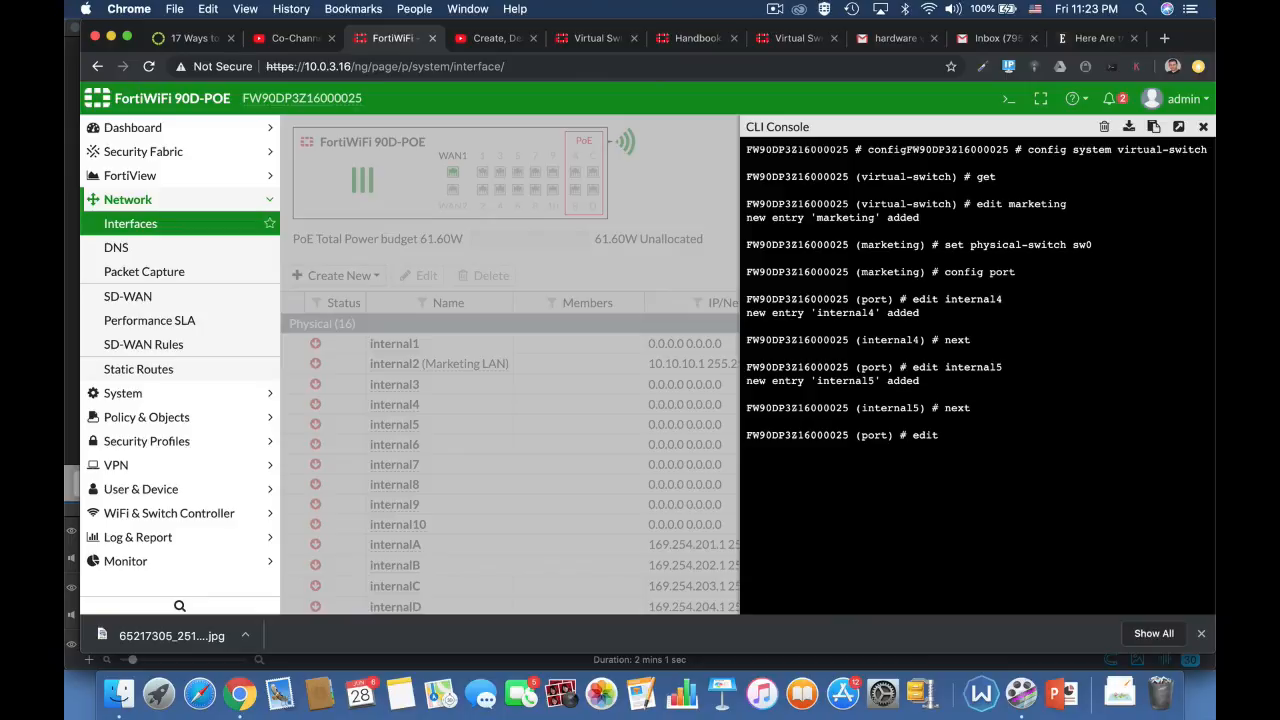
pyautogui.write(' internal6')
pyautogui.press('Return')
pyautogui.write('next')
pyautogui.press('Return')
pyautogui.write('end')
pyautogui.press('Return')
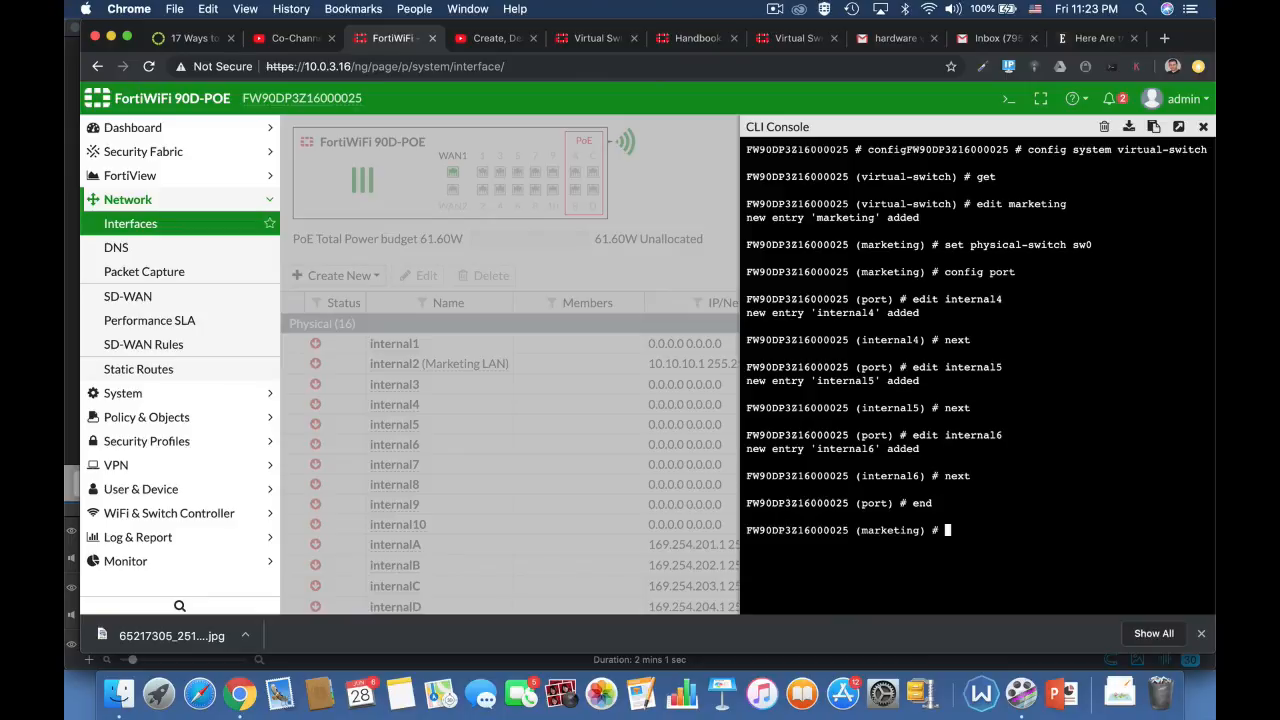
pyautogui.write('end')
pyautogui.press('Return')
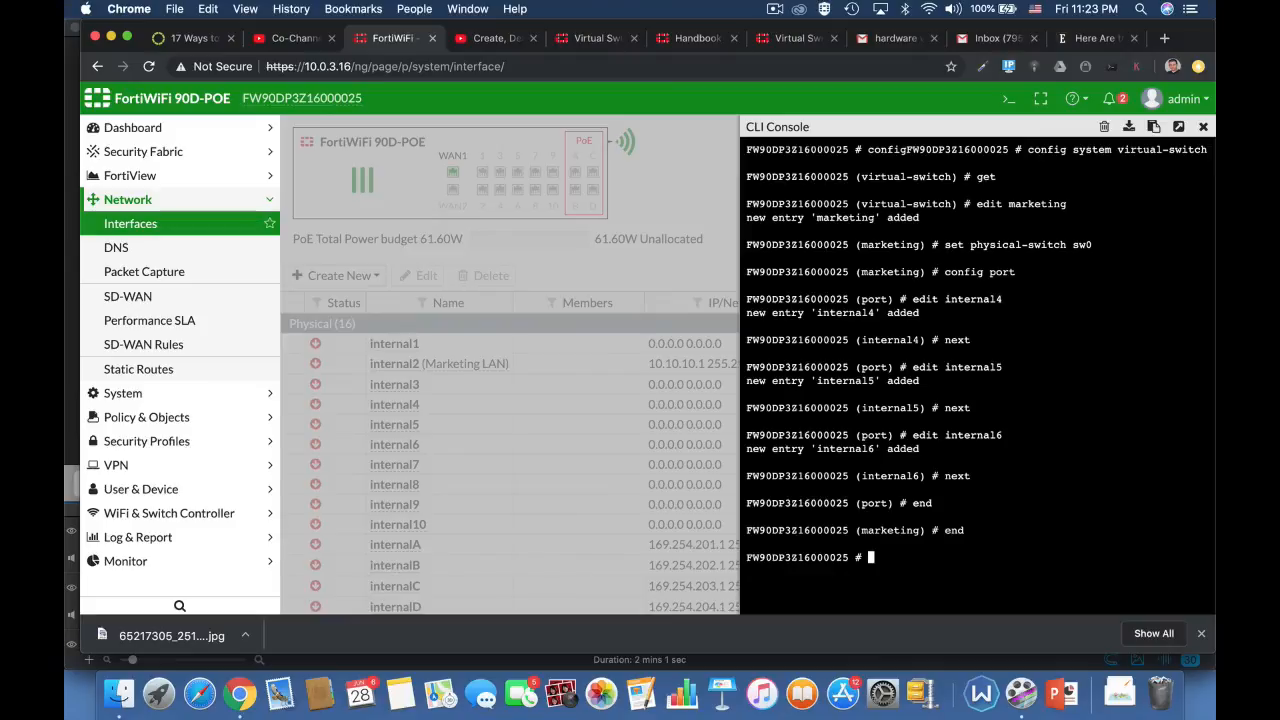
# Step: List the configured virtual switches with config system virtual-switch and get, and end the configuration session
pyautogui.write('config system ')
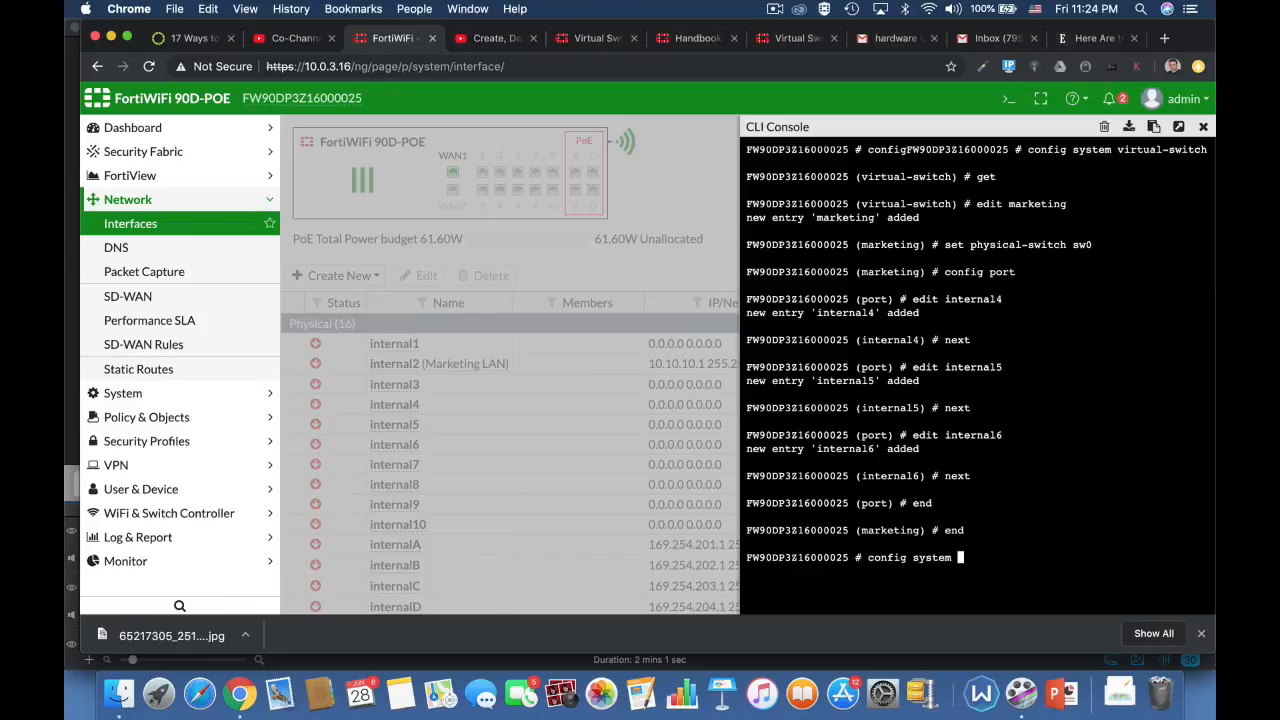
pyautogui.write('switch-interface')
pyautogui.press('BackSpace')
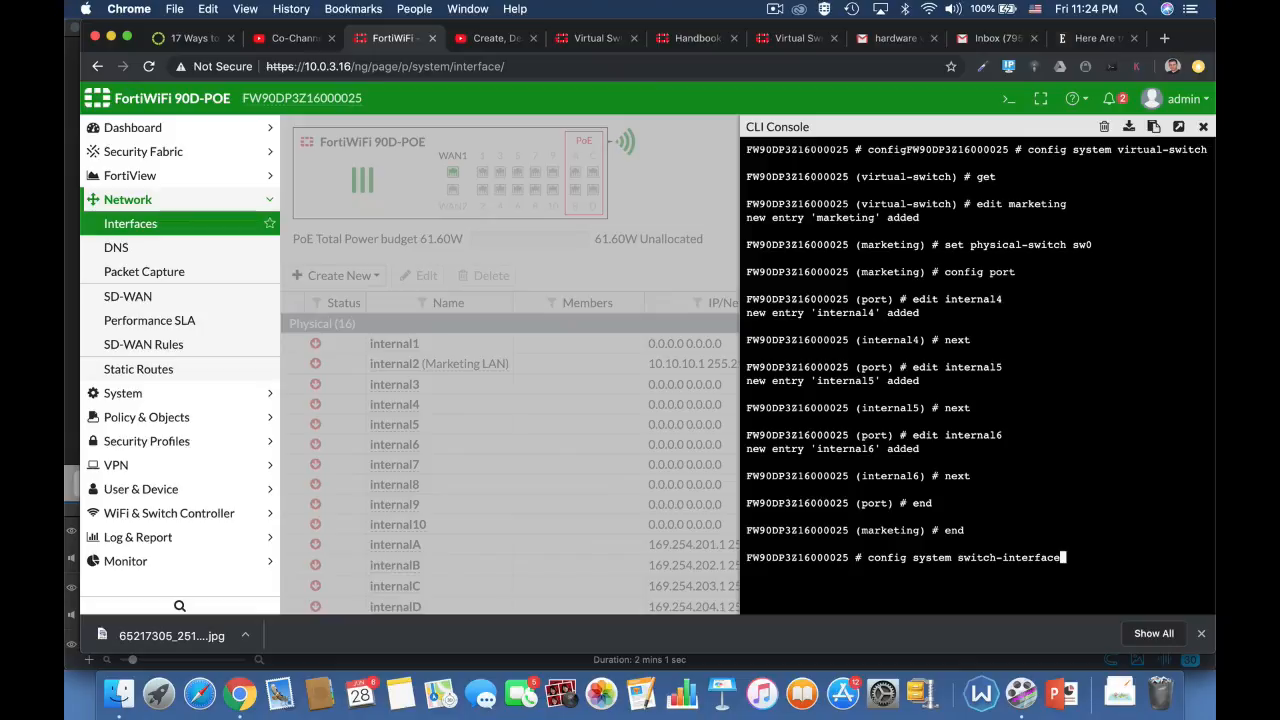
pyautogui.press('BackSpace')
pyautogui.press('BackSpace')
pyautogui.press('BackSpace')
pyautogui.press('BackSpace')
pyautogui.press('BackSpace')
pyautogui.press('BackSpace')
pyautogui.press('BackSpace')
pyautogui.press('BackSpace')
pyautogui.press('BackSpace')
pyautogui.press('BackSpace')
pyautogui.press('BackSpace')
pyautogui.write('virtual-switch')
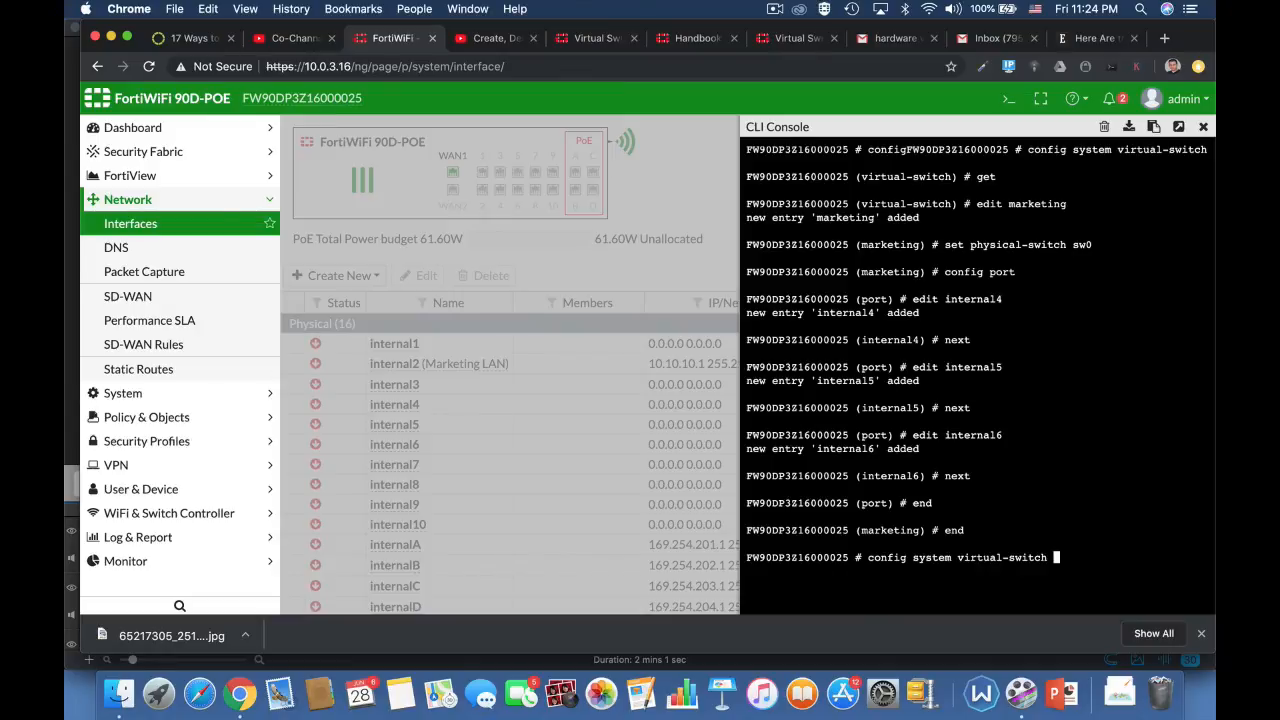
pyautogui.press('Return')
pyautogui.write('get')
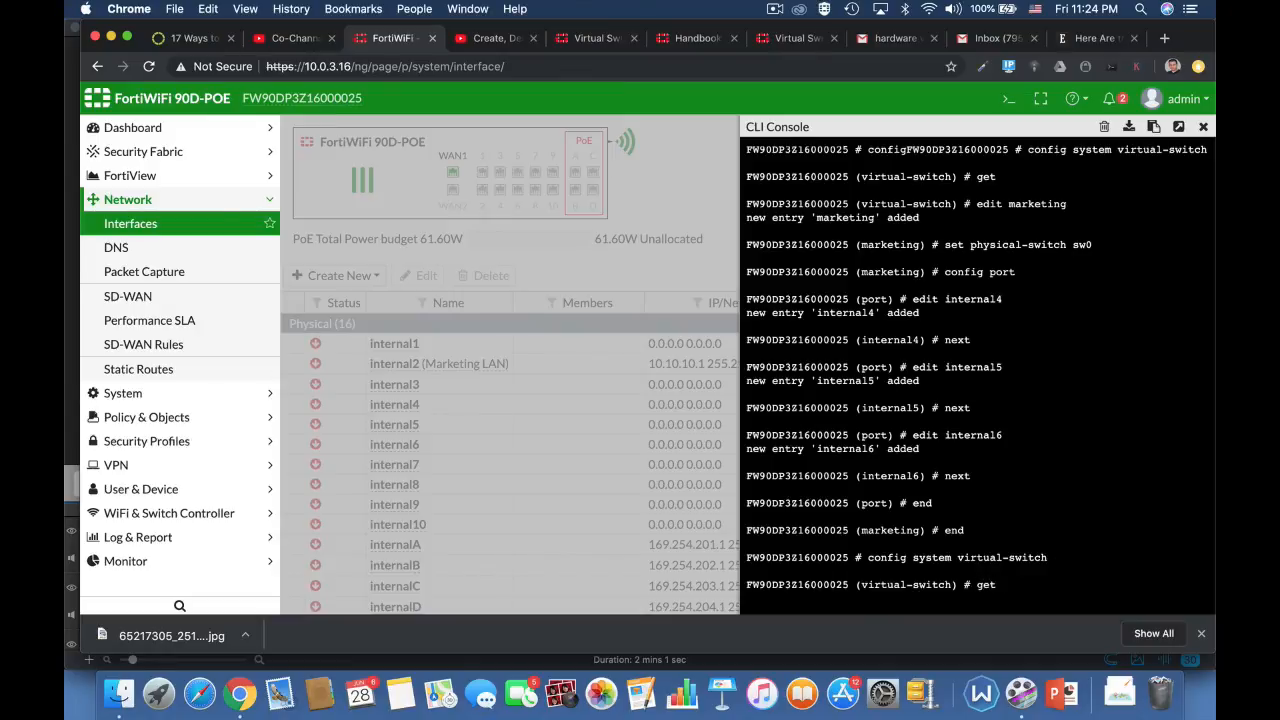
pyautogui.press('Return')
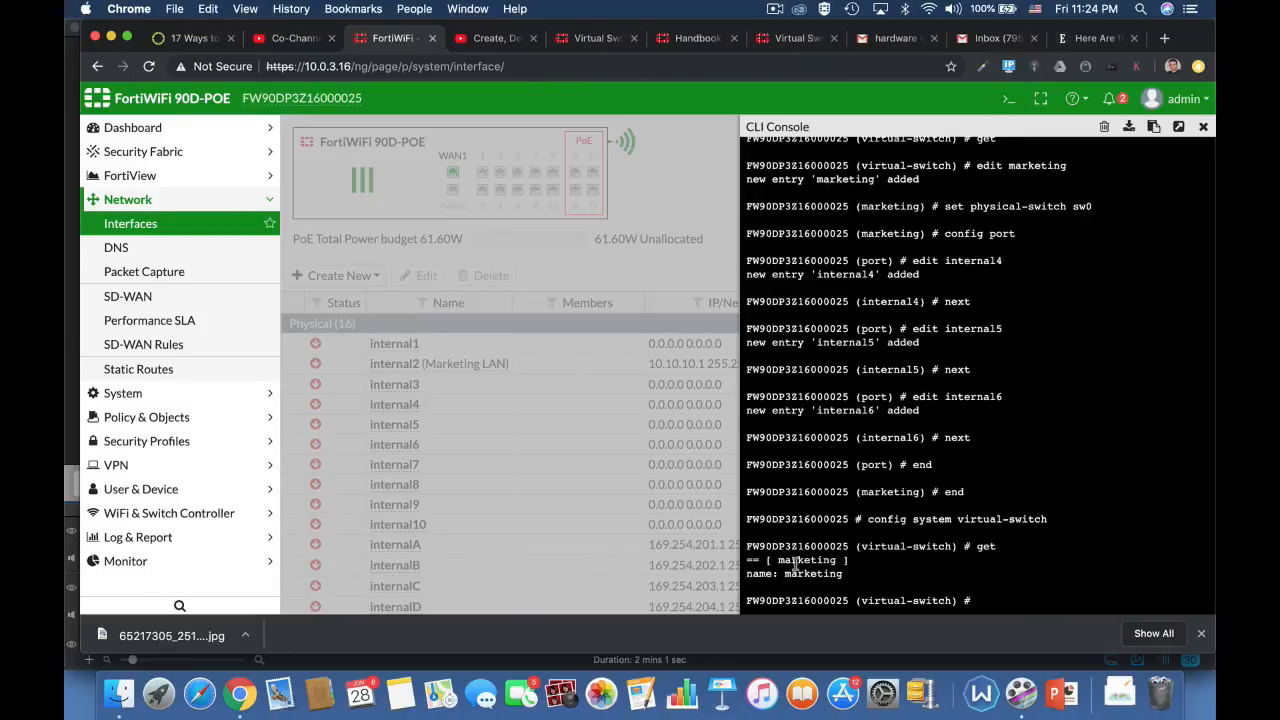
pyautogui.write('end')
pyautogui.press('Return')
pyautogui.write('end')
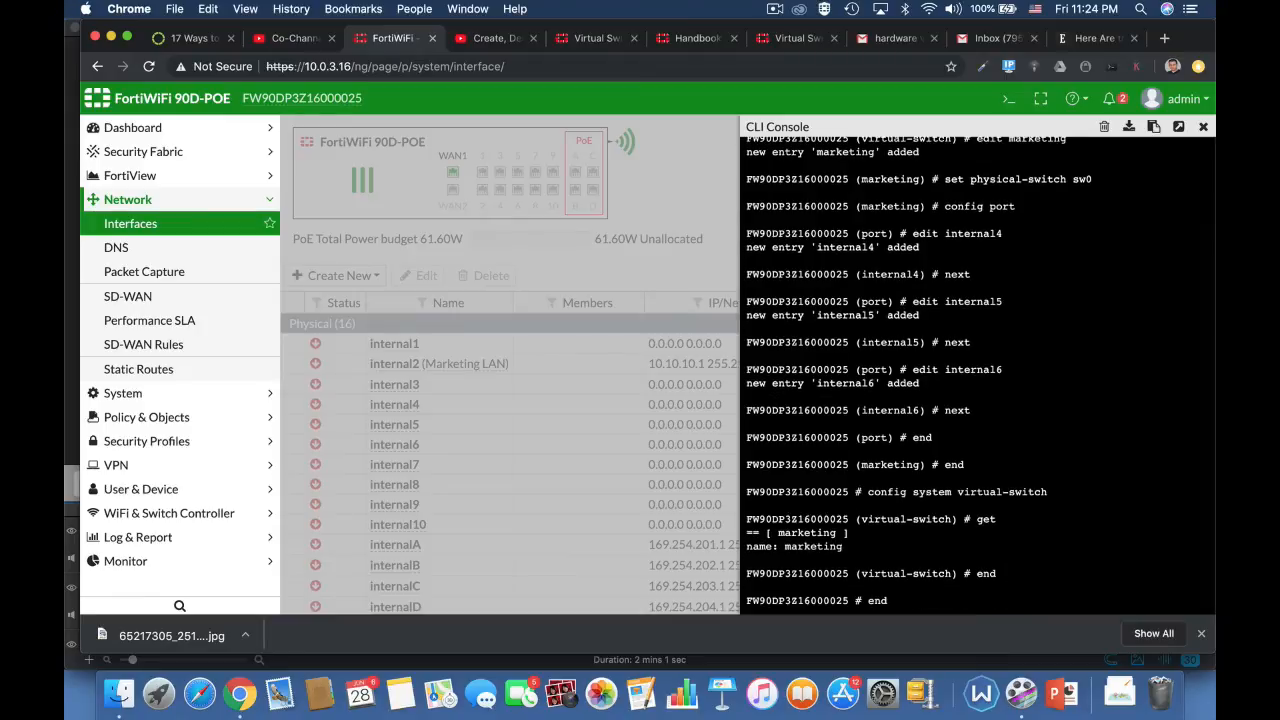
pyautogui.press('Return')
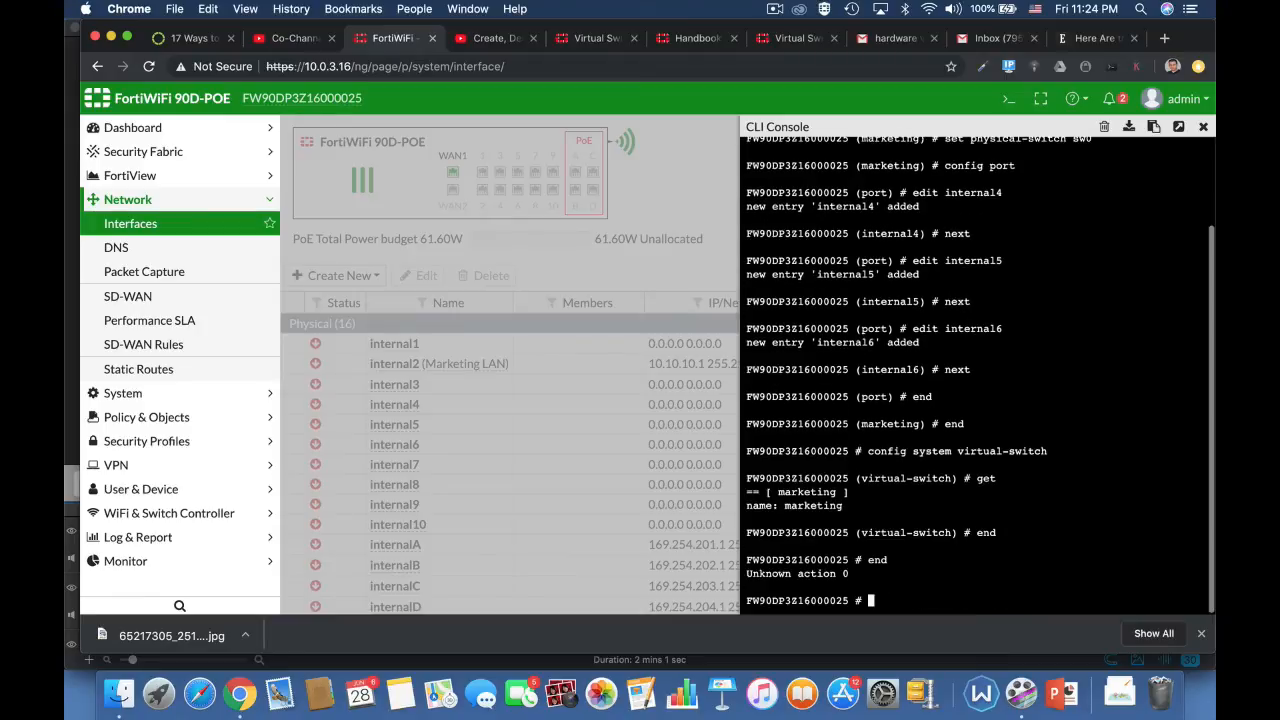
# Step: Leave the CLI console, reload the interface list and open the marketing hardware switch for editing
pyautogui.click(1203, 127)
pyautogui.click(442, 66)
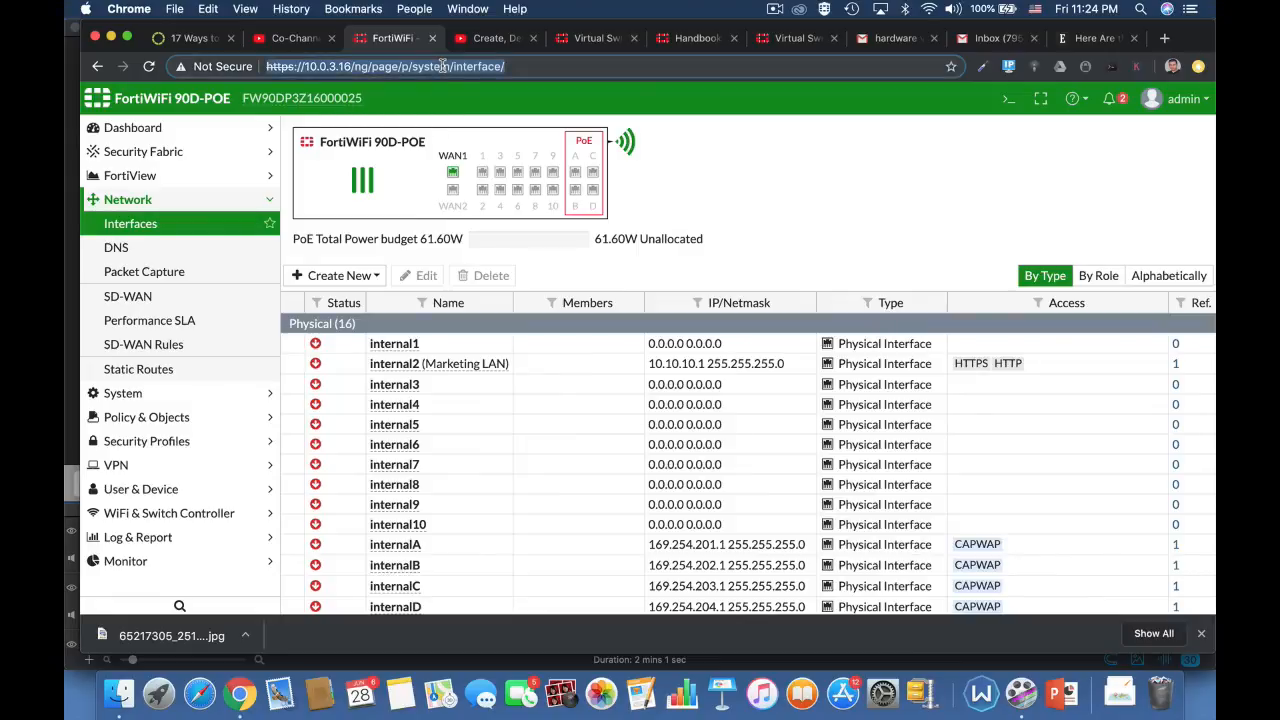
pyautogui.press('Return')
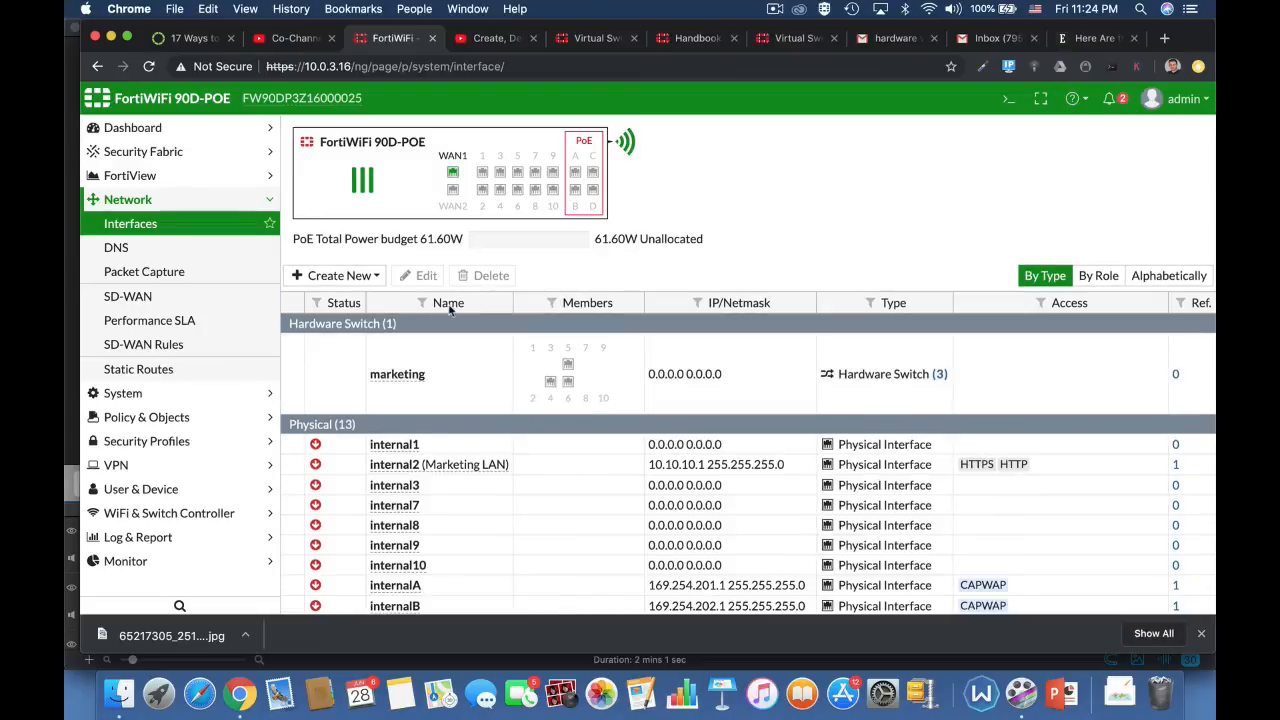
pyautogui.click(409, 365)
pyautogui.click(422, 275)
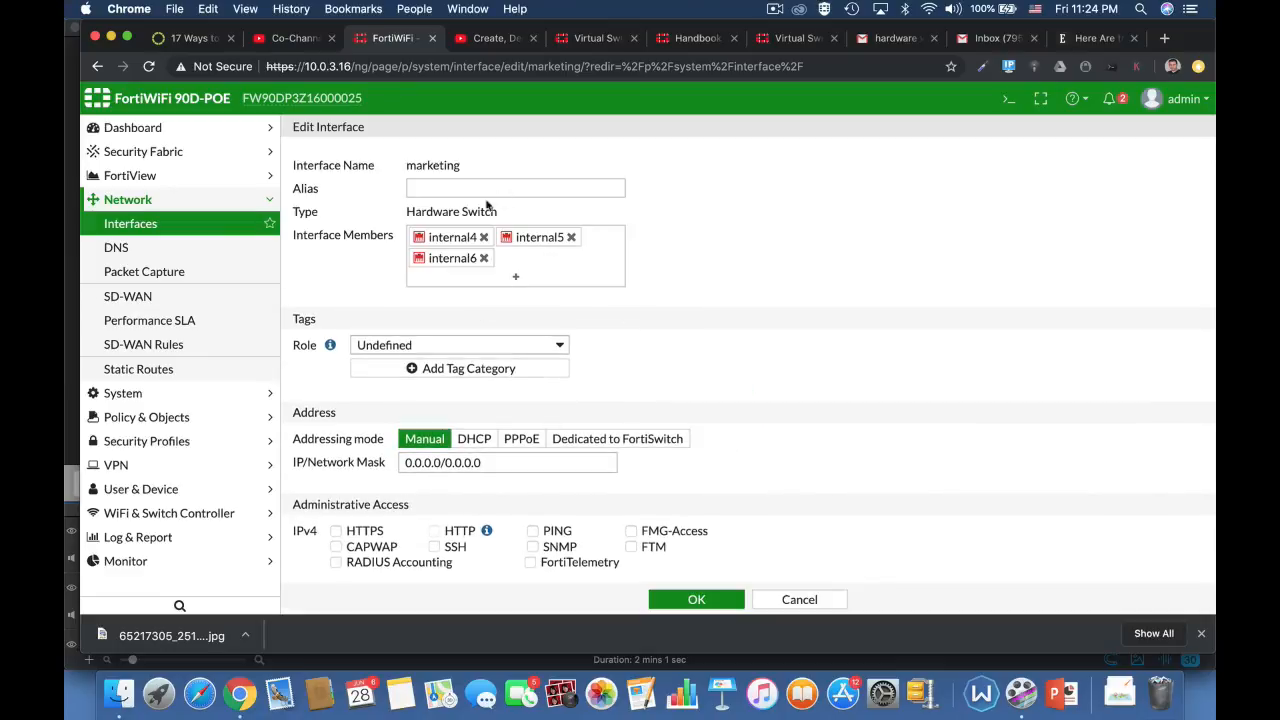
# Step: Give the marketing interface the alias lan2 and the LAN role
pyautogui.click(446, 188)
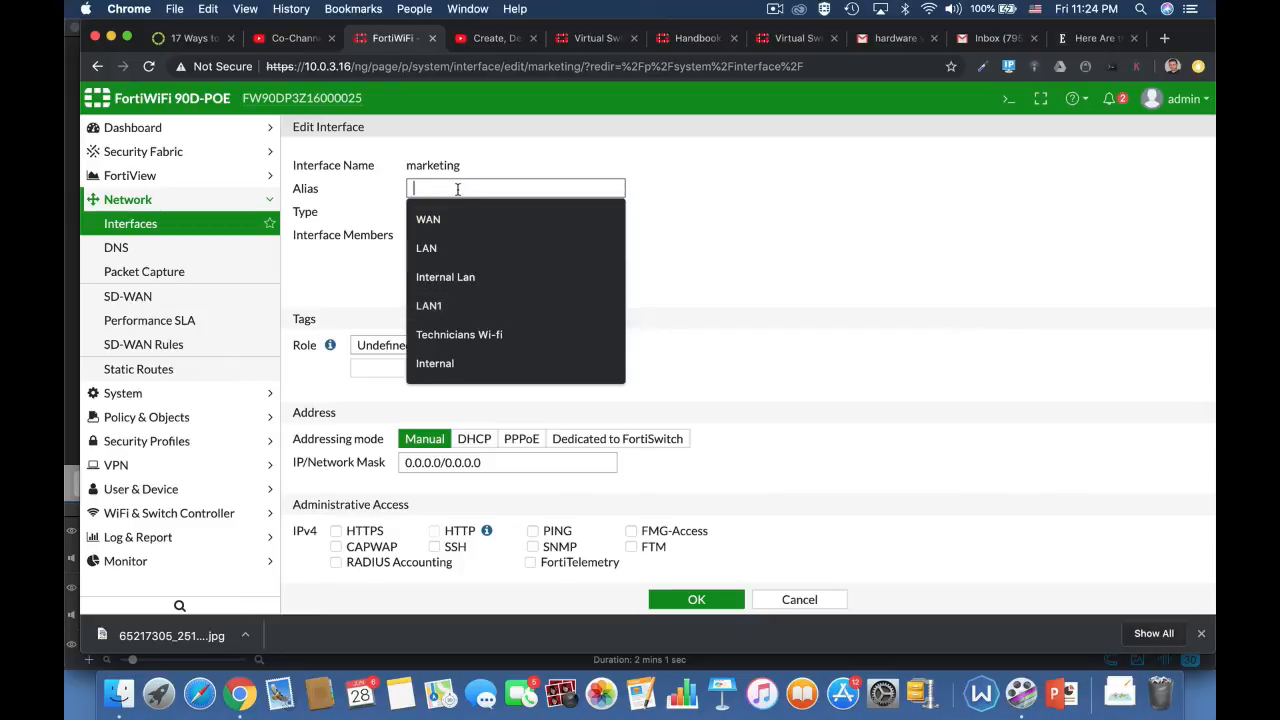
pyautogui.write('lan')
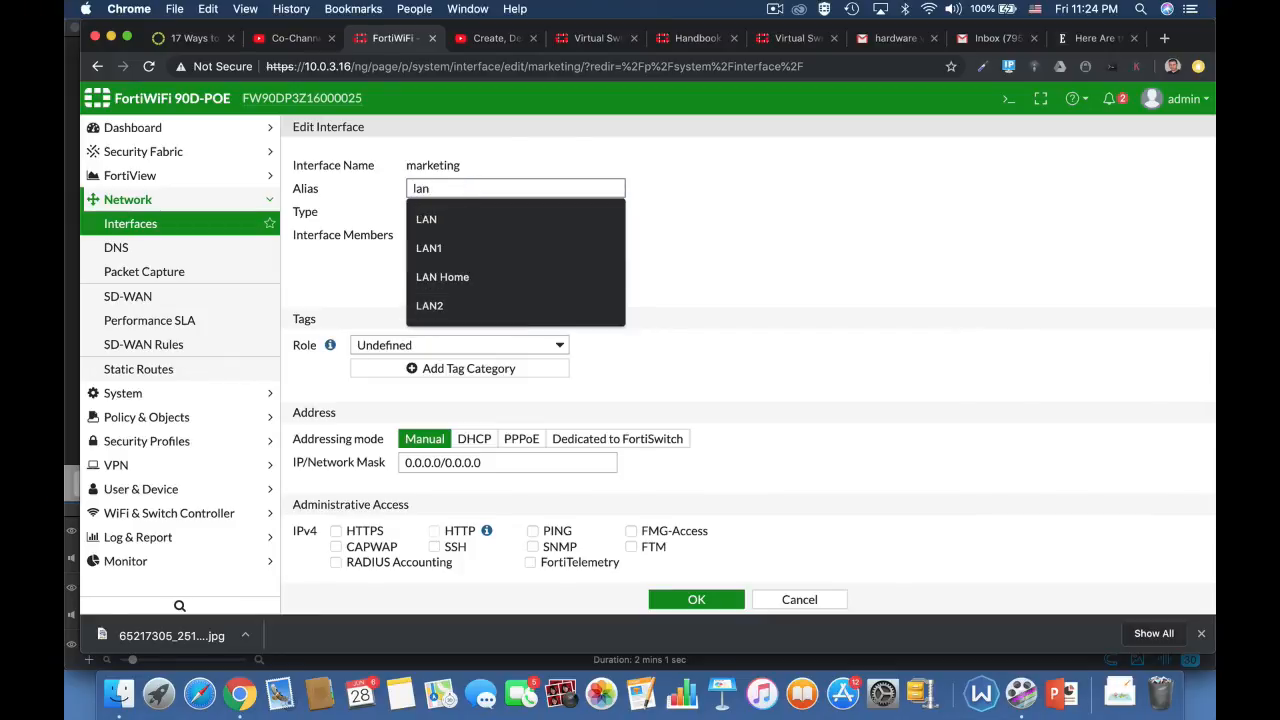
pyautogui.write('2')
pyautogui.click(731, 247)
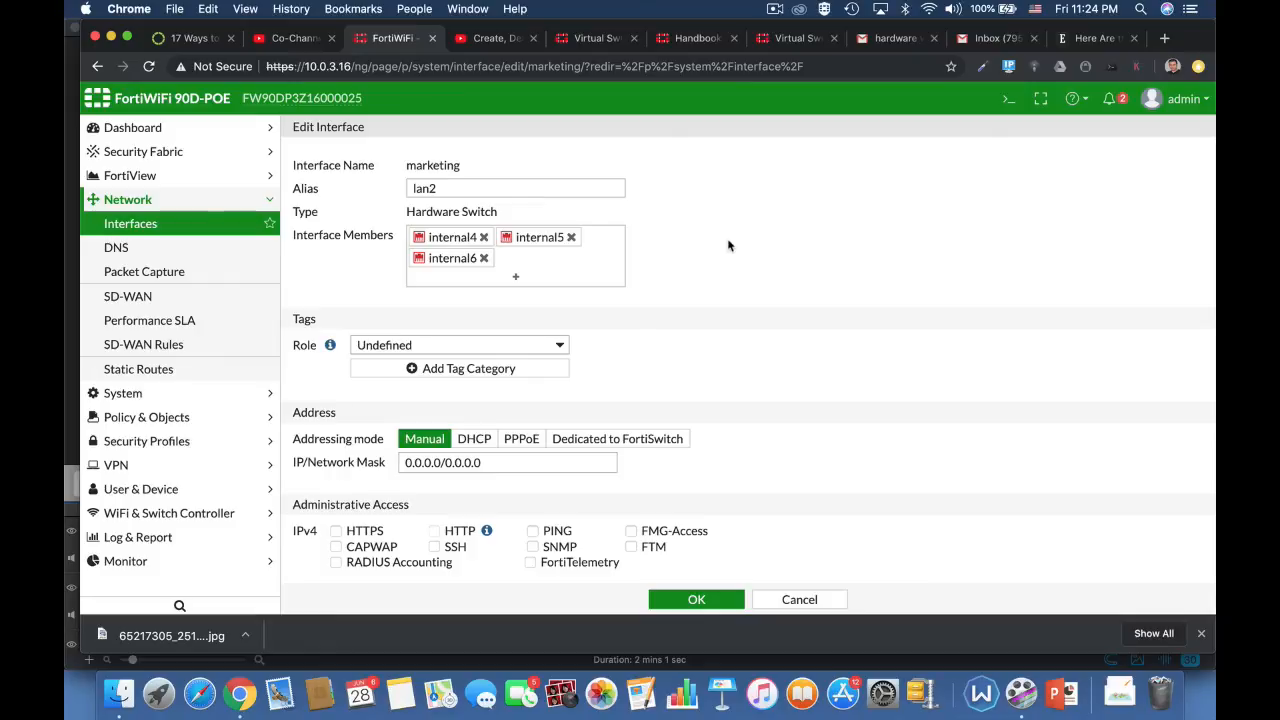
pyautogui.click(535, 347)
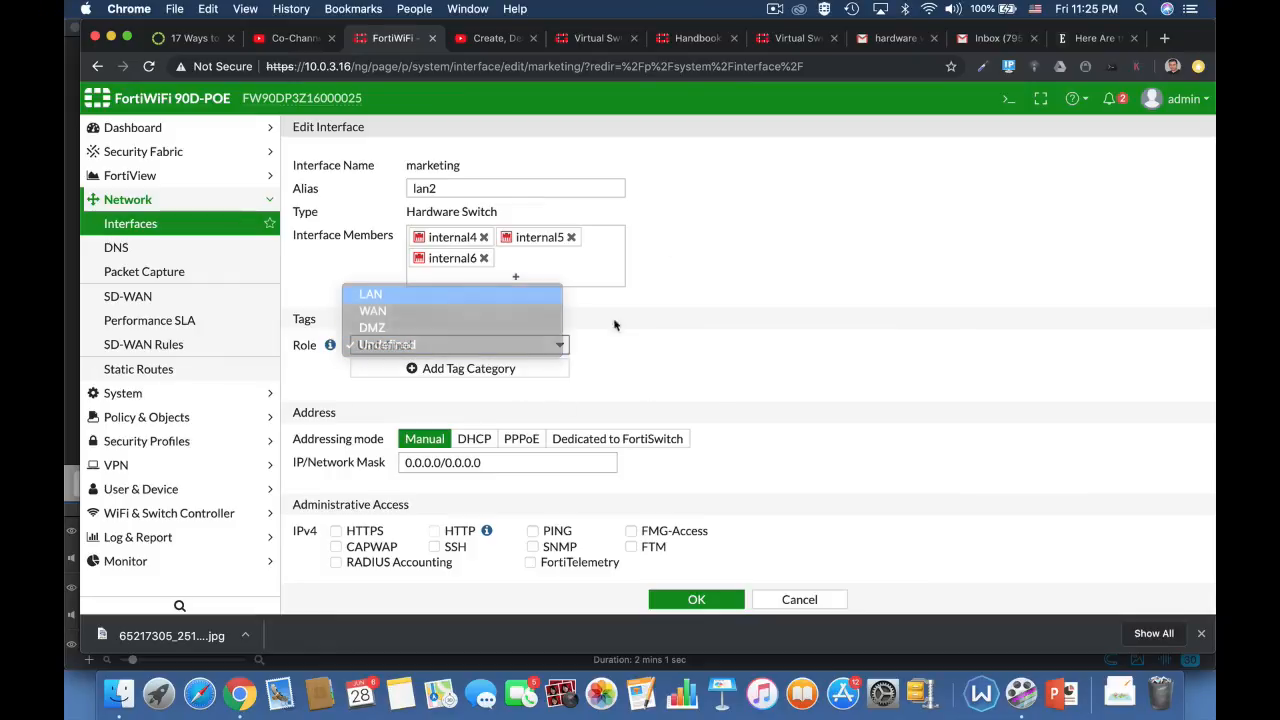
pyautogui.press('Return')
# Step: Try to assign the IP/network mask 10.0.3.17/24 to the marketing interface
pyautogui.scroll(-3, 710, 408)
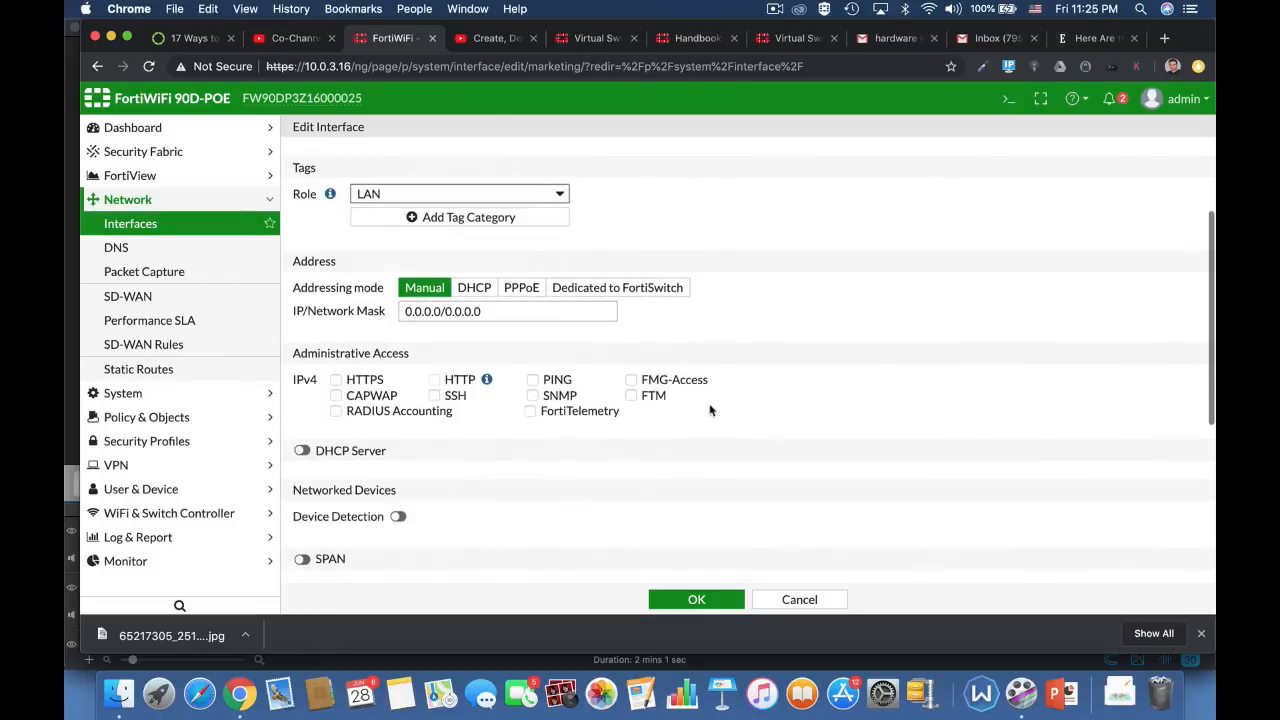
pyautogui.click(489, 311)
pyautogui.moveTo(500, 311); pyautogui.dragTo(378, 315)
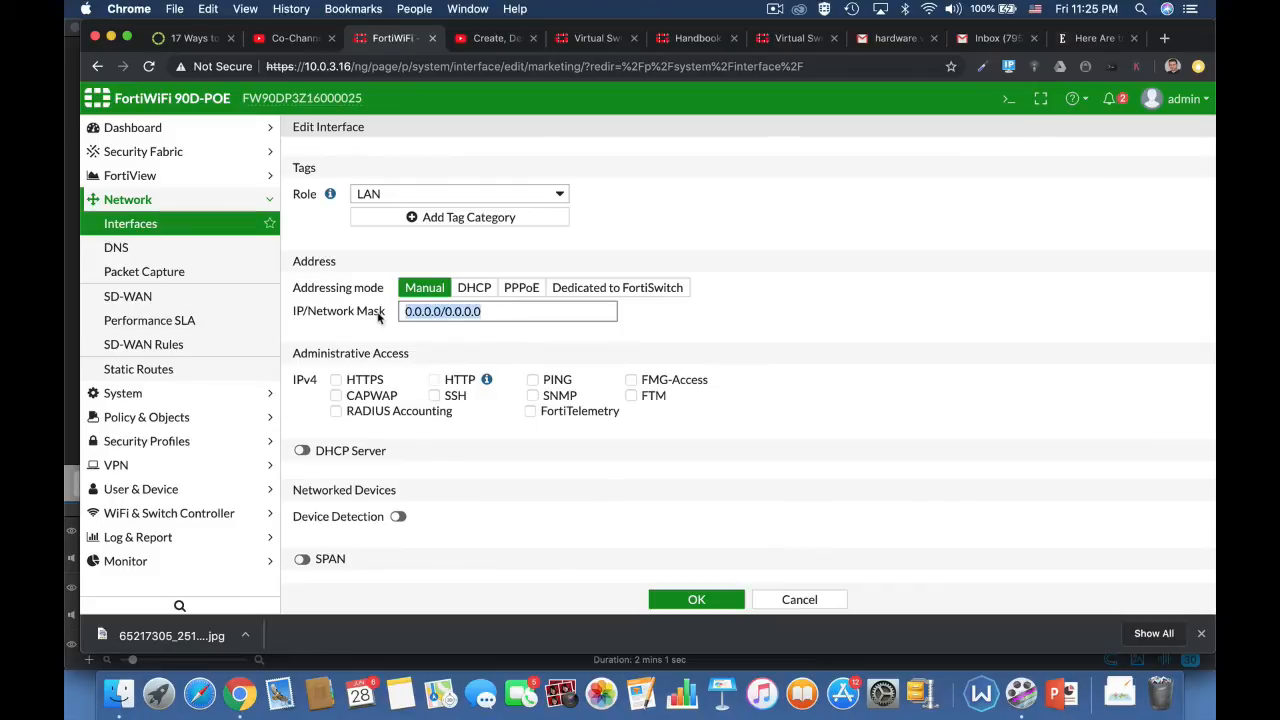
pyautogui.write('10.0')
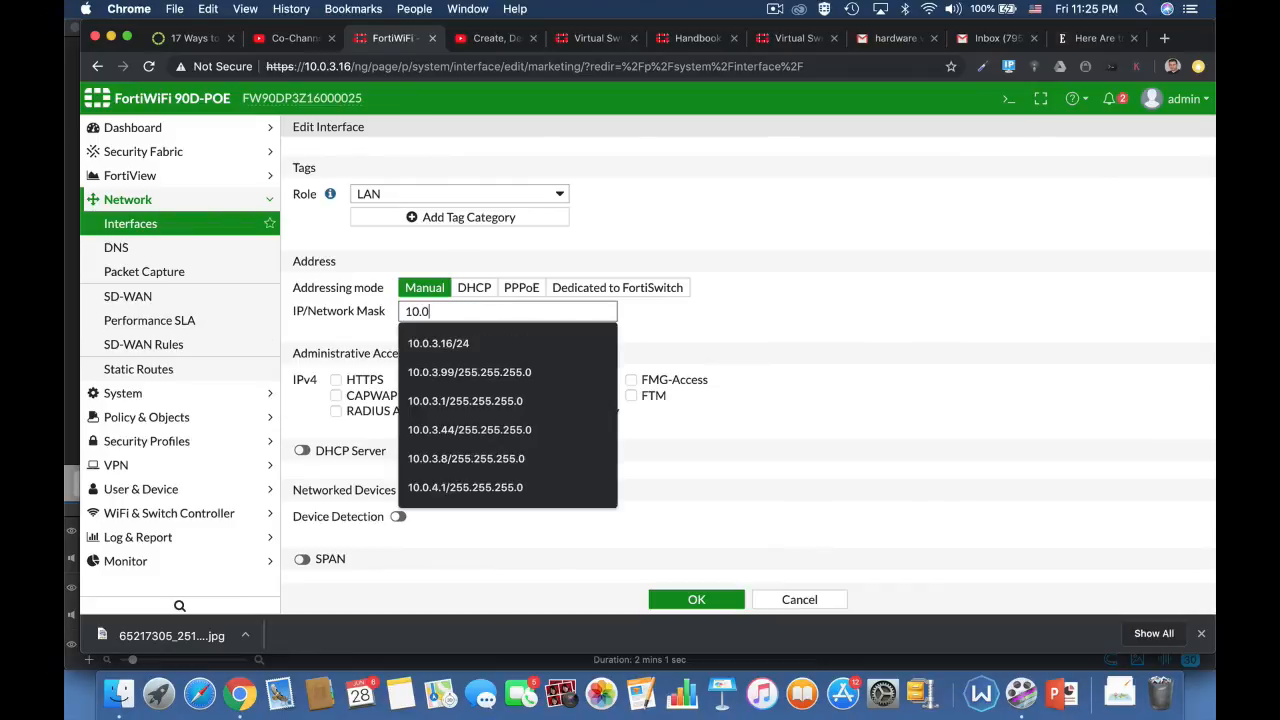
pyautogui.write('.3.1')
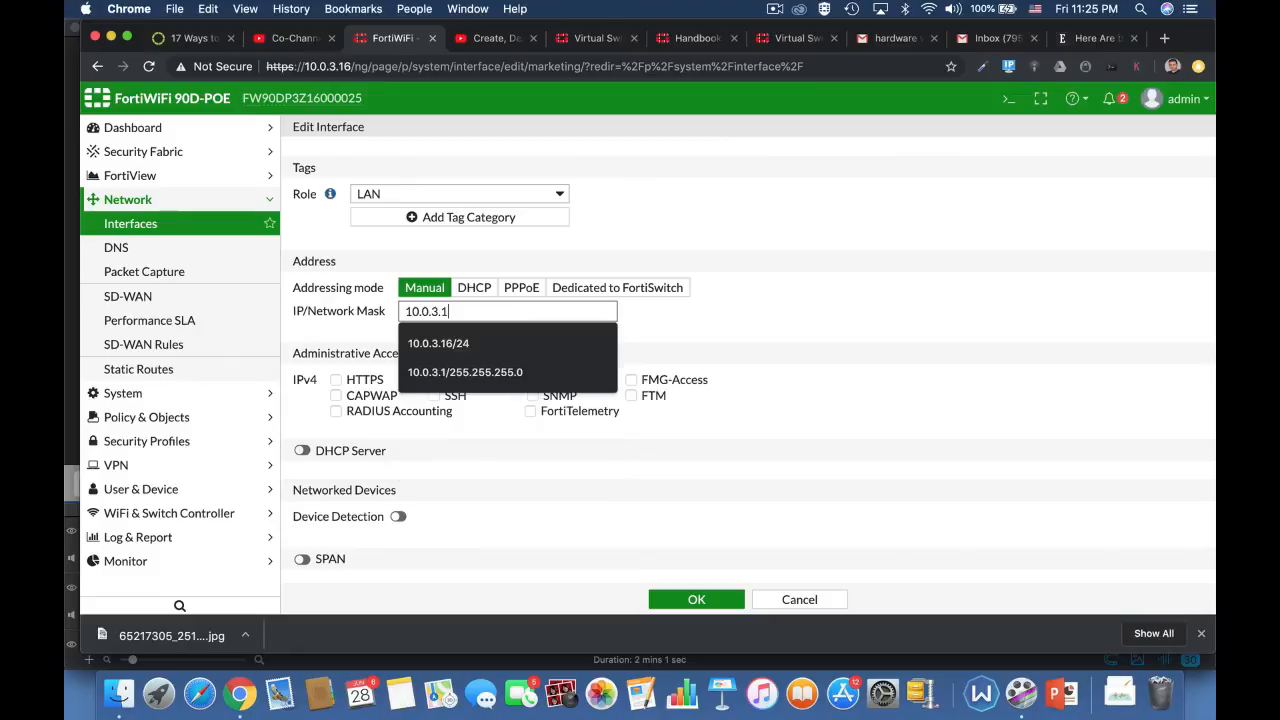
pyautogui.write('7/24')
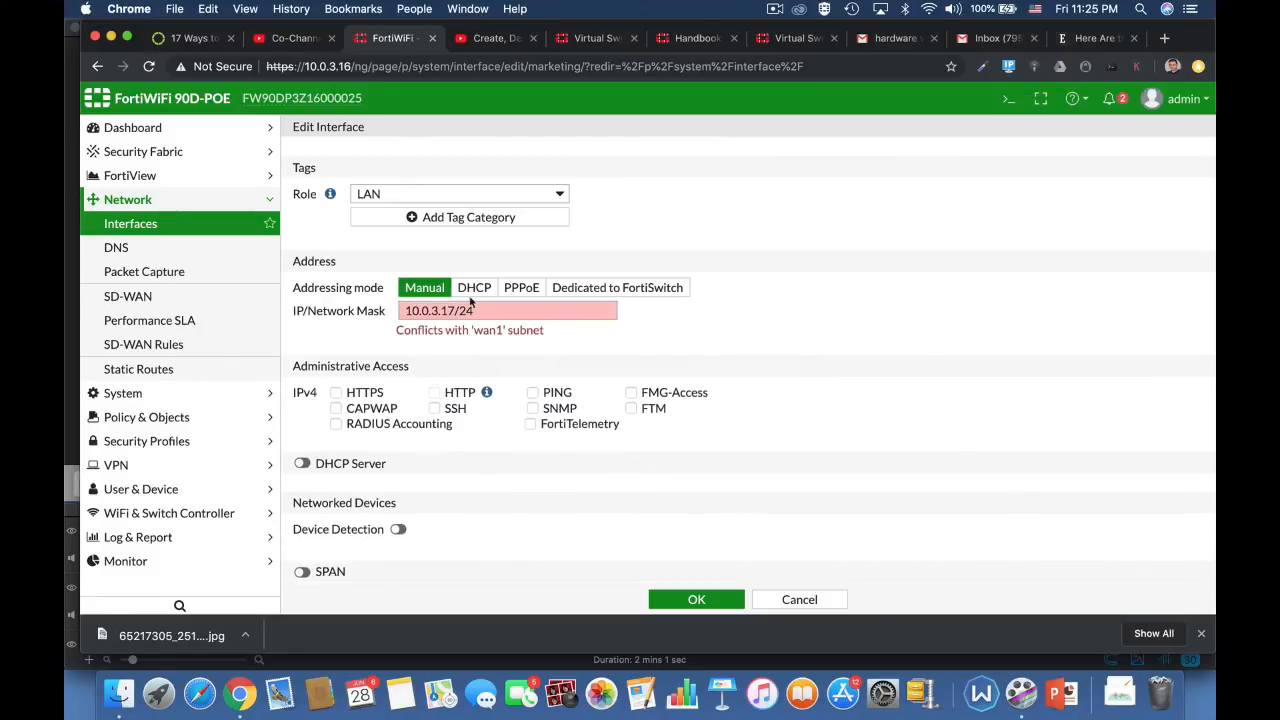
# Step: Set the marketing interface's IP/network mask to 10.0.4.17/24
pyautogui.moveTo(478, 311); pyautogui.dragTo(320, 313)
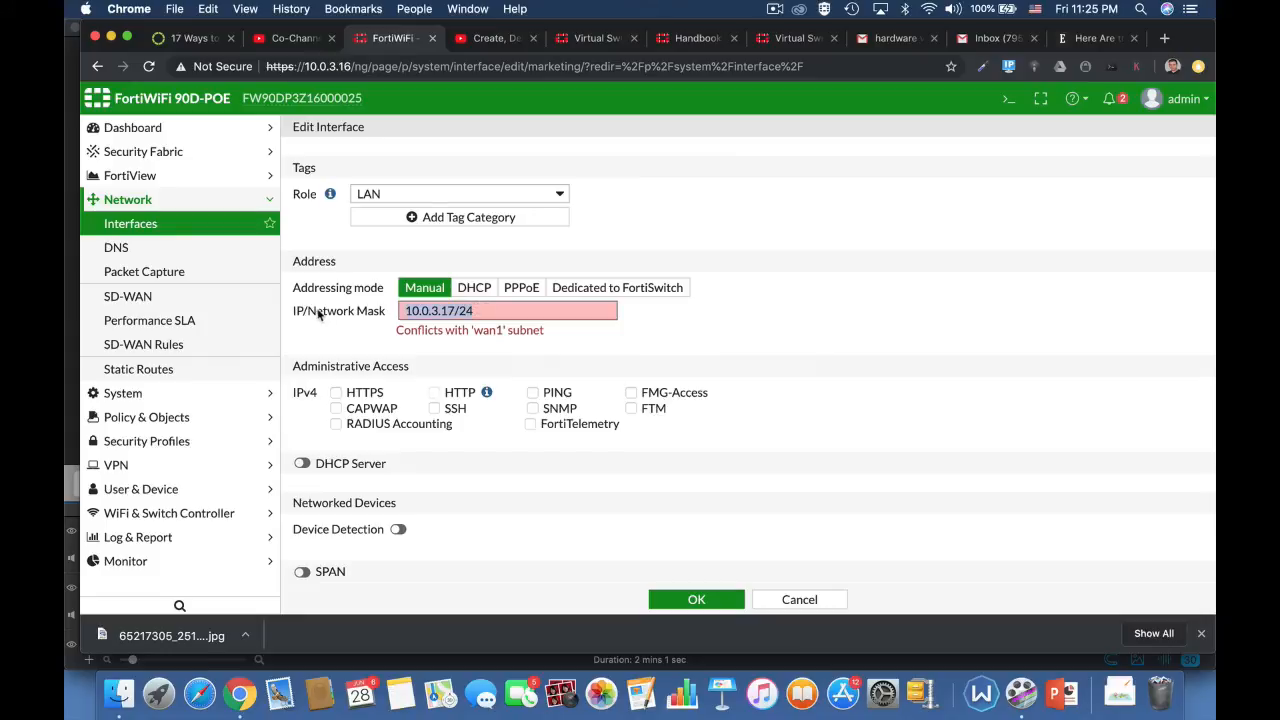
pyautogui.write('10.0')
pyautogui.write('4.')
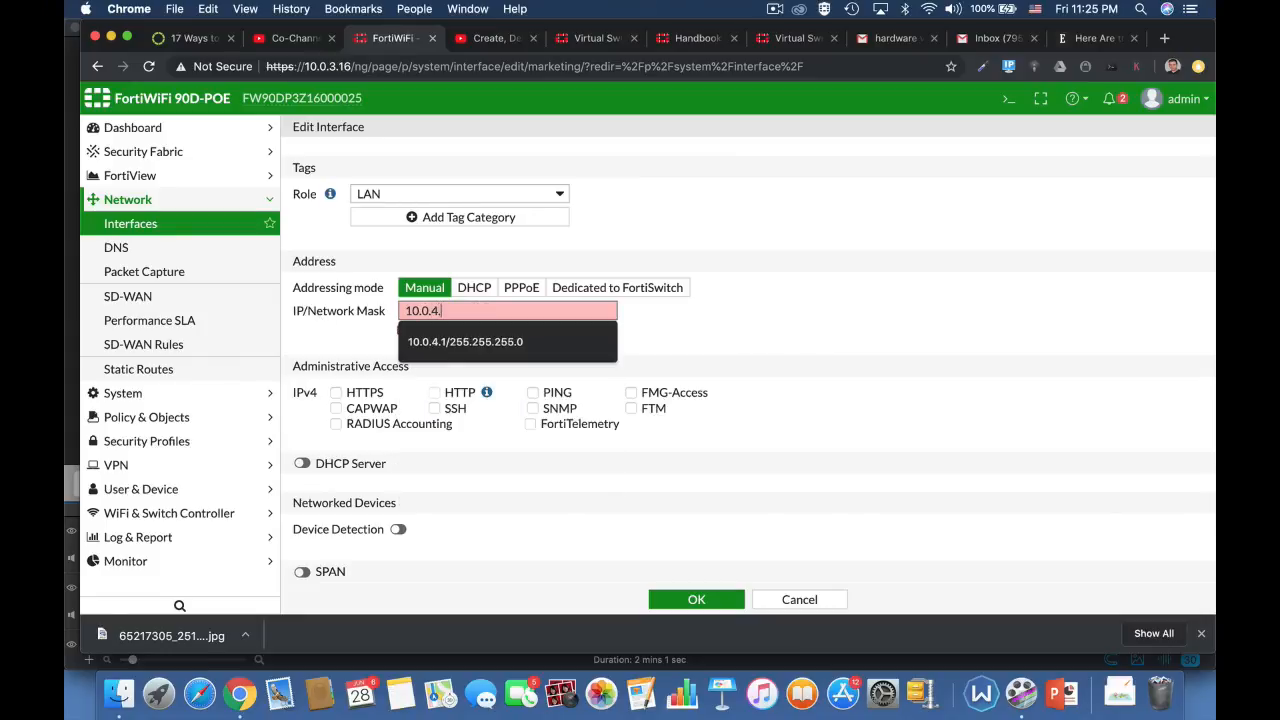
pyautogui.write('17')
pyautogui.write('/25')
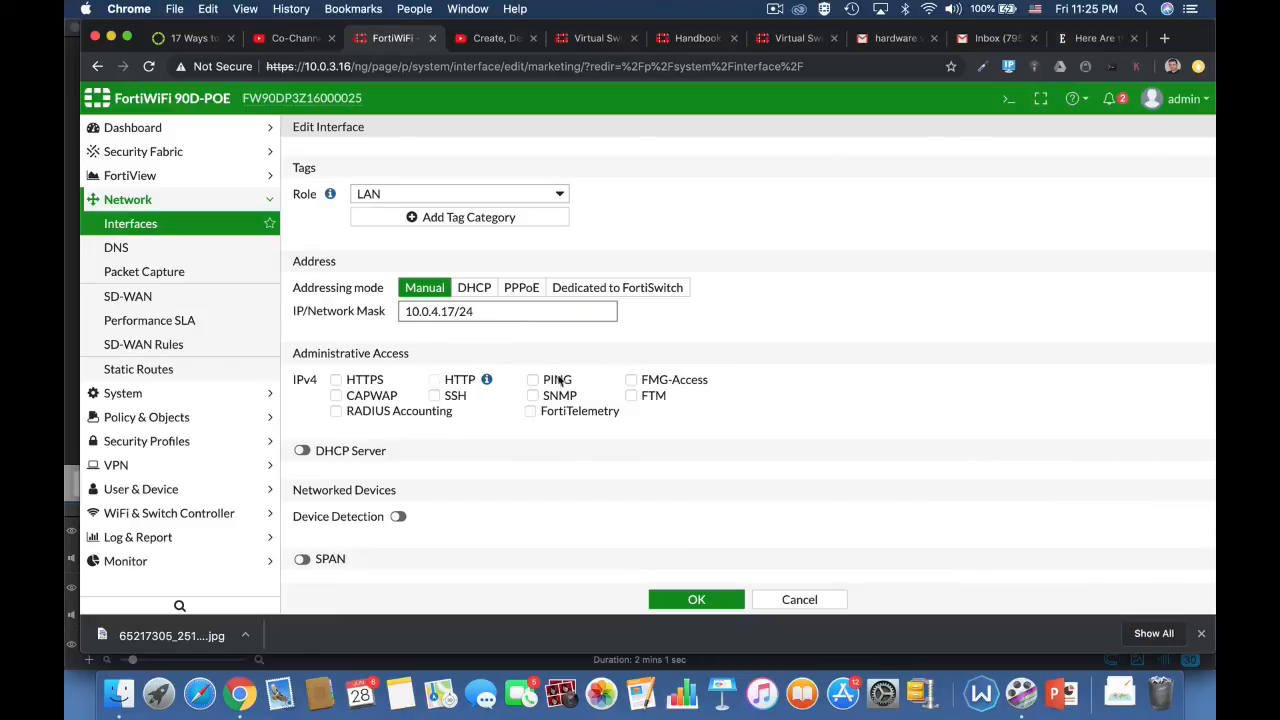
# Step: Allow HTTPS, HTTP and PING administrative access on the marketing interface and enable its DHCP server
pyautogui.click(709, 369)
pyautogui.click(346, 384)
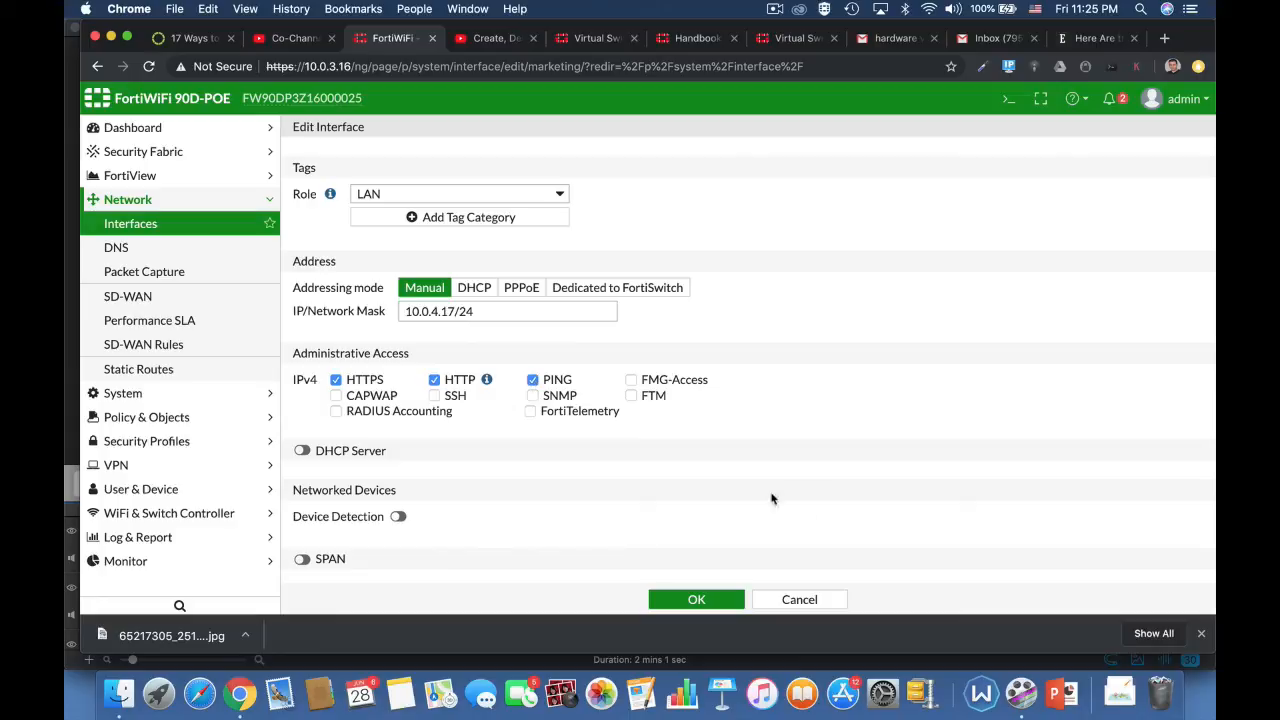
pyautogui.click(301, 451)
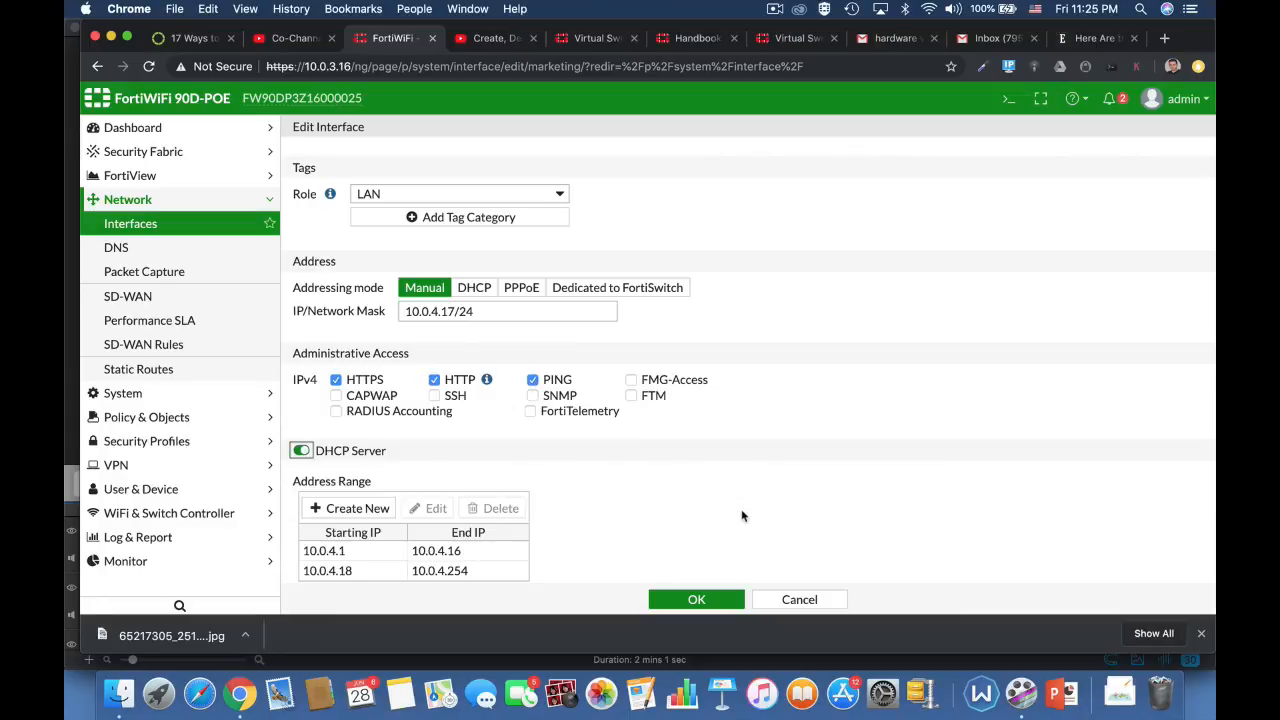
pyautogui.scroll(-4, 742, 516)
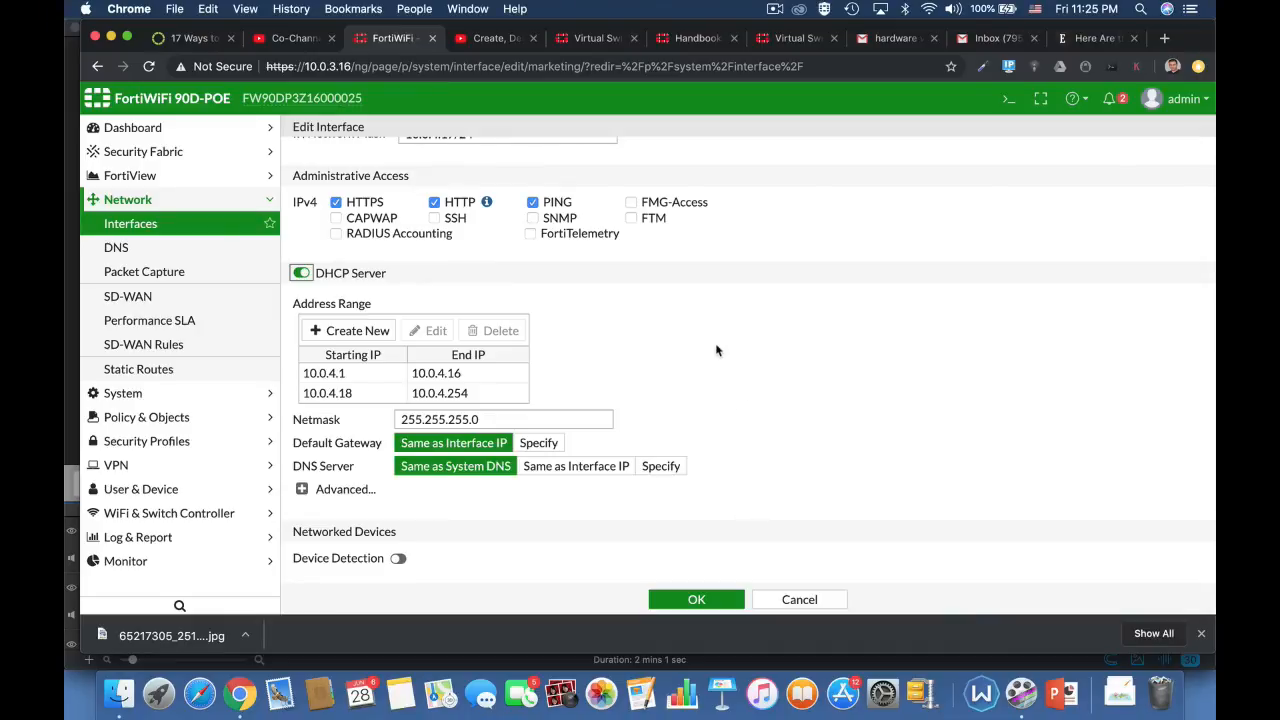
pyautogui.scroll(4, 786, 299)
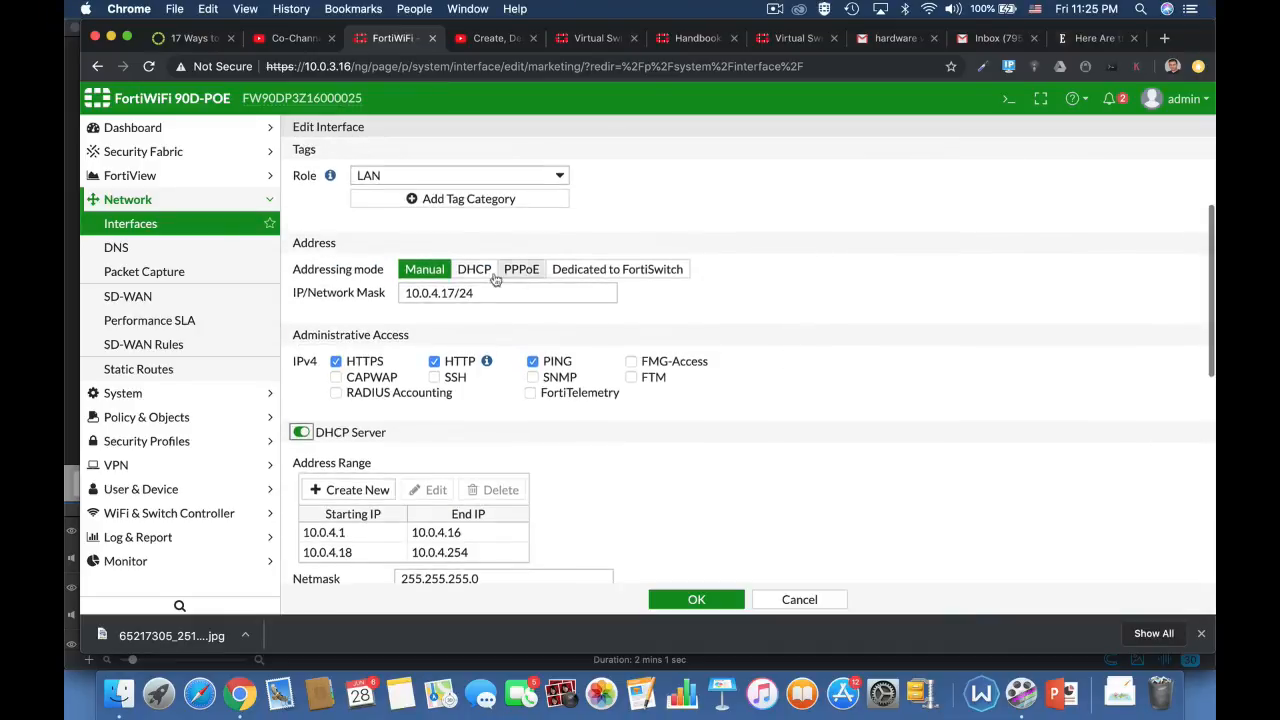
pyautogui.scroll(-4, 830, 452)
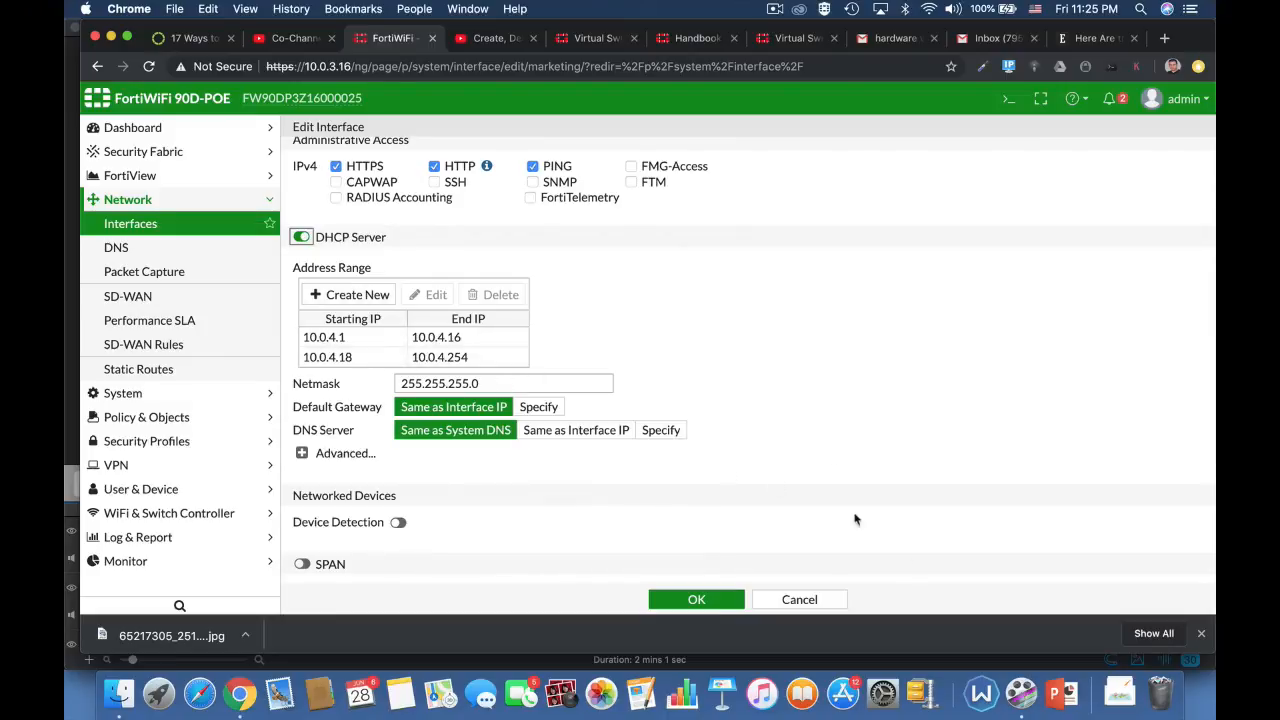
# Step: Enable device detection on the marketing interface and save the interface settings
pyautogui.click(399, 522)
pyautogui.scroll(-3, 731, 545)
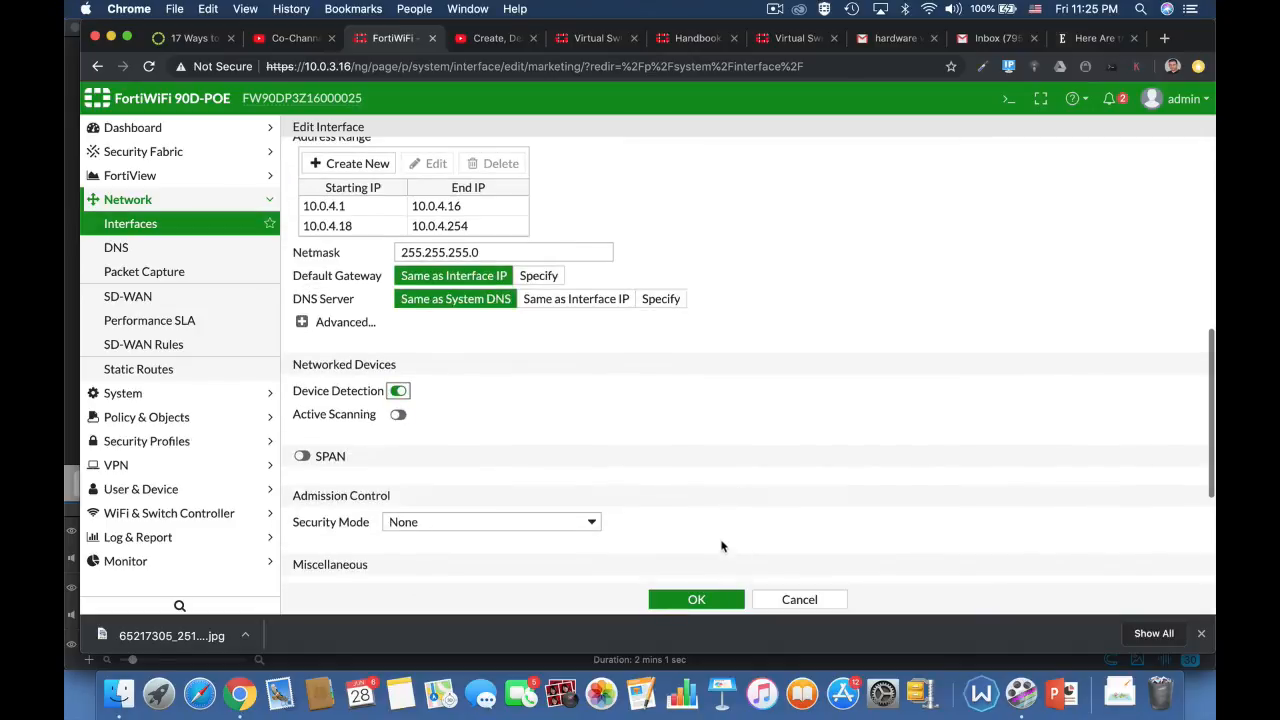
pyautogui.click(697, 603)
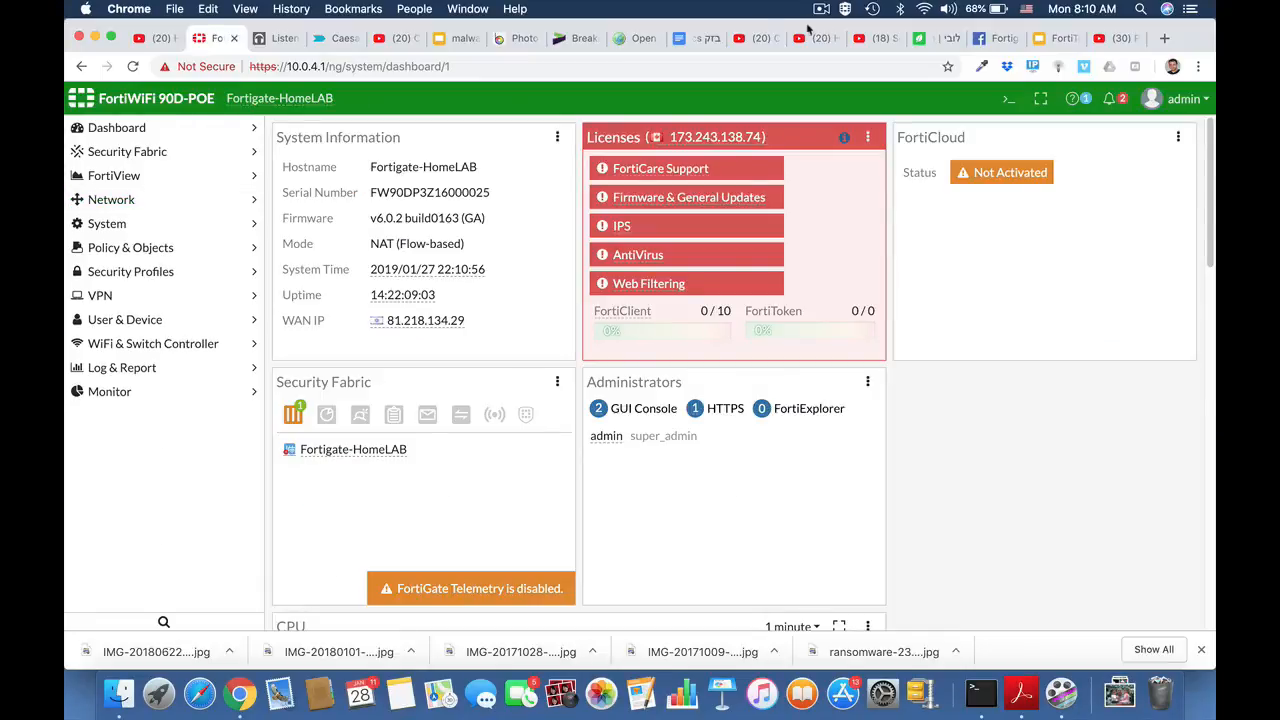
# Step: Change the inspection mode in the system settings to Proxy and apply the change
pyautogui.click(126, 228)
pyautogui.click(114, 322)
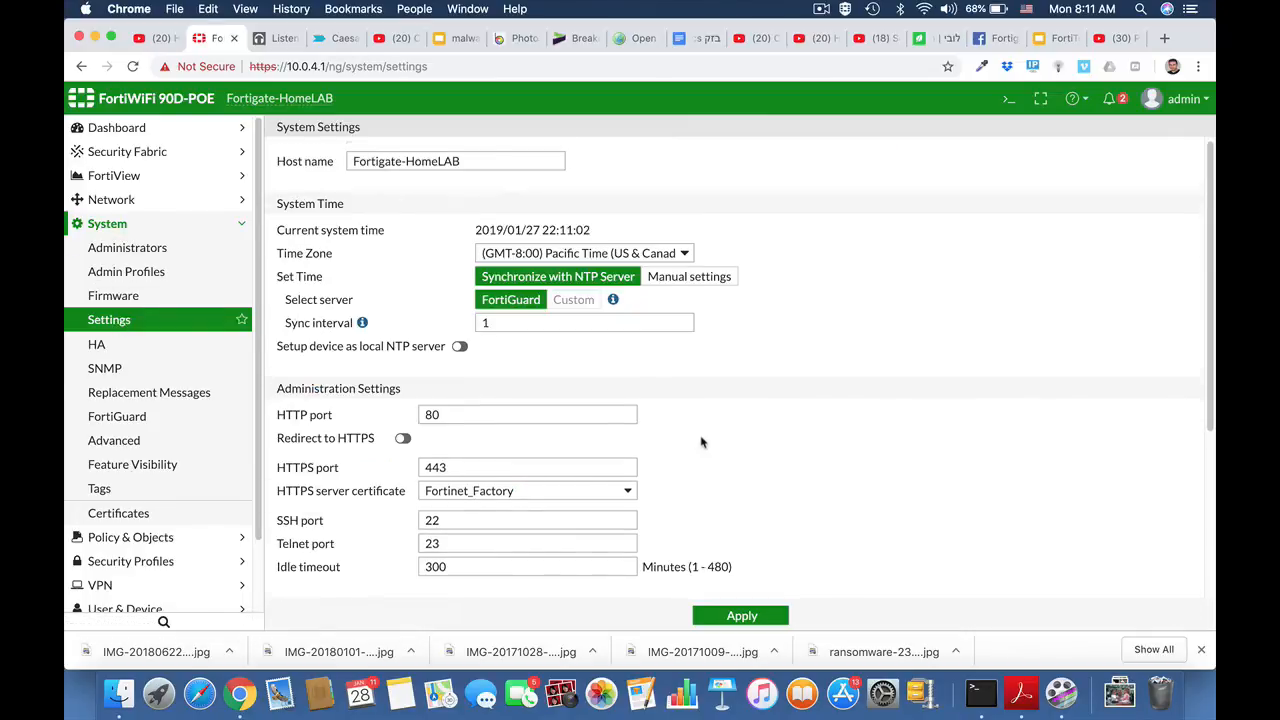
pyautogui.scroll(-5, 701, 442)
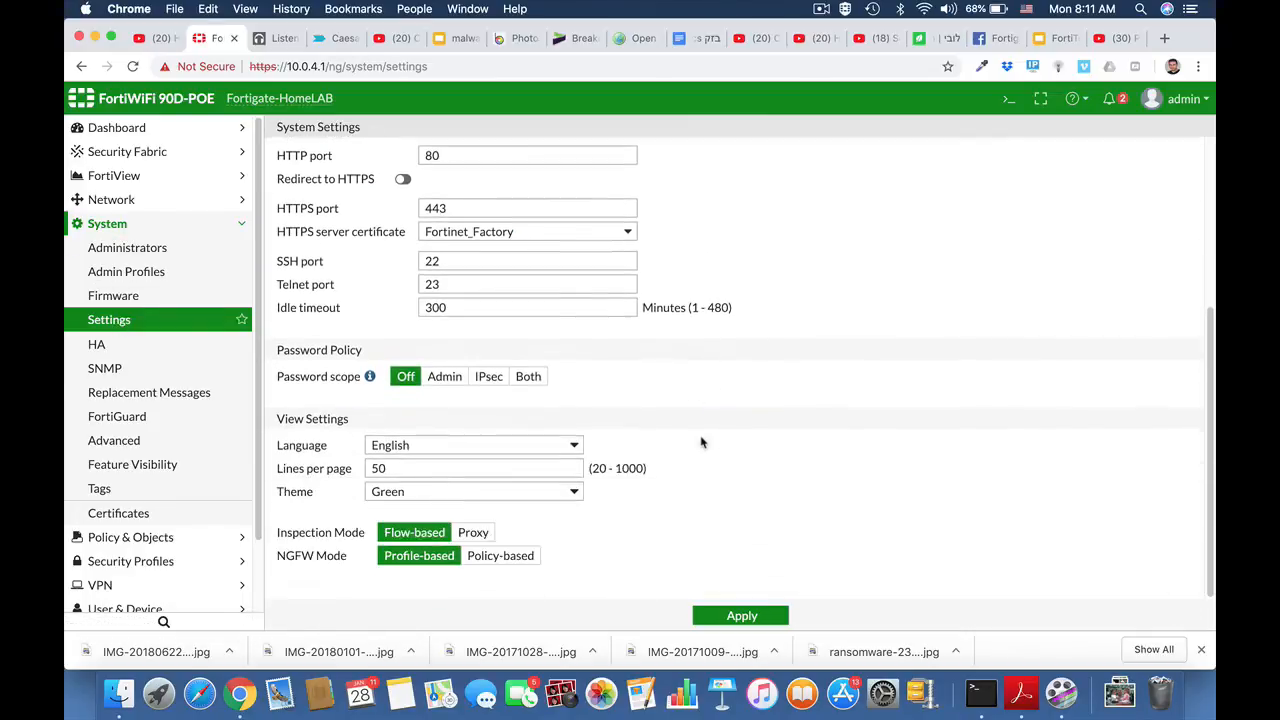
pyautogui.click(473, 533)
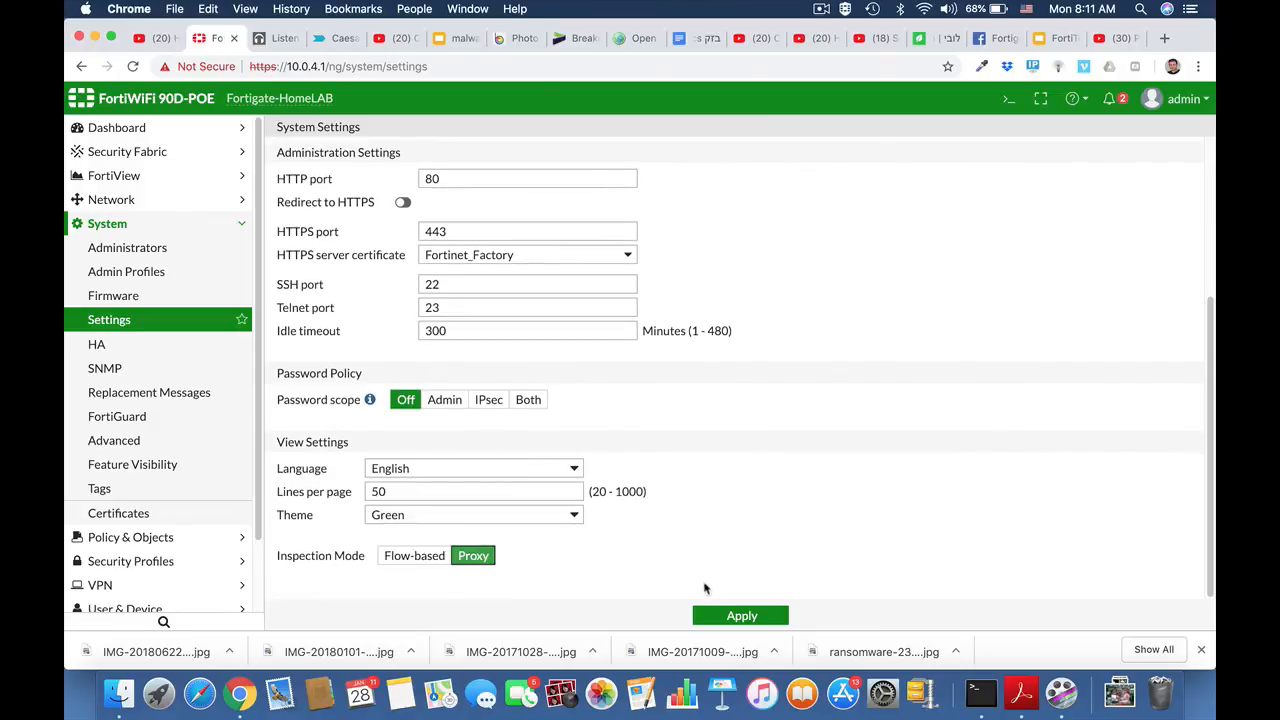
pyautogui.click(714, 614)
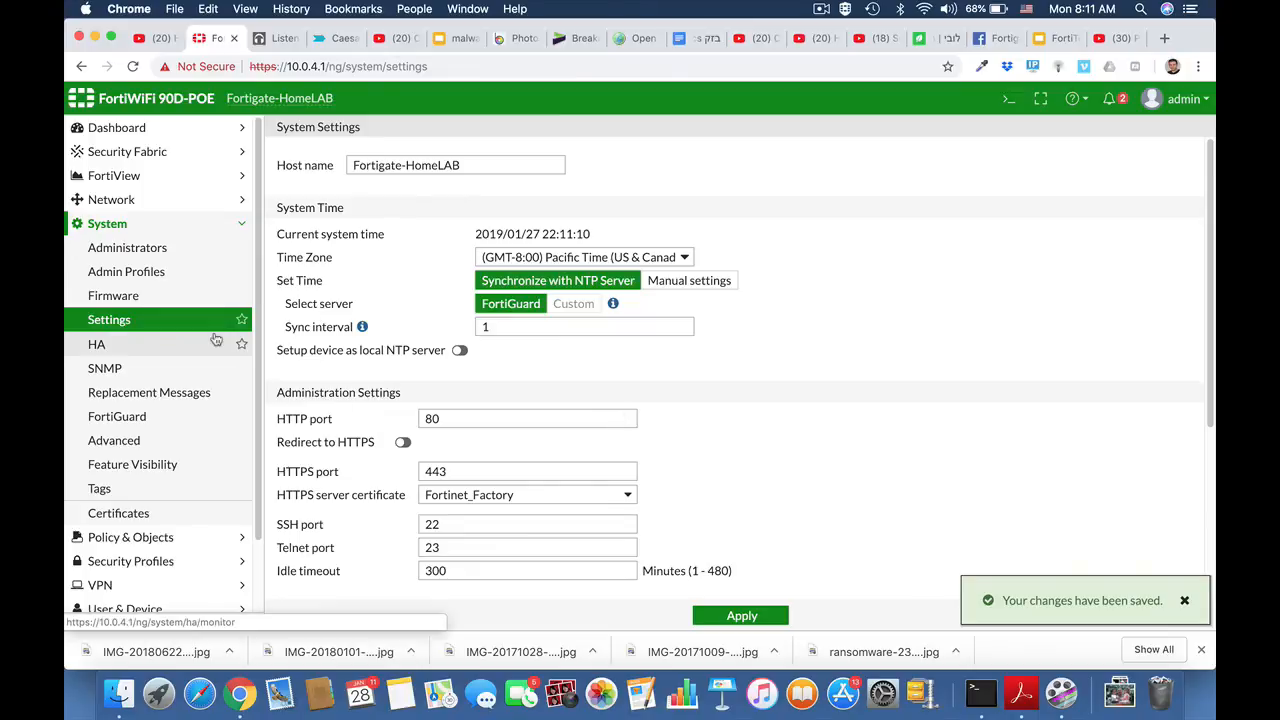
# Step: Examine the default proxy options profile, including its protocol port mapping, Comfort Clients settings, and web and email options
pyautogui.click(108, 224)
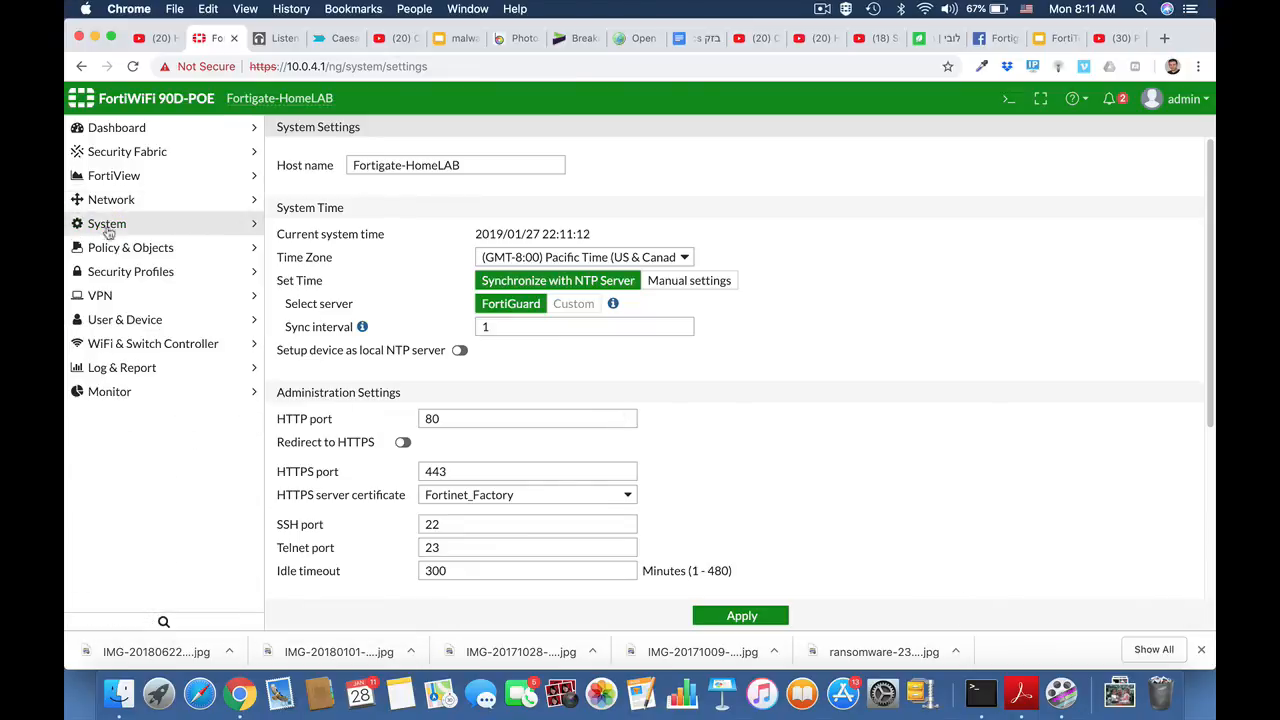
pyautogui.click(105, 250)
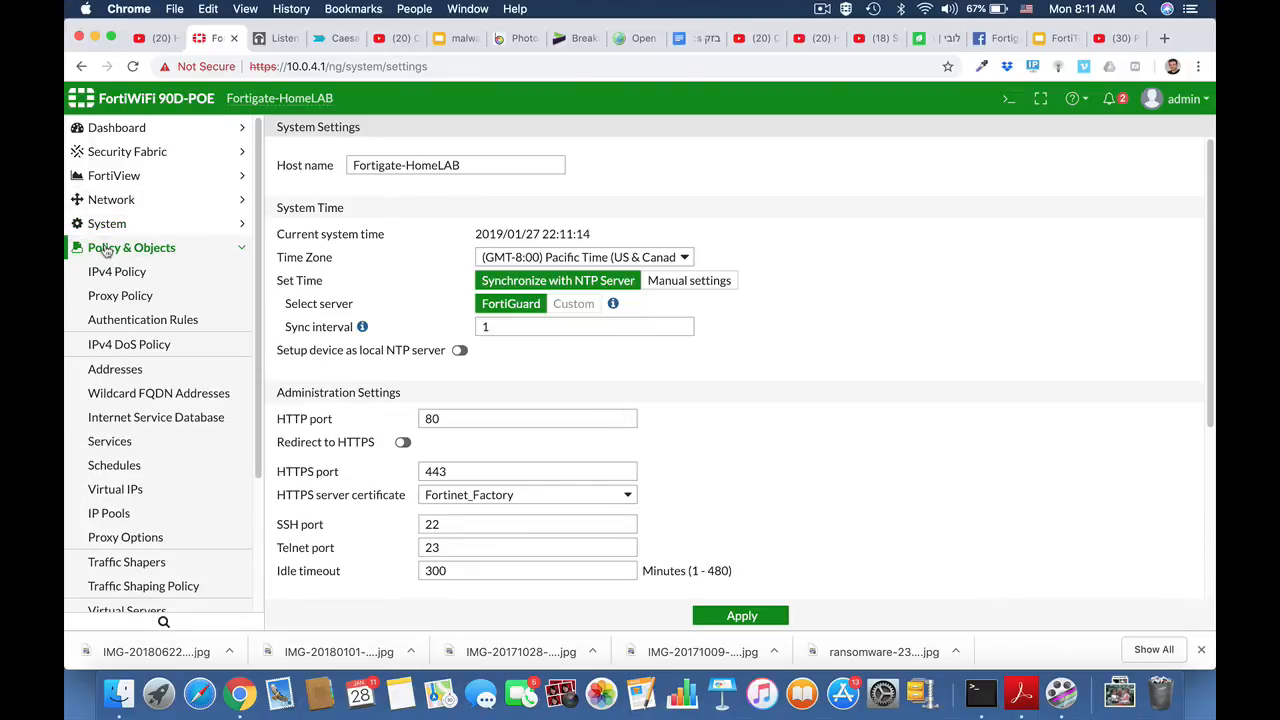
pyautogui.click(141, 539)
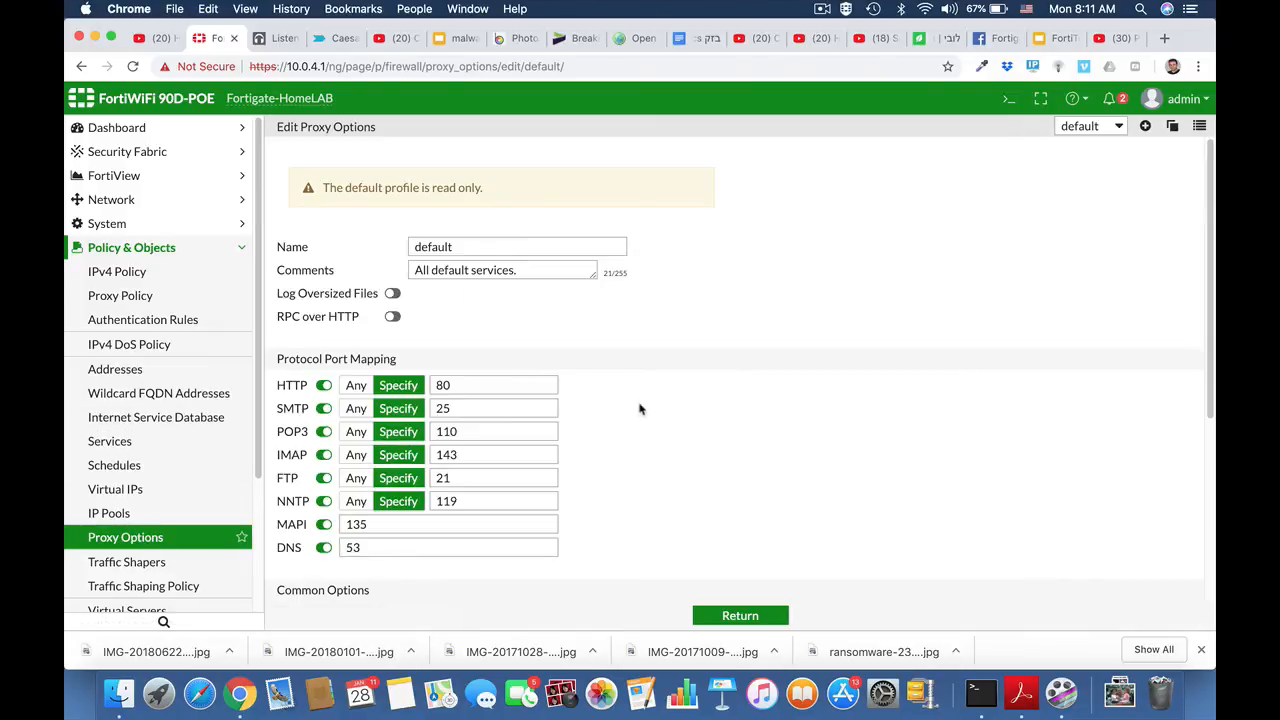
pyautogui.scroll(-3, 629, 356)
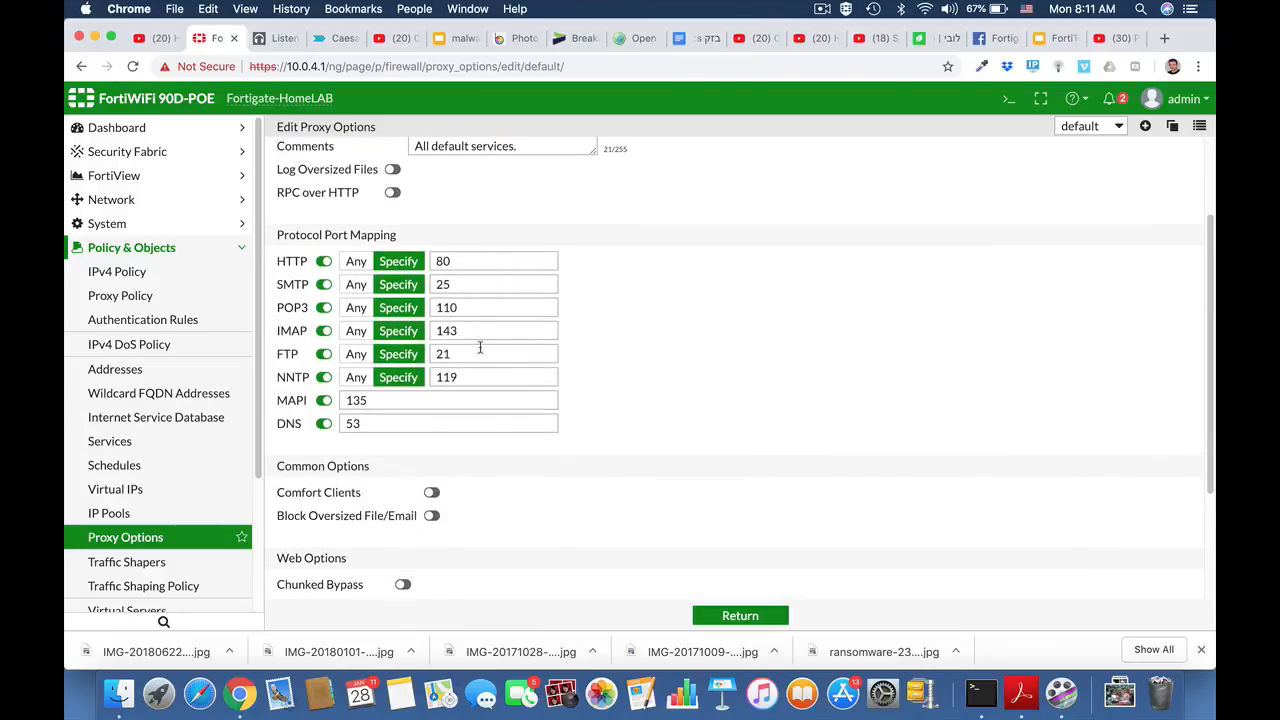
pyautogui.scroll(-2, 578, 483)
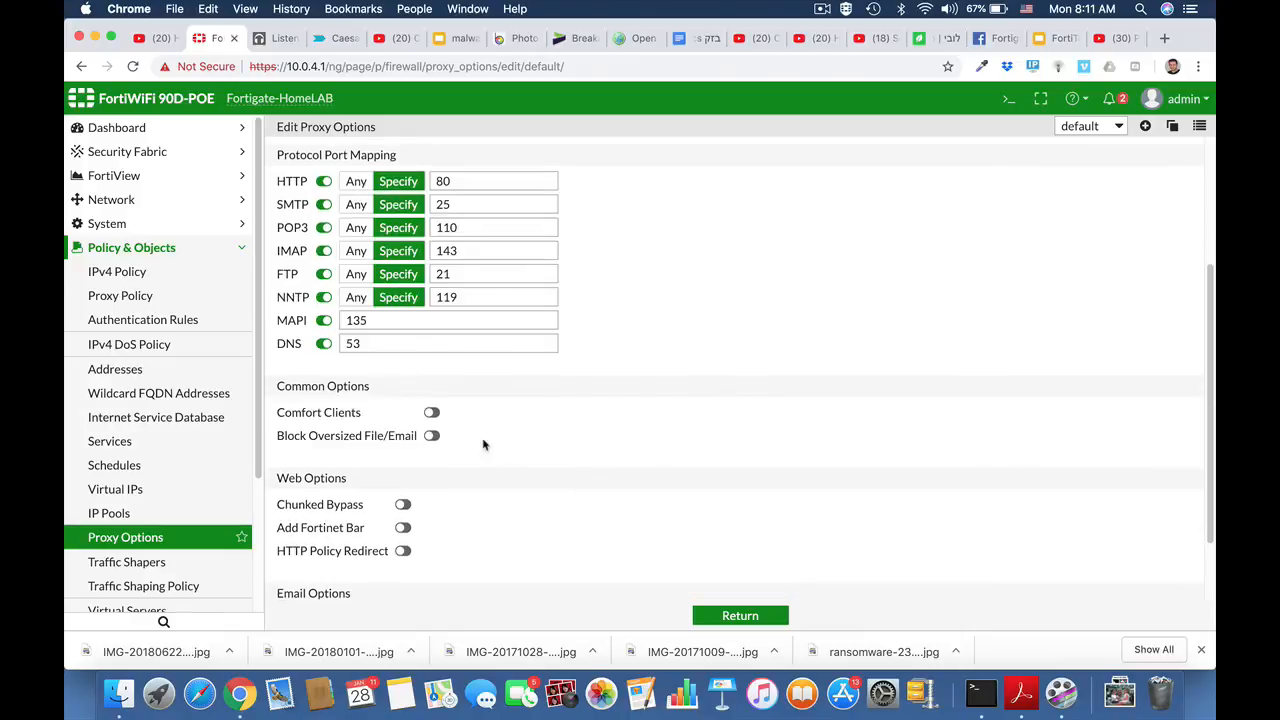
pyautogui.click(431, 413)
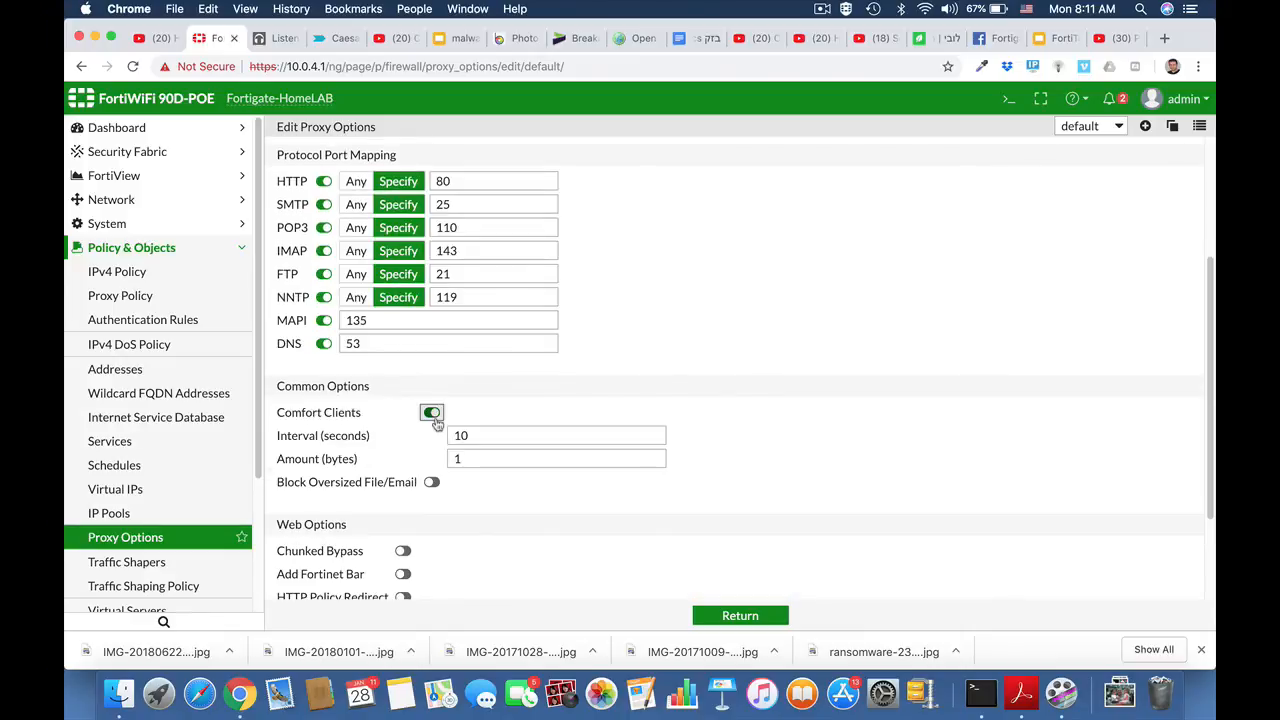
pyautogui.scroll(-2, 684, 517)
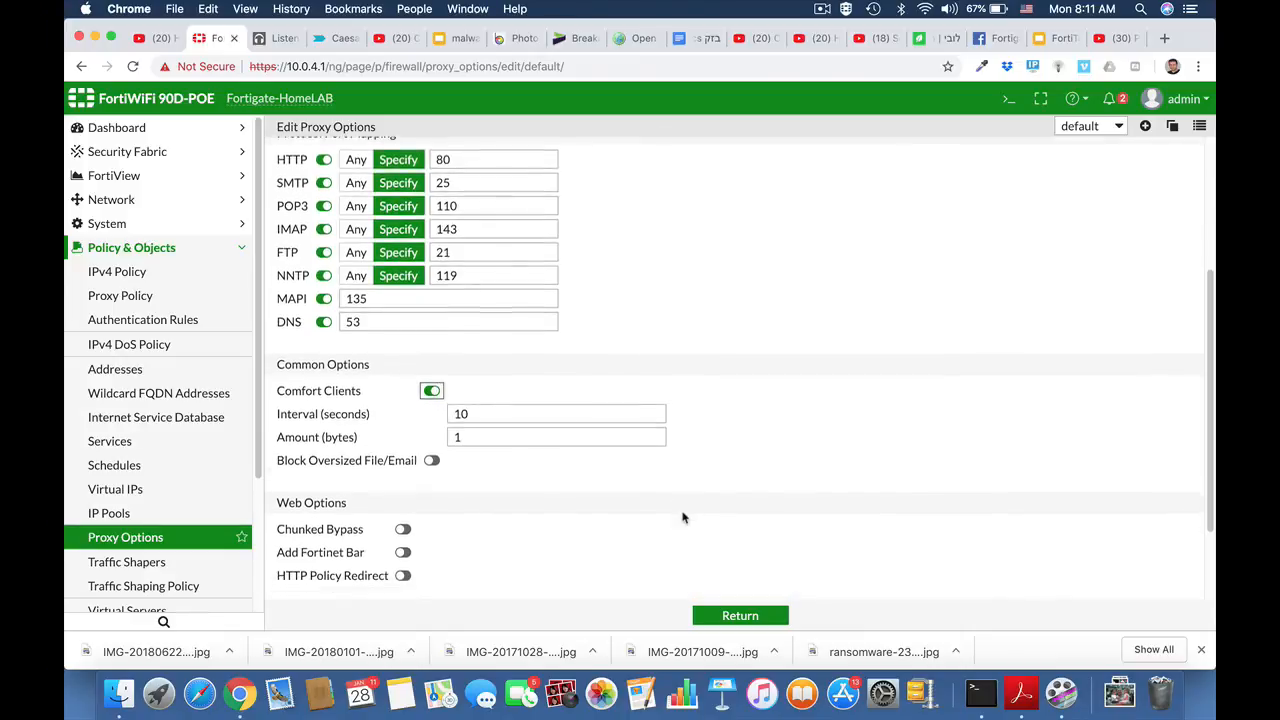
pyautogui.scroll(-1, 684, 517)
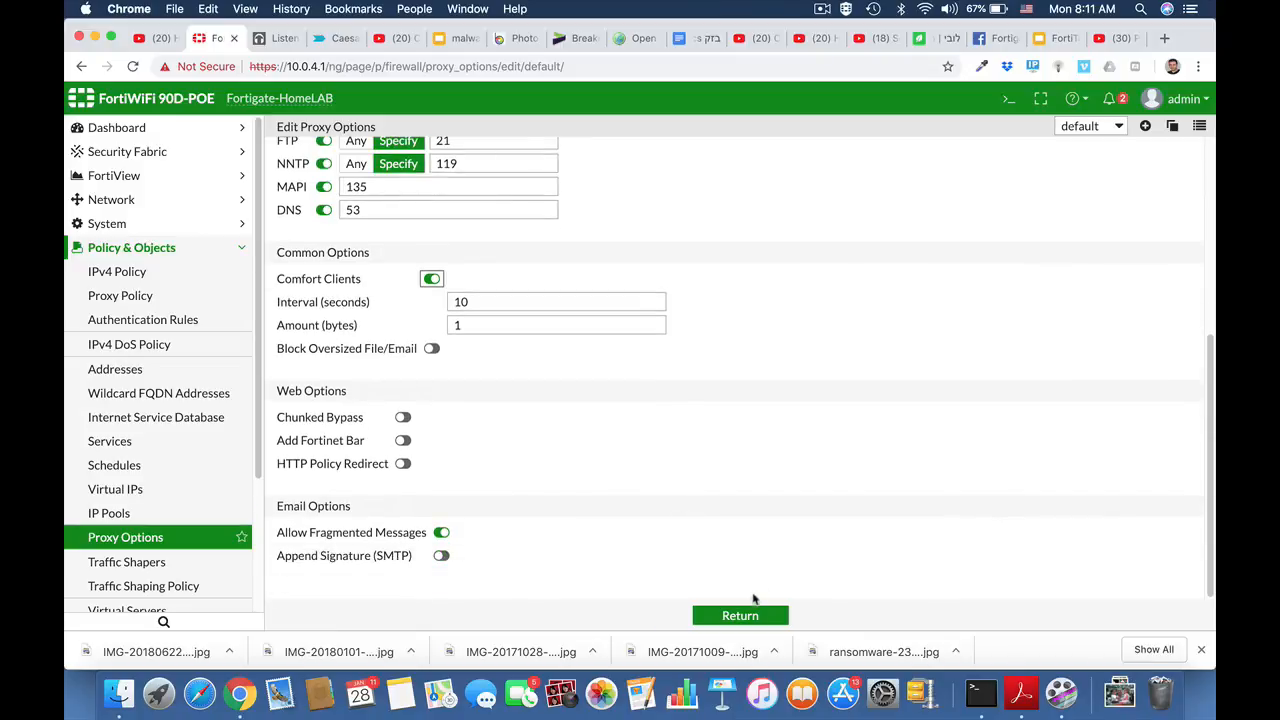
pyautogui.click(745, 617)
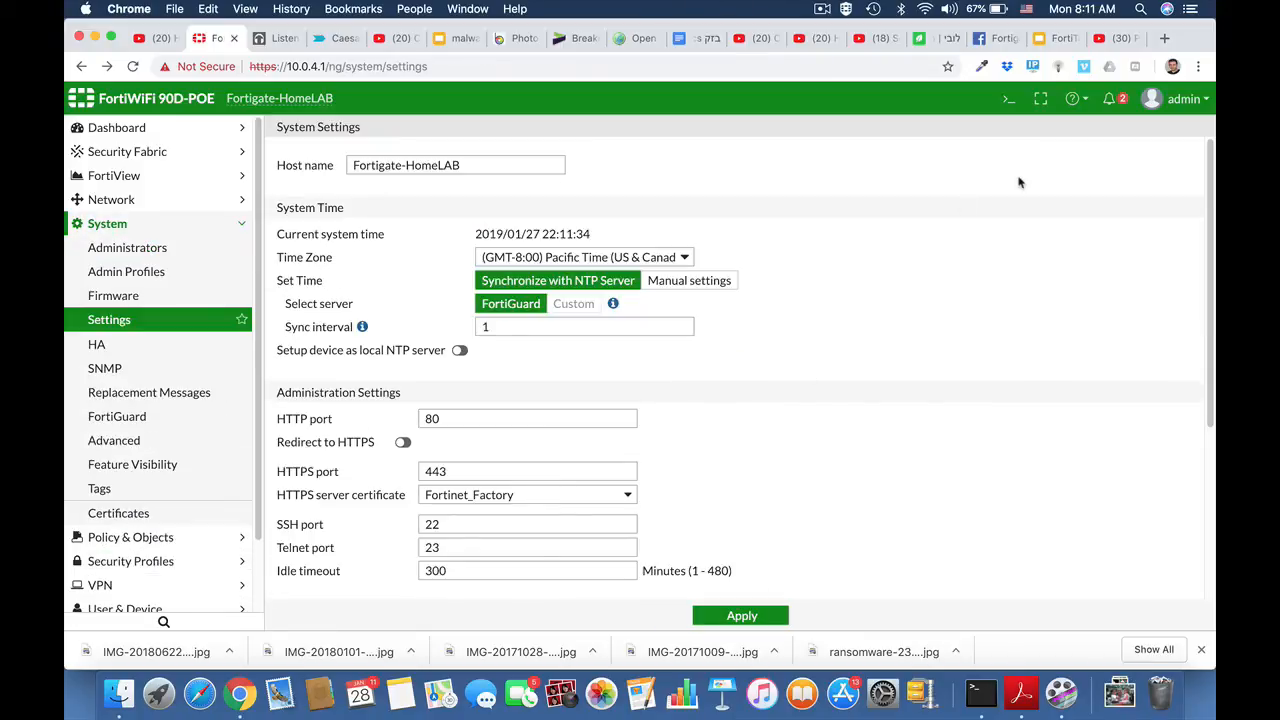
# Step: Open the CLI console and enter the system settings configuration with "config system settings"
pyautogui.click(1005, 102)
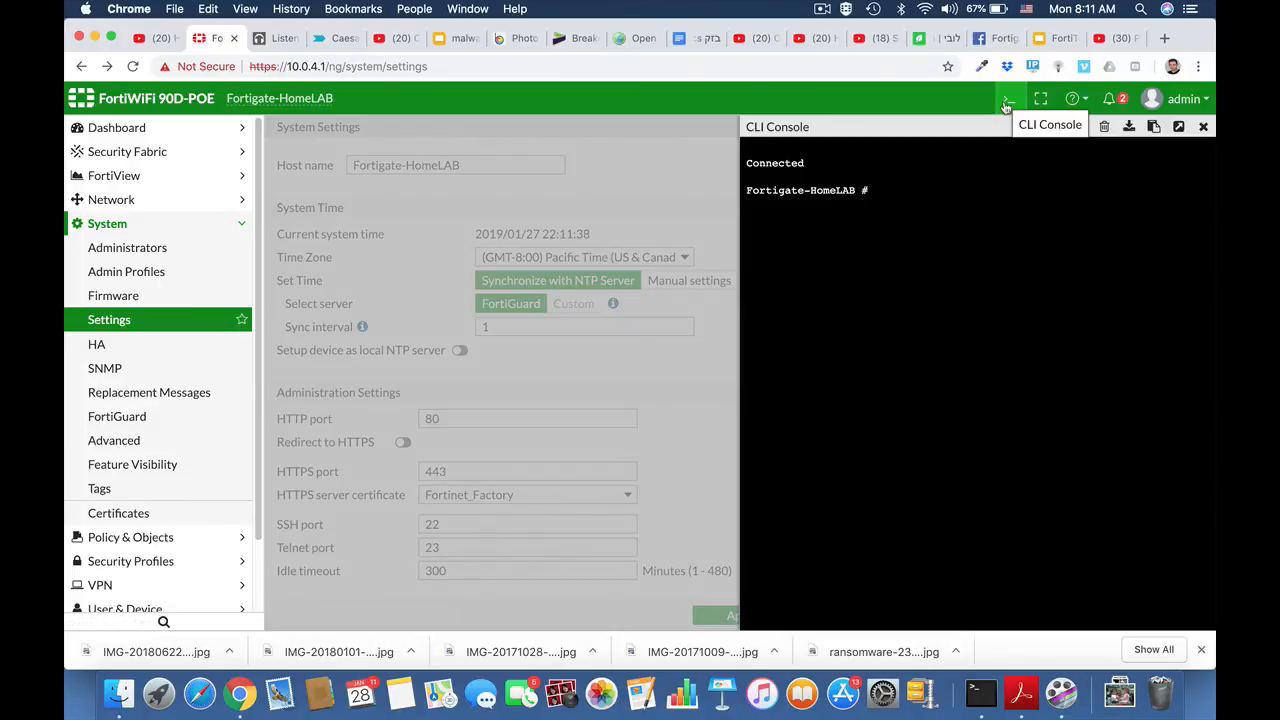
pyautogui.write('config system se')
pyautogui.press('Tab')
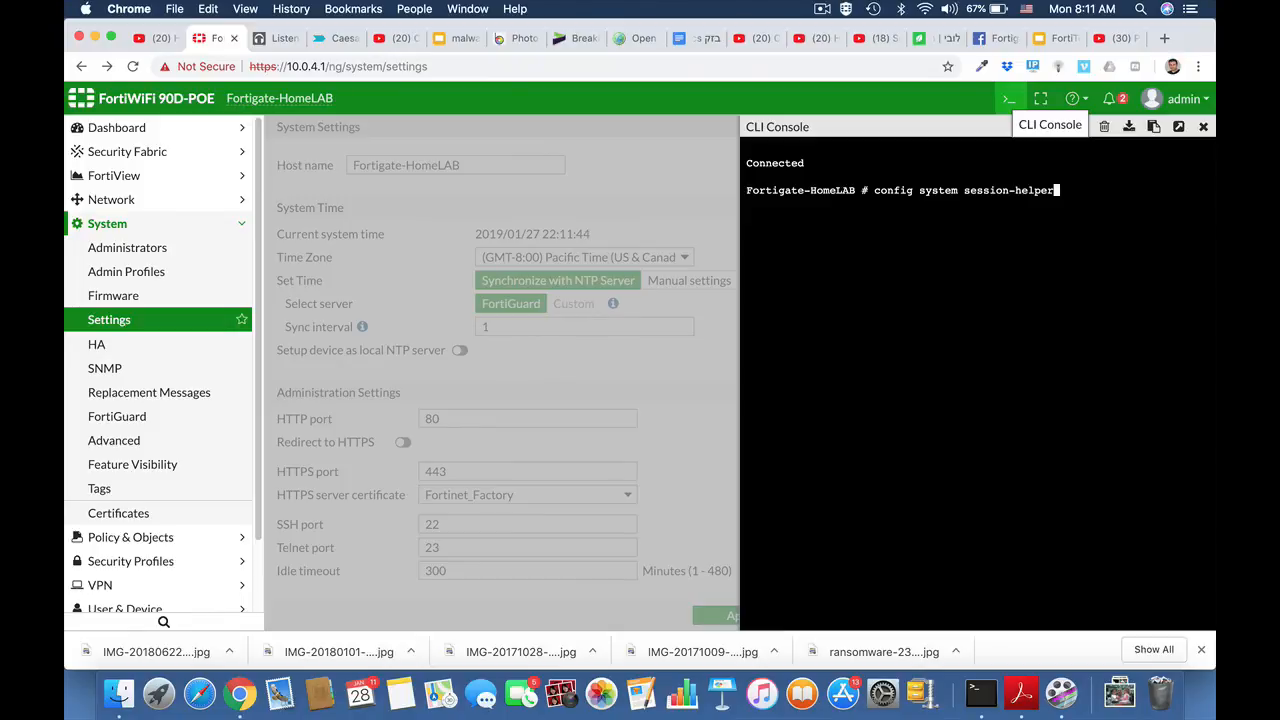
pyautogui.press('BackSpace')
pyautogui.press('BackSpace')
pyautogui.press('BackSpace')
pyautogui.press('BackSpace')
pyautogui.press('BackSpace')
pyautogui.press('BackSpace')
pyautogui.press('BackSpace')
pyautogui.press('BackSpace')
pyautogui.press('BackSpace')
pyautogui.press('BackSpace')
pyautogui.press('BackSpace')
pyautogui.press('BackSpace')
pyautogui.write('ttings')
pyautogui.press('Return')
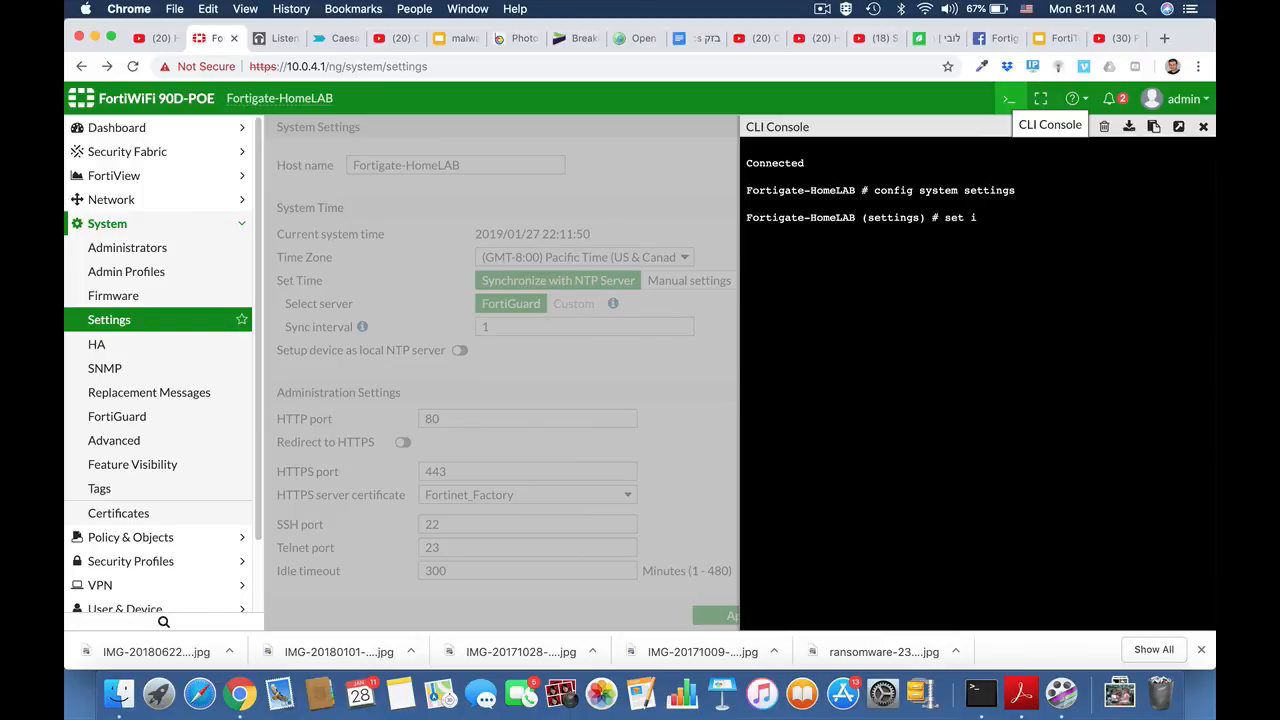
# Step: Run "set inspection-mode flow", finish the configuration with "end", and reload the system settings page
pyautogui.write('set i')
pyautogui.press('Tab')
pyautogui.write('flow')
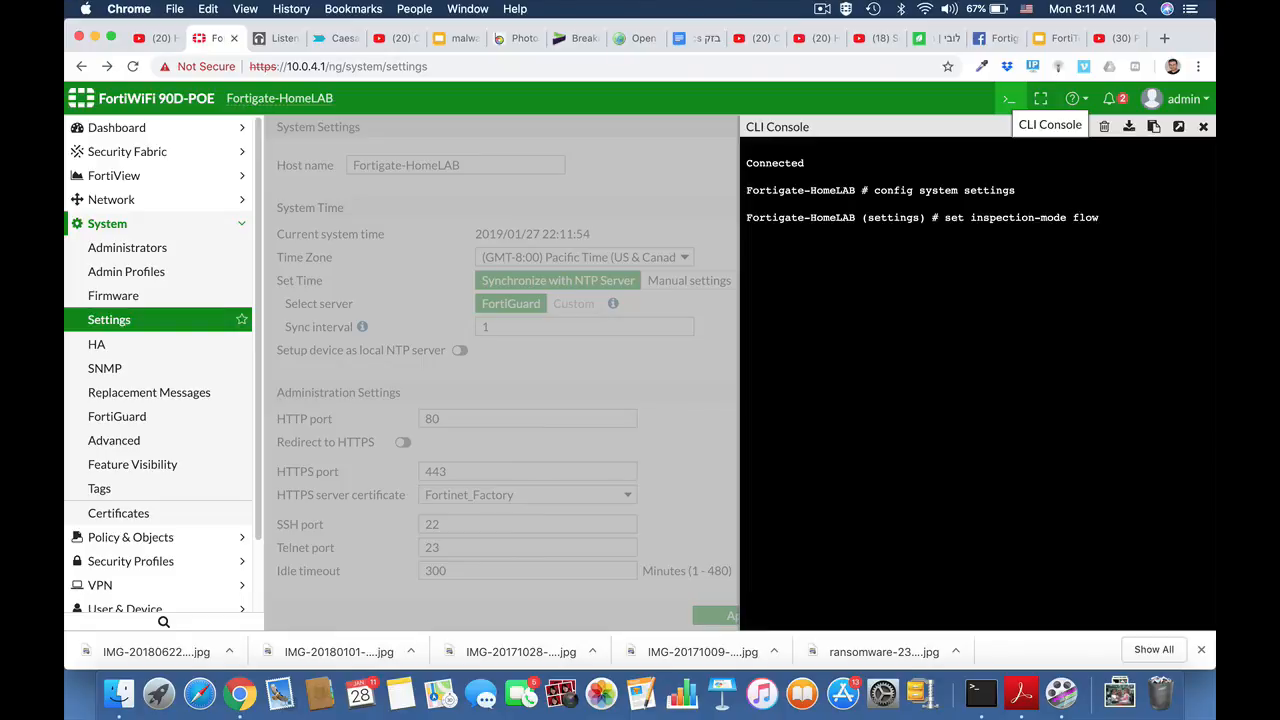
pyautogui.press('Return')
pyautogui.write('en')
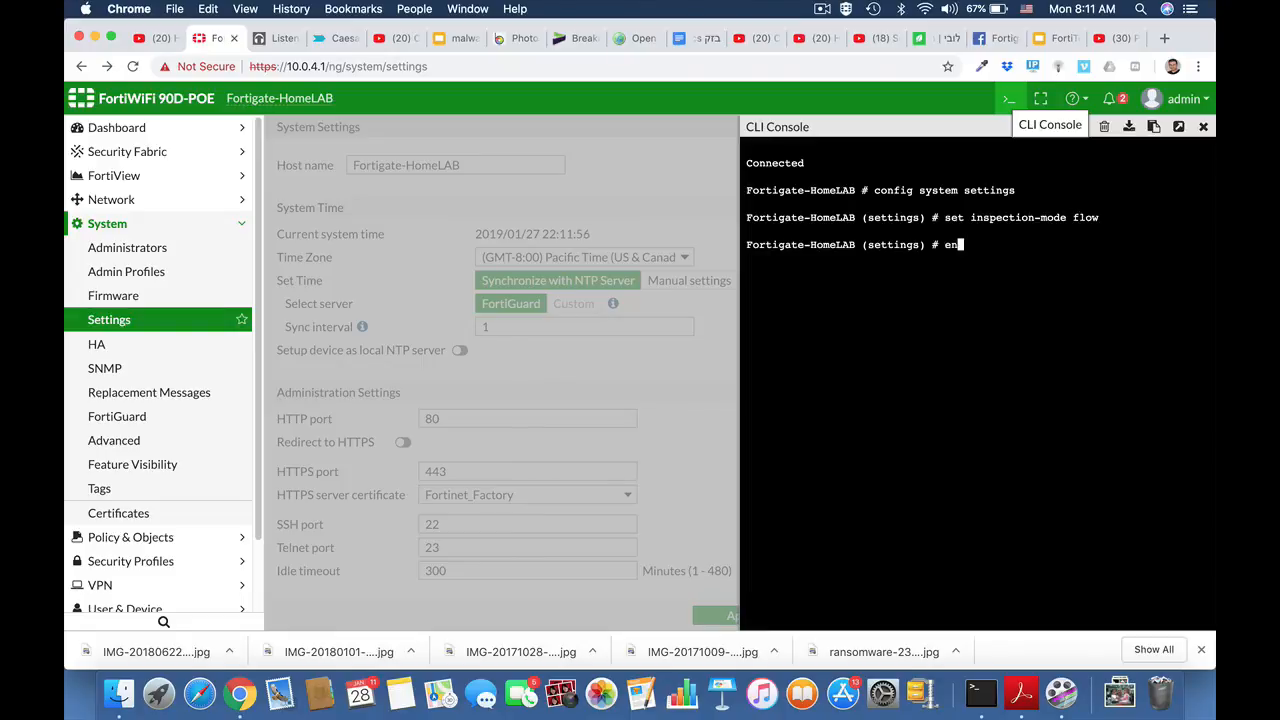
pyautogui.write('d')
pyautogui.press('Return')
pyautogui.click(105, 322)
pyautogui.scroll(-5, 726, 489)
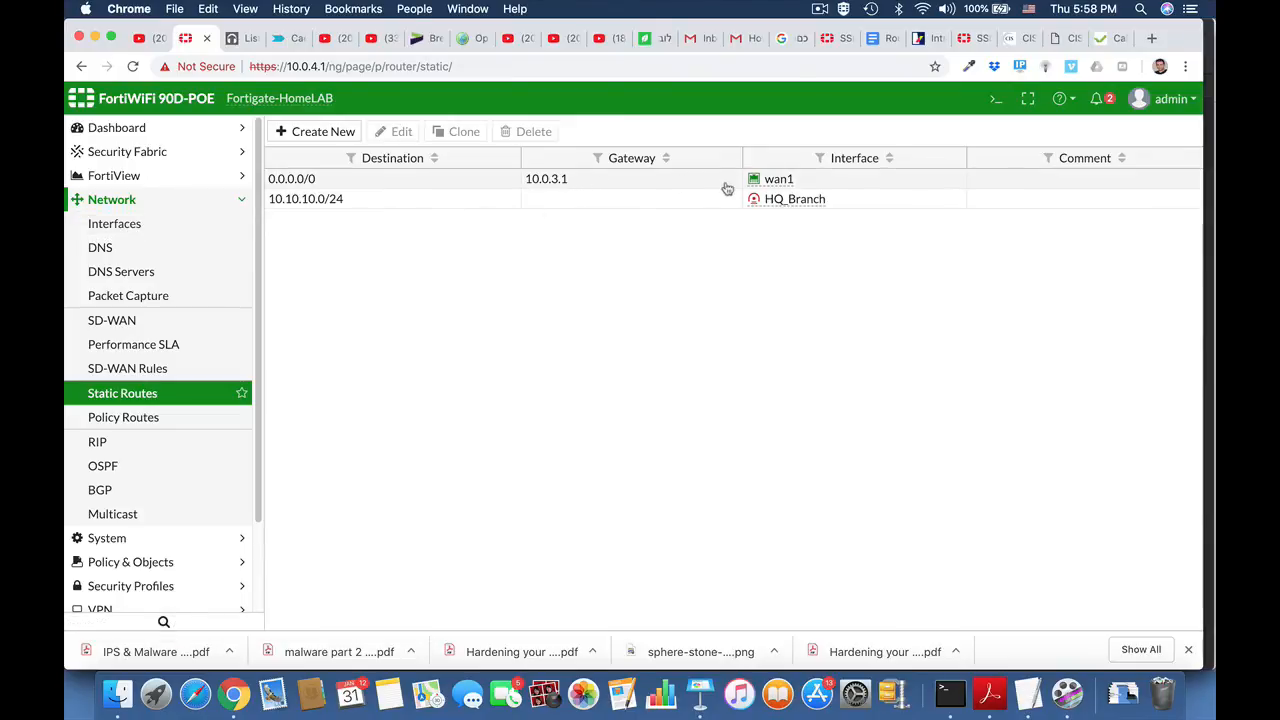
# Step: Review the existing static routes and the wan1 and wan2 entries in the network interfaces list
pyautogui.moveTo(787, 186)
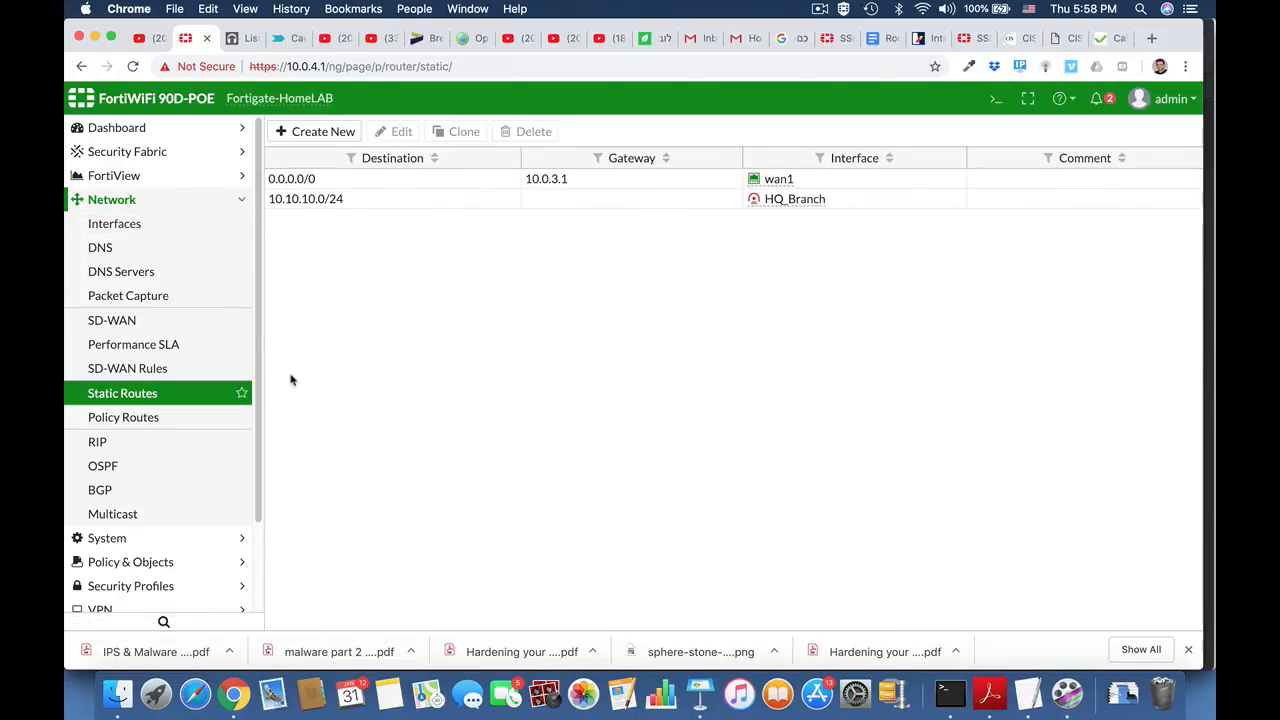
pyautogui.click(142, 228)
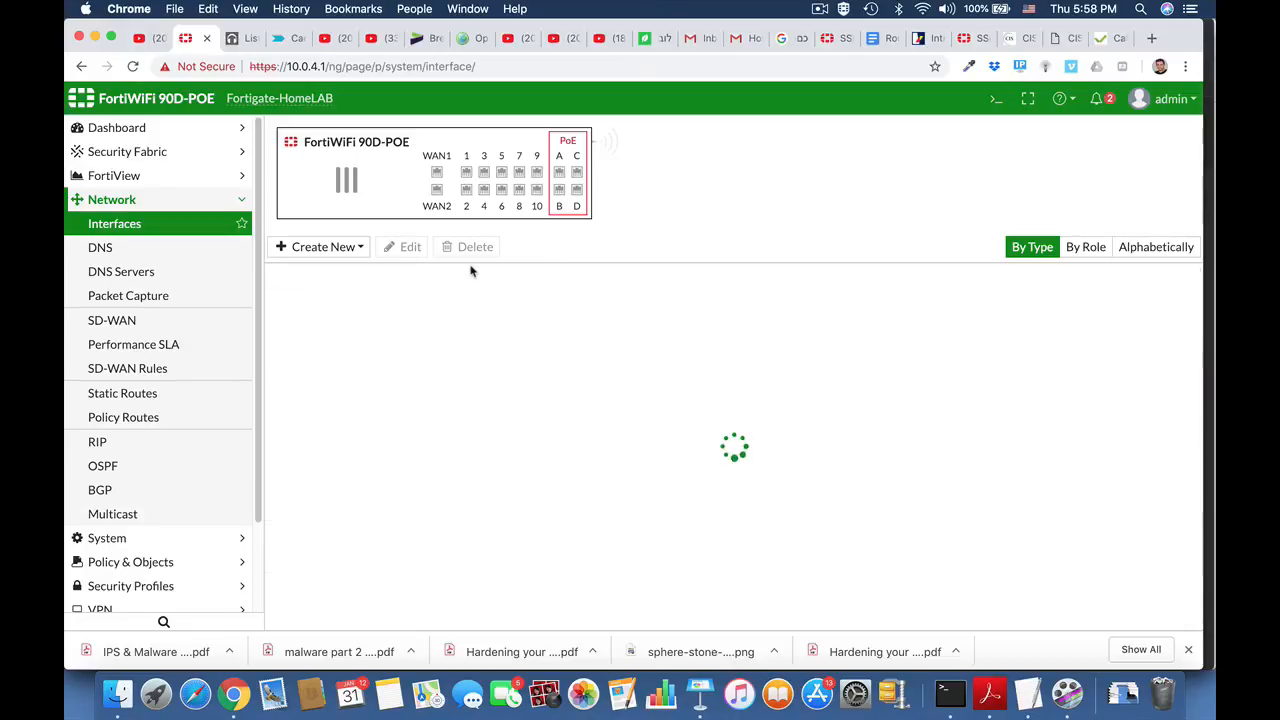
pyautogui.scroll(-5, 504, 512)
pyautogui.scroll(-3, 502, 510)
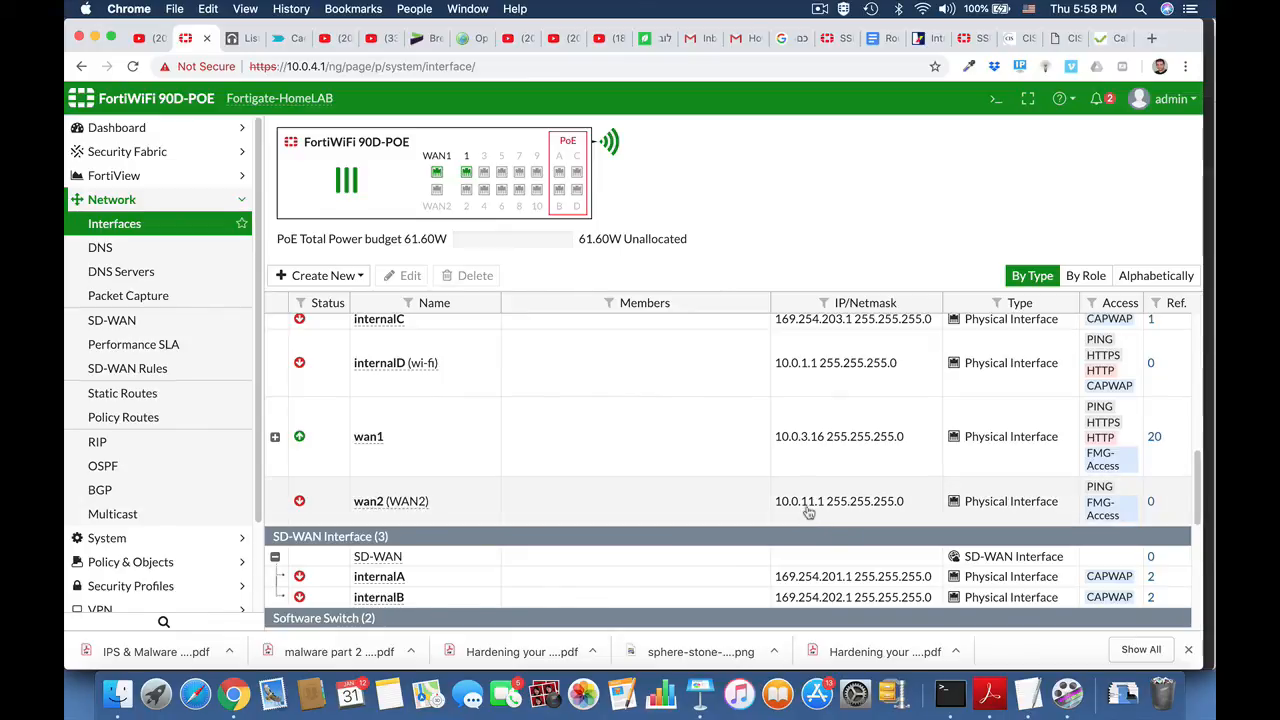
pyautogui.click(118, 204)
pyautogui.click(118, 204)
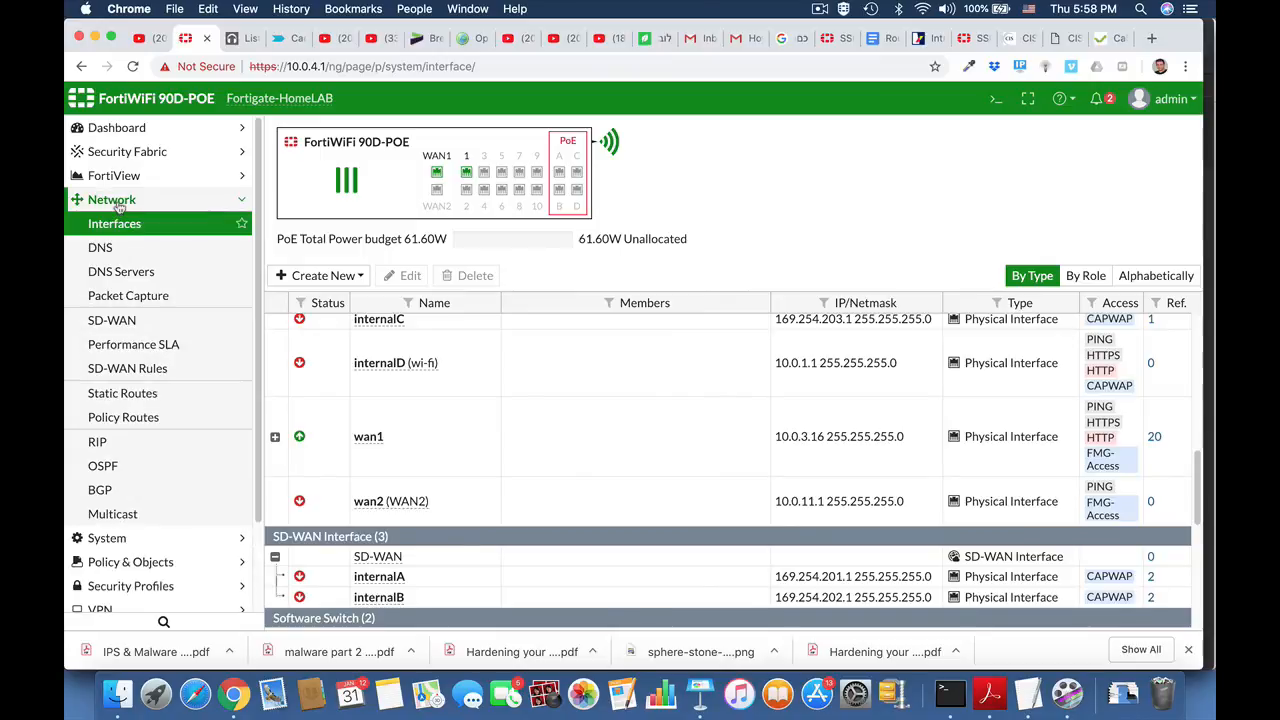
# Step: Create a new static route with the Internet Service Netflix-Web as its destination
pyautogui.click(122, 400)
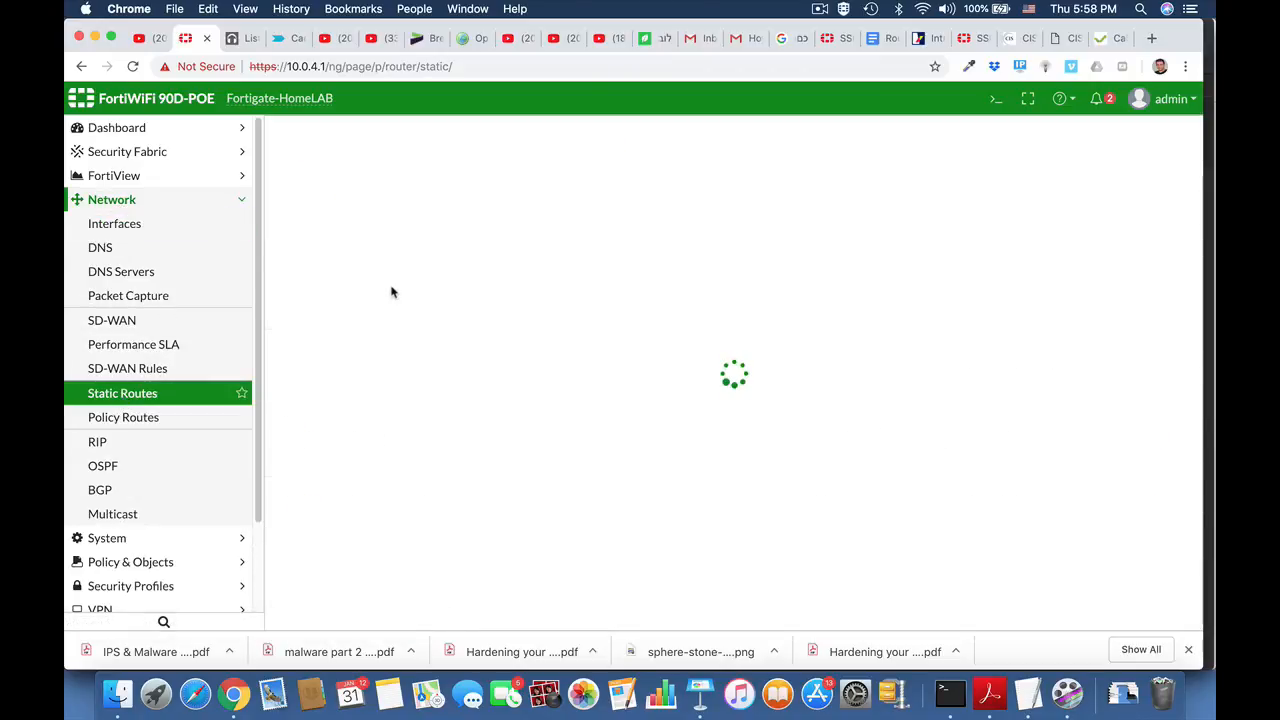
pyautogui.click(344, 134)
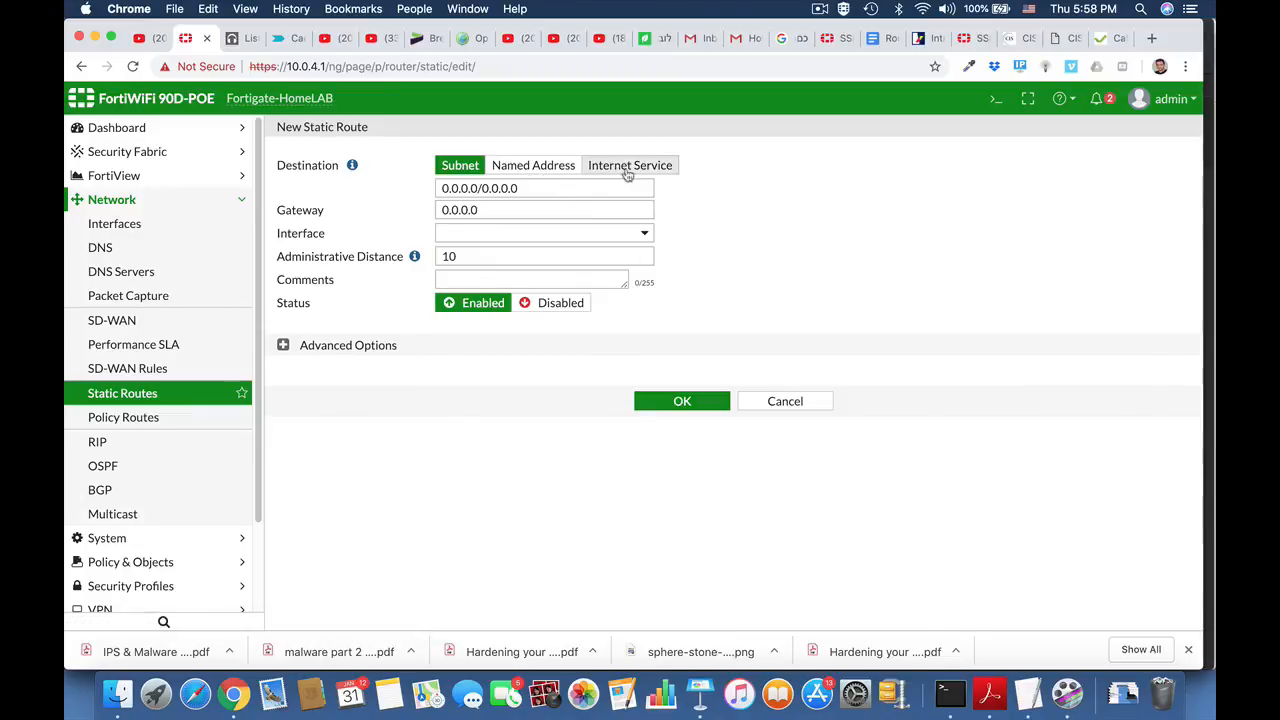
pyautogui.click(636, 168)
pyautogui.click(540, 188)
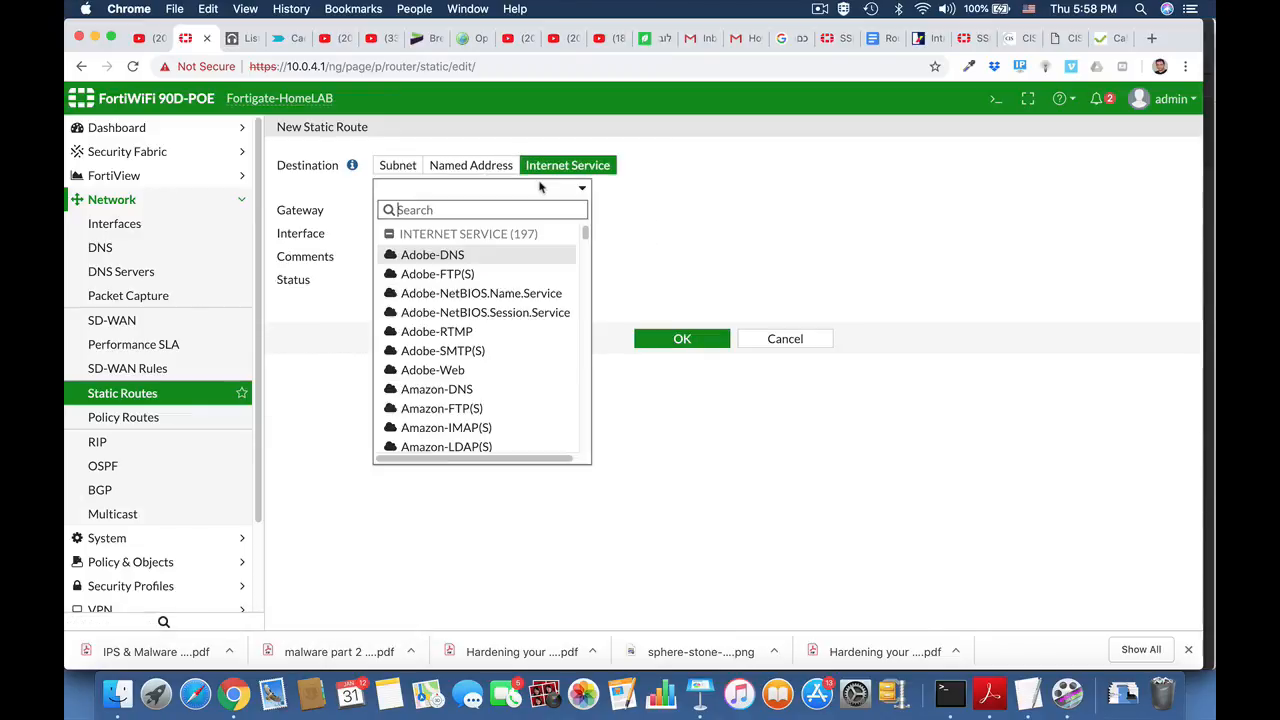
pyautogui.write('netf')
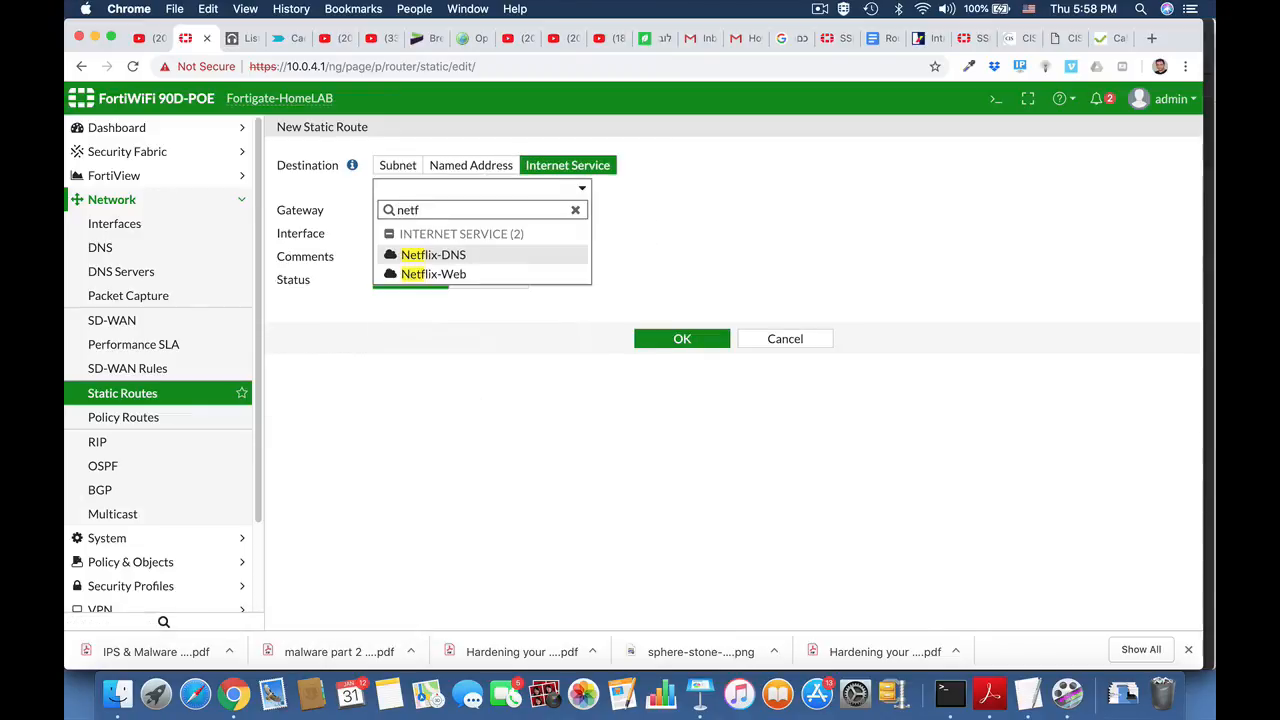
pyautogui.click(490, 274)
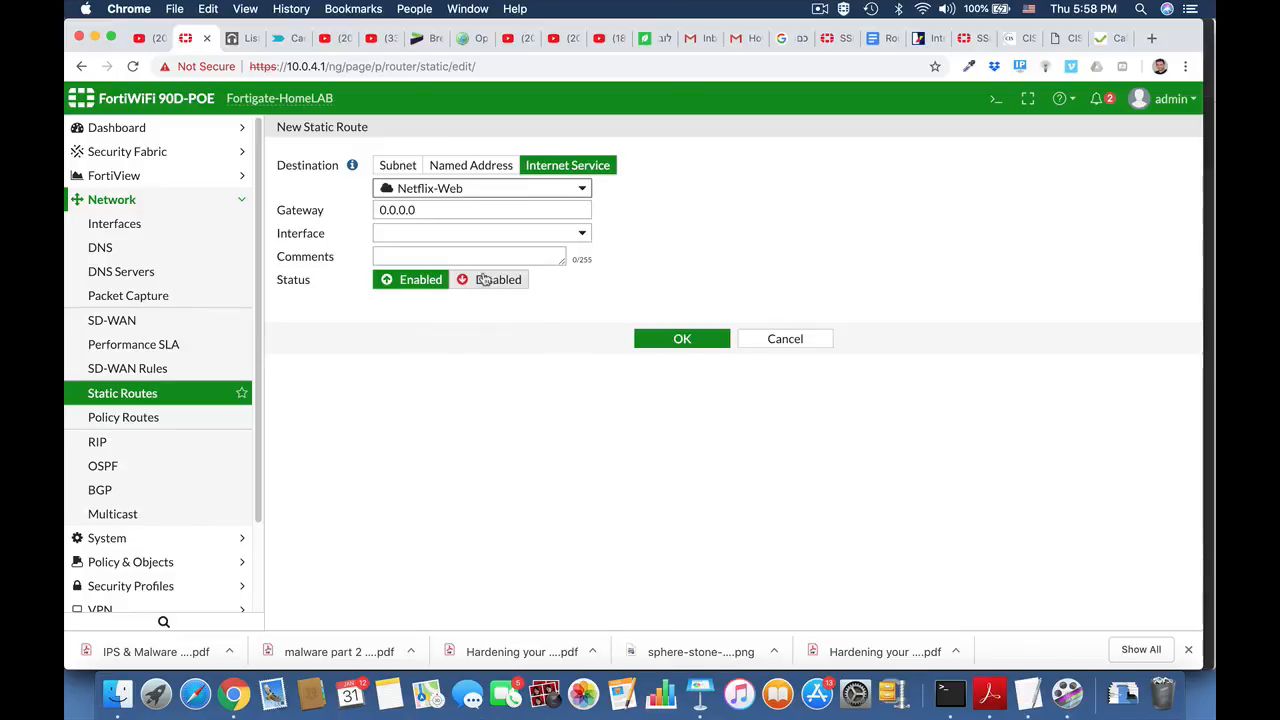
# Step: Assign the WAN2 (wan2) interface and gateway 10.0.11.99 to the Netflix-Web route and save it
pyautogui.click(478, 233)
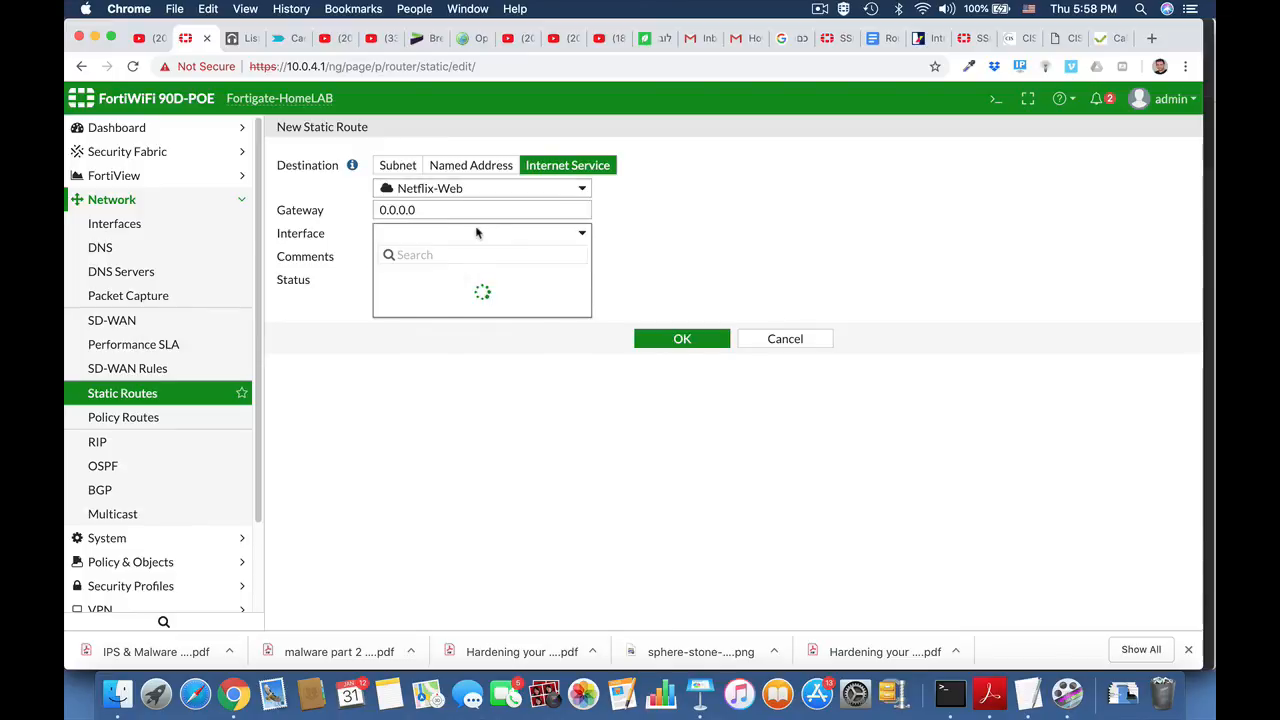
pyautogui.scroll(-5, 475, 465)
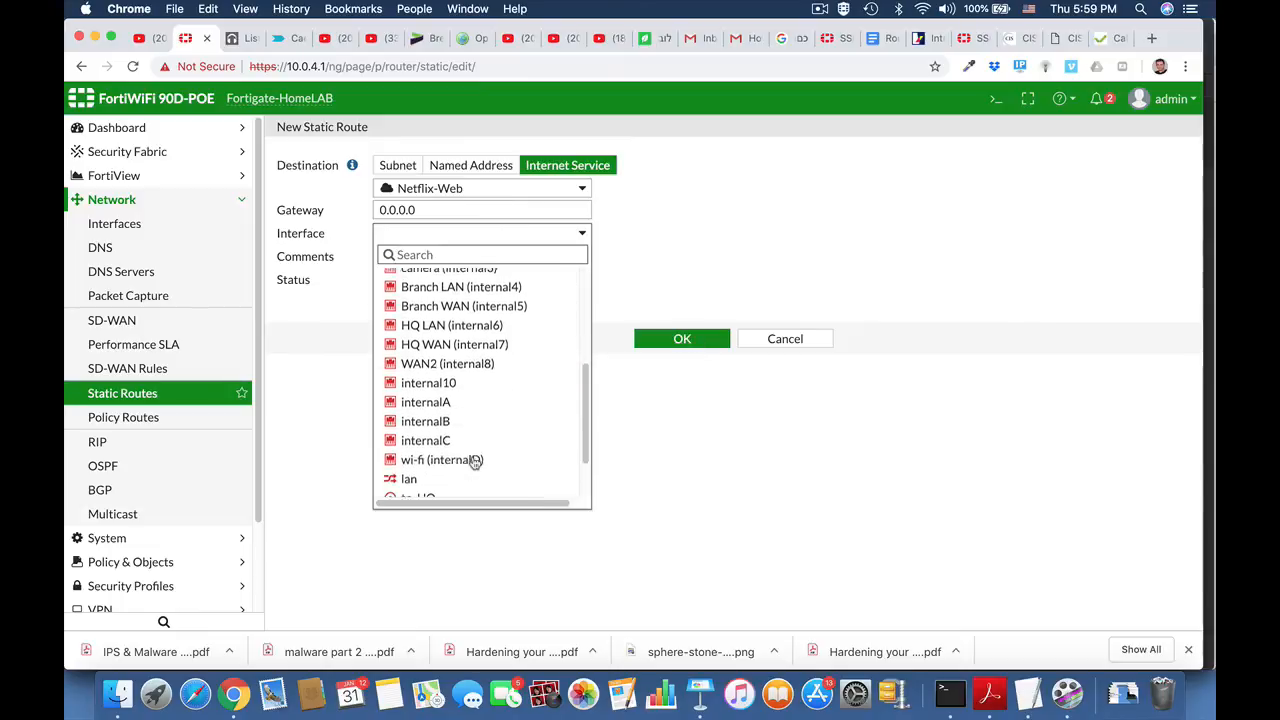
pyautogui.scroll(-2, 514, 453)
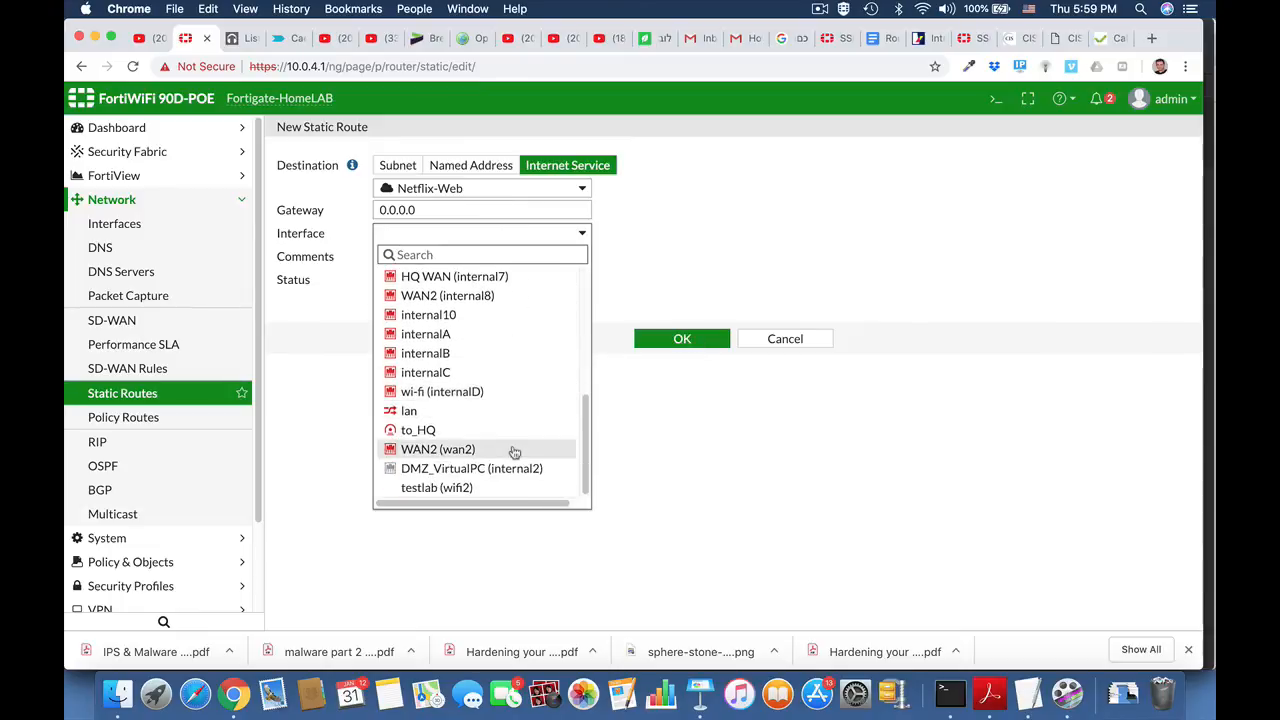
pyautogui.click(514, 449)
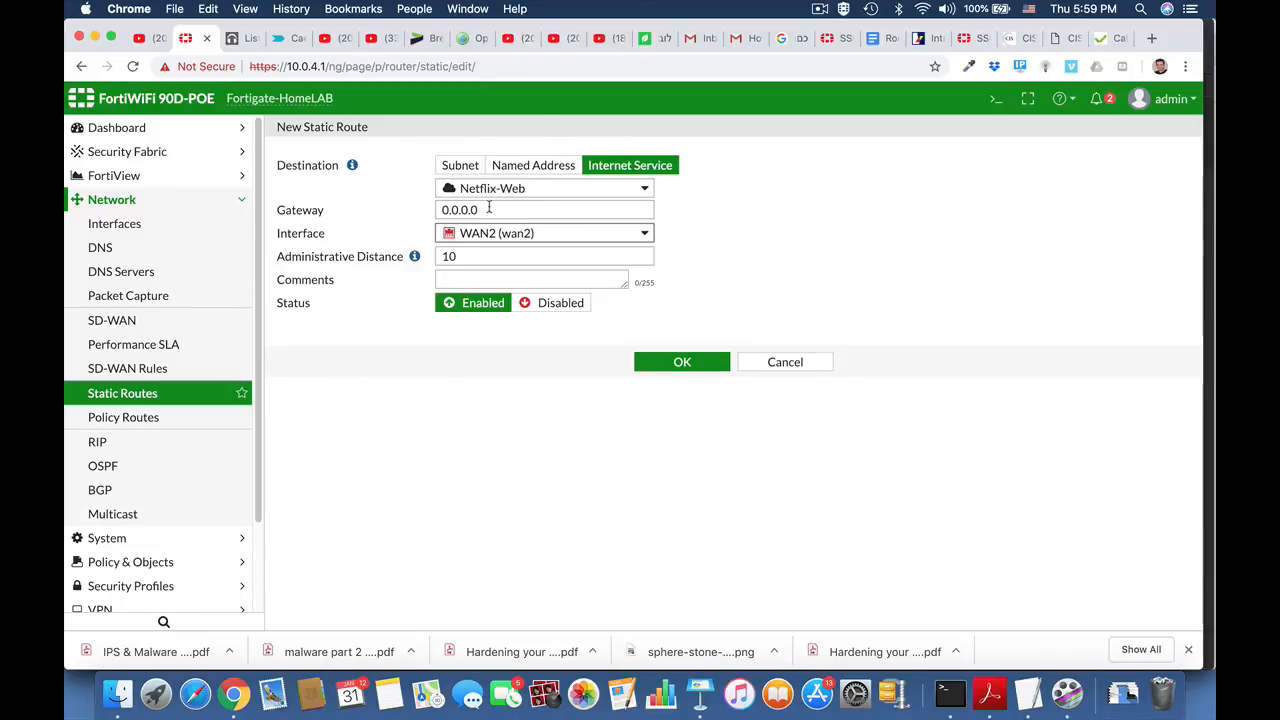
pyautogui.moveTo(489, 207); pyautogui.dragTo(404, 209)
pyautogui.write('10.')
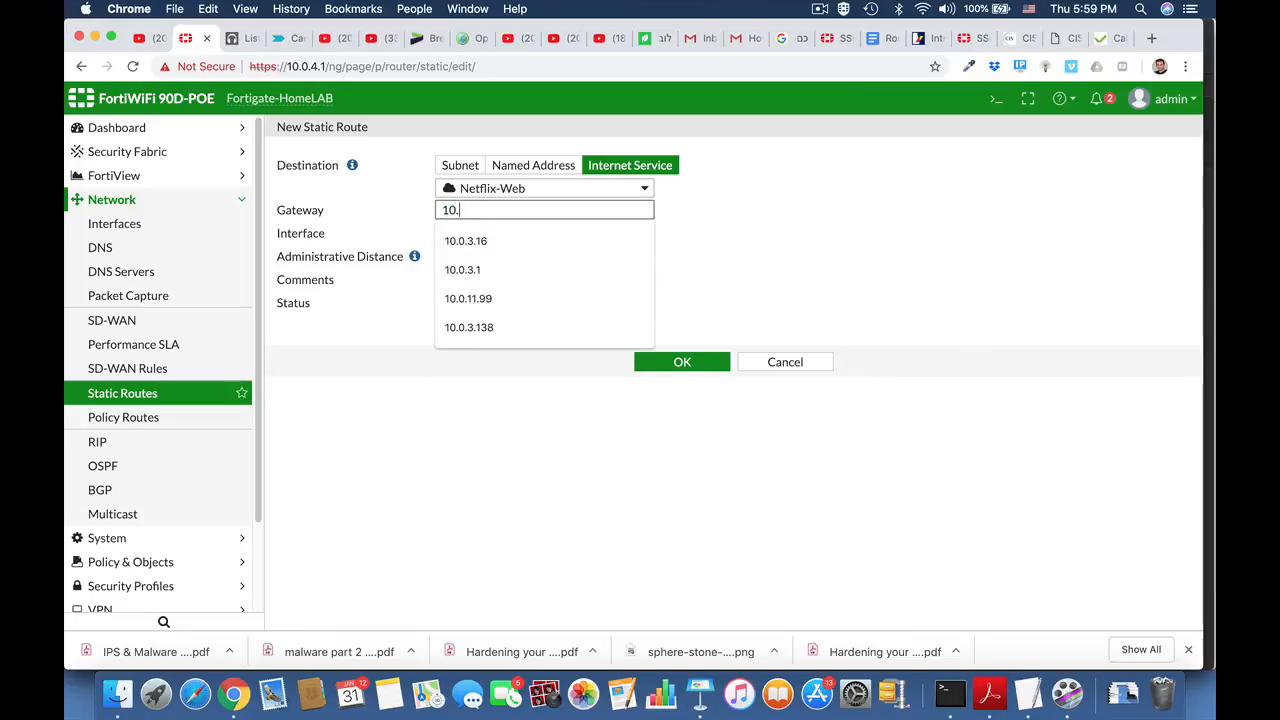
pyautogui.write('0.11.99')
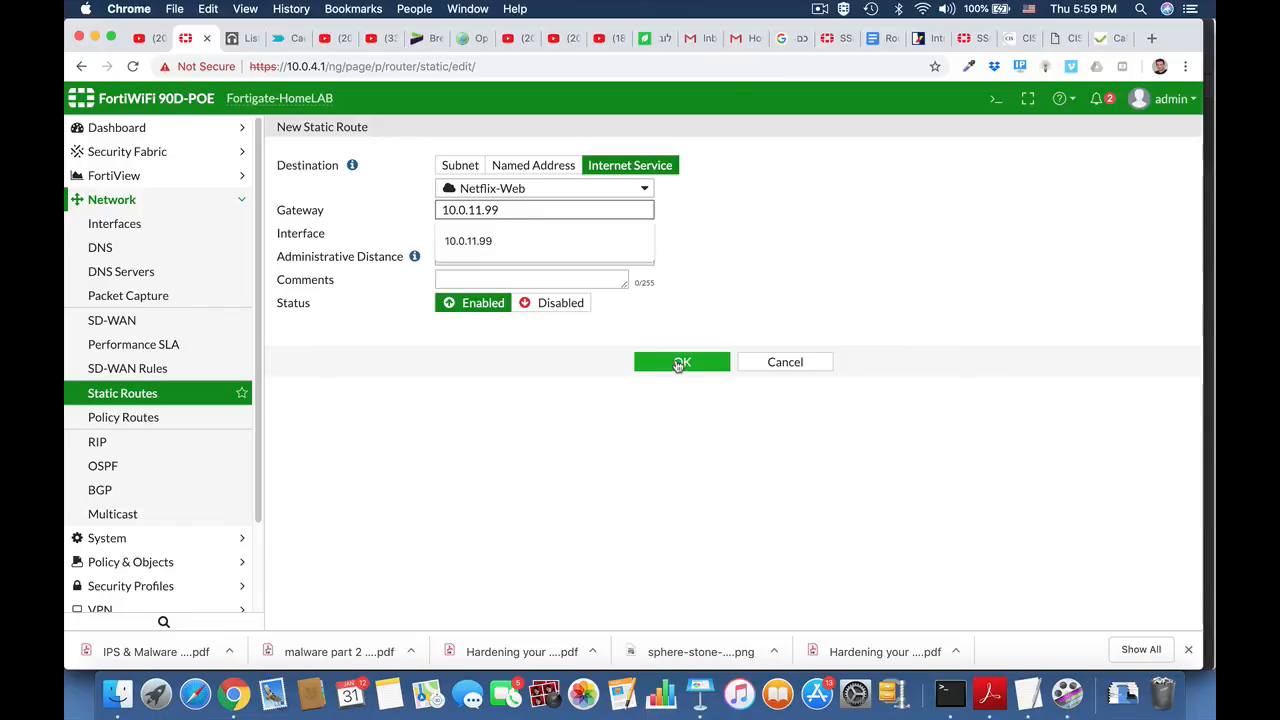
pyautogui.click(679, 363)
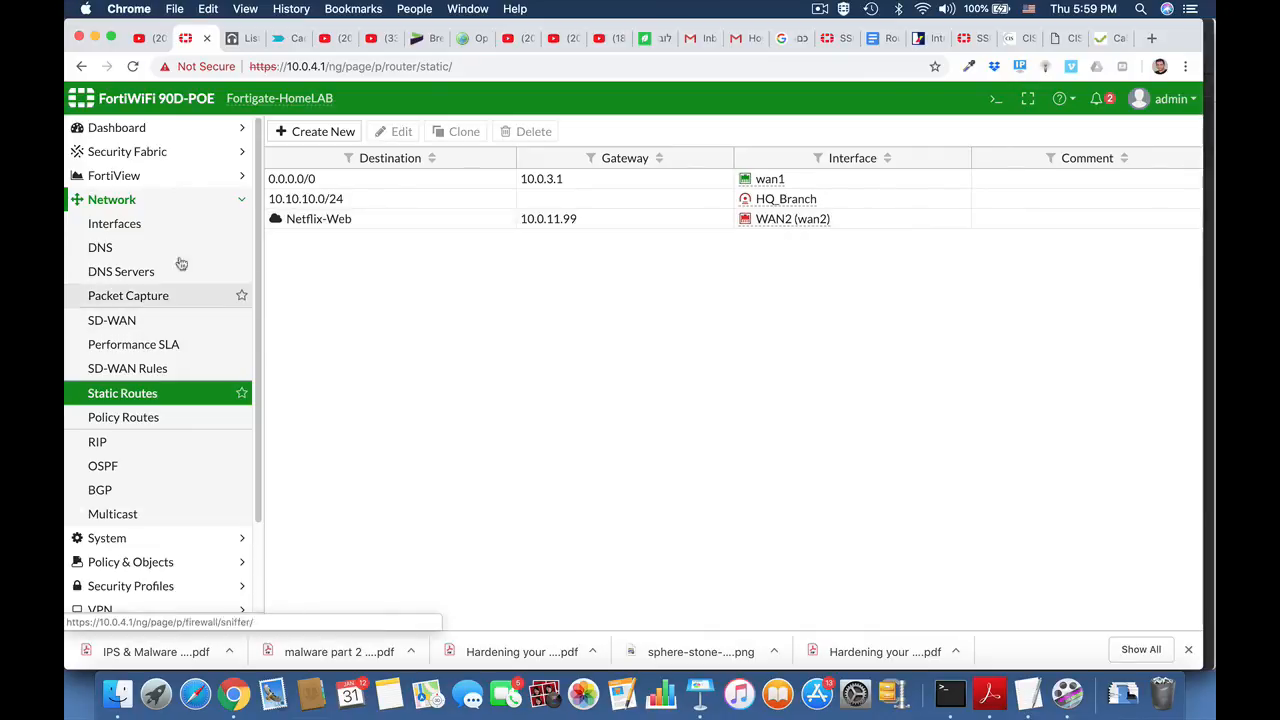
# Step: Open the CLI console from the static routes page
pyautogui.click(111, 200)
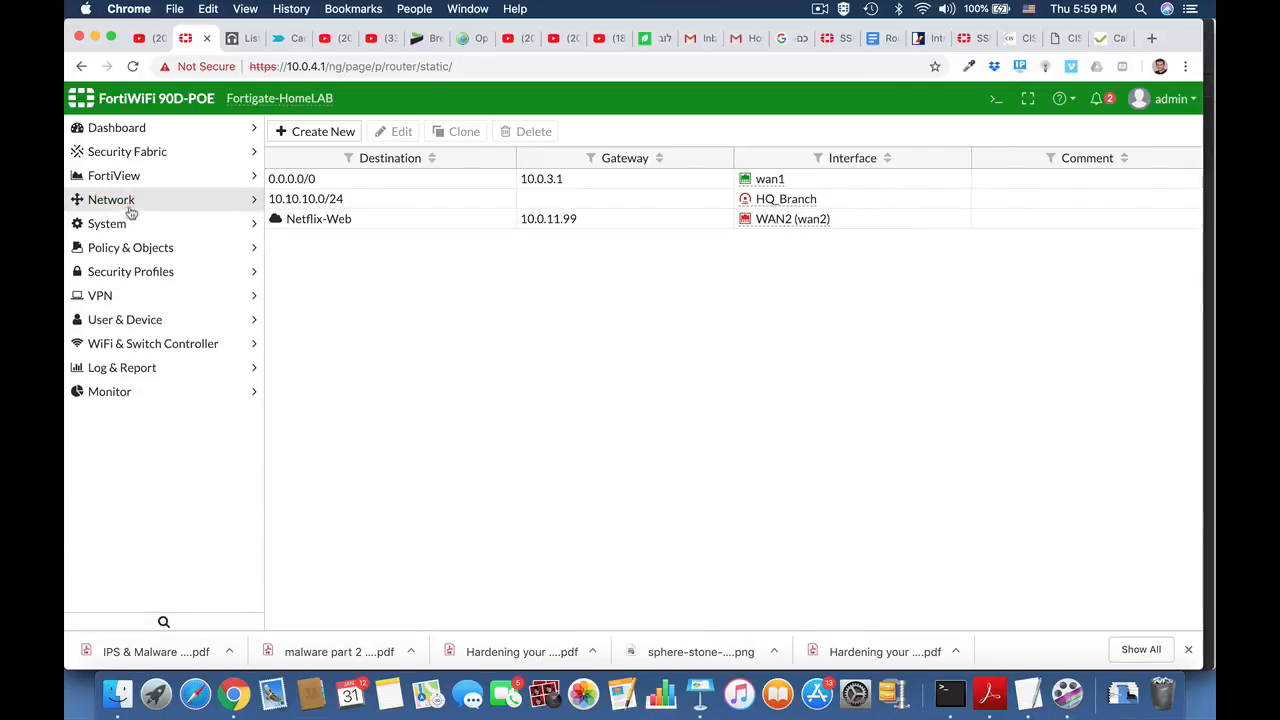
pyautogui.click(996, 98)
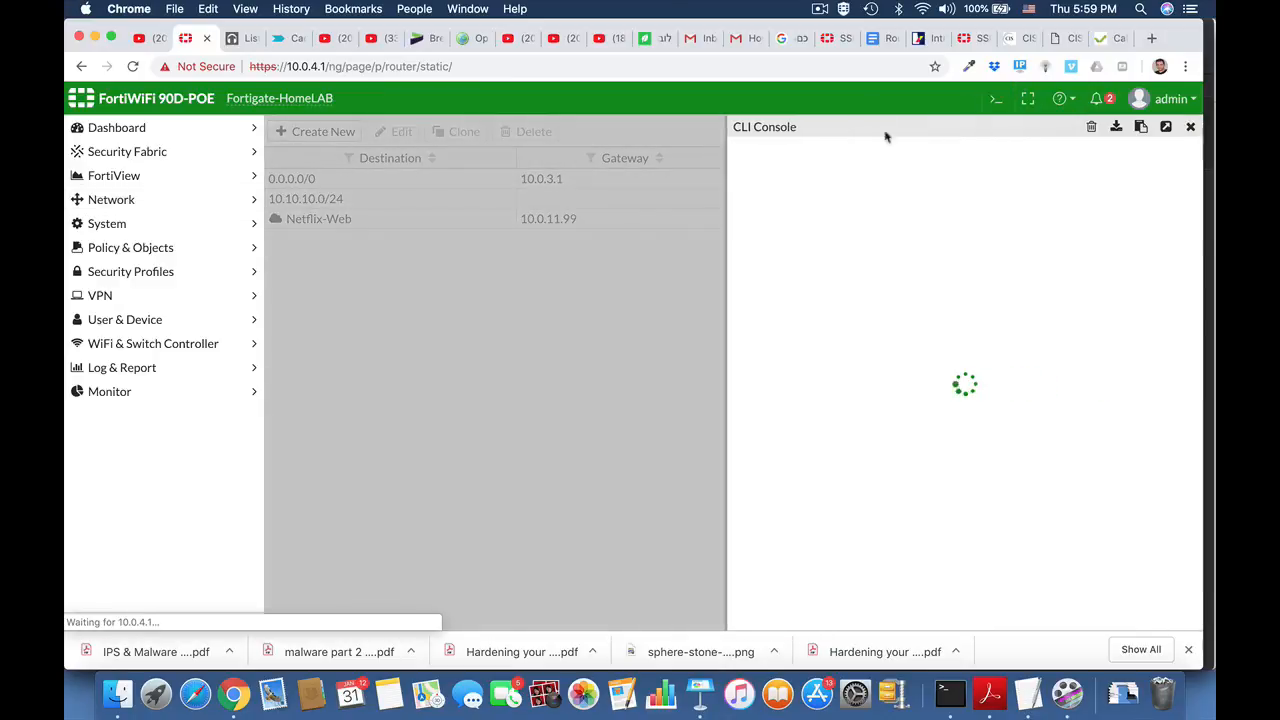